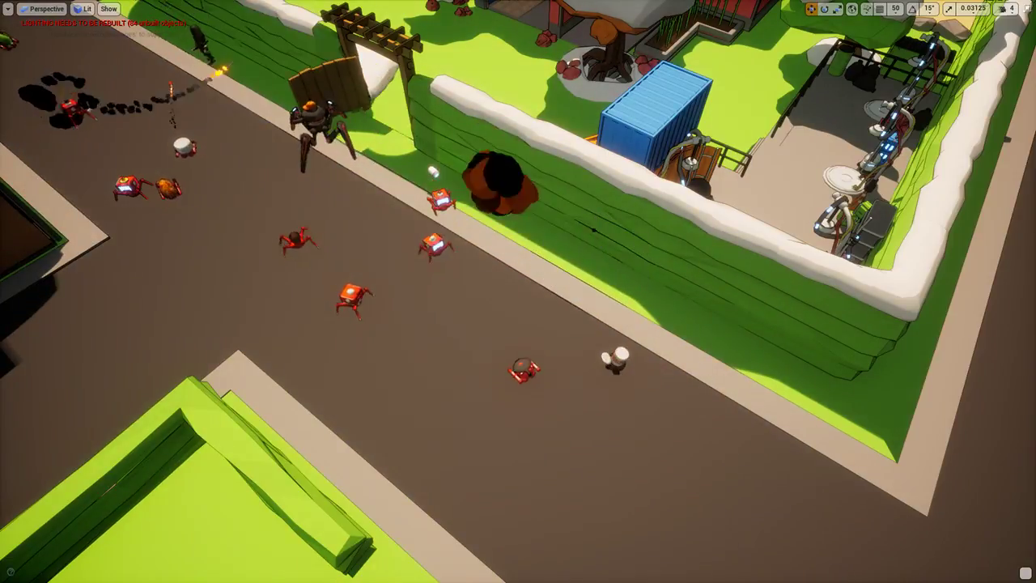
Examine the spider robots fighting on the streets around the hedged garden while the simulation runs
right_drag(517, 291, 437, 235)
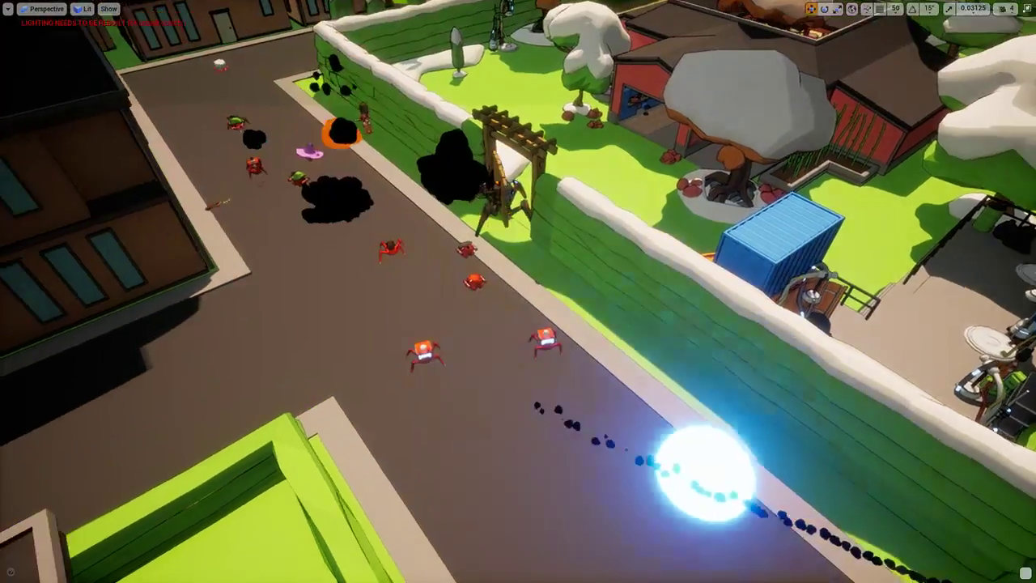
right_drag(693, 271, 744, 276)
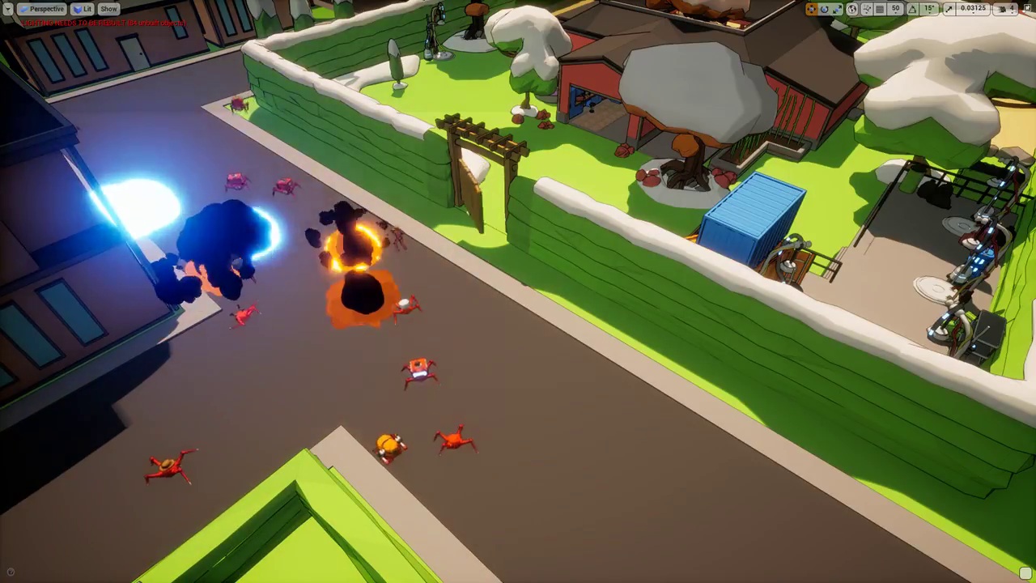
right_drag(949, 285, 684, 202)
key(w)
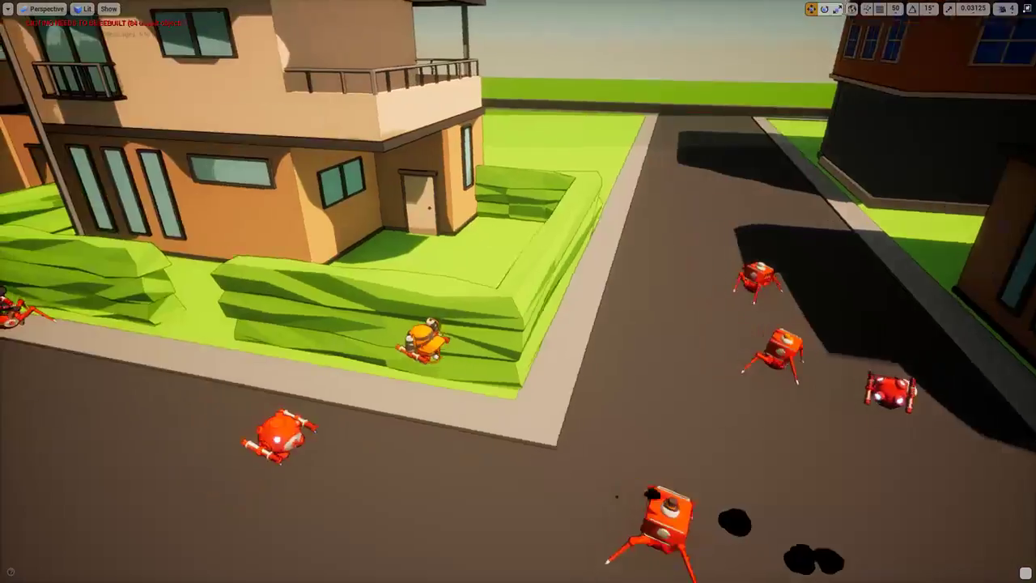
right_drag(518, 292, 502, 296)
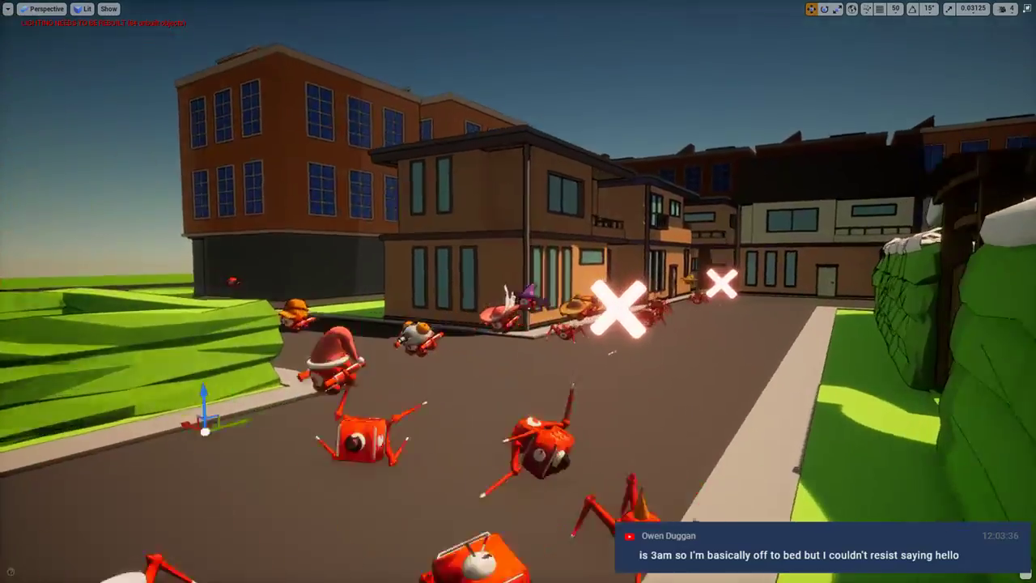
key(s)
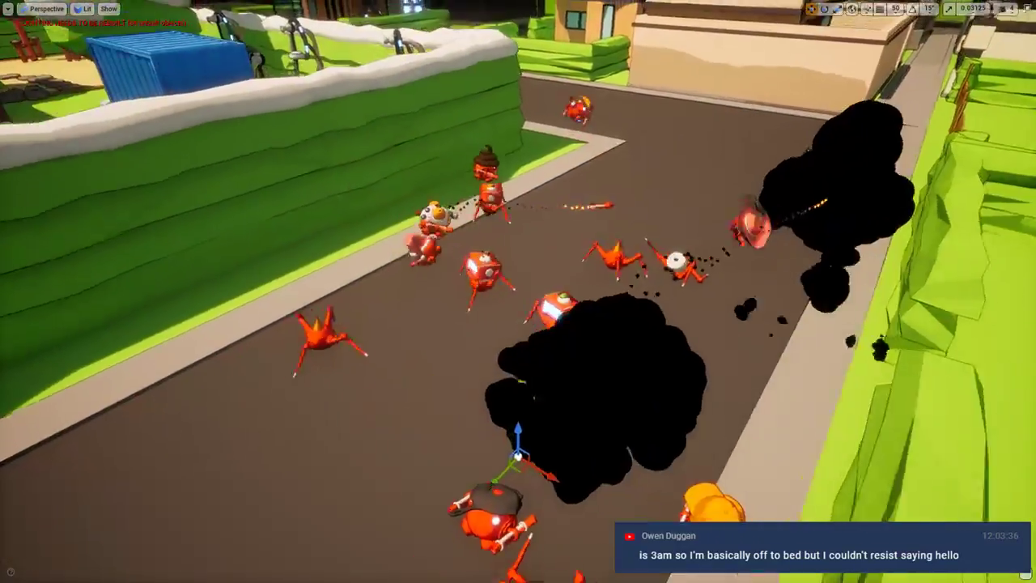
right_drag(518, 291, 348, 259)
key(w)
mouse_move(528, 212)
right_down()
mouse_move(482, 212)
mouse_move(528, 212)
right_up()
Stop the running simulation and check the Play In Editor errors in the message log
key(F11)
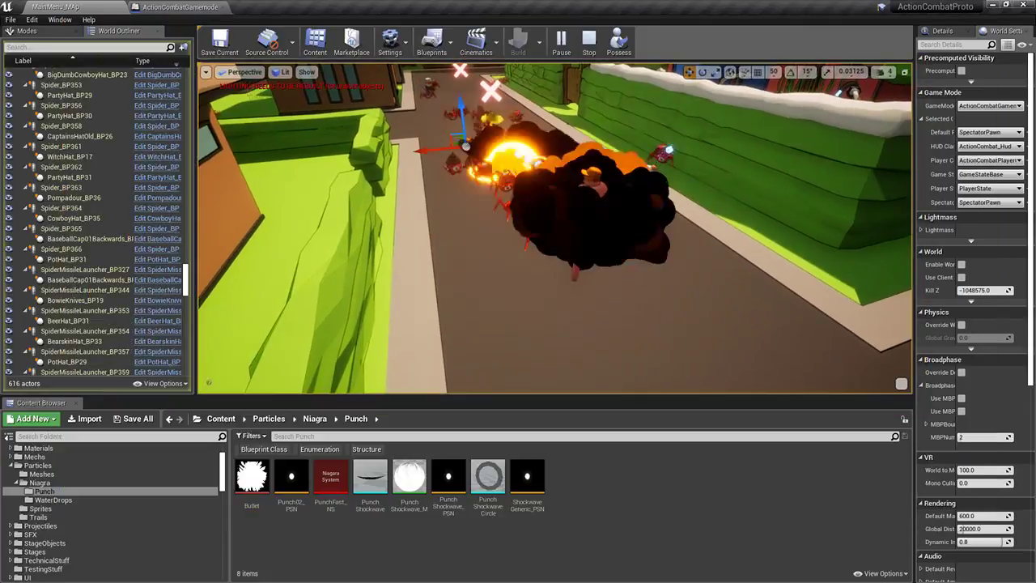
key(Escape)
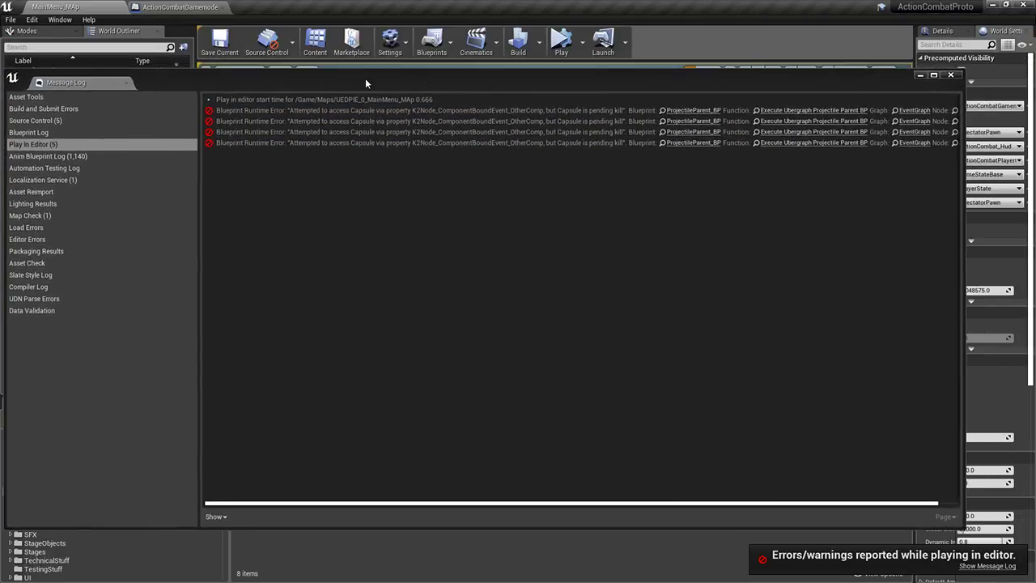
drag(365, 81, 359, 83)
click(571, 123)
click(572, 102)
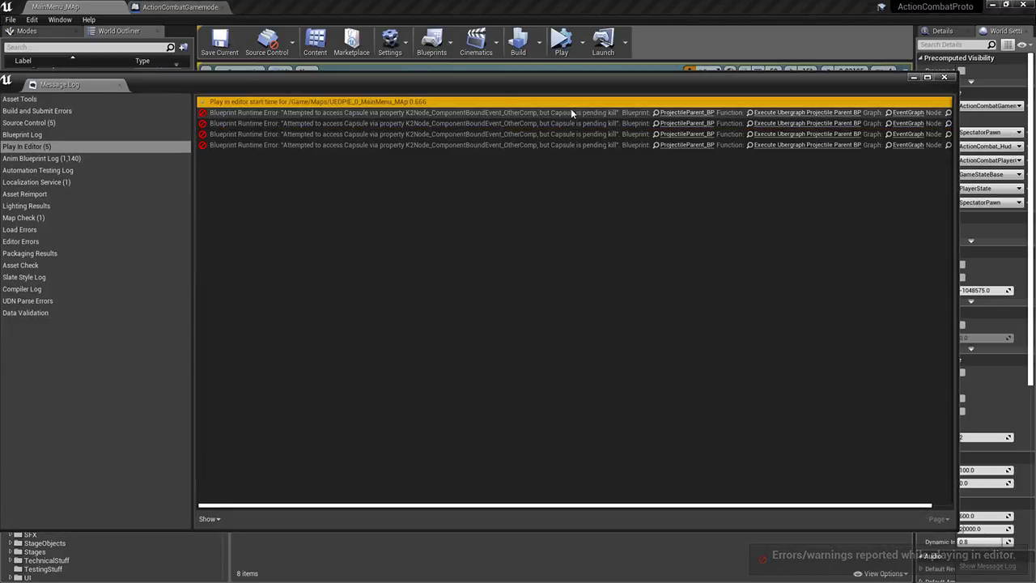
Close the message log and the project's Unreal Editor window
mouse_move(920, 7)
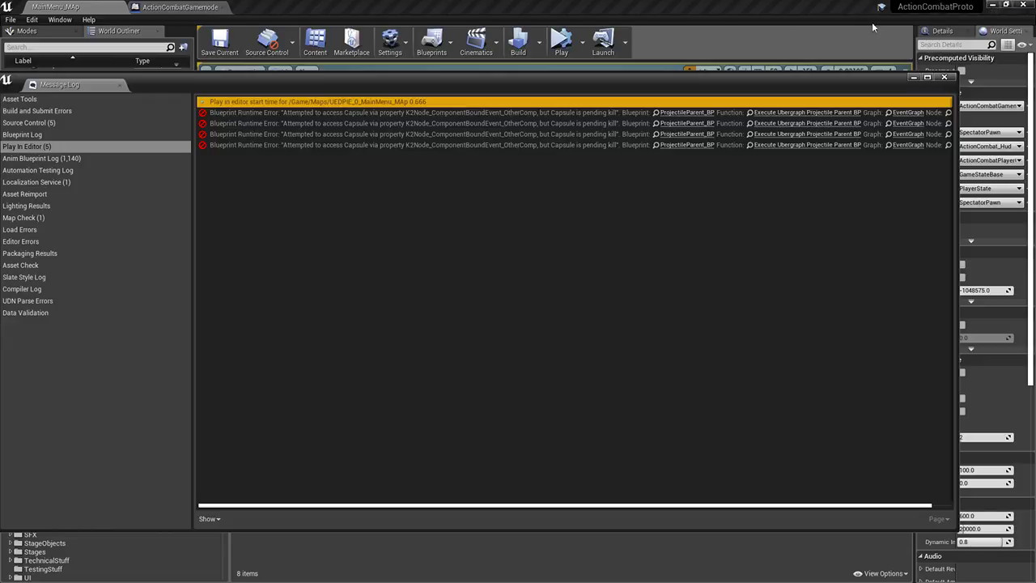
click(941, 78)
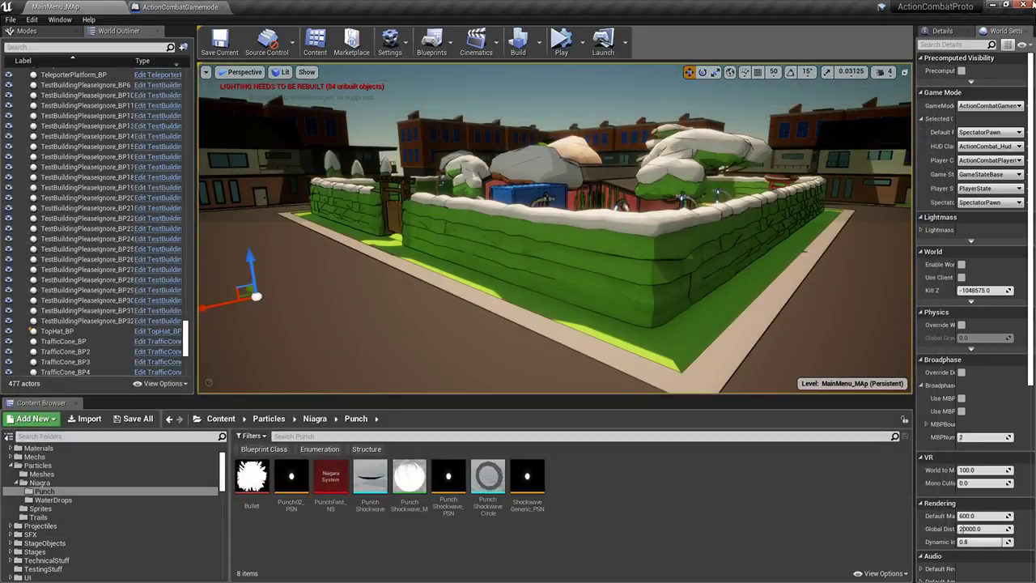
click(1029, 7)
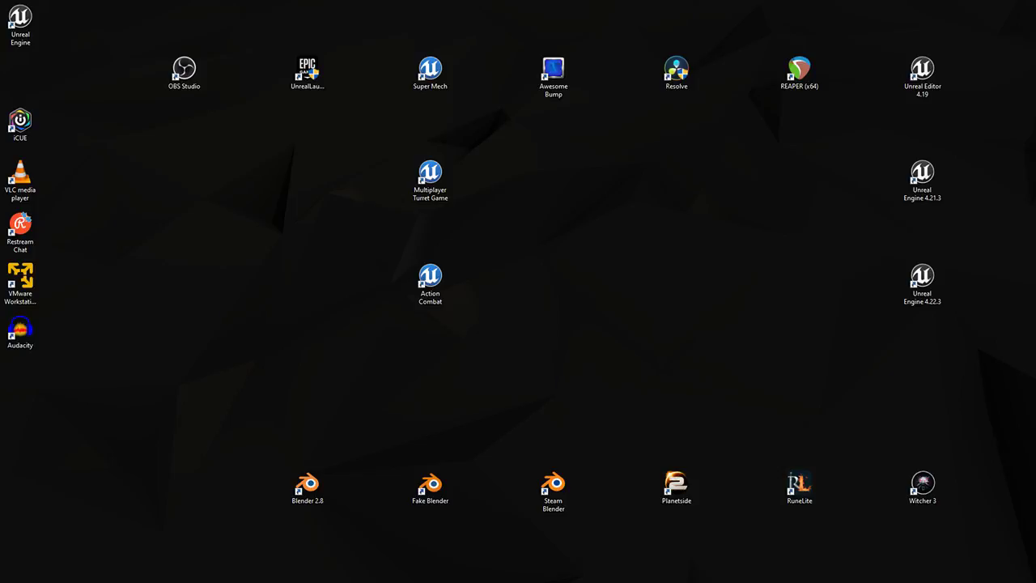
Open the ActionCombatProto 4.24 folder in Unreal Projects with File Explorer, and move the window to uncover the desktop shortcuts
key(super+e)
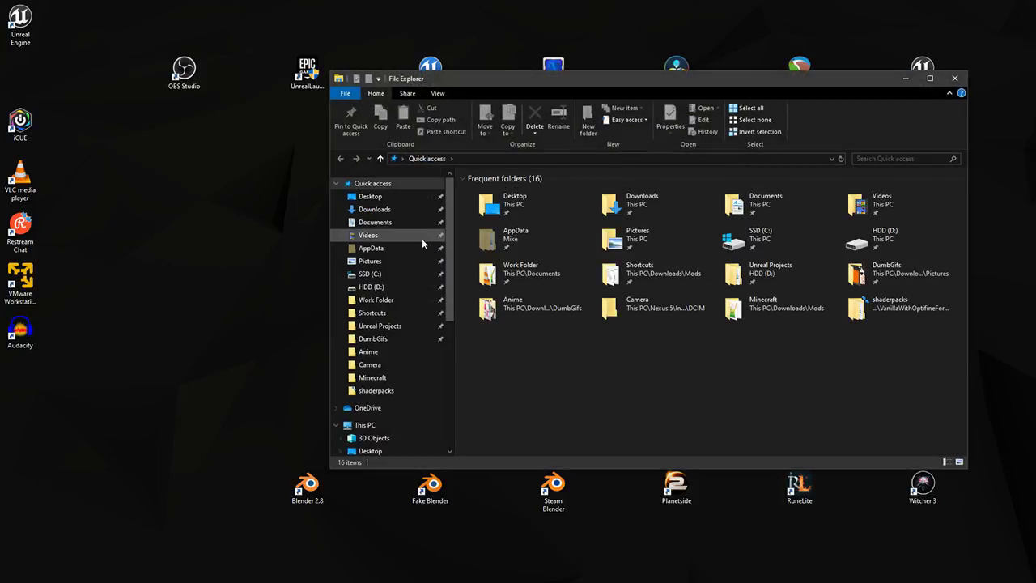
click(380, 325)
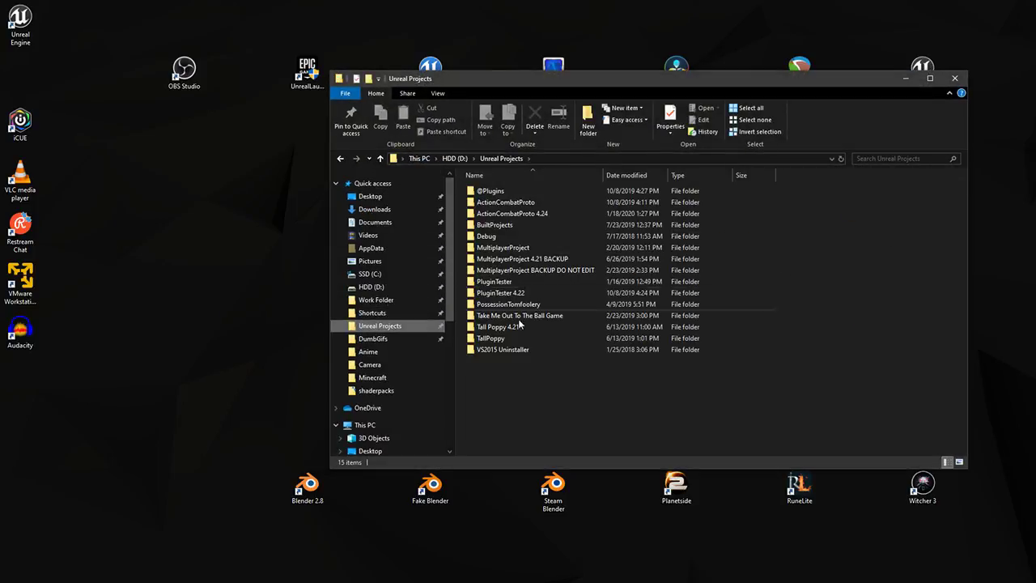
double_click(525, 212)
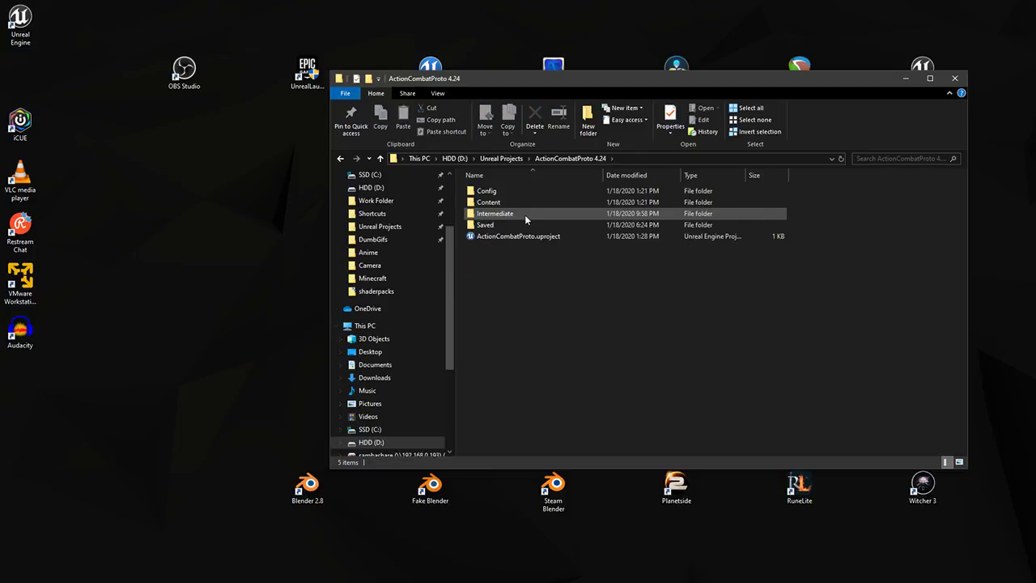
drag(539, 78, 717, 103)
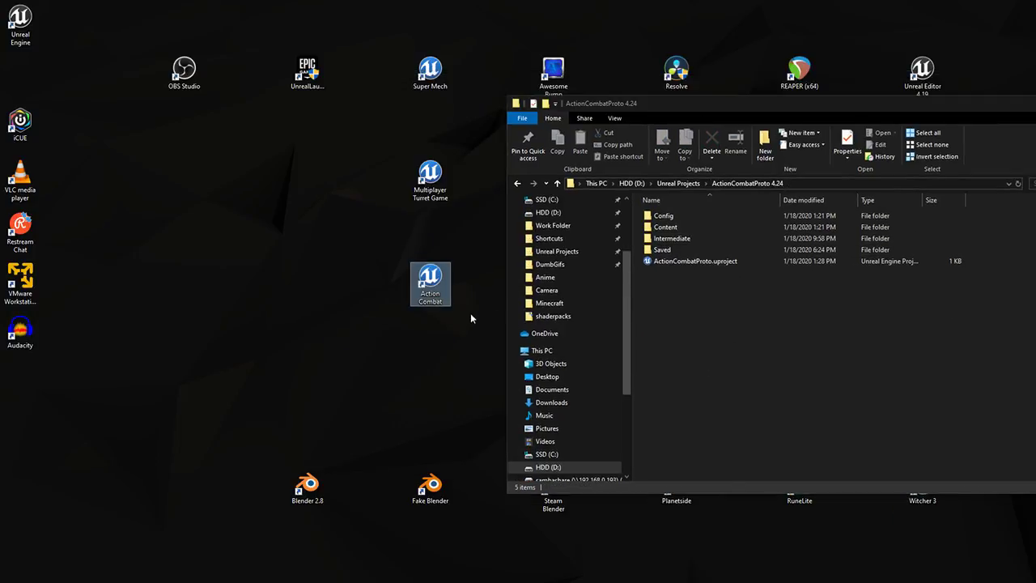
Create a desktop shortcut to ActionCombatProto.uproject and place it where the old Action Combat shortcut was, below Multiplayer Turret Game
mouse_move(710, 261)
mouse_down()
mouse_move(584, 293)
mouse_move(712, 267)
mouse_up()
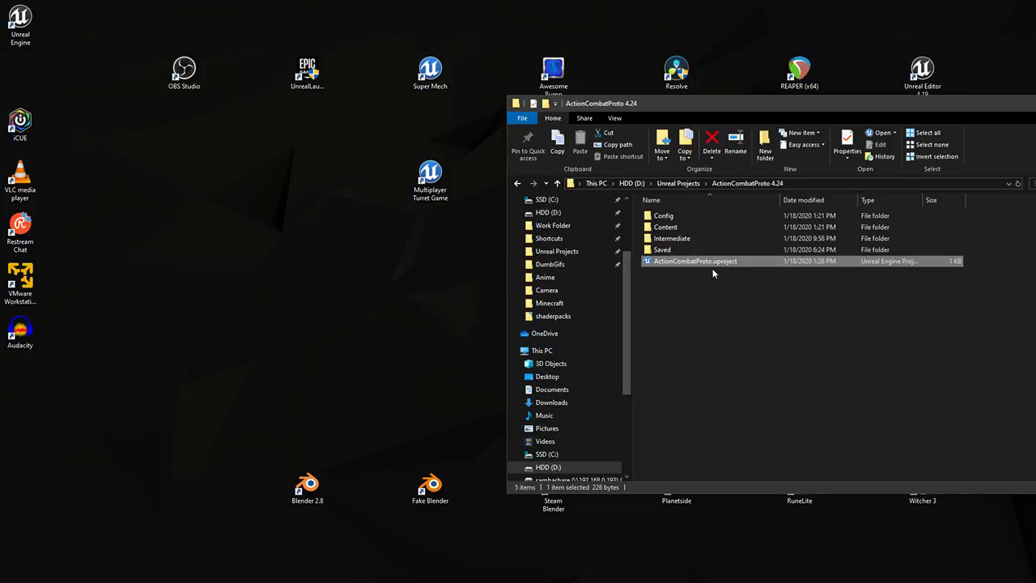
right_click(712, 265)
mouse_move(628, 439)
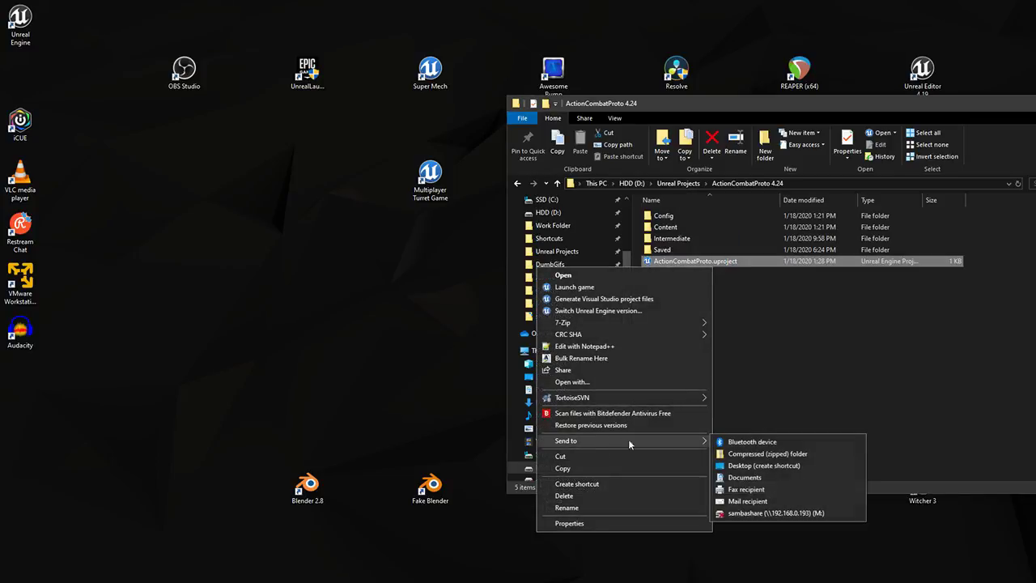
click(759, 466)
drag(20, 72, 431, 295)
Rename the new desktop shortcut ActionCombatProto and move the File Explorer window aside
click(431, 295)
text(ActionComba)
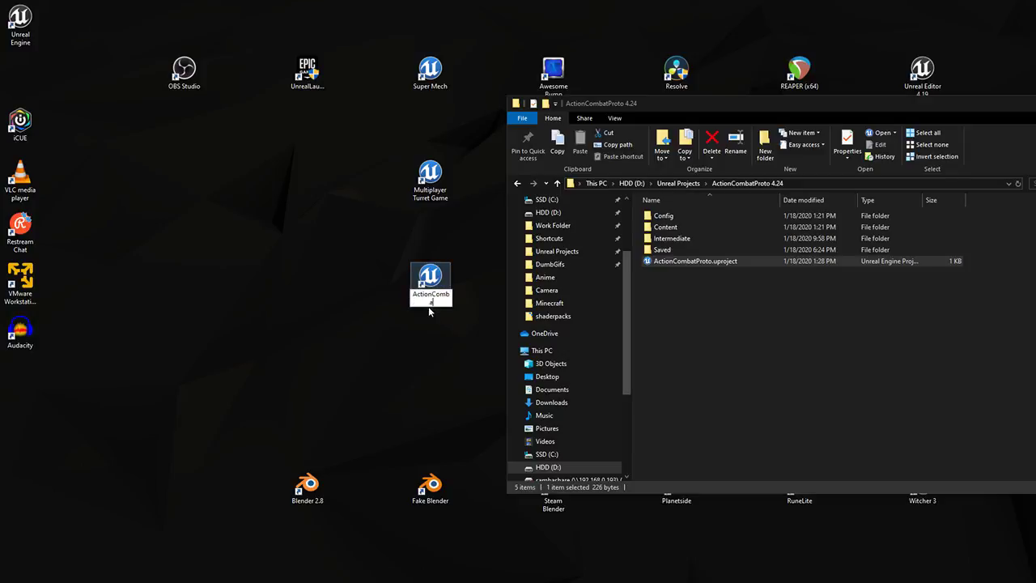
text(tProto)
key(Return)
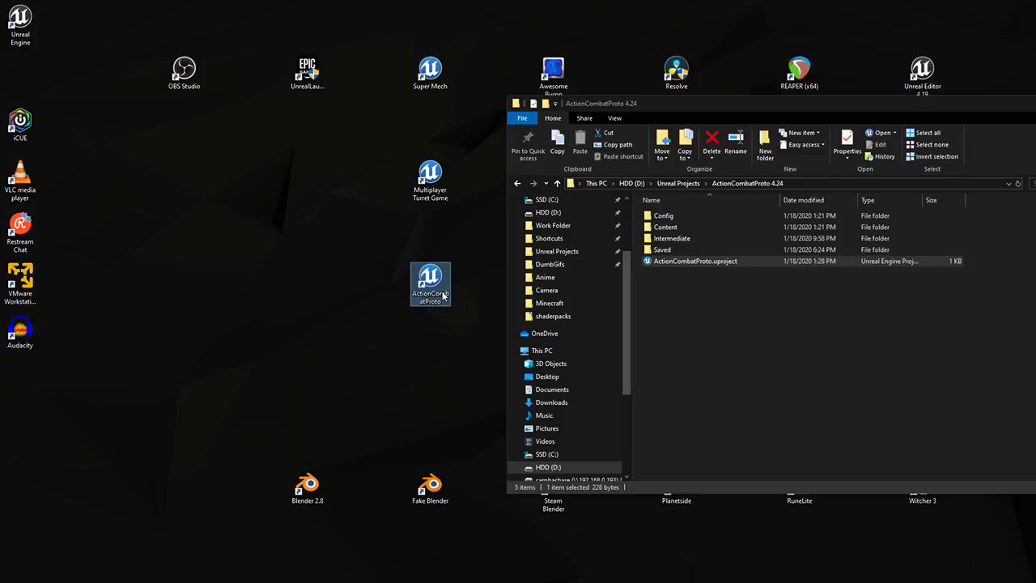
drag(693, 105, 1035, 89)
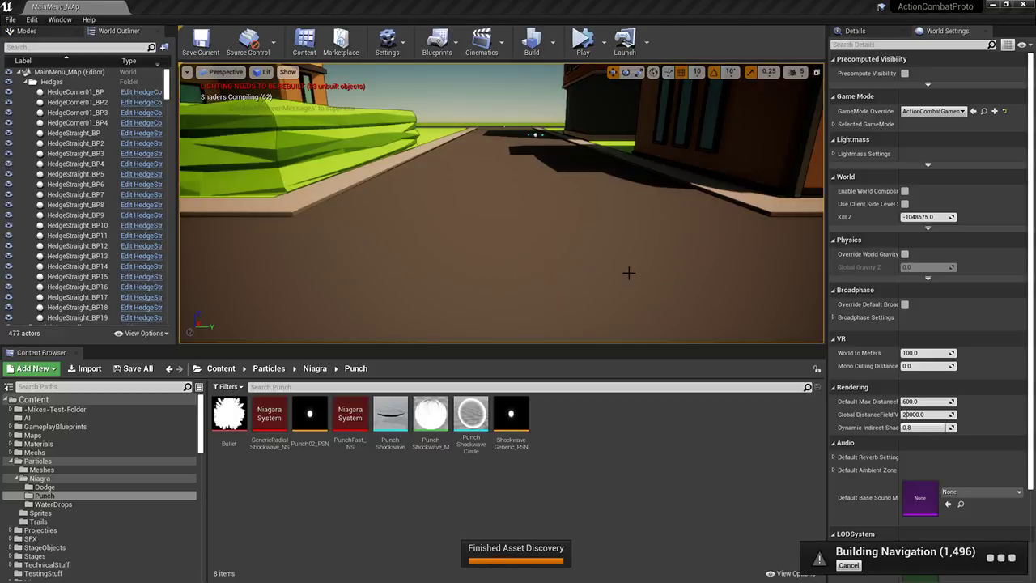
Look over the street, houses and garden hedge gate in the freshly loaded MainMenu_MAp level
right_drag(629, 273, 440, 312)
key(F11)
right_drag(623, 261, 550, 259)
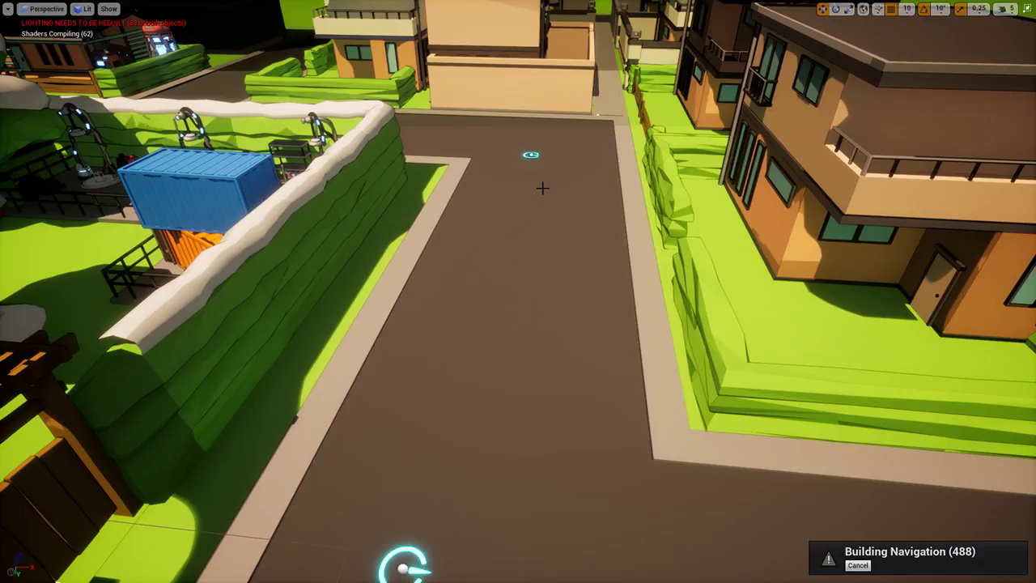
key(F11)
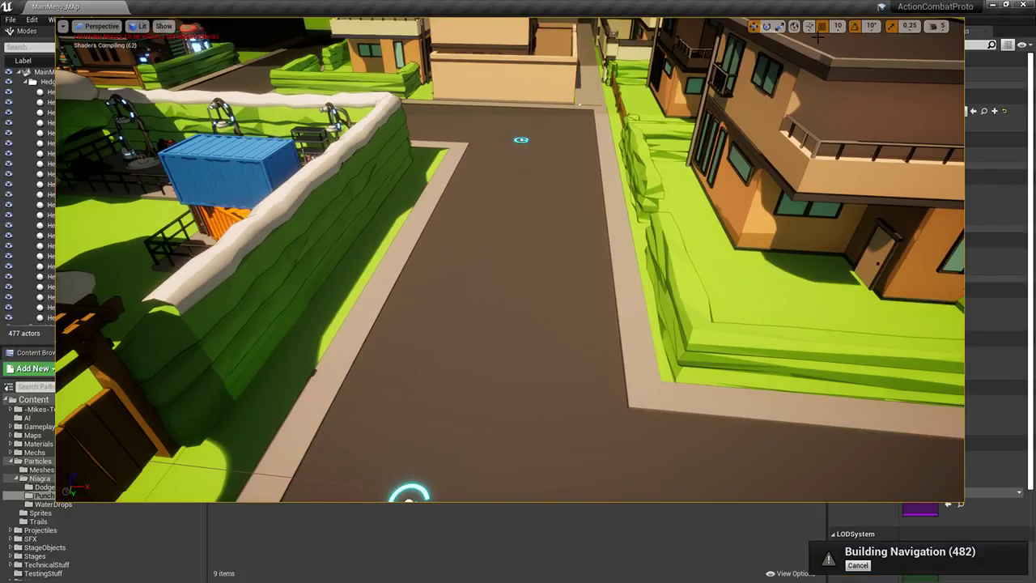
double_click(528, 5)
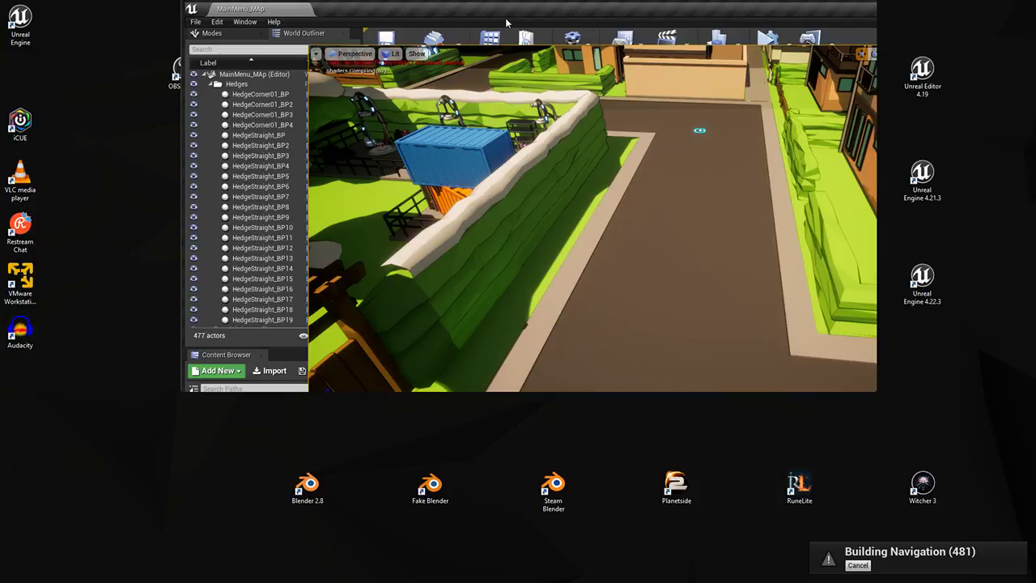
double_click(508, 23)
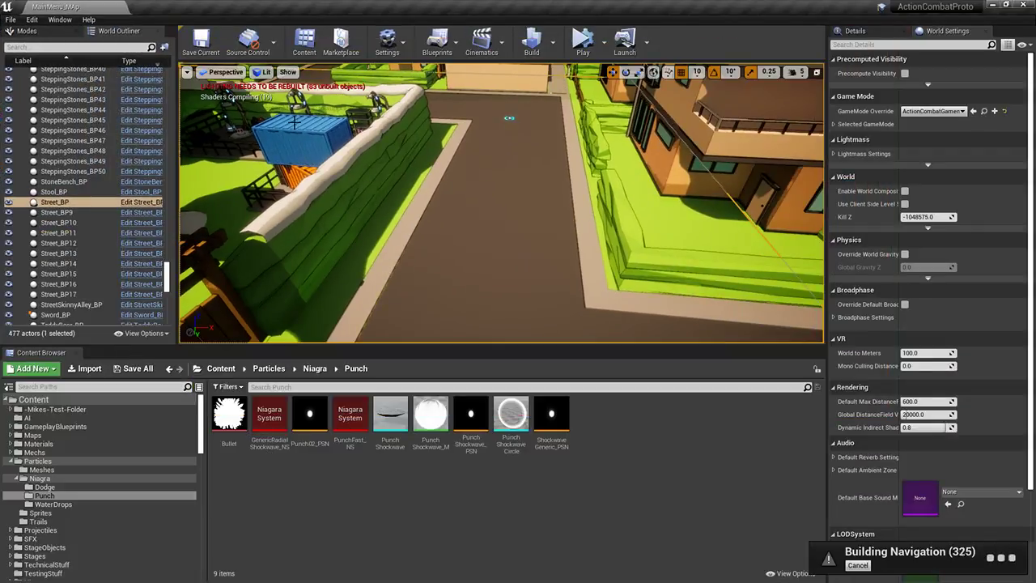
right_drag(479, 142, 376, 146)
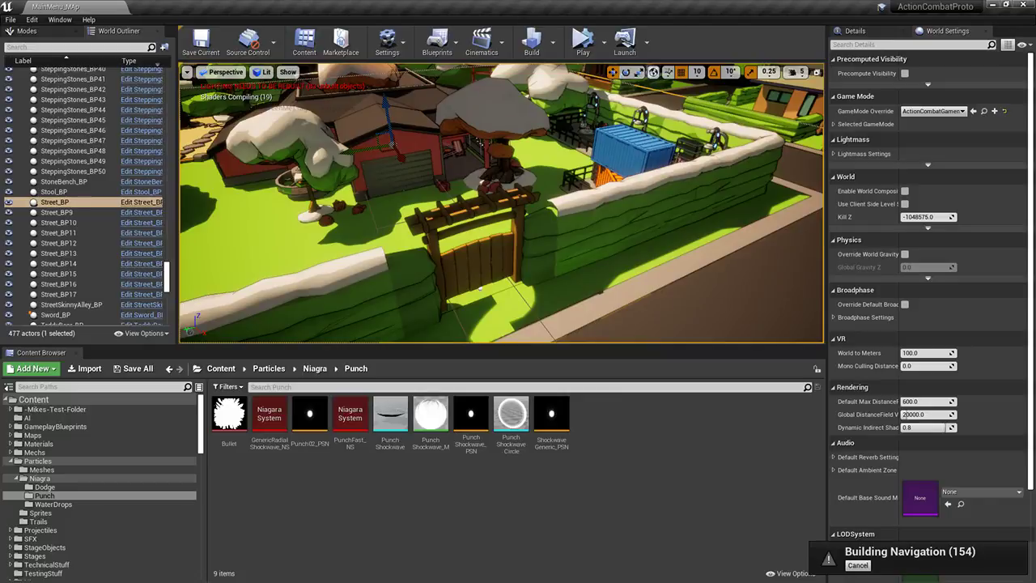
right_drag(263, 103, 332, 113)
right_drag(460, 203, 295, 234)
key(F11)
key(F11)
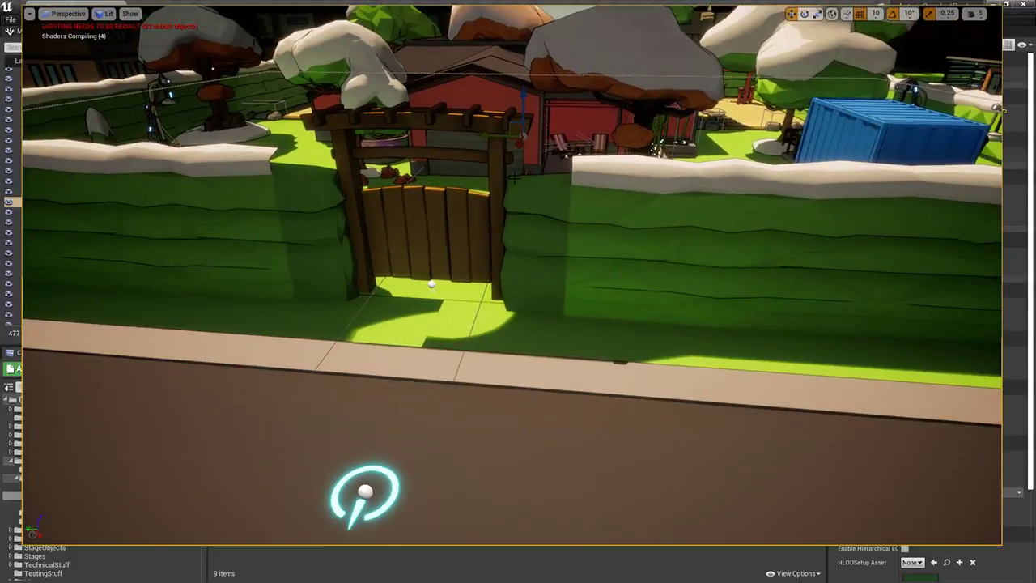
click(539, 177)
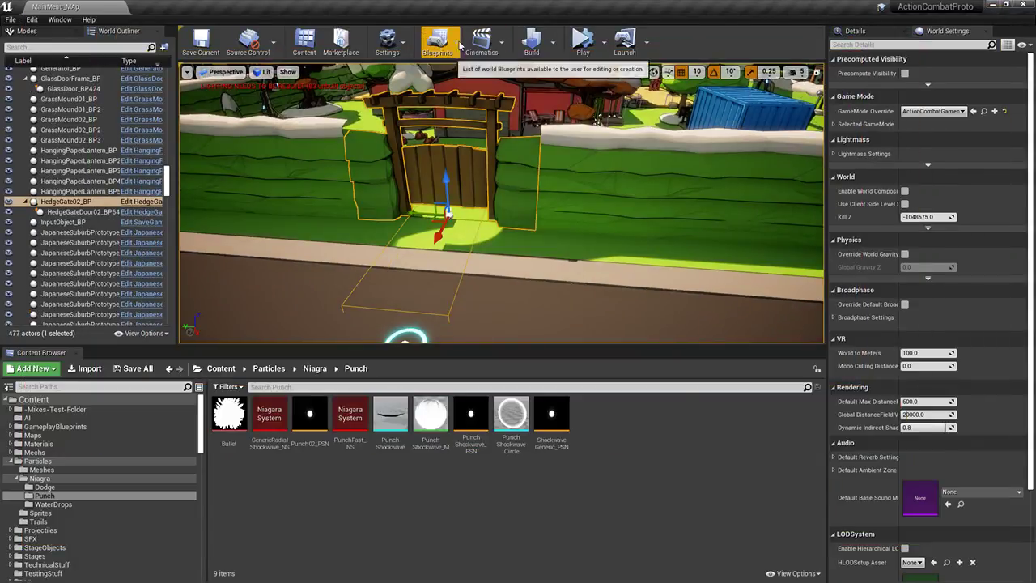
Open the ActionCombatGamemodeParent blueprint from the world override and set its Gamemode default to HordeMode
click(437, 42)
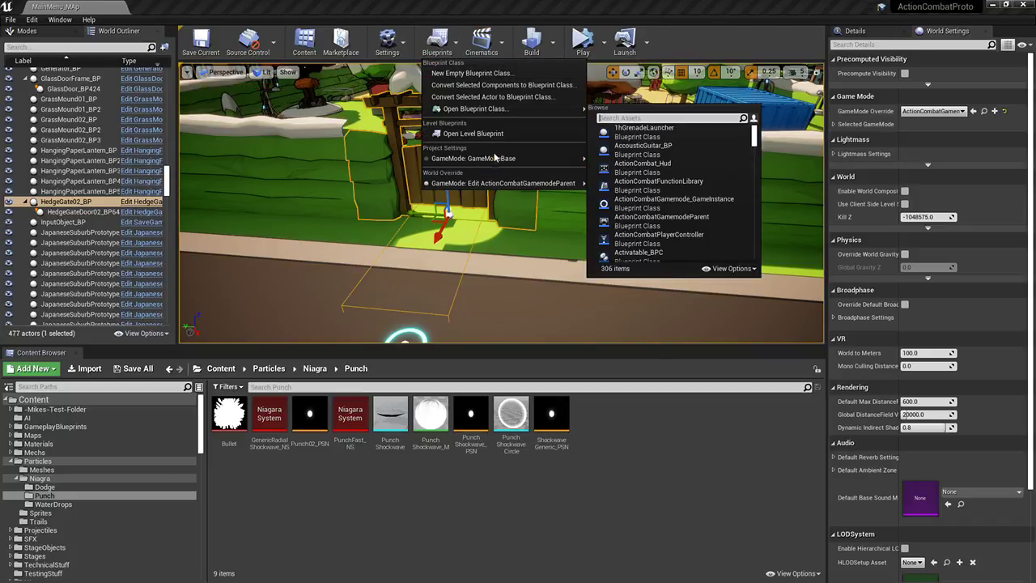
mouse_move(530, 185)
click(662, 183)
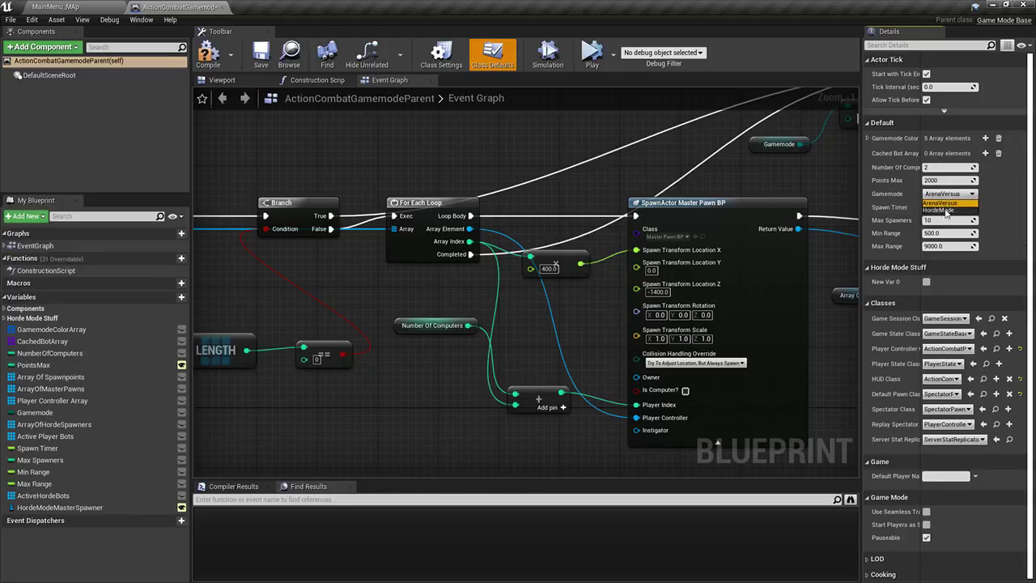
click(940, 210)
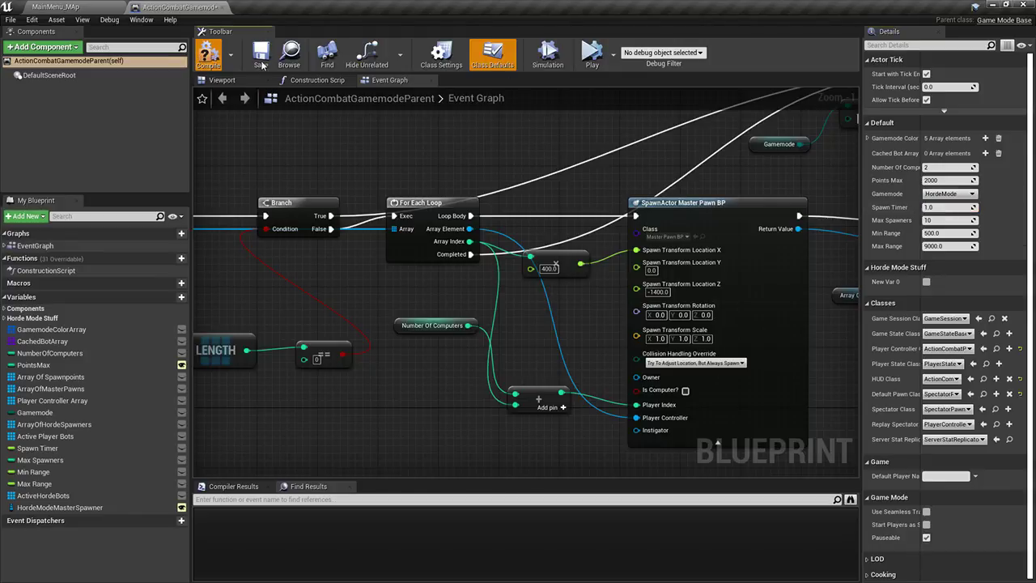
Play the MainMenu_MAp level in full screen and run the character along the street among the spider robots
click(84, 6)
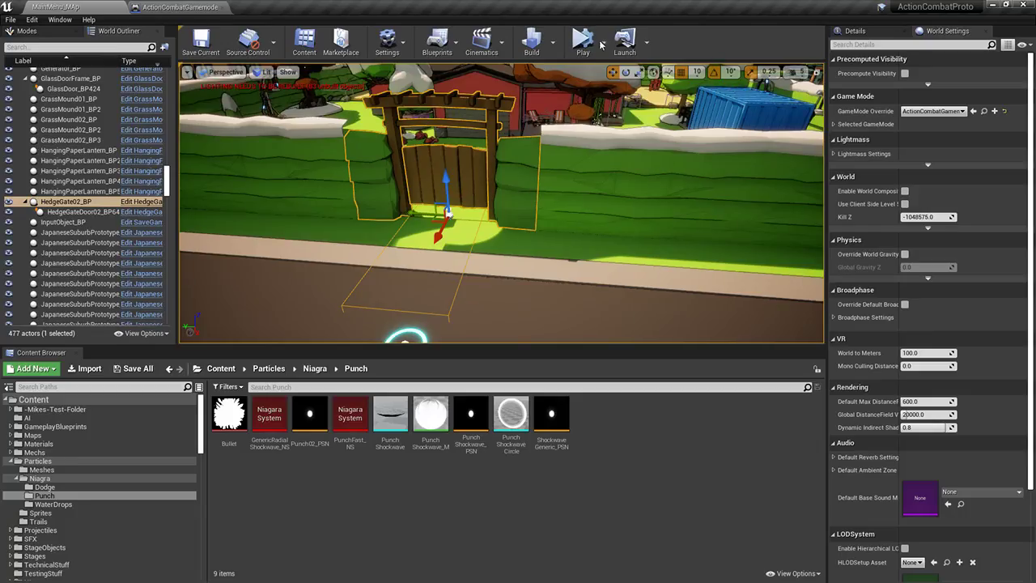
click(600, 44)
click(712, 73)
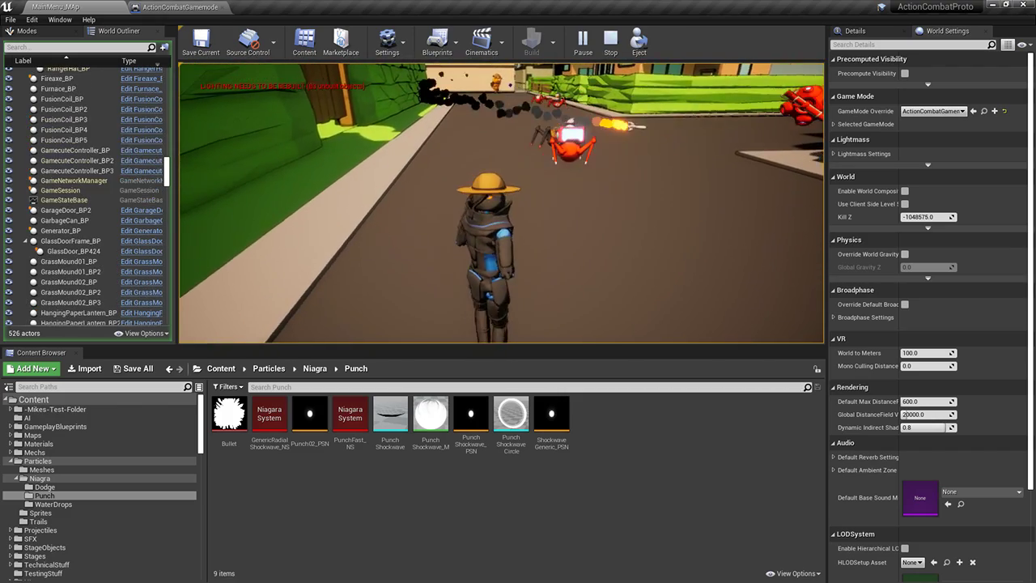
key(F11)
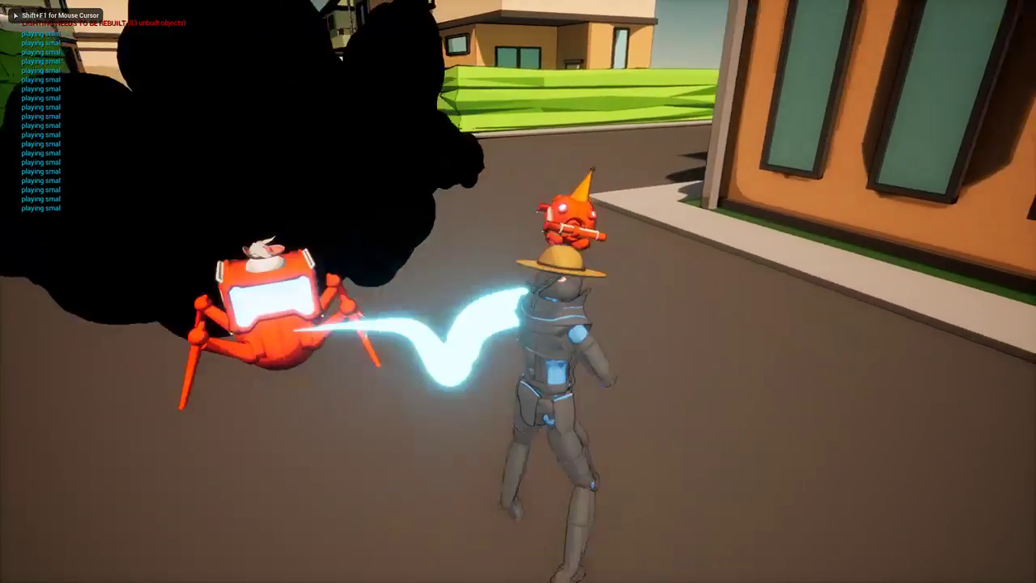
key(w)
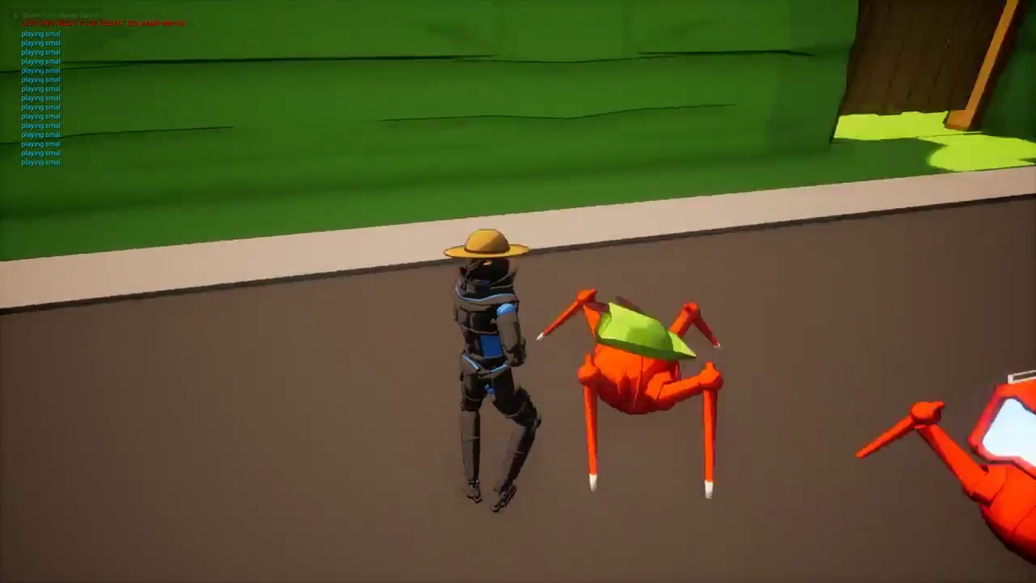
key(w)
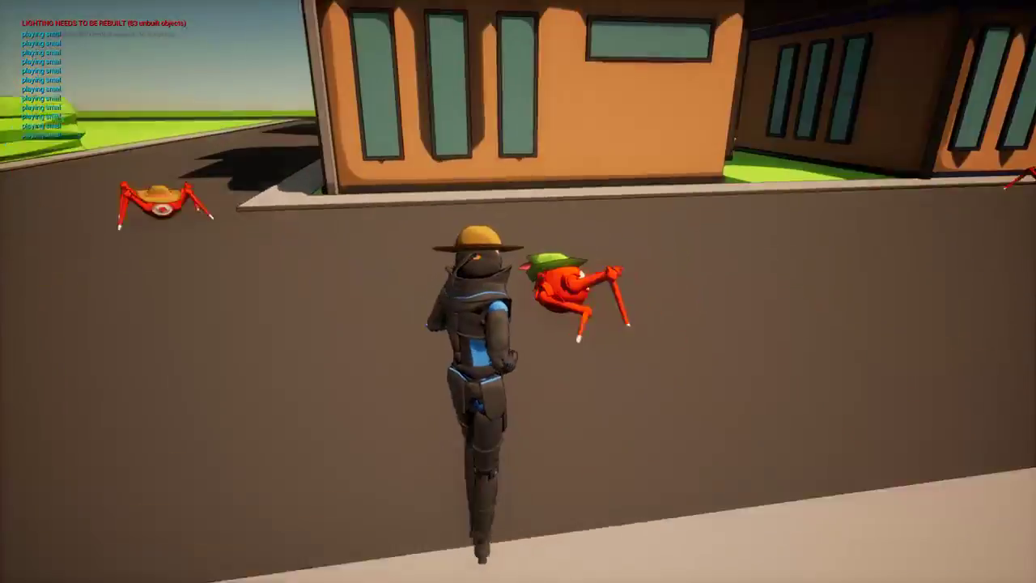
Run the character around the street corners and fight the spider robots from the hedge gate to the tall green hedge
key(w)
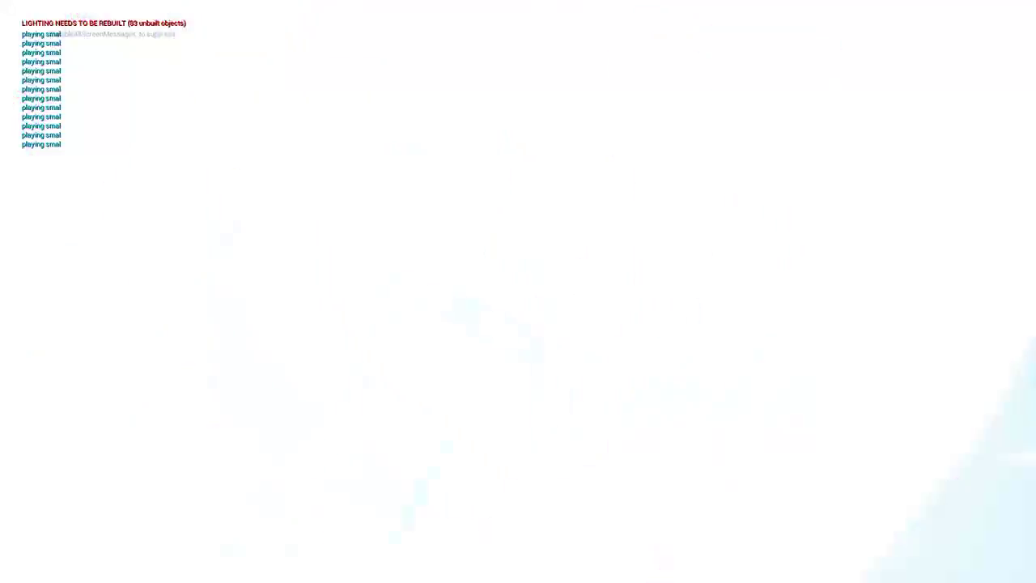
key(w)
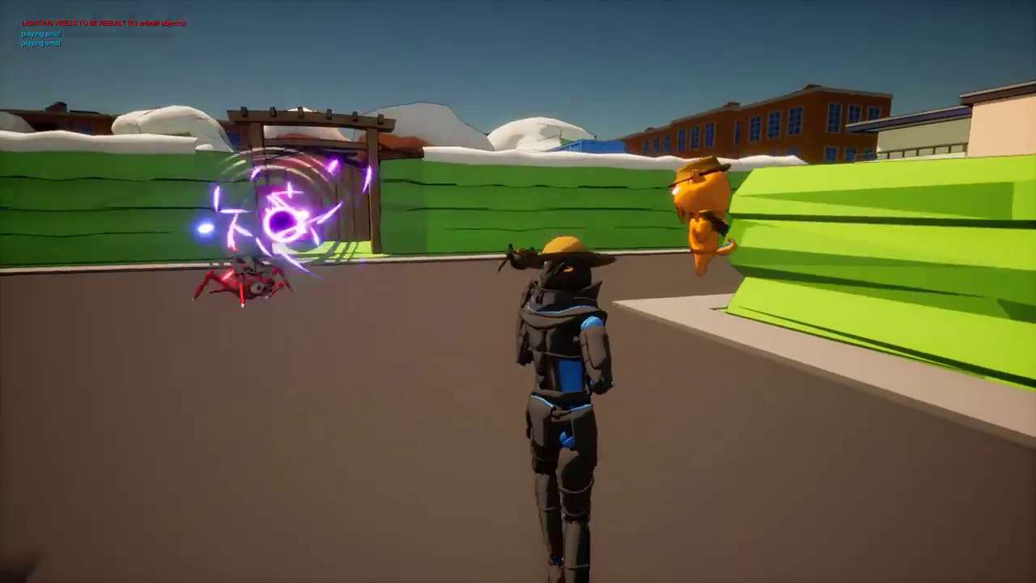
key(w)
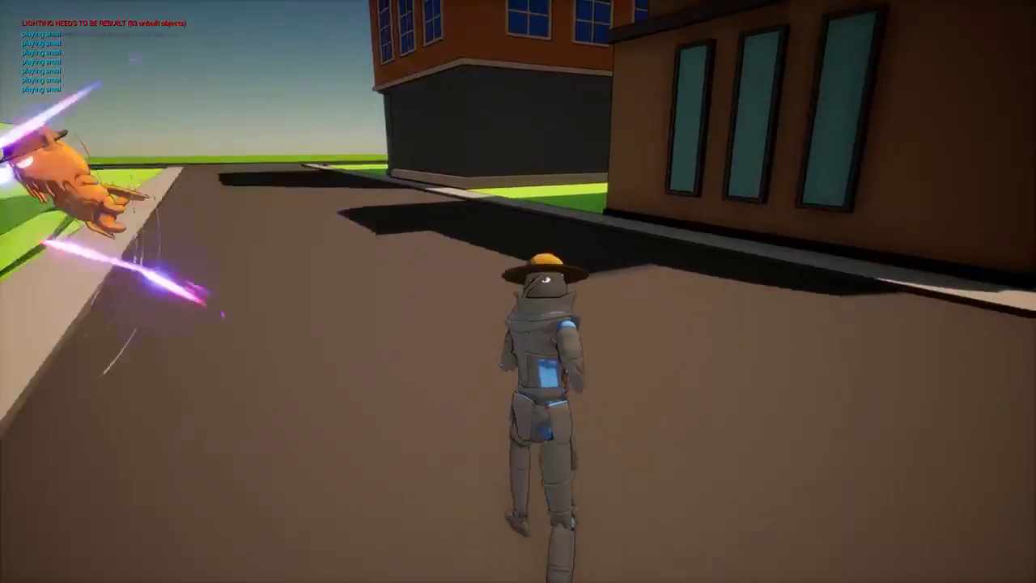
key(w)
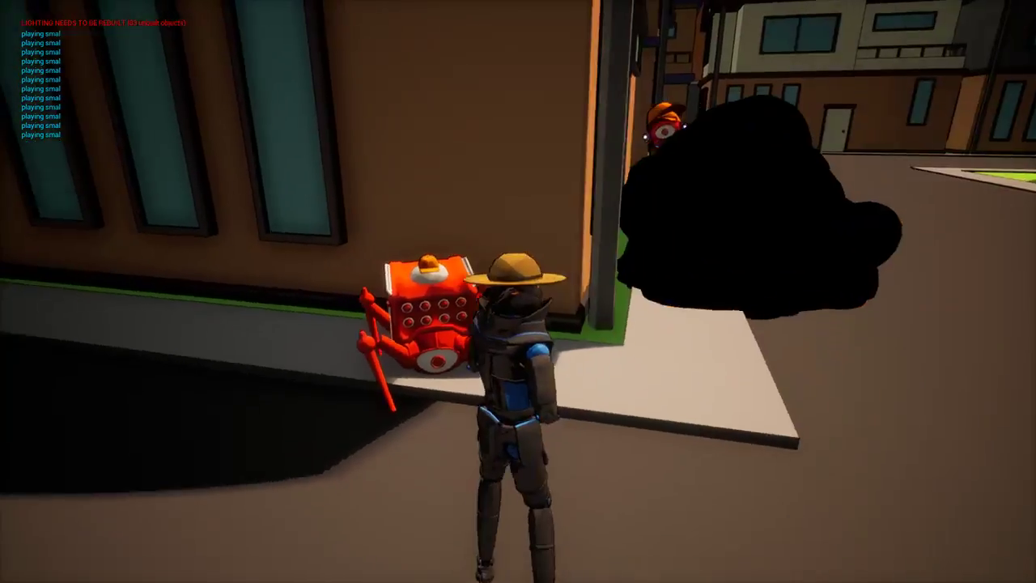
key(w)
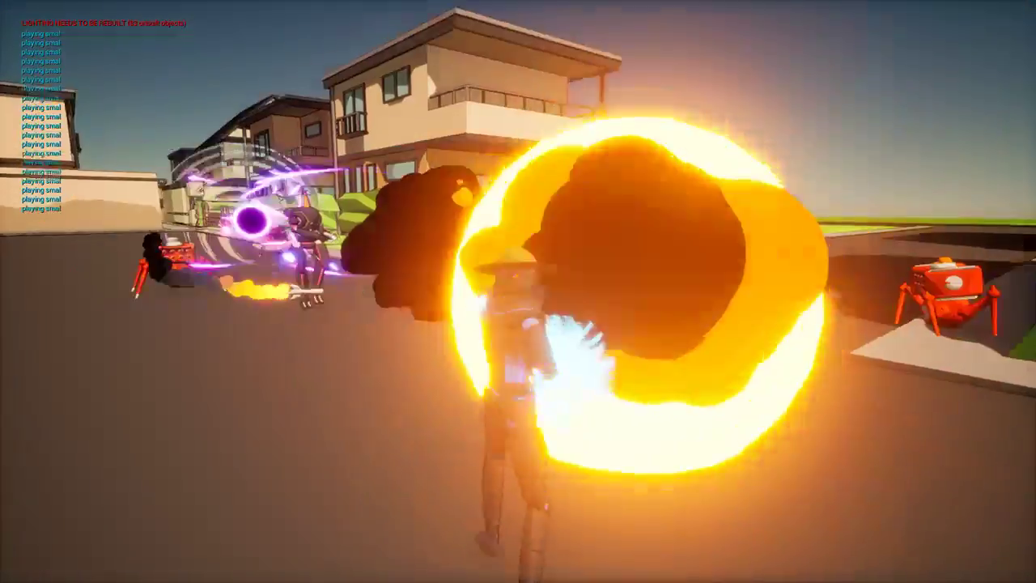
key(w)
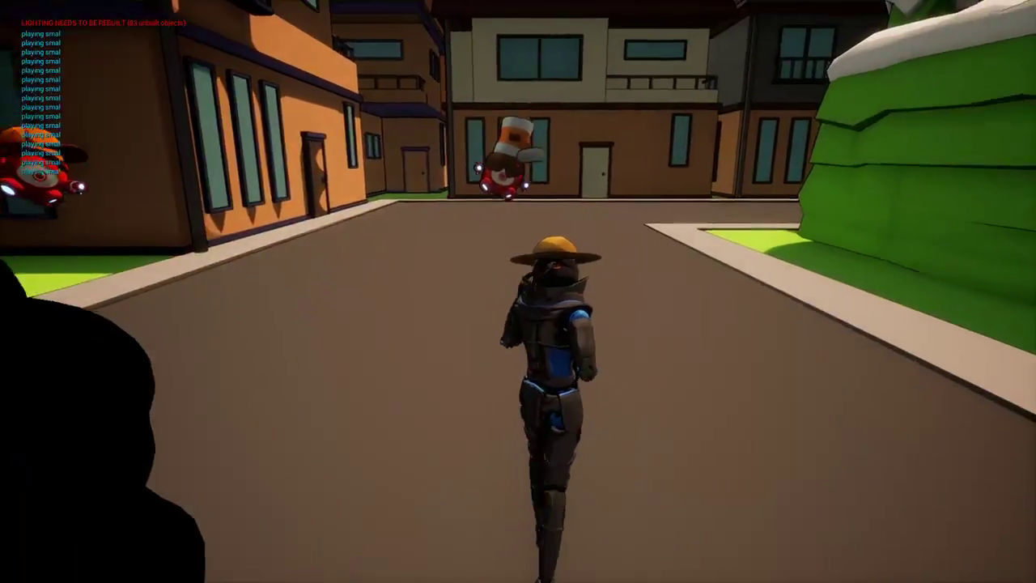
key(w)
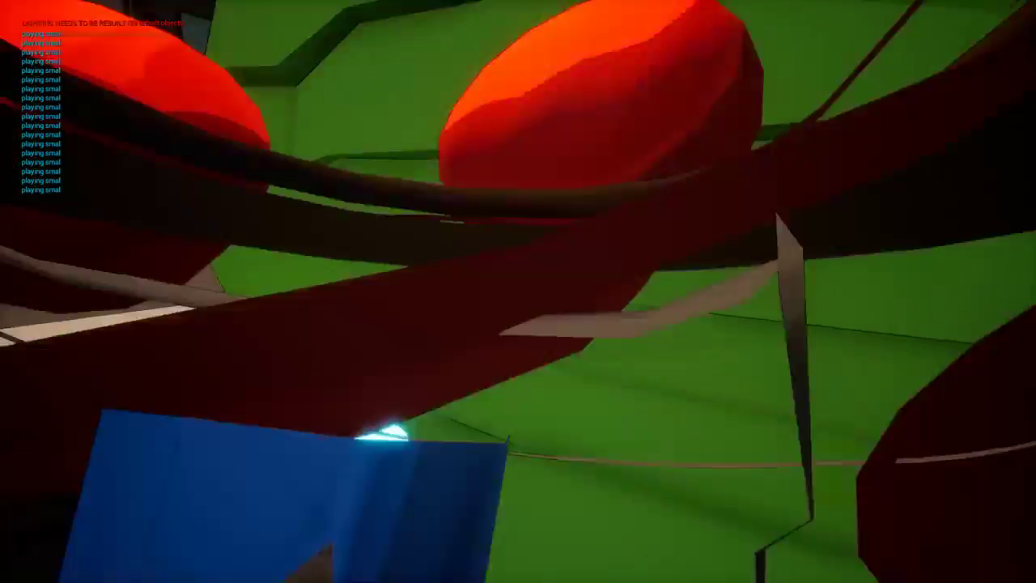
Strafe and advance along the street between the green hedge and the orange houses while attacking the approaching robots
key(d)
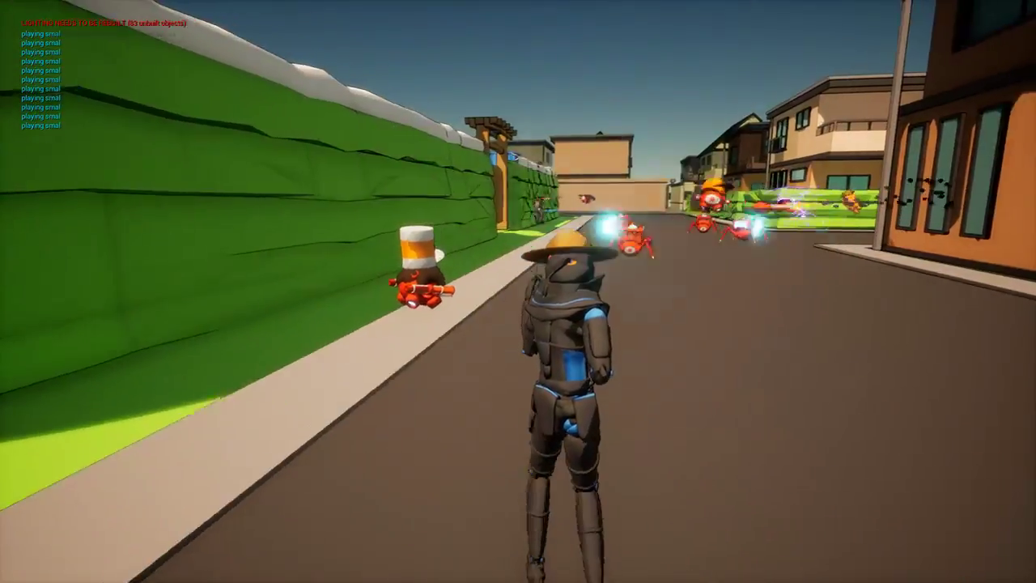
key(a)
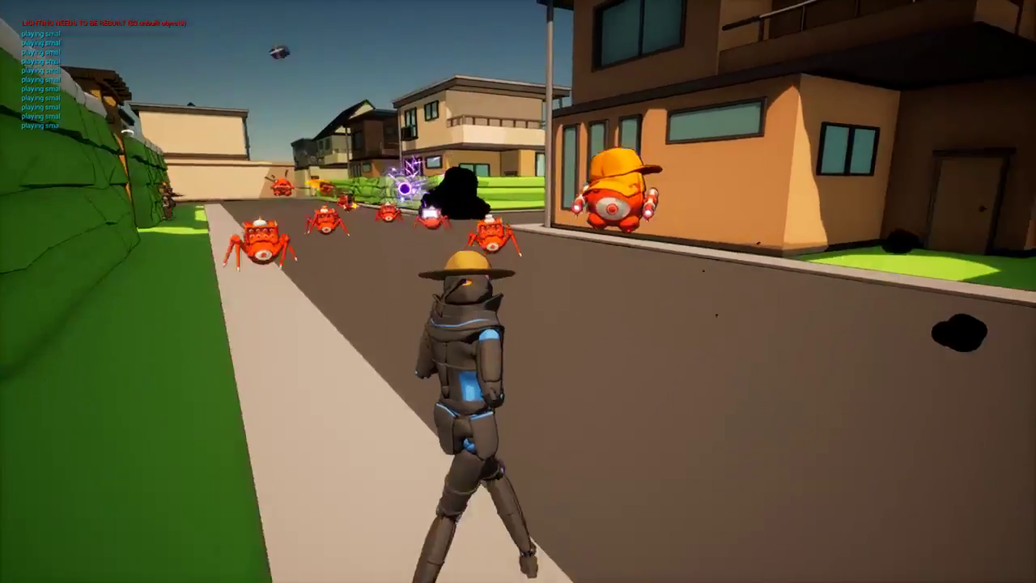
key(w)
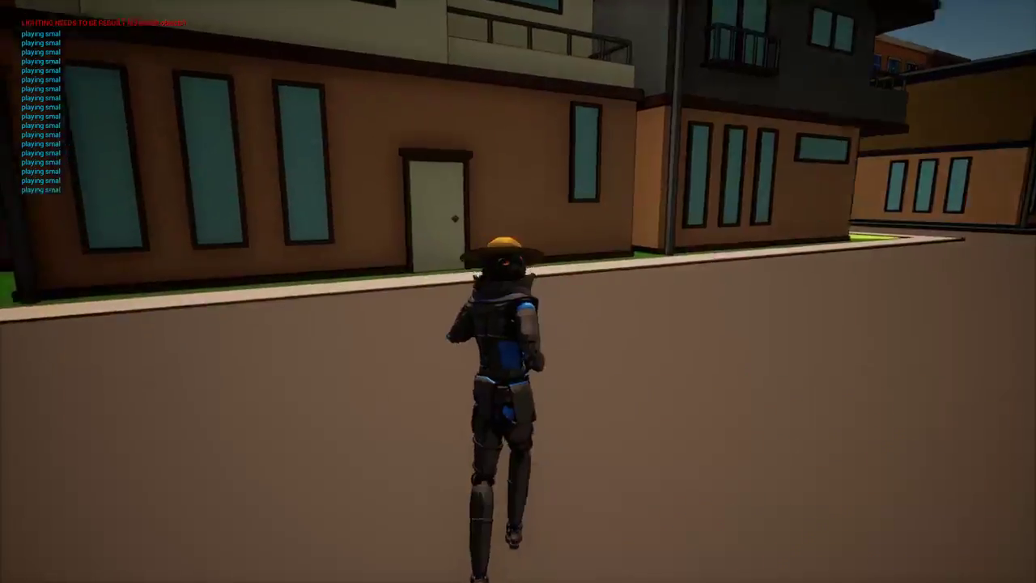
key(d)
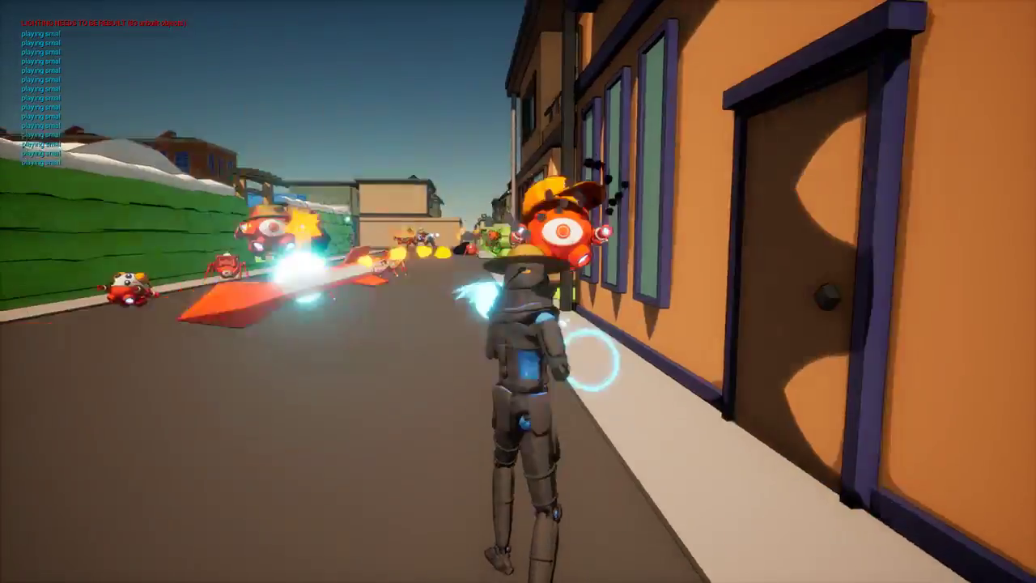
key(a)
key(w)
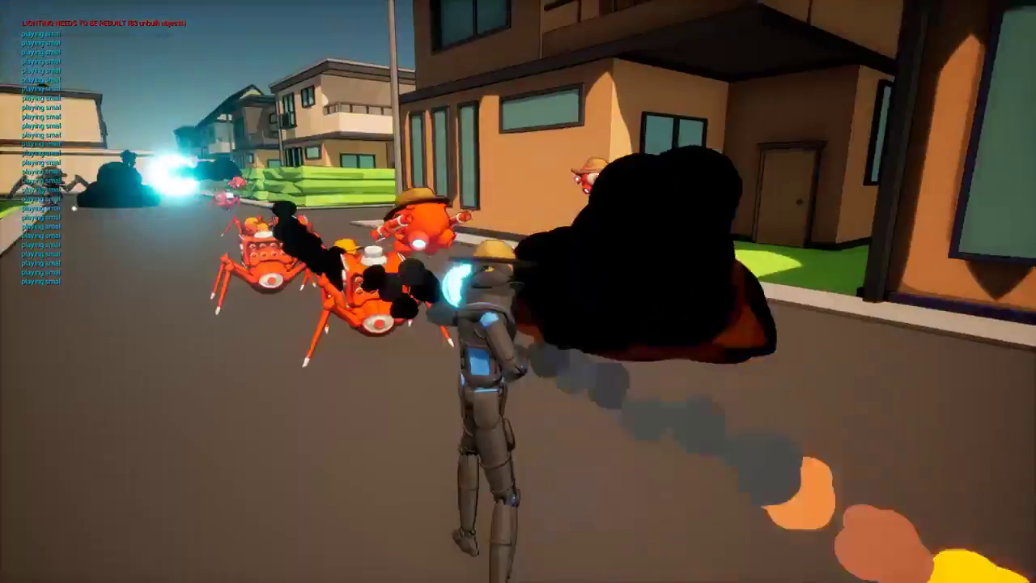
key(w)
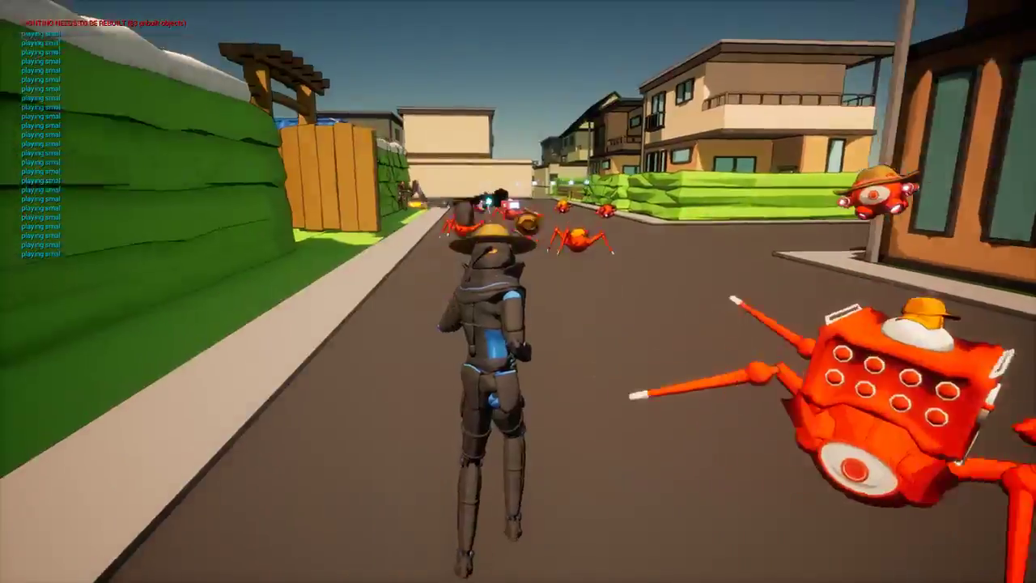
Battle the flying and spider robots on the road in front of the wooden hedge gate
key(w)
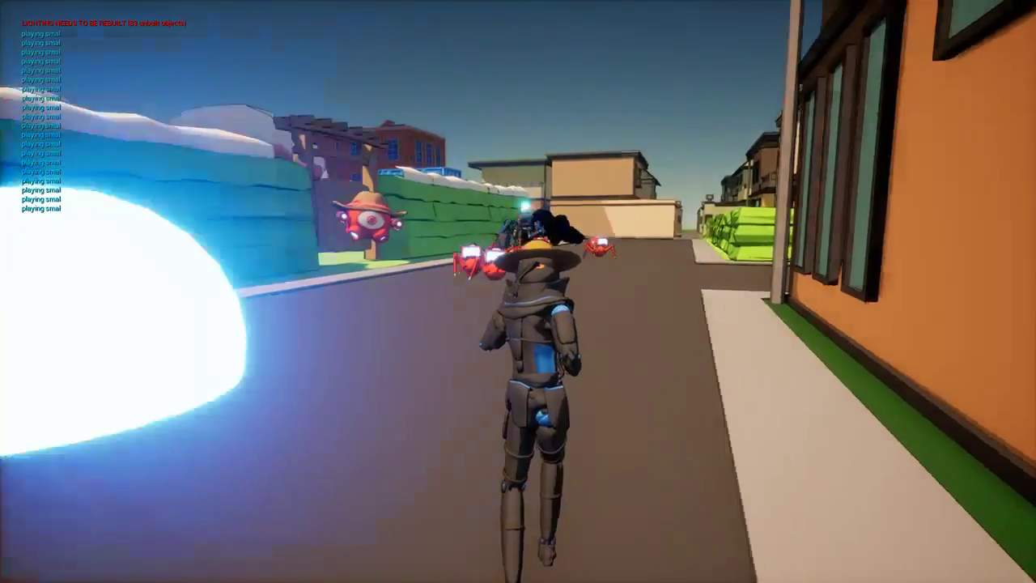
key(a)
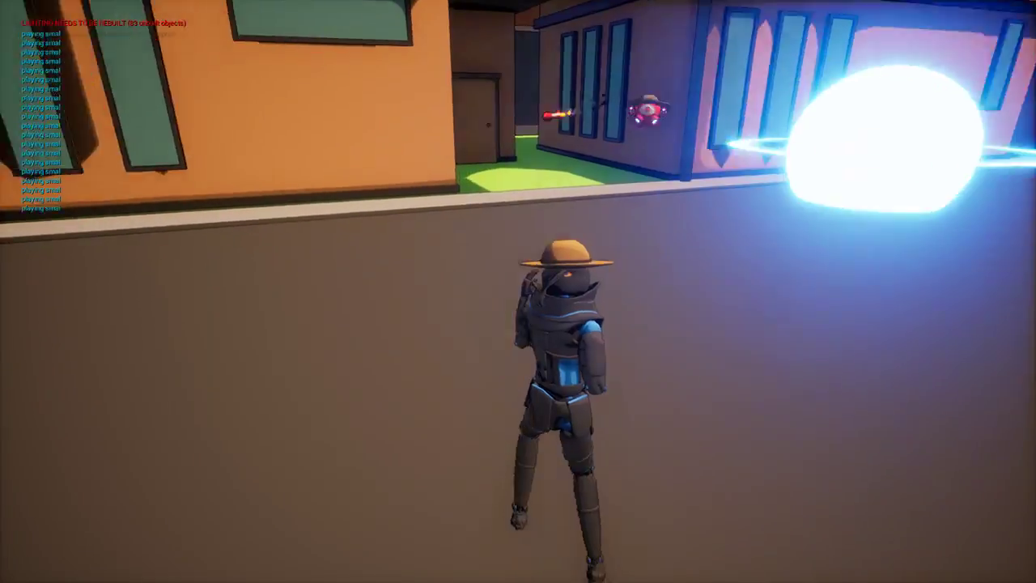
key(w)
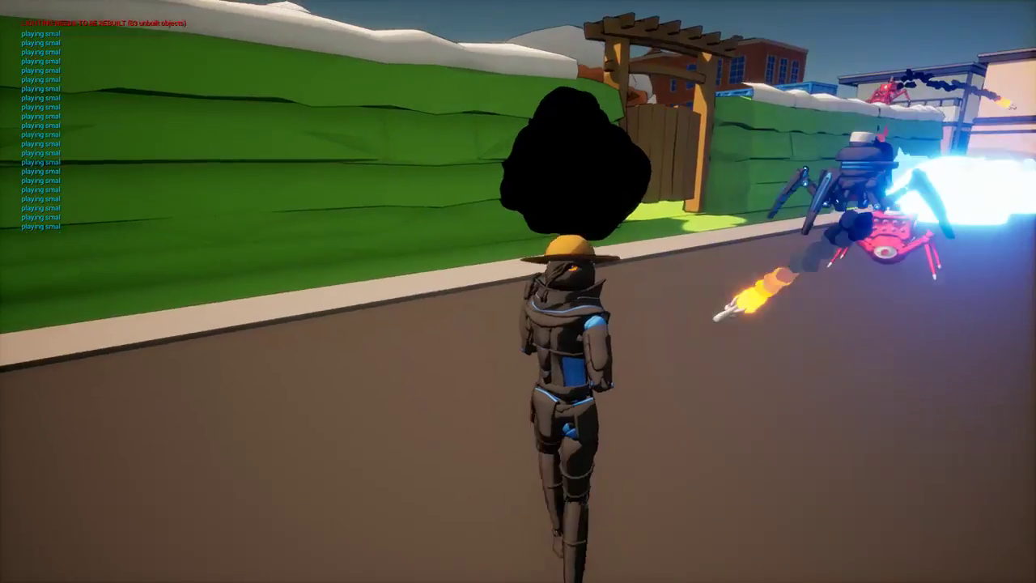
key(d)
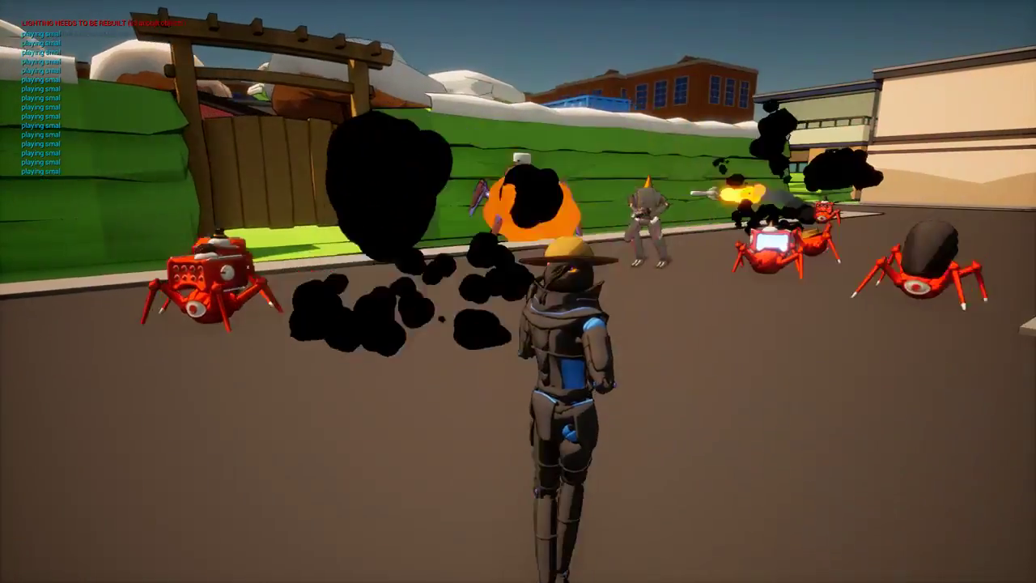
key(d)
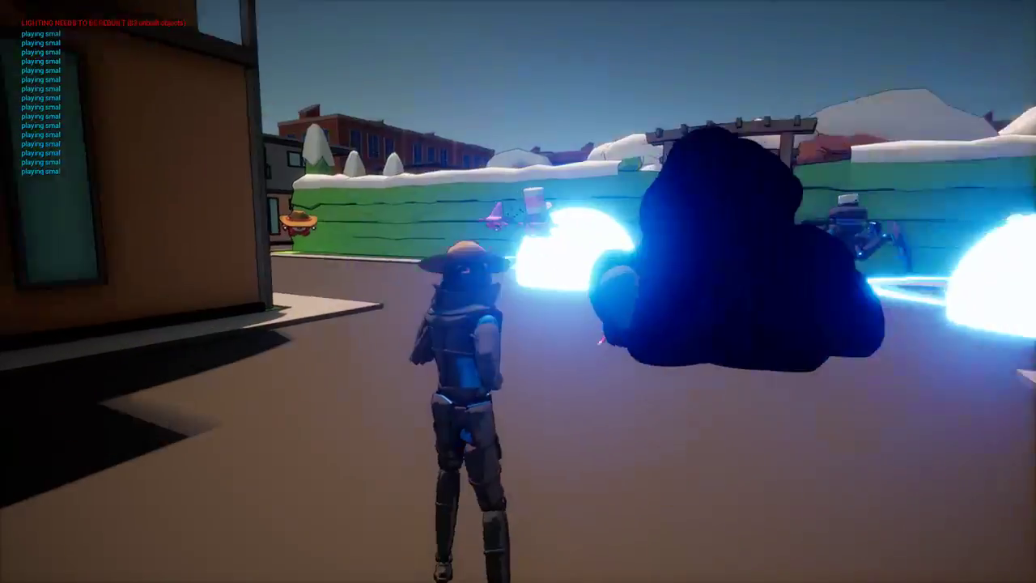
Charge through the robot horde towards the houses at the end of the street, attacking the spider robots on the way
key(w)
key(w)
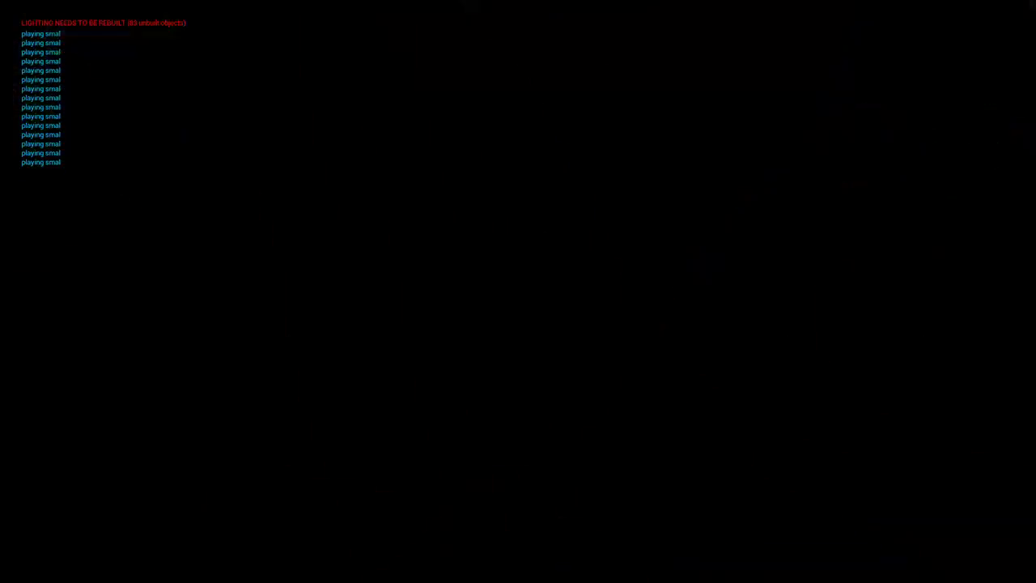
key(w)
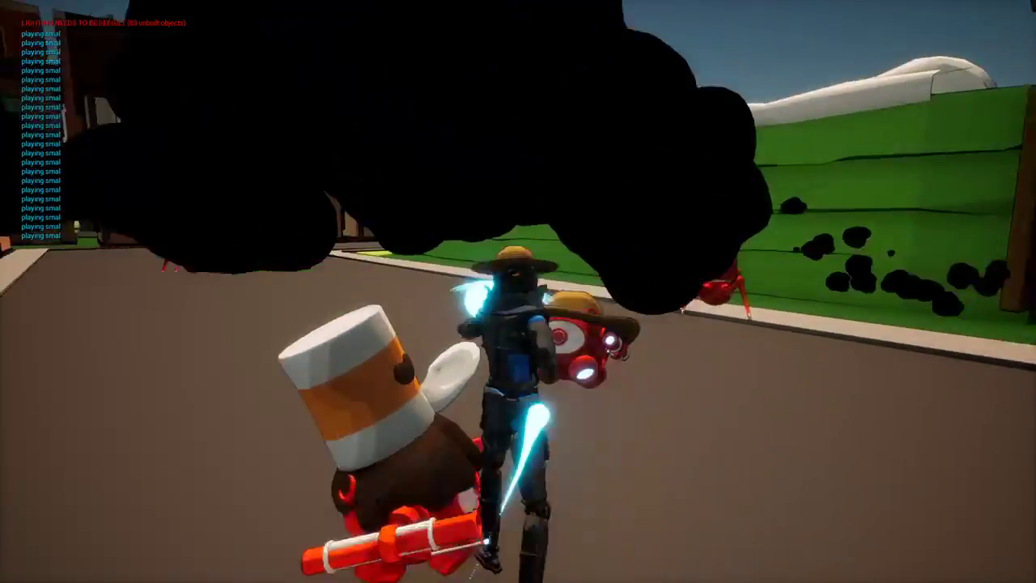
key(w)
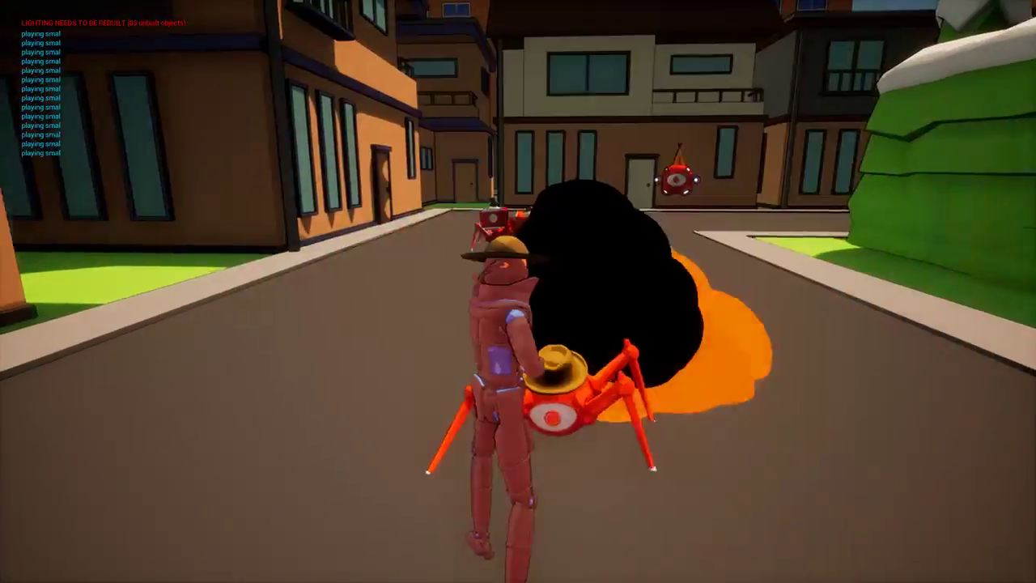
key(w)
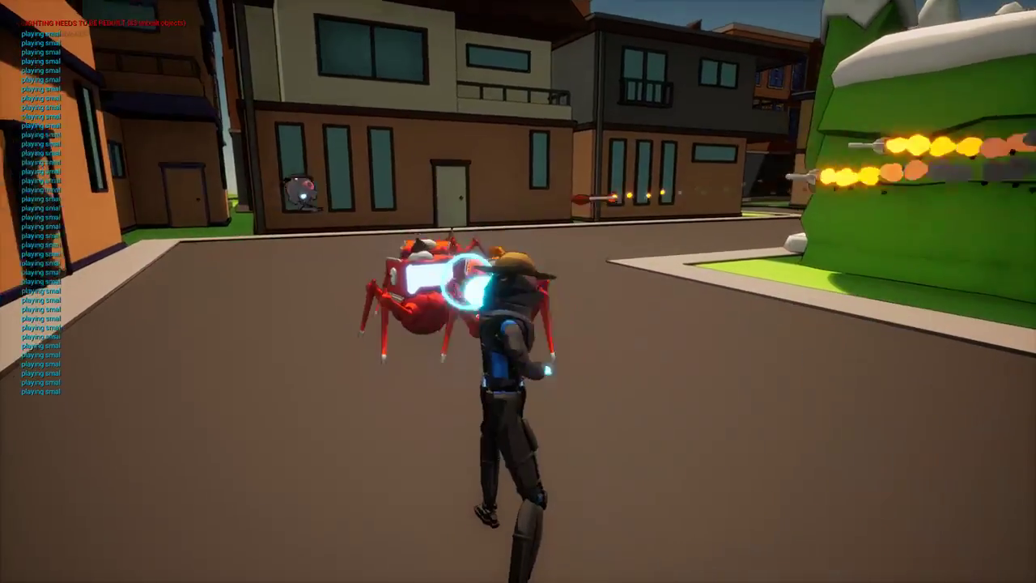
key(w)
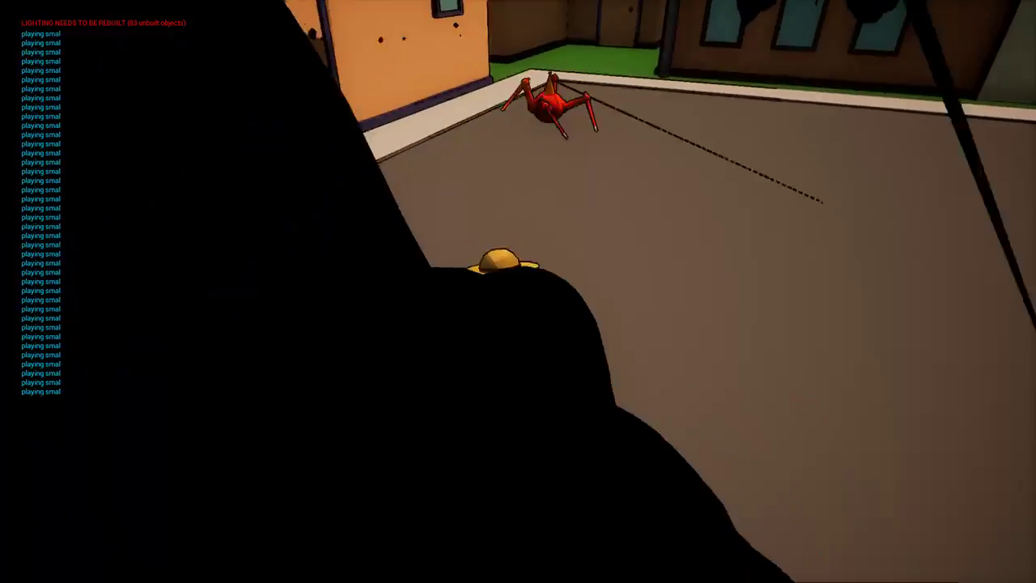
Chase the spider robot into the grassy alley between the houses and fight the robots there
key(w)
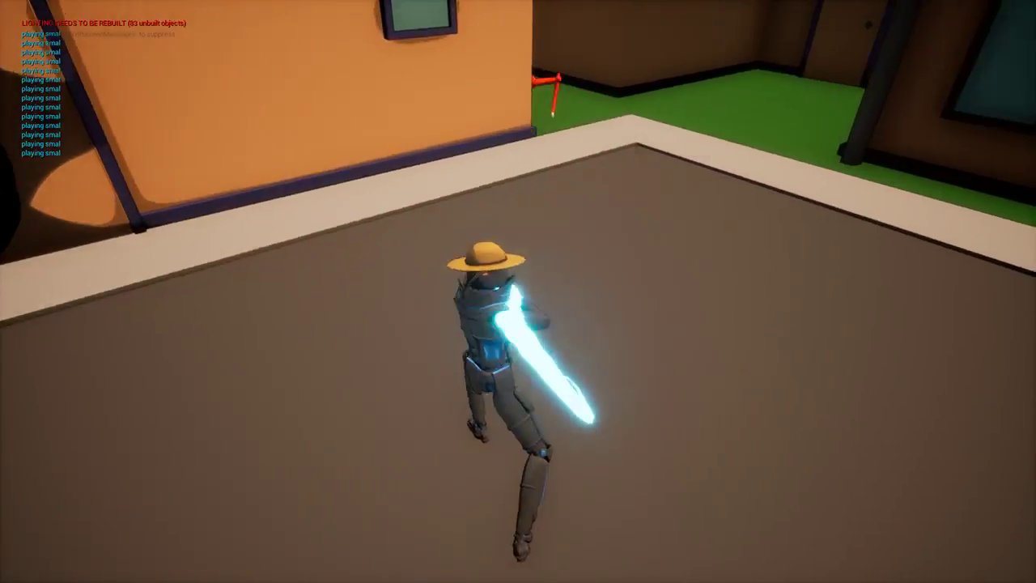
key(w)
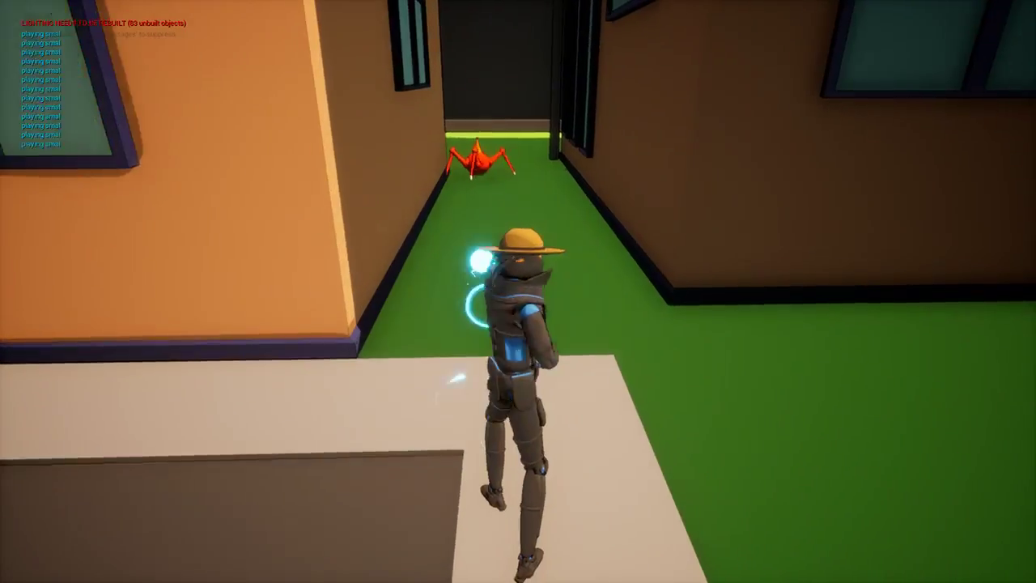
key(w)
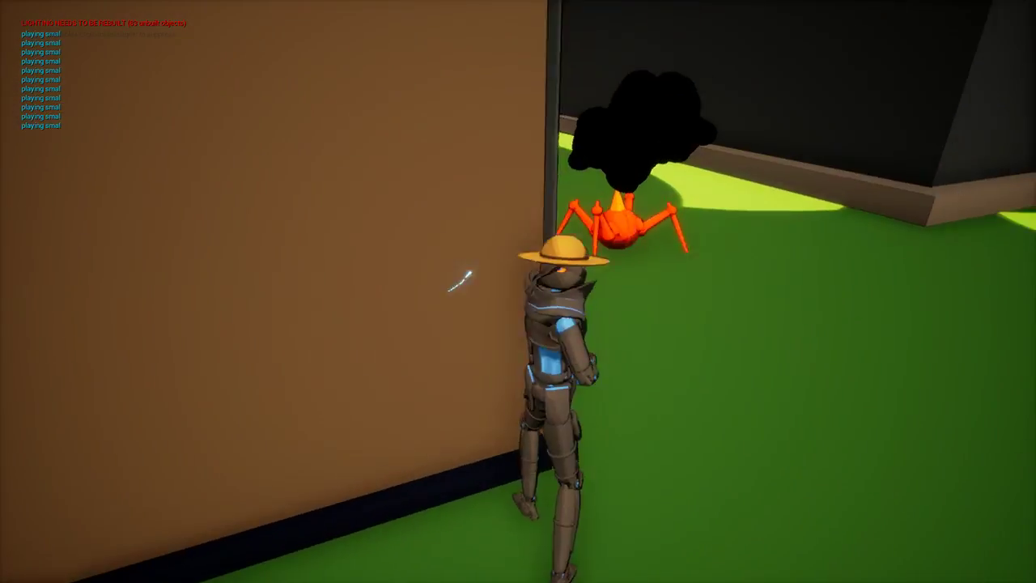
key(w)
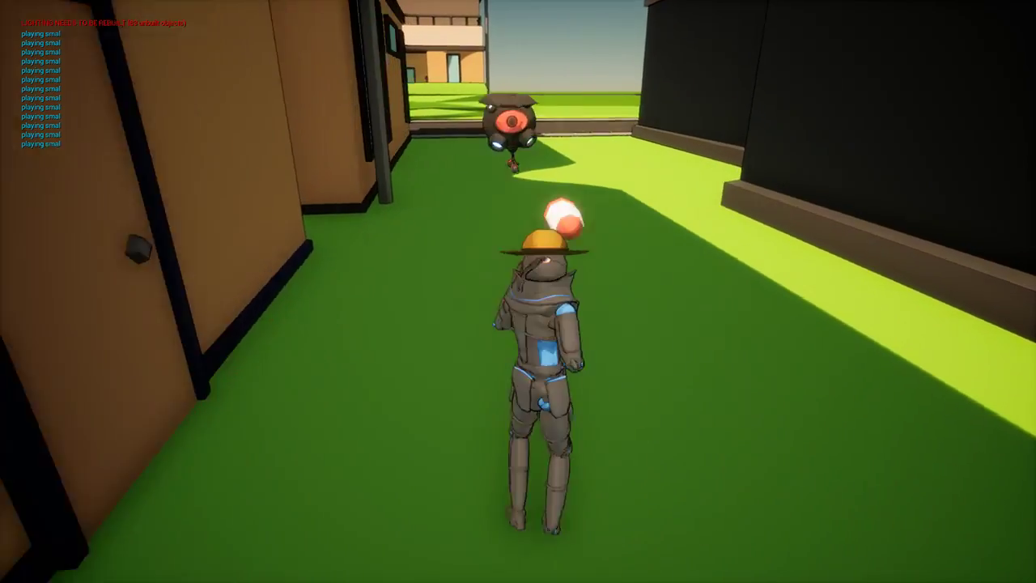
key(w)
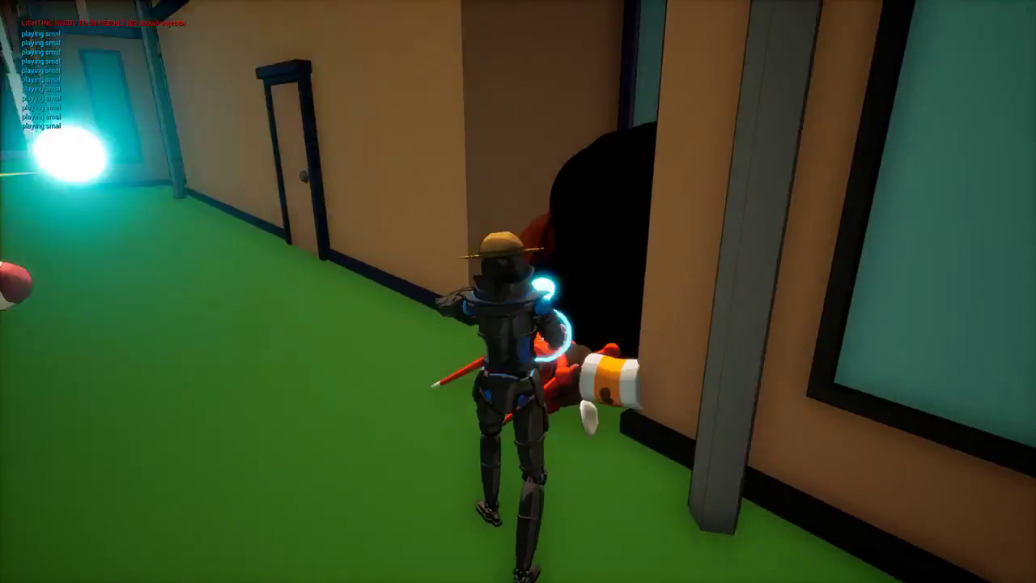
Return to the street, fight the remaining robots there and stop the play session
key(w)
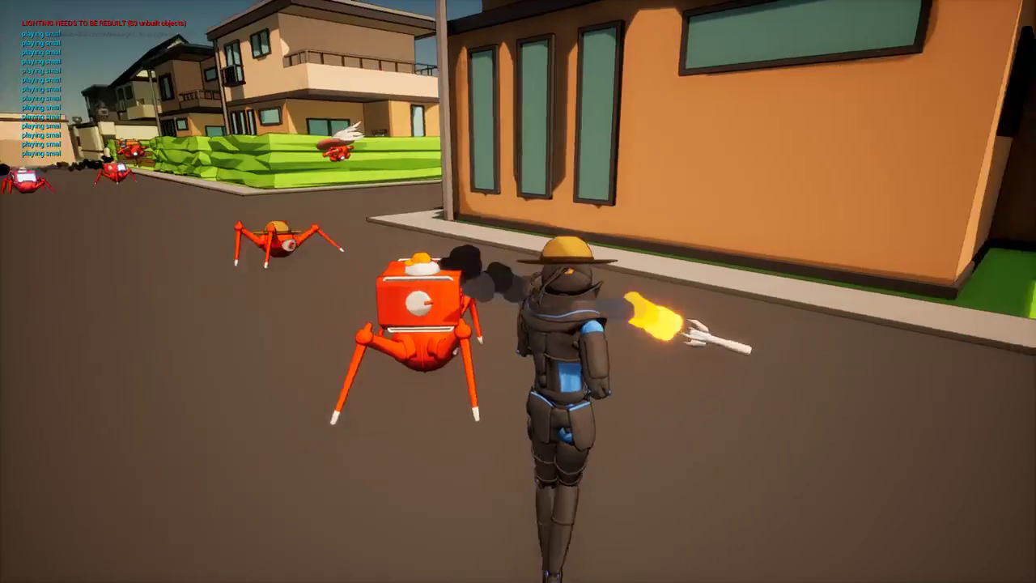
key(w)
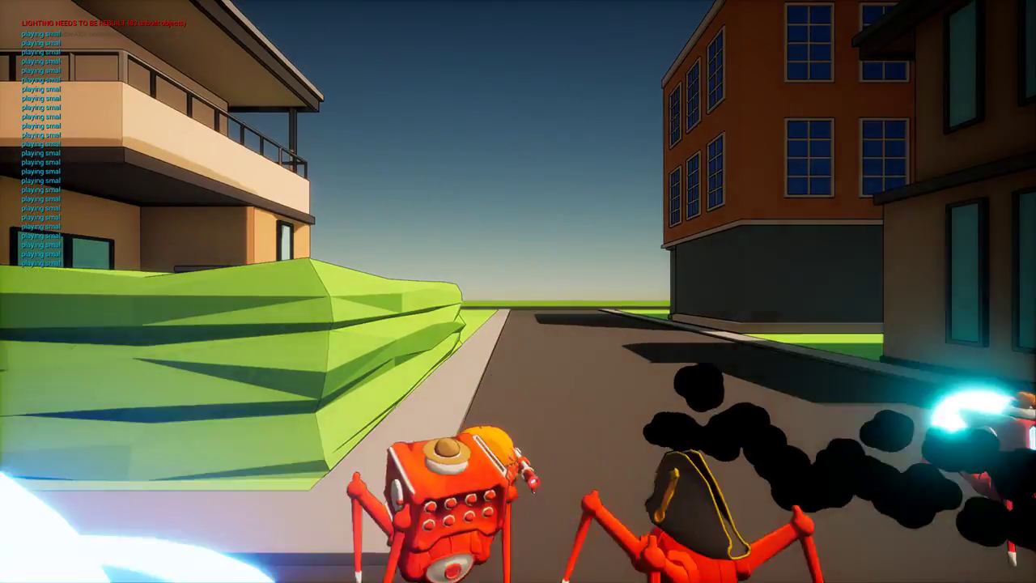
key(Escape)
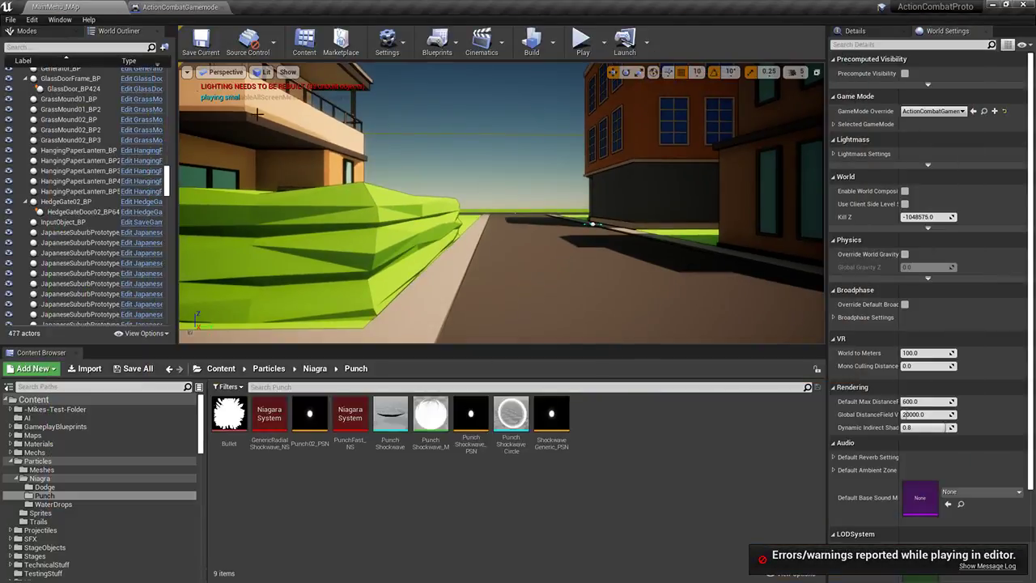
Turn off the on-screen messages in the viewport with the console command DisableAllScreenMessages
right_drag(452, 286, 476, 292)
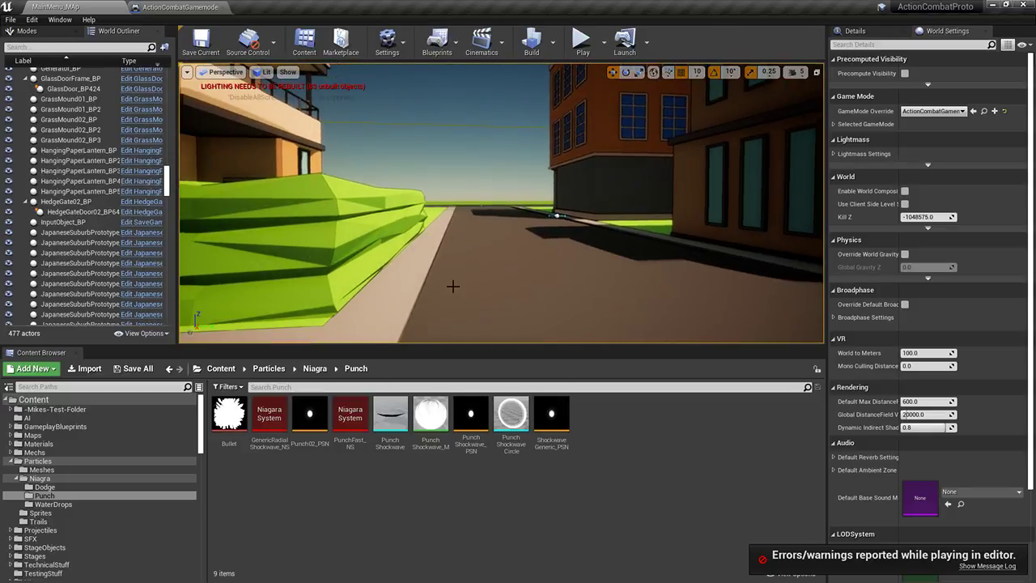
key(grave)
text(dissableallscreenmessages)
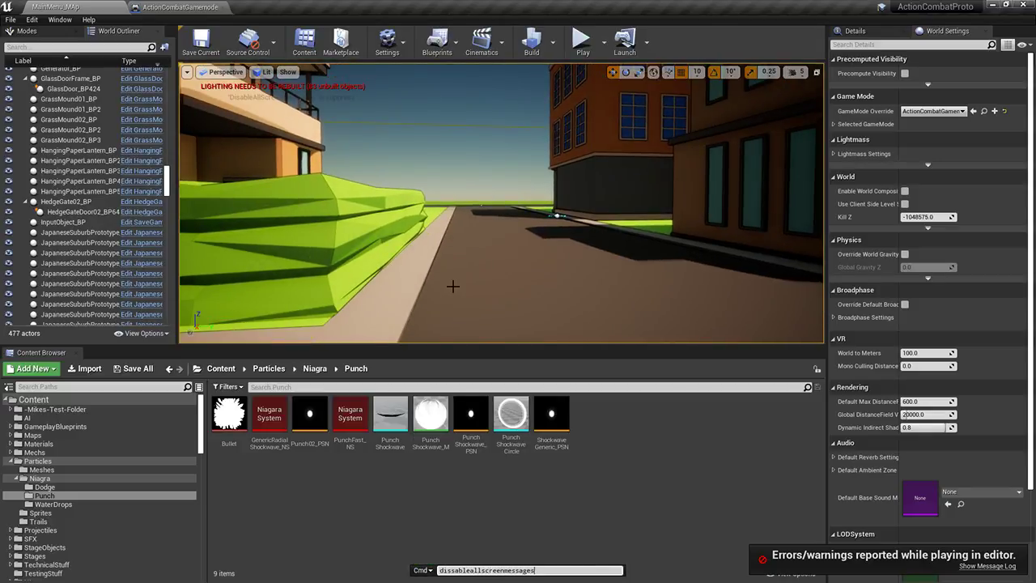
right_drag(412, 236, 441, 238)
key(grave)
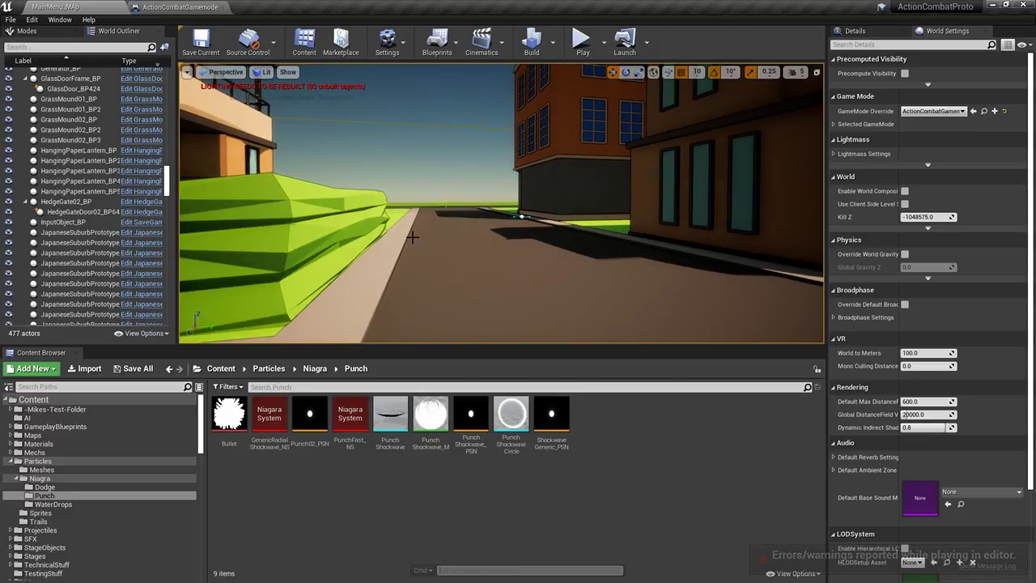
text(disableallsc)
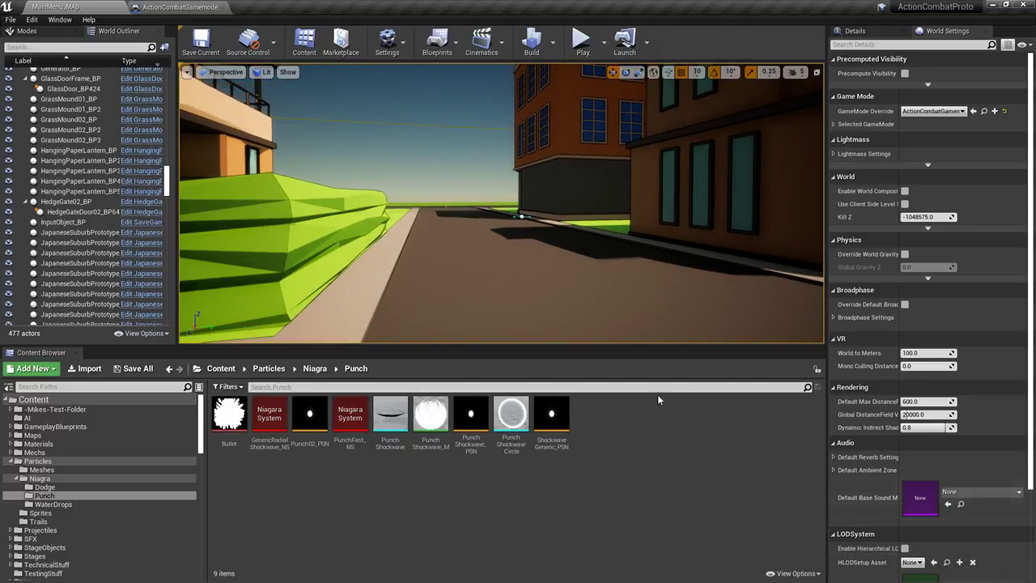
Set the Gamemode default of ActionCombatGamemodeParent to ArenaVersus and save the blueprint
key(s)
right_drag(541, 296, 477, 311)
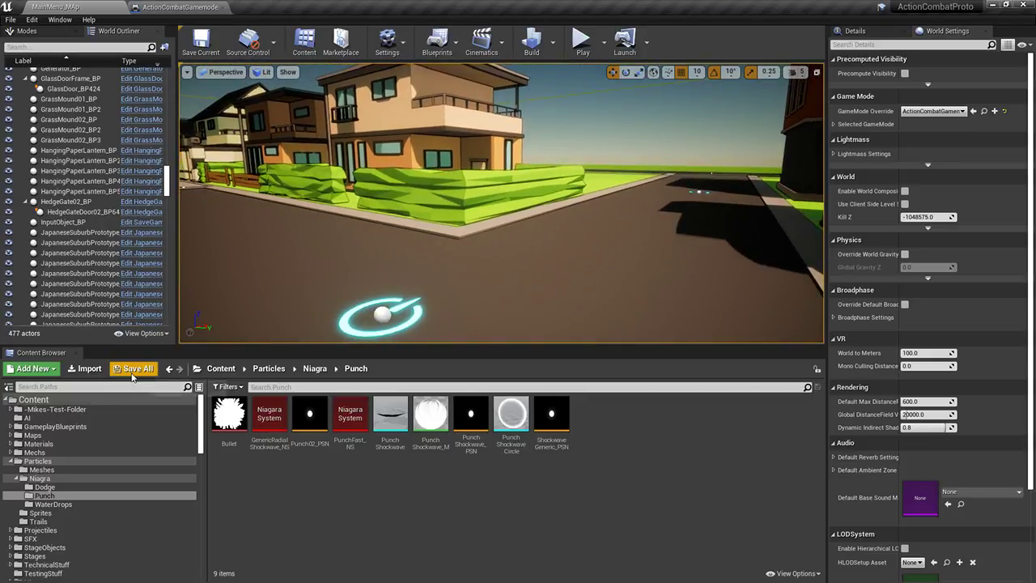
right_drag(735, 89, 588, 77)
key(s)
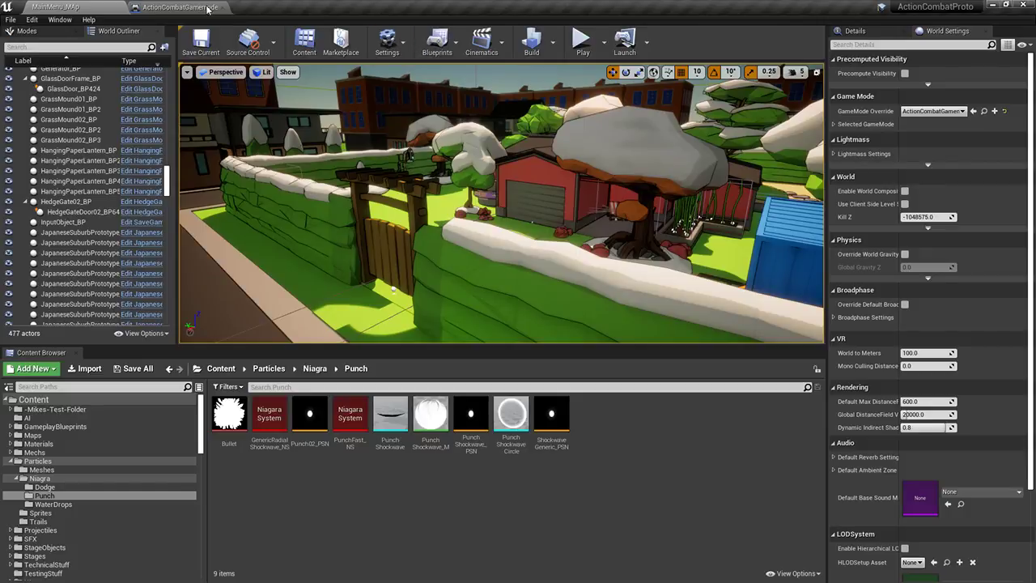
click(207, 8)
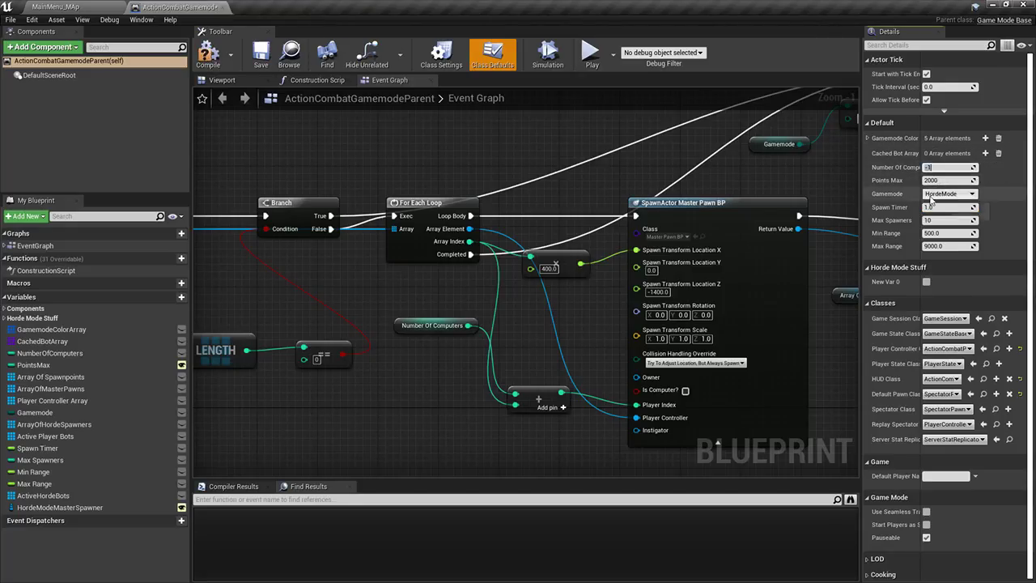
click(938, 202)
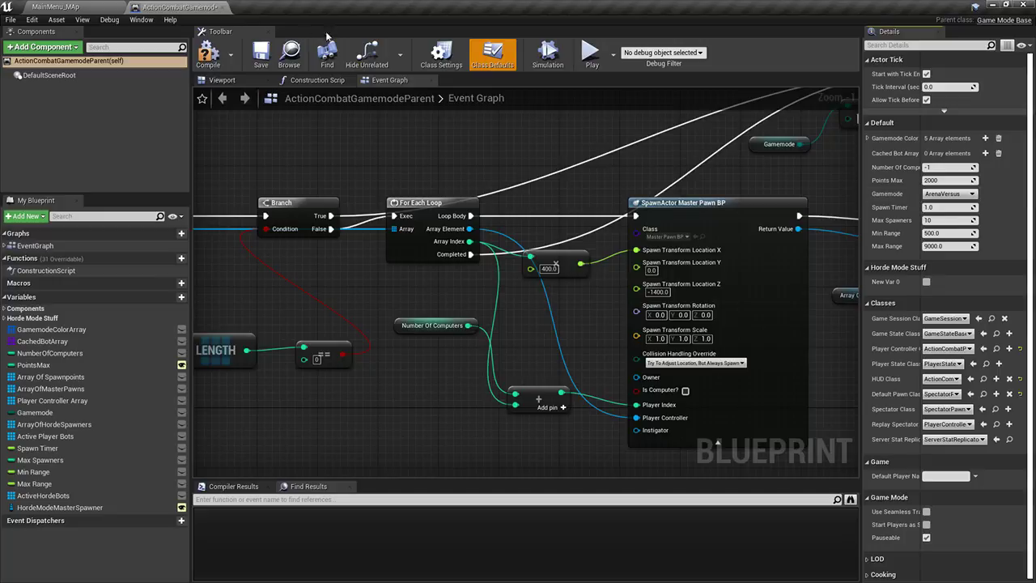
click(249, 65)
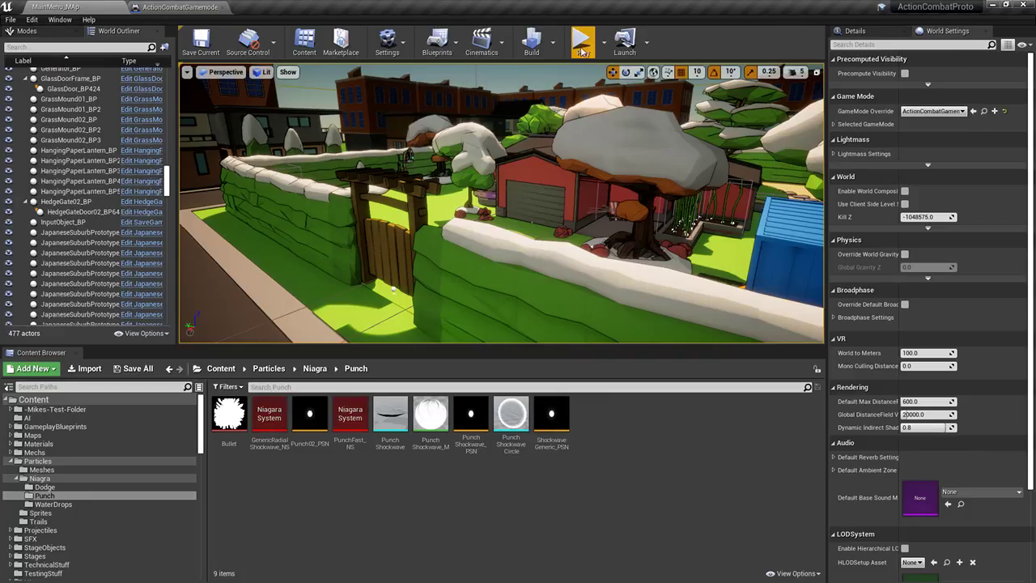
Play-test the level by running along the hedge to the wooden gate, and stop the session
click(581, 45)
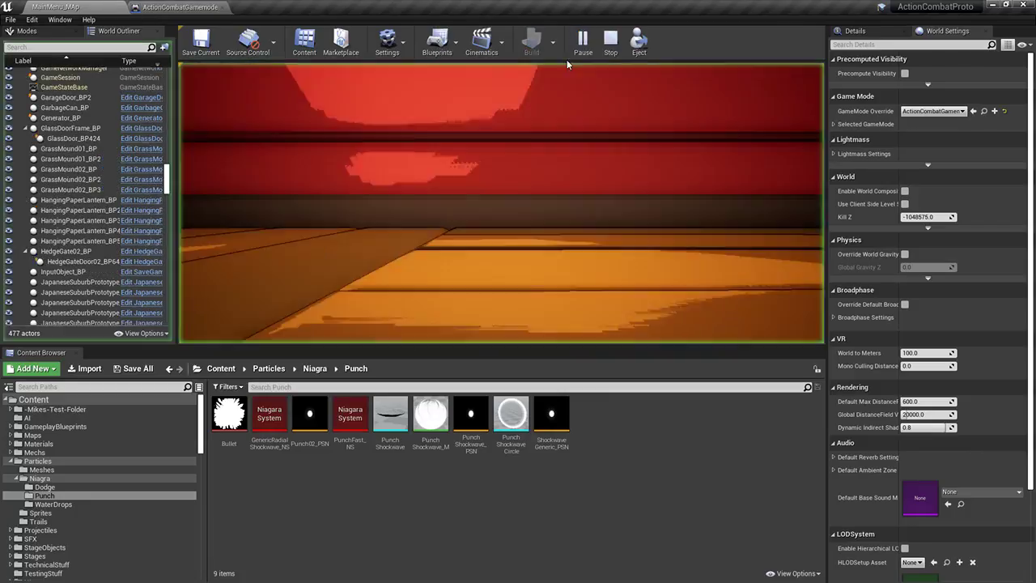
key(w)
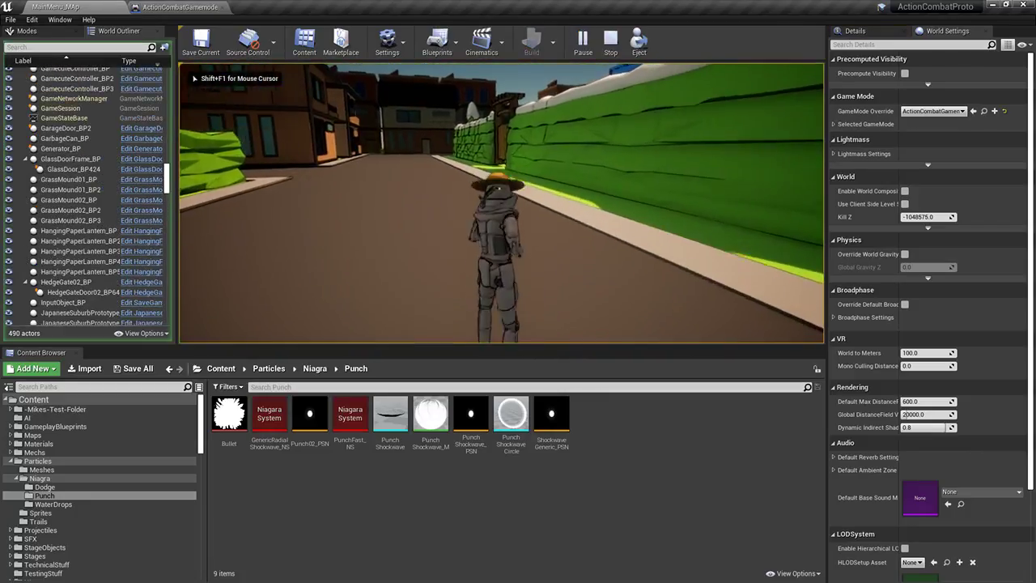
key(w)
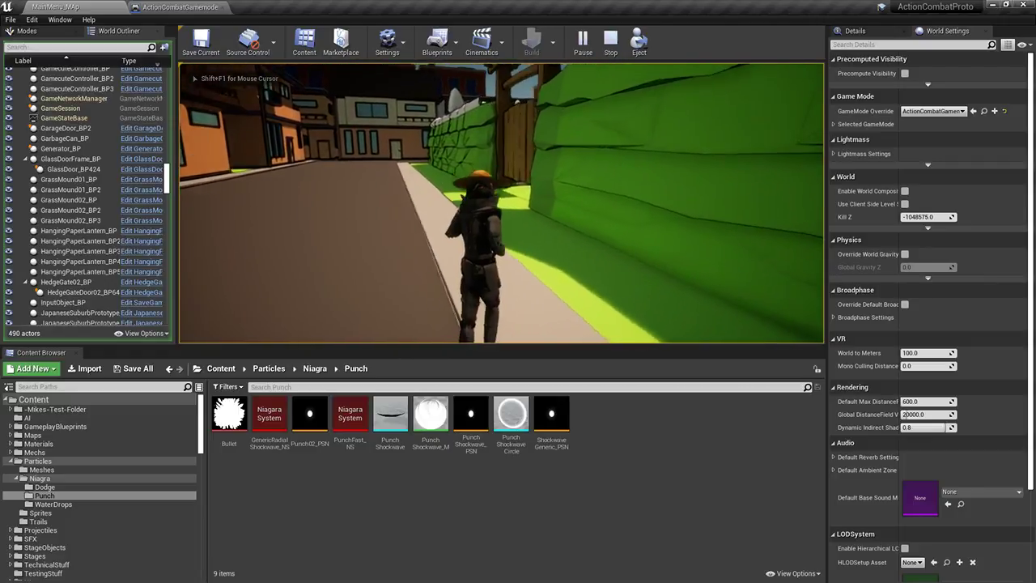
key(Escape)
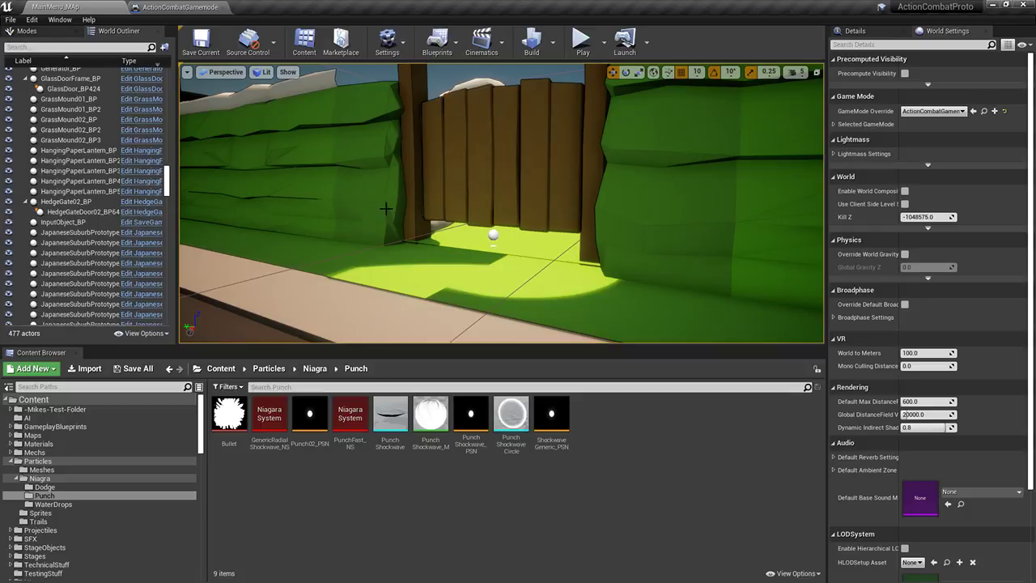
Browse the Mechs, Punch, Materials, WaterDrops and Trails content folders
click(63, 453)
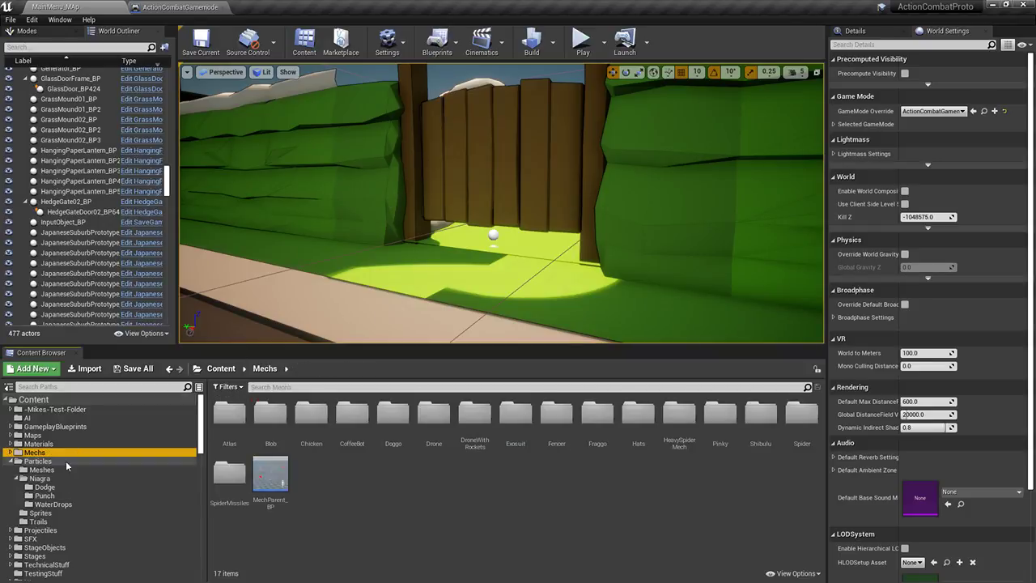
click(52, 495)
click(49, 445)
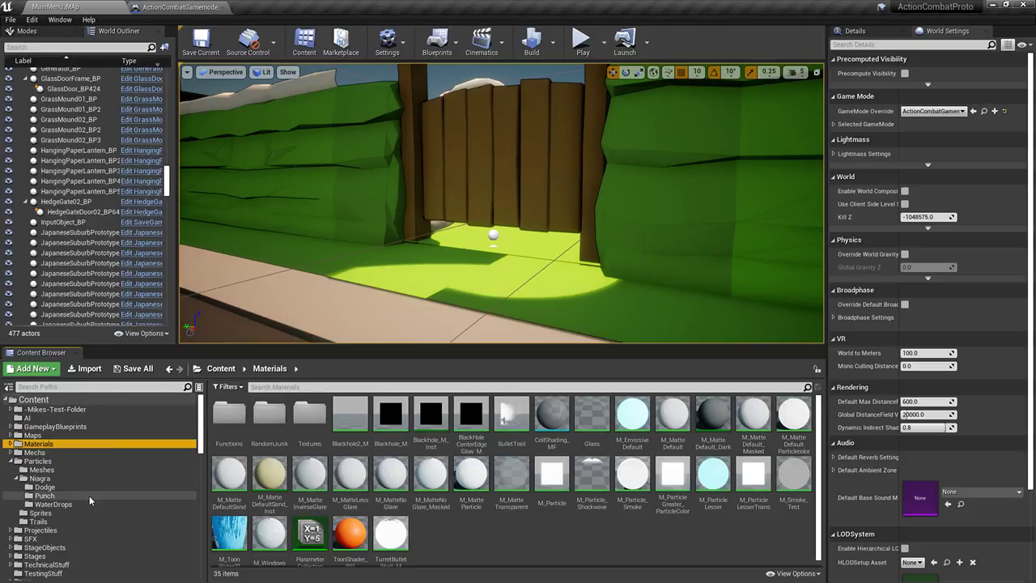
right_drag(454, 218, 348, 214)
scroll(50, 492, down, 2)
click(55, 505)
click(50, 487)
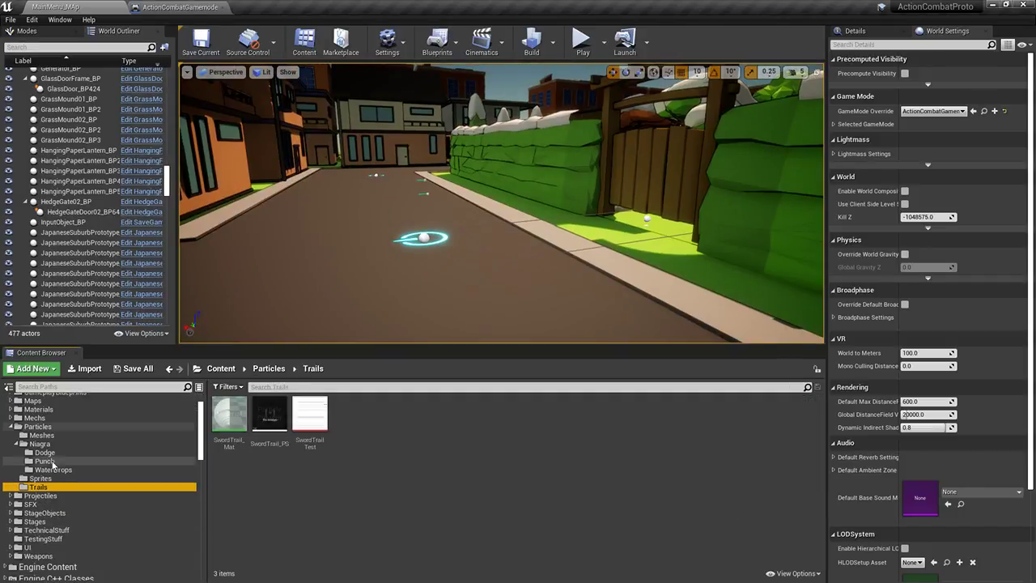
Look through the particle Meshes, Punch, Trails and Dodge folders and their parent Niagra folder
click(42, 434)
click(45, 460)
click(42, 435)
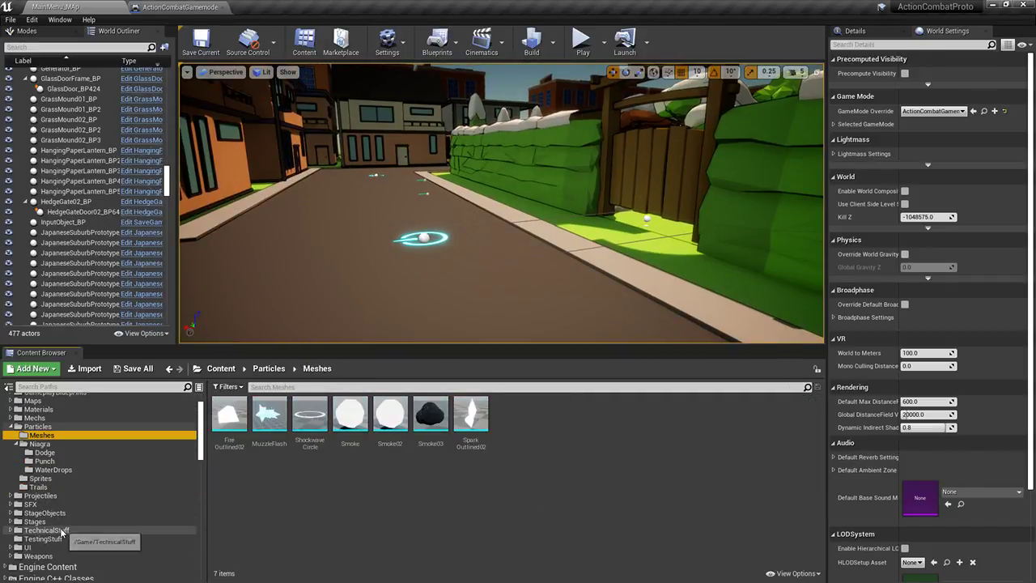
click(39, 486)
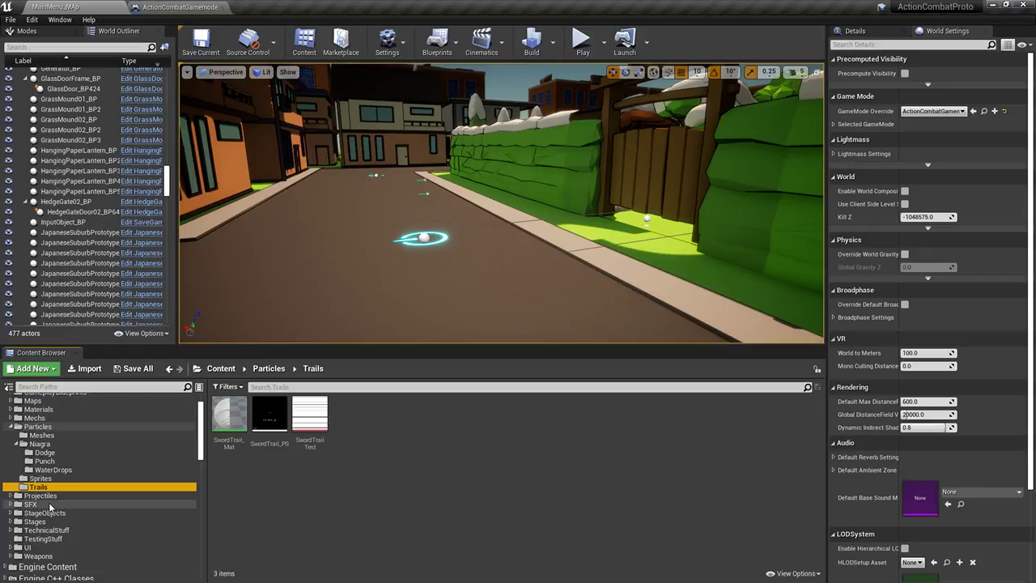
click(47, 453)
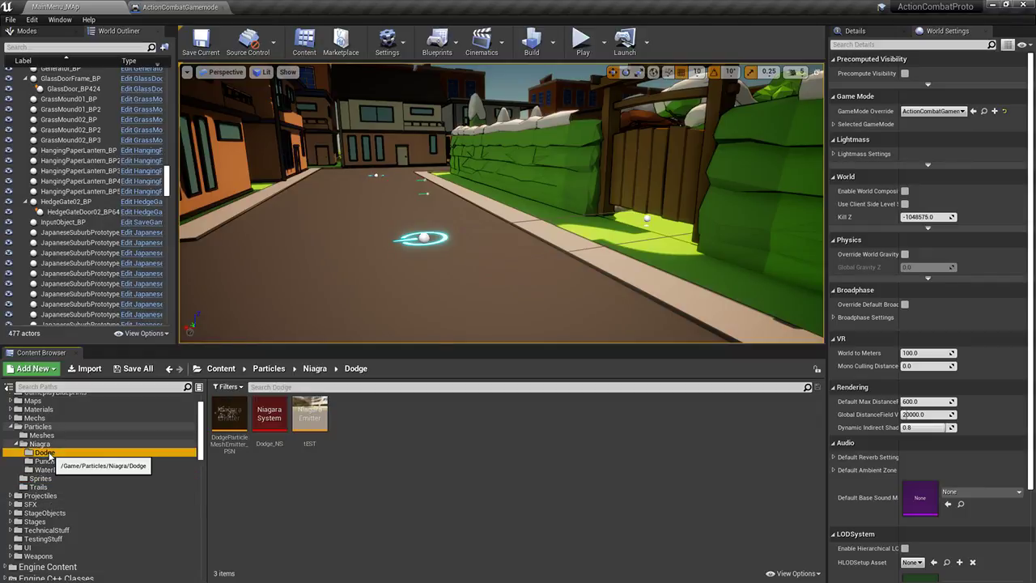
click(40, 443)
scroll(70, 429, up, 2)
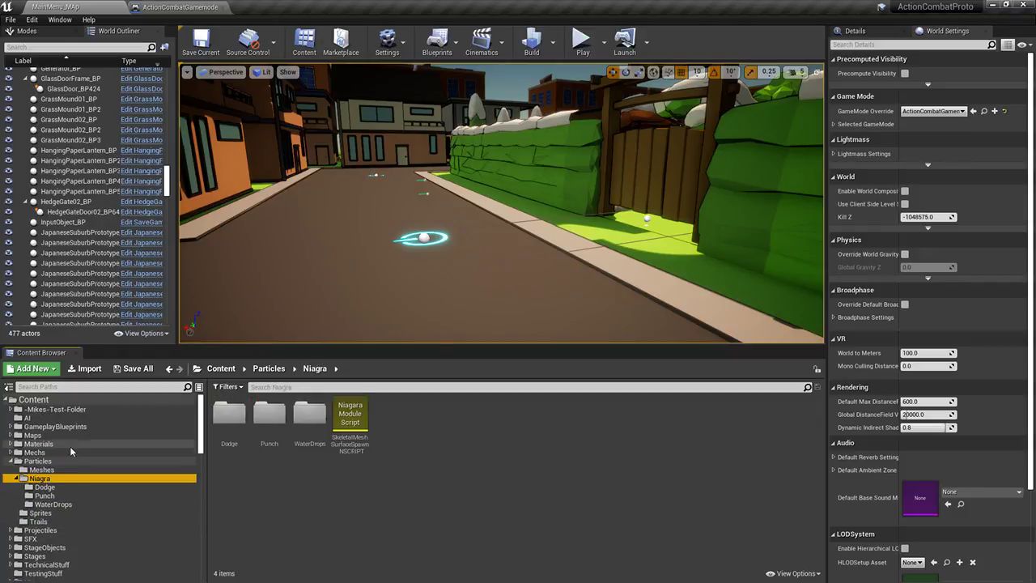
Compare the contents of the Mechs folder with those of the Particles and Meshes folders
click(60, 453)
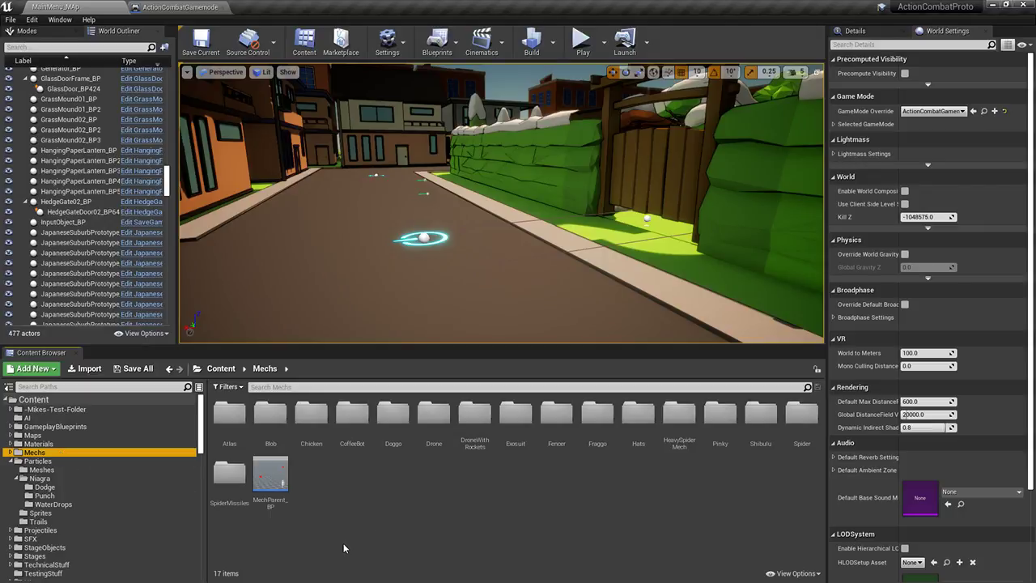
mouse_move(364, 259)
right_down()
mouse_move(249, 279)
mouse_move(307, 251)
mouse_move(329, 214)
mouse_move(366, 279)
right_up()
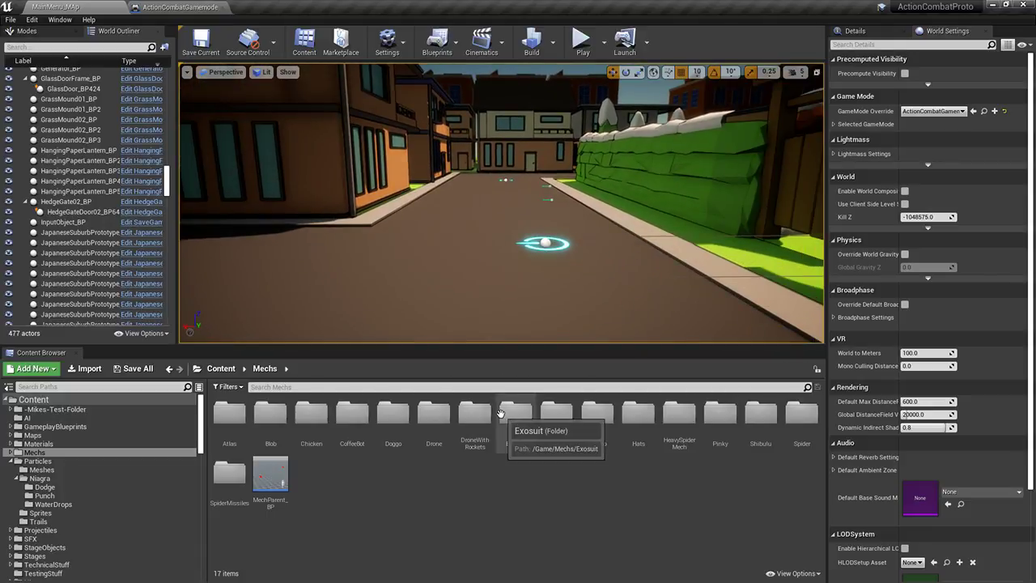
right_drag(558, 303, 589, 300)
click(49, 461)
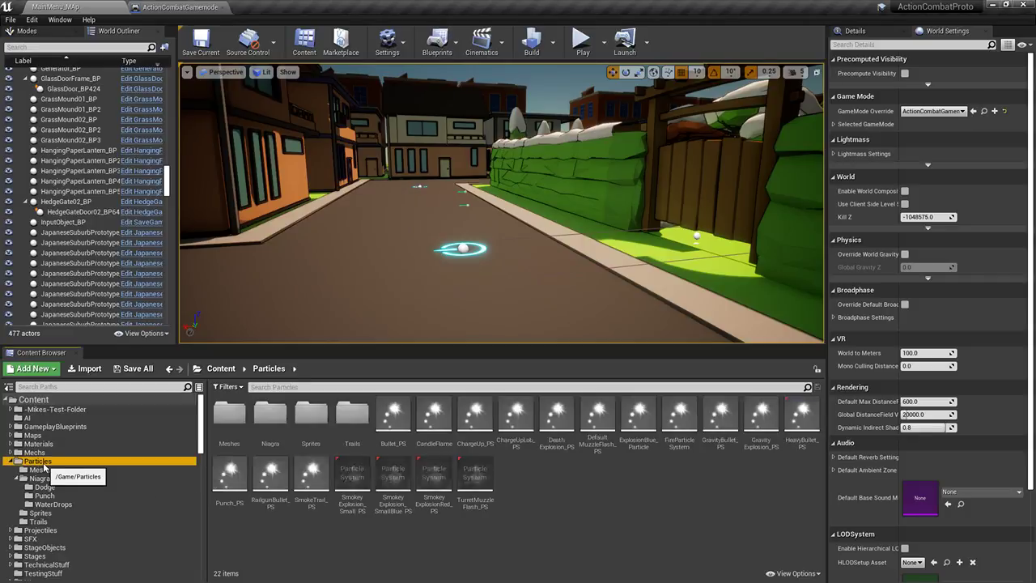
click(41, 470)
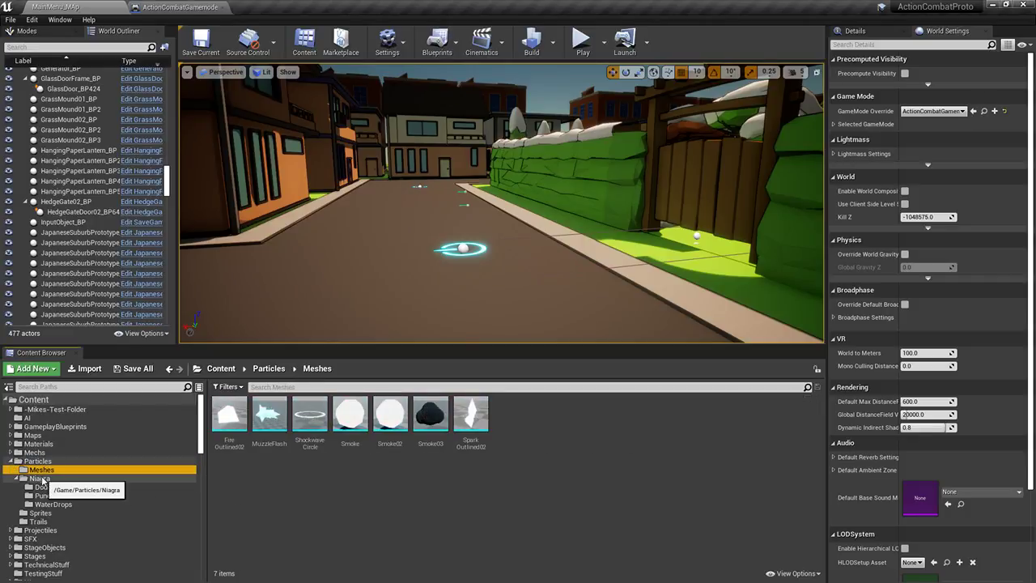
click(34, 452)
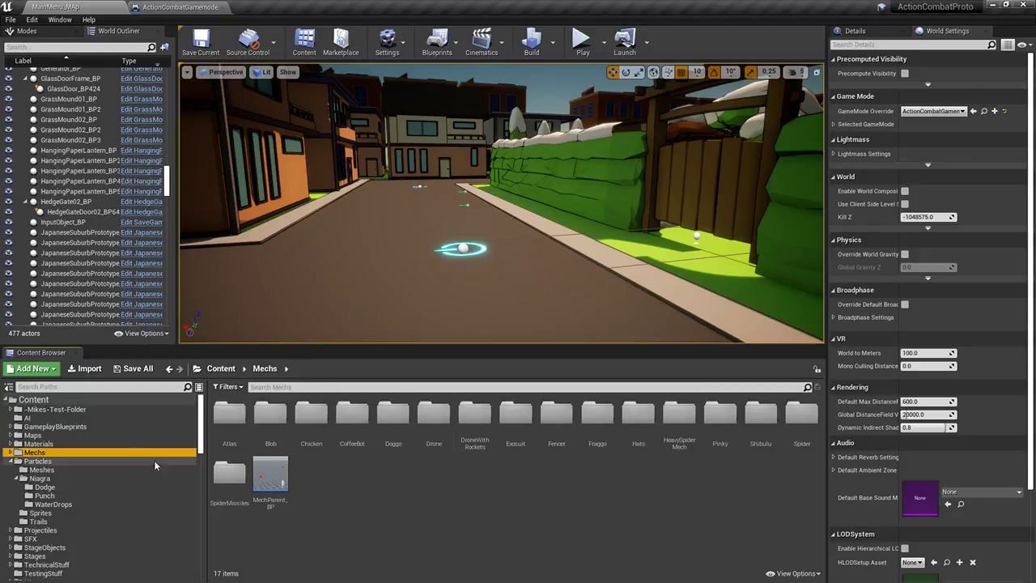
Search the whole Content folder for spawn and horde assets and open the MasterPawnHorde_BP blueprint
click(36, 398)
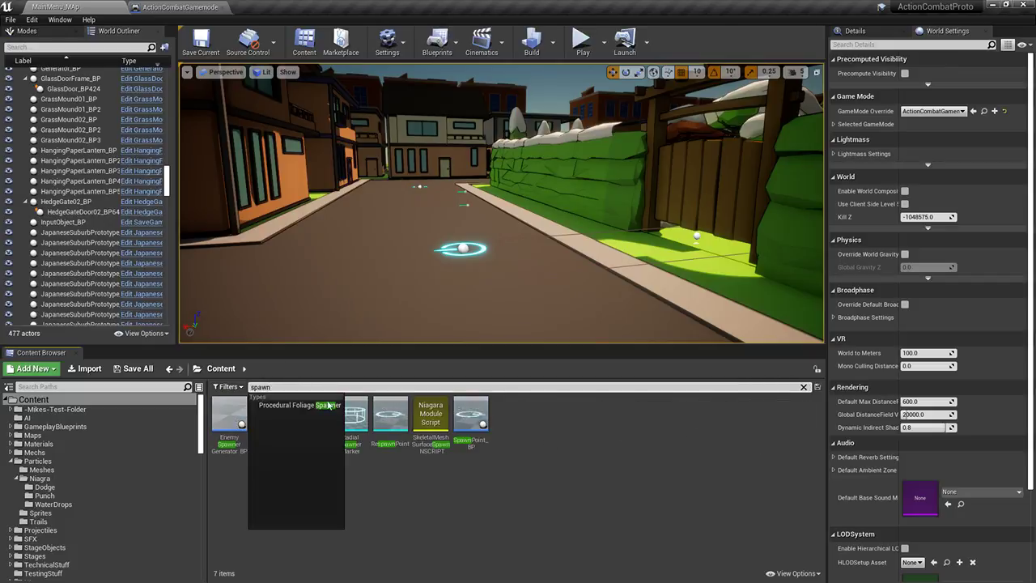
click(324, 385)
text(ho)
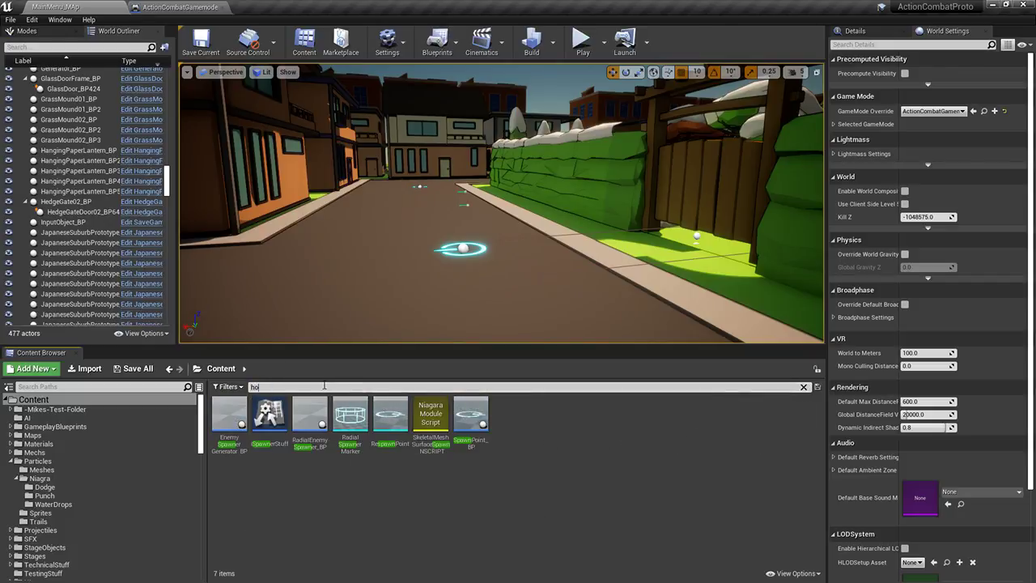
text(de)
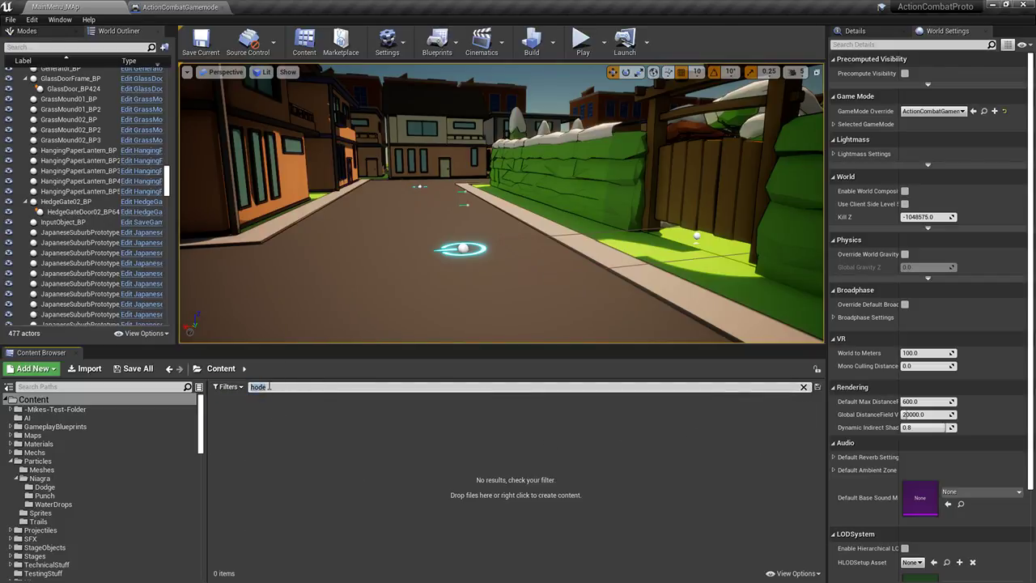
double_click(230, 412)
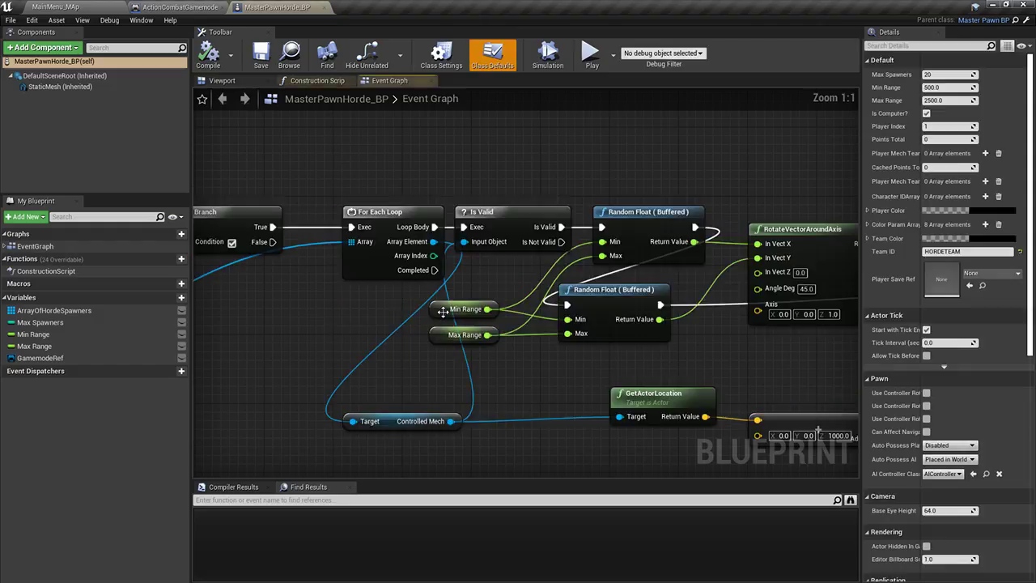
Examine the MasterPawnHorde_BP event graph up to the node that spawns the enemy spawner generator
scroll(518, 376, down, 2)
right_drag(513, 373, 413, 350)
scroll(404, 356, down, 3)
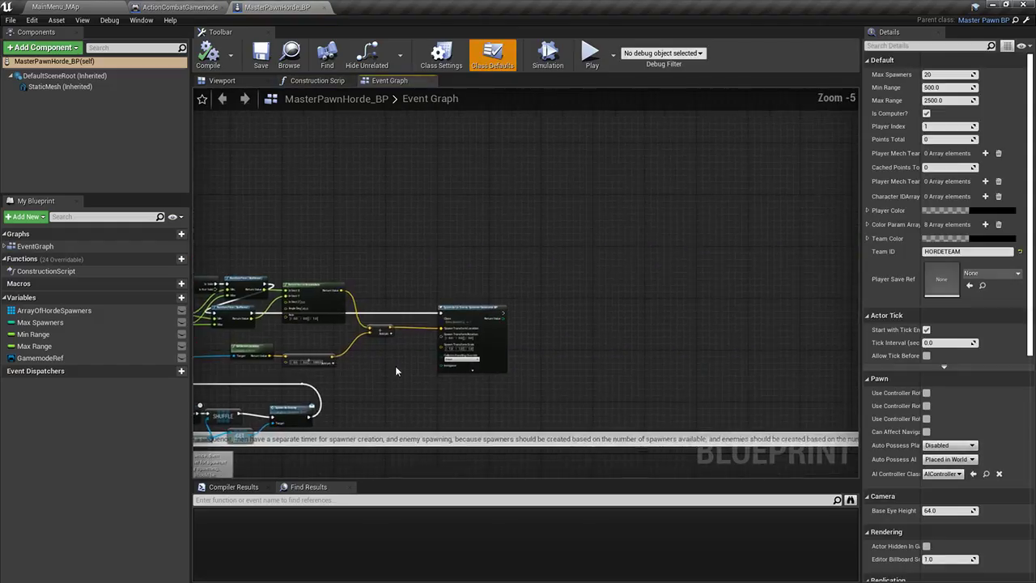
scroll(421, 361, up, 2)
right_drag(345, 404, 504, 469)
right_drag(1028, 301, 594, 93)
scroll(591, 267, down, 2)
right_drag(608, 210, 430, 355)
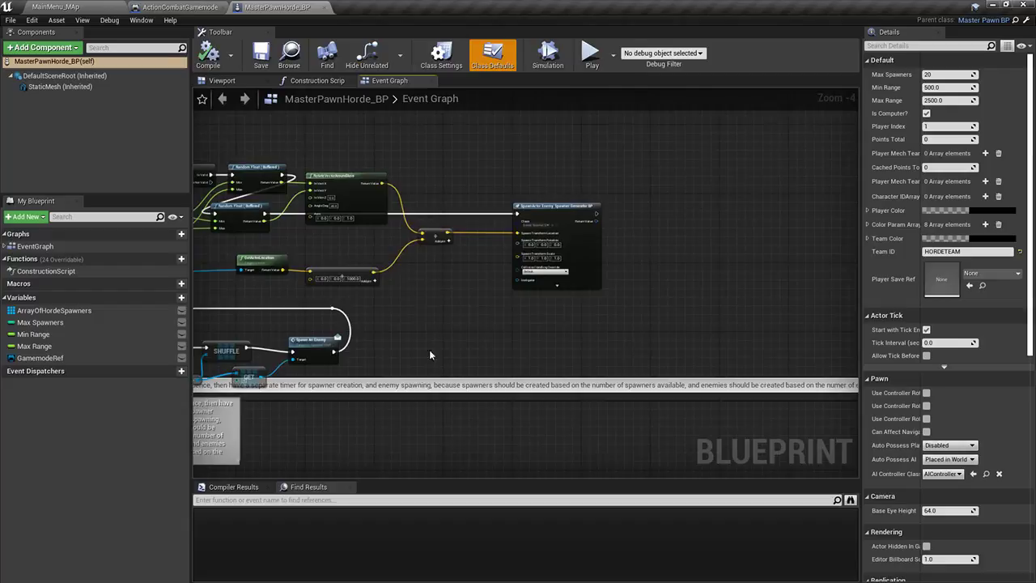
scroll(557, 235, up, 4)
Open EnemySpawnerGenerator_BP from the spawn node's class and examine its Check Ground Distance function
click(553, 219)
double_click(479, 418)
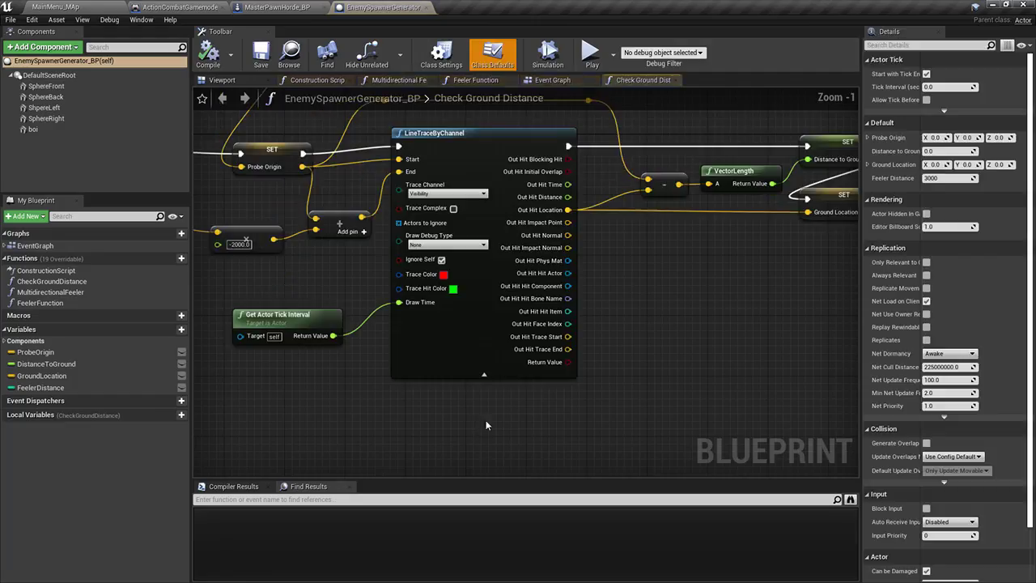
scroll(623, 243, down, 2)
right_drag(738, 240, 809, 332)
right_drag(269, 252, 547, 290)
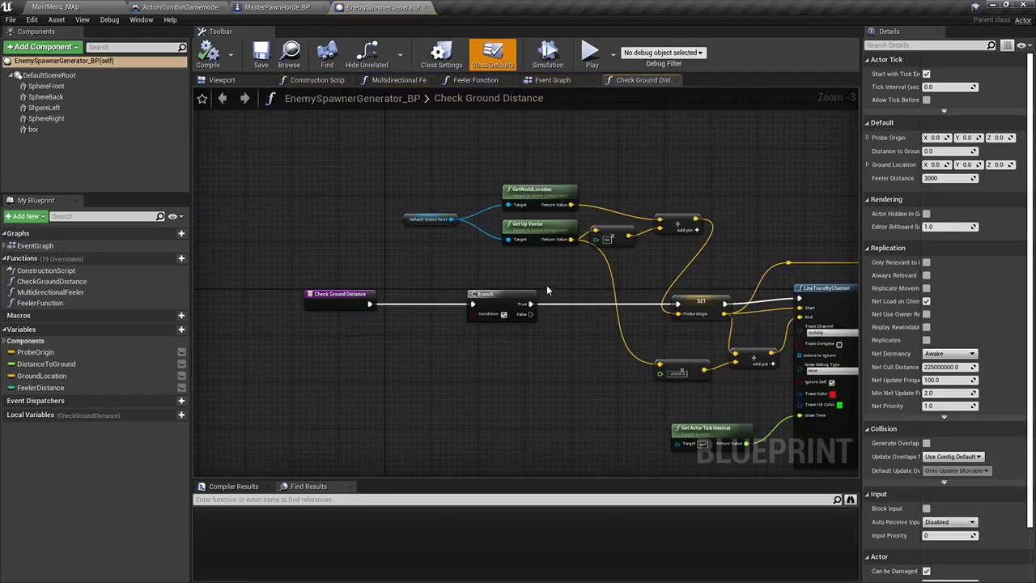
Return to the MainMenu_MAp level, search GameplayBlueprints for "spawn" and open RadialEnemySpawner_BP
click(79, 6)
click(267, 386)
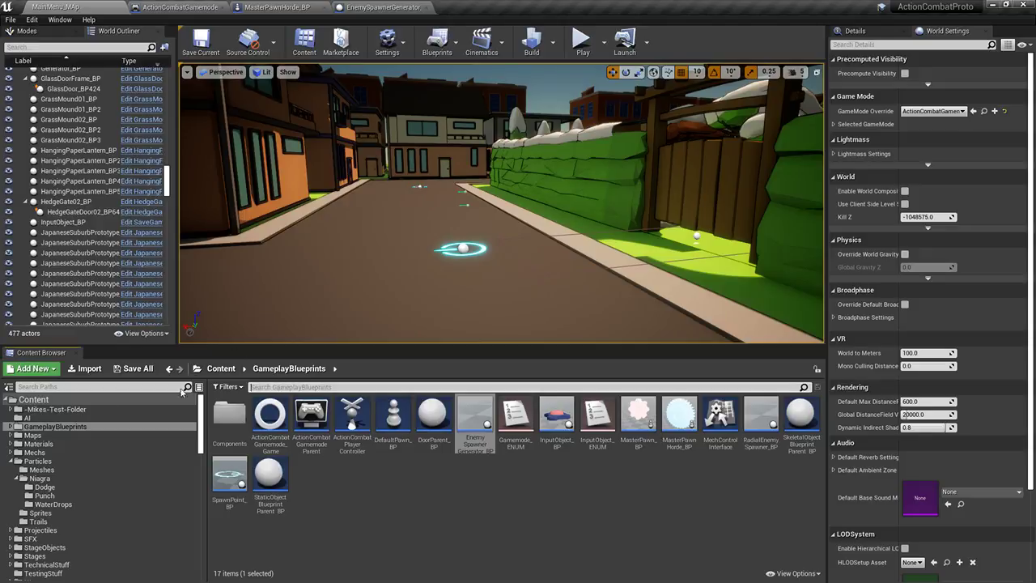
text(spawn)
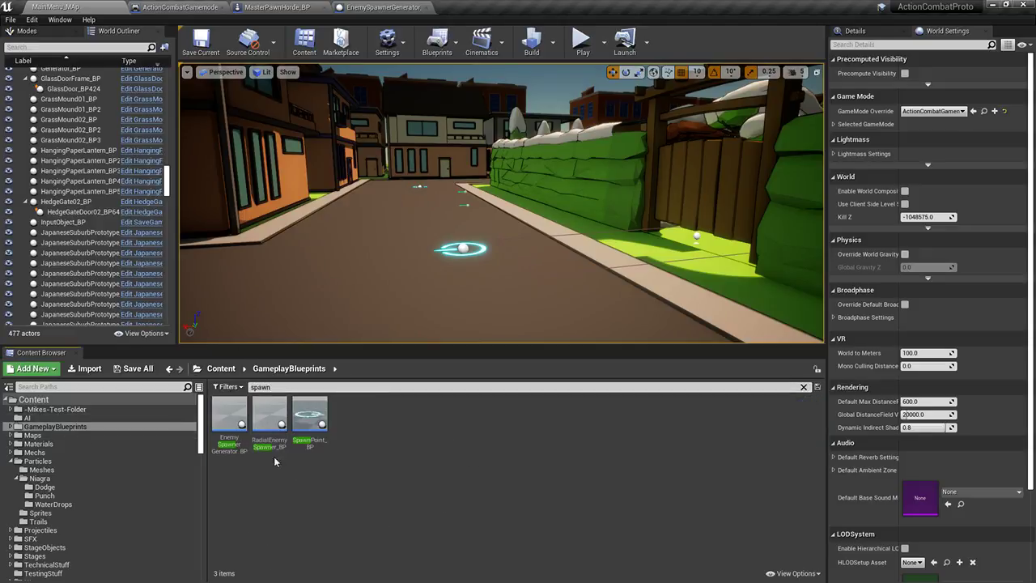
double_click(273, 443)
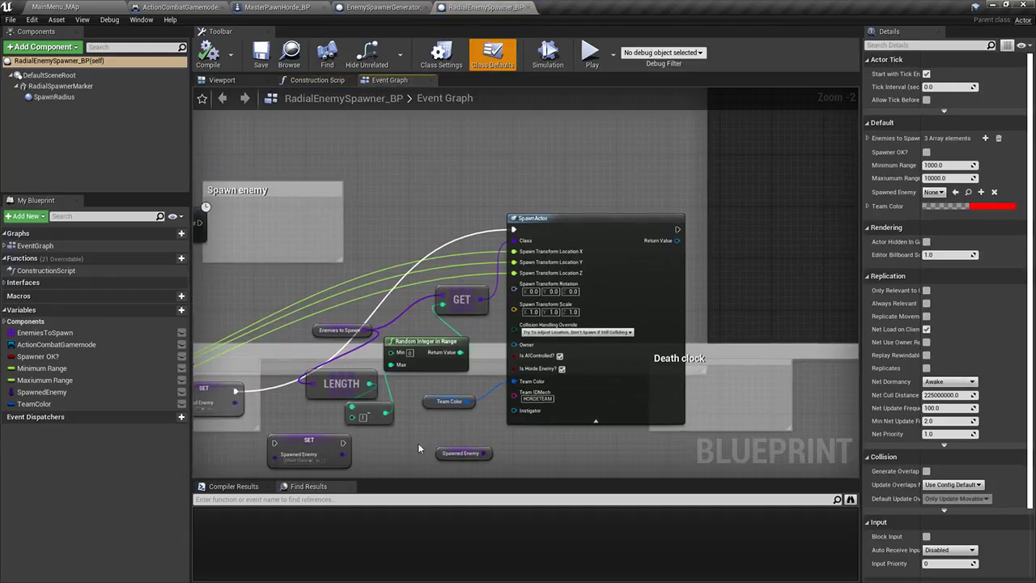
Move the Enemies to Spawn node slightly farther from the GET node in the event graph, and return to the MainMenu_MAp level
right_drag(418, 447, 576, 391)
click(565, 371)
click(591, 314)
drag(512, 267, 484, 257)
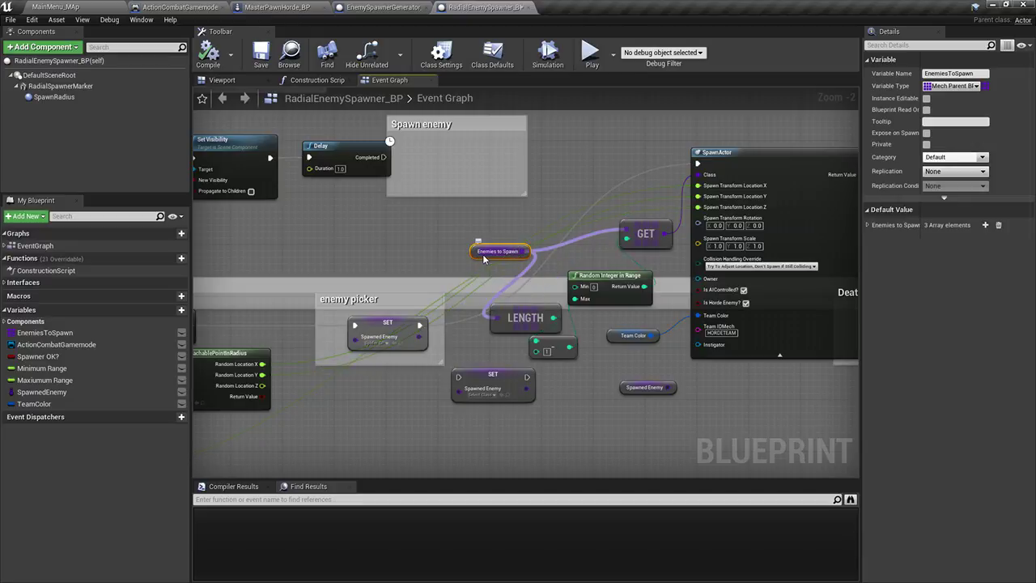
right_drag(489, 223, 514, 268)
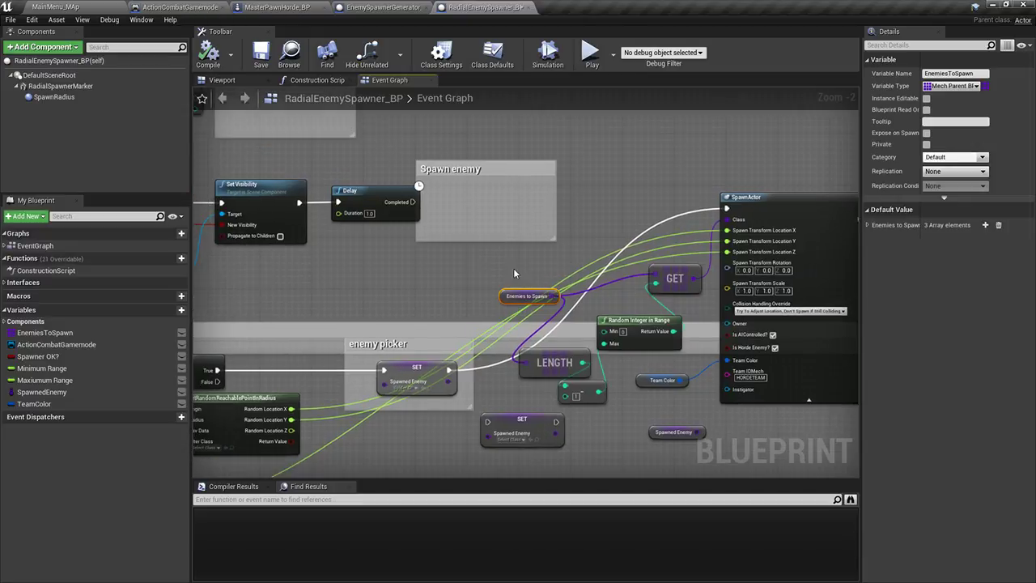
click(88, 6)
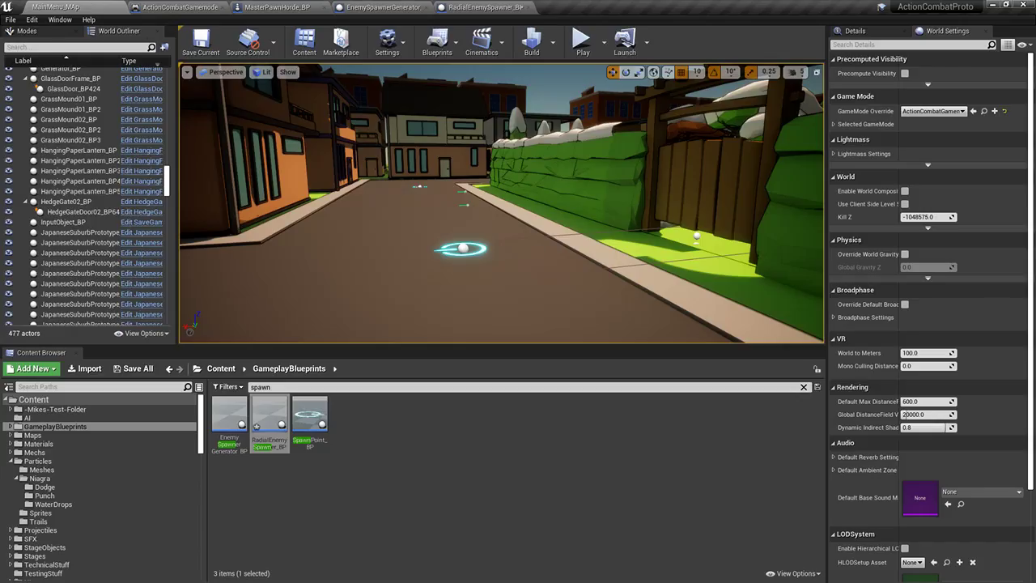
Save all modified assets in the project
click(133, 369)
click(618, 396)
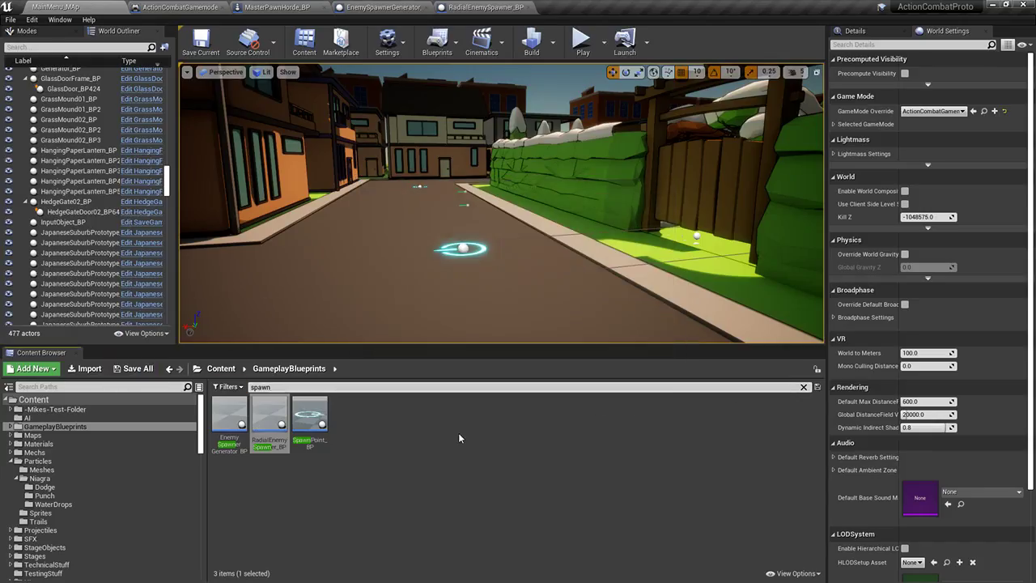
Examine the enemy-picking and SpawnActor nodes in the RadialEnemySpawner_BP event graph
click(458, 6)
right_drag(636, 181, 482, 172)
drag(366, 251, 496, 351)
right_drag(445, 221, 459, 288)
right_click(471, 195)
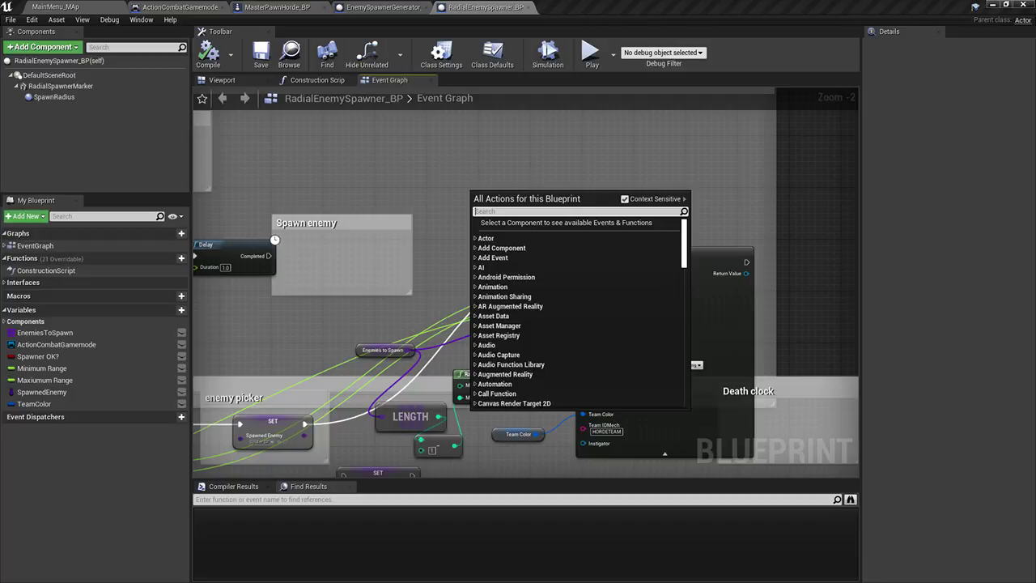
key(Escape)
right_drag(540, 185, 578, 188)
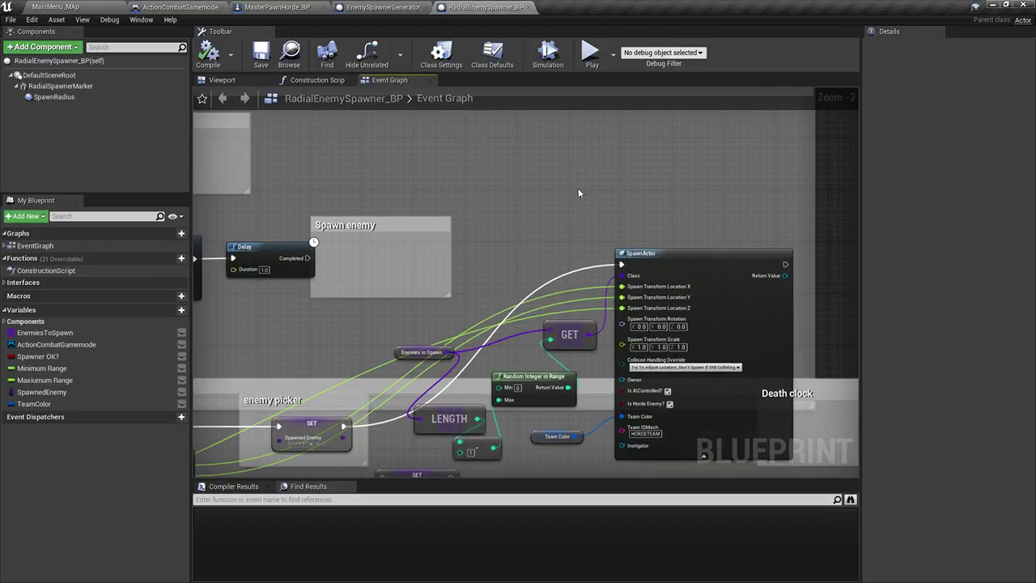
right_click(576, 187)
right_click(626, 144)
click(590, 154)
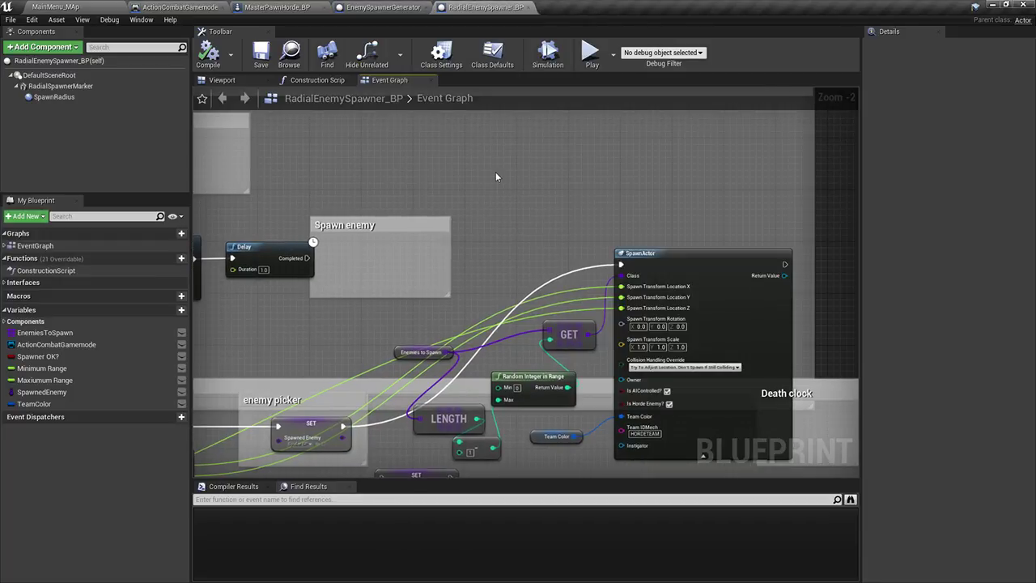
Return to the MainMenu_MAp level, clear the asset search and check the TestingStuff and TechnicalStuff folders
click(81, 6)
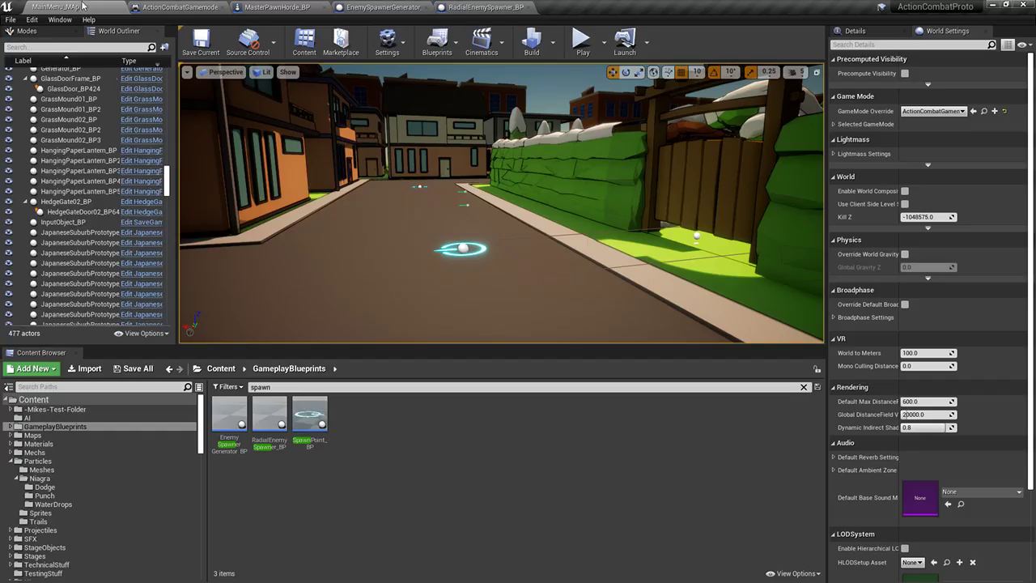
scroll(97, 518, down, 3)
click(42, 487)
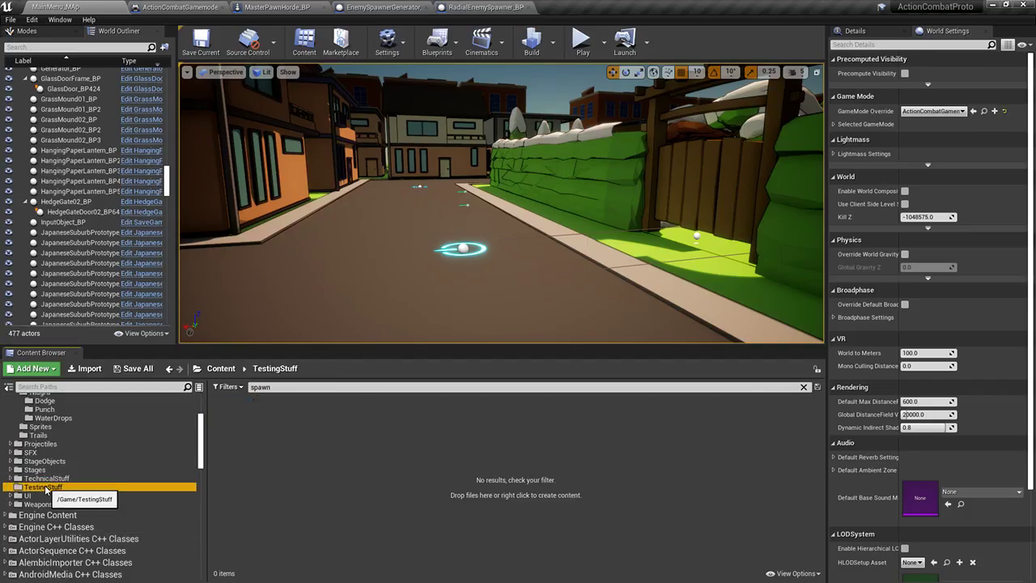
click(45, 478)
click(803, 388)
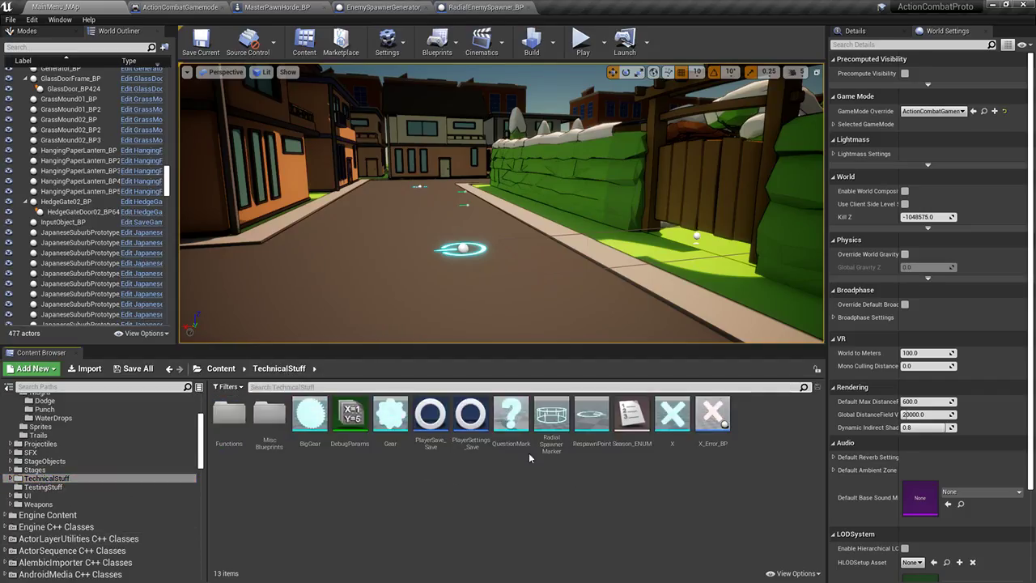
click(42, 486)
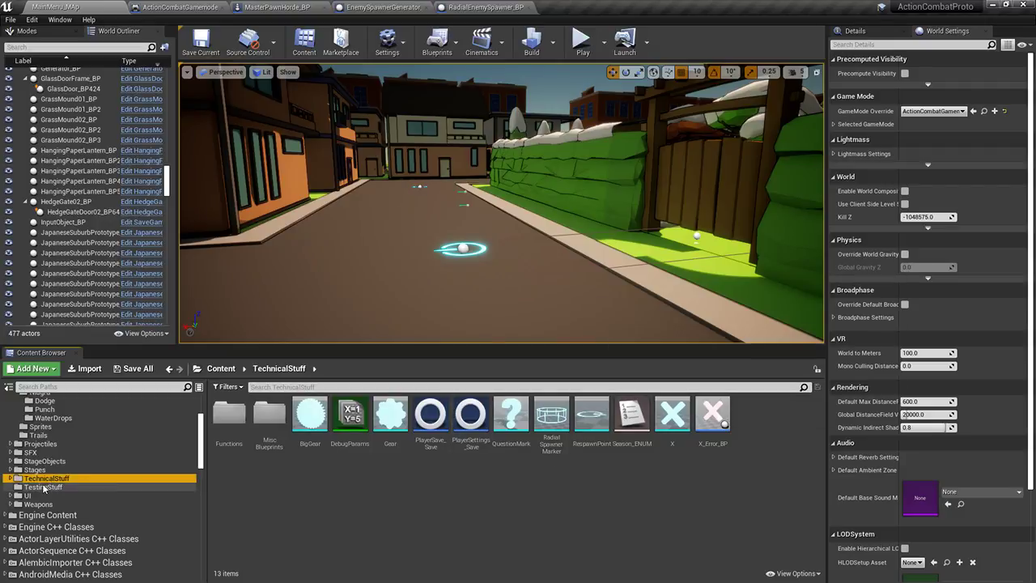
click(49, 478)
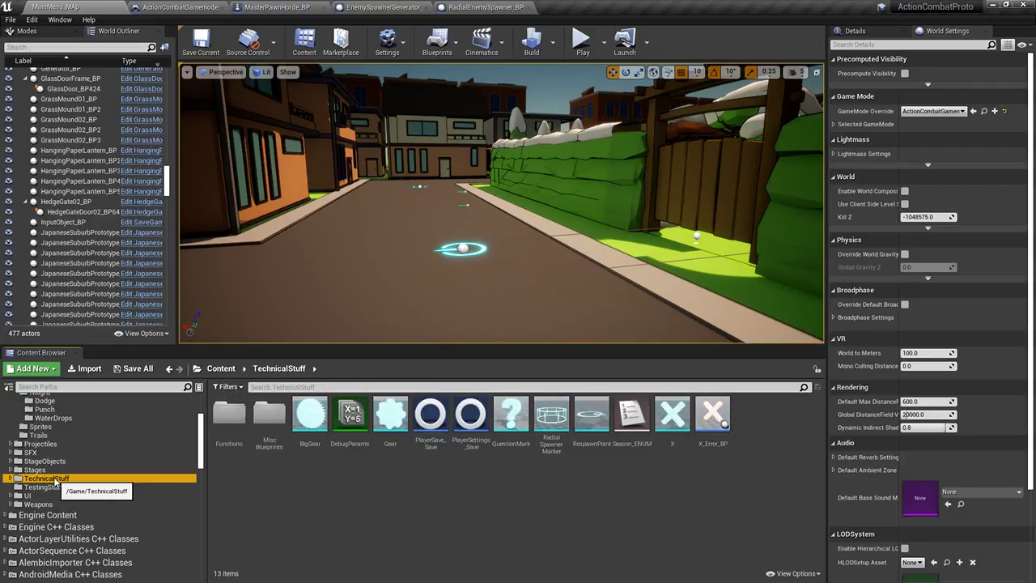
Look through TechnicalStuff's Functions folder and open the UsefulConverters function library
click(231, 443)
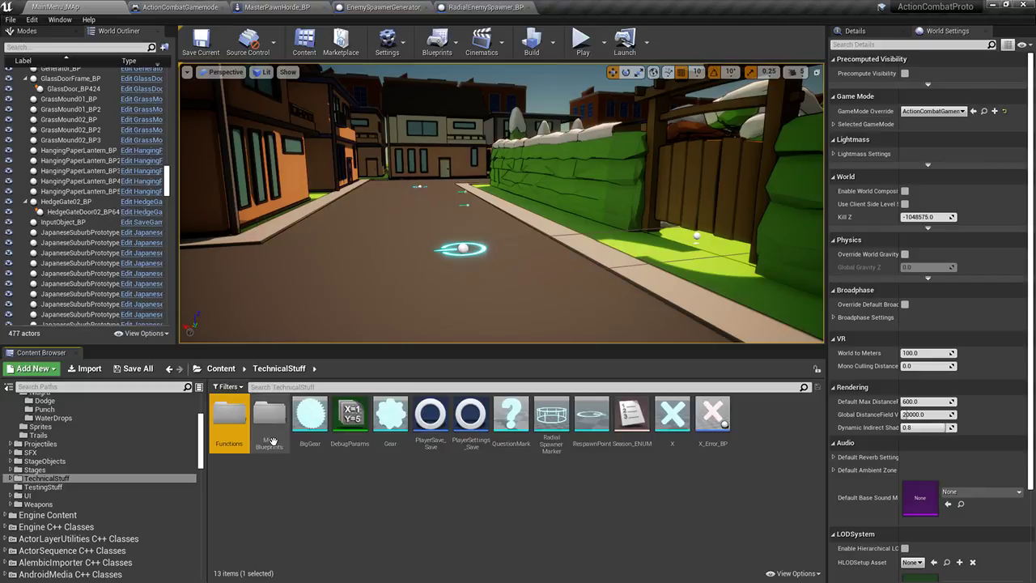
double_click(267, 444)
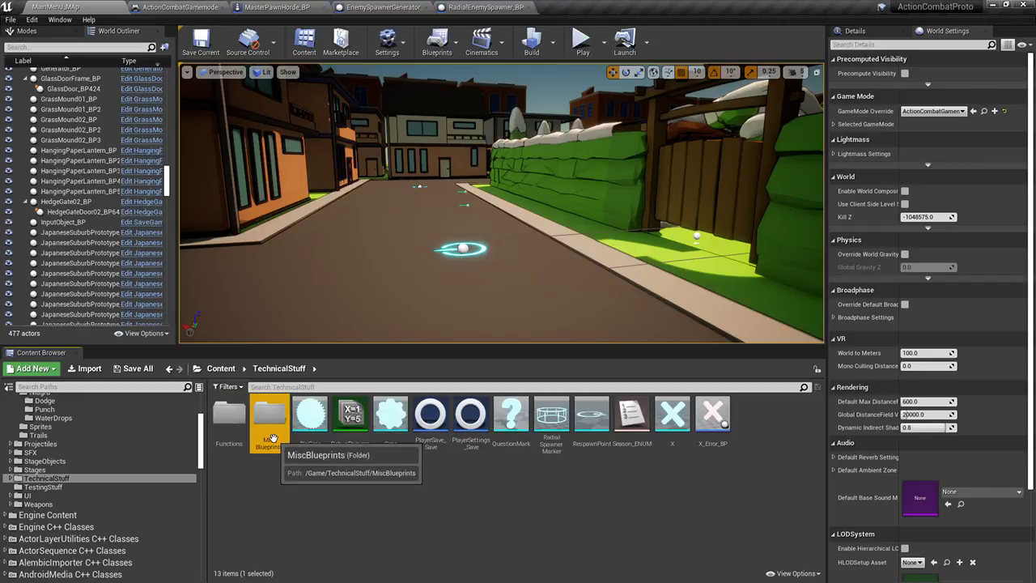
click(269, 370)
double_click(228, 415)
click(430, 419)
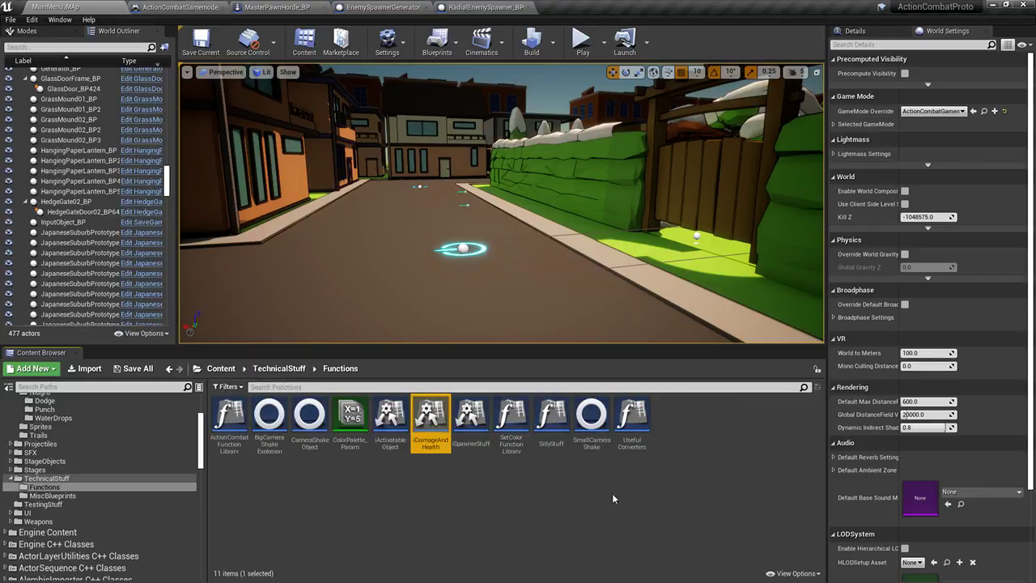
click(623, 438)
click(518, 437)
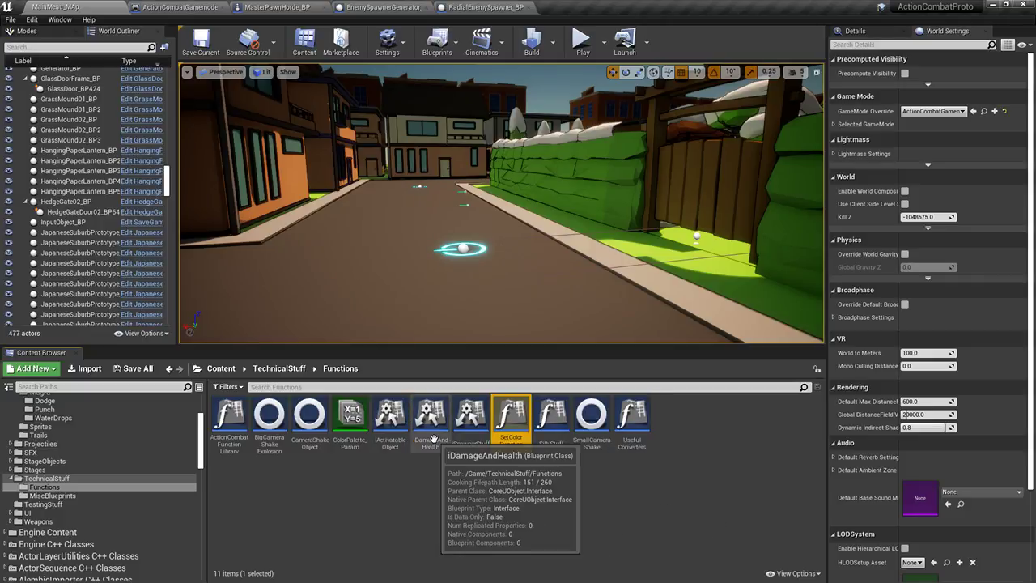
double_click(632, 417)
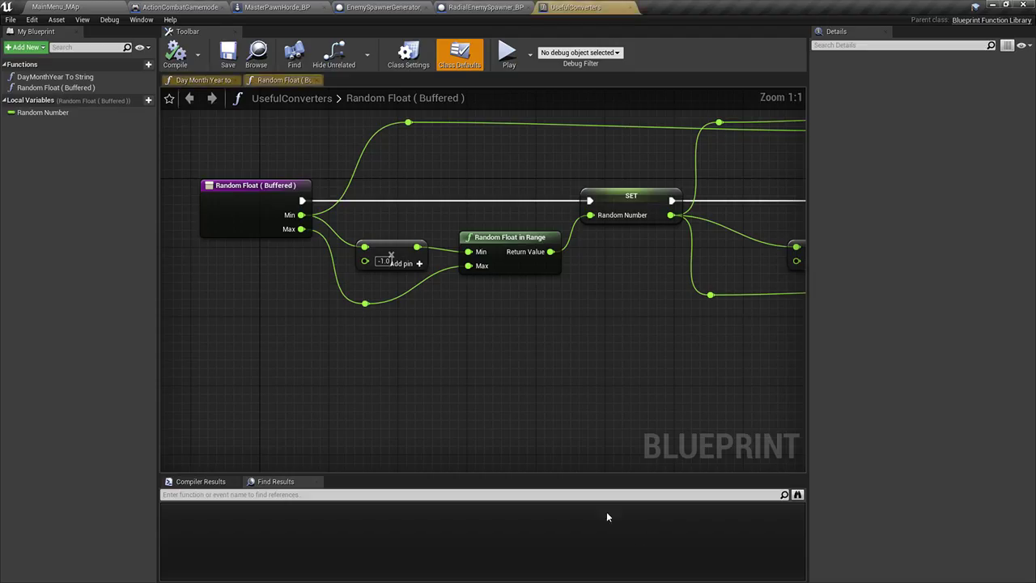
Add a function named RandomEnemySpawnerAlgorithm to the UsefulConverters library
click(149, 64)
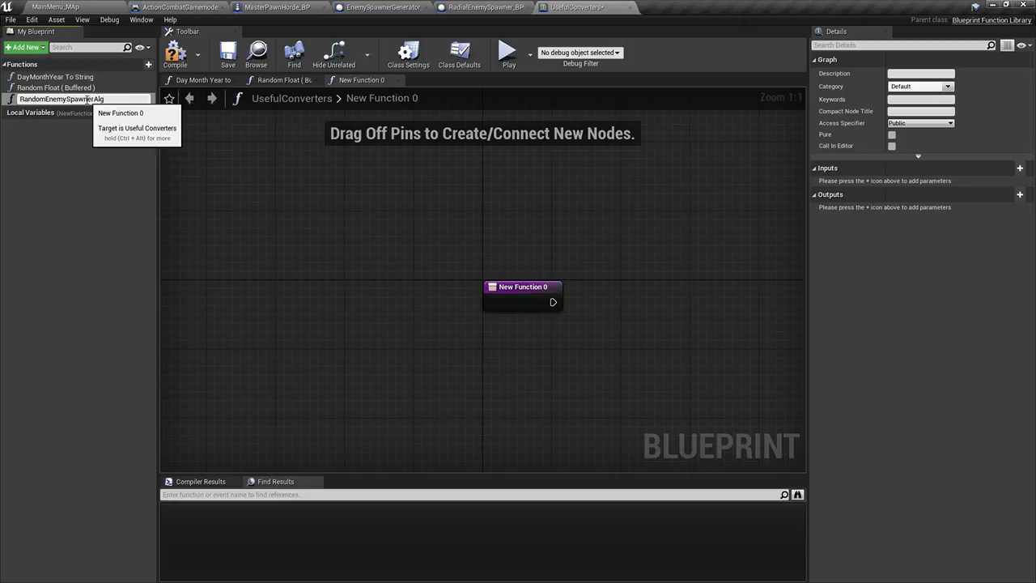
key(Return)
right_drag(407, 251, 199, 254)
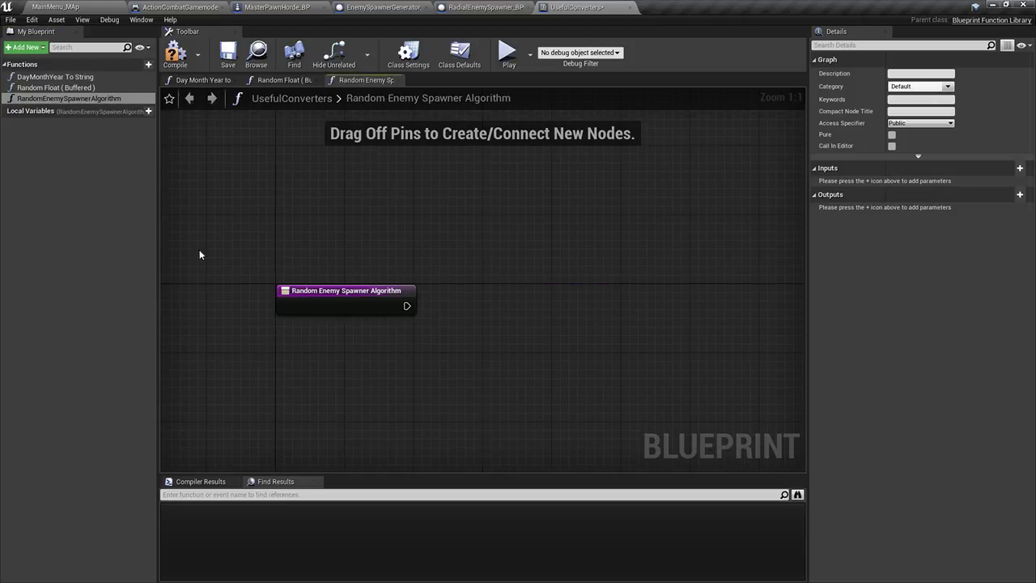
right_click(475, 286)
Add a local variable named EnemyToSpawn to the function and set its type to Integer
click(79, 112)
click(138, 111)
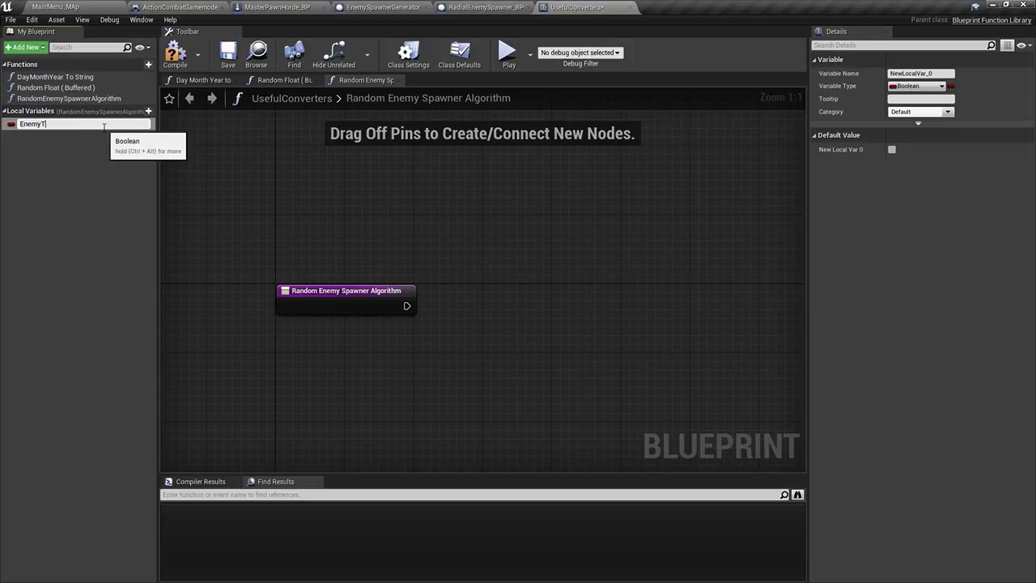
text(EnemyToSpawn)
key(Return)
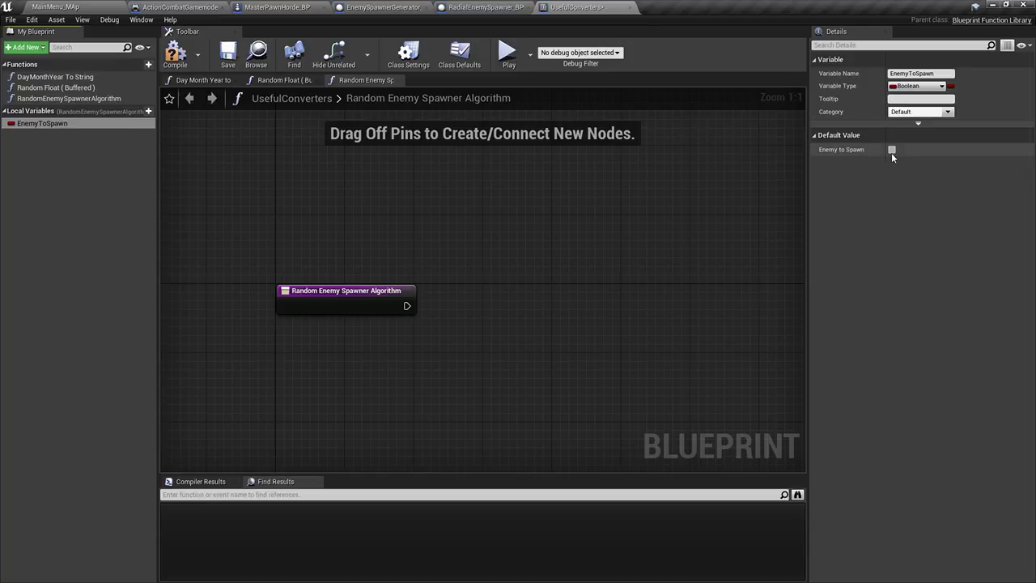
click(910, 87)
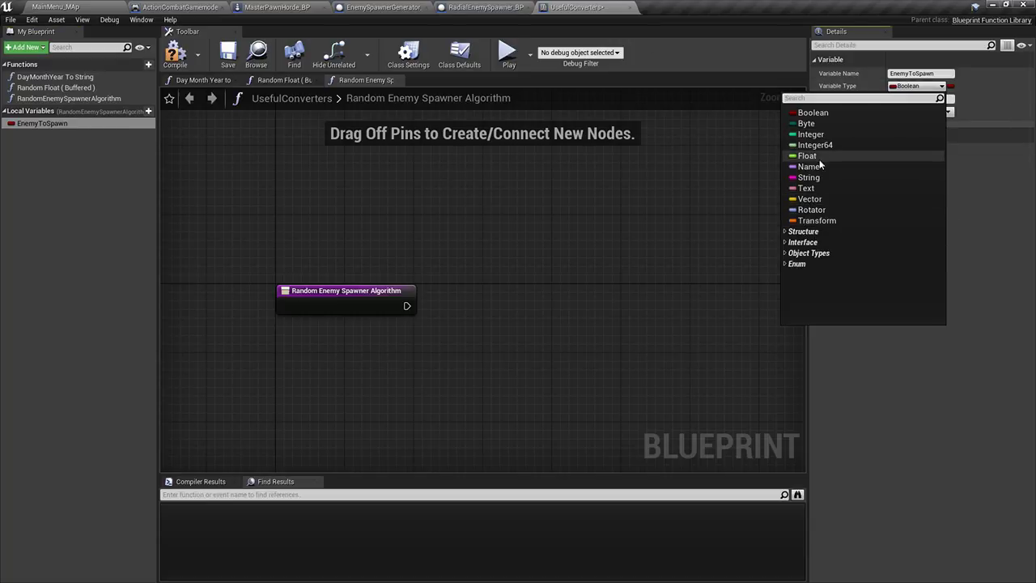
click(810, 134)
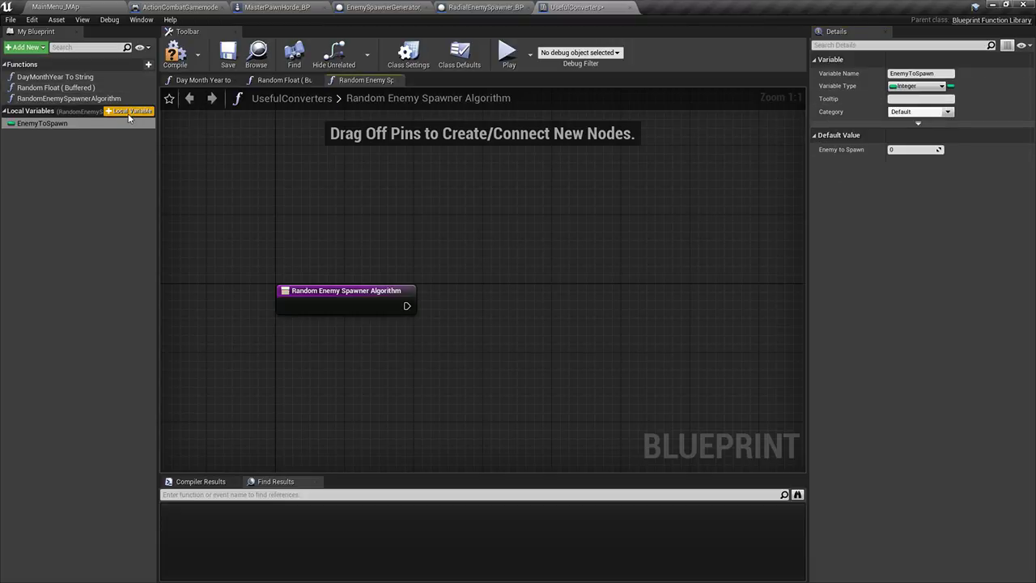
Add a function input named MechArray as an array of Actor class references
click(330, 300)
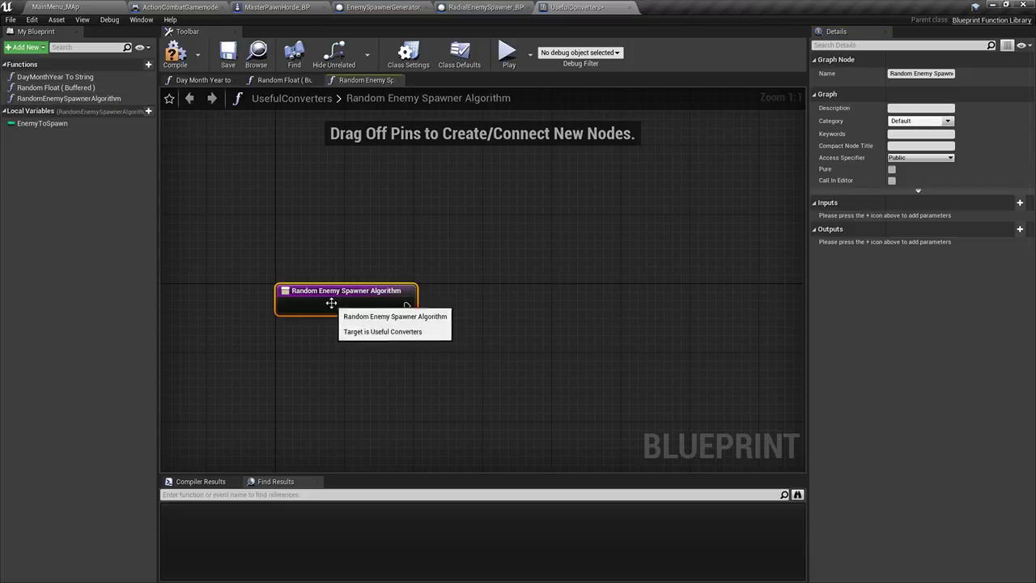
click(1021, 205)
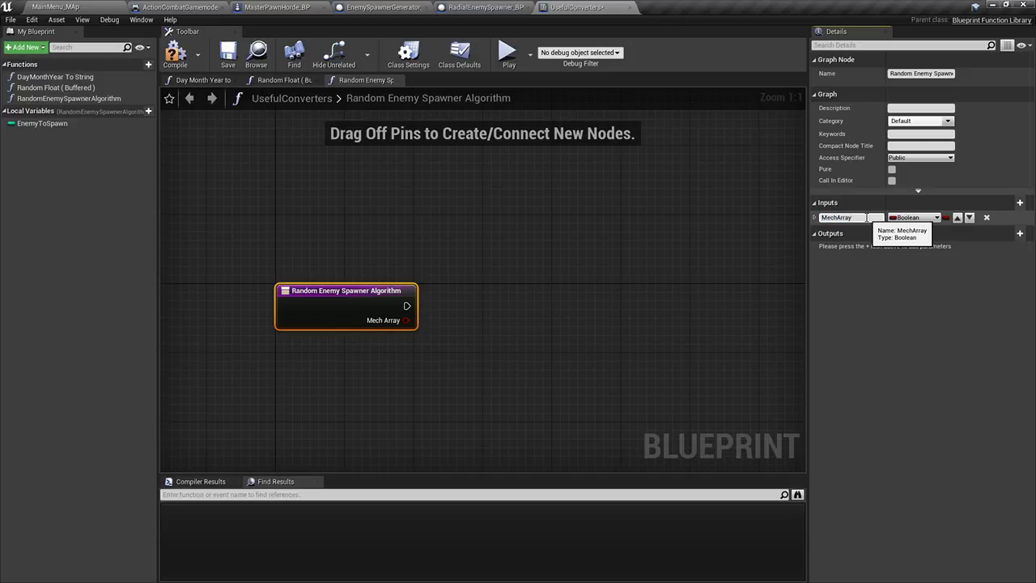
click(911, 217)
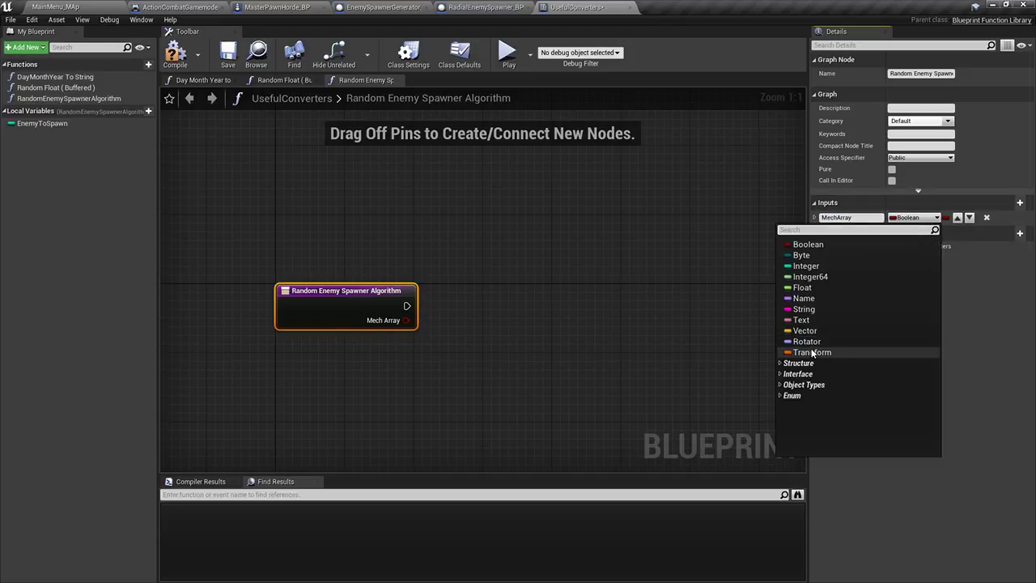
text(arr)
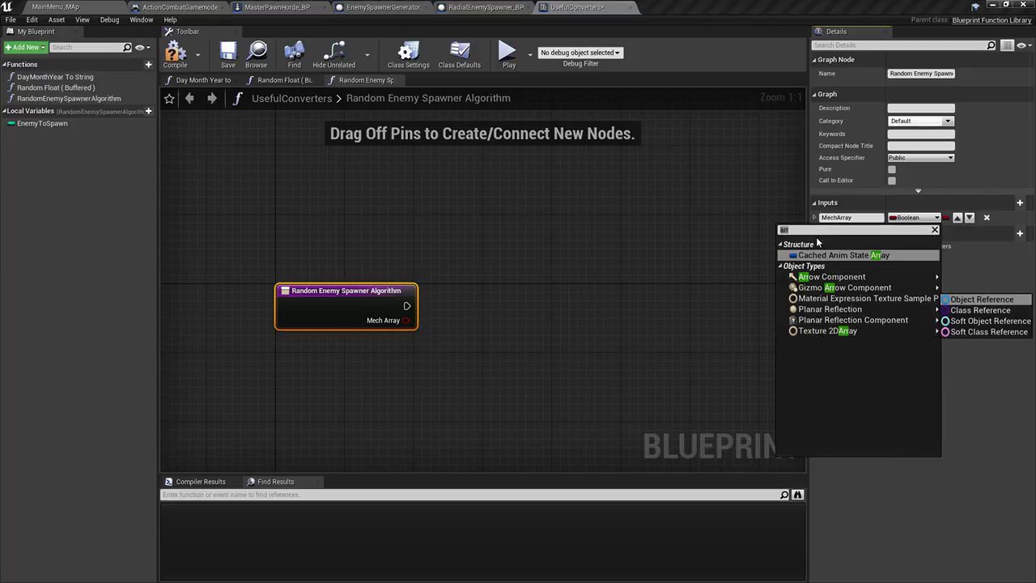
text(actor)
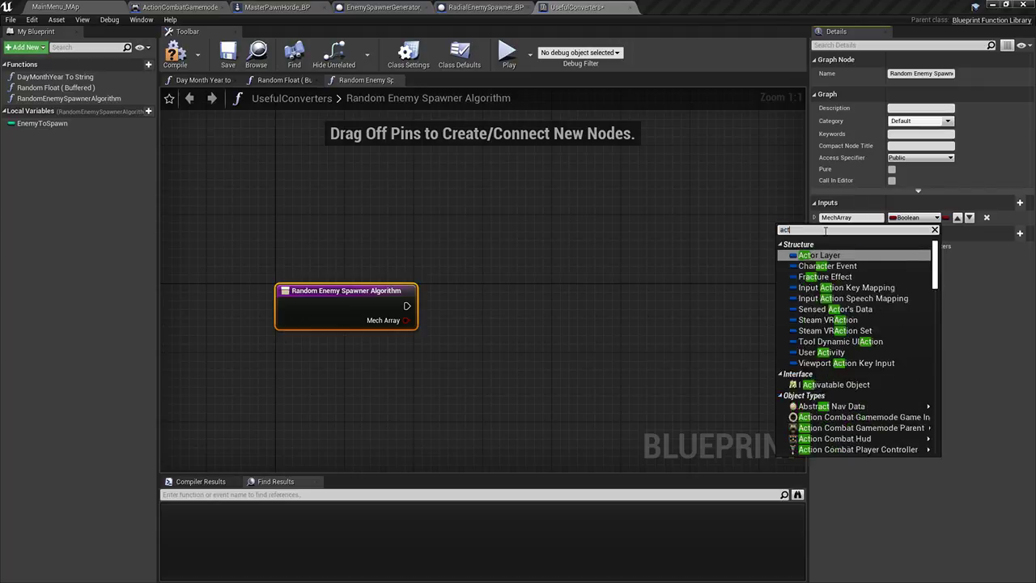
mouse_move(880, 293)
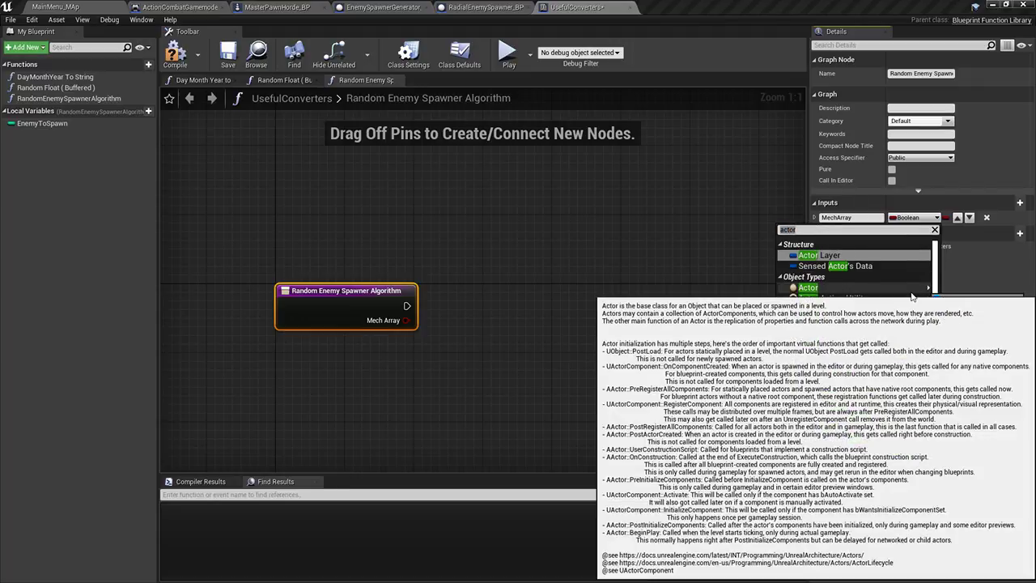
click(970, 310)
click(946, 218)
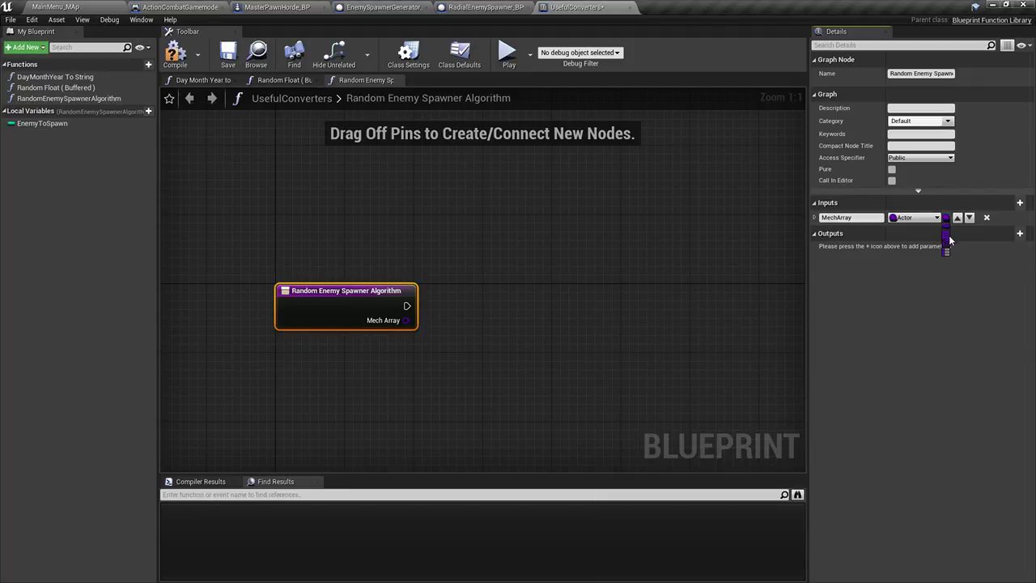
click(946, 237)
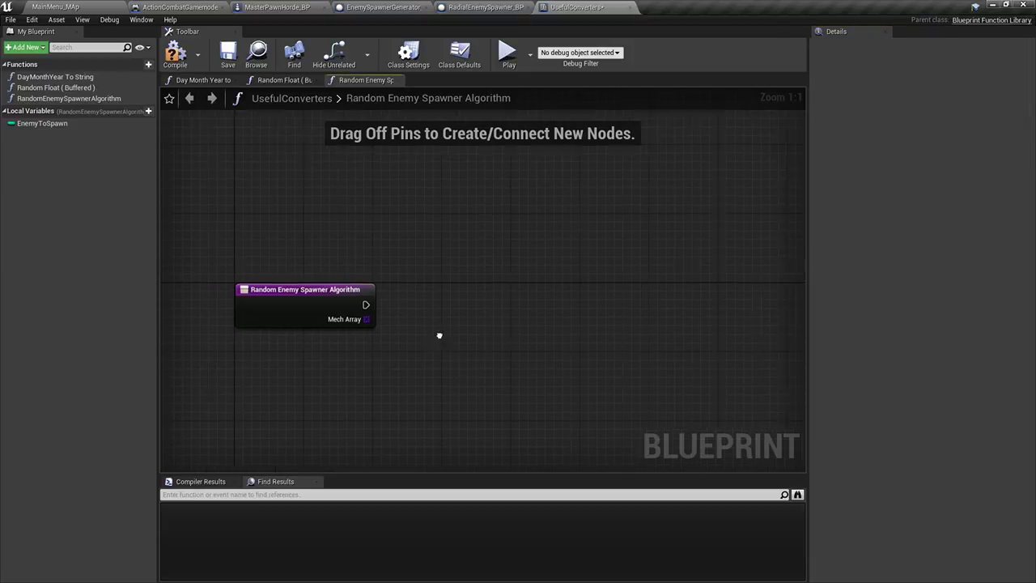
Add an output parameter to RandomEnemySpawnerAlgorithm and change it from an array to a single Actor class reference
click(323, 306)
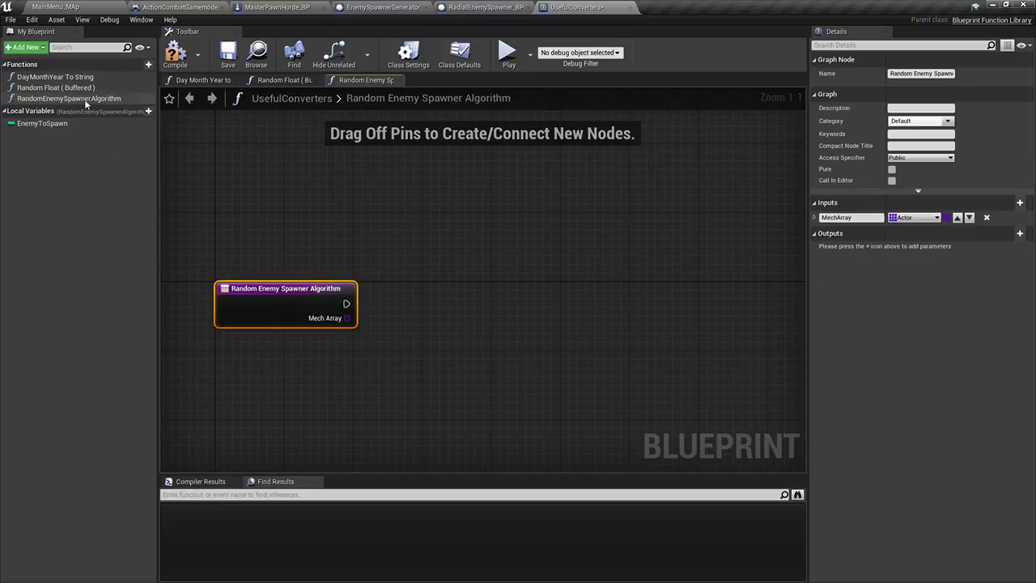
click(1023, 235)
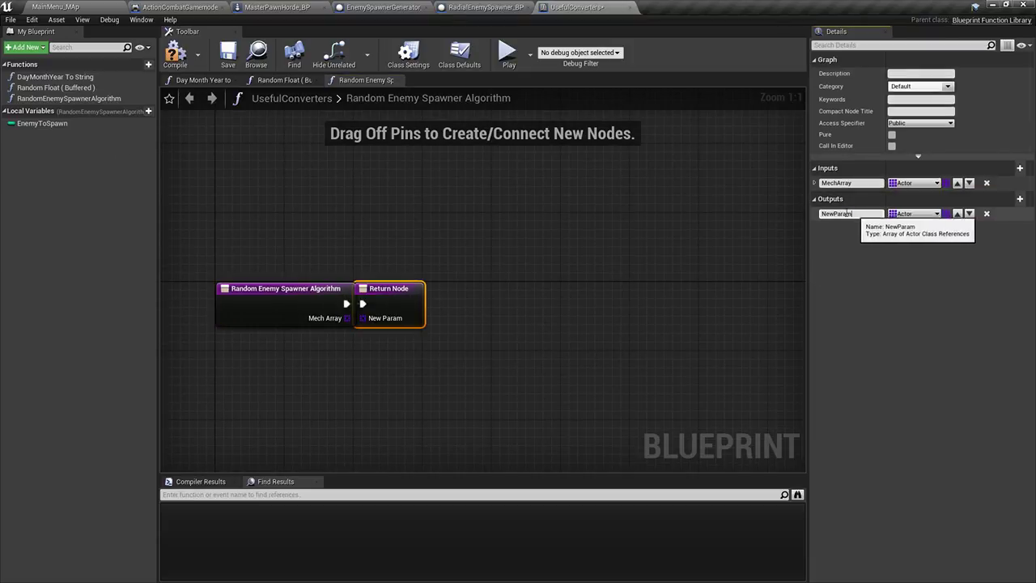
click(912, 213)
click(946, 213)
click(946, 227)
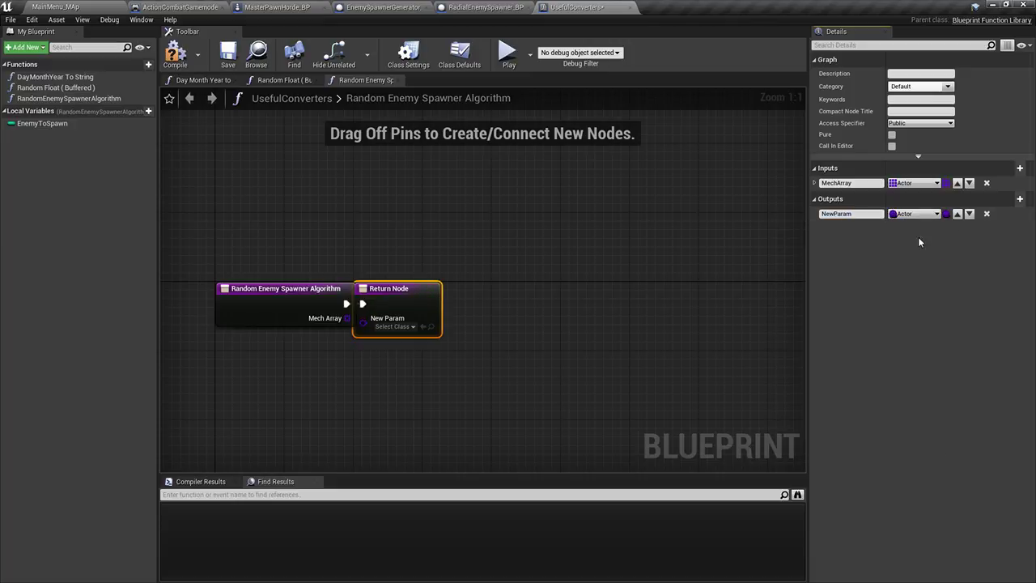
Move the Return Node well away from the function's entry node to leave room for logic between them
drag(421, 291, 782, 297)
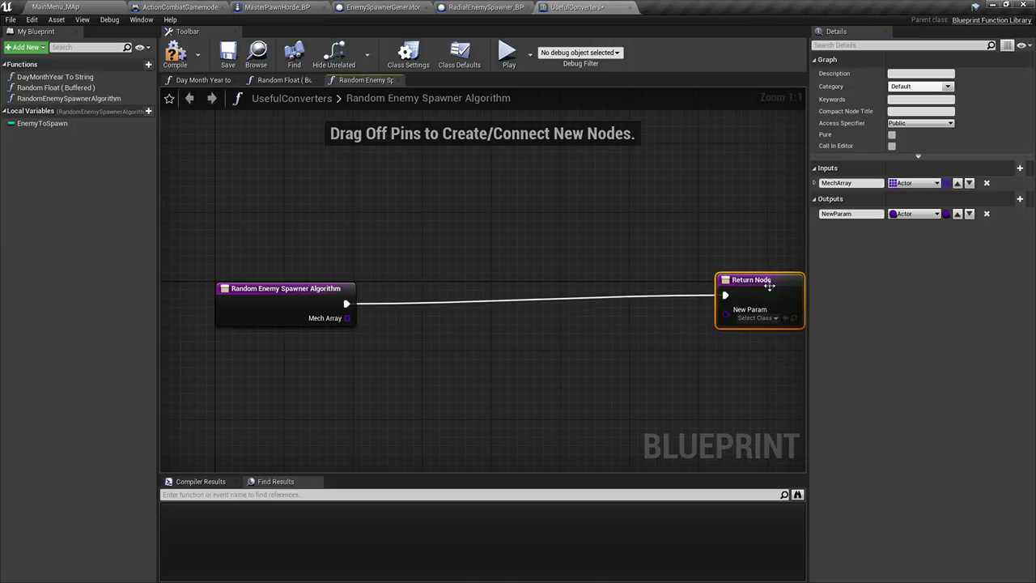
right_drag(782, 296, 652, 296)
right_drag(407, 297, 513, 299)
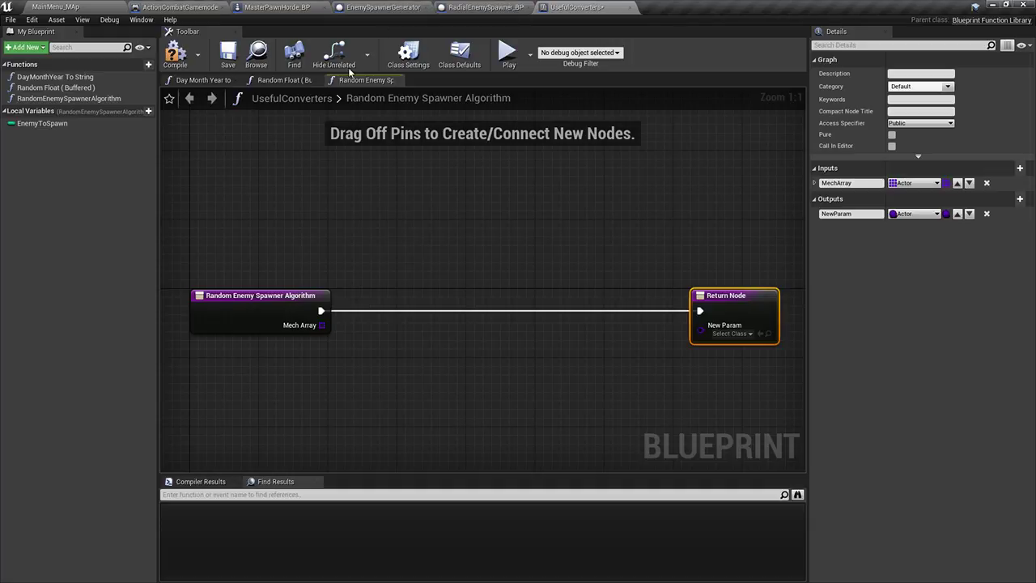
drag(324, 319, 404, 358)
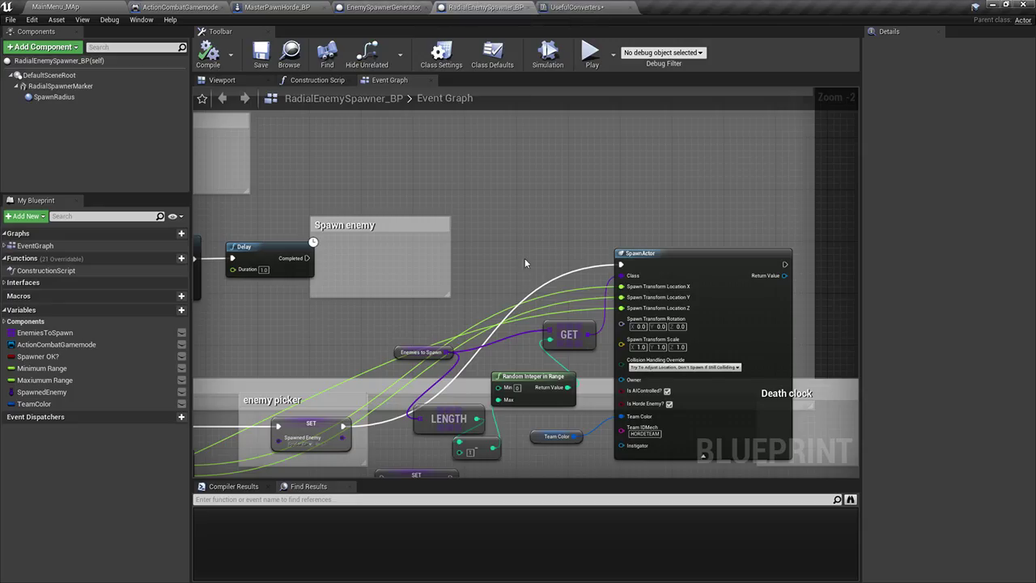
right_drag(394, 344, 344, 239)
drag(344, 234, 465, 304)
drag(473, 265, 429, 268)
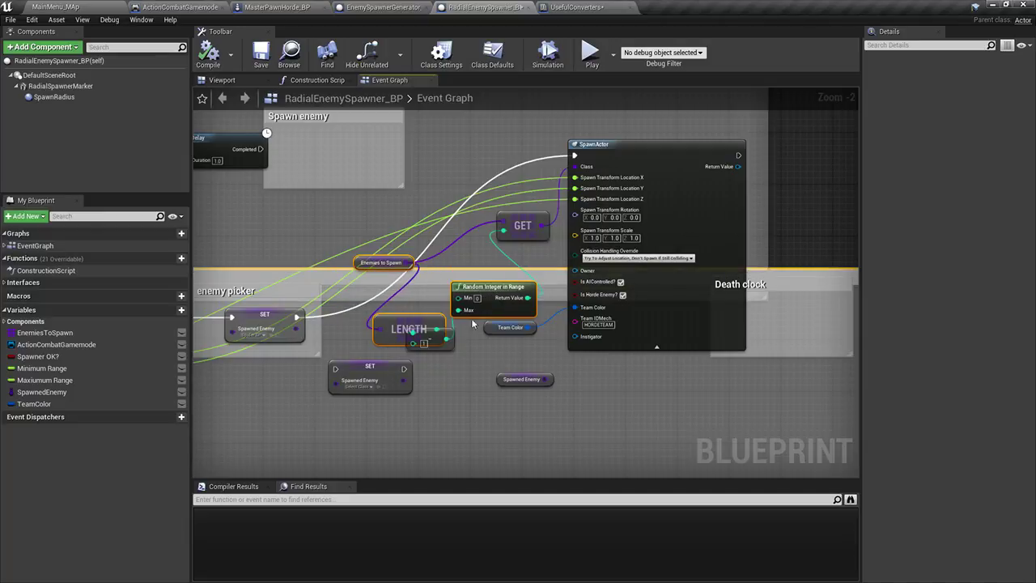
ctrl+click(522, 227)
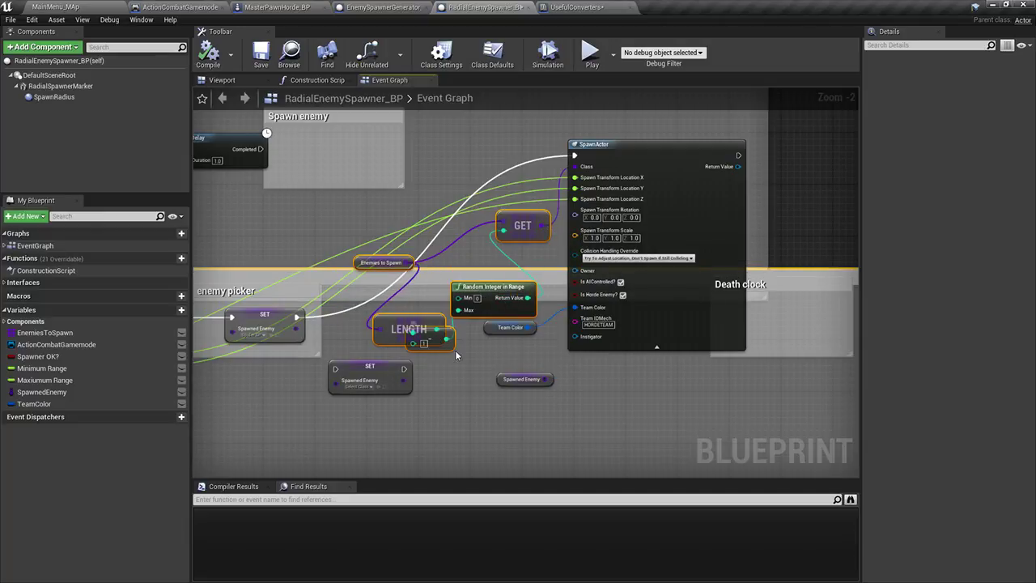
key(Delete)
key(ctrl+z)
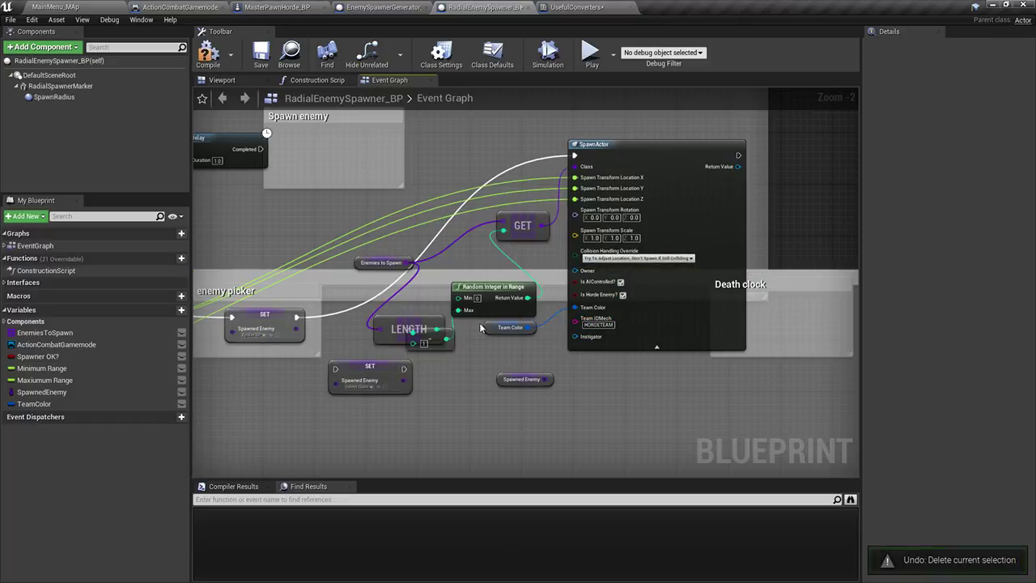
Regroup the GET, Enemies to Spawn, Random Integer in Range, LENGTH and subtraction nodes beside the SpawnActor node
drag(496, 294, 496, 288)
drag(386, 240, 456, 333)
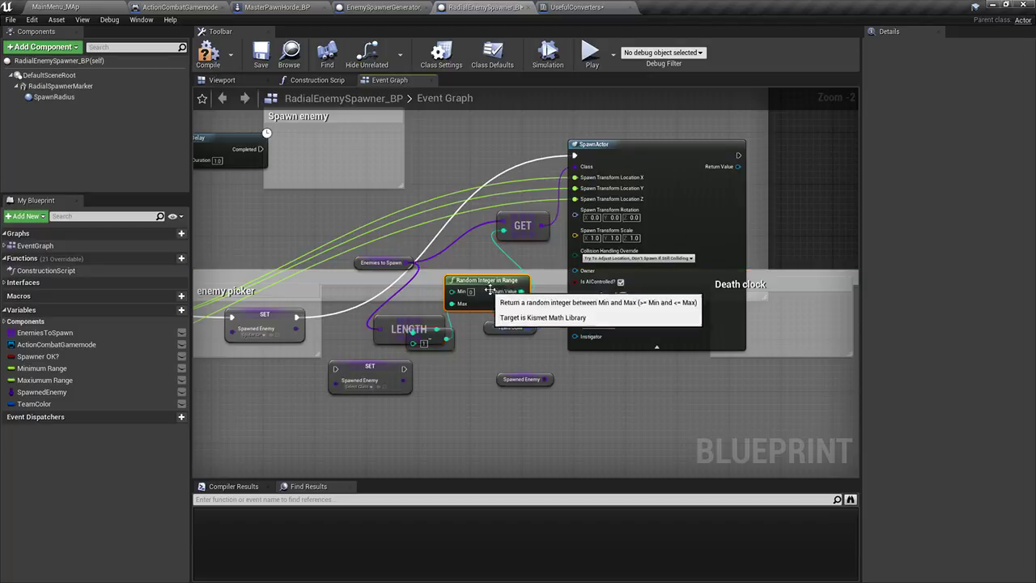
drag(529, 240, 524, 179)
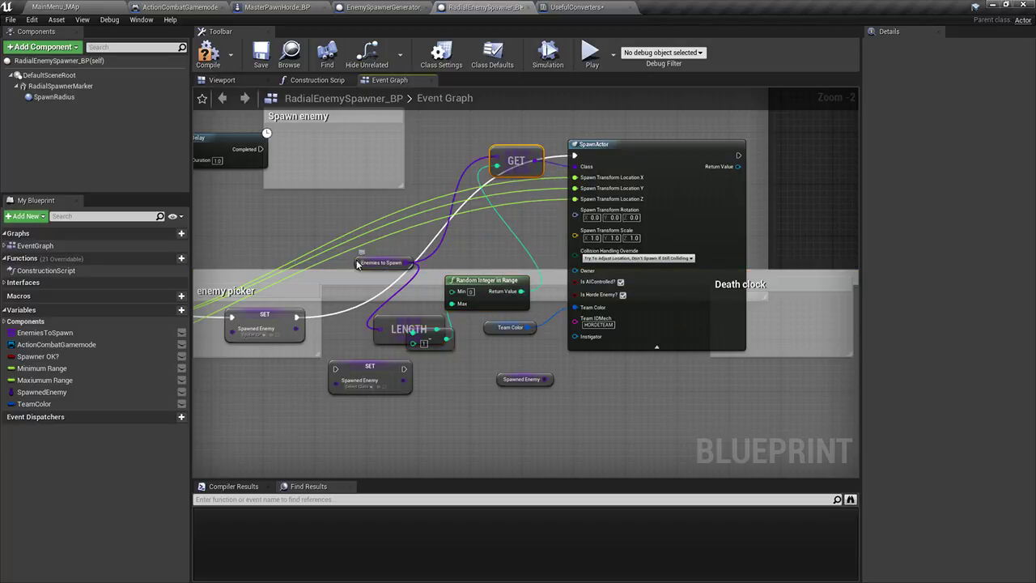
drag(388, 266, 413, 188)
drag(485, 281, 505, 203)
drag(411, 327, 411, 235)
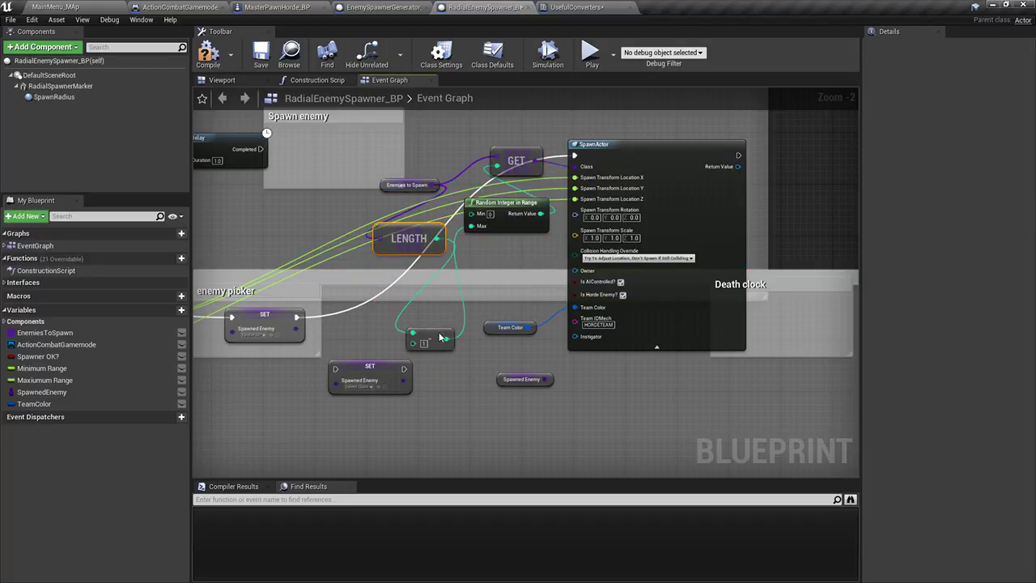
drag(441, 337, 487, 248)
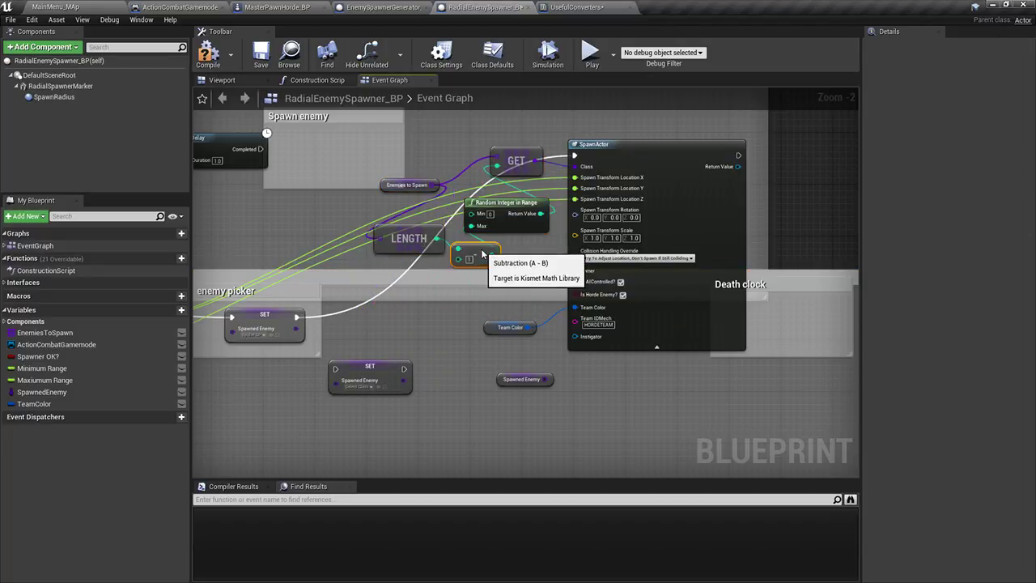
Copy the Enemies to Spawn, LENGTH, subtraction, Random Integer in Range and GET nodes into RandomEnemySpawnerAlgorithm in UsefulConverters, below its execution line
ctrl+click(427, 237)
ctrl+click(416, 184)
ctrl+click(432, 184)
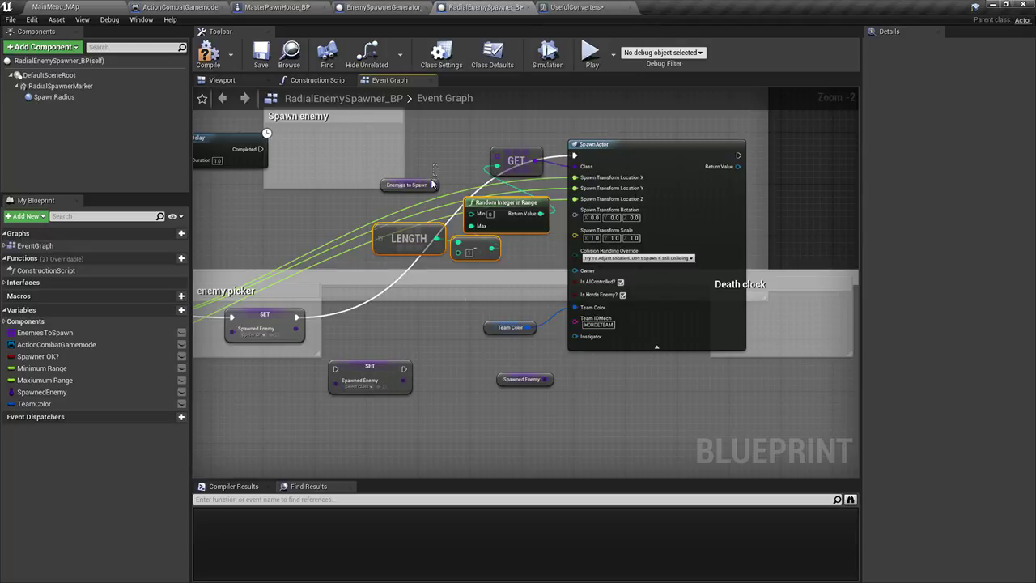
ctrl+click(515, 167)
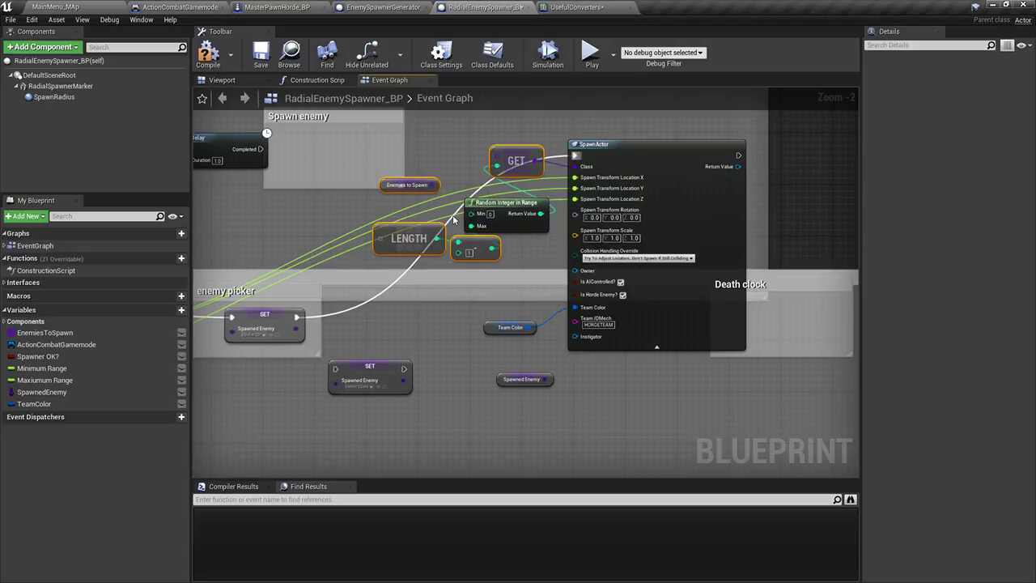
ctrl+drag(475, 202, 372, 245)
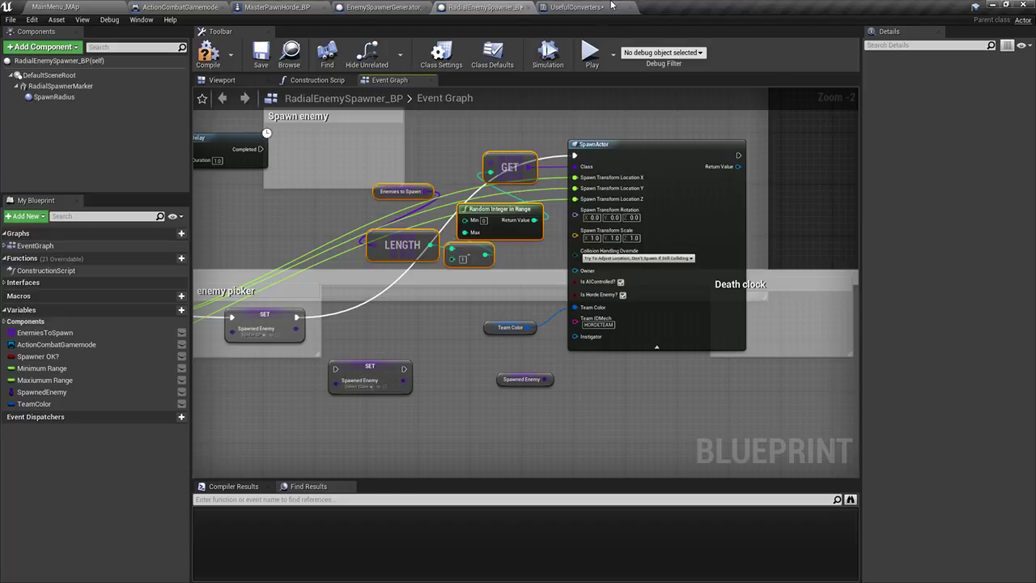
click(610, 7)
key(ctrl+v)
drag(416, 263, 293, 376)
Set the type of the function's MechArray input to a Mech Parent BP class reference
drag(324, 321, 287, 428)
click(240, 305)
click(928, 219)
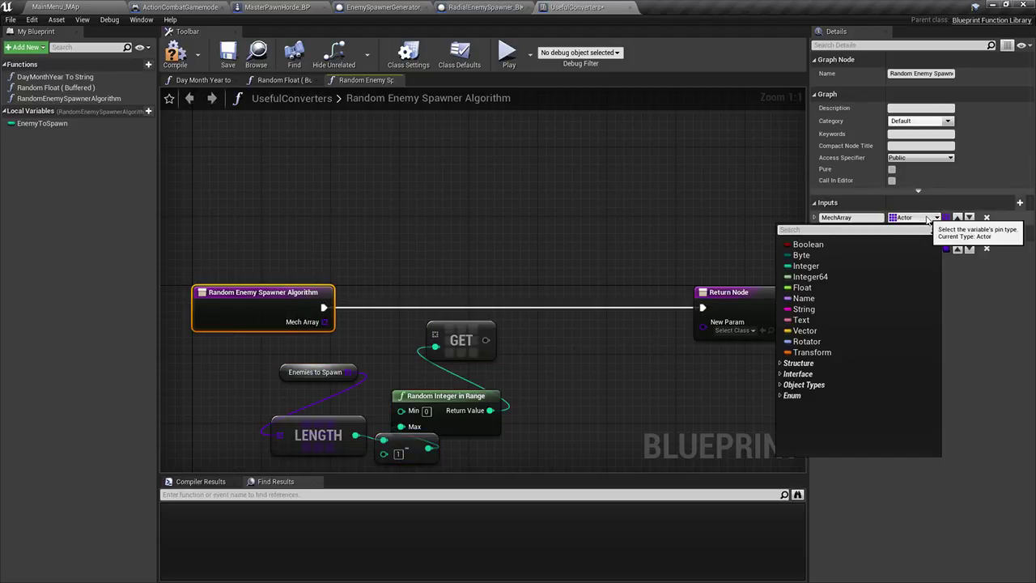
text(mechparent)
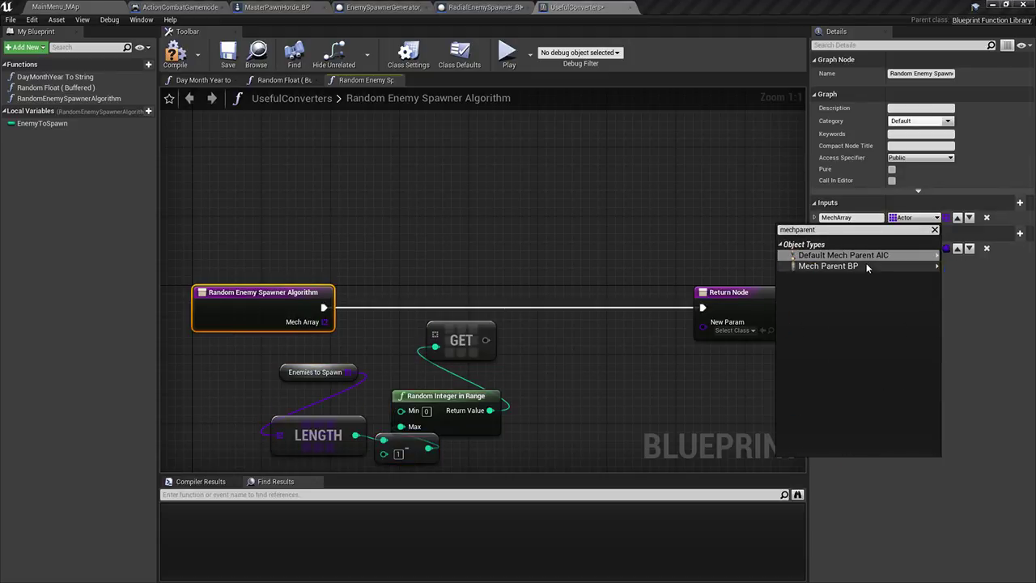
mouse_move(865, 266)
click(979, 278)
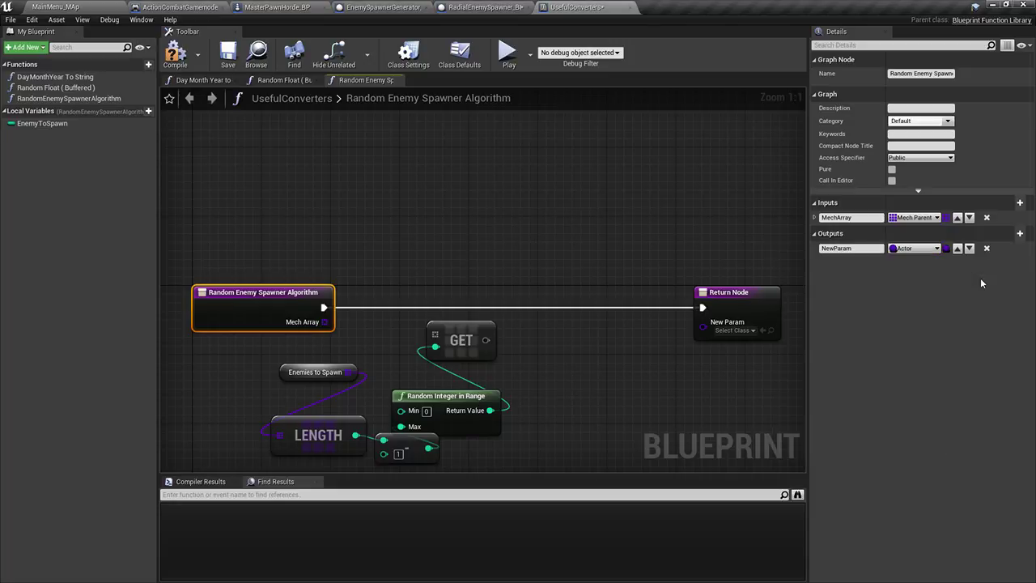
Set the type of the function's NewParam output to a Mech Parent BP class reference
click(937, 248)
text(mechpare)
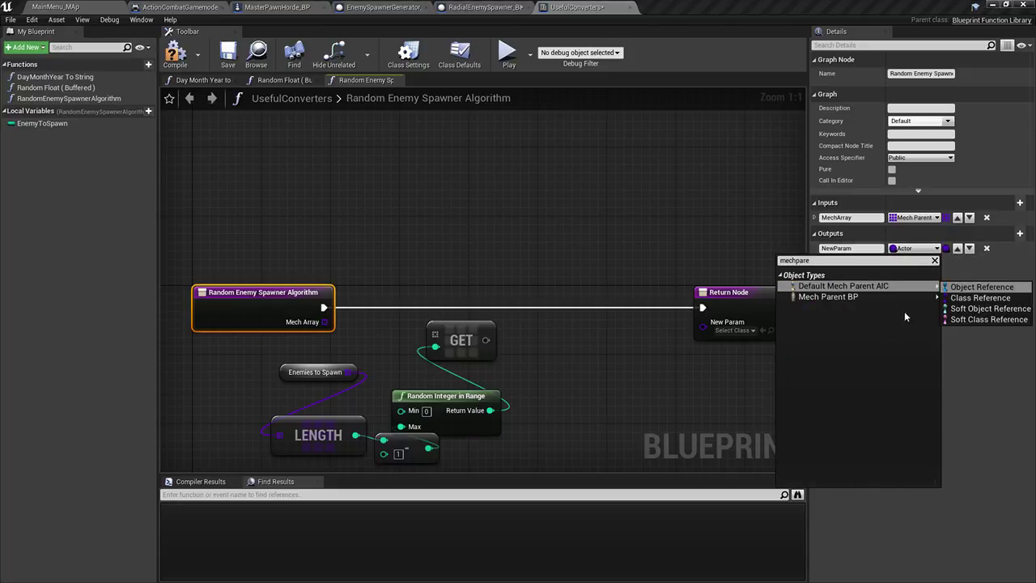
mouse_move(907, 297)
click(955, 303)
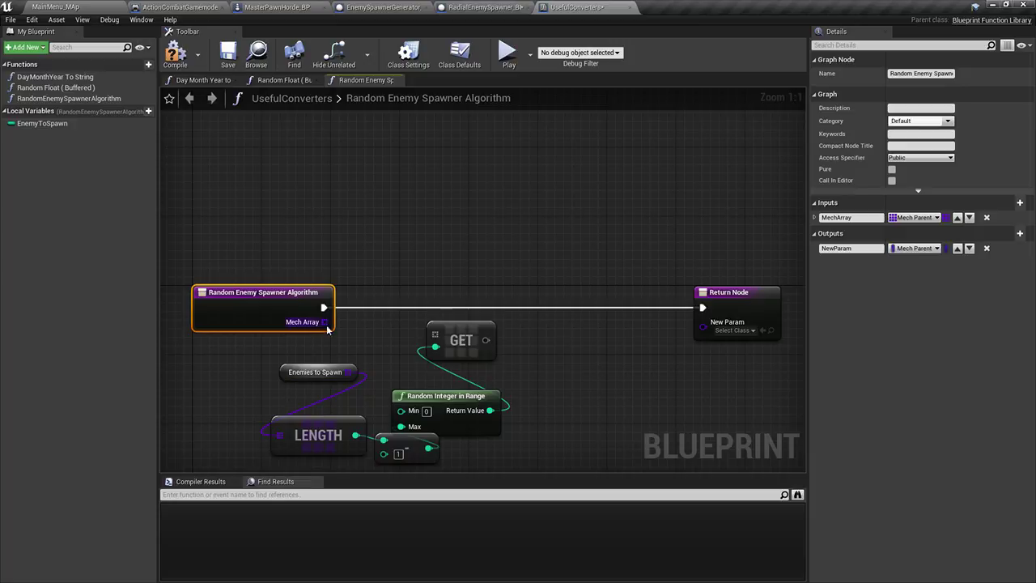
Replace the Enemies to Spawn node with Mech Array as the source for LENGTH and GET, and wire GET to the Return Node's New Param
drag(324, 321, 278, 435)
click(315, 371)
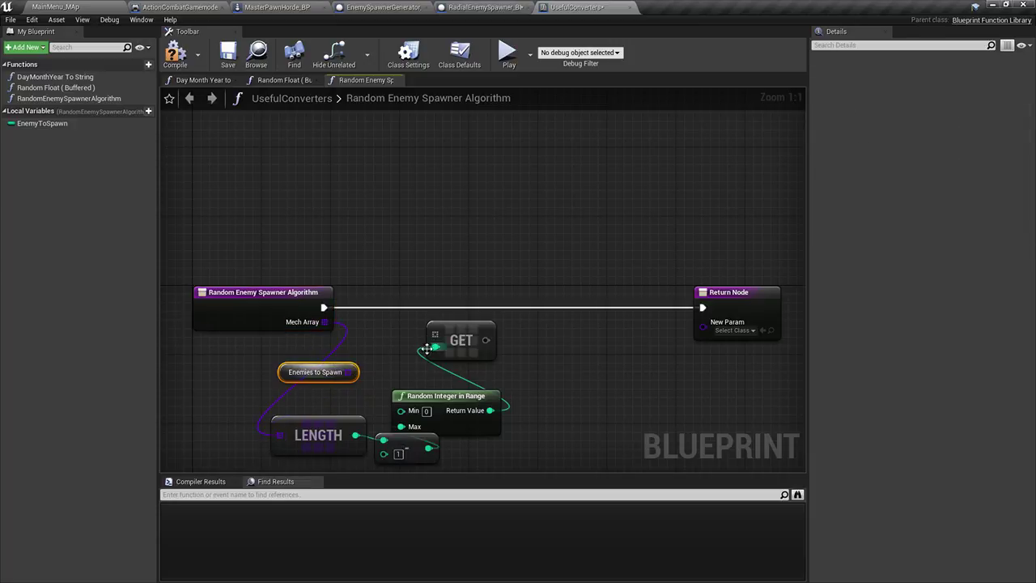
key(Delete)
drag(324, 322, 704, 323)
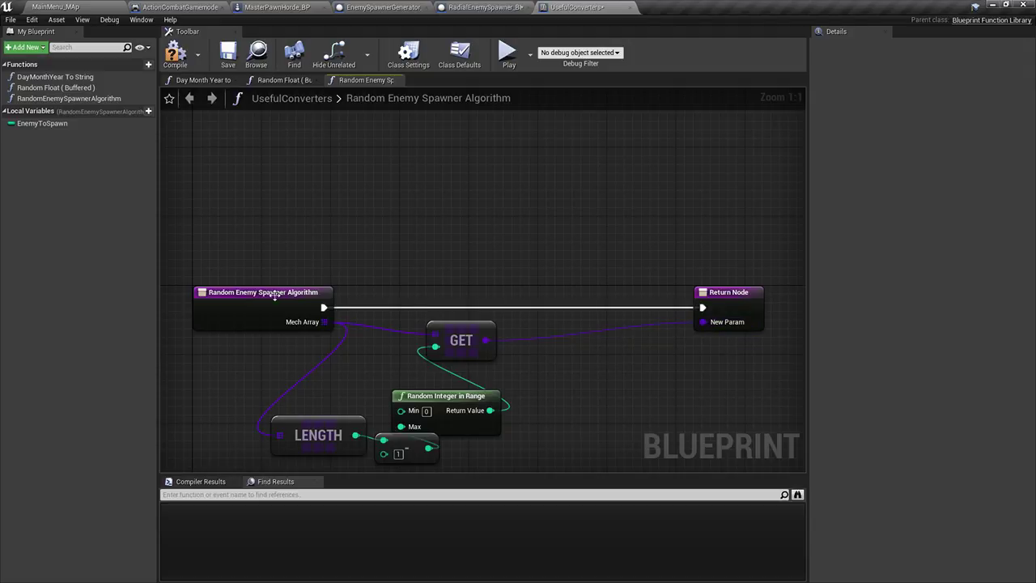
Add a Random Enemy Spawner Algorithm node to RadialEnemySpawner_BP's event graph, between the enemy picker's SET node and SpawnActor
click(494, 9)
right_drag(512, 125, 618, 185)
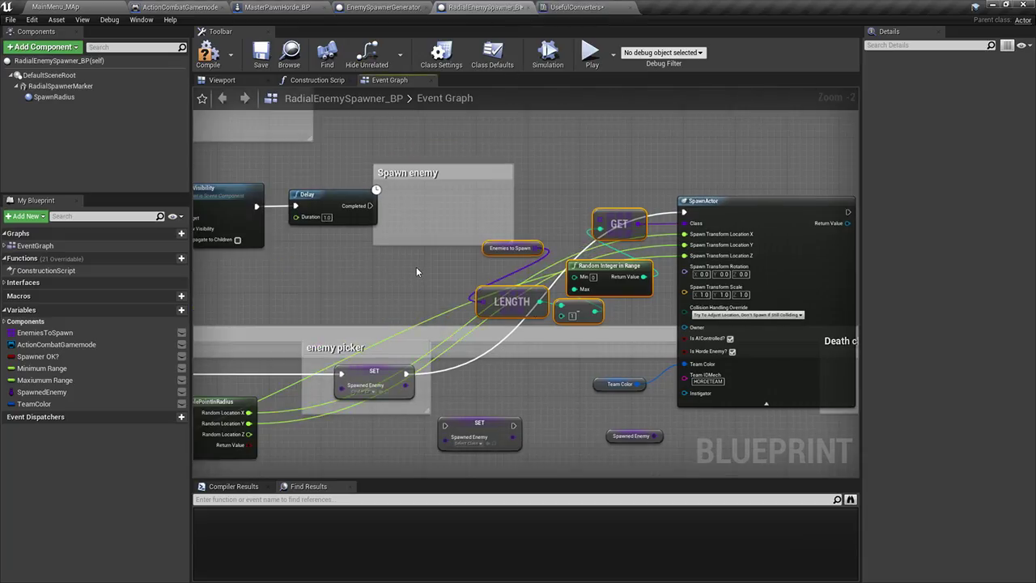
right_click(417, 271)
text(random enemy)
key(Return)
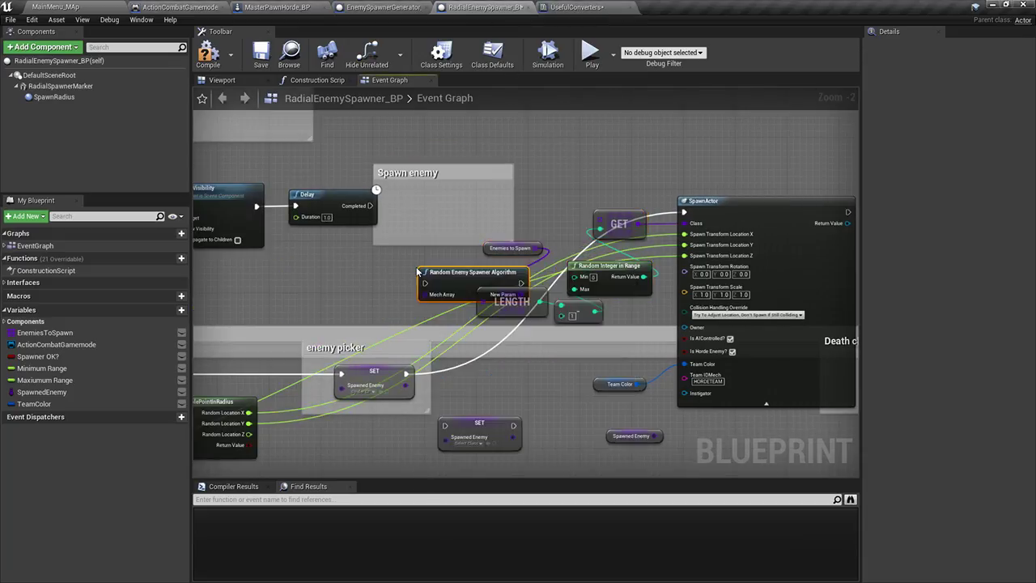
drag(431, 274, 471, 350)
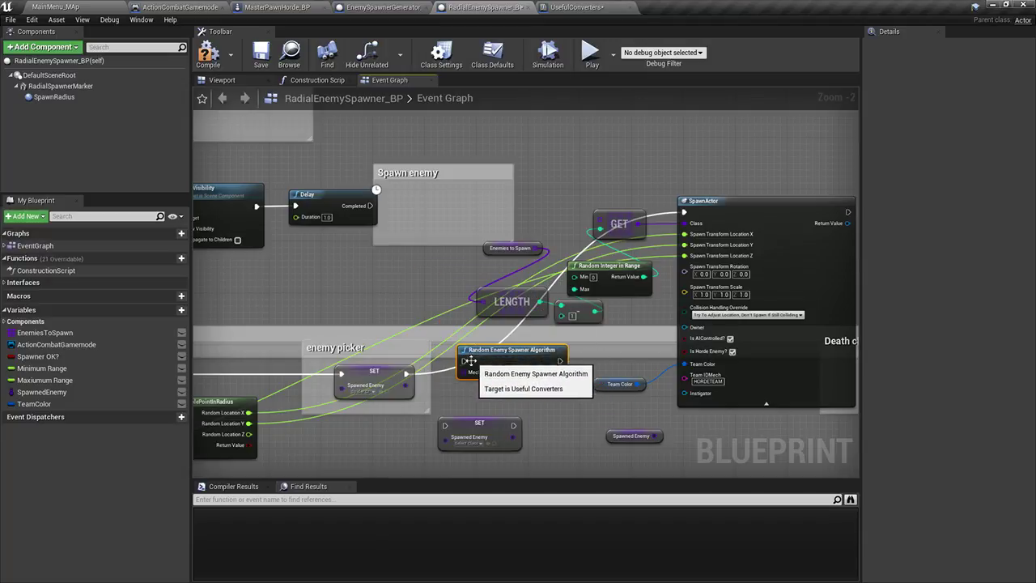
Wire execution from the enemy spawning Branch's True output through Random Enemy Spawner Algorithm into SpawnActor
drag(405, 374, 464, 361)
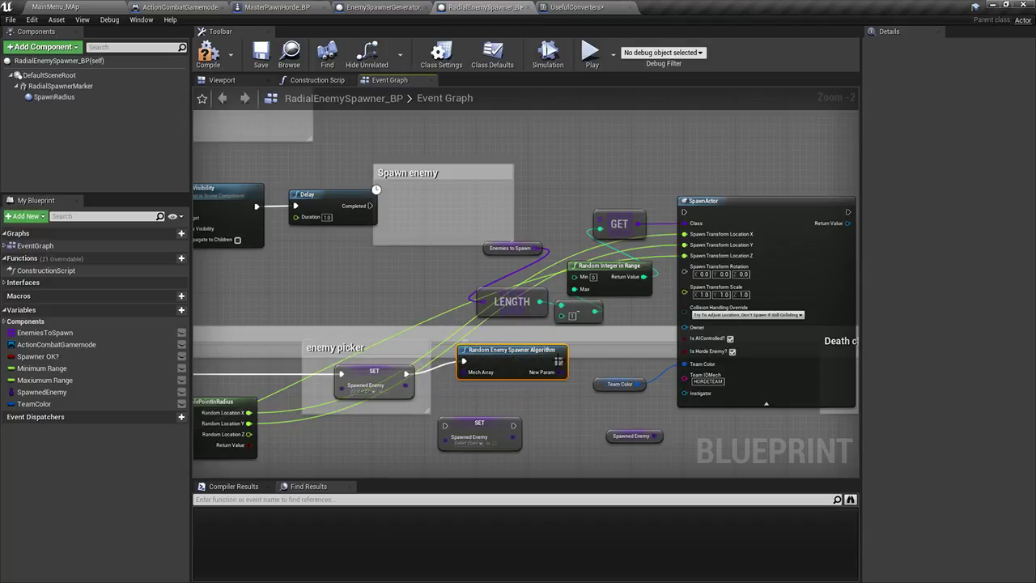
drag(560, 361, 684, 212)
right_drag(394, 325, 964, 241)
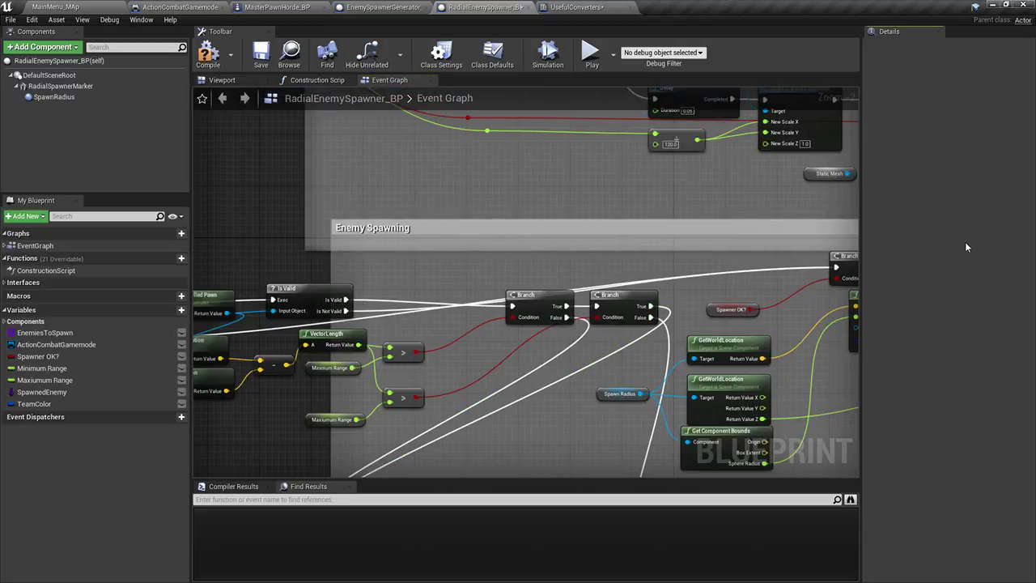
right_drag(728, 227, 365, 226)
drag(443, 266, 733, 253)
drag(618, 268, 612, 294)
right_drag(739, 308, 544, 341)
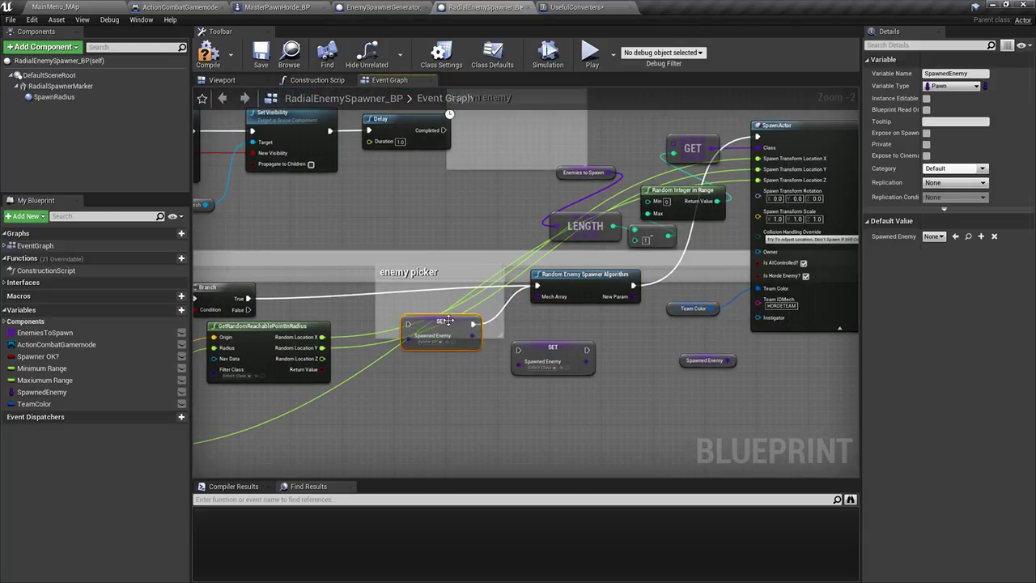
Move the old SET Spawned Enemy node out of the enemy picker comment and place Random Enemy Spawner Algorithm inside it
drag(447, 321, 478, 392)
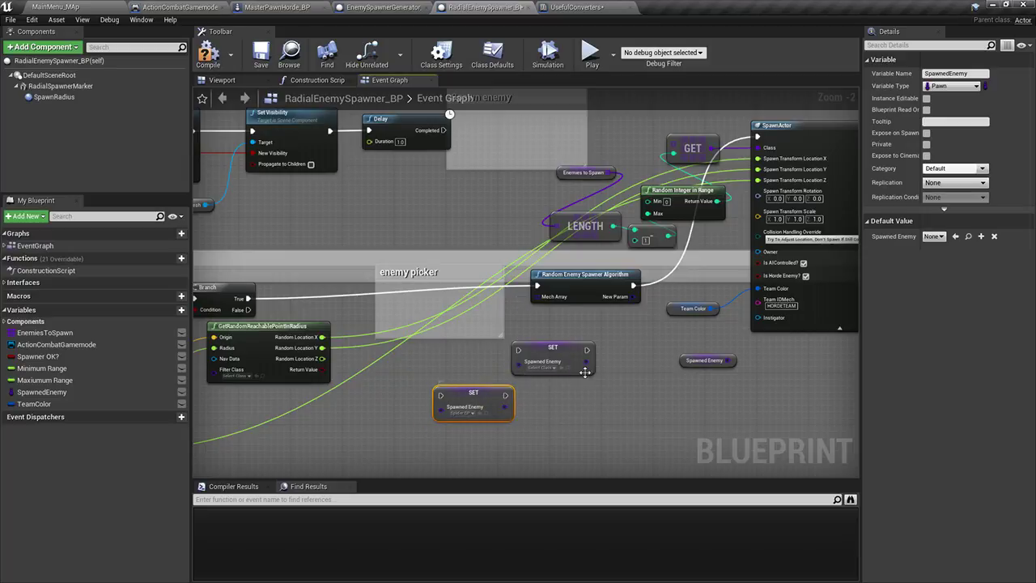
right_drag(584, 372, 478, 413)
drag(479, 329, 331, 343)
Connect Random Enemy Spawner Algorithm's New Param to SpawnActor's Class input, with the old GET node moved out of the way
right_drag(510, 339, 408, 355)
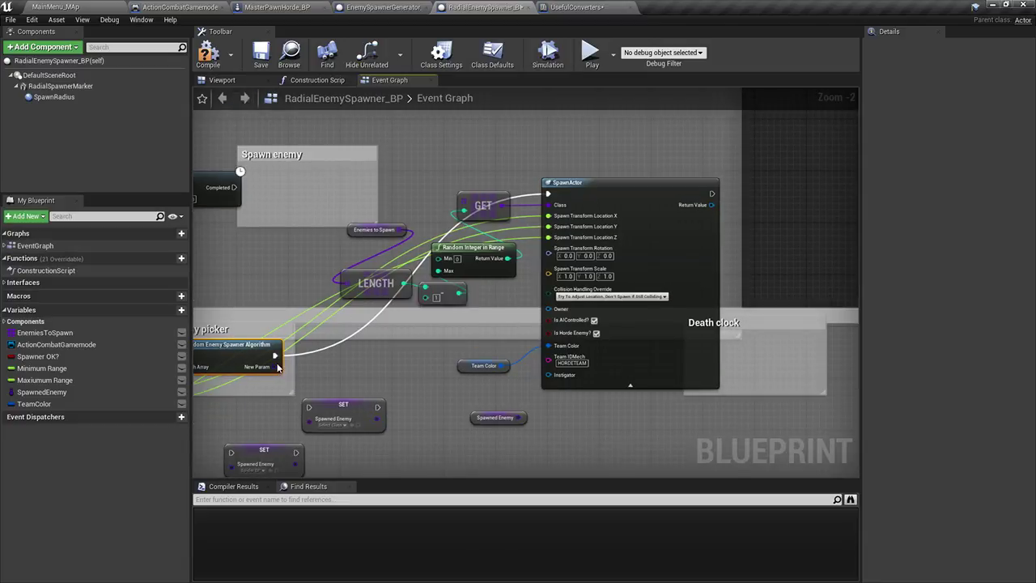
drag(278, 366, 449, 160)
right_drag(446, 226, 479, 222)
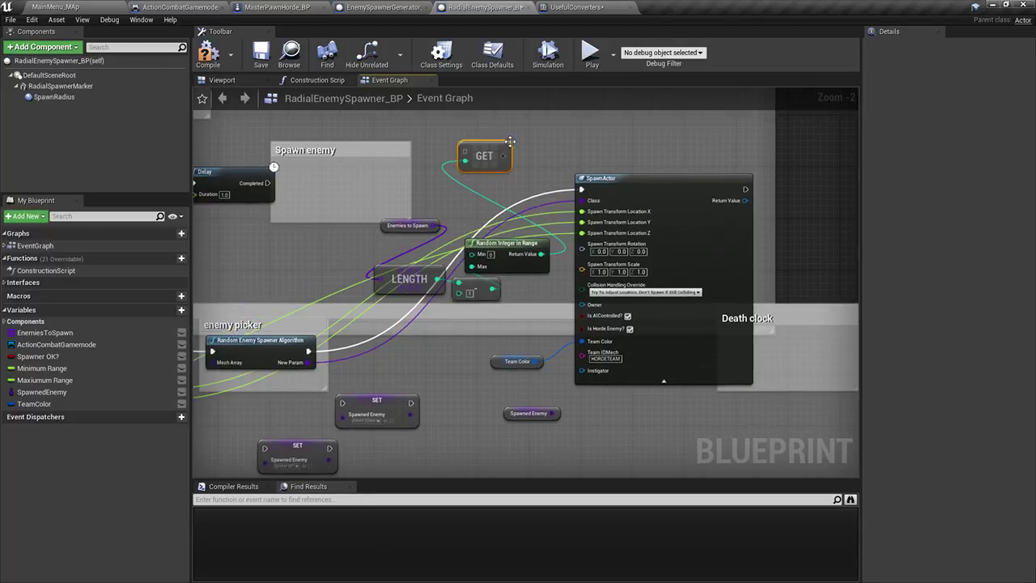
drag(505, 143, 479, 169)
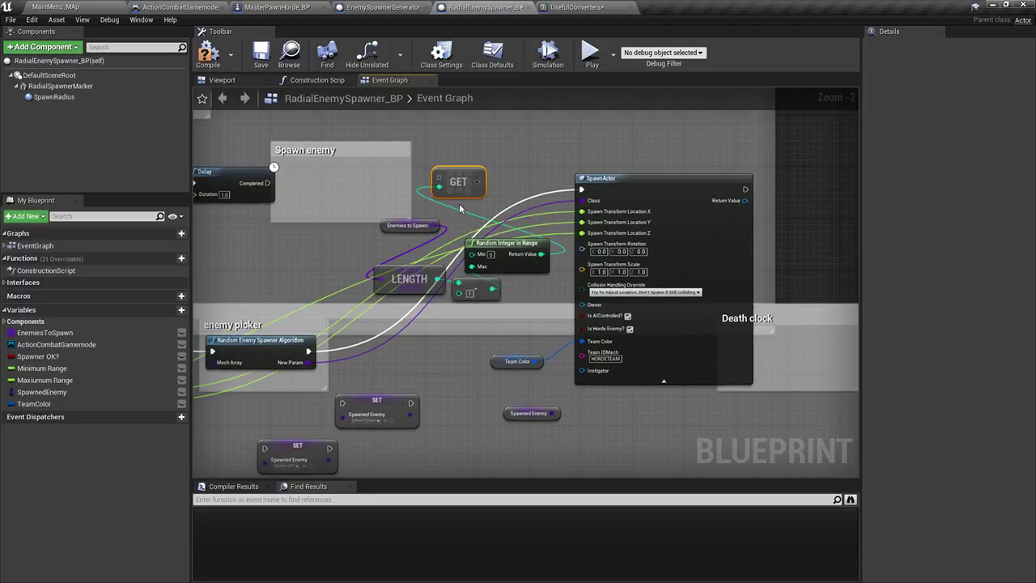
Feed the Enemies to Spawn array into Random Enemy Spawner Algorithm's Mech Array input and compile the blueprint
click(212, 62)
right_drag(255, 357, 420, 304)
drag(550, 173, 285, 256)
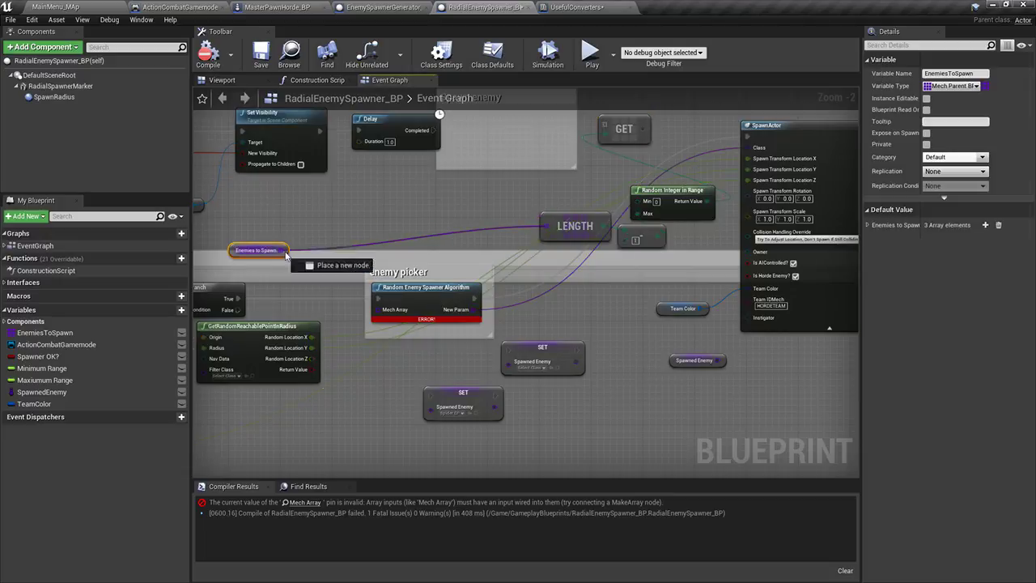
drag(387, 313, 388, 312)
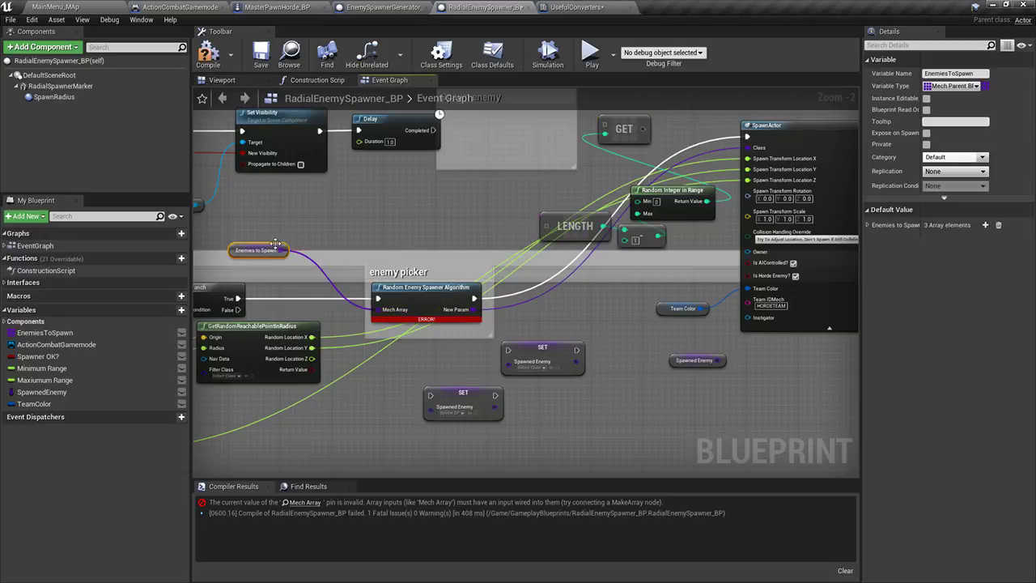
click(208, 55)
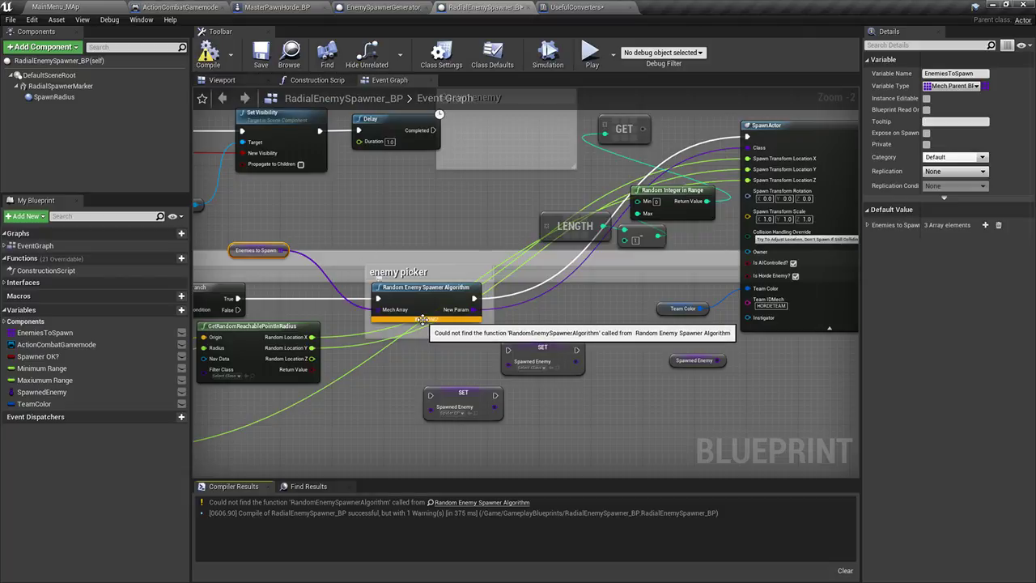
Compile and save UsefulConverters, and save RadialEnemySpawner_BP as well
click(576, 7)
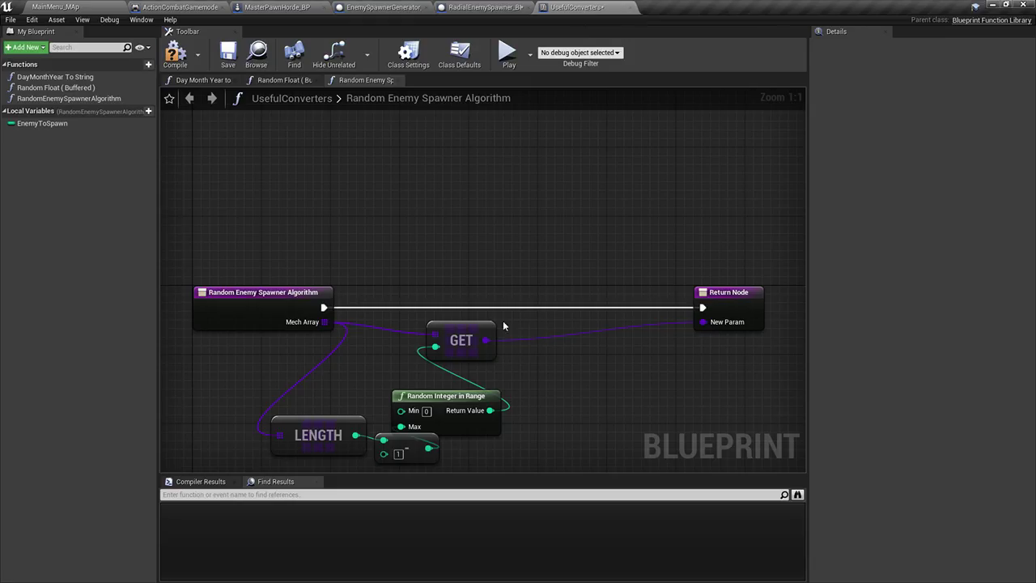
click(184, 47)
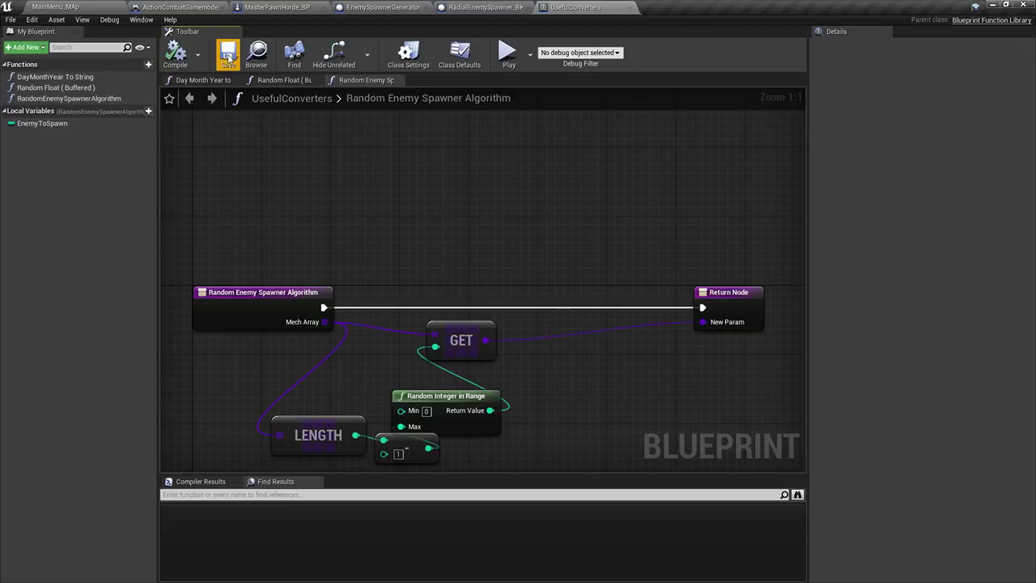
click(451, 6)
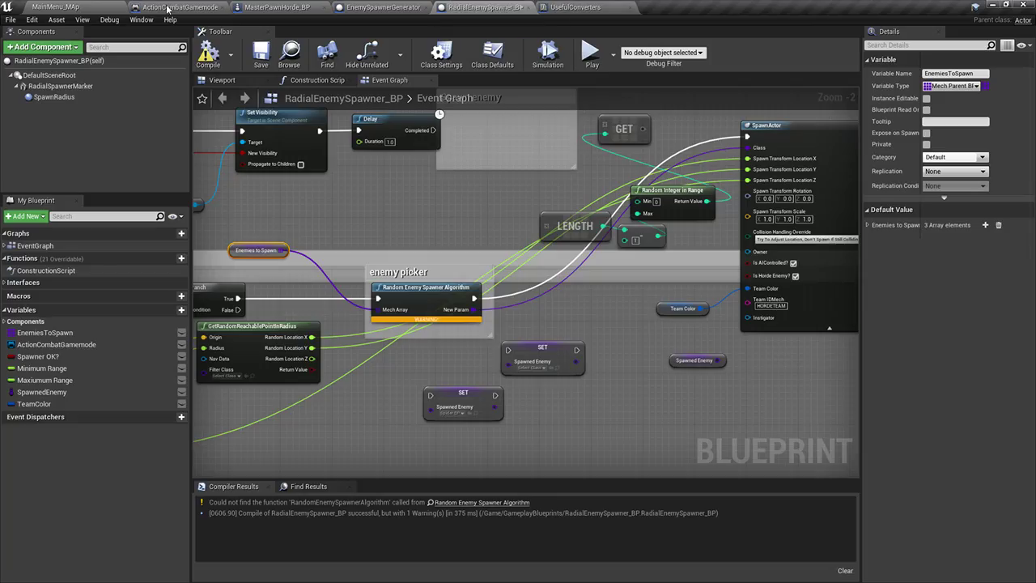
key(ctrl+s)
Simulate the game in the MainMenu_MAp level, look around the street, and stop the simulation
click(81, 6)
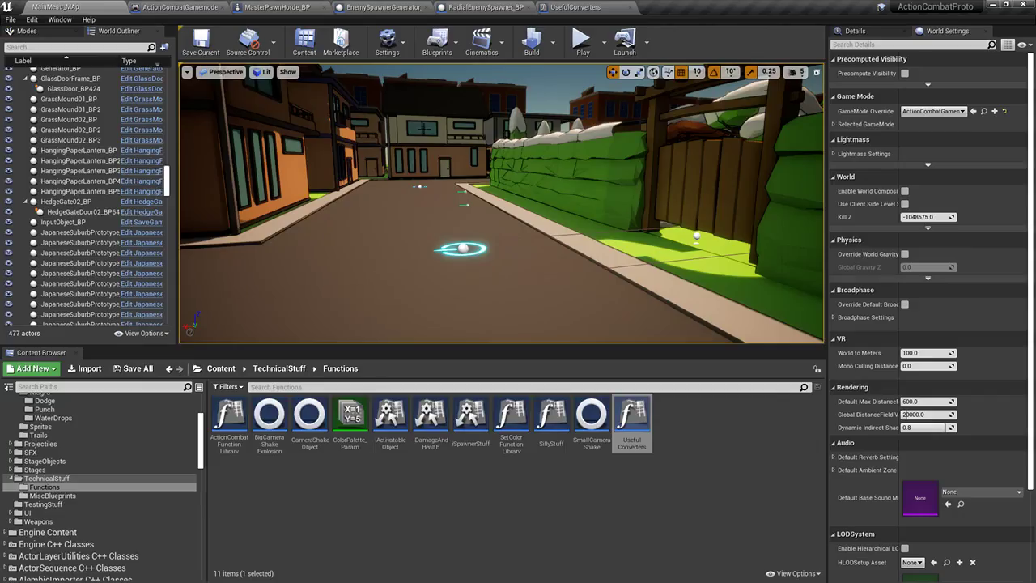
right_drag(499, 180, 507, 172)
click(602, 37)
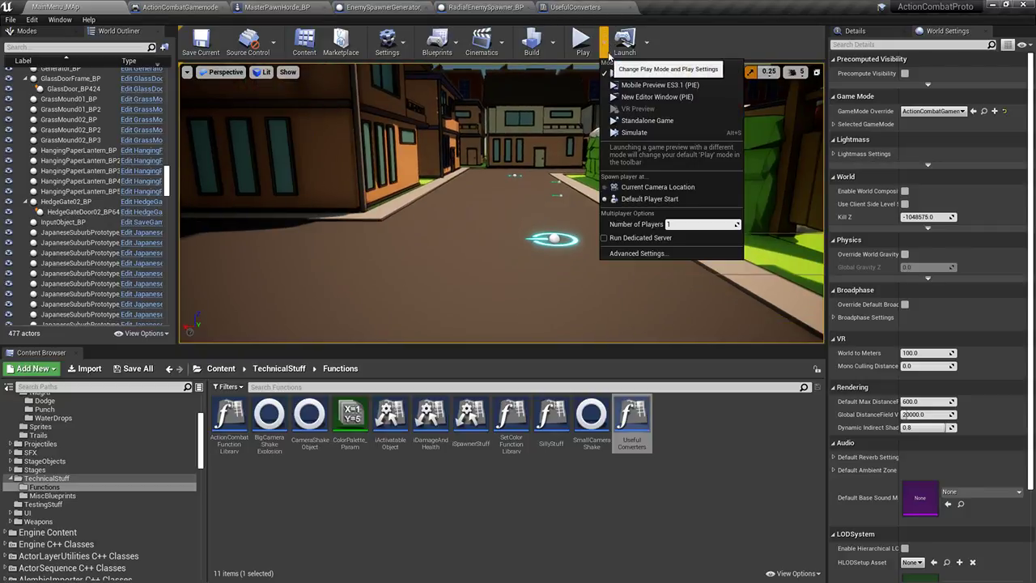
click(639, 132)
right_drag(502, 178, 494, 193)
key(Escape)
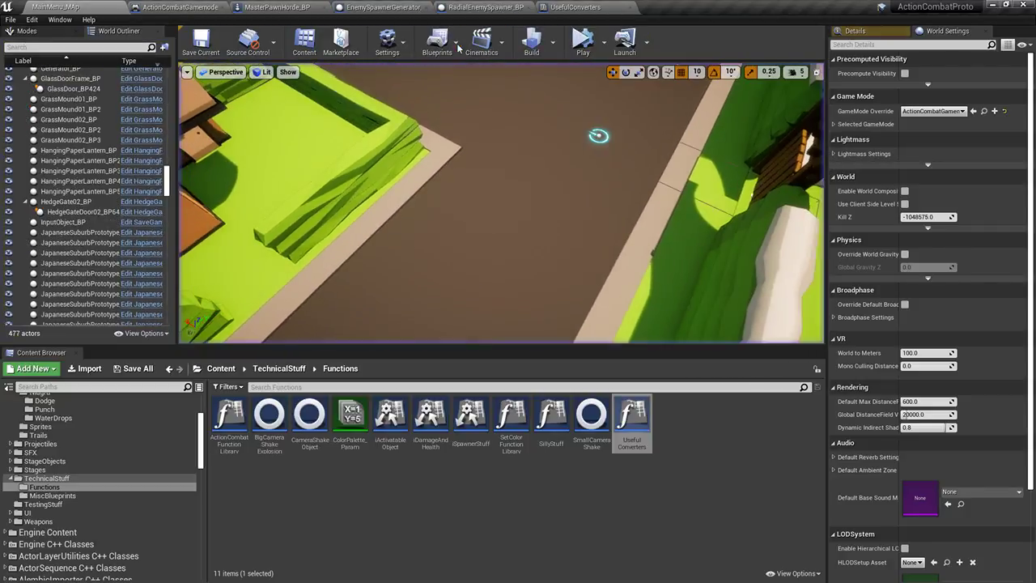
In the ActionCombatGamemodeParent defaults, set Number Of Computers to 3 and Gamemode to HordeMode, and compile and save the blueprint
click(445, 46)
mouse_move(484, 185)
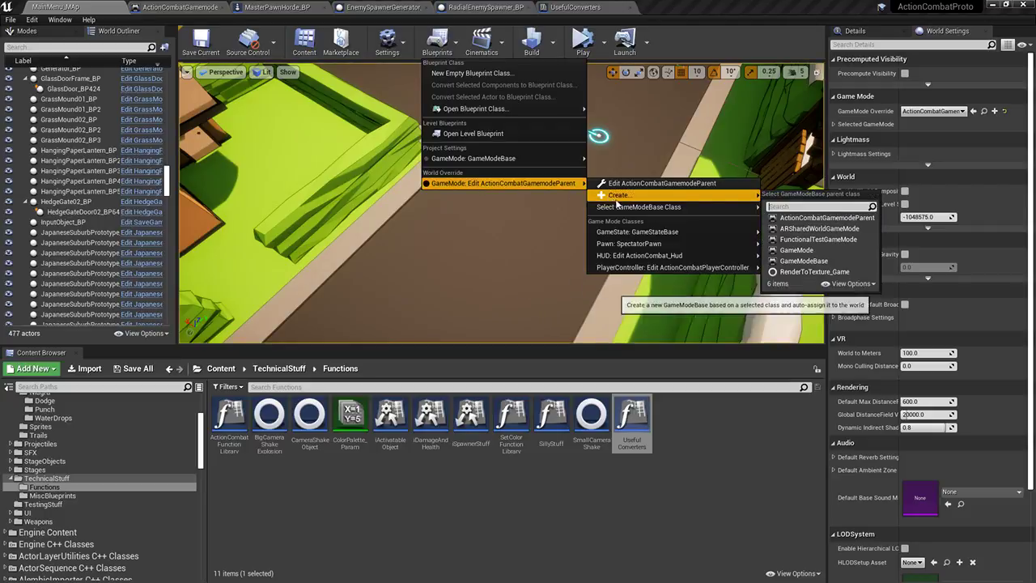
click(628, 182)
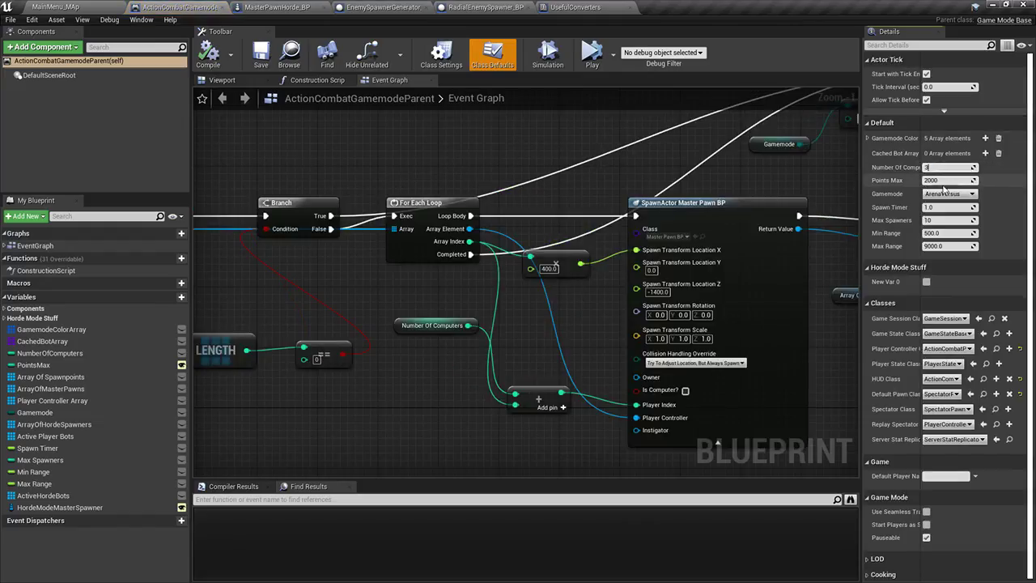
key(Tab)
click(947, 211)
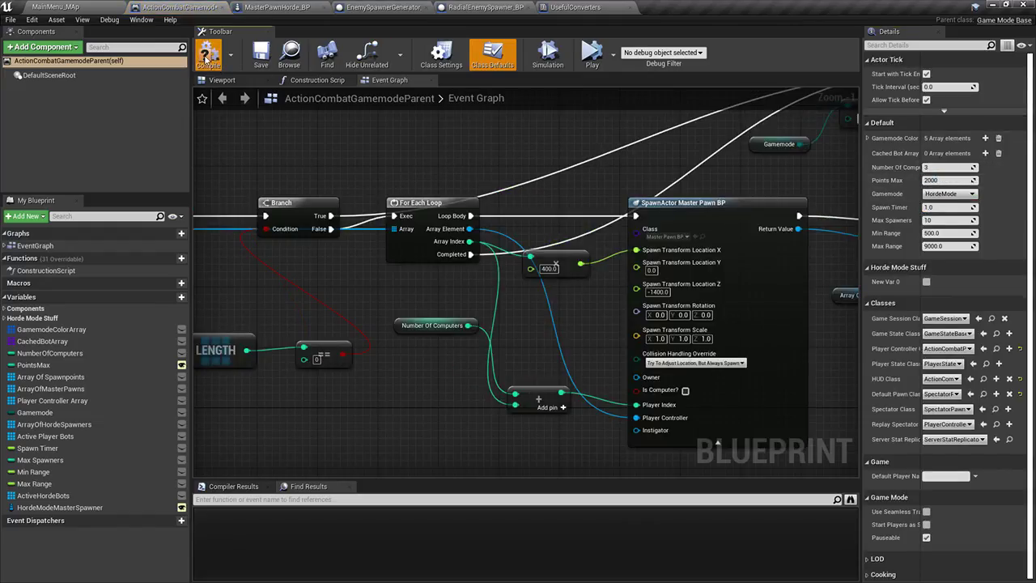
click(265, 56)
Simulate the MainMenu_MAp level again and watch the horde spawners from above
click(56, 7)
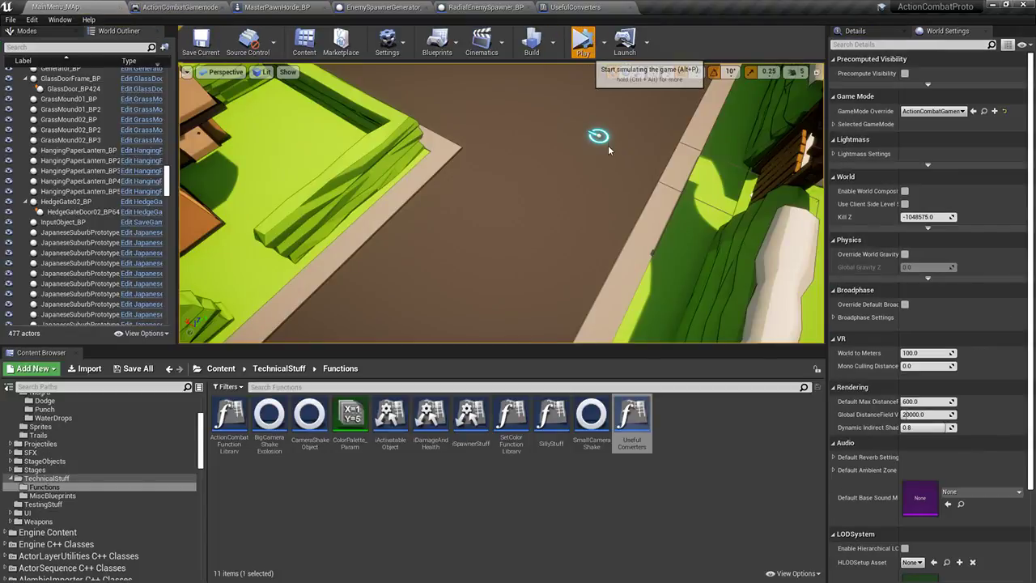
right_drag(604, 161, 773, 150)
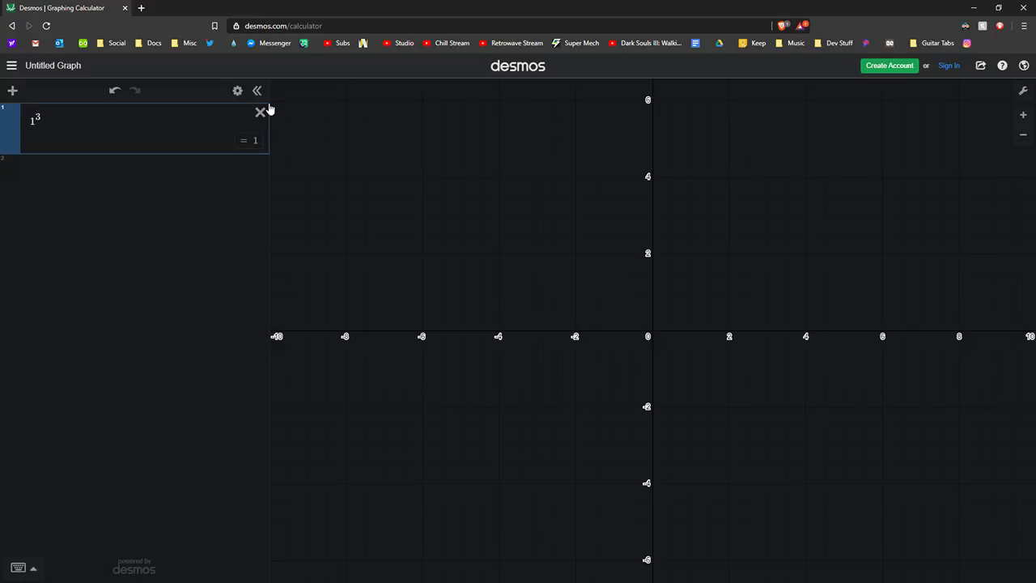
Switch to the Desmos graphing calculator and multiply the 1^3 expression by 2
key(Return)
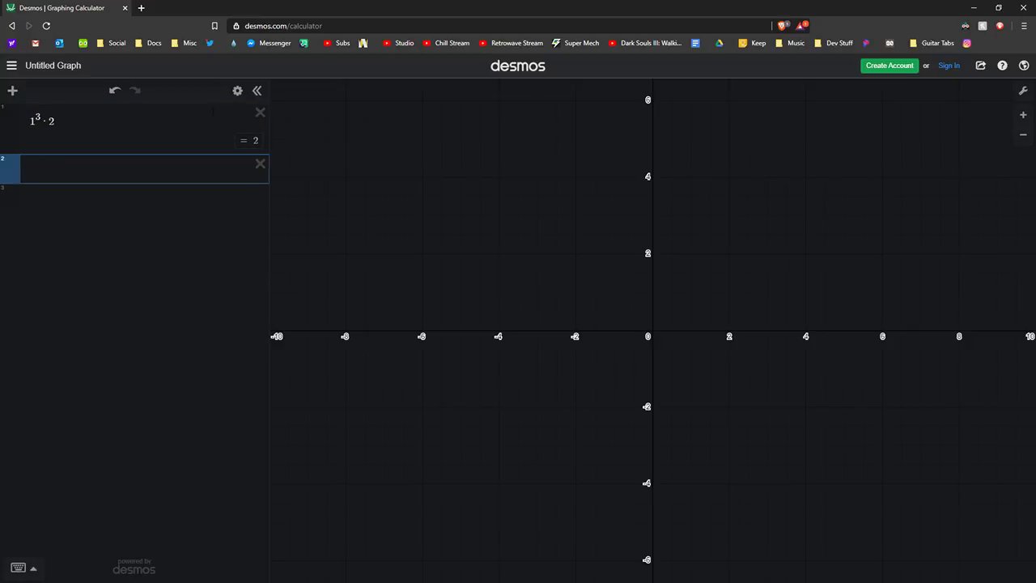
scroll(576, 260, down, 2)
drag(560, 273, 467, 313)
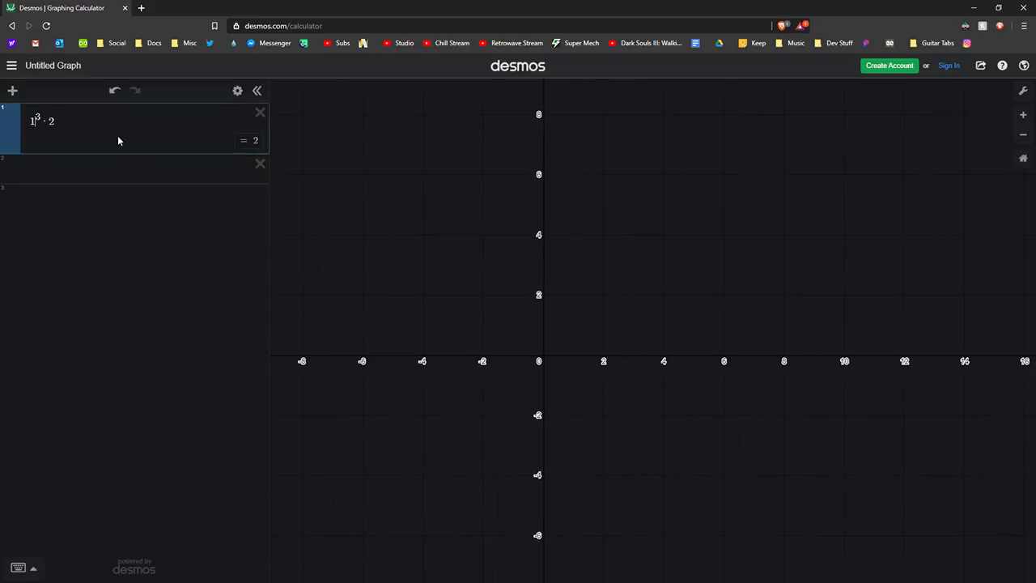
Replace the base 1 with x to plot x^3 · 2, and inspect the curve near the origin
key(BackSpace)
text(x)
scroll(470, 342, up, 6)
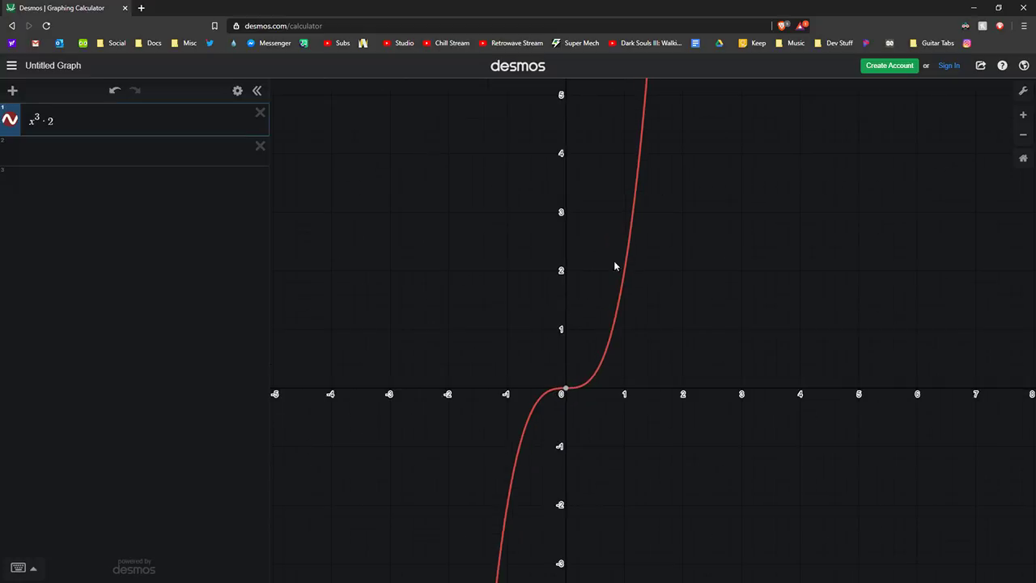
drag(533, 225, 532, 401)
scroll(530, 406, down, 2)
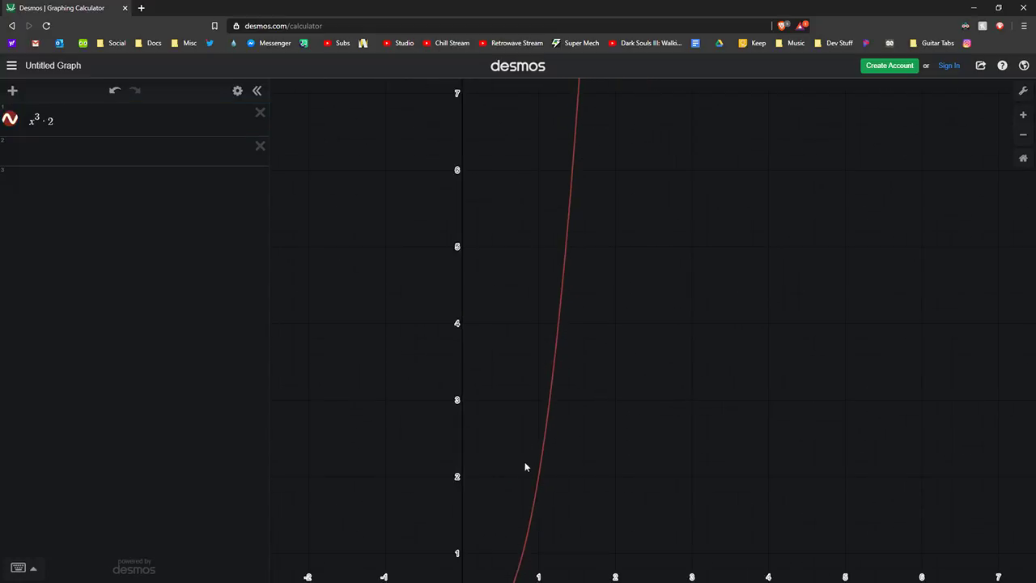
drag(515, 572, 548, 383)
scroll(500, 455, up, 3)
Change the multiplier of x^3, trying 1.4 first and settling on 1.5
click(51, 130)
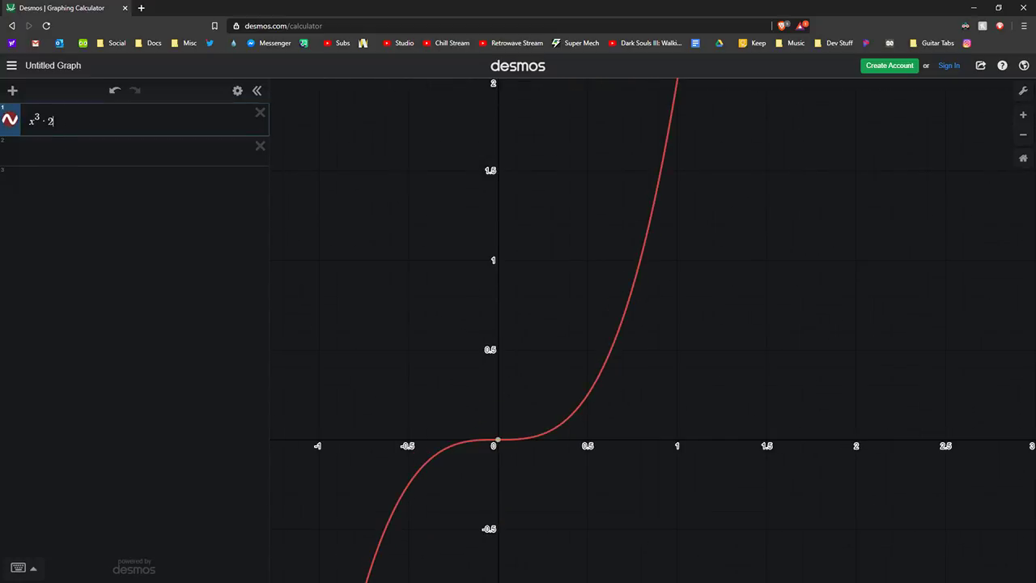
text(1.4)
key(Return)
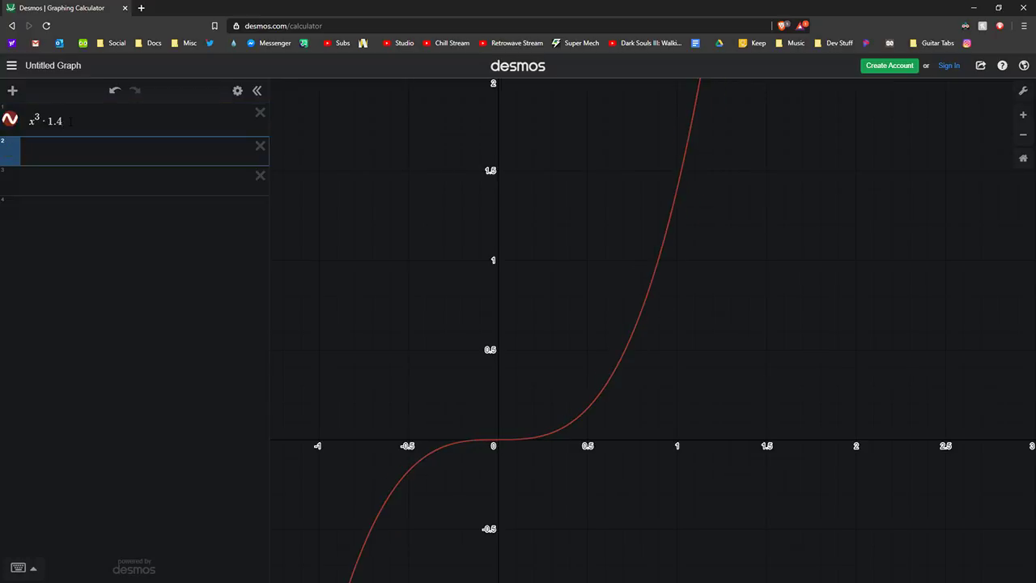
key(Up)
key(BackSpace)
text(5)
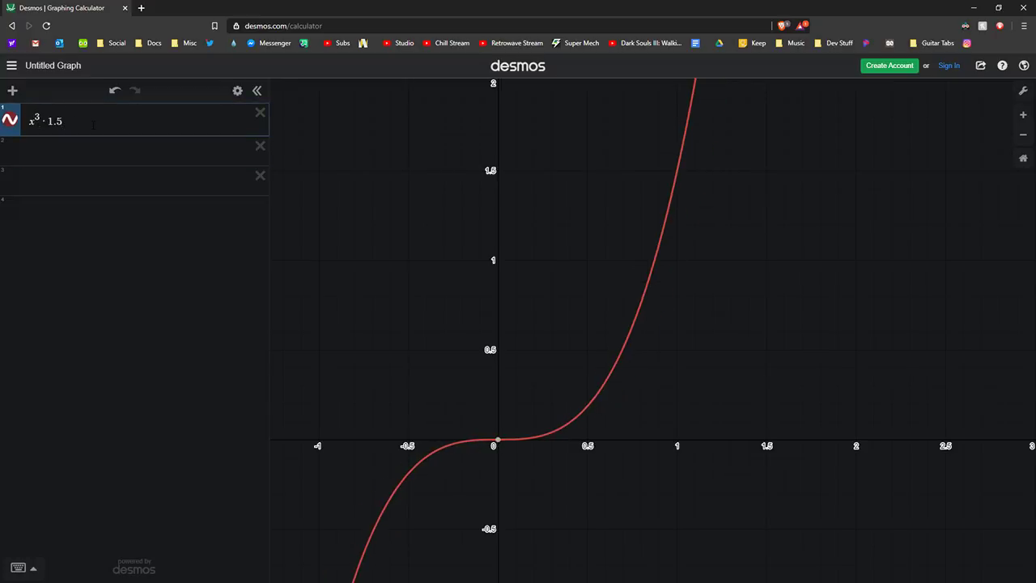
Set the exponent of x to 2.4 in the expression multiplied by 1.5
text(2)
key(BackSpace)
key(BackSpace)
key(BackSpace)
text(2.)
key(BackSpace)
key(BackSpace)
key(BackSpace)
text(2.4)
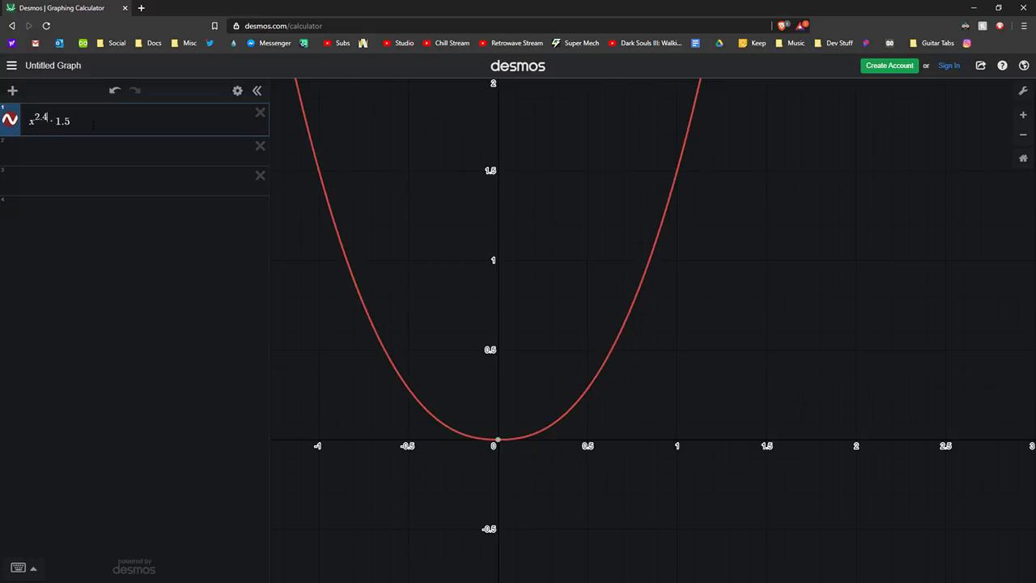
Examine how steeply the x^2.4 · 1.5 curve rises from the origin at several scales
right_drag(443, 178, 516, 197)
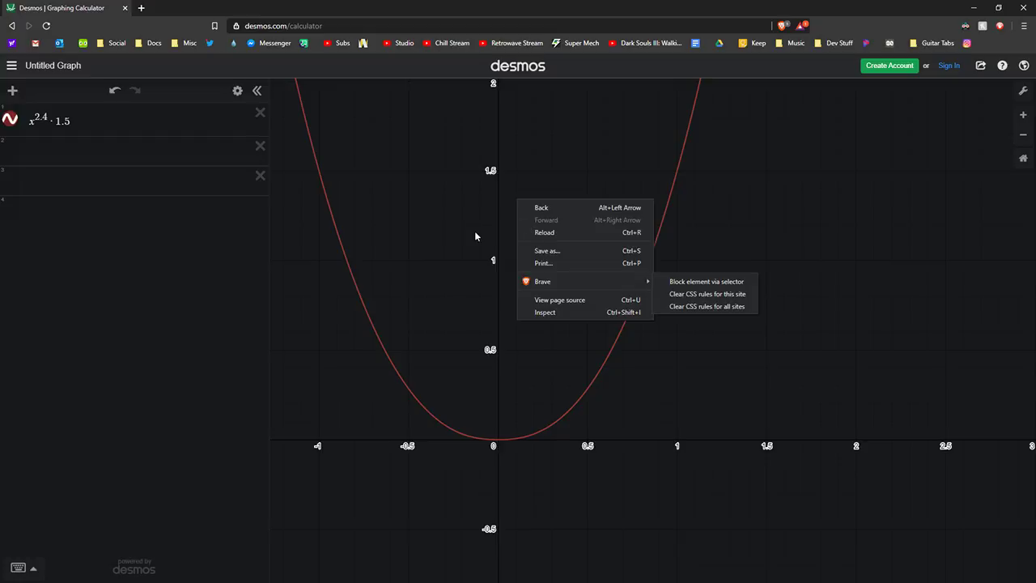
drag(441, 274, 363, 232)
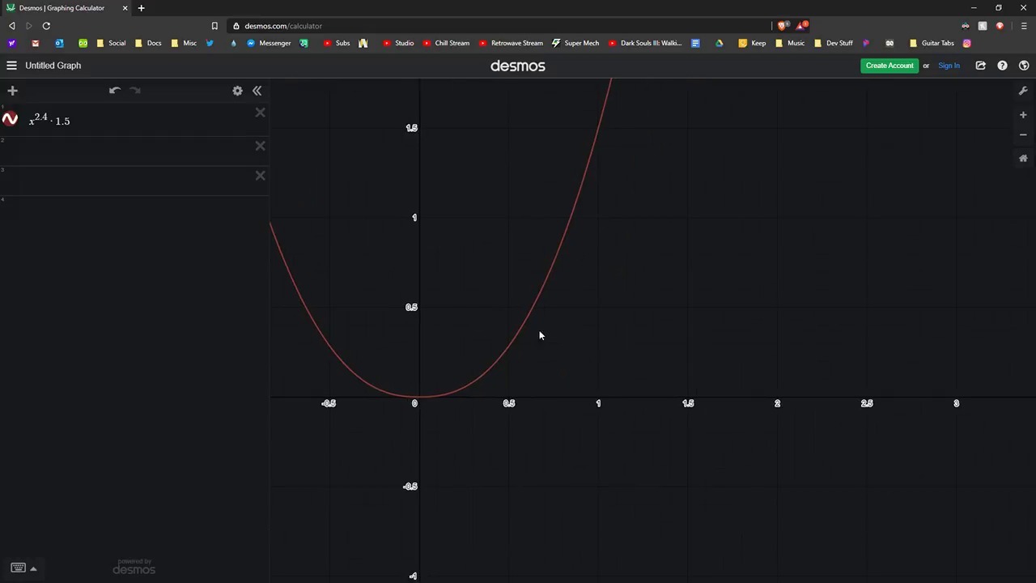
drag(517, 207, 455, 293)
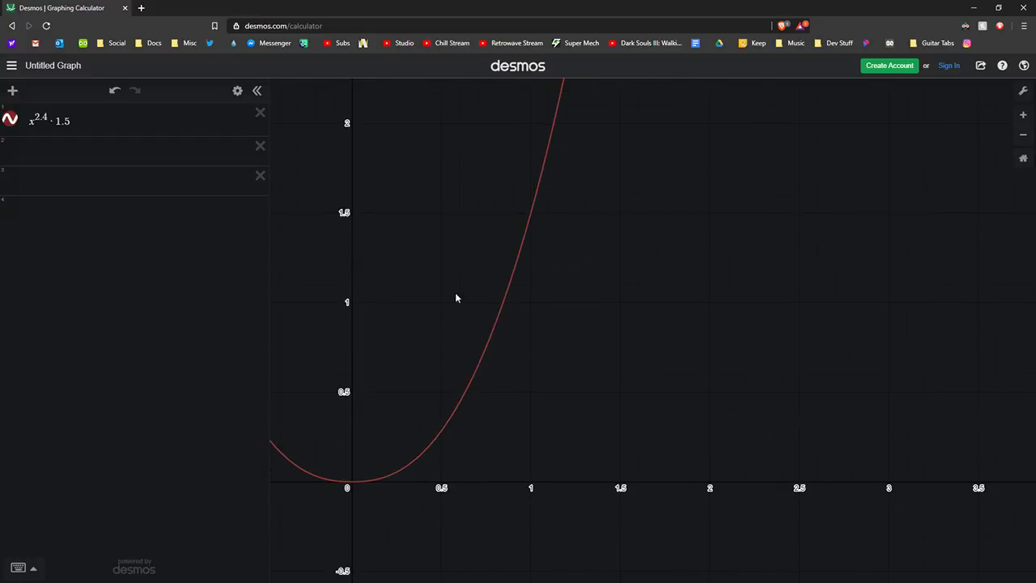
scroll(457, 381, down, 3)
scroll(457, 382, down, 2)
drag(479, 399, 502, 322)
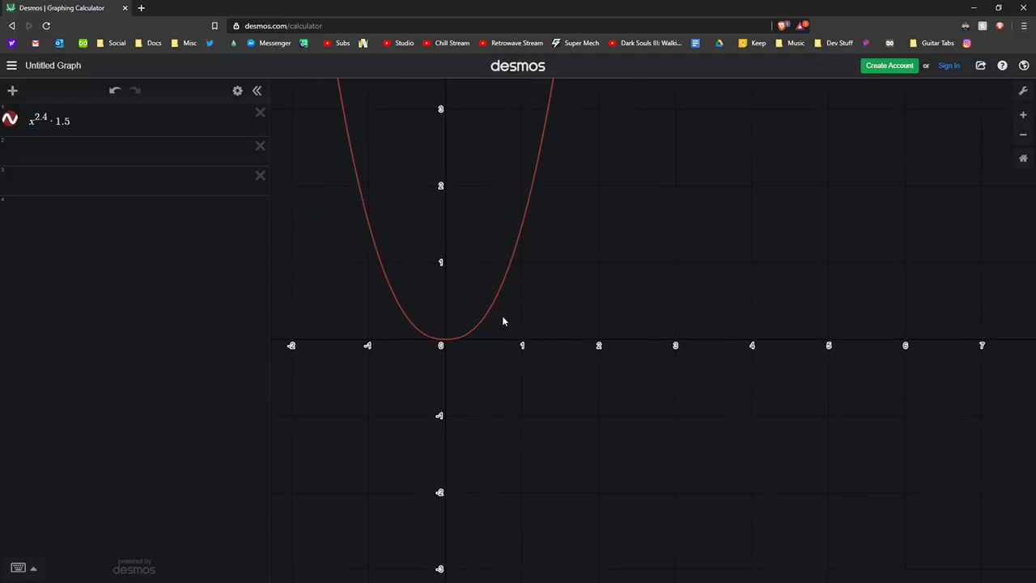
drag(456, 225, 353, 317)
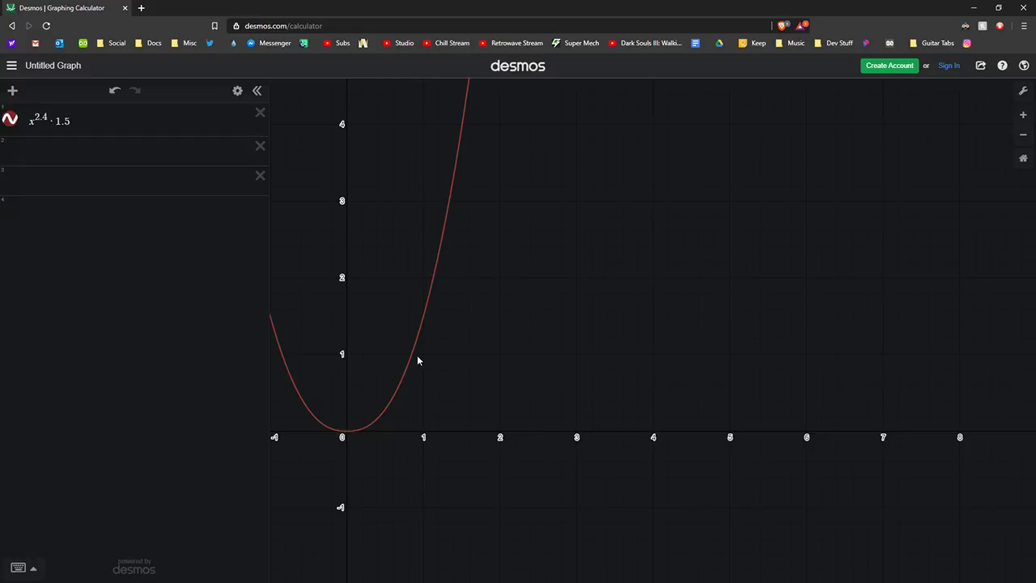
scroll(350, 364, up, 2)
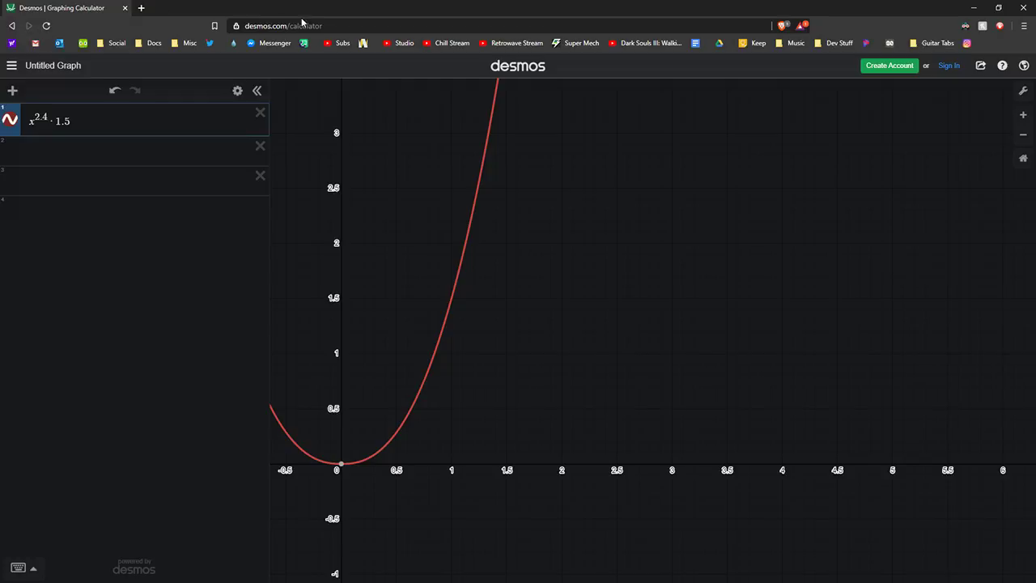
scroll(584, 193, down, 5)
scroll(577, 243, up, 2)
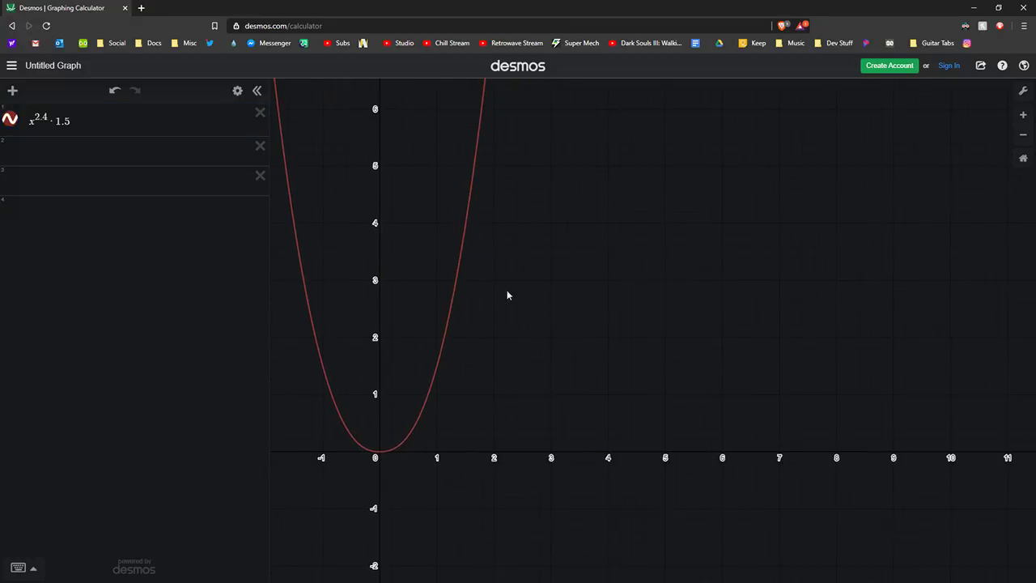
Switch back to Unreal Editor, stop the running simulation, and bring up the UsefulConverters blueprint
drag(65, 8, 1034, 154)
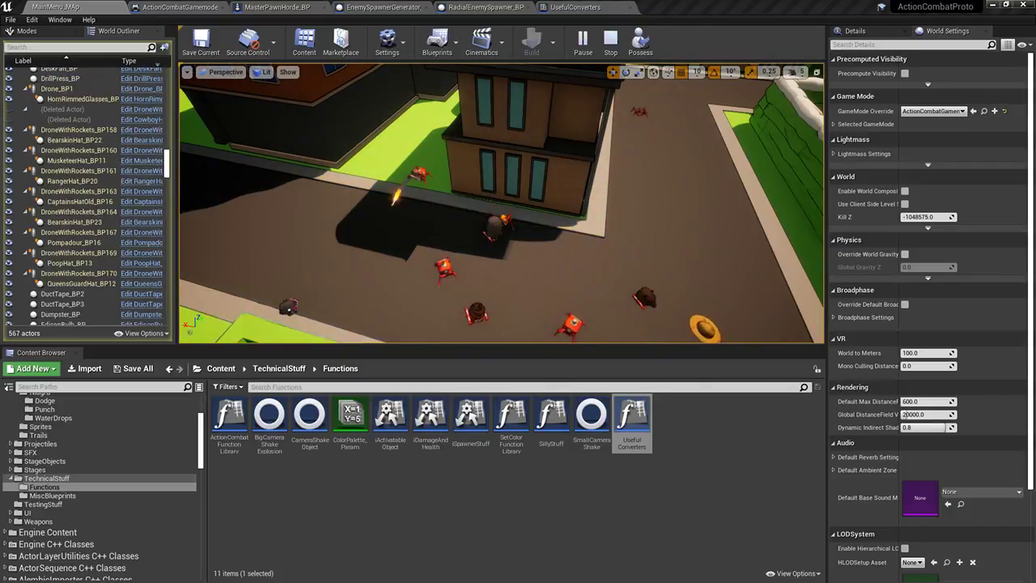
mouse_move(637, 238)
right_down()
mouse_move(645, 246)
mouse_move(637, 238)
right_up()
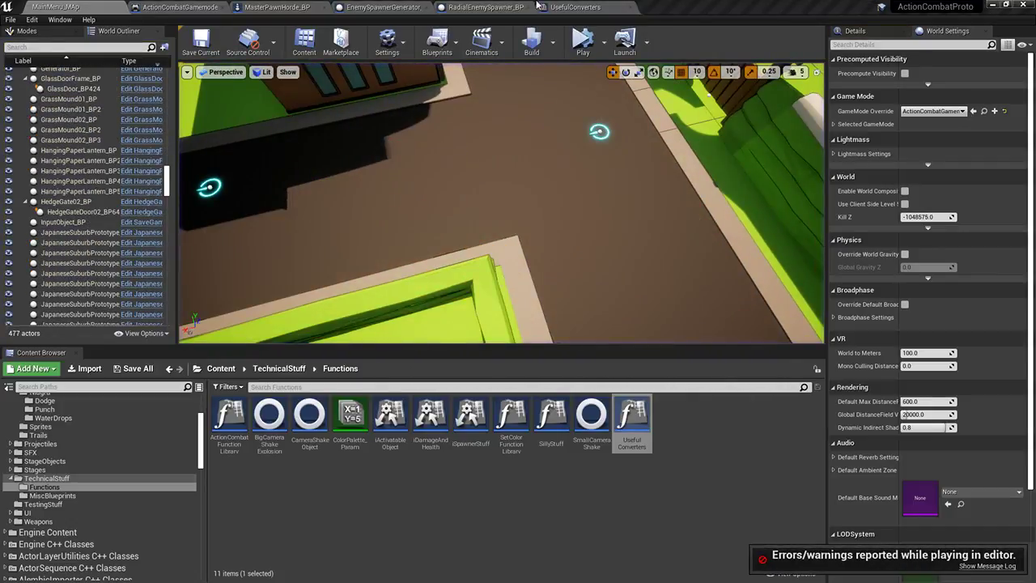
click(574, 6)
right_drag(524, 189, 533, 193)
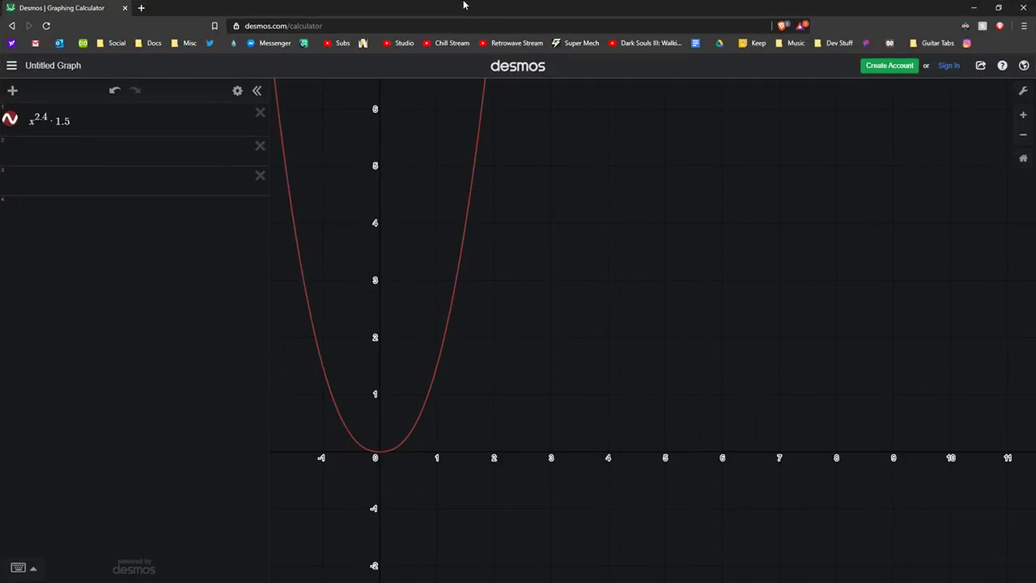
Return to Desmos and set the exponent of x to 1.5
right_click(565, 224)
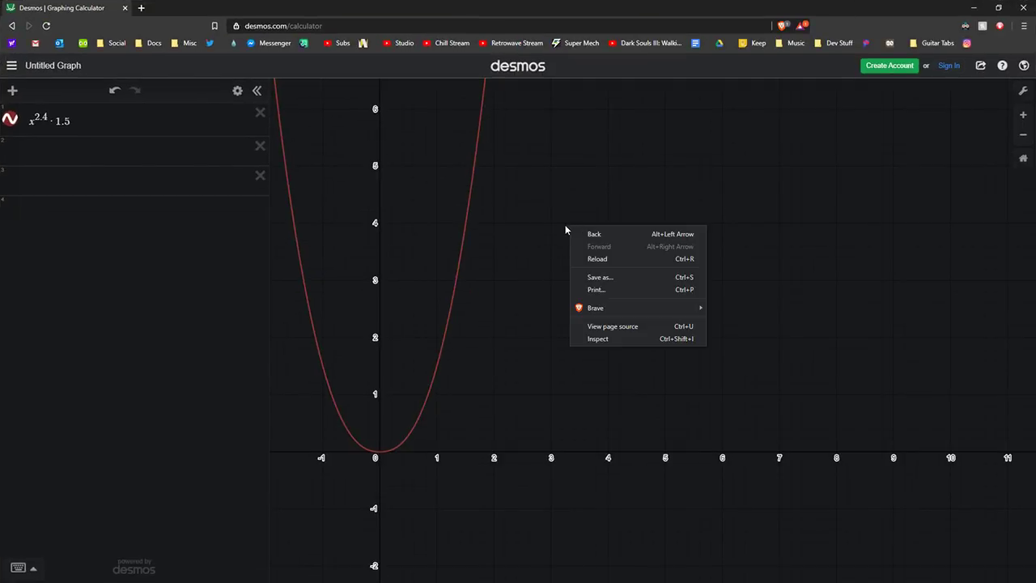
drag(506, 169, 467, 199)
click(42, 118)
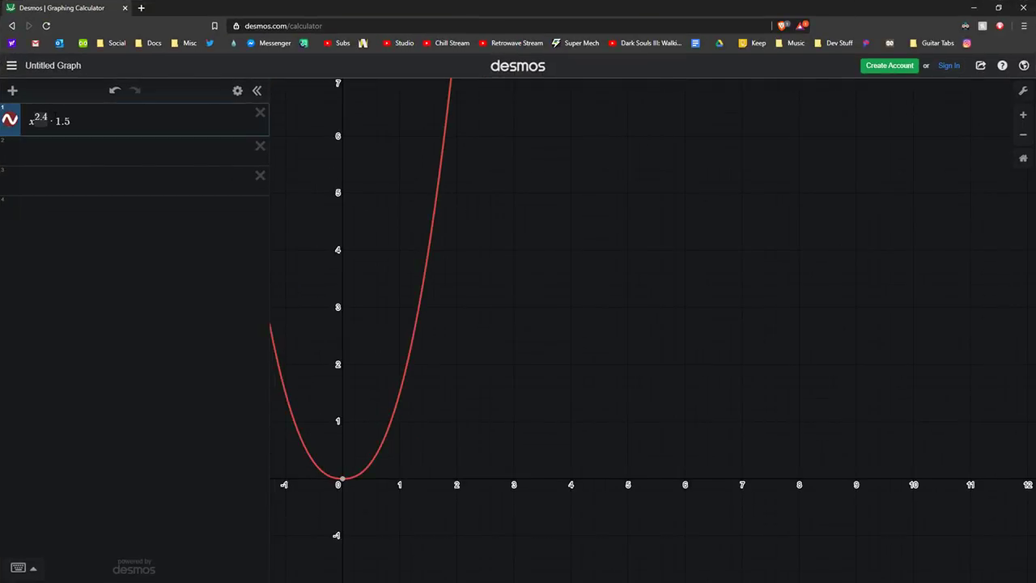
key(BackSpace)
key(BackSpace)
key(BackSpace)
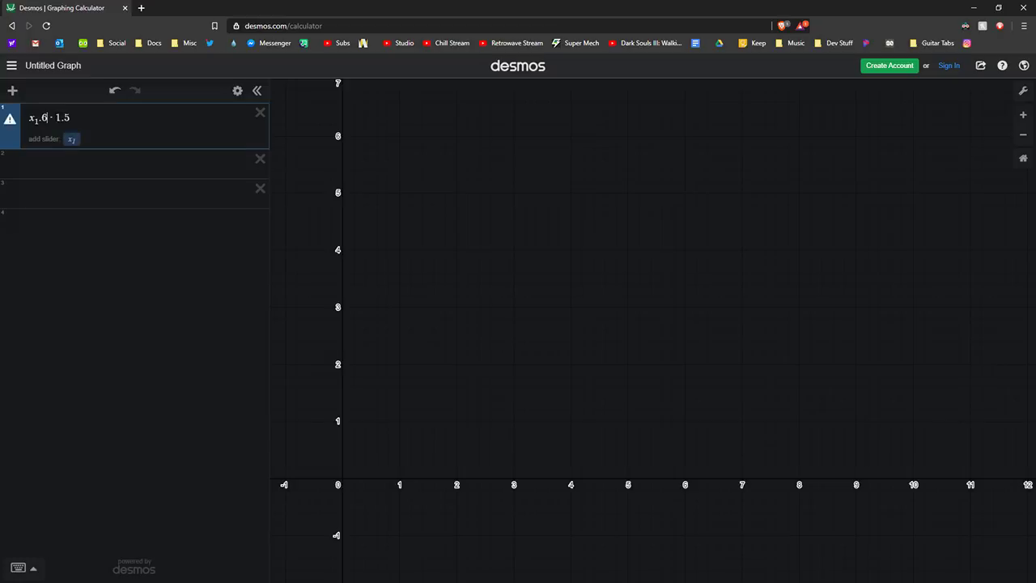
key(BackSpace)
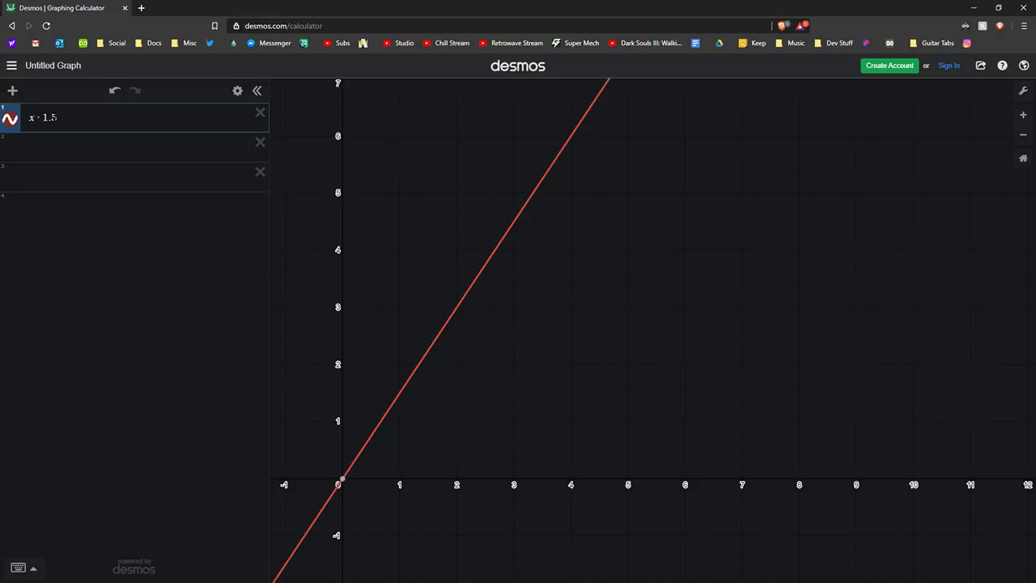
text(^1.5)
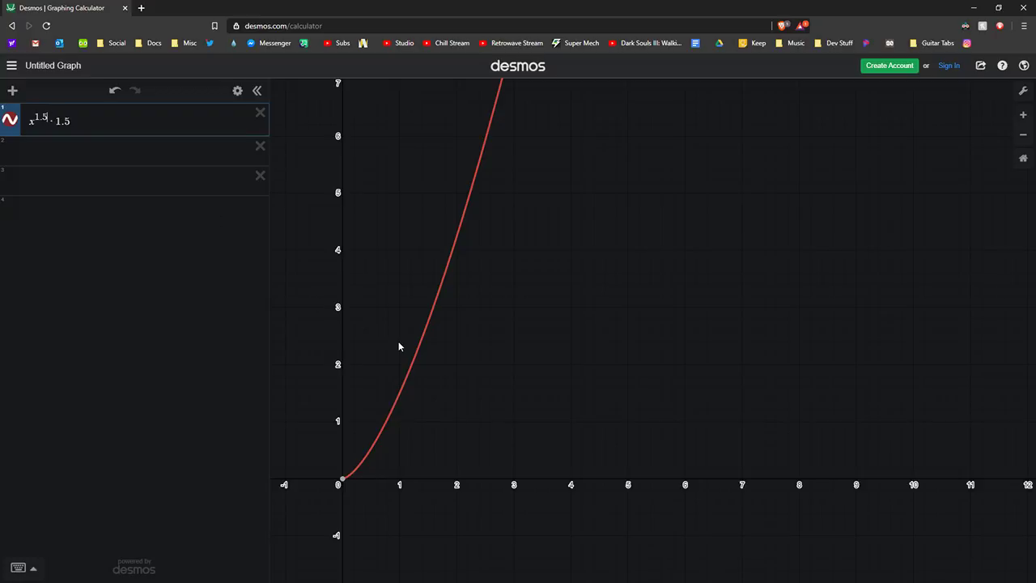
Try exponents of 1.7 and 1.9 on x to compare the curves
key(BackSpace)
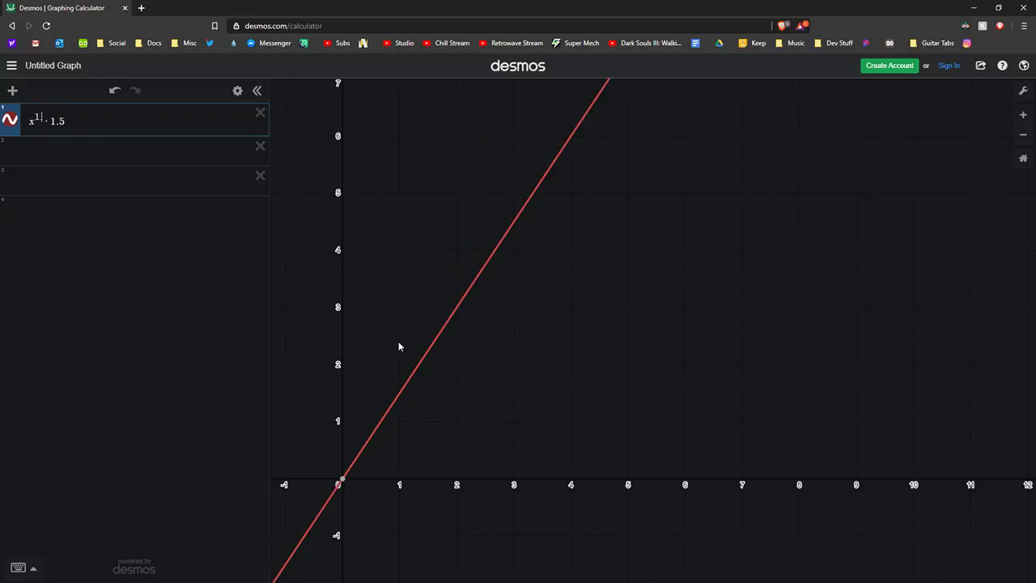
text(7)
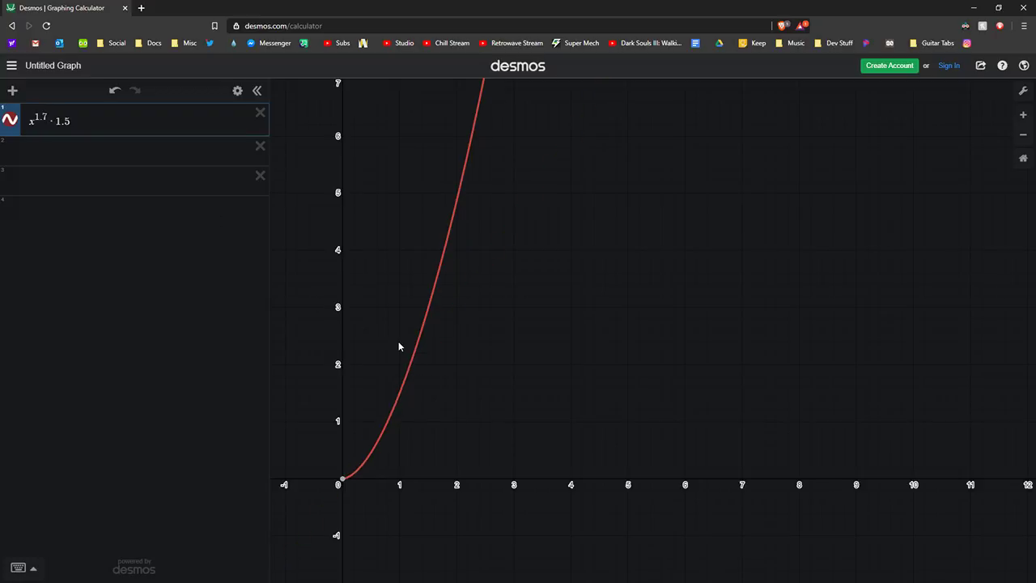
key(BackSpace)
text(9)
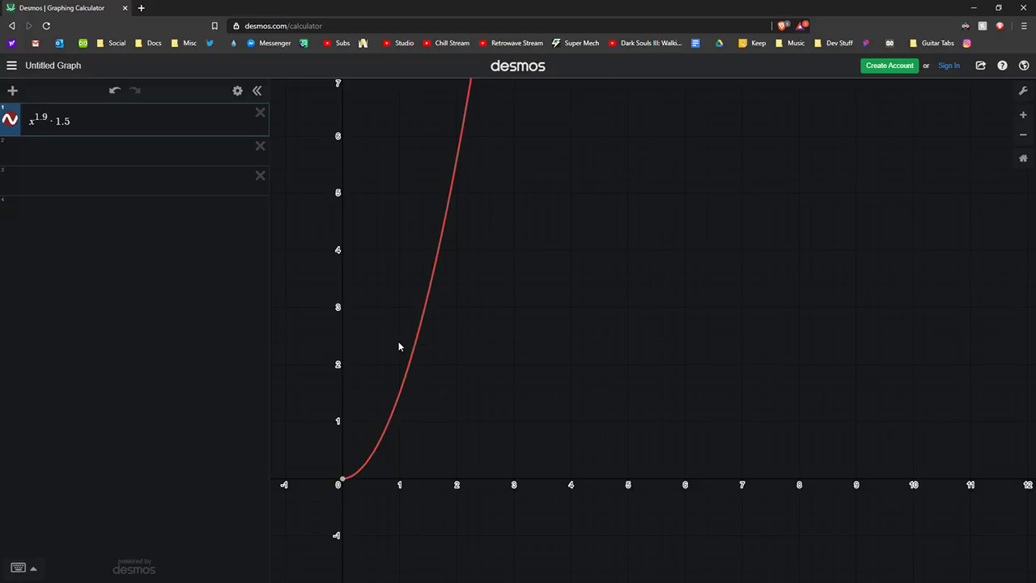
Set the exponent of x to 2 so the expression reads x^2 · 1.5
key(BackSpace)
key(BackSpace)
text(2)
key(BackSpace)
key(BackSpace)
text(2)
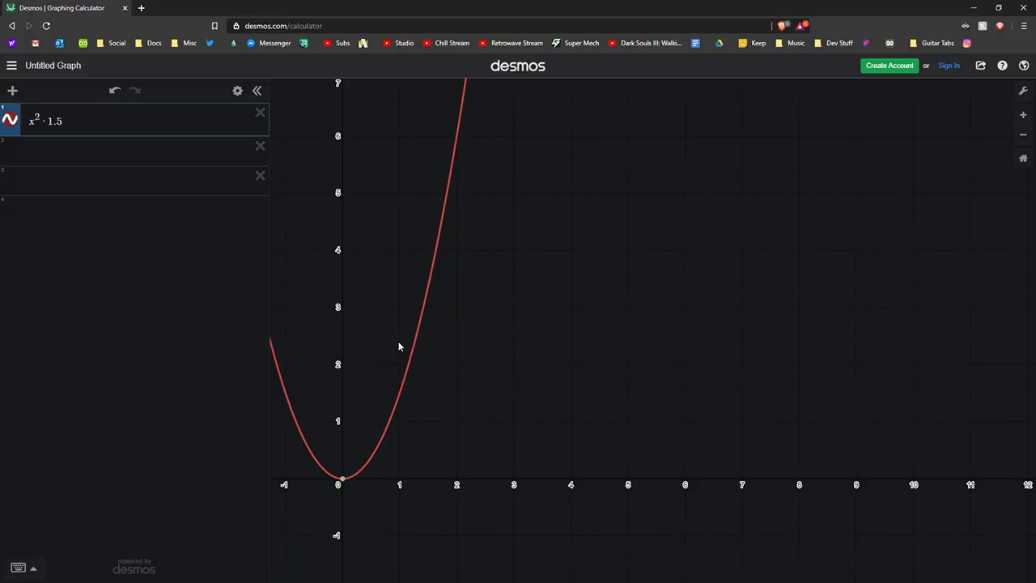
Try exponents of 3, 4 and 5 on x, finishing with the expression set to x^4 · 1.5
key(BackSpace)
text(3)
key(BackSpace)
text(4)
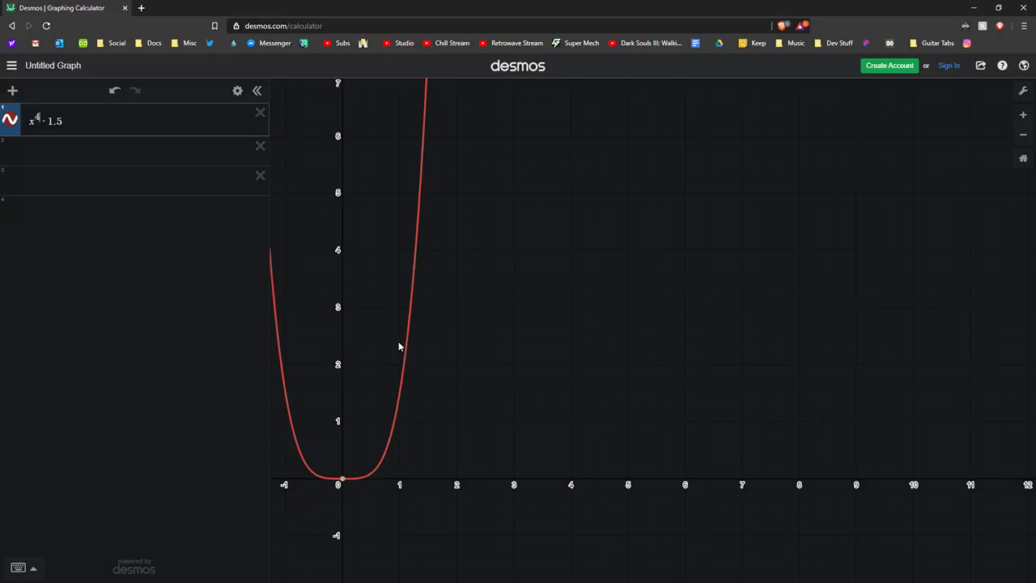
key(BackSpace)
text(5)
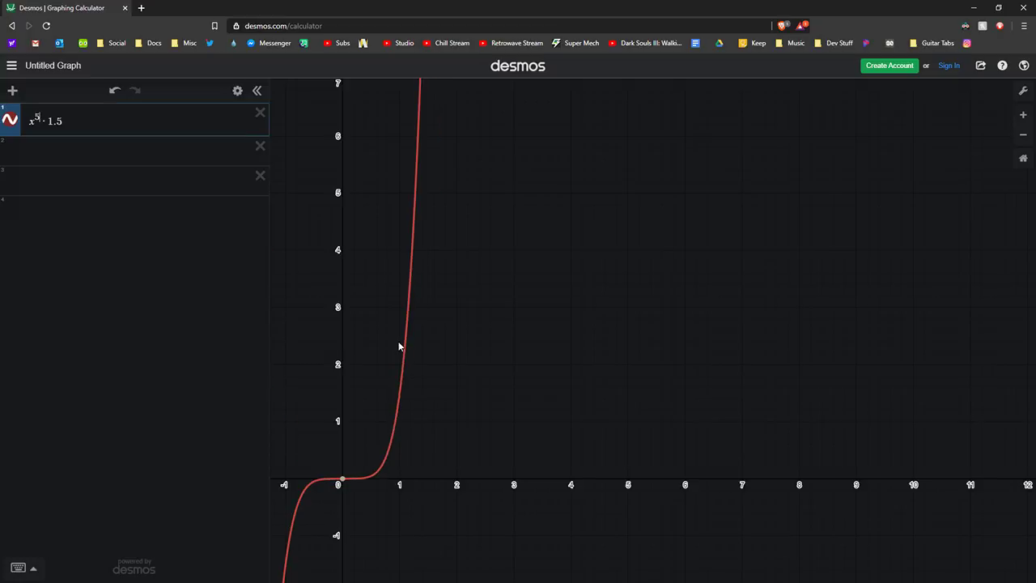
key(BackSpace)
text(4)
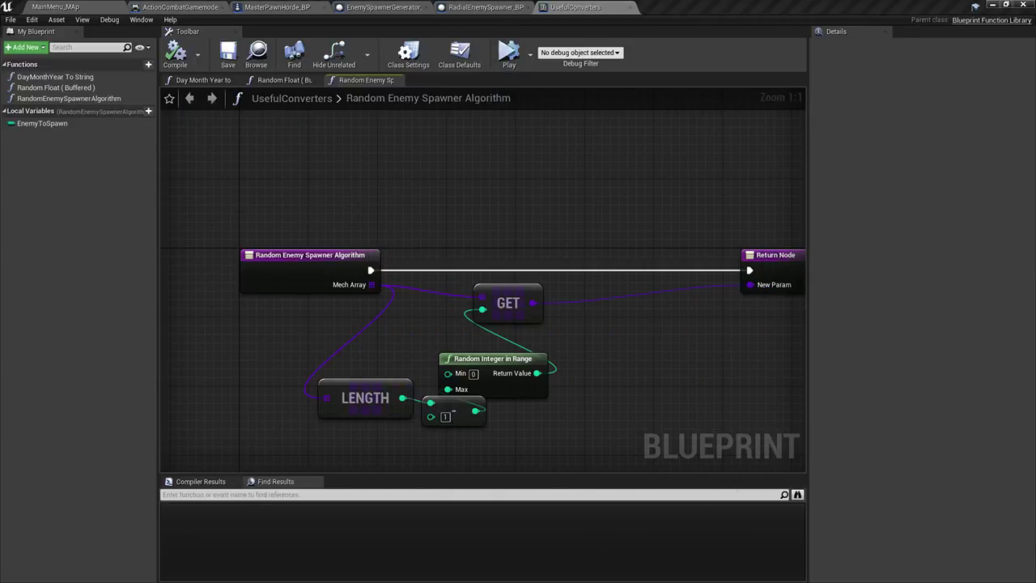
In Unreal Editor's Random Enemy Spawner Algorithm function, rename the local variable EnemyToSpawn to Difficulty
right_drag(562, 252, 613, 219)
click(406, 242)
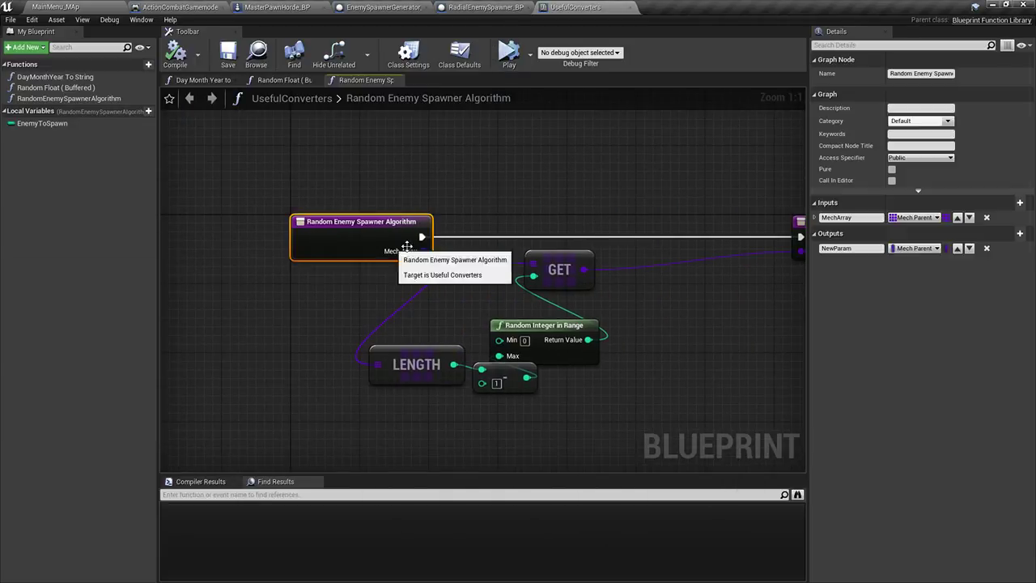
click(42, 124)
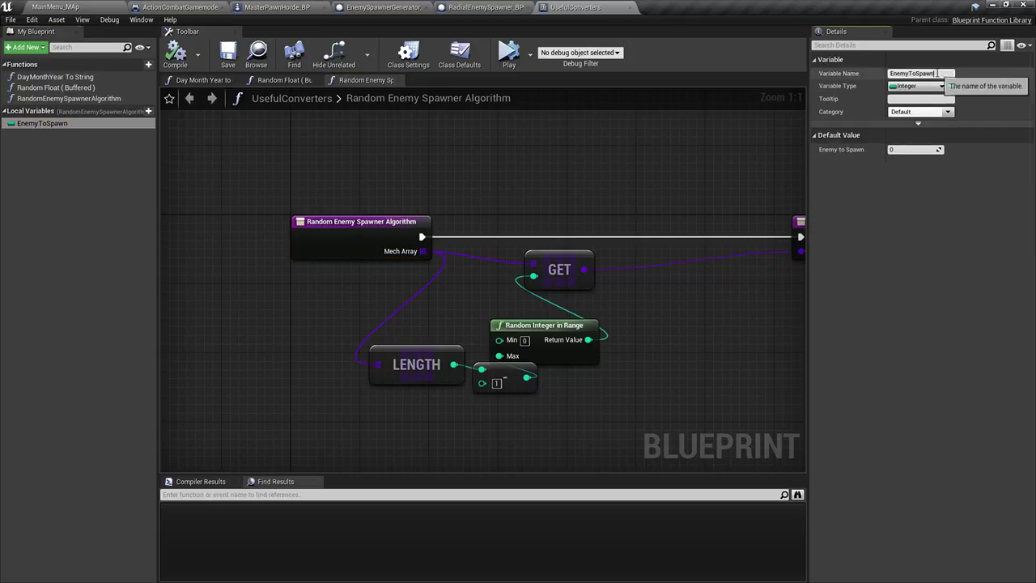
click(937, 73)
text(Diff)
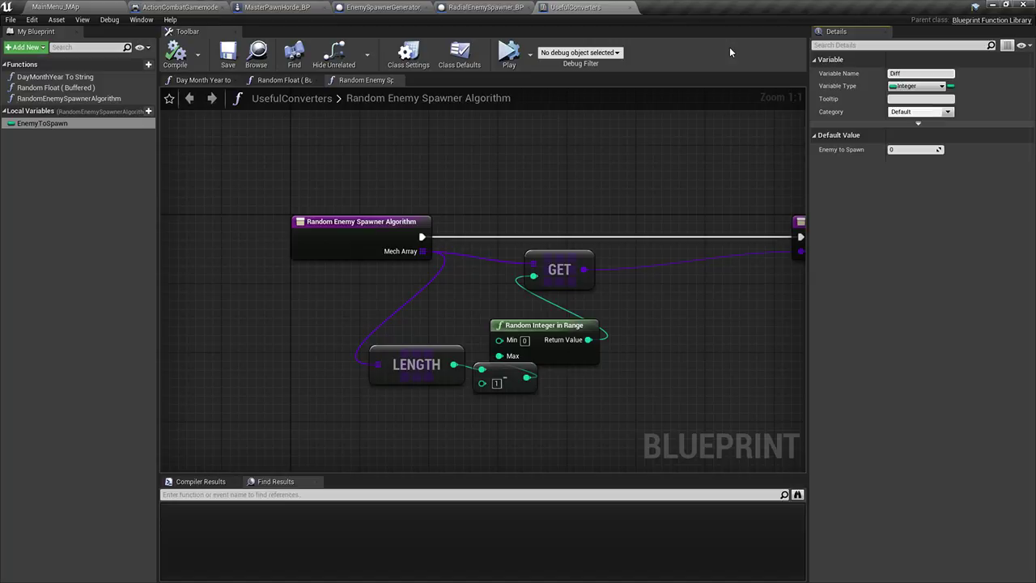
text(iculty)
key(Return)
click(329, 173)
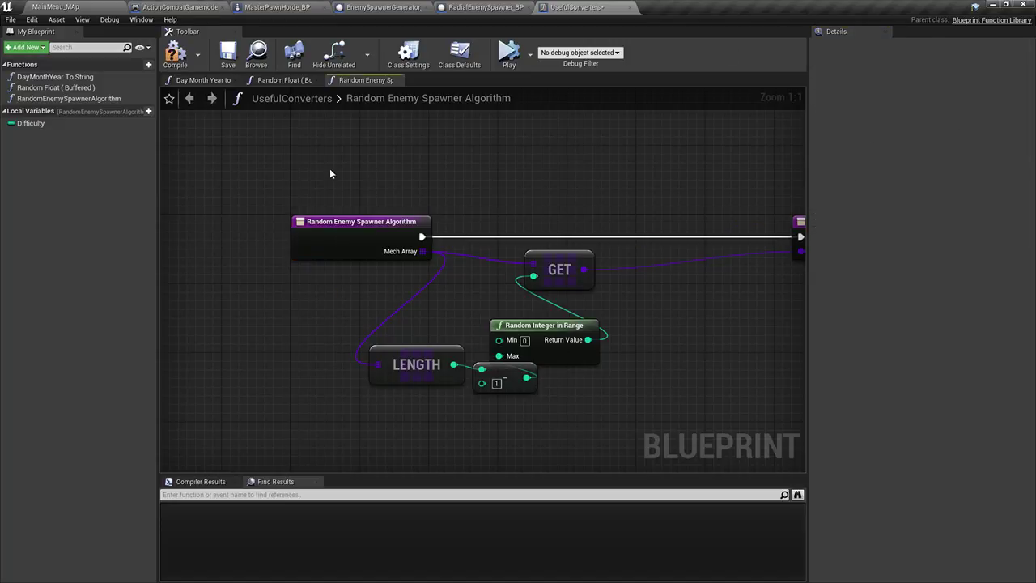
Place a getter for the Difficulty variable in the graph, just above the Random Enemy Spawner Algorithm entry node
right_drag(462, 194, 431, 194)
click(311, 225)
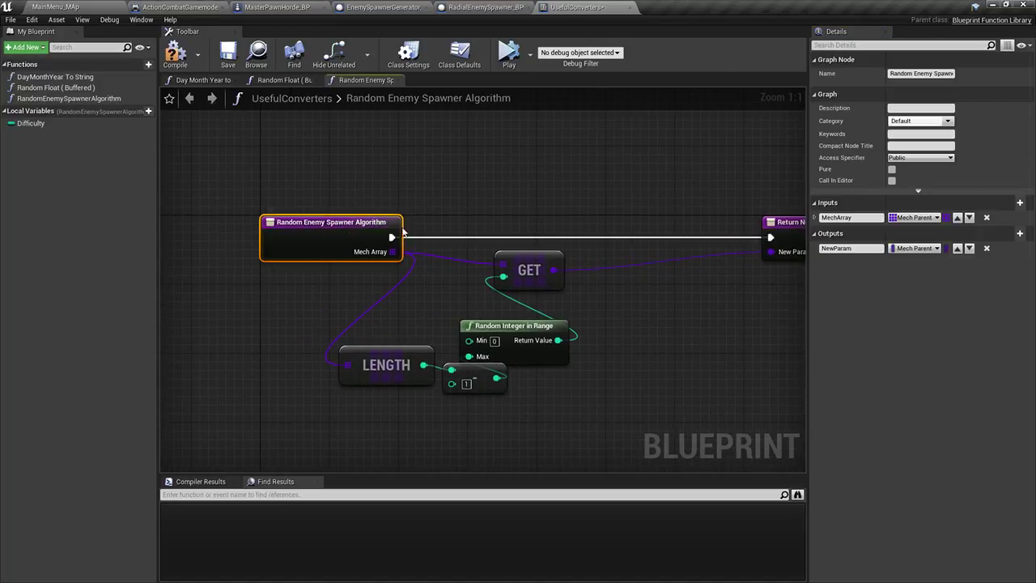
drag(33, 126, 455, 158)
click(472, 163)
right_drag(533, 169, 381, 169)
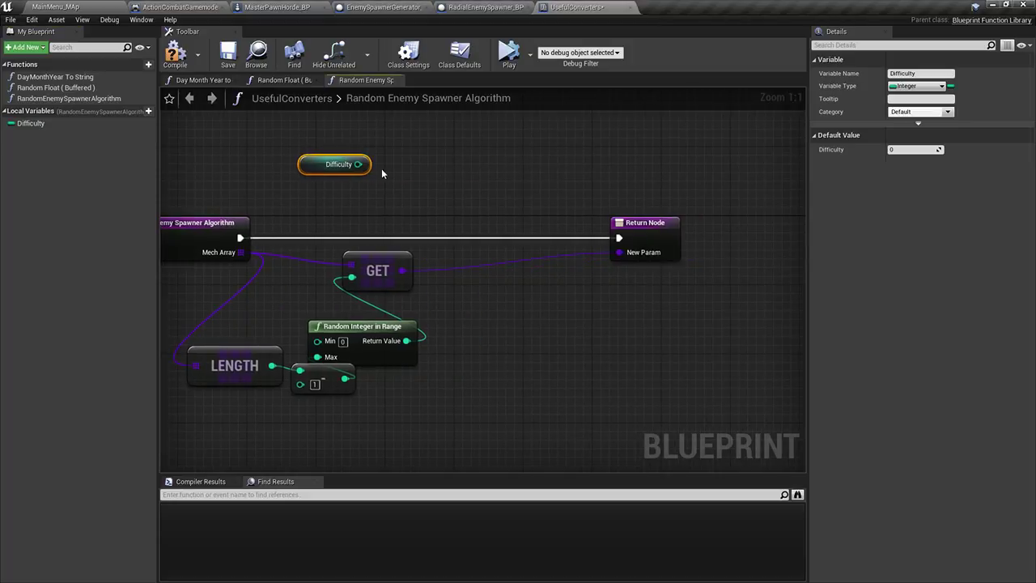
drag(353, 162, 275, 162)
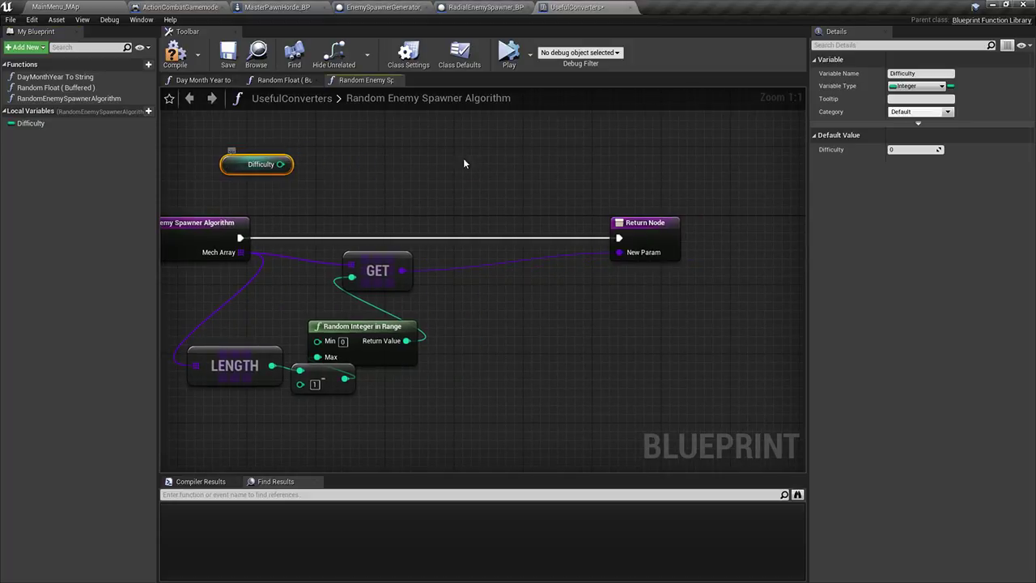
right_drag(319, 195, 335, 246)
mouse_move(256, 219)
mouse_down()
mouse_move(254, 228)
mouse_move(238, 210)
mouse_up()
right_drag(296, 197, 398, 172)
click(304, 265)
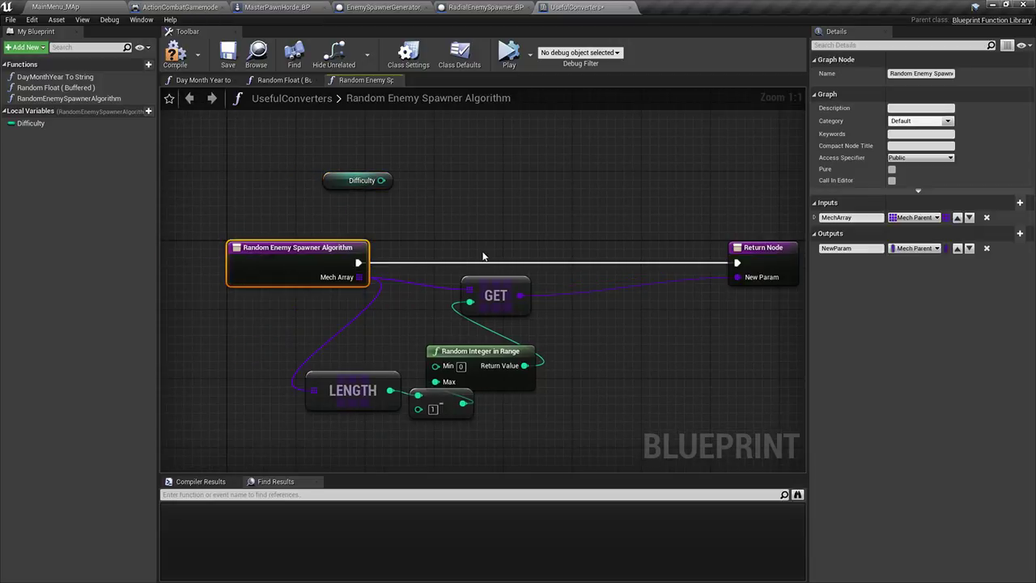
Add a Random Integer node above the Difficulty getter and set its Max to 5
right_click(403, 164)
text(random int)
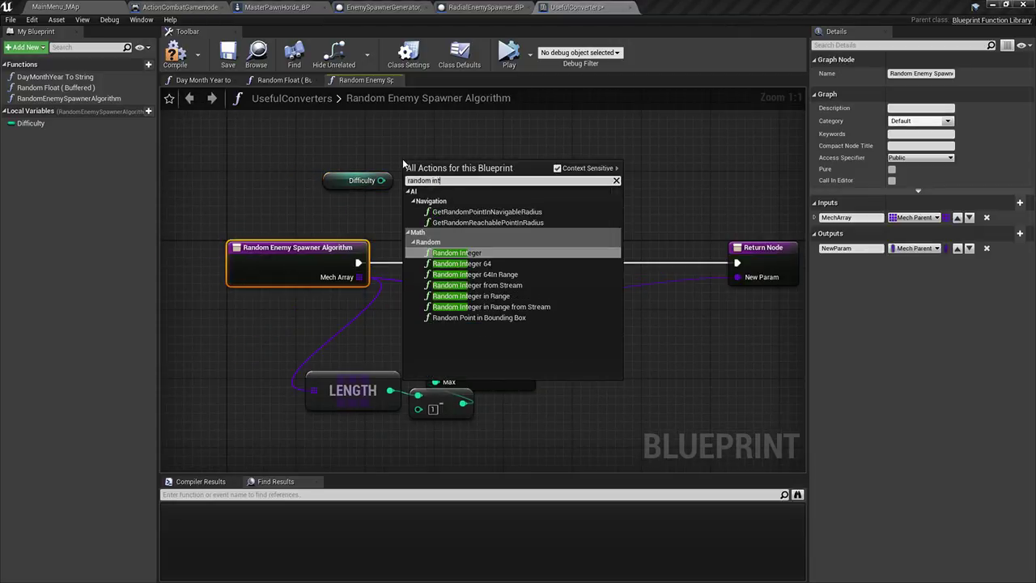
click(470, 252)
drag(507, 191, 434, 157)
right_drag(434, 157, 450, 222)
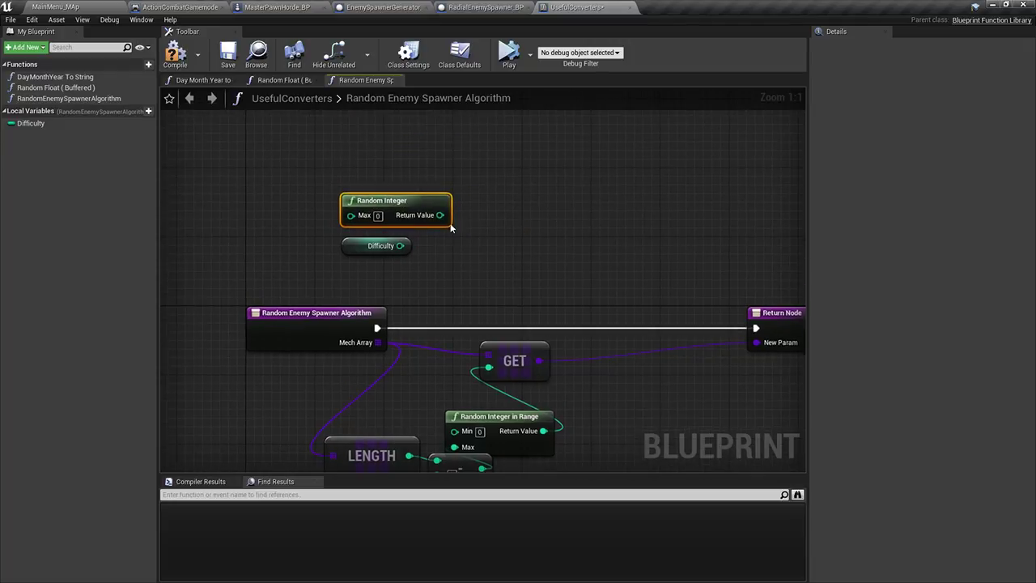
drag(450, 222, 398, 204)
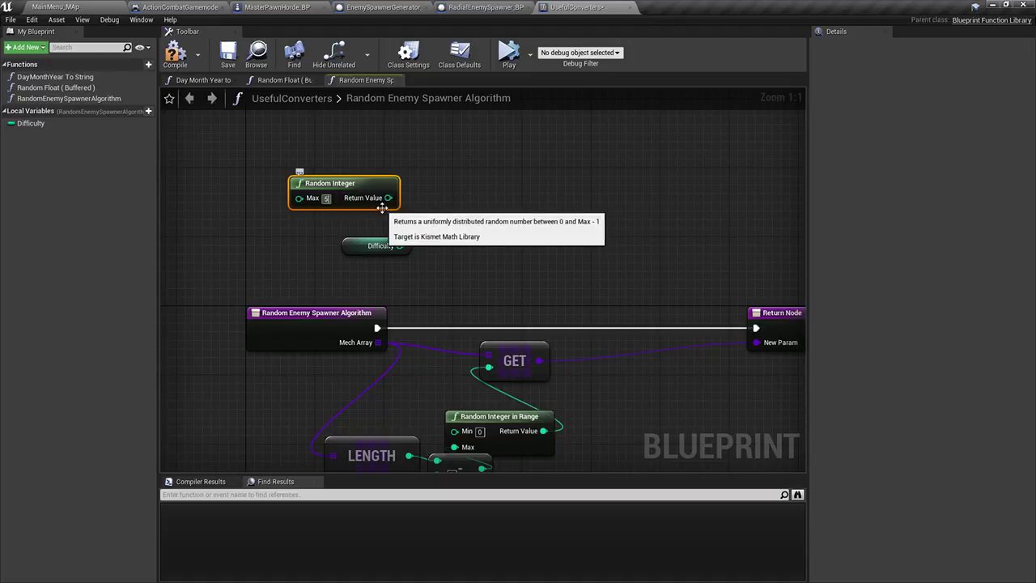
Try to find an exponent or power node that accepts the Random Integer's return value, searching for "exp" and "power"
drag(387, 197, 445, 242)
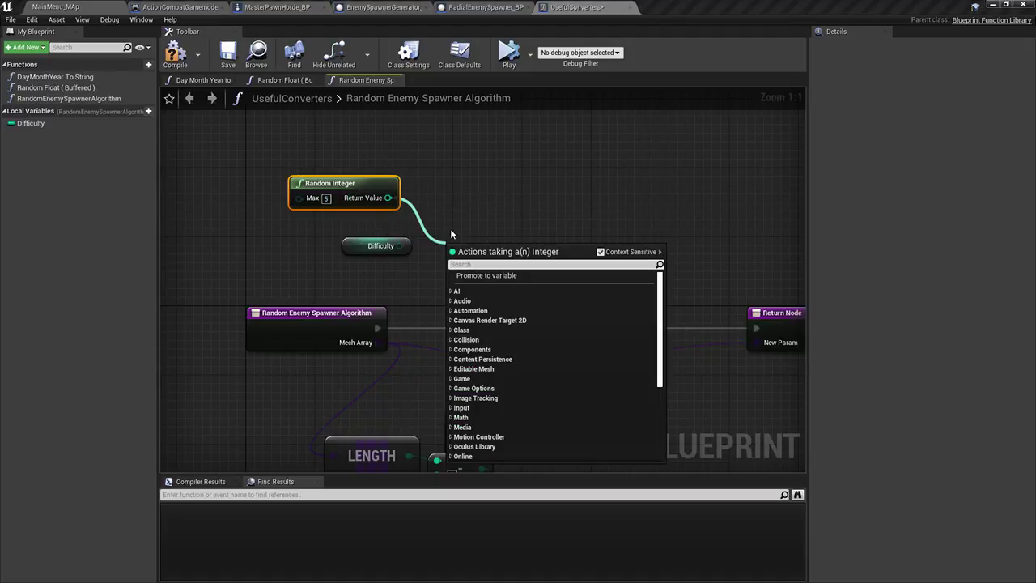
text(exp)
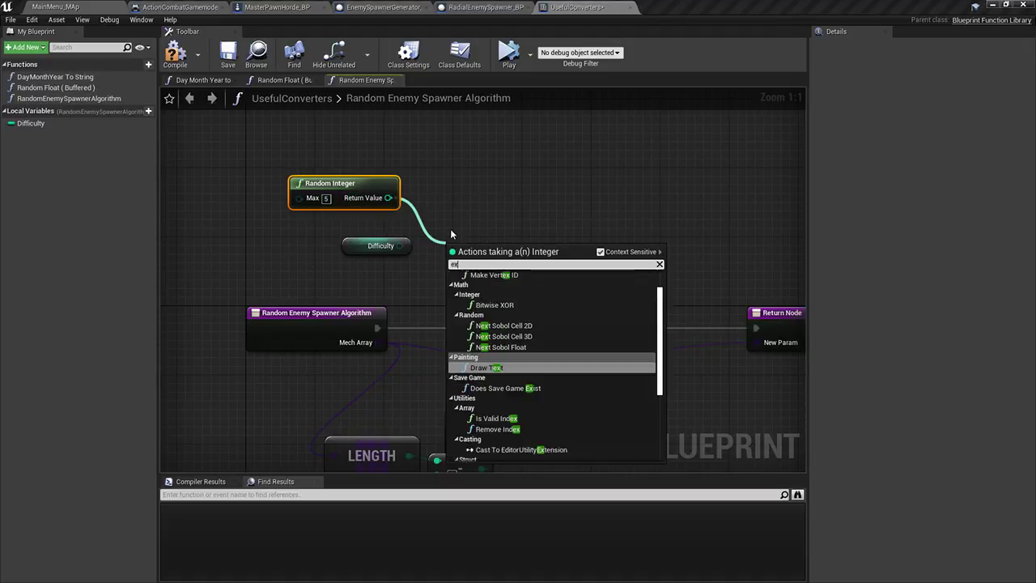
key(BackSpace)
key(BackSpace)
key(BackSpace)
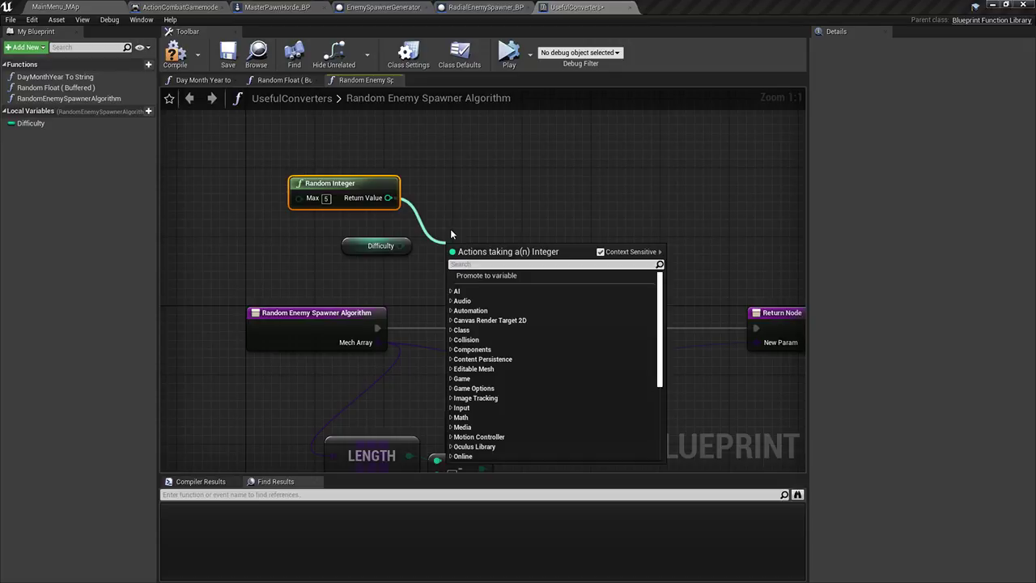
text(power)
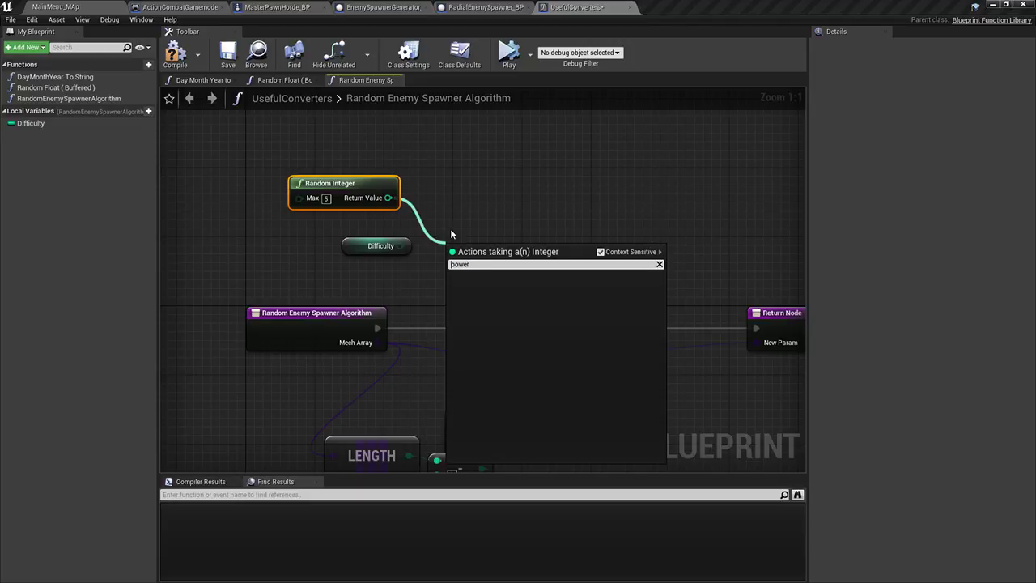
key(ctrl+a)
key(BackSpace)
text(pow)
key(ctrl+a)
key(BackSpace)
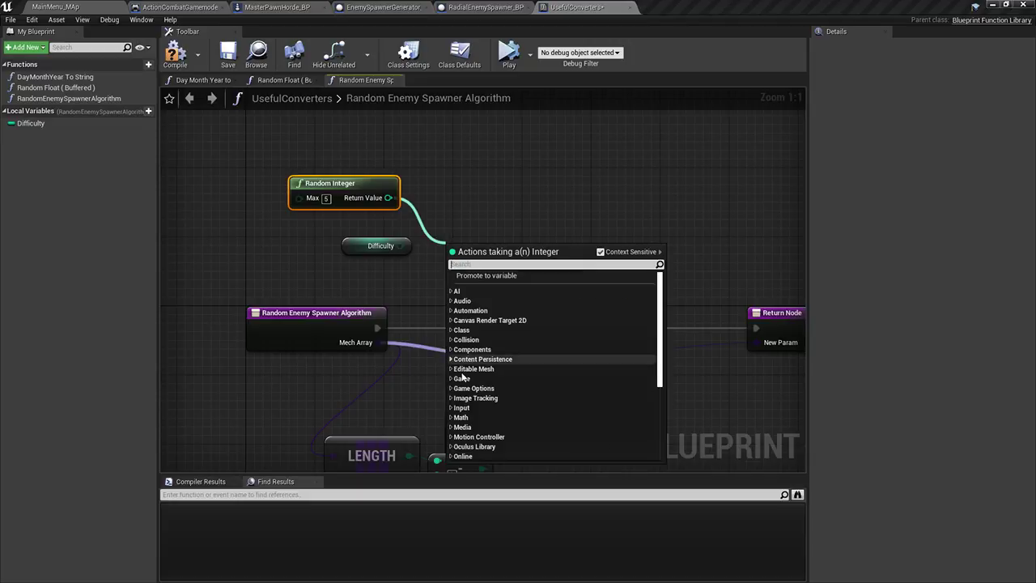
Check the Math and Float actions available for the integer output and search them for "expo"
click(501, 417)
scroll(530, 418, down, 2)
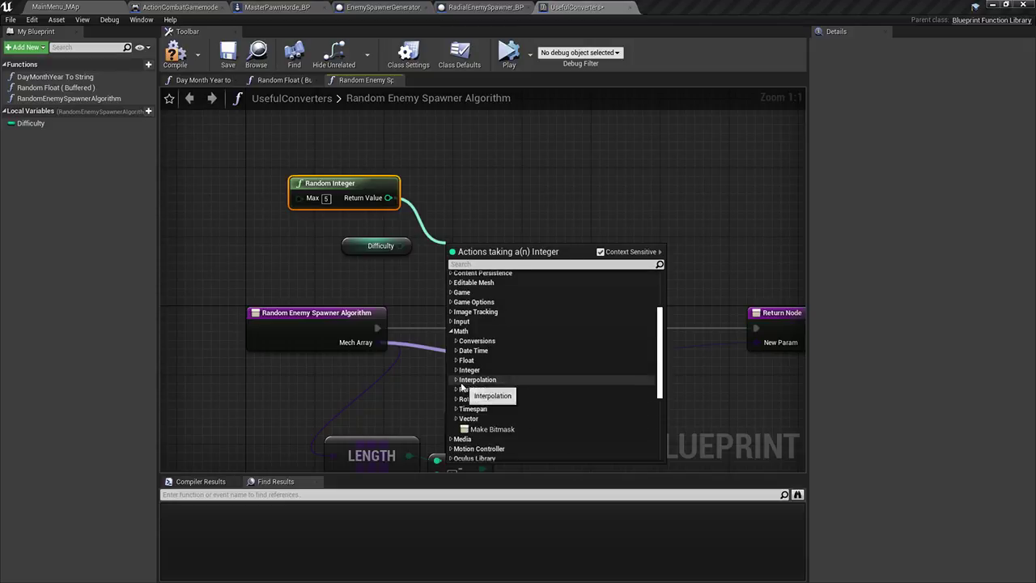
click(456, 360)
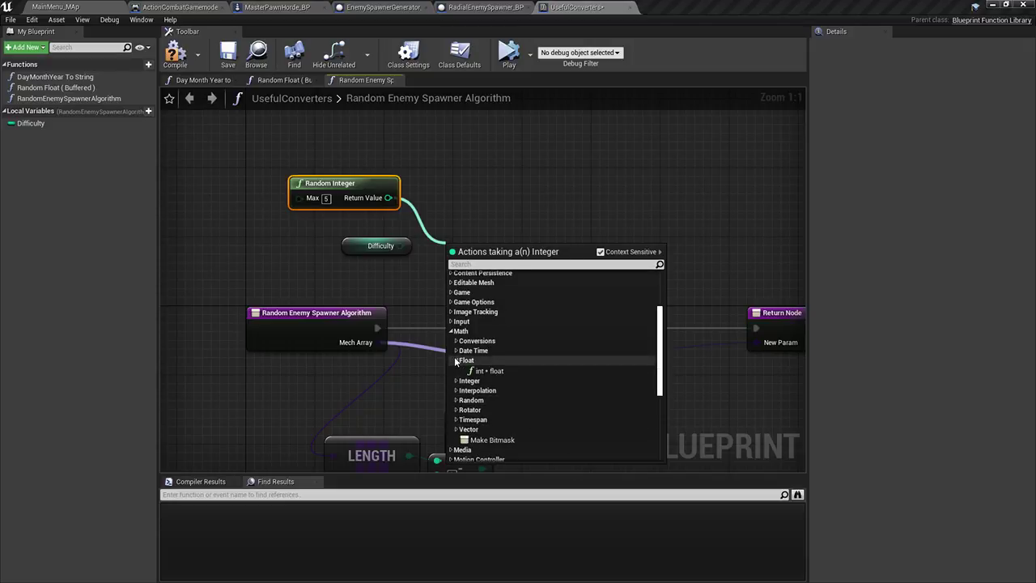
click(487, 265)
text(exp)
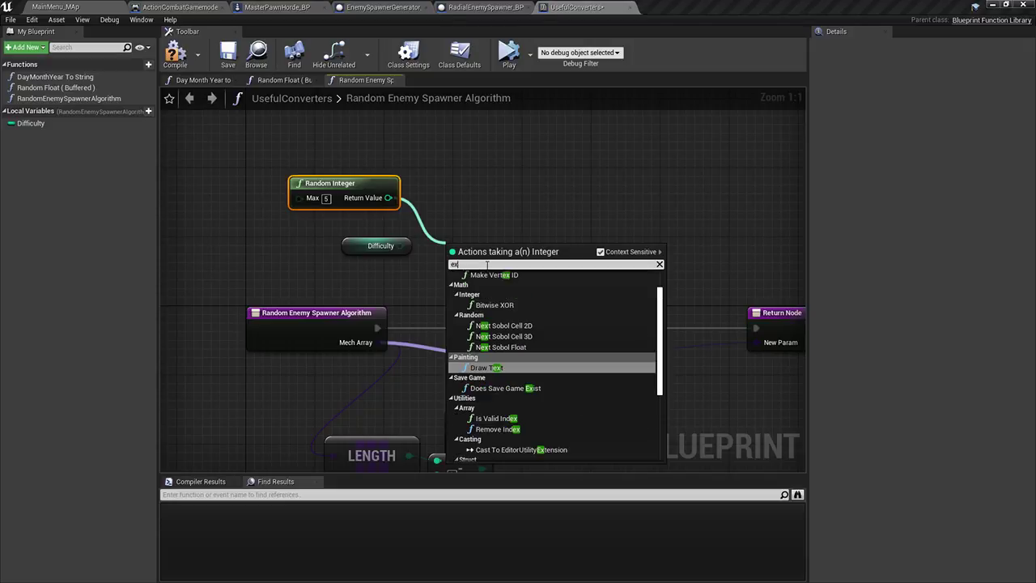
key(BackSpace)
key(BackSpace)
key(BackSpace)
text(expo)
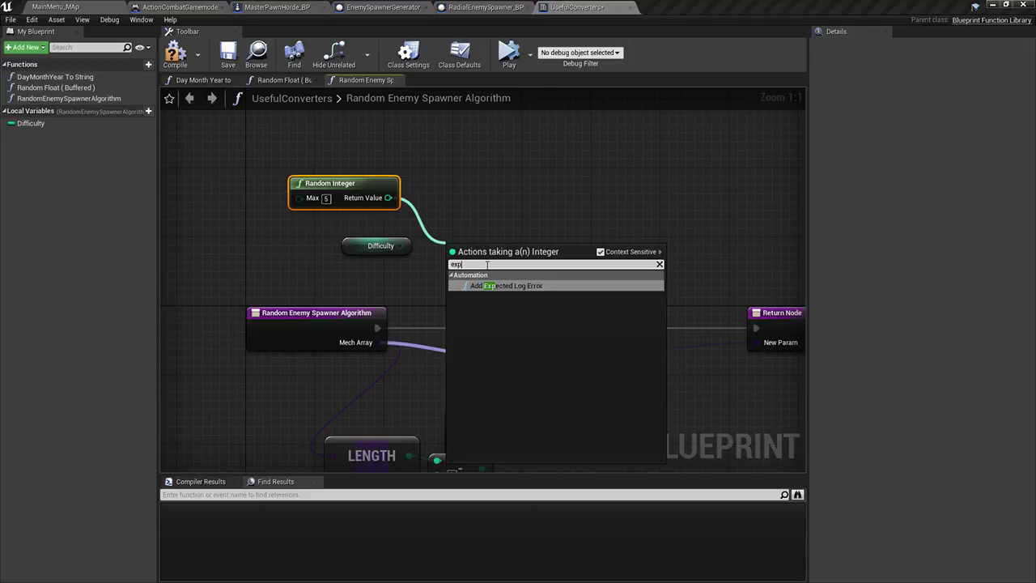
key(BackSpace)
key(BackSpace)
key(BackSpace)
key(BackSpace)
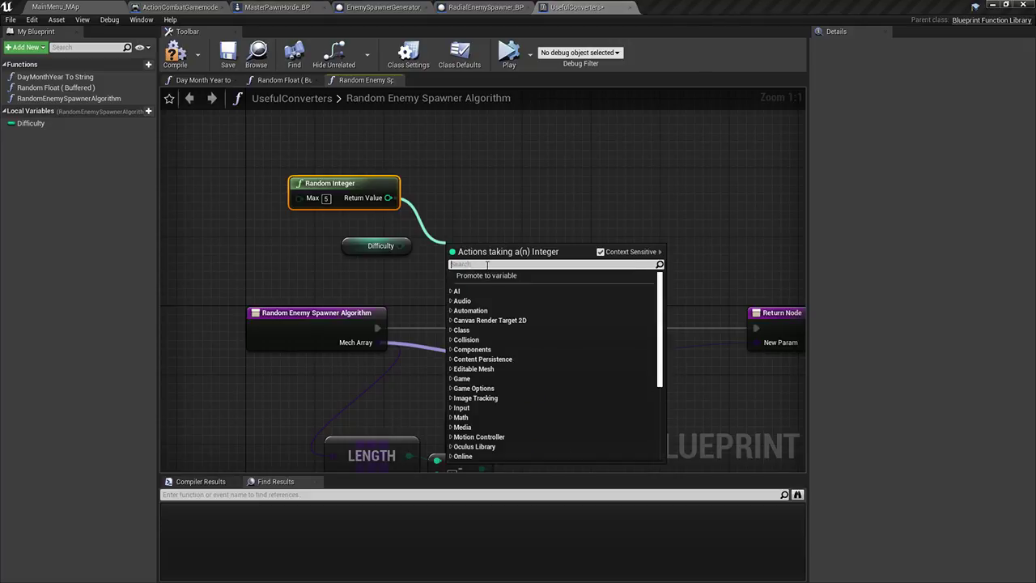
scroll(518, 399, down, 4)
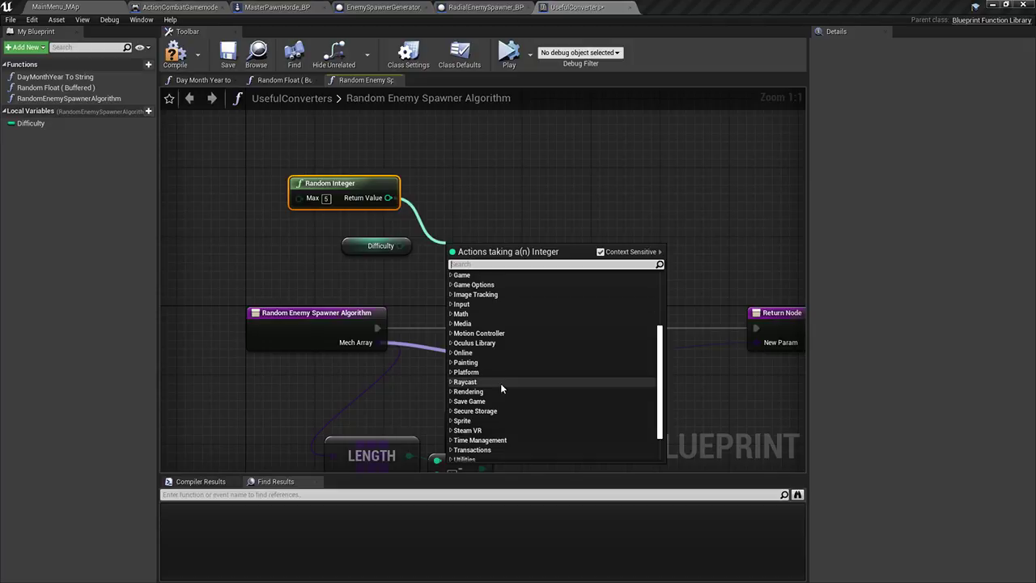
Add a Power node beside the Difficulty getter and delete the Random Integer node
right_click(495, 215)
text(expo)
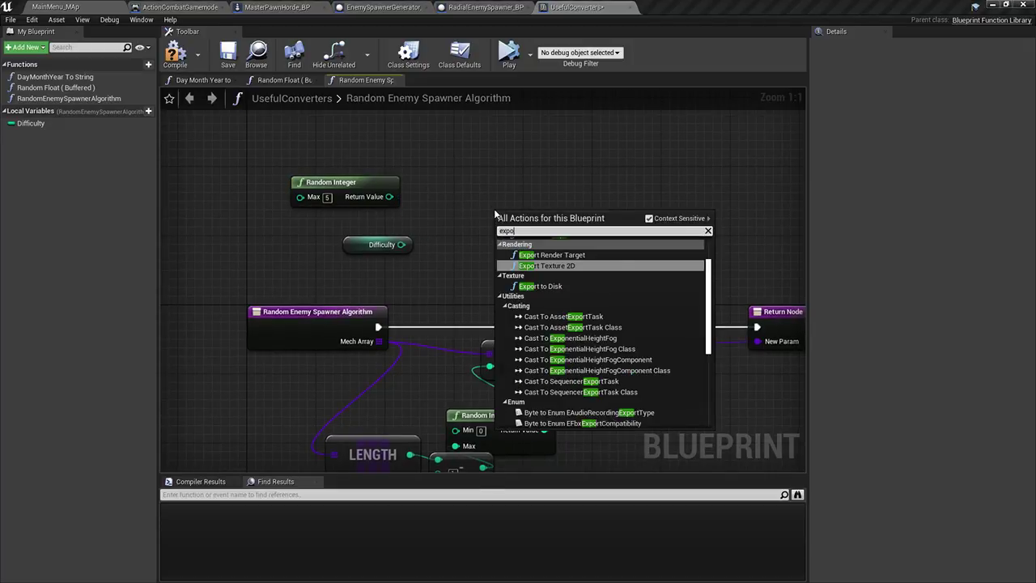
key(BackSpace)
key(BackSpace)
key(BackSpace)
key(BackSpace)
text(p)
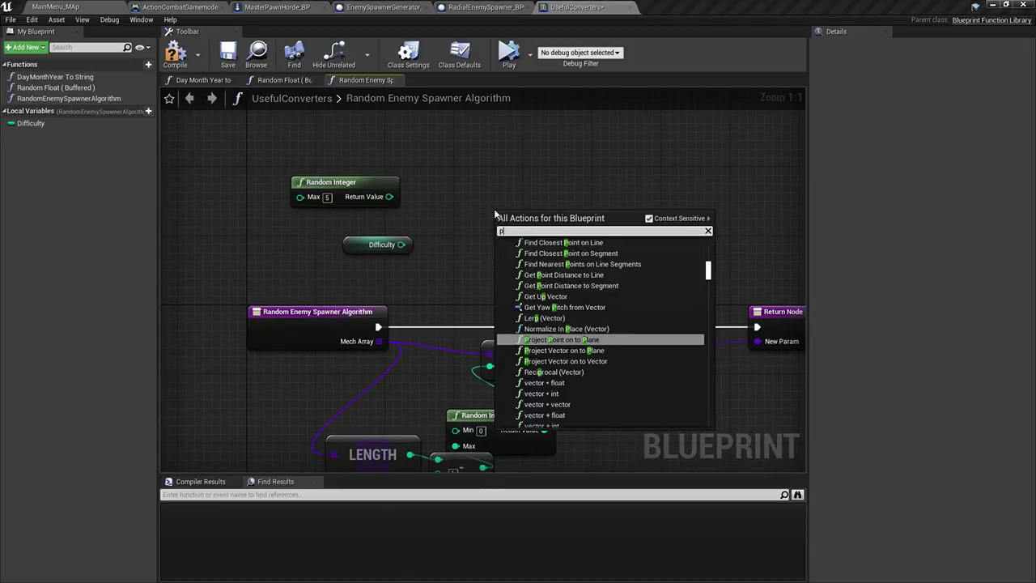
text(ower)
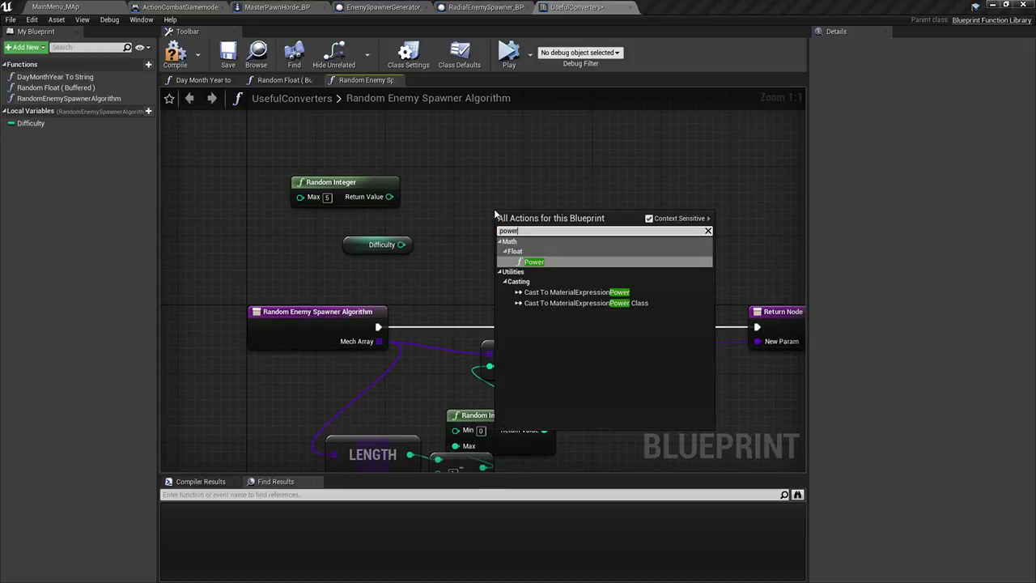
click(540, 261)
drag(526, 223, 492, 205)
drag(317, 159, 372, 202)
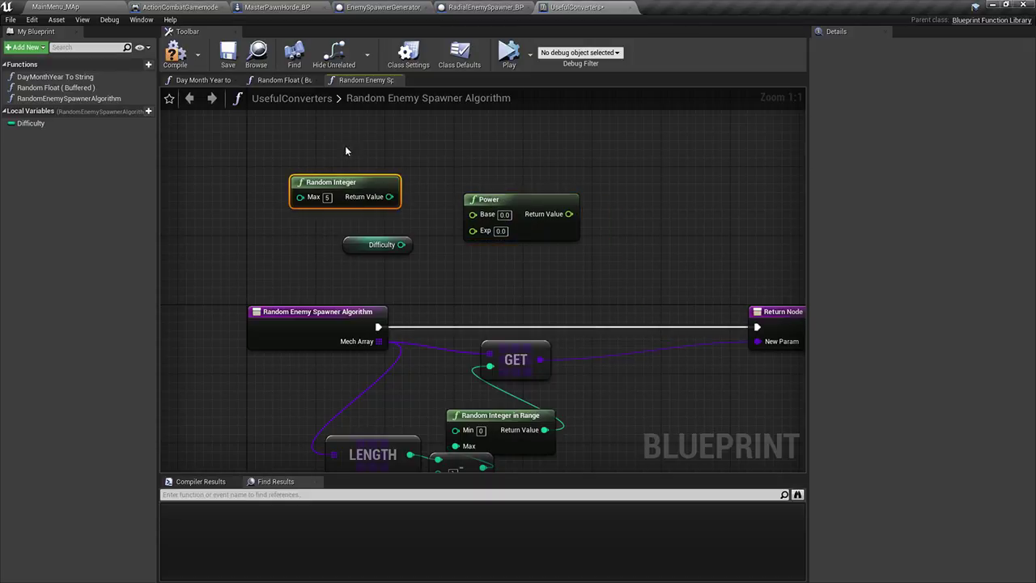
key(Delete)
Change the Difficulty variable's type to Float and confirm the change for all its instances
click(121, 123)
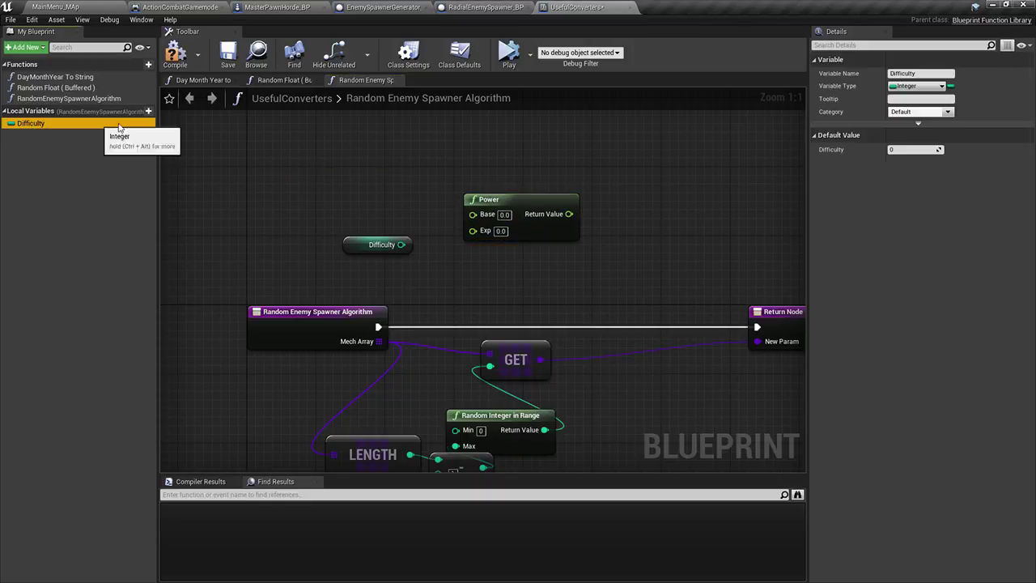
click(920, 86)
click(817, 162)
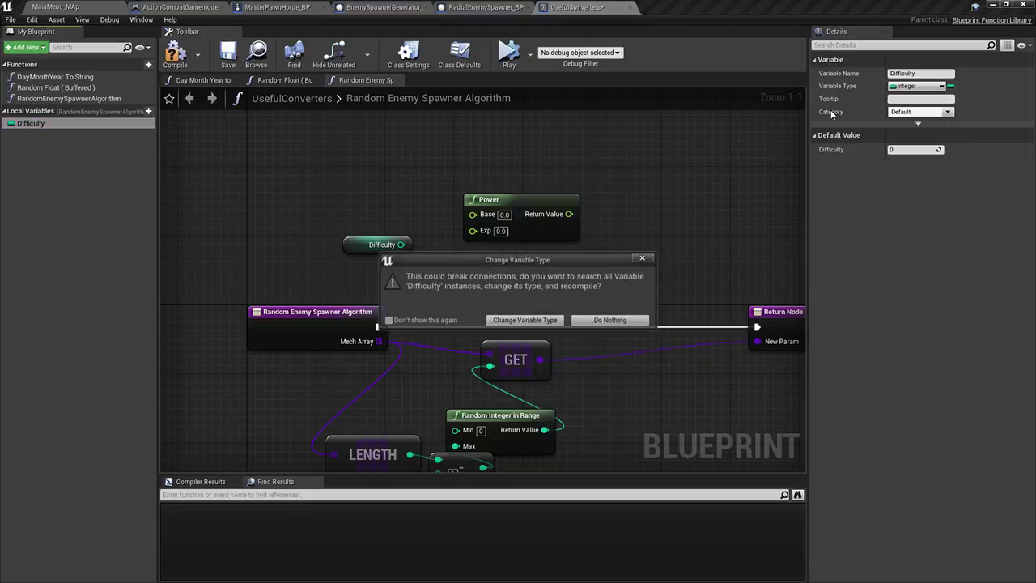
click(524, 320)
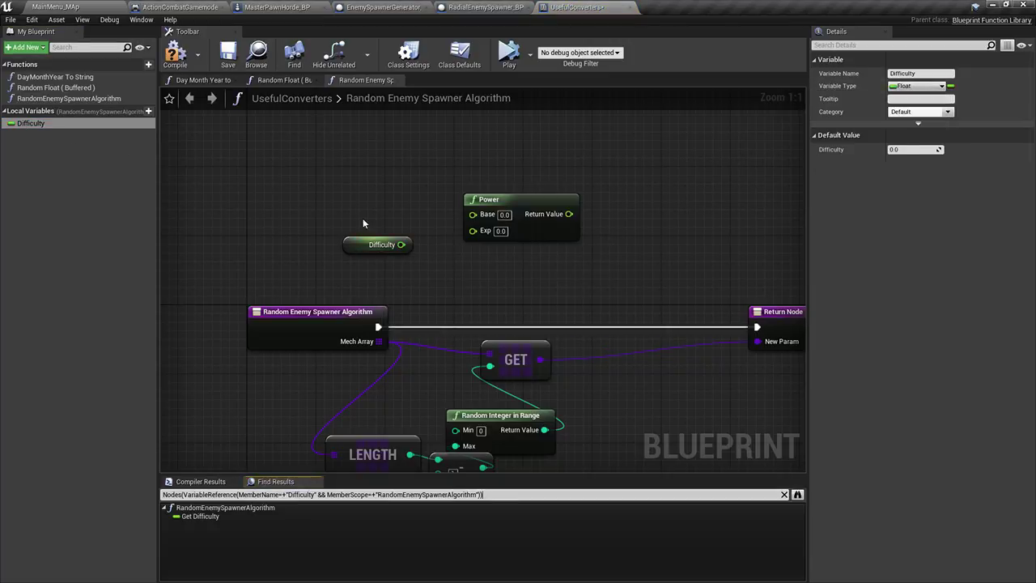
Connect the Difficulty getter to the Power node's Exp input and position the getter lower beside the node
drag(403, 244, 487, 229)
alt+click(482, 215)
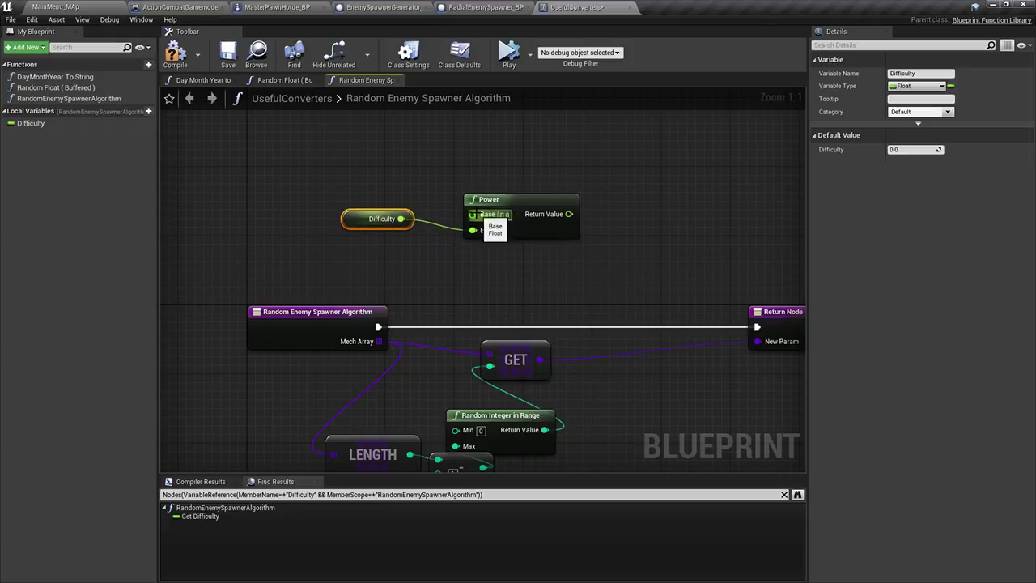
drag(360, 219, 361, 250)
Try feeding the Power node's Base input from a Random Float node
drag(472, 214, 380, 187)
text(random number)
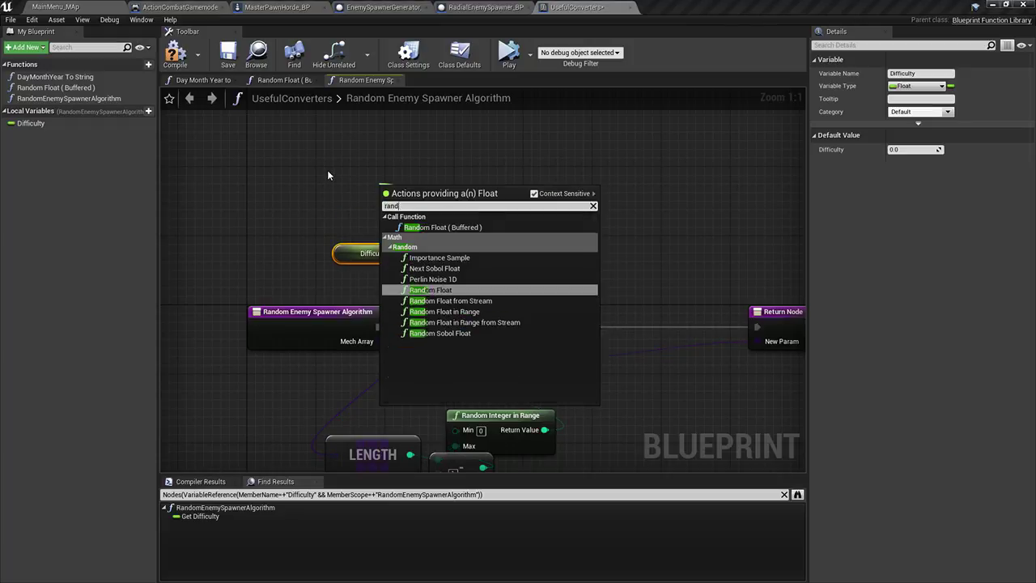
key(BackSpace)
key(BackSpace)
key(BackSpace)
key(BackSpace)
key(BackSpace)
key(BackSpace)
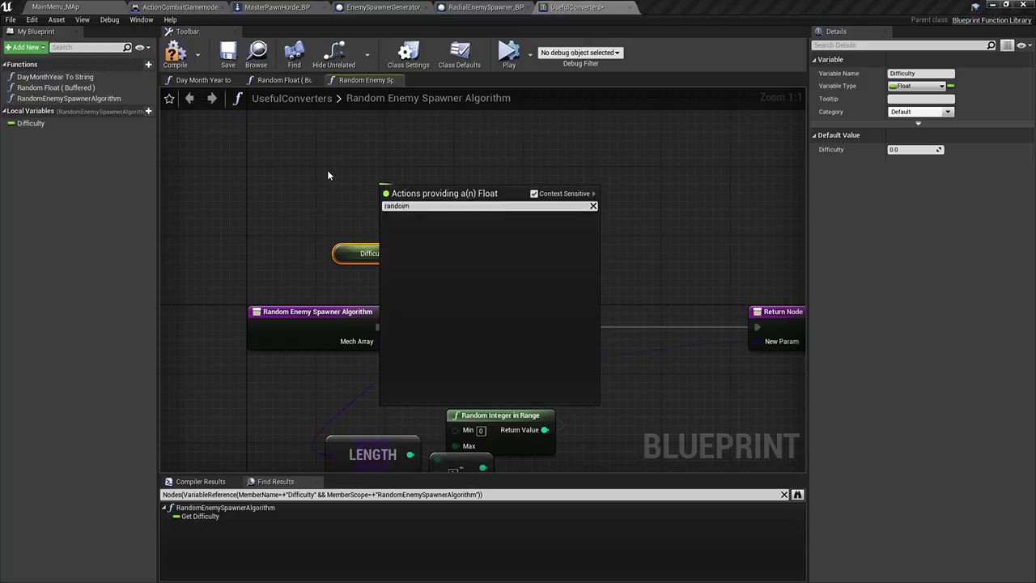
text(float)
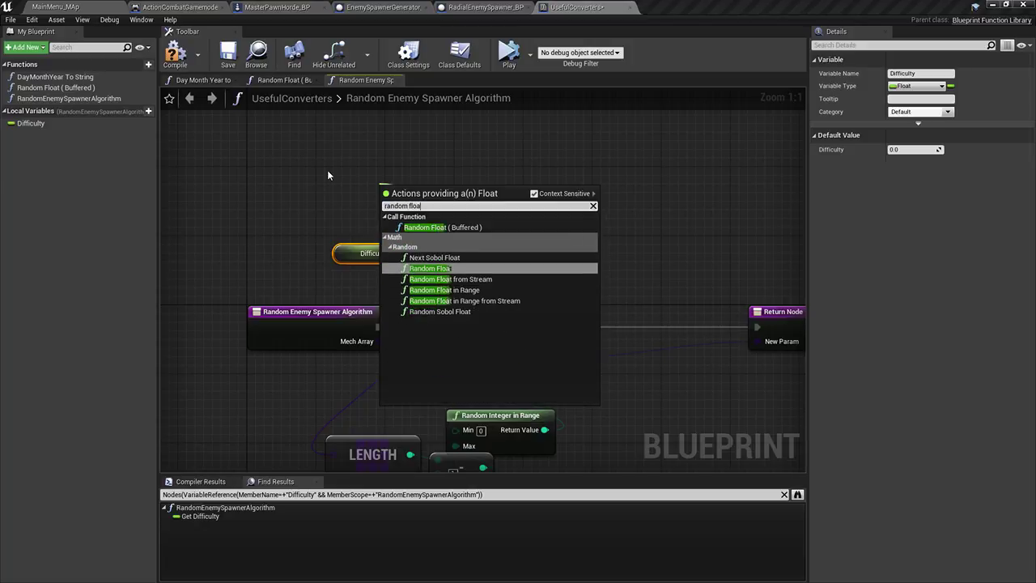
key(Return)
drag(394, 192, 346, 213)
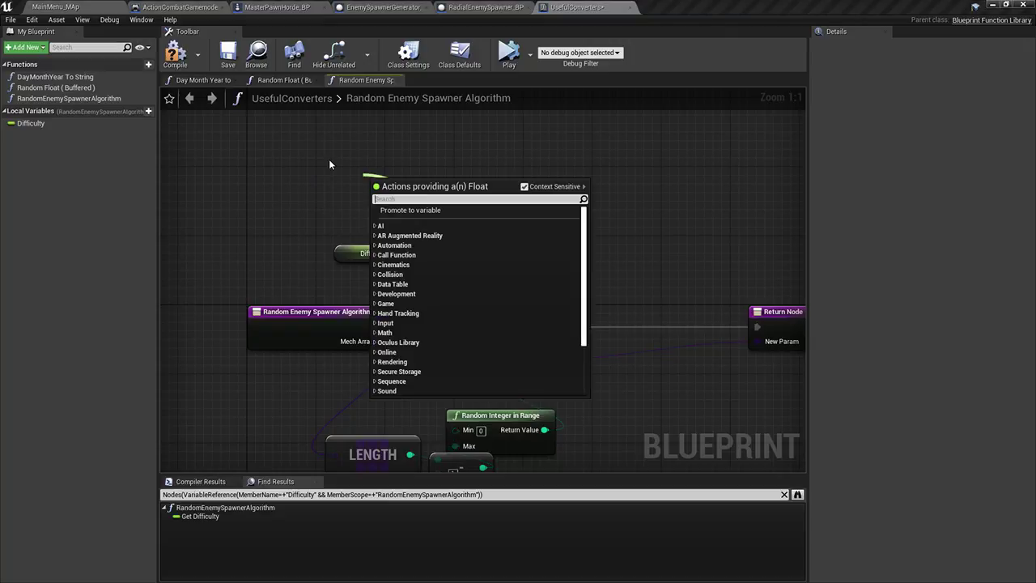
Feed the Power node's Base input from a Random Float in Range node with Max 5.0, placed above the Difficulty getter
text(random float in)
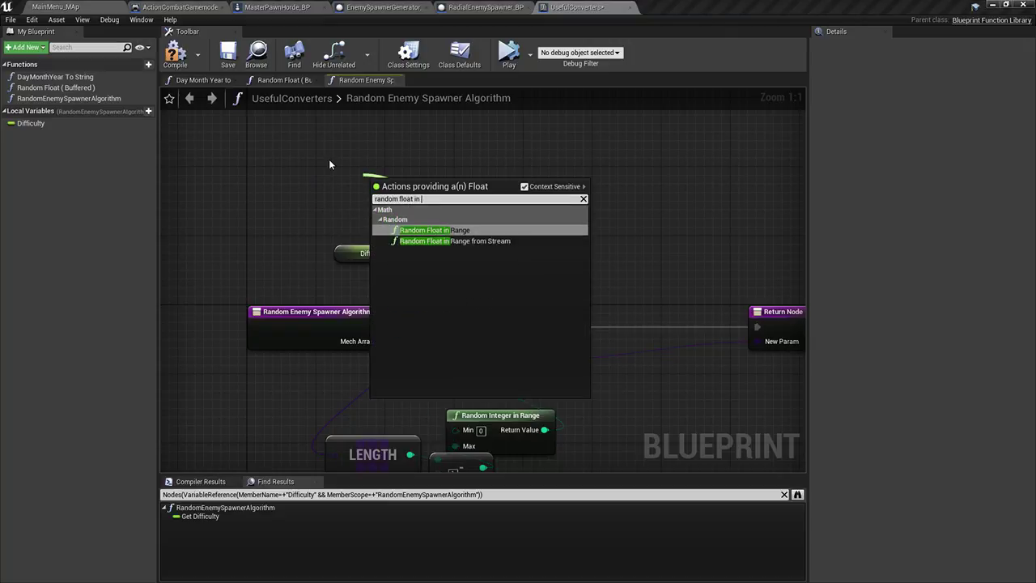
key(Return)
drag(456, 202, 361, 184)
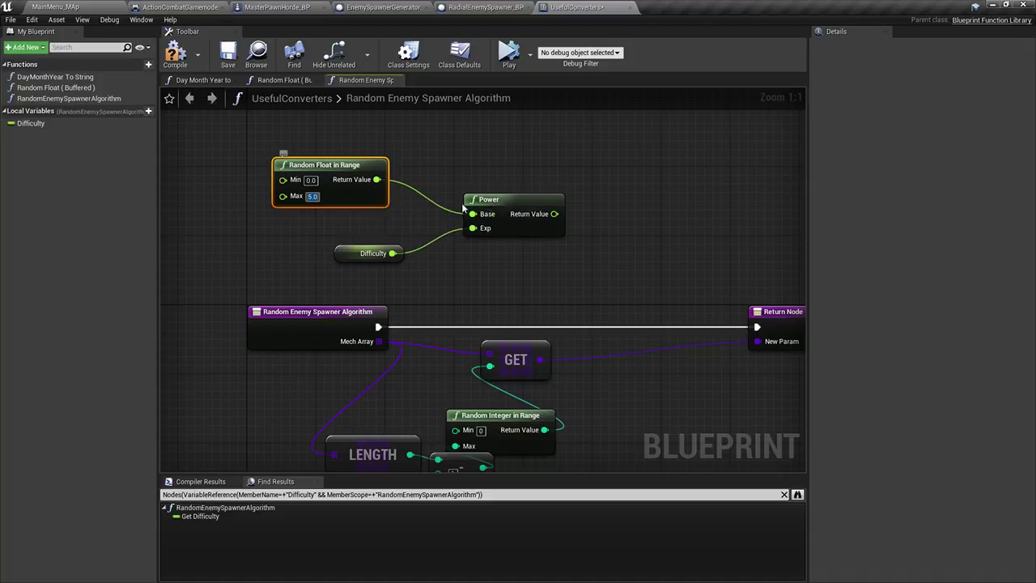
click(503, 216)
Move the GET, LENGTH, subtract and Random Integer in Range nodes together closer to the Return Node
right_drag(654, 235, 474, 202)
drag(373, 182, 408, 261)
right_drag(466, 266, 642, 240)
drag(385, 308, 538, 437)
drag(511, 304, 615, 322)
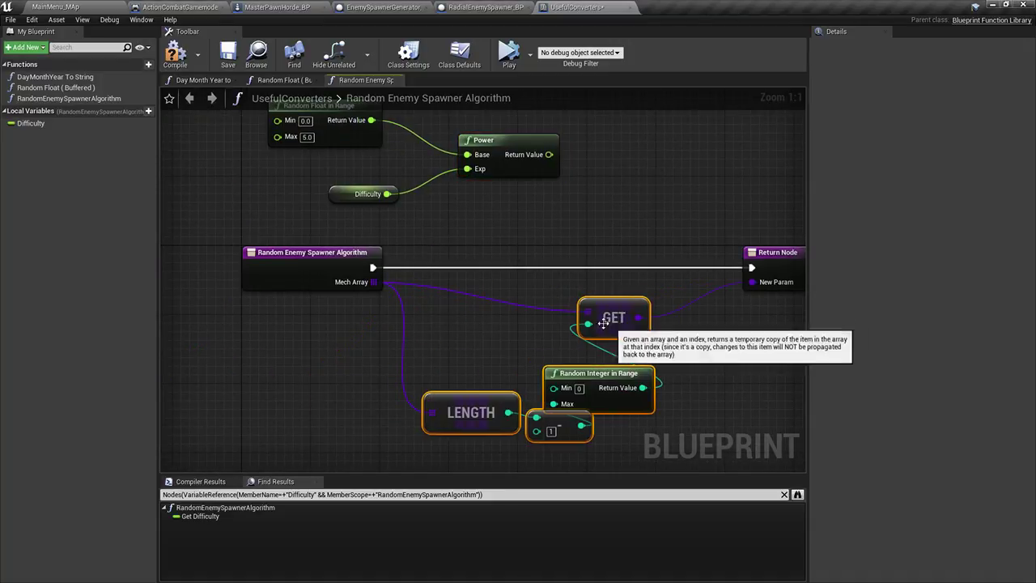
click(582, 234)
Switch to Desmos and try the multipliers 2, 3, 7, 8, 9, 0 and 6 on the x^4 curve
drag(549, 154, 559, 202)
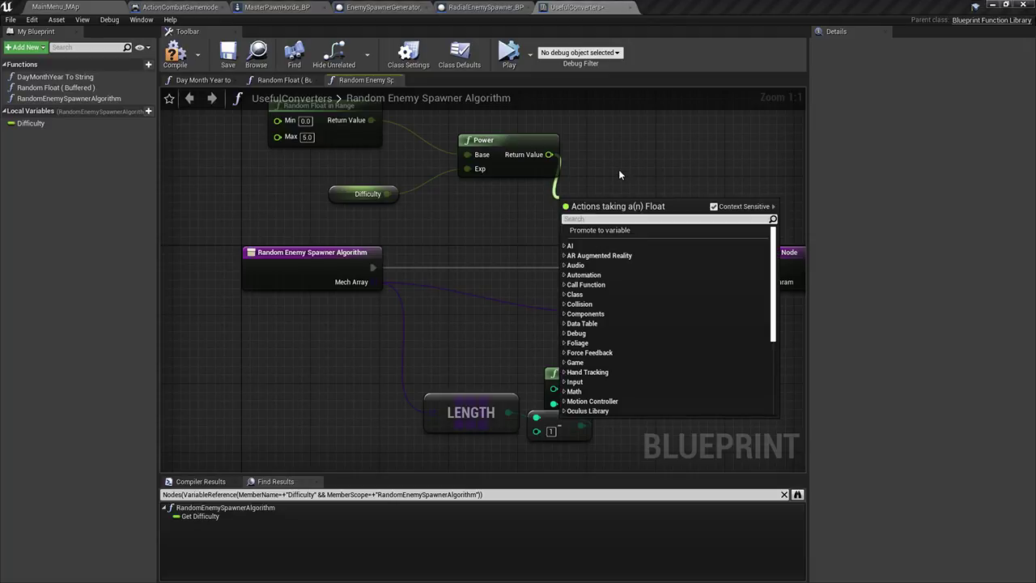
text(*)
key(alt+Tab)
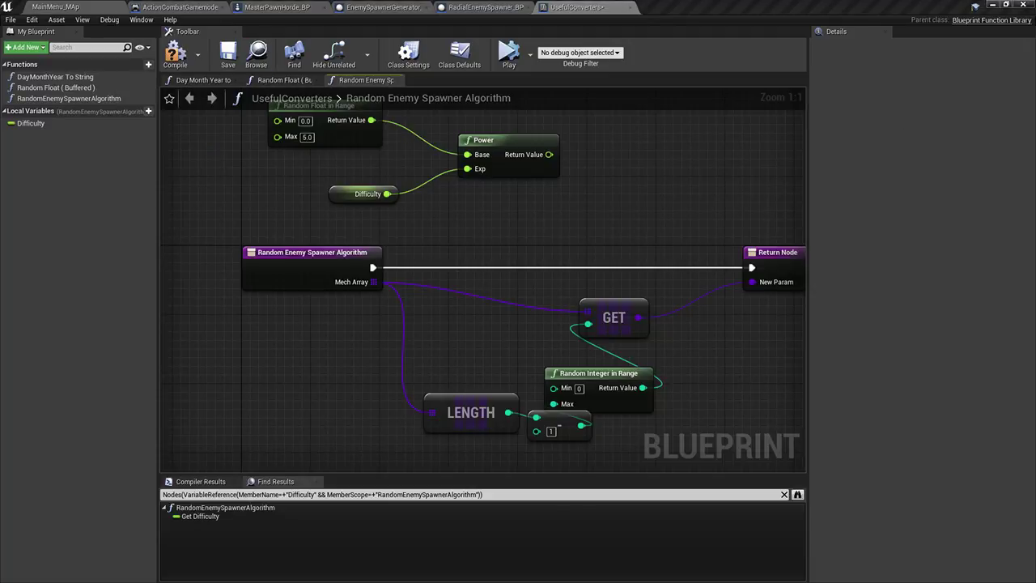
key(alt+Tab)
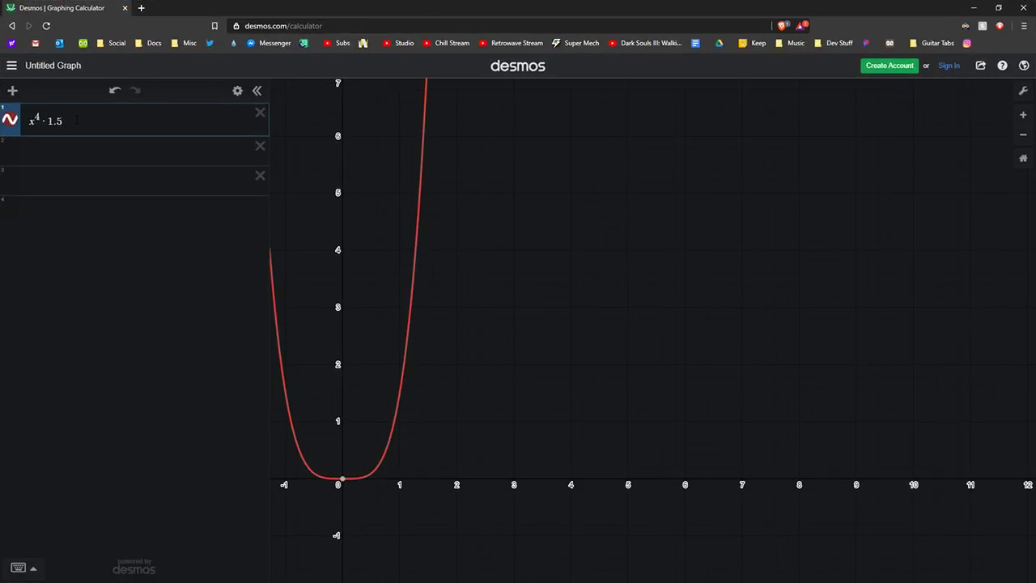
key(BackSpace)
key(BackSpace)
key(BackSpace)
text(2)
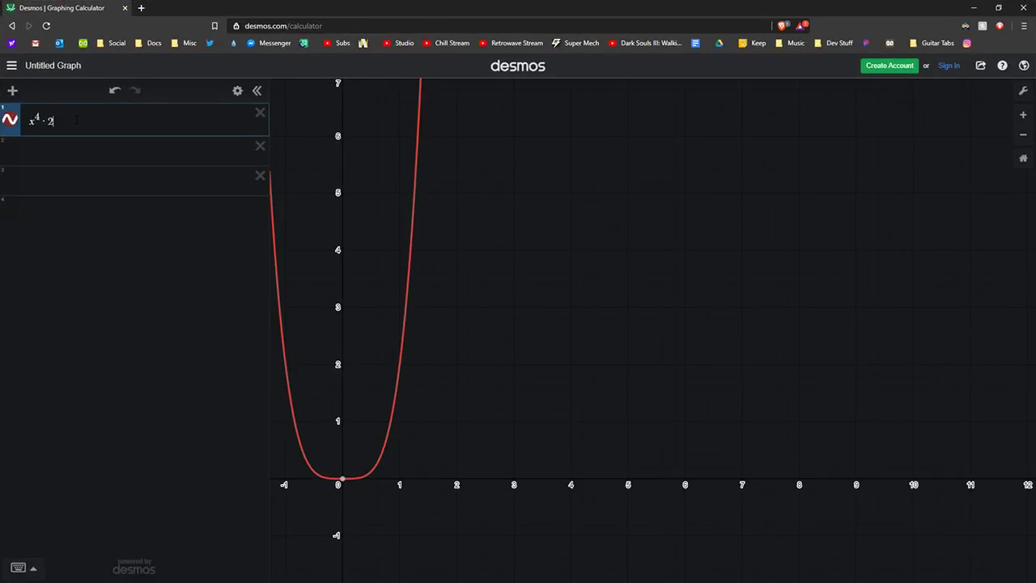
key(BackSpace)
text(5)
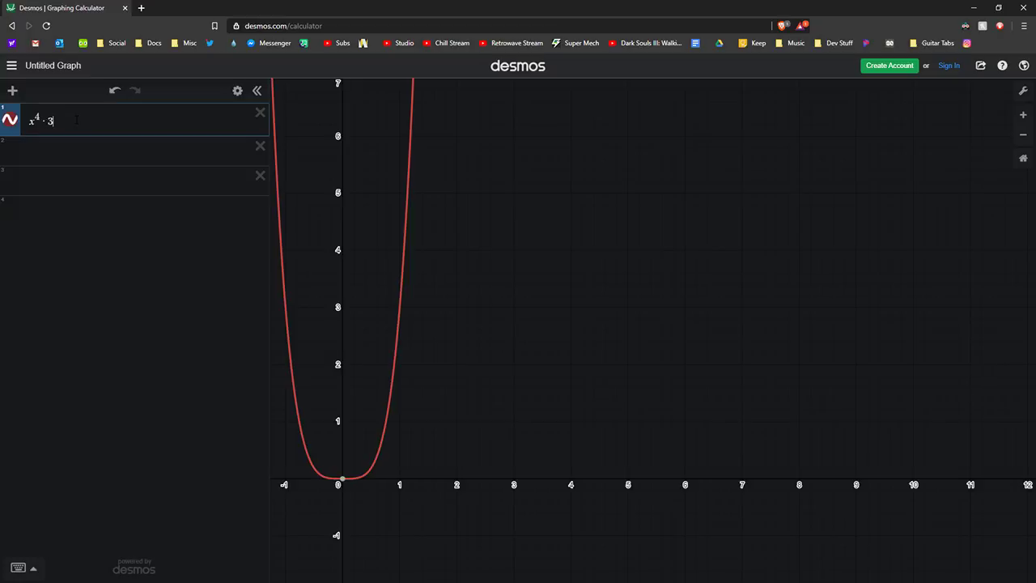
key(BackSpace)
text(6)
key(BackSpace)
text(7)
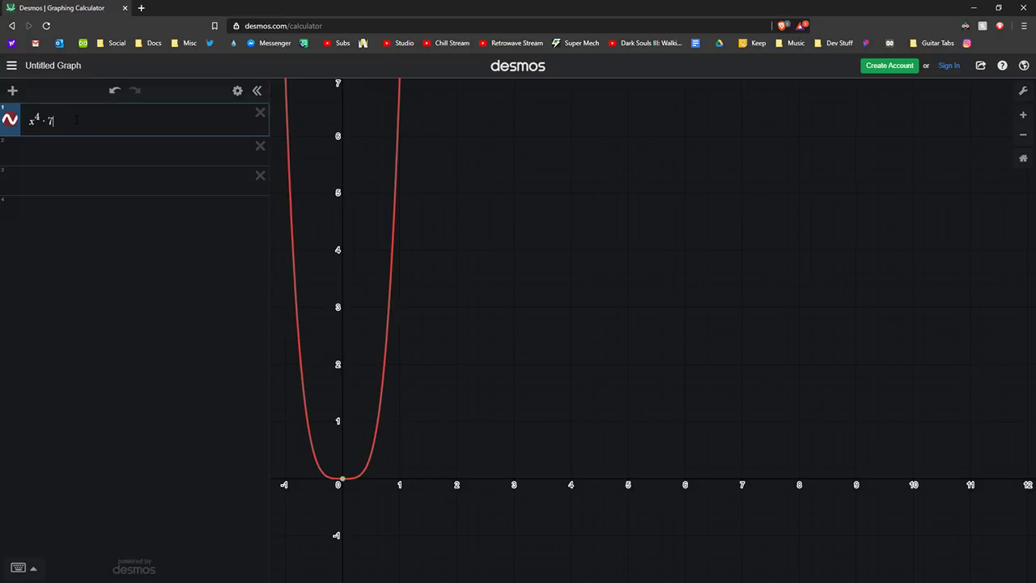
key(BackSpace)
text(8)
key(BackSpace)
text(9)
key(BackSpace)
text(0)
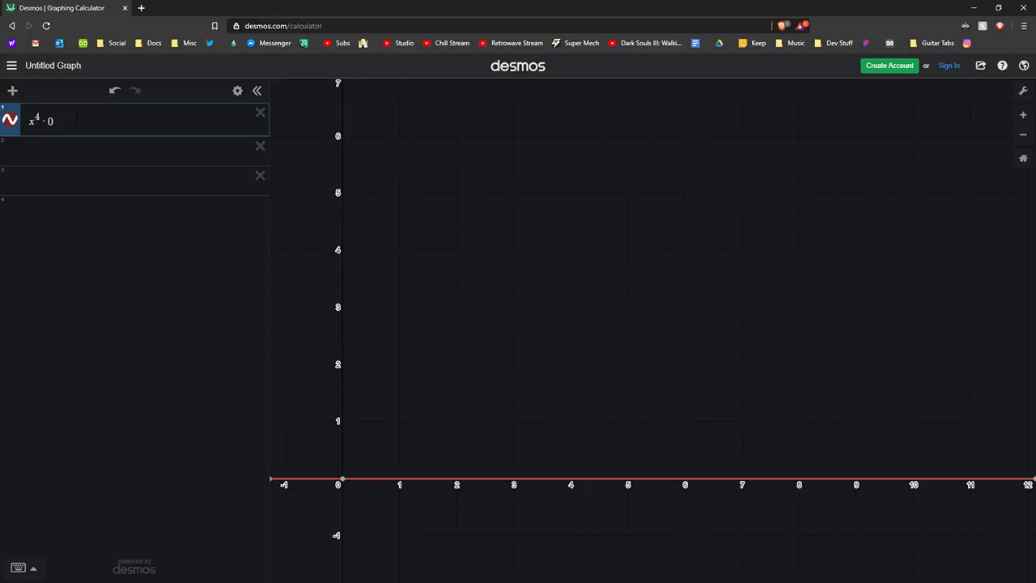
key(BackSpace)
text(6)
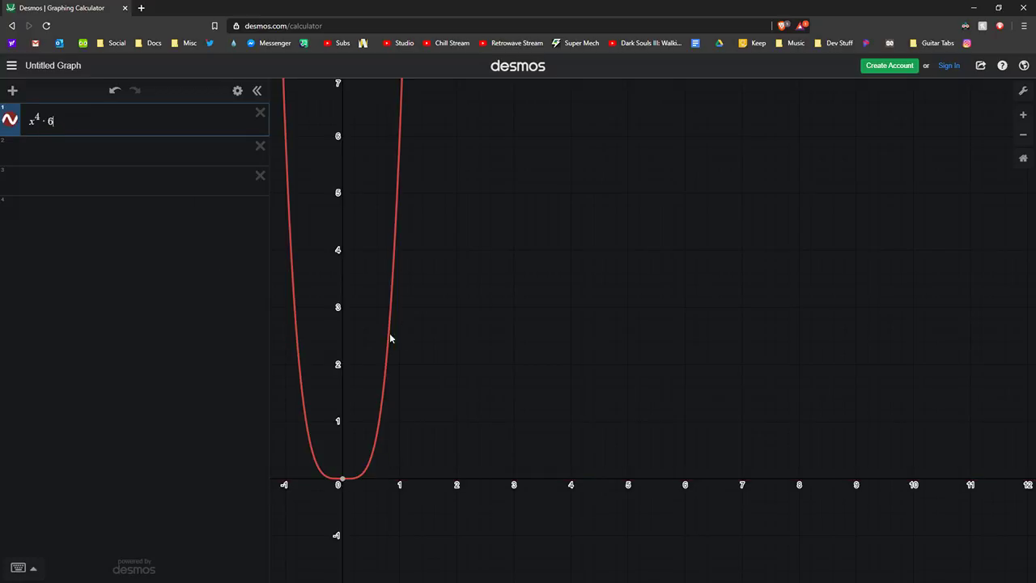
Try a multiplier of 1 on the x^4 curve, restore it to 1.5 and switch back to the Unreal blueprint
key(BackSpace)
text(1)
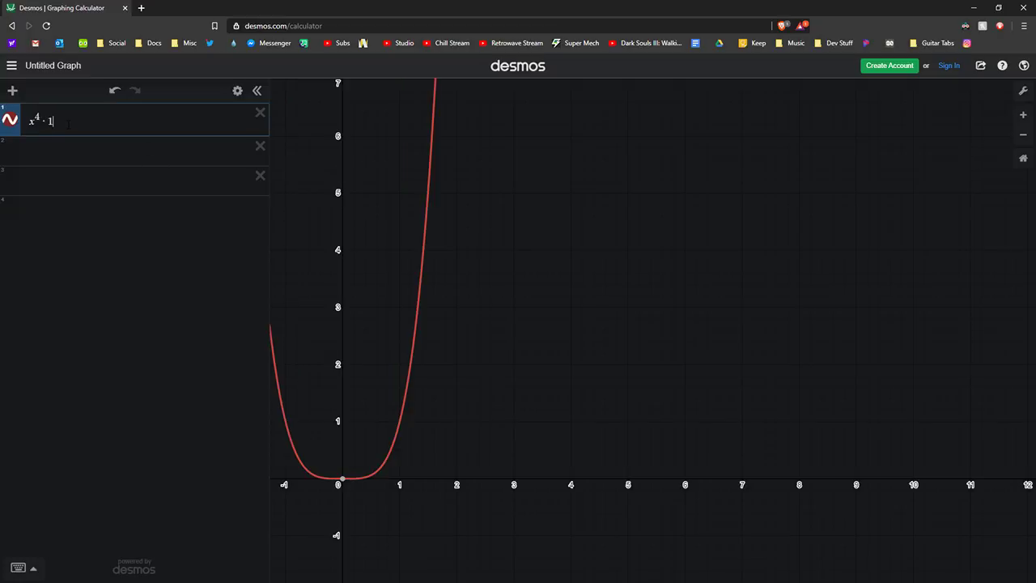
scroll(398, 245, down, 5)
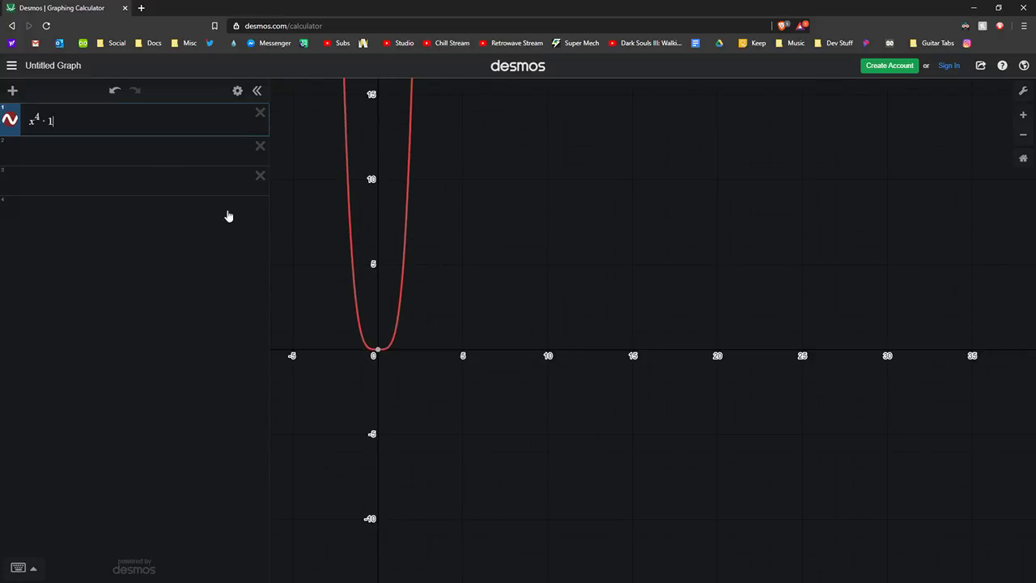
text(.5)
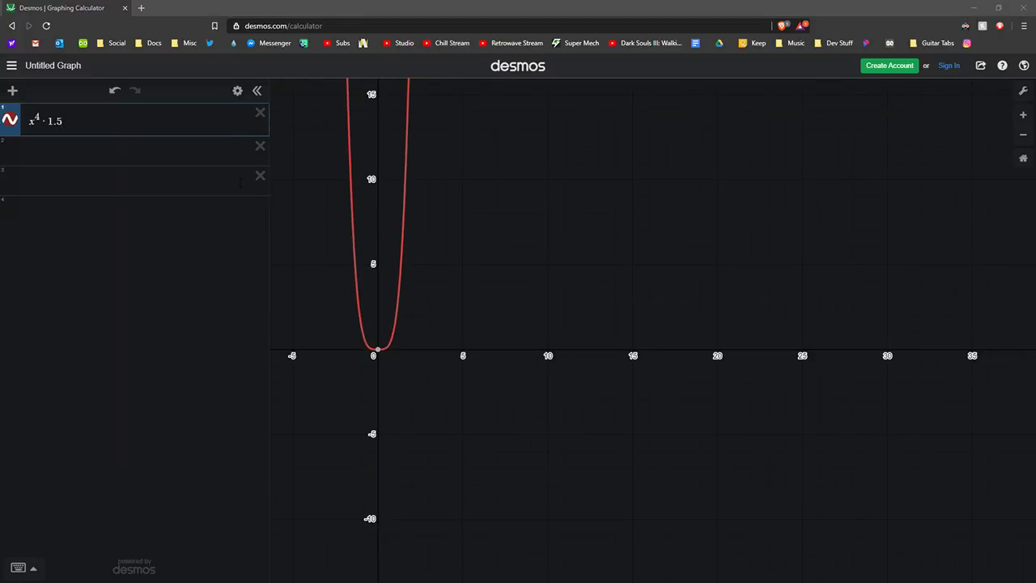
drag(859, 5, 1035, 8)
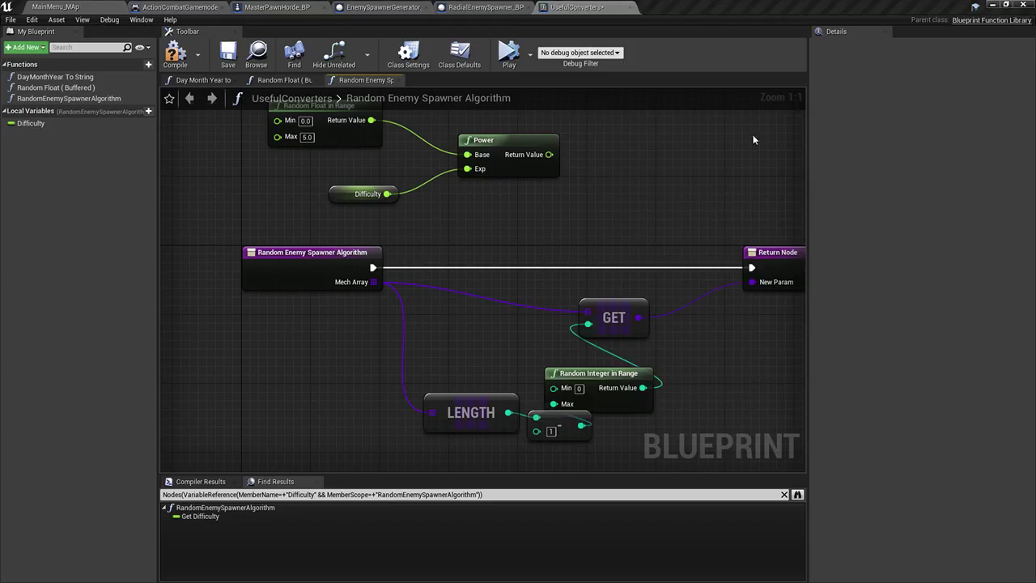
Try an int * float multiply node on the Power node's result and delete it
right_drag(602, 187, 549, 207)
drag(497, 172, 533, 179)
text(*)
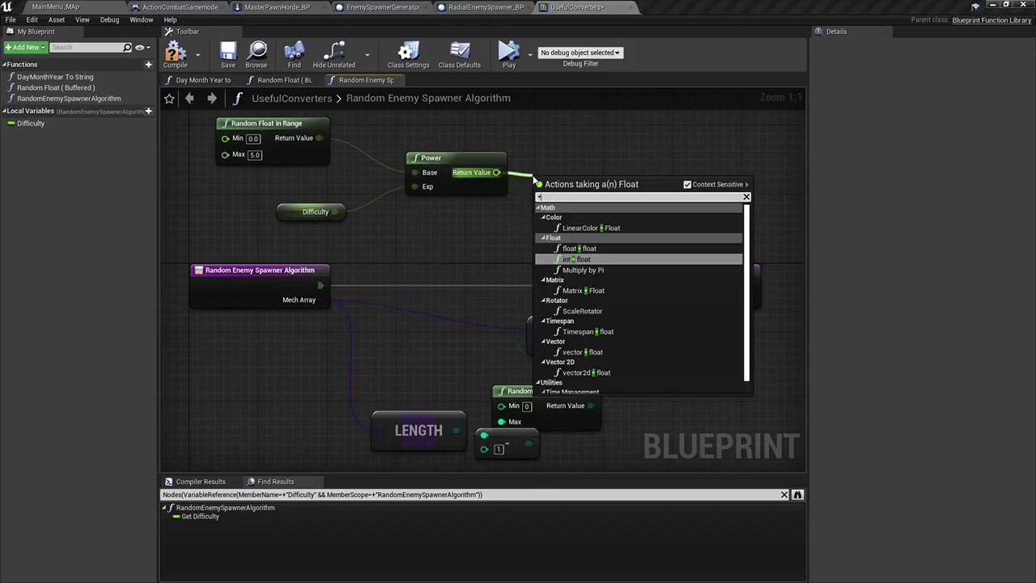
key(Return)
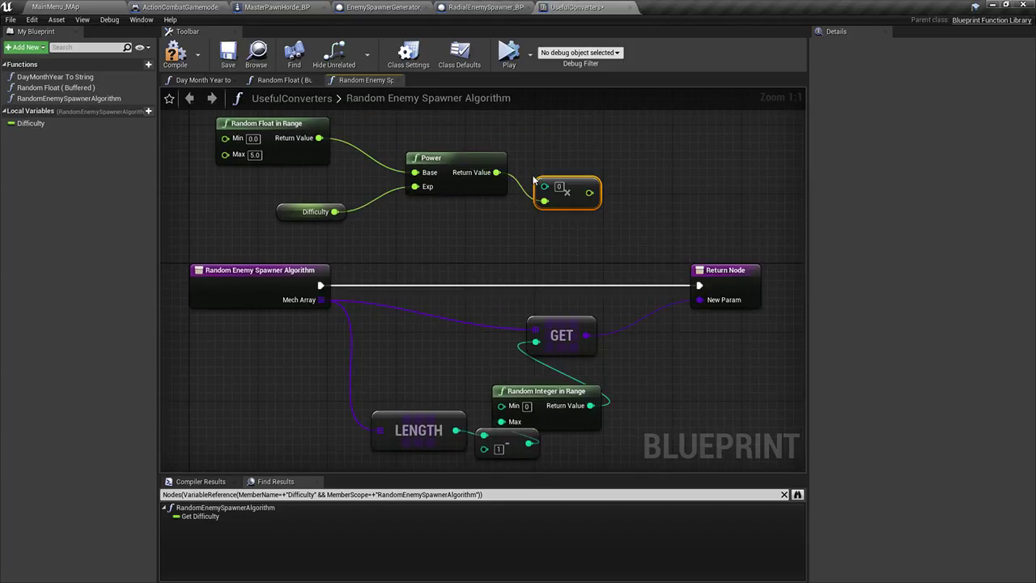
key(Delete)
Add a float * float multiply node to the Power node's result and set its second factor to 1.5
drag(497, 173, 539, 228)
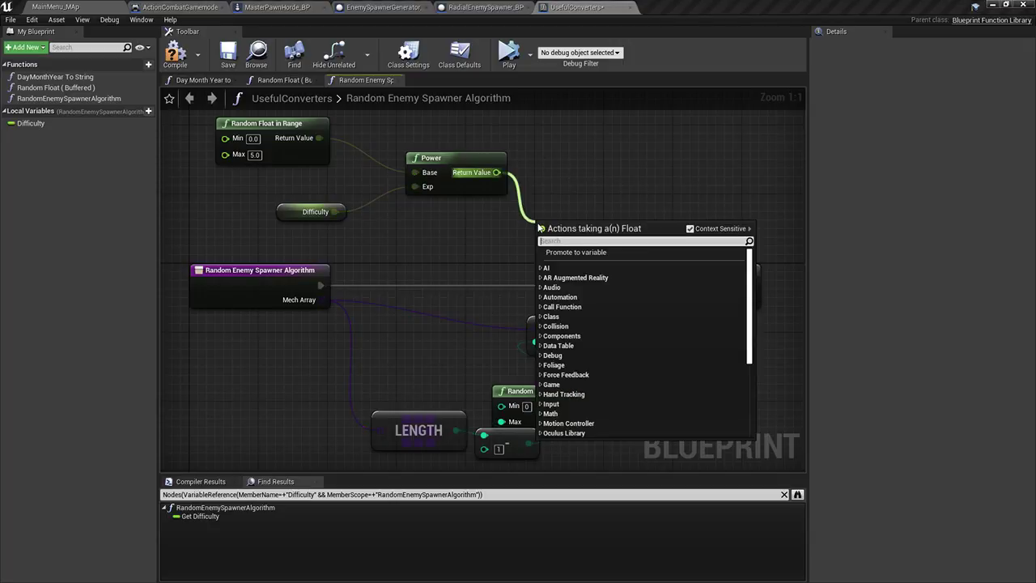
text(*)
key(Return)
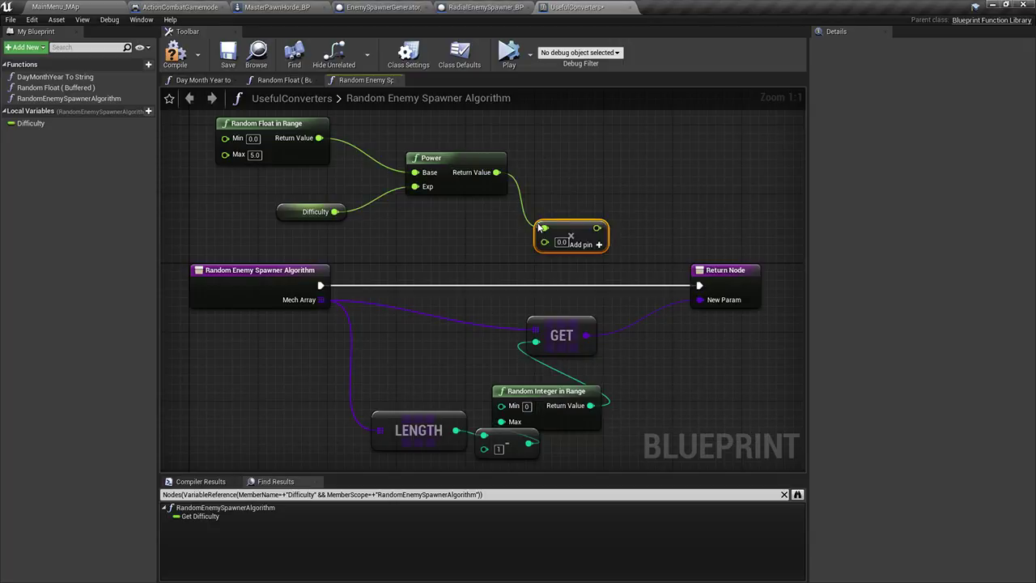
click(561, 241)
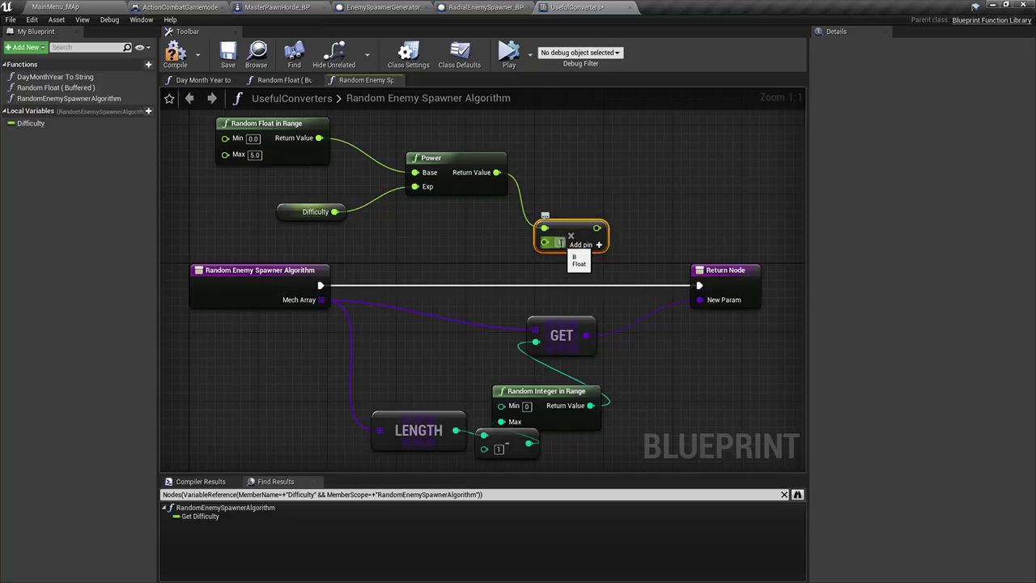
text(1.5)
Connect the multiplied result to the GET node's index through a Truncate node, placing Truncate beside GET
drag(596, 228, 535, 341)
drag(582, 285, 477, 316)
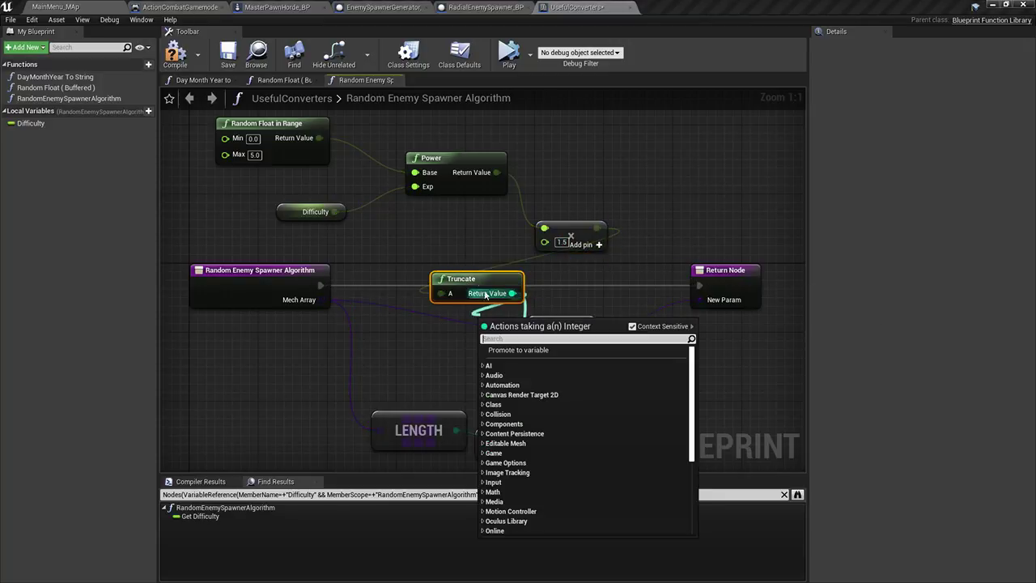
drag(484, 272, 445, 332)
Delete the Random Integer in Range, subtract and LENGTH nodes and move the Truncate node lower
right_drag(510, 405, 490, 370)
drag(584, 348, 492, 390)
key(Delete)
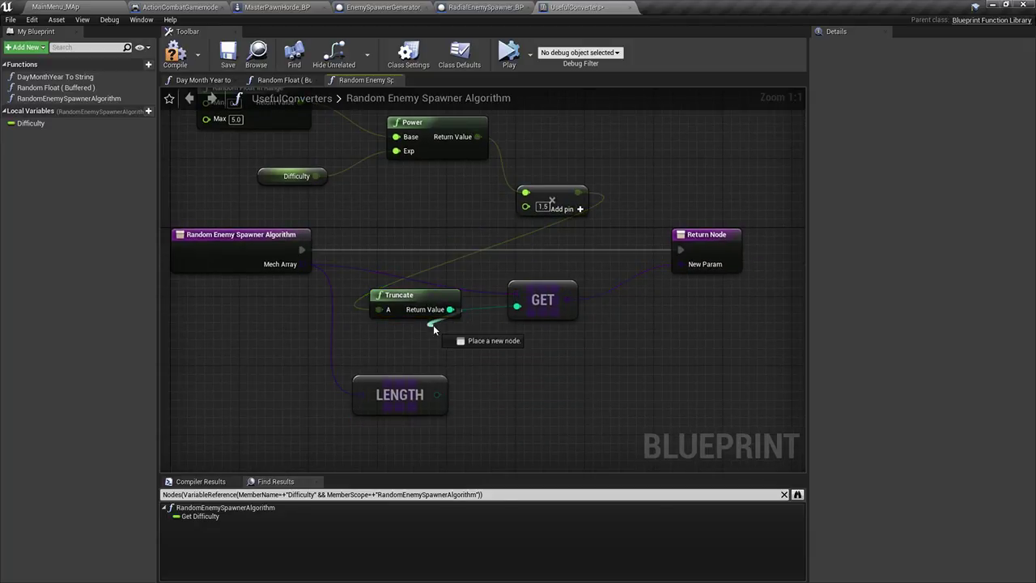
drag(433, 315, 442, 333)
click(423, 385)
key(Delete)
right_drag(419, 379, 416, 387)
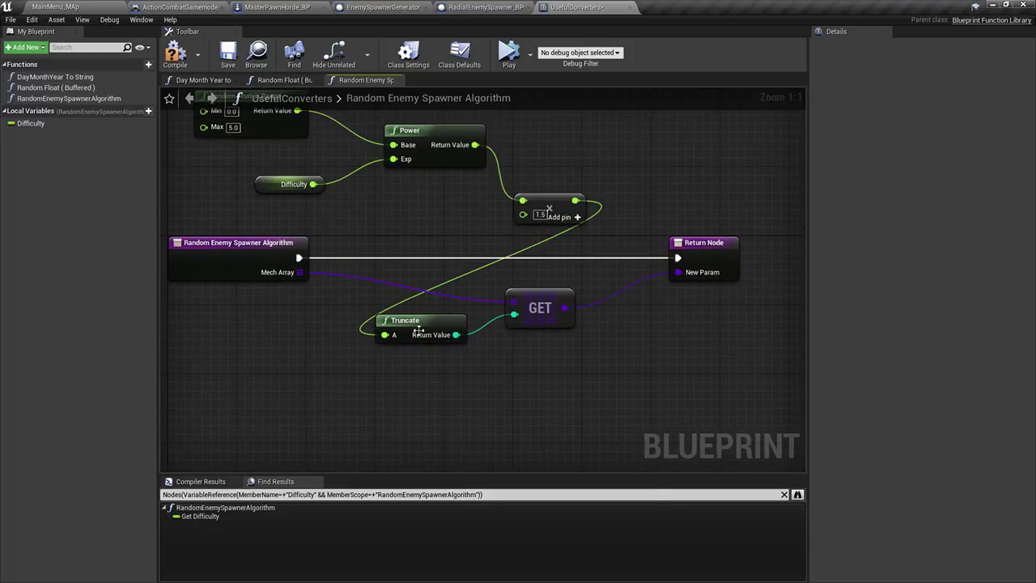
drag(419, 320, 428, 346)
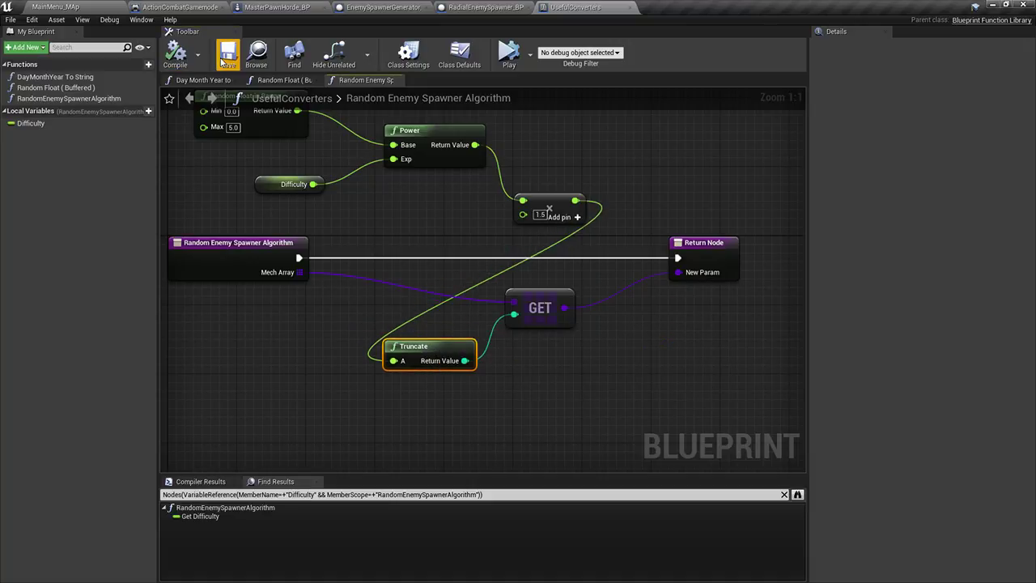
Insert a Print String node between the function entry and the Return Node, spacing it and the GET node apart
right_drag(364, 185, 389, 215)
right_drag(417, 265, 337, 260)
drag(215, 275, 376, 276)
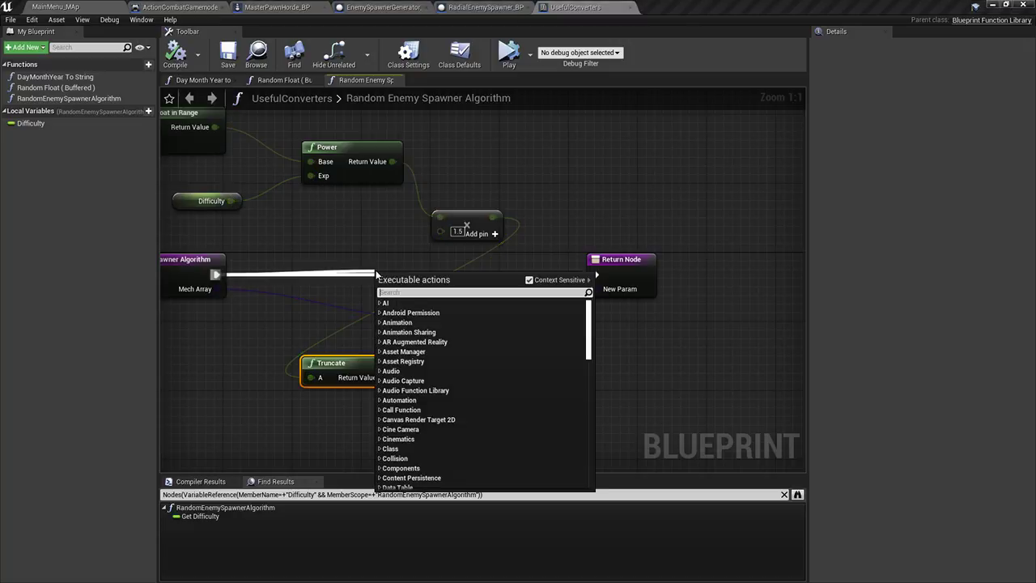
text(print stri)
key(Return)
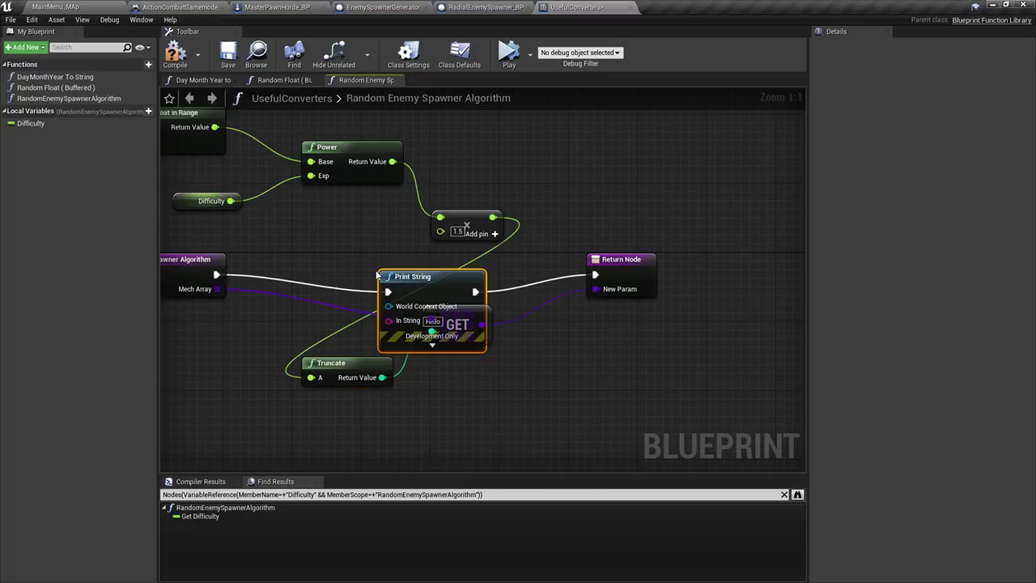
drag(429, 275, 361, 261)
right_drag(470, 297, 486, 309)
drag(482, 333, 516, 351)
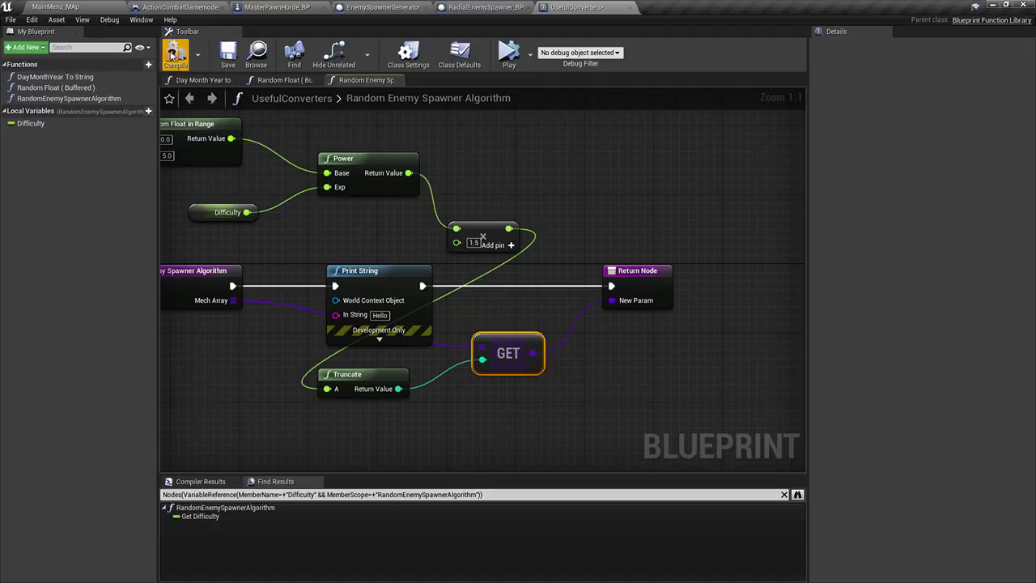
Move the GET node down level with the Truncate node
right_drag(341, 191, 468, 171)
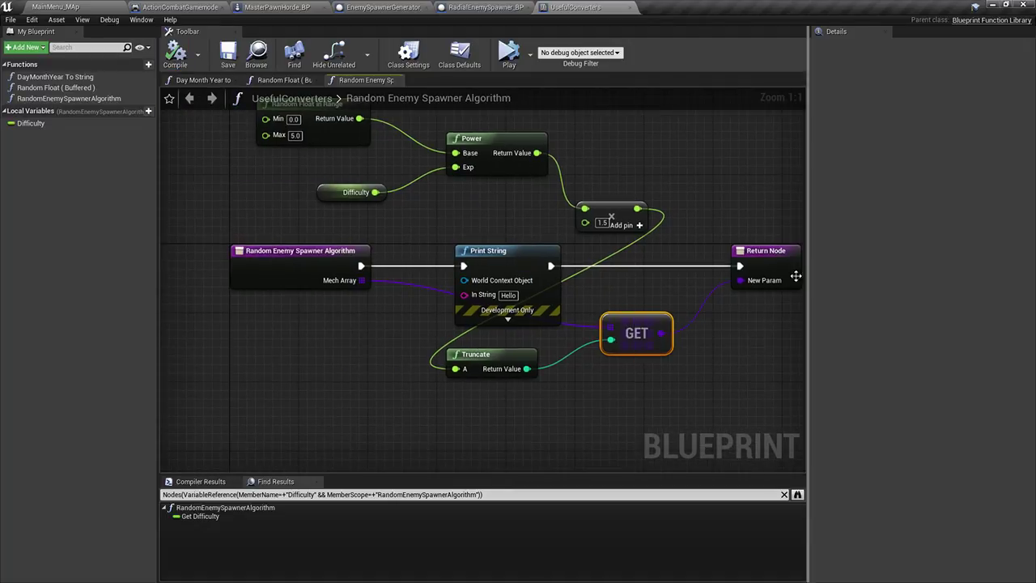
mouse_move(647, 352)
mouse_down()
mouse_move(648, 394)
mouse_move(647, 347)
mouse_move(633, 339)
mouse_up()
click(633, 317)
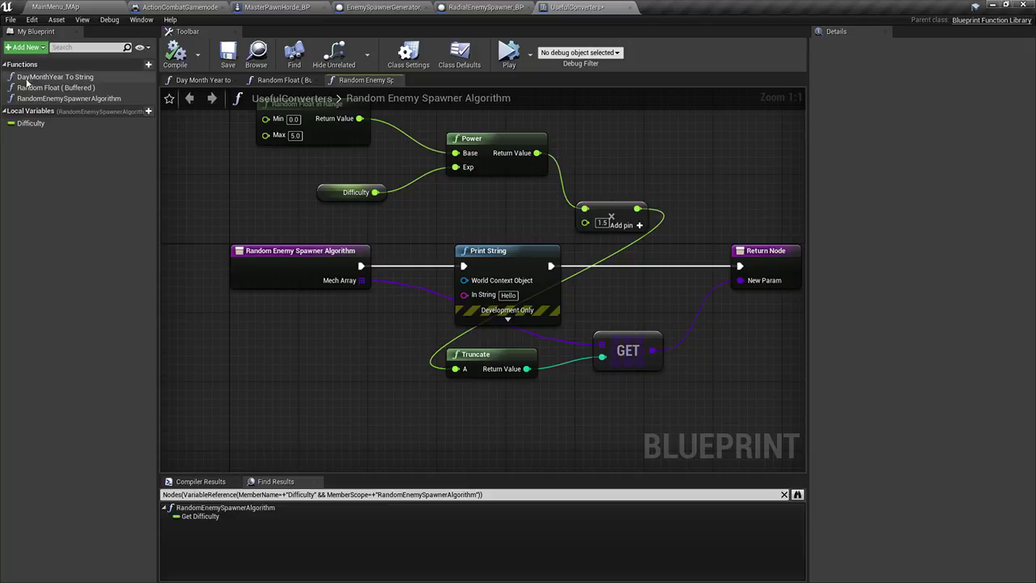
Check the function entry node's inputs and outputs and open the ActionCombatGamemodeParent event graph
click(353, 275)
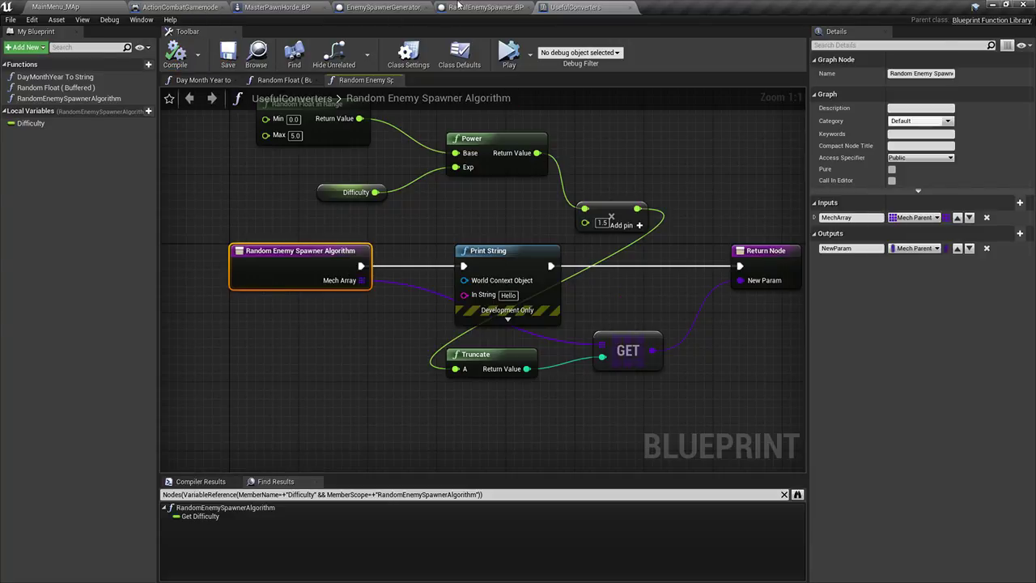
click(380, 6)
click(275, 6)
click(198, 6)
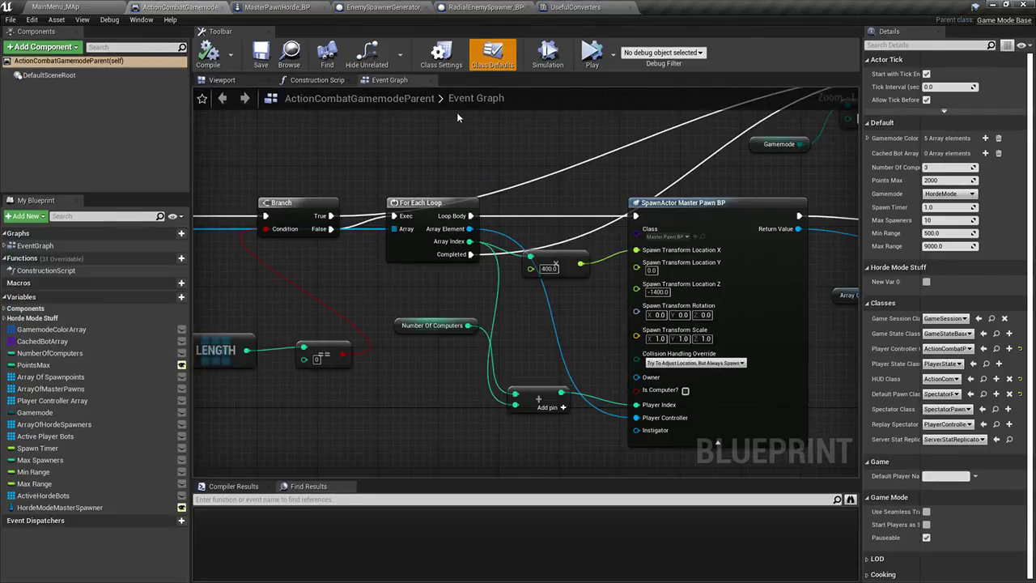
Run the MainMenu_MAp level to watch the enemies spawn and review the Random Enemy Spawner Algorithm graph in UsefulConverters
click(77, 6)
click(583, 38)
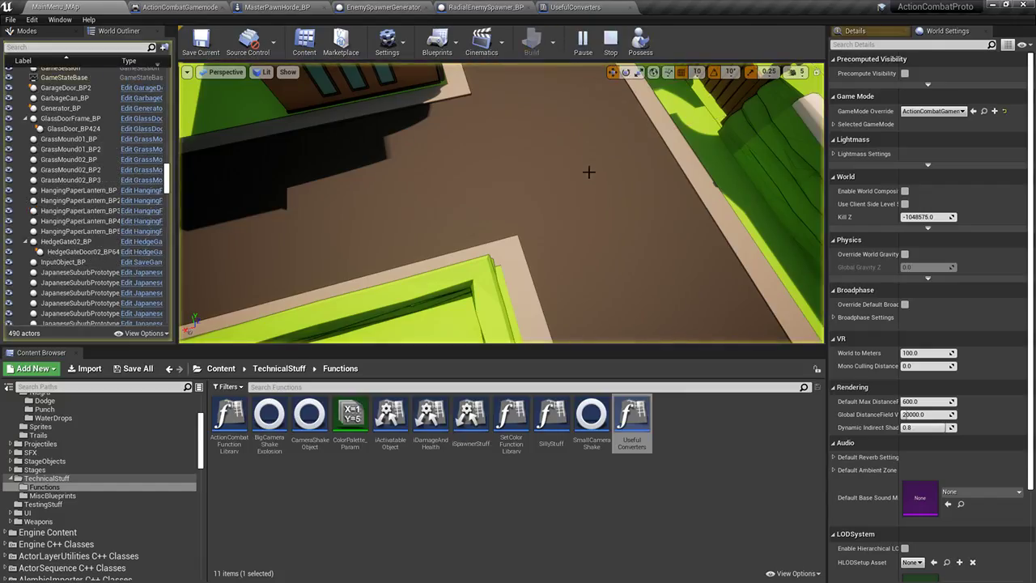
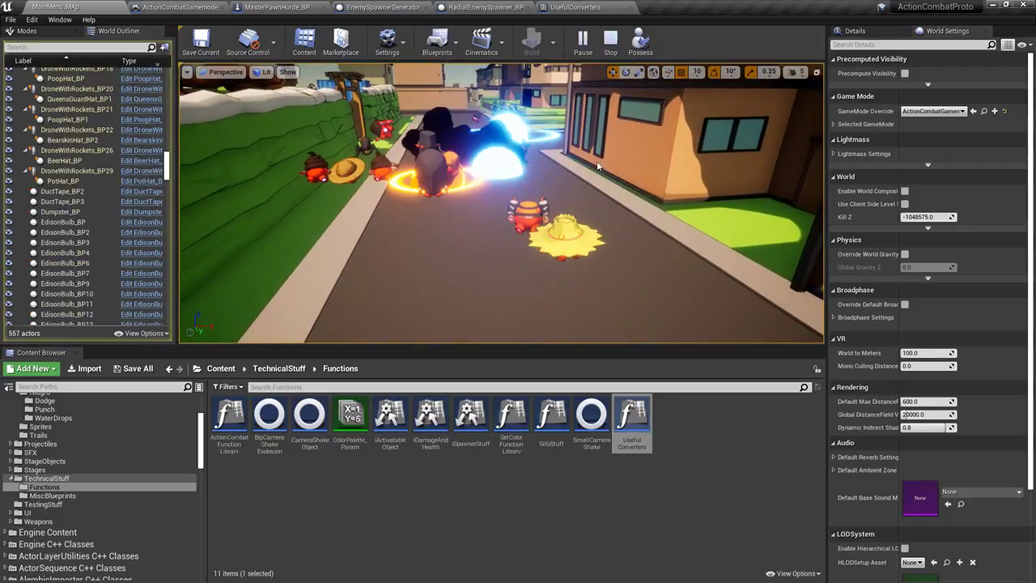
click(571, 7)
right_drag(564, 261, 469, 259)
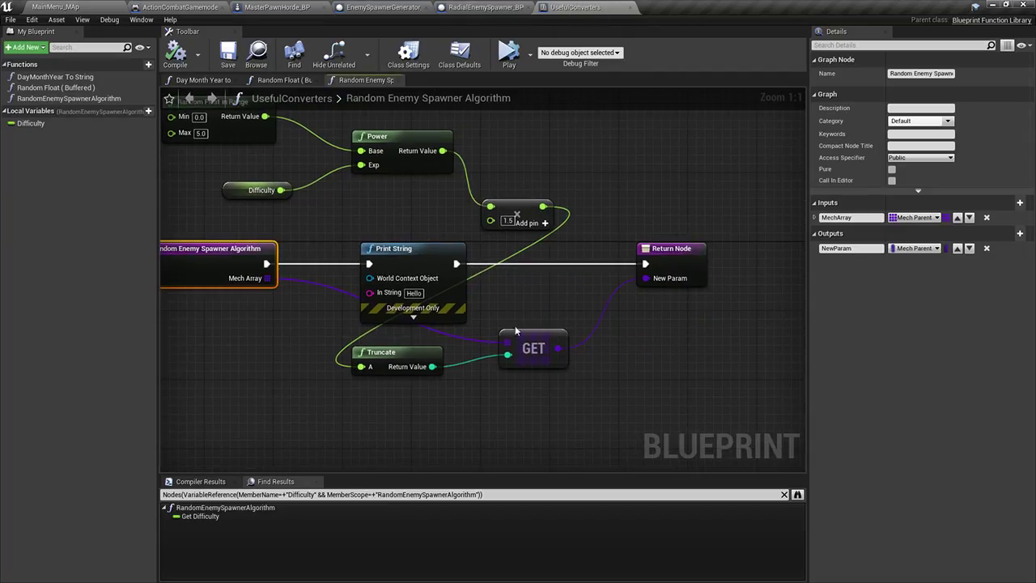
Select the Enemies to Spawn variable in RadialEnemySpawner_BP and widen its details to read the array's default enemy classes
click(423, 6)
click(305, 6)
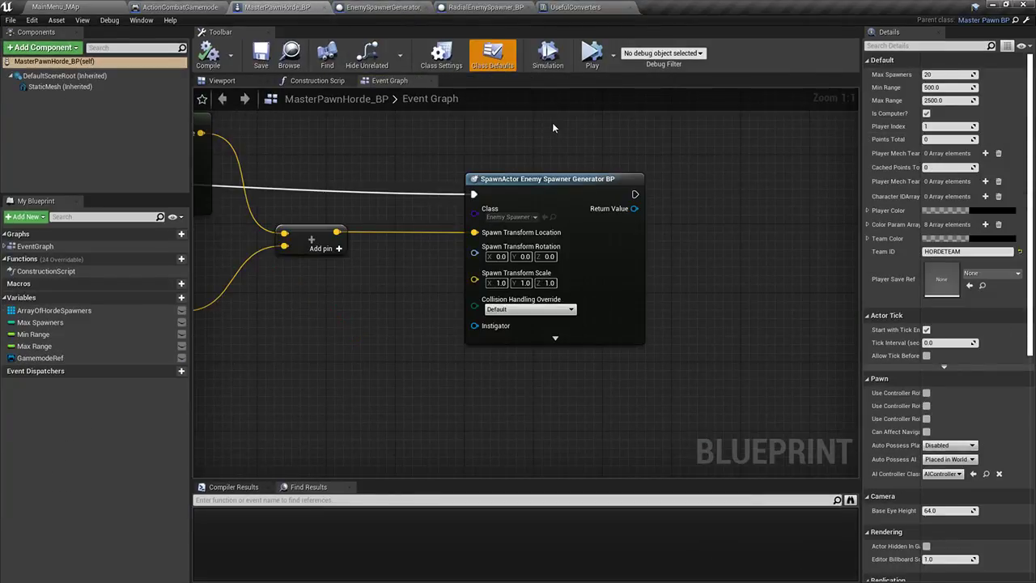
click(485, 6)
right_drag(745, 240, 672, 233)
click(596, 355)
right_drag(516, 345, 687, 376)
drag(370, 257, 367, 275)
click(356, 274)
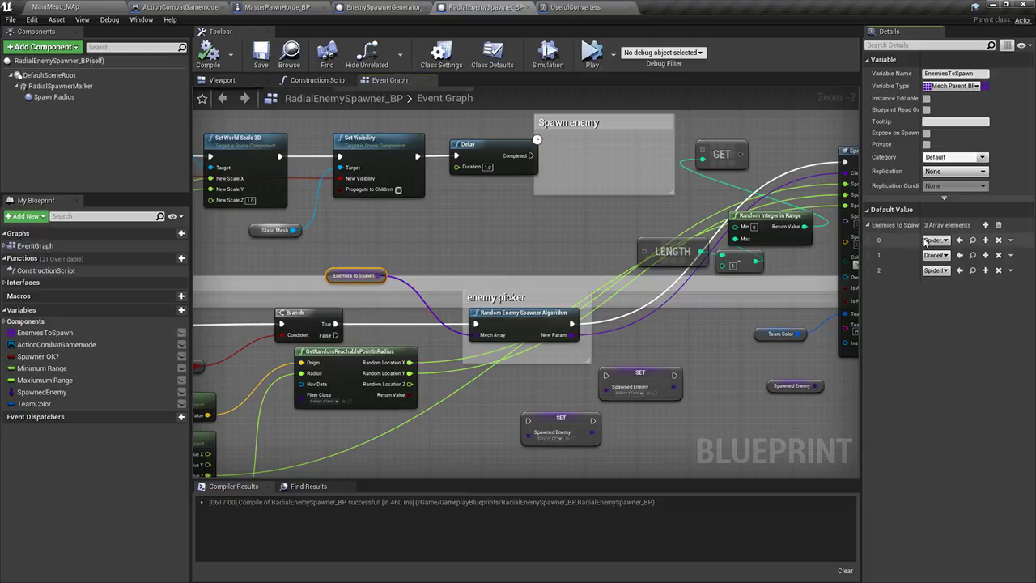
drag(861, 252, 742, 245)
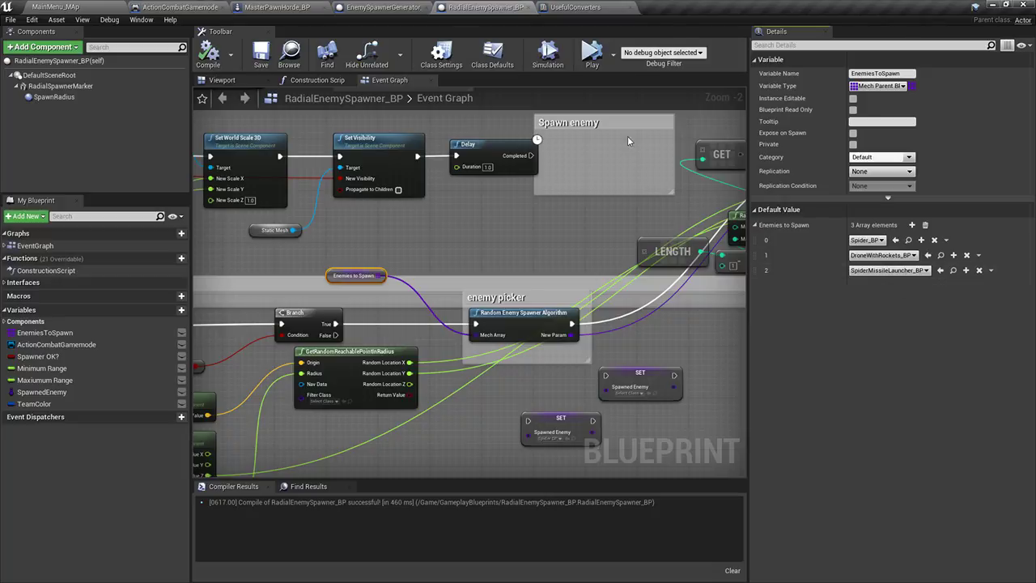
Move the Print String node closer to the Return Node in the Random Enemy Spawner Algorithm graph of UsefulConverters
click(215, 7)
click(275, 7)
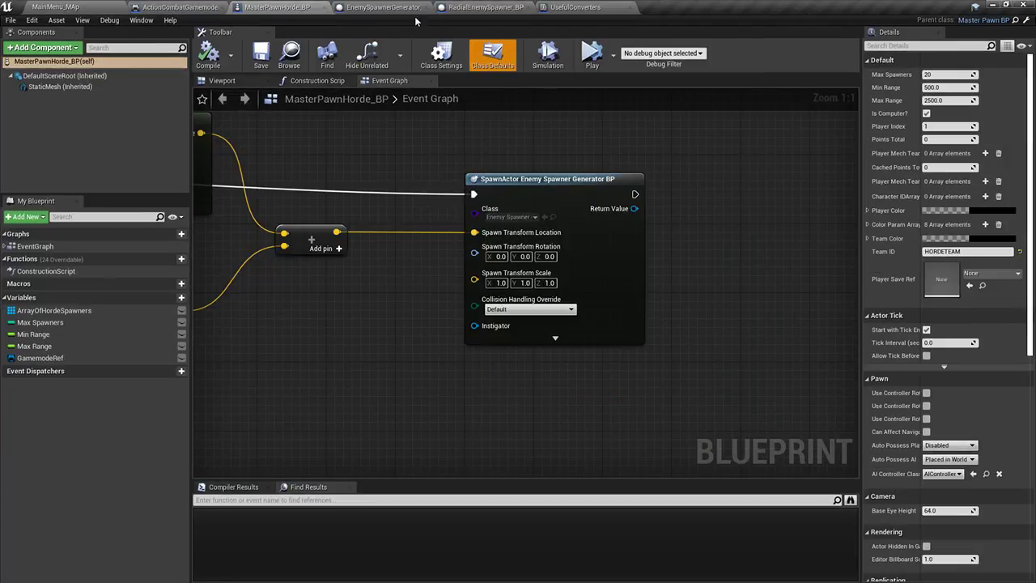
click(578, 6)
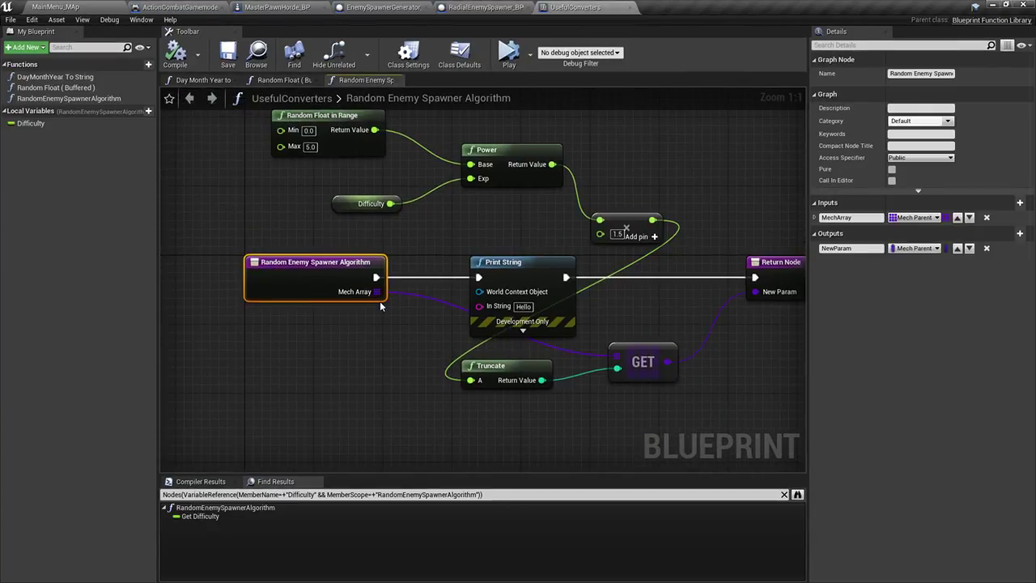
drag(536, 279, 630, 280)
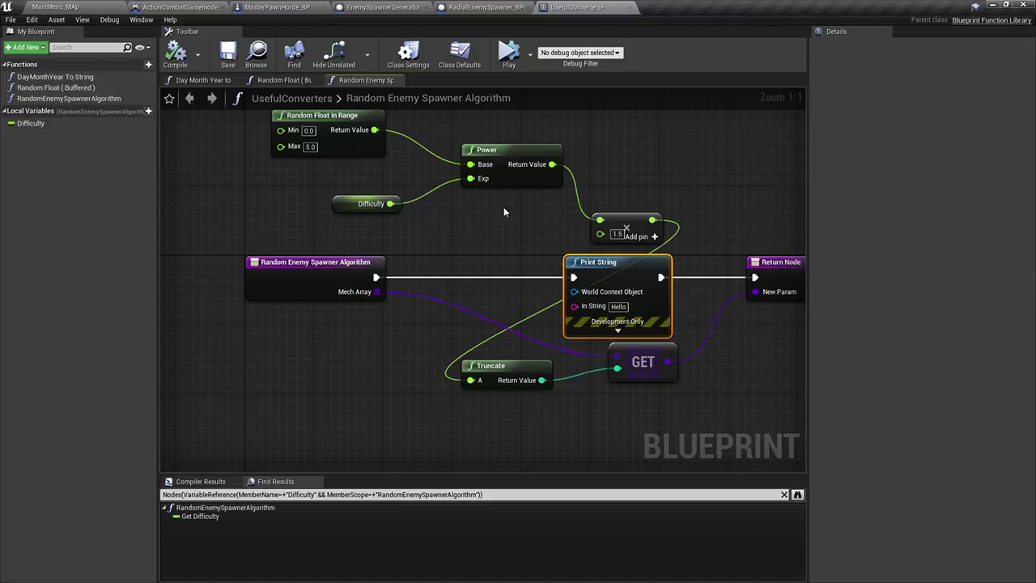
Check the Random Enemy Spawner Algorithm node inside the enemy picker comment of RadialEnemySpawner_BP
click(480, 7)
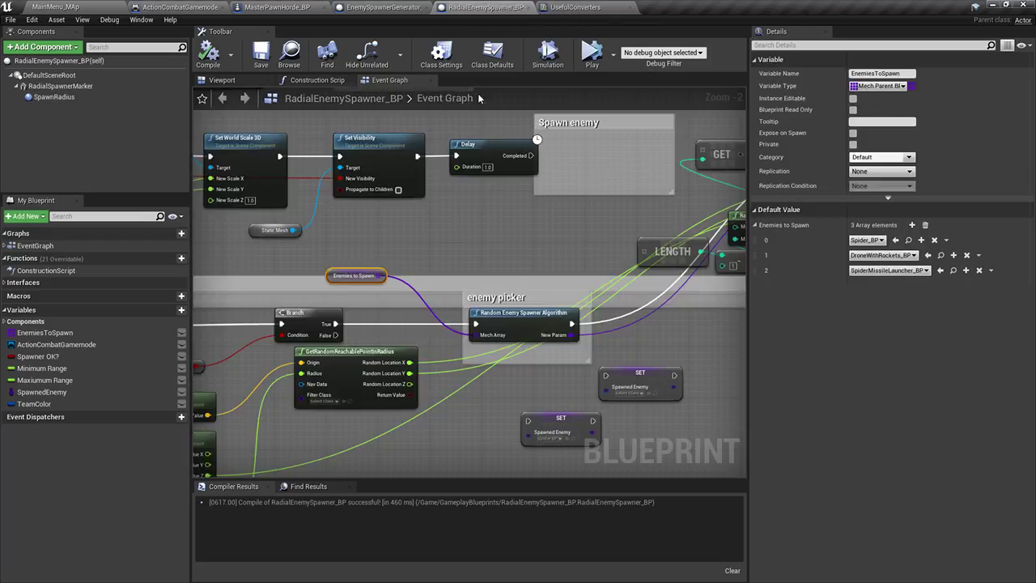
right_drag(512, 194, 434, 202)
click(433, 328)
right_drag(610, 290, 590, 324)
Examine the ActionCombatGamemodeParent event graph, from the spawner generation and respawn nodes to the horde master pawn spawning
click(383, 6)
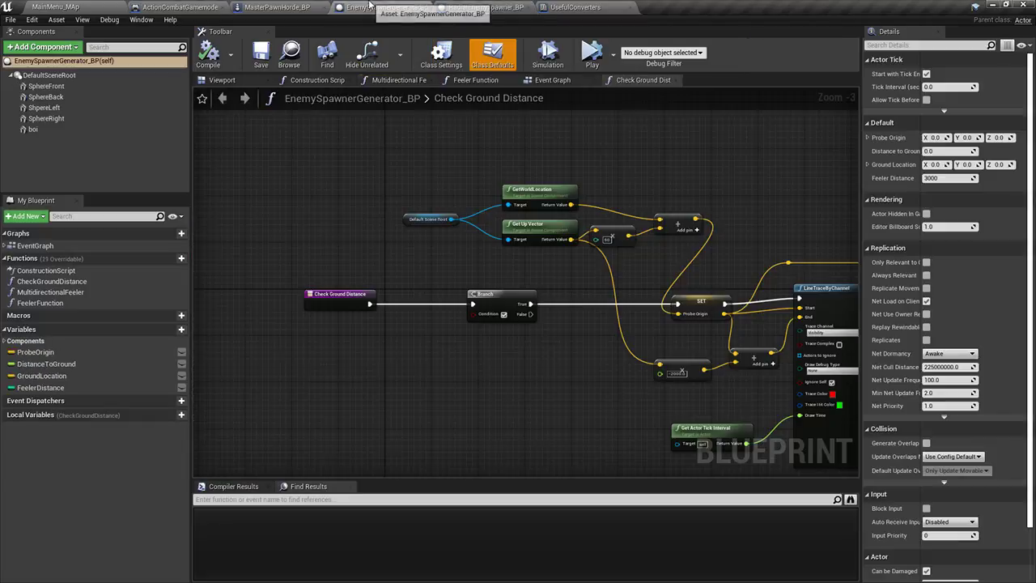
click(277, 6)
click(180, 6)
scroll(473, 167, down, 5)
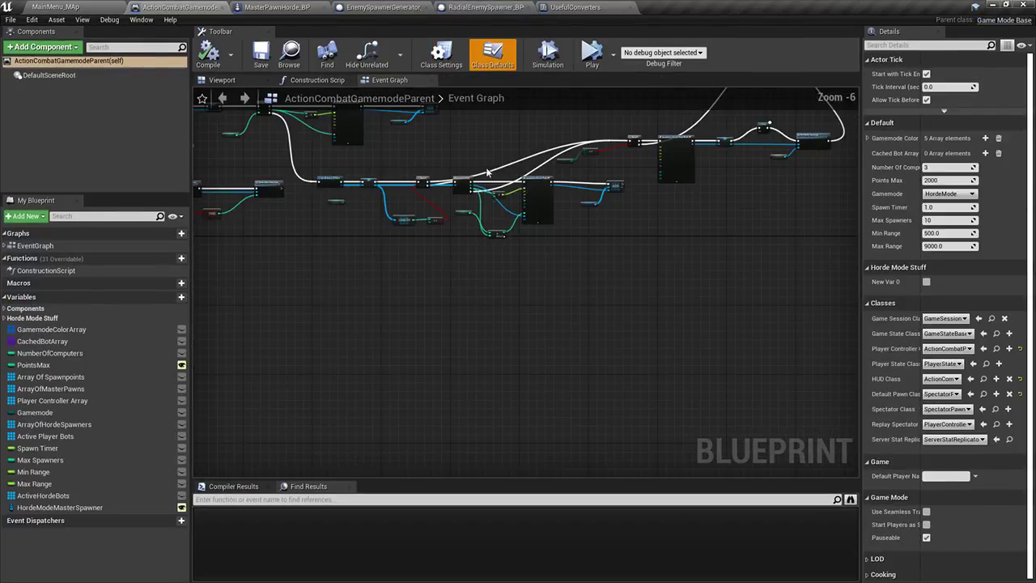
right_drag(471, 168, 685, 222)
scroll(560, 223, up, 4)
right_drag(546, 227, 1028, 224)
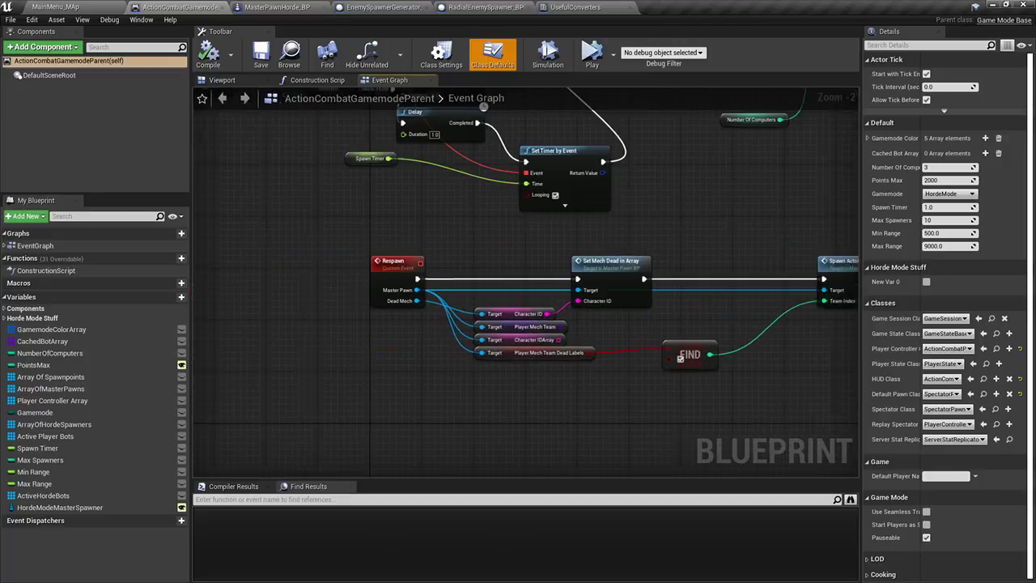
right_drag(856, 157, 427, 367)
scroll(538, 336, down, 6)
right_drag(538, 335, 333, 413)
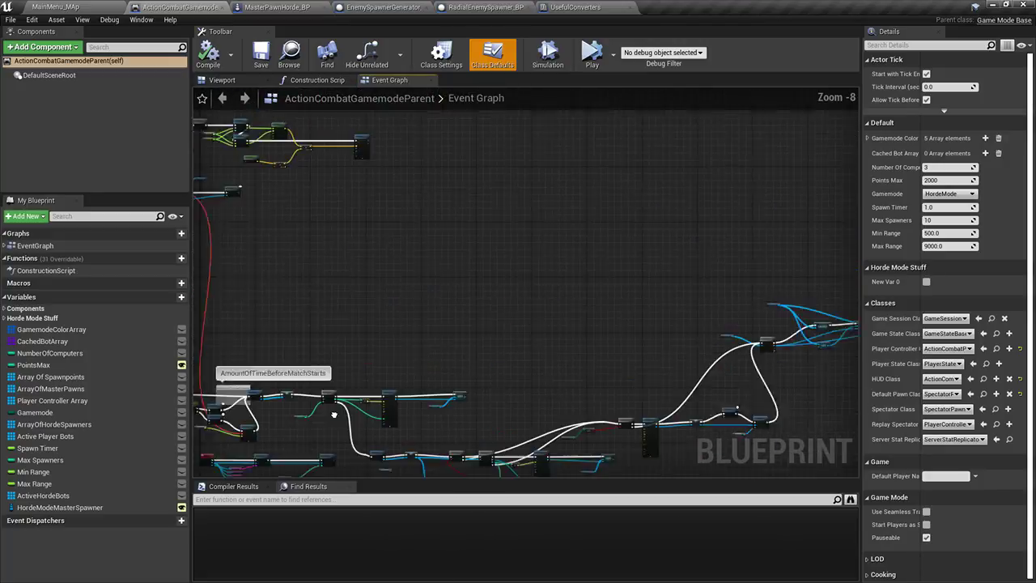
scroll(333, 413, down, 4)
right_drag(379, 364, 628, 425)
scroll(613, 346, up, 6)
scroll(629, 425, up, 4)
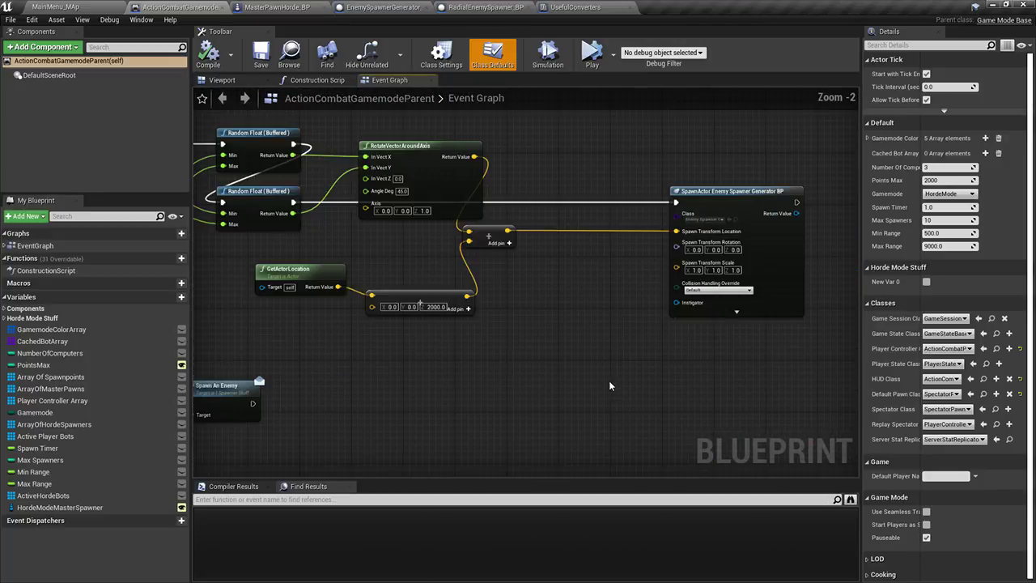
right_drag(560, 368, 203, 134)
scroll(386, 300, down, 5)
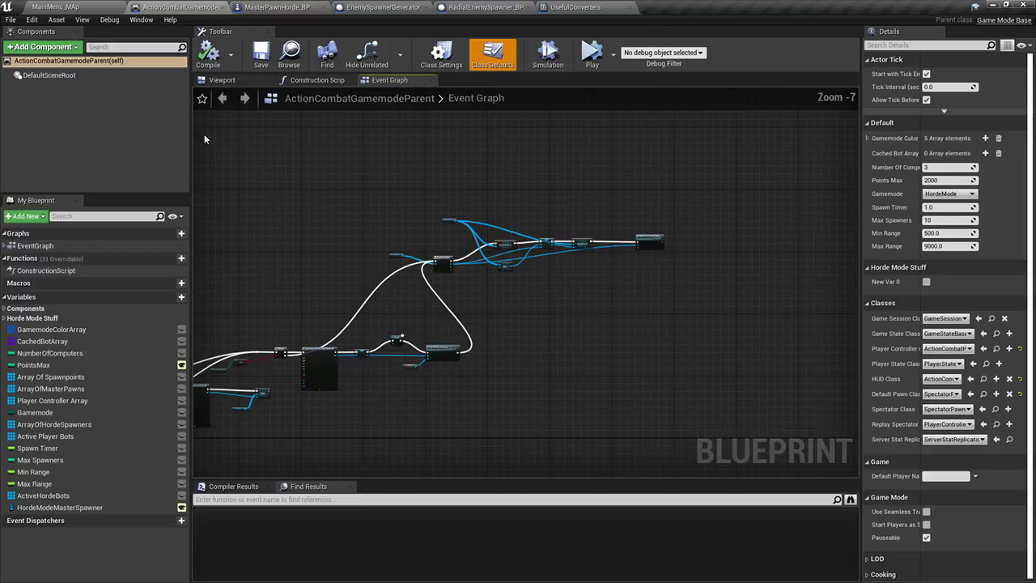
scroll(414, 235, up, 4)
right_drag(647, 268, 747, 168)
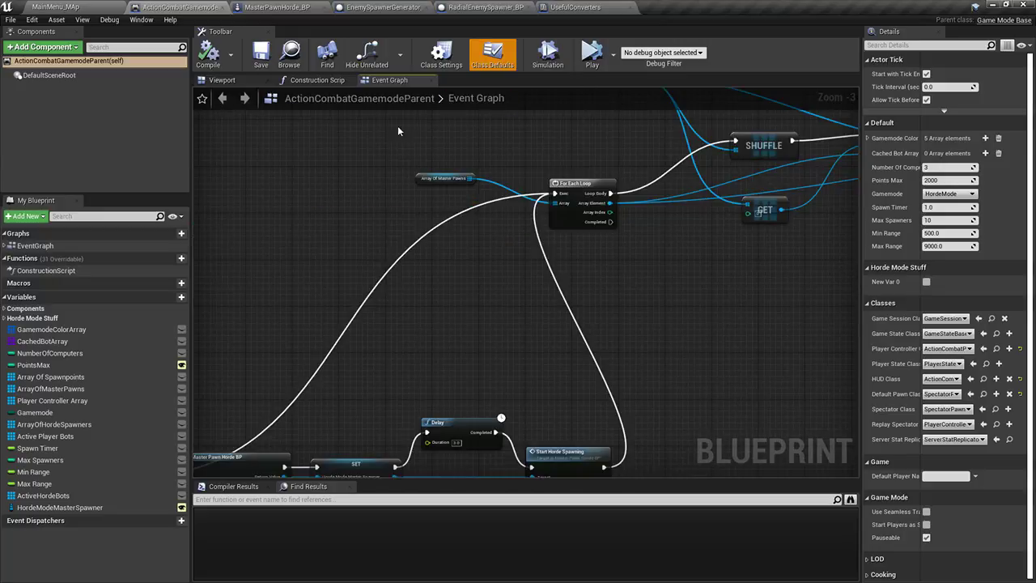
right_drag(224, 172, 824, 180)
right_drag(841, 453, 530, 226)
right_drag(732, 348, 437, 326)
right_drag(194, 276, 619, 304)
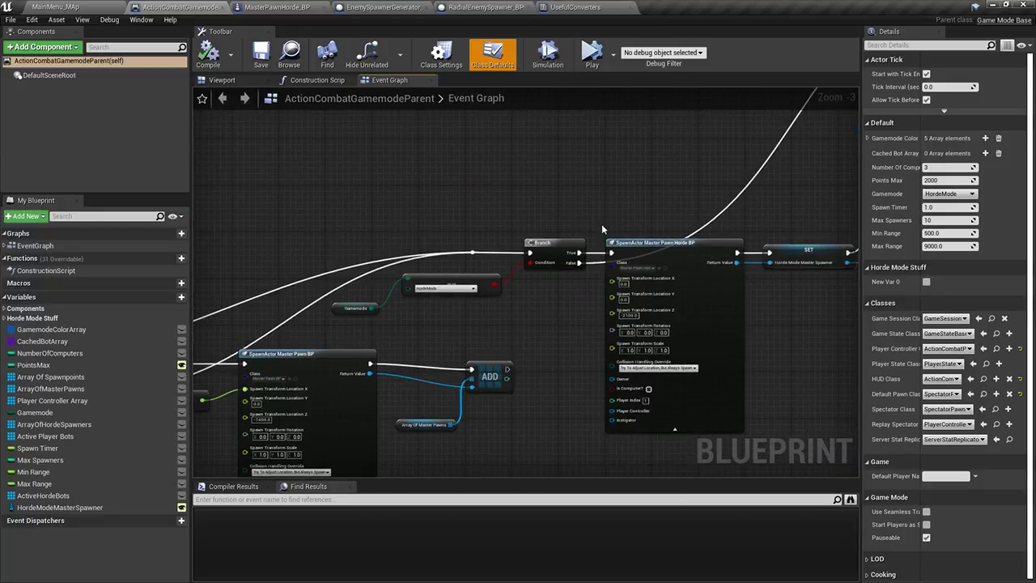
Find the Start Horde Spawning loop in MasterPawnHorde_BP and open the definition of its Spawn An Enemy call
click(284, 8)
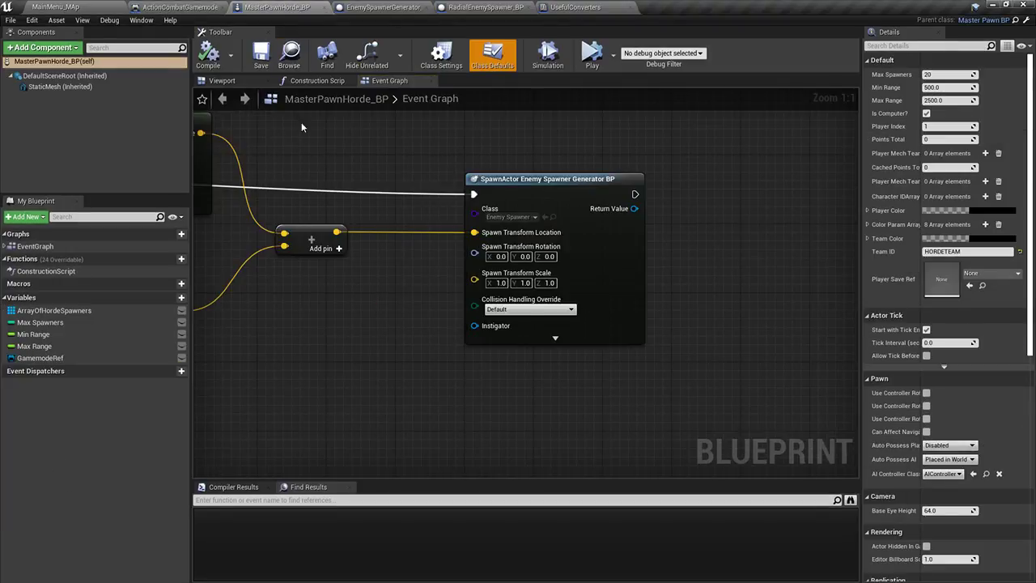
scroll(301, 127, down, 14)
scroll(577, 228, up, 2)
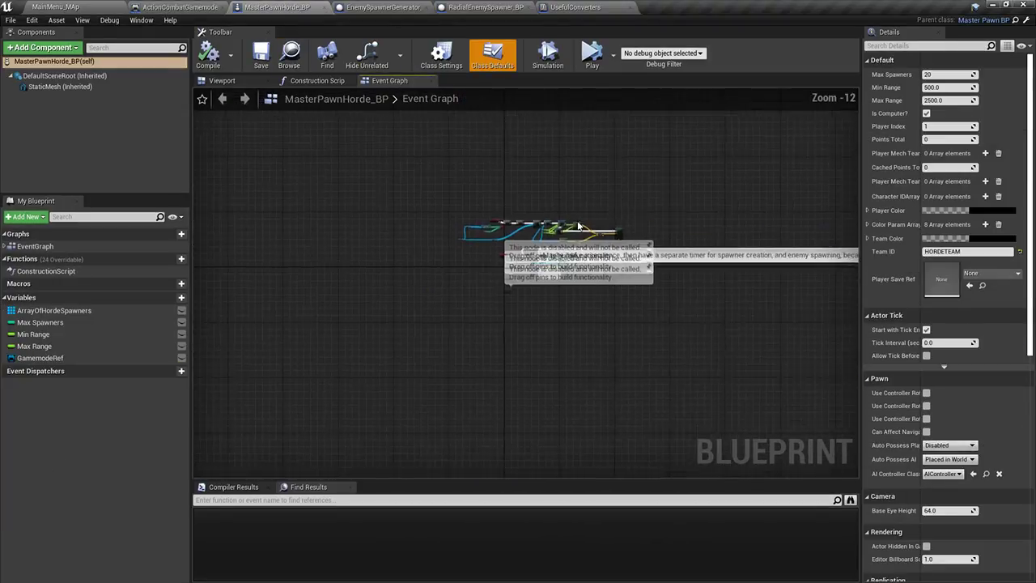
scroll(578, 227, up, 9)
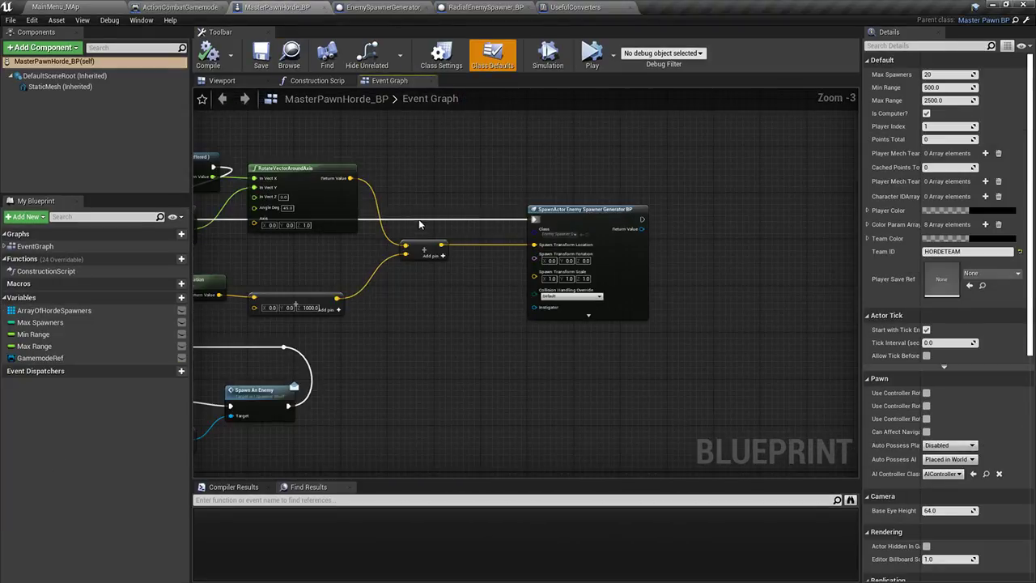
scroll(419, 224, up, 2)
right_drag(272, 324, 809, 271)
scroll(678, 158, down, 3)
right_drag(587, 217, 579, 155)
scroll(516, 237, up, 2)
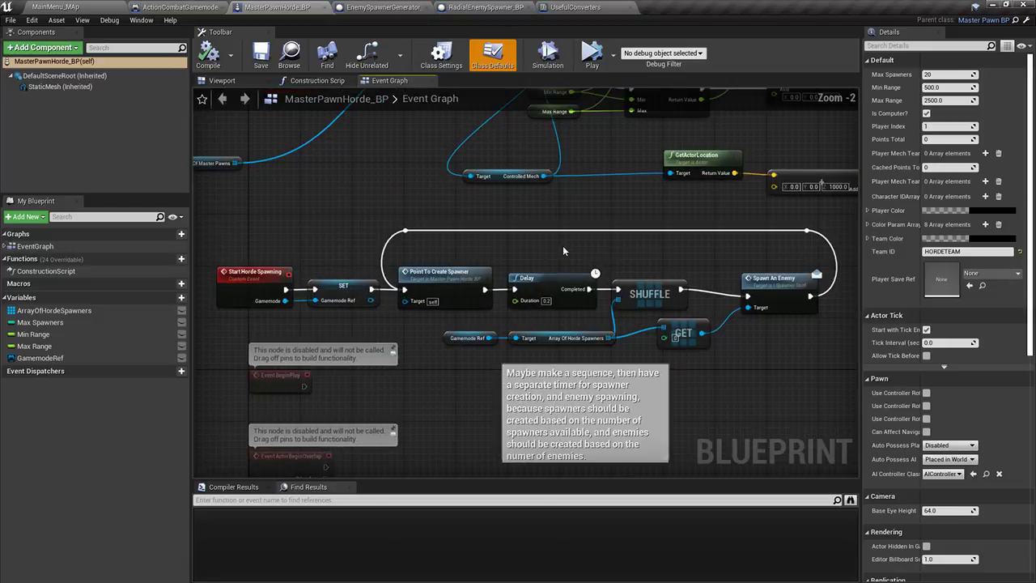
right_drag(563, 247, 447, 224)
click(419, 254)
double_click(655, 264)
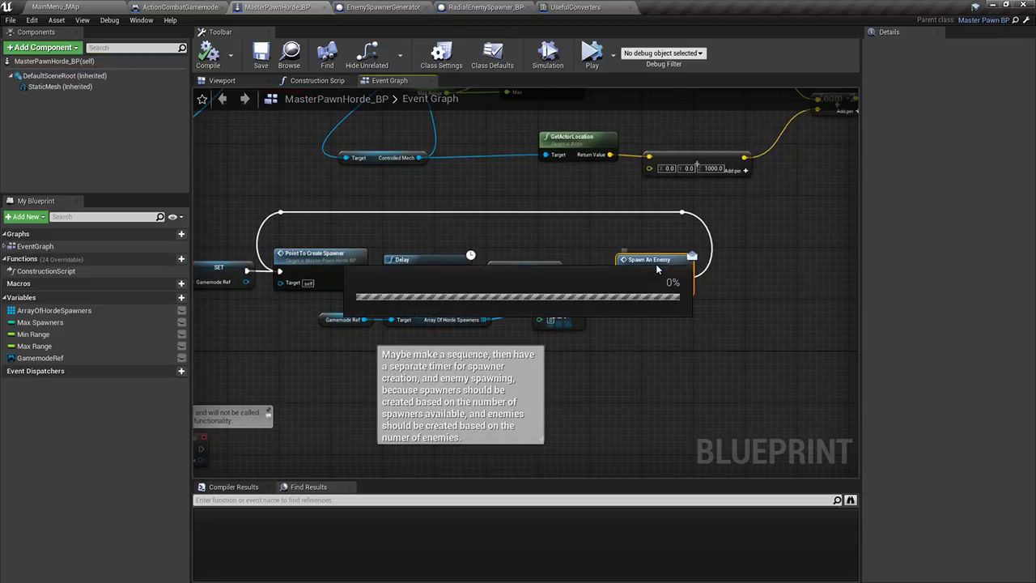
click(73, 6)
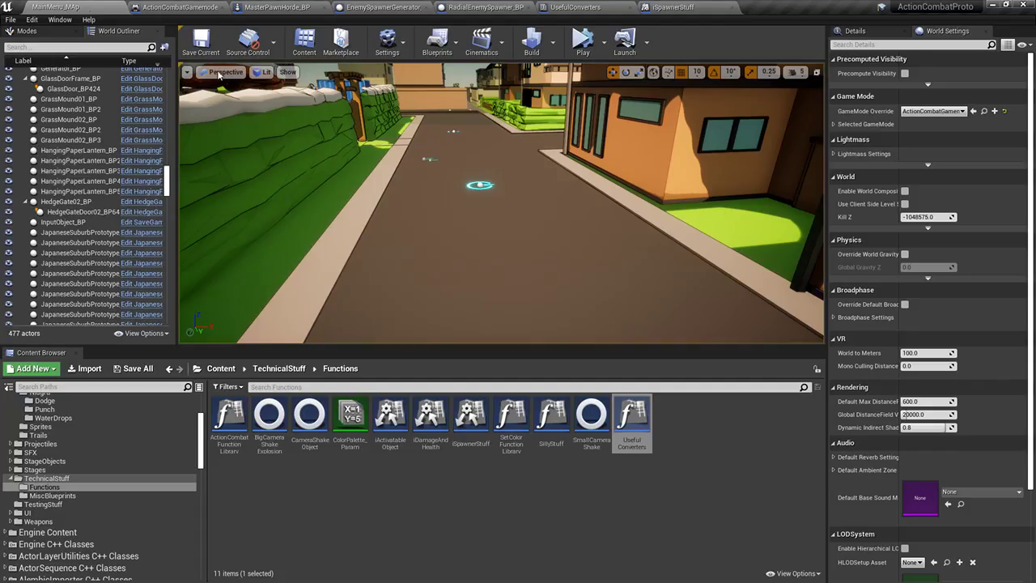
click(567, 7)
click(515, 7)
click(615, 7)
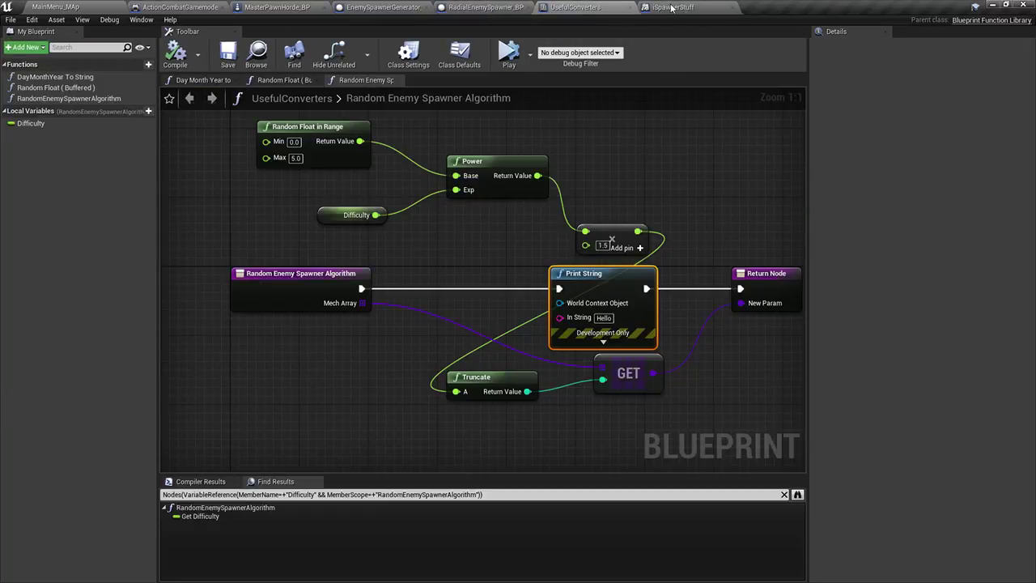
click(276, 6)
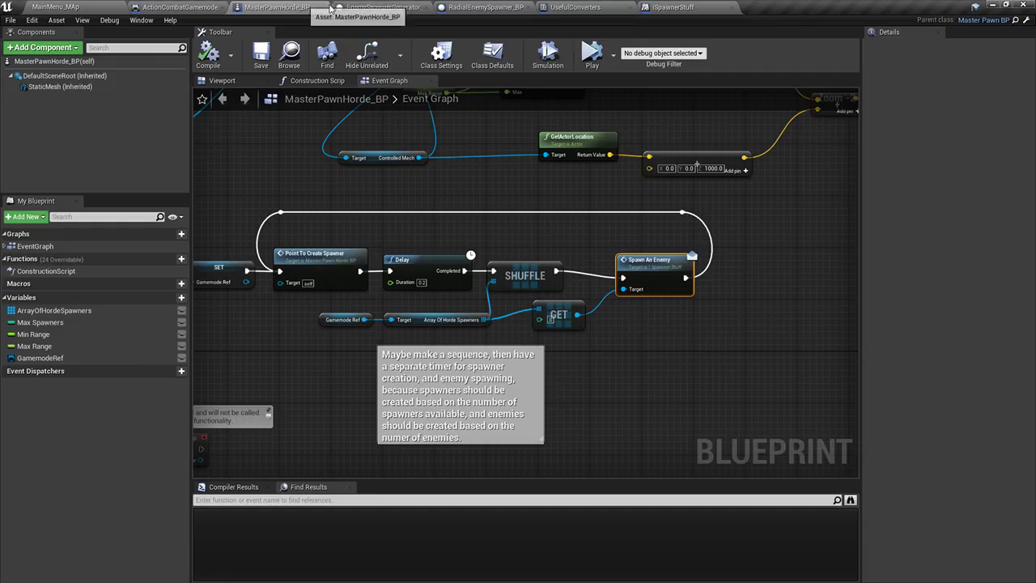
click(486, 6)
click(380, 6)
click(275, 6)
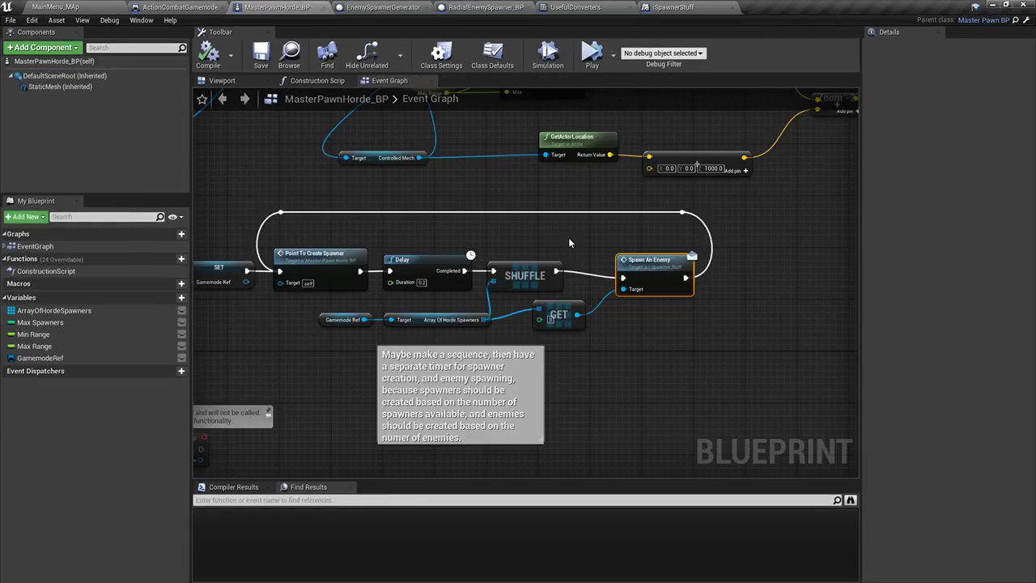
Inspect the Array Of Horde Spawners, GET, SHUFFLE and Spawn An Enemy nodes in the MasterPawnHorde_BP spawning loop
scroll(568, 243, up, 2)
click(348, 311)
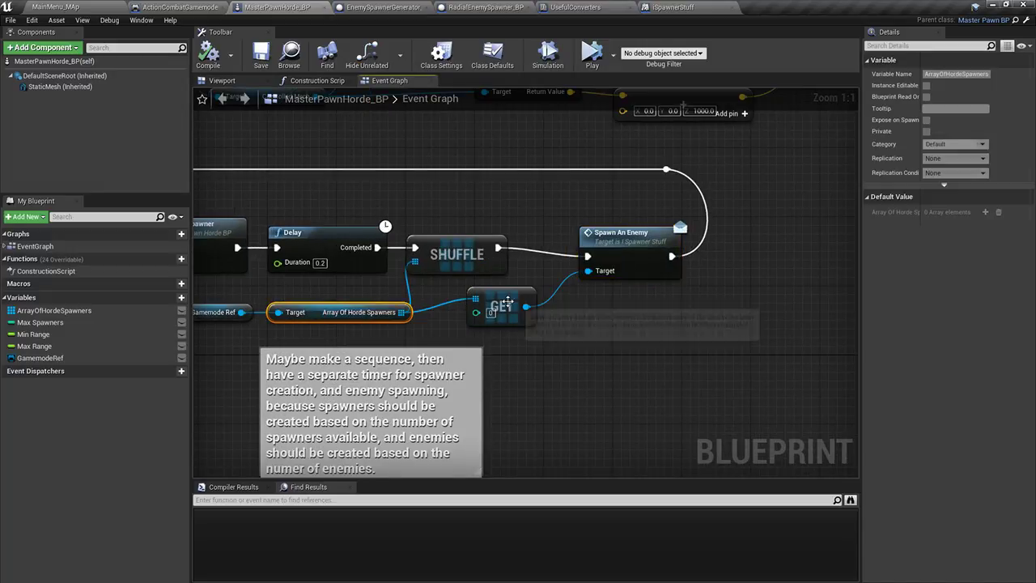
click(504, 305)
click(340, 312)
right_drag(314, 312, 379, 307)
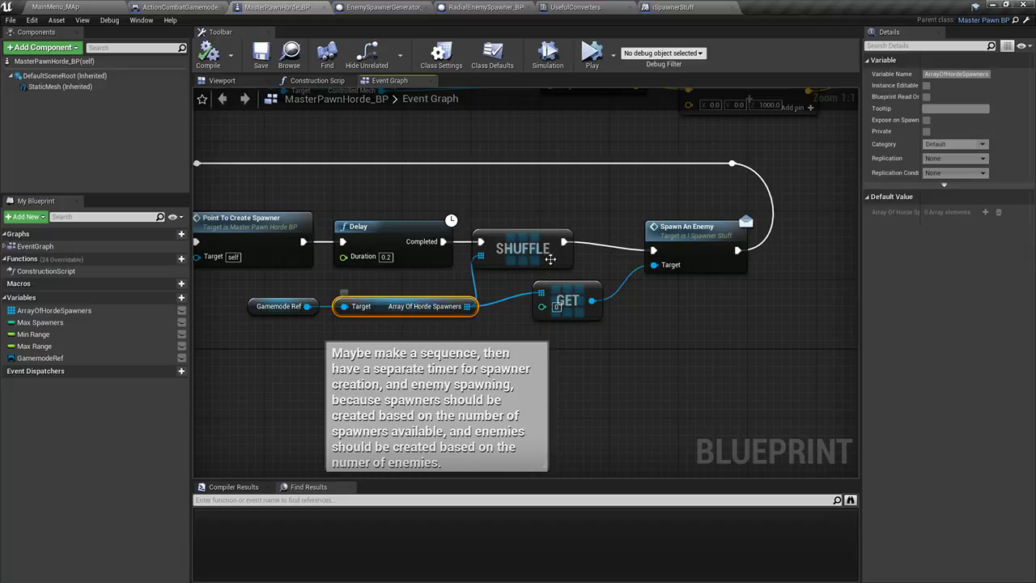
click(405, 306)
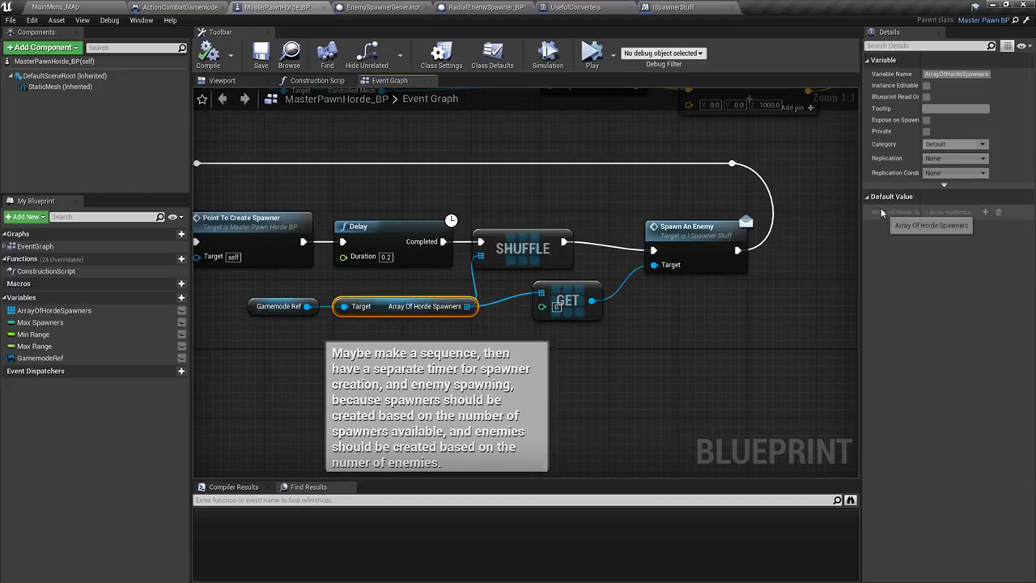
click(515, 248)
click(697, 237)
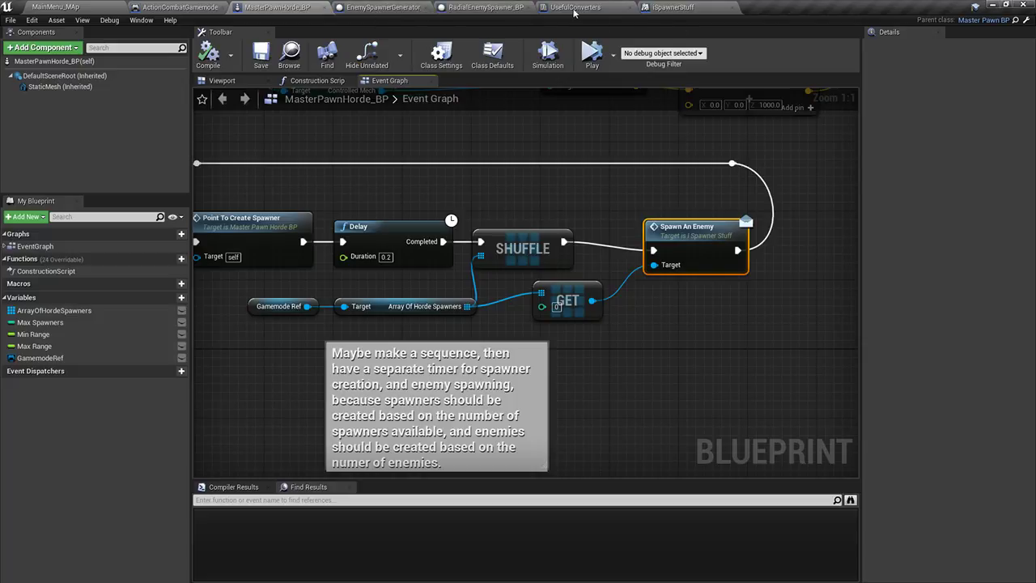
Add a Print String node to the execution output of the SpawnActor node in RadialEnemySpawner_BP
click(477, 7)
right_drag(515, 132, 471, 137)
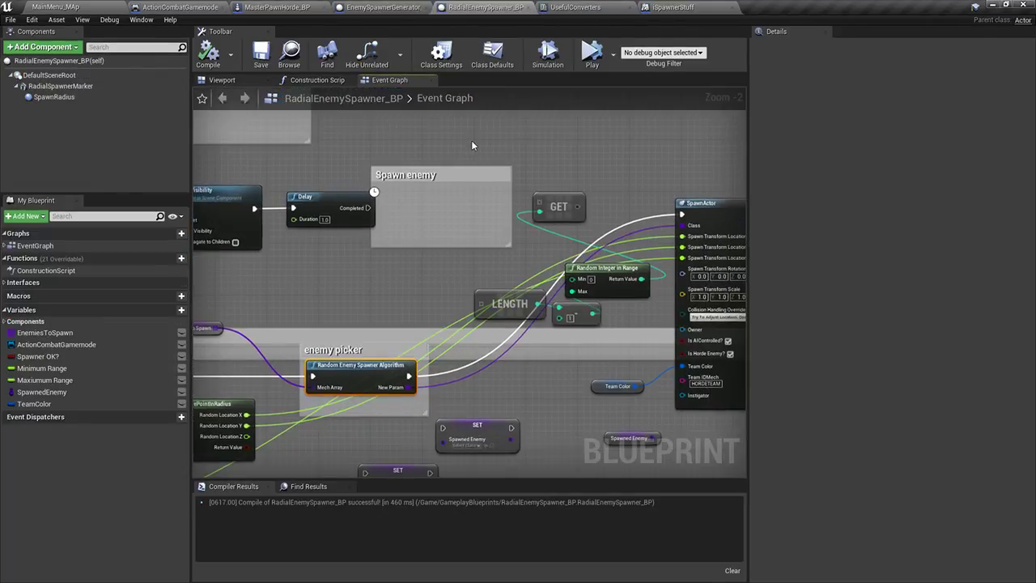
scroll(476, 167, down, 2)
right_drag(478, 202, 582, 295)
scroll(363, 213, up, 1)
scroll(665, 175, down, 7)
scroll(510, 398, up, 5)
scroll(514, 397, up, 3)
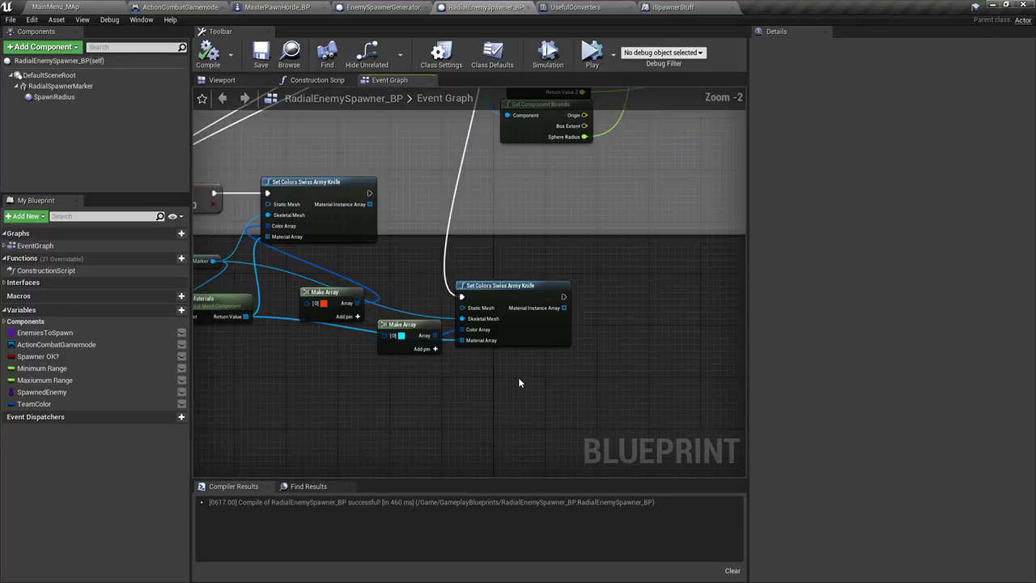
scroll(540, 277, down, 6)
right_drag(680, 235, 345, 416)
scroll(415, 364, up, 4)
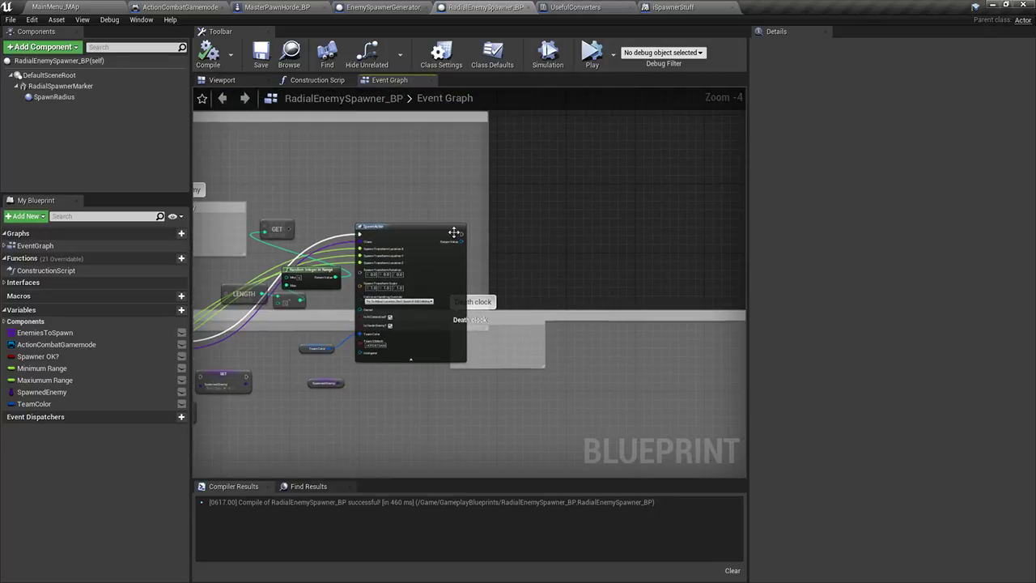
drag(461, 234, 503, 215)
text(print string)
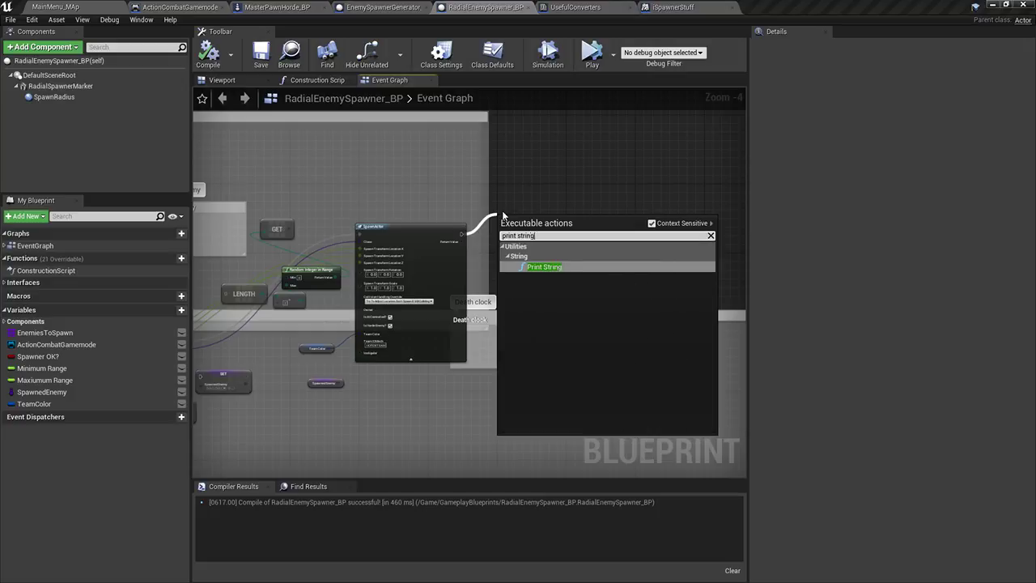
key(Return)
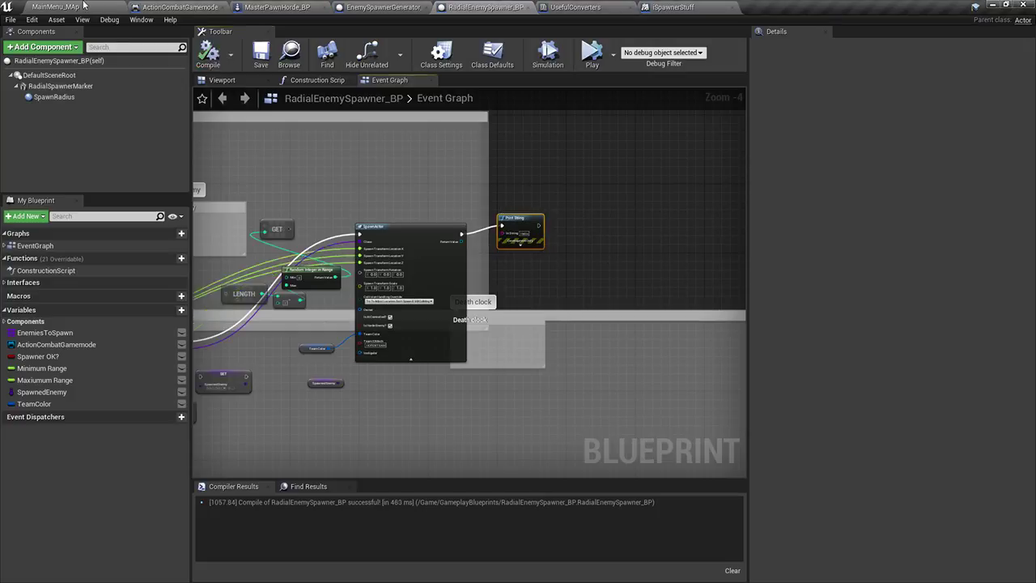
Play the MainMenu_MAp level and run the enableallscreenmessages console command
click(84, 5)
click(582, 40)
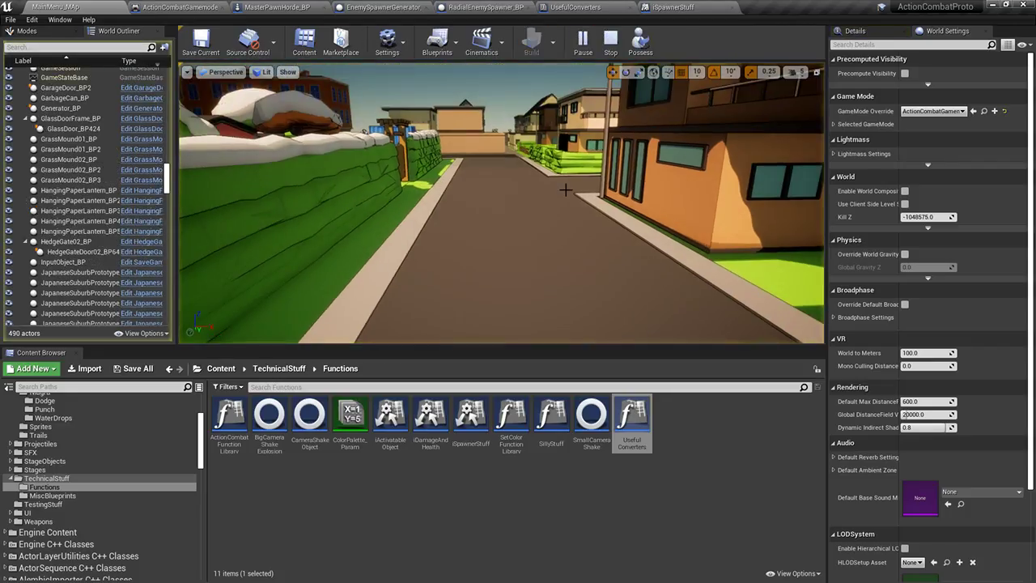
key(grave)
text(enable)
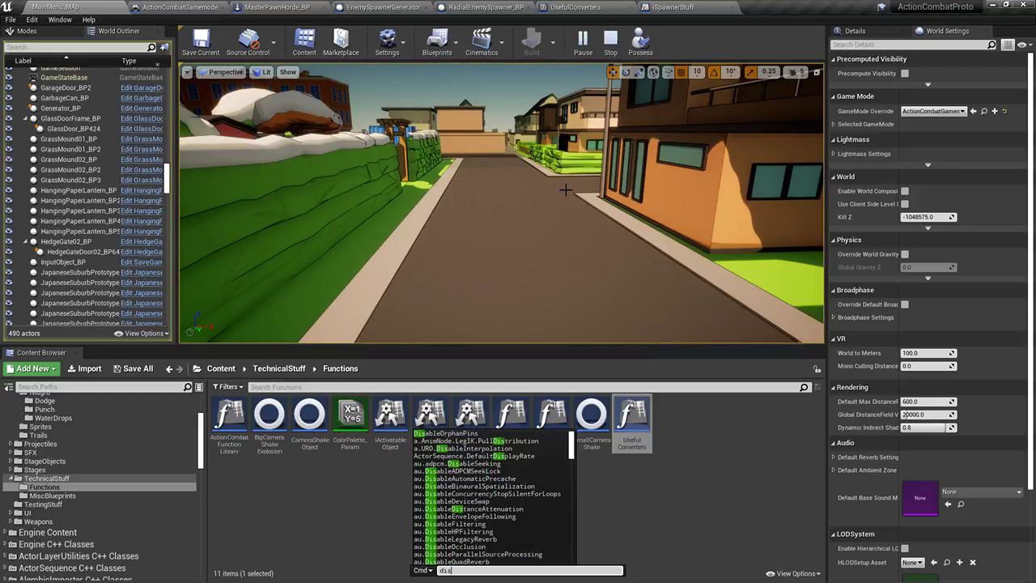
text(allsc)
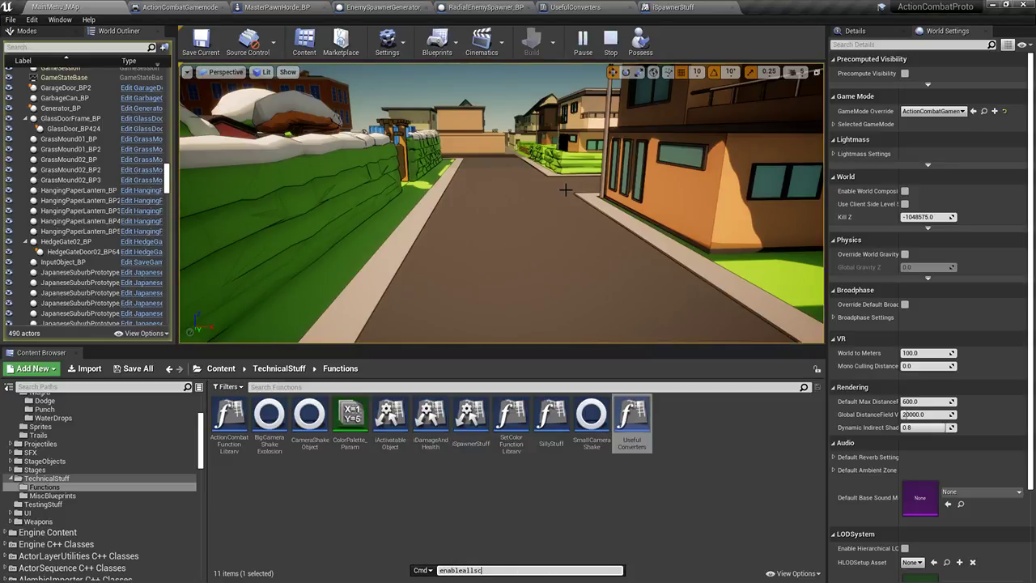
text(reenmessage)
key(Return)
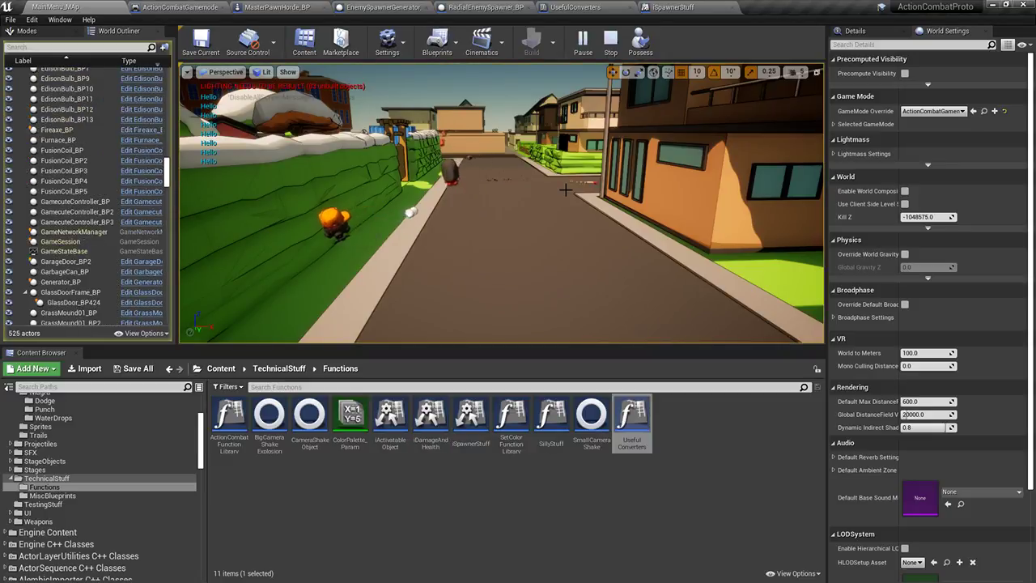
In UsefulConverters' Random Enemy Spawner Algorithm, feed the multiplication result into Print String's In String, place the conversion node before it, and compile
click(575, 6)
click(673, 6)
click(574, 6)
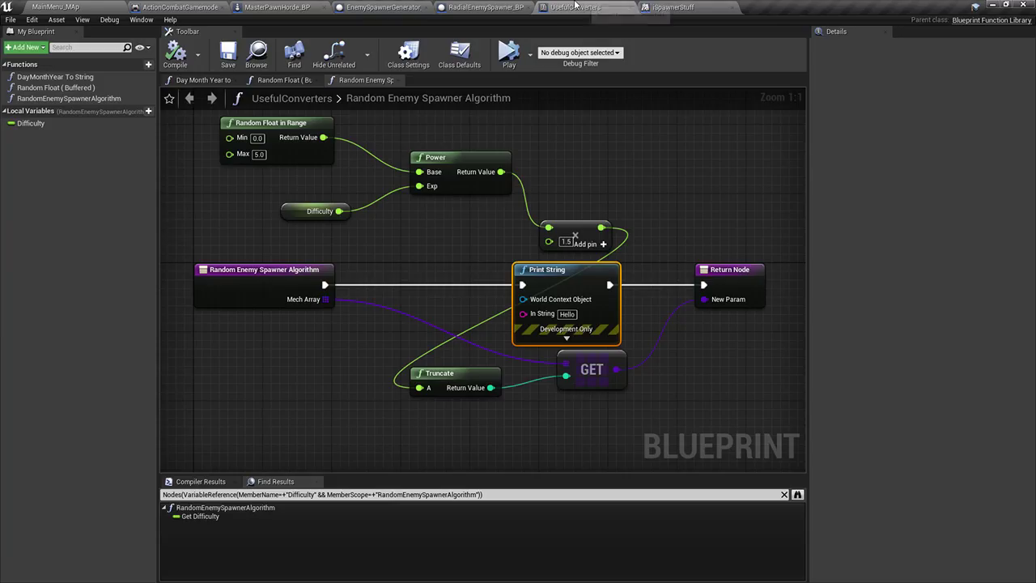
click(484, 7)
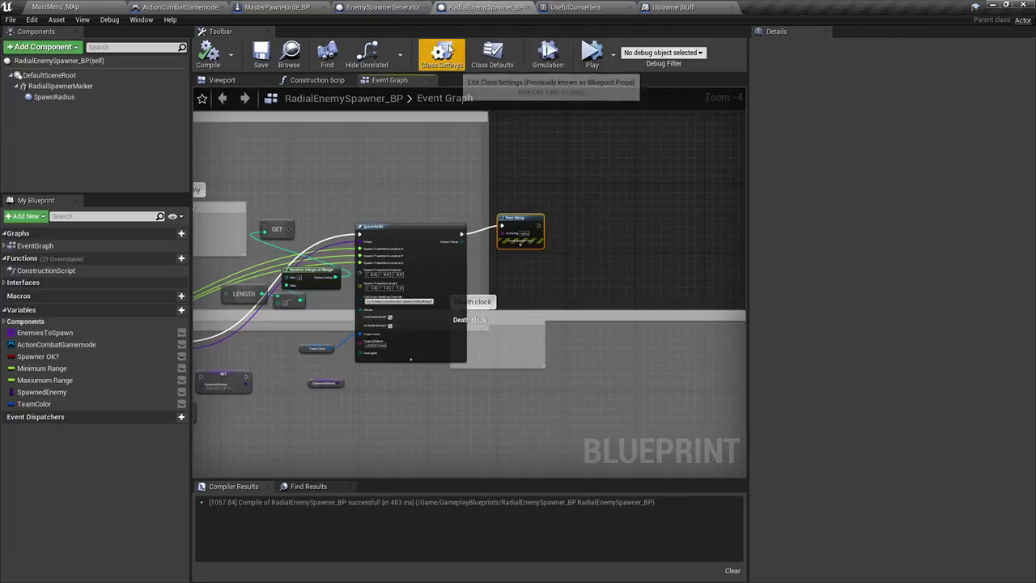
click(575, 6)
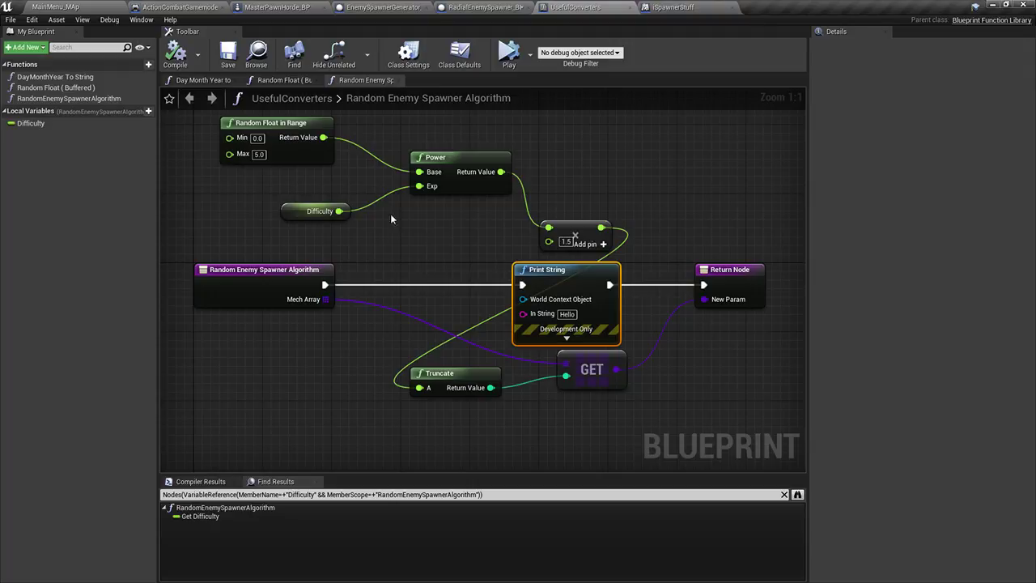
drag(601, 228, 604, 233)
drag(517, 317, 523, 322)
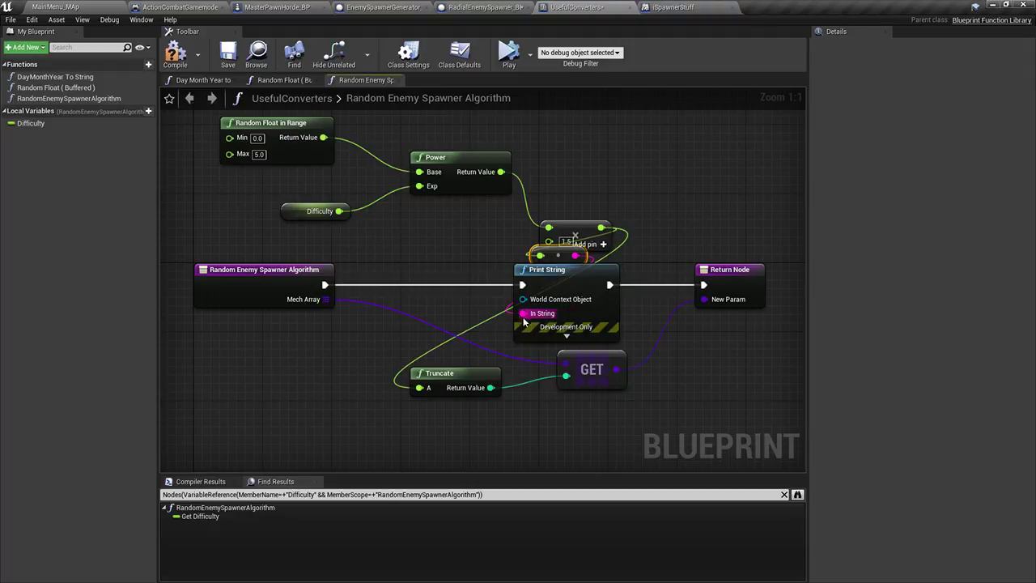
drag(543, 256, 401, 257)
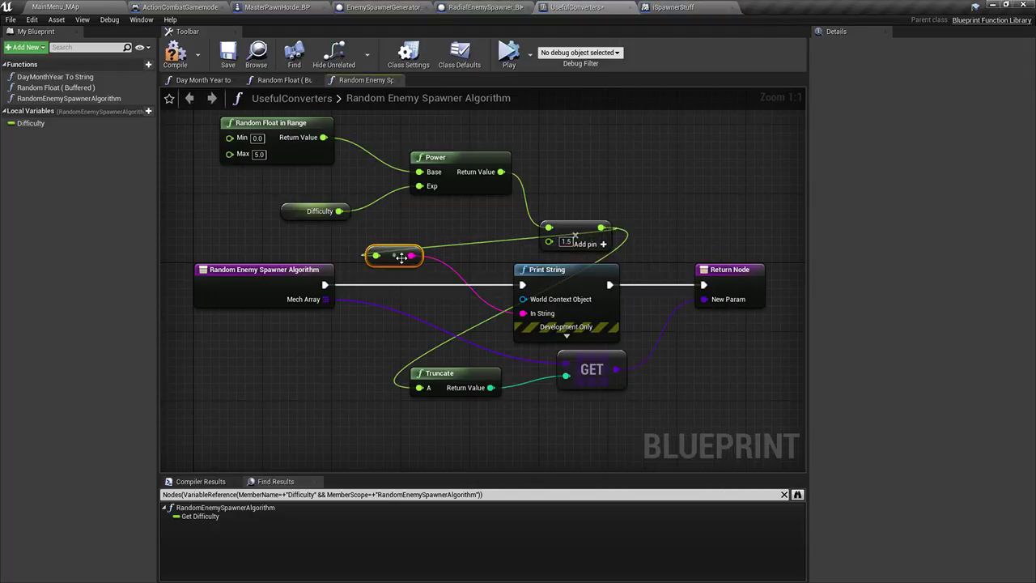
click(180, 57)
Play-test MainMenu_MAp to read the values printed by the enemy picking algorithm while fighting, and stop the session
click(81, 4)
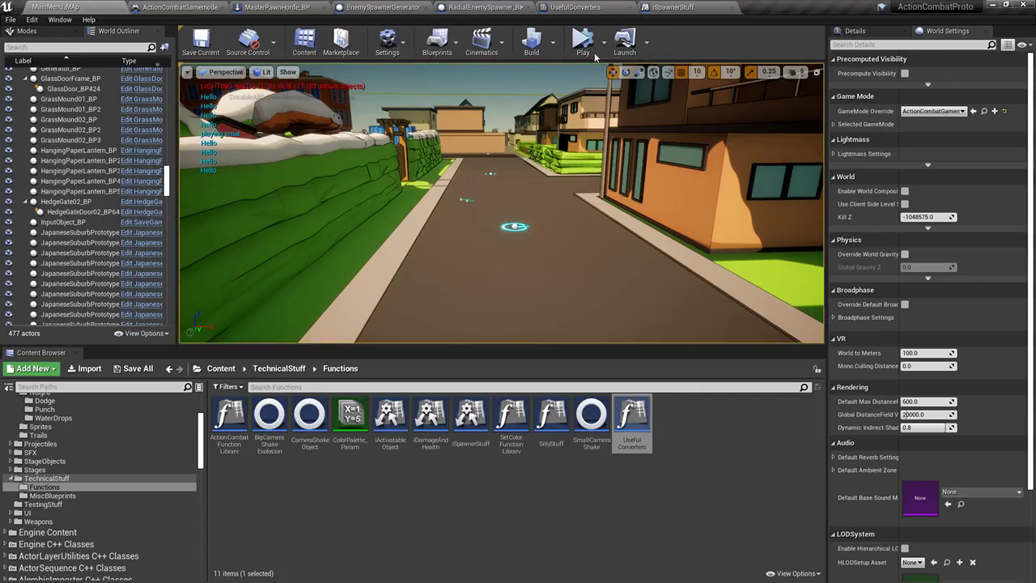
click(589, 56)
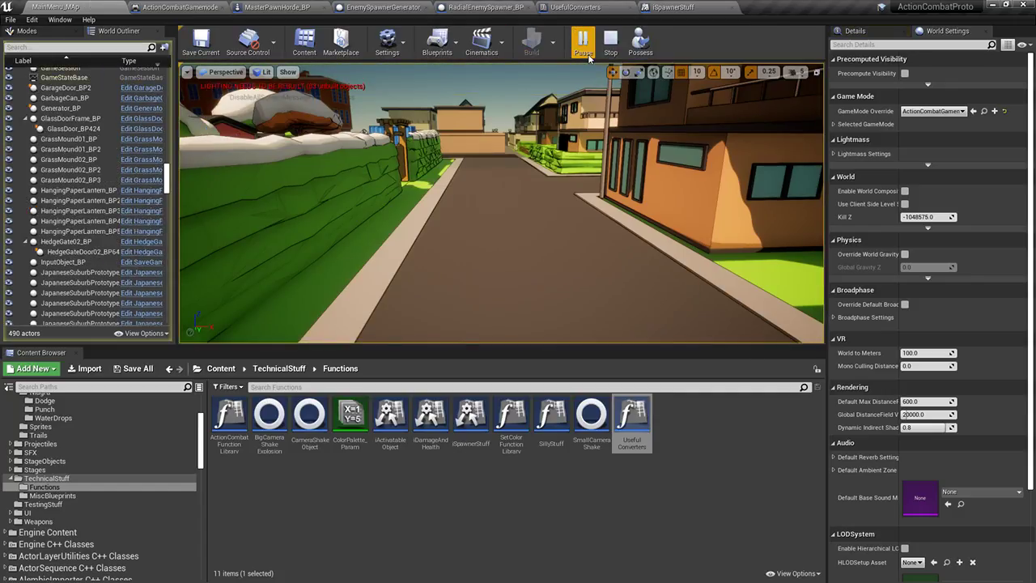
key(s)
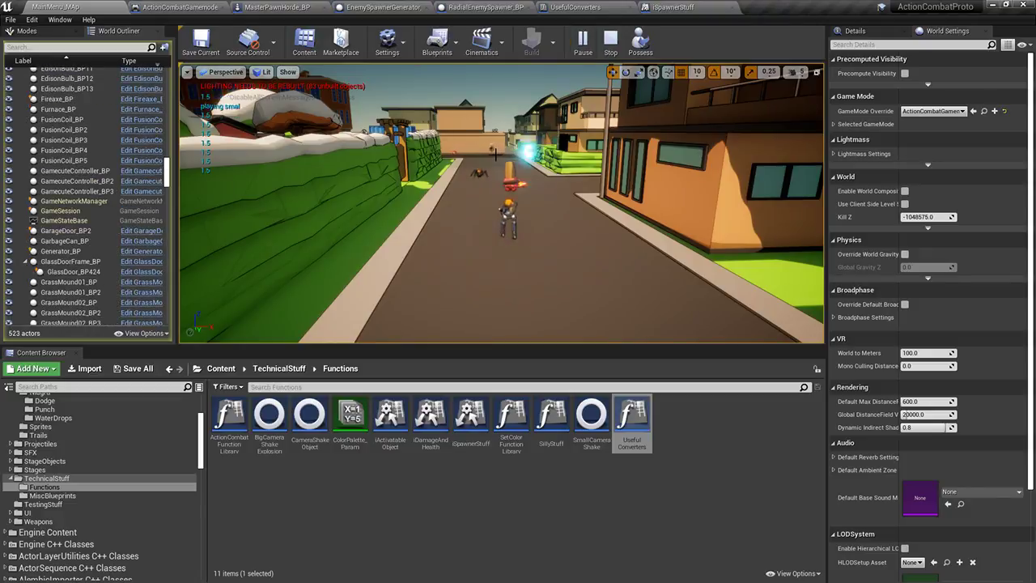
click(503, 224)
key(a)
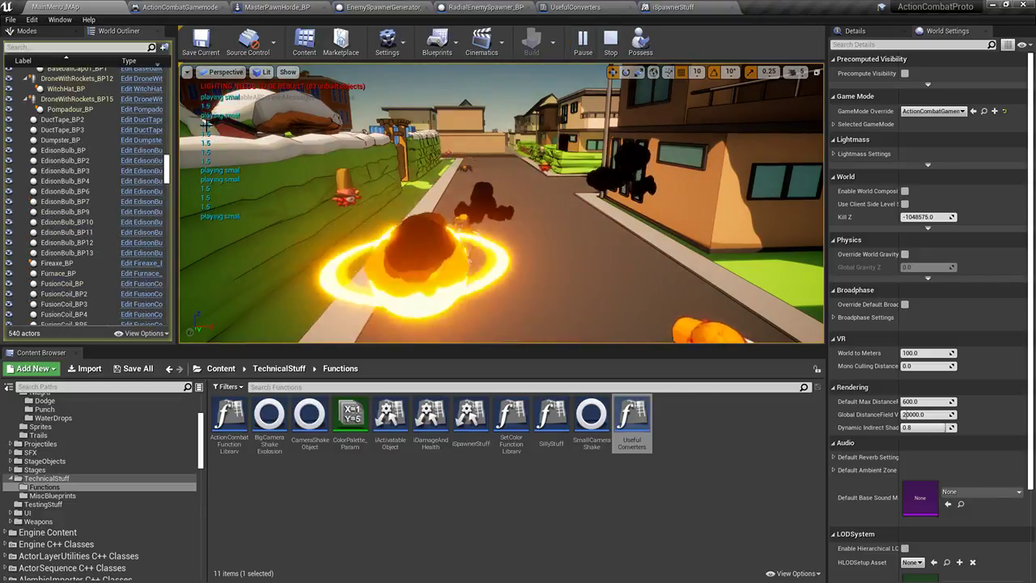
key(Escape)
Move the multiplication node beside Power and set the Difficulty local variable's default value to 4.0
click(597, 7)
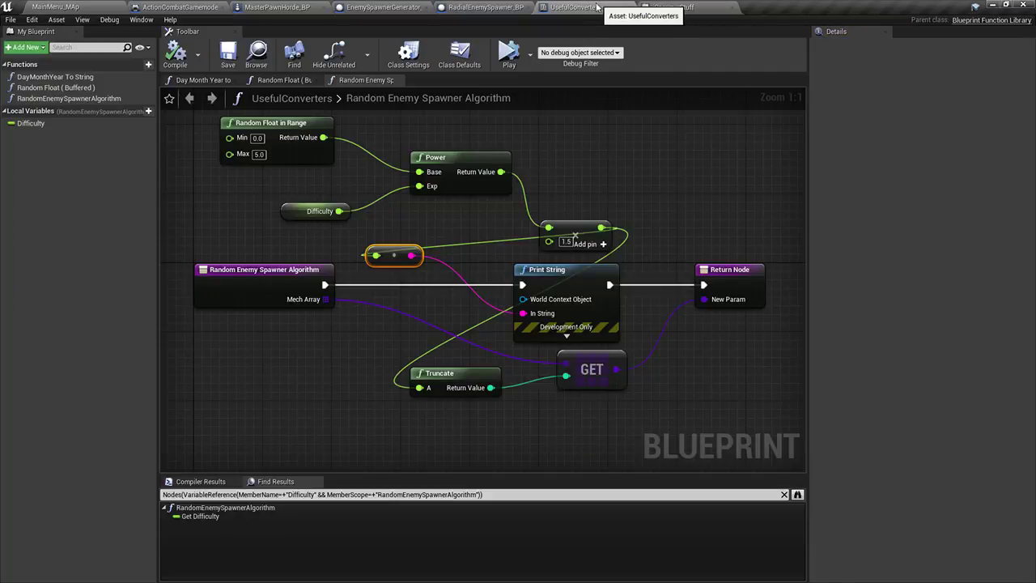
right_drag(563, 143, 567, 175)
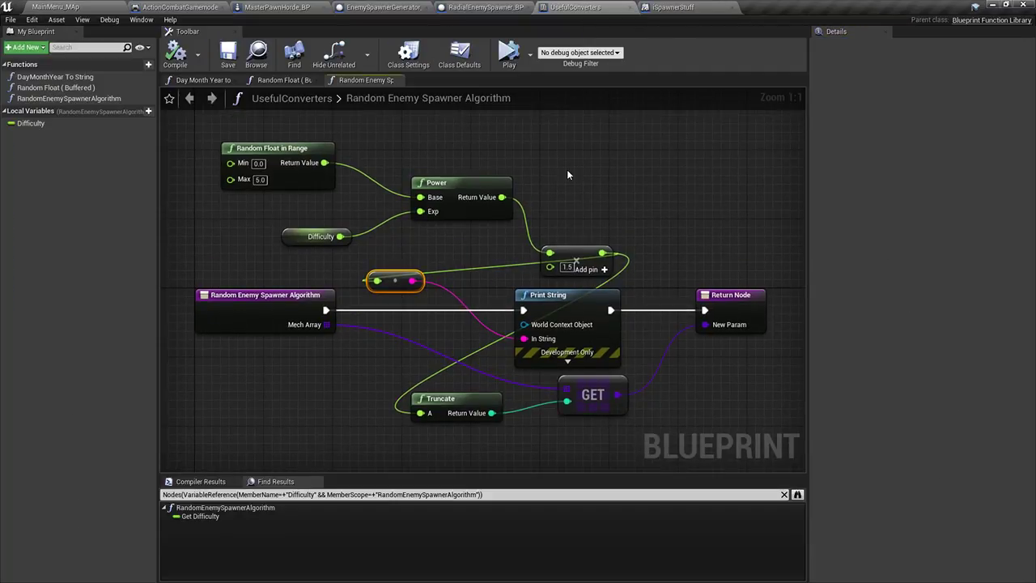
drag(576, 252, 569, 202)
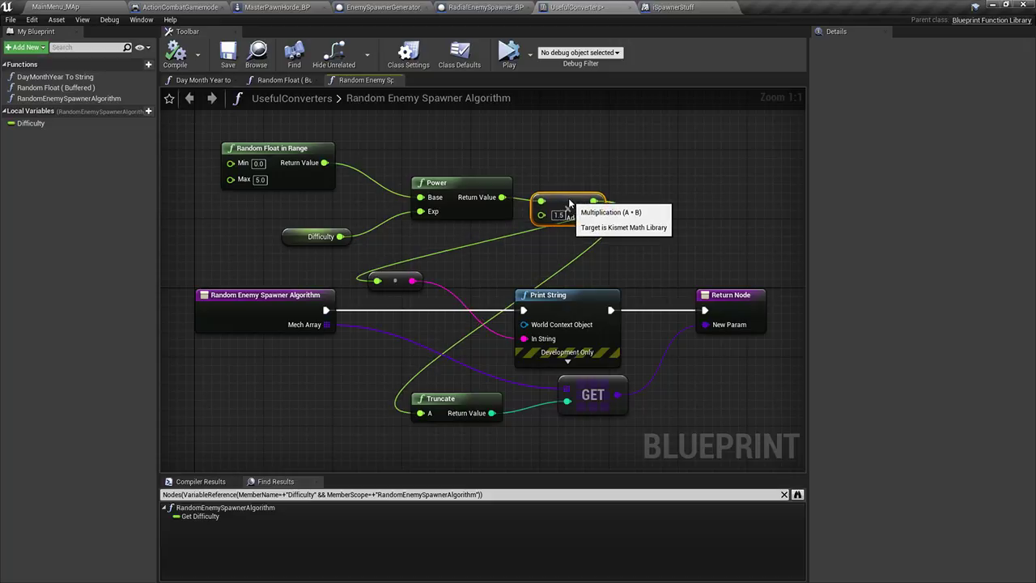
click(296, 237)
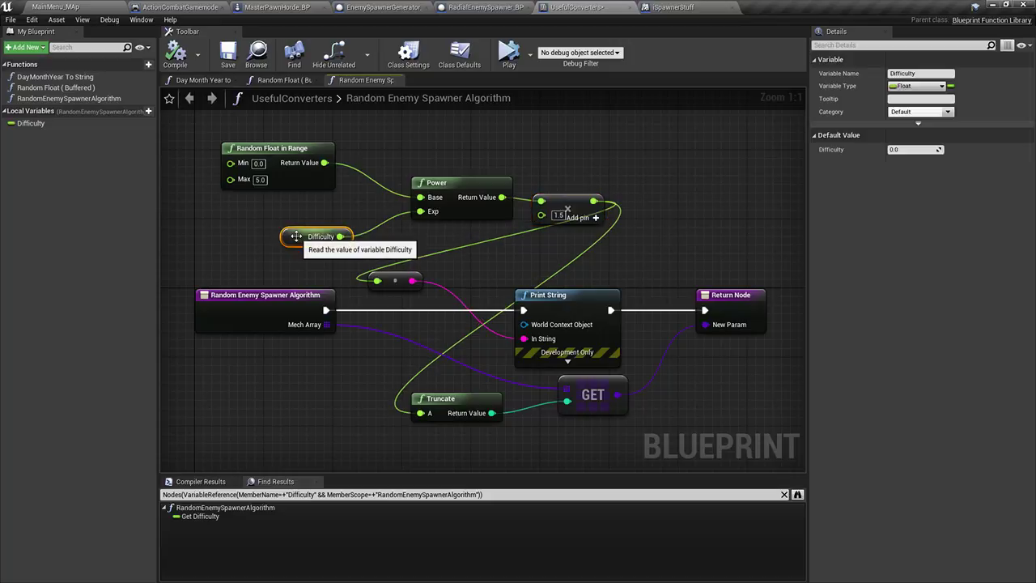
click(915, 148)
text(1.5)
key(Return)
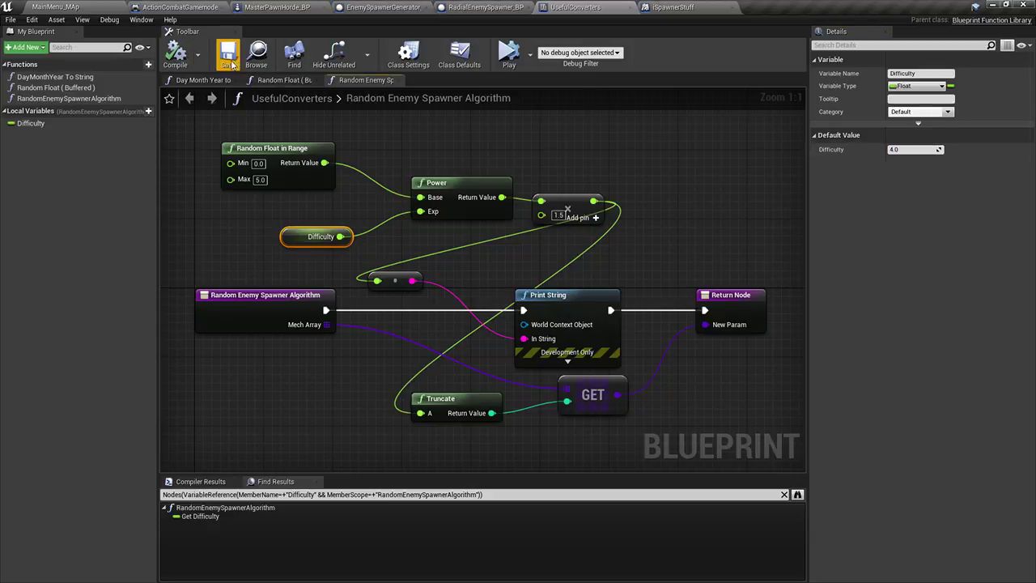
Play-test the level to check the printed values with the new Difficulty default, and stop the session
click(81, 5)
click(584, 41)
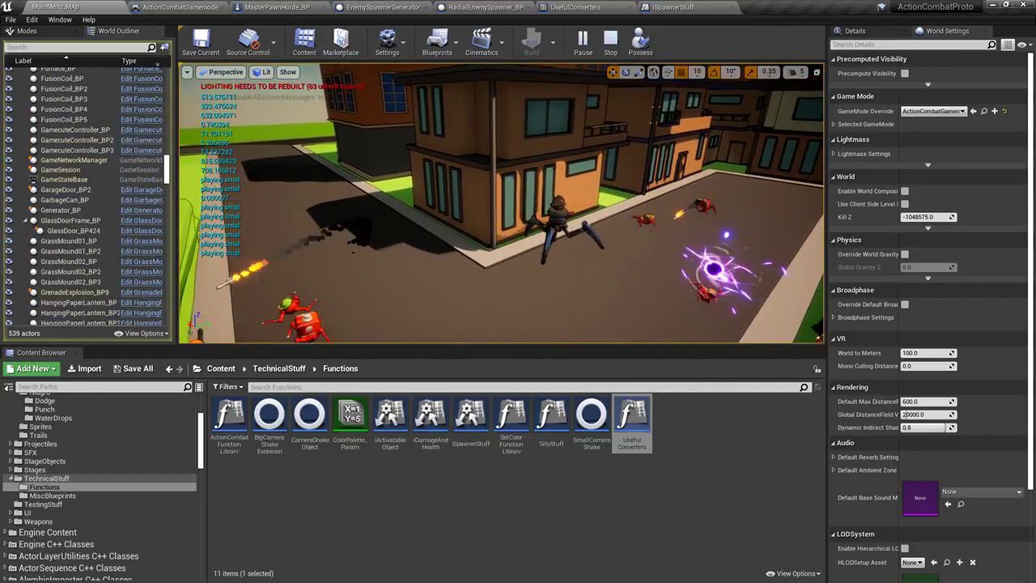
key(Escape)
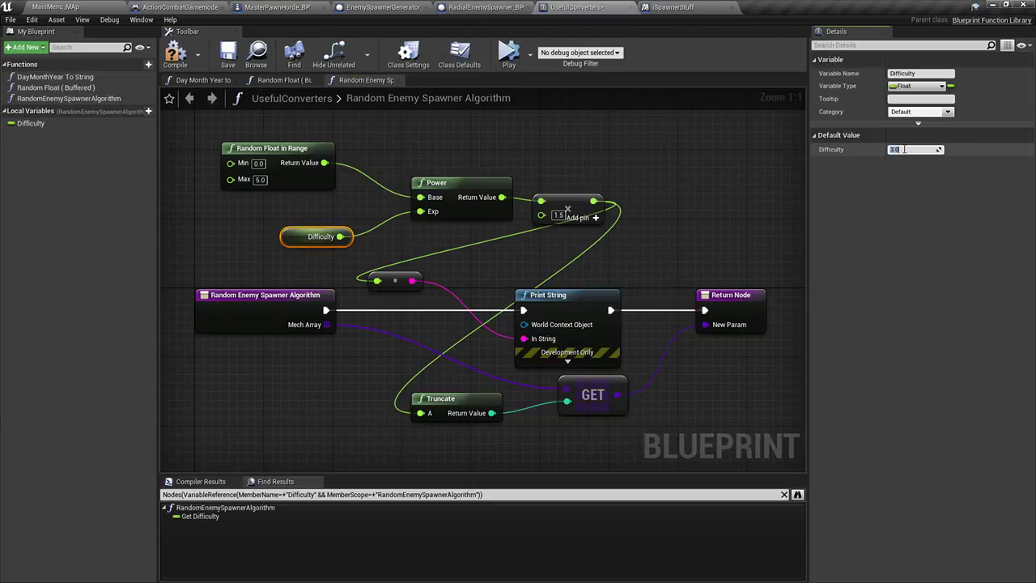
Add a Length node for the Mech Array input of the Random Enemy Spawner Algorithm function
click(259, 179)
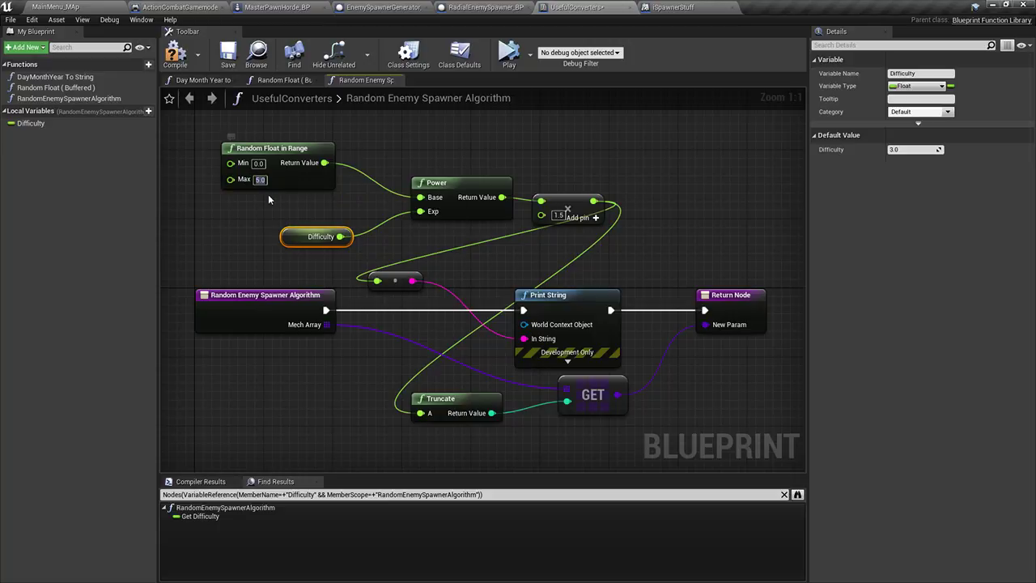
click(293, 199)
right_drag(362, 200, 310, 216)
right_drag(527, 269, 529, 212)
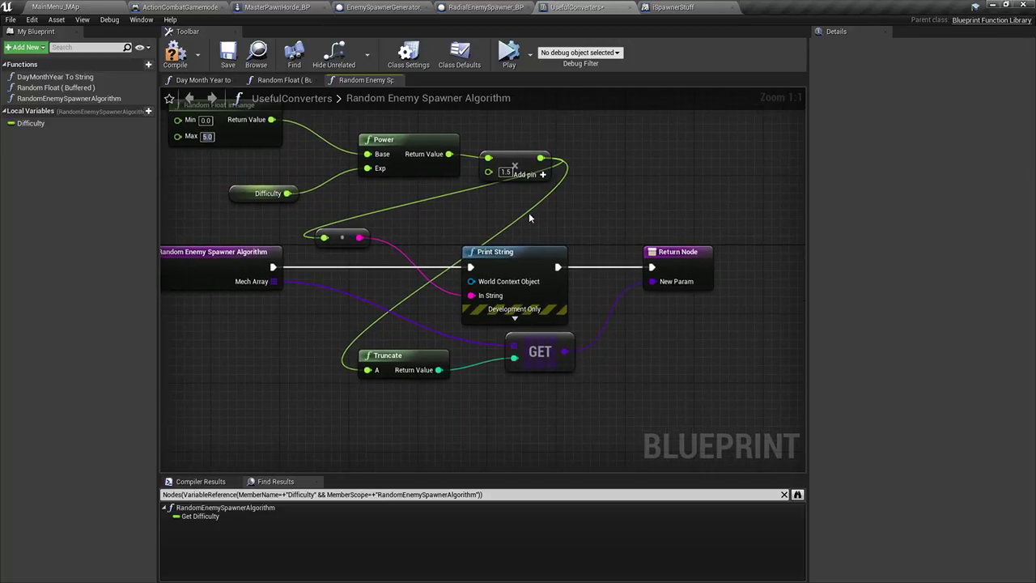
right_drag(546, 252, 491, 248)
drag(218, 279, 223, 314)
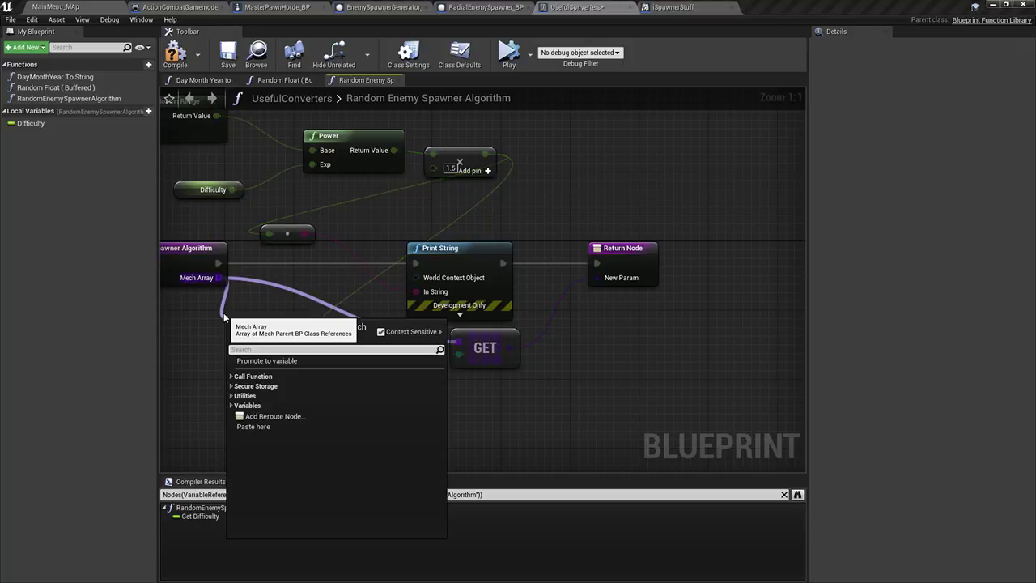
text(length)
key(Return)
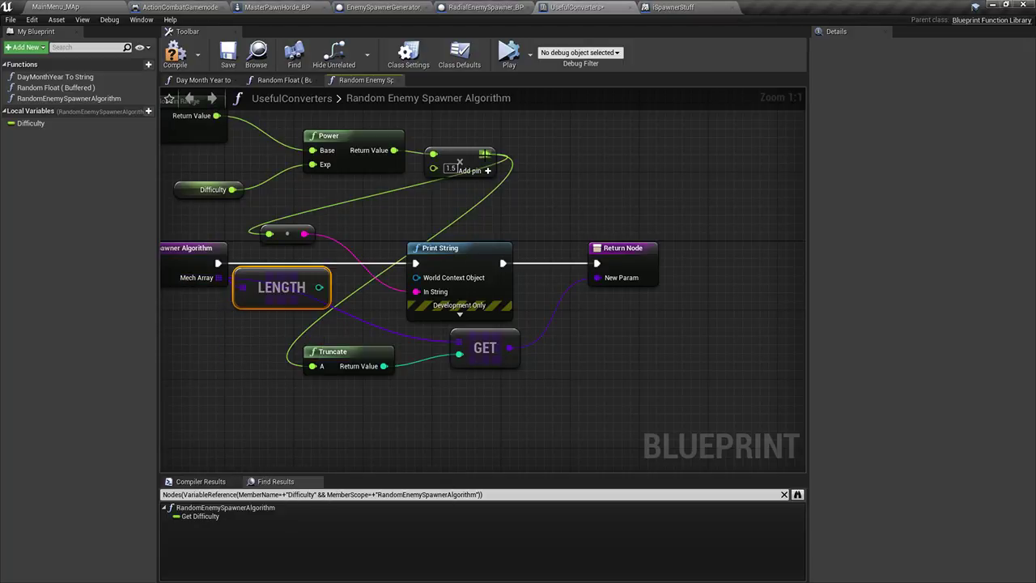
Insert a Clamp (integer) node between Truncate and the GET index, with the array Length as its Max
right_drag(335, 256, 423, 263)
drag(430, 350, 469, 385)
text(clamp)
key(Return)
drag(407, 294, 466, 432)
drag(477, 384, 554, 365)
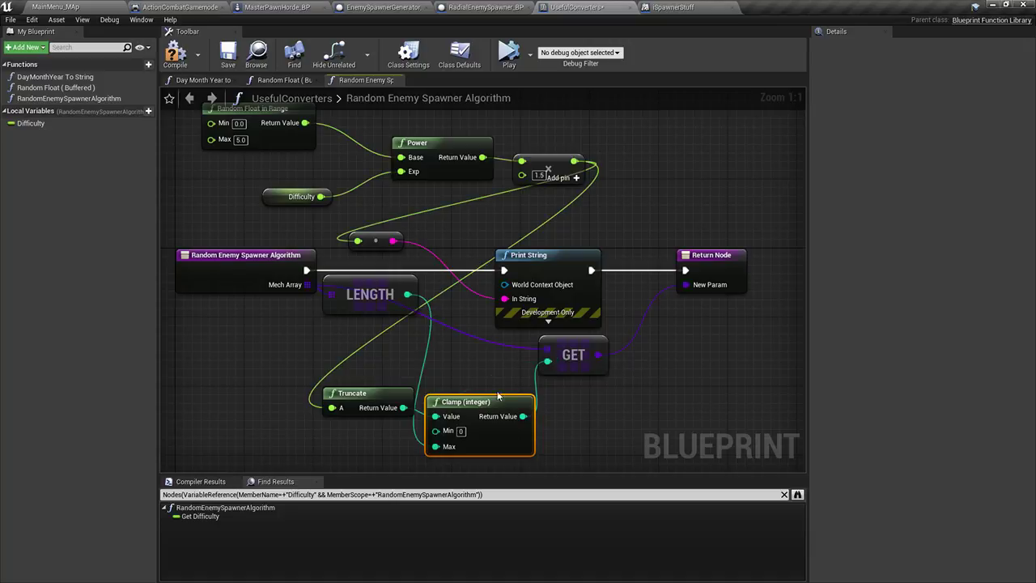
Insert a subtraction of 1 between the Length node and the clamp's Max, placing it below Length
drag(408, 294, 437, 446)
text(-)
key(Return)
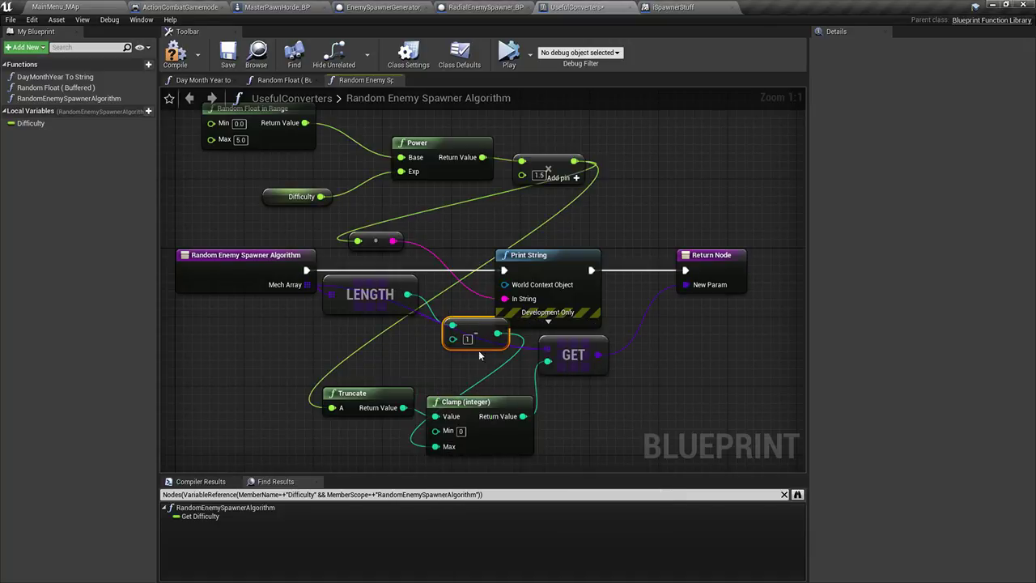
drag(476, 329, 381, 338)
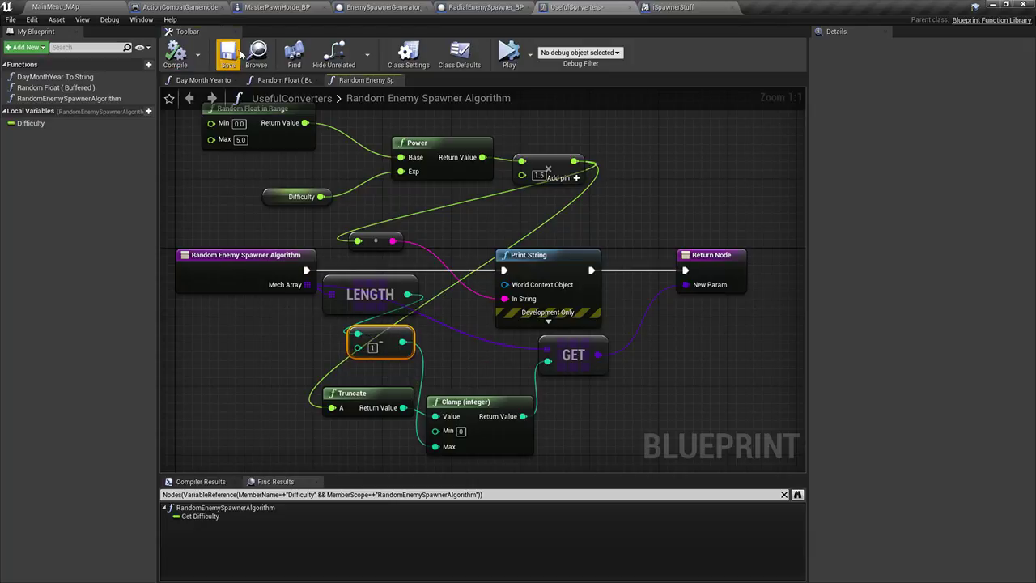
Play-test the level to check enemy spawning with the clamped array index
click(82, 6)
click(583, 42)
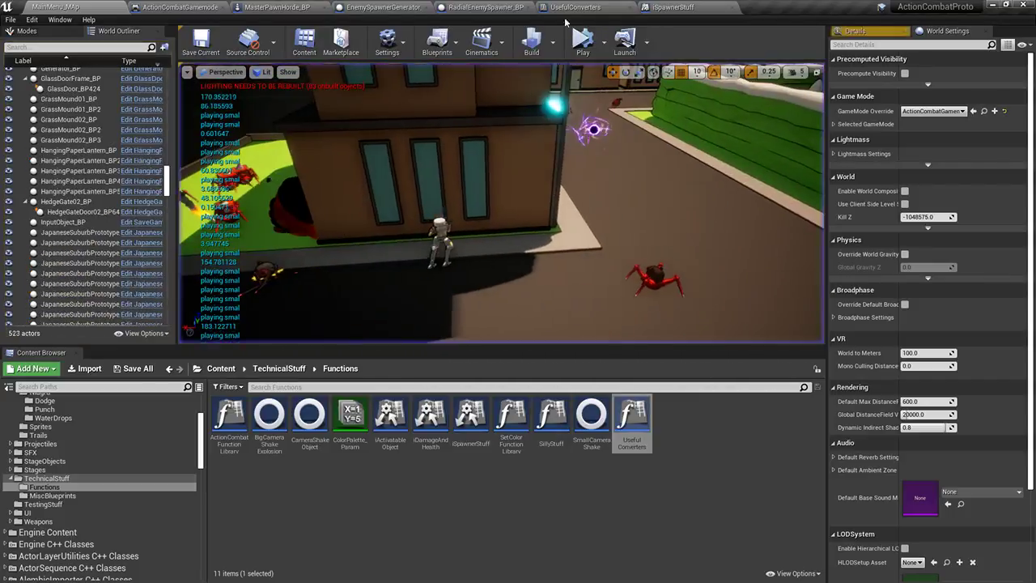
Raise the default value of the Difficulty variable in the UsefulConverters function to 4.0
click(603, 6)
right_drag(406, 267, 457, 278)
click(349, 211)
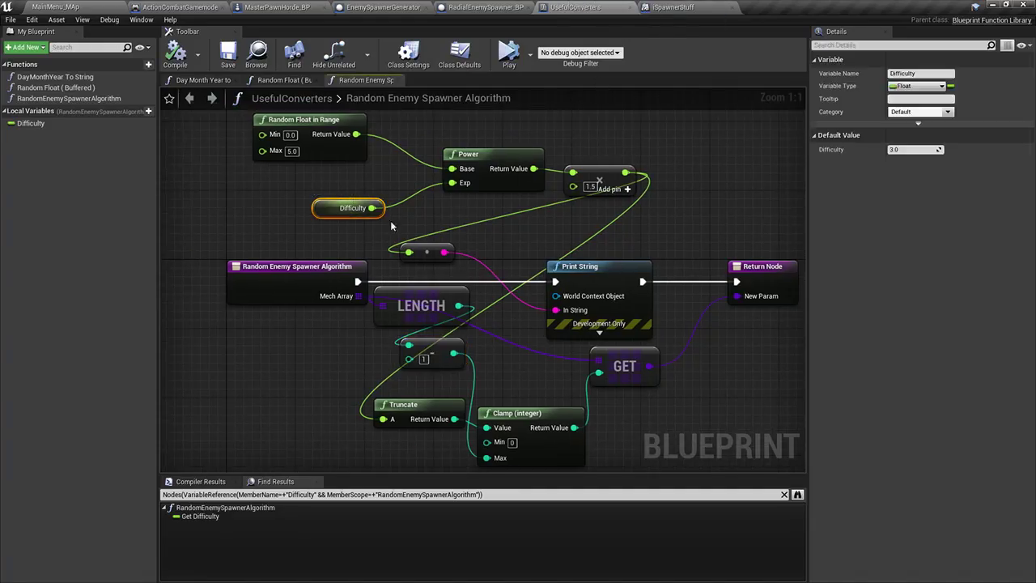
click(914, 149)
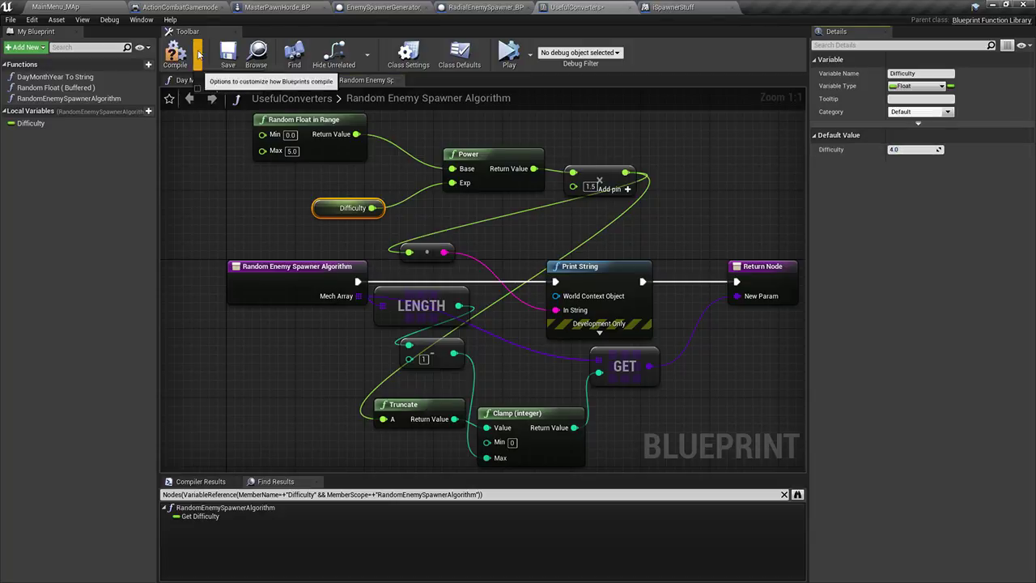
Play-test the MainMenu_MAp level to check enemy spawning with the raised Difficulty value
click(59, 6)
click(582, 42)
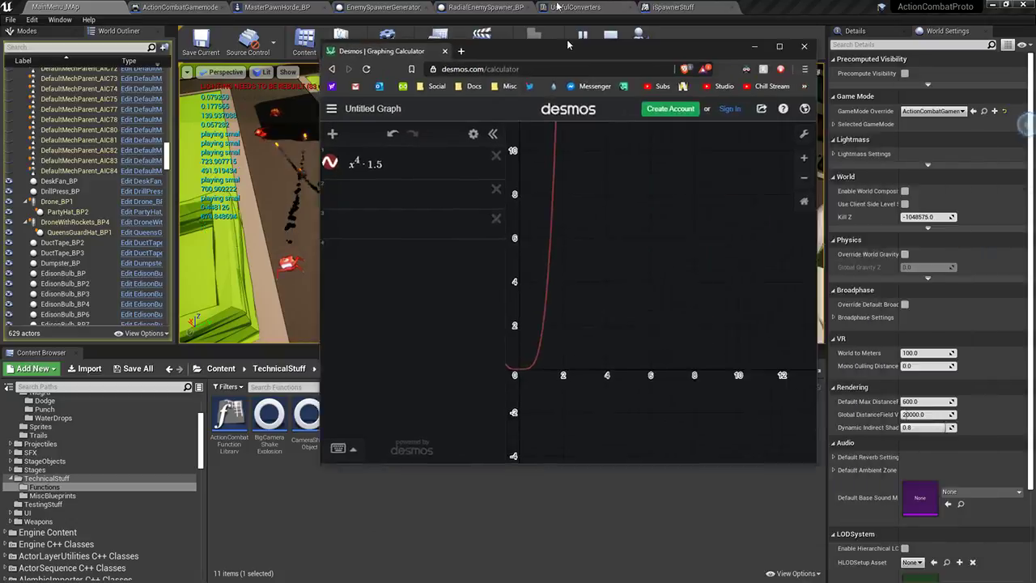
Switch to the Desmos graphing calculator and examine how steeply the x^4 · 1.5 curve rises for positive x
drag(571, 38, 576, 1)
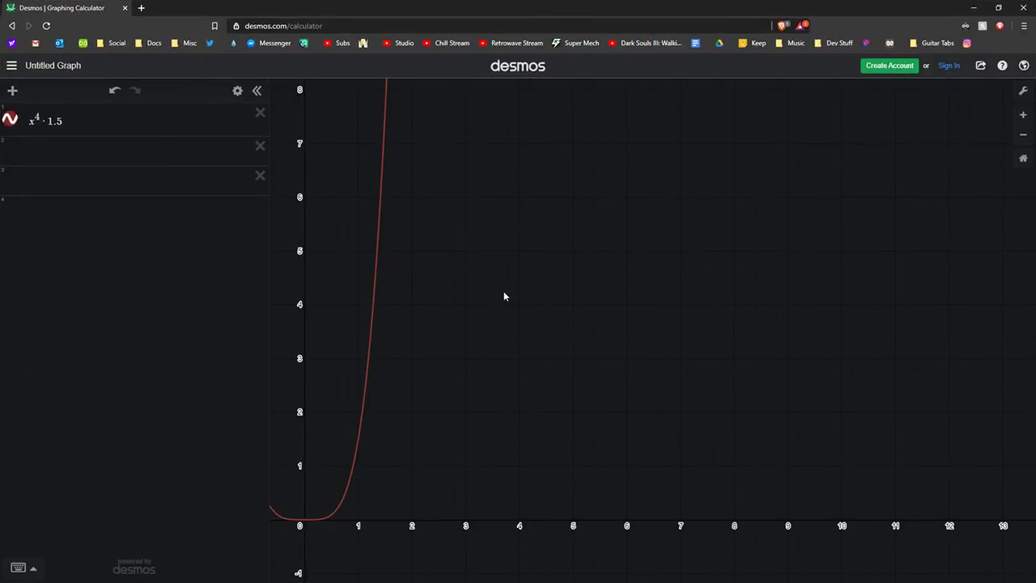
drag(335, 318, 456, 307)
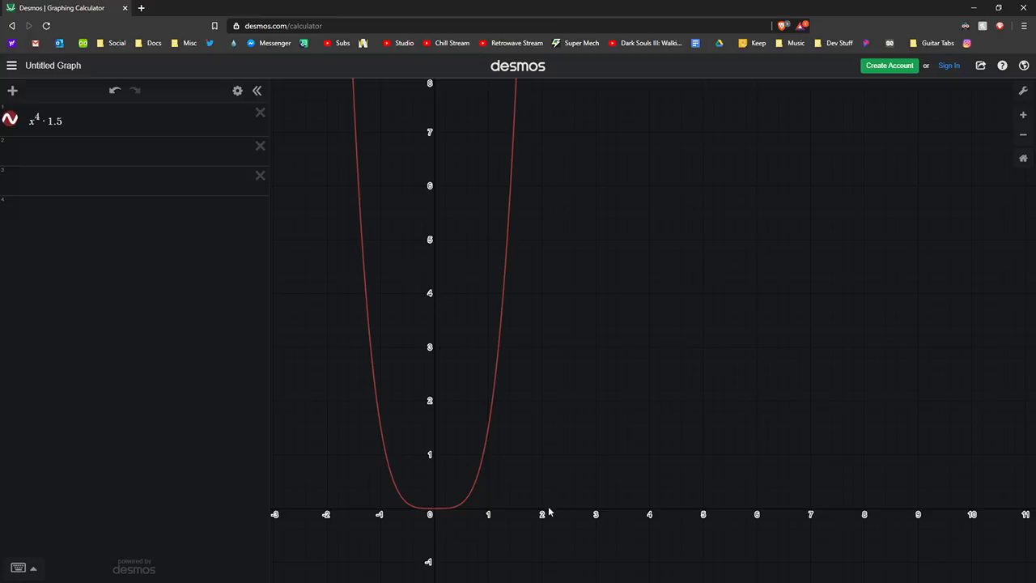
scroll(711, 499, down, 10)
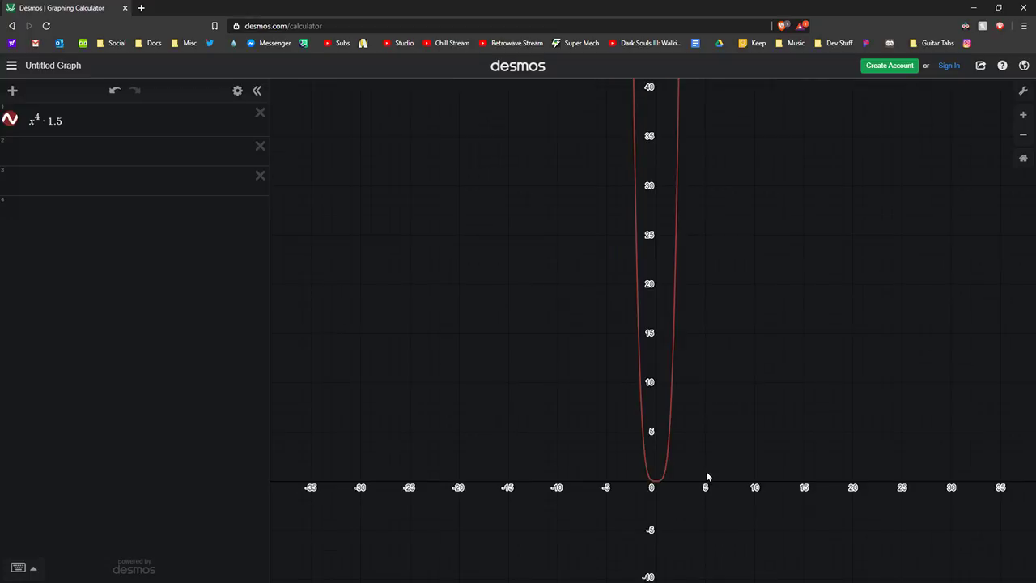
scroll(705, 476, down, 3)
scroll(714, 121, down, 4)
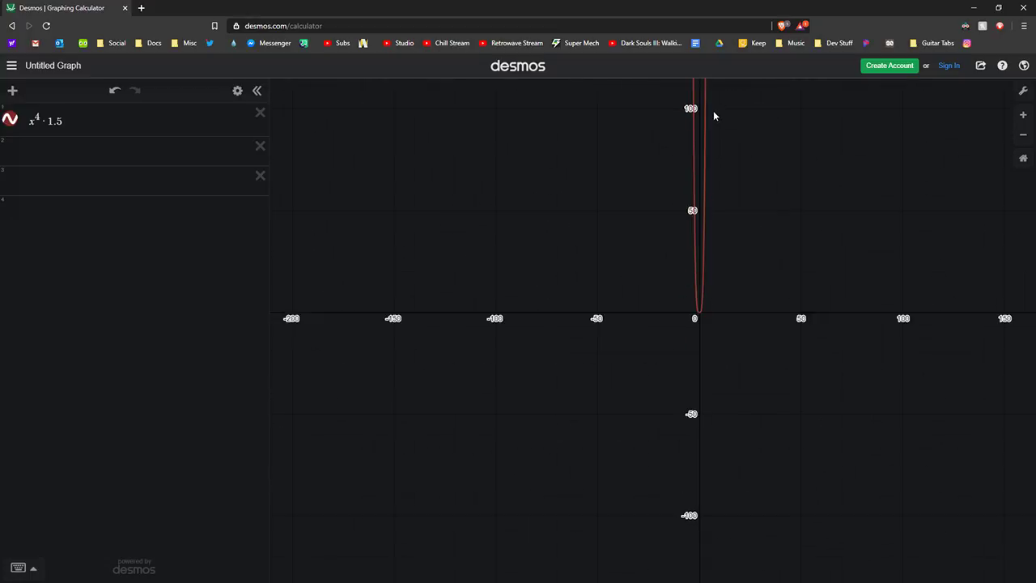
Change the graphed equation's exponent to 0.3 and examine the curve for positive x
scroll(704, 316, up, 6)
scroll(682, 361, up, 5)
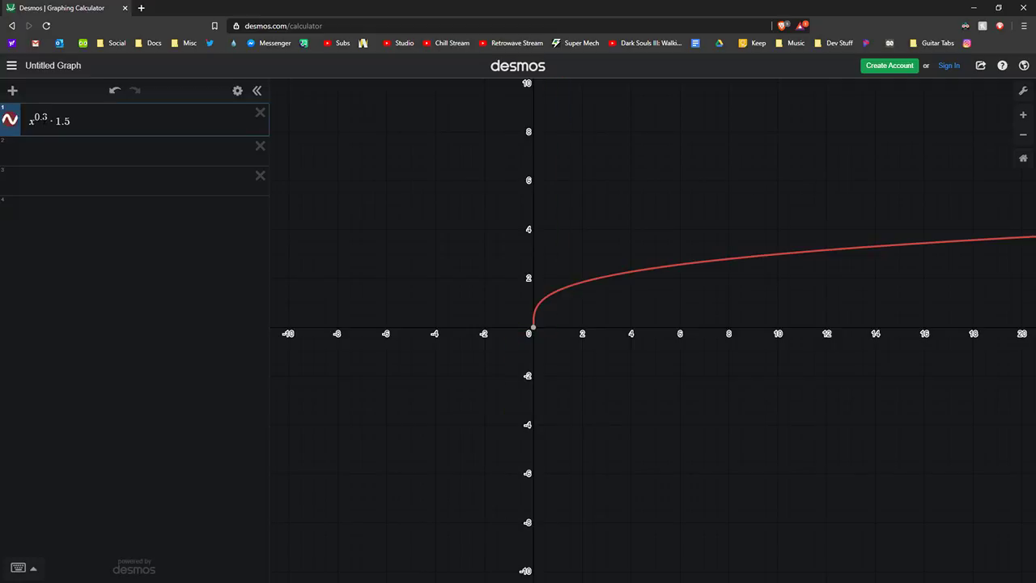
scroll(585, 317, up, 4)
drag(664, 295, 463, 306)
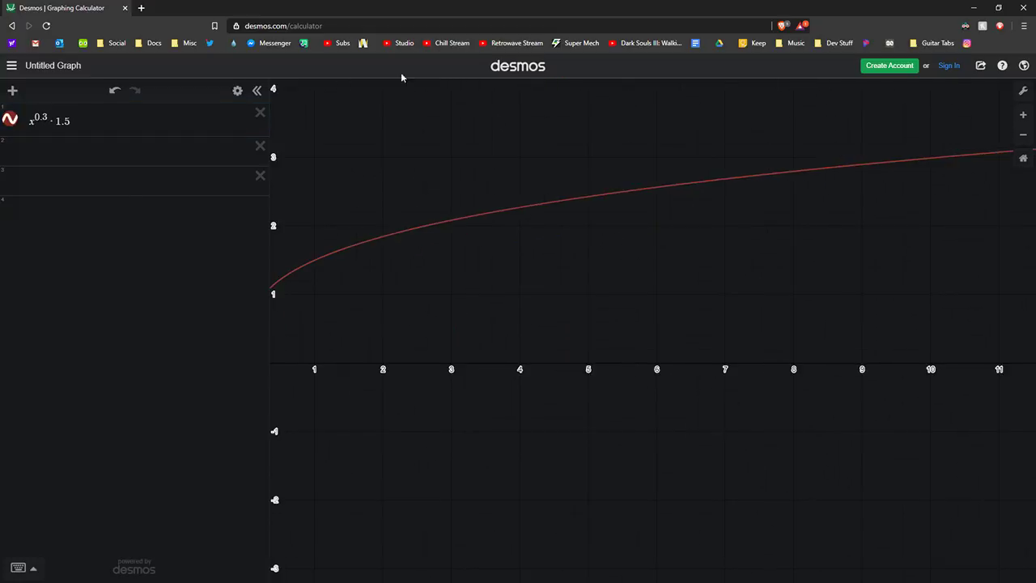
Return to the running level in Unreal, watch the enemies spawn, and stop the play-test
drag(307, 6, 1035, 219)
right_drag(679, 186, 720, 190)
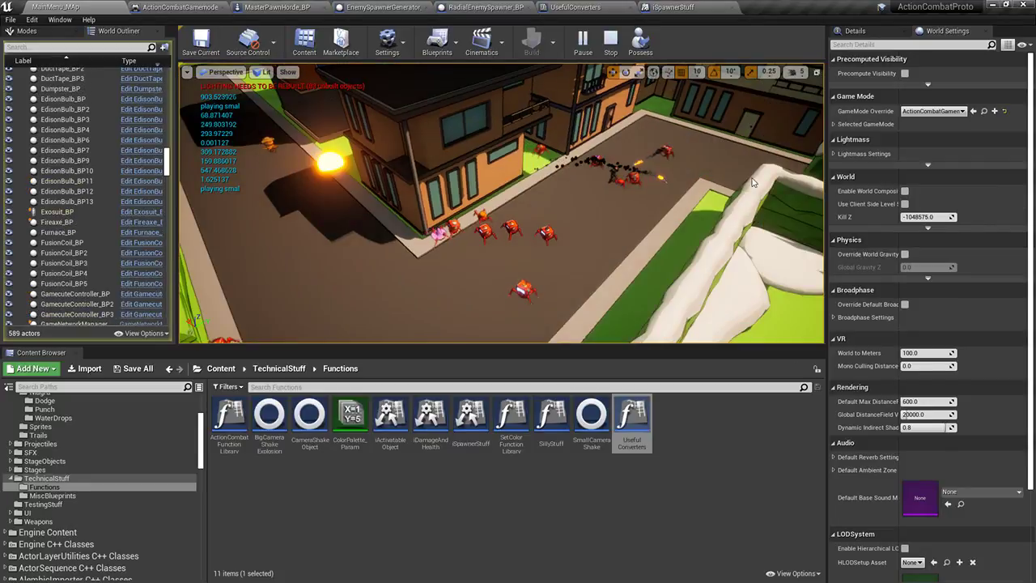
key(Escape)
click(510, 7)
right_drag(567, 217, 740, 222)
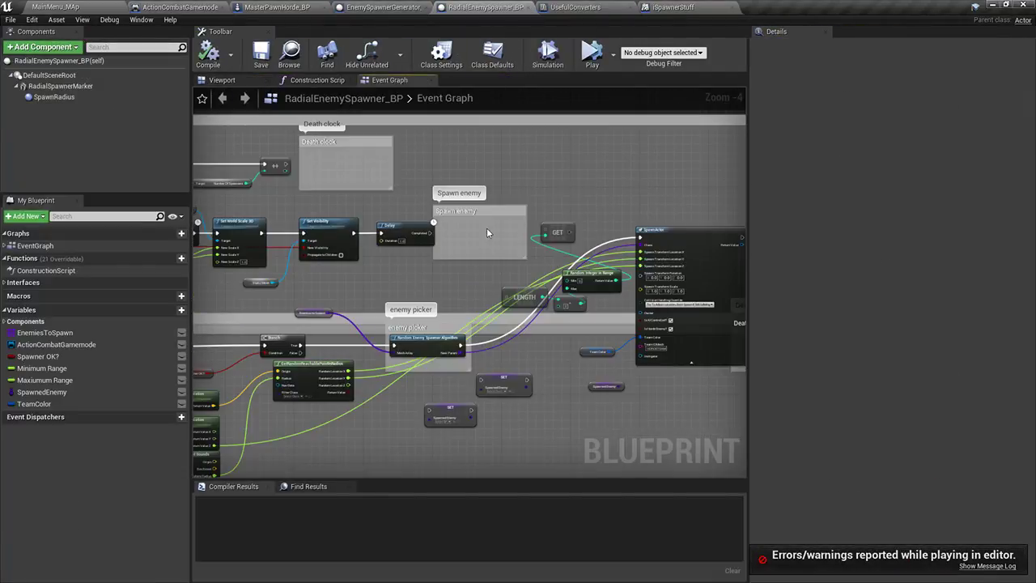
scroll(393, 239, up, 3)
right_drag(393, 240, 608, 272)
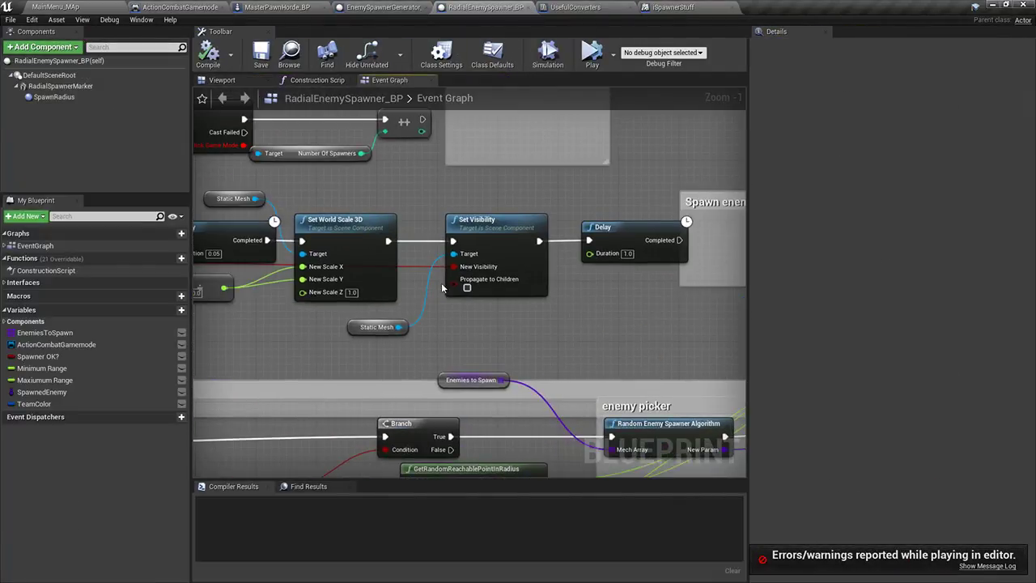
right_drag(220, 171, 445, 207)
Set the Difficulty variable's default value in UsefulConverters to 0.6, then compile and save the blueprint
click(597, 6)
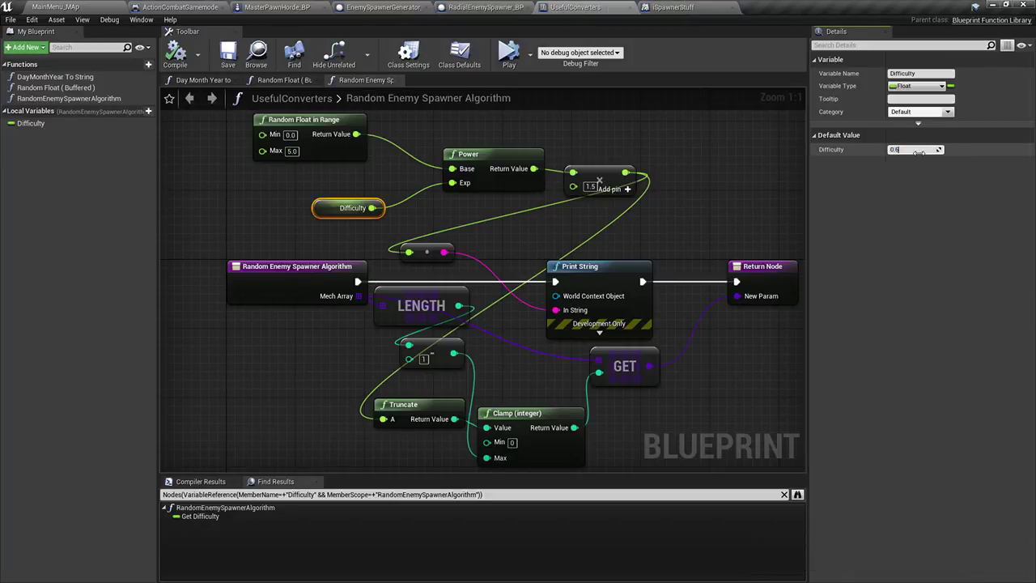
right_click(615, 156)
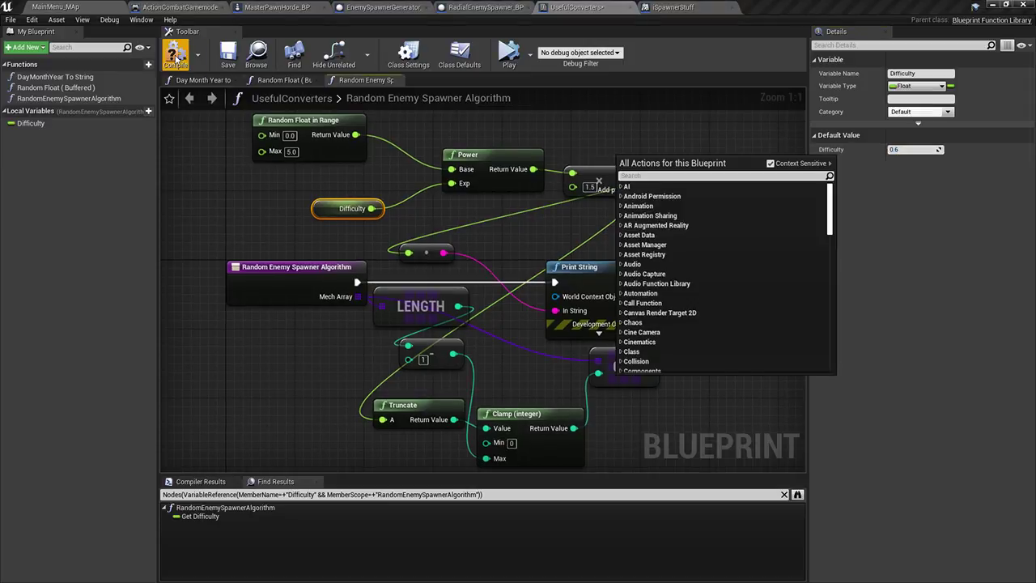
click(229, 56)
Play-test the level to check enemy variety and printed values with the 0.6 Difficulty, then stop
click(55, 7)
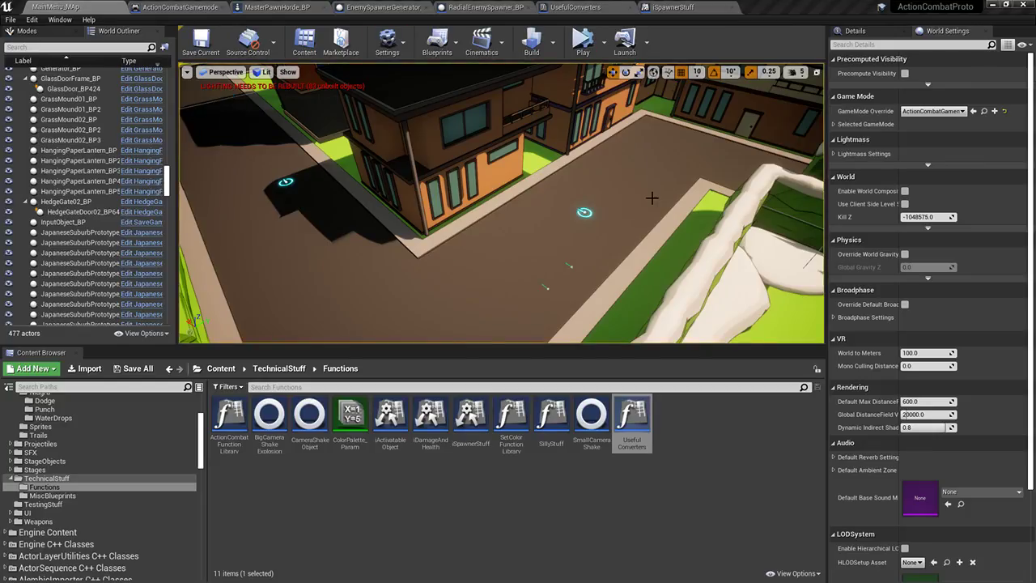
click(579, 40)
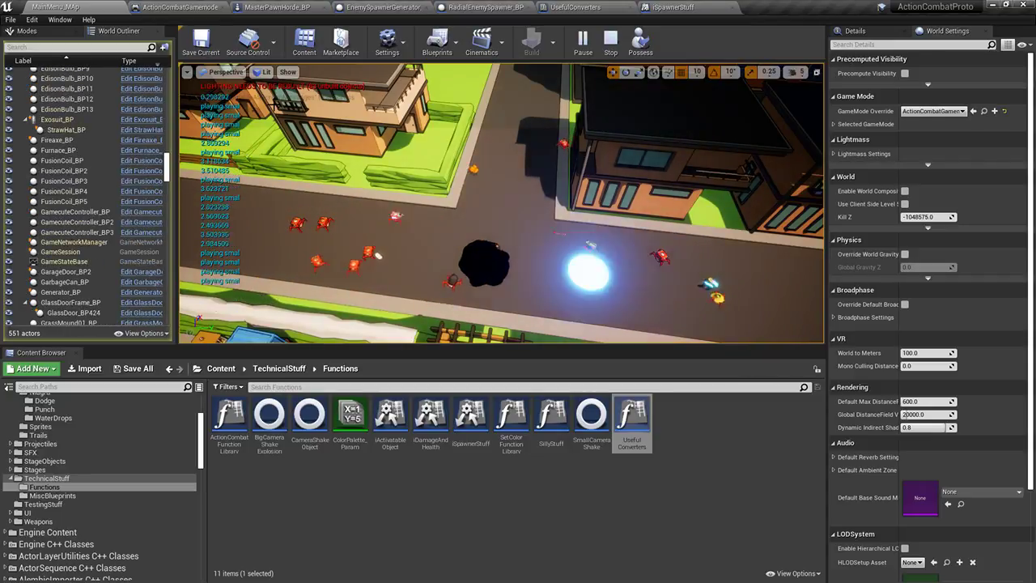
key(Escape)
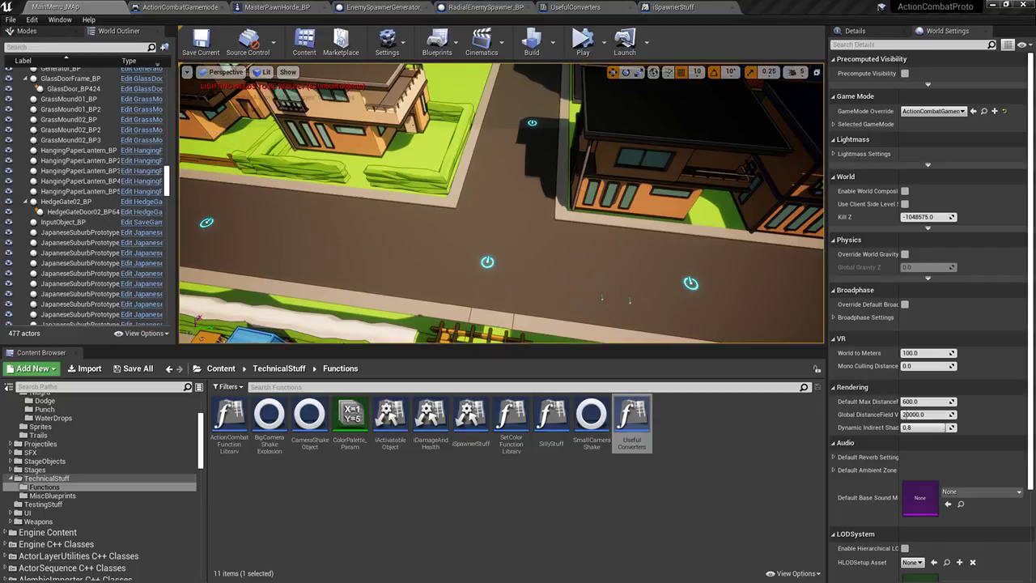
Switch back to Desmos and try exponents 0.1 and 0.2 in the graphed equation to compare curve shapes
key(alt+Tab)
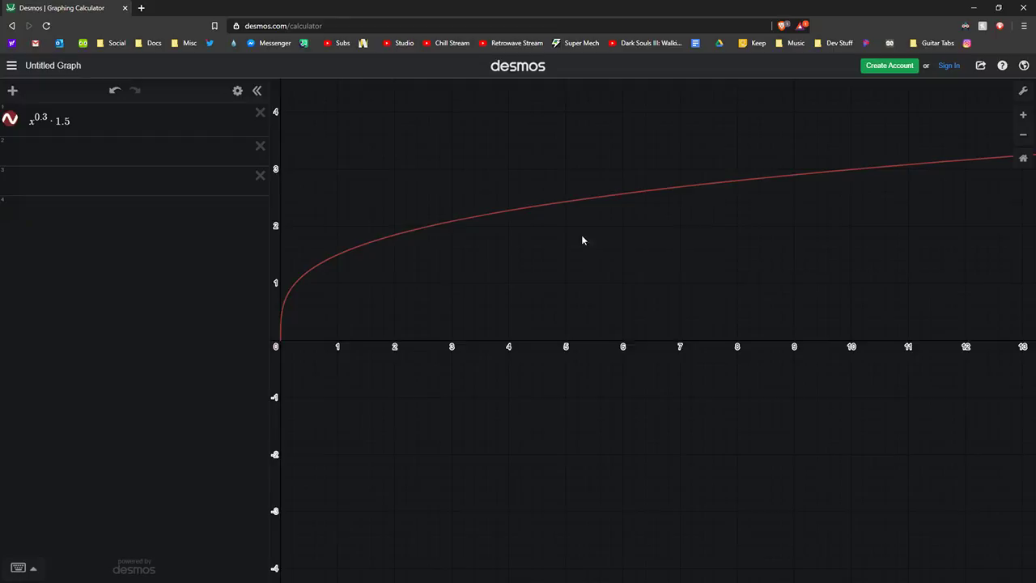
scroll(581, 235, down, 2)
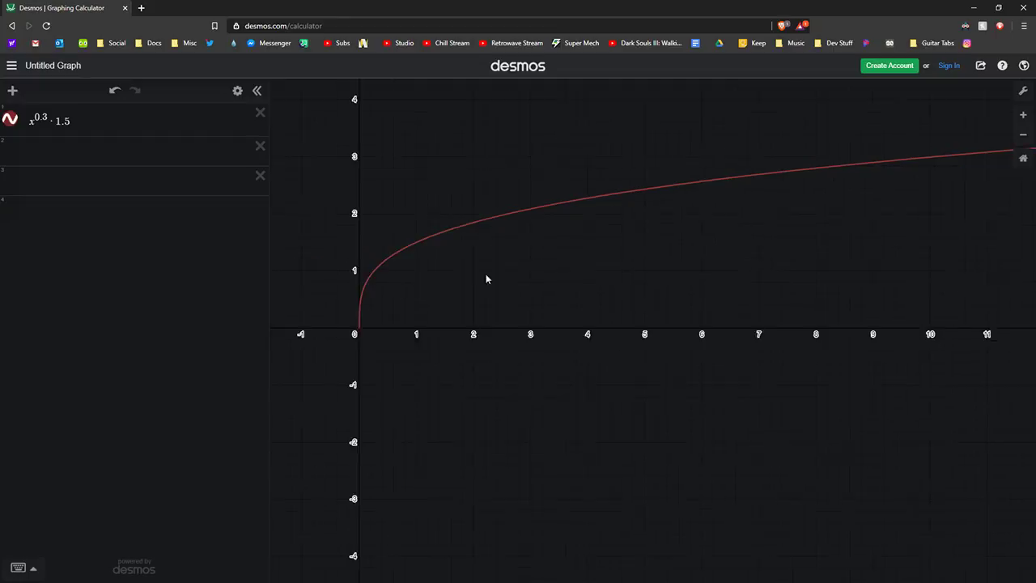
scroll(421, 292, up, 1)
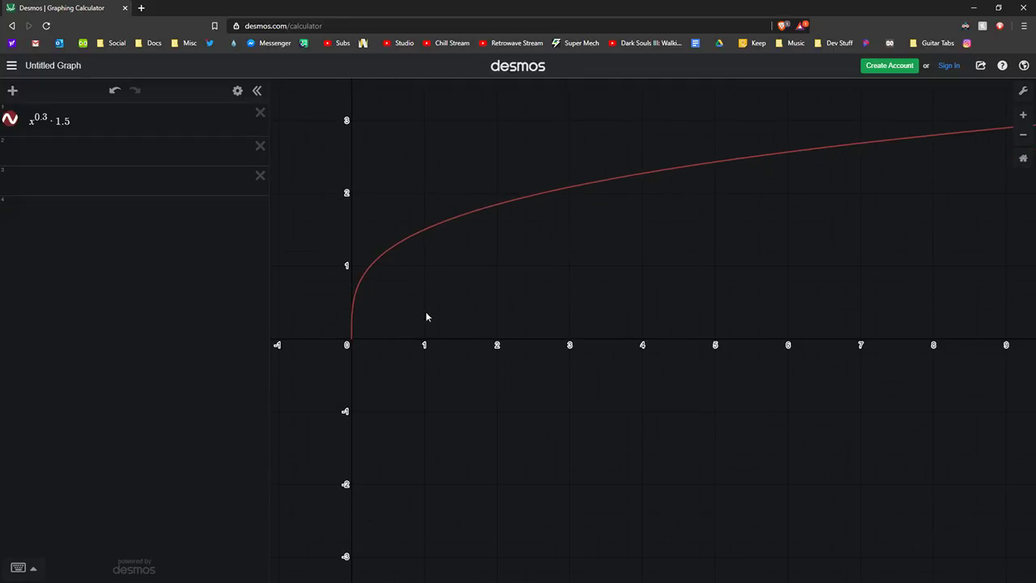
scroll(424, 257, down, 1)
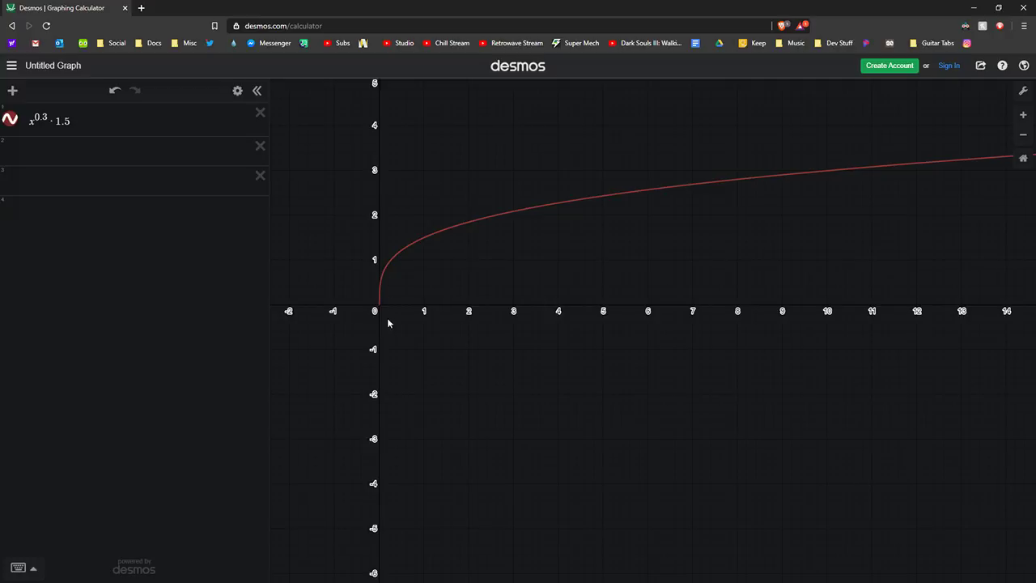
click(48, 121)
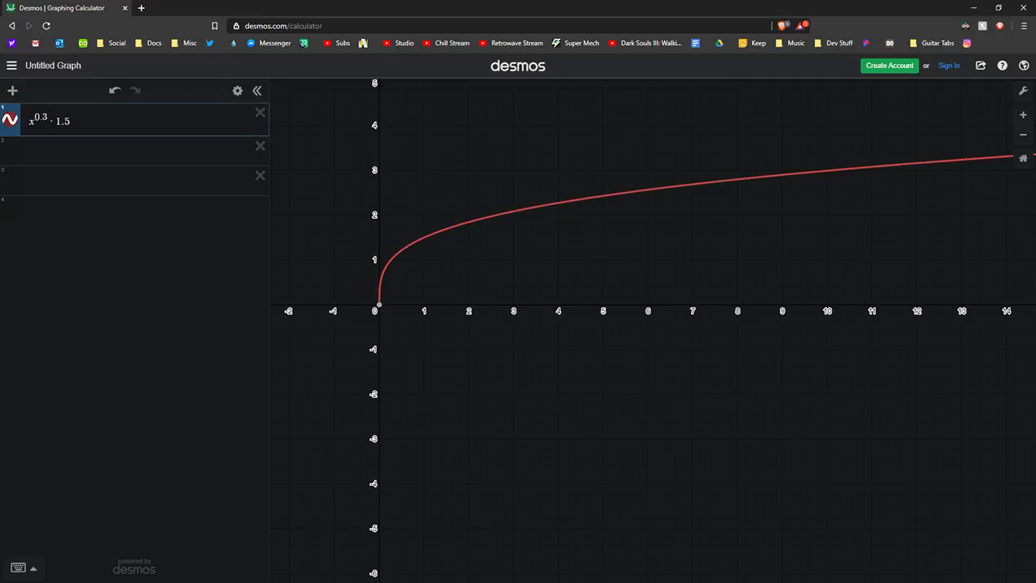
text(2)
key(BackSpace)
text(1)
key(BackSpace)
text(1)
key(BackSpace)
text(2)
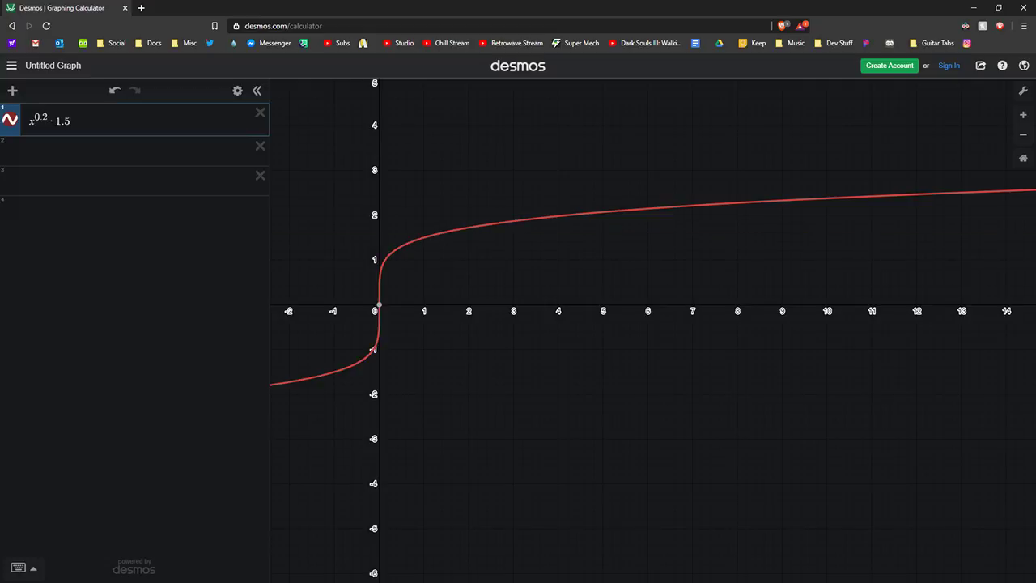
Compare the graphed curve at successive exponents from 0.3 up to 0.9 and settle on 0.6
key(BackSpace)
text(3)
key(BackSpace)
text(4)
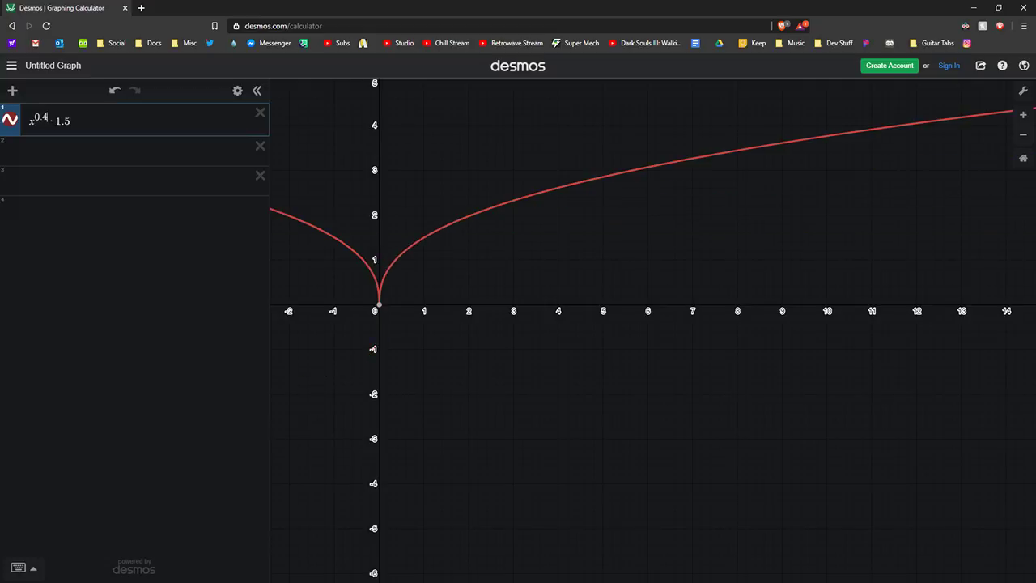
key(BackSpace)
text(5)
key(BackSpace)
text(6)
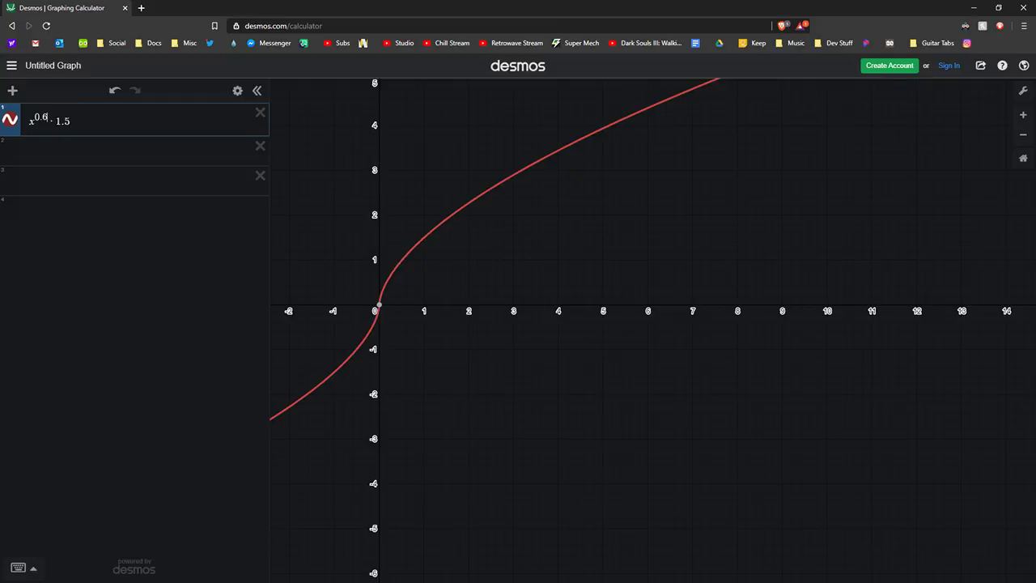
key(BackSpace)
text(7)
key(BackSpace)
text(8)
key(BackSpace)
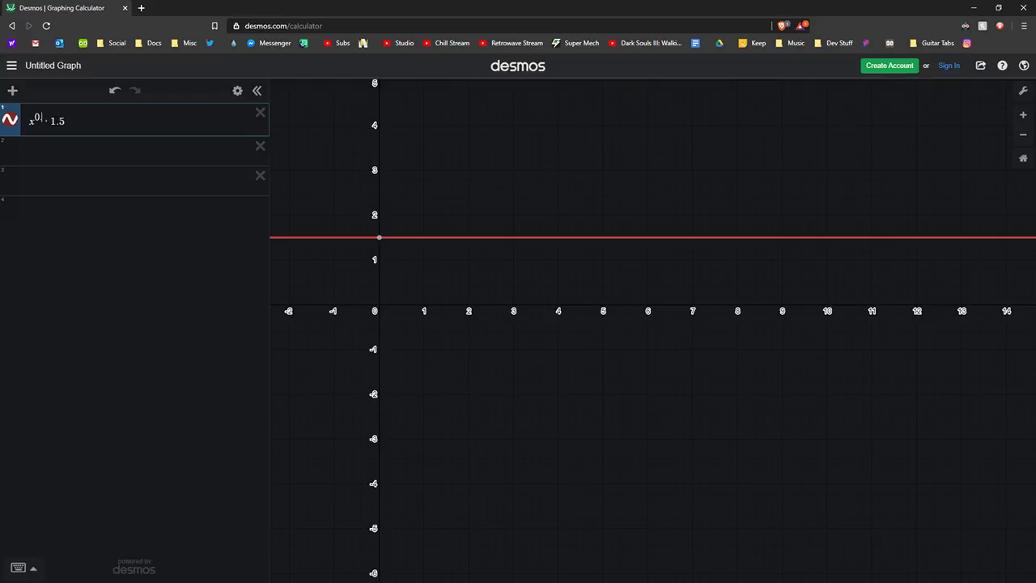
text(9)
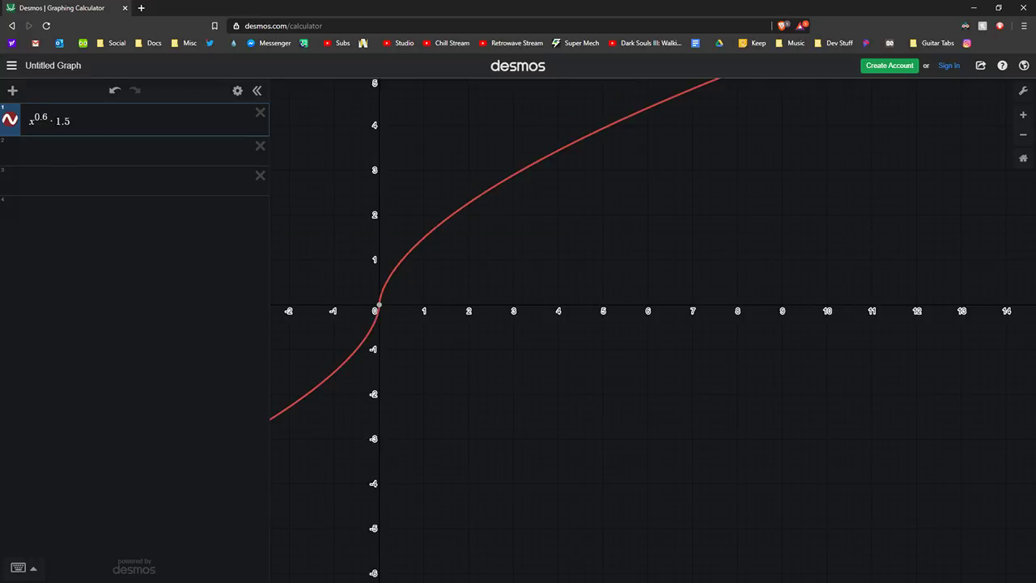
Try multipliers 2 and 5 in the graphed equation, compare the curves, and settle on 3
key(BackSpace)
key(BackSpace)
key(BackSpace)
text(2)
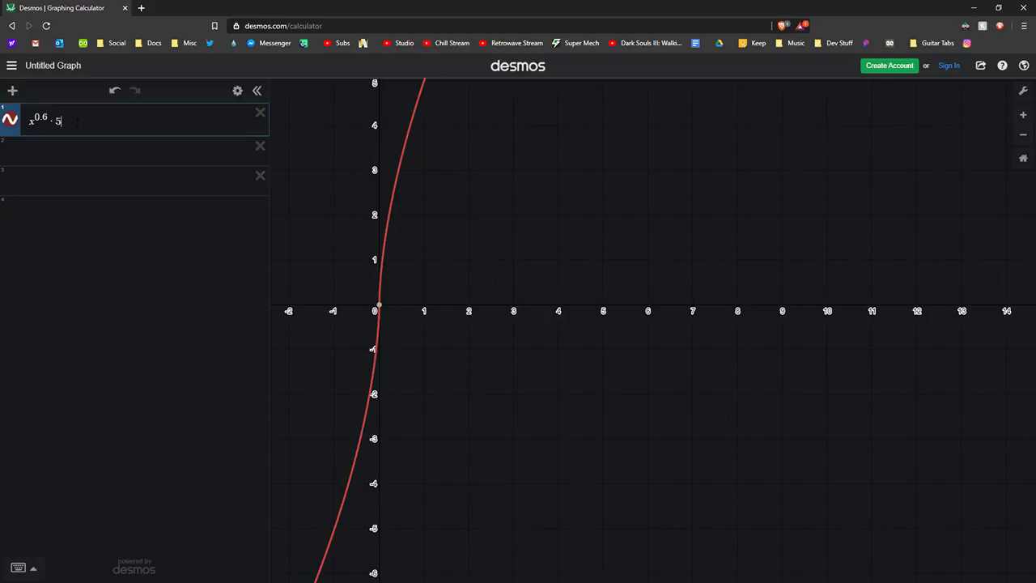
scroll(511, 139, down, 2)
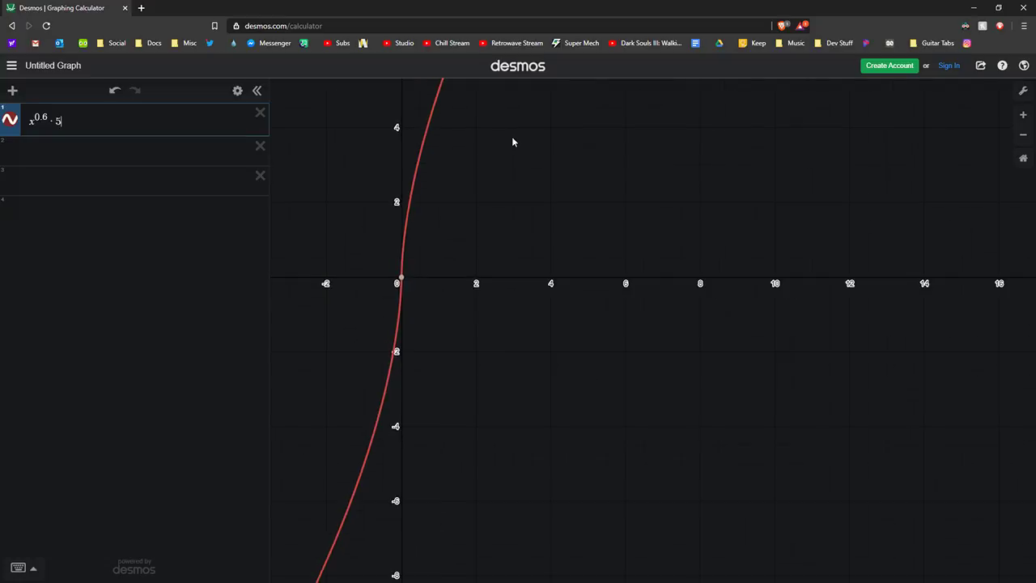
drag(511, 139, 471, 249)
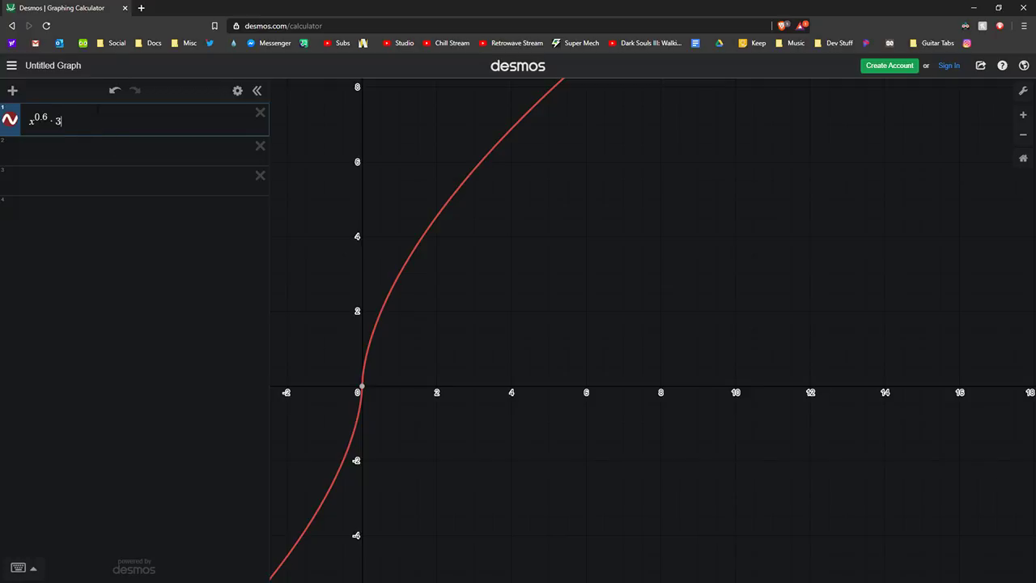
Return to Unreal's UsefulConverters blueprint, change the multiply factor after the Power node to match the graphed multiplier, and compile
drag(188, 5, 1035, 191)
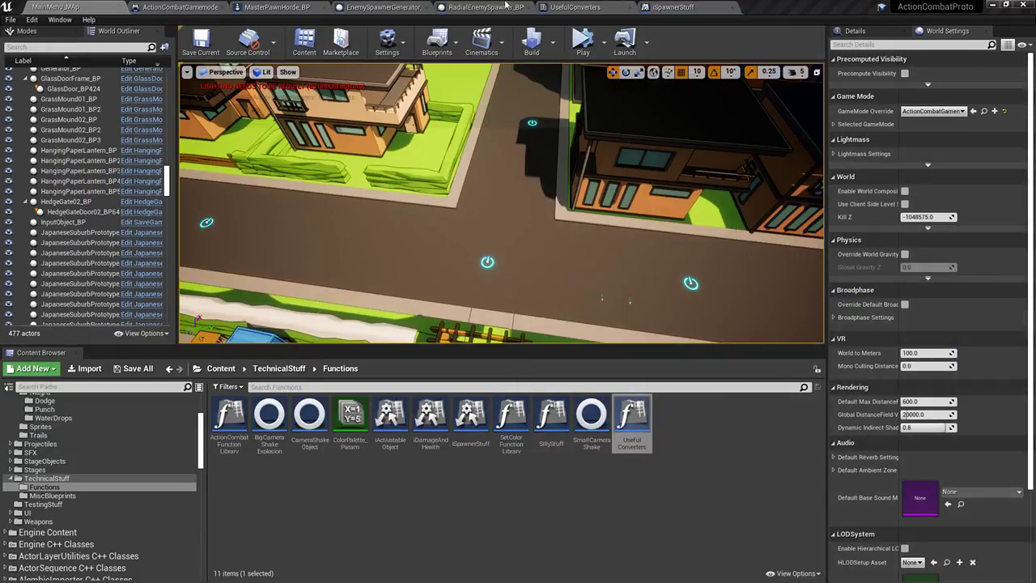
click(506, 5)
right_drag(354, 230, 594, 377)
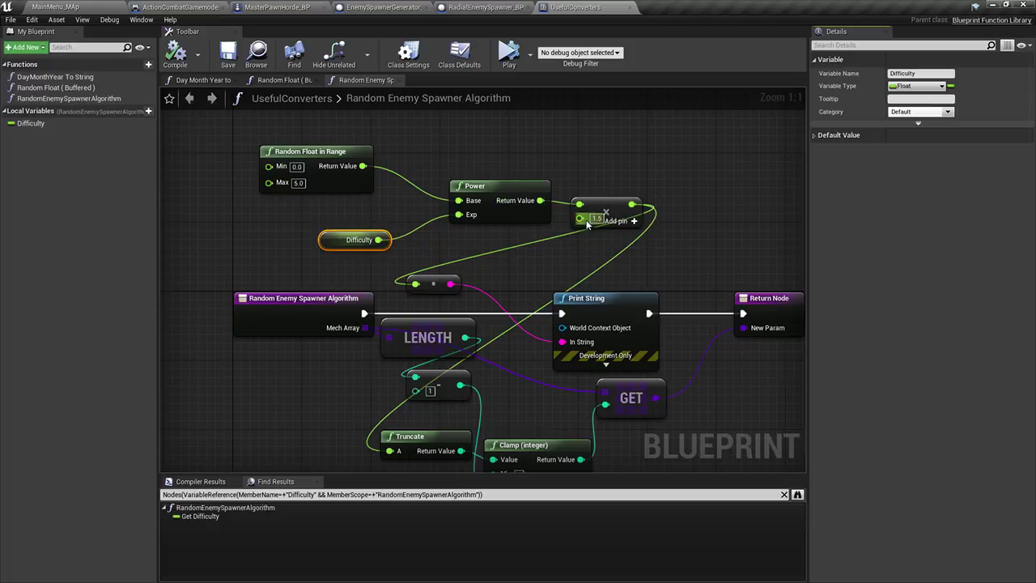
click(597, 218)
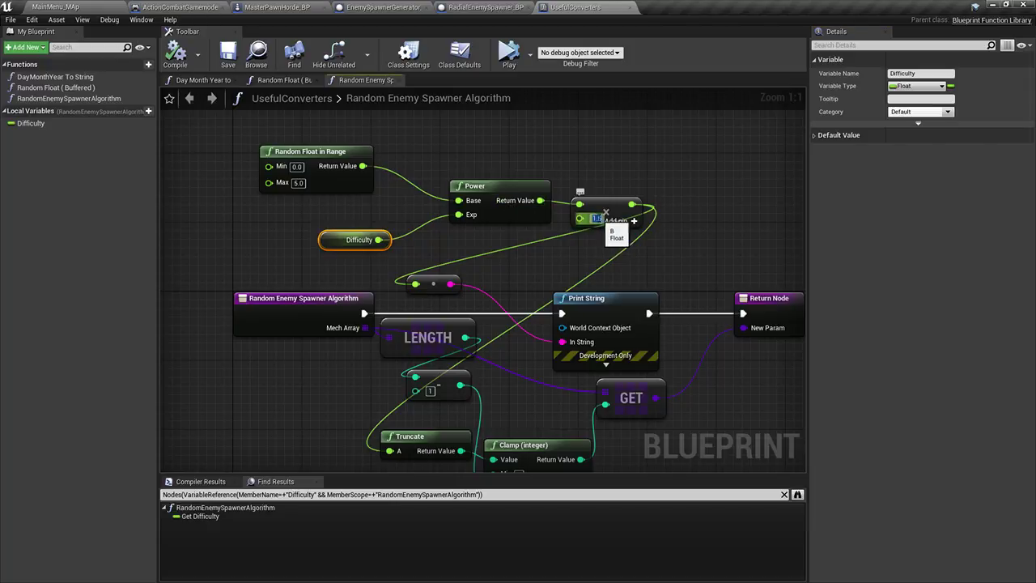
click(184, 58)
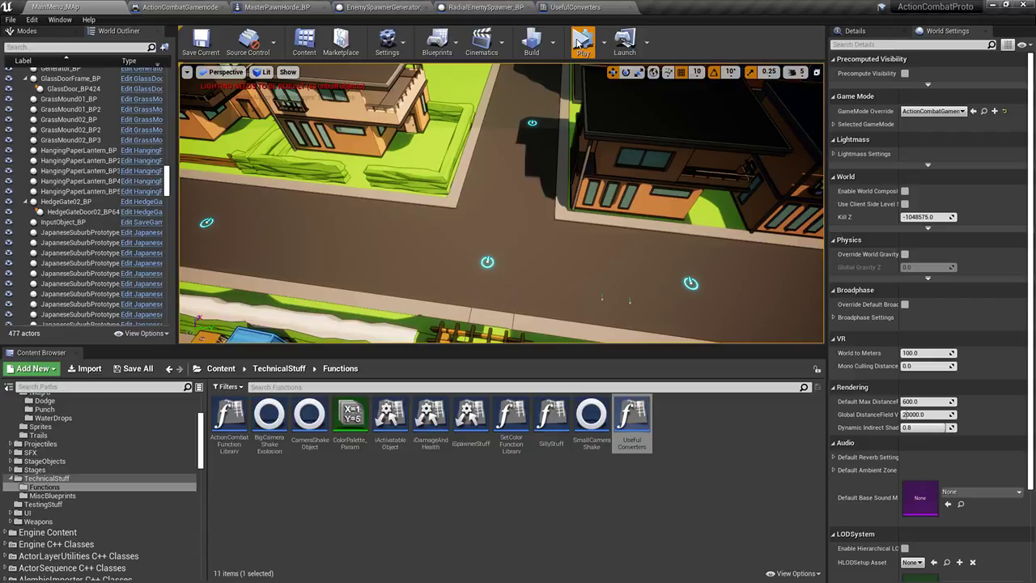
Play-test the level to check enemy variety and printed values with the new multiply factor, then stop
click(582, 42)
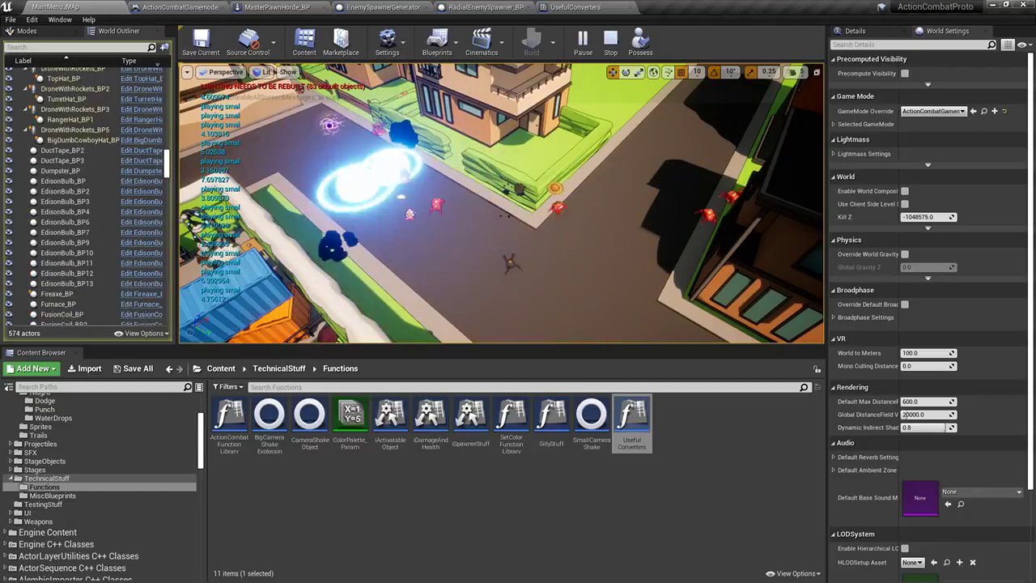
key(Escape)
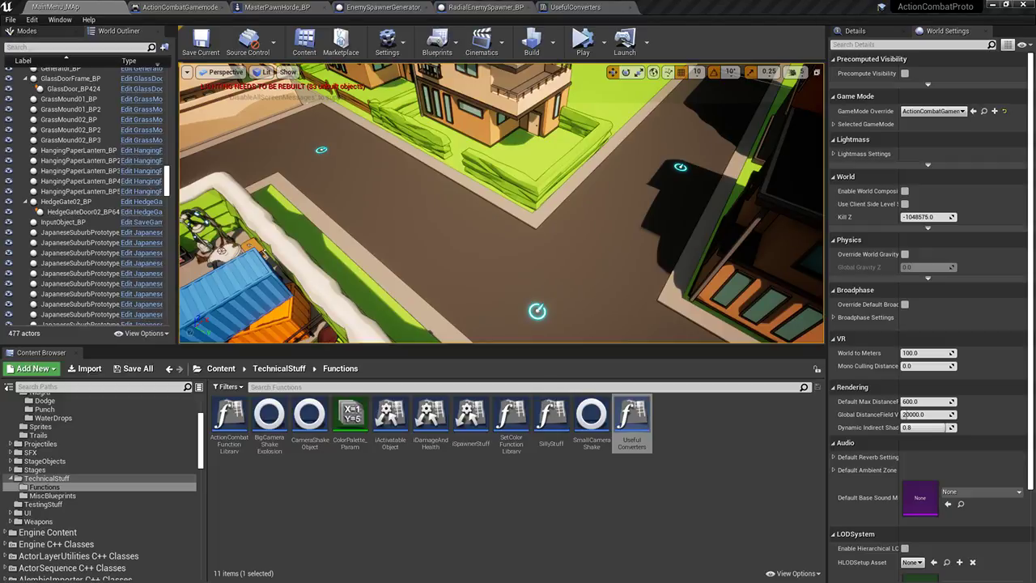
key(alt+Tab)
click(397, 201)
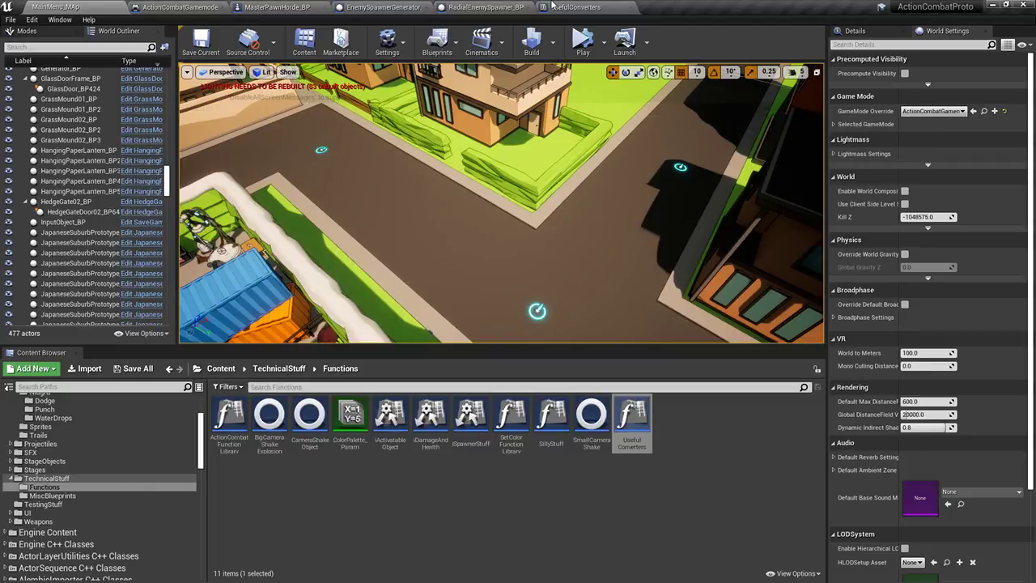
Set the multiply factor after the Power node in the Random Enemy Spawner Algorithm to 0.3 and compile
click(576, 7)
click(499, 7)
click(579, 7)
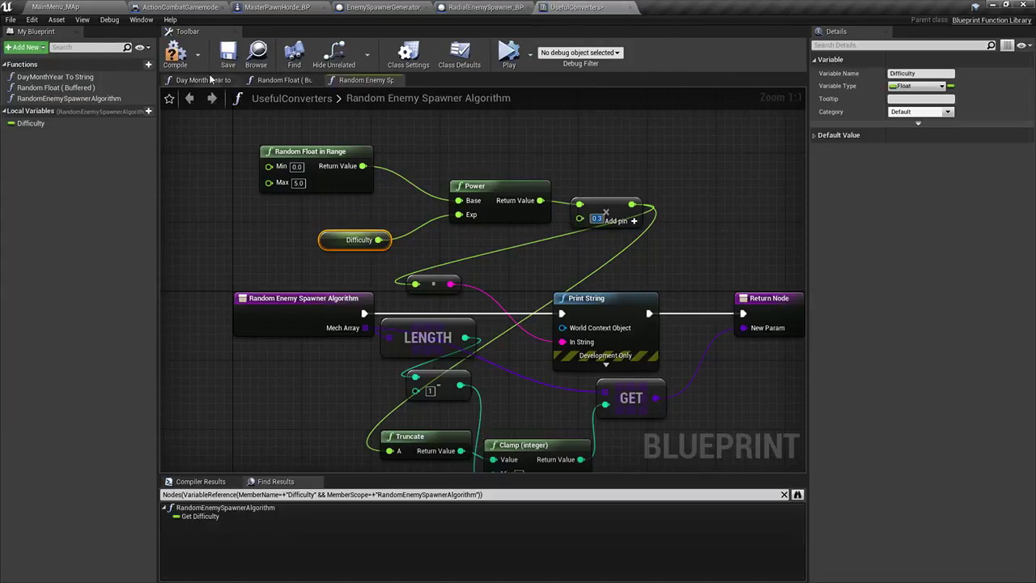
Simulate the level to check the enemy variety and printed values with the reduced multiply factor, and stop
click(74, 5)
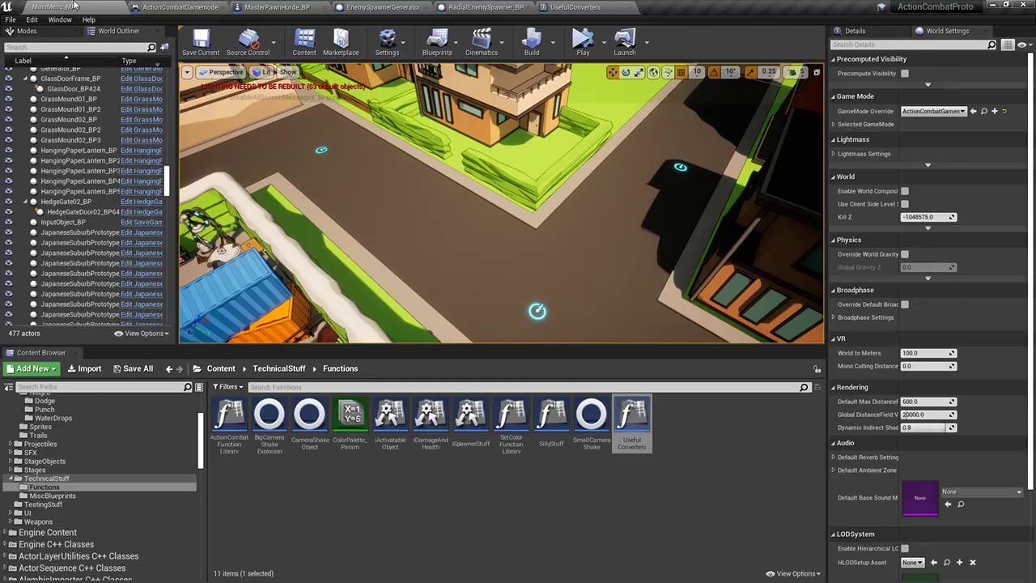
click(582, 37)
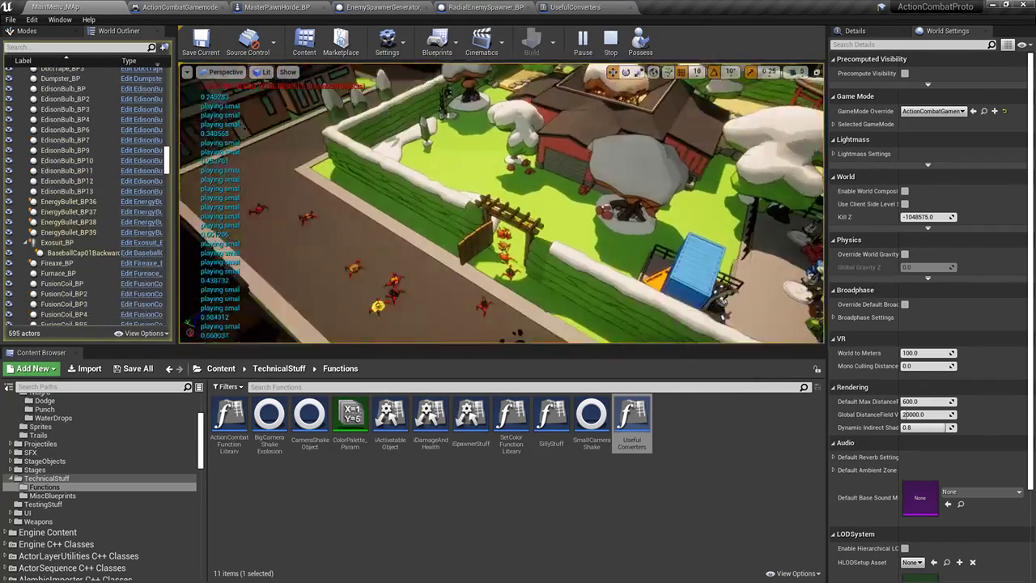
key(Escape)
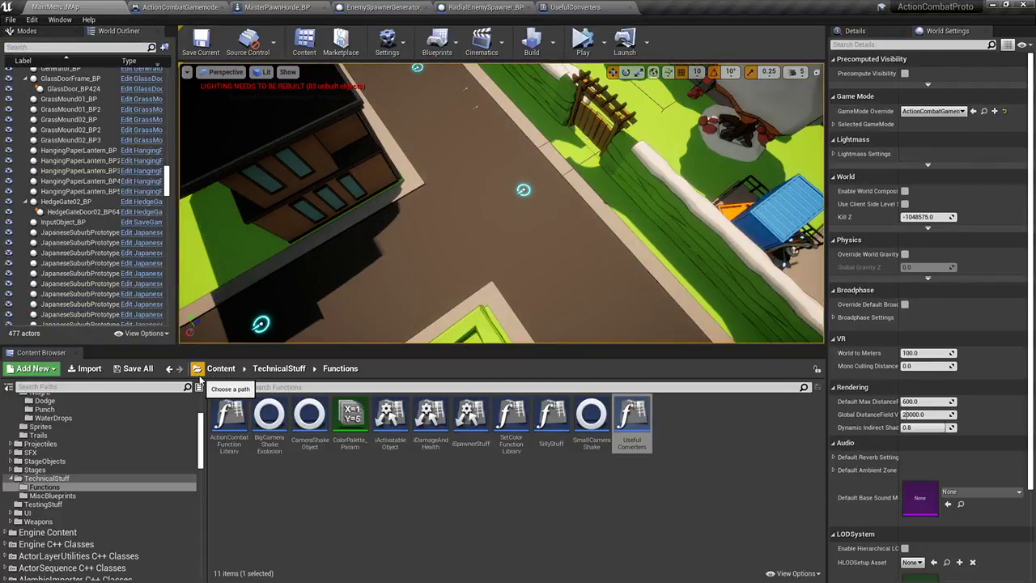
Inspect CameraShakeObject and the neighbouring assets in the Functions folder for the source of the "playing smal" message
double_click(309, 414)
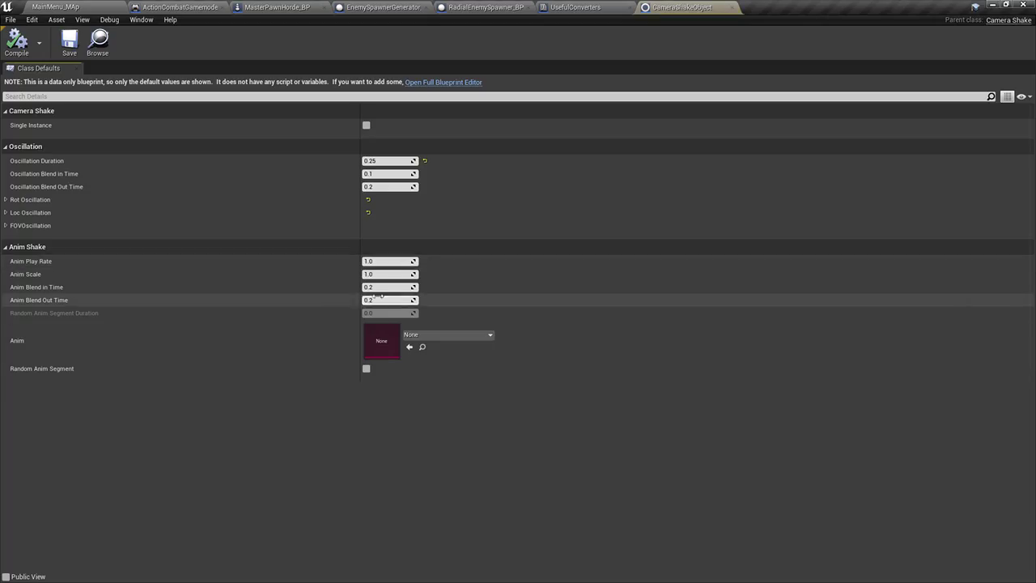
click(435, 82)
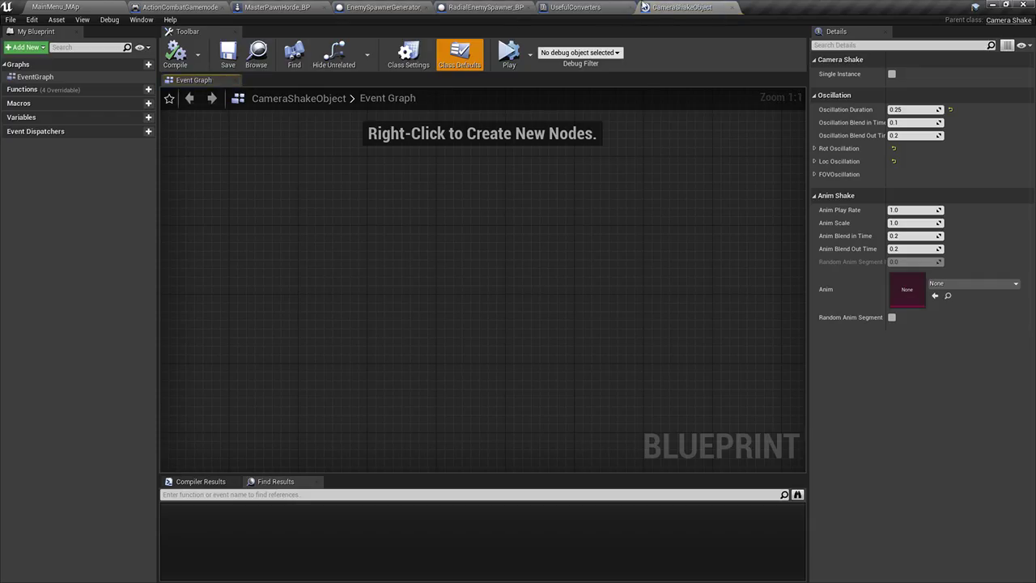
click(730, 8)
click(56, 7)
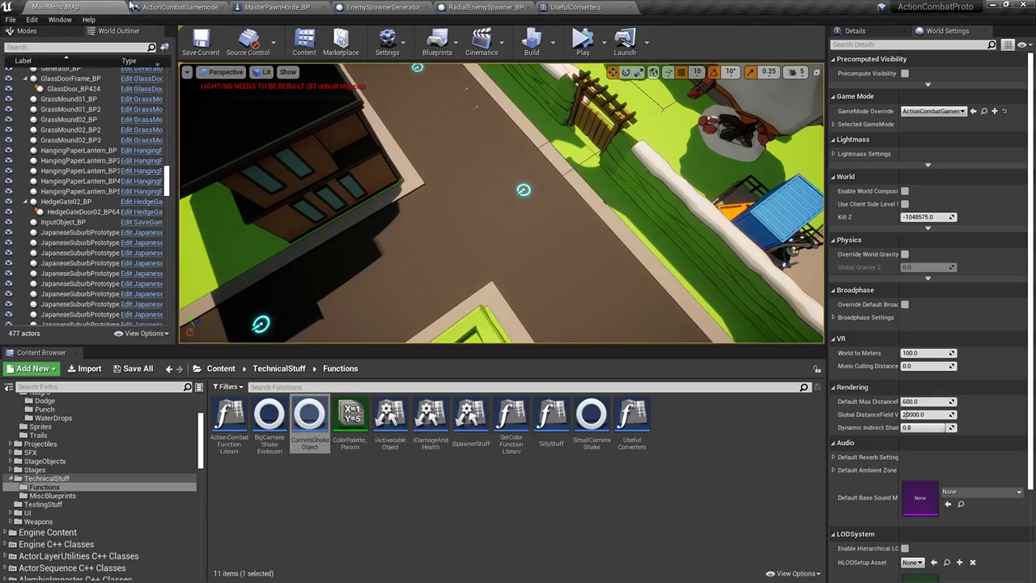
click(269, 421)
click(429, 421)
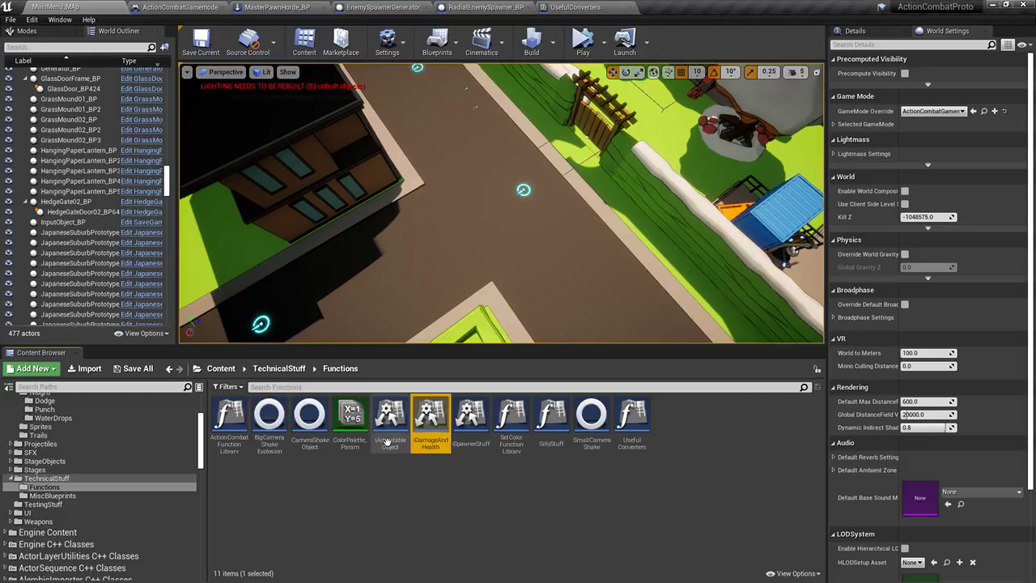
click(591, 416)
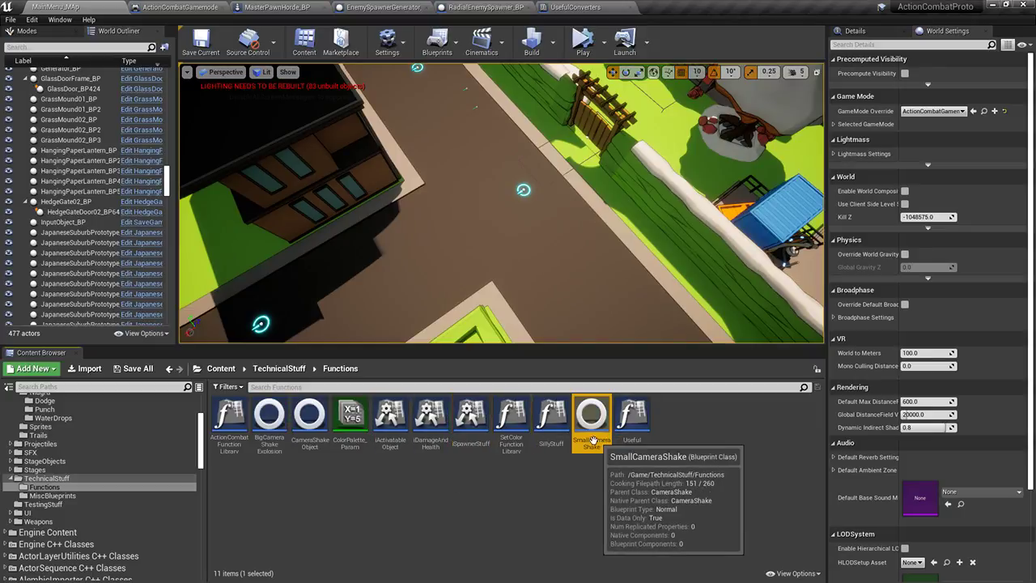
In ActionCombatFunctionLibrary's Screenshake function, delete the Print String node and connect the SET node directly to Play World Camera Shake
double_click(232, 420)
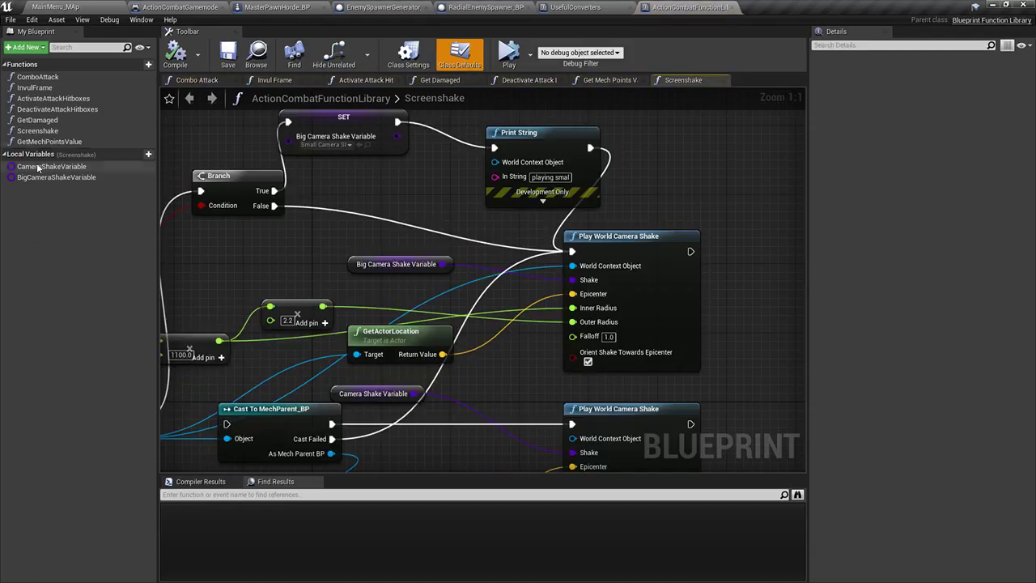
click(36, 130)
right_drag(512, 231, 454, 230)
right_drag(585, 161, 550, 185)
click(465, 158)
key(Delete)
drag(305, 143, 480, 272)
Simulate the MainMenu_MAp level to check the debug output without the camera shake print
click(86, 6)
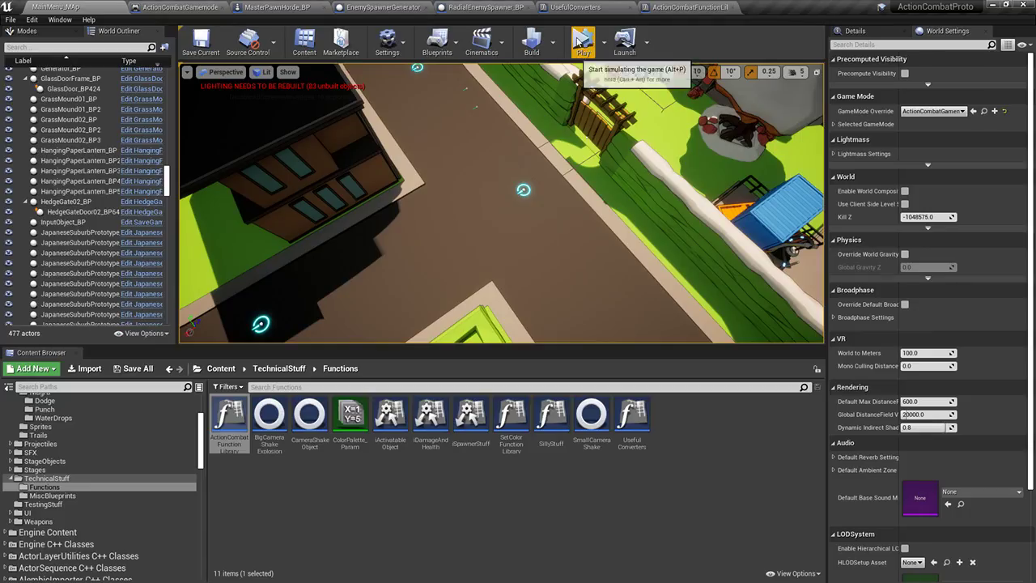
right_drag(472, 155, 494, 155)
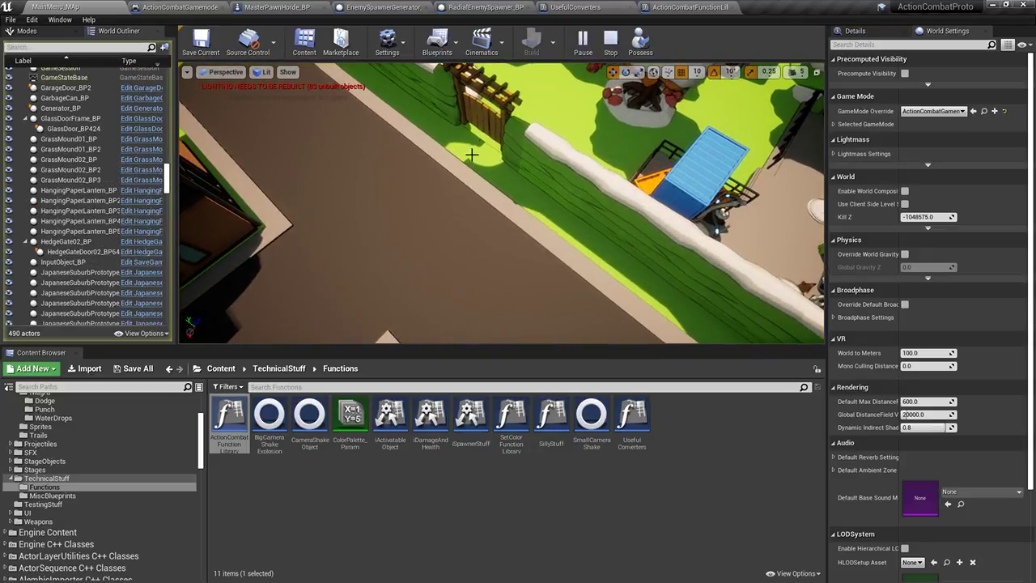
In the Random Enemy Spawner Algorithm, set the multiply factor to 0.4 and route the execution wire around Print String to the Return Node
click(565, 6)
click(665, 5)
click(594, 5)
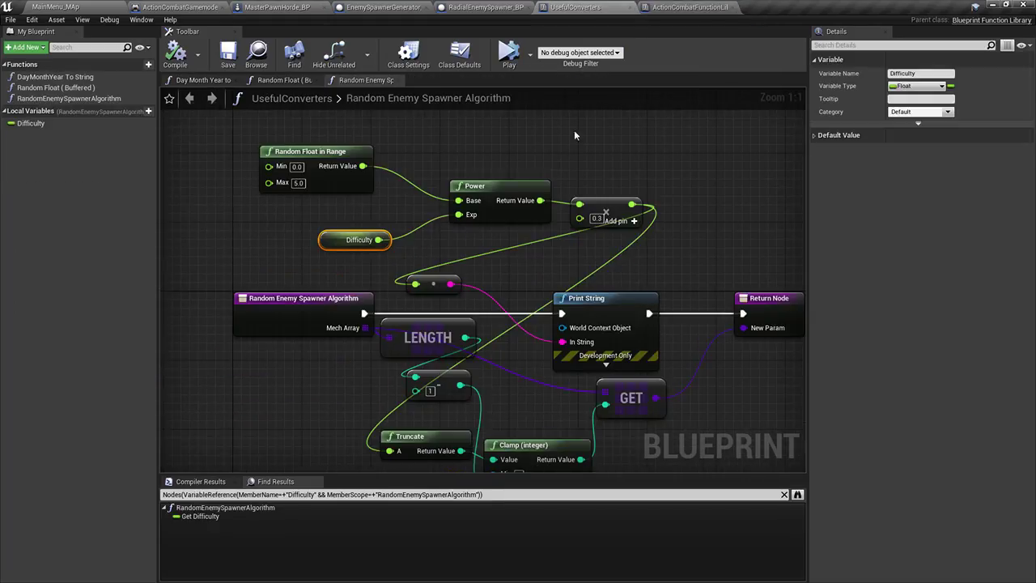
right_drag(565, 191, 538, 174)
click(427, 259)
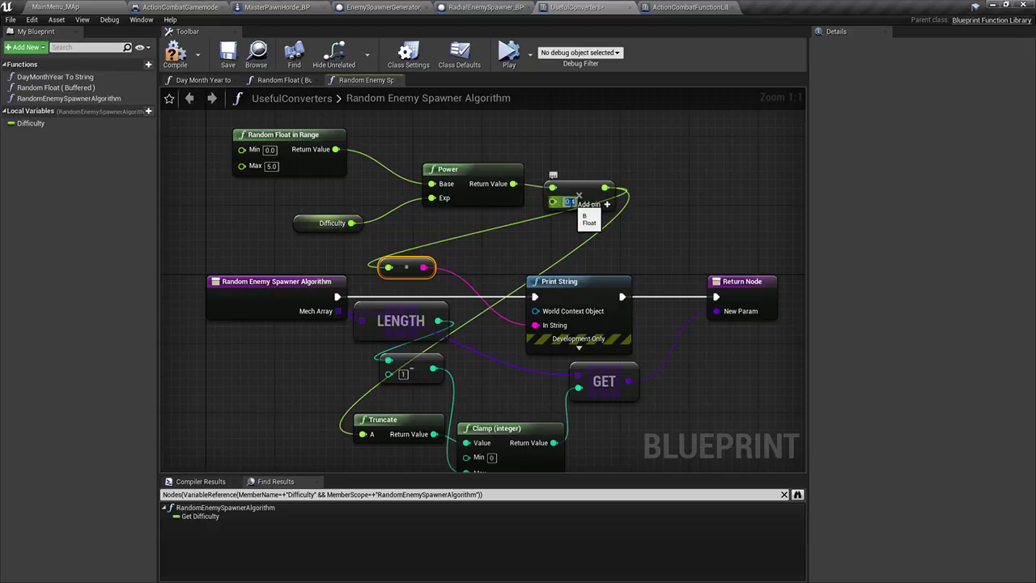
drag(336, 296, 477, 301)
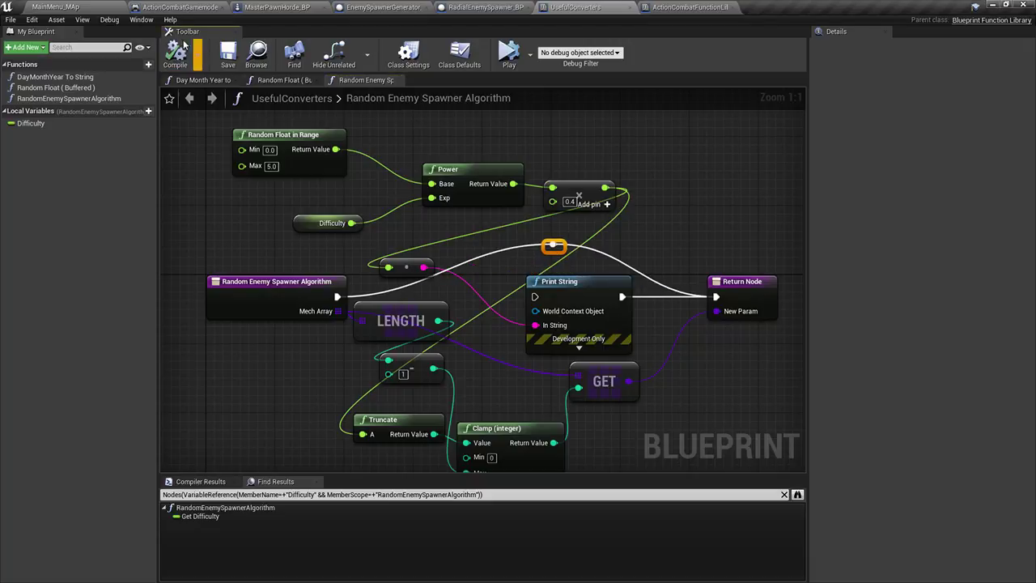
Simulate the level and fly among the spawned enemies, ending in a full-screen viewport, to judge the enemy mix
click(87, 6)
right_drag(598, 198, 734, 136)
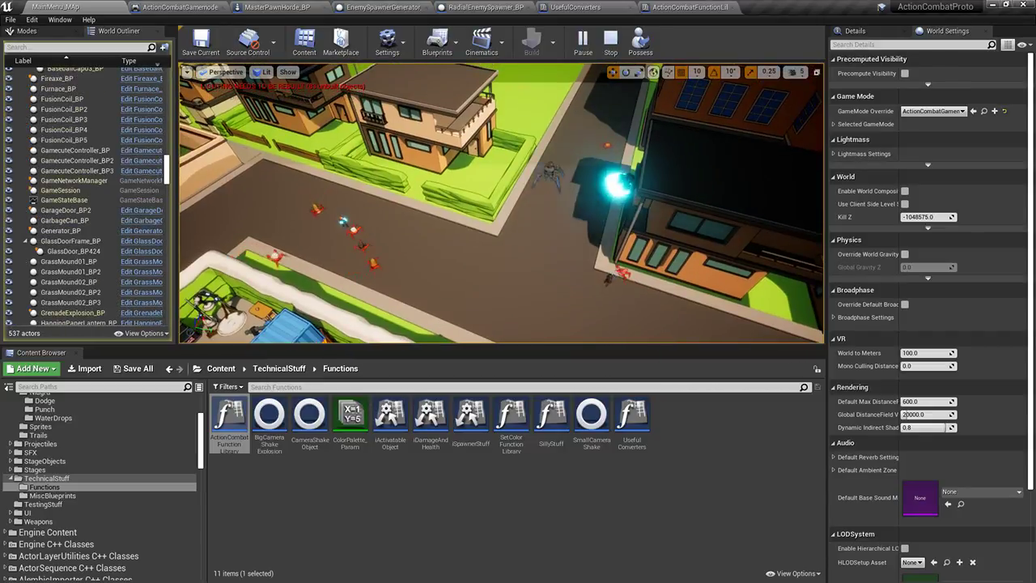
right_drag(501, 202, 397, 152)
key(w)
key(s)
key(w)
key(d)
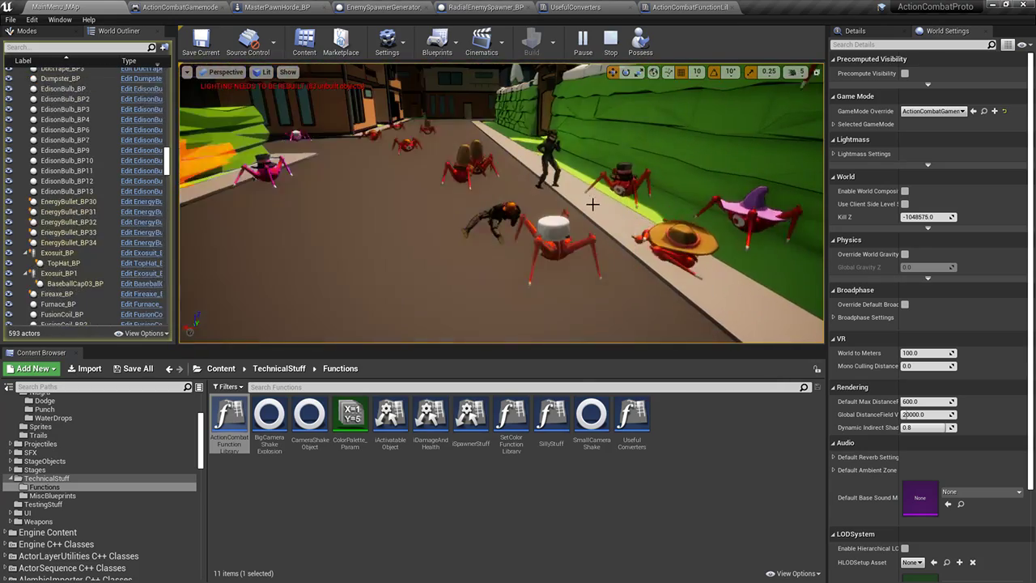
key(F11)
right_drag(593, 204, 609, 199)
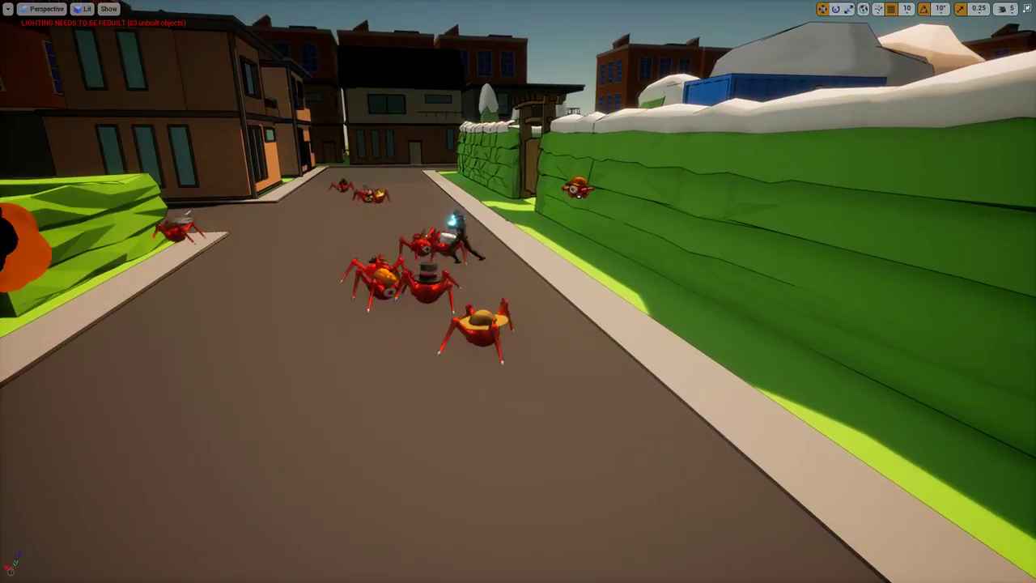
Leave the full-screen viewport and stop the running horde mode simulation
key(w)
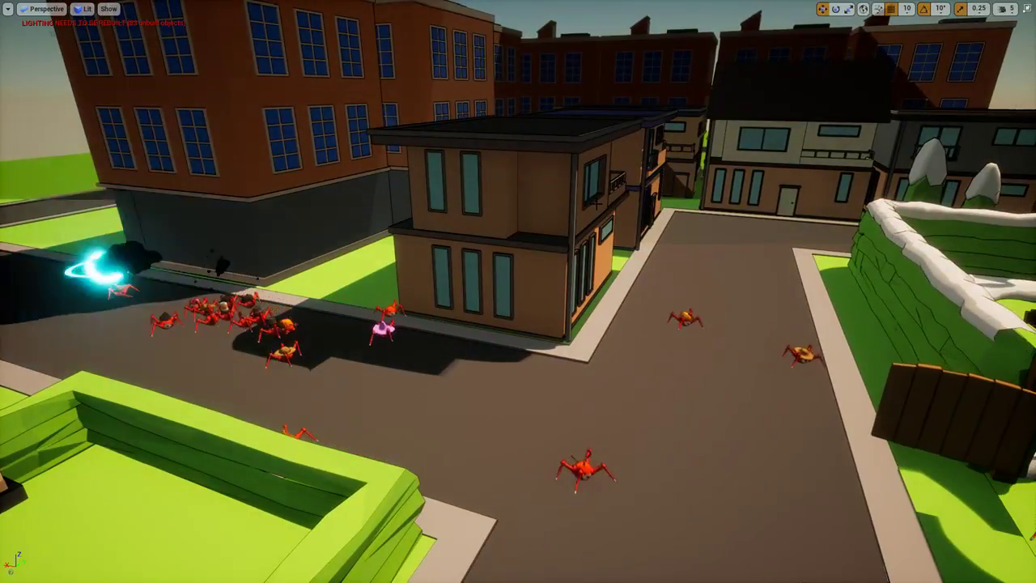
key(F11)
key(Escape)
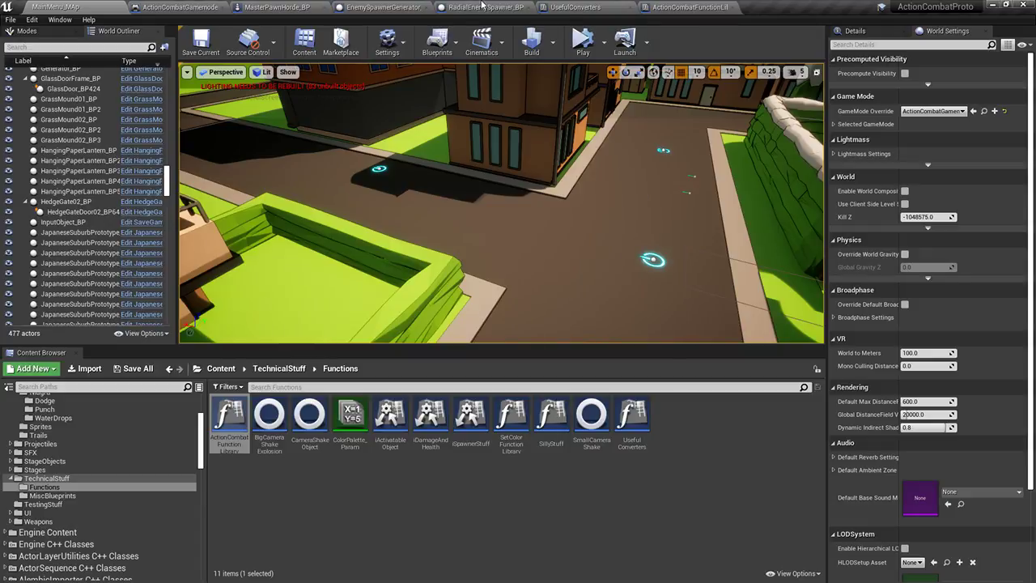
Close the UsefulConverters, ActionCombatFunctionLibrary, RadialEnemySpawner_BP, EnemySpawnerGenerator_BP and MasterPawnHorde_BP editors, leaving the ActionCombatGamemode blueprint open
click(630, 8)
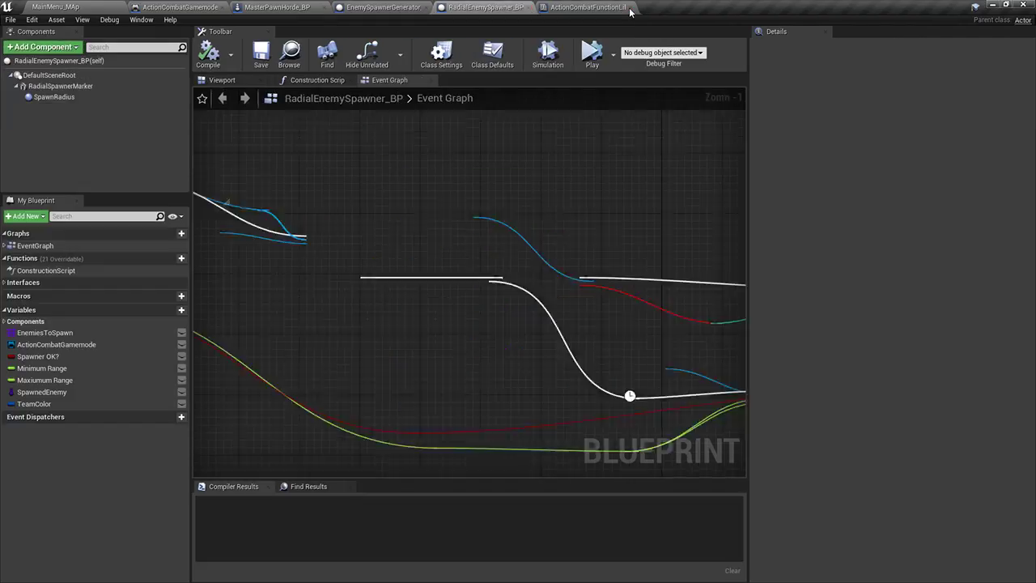
click(629, 9)
click(527, 8)
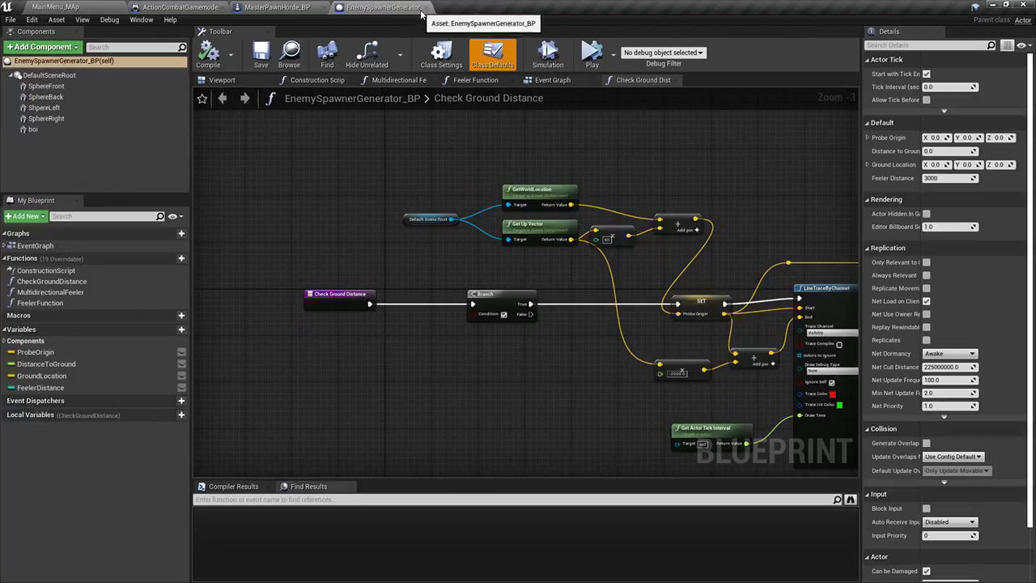
click(296, 8)
click(316, 8)
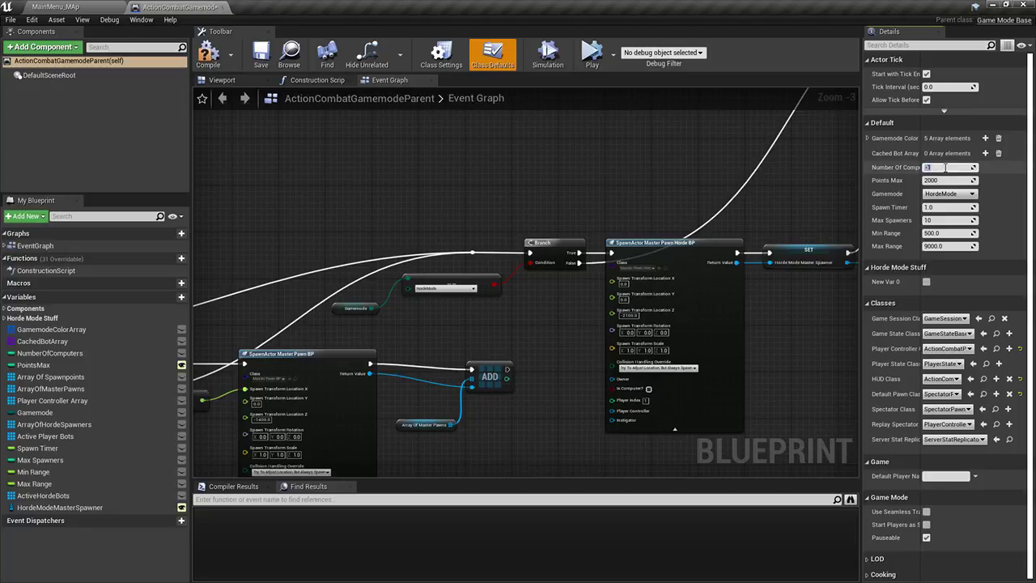
Set the gamemode blueprint's default Gamemode to ArenaVersus, then compile and save it
click(940, 202)
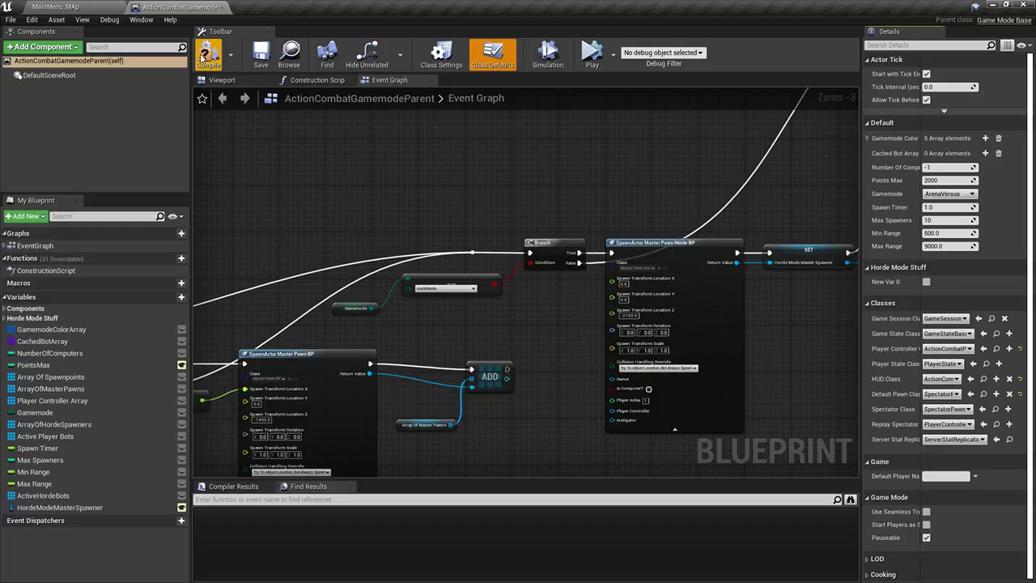
click(258, 55)
Return to the MainMenu_MAp level and start a play session inside the level viewport
click(96, 5)
right_drag(594, 127, 599, 127)
click(603, 41)
click(630, 73)
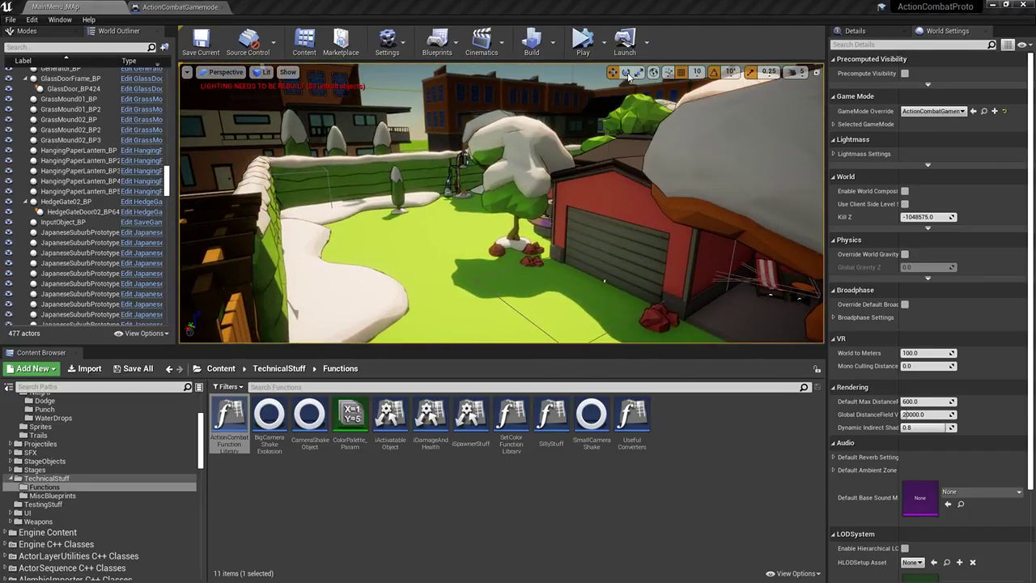
click(625, 98)
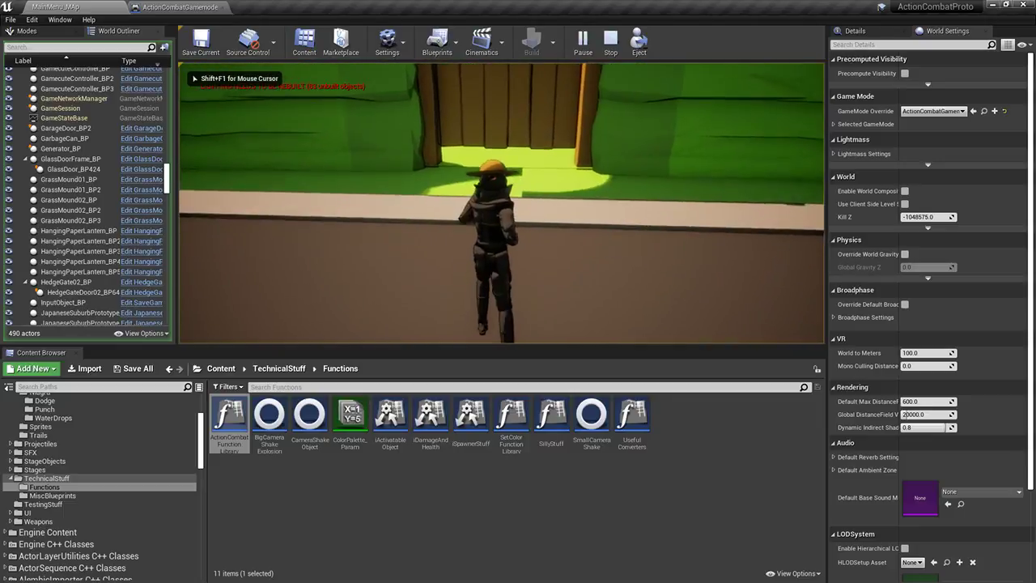
Walk the character through the garden to the "Exteriors for houses" fountain and make the game view full screen
key(w)
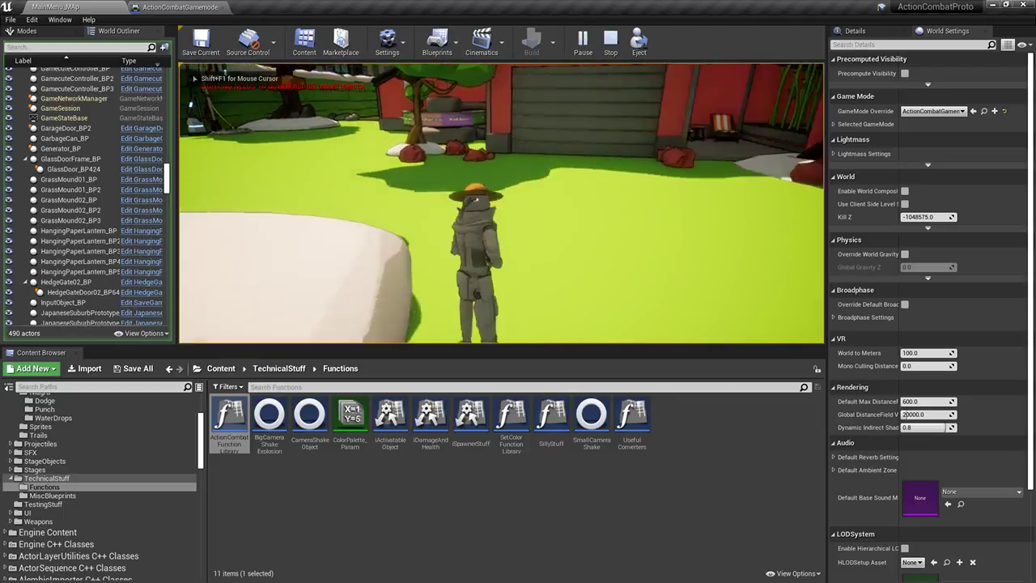
key(w)
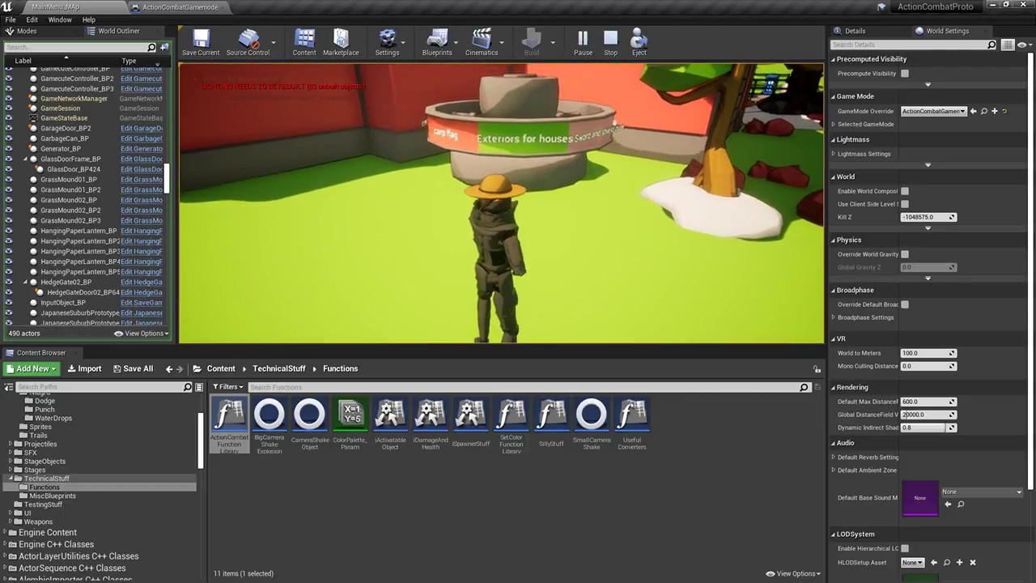
key(w)
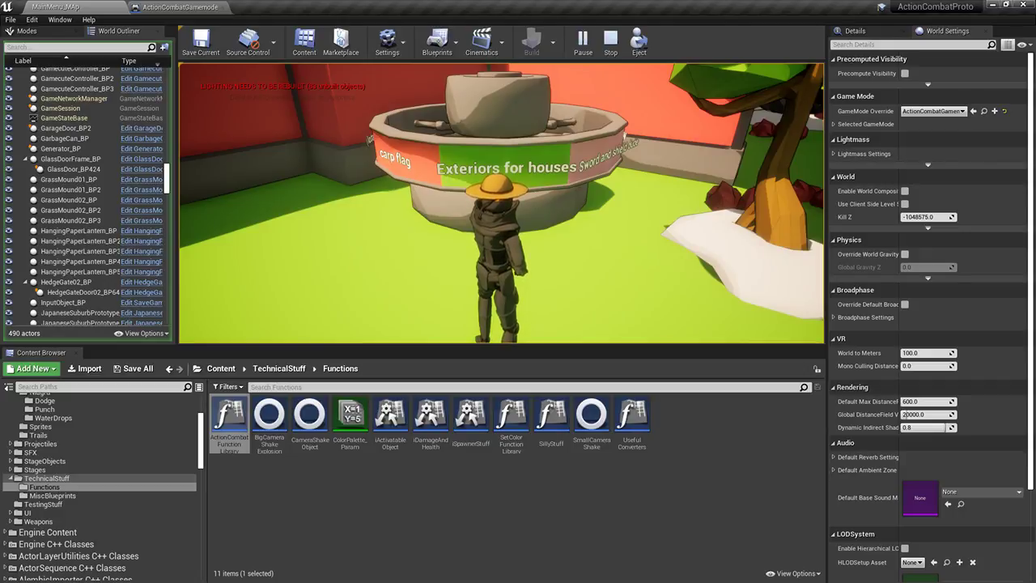
key(F11)
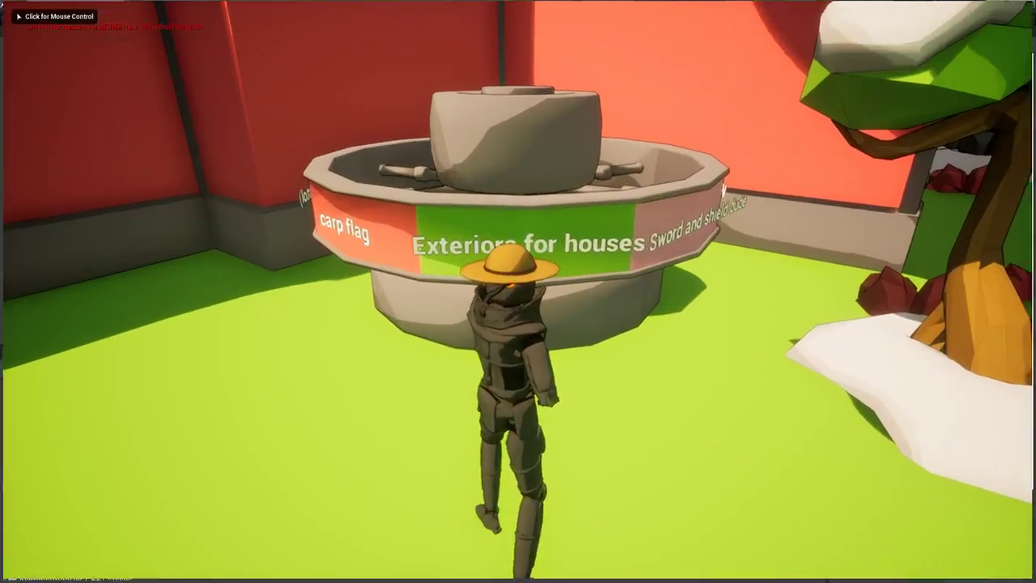
Run the console command DisableAllScreenMessages to hide the on-screen warnings, and give control back to the game
key(grave)
text(disab)
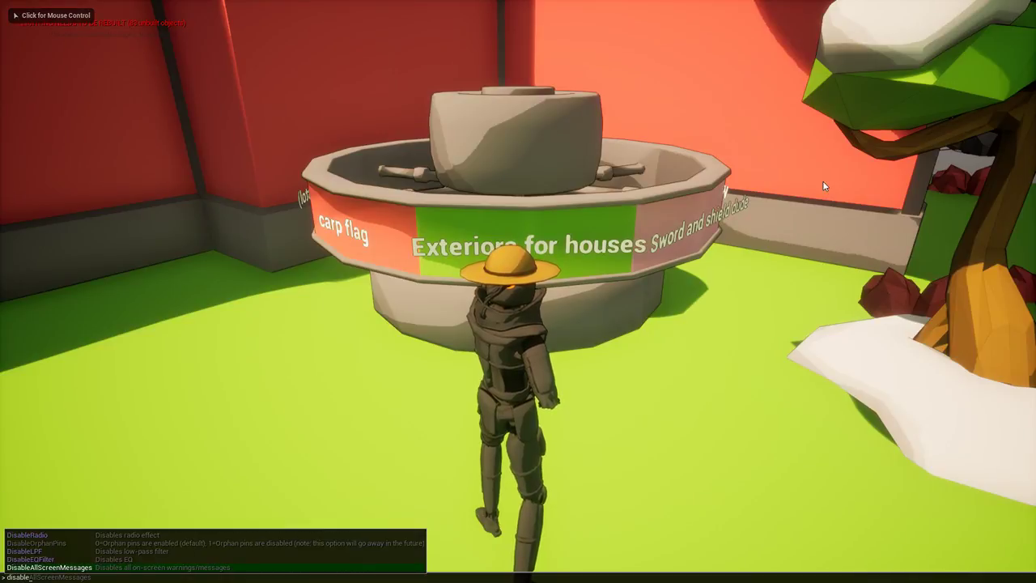
text(le)
click(824, 187)
key(grave)
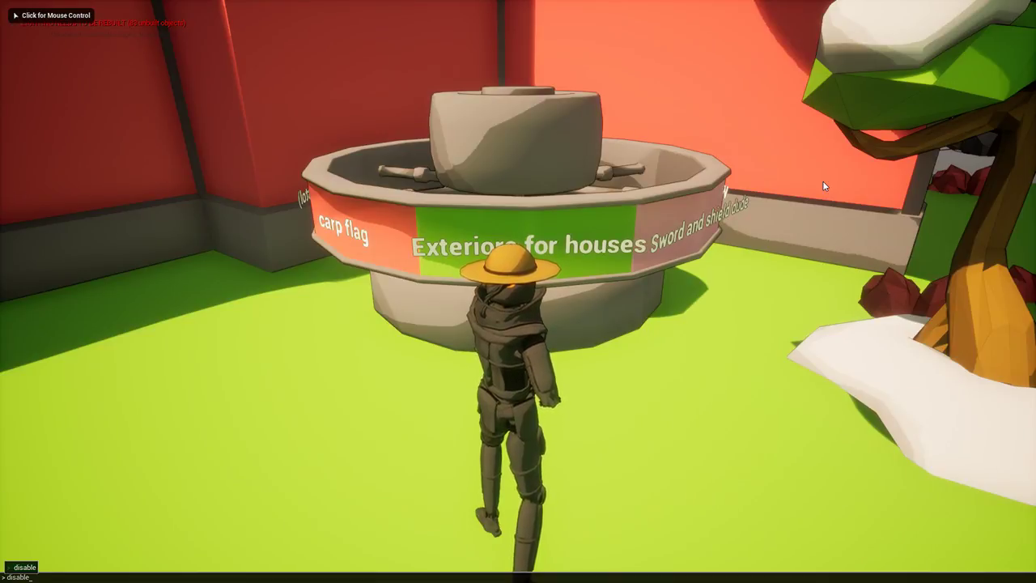
text(ages)
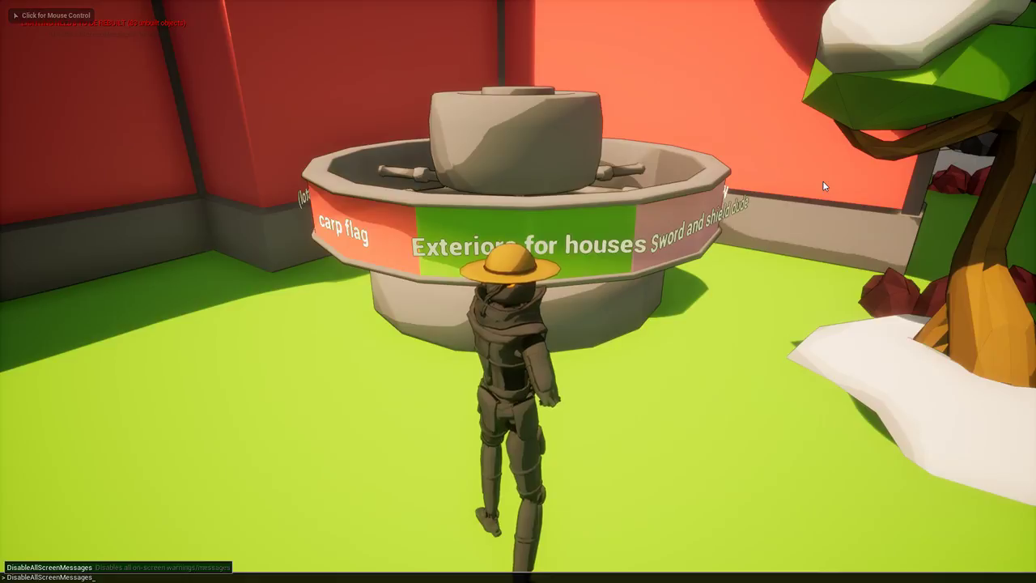
key(Return)
click(822, 181)
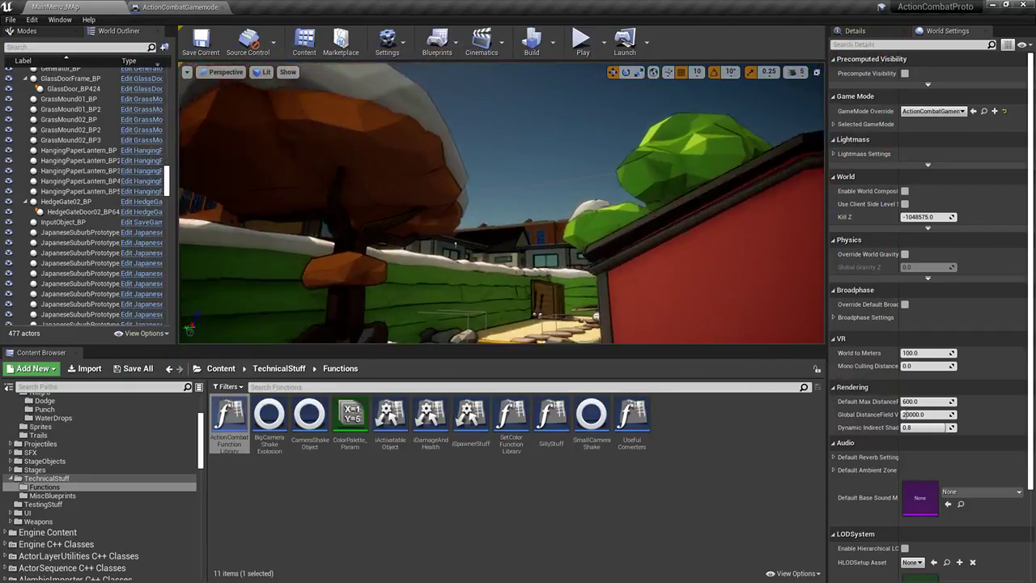
Select the snow-capped tree beside the wooden shed in the level and get a close view of its base
key(w)
mouse_move(595, 176)
right_down()
mouse_move(593, 209)
mouse_move(595, 176)
mouse_move(619, 167)
mouse_move(599, 167)
mouse_move(659, 175)
mouse_move(660, 122)
mouse_move(668, 202)
mouse_move(612, 170)
right_up()
key(s)
key(s)
click(515, 153)
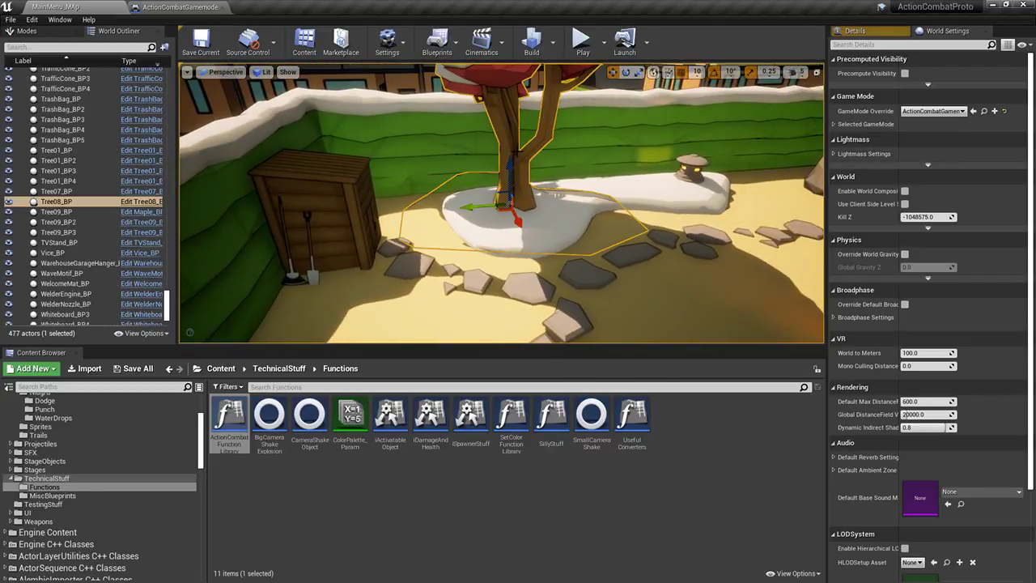
right_drag(506, 184, 520, 233)
key(w)
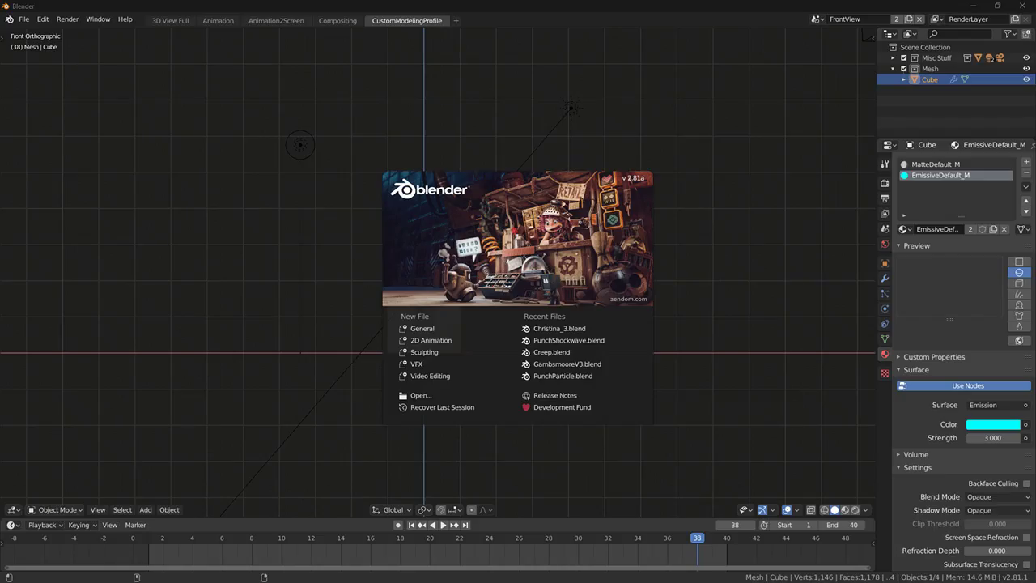
In Blender, dismiss the splash screen and bring up the file browser for opening a blend file
click(513, 104)
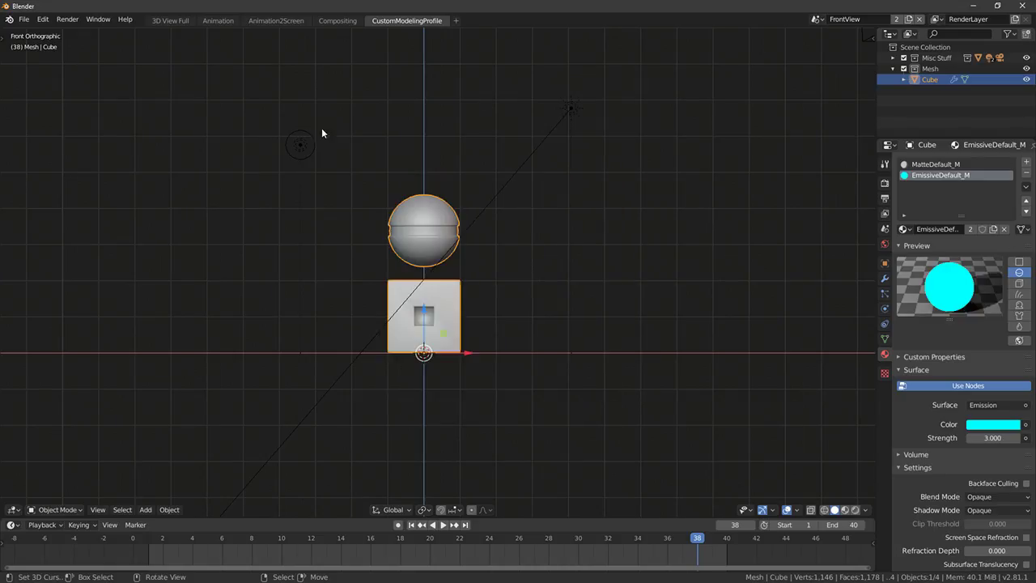
click(25, 20)
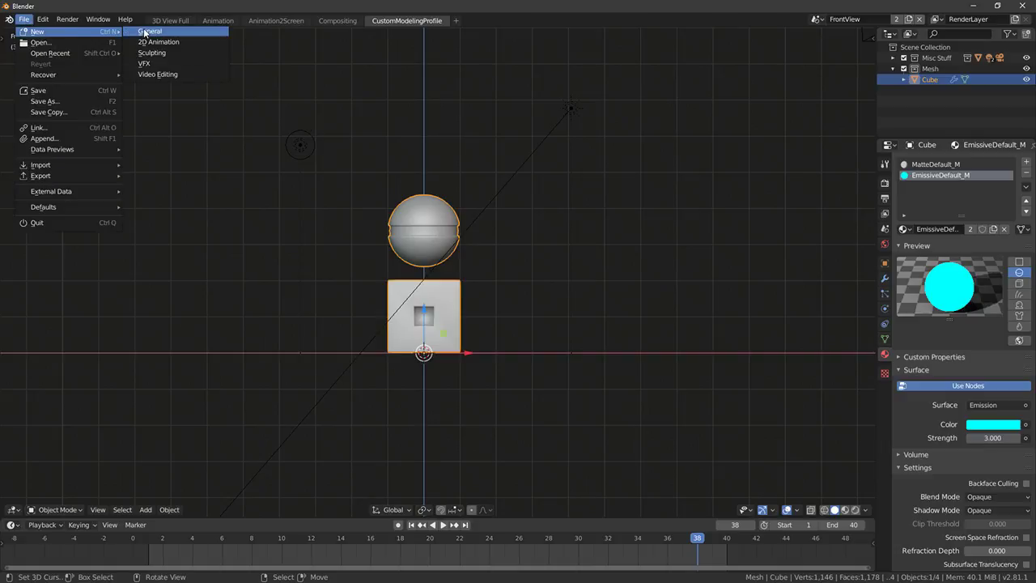
click(24, 19)
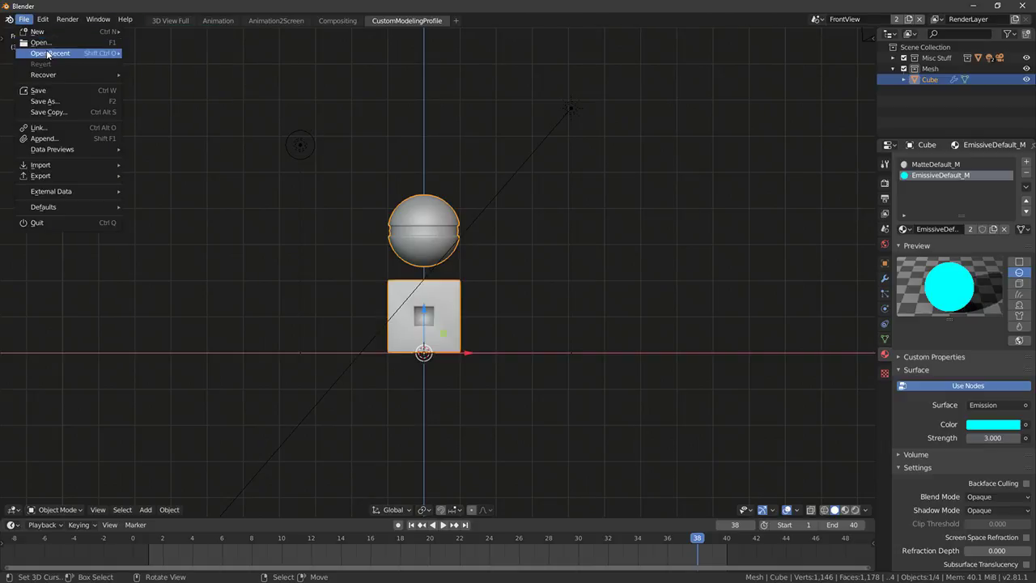
click(47, 47)
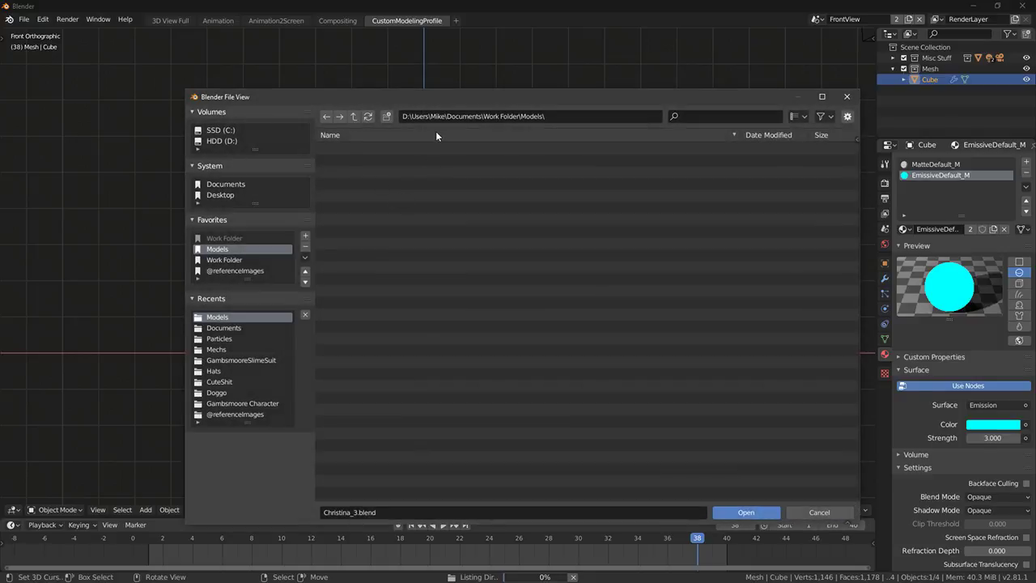
Switch back to Unreal Editor, check which meshes the selected tree's StaticMesh and StaticMesh1 components use, and locate the snowcap asset
key(alt+Tab)
right_drag(716, 187, 748, 169)
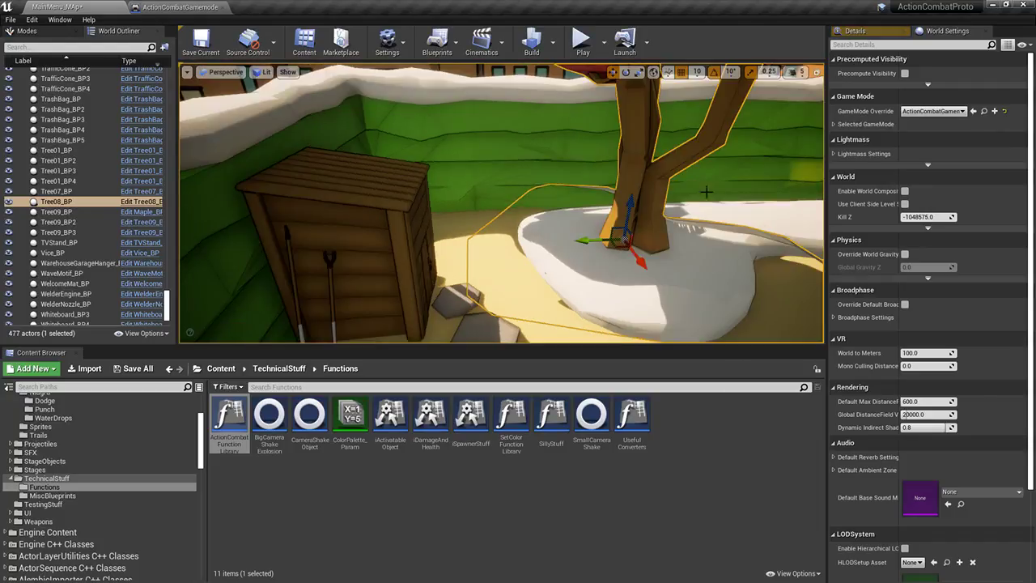
click(863, 33)
click(884, 114)
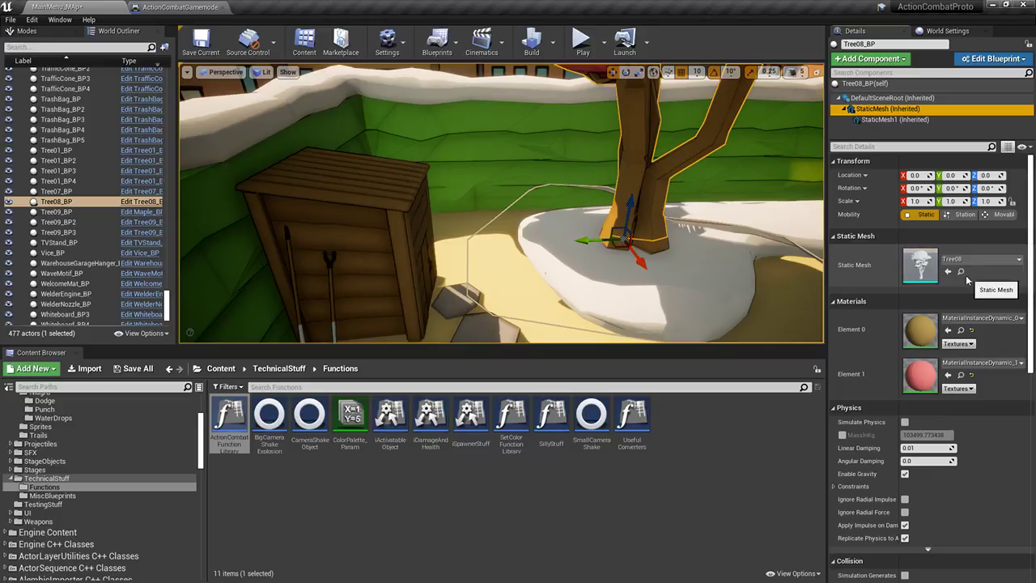
key(Down)
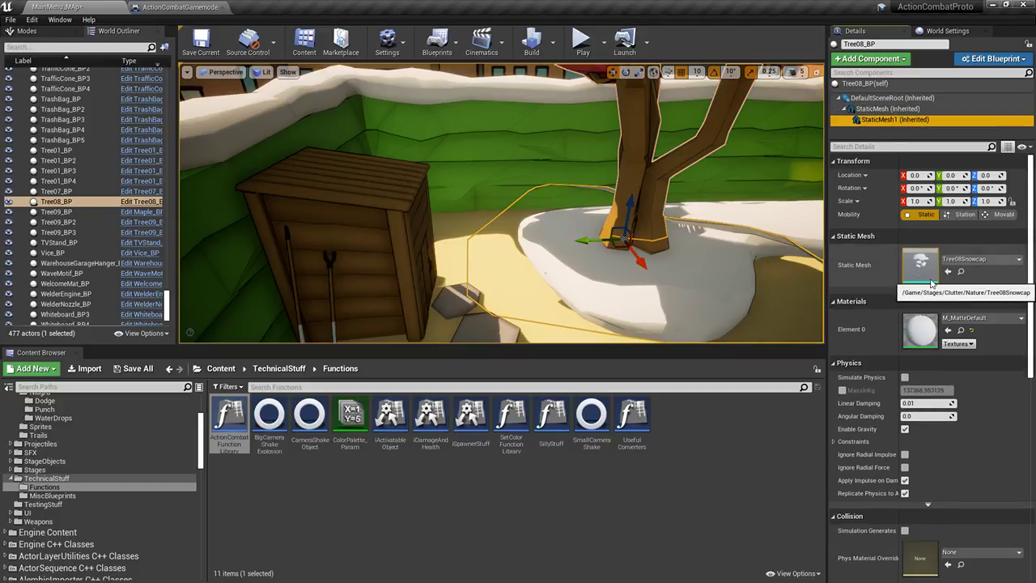
click(961, 271)
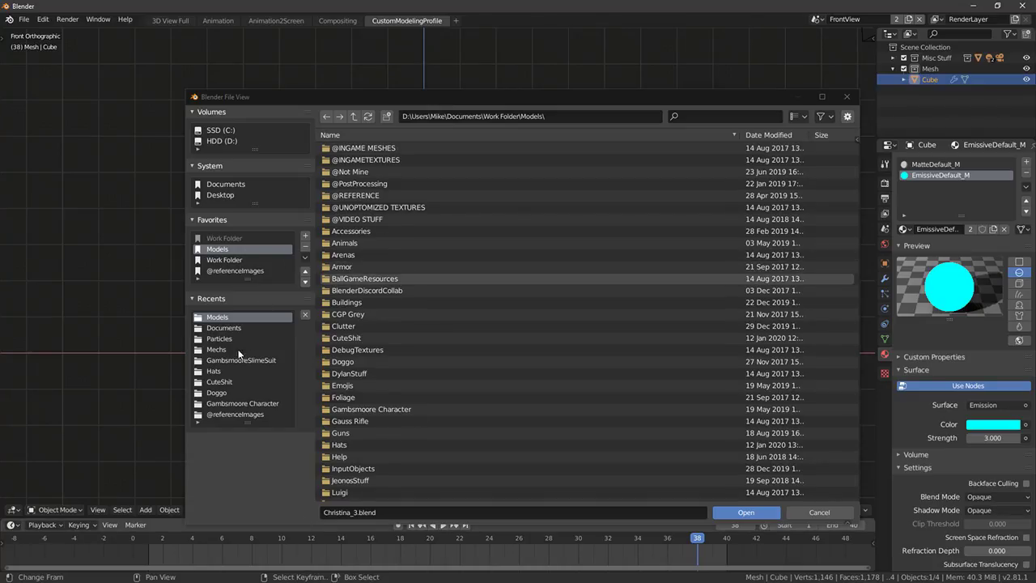
In Blender, open Tree07.blend from the Models\Clutter\Outdoors folder and examine its tree and Snowcap object from several angles
click(217, 318)
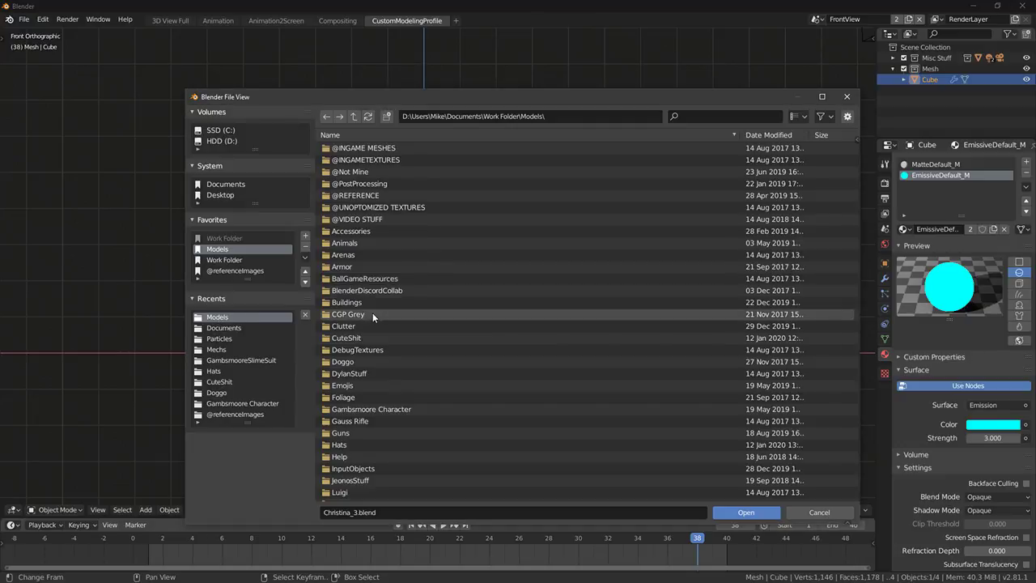
scroll(372, 313, down, 1)
double_click(361, 302)
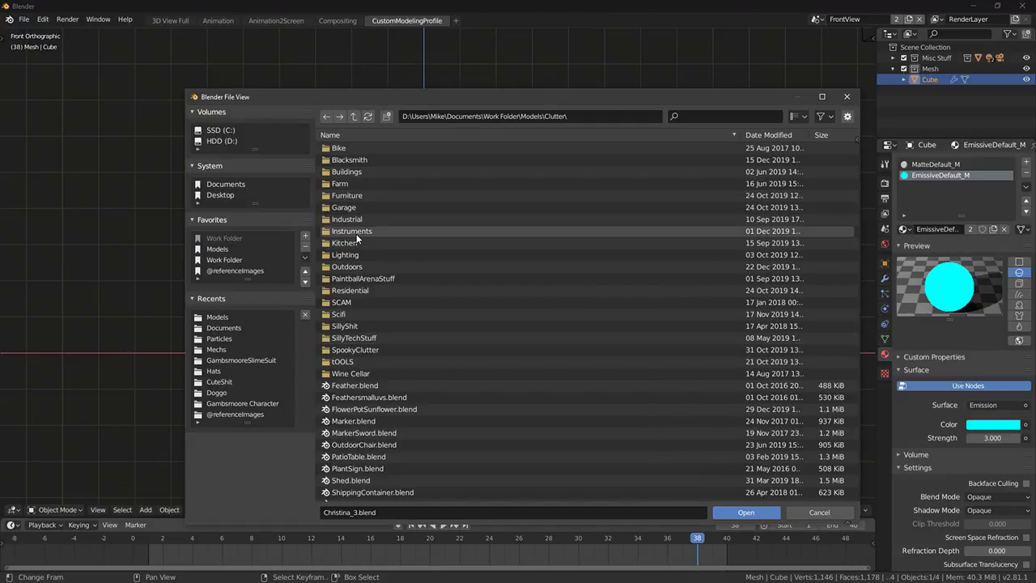
double_click(346, 266)
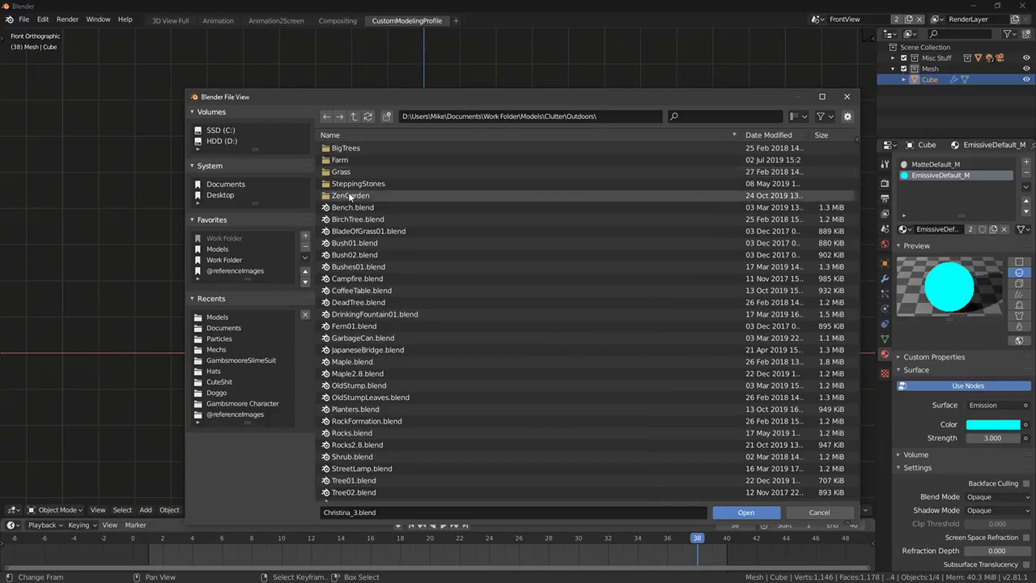
scroll(382, 271, down, 4)
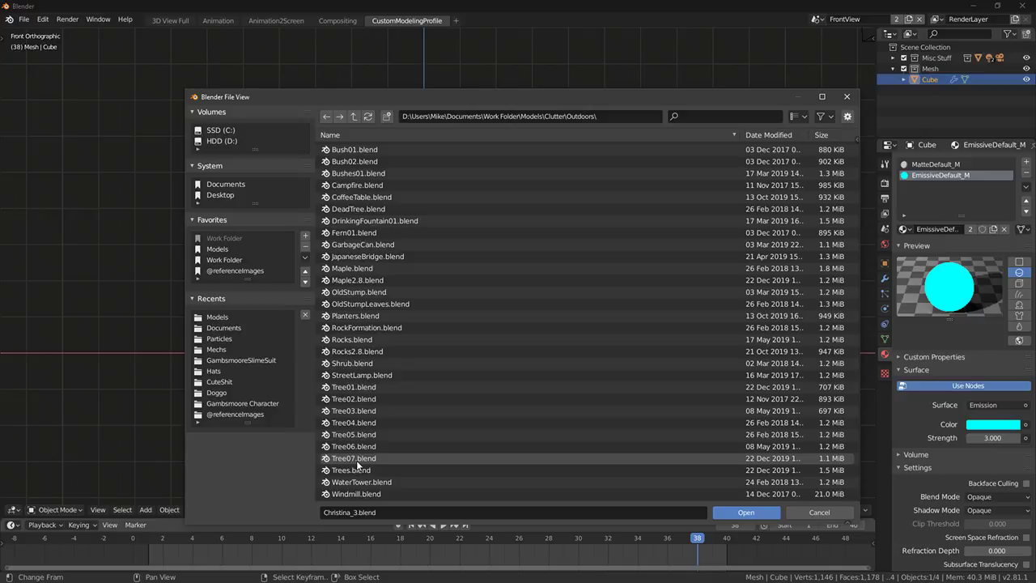
double_click(356, 458)
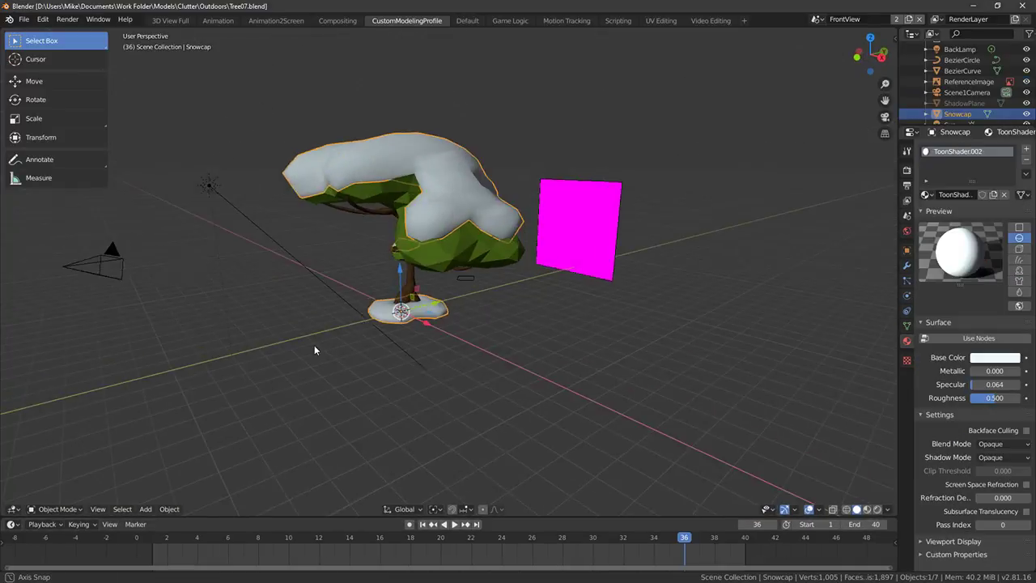
middle_drag(315, 350, 698, 208)
scroll(957, 108, down, 1)
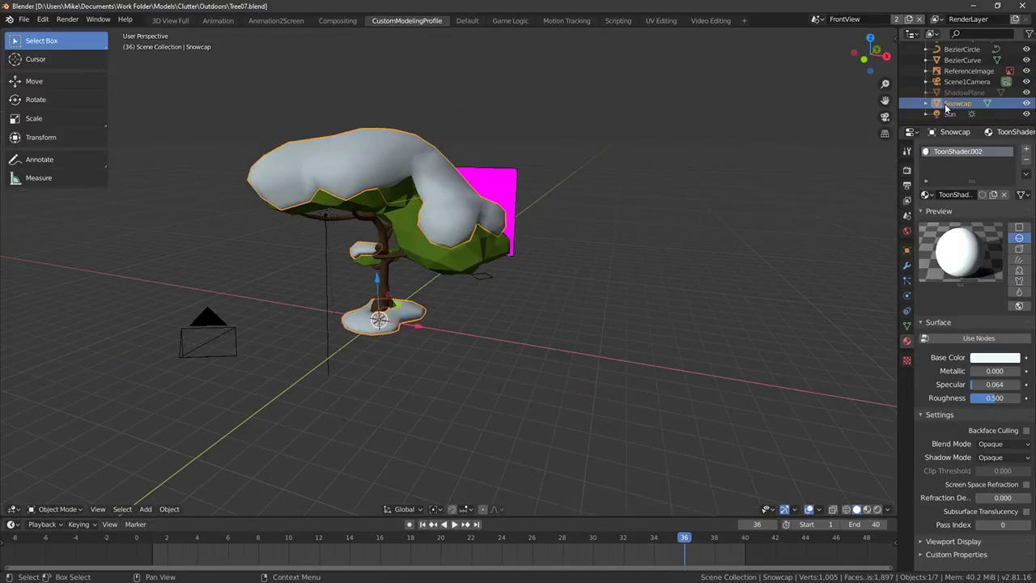
scroll(883, 111, up, 1)
scroll(948, 102, up, 2)
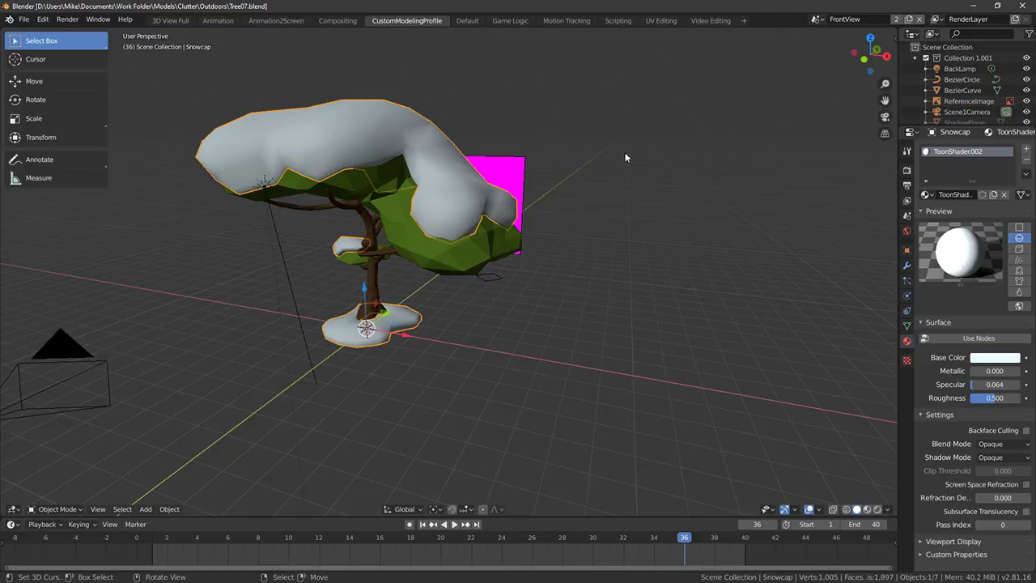
middle_drag(625, 157, 387, 139)
Open Tree06.blend from the Outdoors folder and look through the tree objects it contains
click(25, 19)
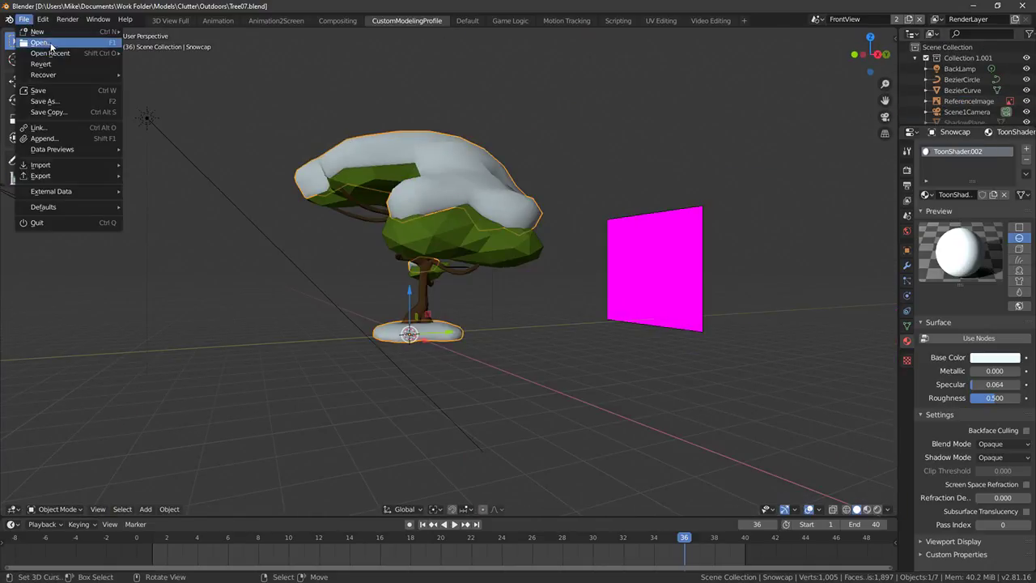
click(50, 45)
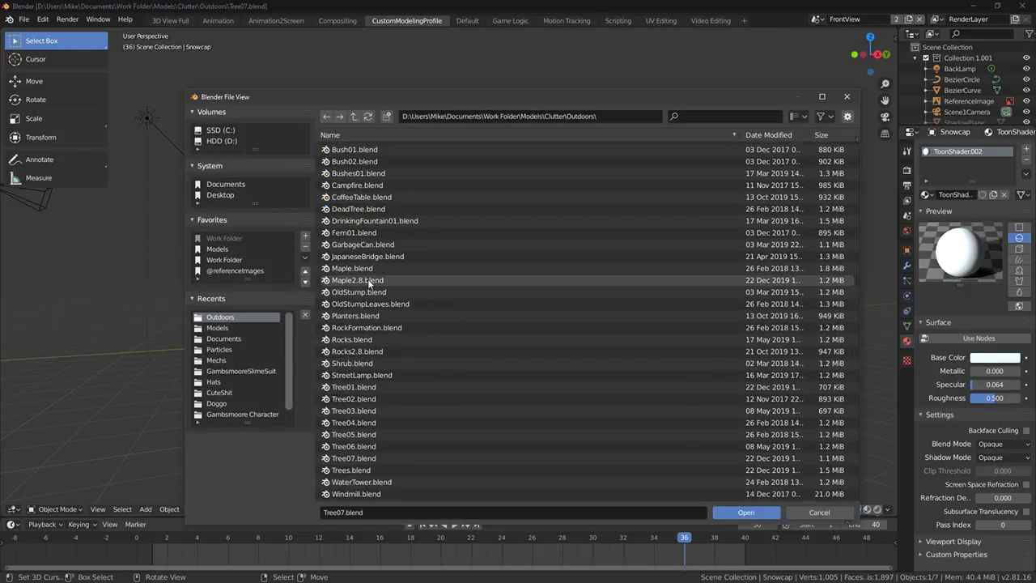
scroll(369, 279, up, 3)
scroll(385, 340, down, 3)
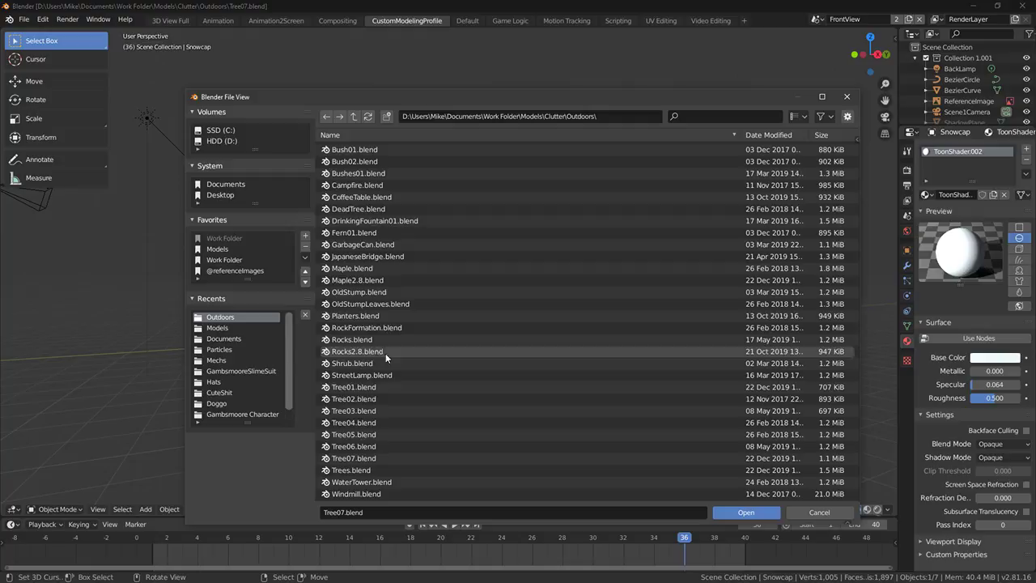
double_click(369, 449)
middle_drag(404, 336, 564, 313)
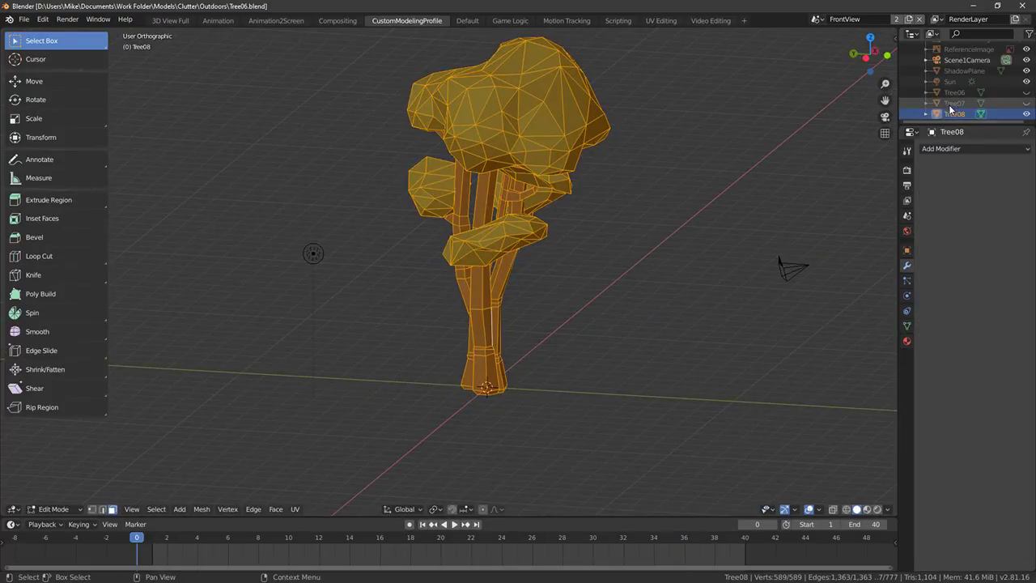
scroll(973, 86, up, 2)
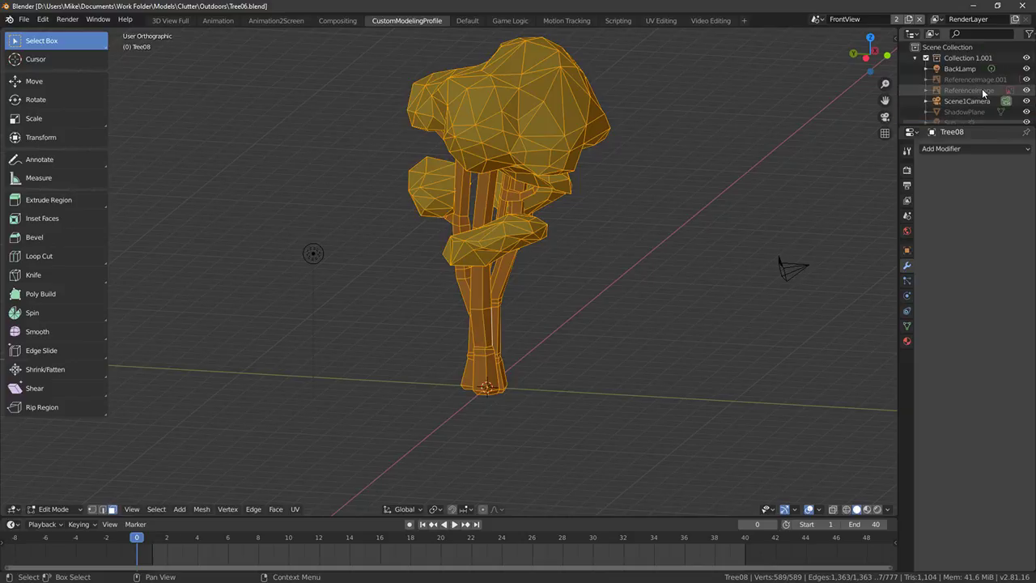
scroll(982, 88, down, 2)
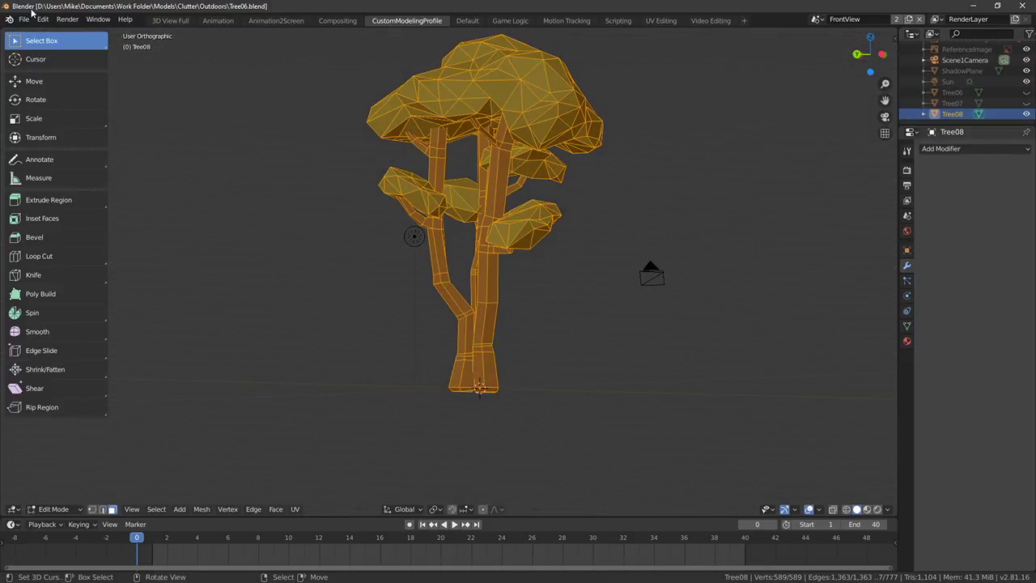
Import Tree08Snowcap.fbx from the Outdoors folder onto Tree08 and view the result in Object Mode
click(25, 19)
mouse_move(81, 169)
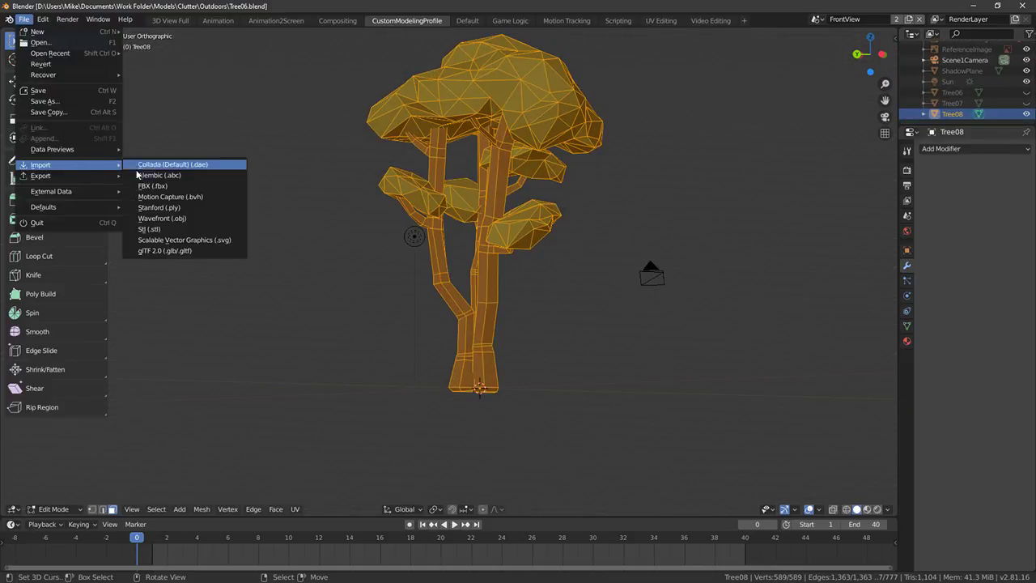
click(174, 191)
scroll(441, 267, down, 5)
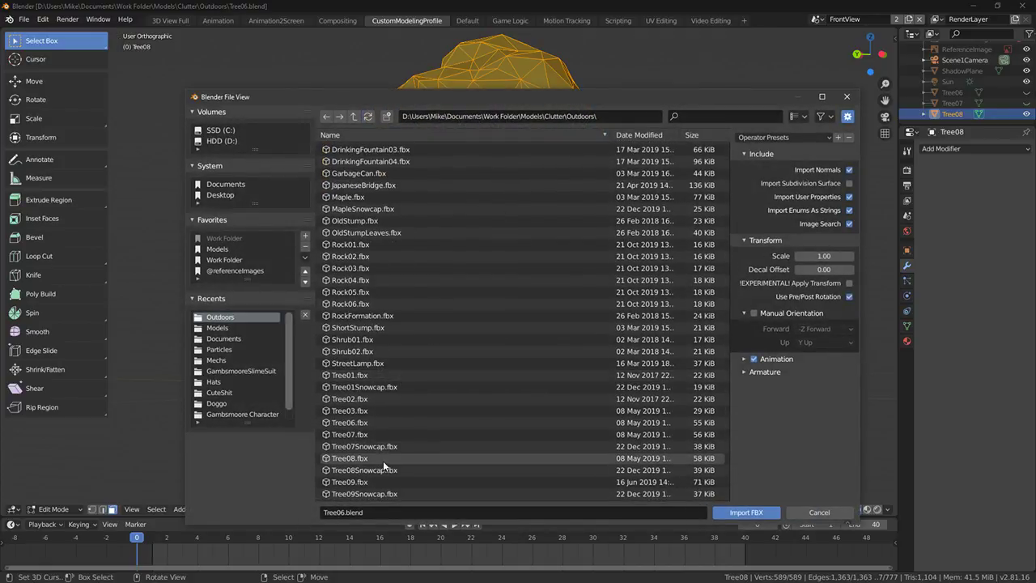
key(Escape)
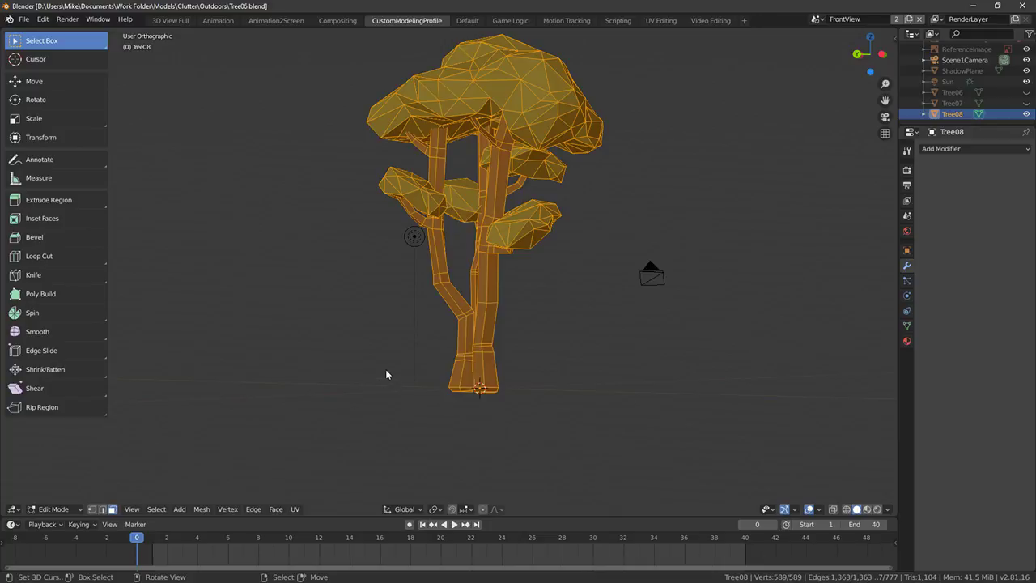
key(Tab)
middle_drag(396, 380, 657, 389)
scroll(967, 101, down, 1)
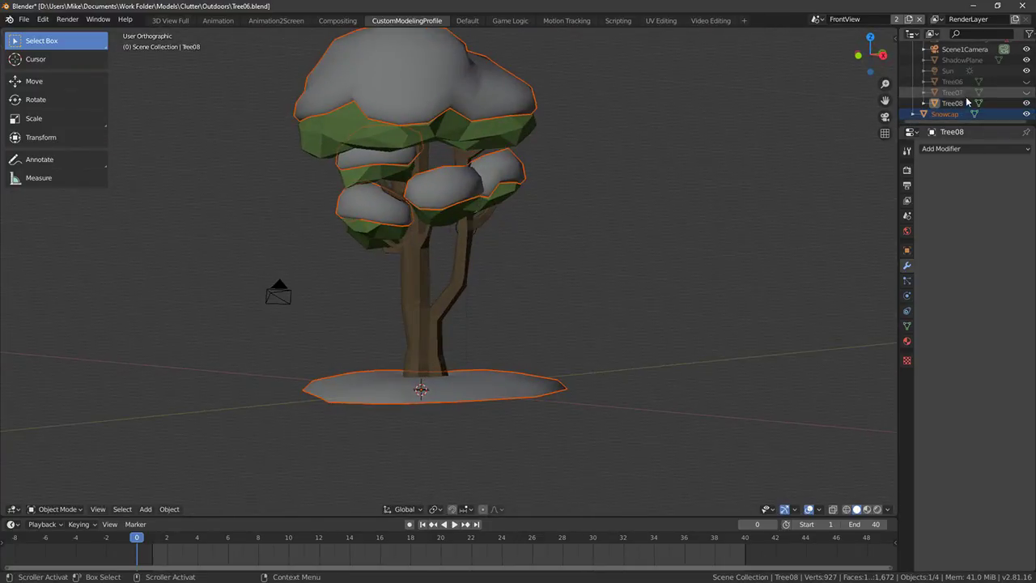
Toggle the Snowcap object's visibility to compare the tree with and without its snow, leaving it shown
click(1028, 116)
click(1028, 116)
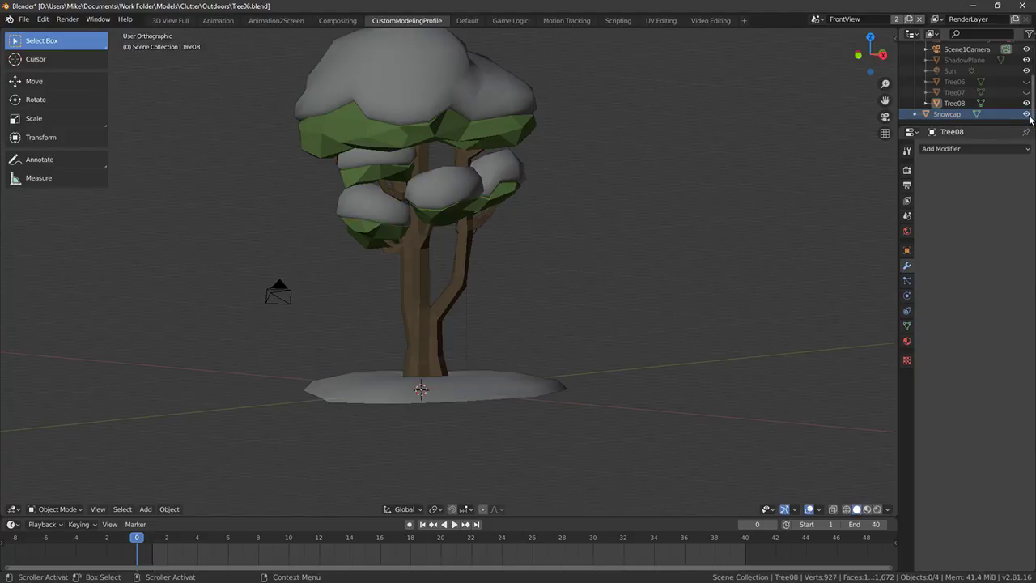
click(1027, 114)
click(1028, 115)
scroll(992, 103, up, 1)
middle_drag(466, 388, 471, 402)
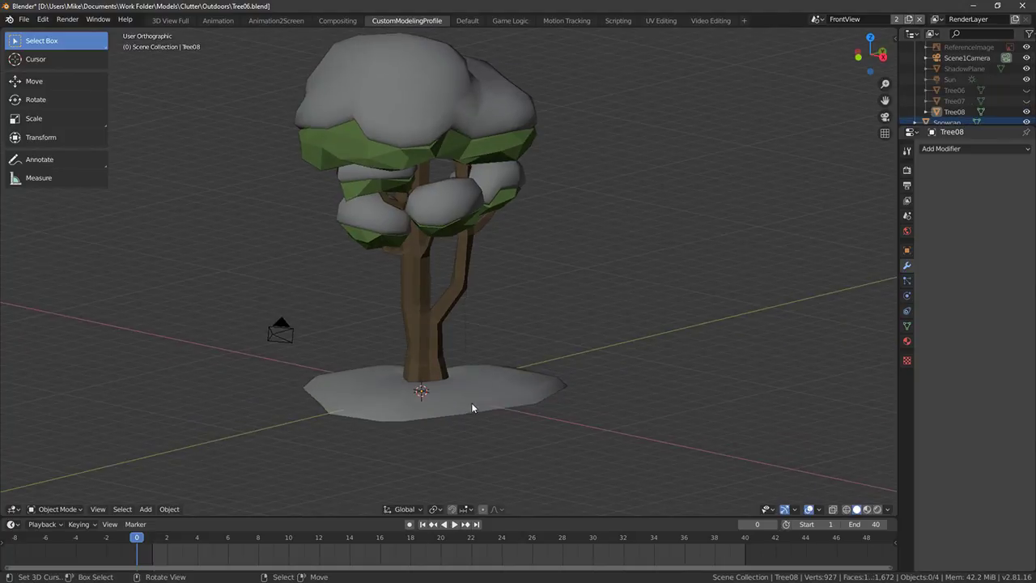
Select the Snowcap object and inspect the mesh of its ground patch in Edit Mode, returning to Object Mode
right_click(524, 395)
key(Tab)
shift+middle_drag(501, 440, 615, 380)
key(Tab)
Hide the viewport overlays, enable Backface Culling, and inspect which way the snow patch's faces point at the tree's base
click(810, 509)
click(819, 510)
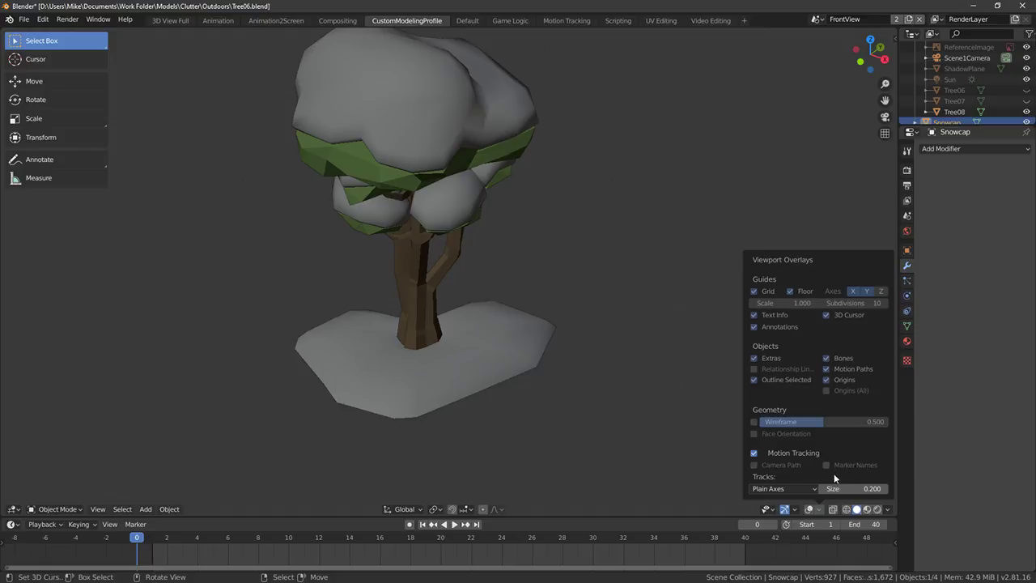
click(818, 510)
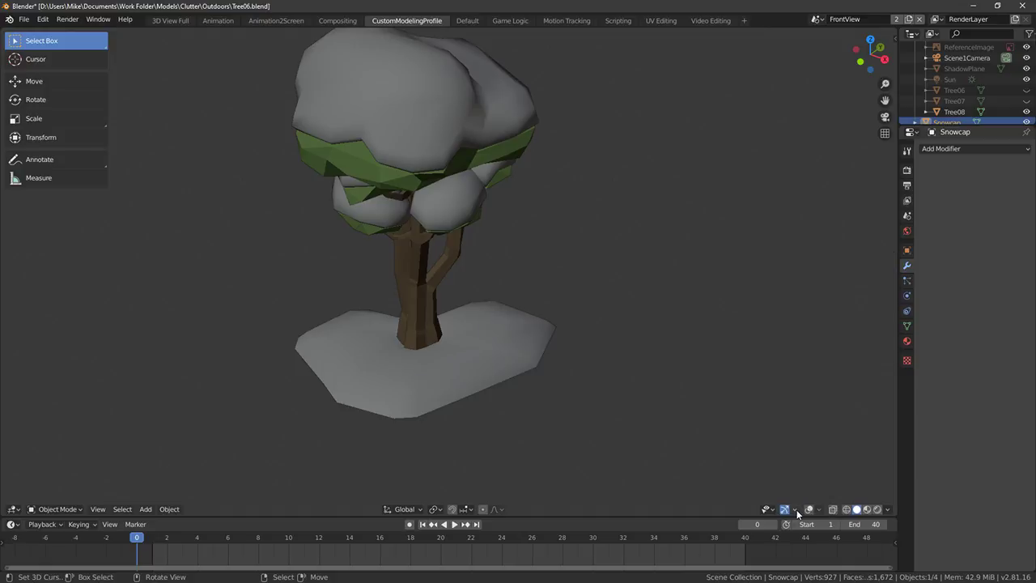
click(889, 509)
click(845, 415)
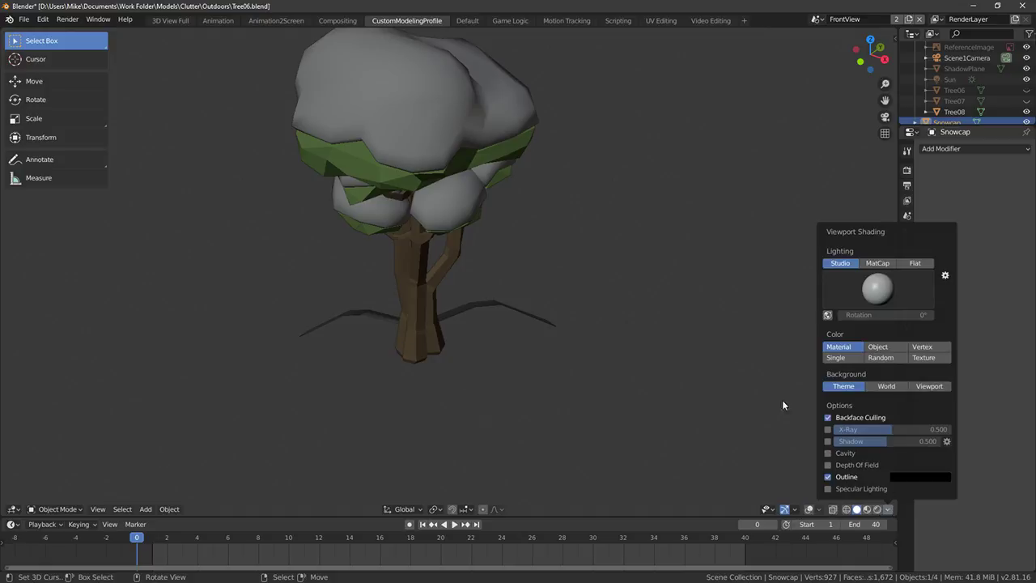
key(Tab)
key(Tab)
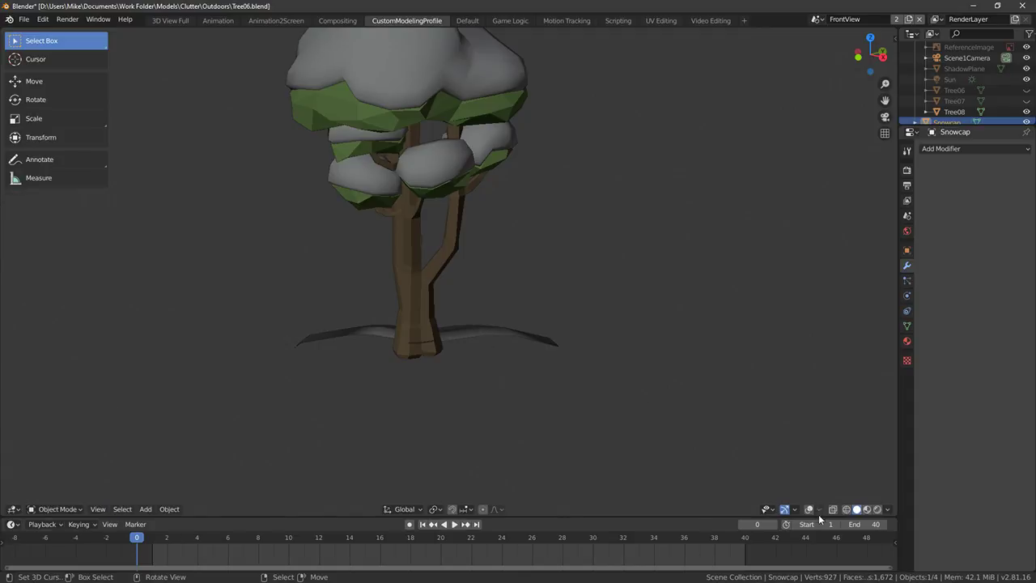
mouse_move(525, 327)
middle_down()
mouse_move(532, 345)
mouse_move(519, 332)
middle_up()
Switch the viewport to Material Preview shading and turn the overlays back on
click(866, 509)
key(Tab)
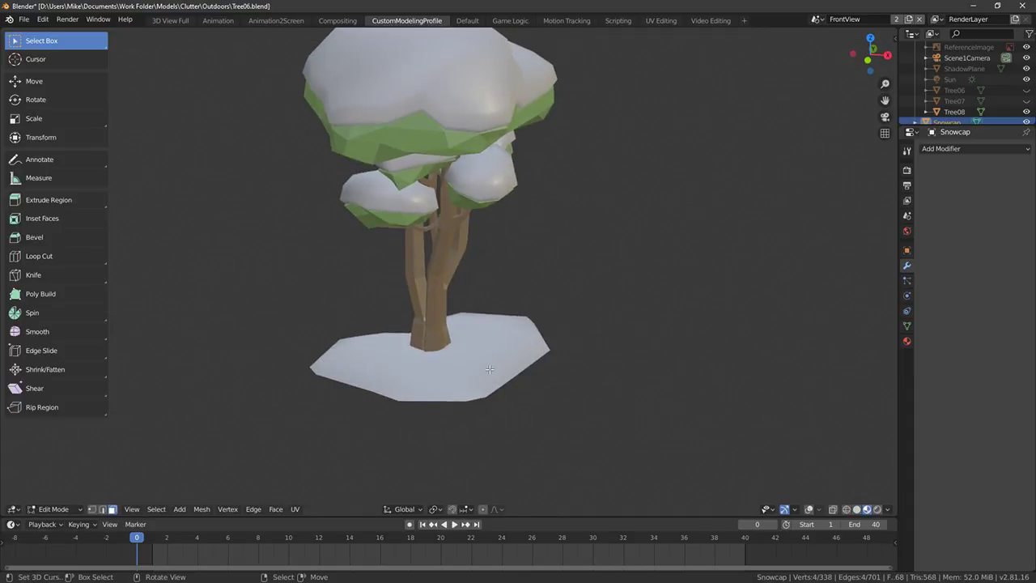
key(Tab)
click(806, 509)
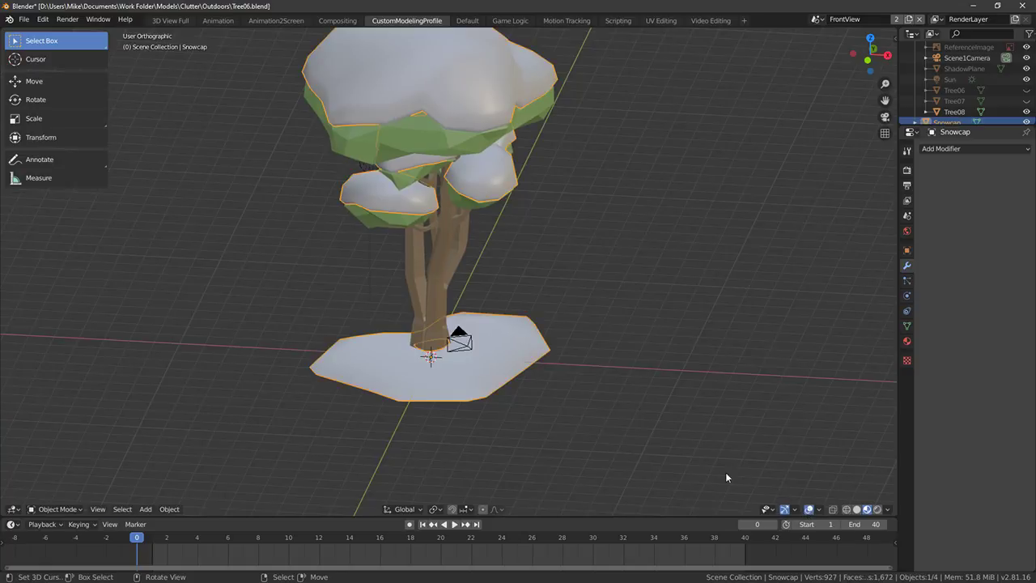
Select all linked faces of the Snowcap's ground patch in Edit Mode and recalculate their normals
key(Tab)
key(ctrl+l)
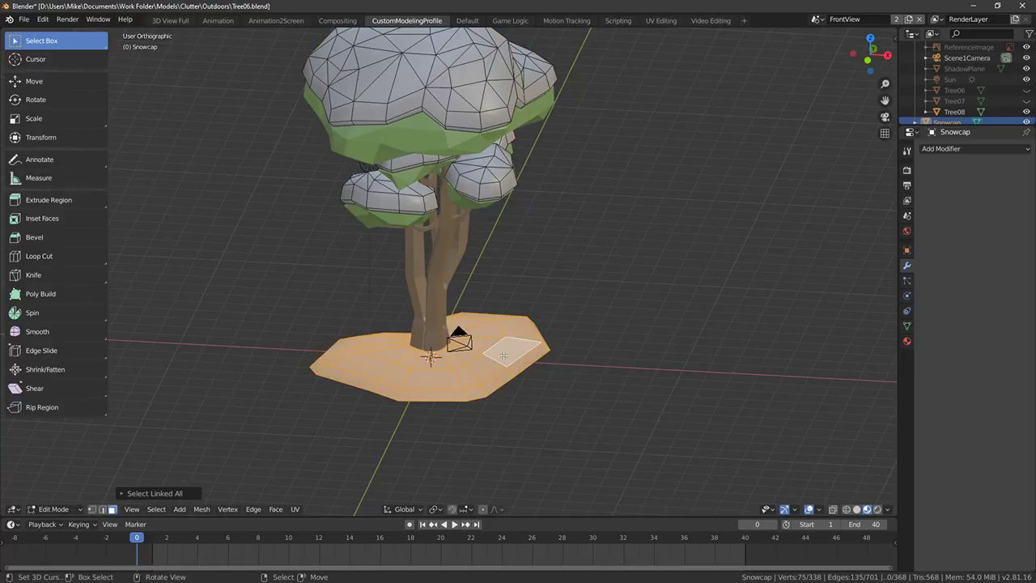
middle_drag(511, 354, 720, 422)
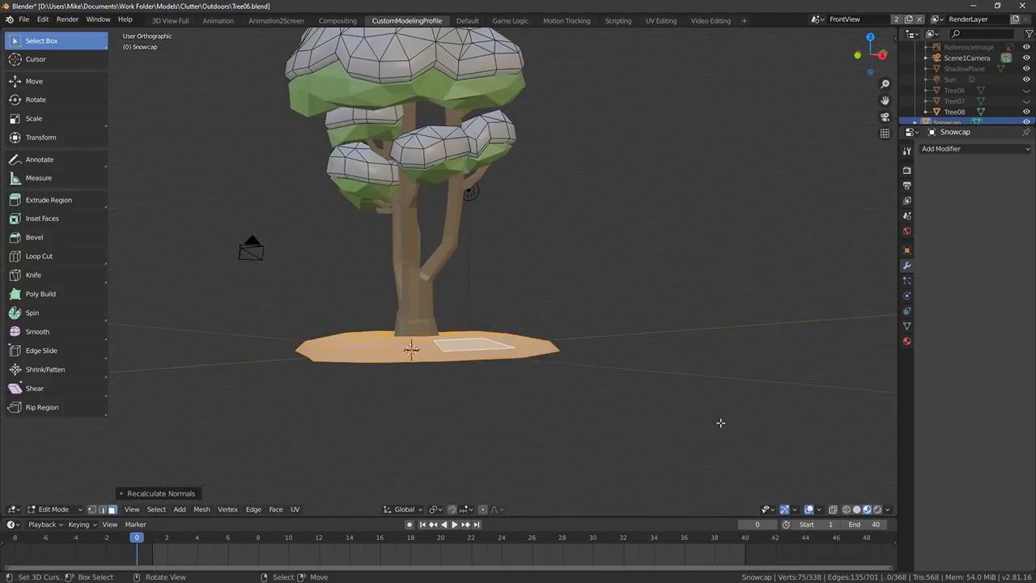
middle_drag(811, 470, 886, 516)
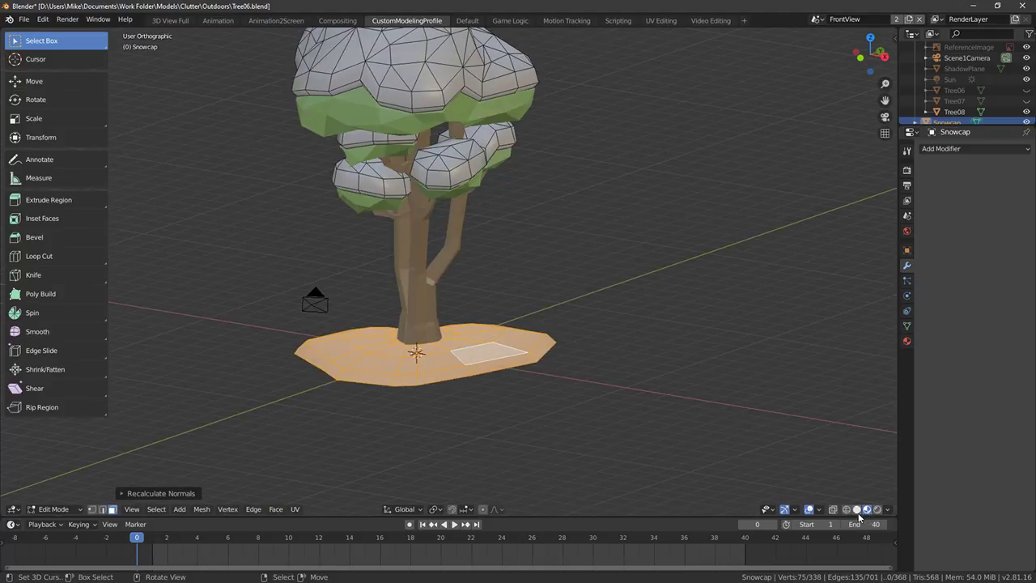
Return to Solid shading in Object Mode and check the corrected ground patch from above
click(857, 509)
key(Tab)
mouse_move(502, 404)
middle_down()
mouse_move(568, 320)
mouse_move(645, 336)
middle_up()
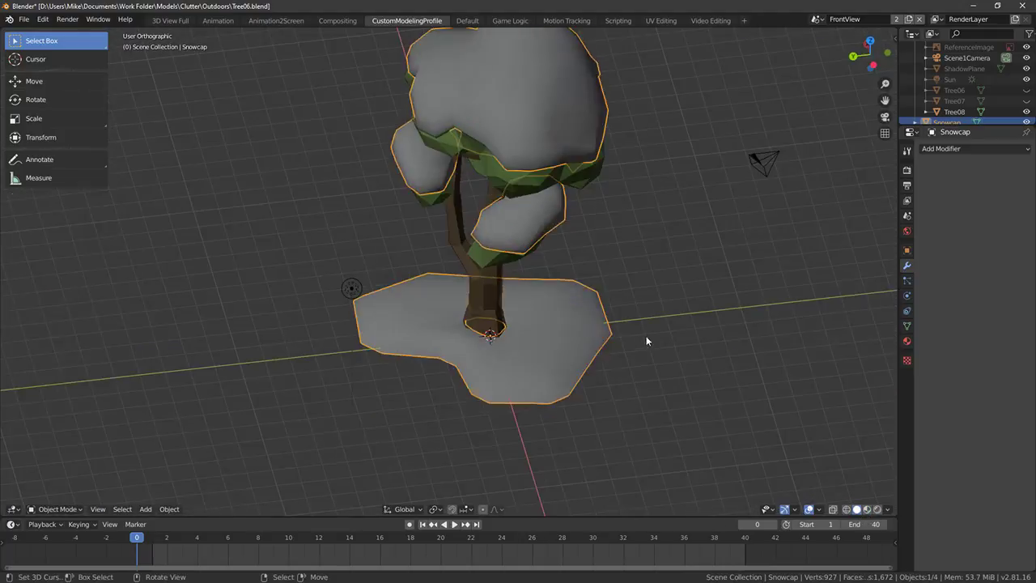
Export the snowcap as FBX to the Outdoors folder, overwriting Tree08Snowcap.fbx
click(24, 20)
mouse_move(58, 176)
click(141, 196)
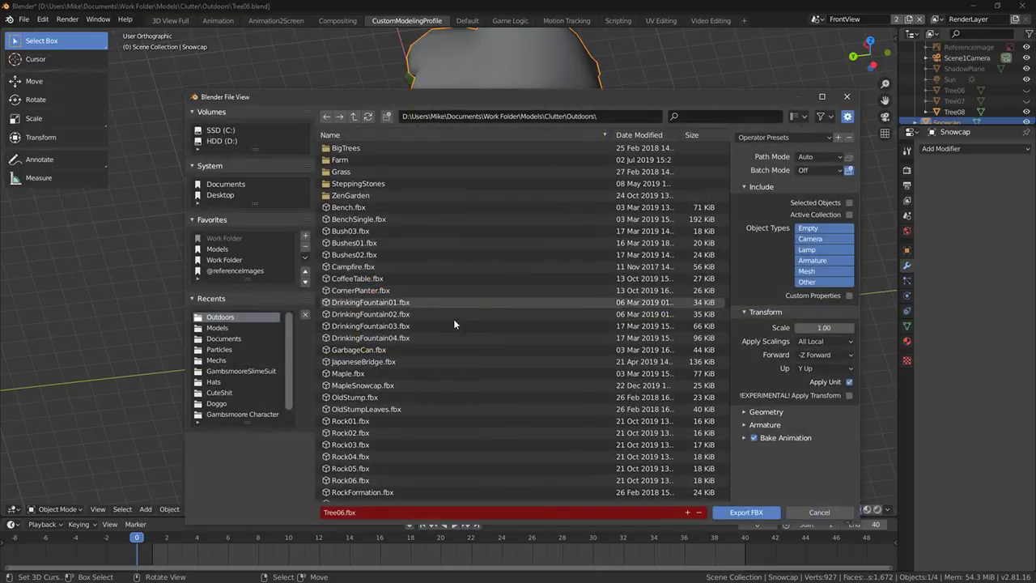
scroll(444, 364, down, 8)
click(388, 469)
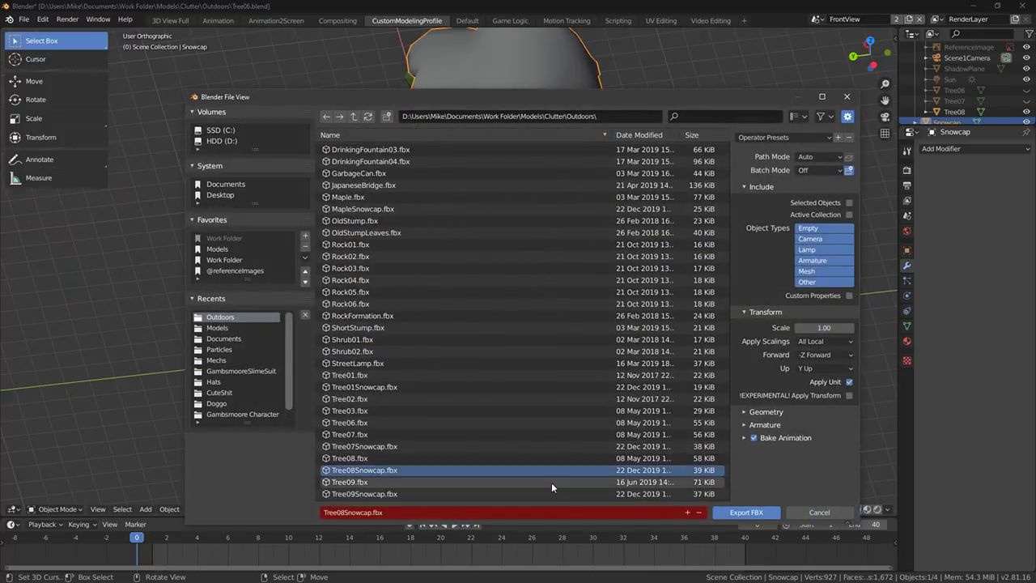
click(745, 511)
middle_drag(677, 465, 515, 353)
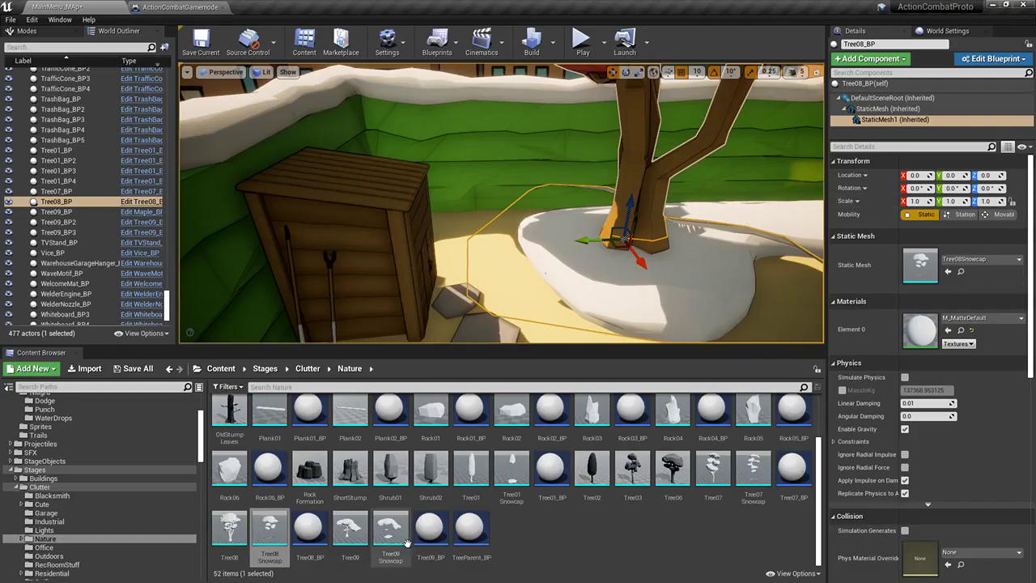
Switch to Unreal Editor and reimport the Tree08Snowcap mesh from its source file on disk
right_click(270, 529)
click(329, 246)
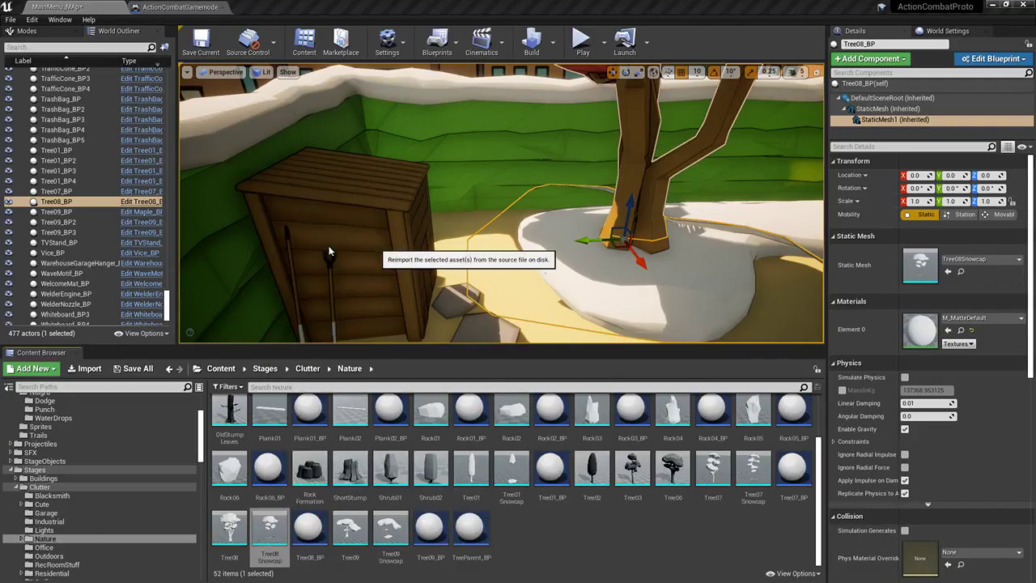
right_drag(414, 265, 328, 202)
Select the Tree08_BP tree and lower it to a Z location of about 32 so its snow base meets the ground
click(426, 253)
click(487, 138)
mouse_move(545, 171)
right_down()
mouse_move(493, 175)
mouse_move(526, 171)
right_up()
click(545, 169)
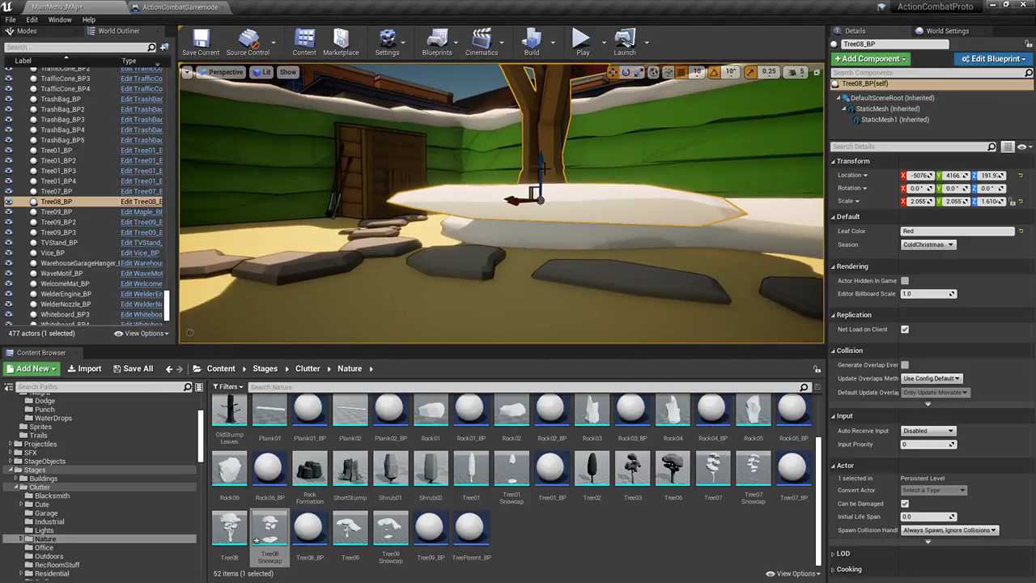
drag(540, 166, 534, 192)
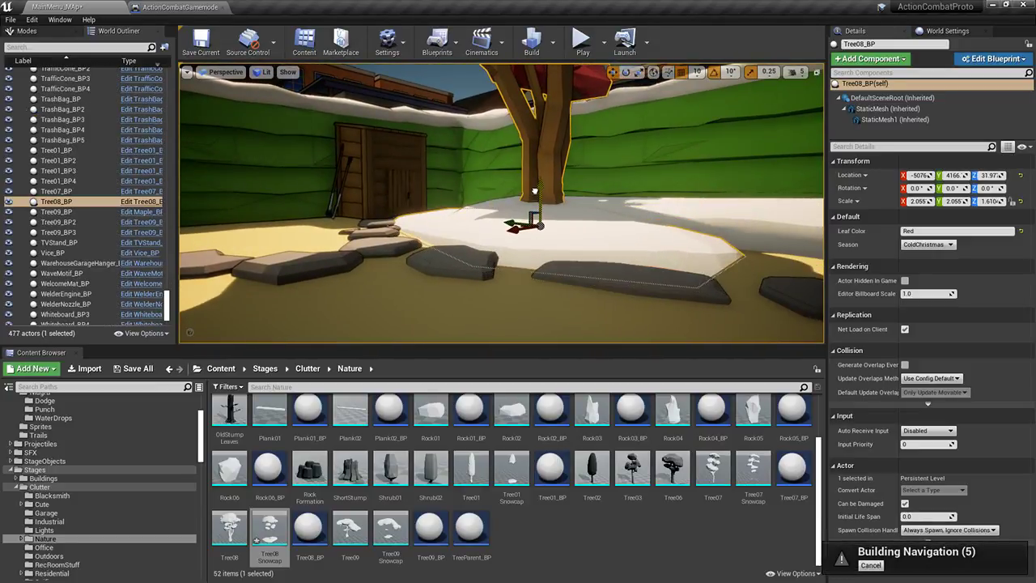
Check the lowered tree's base, clear the selection, and save all modified assets
right_drag(534, 190, 540, 81)
click(535, 189)
key(Escape)
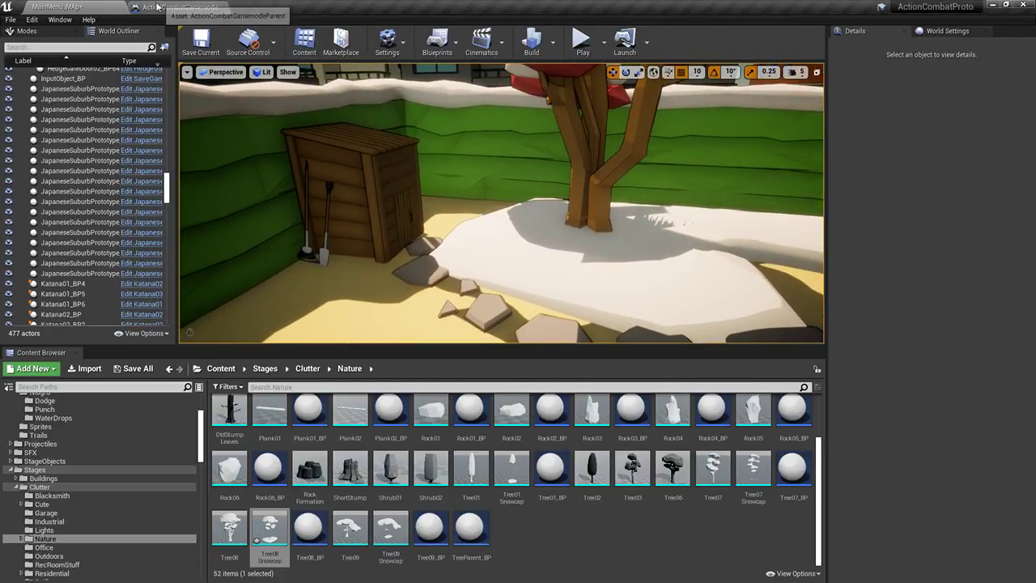
click(139, 369)
click(615, 400)
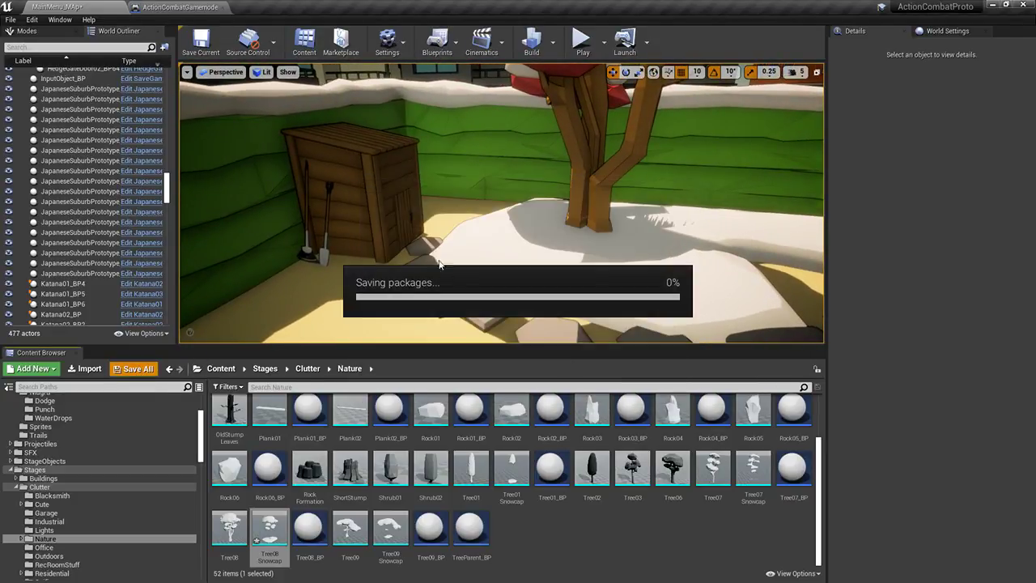
Fly around the garden and examine the snow-capped tree, its snow base, the stone lantern and the shed
right_drag(405, 264, 485, 267)
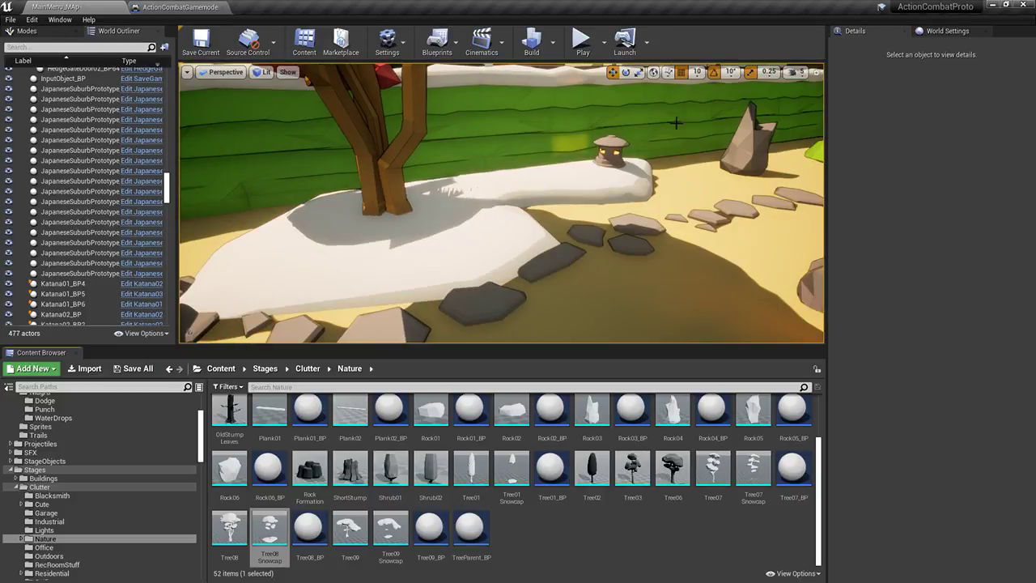
right_drag(676, 123, 599, 93)
key(w)
right_drag(502, 203, 226, 203)
key(w)
right_drag(340, 170, 289, 166)
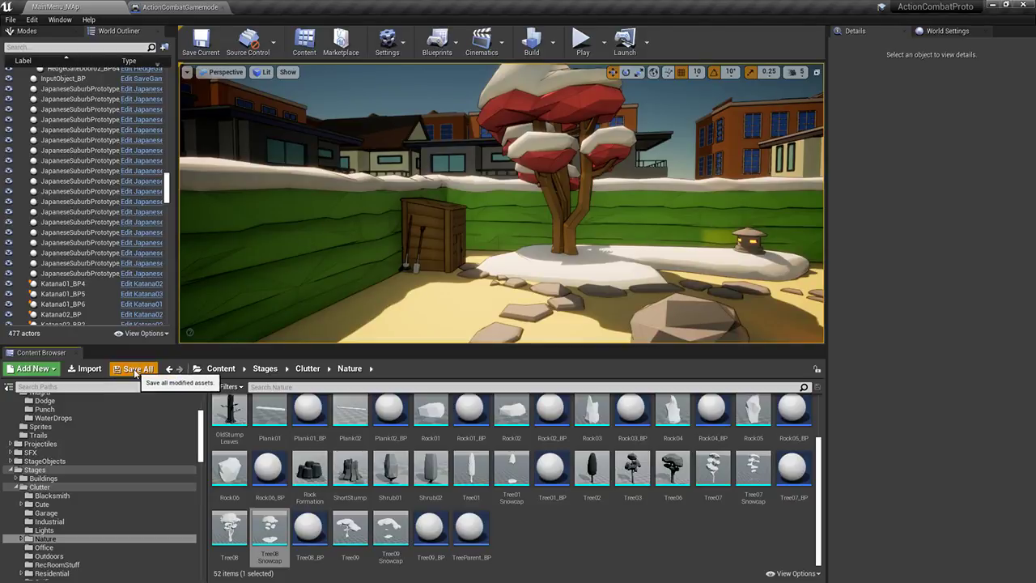
right_drag(356, 235, 441, 247)
key(w)
right_drag(699, 236, 752, 236)
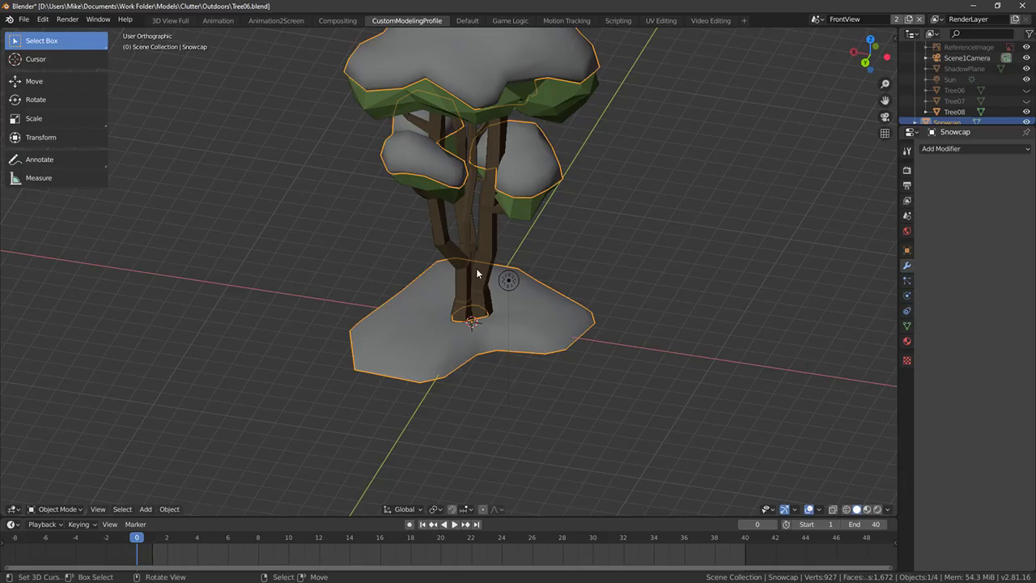
Switch to Blender and start a new General file in place of Tree06.blend
click(22, 19)
mouse_move(48, 31)
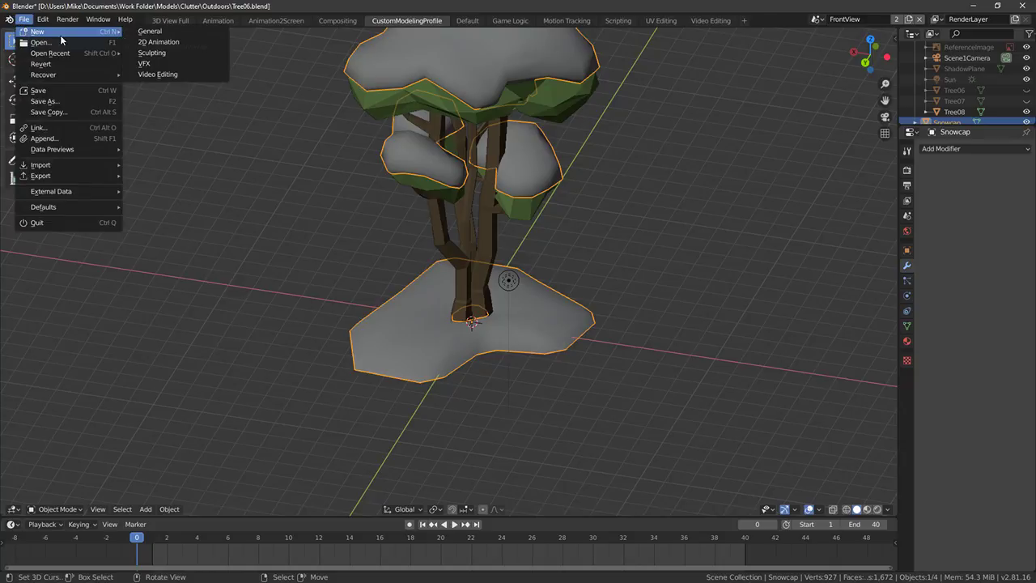
click(162, 34)
click(557, 309)
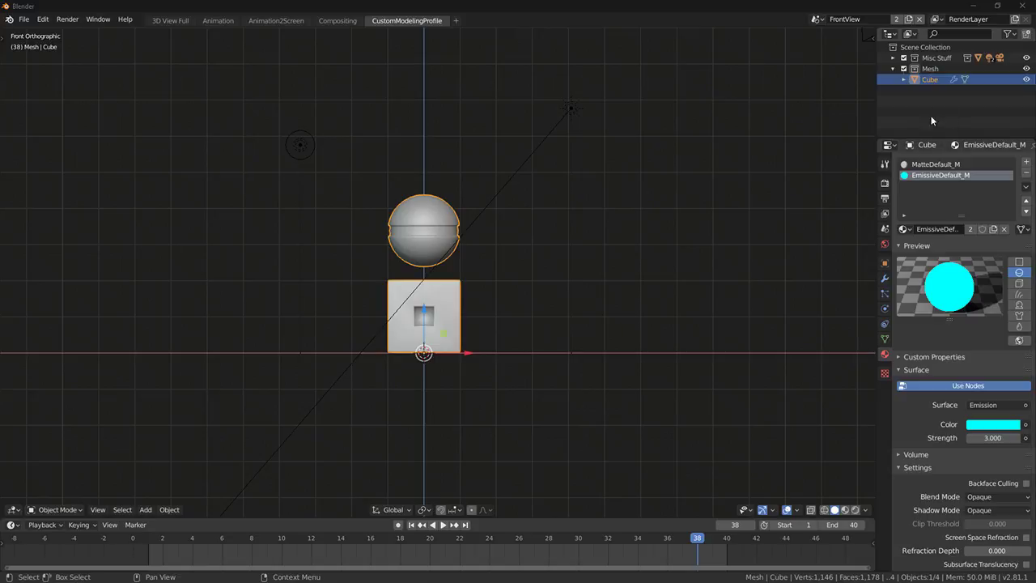
Delete the default Cube mesh from the new Blender scene
middle_drag(732, 248, 646, 243)
key(KP_1)
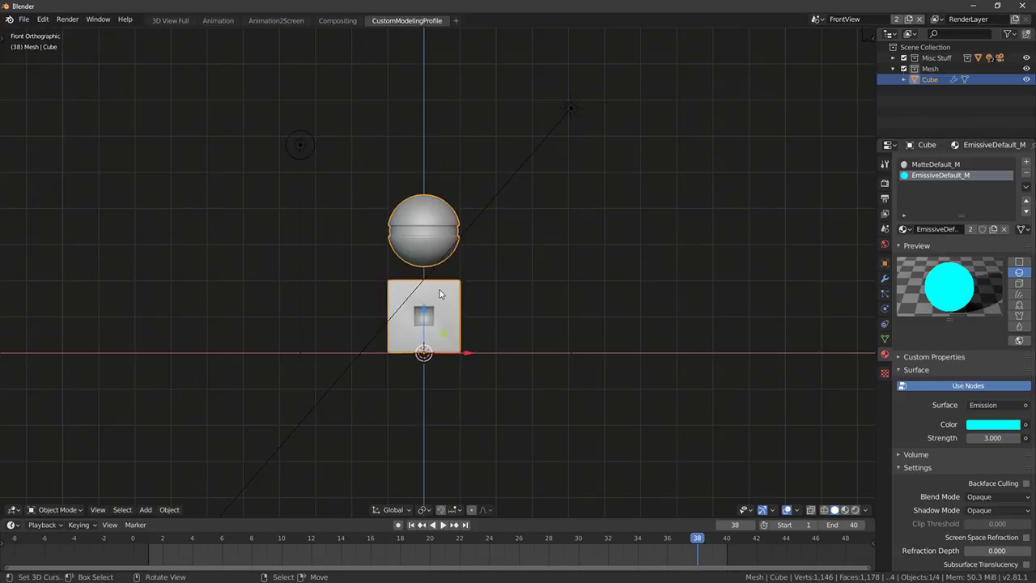
key(x)
click(409, 288)
Switch to the Unreal Editor and fly through the garden to the tools leaning against the wooden shed
key(alt+Tab)
click(572, 188)
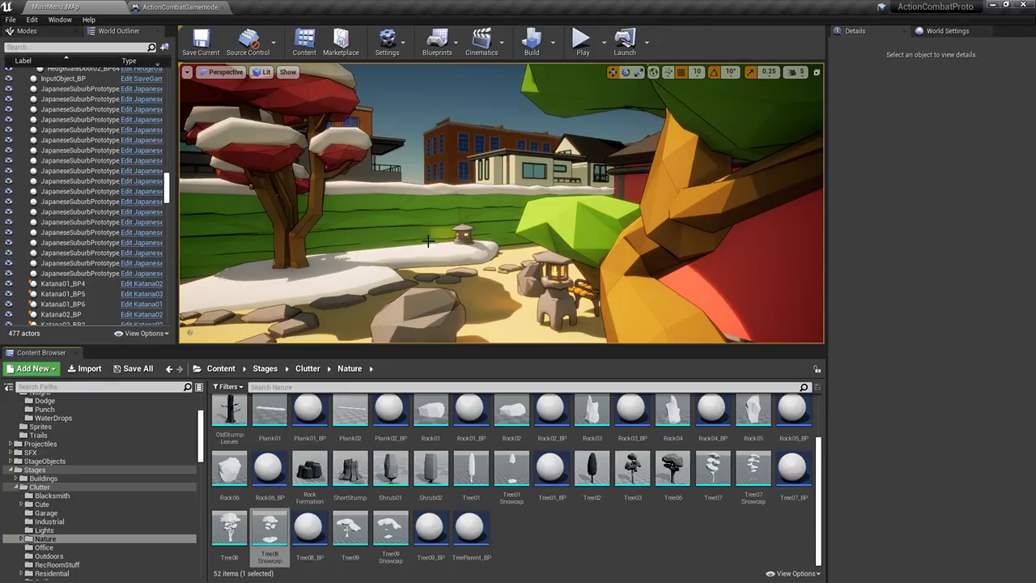
key(w)
right_drag(409, 234, 302, 241)
key(w)
key(s)
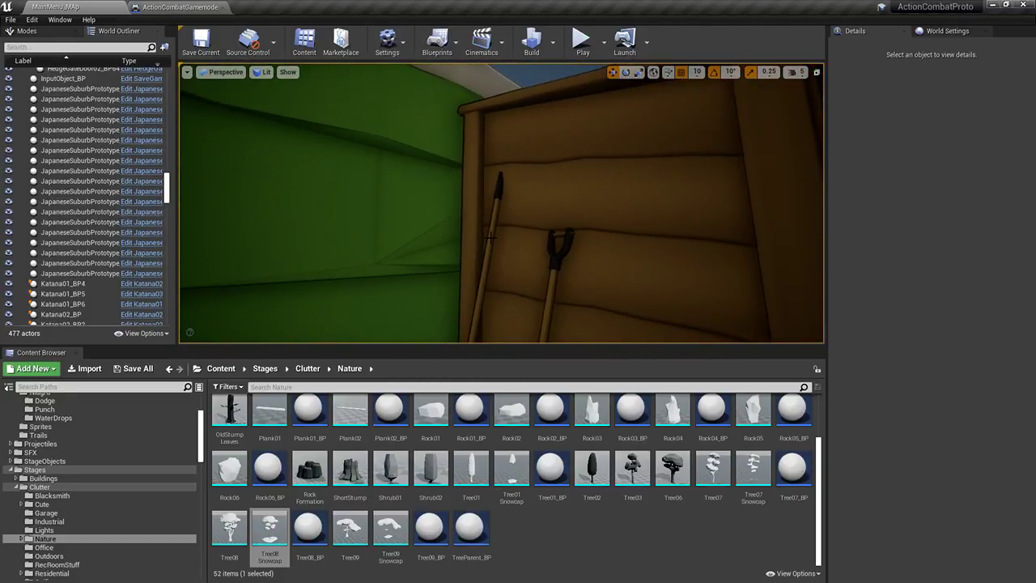
Select the rake and the shovel by the shed and examine their handles from several angles
click(489, 238)
right_drag(490, 237, 482, 242)
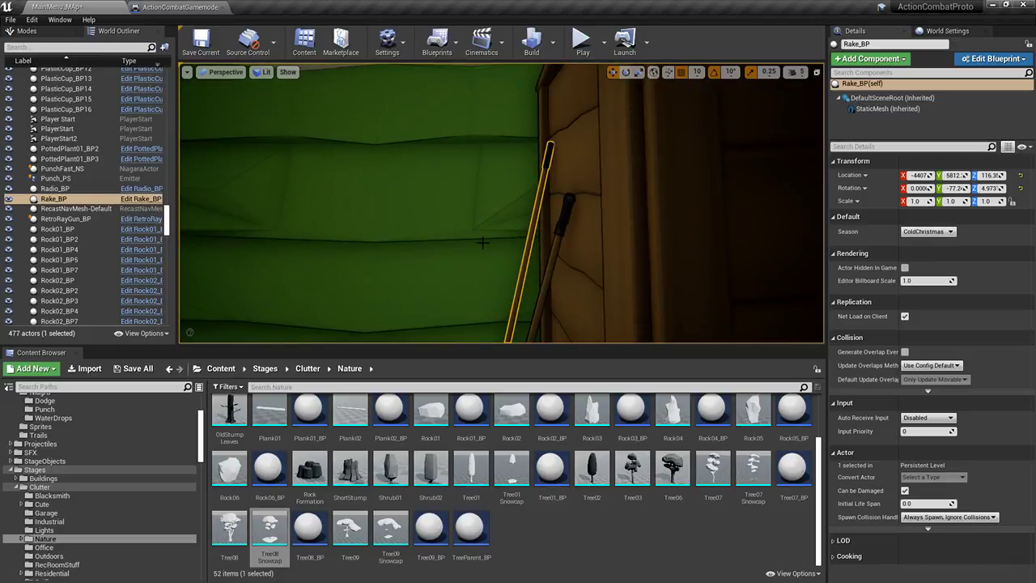
click(562, 259)
key(f)
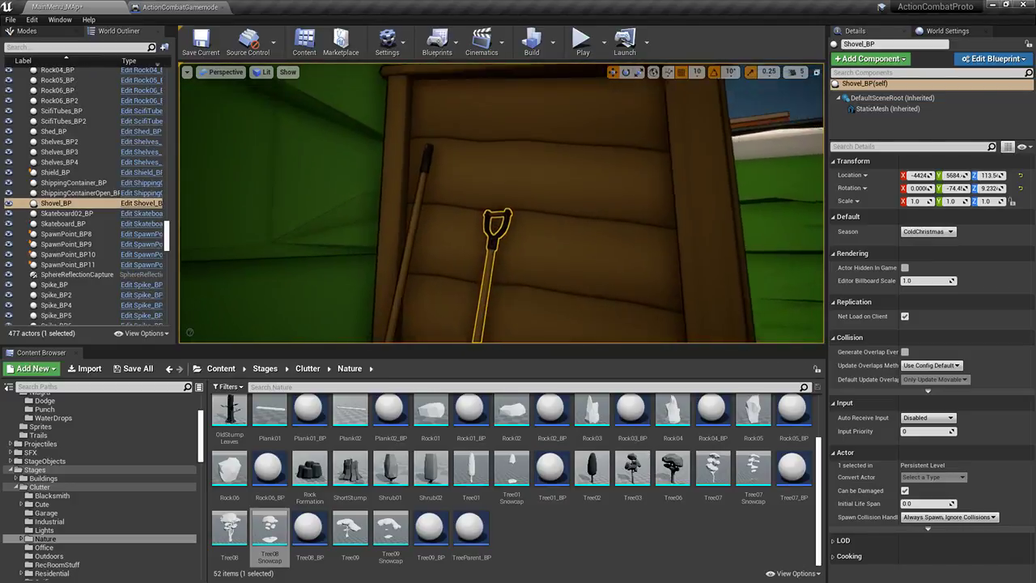
right_drag(562, 259, 561, 259)
right_drag(738, 215, 692, 219)
click(738, 215)
click(692, 219)
right_drag(640, 179, 640, 178)
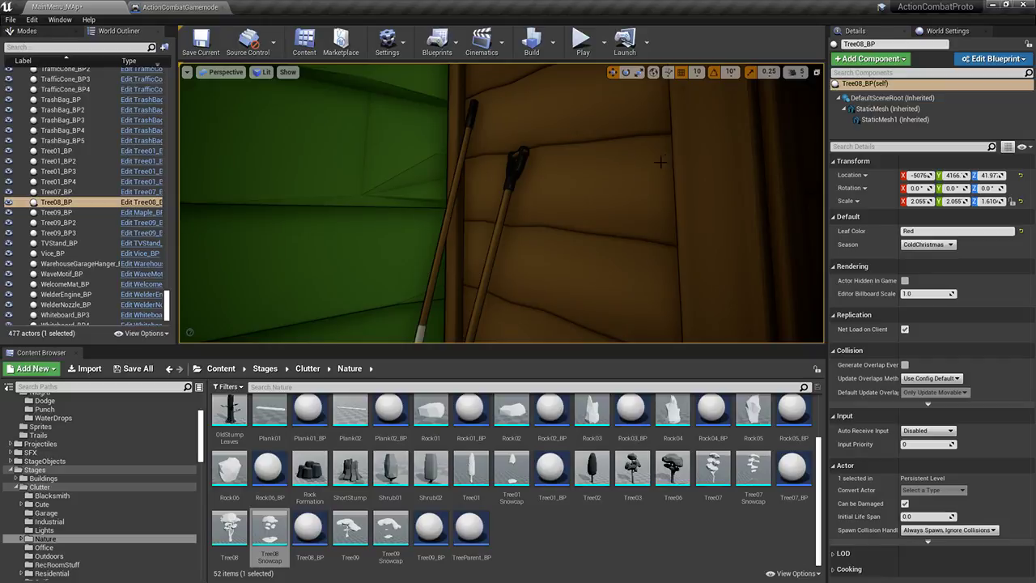
right_drag(537, 158, 537, 158)
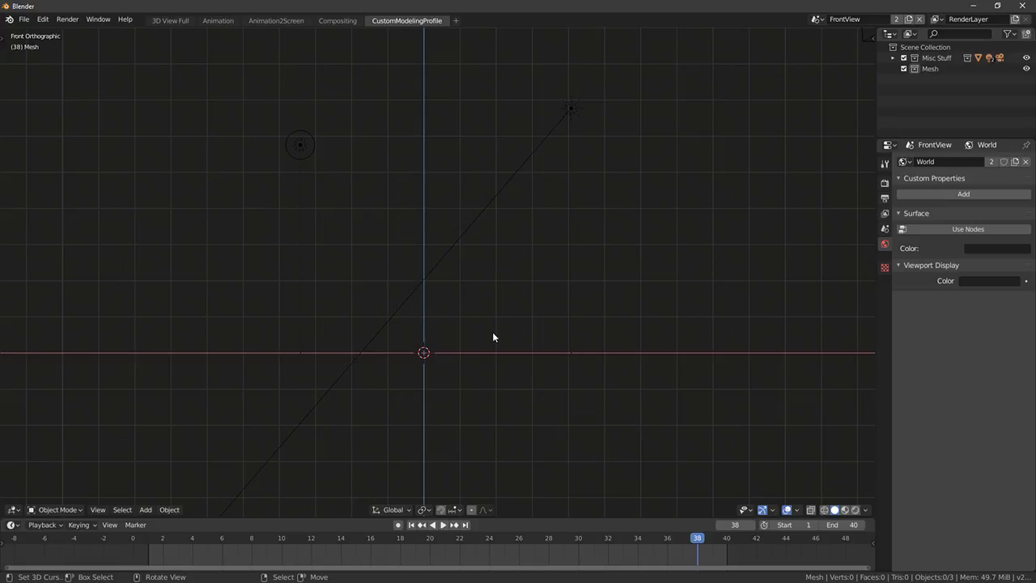
middle_drag(476, 351, 431, 369)
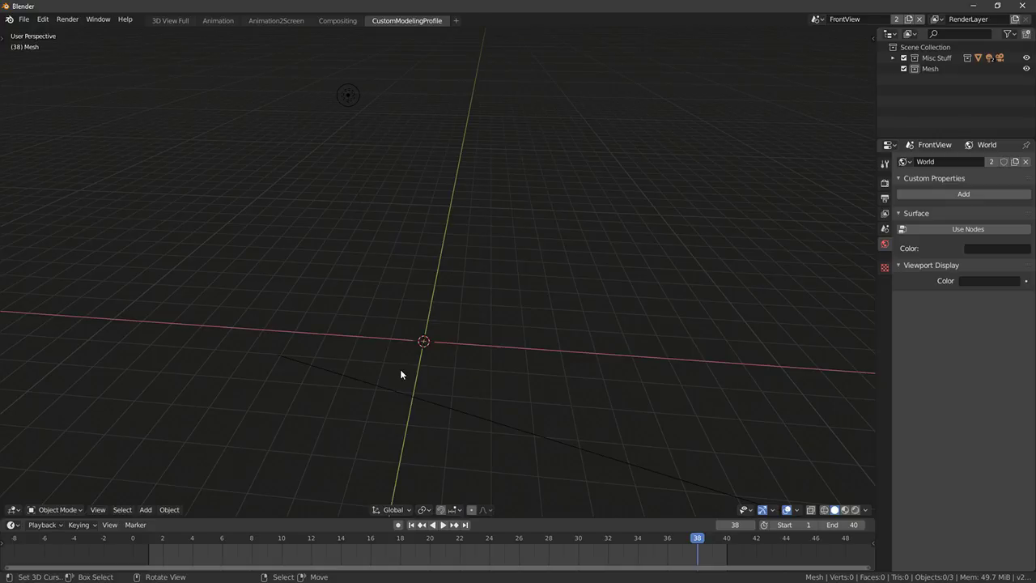
key(KP_7)
shift+middle_drag(509, 376, 533, 333)
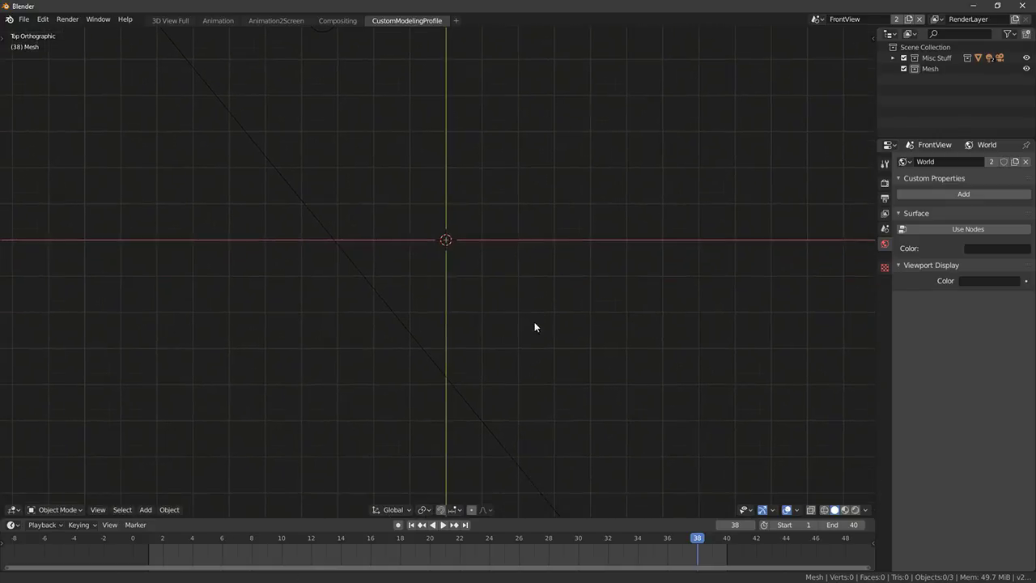
scroll(506, 290, up, 2)
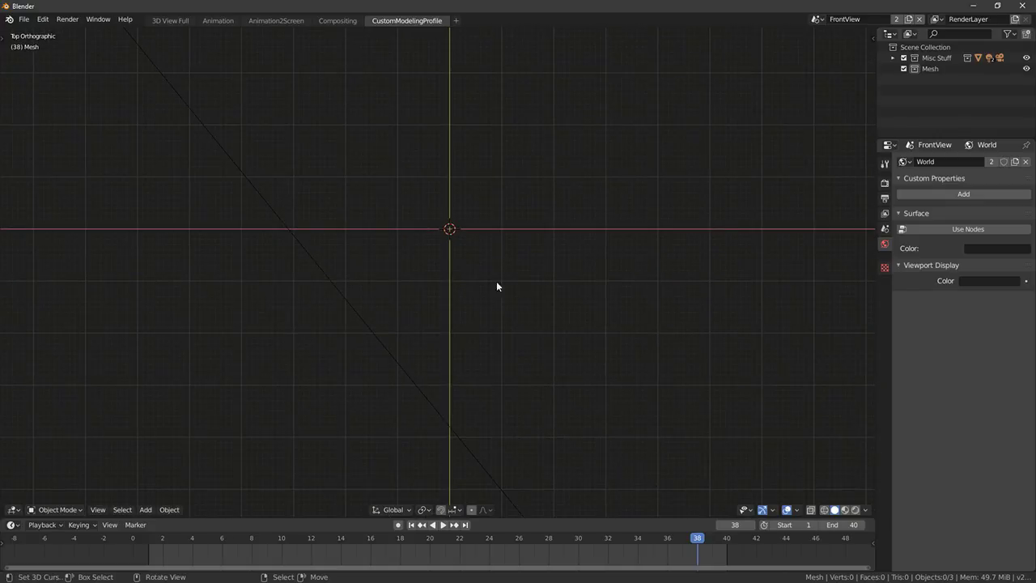
click(24, 20)
click(45, 44)
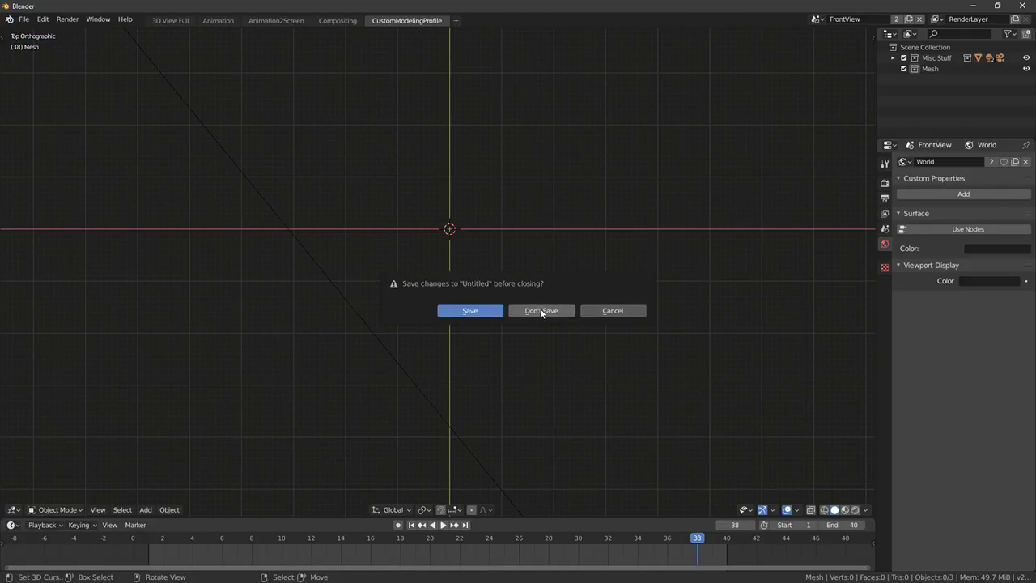
click(612, 311)
In Blender, bring up the file browser for opening a file and discard the changes to the untitled scene
click(23, 20)
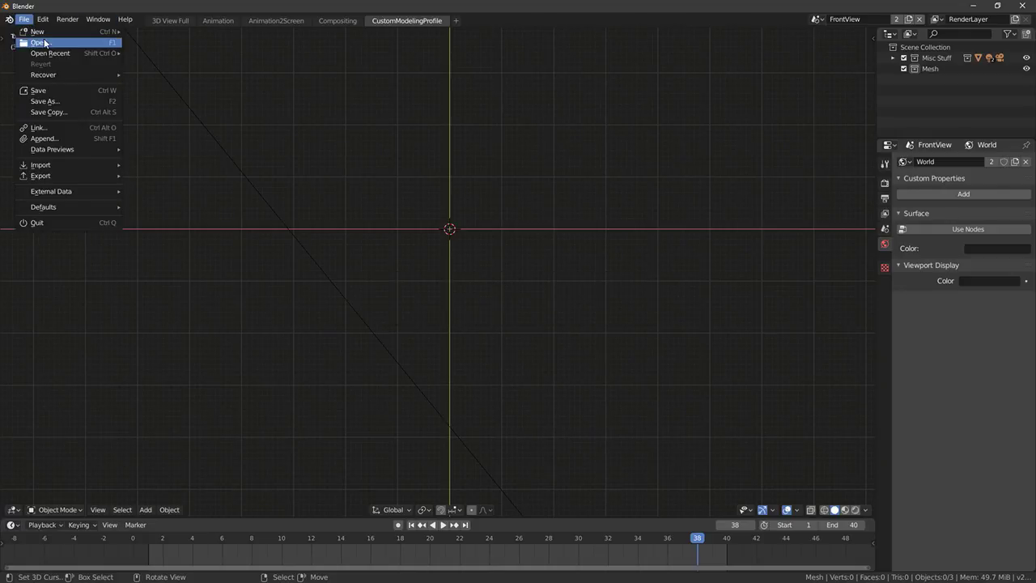
click(45, 43)
click(544, 312)
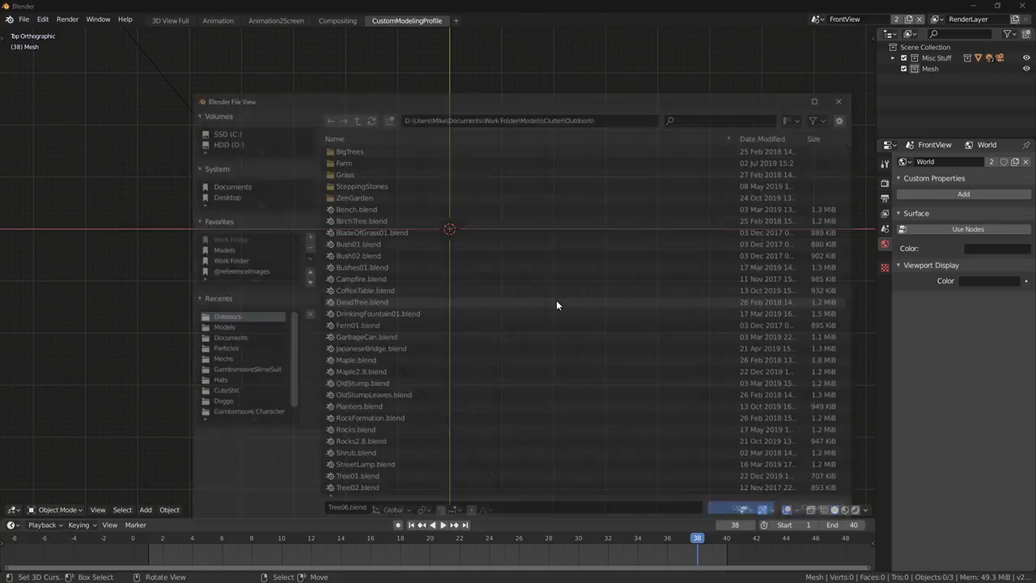
Look inside the Farm folder for a suitable model and return to the Outdoors folder
scroll(419, 356, up, 3)
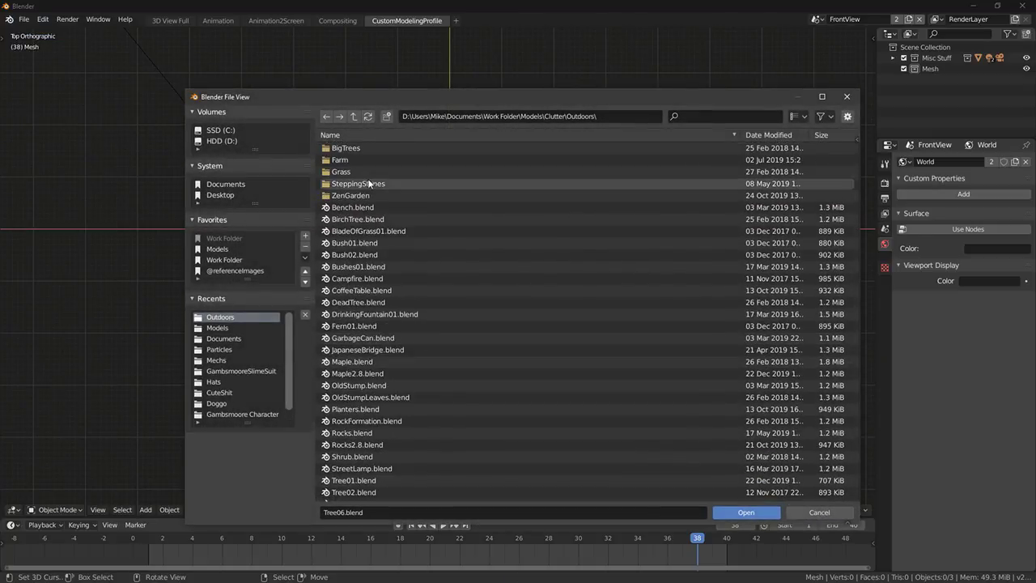
click(350, 159)
double_click(351, 160)
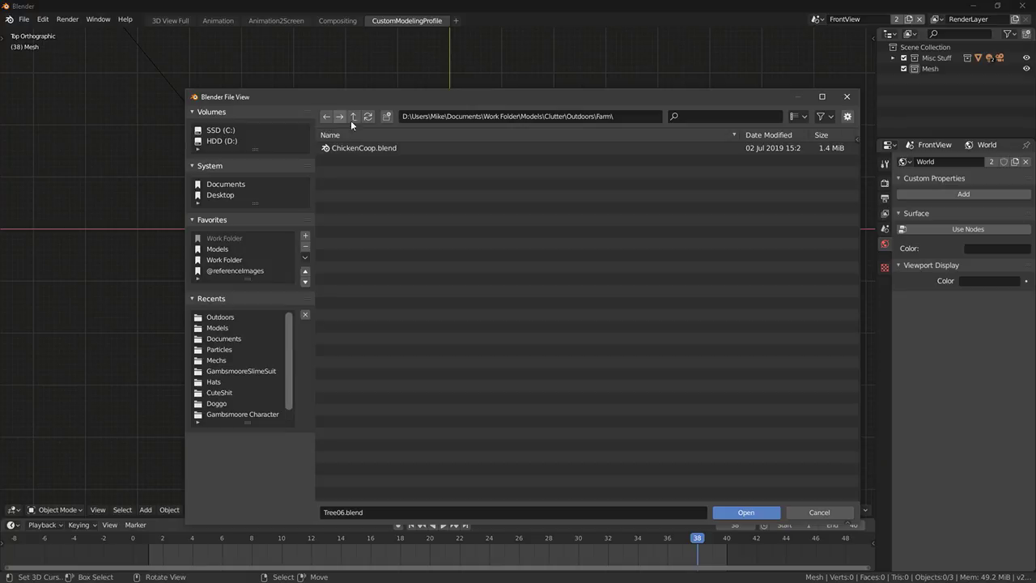
click(353, 117)
scroll(432, 448, up, 3)
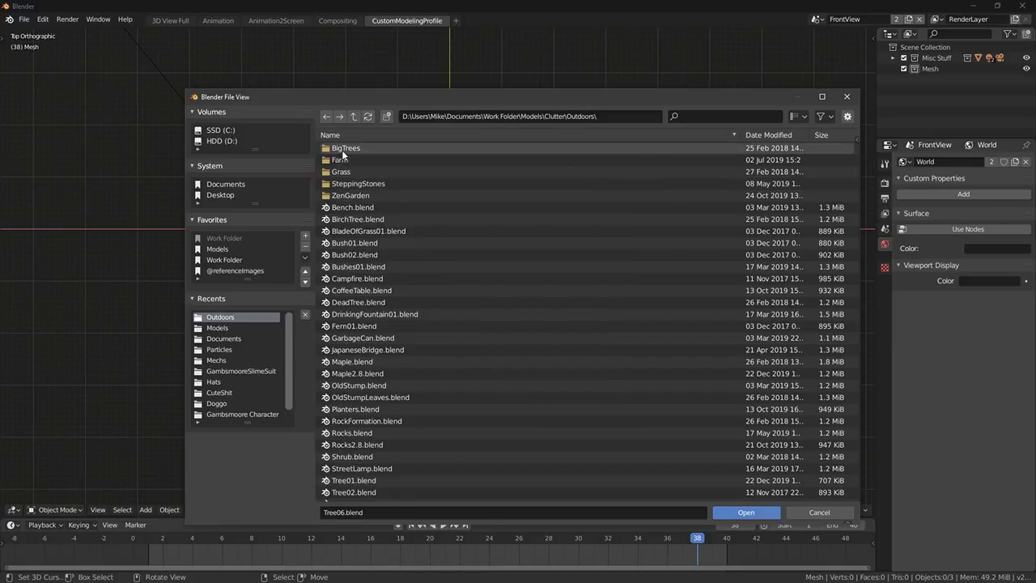
Open ShovelAndRake.blend from the tOOLS folder inside the Clutter folder
click(354, 117)
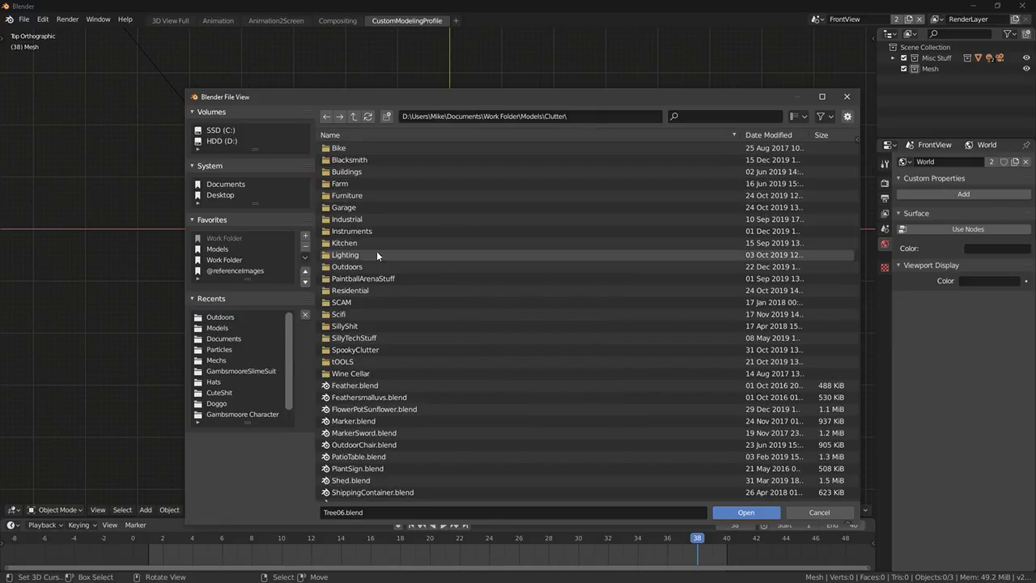
double_click(347, 362)
double_click(364, 148)
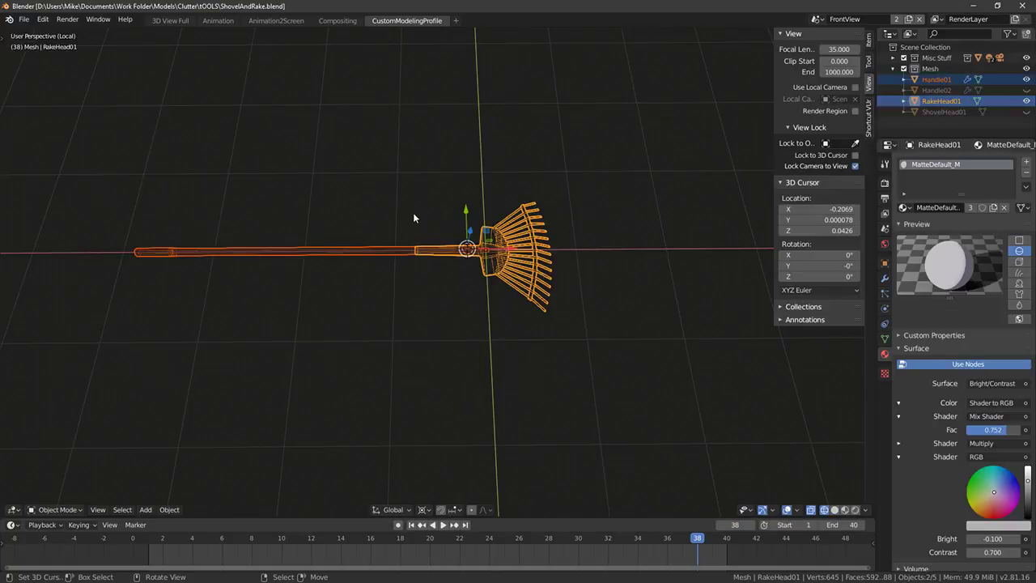
Show the rake from above in solid shading and select only its handle, Handle01
middle_drag(412, 212, 335, 233)
key(KP_7)
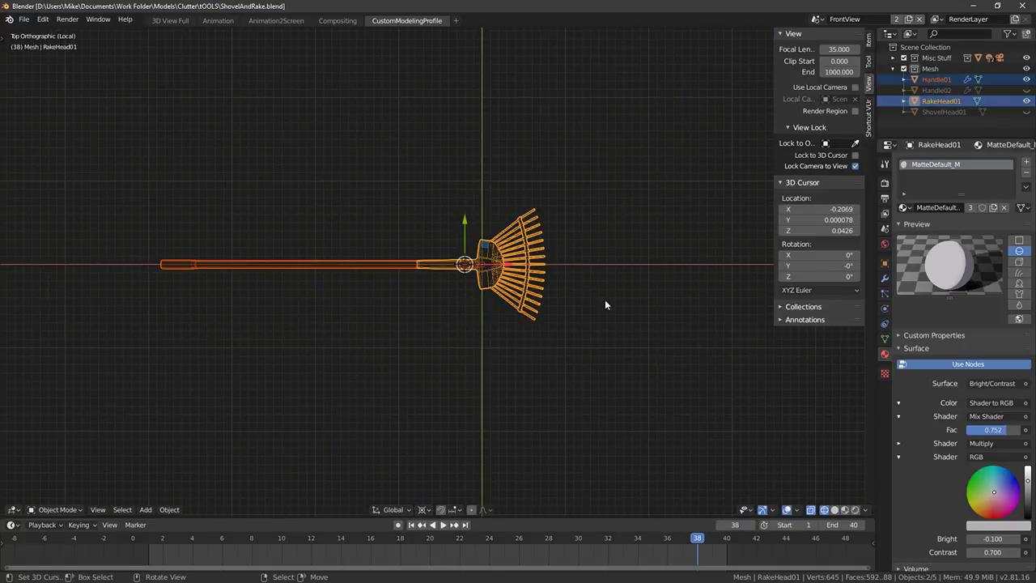
scroll(575, 288, up, 3)
key(alt+z)
scroll(543, 277, down, 2)
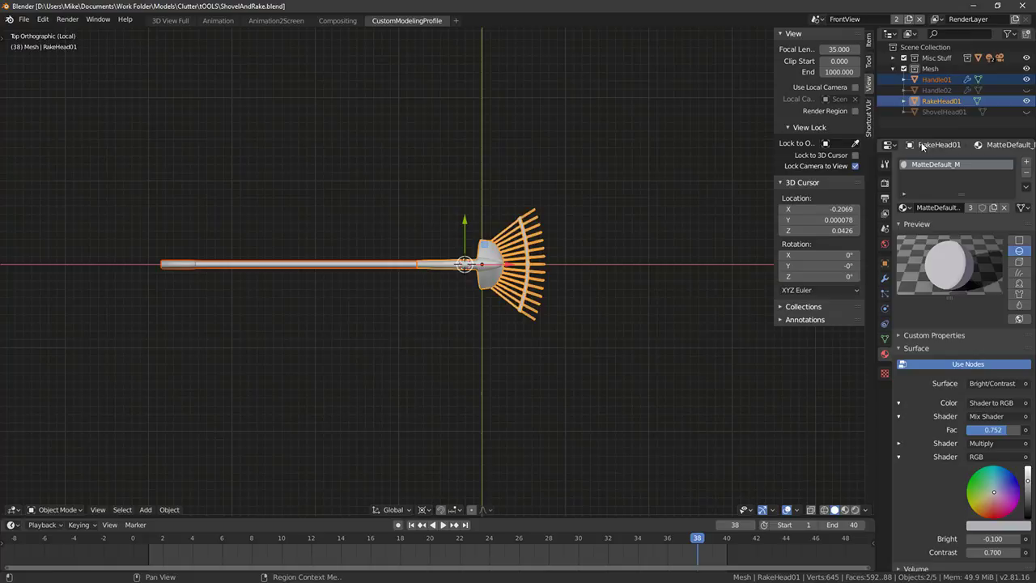
click(947, 101)
click(940, 80)
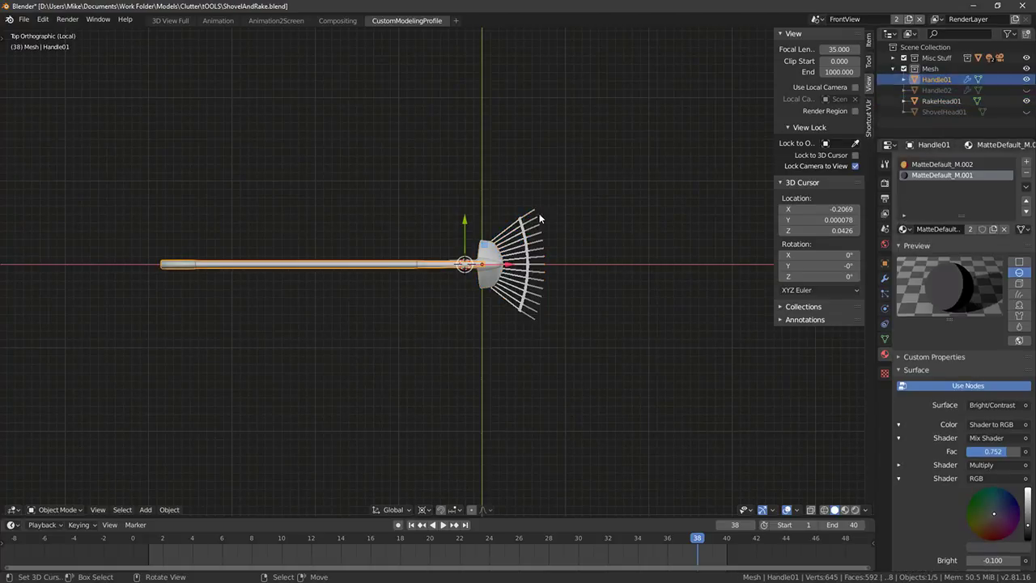
scroll(417, 265, up, 2)
key(g)
right_click(394, 262)
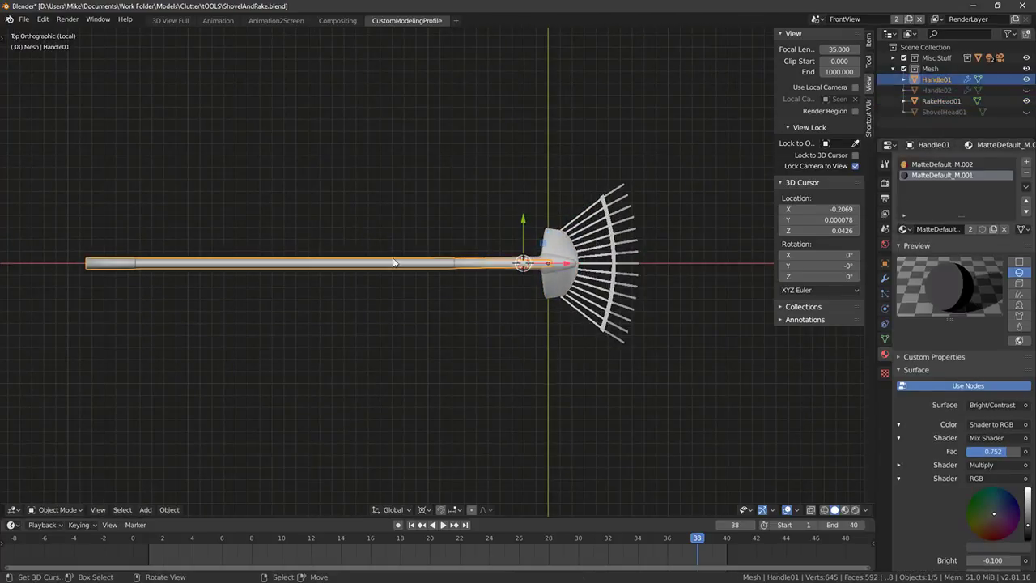
Check the rake in the Unreal level, then hide RakeHead01 in Blender
click(560, 258)
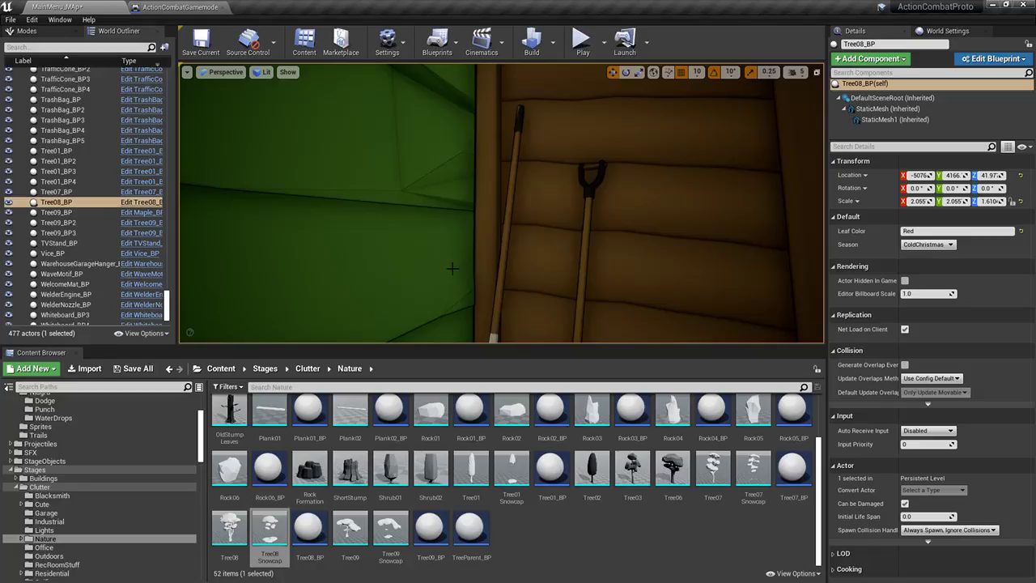
right_drag(494, 243, 503, 311)
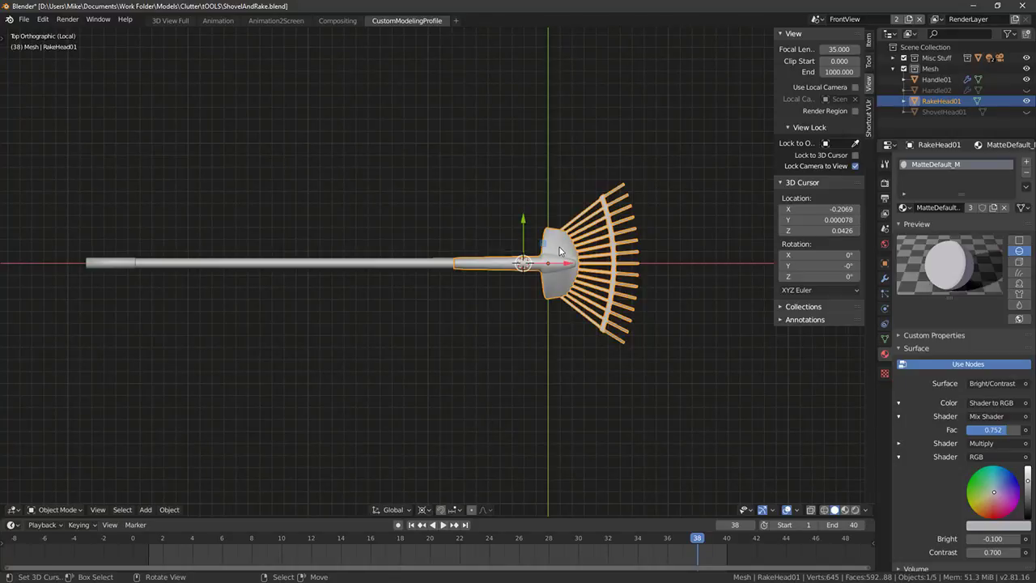
key(h)
Duplicate Handle01 in place and rename the copy Handle03
click(425, 265)
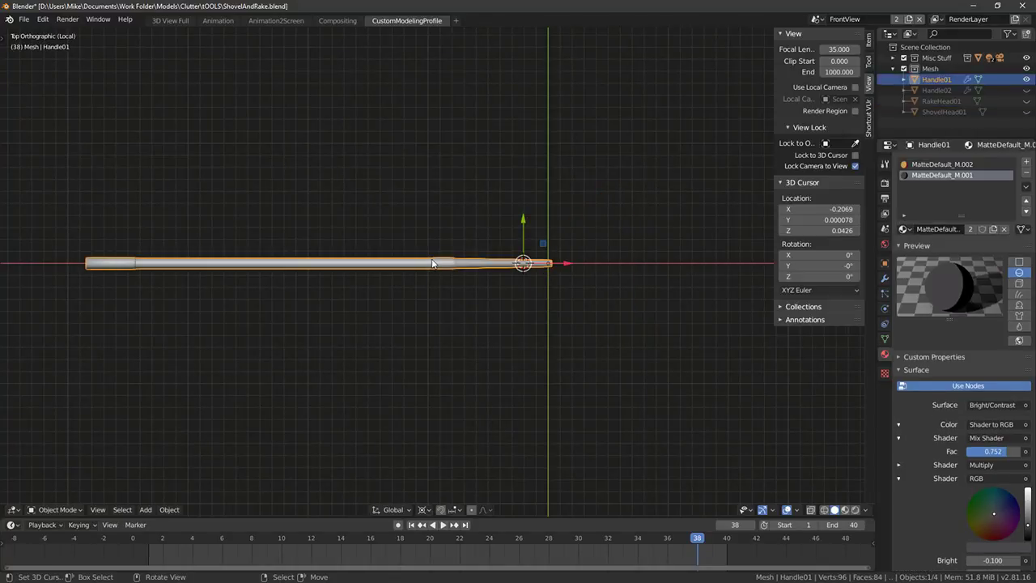
key(ctrl+c)
scroll(424, 266, up, 2)
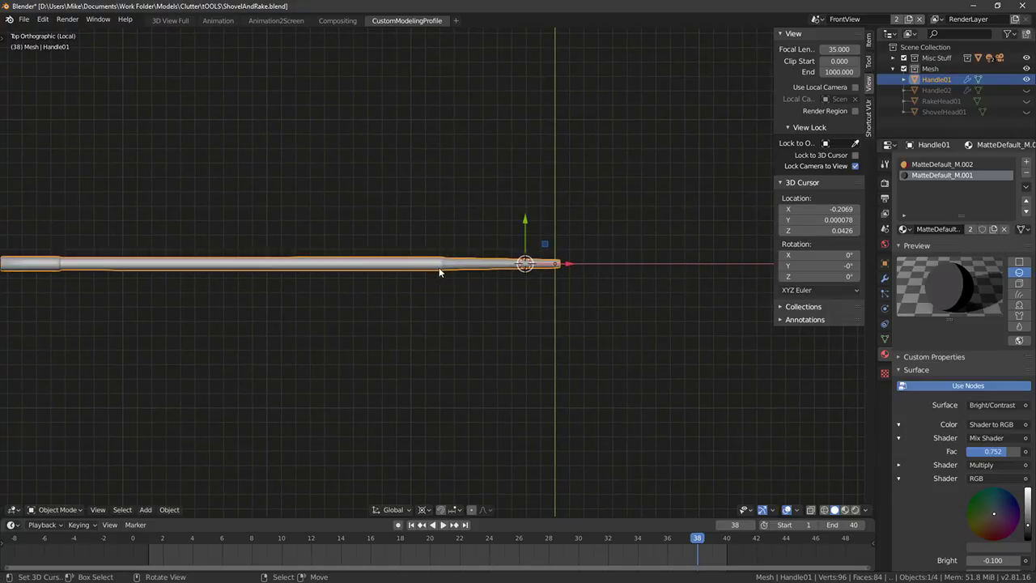
key(shift+d)
right_click(613, 222)
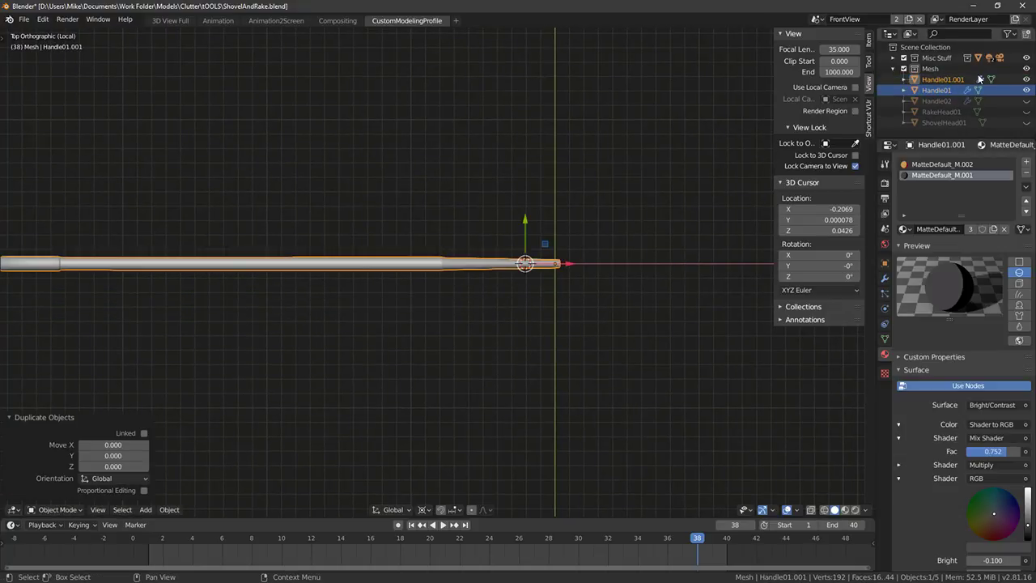
double_click(940, 81)
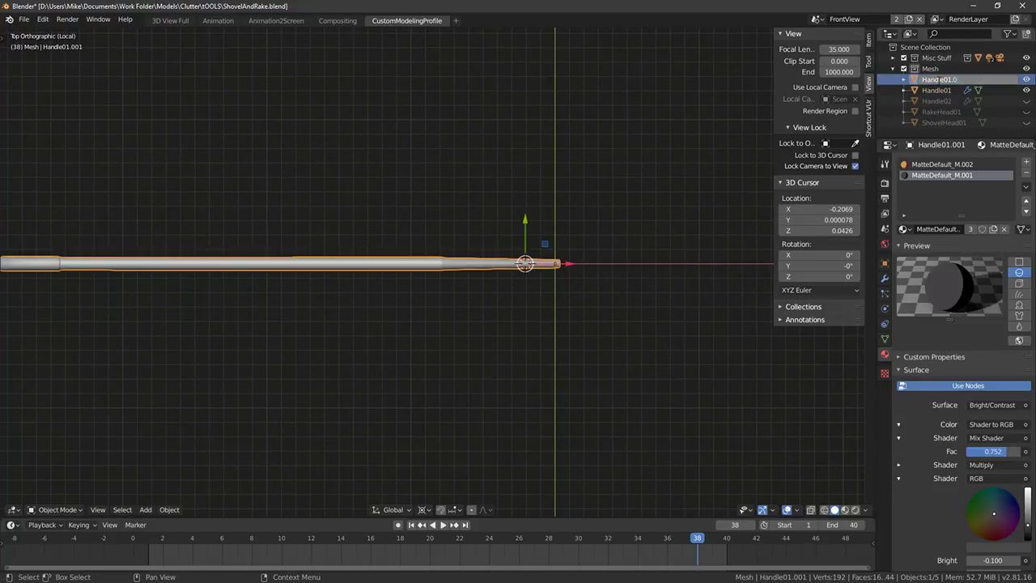
text(Handle03)
key(Return)
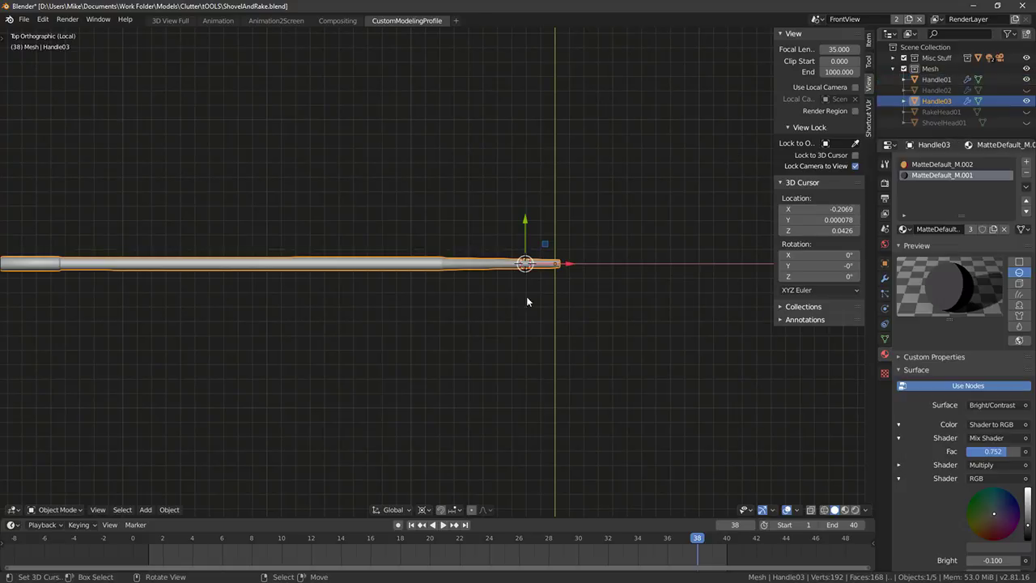
Hide the original Handle01 and view Handle03 on its own from above
middle_drag(527, 301, 916, 77)
click(1026, 79)
middle_drag(509, 296, 429, 311)
key(KP_7)
scroll(419, 332, up, 2)
scroll(415, 337, down, 4)
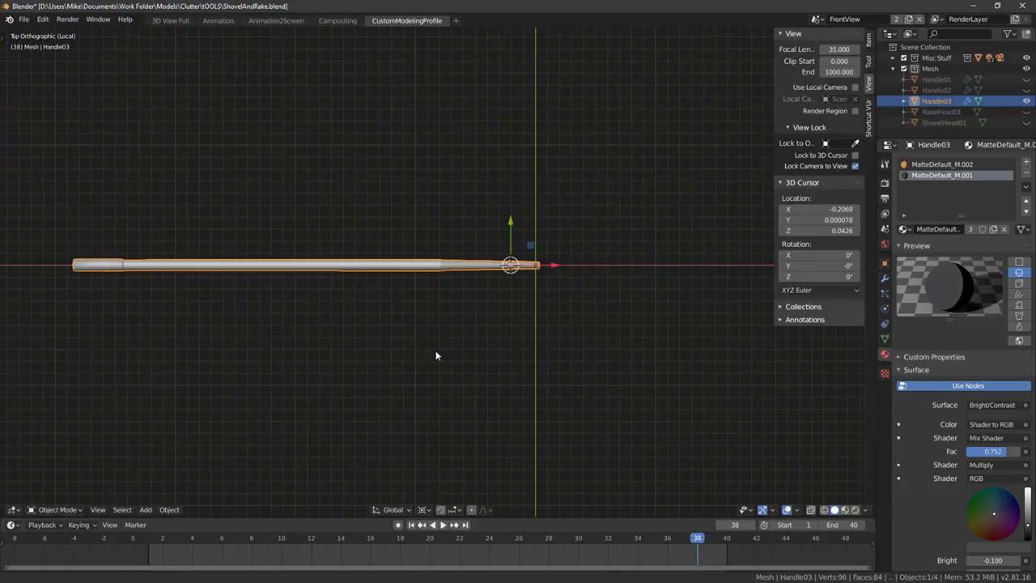
Shorten Handle03 by moving all its vertices except those at the narrow tip 0.472 along the X axis in wireframe
shift+middle_drag(435, 350, 466, 392)
key(Tab)
scroll(455, 329, up, 1)
shift+middle_drag(356, 360, 395, 347)
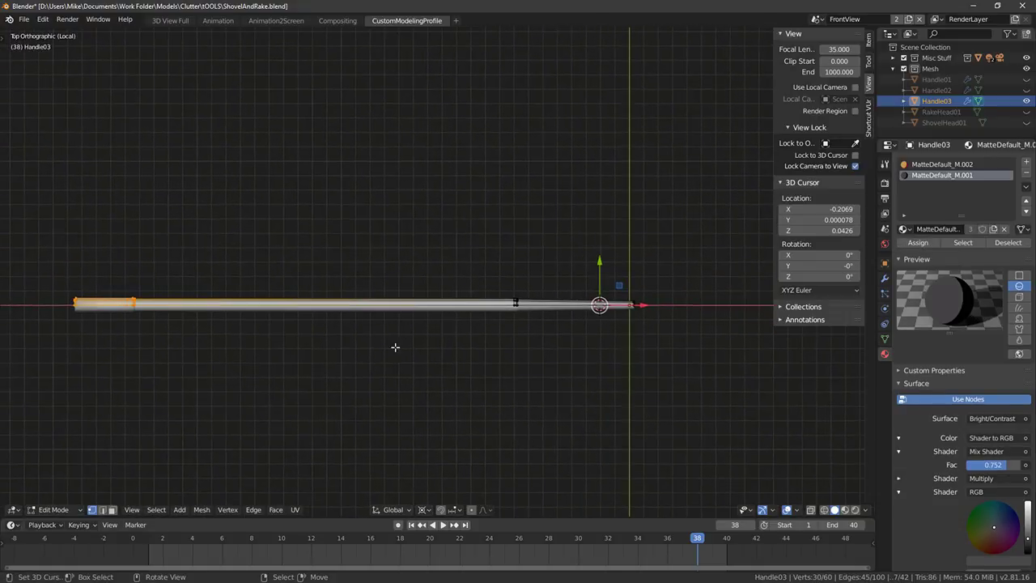
key(shift+z)
drag(35, 245, 555, 421)
key(g)
key(x)
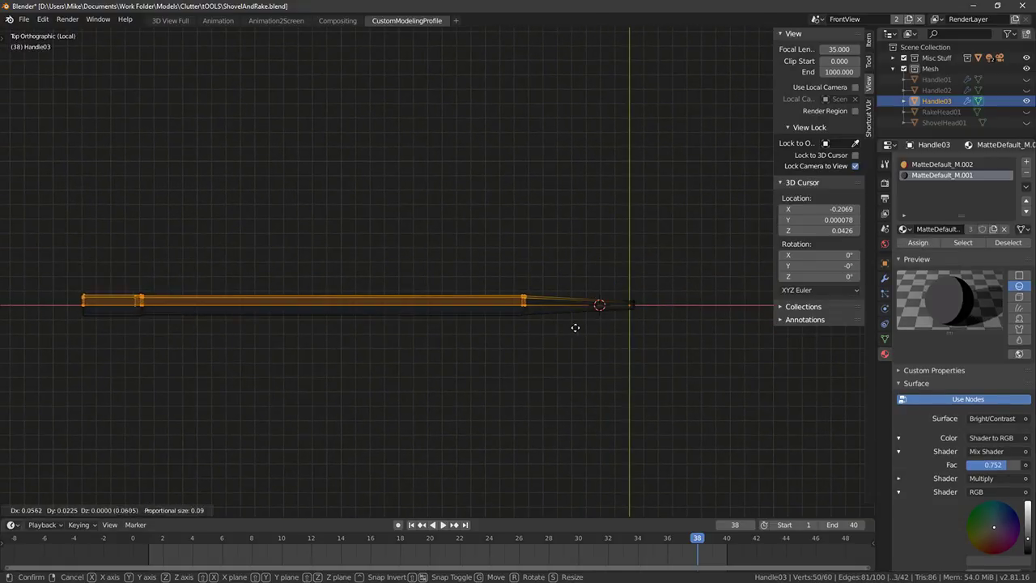
click(633, 331)
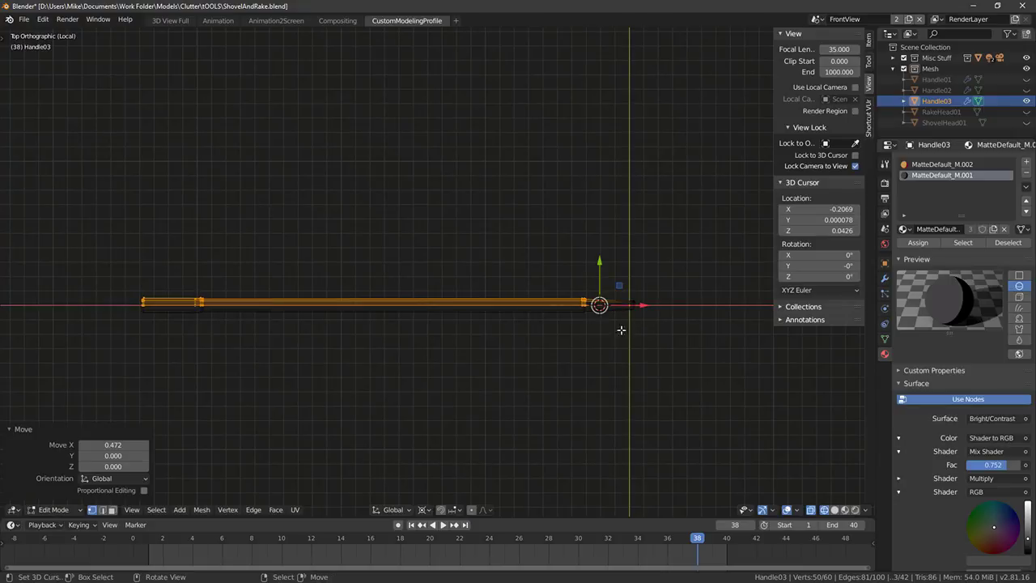
key(g)
right_click(417, 319)
Return to Object Mode with solid shading and examine the thicker grip end of Handle03 up close
key(Tab)
shift+middle_drag(584, 381, 495, 363)
scroll(486, 362, up, 3)
key(shift+z)
shift+middle_drag(154, 347, 261, 172)
key(shift+b)
right_click(128, 46)
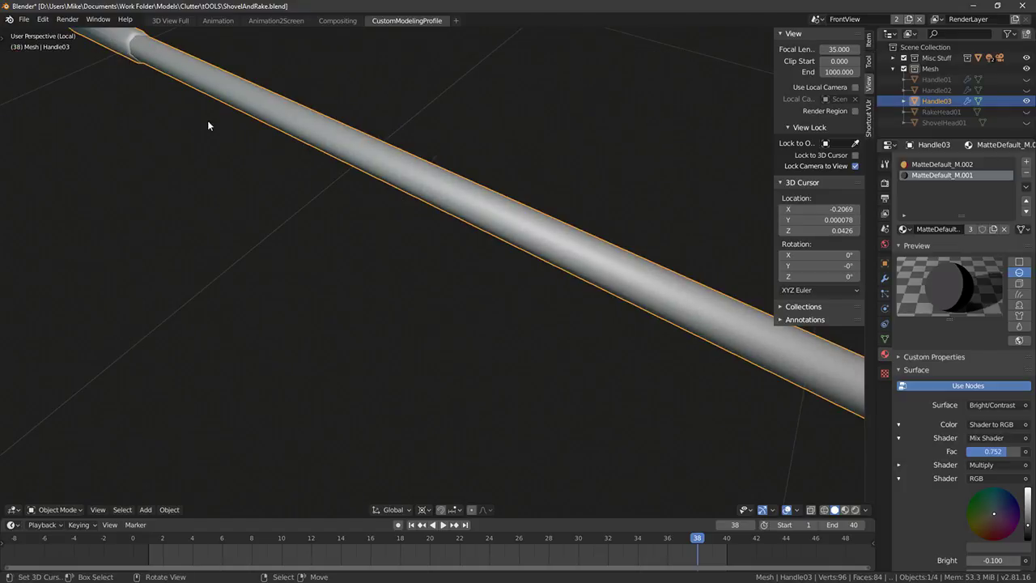
scroll(207, 120, down, 4)
key(shift+b)
drag(243, 140, 281, 182)
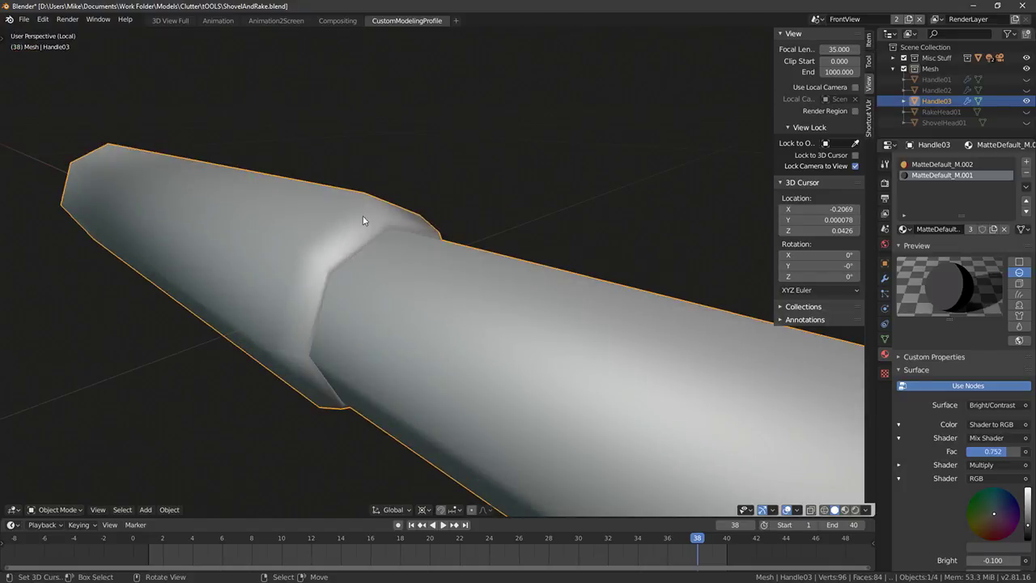
Duplicate the edge loop on Handle03's shoulder, where the tapered tip begins, leaving the copy in place
key(Tab)
scroll(418, 311, down, 8)
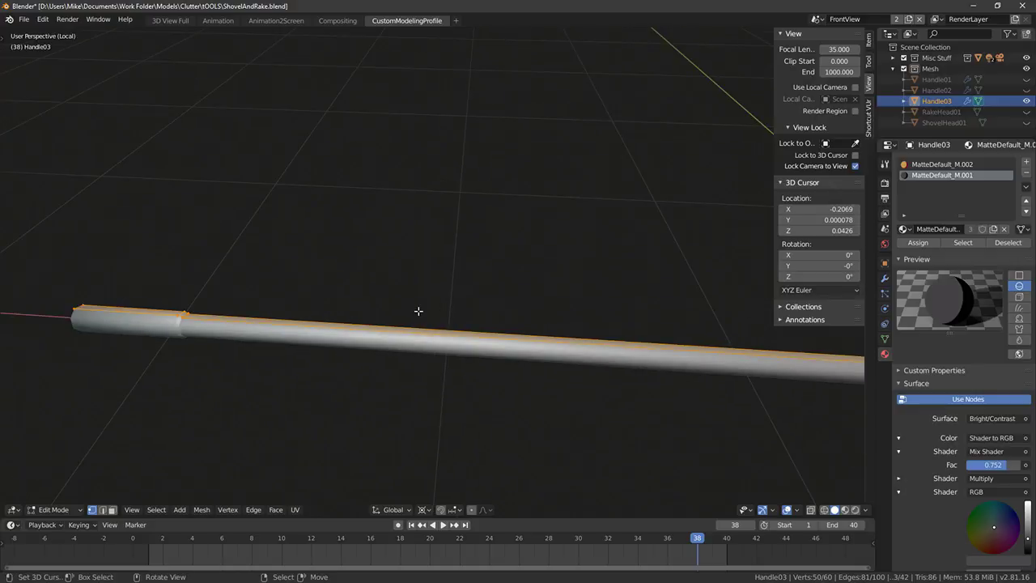
key(KP_7)
scroll(578, 280, down, 3)
shift+middle_drag(644, 295, 453, 287)
scroll(453, 286, up, 7)
key(Tab)
shift+middle_drag(650, 353, 418, 386)
key(Tab)
key(alt+a)
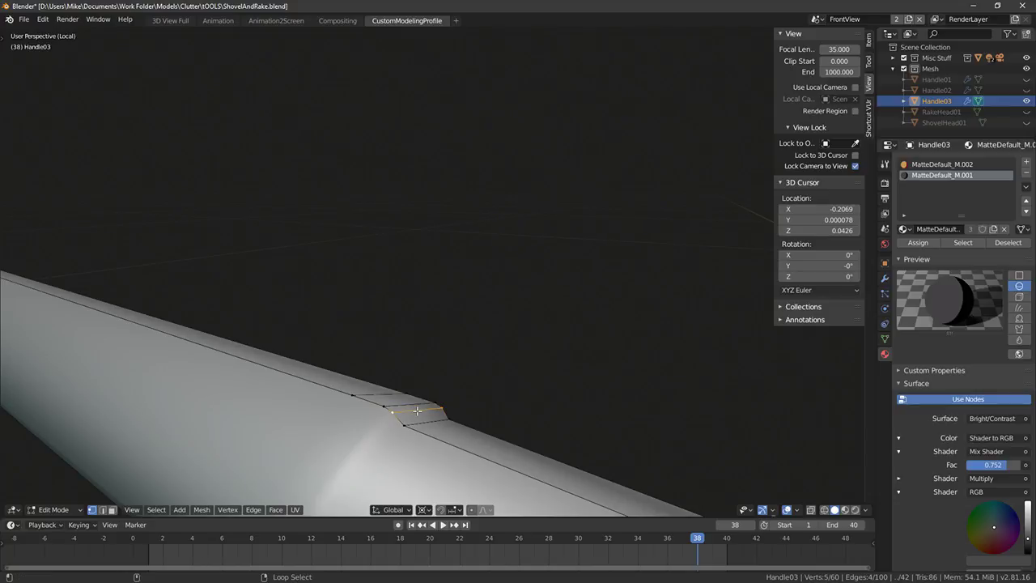
key(KP_1)
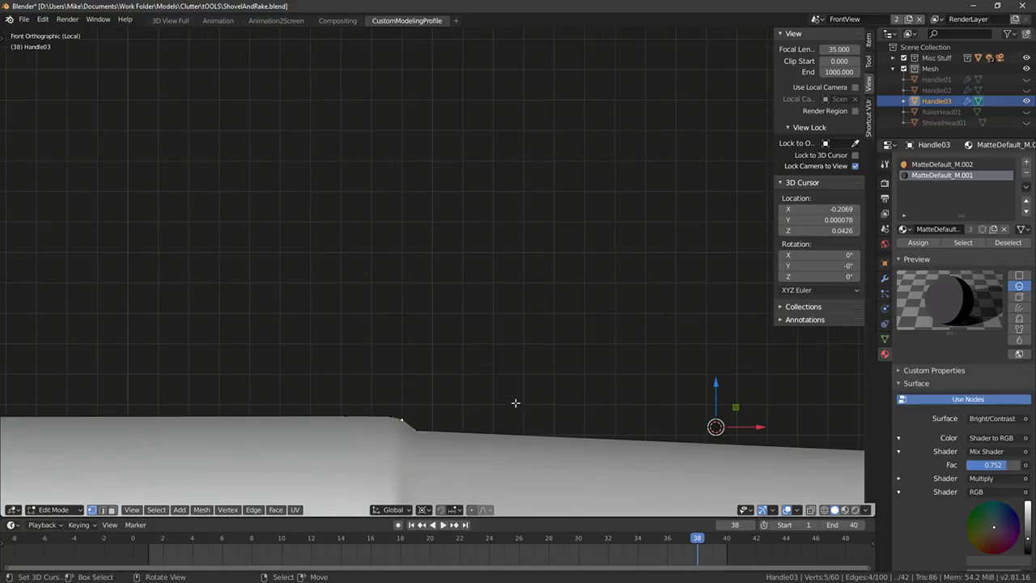
scroll(515, 403, down, 2)
key(shift+d)
right_click(534, 375)
scroll(545, 377, down, 5)
Move the duplicated edge loop 0.003 along the X axis and scale it up to about 1.028
key(e)
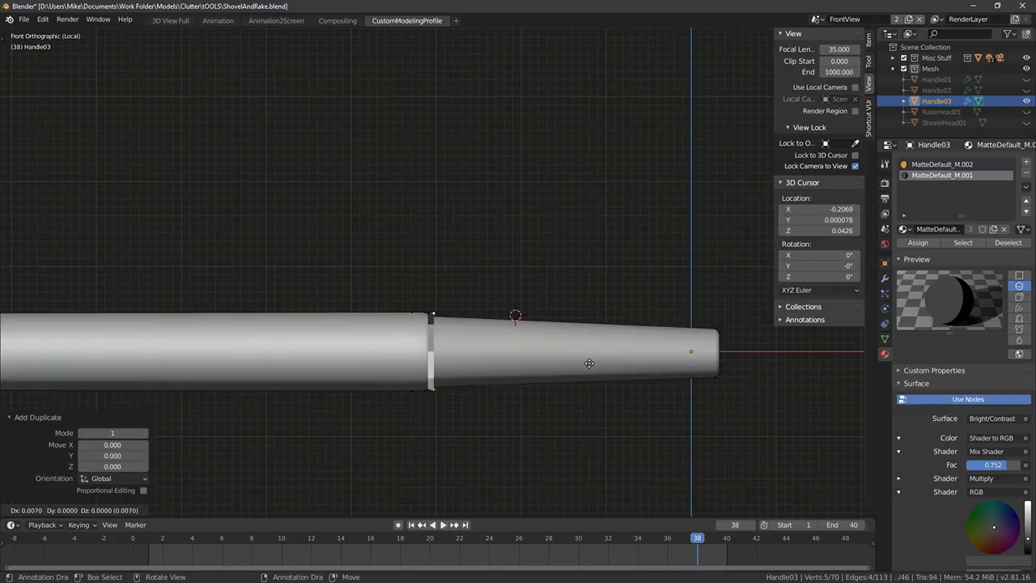
right_click(589, 363)
drag(563, 314, 566, 314)
key(s)
right_click(581, 315)
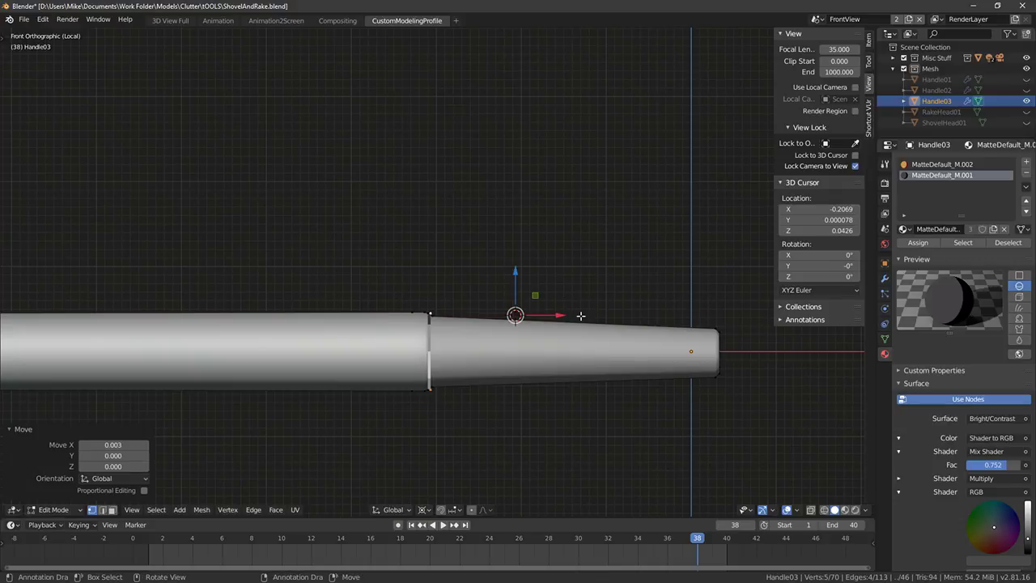
key(s)
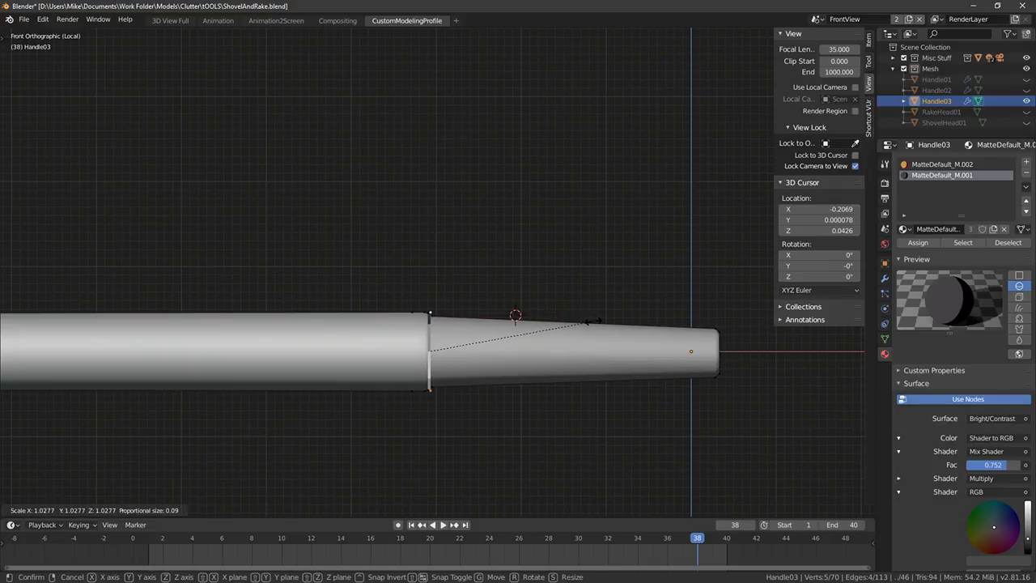
click(593, 321)
Extrude the duplicated loop 0.381 along the X axis into a sleeve over the handle's tapered tip
key(KP_7)
scroll(456, 190, up, 5)
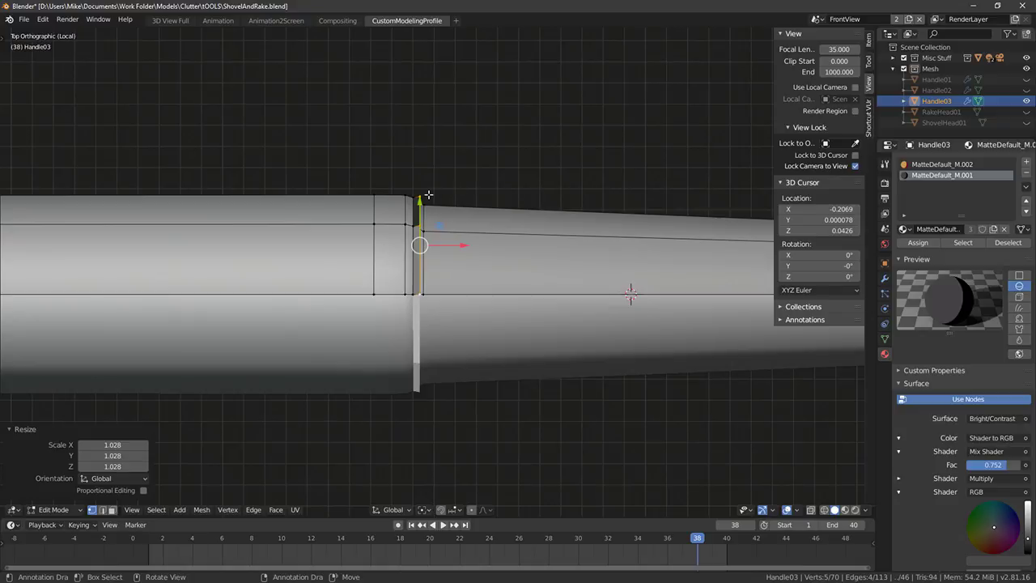
scroll(421, 251, down, 5)
key(KP_1)
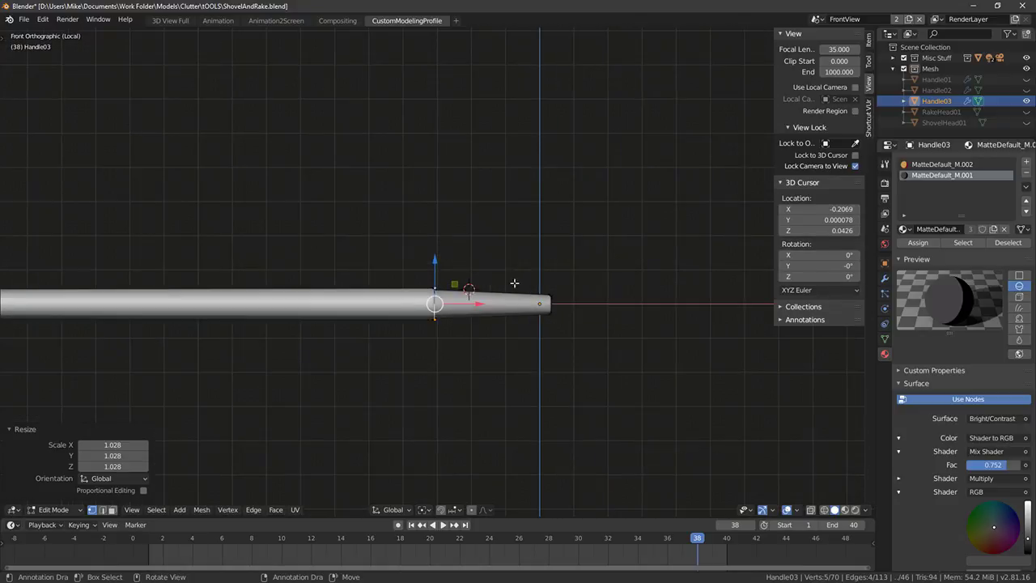
key(g)
key(z)
key(y)
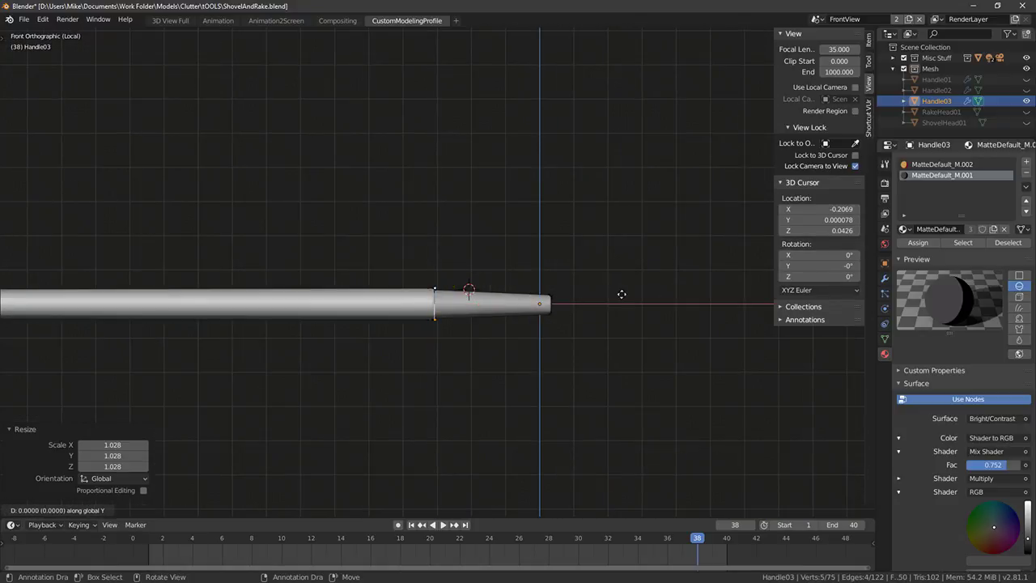
key(x)
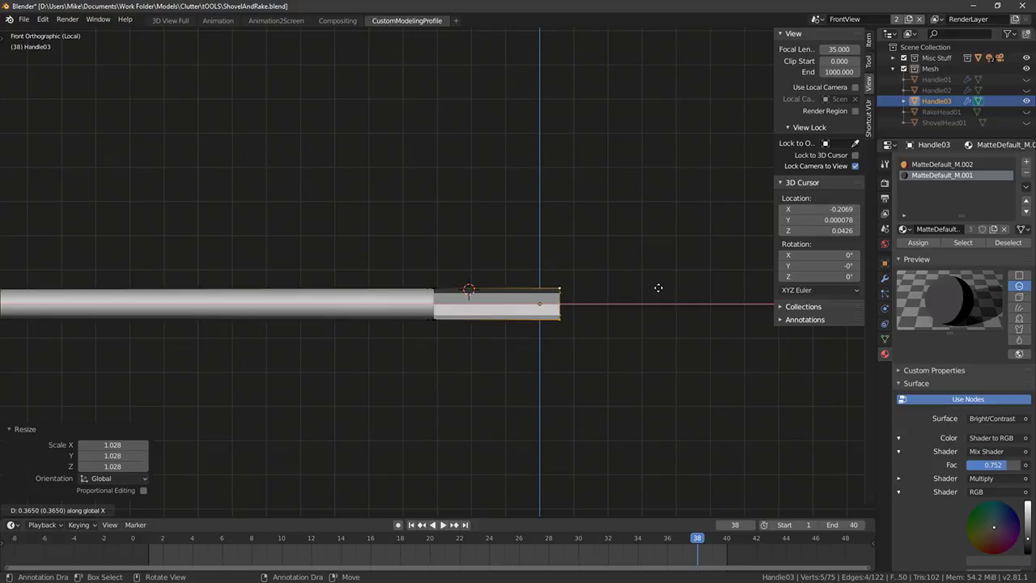
click(675, 289)
Extend the sleeve's open end further along the X axis beyond the handle's tip
key(s)
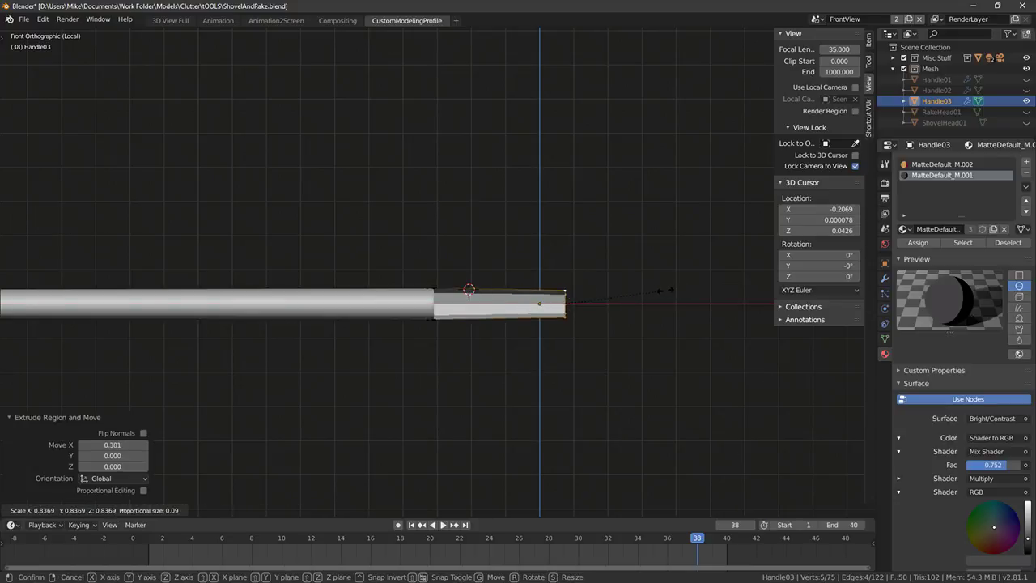
click(666, 289)
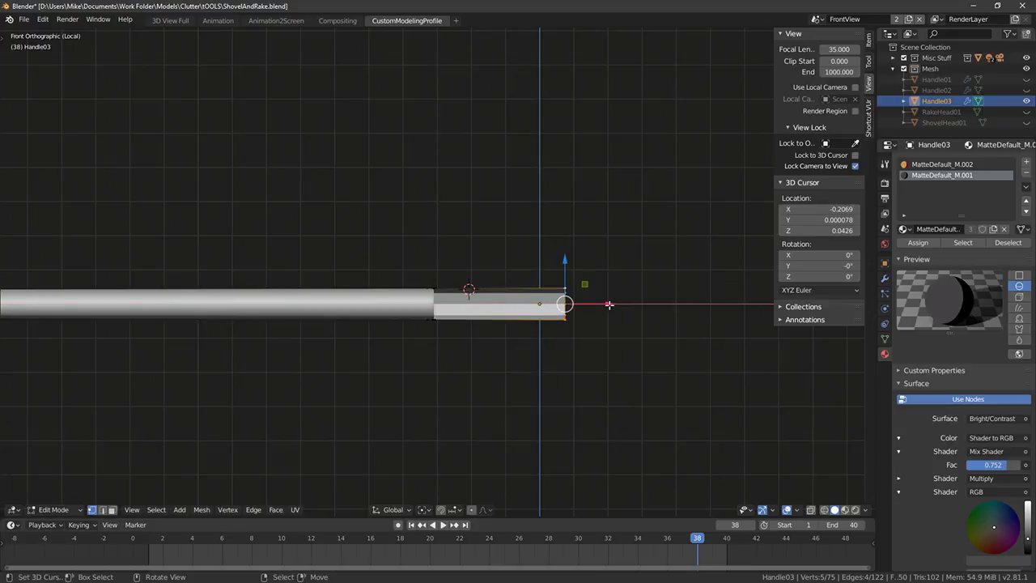
key(e)
click(638, 305)
Try a single loop cut around the middle of the sleeve with a slide factor of about 0.019
key(g)
key(g)
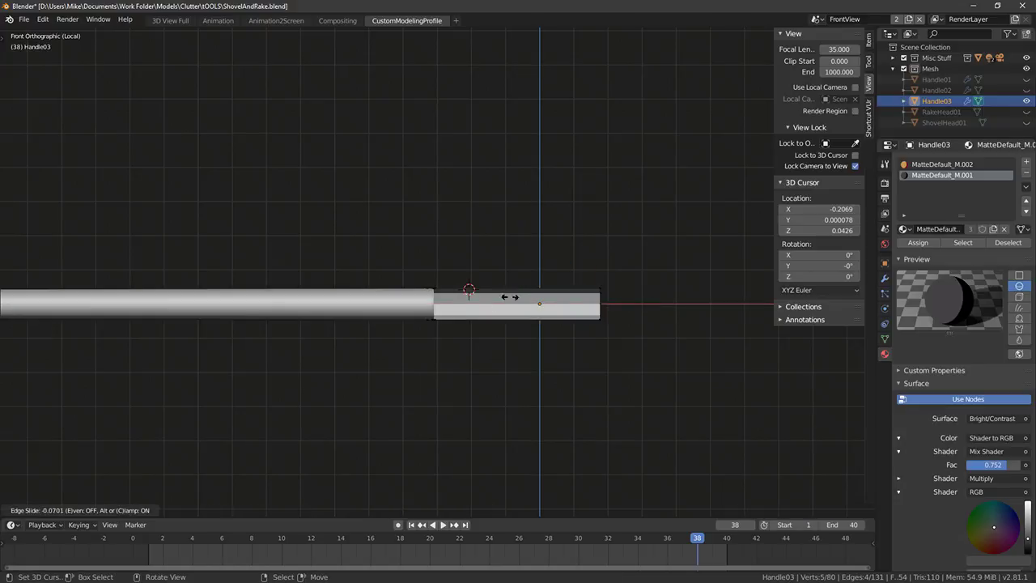
click(506, 293)
key(ctrl+KP_1)
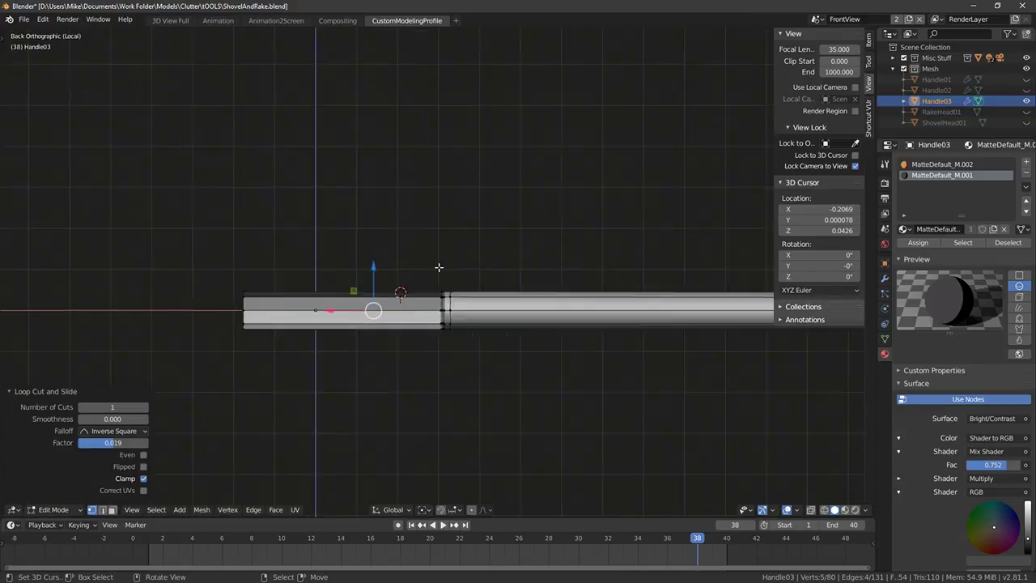
scroll(445, 284, up, 4)
key(s)
right_click(479, 275)
middle_drag(444, 278, 421, 325)
key(ctrl+z)
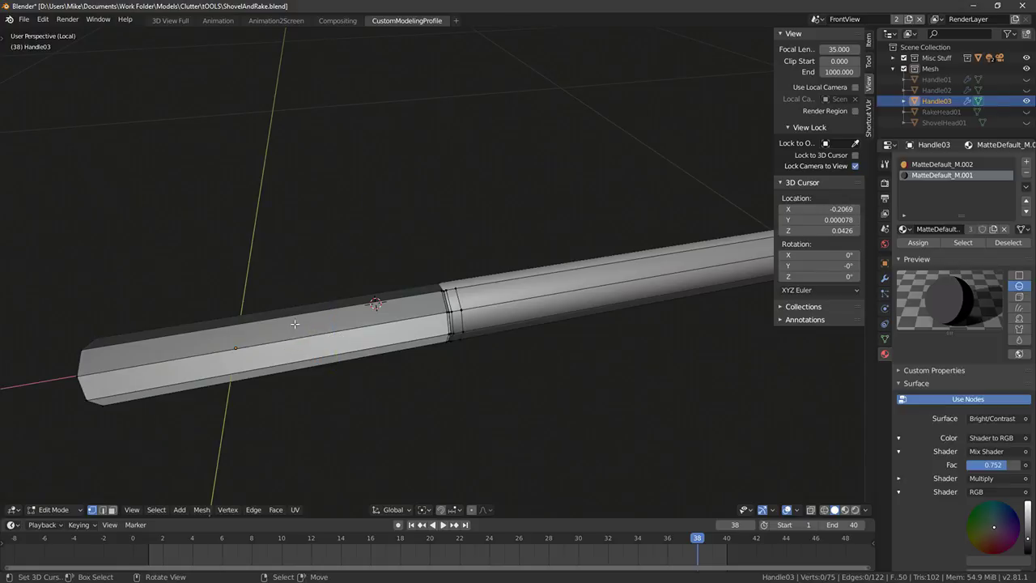
Select all geometry linked to the sleeve in wireframe, recalculate its normals, and return to solid shading
key(shift+z)
key(ctrl+r)
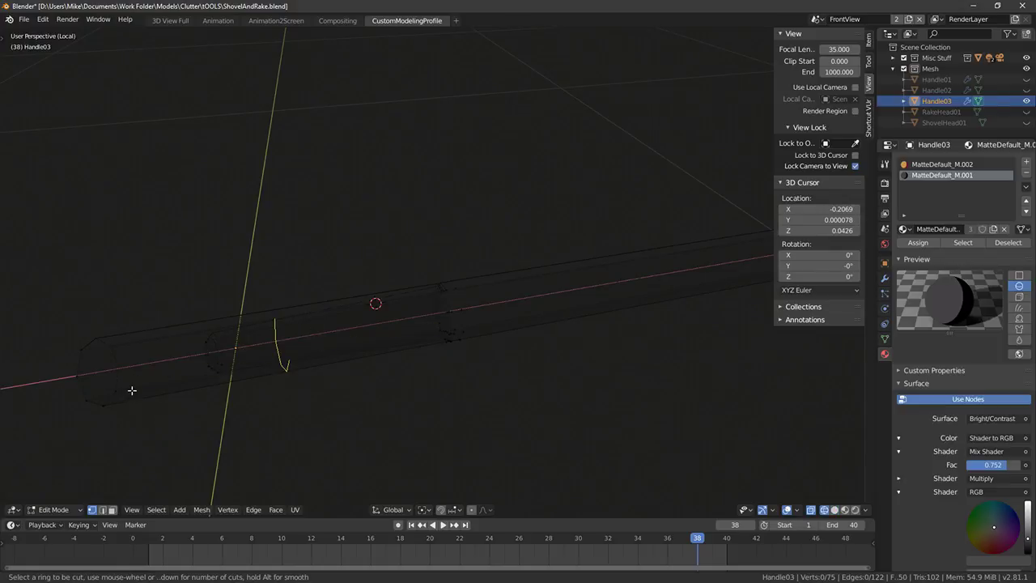
key(Escape)
click(98, 359)
key(ctrl+l)
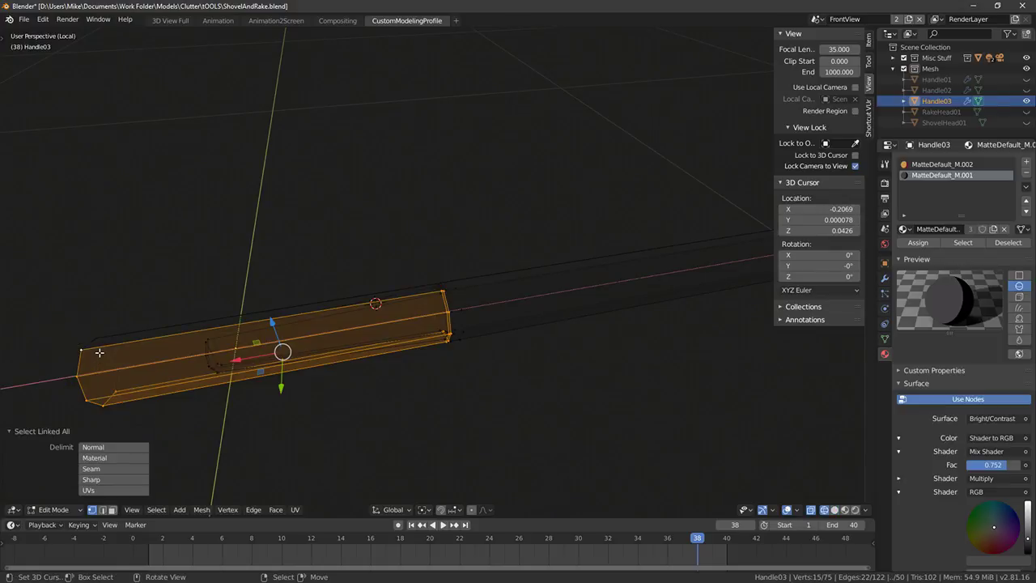
key(shift+n)
key(shift+z)
middle_drag(160, 328, 379, 295)
Add a single loop cut around the sleeve, slid toward the handle shoulder with a factor of about 0.225
key(ctrl+r)
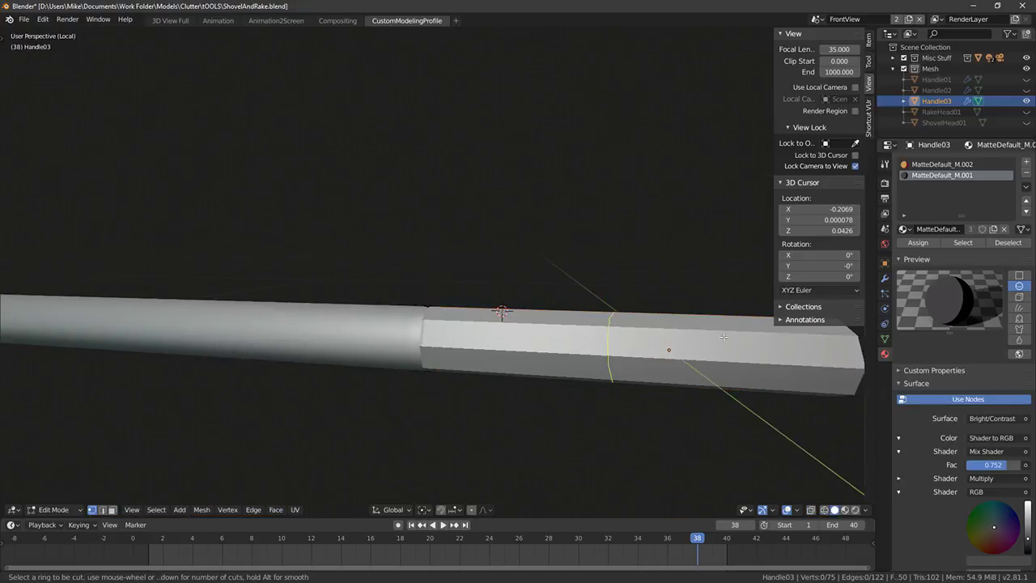
click(708, 321)
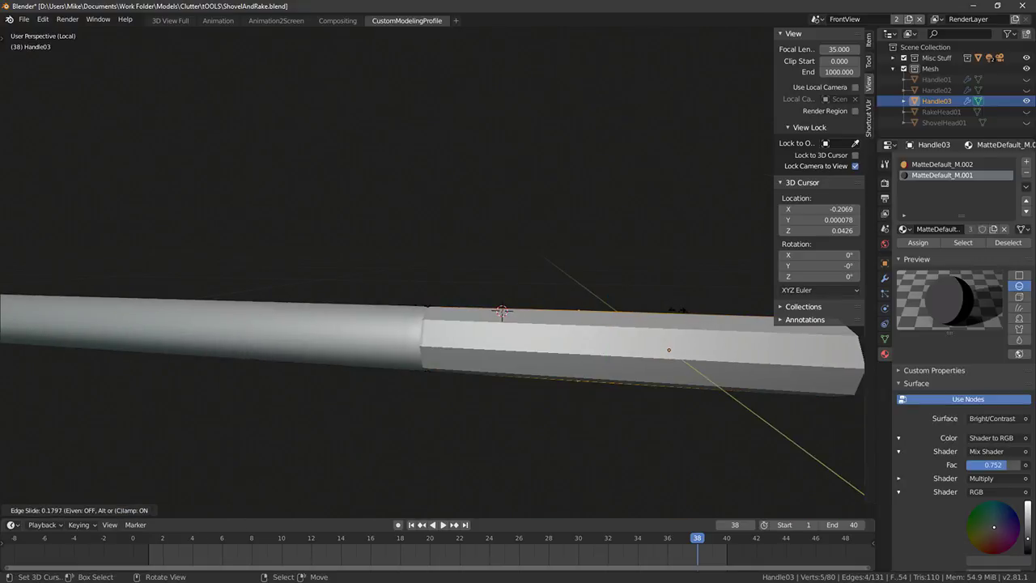
click(668, 316)
key(KP_1)
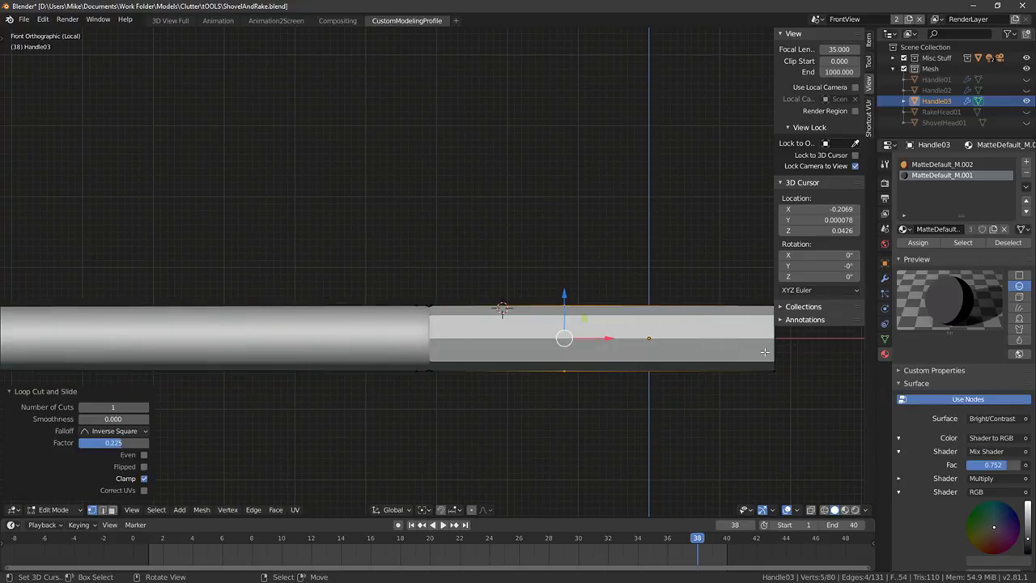
Separate the linked sleeve geometry into its own object and select that object in Object Mode
middle_drag(789, 367, 403, 322)
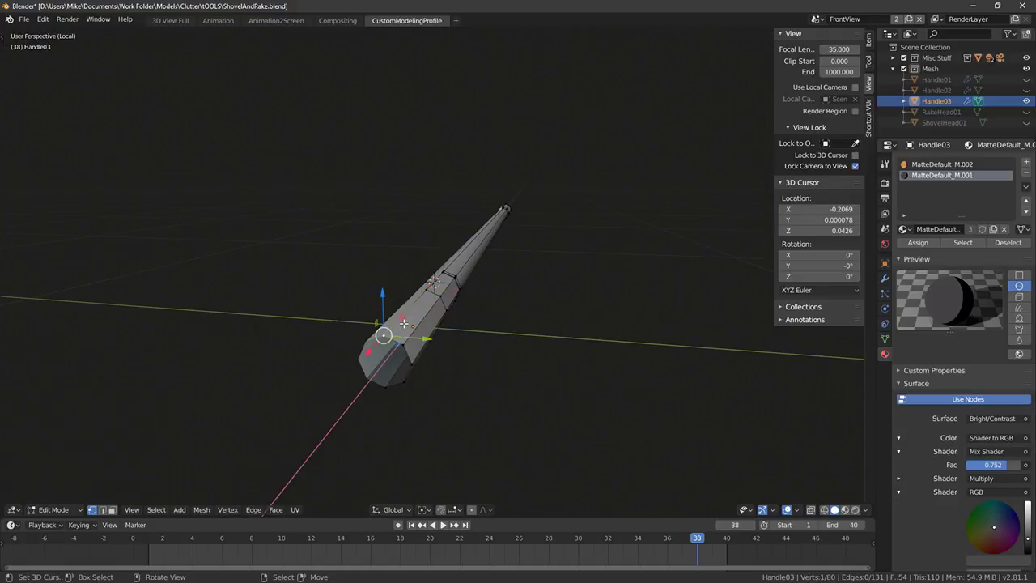
key(ctrl+l)
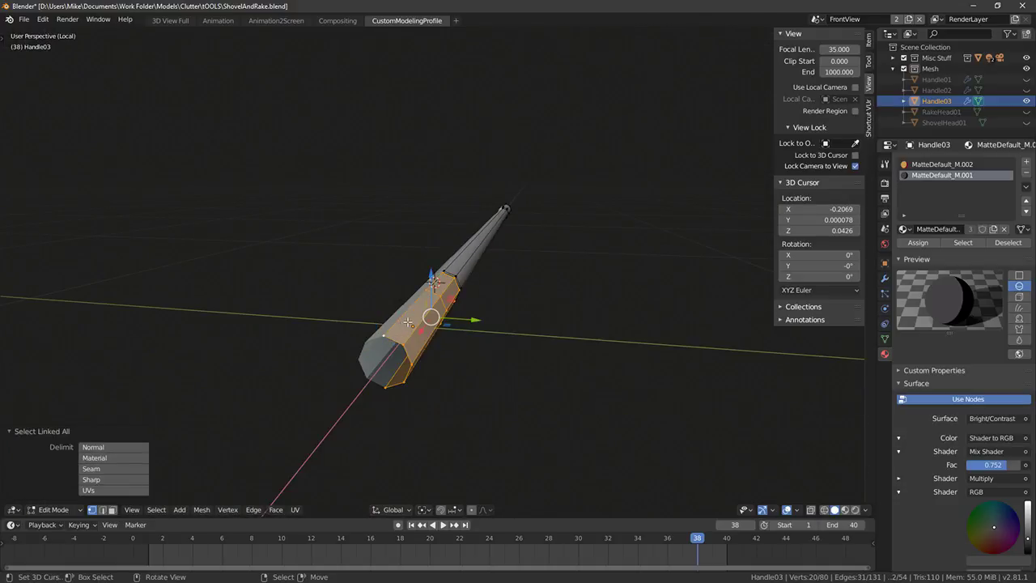
key(p)
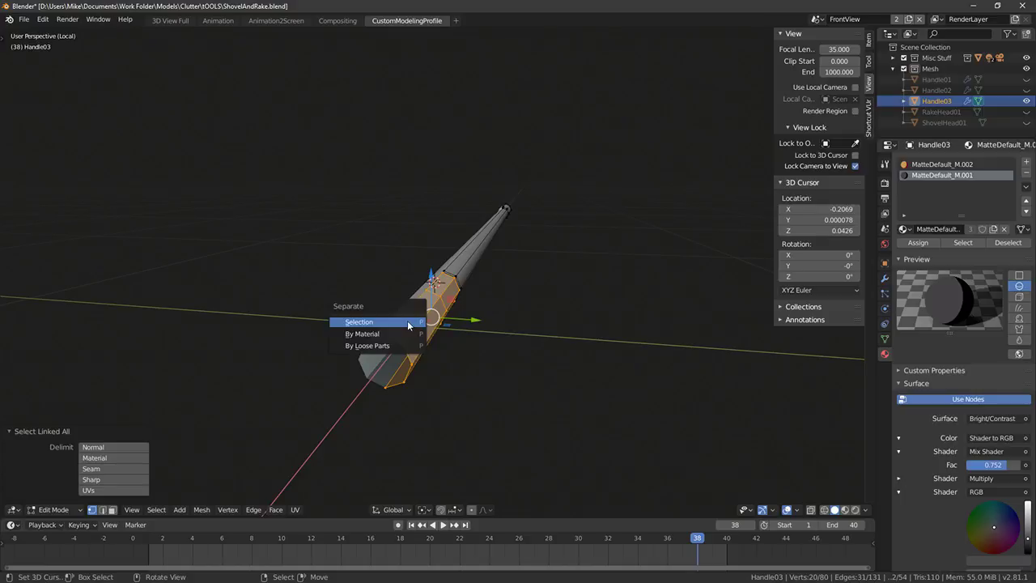
click(409, 325)
key(Tab)
right_click(406, 325)
middle_drag(356, 338, 696, 267)
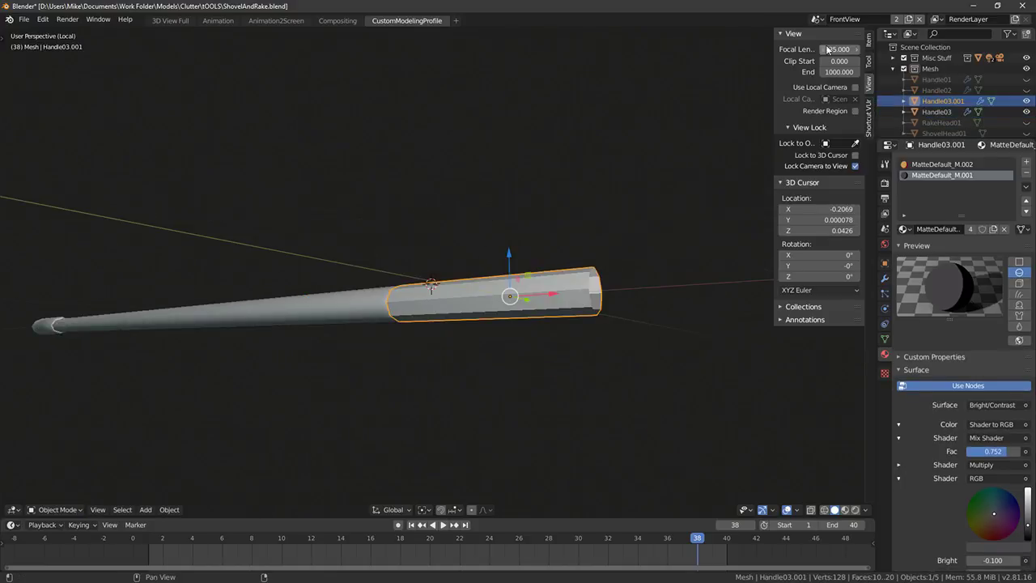
Rename the separated sleeve object HoeHead01
double_click(943, 101)
text(Hoe)
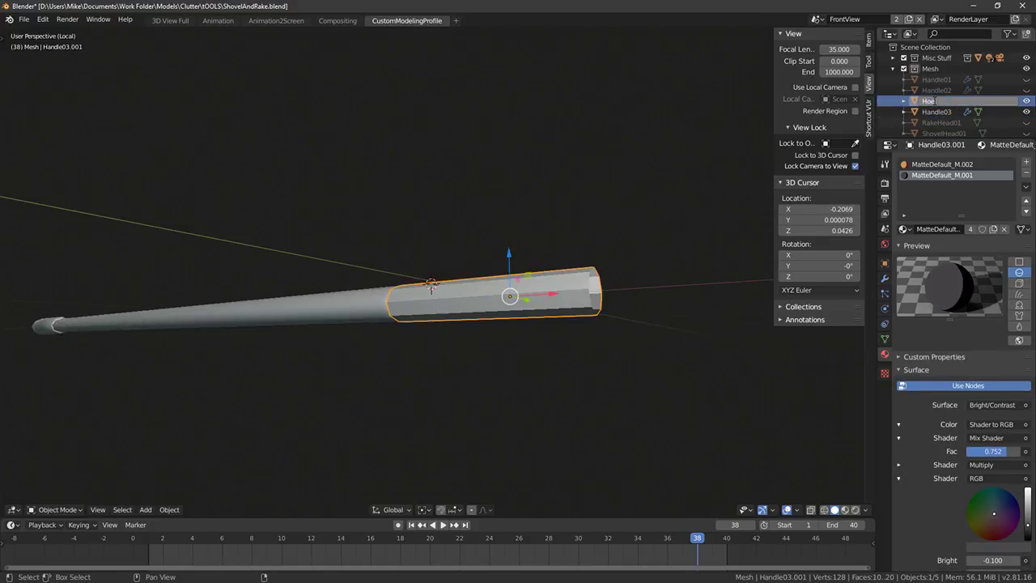
text(Head)
key(Return)
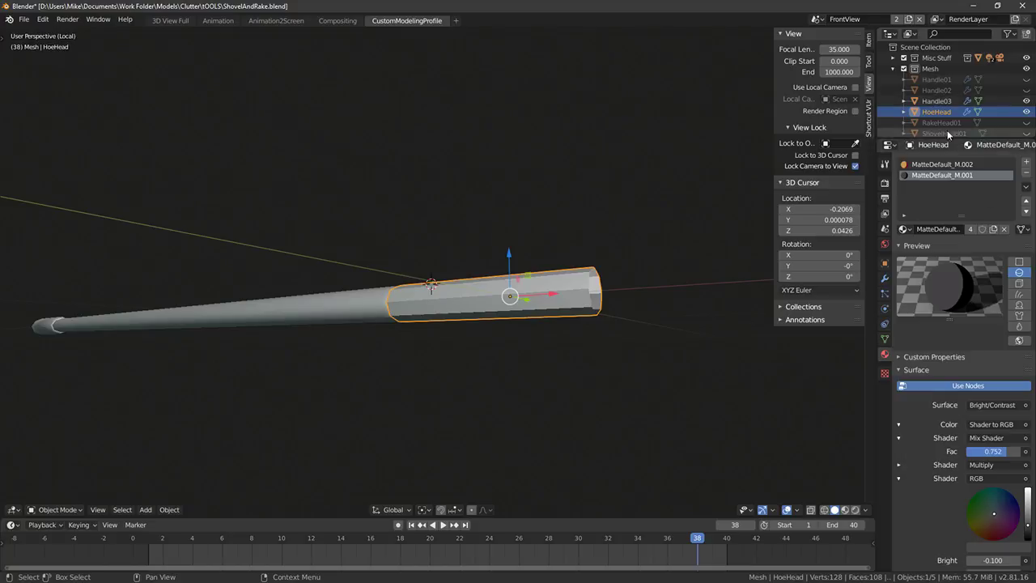
click(981, 111)
text(01)
key(Return)
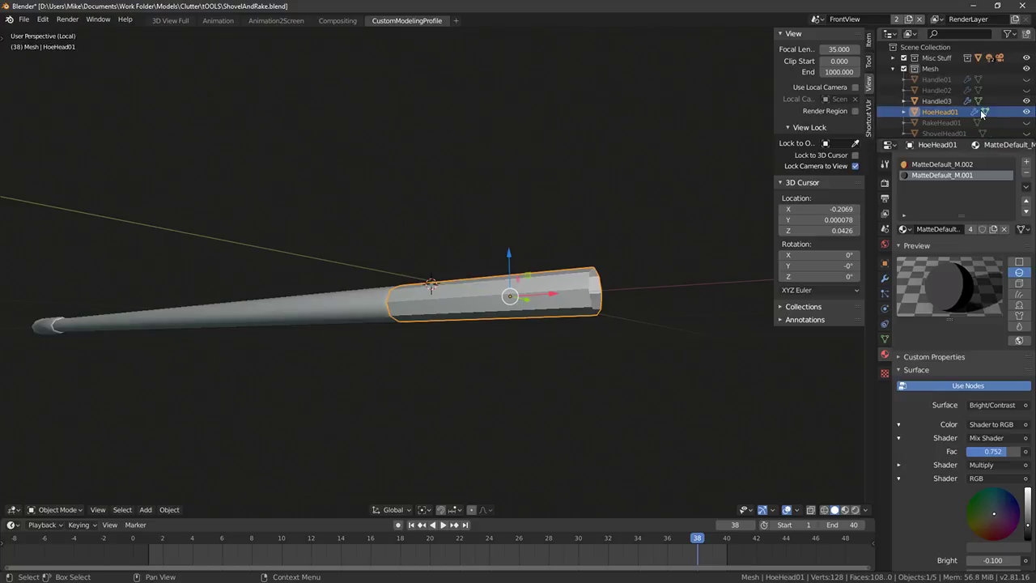
Apply the Mirror modifier on HoeHead01
scroll(929, 117, down, 1)
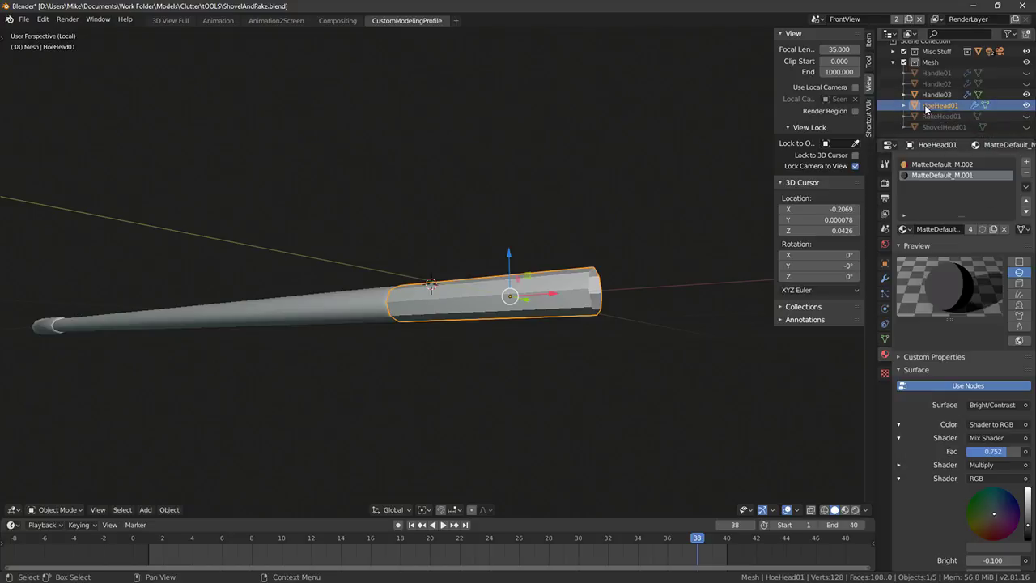
alt+middle_drag(610, 76, 583, 100)
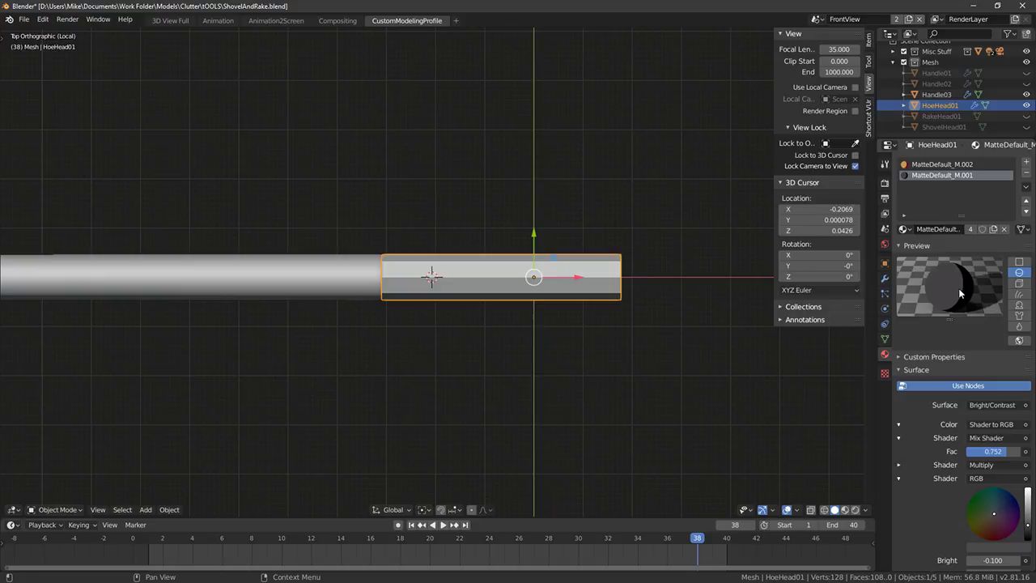
click(885, 277)
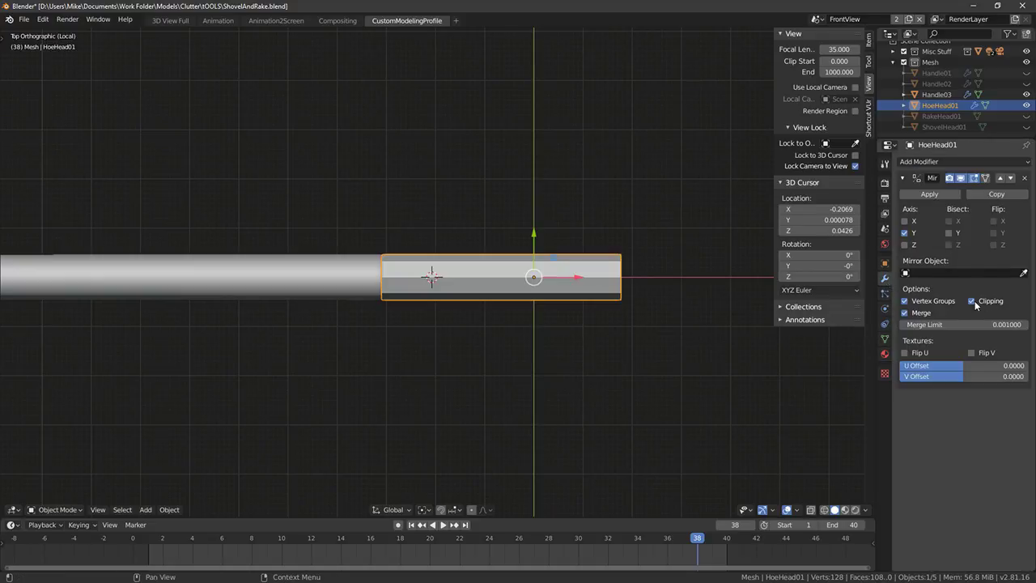
click(930, 197)
Scale down the edge loop at HoeHead01's open end and move it about -0.052 along the X axis
key(Tab)
middle_drag(620, 235, 627, 283)
key(a)
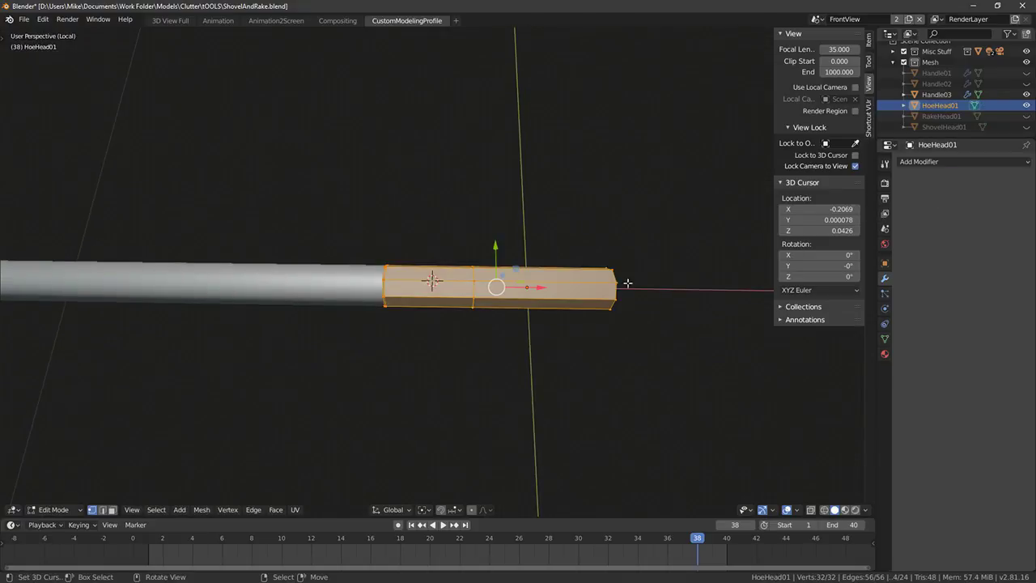
alt+shift+right_click(617, 279)
key(a)
alt+shift+right_click(618, 277)
key(KP_1)
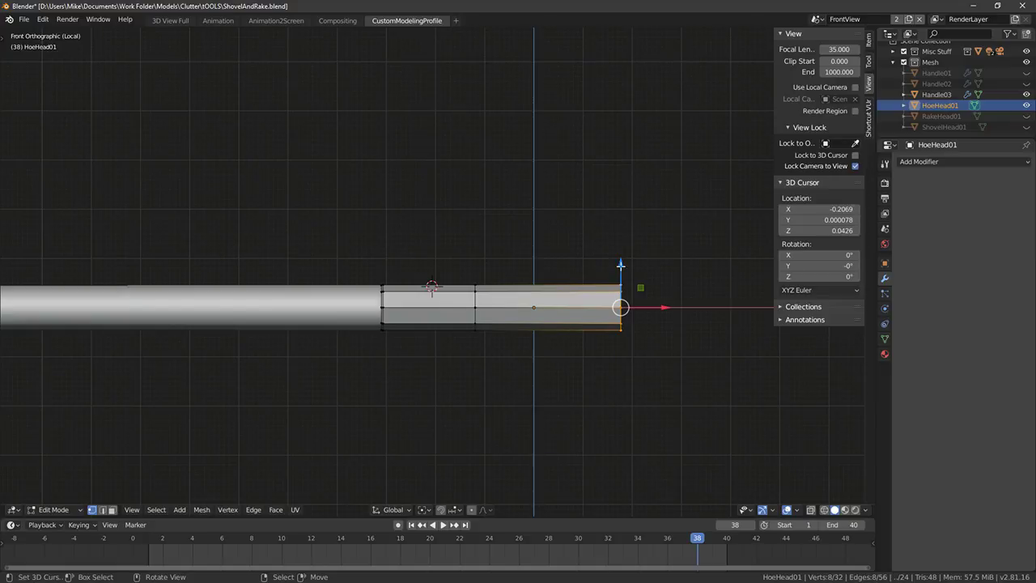
key(s)
click(663, 321)
key(g)
click(600, 301)
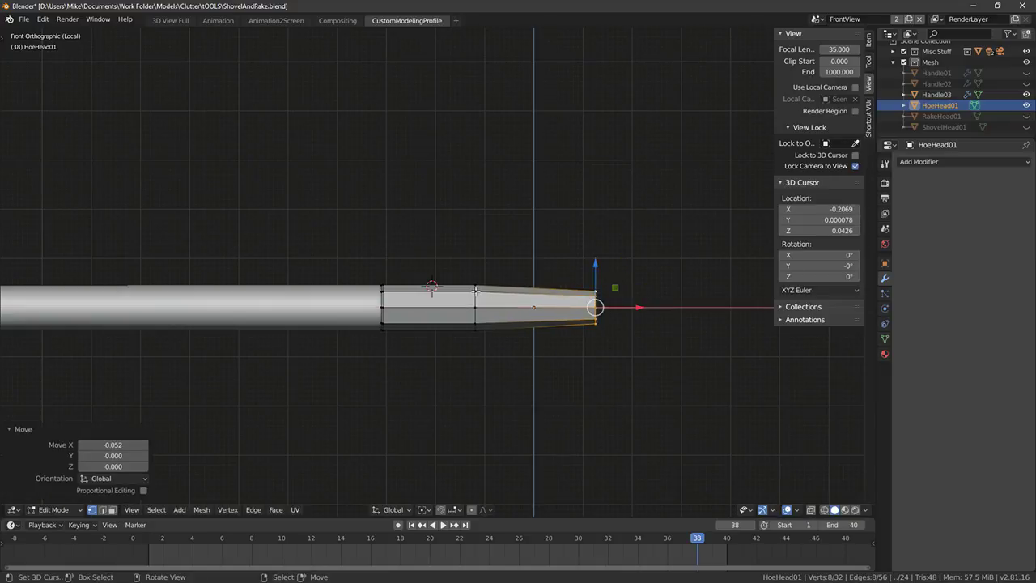
Bevel the middle edge loop of HoeHead01 with one segment to soften the start of the taper
key(a)
alt+shift+right_click(475, 292)
key(a)
alt+shift+right_click(475, 300)
key(ctrl+b)
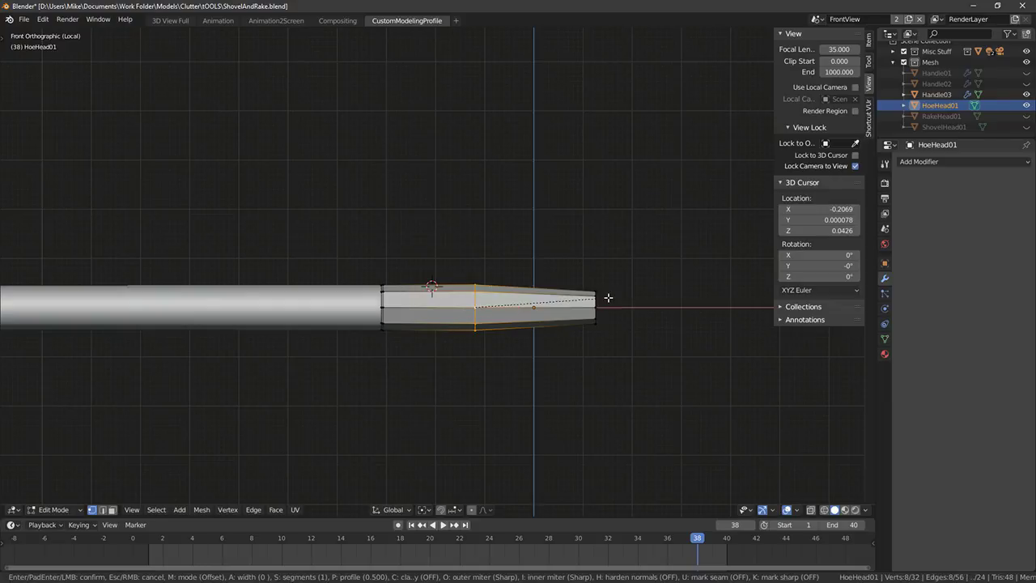
click(623, 304)
Move the edge loop at HoeHead01's open tapered end slightly back toward the handle along the X axis
key(a)
alt+right_click(593, 301)
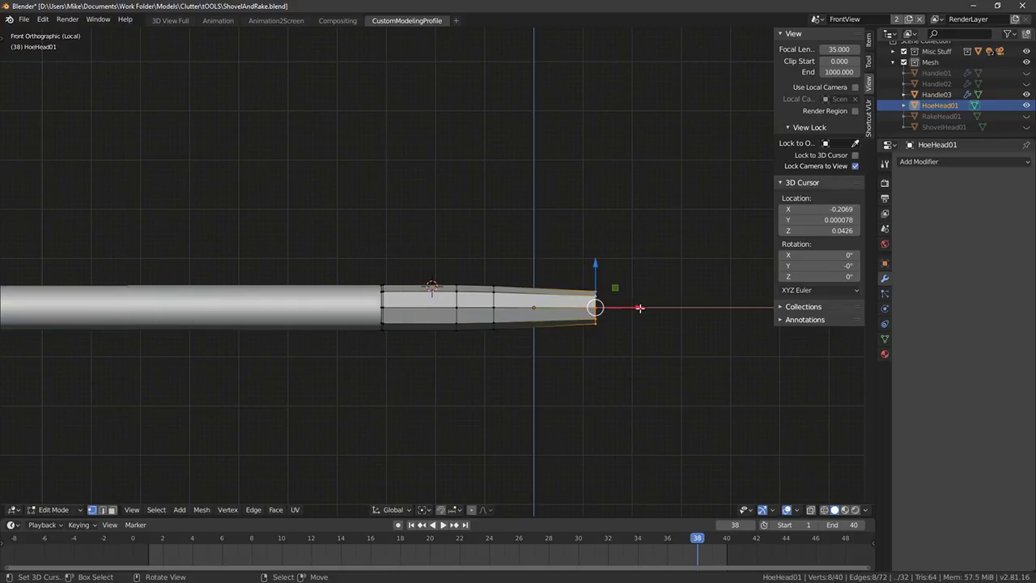
drag(645, 309, 638, 309)
middle_drag(538, 270, 553, 296)
key(a)
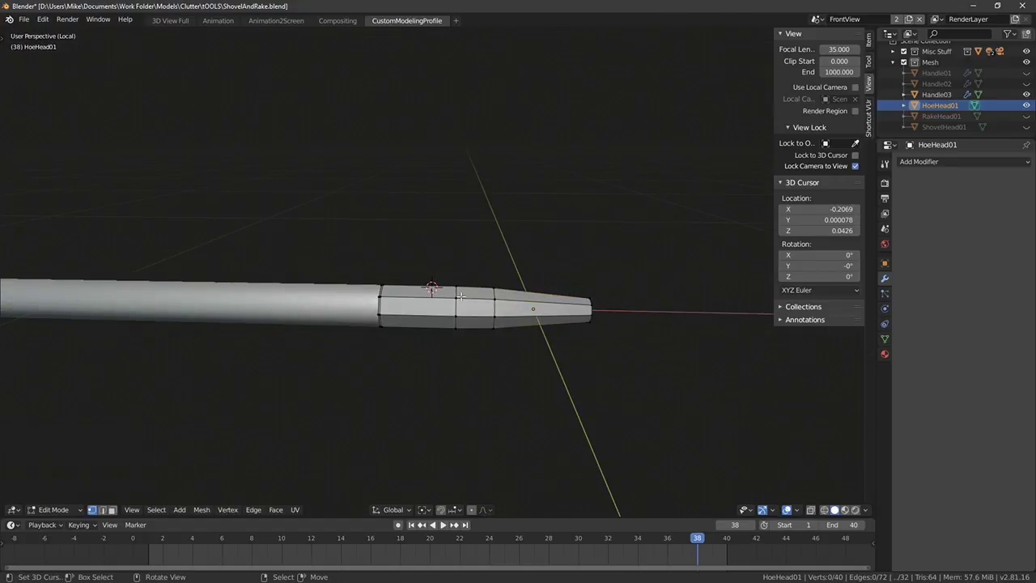
Space HoeHead01's two beveled middle loops farther apart along X and scale the one nearer the tip by 0.961
alt+right_click(458, 309)
drag(506, 307, 543, 308)
key(a)
alt+right_click(495, 304)
key(s)
click(597, 314)
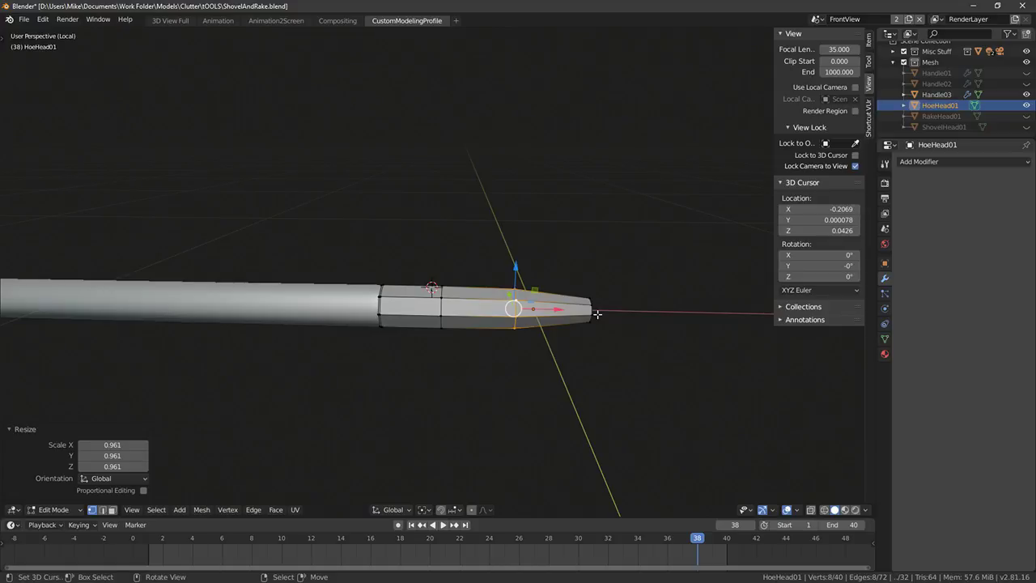
In top view, move the middle edge loop nearest the tip slightly back toward the handle along X
key(KP_7)
scroll(604, 264, up, 1)
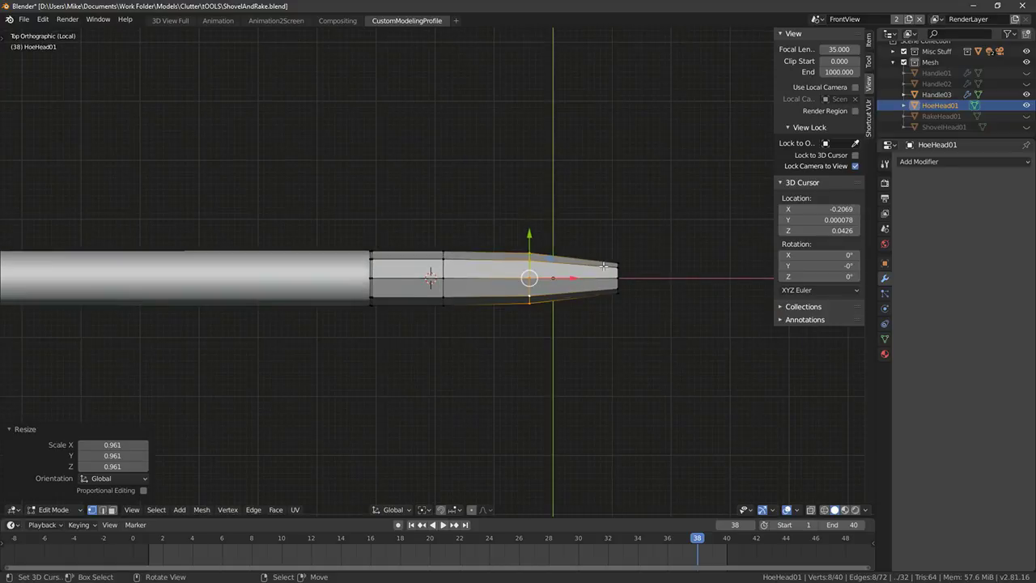
key(a)
alt+right_click(620, 276)
shift+middle_drag(547, 283, 458, 289)
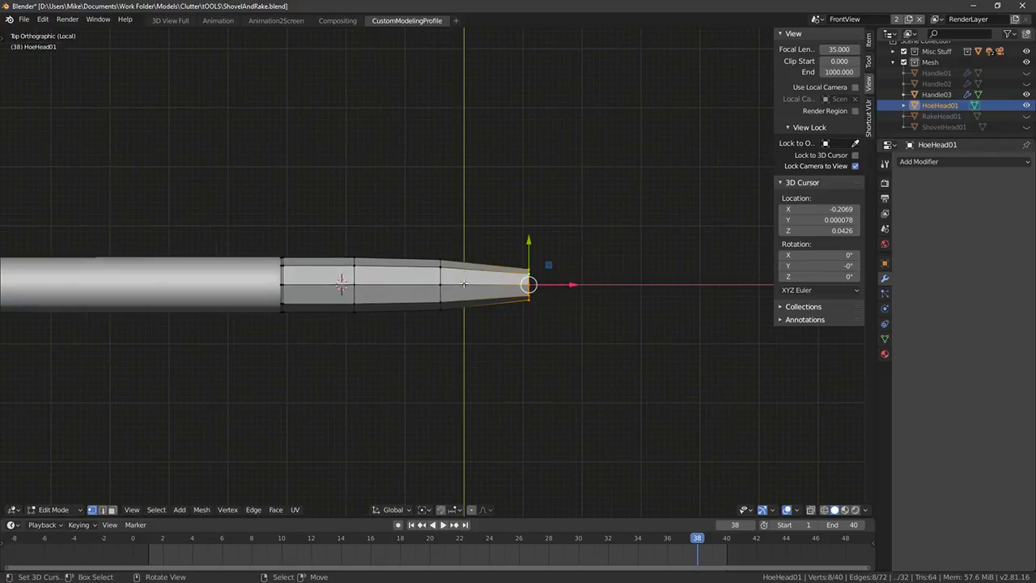
alt+right_click(446, 275)
drag(483, 280, 475, 281)
Extend HoeHead01's tip edge loop outward along X and scale it by 1.094
key(a)
alt+right_click(543, 280)
drag(568, 281, 580, 283)
key(s)
click(630, 292)
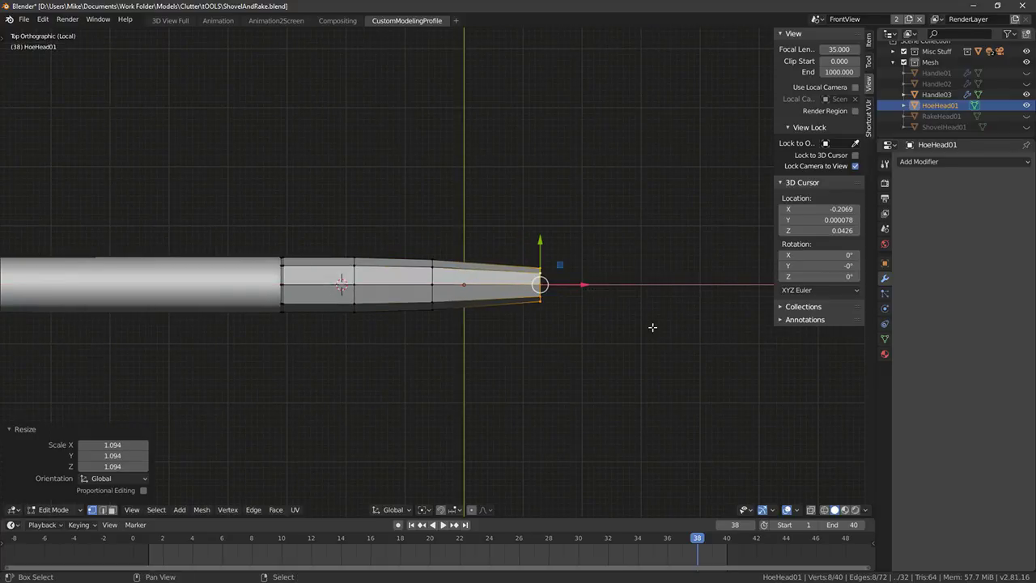
shift+middle_drag(624, 329, 556, 332)
key(shift+d)
key(Escape)
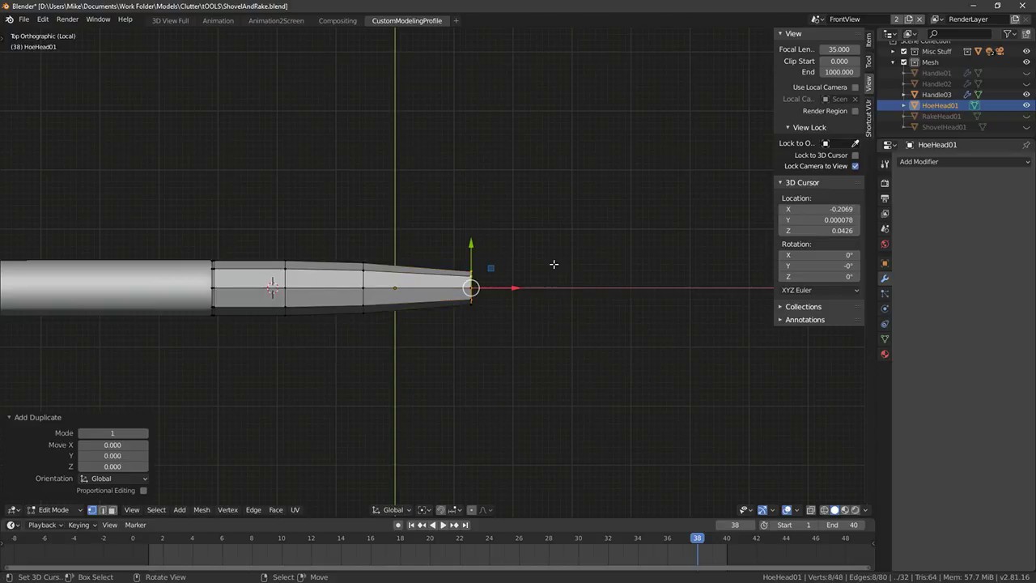
key(KP_1)
key(x)
click(542, 274)
In front view, extrude HoeHead01's tip loop about 0.025 along X and scale the new loop by 0.65
key(a)
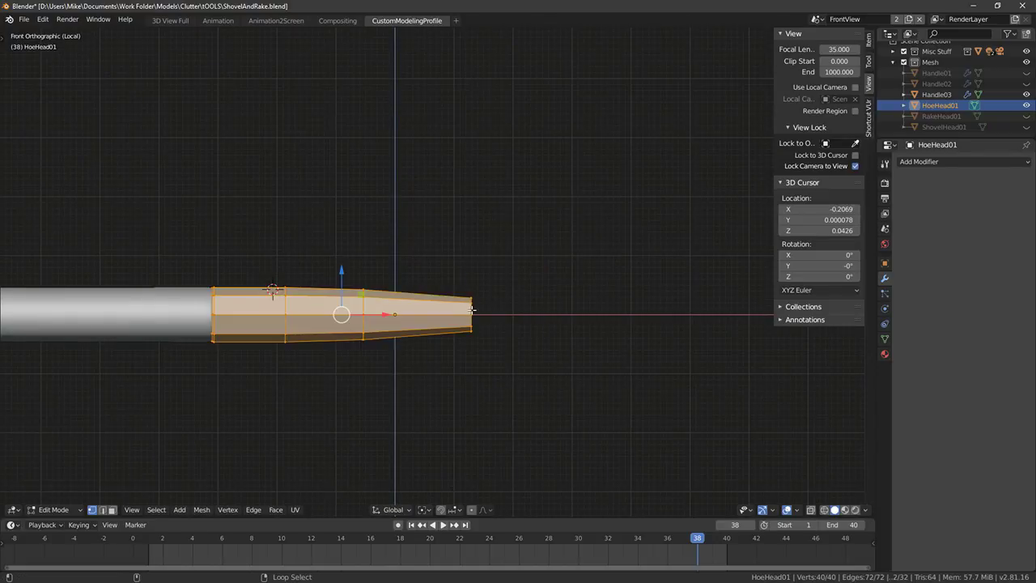
alt+click(471, 308)
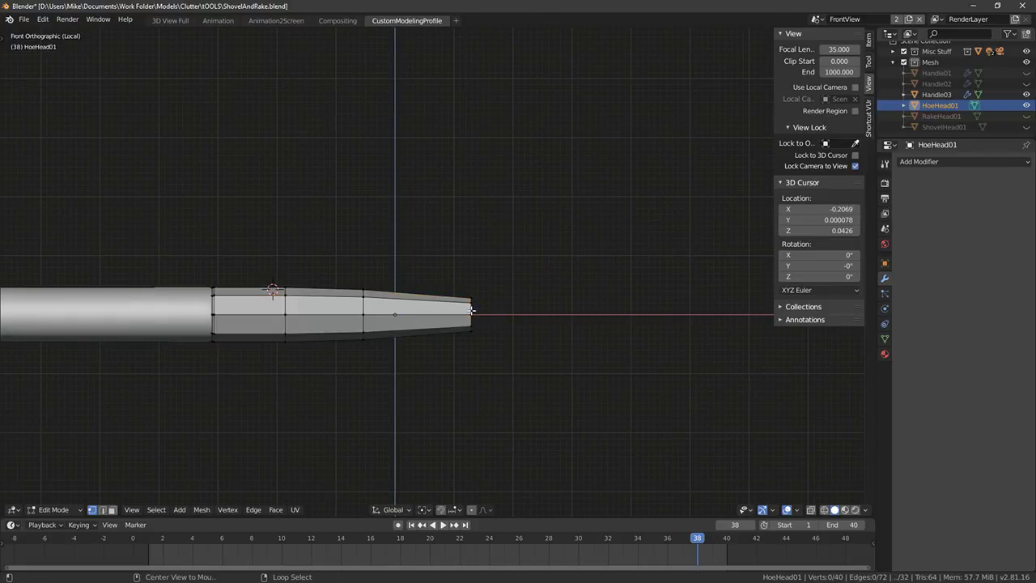
key(e)
right_click(545, 313)
drag(515, 313, 530, 319)
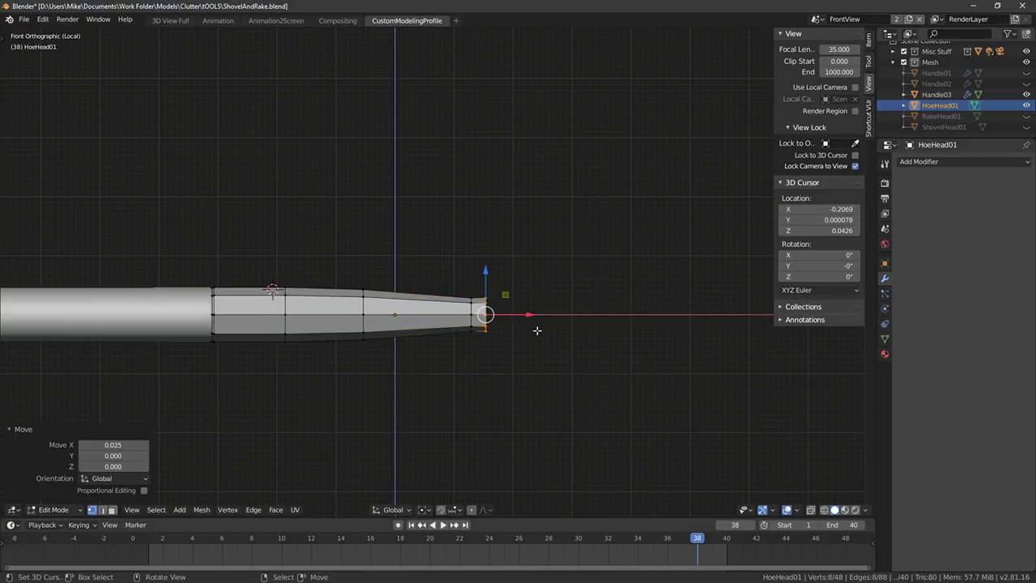
text(s.65)
key(Return)
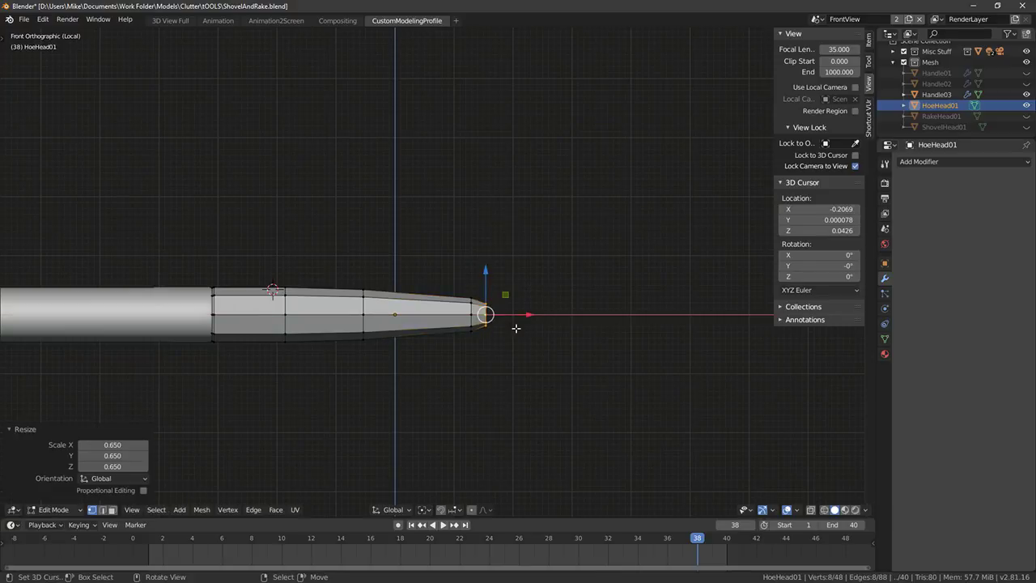
Tilt and raise the new tip loop slightly, and move the edge loop behind it about -0.014 along X
key(g)
click(583, 234)
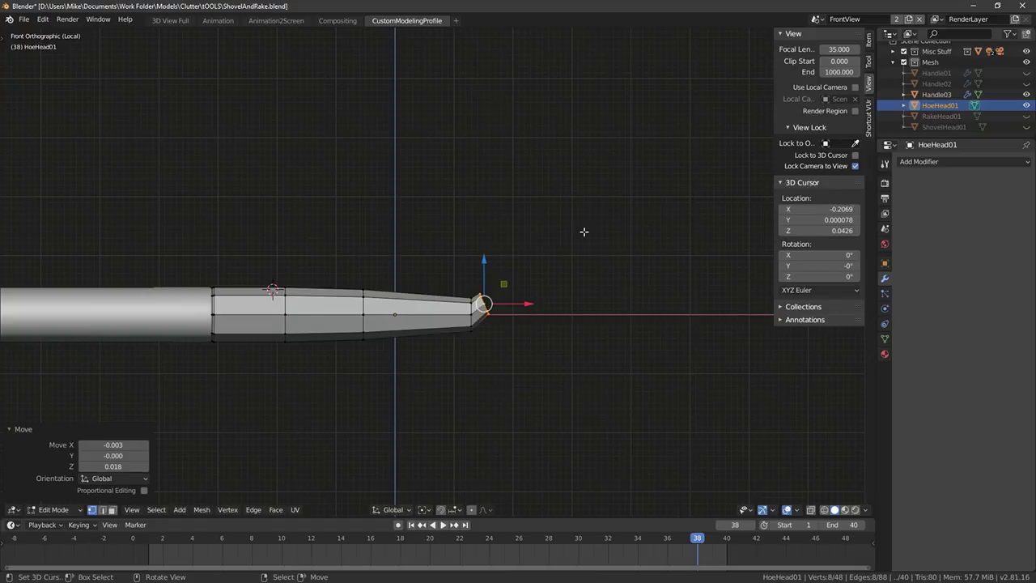
key(g)
click(585, 241)
key(a)
alt+right_click(475, 299)
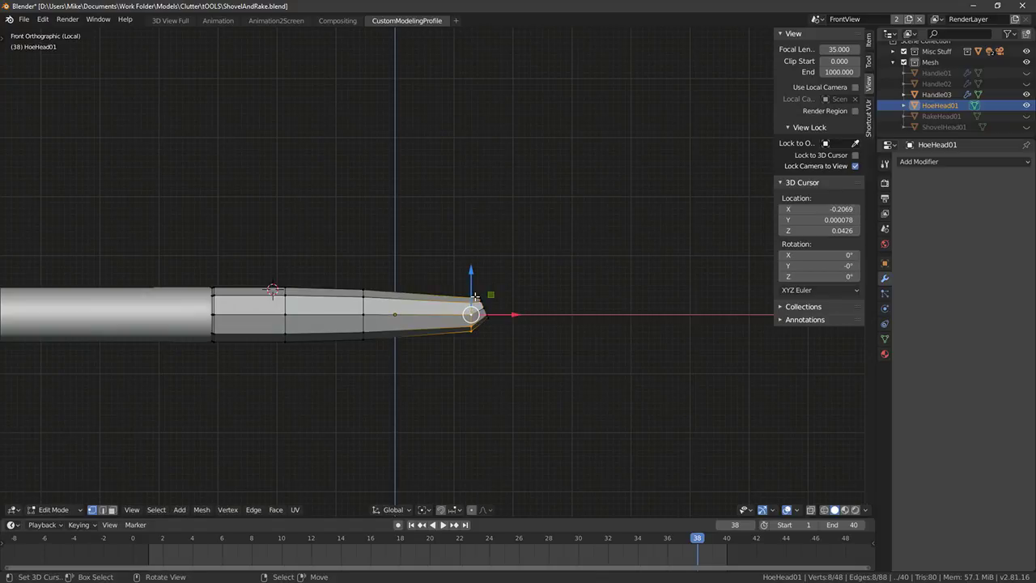
drag(503, 314, 496, 314)
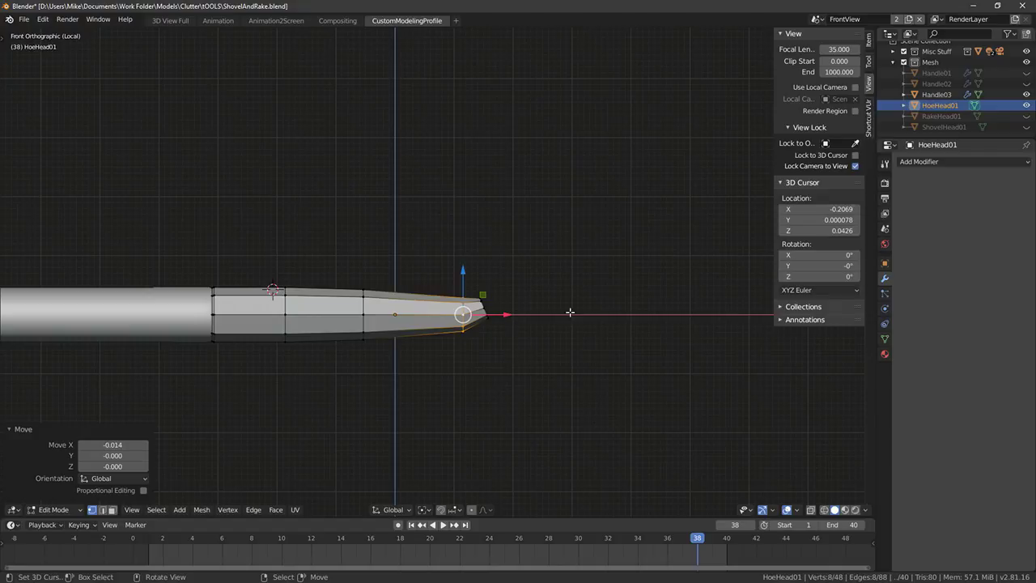
Extrude the tilted tip loop a short way outward and upward in front view and rotate it about -10.8°
middle_drag(570, 312, 604, 313)
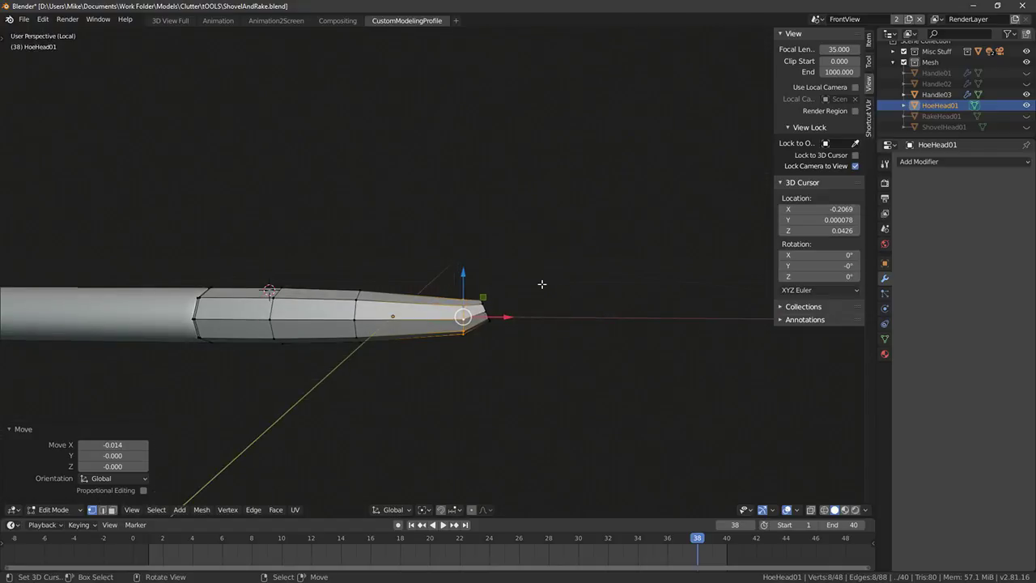
scroll(541, 284, up, 2)
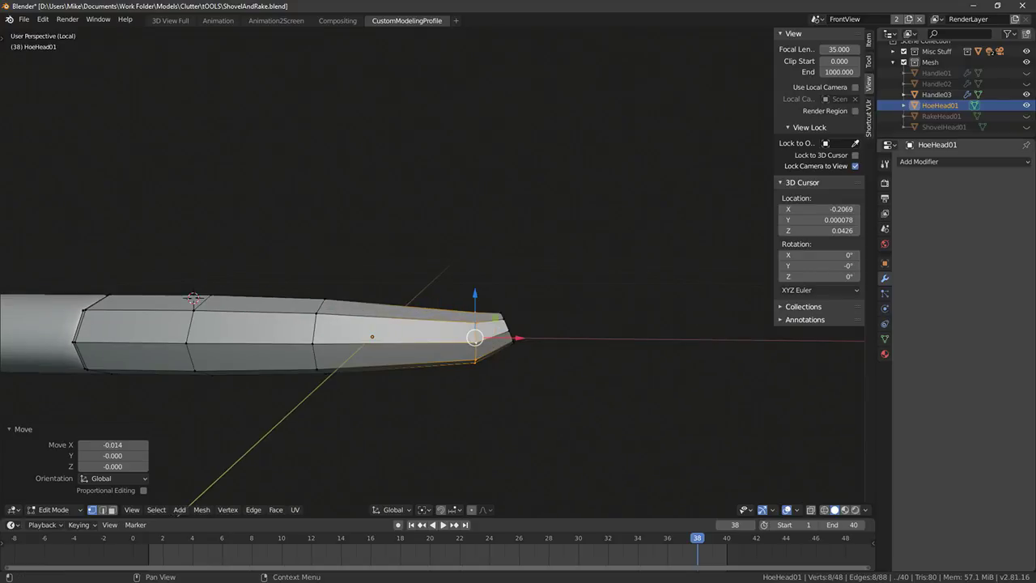
shift+middle_drag(807, 321, 793, 300)
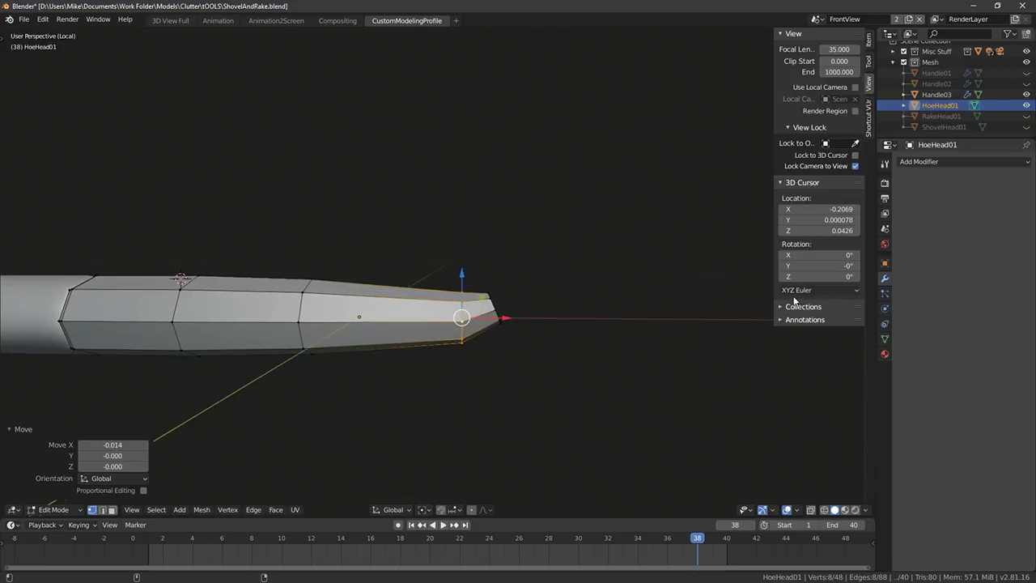
scroll(504, 294, up, 3)
key(alt+a)
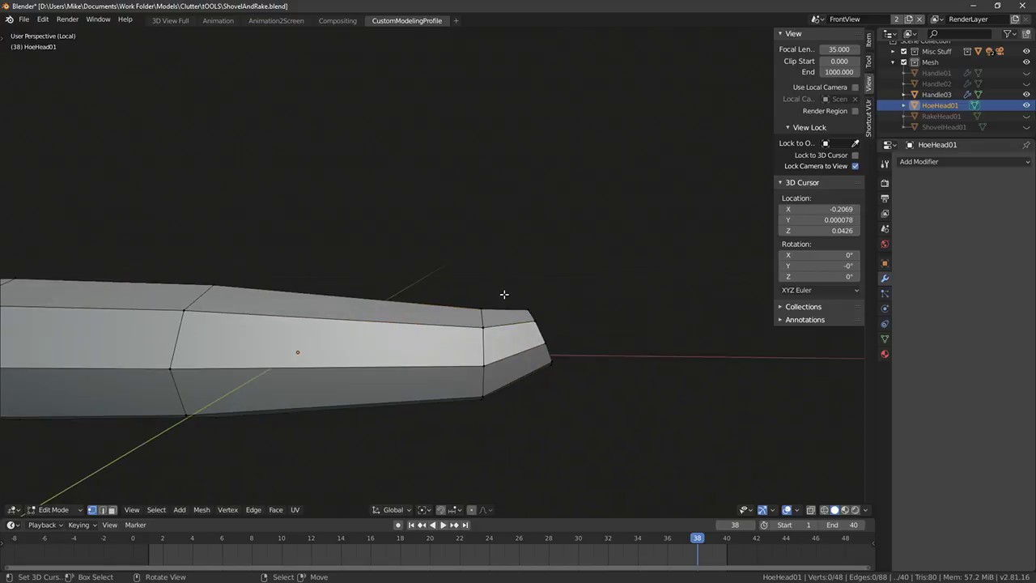
alt+click(541, 329)
key(KP_1)
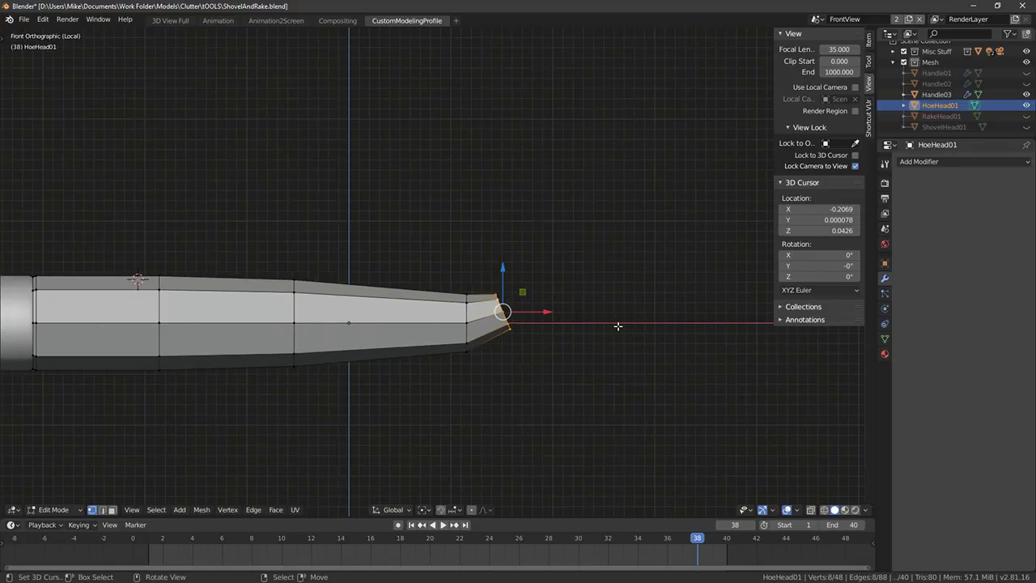
key(e)
click(638, 312)
key(r)
click(658, 278)
key(s)
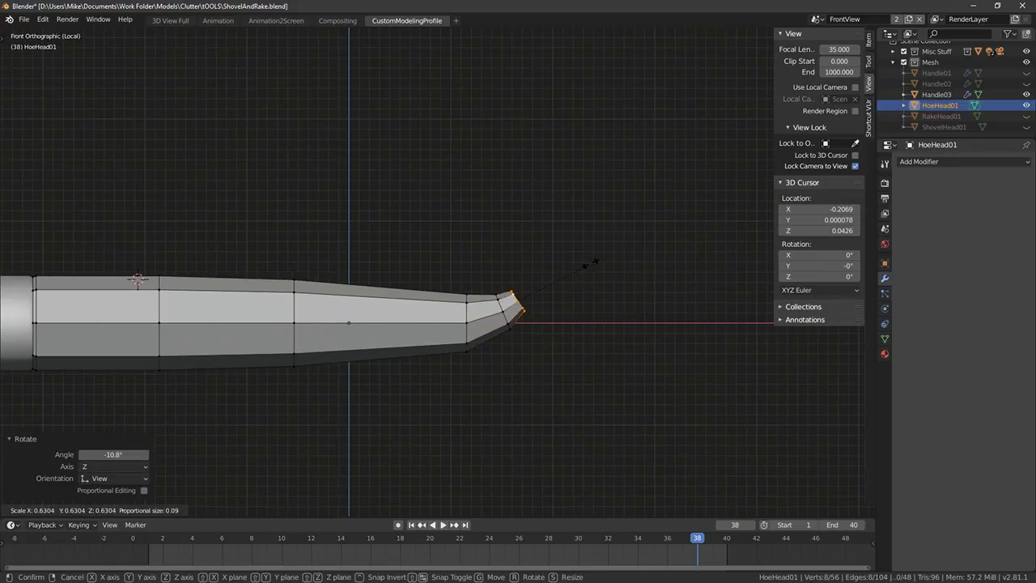
click(578, 268)
shift+middle_drag(634, 366, 476, 360)
key(e)
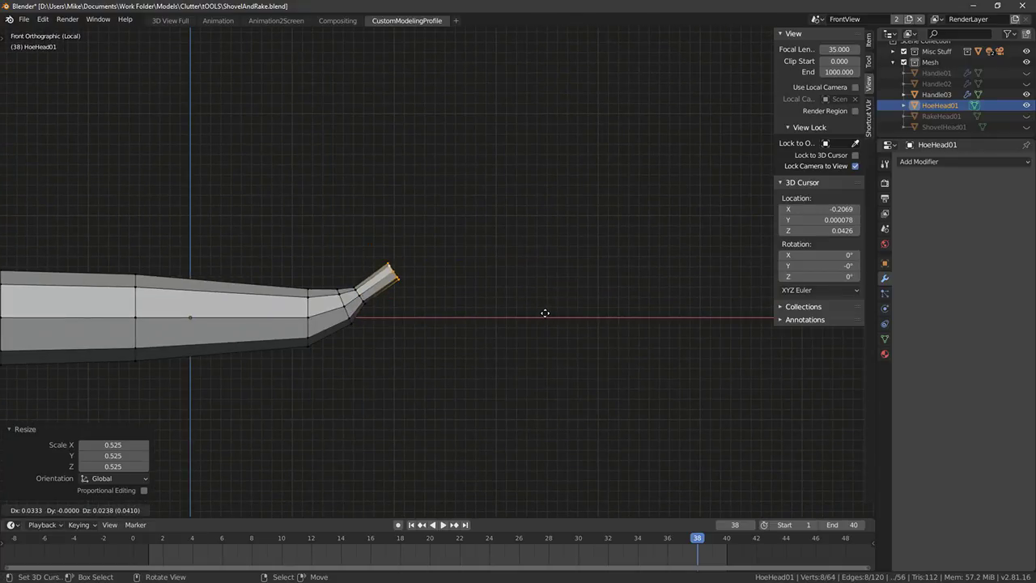
click(543, 314)
key(ctrl+z)
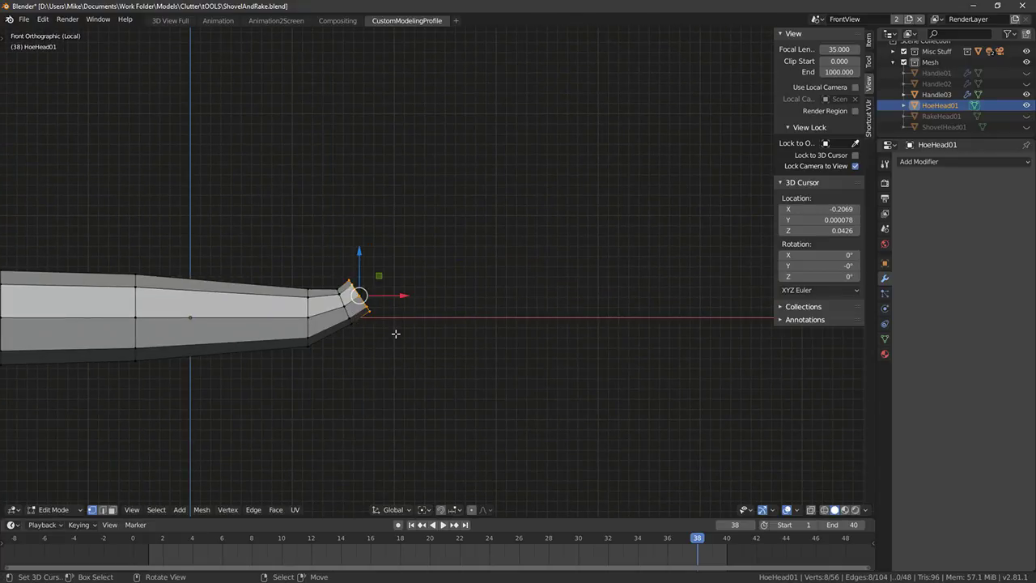
Scale down HoeHead01's tip loop and move it about -0.002 along X and 0.005 along Z
key(s)
click(466, 325)
key(g)
click(461, 319)
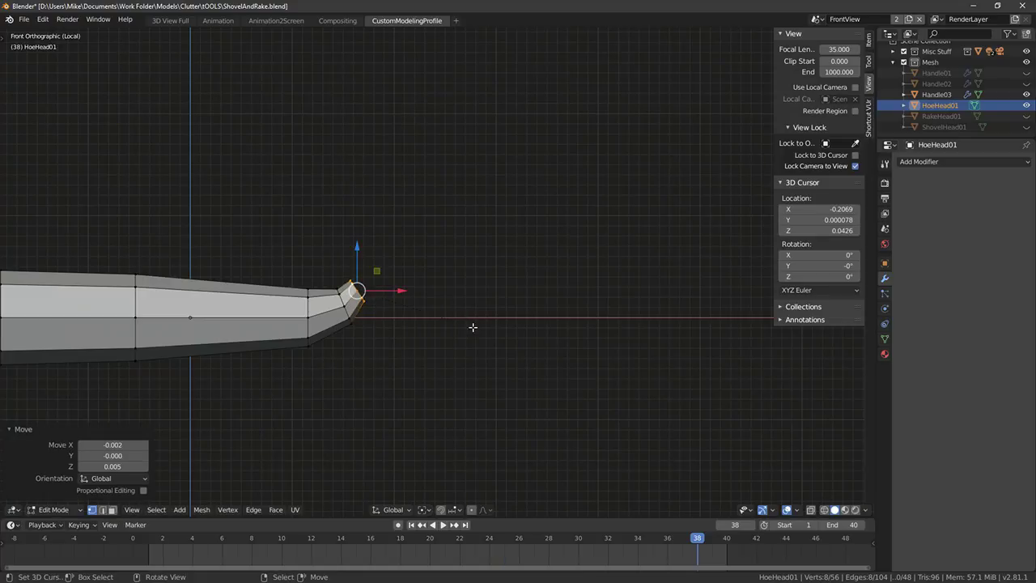
Scale the tip loop down slightly more and set the transform pivot point to the 3D Cursor
key(s)
click(417, 338)
key(period)
key(e)
key(r)
right_click(598, 335)
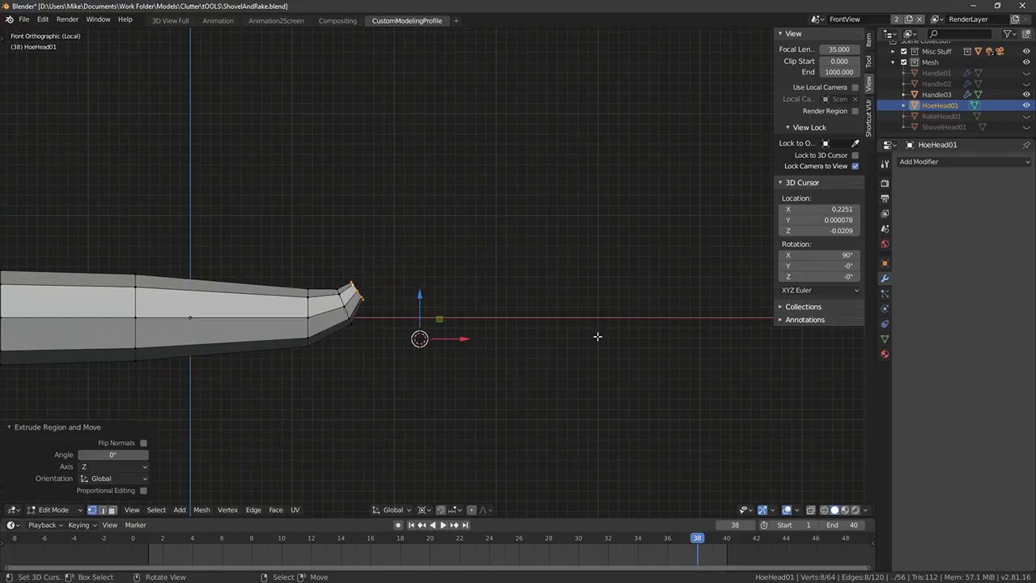
key(ctrl+z)
click(397, 363)
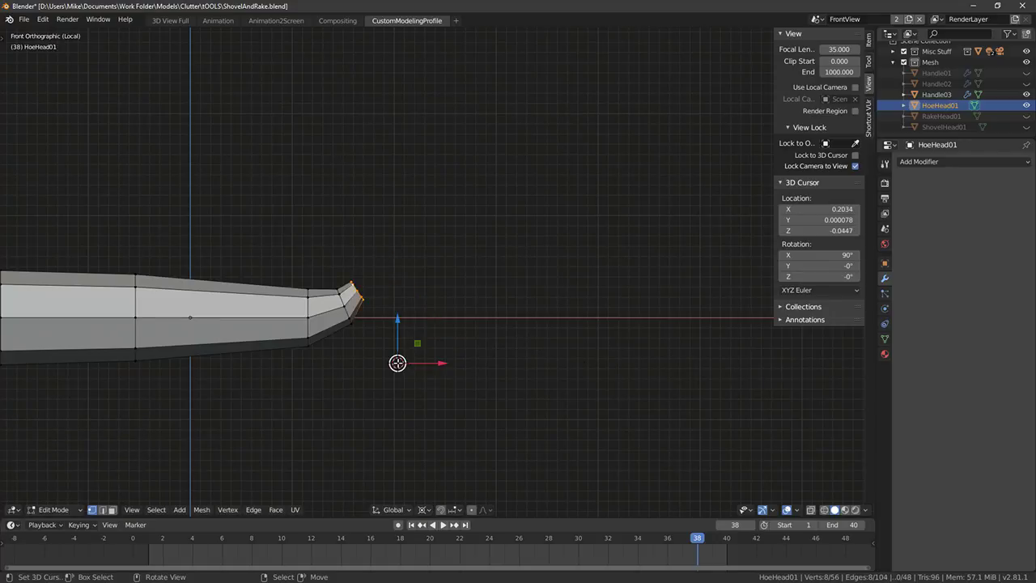
key(e)
key(r)
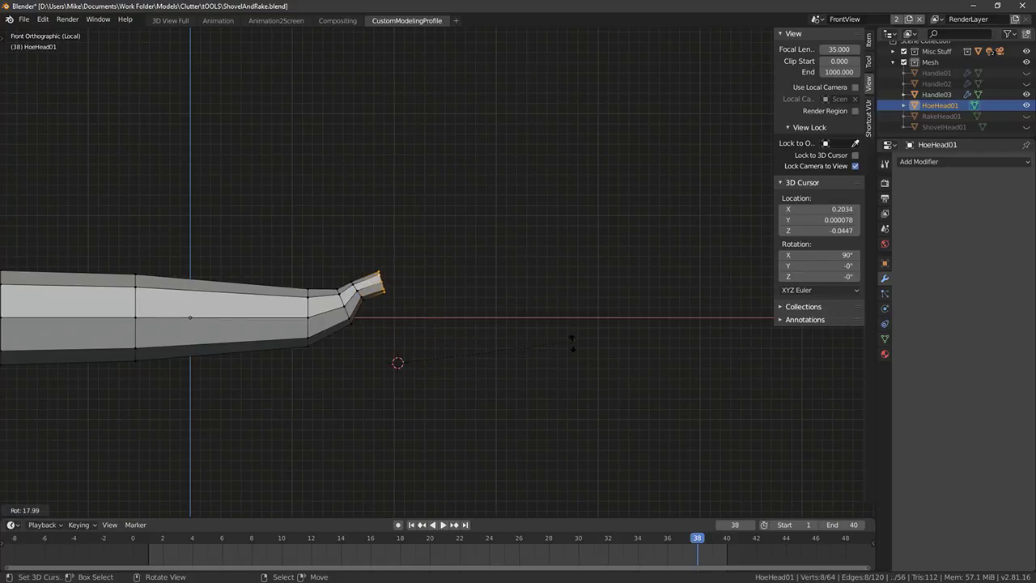
key(Escape)
key(ctrl+z)
click(402, 336)
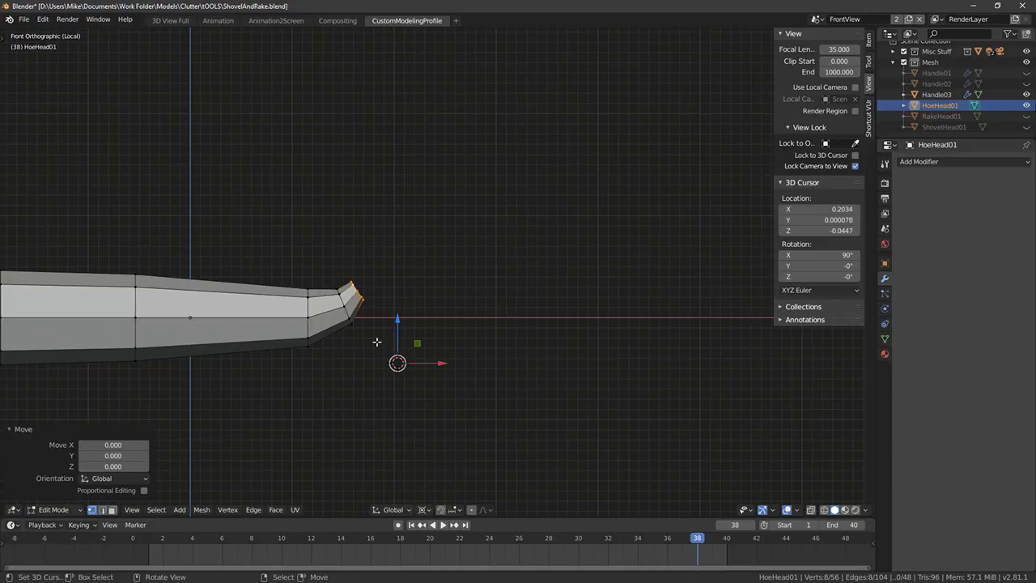
click(377, 343)
click(399, 333)
key(e)
key(r)
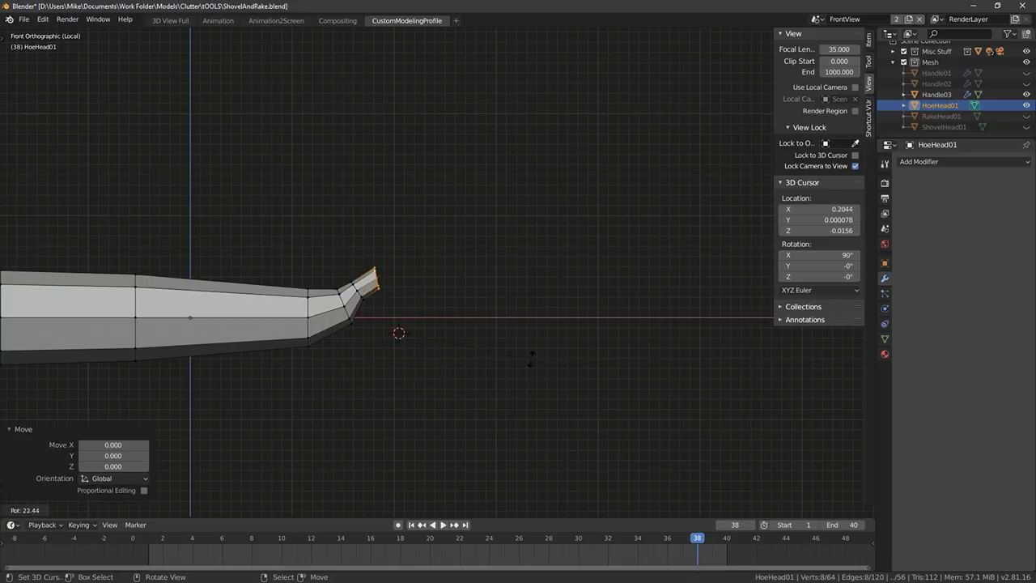
key(Escape)
key(ctrl+z)
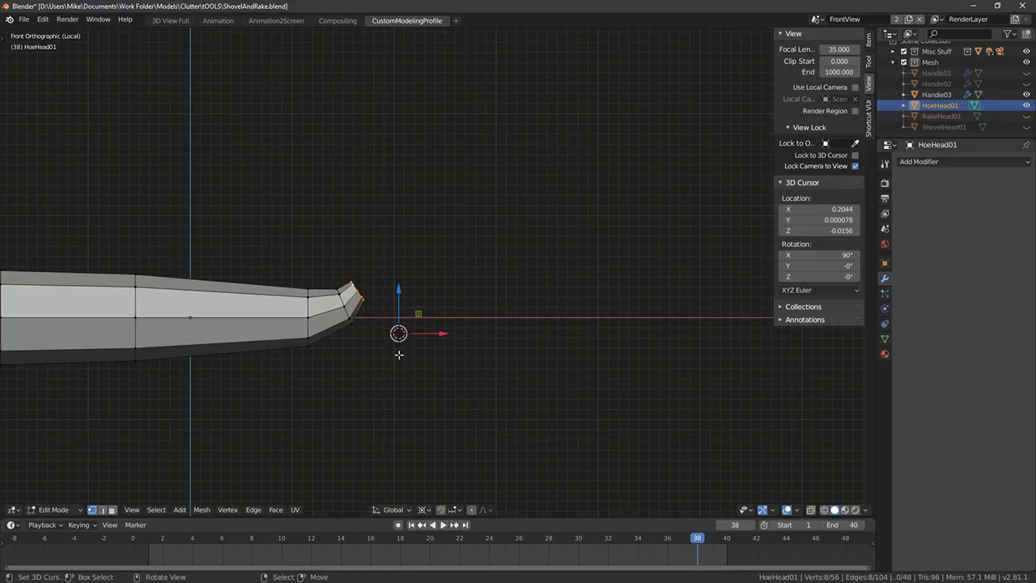
Place the 3D cursor at about X 0.1997, Z -0.0135 and extrude the tip loop with a 25.9° rotation around it
click(399, 355)
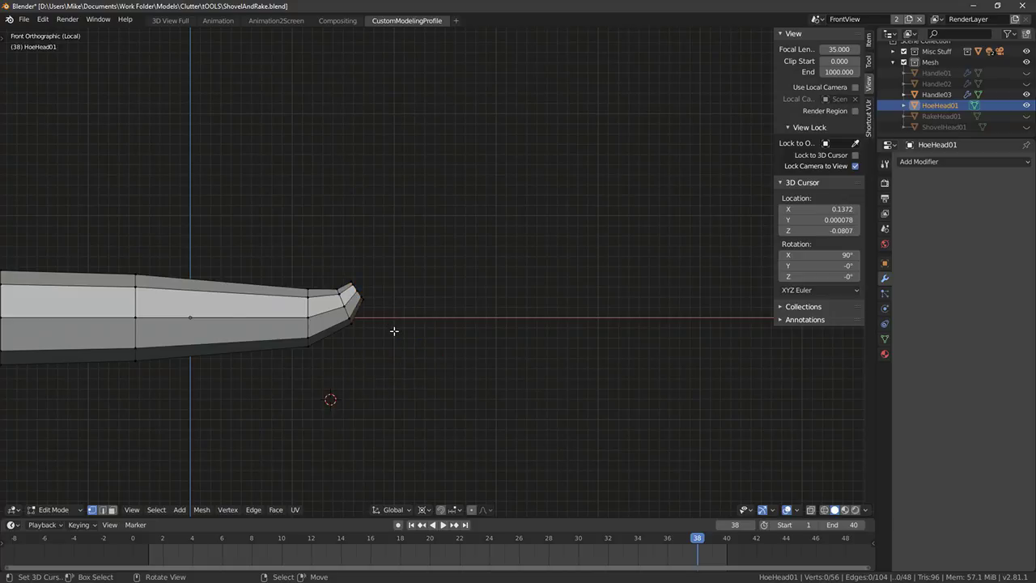
alt+right_click(356, 289)
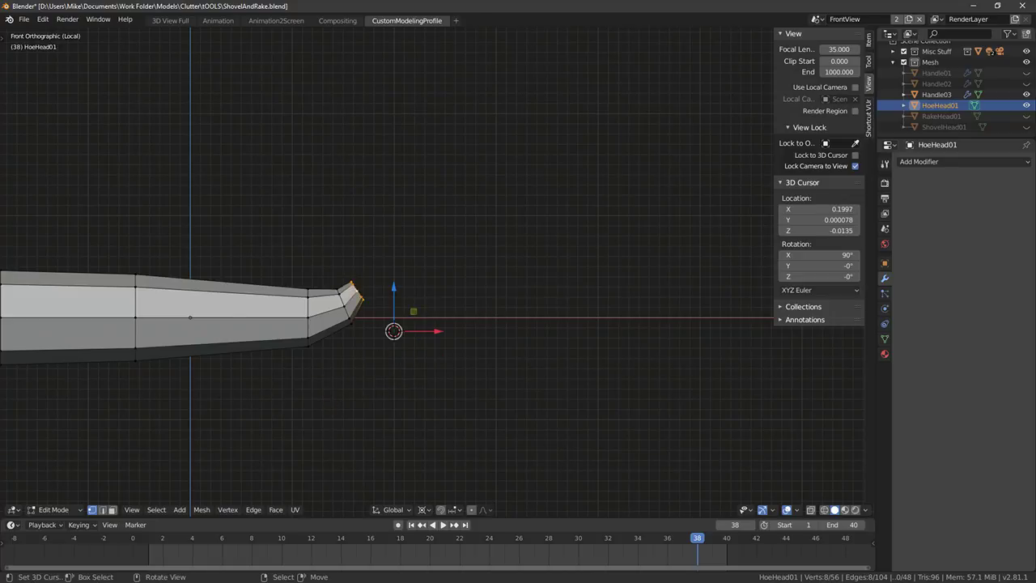
key(r)
key(r)
right_click(559, 313)
key(e)
key(r)
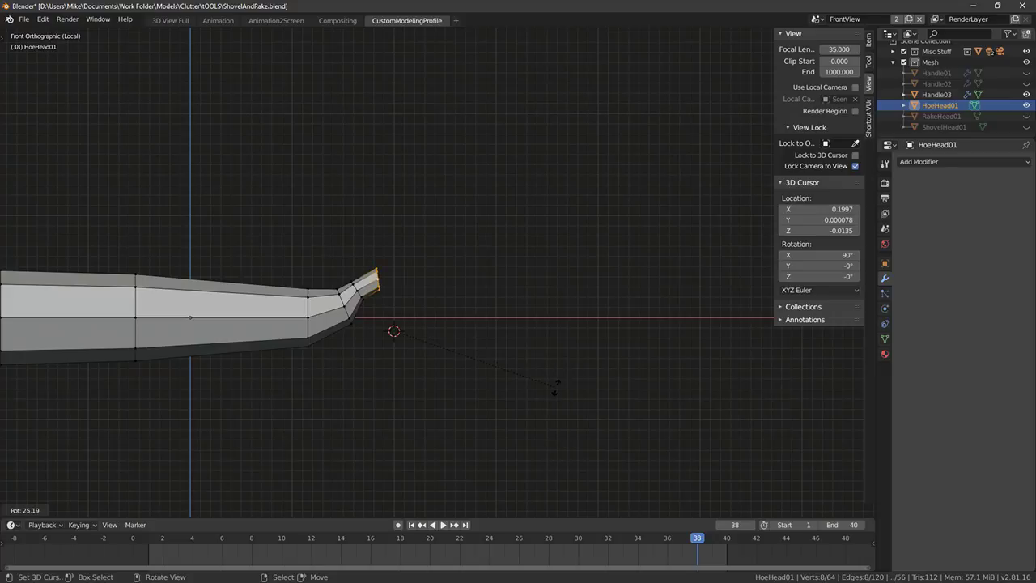
click(555, 386)
Repeat the 25.9° rotated extrusion three times to curve HoeHead01's neck over and downward
key(shift+r)
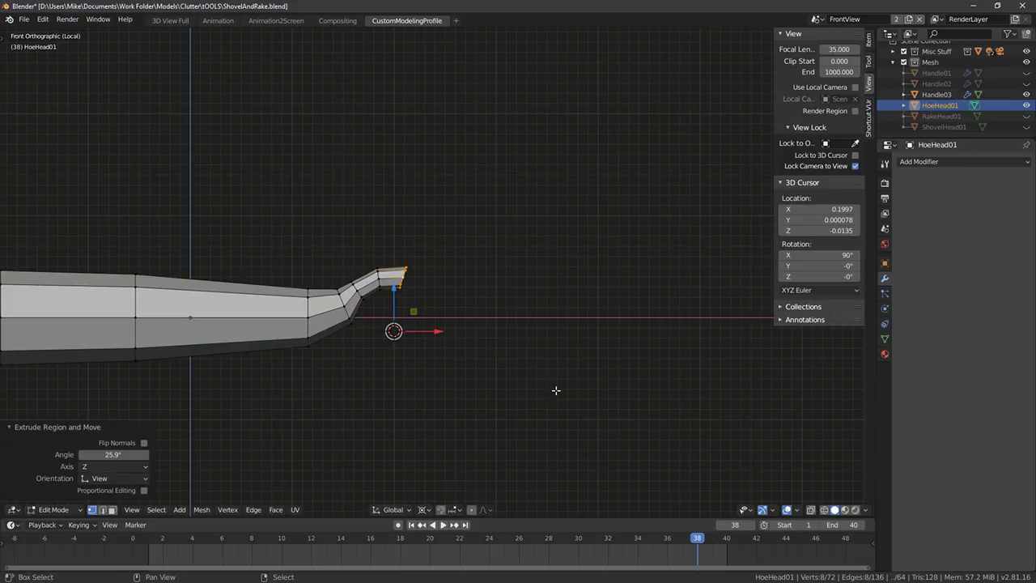
key(shift+r)
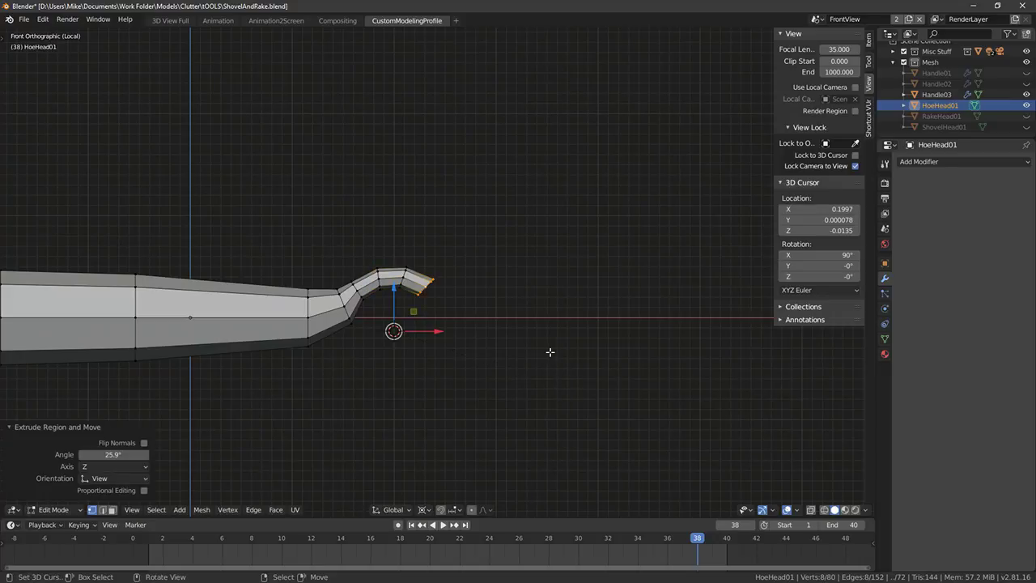
key(shift+r)
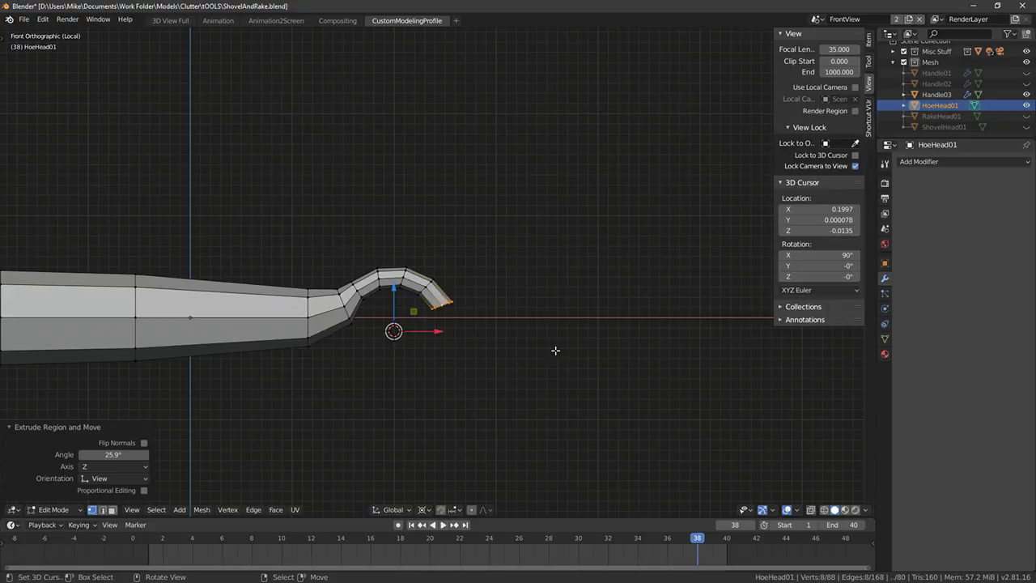
Switch to see-through wireframe display and move the curved neck's loops outward and slightly up from HoeHead01's socket
key(alt+z)
key(c)
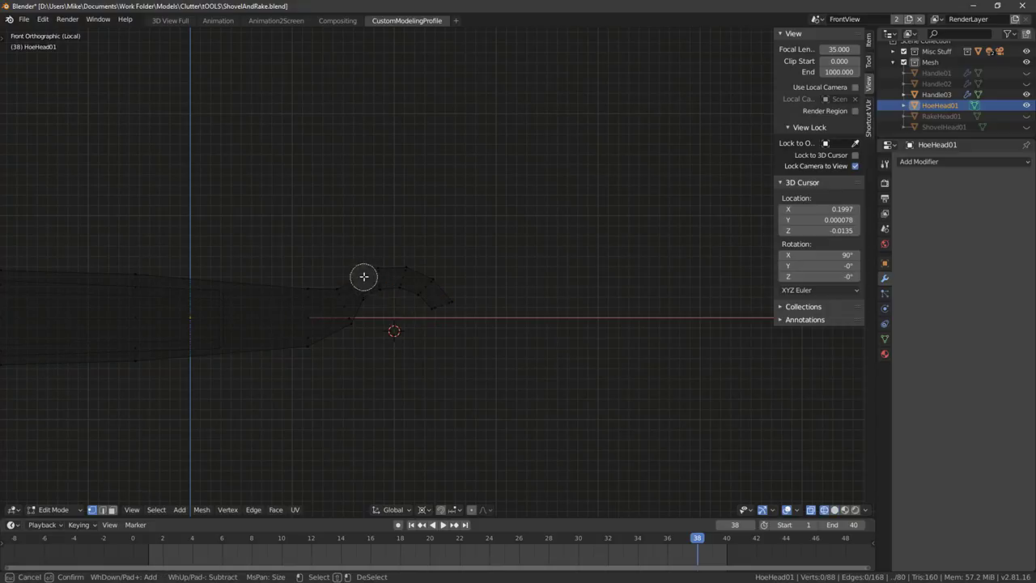
mouse_move(375, 276)
mouse_down()
mouse_move(455, 305)
mouse_move(455, 331)
mouse_up()
right_click(456, 305)
key(g)
click(475, 317)
Move the neck's four outermost loops about 0.017 along X to widen the arch
key(alt+a)
key(c)
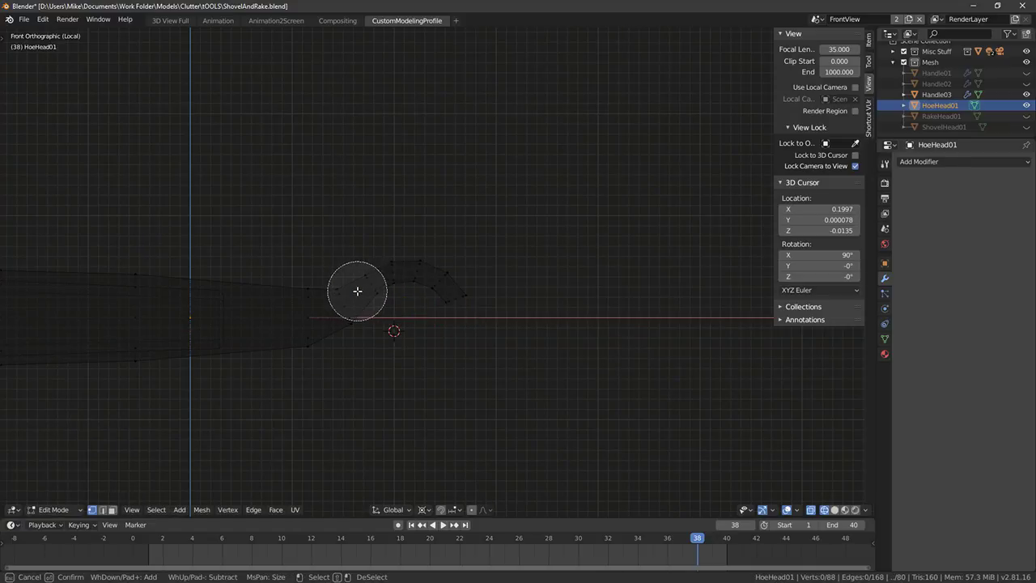
drag(419, 269, 489, 303)
right_click(490, 302)
key(g)
click(525, 300)
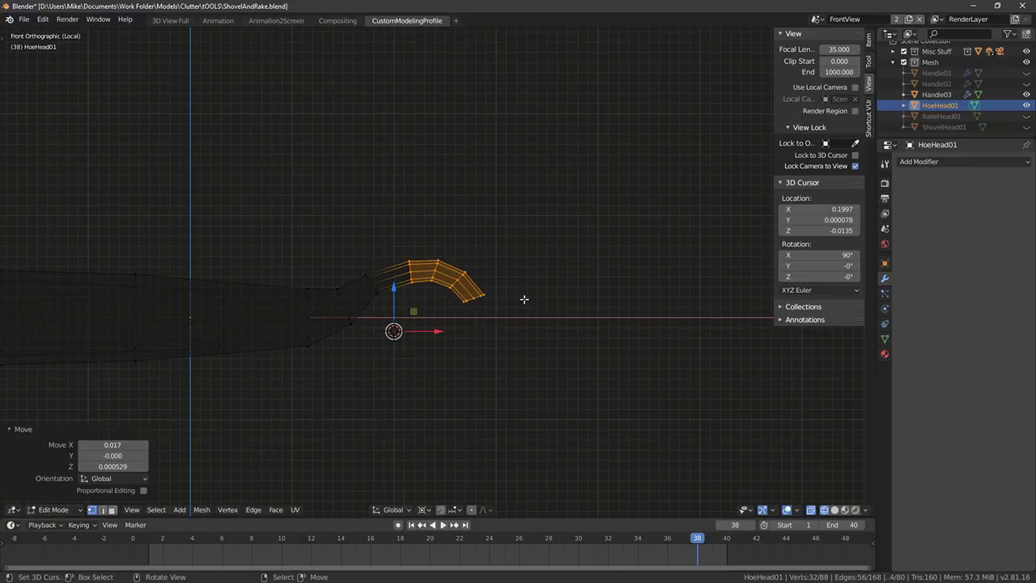
Spread the outer neck loops farther apart one after another, moving the end loop about 0.0175 along X and -0.0175 along Z
key(c)
mouse_move(383, 271)
middle_down()
mouse_move(433, 265)
mouse_move(463, 278)
middle_up()
right_click(393, 270)
key(g)
click(593, 291)
key(c)
right_click(434, 265)
key(g)
click(579, 293)
key(c)
right_click(463, 278)
key(g)
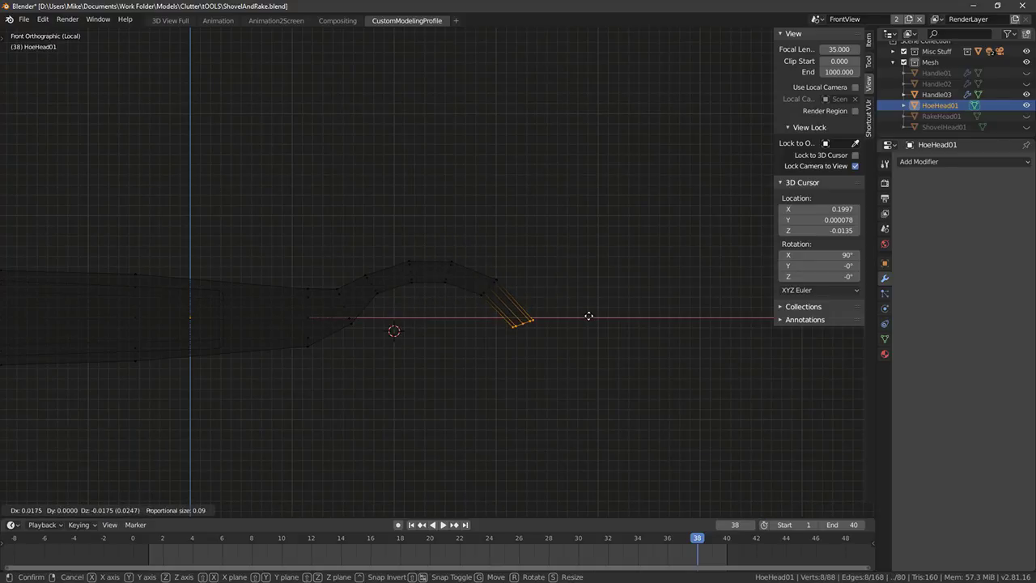
click(588, 317)
Extrude the neck's end loop about 0.011 along X and -0.034 along Z
key(c)
middle_drag(497, 340, 507, 341)
drag(510, 339, 549, 327)
right_click(554, 328)
key(e)
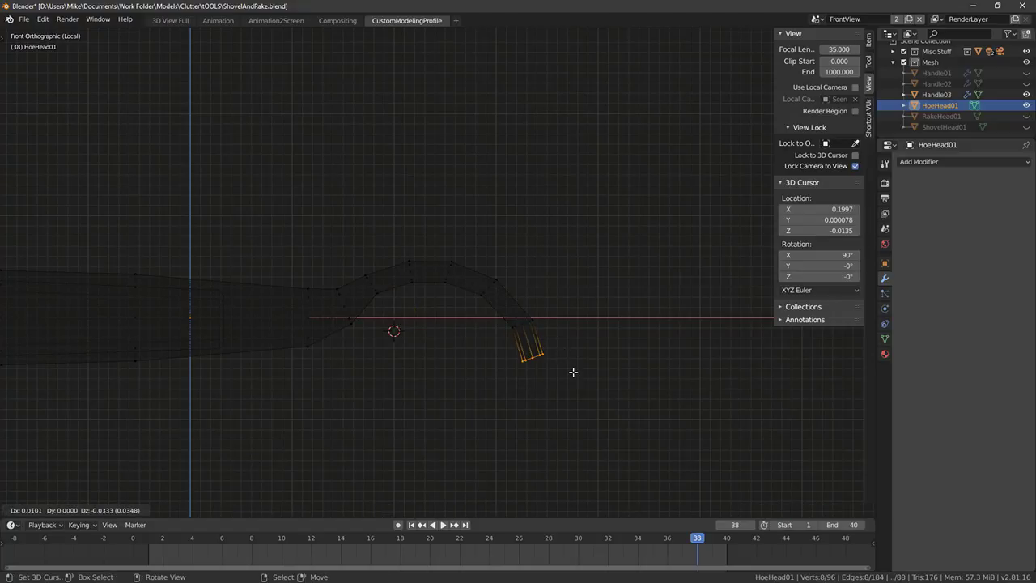
click(573, 373)
Rotate the new tip loop 26.9° about its own center and move it about -0.0095 along X and 0.001 along Z
key(r)
right_click(642, 409)
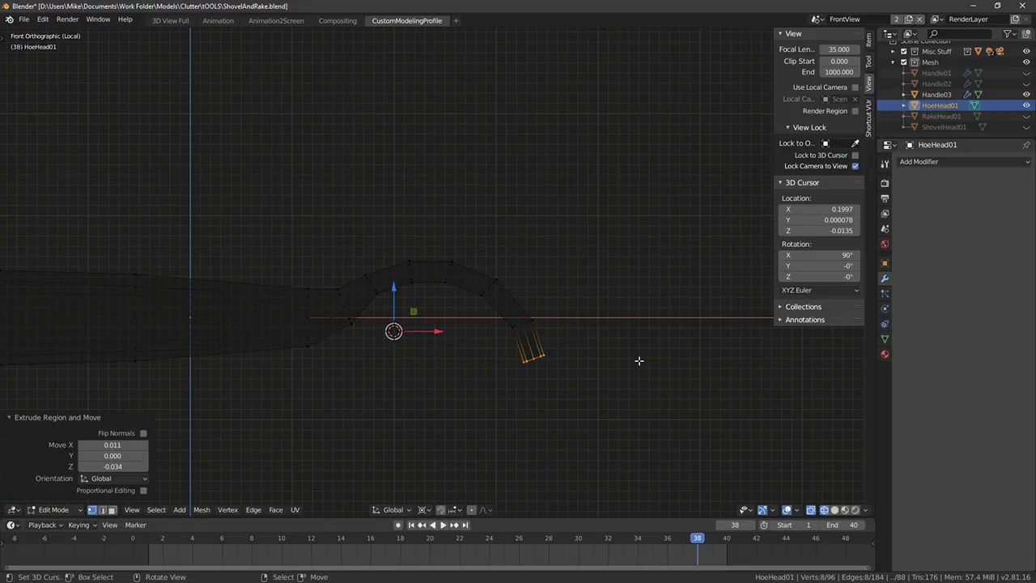
key(r)
click(623, 421)
key(g)
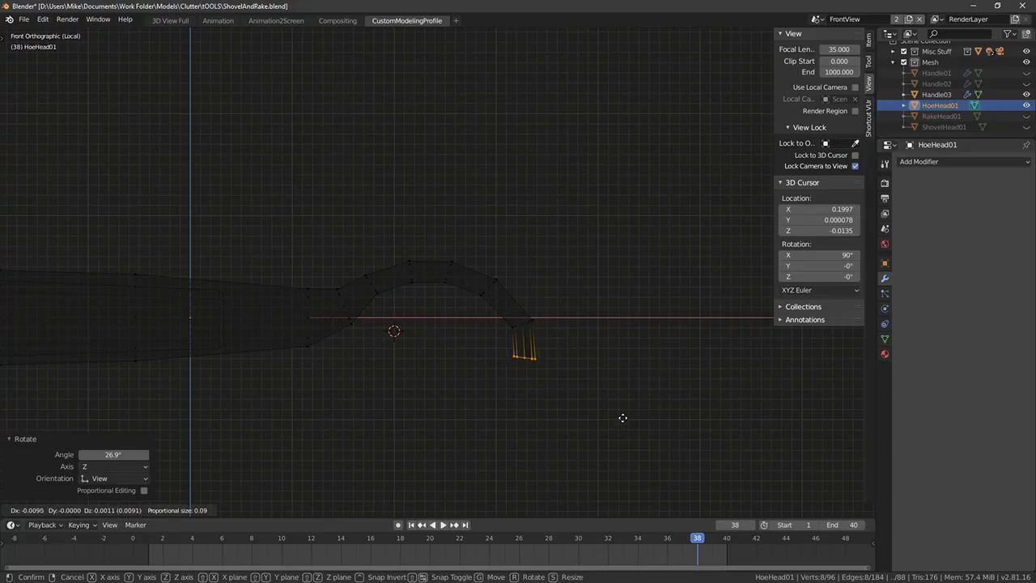
click(622, 417)
Try to extrude the neck's tip loop farther down
key(alt+a)
scroll(583, 346, down, 4)
scroll(492, 346, up, 4)
key(c)
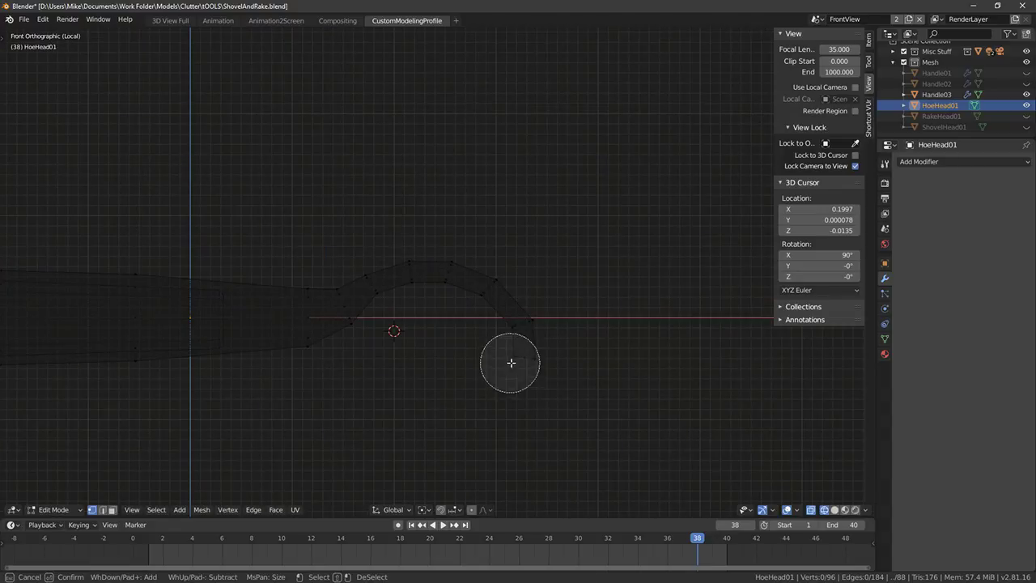
click(514, 364)
right_click(548, 369)
key(e)
right_click(535, 400)
scroll(530, 355, down, 7)
key(ctrl+z)
middle_drag(529, 350, 578, 370)
key(Tab)
key(KP_1)
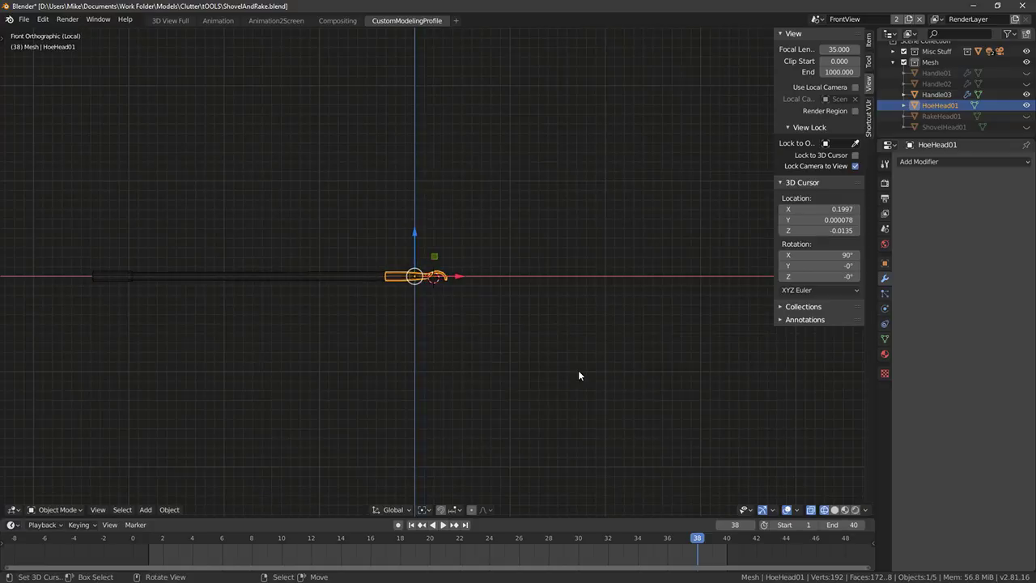
scroll(453, 277, up, 10)
key(Tab)
key(c)
mouse_move(388, 291)
mouse_down()
mouse_move(532, 288)
mouse_move(516, 342)
mouse_up()
right_click(516, 342)
key(s)
right_click(593, 326)
alt+shift+right_click(354, 298)
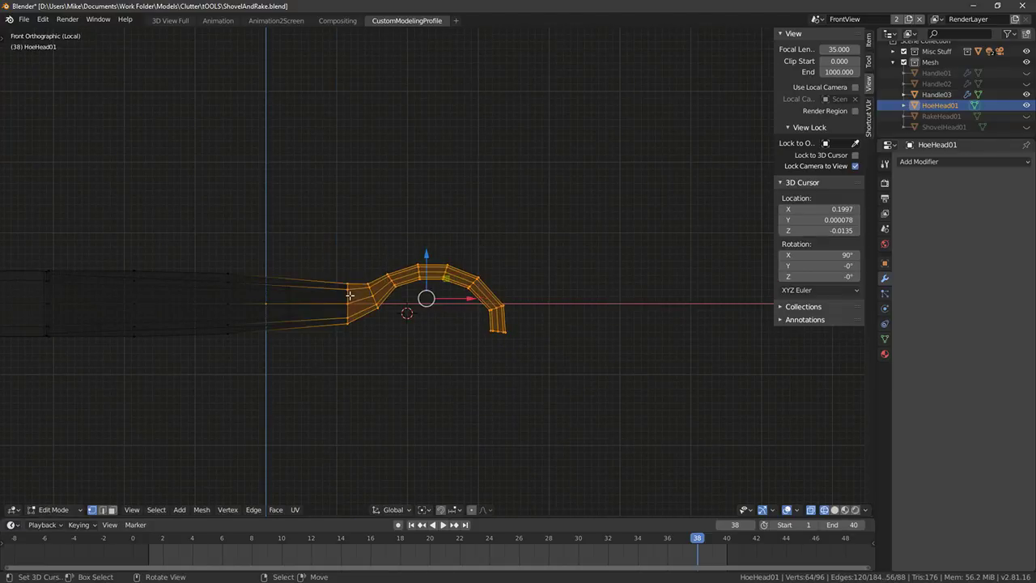
Snap the 3D cursor to the center of the edge loop where the socket meets the curved neck
key(alt+a)
alt+right_click(354, 297)
key(shift+s)
click(380, 346)
Scale the curved neck's loops by about 1.321 around the 3D Cursor pivot, and then enlarge them slightly more
key(c)
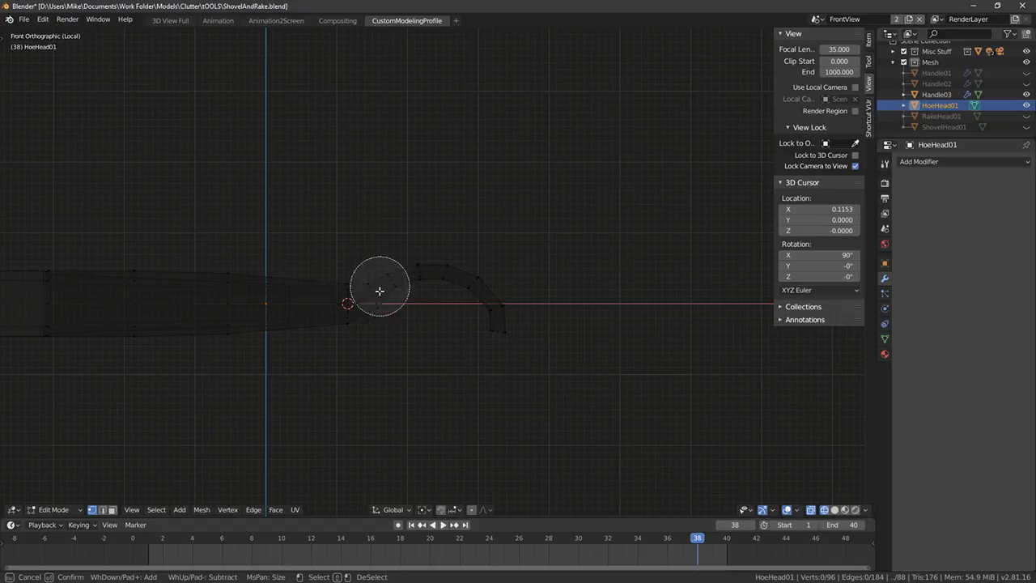
mouse_move(377, 292)
mouse_down()
mouse_move(539, 342)
mouse_move(511, 341)
mouse_up()
right_click(512, 342)
key(s)
right_click(611, 340)
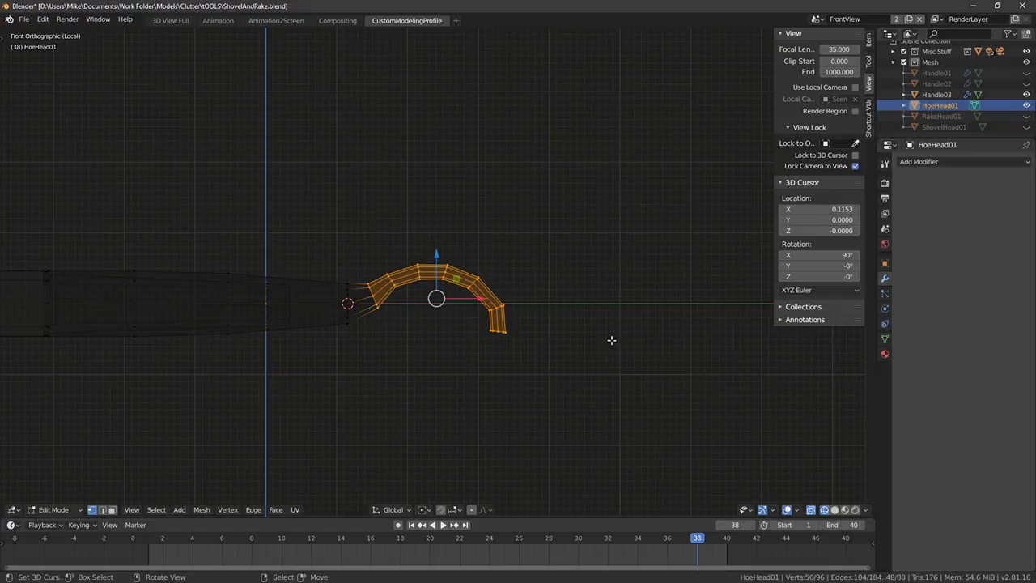
key(period)
key(s)
click(714, 348)
key(g)
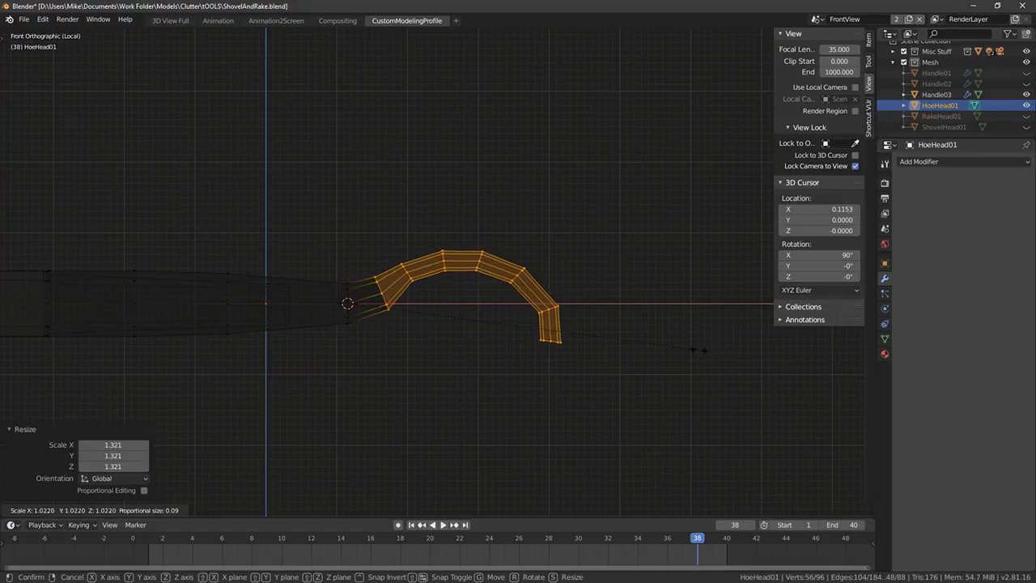
click(721, 356)
Check the hoe head against the handle and scale the neck's loops up further around the 3D cursor
key(Tab)
scroll(540, 307, down, 3)
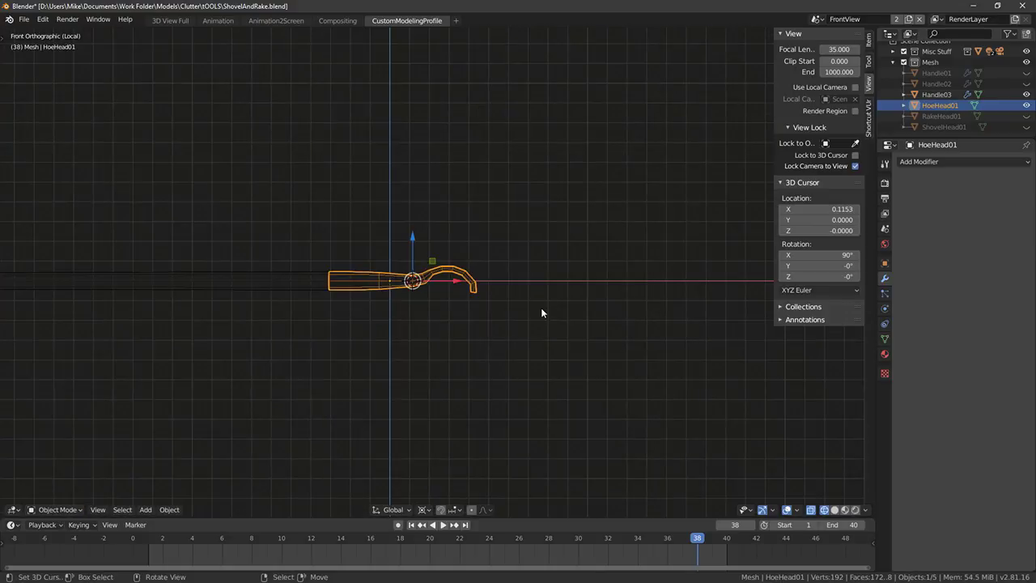
middle_drag(541, 307, 601, 296)
key(Tab)
scroll(553, 313, up, 4)
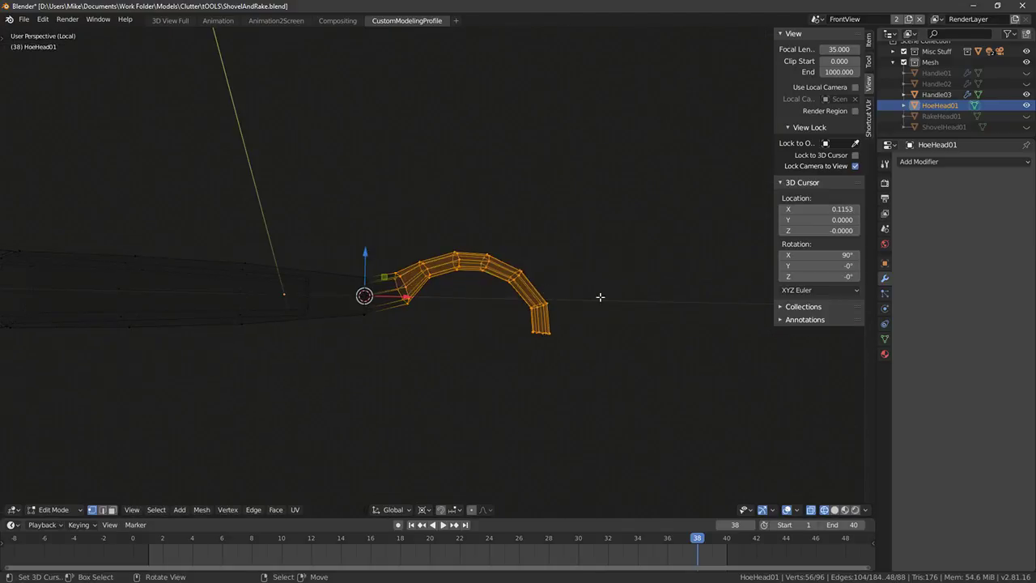
key(s)
click(654, 307)
Scale up the edge loop at the neck's base slightly and return to solid display
key(KP_1)
scroll(421, 286, up, 4)
key(alt+a)
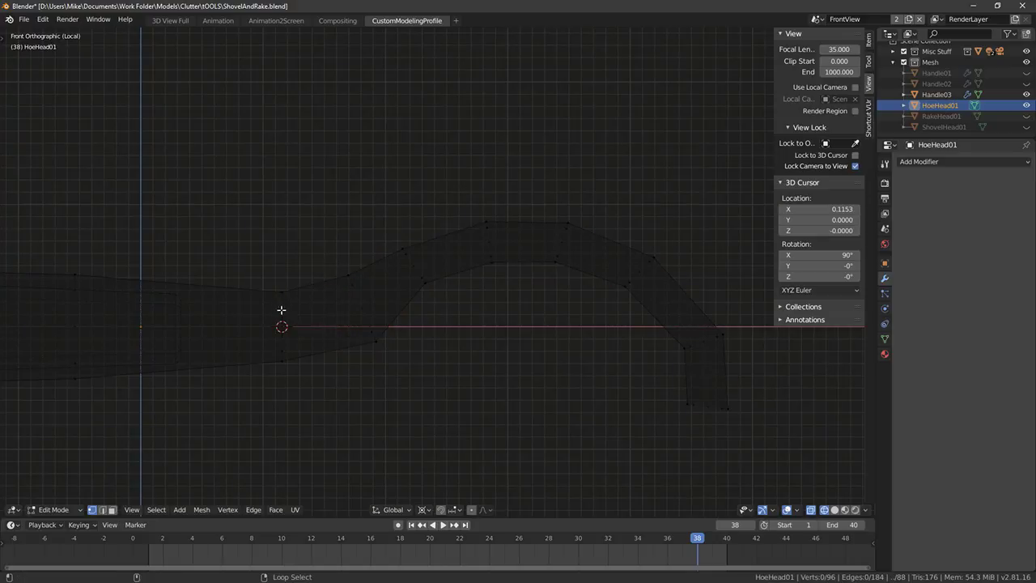
alt+right_click(281, 309)
key(s)
click(505, 322)
key(Tab)
middle_drag(506, 322, 633, 330)
key(KP_1)
scroll(618, 327, up, 2)
Extrude the neck's tip loop straight down by about 0.064 along Z
key(Tab)
shift+middle_drag(570, 358, 510, 322)
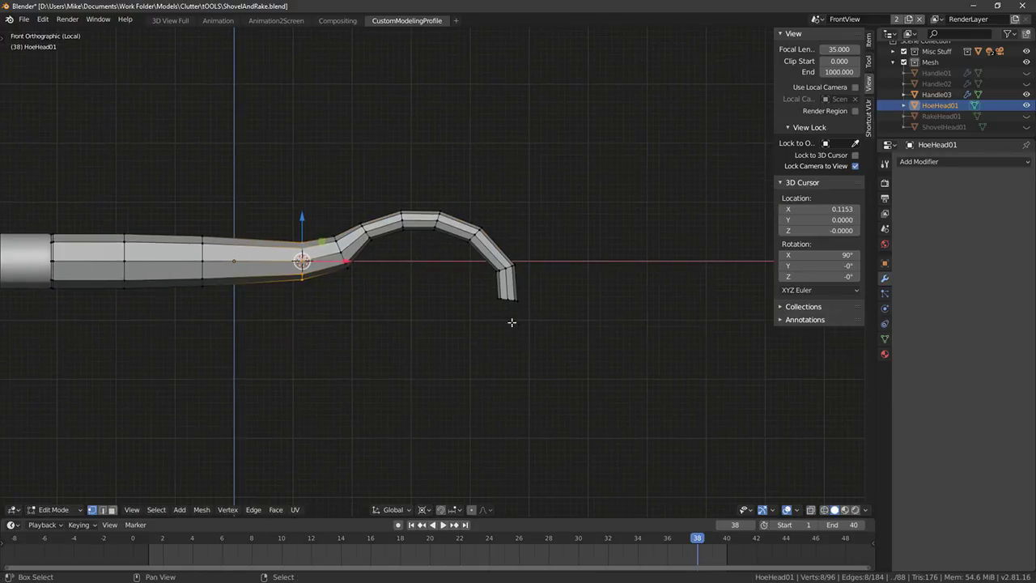
key(alt+a)
alt+right_click(513, 297)
key(g)
click(521, 322)
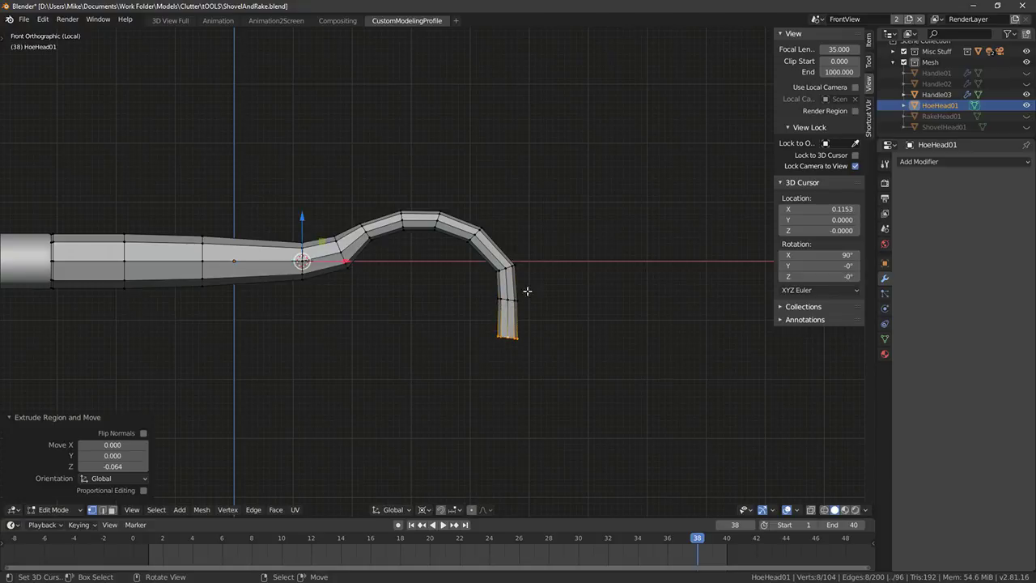
Rotate the tip loop by about -7.02° around its own center
key(s)
key(z)
right_click(497, 245)
key(comma)
key(r)
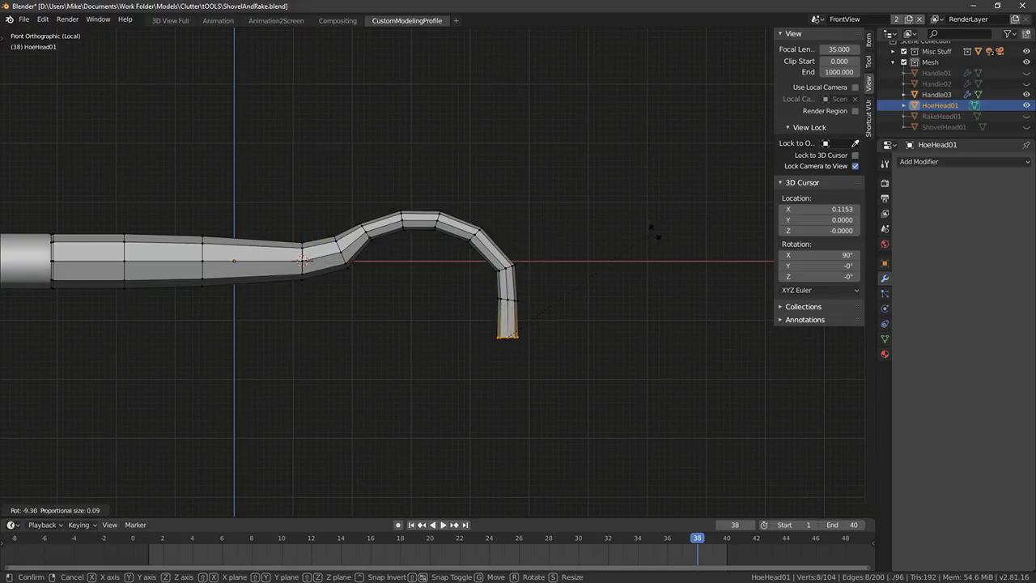
click(659, 238)
Duplicate in place the two vertices of the outer center edge on the neck's last segment
shift+middle_drag(575, 375, 547, 321)
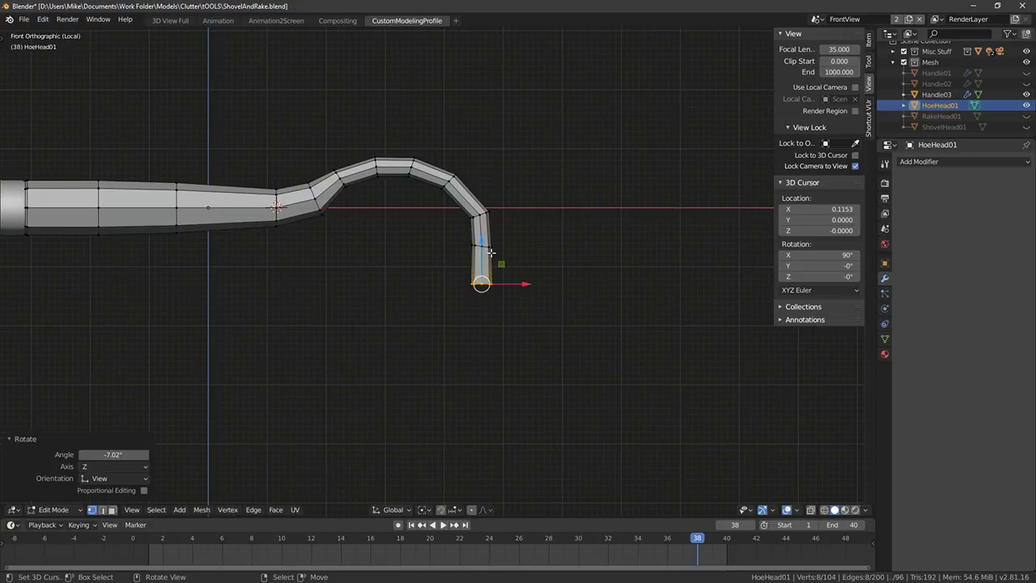
drag(485, 248, 486, 252)
scroll(437, 282, down, 6)
middle_drag(436, 282, 492, 318)
scroll(494, 316, up, 6)
middle_drag(474, 268, 470, 241)
click(470, 241)
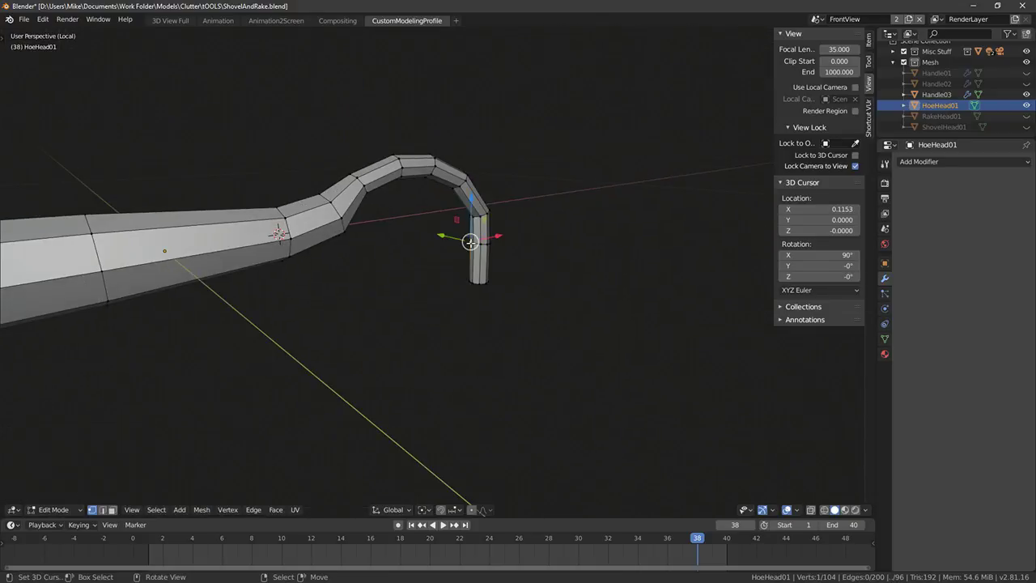
shift+right_click(474, 282)
key(shift+d)
right_click(515, 290)
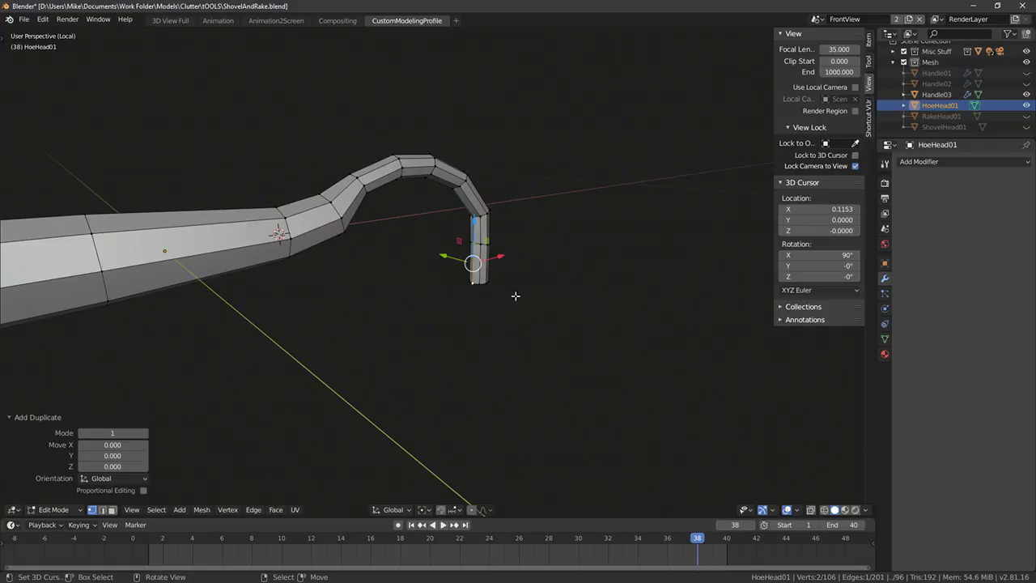
Extrude the duplicated edge about -0.346 along Y to start one half of the hoe blade
middle_drag(516, 293, 557, 314)
key(e)
key(x)
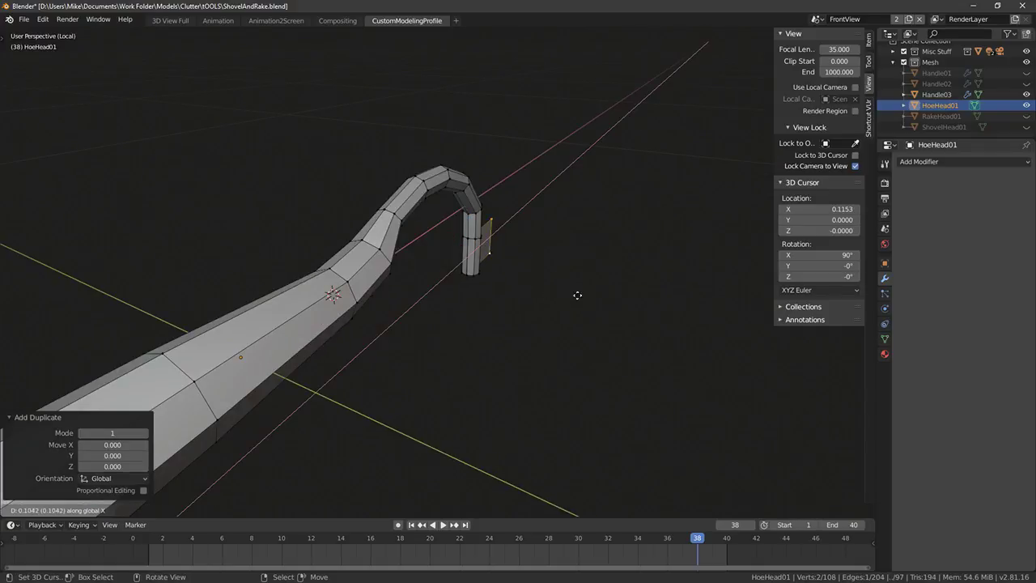
key(y)
click(704, 327)
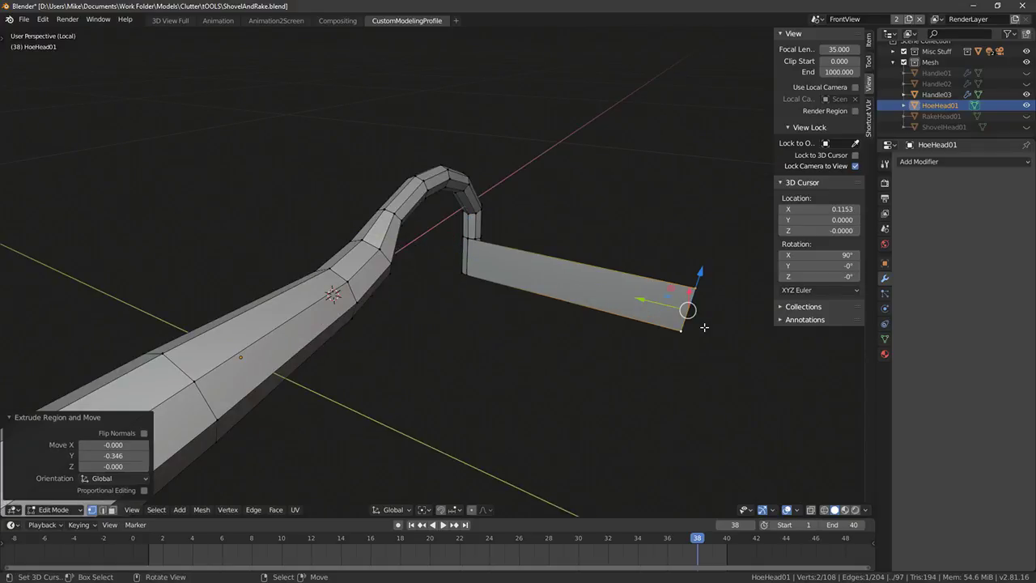
Extrude the blade strip's lower edge downward in the right side view to make the blade taller
middle_drag(727, 319, 682, 314)
key(KP_1)
key(KP_3)
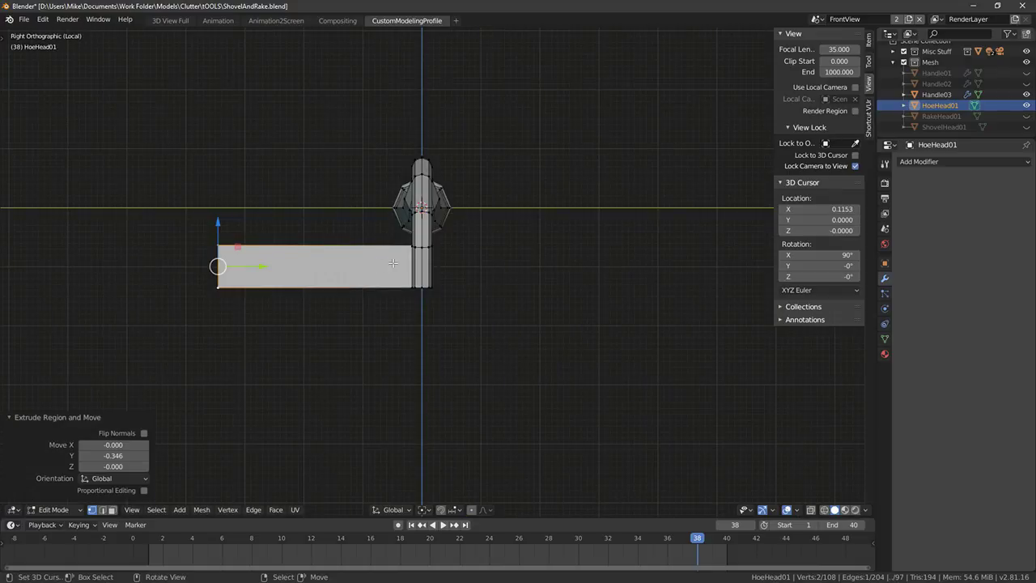
key(alt+a)
key(alt+a)
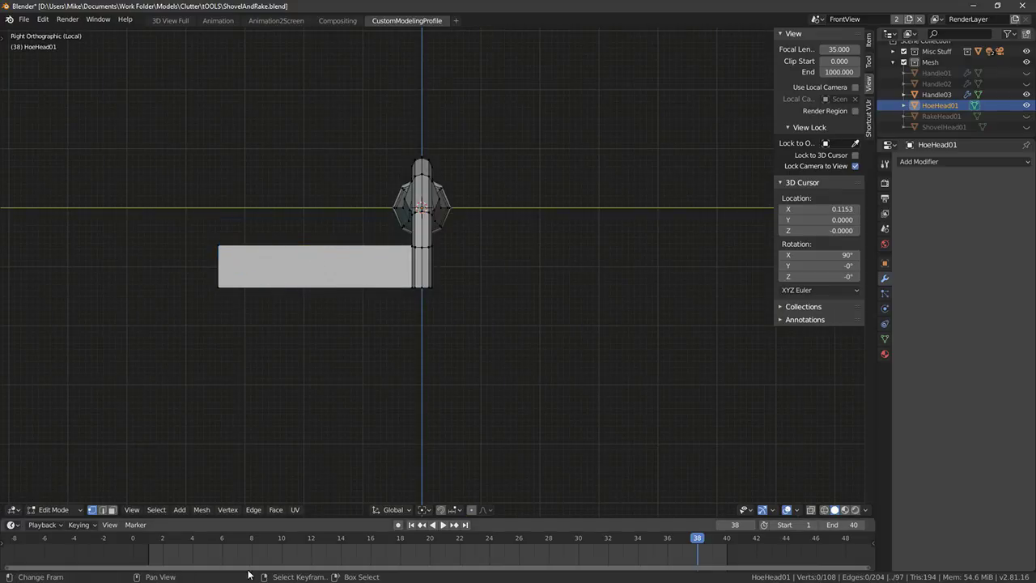
alt+right_click(270, 286)
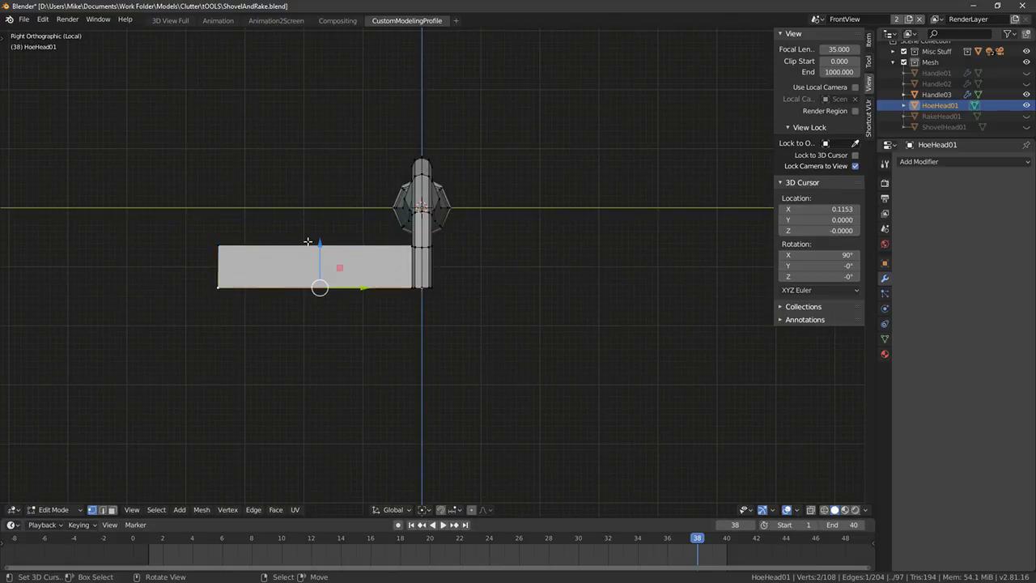
key(e)
click(307, 343)
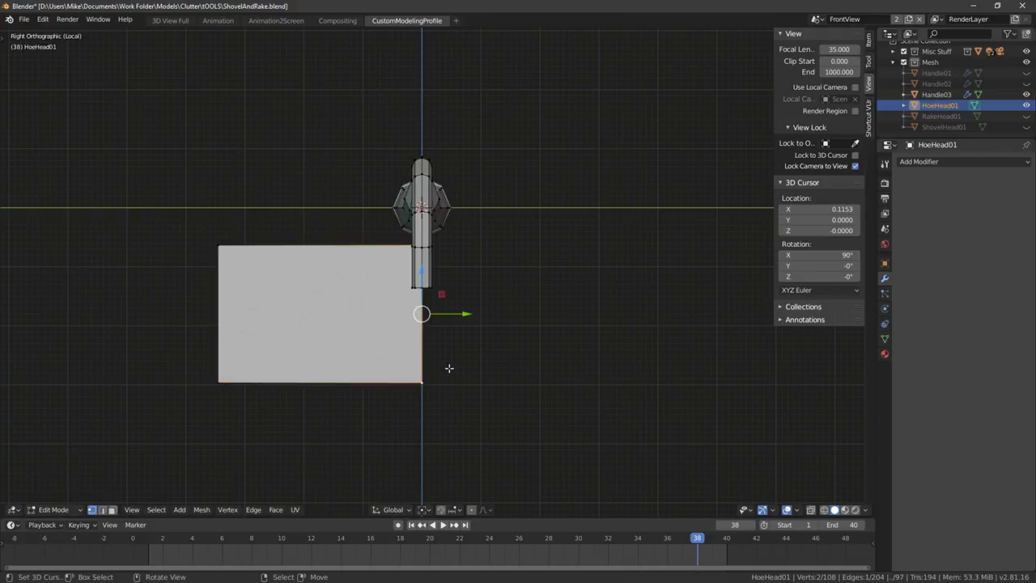
Duplicate the blade's outer vertical edge and mirror the copy by scaling it -1 along Y around the 3D cursor
right_click(230, 260)
shift+right_click(228, 375)
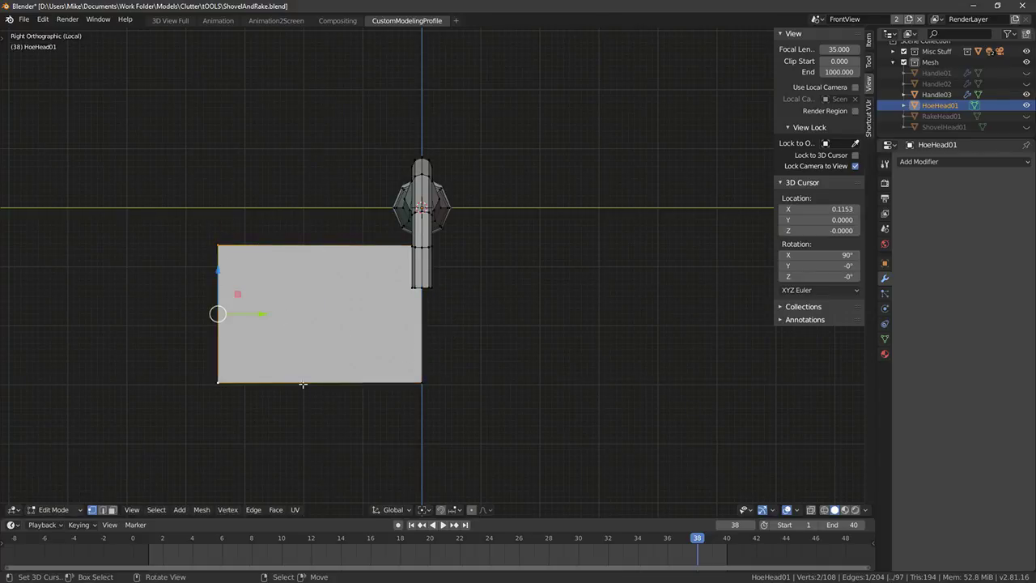
key(shift+d)
right_click(469, 330)
key(period)
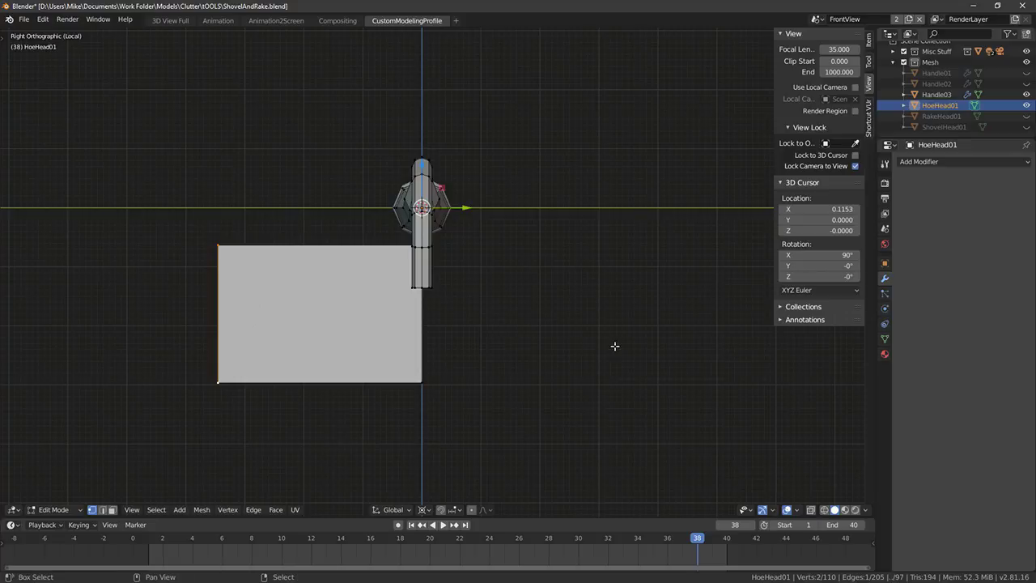
key(shift+s)
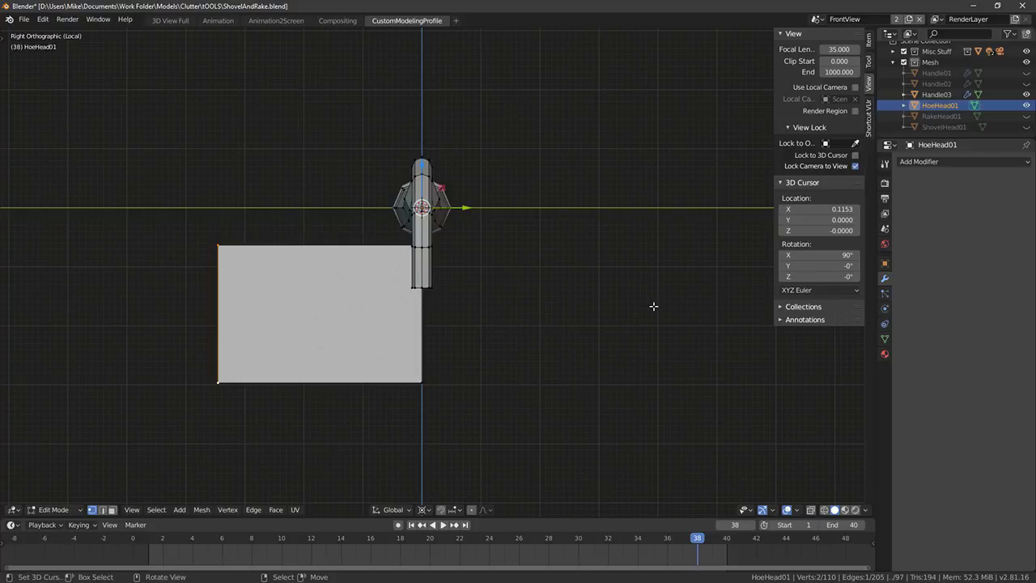
text(sy)
text(-1)
key(Return)
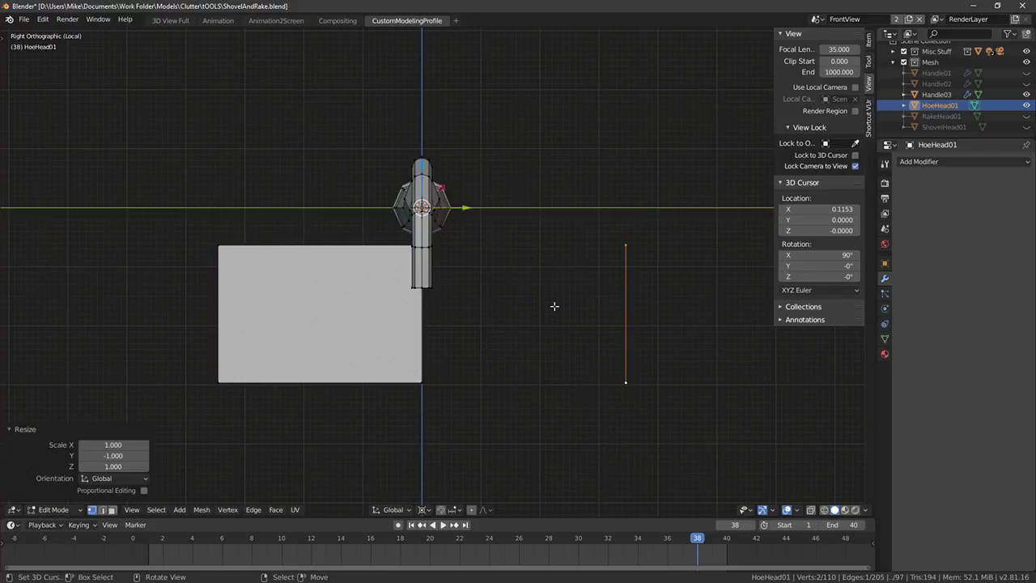
Fill a face between the blade's center edge and the mirrored edge, and select the whole linked blade
key(ctrl+z)
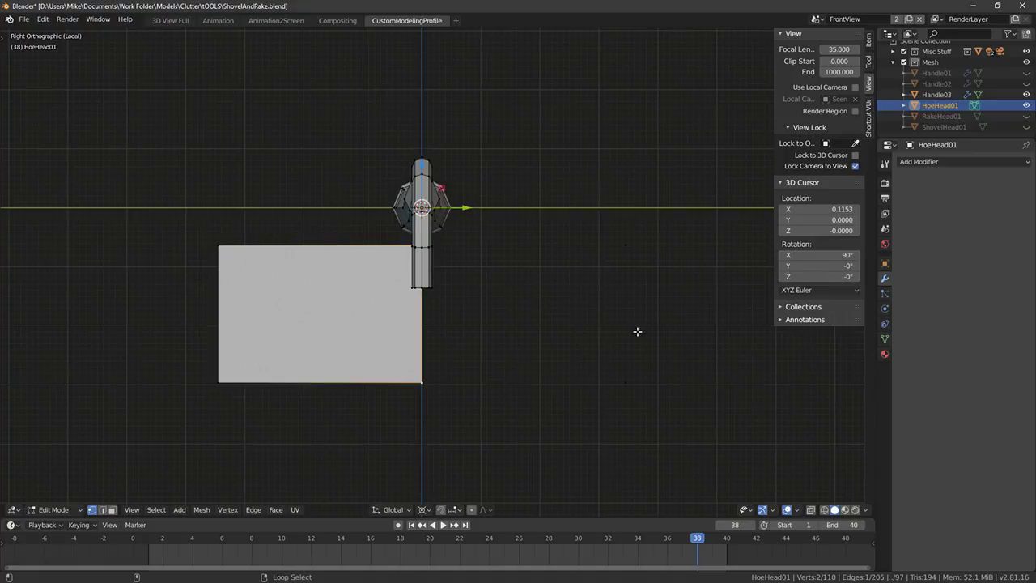
shift+click(610, 293)
key(f)
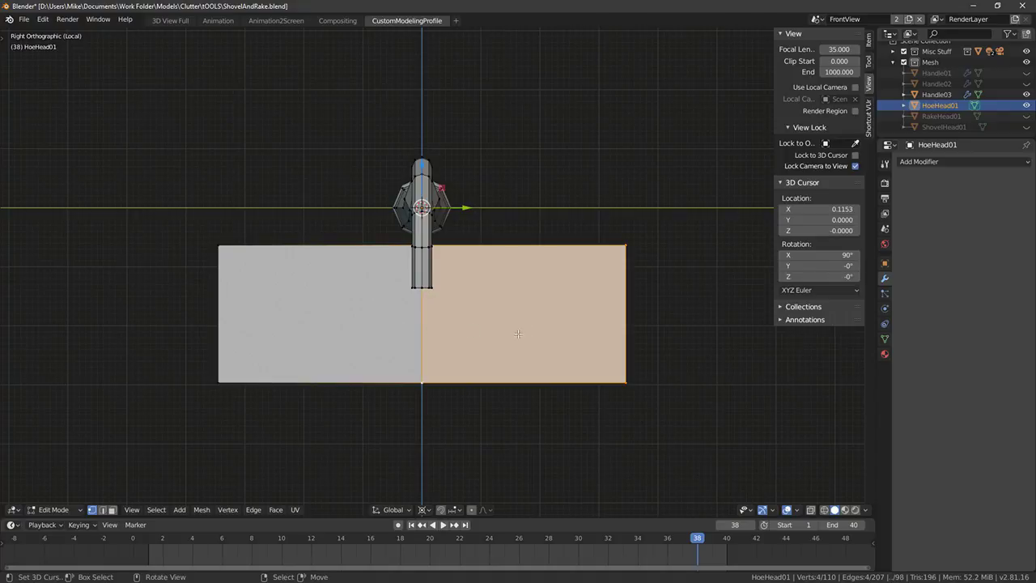
middle_drag(518, 333, 336, 401)
key(ctrl+l)
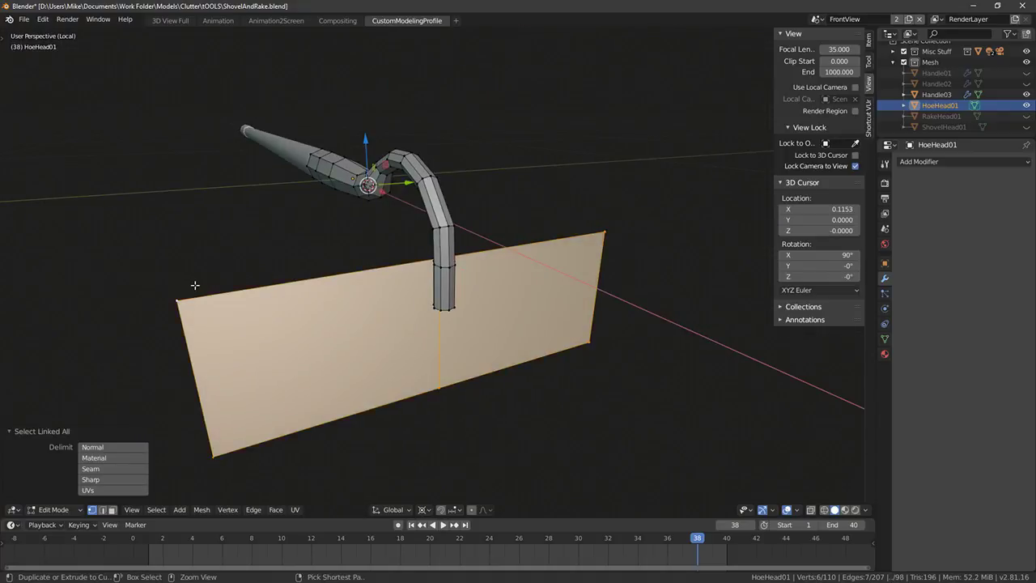
Recalculate the normals of the selected hoe blade and clear the blade selection
key(ctrl+n)
middle_drag(194, 286, 476, 301)
key(a)
right_click(474, 357)
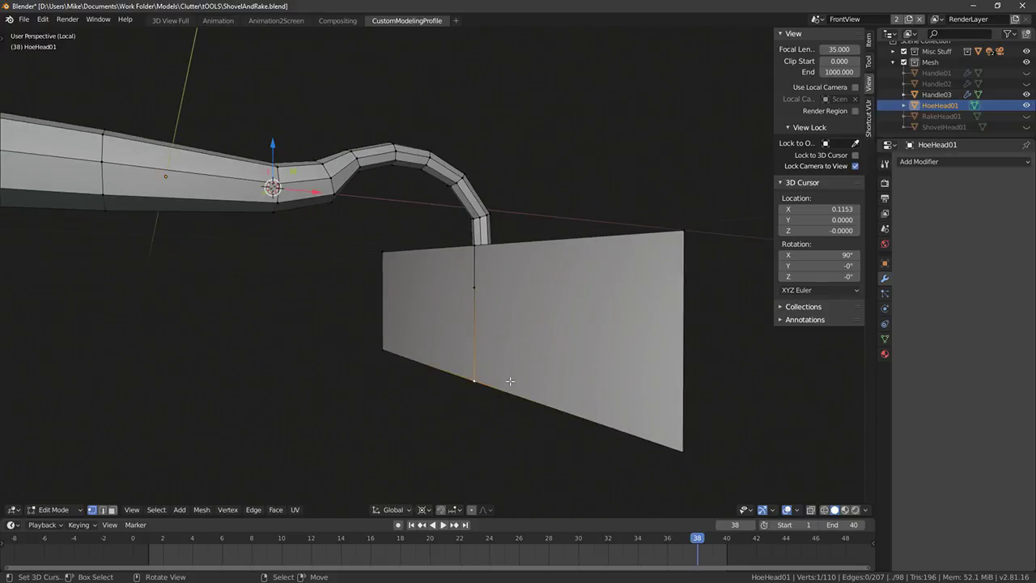
key(KP_3)
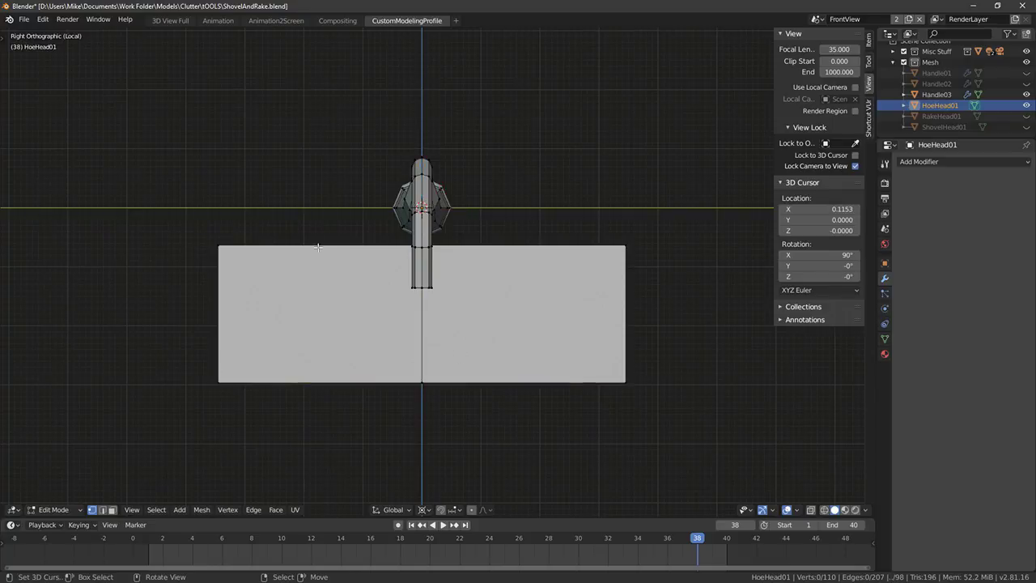
Try a vertical loop cut near one outer end of the blade and undo it
click(233, 249)
key(alt+a)
key(ctrl+r)
click(241, 261)
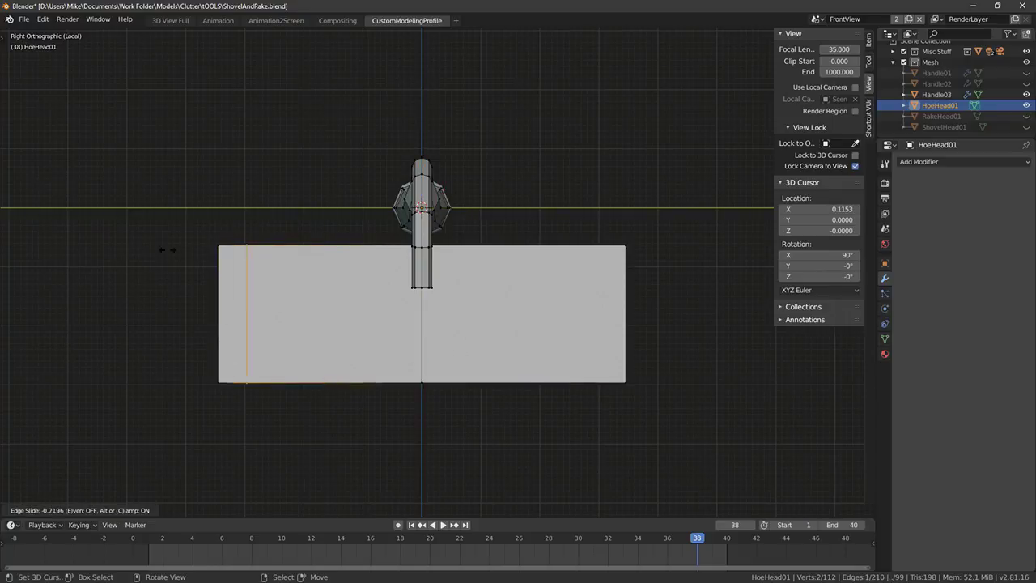
click(167, 247)
key(ctrl+z)
Narrow the blade by scaling its four outer corner vertices to 0.874 along Y around the 3D cursor
click(205, 249)
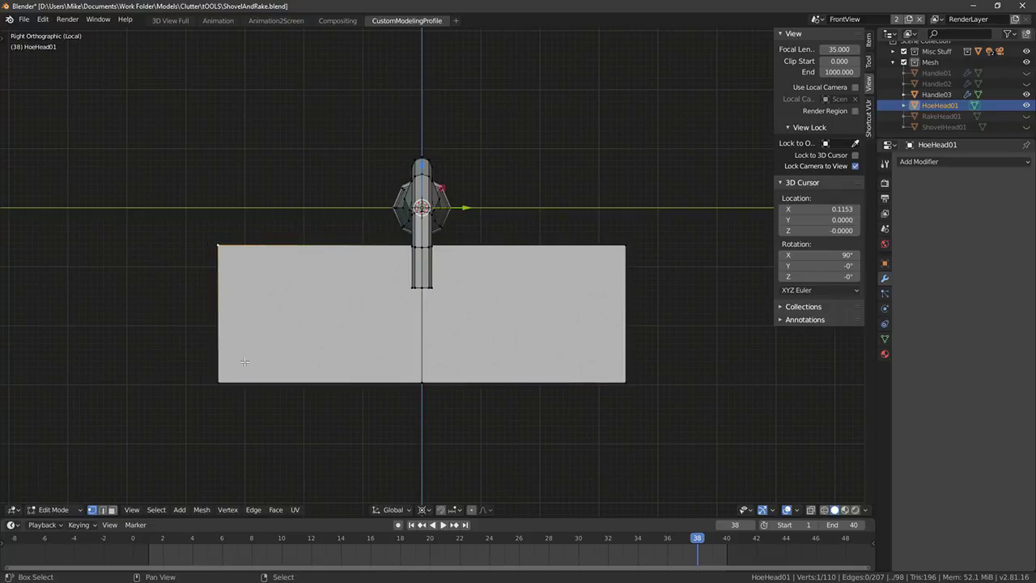
key(a)
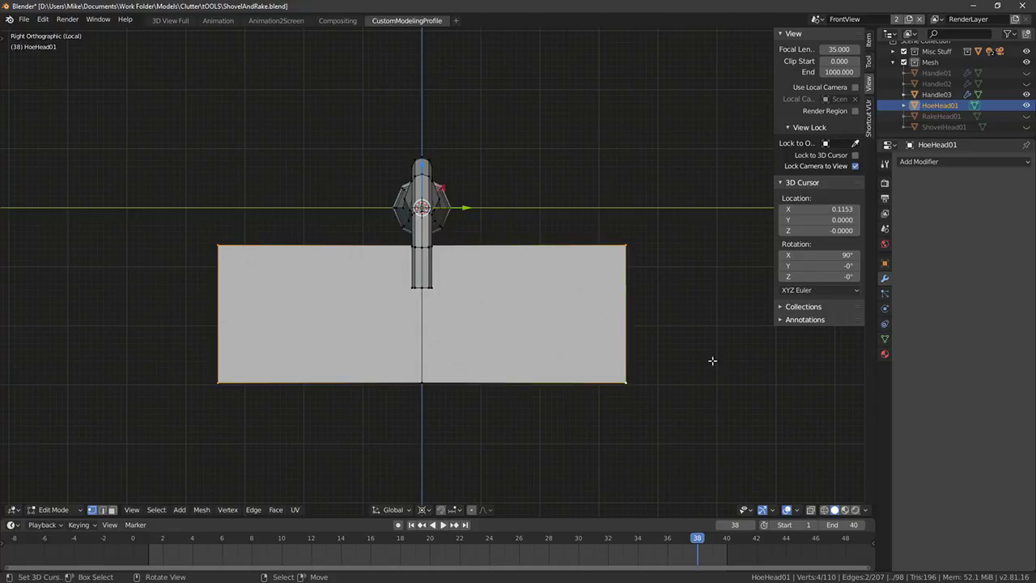
key(s)
key(x)
key(Escape)
key(s)
key(y)
click(676, 342)
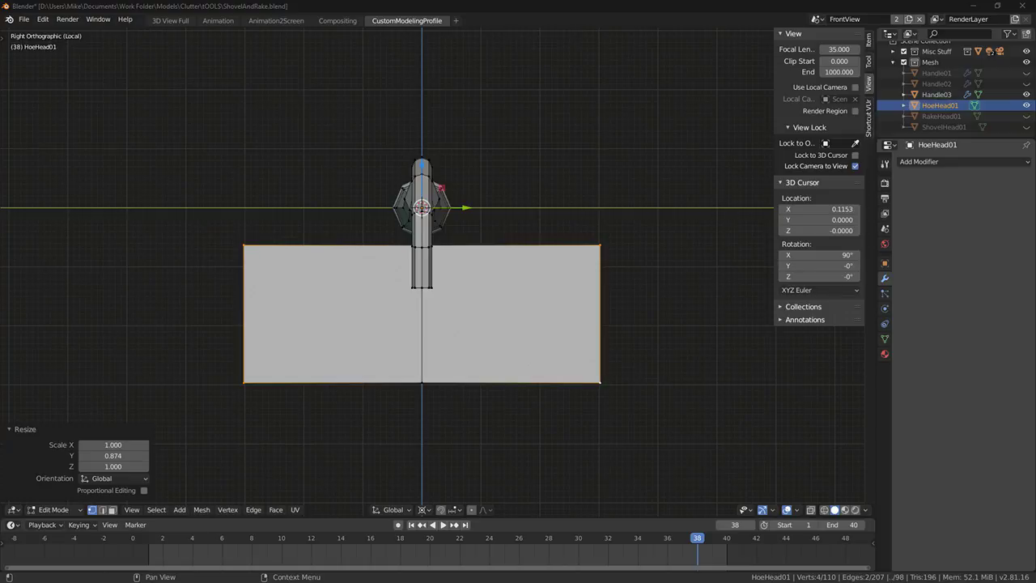
middle_drag(378, 252, 405, 241)
right_click(212, 243)
key(g)
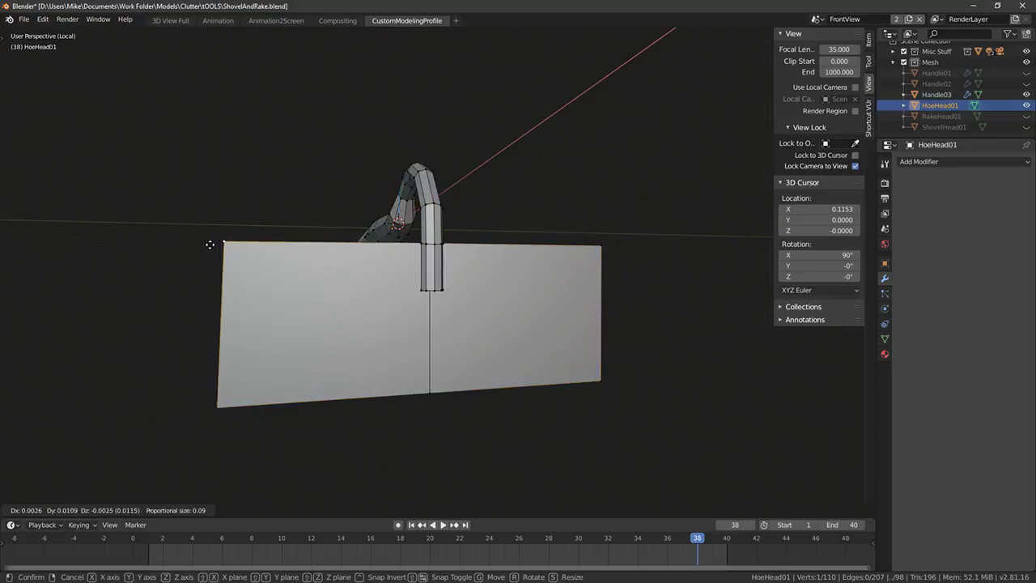
right_click(212, 245)
key(KP_1)
key(KP_3)
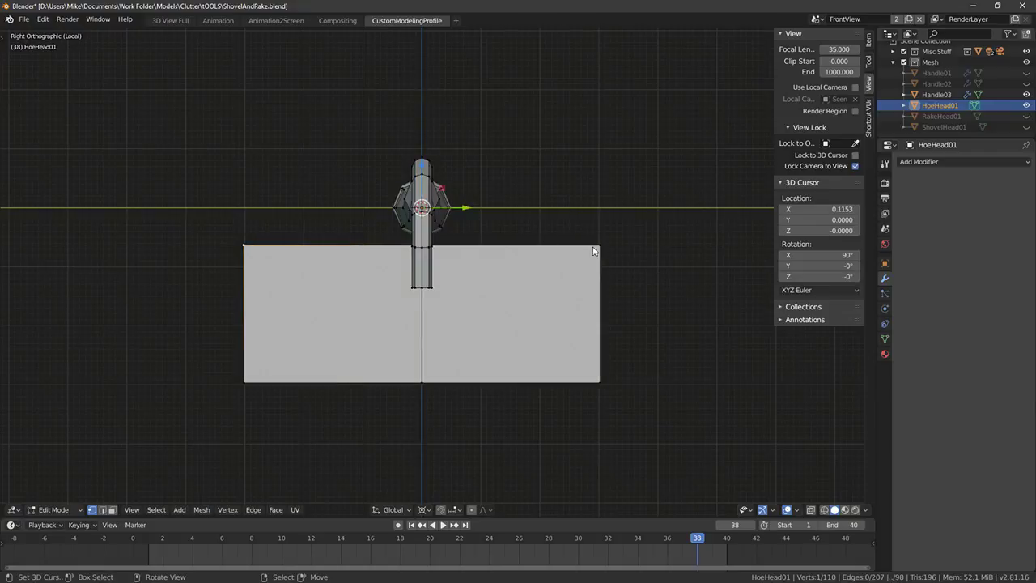
key(ctrl+shift+b)
right_click(693, 296)
right_click(303, 265)
Add one vertical loop cut near each outer end of the blade, sliding the -Y one to a factor of about -0.831
key(ctrl+r)
click(261, 249)
click(187, 252)
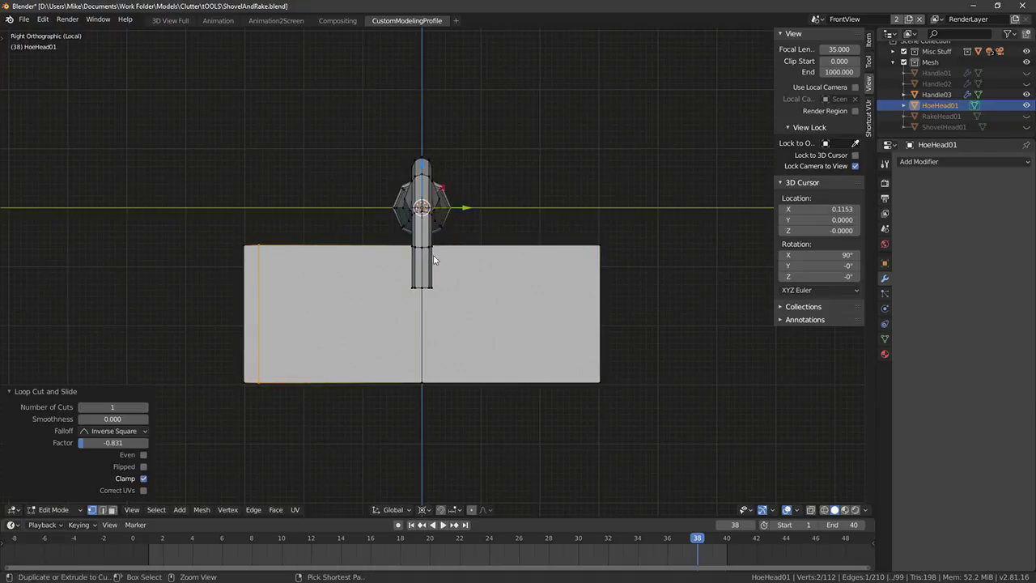
key(ctrl+r)
click(552, 260)
click(612, 264)
Lower the blade's two upper outer corner vertices about 0.051 along Z to chamfer both top corners
right_click(600, 245)
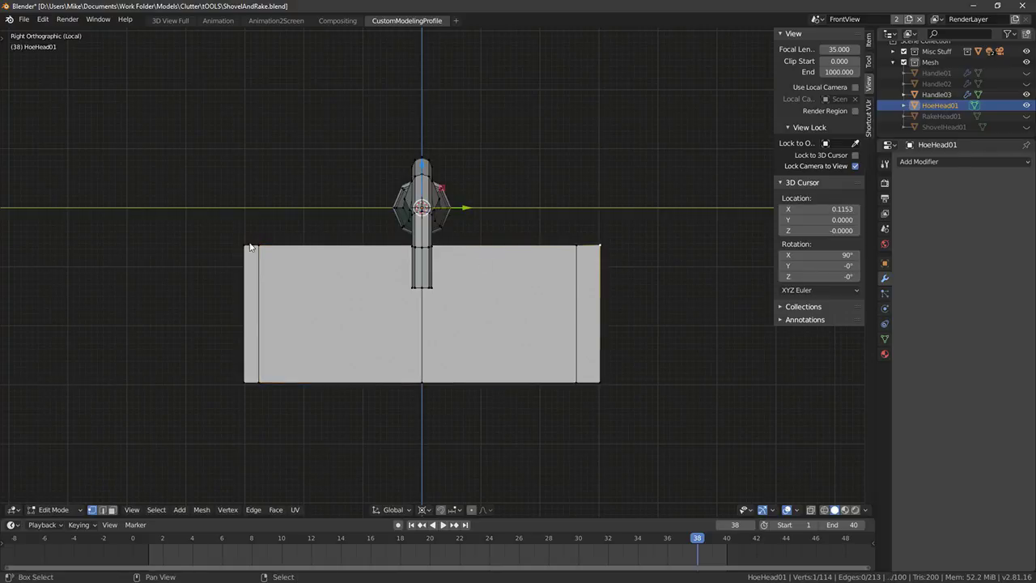
key(g)
key(z)
click(422, 195)
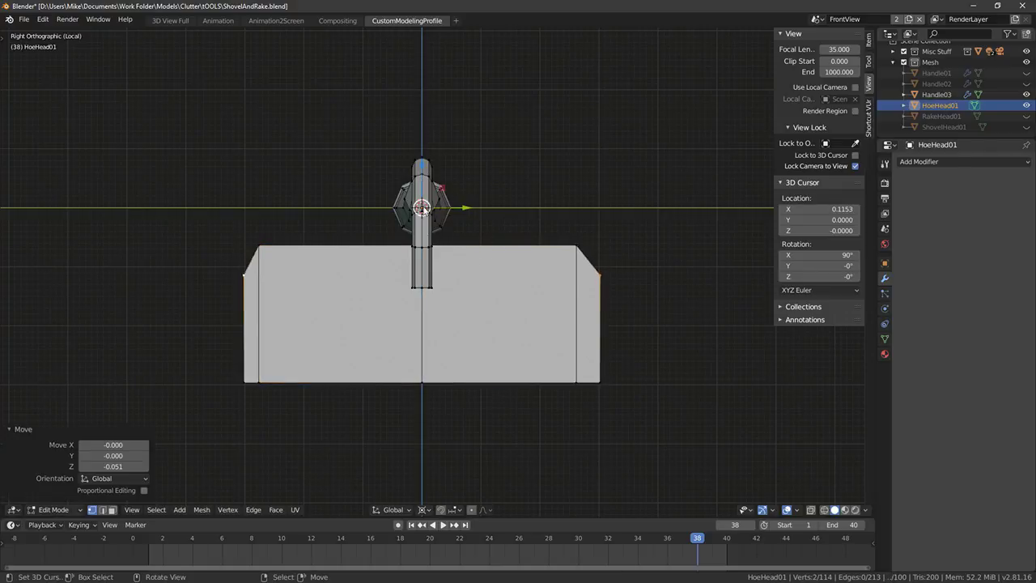
Delete the four outer vertices on the blade's +Y side so only the -Y half remains
right_click(243, 385)
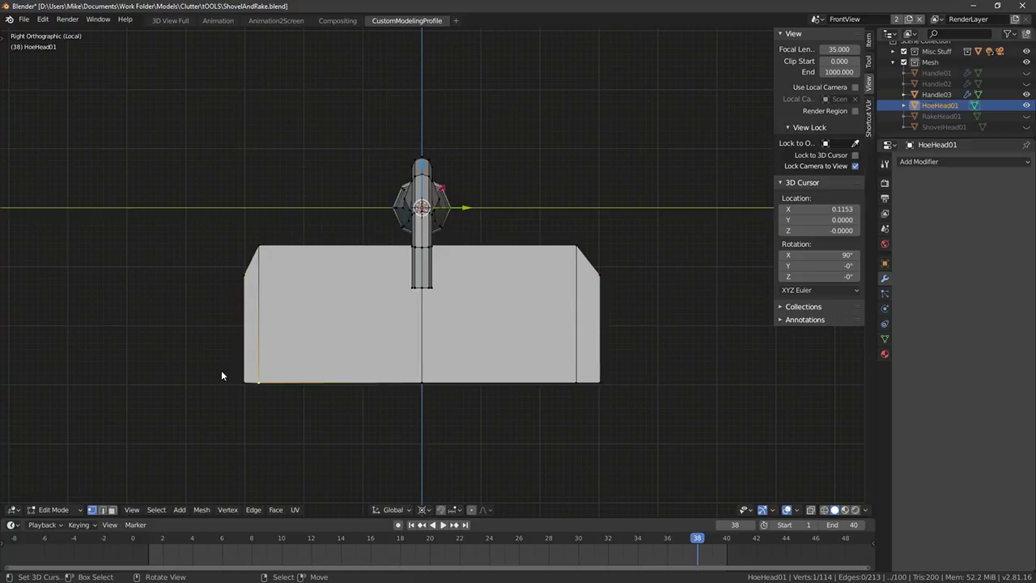
ctrl+right_click(261, 388)
ctrl+right_click(603, 386)
key(a)
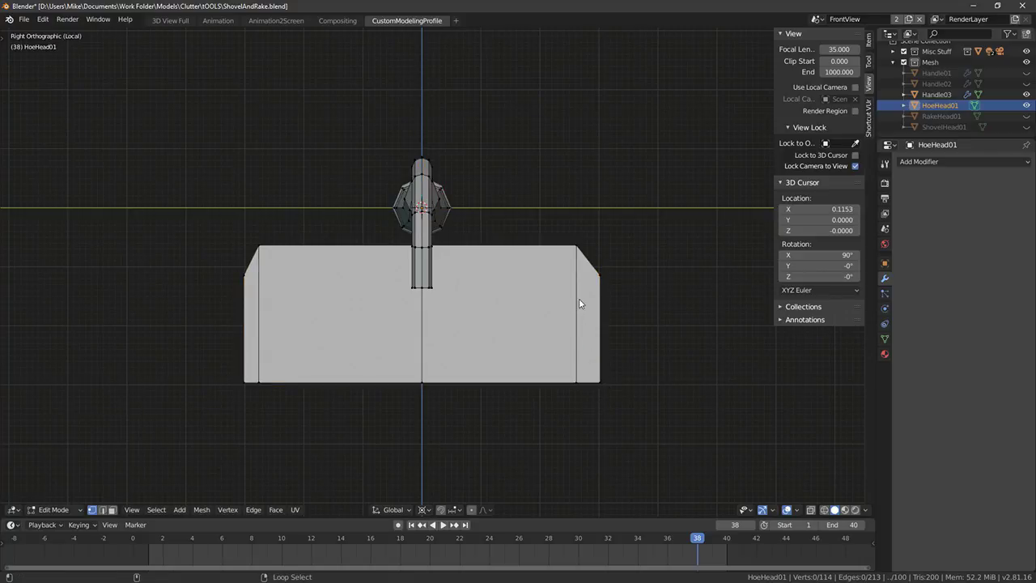
alt+right_click(580, 299)
key(z)
key(c)
drag(610, 282, 610, 376)
right_click(607, 375)
key(x)
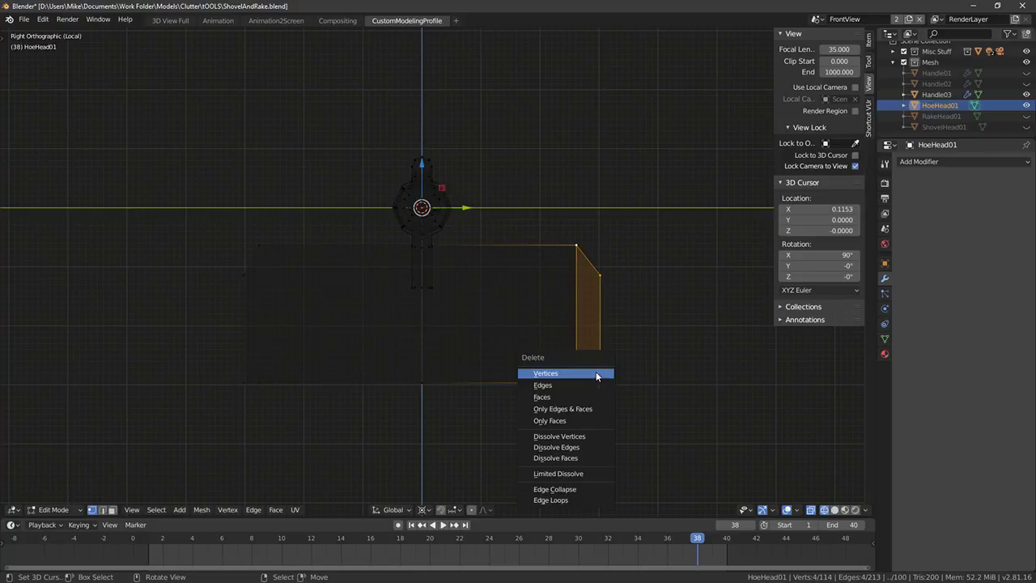
click(595, 374)
Shift the vertical edge next to the blade's chamfered end slightly inward along Y
key(a)
key(c)
right_click(275, 241)
key(a)
key(c)
drag(277, 248, 278, 380)
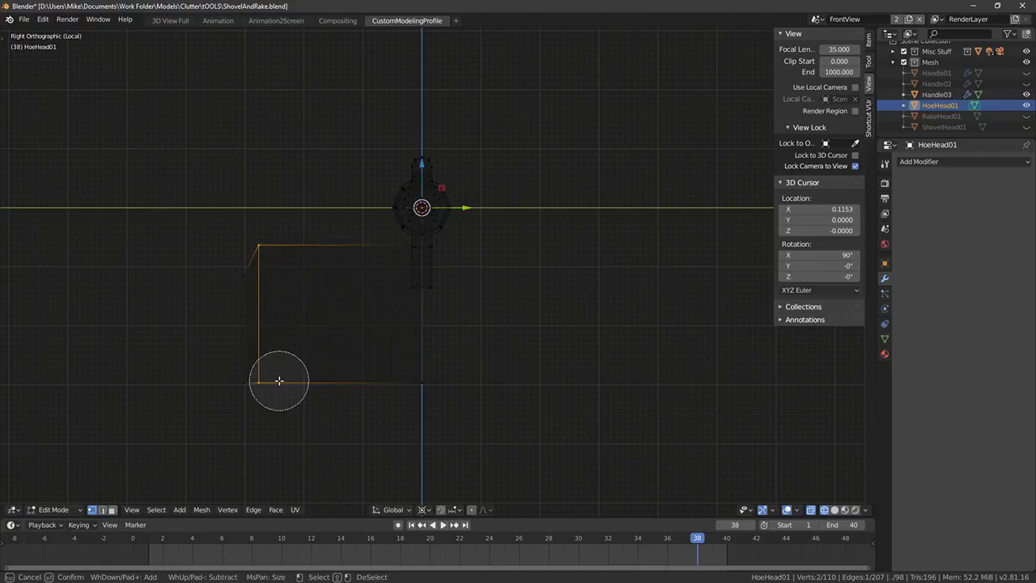
right_click(277, 380)
drag(455, 210, 464, 211)
Add three evenly spaced vertical loop cuts across the wide face of the remaining blade half
key(a)
key(ctrl+r)
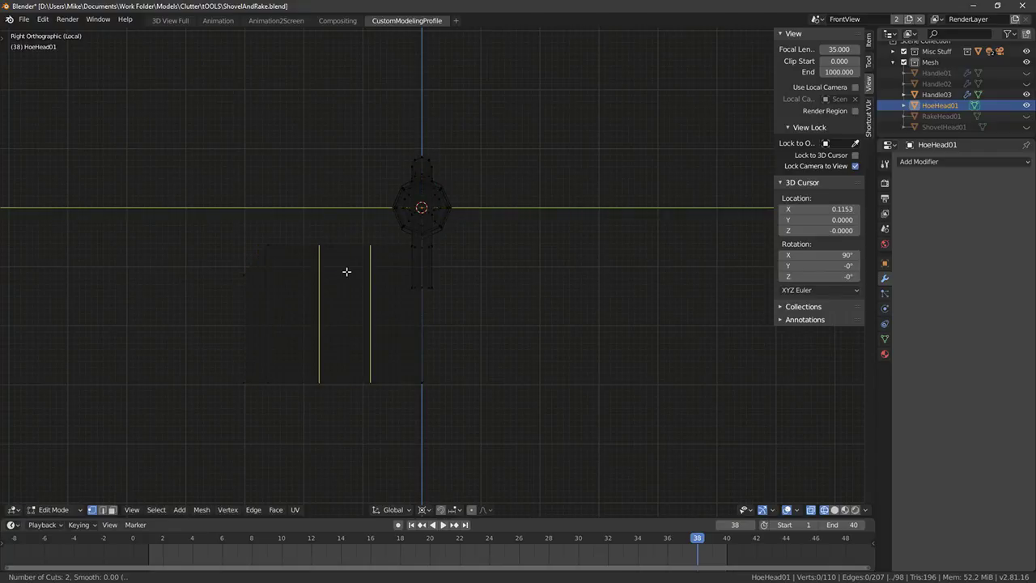
click(345, 270)
right_click(345, 270)
key(a)
key(ctrl+r)
right_click(269, 261)
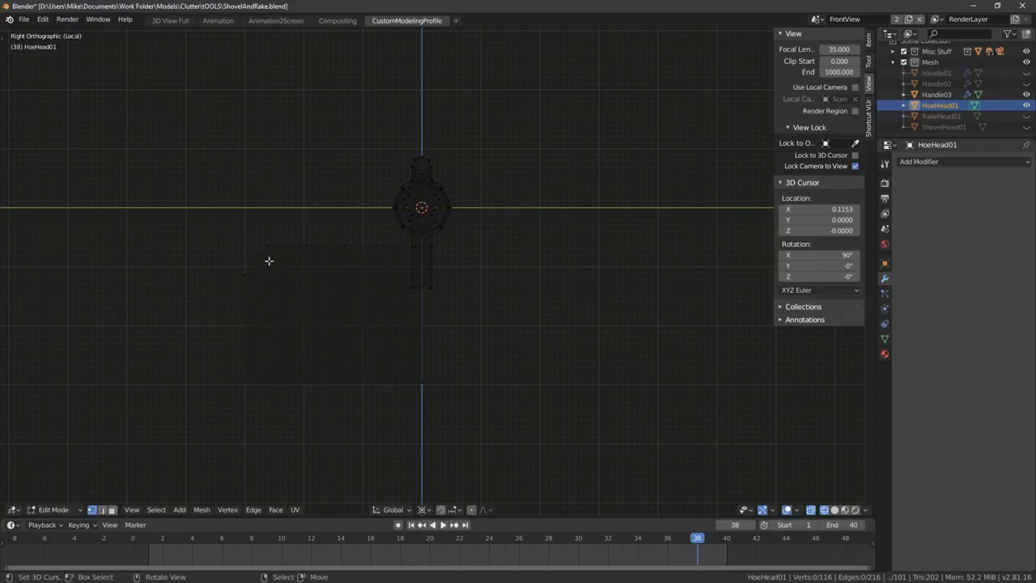
alt+right_click(268, 261)
key(ctrl+shift+b)
right_click(538, 288)
key(ctrl+z)
Bevel the vertical edge at the blade's chamfered corner with one segment and a width of about 0.018
key(a)
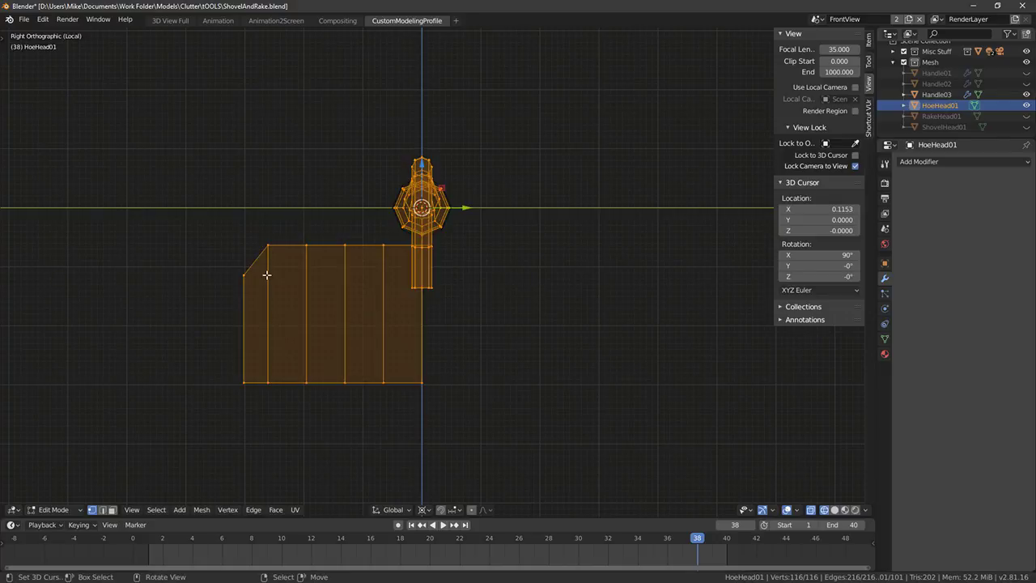
alt+shift+right_click(267, 276)
key(a)
alt+right_click(271, 280)
key(ctrl+b)
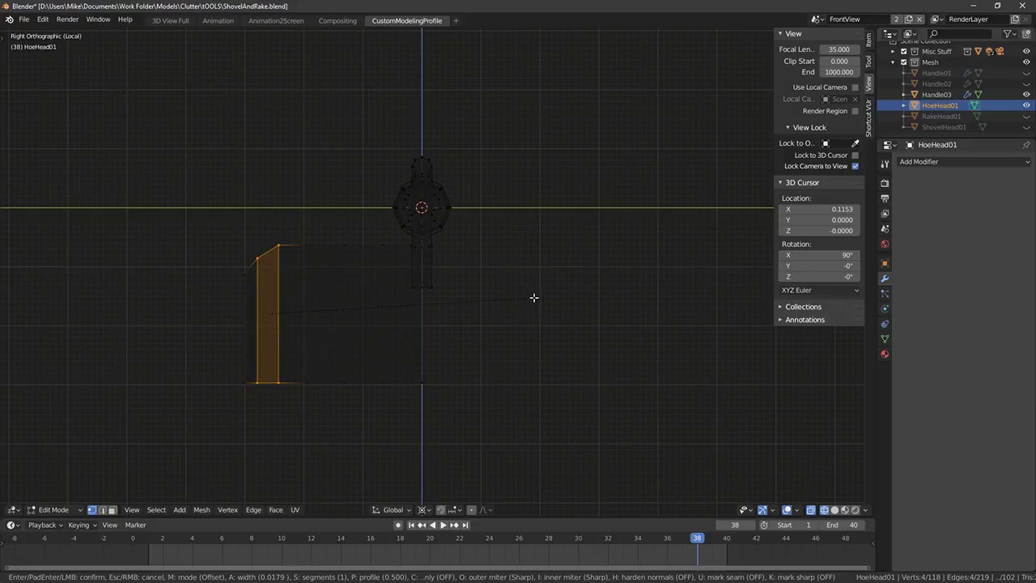
click(534, 298)
Move the blade's lower outer corner vertex outward along Y with proportional editing to flare the bottom edge
key(a)
right_click(237, 389)
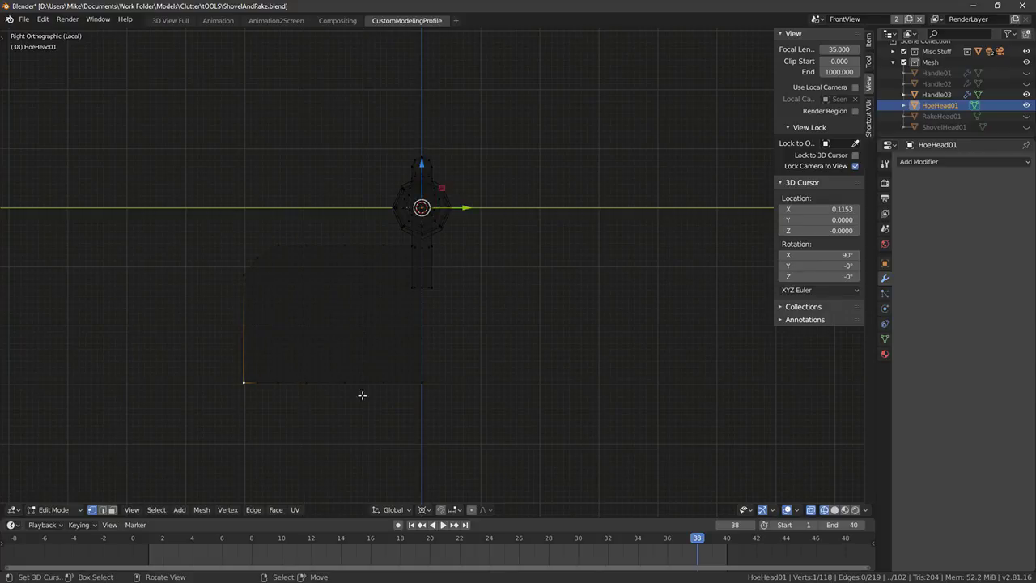
key(g)
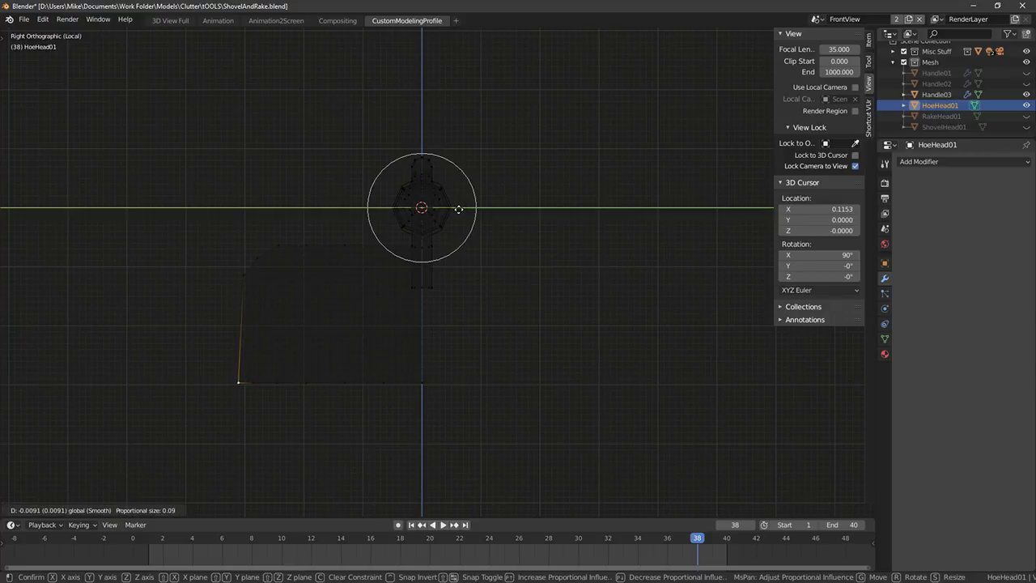
click(455, 211)
In the top view, select the blade's outer-end vertices and move them back along X with a proportional size of 0.35
middle_drag(455, 210, 536, 304)
key(KP_7)
middle_drag(552, 338, 557, 349)
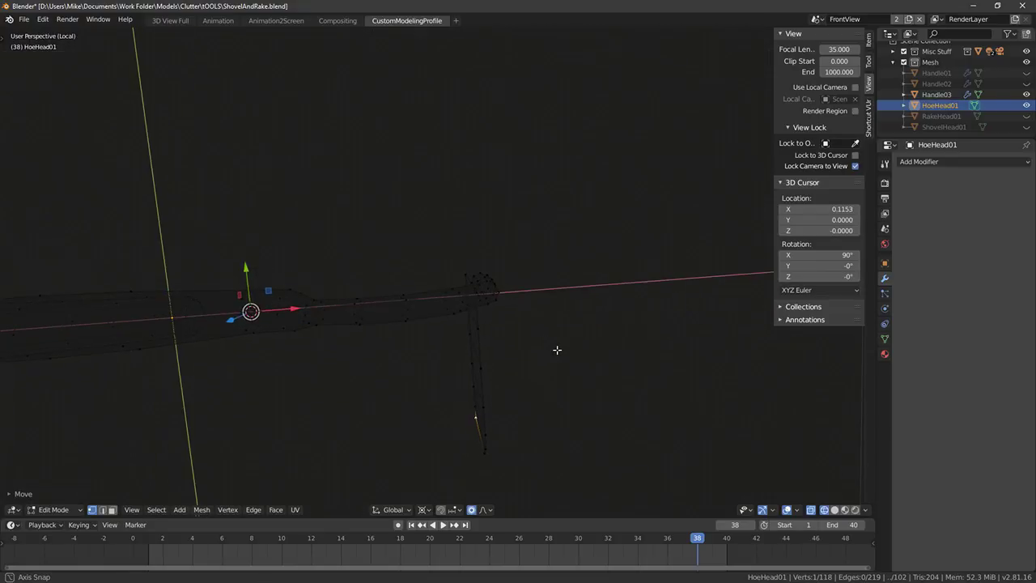
key(KP_7)
scroll(513, 439, down, 2)
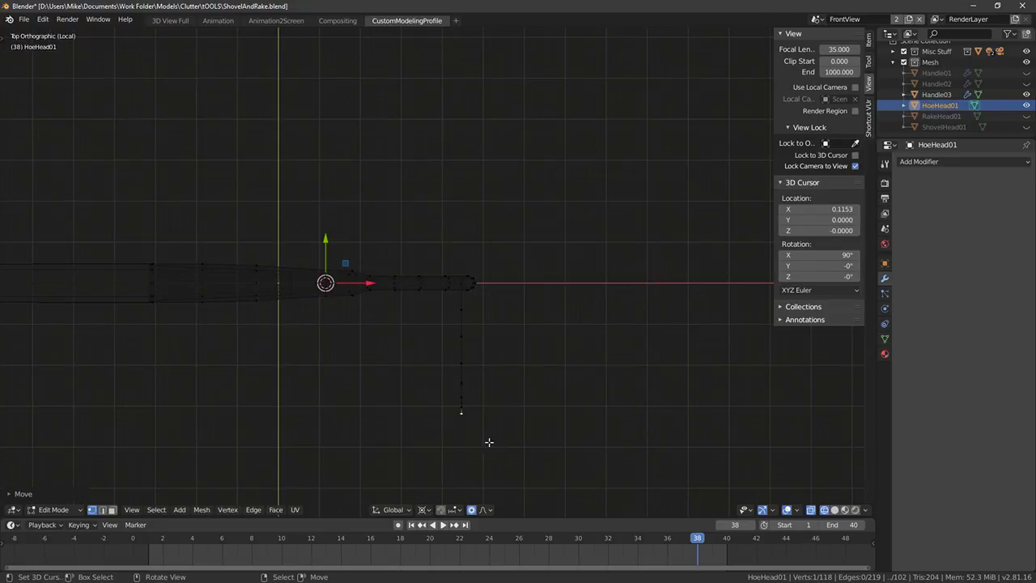
key(g)
scroll(363, 278, down, 10)
right_click(386, 286)
key(c)
click(463, 426)
right_click(464, 426)
drag(379, 283, 368, 283)
Switch the pivot from the 3D cursor to the selection and bend the blade's outer end by rotating and shifting it
key(r)
right_click(653, 327)
key(comma)
key(r)
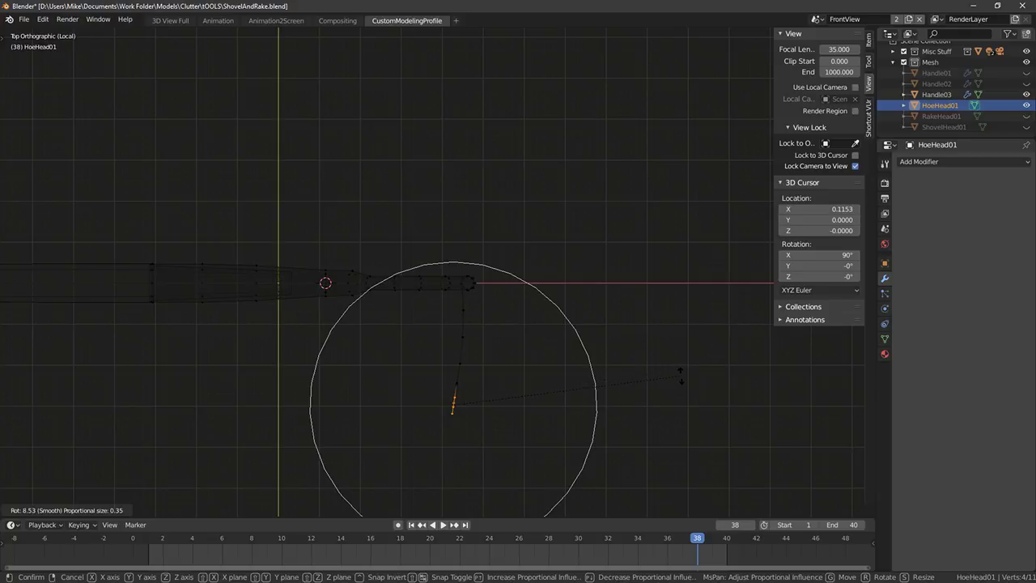
click(656, 371)
key(g)
click(506, 410)
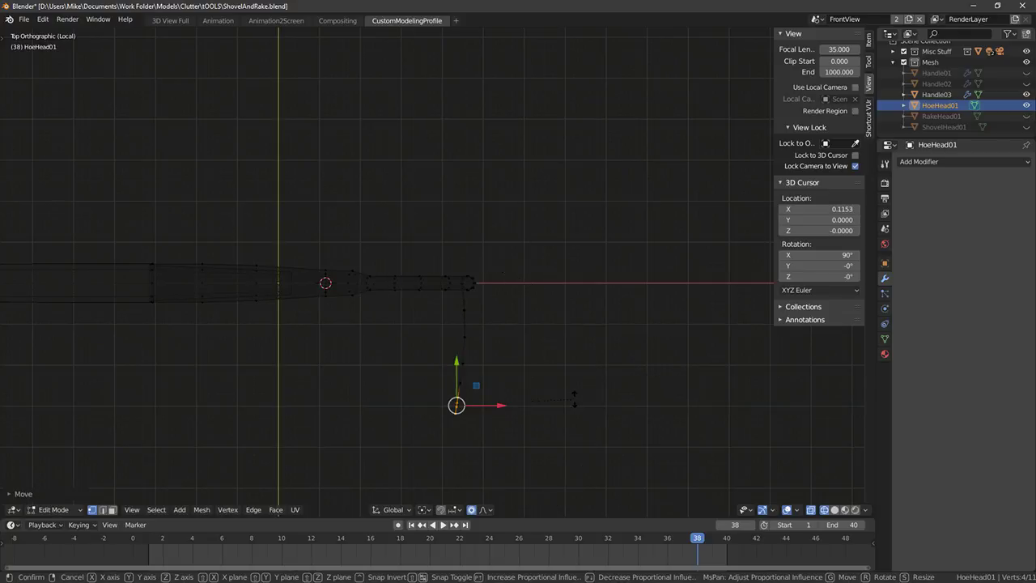
key(r)
click(575, 393)
Check the blade's curve in solid shading and soften it with small proportional rotations and a shift along X
key(Tab)
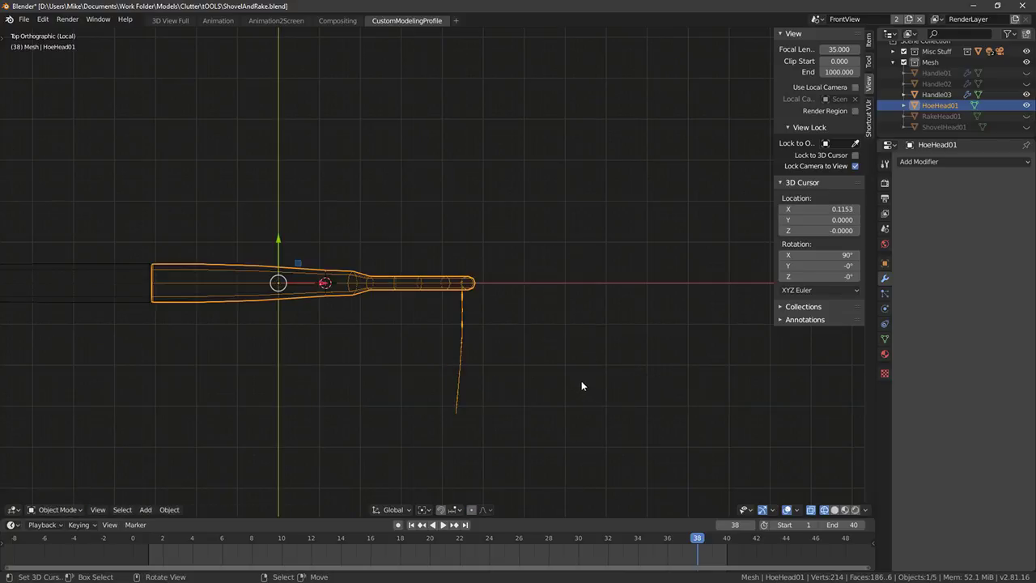
middle_drag(581, 381, 429, 304)
key(KP_7)
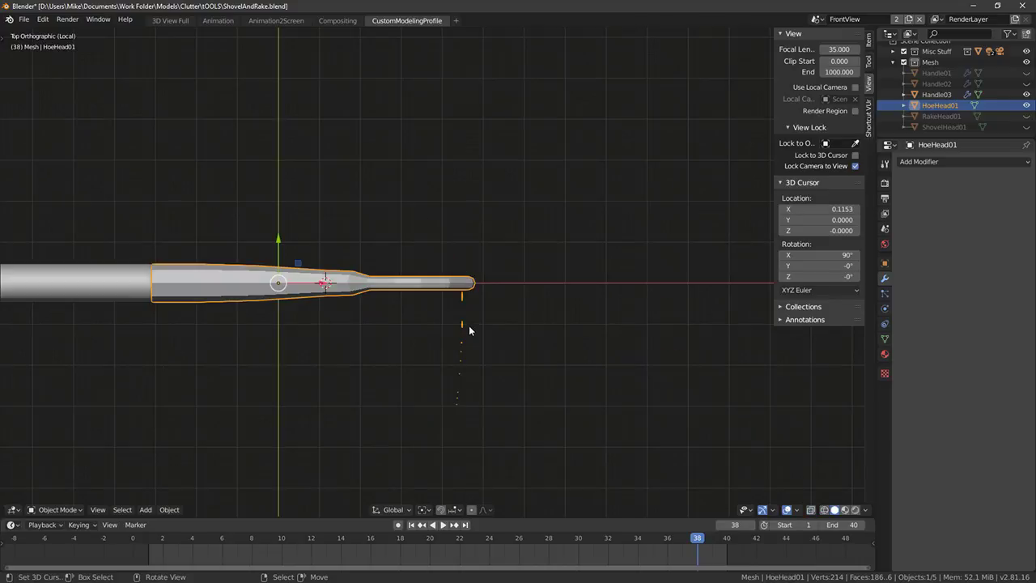
key(Tab)
key(r)
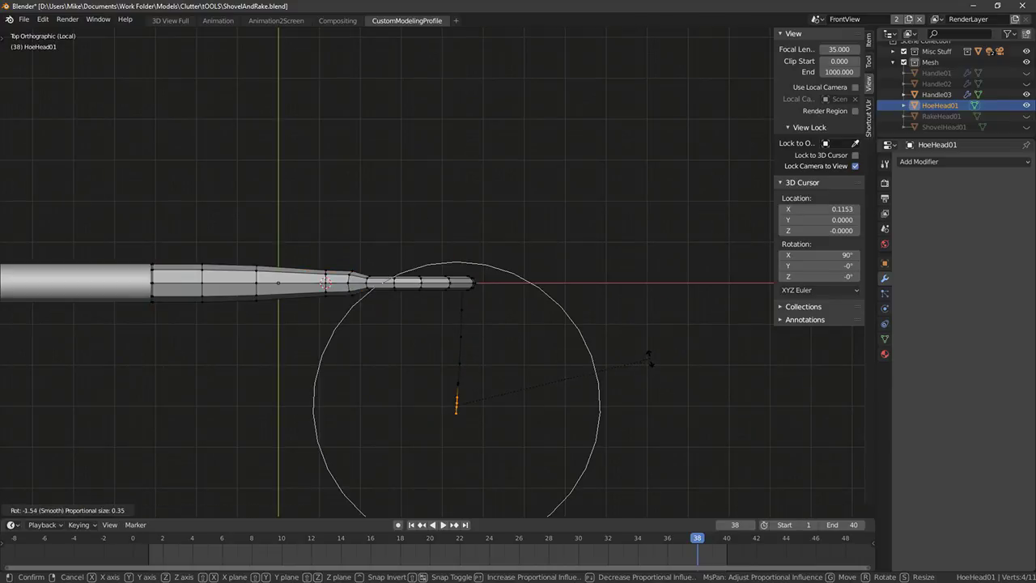
click(652, 355)
drag(497, 403, 503, 401)
key(r)
right_click(544, 387)
key(r)
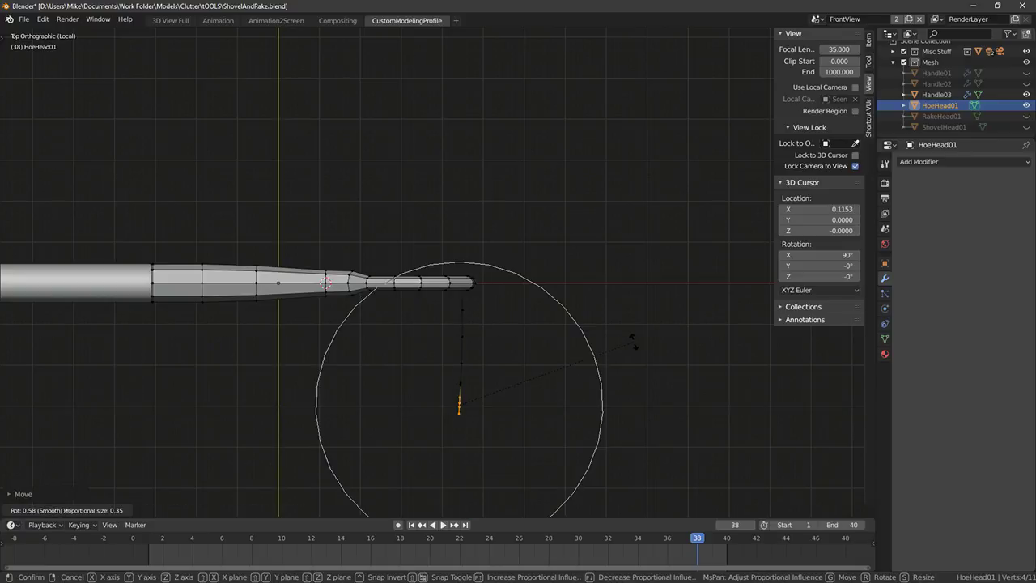
click(632, 339)
In the right side view, move the blade's lower outer corner outward along Y with a proportional size of 0.35
middle_drag(634, 343, 462, 250)
key(KP_1)
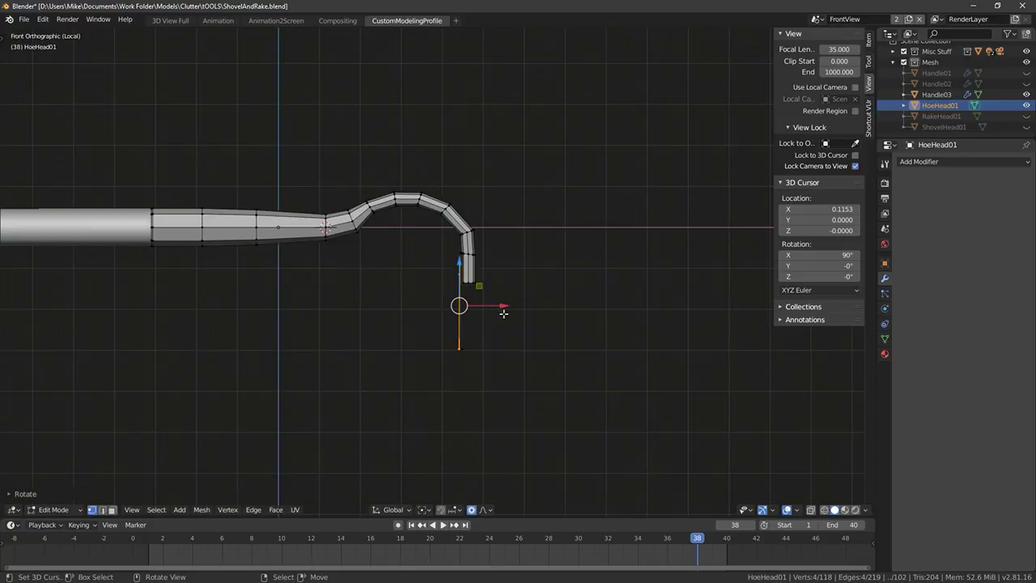
key(KP_3)
click(280, 356)
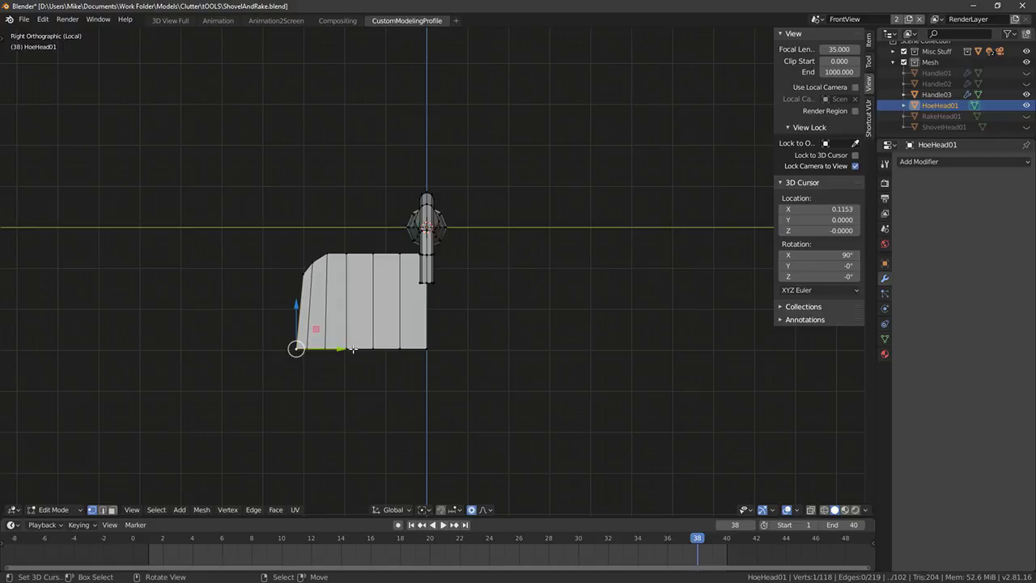
key(alt+a)
click(295, 346)
key(g)
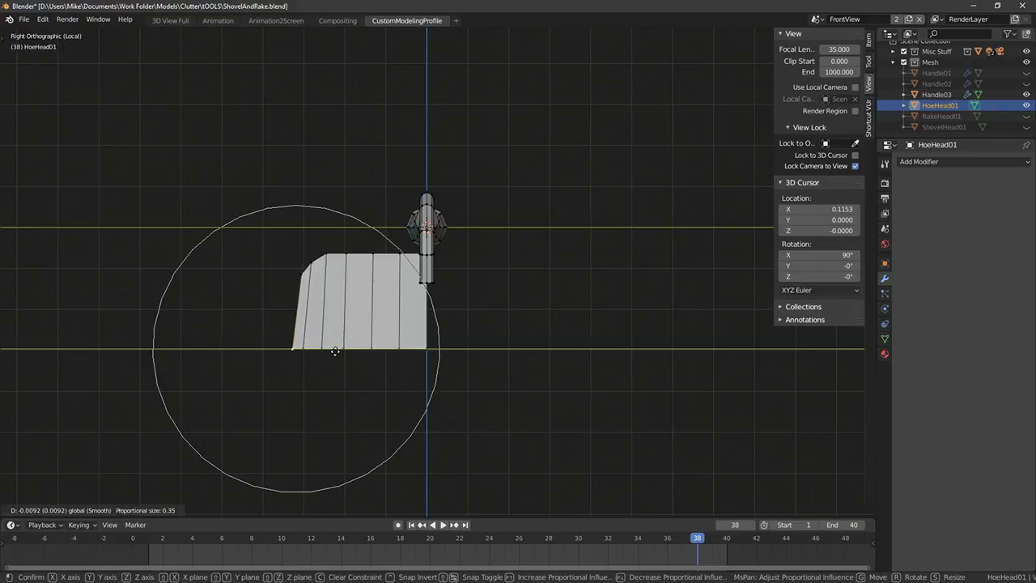
click(290, 348)
Nudge the blade's upper outer corner vertex about -0.003 along Y with proportional editing and inspect the shape
click(299, 273)
key(g)
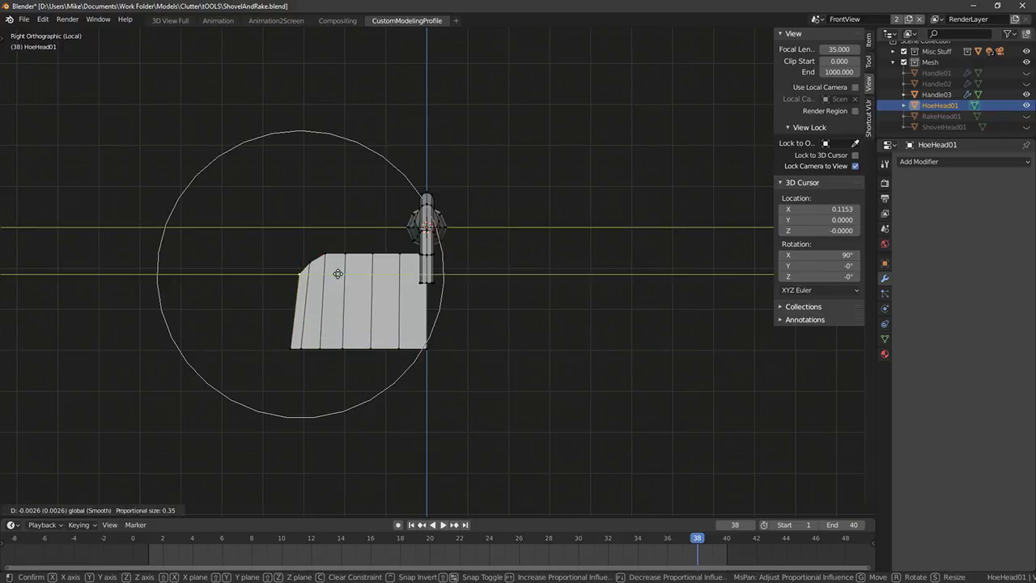
scroll(338, 275, up, 3)
click(338, 275)
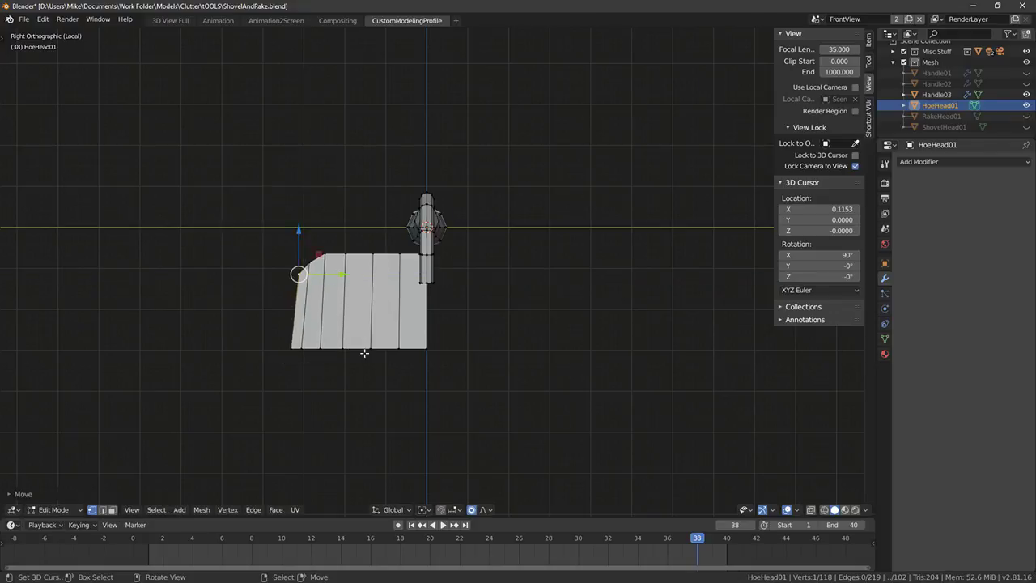
middle_drag(321, 337, 381, 324)
middle_drag(399, 441, 332, 338)
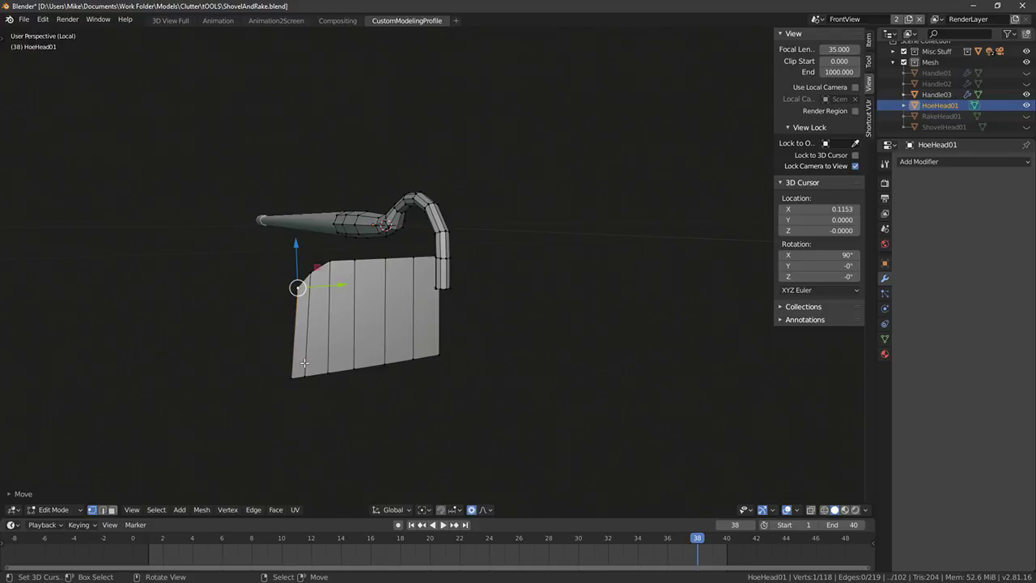
Annotate the blade's lower edge with freehand strokes in the right side view, erasing the stray line beneath it
drag(266, 368, 498, 346)
mouse_move(342, 386)
middle_down()
mouse_move(331, 363)
mouse_move(354, 371)
middle_up()
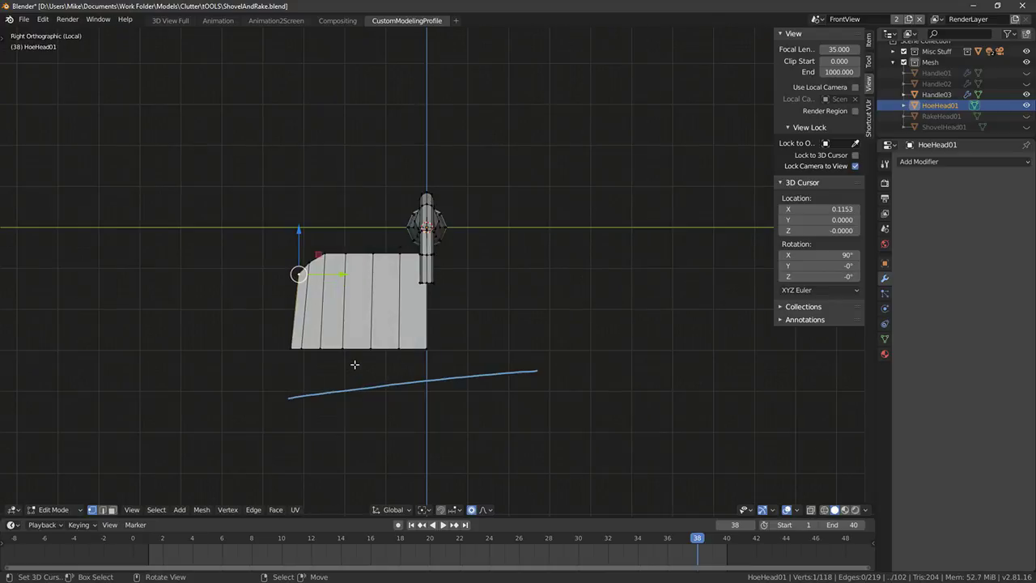
mouse_move(282, 397)
ctrl+mouse_down()
mouse_move(527, 372)
mouse_move(456, 370)
ctrl+mouse_up()
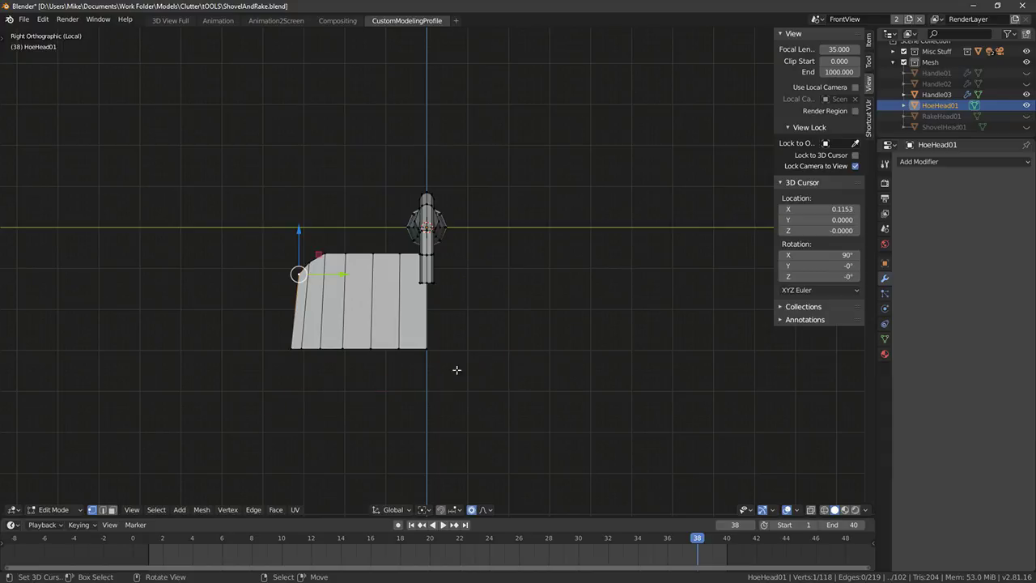
drag(286, 336, 447, 342)
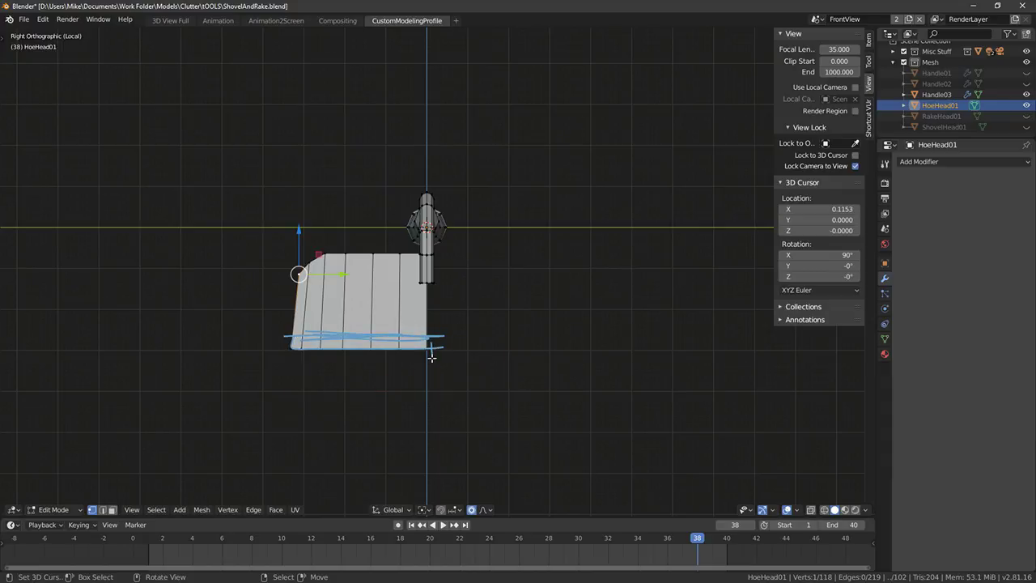
scroll(293, 328, up, 3)
Select the entire linked blade half and try extruding it in the top view
click(204, 383)
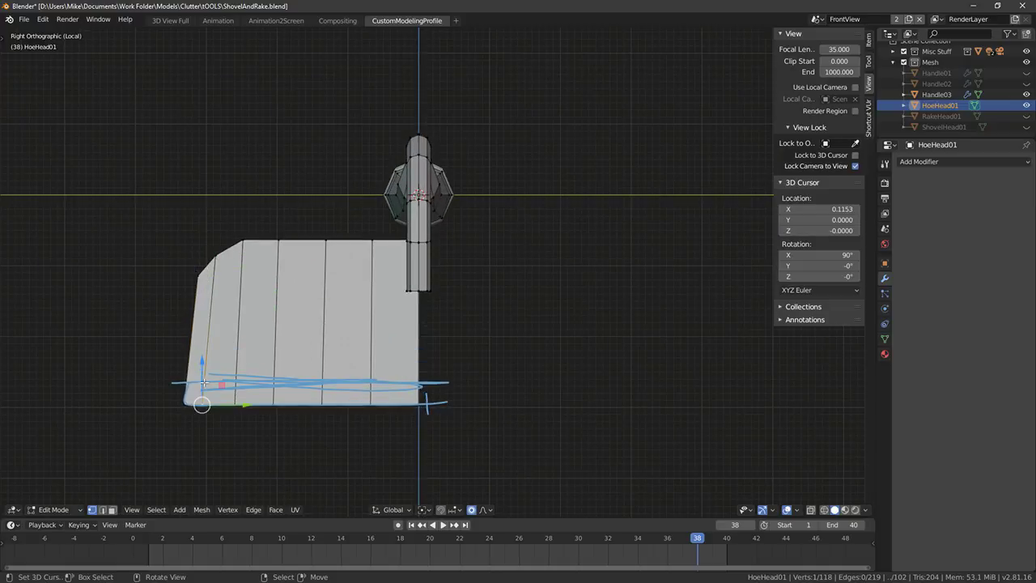
key(ctrl+l)
key(KP_7)
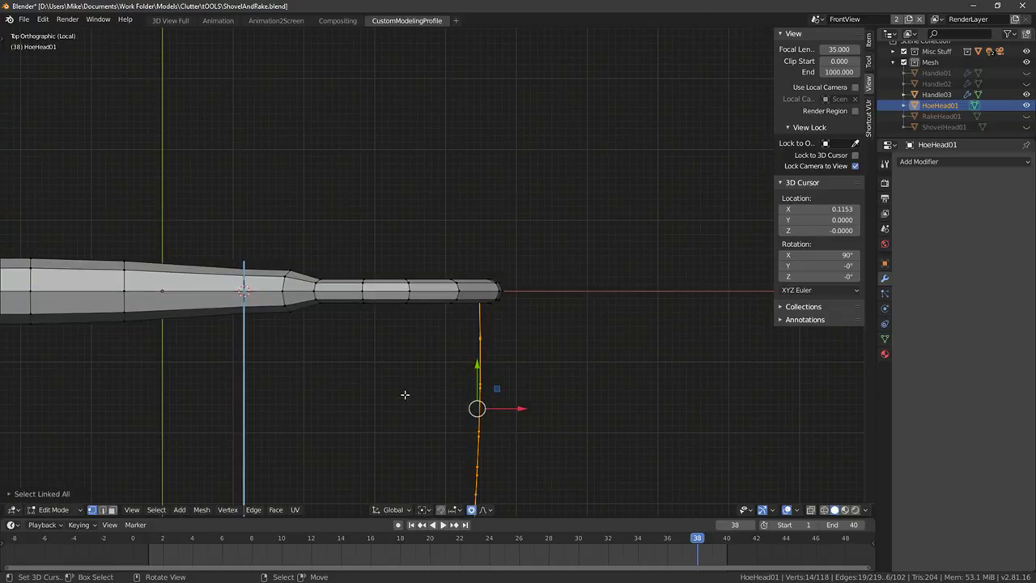
shift+middle_drag(555, 418, 488, 352)
key(e)
right_click(561, 362)
key(ctrl+z)
Duplicate the blade half in place and mirror the copy across the centre by scaling it -1 along Y about the 3D cursor
key(KP_1)
key(KP_3)
key(shift+d)
right_click(608, 358)
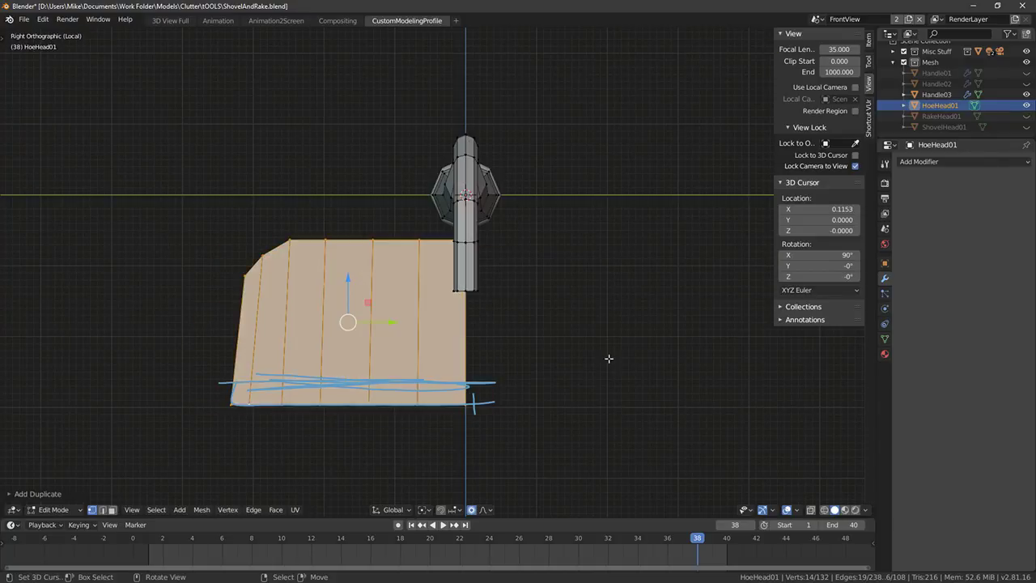
key(s)
key(x)
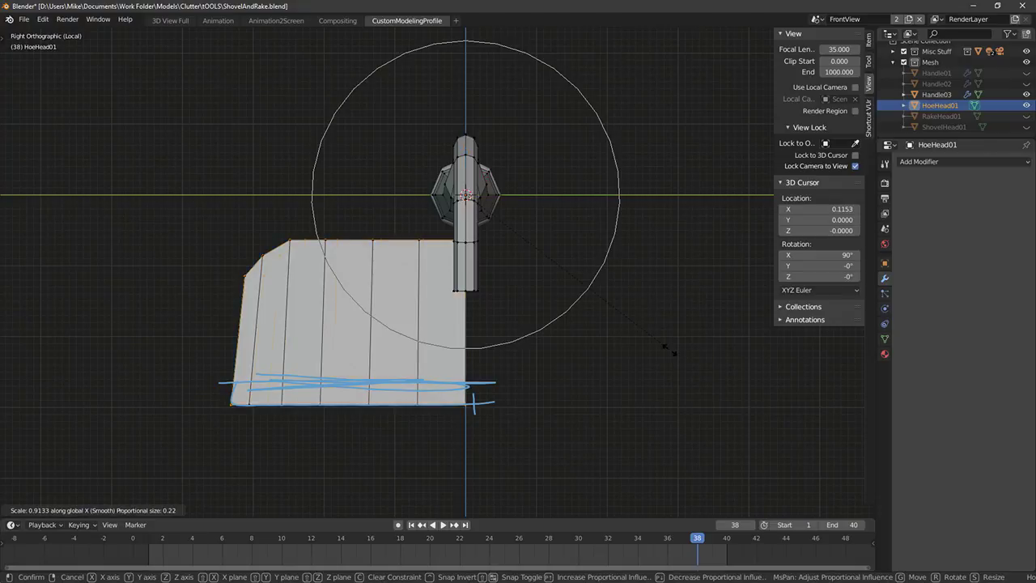
text(y-1)
key(Return)
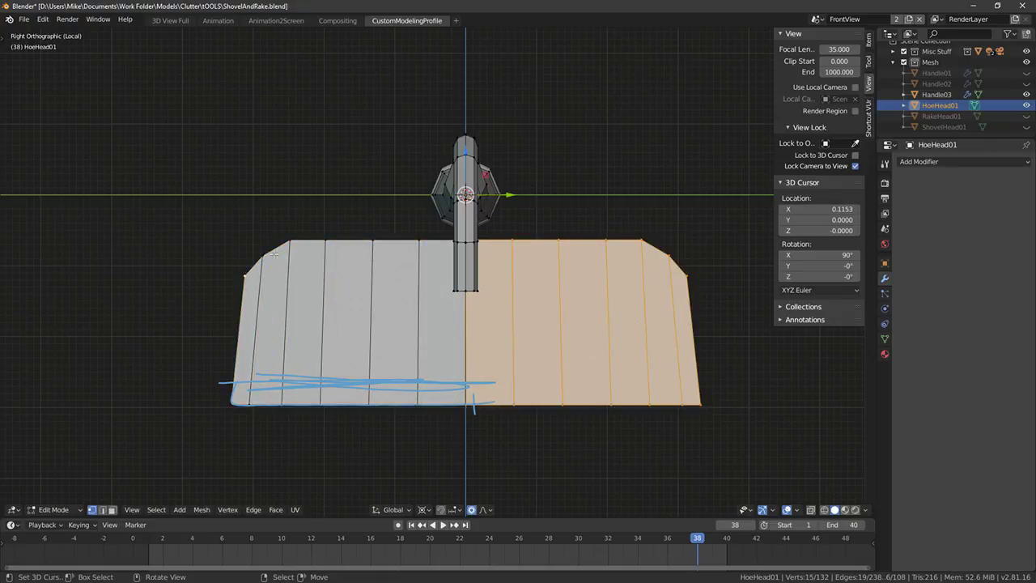
Select both blade halves and try to weld their centre seam with Merge by Distance
key(ctrl+l)
key(F3)
text(merge by)
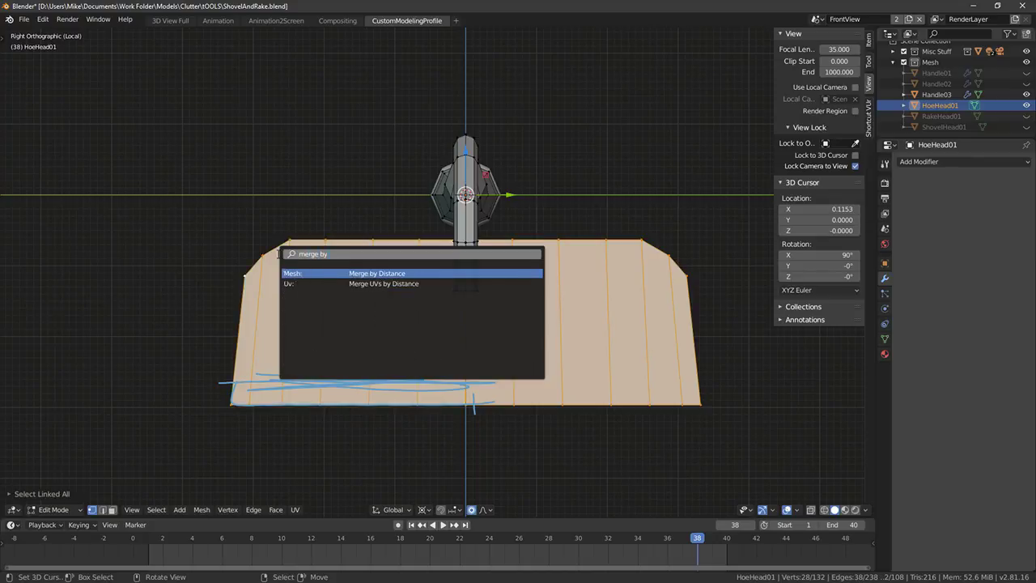
text( dis)
key(Return)
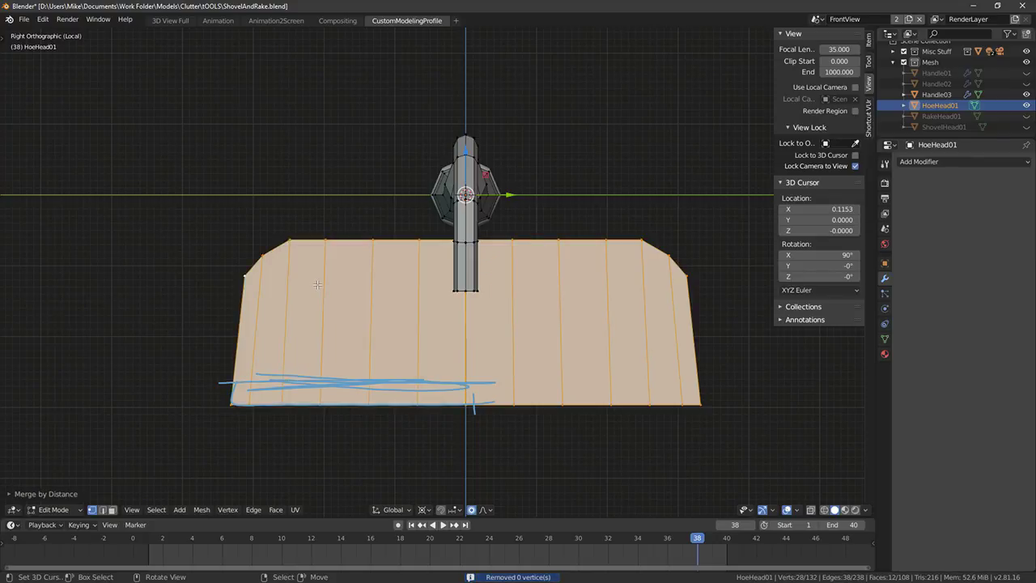
middle_drag(376, 311, 590, 318)
scroll(589, 318, up, 6)
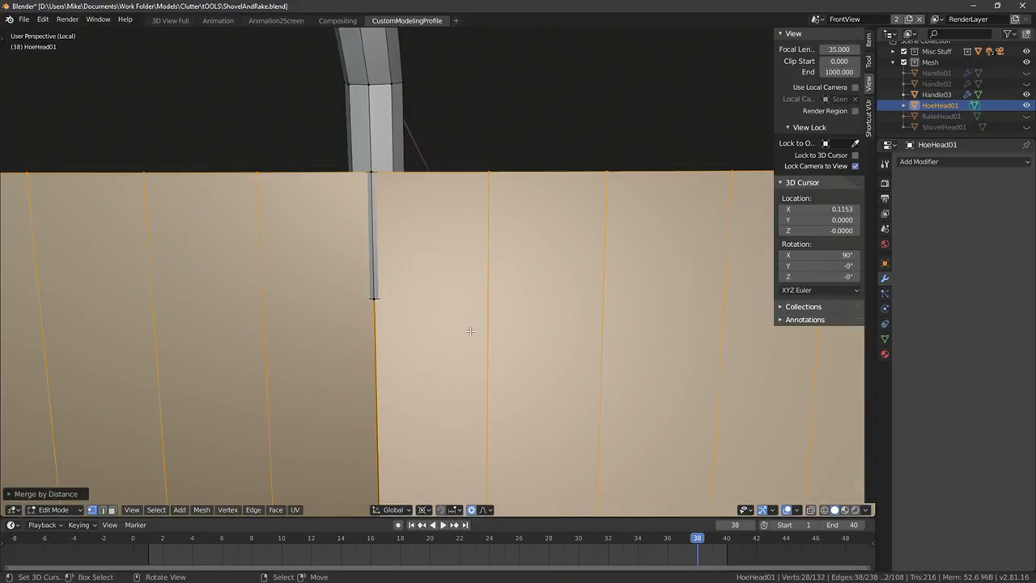
mouse_move(460, 300)
middle_down()
mouse_move(448, 345)
mouse_move(474, 307)
middle_up()
scroll(477, 330, down, 3)
key(F3)
key(Return)
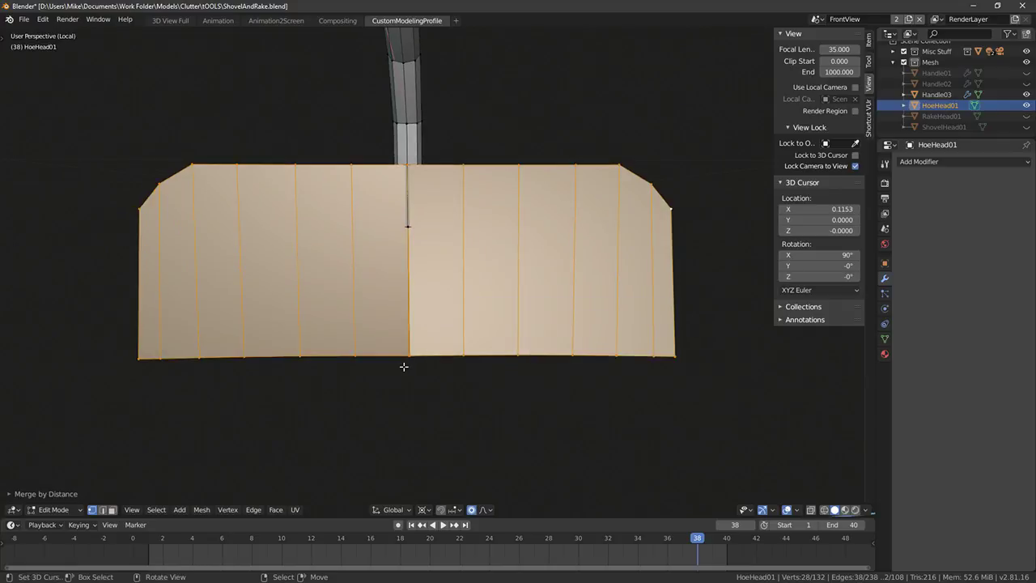
Merge the two lower vertices where the blade halves meet at the centre
scroll(403, 373, up, 4)
key(shift+b)
drag(343, 428, 397, 467)
right_click(470, 246)
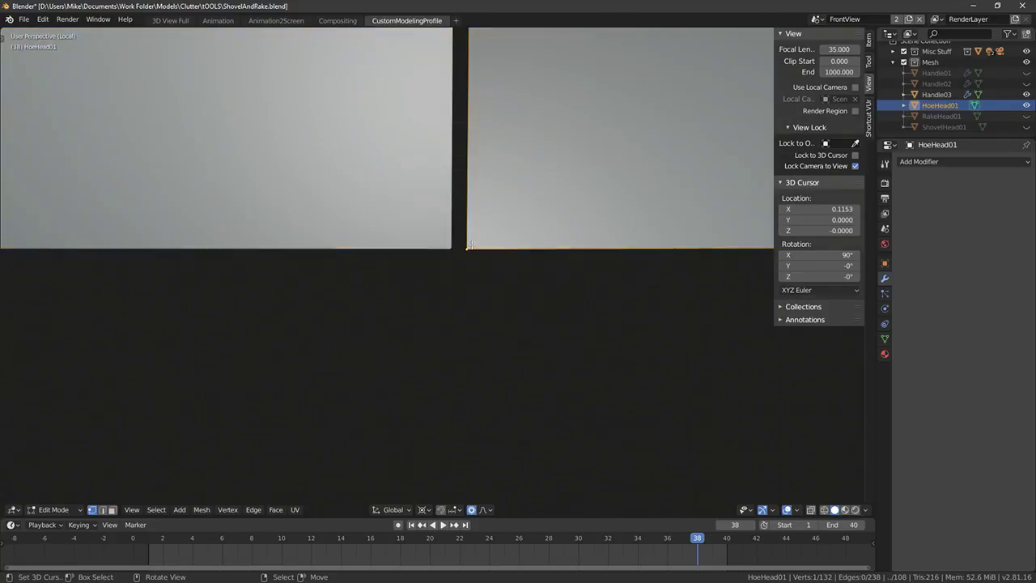
shift+right_click(452, 248)
key(alt+m)
click(450, 277)
scroll(438, 294, down, 10)
scroll(474, 276, up, 7)
key(ctrl+z)
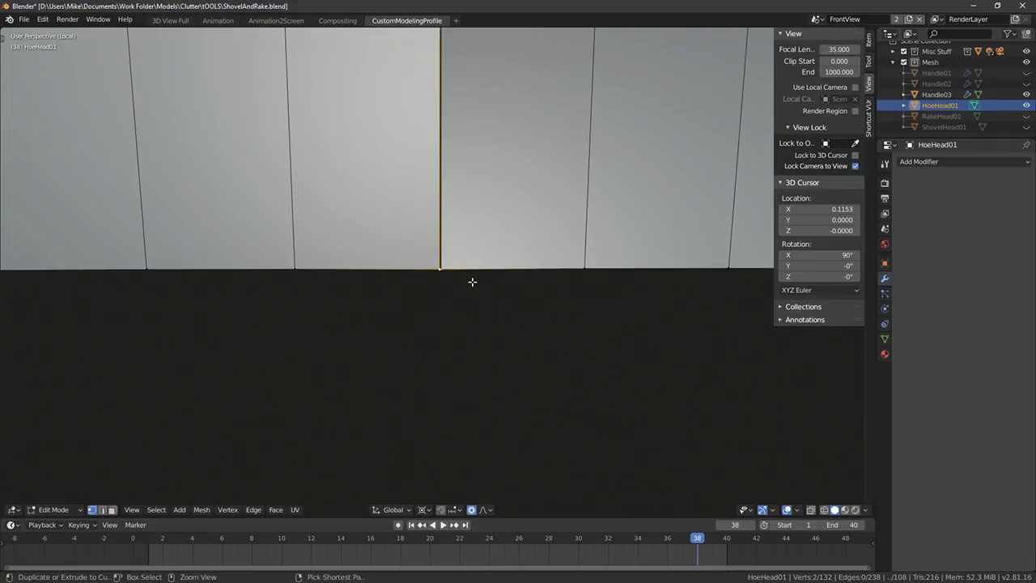
key(ctrl+shift+z)
In wireframe shading, merge the two upper vertices of the blade's centre seam and clear the selection
scroll(464, 285, up, 4)
scroll(462, 286, down, 14)
shift+middle_drag(454, 223, 452, 316)
scroll(452, 317, up, 9)
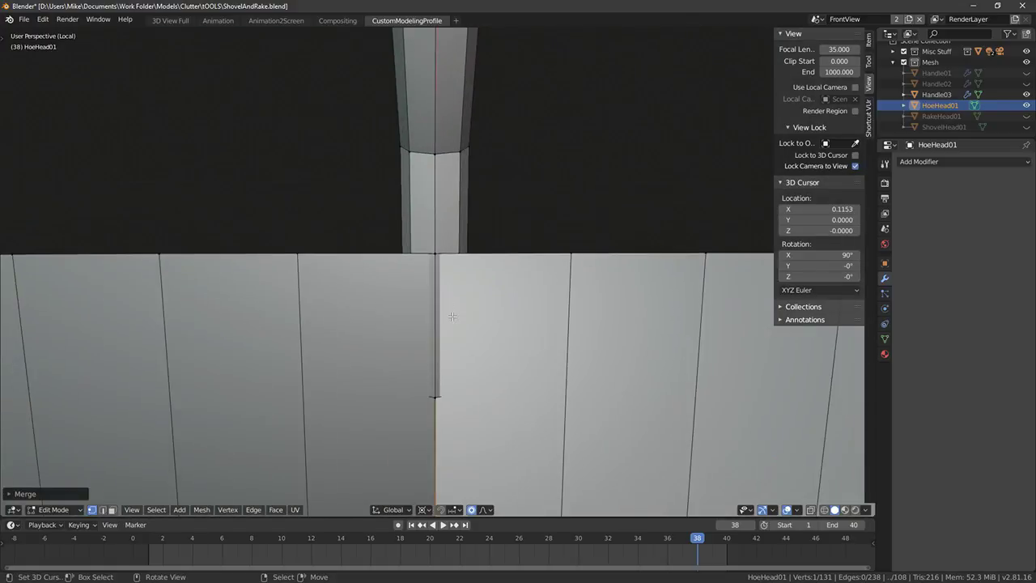
scroll(453, 316, up, 5)
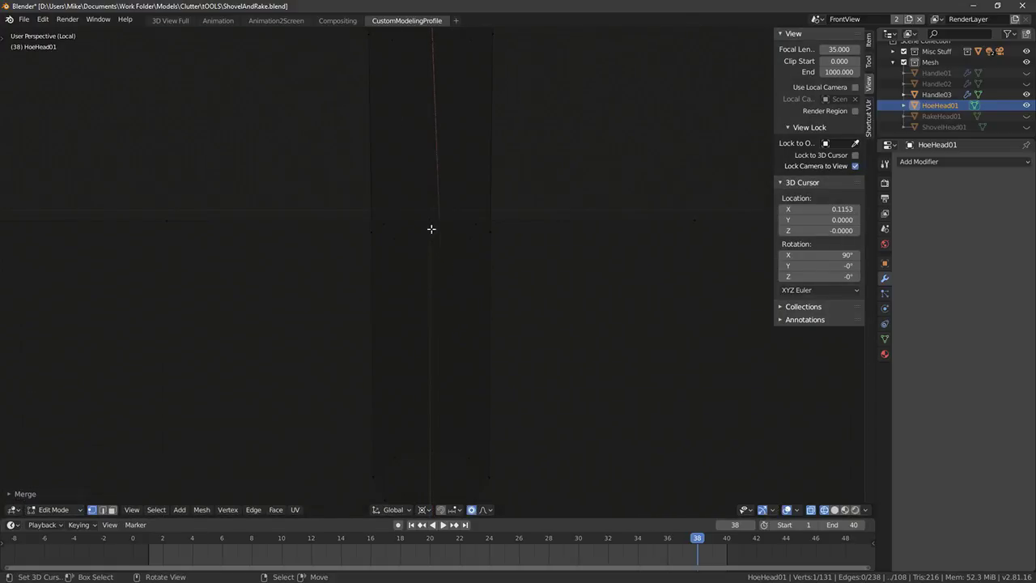
right_click(428, 221)
shift+right_click(428, 220)
key(alt+m)
click(449, 232)
key(alt+a)
scroll(546, 269, down, 8)
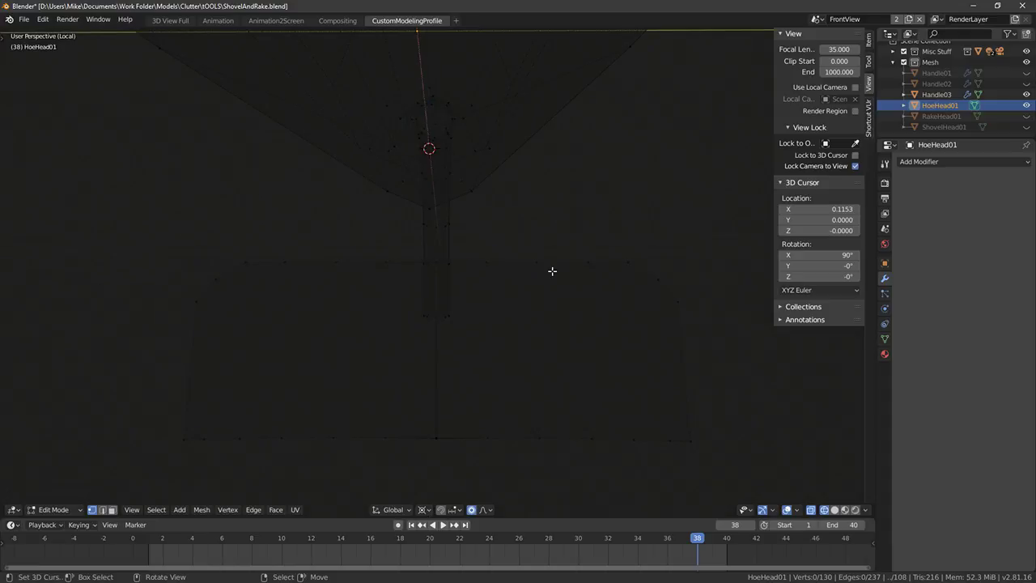
Add a vertical loop cut on each blade half close to the centre seam, within the neck's width
middle_drag(552, 271, 345, 296)
key(KP_1)
key(KP_3)
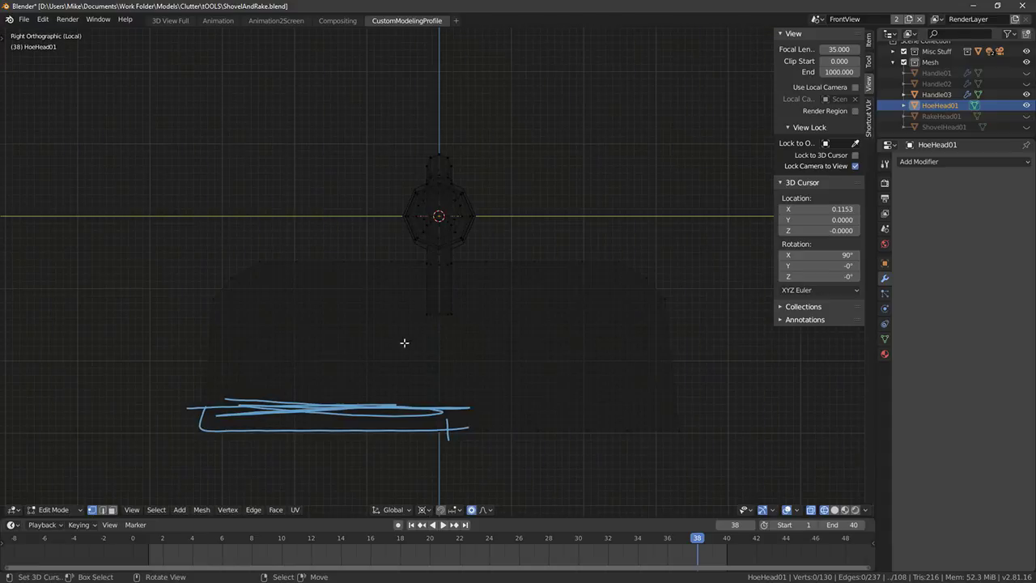
middle_drag(404, 342, 419, 291)
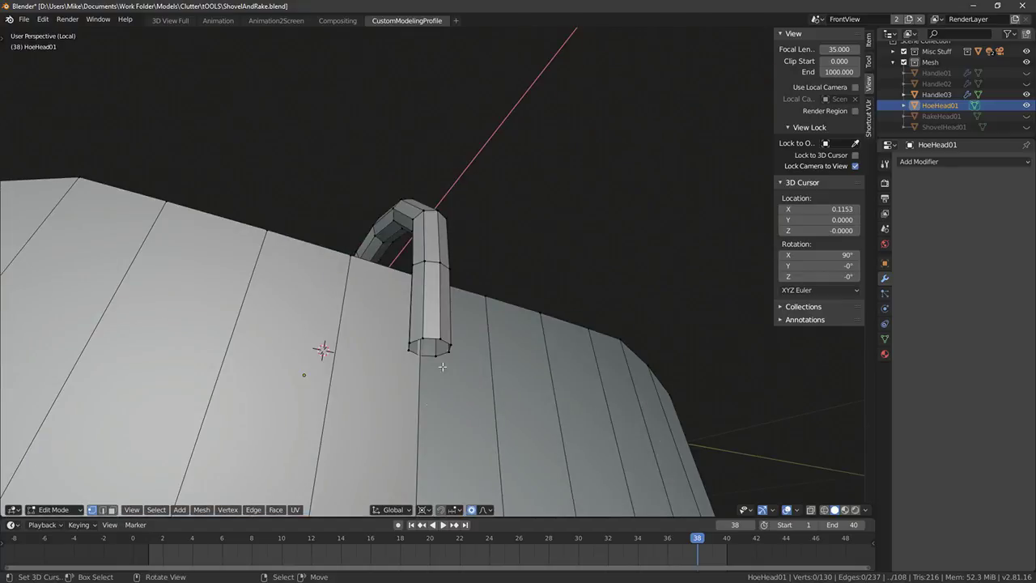
middle_drag(424, 418, 389, 356)
key(ctrl+r)
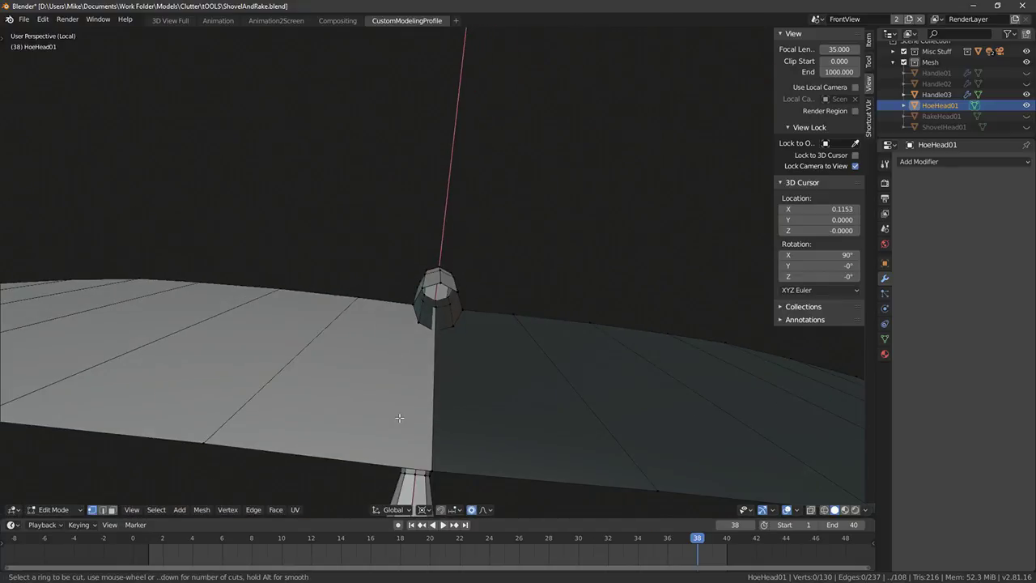
click(389, 462)
click(467, 472)
key(ctrl+r)
click(494, 470)
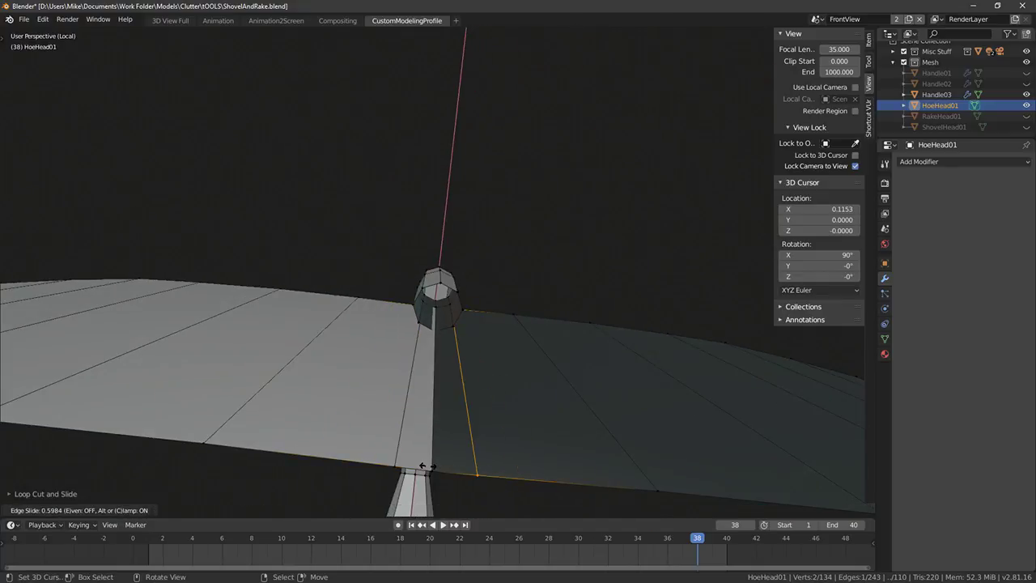
click(422, 467)
Add a second vertical loop cut on each blade half, just outside the first, near the neck's outer sides
key(ctrl+r)
click(374, 456)
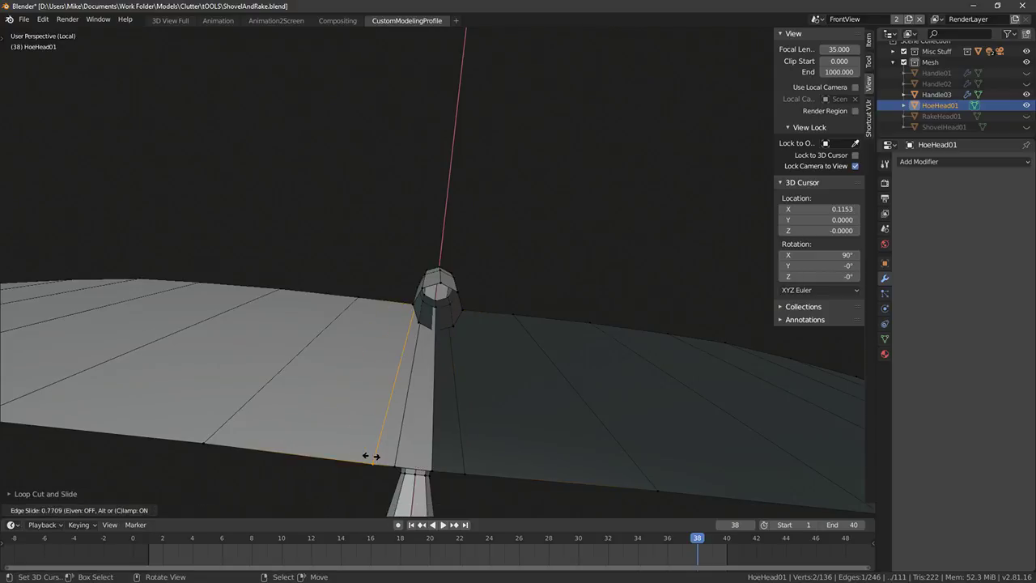
click(367, 455)
key(ctrl+r)
click(510, 475)
click(441, 469)
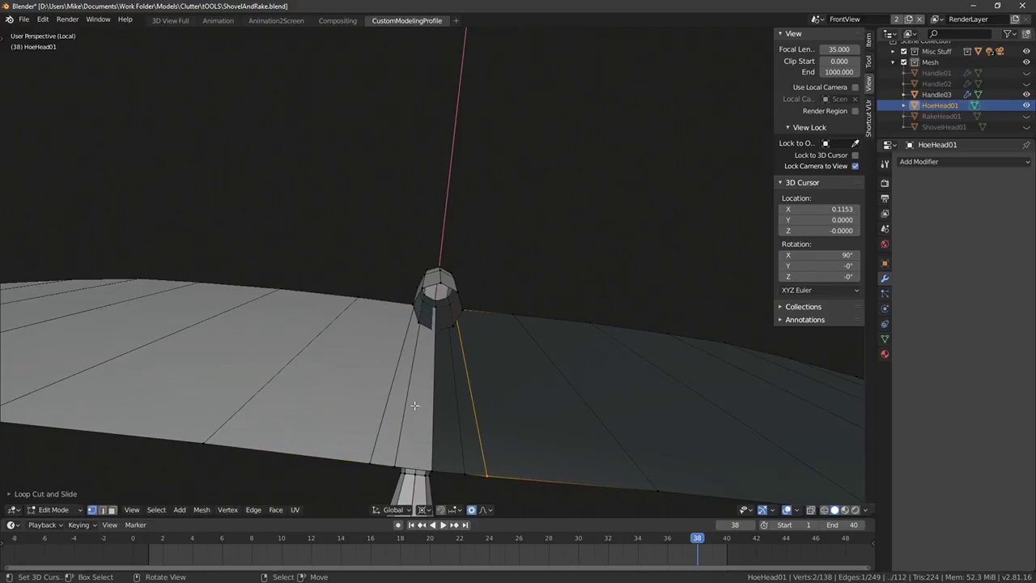
Add a horizontal loop cut across the whole blade, level with the neck's lower end
middle_drag(414, 405, 298, 373)
key(alt+a)
key(ctrl+r)
right_click(324, 420)
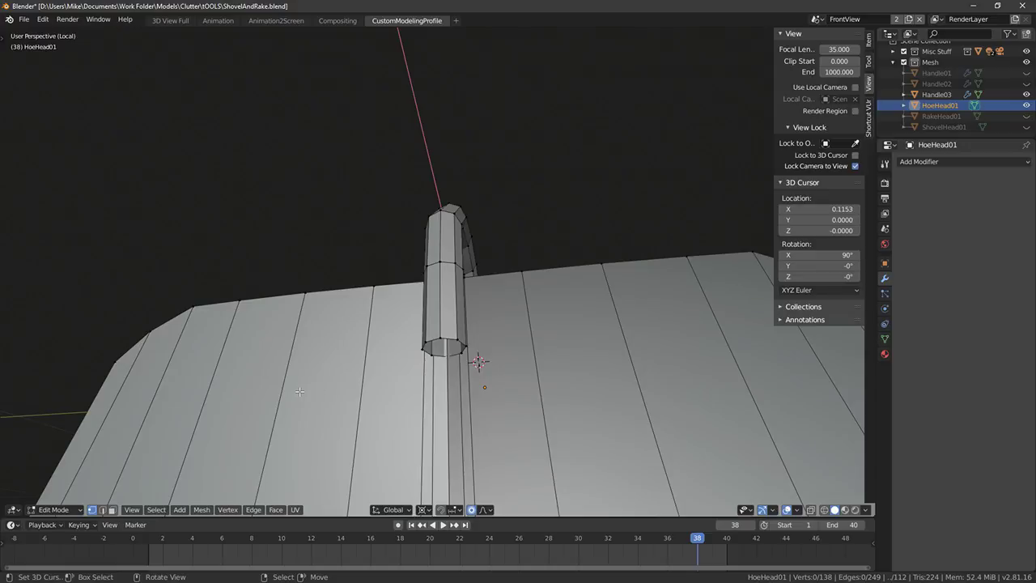
key(ctrl+r)
click(71, 409)
click(89, 357)
Add a loop cut around the lowest section of the neck, near its middle, and clear the selection
middle_drag(296, 384, 399, 360)
scroll(394, 402, up, 3)
key(alt+a)
key(ctrl+r)
click(382, 387)
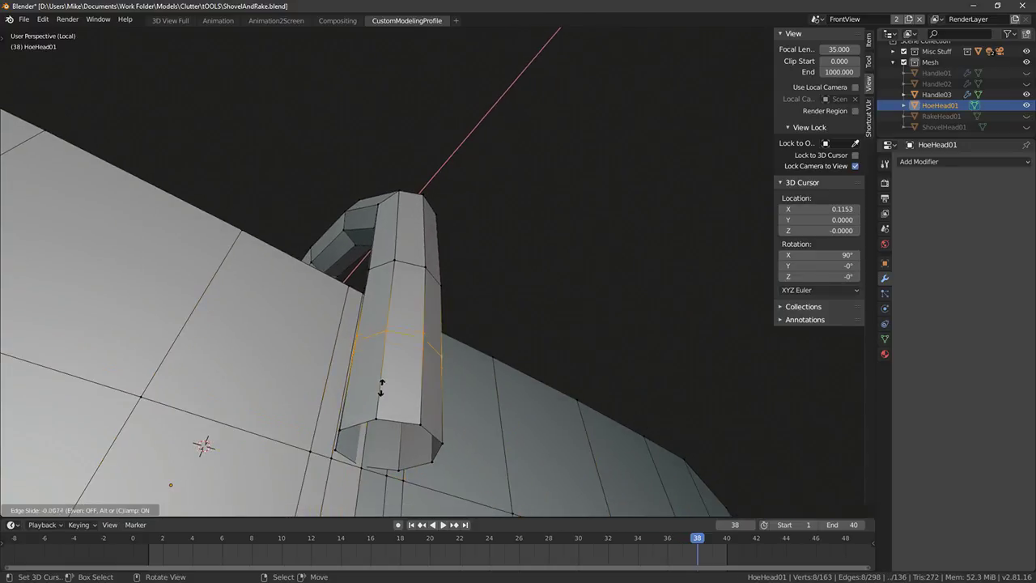
click(382, 387)
key(alt+a)
Delete the two blade-side faces inside the neck's lowest segment, one on each side of the centre
right_click(340, 427)
mouse_move(340, 428)
middle_down()
mouse_move(338, 456)
mouse_move(362, 464)
mouse_move(340, 441)
mouse_move(353, 364)
mouse_move(344, 429)
middle_up()
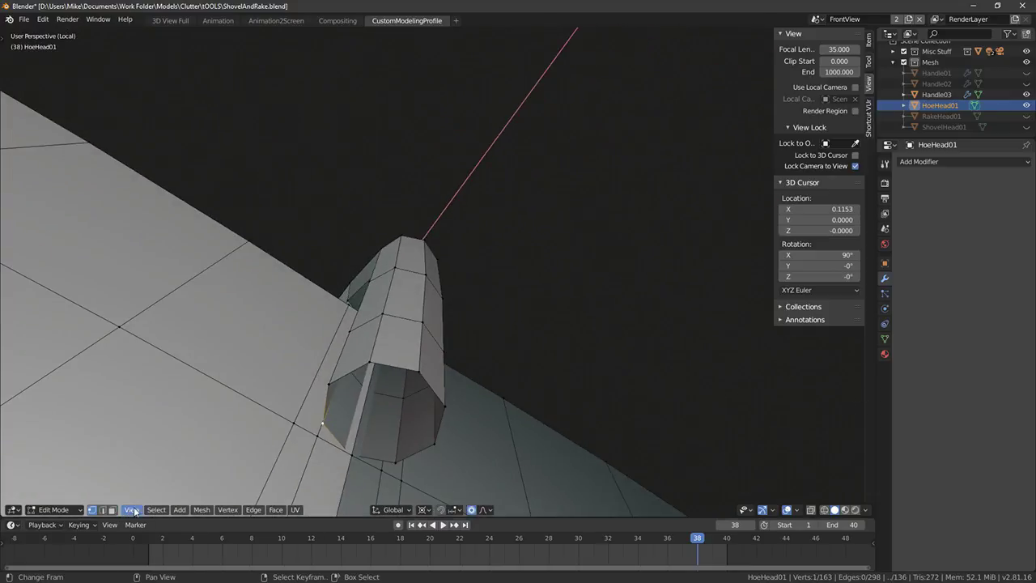
right_click(332, 421)
shift+right_click(374, 426)
key(x)
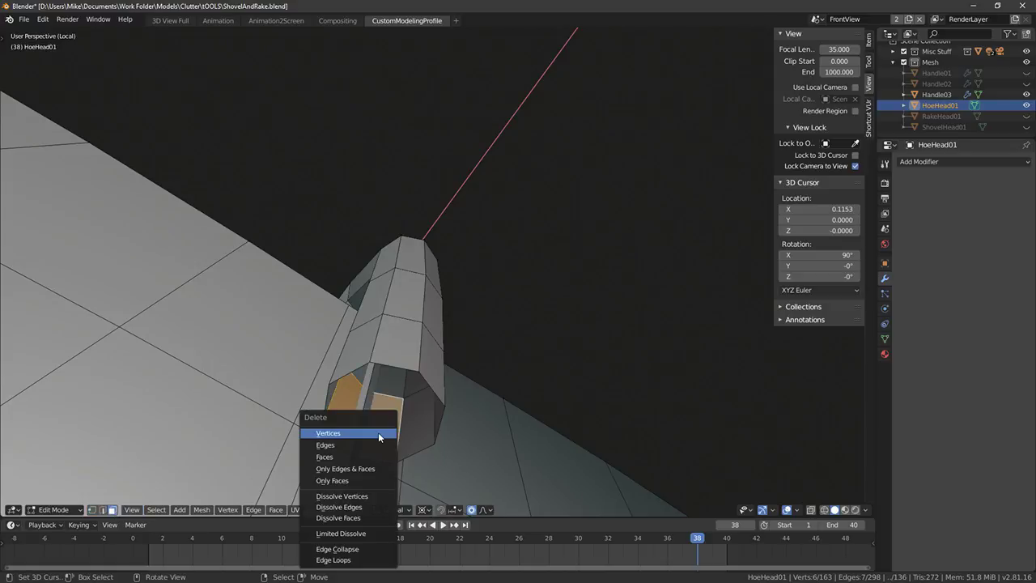
click(341, 462)
middle_drag(341, 462, 341, 418)
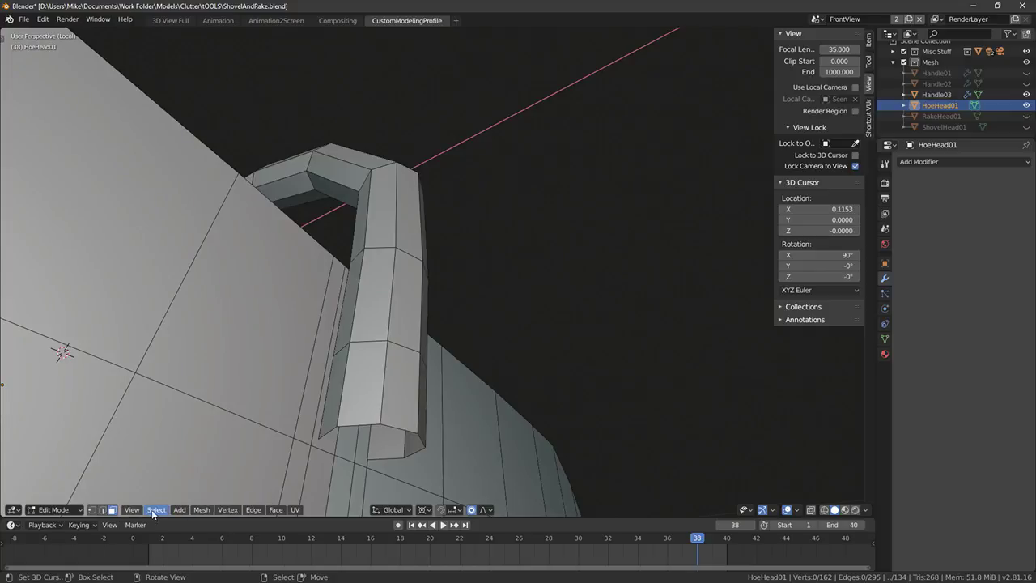
Delete the adjoining side face on each side of the neck's lowest segment
right_click(319, 426)
right_click(332, 419)
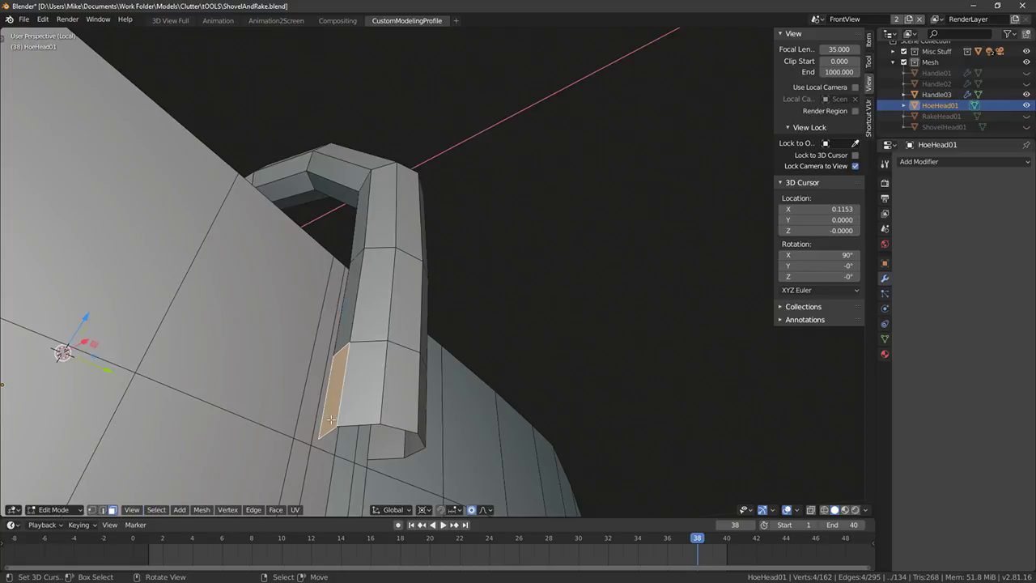
middle_drag(335, 447, 325, 403)
shift+right_click(399, 436)
key(x)
click(381, 444)
middle_drag(380, 444, 354, 508)
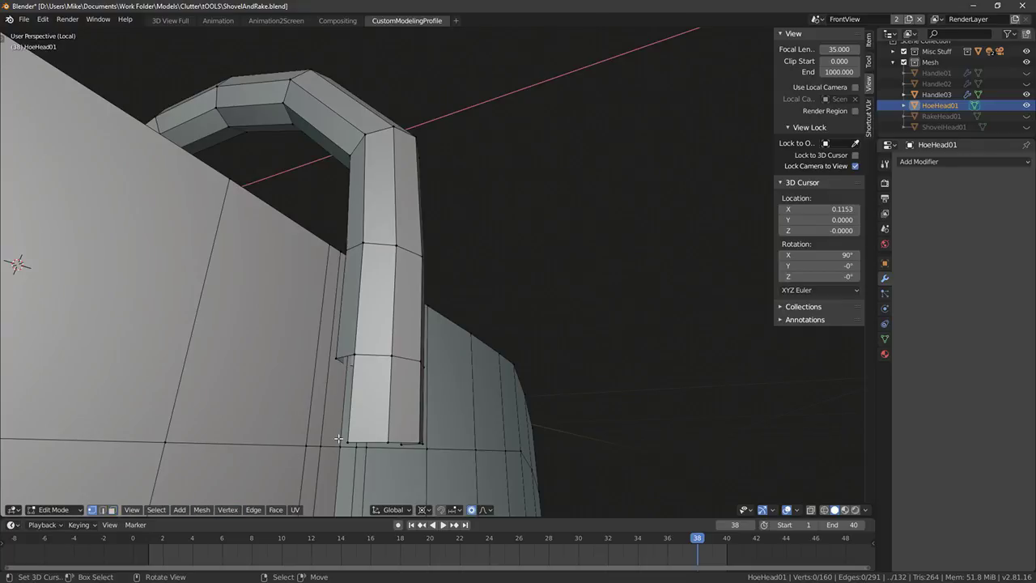
Merge the first corner vertex of the neck's lower rim into the blade vertex at the outermost neck cut
right_drag(345, 441, 316, 446)
right_click(308, 448)
shift+right_click(307, 449)
middle_drag(313, 459, 387, 414)
Merge the next two rim vertices of the neck into the blade's inner cut vertex and its centre seam vertex
click(390, 416)
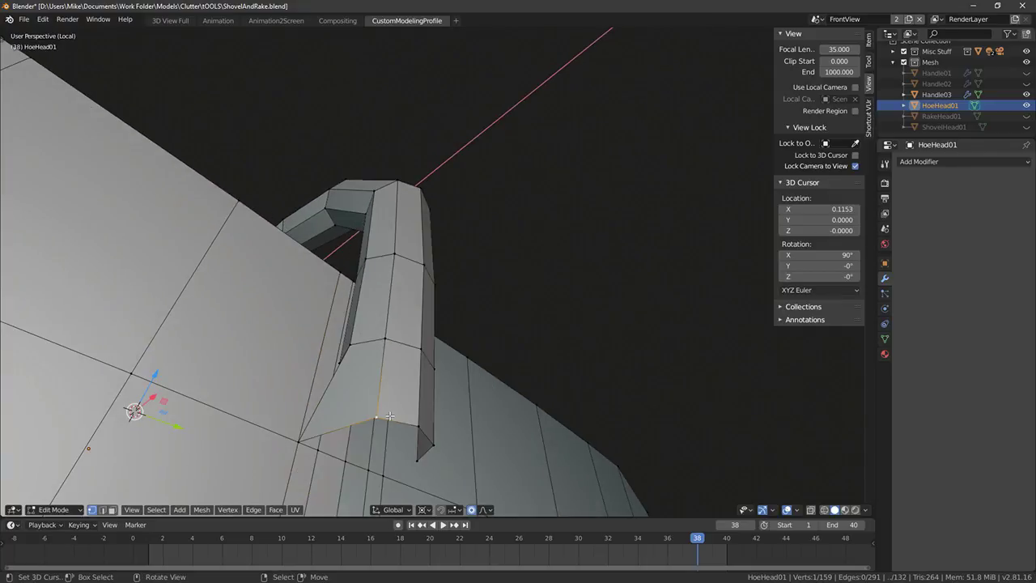
key(m)
click(332, 465)
middle_drag(332, 466, 399, 374)
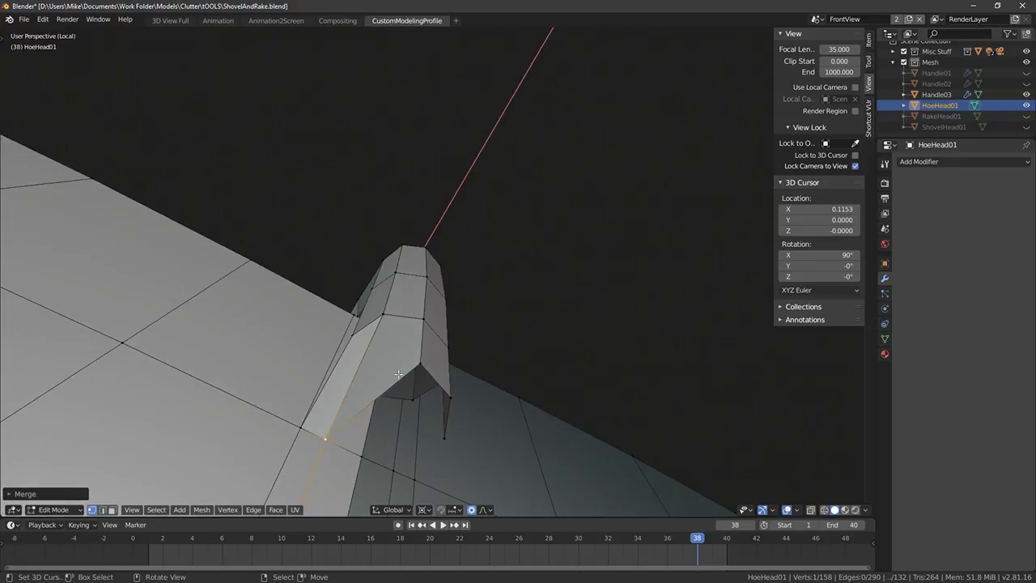
shift+click(368, 467)
key(m)
click(459, 434)
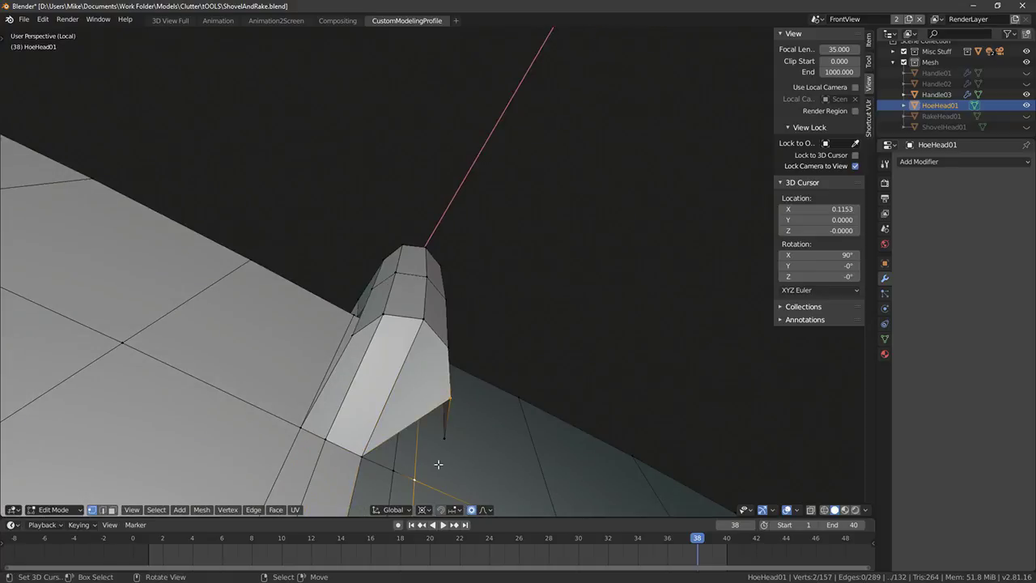
Correct the selection and merge the last two neck rim vertices into the remaining inner and outer cut vertices on the blade
key(c)
middle_click(415, 484)
right_click(415, 484)
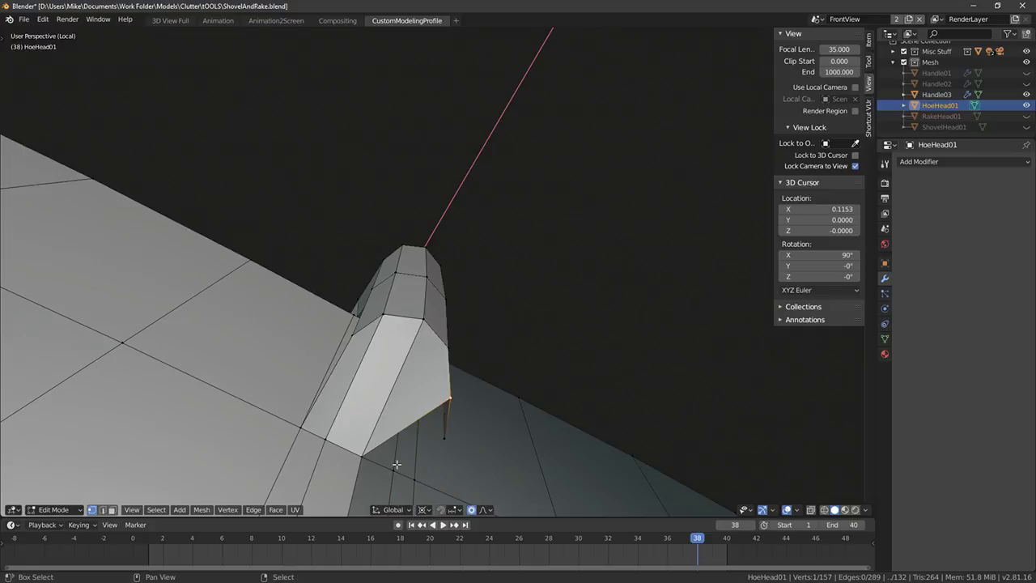
key(m)
click(440, 436)
key(m)
click(424, 485)
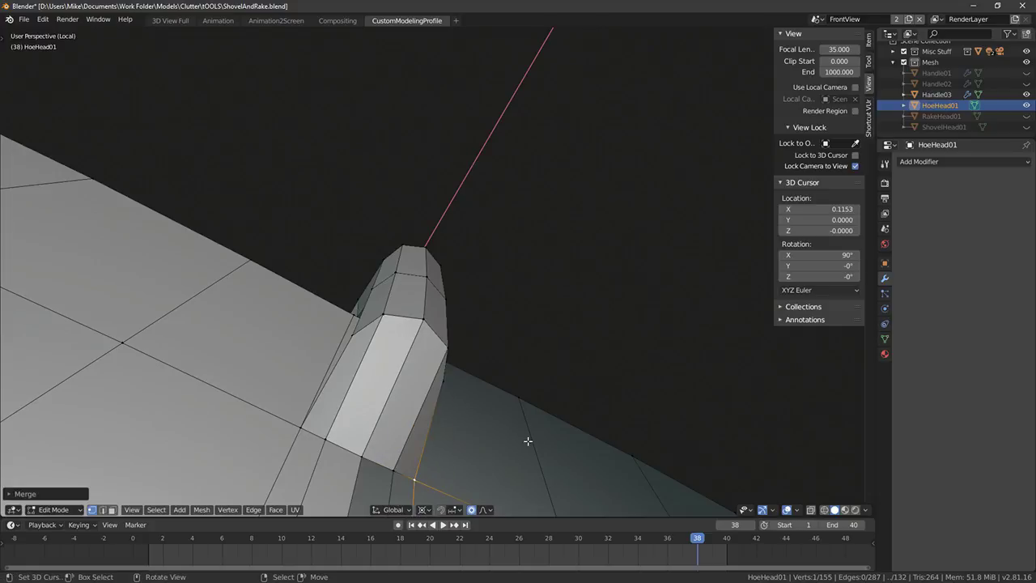
Delete the two leftover faces at the neck's lower end, one on each side of the joint
middle_drag(527, 441, 397, 21)
middle_drag(521, 93, 531, 374)
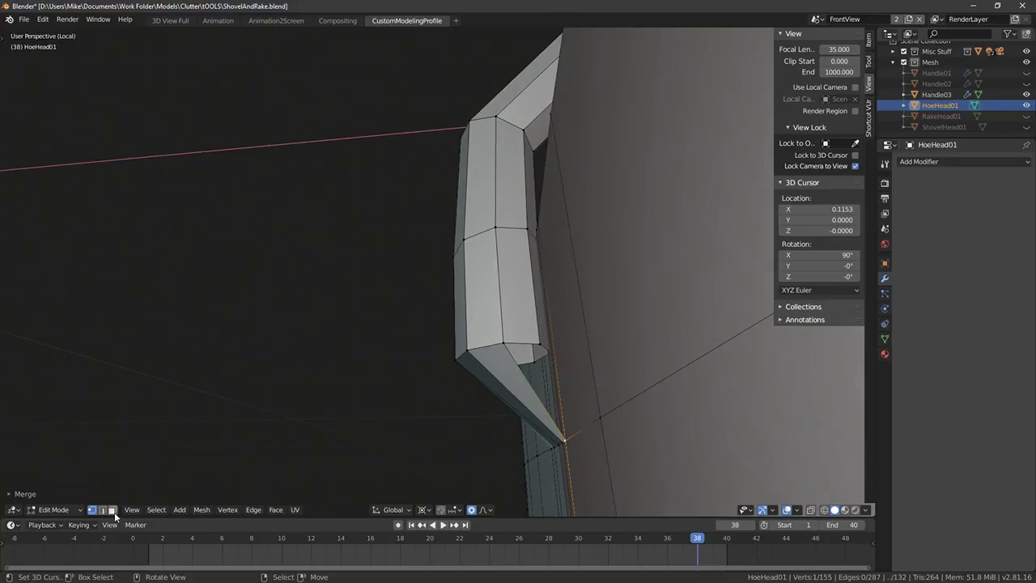
key(x)
click(539, 351)
middle_drag(539, 351, 398, 345)
click(398, 366)
Select the whole blade and shift it slightly along X, without proportional editing, to meet the back of the neck
scroll(398, 365, down, 4)
alt+right_click(279, 311)
alt+shift+right_click(288, 344)
key(KP_1)
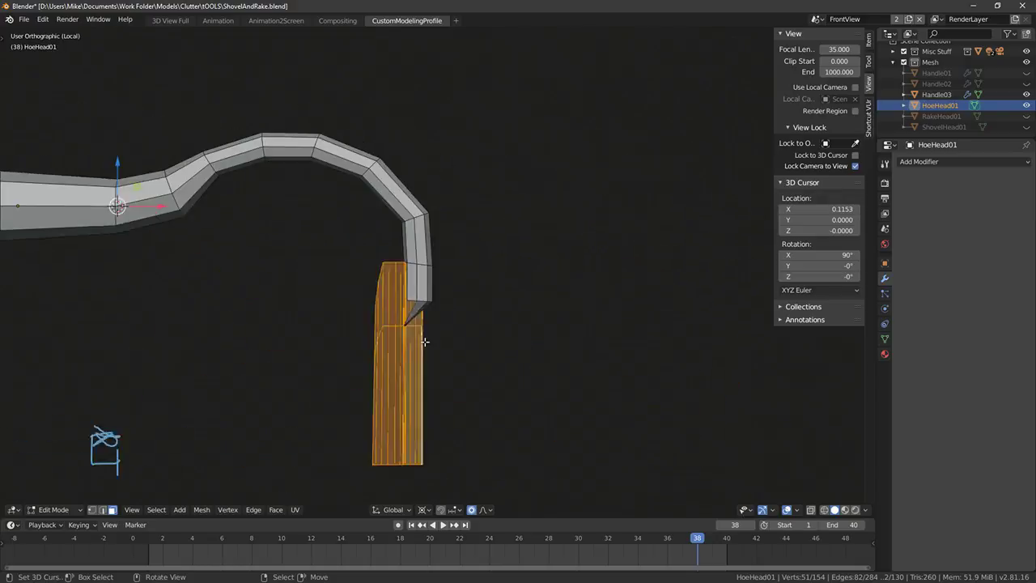
key(KP_3)
scroll(443, 333, up, 1)
key(KP_1)
scroll(444, 342, up, 3)
key(g)
key(x)
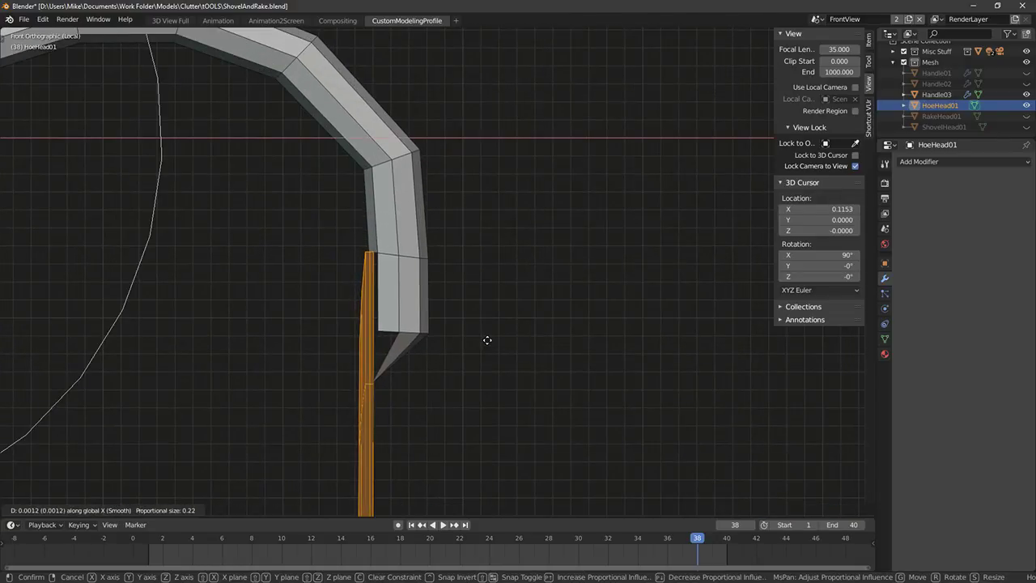
right_click(487, 340)
key(g)
key(x)
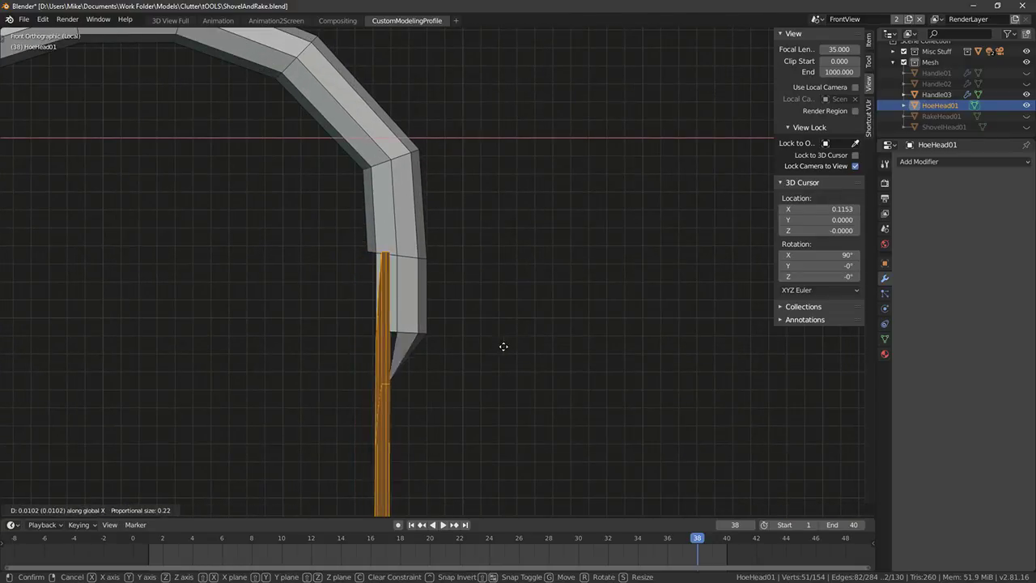
click(492, 345)
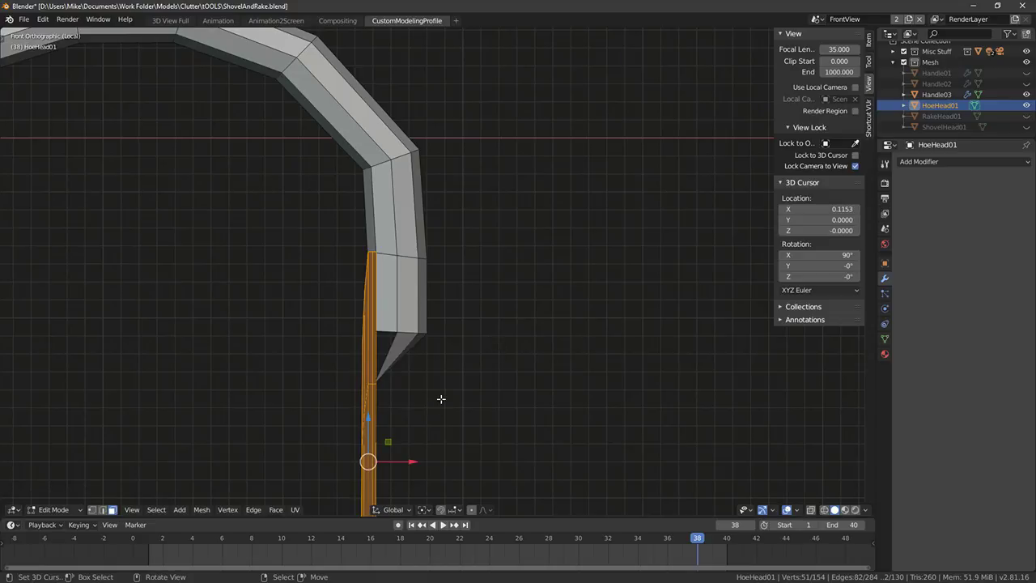
Add a horizontal loop cut across the blade, slid level with the neck's lower rim
middle_drag(440, 398, 271, 388)
key(alt+a)
key(ctrl+r)
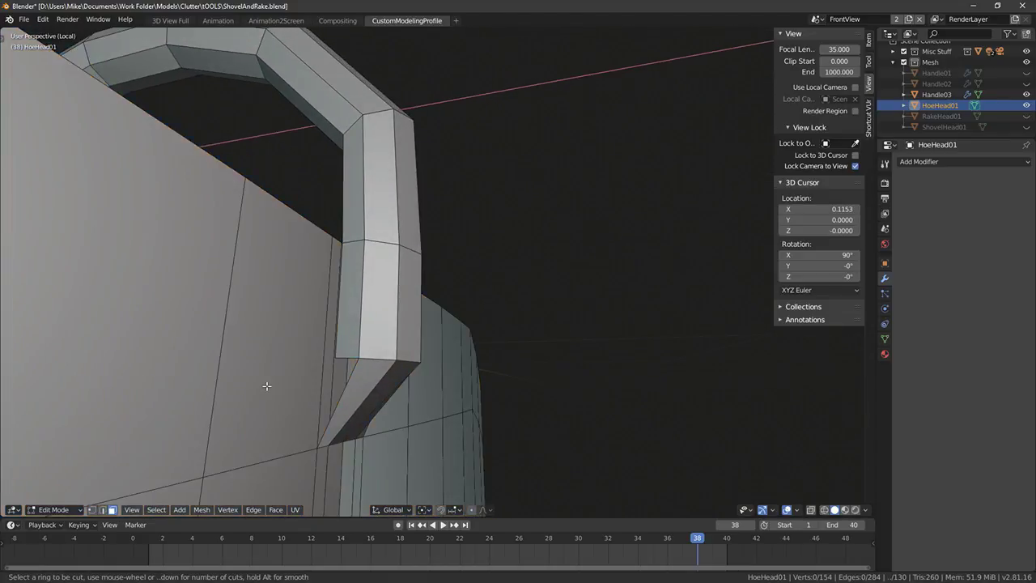
click(206, 337)
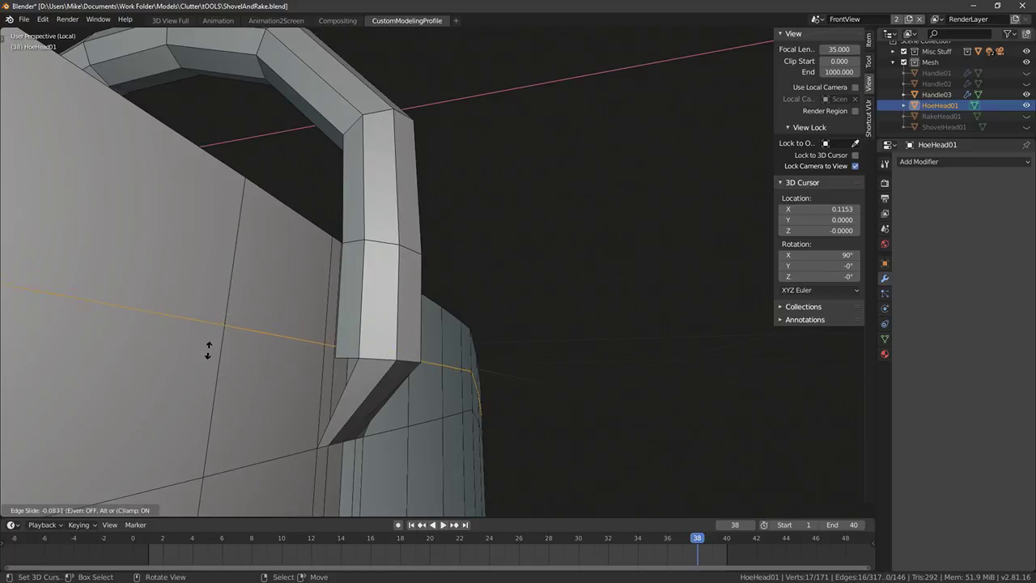
click(209, 354)
On one side of the neck, merge its lower rim vertex into the new blade loop and fill the four-vertex gap beneath
mouse_move(294, 375)
middle_down()
mouse_move(211, 388)
mouse_move(301, 391)
middle_up()
click(93, 510)
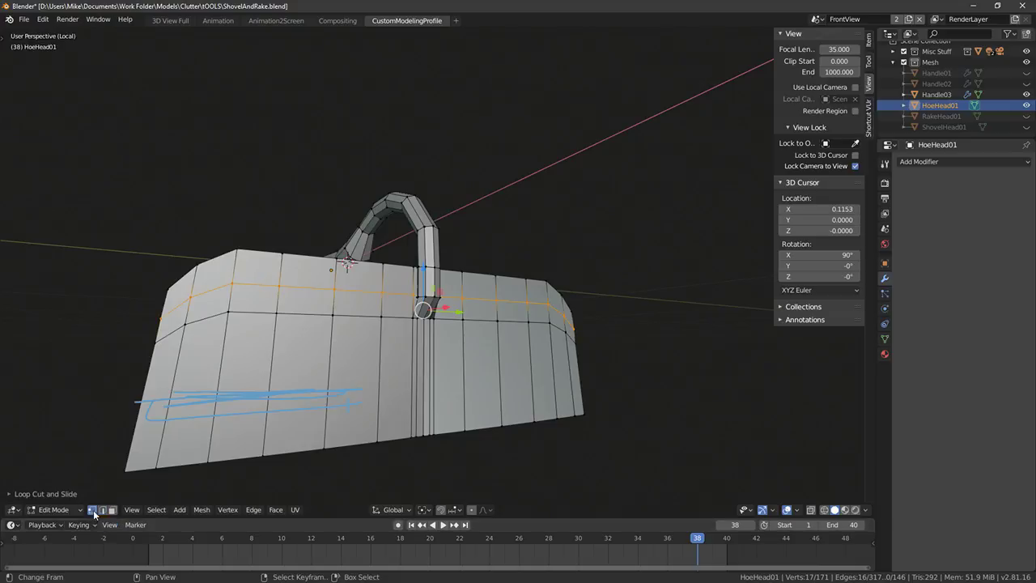
key(KP_1)
scroll(396, 340, up, 8)
middle_drag(396, 340, 340, 344)
right_click(335, 361)
middle_drag(325, 441, 362, 423)
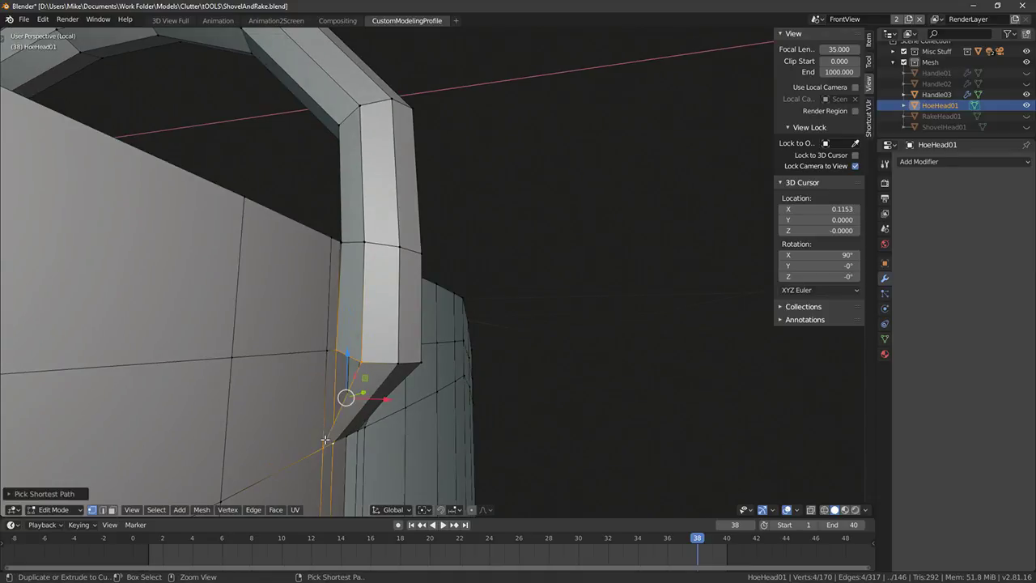
Move the adjacent neck rim vertex on that side along X towards the blade
right_click(361, 362)
middle_drag(363, 358, 246, 352)
key(g)
key(x)
click(391, 367)
On the neck's opposite side, merge the lower rim vertex into the blade loop and move the adjacent rim vertex along X
right_click(508, 359)
middle_drag(508, 358, 516, 353)
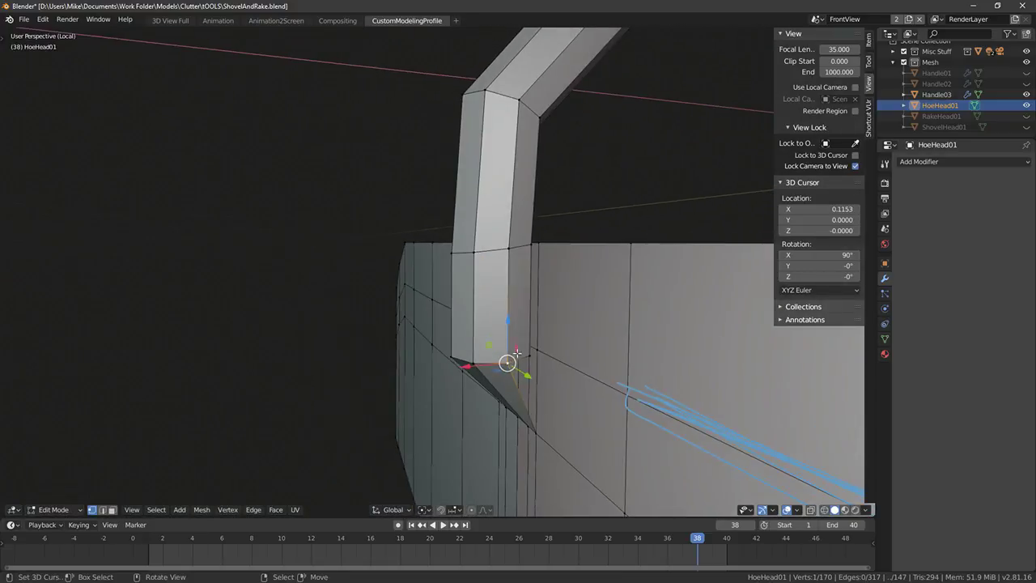
key(alt+m)
click(547, 354)
key(g)
key(x)
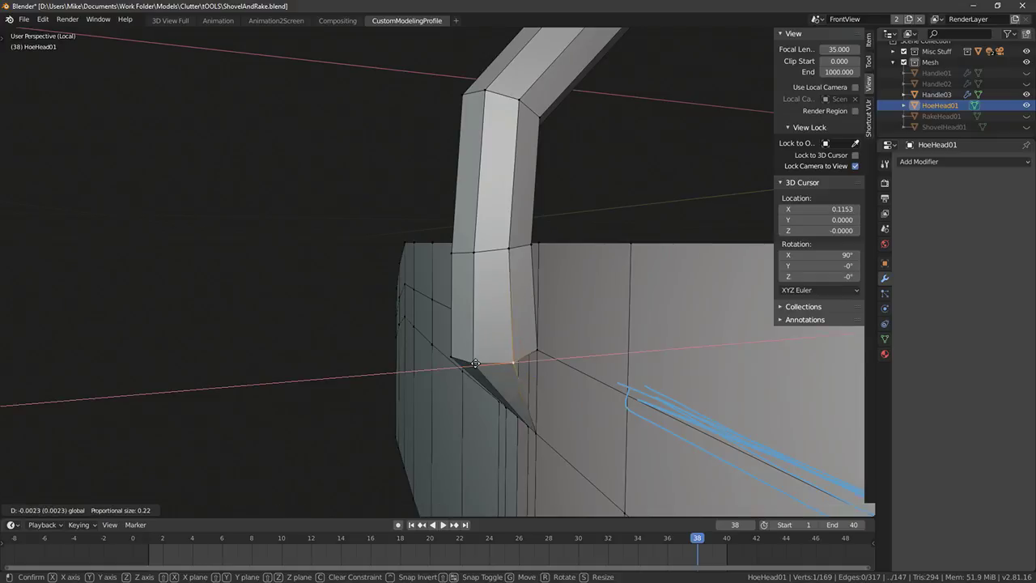
click(484, 359)
middle_drag(484, 360, 510, 381)
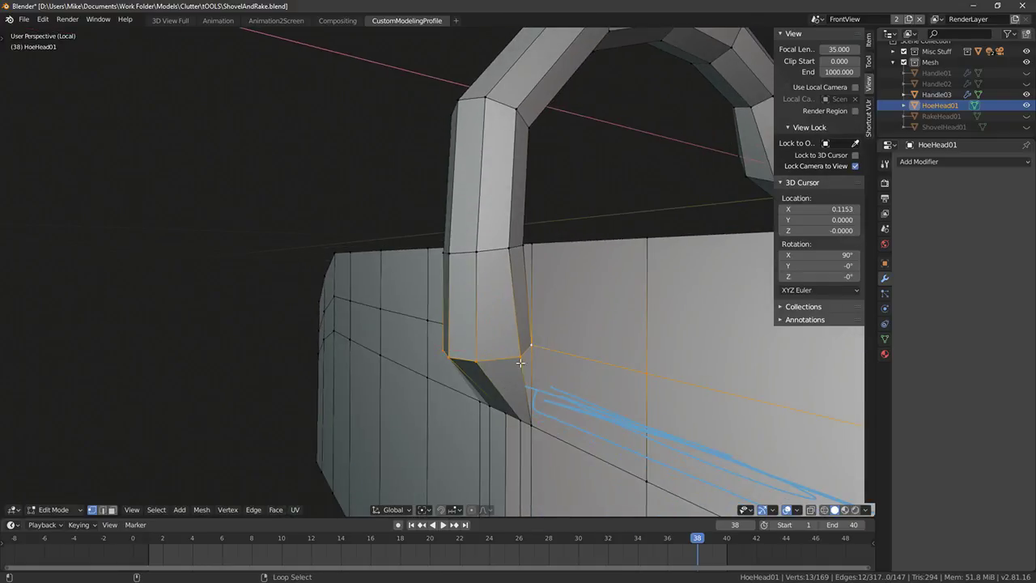
middle_drag(416, 319, 429, 324)
key(ctrl+b)
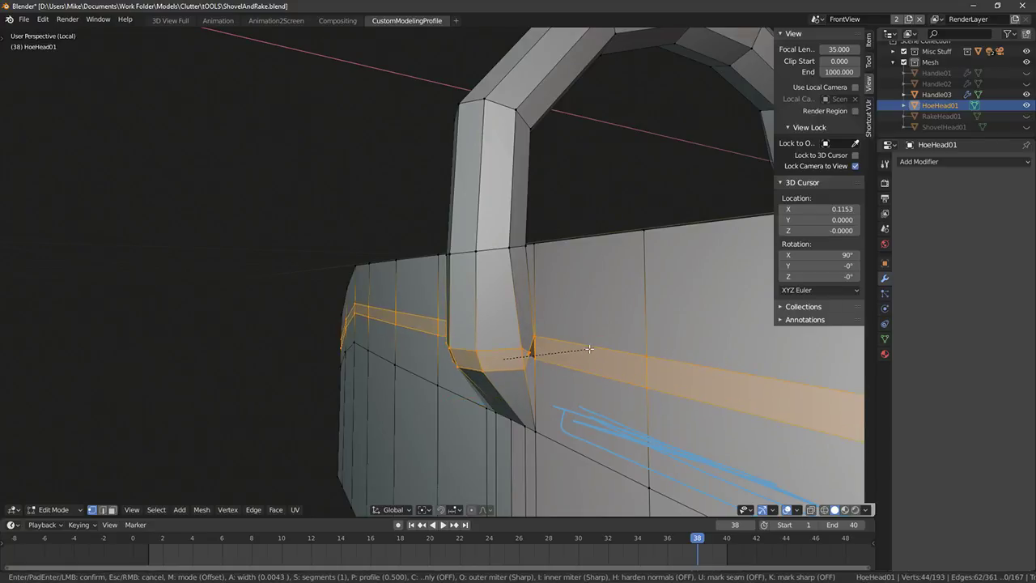
key(Escape)
Fill the triangular gap between the neck's lower rim and the blade's cut line with a face
middle_drag(486, 397, 461, 390)
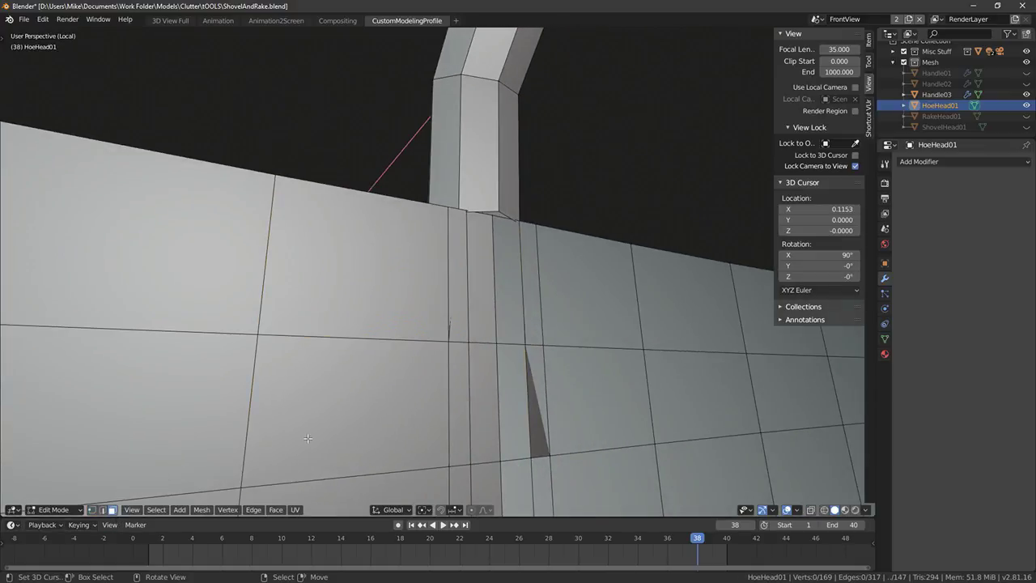
middle_drag(307, 439, 402, 421)
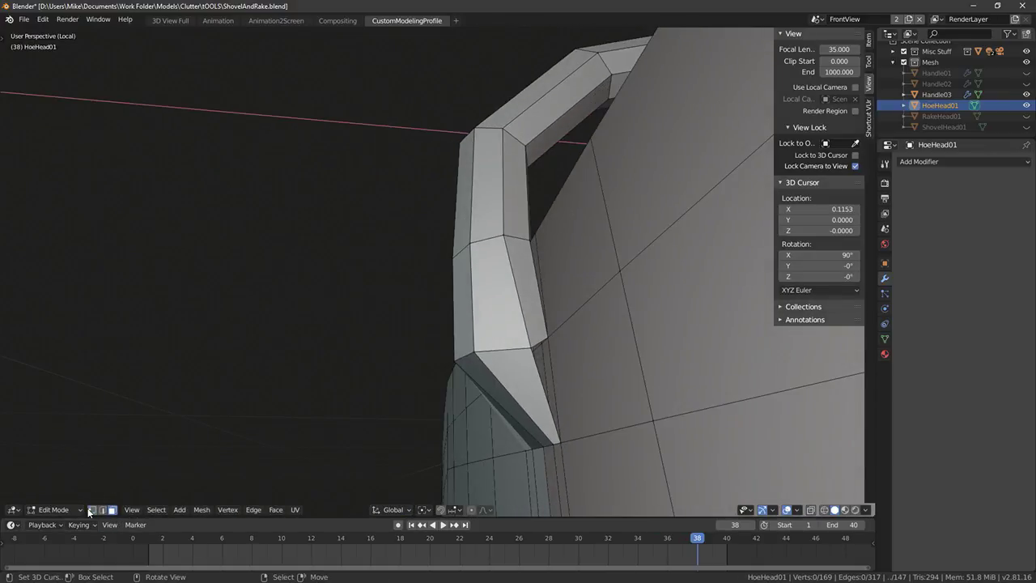
shift+right_click(560, 441)
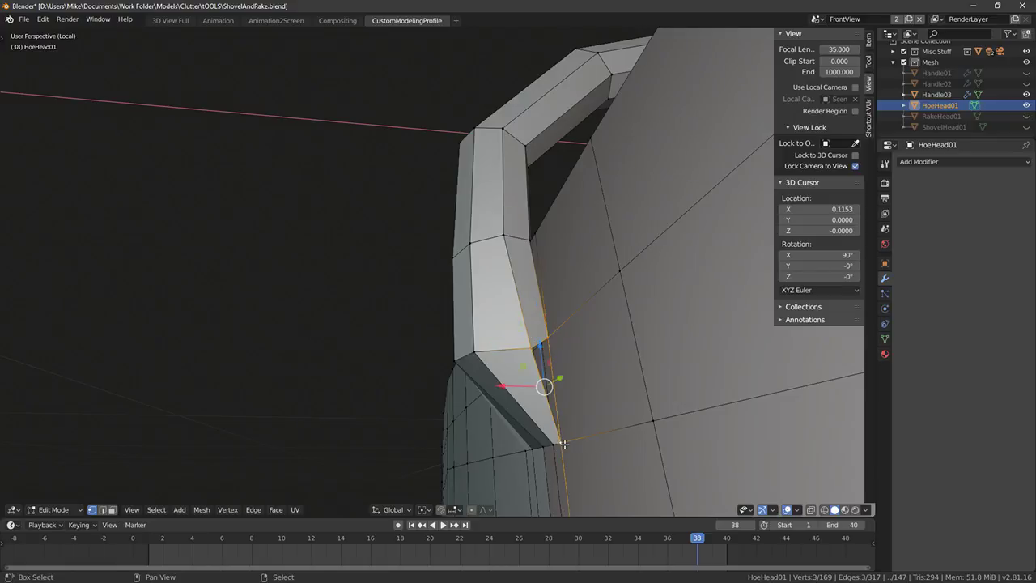
key(f)
Merge the neck vertices level with the blade's top edge into the matching top-edge vertices of the blade
middle_drag(560, 441, 513, 307)
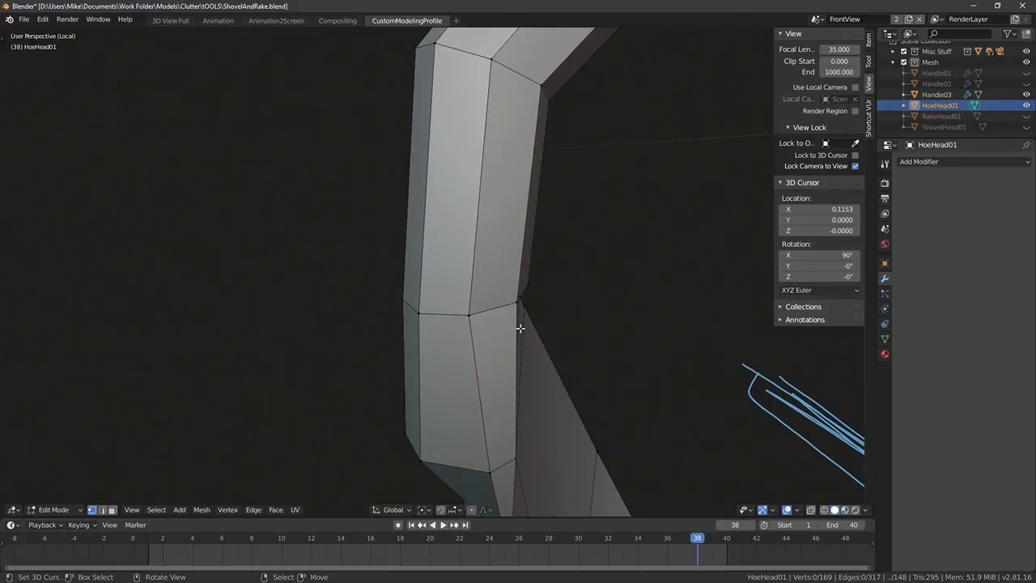
key(alt+m)
click(521, 300)
middle_drag(521, 300, 385, 280)
shift+right_click(383, 278)
key(g)
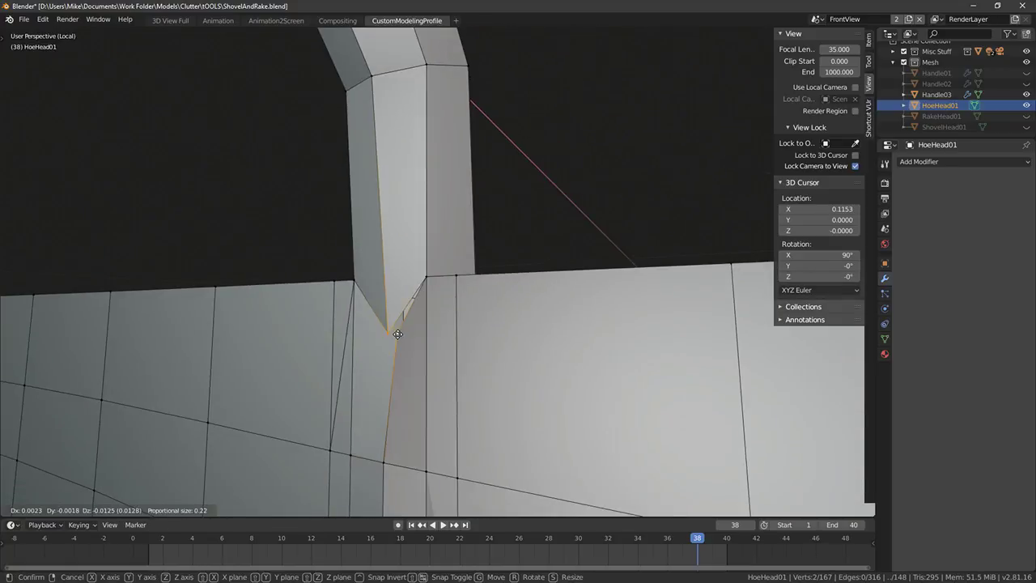
right_click(375, 293)
key(alt+m)
click(386, 320)
middle_drag(387, 332, 414, 369)
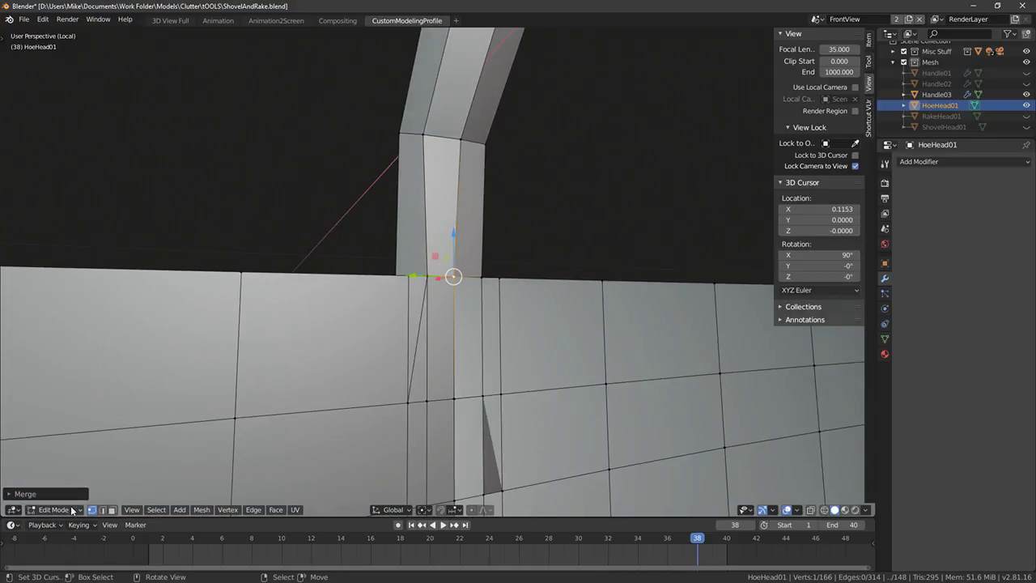
Select the whole mesh and recalculate its normals to face outside
right_click(421, 334)
middle_drag(418, 340, 584, 298)
scroll(562, 351, down, 5)
key(a)
key(shift+n)
key(alt+a)
scroll(486, 303, down, 5)
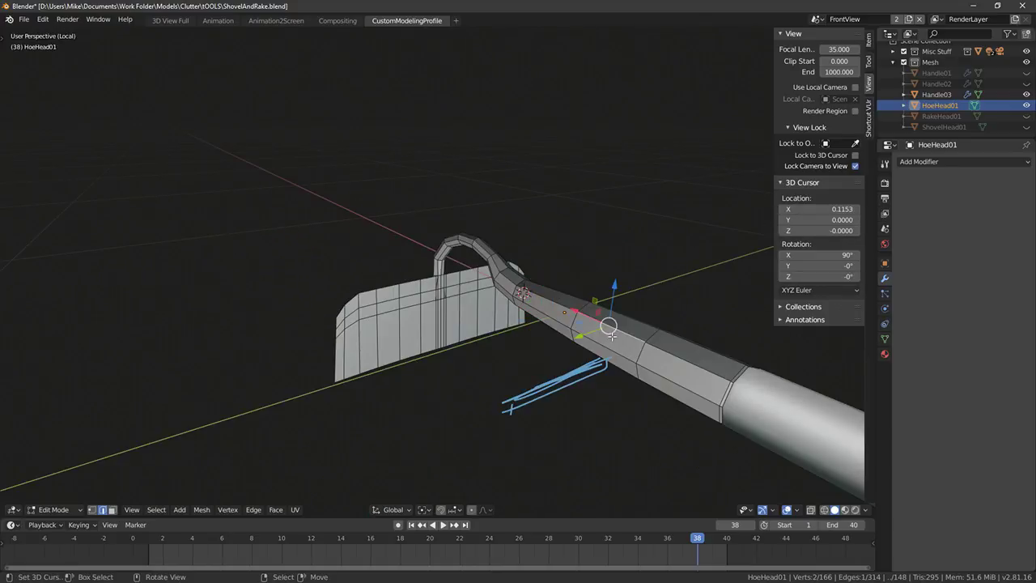
middle_drag(579, 377, 574, 250)
key(a)
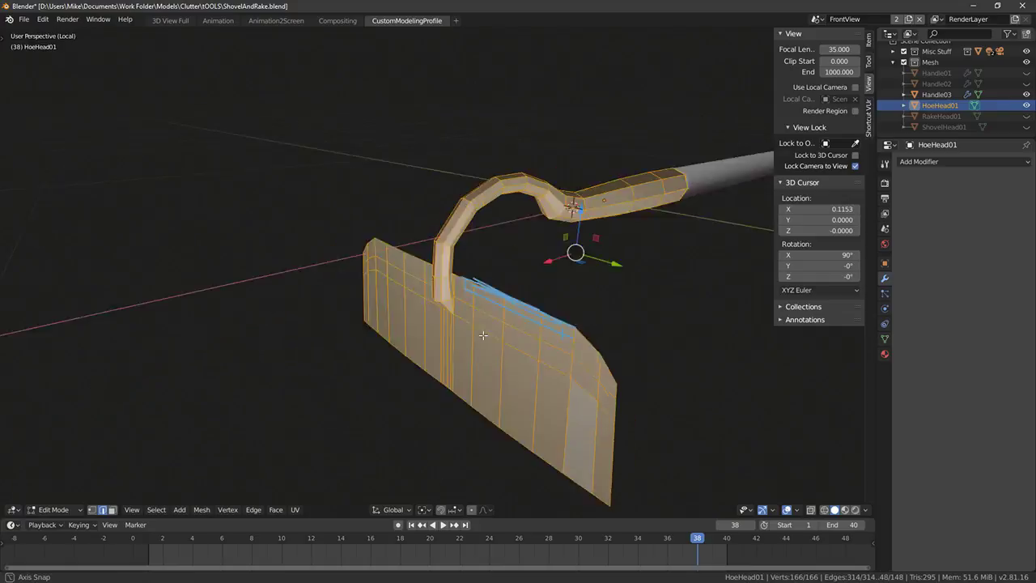
Examine the joint between the neck's lower end and the blade, and select the narrow side face there
scroll(475, 338, up, 5)
middle_drag(475, 339, 335, 309)
right_click(482, 415)
middle_drag(482, 414, 331, 393)
key(shift+b)
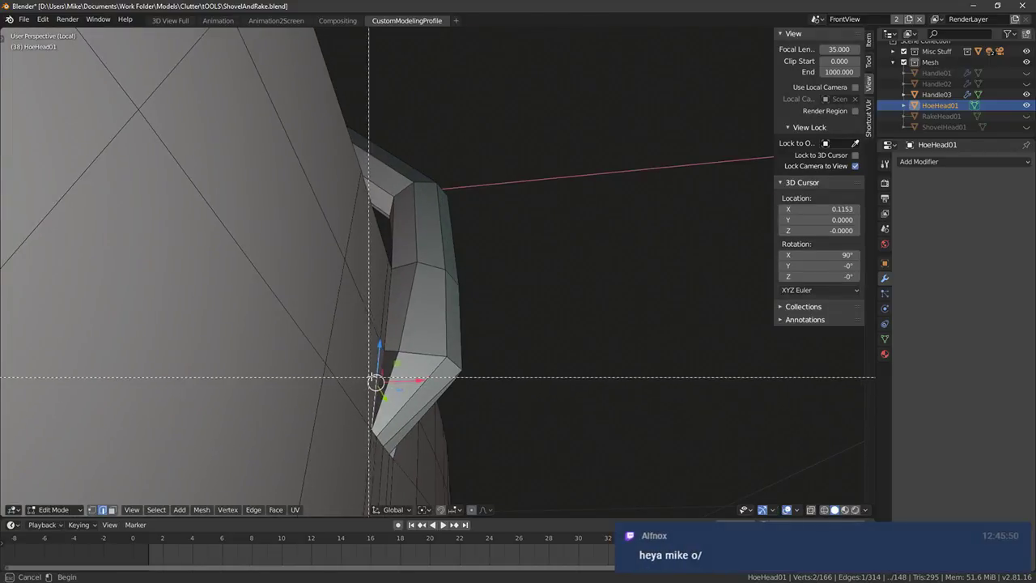
drag(368, 377, 405, 415)
middle_drag(405, 413, 503, 329)
click(510, 312)
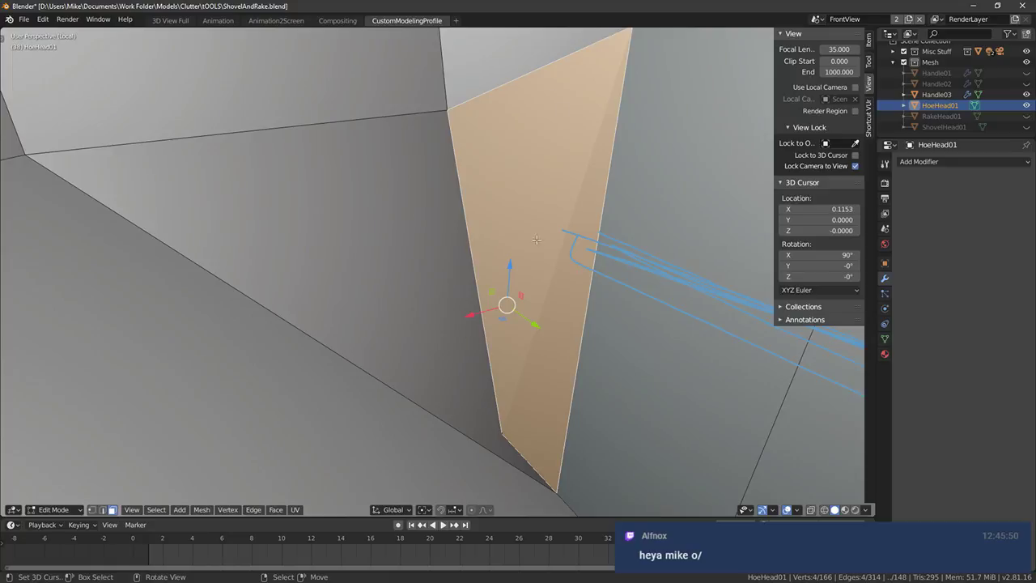
middle_drag(499, 472, 438, 374)
Merge the neck's lower side vertex into the neighbouring blade loop vertex to close the gap
click(92, 510)
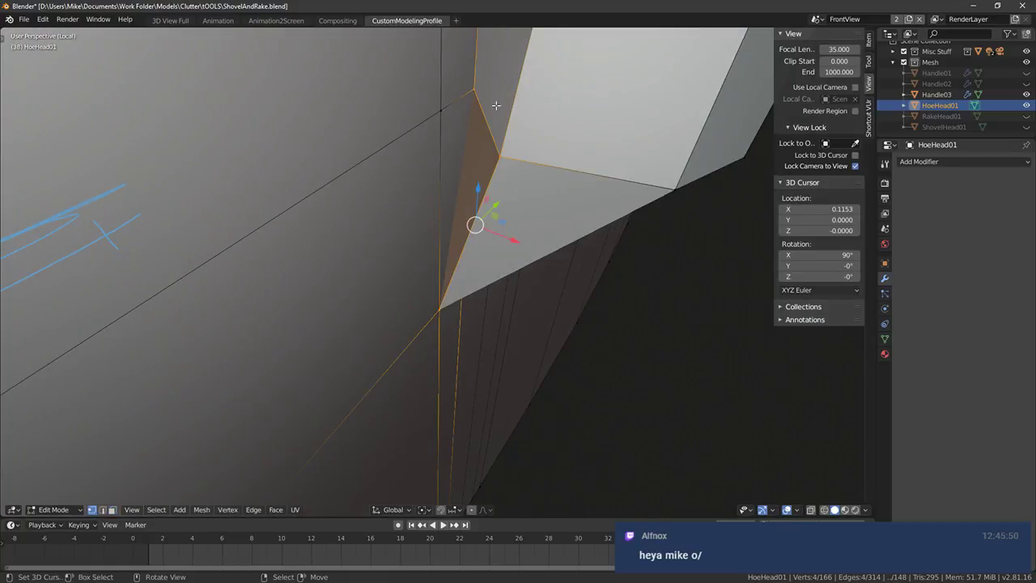
right_click(477, 92)
shift+right_click(439, 115)
key(alt+m)
click(442, 176)
scroll(447, 150, down, 5)
middle_drag(454, 117, 442, 115)
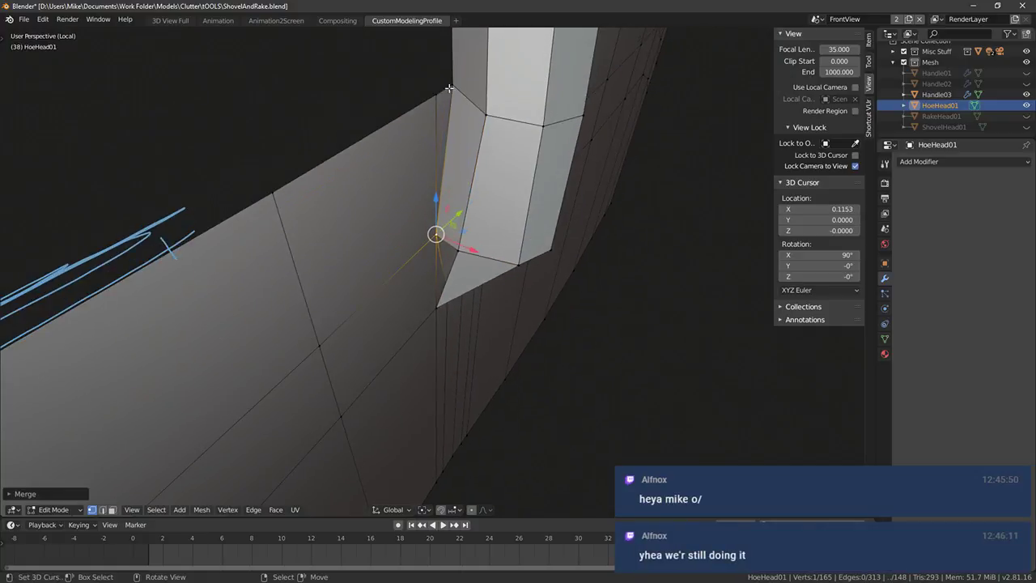
Merge the neck's edge vertex into the neighbouring top-edge vertex of the blade on both sides of the neck
right_click(451, 87)
shift+right_click(435, 93)
key(alt+m)
click(436, 102)
middle_drag(558, 150, 417, 109)
key(alt+m)
click(442, 148)
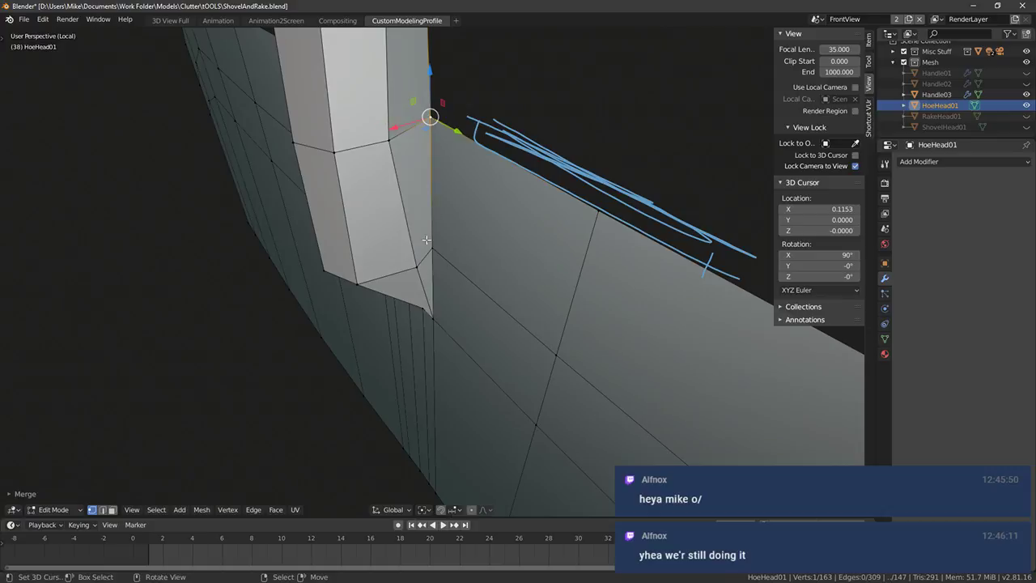
Try to delete the triangular side face under the neck's lower end
mouse_move(430, 263)
middle_down()
mouse_move(446, 99)
mouse_move(520, 200)
mouse_move(483, 248)
mouse_move(486, 294)
mouse_move(324, 250)
mouse_move(355, 321)
mouse_move(324, 354)
mouse_move(424, 321)
mouse_move(324, 421)
middle_up()
scroll(446, 99, up, 5)
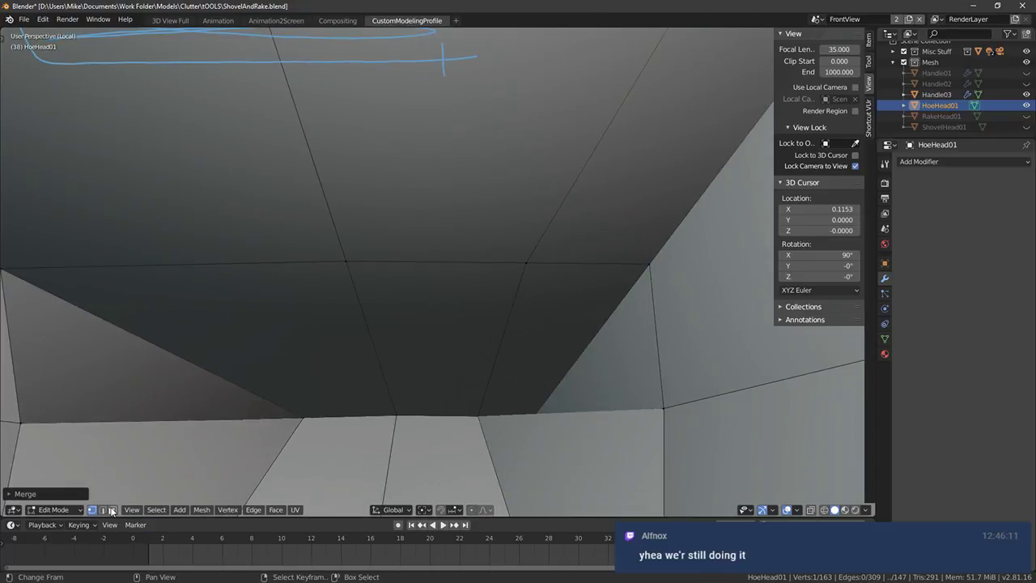
click(195, 396)
middle_drag(194, 397, 596, 374)
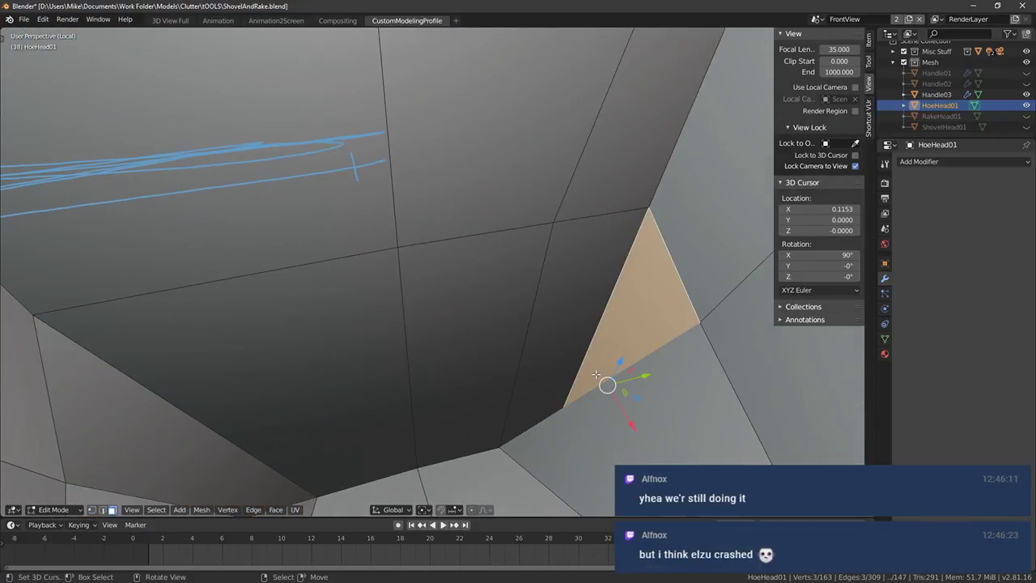
click(203, 427)
key(x)
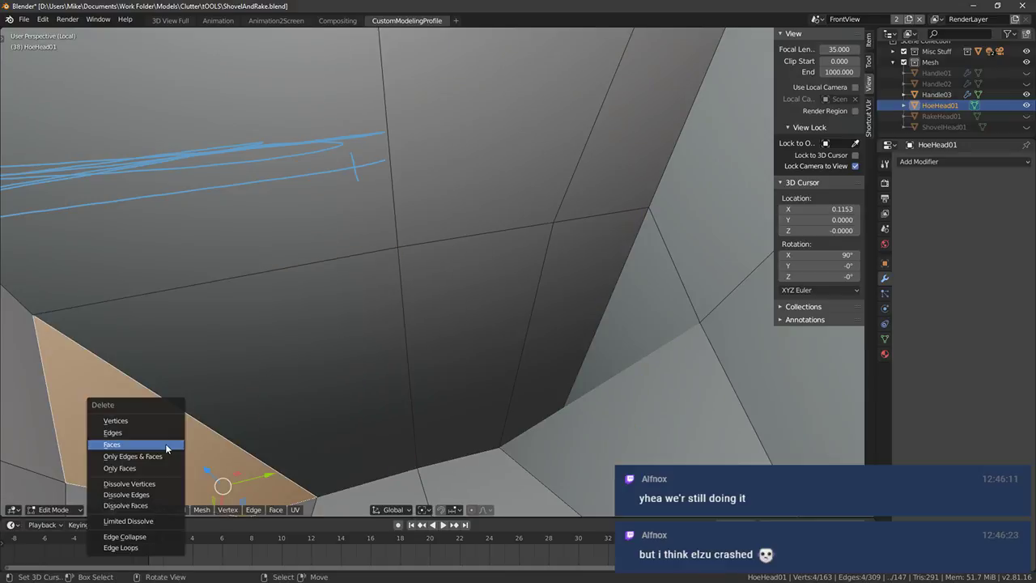
click(166, 448)
key(ctrl+z)
Merge the surplus cut vertex beneath one side of the neck into the neighbouring blade vertex
middle_drag(267, 446, 364, 385)
key(1)
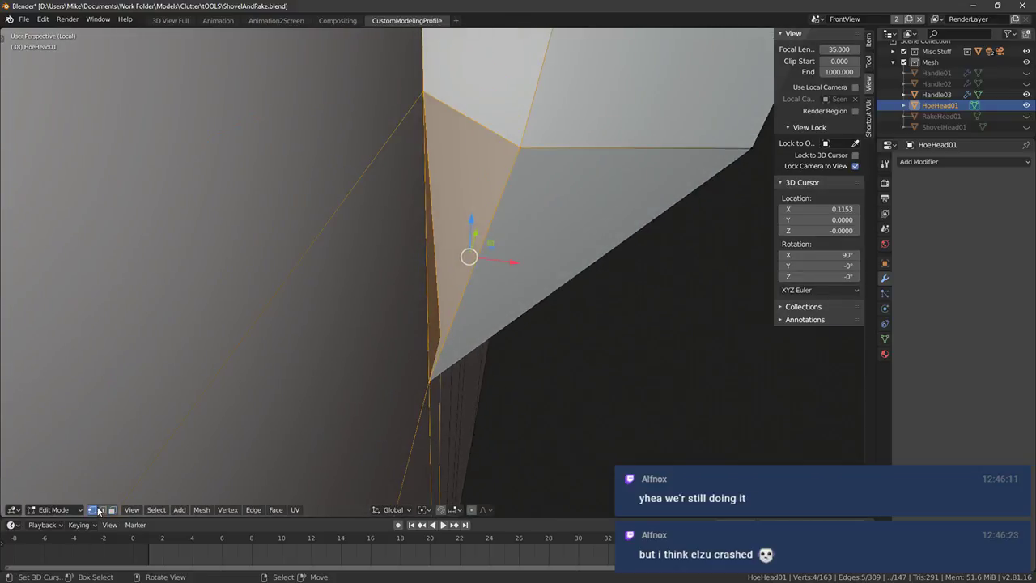
middle_drag(325, 362, 333, 372)
click(440, 333)
key(KP_Decimal)
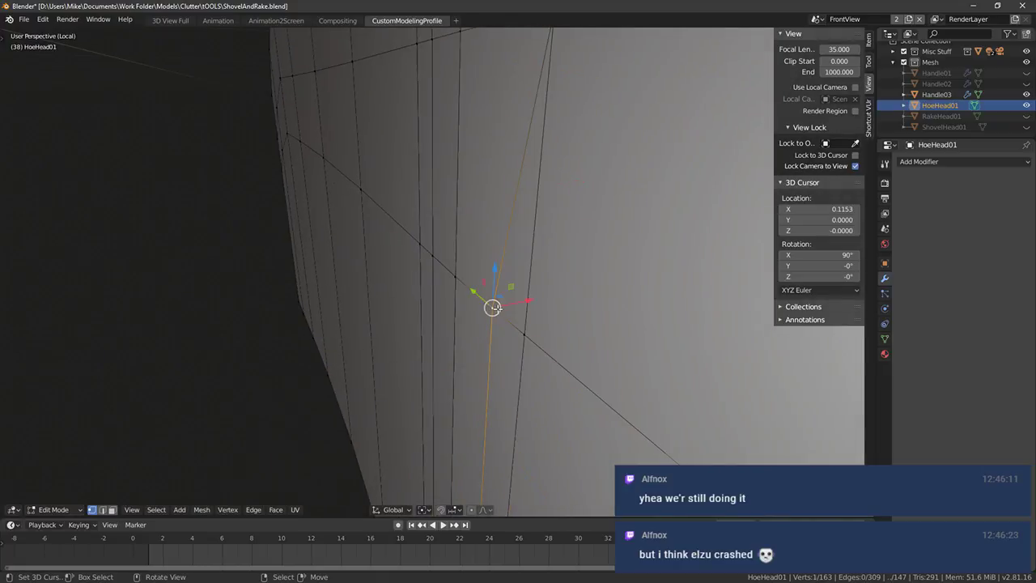
key(alt+m)
key(c)
Merge the doubled cut vertices at the blade's bottom edge and on its lower horizontal loop
middle_drag(537, 328, 544, 273)
shift+click(478, 491)
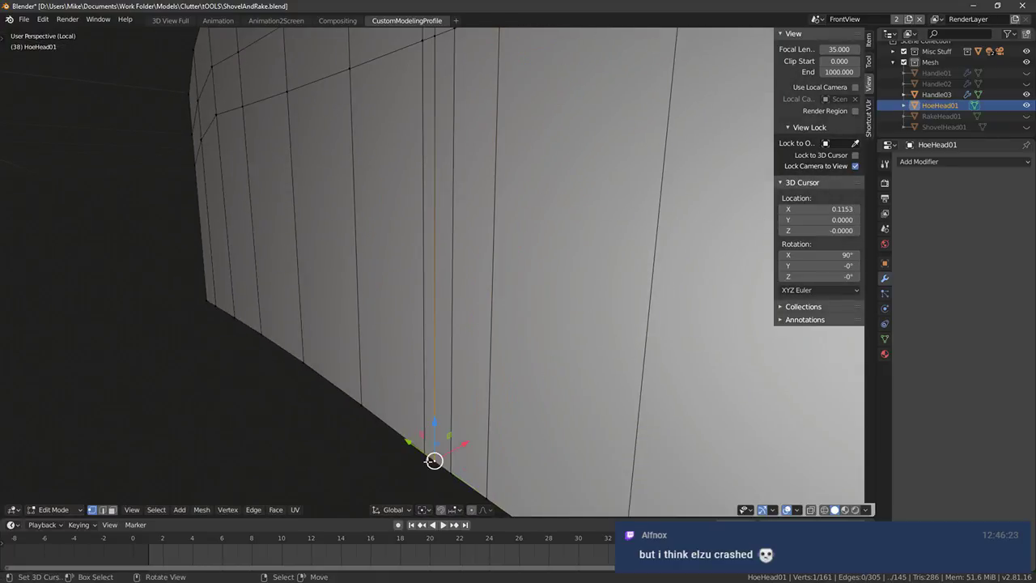
middle_drag(423, 417, 469, 145)
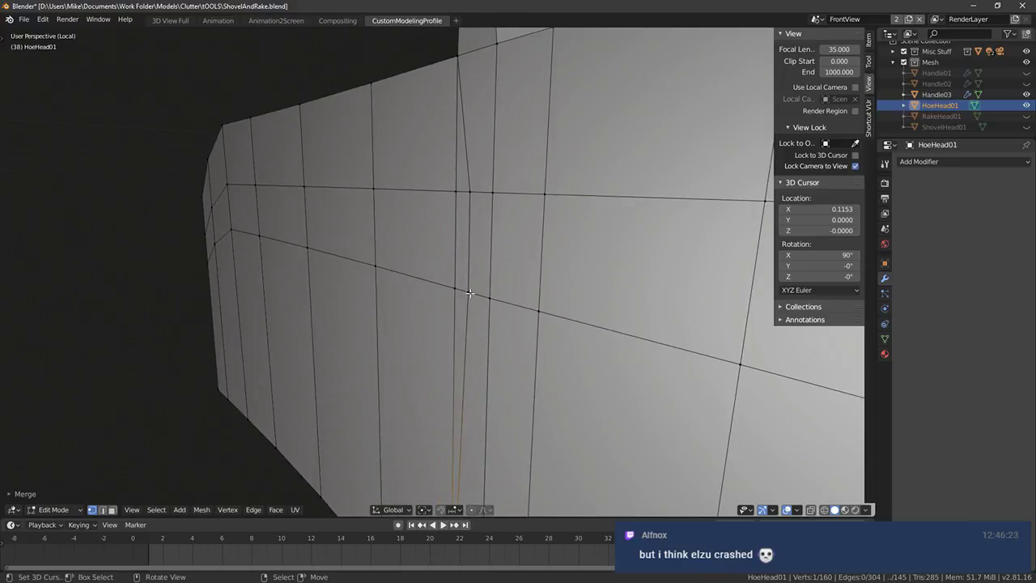
key(alt+m)
key(c)
middle_drag(450, 283, 460, 216)
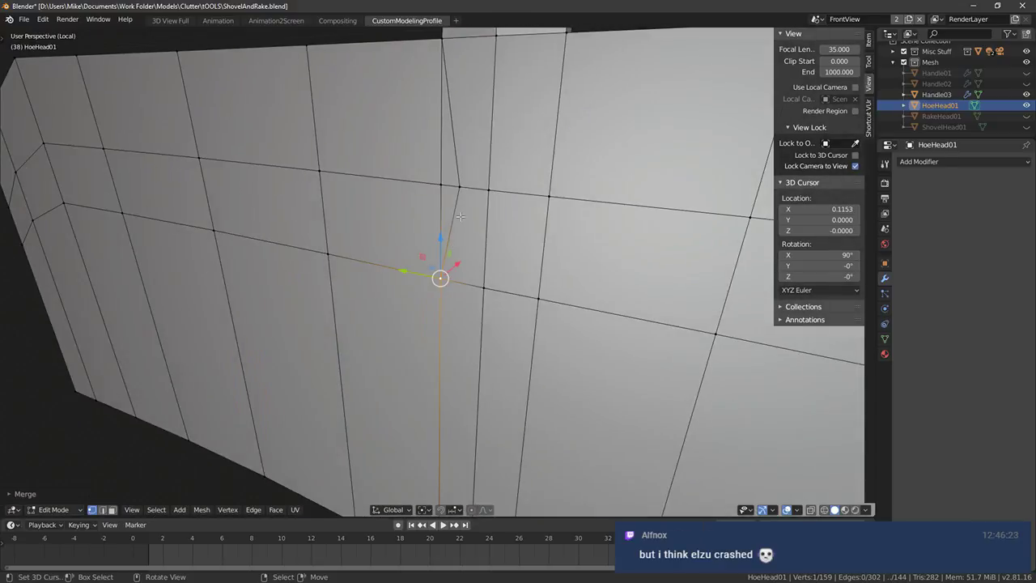
Try to bevel the blade's upper horizontal edge loop, then undo the bevel
mouse_move(366, 199)
middle_down()
mouse_move(538, 202)
mouse_move(555, 180)
mouse_move(423, 224)
mouse_move(473, 169)
mouse_move(617, 132)
mouse_move(504, 143)
mouse_move(582, 226)
middle_up()
alt+click(582, 225)
scroll(214, 214, down, 6)
key(ctrl+b)
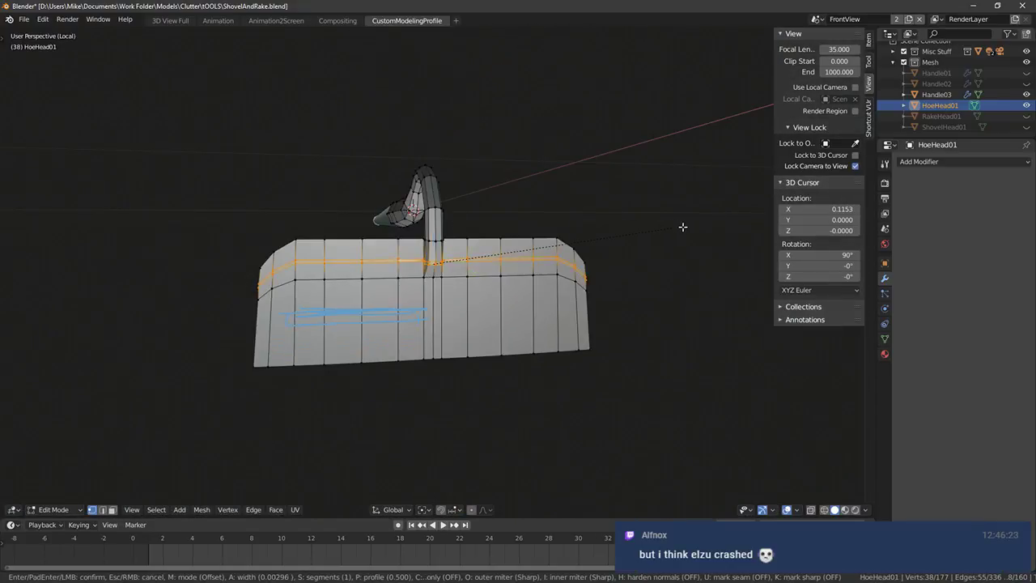
click(670, 228)
scroll(670, 228, up, 8)
key(ctrl+z)
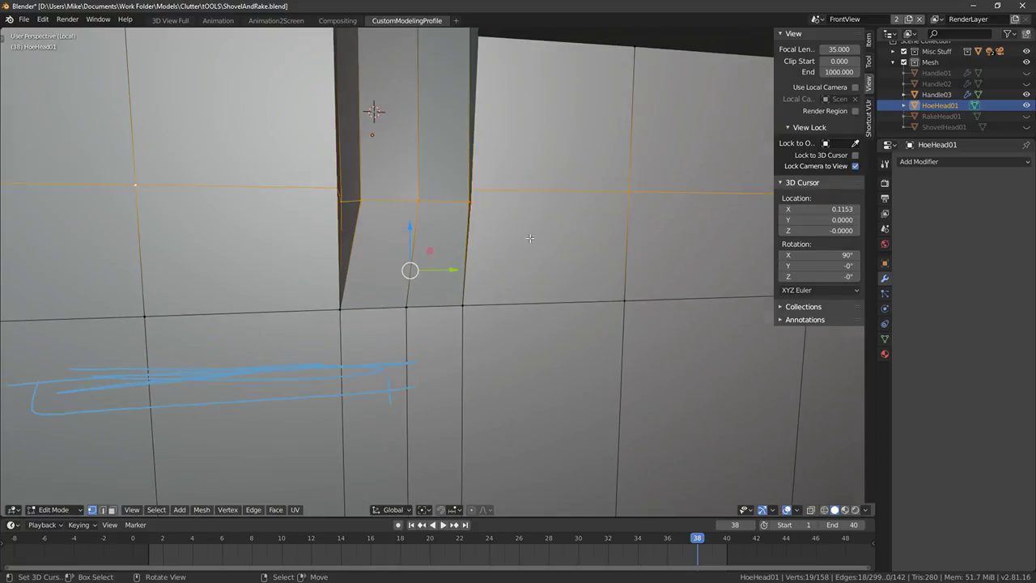
middle_drag(571, 231, 486, 240)
key(a)
key(alt+a)
scroll(480, 234, down, 5)
scroll(462, 236, up, 4)
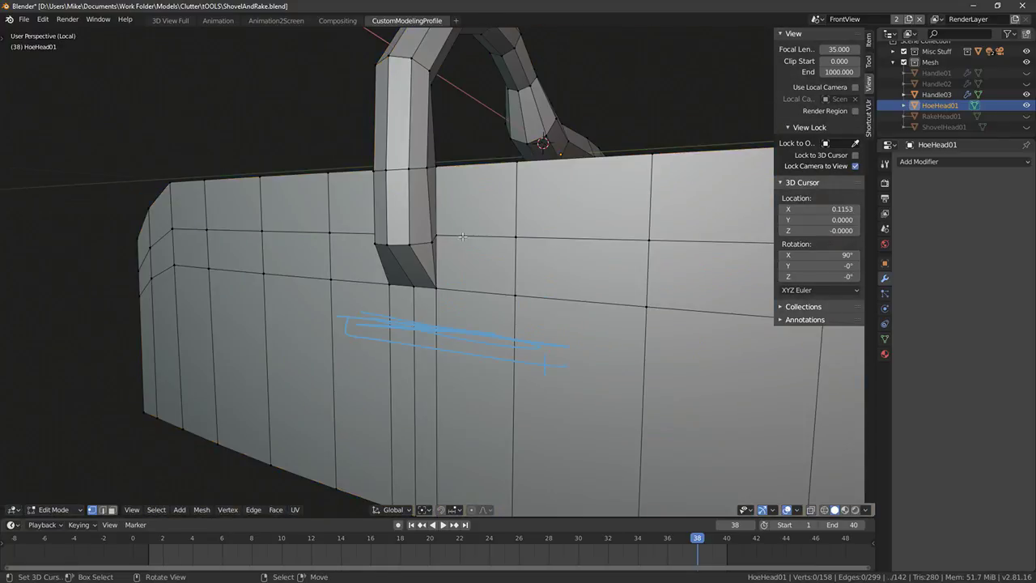
alt+shift+right_click(424, 243)
middle_drag(426, 243, 379, 239)
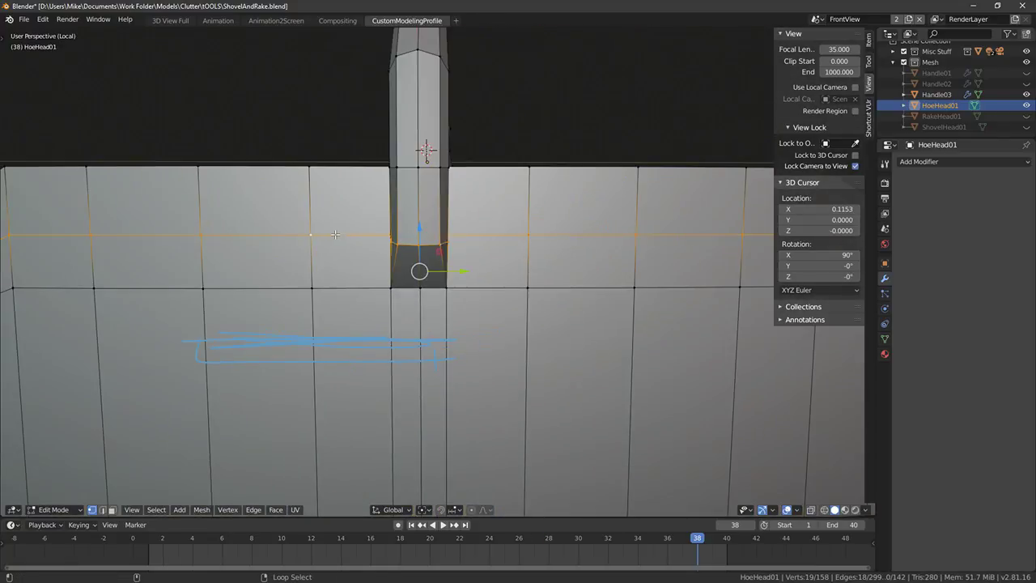
scroll(366, 149, down, 3)
key(s)
right_click(371, 166)
scroll(378, 248, up, 3)
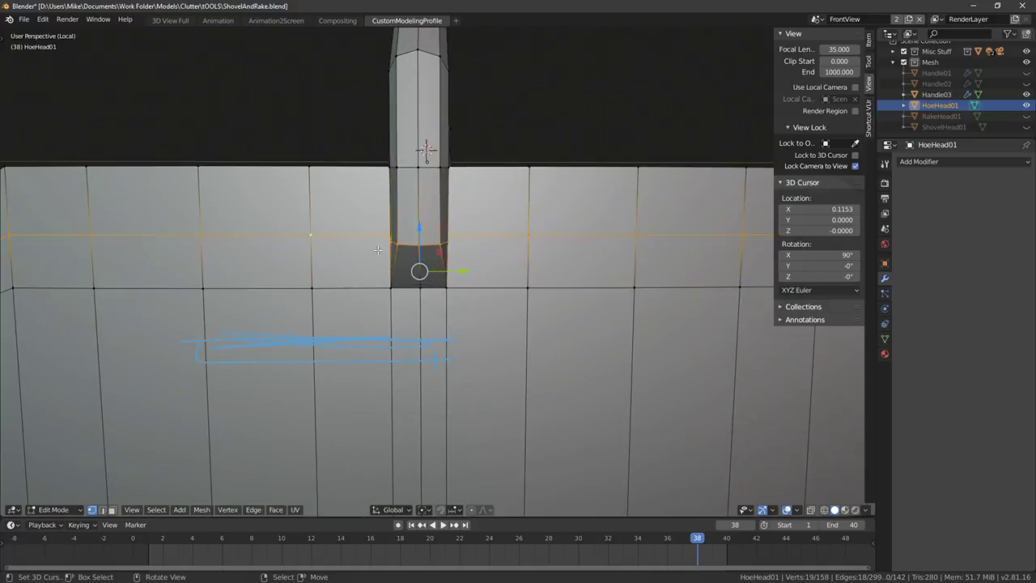
Snap the 3D cursor to the vertex of the blade's upper horizontal loop beside the neck
right_click(313, 236)
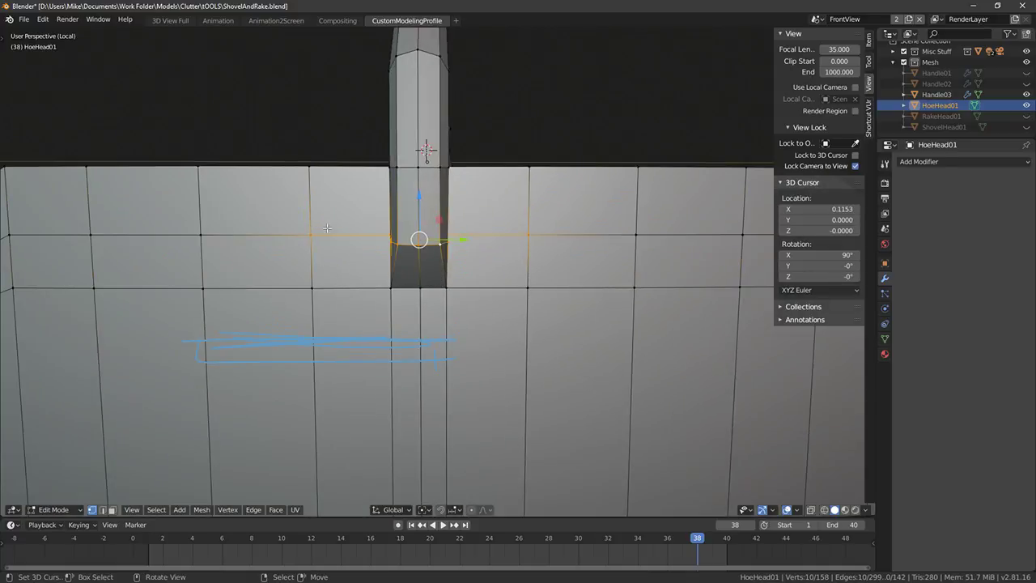
right_click(310, 236)
key(shift+s)
click(310, 236)
Scale the neck's lower edge loop along Z about the 3D cursor to level it with the blade's horizontal loop
alt+right_click(428, 245)
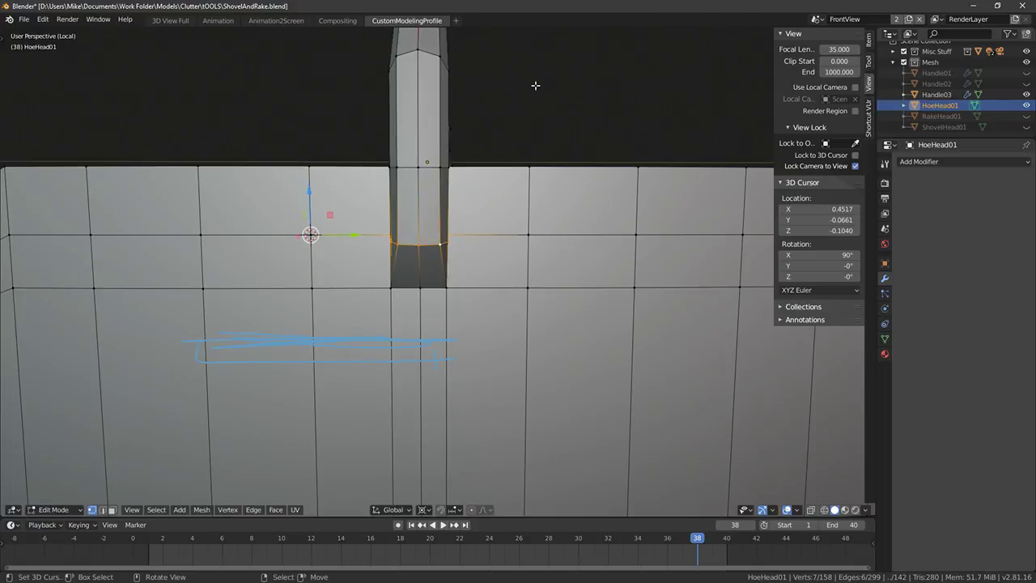
key(s)
key(z)
click(471, 171)
middle_drag(472, 171, 422, 245)
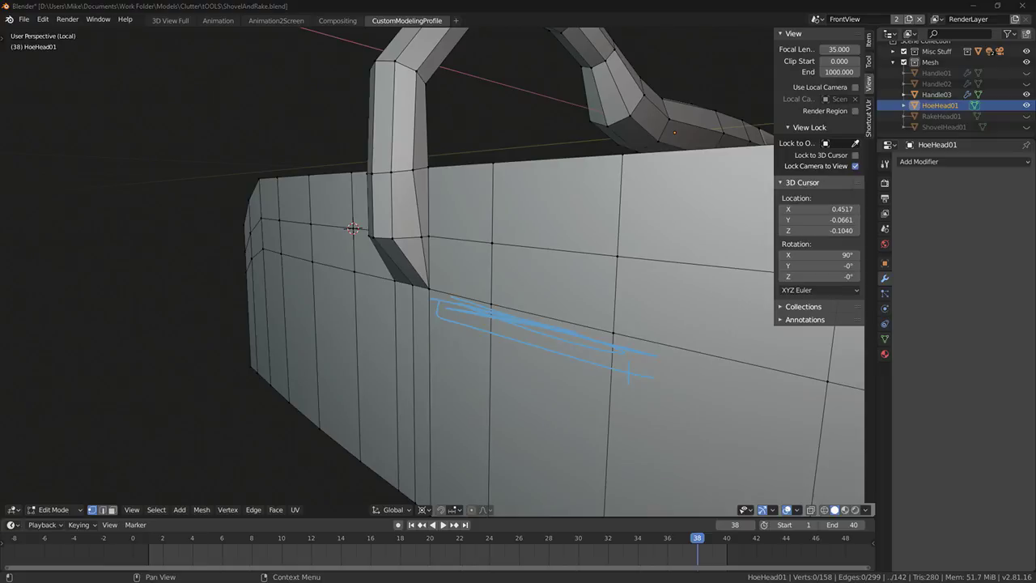
Select the blade's entire outline, including the top edges on both sides of the neck, the sides and the bottom edge
middle_drag(453, 242, 375, 180)
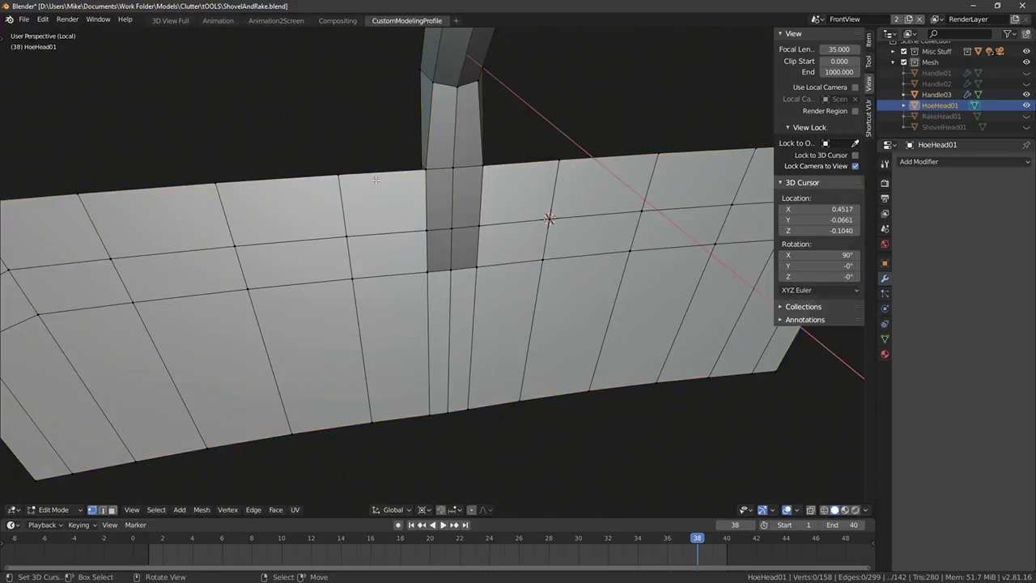
alt+click(408, 179)
alt+shift+click(554, 174)
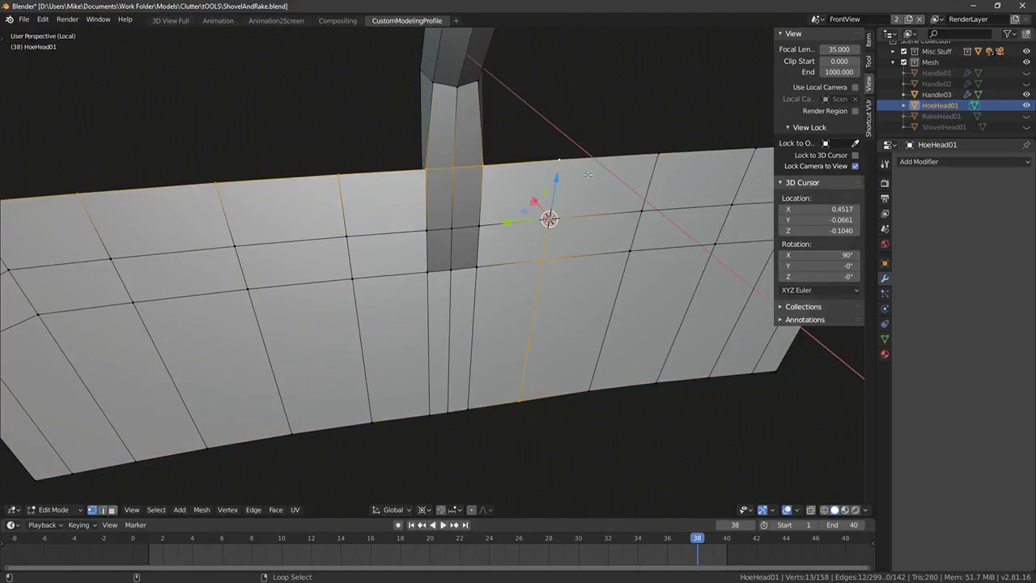
key(ctrl+z)
alt+click(616, 171)
scroll(652, 245, down, 4)
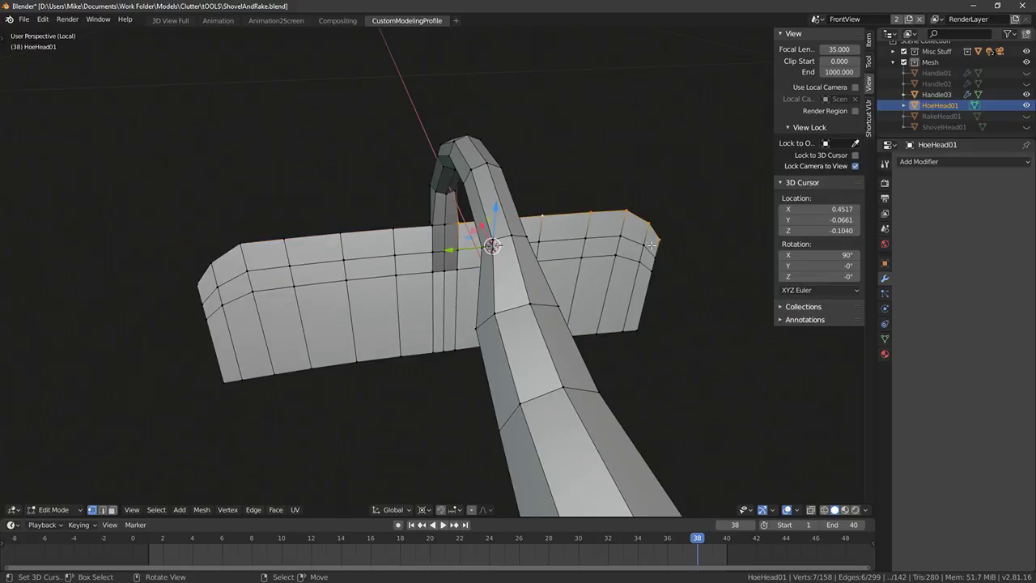
alt+shift+click(410, 229)
alt+shift+click(443, 224)
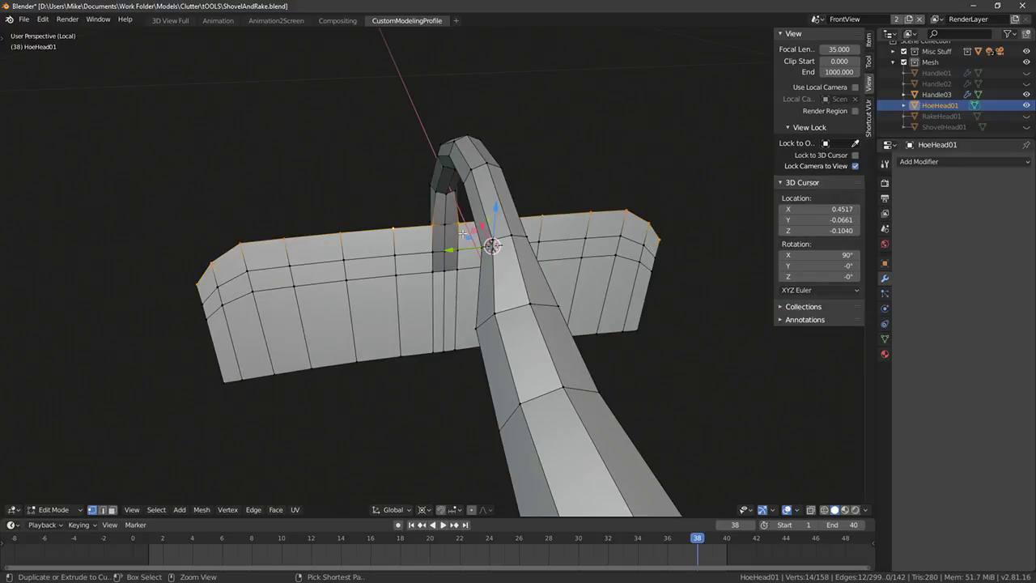
alt+shift+click(323, 372)
Try to extrude the selected blade outline along the X axis towards the handle for thickness
middle_drag(660, 290, 548, 245)
key(e)
key(x)
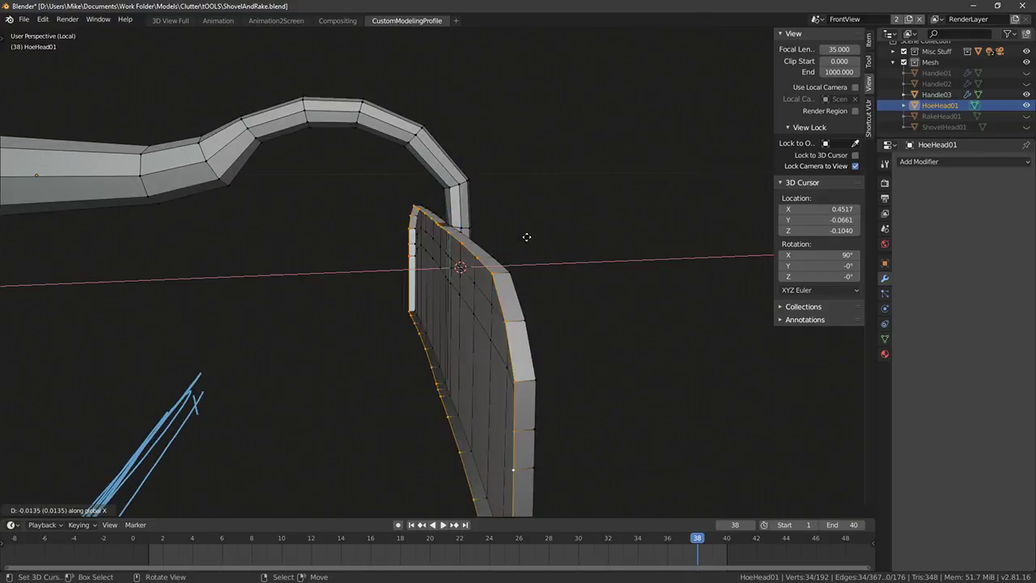
click(529, 263)
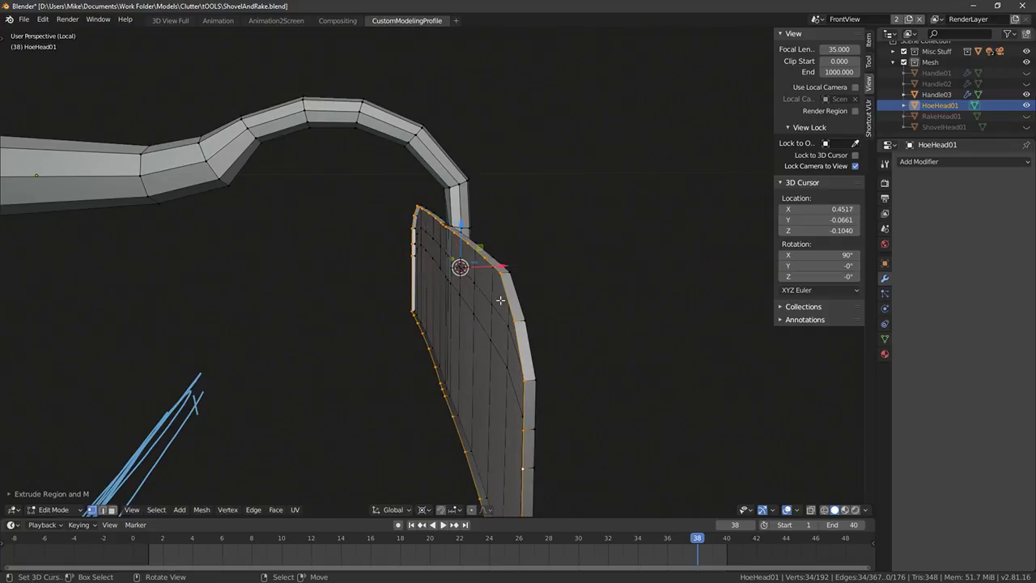
middle_drag(500, 301, 502, 371)
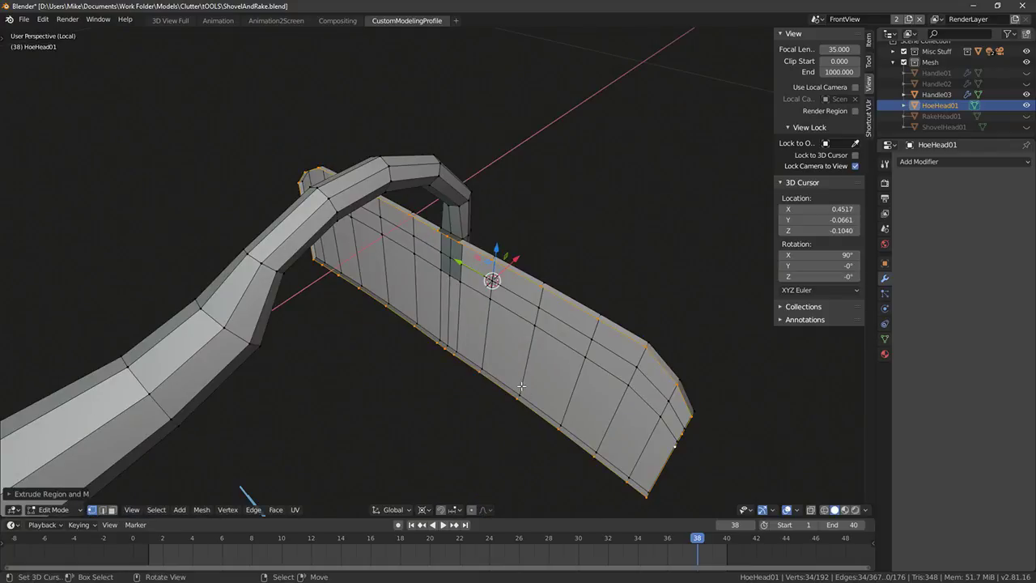
Try circle-selecting the blade's inner vertices from the side view, then undo that selection and the outline extrusion
key(KP_1)
key(KP_3)
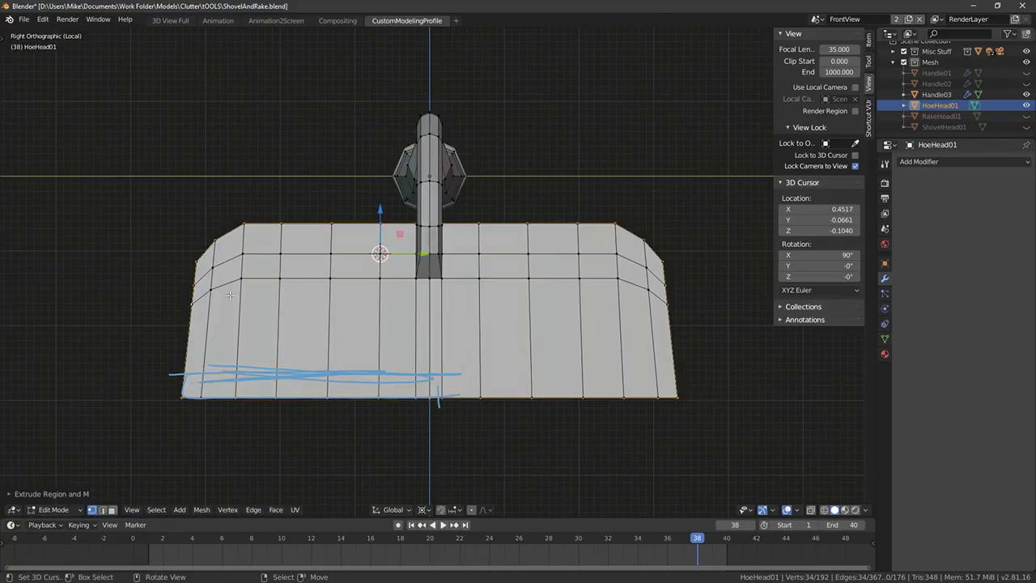
key(alt+a)
key(c)
drag(279, 277, 398, 277)
key(Escape)
middle_drag(344, 288, 461, 295)
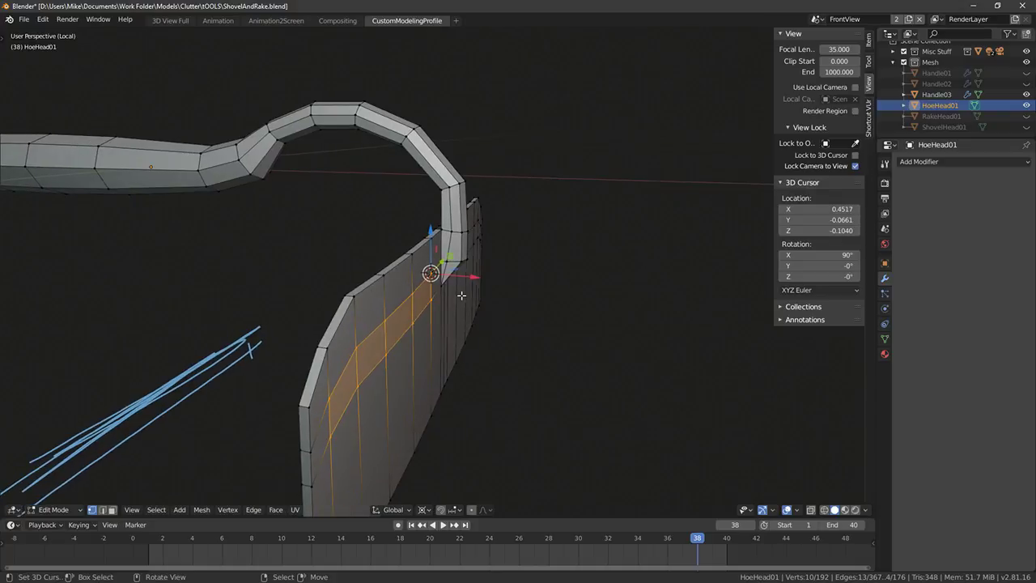
key(ctrl+z)
key(ctrl+z)
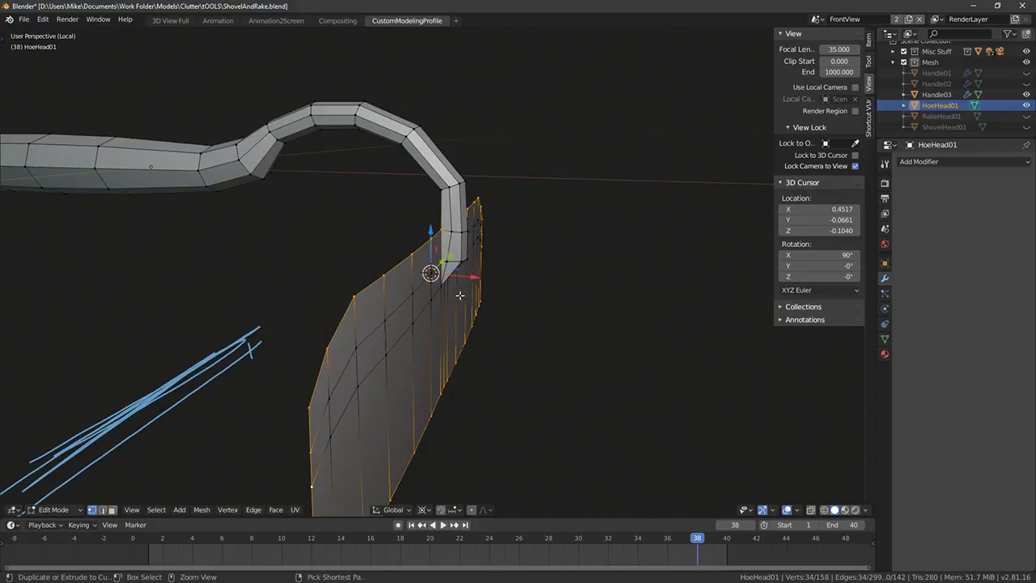
Try the X-axis extrusion of the blade outline once more, then undo it
middle_drag(458, 294, 251, 326)
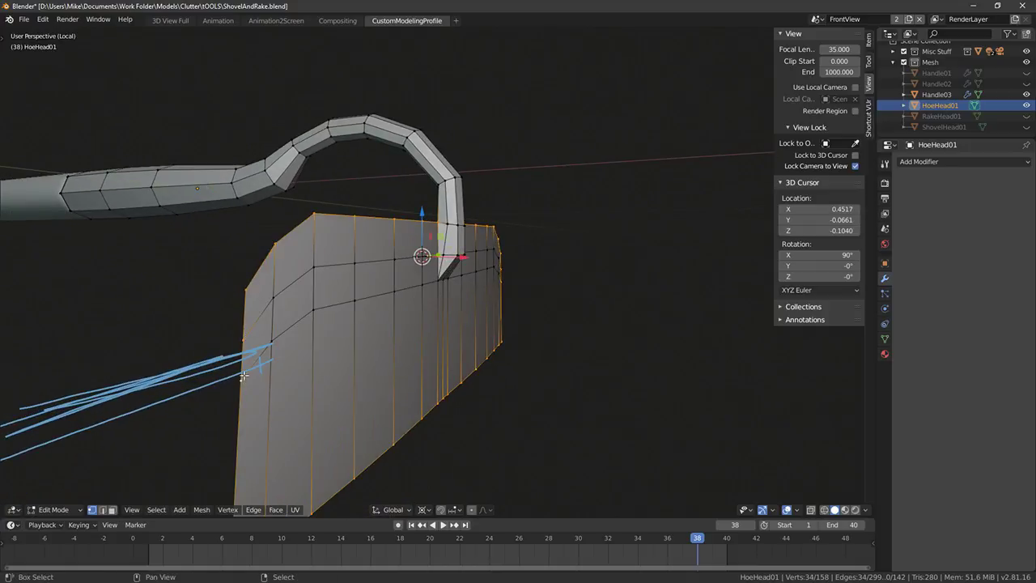
middle_drag(244, 375, 283, 360)
key(e)
key(x)
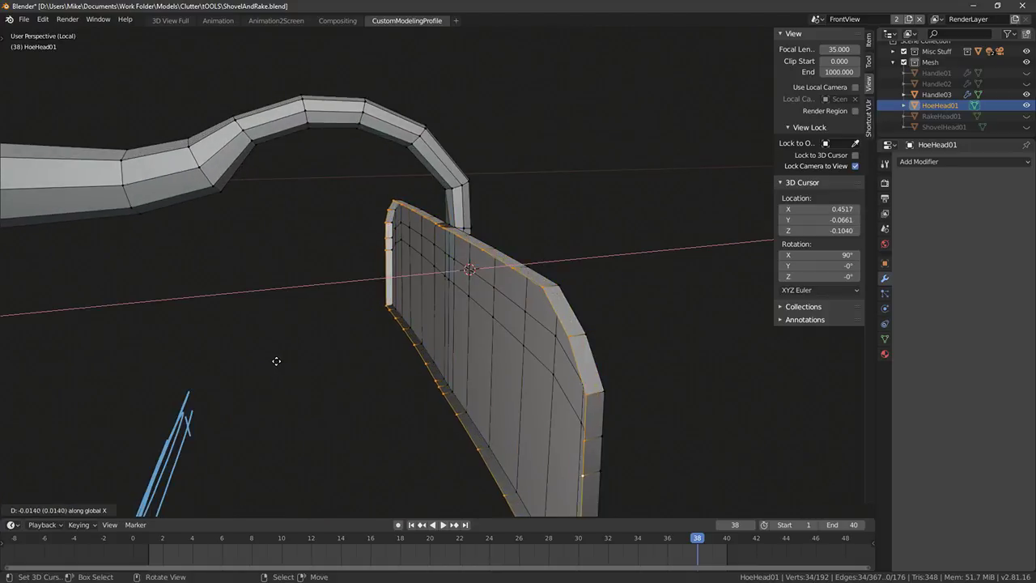
click(283, 363)
mouse_move(283, 363)
middle_down()
mouse_move(316, 356)
mouse_move(383, 294)
mouse_move(414, 308)
mouse_move(365, 226)
middle_up()
key(ctrl+z)
Add the blade's inner vertices to the selection and duplicate the whole blade, offsetting the copy slightly along X towards the handle
key(c)
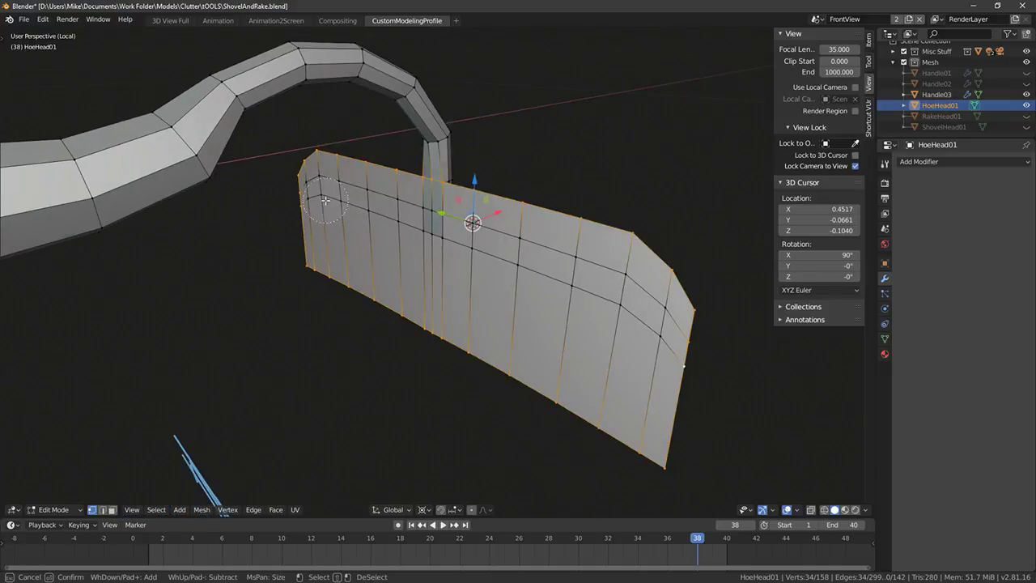
mouse_move(325, 200)
mouse_down()
mouse_move(437, 227)
mouse_move(582, 307)
mouse_move(637, 317)
mouse_move(631, 284)
mouse_move(654, 330)
mouse_up()
right_click(654, 331)
middle_drag(652, 331, 512, 325)
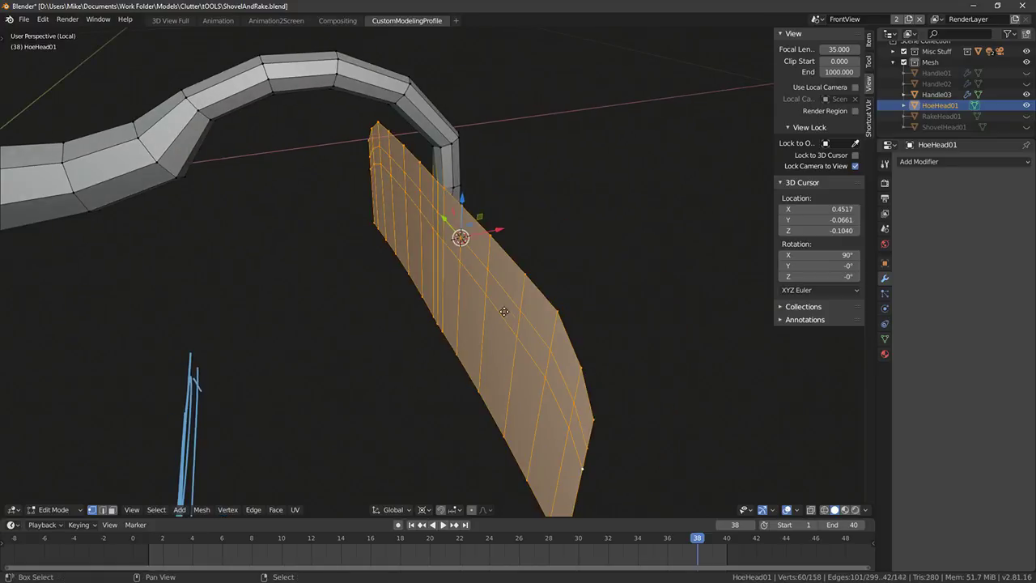
key(shift+d)
right_click(493, 316)
drag(500, 230, 489, 232)
middle_drag(495, 232, 517, 279)
Select the outer boundary edges of both the original blade and its duplicate
key(alt+a)
alt+click(476, 276)
key(F3)
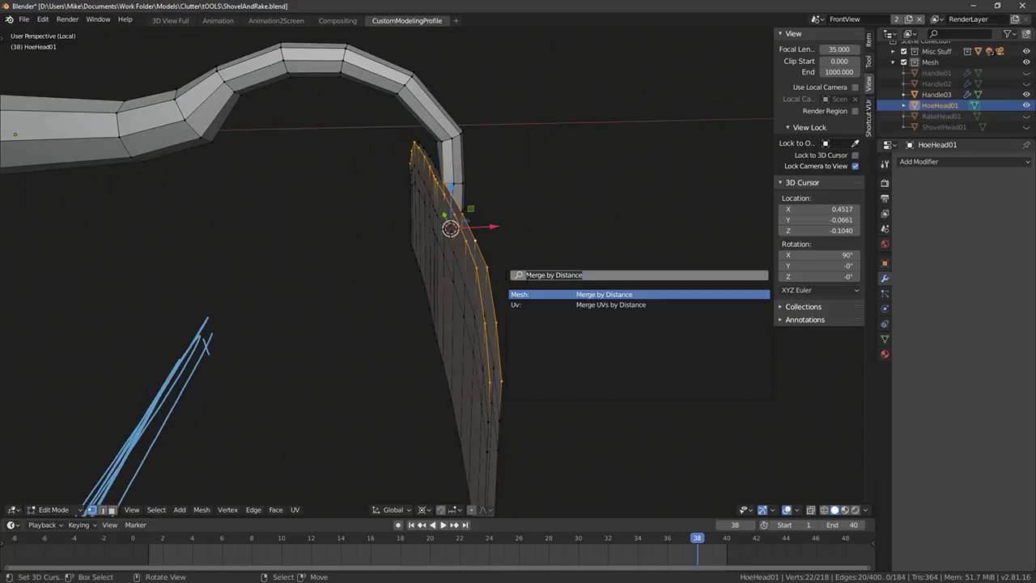
text(br)
key(Escape)
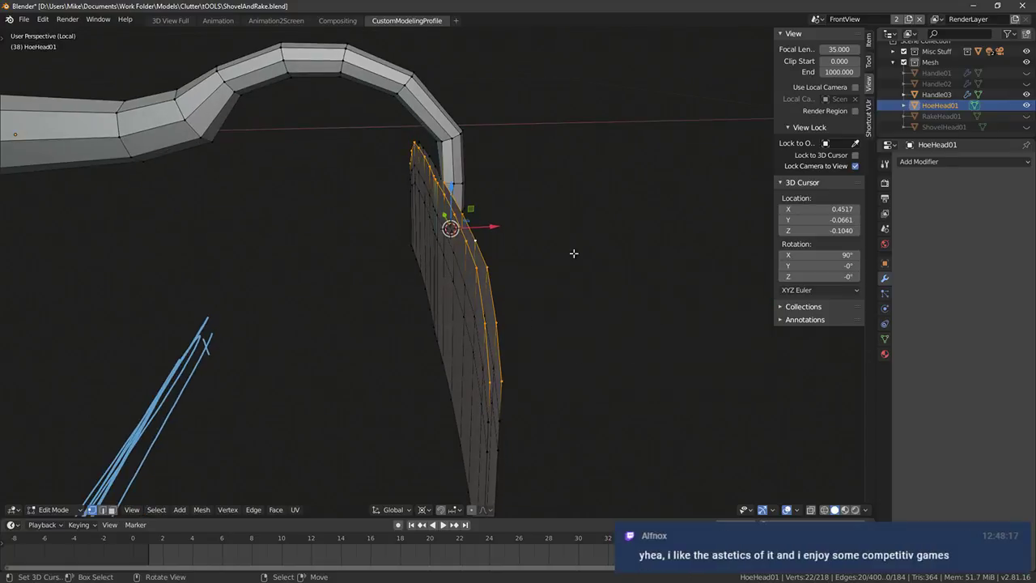
middle_drag(573, 252, 369, 295)
alt+shift+click(493, 340)
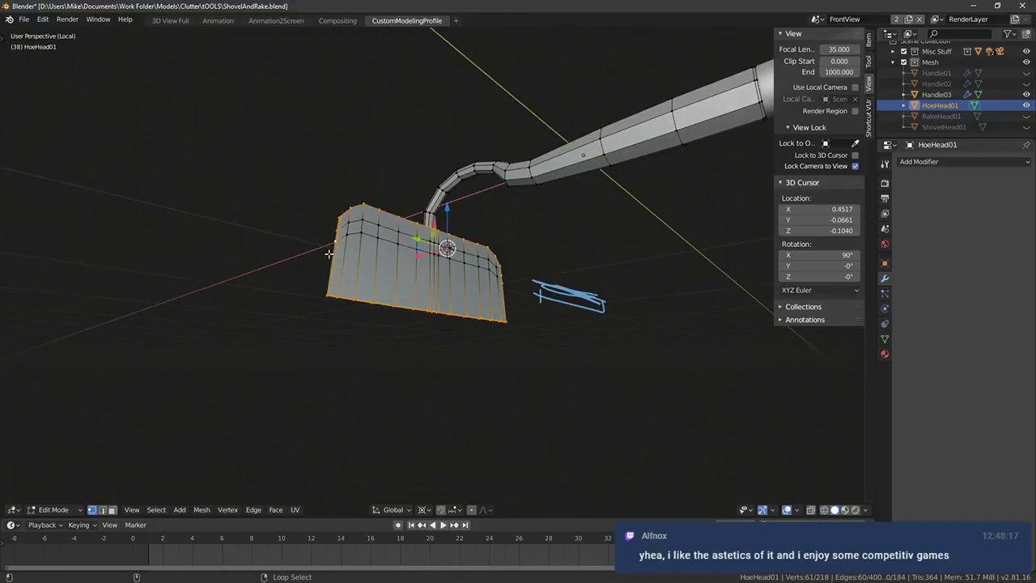
middle_drag(329, 253, 492, 310)
Try to connect the selected boundaries with Bridge Edge Loops
key(F3)
text(br)
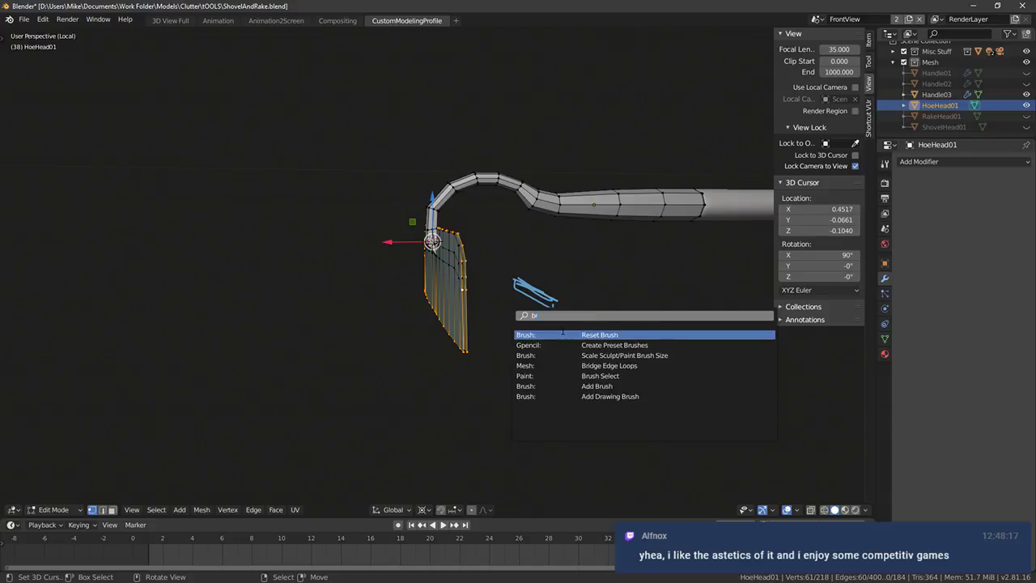
text(idge)
key(Return)
middle_drag(548, 338, 512, 357)
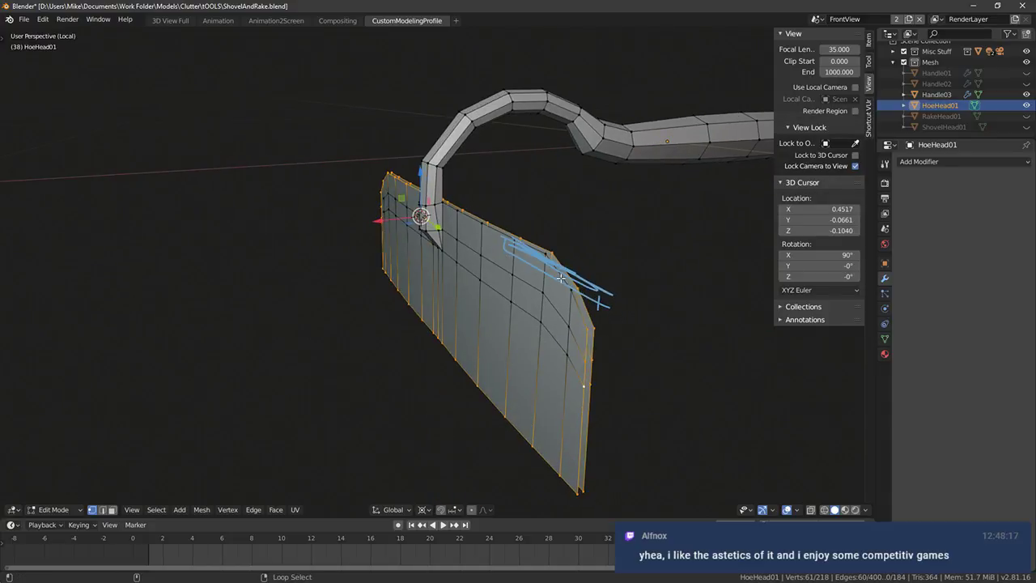
Add the missing boundary edges near the neck to the selection and join both blade layers with Bridge Edge Loops
alt+shift+click(561, 277)
key(F3)
click(662, 322)
middle_drag(662, 323, 441, 218)
shift+click(435, 208)
key(F3)
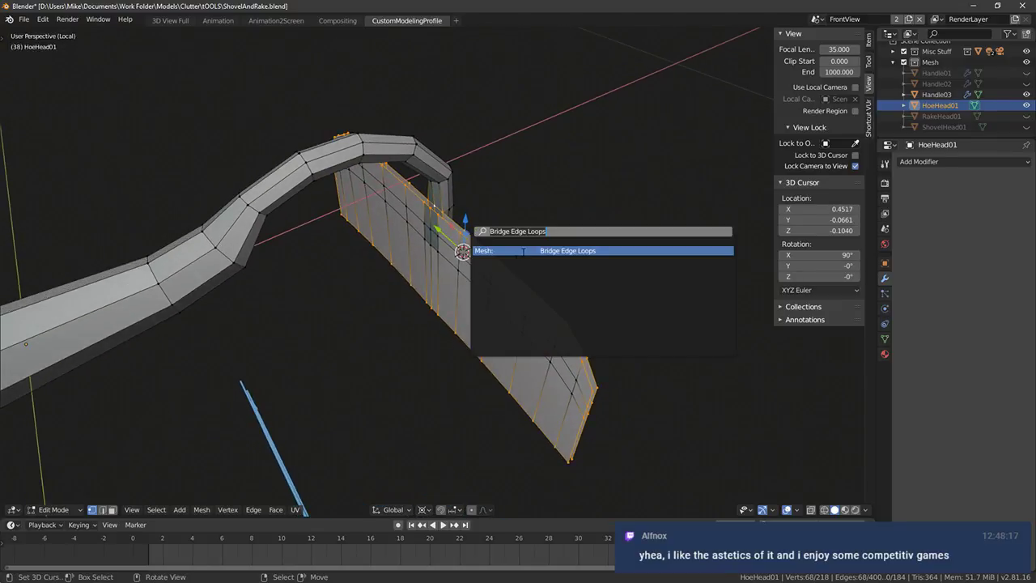
key(Return)
middle_drag(537, 279, 348, 353)
Examine the thickened blade and its joint with the neck in Object Mode and Edit Mode
key(Tab)
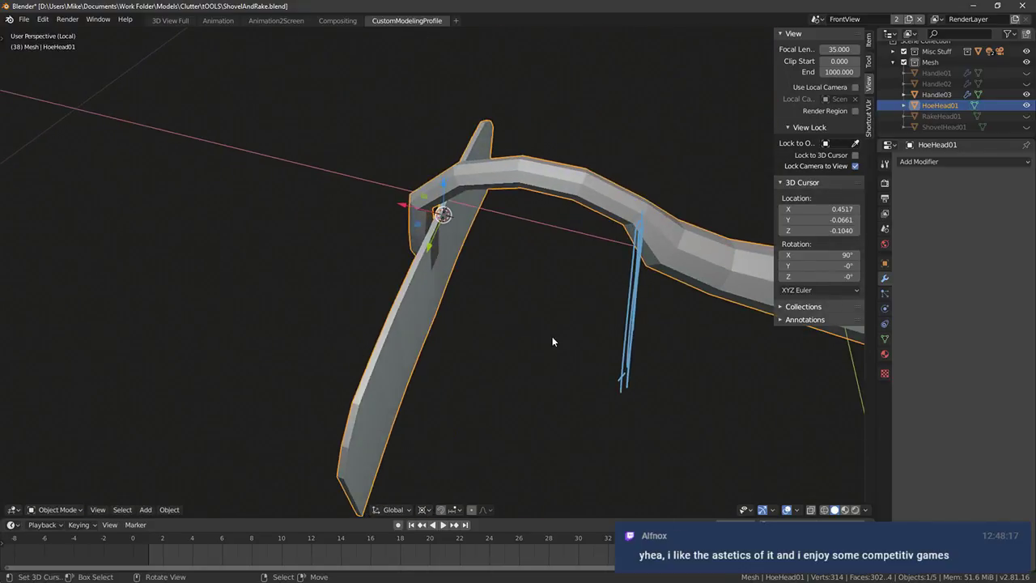
middle_drag(552, 341, 449, 324)
scroll(428, 278, up, 5)
key(Tab)
scroll(427, 278, down, 5)
key(a)
scroll(449, 325, up, 3)
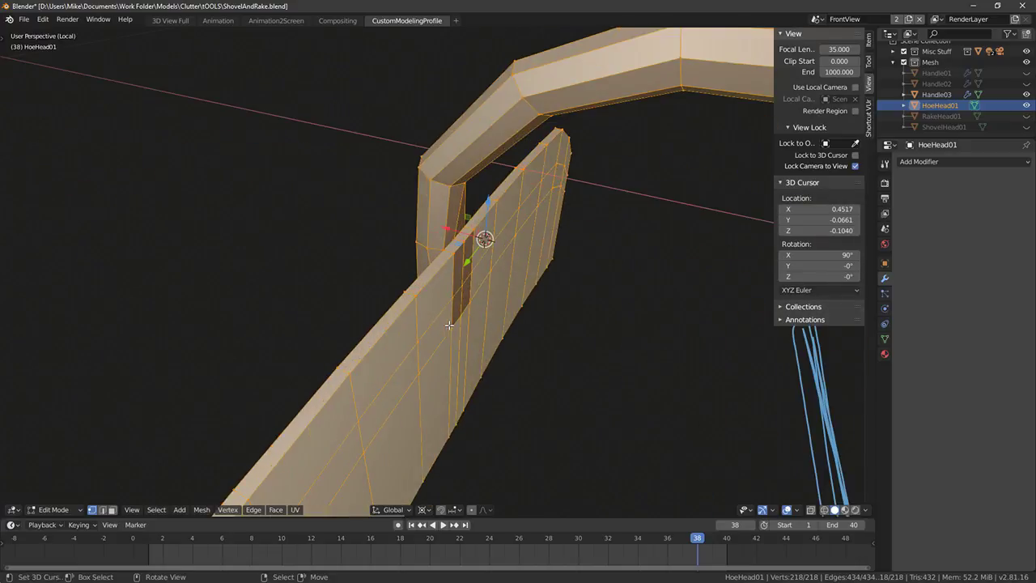
click(456, 256)
middle_drag(443, 236, 372, 340)
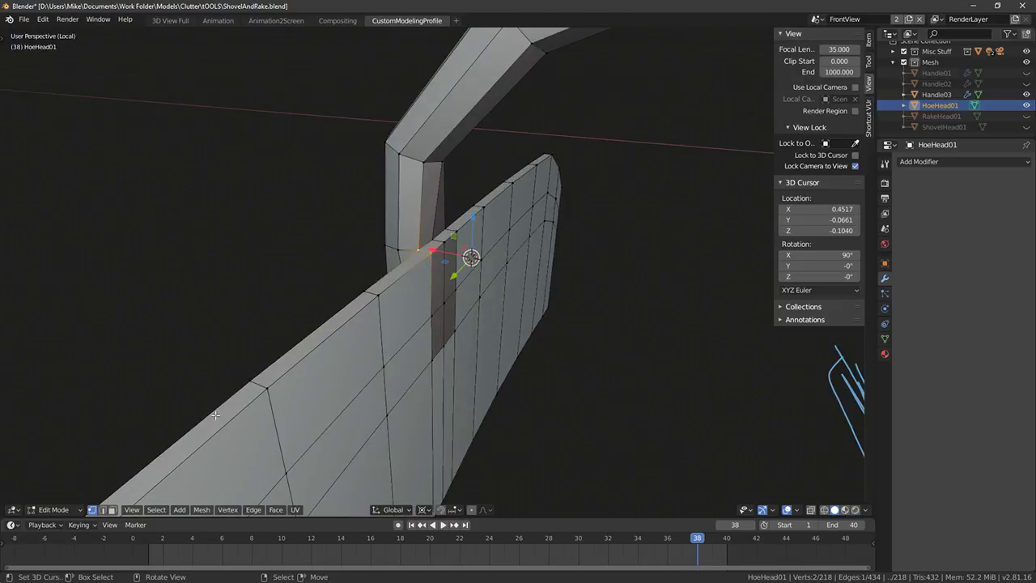
Delete the two handle-side neck faces just above the blade's top edge
click(111, 509)
click(429, 225)
shift+click(434, 217)
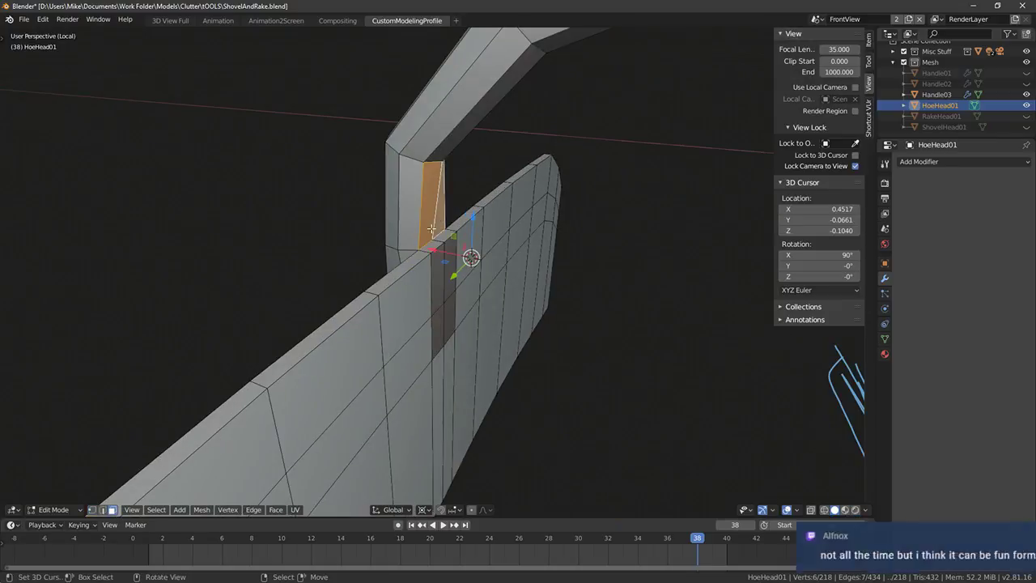
key(x)
middle_drag(433, 217, 137, 498)
Delete the two narrow faces on the blade's top edge where the neck joins it
click(370, 229)
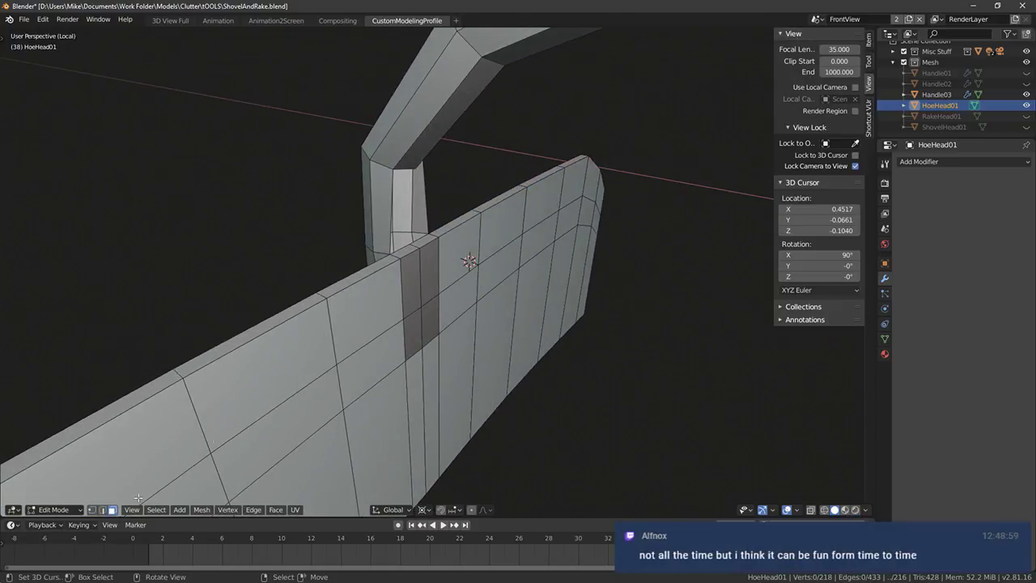
click(410, 252)
key(x)
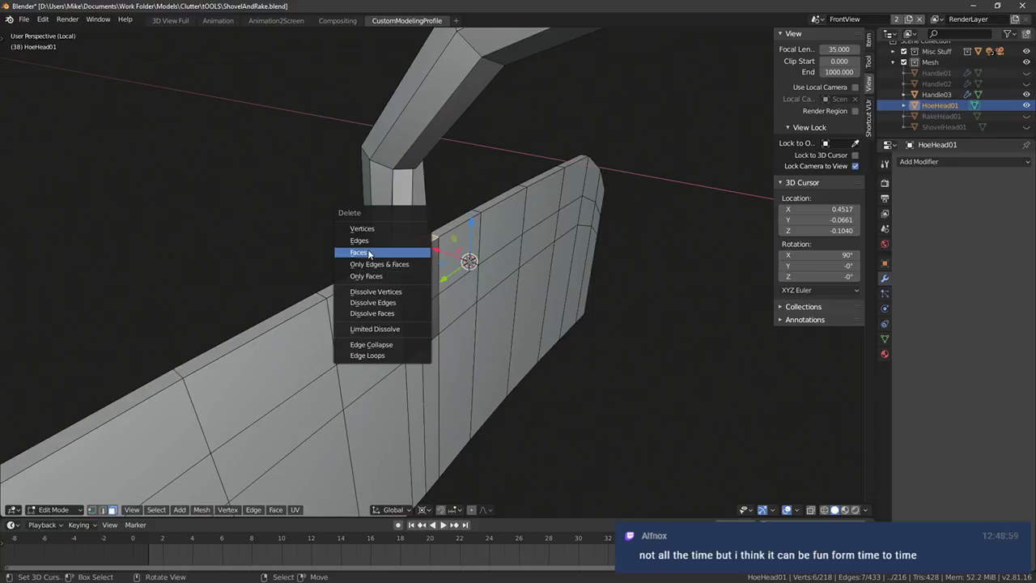
click(370, 252)
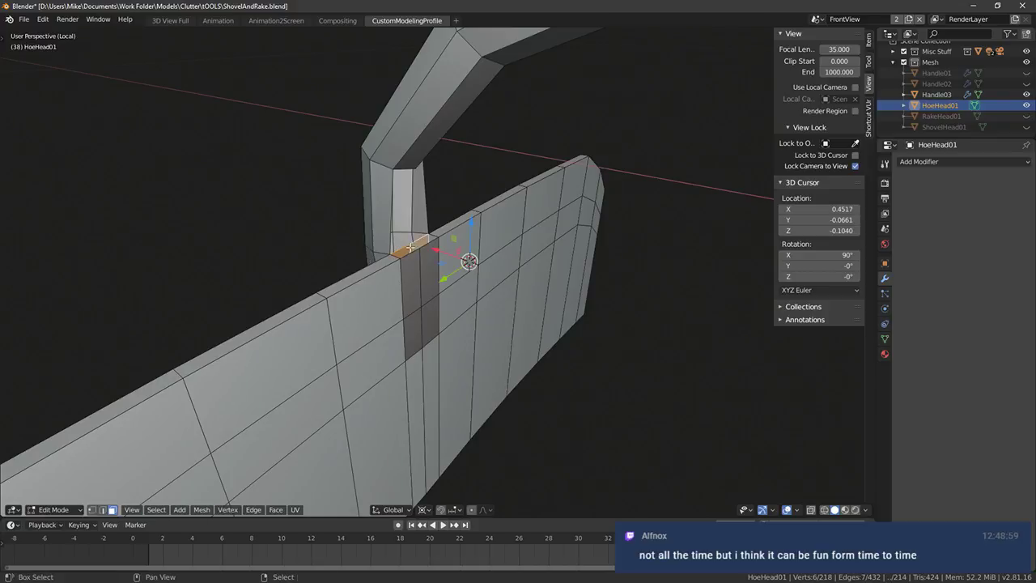
Delete the selected top-edge faces and the hidden interior faces where the neck meets the blade
key(x)
mouse_move(410, 246)
middle_down()
mouse_move(413, 291)
mouse_move(458, 366)
mouse_move(449, 364)
mouse_move(539, 340)
mouse_move(656, 351)
mouse_move(580, 348)
mouse_move(610, 359)
mouse_move(626, 385)
middle_up()
click(406, 289)
scroll(439, 352, up, 7)
key(x)
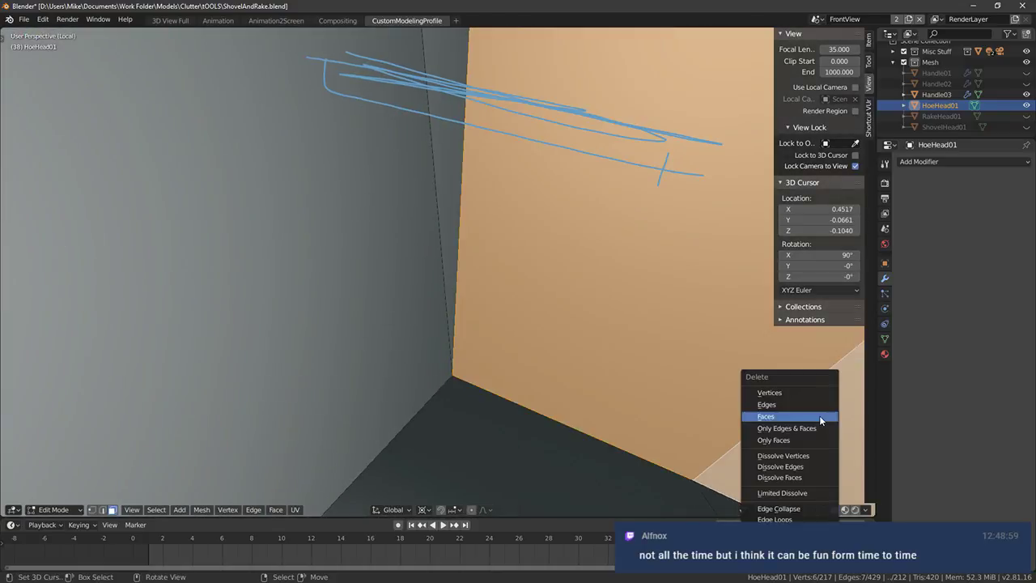
click(817, 415)
Delete the four dark blade faces directly in front of the neck and switch to vertex selection
middle_drag(693, 385, 437, 356)
scroll(437, 356, down, 5)
right_click(427, 244)
shift+right_click(384, 255)
right_click(356, 277)
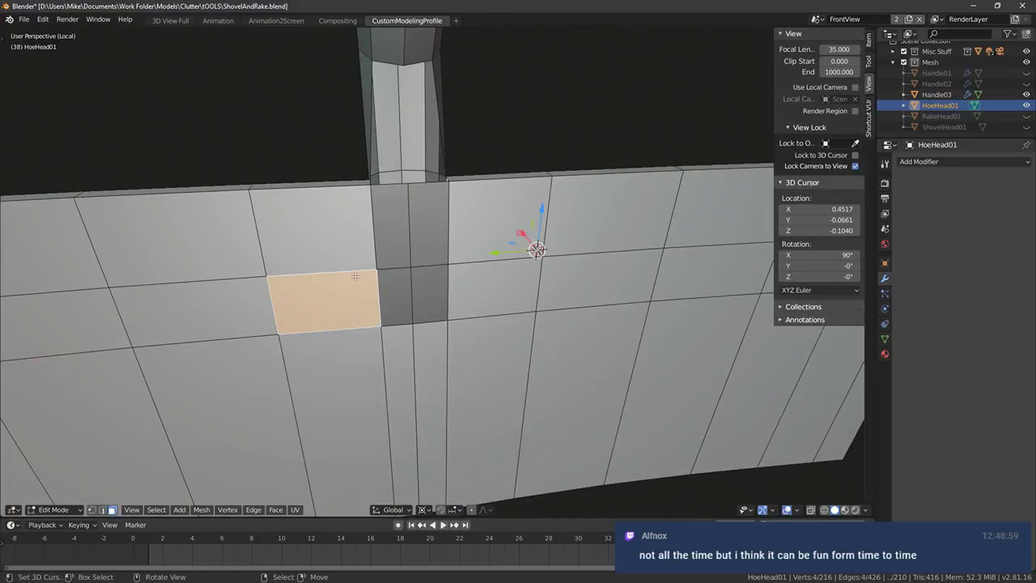
right_click(393, 274)
right_click(392, 249)
shift+right_click(423, 249)
shift+right_click(426, 280)
shift+right_click(405, 292)
key(x)
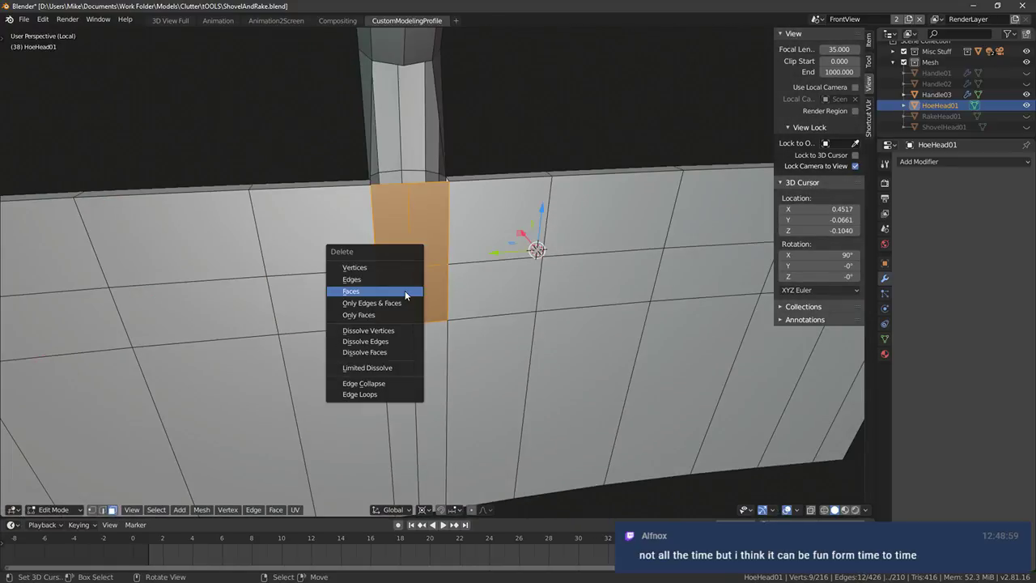
click(406, 292)
middle_drag(361, 288, 408, 290)
right_click(479, 233)
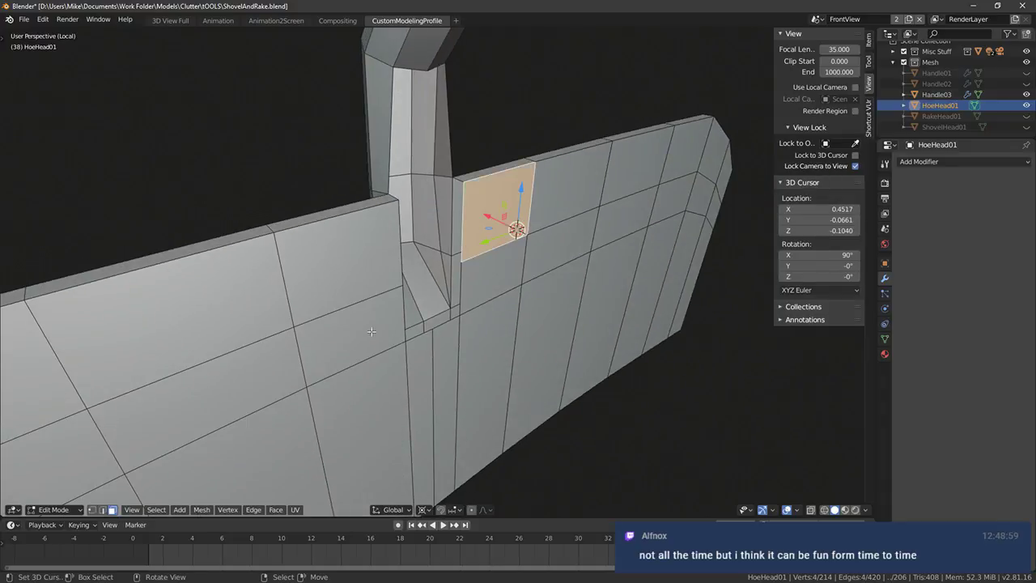
click(90, 510)
right_click(401, 286)
middle_drag(401, 287, 441, 270)
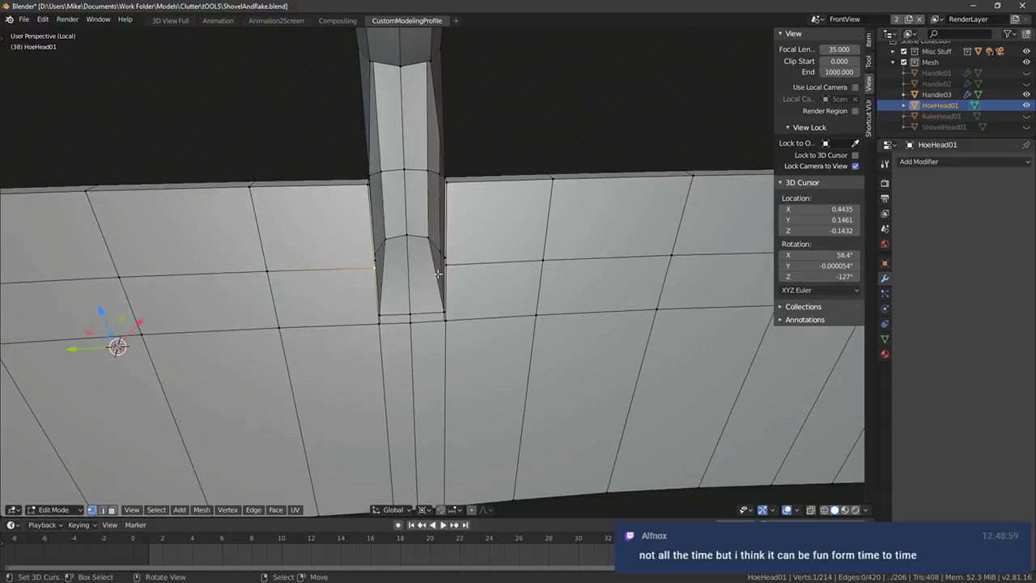
key(e)
key(x)
right_click(450, 273)
key(ctrl+z)
Duplicate the upper-loop vertices on both sides of the opening, scale the copies inward, and merge them into a centre vertex connected across the gap
right_click(450, 270)
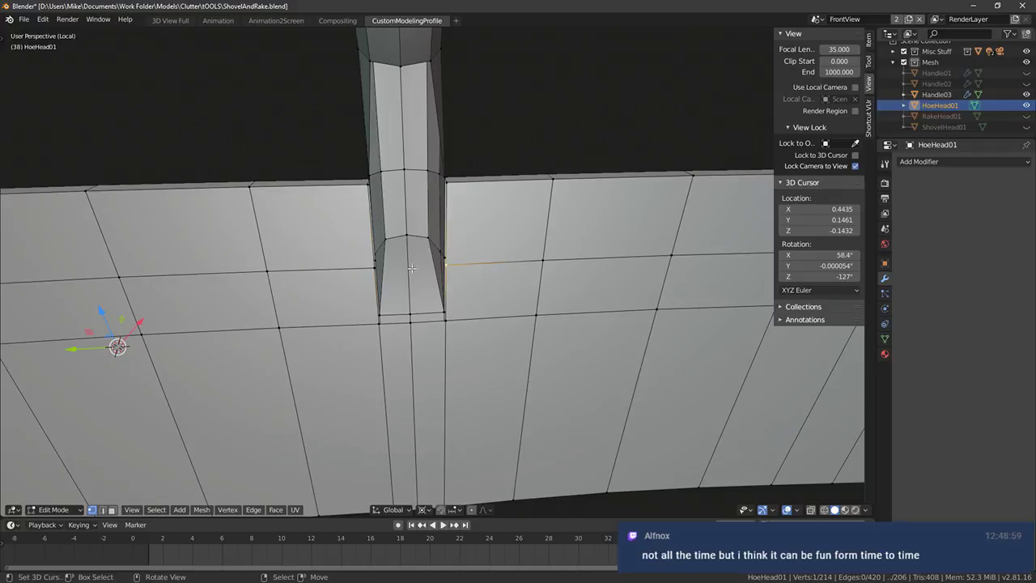
shift+right_click(386, 274)
key(shift+d)
right_click(403, 273)
key(s)
right_click(590, 276)
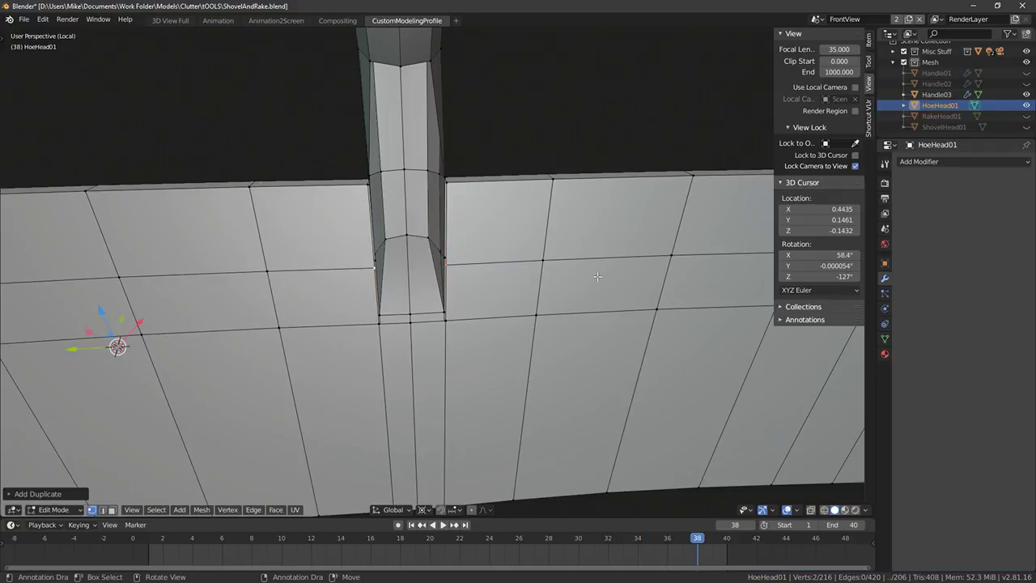
key(s)
key(y)
right_click(545, 274)
key(comma)
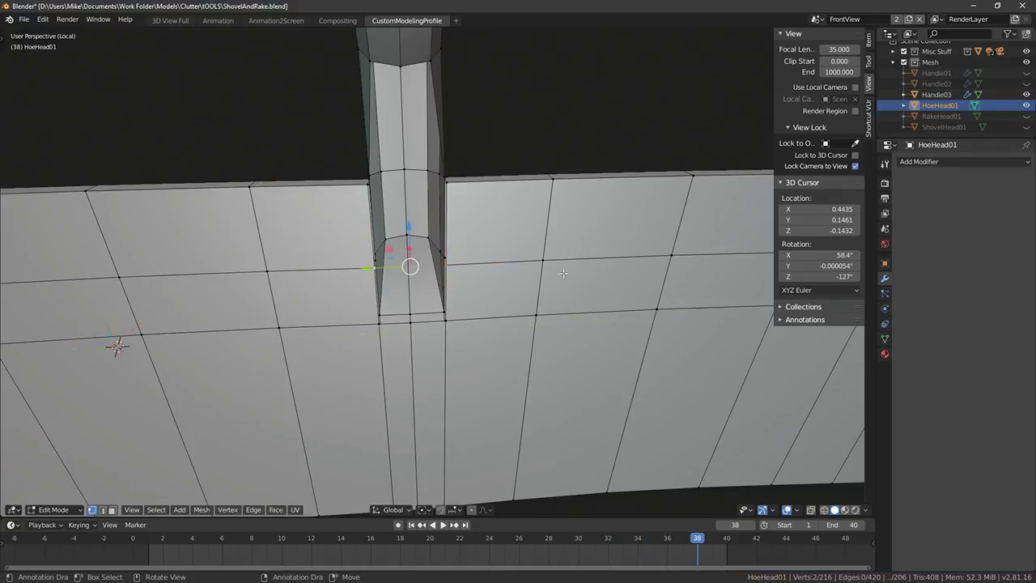
key(s)
right_click(491, 267)
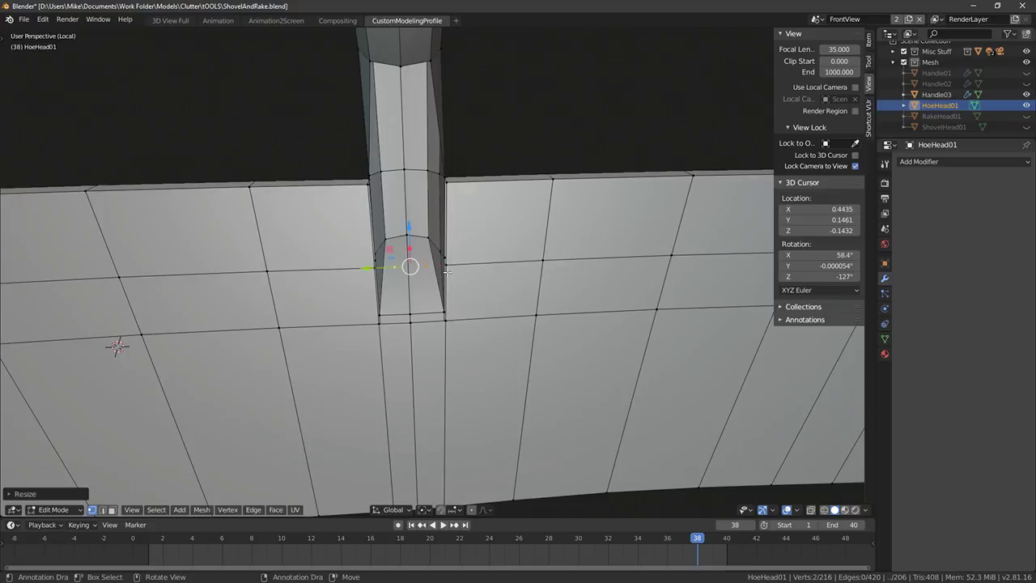
scroll(364, 256, up, 3)
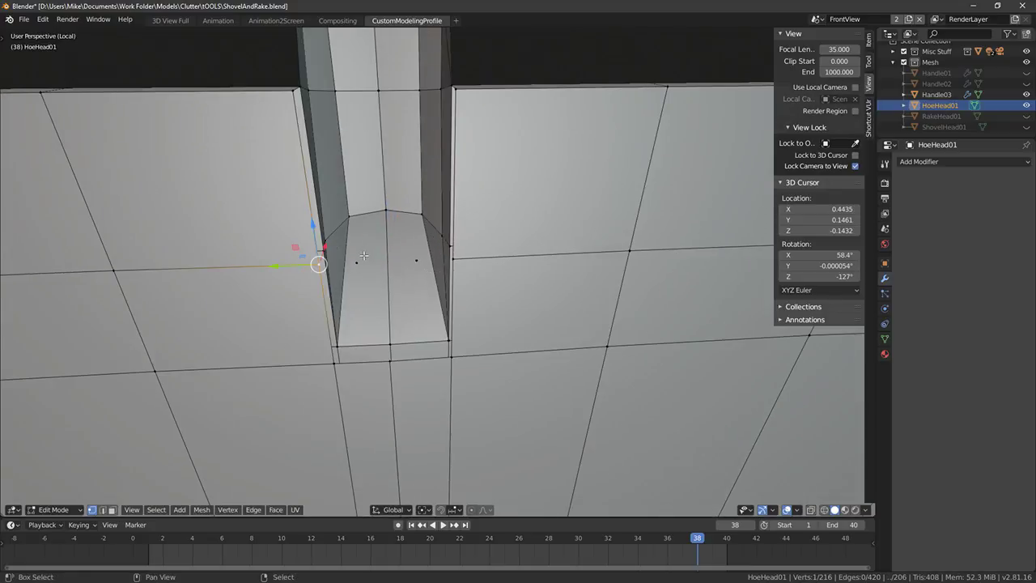
click(465, 263)
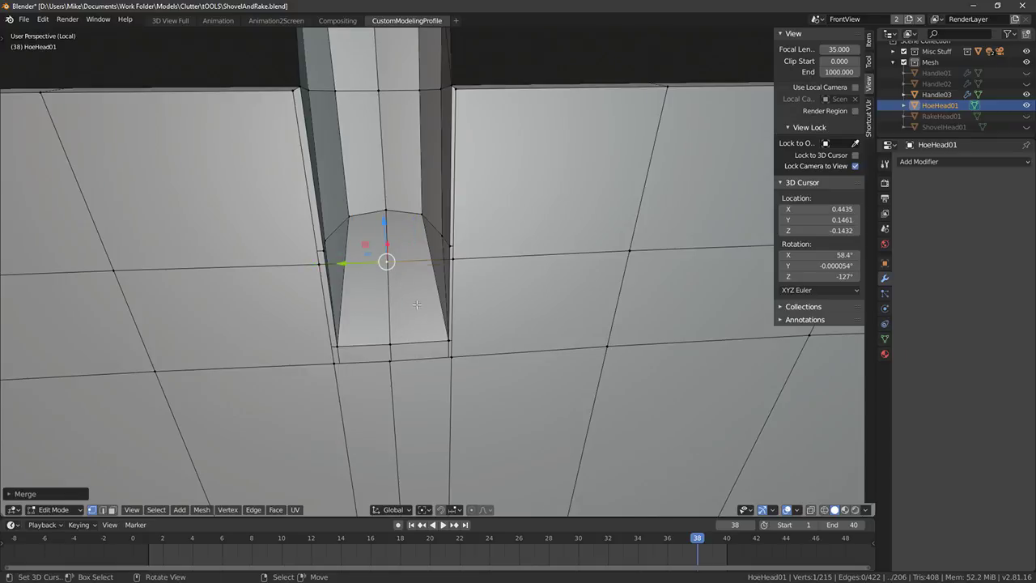
Fill the two lower faces of the blade opening, on either side of the centre line
scroll(417, 304, down, 2)
middle_drag(417, 304, 448, 305)
right_click(432, 348)
ctrl+right_click(442, 260)
key(f)
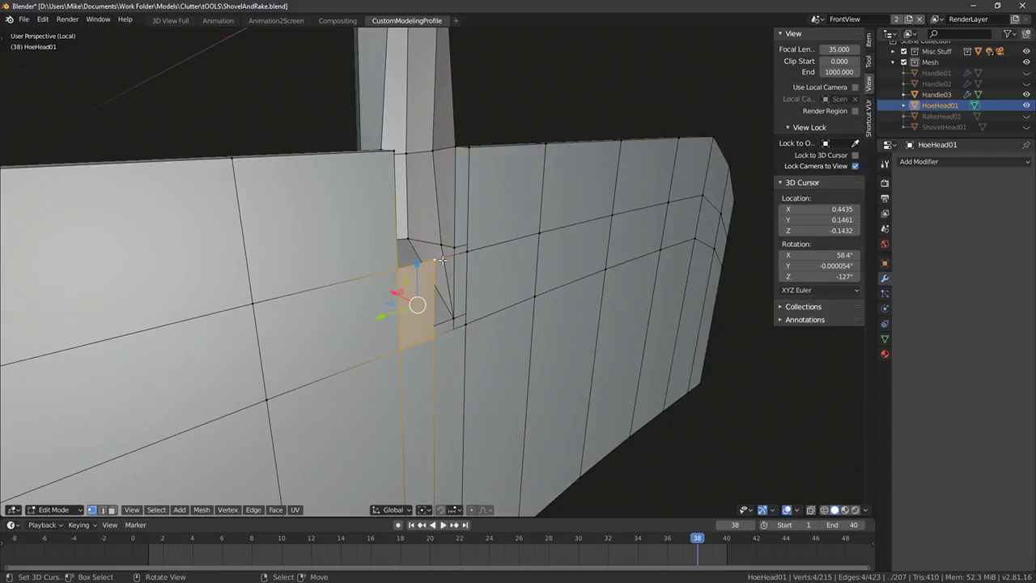
right_click(442, 260)
shift+right_click(470, 254)
key(f)
middle_drag(468, 327, 420, 307)
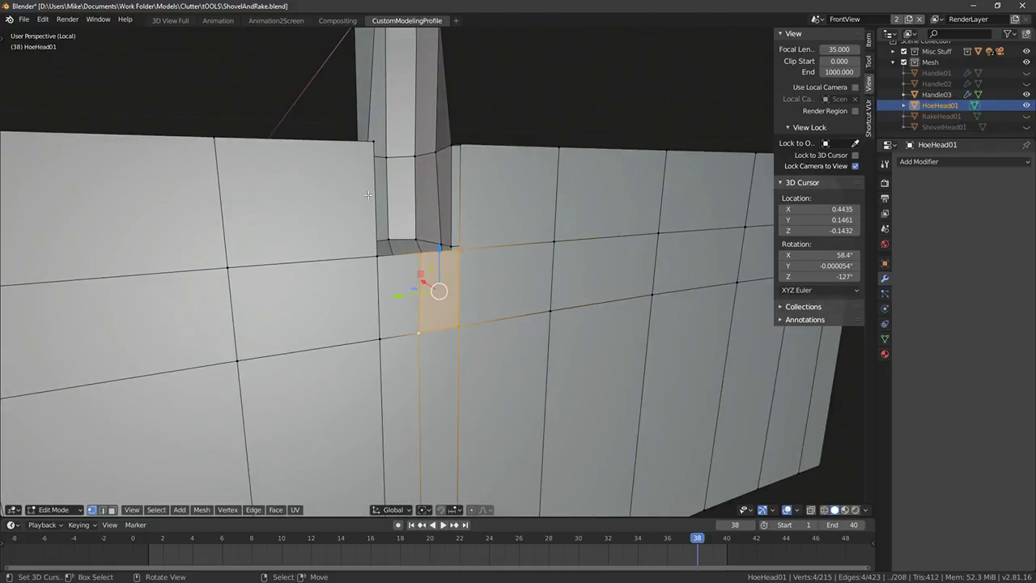
Duplicate the two top corner vertices of the blade opening and scale the copies closer together along Y
right_click(372, 145)
key(g)
right_click(385, 188)
middle_drag(385, 188, 404, 275)
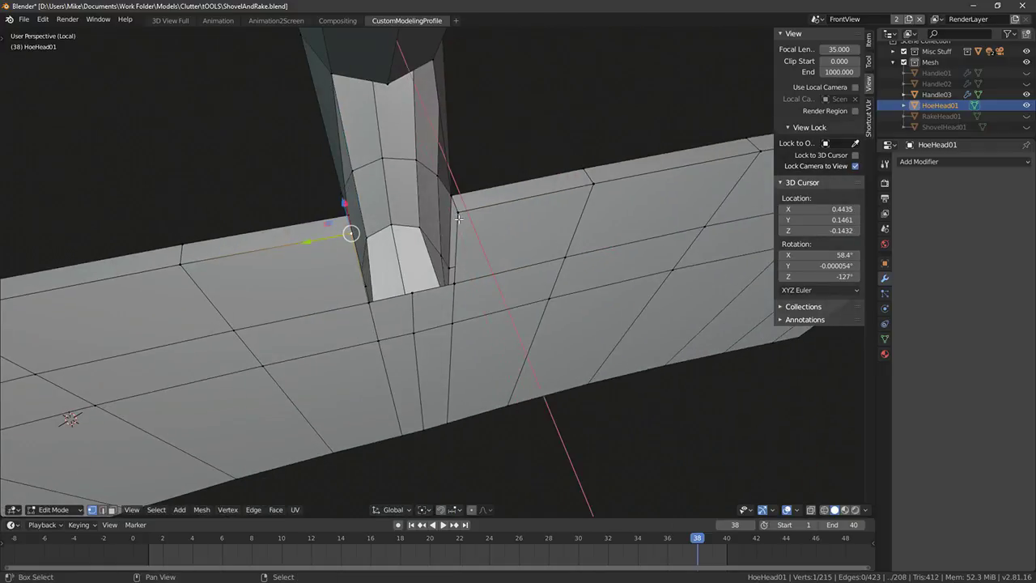
shift+right_click(458, 201)
middle_drag(457, 206, 440, 231)
key(shift+d)
right_click(441, 232)
key(s)
key(x)
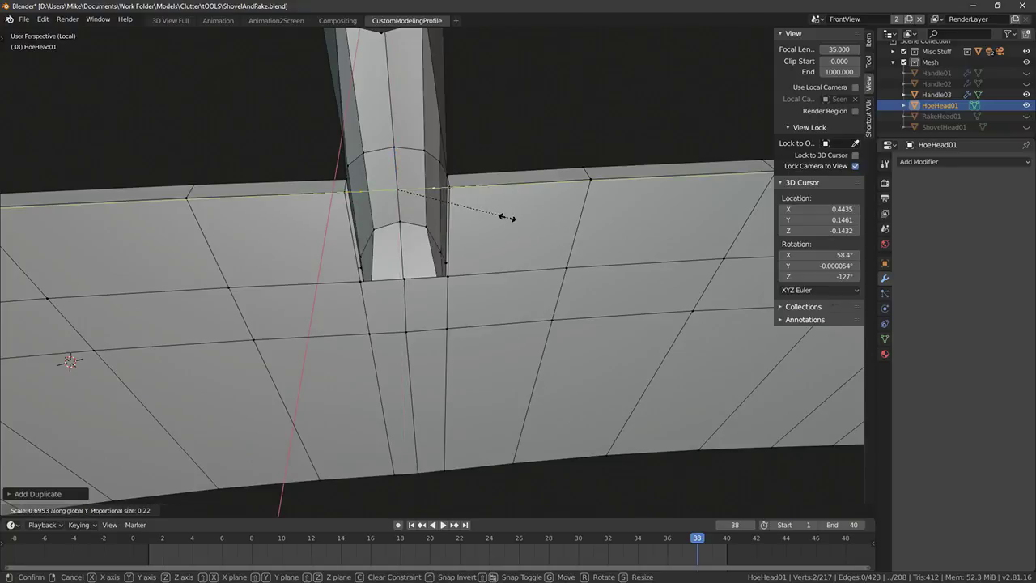
click(508, 217)
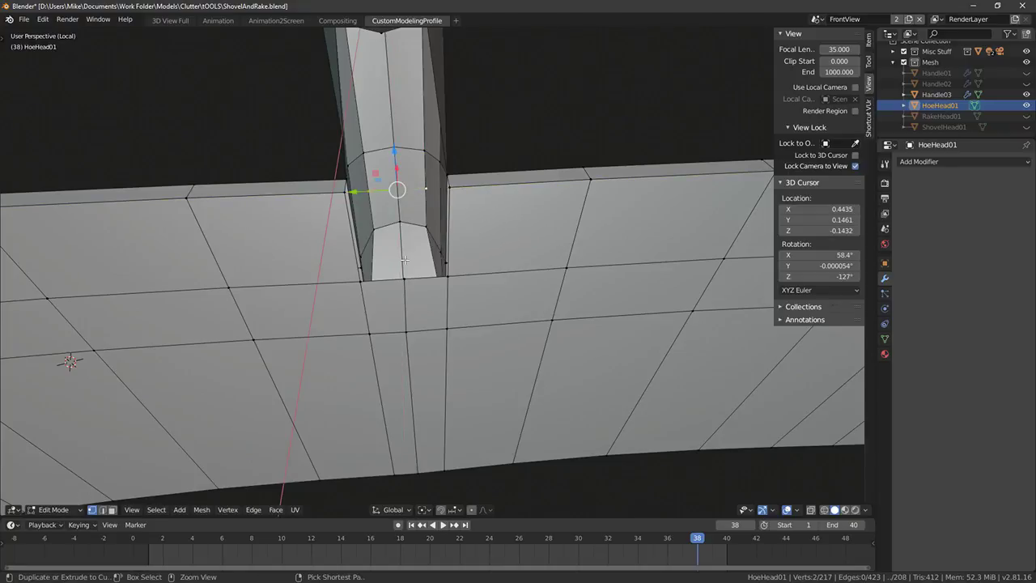
Join the duplicated vertices into a centre point on the top edge and fill both upper faces of the opening
shift+right_click(450, 186)
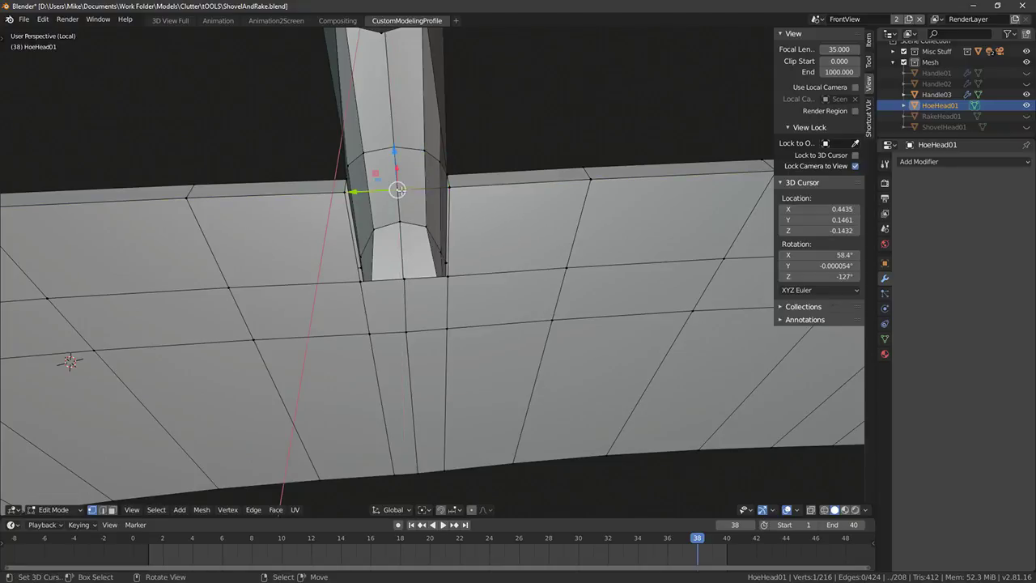
ctrl+right_click(406, 276)
key(f)
right_drag(397, 191, 374, 191)
right_click(346, 193)
ctrl+right_click(341, 194)
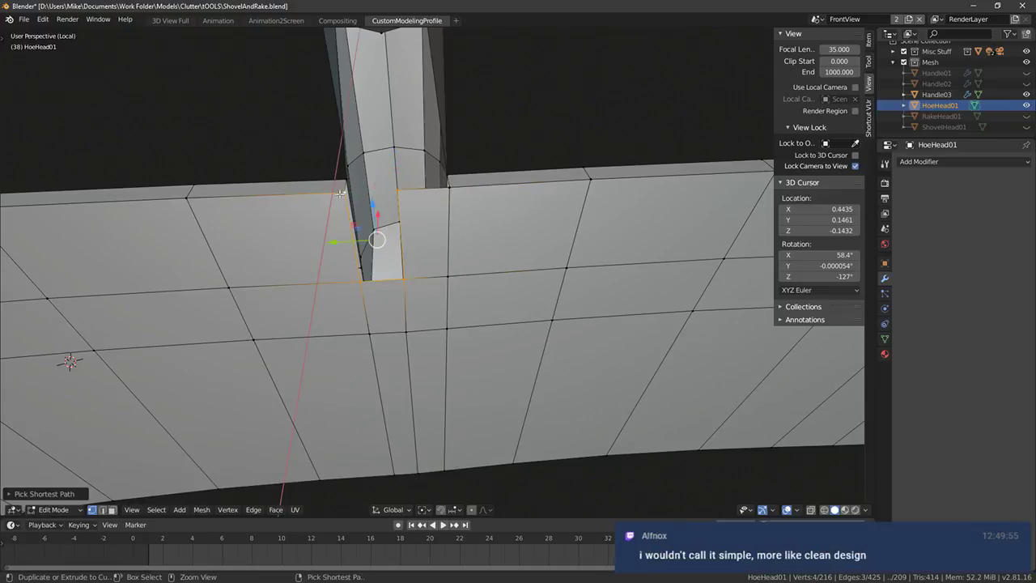
key(f)
Connect the gooseneck's bend to the blade's top corner on one side and fill the face down to the centre vertex
middle_drag(340, 194, 432, 192)
right_click(422, 112)
key(g)
key(z)
click(433, 128)
key(f)
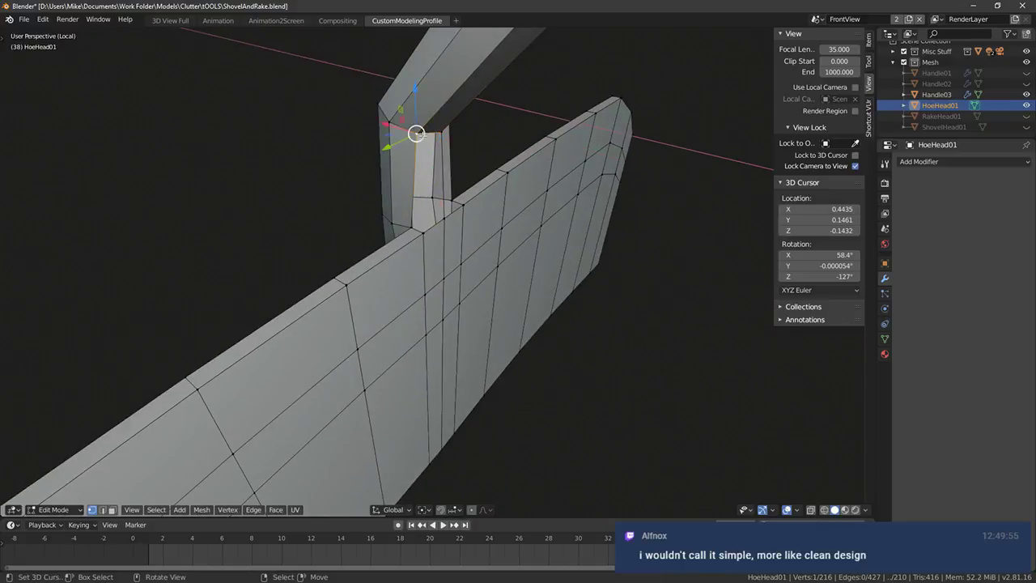
middle_drag(415, 134, 418, 273)
ctrl+click(419, 288)
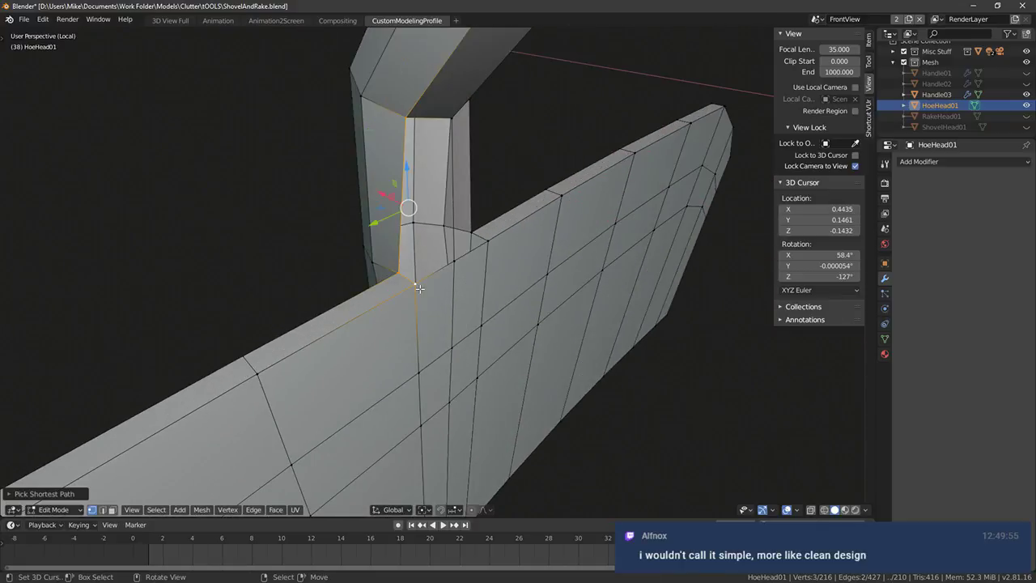
key(j)
click(449, 119)
shift+right_click(455, 262)
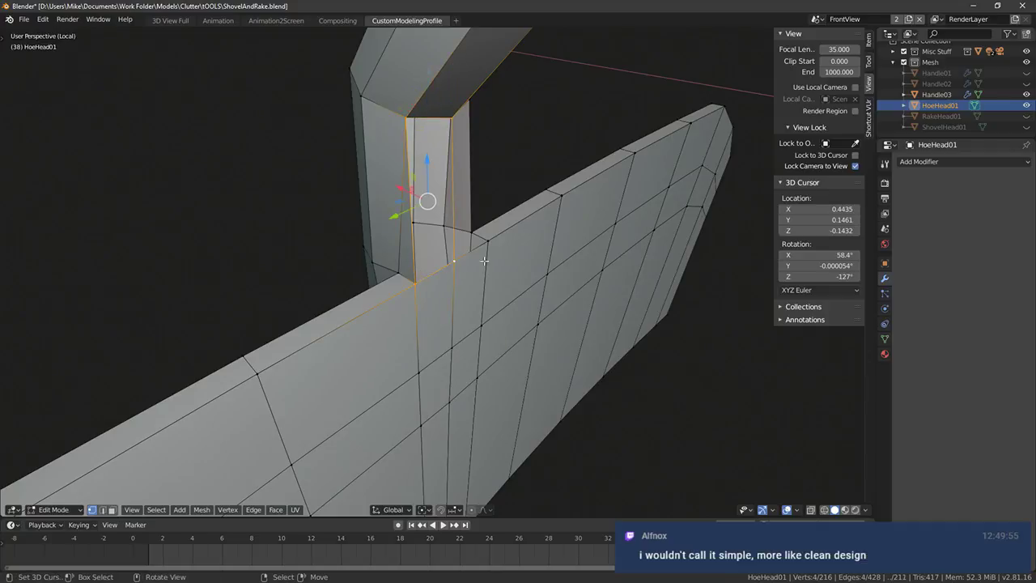
key(f)
Fill the remaining gap between the gooseneck's bend and the blade's top edge on the other side, and clear the selection
middle_drag(479, 253, 406, 144)
right_click(332, 98)
shift+right_click(370, 99)
right_click(371, 100)
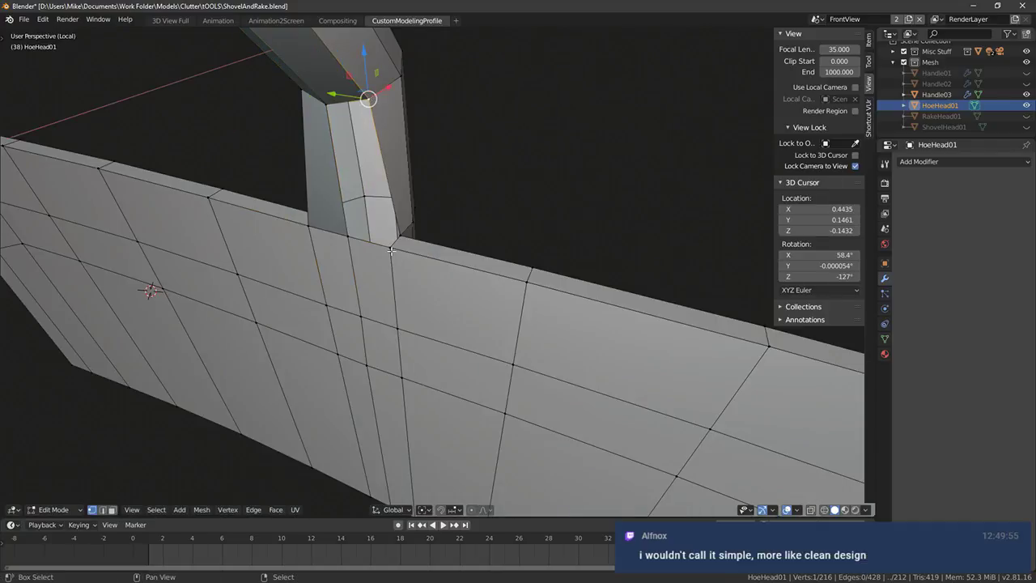
shift+right_click(399, 234)
key(f)
right_click(370, 101)
shift+right_click(325, 107)
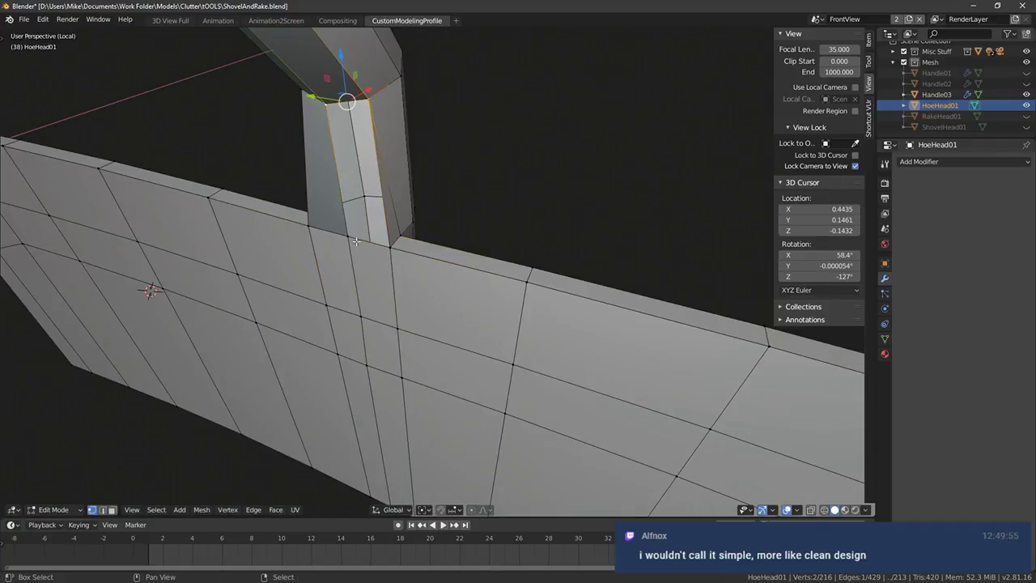
shift+right_click(395, 250)
key(f)
scroll(373, 249, down, 4)
middle_drag(372, 248, 462, 260)
key(alt+a)
scroll(436, 243, down, 4)
scroll(454, 236, up, 5)
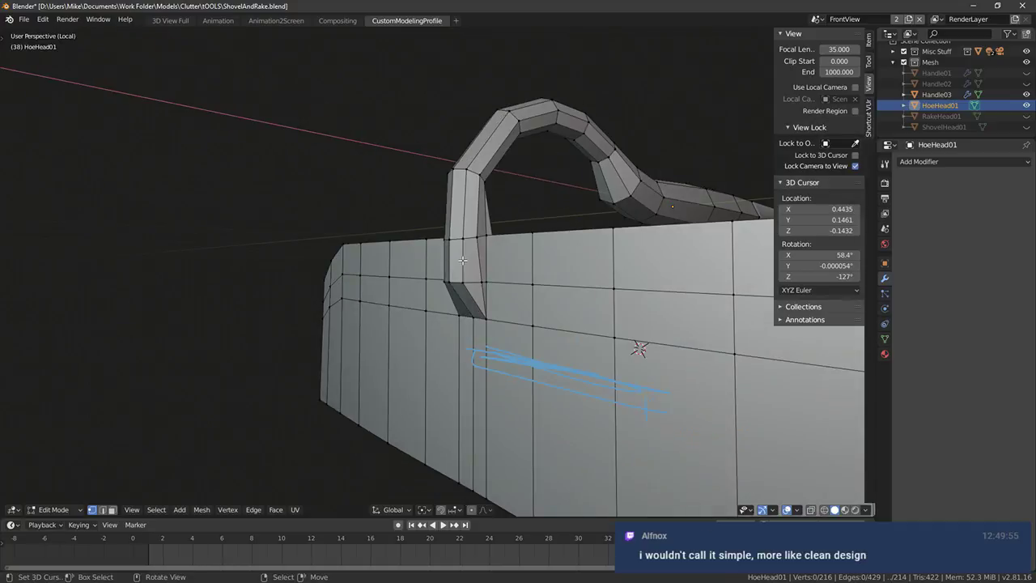
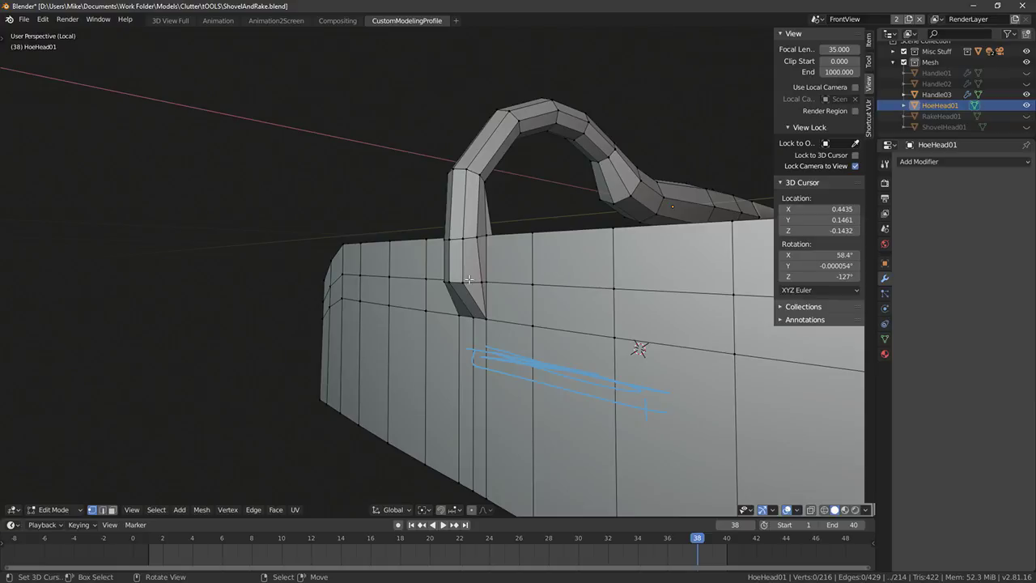
middle_drag(469, 279, 456, 342)
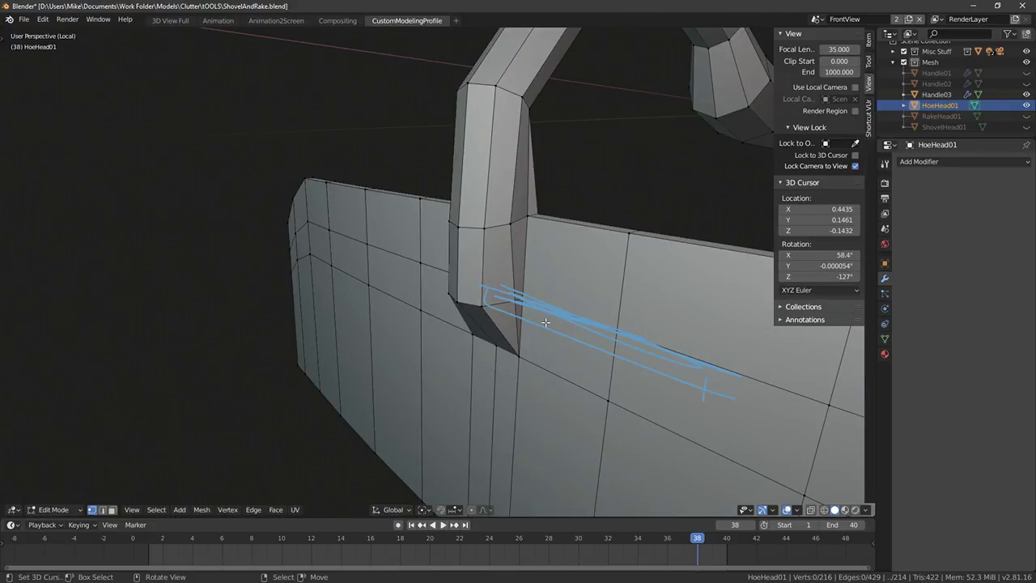
scroll(546, 322, down, 1)
key(KP_1)
scroll(526, 315, up, 2)
middle_drag(531, 313, 553, 302)
key(KP_3)
alt+click(481, 291)
key(KP_1)
key(KP_3)
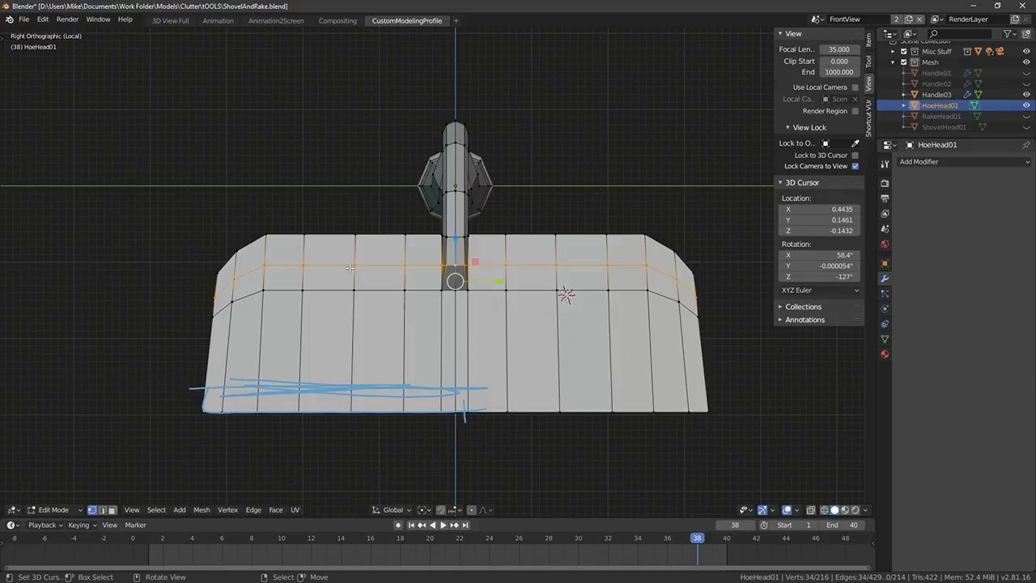
key(ctrl+b)
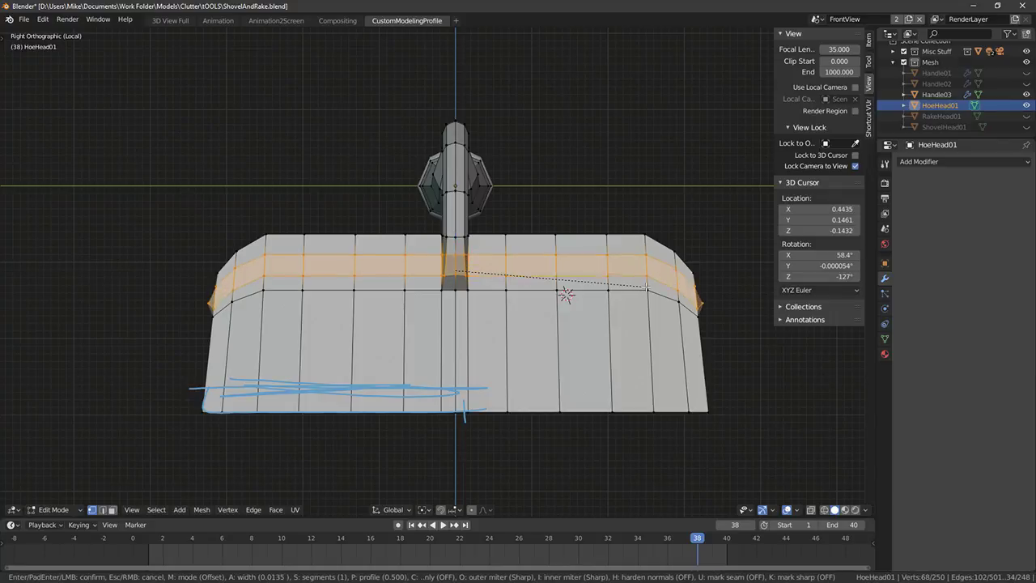
key(Escape)
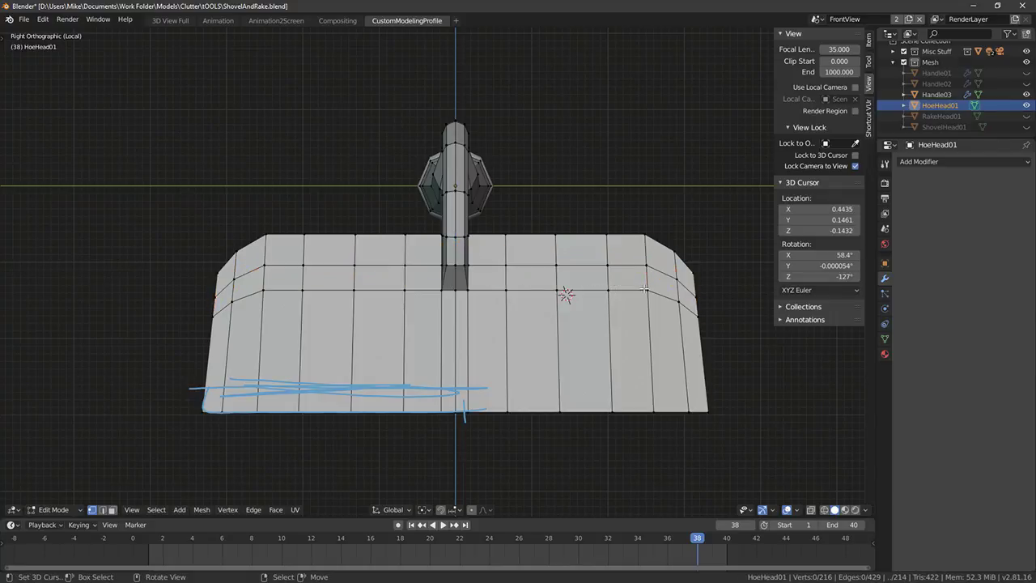
key(a)
key(alt+a)
Bevel the blade's upper horizontal edge loop into two parallel loops and check the result in Object Mode
middle_drag(645, 289, 526, 297)
alt+click(535, 273)
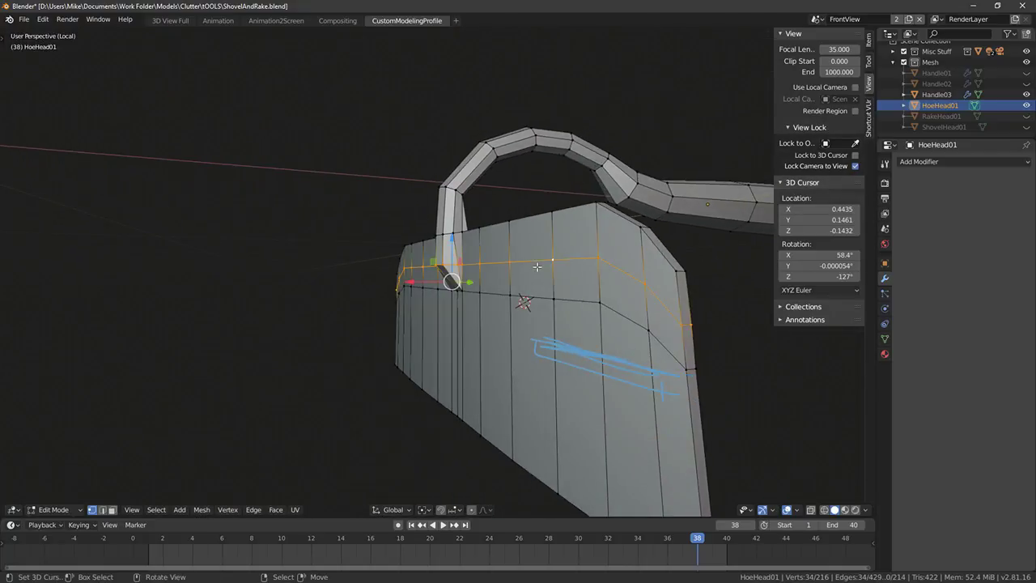
key(ctrl+b)
click(544, 268)
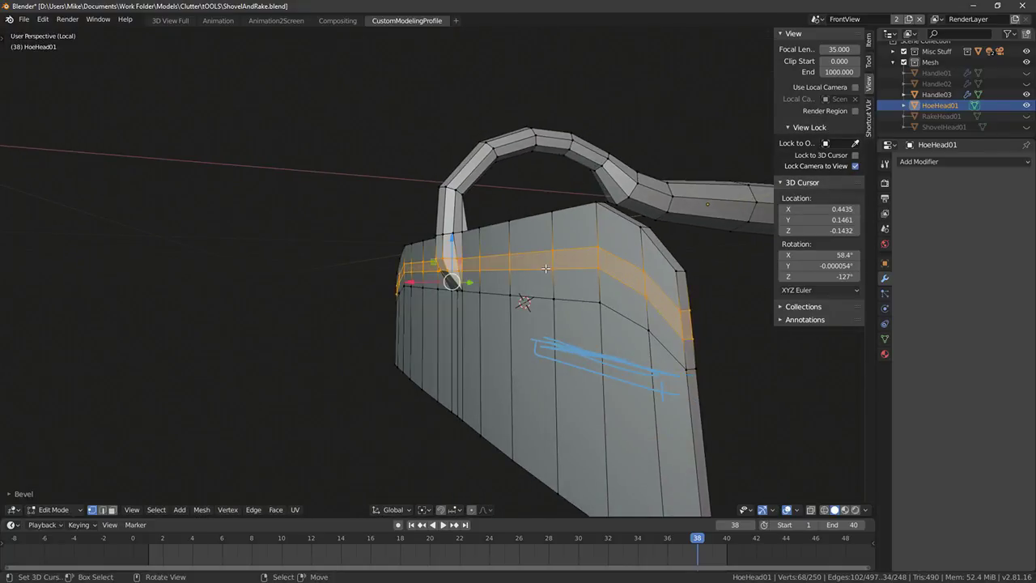
middle_drag(544, 268, 449, 280)
key(Tab)
key(Tab)
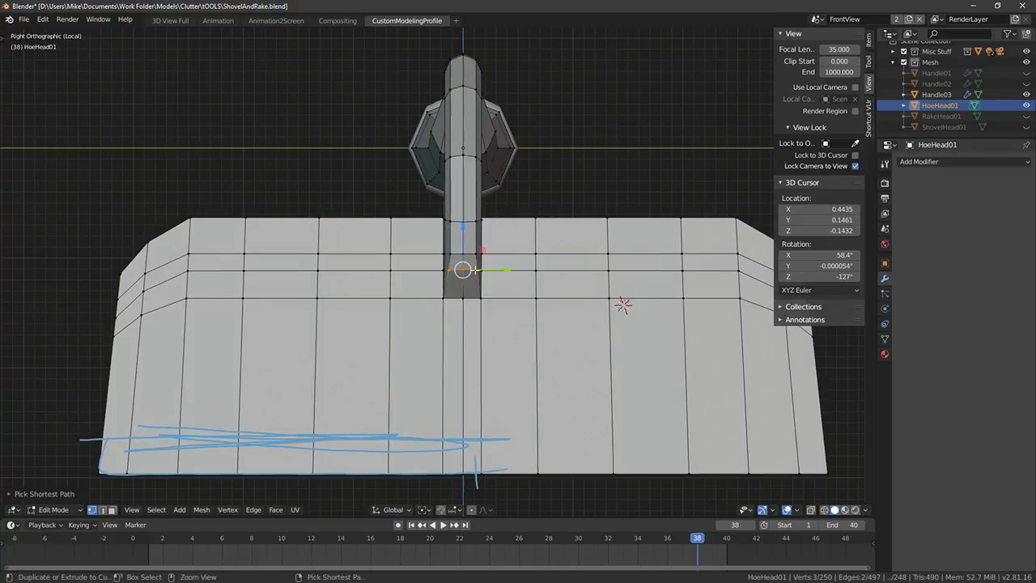
Round the neck's lower tip by moving its vertices and raise the blade's adjoining edge loop slightly along Z
drag(462, 270, 472, 250)
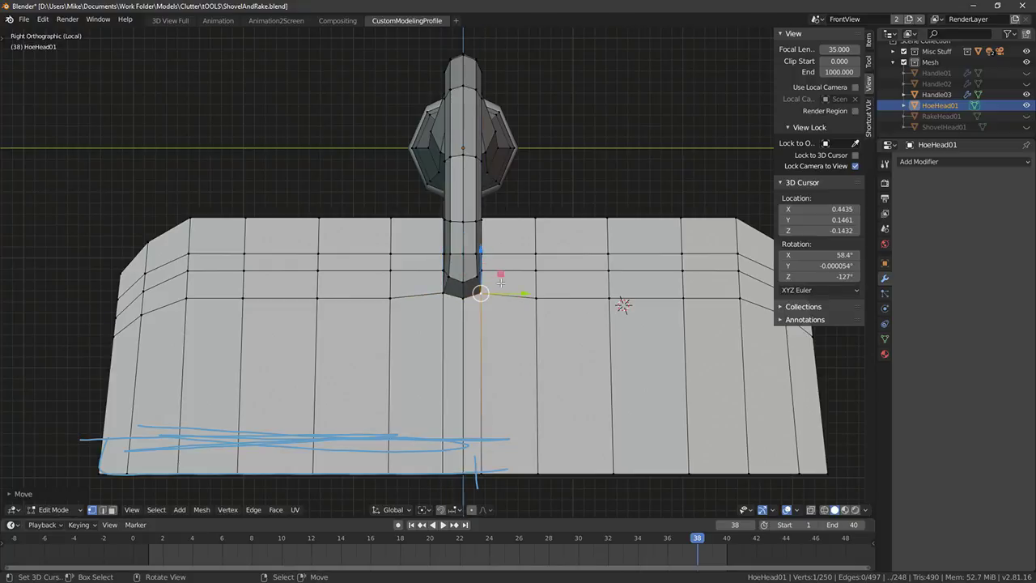
alt+click(563, 298)
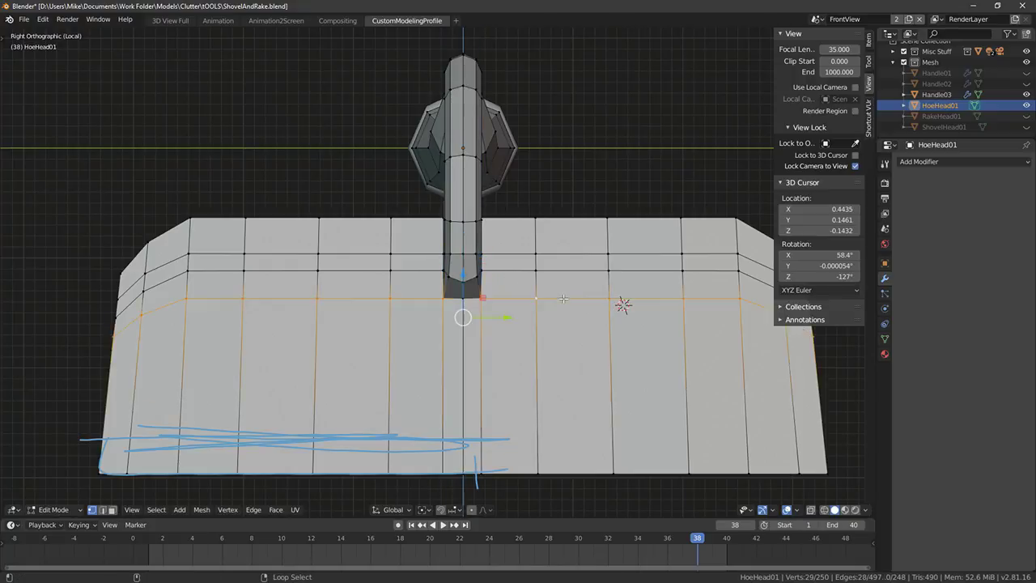
drag(462, 268, 462, 265)
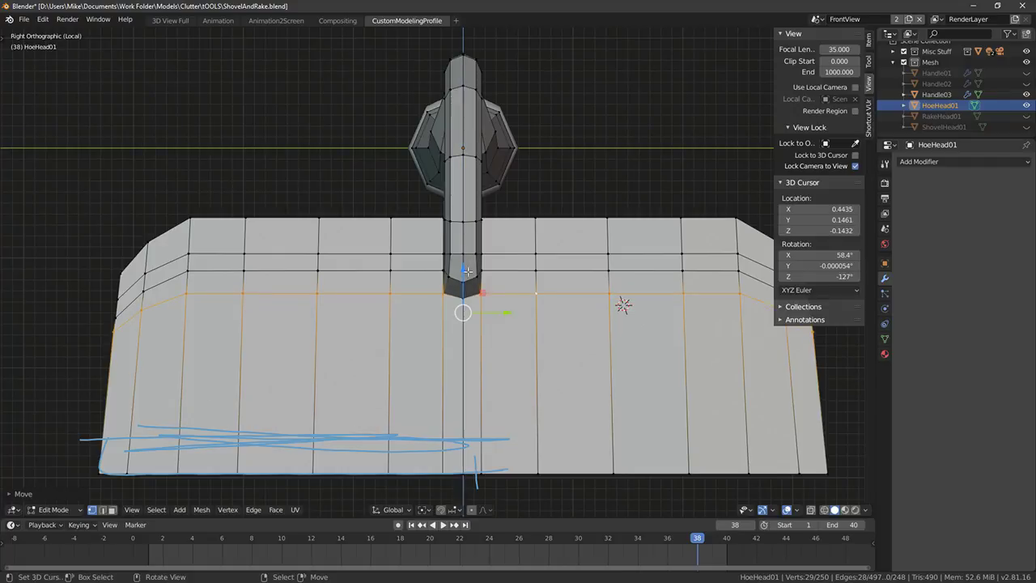
Select the vertices along the outer side of the neck's lower end and scale them along X
middle_drag(446, 279, 462, 242)
key(KP_1)
key(KP_3)
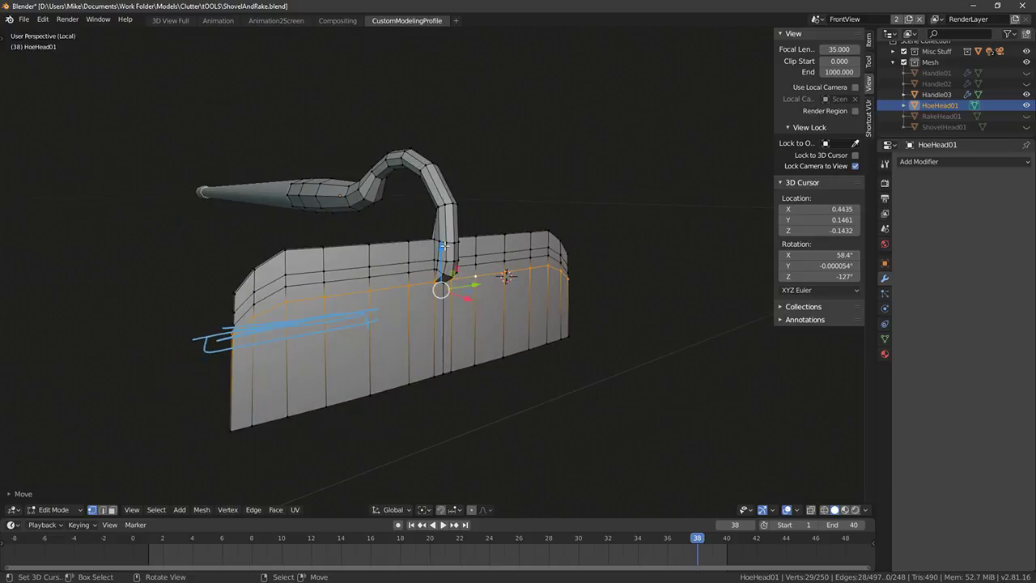
click(461, 243)
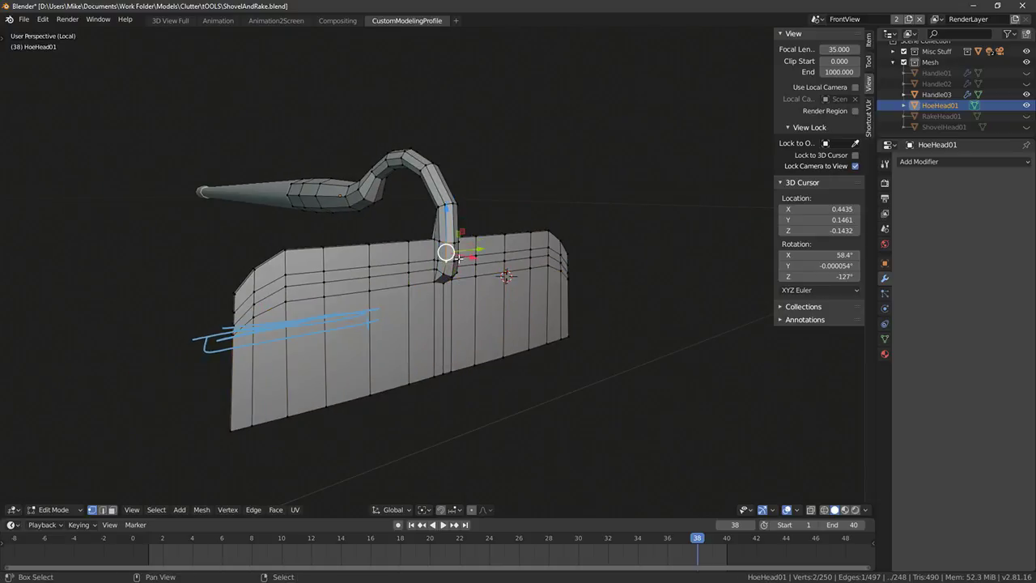
scroll(457, 272, up, 7)
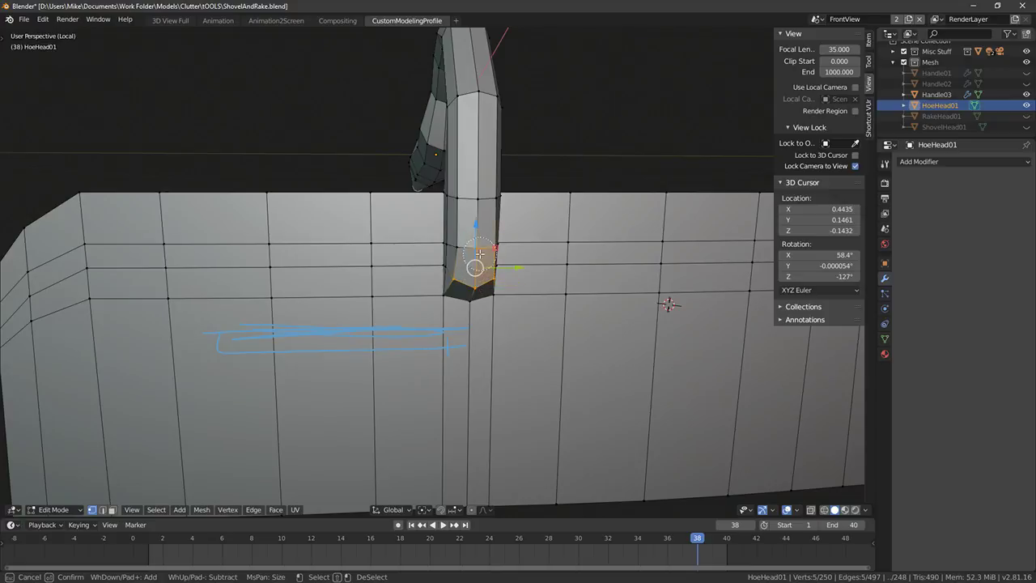
drag(479, 201, 495, 202)
right_click(493, 203)
middle_drag(492, 212, 570, 233)
key(KP_1)
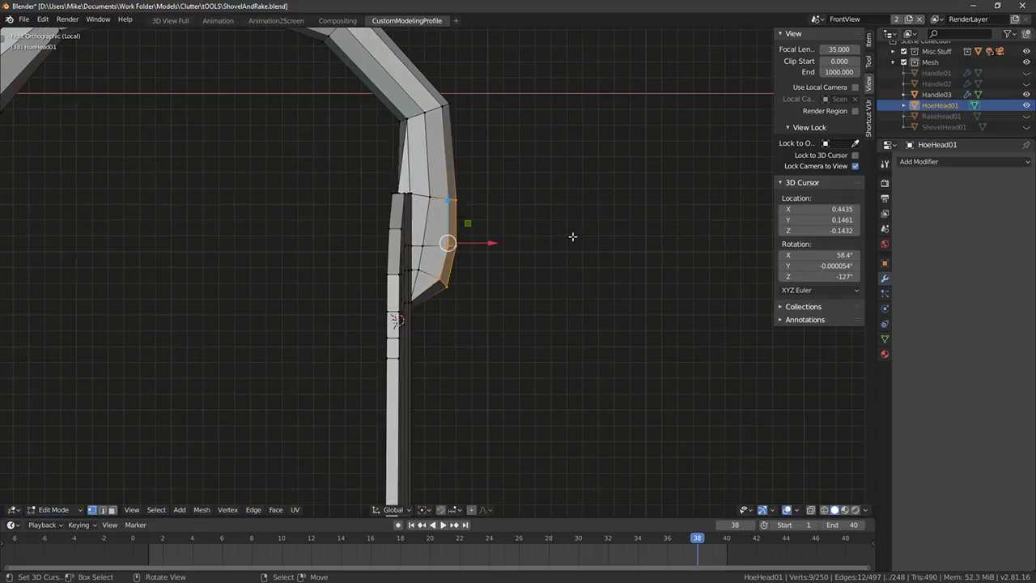
key(s)
key(x)
click(553, 236)
Shift the neck's selected outer vertices along X and rotate them slightly to refine the lower end's profile
key(g)
key(x)
click(494, 241)
key(r)
click(548, 234)
drag(480, 243, 479, 242)
Select the full edge loop at the neck's bend just above the blade and bevel it into two loops
shift+middle_drag(488, 221, 495, 244)
key(alt+a)
drag(480, 135, 467, 131)
key(ctrl+z)
key(shift+z)
key(c)
click(392, 145)
key(Escape)
key(shift+z)
key(ctrl+b)
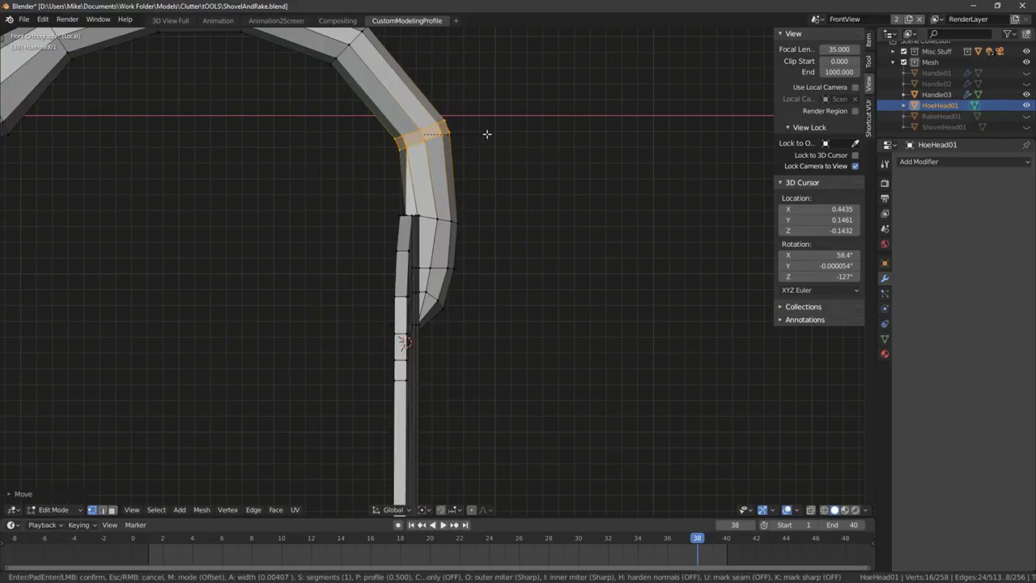
click(493, 137)
Slide the upper of the two bend loops up the neck, rotate and reposition it, and check the curve in Object Mode
key(ctrl+z)
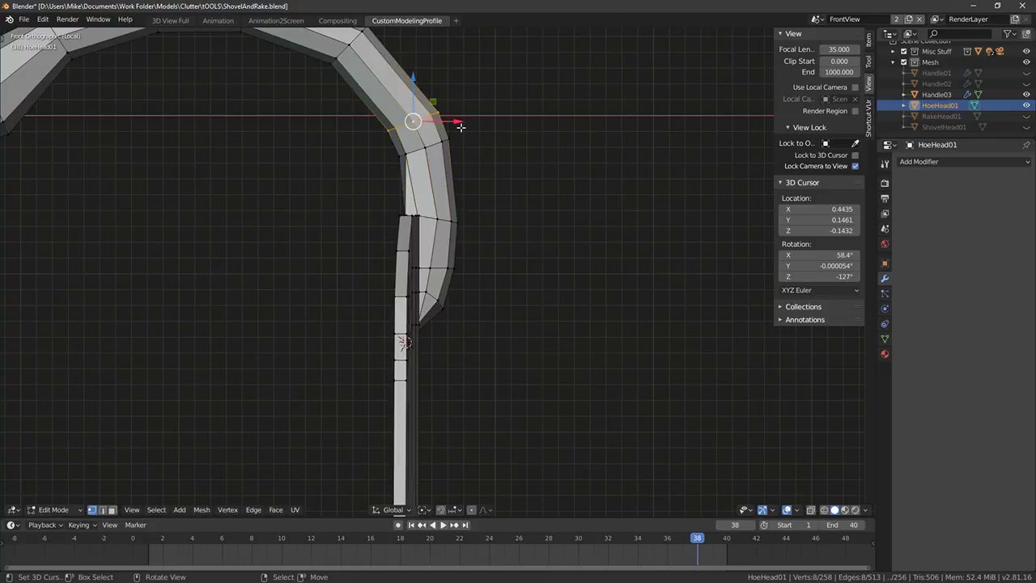
key(g)
click(500, 121)
key(g)
key(g)
click(505, 116)
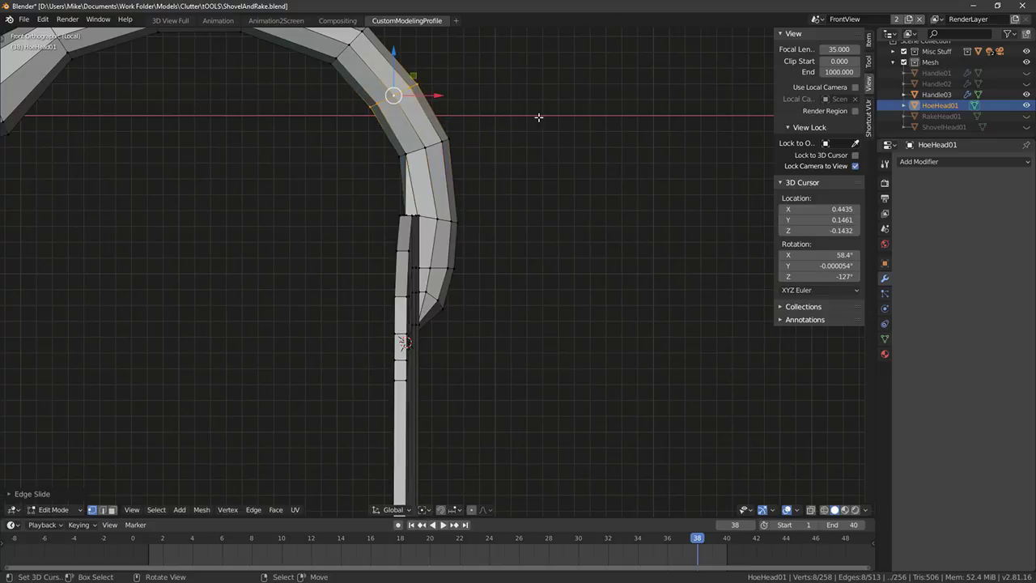
key(r)
click(546, 101)
key(g)
click(552, 104)
key(Tab)
scroll(538, 230, down, 7)
middle_drag(537, 230, 386, 238)
scroll(492, 229, up, 7)
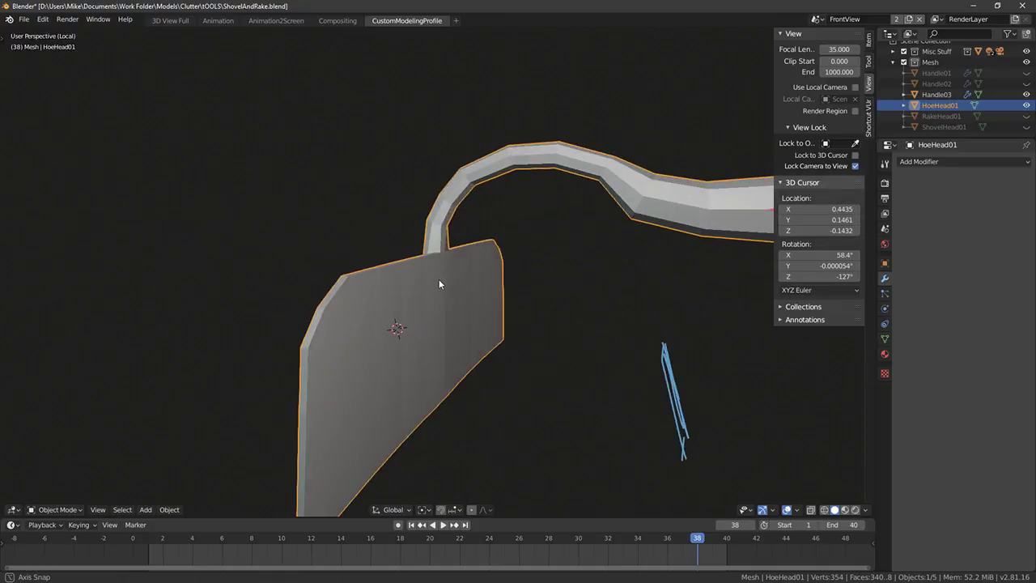
Select the centre line of vertices from the neck down to the blade's bottom edge and move it slightly
key(Tab)
middle_drag(424, 273, 436, 252)
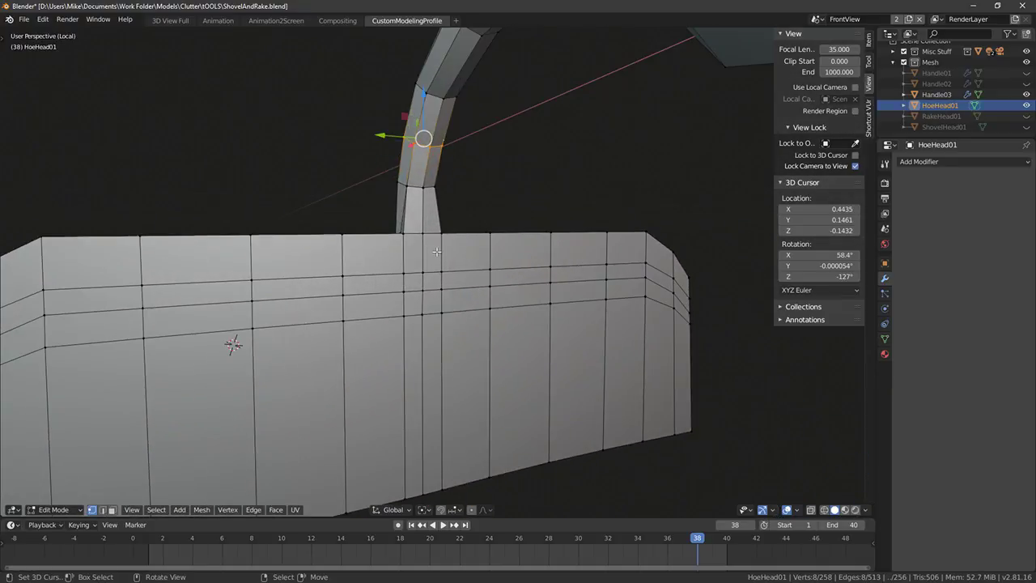
ctrl+click(418, 445)
middle_drag(419, 445, 419, 362)
key(g)
click(486, 217)
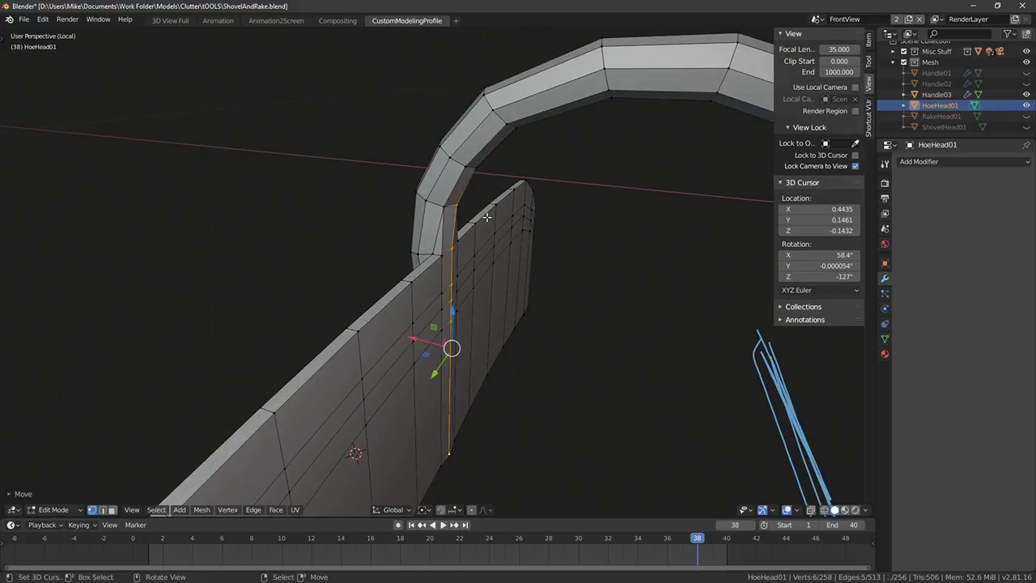
Select only the upper part of the centre line below the neck, shift it along X, and inspect the head in Object Mode
key(Tab)
middle_drag(456, 204, 458, 270)
key(Tab)
ctrl+click(442, 245)
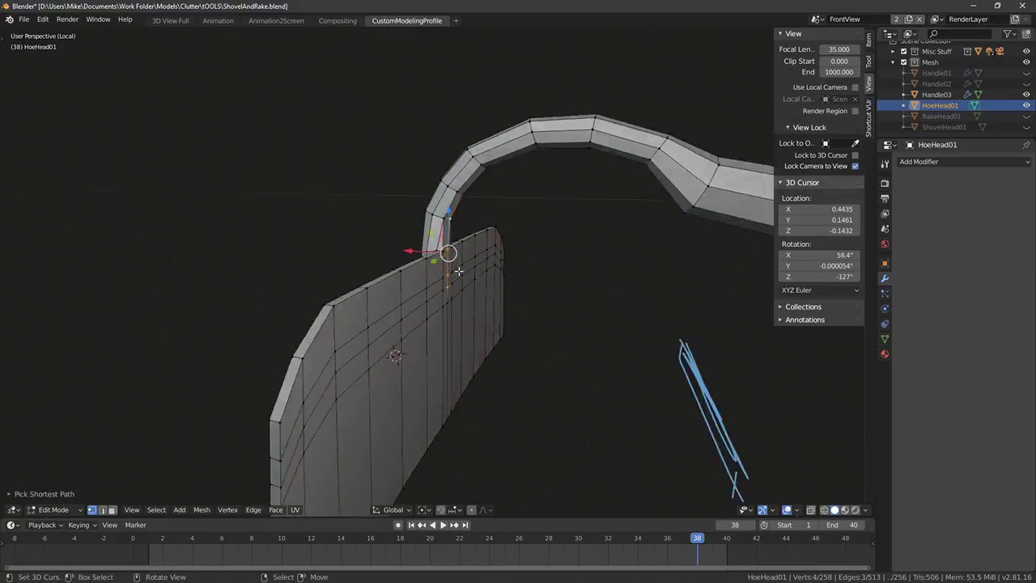
scroll(458, 270, up, 3)
drag(411, 236, 419, 238)
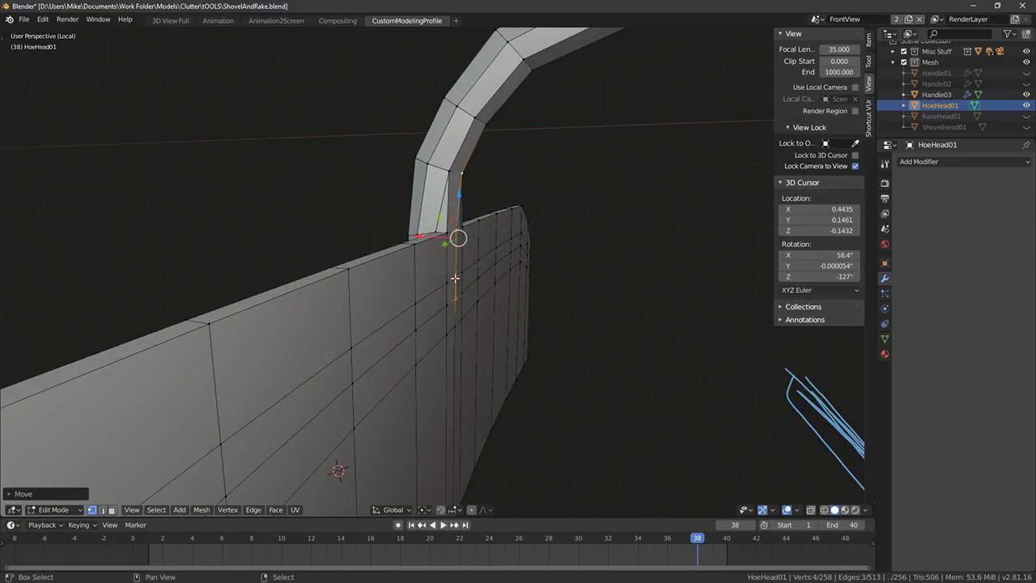
key(Tab)
middle_drag(429, 217, 536, 301)
scroll(537, 301, down, 3)
key(Tab)
key(Tab)
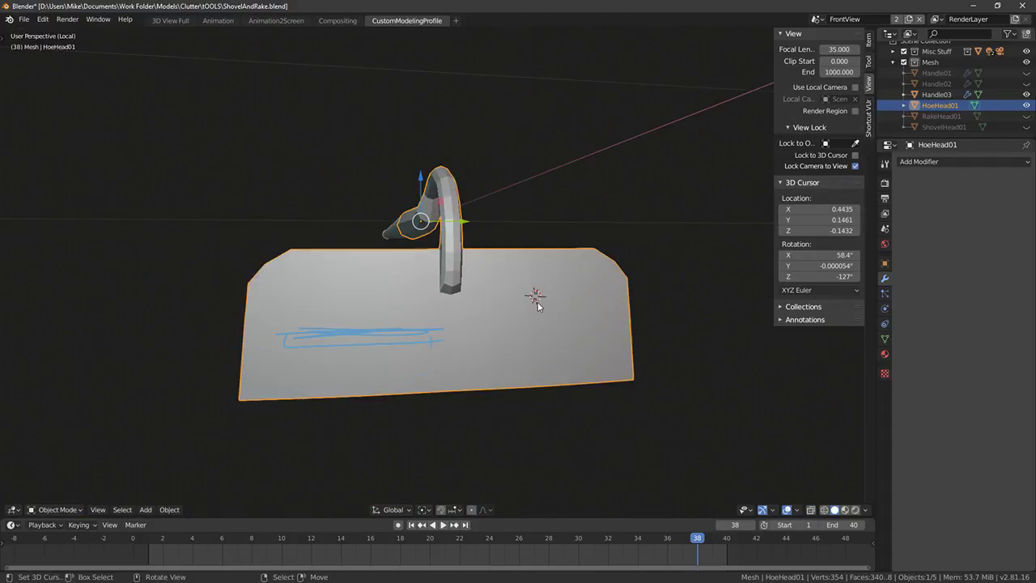
Select the entire HoeHead01 mesh and apply smooth shading
key(alt+a)
key(Tab)
key(a)
key(F3)
text(shade sm)
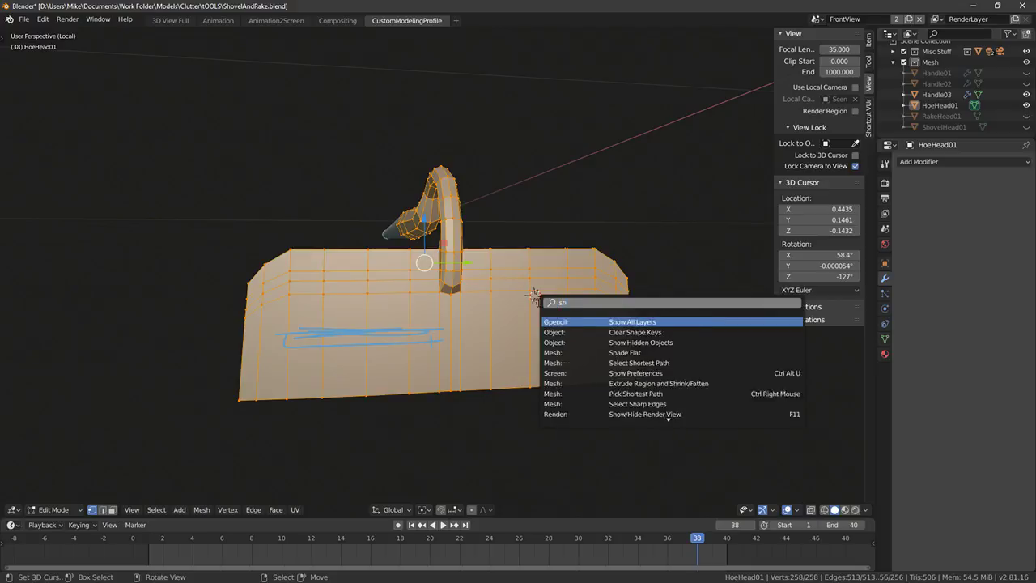
Shade the whole hoe head mesh smooth
key(Return)
key(Tab)
key(alt+a)
middle_drag(536, 300, 451, 270)
key(KP_1)
key(KP_3)
scroll(470, 262, up, 3)
key(Tab)
scroll(462, 260, up, 2)
Bevel the edges where the curved neck meets the hoe blade with one segment, about 0.0007 wide
click(419, 201)
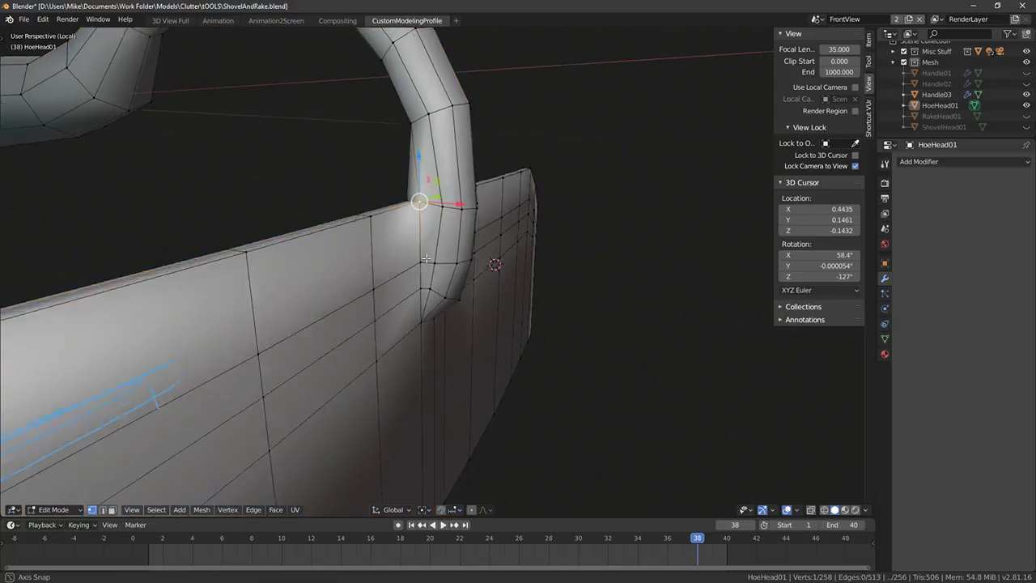
middle_drag(420, 202, 501, 337)
key(alt+a)
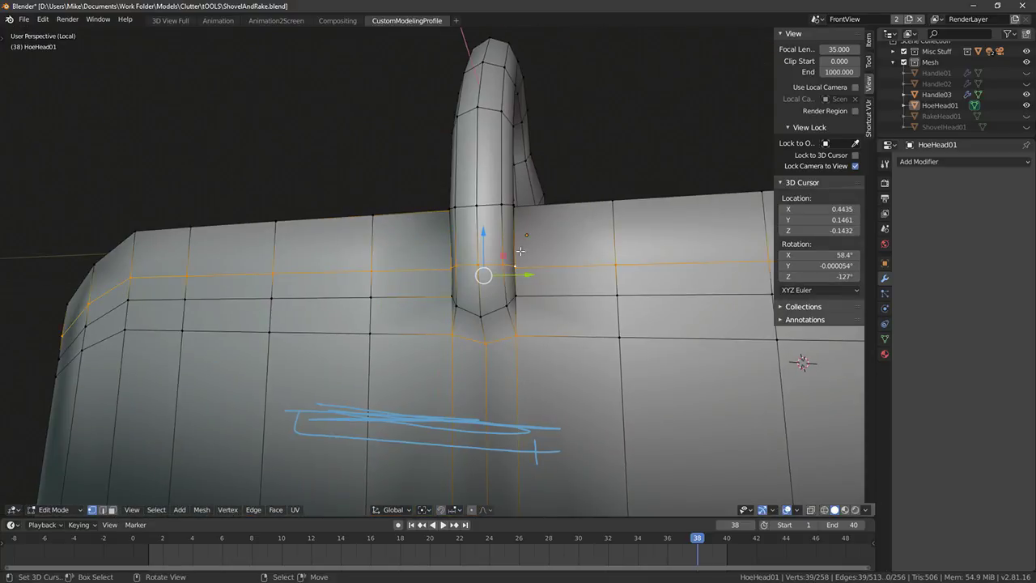
middle_drag(511, 268, 534, 238)
key(ctrl+b)
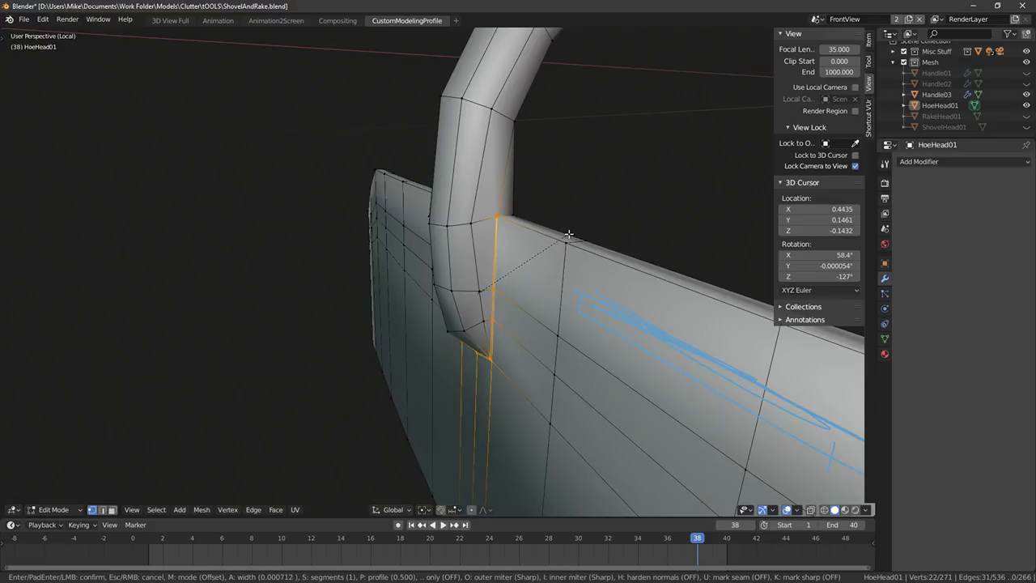
click(569, 234)
Select the shortest vertex path along the outer bevel edge around the neck joint and scale it freehand
click(499, 218)
middle_drag(498, 310, 538, 276)
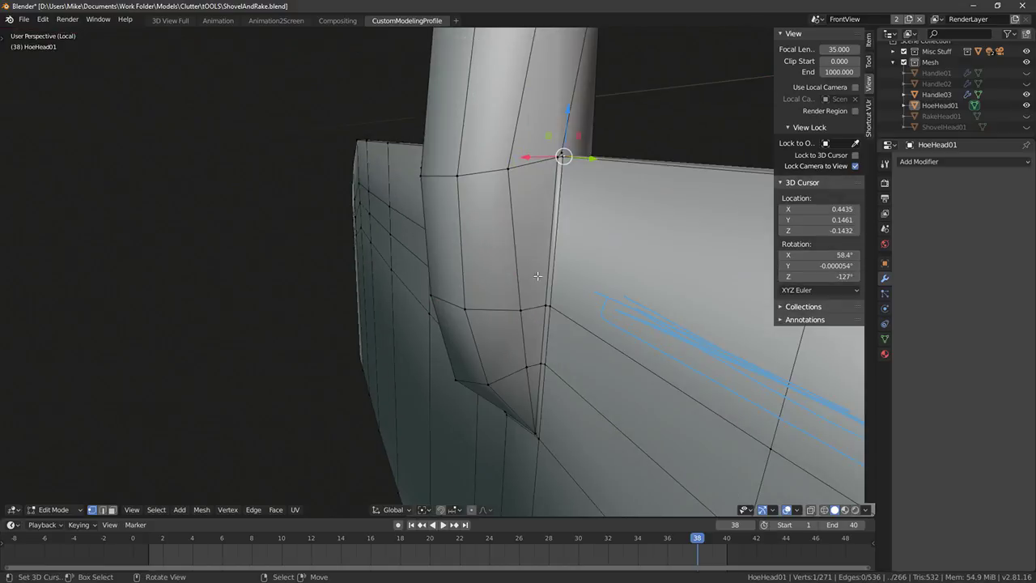
ctrl+right_click(546, 439)
middle_drag(485, 453, 514, 392)
ctrl+right_click(468, 395)
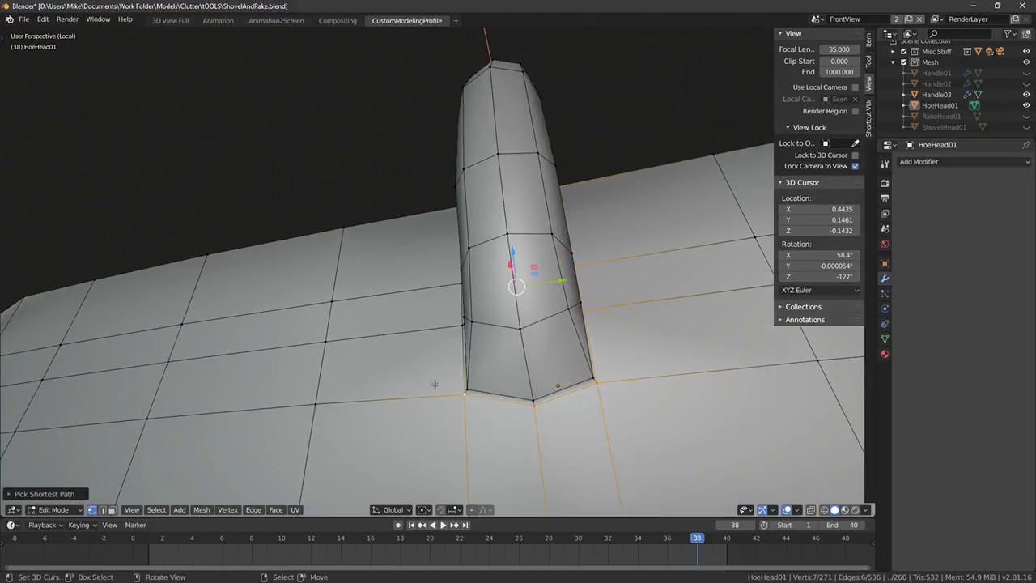
middle_drag(380, 214, 447, 239)
ctrl+right_click(423, 151)
middle_drag(645, 220, 534, 266)
key(s)
key(x)
right_click(670, 294)
key(s)
right_click(657, 298)
key(s)
click(652, 263)
key(Tab)
scroll(604, 267, down, 4)
key(Tab)
key(Tab)
key(Tab)
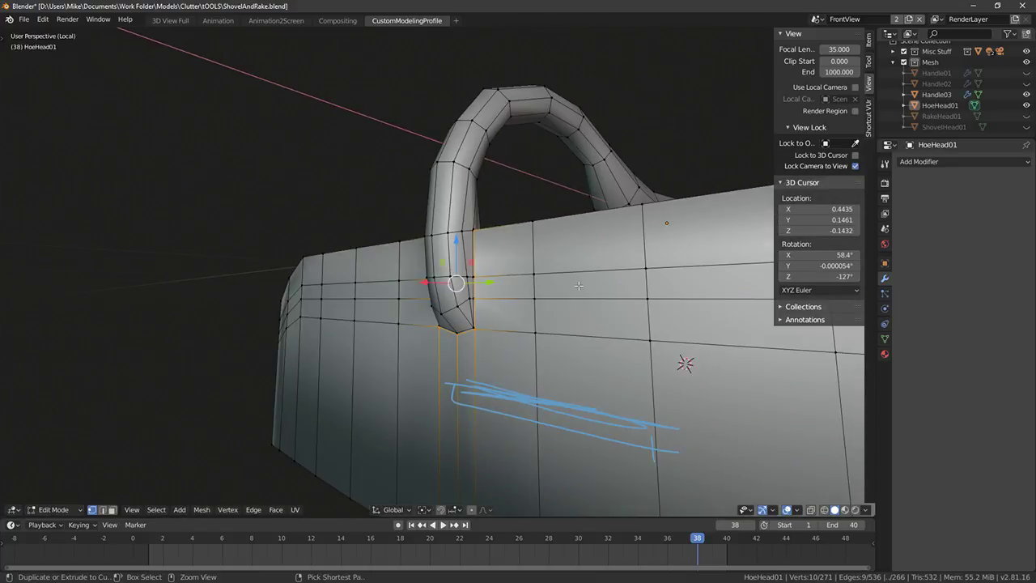
key(Tab)
key(Tab)
Run Smooth Vertices on the selected vertex path around the neck joint
middle_drag(555, 305, 622, 312)
key(F3)
text(sm)
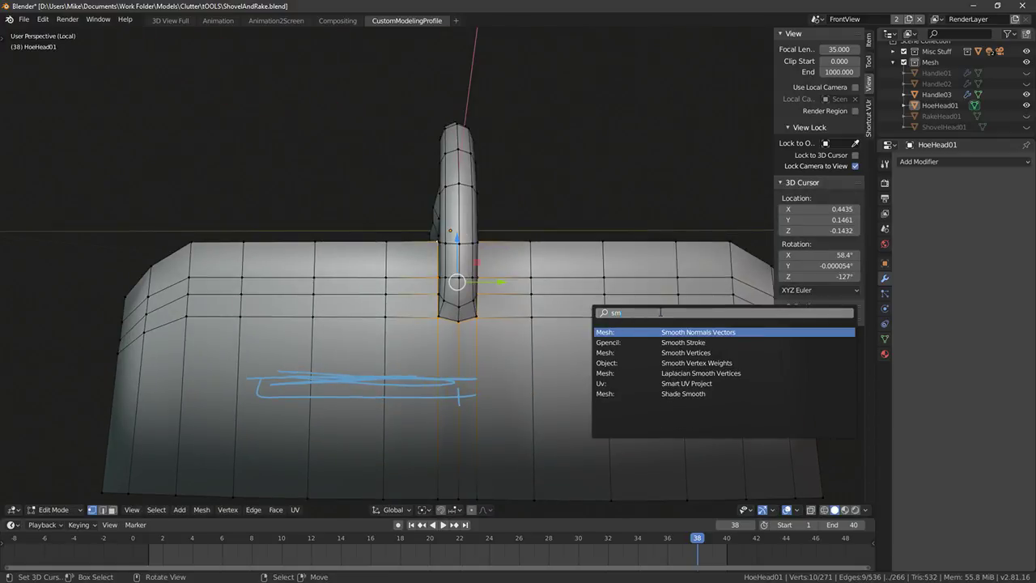
text(ooth v)
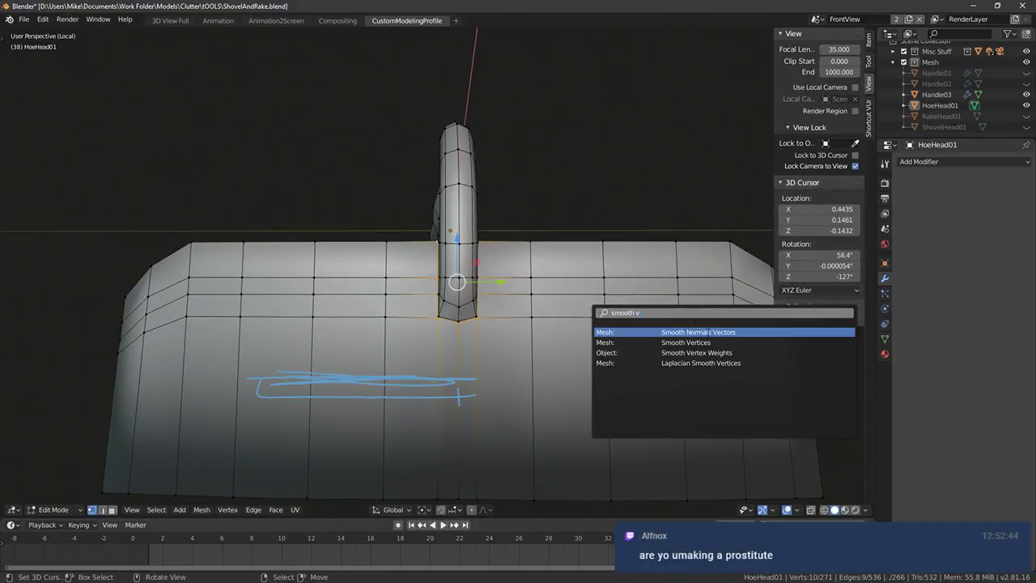
click(707, 340)
middle_drag(609, 324, 485, 259)
key(Tab)
key(Tab)
Circle-select all vertices of the lower neck joint in see-through display and smooth them
key(alt+z)
key(c)
mouse_move(397, 197)
mouse_down()
mouse_move(409, 198)
mouse_move(397, 245)
mouse_move(379, 238)
mouse_move(442, 280)
mouse_move(416, 330)
mouse_up()
key(Escape)
key(F3)
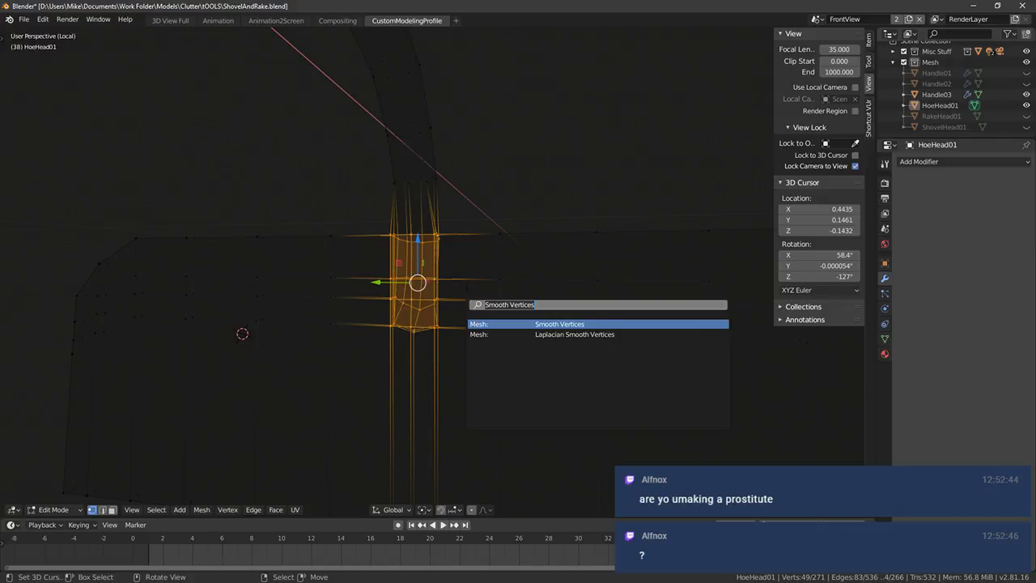
click(584, 324)
middle_drag(584, 324, 480, 296)
key(shift+z)
middle_drag(619, 317, 529, 345)
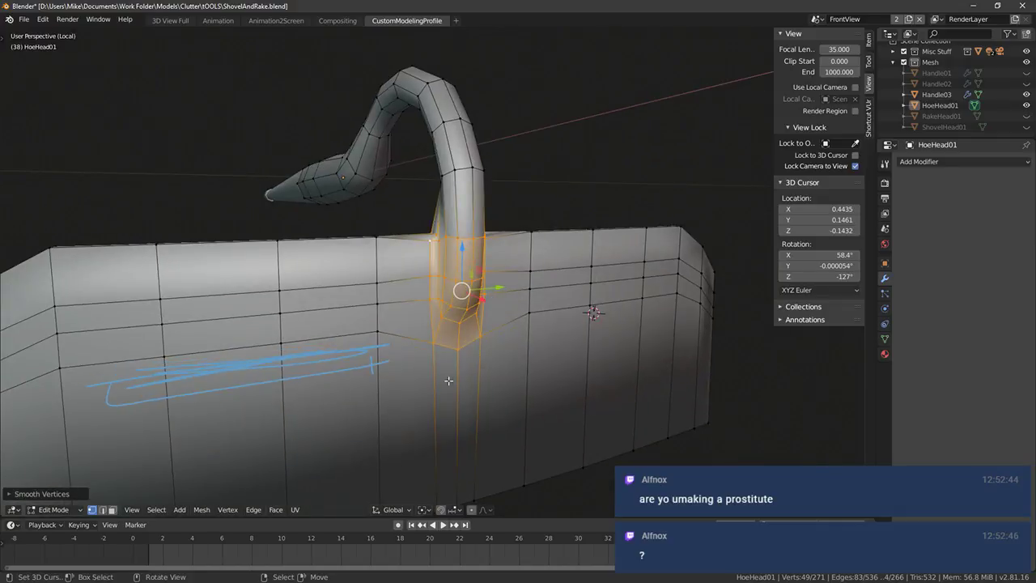
Set the Smooth Vertices smoothing factor to 0.371 for the neck joint and deselect everything
middle_drag(448, 382, 665, 444)
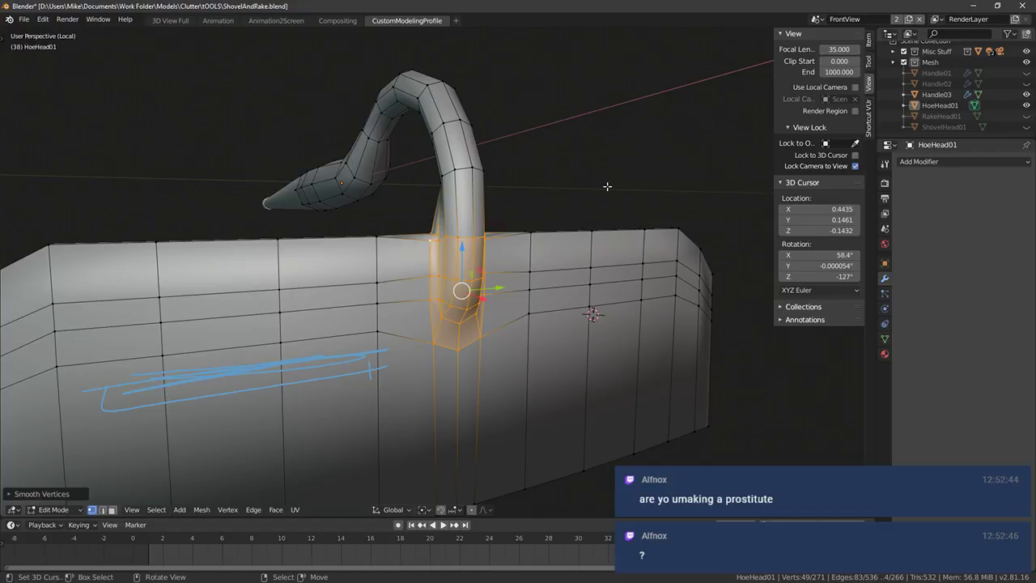
click(52, 496)
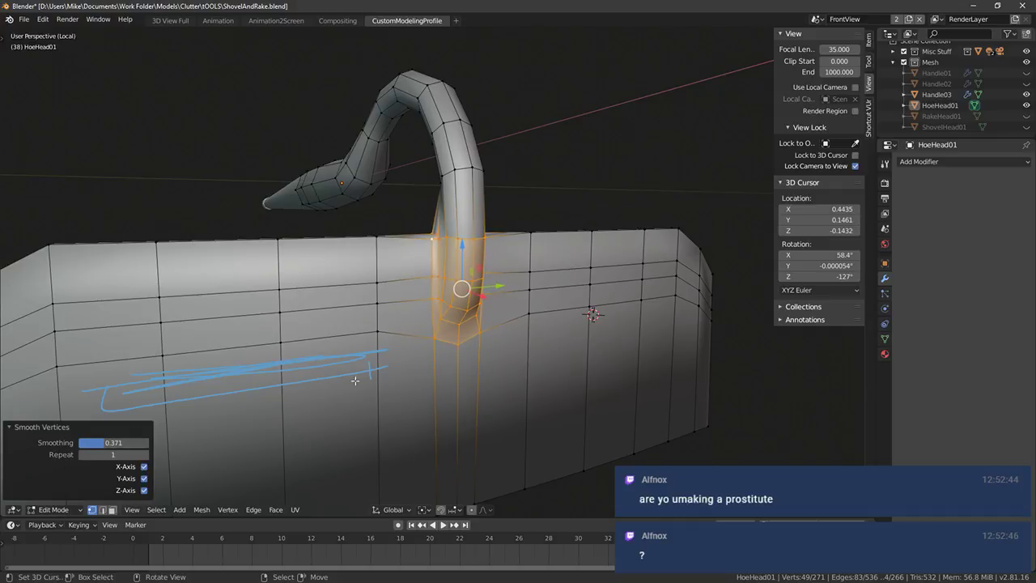
middle_drag(566, 358, 360, 371)
key(Tab)
key(alt+a)
key(Tab)
scroll(451, 388, up, 2)
key(alt+a)
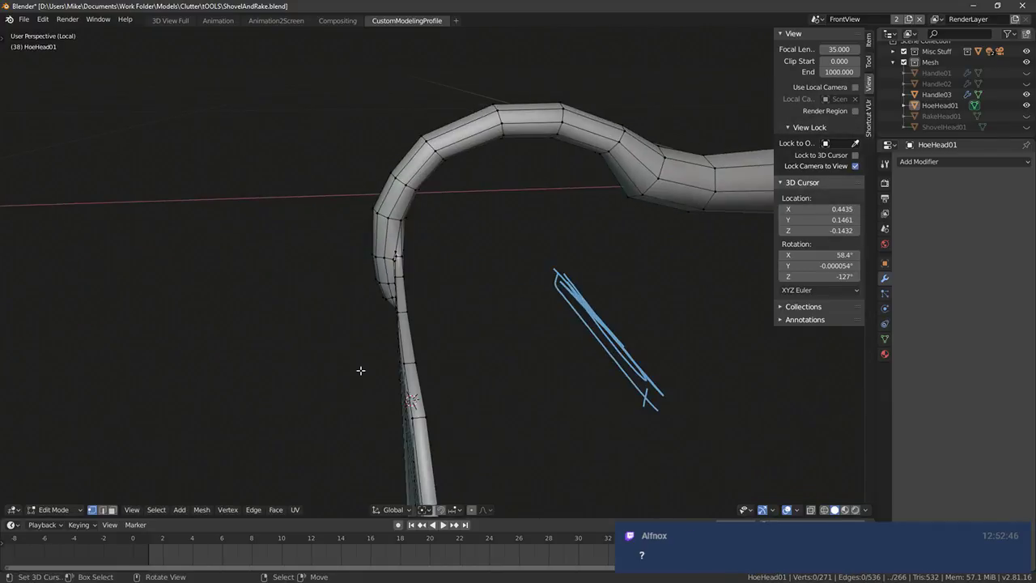
scroll(361, 371, up, 4)
key(a)
key(ctrl+r)
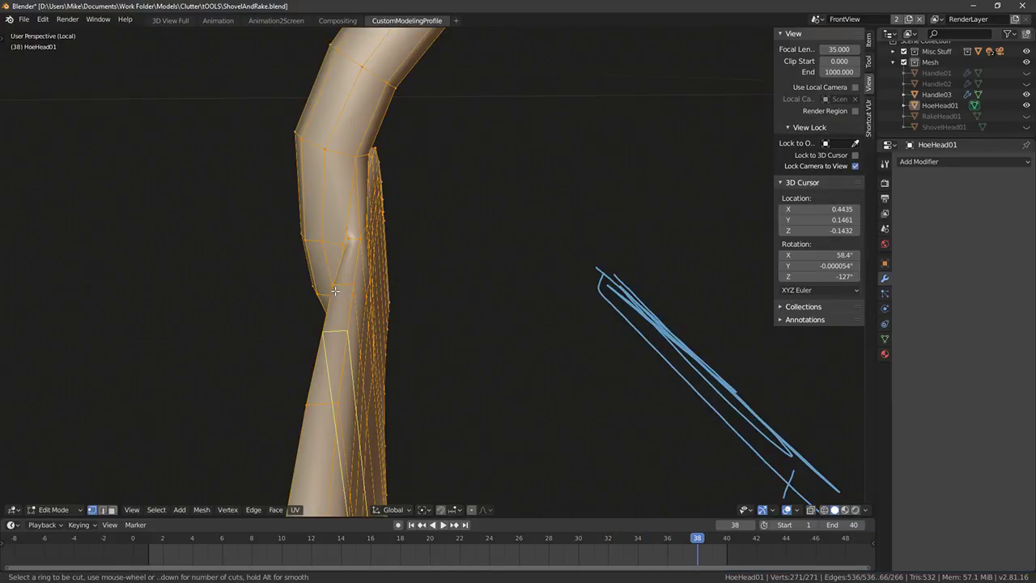
right_click(346, 297)
middle_drag(346, 297, 359, 245)
click(398, 250)
mouse_move(368, 321)
middle_down()
mouse_move(213, 298)
mouse_move(312, 279)
mouse_move(224, 289)
mouse_move(257, 273)
mouse_move(264, 281)
middle_up()
scroll(224, 289, down, 3)
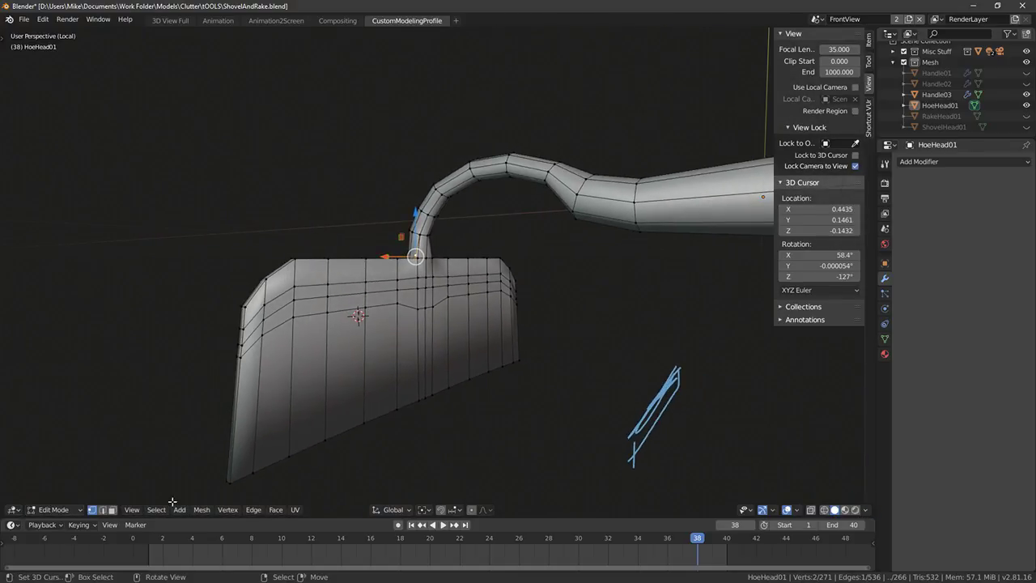
Circle-select the faces across the broad side of the hoe blade and clear the selection
key(a)
key(alt+a)
key(c)
mouse_move(275, 324)
mouse_down()
mouse_move(266, 359)
mouse_move(386, 317)
mouse_up()
right_click(651, 360)
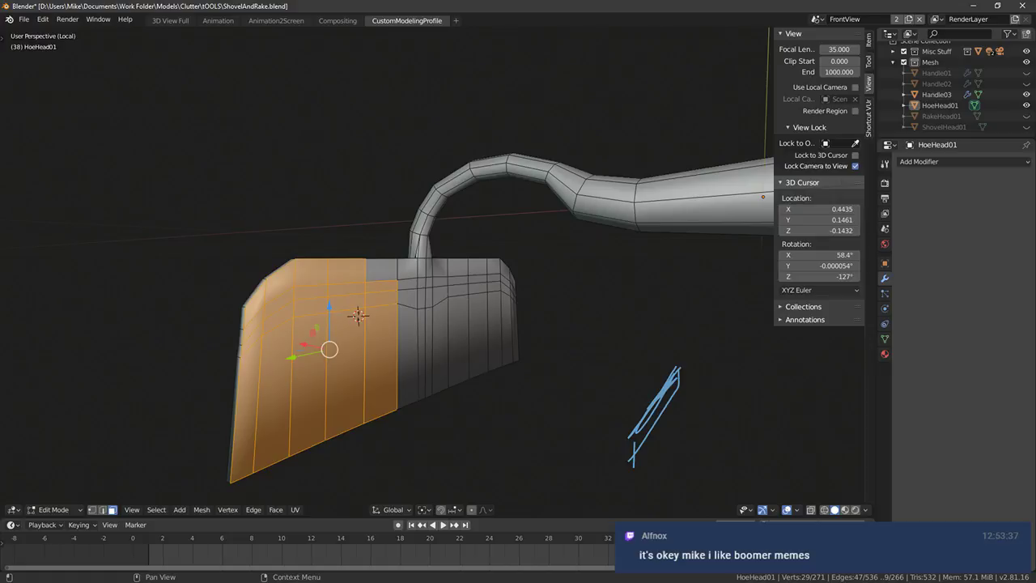
middle_drag(737, 278, 415, 290)
key(c)
mouse_move(404, 295)
mouse_down()
mouse_move(475, 306)
mouse_move(515, 293)
mouse_up()
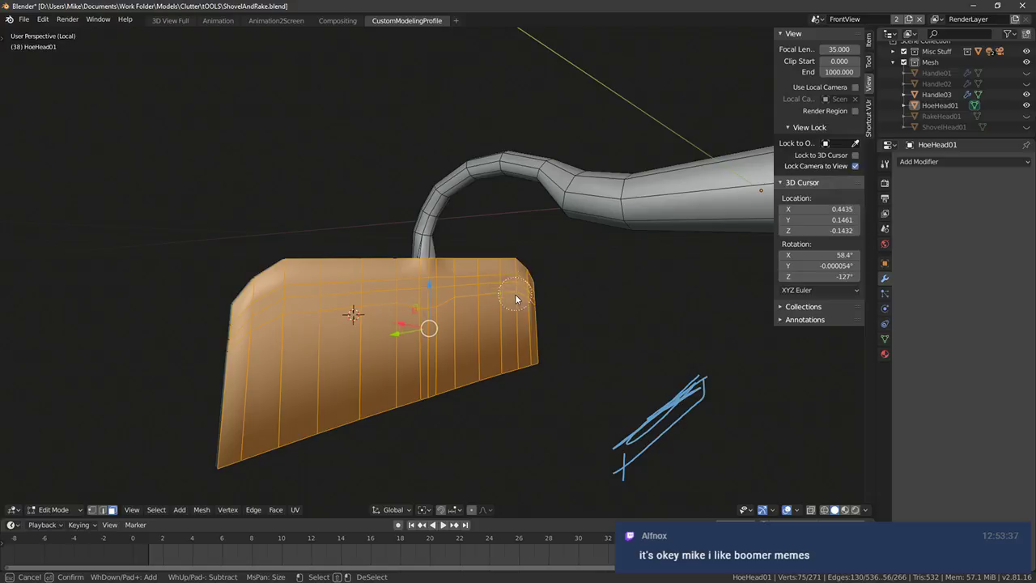
key(Escape)
mouse_move(455, 328)
middle_down()
mouse_move(452, 345)
mouse_move(631, 347)
mouse_move(548, 303)
mouse_move(547, 254)
mouse_move(467, 275)
mouse_move(442, 298)
mouse_move(362, 214)
mouse_move(359, 236)
mouse_move(416, 284)
middle_up()
right_click(362, 213)
key(alt+a)
Add two centred loop cuts around the blade's thin rim and shrink/fatten them by an offset of -0.002
key(ctrl+r)
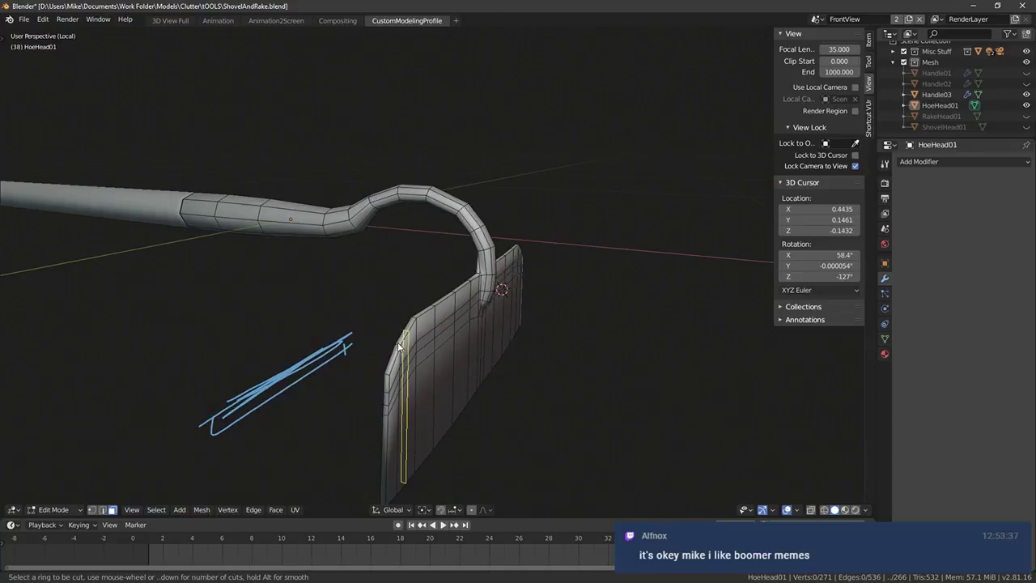
scroll(398, 348, up, 1)
click(398, 348)
middle_drag(536, 298, 655, 286)
key(alt+s)
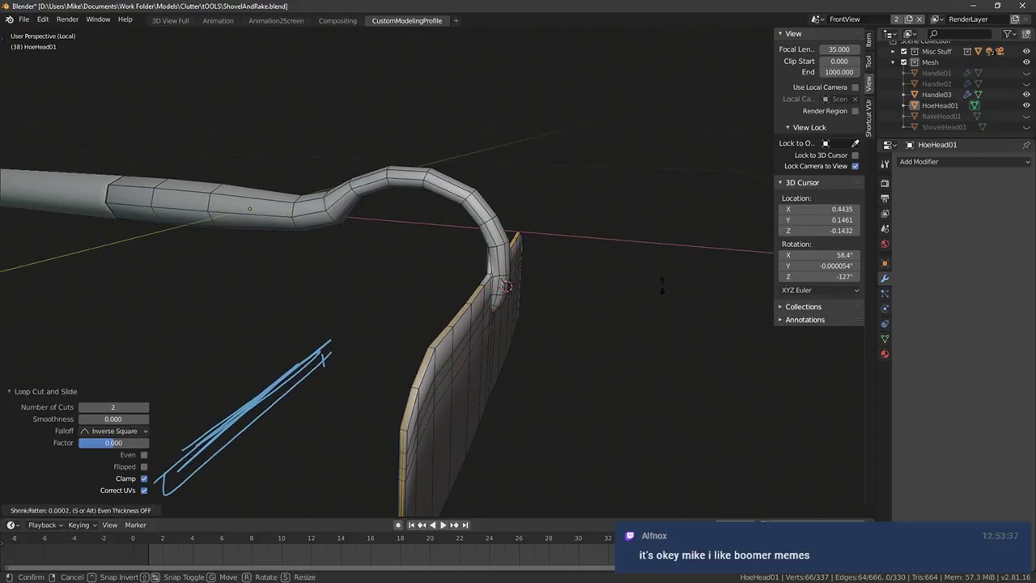
click(705, 278)
middle_drag(705, 277, 714, 257)
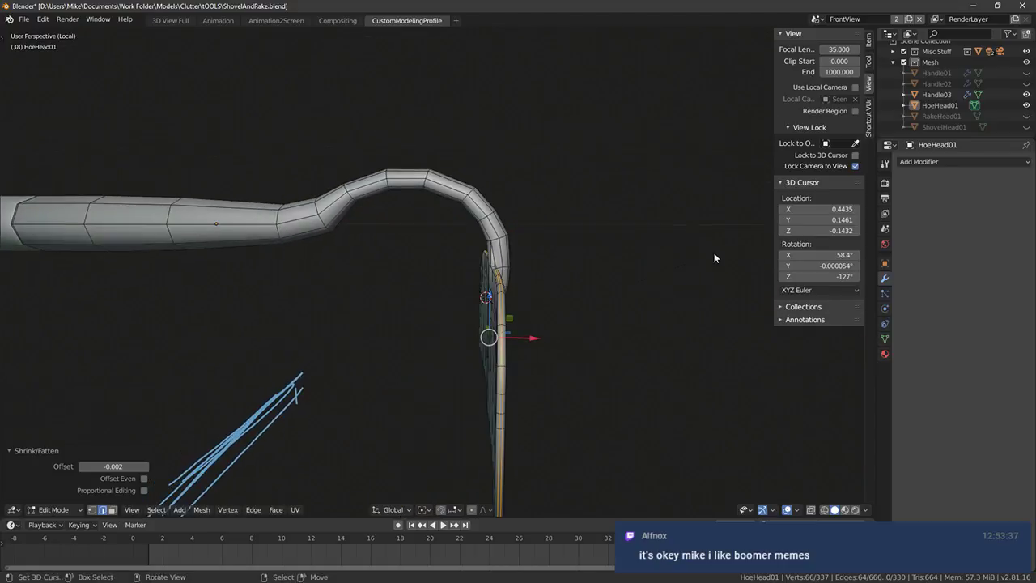
key(s)
key(x)
key(z)
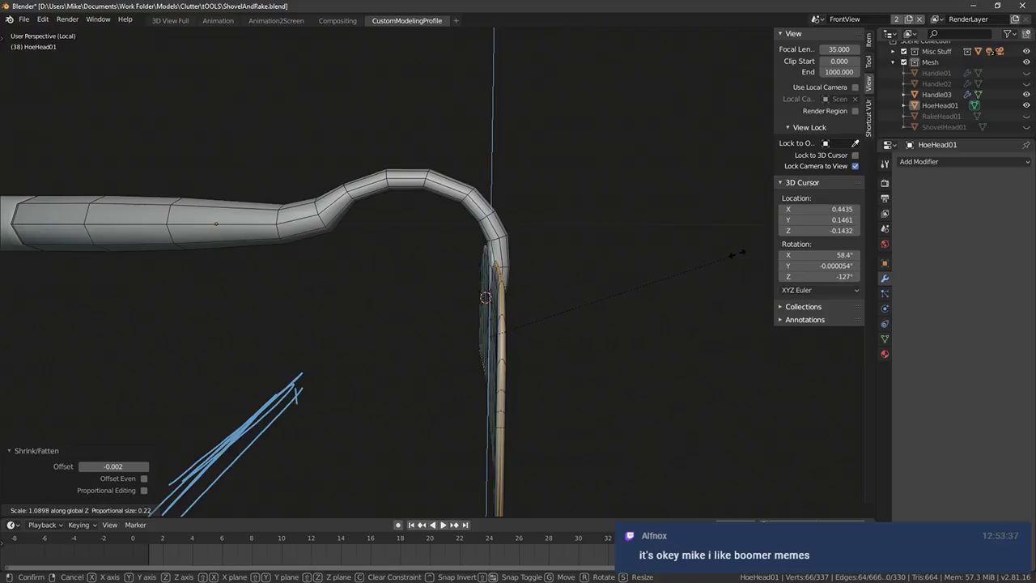
key(x)
right_click(727, 263)
Select the new rim edge loop nearer the neck's tip and move it about 0.0009 along X
middle_drag(681, 272, 650, 247)
key(KP_1)
key(KP_3)
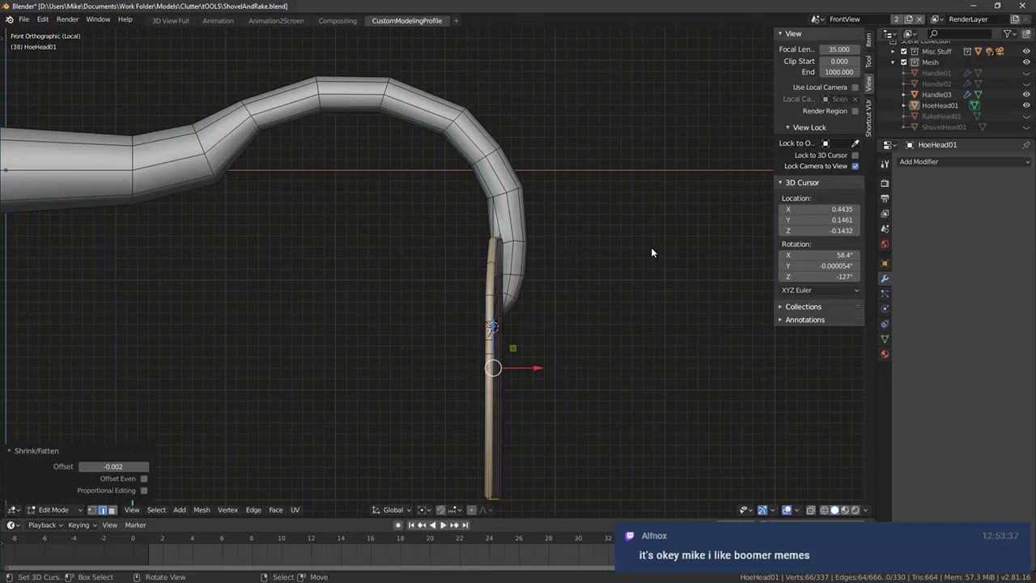
alt+click(506, 252)
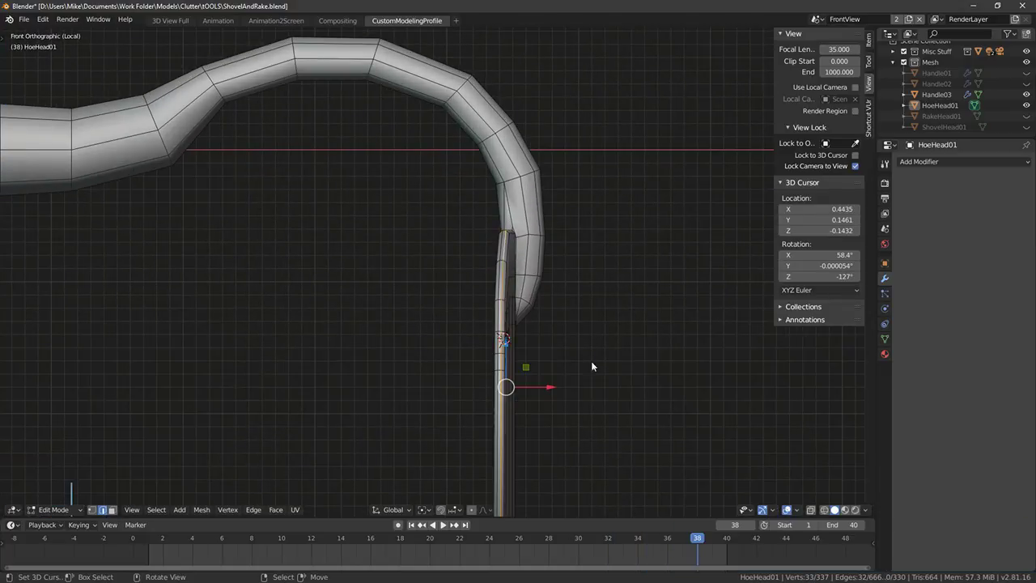
key(g)
key(z)
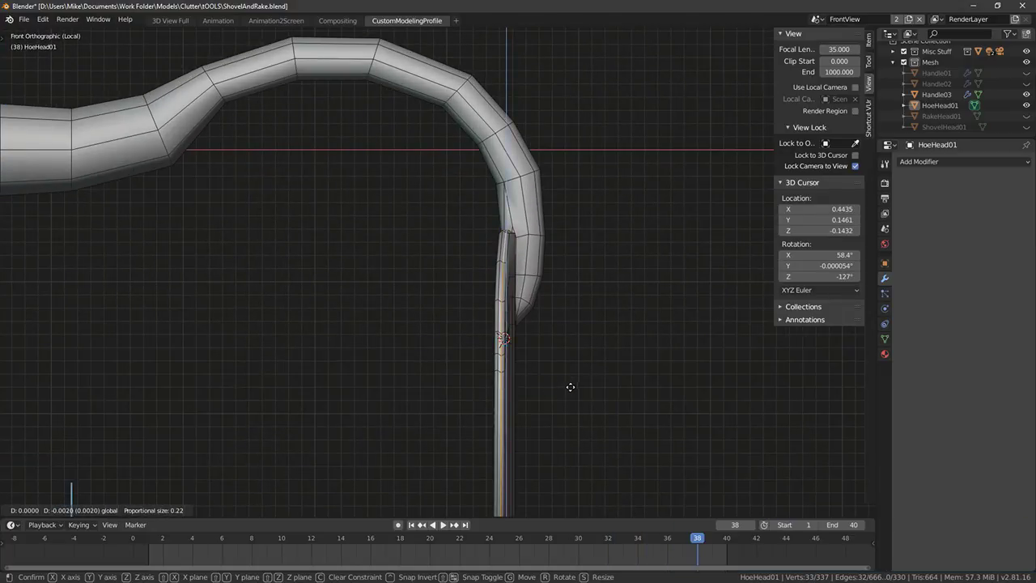
key(Escape)
key(g)
key(x)
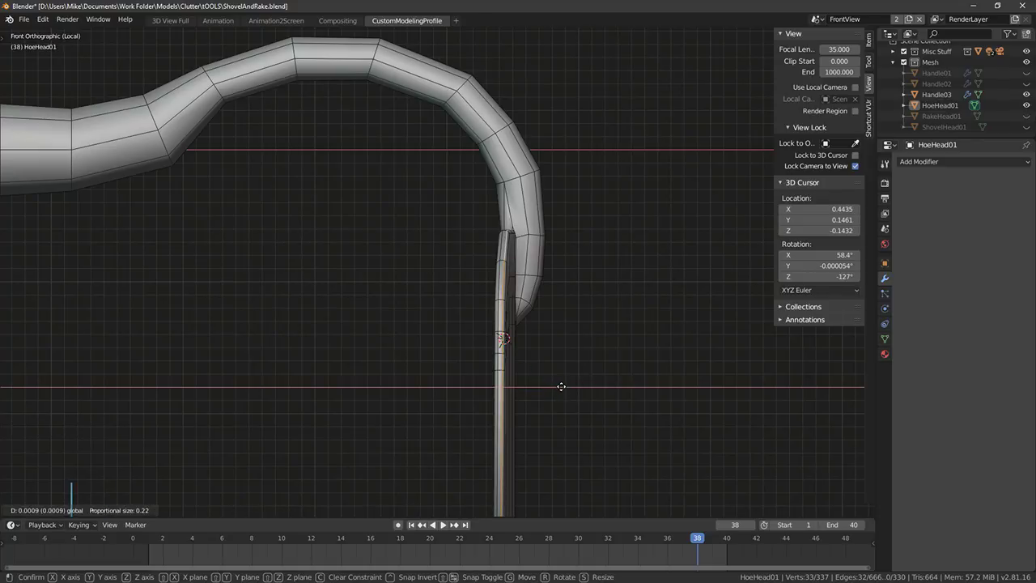
click(561, 386)
Select the other new rim edge loop and move it freehand along X
key(alt+a)
alt+click(502, 251)
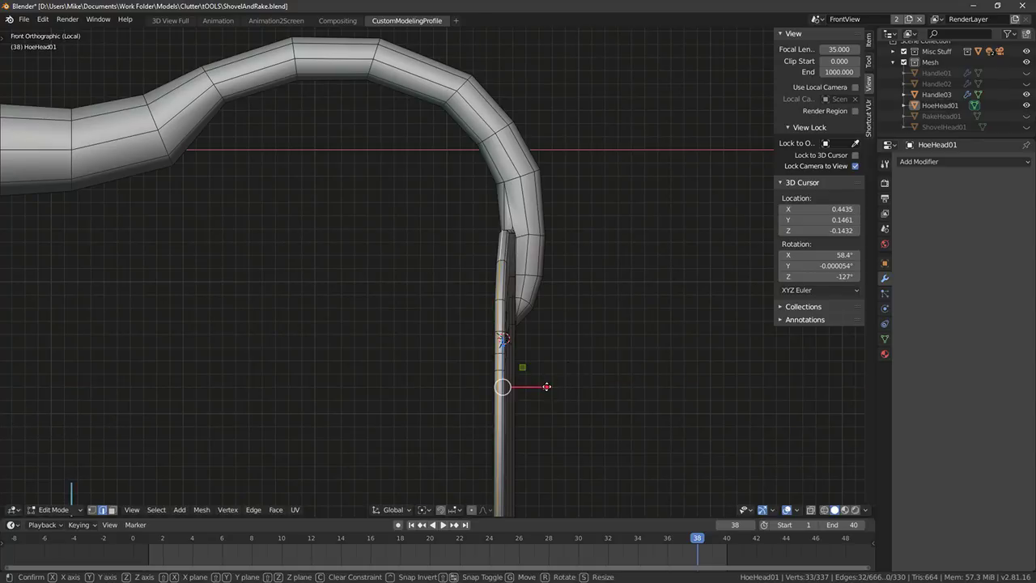
key(g)
key(x)
click(596, 382)
middle_drag(597, 382, 442, 387)
key(Tab)
key(Tab)
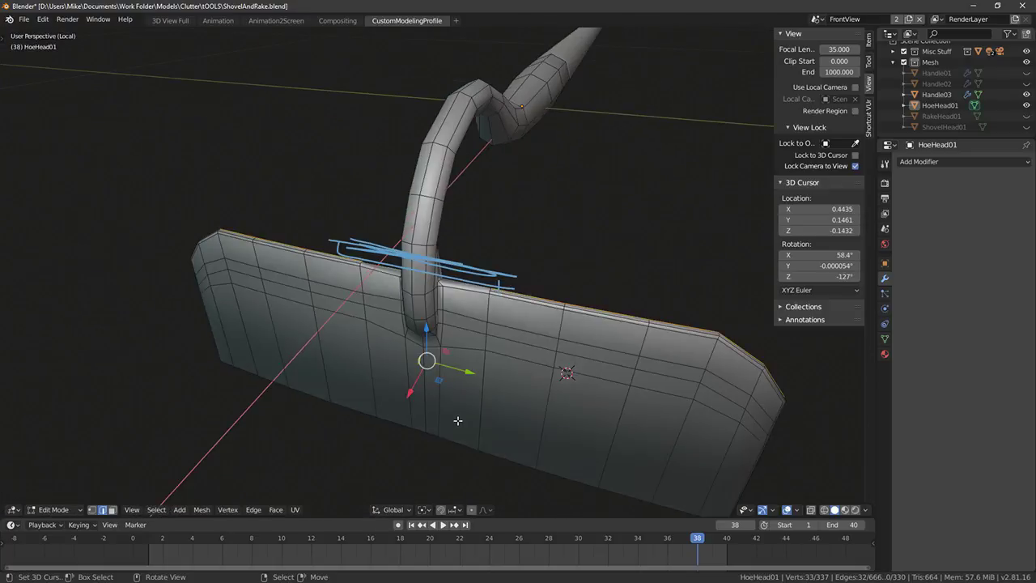
Knife-cut two edges from the rim's midpoint at the neck joint to the ends of the two rim loops
scroll(442, 388, up, 4)
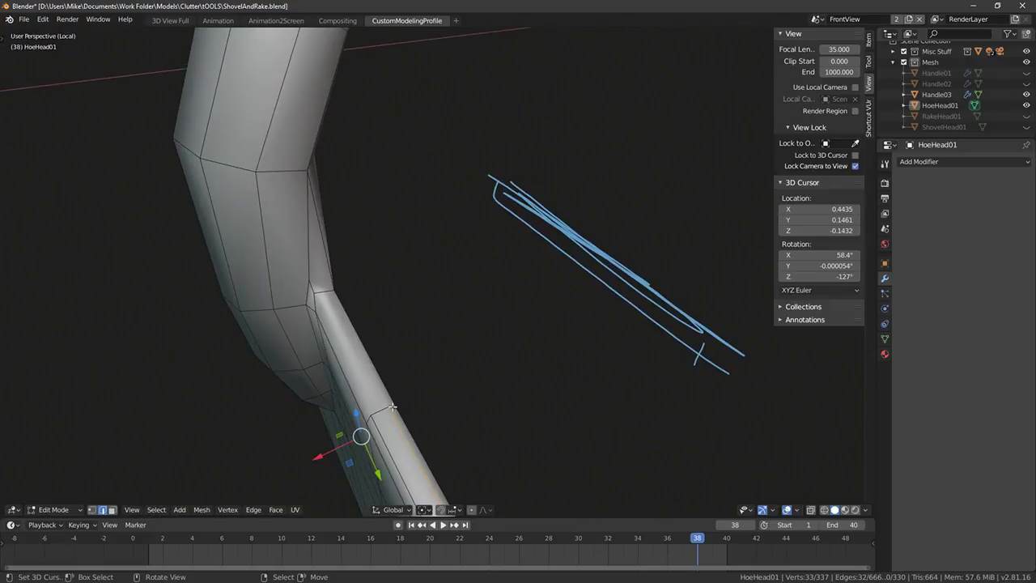
key(k)
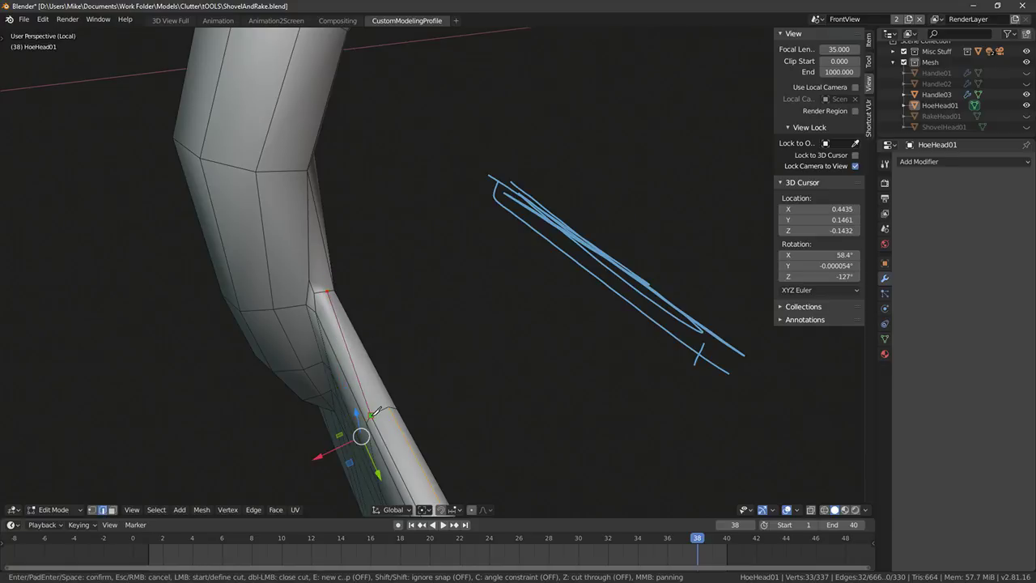
click(375, 413)
key(Return)
key(k)
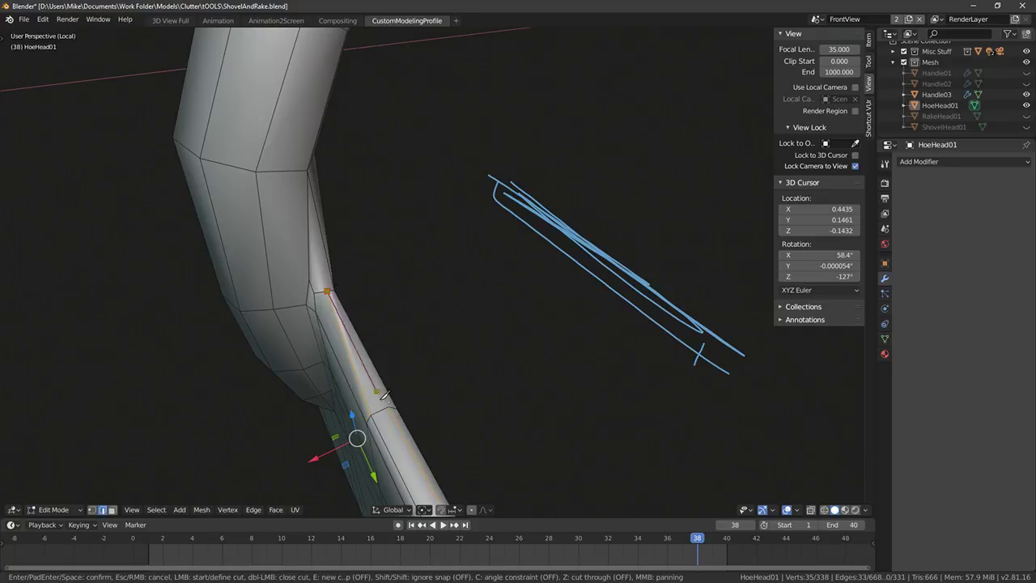
click(390, 405)
key(Return)
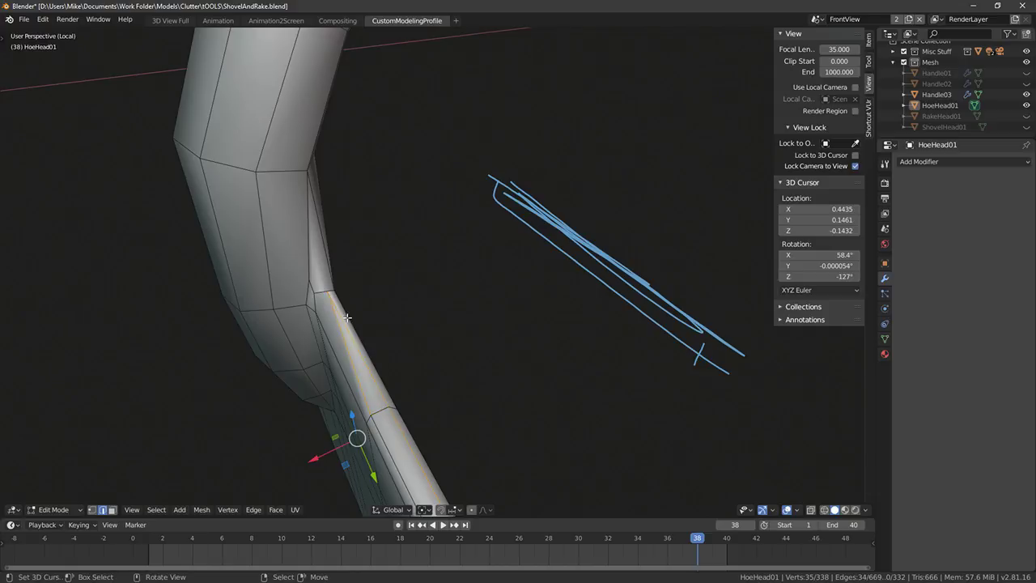
Knife-cut an edge from the rim's midpoint at the joint up to the neck vertex above
middle_drag(347, 317, 324, 325)
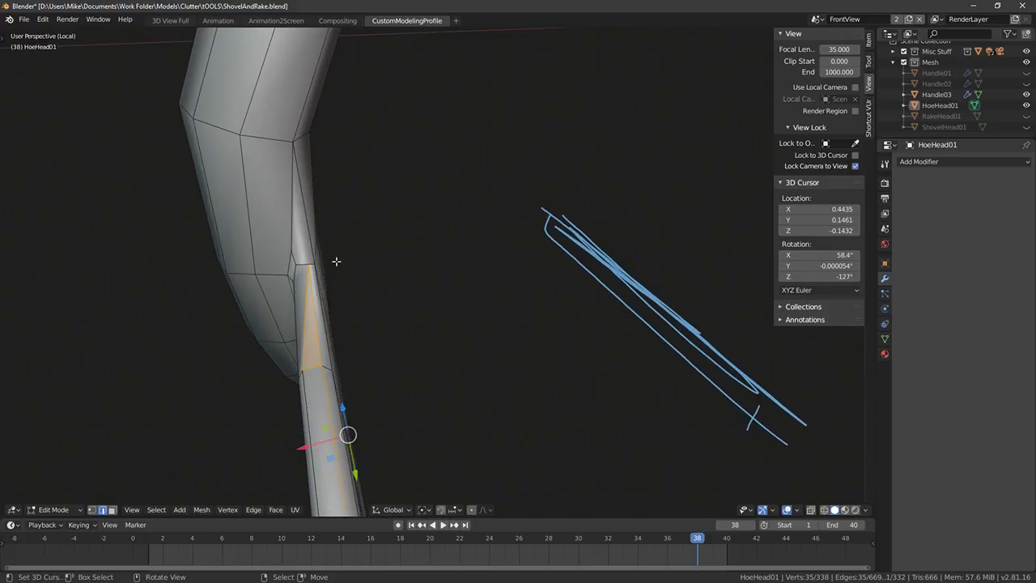
key(k)
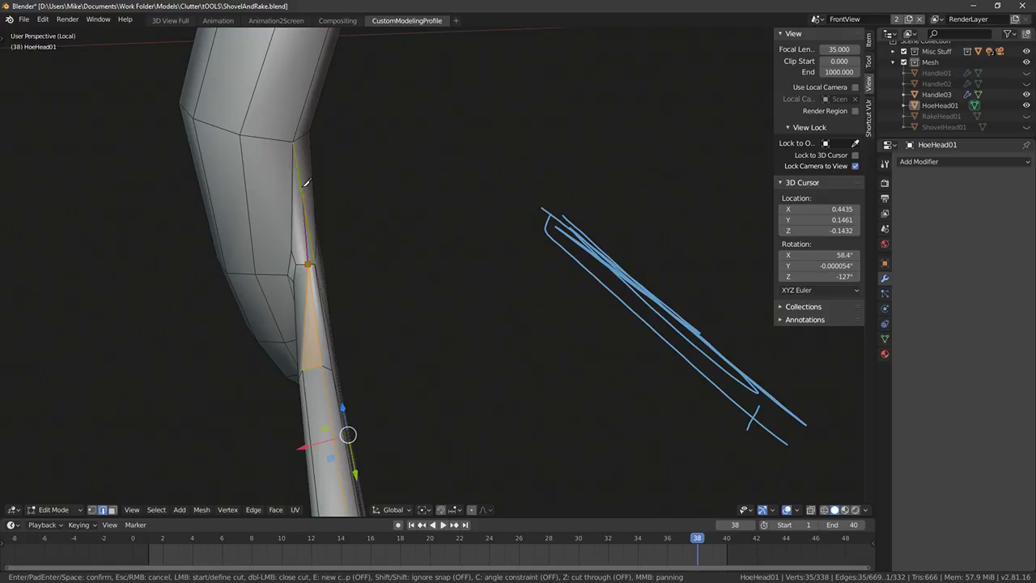
click(293, 143)
key(Return)
middle_drag(384, 235, 390, 270)
key(Tab)
key(Tab)
Try a knife cut from the rim's midpoint at the joint to the nearby vertex on the neck's side
ctrl+middle_drag(390, 270, 402, 260)
key(Tab)
key(Tab)
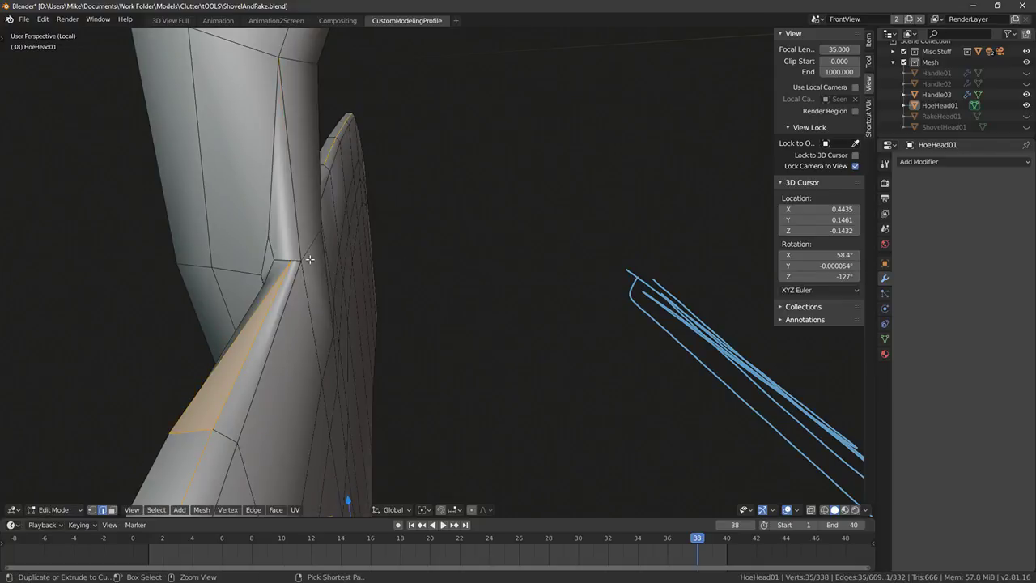
key(k)
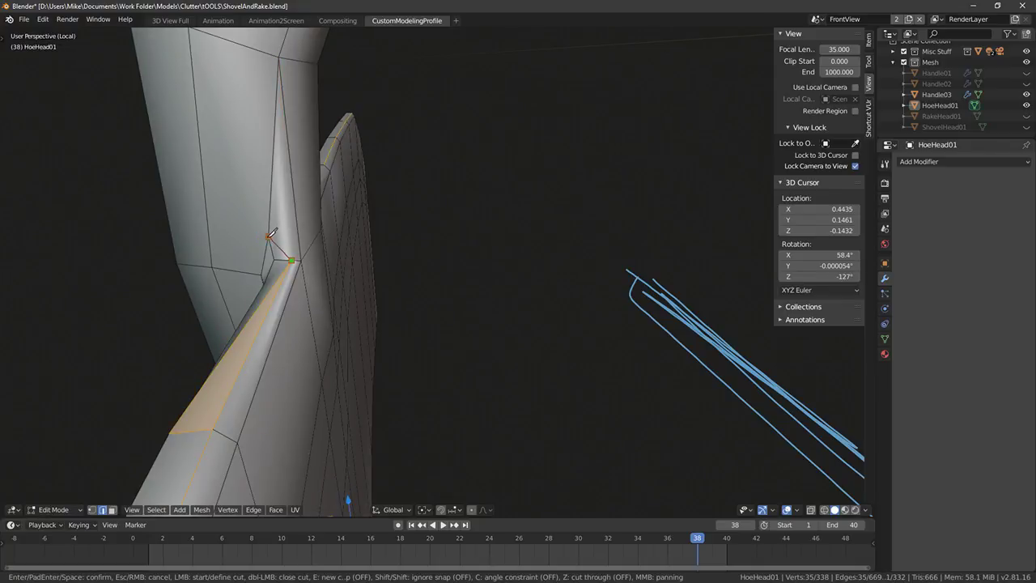
click(268, 238)
key(Return)
middle_drag(271, 239, 335, 251)
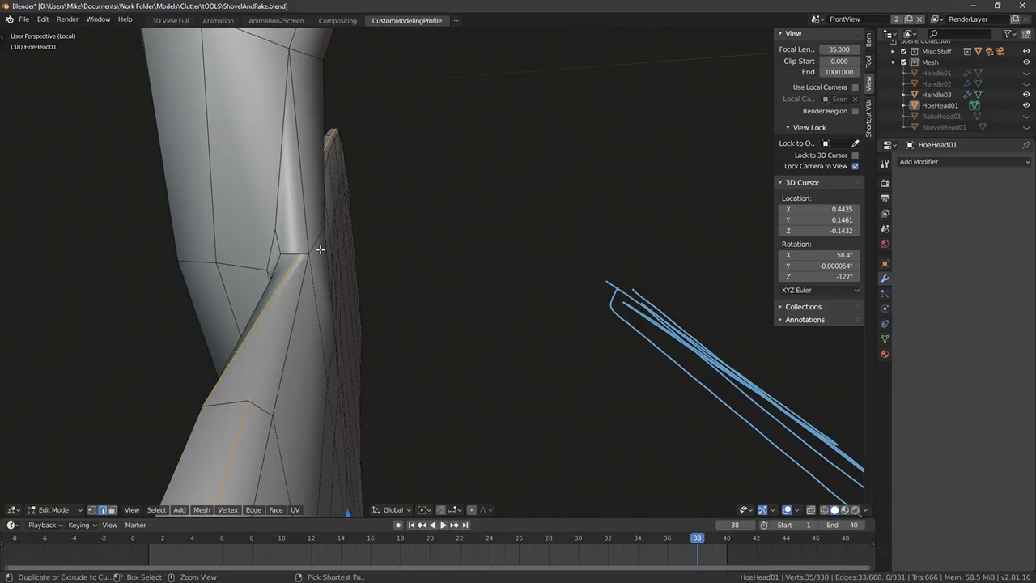
key(ctrl+z)
middle_drag(315, 300, 401, 322)
Try to merge the rim vertices at the first cross-section beside the neck
click(403, 325)
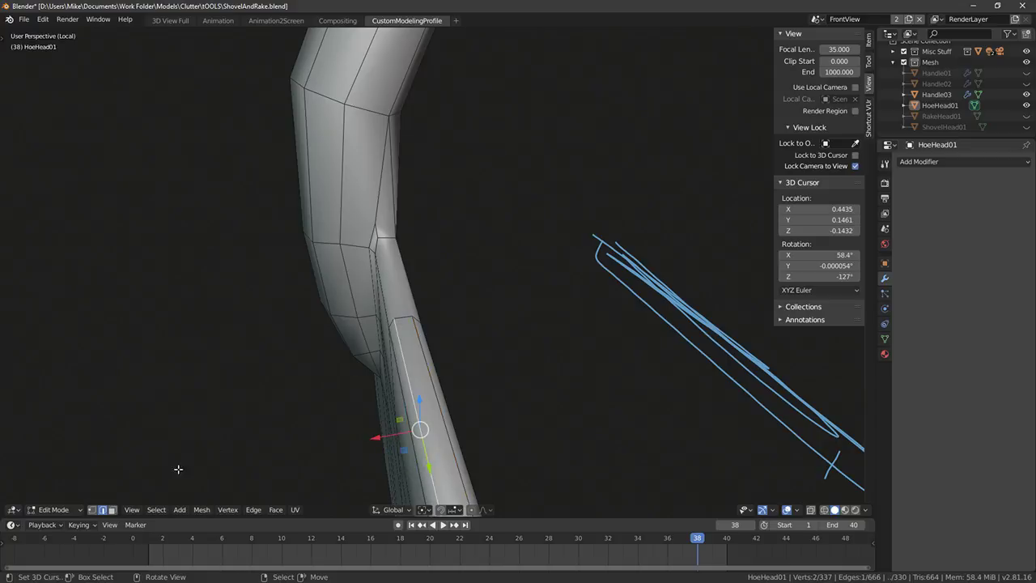
key(m)
click(439, 370)
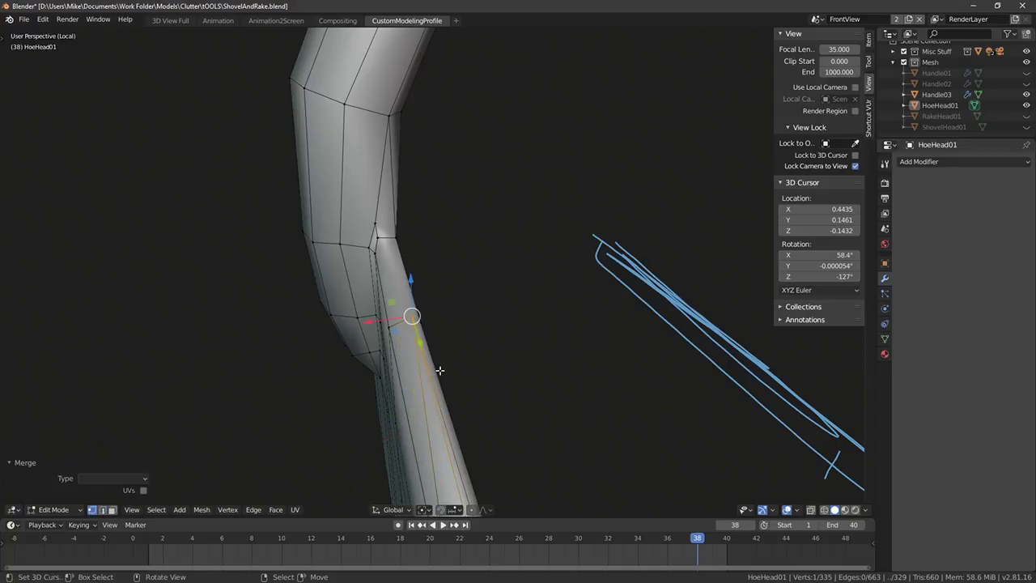
middle_drag(436, 372, 474, 390)
key(ctrl+z)
Merge the close-set rim vertices at the first cross-section on either side of the neck
scroll(458, 350, up, 5)
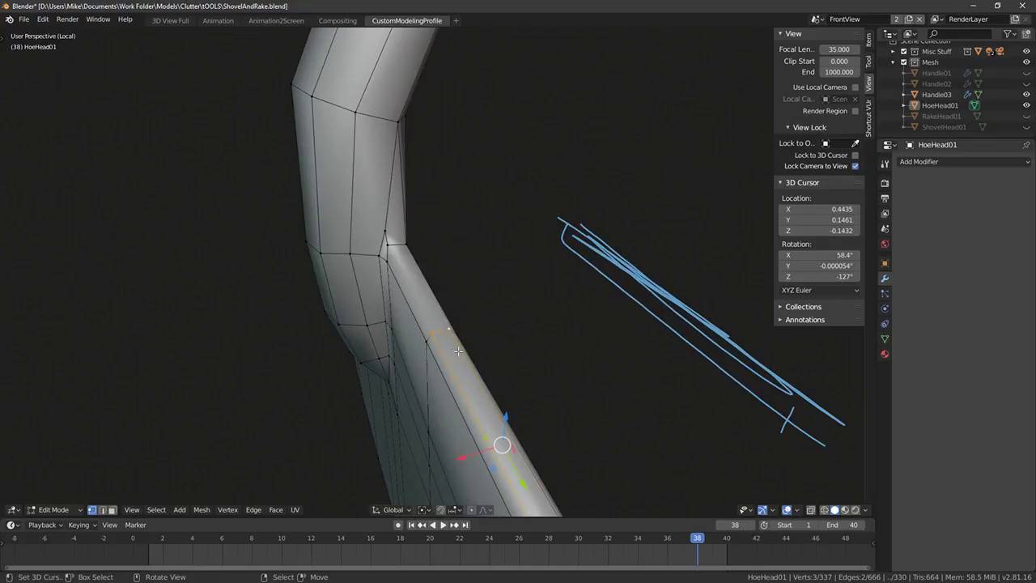
scroll(436, 334, down, 2)
key(Tab)
scroll(450, 385, down, 5)
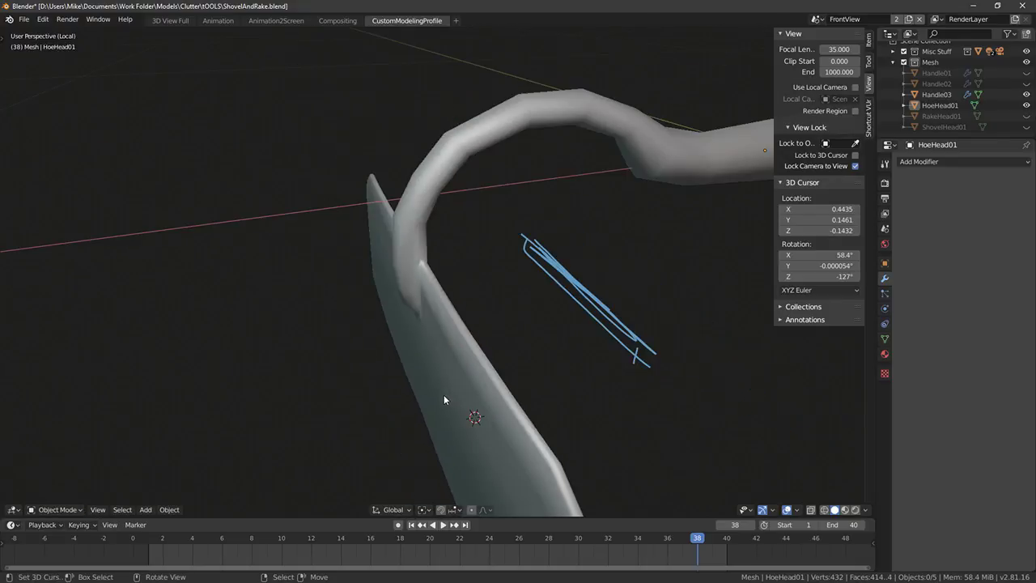
middle_drag(444, 394, 468, 397)
scroll(468, 402, up, 5)
key(Tab)
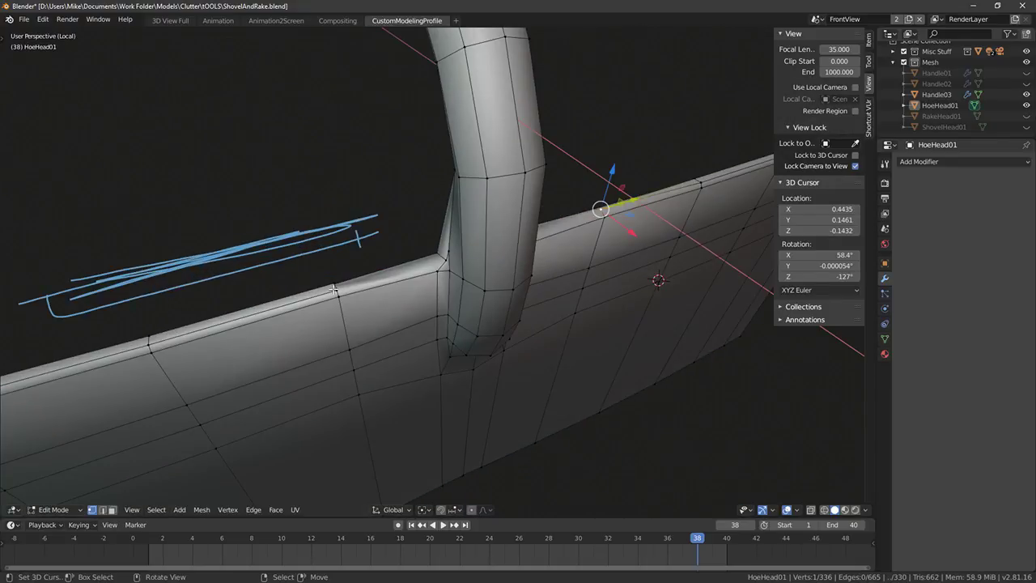
shift+right_click(336, 288)
key(alt+m)
Recalculate the normals of the entire hoe head mesh and check the shading around the joint
key(Tab)
scroll(423, 362, down, 3)
middle_drag(409, 353, 565, 320)
key(Tab)
key(a)
key(shift+n)
key(Tab)
scroll(467, 361, up, 3)
key(Tab)
key(Tab)
scroll(459, 319, up, 3)
scroll(460, 319, down, 5)
key(Tab)
right_click(568, 227)
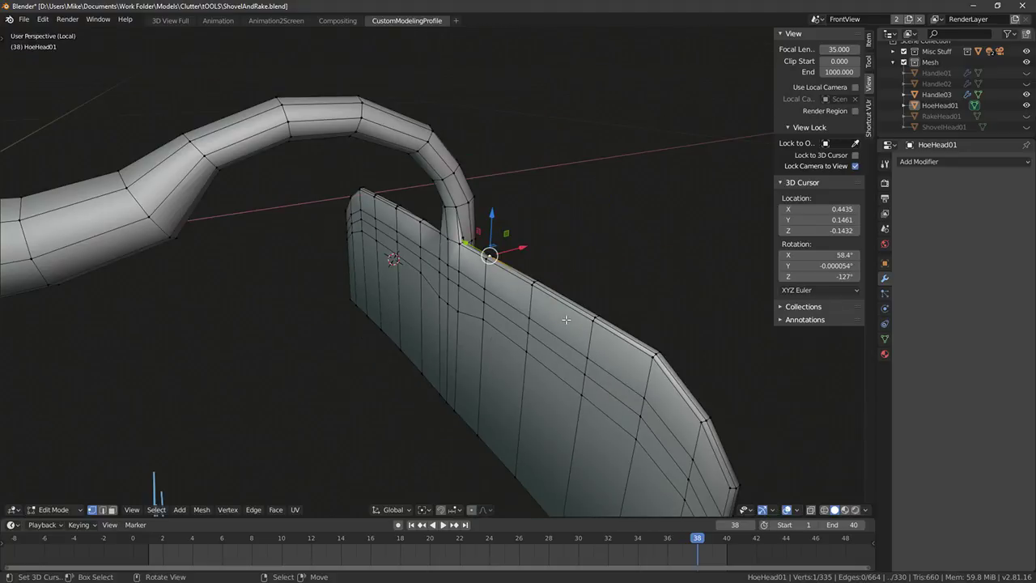
Delete all vertices on the negative Y side of the hoe head, including those hidden behind the front
key(KP_3)
scroll(558, 314, down, 4)
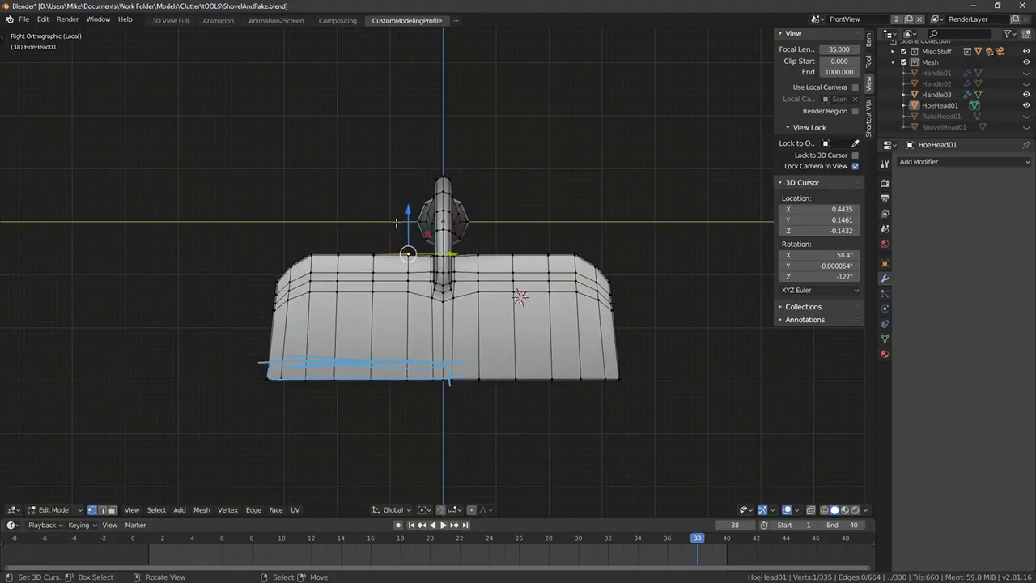
key(alt+z)
key(b)
drag(227, 131, 441, 491)
key(x)
click(448, 401)
Reset the 3D cursor to the world origin and mirror a duplicate of the remaining half by scaling it -1 along Y
key(a)
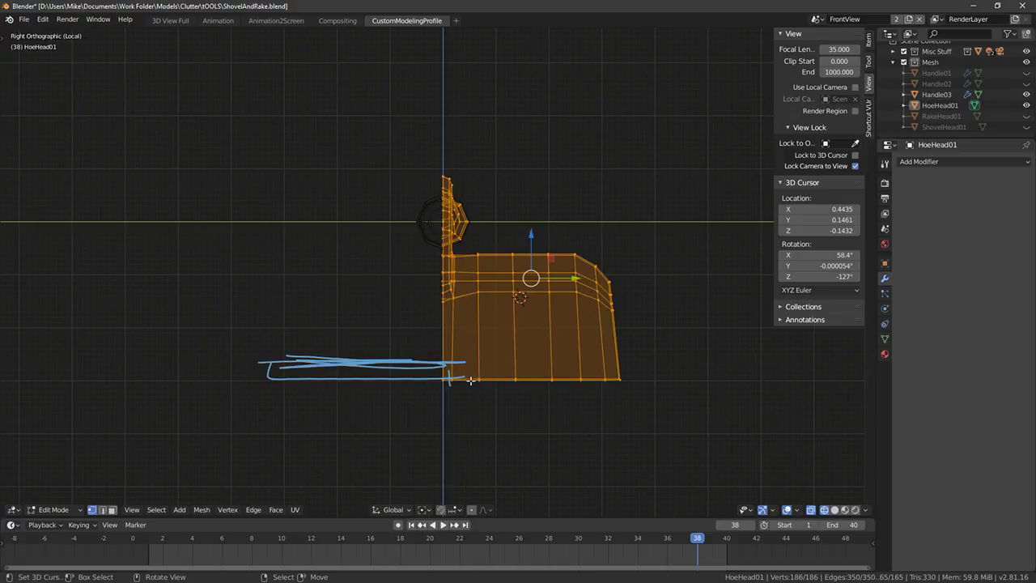
key(shift+s)
click(465, 401)
key(shift+d)
key(Escape)
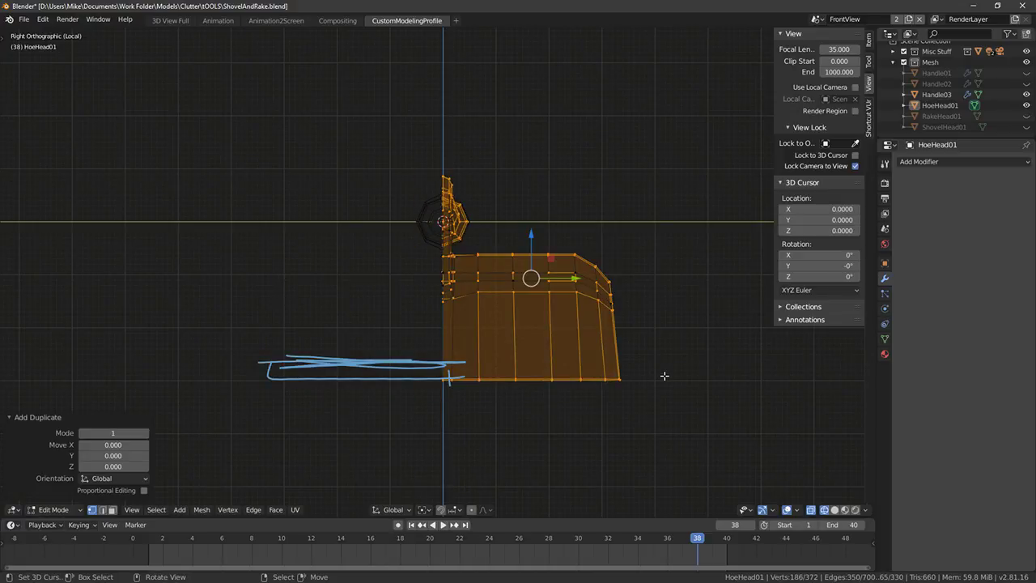
text(sxy-1)
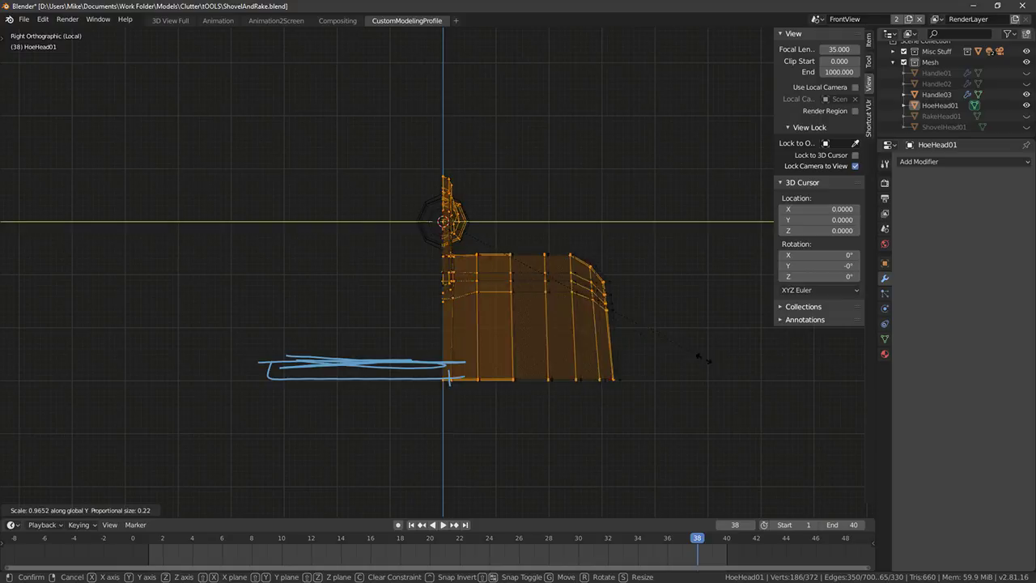
key(Return)
Select the entire mesh and apply Merge by Distance to weld the two halves at the centre seam
key(F3)
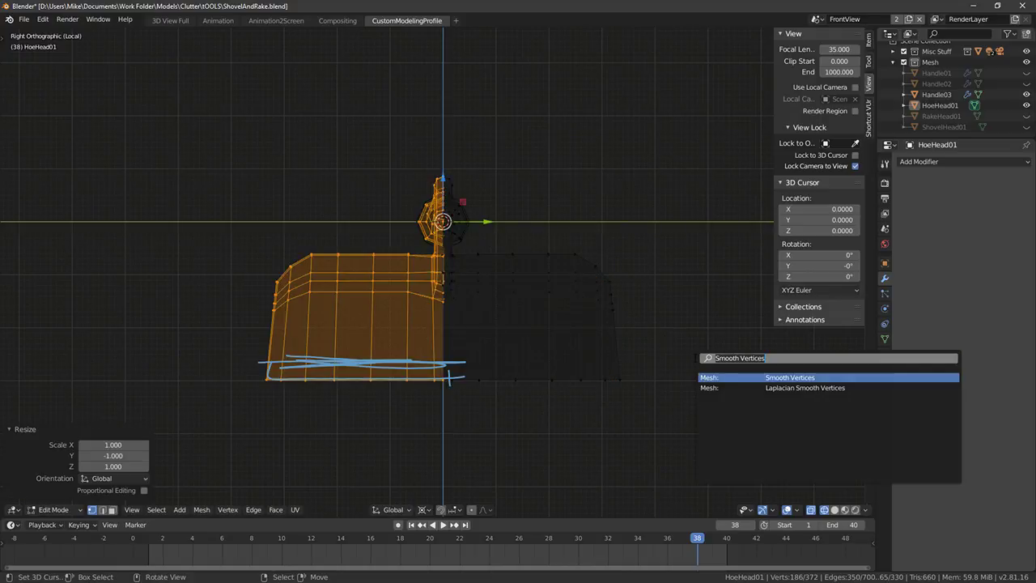
key(Escape)
middle_drag(673, 303, 661, 316)
scroll(661, 314, up, 5)
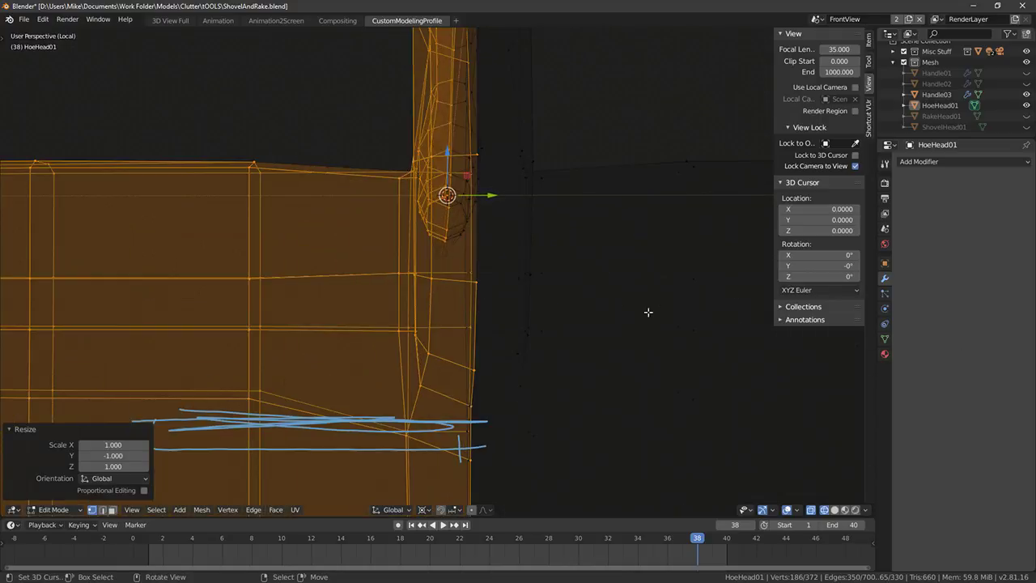
key(alt+a)
alt+right_click(482, 282)
key(alt+a)
alt+right_click(479, 308)
scroll(465, 288, down, 3)
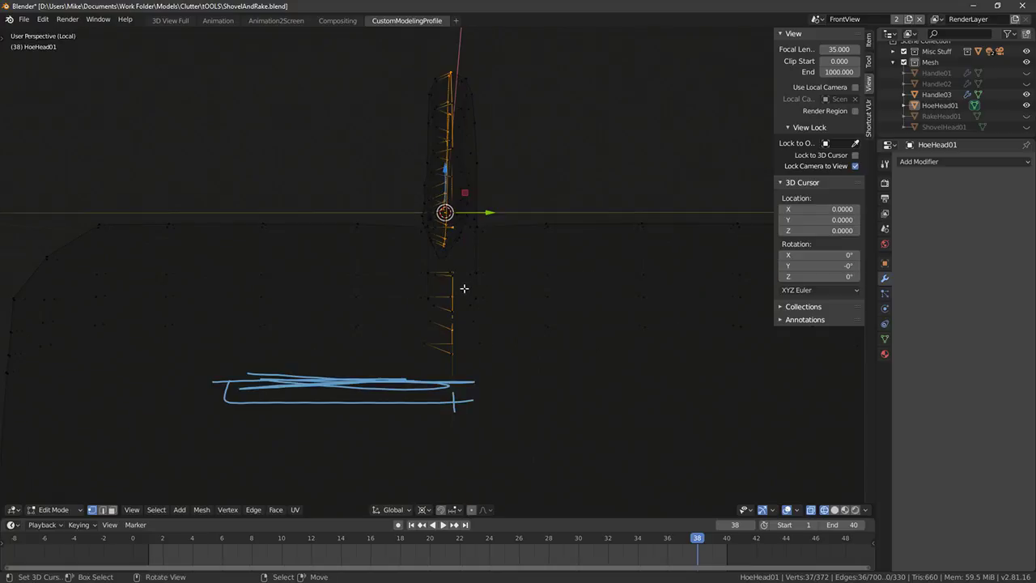
key(a)
key(F3)
text(merge by)
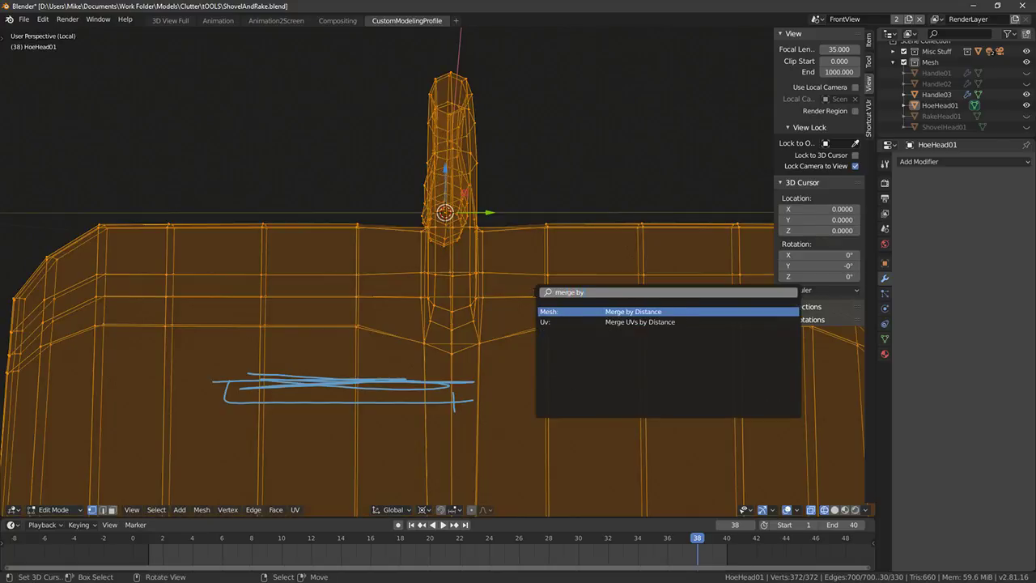
key(Return)
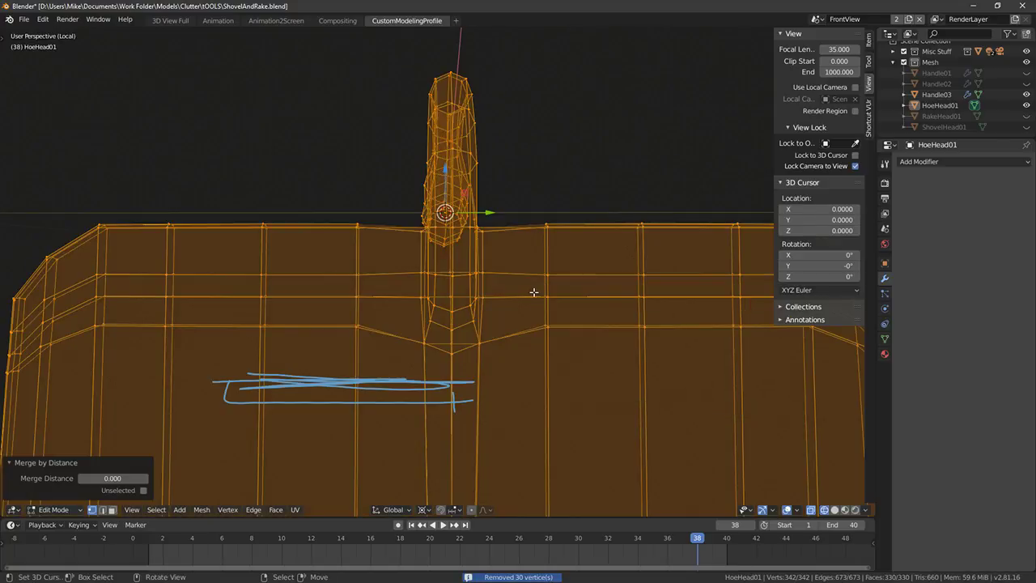
Try a merge distance of 0.010 on the mirrored mesh
click(145, 481)
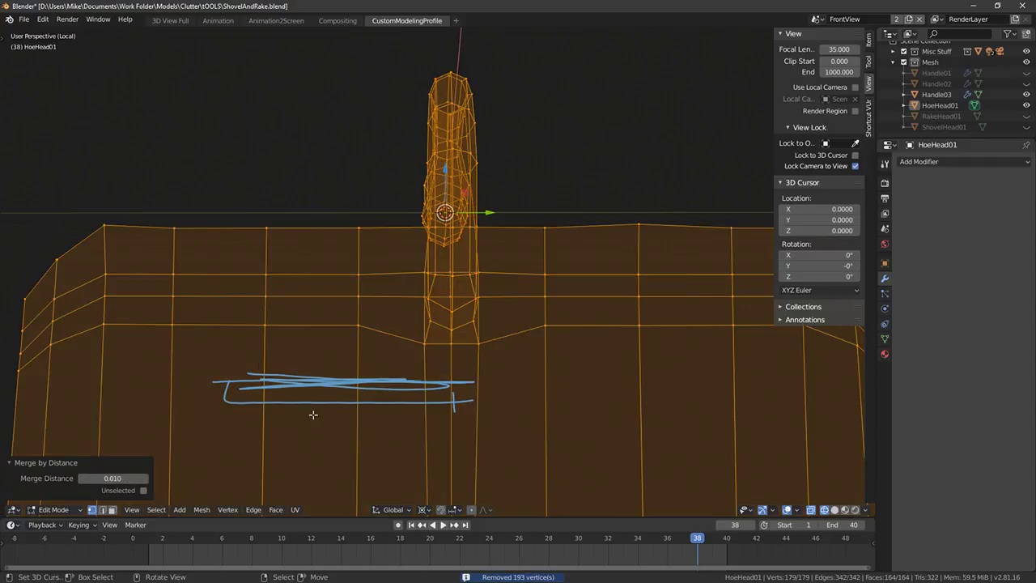
scroll(314, 415, down, 5)
middle_drag(313, 415, 382, 427)
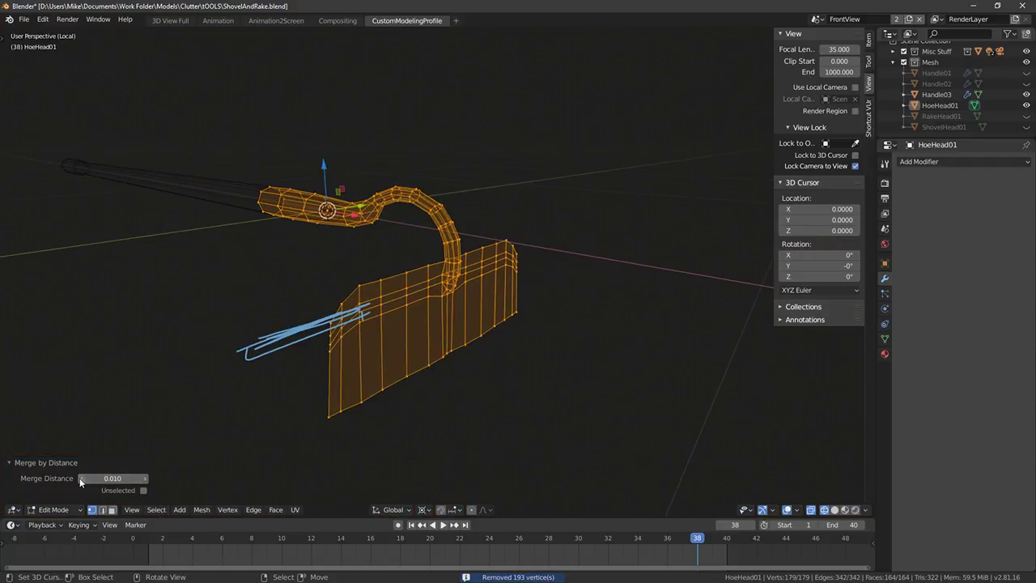
click(81, 479)
Examine the mirrored hoe head's centre seam in solid and wireframe display for vertices that are not welded
key(Tab)
mouse_move(238, 424)
middle_down()
mouse_move(235, 432)
mouse_move(318, 443)
mouse_move(418, 446)
mouse_move(606, 412)
mouse_move(558, 423)
mouse_move(564, 410)
mouse_move(524, 250)
middle_up()
key(shift+z)
key(Tab)
key(Tab)
scroll(523, 246, up, 3)
key(shift+z)
scroll(508, 301, up, 2)
mouse_move(508, 300)
middle_down()
mouse_move(516, 269)
mouse_move(486, 273)
mouse_move(425, 335)
mouse_move(483, 351)
mouse_move(414, 352)
mouse_move(424, 303)
mouse_move(478, 267)
mouse_move(446, 207)
mouse_move(434, 230)
middle_up()
key(Tab)
key(shift+z)
scroll(459, 305, down, 5)
key(Tab)
scroll(425, 303, up, 4)
key(Tab)
scroll(478, 267, up, 3)
Merge the doubled centre-seam vertices on the blade's back at the neck joint and on the row below it
right_click(427, 217)
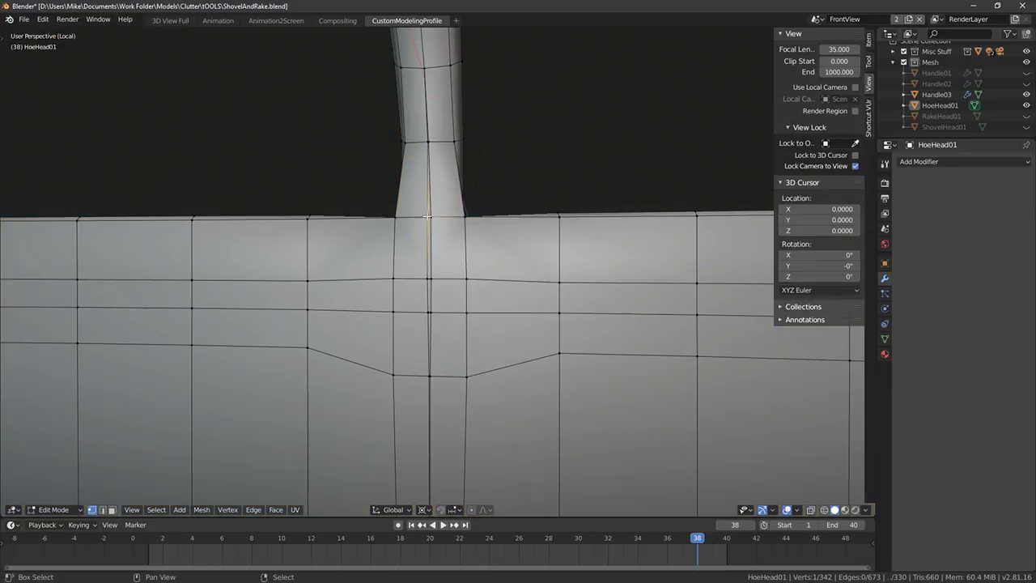
shift+right_click(432, 218)
key(alt+m)
key(ctrl+z)
key(alt+m)
right_click(427, 279)
shift+right_click(431, 279)
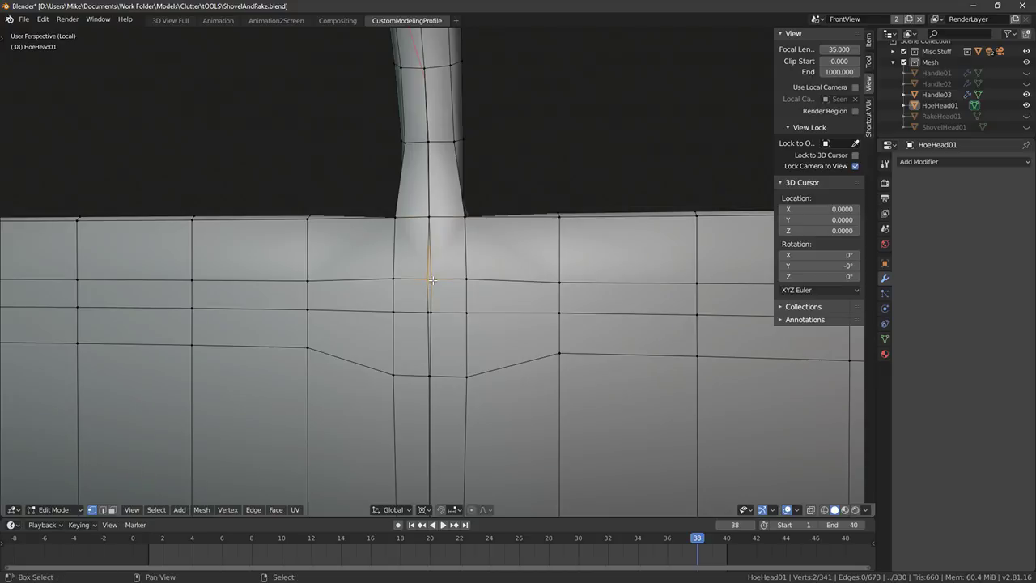
key(alt+m)
Merge the doubled centre-seam vertices on the two lower rows of the blade's back
right_click(427, 312)
shift+right_click(433, 312)
key(alt+m)
right_click(427, 375)
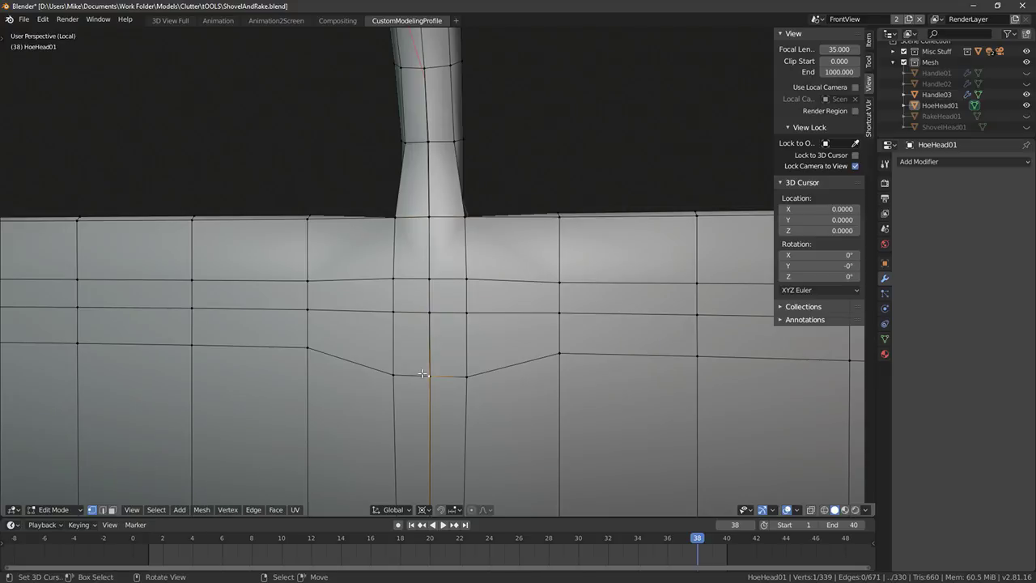
shift+right_click(433, 376)
key(alt+m)
Check the centre seam along the neck and the blade's front for unwelded vertices, cancelling any trial move
shift+middle_drag(459, 420, 457, 96)
scroll(494, 297, down, 2)
key(Tab)
key(alt+a)
key(slash)
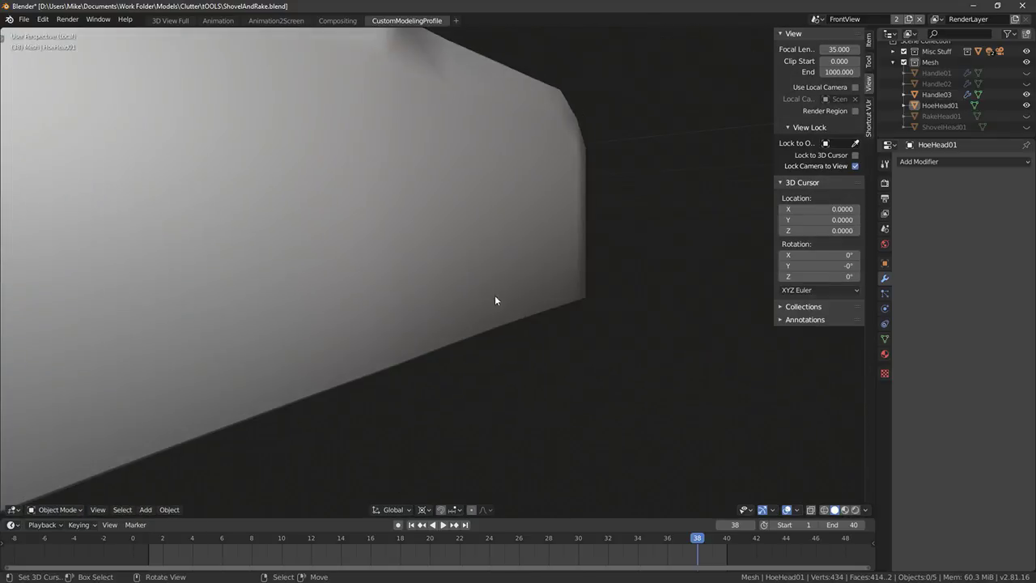
middle_drag(455, 242, 510, 188)
key(Tab)
right_click(463, 142)
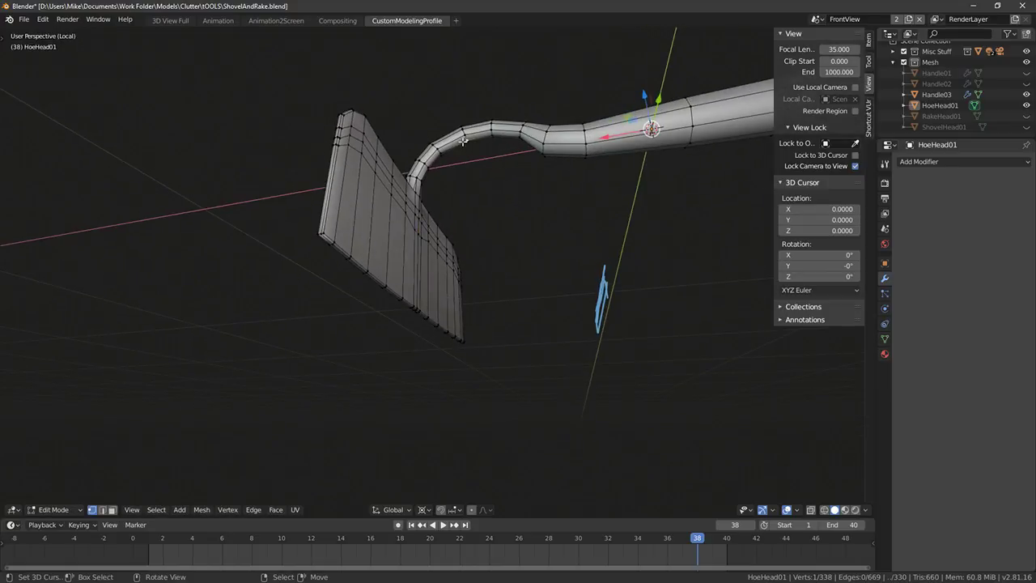
key(g)
right_click(388, 148)
right_click(570, 162)
middle_drag(487, 140, 445, 186)
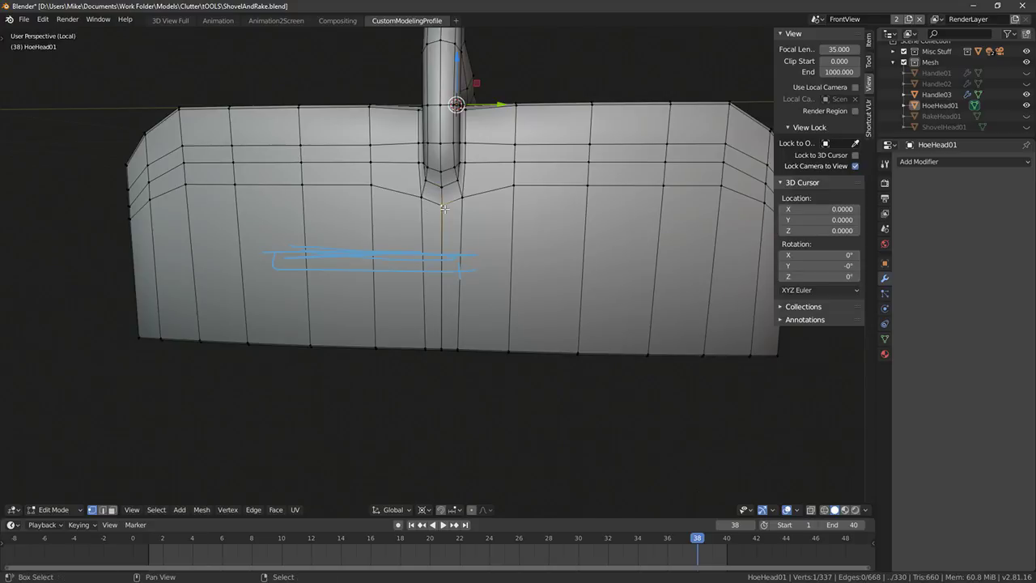
Trial-move the centre-seam vertices along the blade's lower edge to check that they are welded, cancelling each move
scroll(444, 397, up, 3)
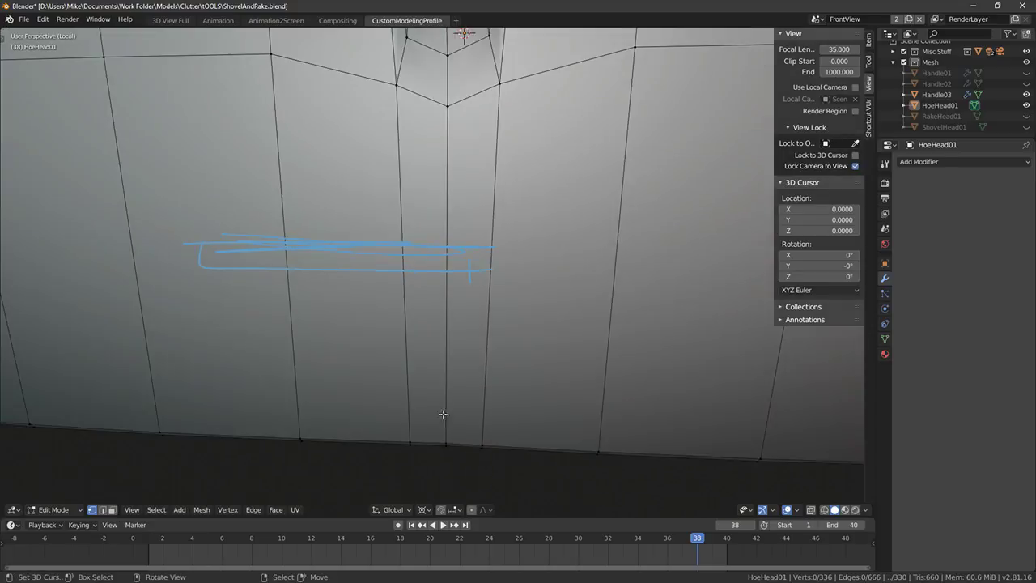
middle_drag(444, 413, 490, 396)
key(g)
right_click(483, 429)
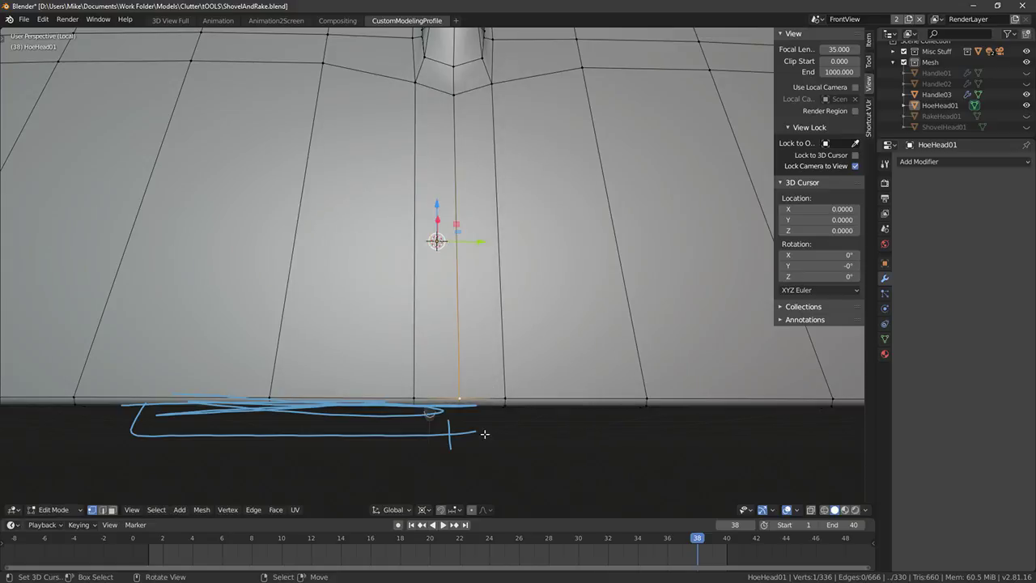
middle_drag(483, 432, 467, 356)
right_click(459, 313)
key(g)
right_click(494, 304)
key(g)
right_click(443, 279)
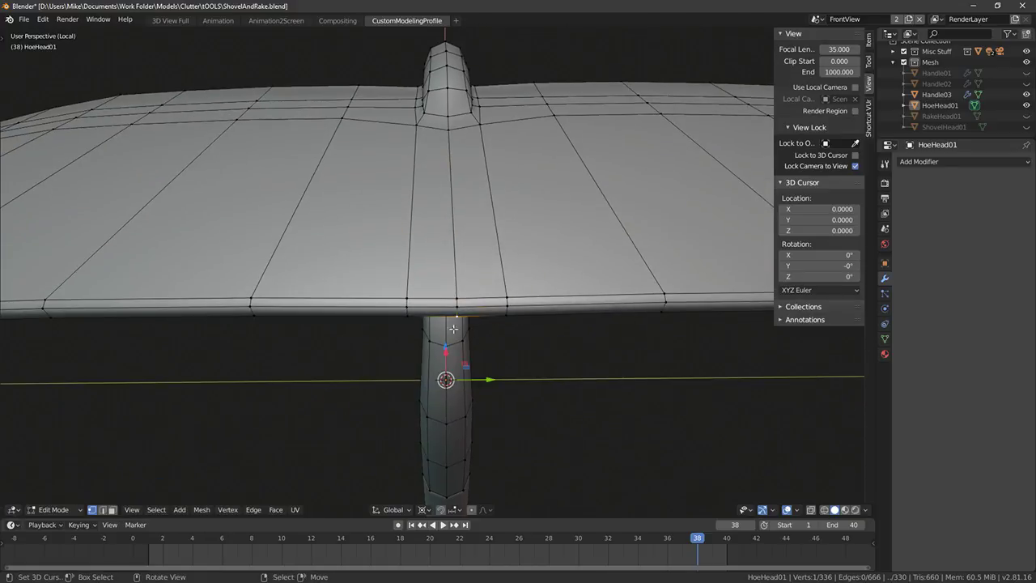
Check the seam vertices on the back of the blade's lower edge with cancelled trial moves and review the whole head
middle_drag(444, 283, 537, 340)
key(g)
right_click(606, 318)
middle_drag(607, 318, 556, 340)
right_click(521, 383)
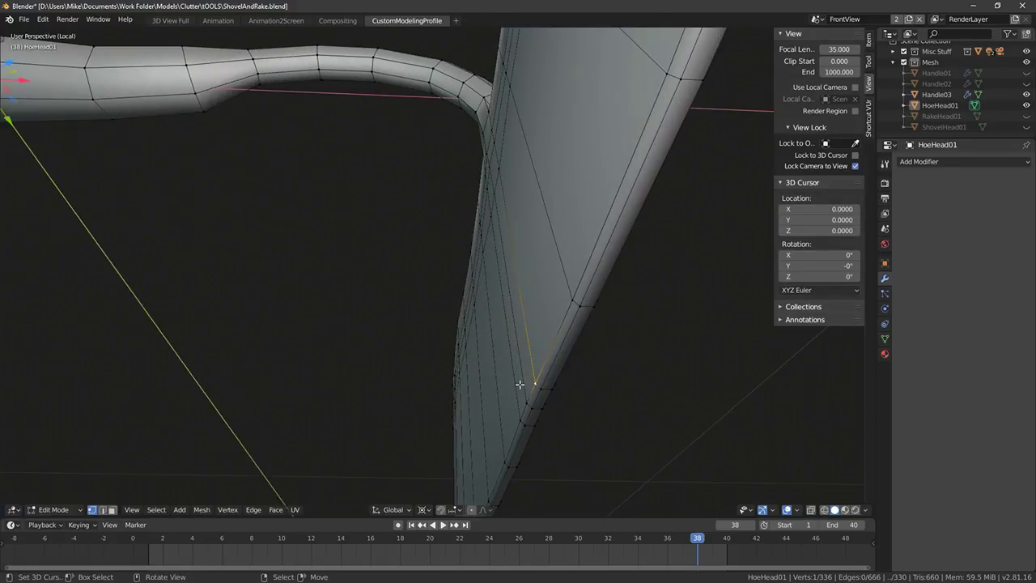
key(g)
right_click(484, 323)
middle_drag(481, 319, 322, 257)
scroll(469, 264, down, 5)
key(Tab)
scroll(426, 257, up, 1)
middle_drag(425, 256, 439, 248)
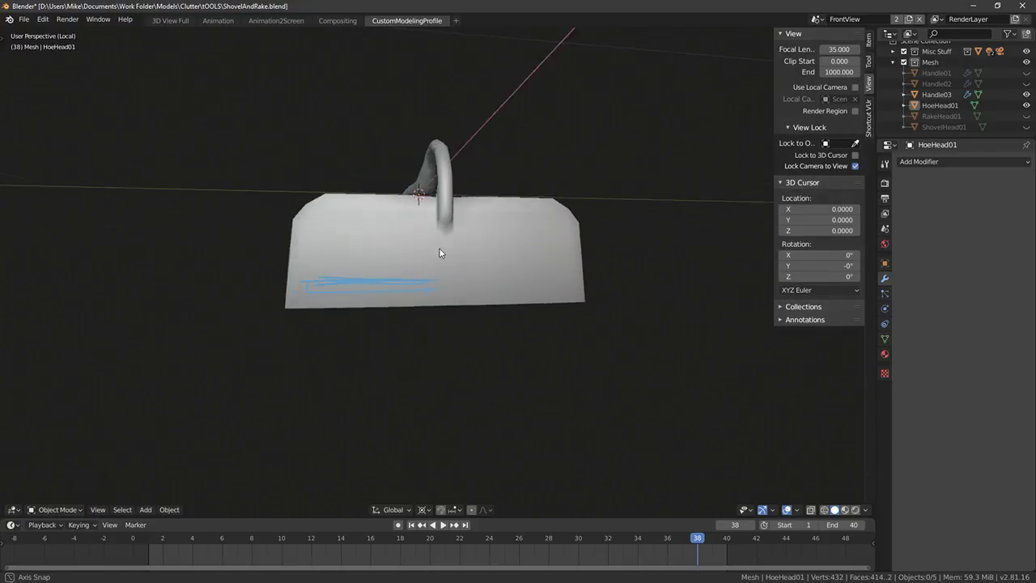
Circle-select the vertices across the neck-to-blade joint on both sides and scale them along global X with proportional editing, size 0.22
key(KP_1)
key(KP_3)
scroll(440, 247, up, 2)
key(Tab)
scroll(439, 249, up, 3)
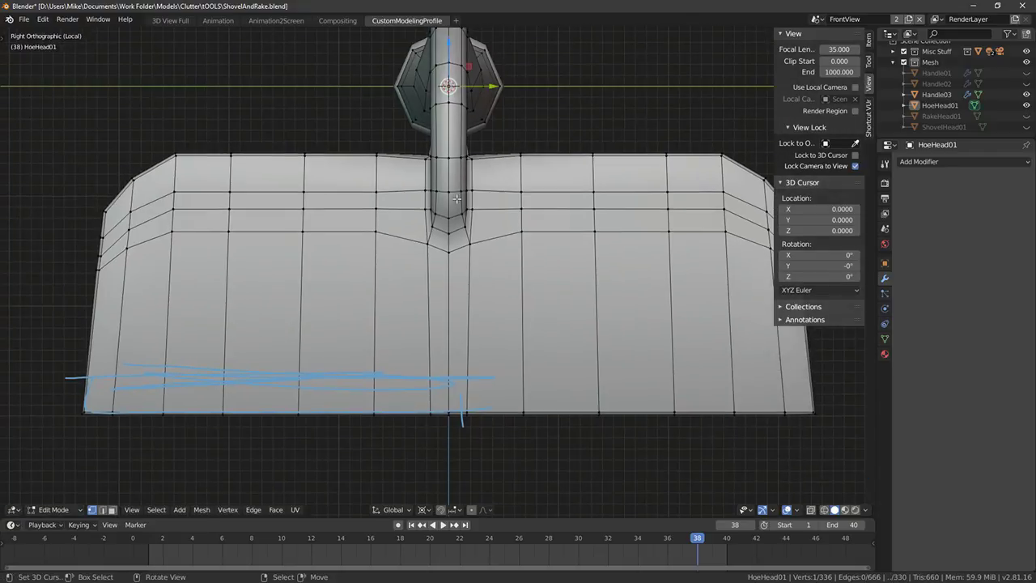
alt+click(405, 191)
key(alt+a)
key(shift+z)
key(c)
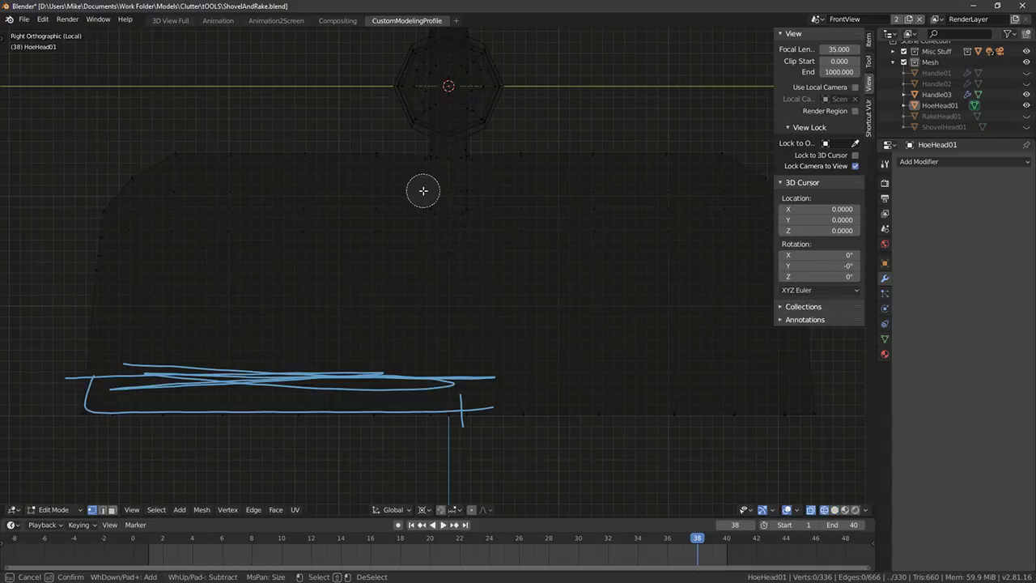
drag(425, 189, 464, 188)
key(shift+z)
key(s)
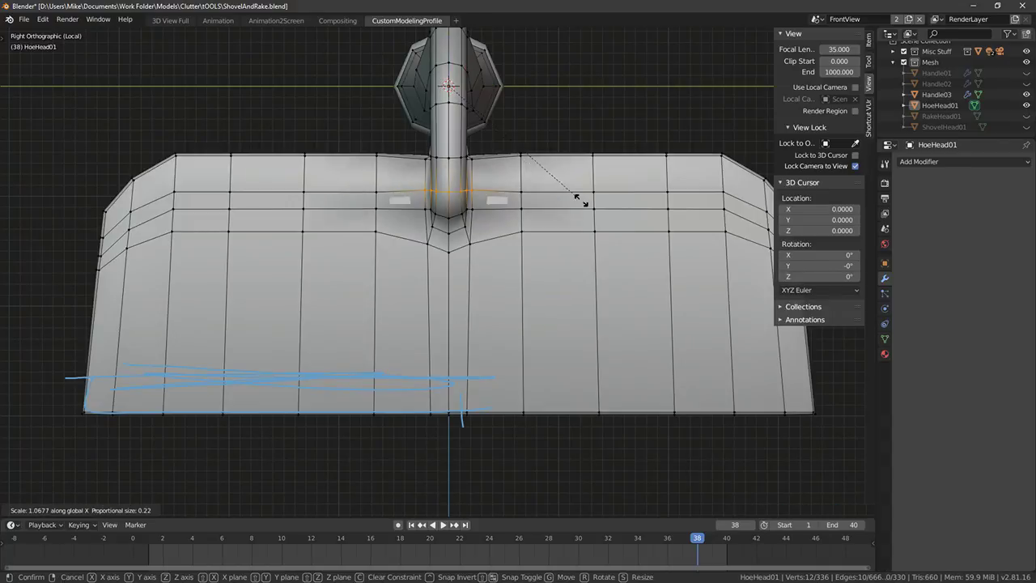
click(554, 195)
Scale the selected joint vertices along global X once more, clear the selection and review the head
key(s)
key(x)
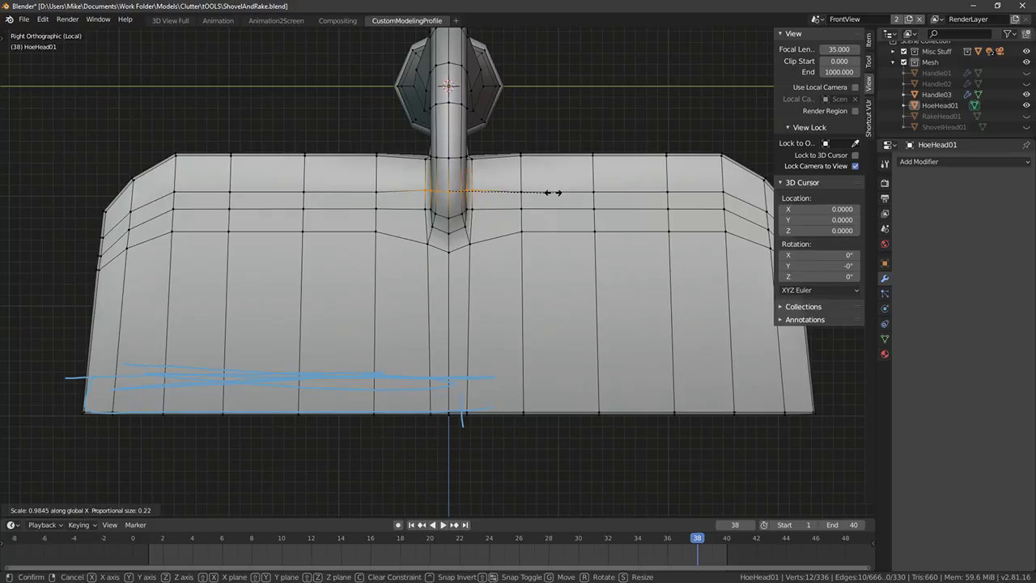
click(563, 192)
key(Tab)
key(alt+a)
scroll(532, 204, down, 4)
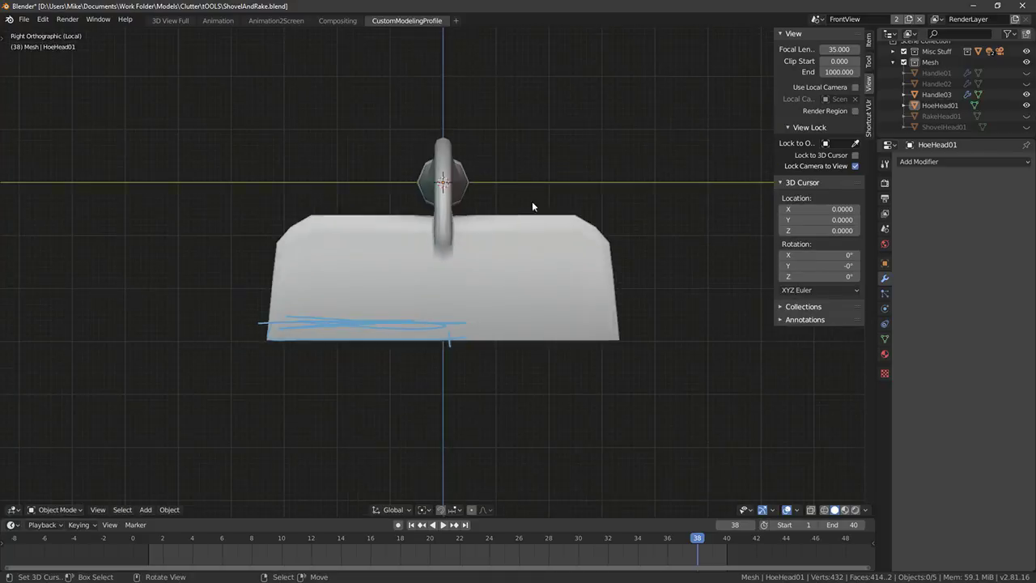
middle_drag(532, 204, 554, 231)
Scale two edge rings of the socket where it meets the handle, one after the other, and check the profile
key(Tab)
key(KP_1)
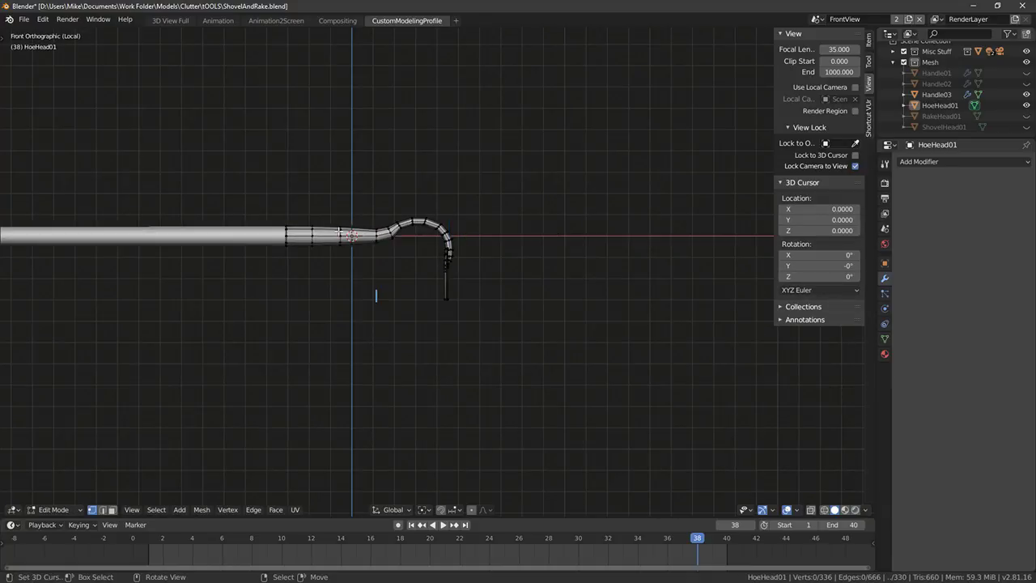
key(s)
click(488, 235)
key(alt+a)
key(s)
click(518, 235)
key(Tab)
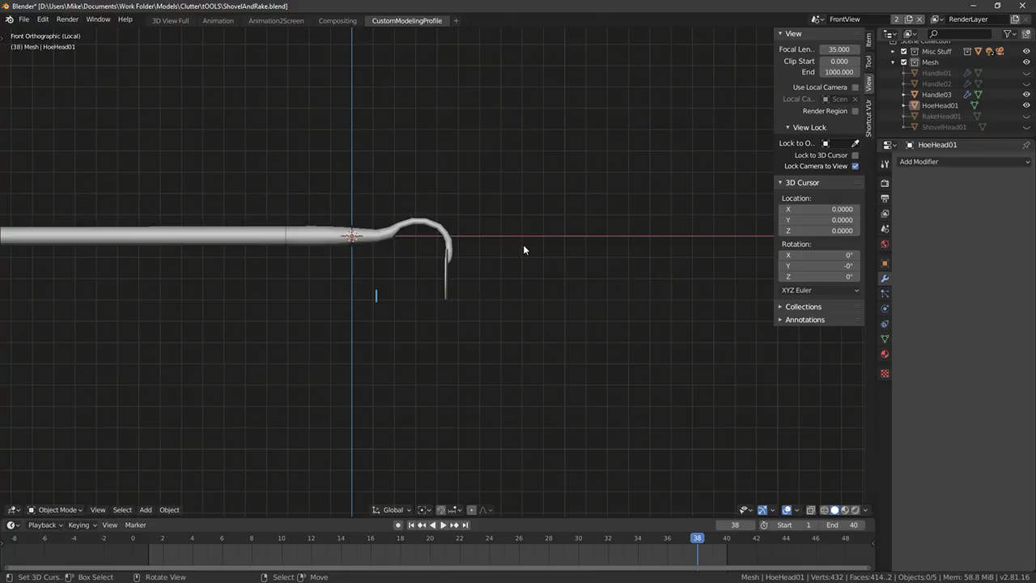
middle_drag(523, 244, 417, 275)
key(KP_1)
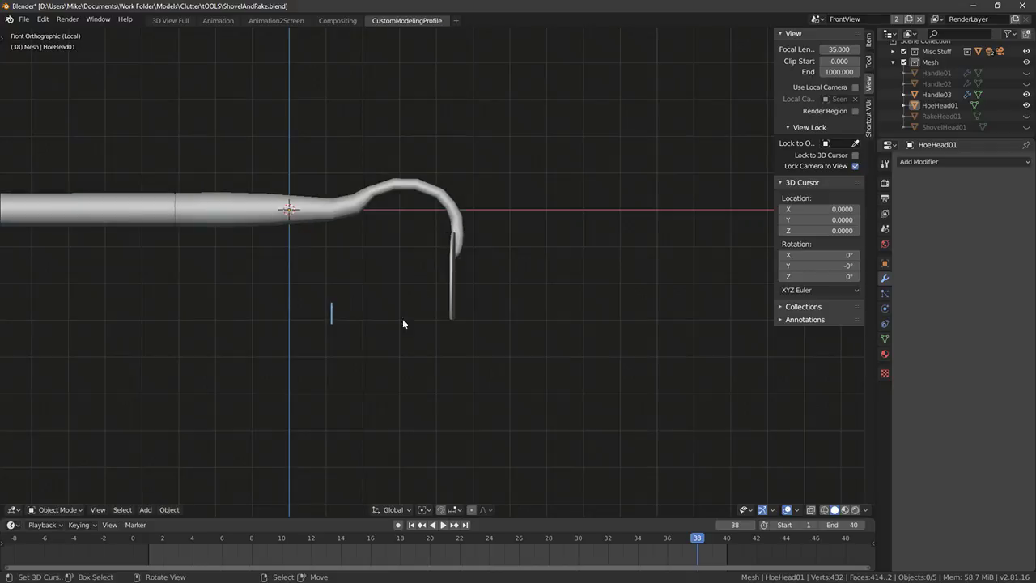
Select all faces on the handle-facing side of the blade, leaving the neck and rim out
key(Tab)
middle_drag(386, 343, 245, 446)
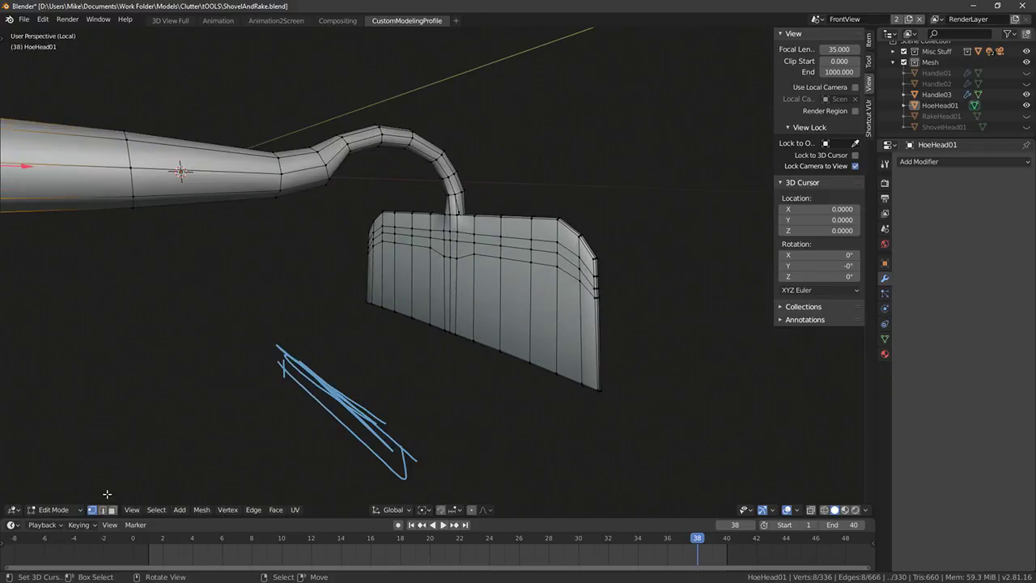
middle_drag(141, 481, 275, 275)
key(c)
mouse_move(276, 276)
mouse_down()
mouse_move(289, 279)
mouse_move(287, 254)
mouse_up()
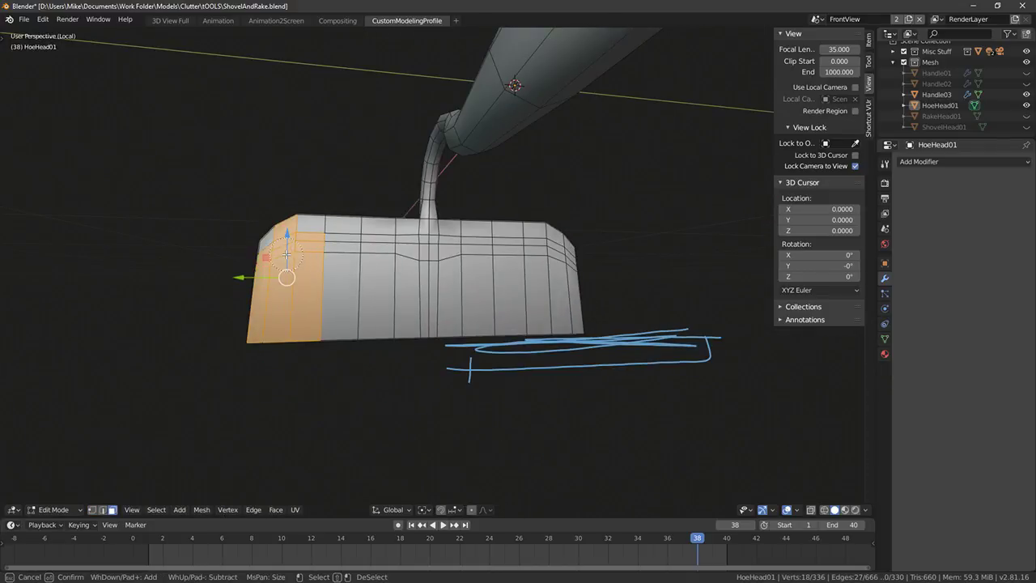
drag(368, 257, 524, 249)
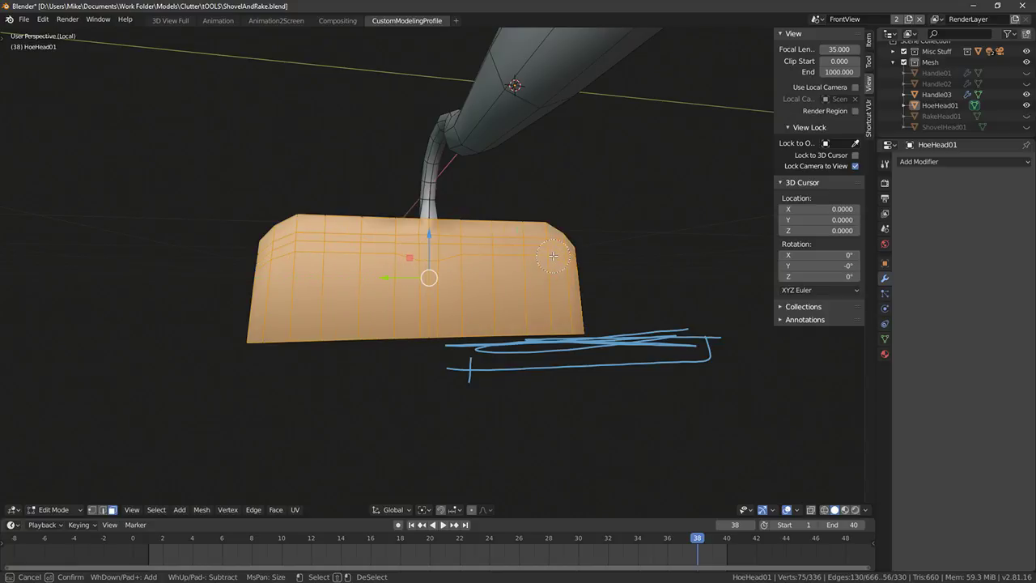
middle_drag(181, 469, 89, 513)
middle_drag(414, 411, 543, 228)
key(ctrl+z)
alt+shift+right_click(541, 232)
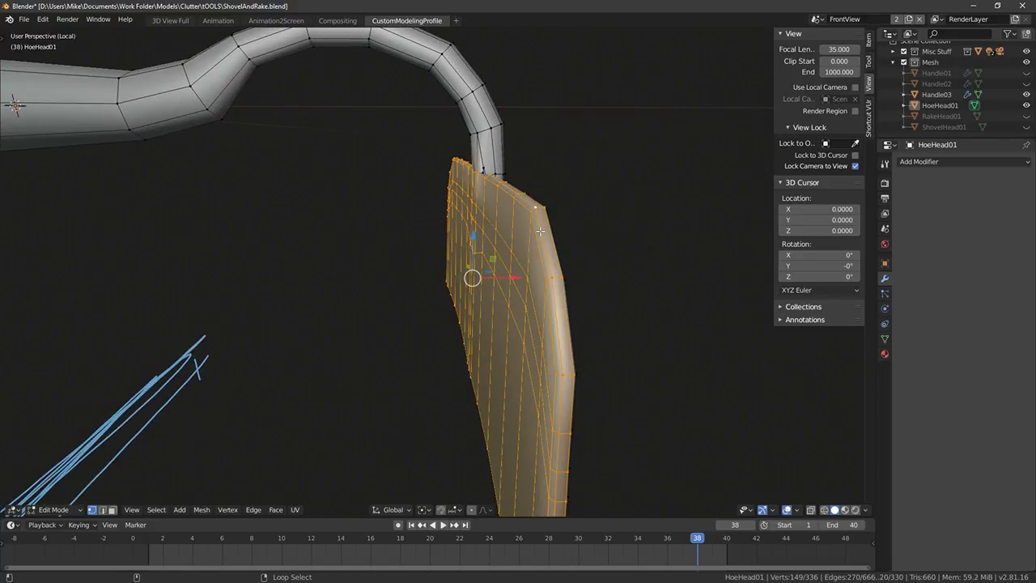
key(ctrl+z)
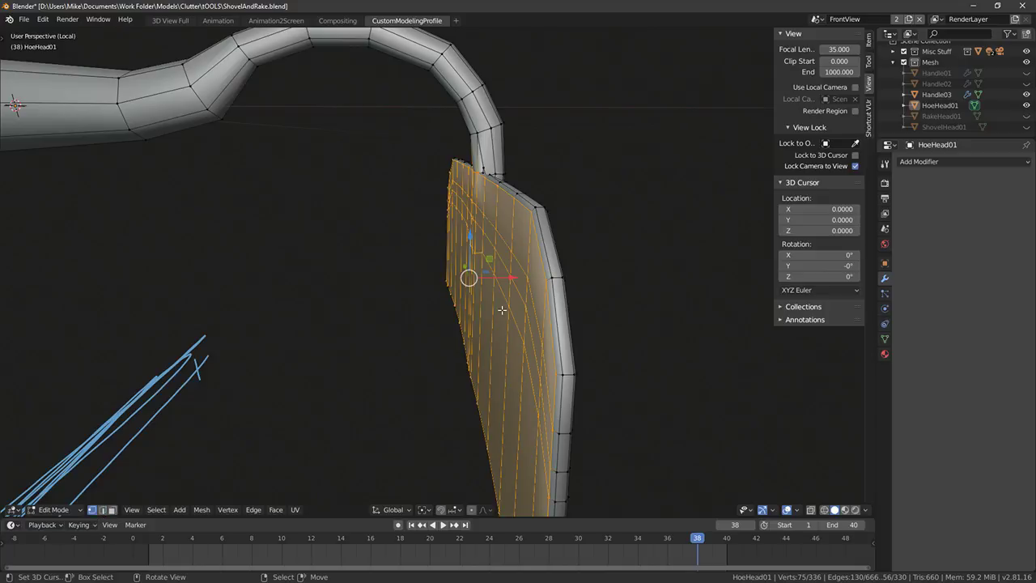
alt+shift+right_click(544, 261)
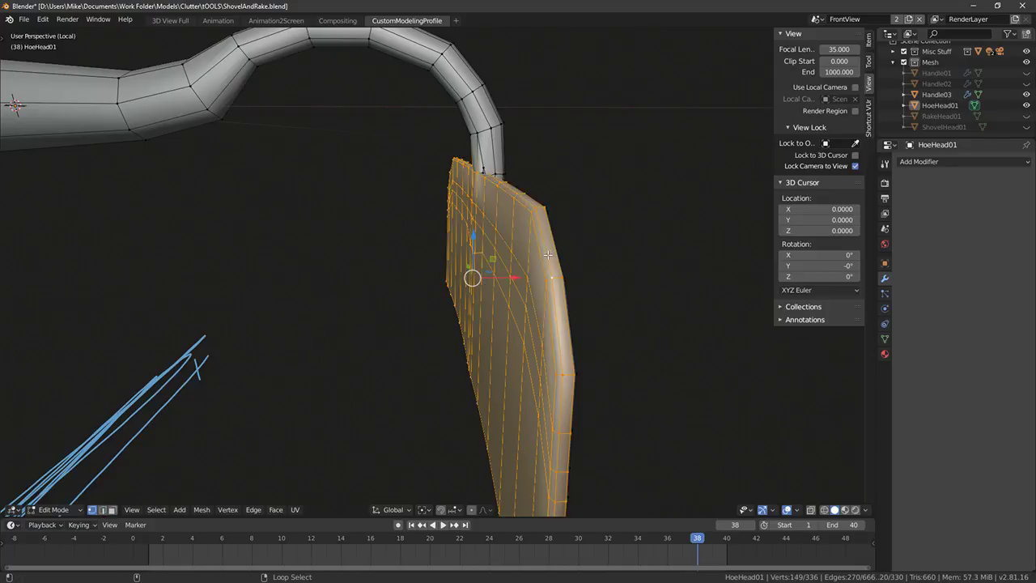
middle_drag(544, 261, 475, 334)
key(ctrl+z)
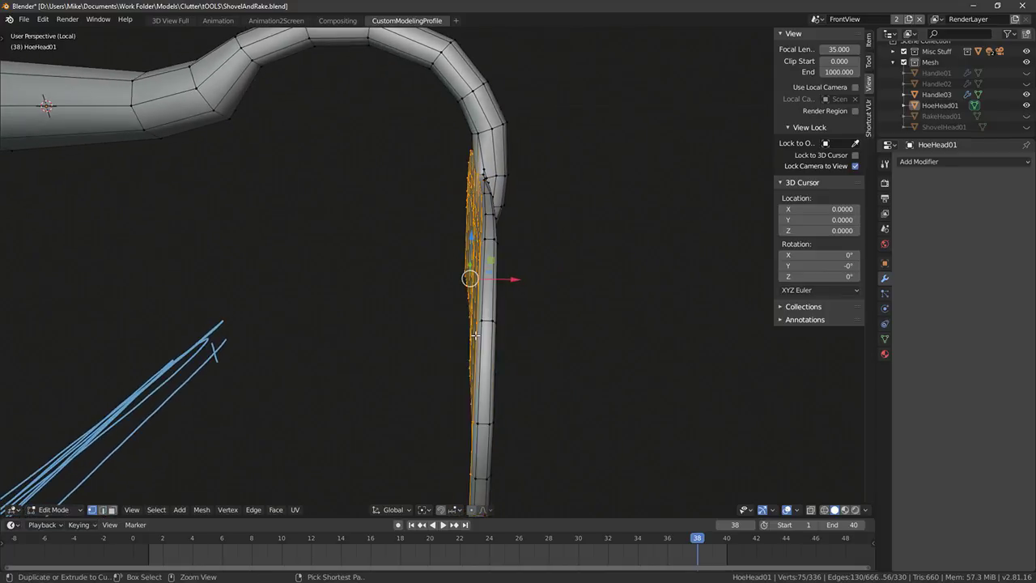
Move the blade's handle-facing side -0.000927 along X using connected smooth proportional editing with a size of 0.006
middle_drag(483, 189, 340, 488)
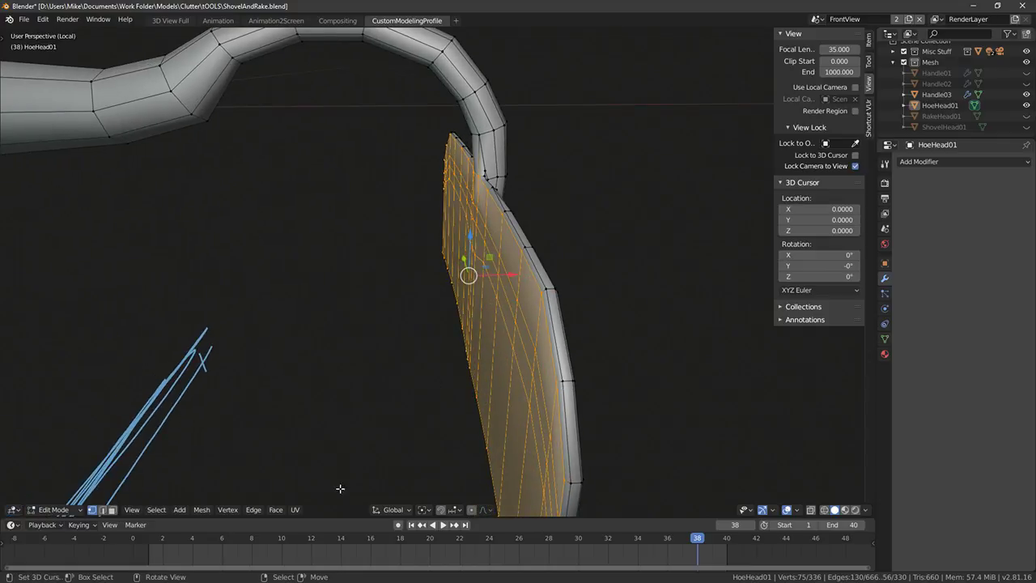
click(495, 509)
key(g)
key(x)
scroll(506, 275, up, 8)
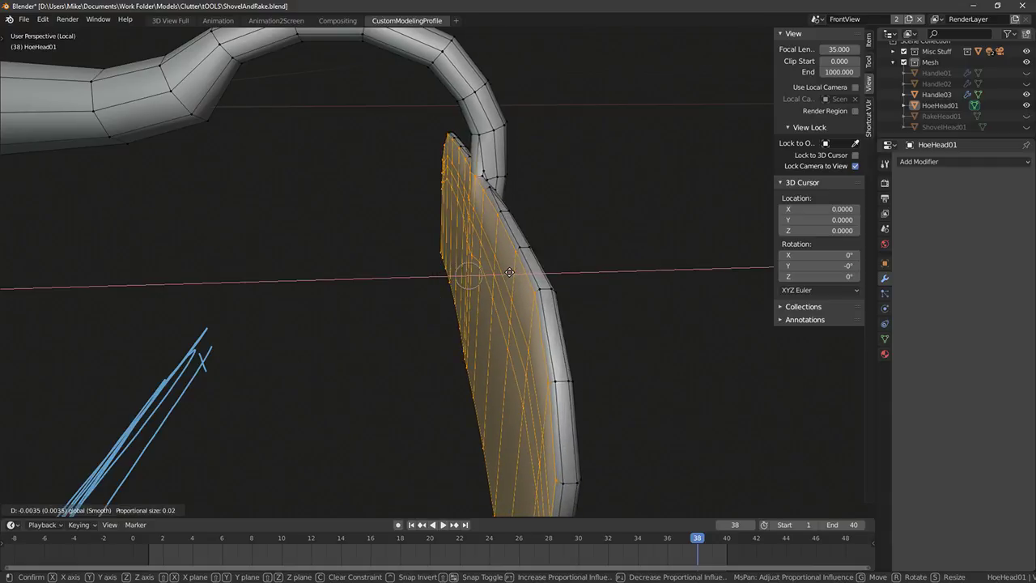
scroll(509, 272, up, 7)
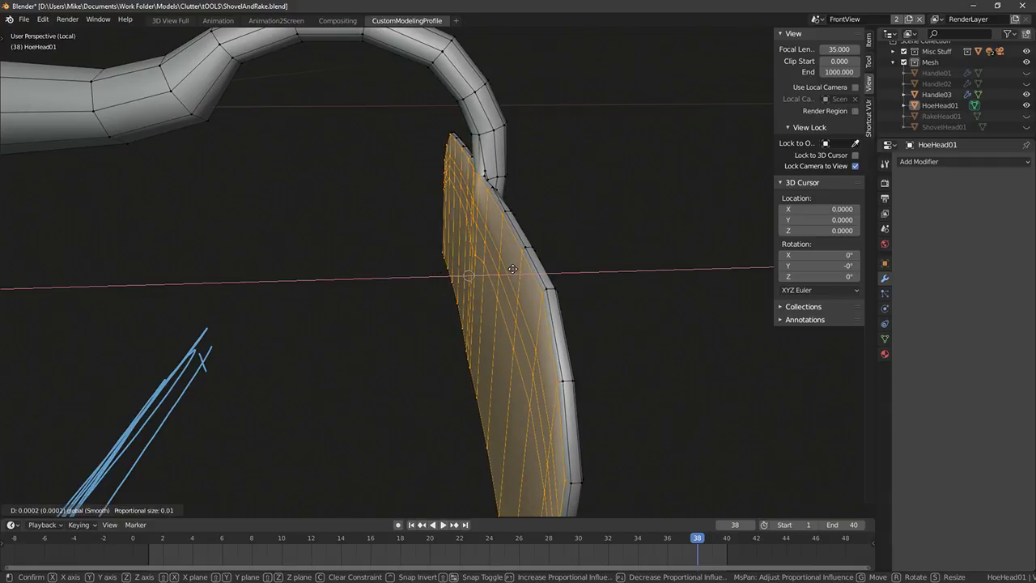
scroll(512, 267, up, 5)
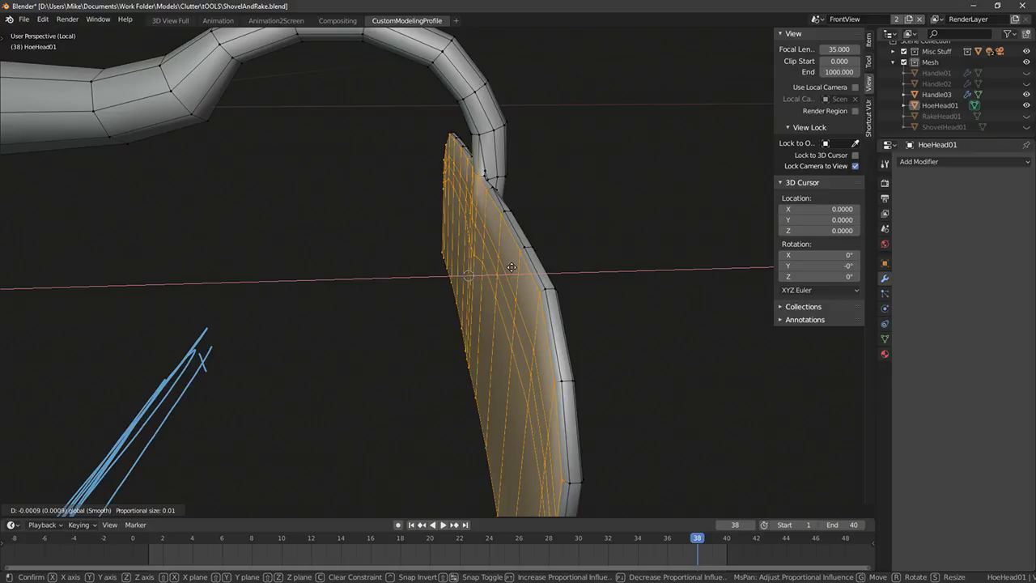
click(513, 267)
middle_drag(512, 267, 545, 307)
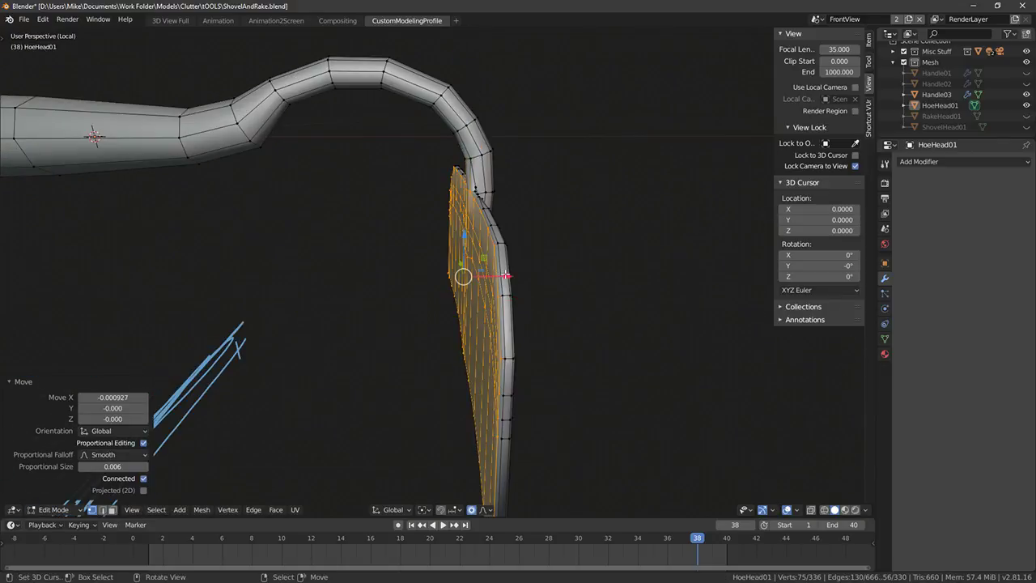
Move the same side of the blade a further -0.000725 along X and clear the selection
key(g)
key(x)
click(595, 322)
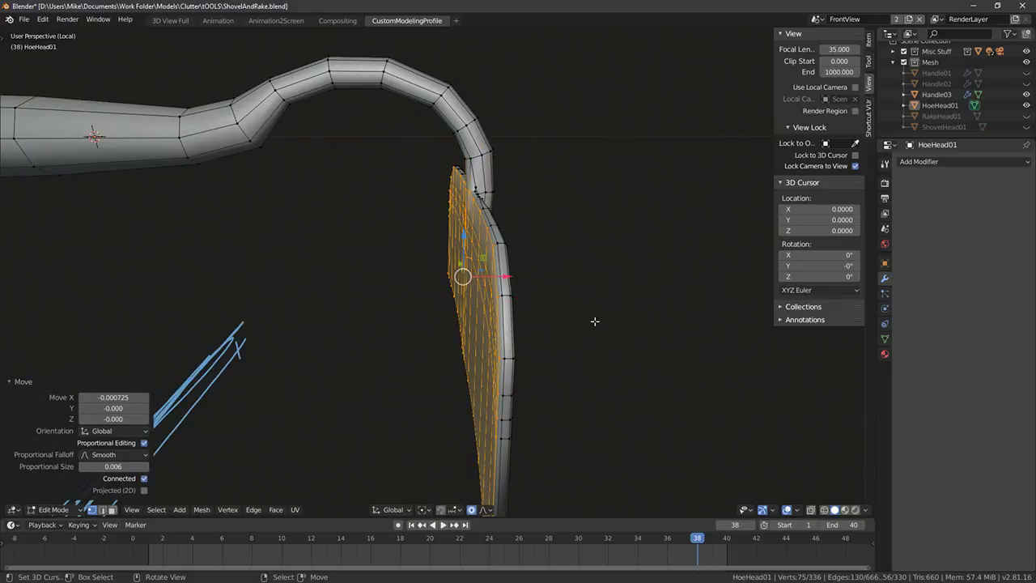
middle_drag(460, 357, 451, 281)
key(alt+a)
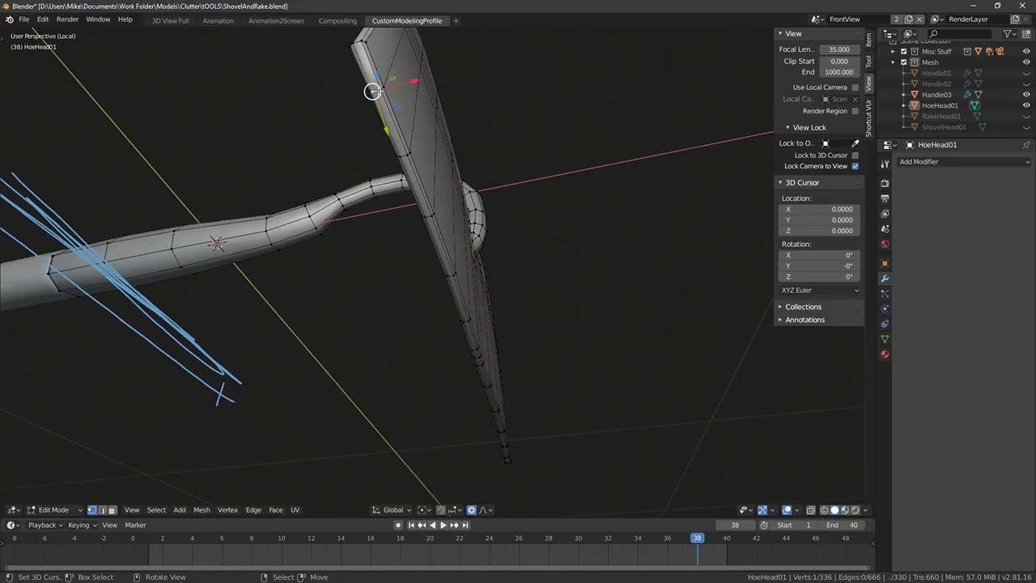
Select the full strip of faces along the blade's bottom edge and move it -0.012 along Z
shift+click(373, 89)
middle_drag(403, 161, 449, 418)
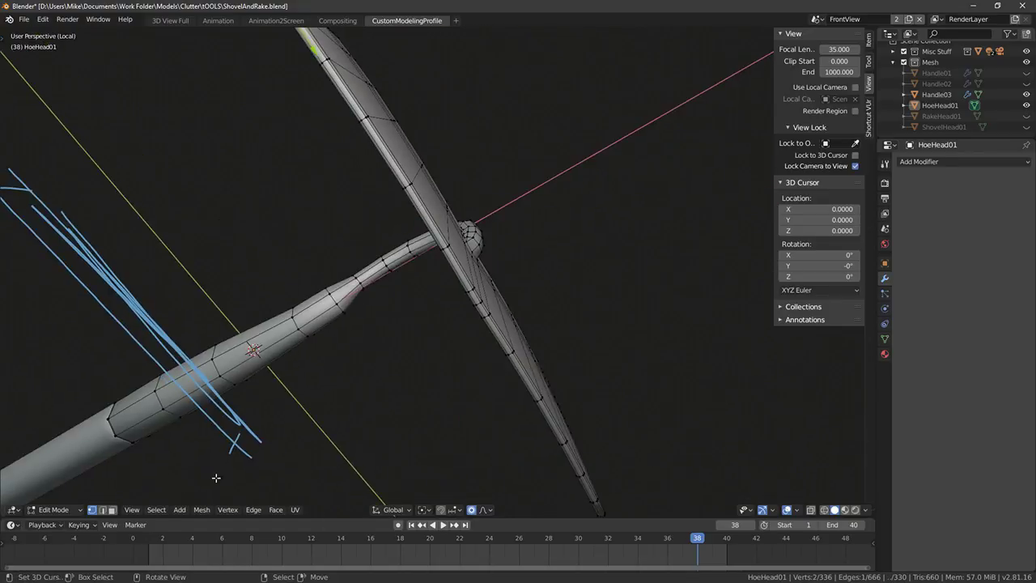
middle_drag(294, 351, 208, 129)
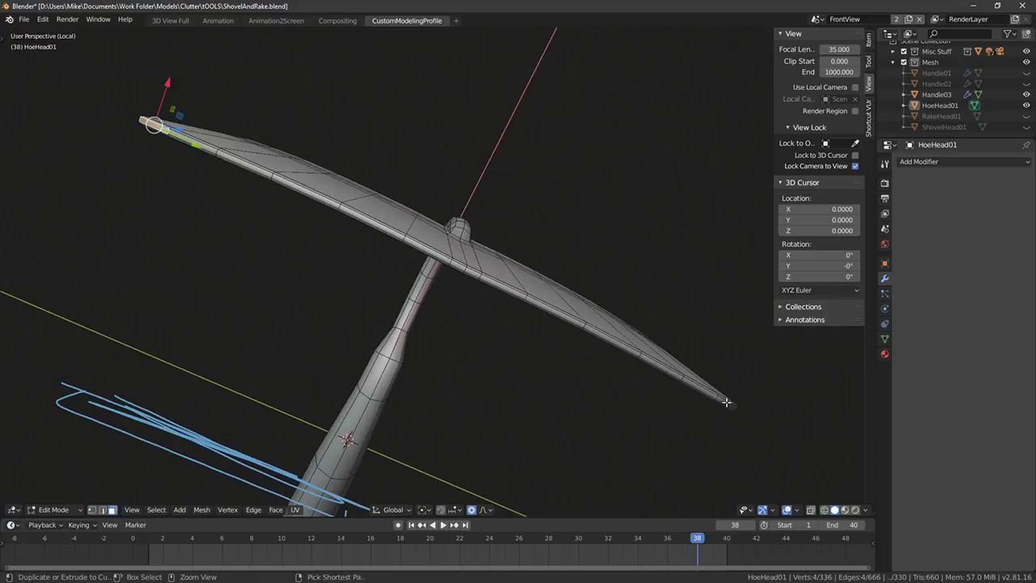
ctrl+click(726, 402)
middle_drag(726, 402, 597, 485)
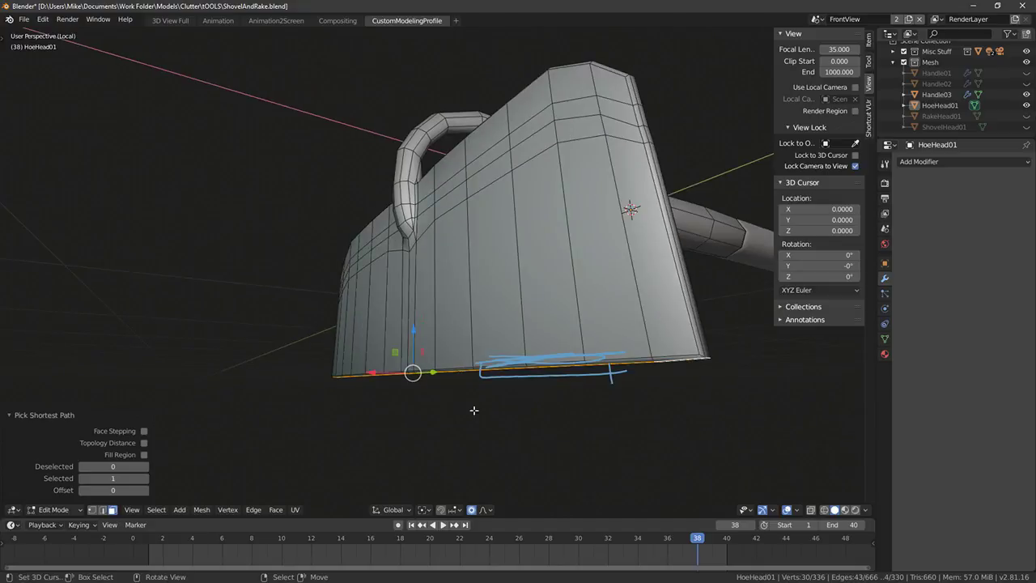
drag(409, 322, 413, 335)
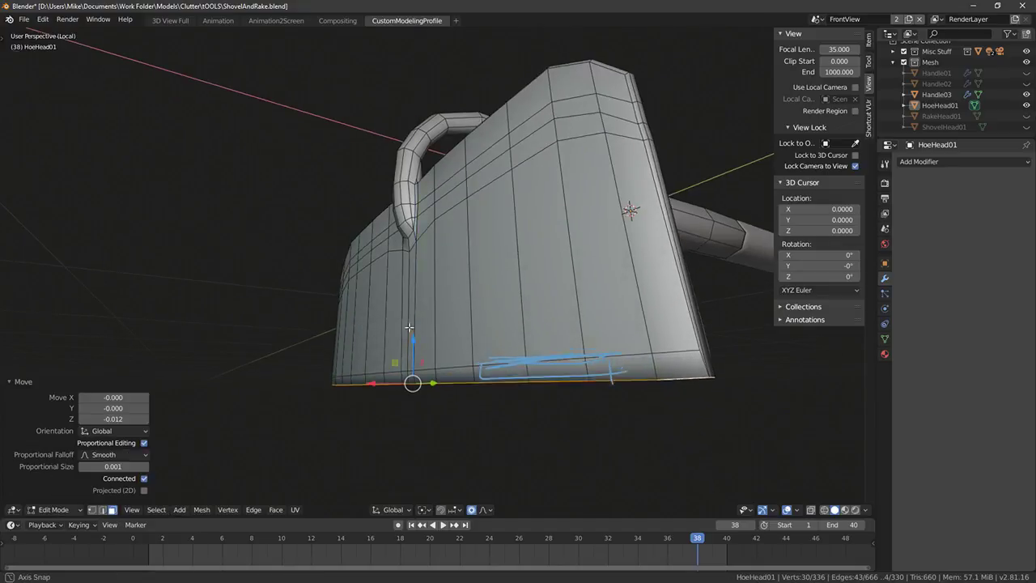
middle_drag(412, 335, 489, 327)
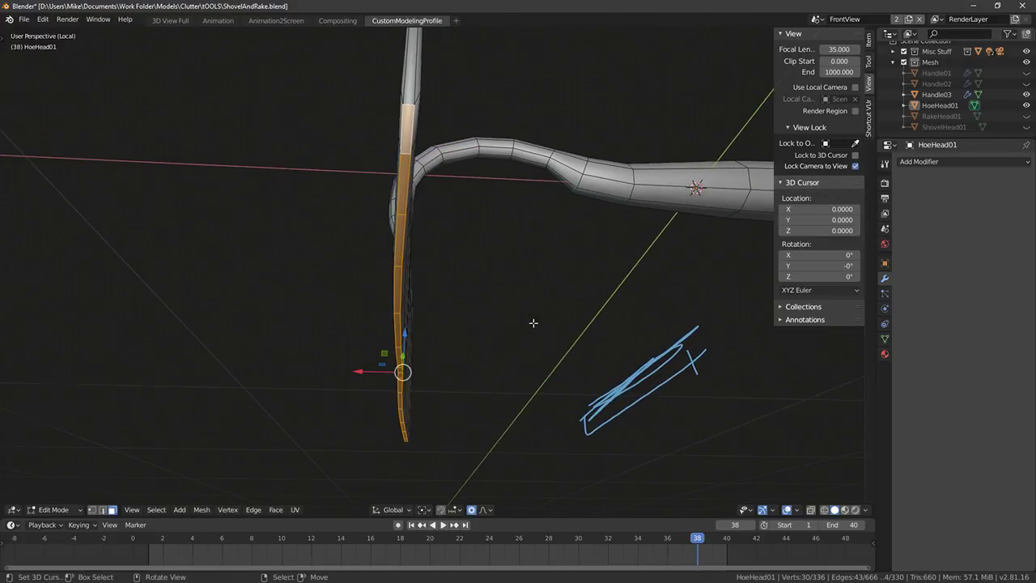
Merge the first two vertex pairs on the blade's bottom strip, starting at the corner, into their front-side vertices with At Last
middle_drag(549, 311, 225, 442)
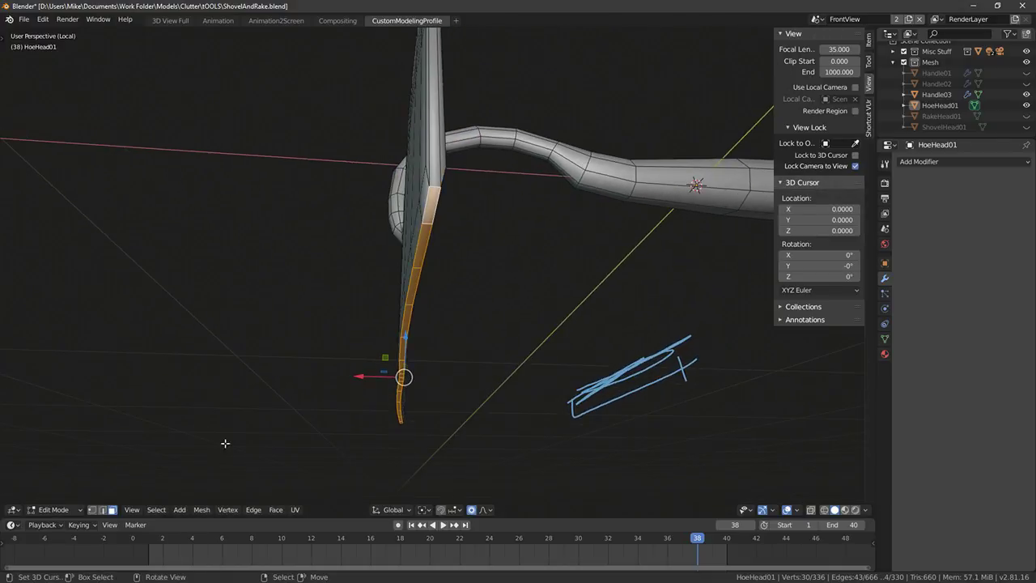
click(92, 510)
click(437, 188)
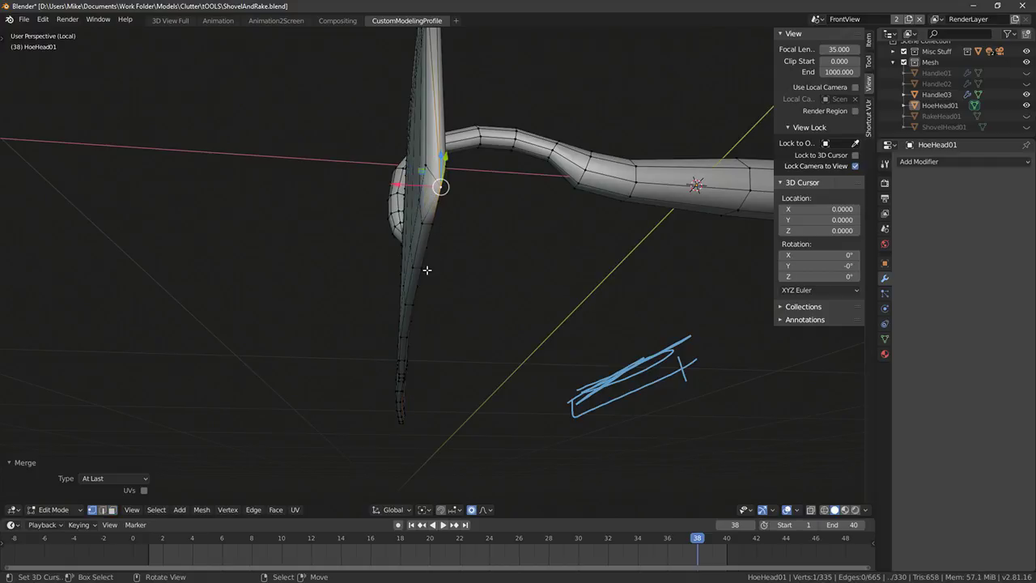
right_click(441, 187)
shift+right_click(429, 187)
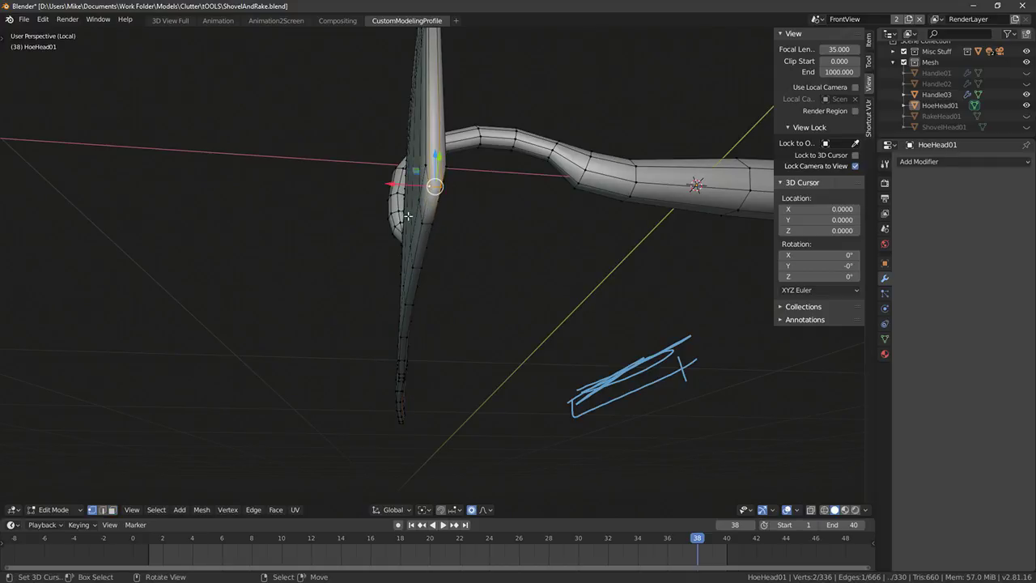
key(alt+m)
right_click(434, 224)
shift+right_click(424, 226)
key(alt+m)
Merge the third and fourth vertex pairs on the blade's bottom strip with At Last
right_click(419, 279)
shift+right_click(427, 265)
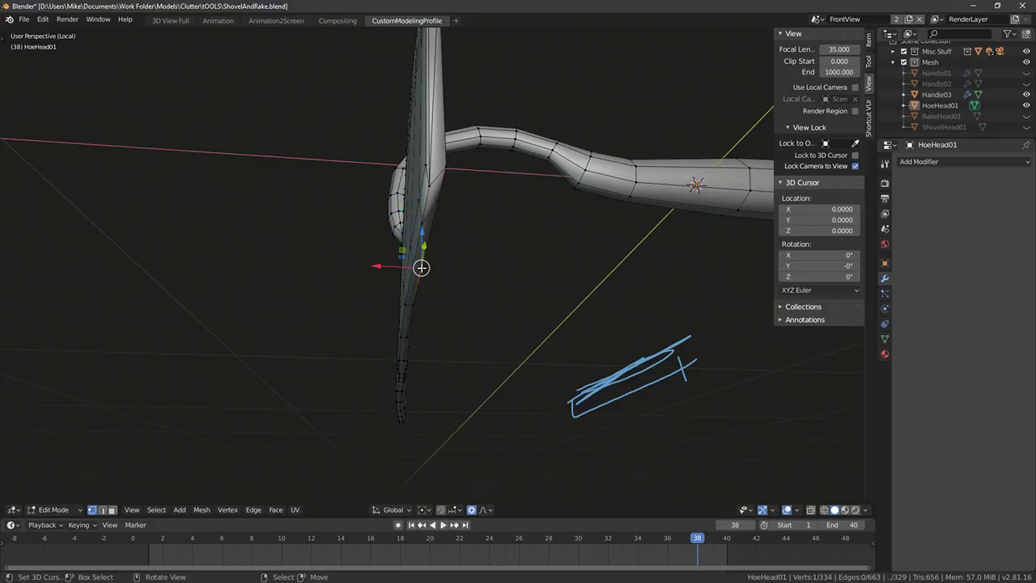
key(alt+m)
right_click(414, 308)
shift+right_click(406, 304)
key(alt+m)
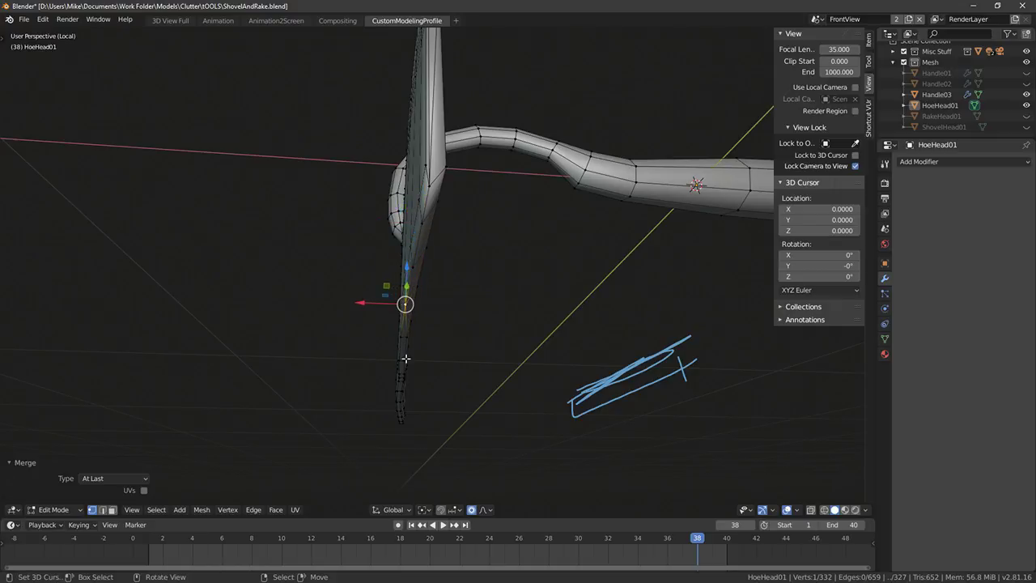
Merge the fifth and sixth vertex pairs on the blade's bottom strip into their front-side vertices with At Last
middle_drag(409, 394, 410, 348)
key(b)
right_click(403, 275)
scroll(405, 279, up, 4)
scroll(453, 272, down, 1)
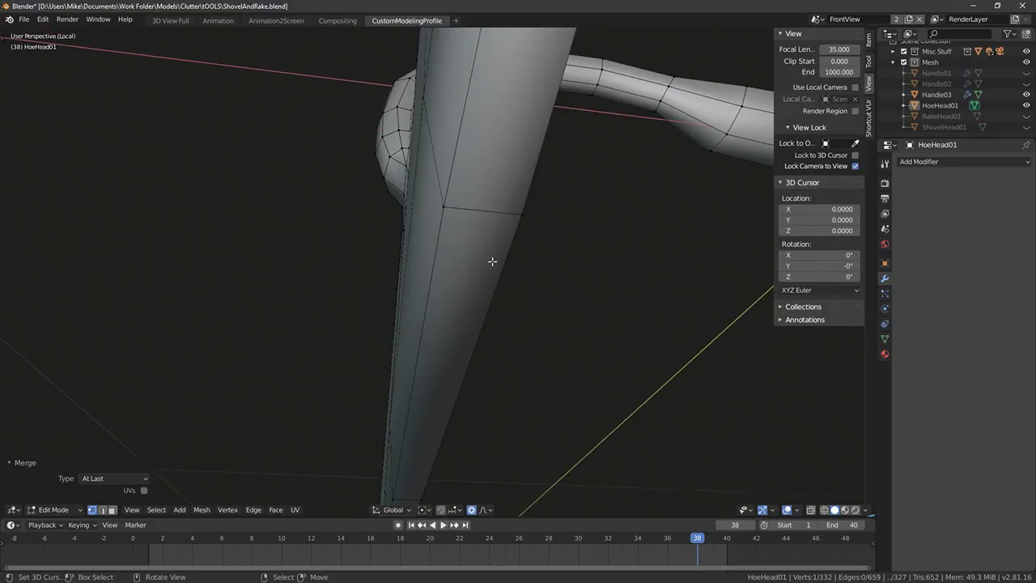
right_click(521, 216)
shift+right_click(444, 209)
key(alt+m)
middle_drag(419, 297, 492, 173)
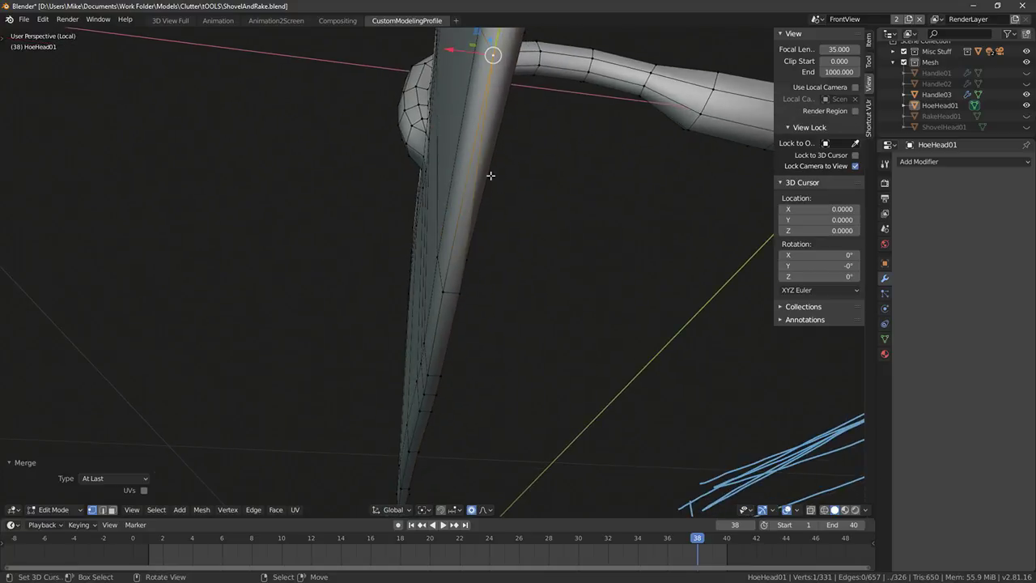
right_click(460, 289)
shift+right_click(441, 294)
key(alt+m)
Merge the seventh, eighth and ninth vertex pairs on the blade's bottom strip with At Last
right_click(438, 370)
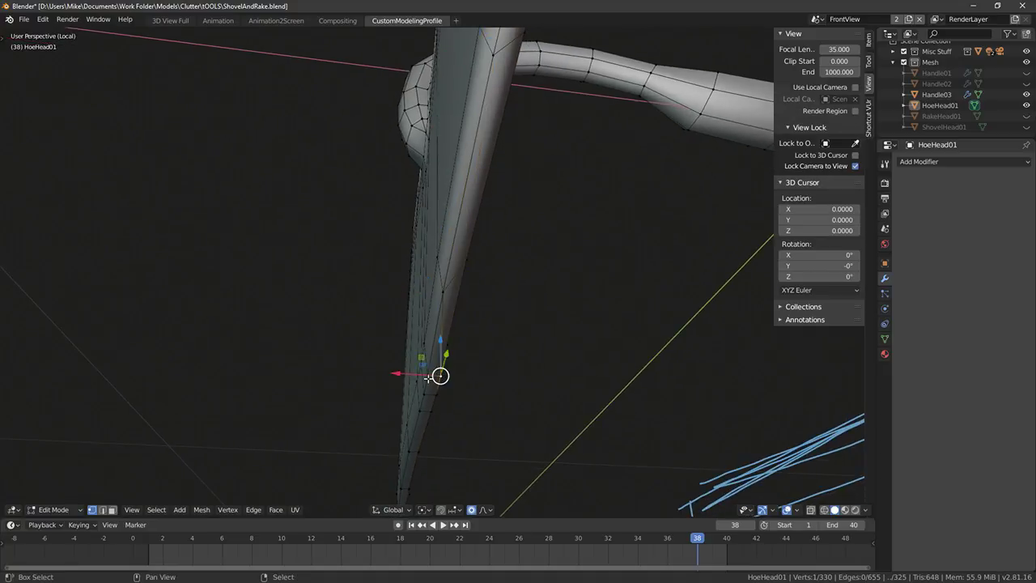
shift+right_click(427, 378)
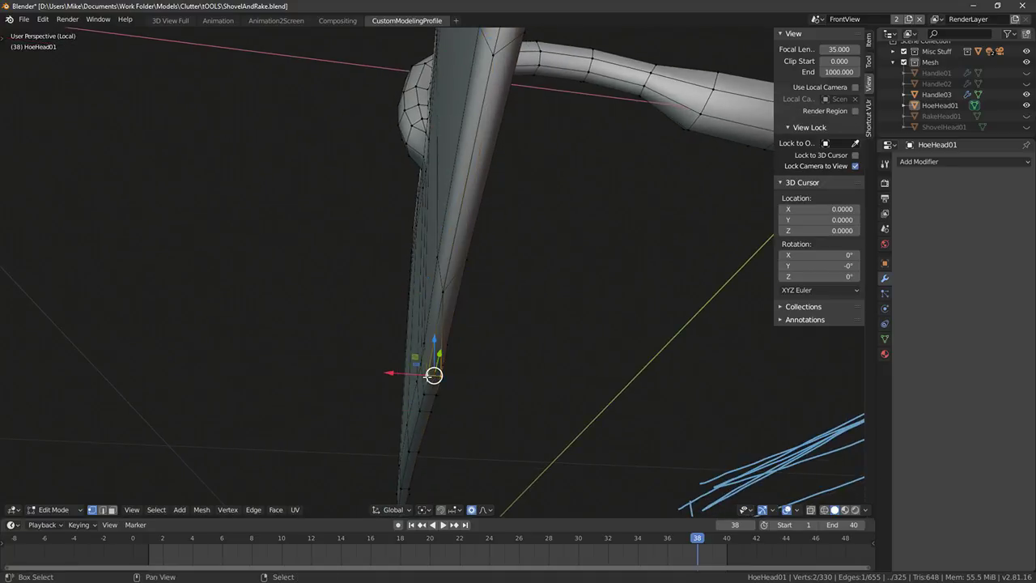
key(alt+m)
right_click(435, 394)
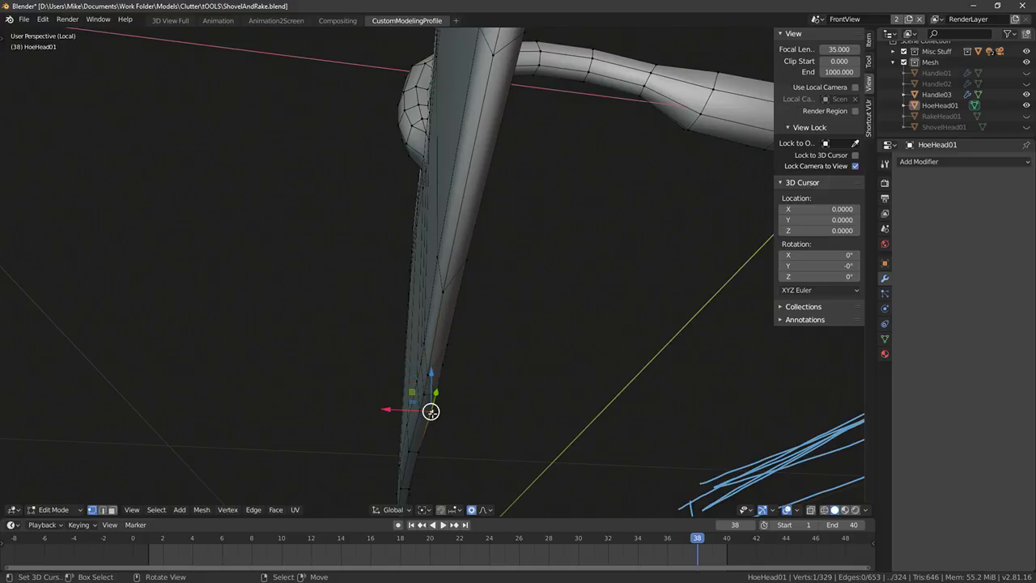
shift+right_click(434, 393)
key(alt+m)
right_click(430, 411)
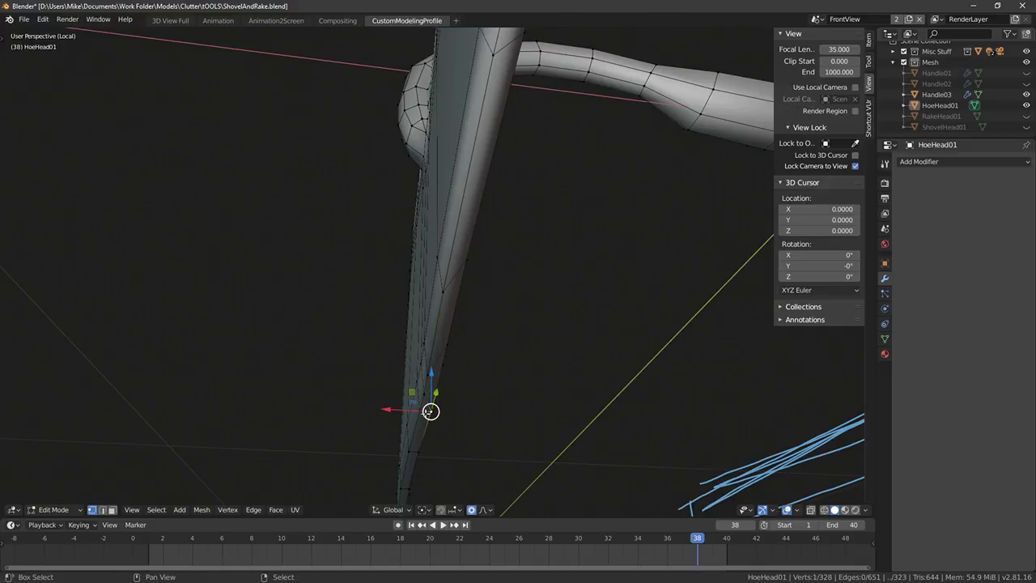
shift+right_click(417, 411)
key(alt+m)
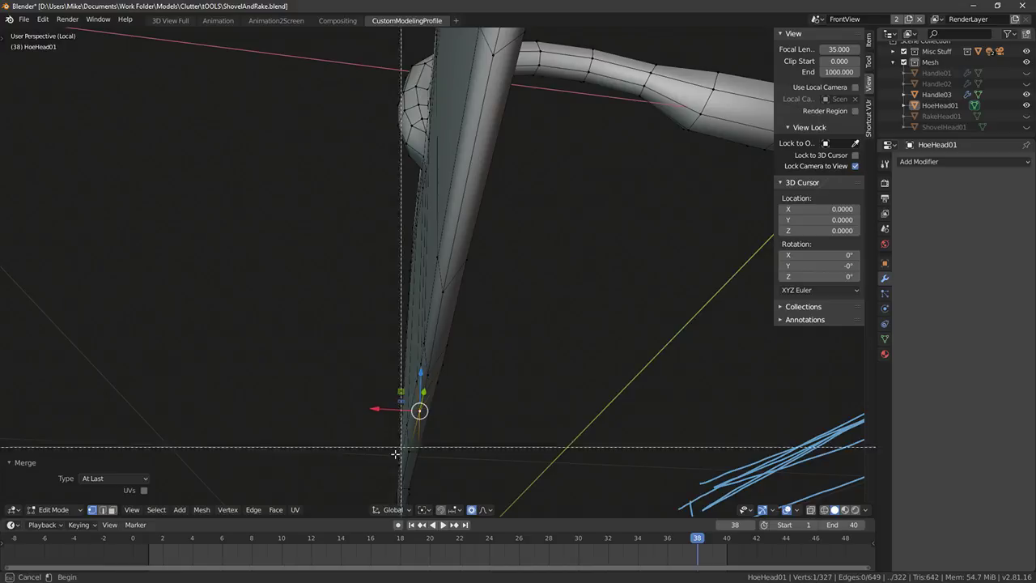
Merge the tenth and eleventh vertex pairs on the blade's bottom strip with At Last
middle_drag(418, 409, 474, 180)
shift+right_click(453, 197)
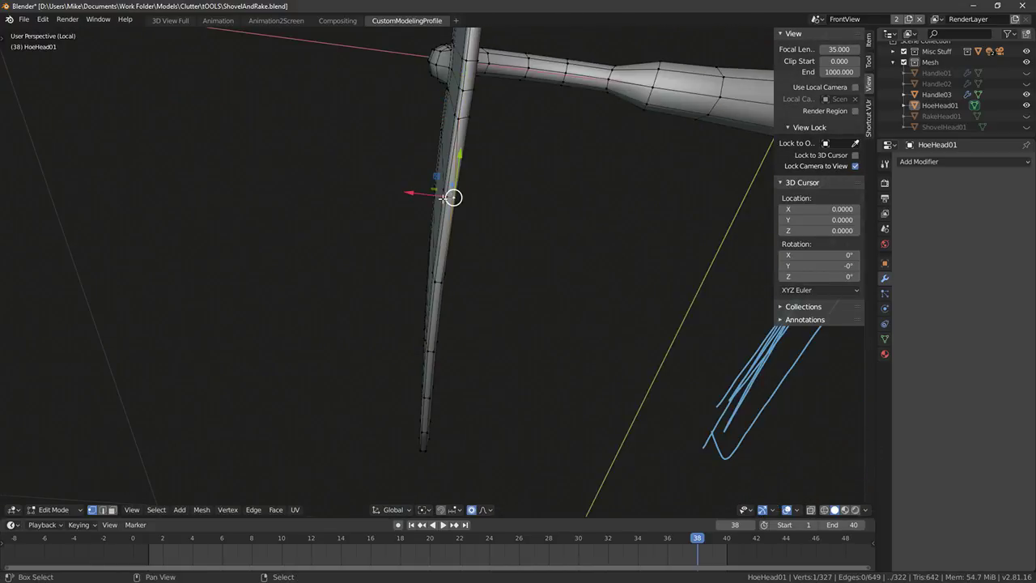
key(alt+m)
right_click(435, 281)
right_click(439, 281)
shift+right_click(435, 281)
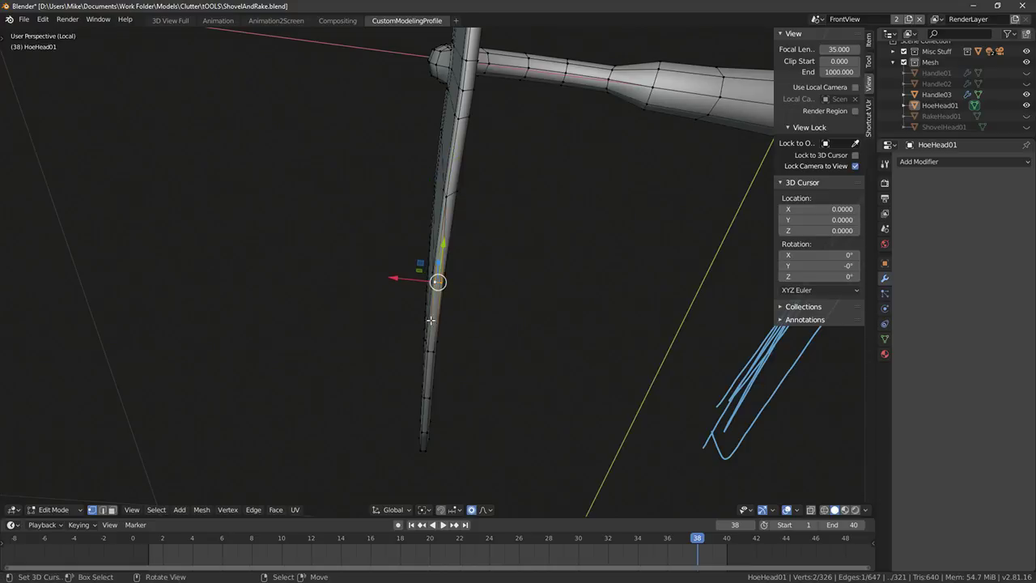
key(alt+m)
Merge the remaining four vertex pairs up to the far corner of the blade's bottom strip with At Last
right_click(434, 352)
shift+right_click(426, 352)
key(alt+m)
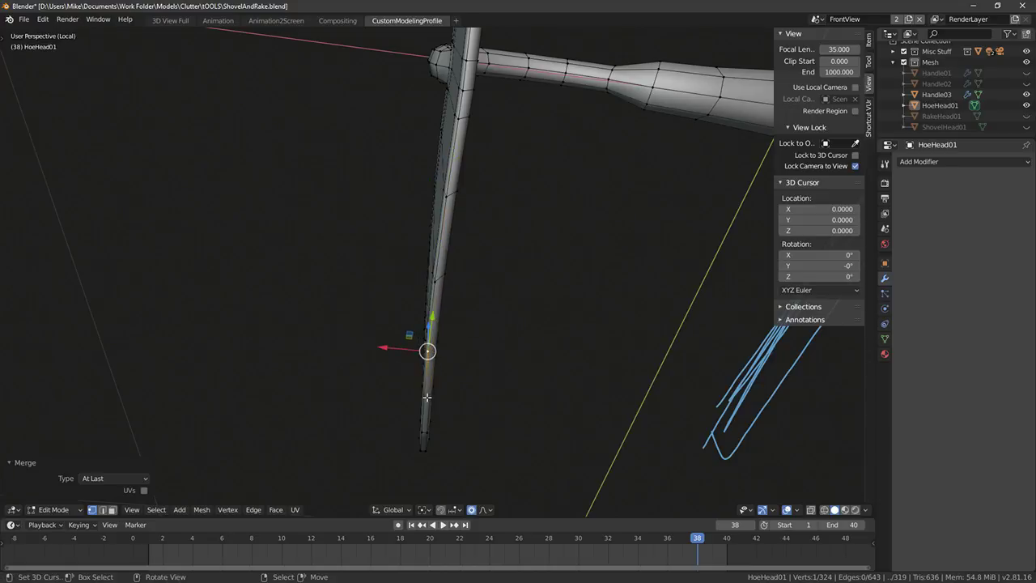
right_click(426, 396)
shift+right_click(424, 396)
key(alt+m)
right_click(427, 432)
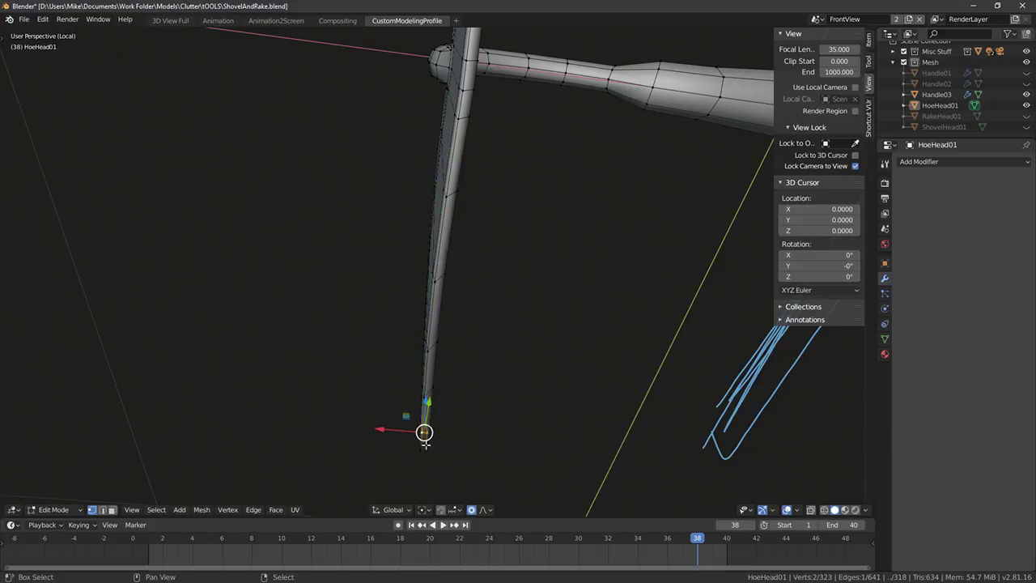
key(alt+m)
right_click(426, 451)
key(alt+m)
Try a loop cut around the blade slid toward its bottom edge with factor 0.814, and scale it down along Z
middle_drag(423, 450, 363, 261)
key(ctrl+r)
click(340, 249)
drag(341, 250, 337, 292)
middle_drag(337, 291, 490, 242)
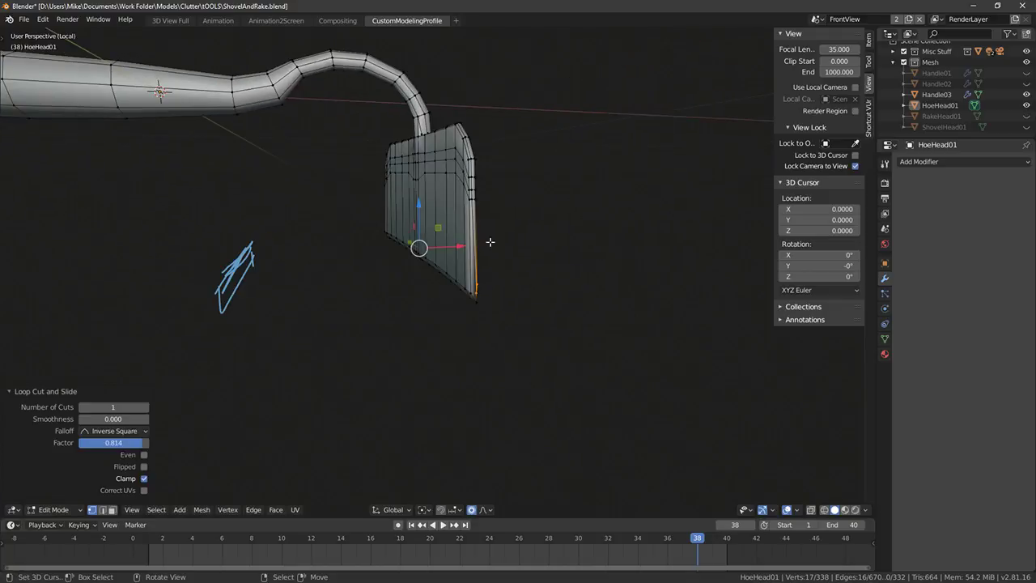
middle_drag(426, 173, 486, 178)
key(s)
key(z)
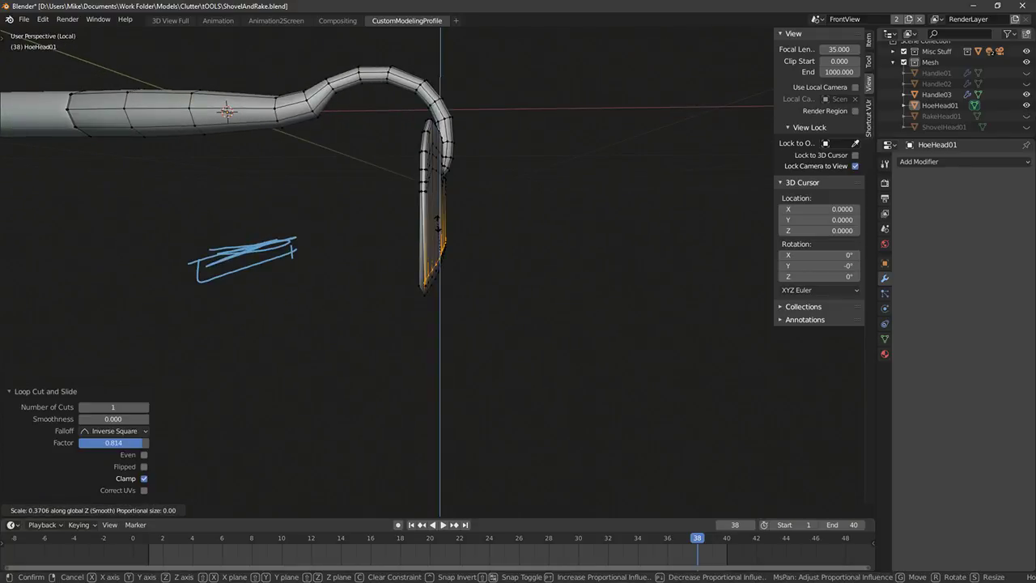
key(Return)
Try another loop cut on the blade, undo the loop cuts with their Z scaling, and clear the selection
middle_drag(438, 223, 431, 263)
scroll(452, 249, up, 3)
key(ctrl+r)
click(454, 251)
right_click(460, 288)
key(ctrl+z)
key(ctrl+z)
key(ctrl+x)
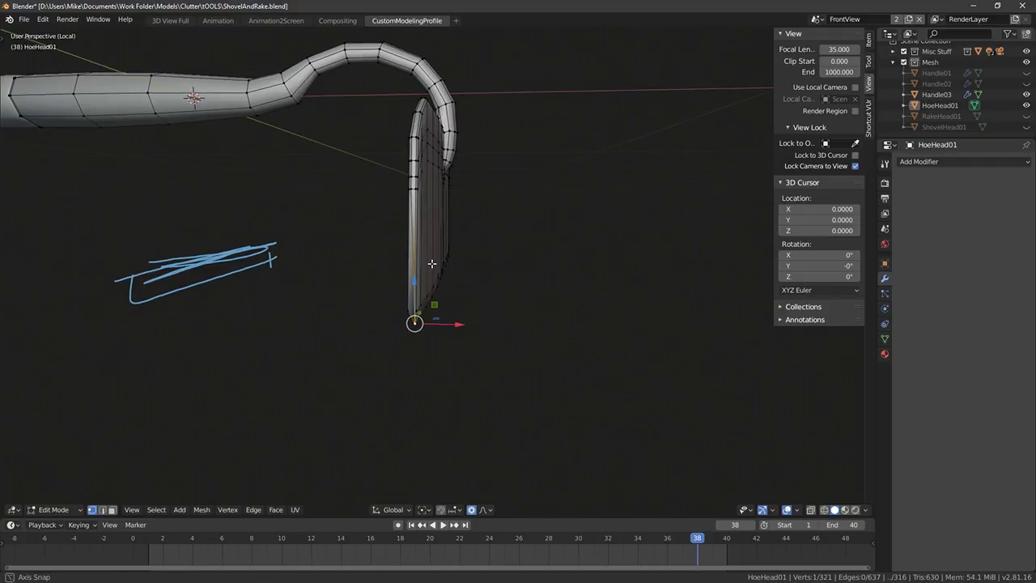
key(ctrl+r)
middle_drag(435, 219, 386, 208)
right_click(424, 221)
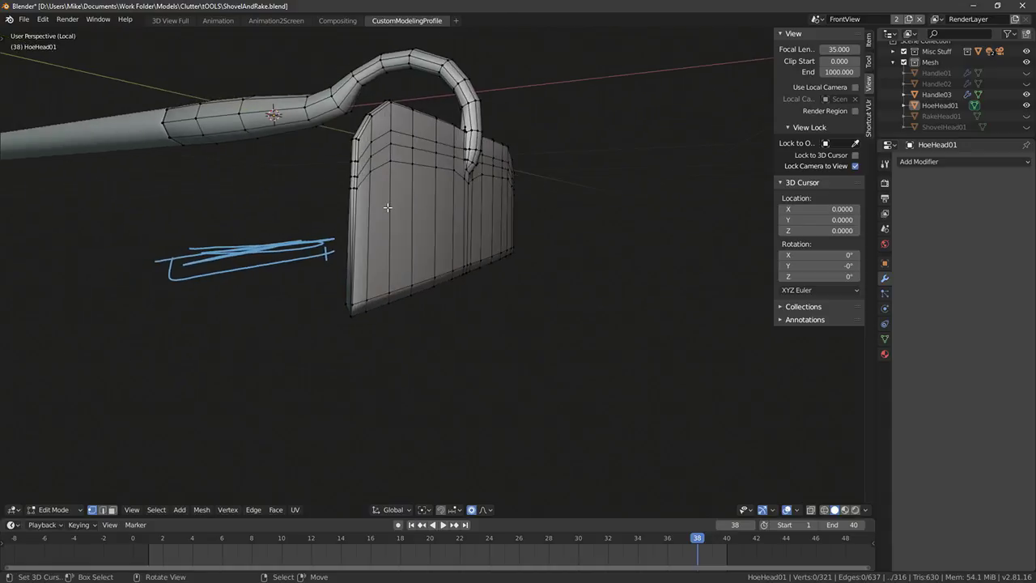
Select the whole linked hoe head and bisect it horizontally just above the blade's bottom edge, with the plane point at Z -0.264
key(KP_1)
key(KP_3)
scroll(464, 224, down, 3)
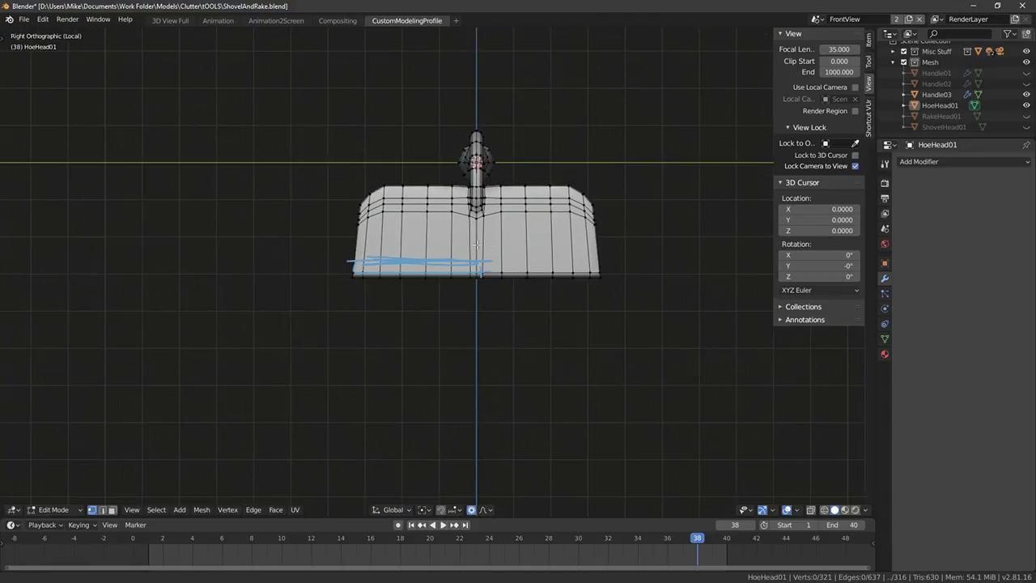
key(ctrl+l)
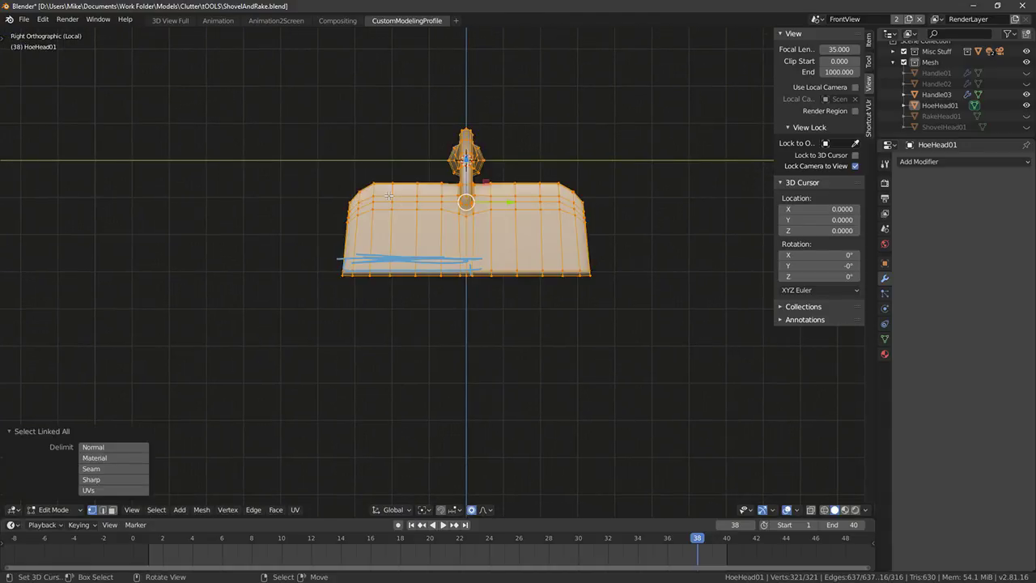
key(F3)
key(Return)
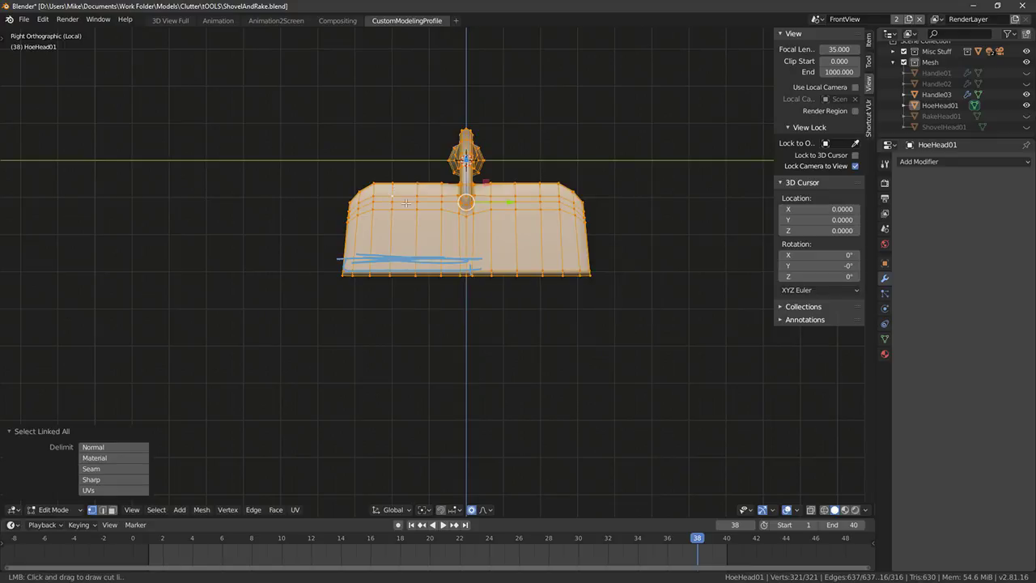
drag(336, 256, 661, 257)
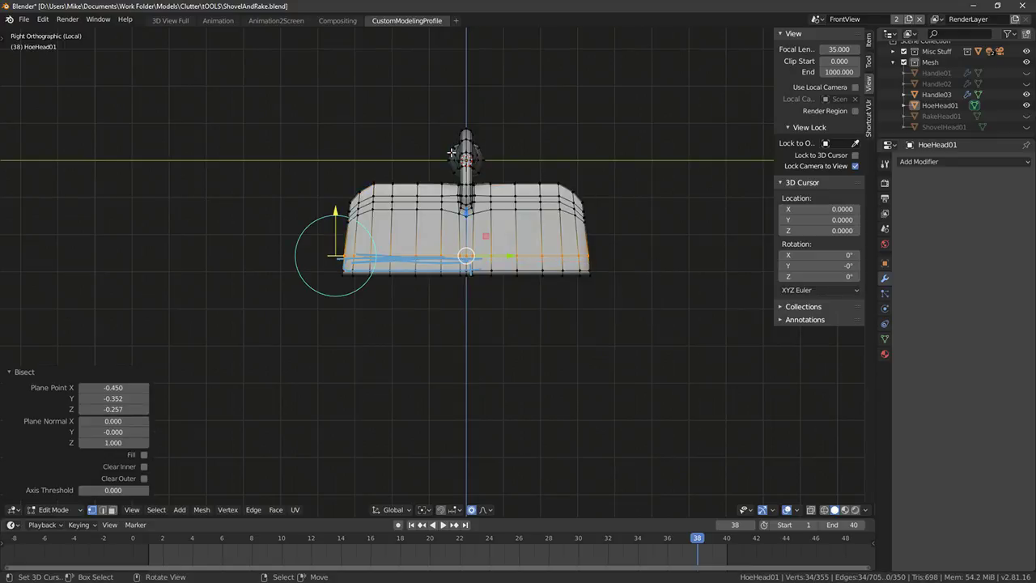
drag(335, 212, 337, 203)
Flatten the new cut line across the blade by scaling it to 0 along Z
key(s)
key(z)
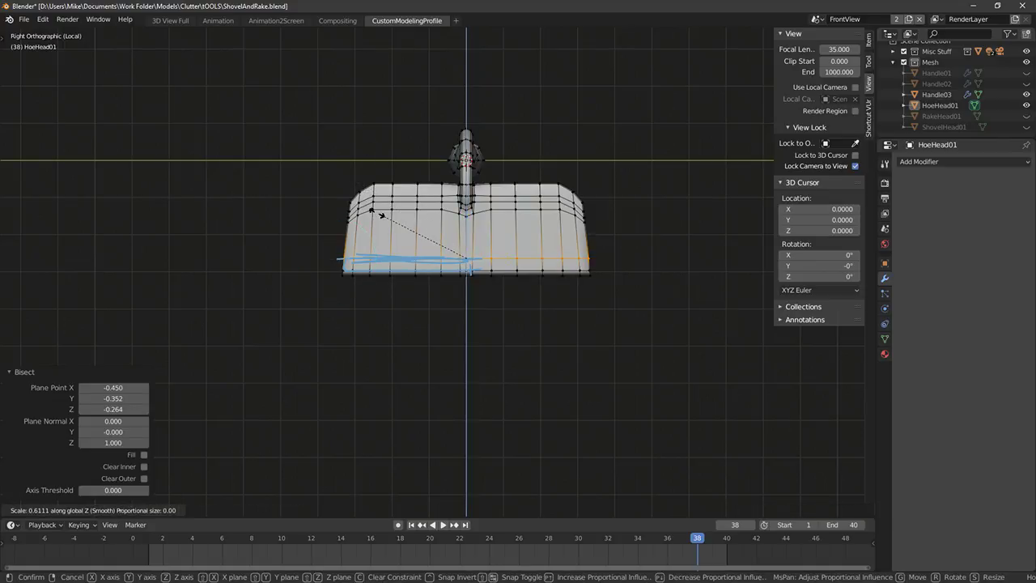
key(0)
key(Return)
Move the two vertices at the ends of the new cut line -0.002 along X
middle_drag(409, 284, 526, 264)
right_click(470, 256)
key(g)
key(x)
click(408, 249)
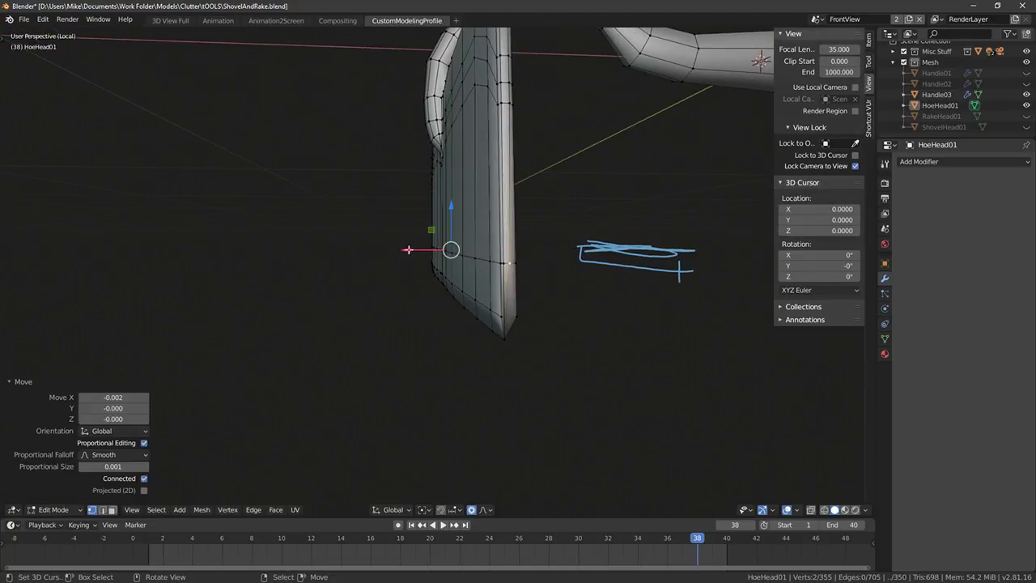
Select the blade's bottom cutting-edge loop, shift it slightly in the negative X direction, and clear the selection
middle_drag(407, 250, 493, 297)
alt+right_click(511, 306)
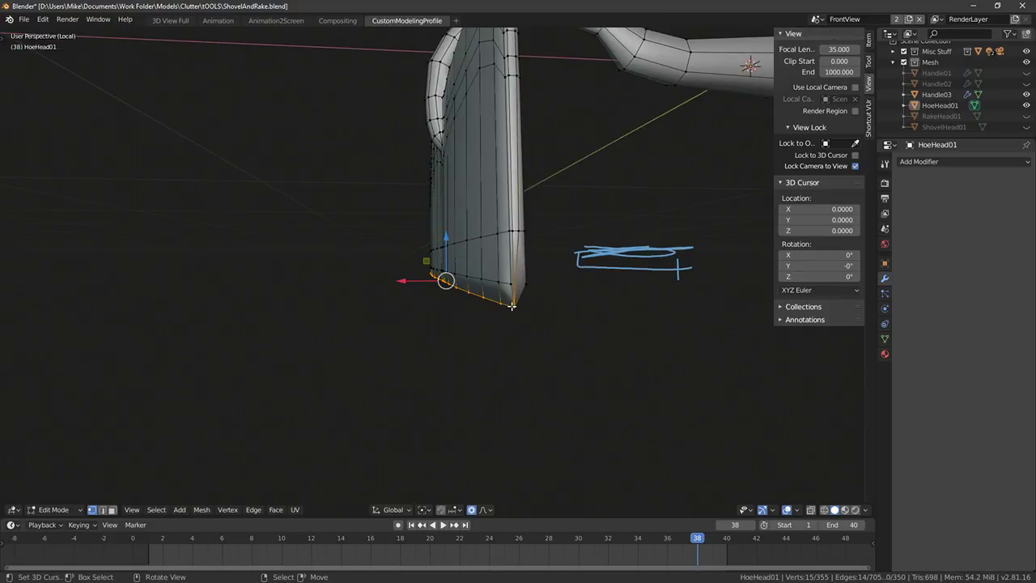
key(g)
key(x)
click(396, 282)
key(alt+a)
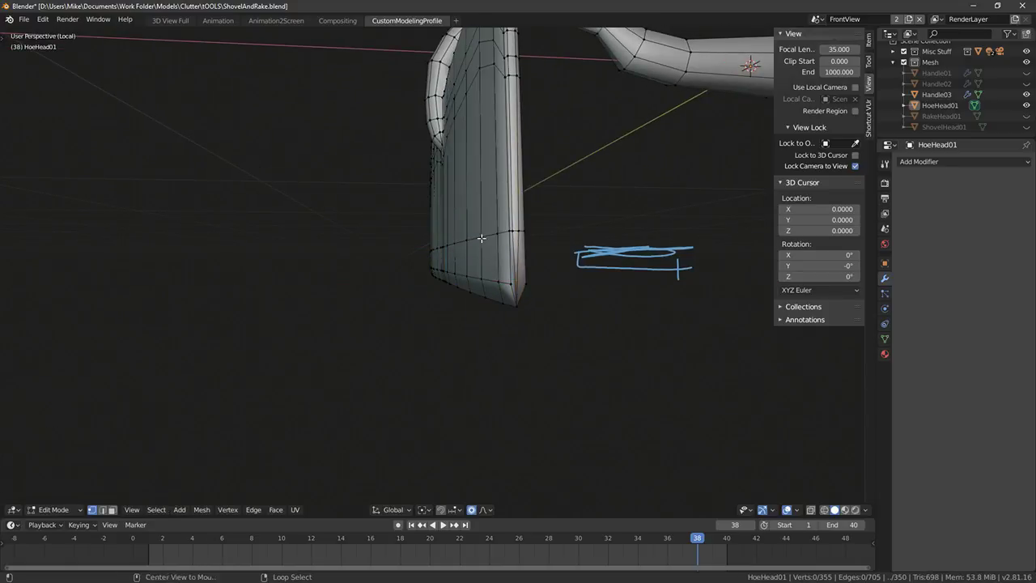
Select the bisected loop around the lower blade and move it -0.017 along Z
alt+right_click(480, 239)
middle_drag(482, 239, 696, 258)
drag(442, 211, 444, 216)
In a see-through side view, circle-select only the vertices of the narrow strip along the blade's bottom edge
middle_drag(517, 222, 458, 237)
key(KP_1)
key(KP_3)
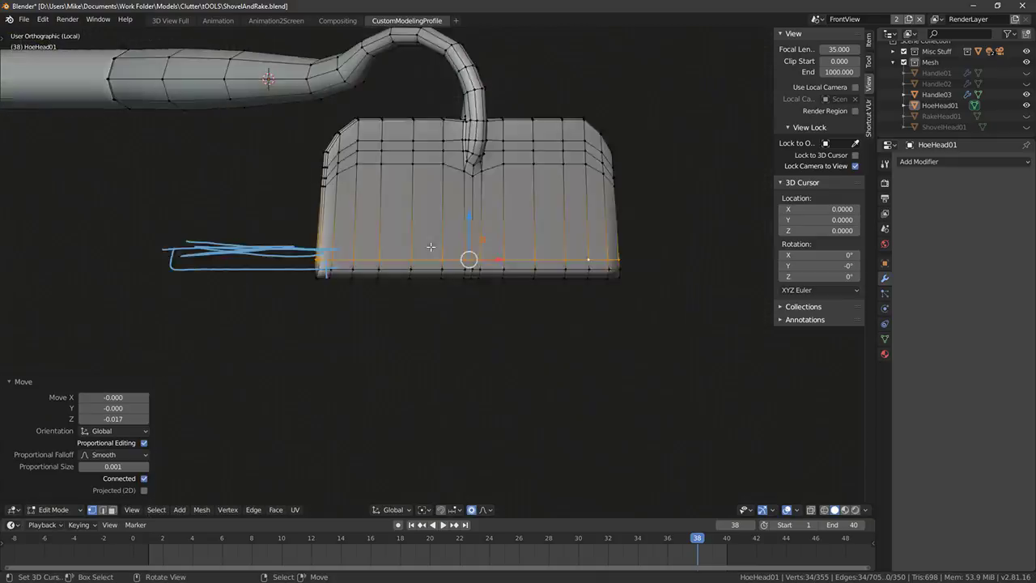
key(a)
key(c)
right_click(262, 282)
key(a)
key(c)
right_click(264, 280)
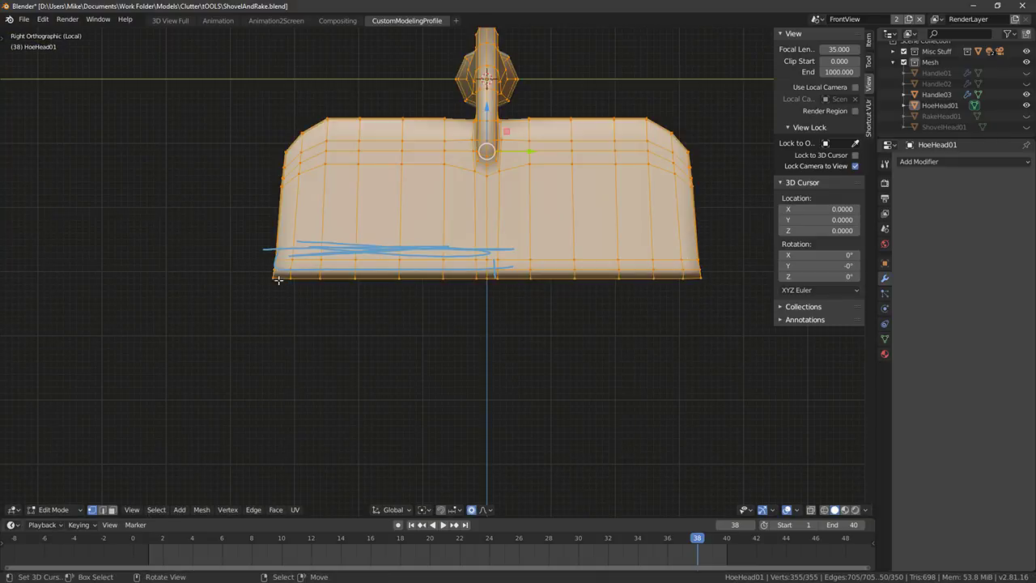
key(a)
key(c)
click(274, 279)
key(alt+z)
drag(290, 274, 720, 280)
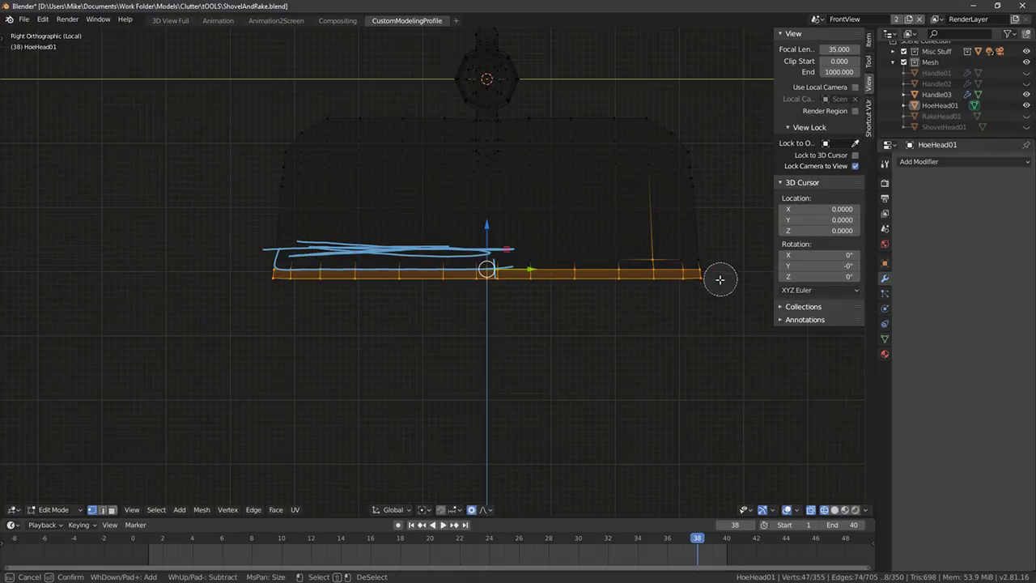
right_click(649, 234)
Scale the bottom strip to 0.986 along Y, fine-tune its Y scale, clear the selection and return to solid shading
key(s)
key(x)
key(y)
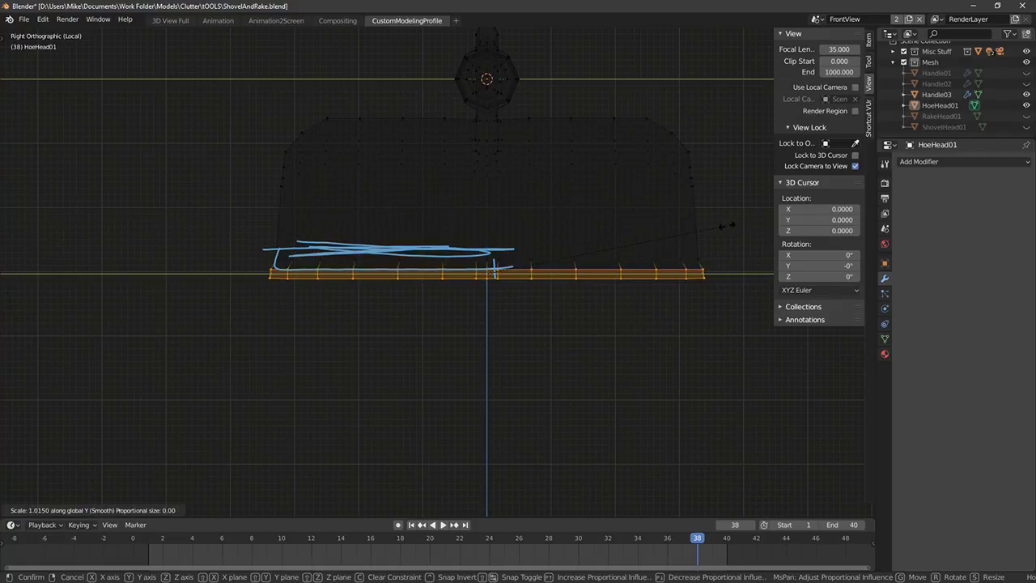
click(657, 235)
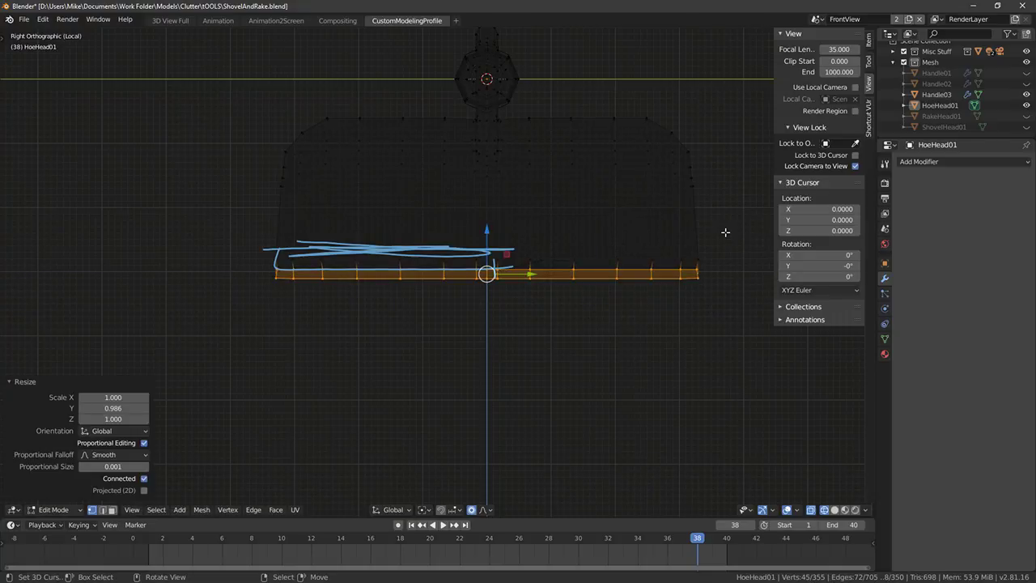
key(s)
key(y)
click(724, 233)
middle_drag(707, 268, 563, 300)
key(alt+a)
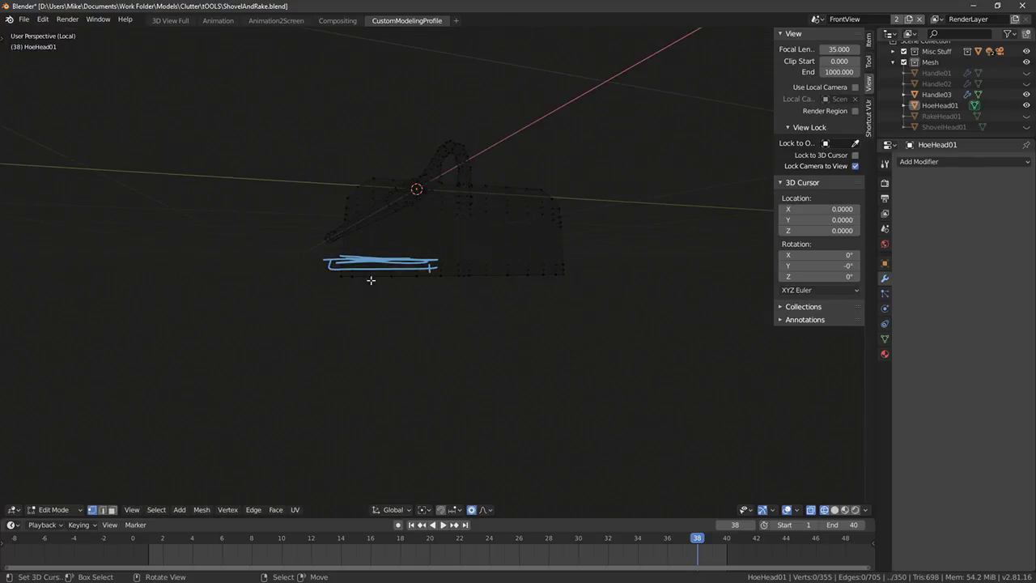
key(shift+z)
Open the hoe head's material settings and make the MatteDefault_M.002 material in the first slot an independent copy
middle_drag(370, 280, 647, 218)
click(885, 353)
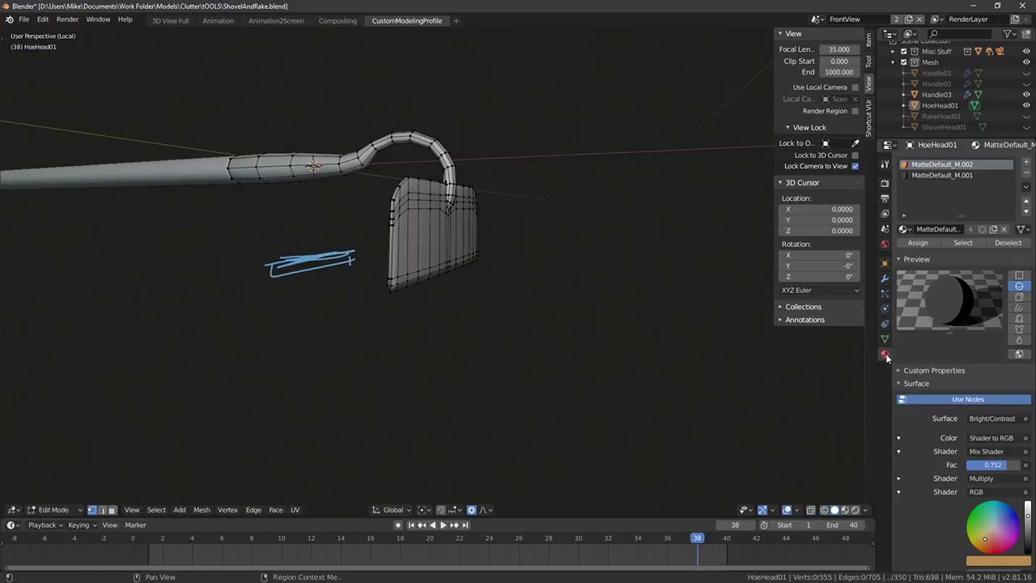
click(921, 175)
middle_drag(410, 142, 420, 178)
click(957, 166)
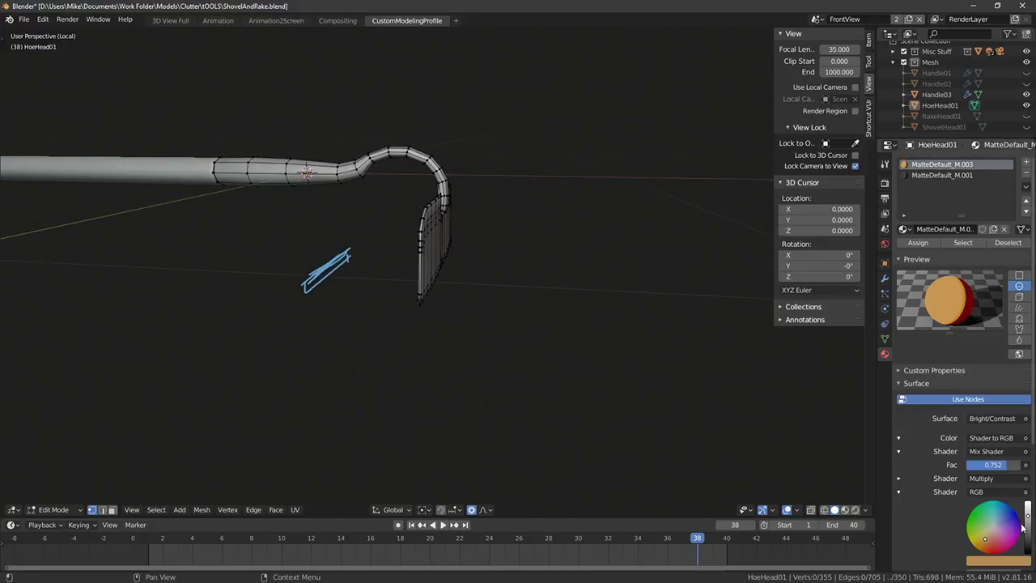
Change the copied material's RGB colour to a pale bluish grey and slightly lower its brightness
click(992, 531)
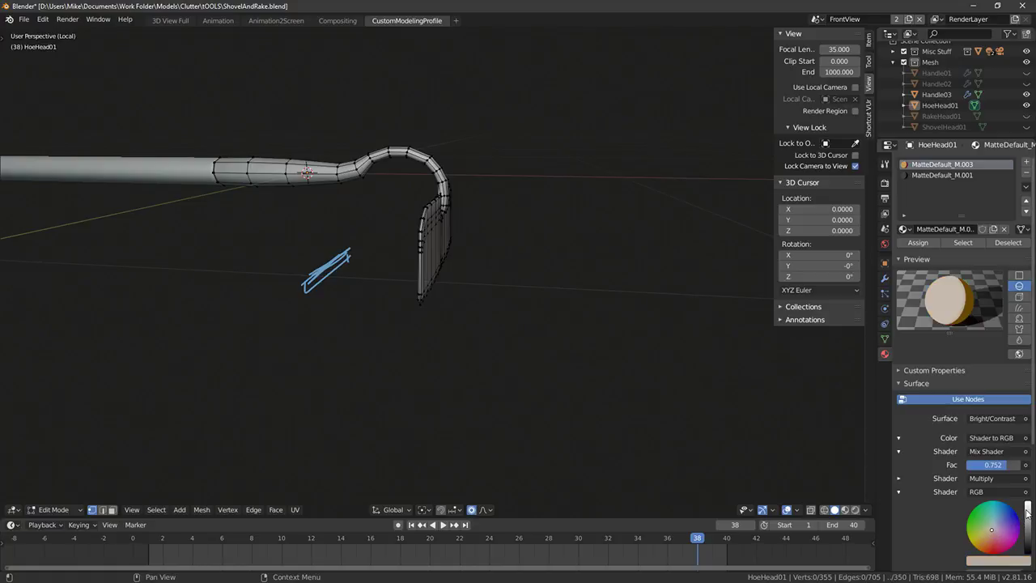
drag(1027, 512, 1028, 508)
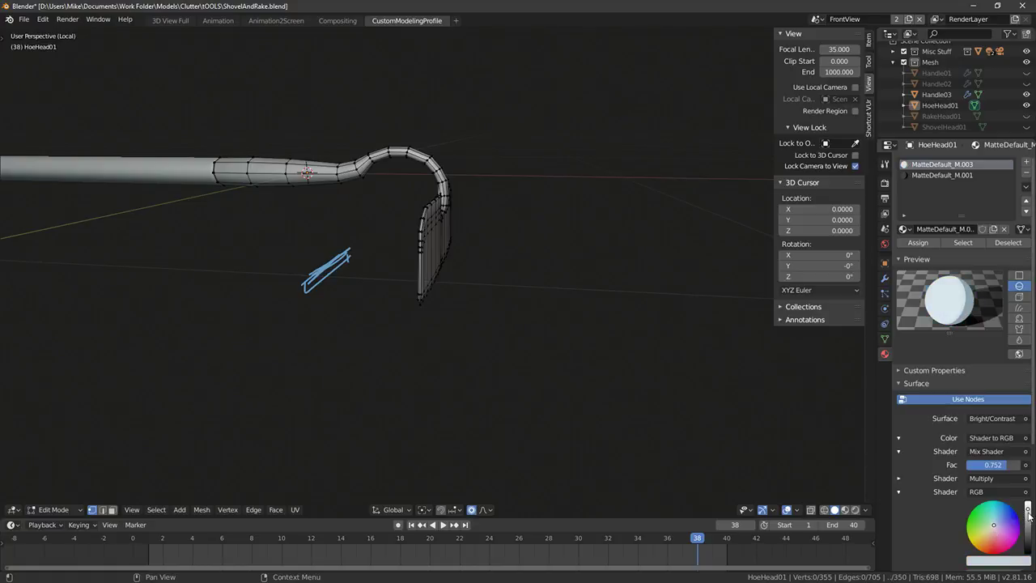
drag(1028, 514, 1028, 520)
In a see-through right side view, circle-select the vertices of the narrow strip along the blade's bottom edge
middle_drag(570, 275, 492, 273)
key(KP_1)
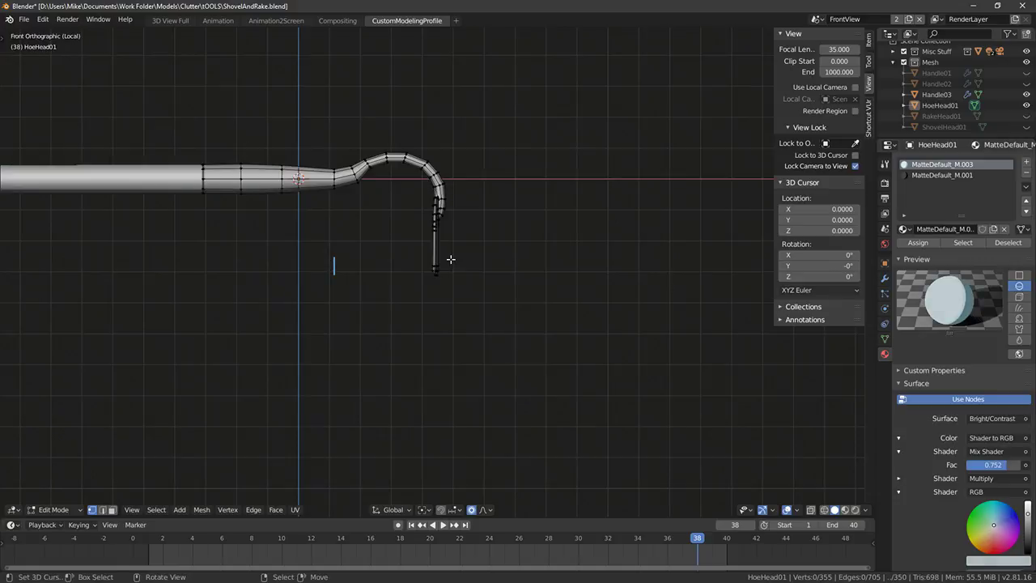
key(KP_3)
key(shift+z)
key(a)
key(c)
drag(346, 272, 601, 273)
right_click(601, 274)
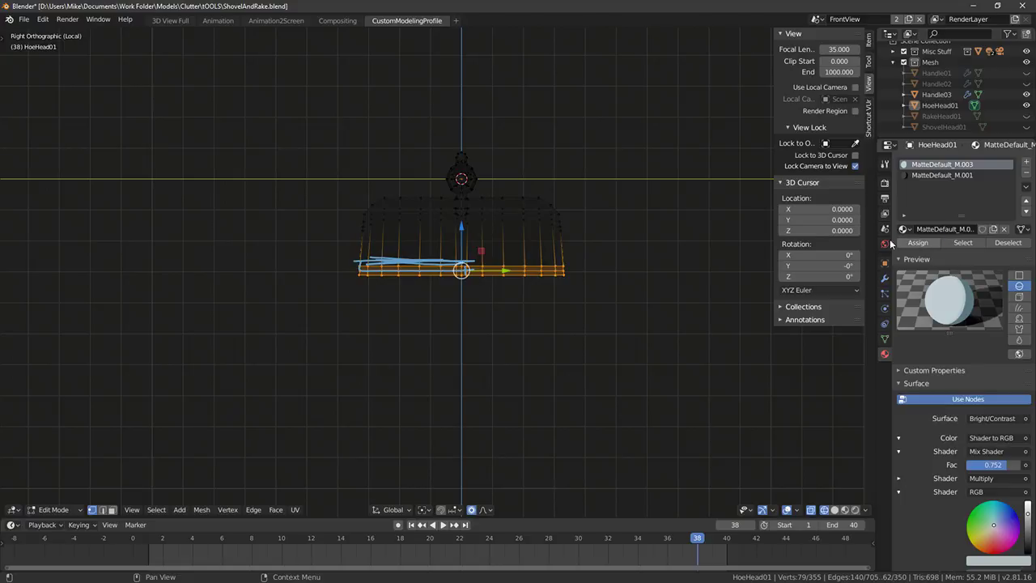
Invert the selection, switch to face selection and add the blade's large faces, leaving only the bottom strip unselected
middle_drag(579, 229, 551, 220)
key(ctrl+i)
middle_drag(624, 224, 556, 242)
key(shift+z)
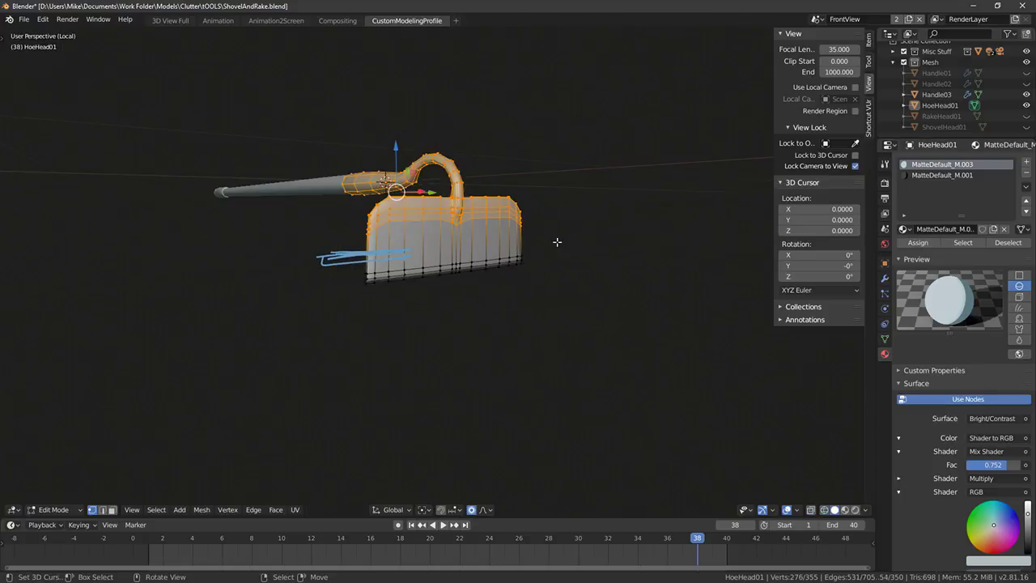
click(113, 510)
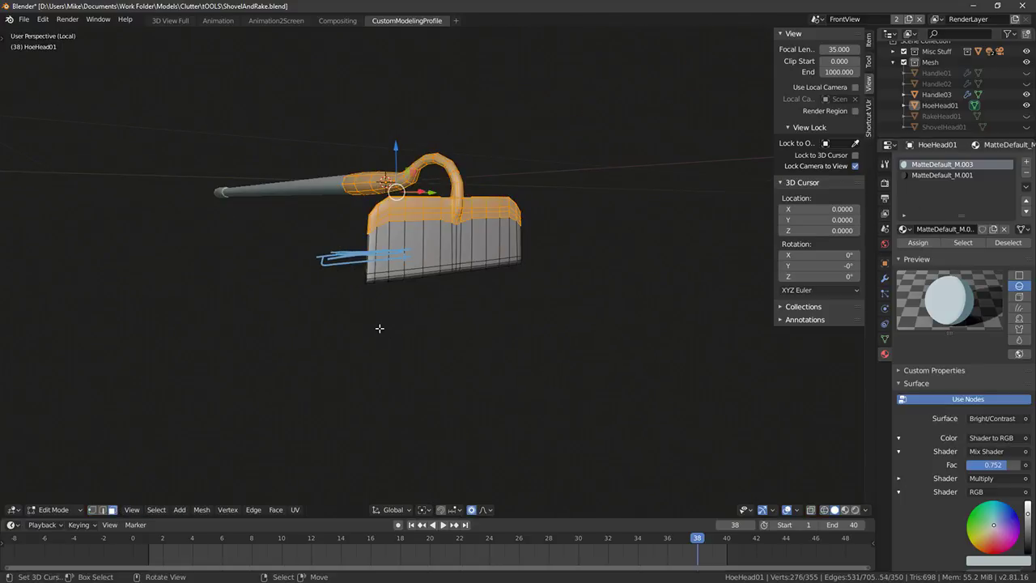
key(shift+z)
middle_drag(351, 240, 349, 240)
key(c)
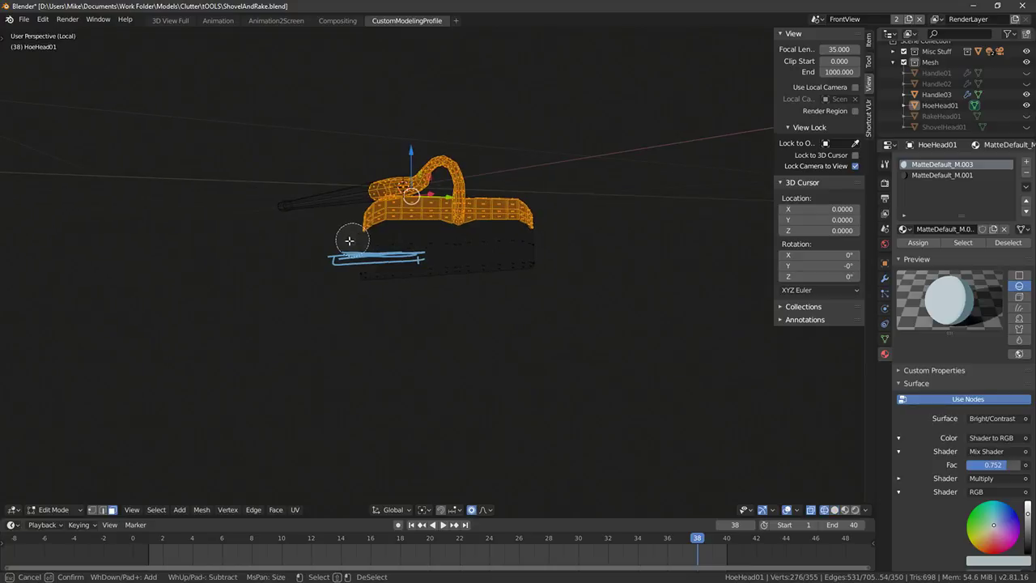
drag(353, 243, 563, 246)
key(Escape)
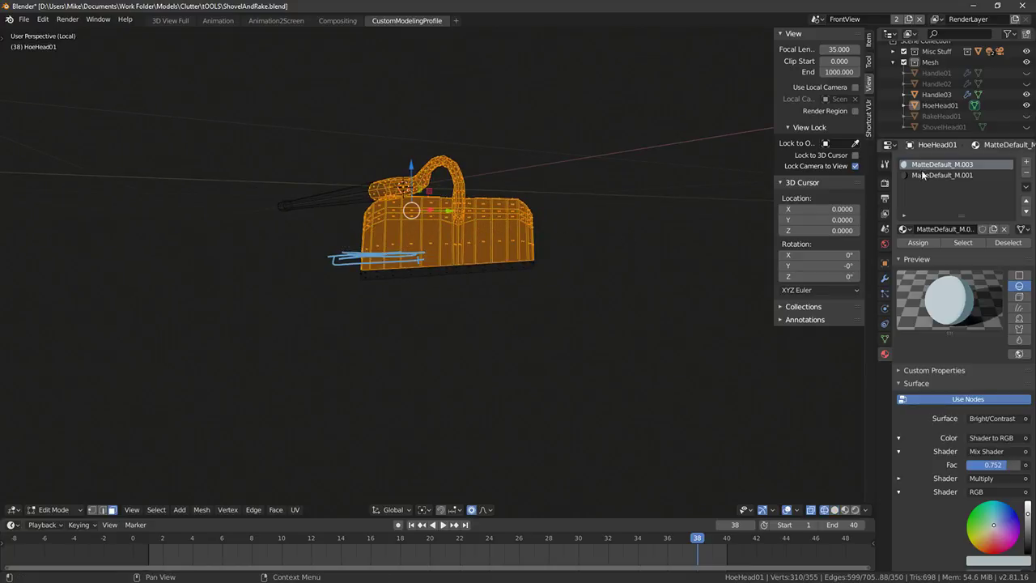
Assign MatteDefault_M.001 to the selected faces, move its slot to the top and check the hoe in material preview in Object Mode
click(935, 176)
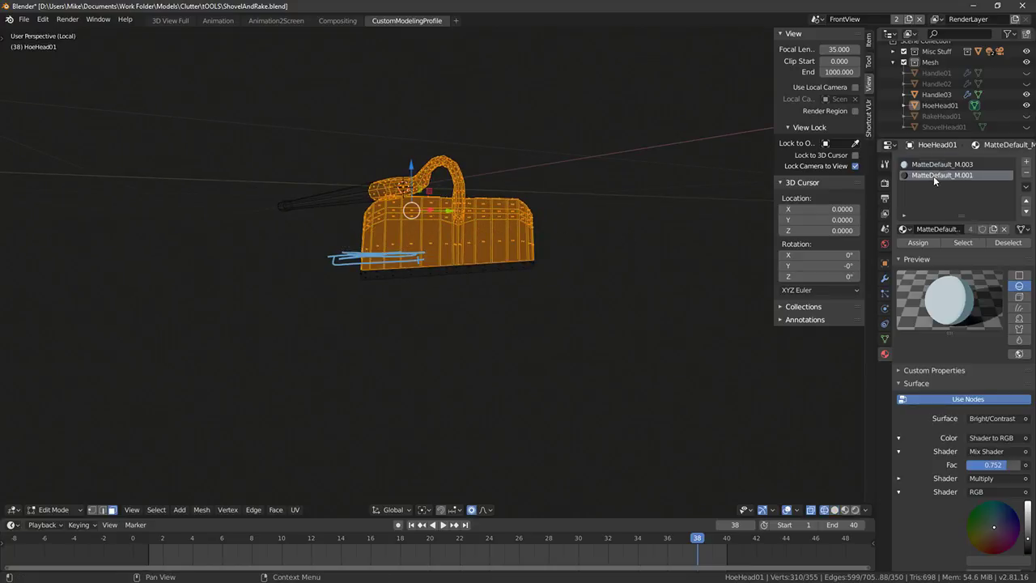
click(1025, 200)
middle_drag(558, 239, 523, 252)
key(Tab)
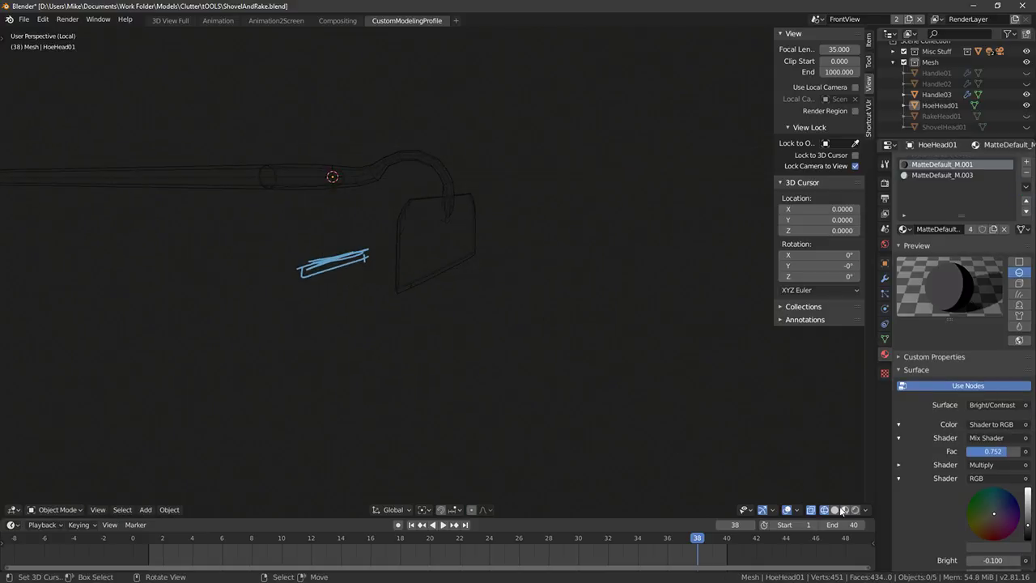
click(844, 509)
mouse_move(538, 360)
middle_down()
mouse_move(588, 334)
mouse_move(544, 356)
mouse_move(520, 324)
mouse_move(717, 353)
mouse_move(686, 326)
middle_up()
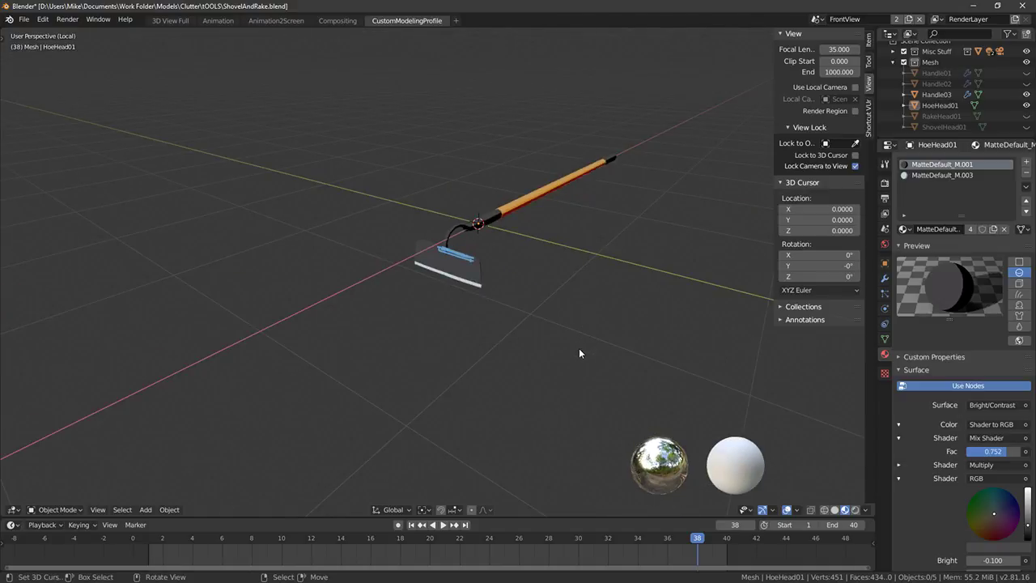
middle_drag(513, 400, 437, 356)
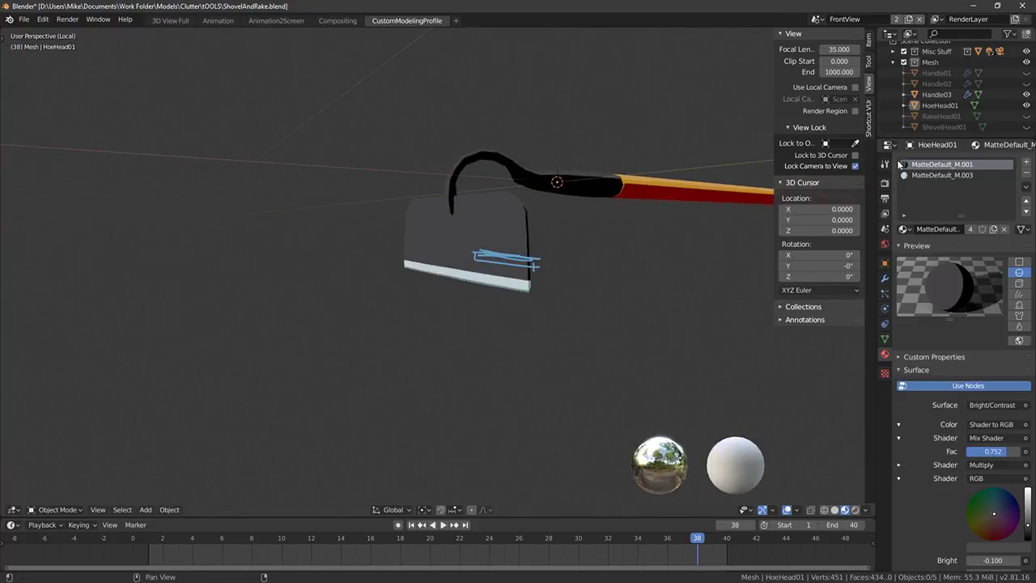
Replace the cutting edge's material in the second slot with the existing MatteDefault_M
click(943, 175)
click(903, 229)
click(836, 266)
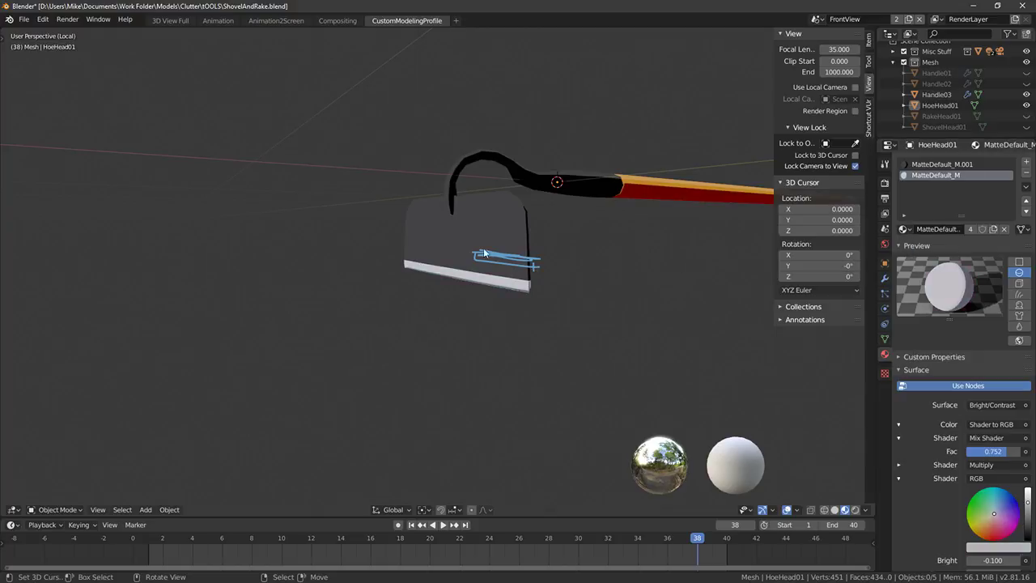
middle_drag(483, 254, 463, 245)
click(930, 164)
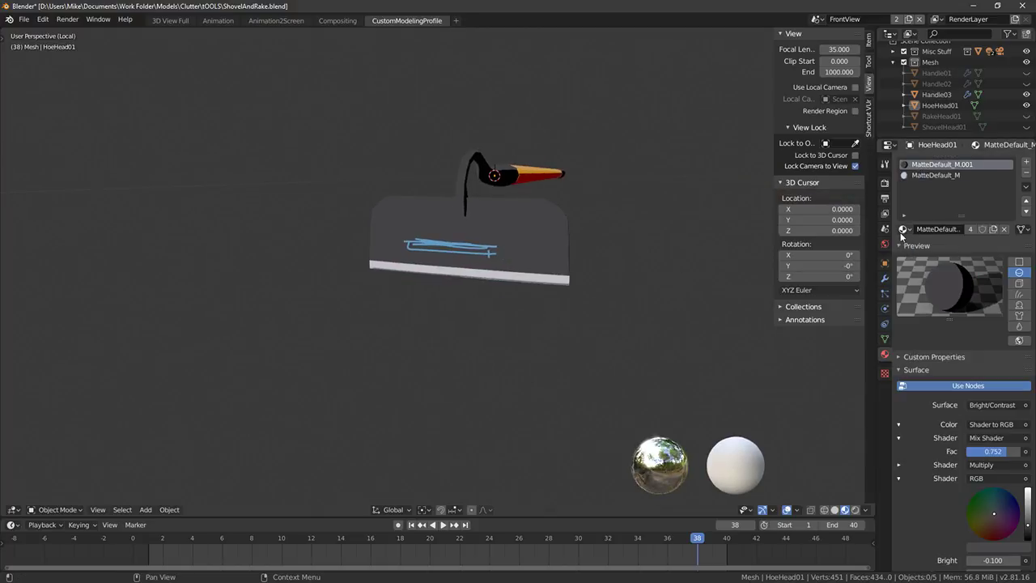
click(903, 229)
middle_drag(556, 212, 619, 222)
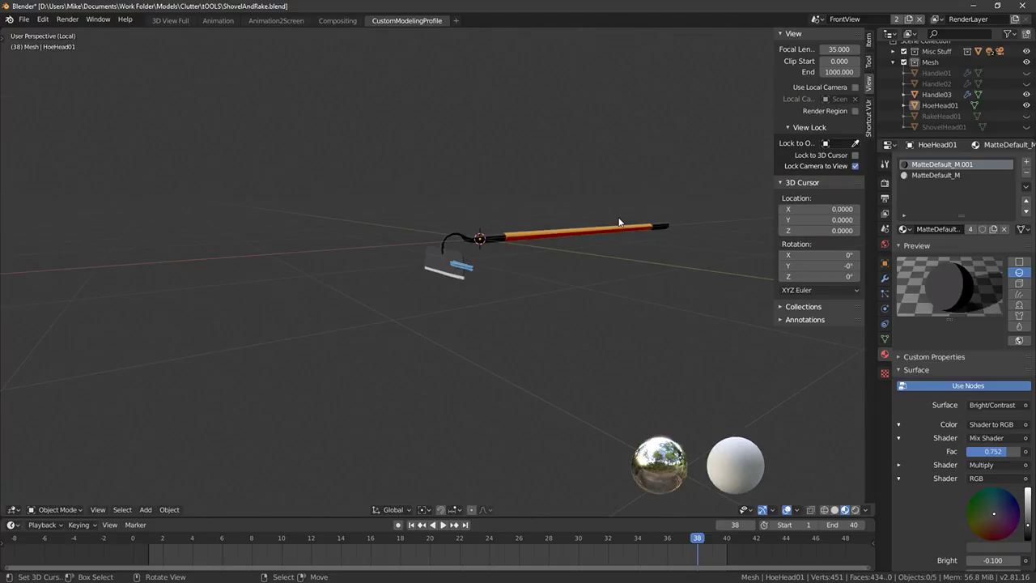
Select Handle03 and HoeHead01 together
click(550, 231)
key(KP_1)
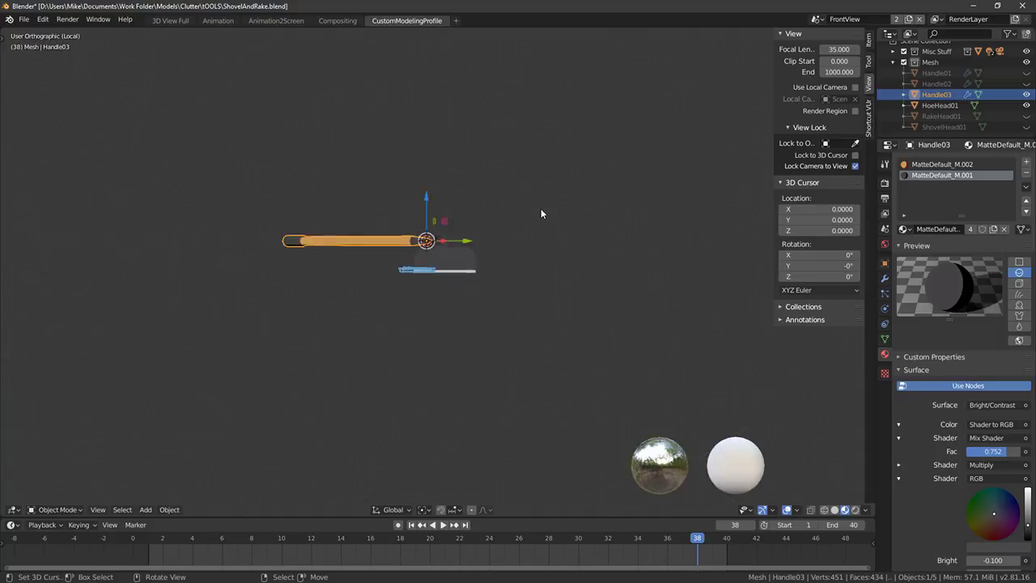
shift+right_click(434, 245)
middle_drag(479, 240, 122, 51)
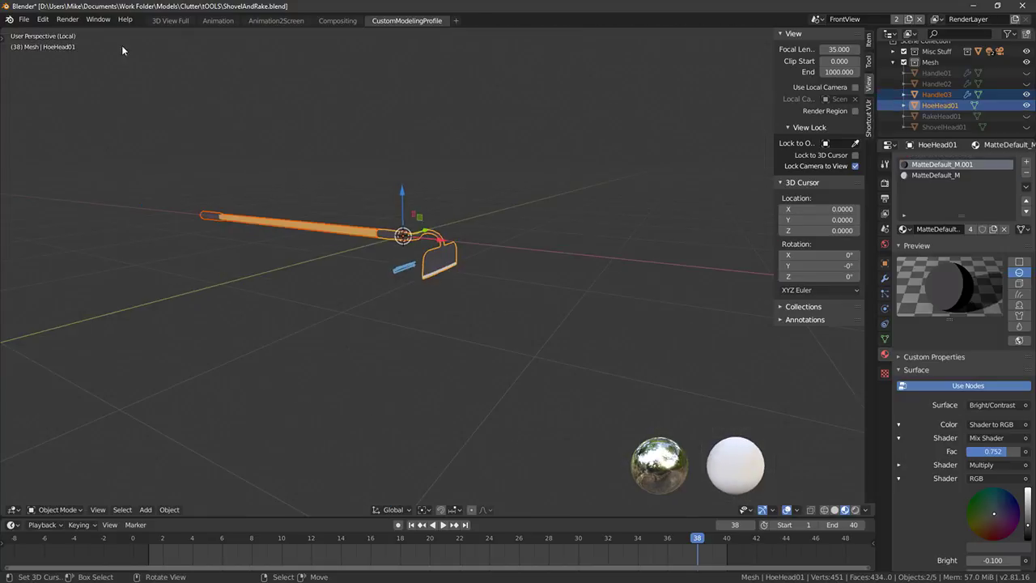
Save the Blender file and export the selected handle and hoe head to the tOOLS folder as Hoe.fbx
click(24, 20)
click(24, 20)
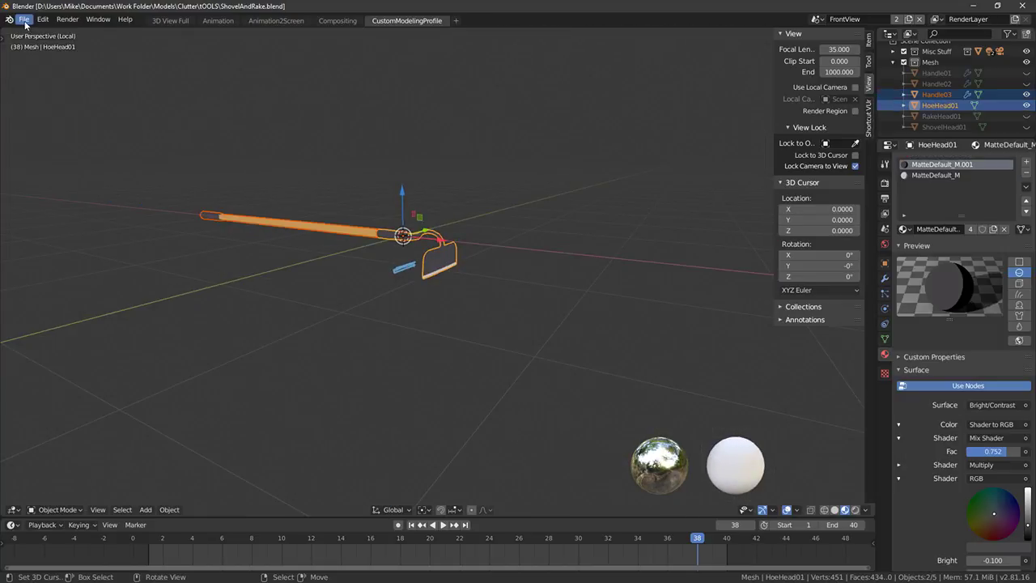
click(24, 21)
mouse_move(49, 176)
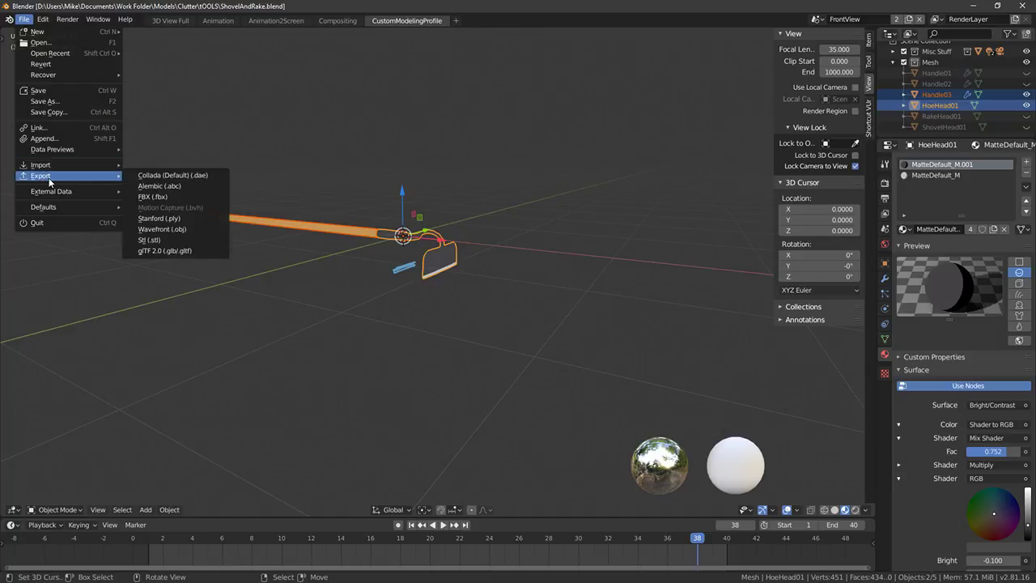
click(179, 198)
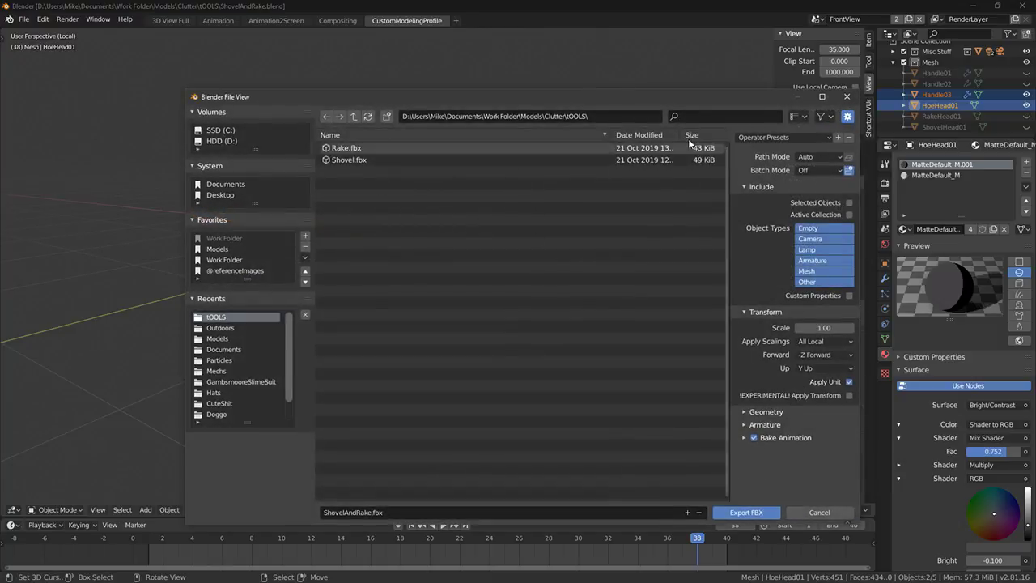
click(391, 512)
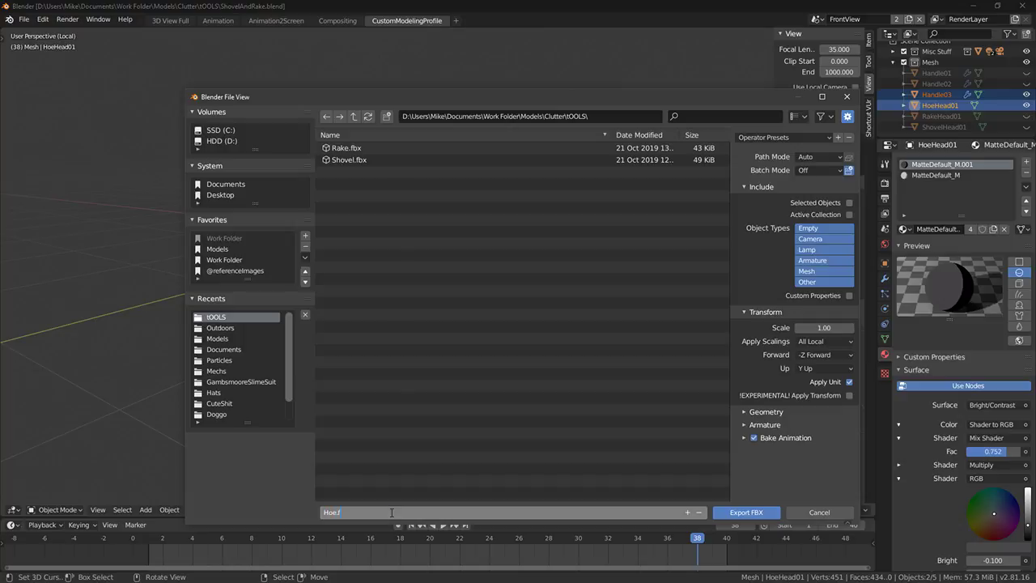
key(Return)
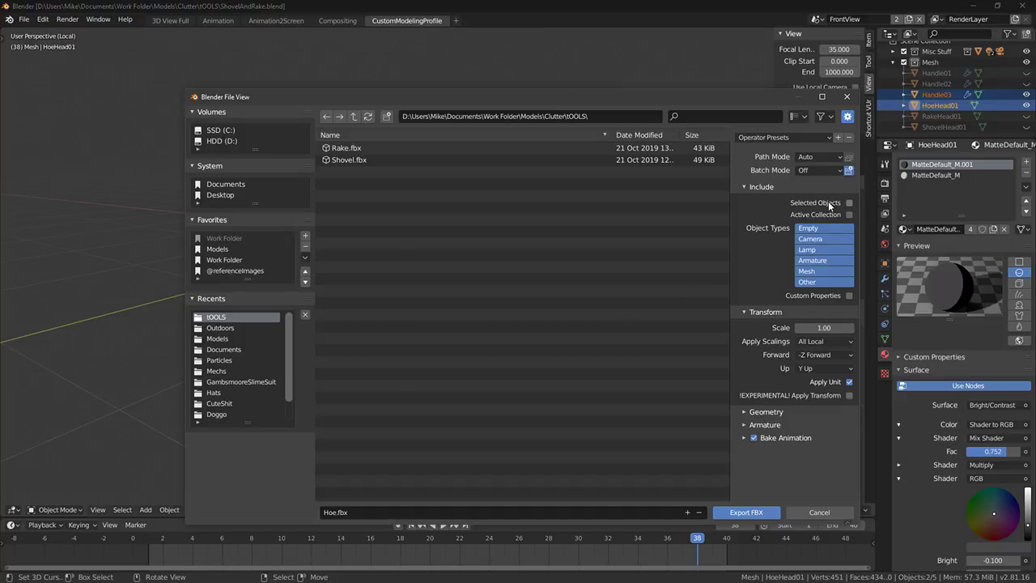
click(746, 512)
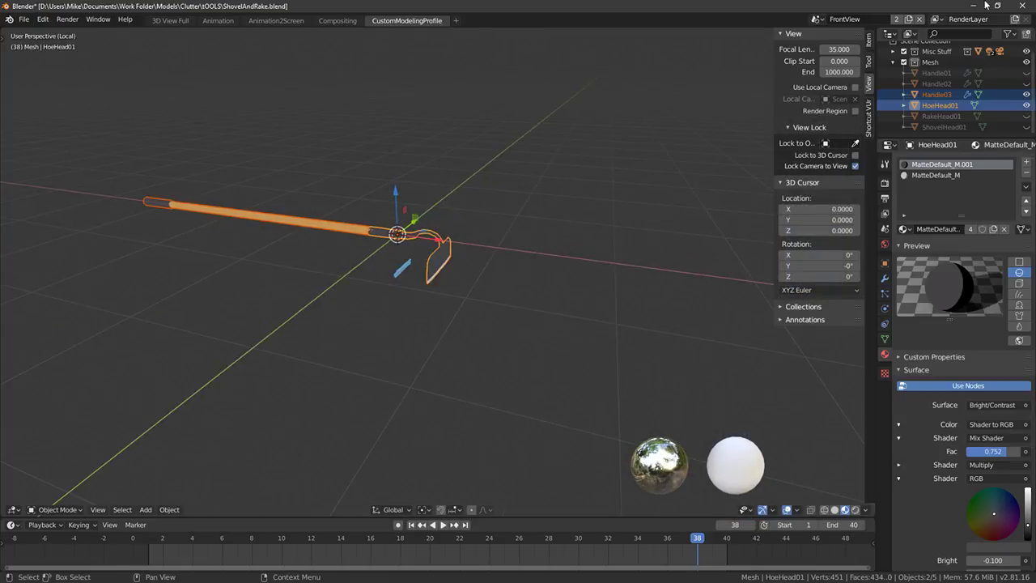
Switch to Unreal Editor and locate the placed shovel's static mesh asset in the Clutter project's Tools folder
click(983, 5)
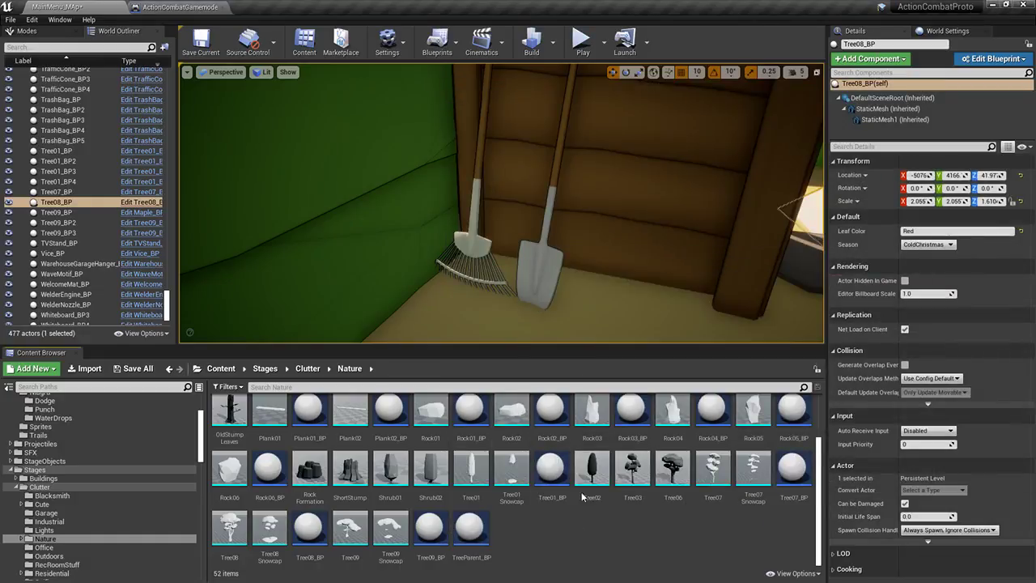
click(546, 269)
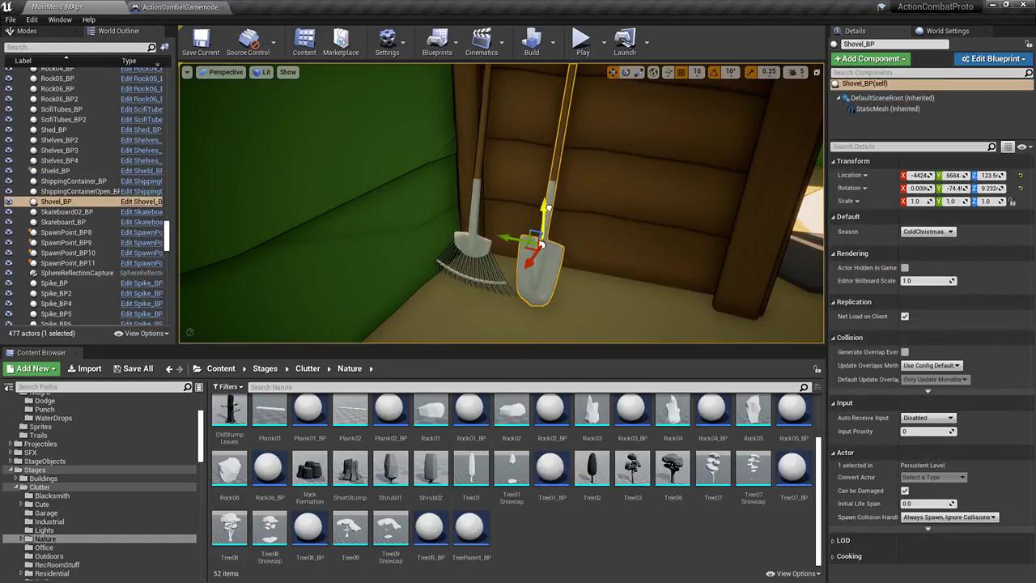
click(887, 109)
click(960, 271)
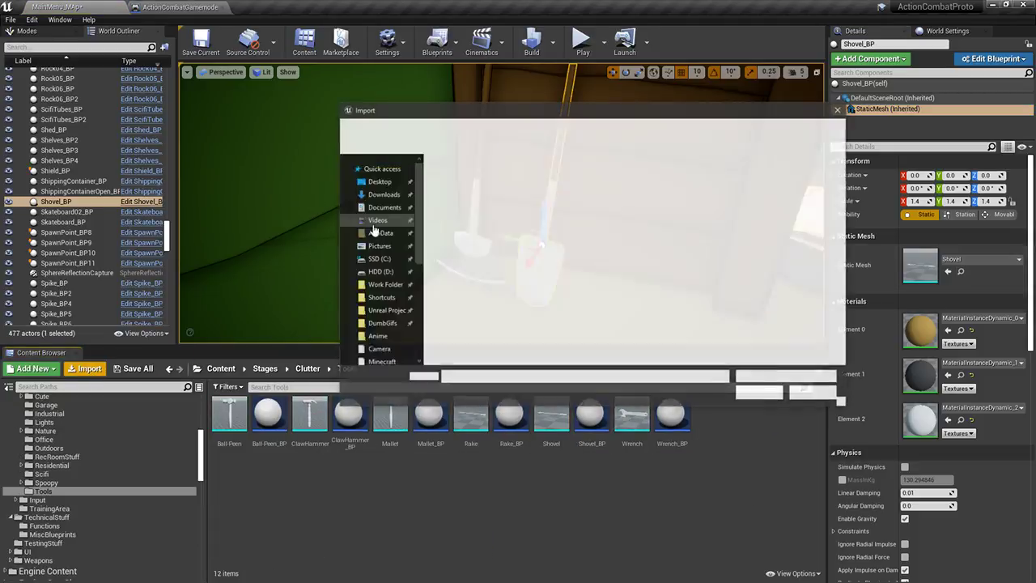
Import Hoe.fbx from Work Folder > Models > Clutter > tOOLS into the Tools folder, keeping the offered FBX options
scroll(381, 239, up, 5)
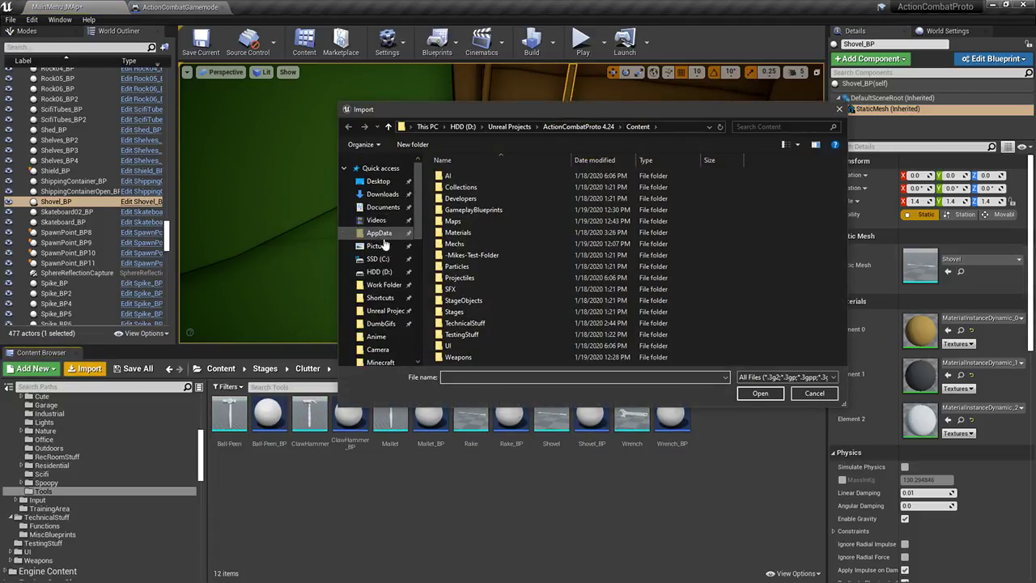
click(408, 284)
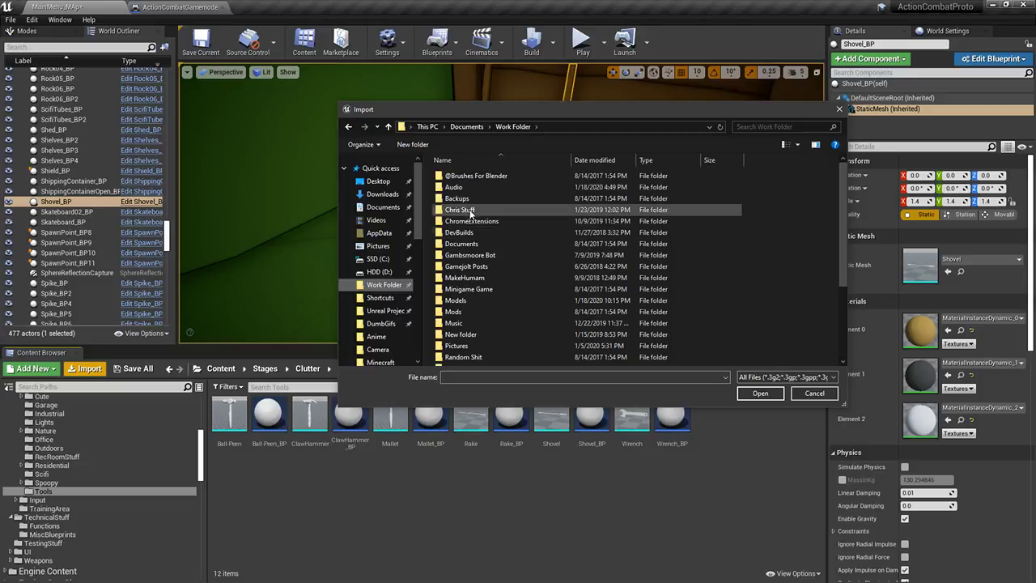
double_click(465, 300)
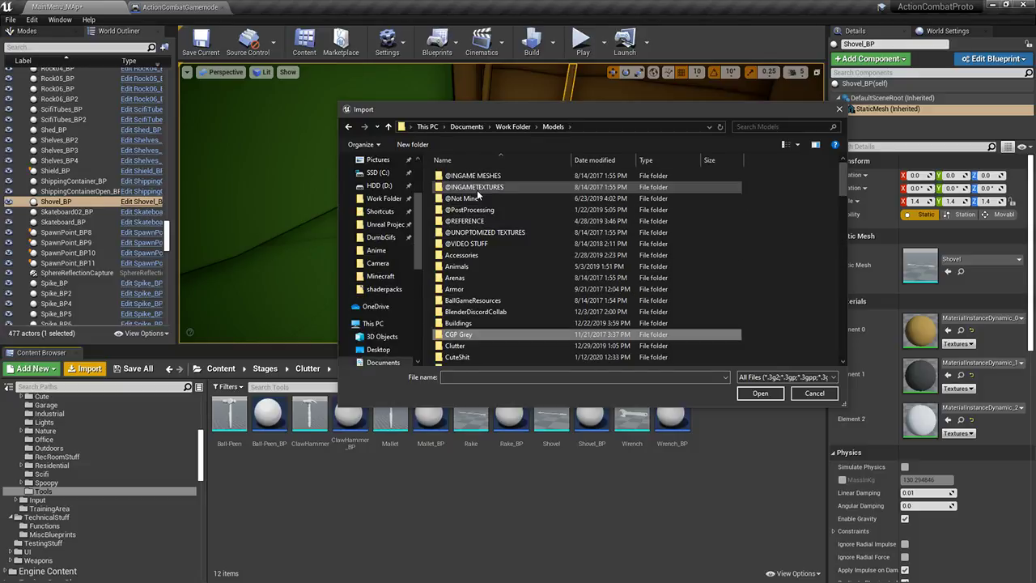
double_click(457, 345)
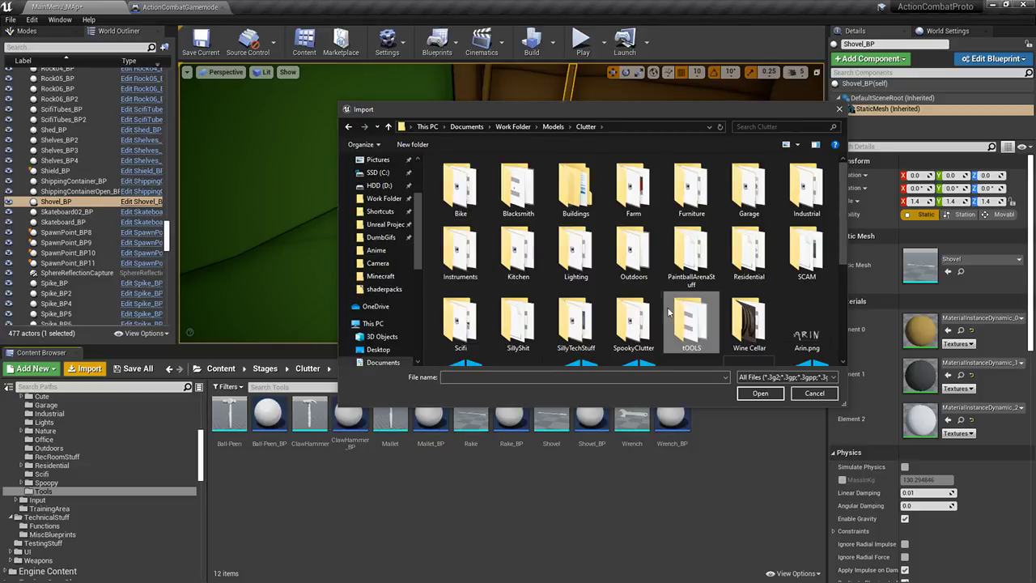
click(467, 177)
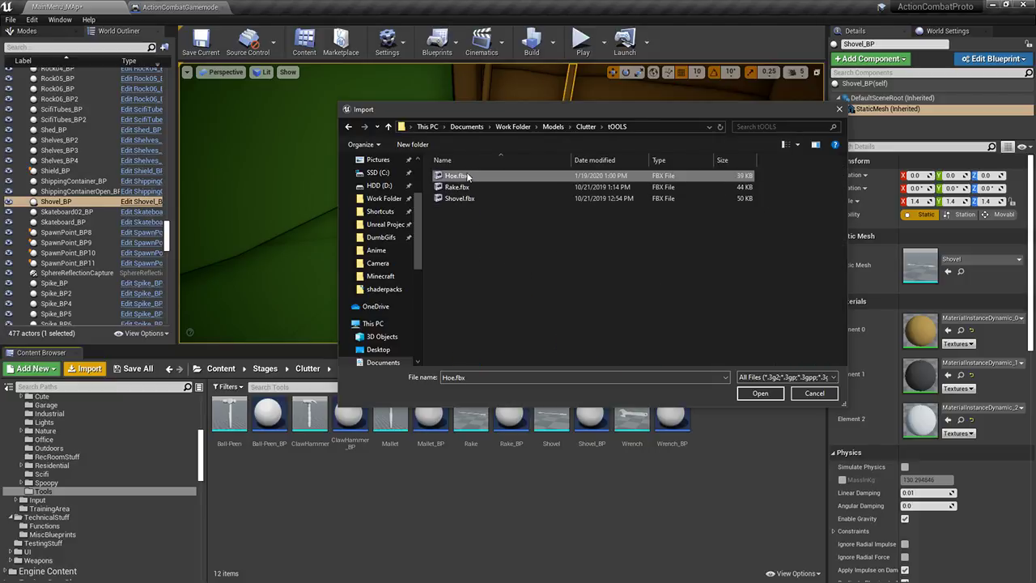
click(761, 393)
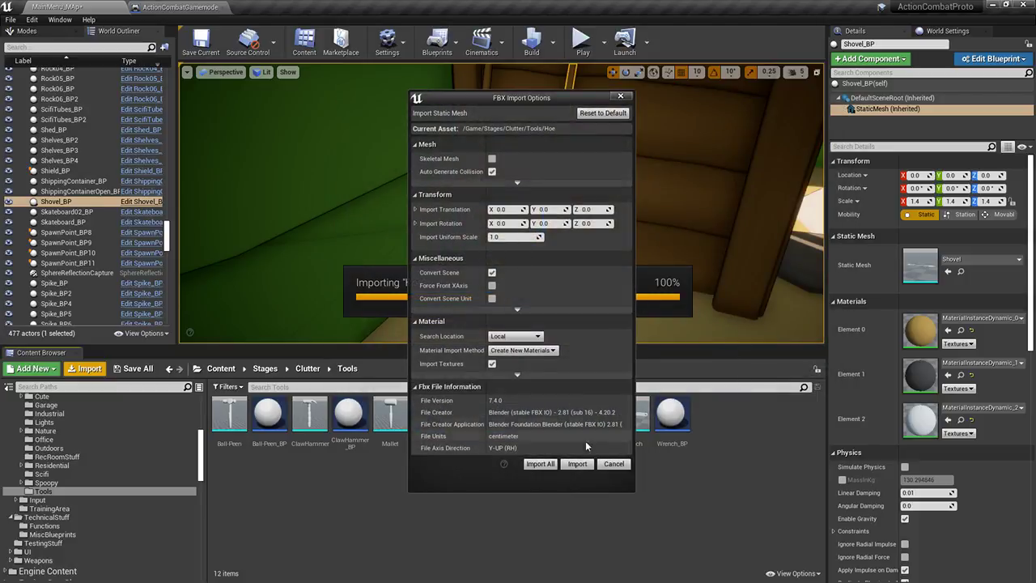
click(585, 463)
Delete the separately imported Hoe_Handle03 and Hoe_HoeHead01 meshes from the Tools folder
right_drag(553, 324, 471, 314)
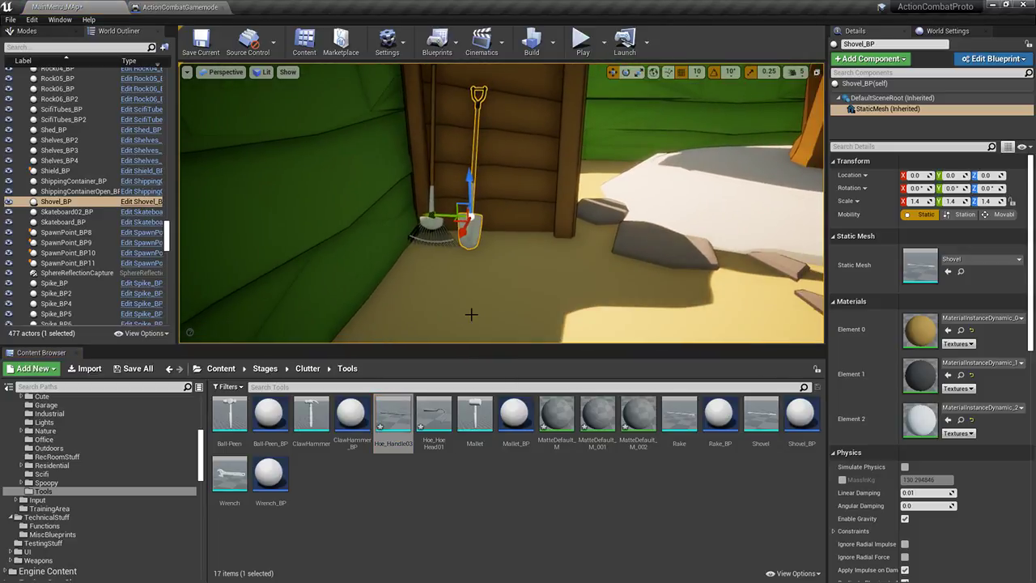
click(425, 429)
shift+drag(403, 426, 420, 429)
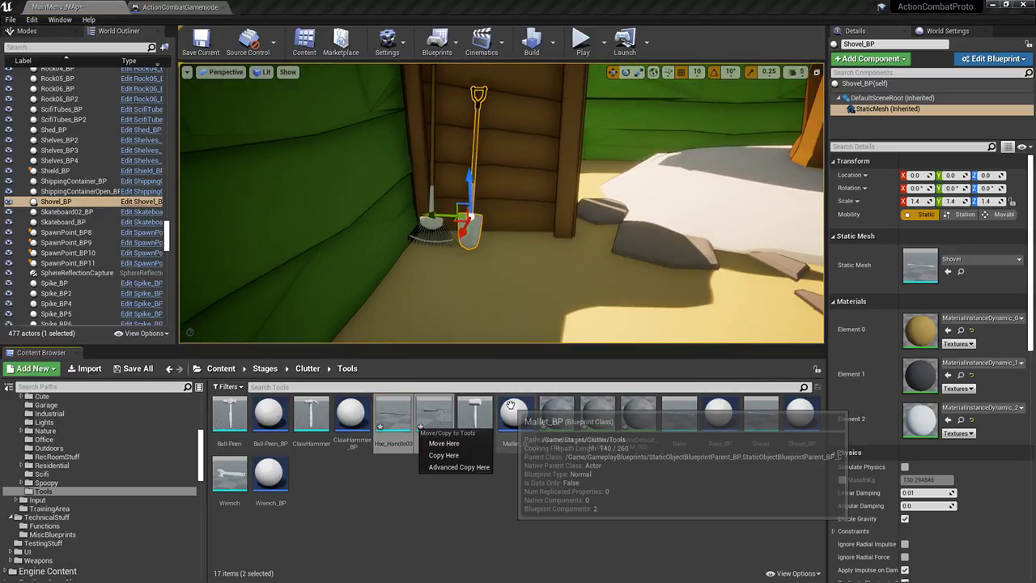
click(443, 454)
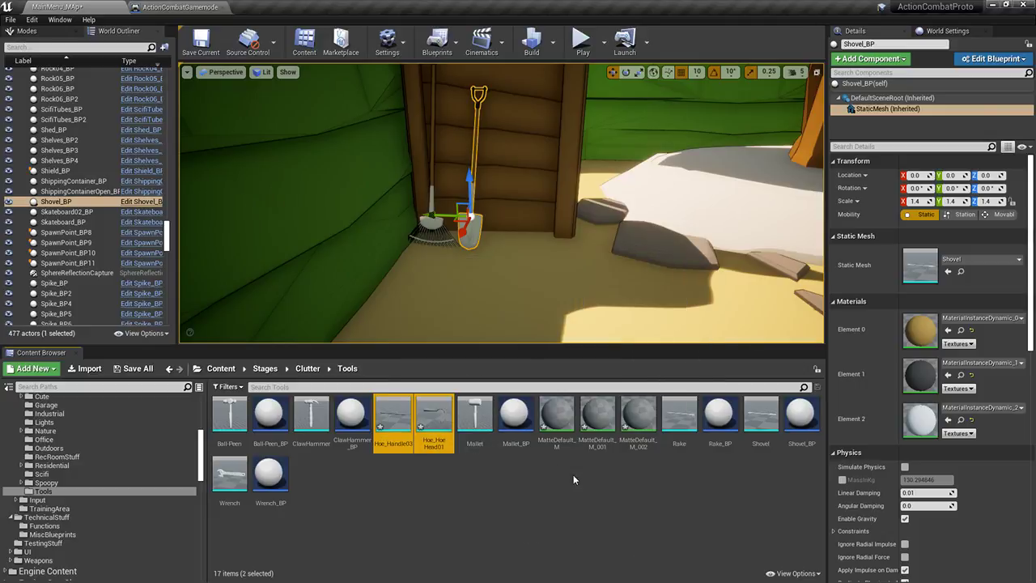
key(Delete)
click(434, 469)
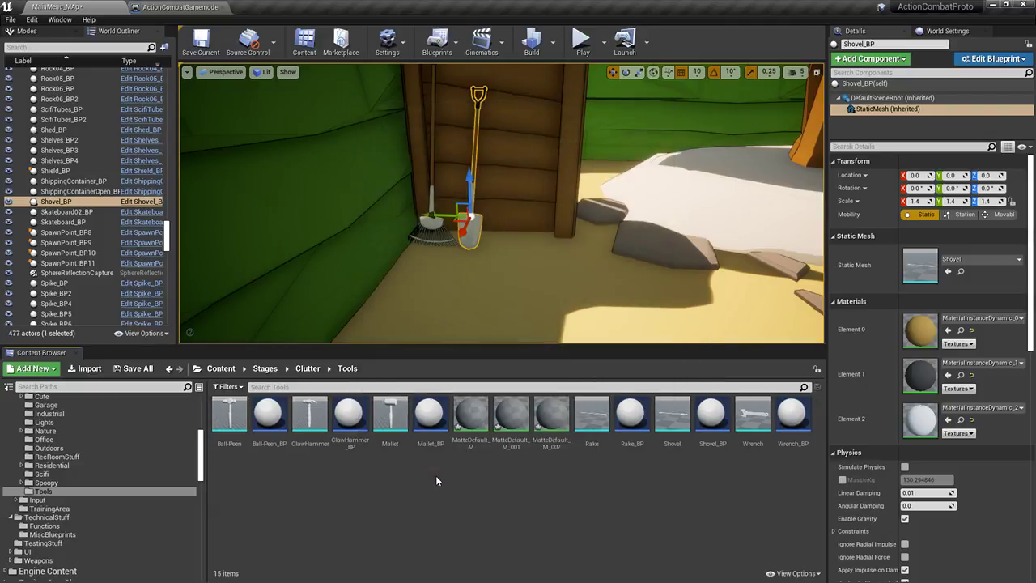
Import Hoe.fbx from the tOOLS folder into the Tools folder with Combine Meshes enabled
click(84, 368)
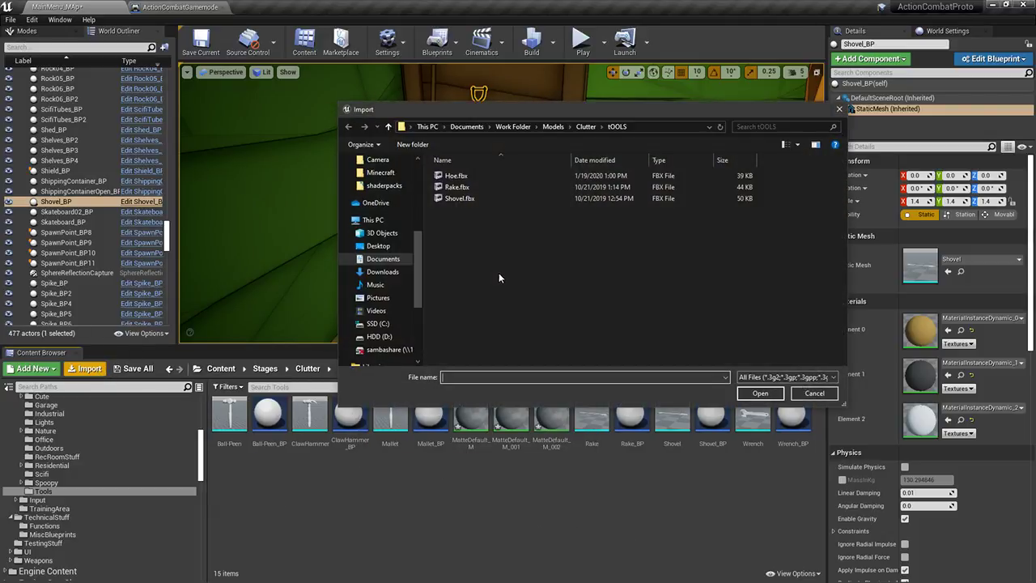
click(453, 176)
click(673, 403)
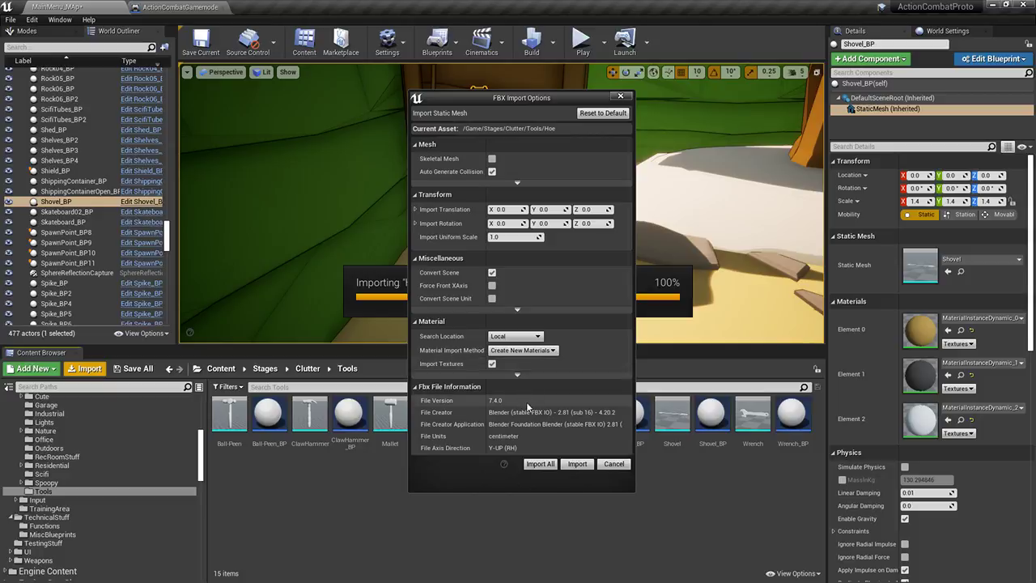
click(517, 184)
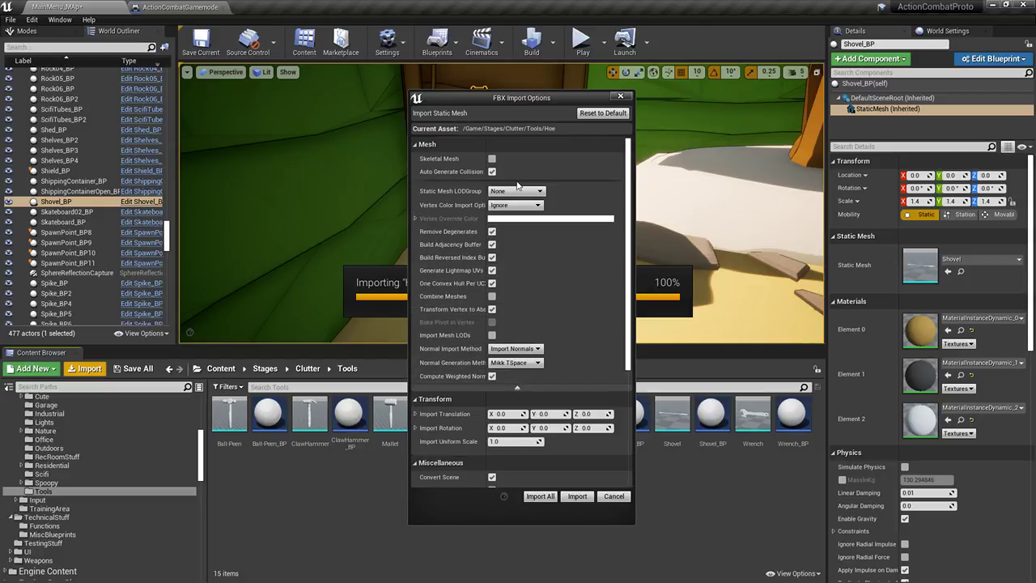
click(491, 296)
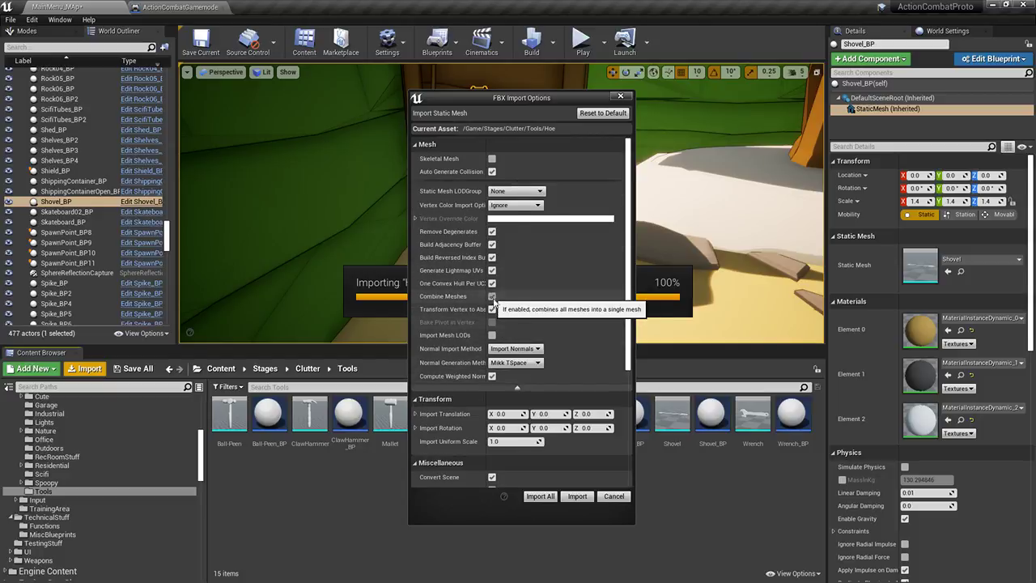
click(577, 496)
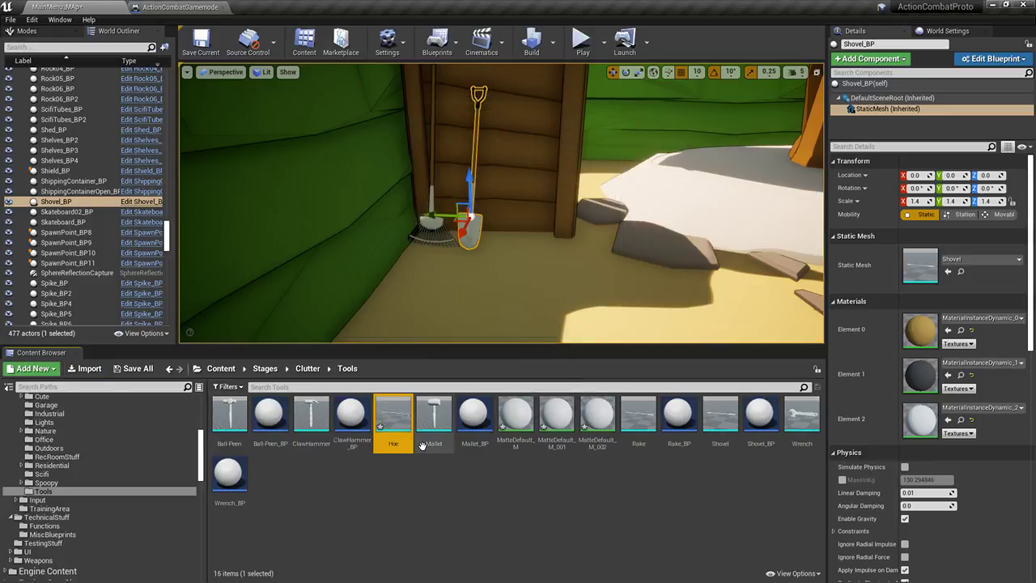
Open the imported Hoe mesh and examine its head up close and its three material slots
mouse_move(397, 441)
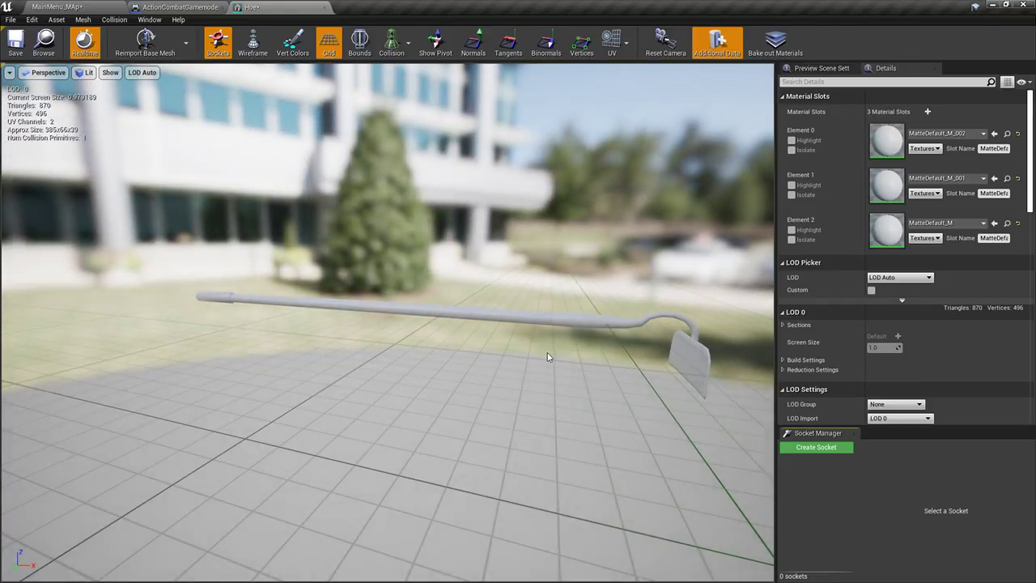
right_drag(547, 354, 364, 343)
key(d)
key(w)
right_drag(465, 344, 304, 368)
right_drag(465, 344, 518, 324)
key(s)
key(a)
key(w)
key(d)
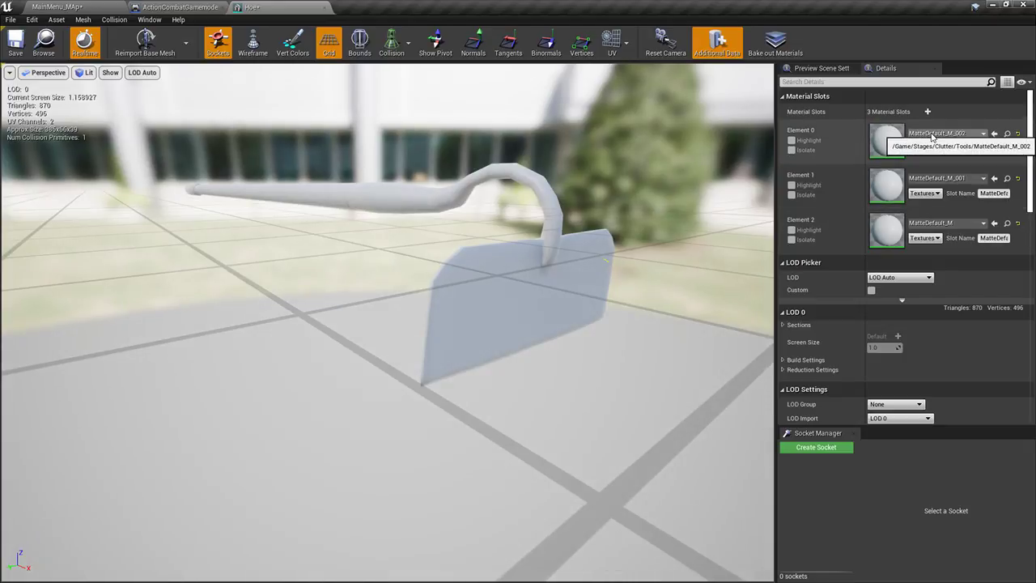
mouse_move(645, 202)
right_down()
mouse_move(672, 174)
mouse_move(665, 201)
right_up()
click(941, 225)
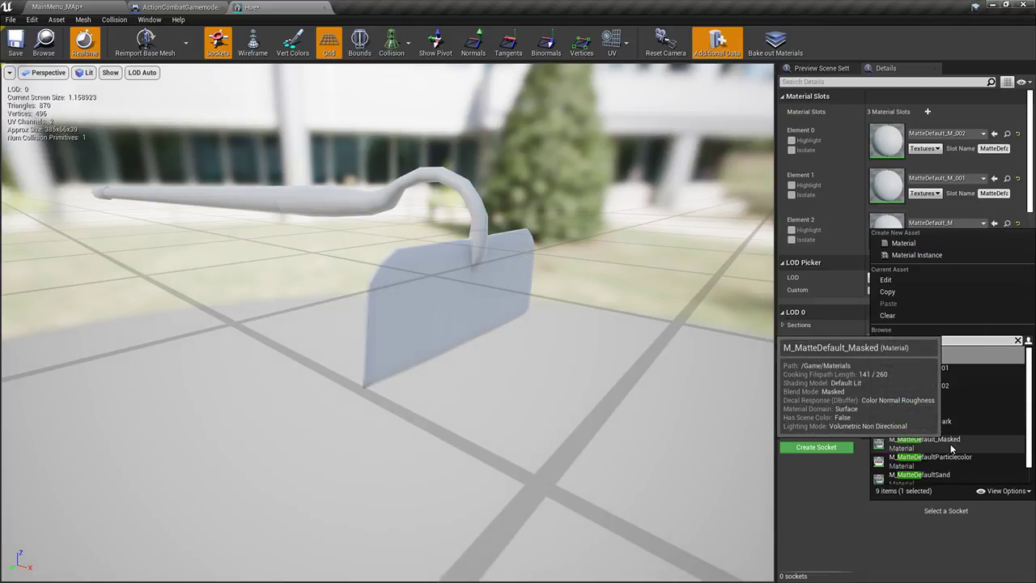
Delete the Hoe mesh and the three imported MatteDefault materials from the level editor's Tools folder
click(46, 5)
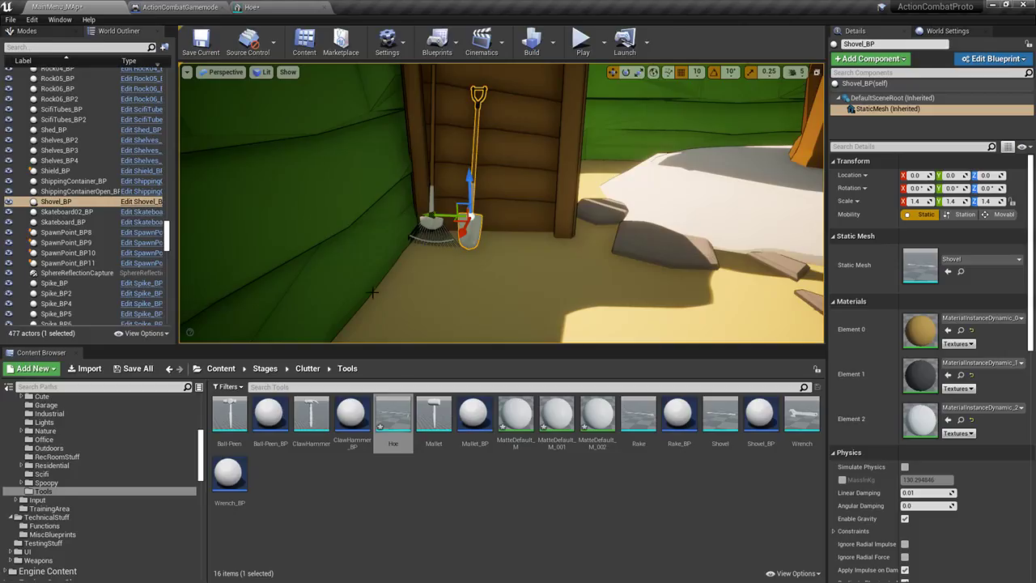
ctrl+click(516, 414)
ctrl+click(557, 414)
ctrl+click(597, 414)
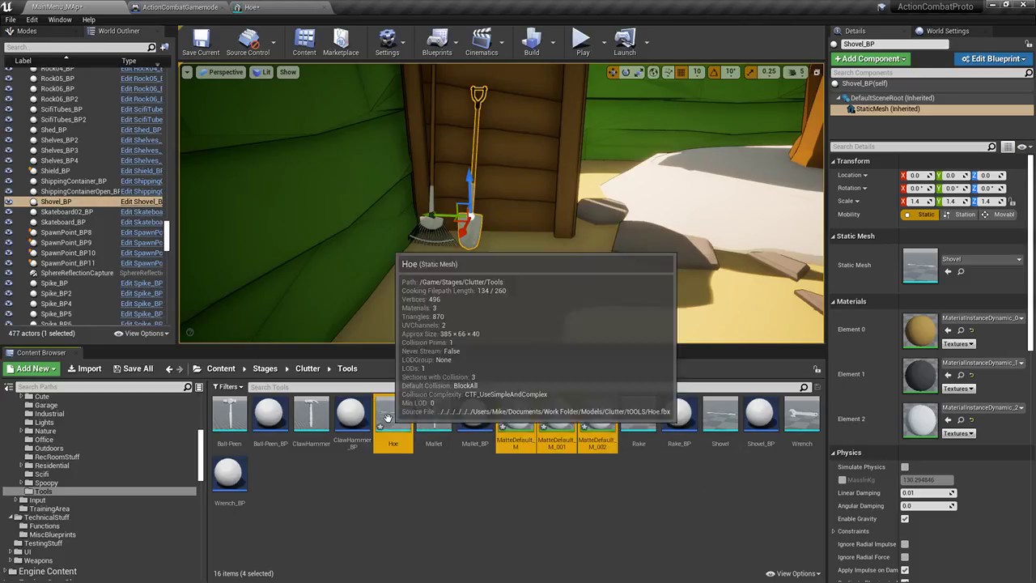
key(Delete)
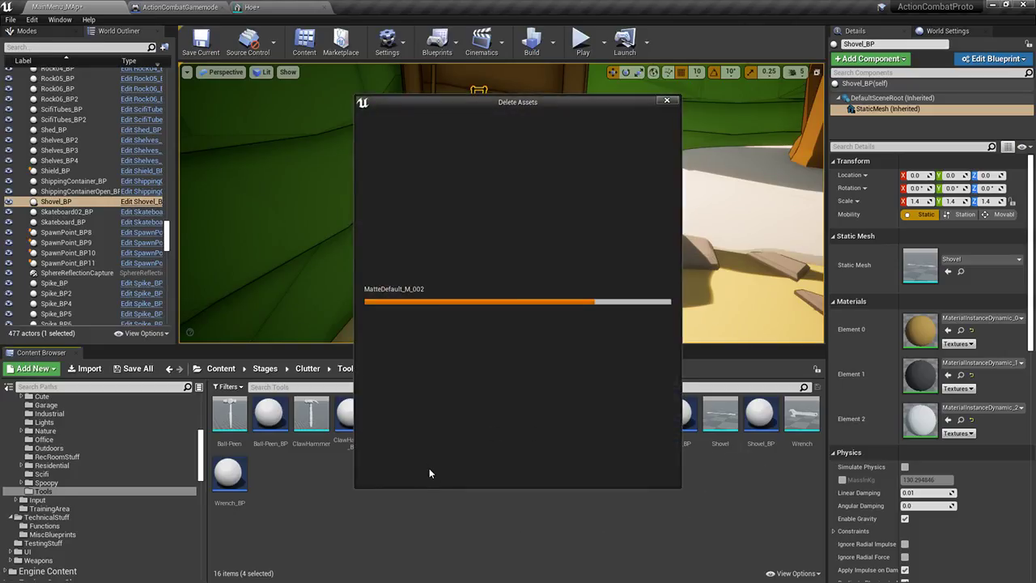
click(433, 473)
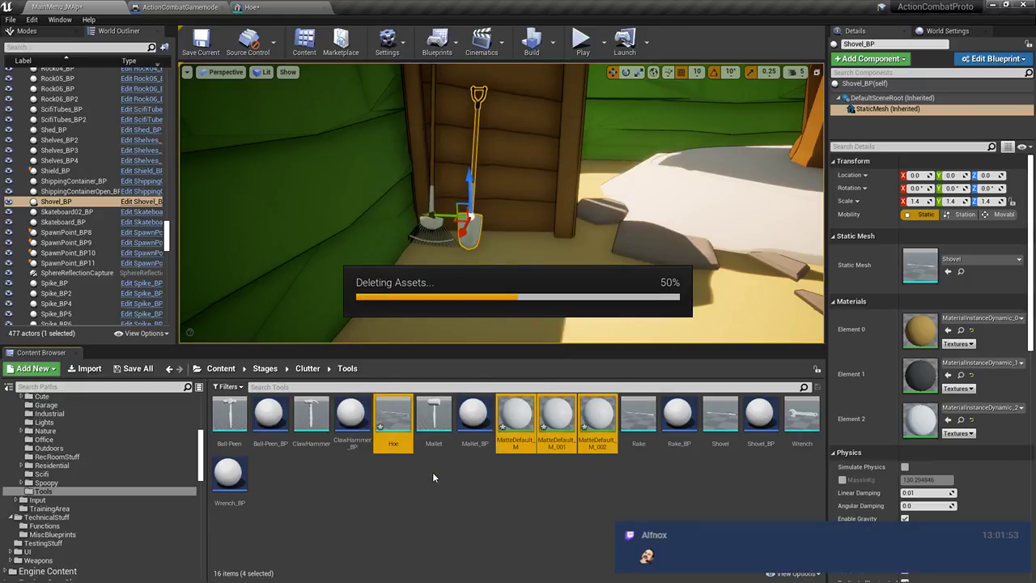
Import Hoe.fbx into the Tools folder with Import Textures off, Search Location set to All Assets and Material Import Method set to Do Not Create Material
click(86, 372)
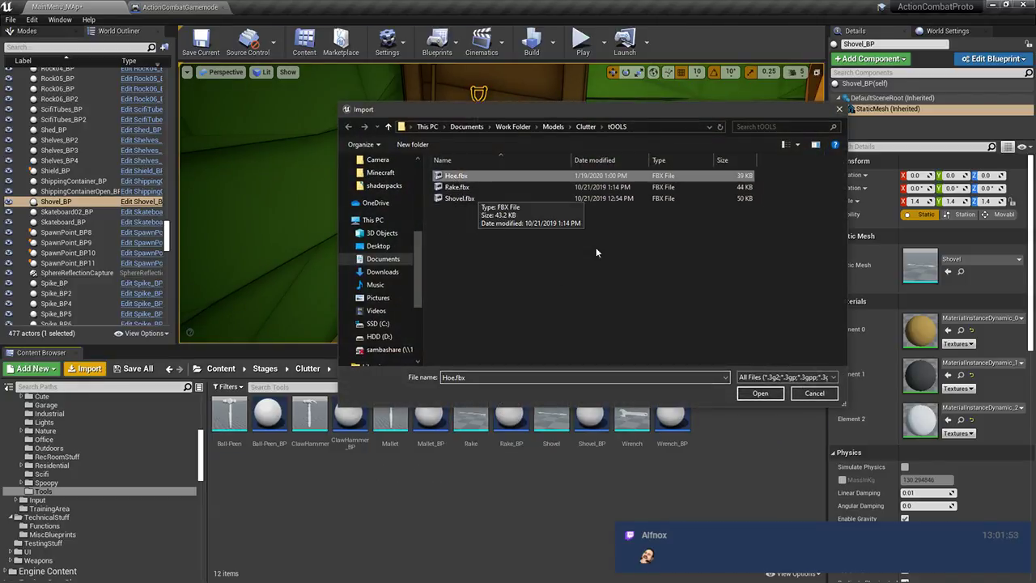
click(760, 392)
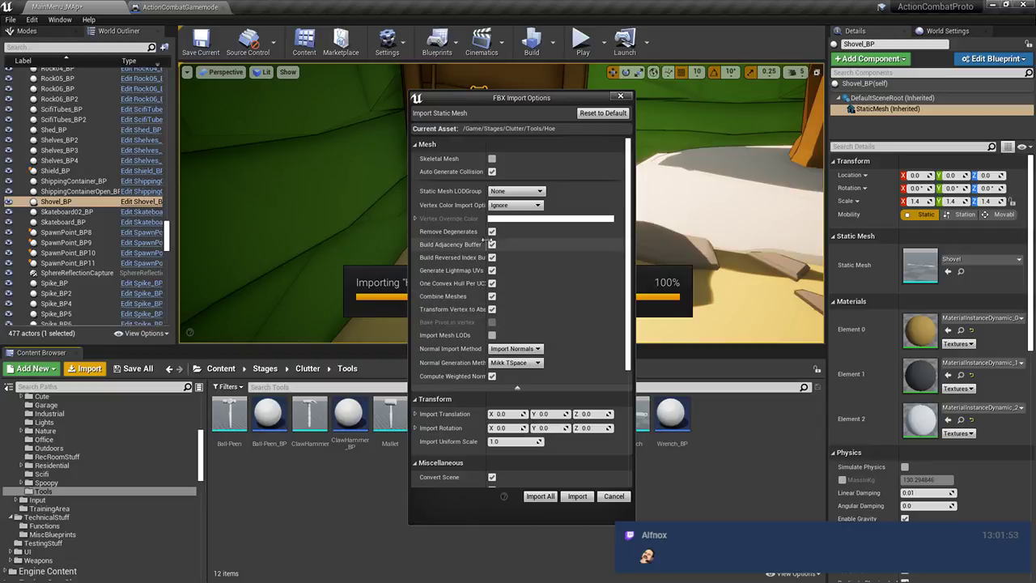
scroll(530, 348, down, 1)
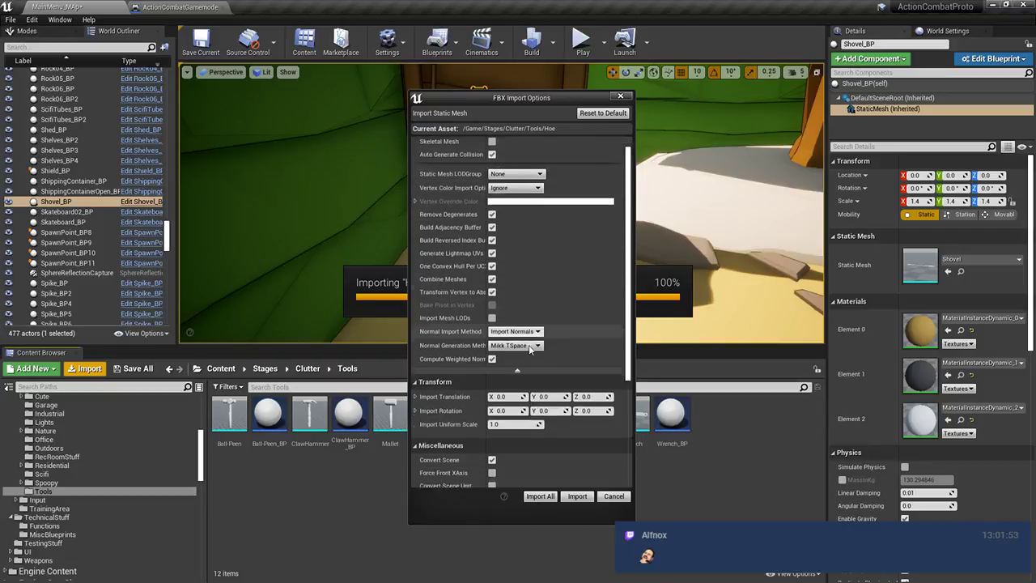
scroll(529, 347, down, 5)
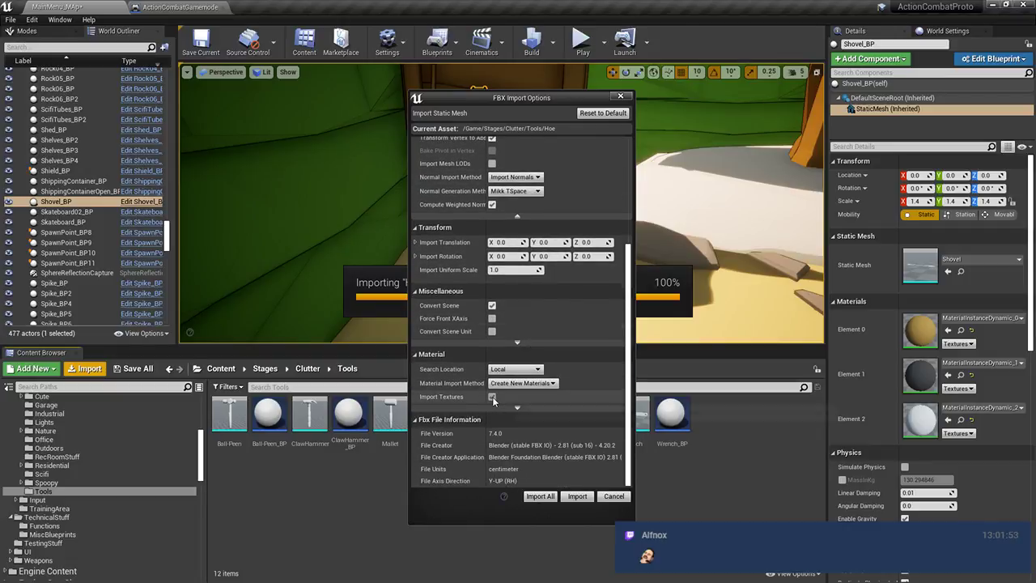
click(492, 397)
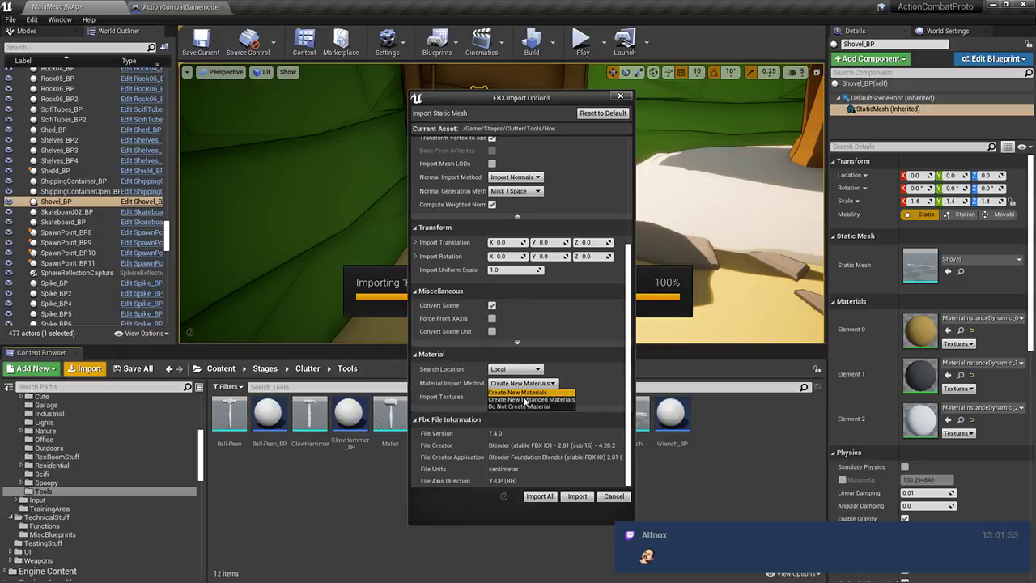
click(508, 370)
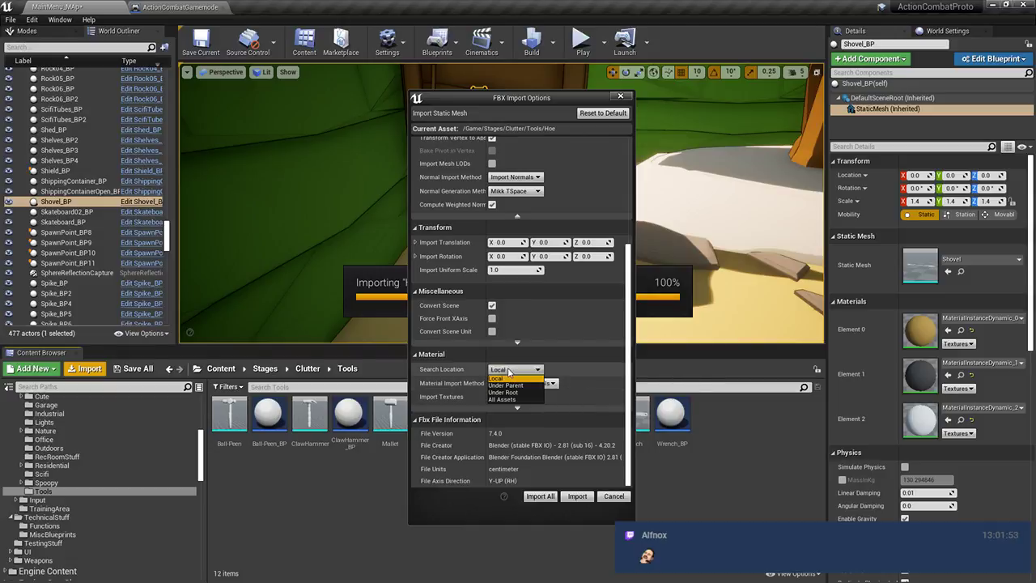
click(501, 399)
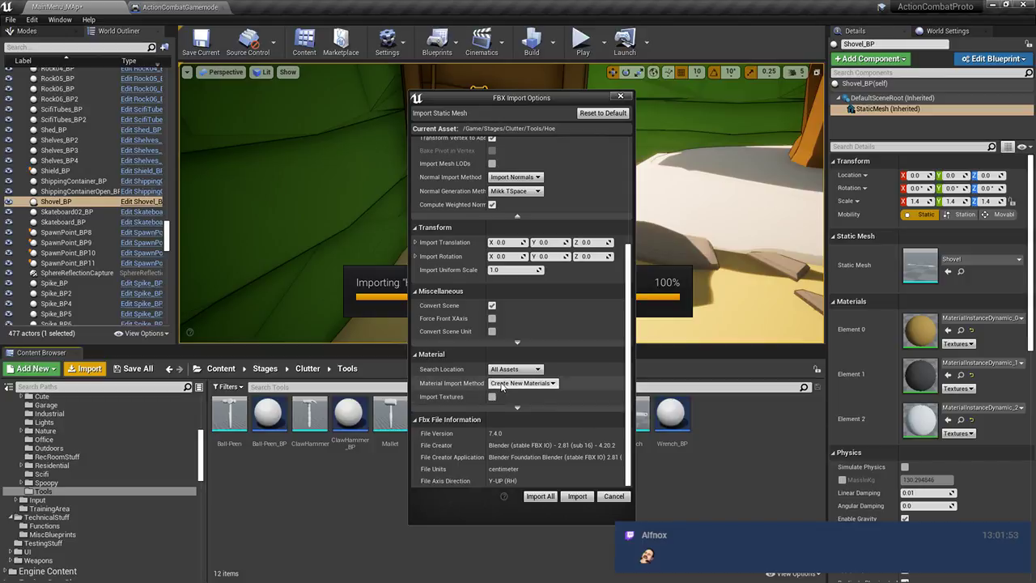
click(512, 406)
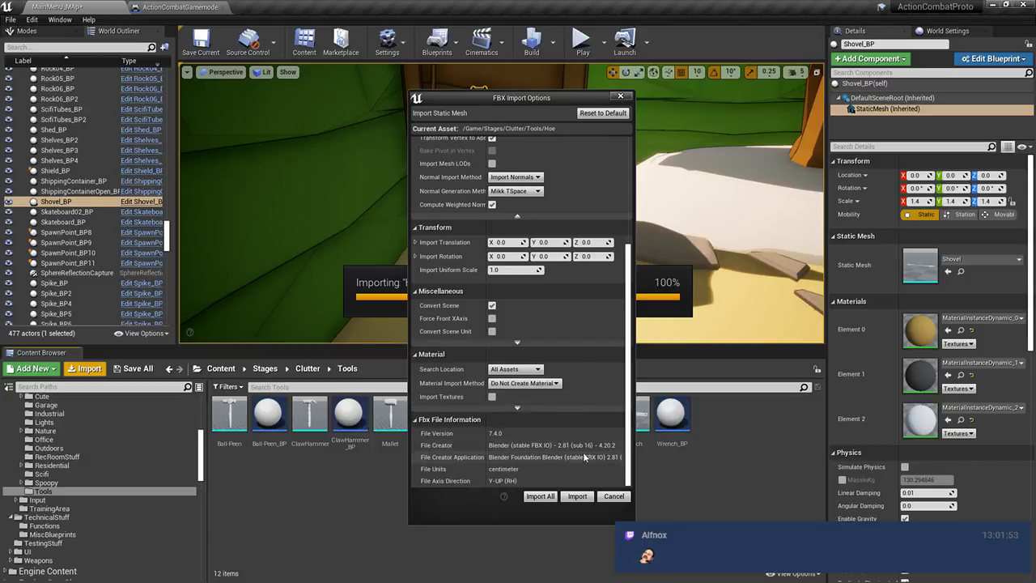
click(577, 496)
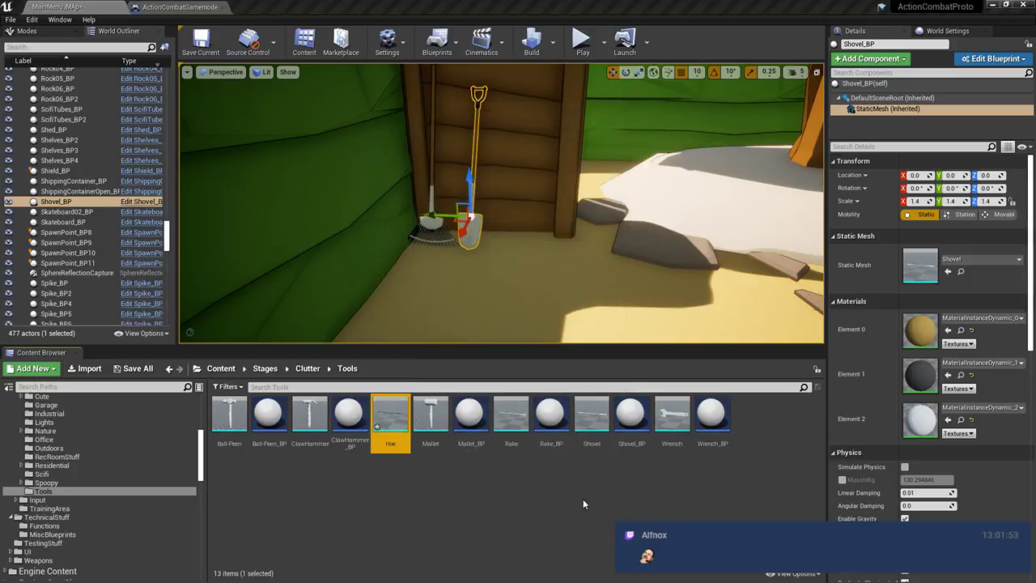
Open the Hoe static mesh and assign the M_MatteDefault material to Element 0
double_click(388, 443)
click(934, 133)
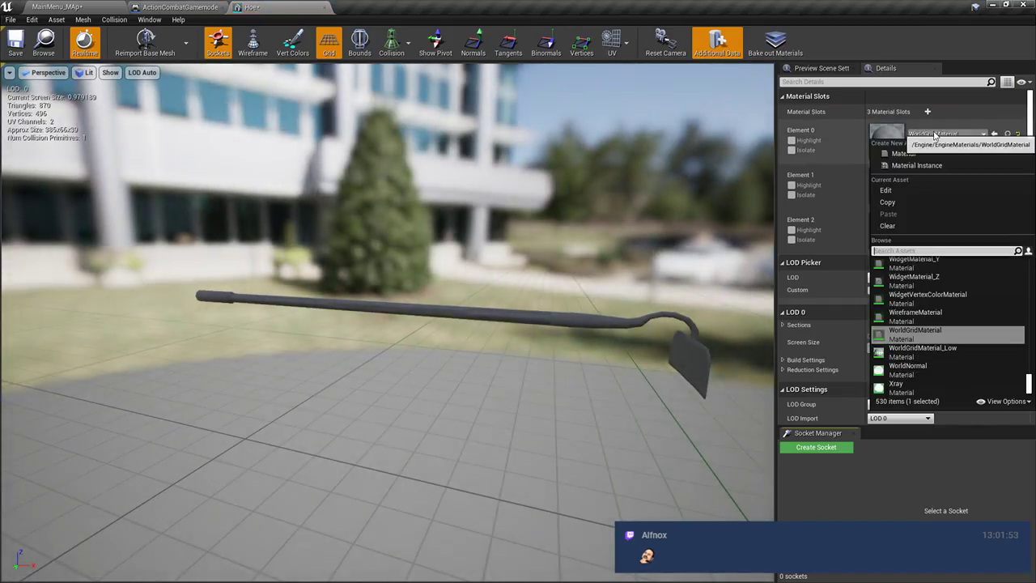
text(mattee)
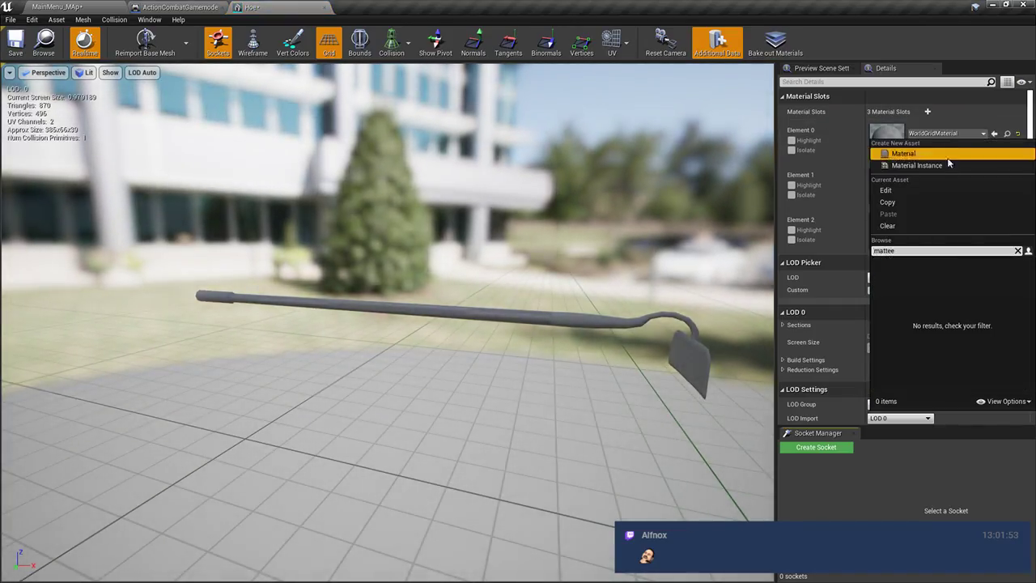
key(BackSpace)
click(935, 267)
Copy Element 0's material to Element 1 and Element 2 of the Hoe mesh, and save the mesh
right_click(855, 136)
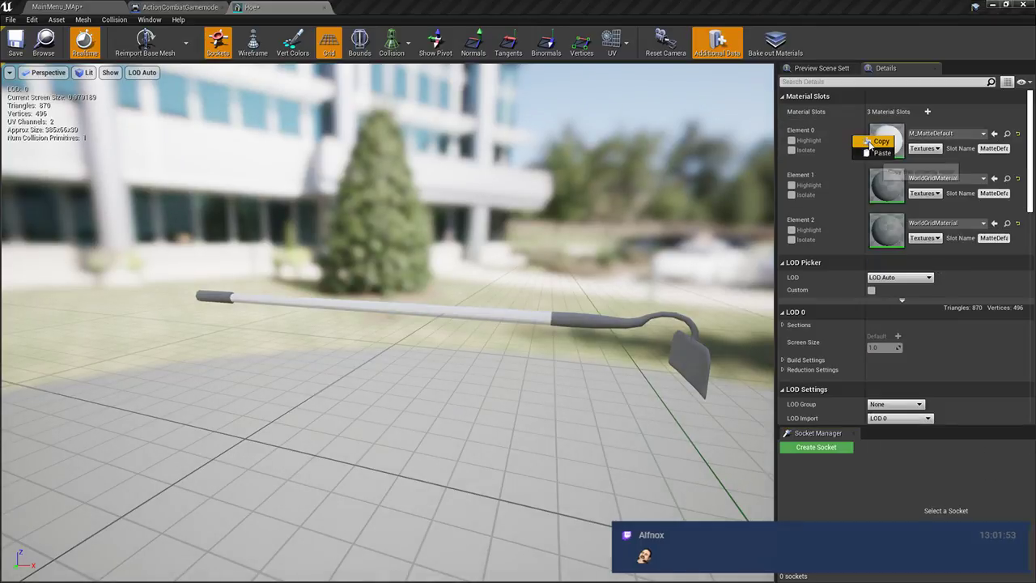
click(863, 145)
right_click(856, 173)
click(864, 191)
right_click(851, 223)
click(857, 239)
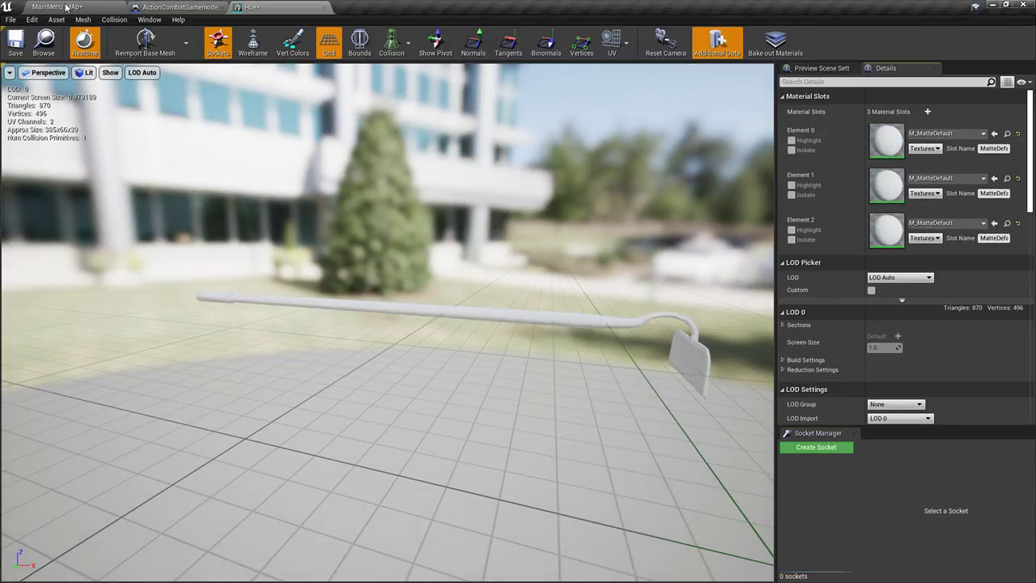
click(15, 42)
click(57, 7)
right_drag(467, 266, 467, 266)
double_click(389, 412)
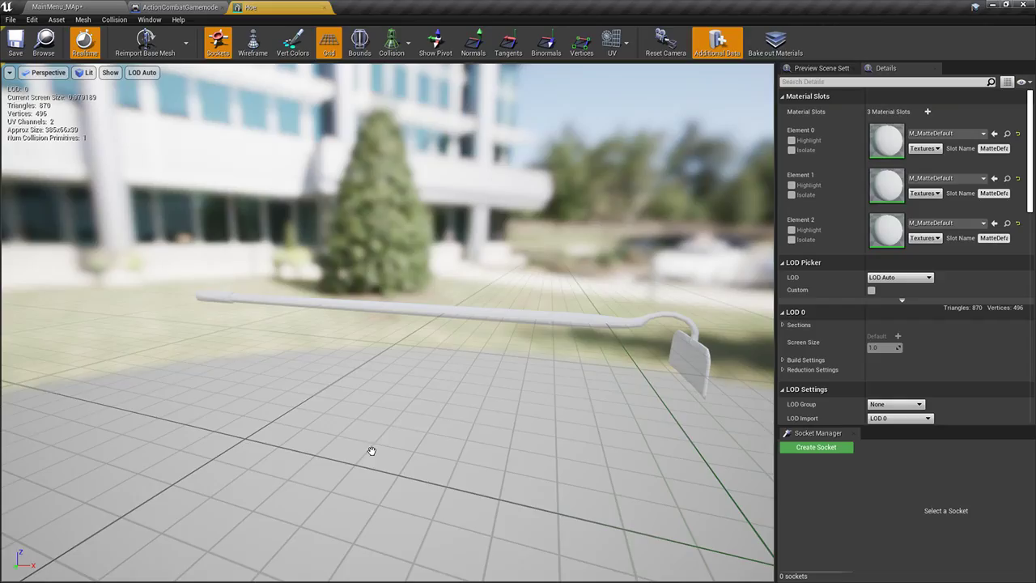
Return to the level editor and duplicate the Rake_BP blueprint in the Tools folder as Hoe_BP
click(57, 7)
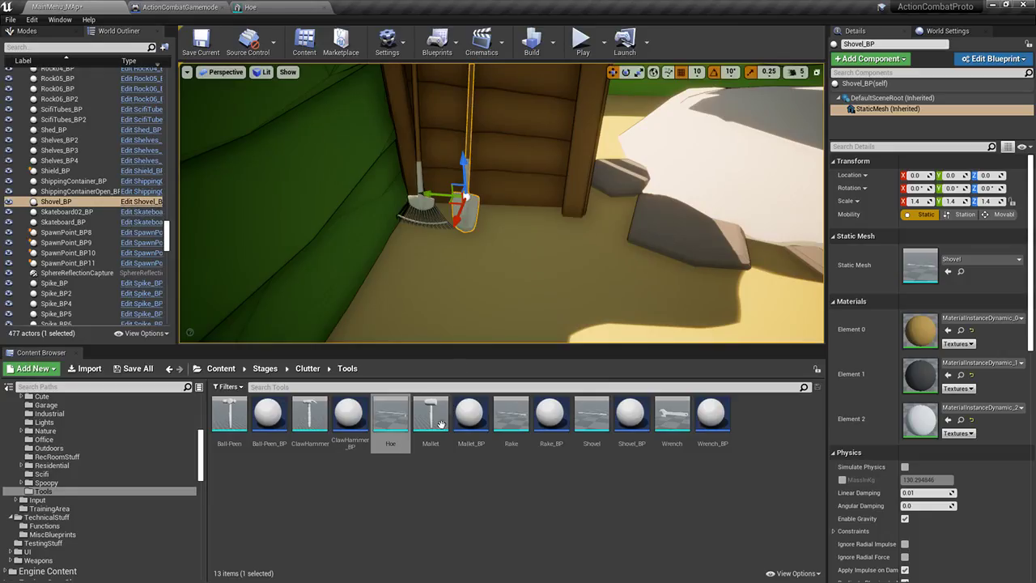
click(551, 414)
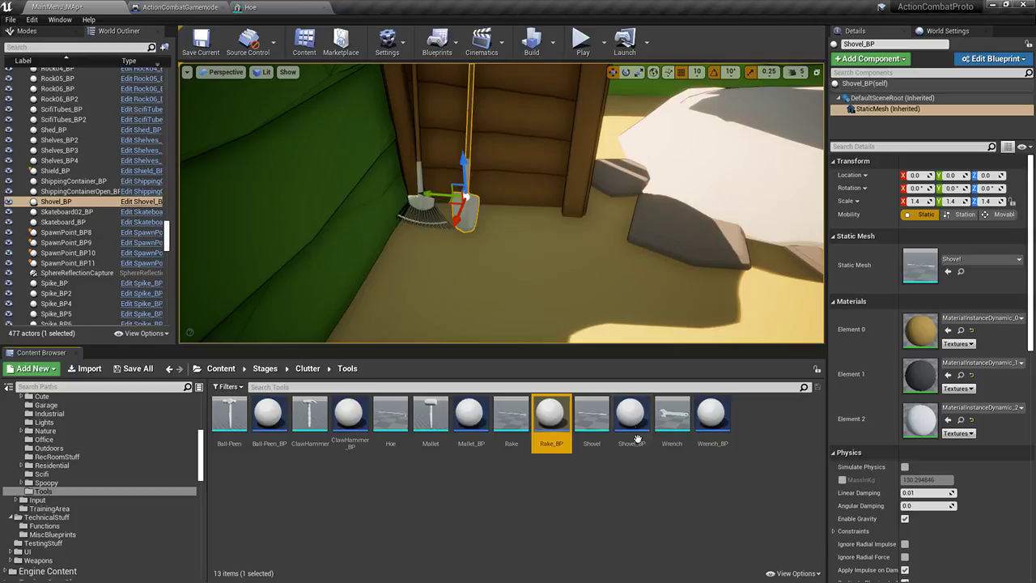
click(631, 415)
click(550, 414)
key(ctrl+w)
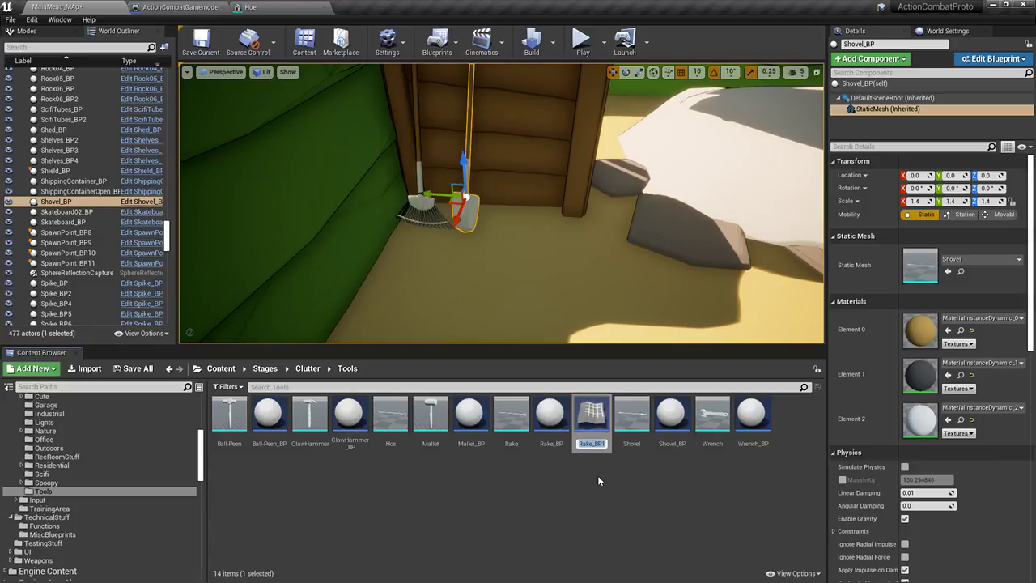
text(Hoe_BP)
key(Return)
Open Hoe_BP and set its StaticMesh component's mesh to Hoe
double_click(591, 414)
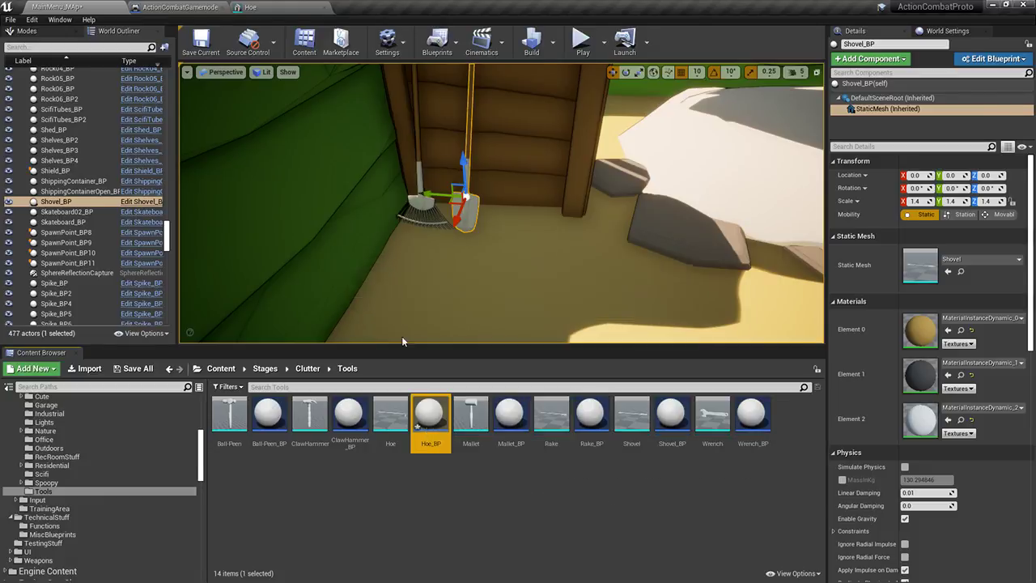
click(59, 87)
click(983, 270)
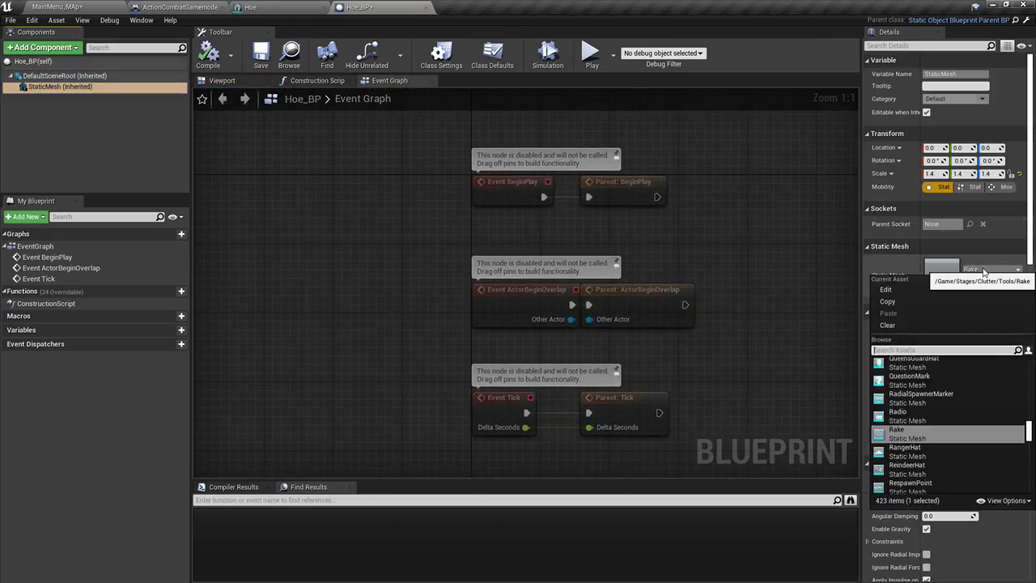
text(hoe)
click(906, 364)
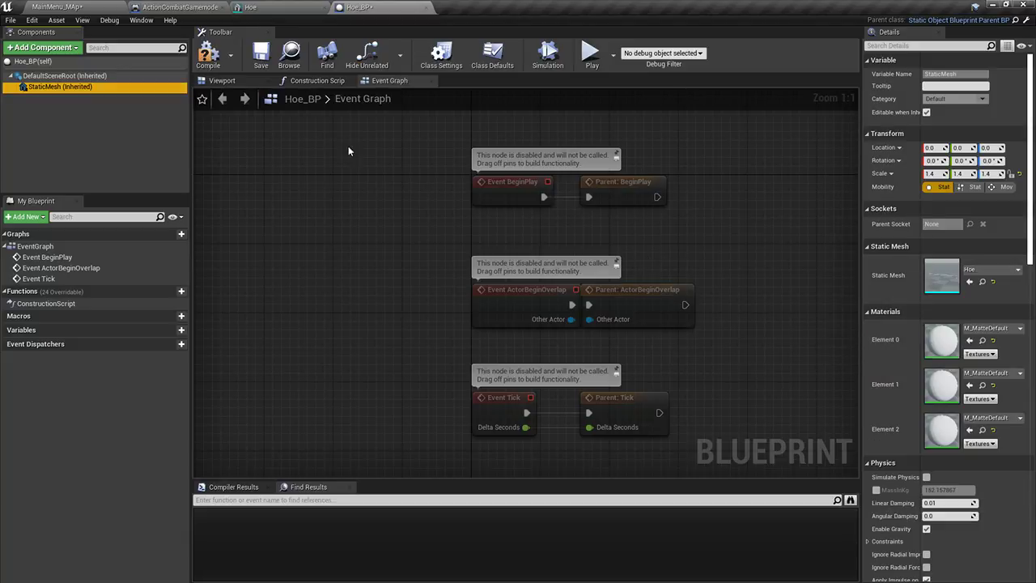
Check the hoe's mesh from the side in the blueprint preview and open the Construction Script of Hoe_BP
click(222, 80)
key(f)
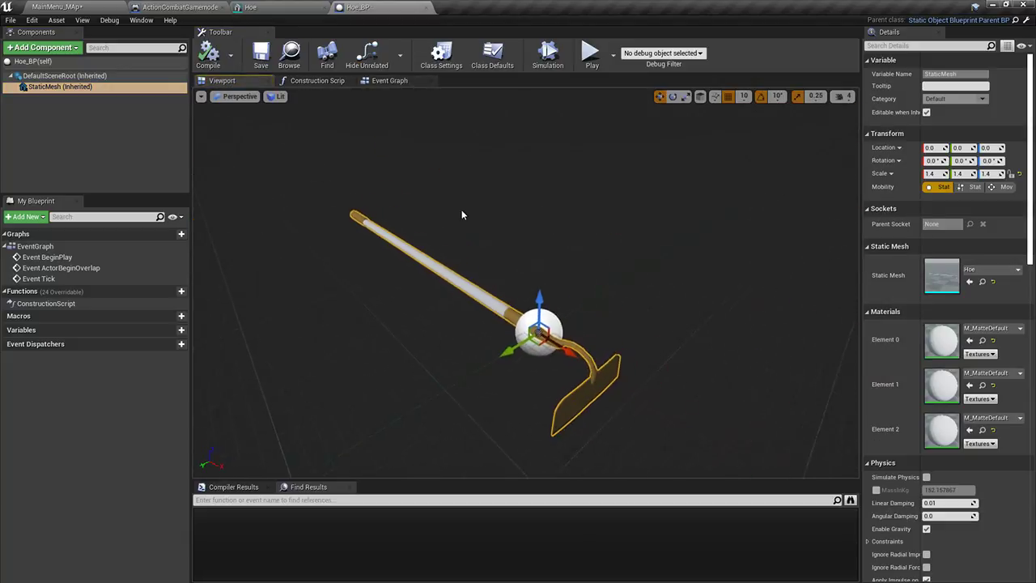
alt+drag(467, 218, 572, 219)
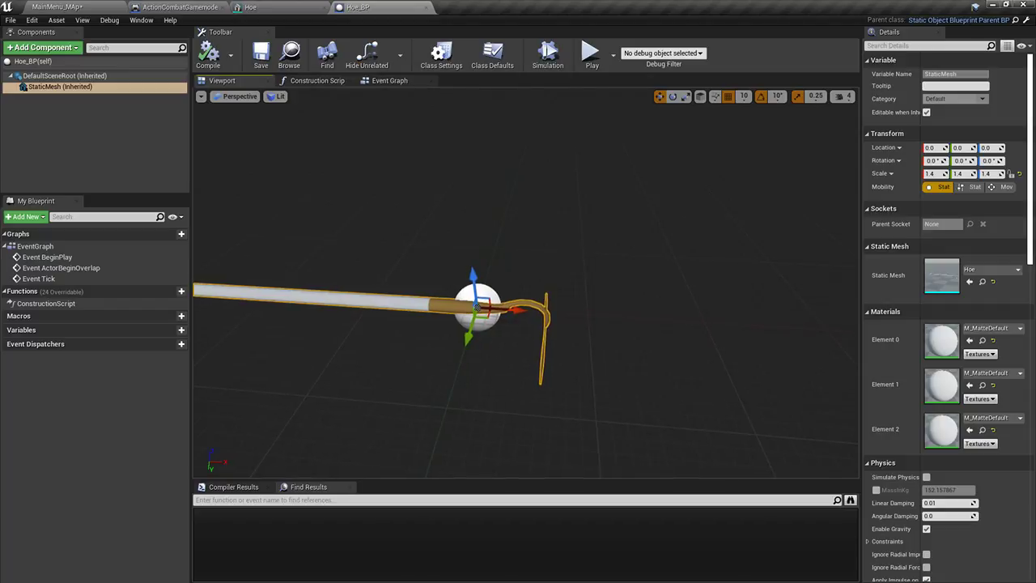
click(303, 80)
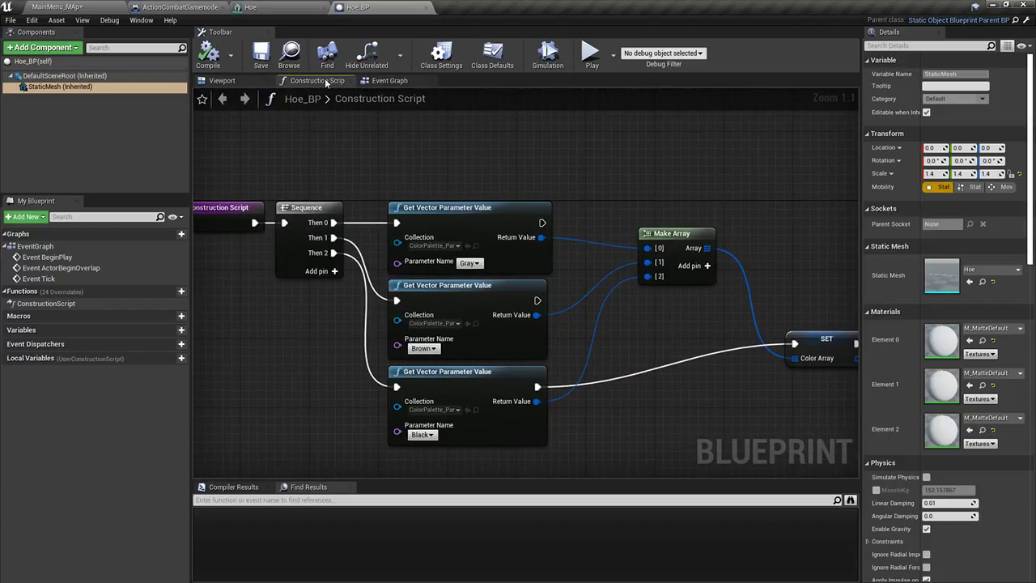
Return to the level editor and delete the Hoe_BP blueprint from the Tools folder
click(87, 5)
right_drag(387, 194, 387, 137)
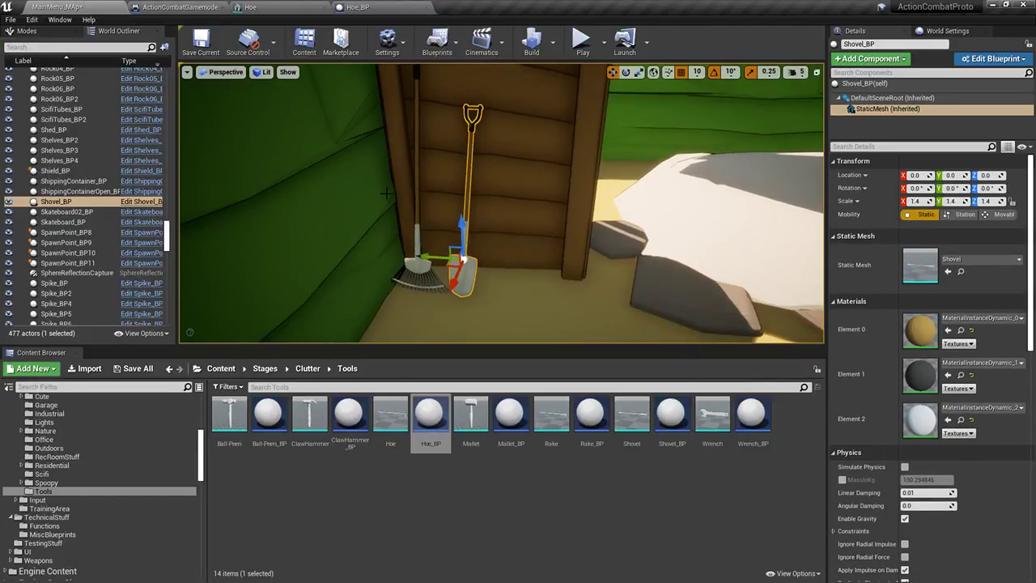
click(432, 437)
key(Delete)
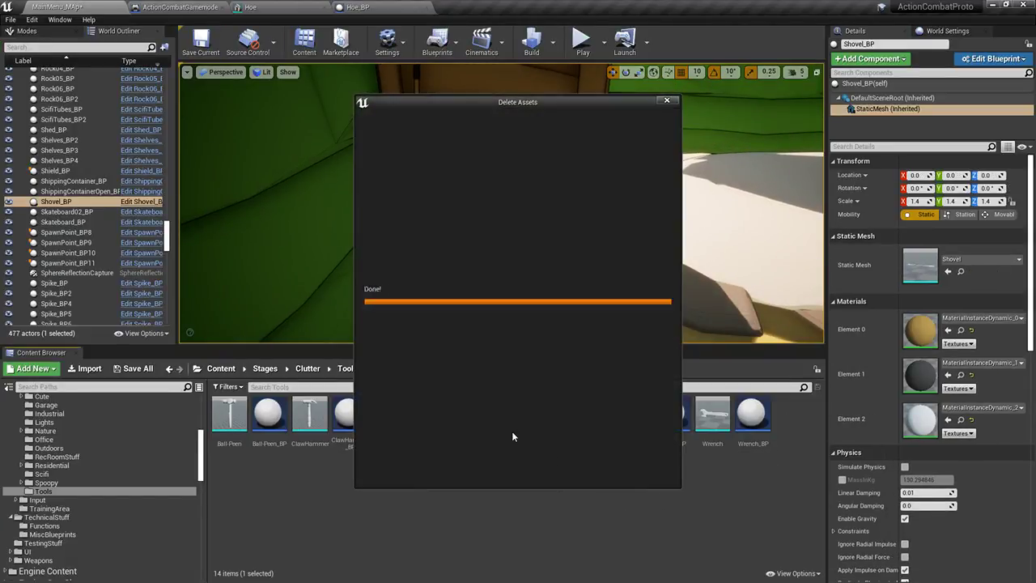
click(468, 467)
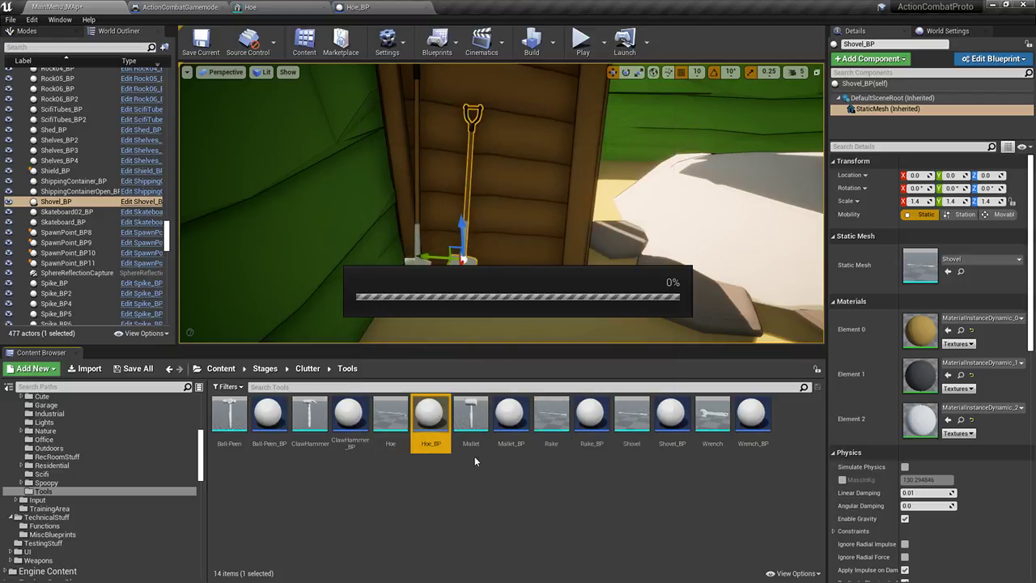
Duplicate the Shovel_BP blueprint in the Tools folder as Hoe_BP
click(630, 429)
key(ctrl+w)
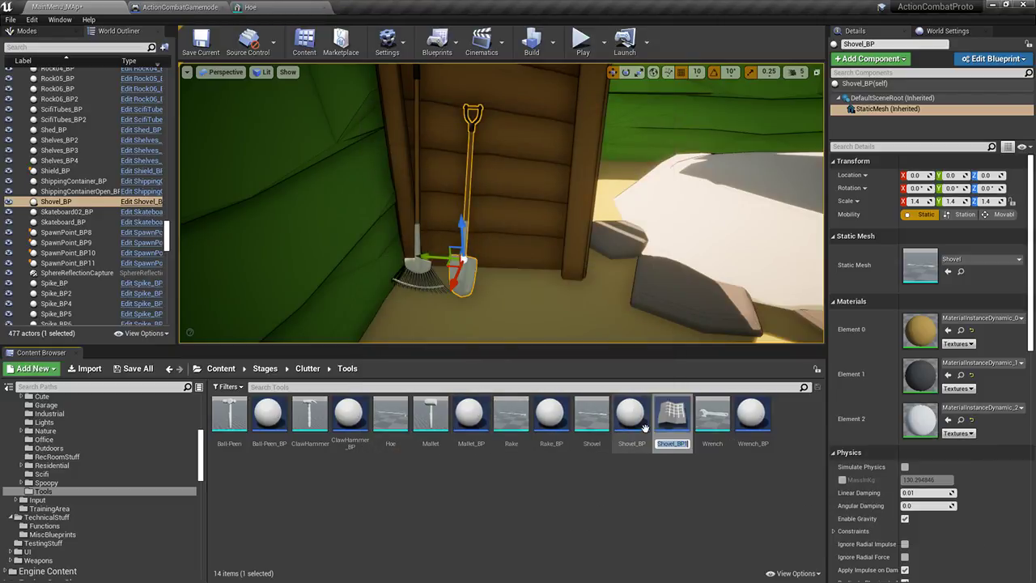
text(Hoe_BP)
key(Return)
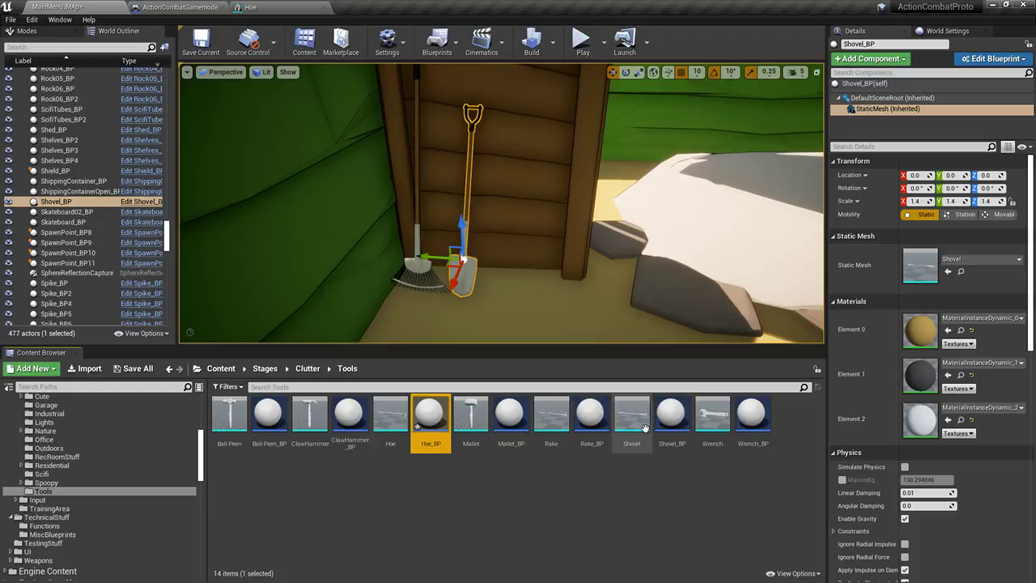
Open the new Hoe_BP, set its StaticMesh component's mesh to Hoe, and compile and save the blueprint
double_click(430, 416)
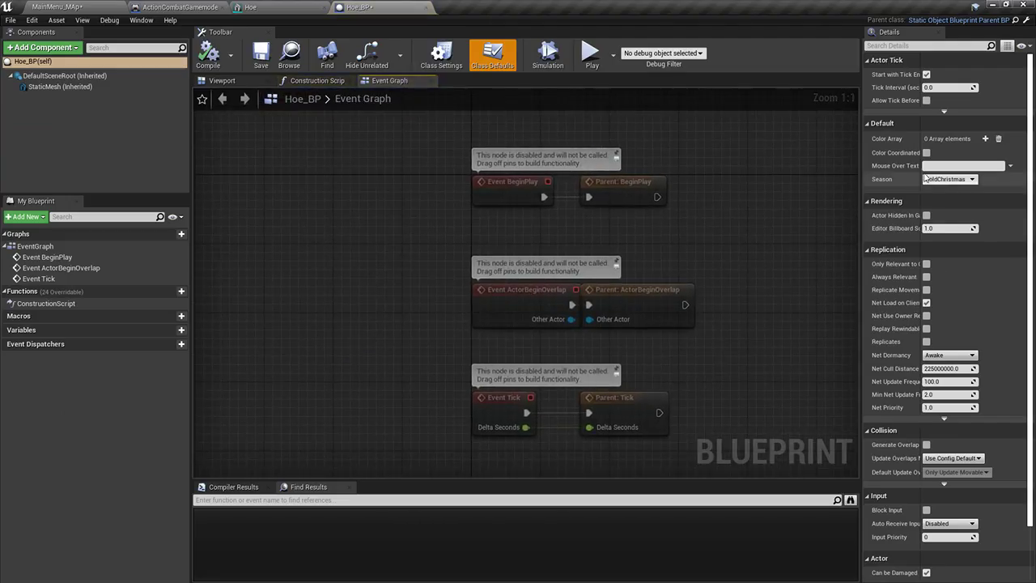
click(60, 86)
click(989, 271)
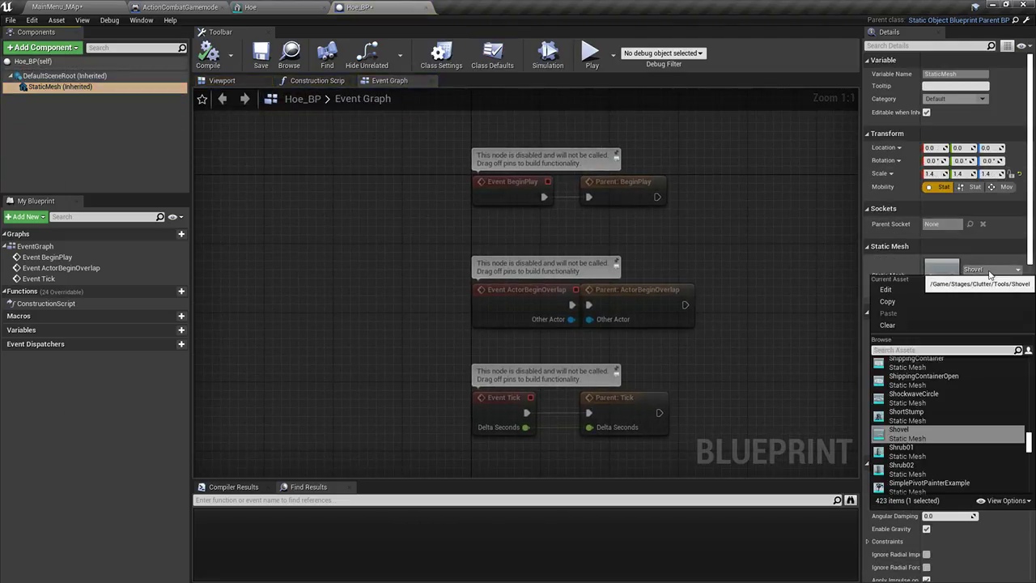
click(929, 362)
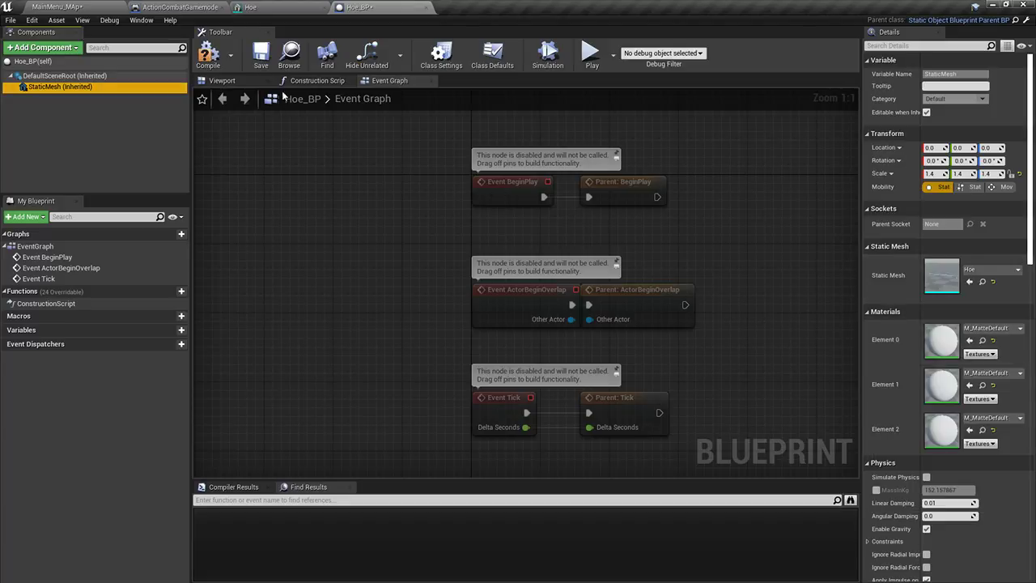
click(260, 62)
Check the colours of the hoe's handle and blade in the Hoe_BP preview
click(222, 80)
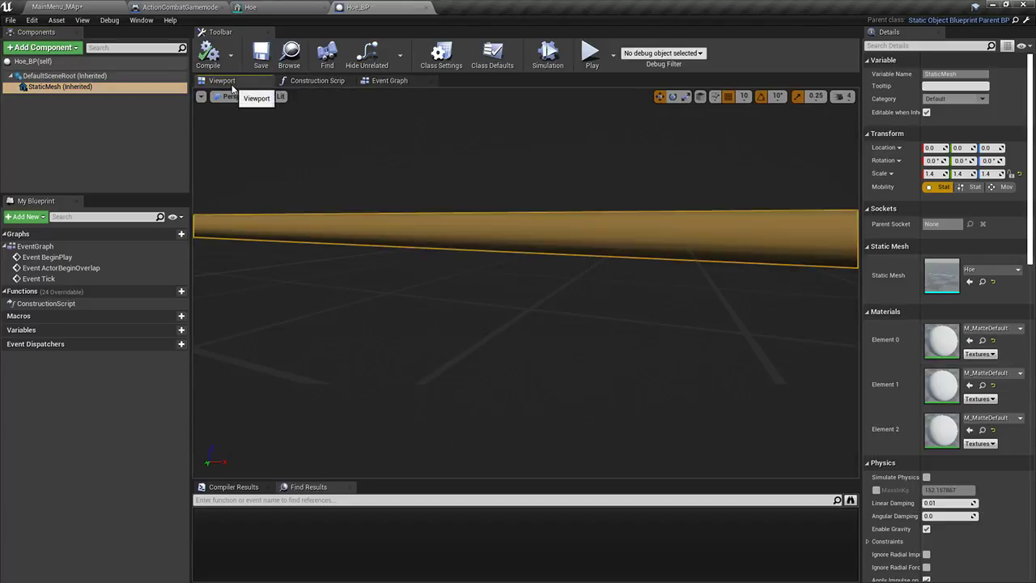
right_drag(389, 226, 300, 178)
click(212, 60)
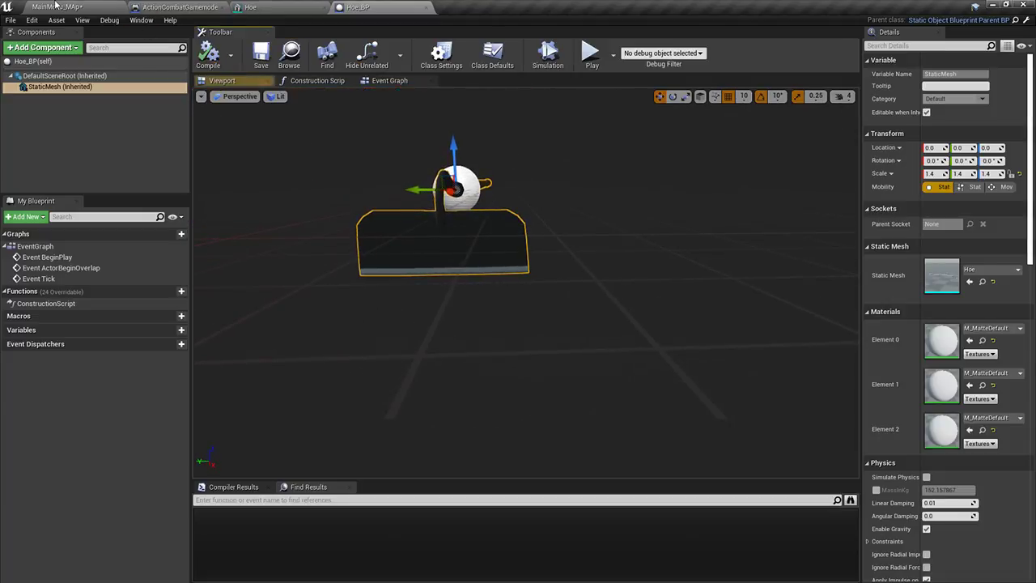
Place Hoe_BP in the level next to the tools by the shed and tilt it to about -80° around Y
click(81, 6)
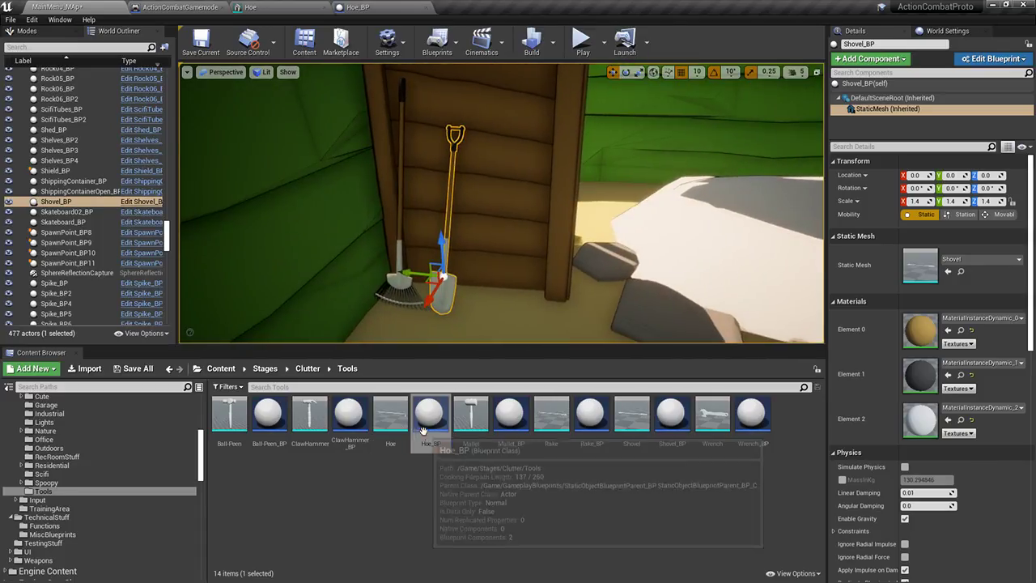
drag(431, 413, 497, 297)
key(f)
key(e)
drag(446, 265, 376, 324)
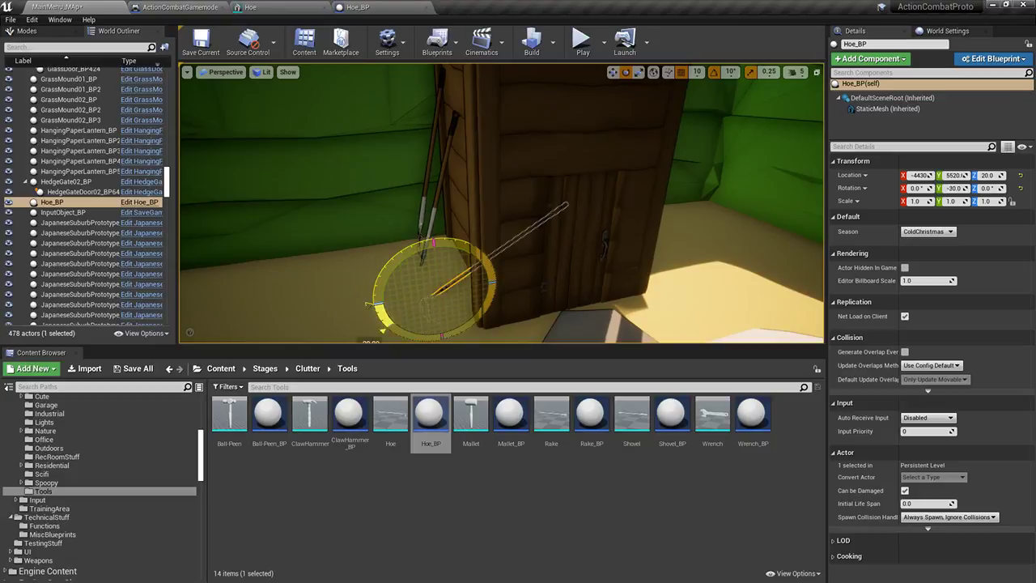
Raise the placed hoe to Z 100 and move it closer to the shed wall at X -4450
key(w)
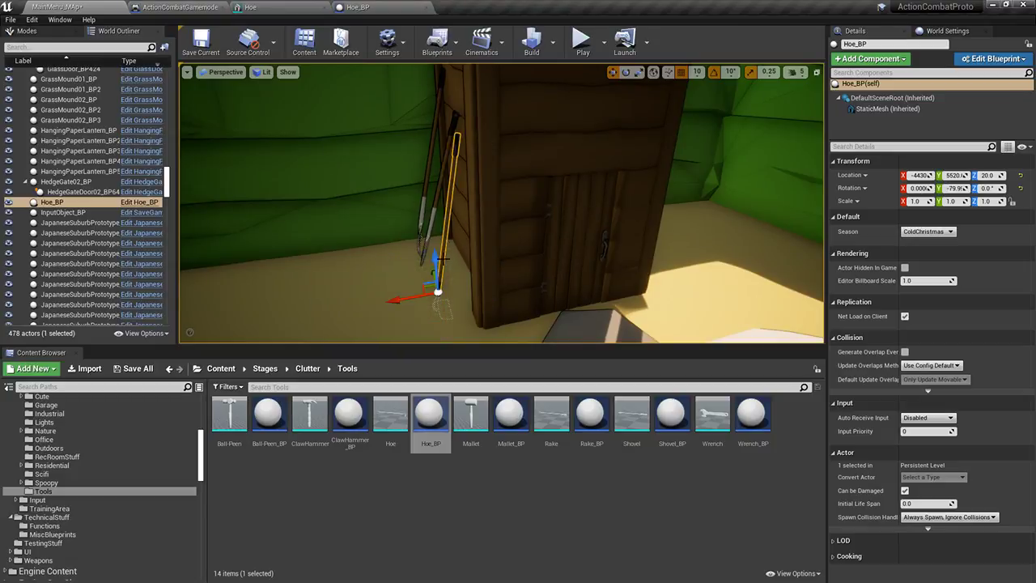
key(e)
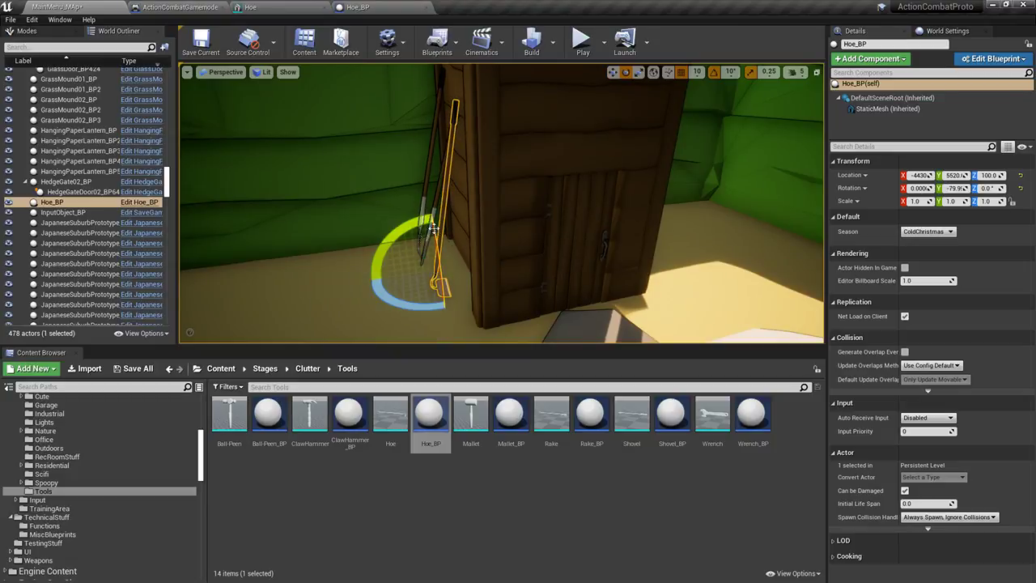
key(w)
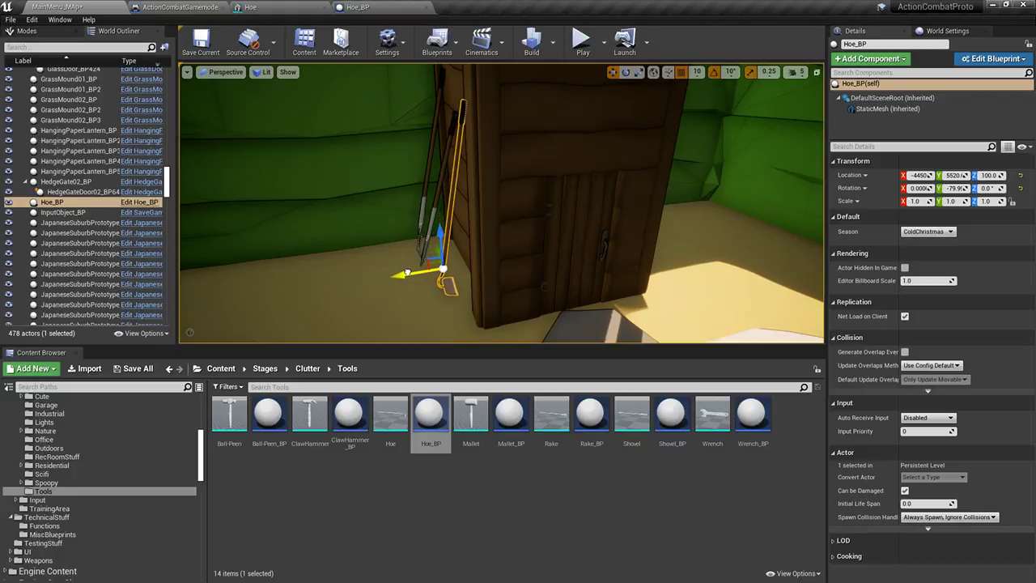
right_drag(407, 272, 435, 198)
Flip the hoe 180° so its blade points up and raise it to Z 480
key(e)
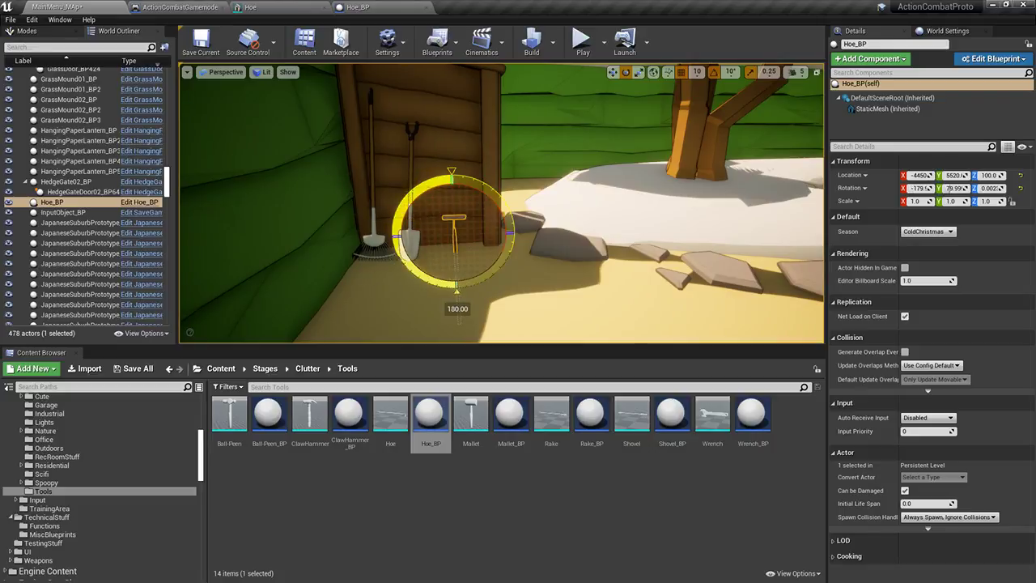
drag(837, 216, 844, 216)
right_drag(622, 187, 621, 277)
key(w)
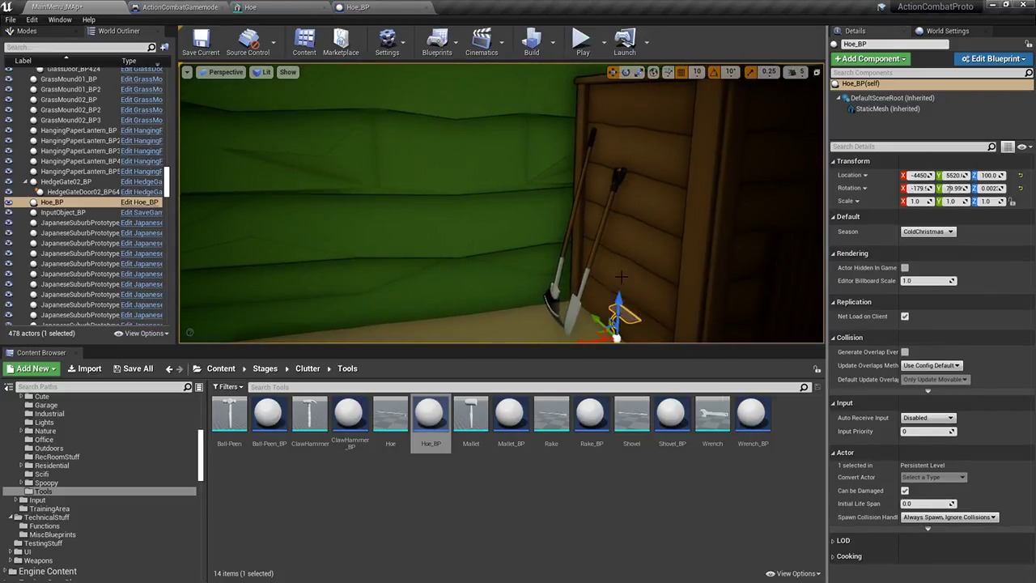
drag(617, 301, 624, 154)
Turn the upside-down hoe 180° so its handle leans toward the shed wall
mouse_move(502, 174)
right_down()
mouse_move(506, 194)
mouse_move(530, 190)
mouse_move(486, 176)
right_up()
key(e)
drag(483, 175, 506, 151)
Move the hoe against the shed wall at X -4490 beside the shovel and deselect it
key(w)
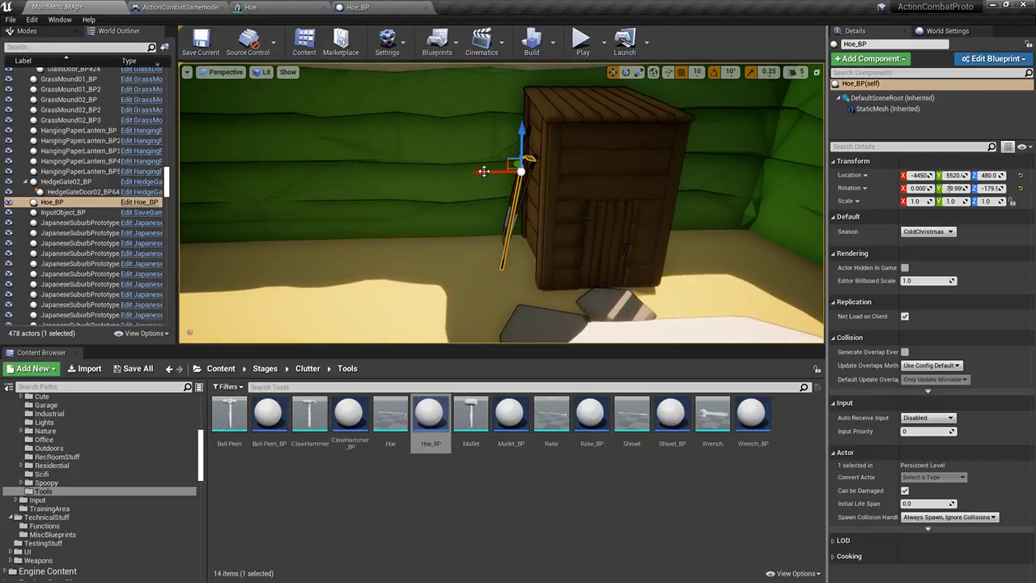
mouse_move(487, 176)
right_down()
mouse_move(508, 231)
mouse_move(469, 182)
right_up()
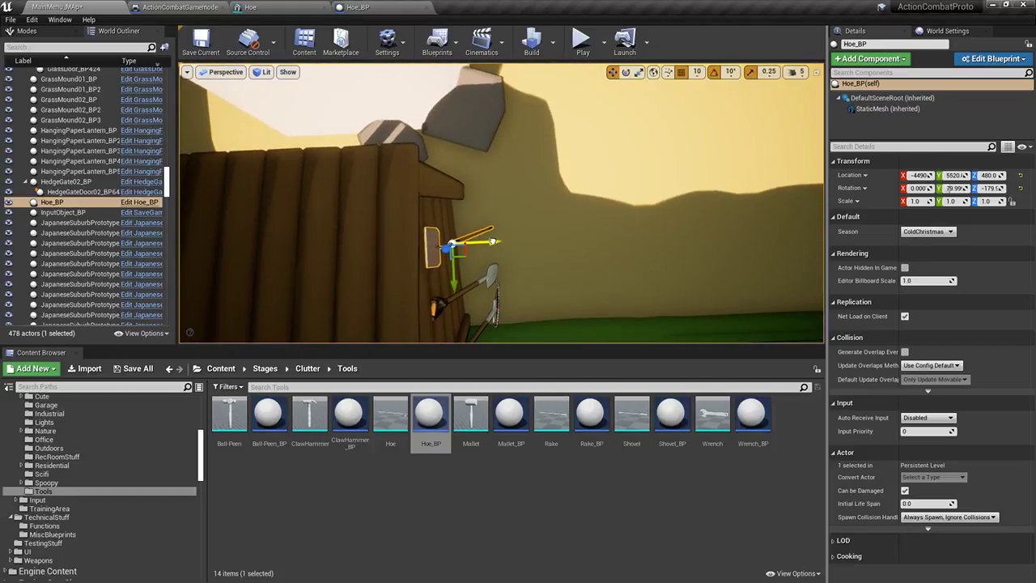
click(581, 218)
right_drag(581, 218, 510, 224)
click(572, 174)
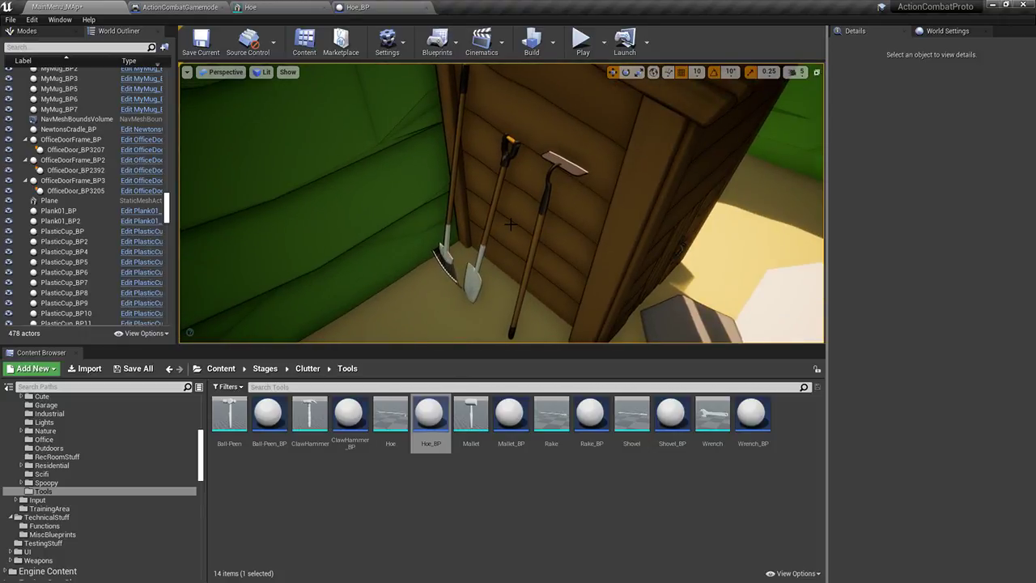
Play-test the level, walk the character through the hedge gate to the spinning wheel to read its options, and end the play session
right_drag(510, 218, 582, 202)
right_drag(502, 202, 494, 199)
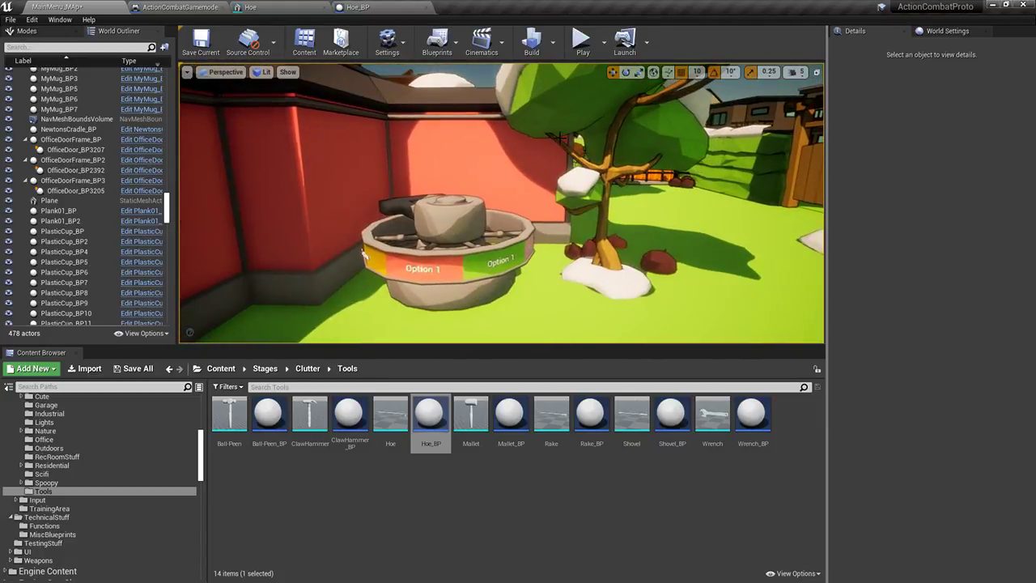
click(581, 46)
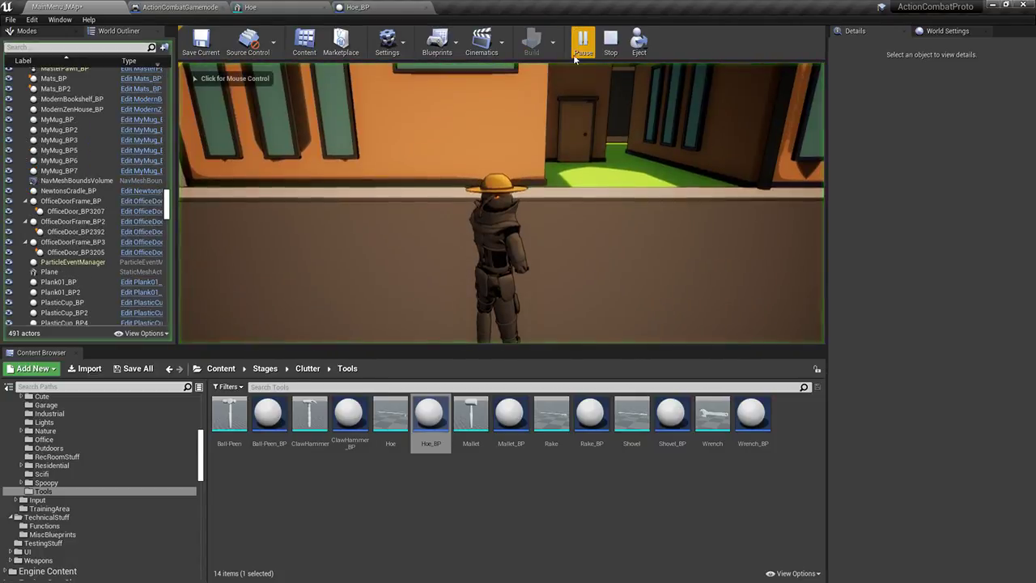
key(w)
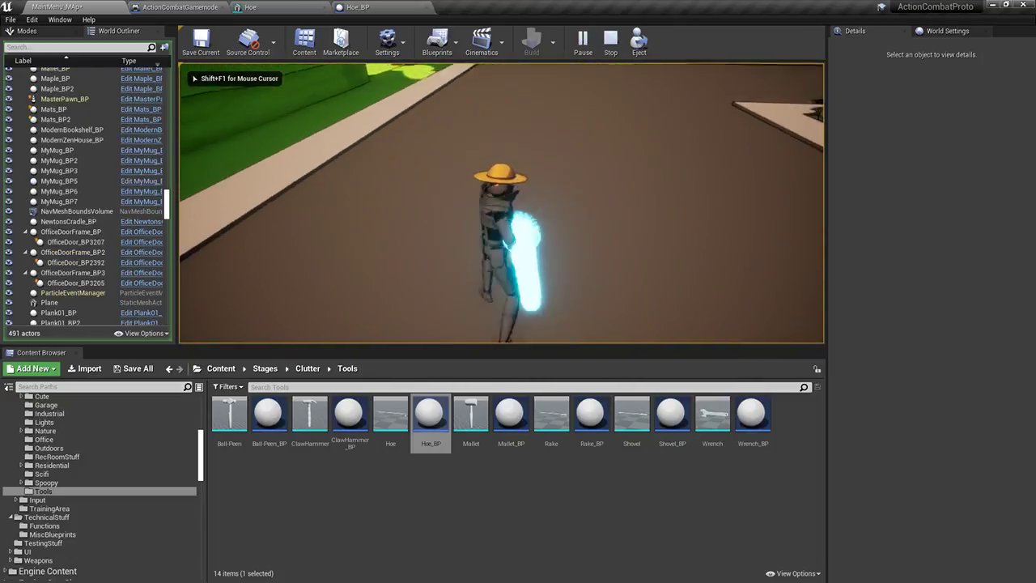
key(w)
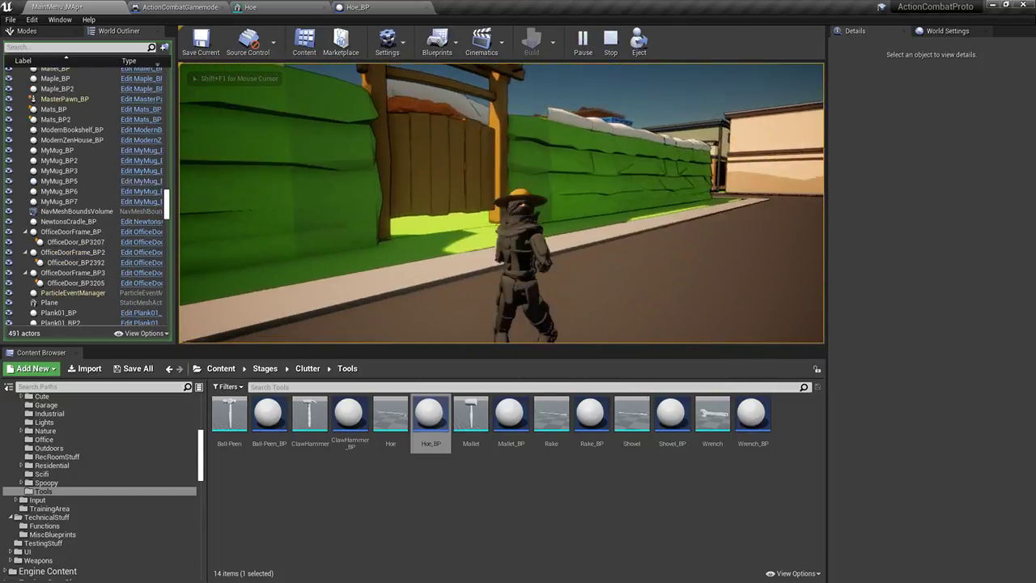
key(w)
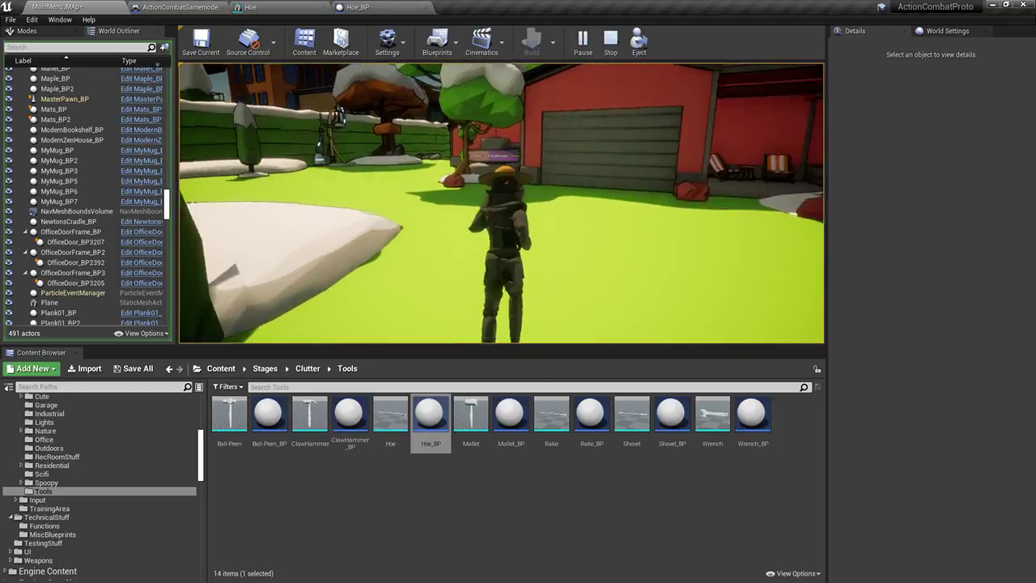
key(w)
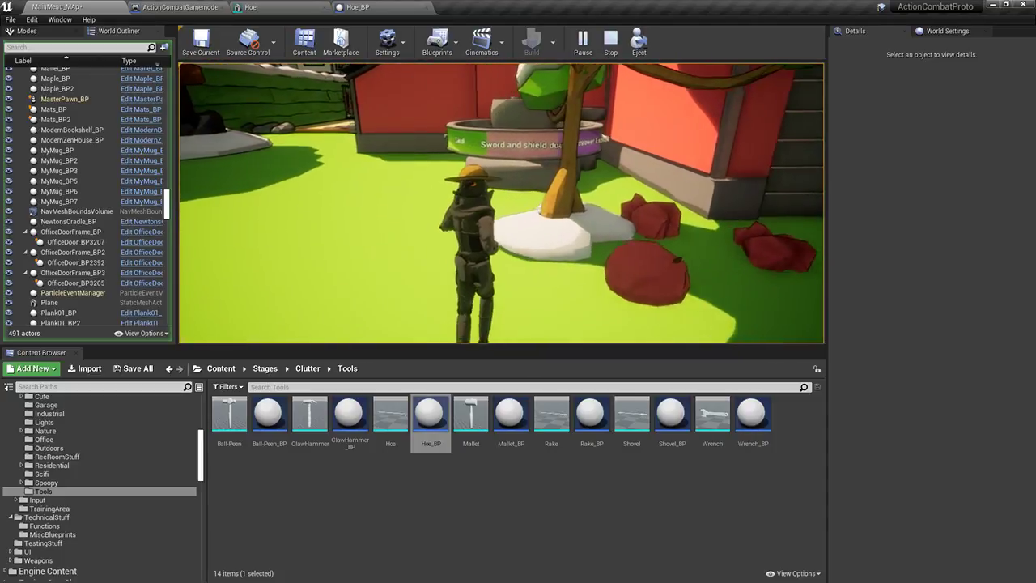
key(w)
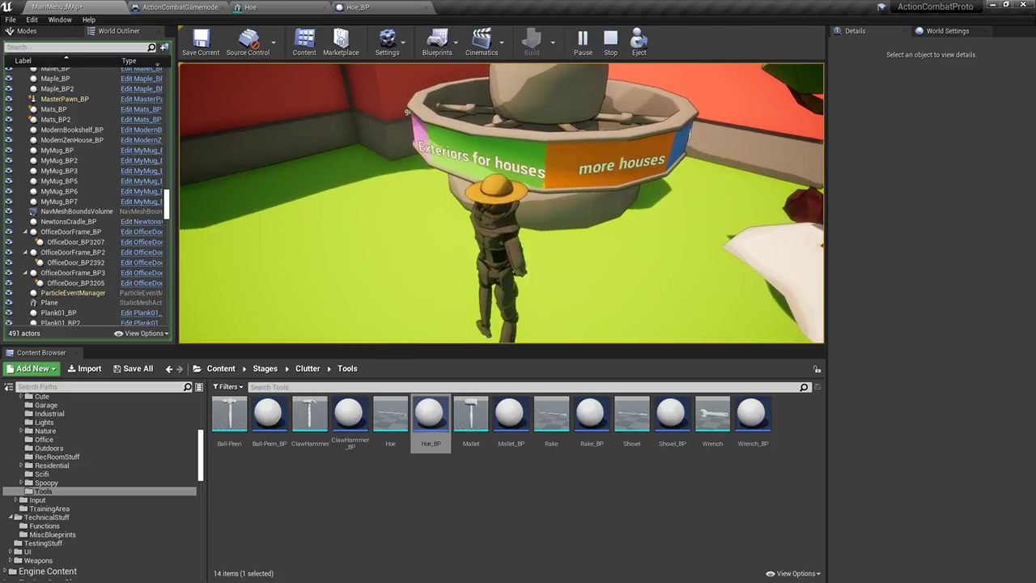
key(Escape)
Open the spinning wheel's blueprint from the level and expand the default entries of its TextArray variable
click(547, 175)
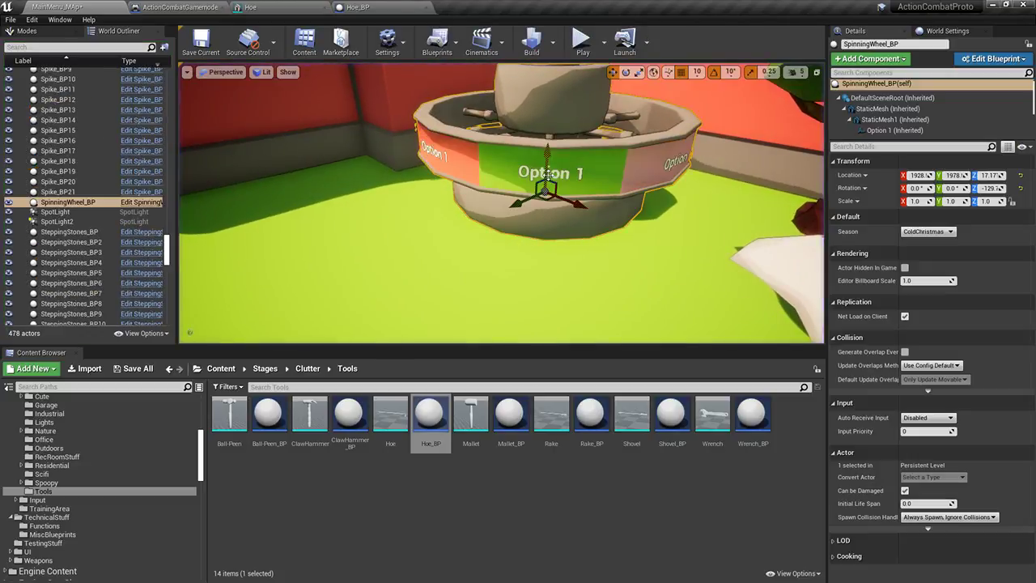
click(973, 59)
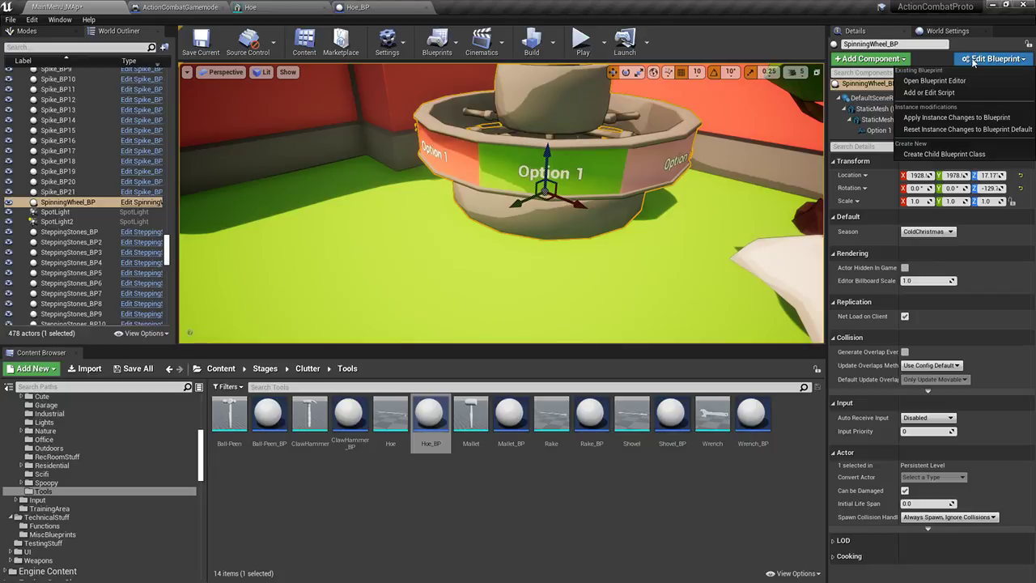
click(934, 81)
scroll(589, 330, up, 3)
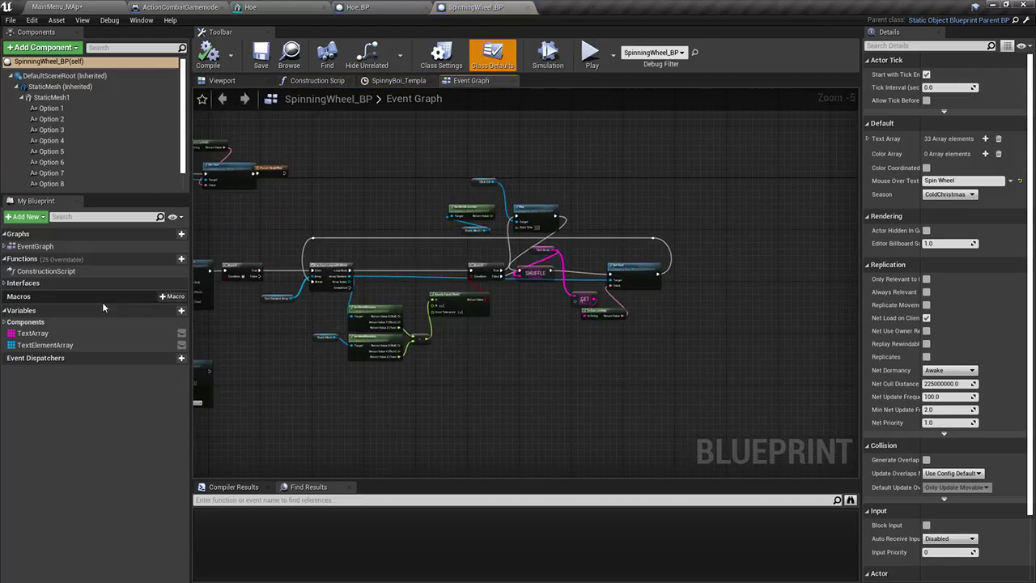
click(34, 332)
click(867, 237)
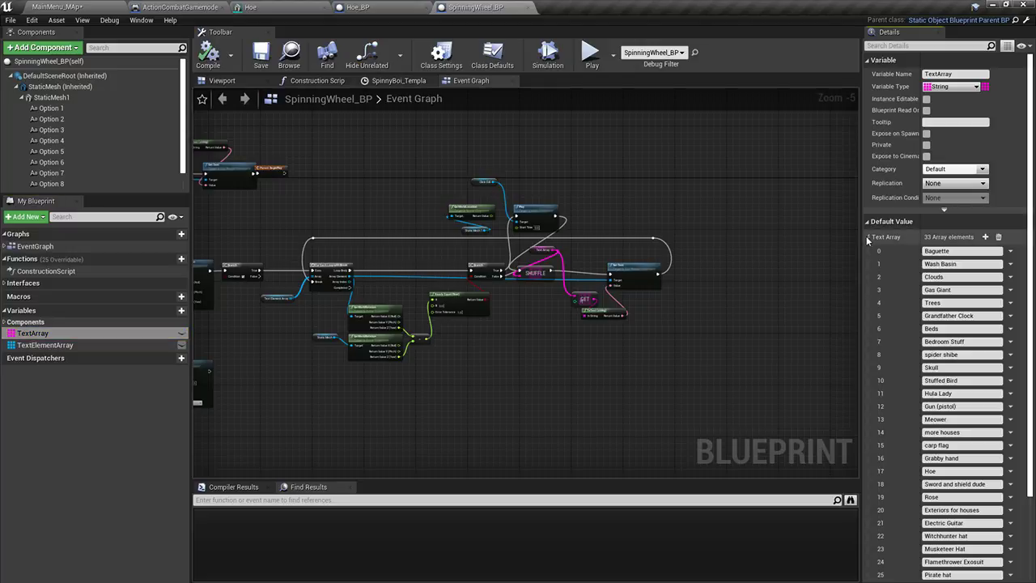
scroll(934, 316, down, 3)
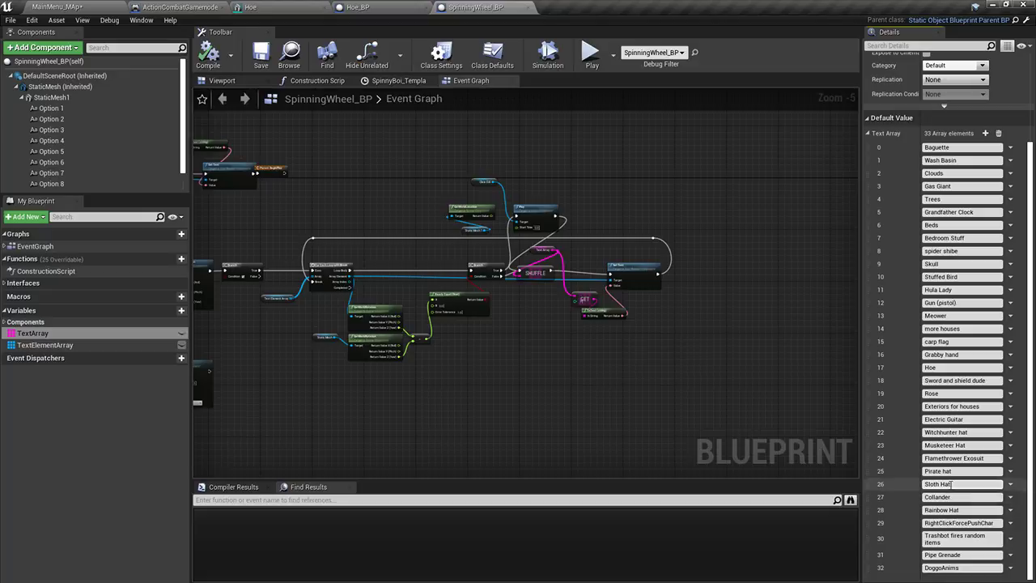
Delete the Musketeer Hat entry from TextArray, replace the Hoe entry with Bipedal Trash Mob, and compile the blueprint
click(1011, 448)
click(1013, 474)
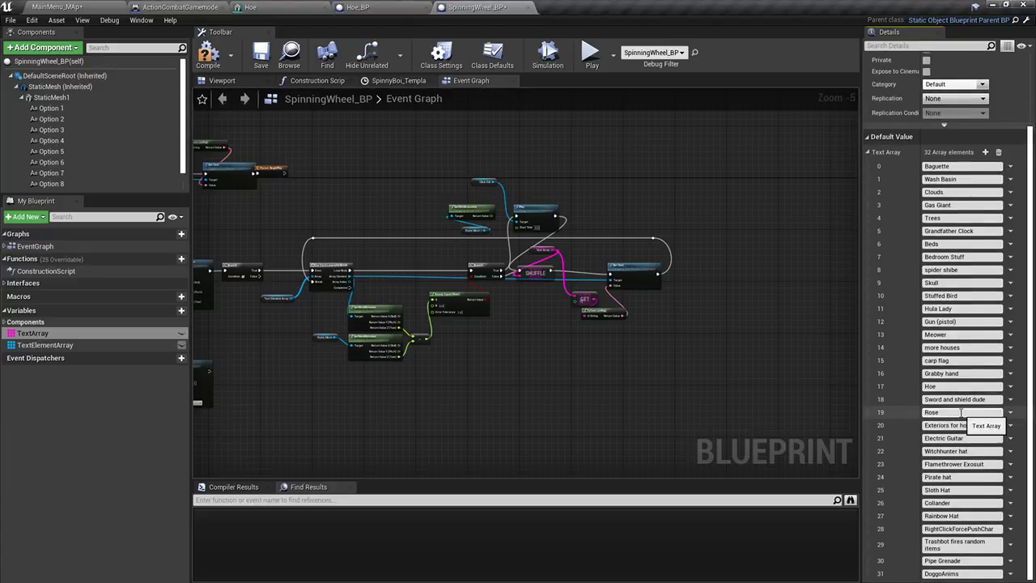
click(927, 387)
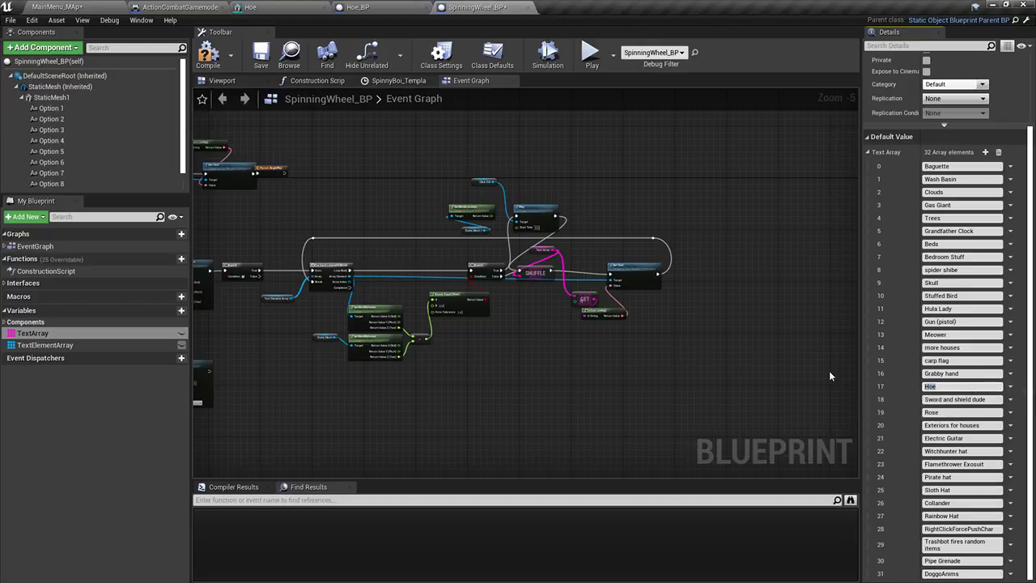
text(Bipedal Trash Mob)
click(208, 52)
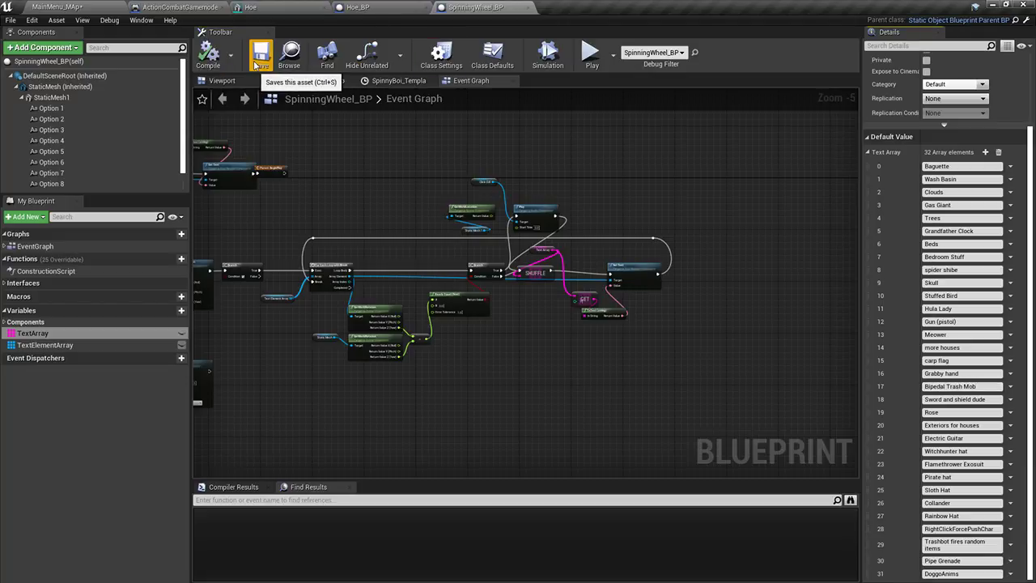
Close the hoe and spinning wheel asset editors, return to the MainMenu_MAp level, and save all modified assets
click(324, 7)
click(323, 8)
click(323, 7)
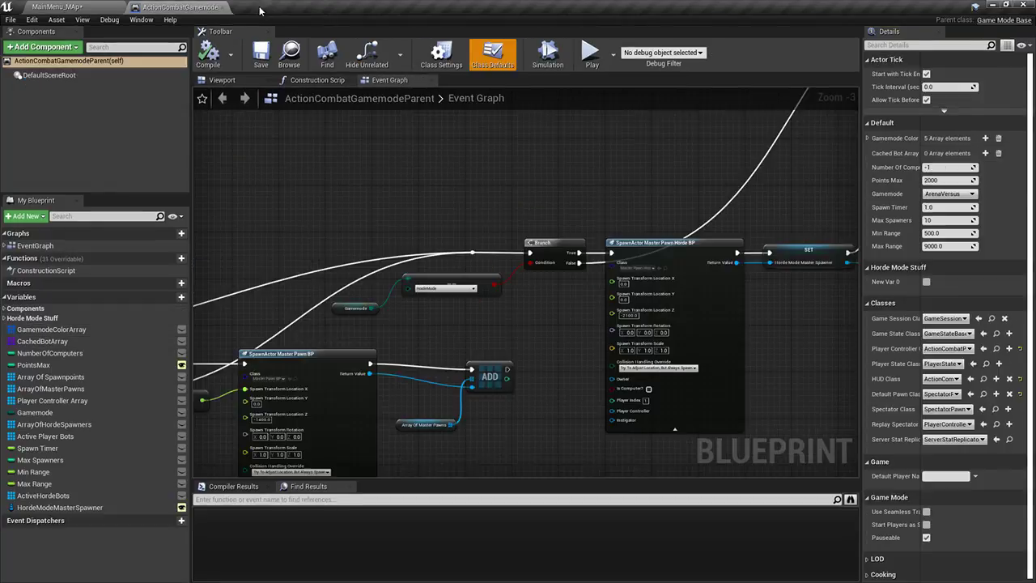
click(106, 8)
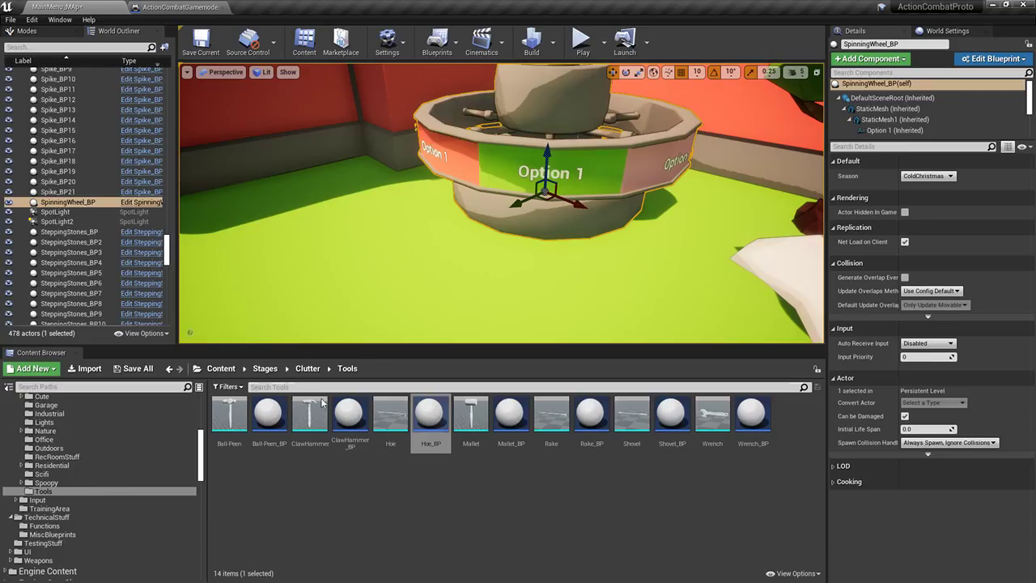
click(133, 369)
click(613, 395)
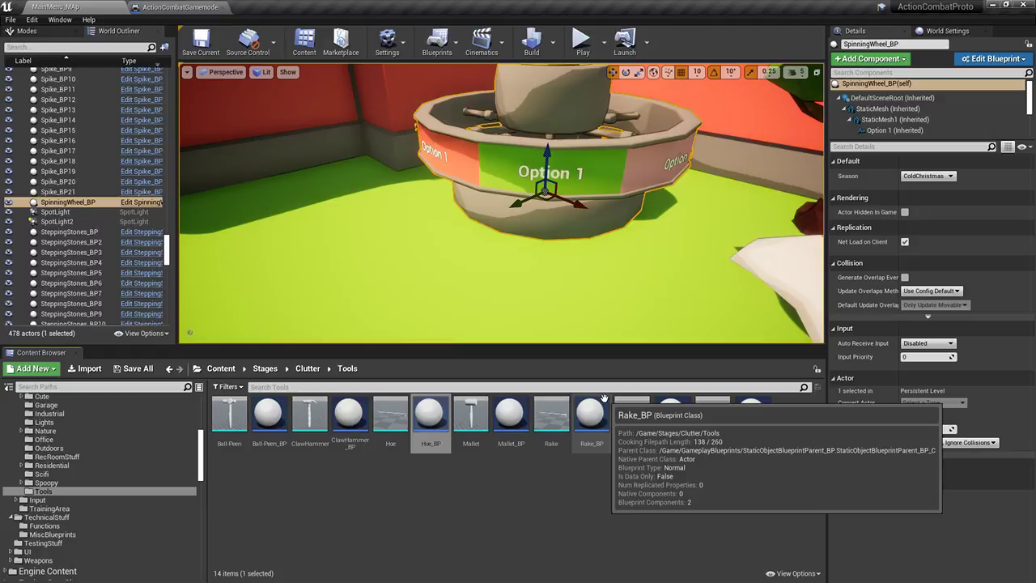
Deselect the spinning wheel and examine the house porch and the yard beside it
right_drag(558, 275, 690, 309)
right_drag(502, 202, 384, 244)
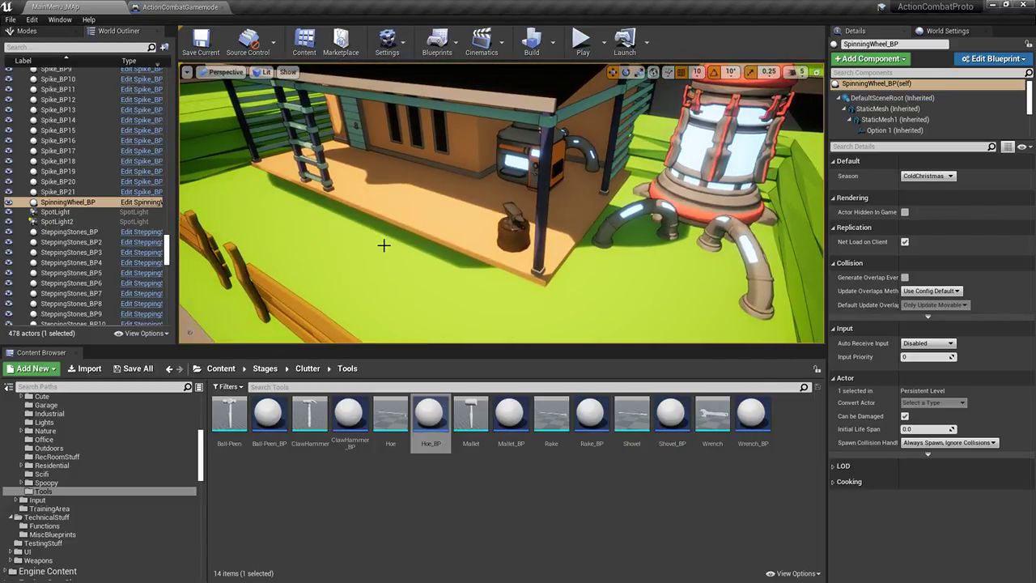
right_drag(407, 225, 435, 227)
key(Escape)
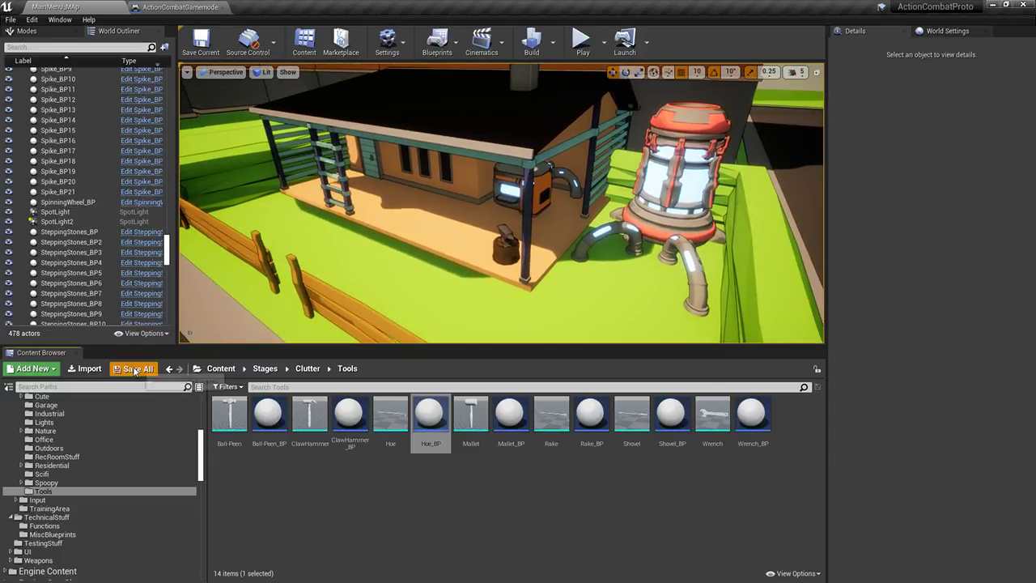
right_drag(639, 266, 633, 253)
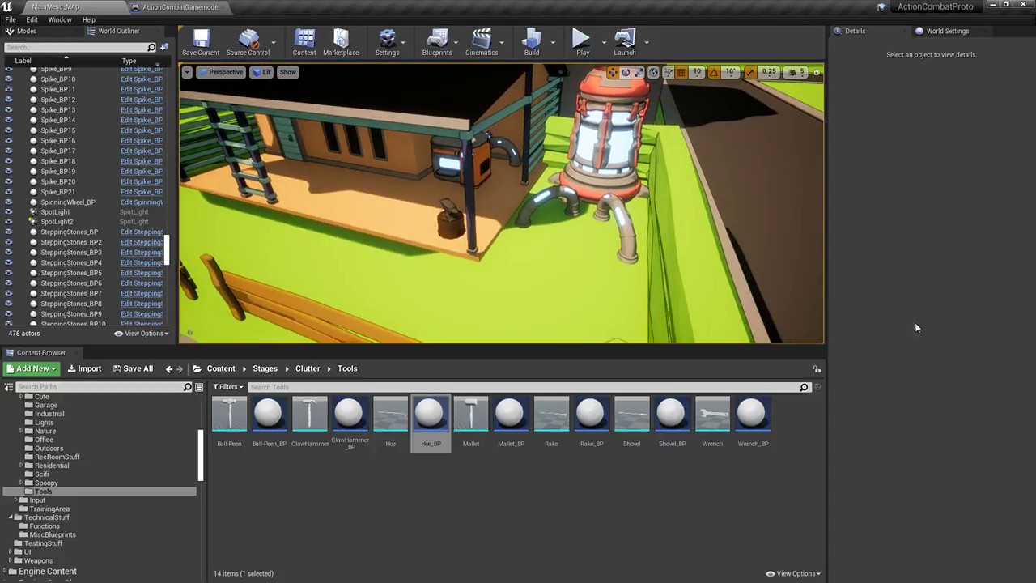
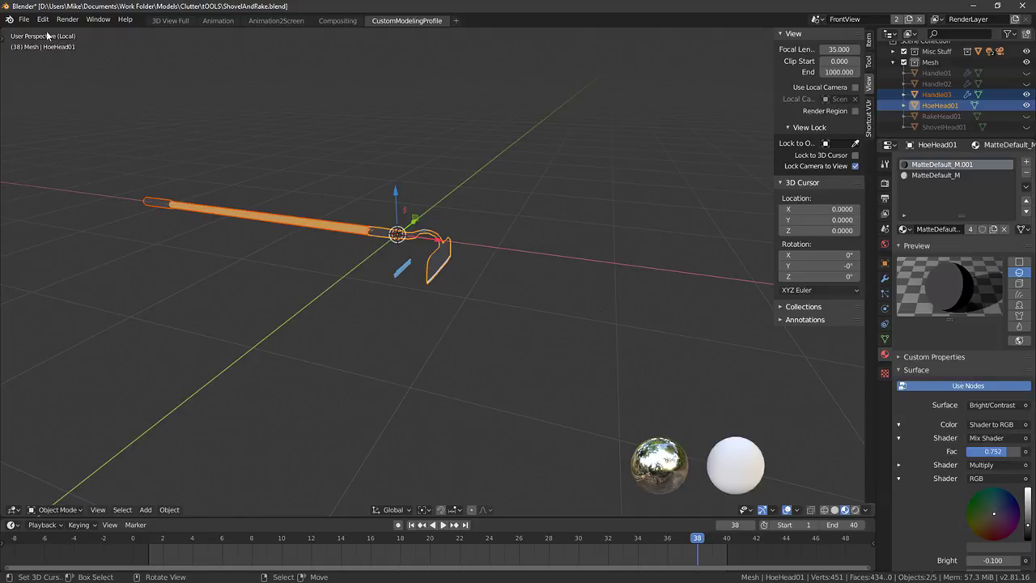
Switch to Blender, start a new General file, and delete its default Cube object
click(23, 19)
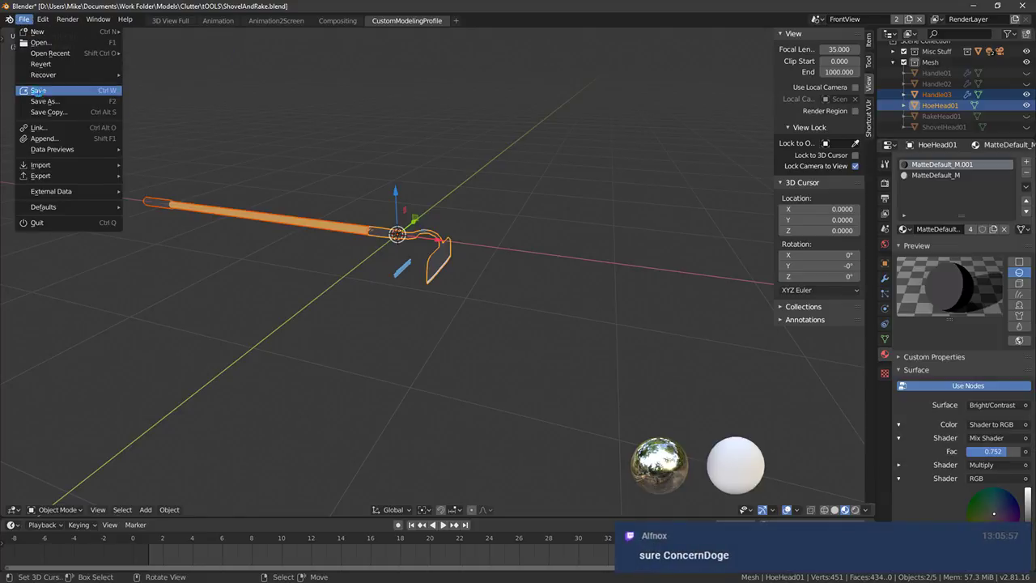
mouse_move(38, 31)
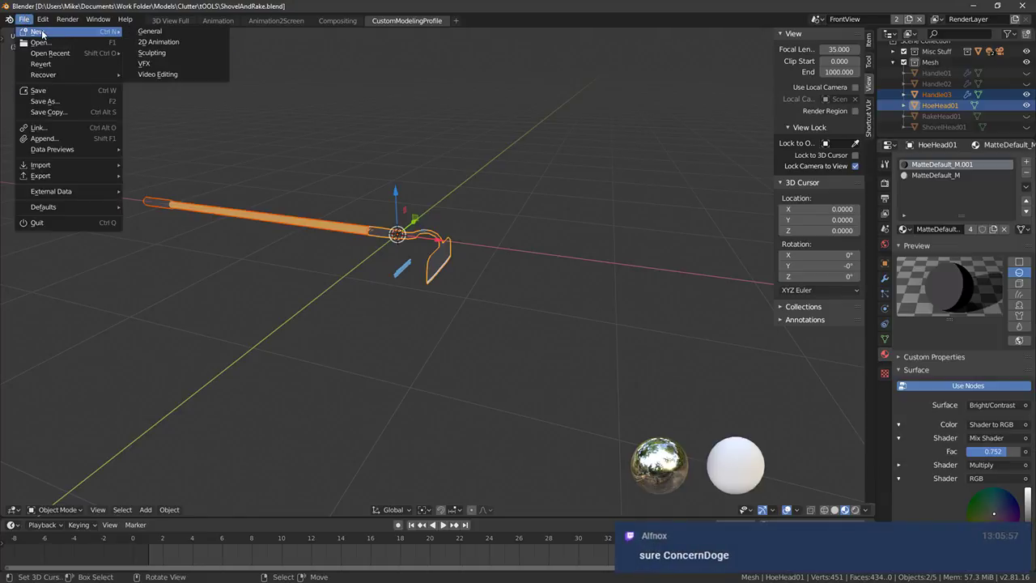
click(161, 31)
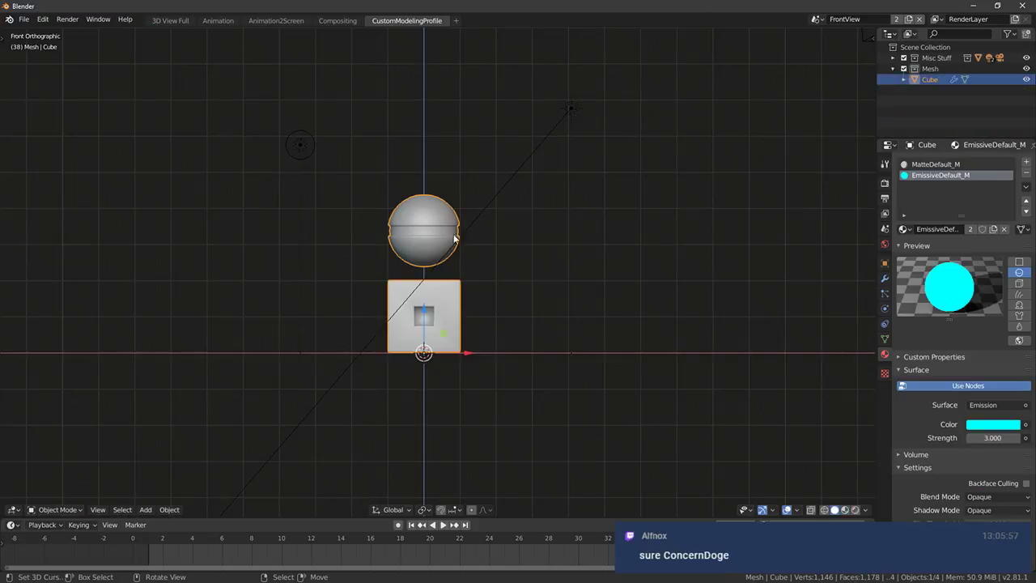
key(x)
click(388, 254)
middle_drag(522, 304, 487, 328)
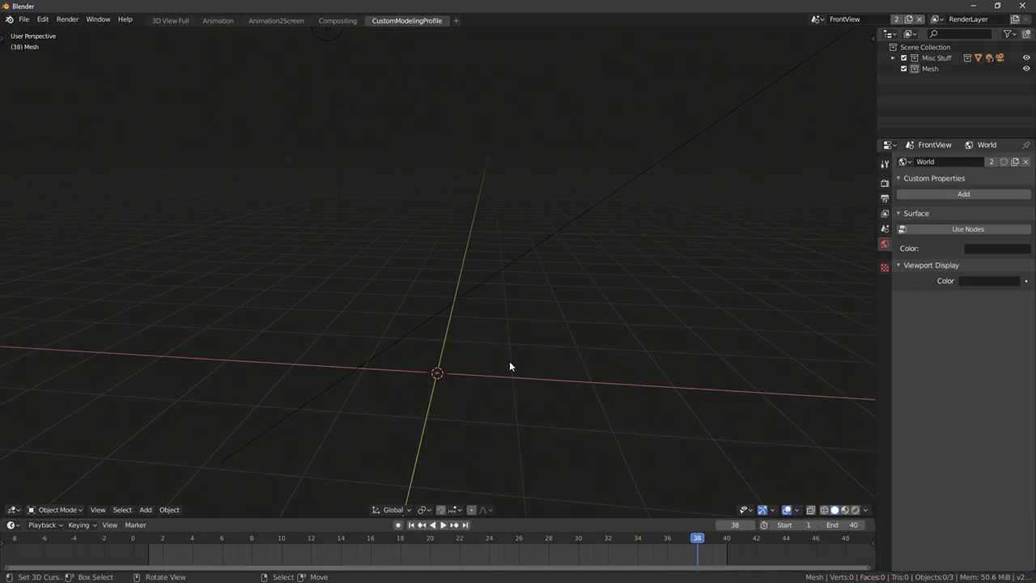
Add a new cube mesh at the origin and check it from the right and front views
key(KP_1)
scroll(486, 301, down, 2)
key(shift+a)
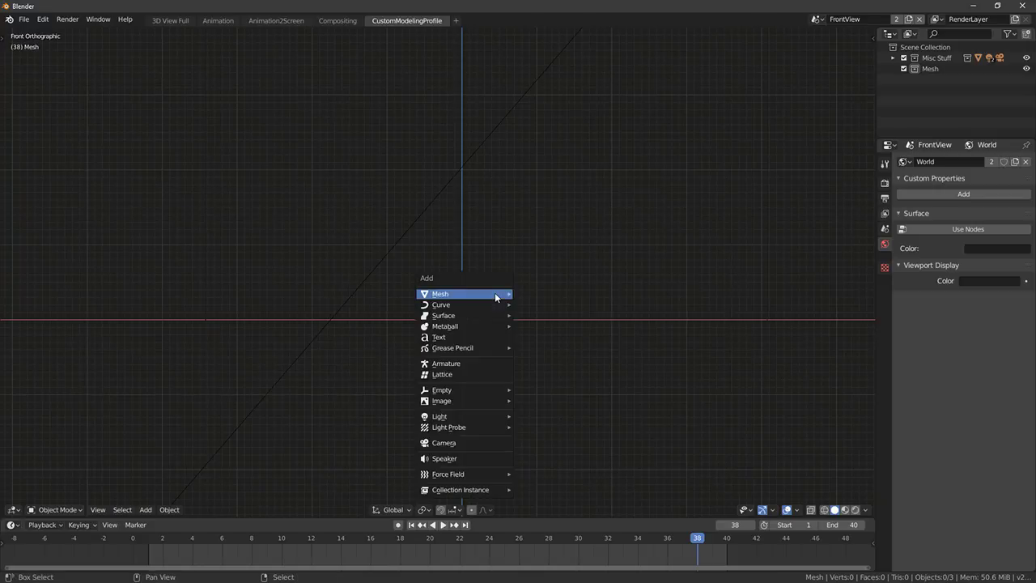
mouse_move(494, 292)
click(548, 304)
middle_drag(645, 314, 532, 316)
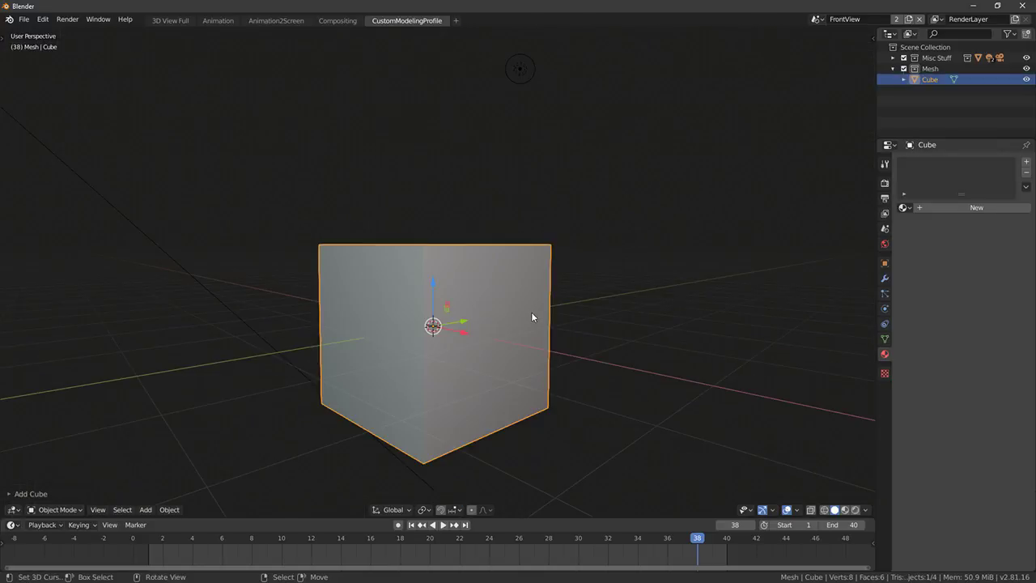
key(KP_3)
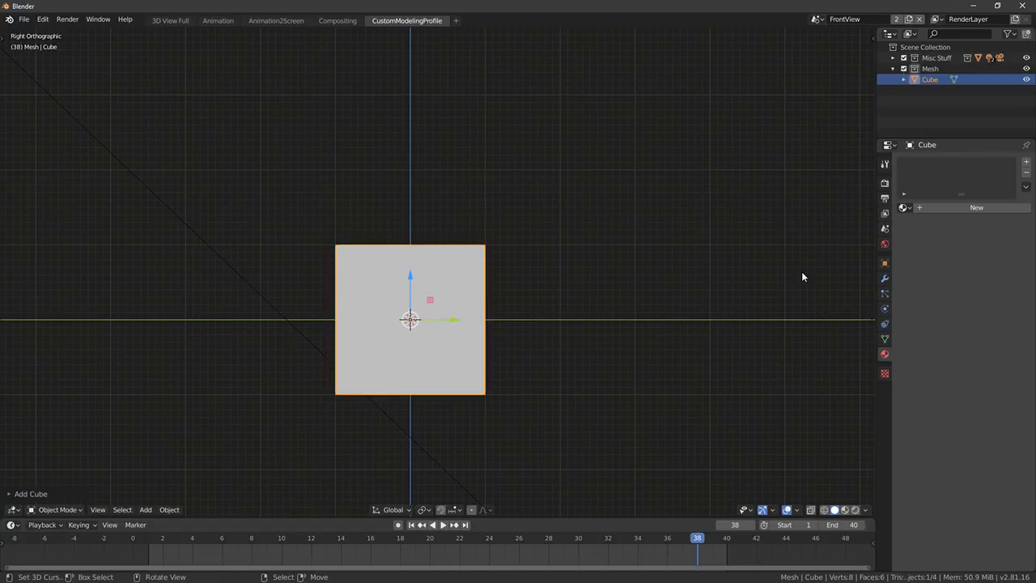
key(KP_1)
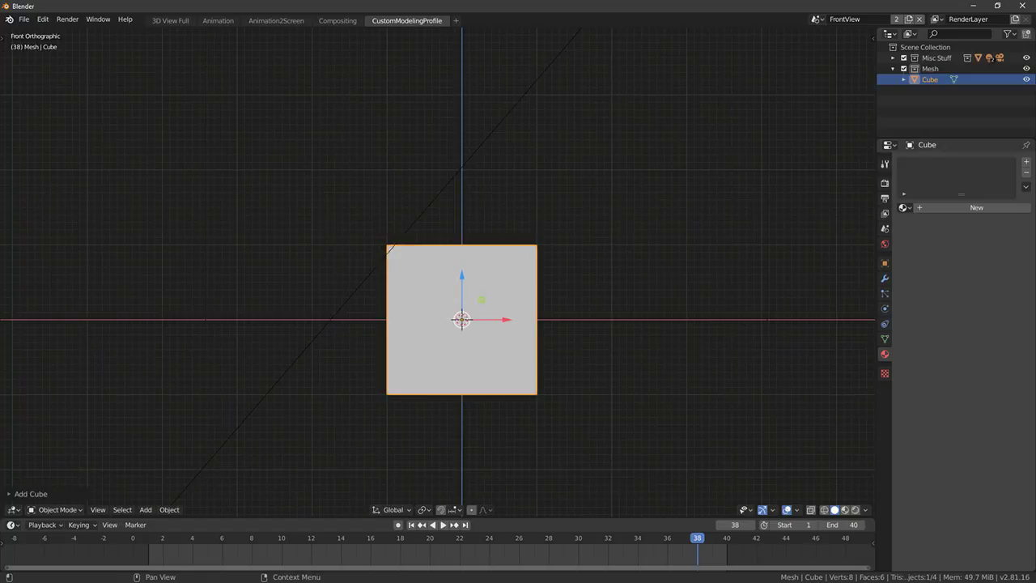
Annotate a rough table outline beside the cube in front view, with slanted legs, a lower rail and a top edge
shift+middle_drag(219, 271, 560, 269)
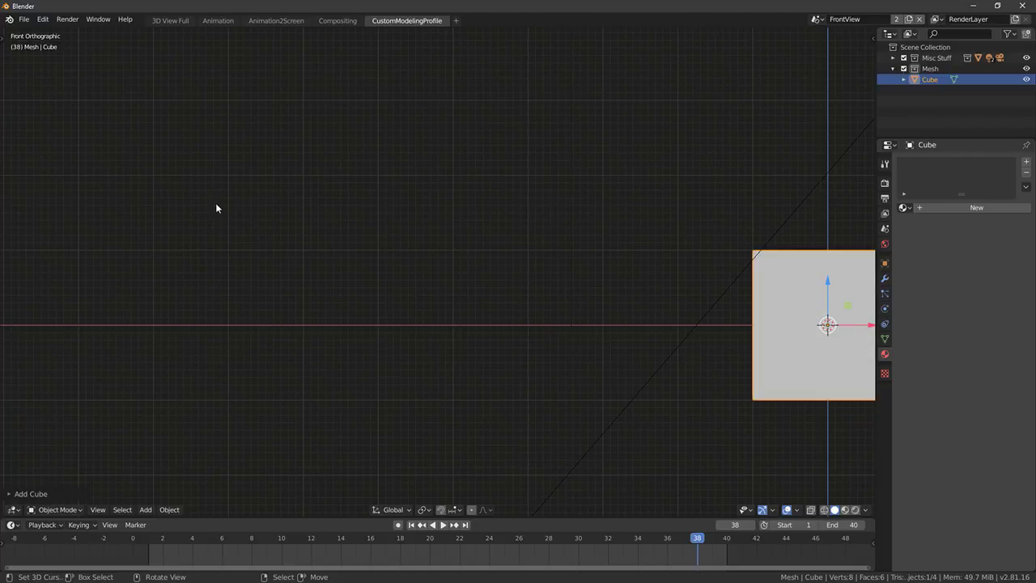
drag(214, 152, 207, 215)
mouse_move(216, 168)
mouse_down()
mouse_move(204, 237)
mouse_move(215, 270)
mouse_up()
key(d)
drag(423, 142, 468, 278)
drag(433, 147, 448, 255)
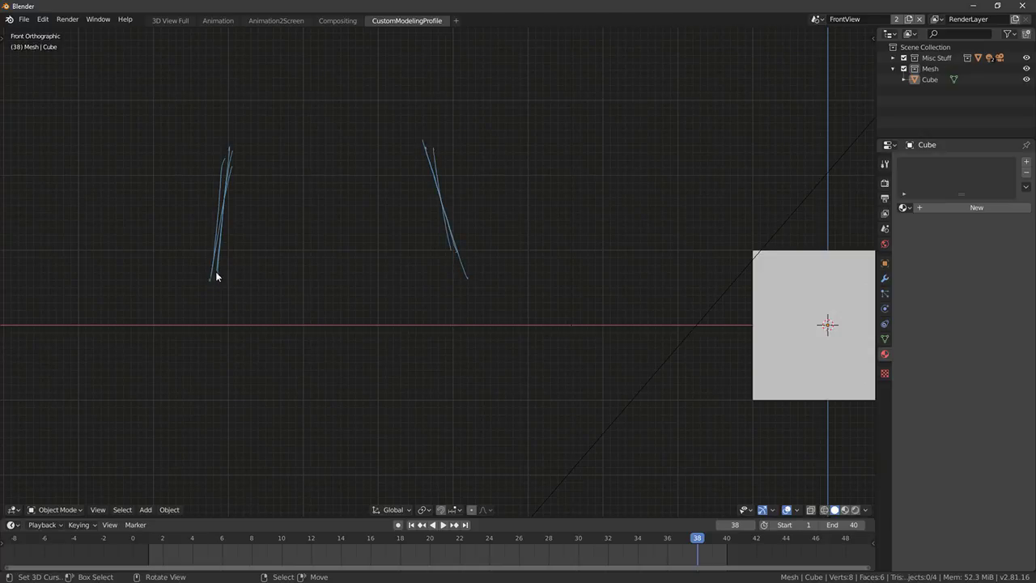
drag(215, 269, 354, 259)
mouse_move(211, 145)
mouse_down()
mouse_move(210, 159)
mouse_move(269, 133)
mouse_up()
drag(250, 144, 325, 128)
drag(396, 138, 275, 148)
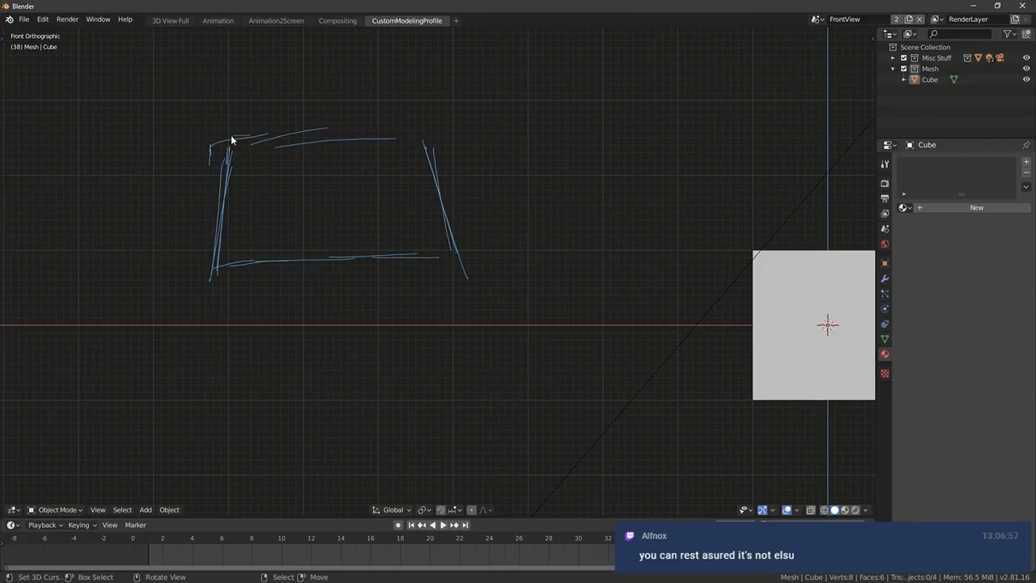
Thicken the annotated tabletop and legs, then sketch a braced middle rail and three small blocks on top
mouse_move(202, 142)
mouse_down()
mouse_move(445, 140)
mouse_move(444, 152)
mouse_move(382, 159)
mouse_move(212, 157)
mouse_move(234, 180)
mouse_move(218, 279)
mouse_up()
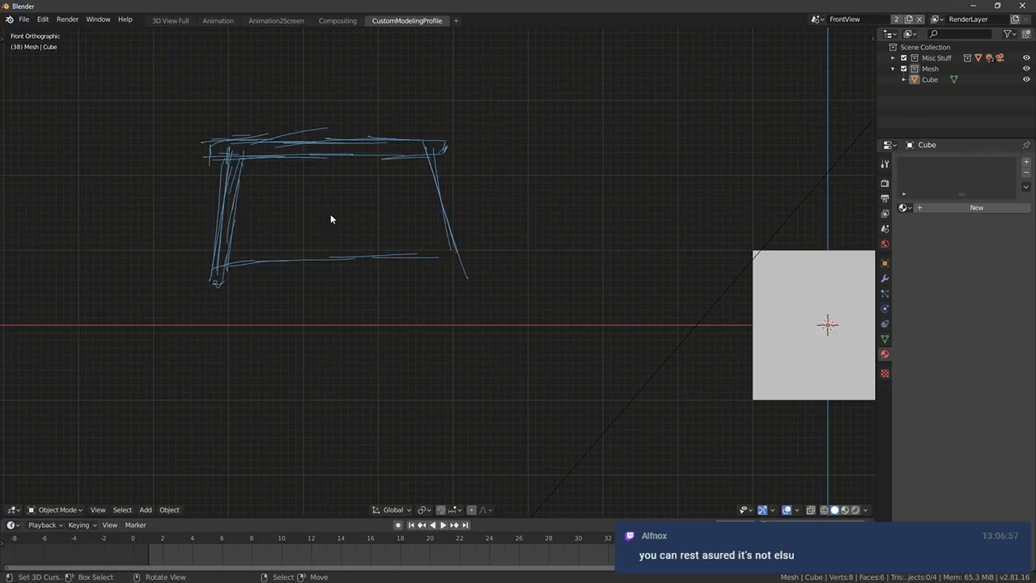
drag(417, 157, 438, 275)
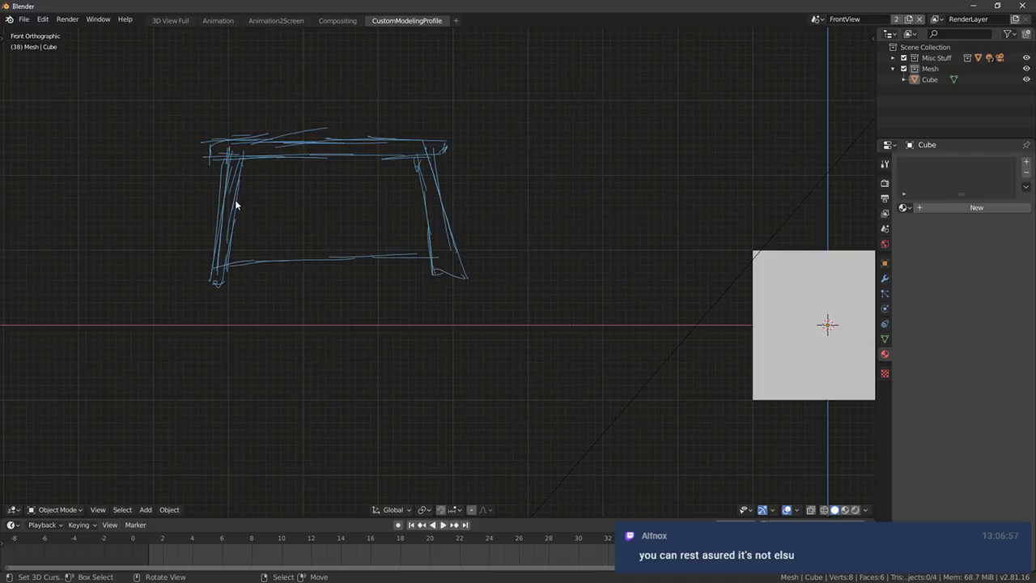
mouse_move(235, 205)
mouse_down()
mouse_move(443, 204)
mouse_move(308, 210)
mouse_move(373, 210)
mouse_up()
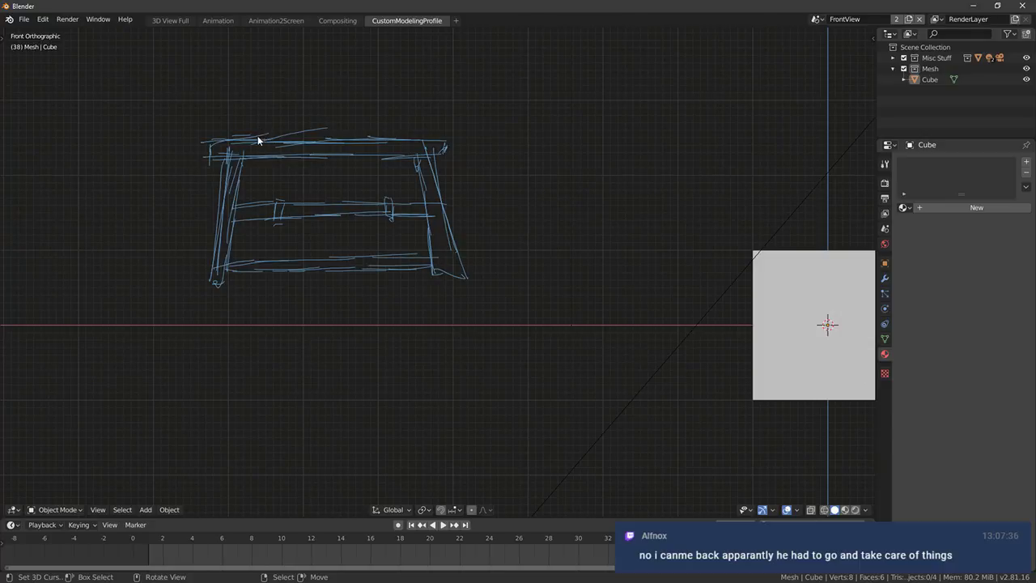
drag(259, 134, 268, 128)
Scale the cube's mesh down to a small block in Edit Mode and move it onto the negative X side just above the X axis
middle_drag(425, 81, 332, 98)
key(KP_1)
shift+middle_drag(605, 159, 413, 149)
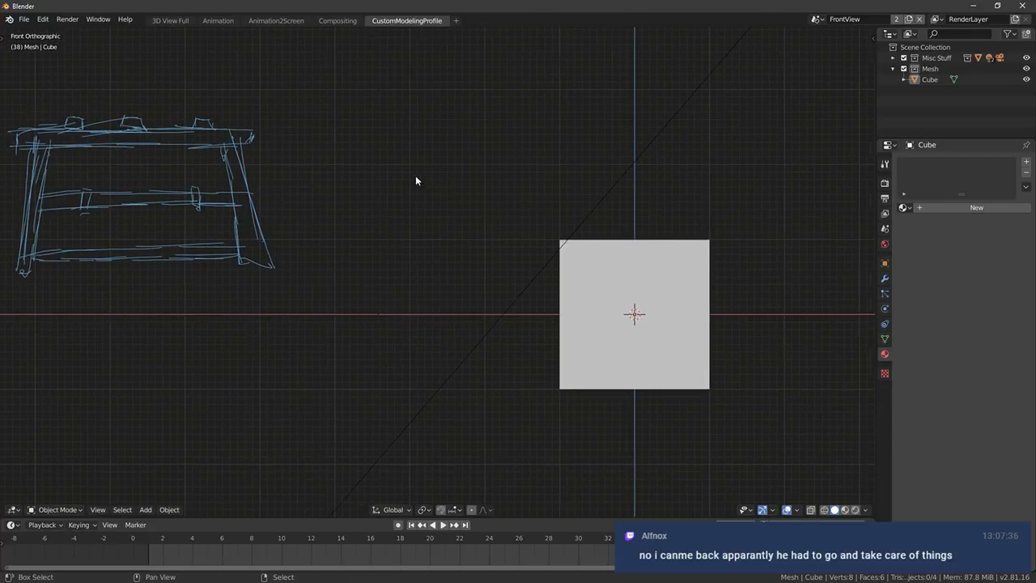
right_click(624, 259)
key(Tab)
middle_drag(624, 260, 534, 238)
key(KP_1)
key(s)
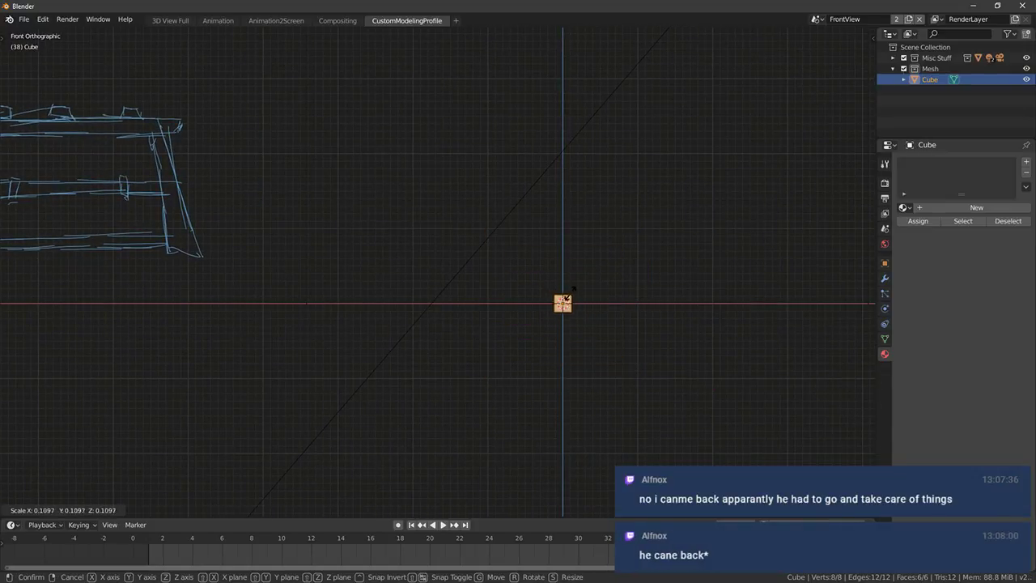
click(576, 298)
key(g)
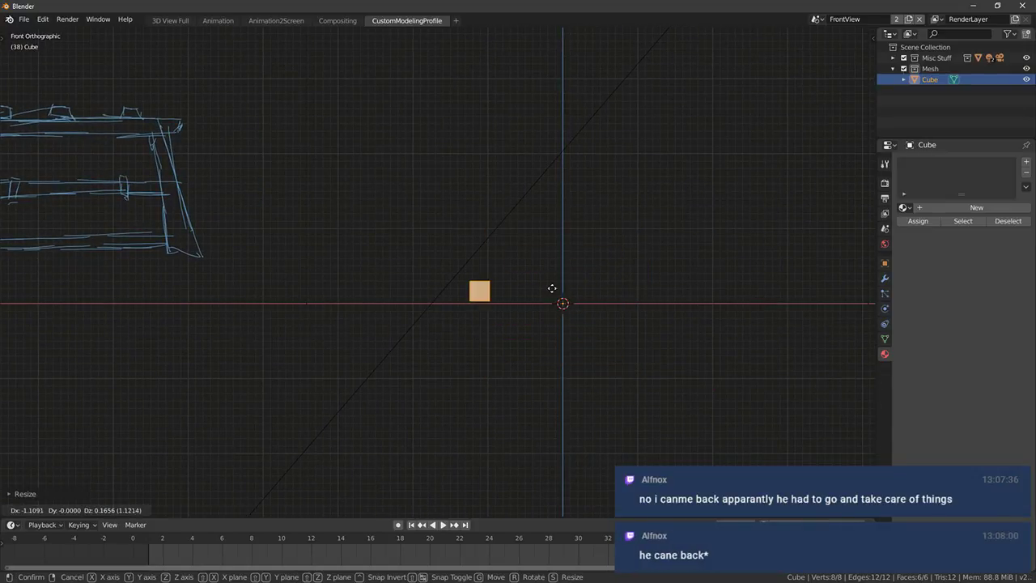
click(548, 291)
Add a Mirror modifier across X to the cube and scale the small block by about 0.87
shift+middle_drag(871, 323, 897, 317)
click(884, 278)
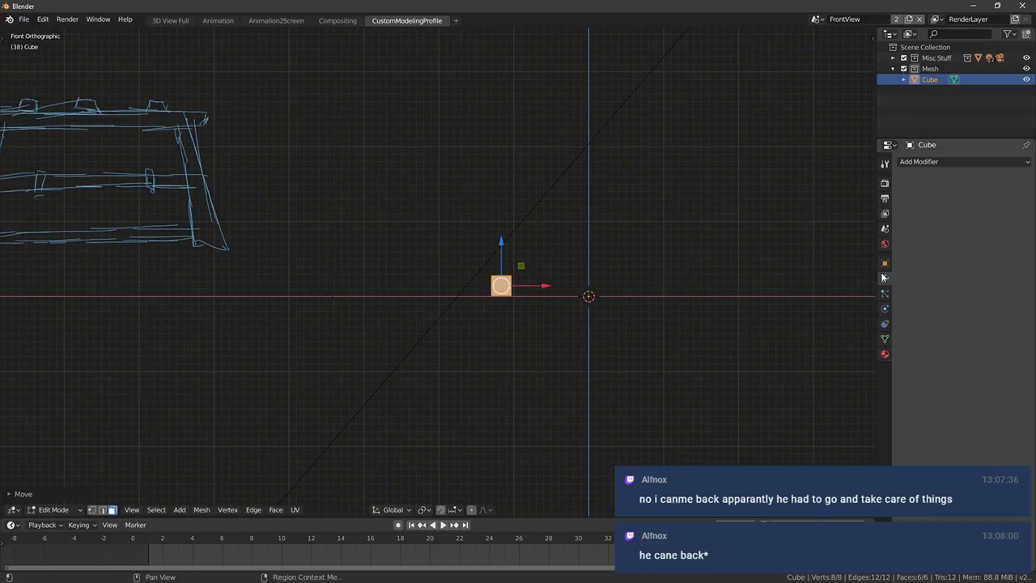
click(917, 162)
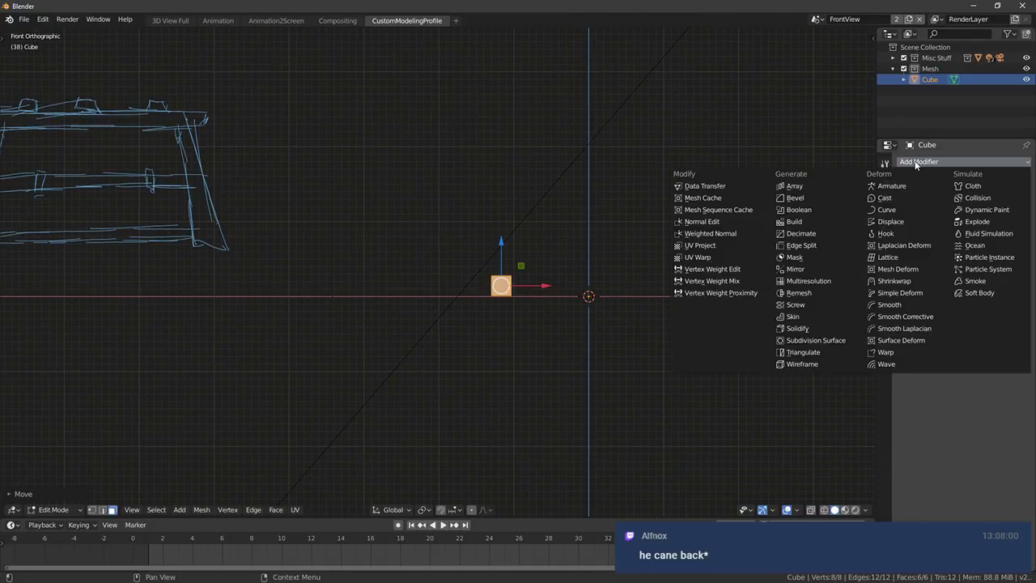
click(801, 271)
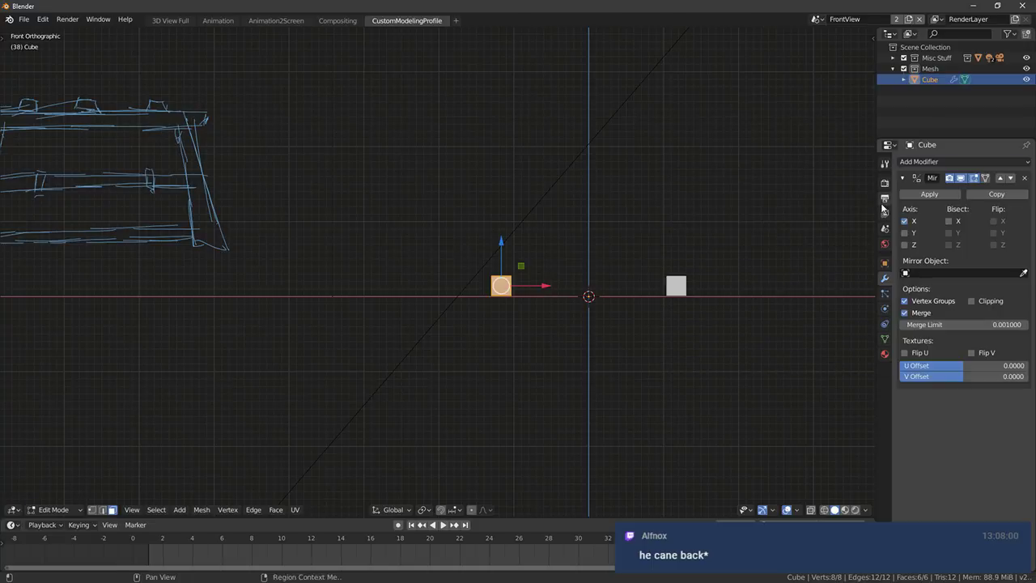
shift+middle_drag(686, 292, 666, 289)
key(s)
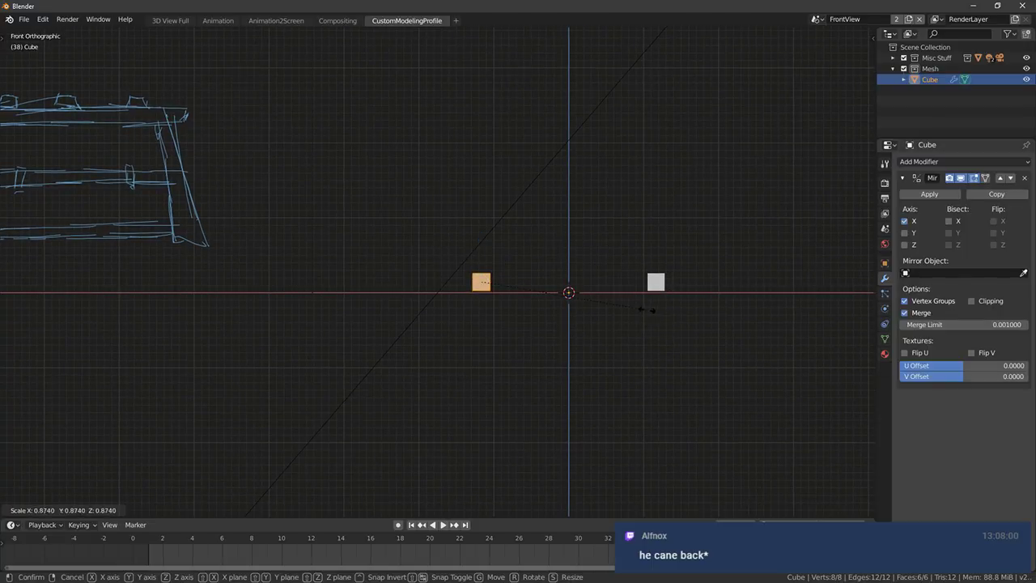
click(645, 308)
Delete the bottom face of the small block
middle_drag(442, 391, 260, 476)
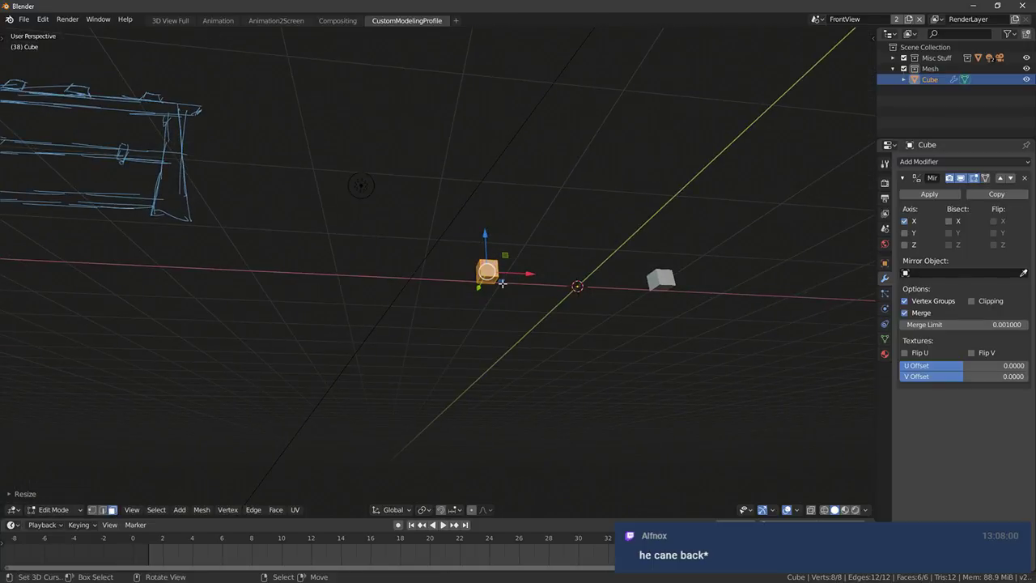
click(486, 280)
key(KP_1)
key(x)
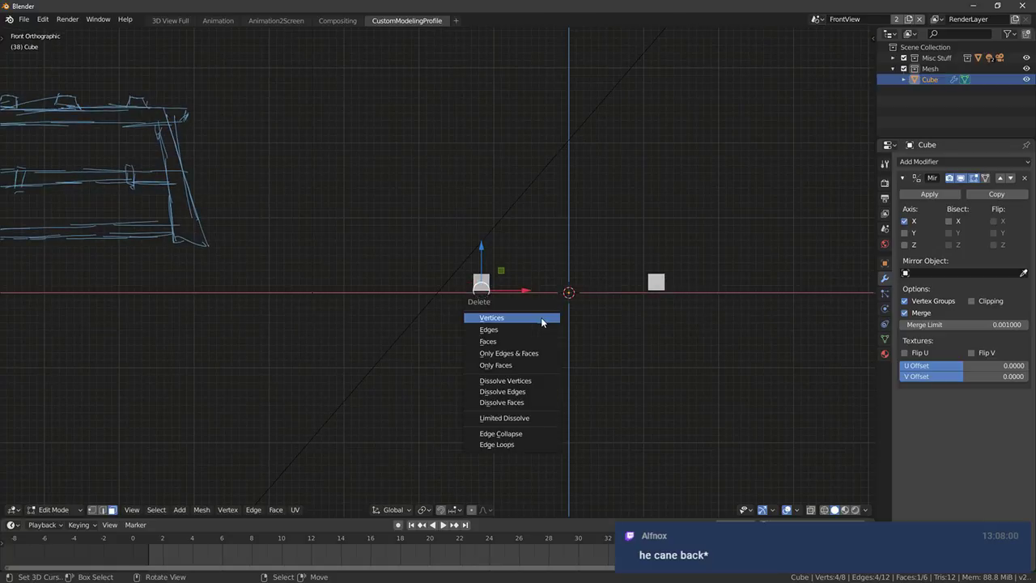
click(525, 346)
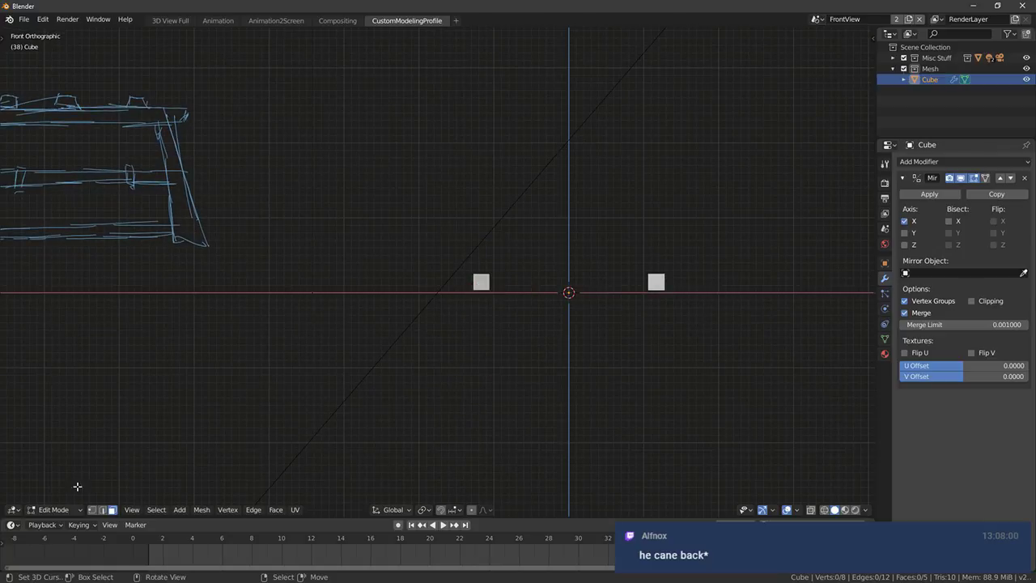
Circle-select all eight vertices of the small block in wireframe display
key(c)
click(484, 282)
right_click(484, 282)
key(c)
click(480, 280)
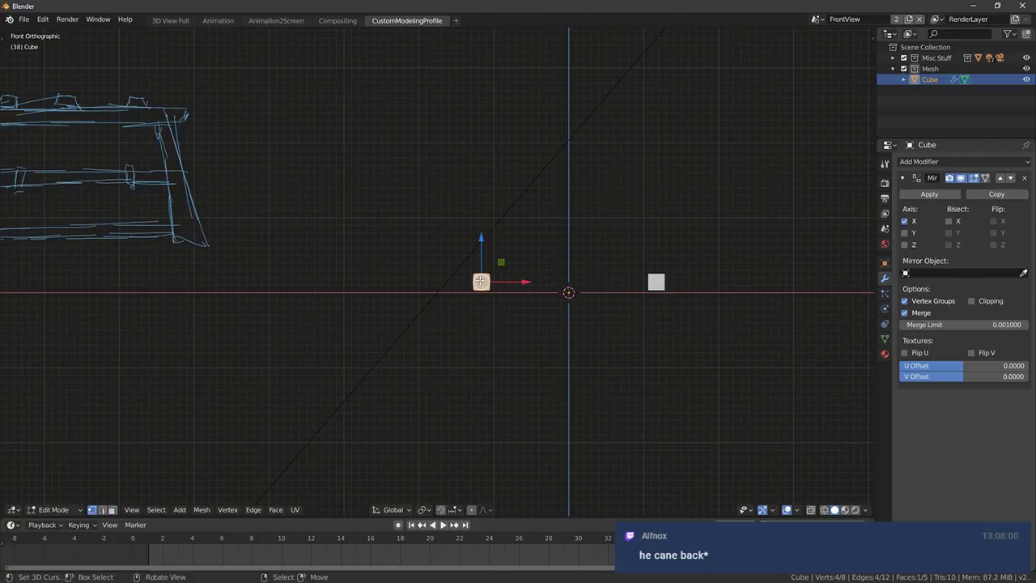
key(z)
key(c)
click(480, 280)
right_click(480, 279)
key(c)
click(483, 282)
right_click(483, 282)
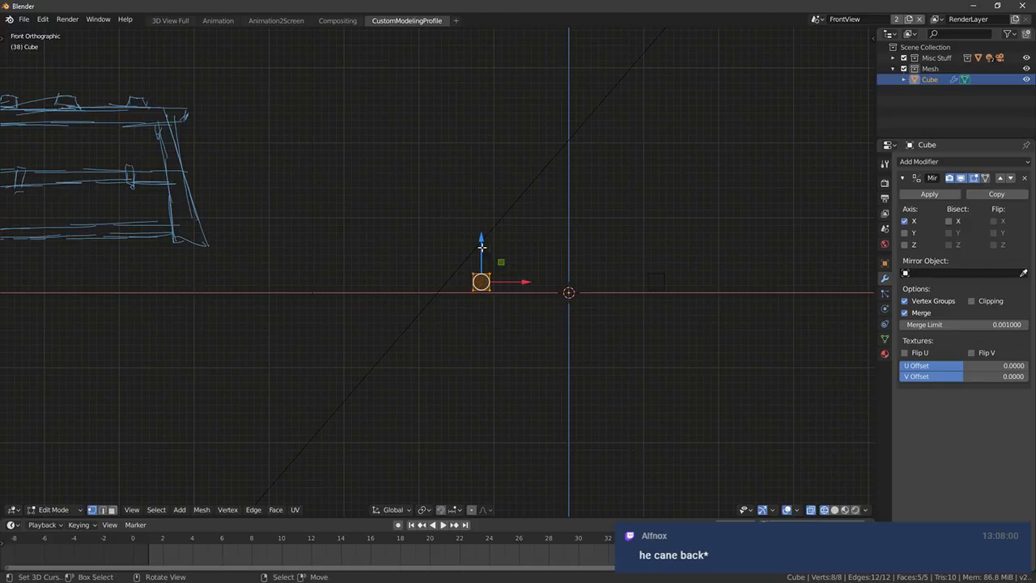
Restore solid shading and move the block down about 0.03 along Z to rest on the X axis
key(c)
right_click(501, 275)
key(shift+z)
key(g)
key(z)
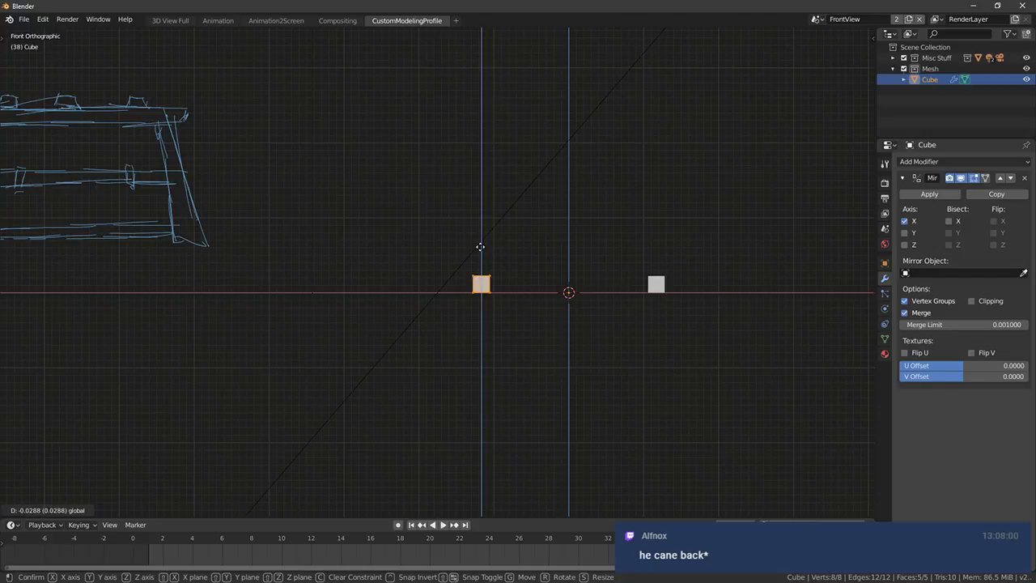
click(480, 247)
Circle-select only the four top vertices of the small block, using X-ray to include the ones behind
key(c)
right_click(497, 268)
drag(470, 271, 497, 267)
key(c)
right_click(457, 267)
key(shift+z)
key(c)
right_click(496, 266)
key(shift+z)
middle_drag(493, 241, 471, 237)
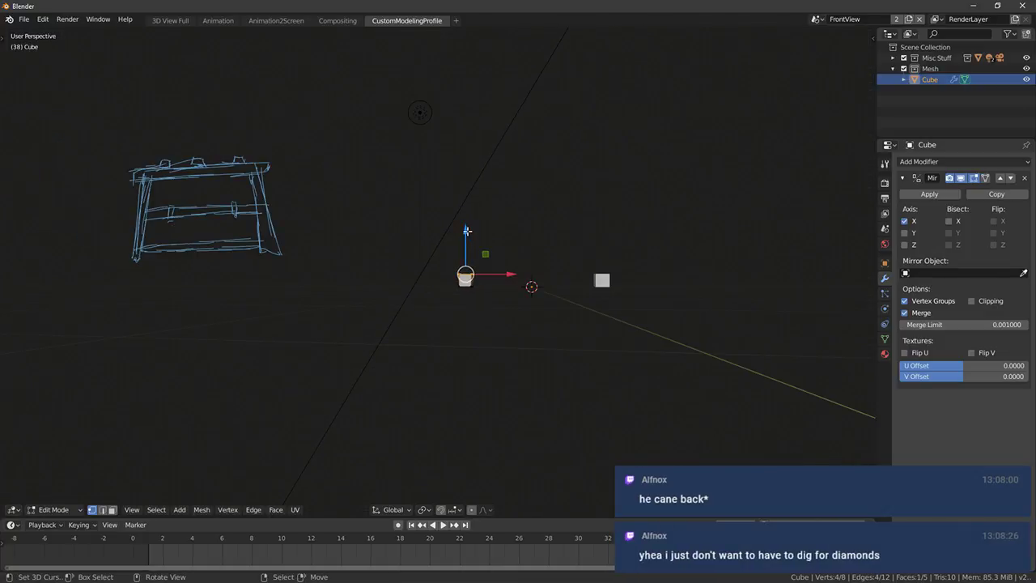
Select the whole linked block in the front view and scale it down
mouse_move(247, 158)
middle_down()
mouse_move(259, 154)
mouse_move(400, 235)
middle_up()
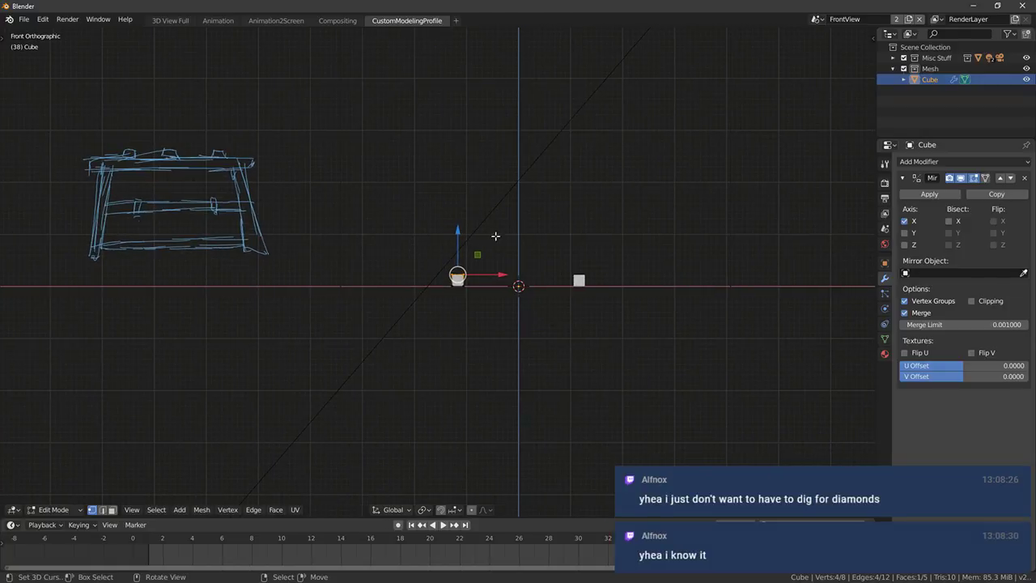
key(ctrl+l)
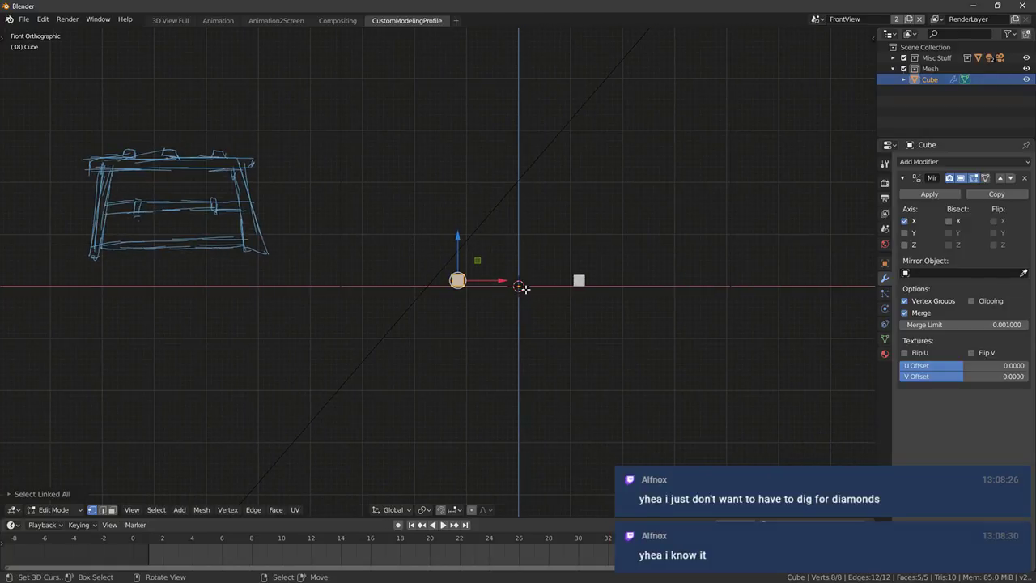
key(s)
click(450, 241)
Circle-select the block's four top vertices in wireframe and raise them along Z to form a tall, thin leg
mouse_move(458, 239)
mouse_down()
mouse_move(476, 276)
mouse_move(490, 273)
mouse_move(467, 185)
mouse_up()
scroll(437, 274, up, 3)
key(c)
click(458, 275)
right_click(476, 277)
key(shift+z)
key(c)
right_click(491, 273)
key(shift+z)
scroll(466, 263, down, 5)
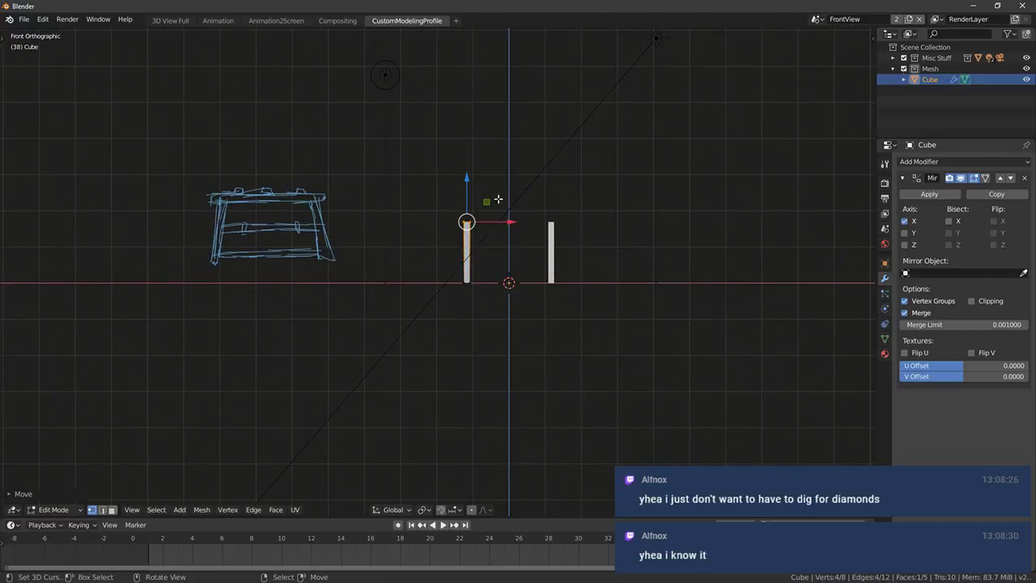
Slant the leg by moving its four top vertices inward along X and sideways along Y
key(g)
click(546, 221)
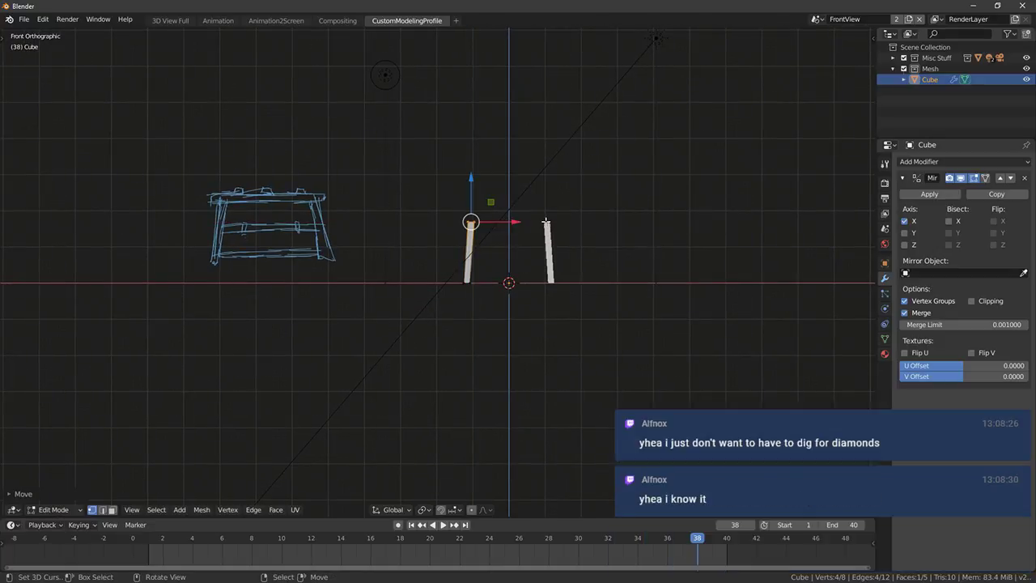
key(KP_3)
key(g)
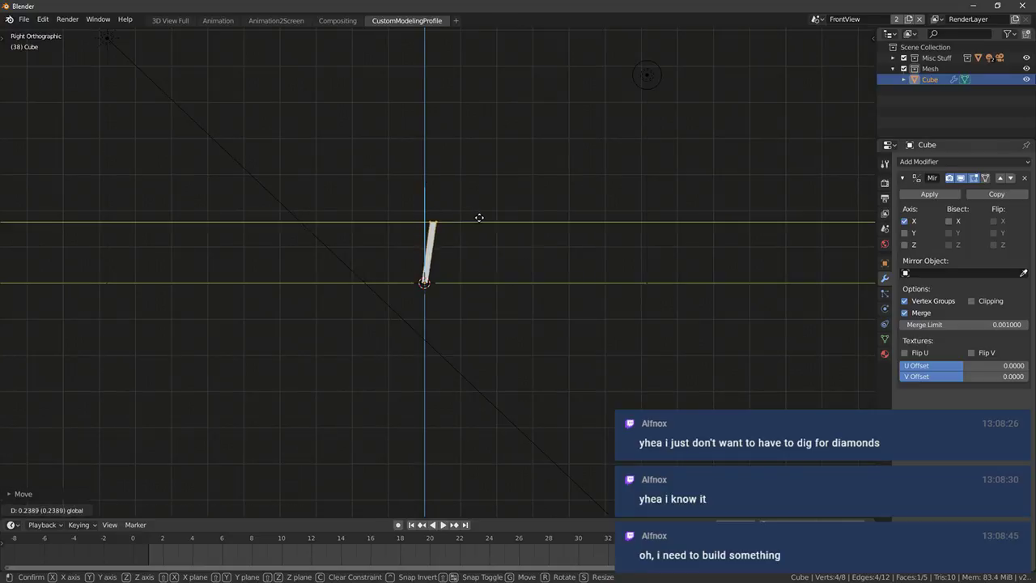
click(497, 225)
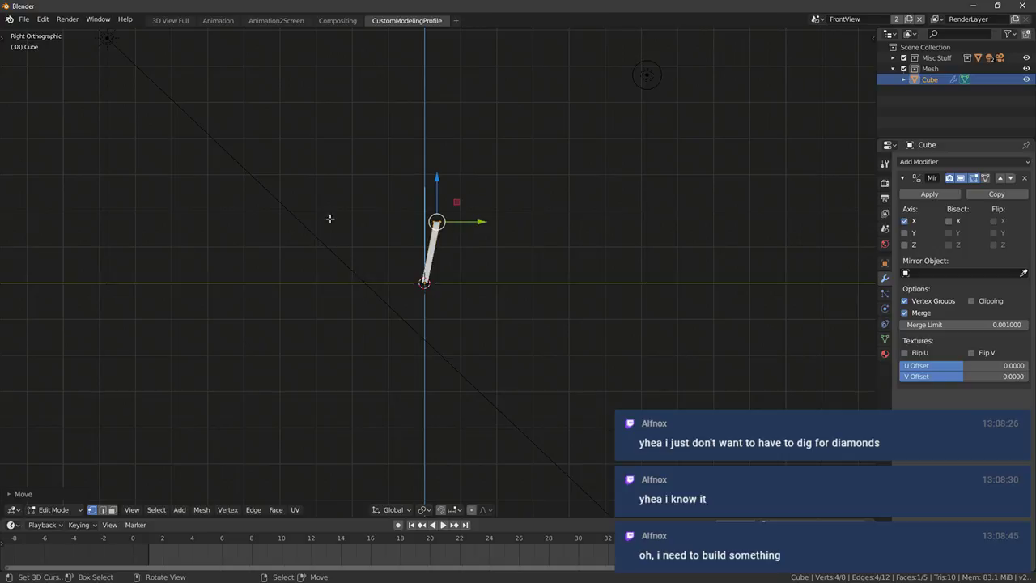
key(KP_1)
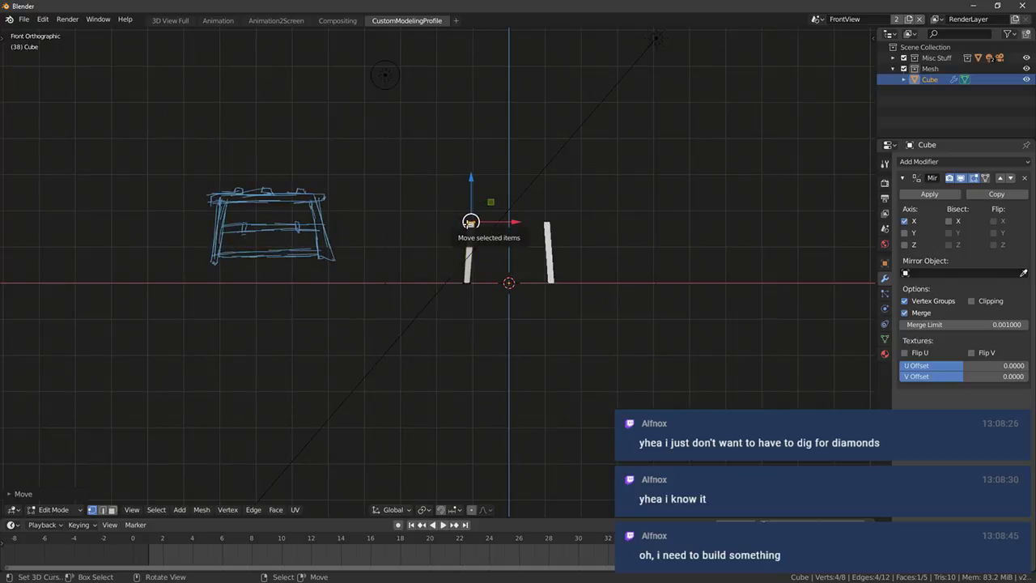
Select the entire leg and move it off the X axis along Y, and farther out from the center along X
key(ctrl+l)
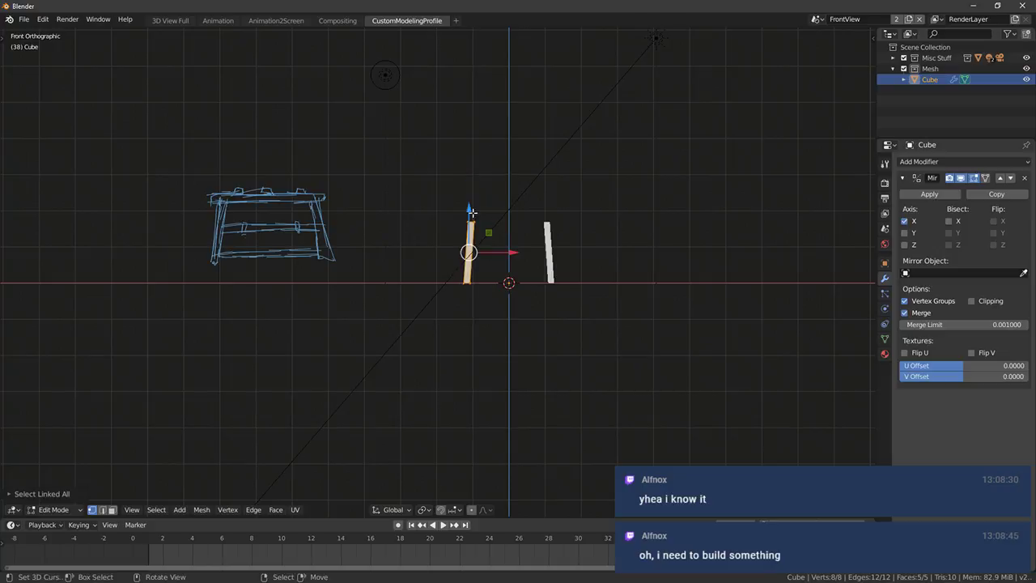
middle_drag(523, 205, 461, 243)
drag(483, 262, 464, 271)
alt+middle_drag(461, 280, 499, 280)
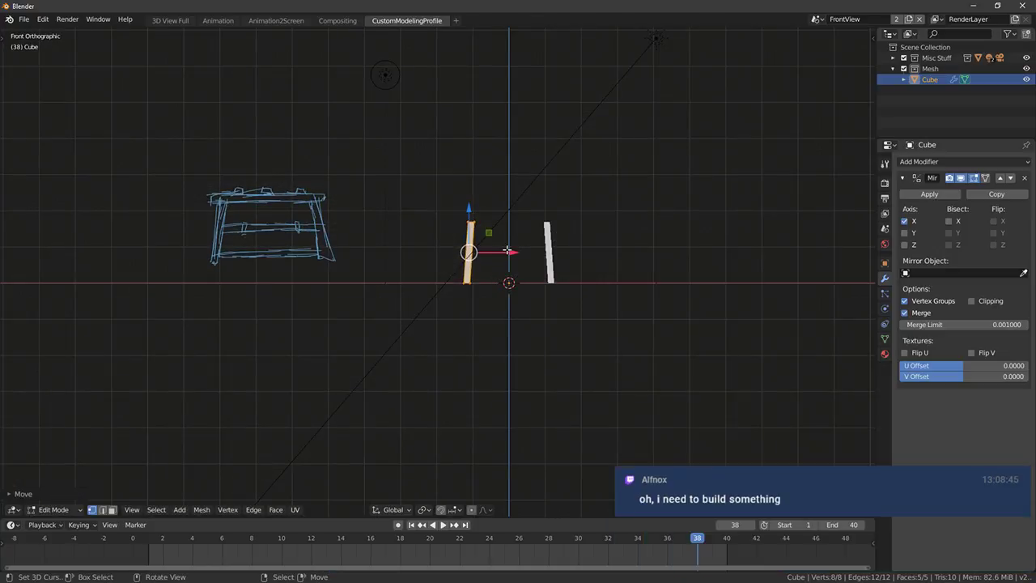
drag(508, 252, 491, 252)
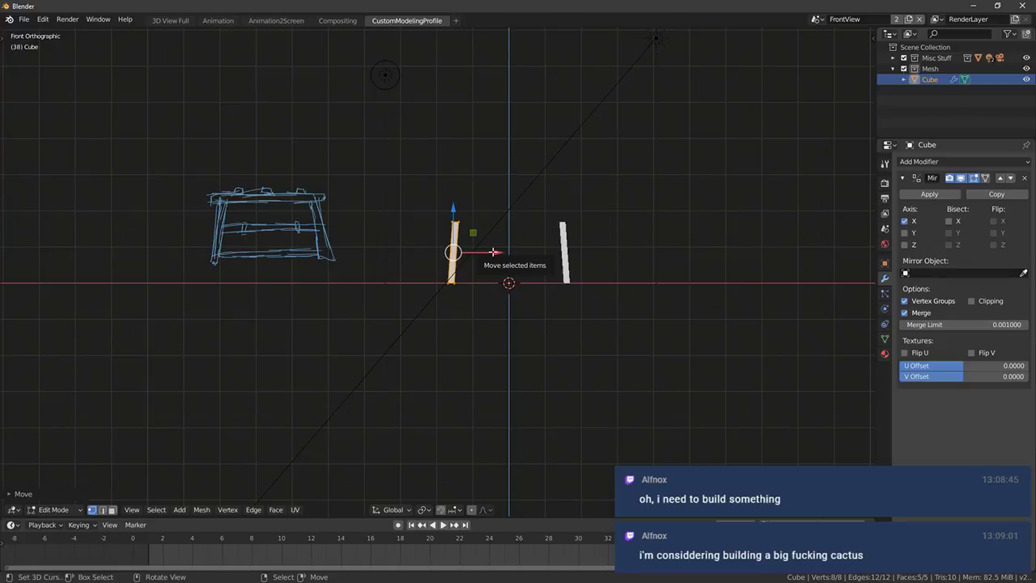
scroll(543, 270, up, 4)
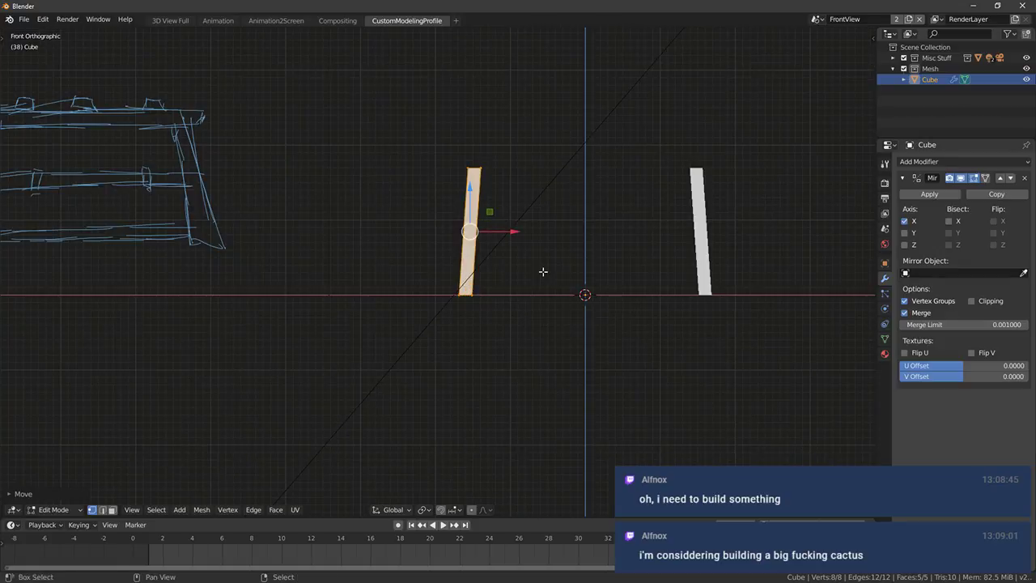
mouse_move(543, 270)
middle_down()
mouse_move(432, 278)
mouse_move(403, 241)
mouse_move(381, 240)
middle_up()
key(KP_1)
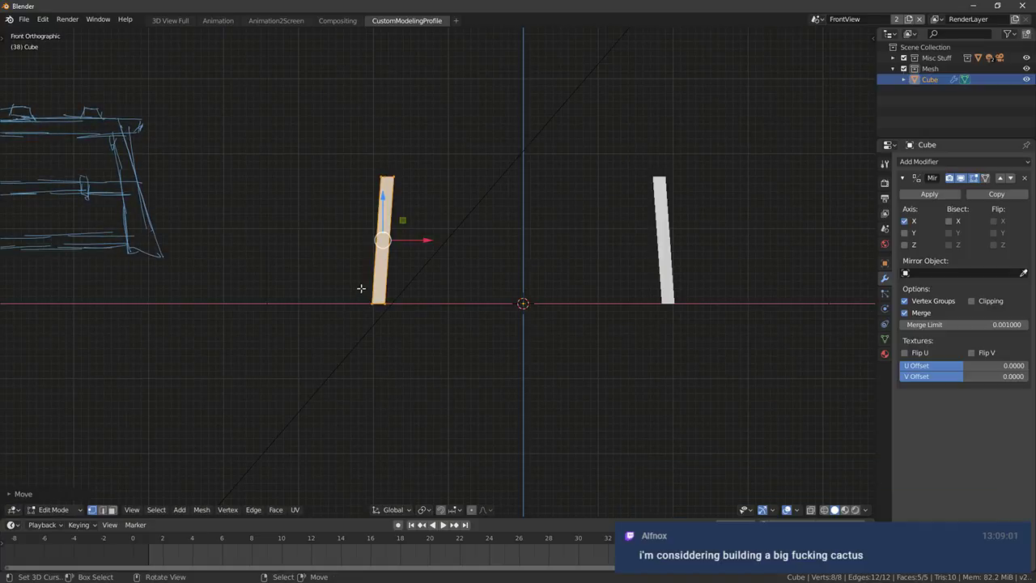
mouse_move(26, 303)
middle_down()
mouse_move(397, 317)
mouse_move(353, 340)
middle_up()
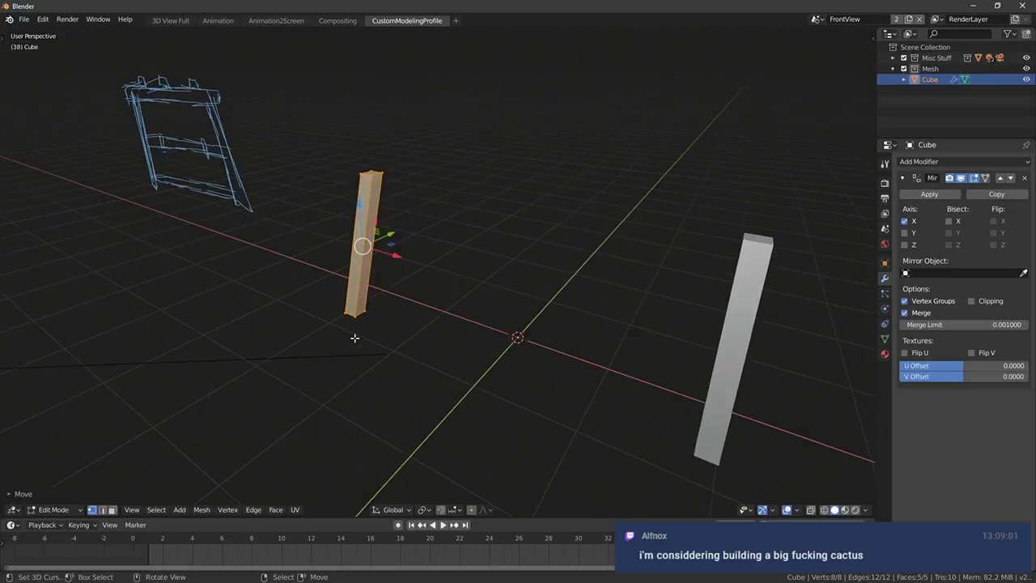
key(alt+a)
key(c)
click(349, 312)
right_click(345, 313)
key(shift+z)
key(c)
click(348, 312)
right_click(326, 309)
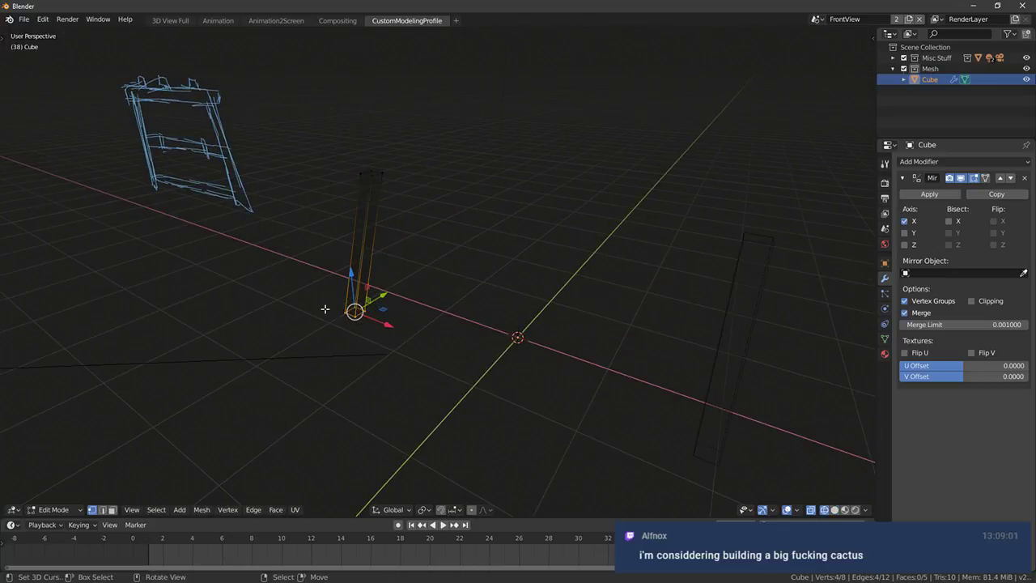
middle_drag(323, 308, 314, 296)
Circle-select only the leg's four top vertices and shift them slightly along Y
key(KP_1)
key(alt+a)
mouse_move(424, 198)
shift+middle_down()
mouse_move(427, 238)
mouse_move(319, 231)
shift+middle_up()
key(c)
click(413, 209)
right_click(424, 211)
key(shift+z)
middle_drag(424, 224, 417, 221)
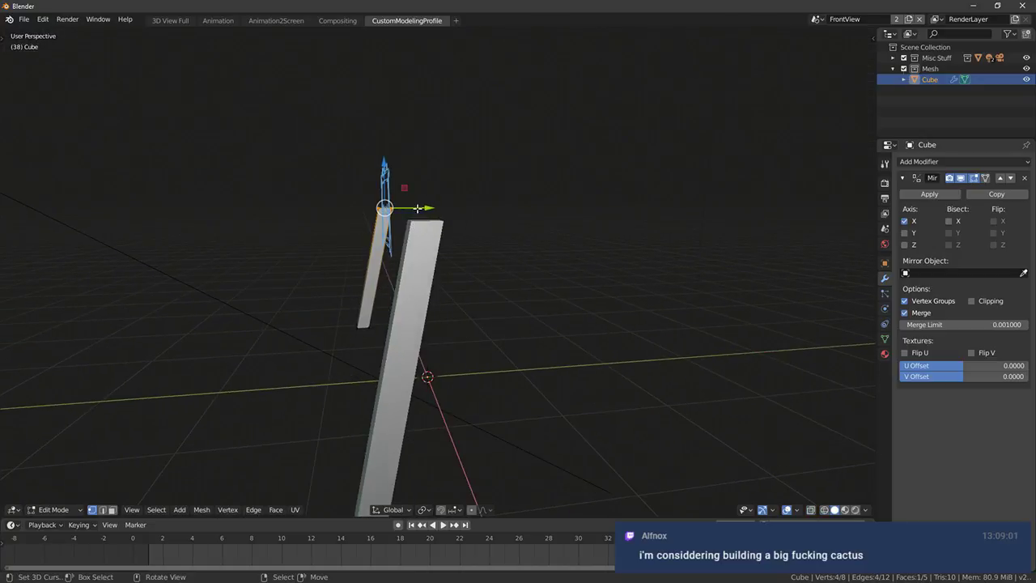
drag(418, 207, 423, 208)
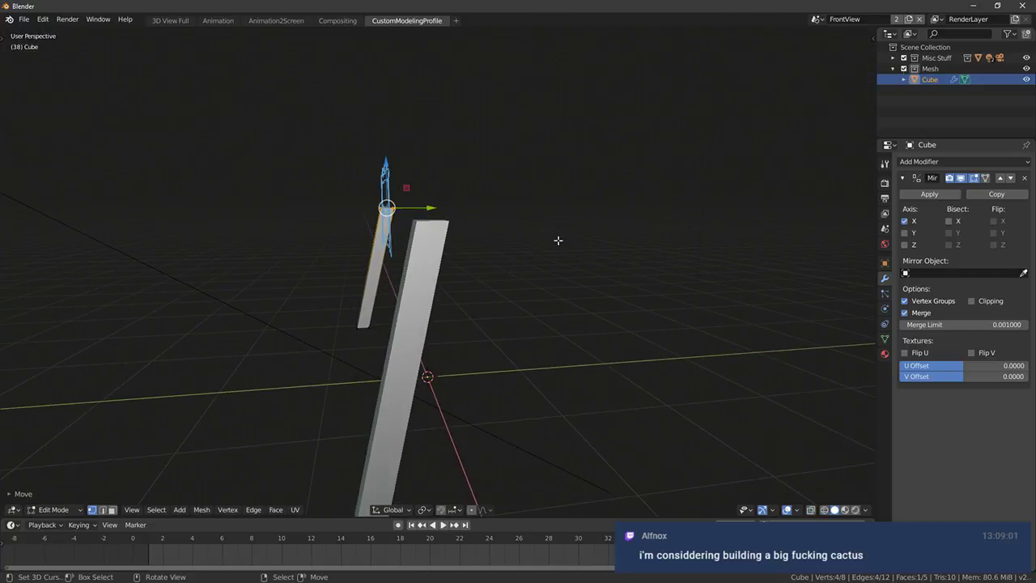
Enable the Y axis on the Mirror modifier to produce four legs
click(904, 234)
middle_drag(558, 243, 577, 302)
key(KP_7)
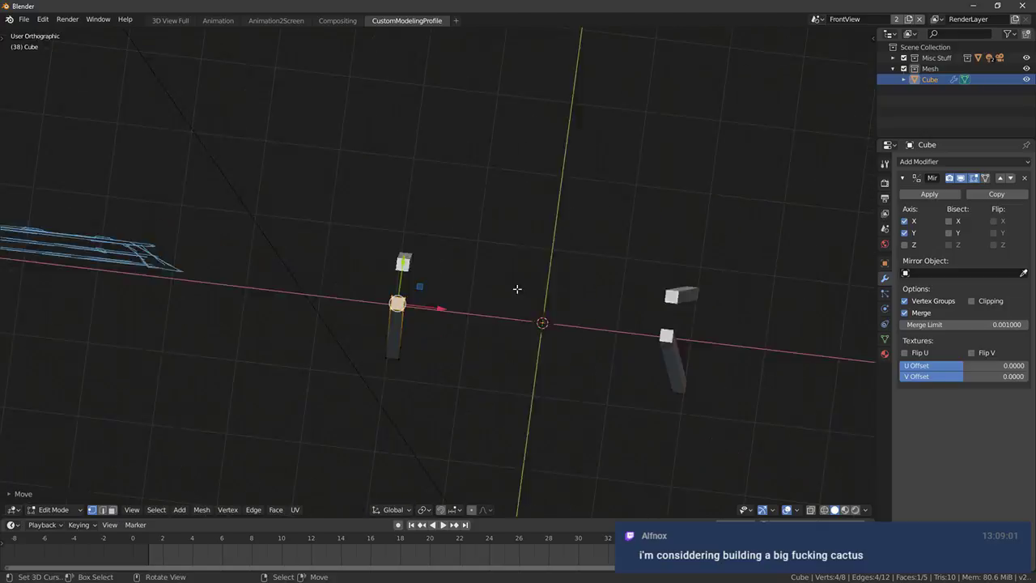
Raise and reposition the leg's four top vertices in wireframe display to make the leg taller
key(KP_1)
middle_drag(423, 289, 475, 200)
key(shift+z)
click(367, 212)
key(KP_1)
key(g)
click(488, 159)
drag(455, 203, 431, 210)
middle_drag(431, 211, 380, 253)
key(KP_1)
key(KP_1)
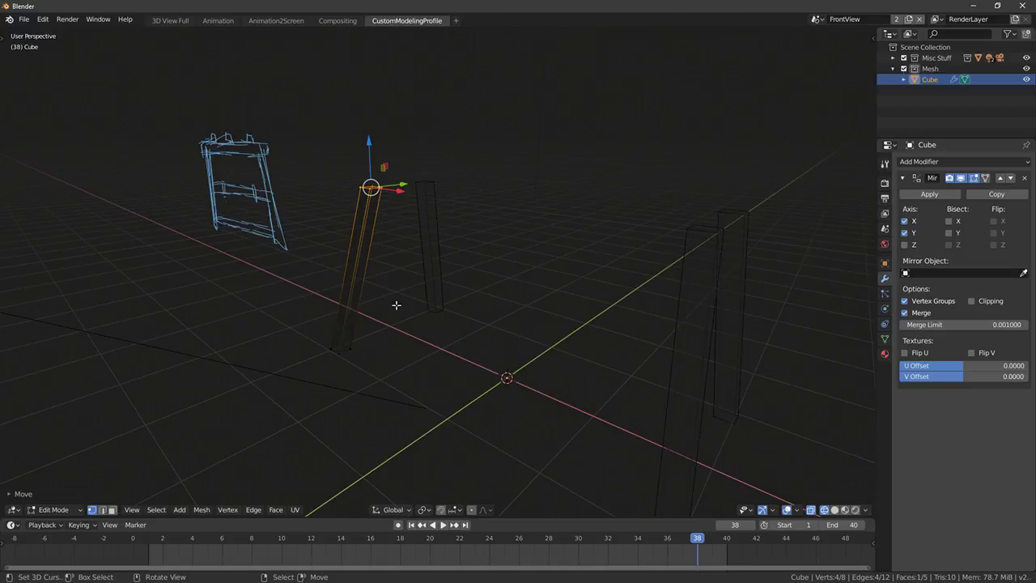
Duplicate the edge between two bottom leg vertices and move the copy about 0.22 along Y and 0.27 up along Z
middle_drag(396, 305, 373, 315)
key(alt+a)
middle_drag(374, 315, 329, 342)
right_click(339, 332)
shift+right_click(331, 328)
key(shift+d)
right_click(330, 336)
key(KP_3)
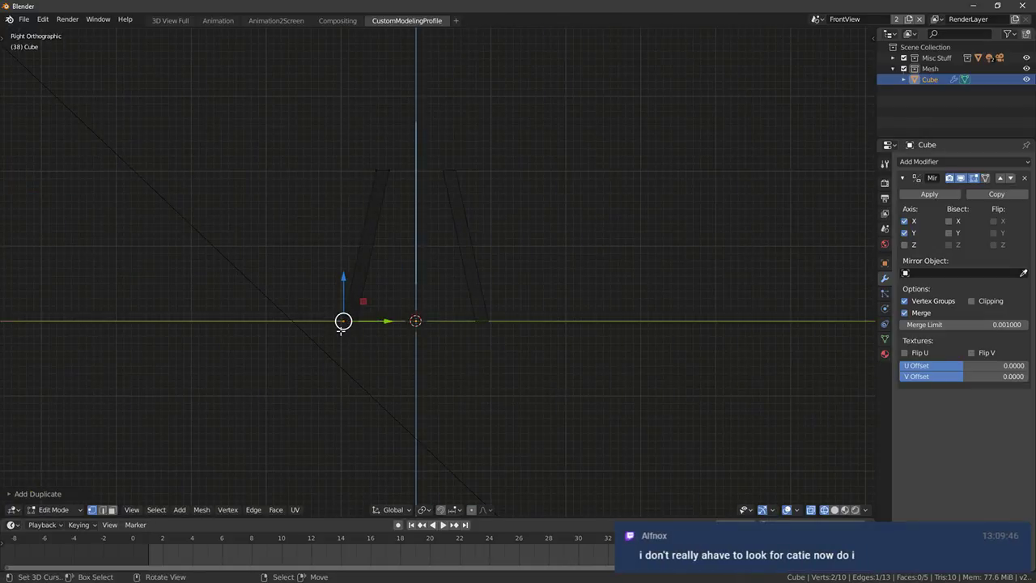
key(g)
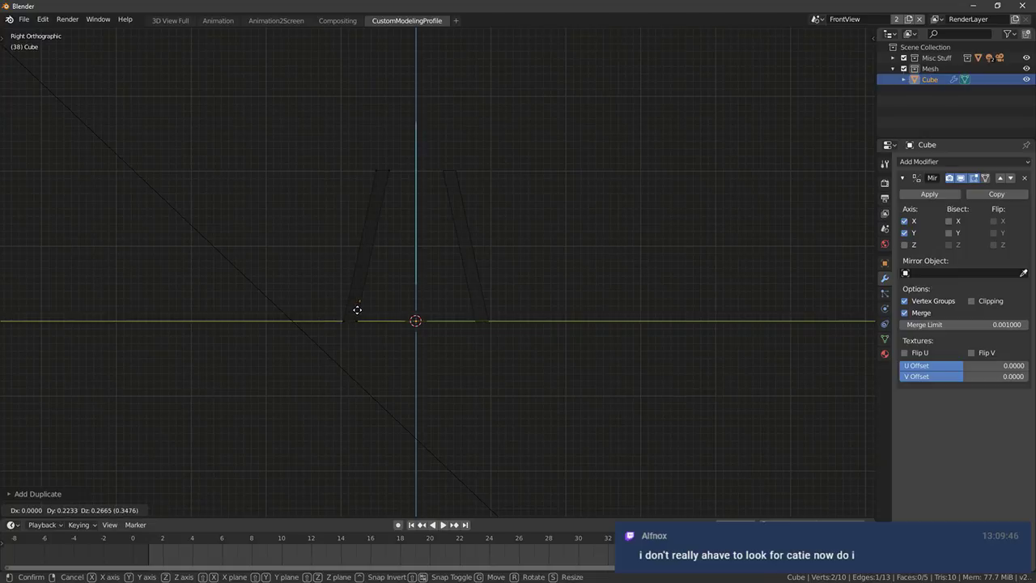
click(357, 311)
Turn on Clipping in the Mirror modifier and stretch the duplicated edge's inner vertex along X to the center plane
key(KP_1)
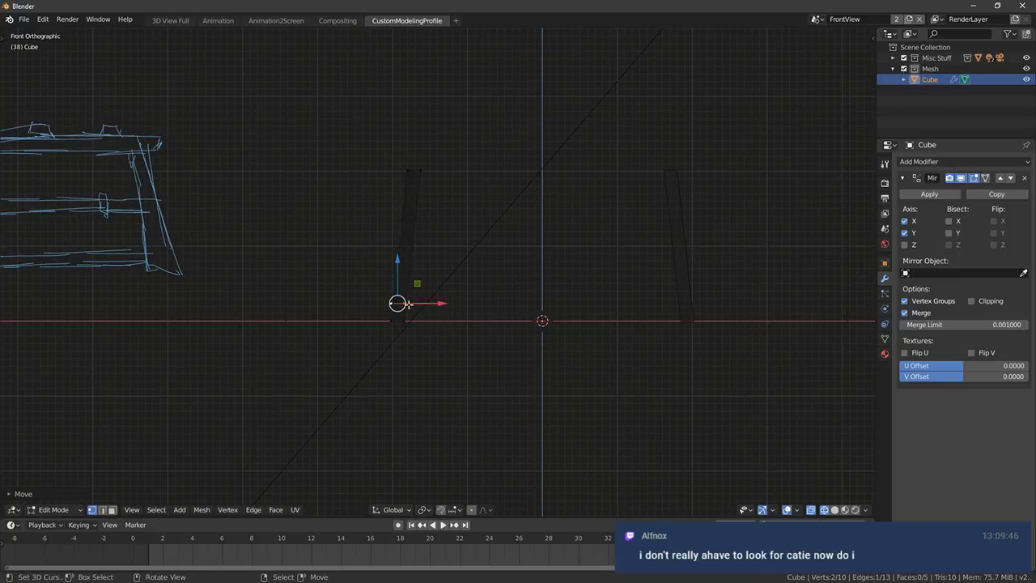
click(406, 304)
click(971, 300)
drag(438, 302, 694, 307)
middle_drag(553, 300, 418, 300)
Extrude the whole duplicated edge about 0.17 up and 0.04 along Y, following the leg's slant, as a crossbar face
key(ctrl+l)
key(KP_3)
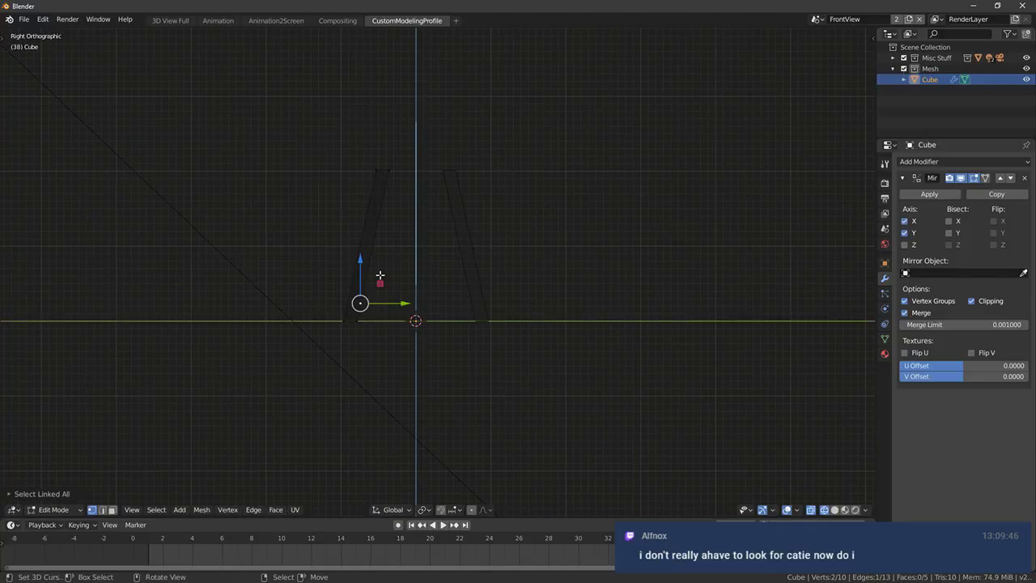
key(g)
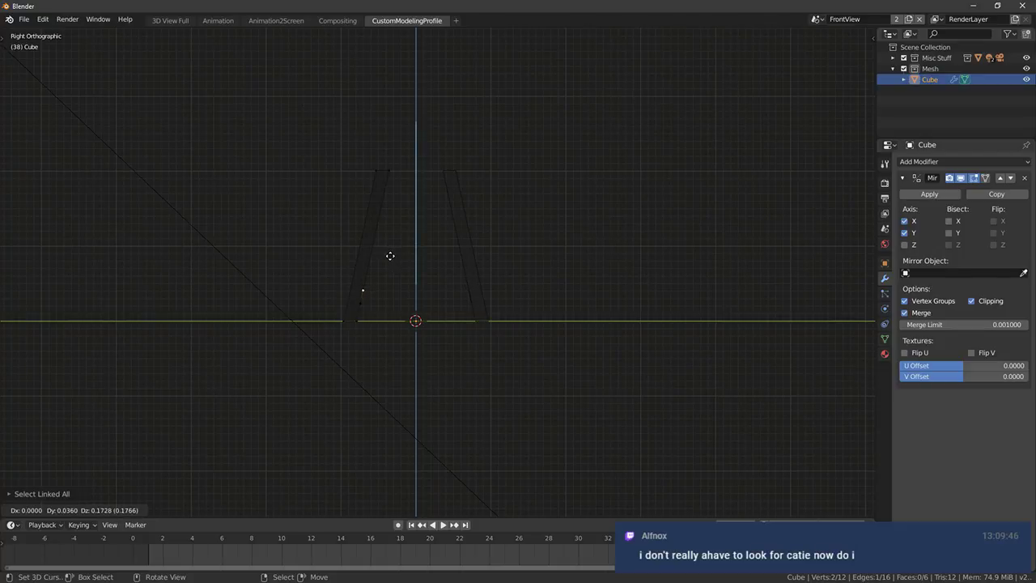
click(390, 256)
Extrude the crossbar face along global Y for thickness and nudge it into place against the leg
key(e)
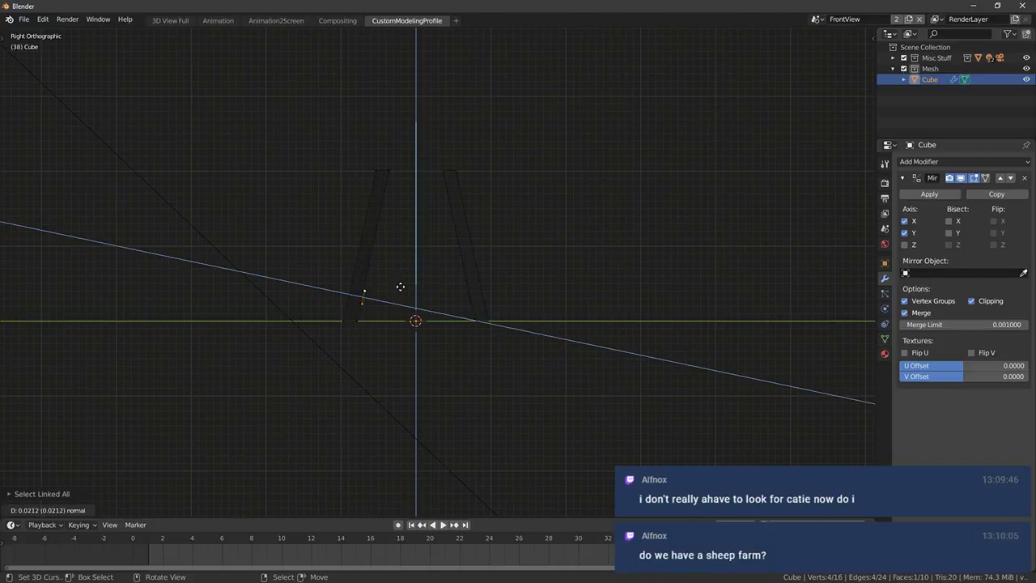
key(y)
key(y)
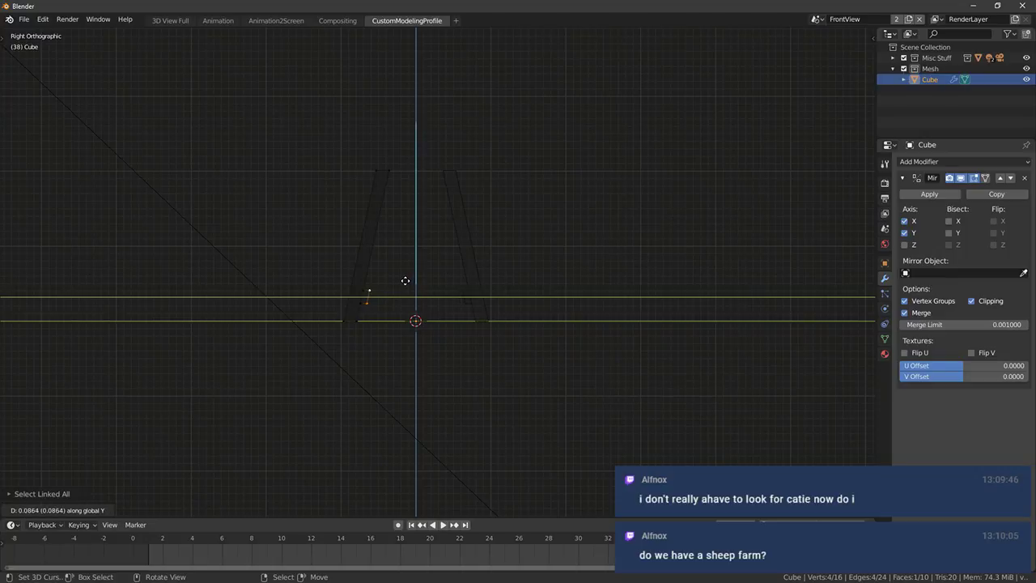
click(403, 280)
key(g)
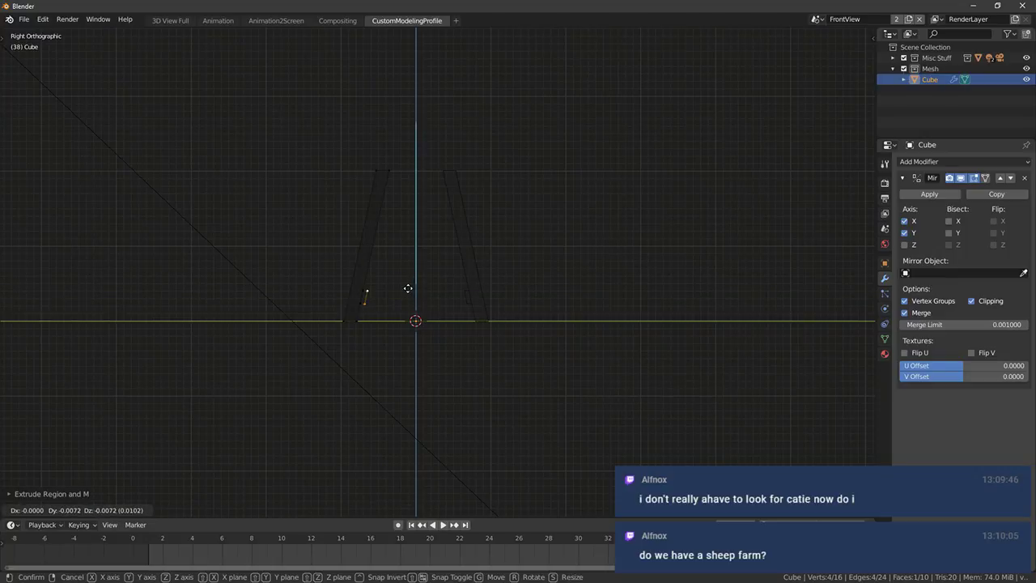
click(409, 293)
middle_drag(411, 296, 564, 340)
key(ctrl+l)
key(KP_1)
right_click(449, 322)
scroll(564, 340, up, 4)
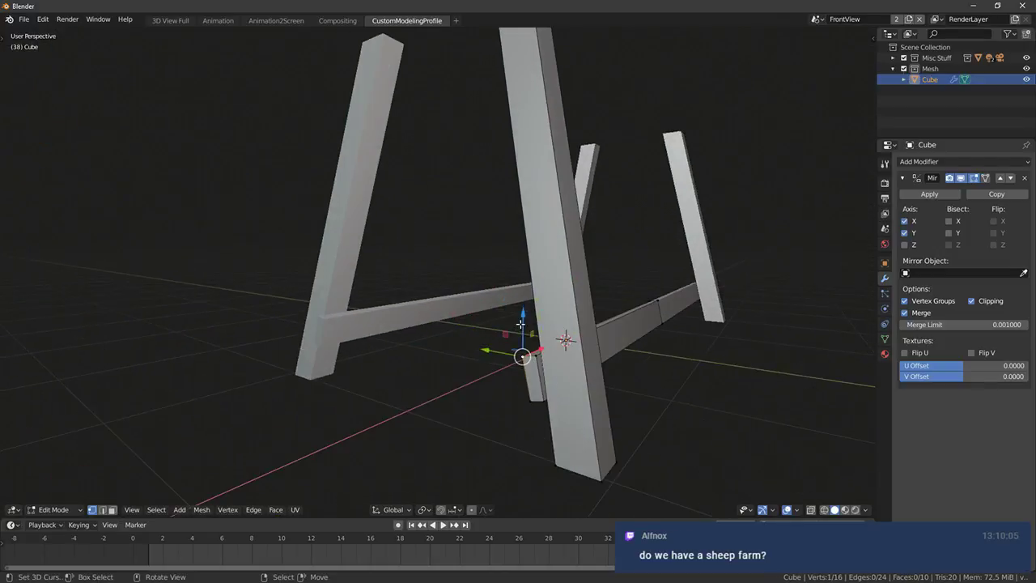
key(KP_3)
scroll(442, 336, up, 3)
shift+middle_drag(306, 342, 433, 310)
key(z)
key(alt+a)
key(c)
click(305, 306)
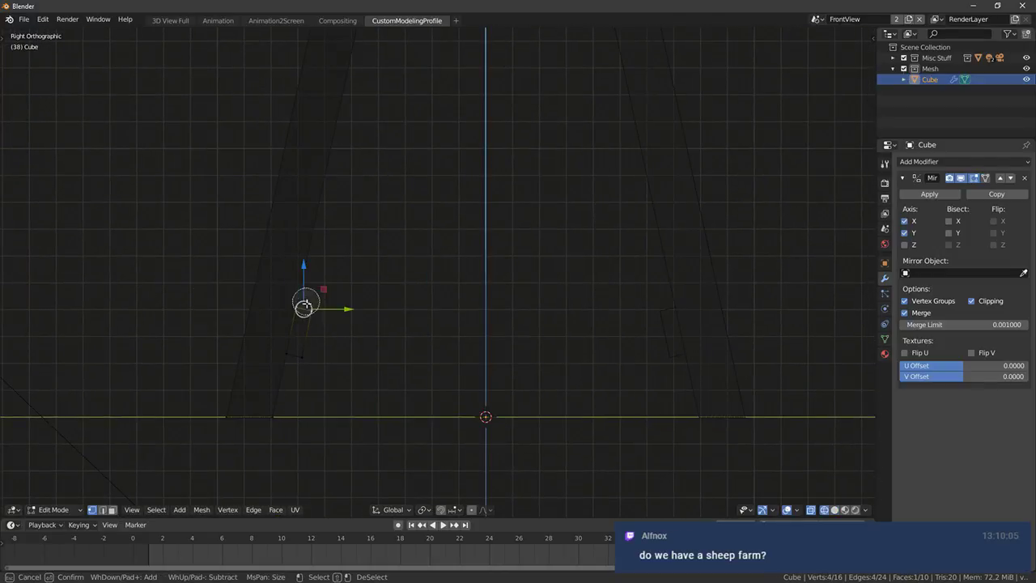
right_click(314, 305)
key(alt+a)
key(c)
right_click(281, 361)
scroll(242, 340, down, 6)
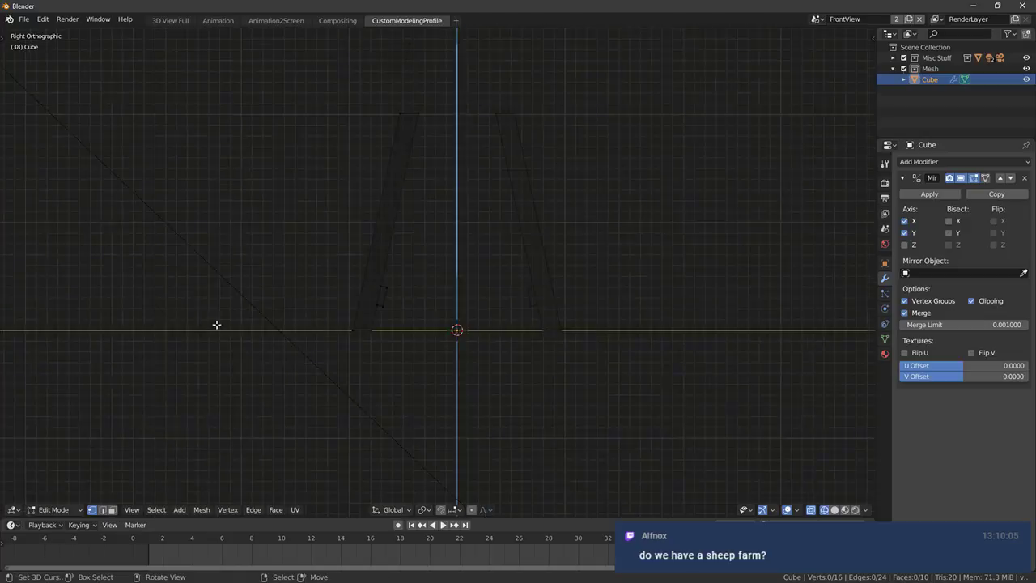
Circle-select the upper and lower vertices at the crossbar's outer end in the front view
middle_drag(217, 325, 295, 325)
key(KP_1)
scroll(318, 326, up, 4)
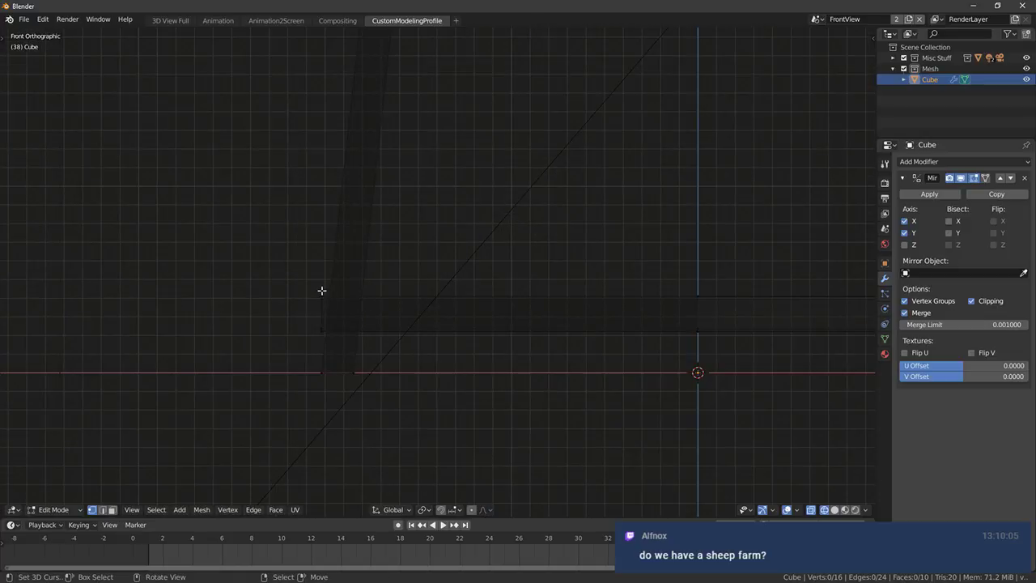
key(a)
key(c)
right_click(310, 289)
key(a)
key(c)
click(310, 295)
right_click(312, 297)
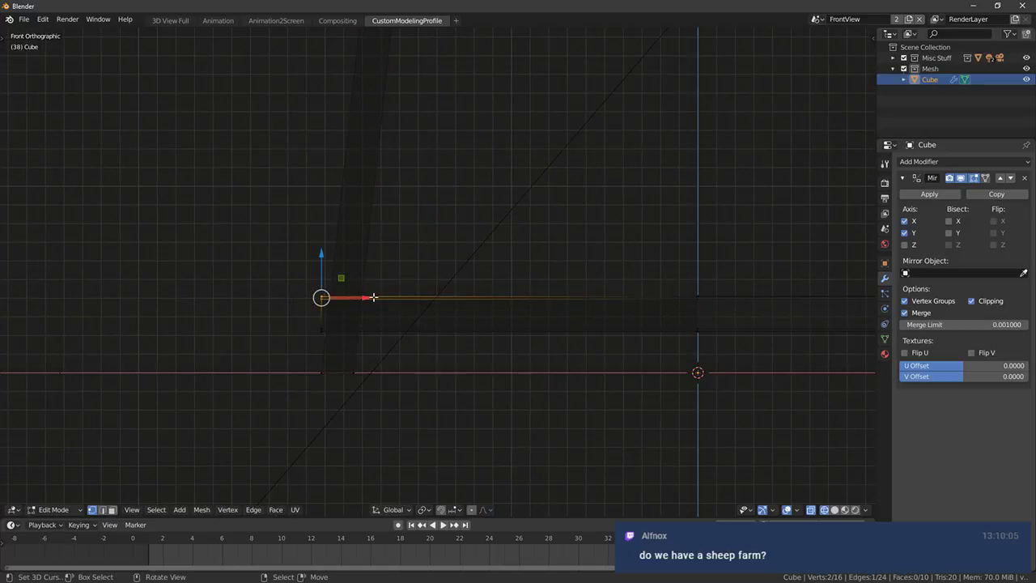
key(c)
click(312, 328)
right_click(314, 326)
Duplicate the vertical edge at the crossbar's outer end, rotate it about 9° to match the leg's slant, and move it onto the leg
middle_drag(265, 290, 371, 292)
click(439, 288)
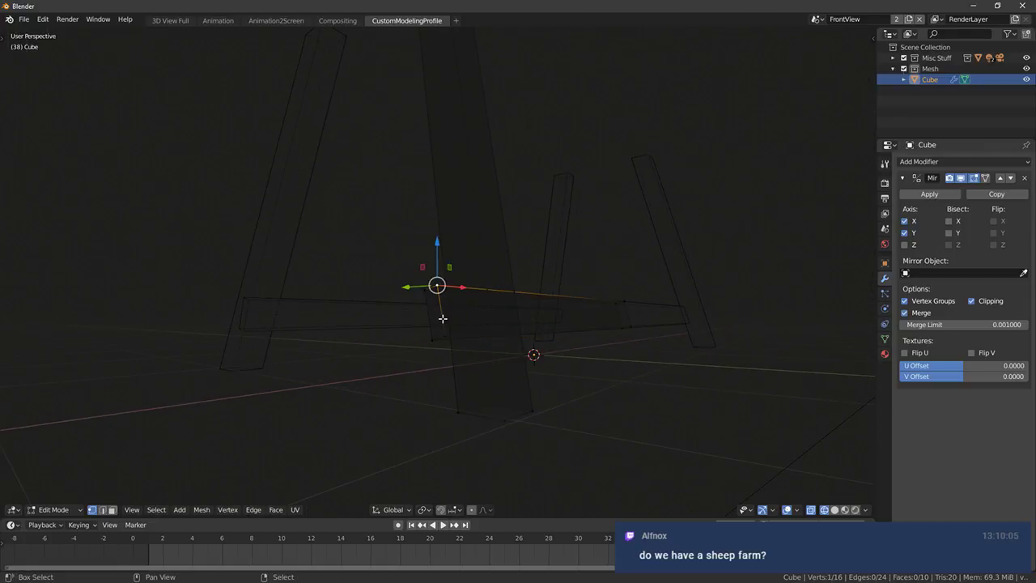
shift+click(443, 333)
middle_drag(444, 331, 394, 288)
key(shift+d)
key(r)
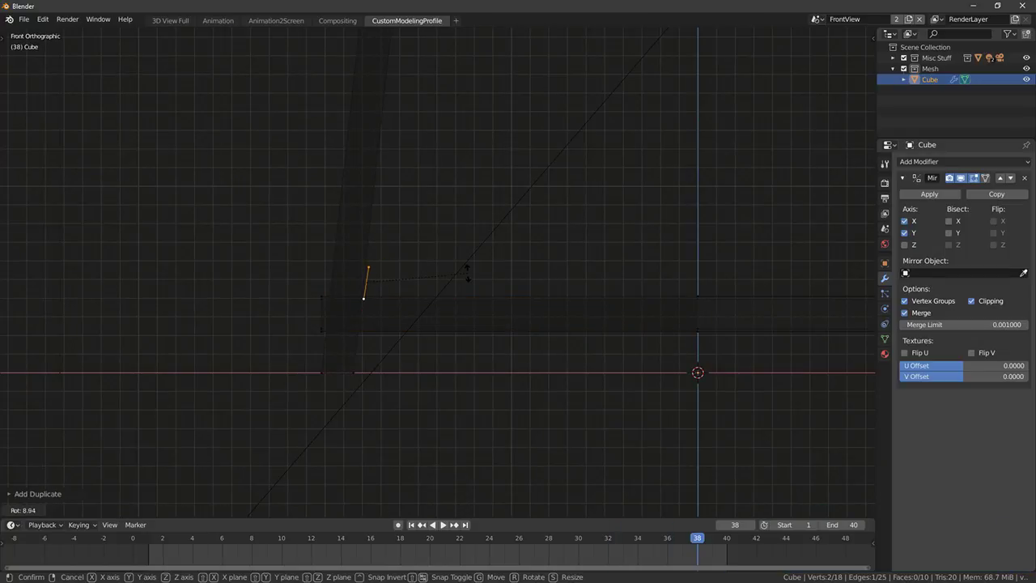
click(466, 267)
key(g)
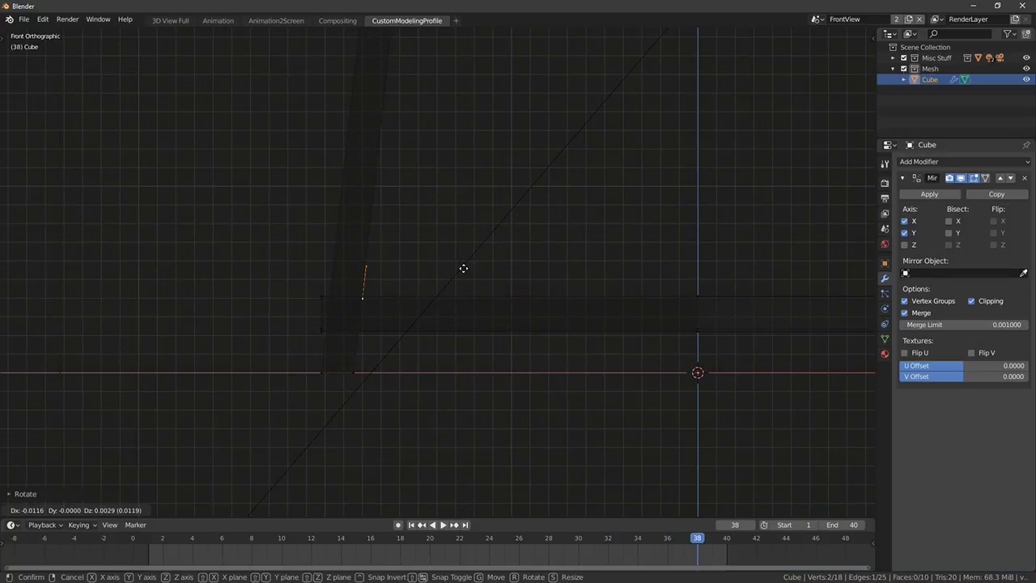
click(469, 266)
Extrude the slanted edge on the leg about 0.06 along X to form the short side crossbar's end face
key(e)
key(x)
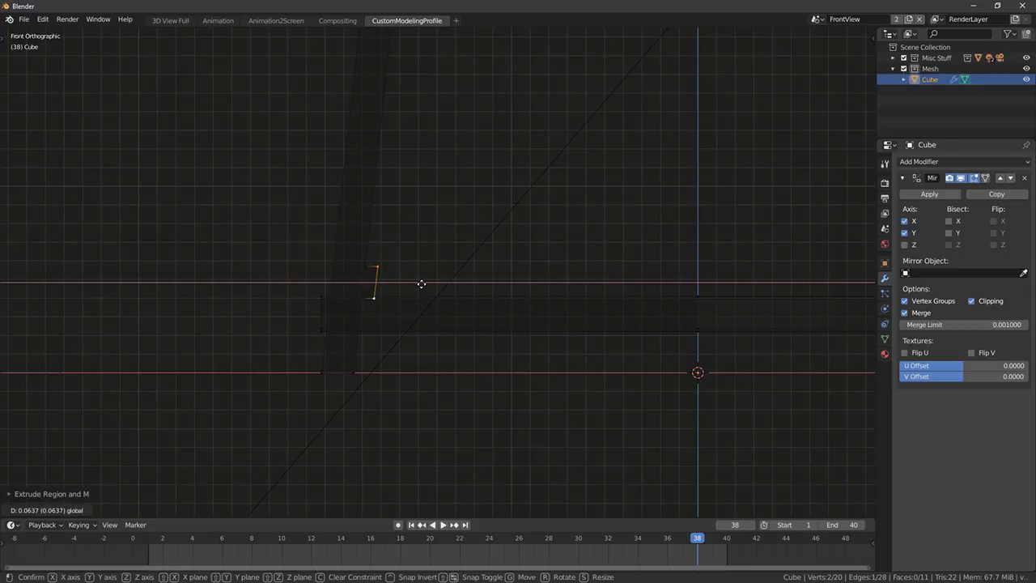
click(420, 284)
middle_drag(421, 284, 344, 314)
middle_drag(389, 282, 368, 271)
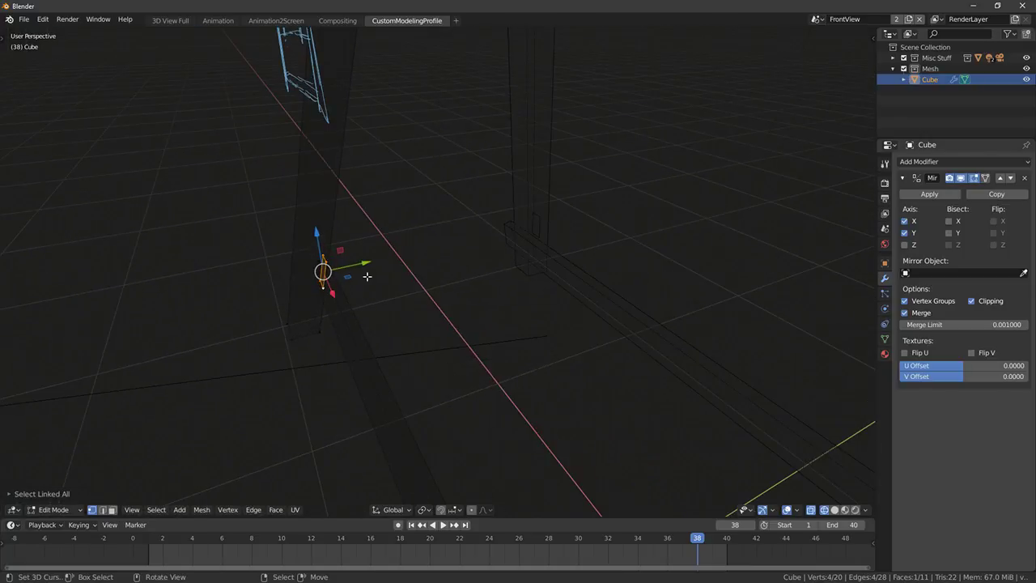
Extrude the end face along global Y from the leg to the mirror centre and delete the cap face there
key(e)
click(344, 268)
key(g)
key(y)
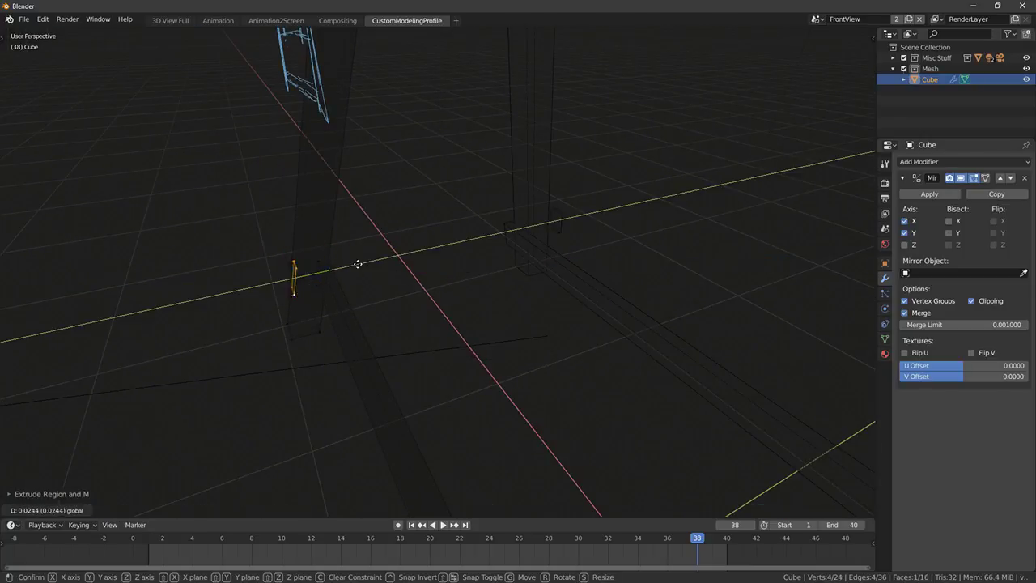
click(504, 231)
right_click(474, 256)
click(478, 242)
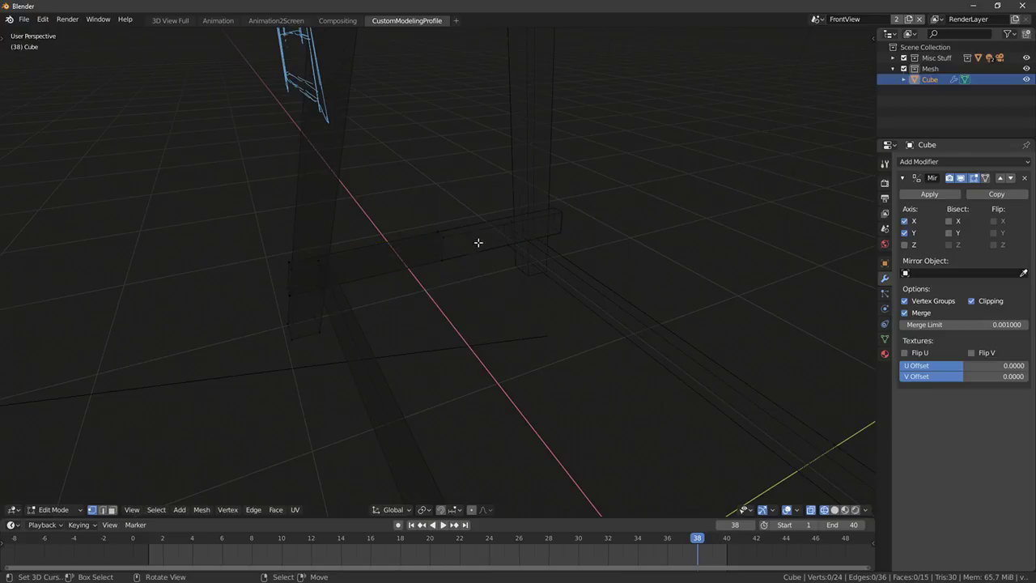
Try to delete the inner face at the mirrored centre of the long lower crossbar
key(alt+z)
middle_drag(443, 298, 515, 293)
key(shift+z)
key(a)
key(c)
key(Escape)
key(a)
key(c)
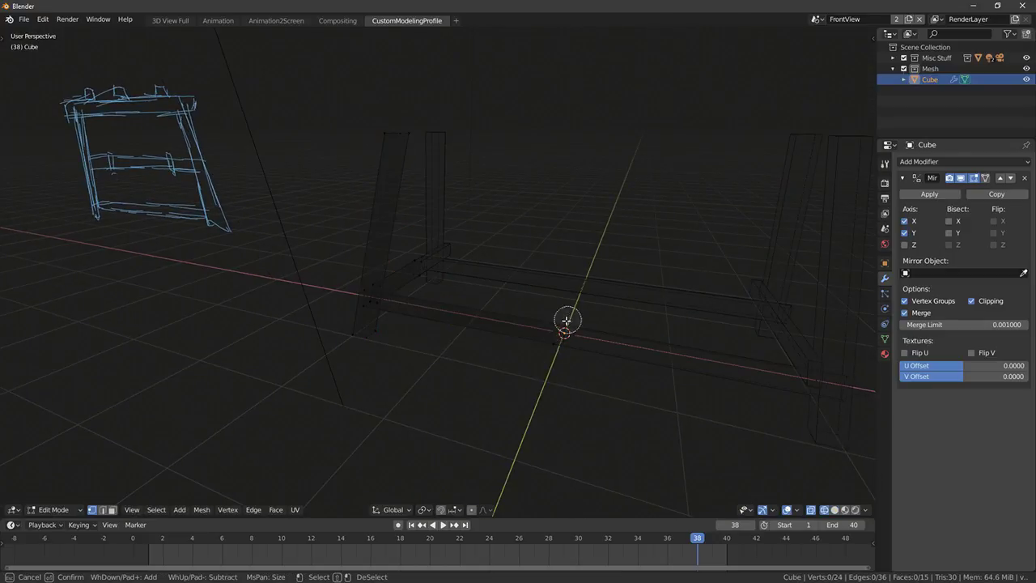
click(559, 329)
key(Escape)
key(x)
click(556, 361)
key(a)
Thin the short side crossbar by circle-selecting its inner-side vertices in the front view and moving them about 0.02 toward the leg
mouse_move(464, 348)
middle_down()
mouse_move(525, 339)
mouse_move(458, 340)
mouse_move(414, 325)
middle_up()
key(shift+z)
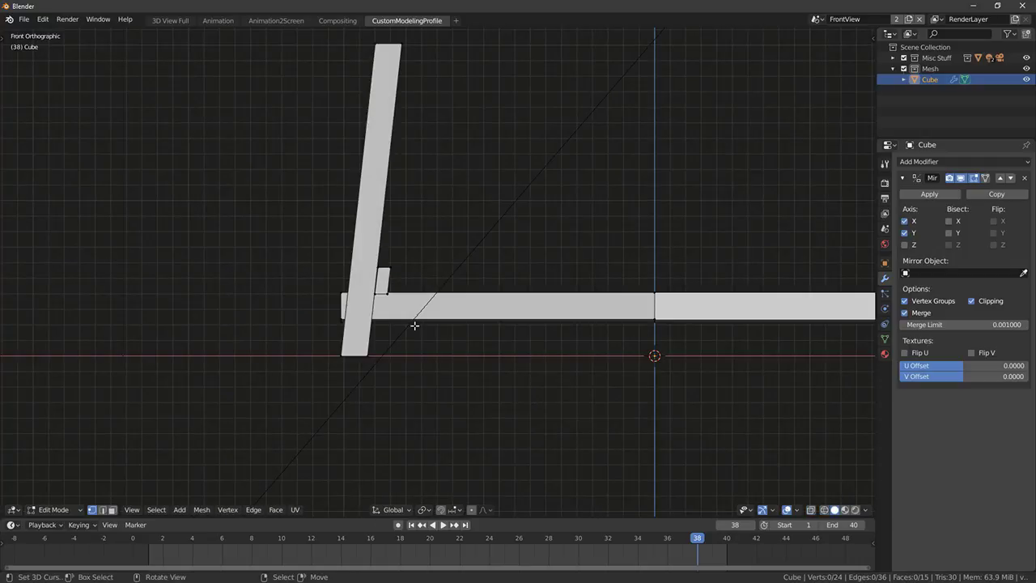
key(a)
key(shift+z)
key(a)
key(c)
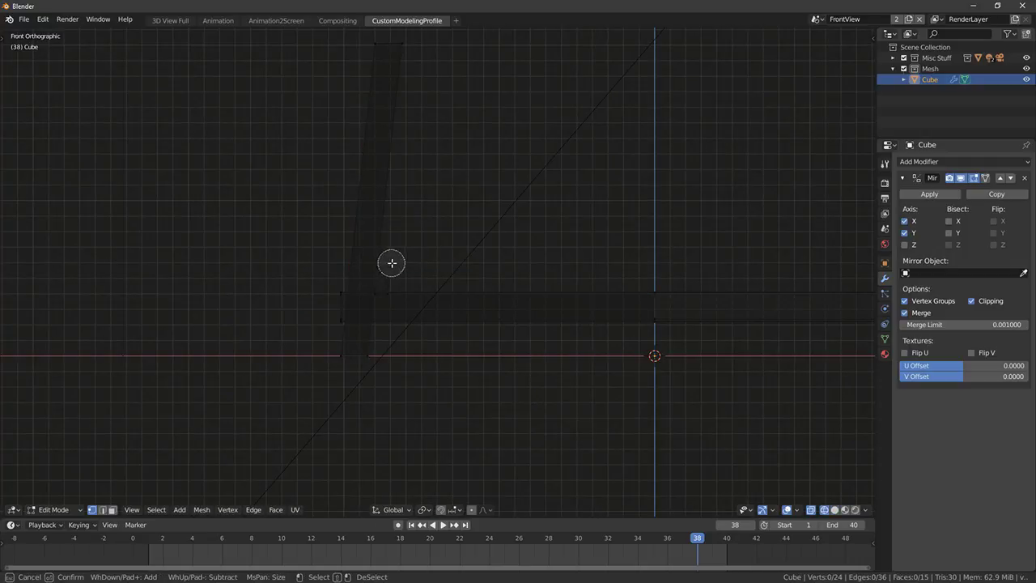
click(398, 277)
right_click(391, 280)
key(g)
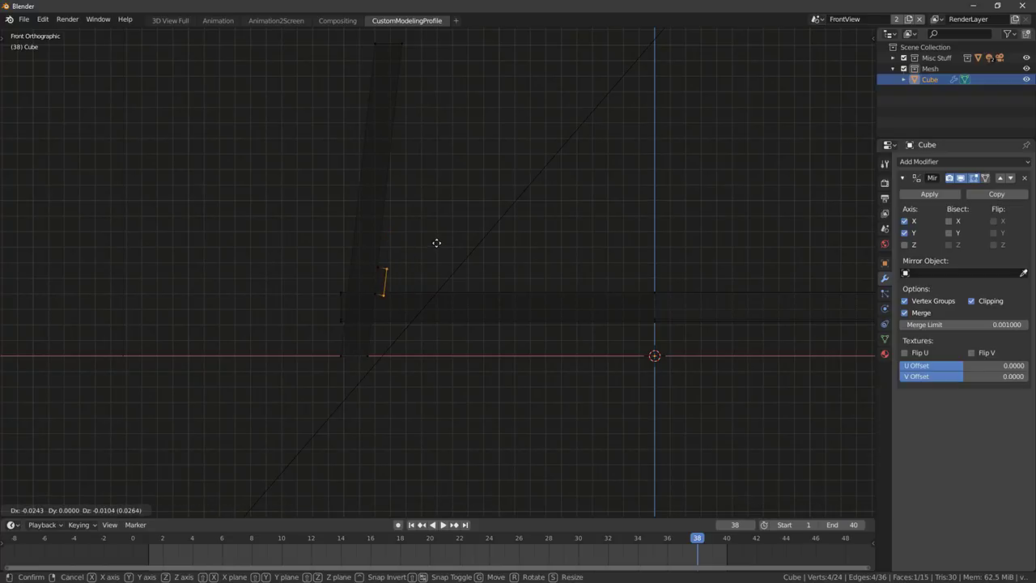
right_click(435, 242)
Select the whole linked side crossbar and raise it slightly so that it clears the long lower crossbar
key(ctrl+l)
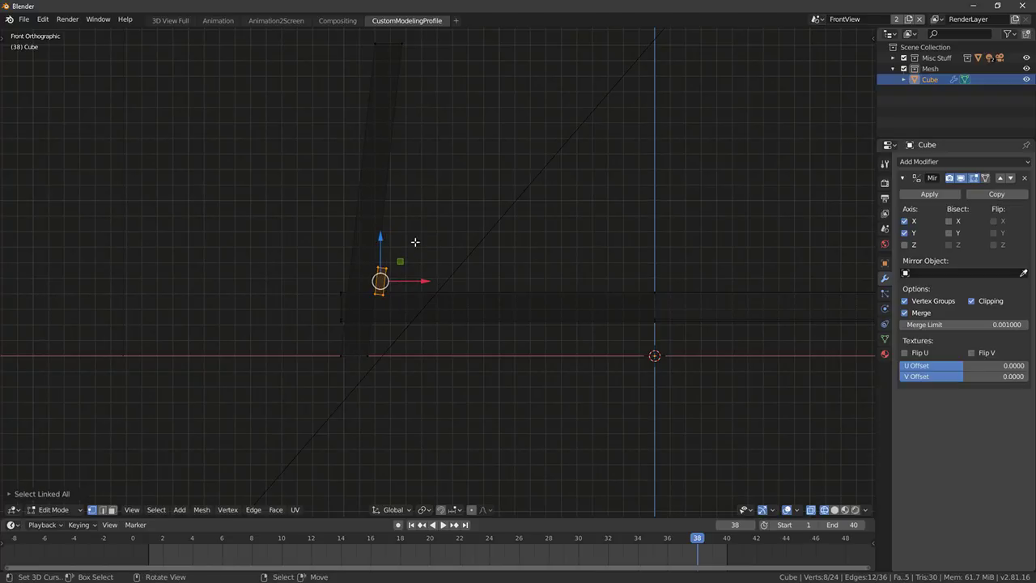
key(g)
click(420, 247)
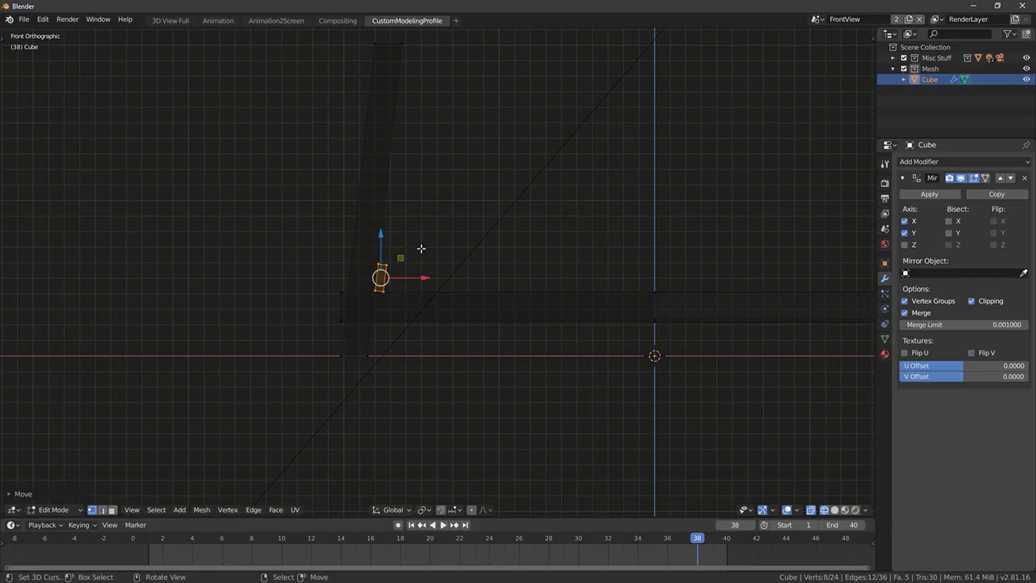
key(Tab)
scroll(421, 253, down, 3)
key(shift+z)
mouse_move(421, 253)
middle_down()
mouse_move(478, 280)
mouse_move(505, 320)
mouse_move(580, 308)
middle_up()
scroll(506, 320, down, 3)
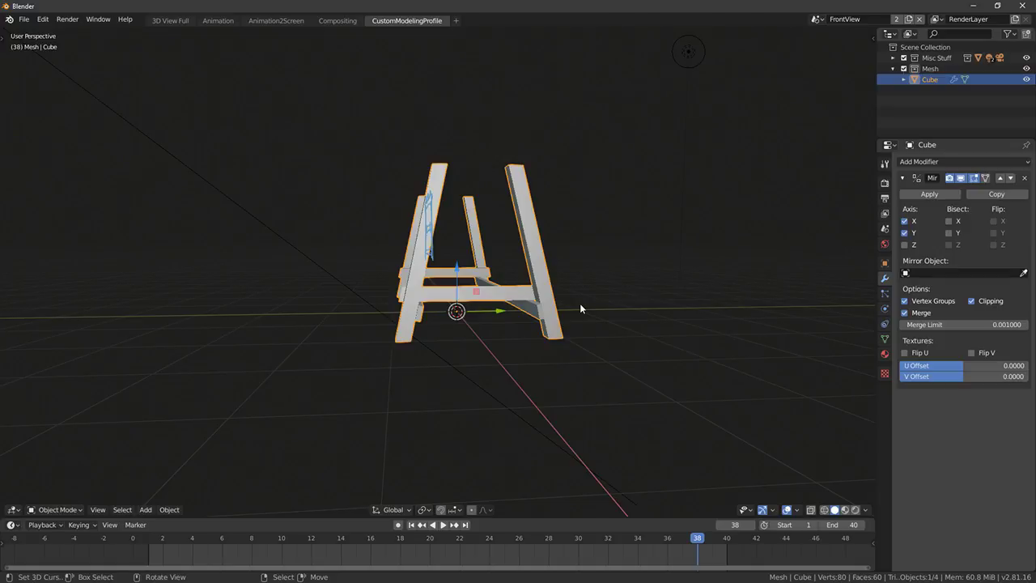
Duplicate the whole long lower crossbar and place the copy midway up the leg's outer side in the right view
key(KP_1)
shift+middle_drag(356, 272, 474, 309)
key(Tab)
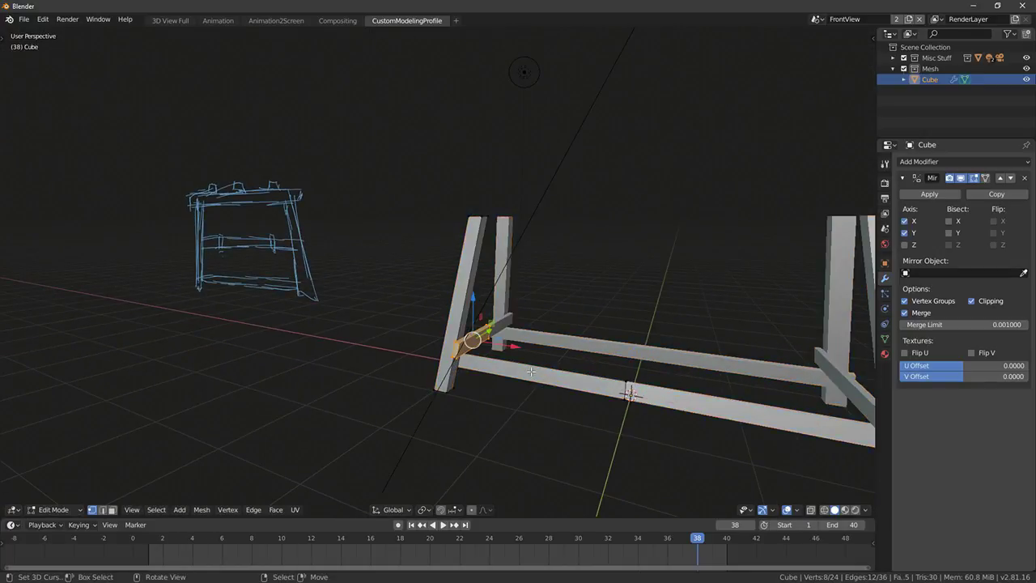
right_click(642, 380)
key(ctrl+l)
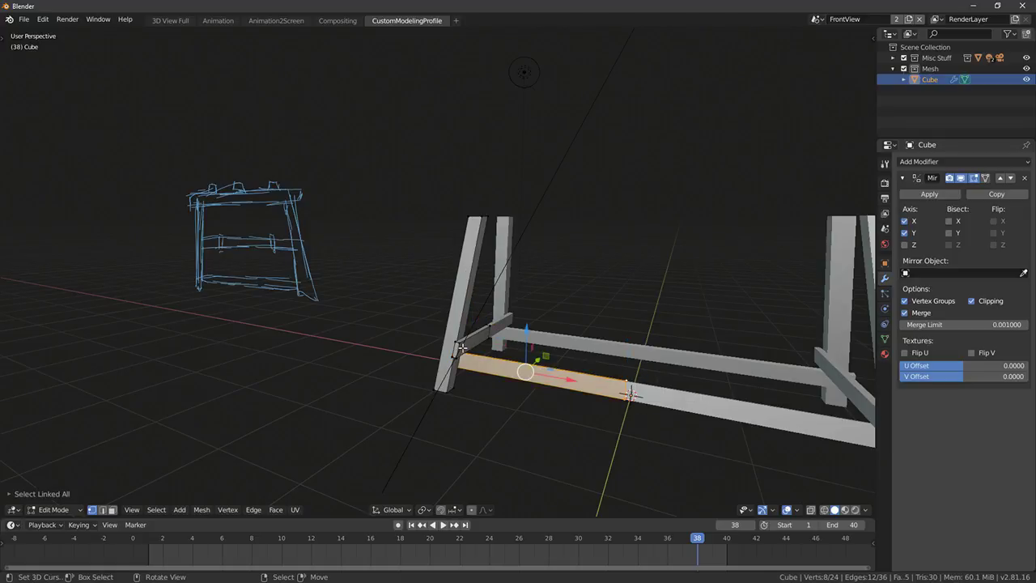
key(KP_1)
key(KP_3)
key(g)
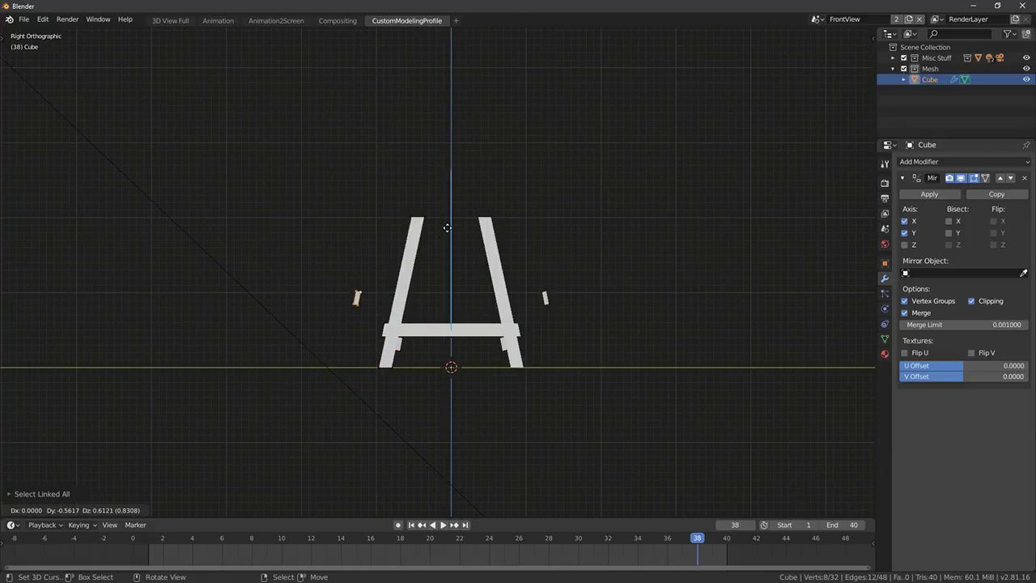
click(485, 209)
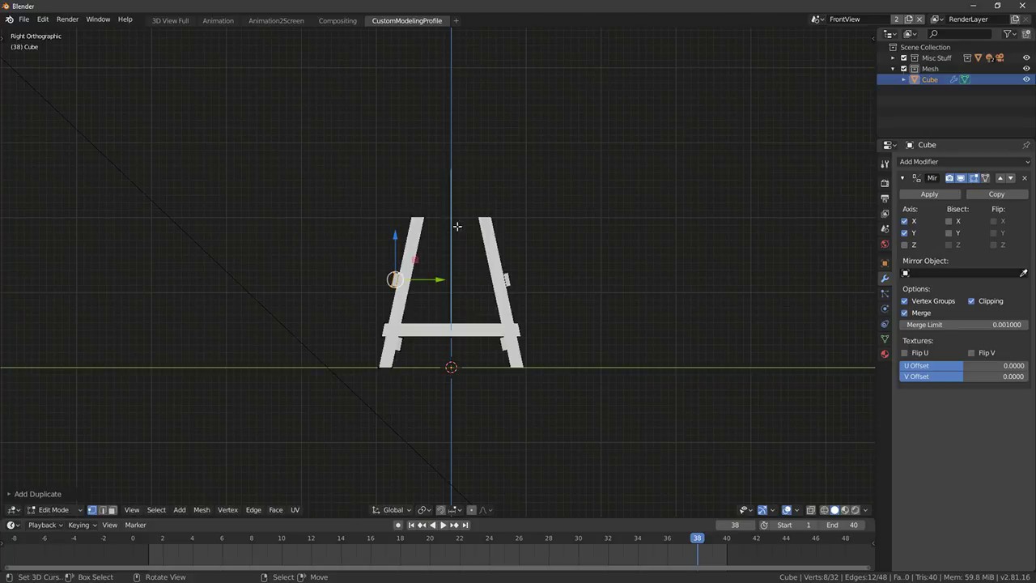
Circle-select the duplicated crossbar's upper vertices and move them about 0.1 up along the leg's slant to make it taller
scroll(405, 243, up, 3)
key(alt+a)
key(c)
right_click(351, 266)
key(shift+z)
key(c)
click(369, 263)
right_click(369, 263)
key(g)
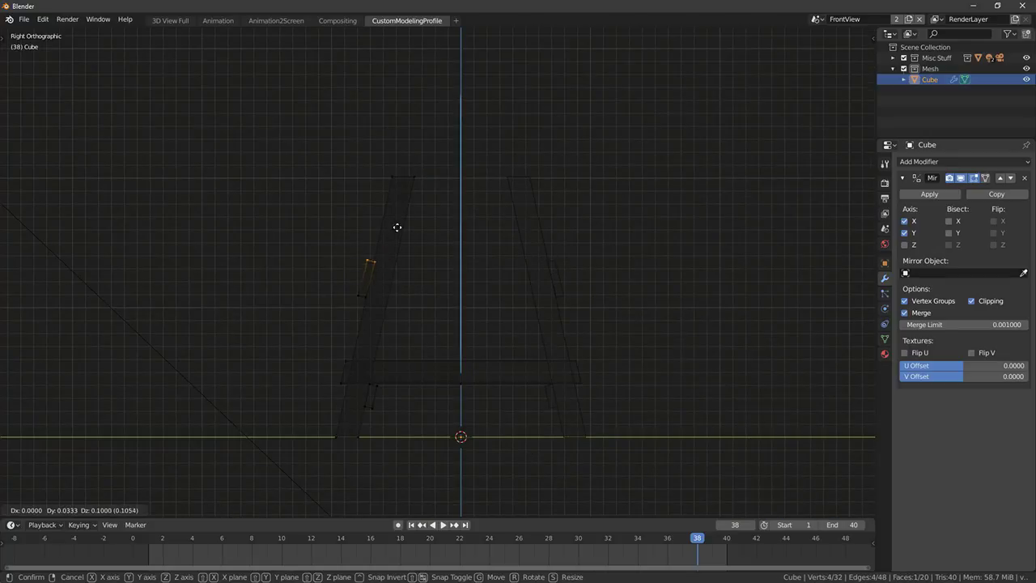
click(395, 226)
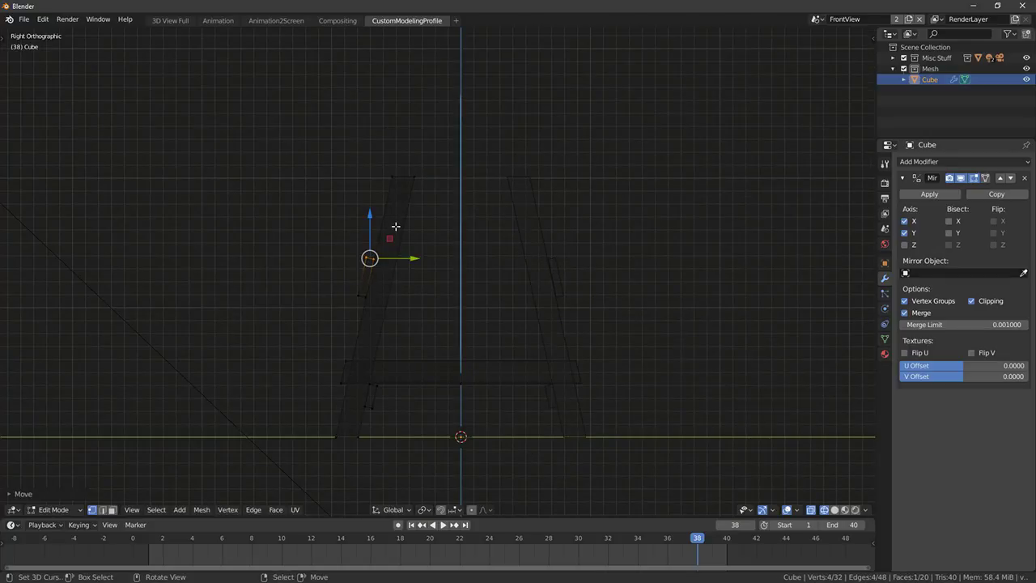
Duplicate the whole middle crossbar and place the copy beside the top of the leg
key(alt+a)
key(c)
click(357, 293)
click(375, 253)
right_click(357, 297)
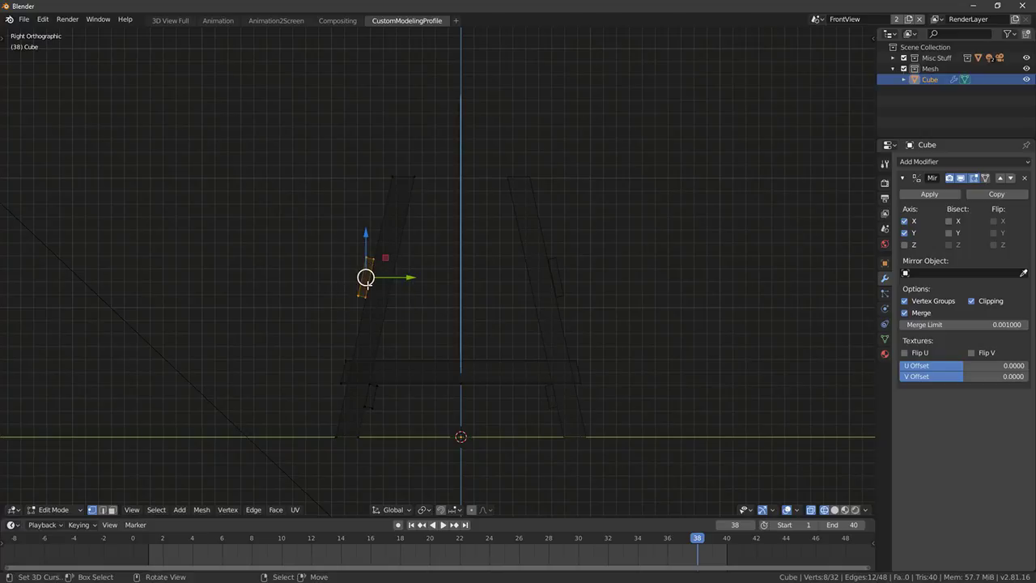
key(shift+d)
click(389, 167)
key(alt+z)
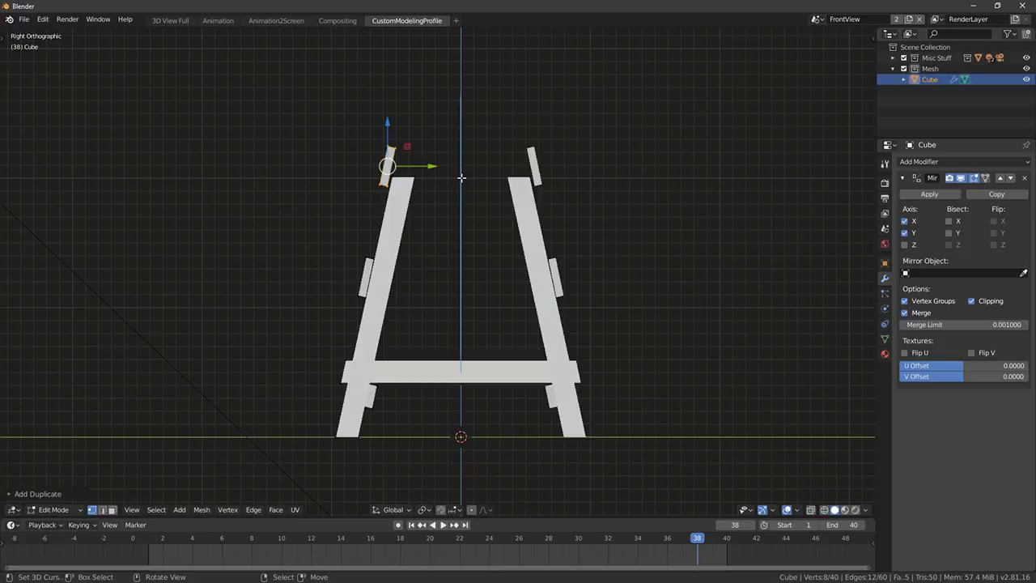
Select the whole middle crossbar and move it along global Y to the inner side of the leg
scroll(466, 187, down, 2)
middle_drag(465, 187, 434, 235)
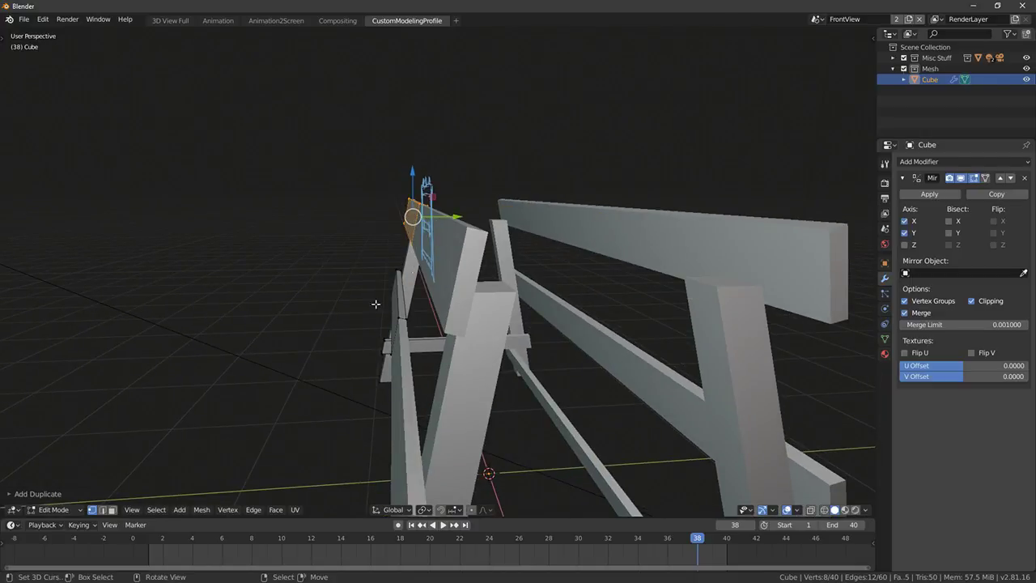
click(397, 317)
key(ctrl+l)
key(g)
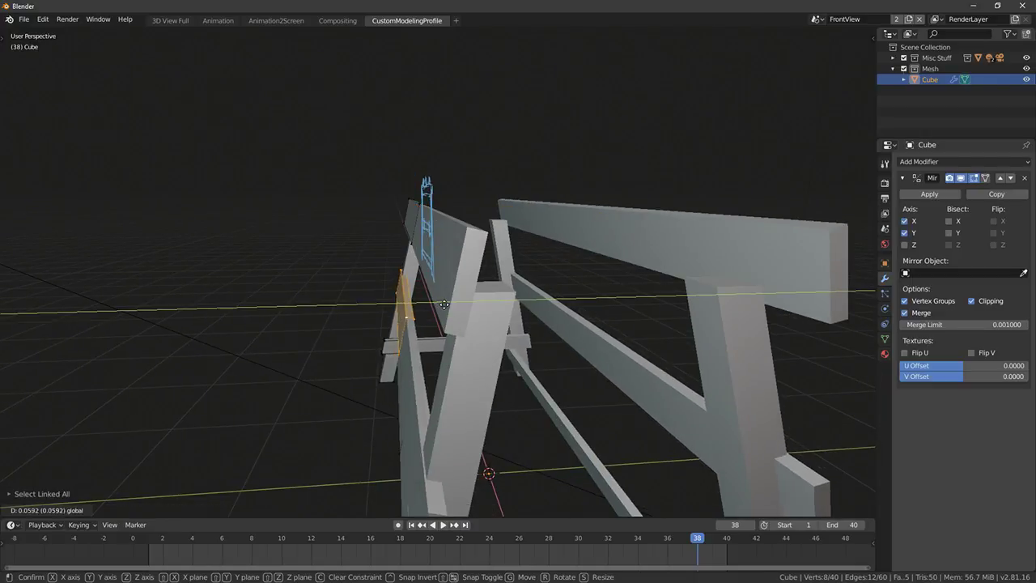
click(444, 304)
middle_drag(444, 304, 461, 349)
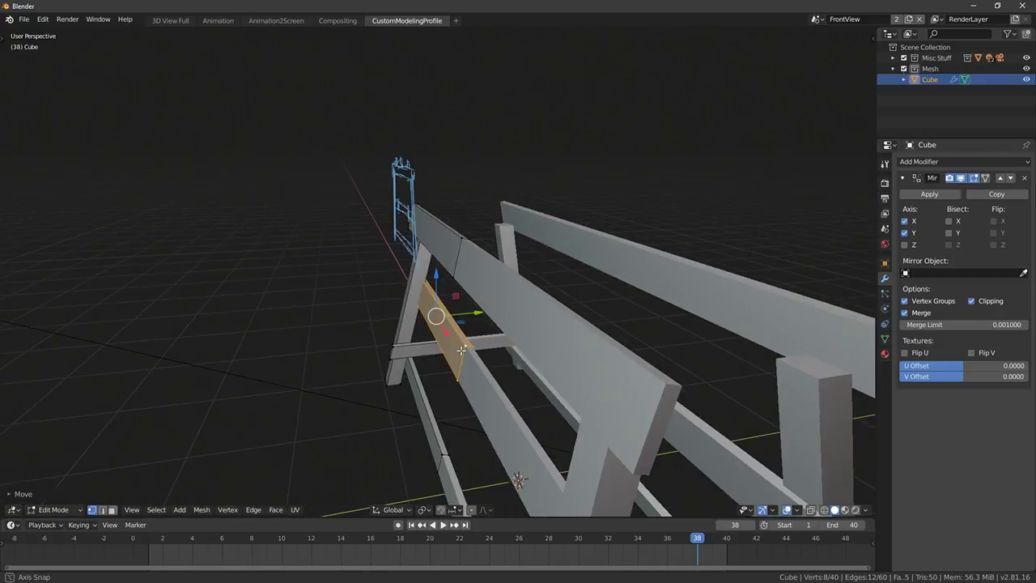
Select the whole top crossbar, rotate it to horizontal in the right view, and position it above the leg top
click(451, 244)
key(ctrl+l)
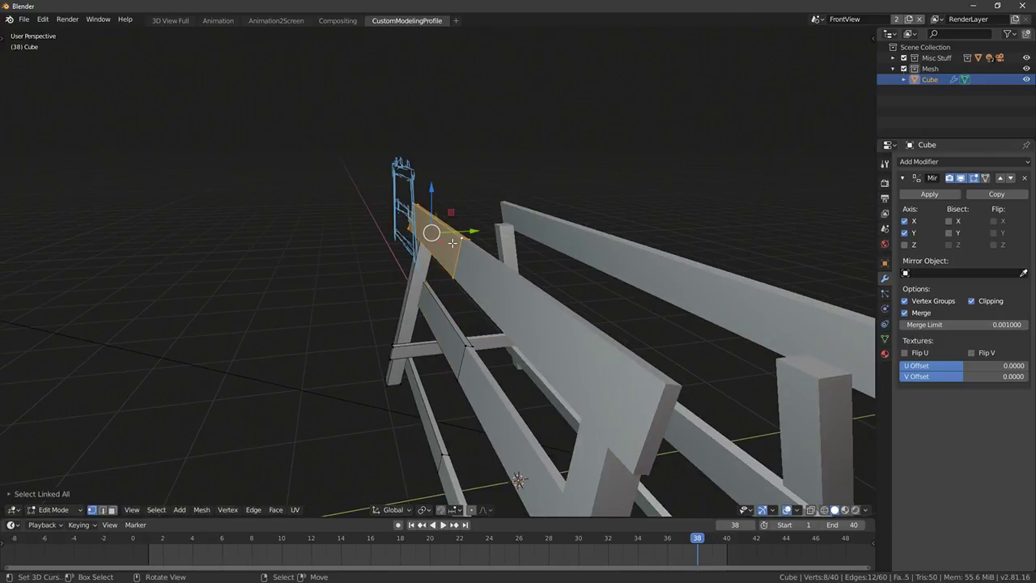
key(KP_3)
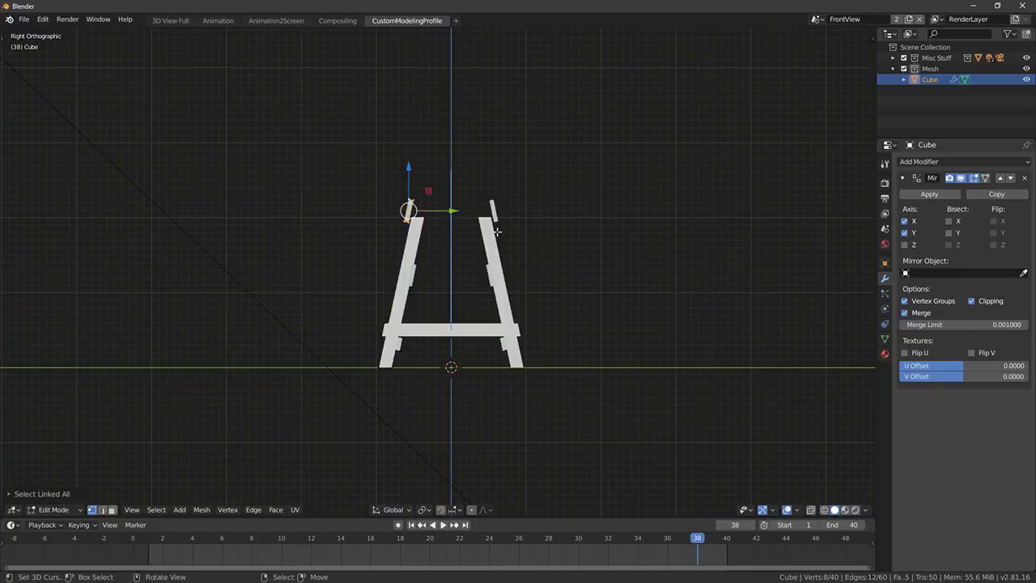
scroll(518, 157, up, 4)
key(r)
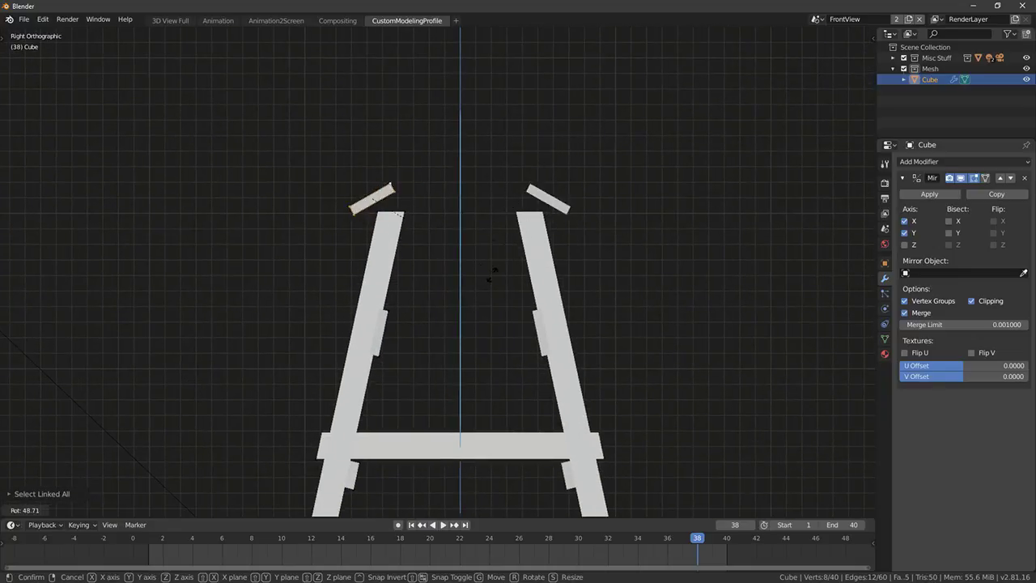
click(445, 326)
key(g)
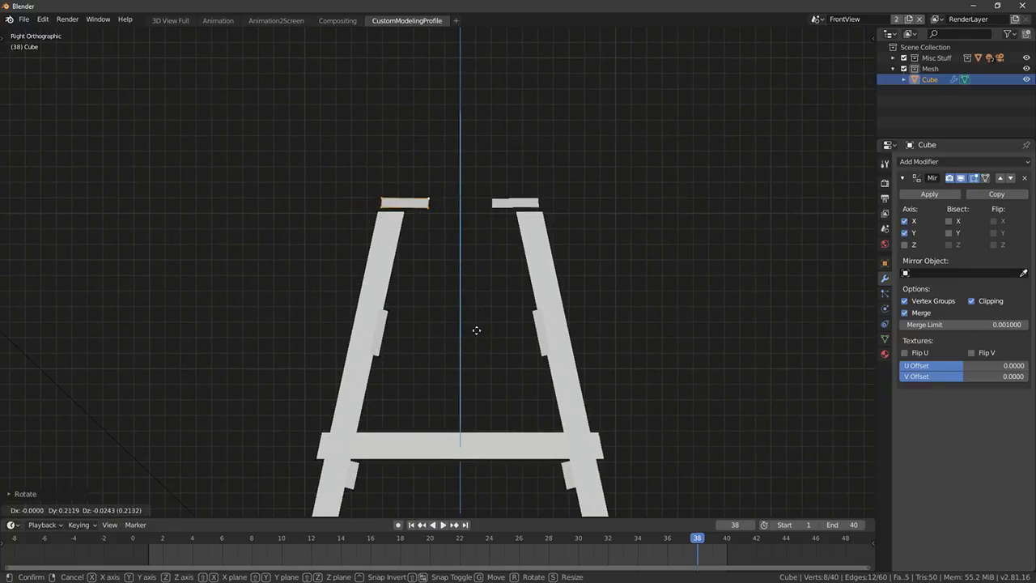
click(473, 334)
Circle-select the top crossbar's upper vertices and raise them to thicken the beam
key(alt+a)
key(alt+z)
key(c)
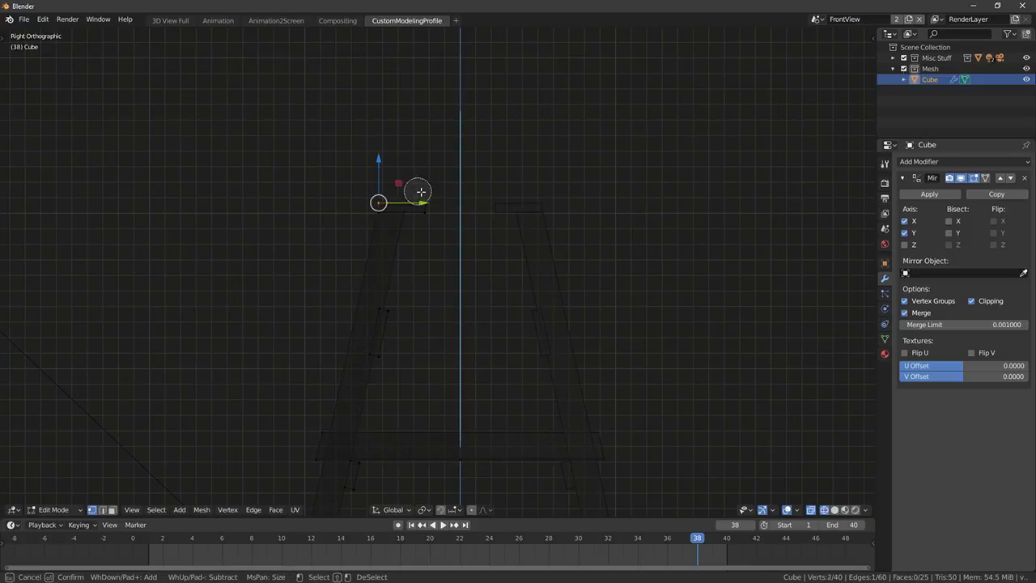
click(424, 193)
right_click(425, 191)
drag(402, 166, 405, 150)
key(shift+z)
key(shift+z)
Select the whole top beam, place it against the leg's upper inner side, and rotate it to match the leg's slant
mouse_move(429, 174)
middle_down()
mouse_move(507, 221)
mouse_move(438, 231)
middle_up()
scroll(485, 217, down, 3)
right_click(458, 238)
key(ctrl+l)
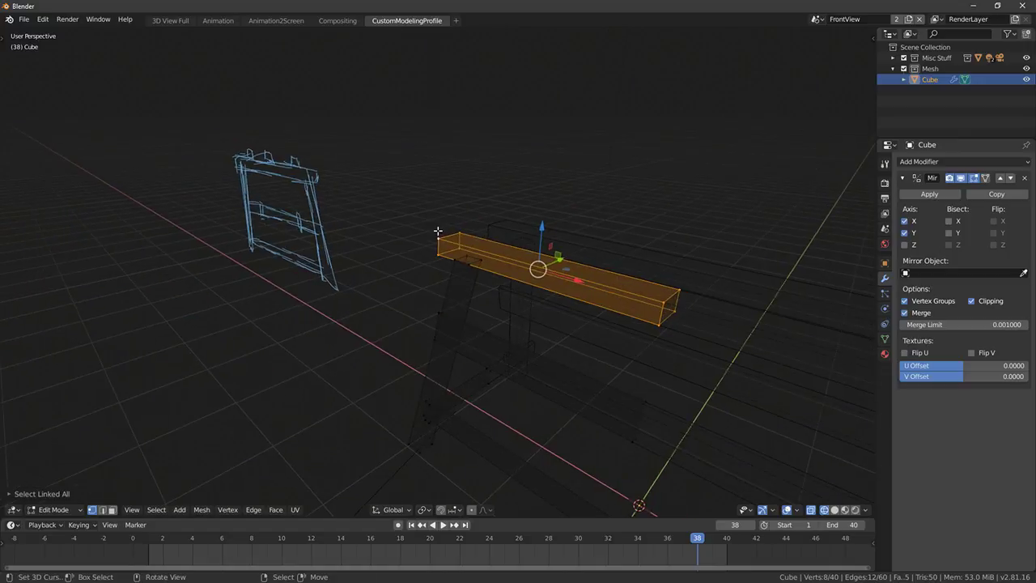
key(KP_3)
key(shift+z)
scroll(460, 227, up, 3)
key(r)
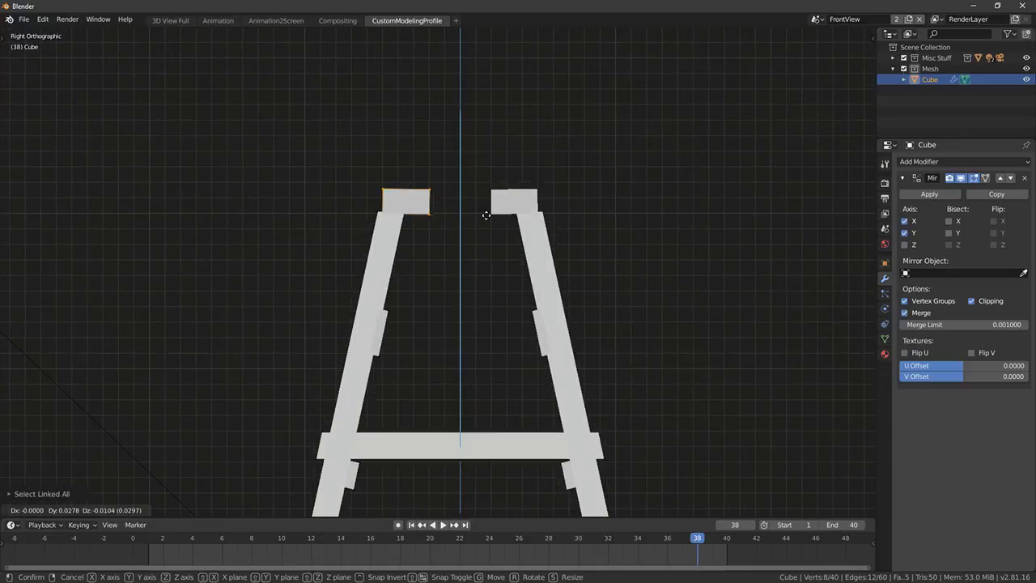
click(503, 267)
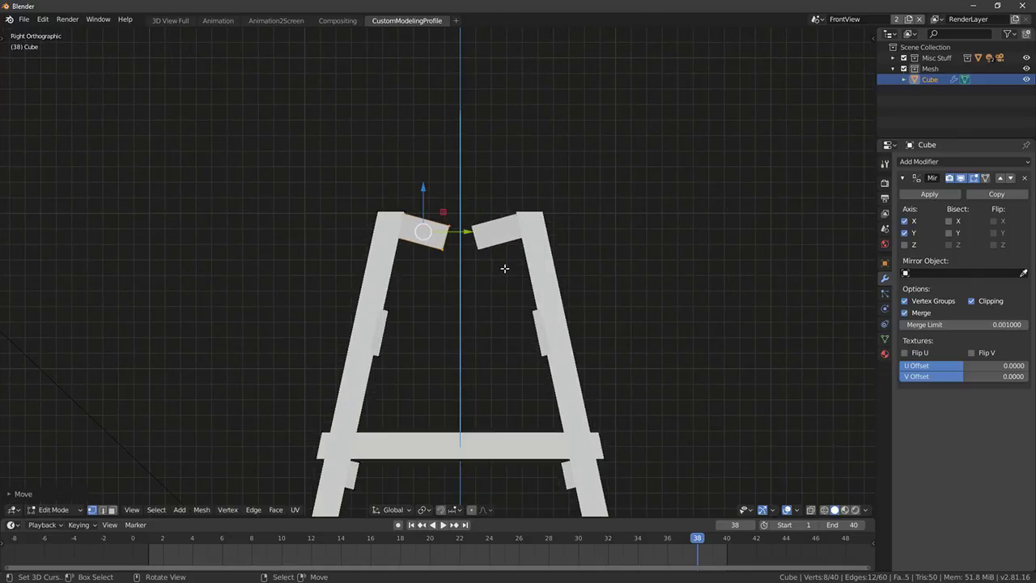
key(r)
click(455, 224)
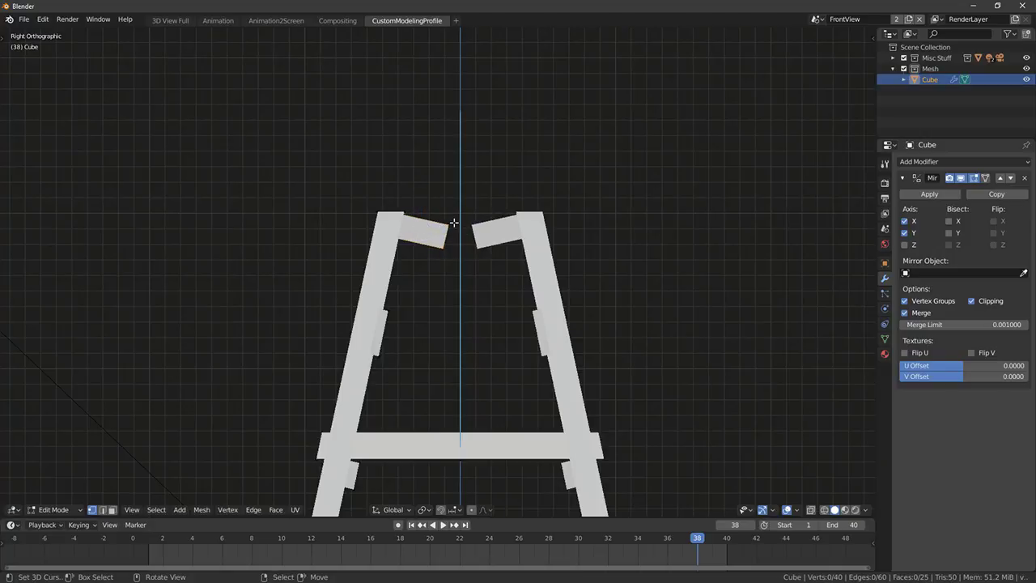
Move and rotate the top beam's inner end vertices to make that end upright and bring it closer to the leg
key(shift+z)
key(g)
click(470, 228)
key(r)
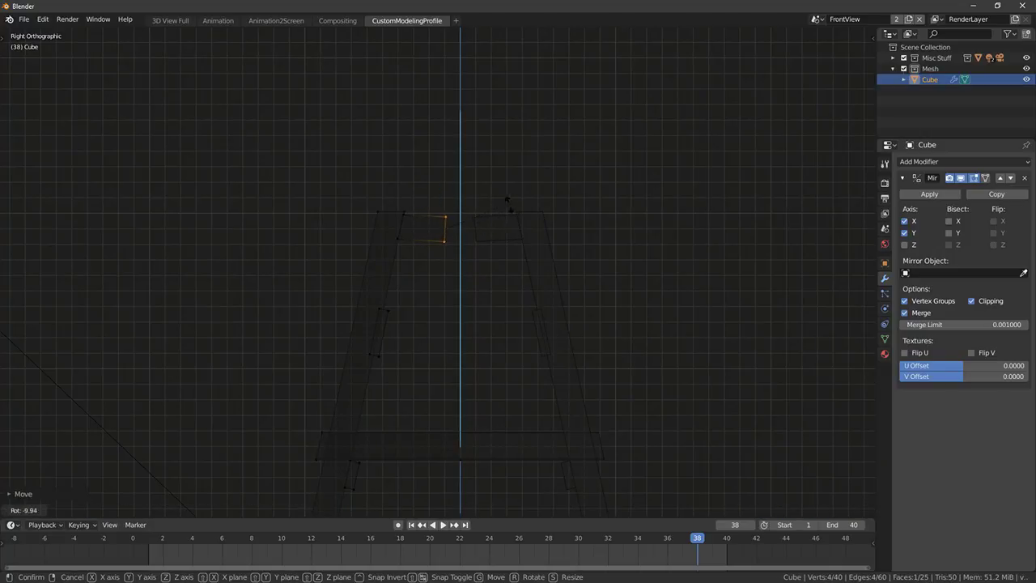
click(506, 205)
key(g)
click(489, 203)
key(g)
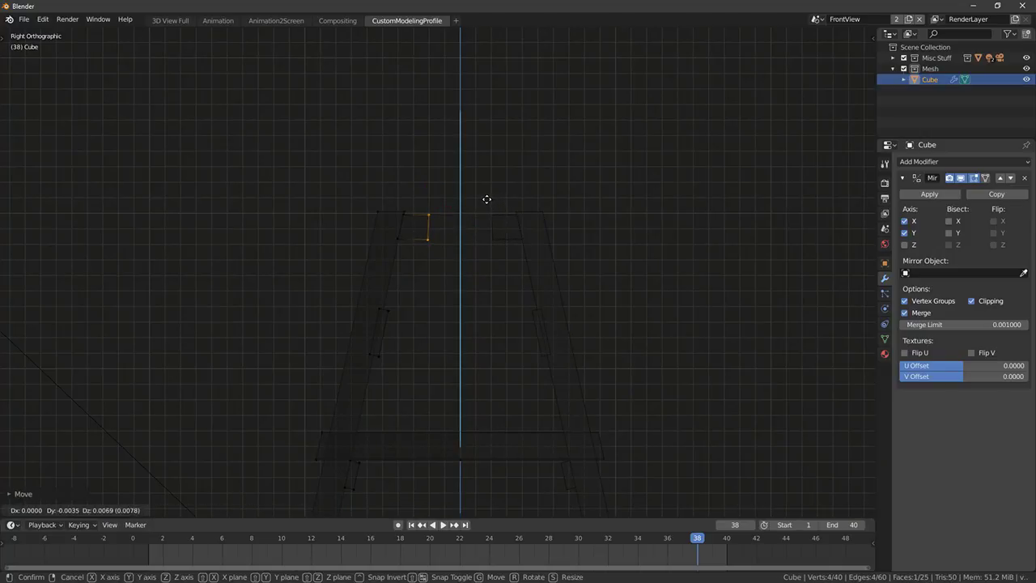
click(487, 200)
Select the whole lower side crossbar that joins the slanted legs at the table's end
key(Tab)
mouse_move(459, 215)
middle_down()
mouse_move(461, 240)
mouse_move(575, 261)
mouse_move(444, 270)
mouse_move(639, 315)
mouse_move(587, 266)
mouse_move(474, 238)
middle_up()
key(shift+z)
scroll(461, 240, down, 4)
scroll(523, 267, down, 2)
scroll(478, 237, down, 3)
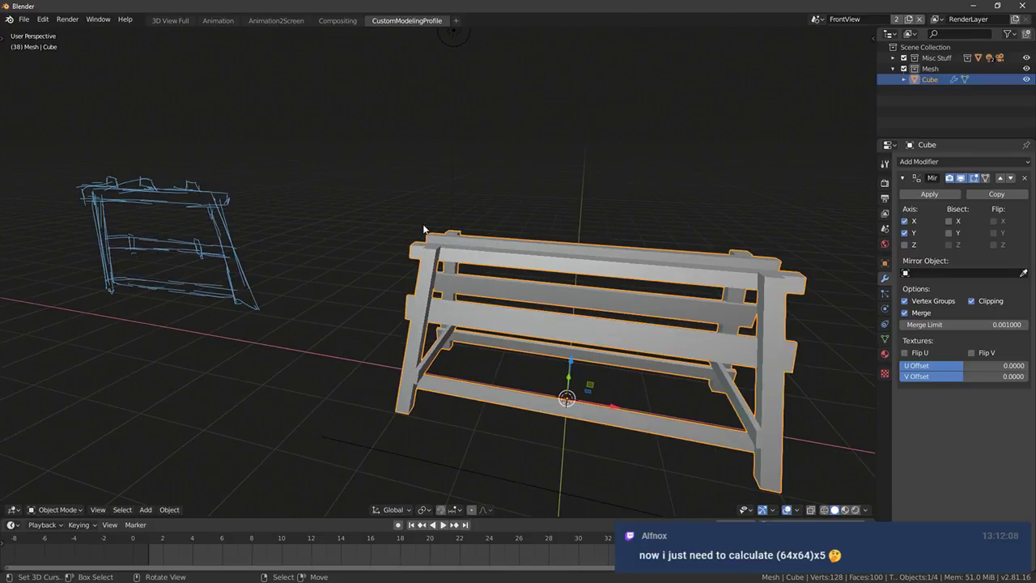
scroll(400, 240, up, 5)
key(Tab)
click(382, 235)
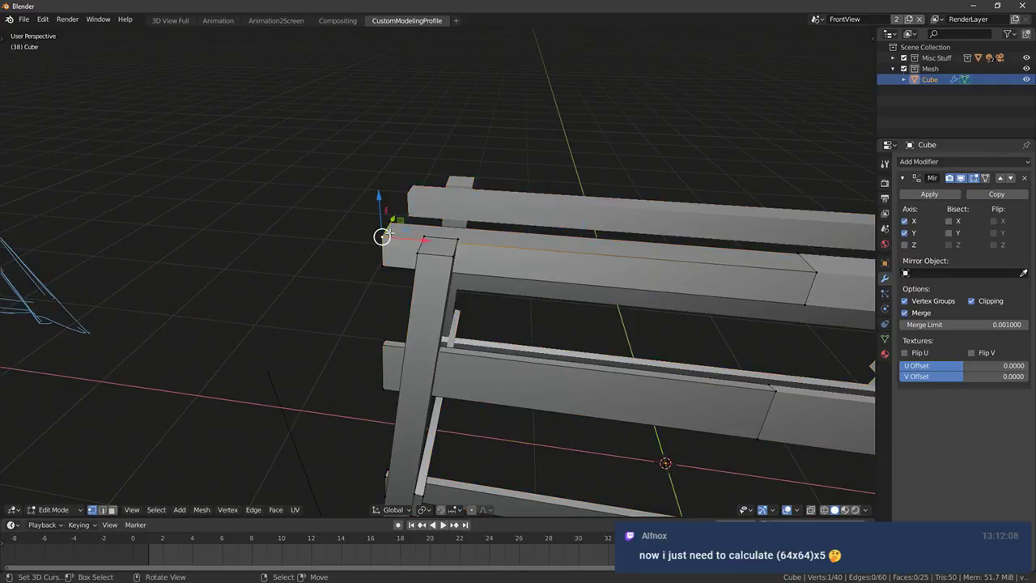
key(ctrl+l)
scroll(397, 219, down, 6)
key(KP_1)
middle_drag(400, 219, 409, 322)
right_click(410, 354)
key(ctrl+l)
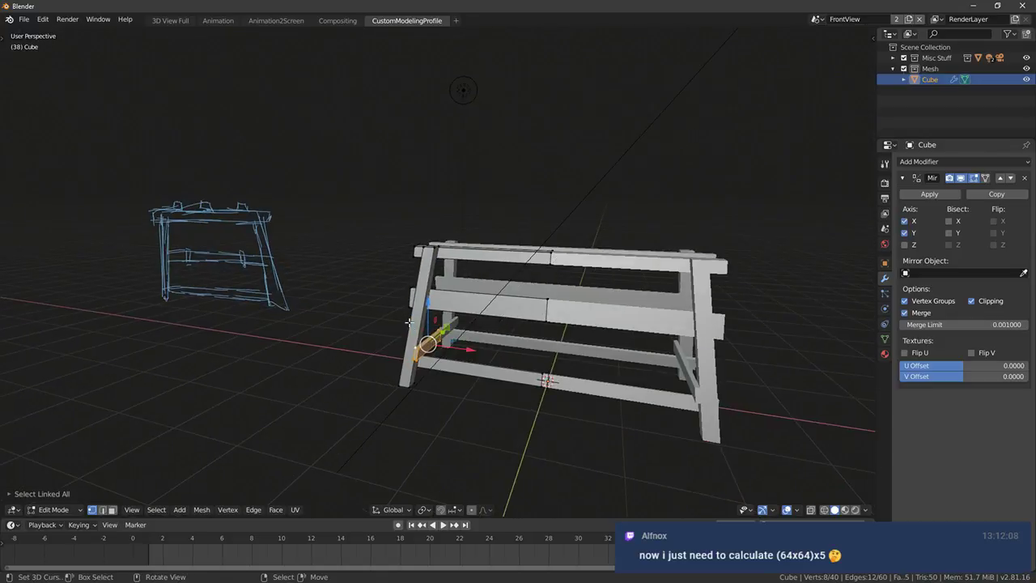
Duplicate the lower side crossbar, raise the copy to the top beams in the front view, and rotate it toward level
key(KP_1)
key(shift+d)
key(r)
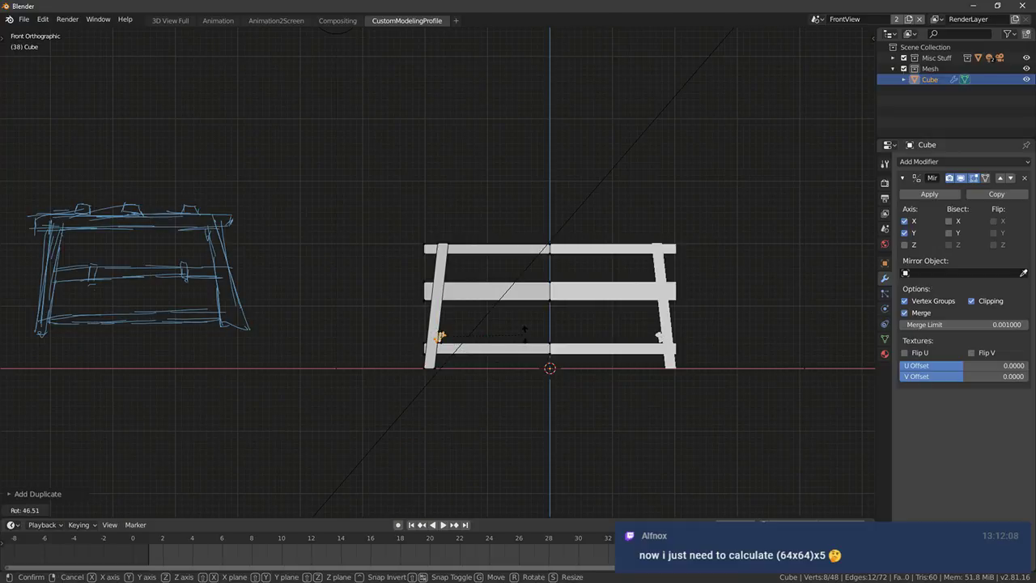
key(BackSpace)
click(511, 442)
key(g)
click(539, 320)
key(r)
click(589, 301)
Fine-tune the copied crossbar's rotation and position so it lies flat as a slat on the top beams, inside the leg
key(g)
click(585, 307)
key(r)
click(591, 304)
key(g)
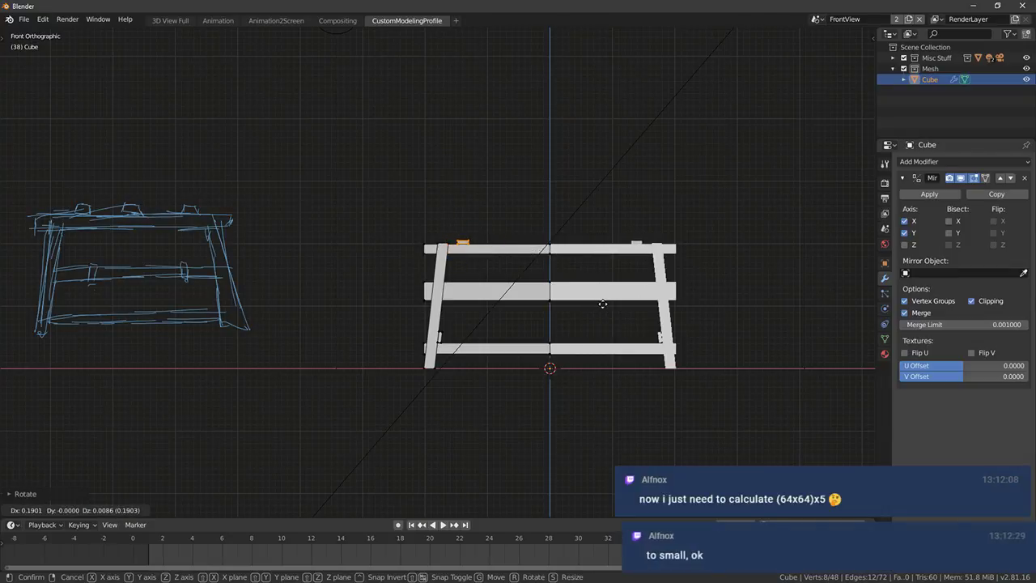
click(608, 304)
middle_drag(608, 304, 512, 322)
key(KP_1)
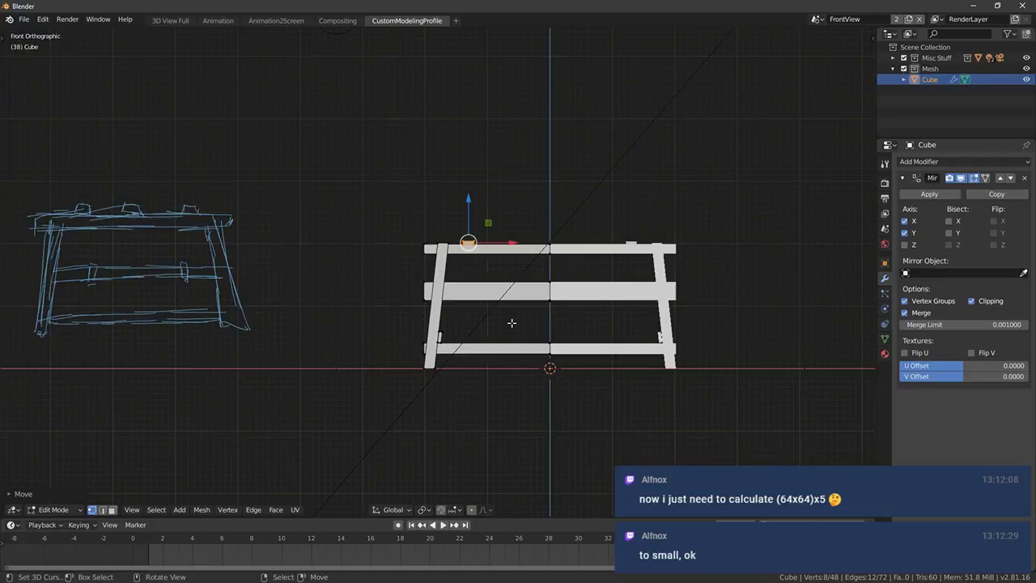
Circle-select the top slat's outer end vertices in the right view and move them inward to shorten it
key(KP_3)
scroll(460, 247, up, 6)
key(shift+z)
key(alt+a)
key(c)
drag(250, 182, 368, 192)
right_click(268, 193)
click(368, 192)
middle_drag(368, 192, 374, 249)
key(shift+z)
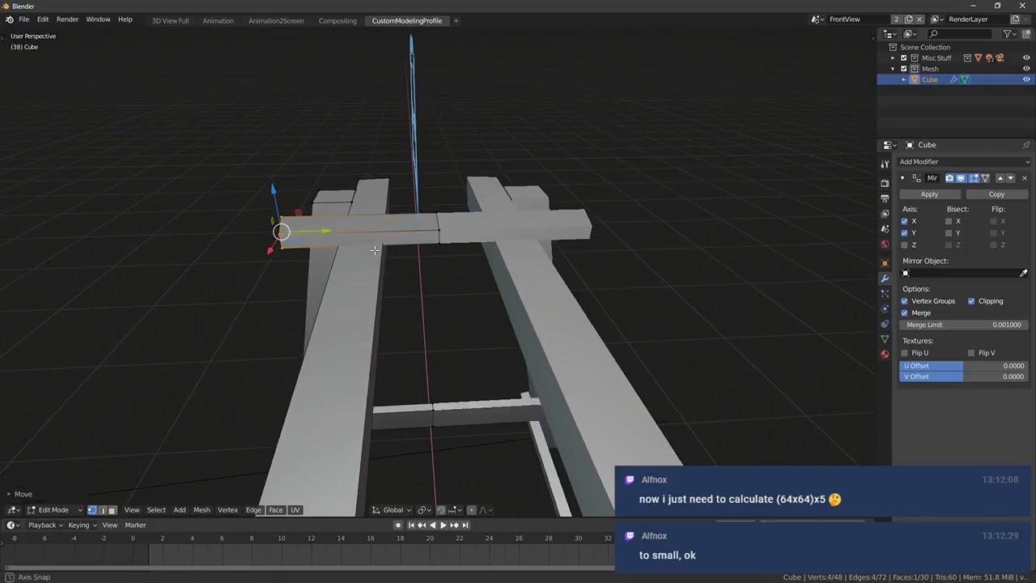
Circle-select the slat's slanted outer end in the top view, rotate it square, and pull it inward along Y
key(KP_7)
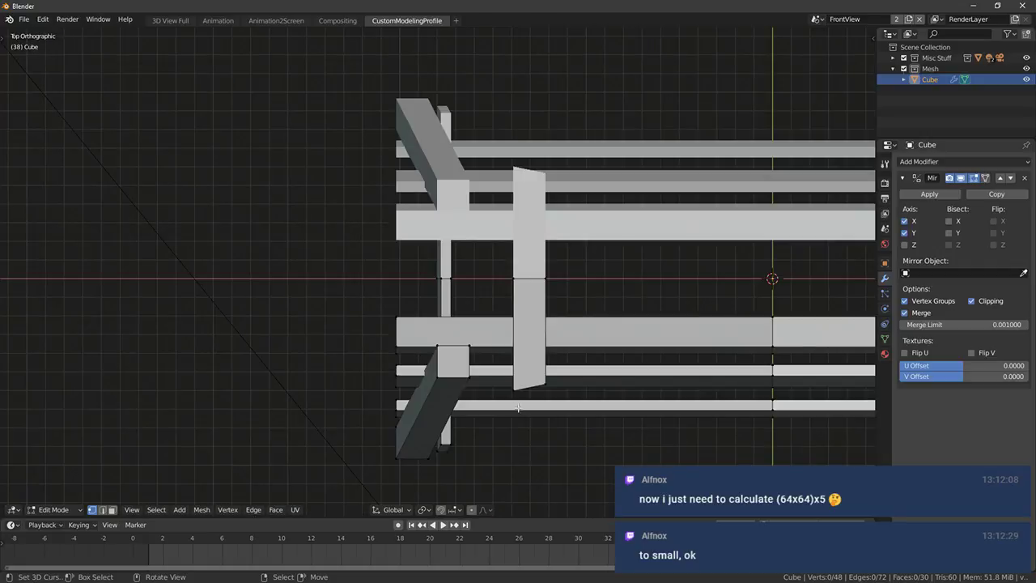
key(shift+z)
key(a)
key(alt+a)
key(c)
drag(515, 394, 536, 390)
right_click(536, 390)
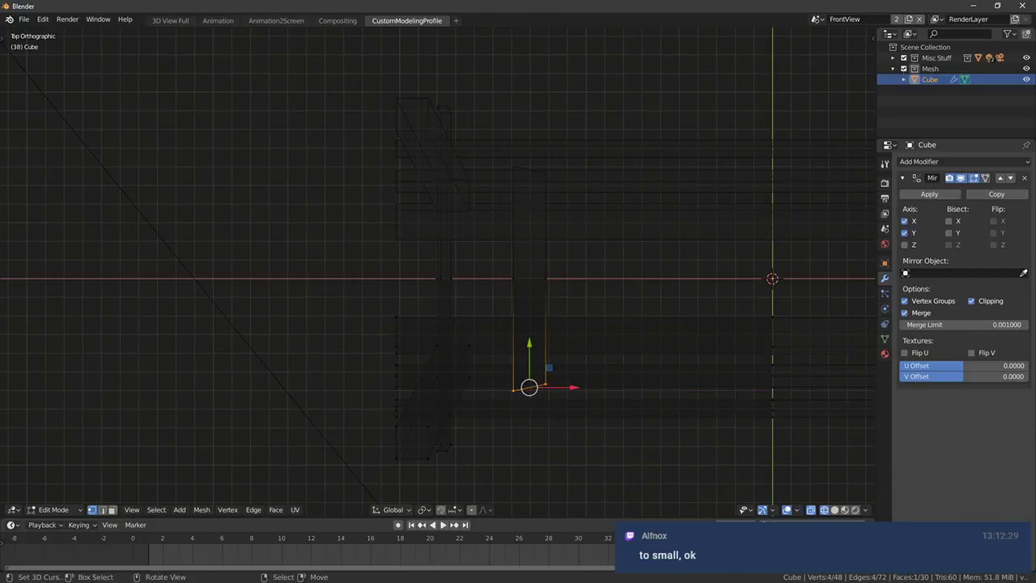
key(r)
right_click(641, 362)
drag(530, 343, 532, 316)
Select the whole top slat and move it along X until it lines up with the top of the leg
middle_drag(532, 315, 534, 285)
key(shift+z)
key(ctrl+l)
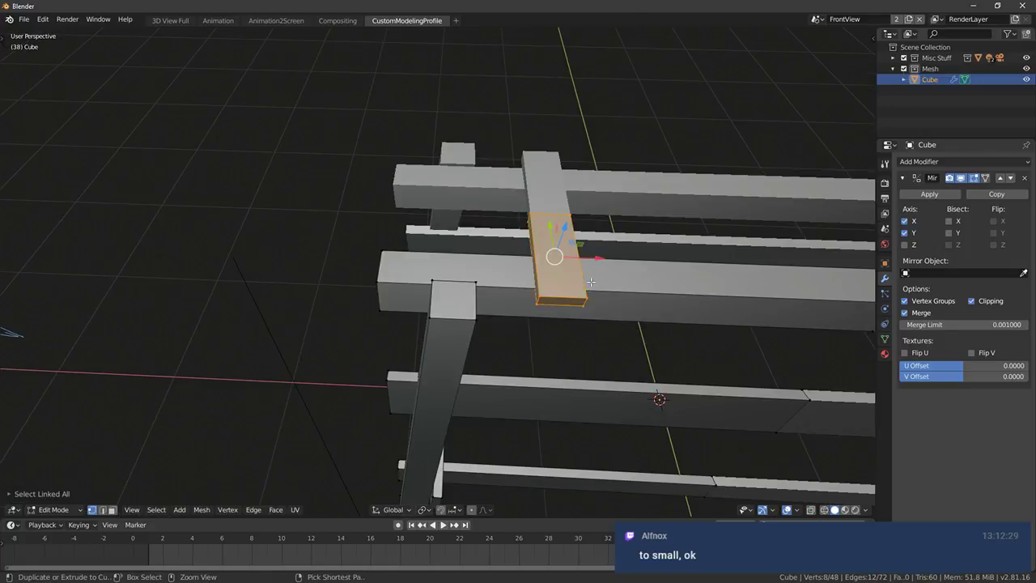
key(g)
key(x)
click(602, 259)
middle_drag(603, 259, 615, 215)
key(g)
key(x)
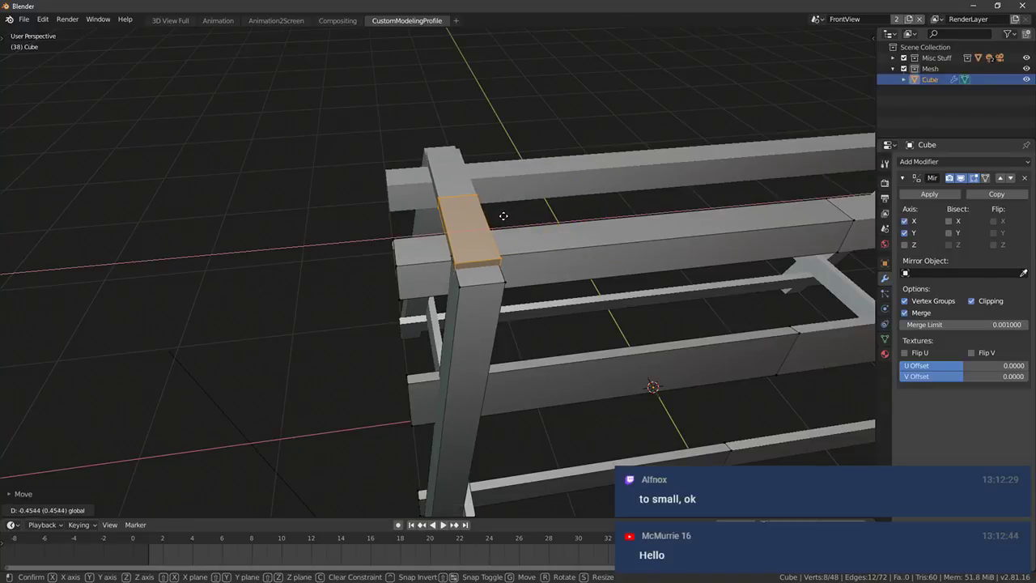
click(503, 215)
Select the leg's four top vertices in wireframe and lower them slightly in the front view to sit beneath the slat
click(453, 324)
middle_drag(453, 324, 530, 240)
key(shift+z)
shift+click(513, 209)
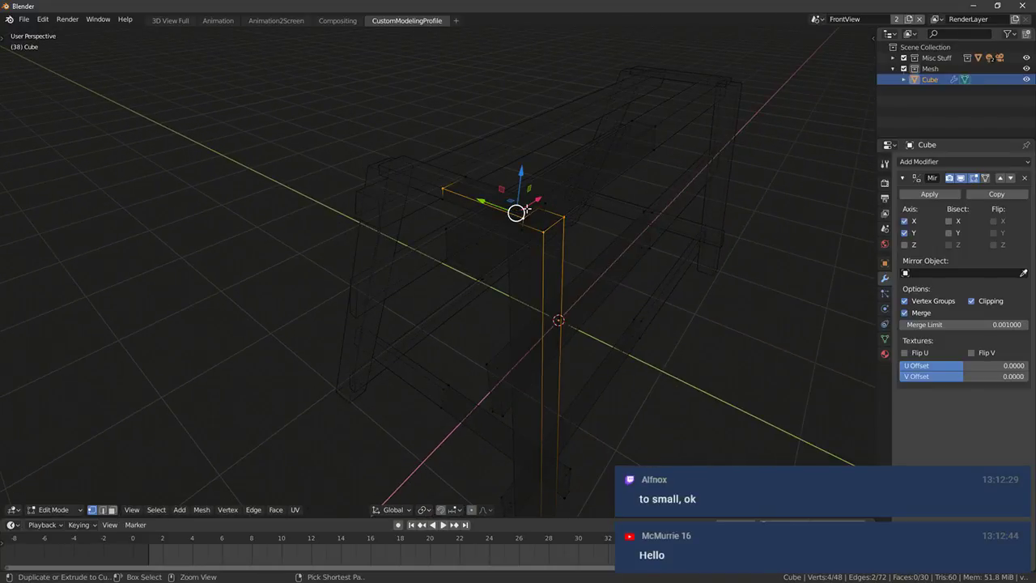
middle_drag(521, 209, 576, 178)
shift+click(587, 211)
key(ctrl+z)
shift+right_click(569, 253)
shift+right_click(577, 223)
key(KP_1)
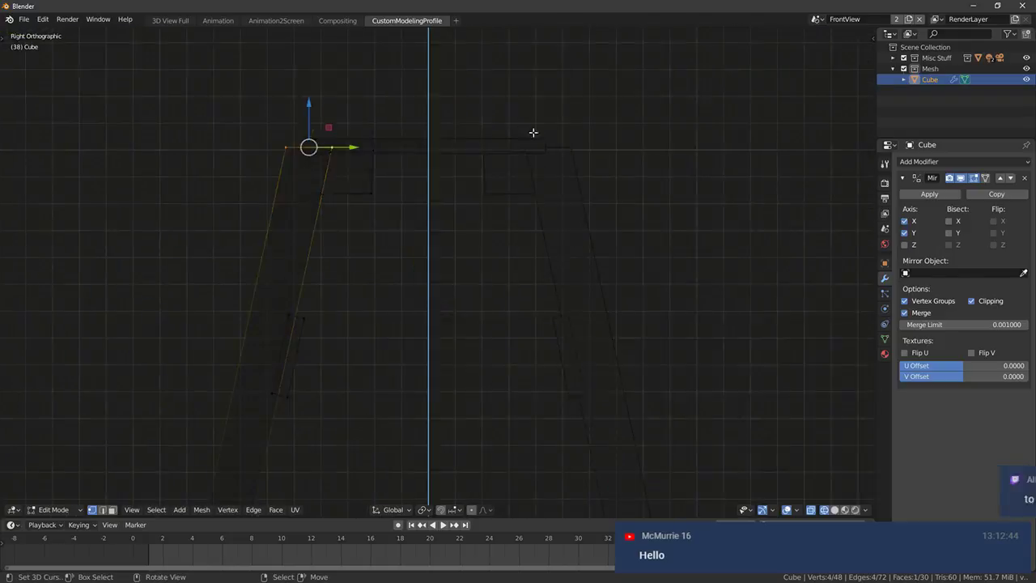
key(shift+z)
key(g)
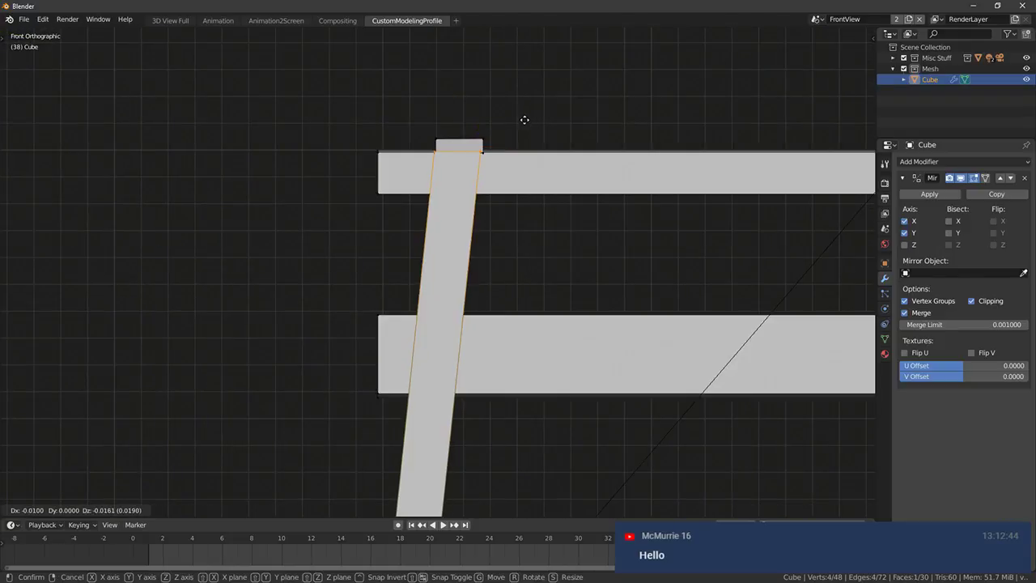
click(526, 122)
Select the whole top slat, extend it outward over the leg top, and scale it to about 0.74 along X
key(ctrl+l)
middle_drag(483, 143, 386, 146)
drag(402, 158, 354, 165)
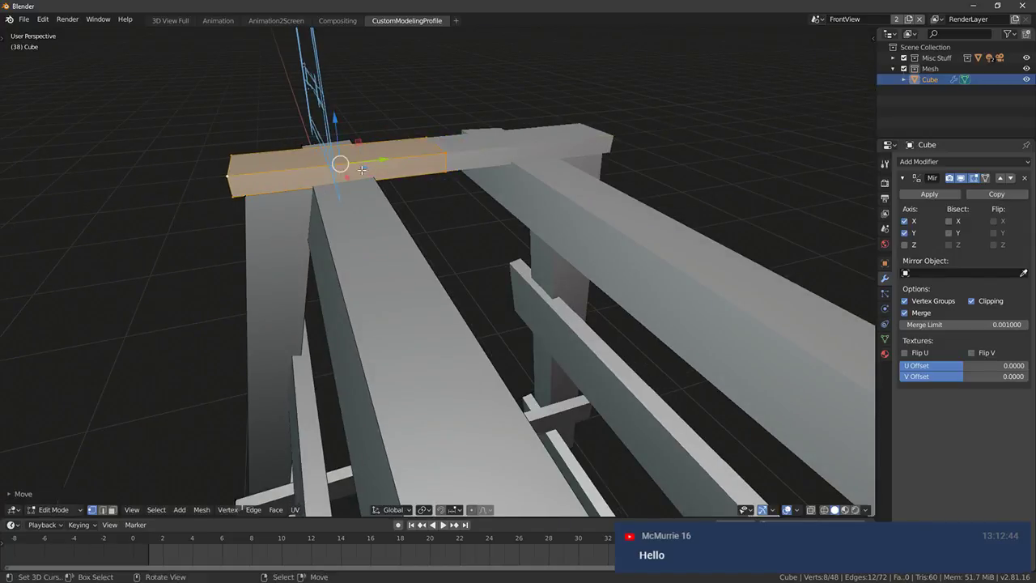
middle_drag(354, 165, 571, 177)
key(s)
key(x)
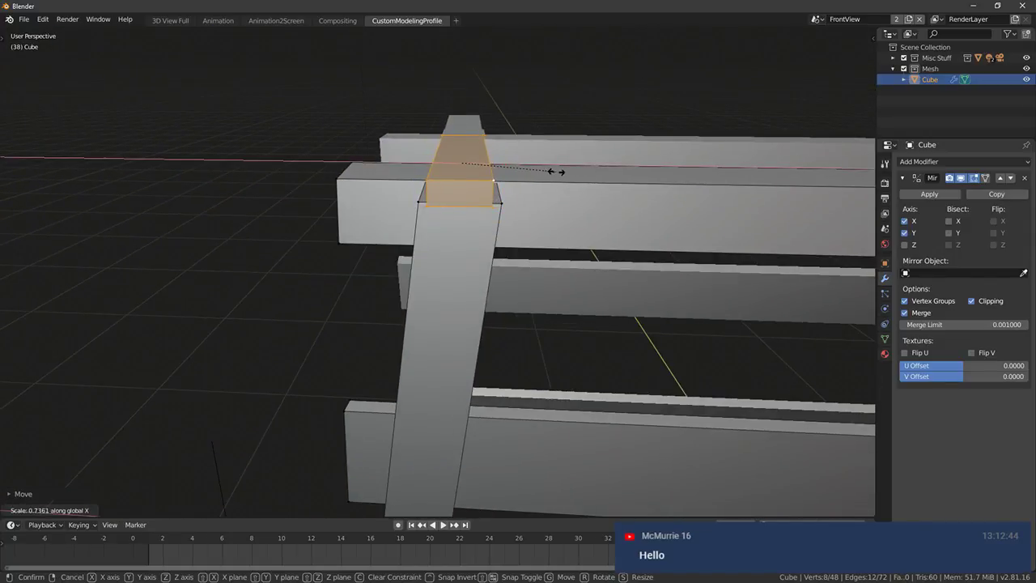
click(555, 171)
middle_drag(500, 217, 457, 199)
scroll(455, 207, down, 2)
key(KP_1)
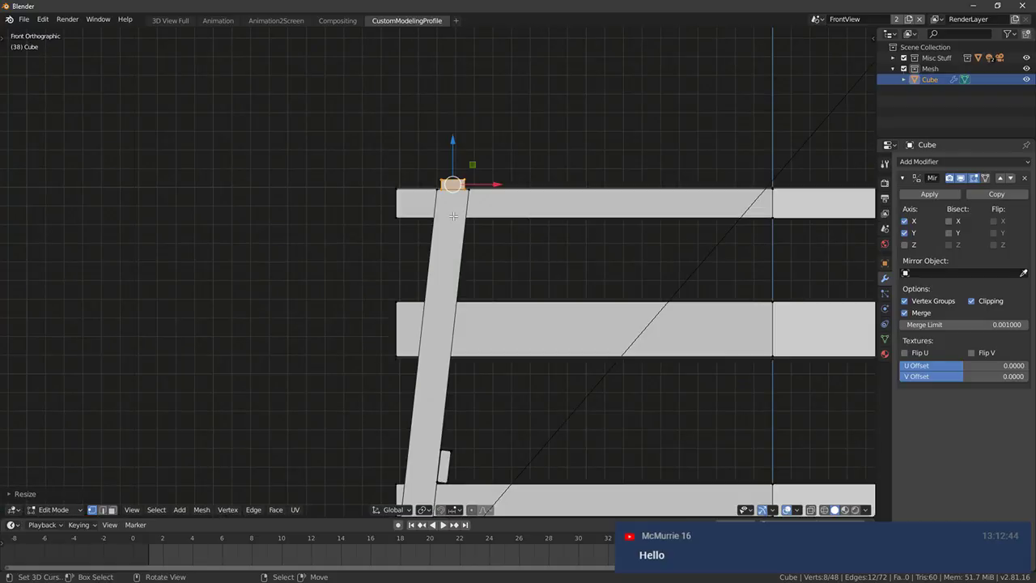
Duplicate the top slat along X toward the table's center and repeat the duplication for a third slat
shift+middle_drag(593, 223, 507, 219)
key(shift+d)
right_click(438, 181)
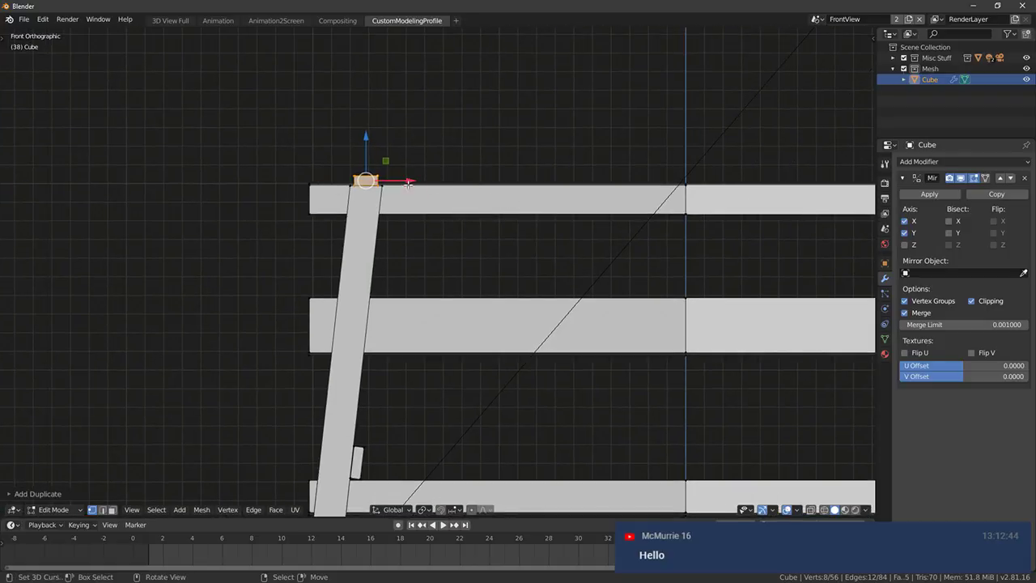
key(g)
key(x)
click(602, 193)
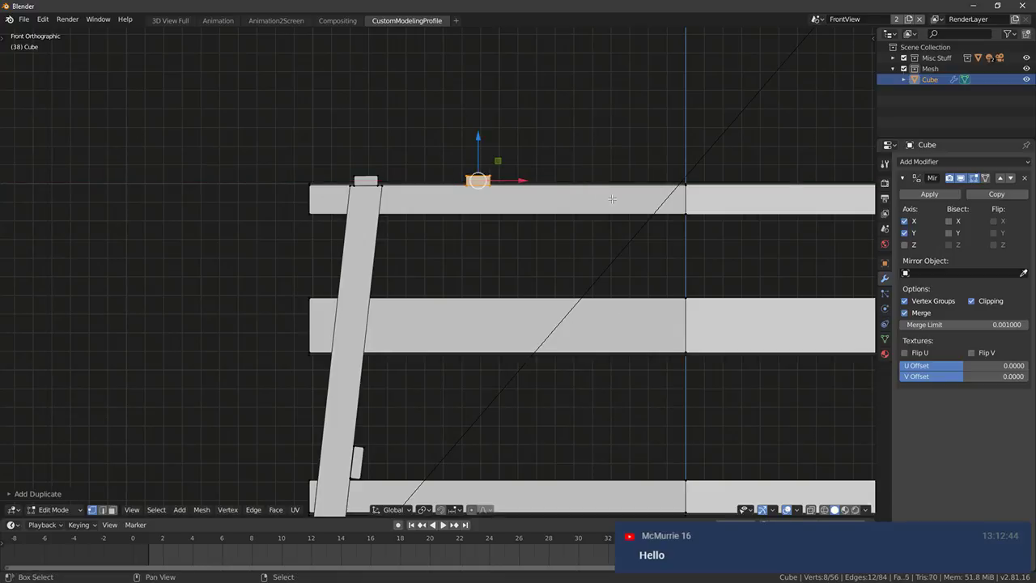
key(shift+r)
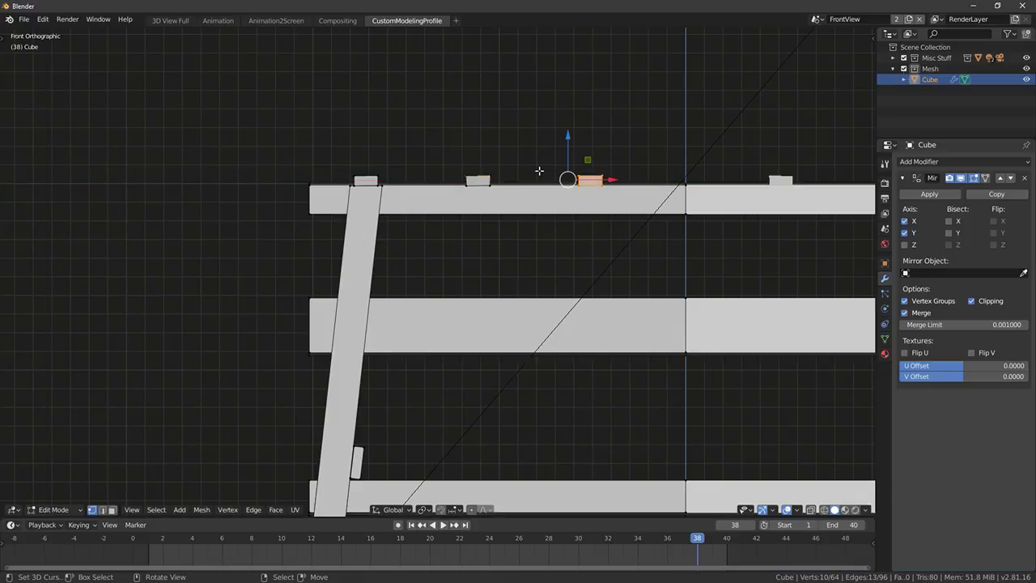
Shift the two copied slats along X toward the center and adjust their spacing along the top beam
shift+click(478, 180)
key(g)
key(x)
click(587, 178)
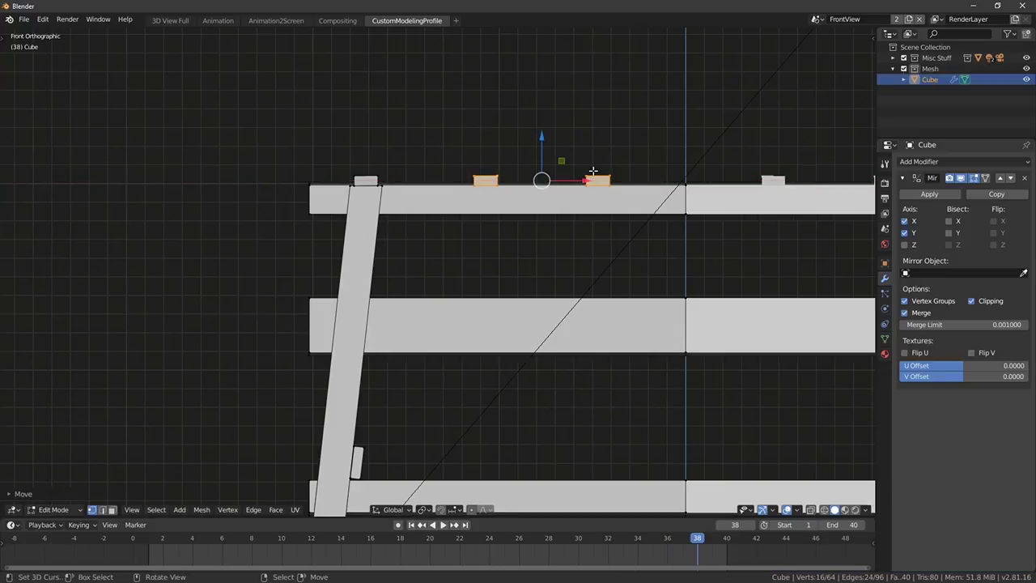
key(shift+z)
click(594, 176)
key(g)
key(x)
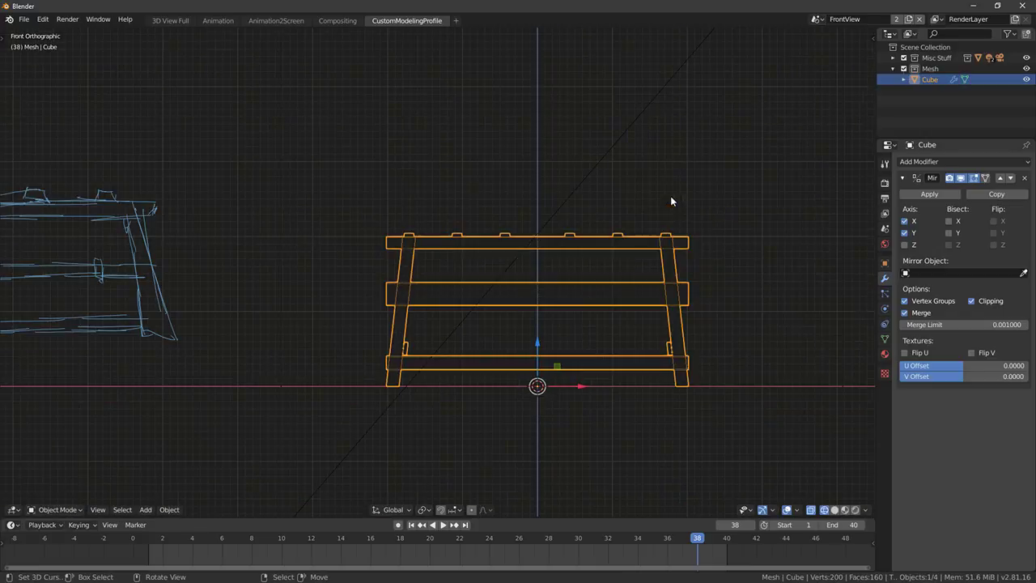
key(shift+z)
key(Tab)
mouse_move(597, 262)
middle_down()
mouse_move(587, 291)
mouse_move(558, 316)
mouse_move(624, 372)
middle_up()
mouse_move(550, 344)
middle_down()
mouse_move(585, 352)
mouse_move(524, 295)
mouse_move(542, 327)
middle_up()
key(KP_1)
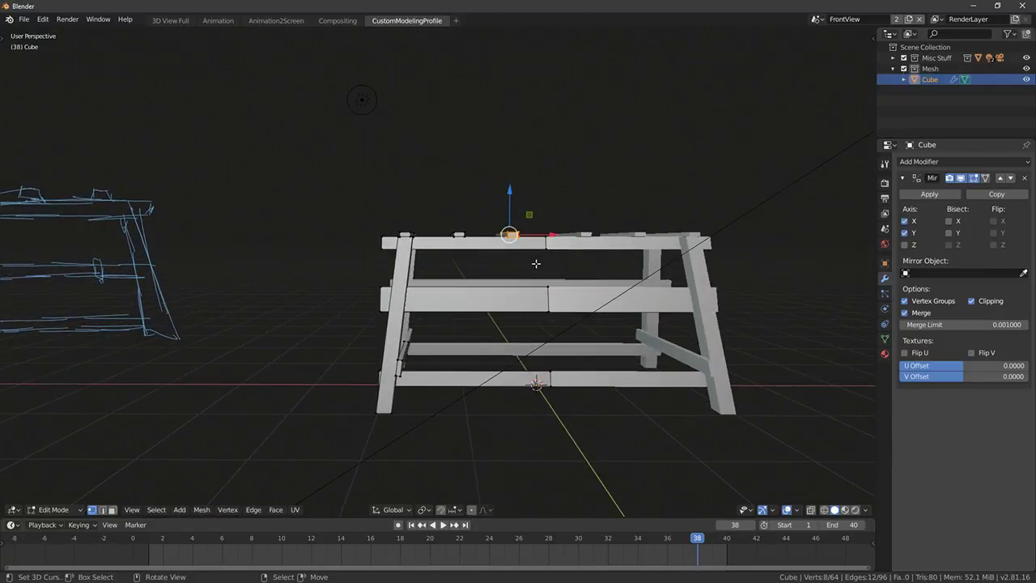
scroll(419, 213, up, 3)
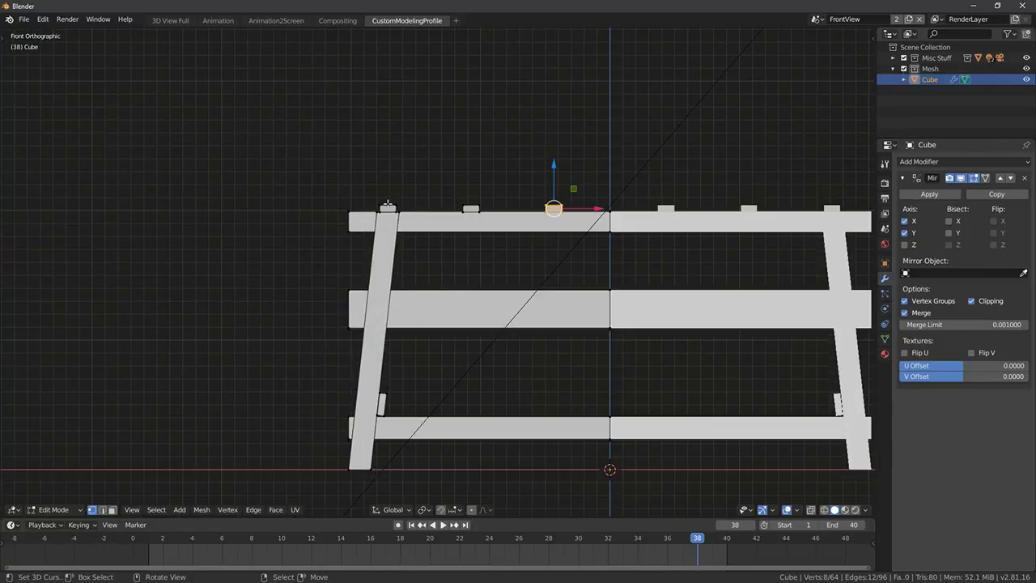
shift+click(518, 201)
key(ctrl+l)
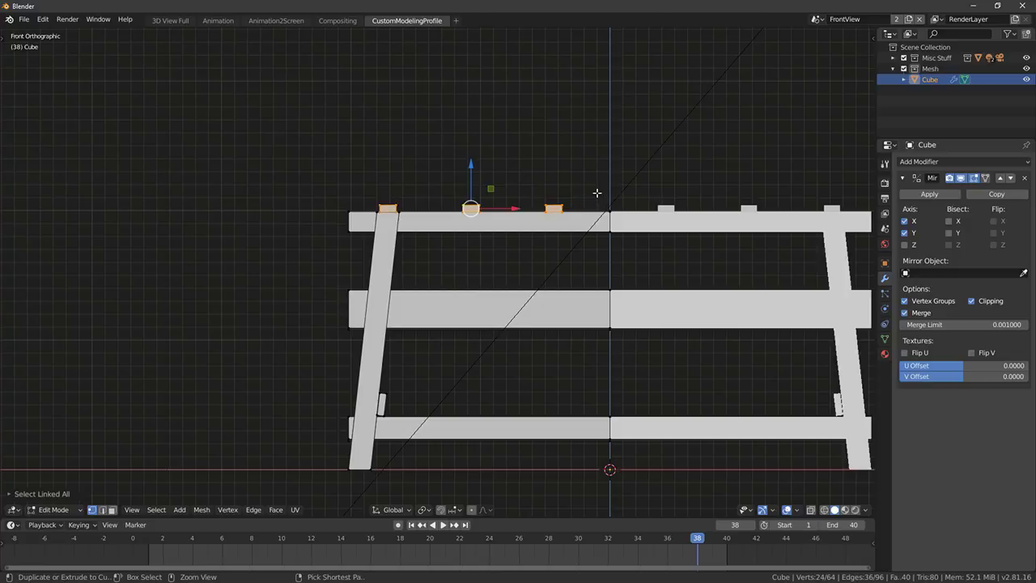
key(shift+grave)
key(Escape)
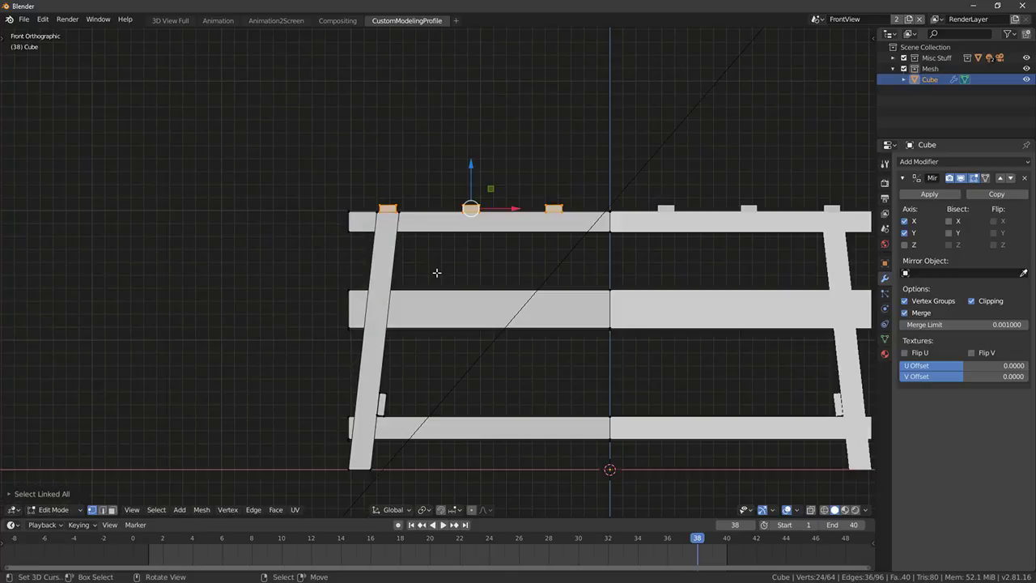
Circle-select the two inner top slats in wireframe and duplicate them about 1.58 units down along Z onto the bottom beams
key(alt+z)
key(alt+a)
key(c)
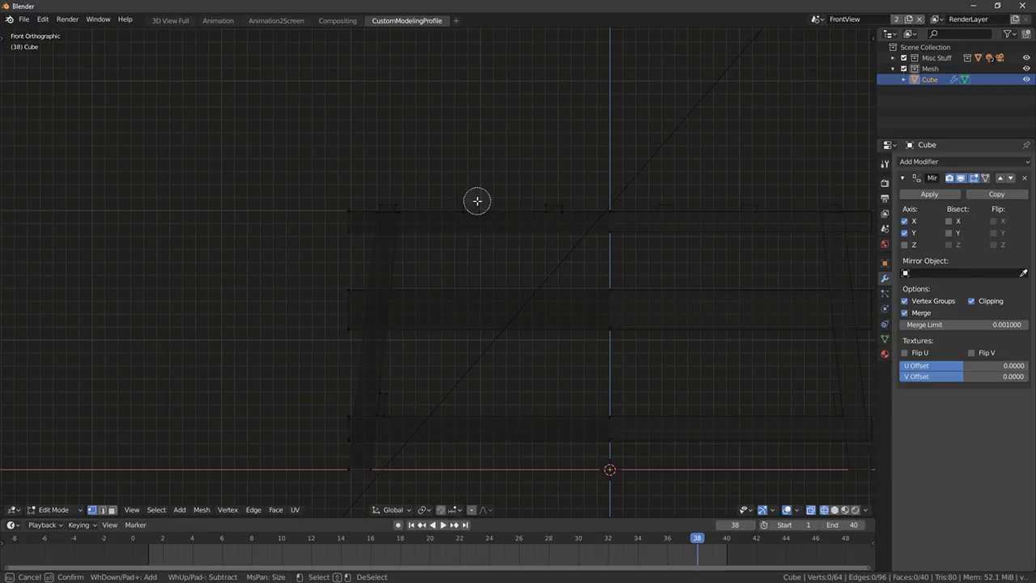
drag(476, 201, 563, 202)
key(Escape)
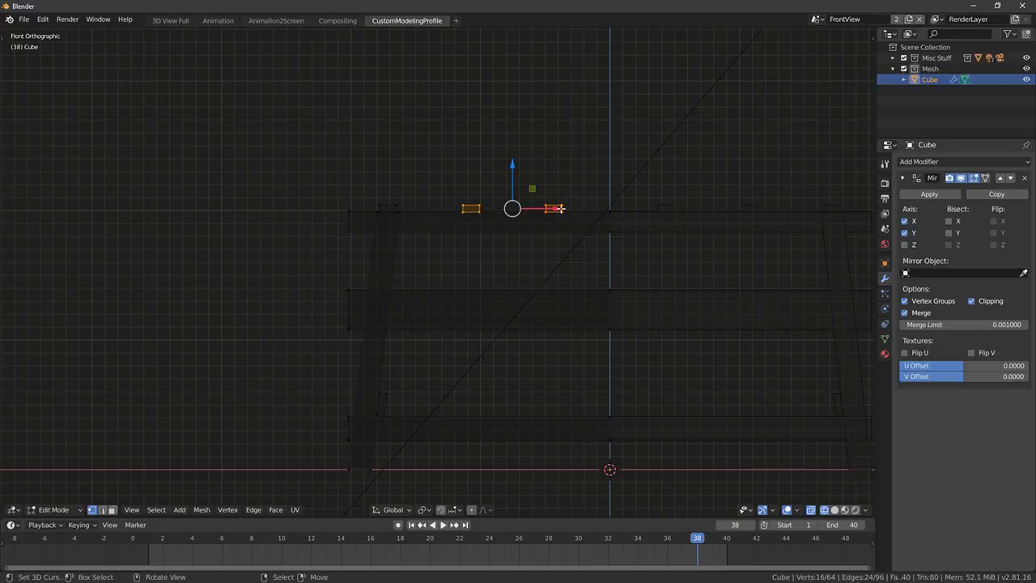
key(shift+d)
key(z)
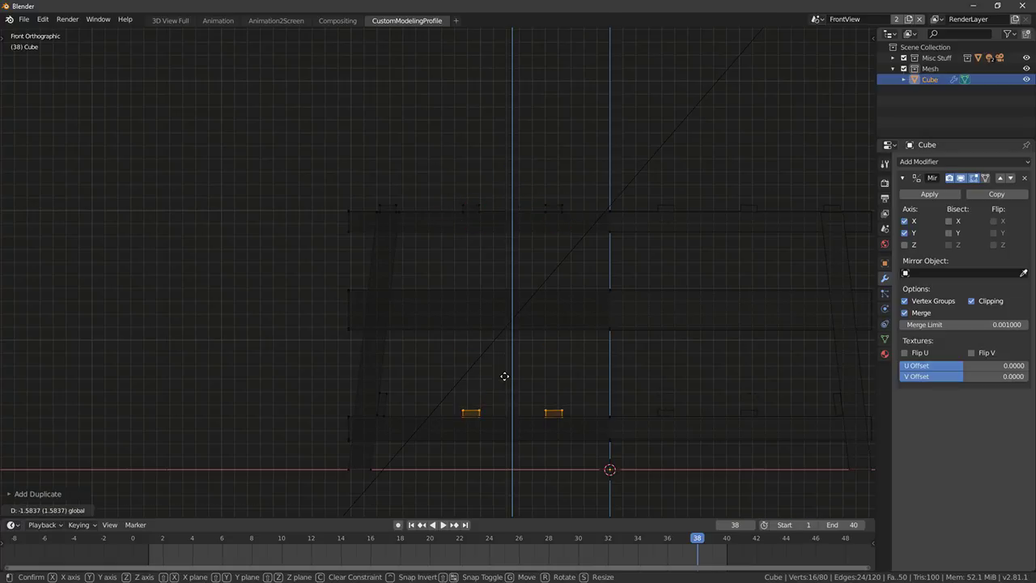
click(504, 376)
middle_drag(504, 377, 488, 406)
Extend the two lower slats outward along Y to span the bottom beams, and return to Object Mode
key(alt+z)
middle_drag(488, 406, 540, 365)
key(g)
key(y)
click(463, 426)
key(Tab)
scroll(461, 431, down, 4)
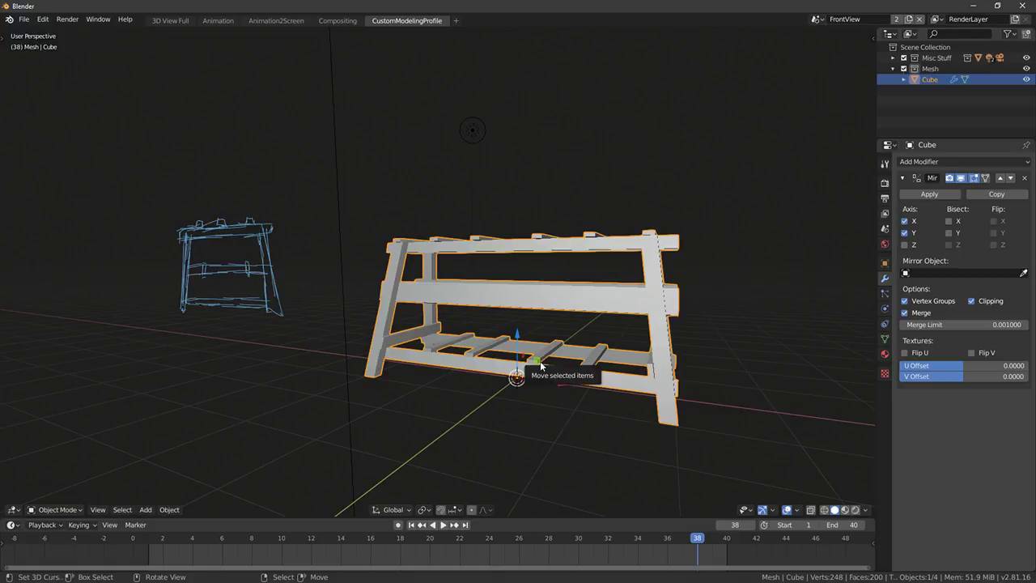
Examine the table from several angles and from the front against the reference sketch
middle_drag(541, 365, 543, 345)
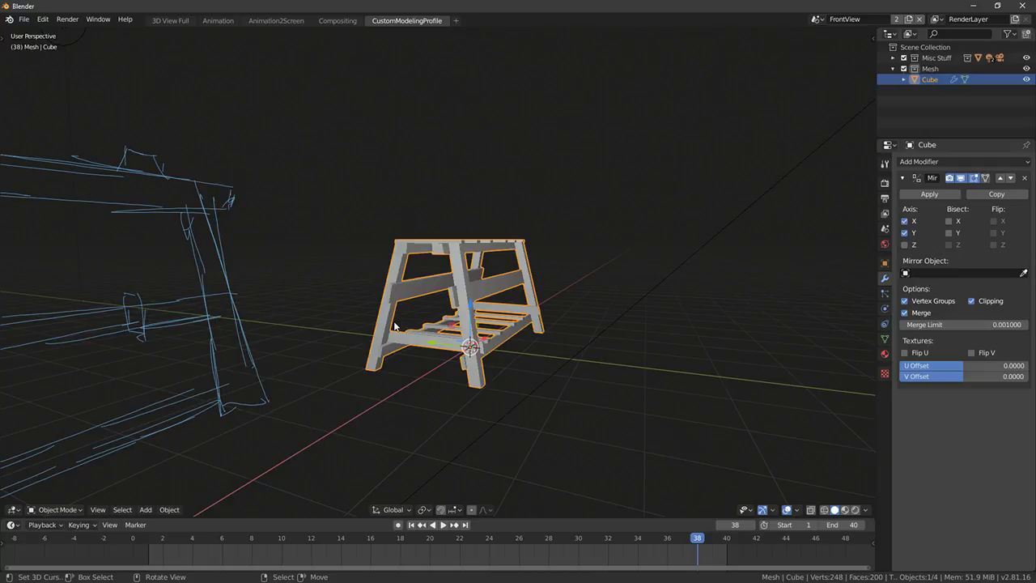
middle_drag(528, 300, 548, 319)
key(KP_1)
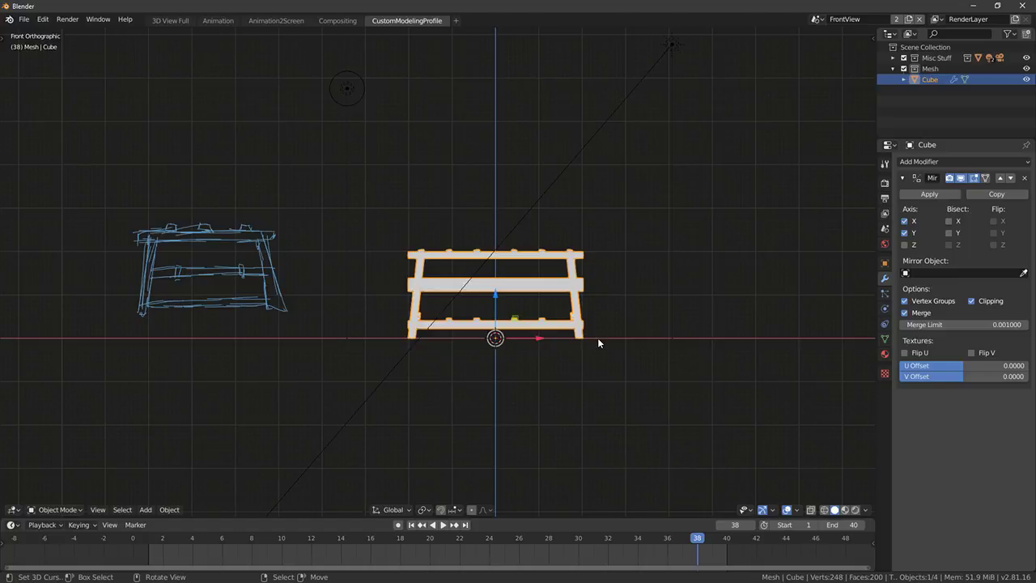
scroll(456, 359, up, 4)
middle_drag(511, 363, 453, 384)
scroll(377, 397, up, 4)
Select the whole middle board across the legs in Edit Mode and undo that selection
key(Tab)
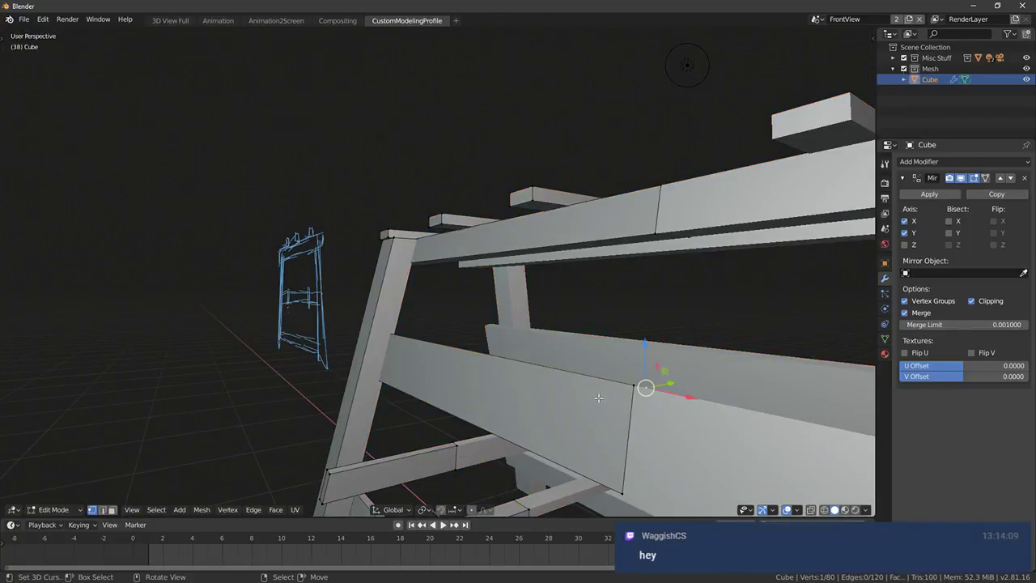
key(ctrl+l)
key(KP_1)
scroll(585, 407, up, 4)
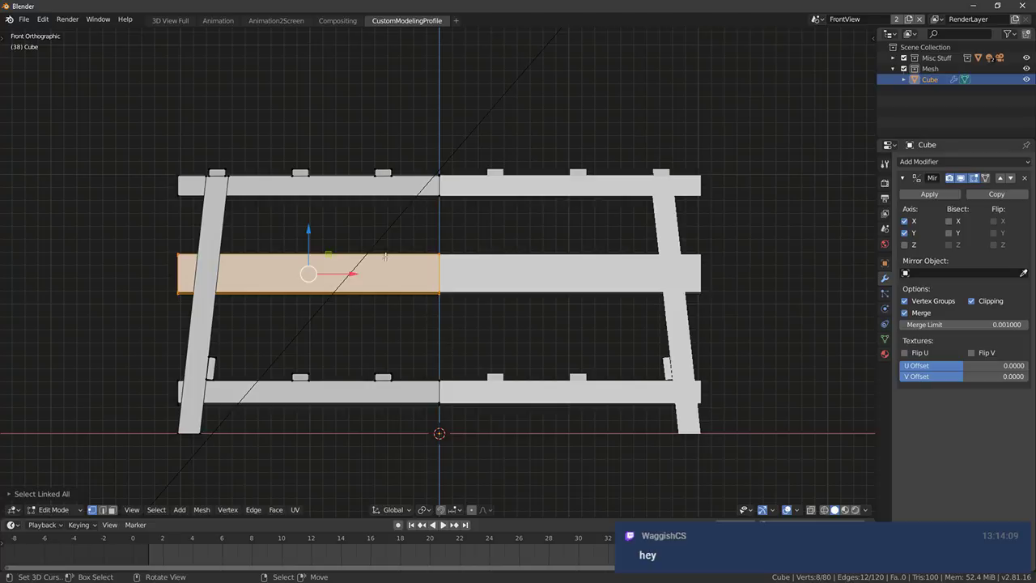
scroll(574, 265, up, 3)
middle_drag(428, 282, 479, 289)
key(ctrl+z)
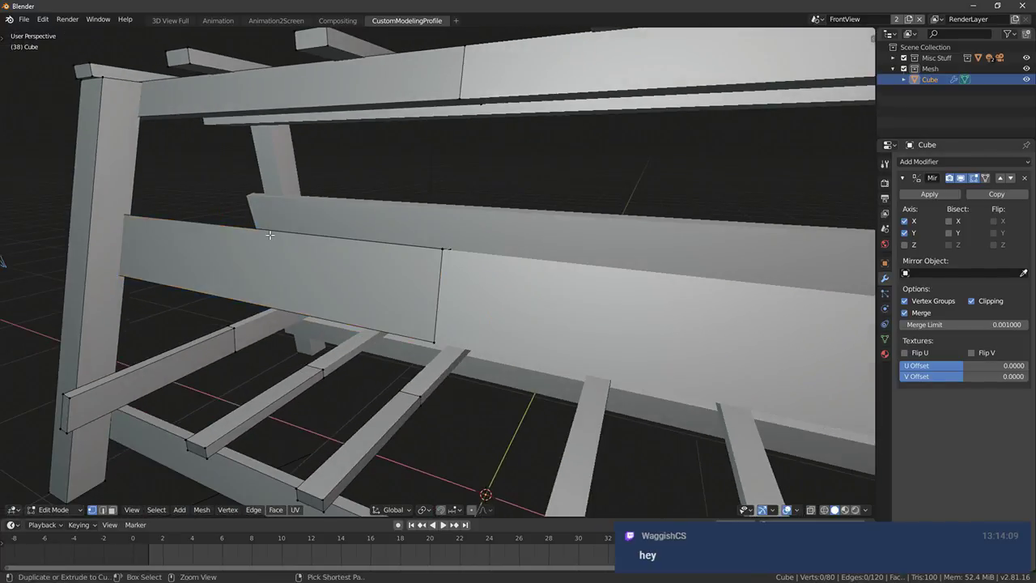
Add two evenly spaced loop cuts to each half of the middle board and raise the inner loop slightly along Z
click(267, 234)
key(KP_1)
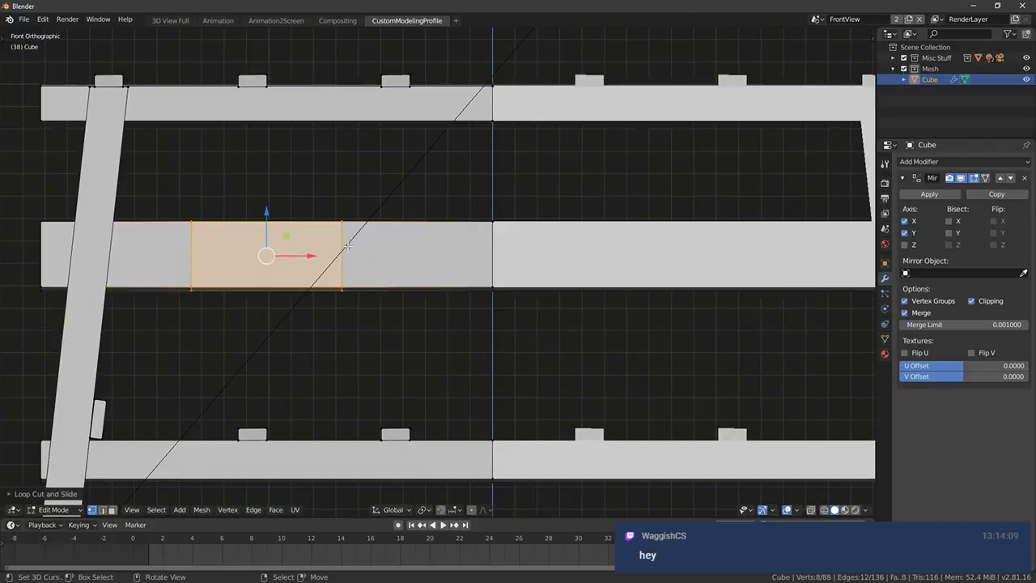
key(alt+a)
alt+right_click(352, 242)
key(g)
key(z)
click(311, 233)
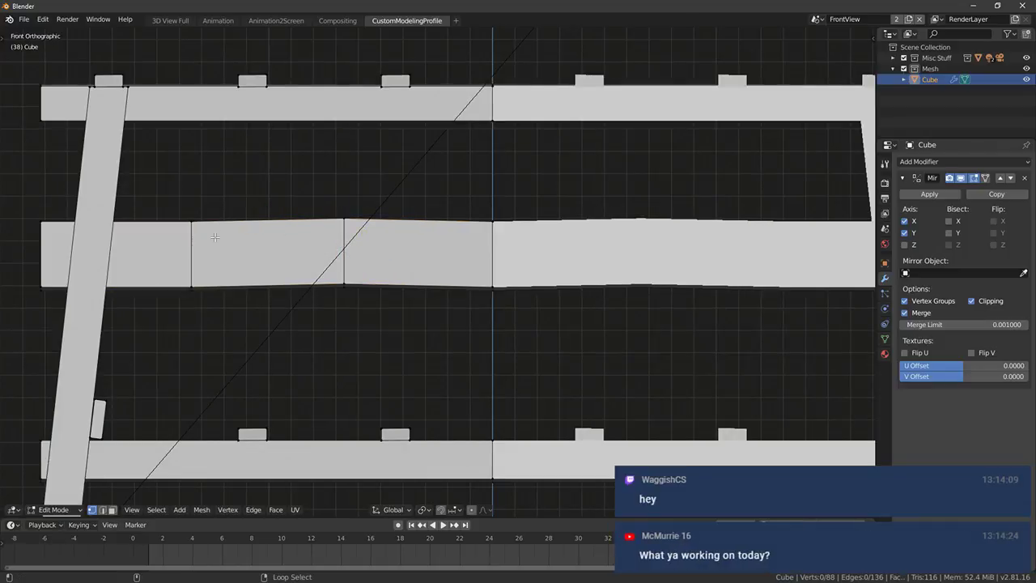
Raise the middle board's centre edge loop slightly and rotate its outer edge loop near the leg by a small angle
key(a)
key(alt+a)
alt+right_click(493, 242)
key(g)
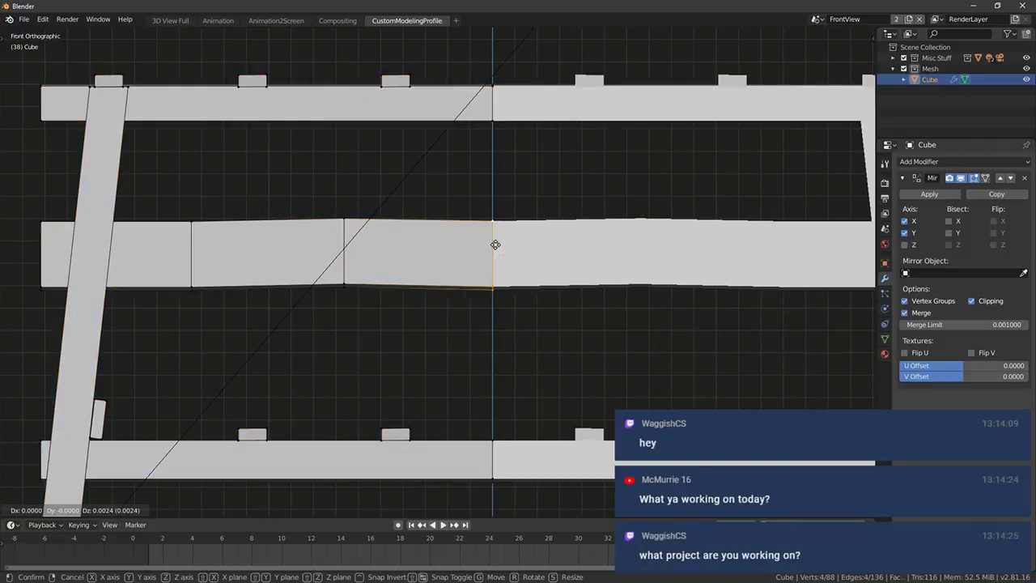
click(494, 243)
key(alt+a)
key(r)
click(391, 244)
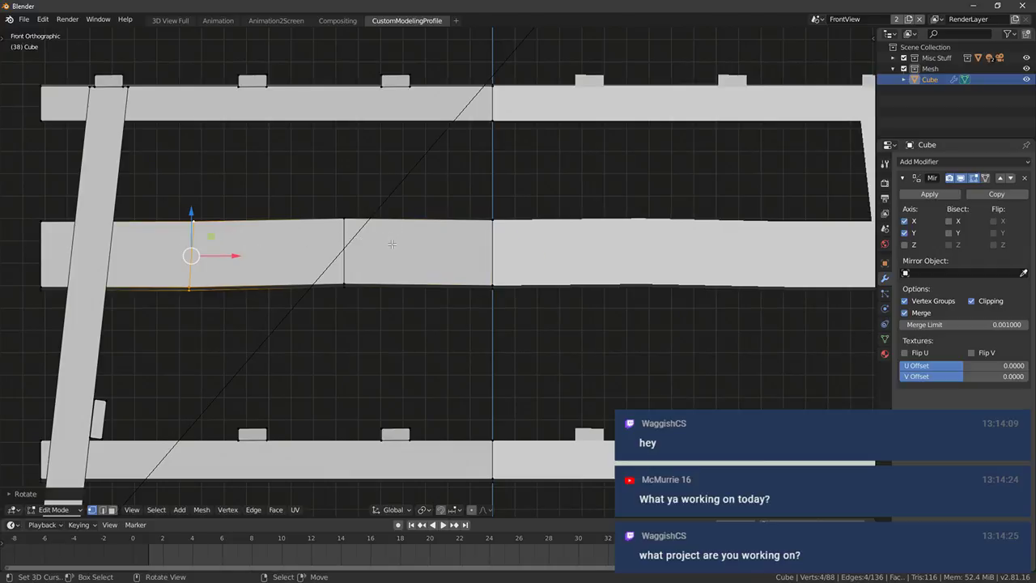
Apply the table's Mirror modifier in Object Mode and return to Edit Mode to check the full board from several sides
key(h)
key(ctrl+z)
scroll(574, 275, down, 6)
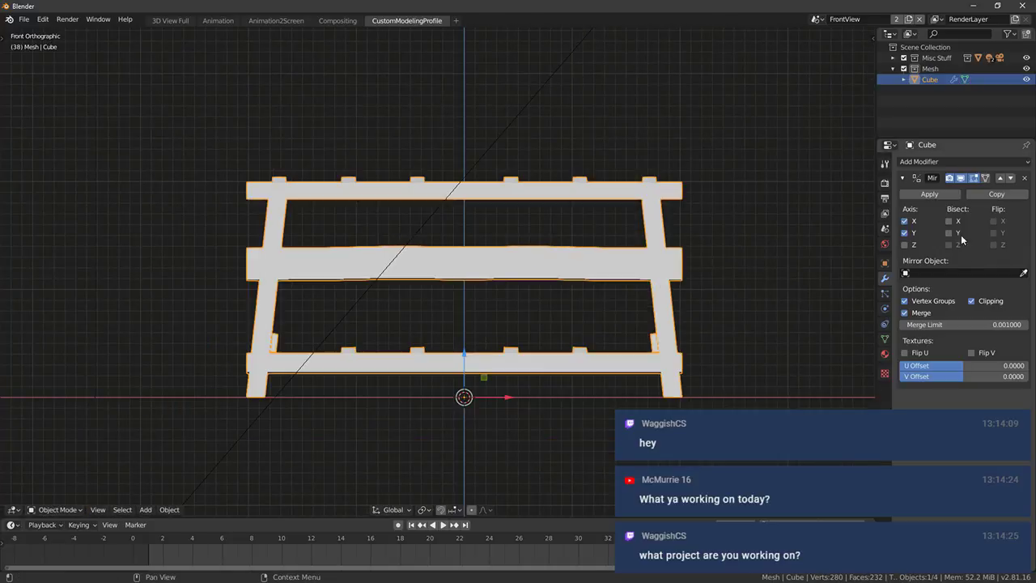
click(928, 194)
middle_drag(502, 267, 513, 287)
scroll(463, 264, up, 2)
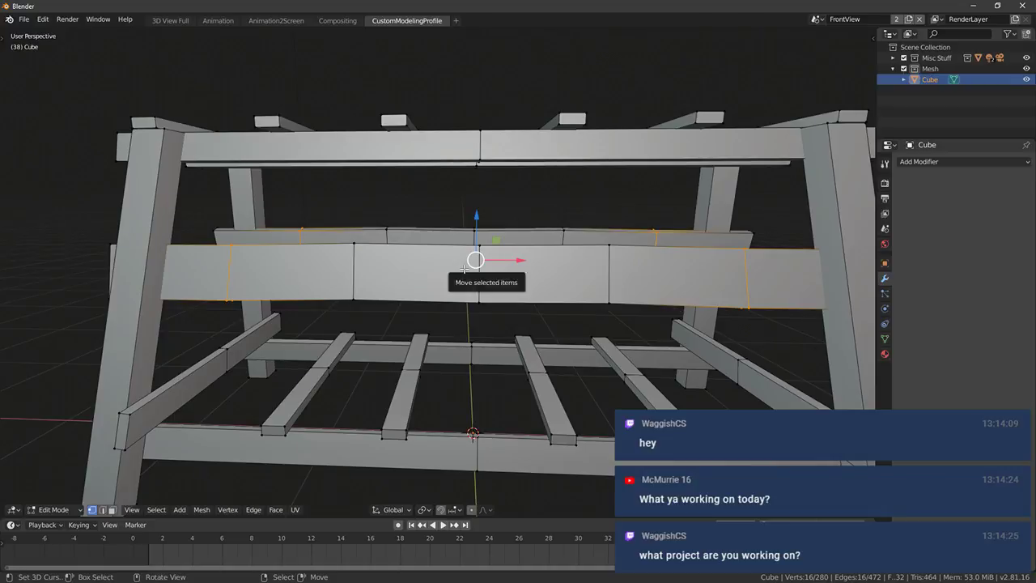
key(KP_1)
key(KP_3)
key(KP_1)
scroll(446, 151, down, 1)
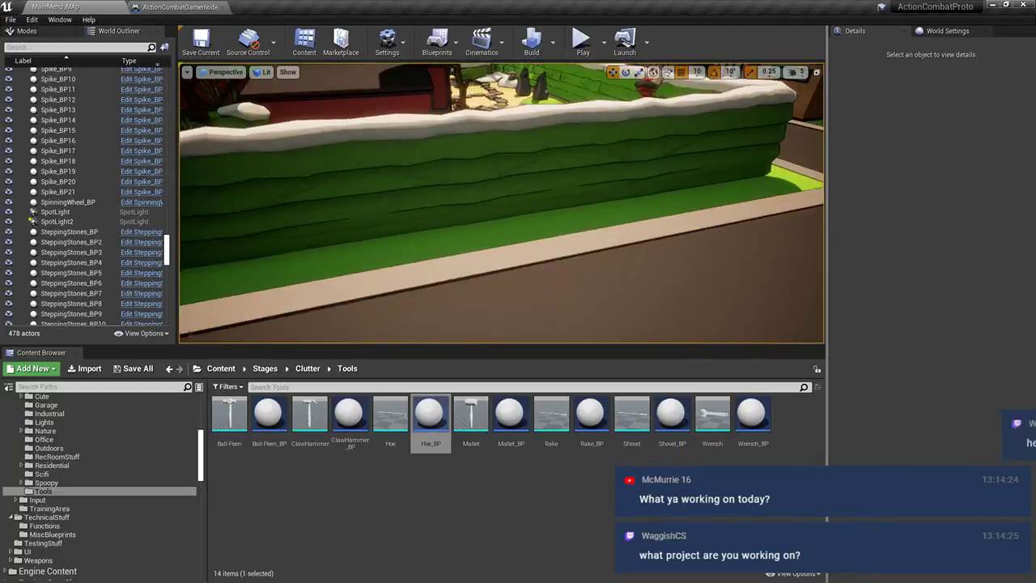
Switch to Unreal Editor, look over the residential level, and open the ActionCombatGamemodeParent blueprint for editing
key(w)
right_drag(502, 202, 741, 229)
key(s)
key(w)
key(s)
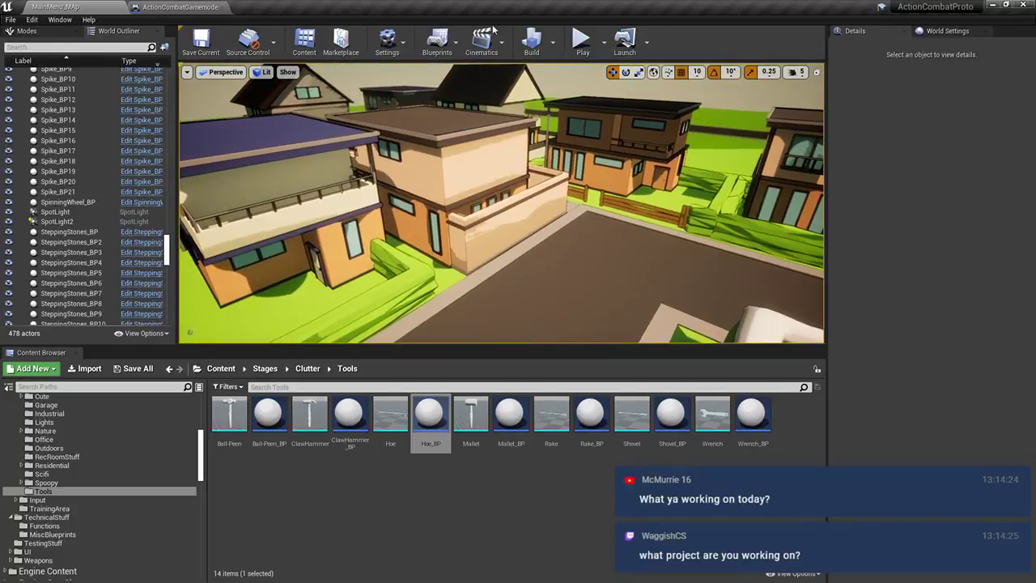
click(391, 51)
click(436, 42)
mouse_move(477, 186)
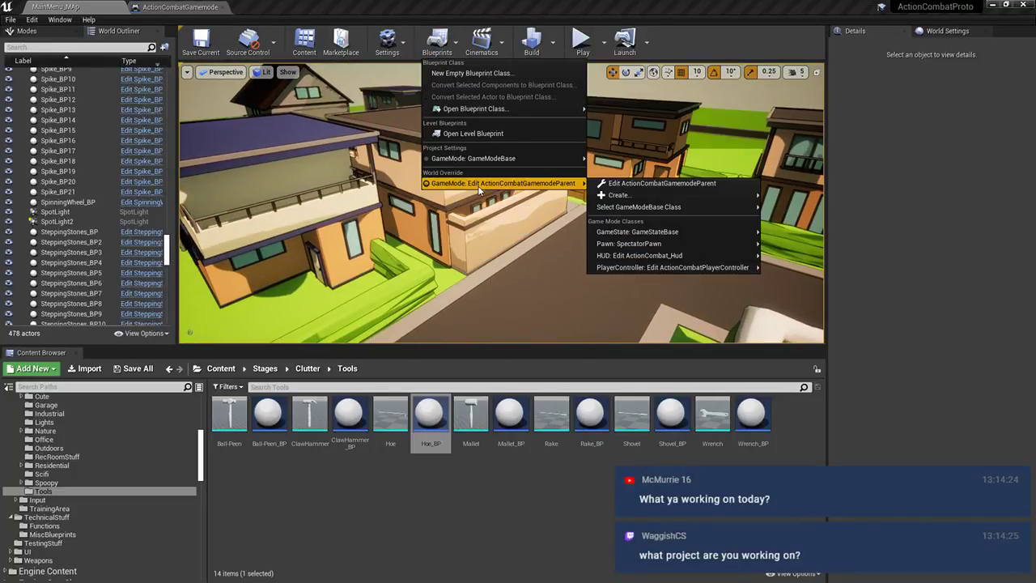
click(651, 183)
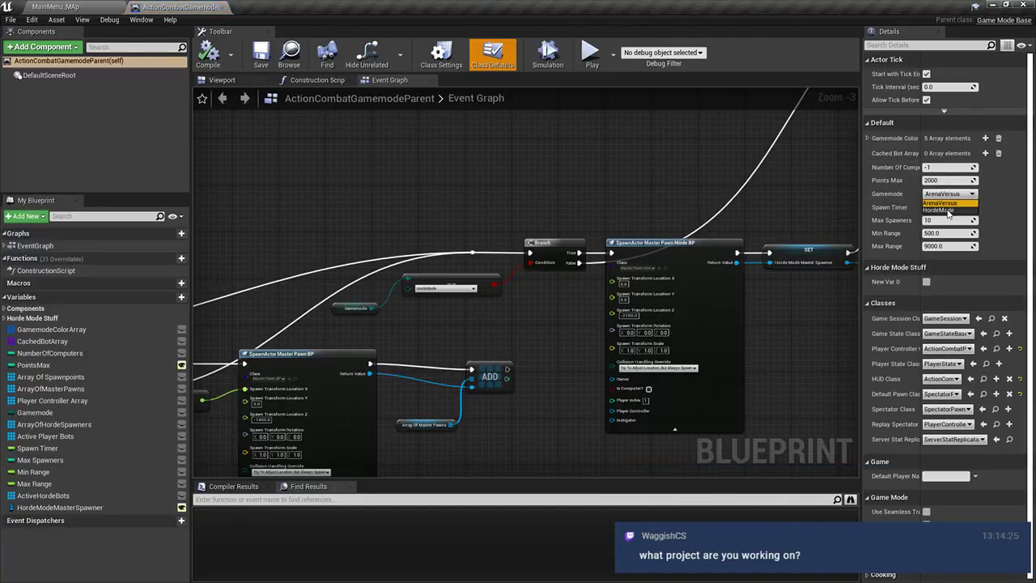
Set the blueprint's default Gamemode to HordeMode and enter its number of computers
click(947, 211)
click(947, 166)
key(Return)
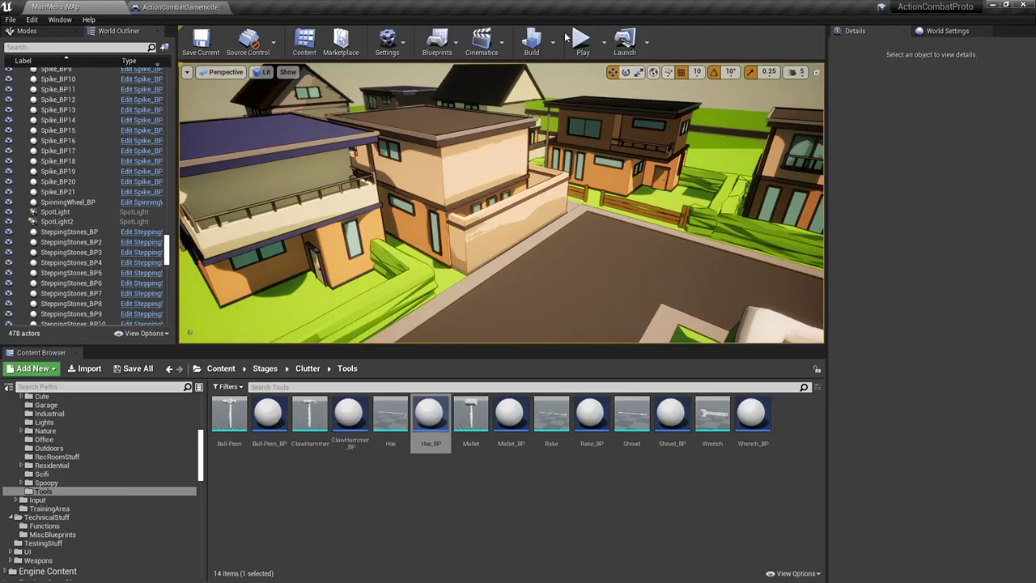
Play the MainMenu_MAp level in the editor and run the character through the streets, fighting the spider enemies
click(582, 44)
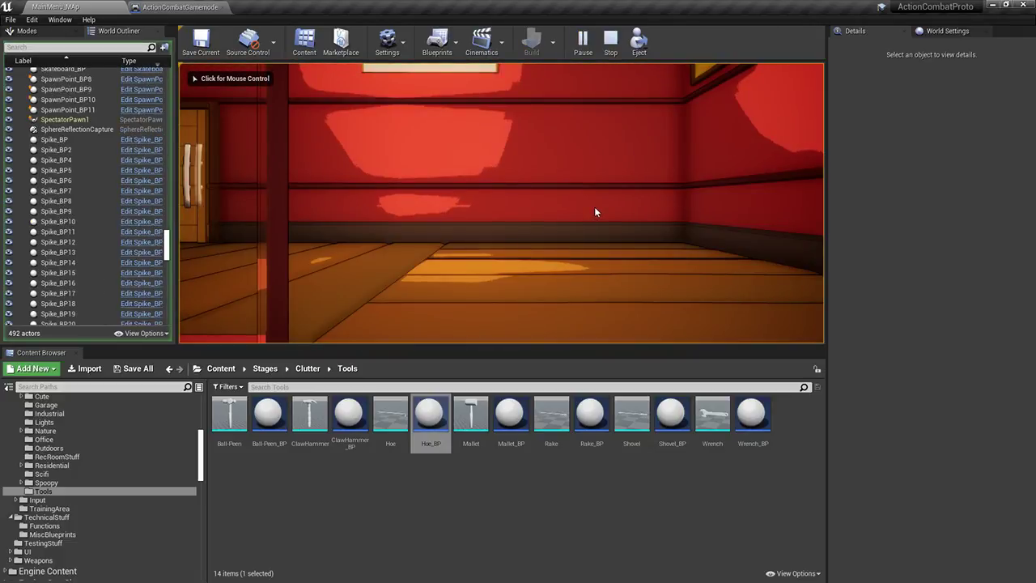
click(595, 210)
key(w)
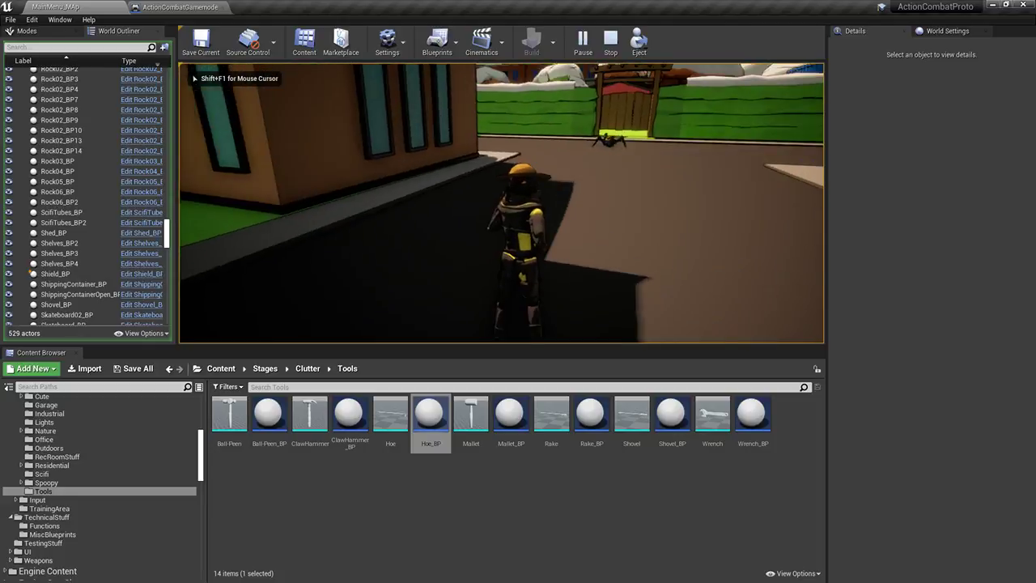
key(w)
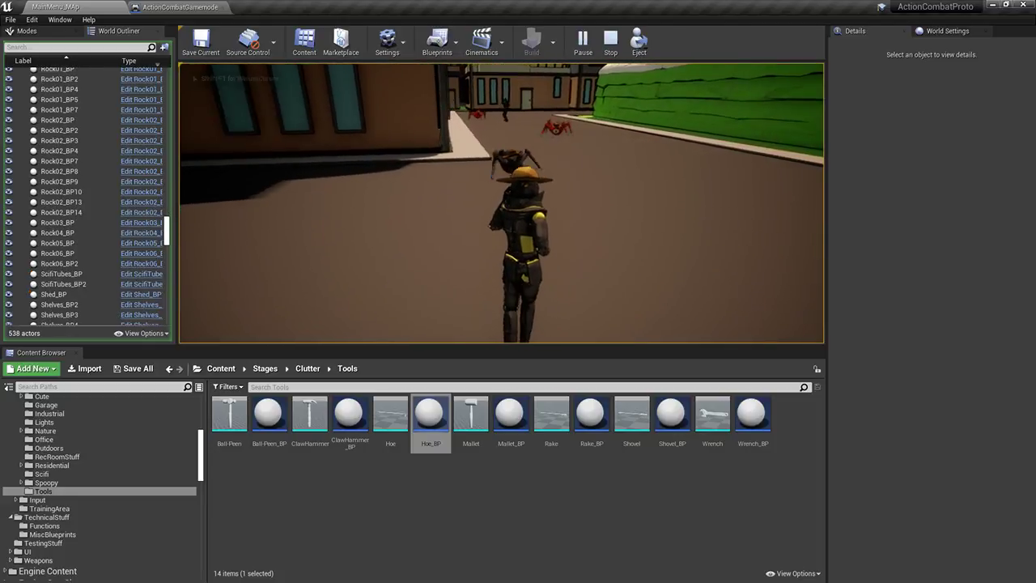
key(w)
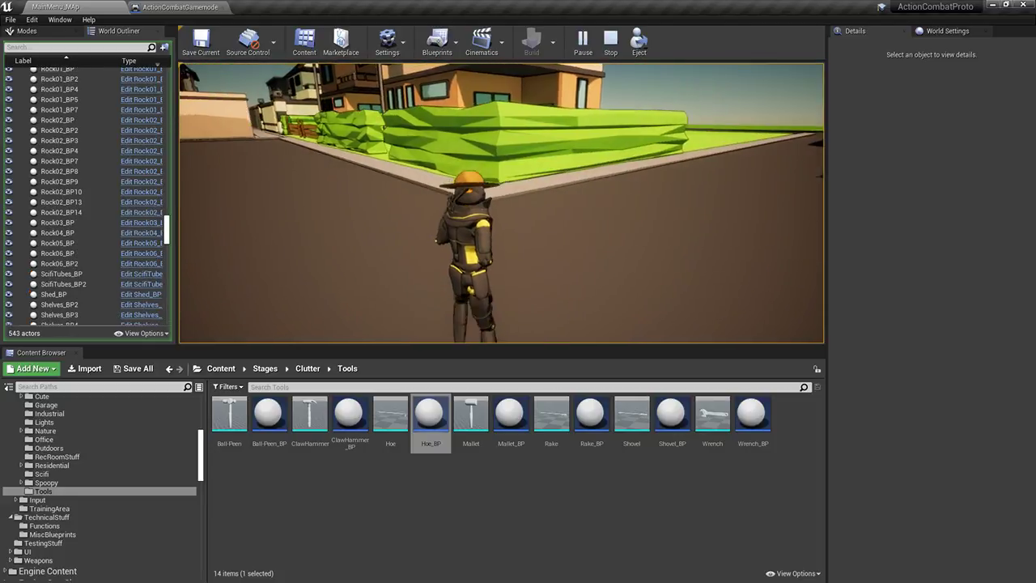
key(w)
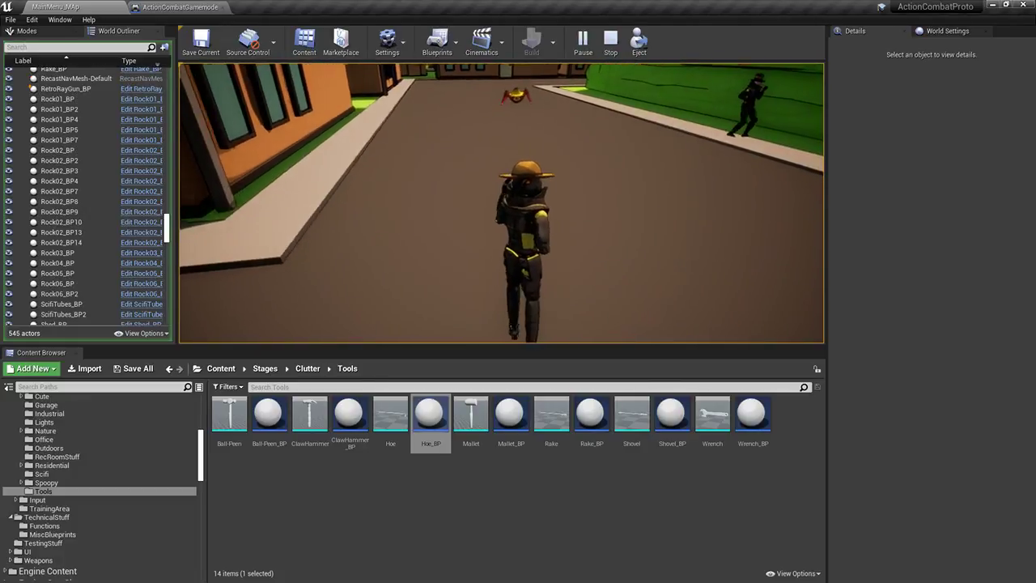
key(w)
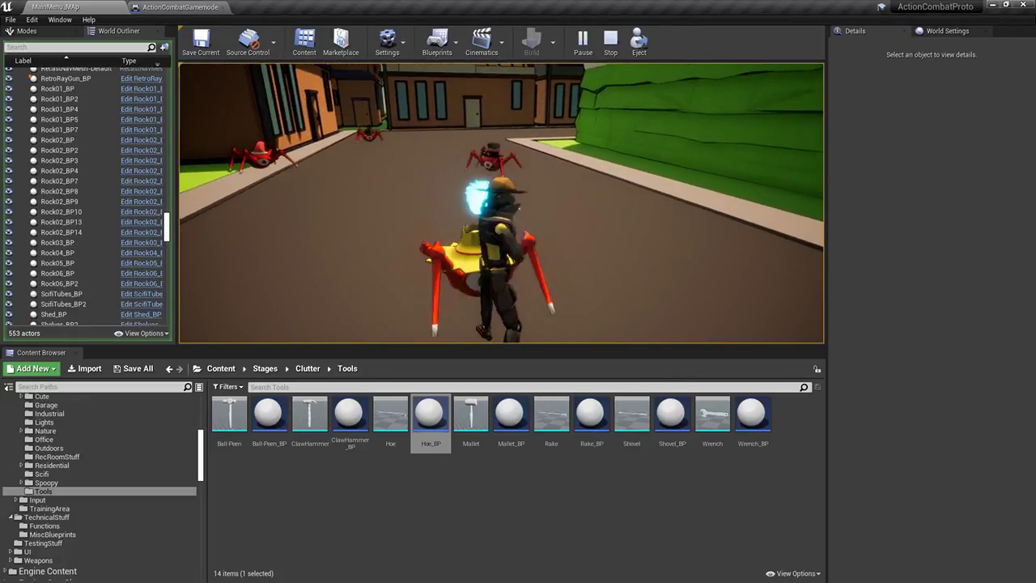
key(w)
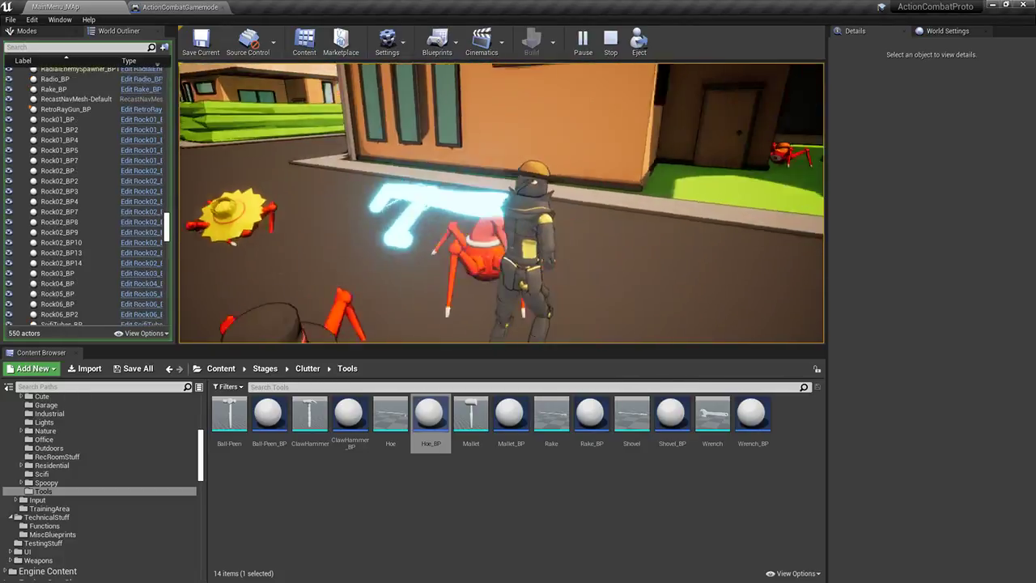
key(w)
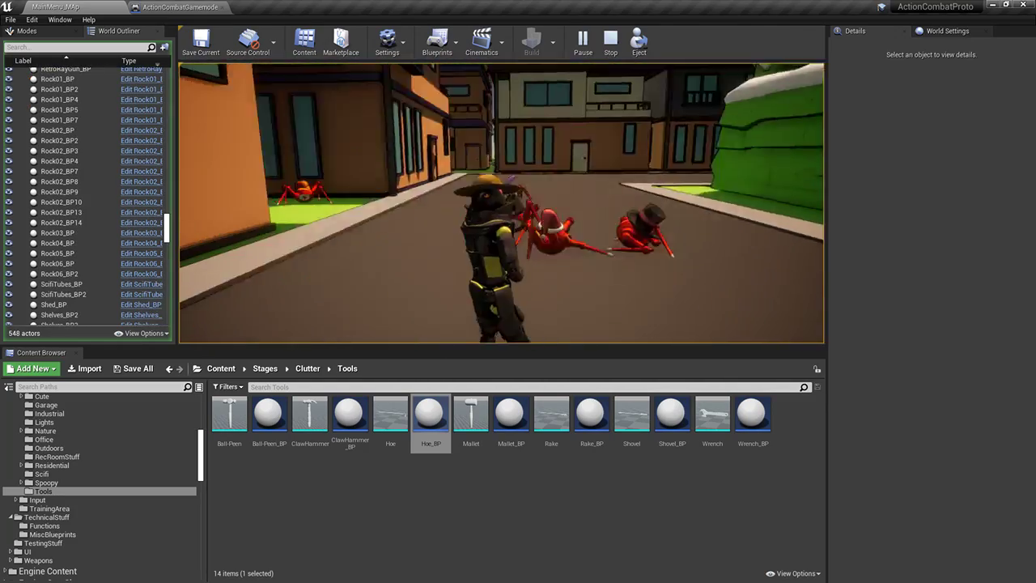
key(w)
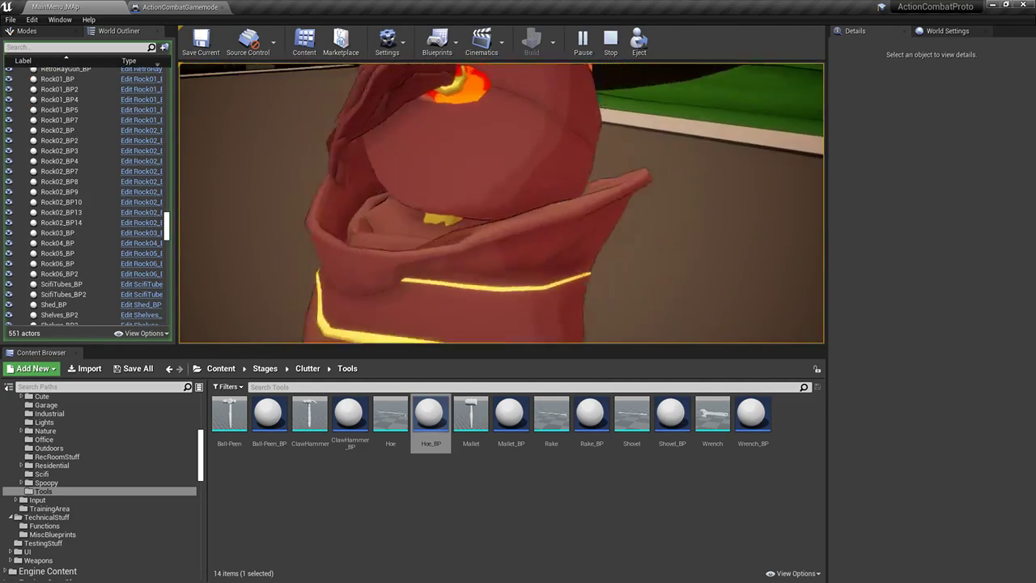
key(w)
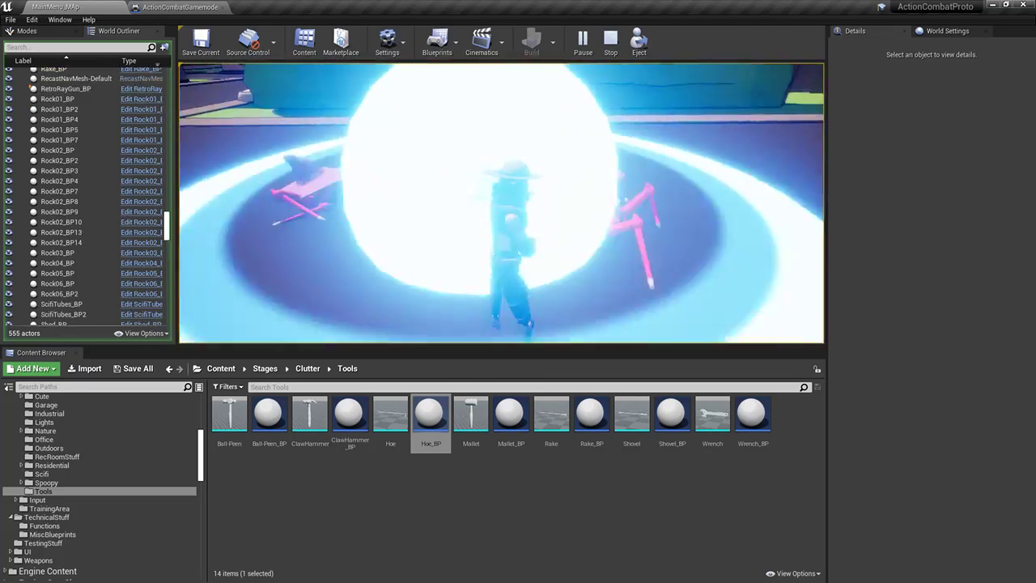
key(w)
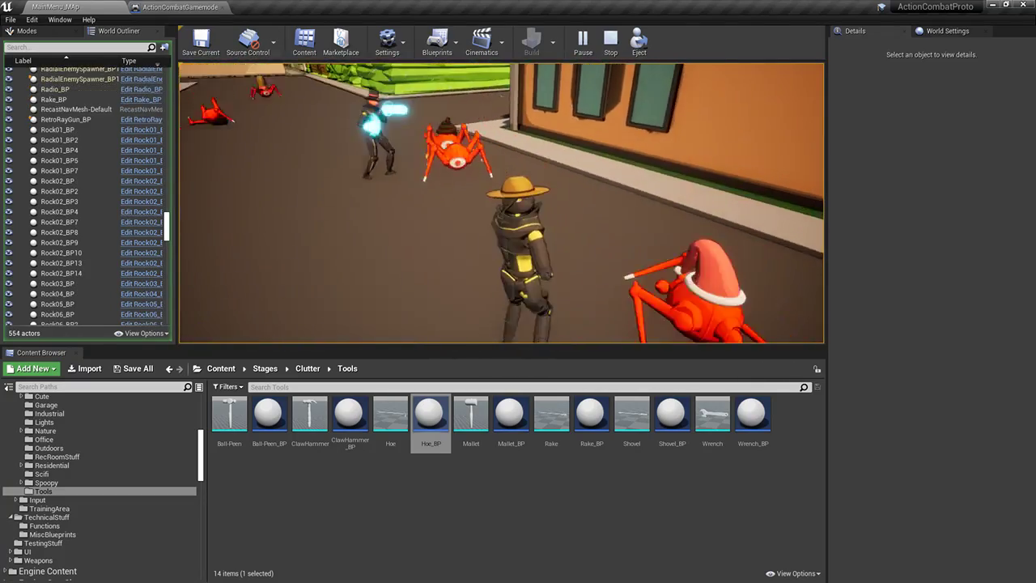
key(w)
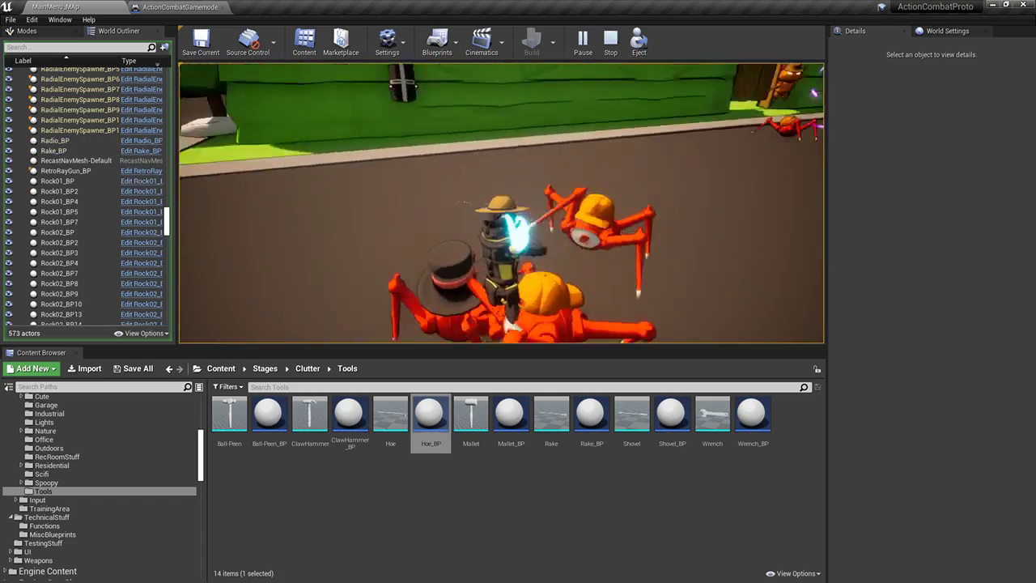
key(w)
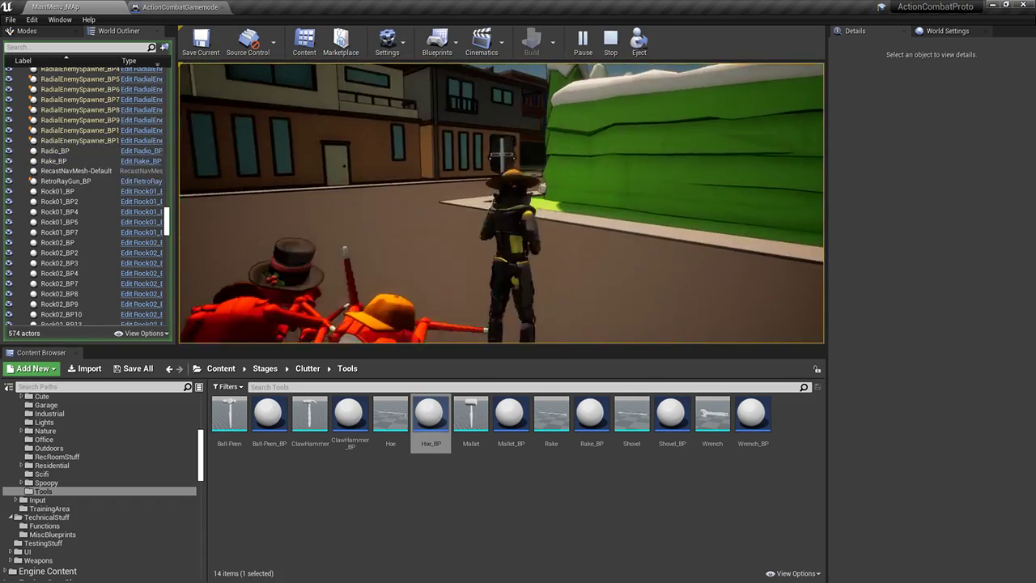
Play-test the level by running the character along the street among the spider enemies, and end the play session
key(w)
key(w)
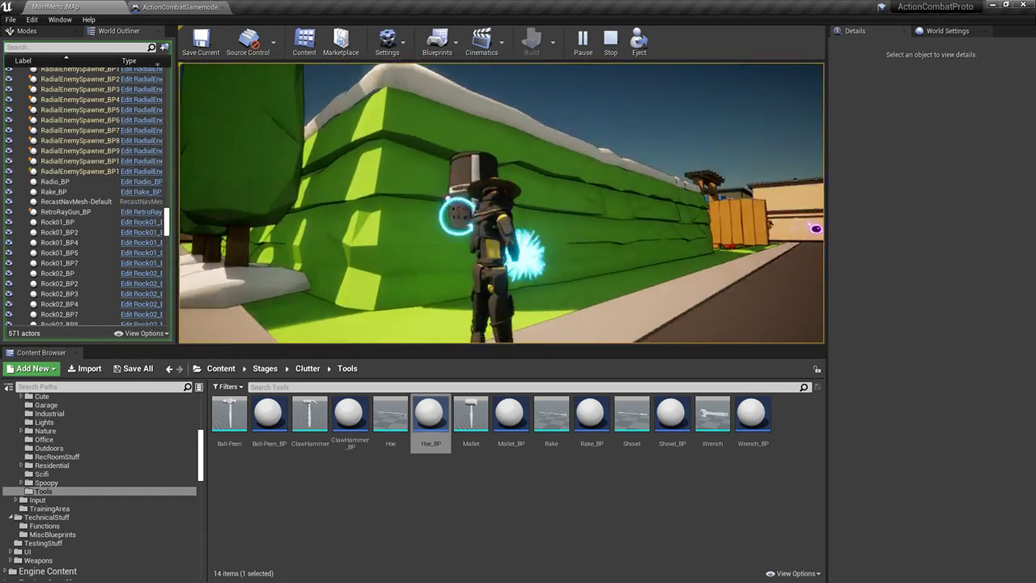
key(w)
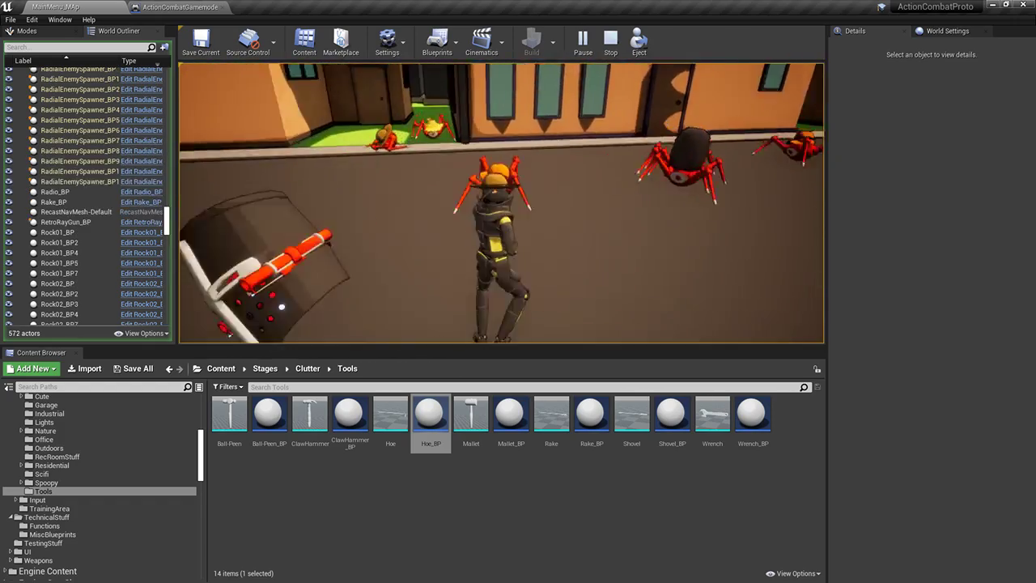
key(w)
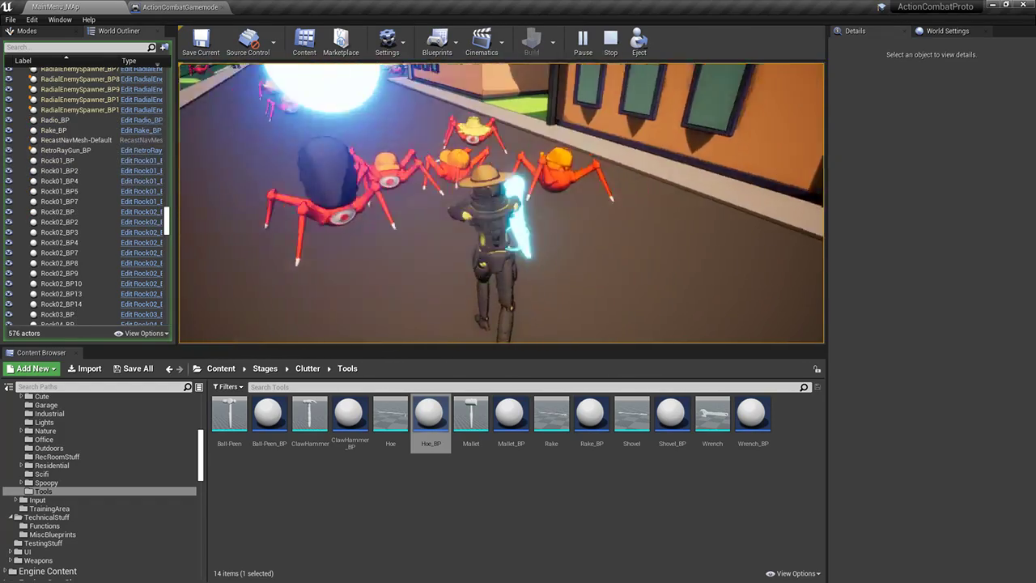
key(a)
key(w)
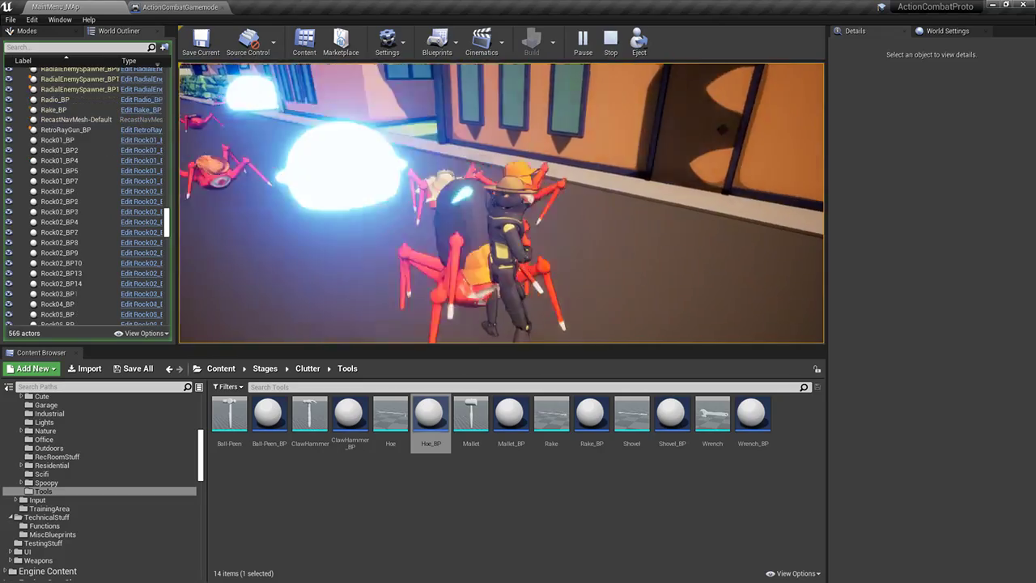
key(a)
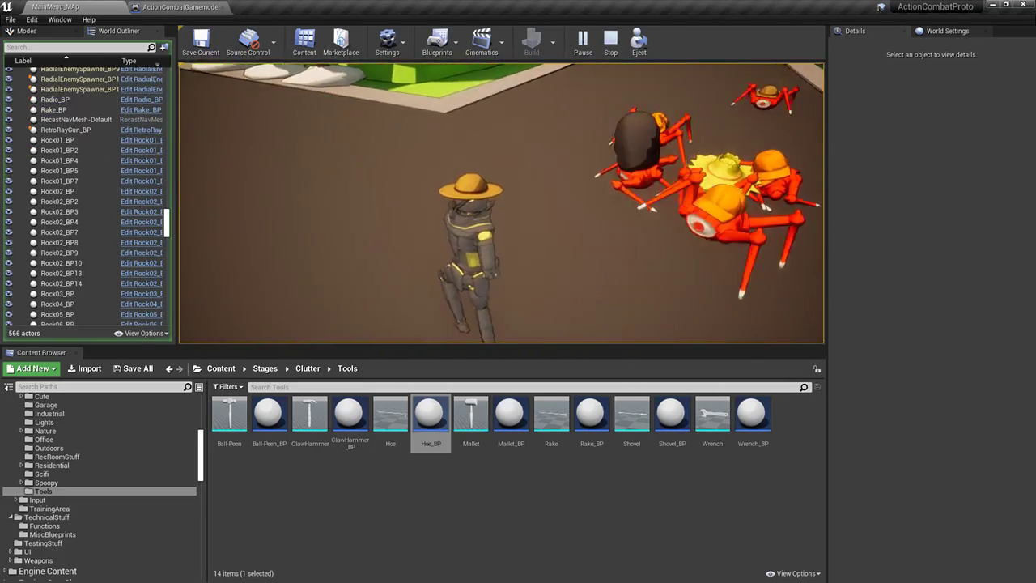
key(w)
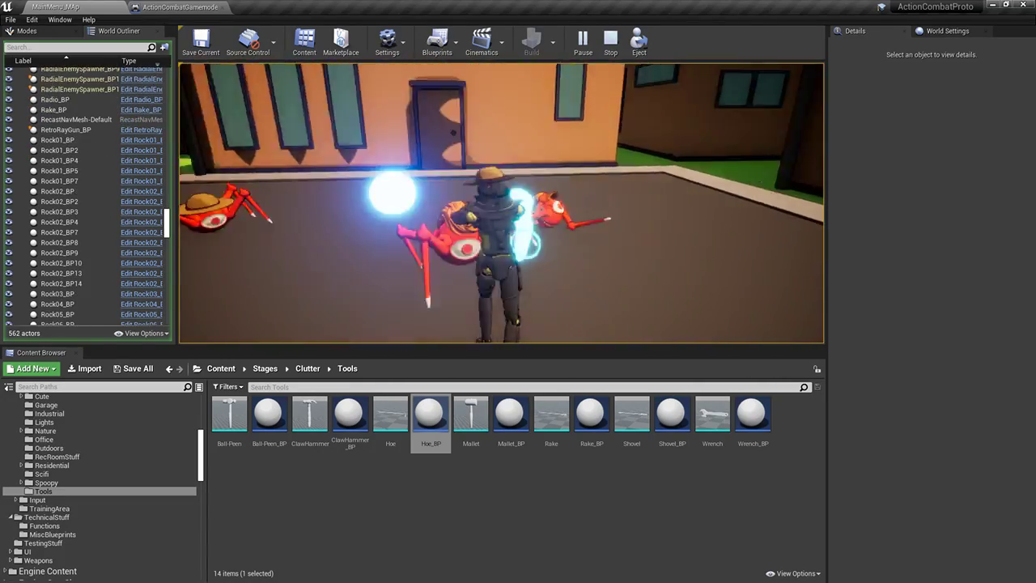
key(w)
key(w)
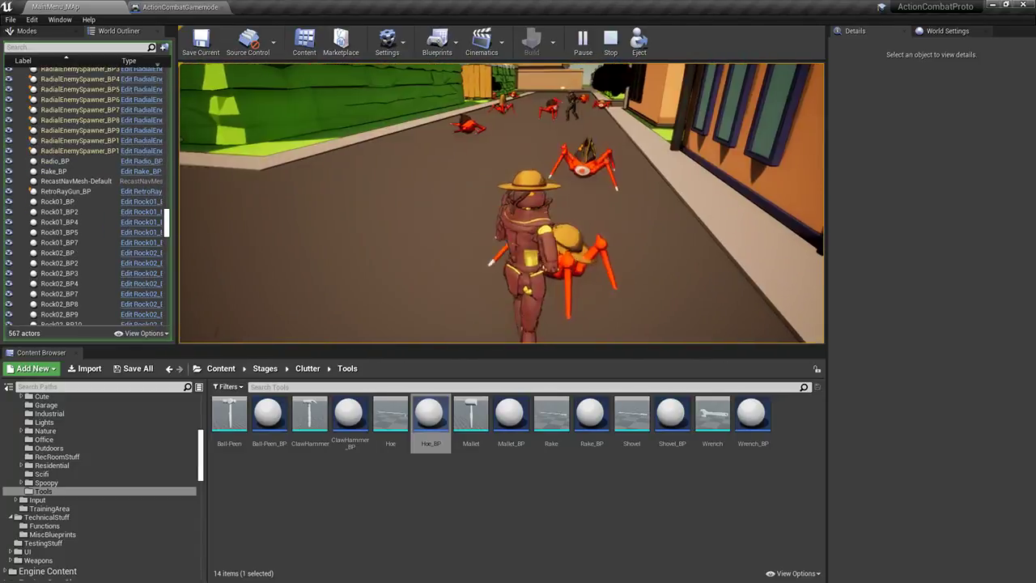
key(w)
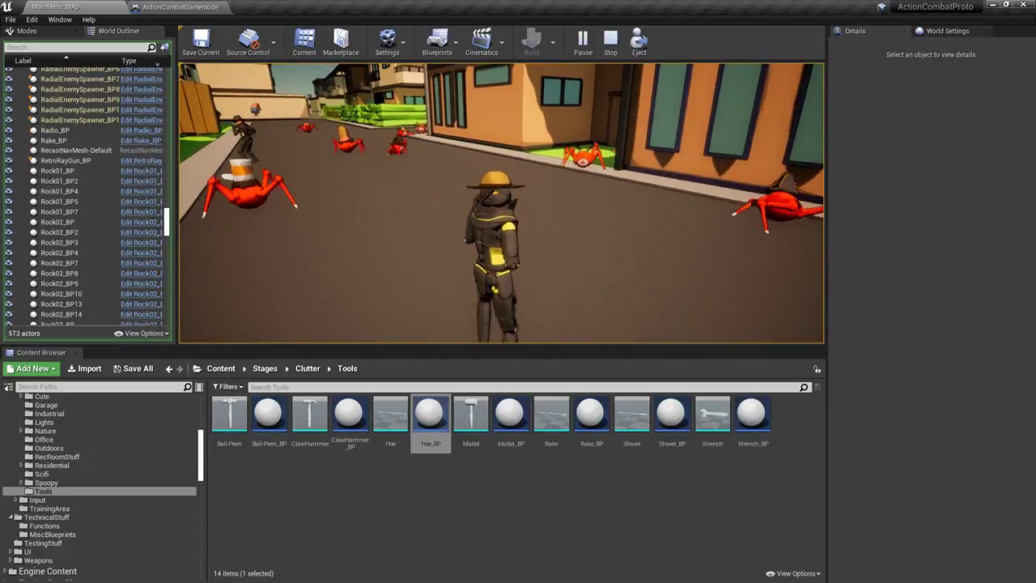
key(w)
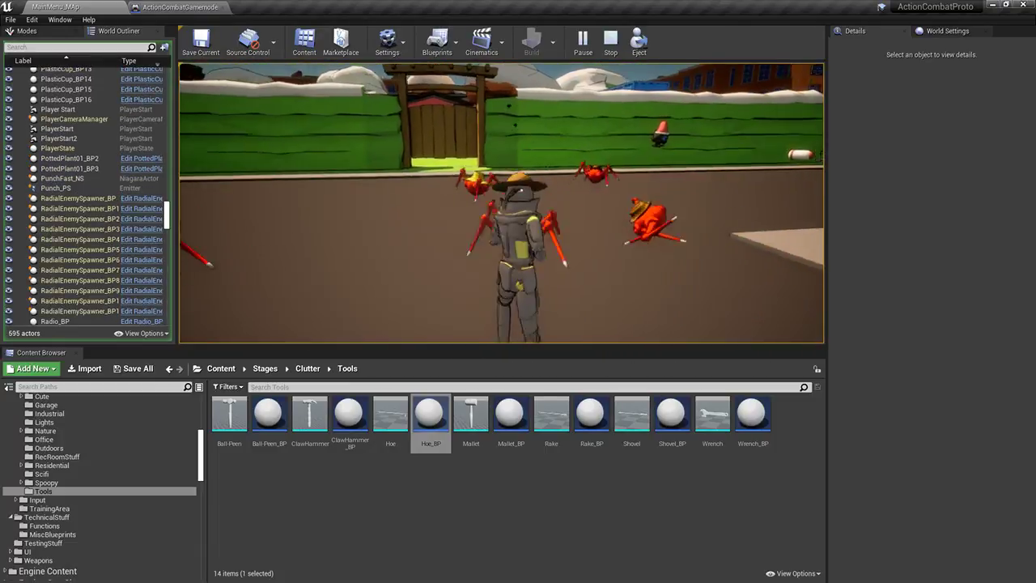
key(Escape)
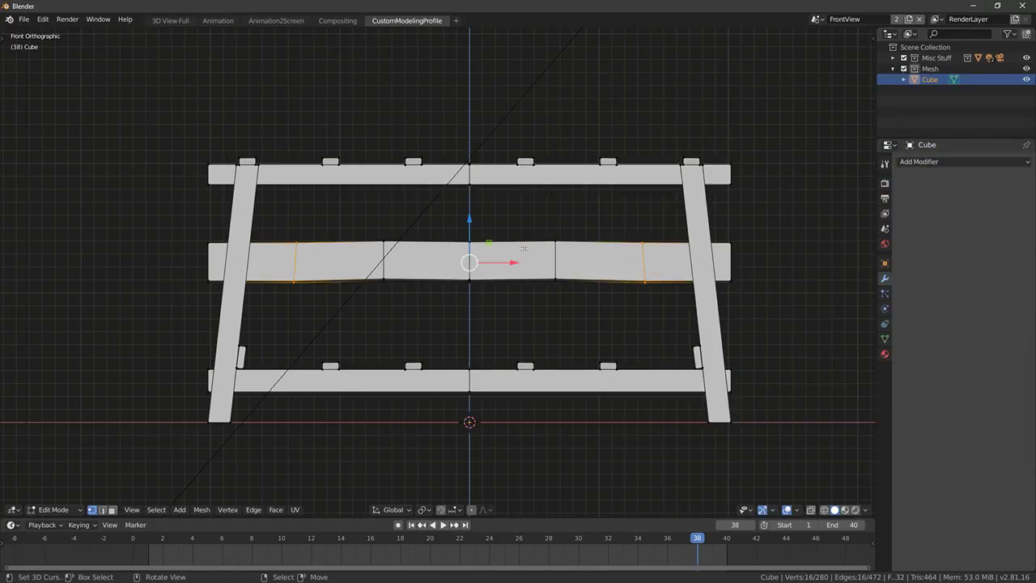
In Blender, rotate the left end vertices of both middle side planks slightly in the front view
middle_drag(525, 249, 518, 245)
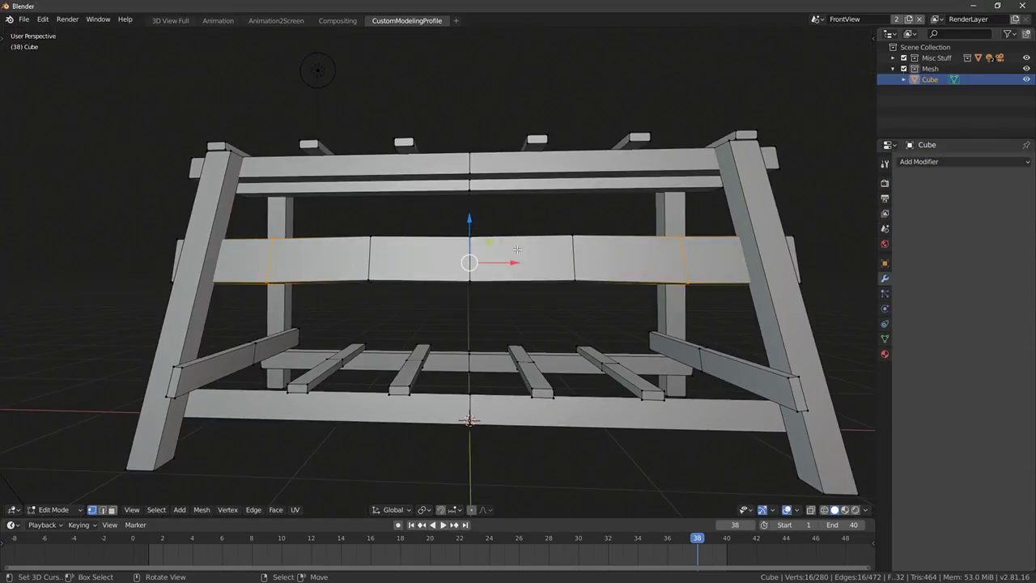
key(KP_1)
scroll(501, 243, up, 3)
key(alt+a)
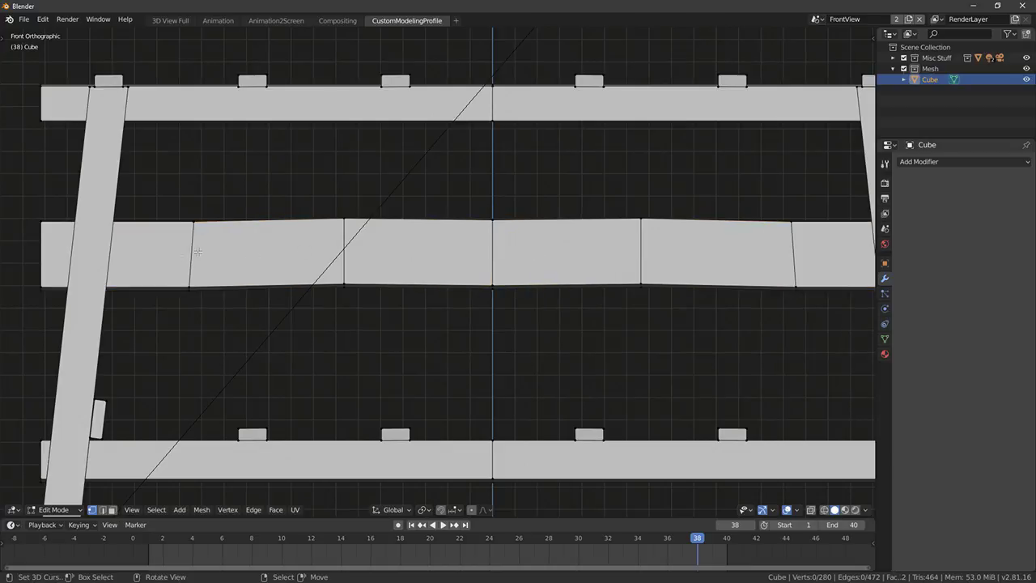
shift+middle_drag(61, 250, 231, 244)
key(shift+z)
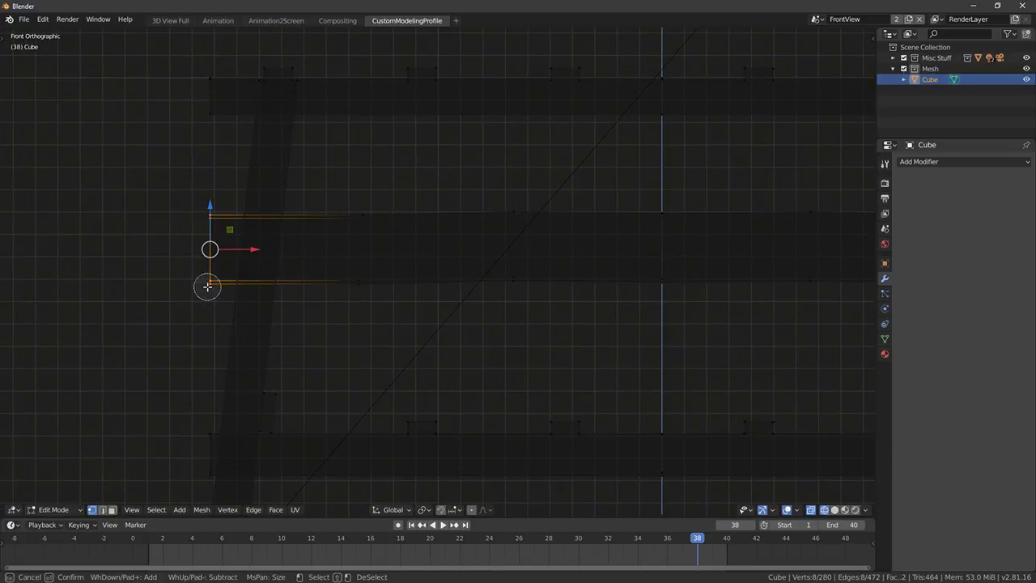
right_click(207, 286)
key(r)
click(447, 224)
Try to bevel all edges of one whole middle side plank, including its cross divisions
key(alt+a)
mouse_move(445, 224)
middle_down()
mouse_move(398, 222)
mouse_move(501, 228)
middle_up()
key(ctrl+l)
scroll(420, 207, down, 3)
key(shift+z)
key(ctrl+b)
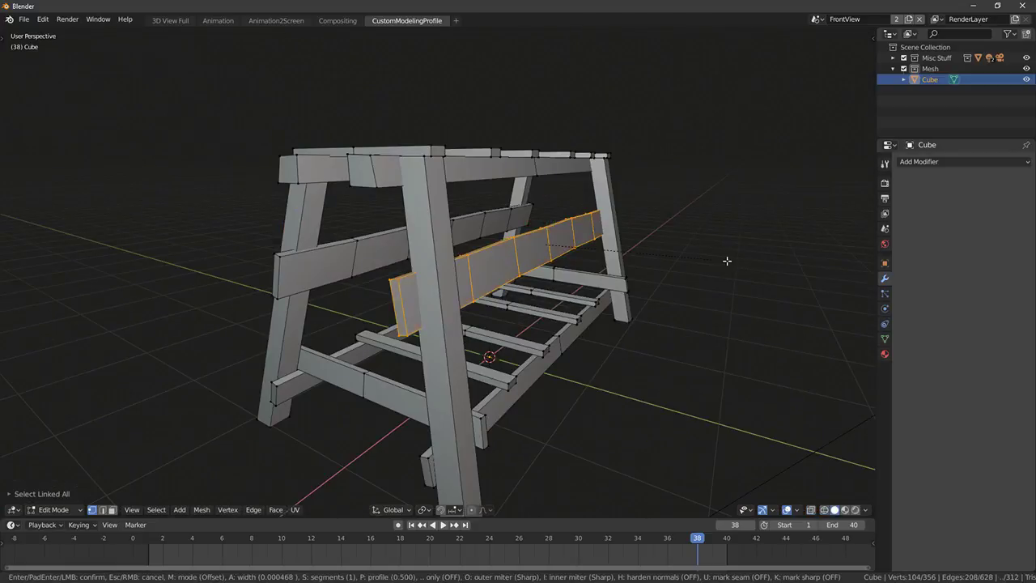
click(734, 261)
key(alt+a)
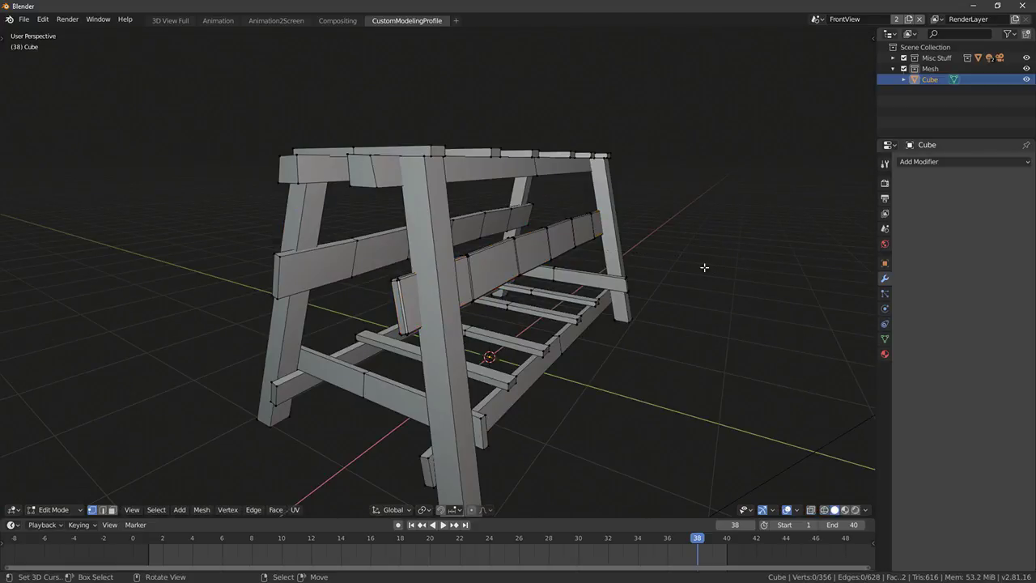
Undo the bevel on the middle side plank
middle_drag(703, 266, 662, 266)
key(ctrl+z)
key(ctrl+z)
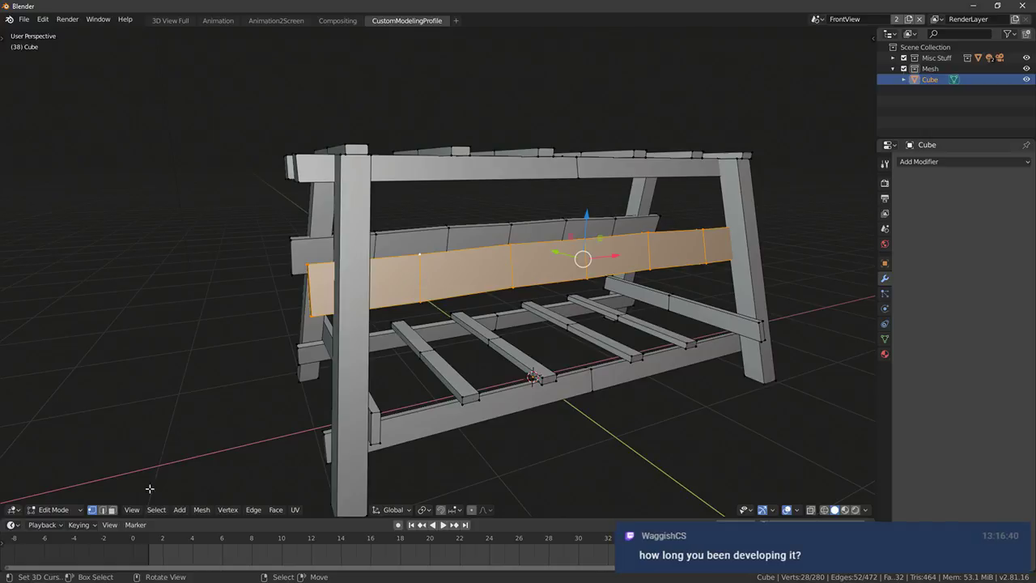
Select only the outer edges of the middle side plank, leaving out its cross divisions, and bevel them slightly
middle_drag(482, 257, 375, 241)
key(alt+a)
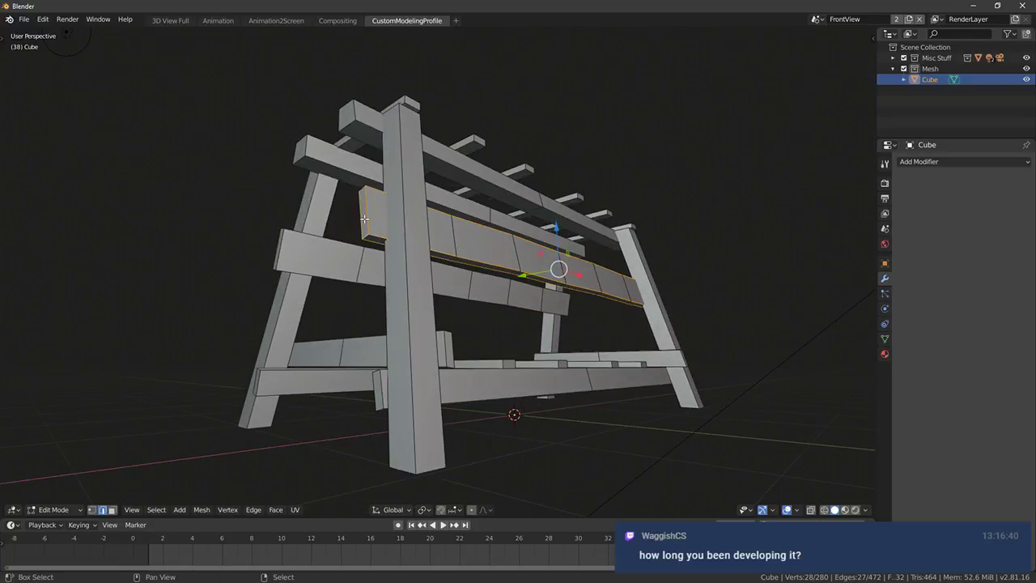
middle_drag(747, 258, 606, 276)
scroll(388, 255, up, 2)
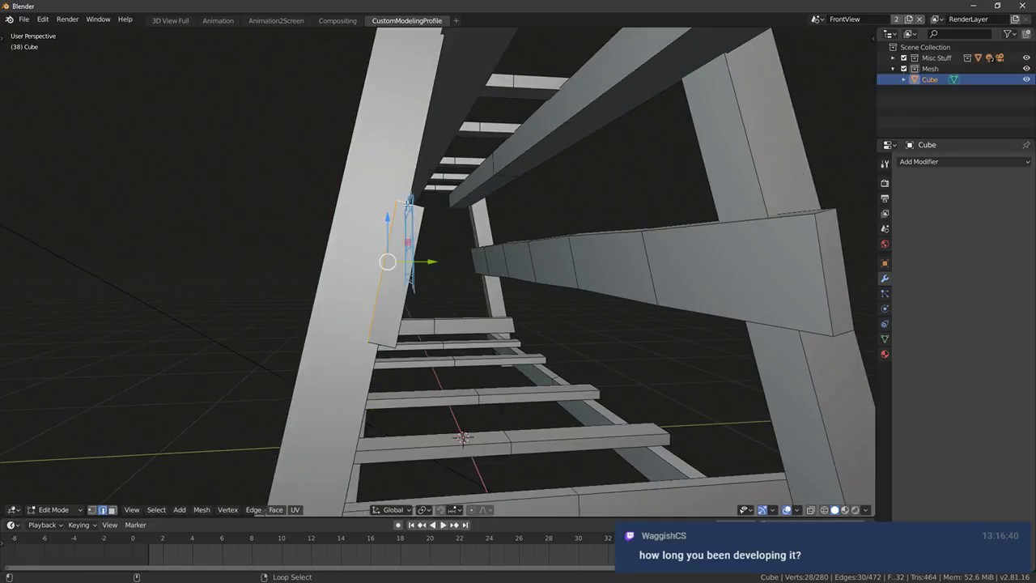
alt+shift+right_click(379, 345)
middle_drag(378, 344, 639, 326)
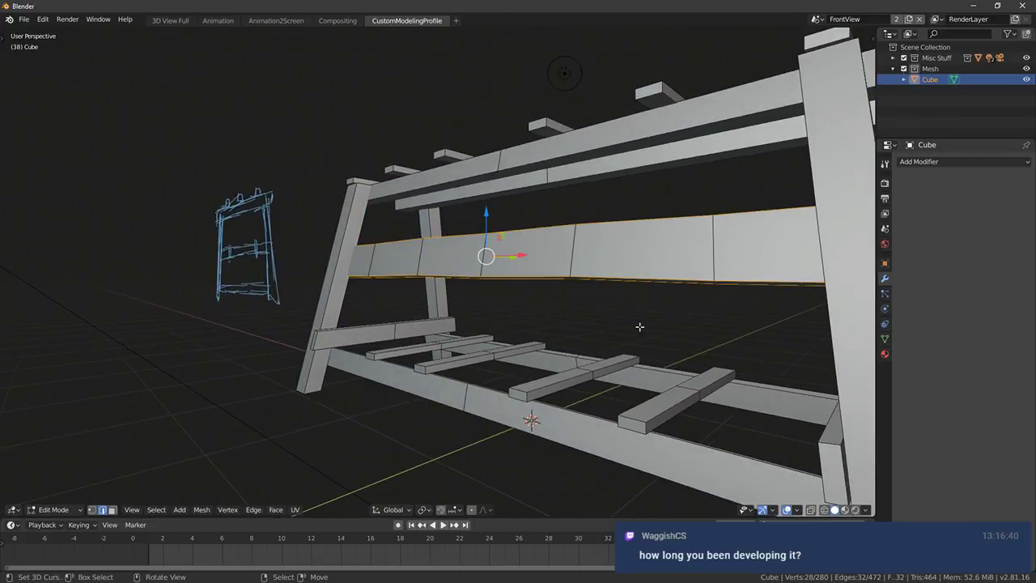
key(ctrl+b)
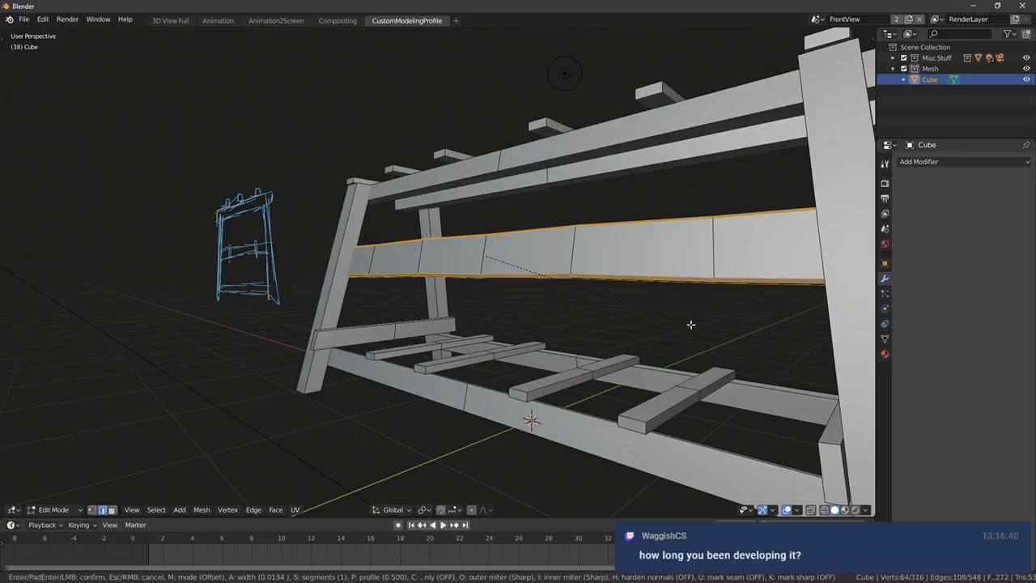
click(688, 322)
key(alt+a)
middle_drag(684, 321, 575, 342)
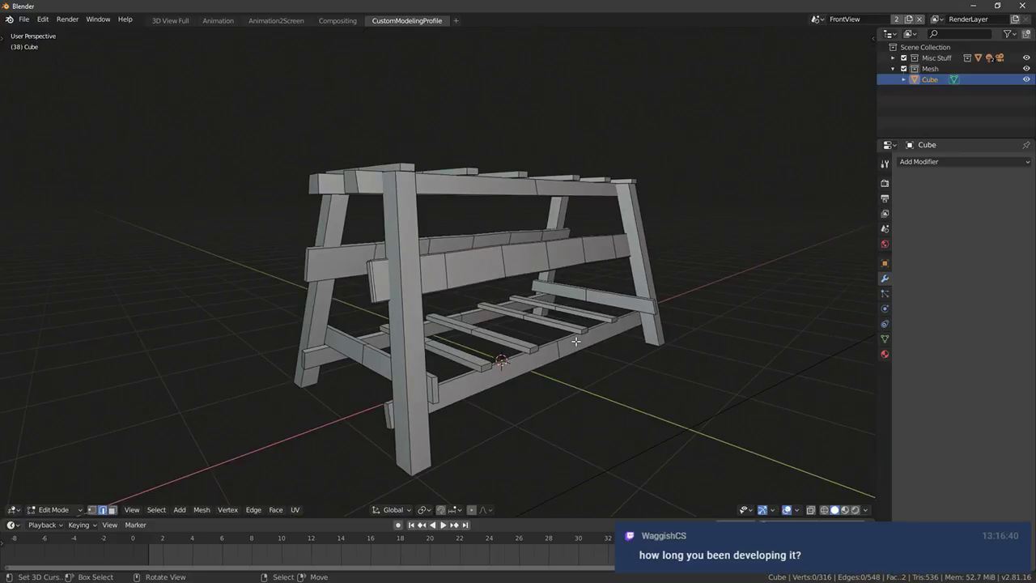
Select the whole slanted leg beside the beveled plank and bevel all its edges slightly
key(KP_1)
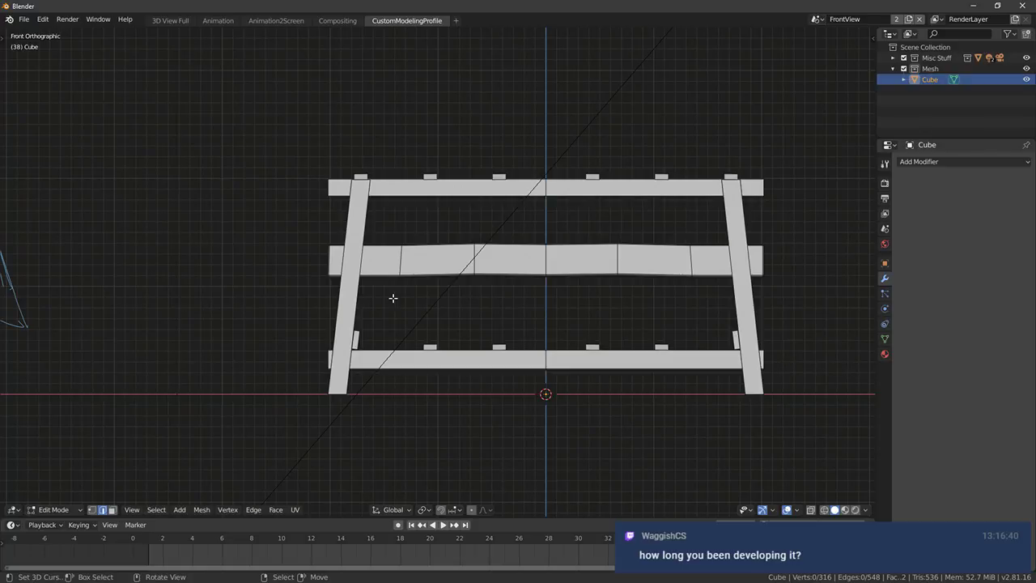
middle_drag(301, 226, 342, 259)
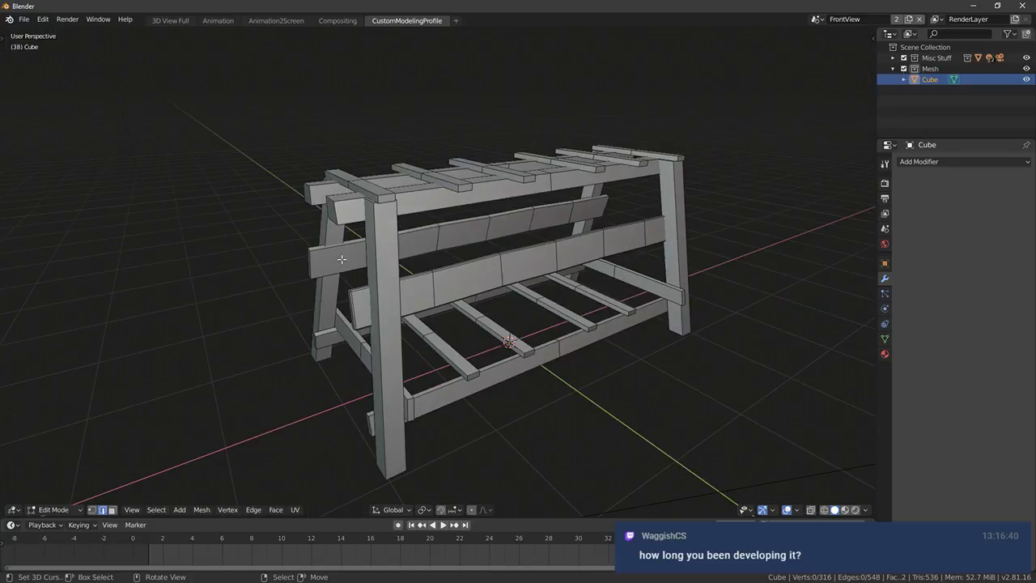
key(ctrl+l)
scroll(556, 219, up, 2)
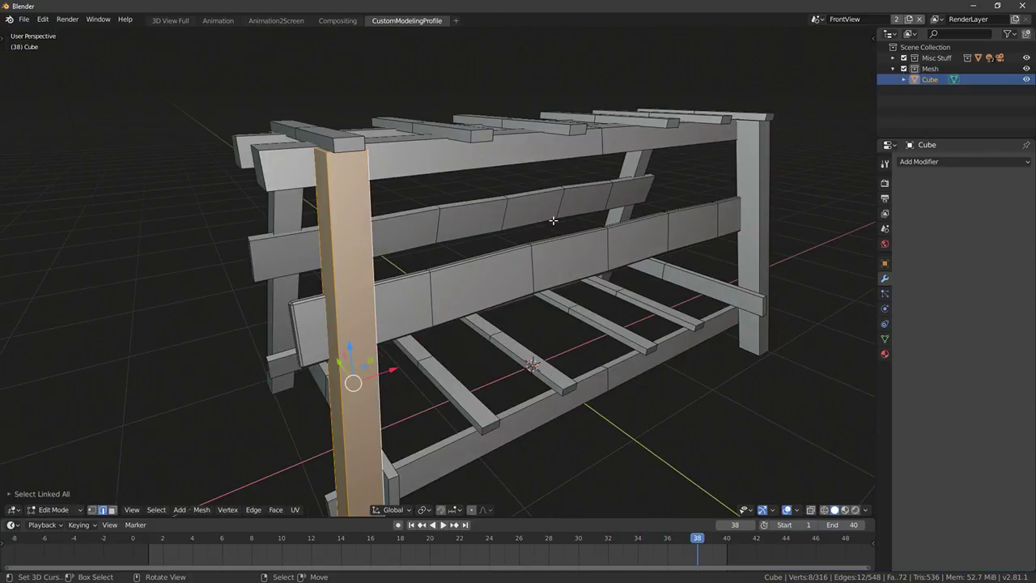
key(ctrl+b)
click(572, 220)
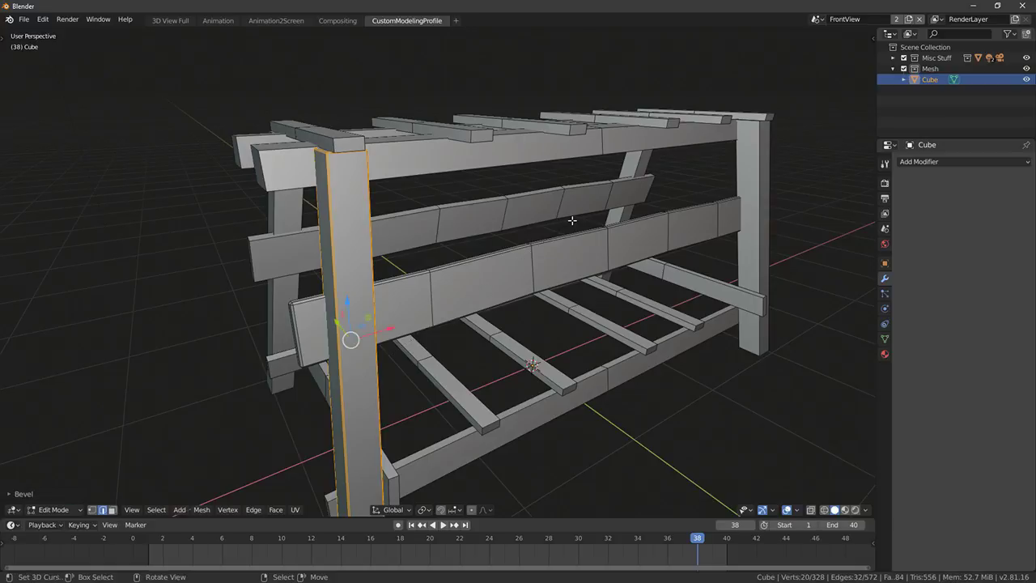
key(alt+a)
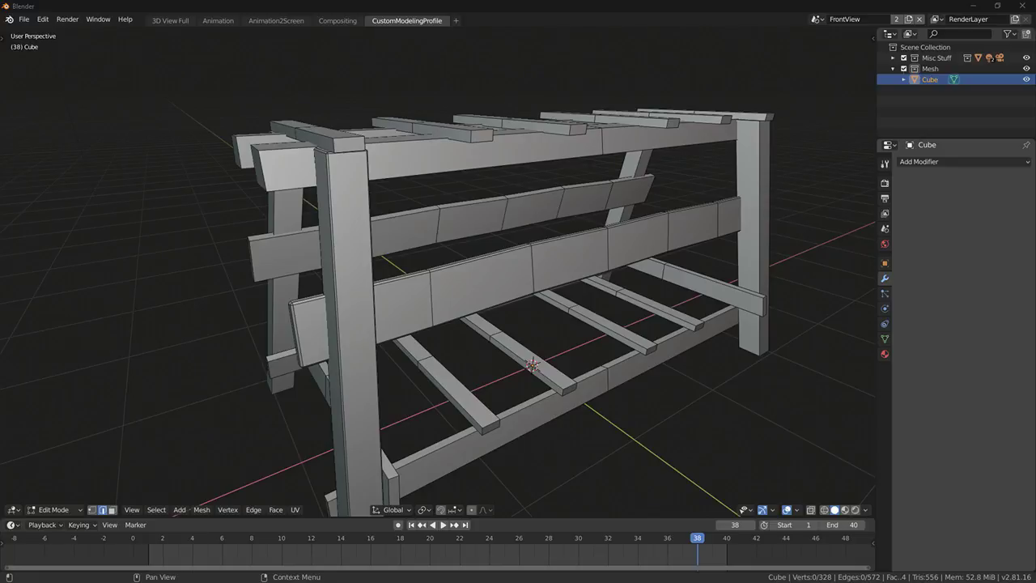
Try to bevel all edges of one long beam under the top slats, and select the parallel beam
click(273, 140)
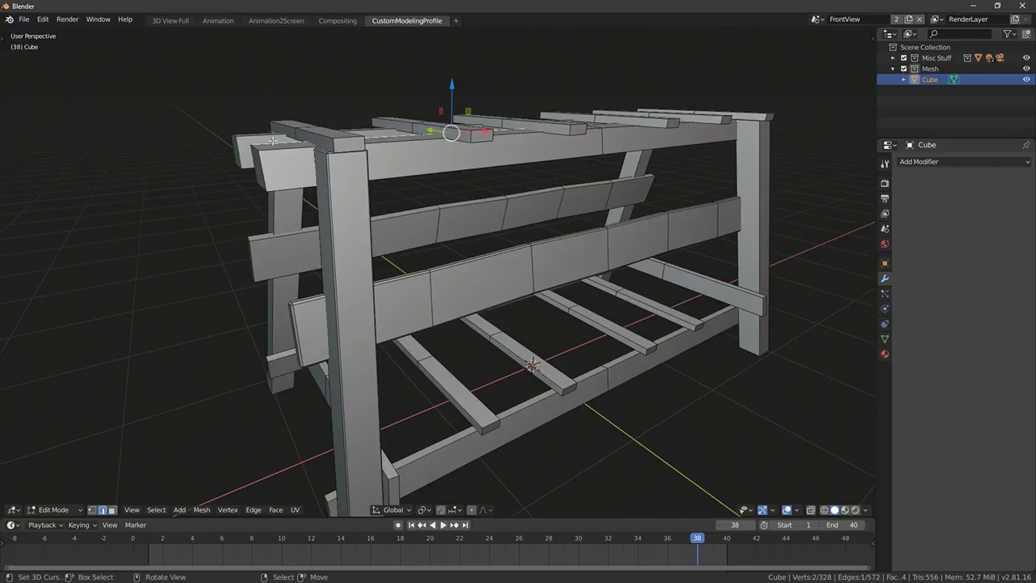
key(ctrl+l)
middle_drag(277, 142, 531, 276)
key(ctrl+b)
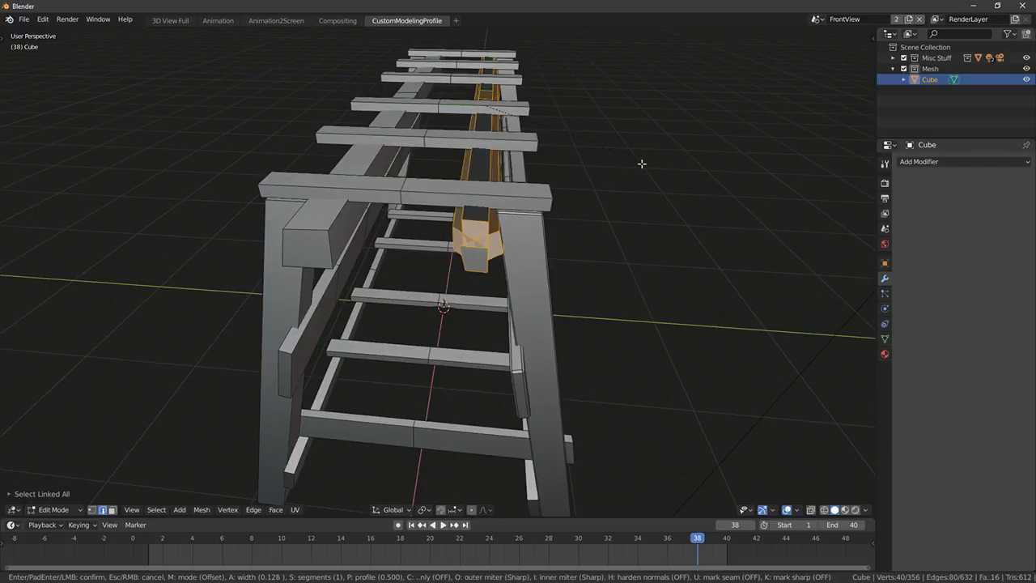
click(474, 119)
click(309, 216)
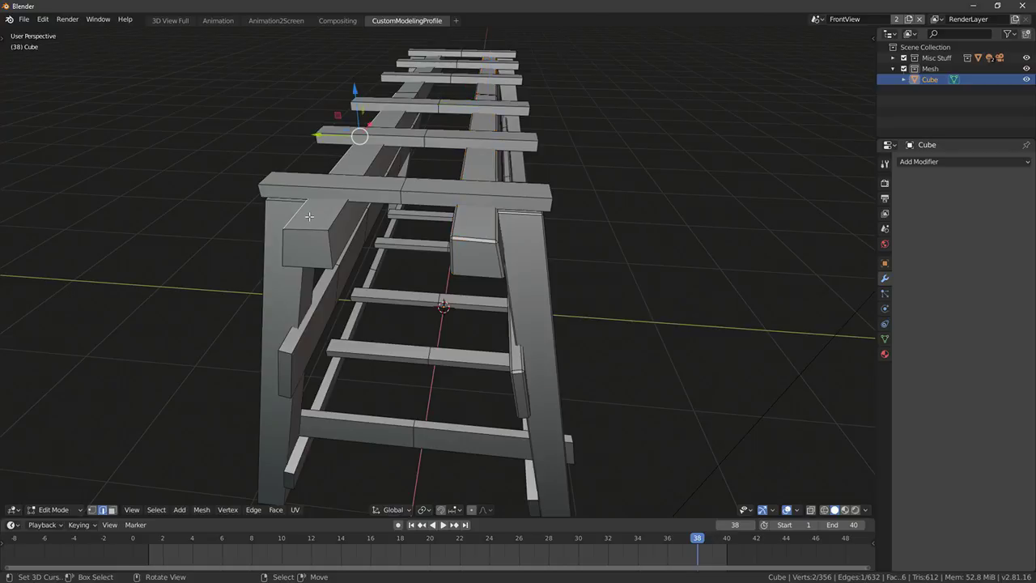
key(ctrl+l)
middle_drag(352, 209, 520, 257)
Undo the top beam's bevel and the beam selections
key(ctrl+z)
key(ctrl+z)
key(ctrl+z)
key(ctrl+z)
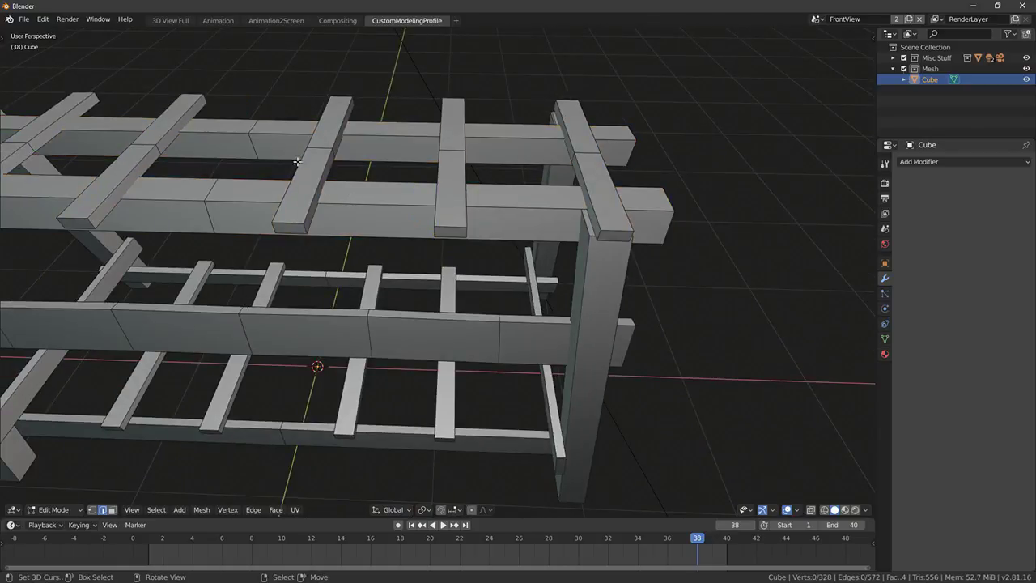
Select the far top beam without its middle edge loop and bevel its outer edges slightly
alt+click(262, 132)
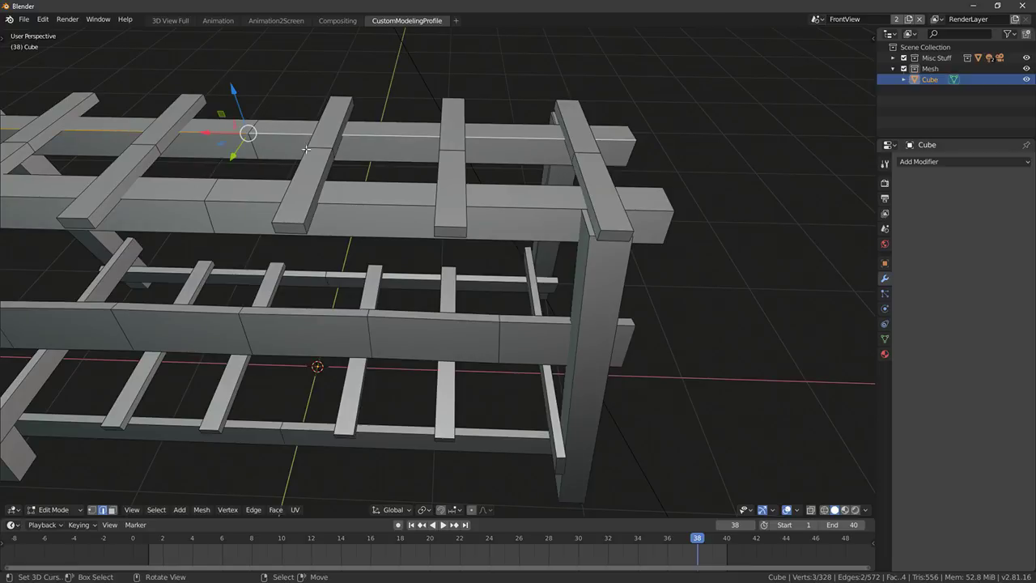
key(ctrl+l)
key(ctrl+z)
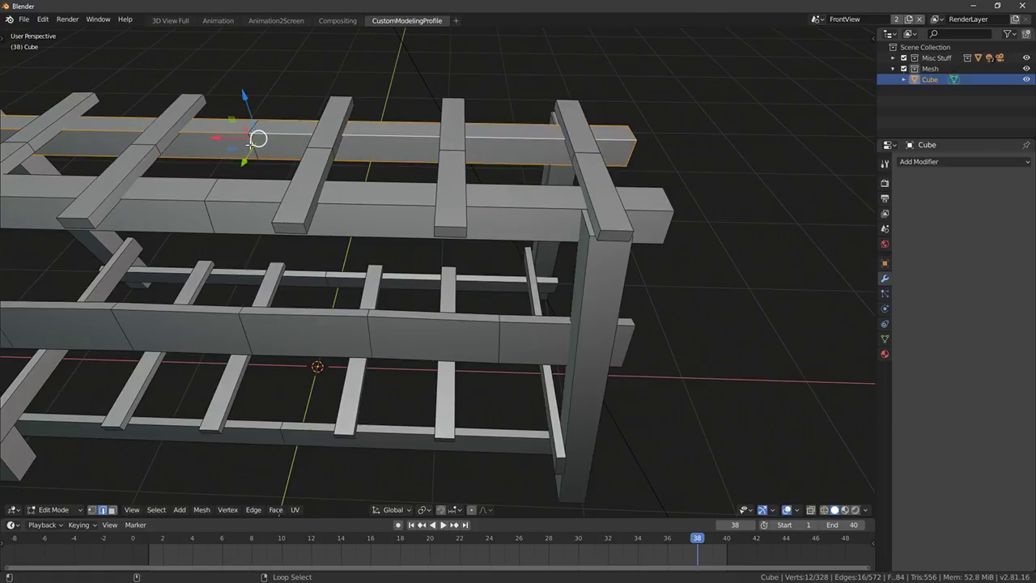
key(ctrl+shift+z)
middle_drag(255, 141, 712, 203)
key(ctrl+b)
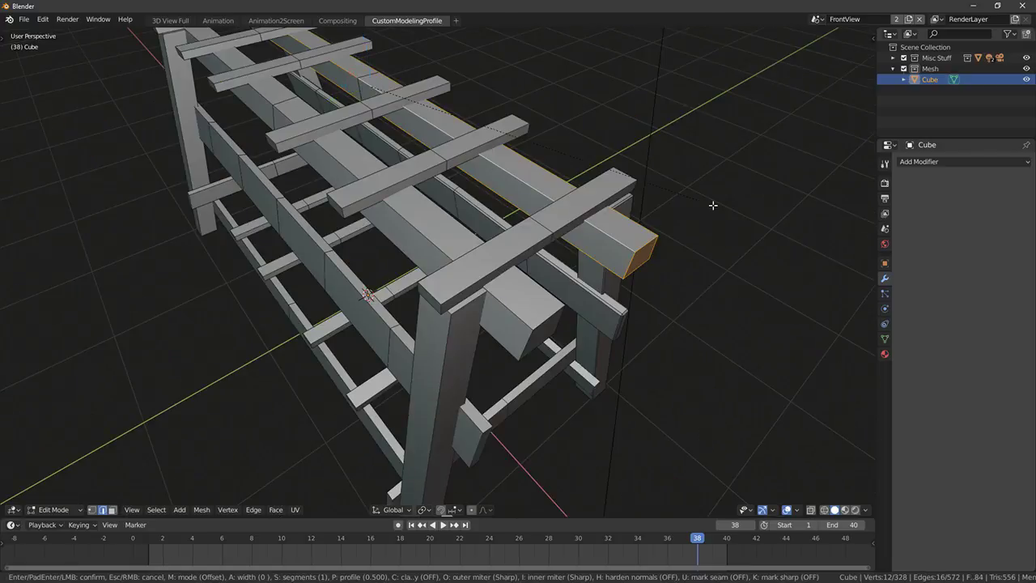
click(724, 206)
Select the near top beam without its middle edge loop, bevel its outer edges slightly, and deselect it
click(382, 218)
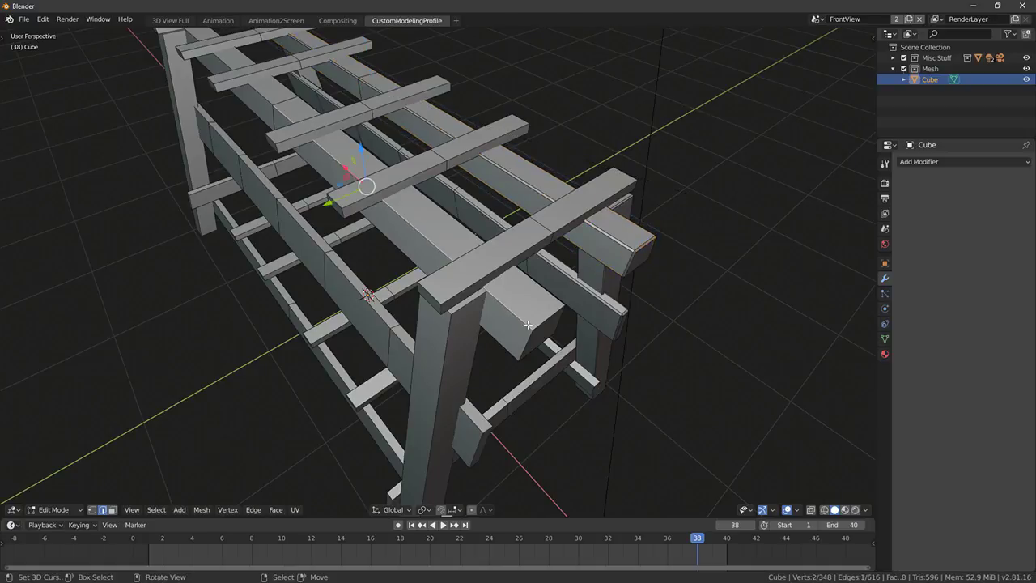
key(ctrl+l)
alt+click(290, 97)
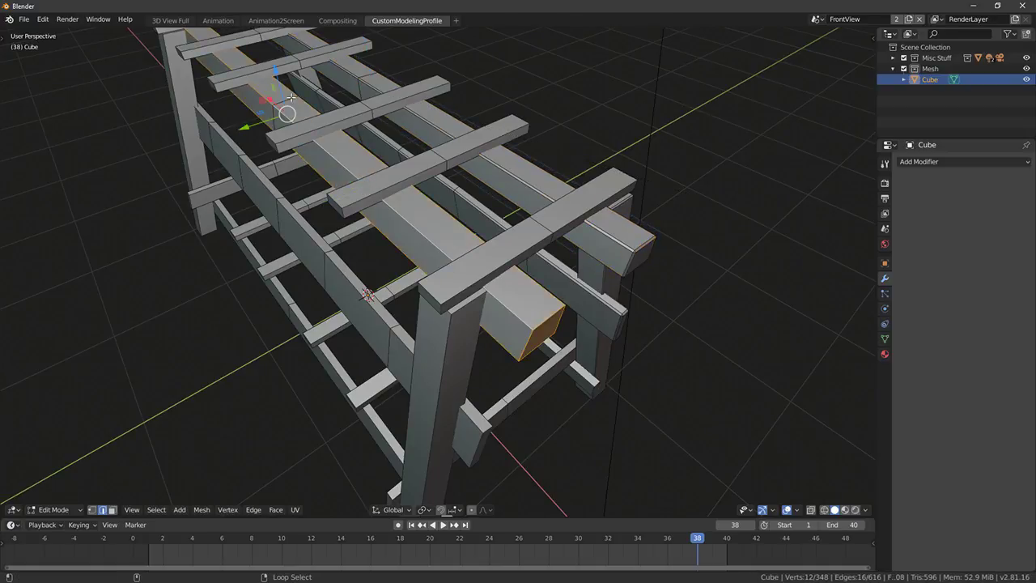
key(ctrl+b)
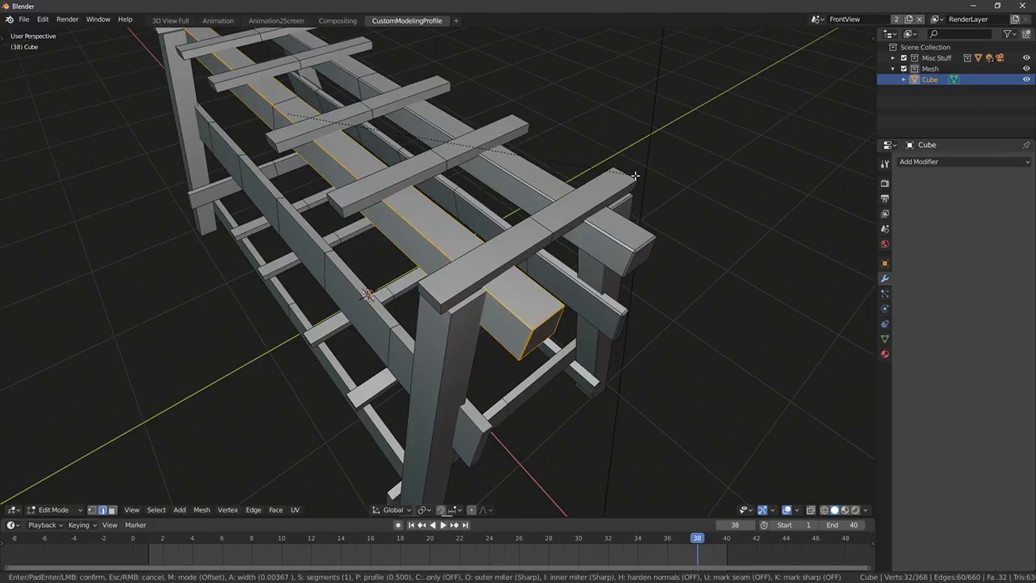
click(639, 176)
key(alt+a)
Select the whole corner leg beside the newly beveled top beam and bevel all its edges slightly
key(ctrl+l)
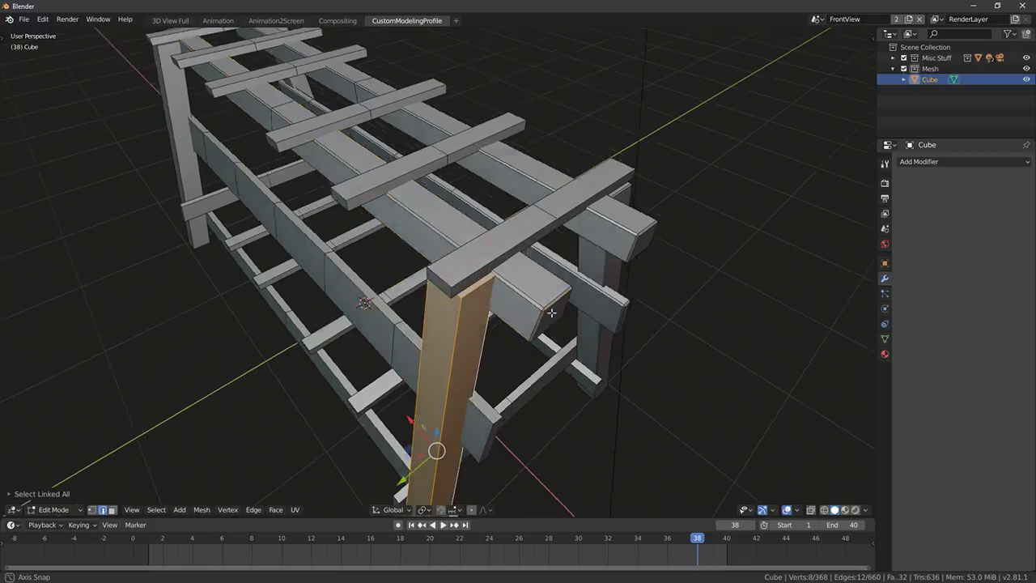
middle_drag(468, 342, 630, 280)
key(ctrl+b)
click(739, 276)
Select the whole opposite leg at the same end of the rack and bevel all its edges slightly
click(496, 222)
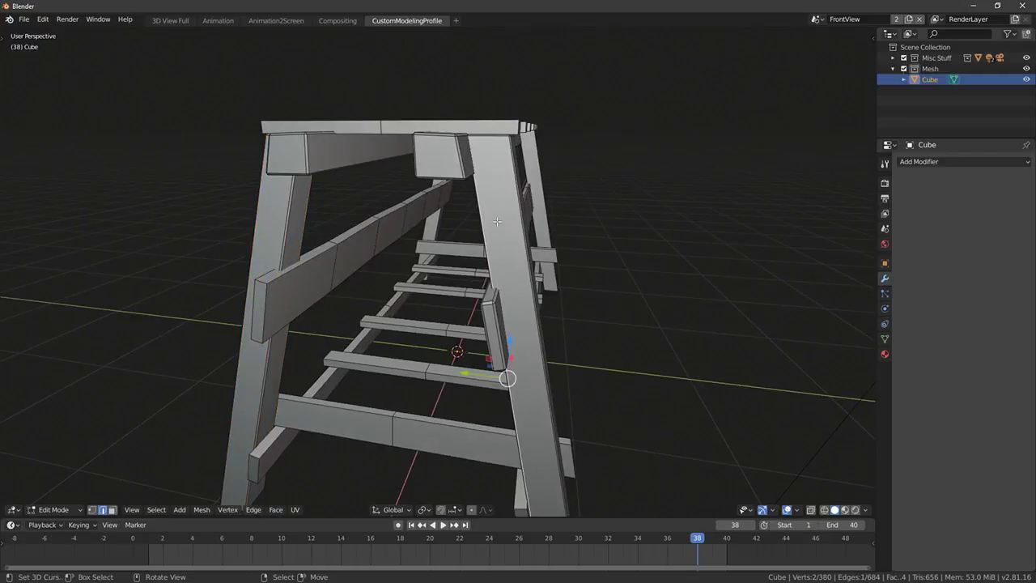
key(ctrl+l)
middle_drag(634, 235, 659, 204)
key(ctrl+b)
right_click(673, 257)
key(ctrl+z)
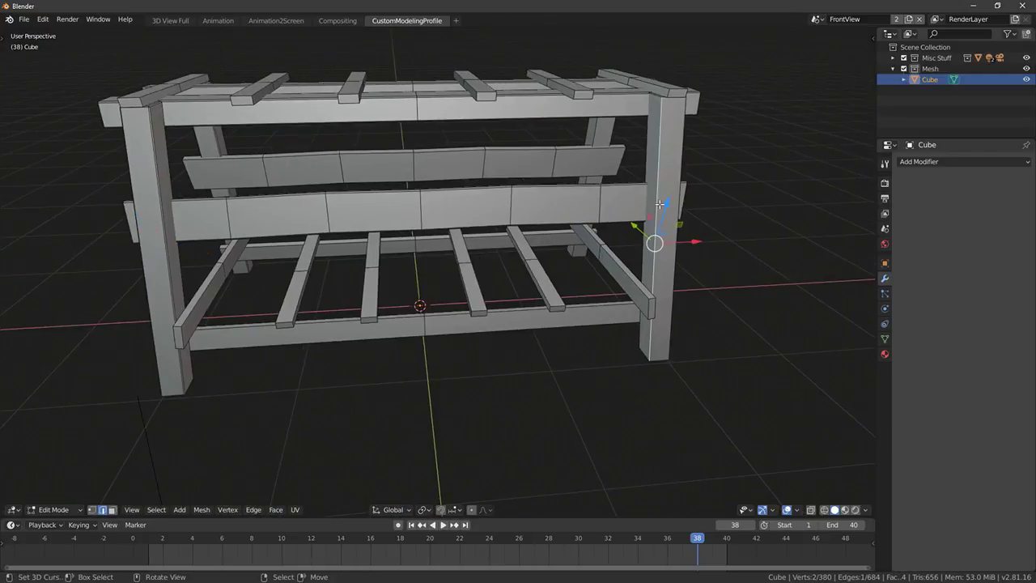
key(ctrl+l)
key(ctrl+b)
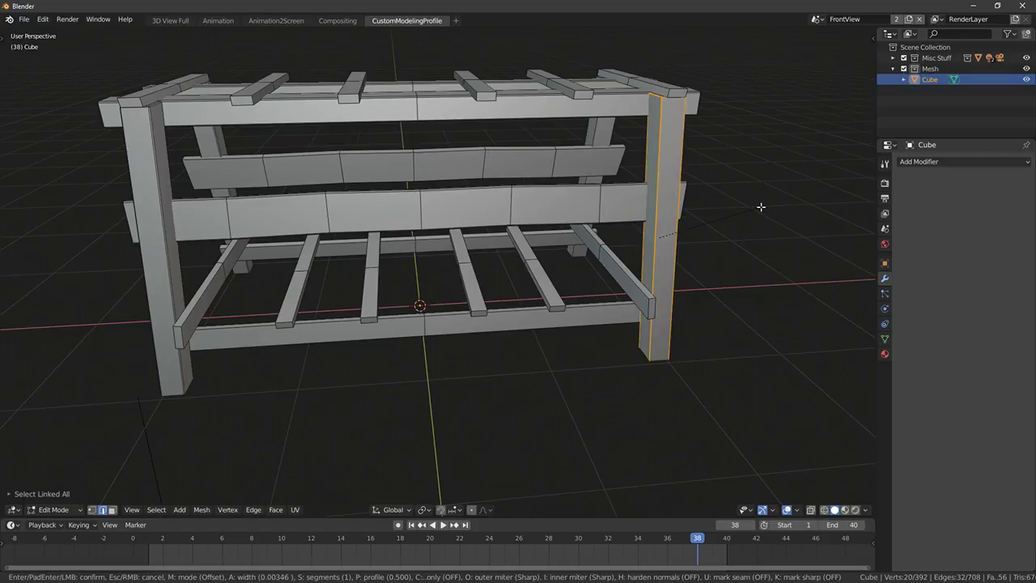
right_click(764, 211)
middle_drag(765, 213, 363, 398)
key(ctrl+b)
click(771, 248)
Bevel all edges of the remaining unbeveled corner leg slightly and clear the selection
scroll(351, 372, up, 4)
scroll(363, 397, up, 4)
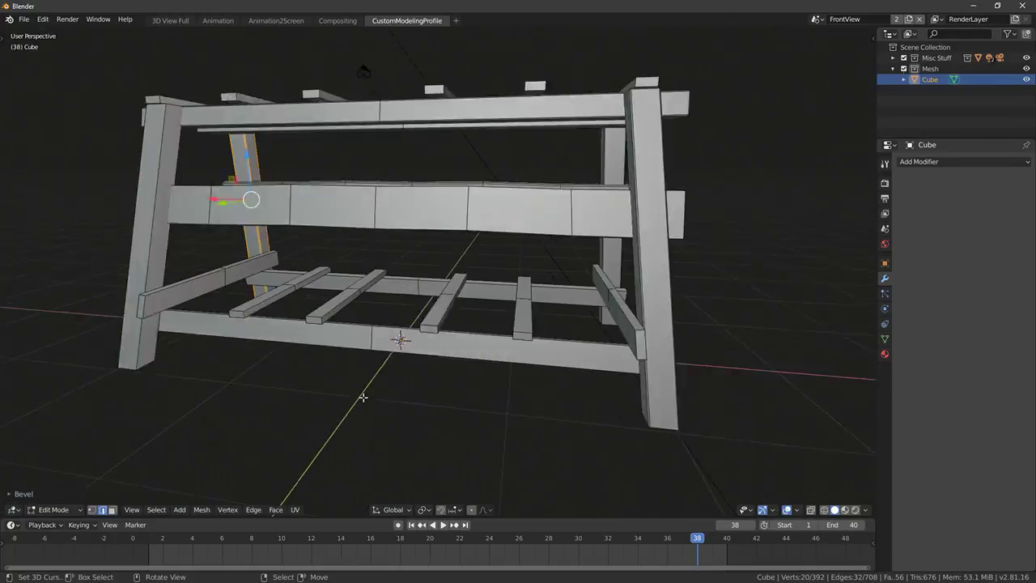
scroll(364, 397, up, 3)
click(74, 207)
key(ctrl+l)
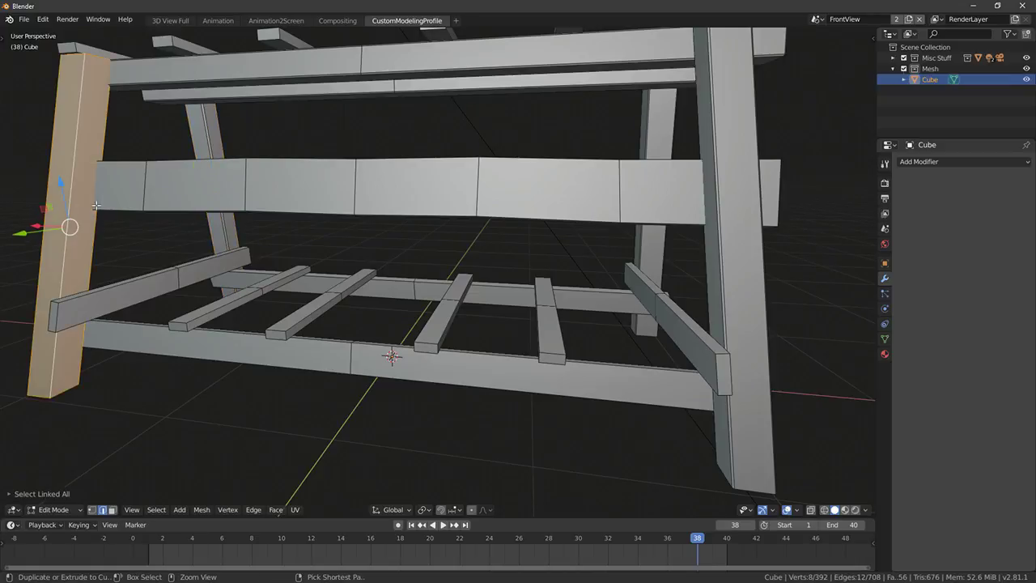
key(ctrl+b)
click(353, 240)
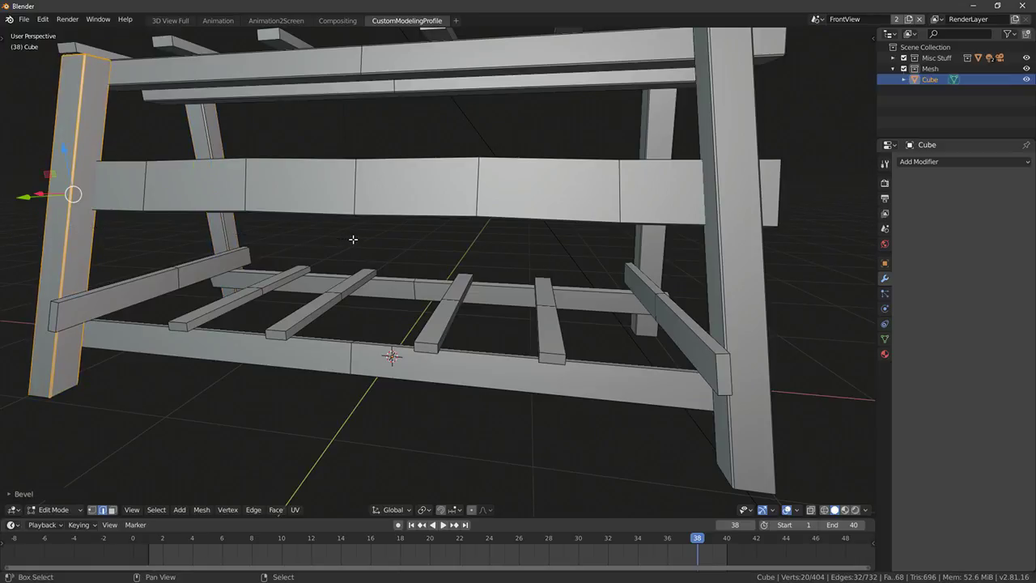
key(alt+a)
Select the long middle plank on the near side without its dividing edge loops and bevel its outer edges slightly
alt+click(245, 176)
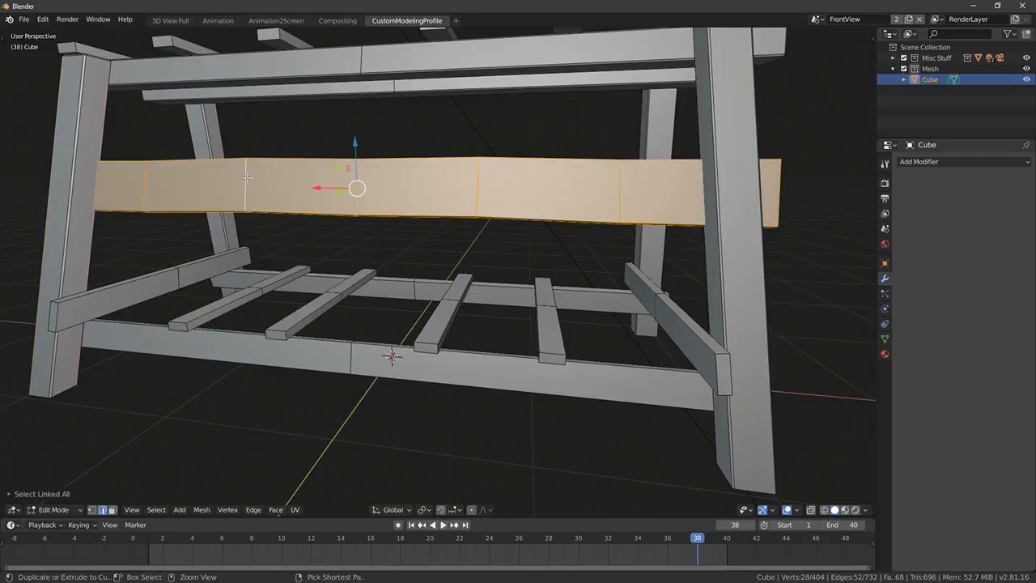
middle_drag(245, 176, 437, 271)
alt+shift+right_click(435, 271)
alt+shift+right_click(435, 271)
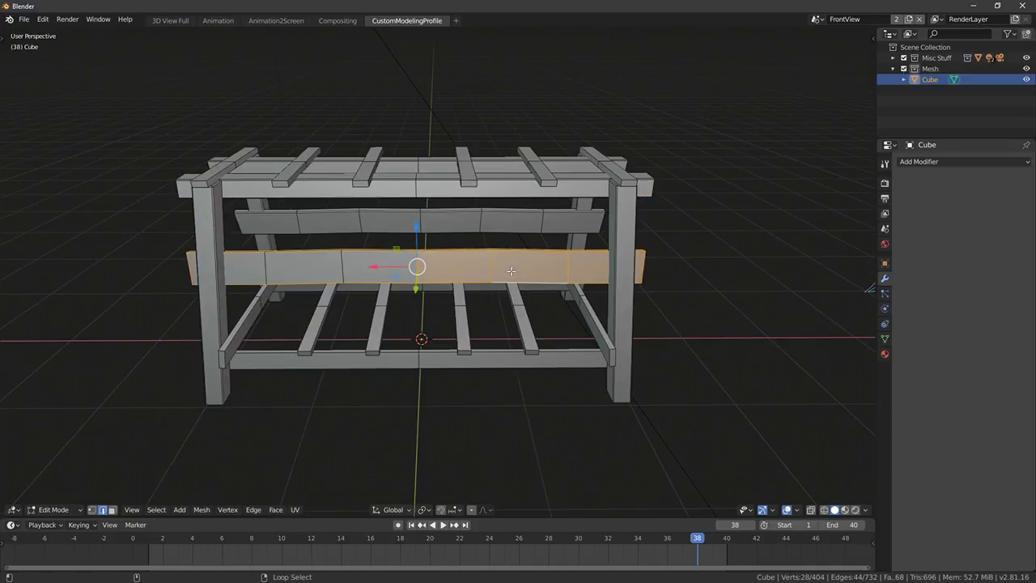
alt+shift+right_click(447, 268)
key(ctrl+z)
alt+shift+right_click(416, 267)
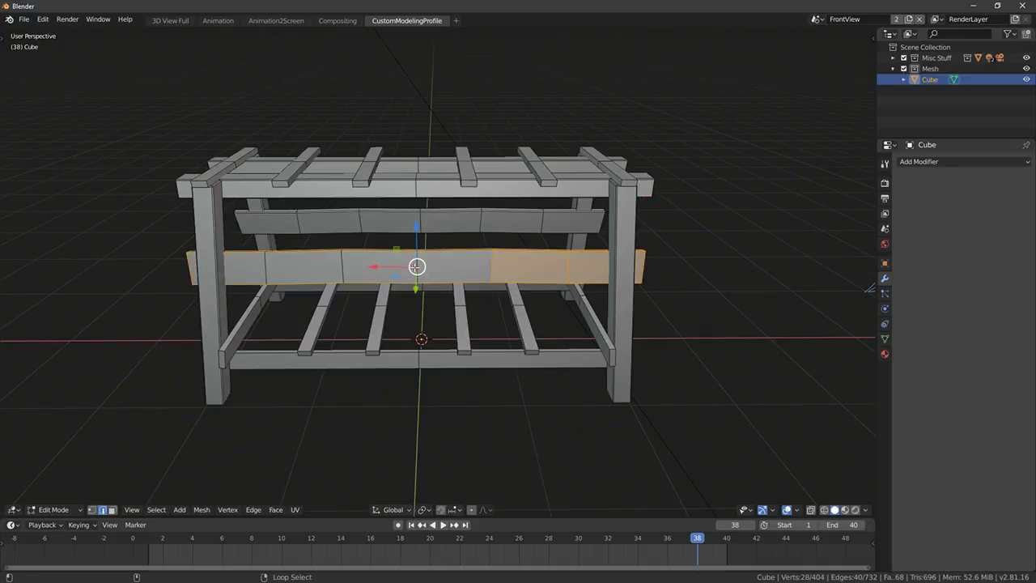
alt+shift+right_click(493, 267)
alt+shift+right_click(550, 274)
scroll(742, 318, up, 2)
key(ctrl+b)
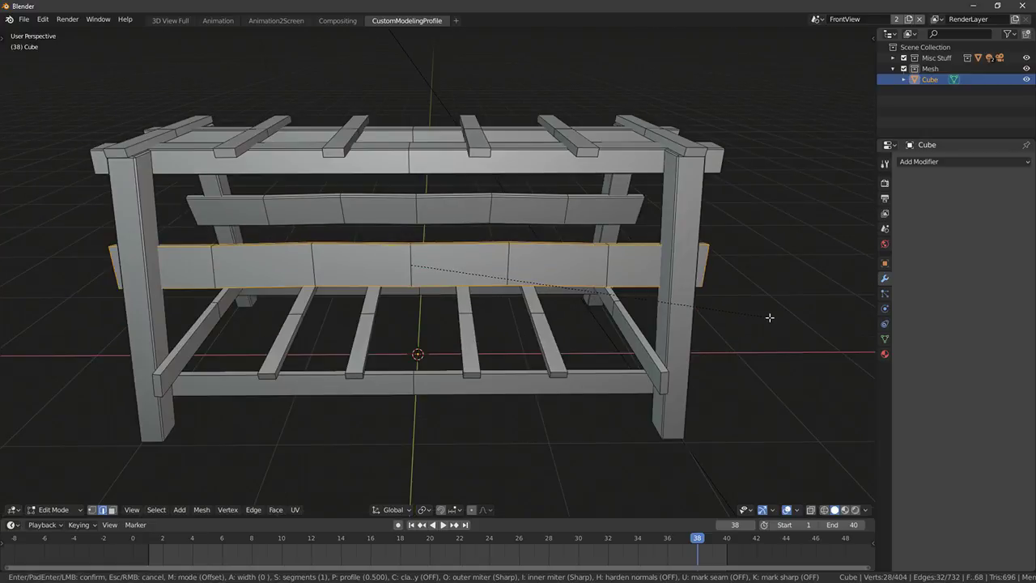
click(781, 321)
Select the long lower beam on the near side without its middle edge loop and bevel its outer edges slightly
right_click(468, 365)
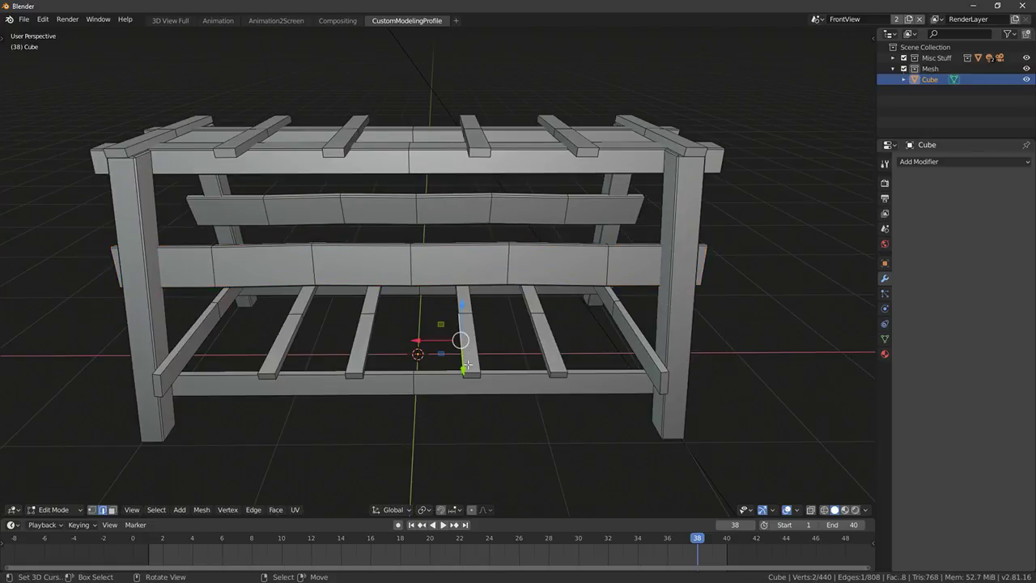
middle_drag(378, 349, 405, 344)
key(ctrl+l)
key(ctrl+b)
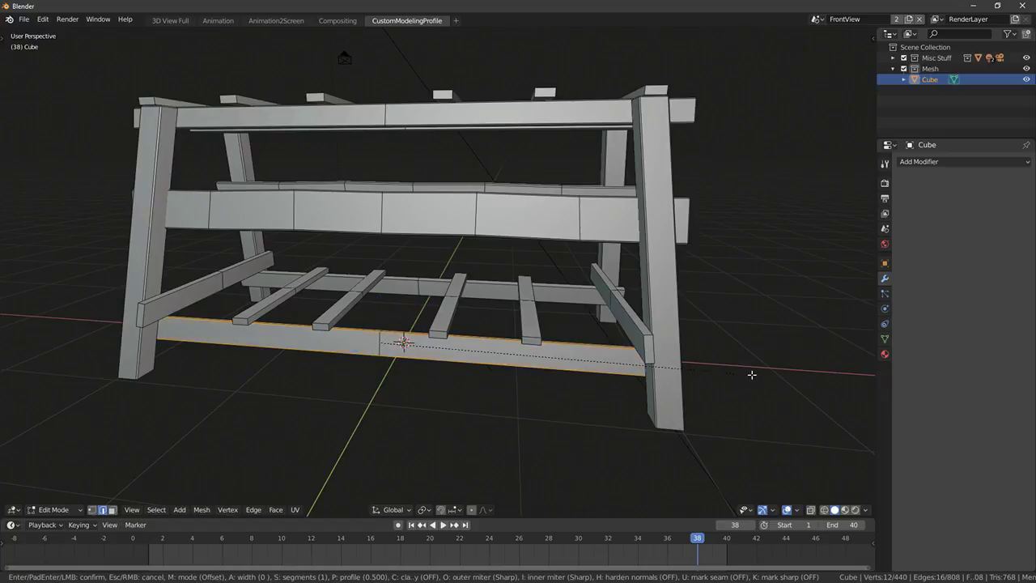
click(766, 378)
Select the opposite long lower beam without its middle edge loop and bevel its outer edges slightly
middle_drag(766, 379, 523, 370)
right_click(455, 285)
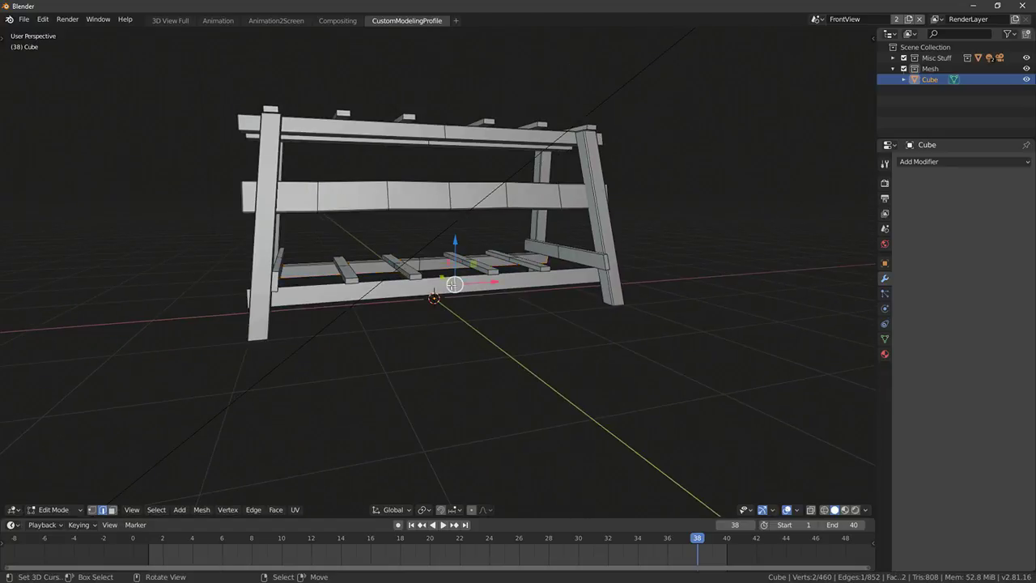
key(ctrl+l)
scroll(474, 296, up, 4)
key(ctrl+b)
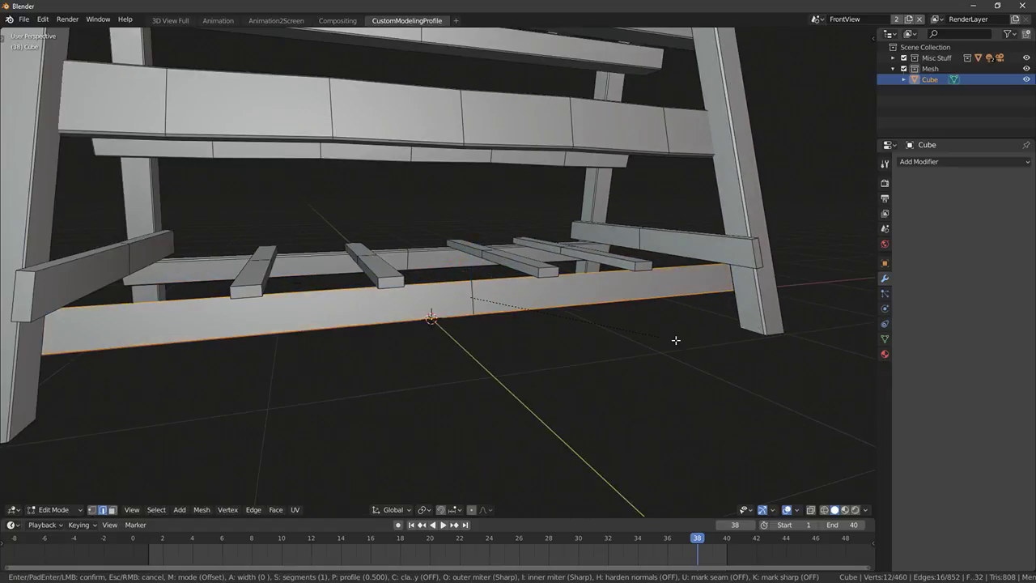
click(690, 343)
Add an edge loop to the left half of the front lower beam, enable proportional editing, and lower the loop slightly
key(KP_1)
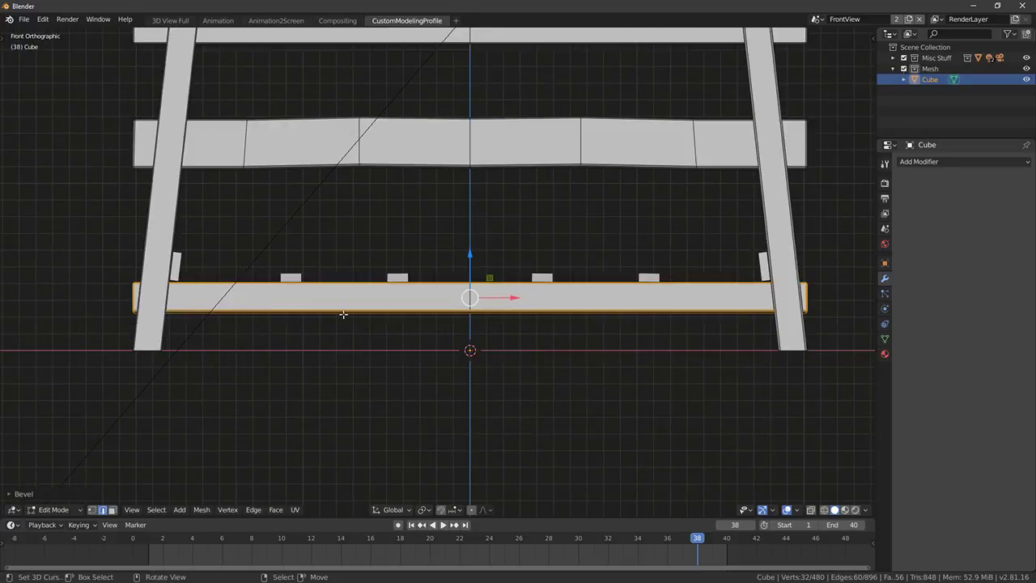
key(ctrl+r)
click(348, 287)
drag(353, 296, 388, 296)
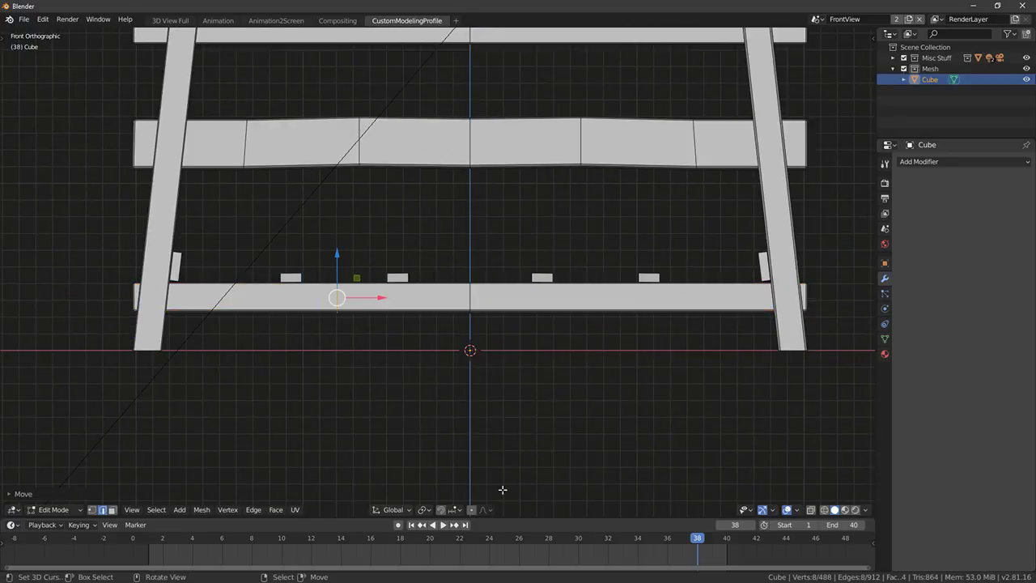
click(484, 510)
drag(336, 251, 336, 254)
middle_drag(336, 254, 357, 286)
key(ctrl+r)
click(556, 288)
click(544, 289)
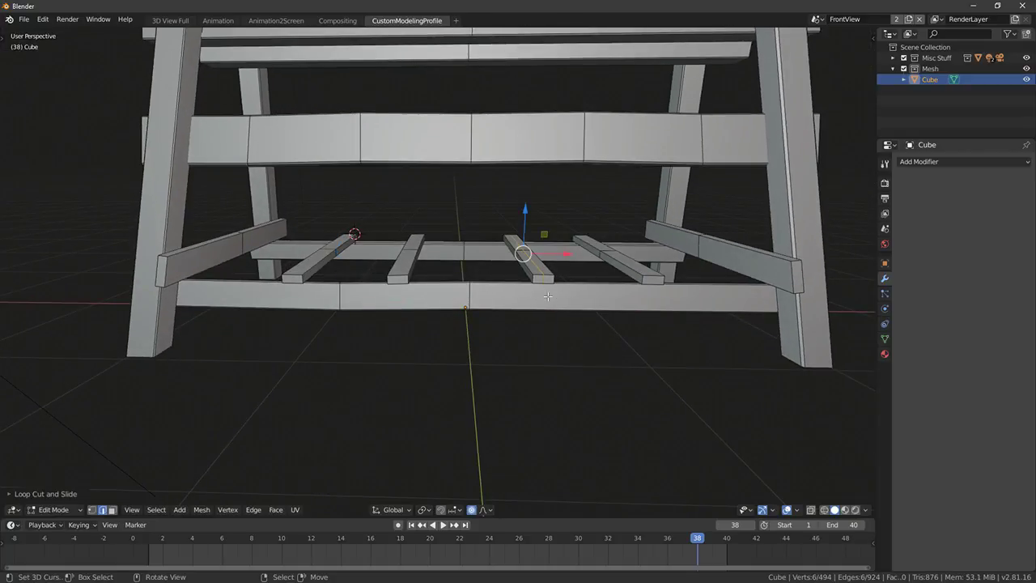
key(ctrl+z)
Add an edge loop to the front lower beam just right of its middle and raise it slightly
key(ctrl+r)
click(581, 294)
click(515, 293)
drag(569, 259, 569, 256)
Add another edge loop to the front lower beam near the right leg and lower it slightly
key(ctrl+r)
click(706, 292)
click(712, 290)
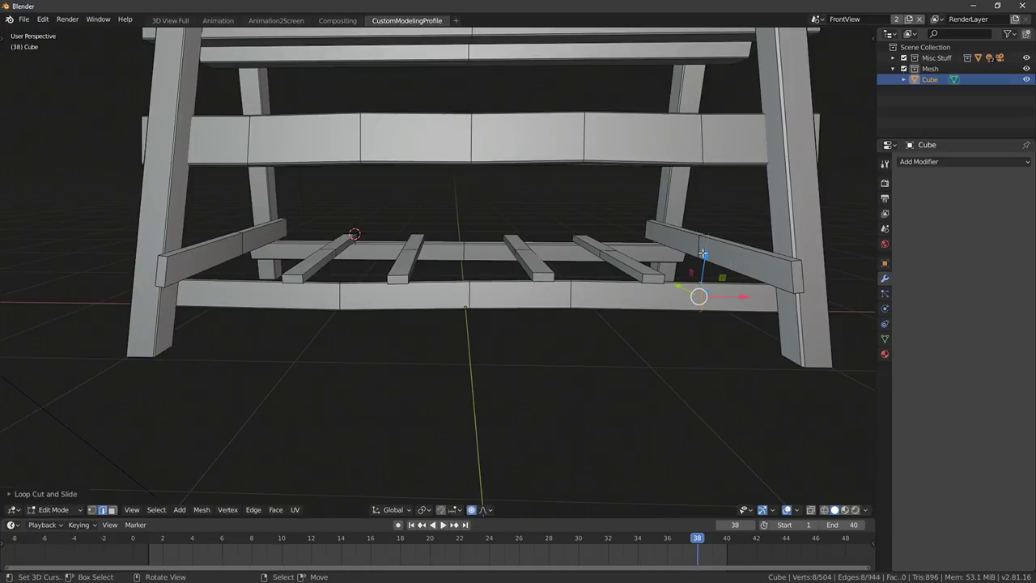
drag(703, 254, 703, 255)
key(ctrl+r)
right_click(704, 249)
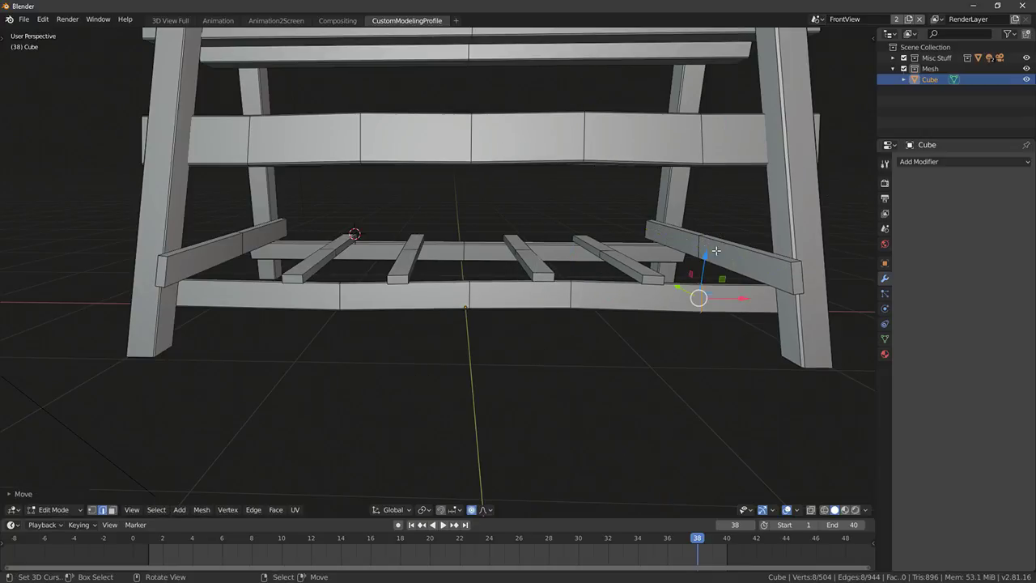
Add an edge loop to the front half of the right-end lower crossbar and raise it slightly
key(ctrl+r)
click(723, 248)
click(729, 244)
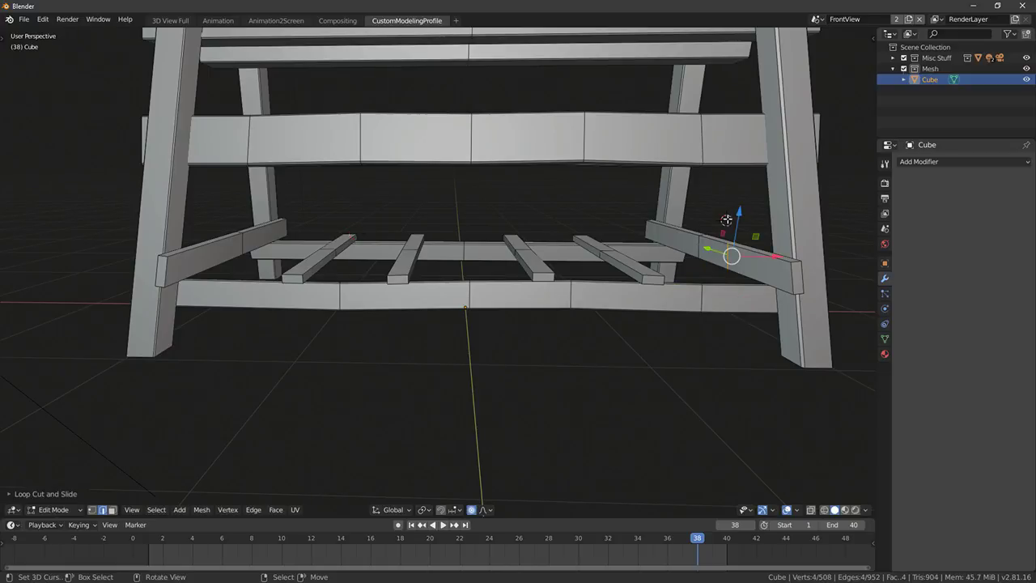
drag(738, 213, 738, 210)
In the right side view, rotate the crossbar's middle edge loop slightly and move it along the bar toward the back leg
key(KP_3)
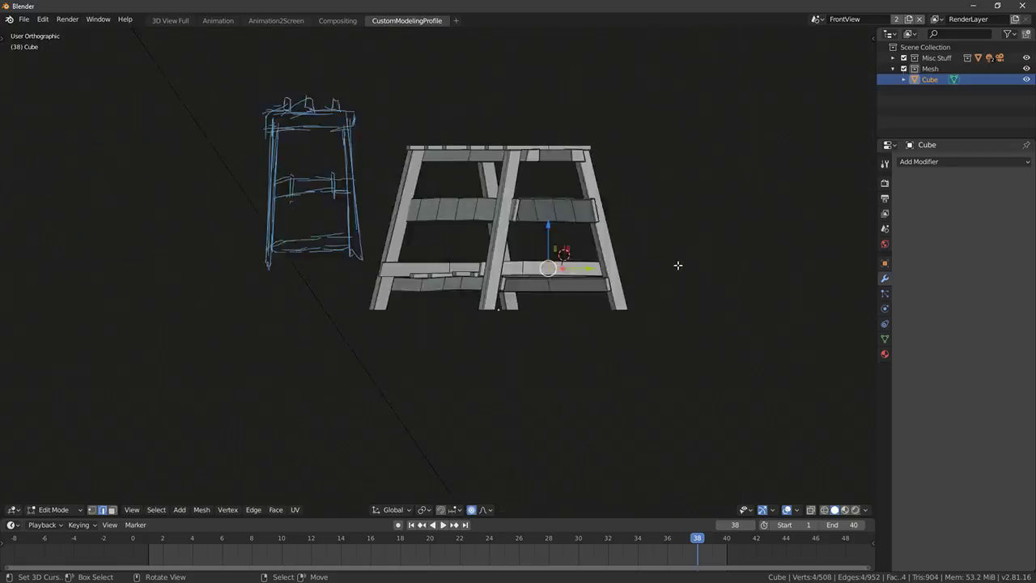
key(r)
scroll(735, 243, up, 10)
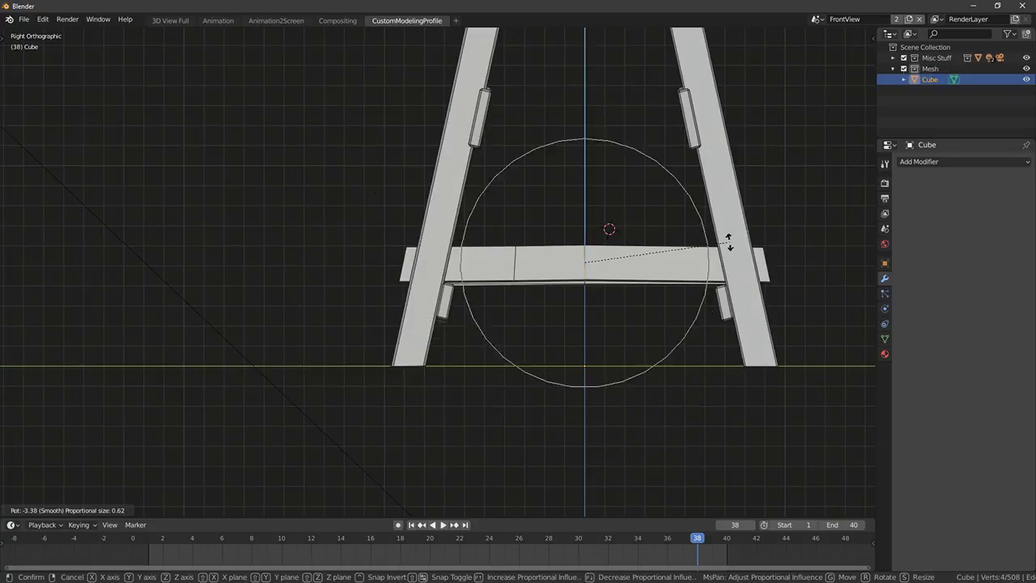
click(723, 238)
key(g)
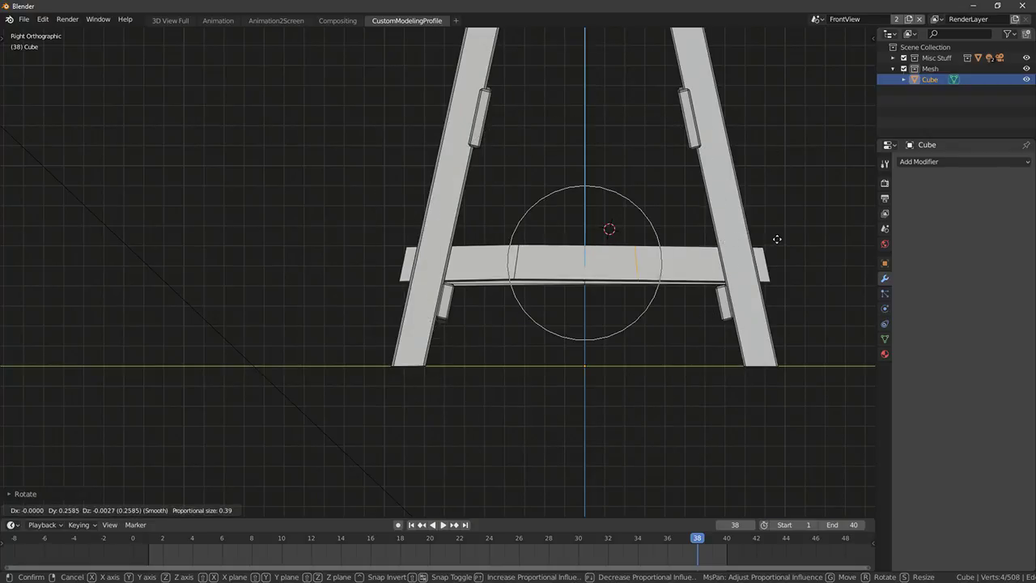
scroll(780, 240, down, 4)
click(779, 242)
Add an edge loop halfway up the near corner leg, shift it slightly with proportional editing, and deselect it
middle_drag(779, 242, 646, 279)
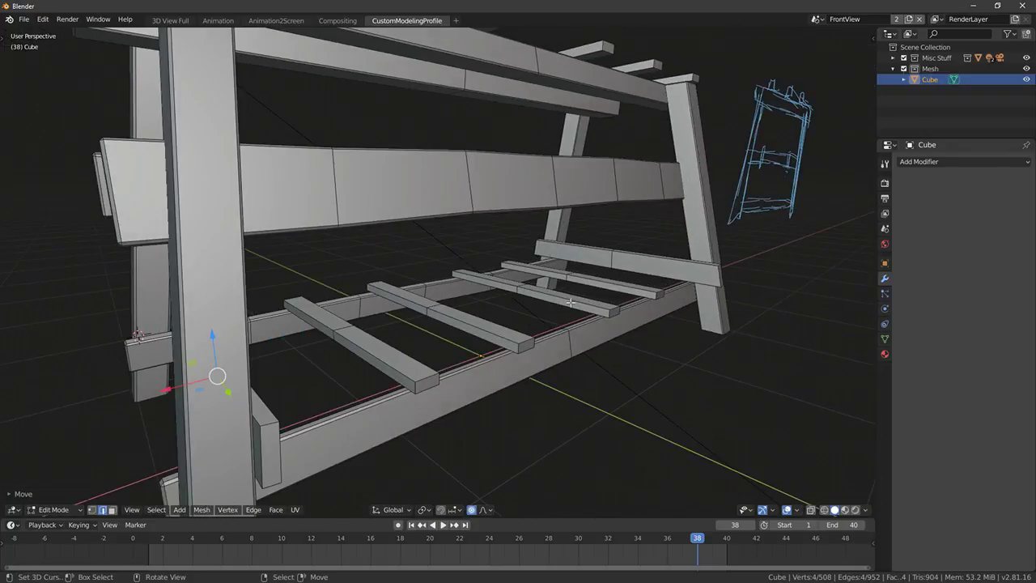
key(ctrl+r)
click(246, 296)
click(246, 296)
middle_drag(246, 296, 229, 297)
scroll(229, 297, down, 5)
key(g)
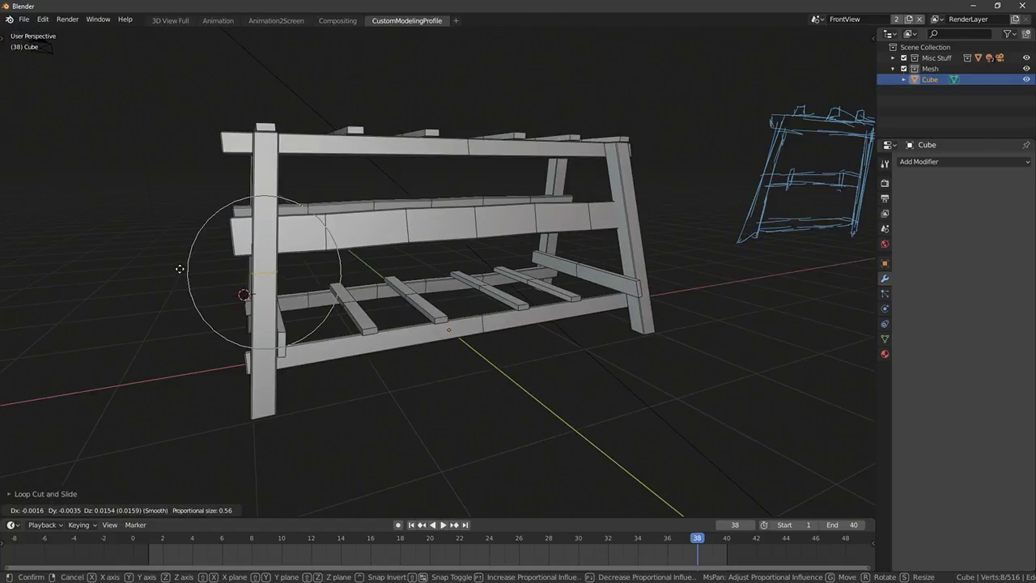
click(183, 265)
key(alt+a)
Raise the center edge loop of the front middle plank slightly along Z and deselect it
middle_drag(415, 227, 543, 236)
alt+click(457, 207)
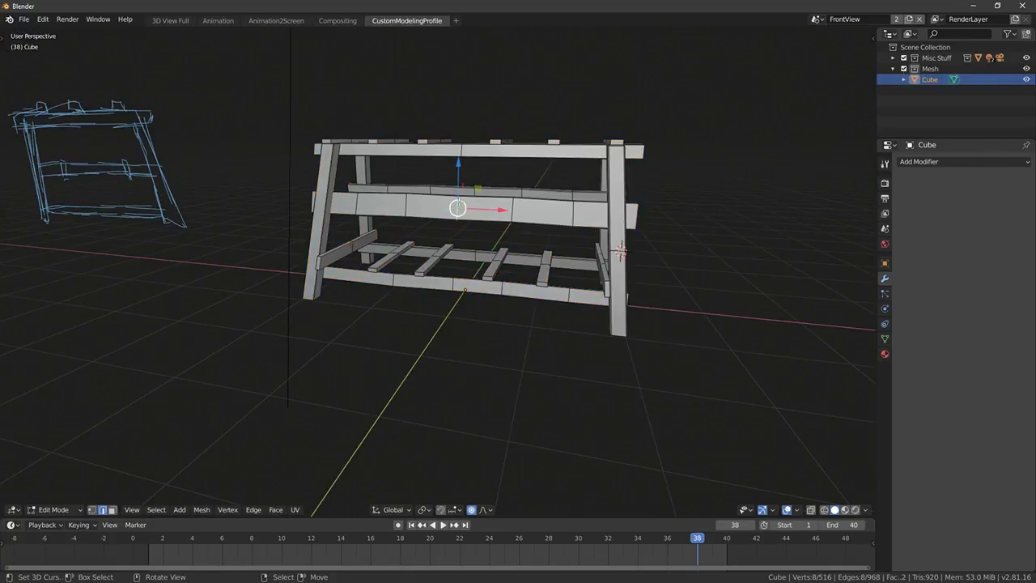
key(g)
key(z)
click(457, 170)
key(alt+a)
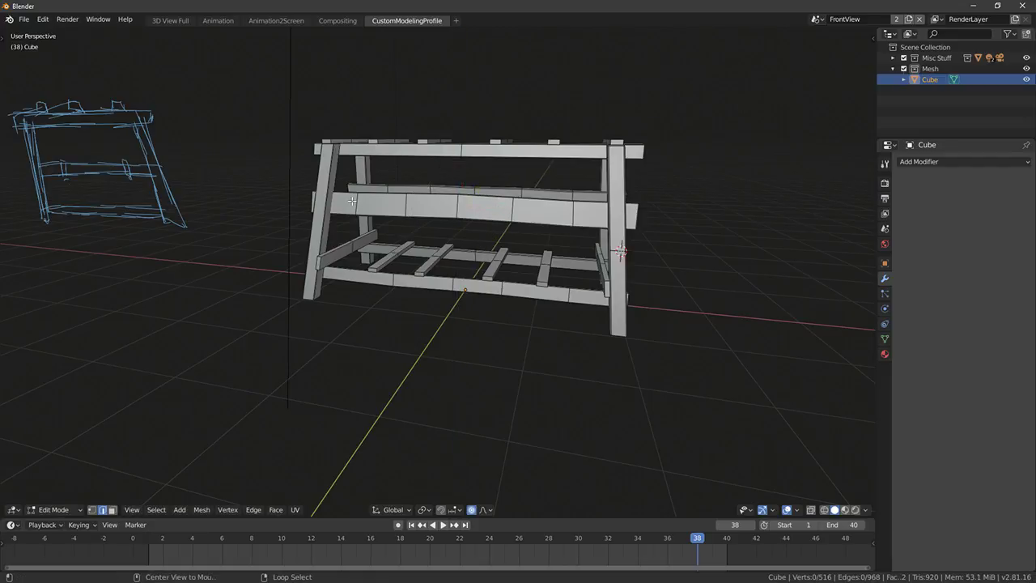
In front view, adjust the height and tilt of the middle plank's edge loop nearest the left leg
key(KP_1)
key(g)
key(z)
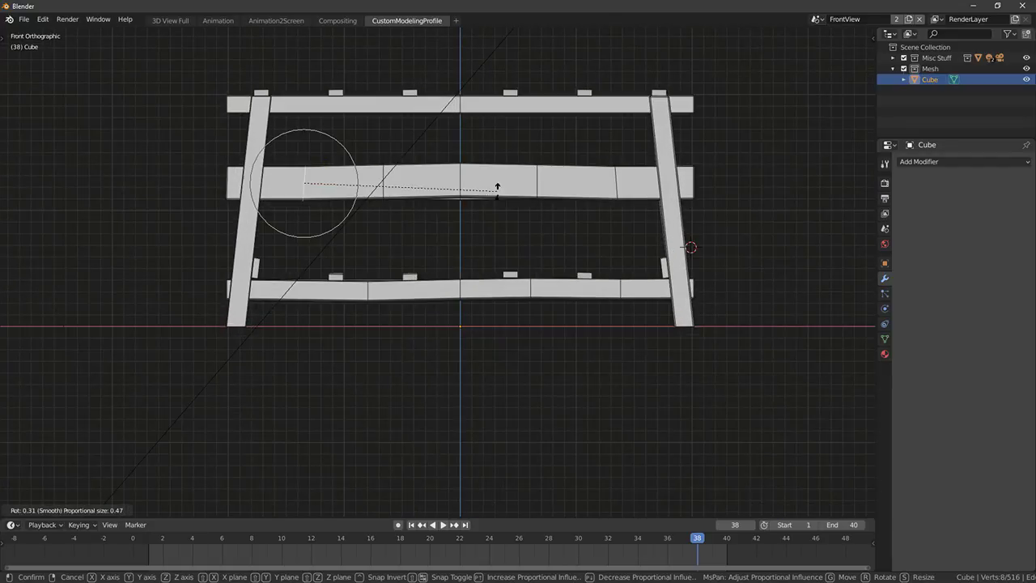
click(502, 200)
Move the middle plank's second edge loop toward the left leg, close to the neighboring loop, and deselect it
alt+click(382, 181)
key(g)
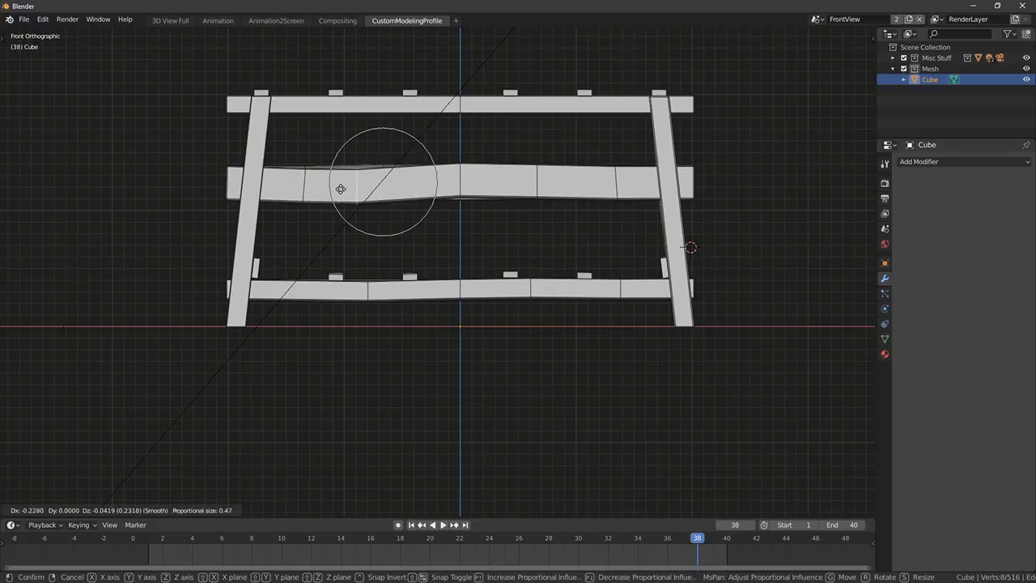
click(309, 185)
shift+middle_drag(536, 208, 517, 258)
key(alt+a)
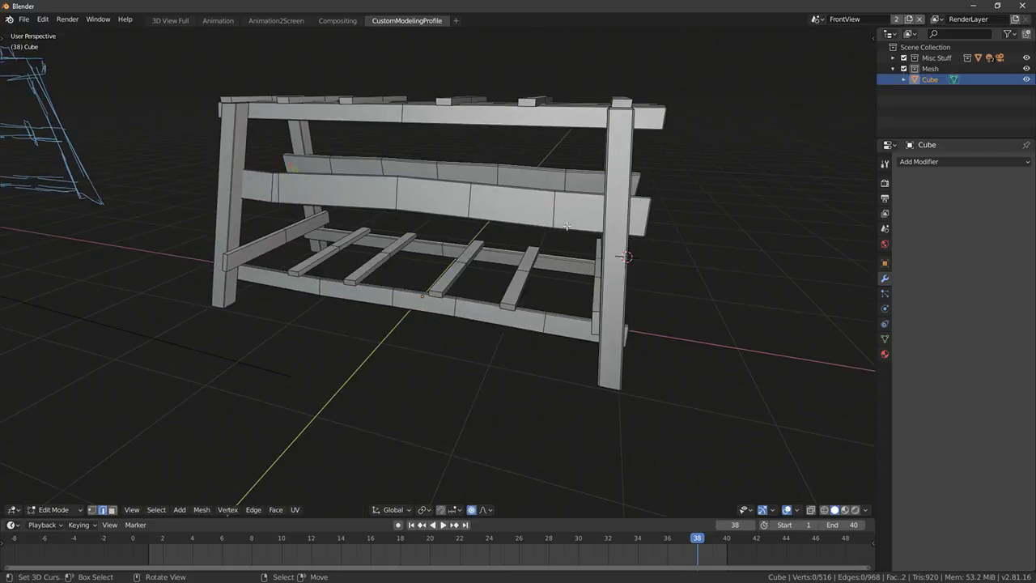
Select the middle plank's edge loop nearest the right leg and move it slightly with proportional editing
alt+click(557, 210)
key(g)
click(555, 212)
middle_drag(636, 241, 609, 245)
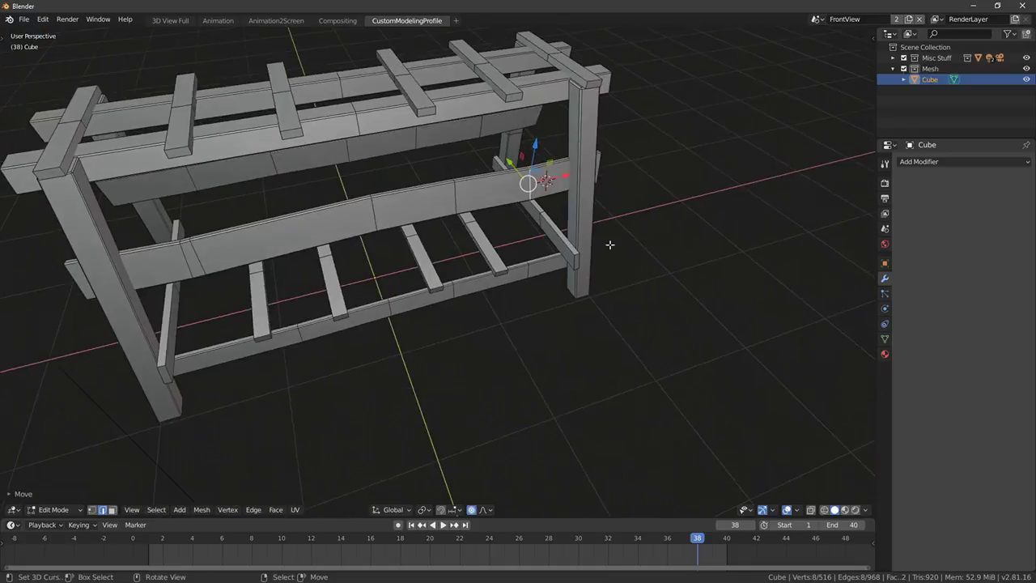
In front view, add an edge loop to the left half of the front top beam and move it slightly left
key(KP_1)
key(KP_5)
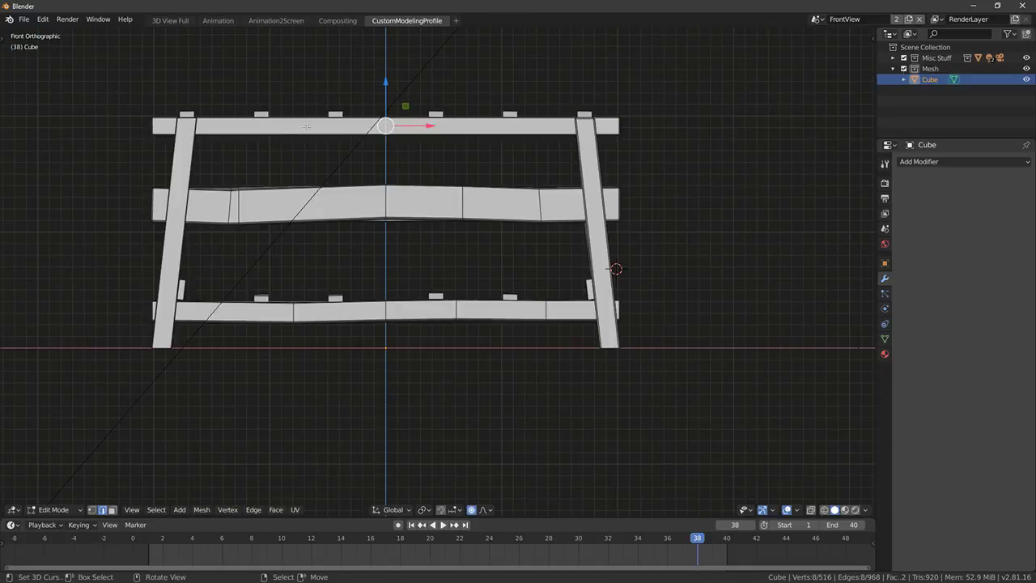
key(ctrl+r)
click(283, 125)
right_click(283, 124)
key(g)
click(293, 126)
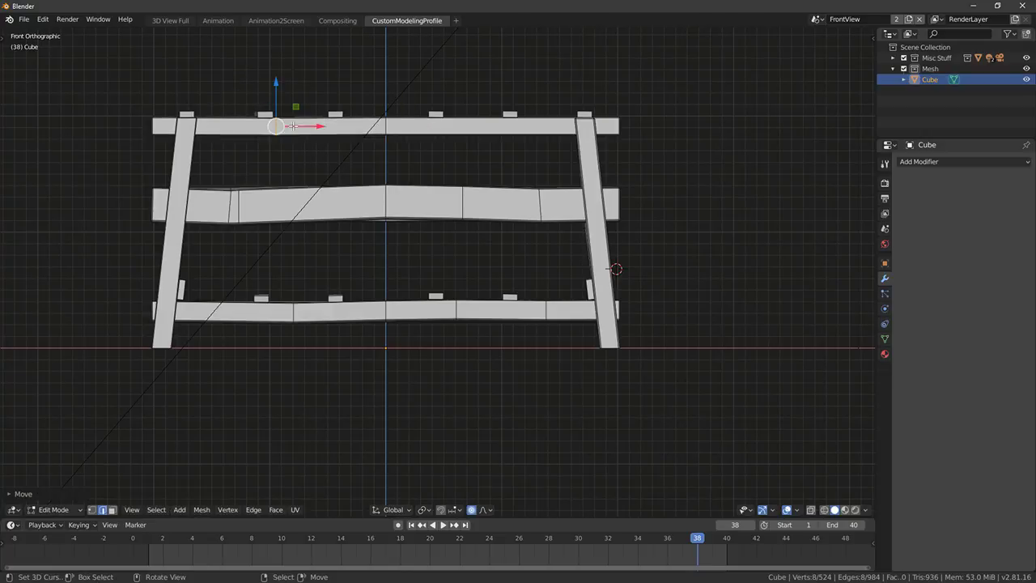
Add an edge loop to the right half of the front top beam and nudge it with proportional editing
key(ctrl+r)
click(503, 125)
right_click(503, 125)
key(g)
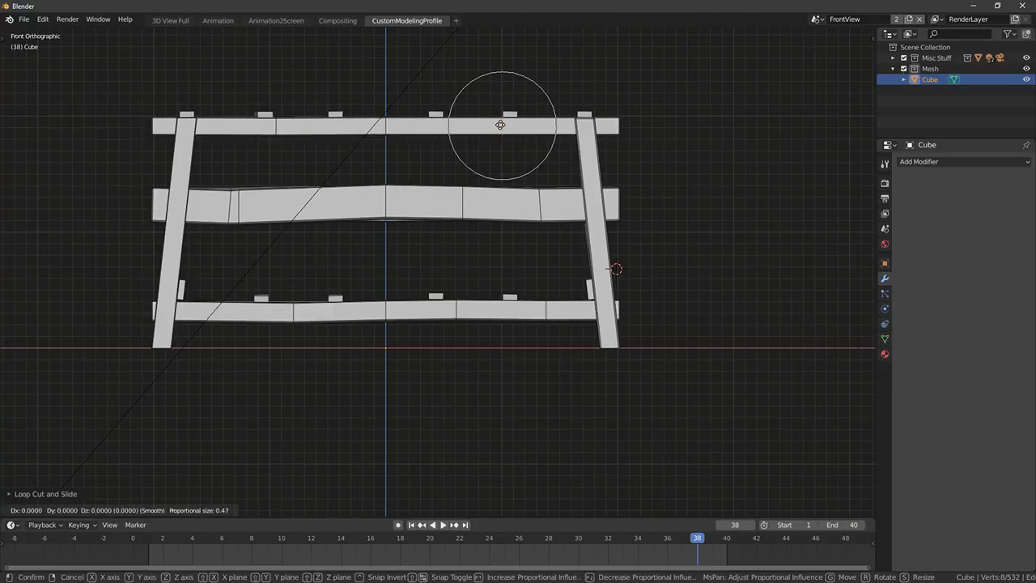
click(502, 126)
middle_drag(503, 126, 517, 180)
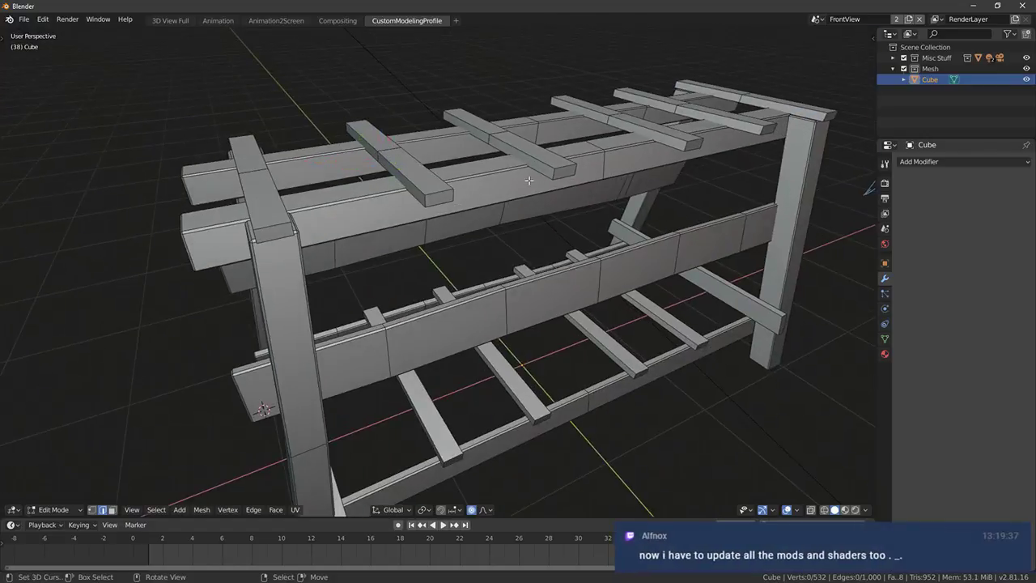
Add an edge loop to the back top beam, in the half toward positive X, and shift it slightly
key(ctrl+r)
click(518, 179)
right_click(521, 180)
key(g)
click(518, 180)
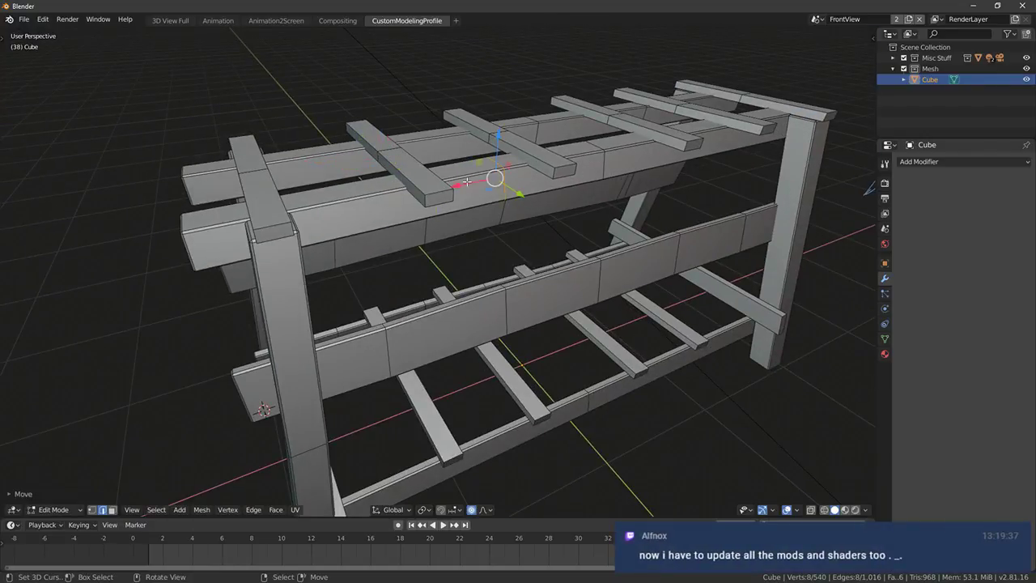
Add an edge loop to the other half of the back top beam, shift it slightly in the XZ plane and deselect it
middle_drag(694, 187, 593, 188)
key(ctrl+r)
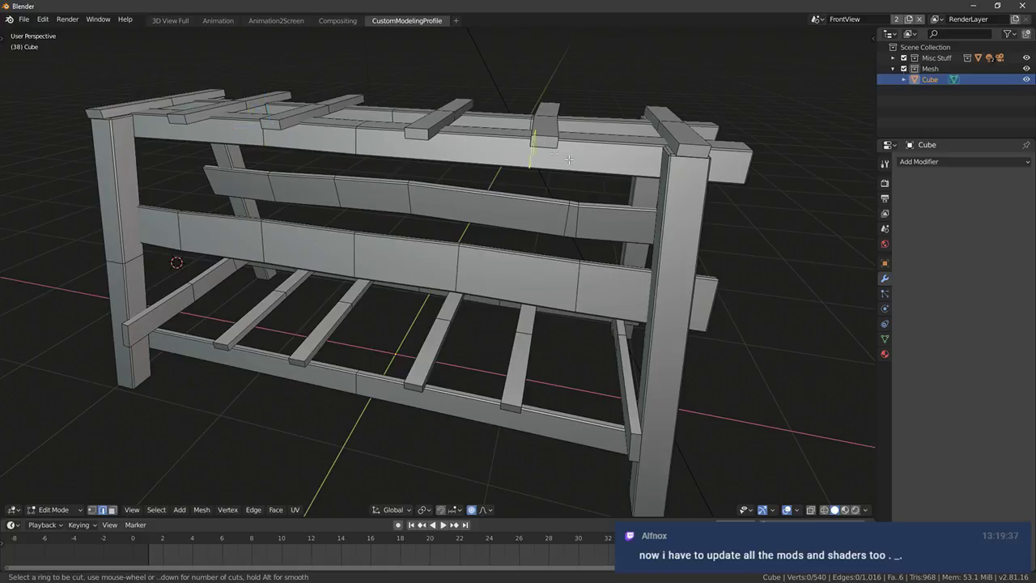
click(501, 150)
right_click(526, 150)
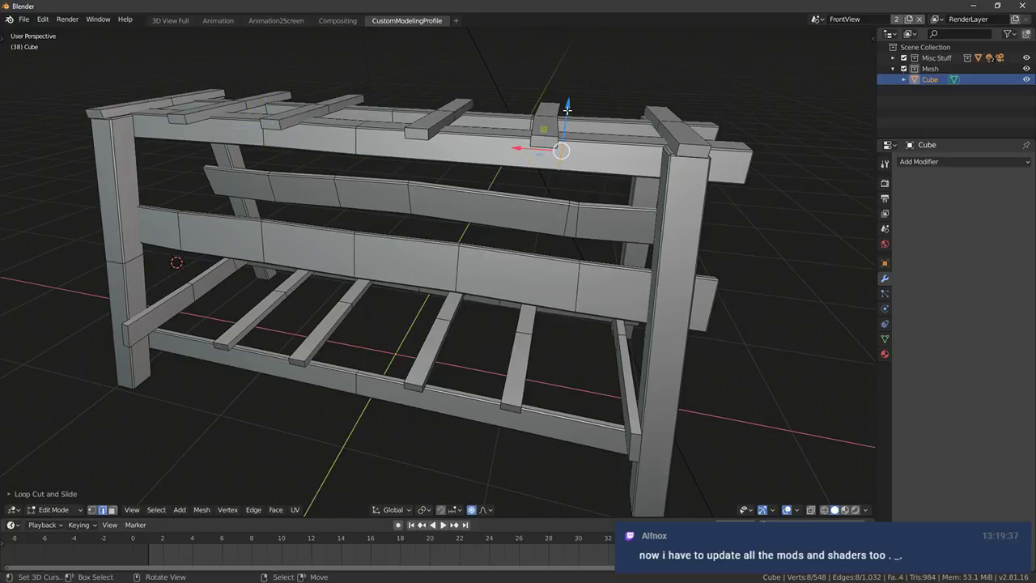
click(543, 128)
key(g)
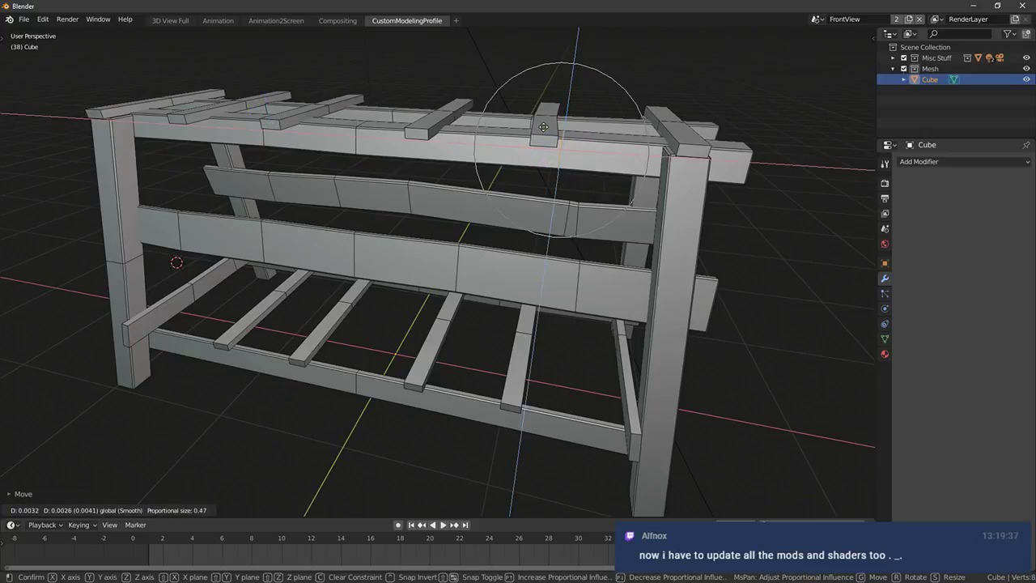
click(543, 128)
scroll(543, 129, down, 3)
key(alt+a)
middle_drag(332, 198, 502, 229)
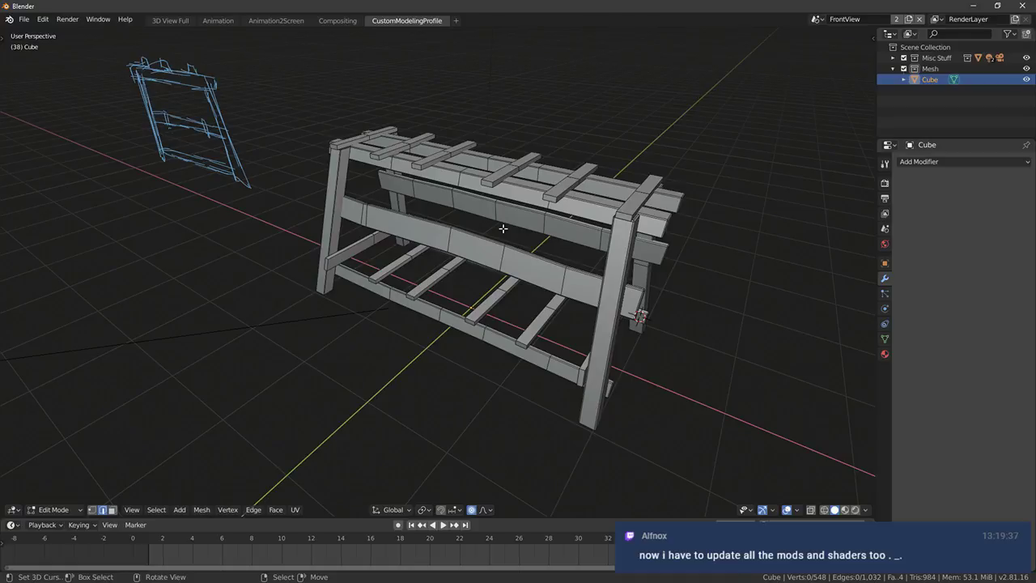
Dissolve the center edge loop of the top cross slat just toward positive X from the middle
scroll(467, 280, down, 5)
middle_drag(487, 191, 520, 243)
scroll(461, 304, up, 5)
key(a)
key(a)
click(489, 275)
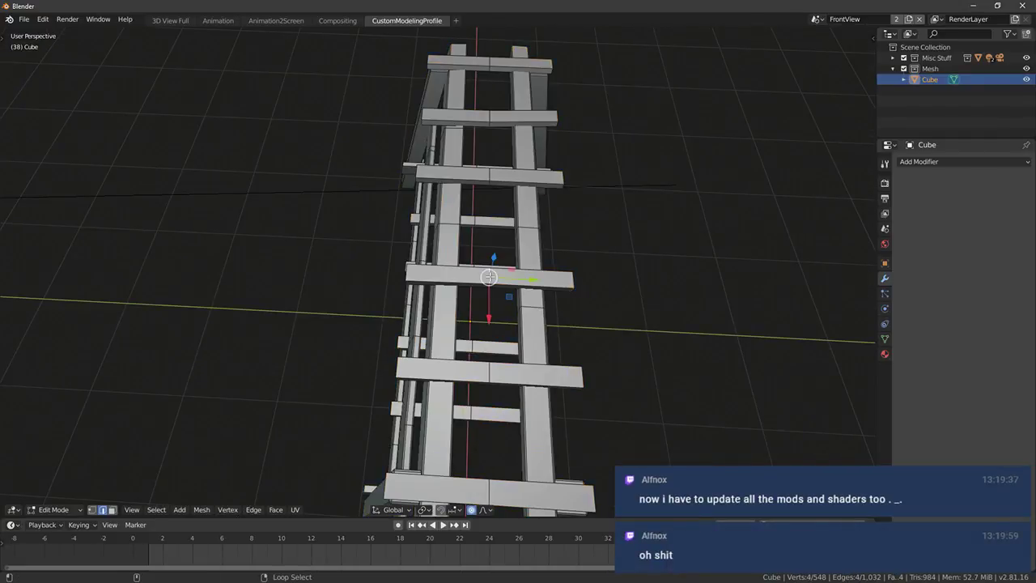
middle_drag(489, 276, 565, 245)
key(x)
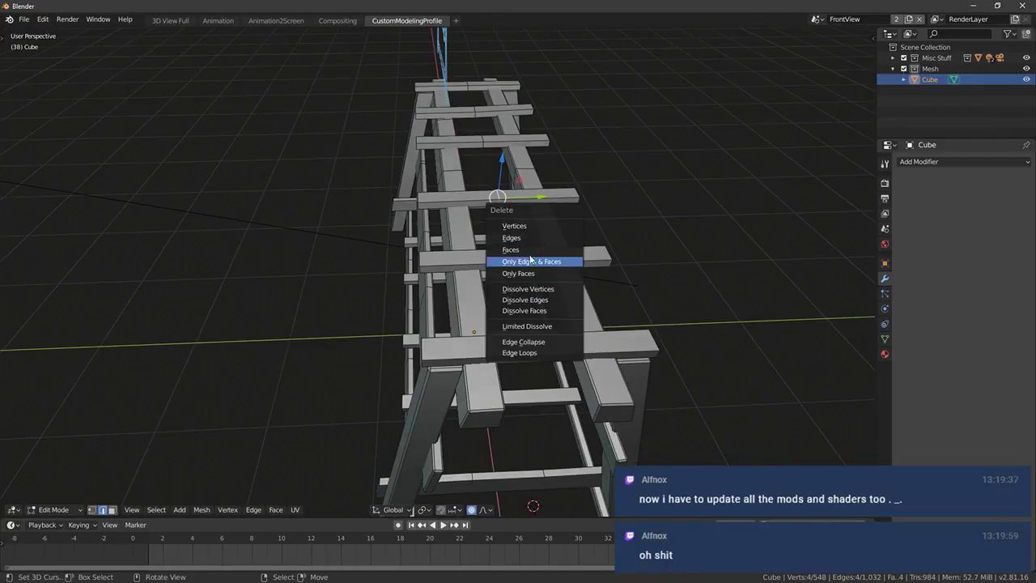
click(526, 300)
Dissolve the center edge loops of the second and third top cross slats, counted from the negative X end
middle_drag(525, 300, 482, 183)
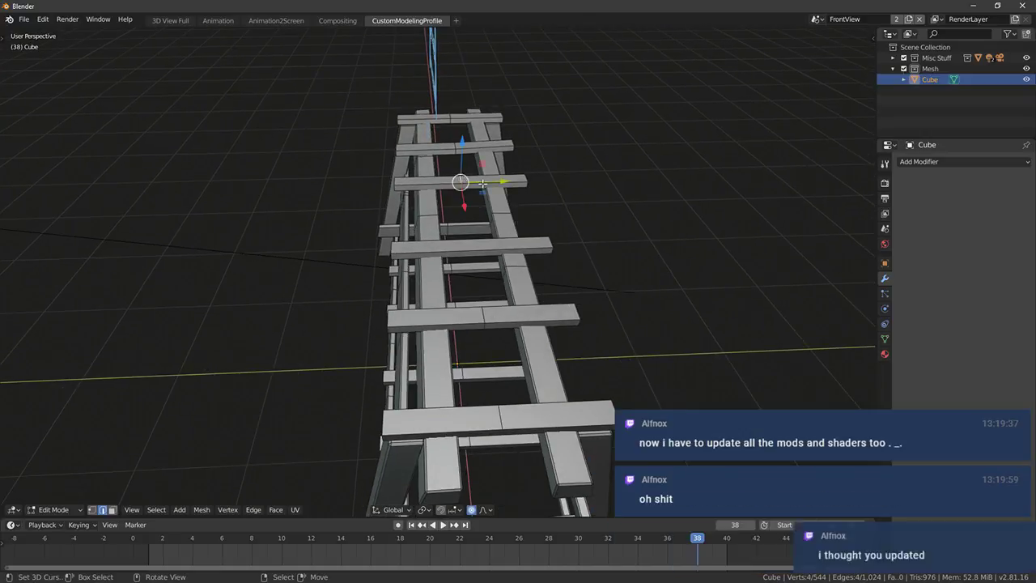
key(x)
click(463, 185)
alt+right_click(455, 149)
key(x)
click(455, 164)
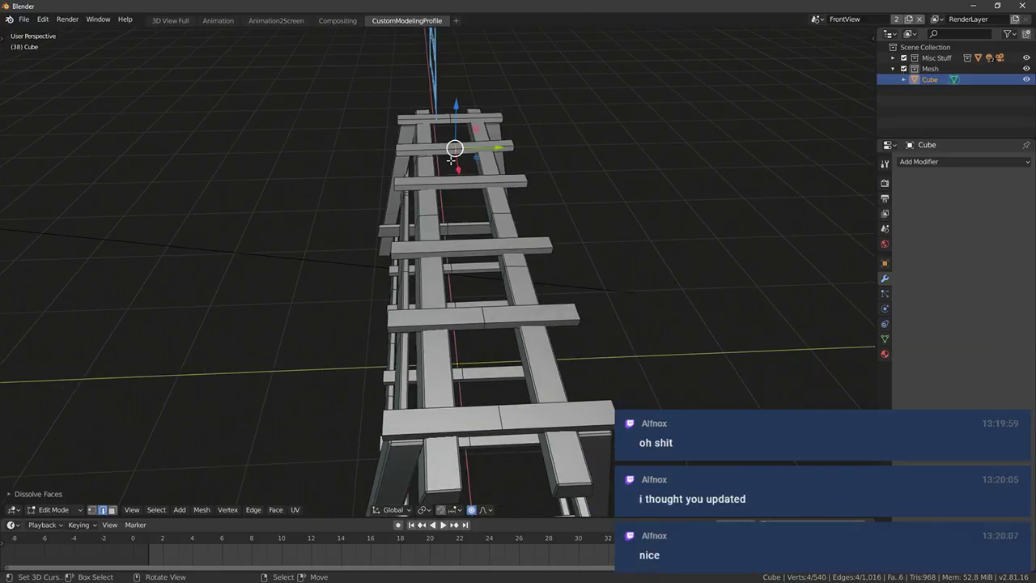
key(x)
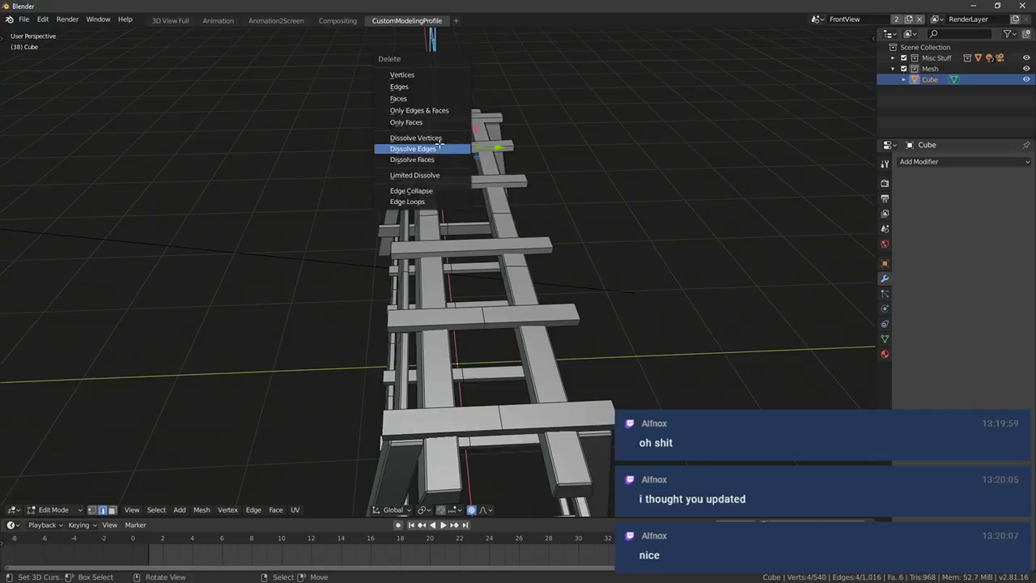
click(440, 146)
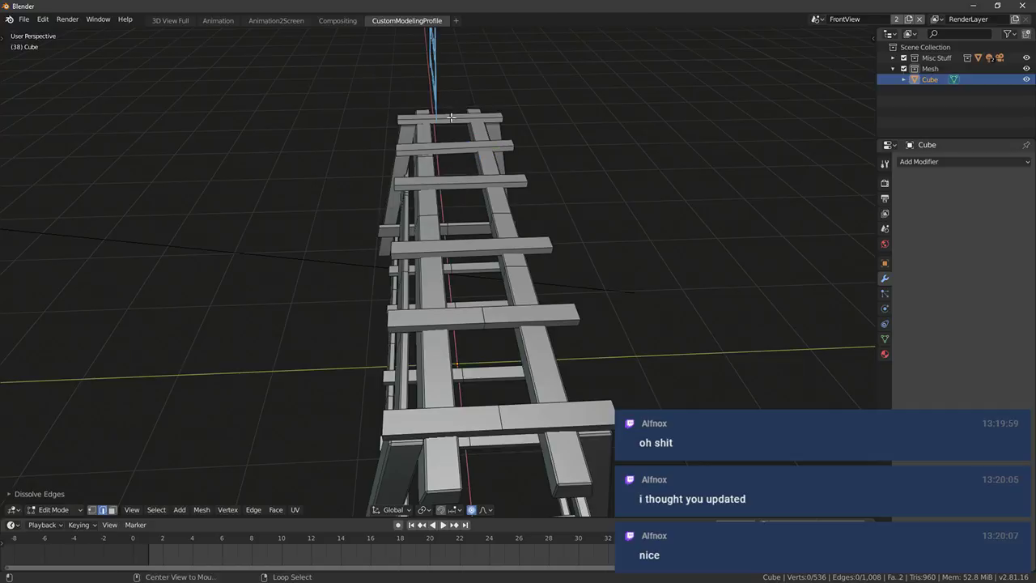
Dissolve the center edge loops of the negative X end slat and the two top cross slats nearest the positive X end
alt+right_click(453, 121)
key(x)
click(453, 124)
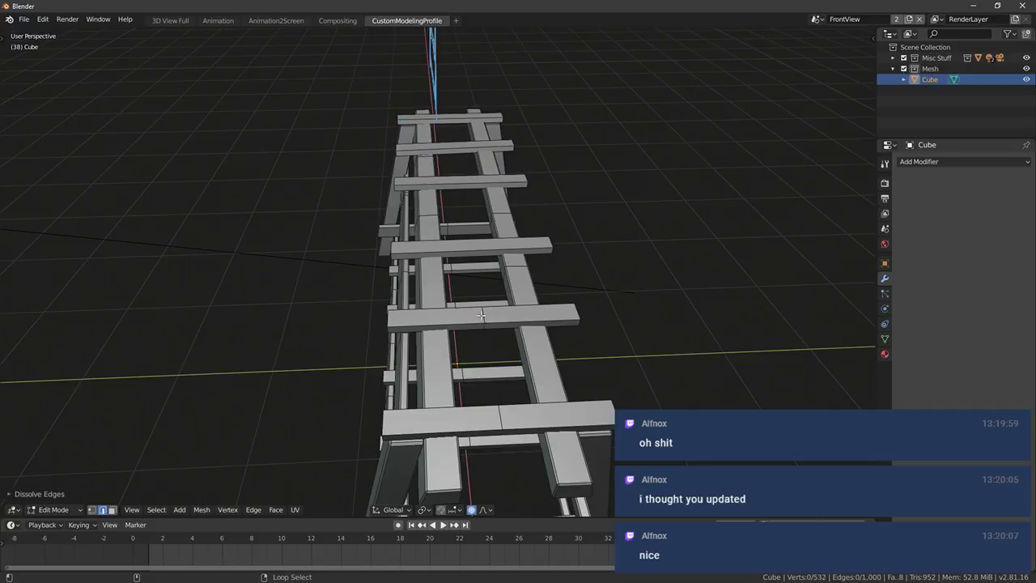
alt+right_click(481, 314)
key(x)
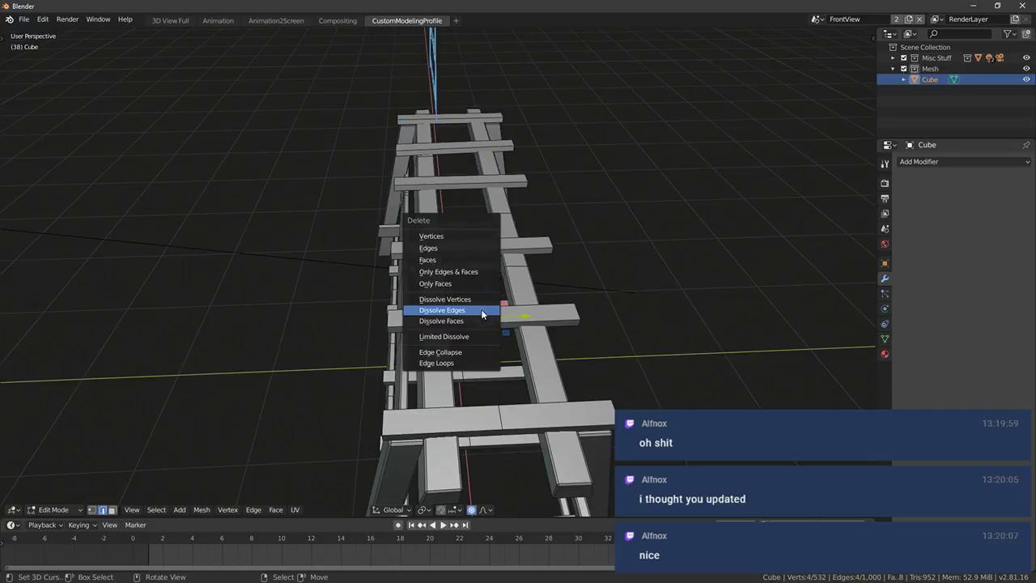
click(481, 309)
alt+right_click(478, 421)
key(x)
click(474, 419)
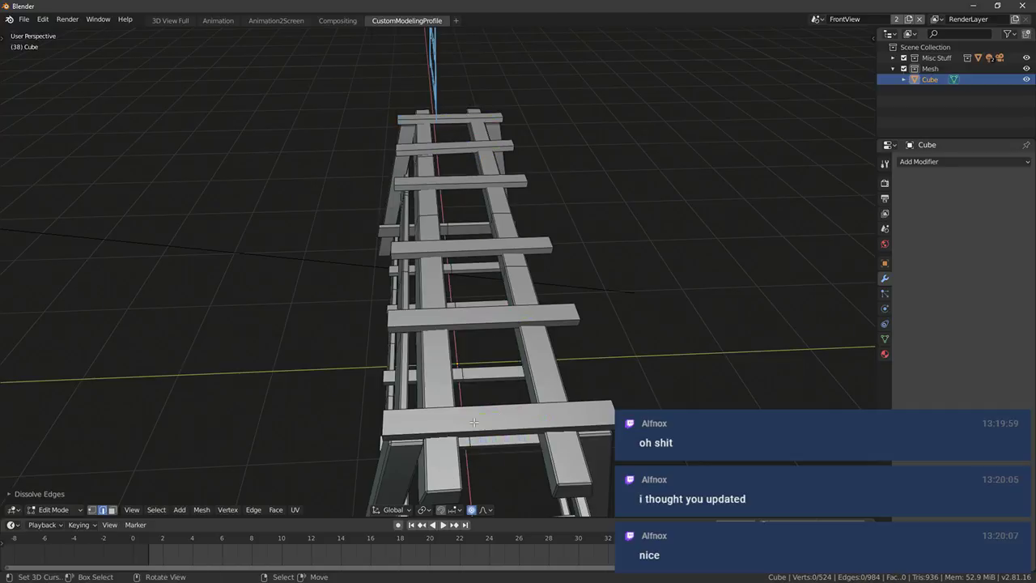
Shift the center edge loop of the front top beam, and of the back top beam, slightly with proportional editing
scroll(473, 423, down, 2)
middle_drag(473, 423, 468, 299)
scroll(477, 328, up, 2)
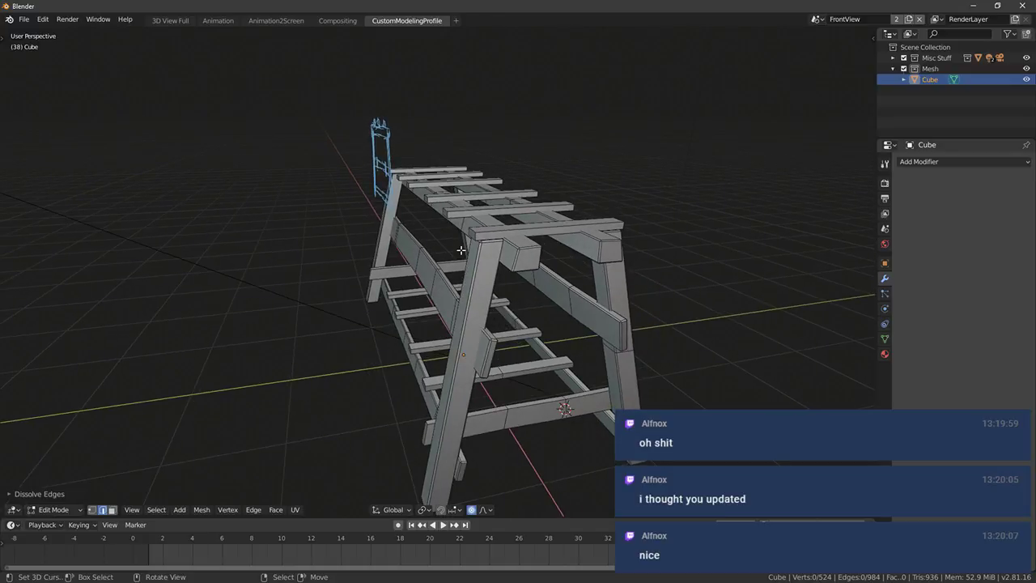
middle_drag(461, 250, 539, 274)
alt+right_click(481, 250)
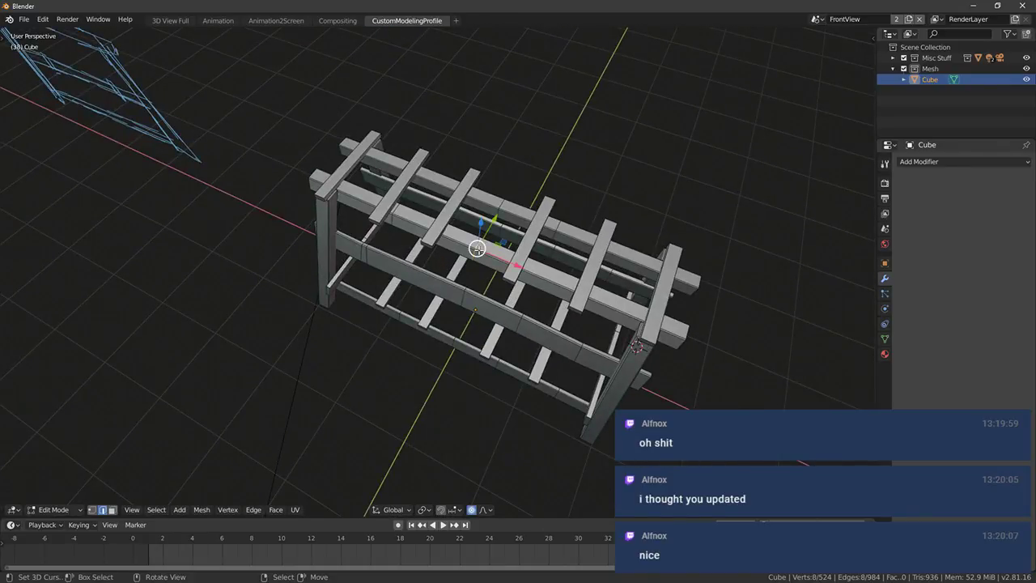
middle_drag(481, 250, 518, 200)
key(g)
click(515, 200)
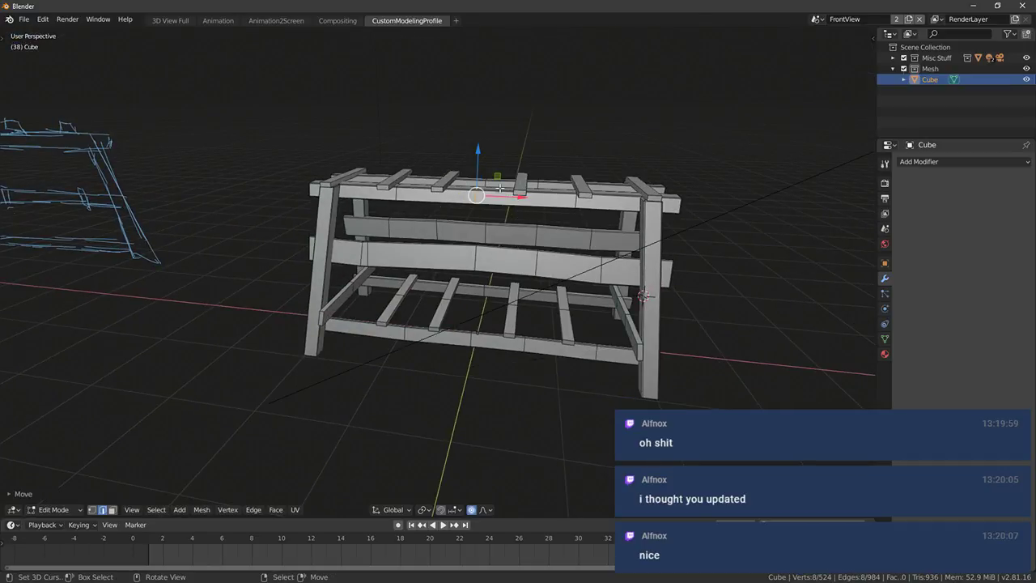
alt+right_click(487, 184)
key(g)
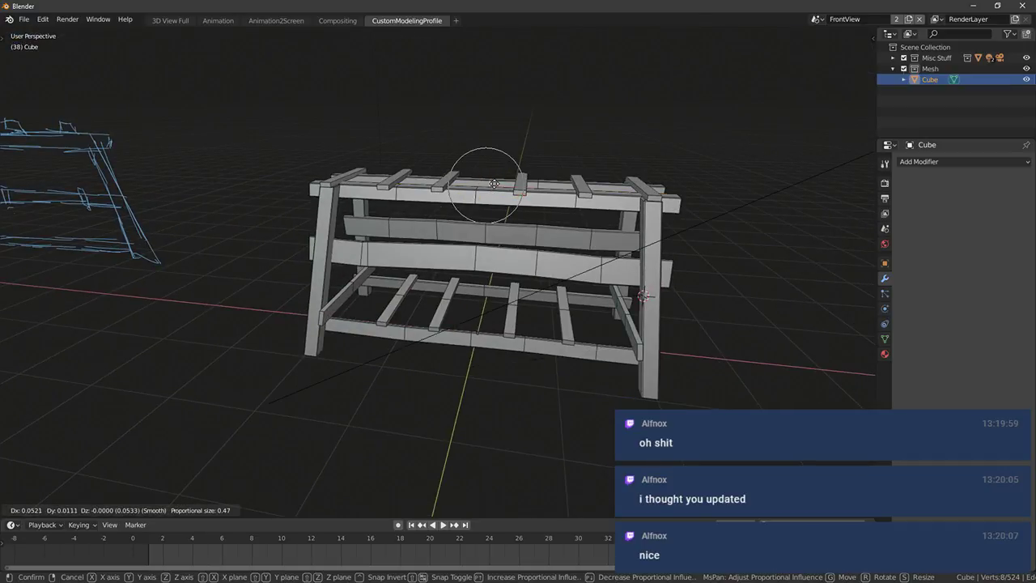
click(502, 184)
Return to object mode, apply the existing MatteDefault_M material to the rack and give it a brown color
key(Tab)
middle_drag(489, 271, 850, 308)
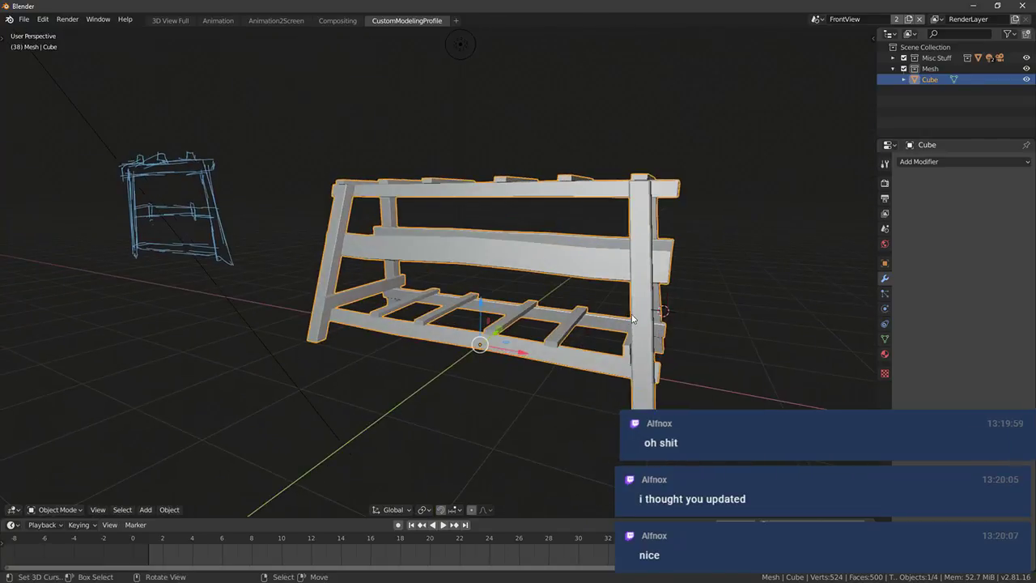
click(884, 353)
click(904, 207)
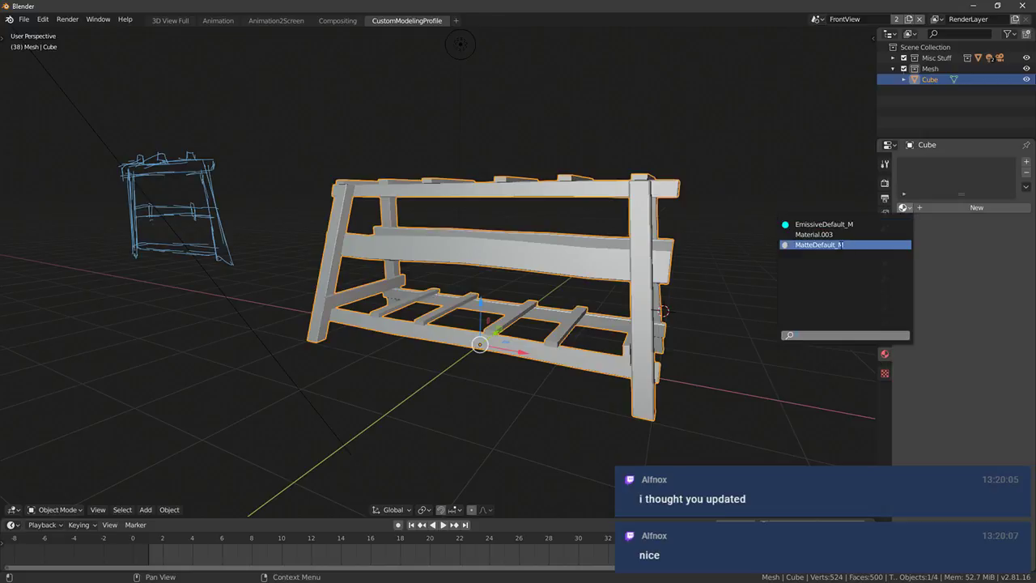
click(841, 244)
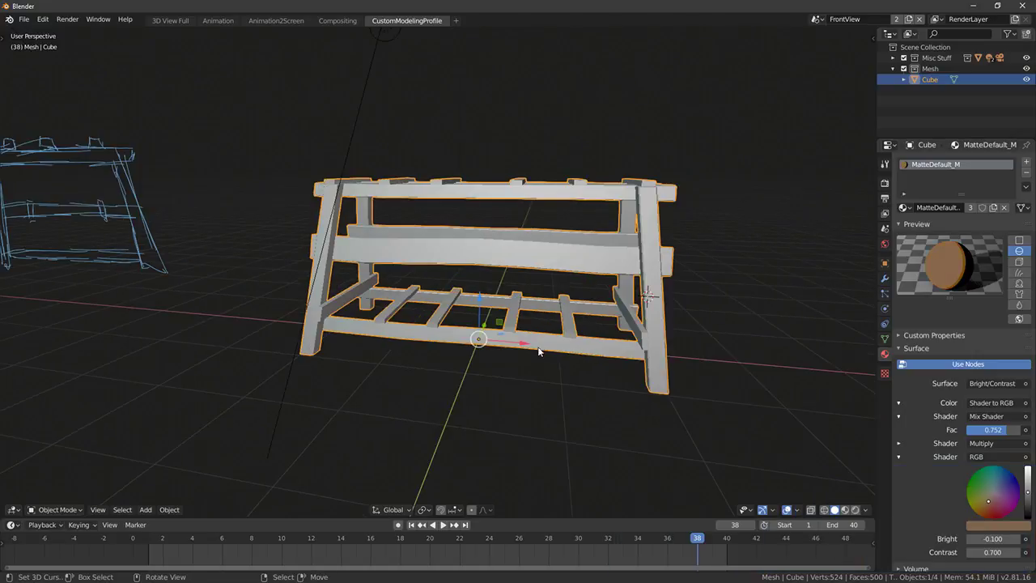
Examine the rack's brown material in material preview shading from several angles and return to solid shading
key(Tab)
key(z)
mouse_move(699, 421)
middle_down()
mouse_move(353, 348)
mouse_move(284, 371)
middle_up()
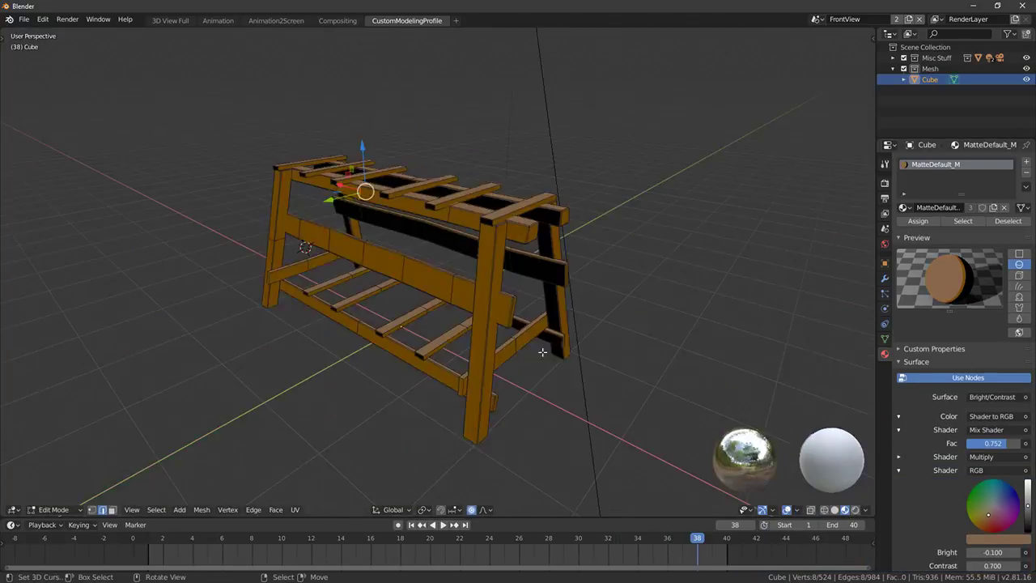
key(Tab)
middle_drag(437, 352, 488, 333)
middle_drag(432, 361, 307, 253)
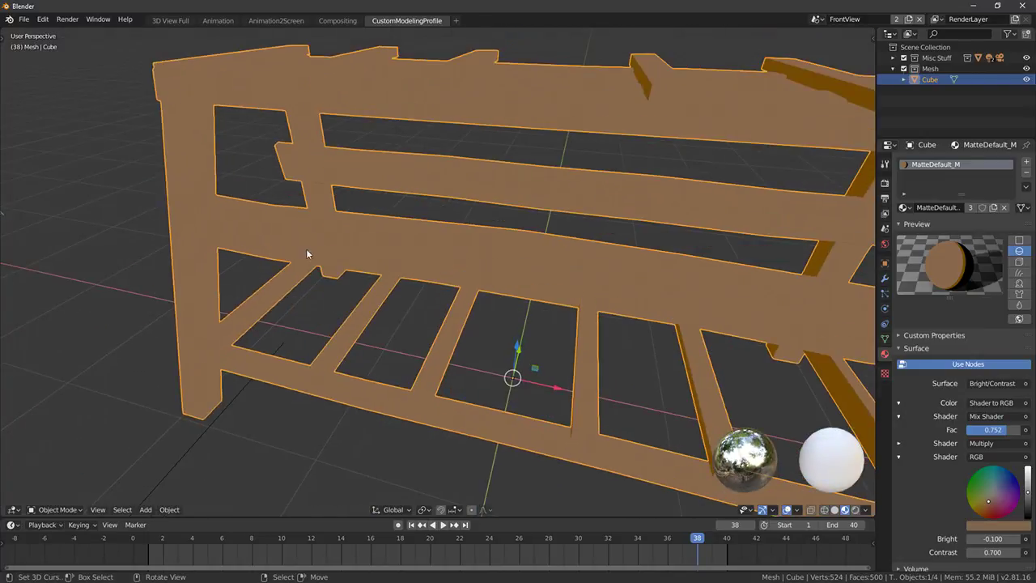
key(z)
scroll(303, 285, down, 2)
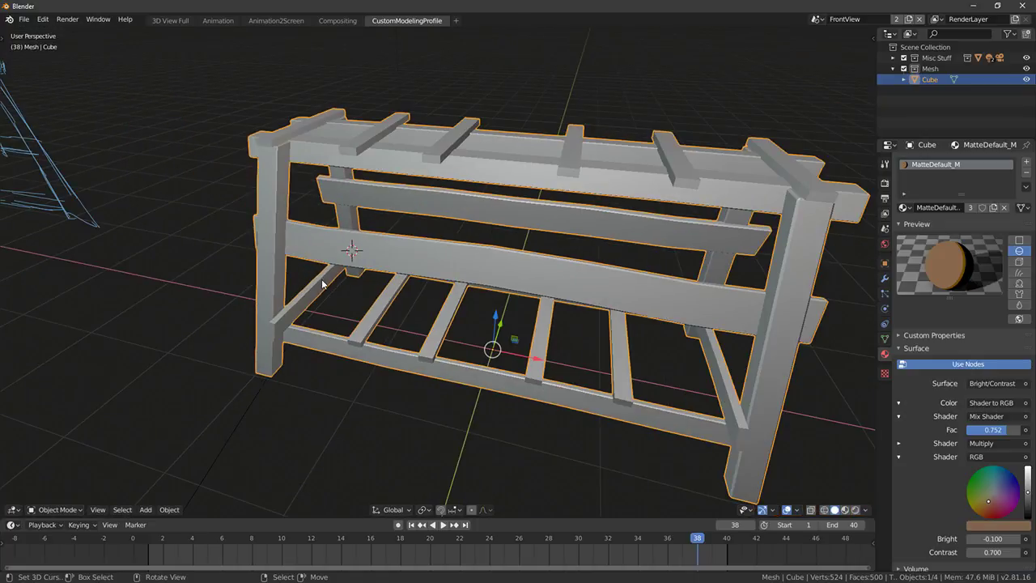
Add a cylinder mesh with 5 vertices at the 3D cursor and view it from the front
key(shift+a)
mouse_move(283, 282)
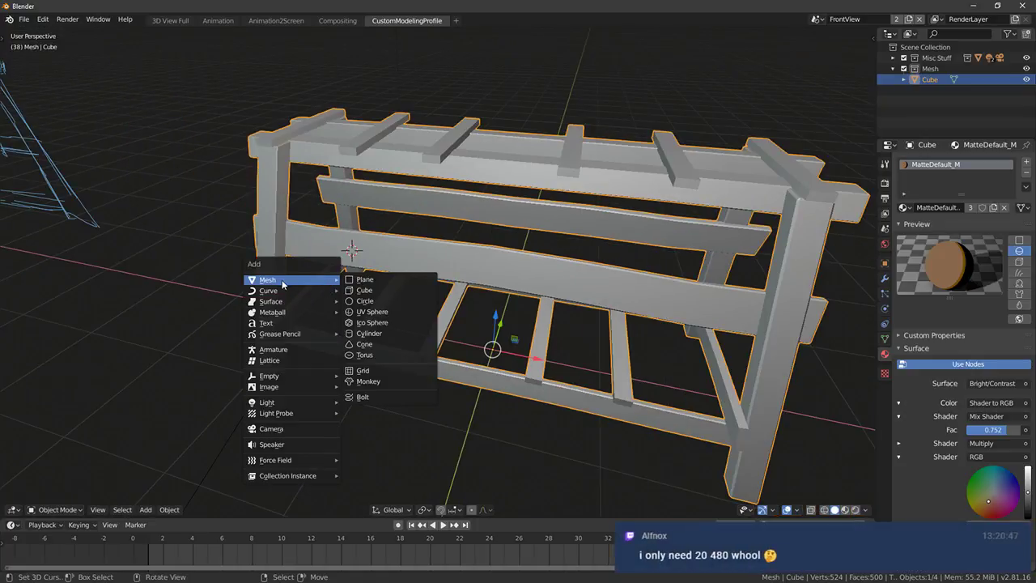
click(377, 332)
click(47, 492)
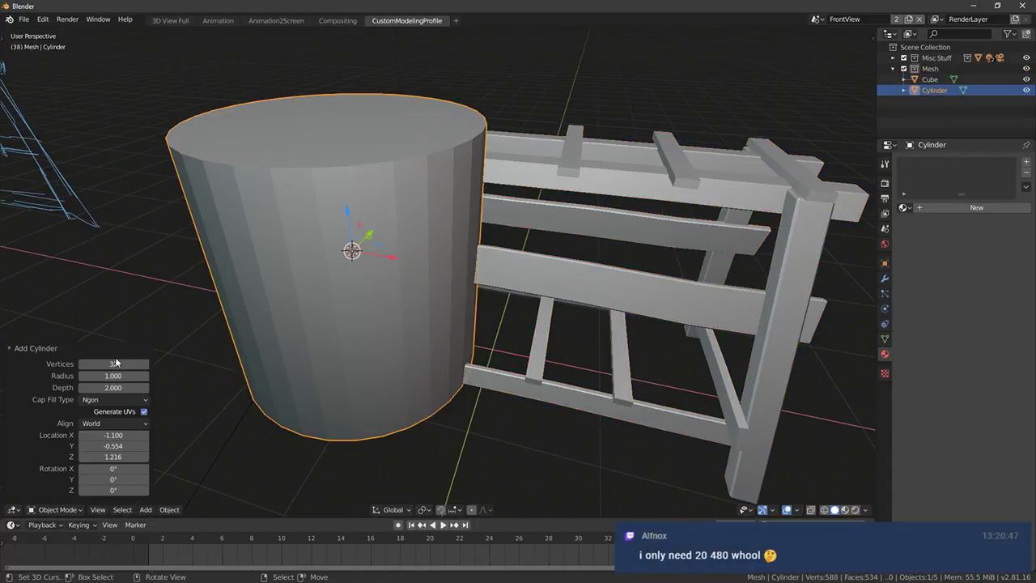
key(Return)
key(KP_1)
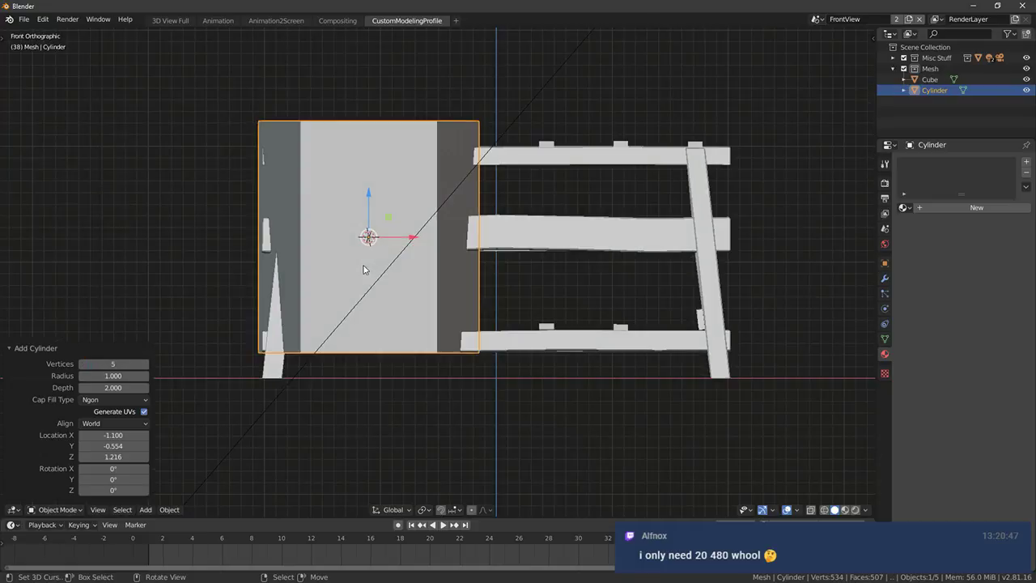
Join the cylinder into the rack mesh and select only the cylinder's linked geometry in edit mode
middle_drag(341, 258, 432, 273)
shift+click(466, 270)
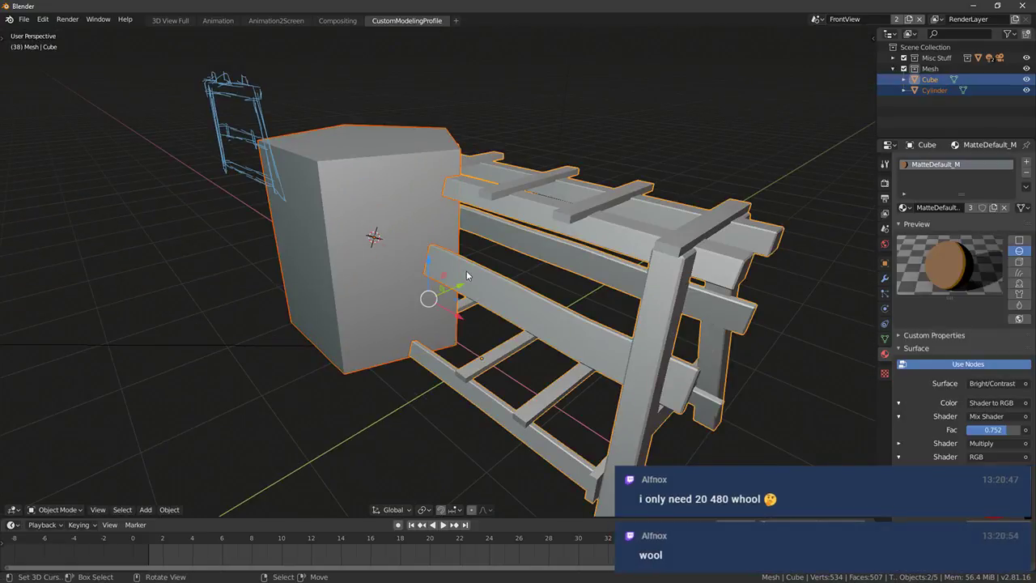
key(ctrl+j)
key(Tab)
key(alt+a)
key(ctrl+l)
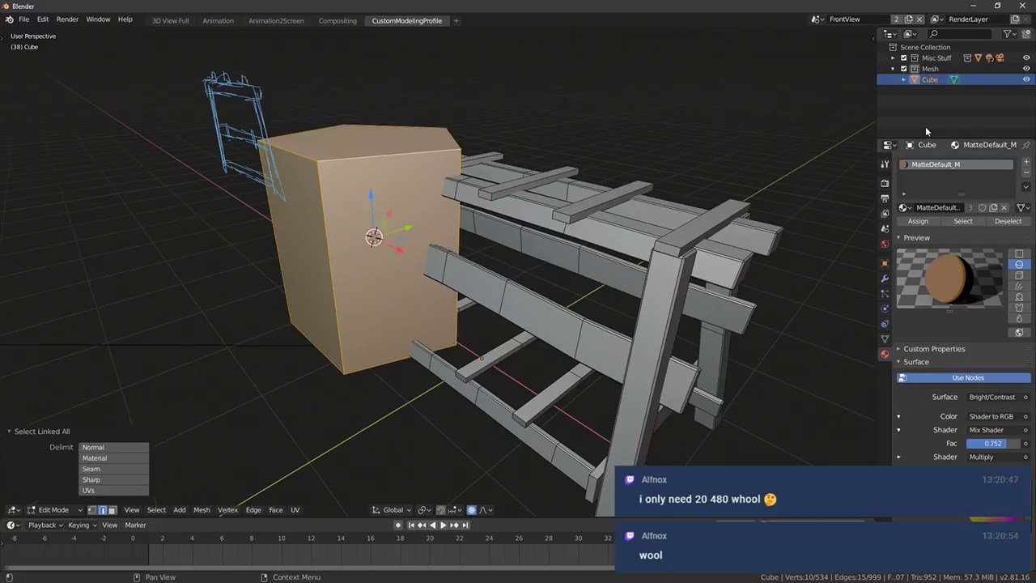
Add a second material slot with MatteDefault_M, made into a separate copy with a dark color
click(1024, 162)
click(903, 229)
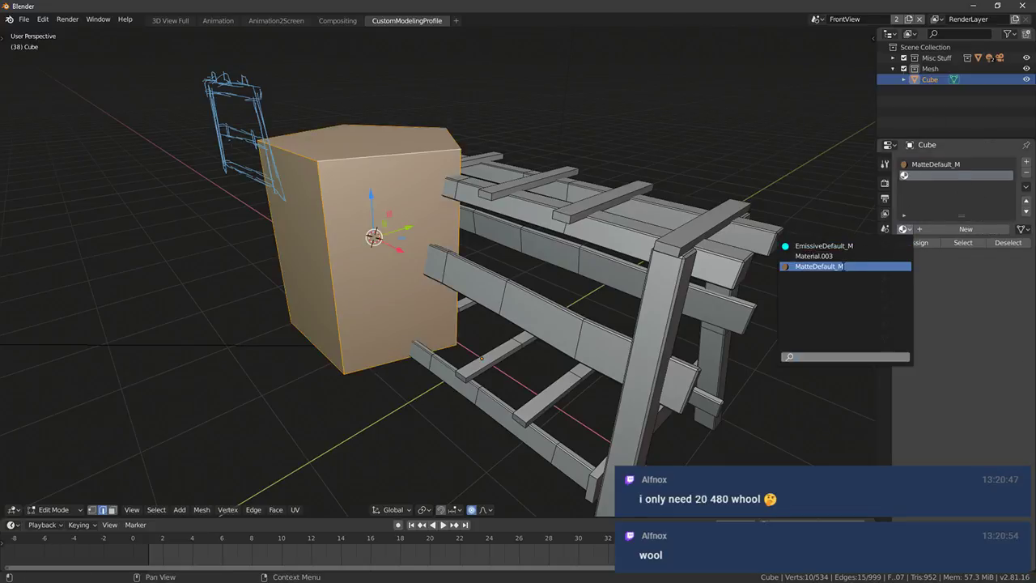
click(849, 266)
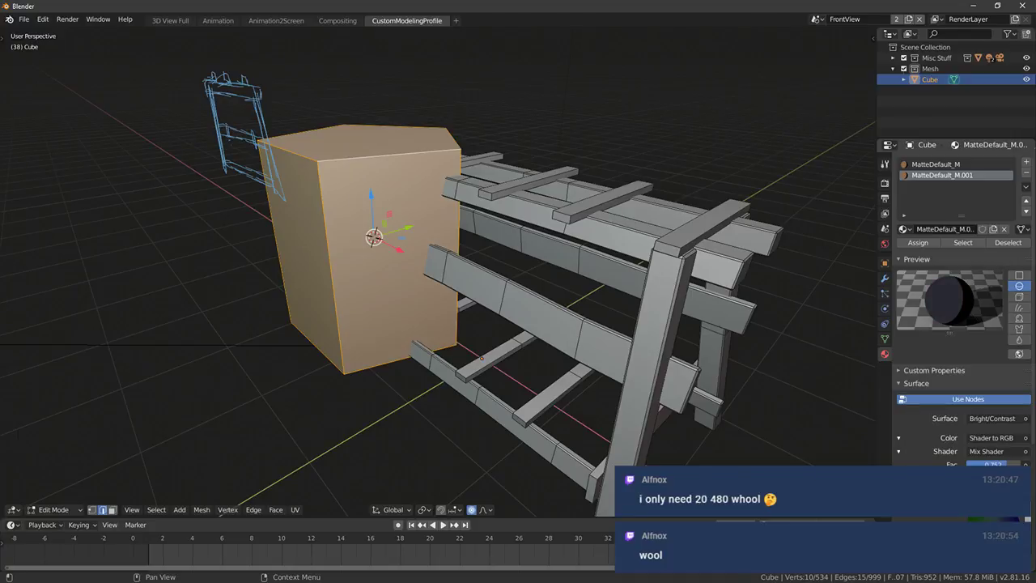
Rotate the cylinder in side view to follow the slanted leg and scale it to 0.214
key(KP_3)
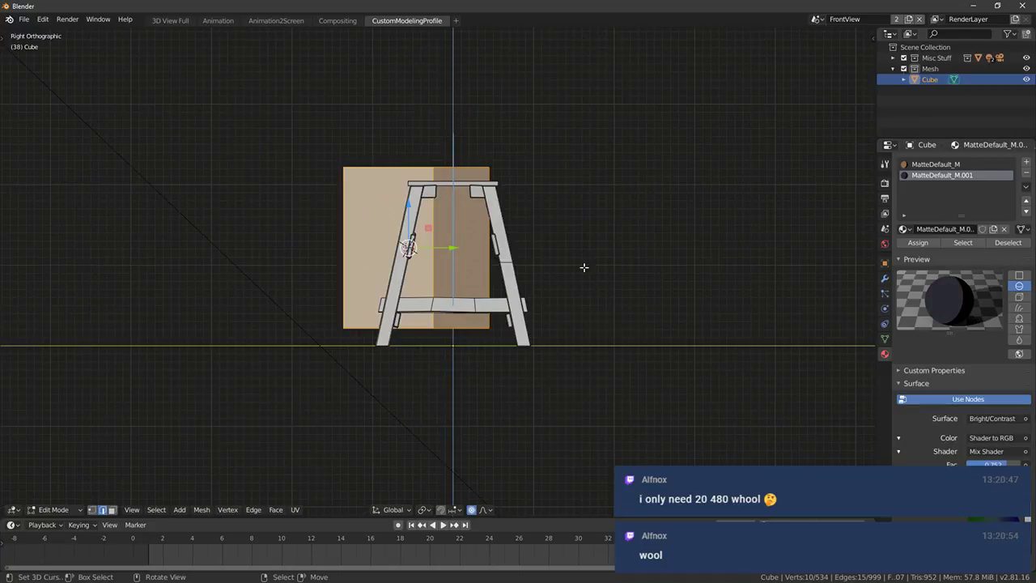
key(r)
click(436, 115)
key(ctrl+z)
key(r)
click(476, 101)
key(s)
click(454, 266)
scroll(455, 269, up, 8)
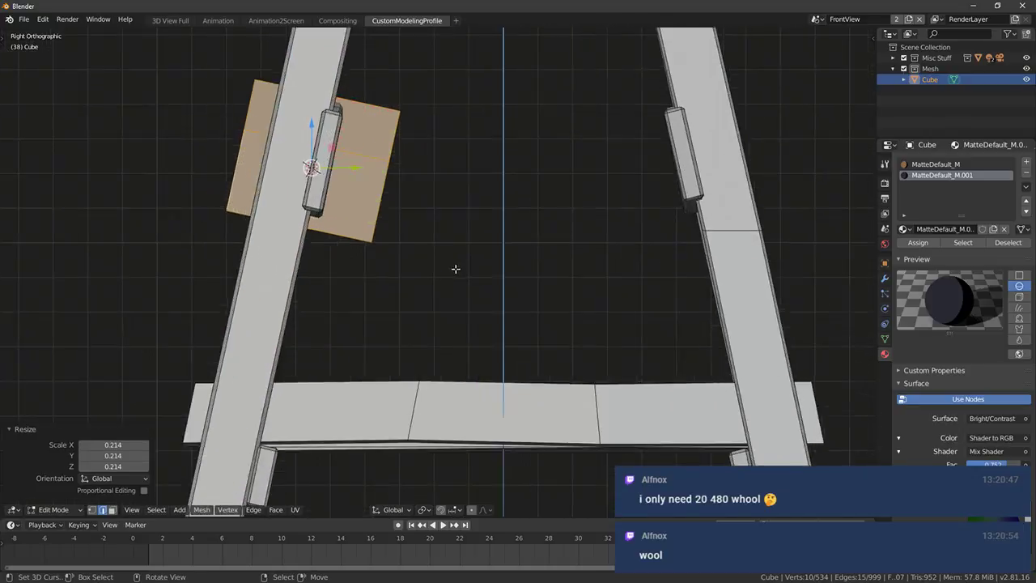
Shrink the cylinder further, shift it about -0.061 along Y off the middle plank, and scale it again by 0.258
middle_drag(456, 269, 463, 273)
key(s)
click(386, 237)
mouse_move(370, 208)
mouse_down()
mouse_move(351, 209)
mouse_move(359, 203)
mouse_up()
key(s)
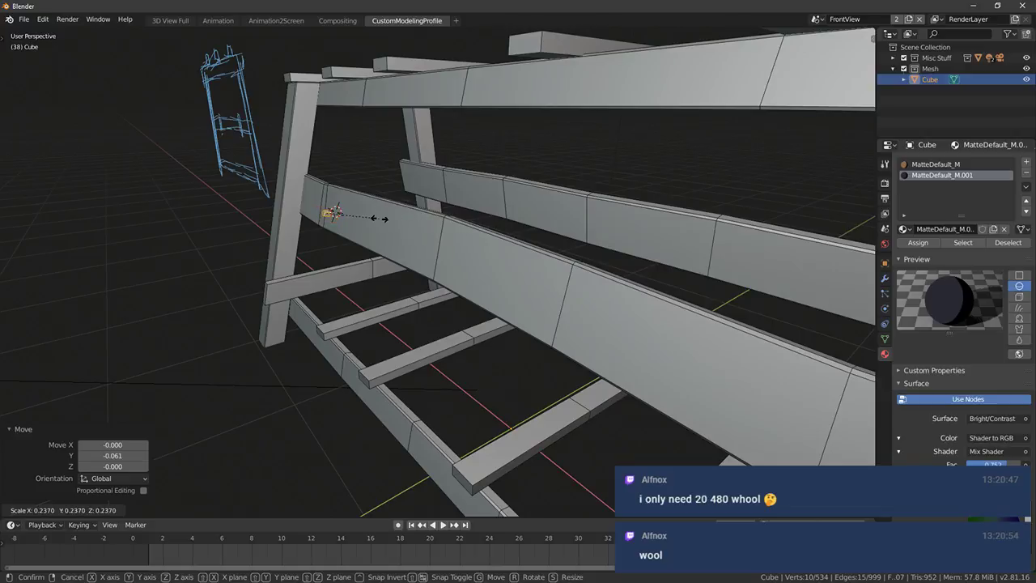
click(385, 219)
Move the cylinder about 0.043 along Y into the front middle plank and rotate it 7.12°
key(KP_1)
shift+middle_drag(248, 216, 448, 268)
scroll(448, 268, up, 4)
key(b)
drag(617, 245, 653, 280)
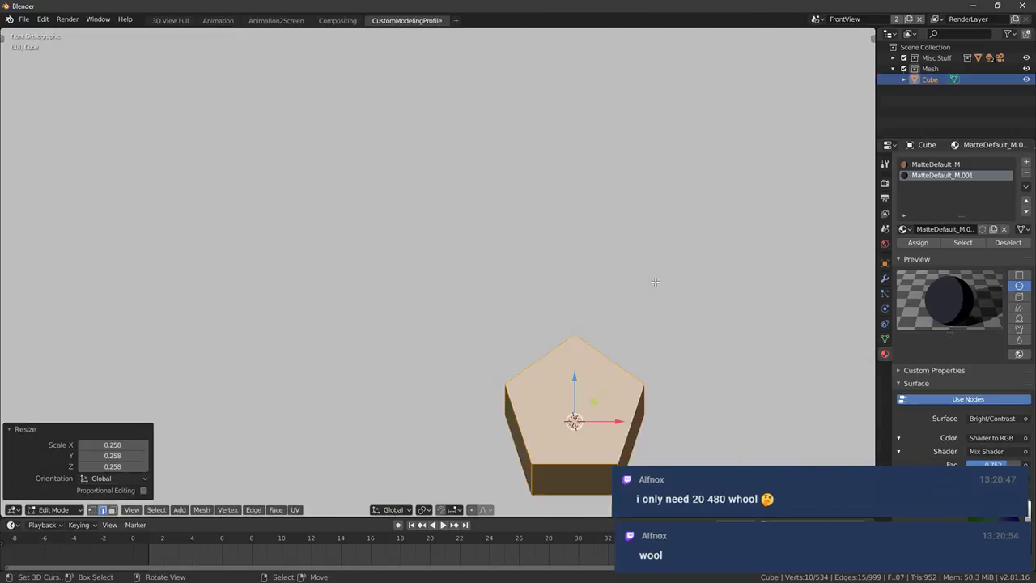
scroll(652, 282, down, 10)
mouse_move(595, 281)
middle_down()
mouse_move(510, 298)
mouse_move(575, 282)
middle_up()
key(g)
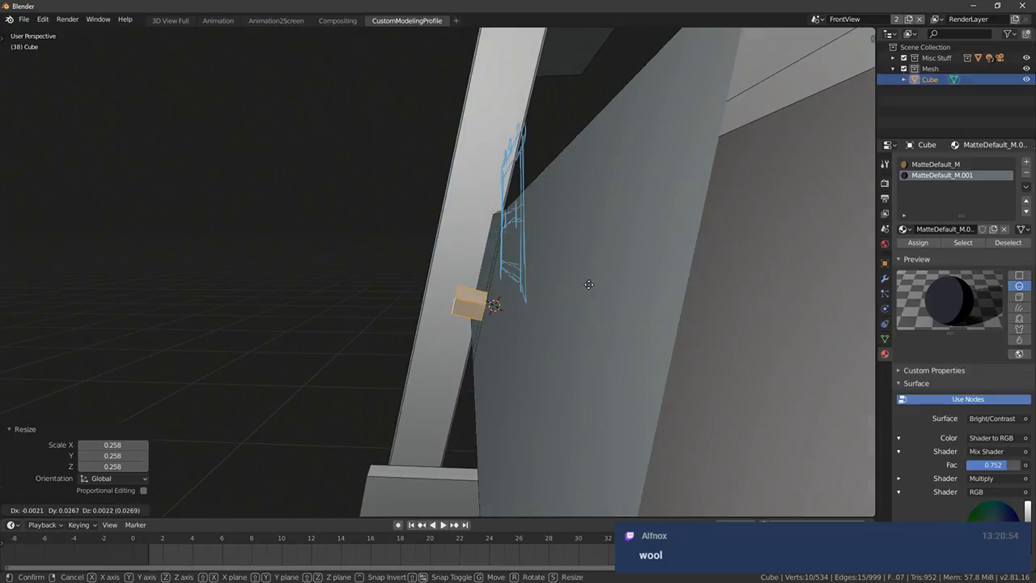
click(598, 282)
key(r)
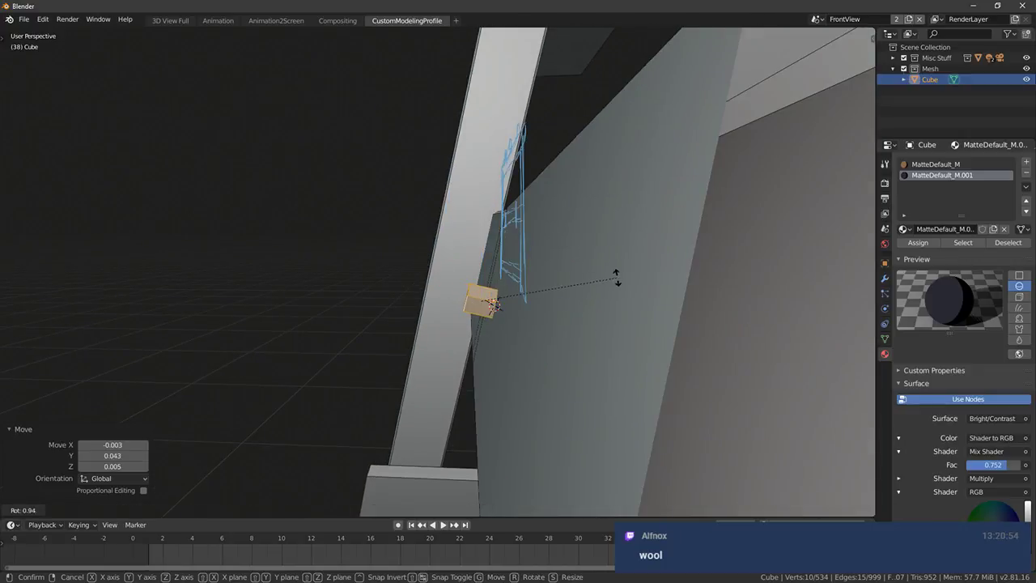
click(622, 292)
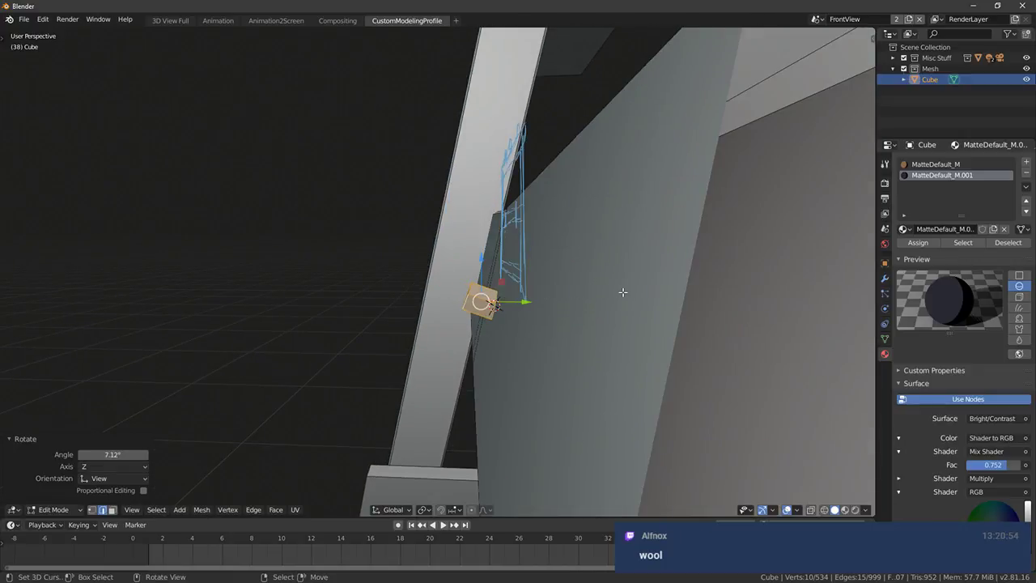
Fine-tune the cylinder's seat against the plank with 3.99° and 5.05° rotations and a small move
key(KP_1)
scroll(467, 295, up, 3)
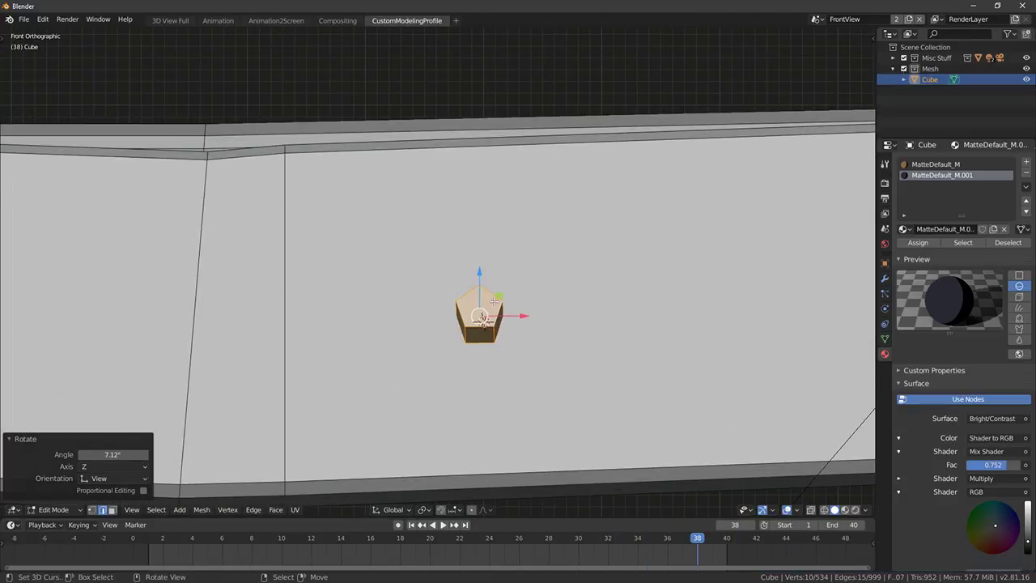
scroll(467, 294, down, 6)
middle_drag(463, 289, 518, 306)
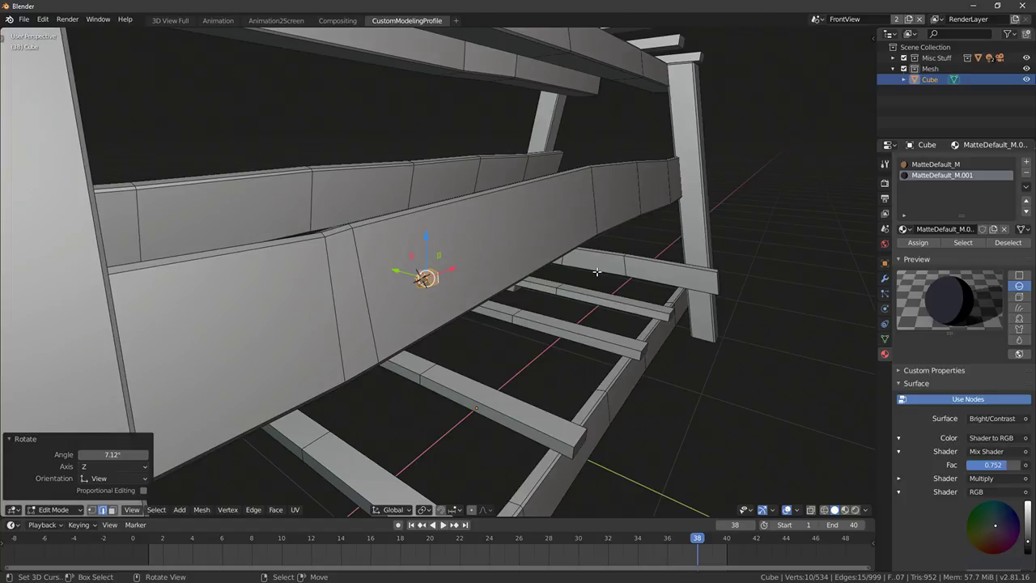
key(KP_1)
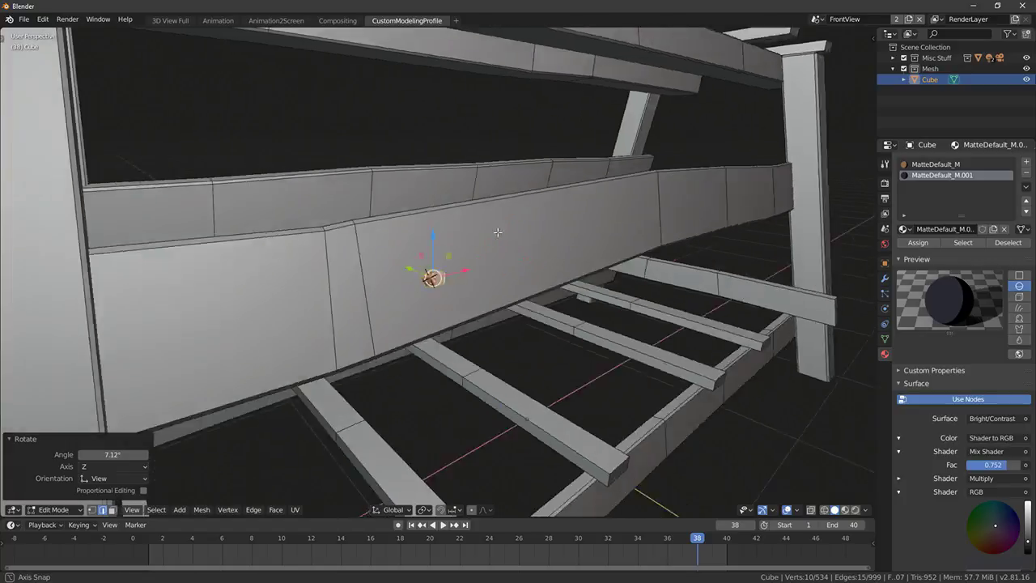
key(KP_3)
middle_drag(562, 270, 534, 275)
key(r)
click(545, 283)
key(g)
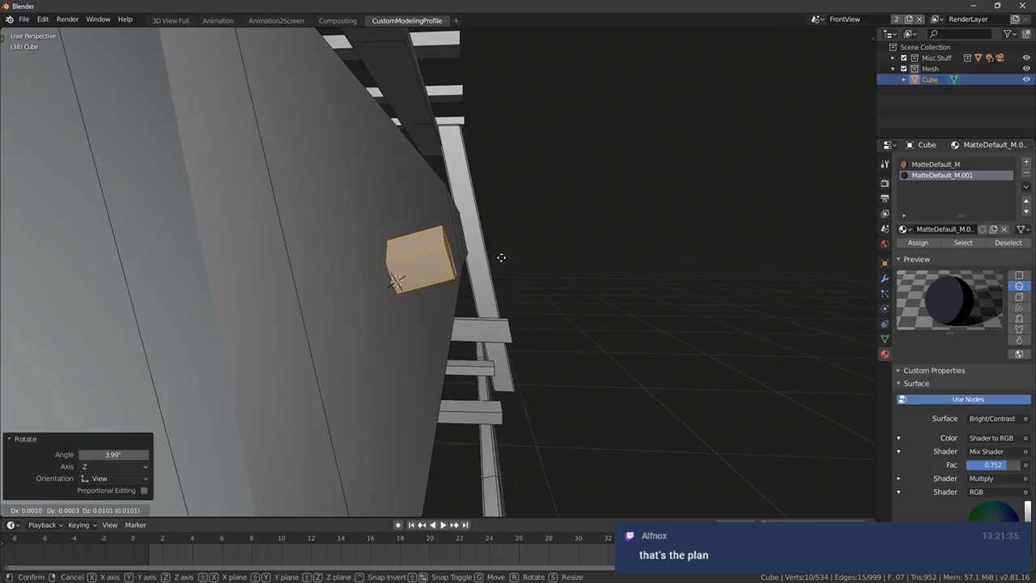
click(501, 257)
key(r)
click(522, 267)
Delete the cylinder's end face that points into the plank
key(alt+z)
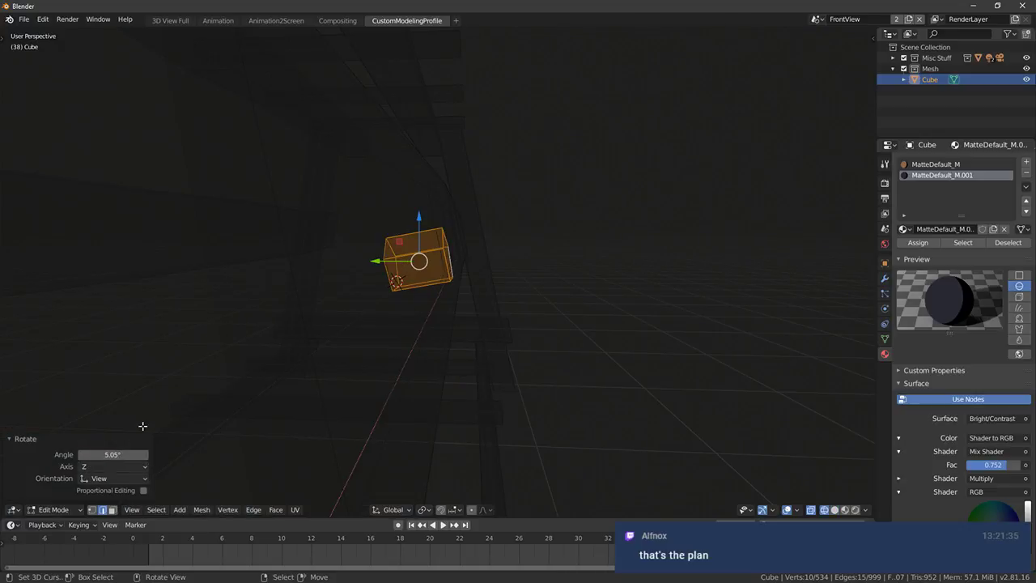
click(113, 510)
click(390, 270)
key(x)
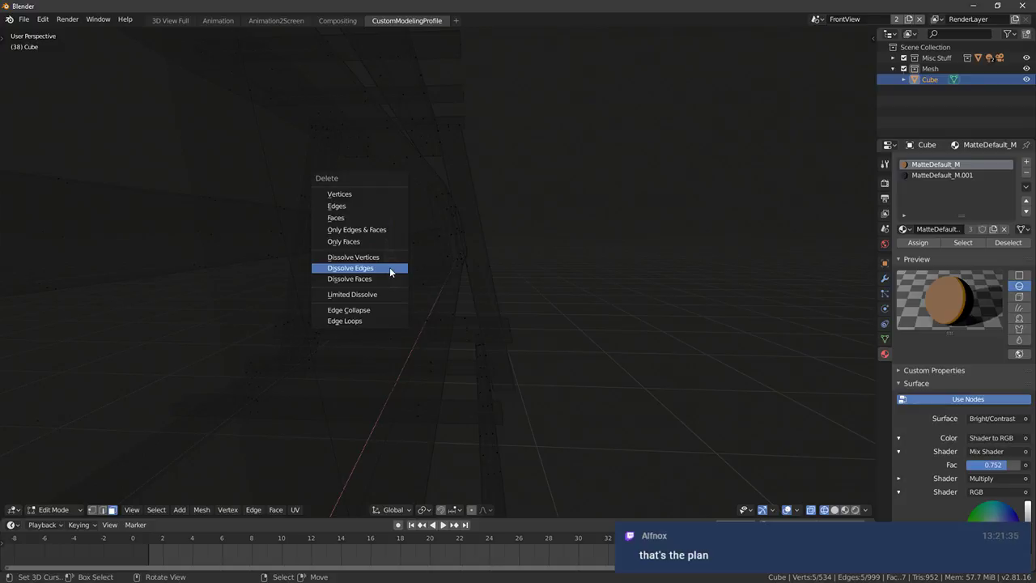
click(351, 217)
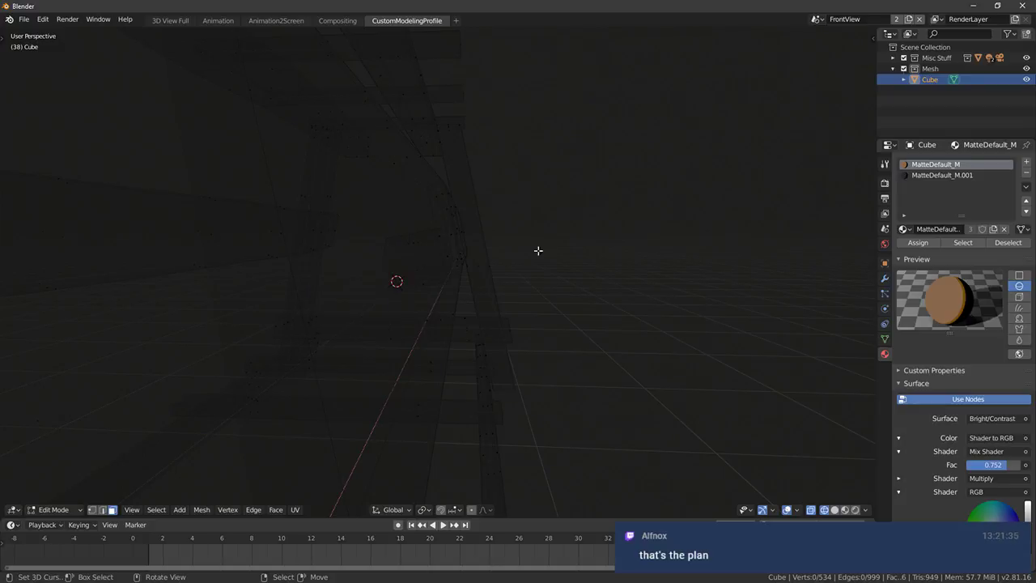
Assign MatteDefault_M.001 to the cylinder's linked geometry and check its color in material preview shading
middle_drag(537, 250, 416, 266)
key(shift+z)
click(234, 263)
key(ctrl+l)
key(KP_1)
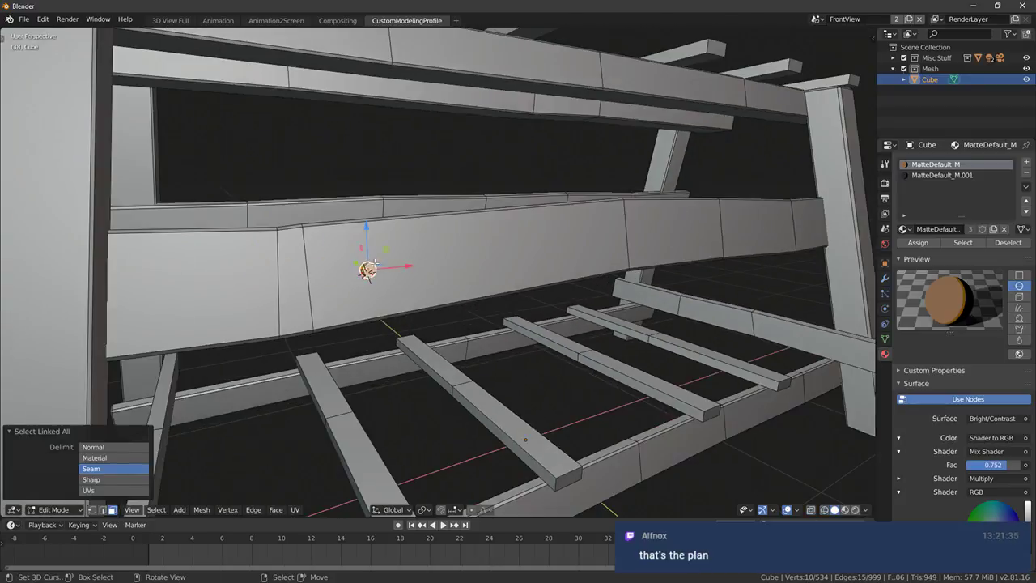
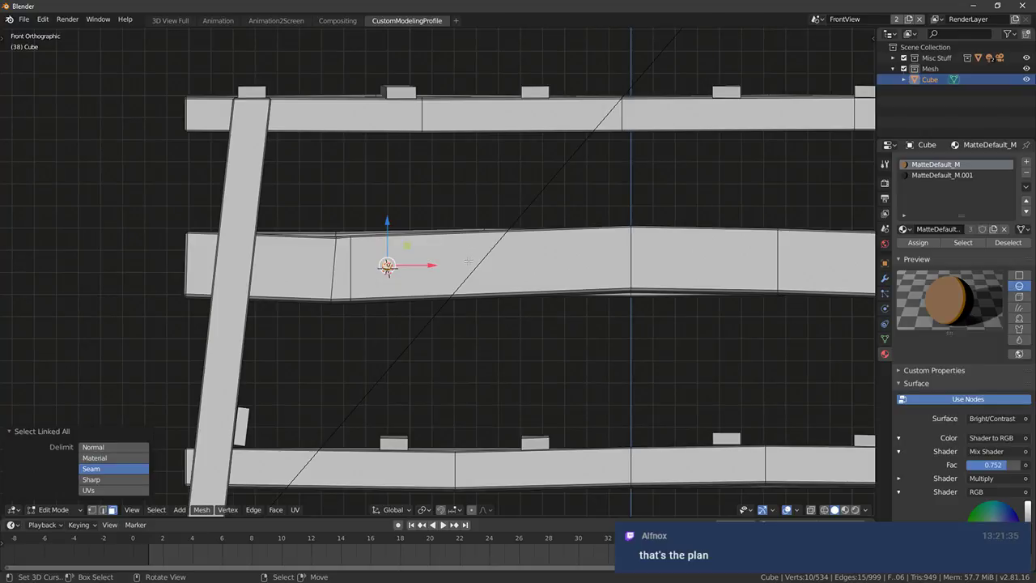
mouse_move(468, 261)
middle_down()
mouse_move(566, 210)
mouse_move(484, 252)
middle_up()
click(942, 176)
click(919, 242)
key(shift+z)
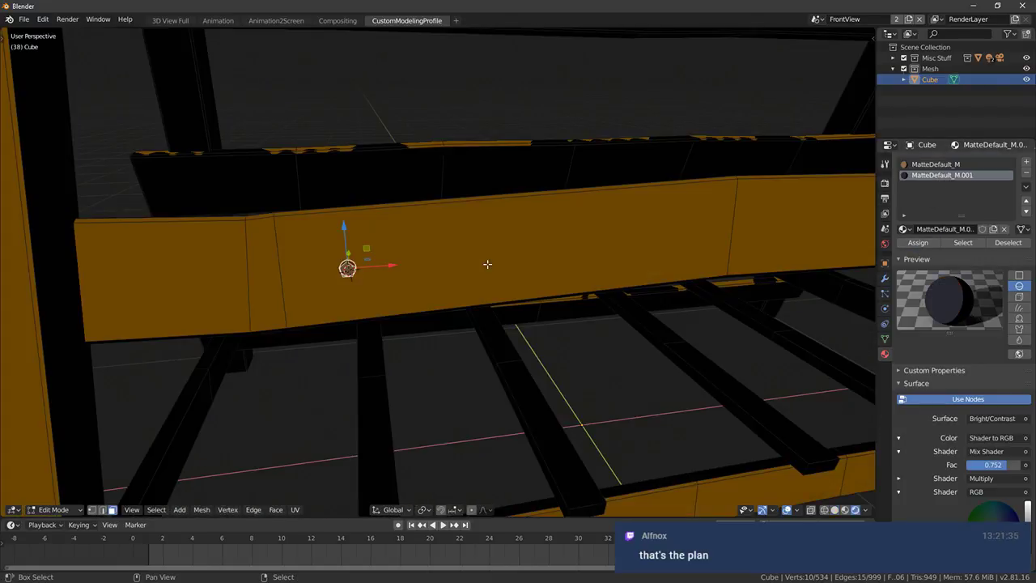
click(844, 510)
middle_drag(558, 279, 465, 296)
scroll(462, 296, up, 2)
key(Tab)
scroll(421, 298, down, 2)
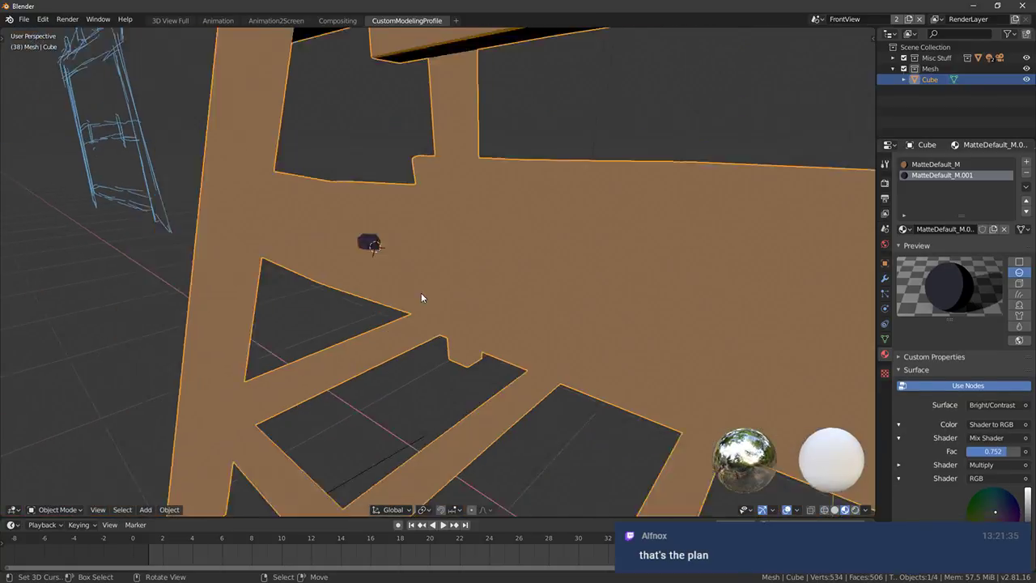
scroll(421, 298, down, 2)
key(Tab)
Pull the cylinder's outer end away from the plank, tilt it 47.3° and reposition it
middle_drag(333, 310, 251, 293)
scroll(356, 242, up, 2)
alt+right_click(386, 221)
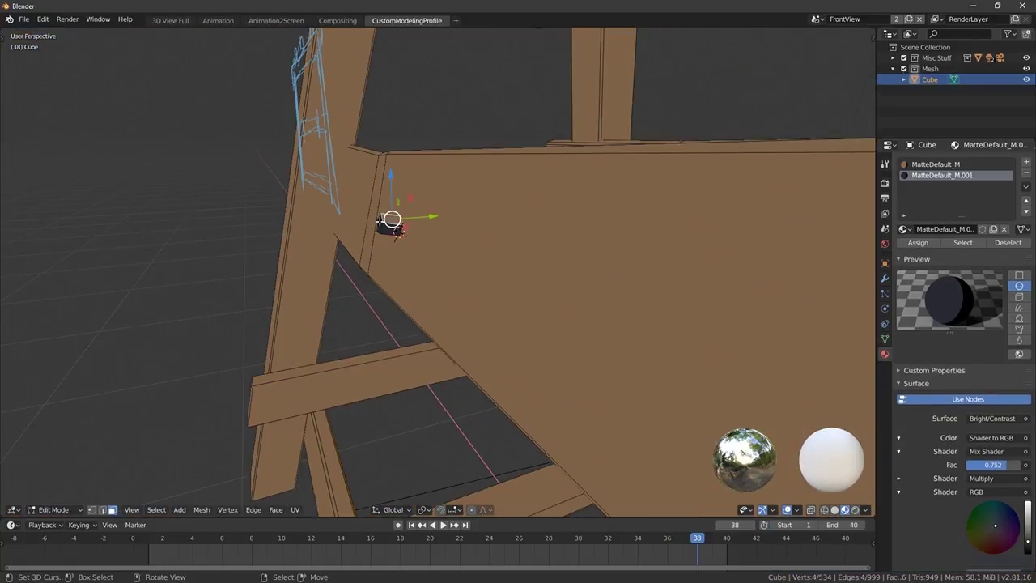
middle_drag(367, 206, 347, 200)
key(g)
click(307, 189)
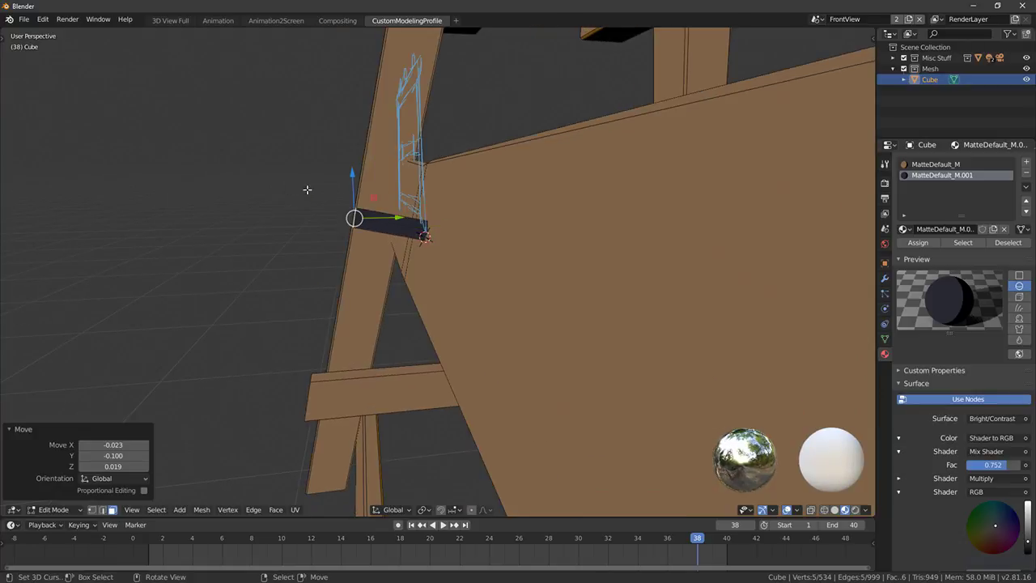
key(r)
click(470, 289)
key(g)
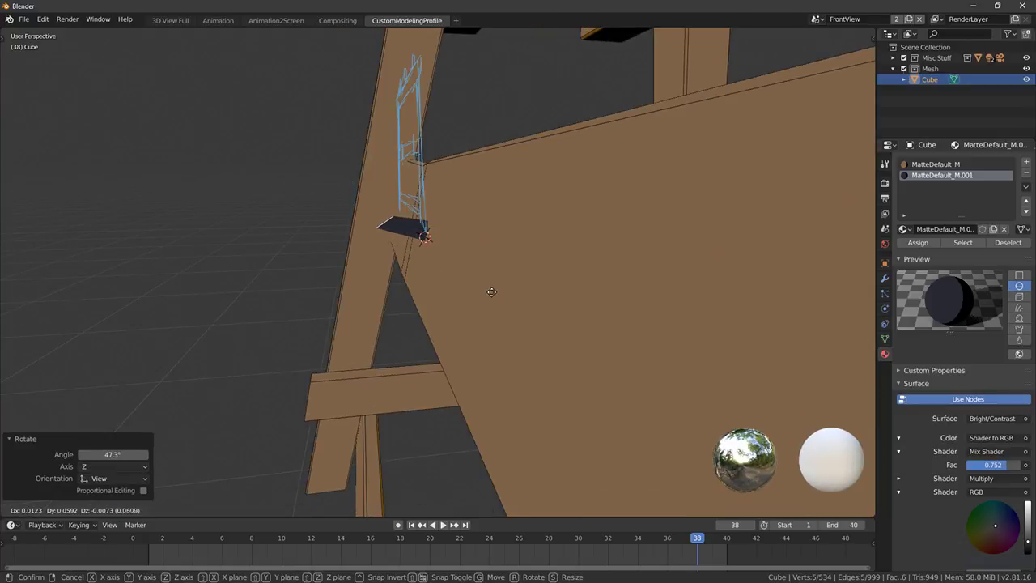
click(490, 279)
Extrude the outer end face upward into a bent peg, adjusting the new end's angle and position
key(e)
click(487, 249)
key(r)
click(490, 249)
key(g)
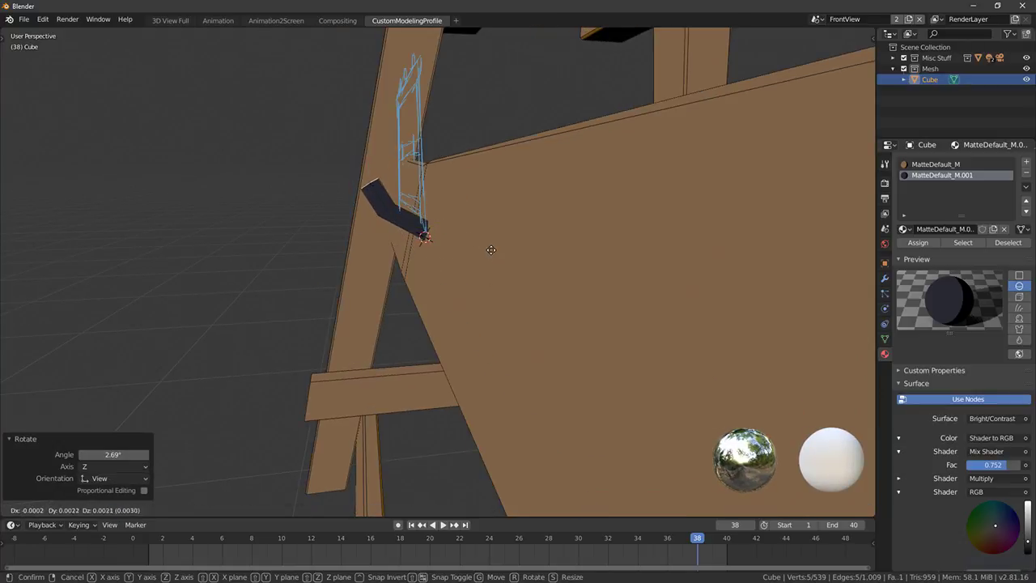
click(496, 254)
key(r)
click(490, 294)
key(g)
click(486, 289)
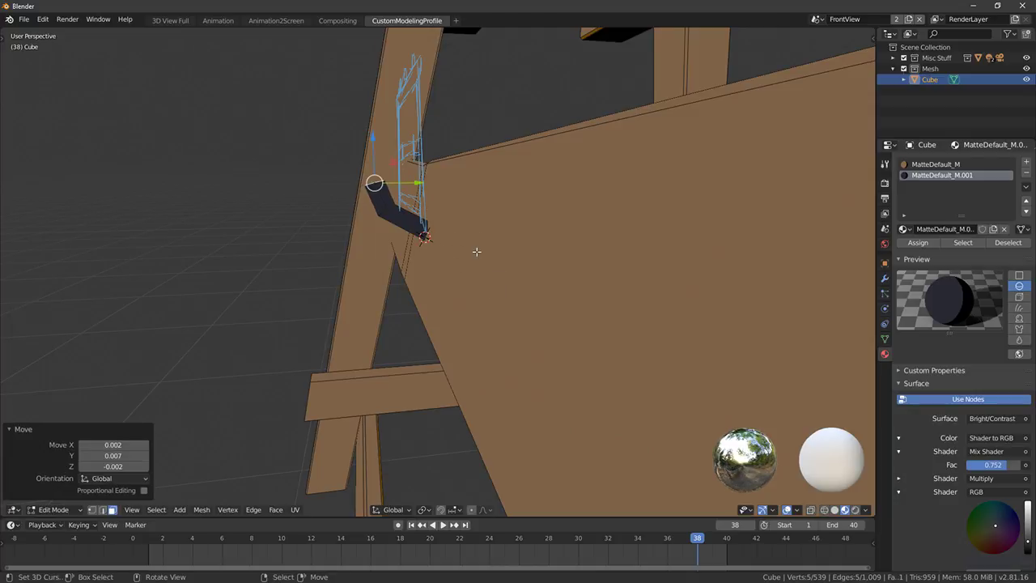
Rotate the whole bent peg 6.55° in front view and try resizing its tip
key(ctrl+l)
key(KP_1)
key(r)
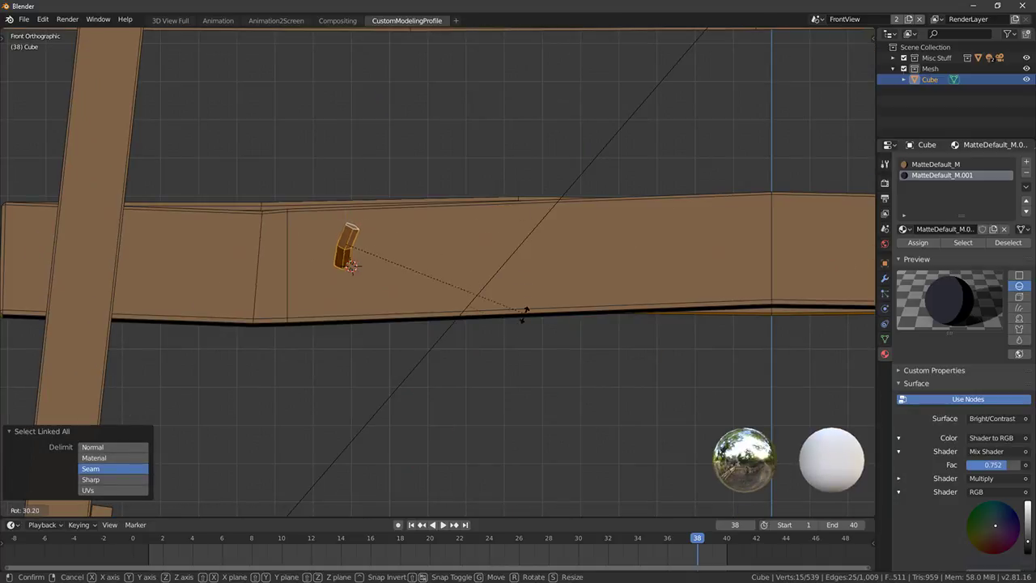
click(525, 311)
middle_drag(526, 311, 592, 375)
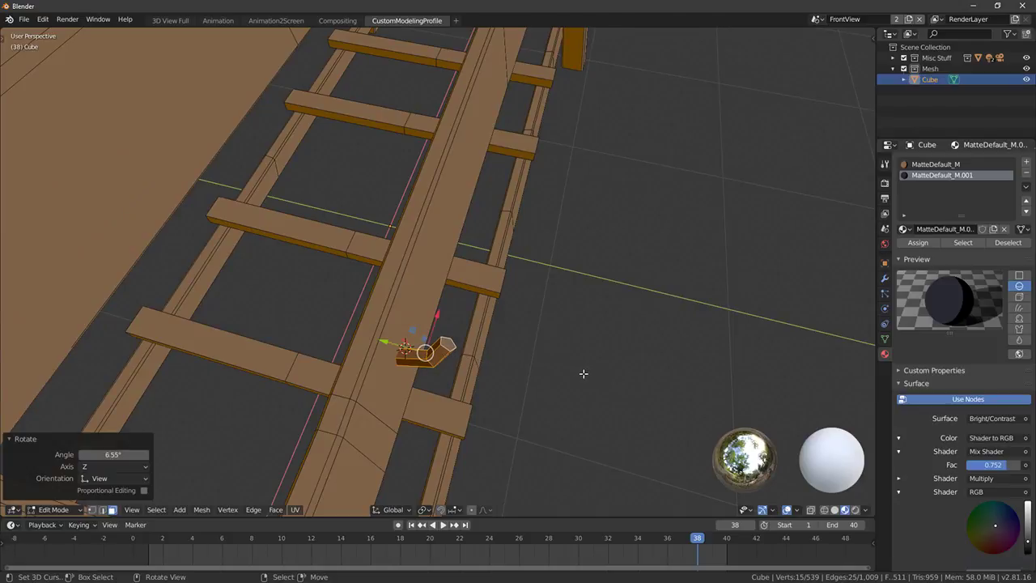
key(alt+a)
alt+right_click(432, 360)
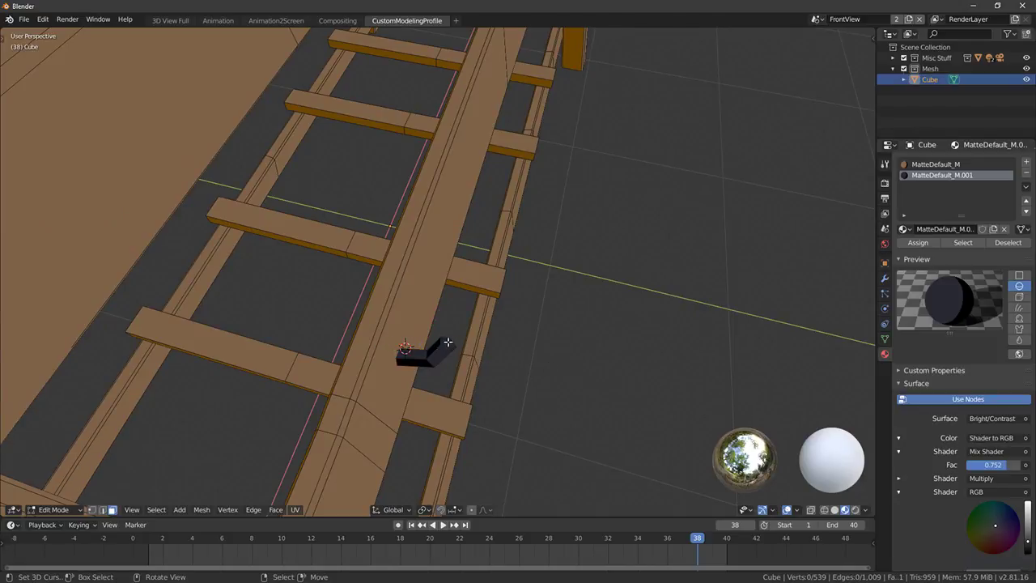
key(s)
click(583, 363)
Recalculate the bent peg's normals and apply Shade Smooth to the peg and the entire rack mesh
key(ctrl+l)
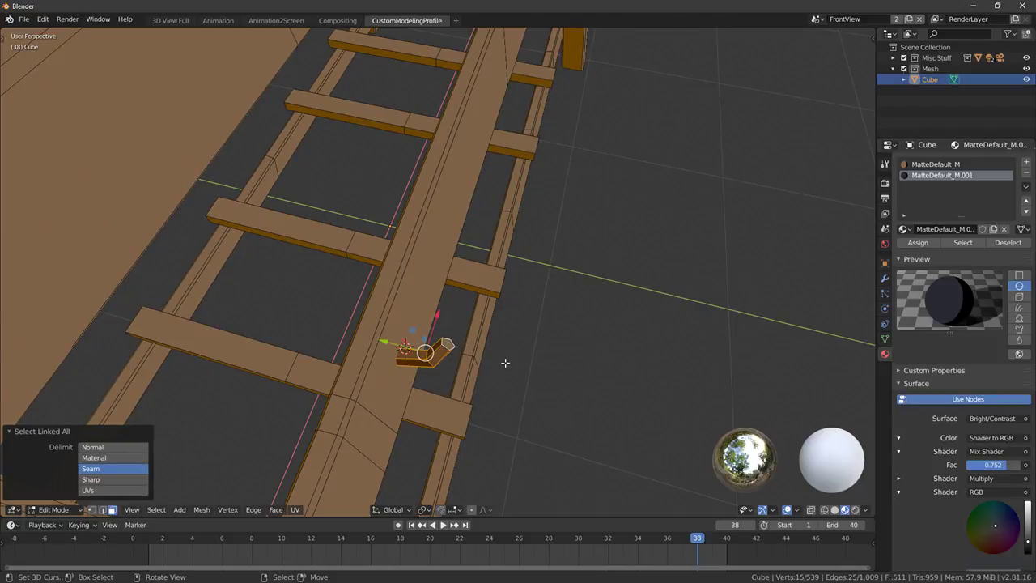
key(shift+n)
key(F3)
text(shade)
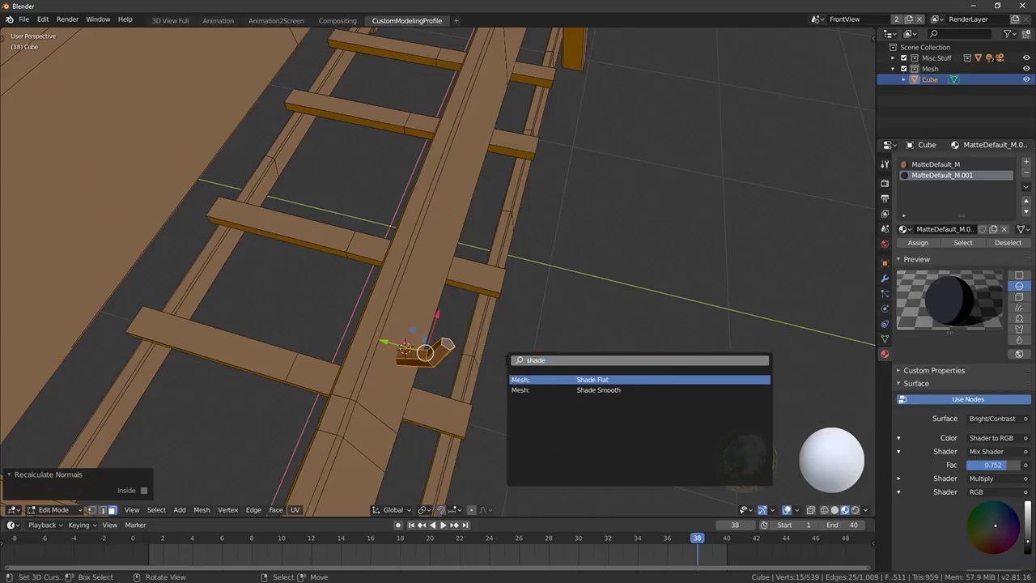
key(Down)
key(Return)
key(a)
key(F3)
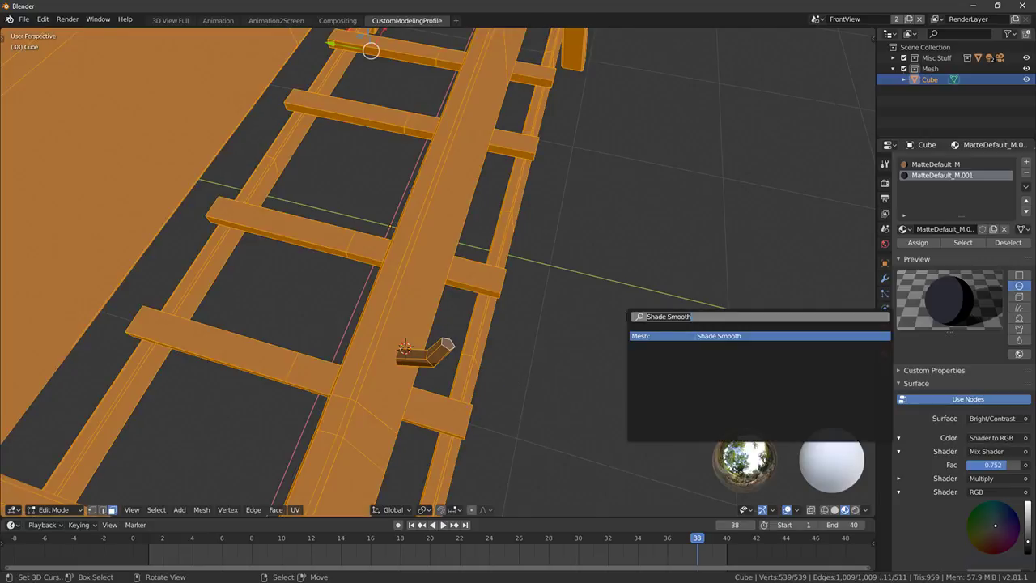
key(Return)
Examine the smooth-shaded rack and its dark peg from several angles
key(Tab)
scroll(604, 342, down, 4)
middle_drag(604, 342, 543, 303)
scroll(510, 271, down, 4)
key(KP_1)
scroll(486, 314, up, 4)
key(Tab)
scroll(462, 317, up, 1)
key(Tab)
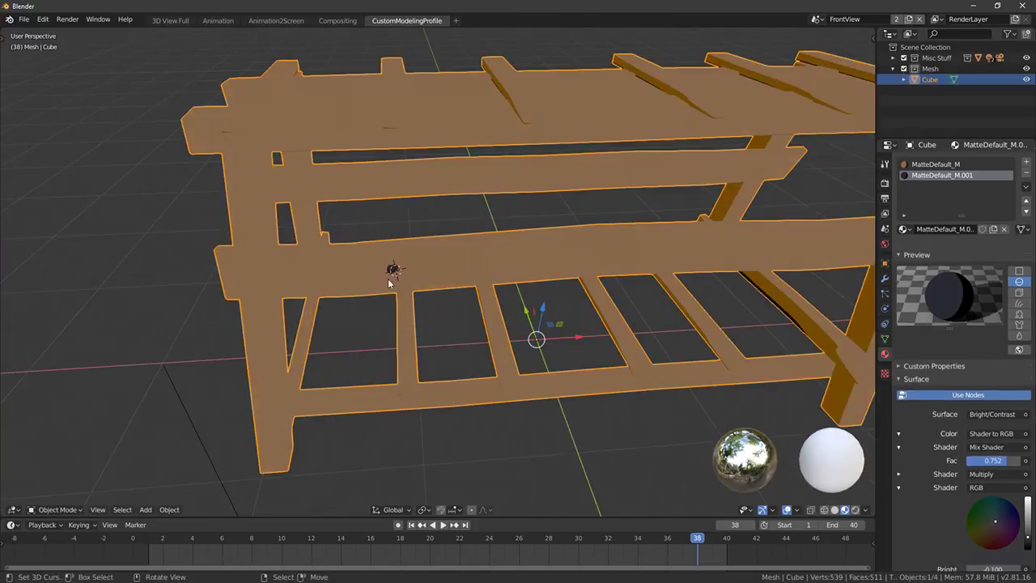
Duplicate the bent peg along the front middle plank, offset 0.531 in X and -0.021 in Z, and rotate the copy
key(Tab)
right_click(393, 269)
key(ctrl+l)
scroll(395, 266, down, 1)
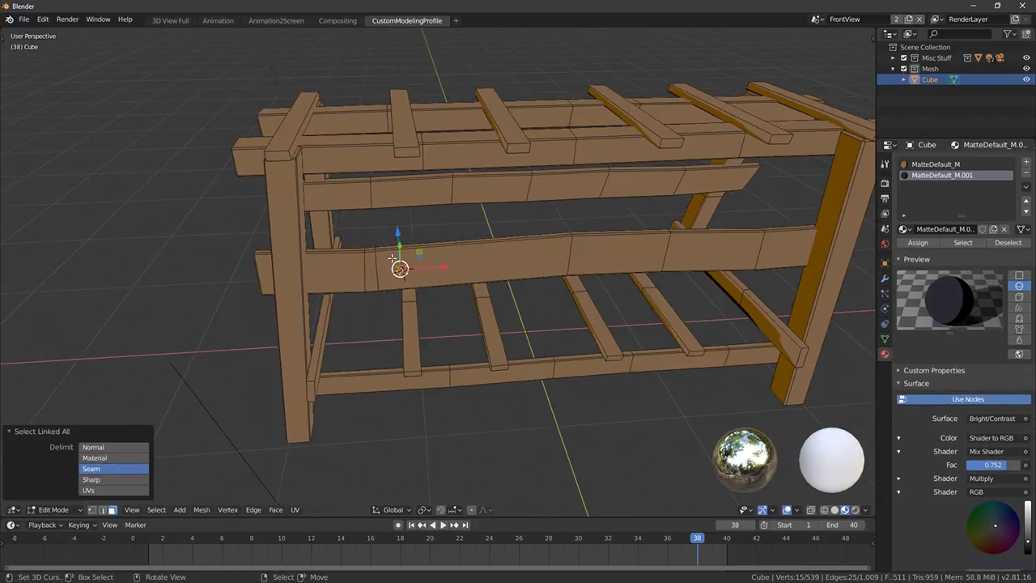
key(KP_1)
key(shift+d)
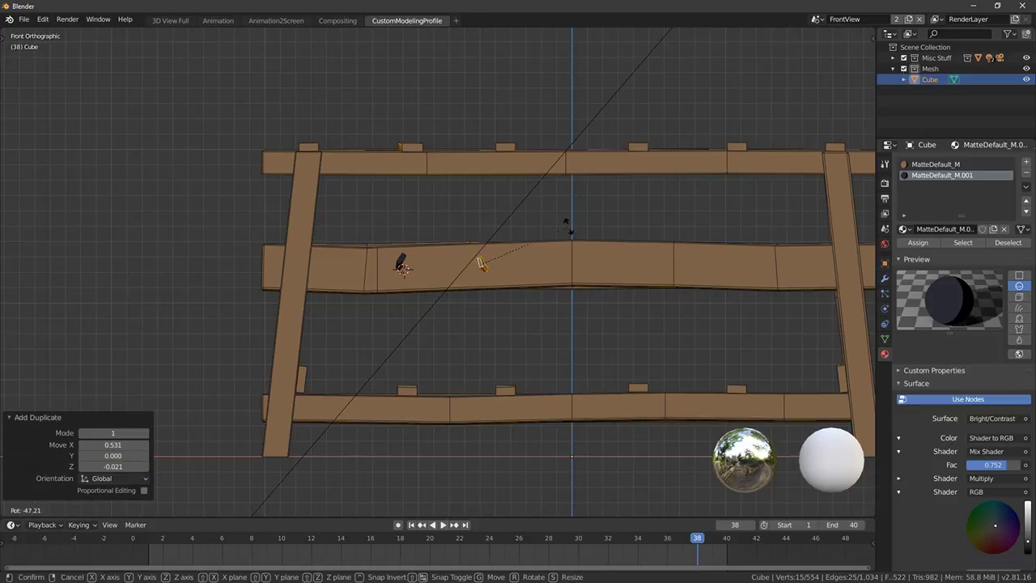
click(575, 238)
Reorient the duplicated peg in solid shading, rotating it -107° and 38.4° in different views and adjusting its tilt
mouse_move(575, 238)
middle_down()
mouse_move(537, 294)
mouse_move(532, 340)
mouse_move(636, 287)
mouse_move(640, 269)
middle_up()
scroll(533, 340, up, 6)
key(shift+z)
key(alt+z)
key(shift+z)
middle_drag(528, 247, 420, 253)
key(r)
click(564, 166)
middle_drag(564, 170, 476, 338)
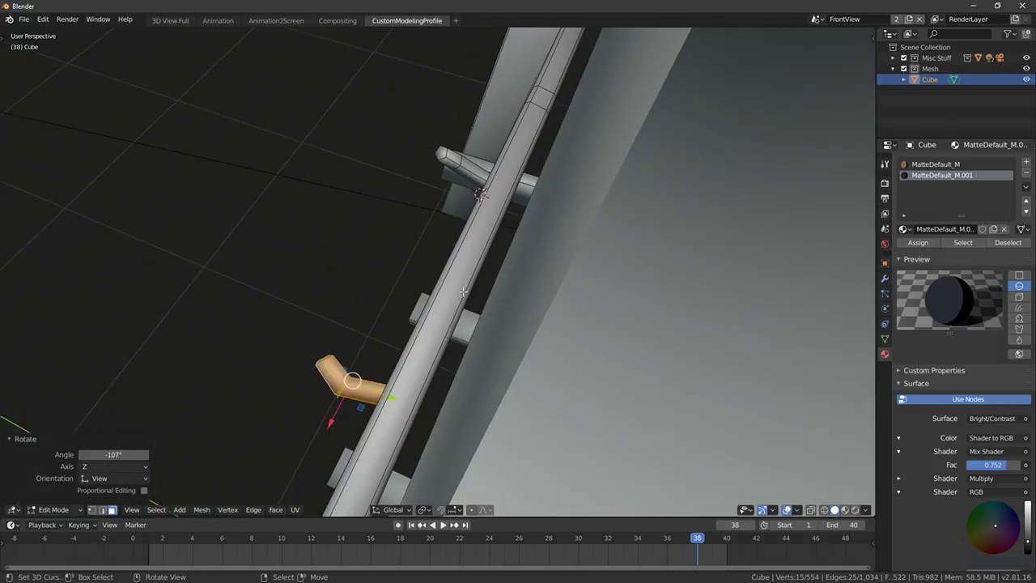
key(r)
click(483, 423)
middle_drag(483, 422, 603, 304)
key(r)
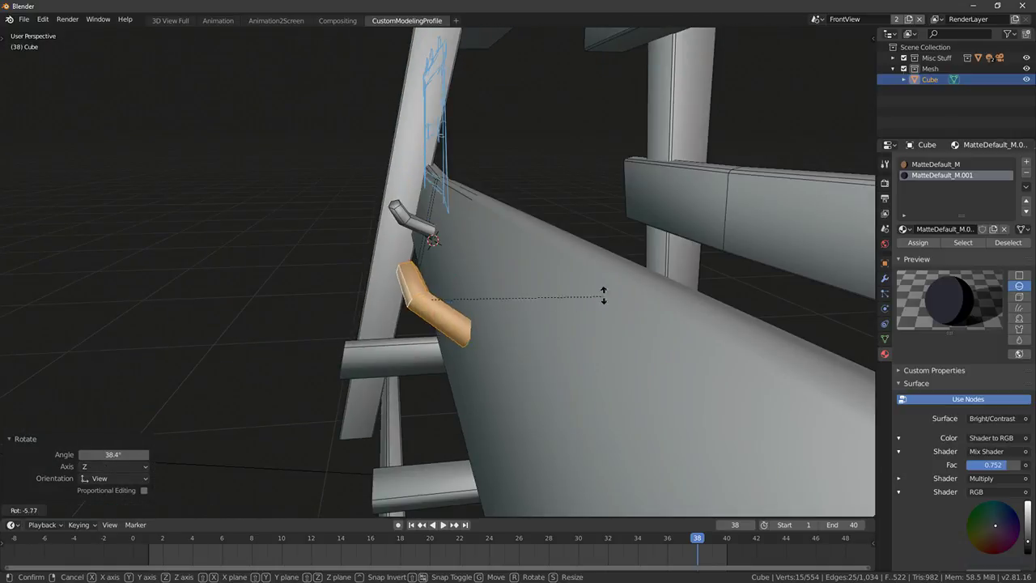
click(583, 246)
Reposition the duplicated peg against the front middle plank and rotate it 14.5°
middle_drag(583, 245, 723, 251)
scroll(684, 225, down, 3)
key(g)
click(707, 194)
scroll(707, 195, up, 3)
key(g)
click(519, 224)
key(g)
click(732, 282)
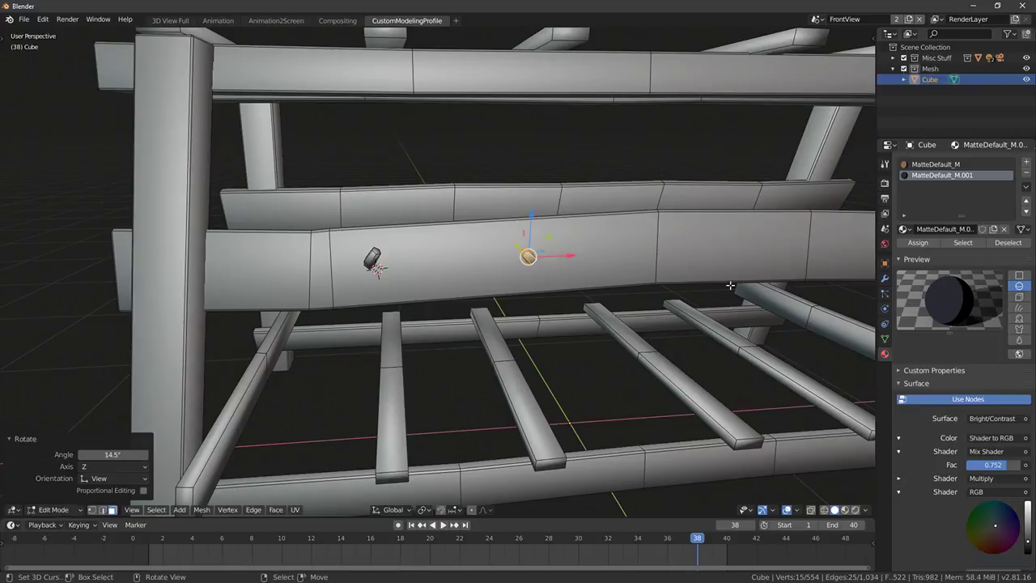
Duplicate the two bent pegs together farther along the front middle plank and rotate the copies 3.53°
shift+right_click(371, 258)
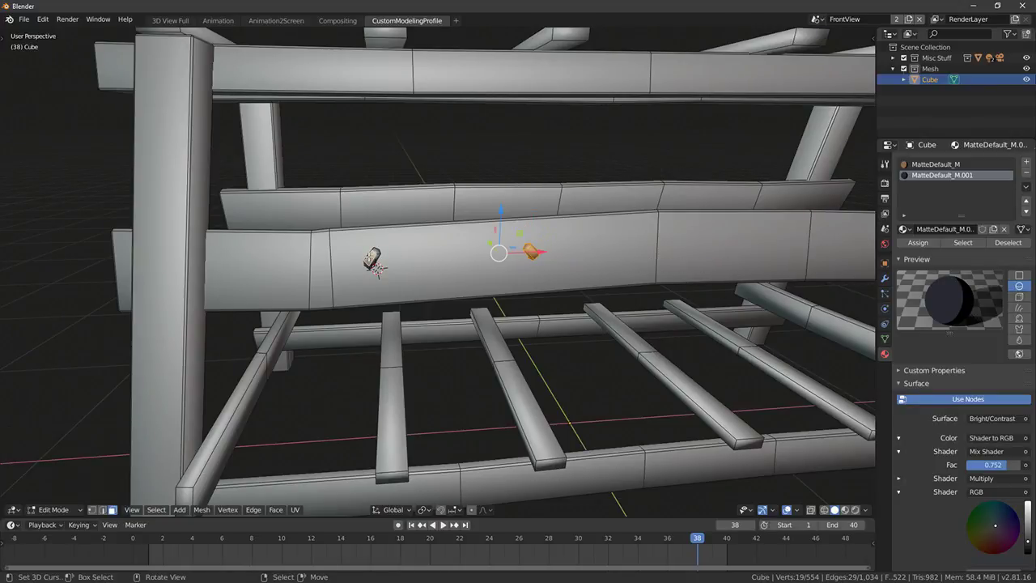
key(ctrl+l)
scroll(376, 265, down, 5)
key(shift+d)
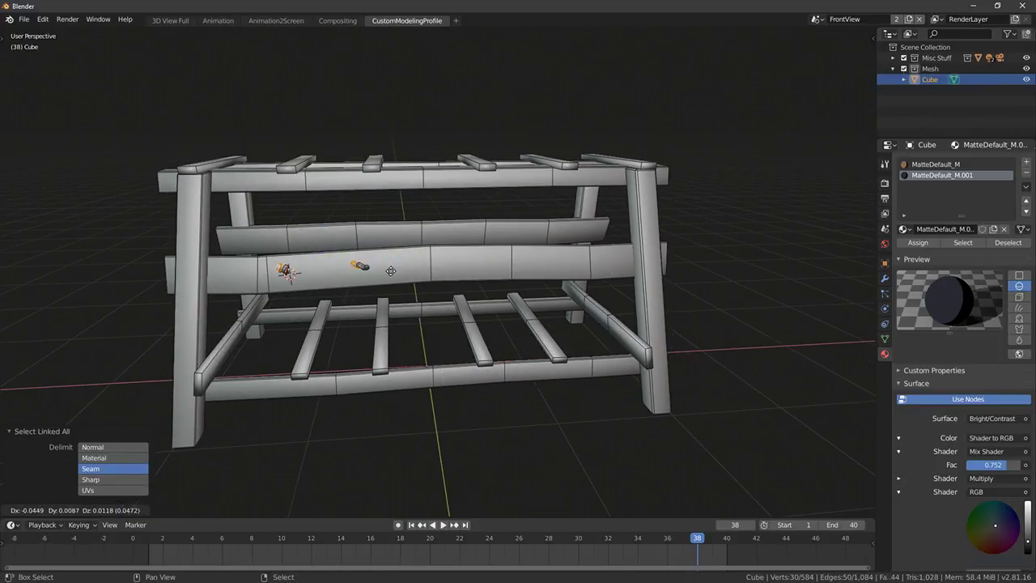
click(593, 269)
key(r)
click(595, 271)
Move the two copied pegs so they sit against the front middle plank
middle_drag(596, 273, 526, 328)
scroll(638, 335, up, 4)
key(g)
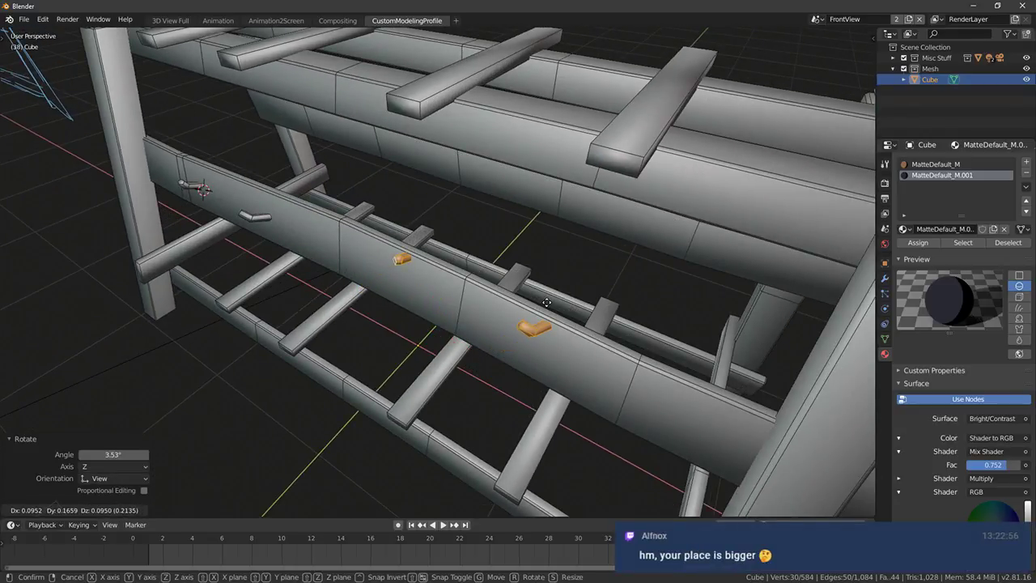
click(547, 302)
middle_drag(546, 300, 445, 315)
key(g)
click(432, 240)
key(g)
click(461, 277)
Nudge the last peg alone into the plank by 0.003 in X, 0.009 in Y and 0.004 in Z
click(437, 332)
key(ctrl+l)
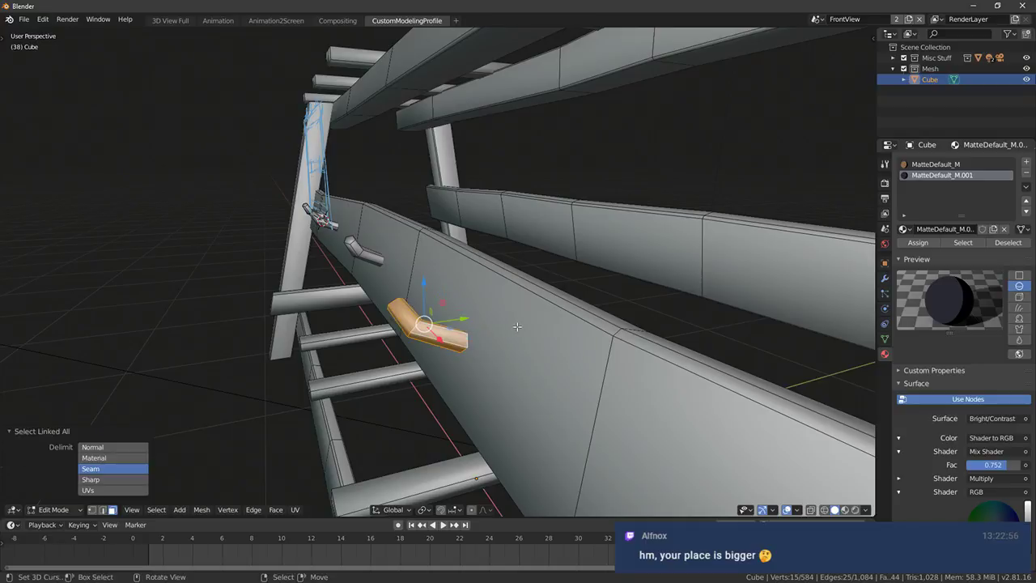
key(g)
click(525, 324)
middle_drag(525, 325, 434, 291)
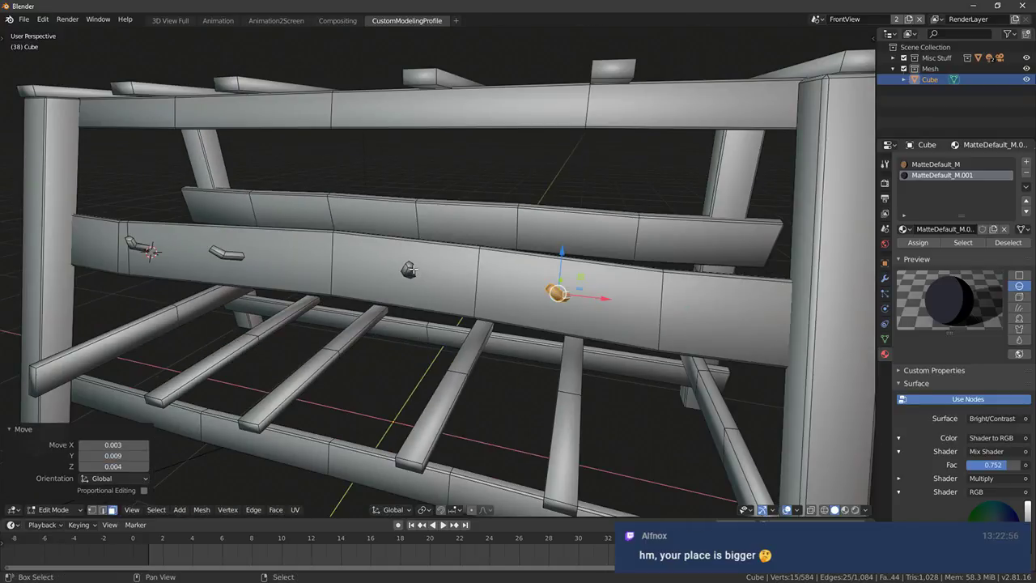
Duplicate all four pegs and, in top view, rotate the copies around the 3D cursor at the world origin to the rack's rear side
shift+click(230, 257)
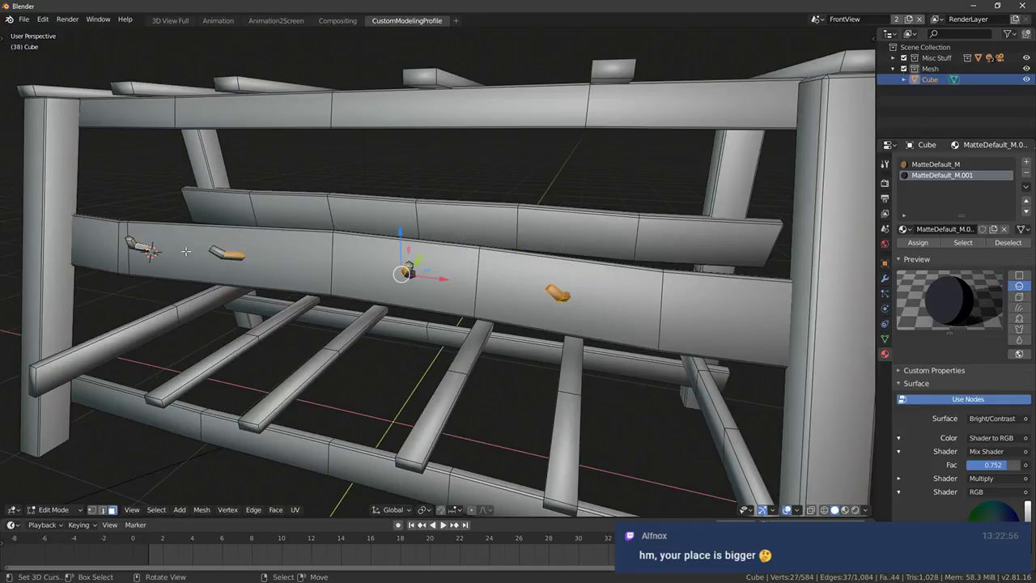
key(ctrl+l)
key(shift+s)
click(236, 258)
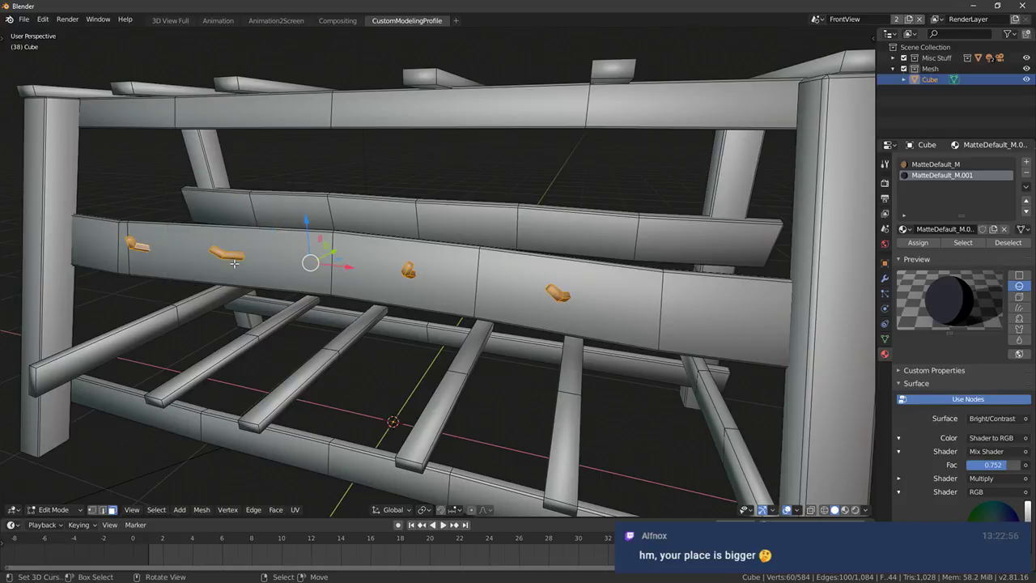
key(KP_7)
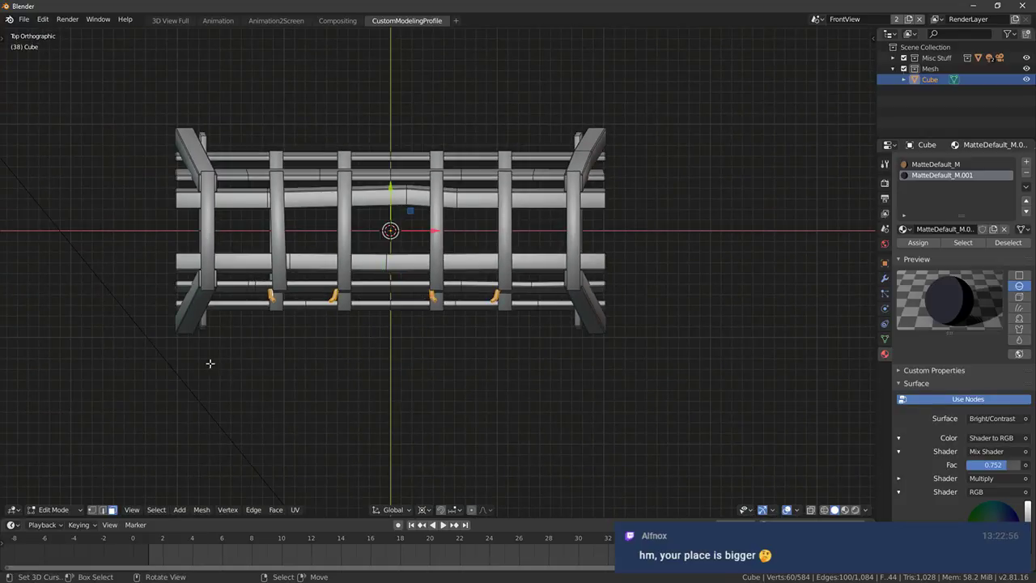
key(r)
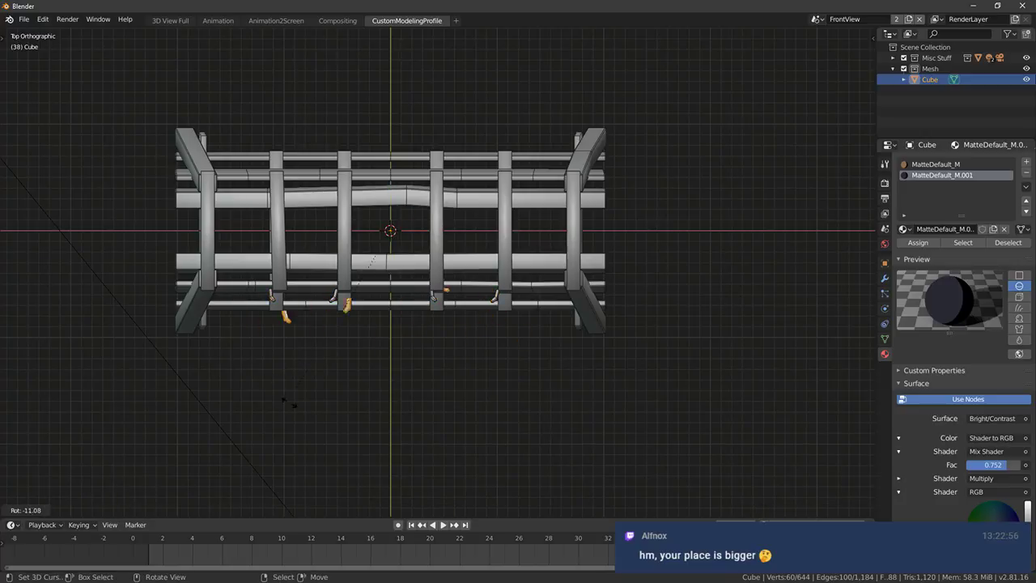
key(Return)
Fit the rotated pegs against the rear middle plank and return to Object Mode to inspect the rack
mouse_move(597, 250)
middle_down()
mouse_move(261, 164)
mouse_move(342, 171)
mouse_move(333, 187)
mouse_move(361, 183)
mouse_move(398, 207)
mouse_move(472, 222)
mouse_move(541, 219)
middle_up()
scroll(343, 171, up, 5)
key(g)
click(333, 187)
key(Tab)
scroll(398, 207, down, 5)
key(z)
middle_drag(493, 248, 535, 251)
mouse_move(571, 394)
middle_down()
mouse_move(490, 407)
mouse_move(536, 392)
mouse_move(509, 407)
mouse_move(511, 394)
mouse_move(485, 388)
mouse_move(416, 407)
mouse_move(428, 377)
mouse_move(510, 398)
mouse_move(430, 398)
mouse_move(454, 298)
middle_up()
Save the file as WeaponRackStanding.blend in the Clutter\Blacksmith folder
click(25, 20)
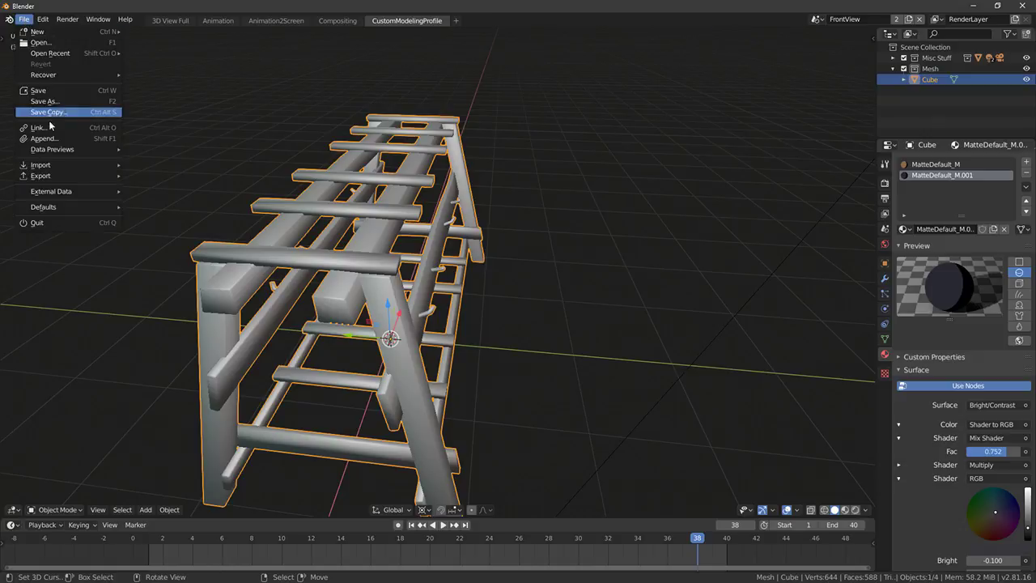
click(36, 107)
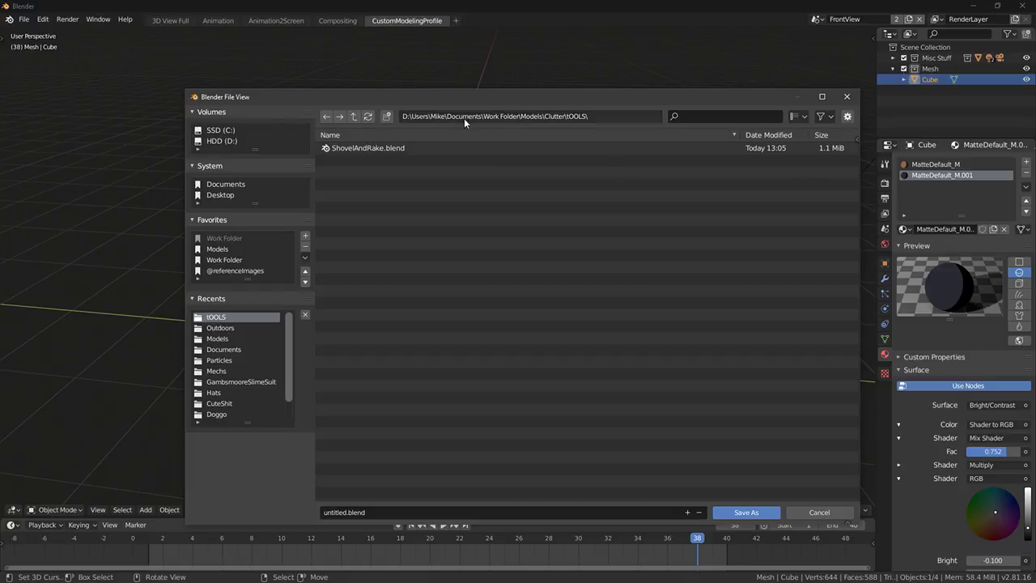
click(346, 516)
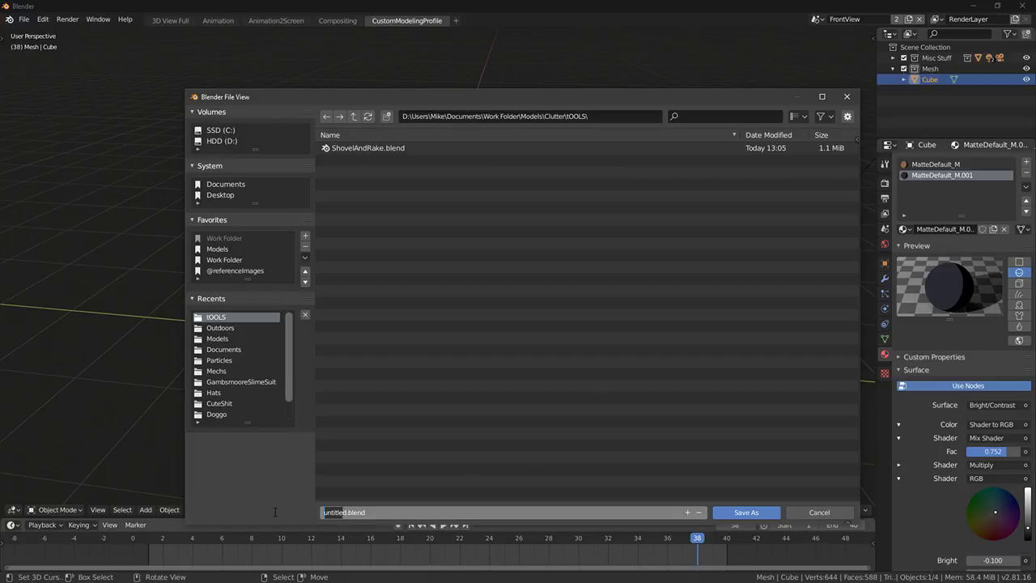
key(Escape)
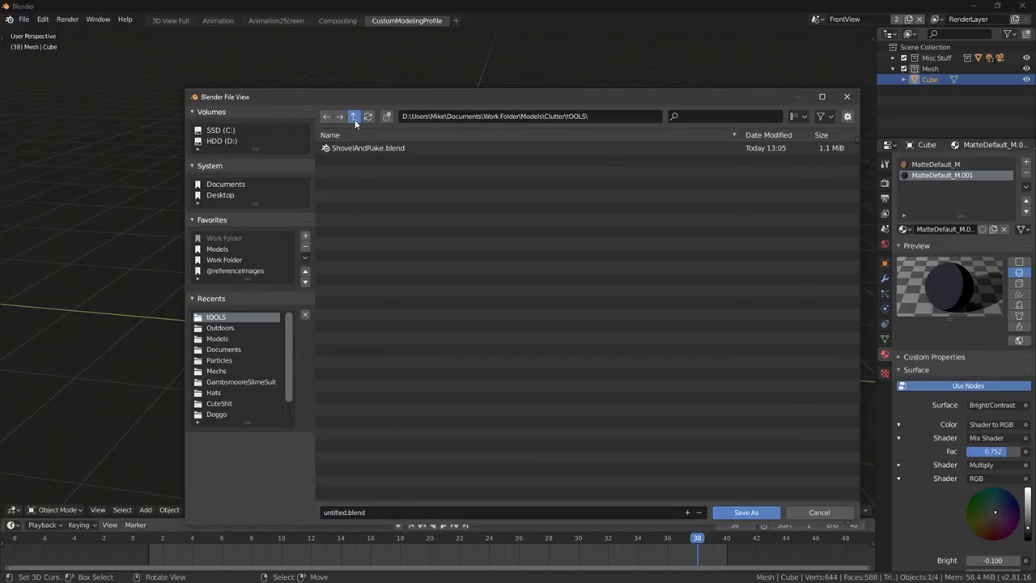
click(353, 115)
click(362, 160)
click(341, 510)
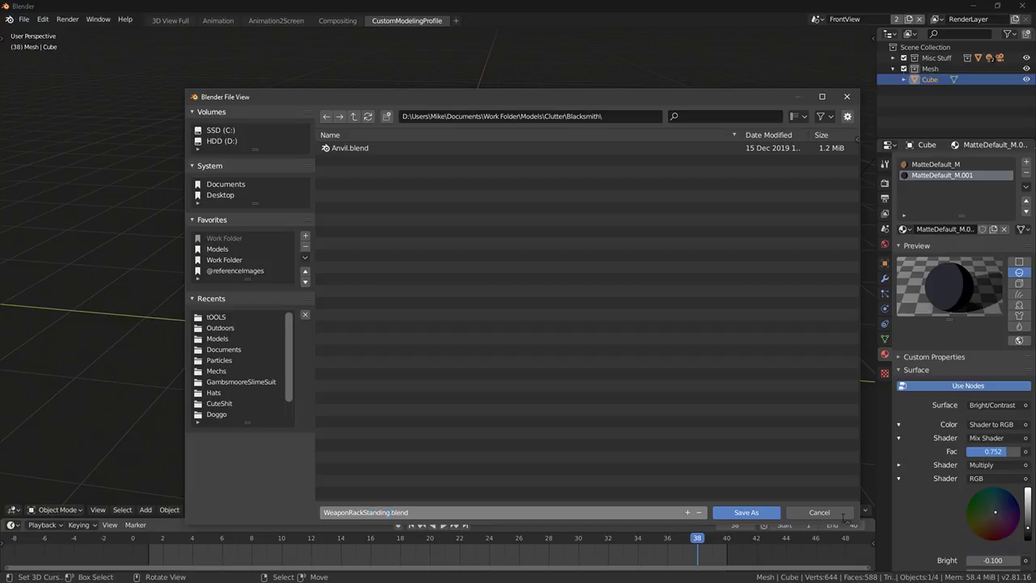
key(Return)
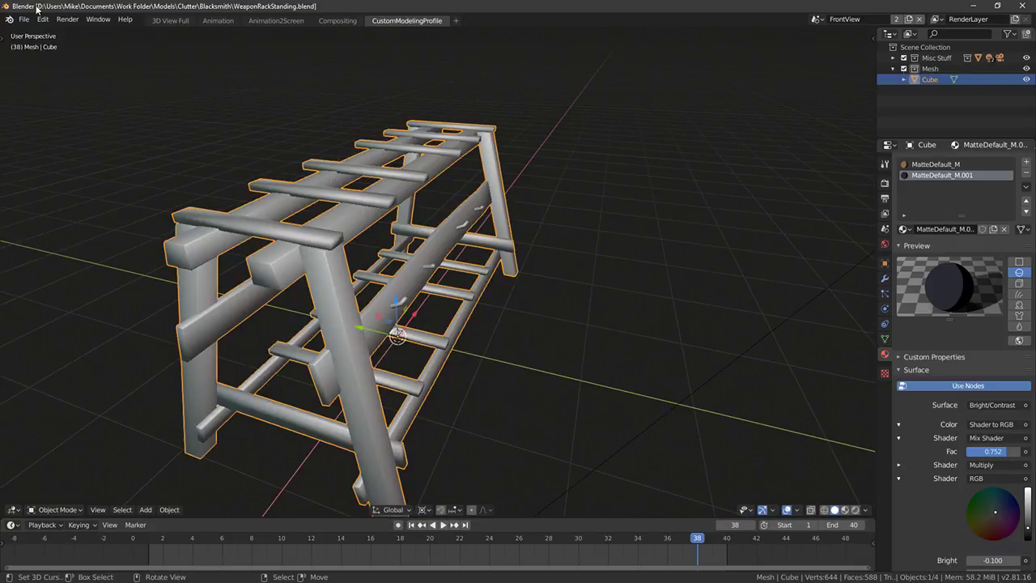
Export the rack as WeaponRackStanding.fbx into the Blacksmith folder
scroll(473, 214, down, 6)
click(24, 18)
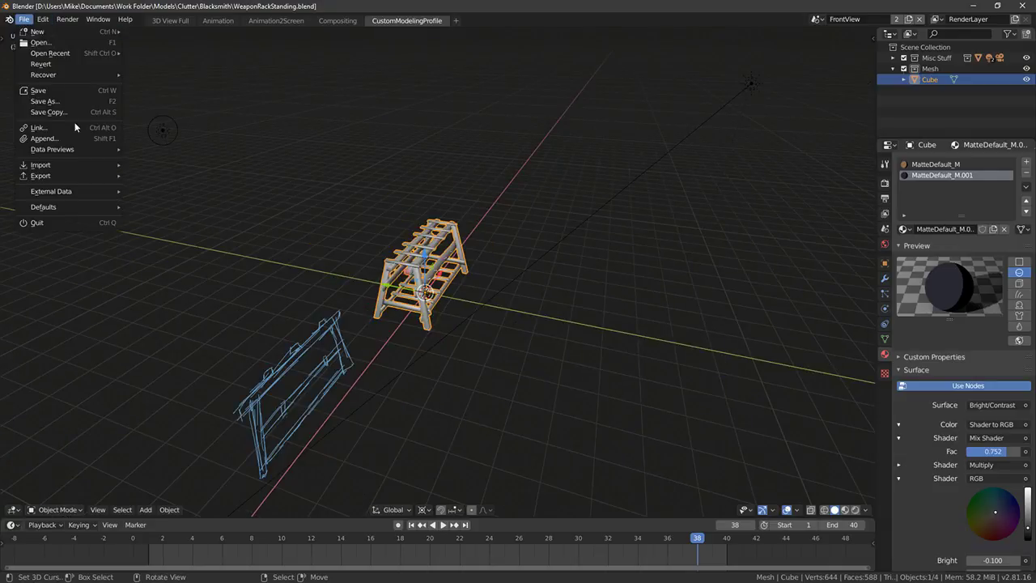
mouse_move(49, 176)
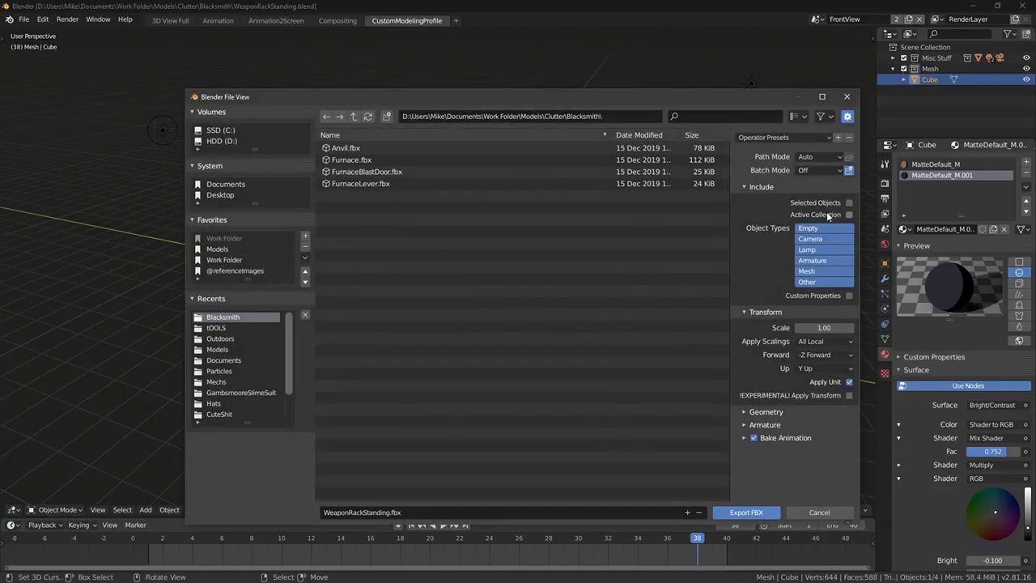
click(743, 512)
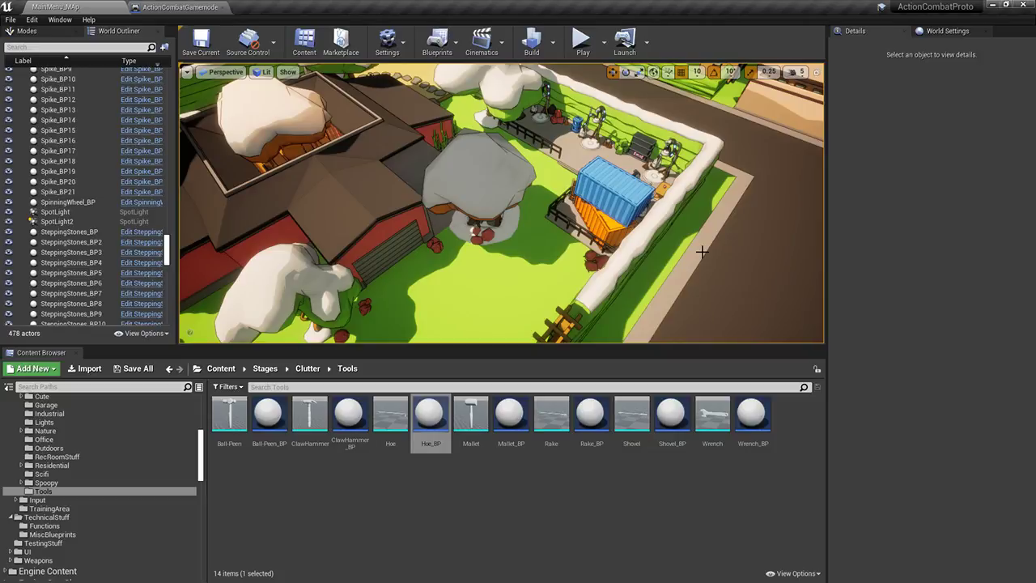
Switch to Unreal Editor, select the anvil on the porch and locate its static mesh in the Content Browser
right_drag(647, 233, 605, 330)
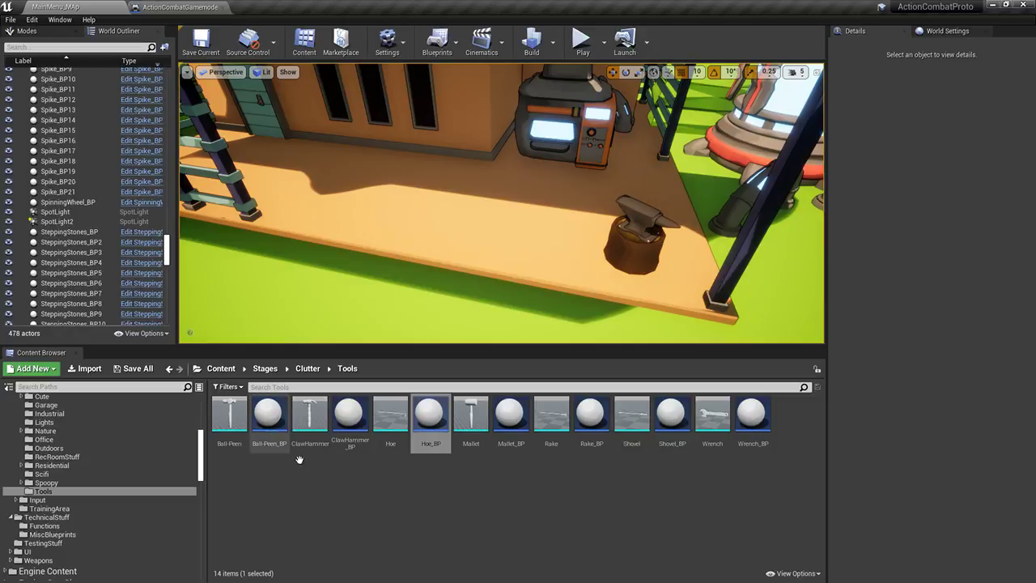
click(378, 461)
click(572, 144)
click(636, 236)
click(929, 106)
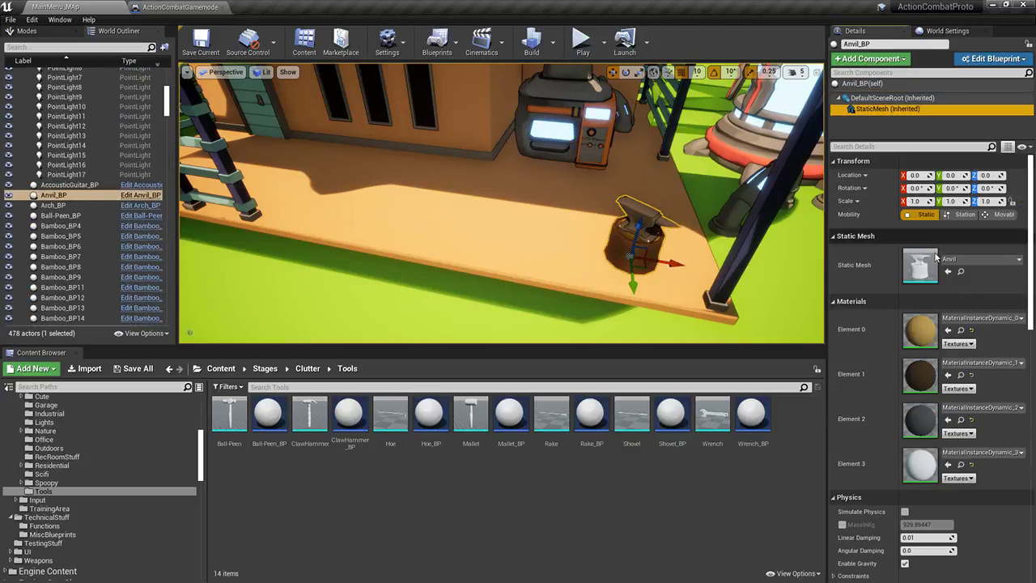
click(961, 271)
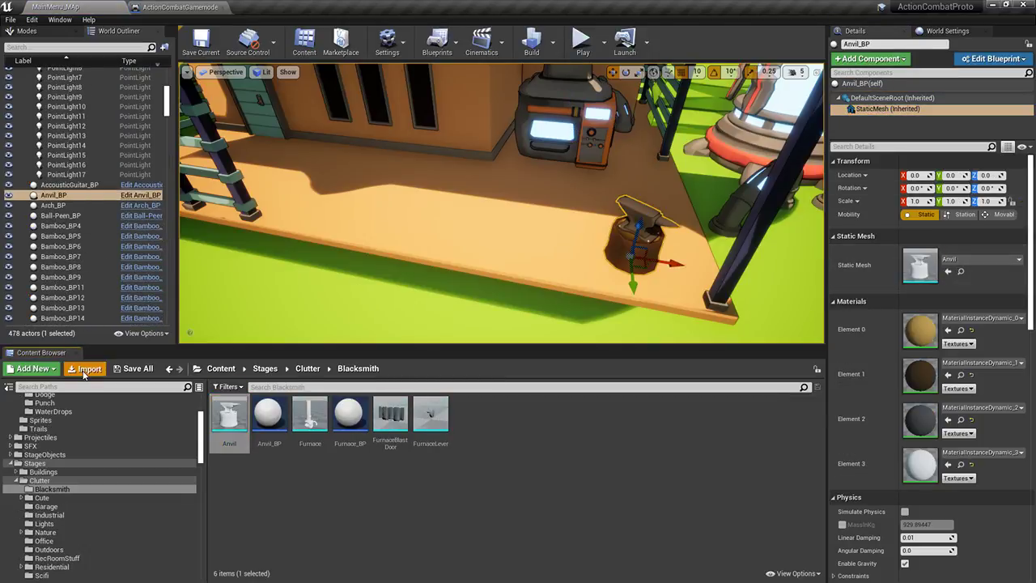
Import WeaponRackStanding.fbx from the Clutter\Blacksmith folder as a static mesh with the current import options
click(85, 368)
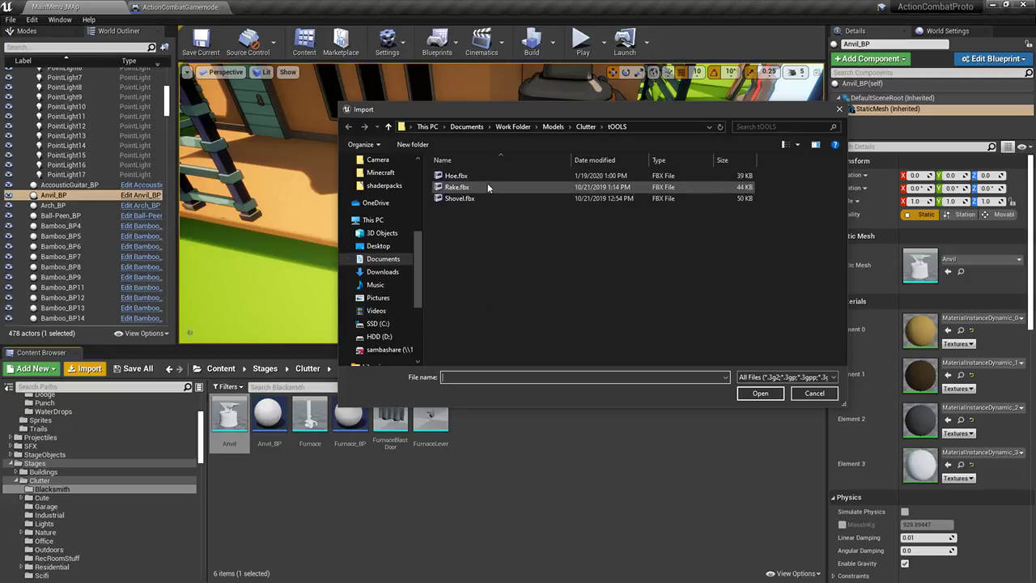
click(585, 126)
double_click(512, 200)
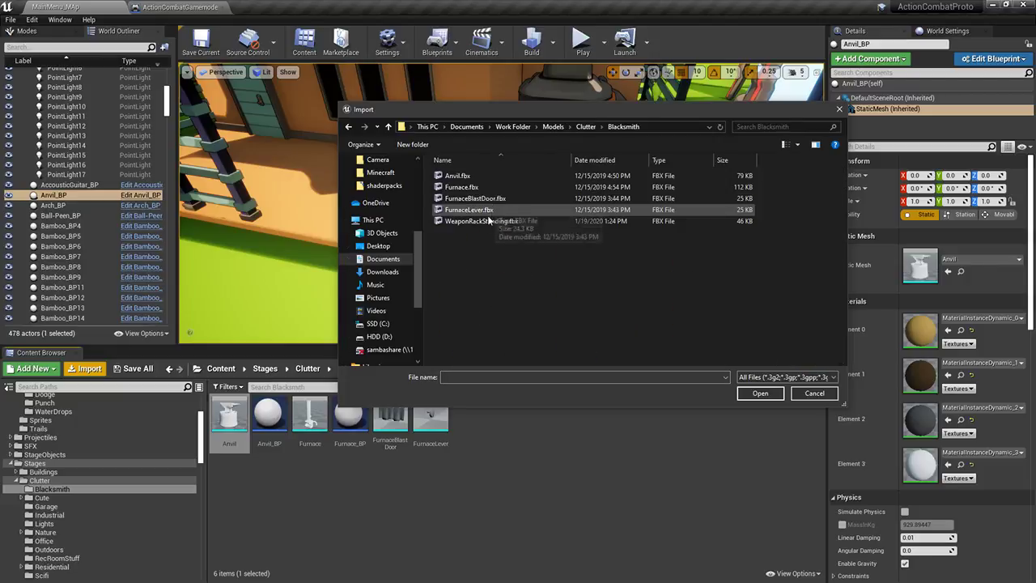
click(485, 219)
click(759, 392)
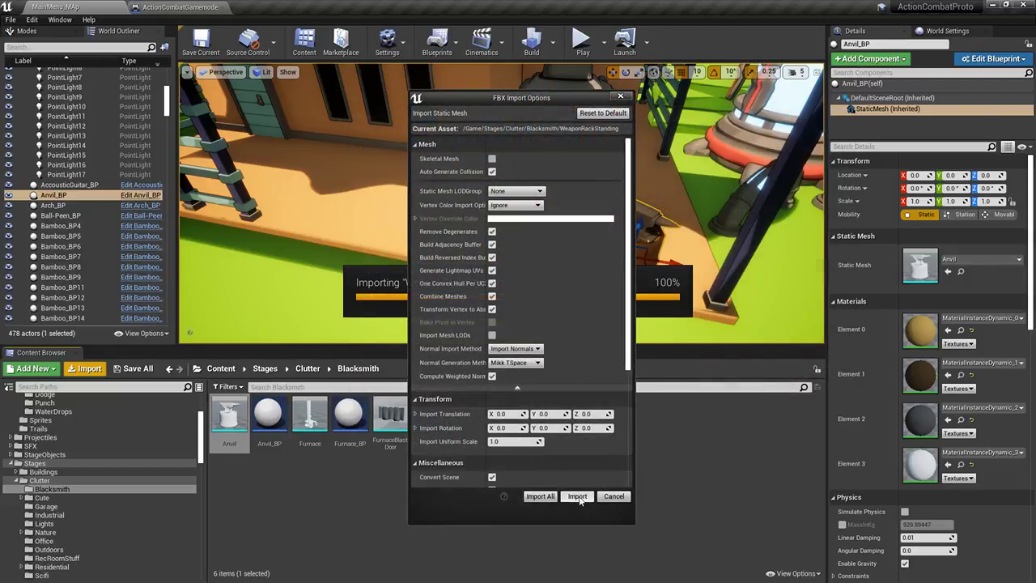
click(576, 497)
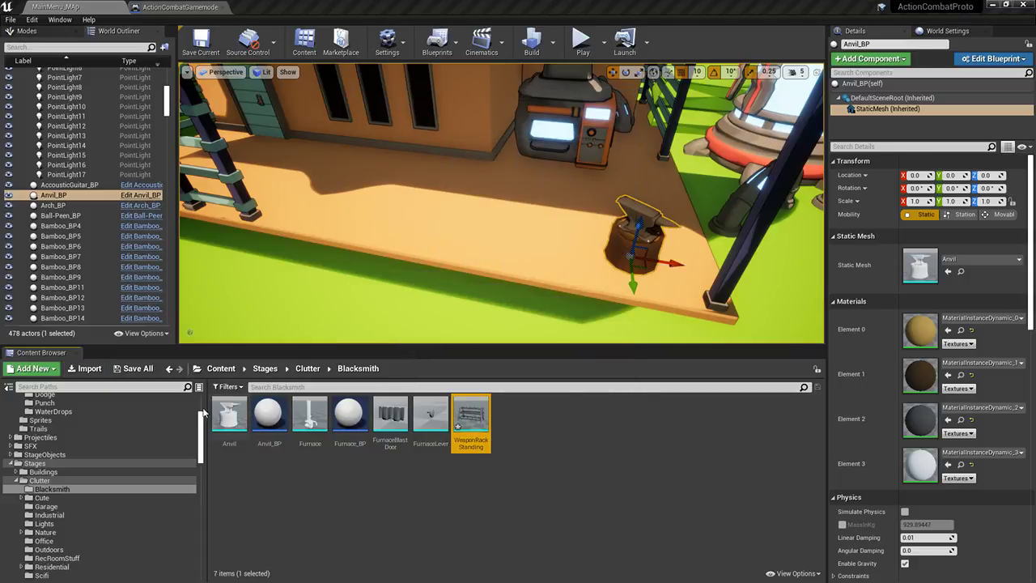
Duplicate the Anvil_BP blueprint and name the copy WeaponRackStanding_BP
click(273, 419)
key(ctrl+w)
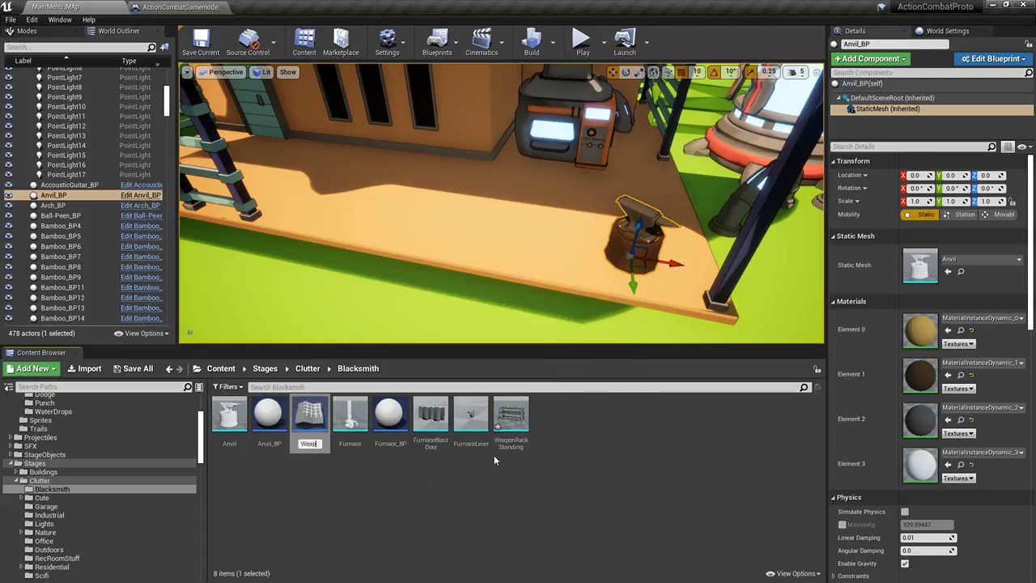
text(WeaponRackstandin)
key(Return)
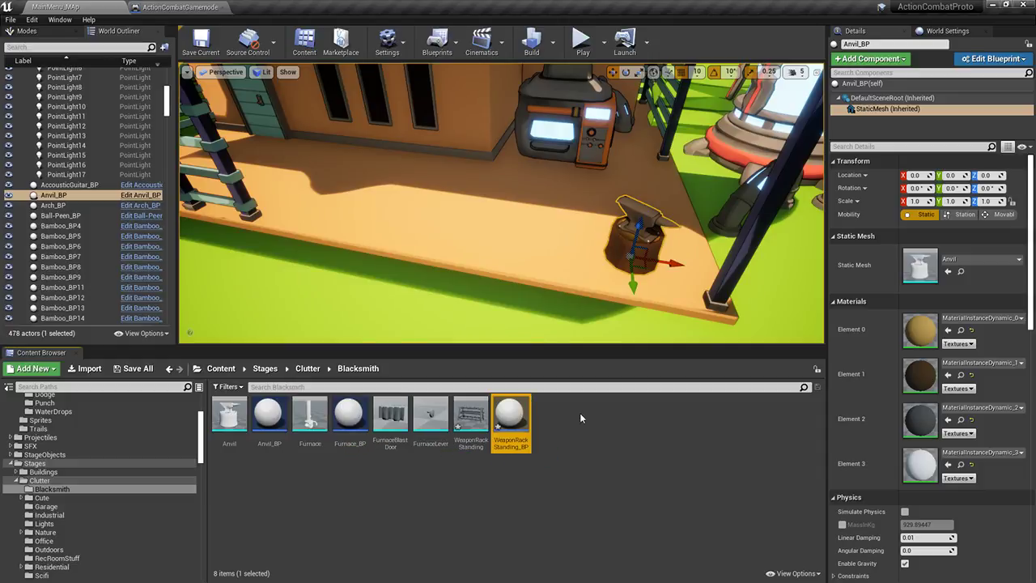
Set the StaticMesh component of WeaponRackStanding_BP to the WeaponRackStanding mesh and compile the blueprint
double_click(509, 414)
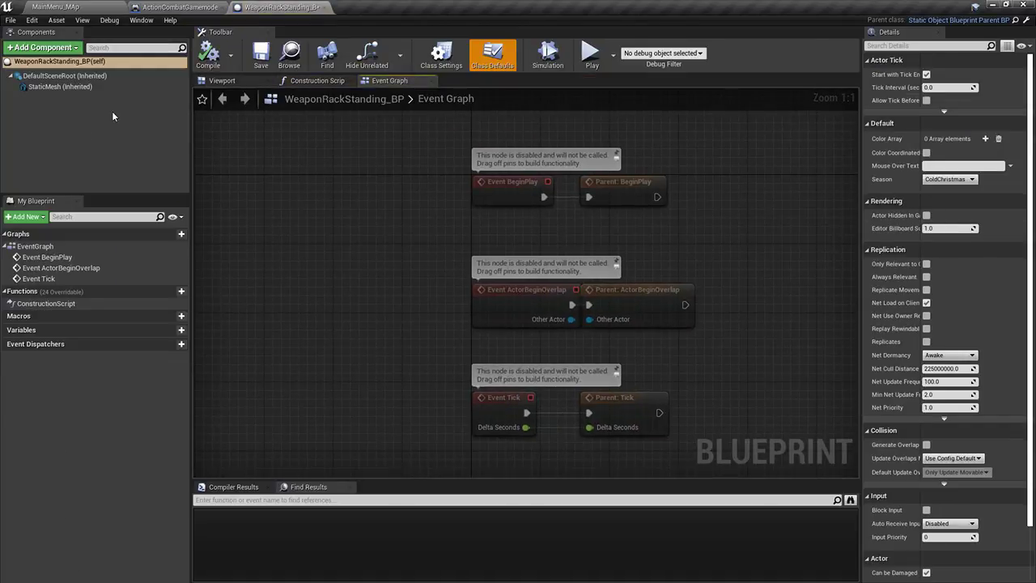
click(60, 86)
click(967, 270)
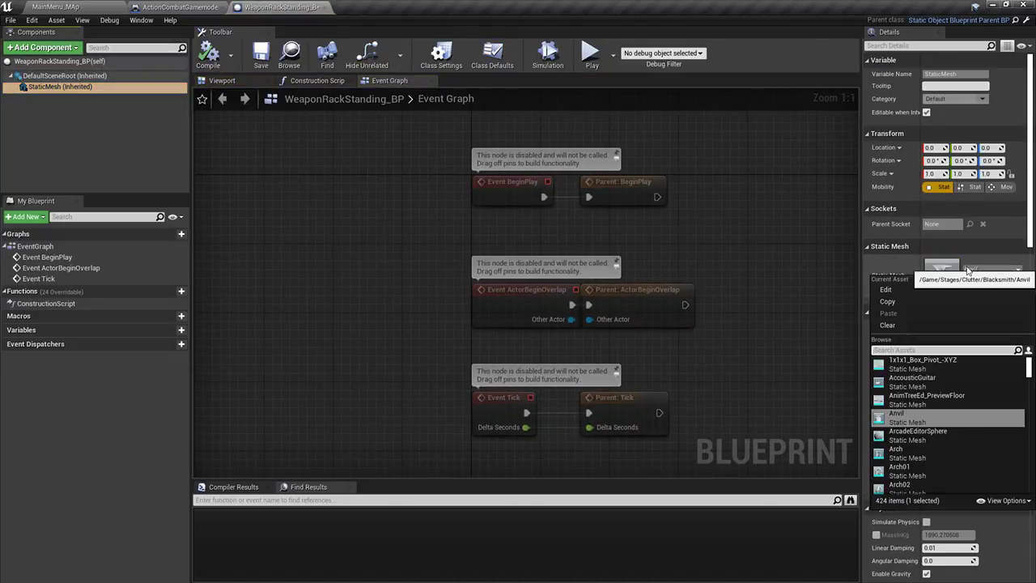
text(weaponrack)
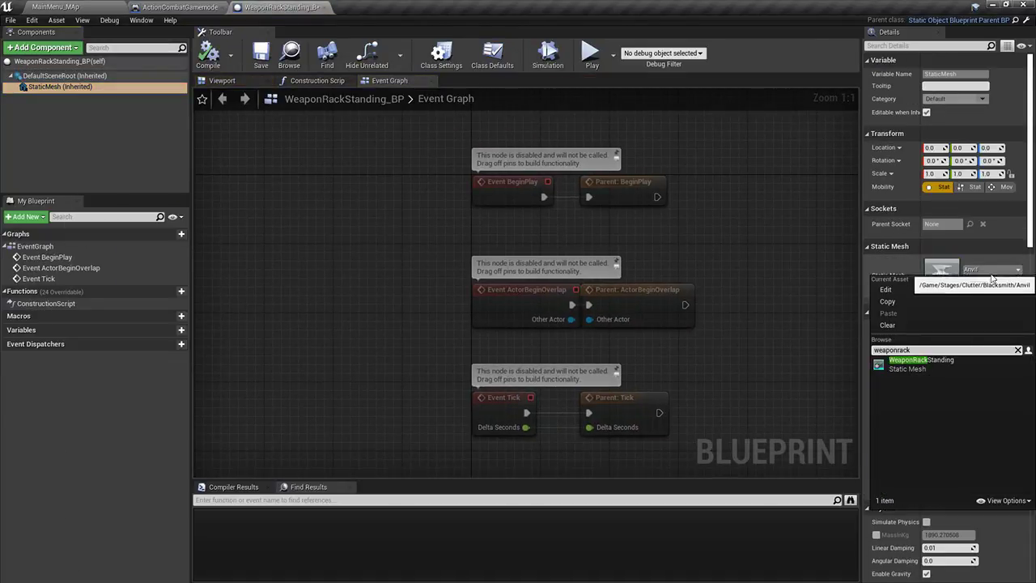
click(953, 360)
click(212, 57)
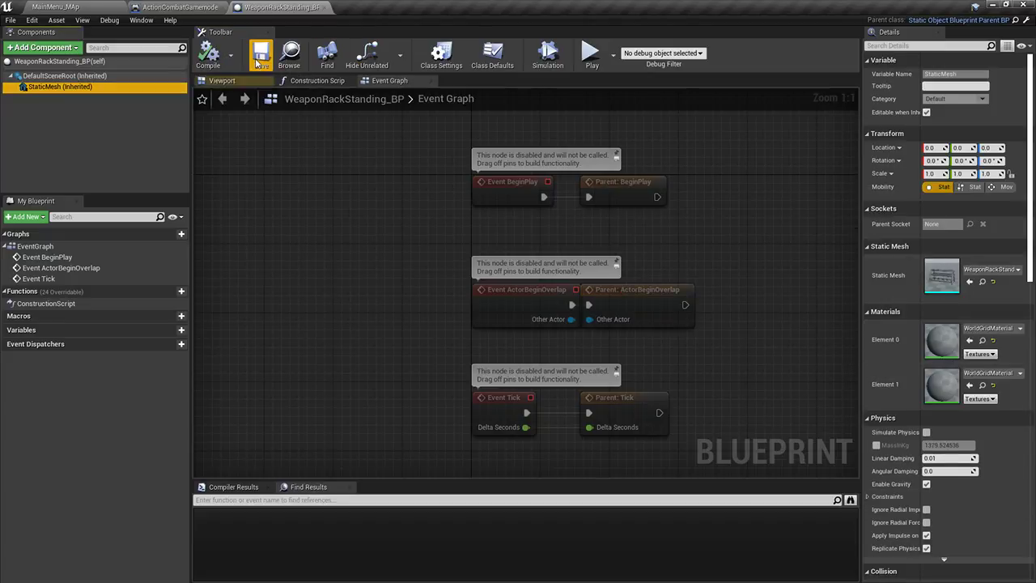
Review the color nodes in the blueprint's construction script, and view the rack mesh in the blueprint viewport
click(344, 81)
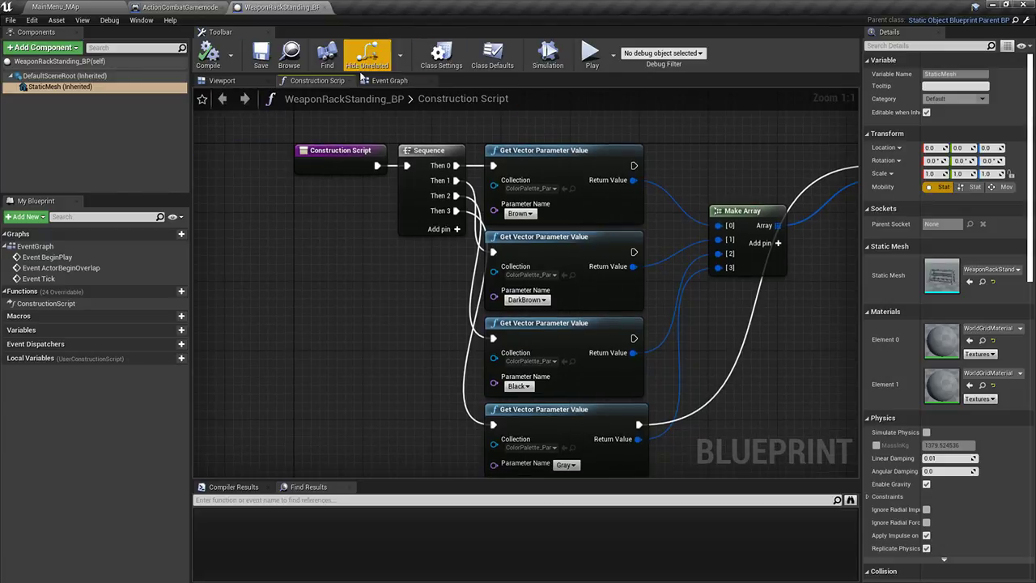
click(389, 80)
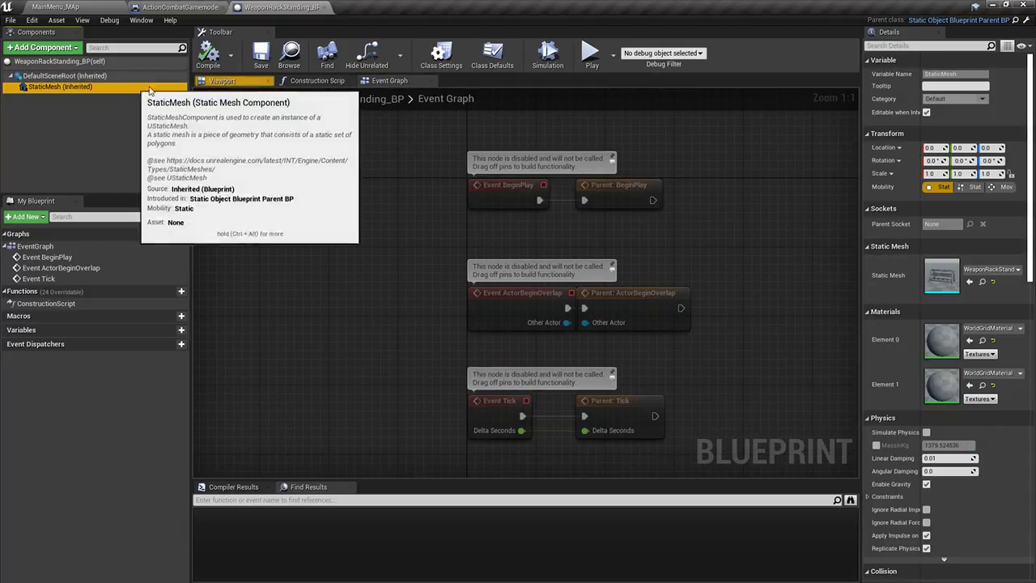
double_click(61, 86)
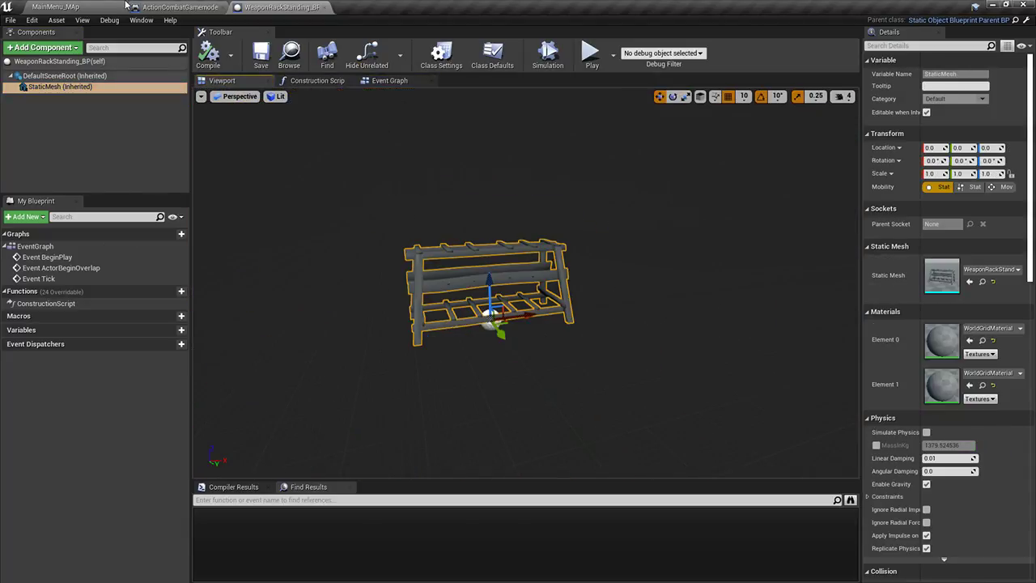
Open the WeaponRackStanding static mesh from the Blacksmith folder in its mesh editor
click(125, 6)
double_click(474, 425)
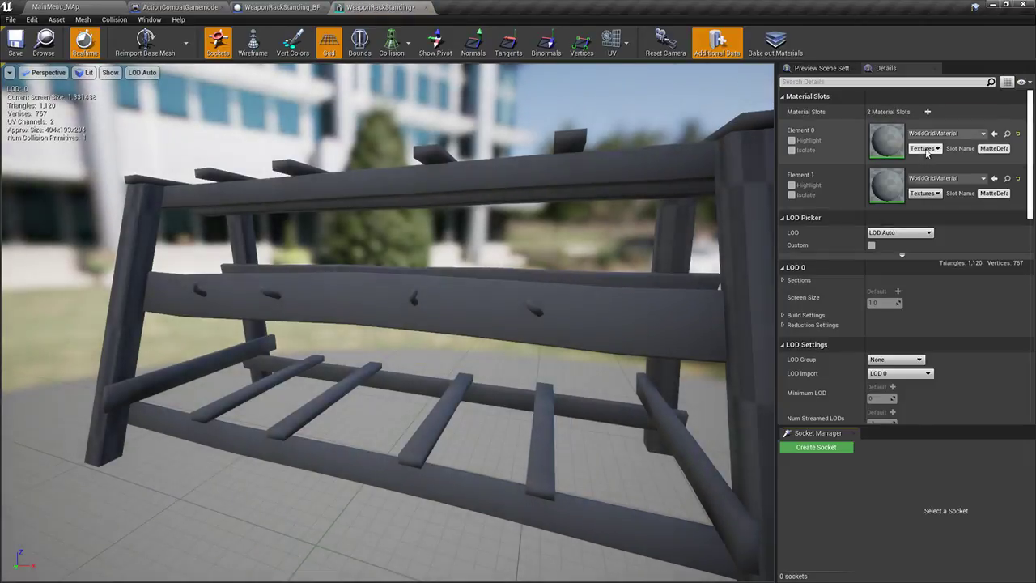
Assign the M_MatteDefault material to both material slots of the WeaponRackStanding mesh
click(934, 134)
text(mattede)
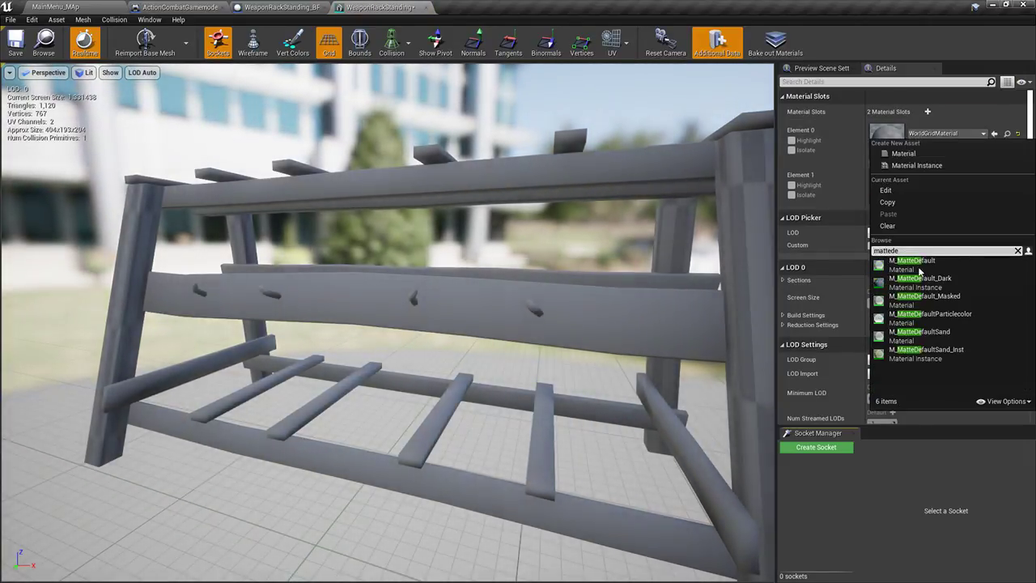
click(920, 267)
click(932, 180)
text(matted)
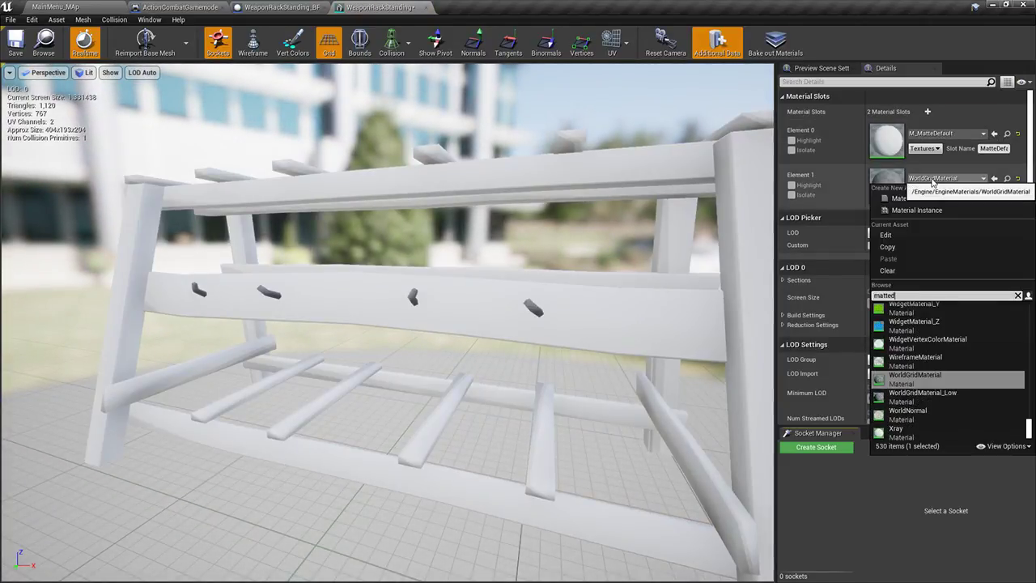
text(e)
click(912, 310)
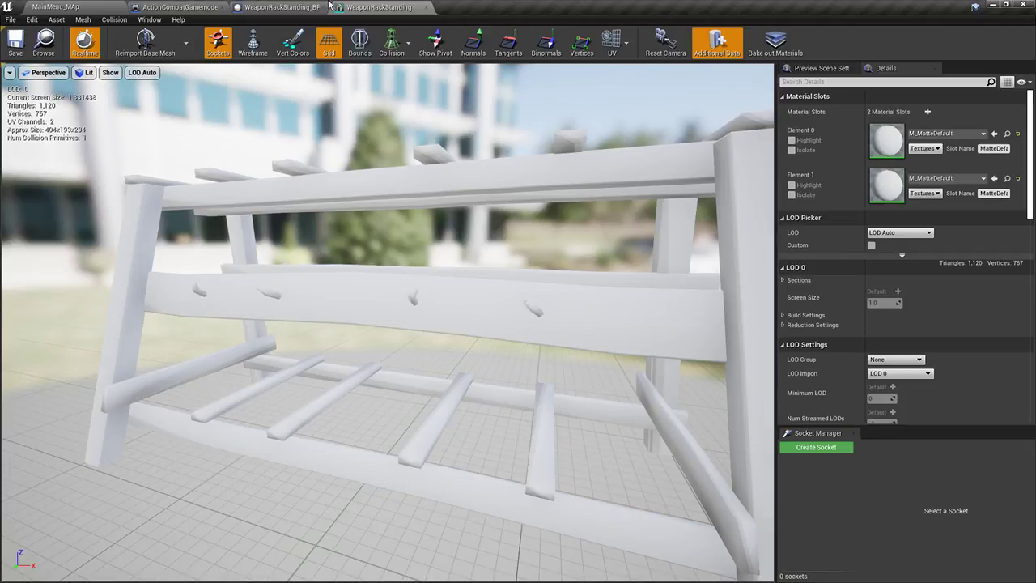
Return to the MainMenu_MAp level and look over the furnace and anvil on the building's porch
click(284, 6)
click(180, 6)
click(55, 6)
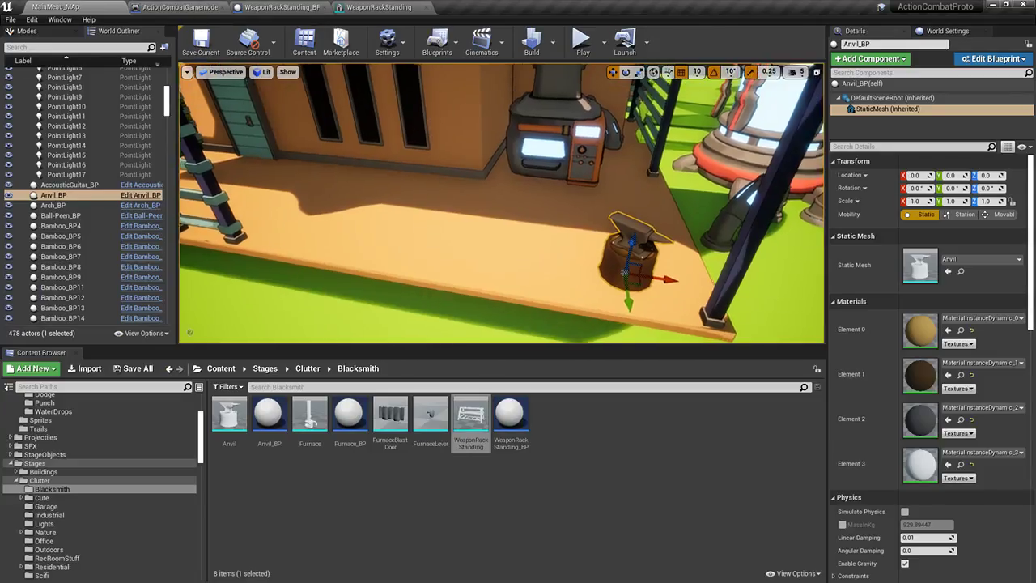
key(w)
right_drag(501, 202, 635, 182)
key(s)
click(428, 414)
click(388, 214)
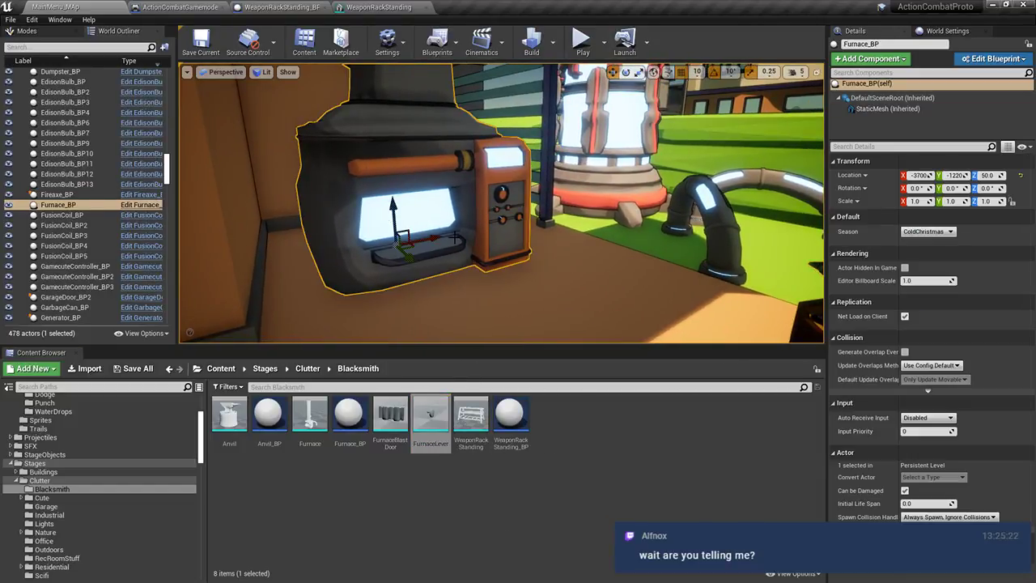
key(s)
mouse_move(455, 236)
right_down()
mouse_move(438, 233)
mouse_move(450, 231)
right_up()
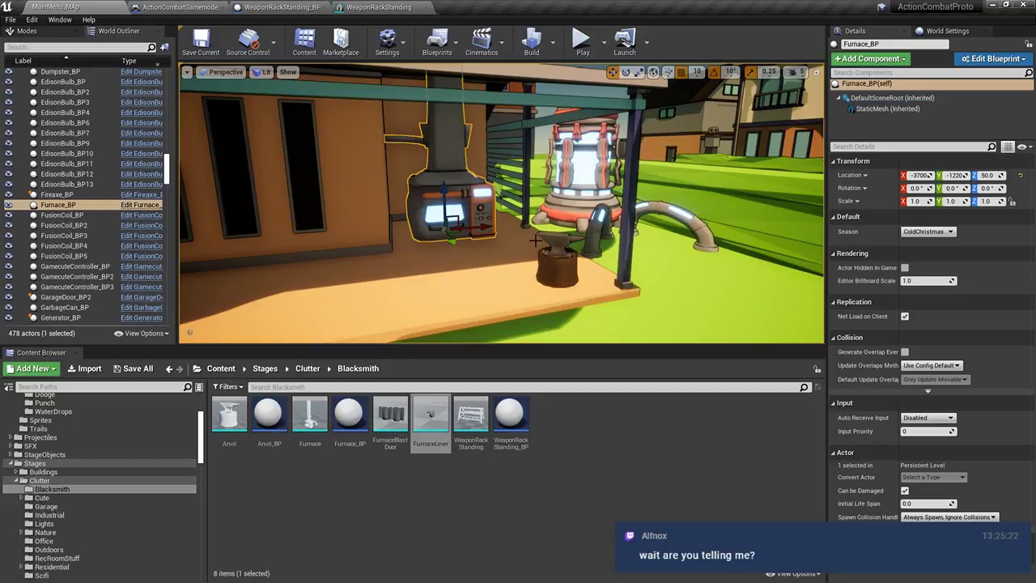
right_drag(534, 239, 564, 252)
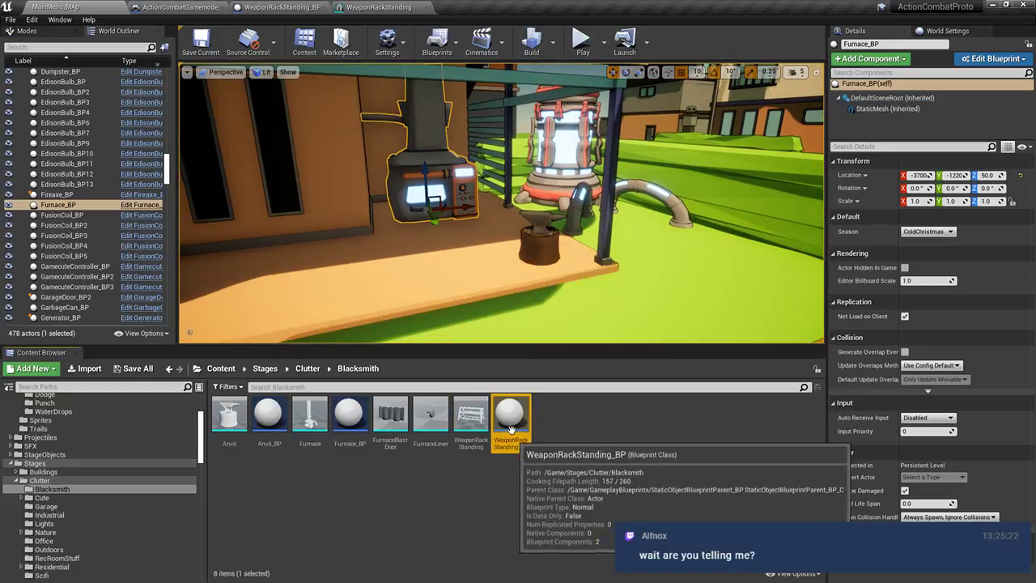
Place WeaponRackStanding_BP on the porch near the furnace and rotate it -50° about Z
drag(510, 415, 315, 279)
key(f)
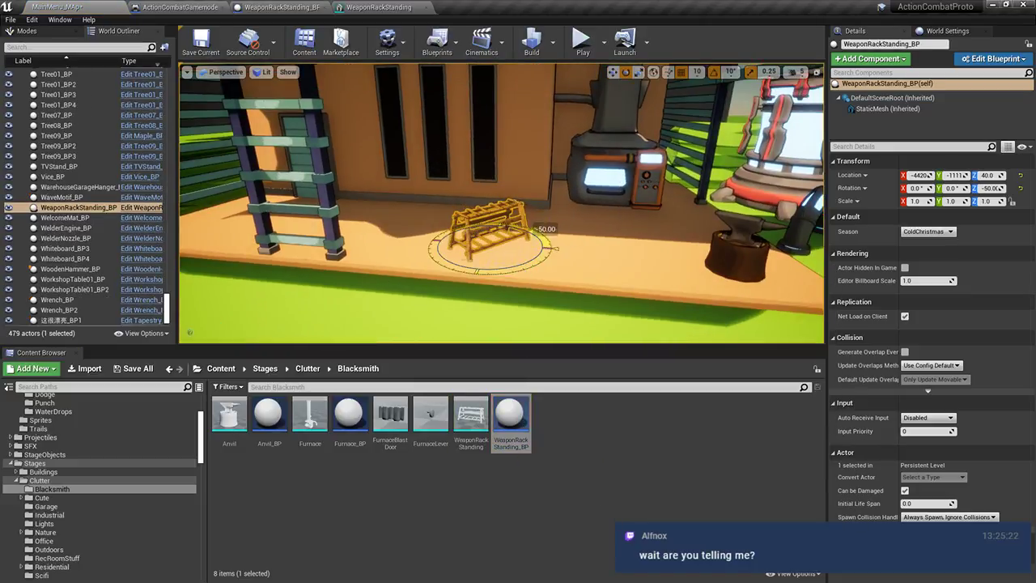
key(a)
right_drag(461, 239, 526, 241)
key(w)
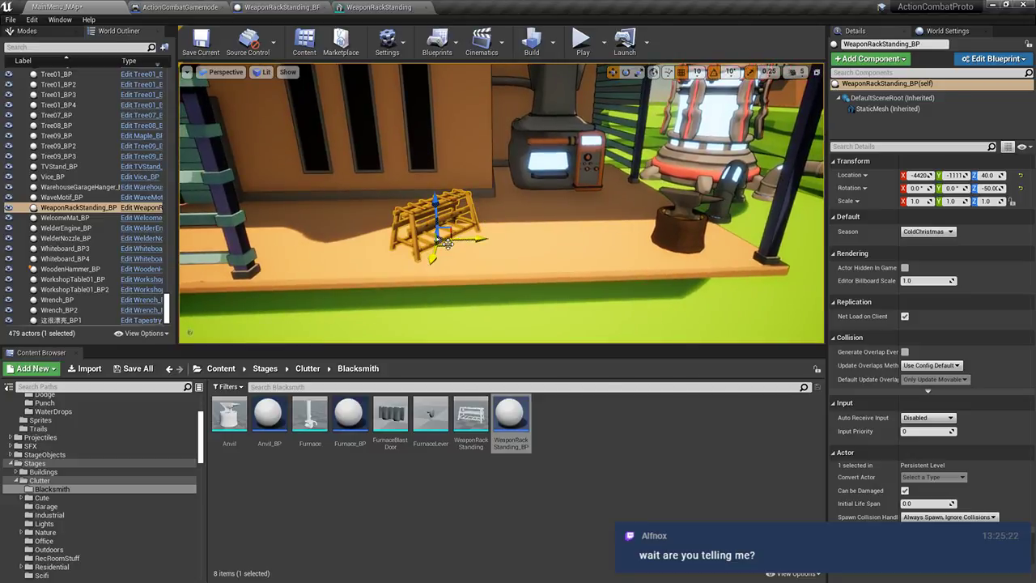
Move the weapon rack along the porch floor, out to the door end and back to the stretch before the dark windows
drag(446, 243, 259, 240)
key(f)
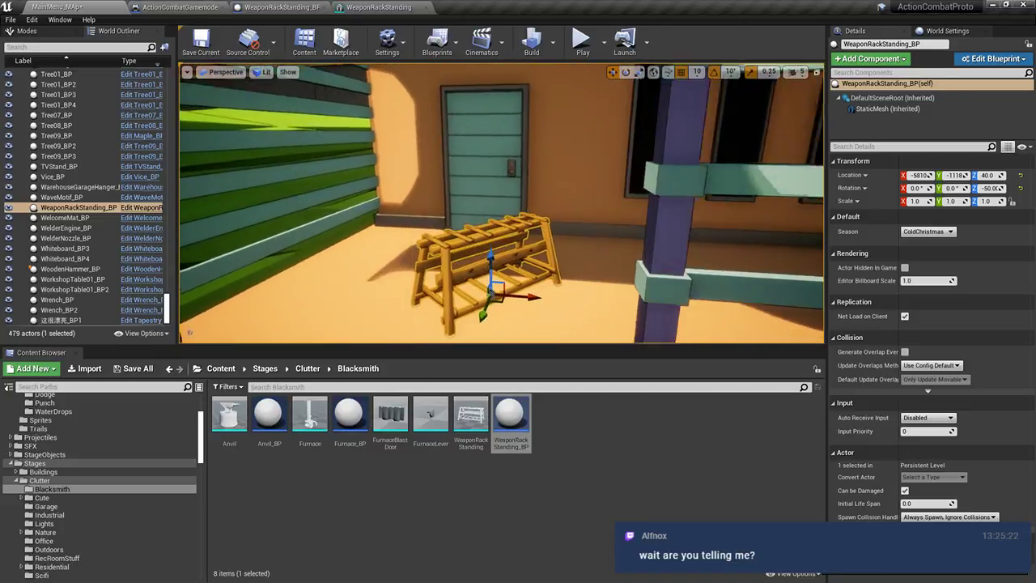
drag(519, 284, 364, 294)
key(s)
mouse_move(364, 295)
right_down()
mouse_move(348, 299)
mouse_move(405, 283)
mouse_move(356, 283)
right_up()
key(d)
key(s)
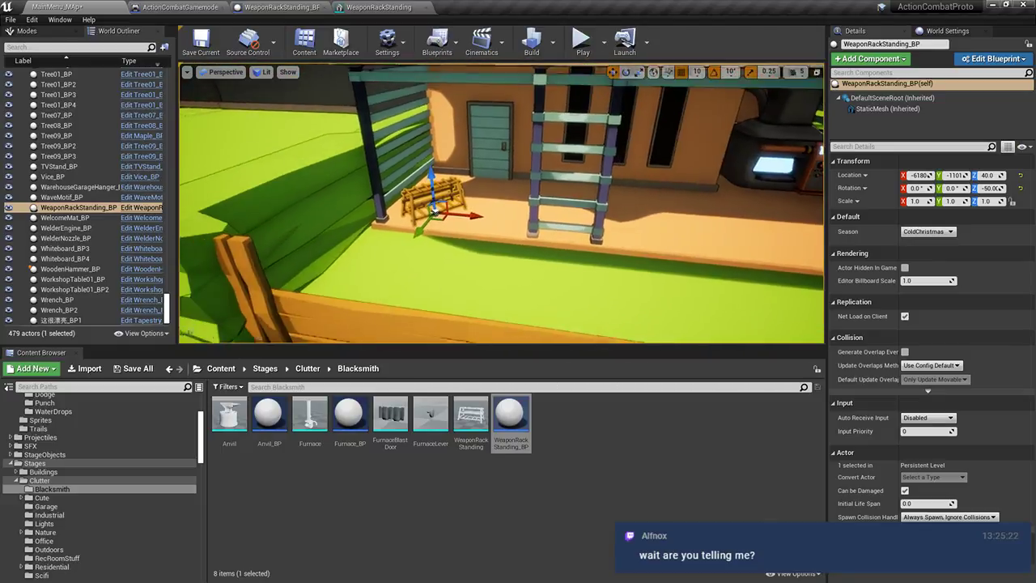
drag(450, 234, 665, 236)
key(w)
right_drag(655, 263, 688, 272)
key(s)
key(e)
Open the WeaponRackStanding_BP blueprint and view the rack mesh in its viewport
click(356, 8)
click(259, 6)
click(186, 7)
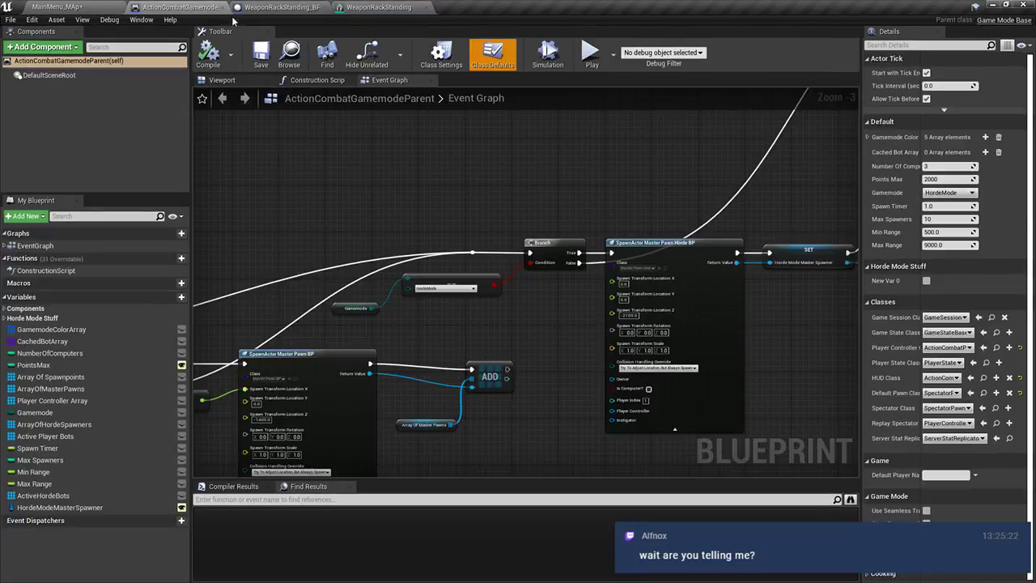
click(254, 6)
right_drag(562, 354, 498, 316)
key(w)
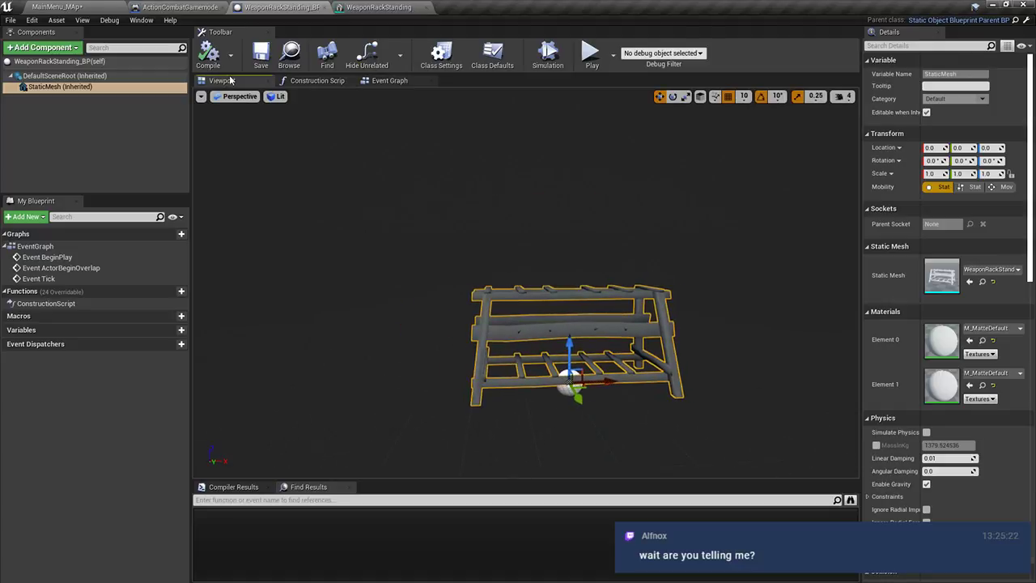
right_drag(576, 260, 576, 239)
key(w)
key(s)
Delete the extra color nodes in the construction script and remove the two unused element pins from Make Array
click(316, 80)
drag(335, 303, 562, 426)
right_drag(575, 346, 570, 428)
mouse_move(641, 327)
right_down()
mouse_move(624, 238)
mouse_move(637, 314)
right_up()
key(Delete)
right_click(650, 285)
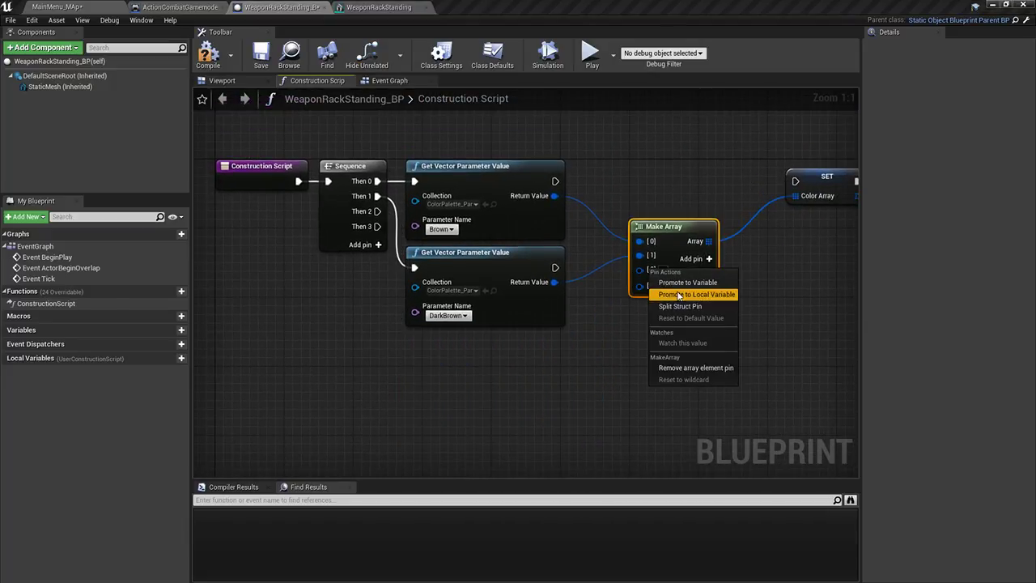
click(681, 356)
right_click(654, 272)
click(679, 343)
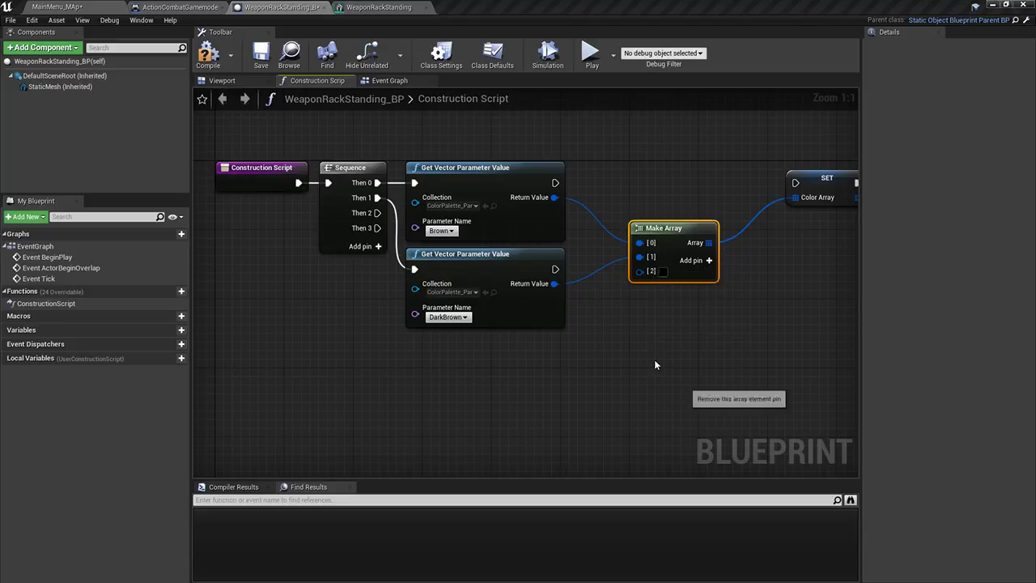
Remove the unused Then 2 and Then 3 execution pins from the Sequence node, and compile and save the blueprint
click(363, 217)
right_click(362, 217)
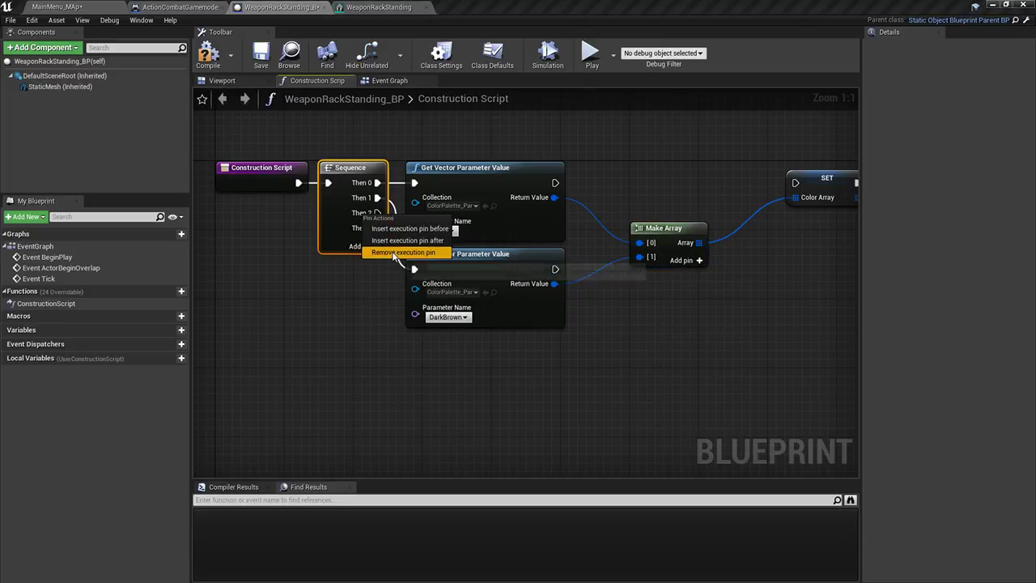
click(405, 254)
right_click(369, 215)
click(390, 257)
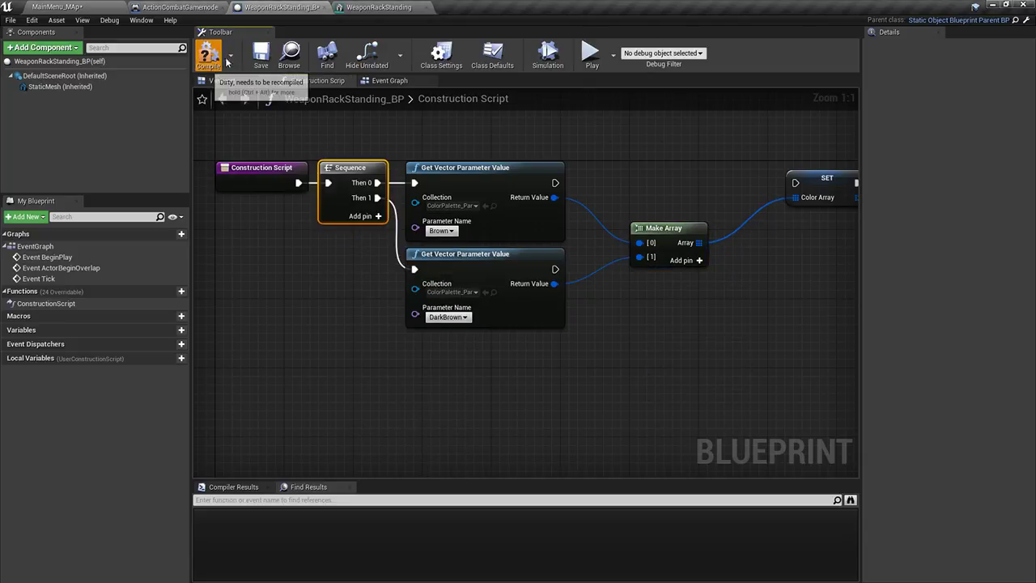
click(261, 56)
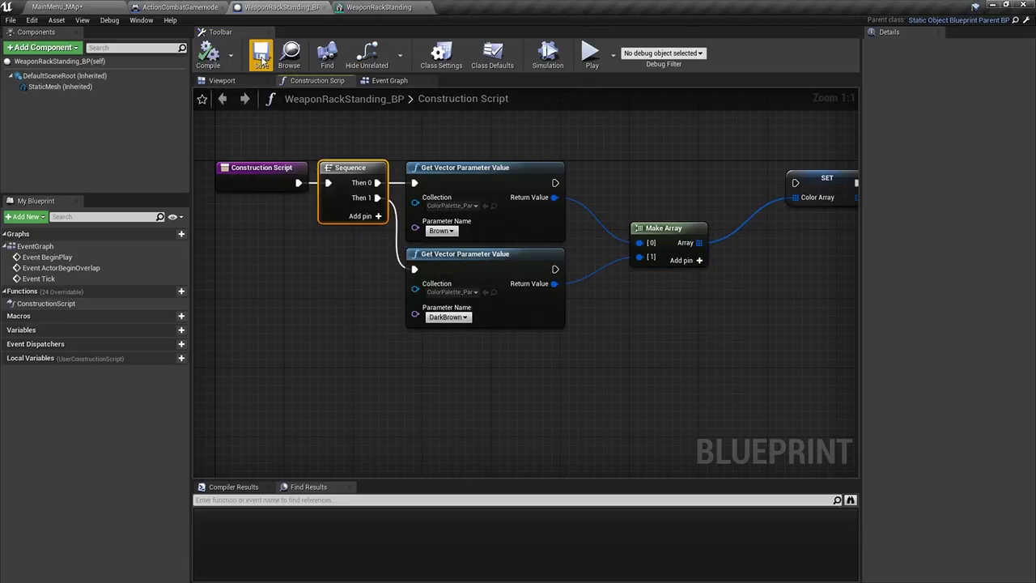
Set the second Get Vector Parameter Value node to Black, compile, and check the rack's colors
click(447, 317)
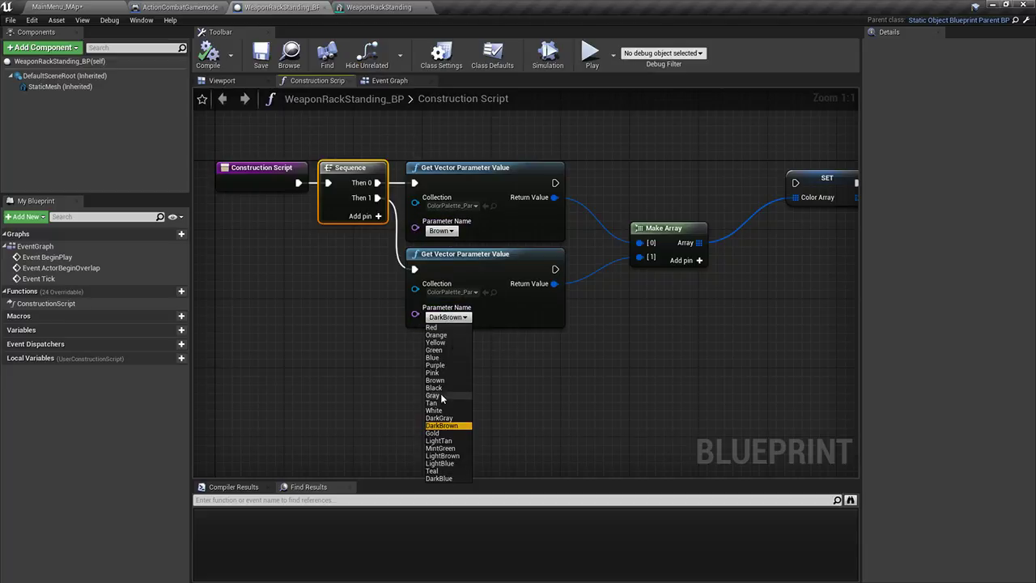
click(434, 387)
click(217, 54)
click(223, 81)
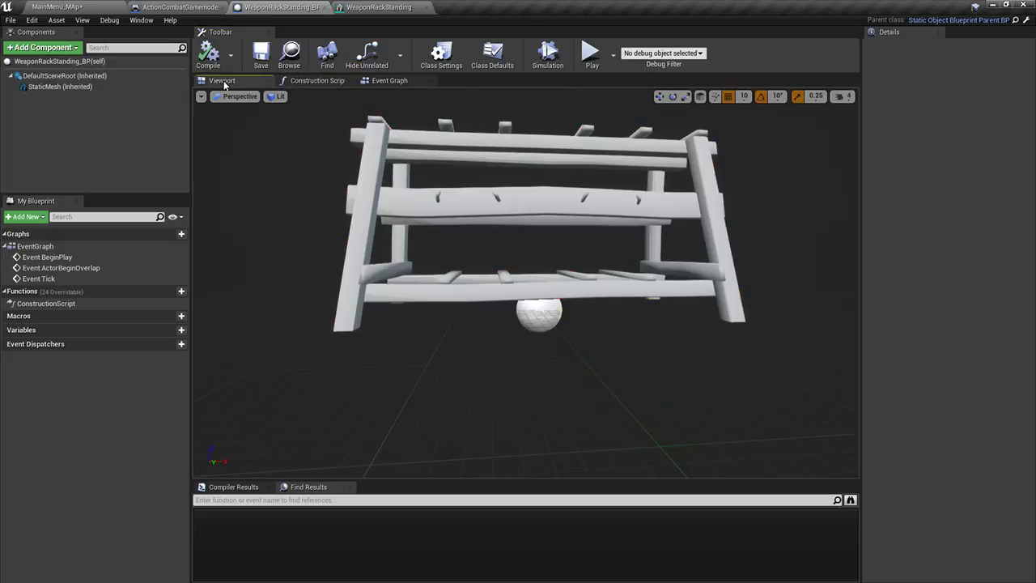
click(96, 6)
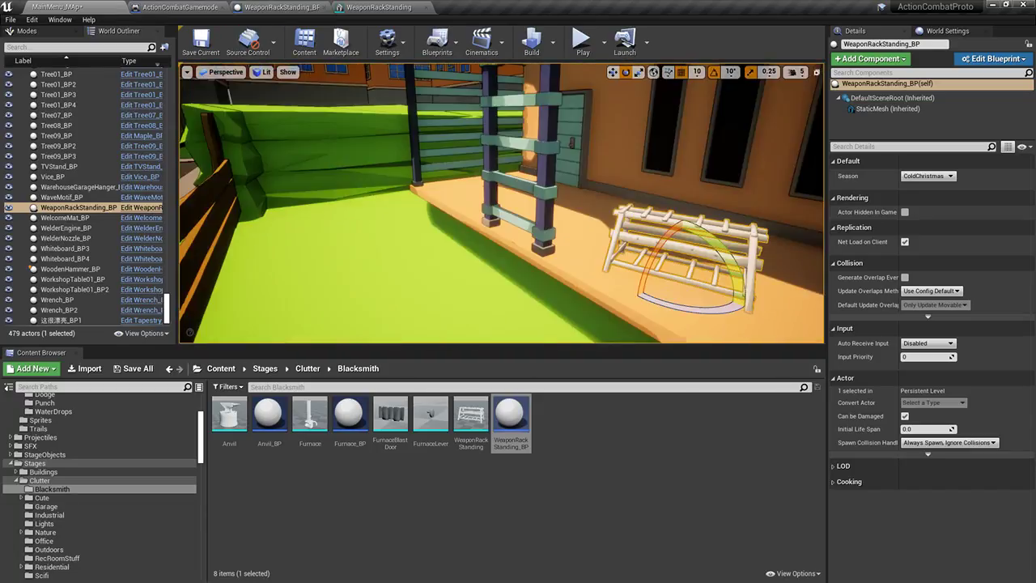
click(192, 6)
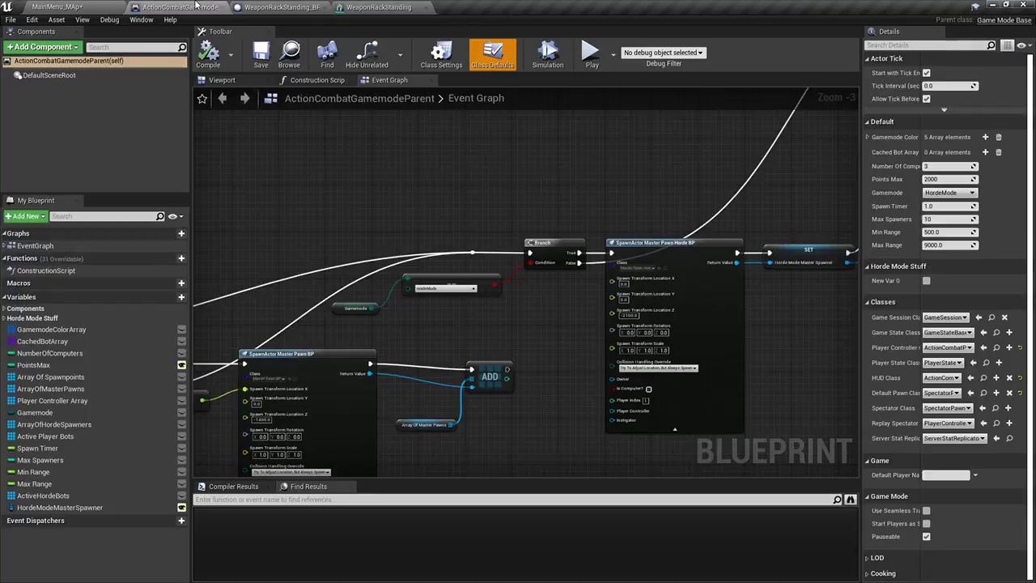
click(279, 6)
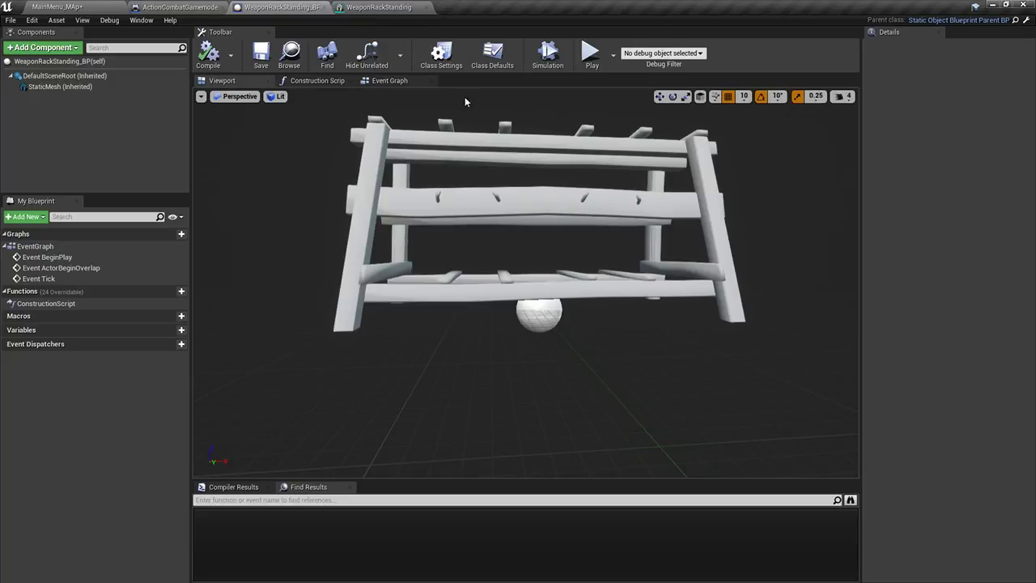
Connect the Black Get Vector Parameter Value node's execution output to the Color Array SET node, and compile and save
click(316, 80)
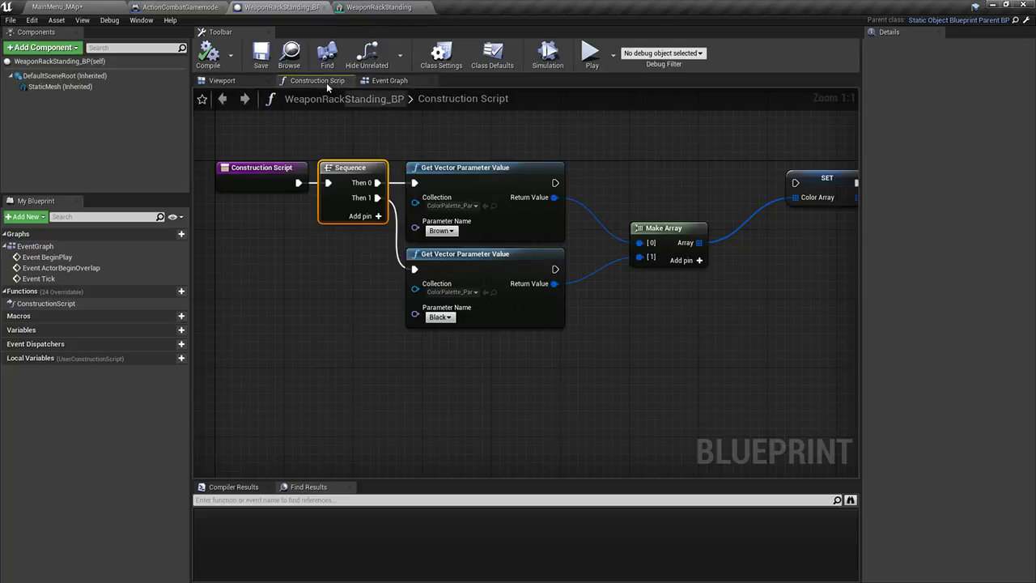
drag(495, 275, 732, 188)
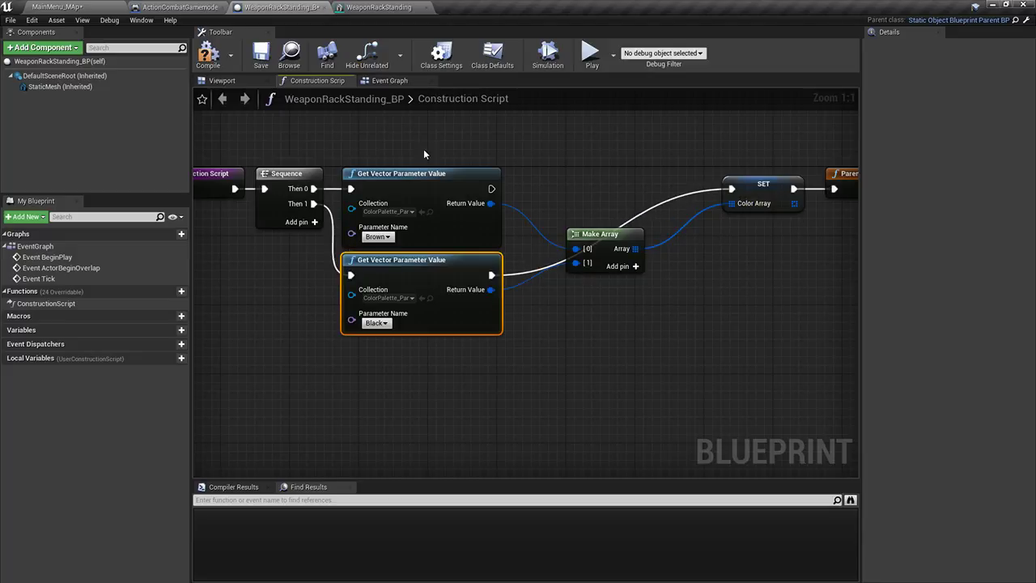
click(209, 55)
click(257, 60)
Run the MainMenu_MAp level in play and simulate mode to look around the scene, and stop it
click(76, 5)
click(583, 40)
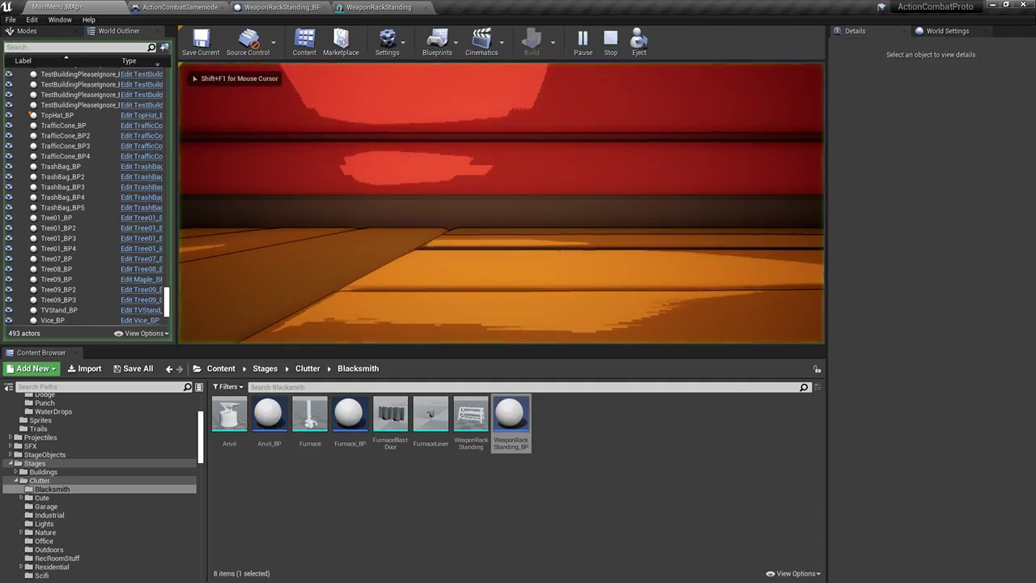
key(Escape)
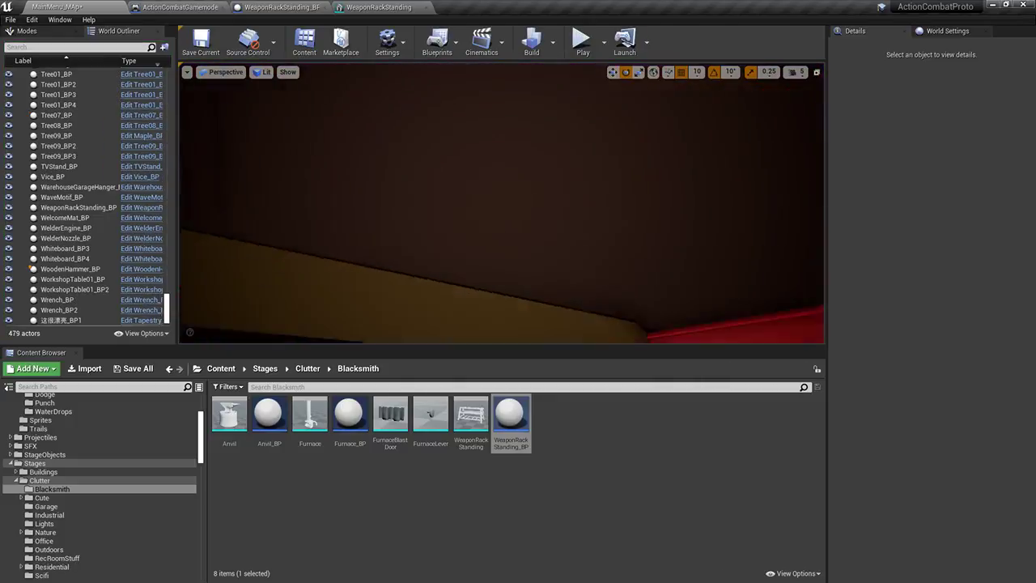
key(w)
mouse_move(501, 248)
right_down()
mouse_move(485, 261)
mouse_move(507, 246)
mouse_move(491, 261)
mouse_move(517, 264)
mouse_move(493, 261)
mouse_move(518, 253)
mouse_move(507, 245)
right_up()
key(alt+s)
key(w)
key(s)
key(w)
key(s)
key(w)
key(Escape)
Set the X scale of the StaticMesh component in WeaponRackStanding_BP to 1.5
click(247, 6)
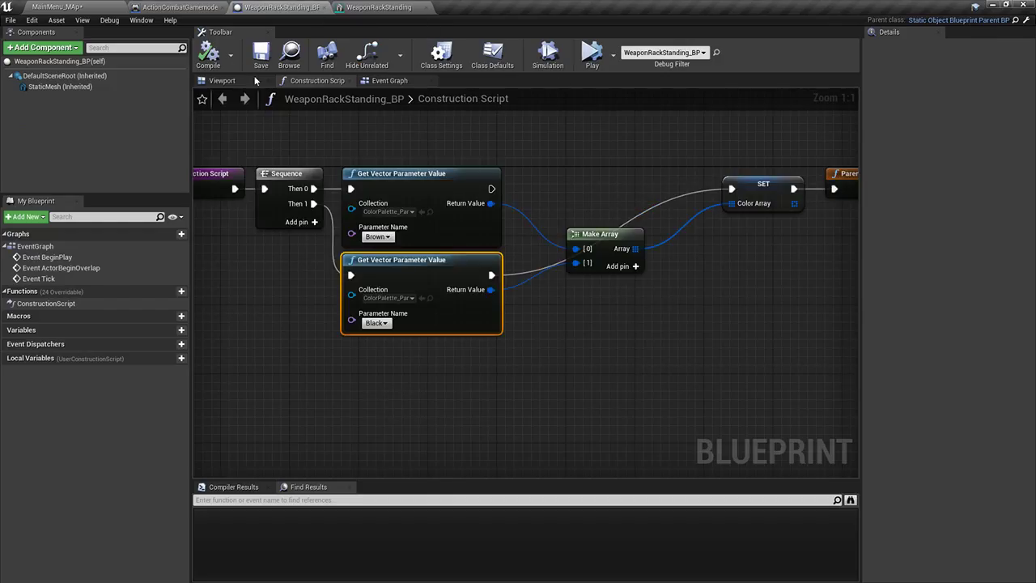
click(220, 81)
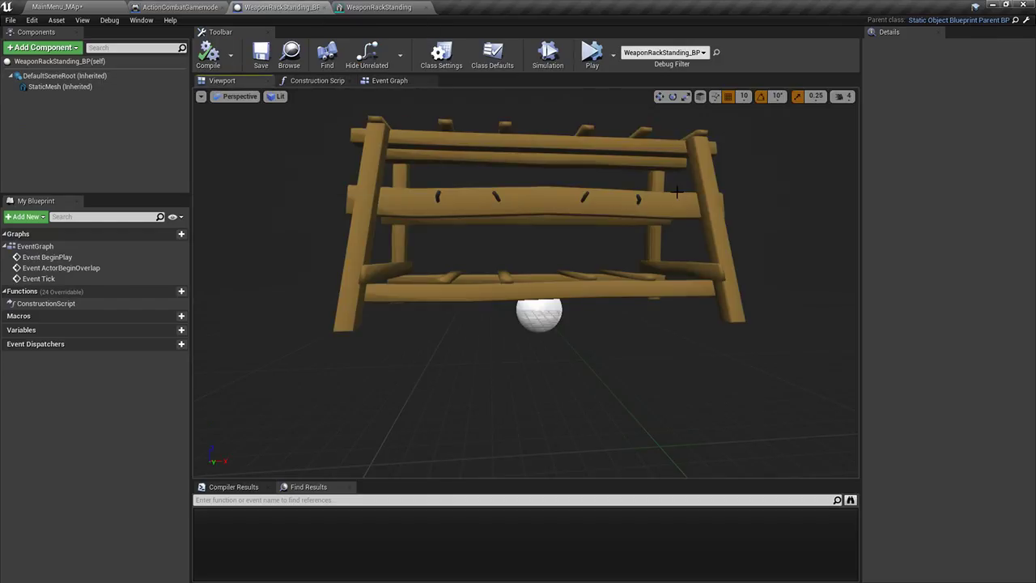
click(65, 75)
click(70, 88)
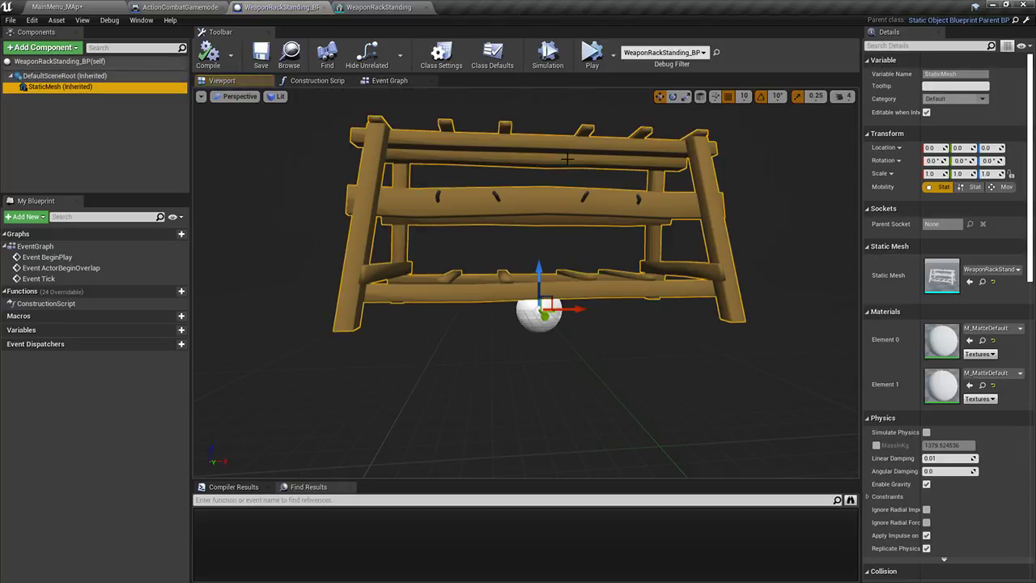
click(937, 173)
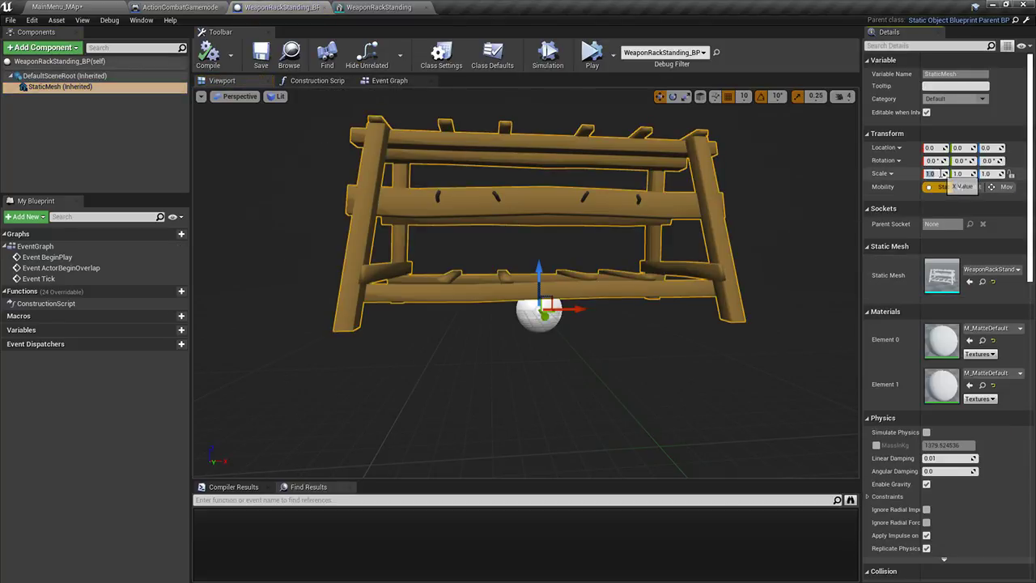
key(Return)
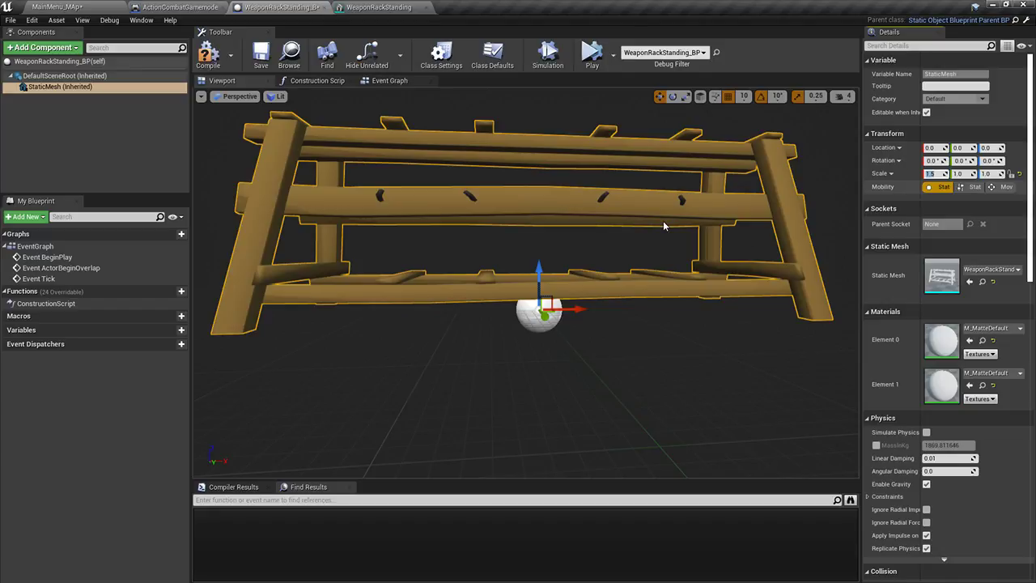
Set the StaticMesh component's X scale back to 1, then scale it uniformly to 1.5 with the ratio locked, and compile
click(315, 7)
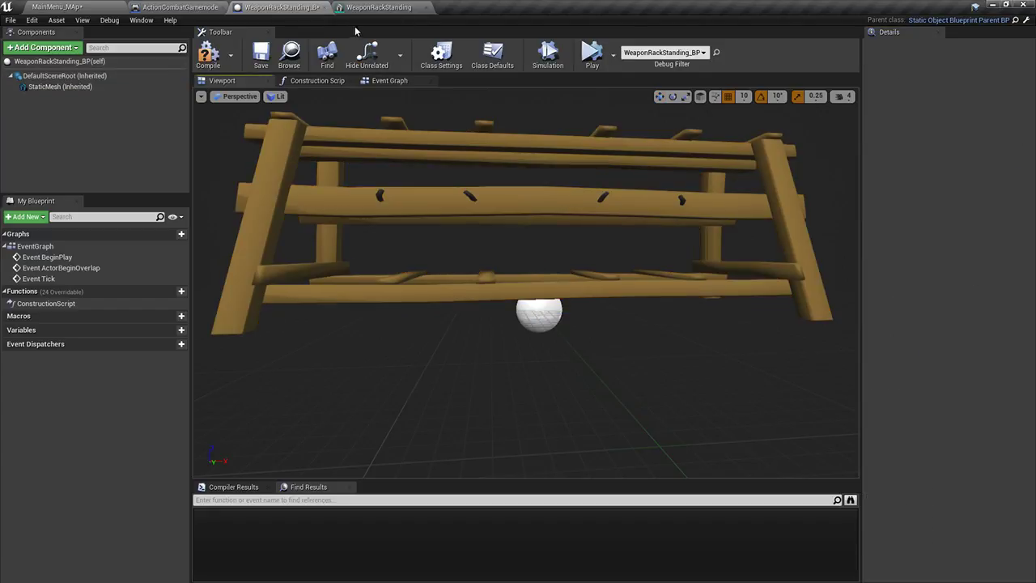
click(36, 87)
click(933, 173)
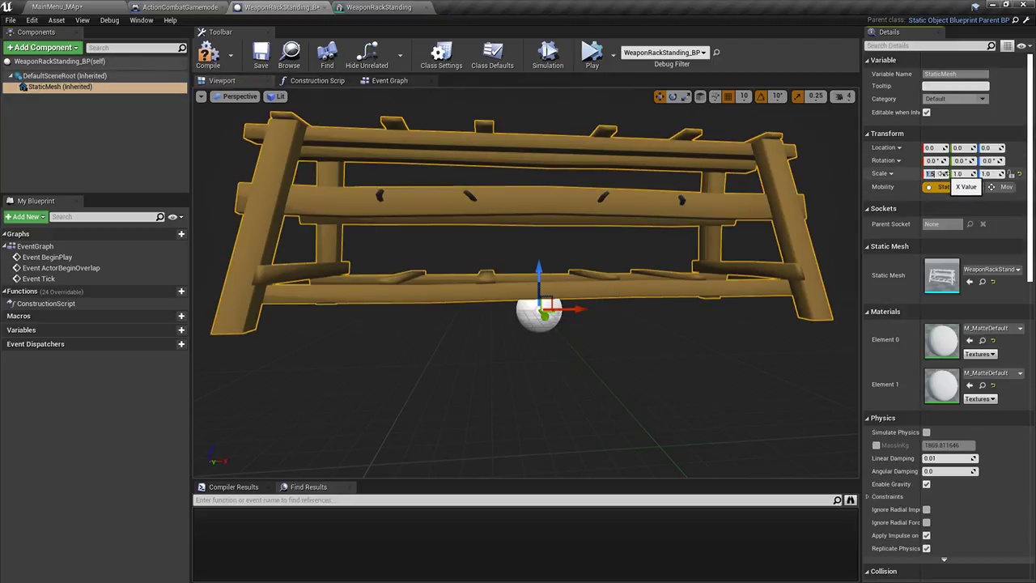
text(1)
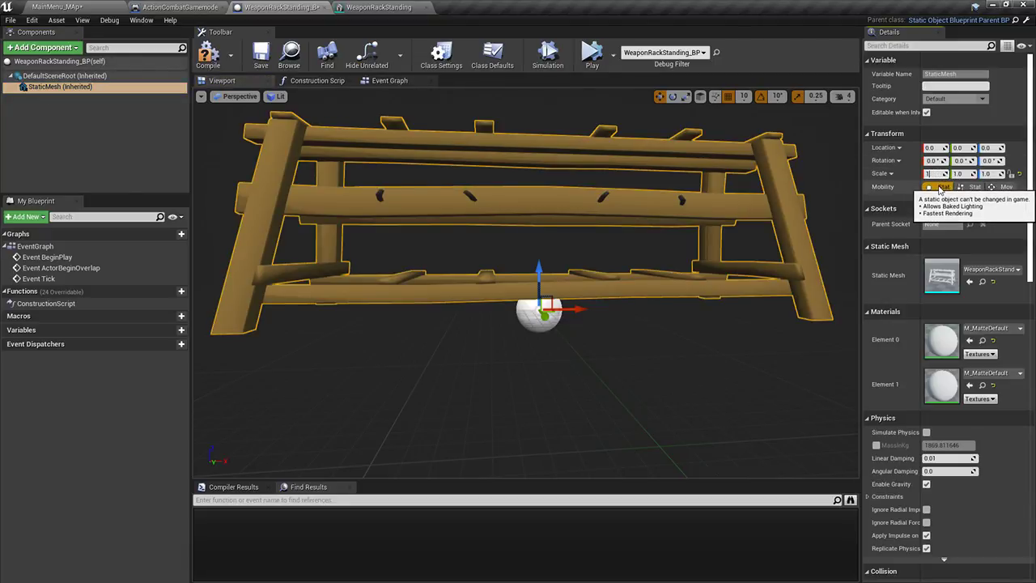
key(Return)
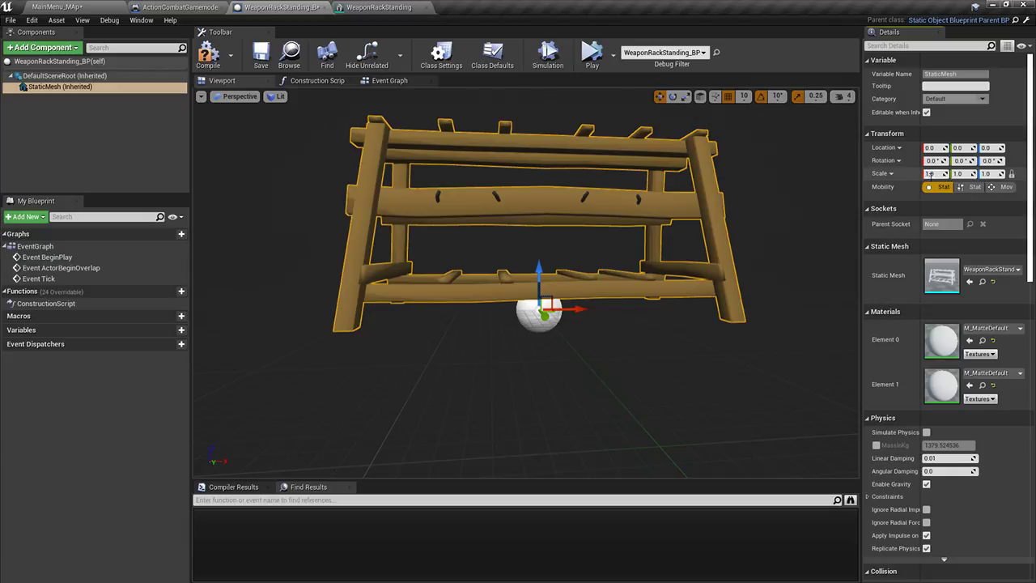
text(1.5)
key(Return)
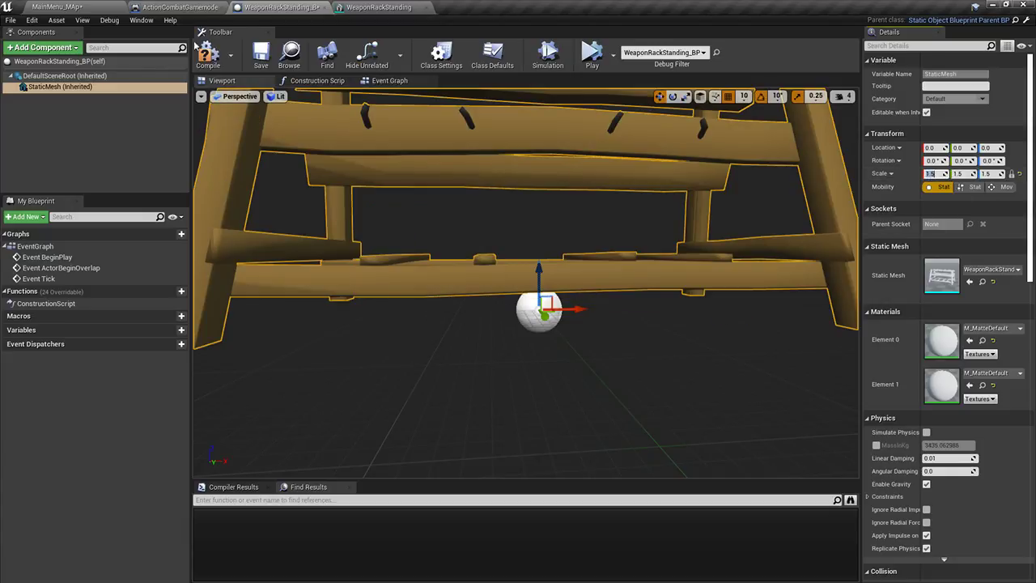
click(209, 55)
In the MainMenu level, select the weapon rack on the blacksmith porch and raise it to Z 50
click(57, 7)
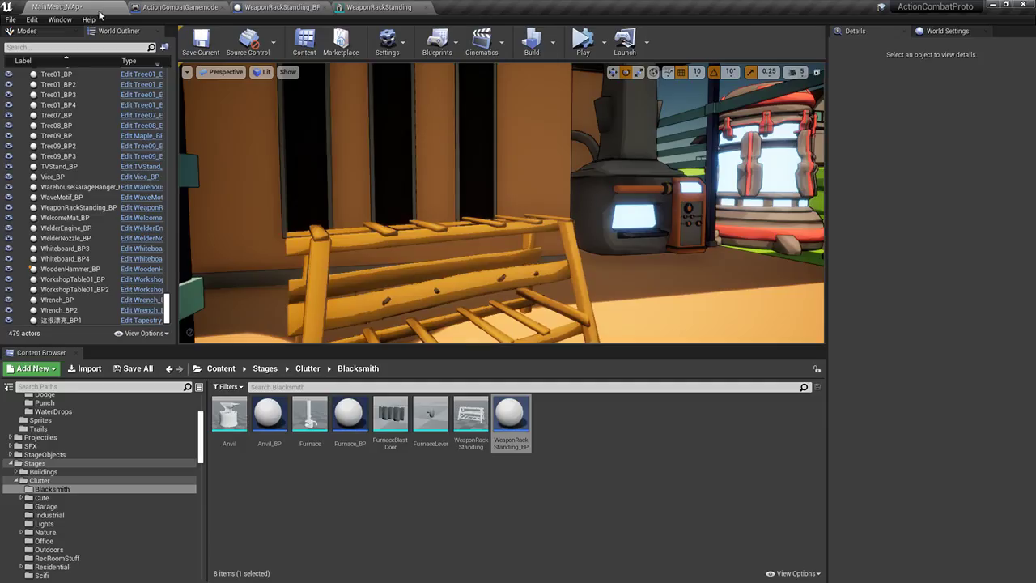
right_drag(485, 234, 530, 243)
click(485, 230)
key(w)
mouse_move(386, 263)
mouse_down()
mouse_move(402, 263)
mouse_move(385, 270)
mouse_up()
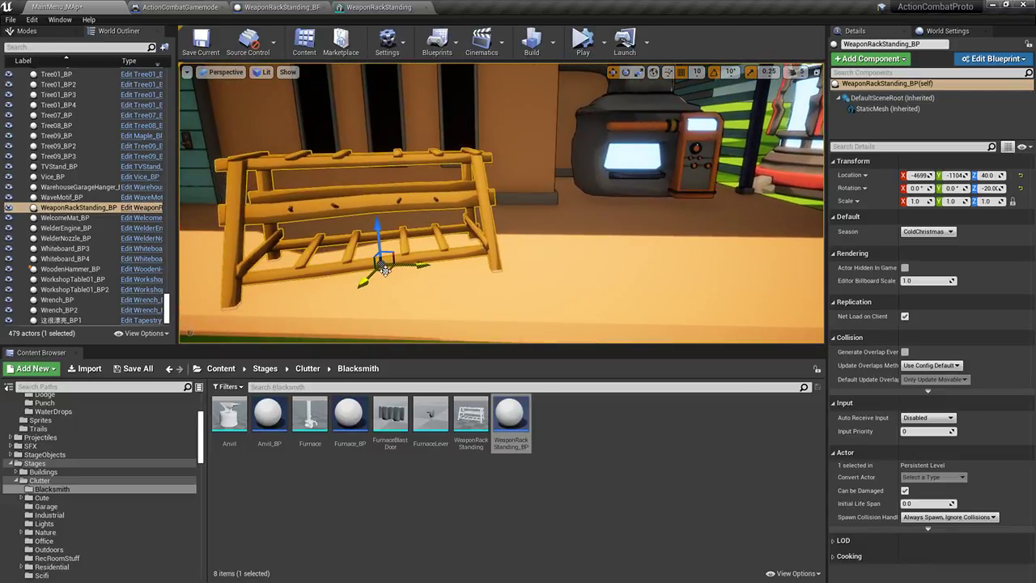
right_drag(372, 234, 378, 234)
drag(369, 236, 368, 233)
right_drag(369, 233, 388, 226)
click(520, 178)
right_drag(520, 178, 420, 149)
click(455, 154)
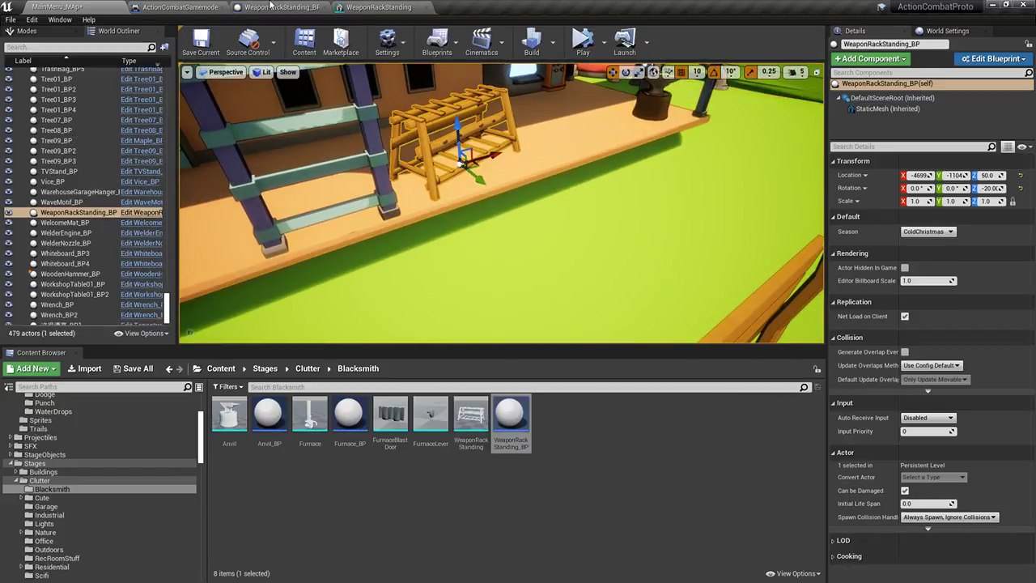
Reduce the StaticMesh's uniform scale in WeaponRackStanding_BP to 1.4 and compile
click(191, 7)
click(279, 6)
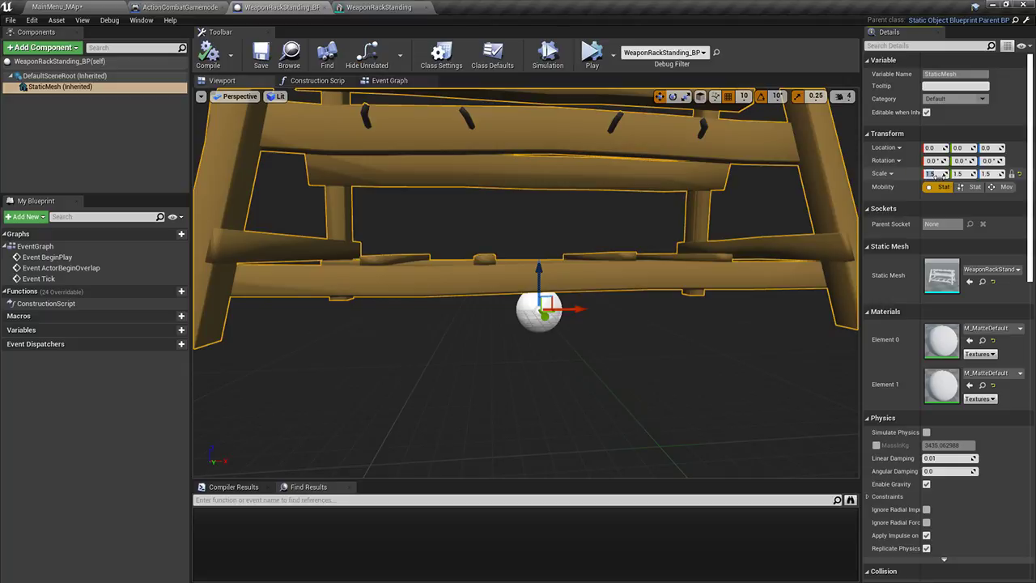
drag(935, 175, 930, 175)
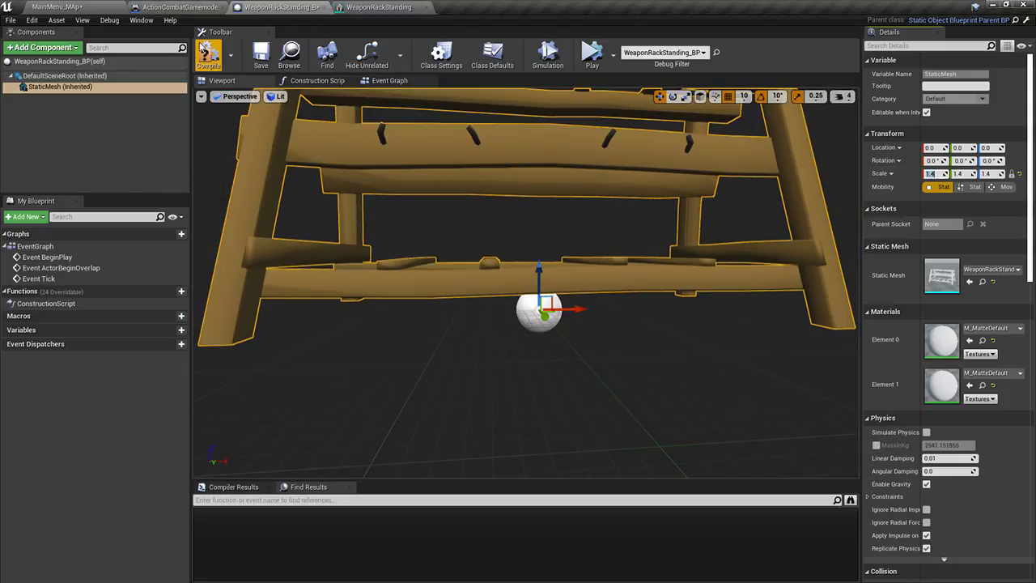
click(202, 49)
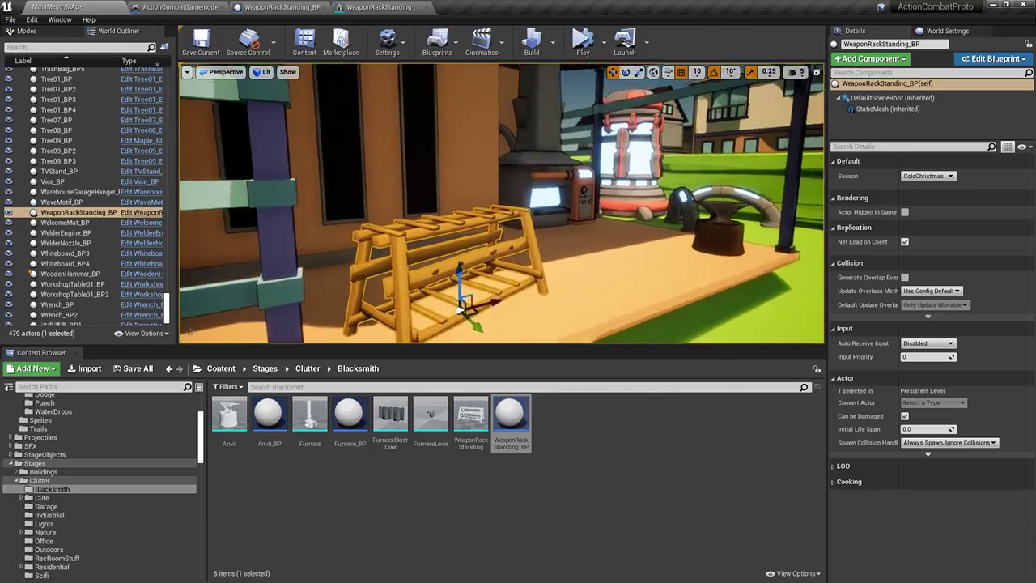
Duplicate the weapon rack onto the grass beside the porch at Z 0, turned to -90° about Z, just clear of the fence
right_drag(521, 171, 482, 185)
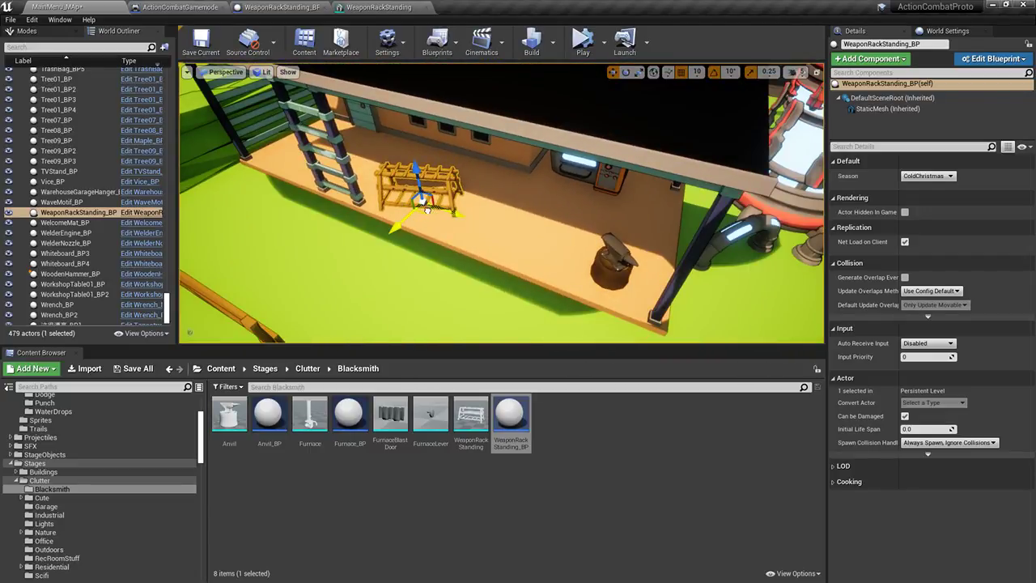
alt+drag(425, 213, 330, 211)
mouse_move(331, 211)
right_down()
mouse_move(299, 209)
mouse_move(331, 211)
right_up()
key(e)
mouse_move(331, 211)
mouse_down()
mouse_move(312, 225)
mouse_move(346, 208)
mouse_move(338, 204)
mouse_up()
key(w)
right_drag(337, 204, 356, 207)
key(f)
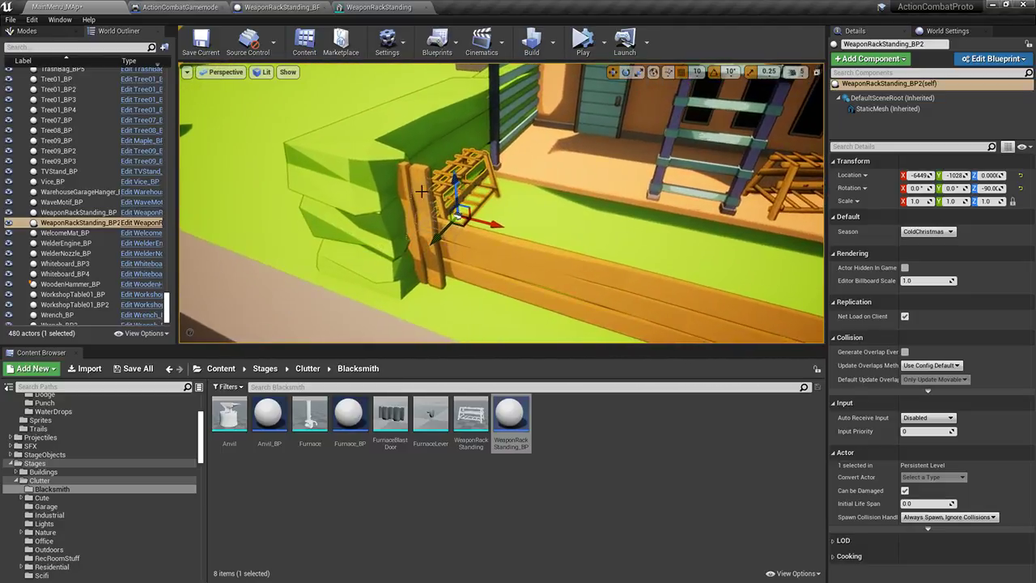
drag(482, 221, 513, 228)
Duplicate the grass-side weapon rack to the opposite end of the yard near the pipes, and rotate it to suit that corner
right_drag(512, 227, 366, 232)
key(s)
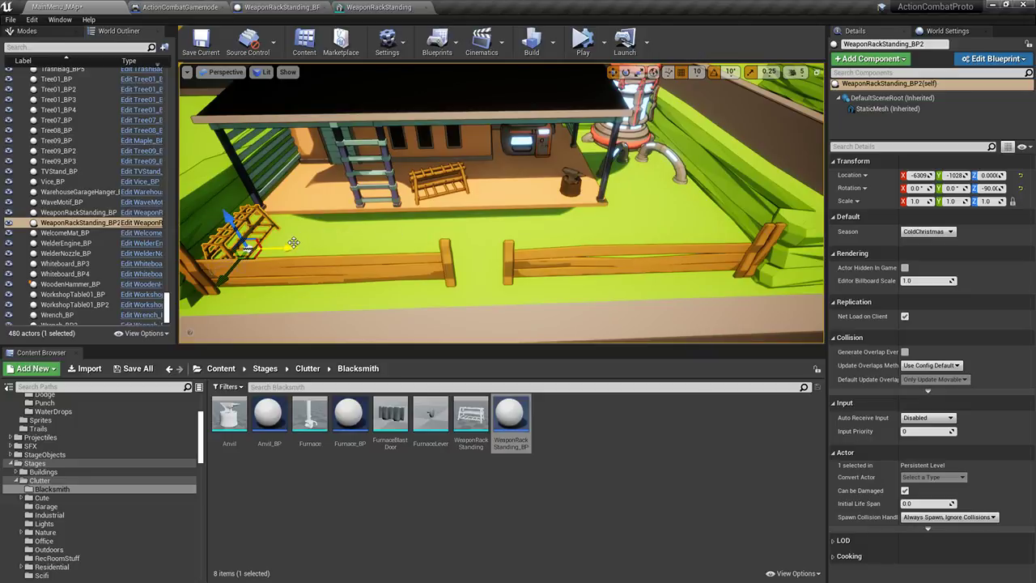
alt+drag(293, 243, 700, 206)
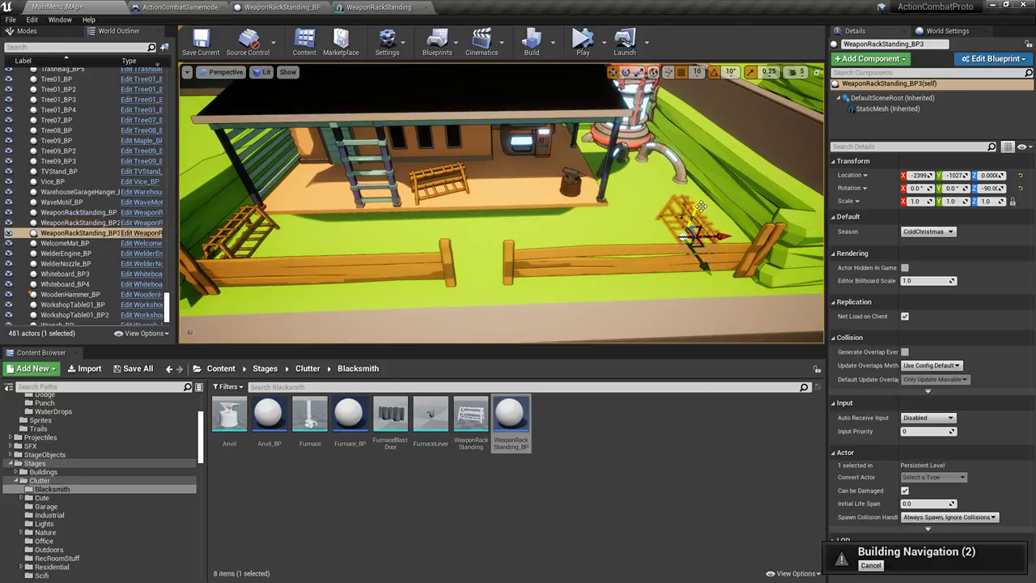
key(e)
drag(690, 275, 722, 245)
right_drag(722, 245, 638, 217)
key(w)
click(722, 244)
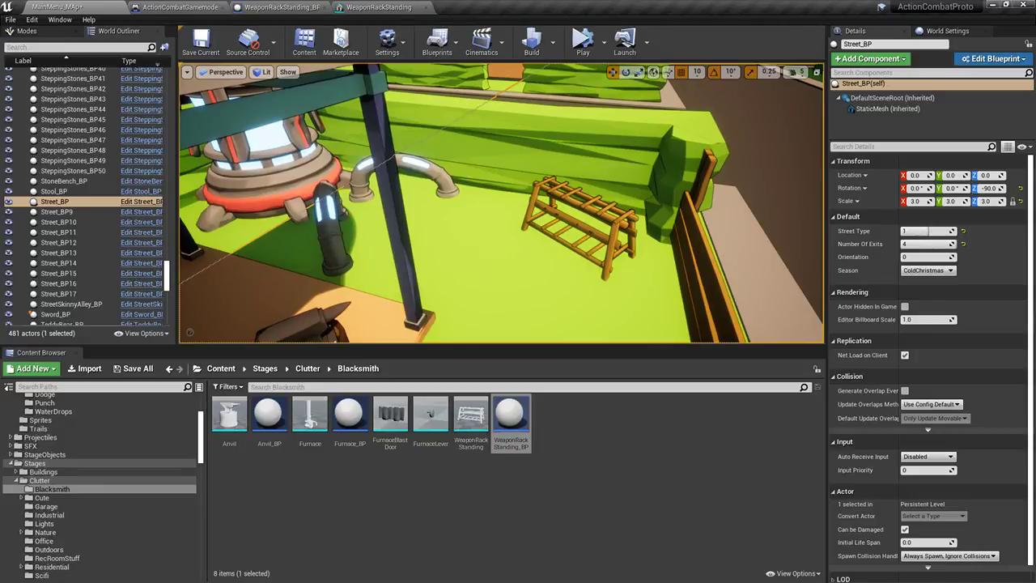
Browse the project folders and open the Weapons folder
right_drag(638, 217, 297, 319)
scroll(58, 478, up, 5)
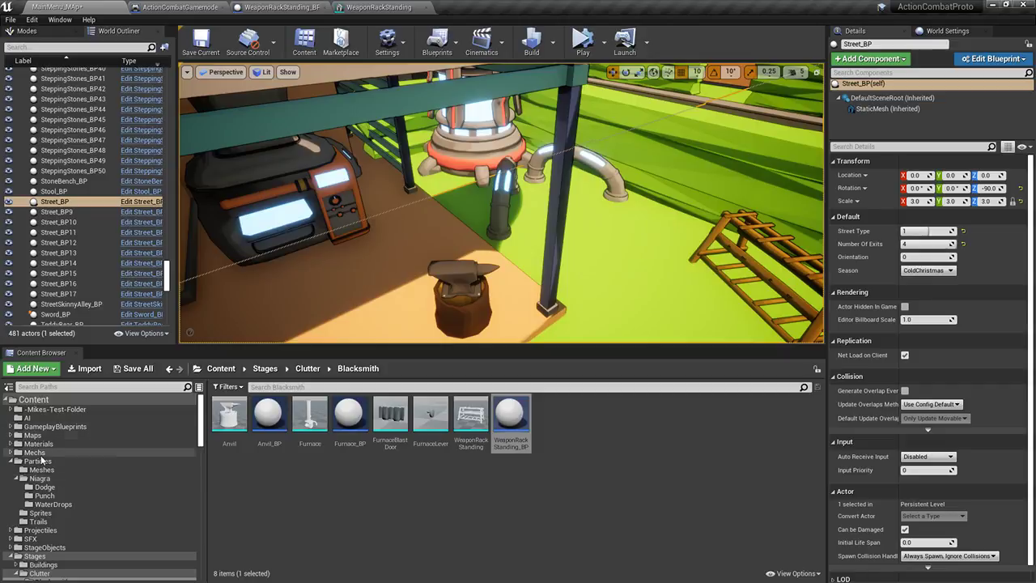
click(74, 454)
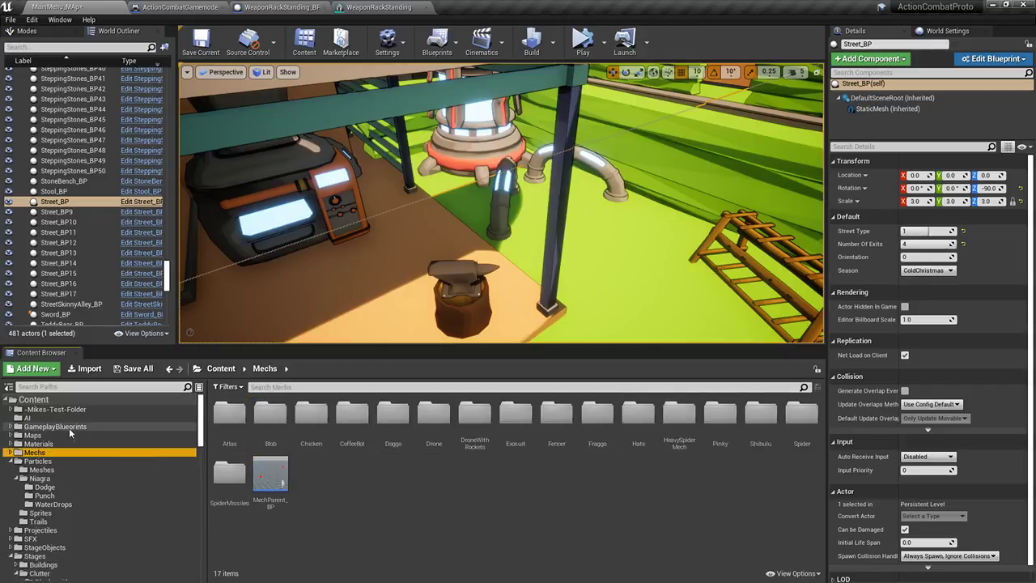
scroll(73, 441, down, 2)
scroll(59, 486, down, 6)
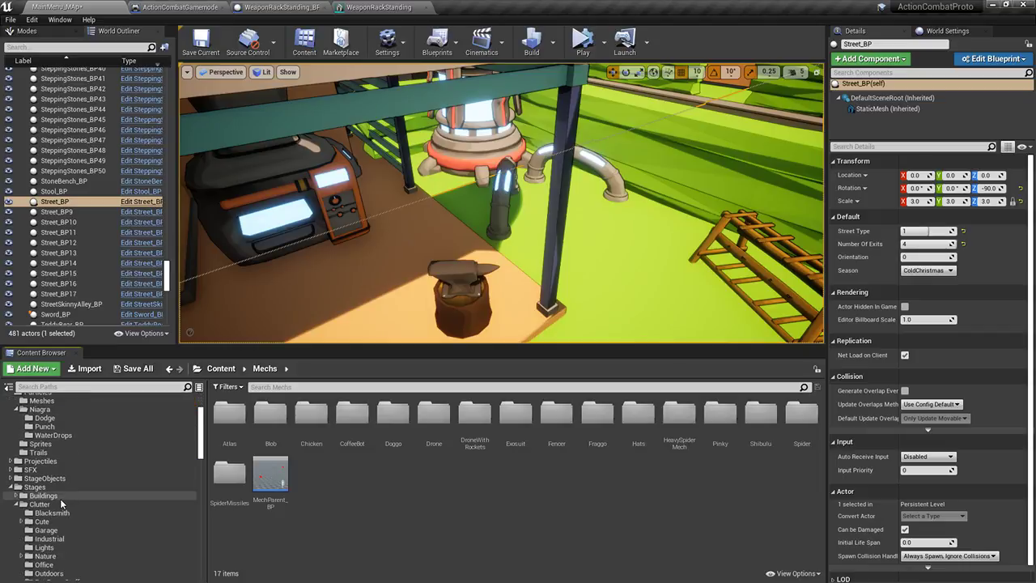
scroll(61, 531, down, 3)
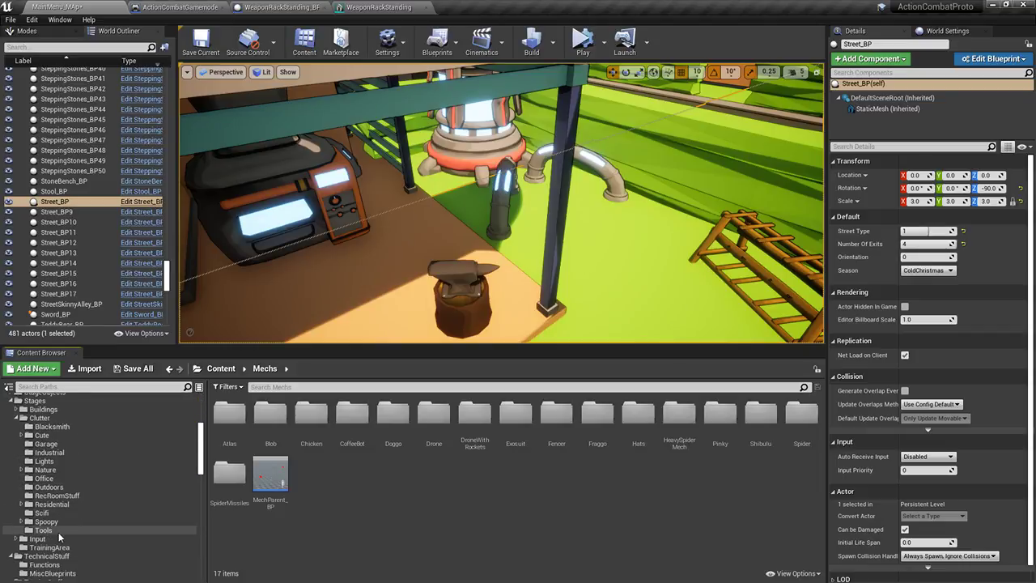
click(38, 564)
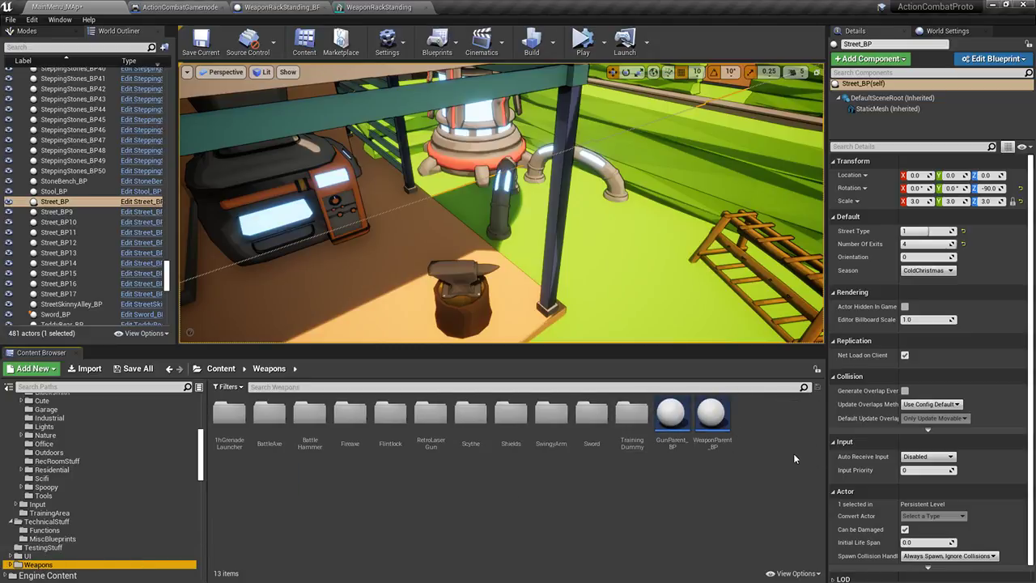
Check the Flintlock folder for a placeable weapon blueprint, then open the Fireaxe folder
double_click(389, 426)
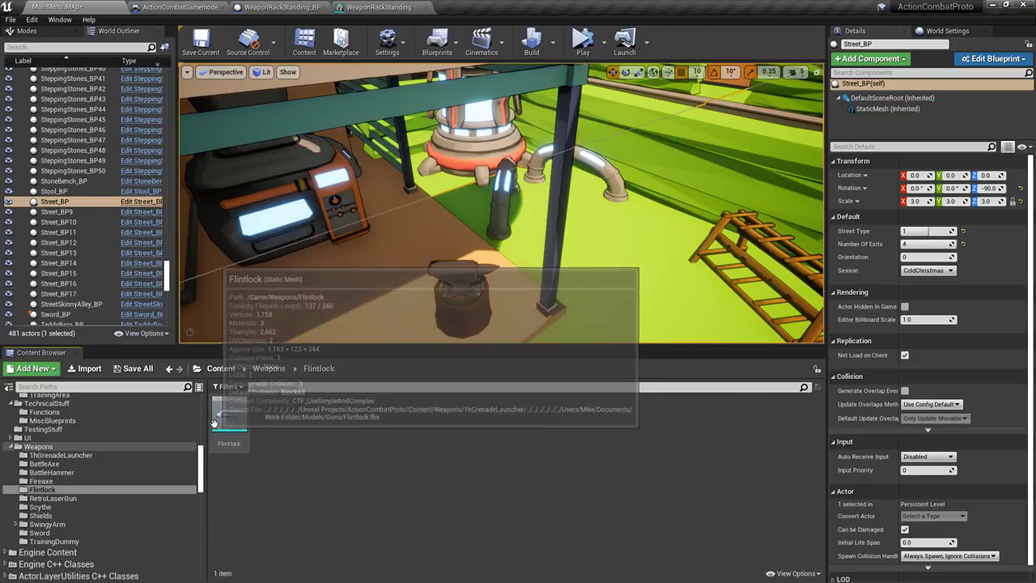
click(269, 370)
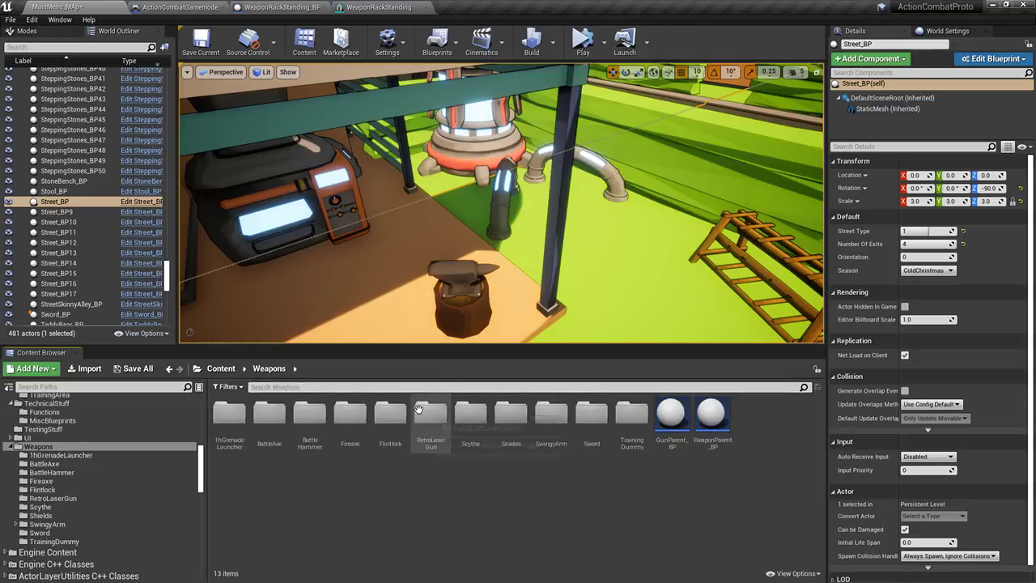
click(400, 437)
double_click(399, 437)
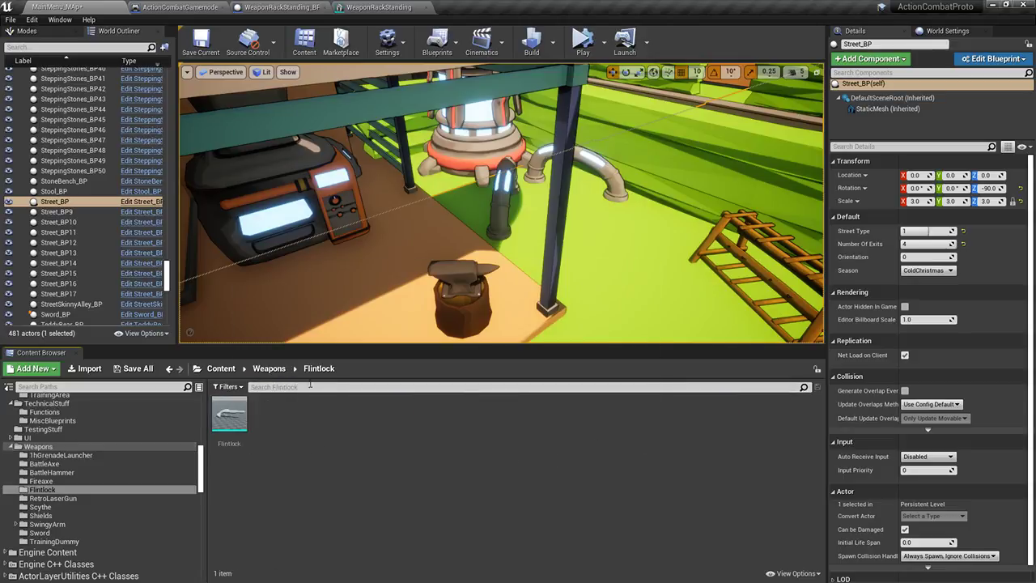
click(270, 369)
double_click(349, 414)
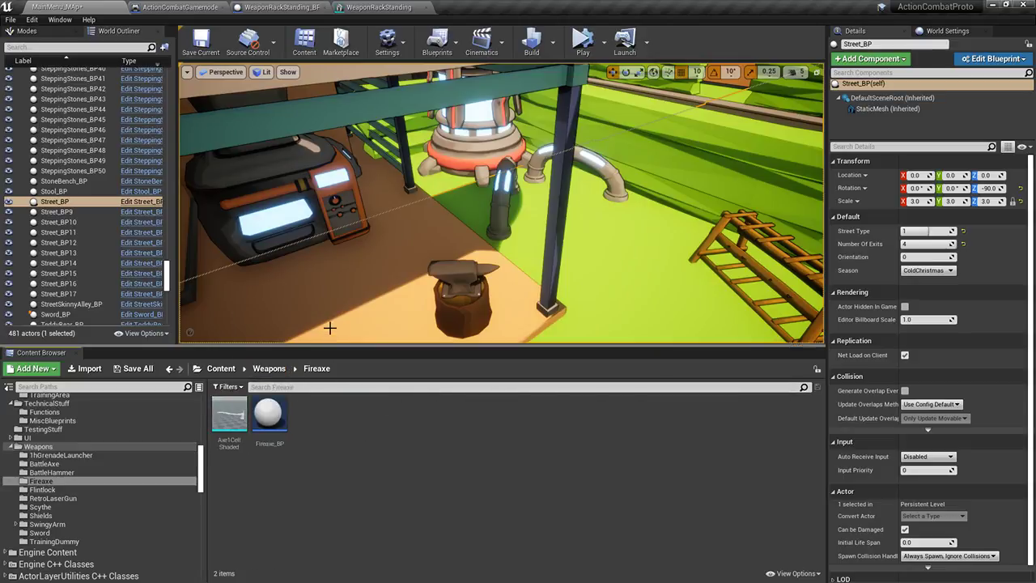
Place a Fireaxe_BP on the grass beside the weapon rack near the pipes, and rotate its blade to face the rack
drag(269, 417, 712, 297)
right_drag(712, 299, 656, 308)
key(e)
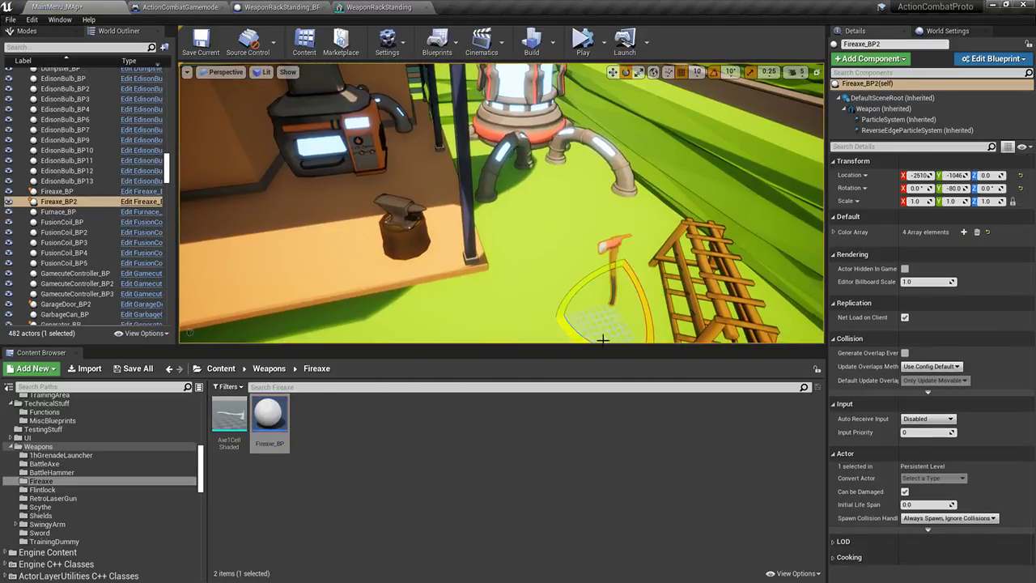
right_drag(537, 284, 564, 300)
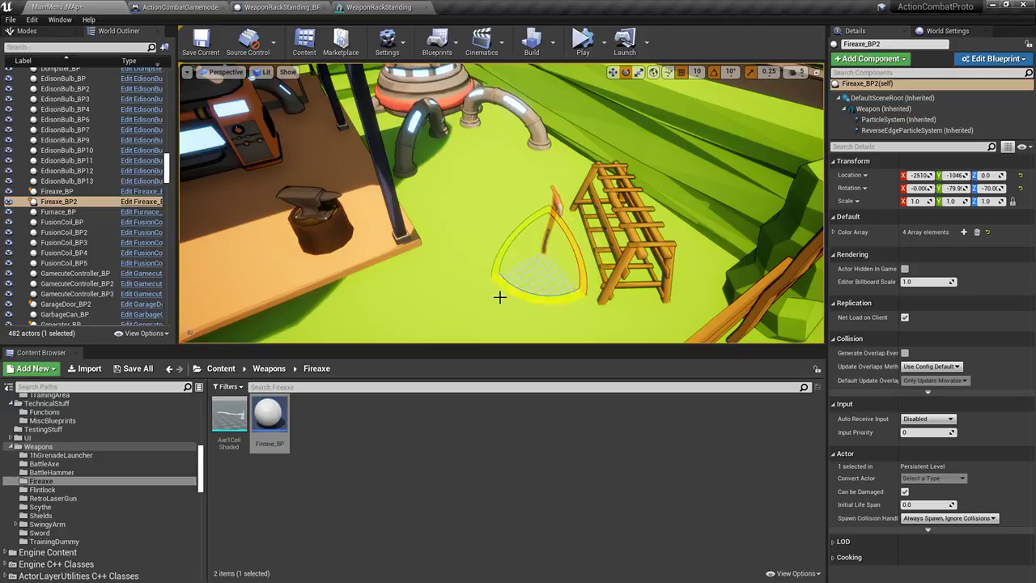
right_drag(499, 297, 544, 291)
Move the fire axe along X to about -2280, up against the front of the weapon rack
key(w)
right_drag(534, 243, 579, 240)
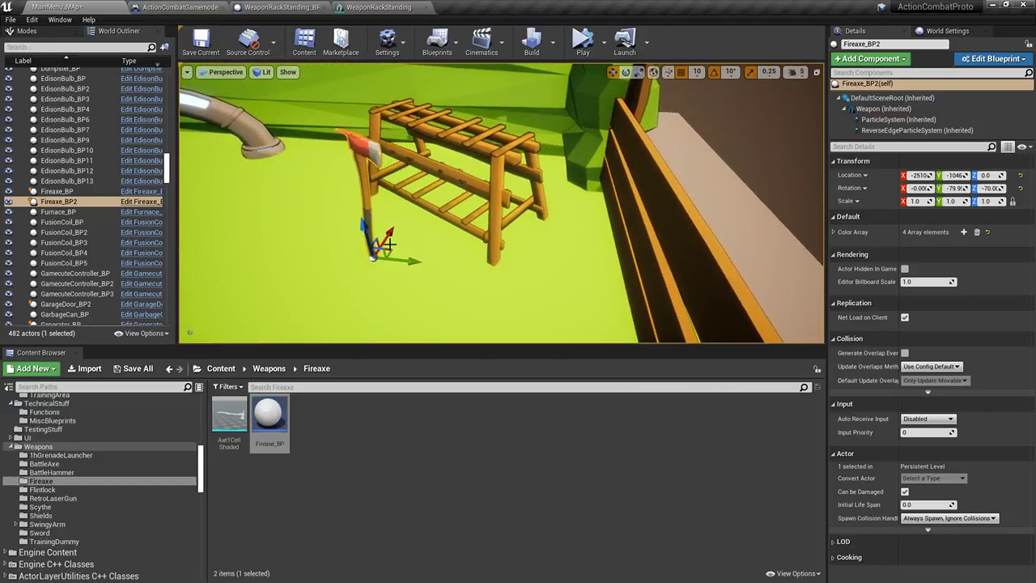
drag(390, 244, 423, 198)
right_drag(427, 194, 457, 203)
Rotate the fire axe so that it leans back diagonally against the weapon rack's top bar
key(e)
drag(452, 284, 463, 311)
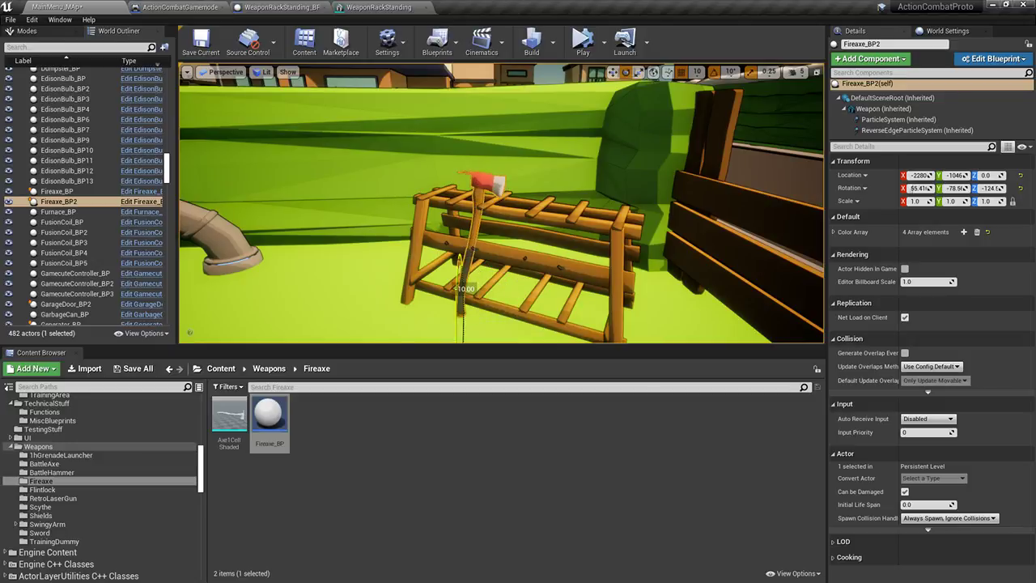
drag(495, 271, 507, 233)
right_drag(507, 233, 487, 254)
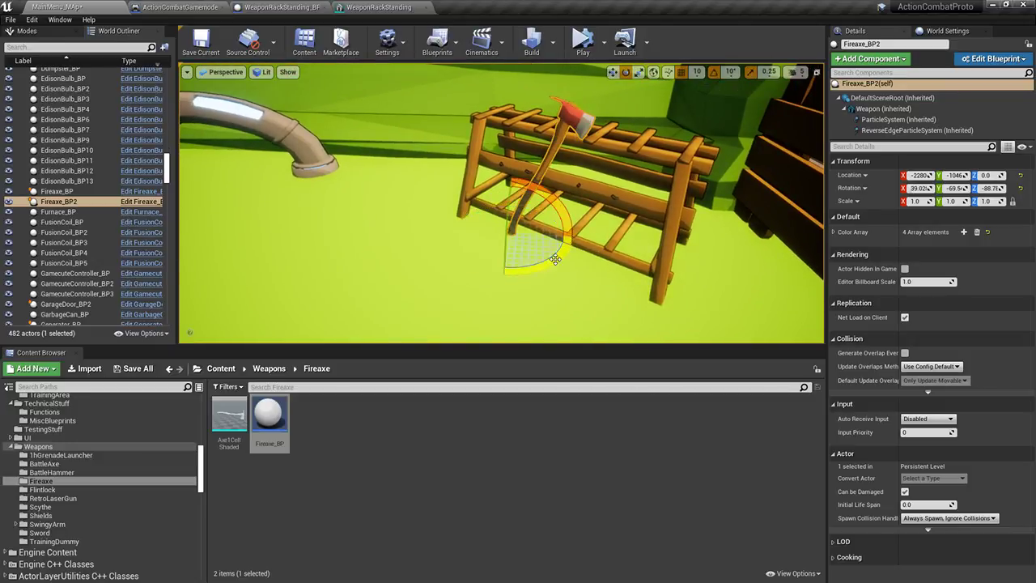
right_drag(555, 259, 563, 254)
key(w)
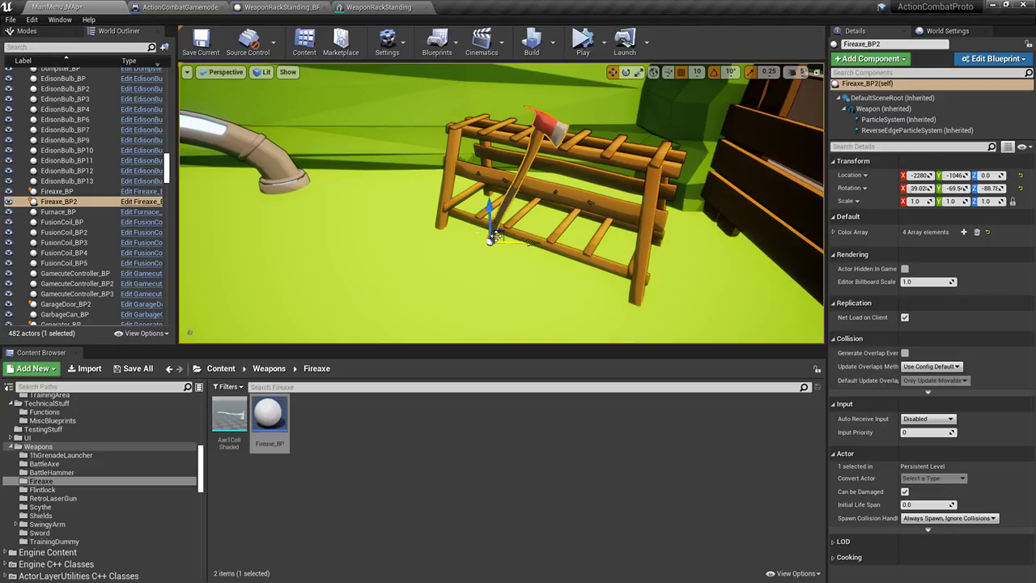
Lower the viewport camera speed to 3, and move the fire axe closer to the rack, to about X -2308 and Y -1042
right_drag(670, 85, 726, 81)
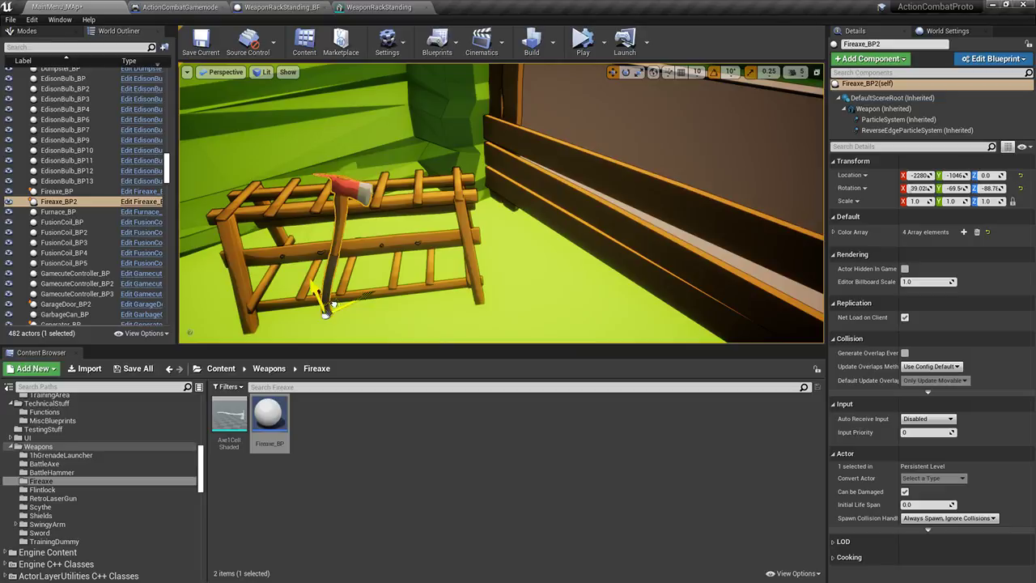
click(327, 311)
click(795, 71)
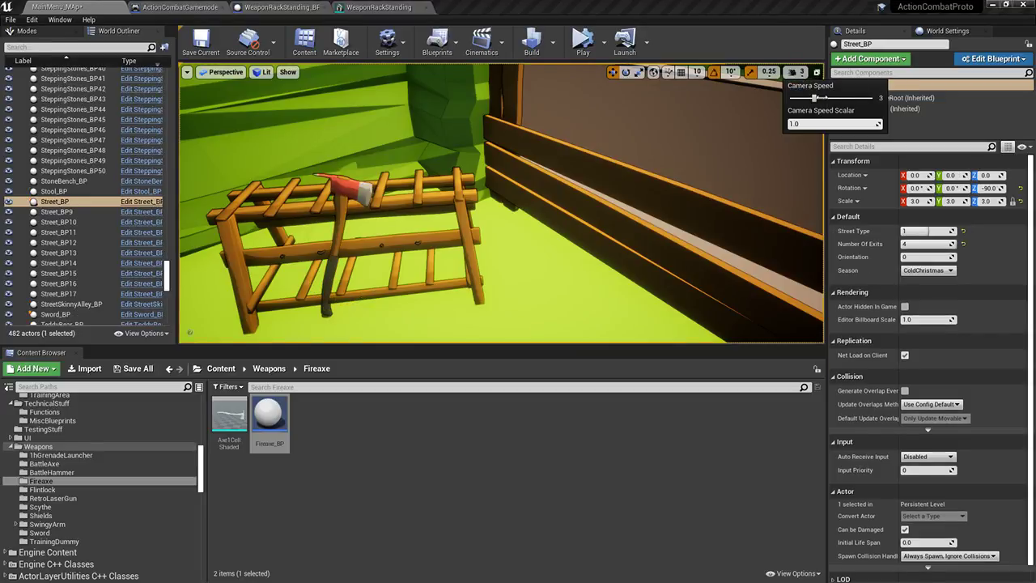
right_drag(566, 122, 518, 116)
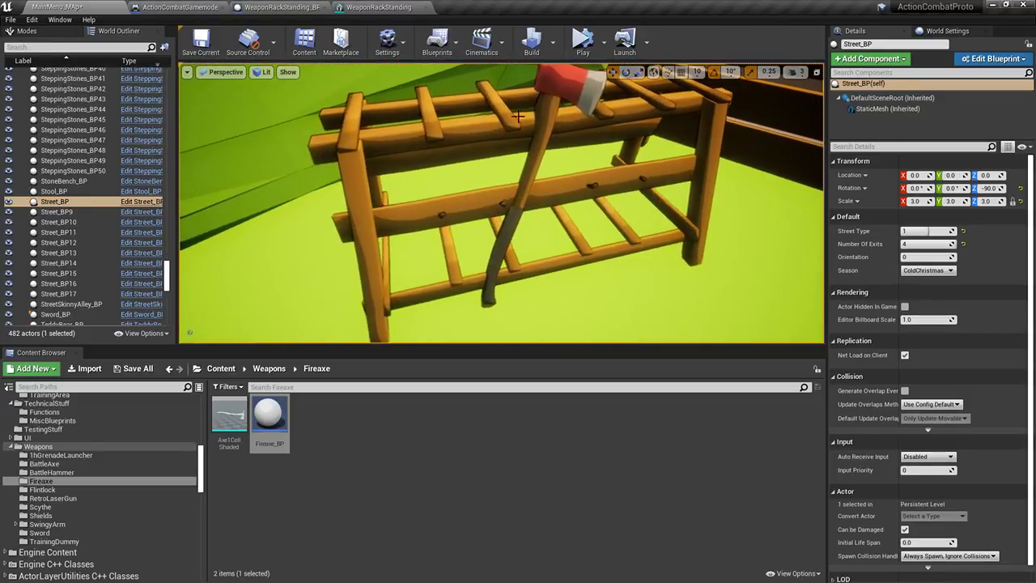
click(533, 153)
right_drag(530, 166, 563, 152)
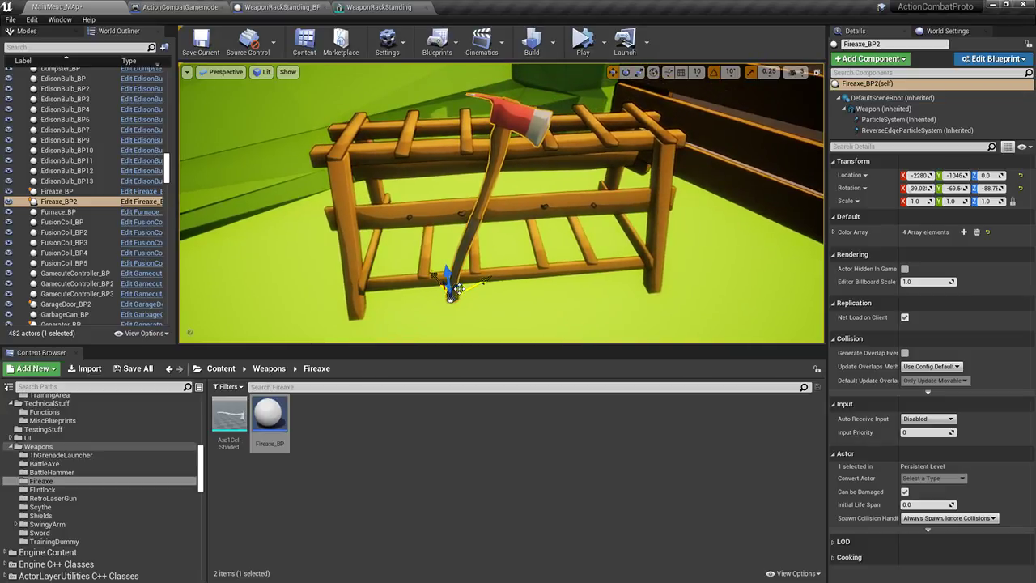
drag(454, 283, 489, 280)
Turn off rotation snapping, rotate the fire axe to about 47°, -69°, -97°, and slide it along X to about -2331
right_drag(501, 202, 602, 246)
right_drag(506, 275, 497, 278)
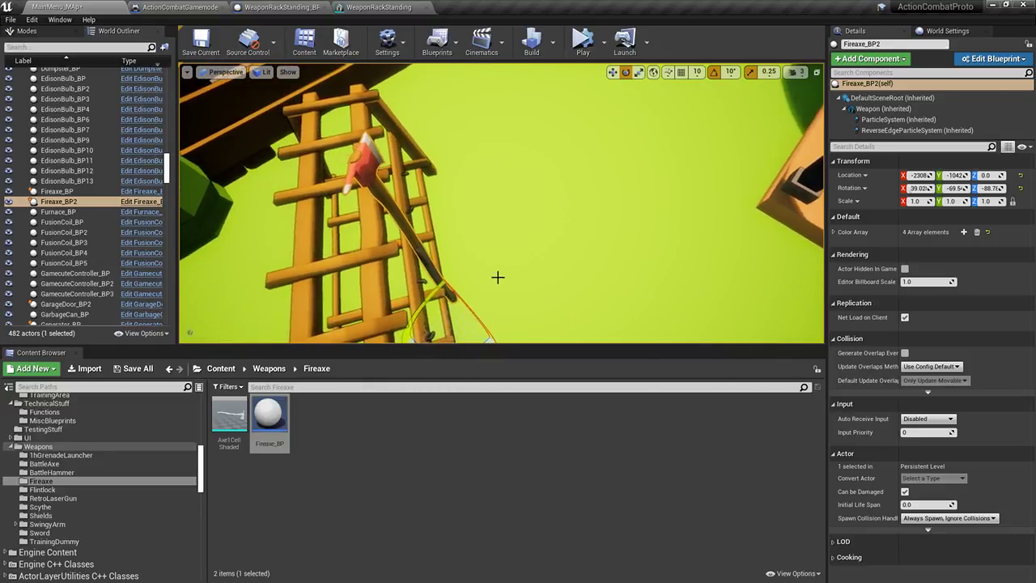
click(715, 75)
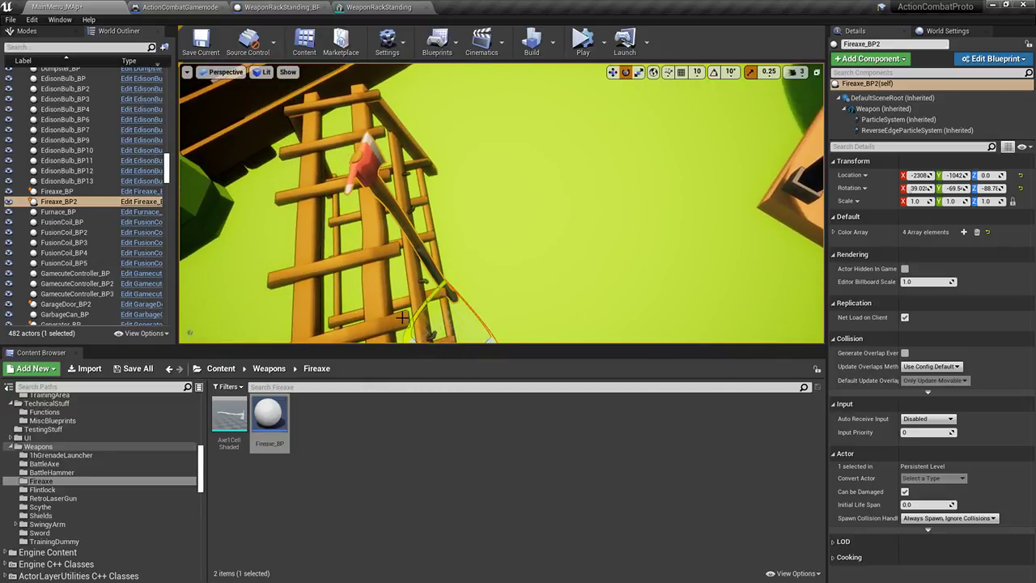
drag(440, 292, 444, 298)
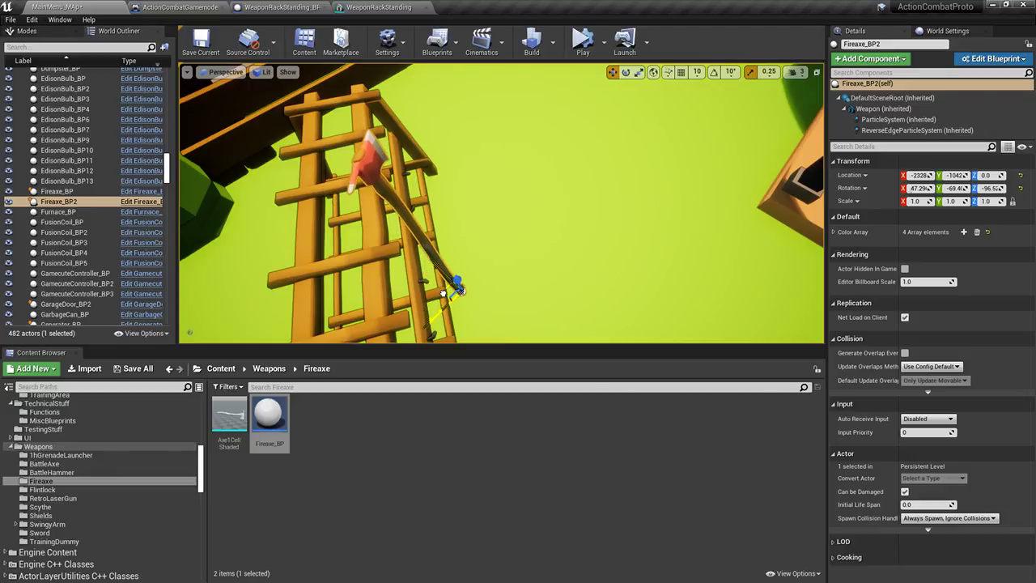
right_drag(486, 243, 349, 205)
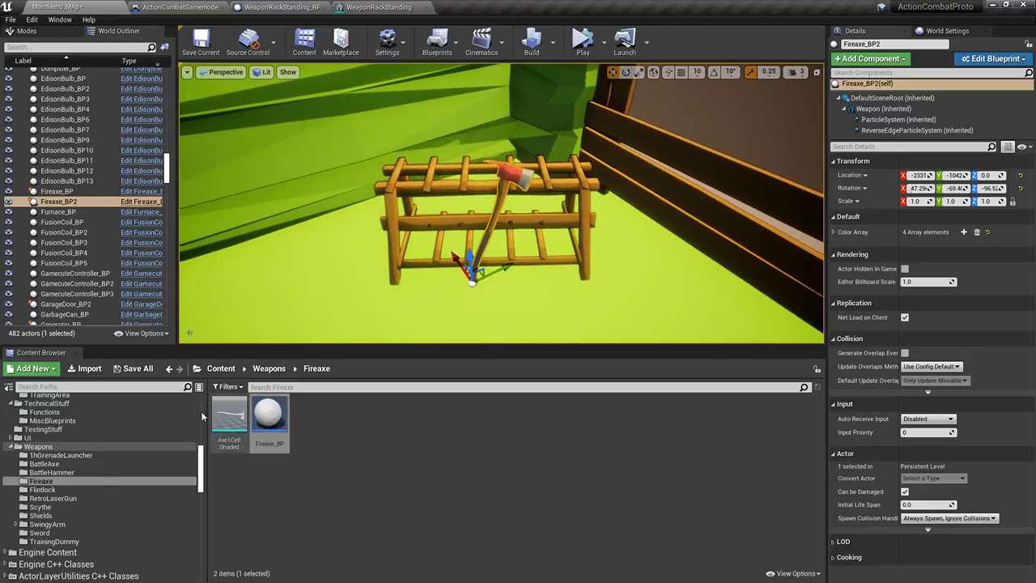
Find the scythe among the weapon folders and try placing a Scythe_BP on the grass in front of the weapon rack
click(50, 488)
click(58, 499)
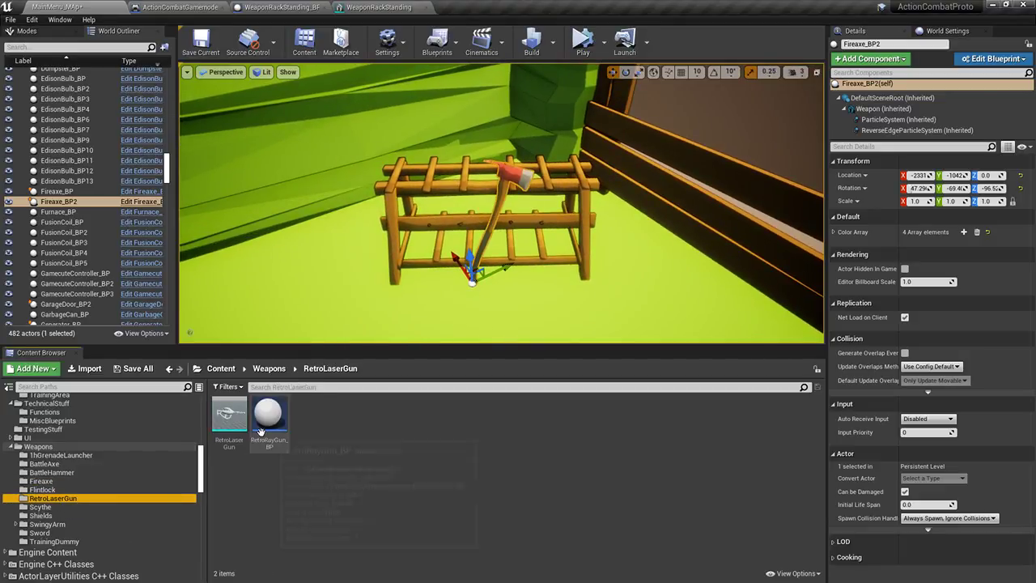
click(43, 515)
click(42, 506)
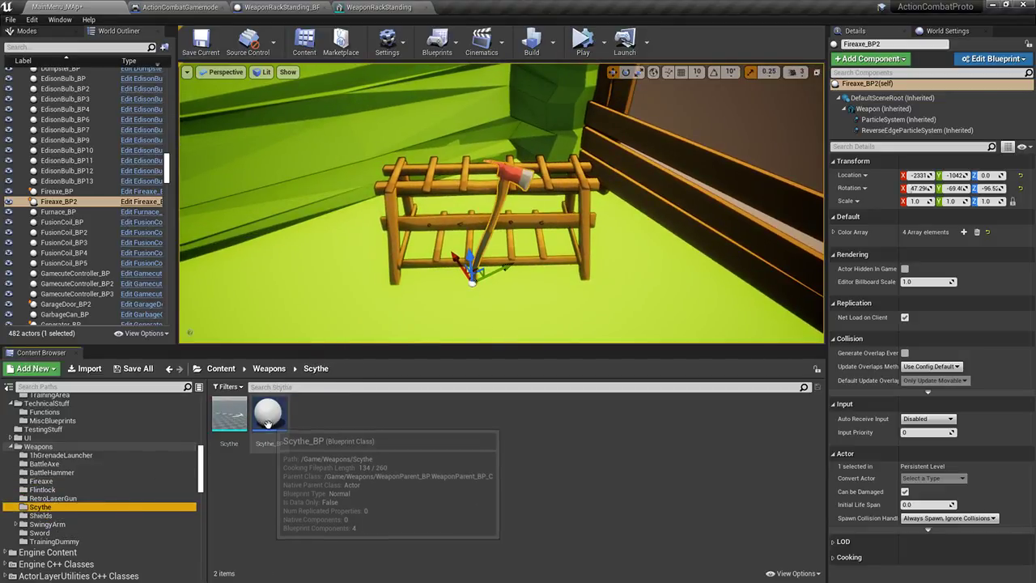
drag(268, 423, 370, 313)
right_drag(370, 313, 354, 341)
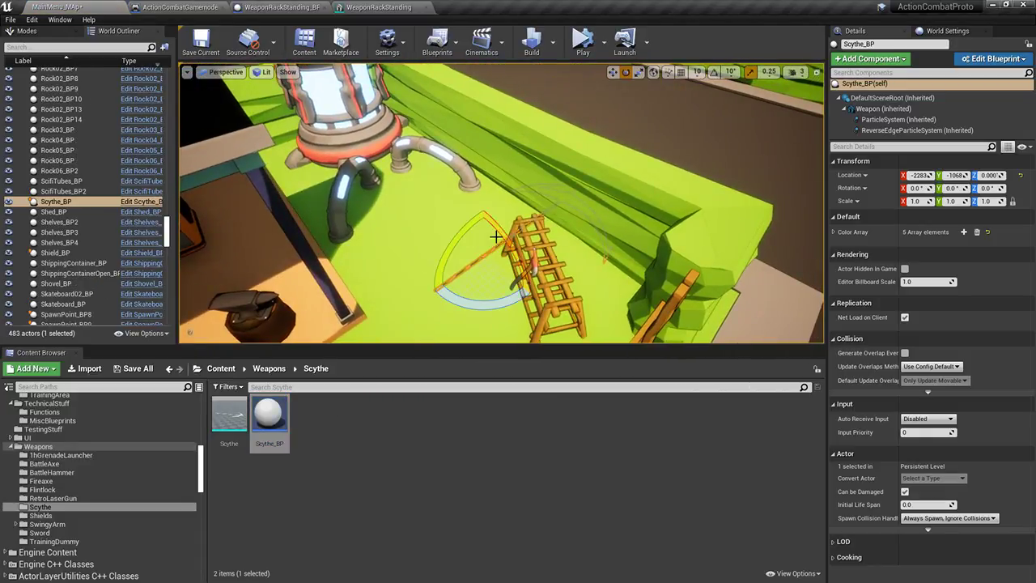
Try rotating the scythe so it leans diagonally over the weapon rack, and delete it from the level
drag(477, 223, 486, 239)
mouse_move(486, 239)
right_down()
mouse_move(534, 240)
mouse_move(486, 239)
right_up()
drag(486, 239, 476, 247)
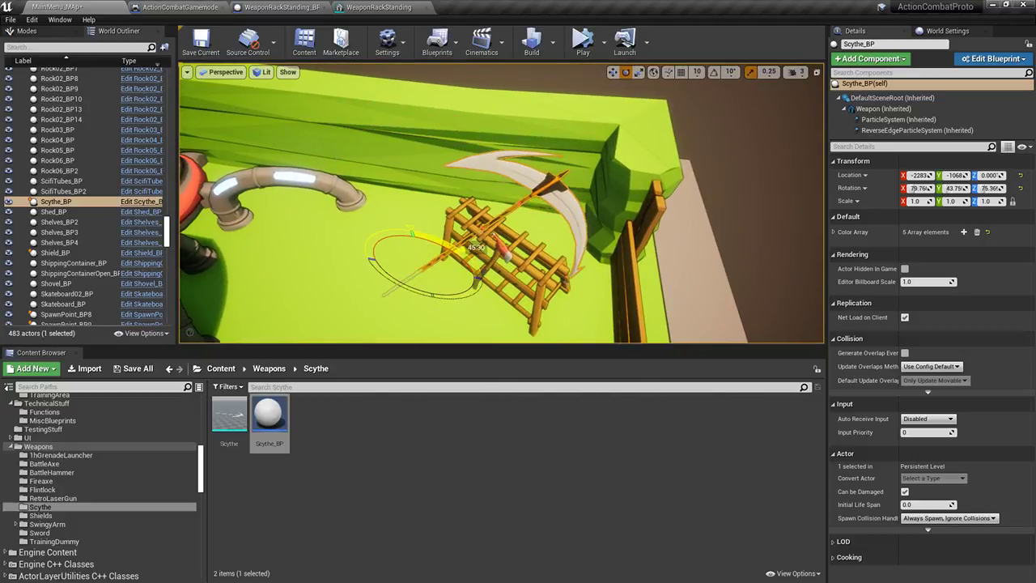
drag(402, 322, 423, 310)
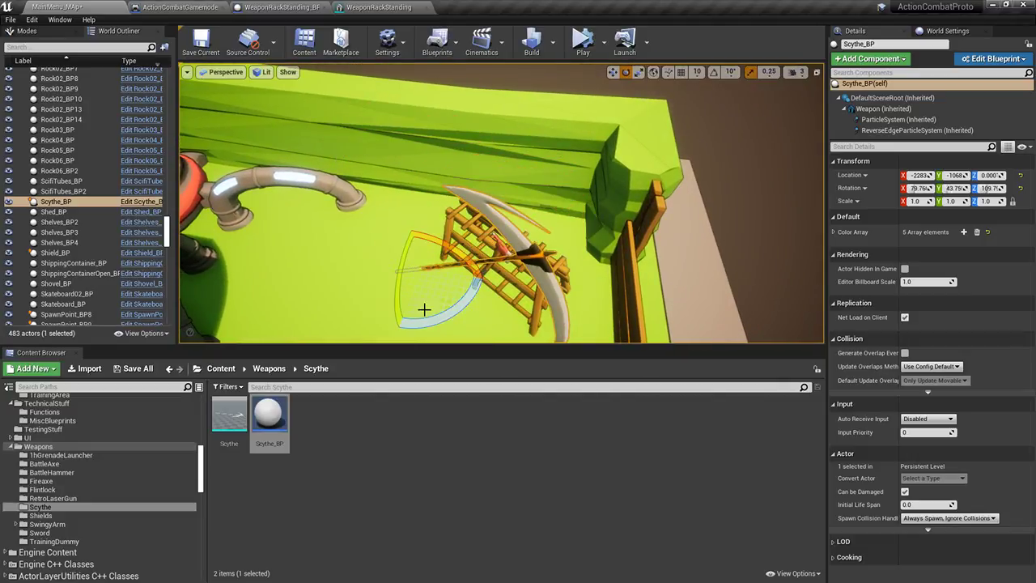
right_drag(423, 309, 468, 247)
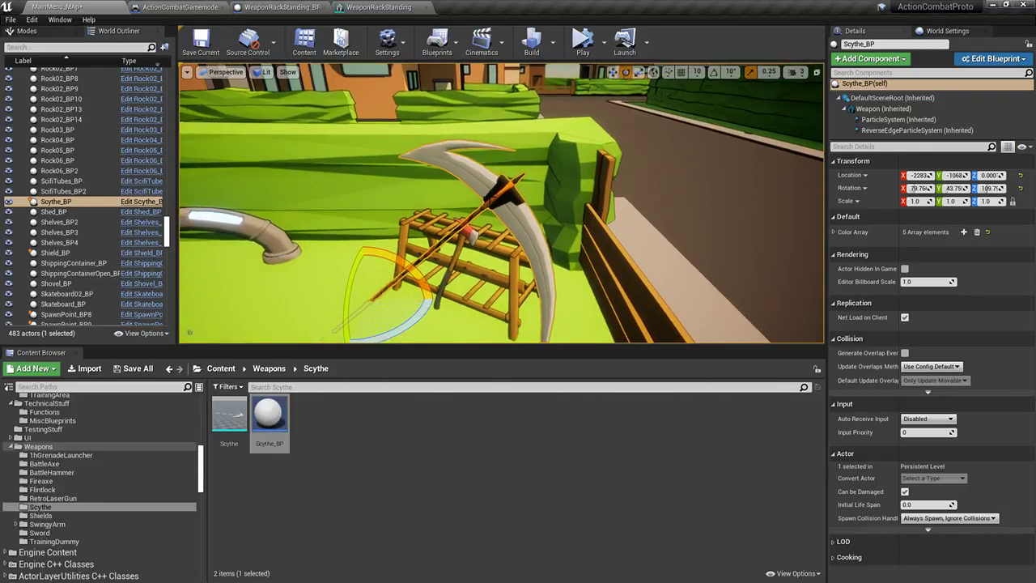
key(Delete)
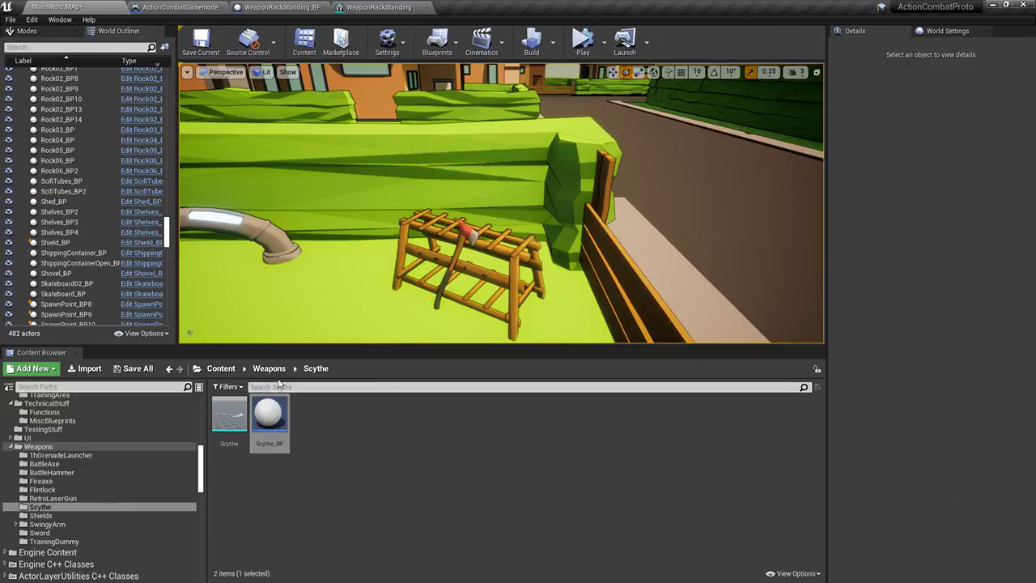
Look through the Flintlock, RetroLaserGun, BattleHammer, BattleAxe and Sword folders for another weapon to use
click(49, 490)
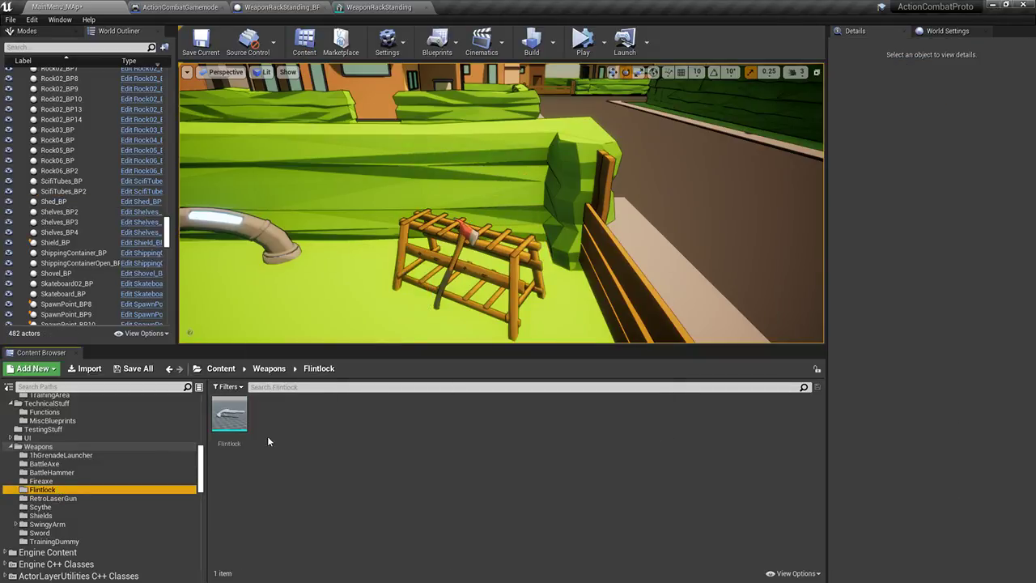
click(57, 499)
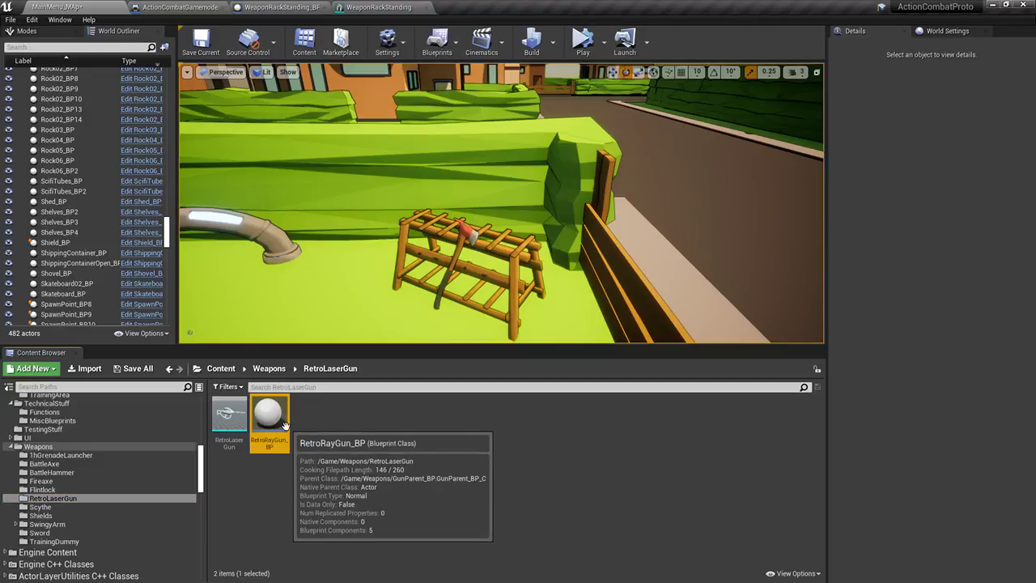
click(55, 489)
click(56, 473)
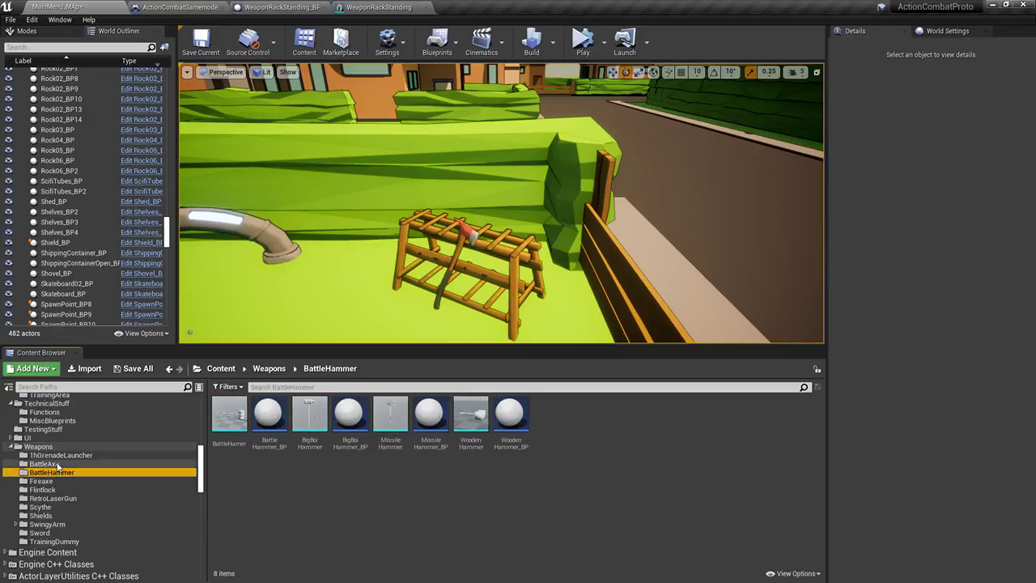
click(47, 464)
click(44, 534)
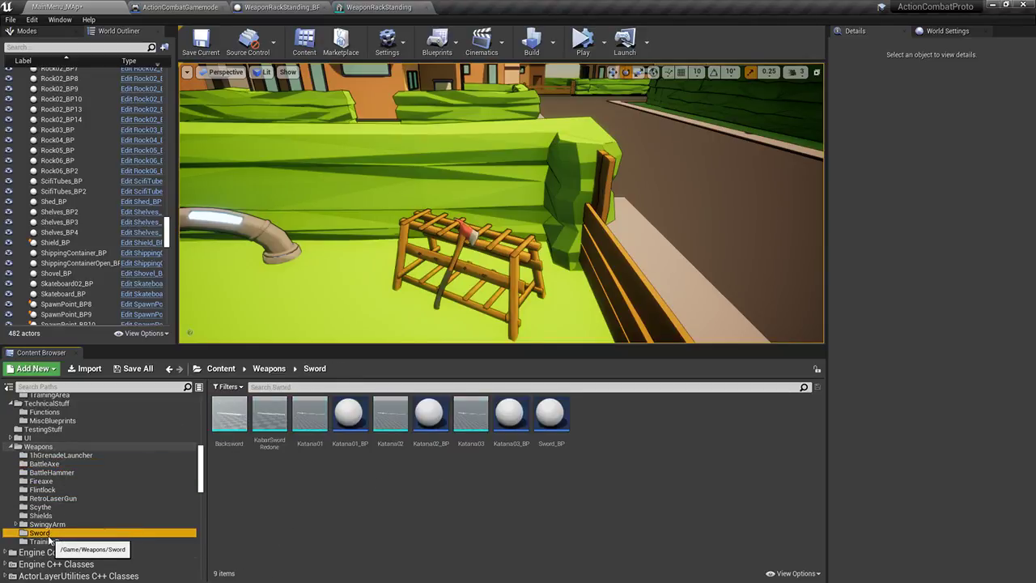
Open RetroRayGun_BP from the RetroLaserGun folder and examine its Construction Script
click(54, 490)
click(71, 500)
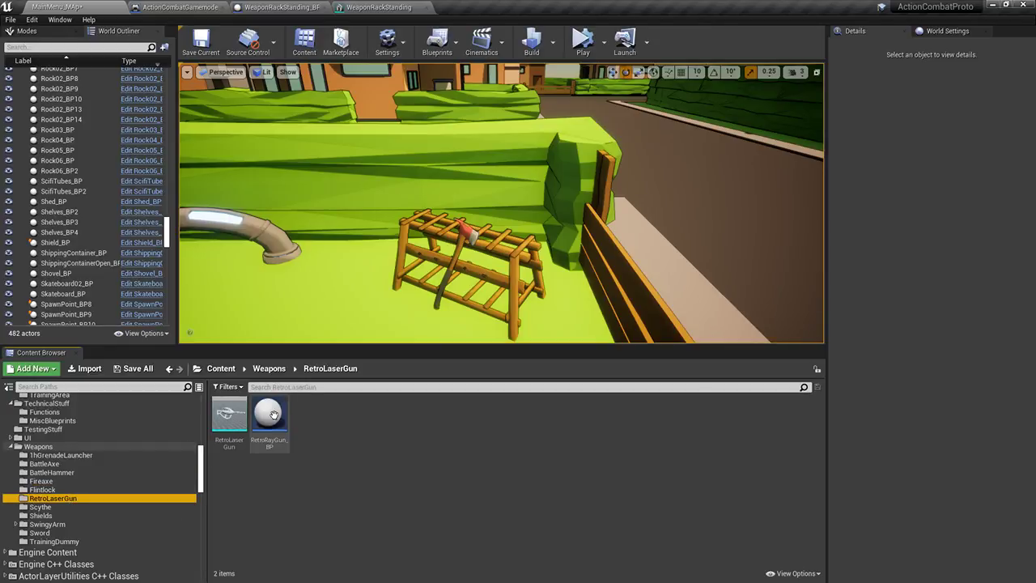
double_click(267, 412)
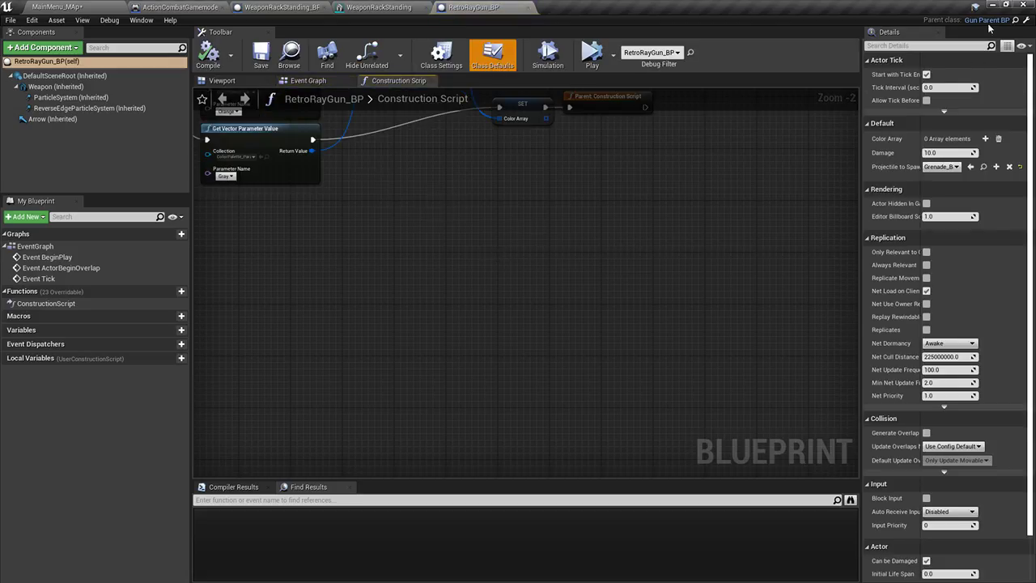
right_drag(350, 152, 472, 215)
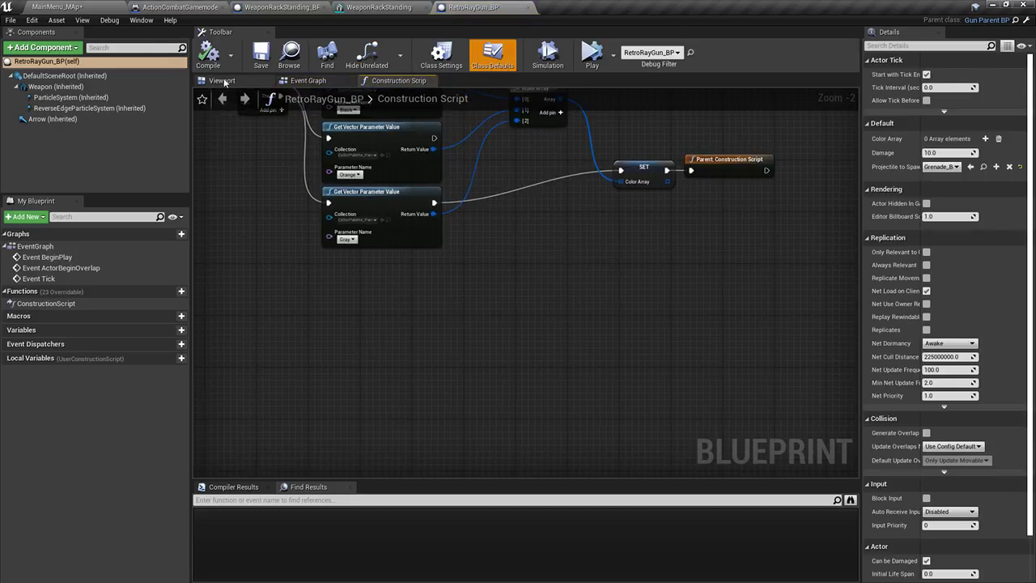
Copy RetroRayGun_BP into the Flintlock folder and rename the copy as Flintlock_BP
click(87, 6)
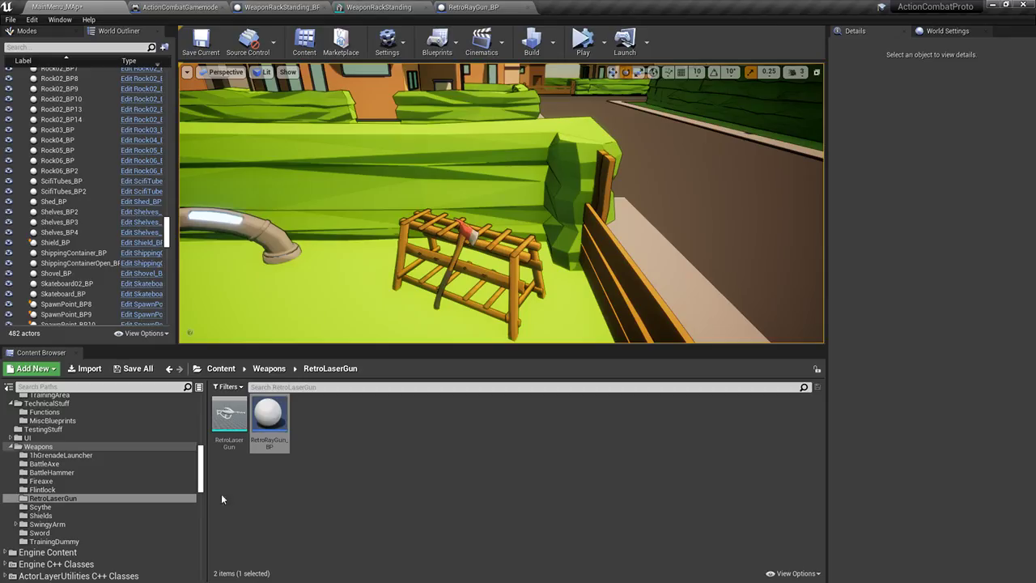
click(53, 490)
key(ctrl+v)
click(262, 428)
key(F2)
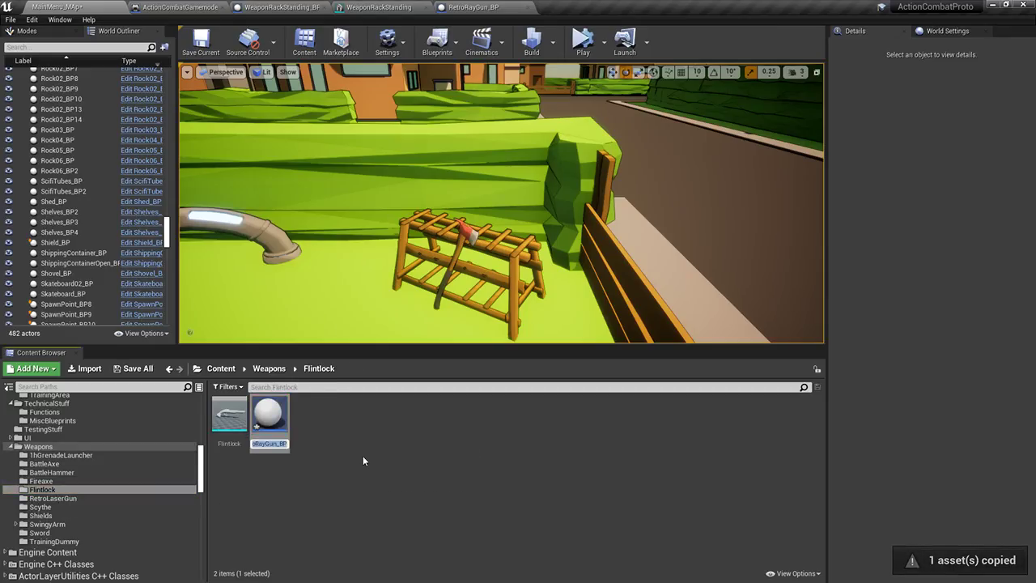
text(Flintlock_BP)
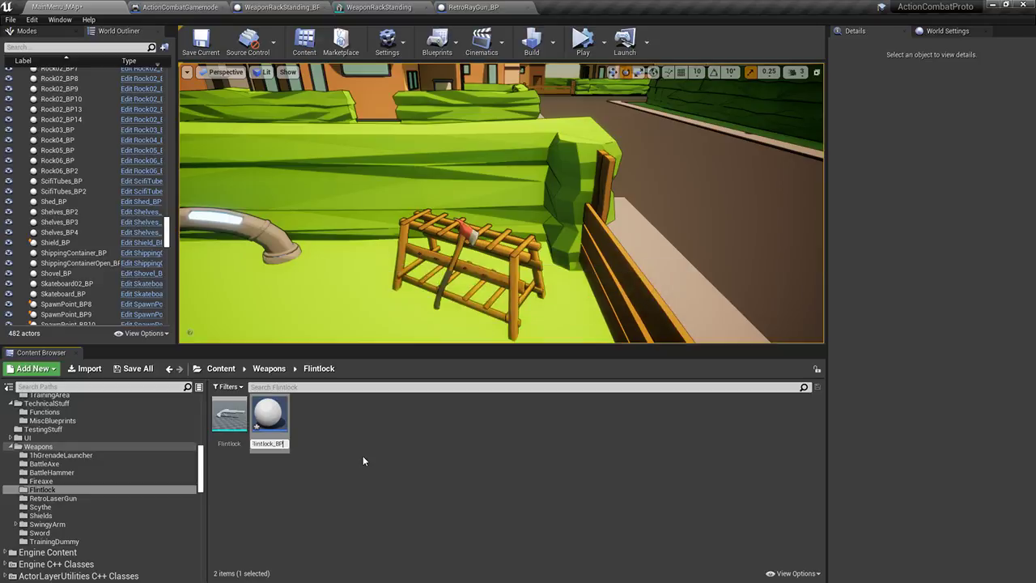
key(Return)
Open Flintlock_BP and set its Weapon component's static mesh to Flintlock
double_click(269, 419)
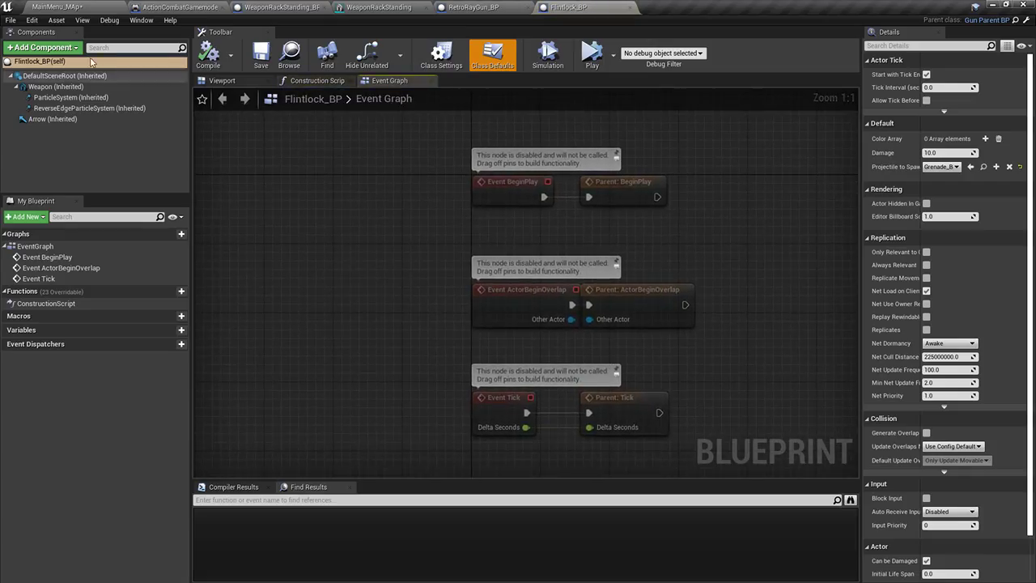
click(89, 107)
click(232, 80)
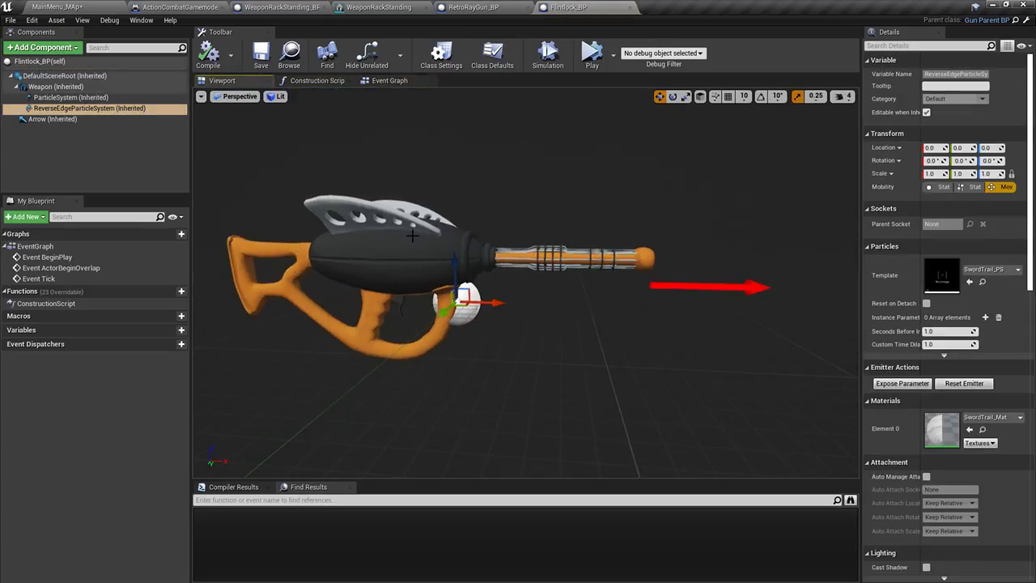
click(412, 234)
click(987, 268)
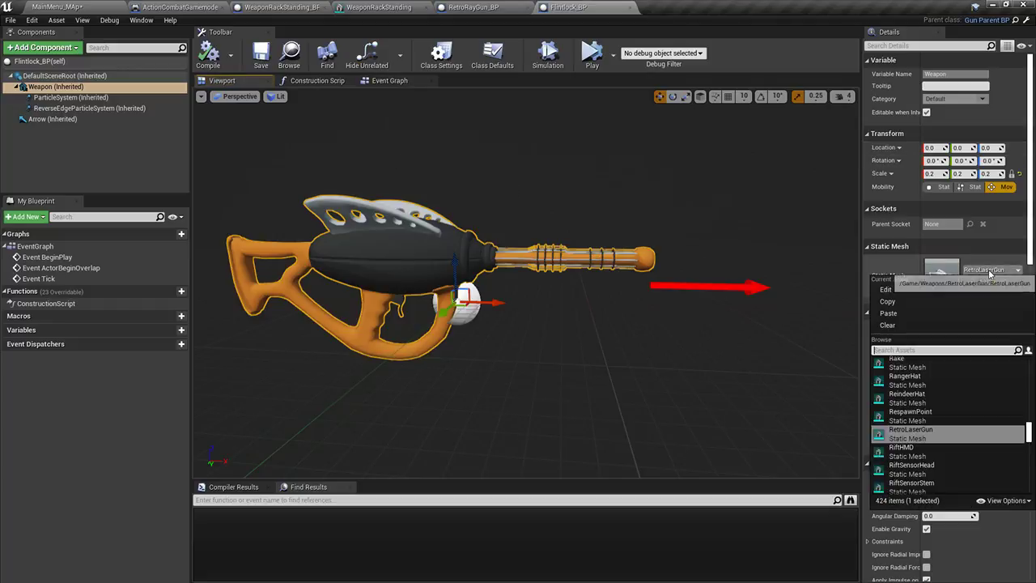
text(flintl)
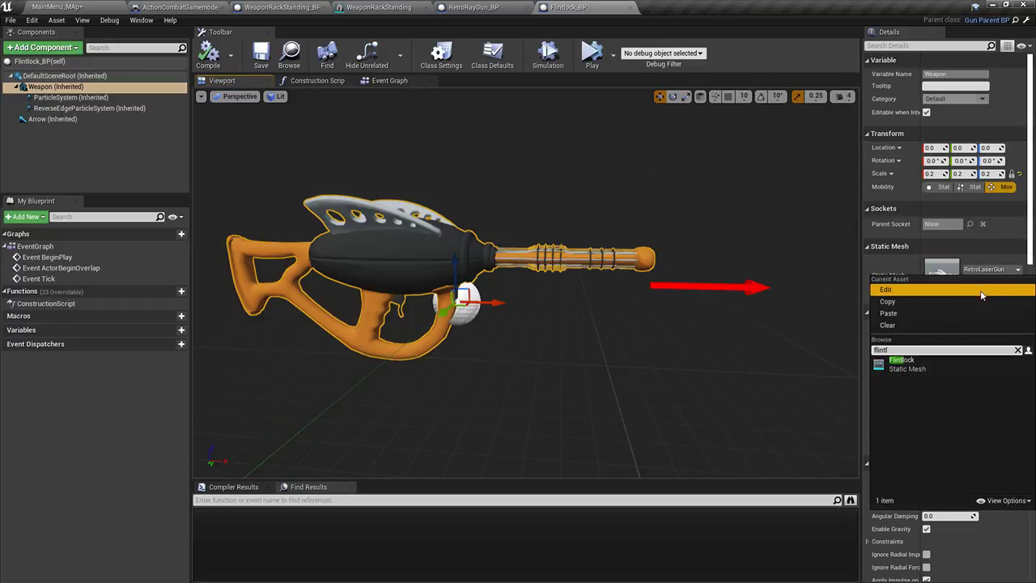
click(905, 363)
Inspect the flintlock against the projectile arrow in the blueprint, and open the Flintlock static mesh to examine its model and material slots
scroll(526, 283, up, 5)
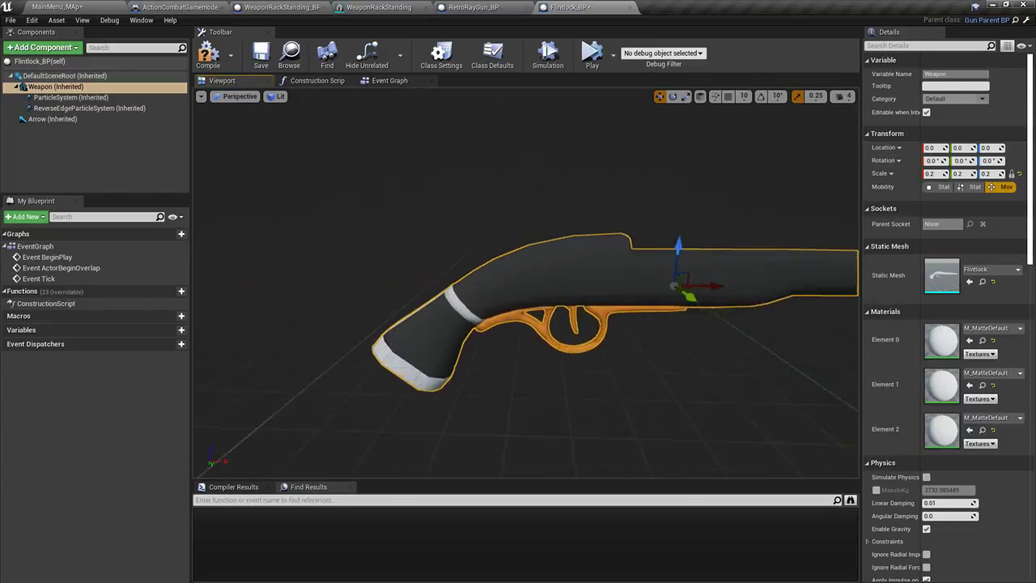
right_drag(526, 283, 469, 283)
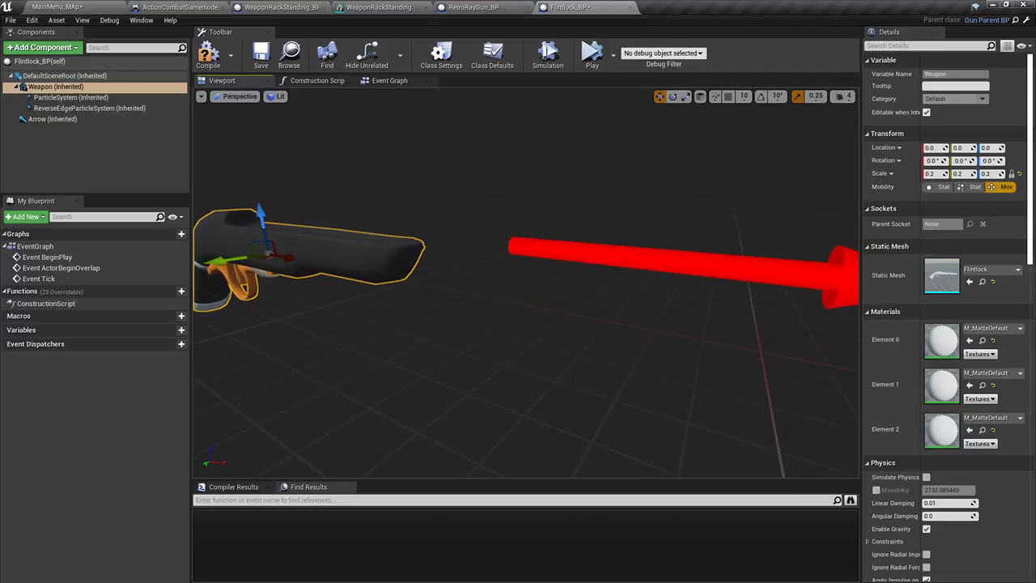
right_drag(323, 178, 802, 195)
click(67, 6)
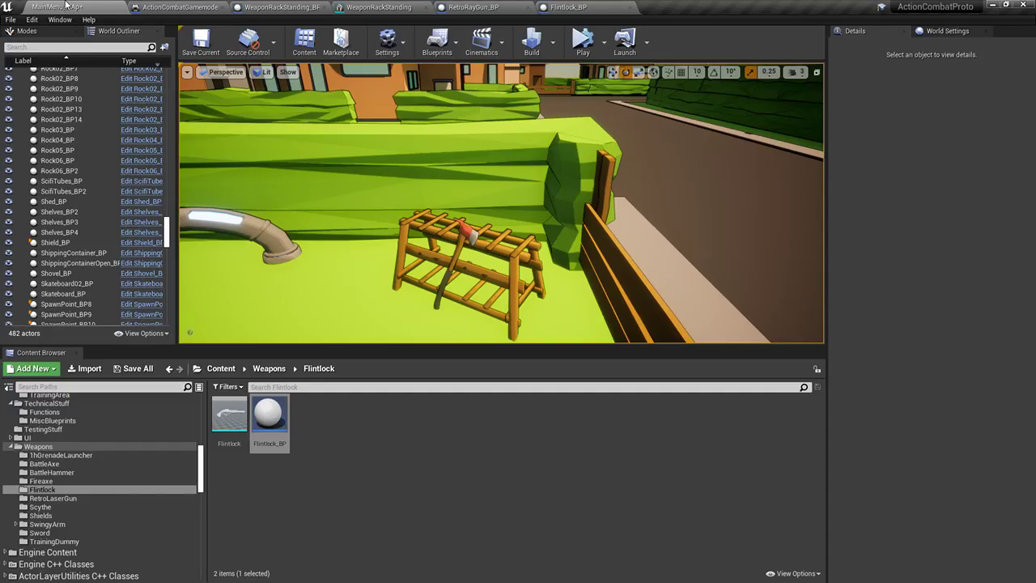
double_click(230, 417)
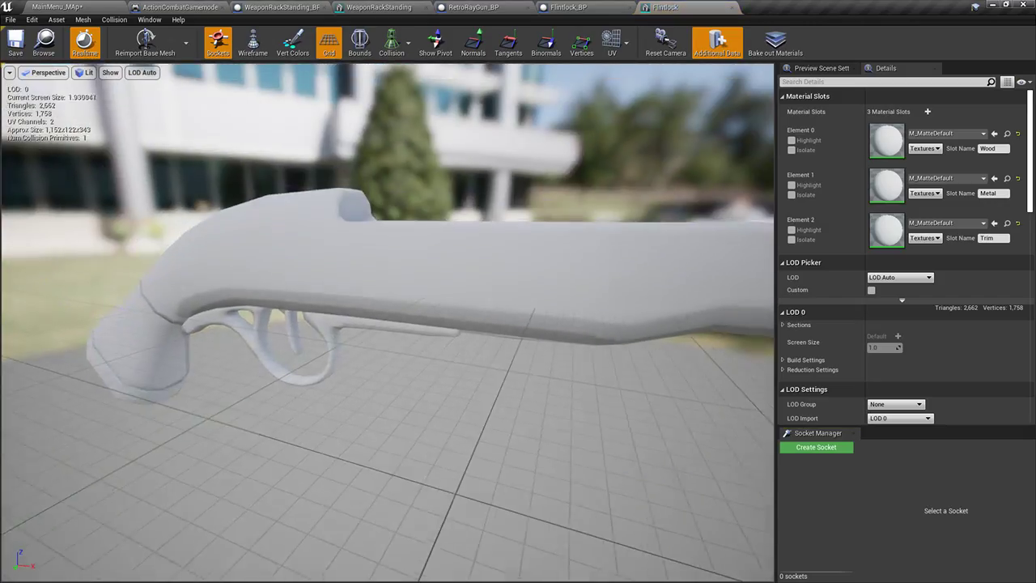
right_drag(388, 323, 586, 328)
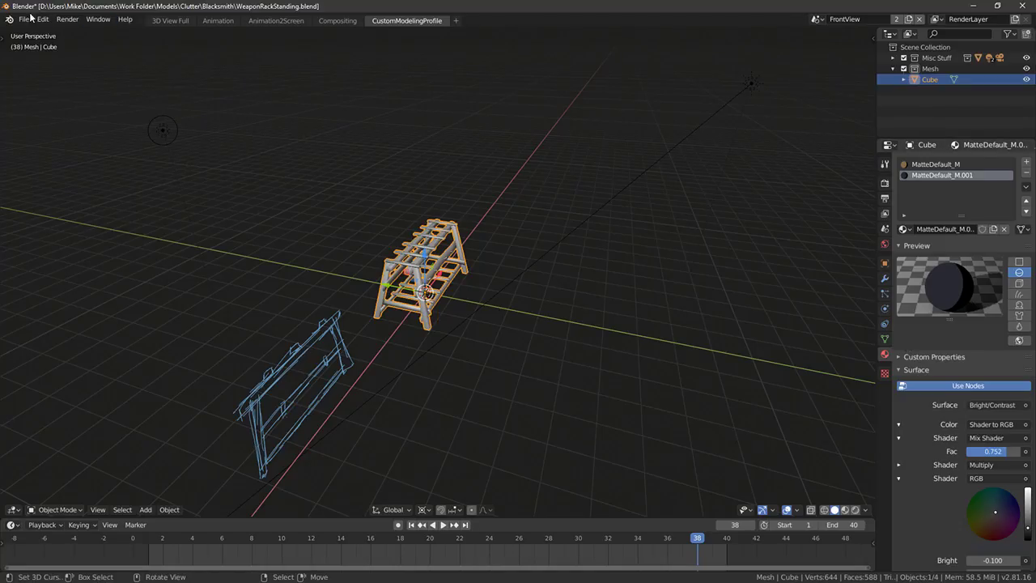
Save the weapon rack's Blender file
click(24, 19)
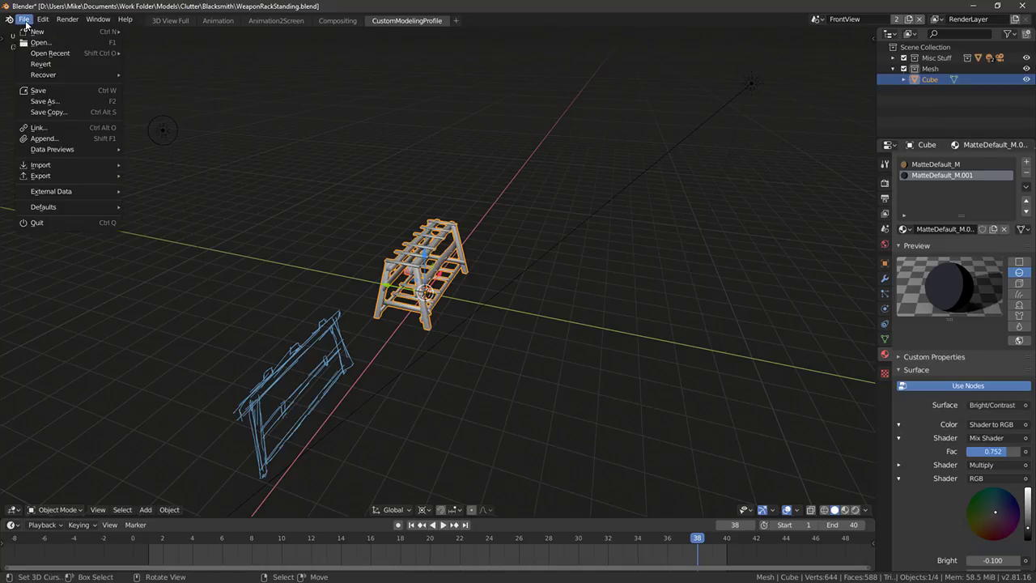
click(46, 91)
click(24, 19)
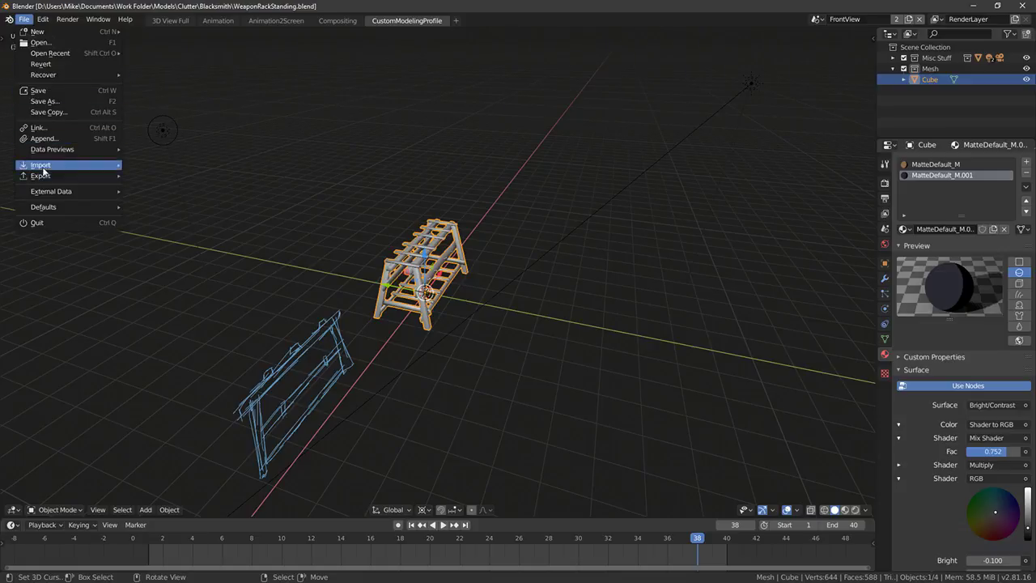
click(165, 196)
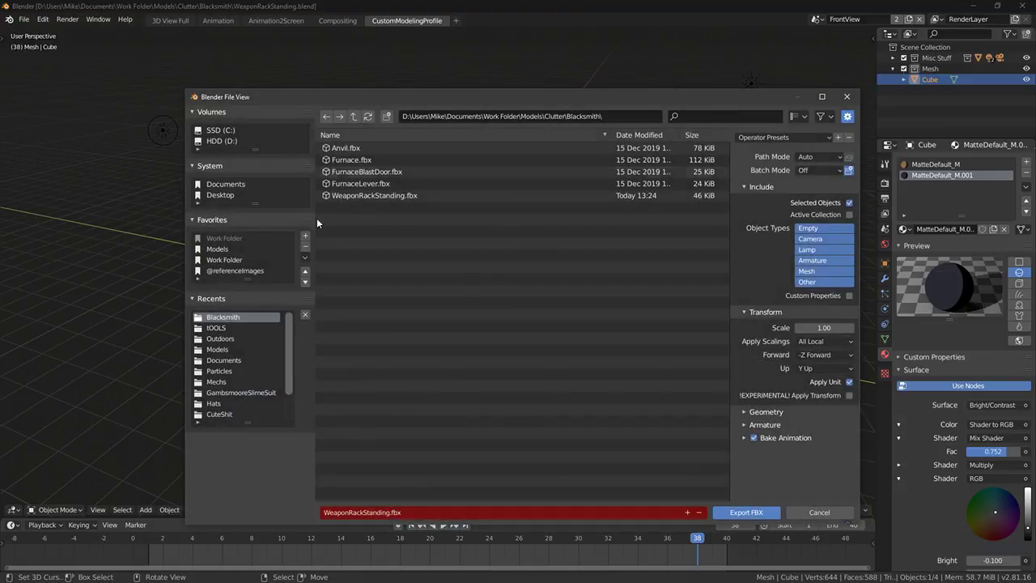
click(356, 116)
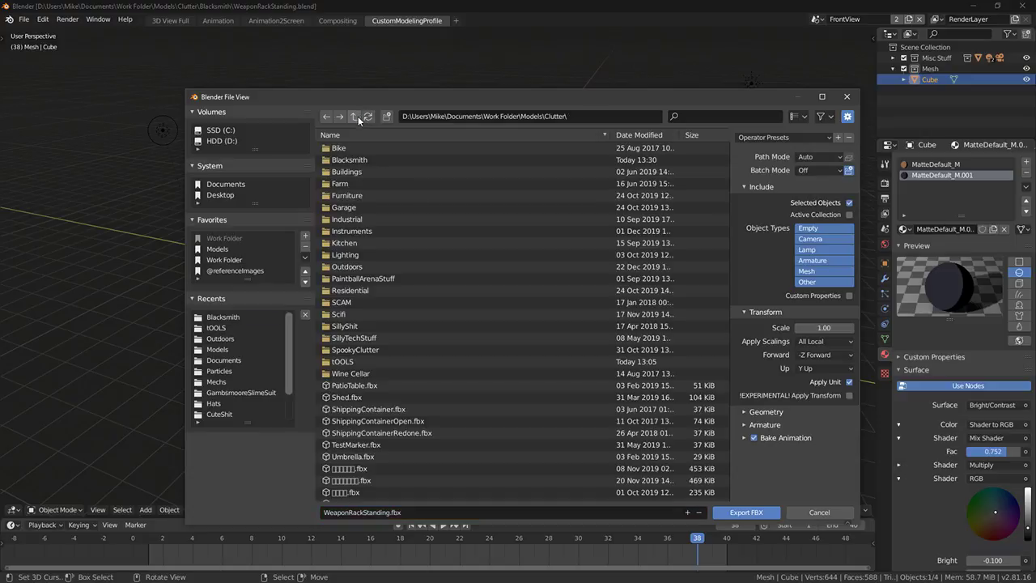
click(354, 116)
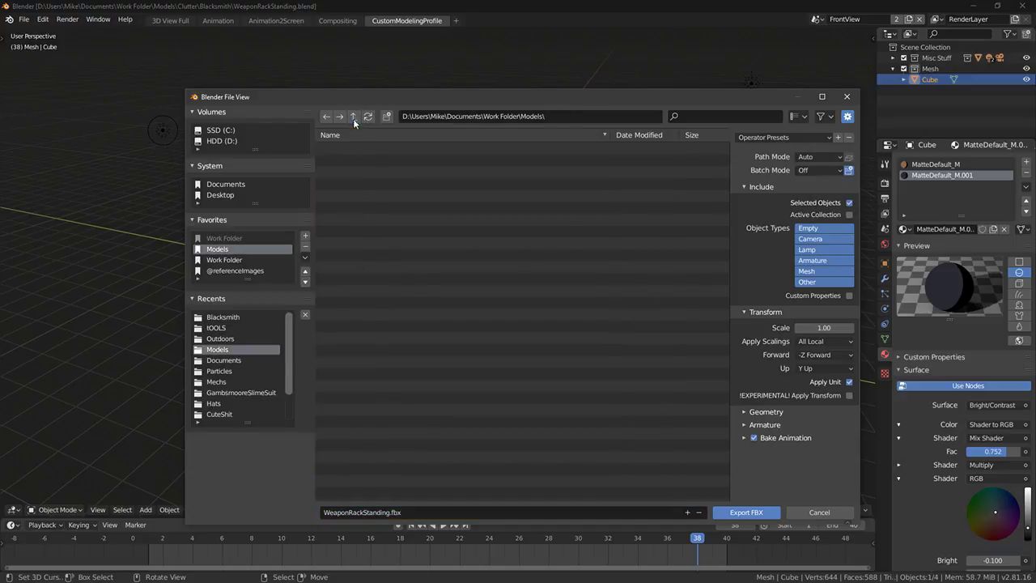
scroll(388, 364, down, 5)
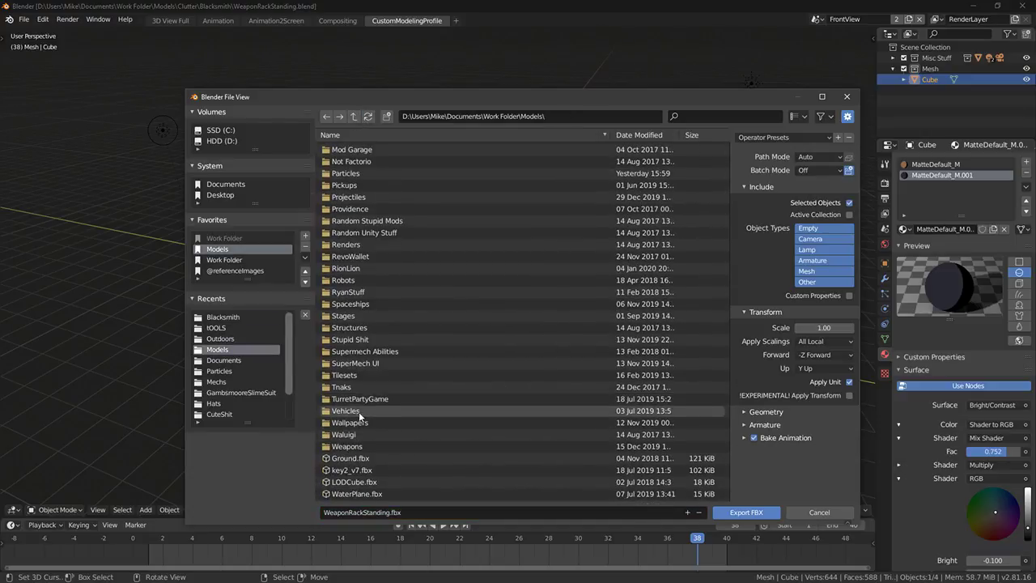
click(350, 457)
double_click(347, 445)
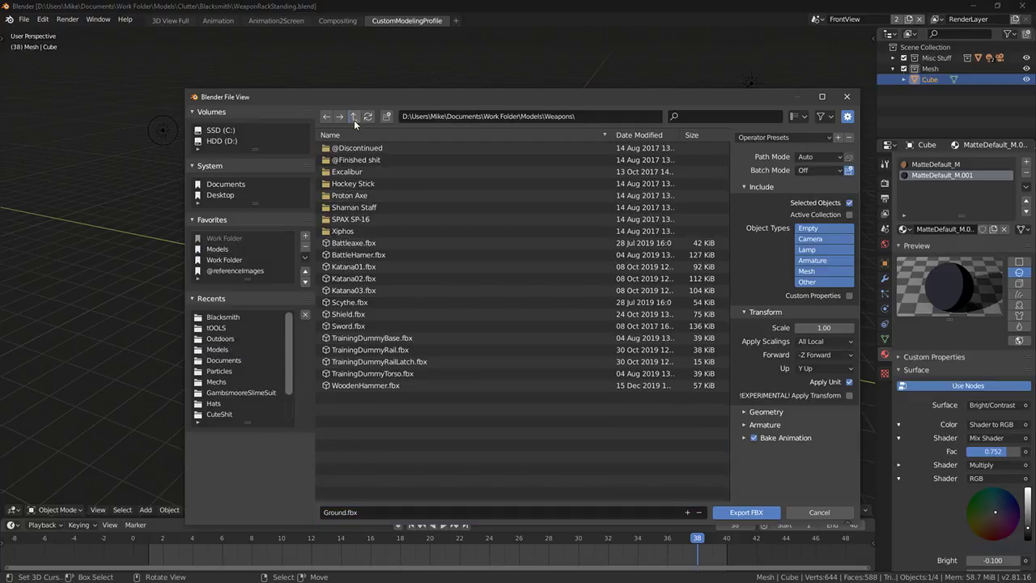
click(353, 119)
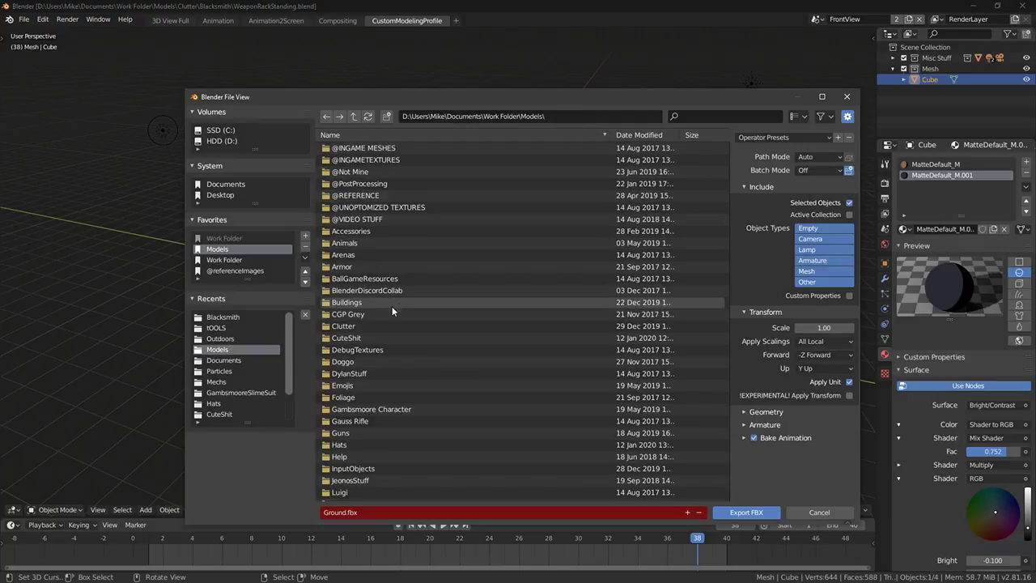
double_click(345, 434)
click(358, 162)
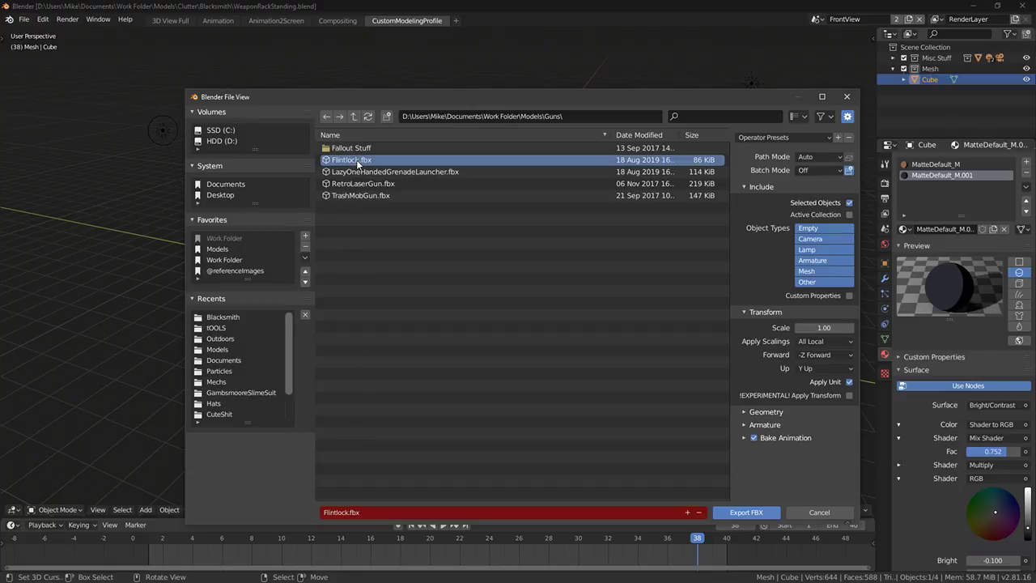
click(847, 98)
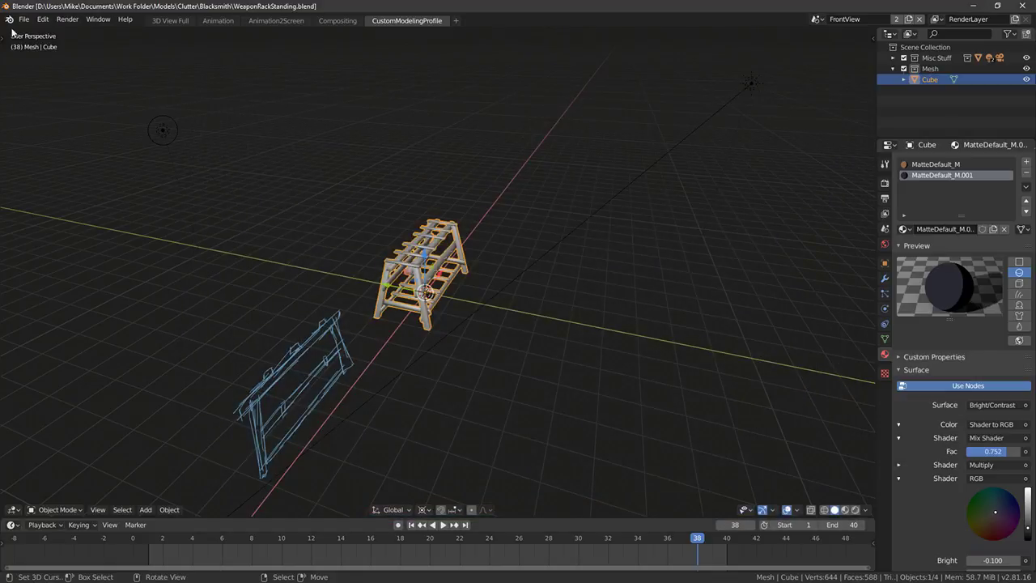
Open Flintlock.blend from the Models\Guns folder
click(23, 19)
click(39, 49)
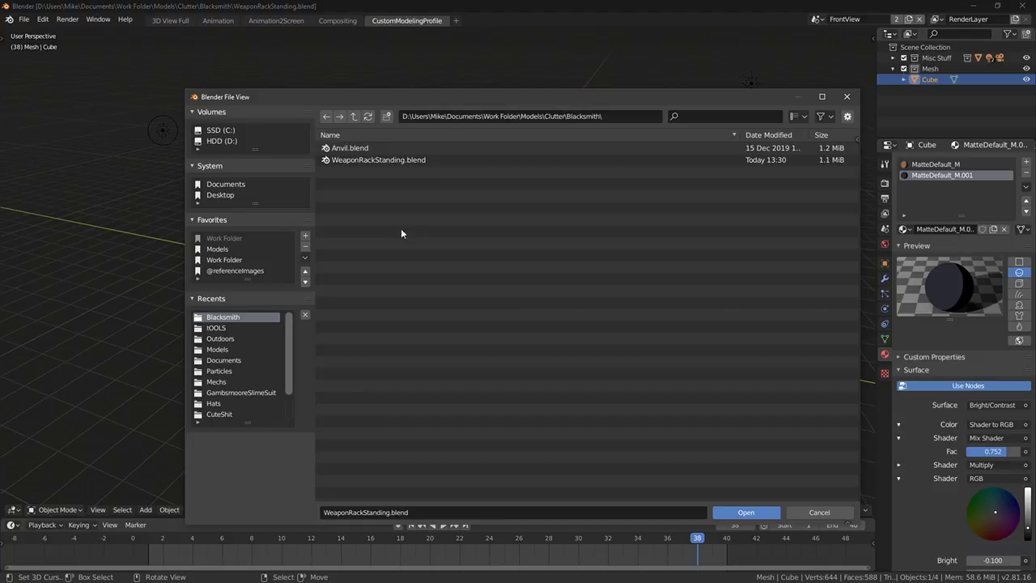
click(353, 118)
click(352, 118)
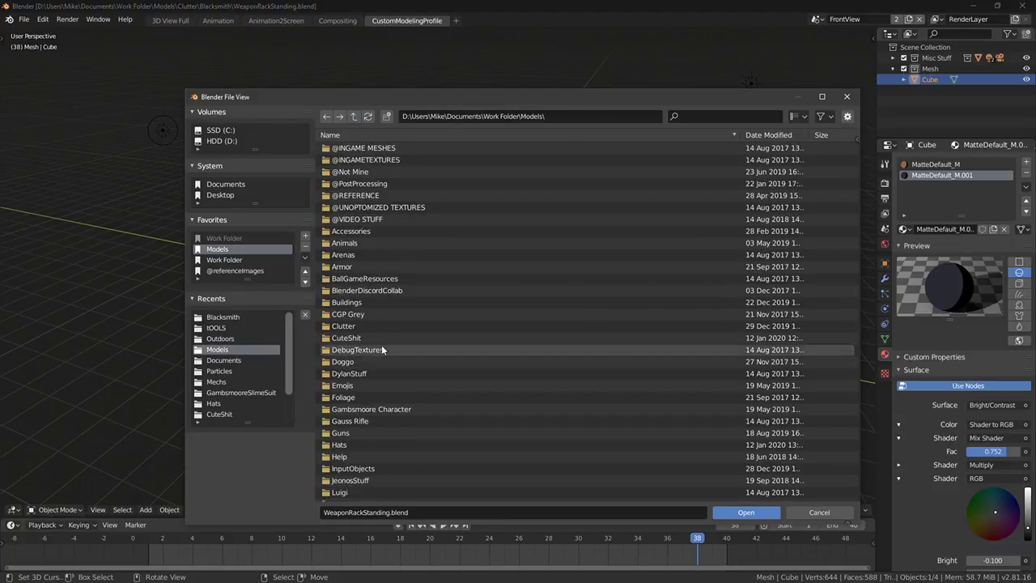
double_click(358, 434)
double_click(360, 158)
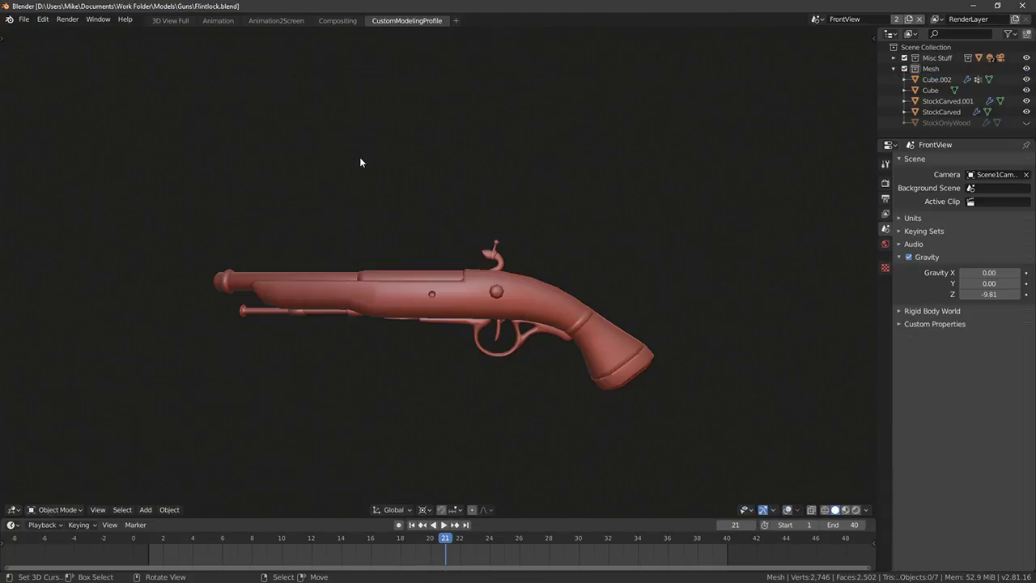
Select the flintlock's StockCarved object and turn on the viewport overlays
click(397, 277)
middle_drag(410, 304, 474, 325)
scroll(468, 343, up, 3)
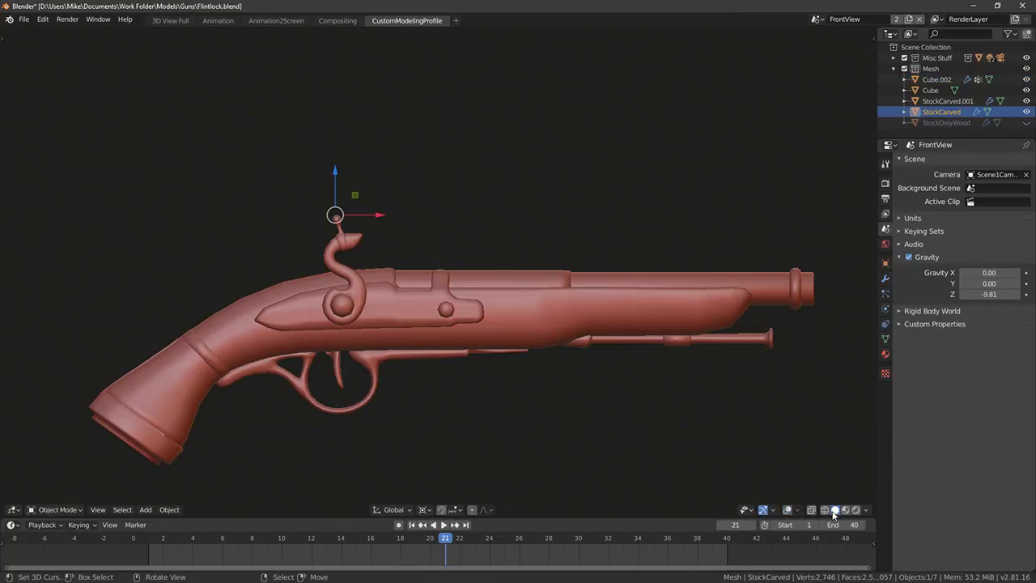
click(790, 510)
middle_drag(647, 398, 566, 365)
Select all four visible flintlock parts together: StockCarved, Cube, StockCarved.001 and Cube.002
key(g)
right_click(407, 320)
shift+right_click(421, 312)
shift+right_click(498, 279)
key(g)
right_click(500, 305)
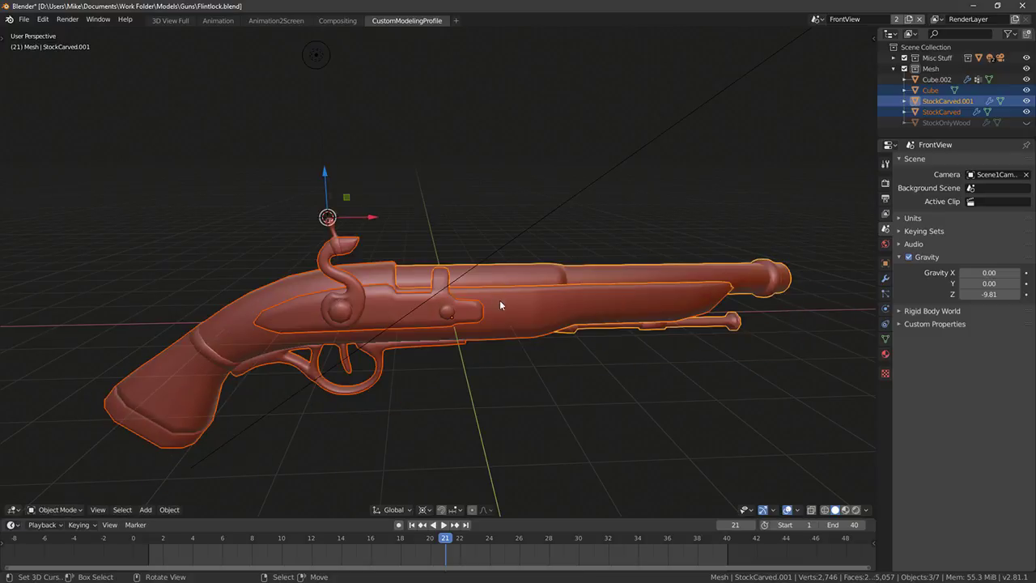
shift+right_click(333, 235)
middle_drag(332, 234, 48, 39)
Export the selected flintlock parts as FBX, overwriting Flintlock.fbx in the Guns folder
click(19, 20)
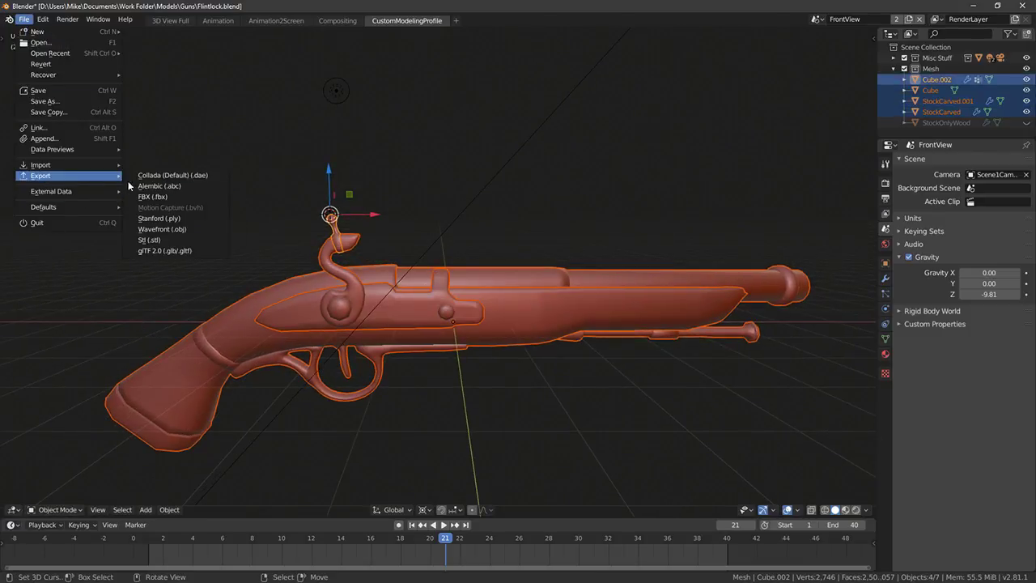
click(152, 197)
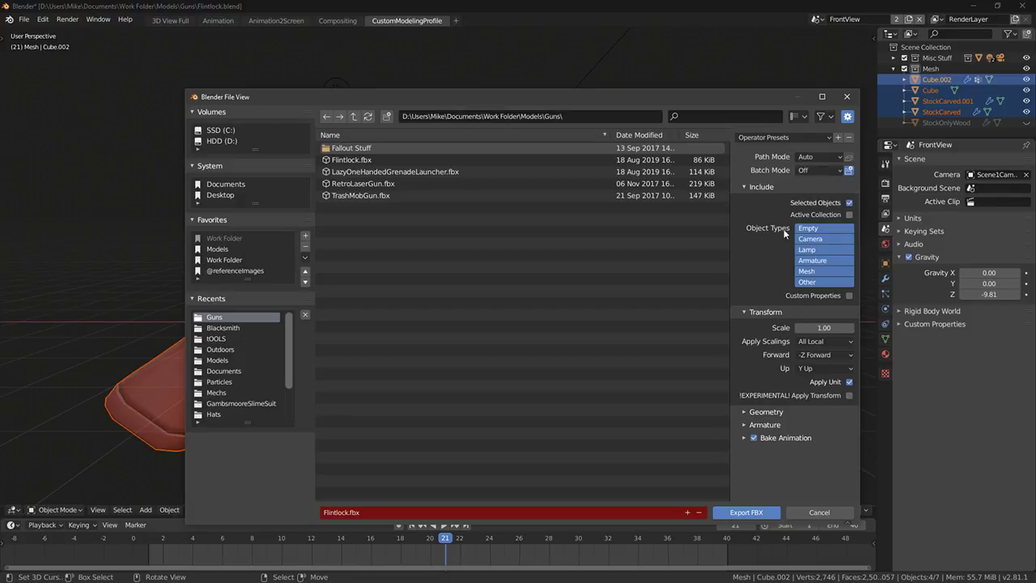
click(348, 161)
click(749, 513)
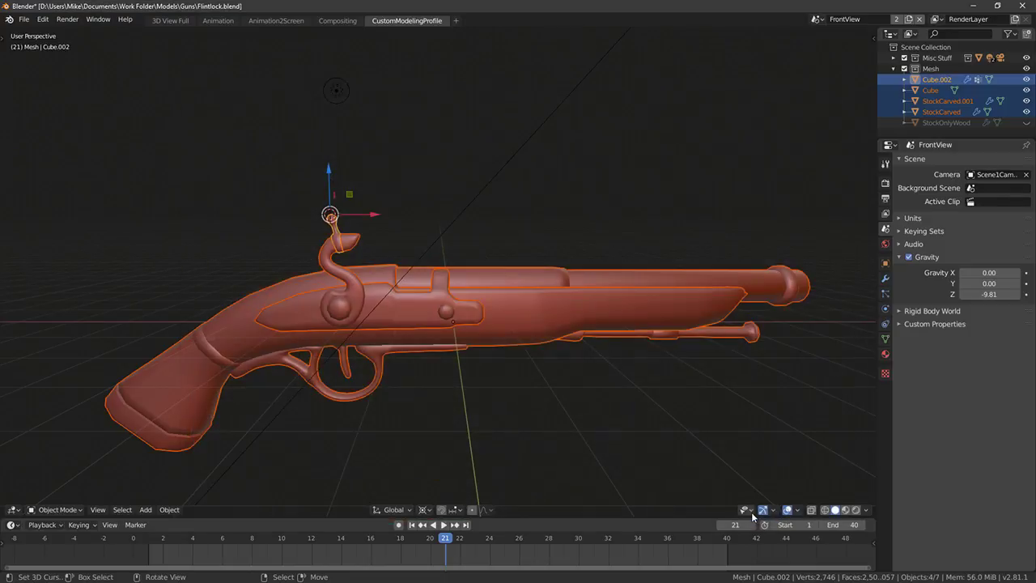
middle_drag(576, 381, 479, 383)
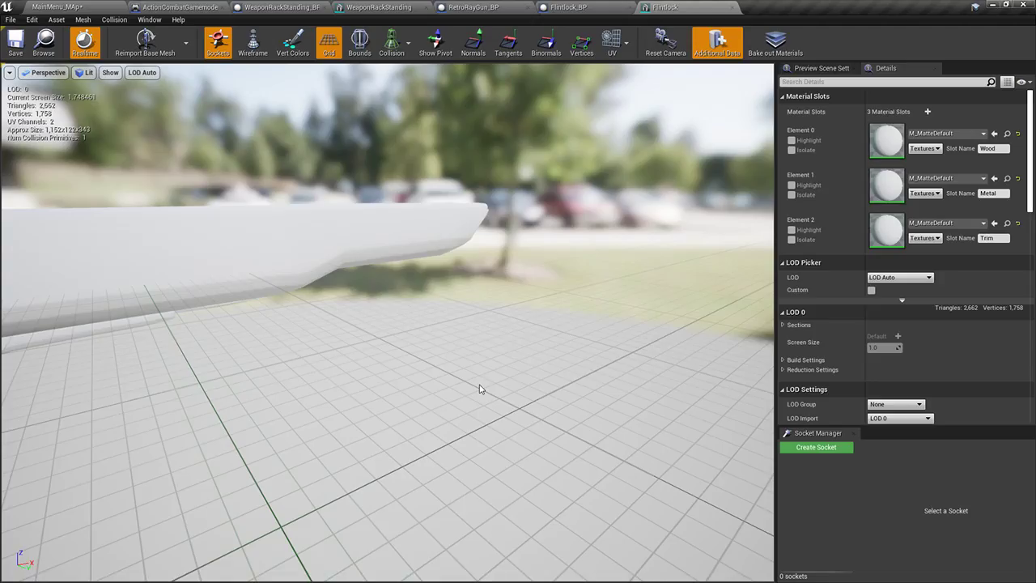
Switch to Unreal Editor and try to reimport the base mesh of the Flintlock static mesh
click(144, 46)
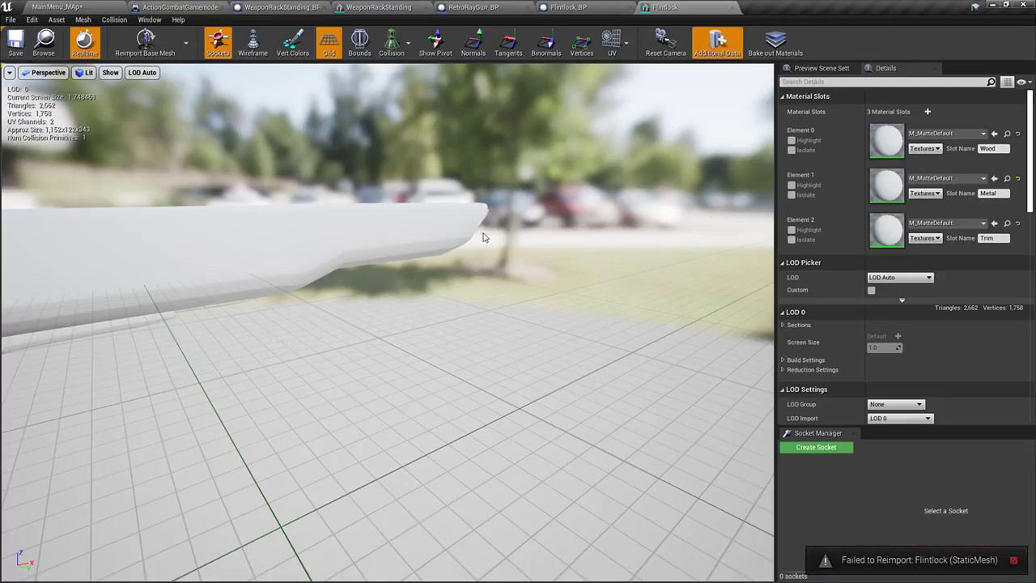
drag(432, 194, 475, 234)
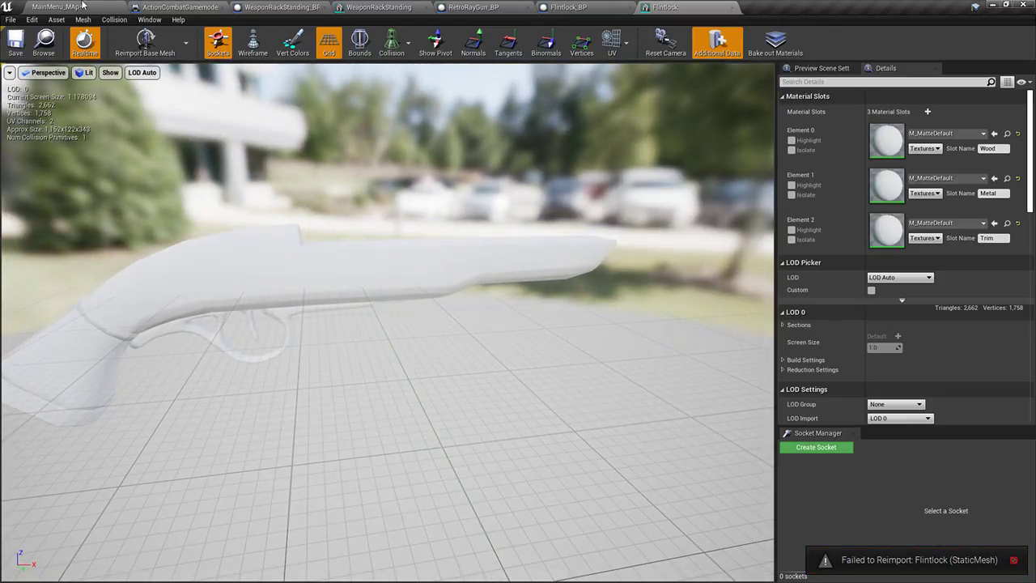
Import Flintlock.fbx from Models\Guns into the Weapons/Flintlock folder, overwrite the existing Flintlock mesh, and save it
click(82, 5)
click(87, 370)
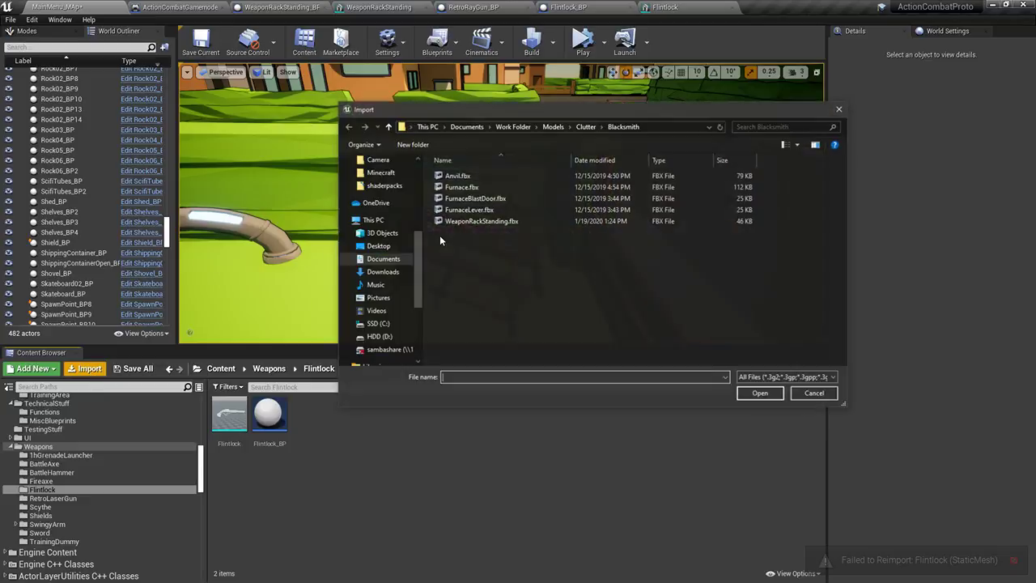
click(553, 127)
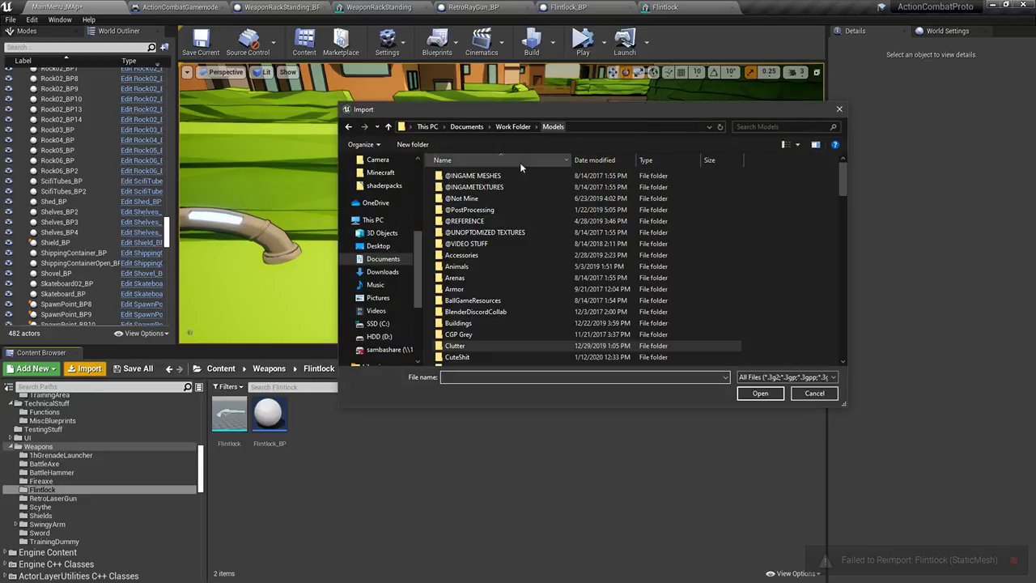
scroll(484, 202, down, 1)
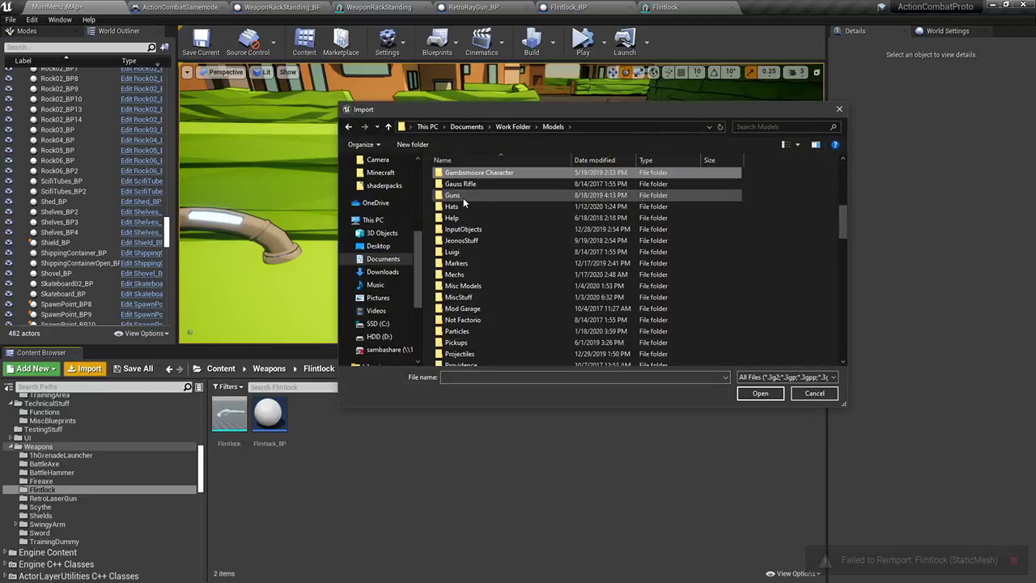
double_click(453, 195)
double_click(590, 193)
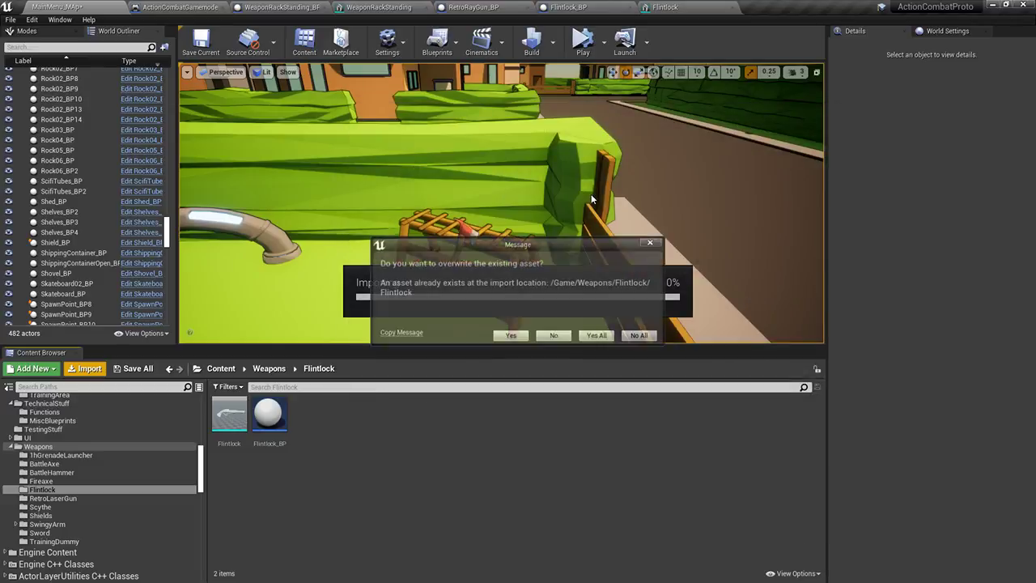
click(521, 338)
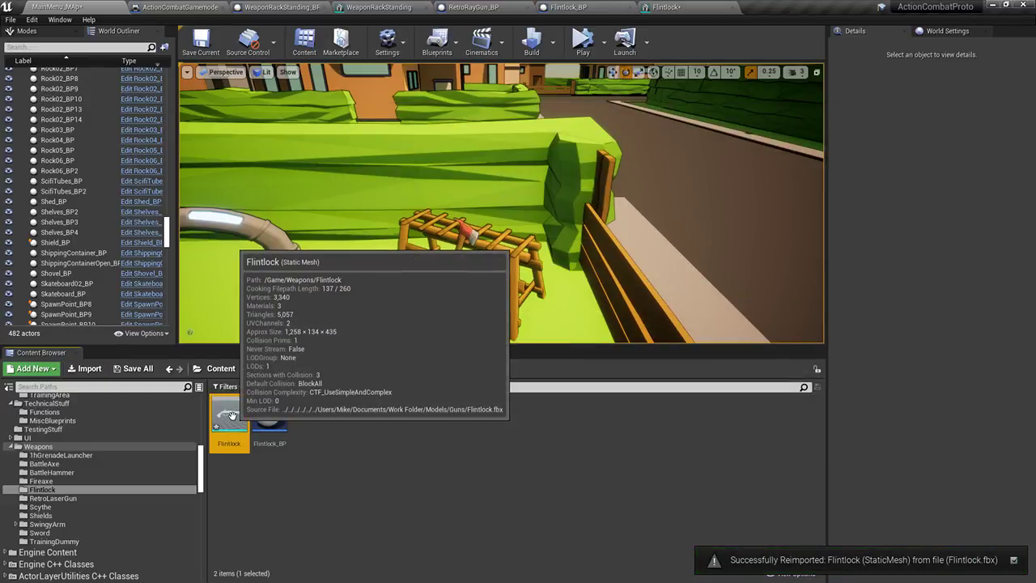
click(676, 6)
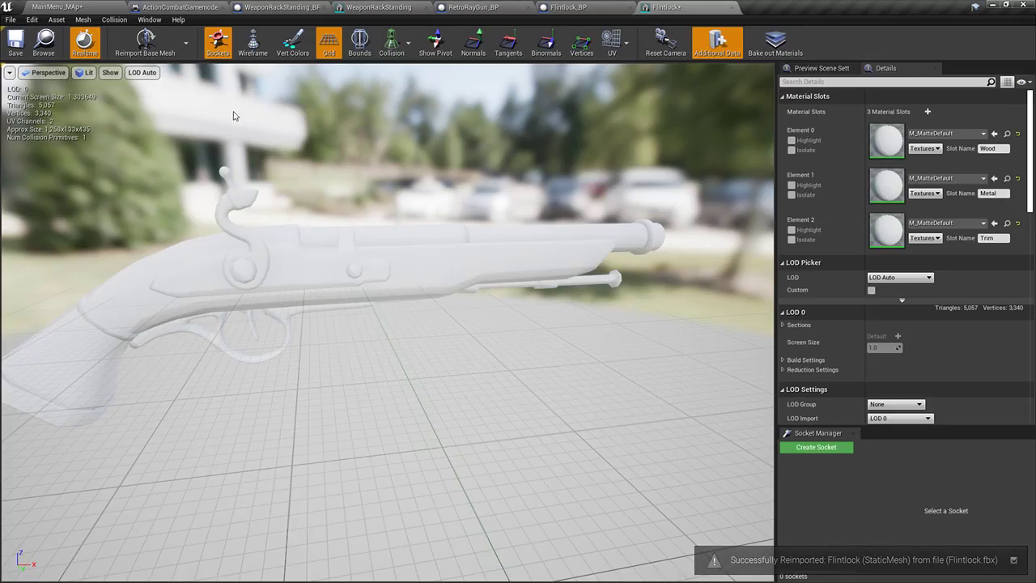
click(16, 42)
Compare the flintlock's colours in Flintlock_BP with the original model's material colours in Blender
click(584, 7)
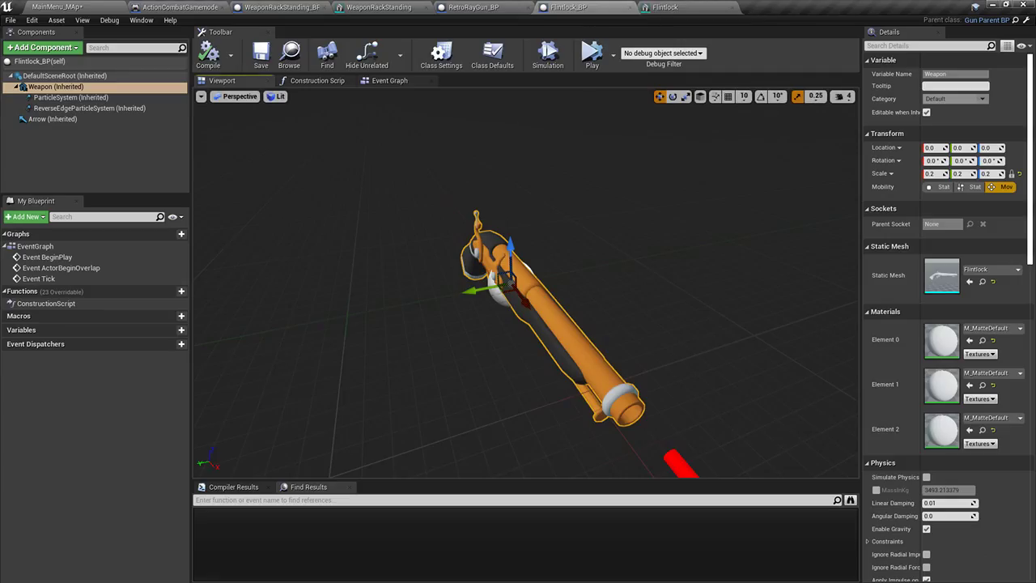
alt+drag(712, 210, 834, 202)
right_drag(627, 197, 728, 184)
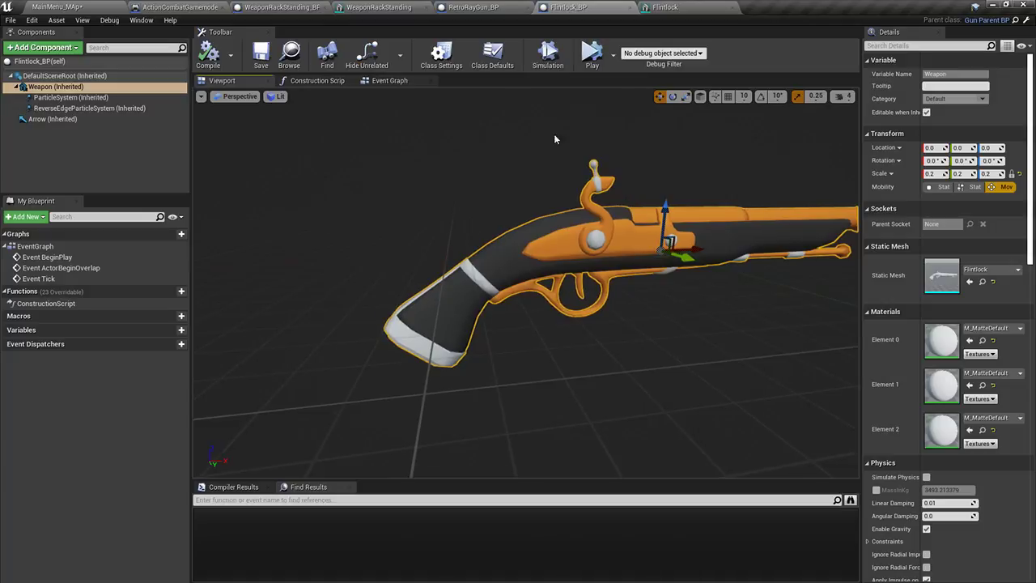
key(alt+Tab)
click(846, 511)
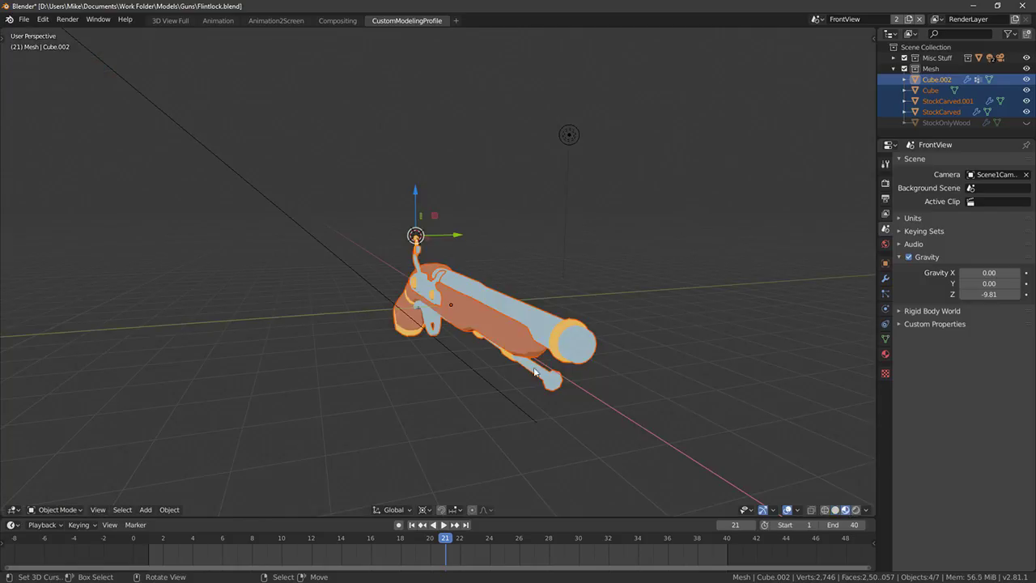
key(KP_1)
key(alt+Tab)
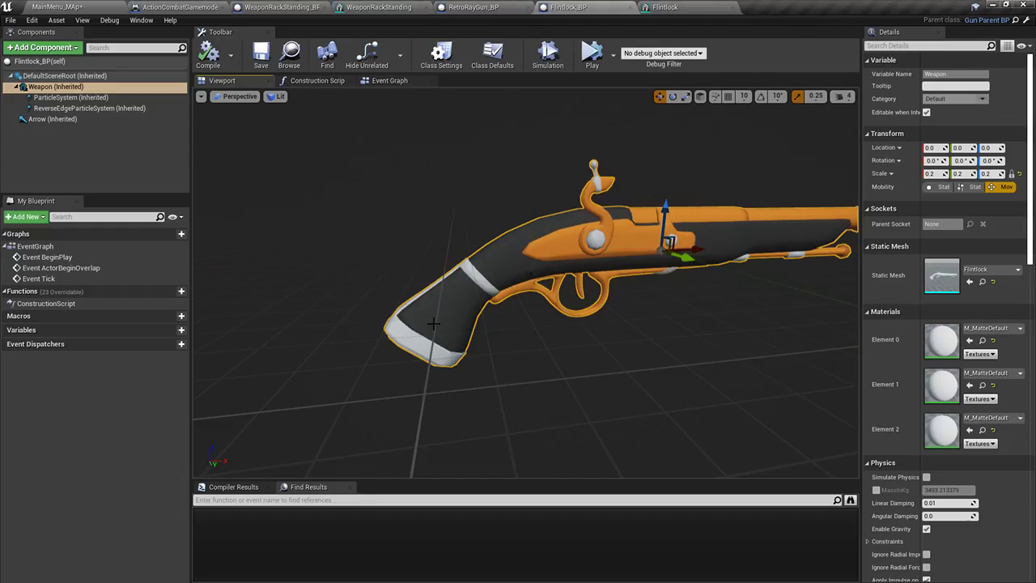
Set the third colour parameter in the Flintlock_BP construction script to Gold, compile, and preview the gun
click(318, 81)
click(230, 81)
right_drag(664, 212, 602, 184)
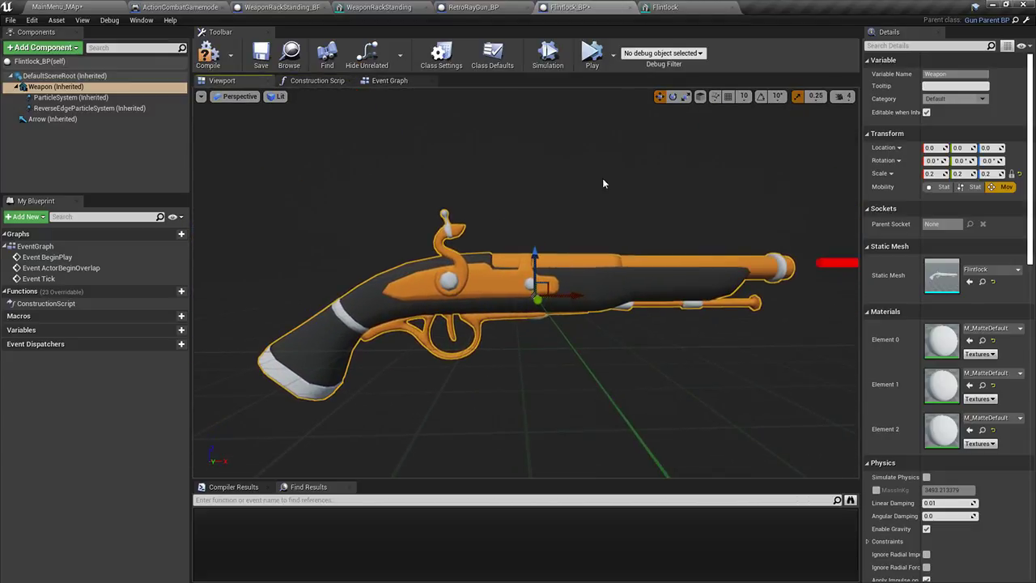
click(315, 83)
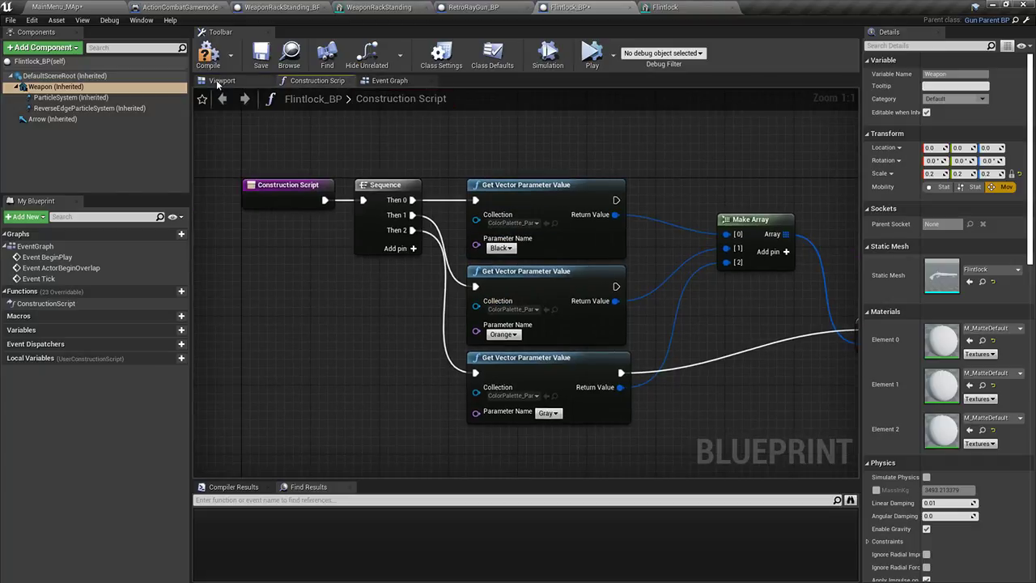
click(221, 80)
click(316, 80)
right_drag(592, 406, 580, 372)
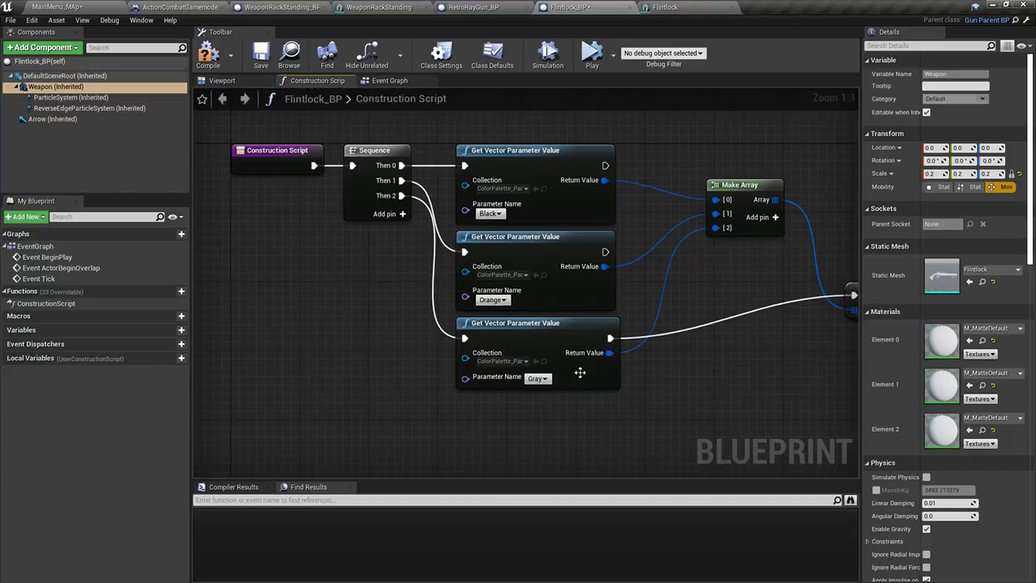
click(540, 378)
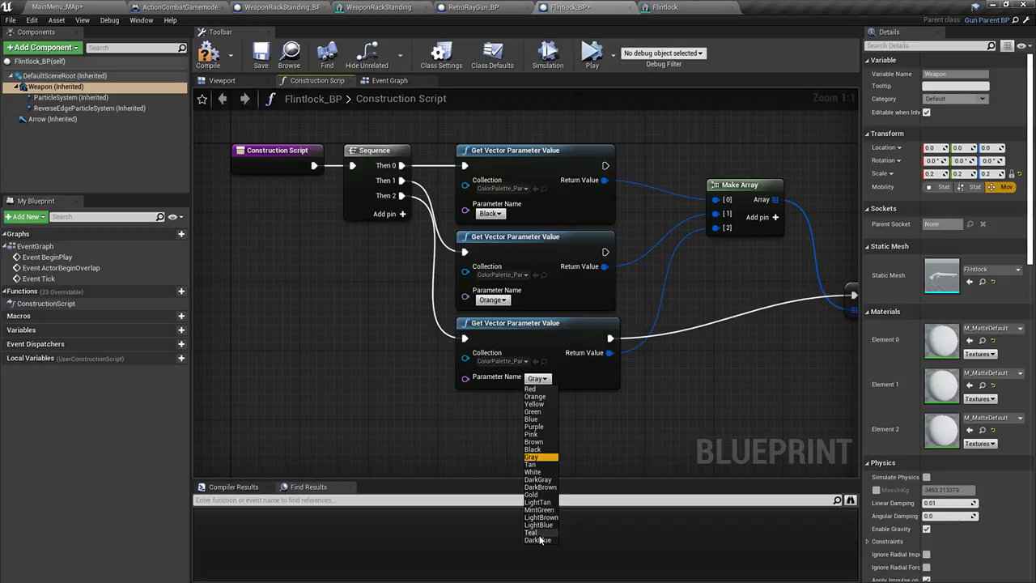
click(534, 494)
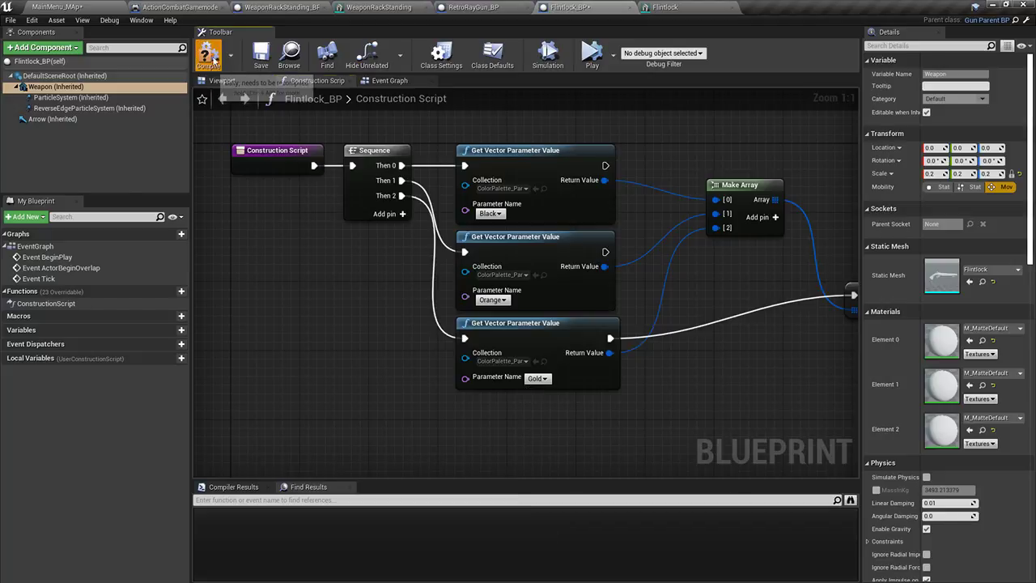
click(222, 80)
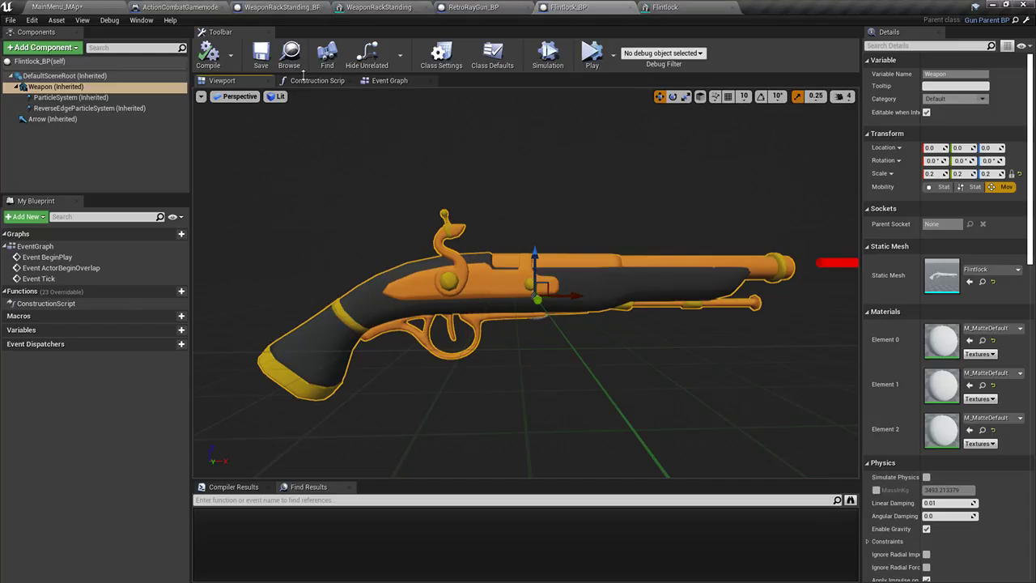
Try DarkBrown as the second colour parameter in the construction script and compile
click(307, 80)
click(491, 300)
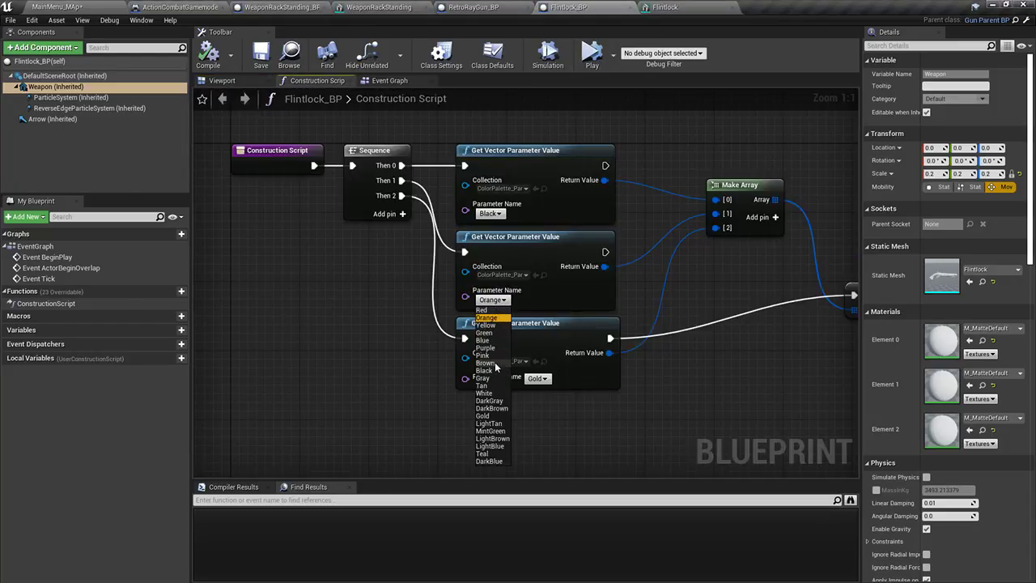
click(493, 407)
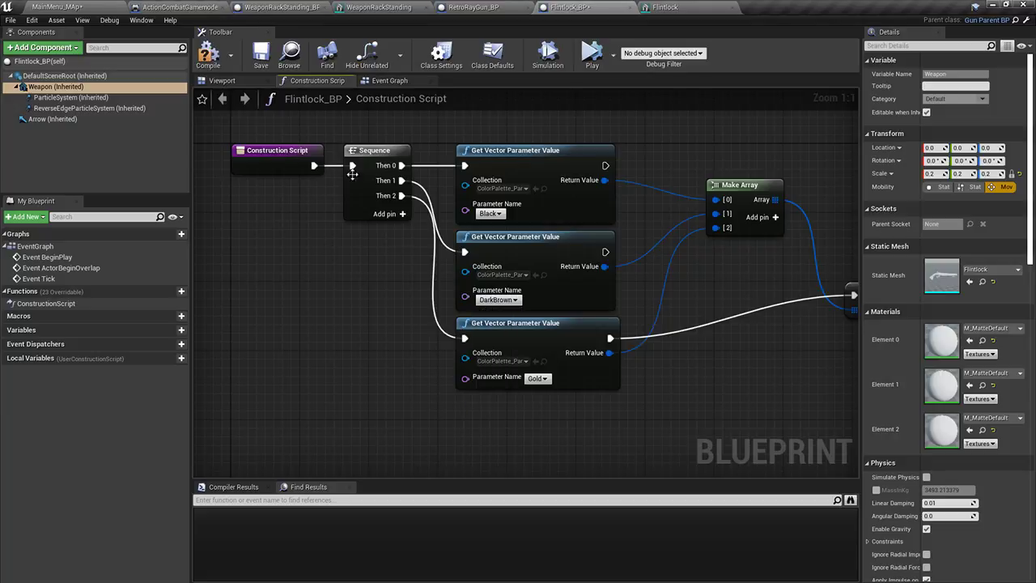
click(208, 53)
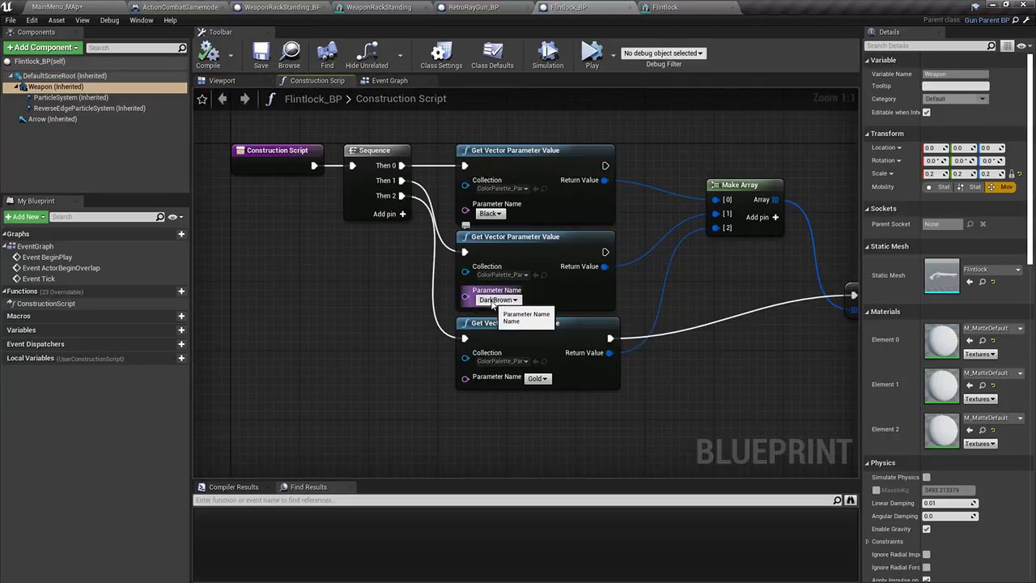
Try DarkBrown for the first colour parameter and Gray for the second, and preview the flintlock
click(493, 299)
click(500, 214)
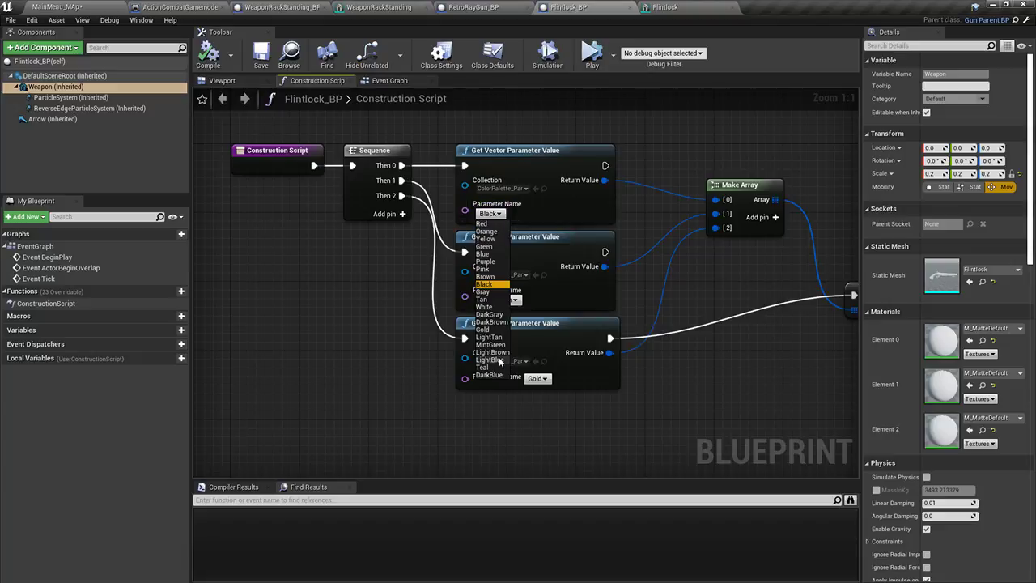
click(490, 322)
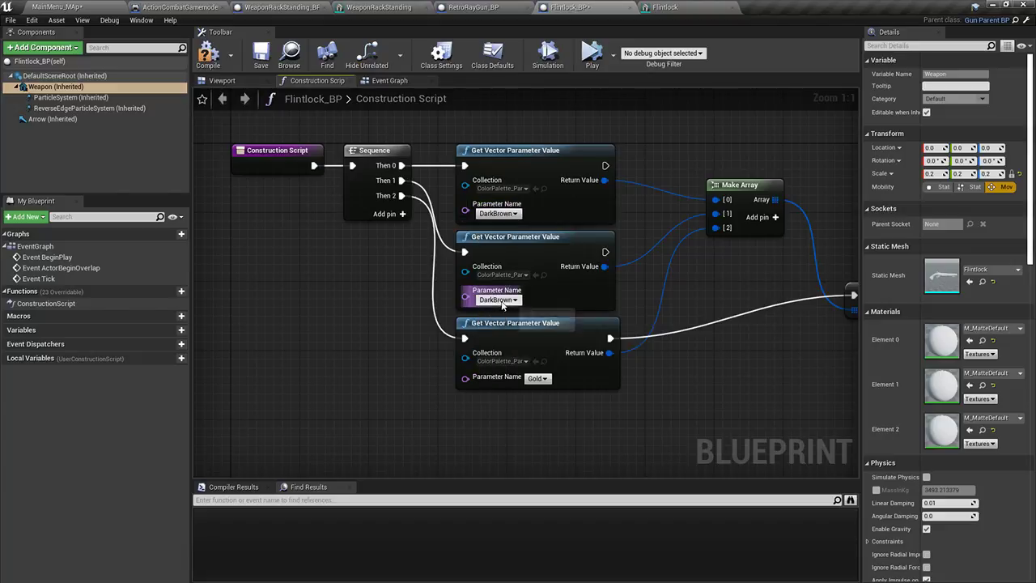
click(497, 300)
click(495, 380)
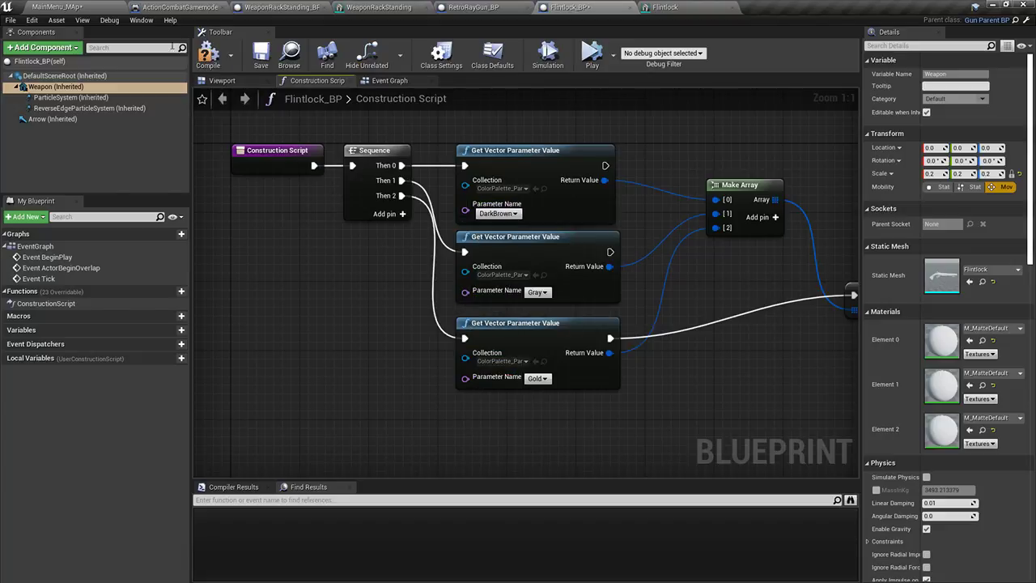
click(222, 80)
click(308, 81)
Set the second colour parameter to DarkGray, compile the blueprint, and preview the flintlock
click(497, 213)
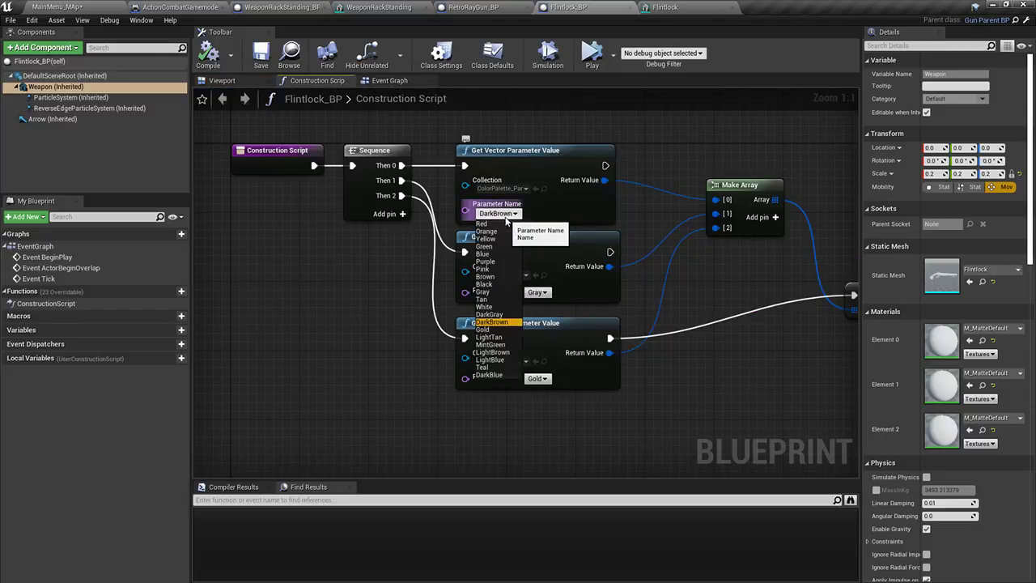
click(538, 292)
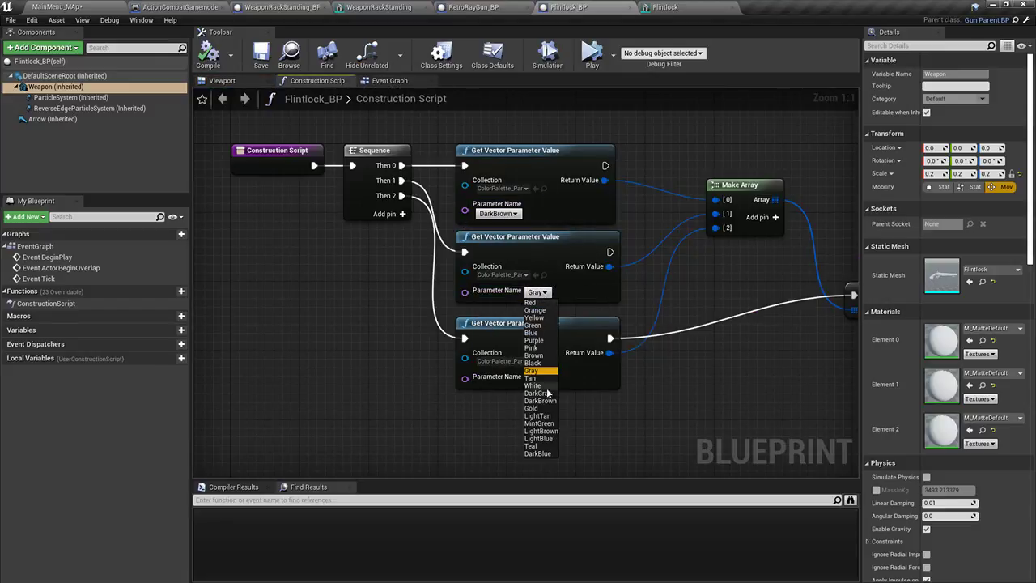
click(536, 385)
click(495, 299)
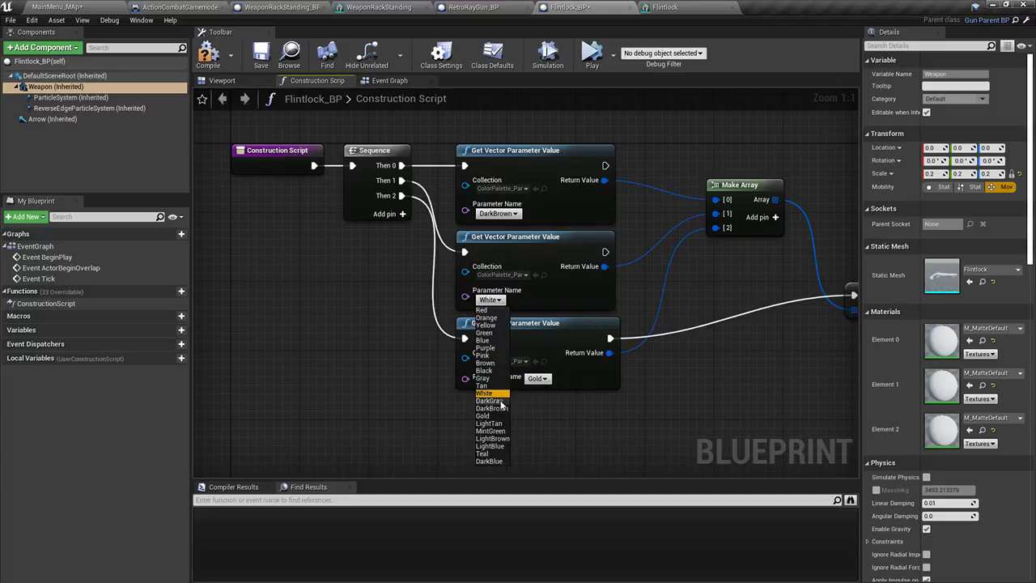
click(490, 400)
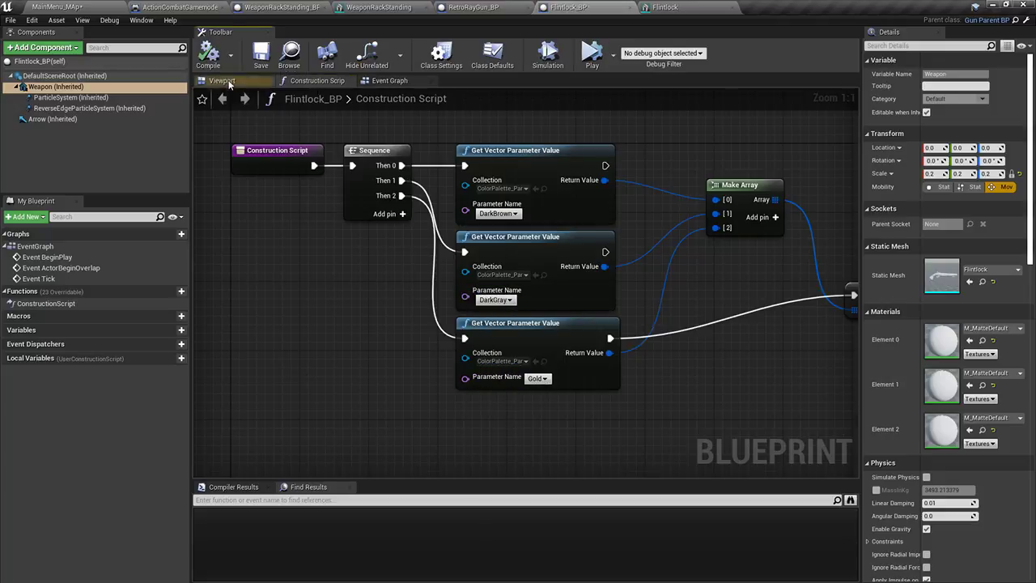
click(222, 81)
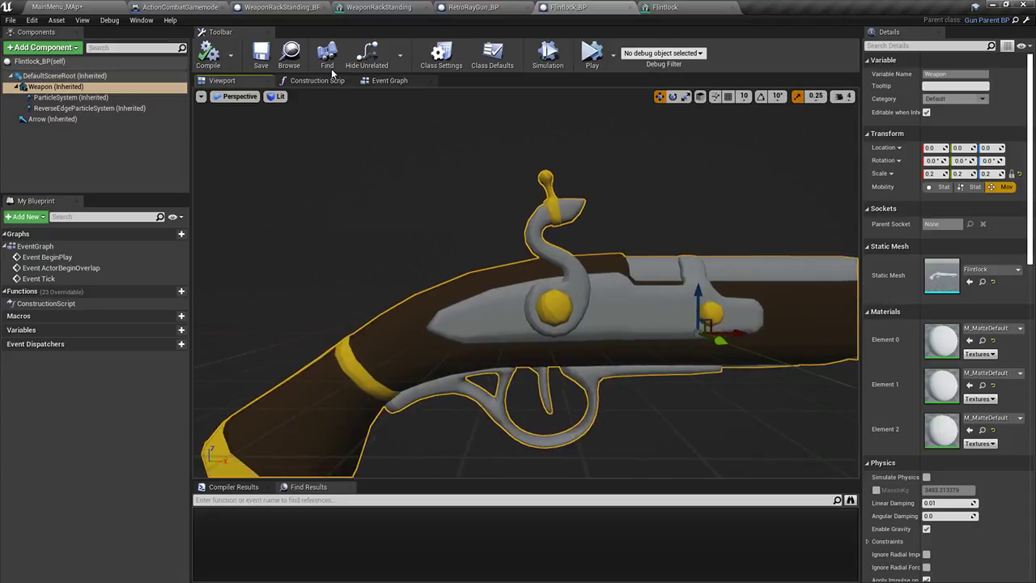
Set the first colour parameter to Brown, compile Flintlock_BP, and check the recoloured gun from several angles
click(323, 80)
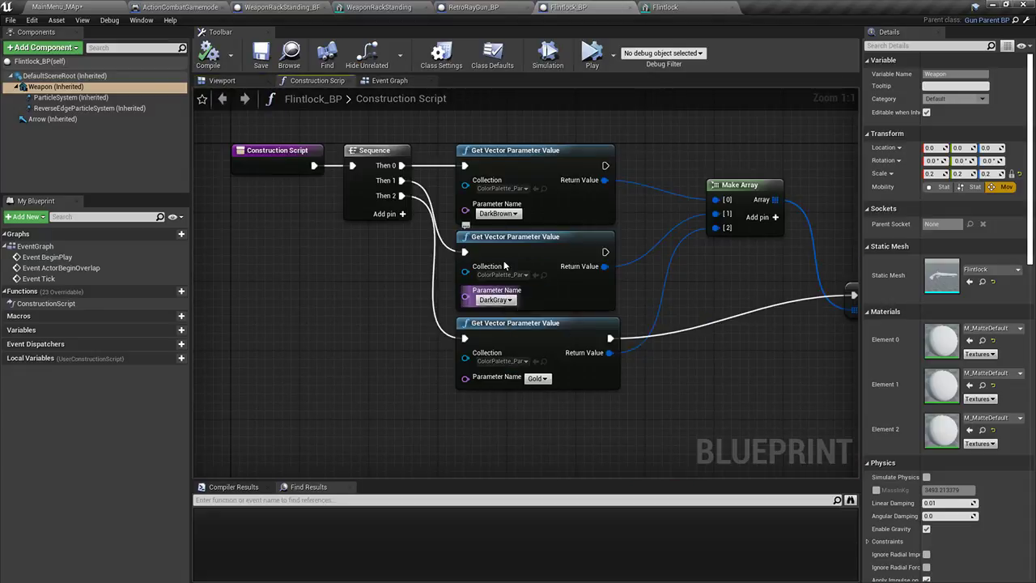
click(497, 213)
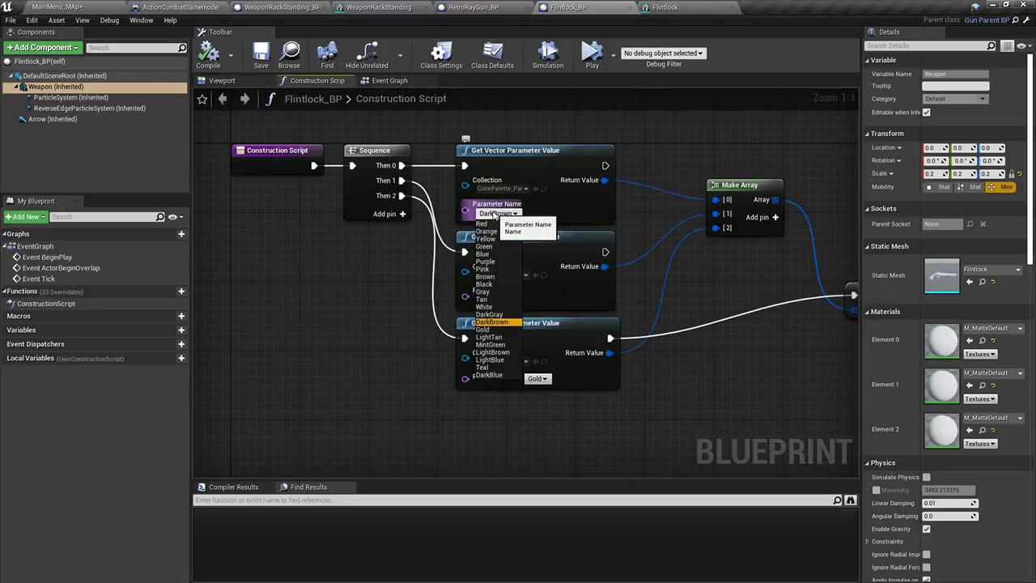
click(487, 275)
click(211, 55)
click(222, 80)
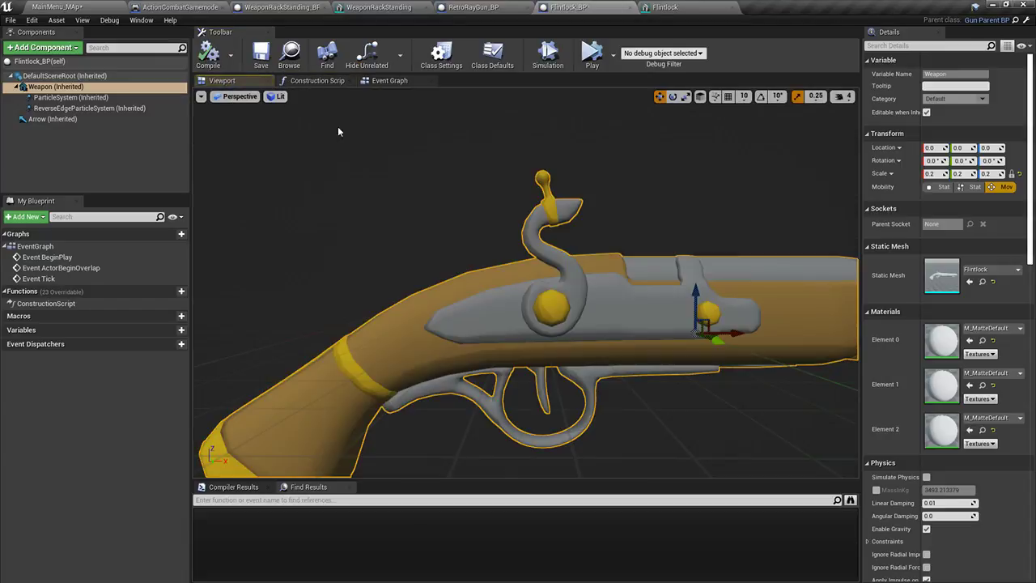
mouse_move(356, 161)
right_down()
mouse_move(469, 166)
mouse_move(340, 154)
right_up()
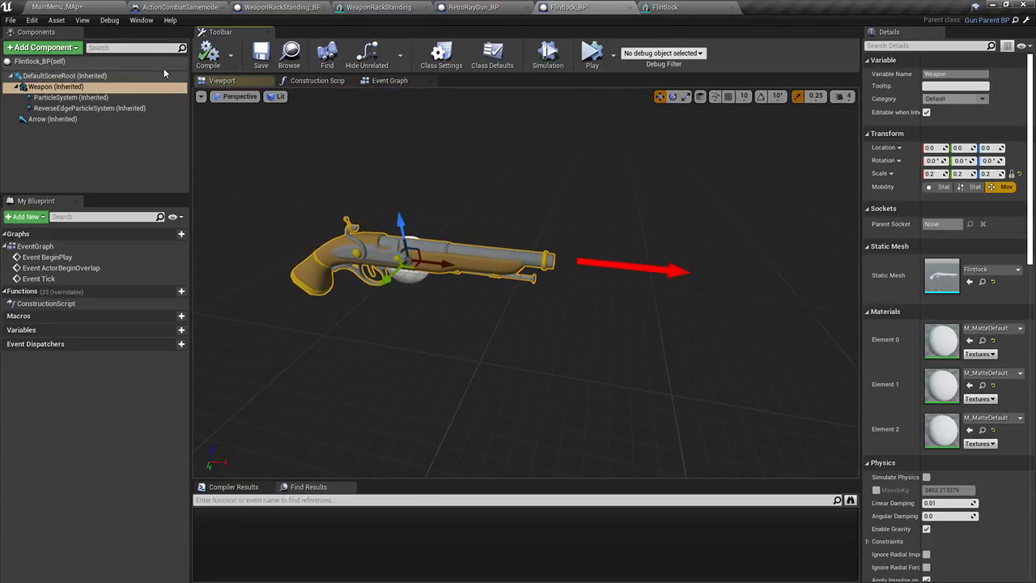
Place Flintlock_BP in the MainMenu_MAp level beside the weapon rack holding the fire axe and turn it parallel to the rack
click(58, 7)
right_drag(372, 242, 389, 243)
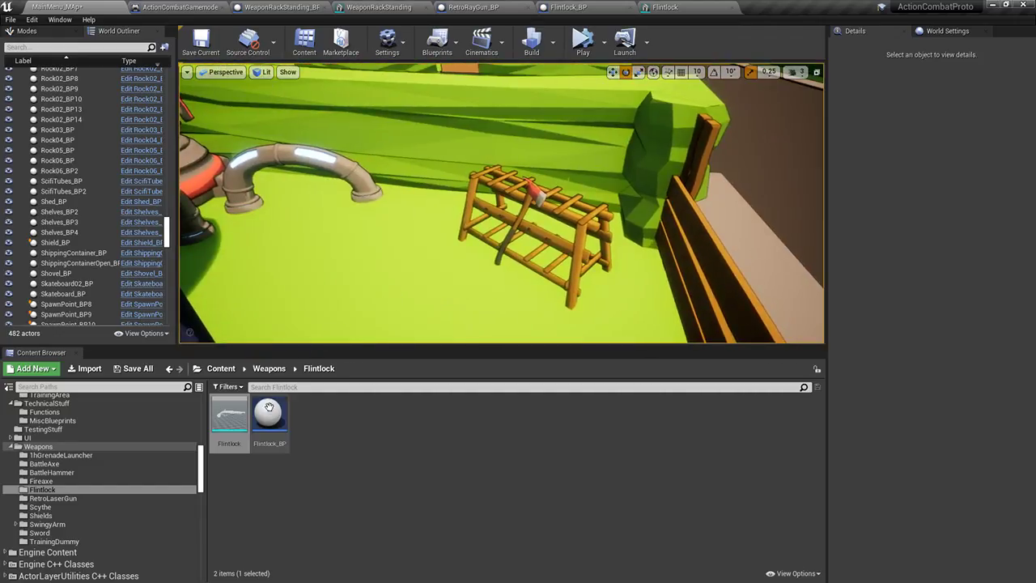
drag(269, 416, 434, 275)
right_drag(435, 275, 416, 289)
drag(394, 230, 415, 231)
right_drag(365, 312, 399, 279)
key(w)
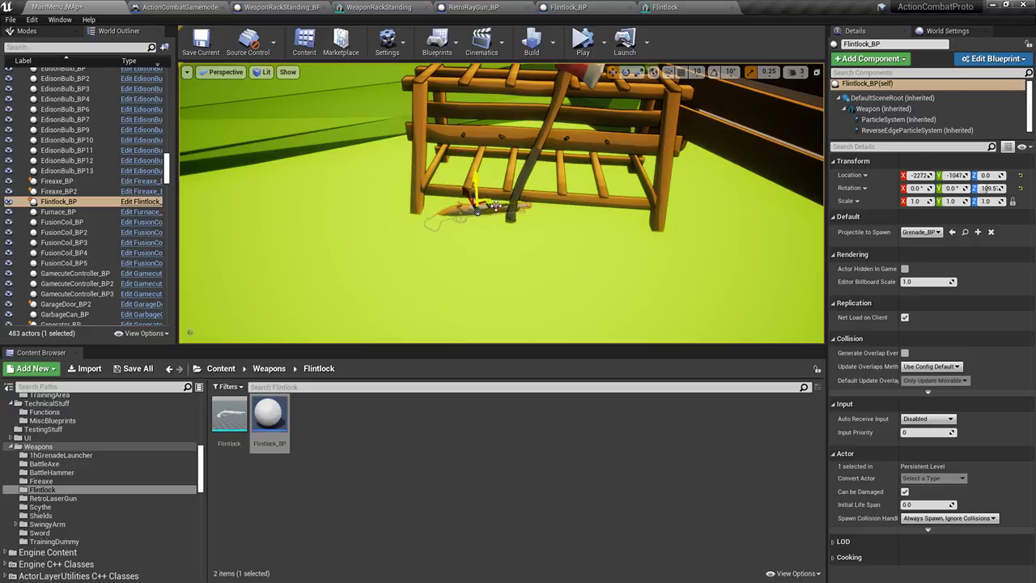
right_drag(475, 254, 438, 288)
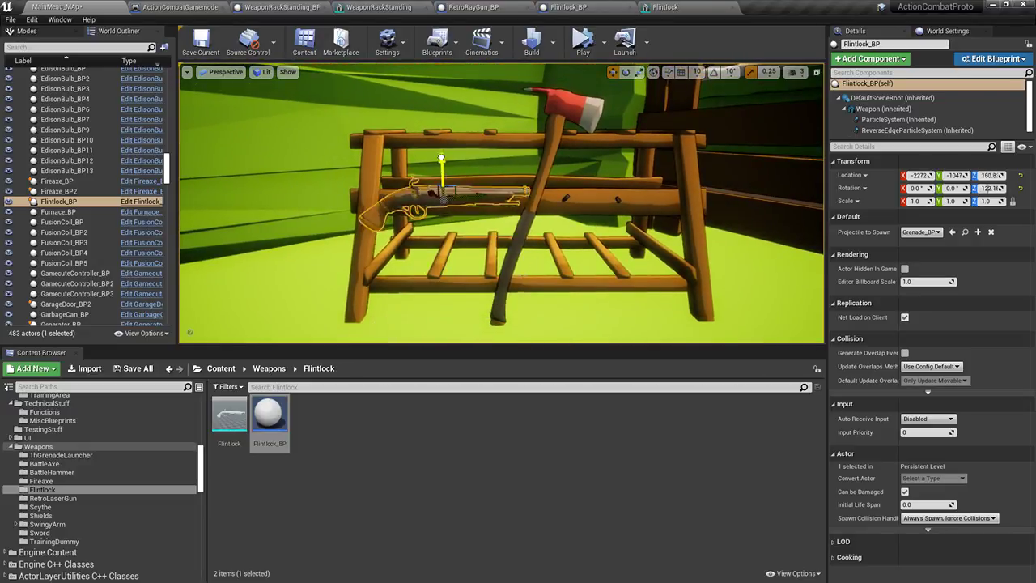
Raise the flintlock to the height of the rack's top and rotate it to lie flat on its side
drag(440, 75, 441, 67)
right_drag(488, 111, 647, 139)
key(e)
drag(526, 151, 495, 123)
right_drag(495, 123, 584, 108)
drag(386, 244, 358, 222)
right_drag(387, 245, 332, 257)
key(w)
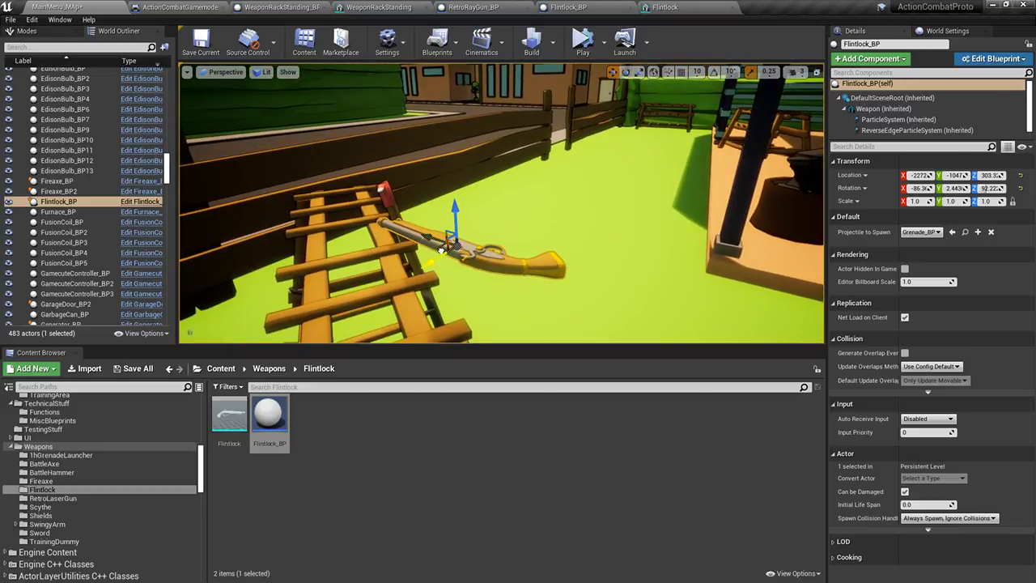
Move the flintlock across onto the rack's top slats and adjust its height to rest there
drag(441, 251, 328, 256)
right_drag(329, 256, 198, 206)
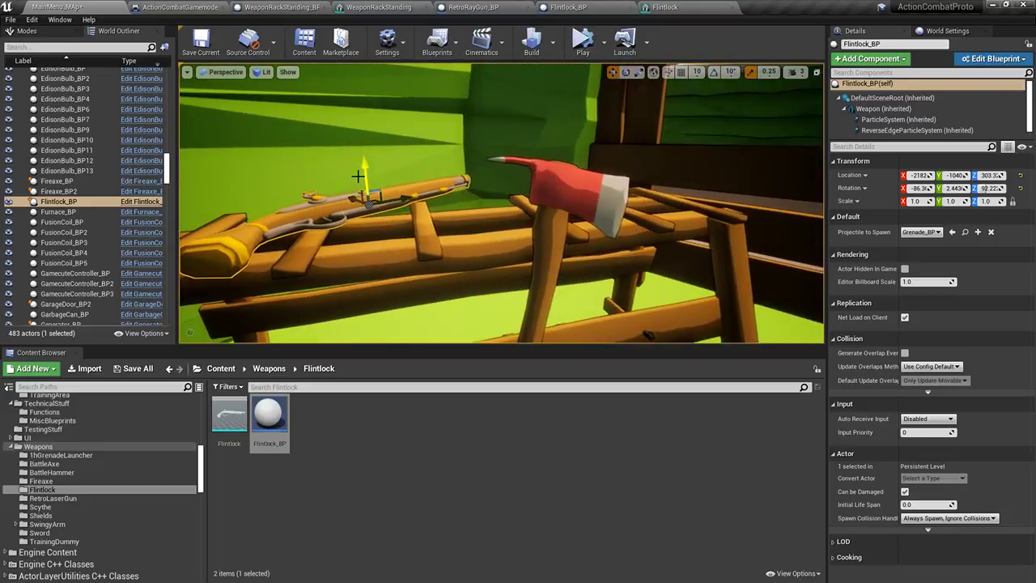
mouse_move(357, 176)
mouse_down()
mouse_move(360, 198)
mouse_move(356, 166)
mouse_up()
click(394, 130)
mouse_move(393, 130)
right_down()
mouse_move(405, 183)
mouse_move(393, 122)
right_up()
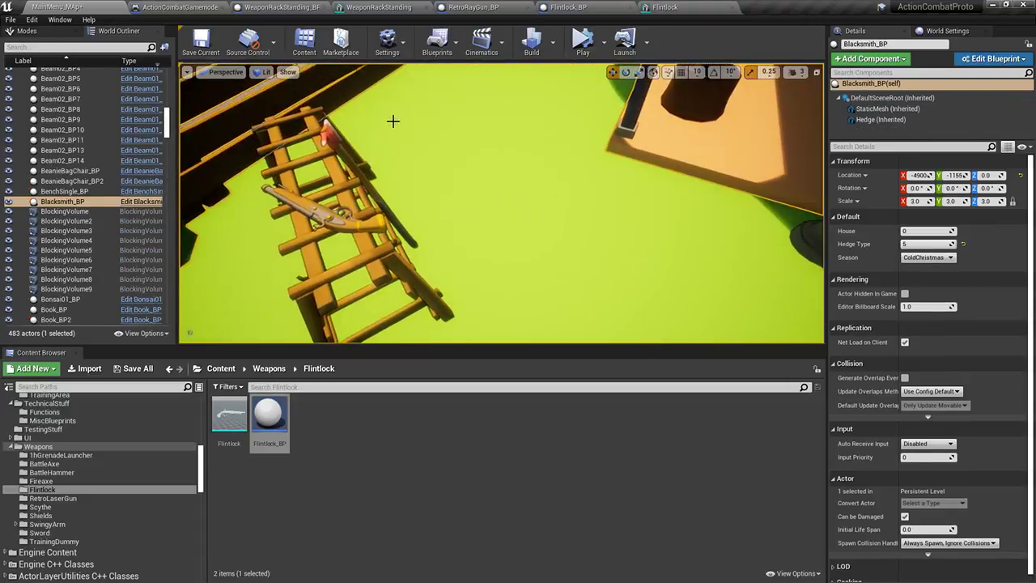
Duplicate Atlas_BP in the Mechs/Atlas folder and name the copy TestAtlasPleaseIgnore_BP
click(392, 122)
click(52, 472)
scroll(77, 451, up, 5)
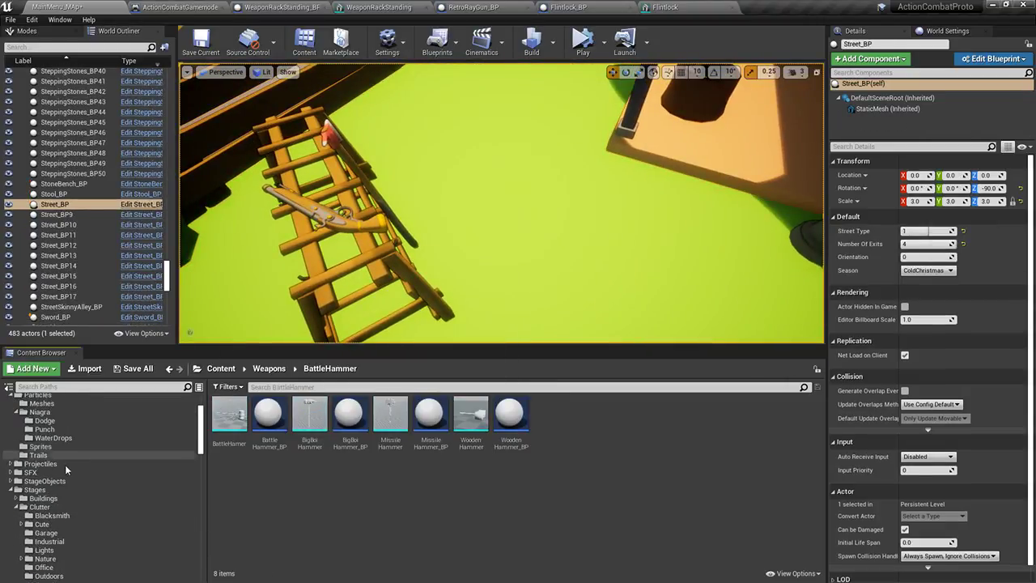
scroll(64, 462, up, 3)
click(165, 453)
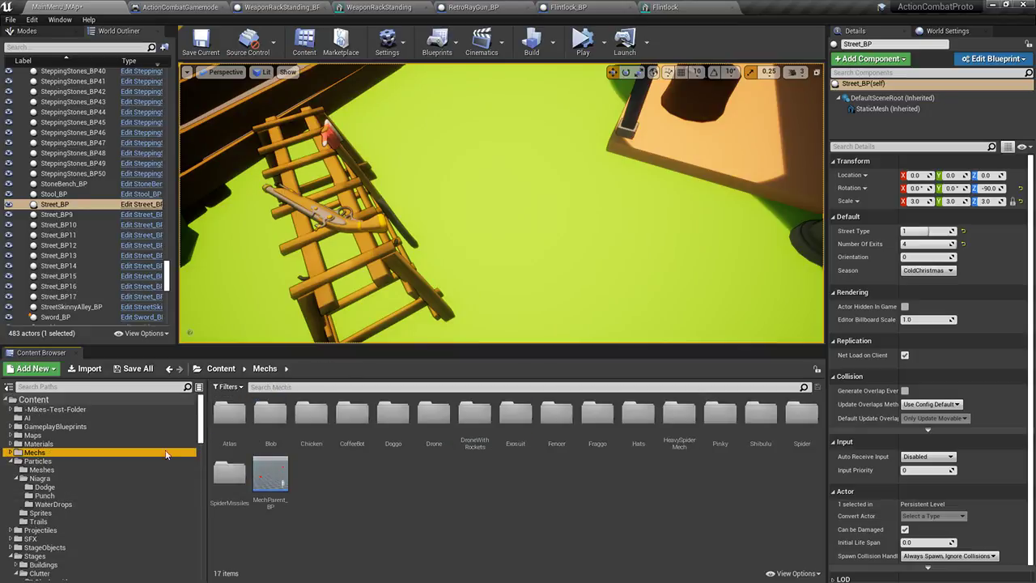
double_click(230, 429)
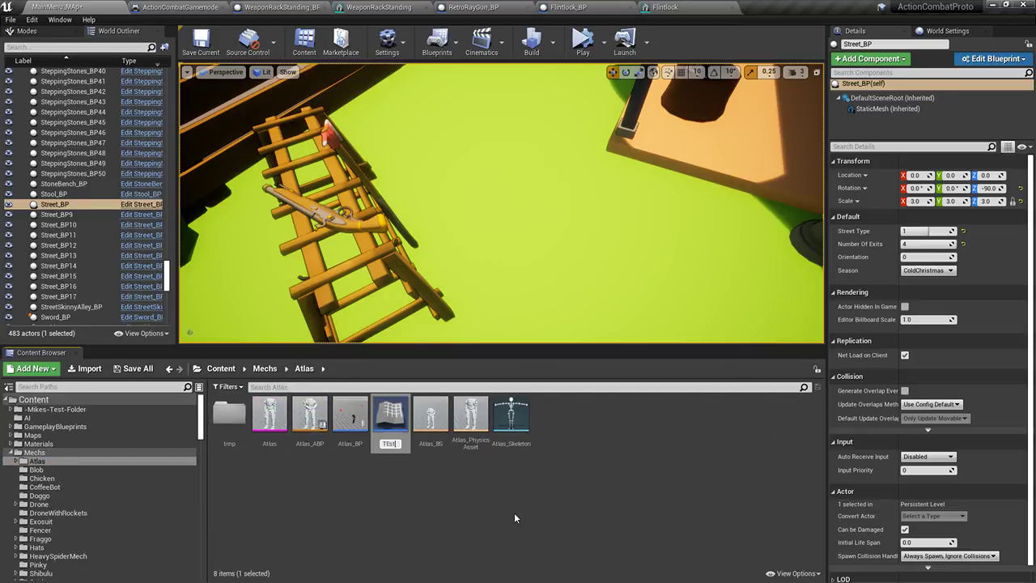
key(BackSpace)
key(BackSpace)
key(BackSpace)
text(estAtlasPleaseIgnore_BP)
key(Return)
Open the TestAtlasPleaseIgnore_BP blueprint, show its 3D model, and select the Gun component
double_click(524, 447)
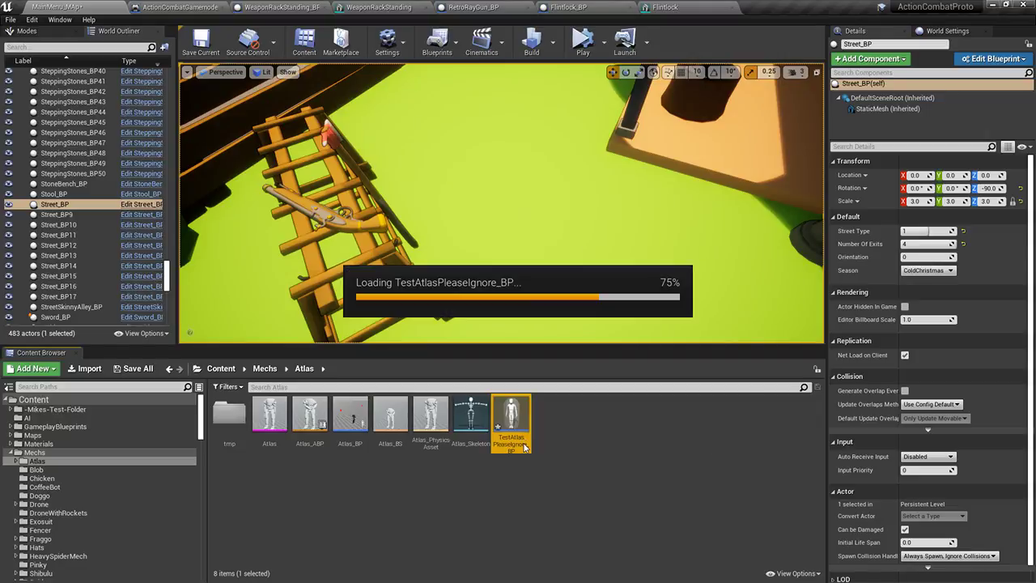
click(40, 132)
click(62, 109)
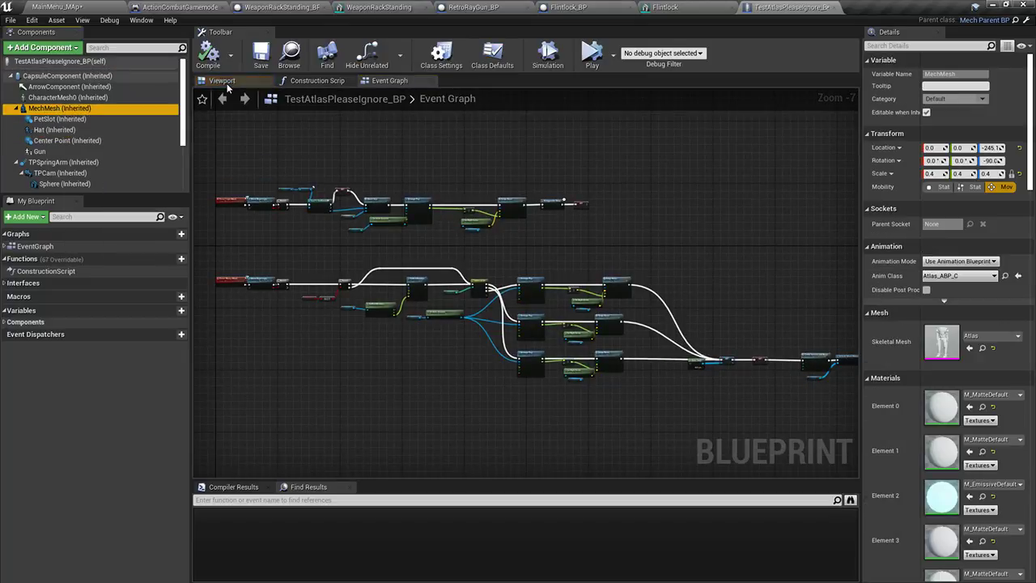
click(222, 81)
scroll(70, 157, down, 2)
click(39, 117)
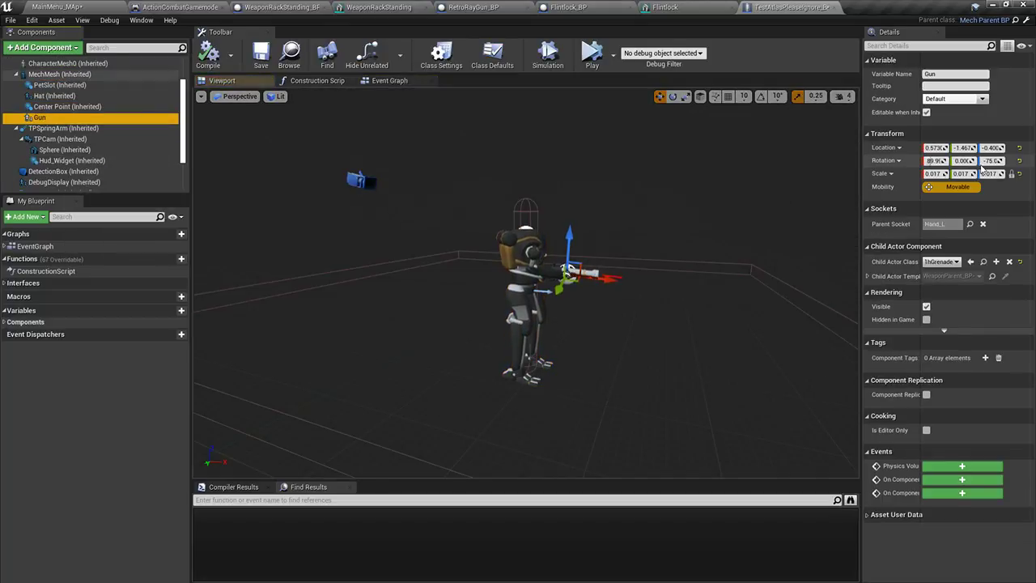
Examine the gun in the mech's hand up close and locate its child actor class asset in the project content
right_drag(702, 231, 417, 260)
key(w)
key(d)
key(w)
key(s)
key(a)
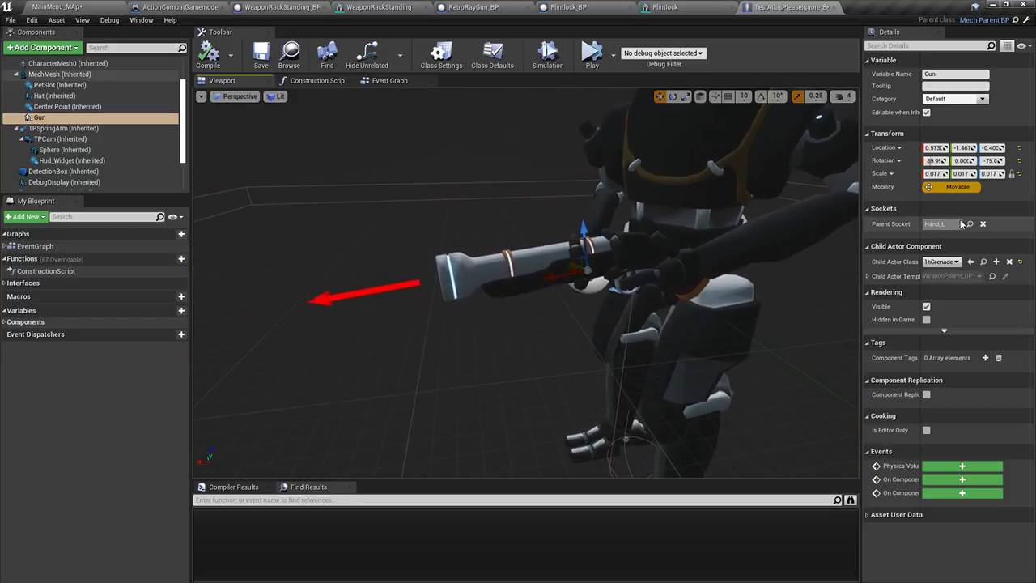
click(983, 262)
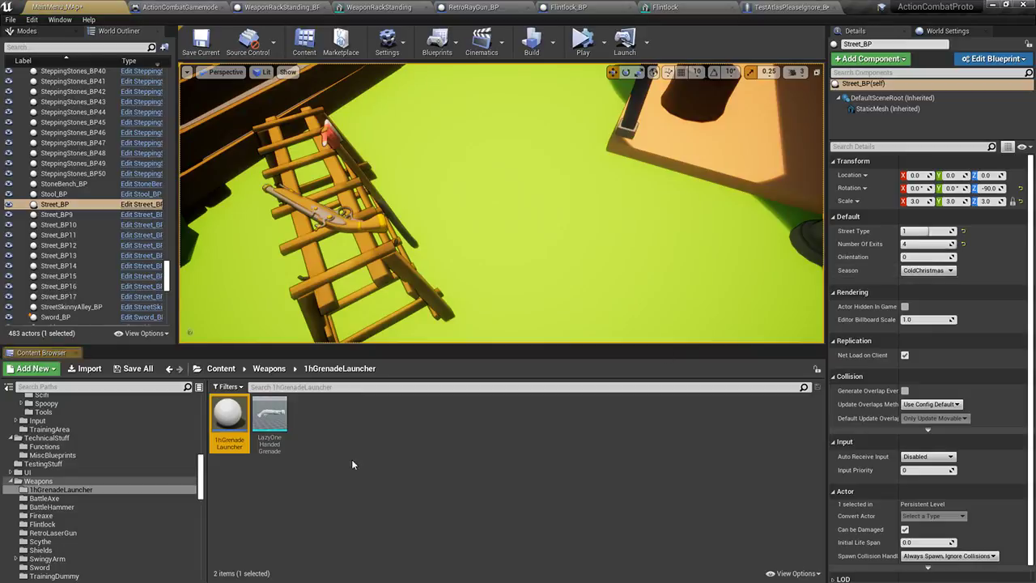
Open the 1hGrenadeLauncher blueprint, and in TestAtlasPleaseIgnore_BP set the Gun component's child actor class to Flintlock_BP and compile
double_click(234, 434)
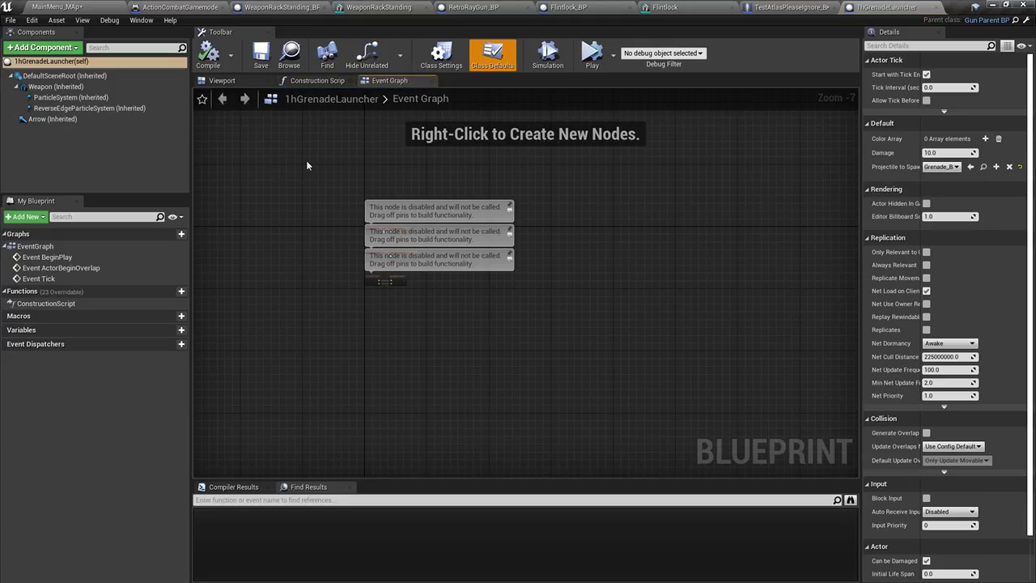
scroll(307, 165, up, 3)
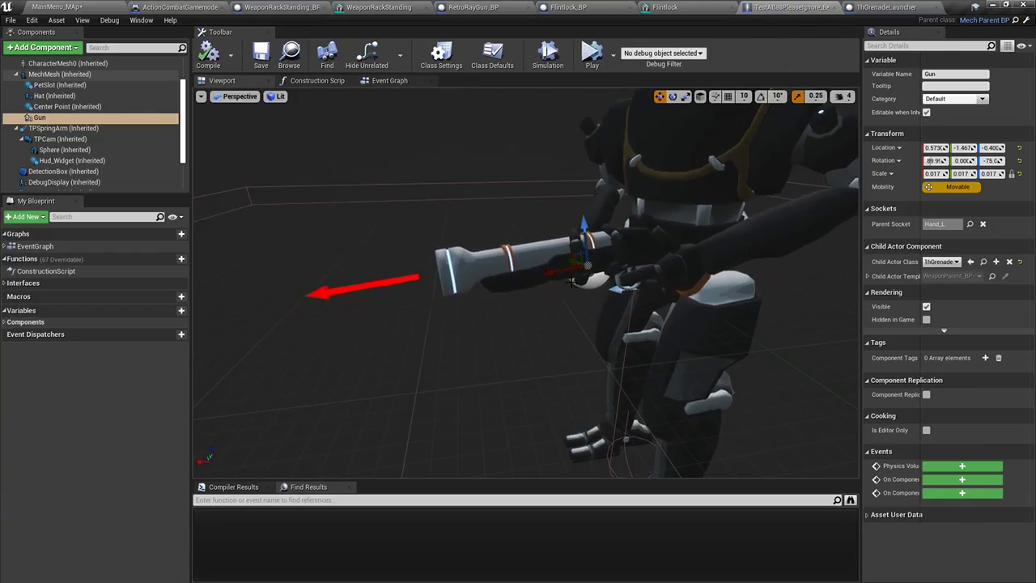
click(941, 261)
text(flintlock)
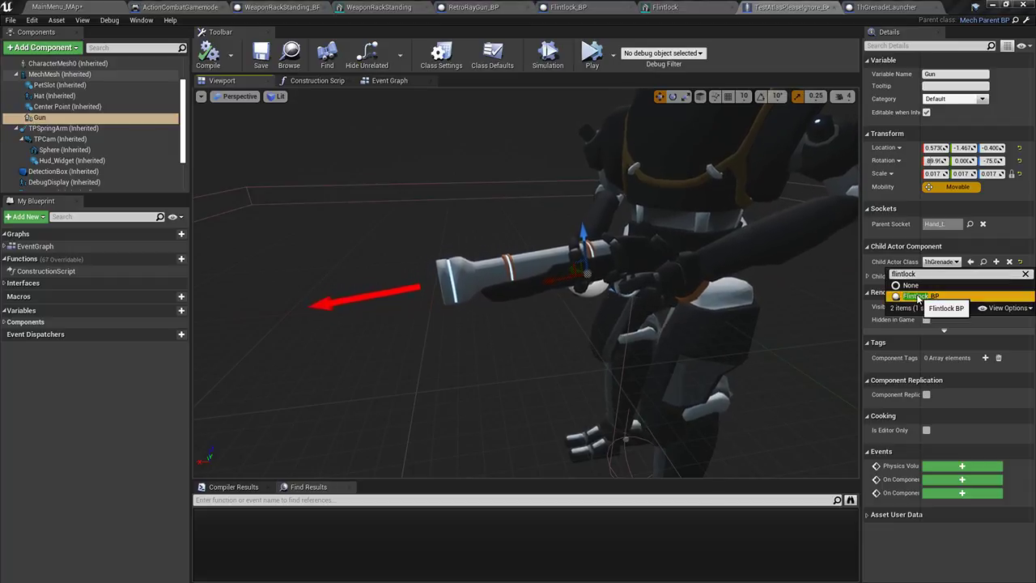
click(918, 297)
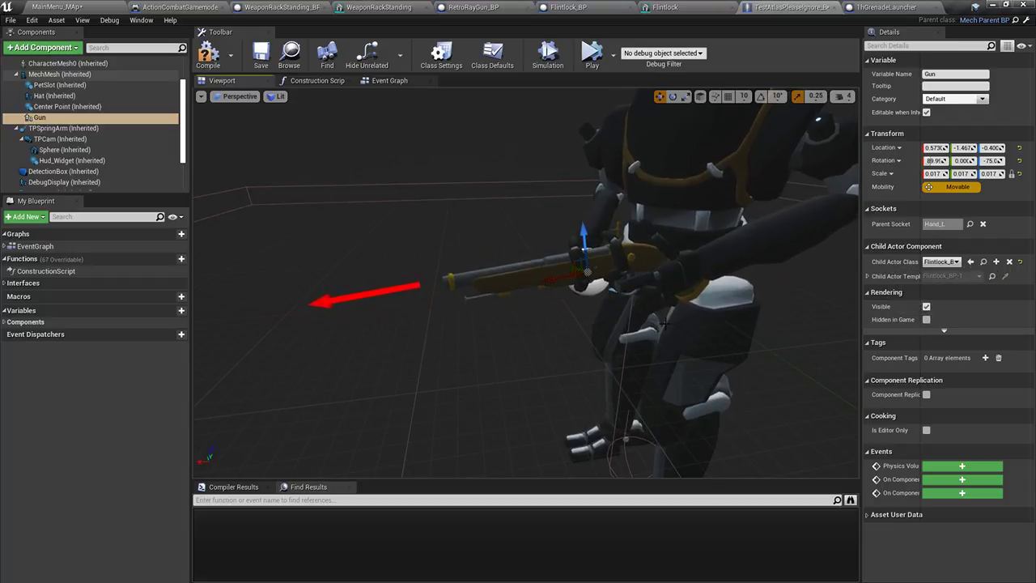
right_drag(501, 259, 736, 242)
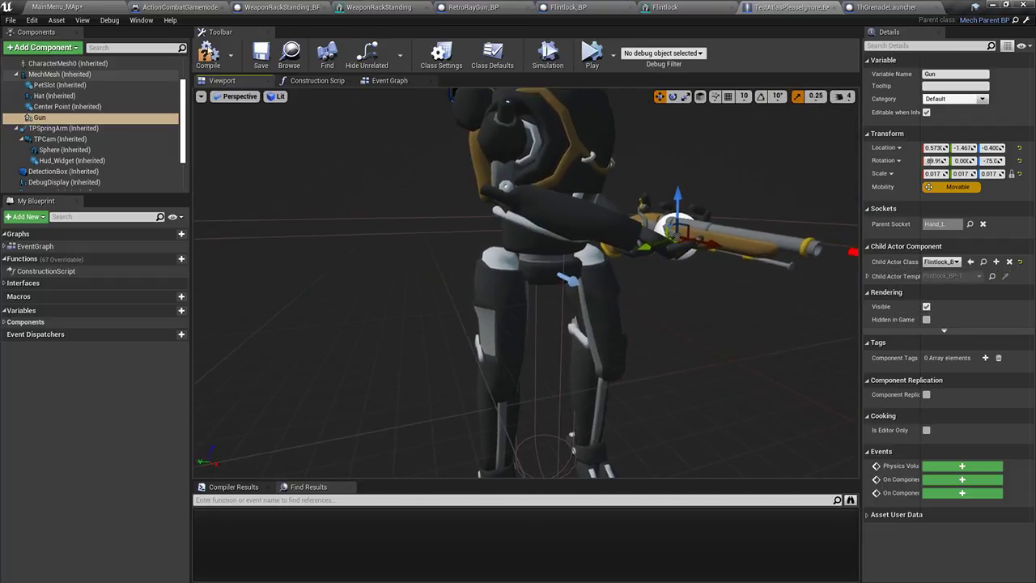
click(208, 54)
Return to the MainMenu_MAp level, find the PlayerSave_Save blueprint in the TechnicalStuff folder, and open it
click(84, 6)
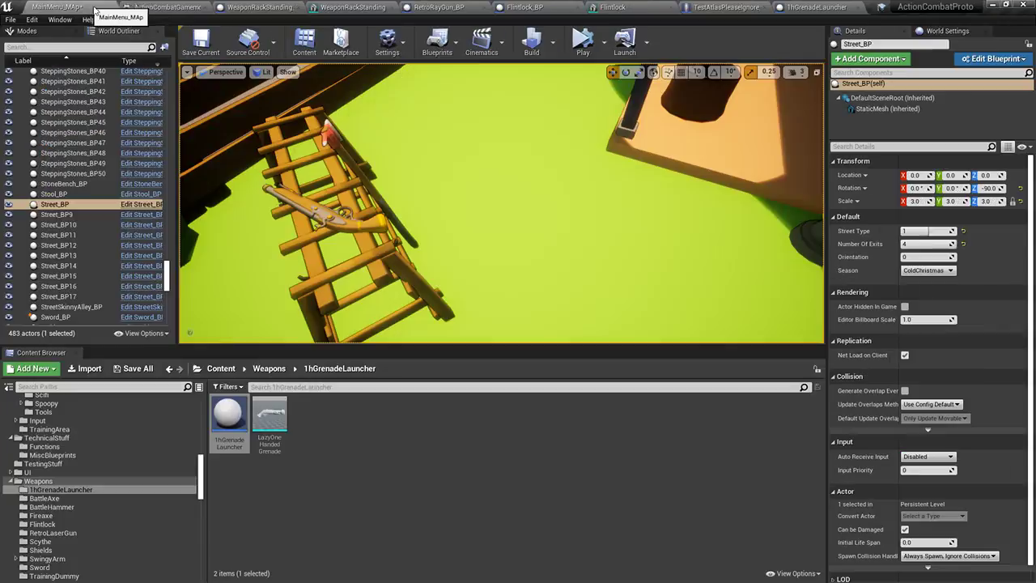
scroll(421, 198, up, 5)
scroll(414, 194, up, 4)
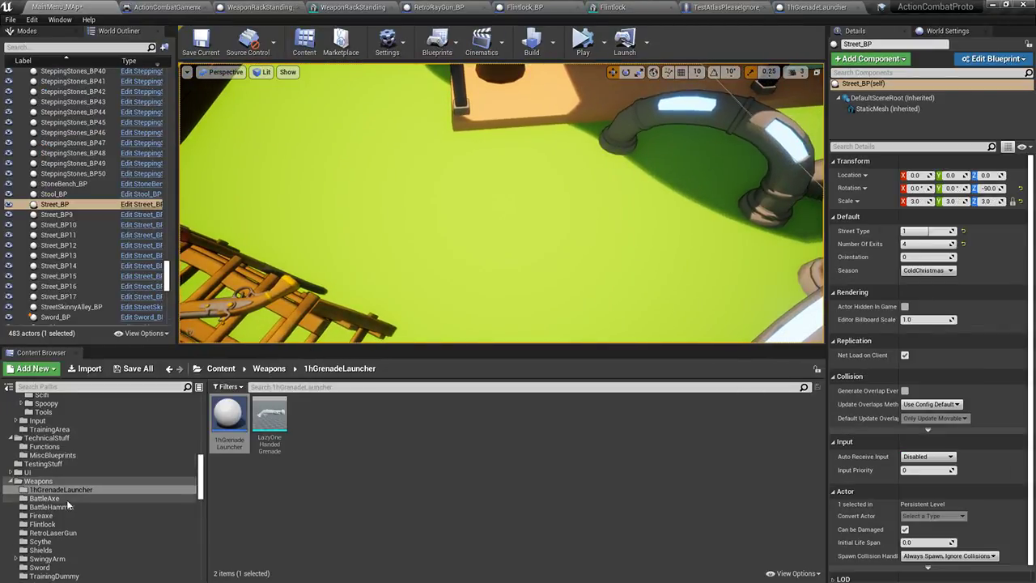
scroll(66, 499, down, 3)
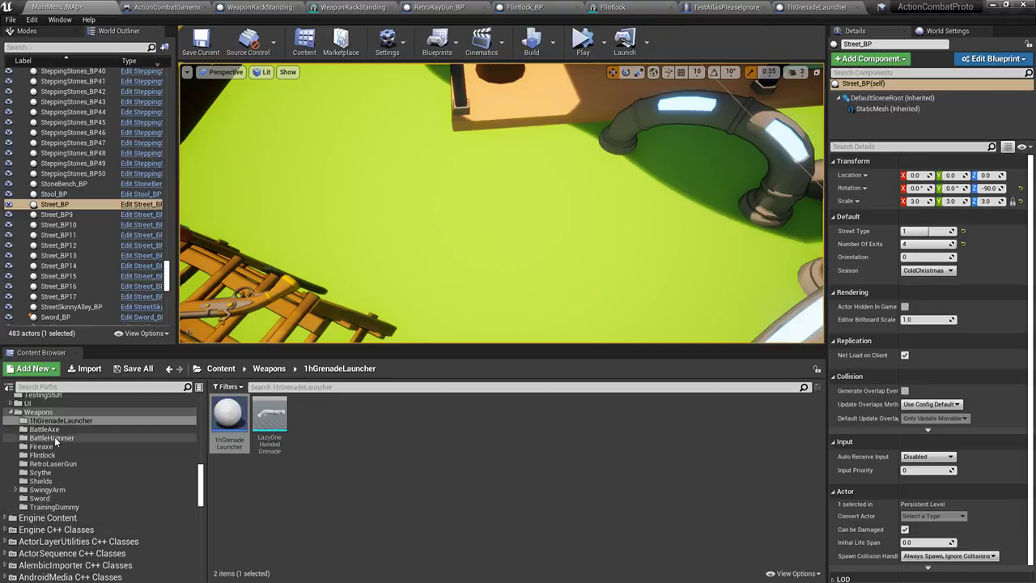
scroll(55, 441, up, 3)
click(38, 462)
click(32, 471)
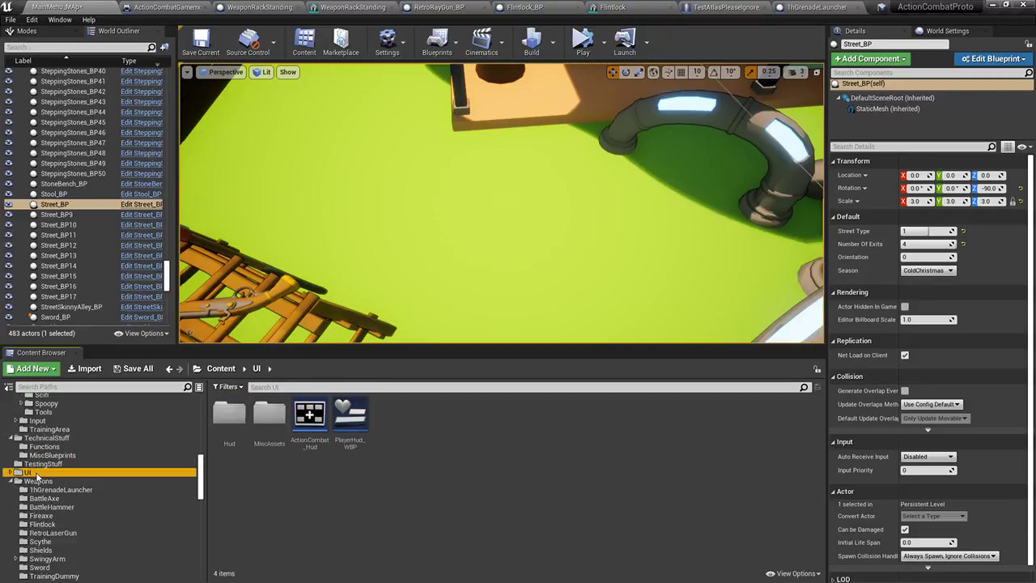
click(36, 463)
double_click(430, 415)
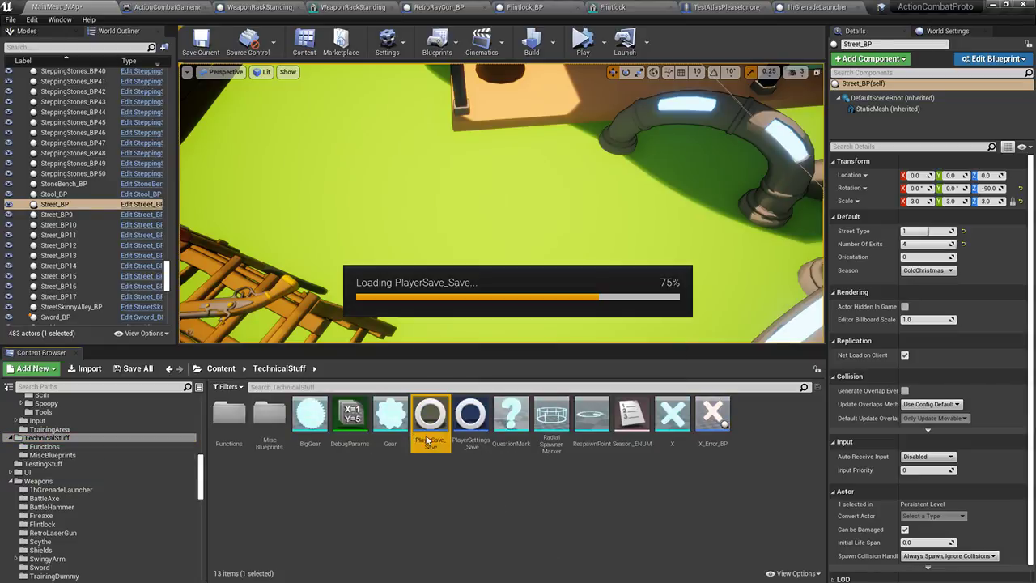
Set element 0 of the PlayerTeam_SG array to TestAtlasPleaseIgnore_BP, then compile and save the blueprint
click(40, 142)
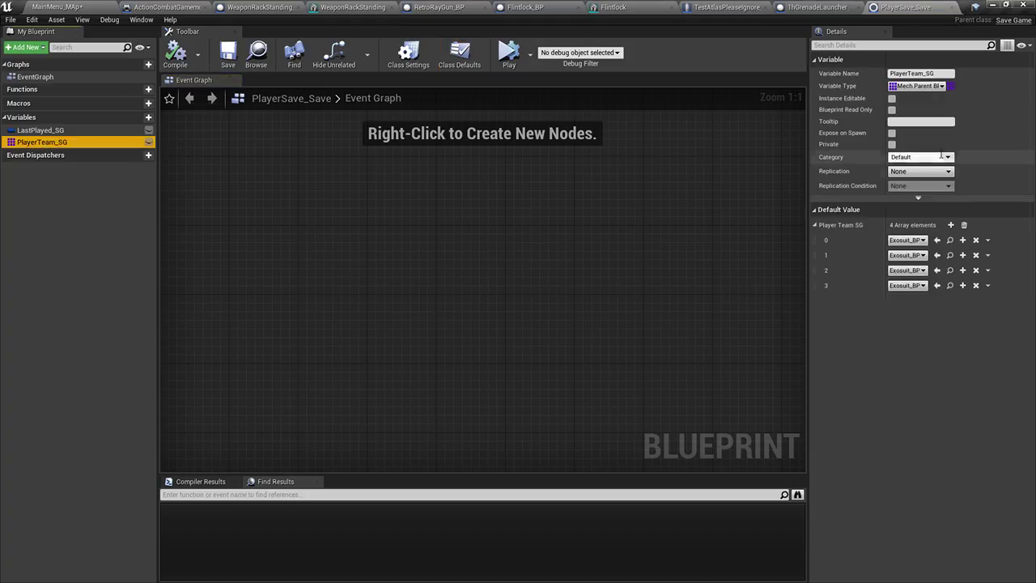
click(906, 239)
text(test)
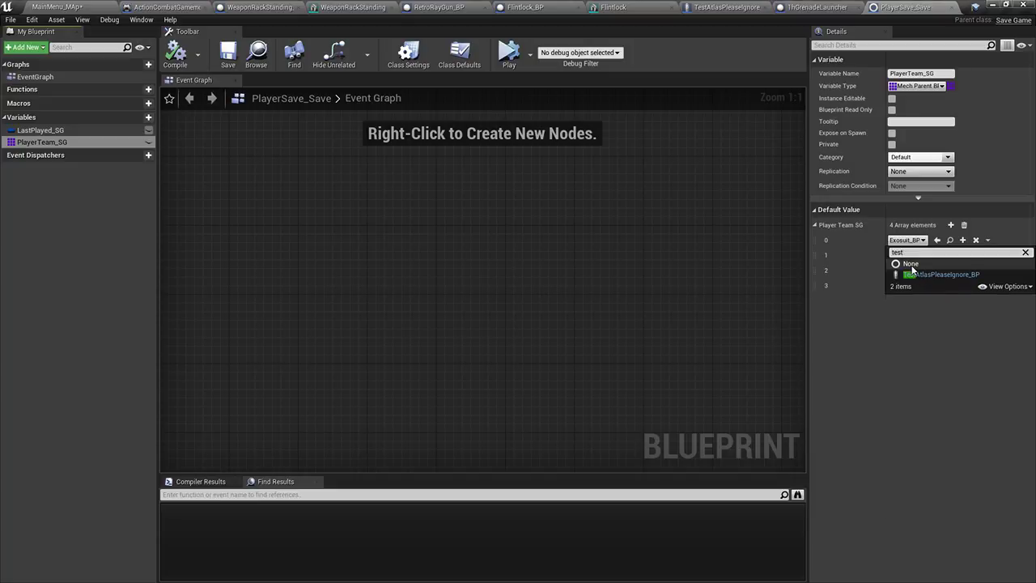
click(911, 274)
click(191, 62)
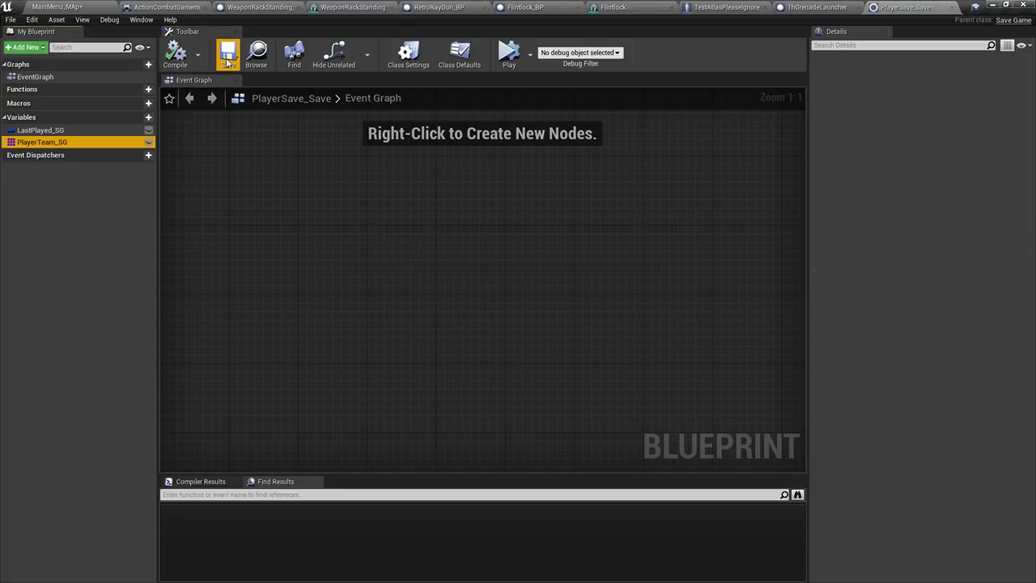
Play MainMenu_MAp in the editor and walk the test mech along the street while using its gun
click(71, 5)
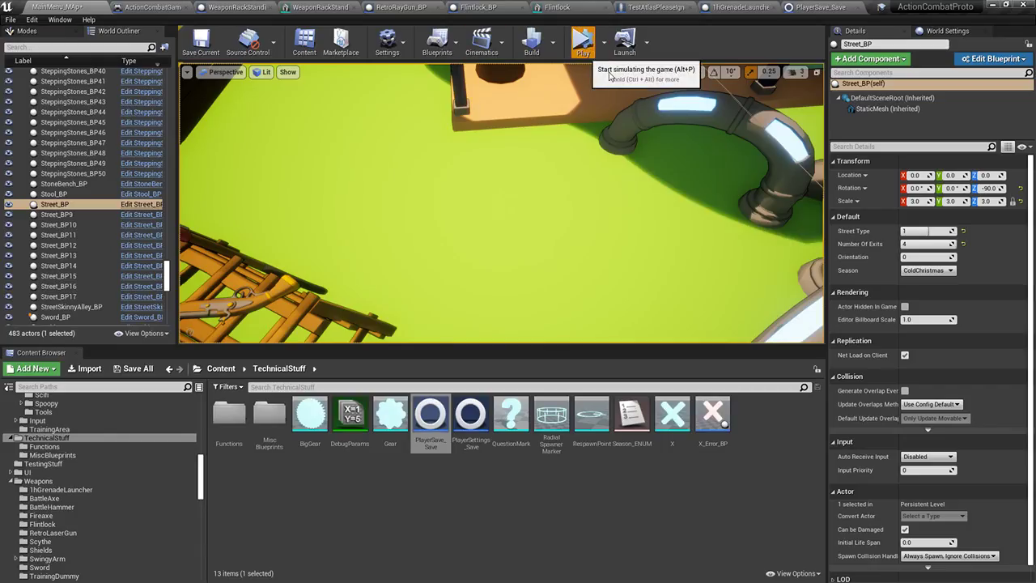
click(602, 52)
click(635, 76)
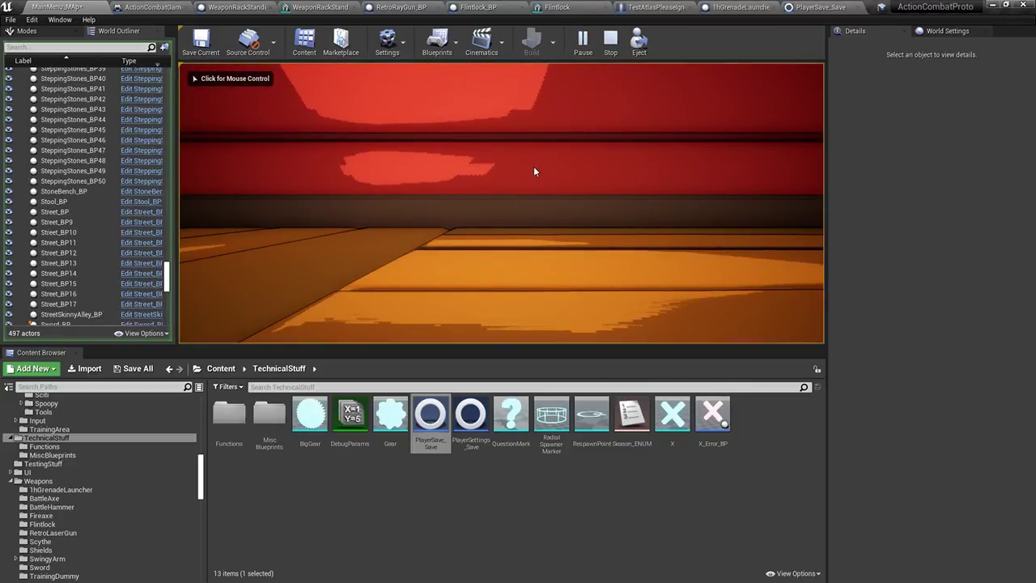
click(531, 174)
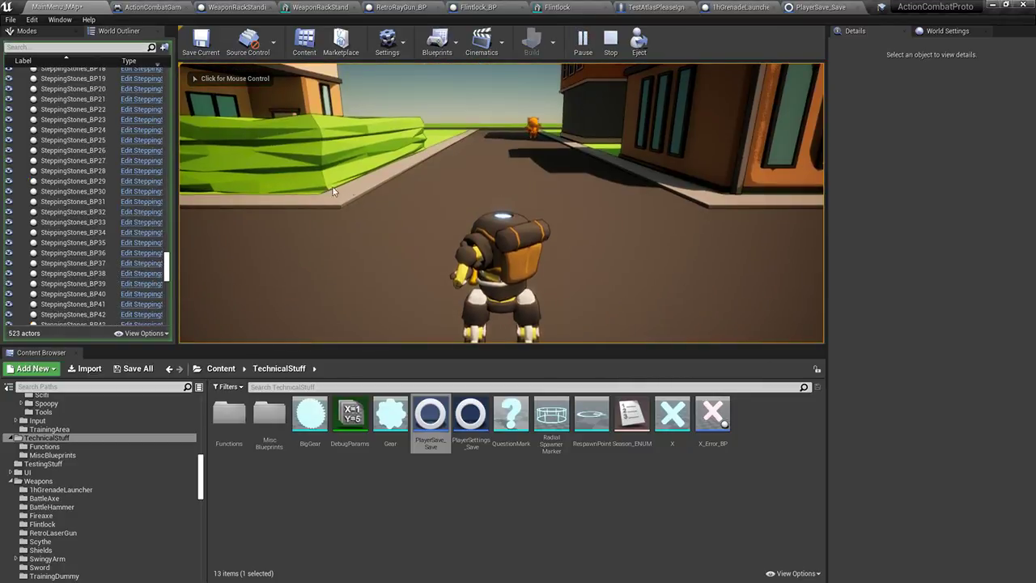
key(d)
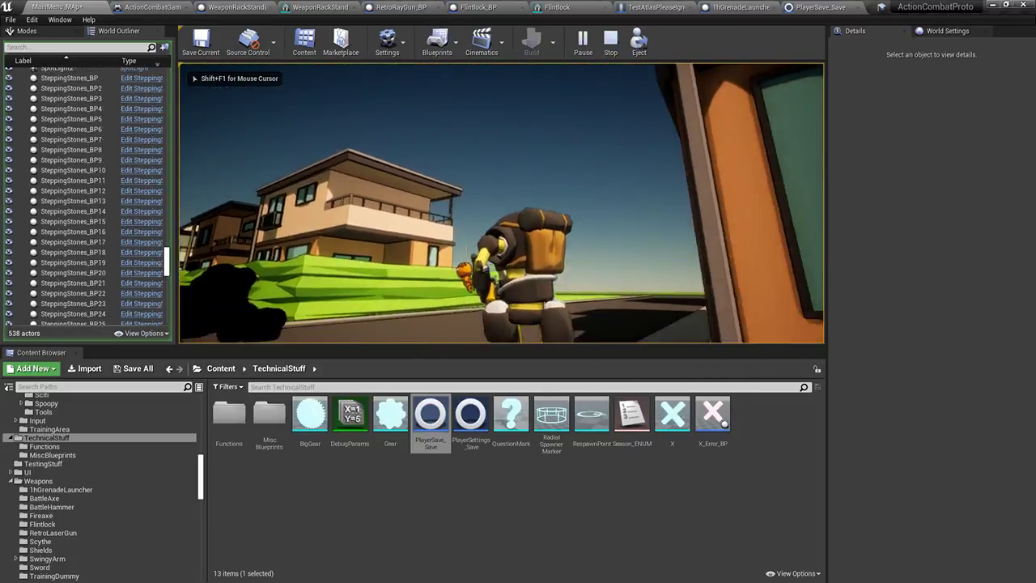
click(502, 203)
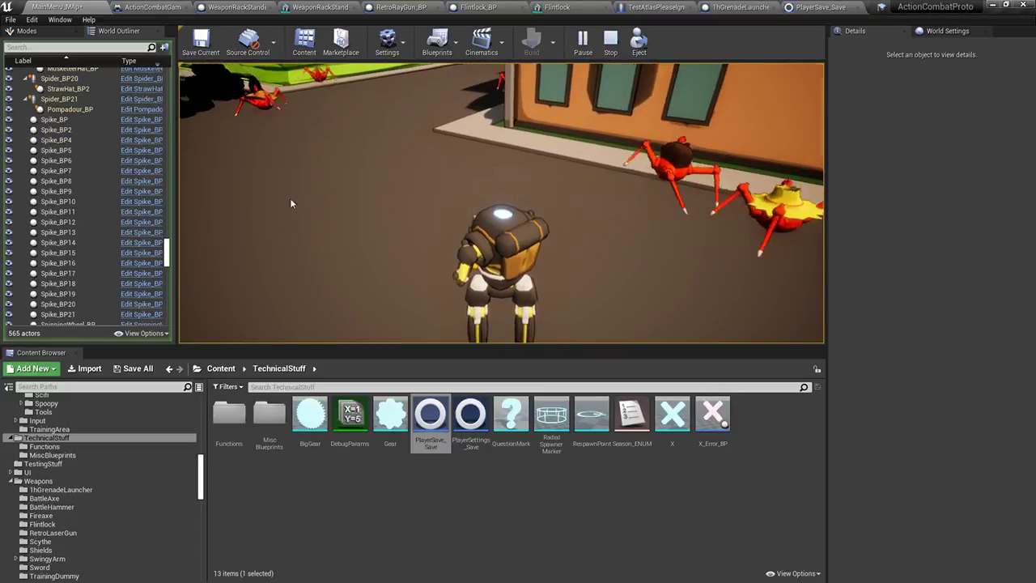
Eject from the mech during play to inspect it with the free camera, and stop the play session
key(F8)
key(w)
right_drag(502, 202, 599, 154)
right_drag(391, 226, 502, 235)
key(Escape)
Set the level viewport's camera speed to 5 and save the MainMenu_MAp level
right_drag(408, 226, 328, 212)
click(792, 73)
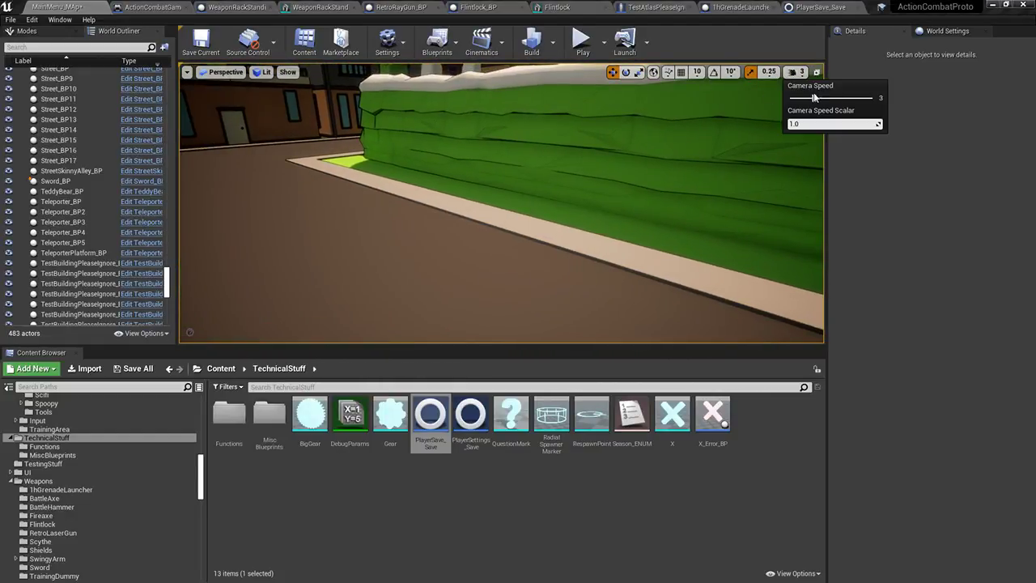
right_drag(680, 170, 546, 220)
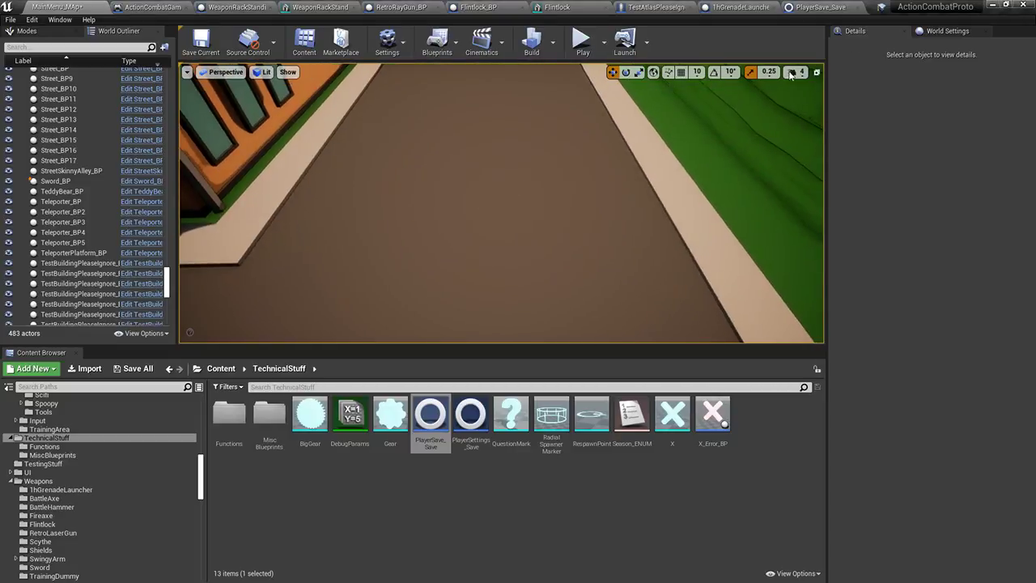
click(796, 73)
click(836, 98)
right_drag(680, 178, 716, 200)
click(137, 368)
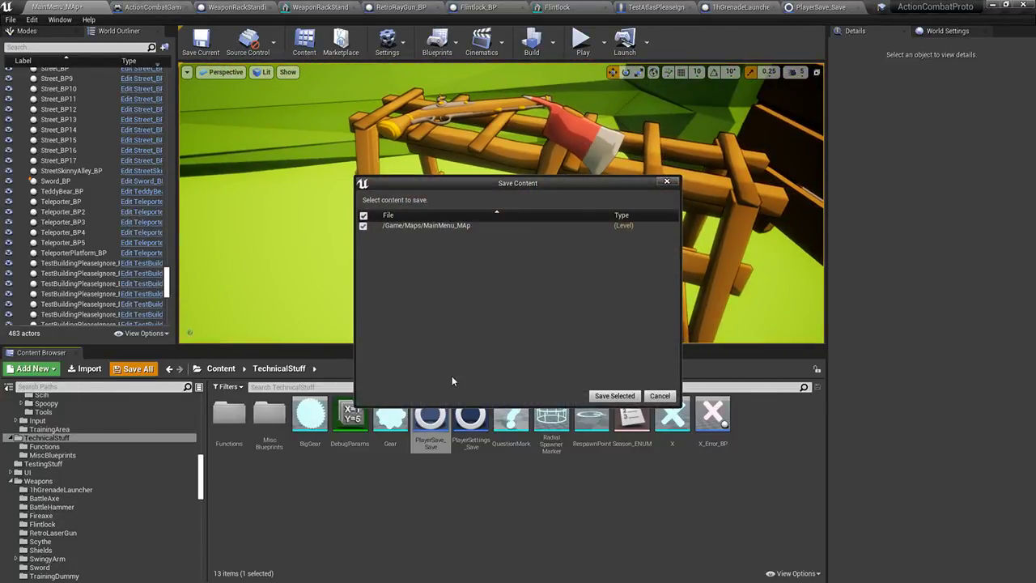
click(613, 395)
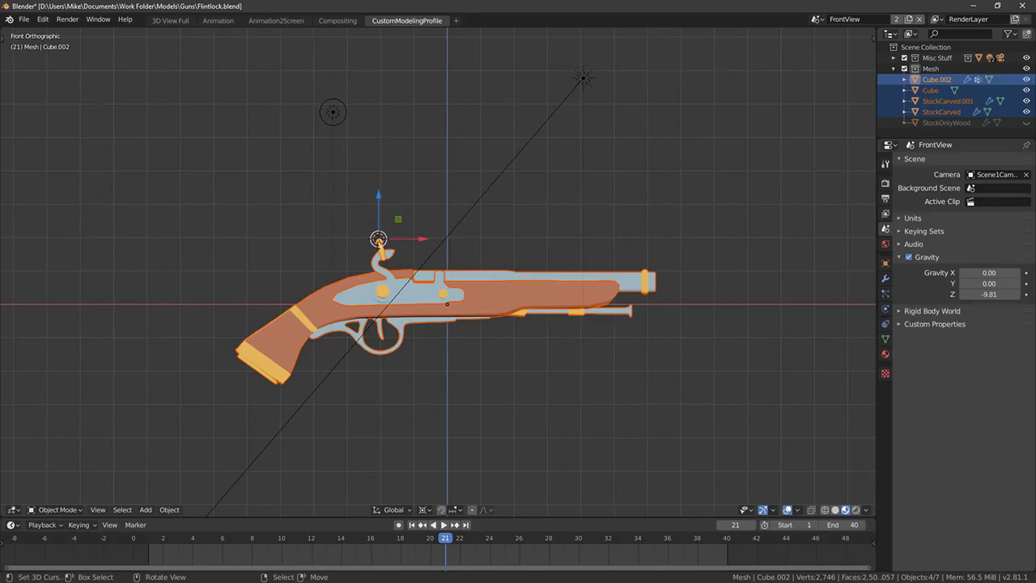
Switch to Blender and rename the flintlock's barrel object StockCarved.001 as Barrel01
scroll(521, 272, up, 1)
right_click(649, 287)
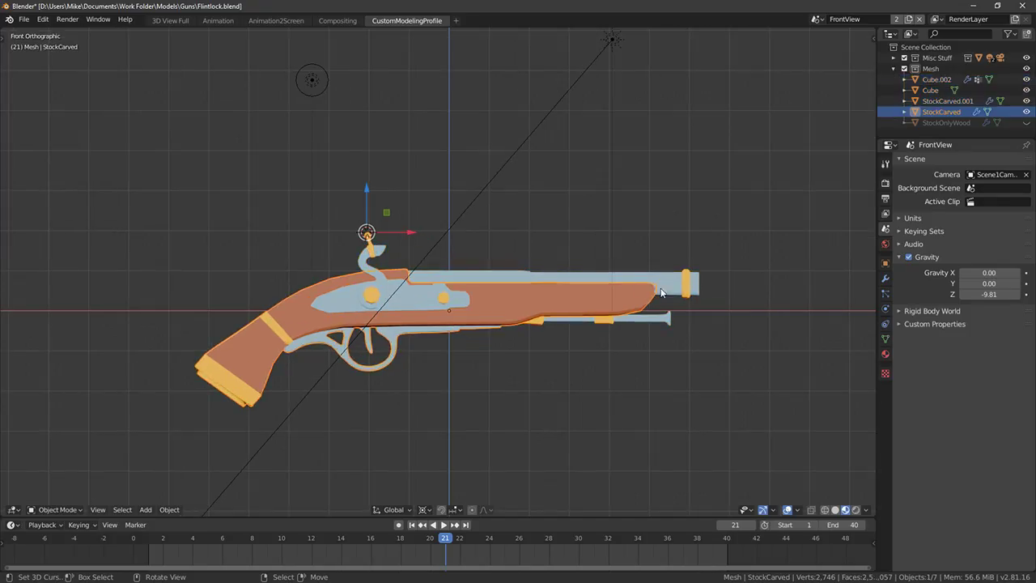
right_click(675, 288)
double_click(947, 101)
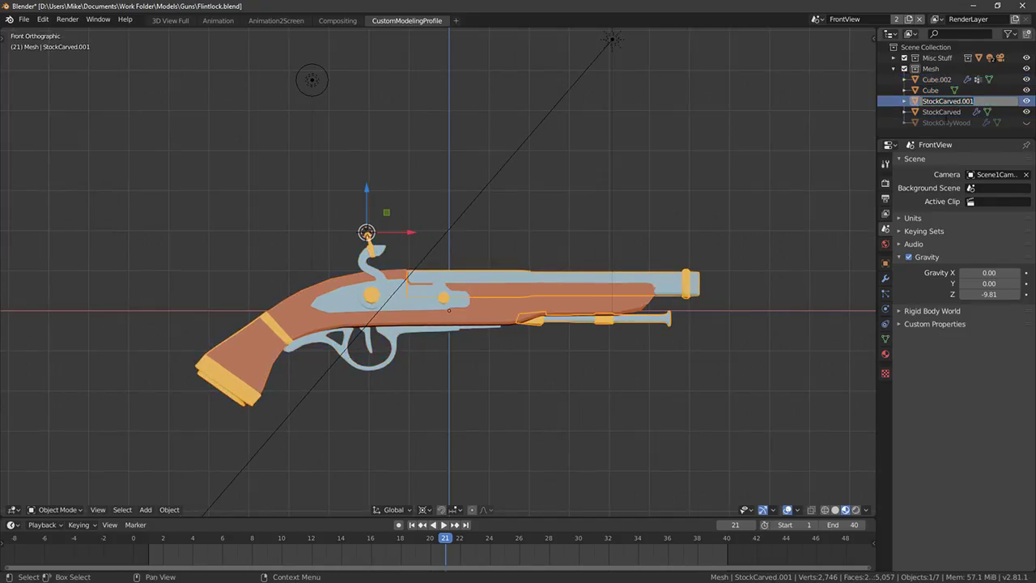
text(Barrel01)
key(Return)
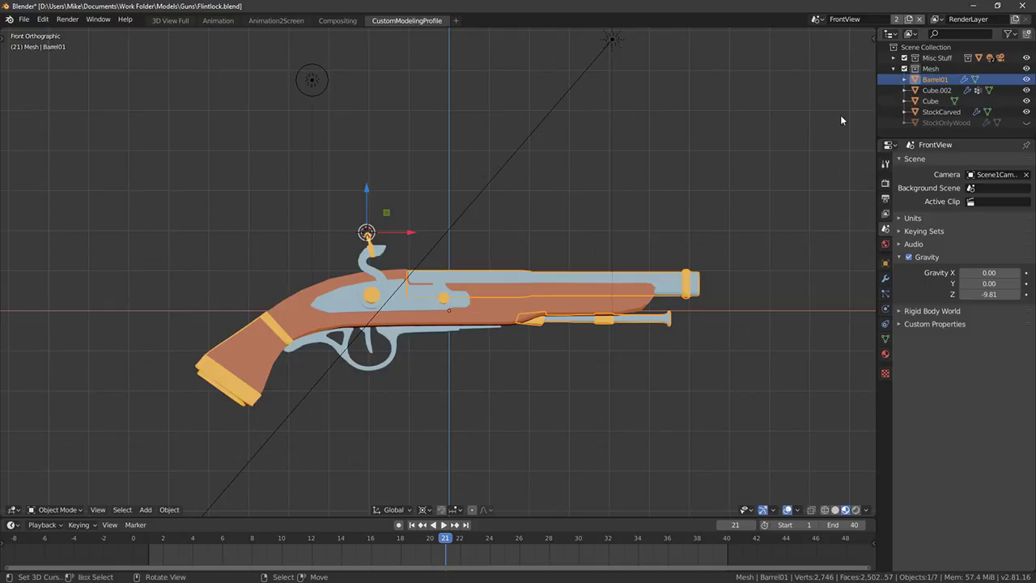
Duplicate Barrel01 in place and rename the copy Barrel02
key(shift+d)
right_click(690, 257)
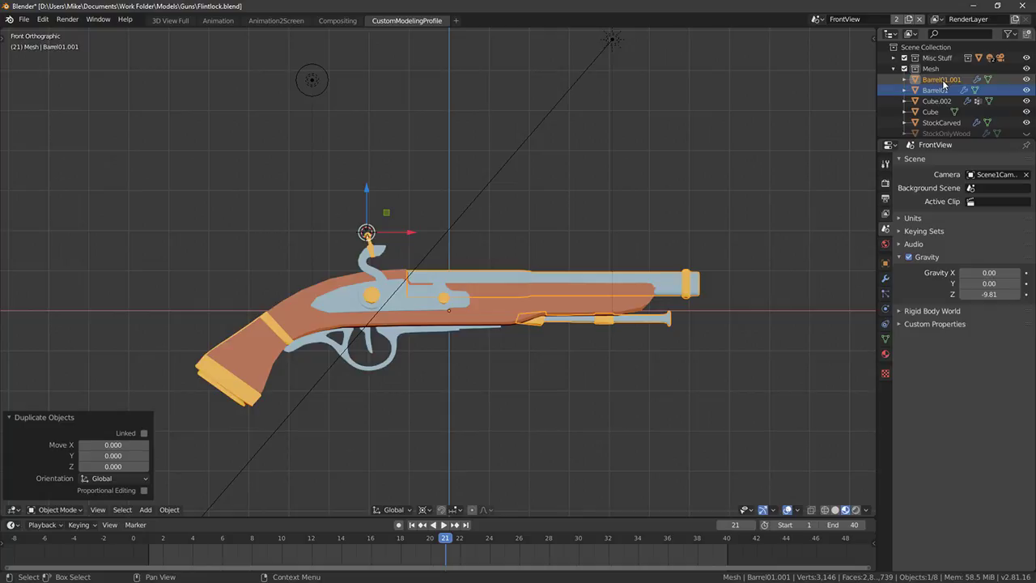
double_click(942, 79)
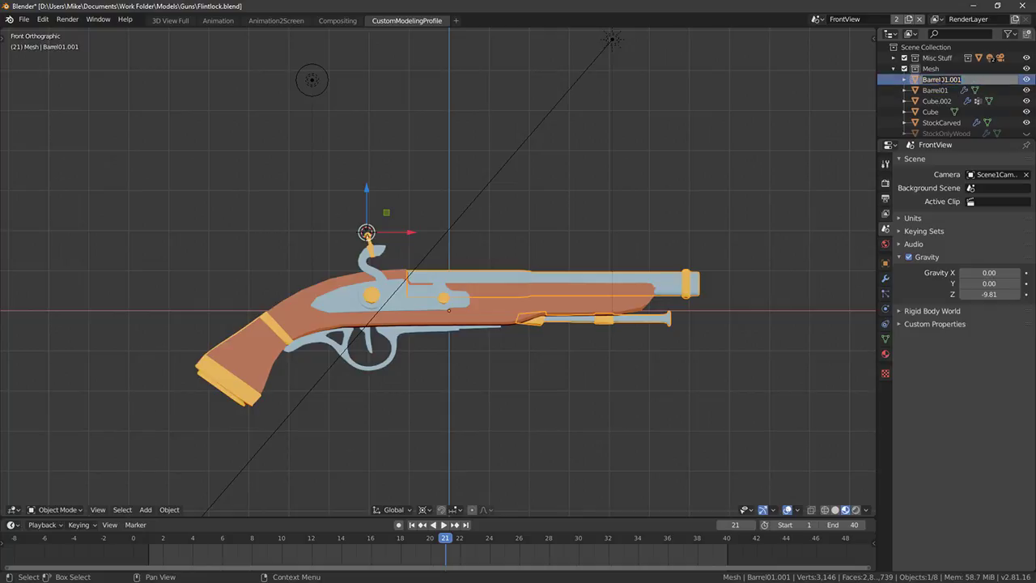
text(2)
key(Return)
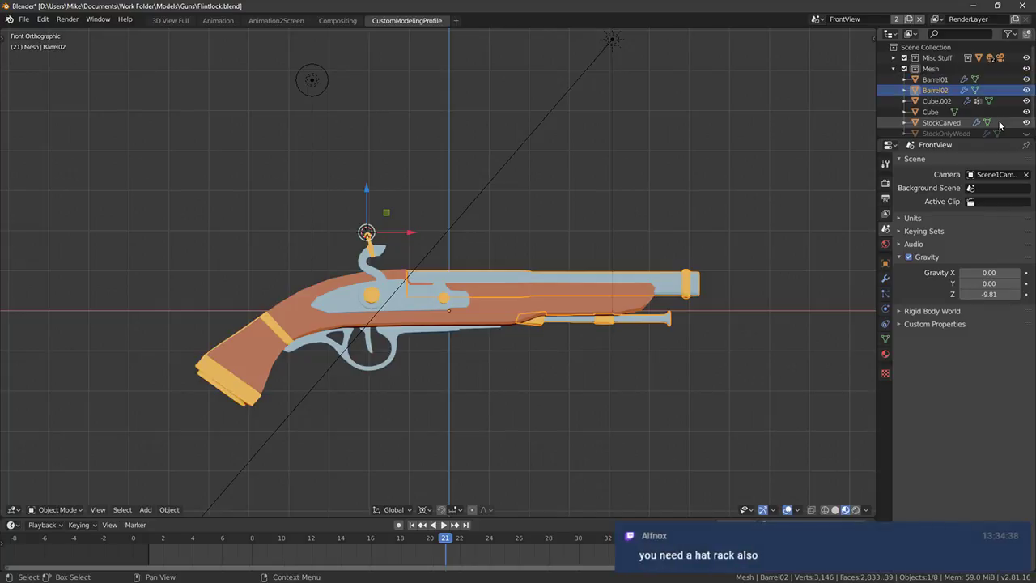
Hide Barrel01 and put Barrel02 into Edit Mode with solid shading
click(948, 82)
click(1027, 80)
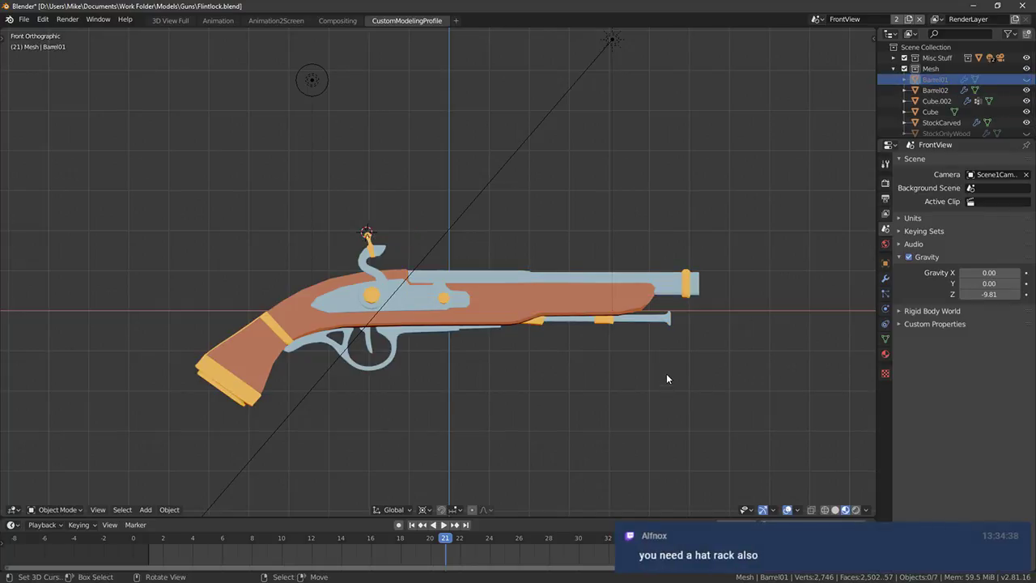
click(679, 297)
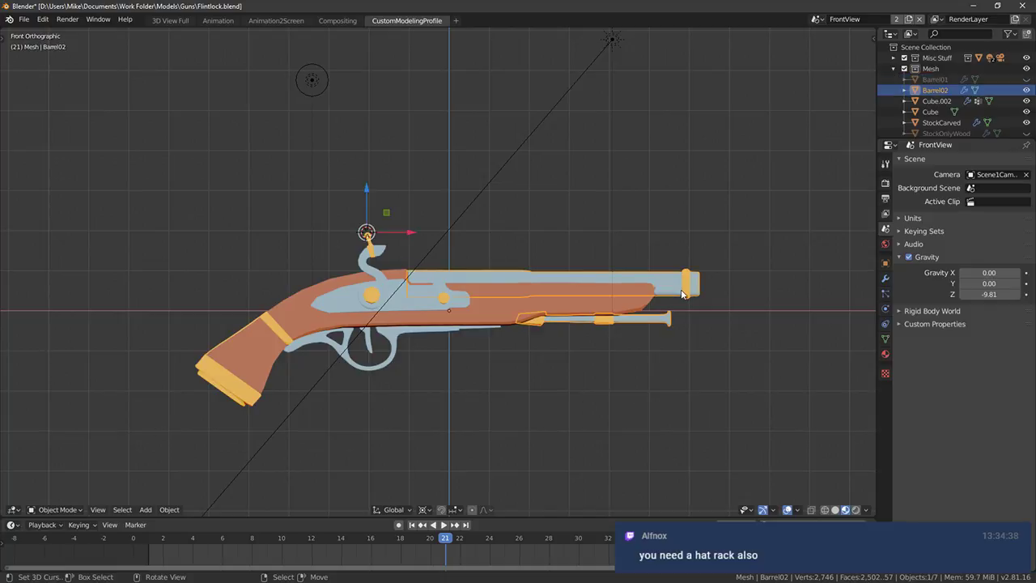
key(Tab)
key(z)
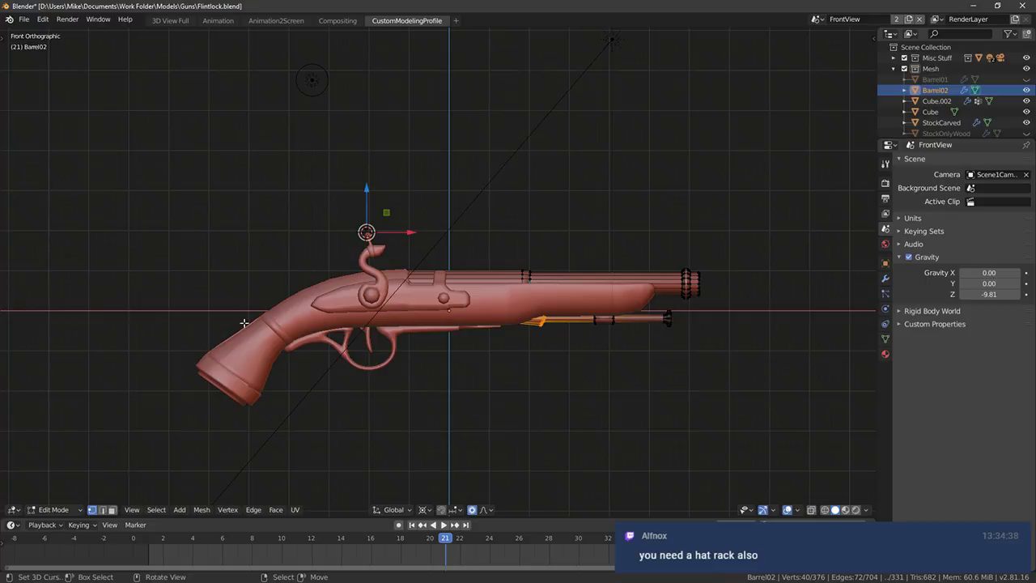
Write the handwritten annotation "HAT/HELMET RACK" in the empty space above the pistol's stock in front view
shift+middle_drag(247, 300, 350, 278)
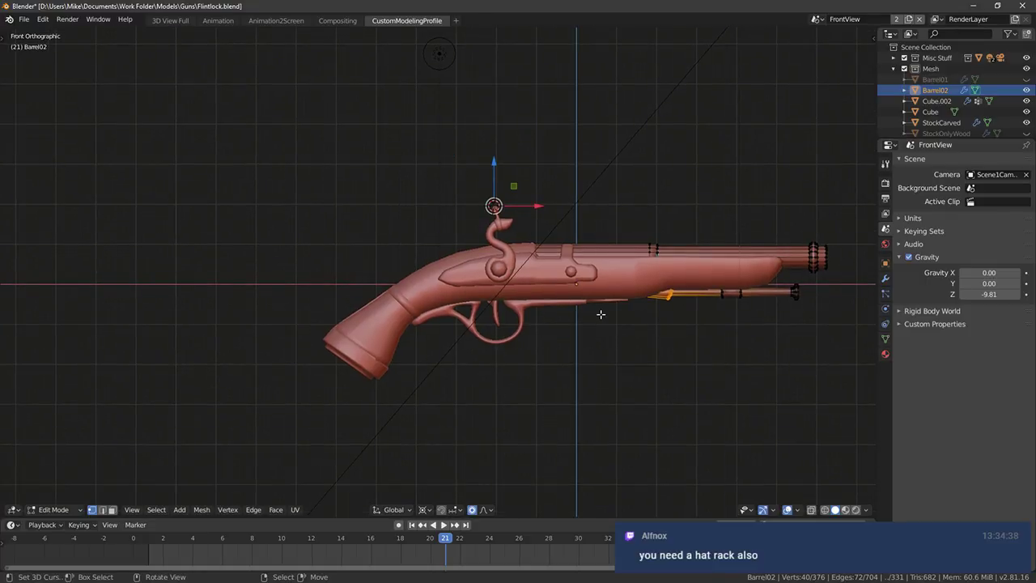
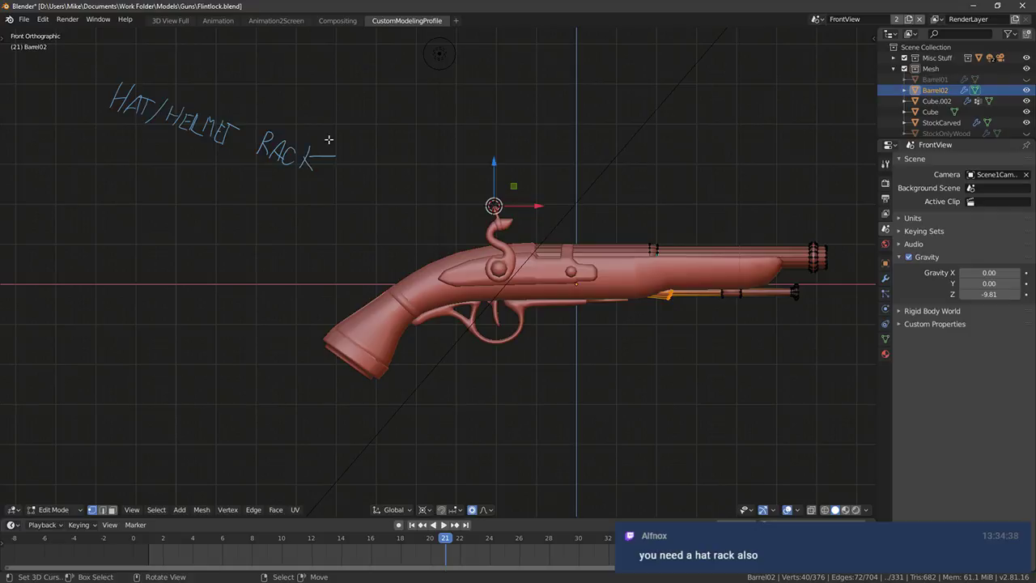
shift+middle_drag(534, 138, 428, 149)
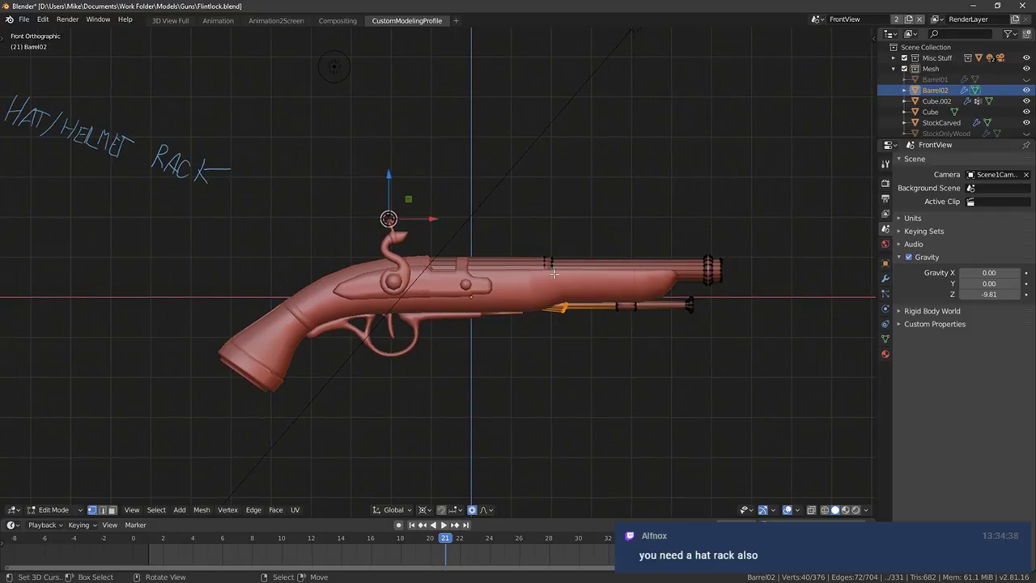
scroll(576, 251, down, 3)
middle_drag(575, 252, 610, 256)
key(KP_1)
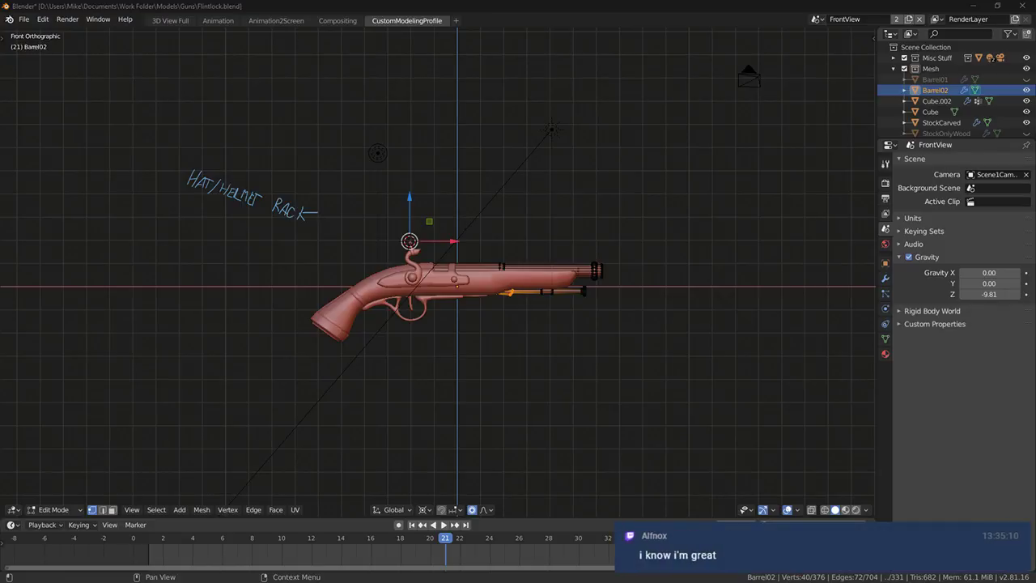
Lengthen Barrel02 to roughly musket length by moving its muzzle-end vertices forward along X, leaving the ramrod's end behind
key(super+d)
key(super+d)
scroll(691, 280, up, 2)
middle_drag(691, 279, 560, 298)
key(KP_1)
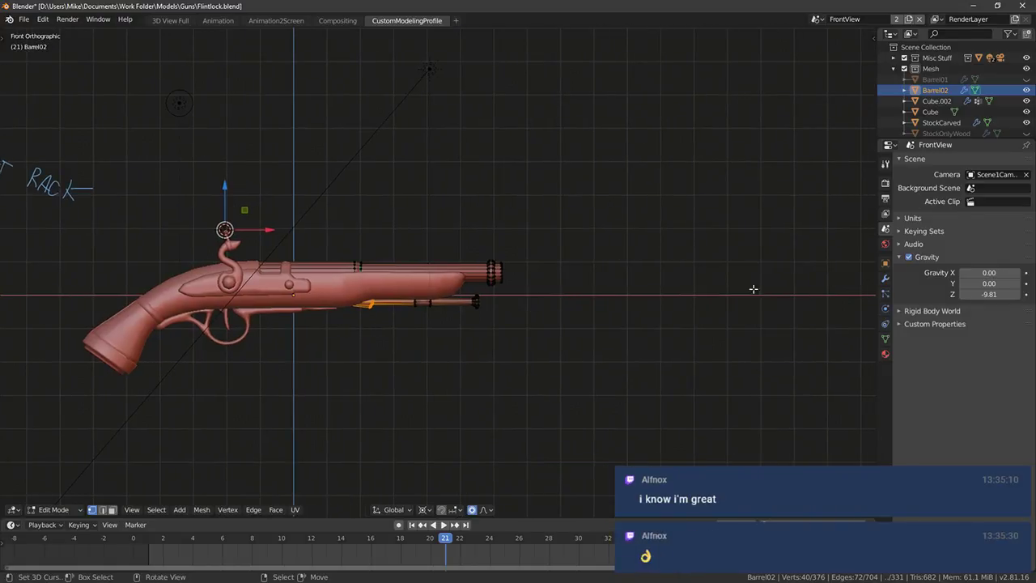
scroll(538, 297, up, 1)
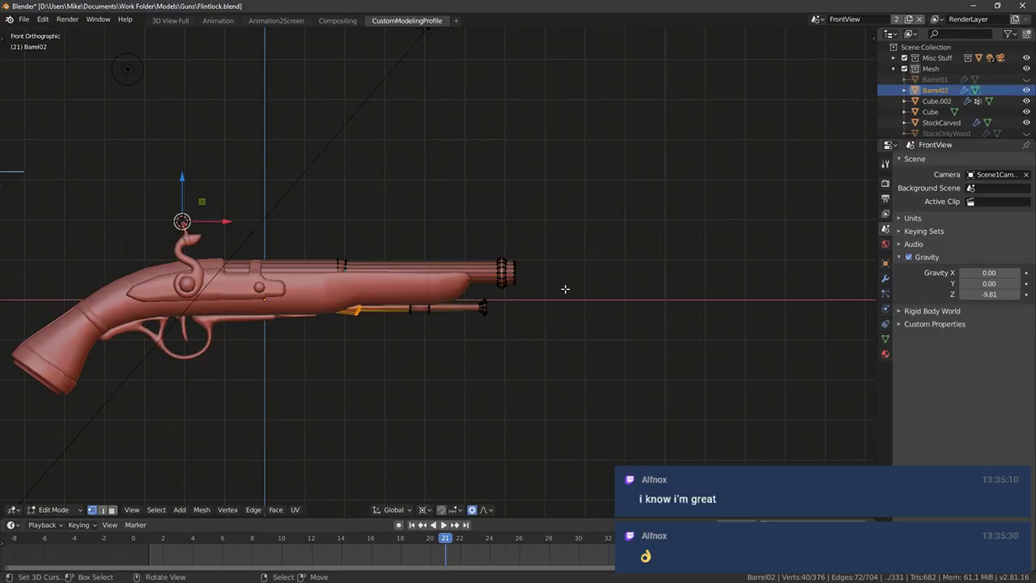
key(shift+z)
key(alt+a)
key(c)
drag(513, 254, 515, 257)
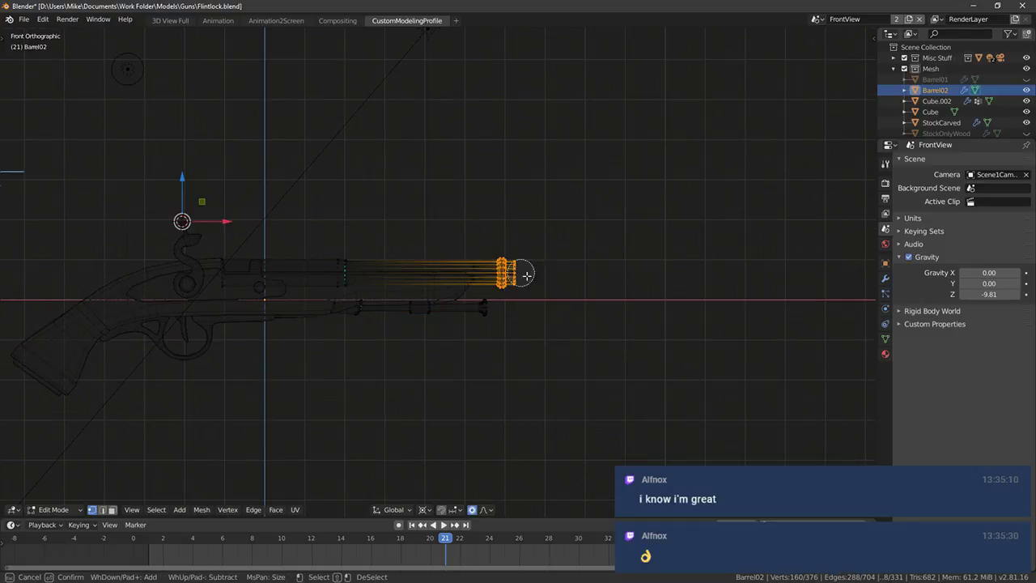
scroll(581, 276, down, 6)
right_click(584, 276)
scroll(603, 294, down, 7)
shift+middle_drag(603, 294, 514, 289)
drag(311, 255, 435, 260)
key(Tab)
key(shift+z)
mouse_move(404, 354)
middle_down()
mouse_move(501, 374)
mouse_move(463, 380)
middle_up()
key(KP_1)
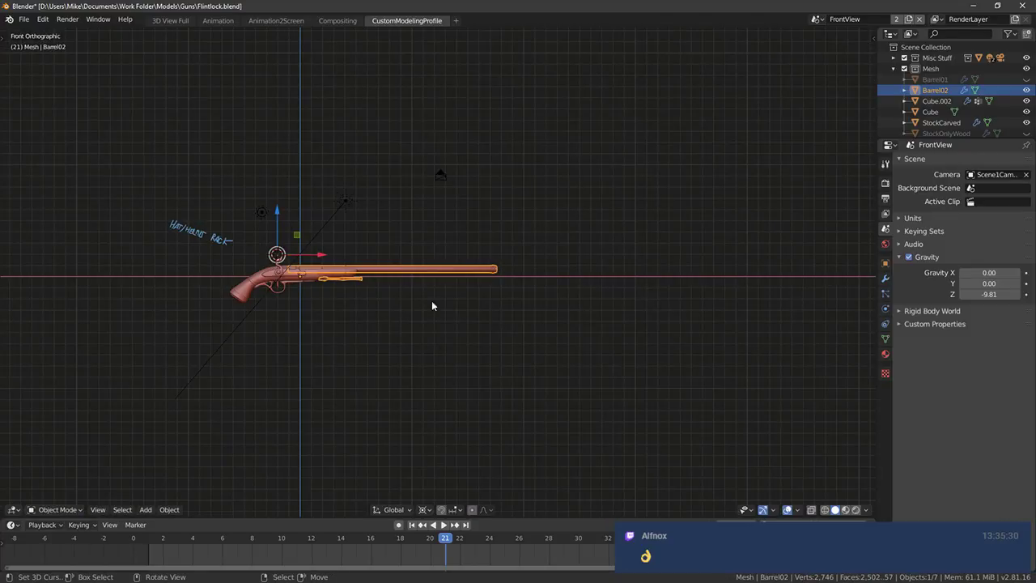
Extend the ramrod under Barrel02 by moving its tip vertices forward along X to just short of the muzzle
scroll(525, 286, up, 4)
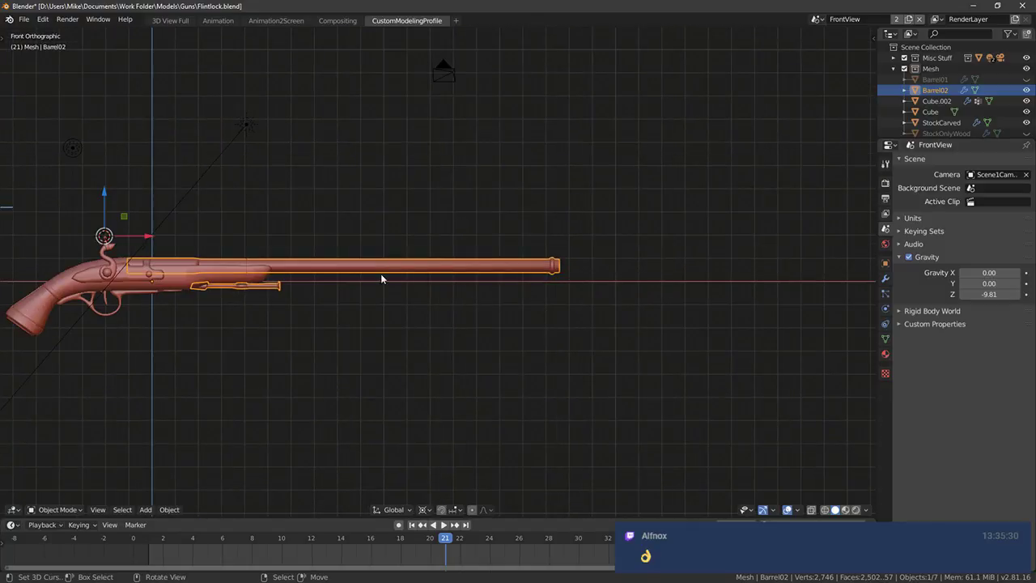
shift+middle_drag(324, 268, 441, 252)
scroll(433, 256, up, 4)
key(Tab)
key(alt+a)
key(shift+z)
key(c)
click(354, 269)
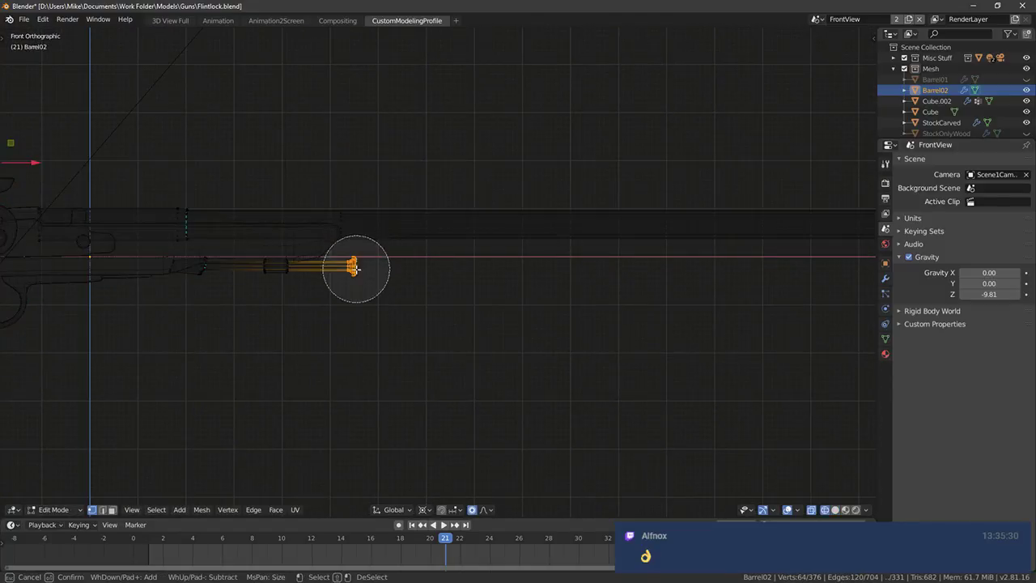
middle_click(357, 277)
click(359, 280)
right_click(359, 280)
shift+scroll(405, 296, down, 12)
shift+middle_drag(405, 296, 398, 480)
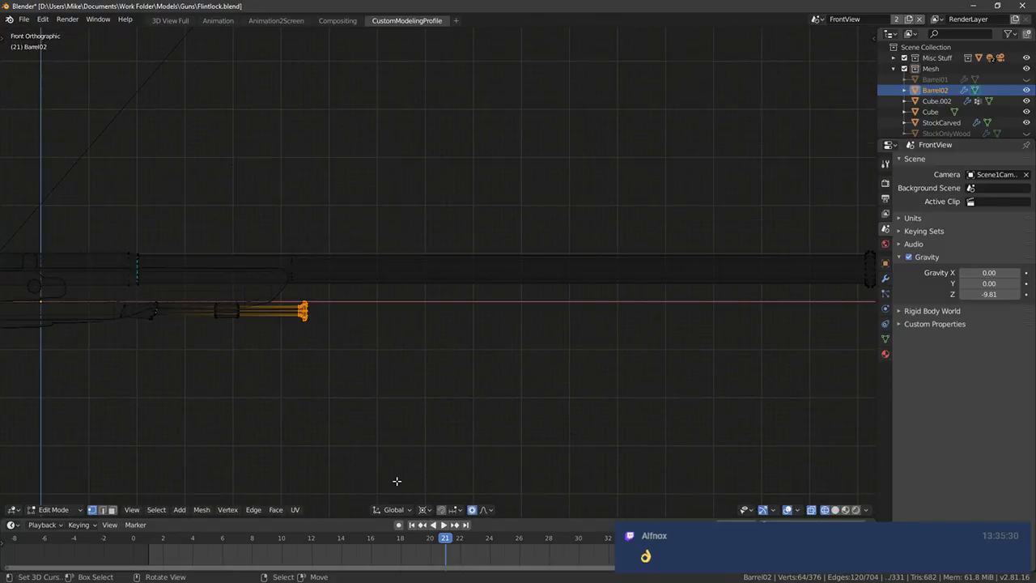
scroll(410, 244, down, 3)
drag(285, 246, 485, 255)
Duplicate the ramrod's holder sleeve and place the copy near the ramrod's far tip along X
scroll(436, 305, up, 3)
right_click(289, 299)
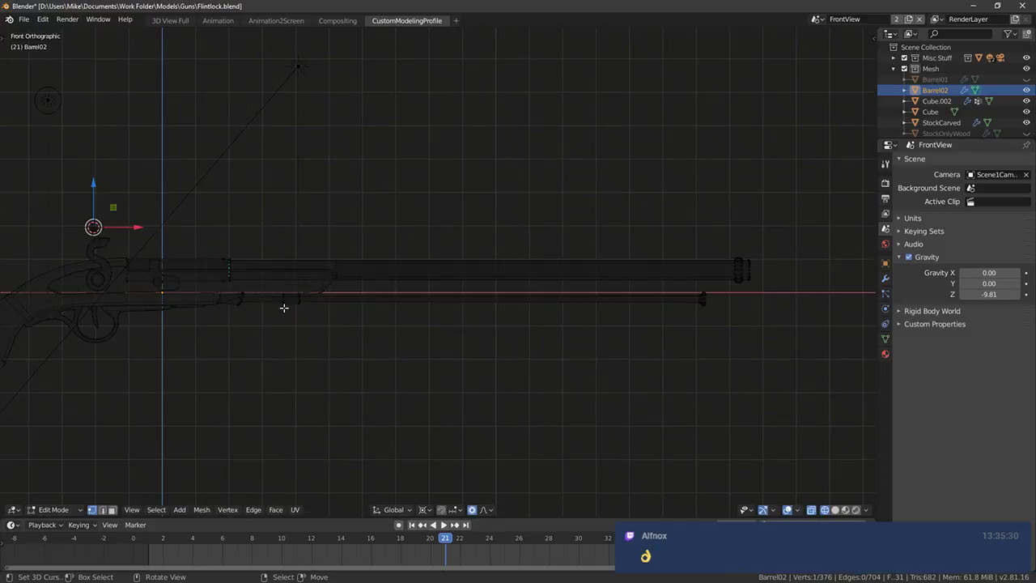
key(ctrl+l)
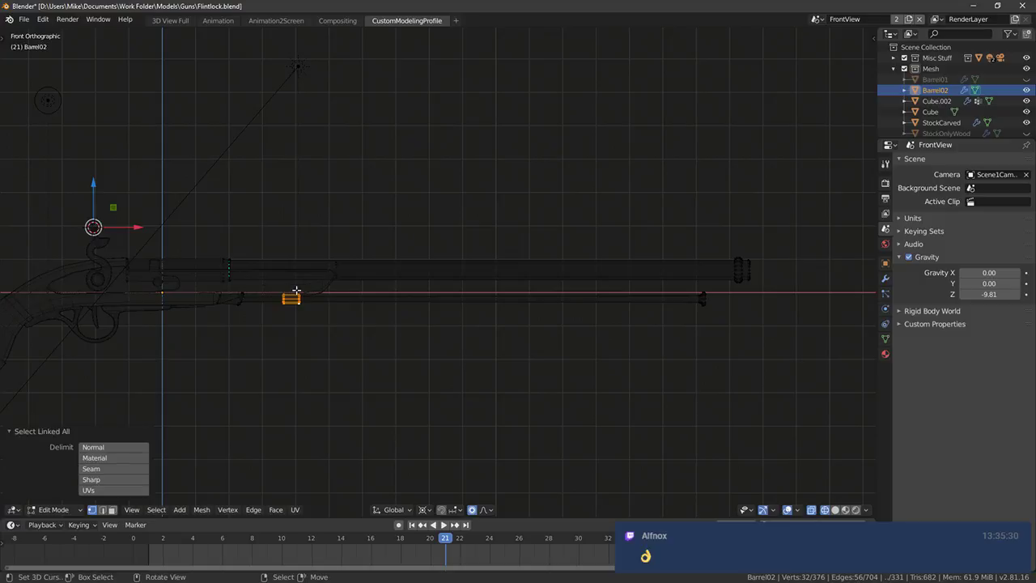
key(shift+d)
key(Escape)
drag(138, 228, 511, 259)
Duplicate the muzzle ring and move the copy back along X by -2.183, above the front ramrod sleeve
shift+middle_drag(717, 269, 686, 270)
right_click(709, 272)
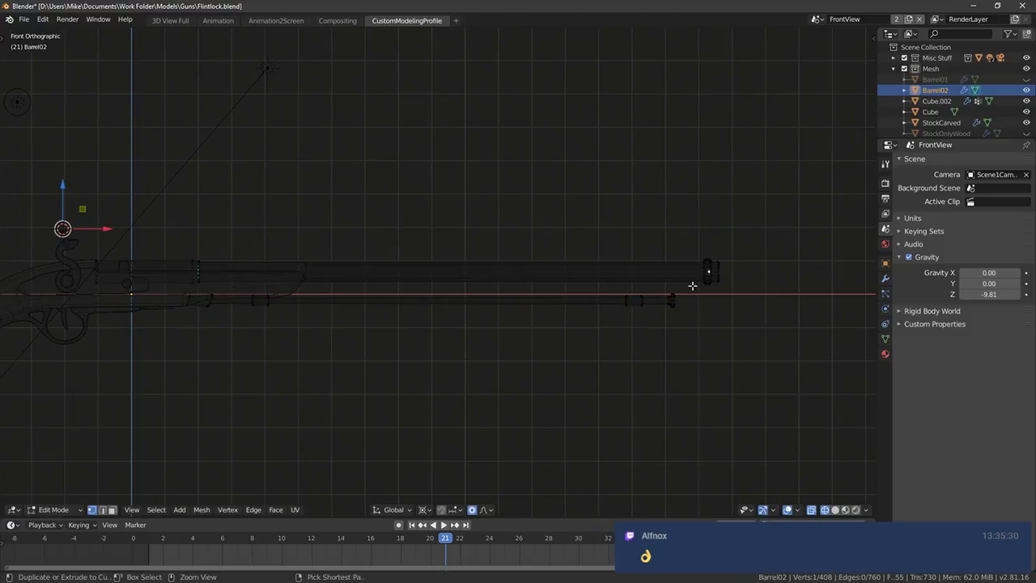
key(ctrl+l)
key(shift+d)
key(Escape)
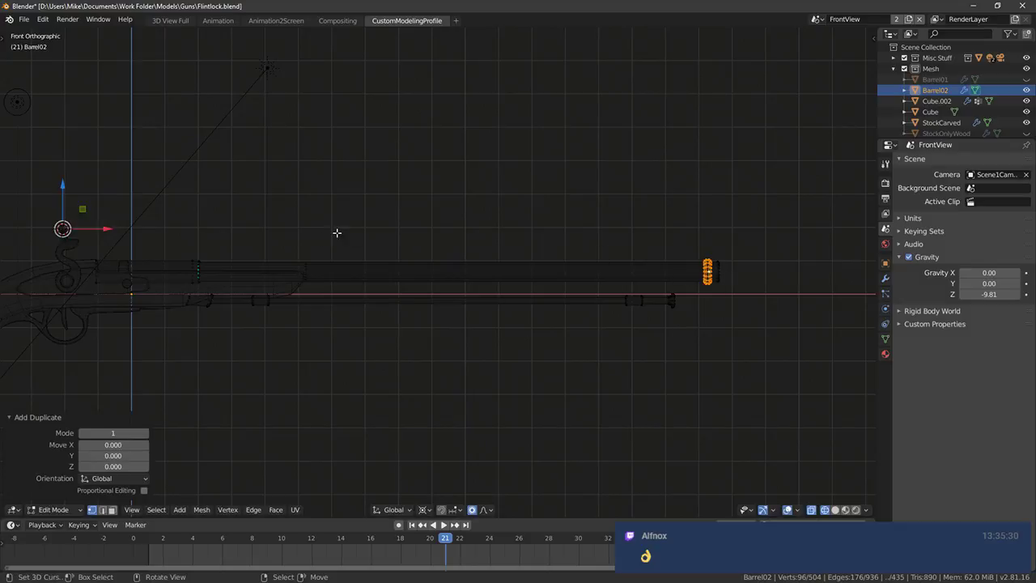
key(comma)
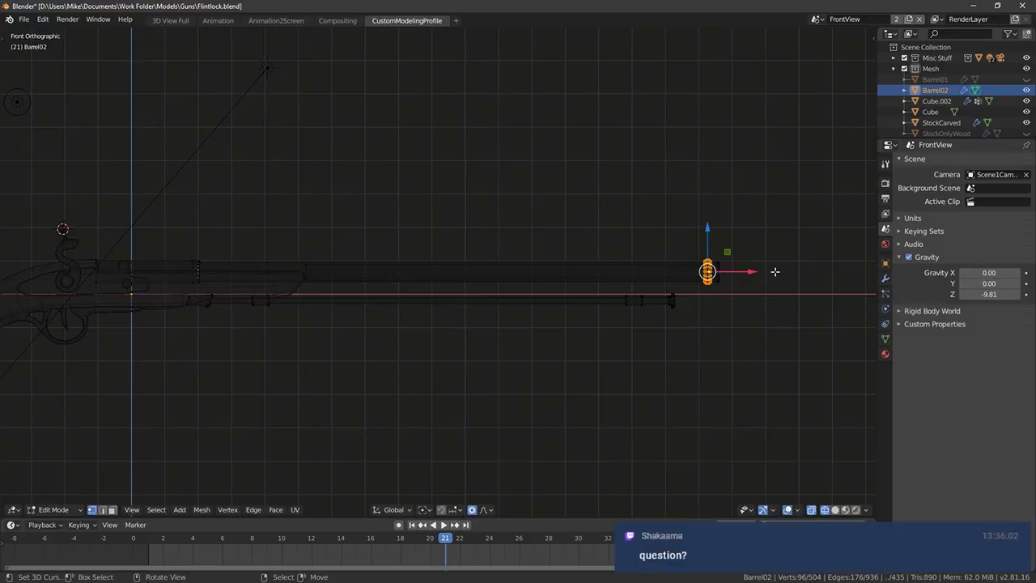
drag(746, 270, 679, 268)
middle_drag(442, 328, 501, 388)
scroll(578, 349, up, 4)
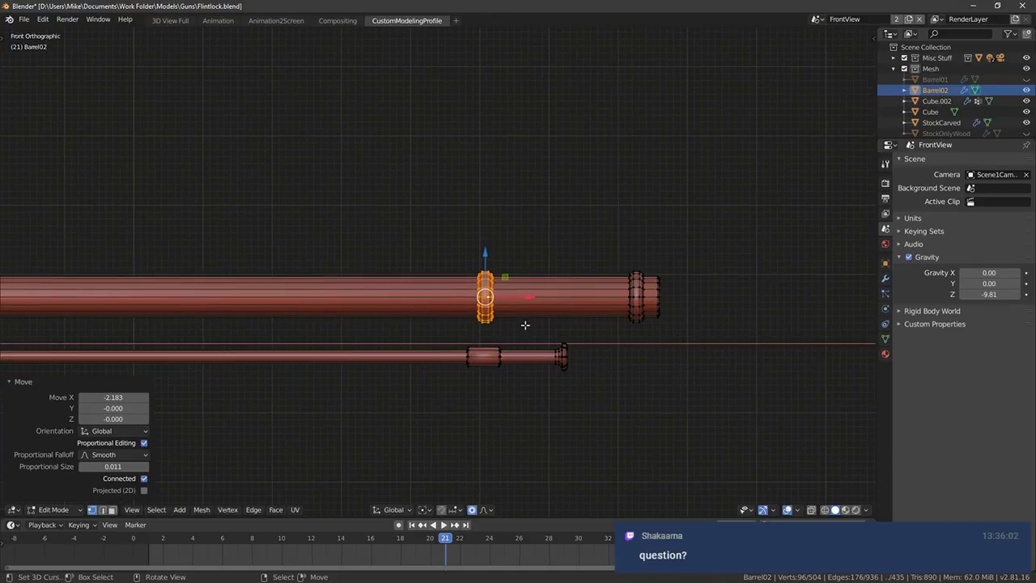
Widen the outer edge loops of the copied barrel ring along X by a scale of 1.474
middle_drag(527, 324, 517, 296)
alt+shift+click(537, 295)
key(s)
key(x)
click(629, 290)
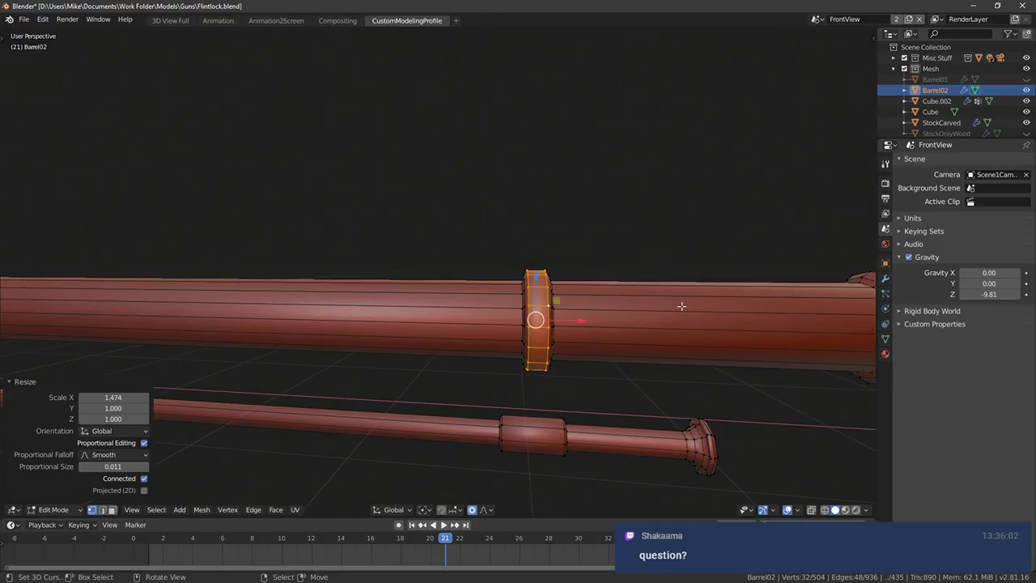
Adjust the copied ring's outer loops with a Shrink/Fatten offset of 0.040 and widen them further along X
key(alt+s)
click(686, 306)
key(alt+s)
right_click(695, 308)
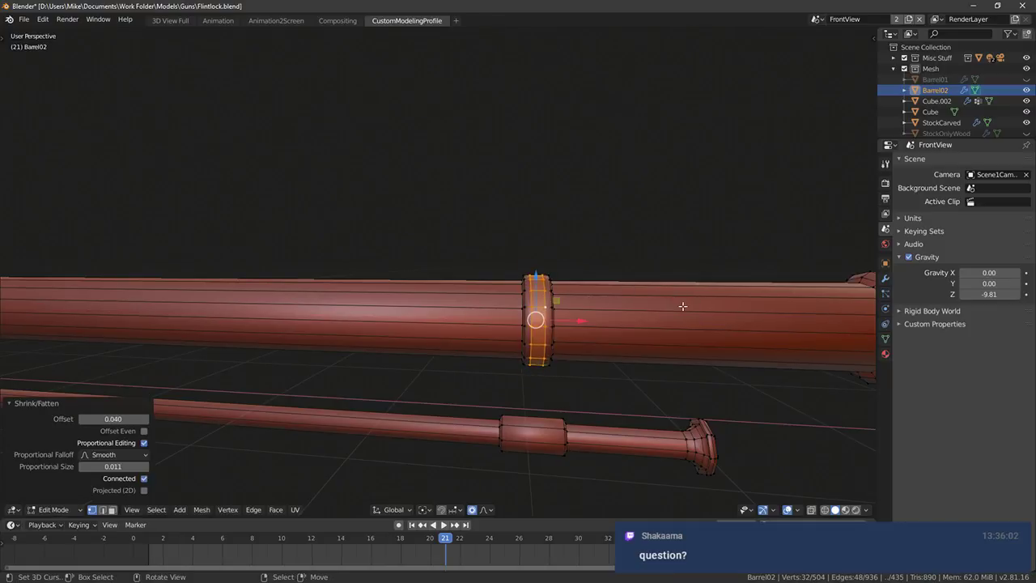
key(s)
key(x)
click(749, 308)
Extrude the two adjacent faces on the underside of the copied ring 0.298 down toward the ramrod sleeve
middle_drag(748, 308, 338, 216)
right_click(236, 101)
shift+right_click(209, 114)
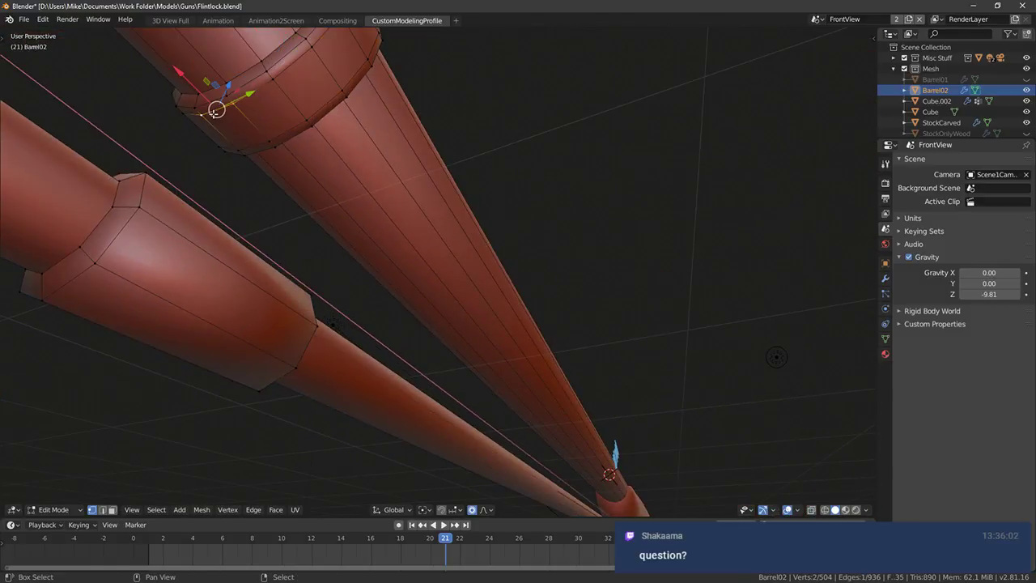
shift+right_click(237, 145)
right_click(245, 148)
shift+right_click(276, 145)
shift+right_click(312, 123)
shift+right_click(274, 80)
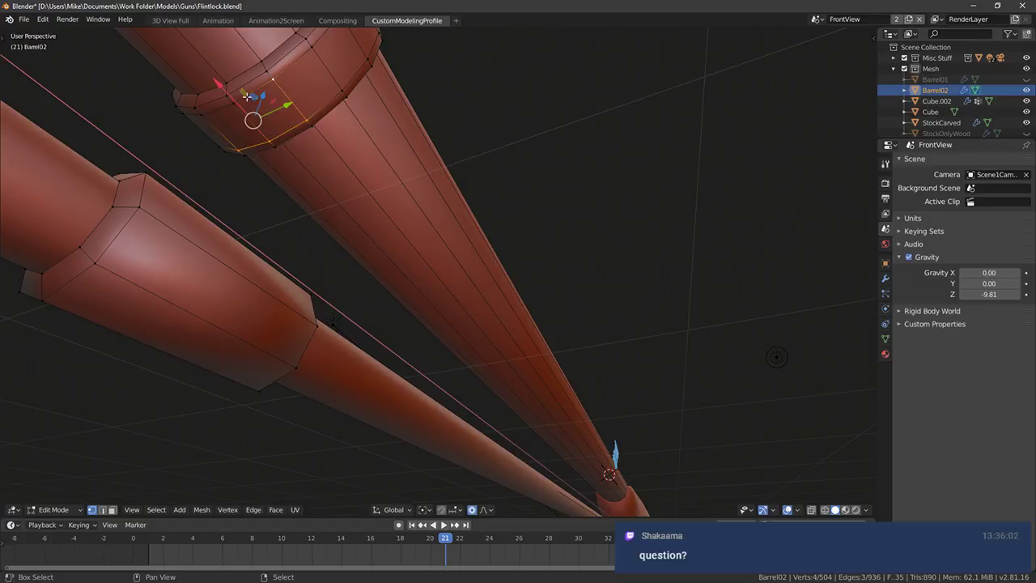
shift+right_click(233, 103)
shift+right_click(197, 109)
middle_drag(199, 110, 340, 171)
key(e)
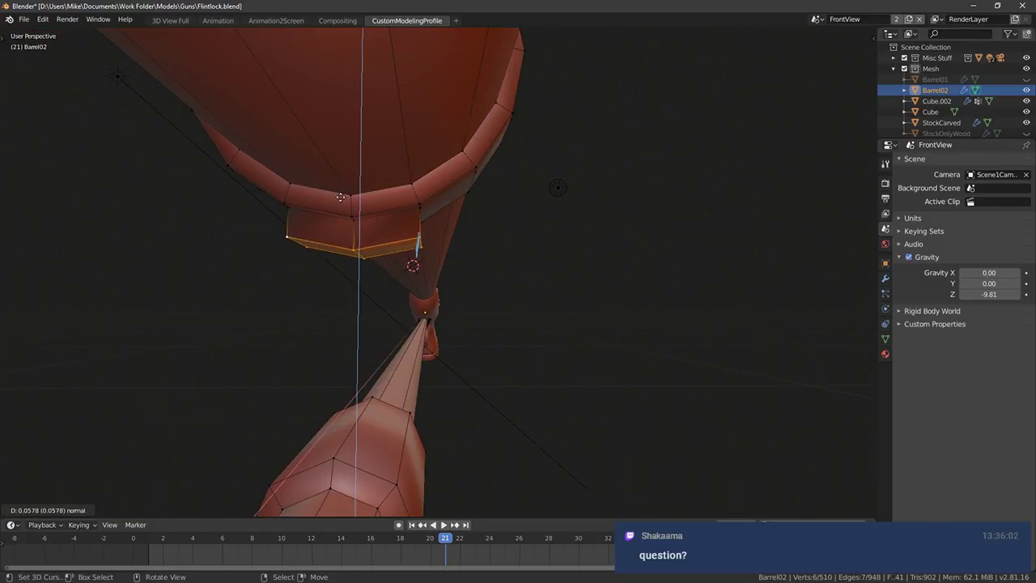
click(333, 293)
Scale the extruded end down, raise it 0.255 in Z as a short neck, and extrude it down to just above the ramrod sleeve
middle_drag(333, 295, 462, 288)
key(s)
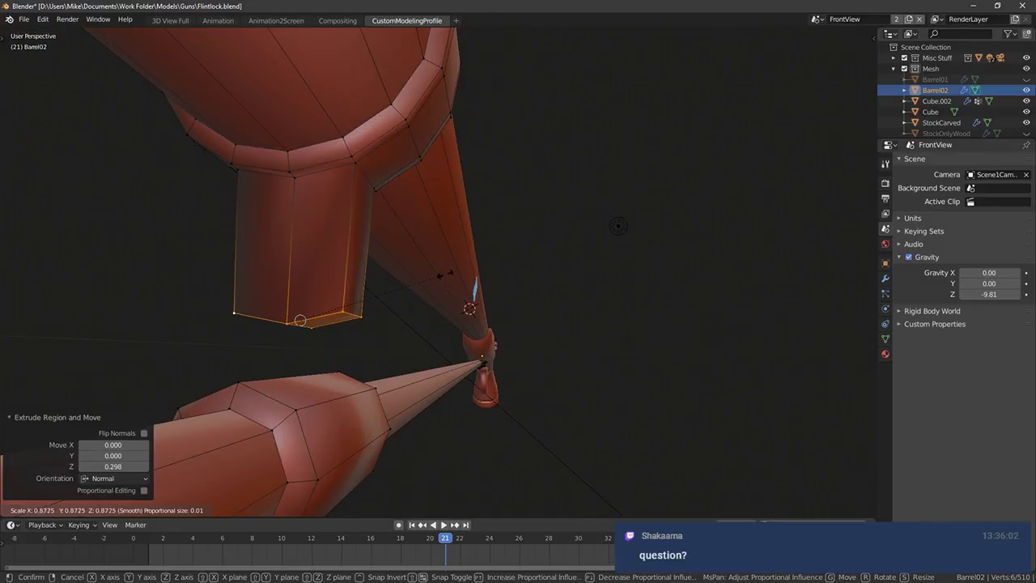
click(431, 293)
drag(305, 275, 317, 154)
key(e)
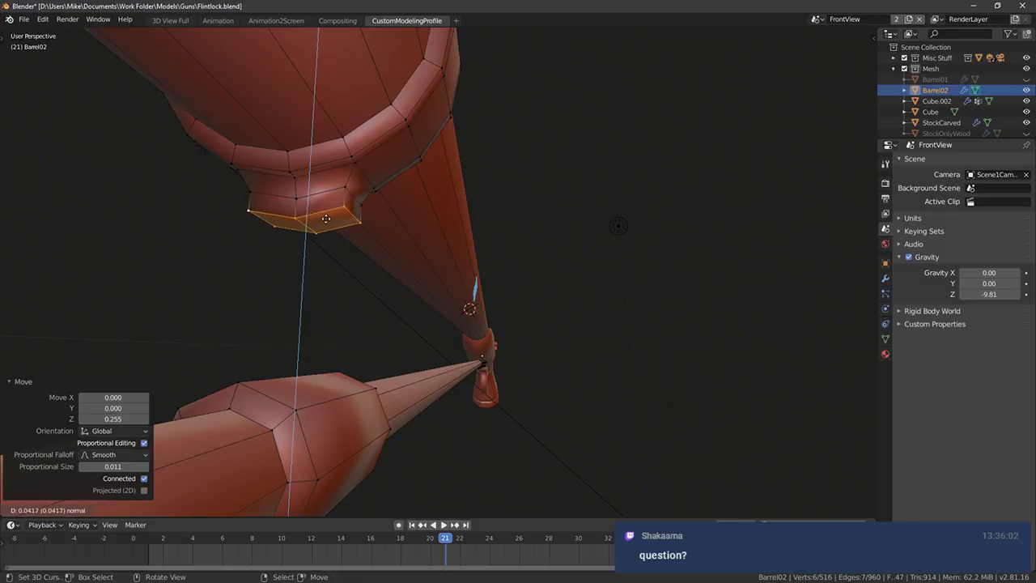
click(322, 360)
key(ctrl+r)
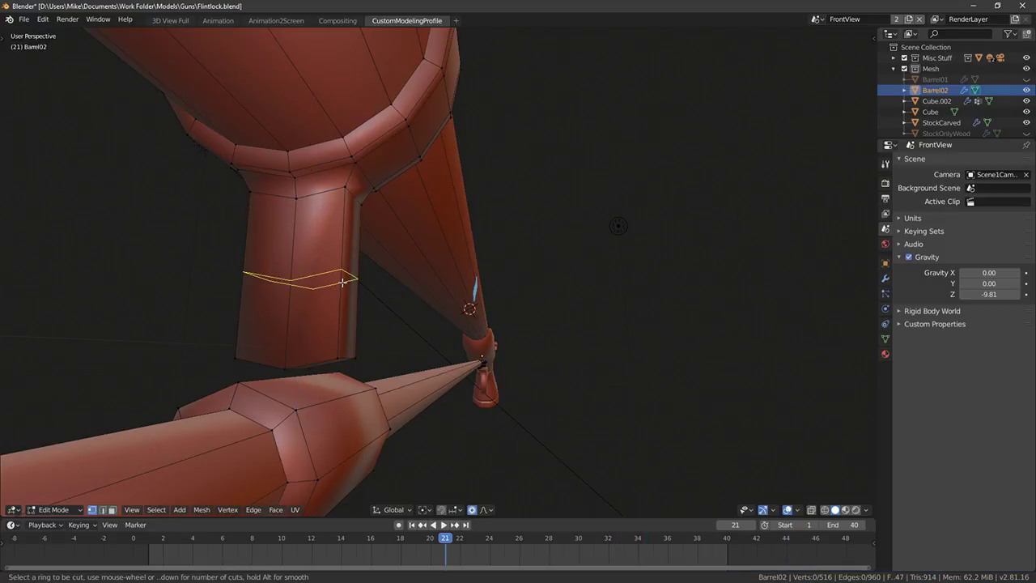
scroll(343, 281, up, 1)
click(344, 283)
right_click(349, 284)
middle_drag(453, 297, 468, 303)
key(ctrl+z)
key(a)
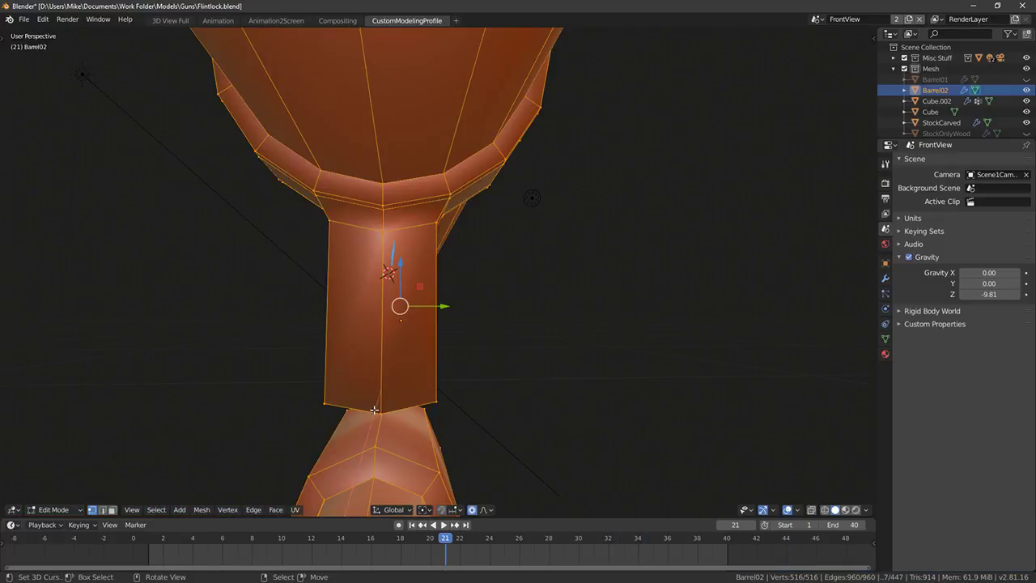
Select four vertices on the lower end face of the strut hanging from the copied ring
middle_drag(403, 382, 317, 323)
right_click(223, 253)
shift+right_click(246, 264)
middle_drag(246, 266, 550, 305)
shift+right_click(170, 313)
shift+right_click(201, 317)
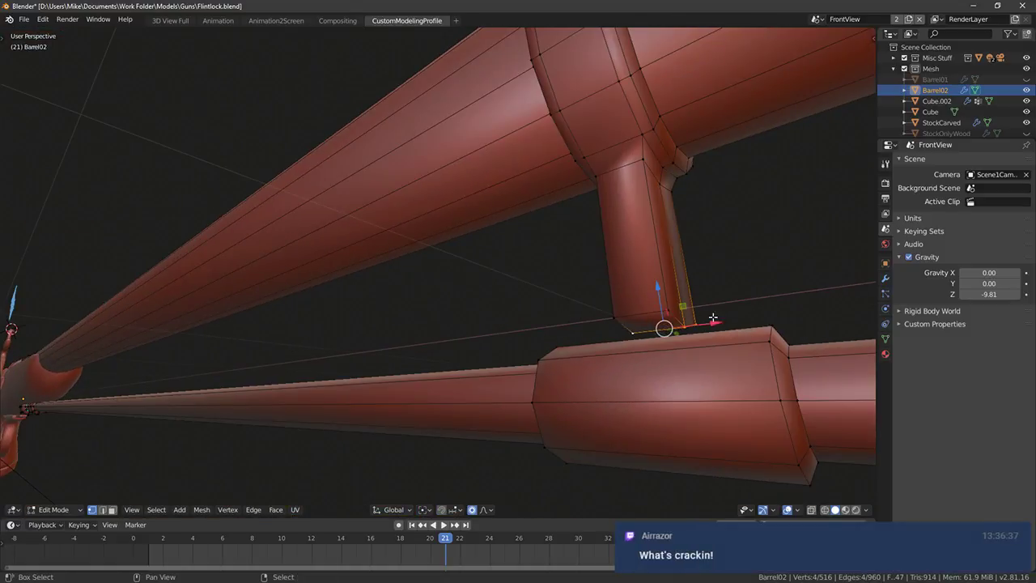
middle_drag(712, 319, 638, 315)
scroll(688, 321, up, 1)
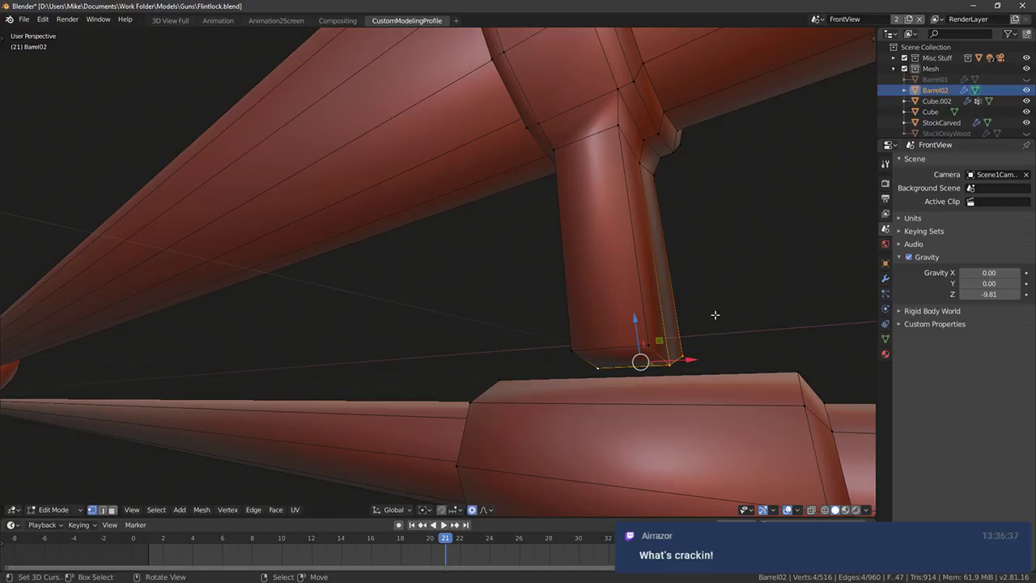
Select the remaining vertices along the post's bottom edge and scale them along Z by about -0.437
middle_drag(691, 286, 699, 283)
shift+right_click(656, 346)
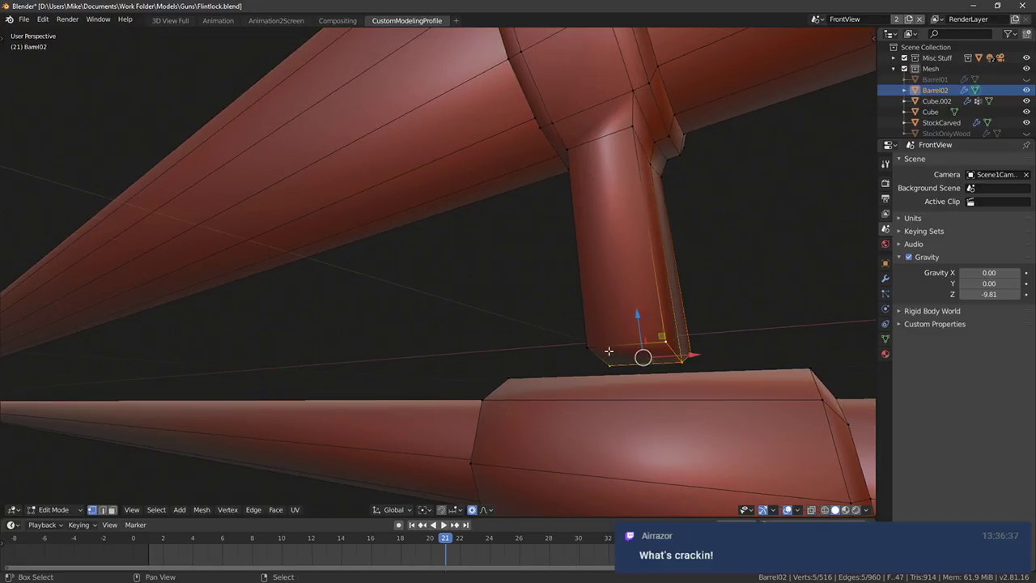
shift+right_click(583, 349)
middle_drag(639, 301, 544, 294)
key(s)
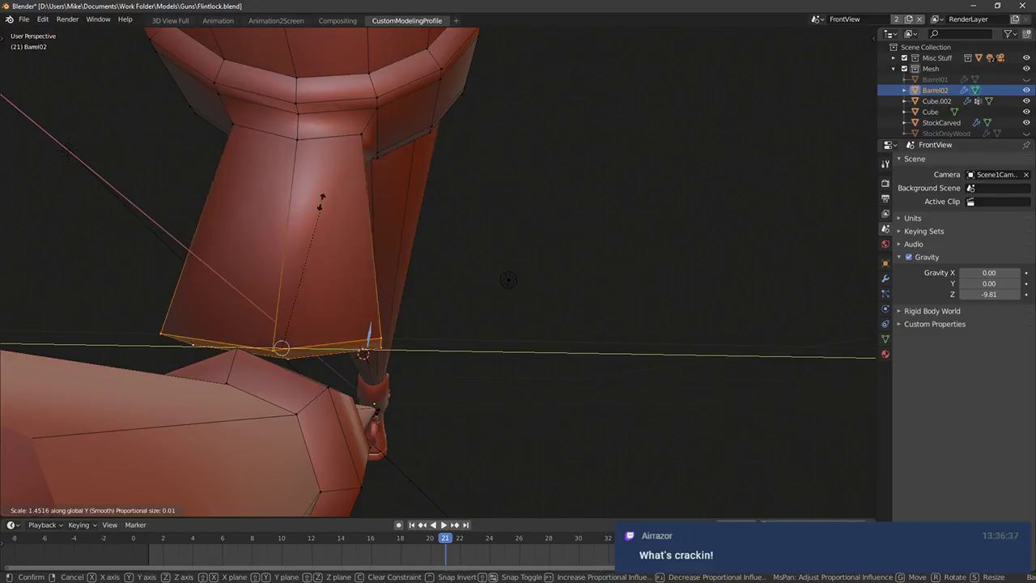
key(z)
click(275, 390)
Scale the post's bottom vertices along Z again by about 2.011, checking the fit from the side
middle_drag(275, 389, 408, 327)
key(KP_1)
key(KP_3)
key(s)
key(z)
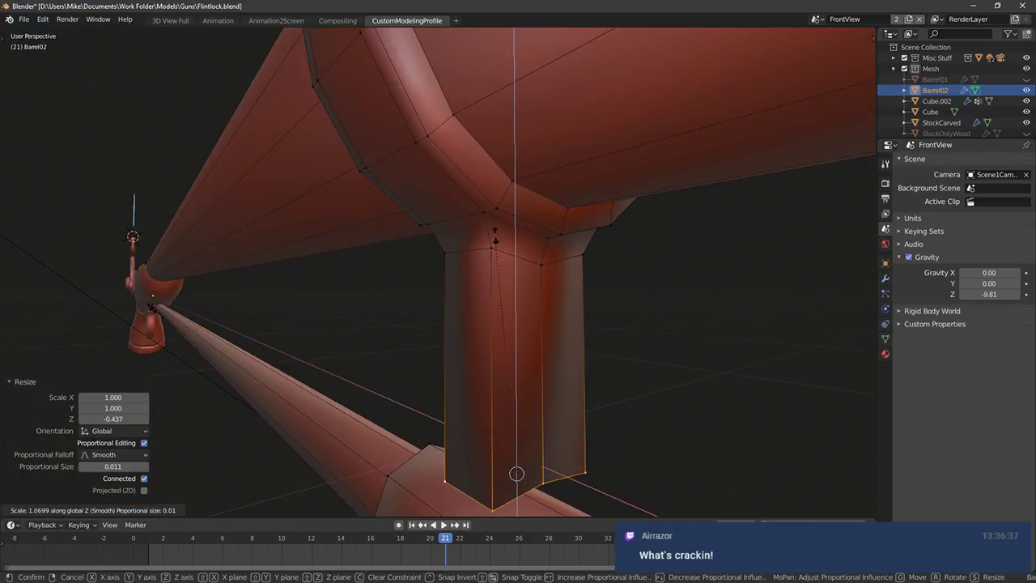
click(516, 473)
key(KP_1)
key(KP_3)
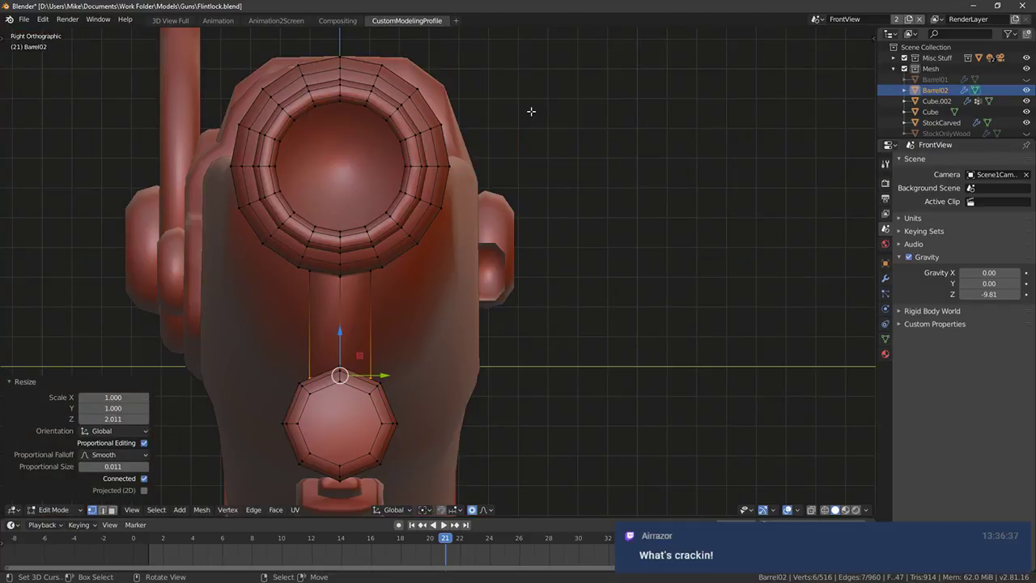
Stretch the post's bottom vertices further along Z so they follow the curve of the ramrod ring
key(KP_1)
shift+middle_drag(701, 416, 629, 242)
key(s)
key(z)
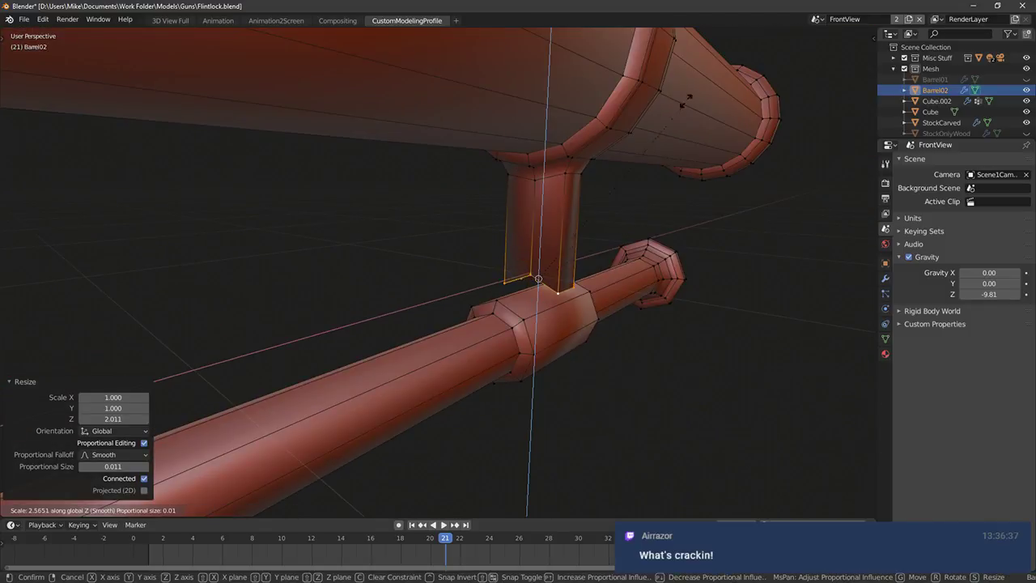
click(652, 141)
Scale the post's bottom vertices along X to adjust the width of its base
middle_drag(669, 180, 392, 292)
scroll(420, 294, up, 2)
middle_drag(456, 297, 504, 306)
scroll(420, 283, up, 2)
middle_drag(421, 283, 312, 315)
key(s)
key(x)
click(441, 297)
Select the six vertices bounding the ramrod ring's two upper faces and extrude them upward by about 0.02
right_click(472, 324)
shift+right_click(497, 288)
shift+right_click(519, 289)
key(b)
right_click(199, 322)
shift+right_click(369, 280)
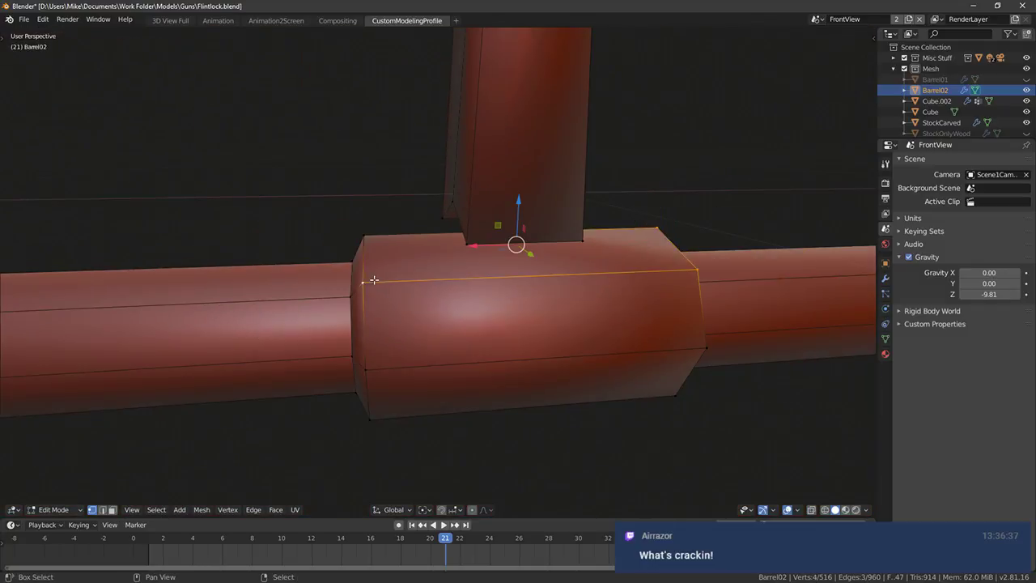
shift+right_click(380, 233)
middle_drag(379, 233, 469, 265)
shift+right_click(296, 330)
key(e)
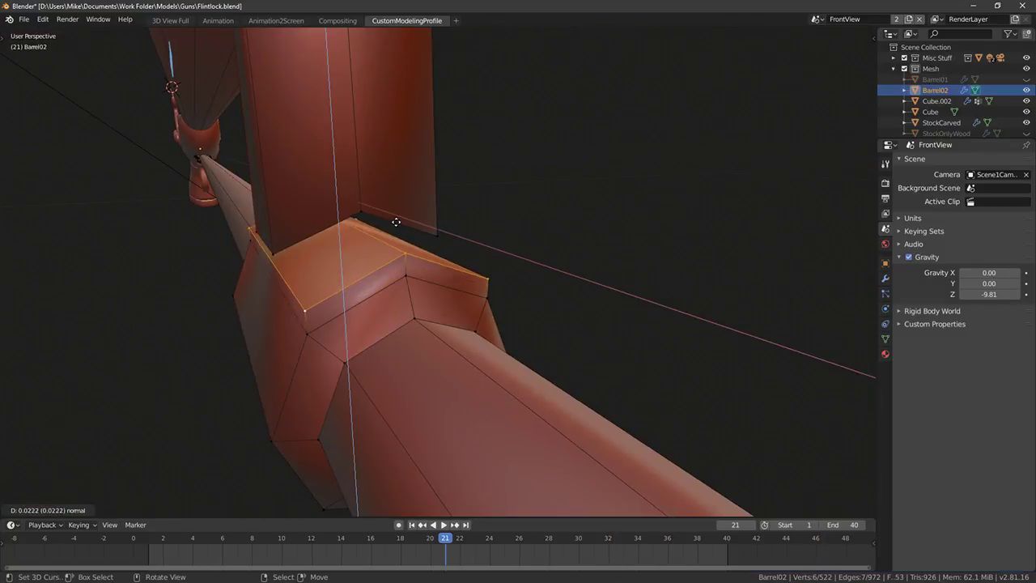
click(389, 219)
Scale the extruded top faces of the ring uniformly by about 0.924, and along X by about 0.751
key(s)
click(531, 208)
middle_drag(531, 208, 589, 212)
key(s)
key(x)
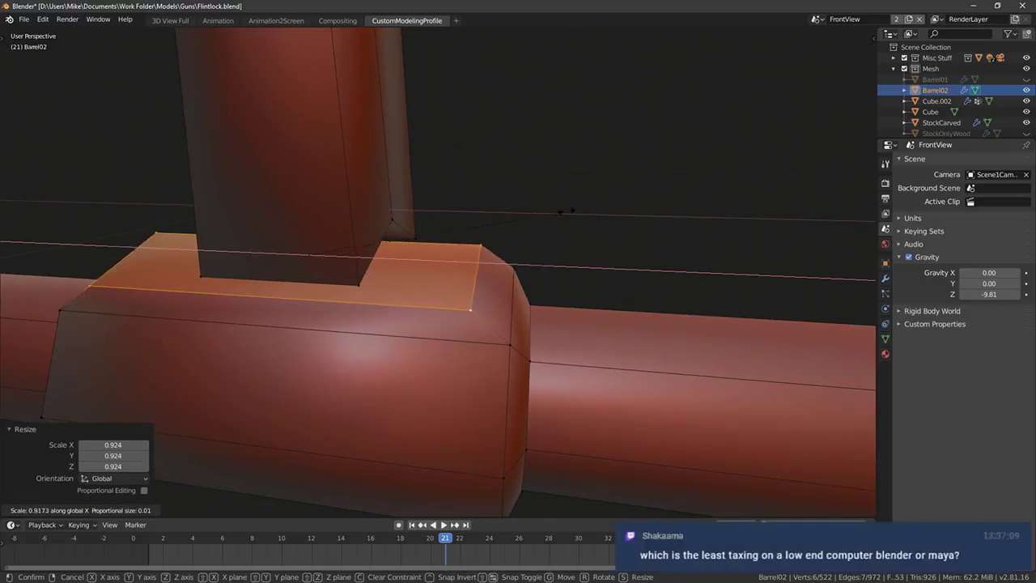
click(513, 202)
middle_drag(513, 202, 467, 193)
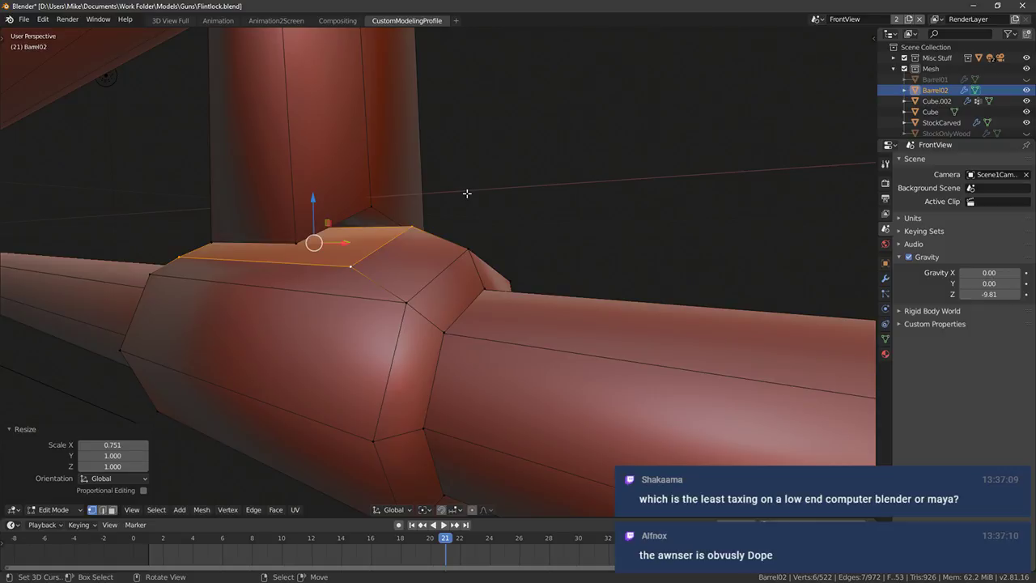
Delete the two extruded top faces of the ring to leave an opening beneath the post
middle_drag(460, 194, 429, 243)
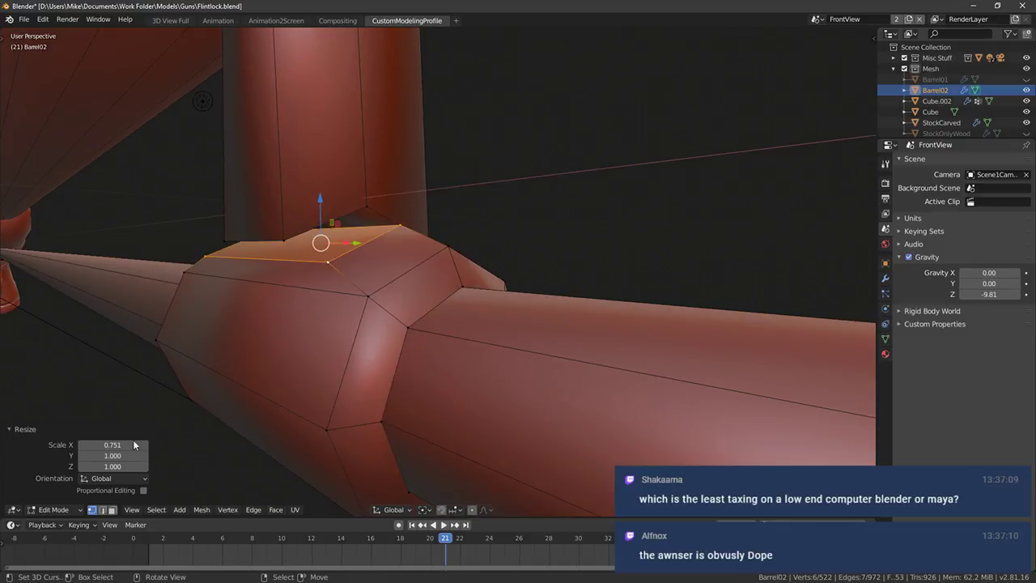
middle_drag(315, 268, 388, 312)
key(x)
click(348, 265)
right_click(347, 228)
key(x)
click(335, 238)
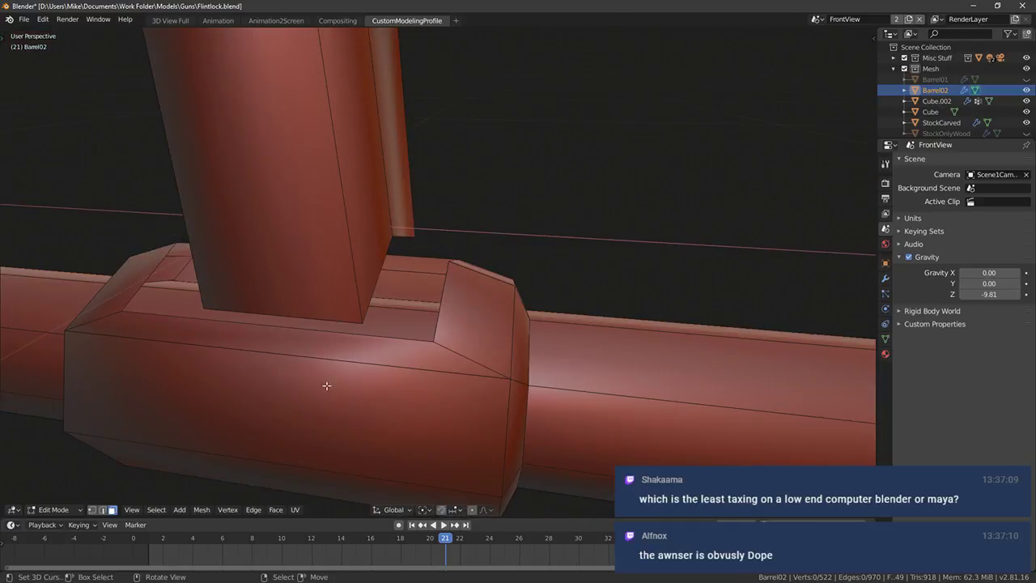
In vertex selection mode, fill faces between the post's bottom edge and one end of the ring's opening
click(91, 510)
key(a)
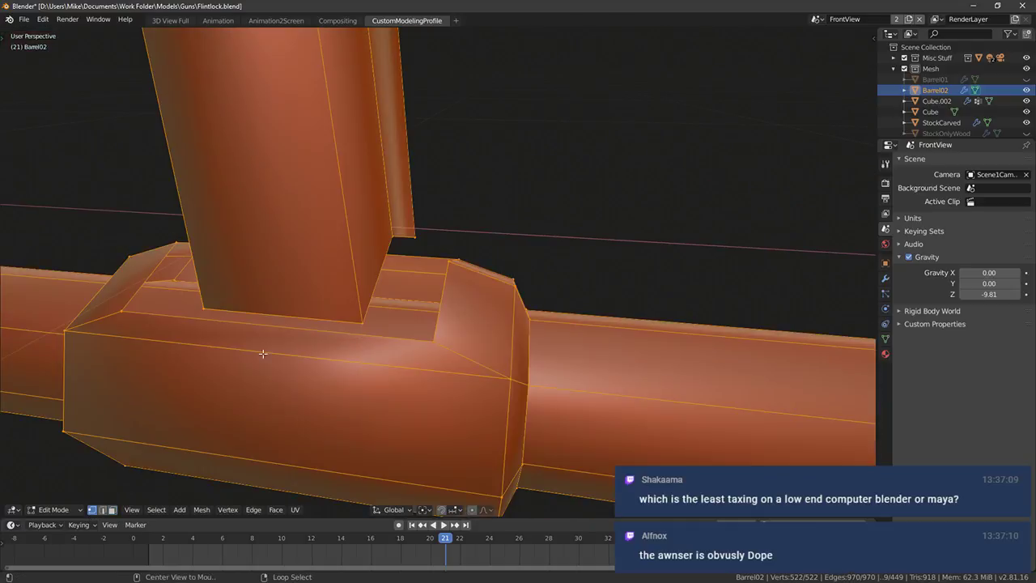
key(alt+a)
middle_drag(265, 333, 621, 246)
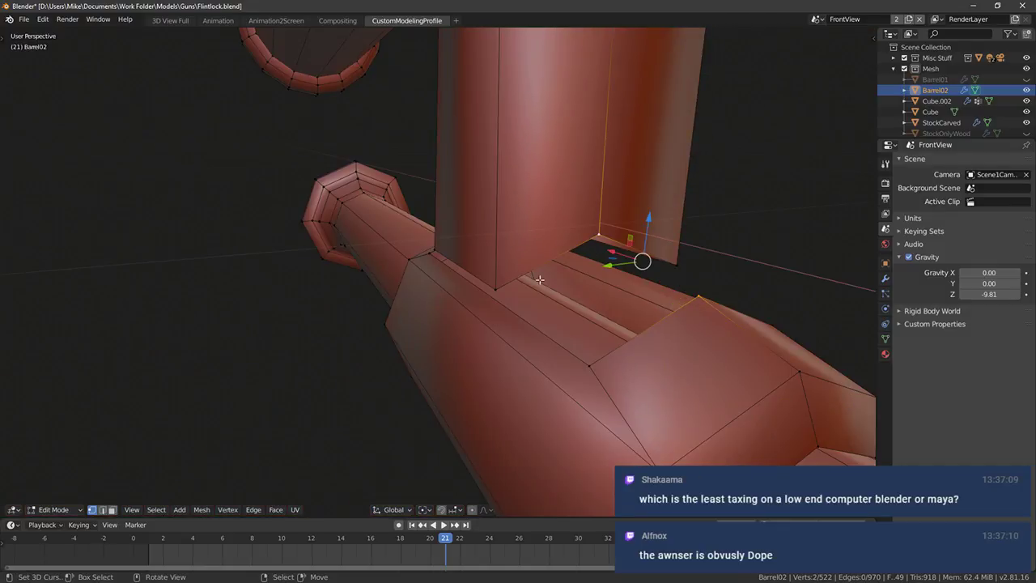
key(f)
middle_drag(539, 279, 308, 284)
ctrl+click(407, 256)
key(f)
Fill the remaining gaps between the post's bottom edge and the other sides of the ring's opening
right_click(252, 281)
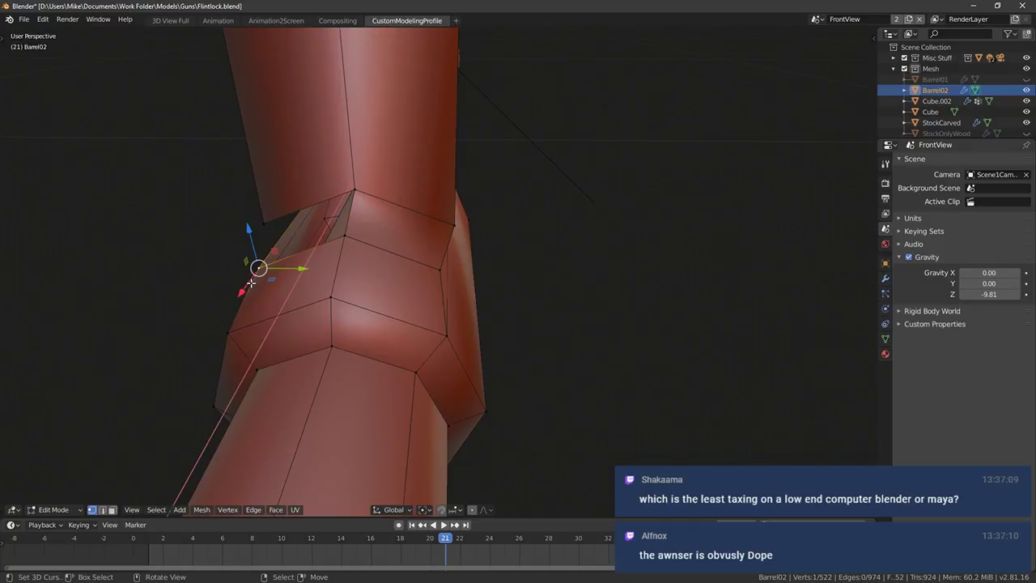
ctrl+right_click(259, 214)
key(f)
middle_drag(262, 214, 378, 222)
right_click(128, 269)
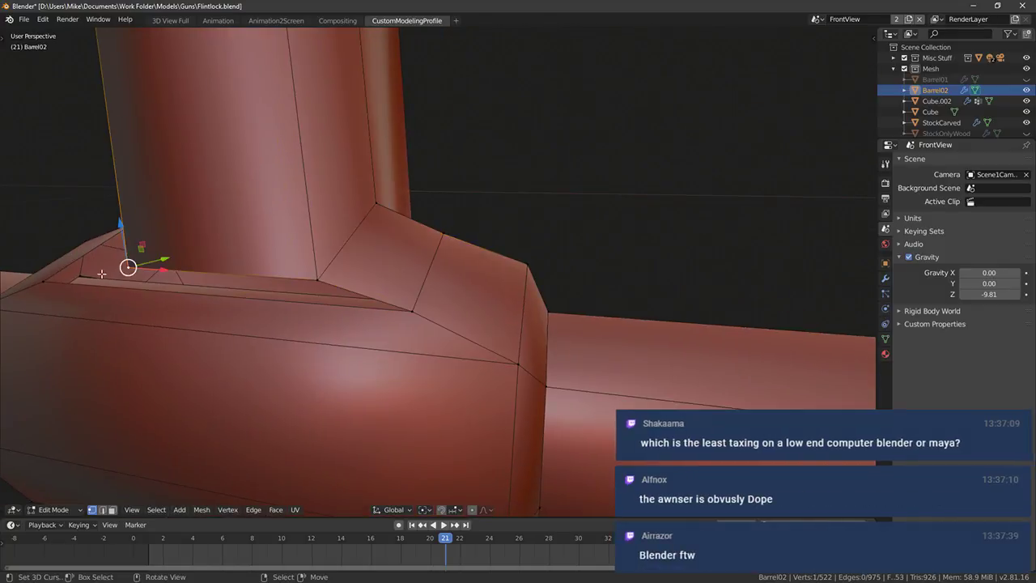
ctrl+right_click(49, 284)
key(f)
scroll(51, 287, down, 2)
middle_drag(51, 286, 106, 300)
right_click(184, 307)
shift+right_click(285, 289)
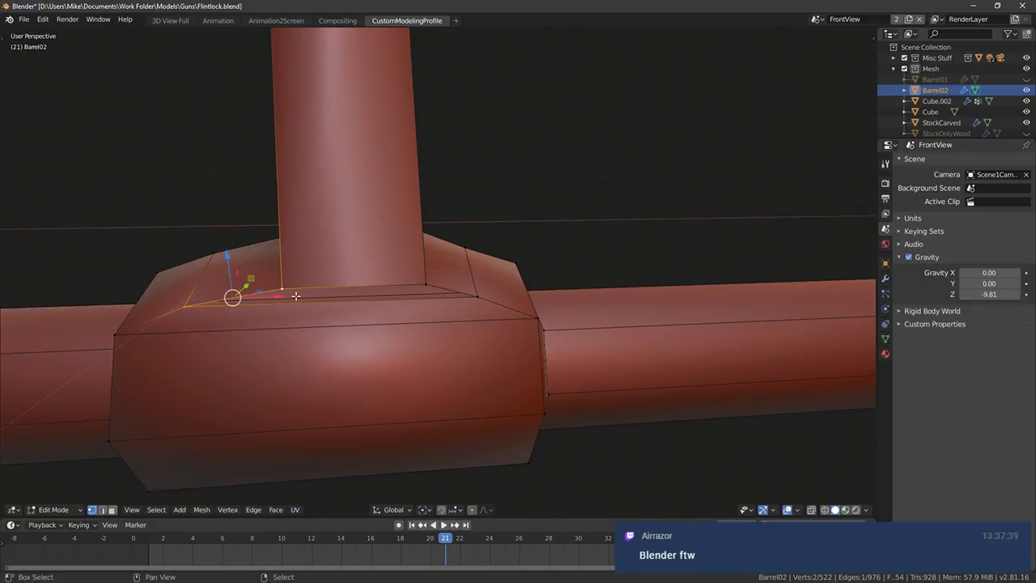
key(f)
Narrow the edge loop at the post's base along X by about 0.849 in front view
mouse_move(482, 297)
middle_down()
mouse_move(431, 300)
mouse_move(495, 301)
middle_up()
scroll(431, 300, down, 3)
key(KP_1)
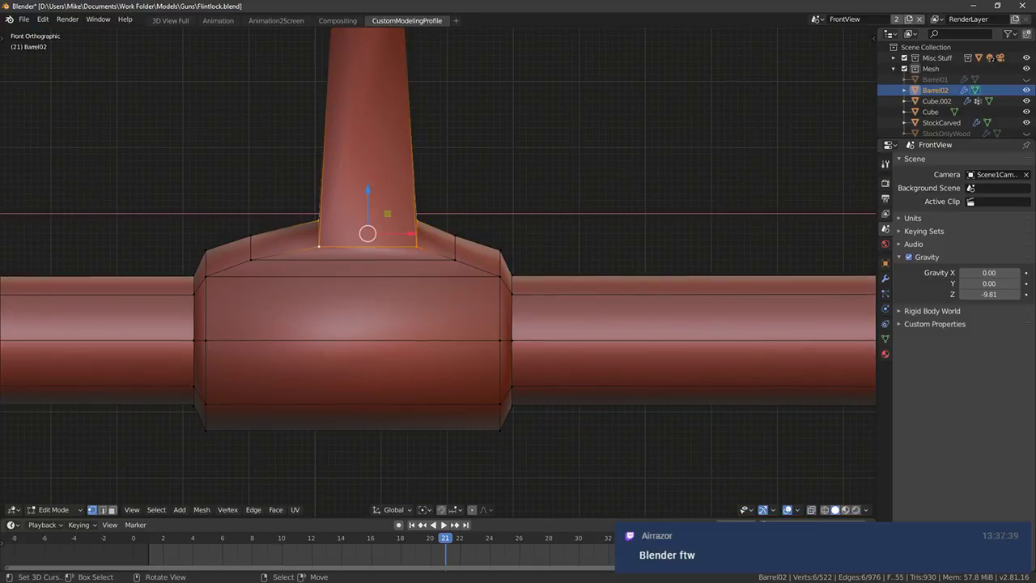
key(s)
key(z)
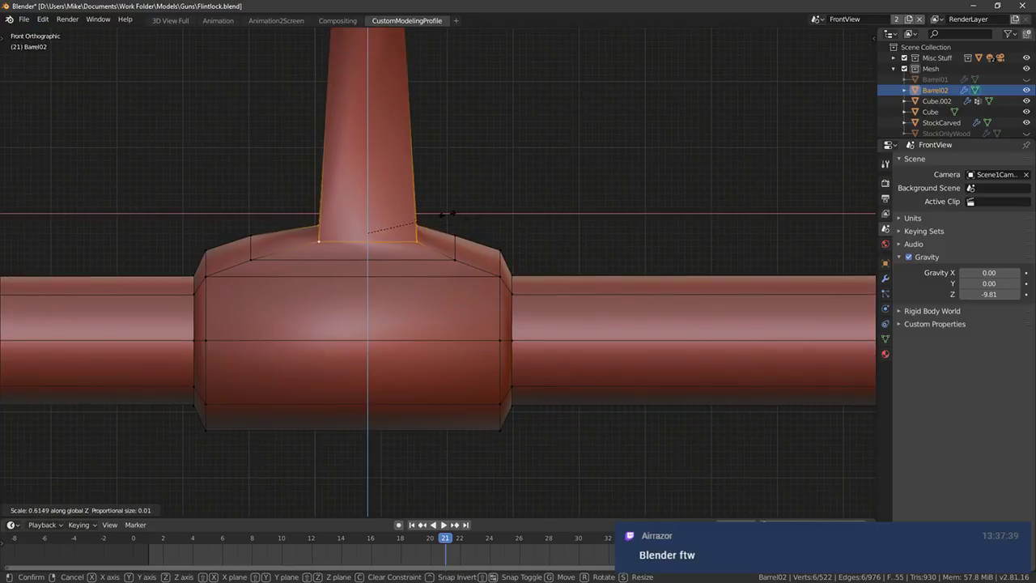
key(x)
click(483, 231)
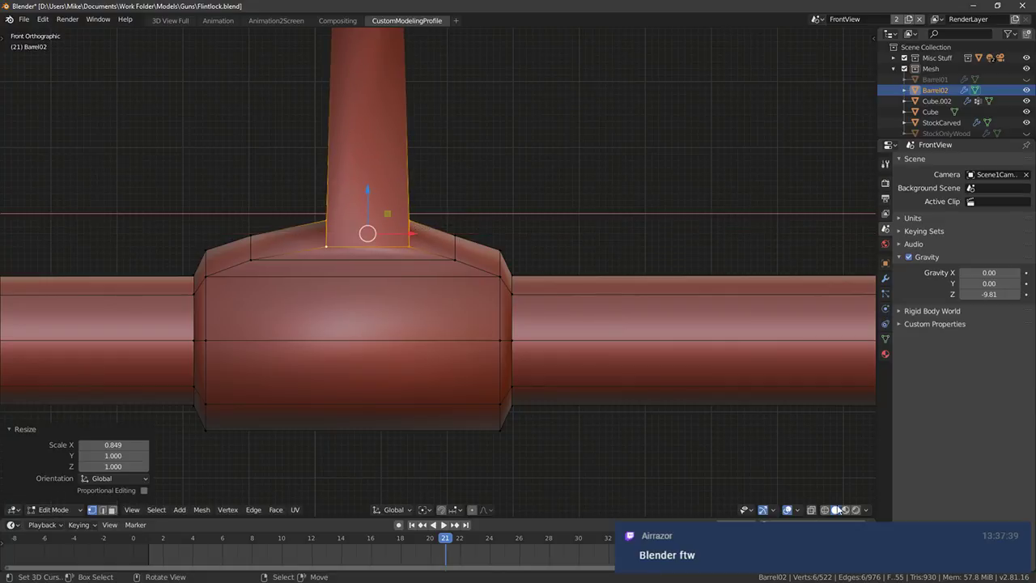
Examine the barrel bands and connecting post in rendered and material preview shading from several angles
click(856, 511)
scroll(430, 308, down, 6)
mouse_move(430, 308)
middle_down()
mouse_move(421, 342)
mouse_move(422, 311)
middle_up()
scroll(421, 311, down, 3)
scroll(421, 309, down, 8)
middle_drag(377, 268, 249, 271)
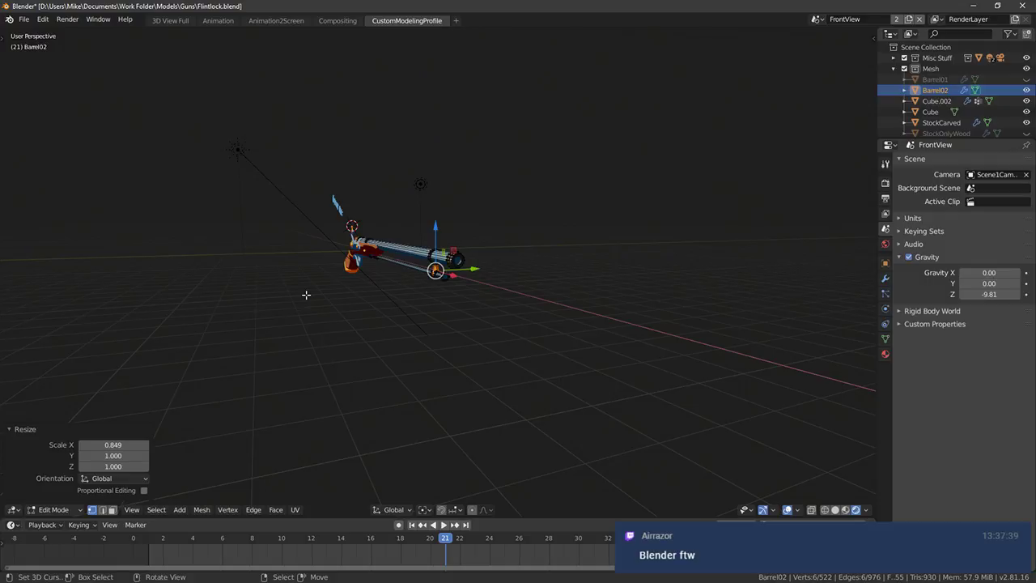
scroll(416, 289, up, 5)
middle_drag(347, 308, 424, 282)
key(KP_1)
scroll(416, 289, up, 3)
scroll(470, 273, up, 4)
scroll(513, 256, up, 2)
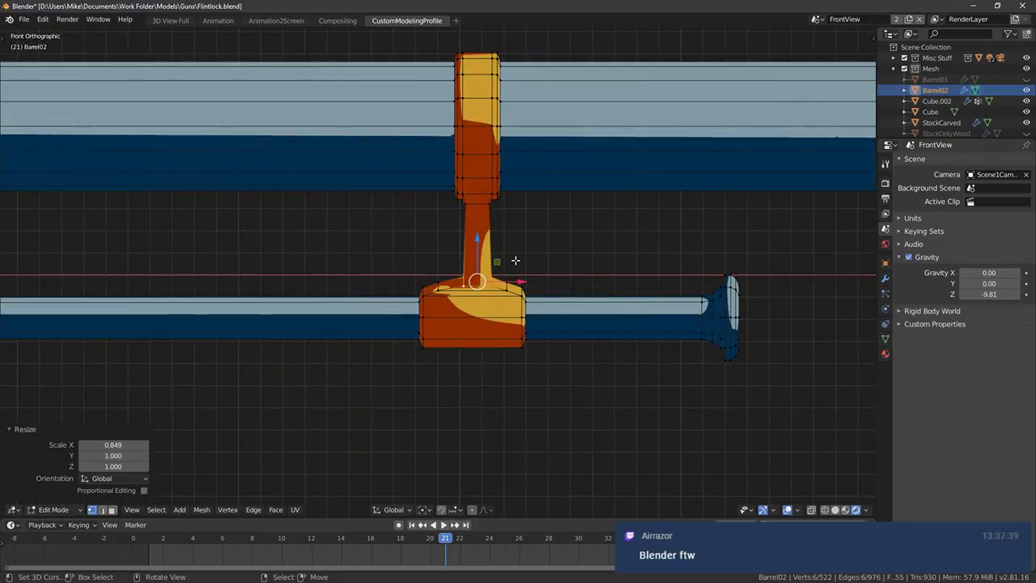
middle_drag(530, 260, 438, 279)
scroll(437, 279, down, 6)
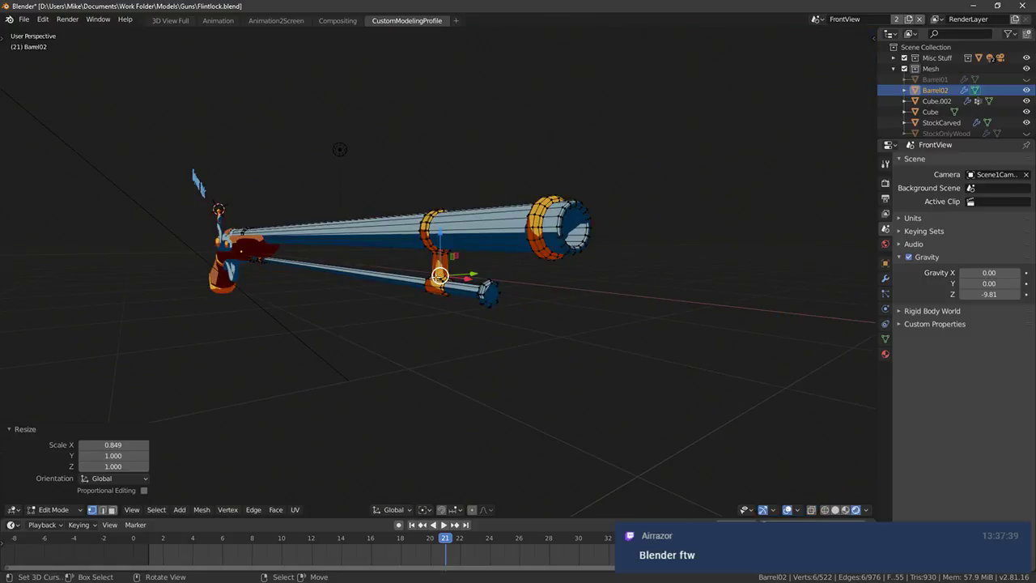
click(846, 511)
middle_drag(473, 379, 531, 368)
key(KP_1)
scroll(582, 248, up, 8)
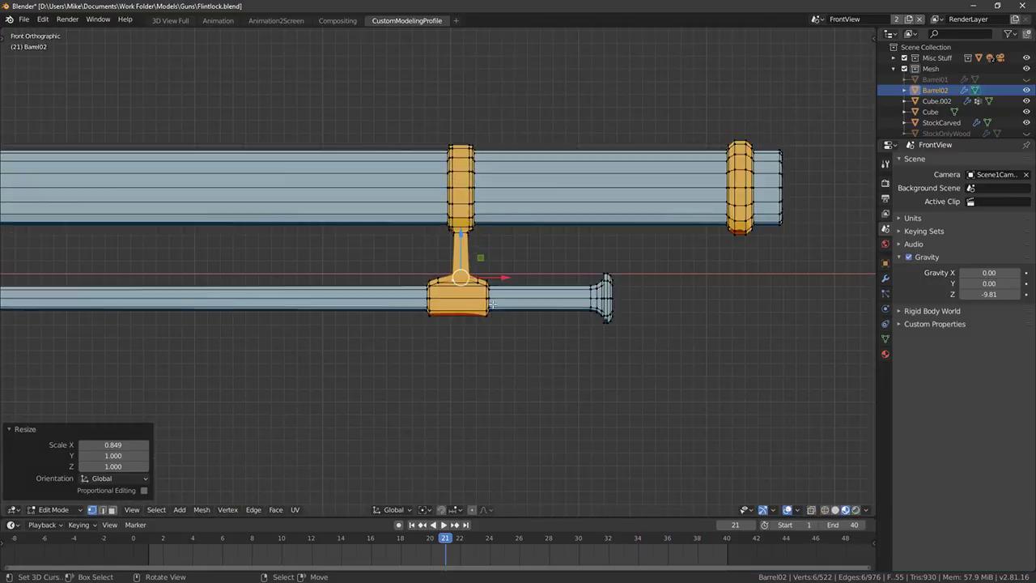
Widen the post's base loop along X by about 1.217 in wireframe view
key(y)
key(z)
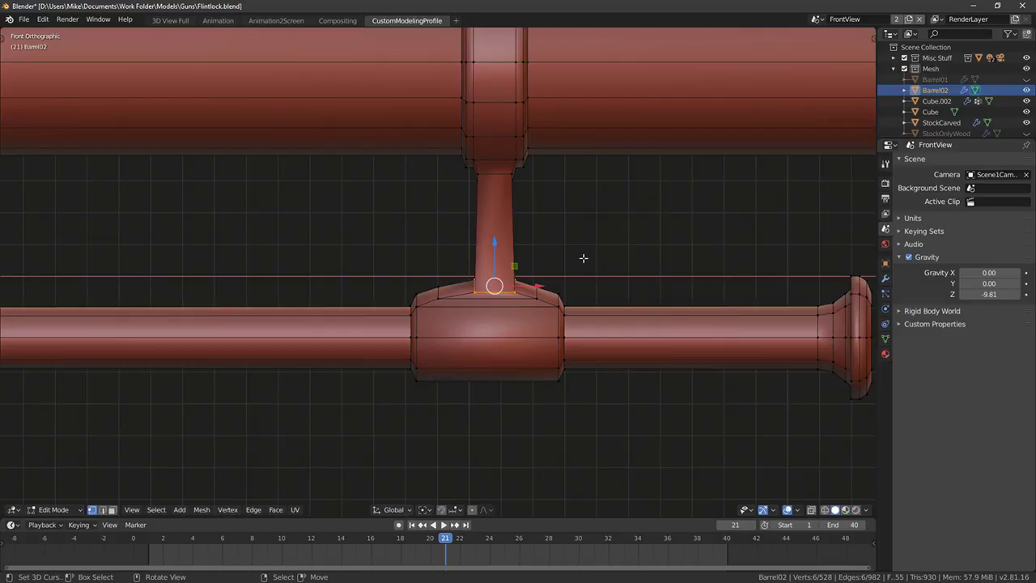
key(shift+z)
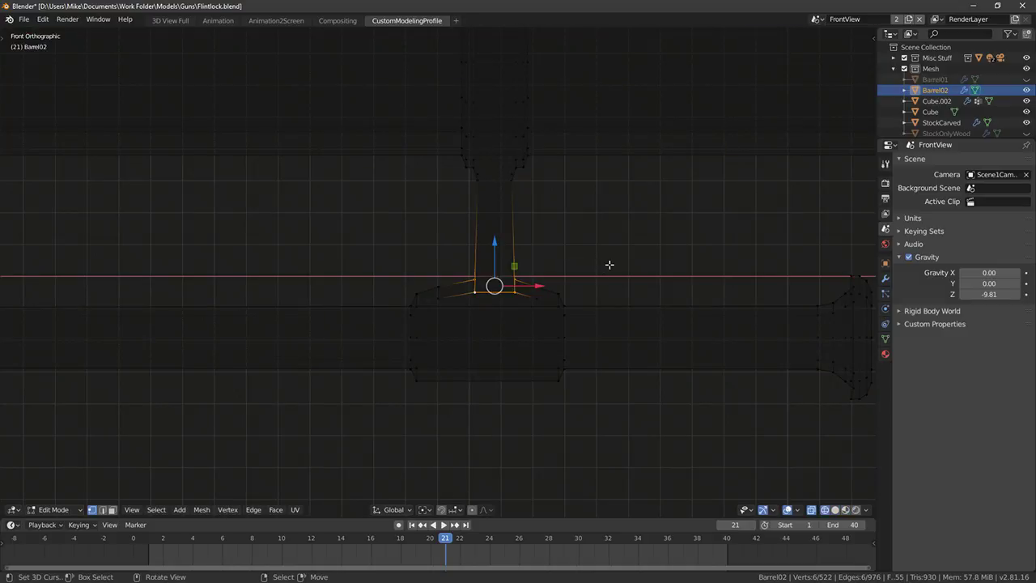
key(s)
key(y)
key(x)
click(614, 276)
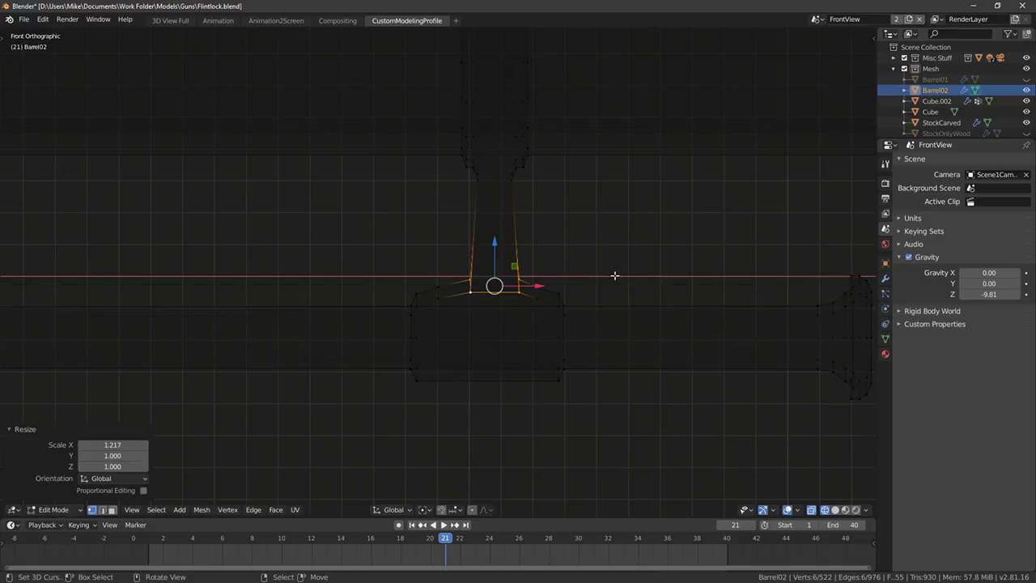
Select all vertices of the ring around the ramrod and move them along X to center the ring beneath the post
key(shift+z)
key(c)
right_click(398, 284)
key(alt+a)
key(shift+z)
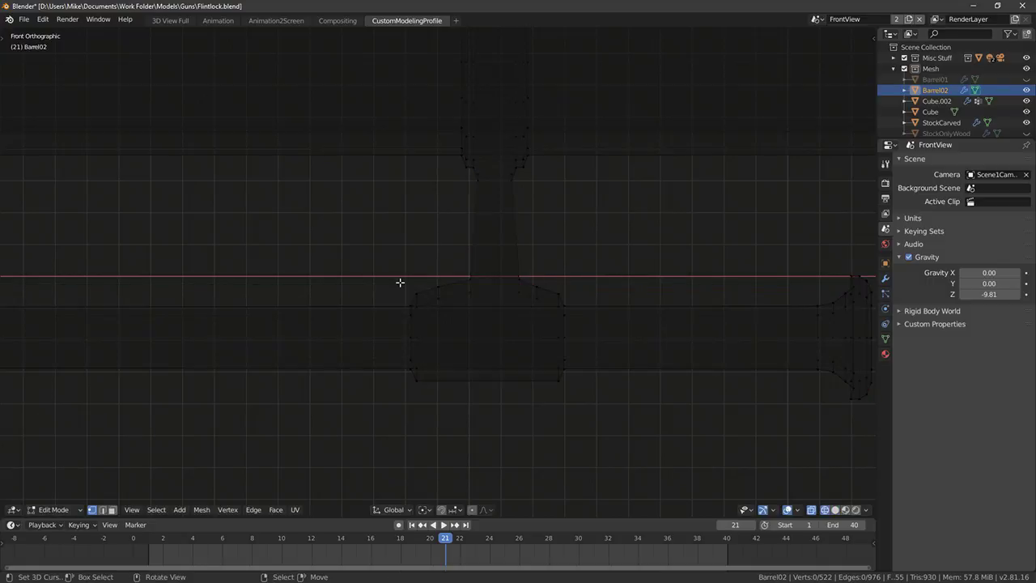
key(c)
mouse_move(407, 293)
mouse_down()
mouse_move(423, 349)
mouse_move(420, 401)
mouse_up()
drag(613, 306, 573, 389)
right_click(579, 365)
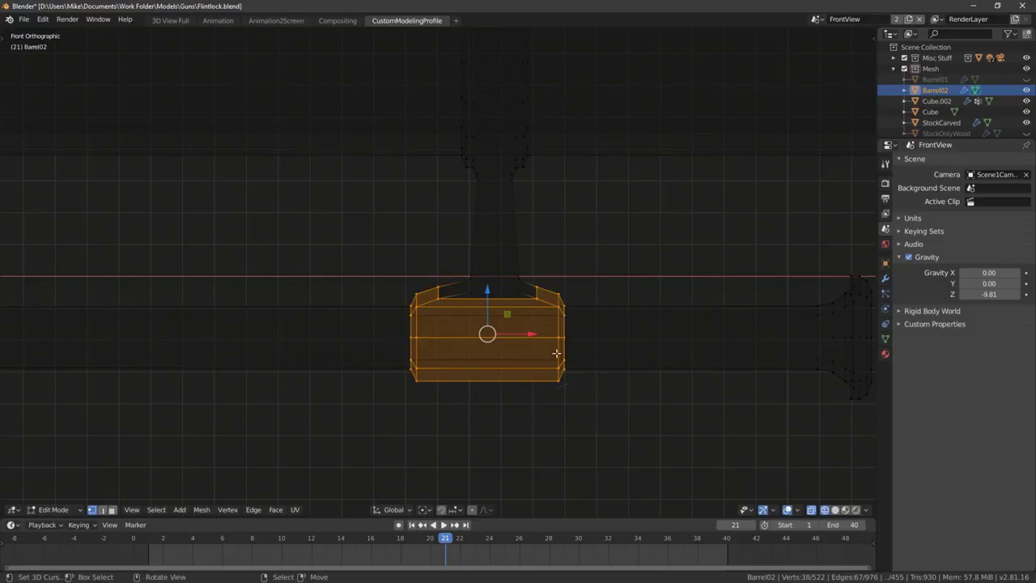
key(g)
key(x)
click(534, 339)
key(alt+a)
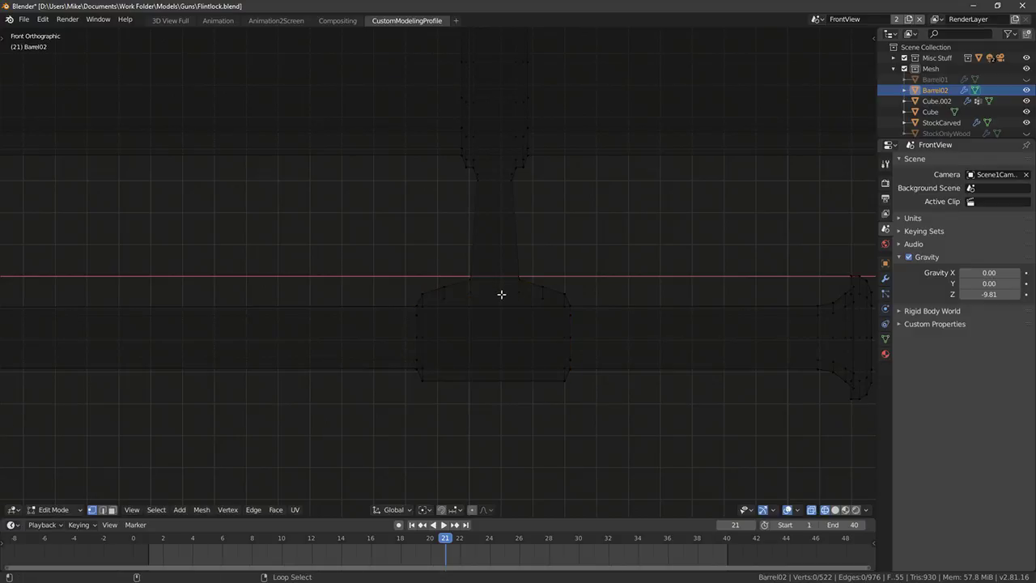
Select the edge loop at the post's base and scale it along X by about 0.697
alt+right_click(501, 293)
mouse_move(499, 295)
middle_down()
mouse_move(490, 300)
mouse_move(518, 289)
mouse_move(489, 307)
middle_up()
key(shift+z)
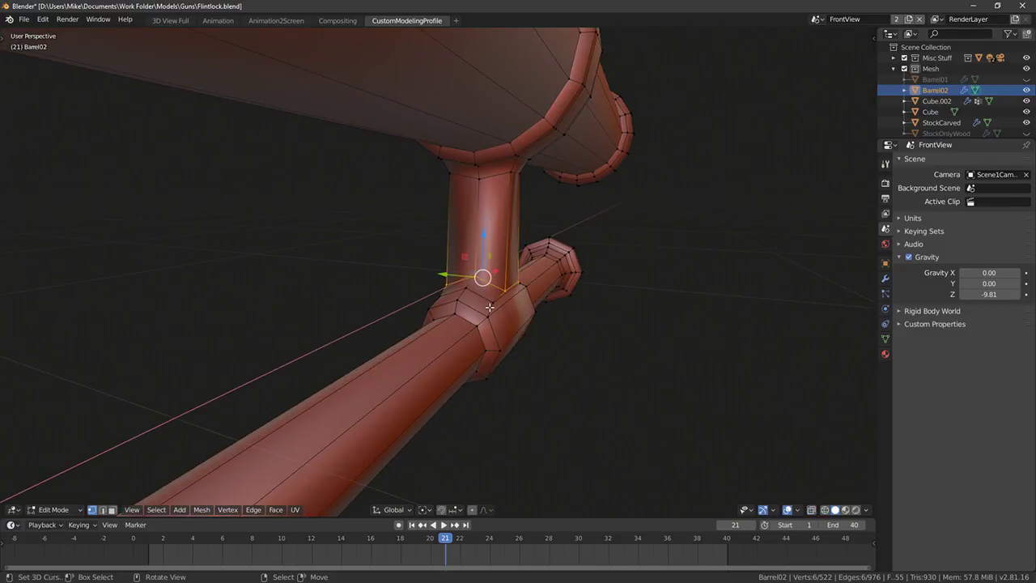
key(KP_1)
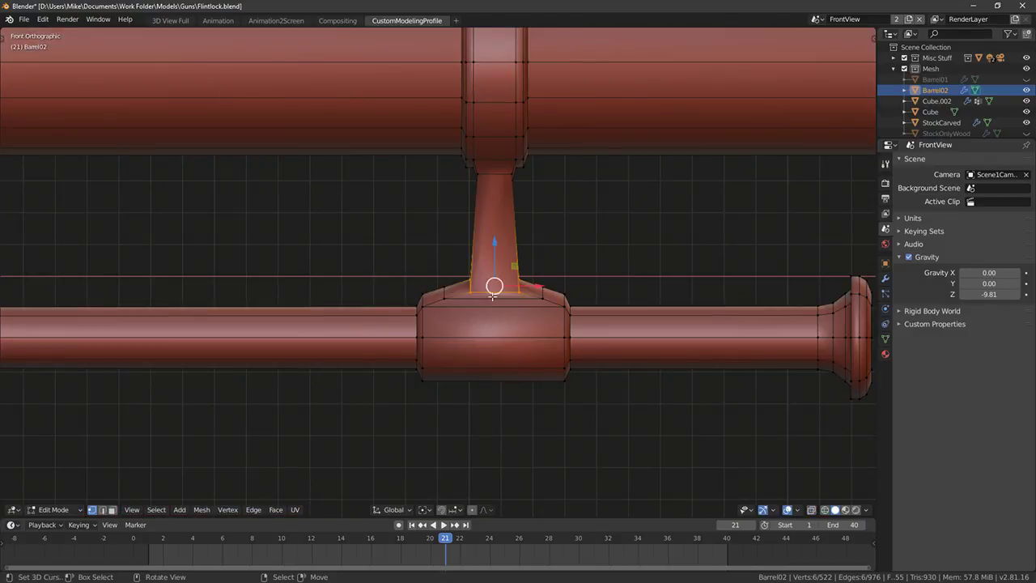
key(s)
key(x)
click(593, 266)
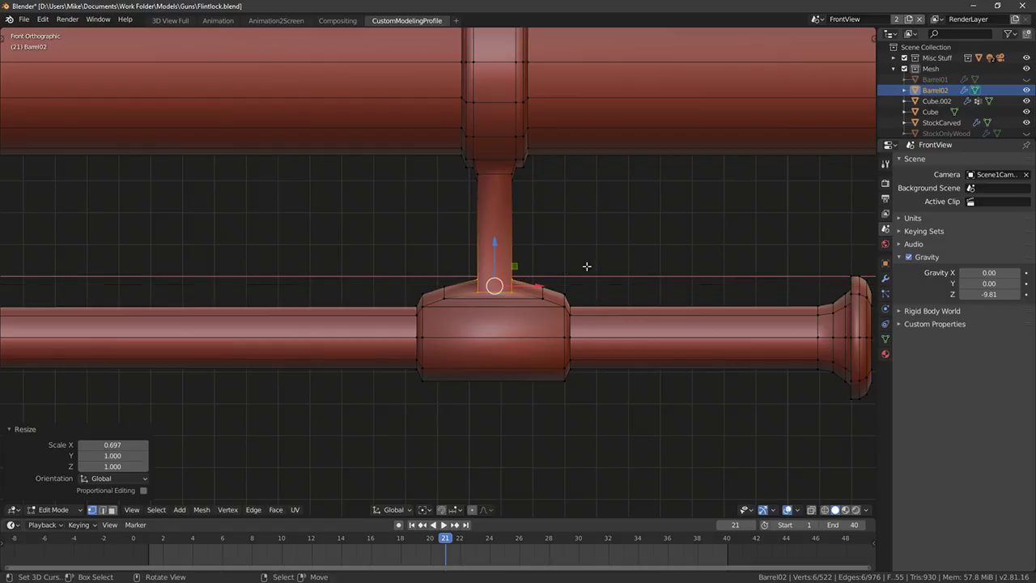
Add two edge loops around the shaft of the connecting post and scale them slightly inward
middle_drag(585, 266, 453, 280)
click(497, 226)
right_click(498, 227)
key(s)
click(550, 251)
Select the edge loop at the connecting post's base and scale it along Y by about 0.83
key(alt+a)
middle_drag(504, 302, 544, 273)
key(KP_1)
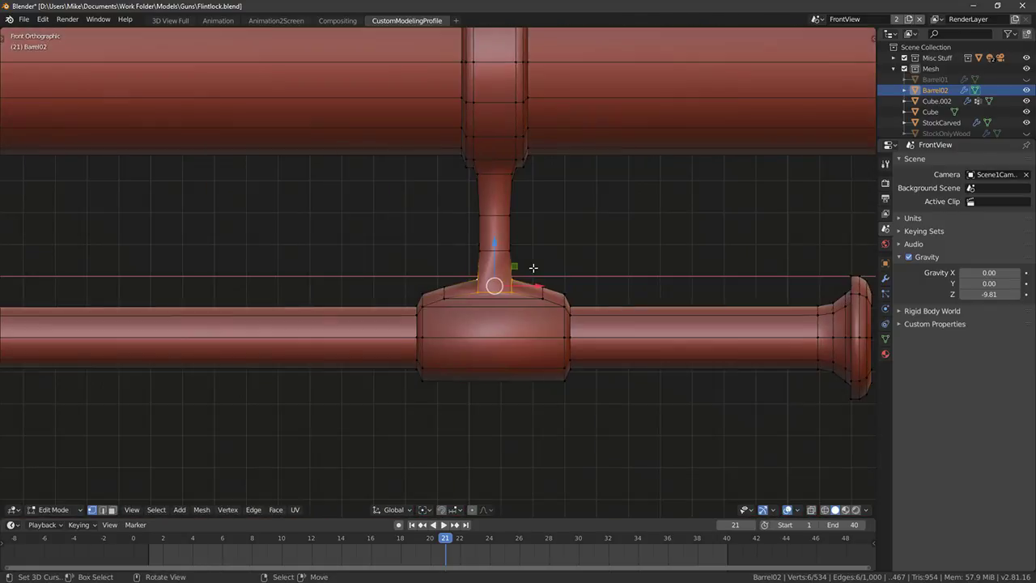
key(KP_3)
key(s)
click(570, 265)
middle_drag(571, 265, 539, 268)
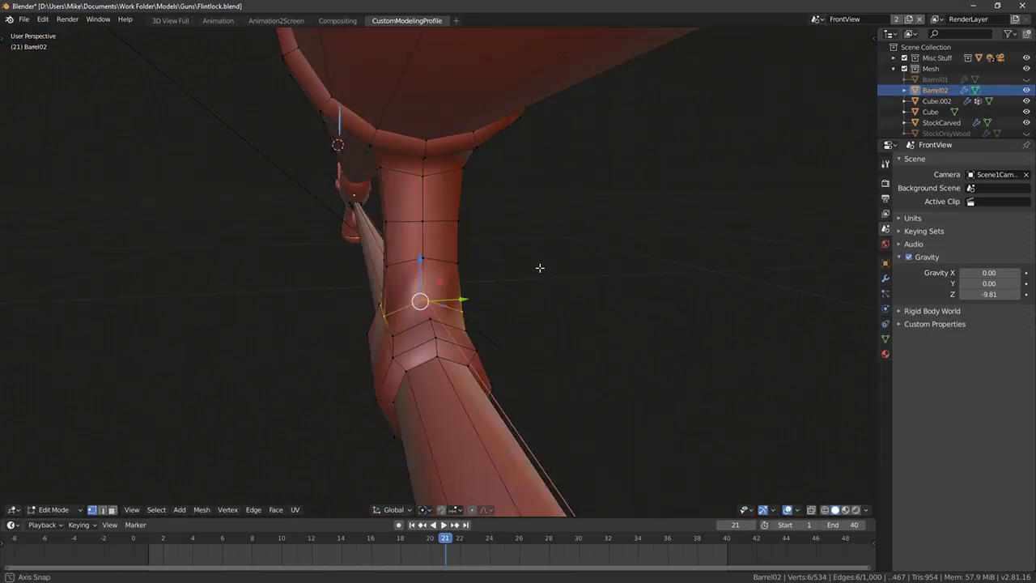
key(s)
key(x)
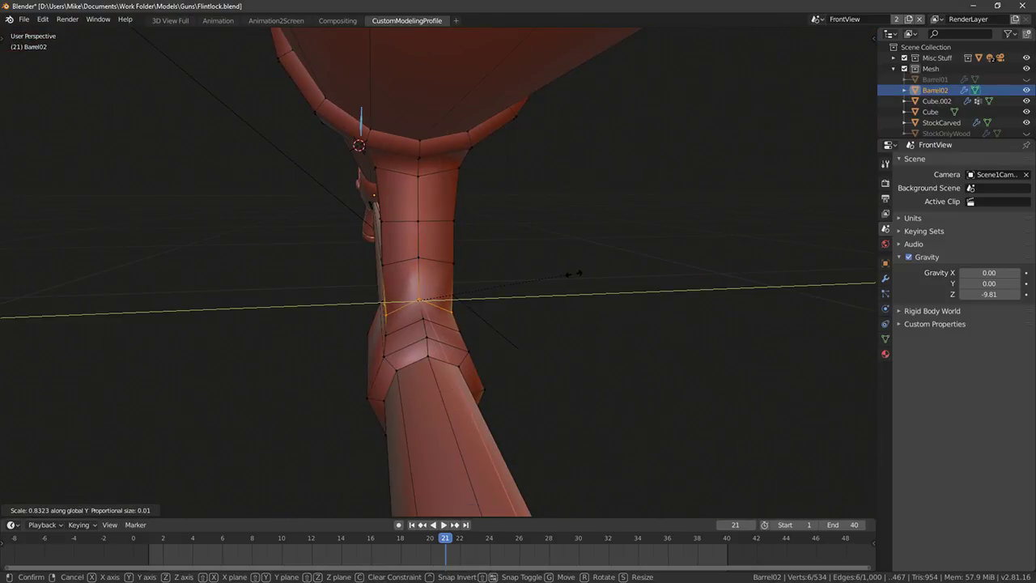
click(573, 274)
Select the upper side vertices of the ring around the ramrod and scale them along Y by 1.156
right_click(382, 336)
mouse_move(382, 336)
middle_down()
mouse_move(435, 327)
mouse_move(433, 343)
mouse_move(395, 335)
middle_up()
shift+right_click(388, 307)
shift+right_click(466, 352)
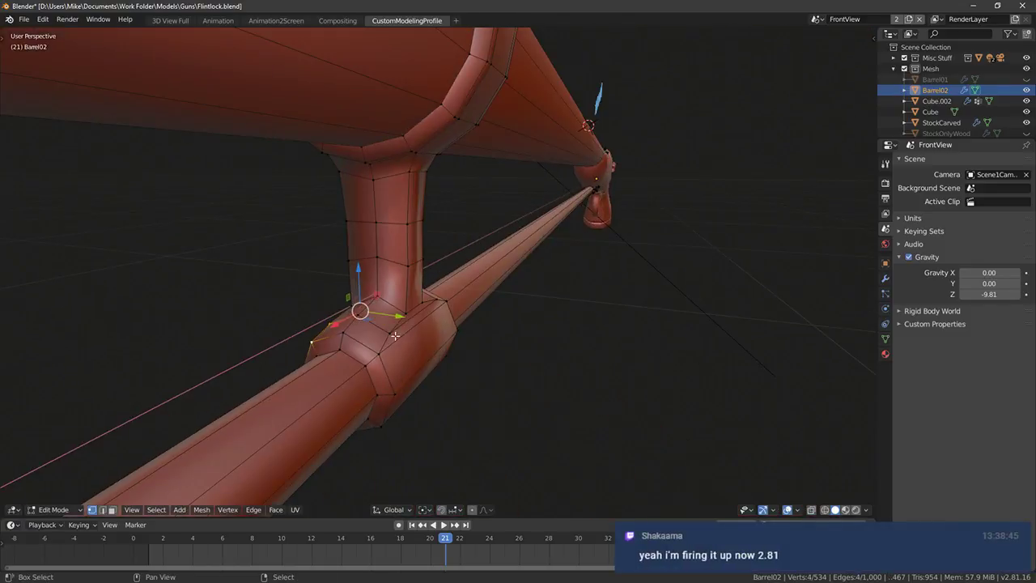
shift+right_click(435, 300)
middle_drag(436, 300, 492, 306)
key(s)
key(y)
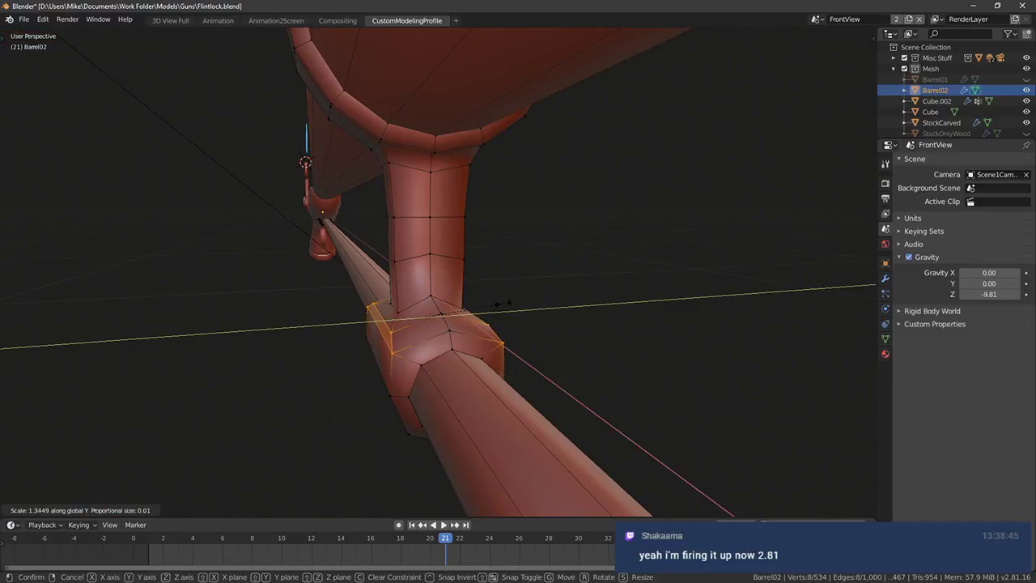
click(401, 307)
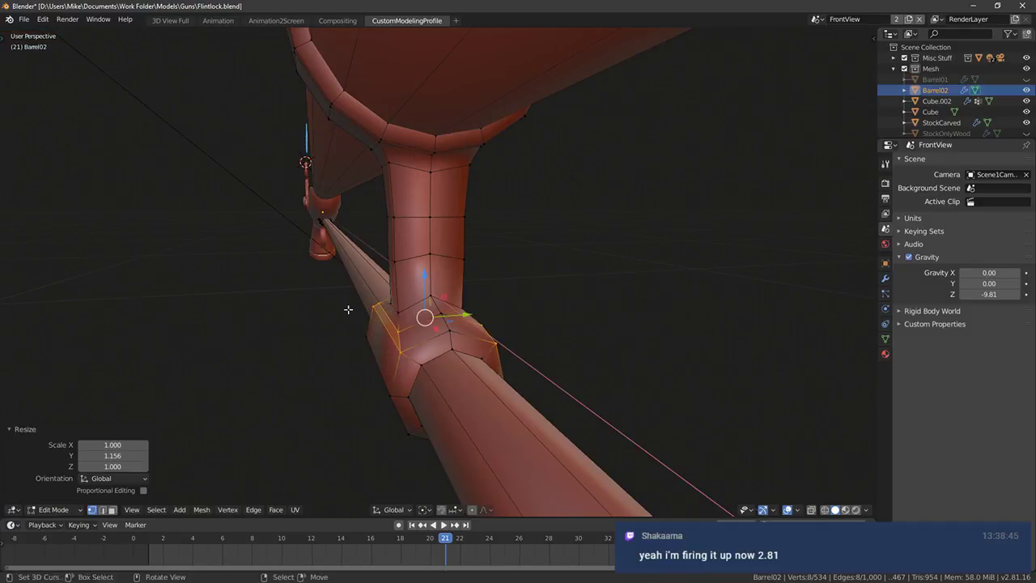
Lower the centre vertices at the post's base by about 0.0134 along Z and shift the neighbouring base vertices along X
middle_drag(423, 312, 469, 289)
right_click(467, 277)
key(g)
key(z)
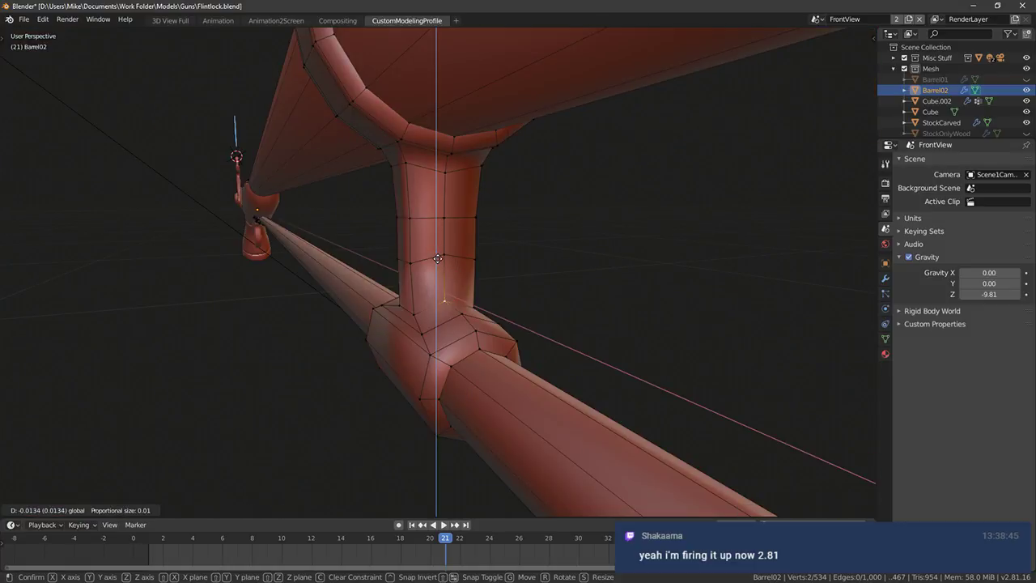
click(437, 258)
middle_drag(437, 258, 615, 291)
right_click(430, 303)
key(g)
key(x)
click(514, 293)
Select the edge loop where the post meets the ramrod ring and bevel it
right_click(527, 304)
ctrl+click(502, 304)
key(Tab)
key(Tab)
scroll(519, 299, up, 3)
key(ctrl+b)
click(587, 302)
key(Tab)
key(KP_1)
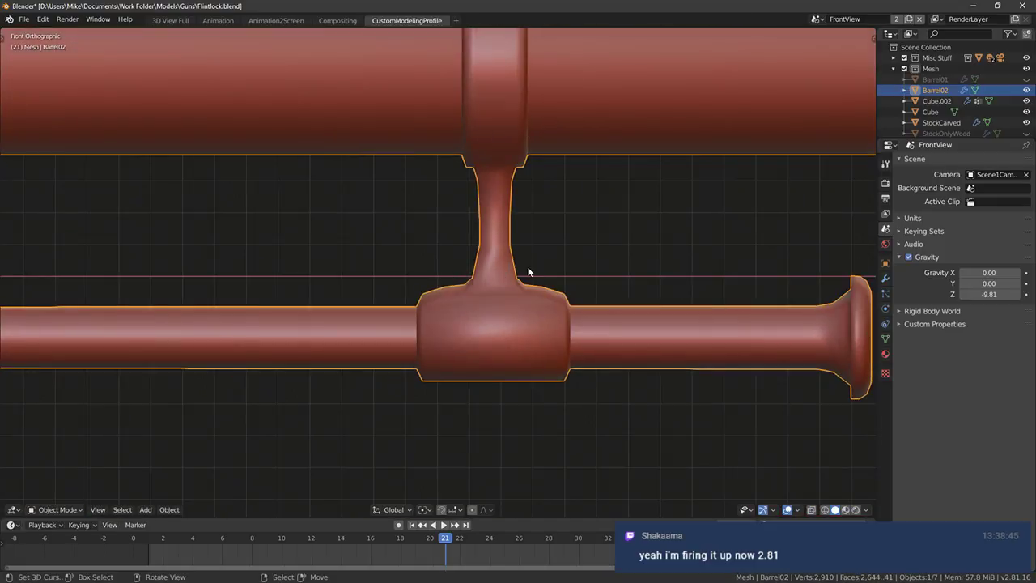
Examine the bracket's proportions against the whole flintlock from the front and in perspective
scroll(527, 263, down, 2)
scroll(522, 266, down, 6)
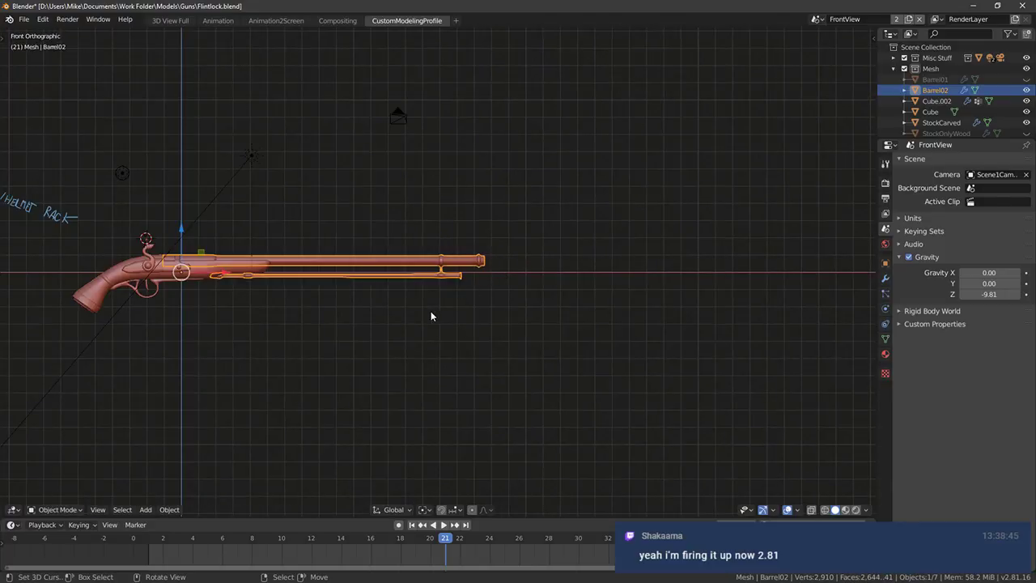
scroll(437, 316, up, 1)
scroll(438, 320, up, 4)
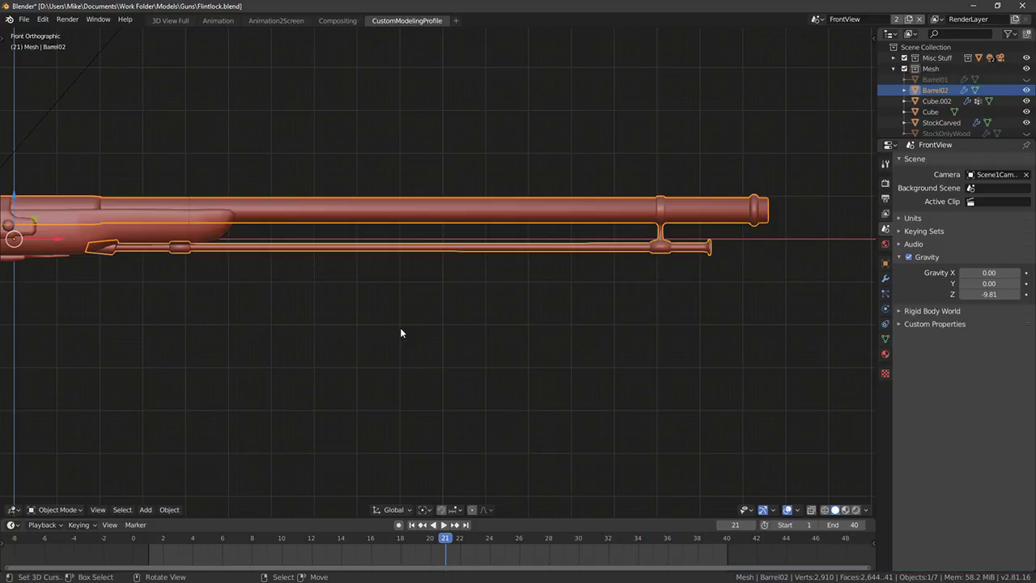
middle_drag(494, 294, 565, 316)
key(Tab)
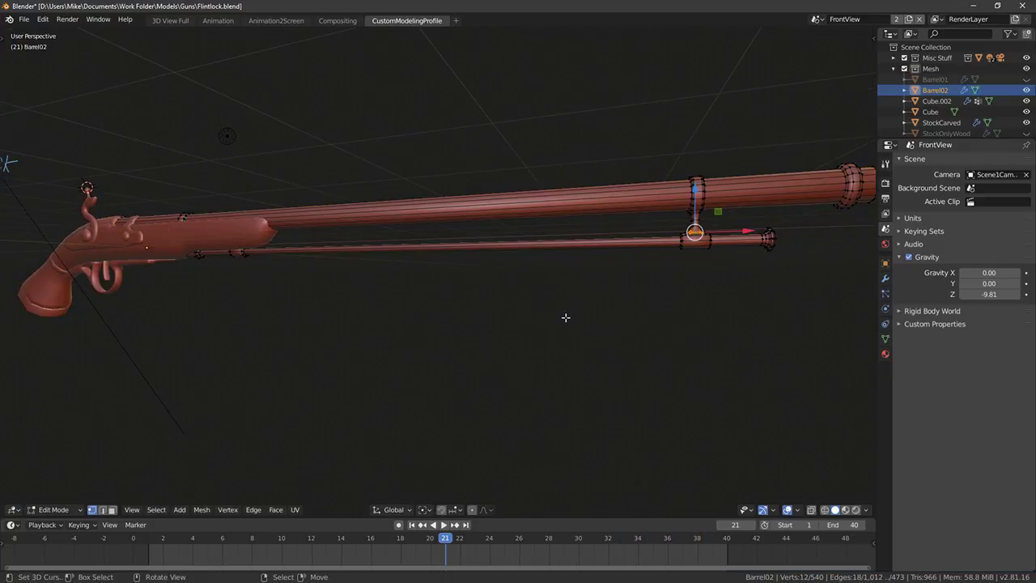
key(Tab)
middle_drag(506, 300, 393, 345)
Duplicate the ring at the barrel's muzzle and place the copy around the barrel at the stock's front end
key(Tab)
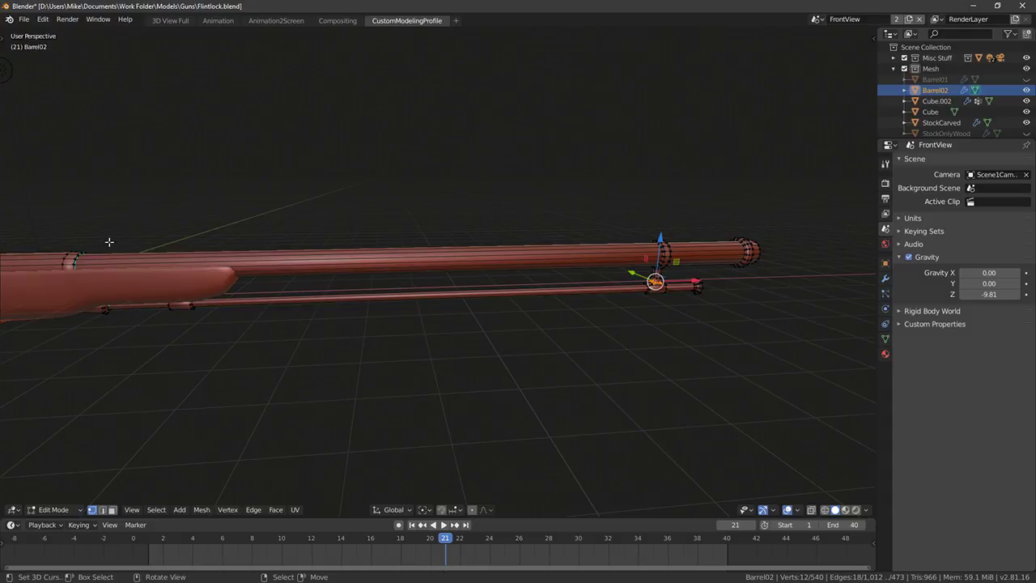
click(78, 255)
key(ctrl+l)
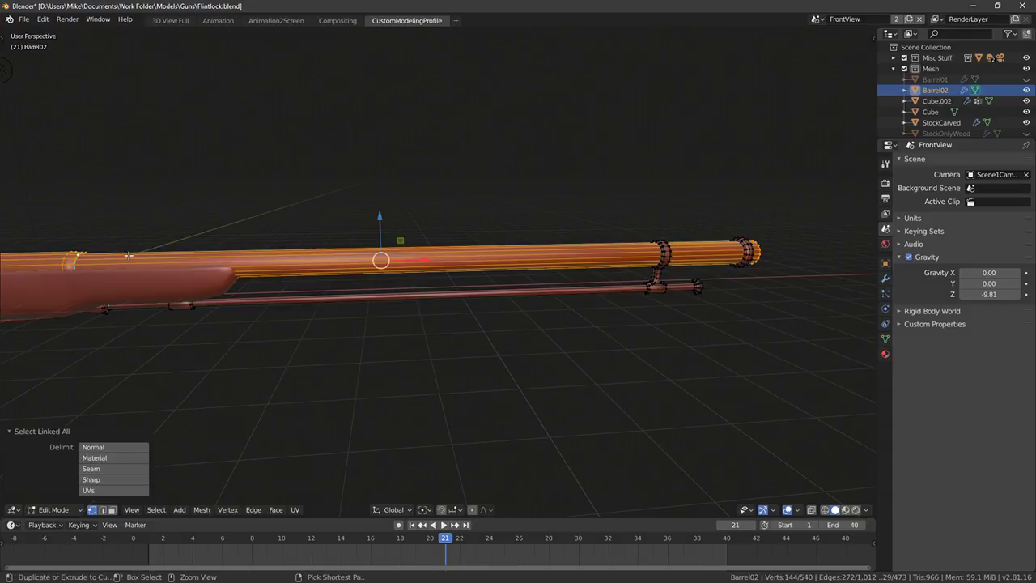
middle_drag(122, 257, 763, 224)
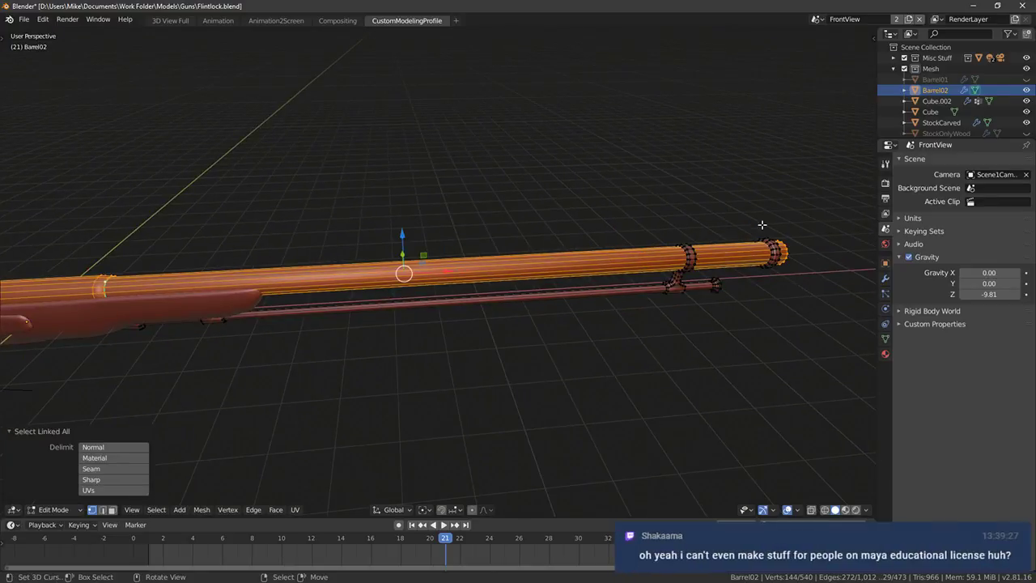
click(772, 244)
key(ctrl+l)
key(shift+d)
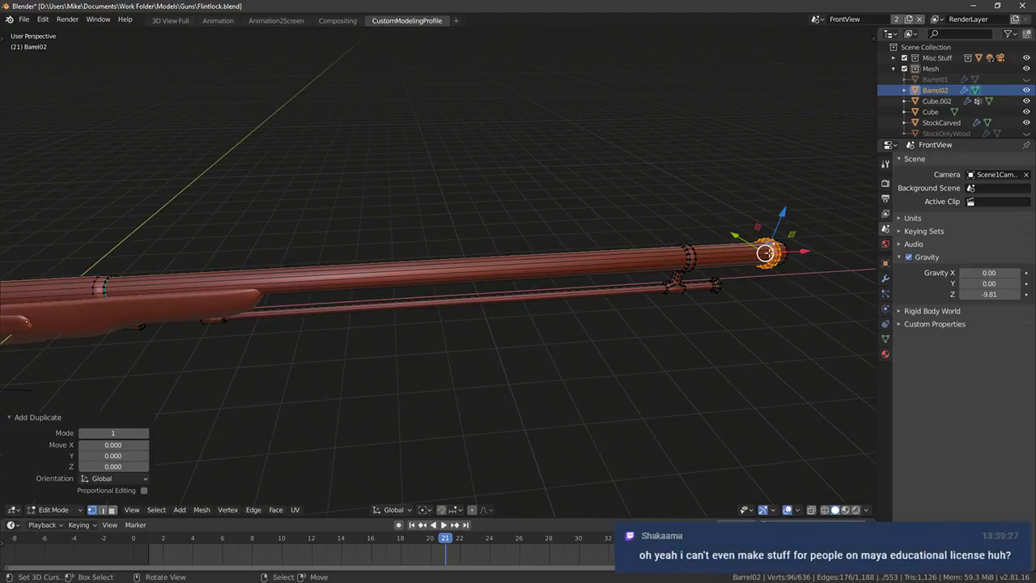
click(318, 280)
Check the whole gun and its barrel bands from the front in rendered shading
scroll(319, 369, down, 8)
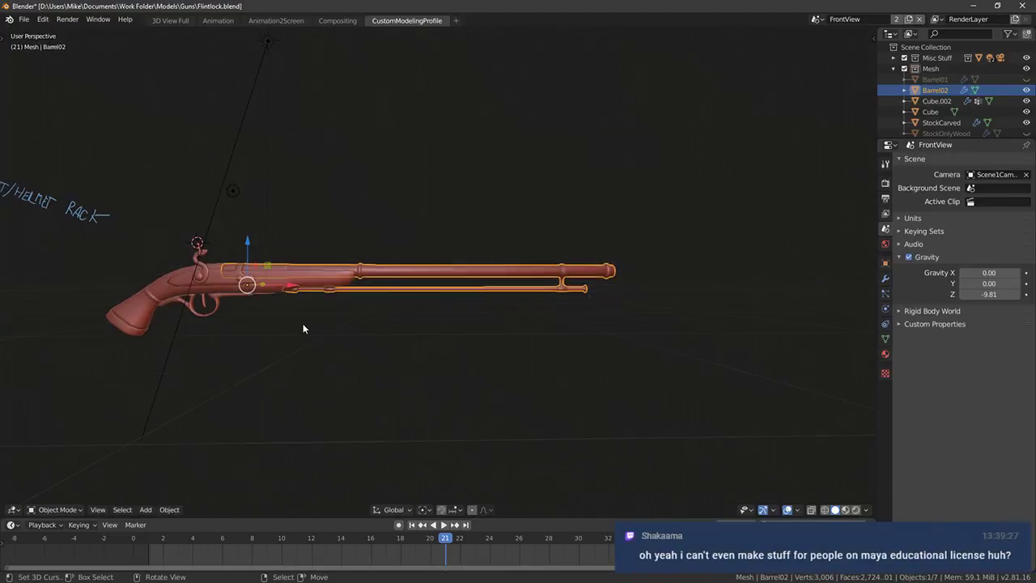
key(Tab)
middle_drag(299, 362, 452, 372)
key(KP_1)
scroll(453, 373, up, 5)
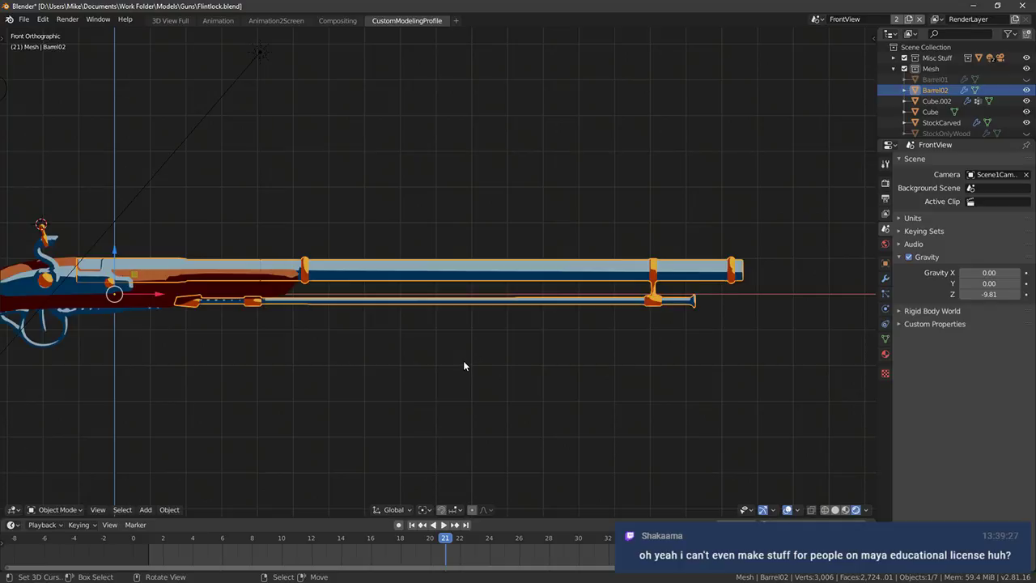
scroll(463, 362, down, 4)
middle_drag(463, 362, 476, 310)
Select the top centre faces of the muzzle ring and extrude them upward by 0.041
key(Tab)
scroll(515, 372, up, 5)
scroll(475, 309, up, 3)
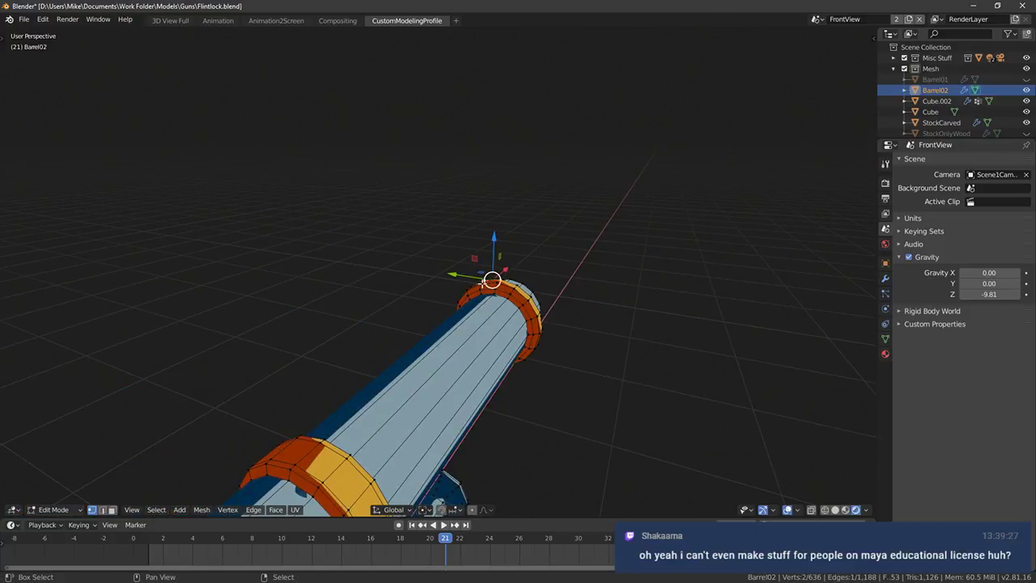
middle_drag(513, 285, 460, 296)
key(e)
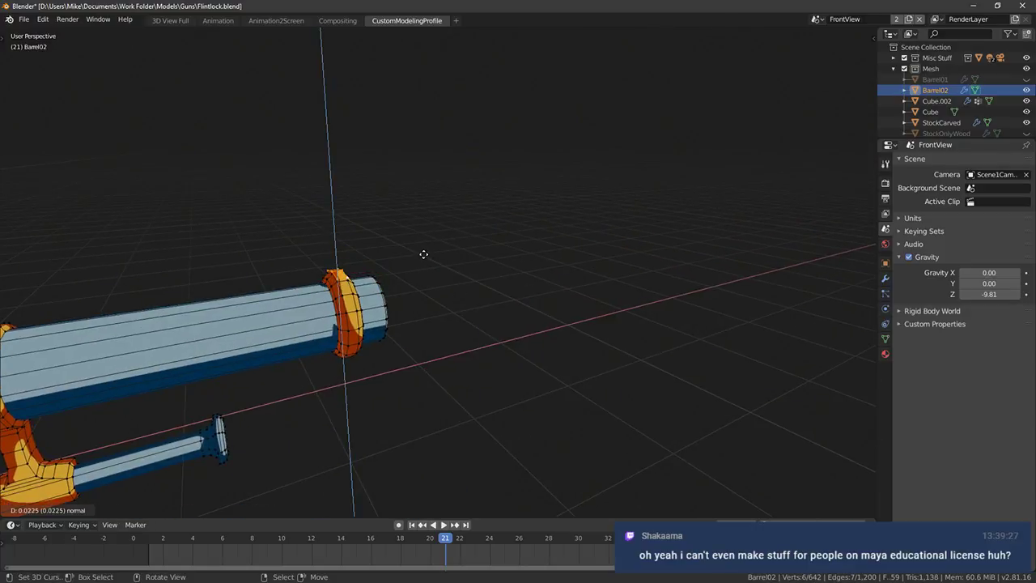
click(424, 254)
middle_drag(424, 254, 477, 264)
Narrow the extruded top faces on the muzzle ring along Y
key(shift+b)
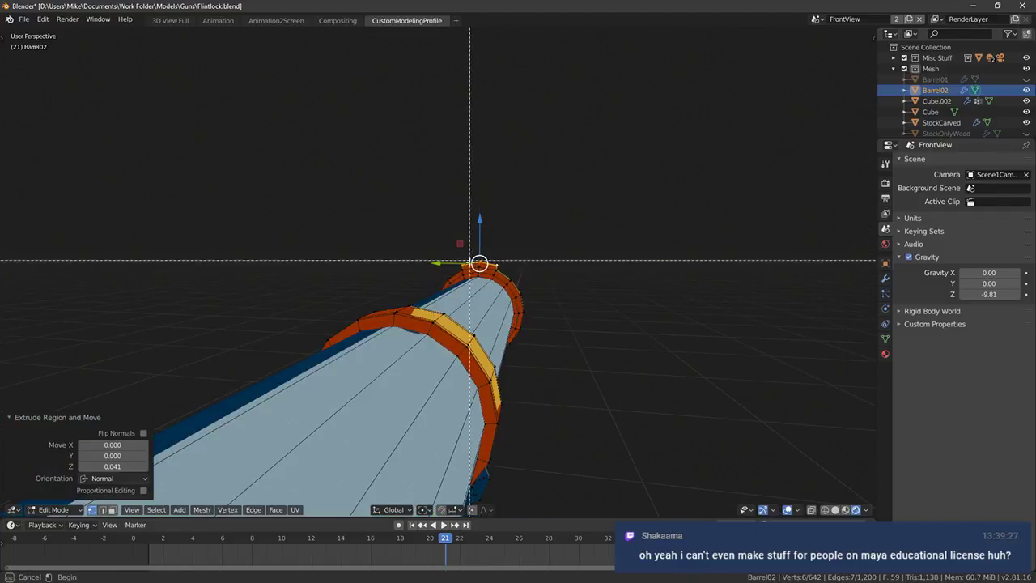
drag(462, 255, 503, 285)
scroll(658, 241, down, 1)
middle_drag(655, 242, 623, 223)
key(s)
key(x)
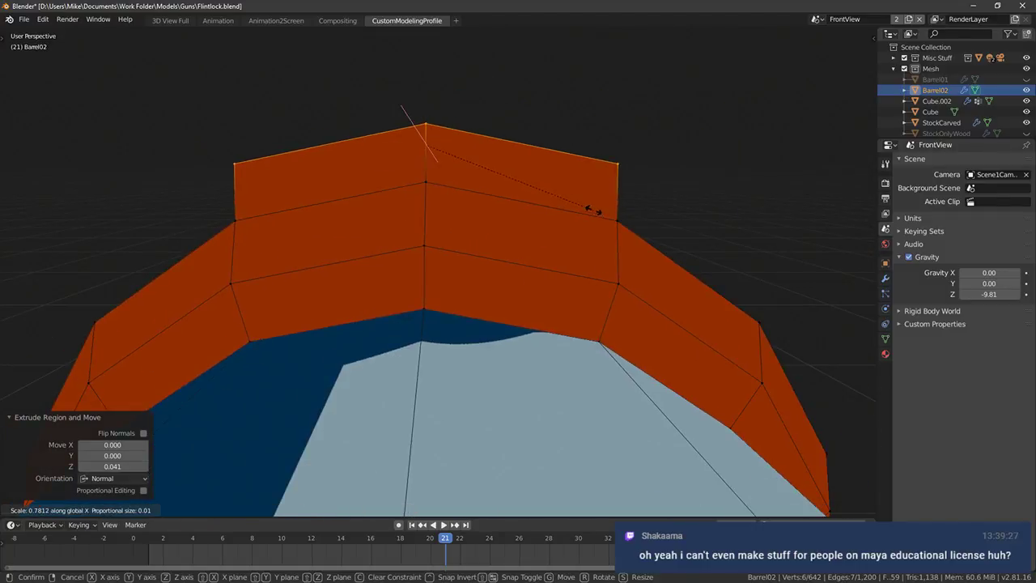
key(y)
click(595, 170)
Extrude the block's top upward by 0.042, raise it another 0.040, and scale it narrower along Y and flatter along Z
mouse_move(479, 120)
middle_down()
mouse_move(488, 155)
mouse_move(370, 133)
mouse_move(374, 157)
mouse_move(497, 122)
mouse_move(479, 122)
middle_up()
key(e)
click(495, 89)
key(s)
key(y)
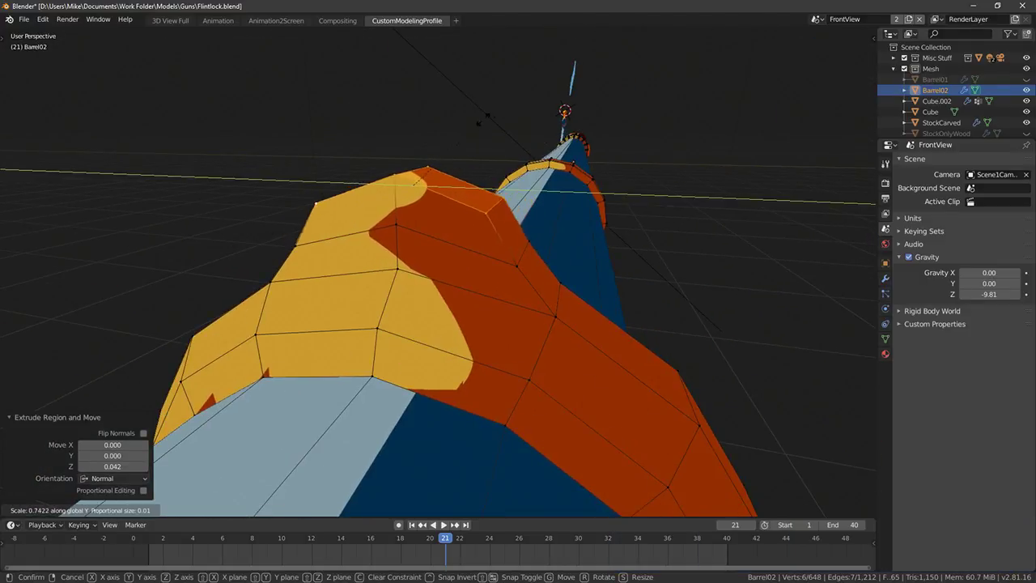
key(z)
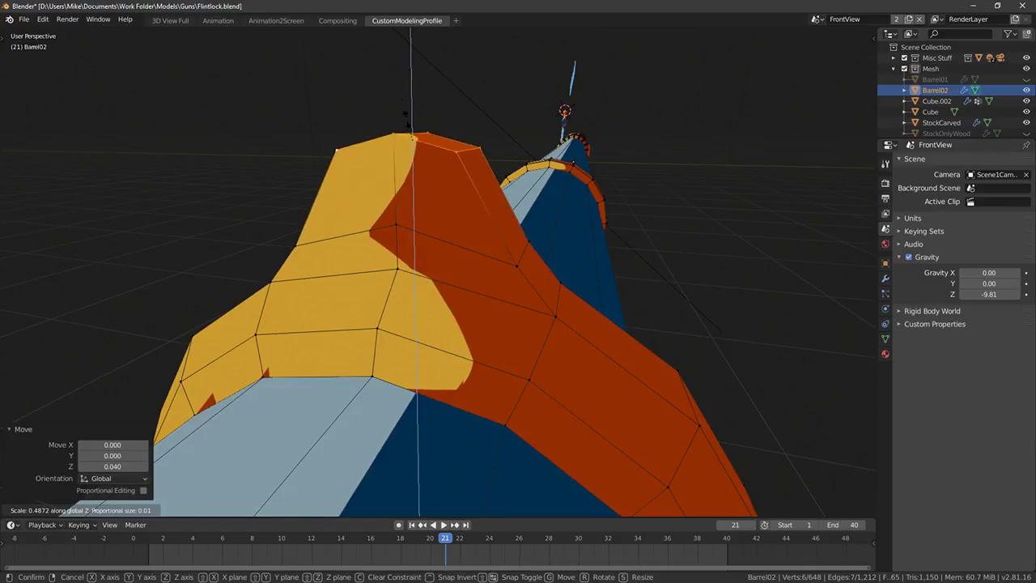
click(399, 134)
Add an edge loop near the base of the front sight block and narrow its corner vertices along Y
key(ctrl+r)
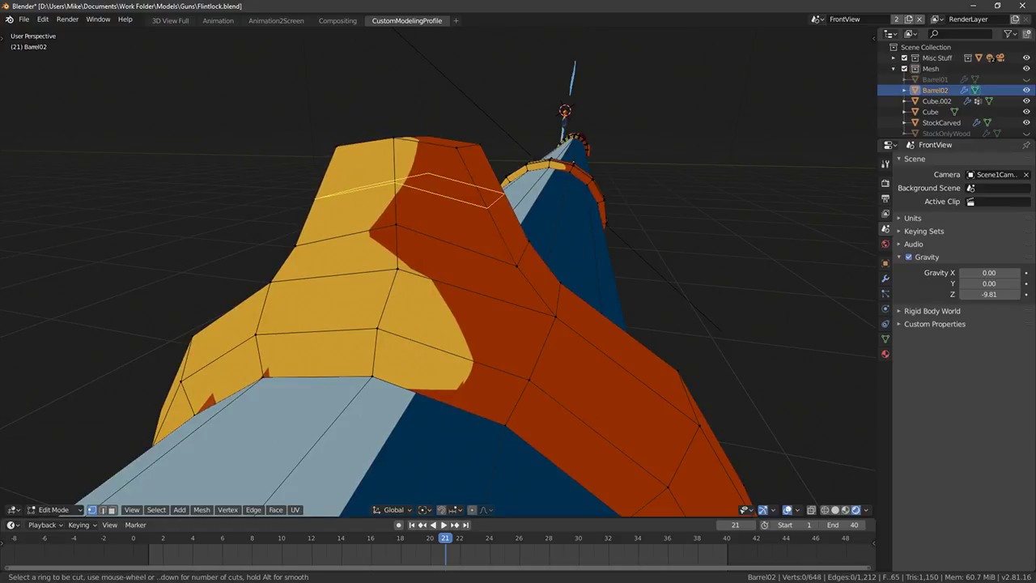
click(500, 212)
click(496, 252)
right_click(502, 236)
shift+right_click(515, 219)
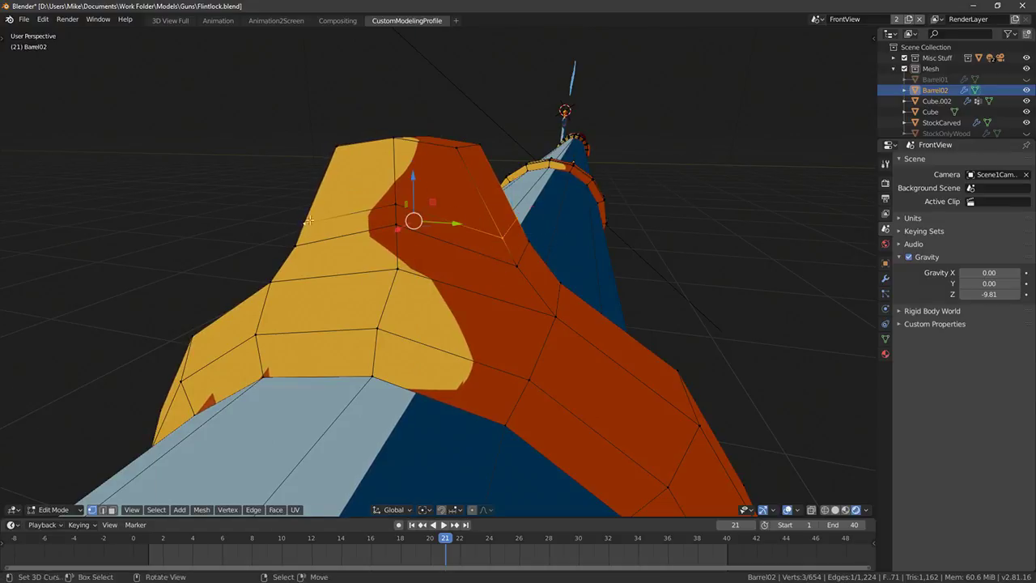
middle_drag(308, 220, 567, 198)
key(s)
key(x)
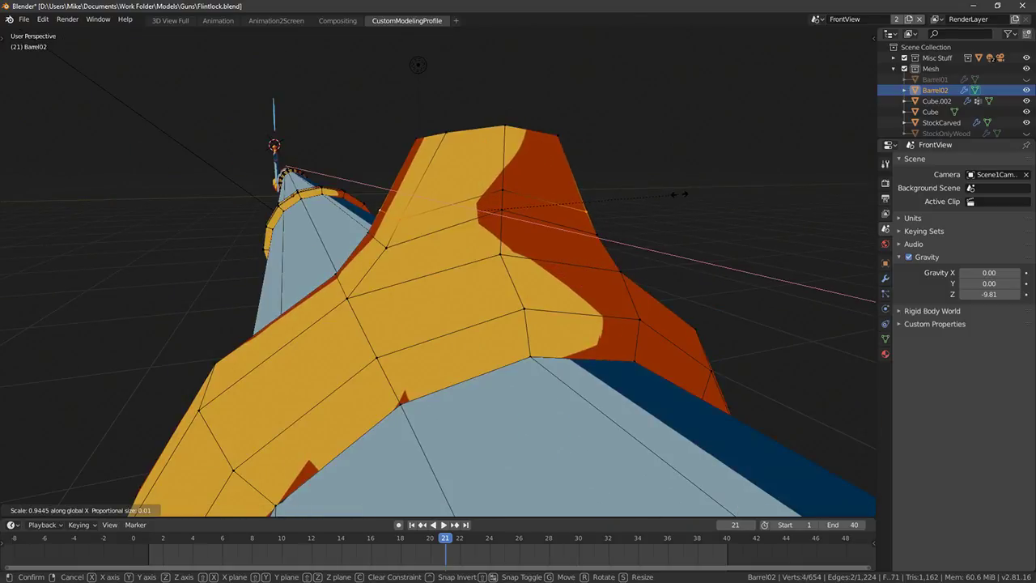
key(y)
click(603, 194)
Select the centre vertices of the two loops at the sight's base and lower them slightly along Z
right_click(504, 191)
key(g)
right_click(493, 198)
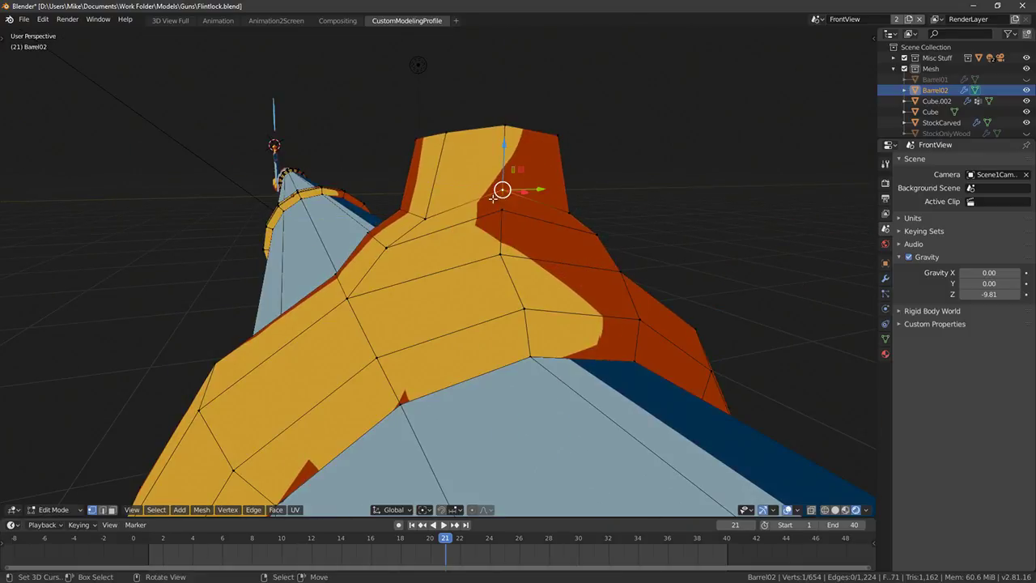
middle_drag(492, 198, 442, 191)
shift+right_click(442, 191)
key(g)
key(z)
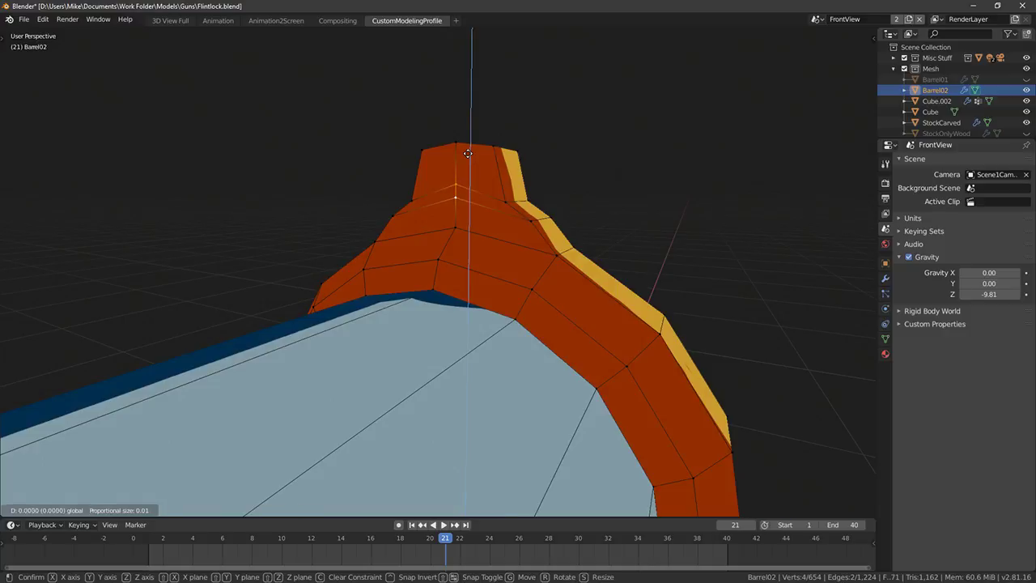
click(469, 164)
Select the centre vertices of the ring just beneath the sight and move them slightly down along Z
middle_drag(536, 167, 512, 186)
right_click(473, 224)
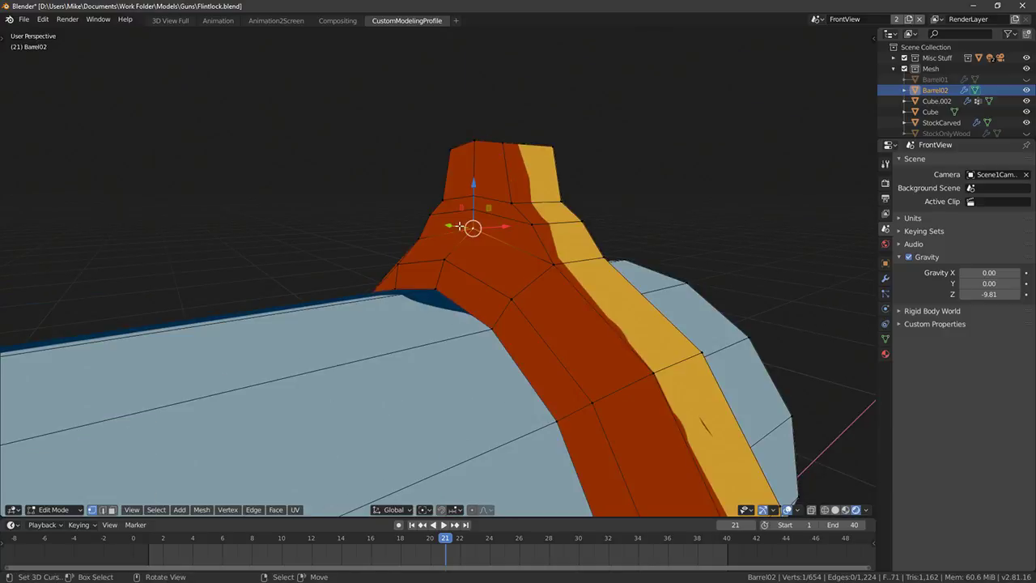
middle_drag(571, 225, 509, 236)
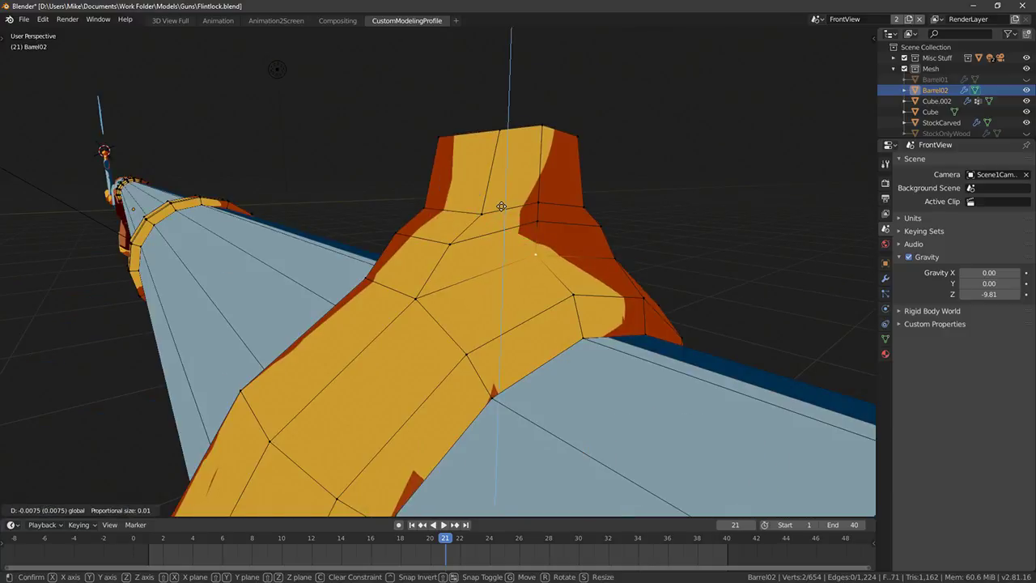
key(Tab)
middle_drag(479, 203, 542, 215)
key(Tab)
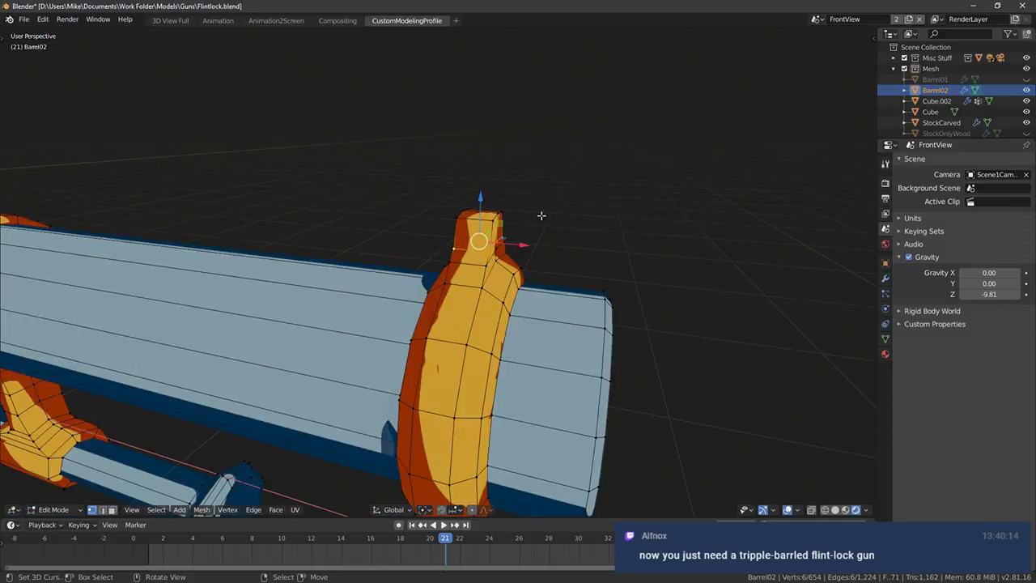
Select the upper block of the front sight and scale it along X by about 0.57
middle_drag(479, 218, 326, 93)
key(s)
key(y)
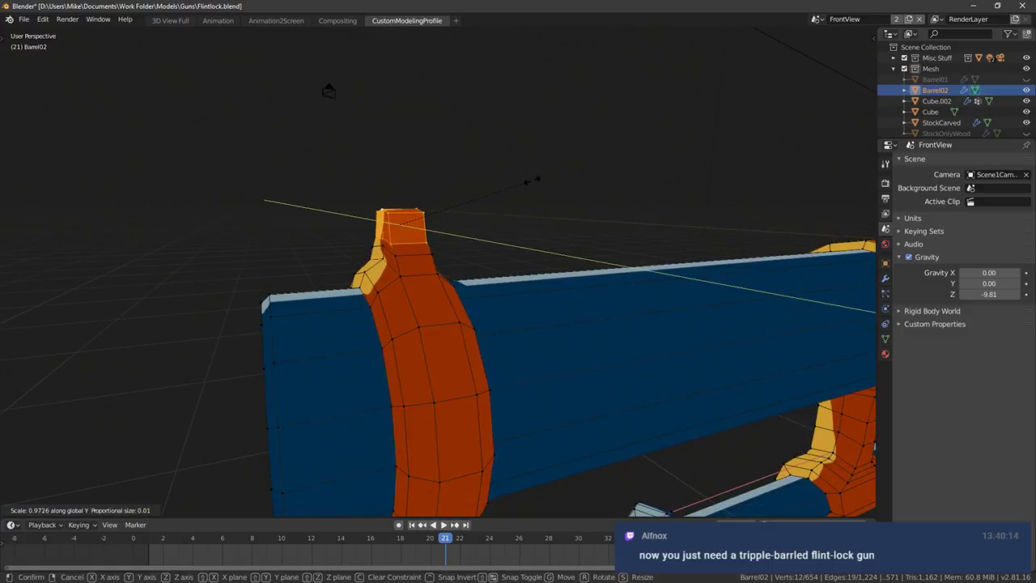
key(z)
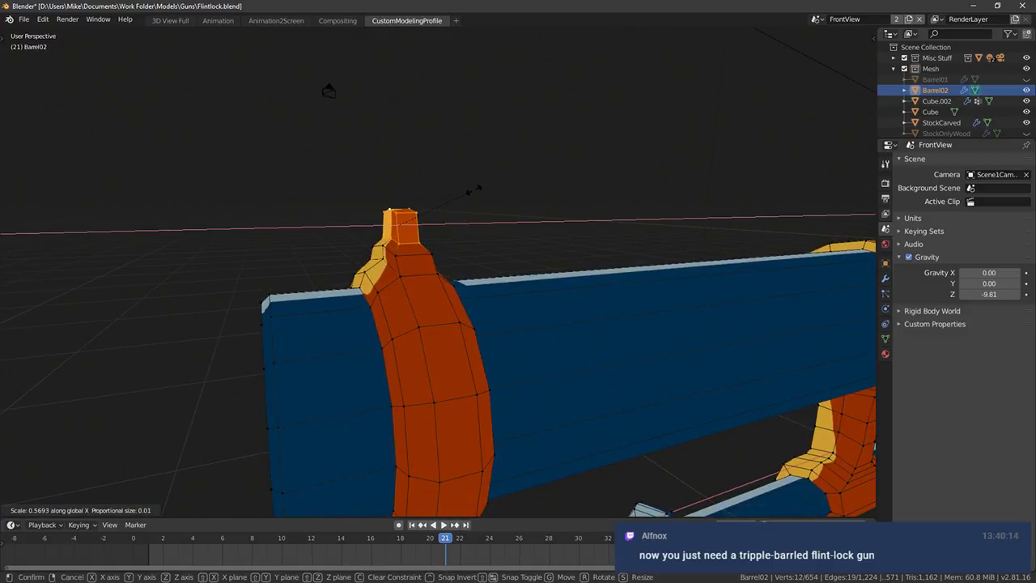
click(474, 192)
middle_drag(474, 193, 511, 203)
right_click(437, 214)
middle_drag(437, 214, 415, 208)
scroll(415, 208, up, 2)
key(Tab)
middle_drag(401, 173, 517, 212)
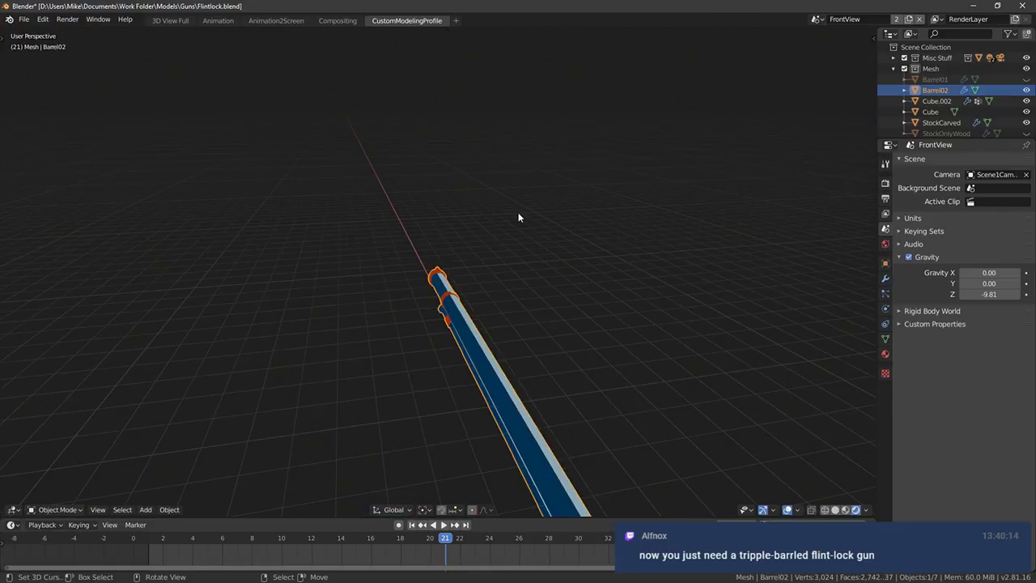
Select the front sight's top vertices in wireframe front view and raise them to make the sight taller
key(KP_1)
scroll(489, 212, up, 3)
key(Tab)
drag(474, 177, 466, 172)
key(shift+z)
key(c)
key(shift+z)
click(472, 197)
right_click(472, 197)
key(shift+z)
key(Tab)
Select the vertices at the foot of the front sight on either side and shift each set slightly outward along X
key(Tab)
middle_drag(466, 175, 456, 229)
ctrl+right_click(465, 227)
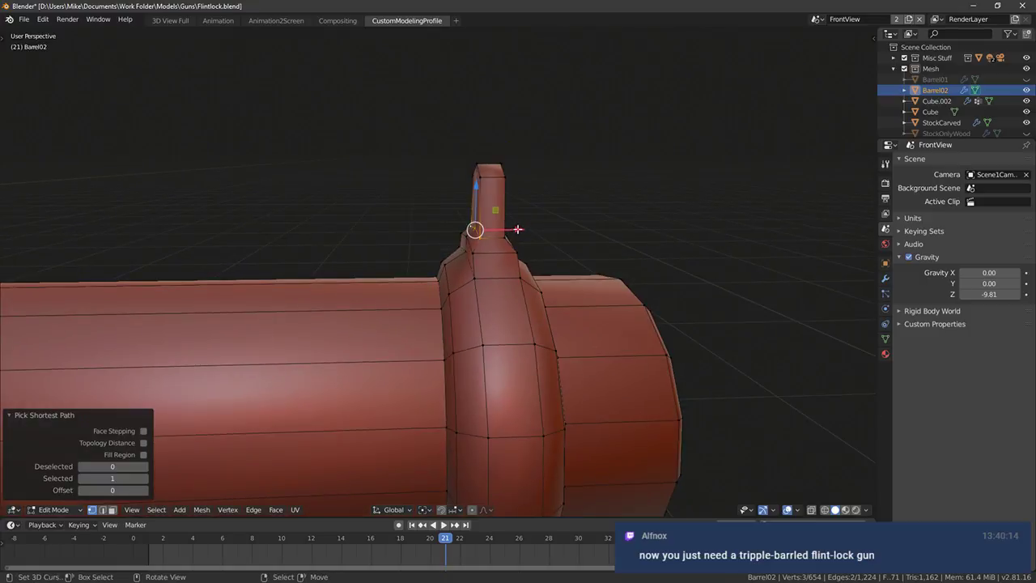
drag(517, 230, 515, 230)
right_click(506, 235)
middle_drag(550, 228, 496, 235)
ctrl+right_click(513, 238)
drag(517, 246, 524, 248)
key(Tab)
Select the front sight's top vertices in wireframe shading and raise them 0.092 along Z
key(KP_1)
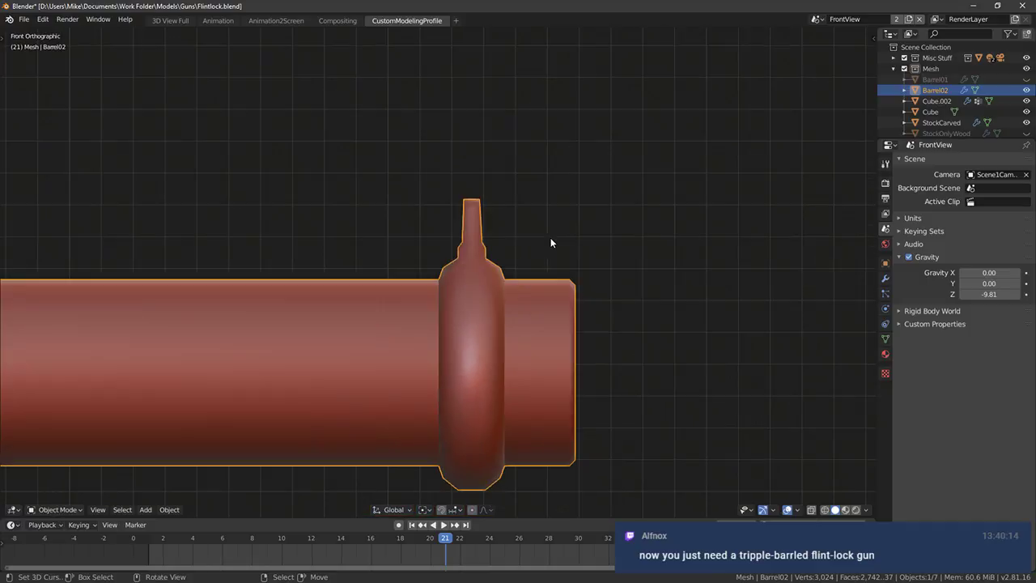
key(KP_3)
key(KP_1)
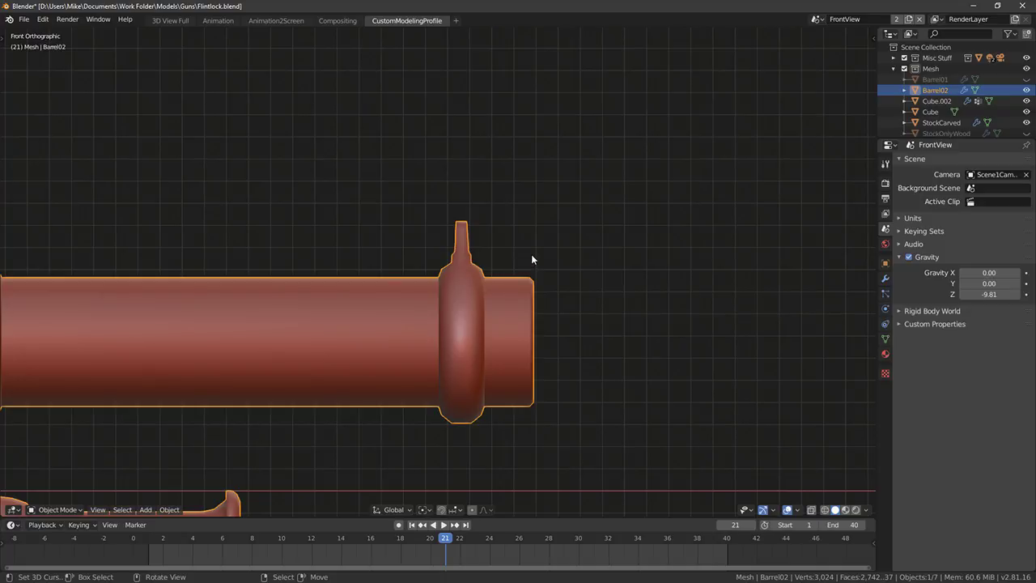
mouse_move(532, 261)
middle_down()
mouse_move(546, 303)
mouse_move(462, 323)
mouse_move(481, 303)
mouse_move(465, 259)
mouse_move(513, 229)
mouse_move(562, 230)
middle_up()
key(Tab)
key(shift+z)
key(c)
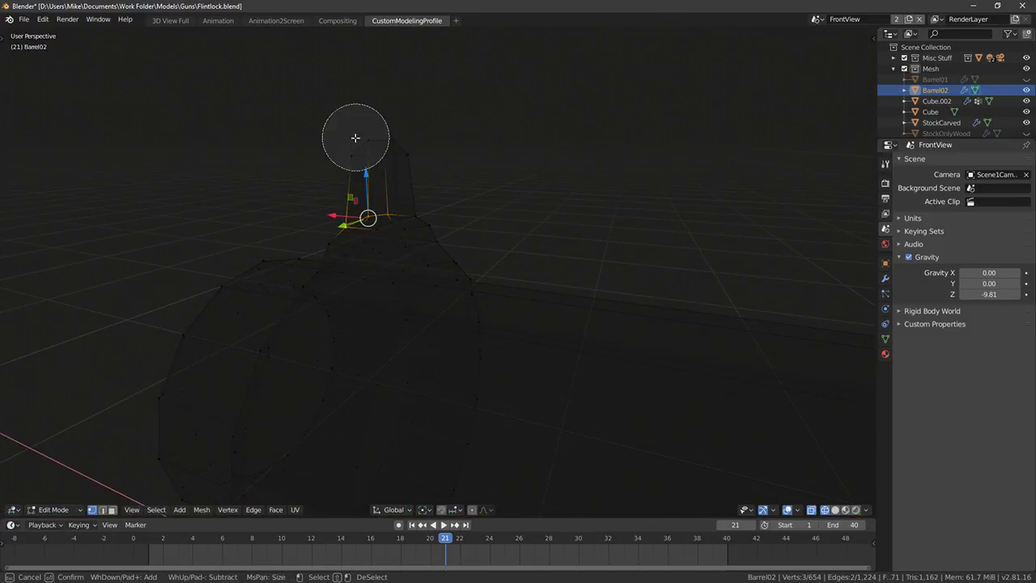
drag(354, 138, 380, 113)
right_click(381, 113)
key(g)
key(z)
click(396, 51)
scroll(407, 108, down, 5)
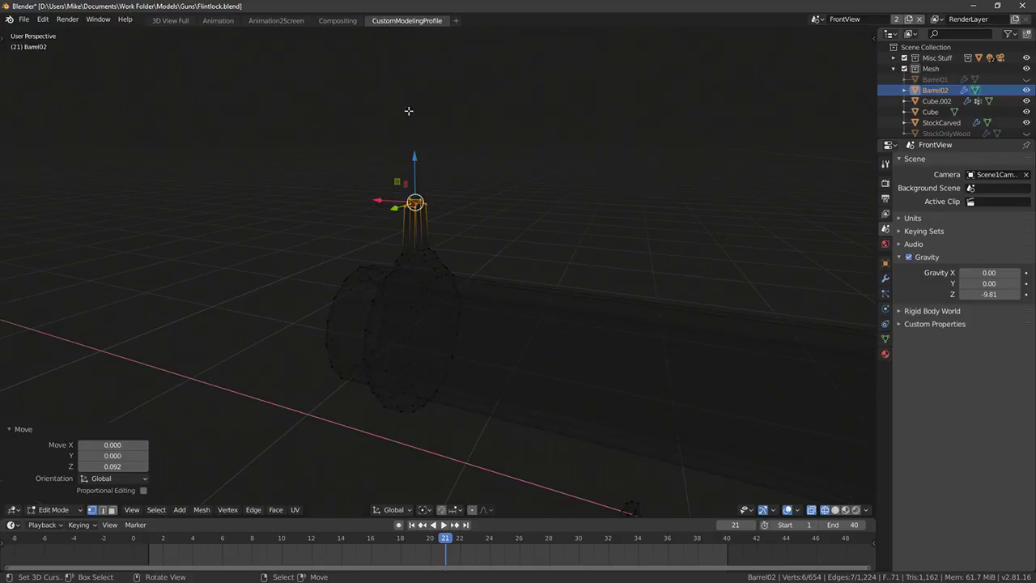
Return to solid shading and examine the whole gun's proportions from the front and at an angle
key(Tab)
mouse_move(407, 110)
middle_down()
mouse_move(479, 157)
mouse_move(451, 177)
mouse_move(511, 195)
mouse_move(482, 267)
mouse_move(422, 216)
middle_up()
key(shift+z)
key(Tab)
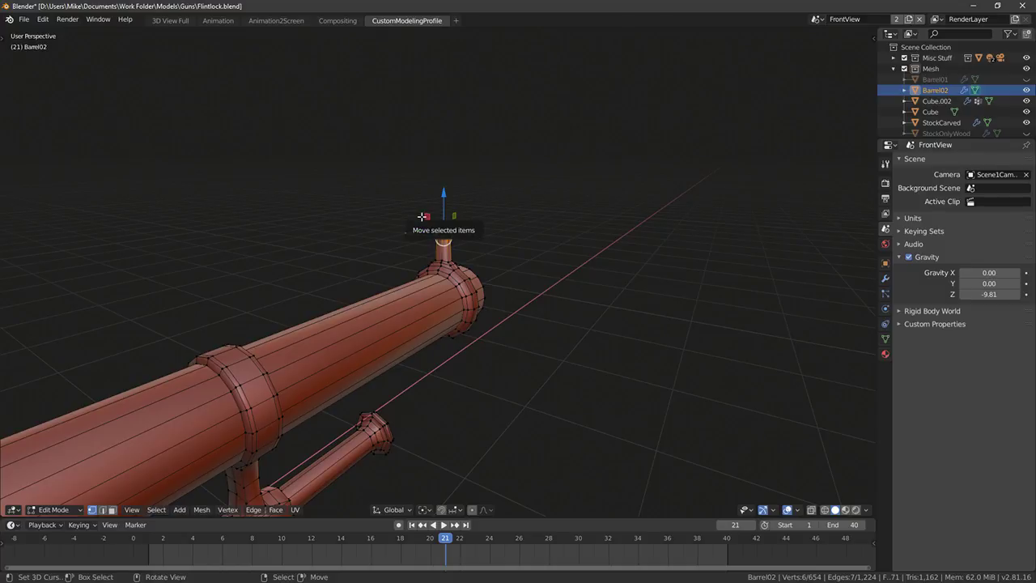
scroll(418, 251, down, 5)
key(KP_1)
scroll(416, 313, down, 3)
shift+middle_drag(415, 312, 676, 309)
key(Tab)
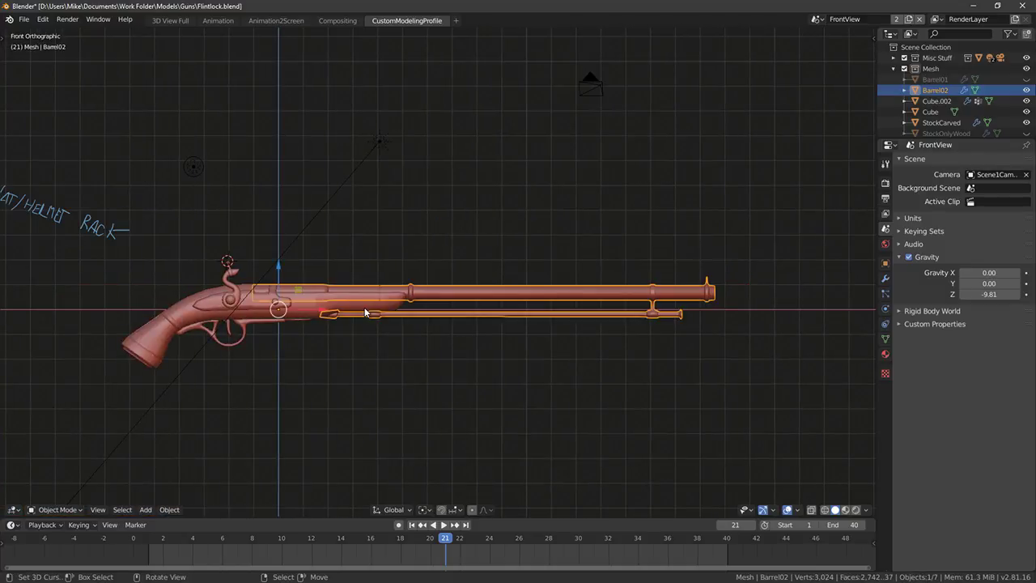
middle_drag(353, 301, 664, 349)
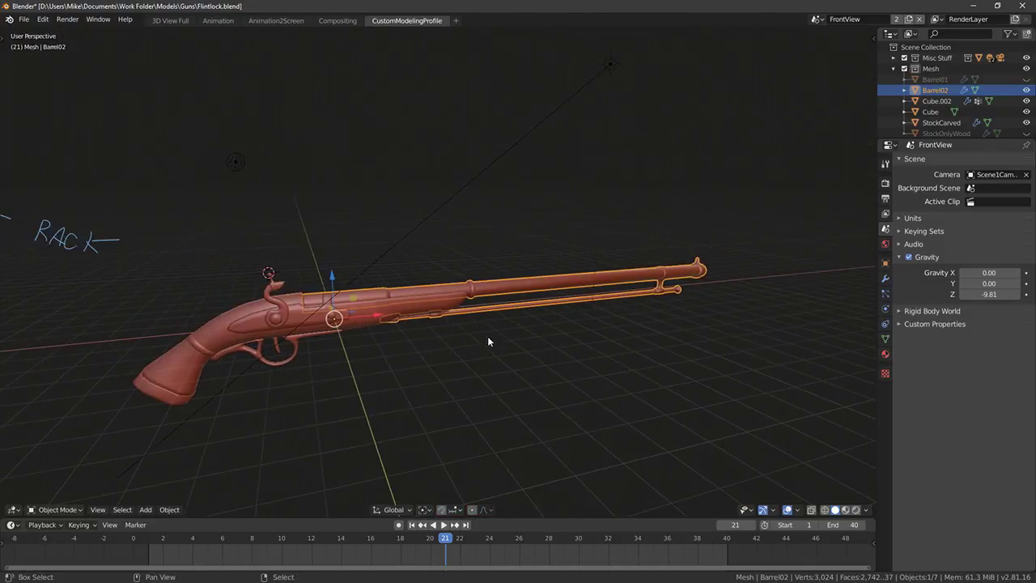
Select the entire linked band at the front end of the stock and move it slightly back along the barrel
scroll(501, 337, up, 5)
key(Tab)
middle_drag(514, 336, 504, 312)
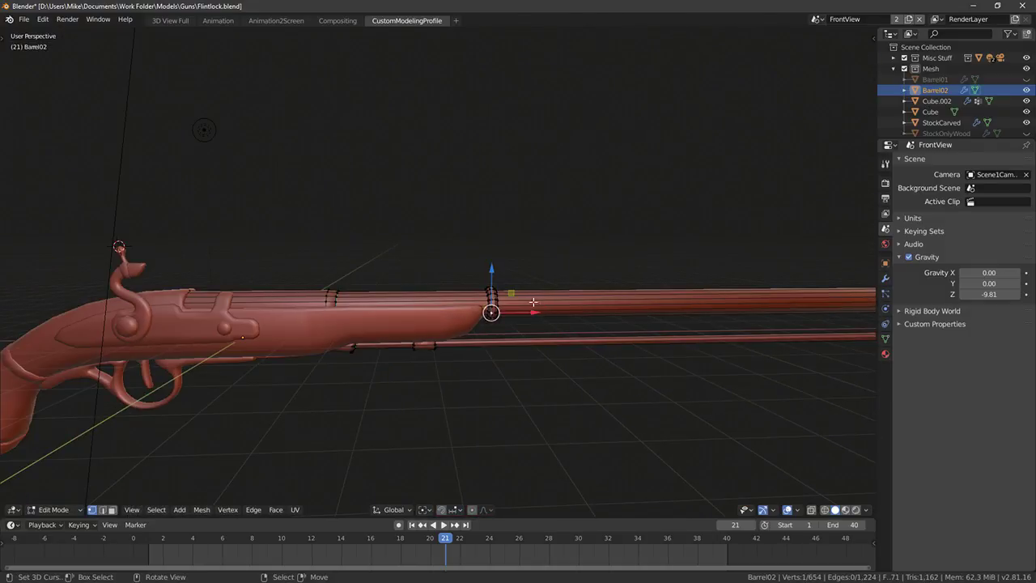
key(ctrl+l)
scroll(538, 307, up, 3)
key(g)
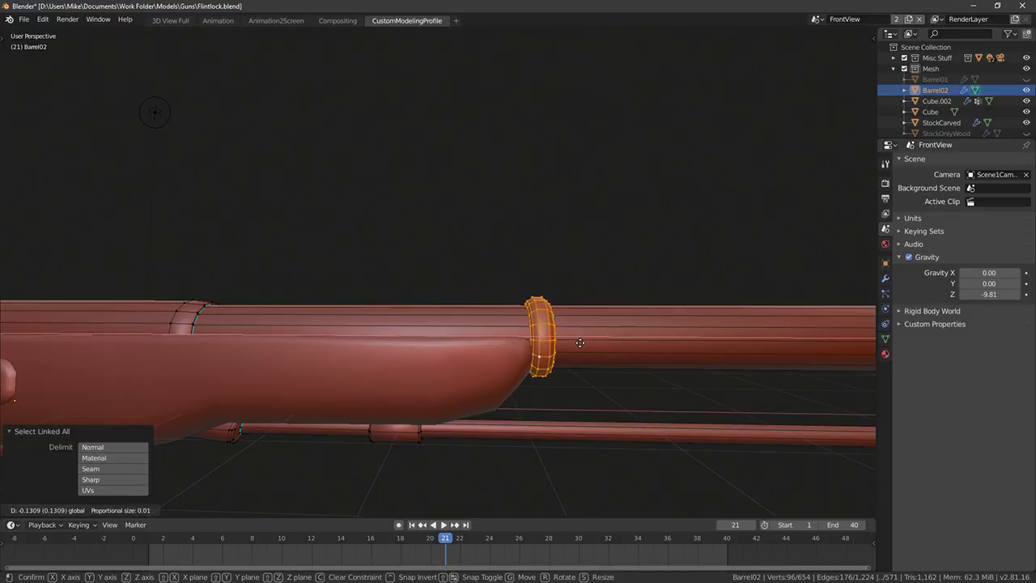
click(575, 344)
key(Tab)
Select the barrel, lock plate, stock and hammer together and save the file
scroll(614, 367, down, 5)
middle_drag(579, 372, 315, 296)
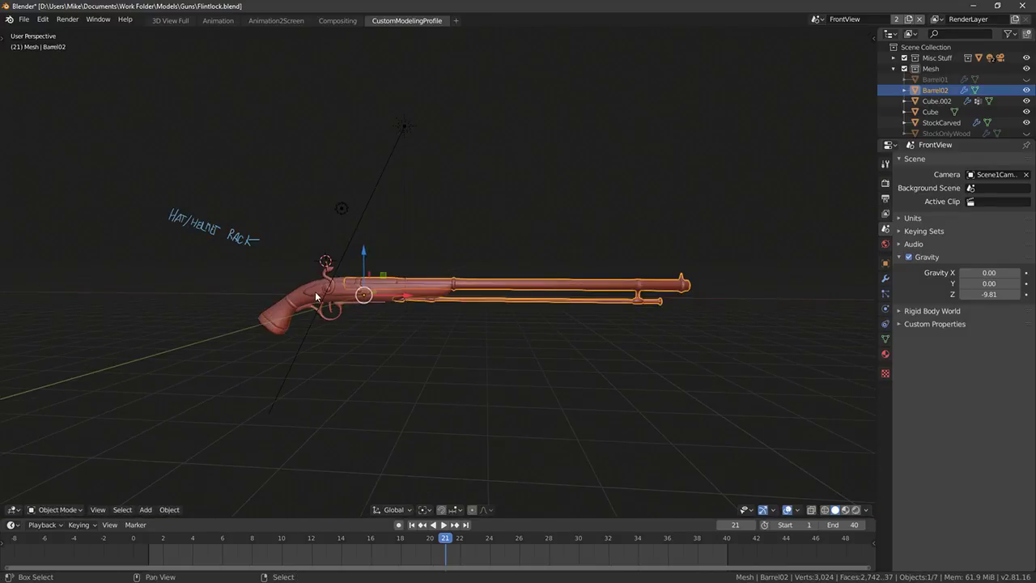
shift+right_click(314, 294)
shift+right_click(293, 299)
key(g)
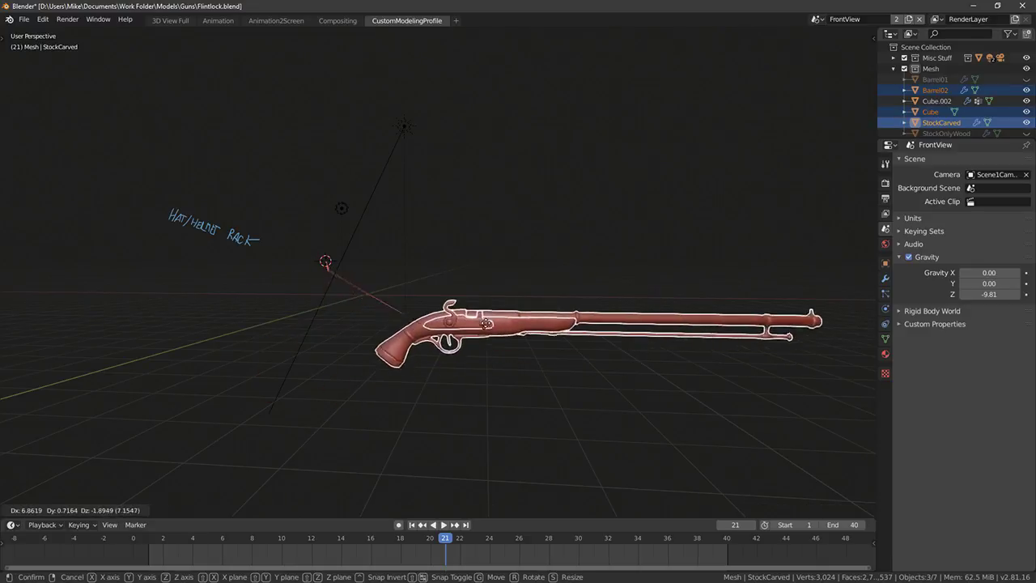
right_click(485, 324)
scroll(331, 272, up, 4)
shift+right_click(200, 253)
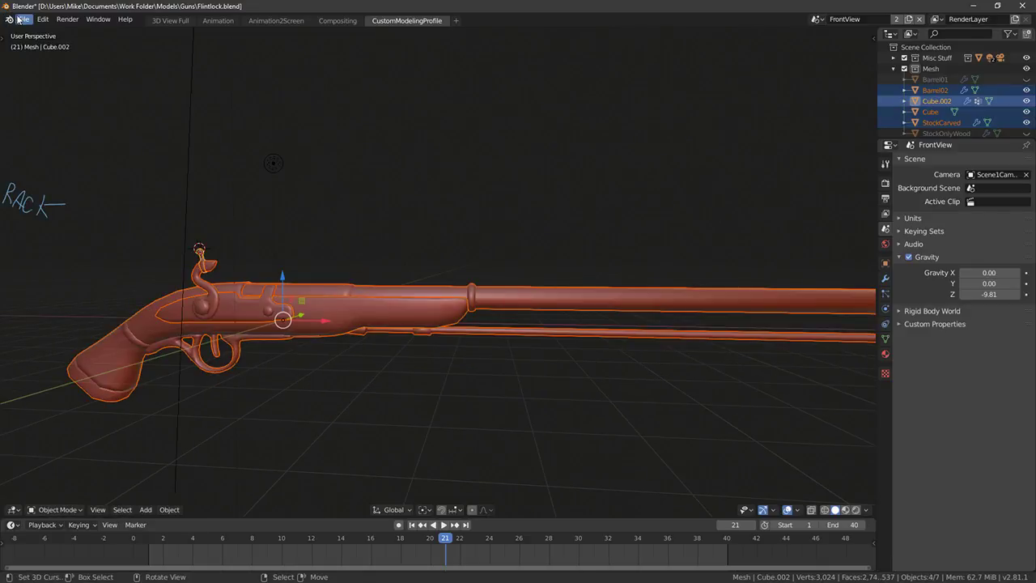
click(20, 19)
click(46, 90)
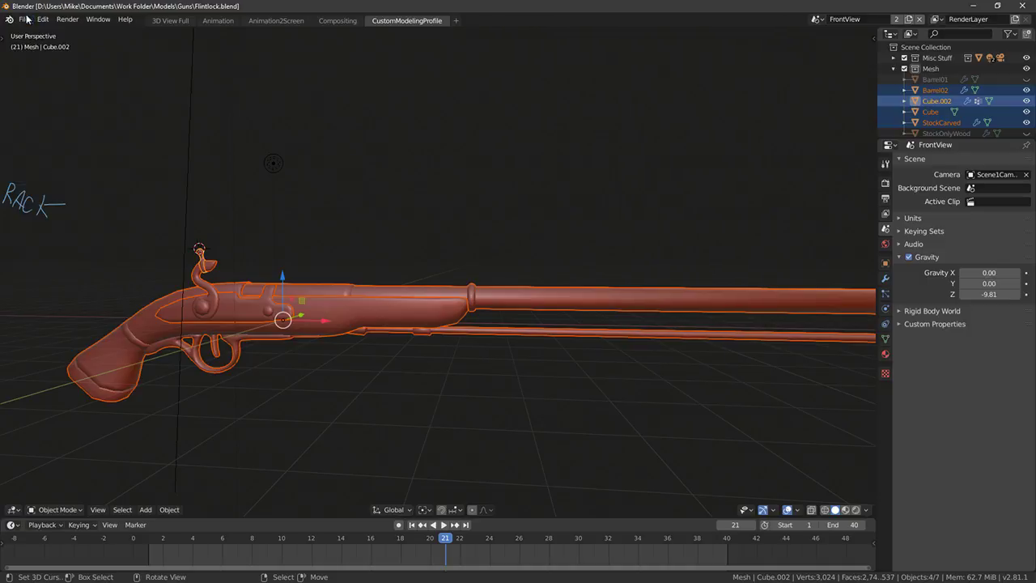
Join the hammer and the lock plate into one object and rename it Lock
click(24, 19)
mouse_move(105, 176)
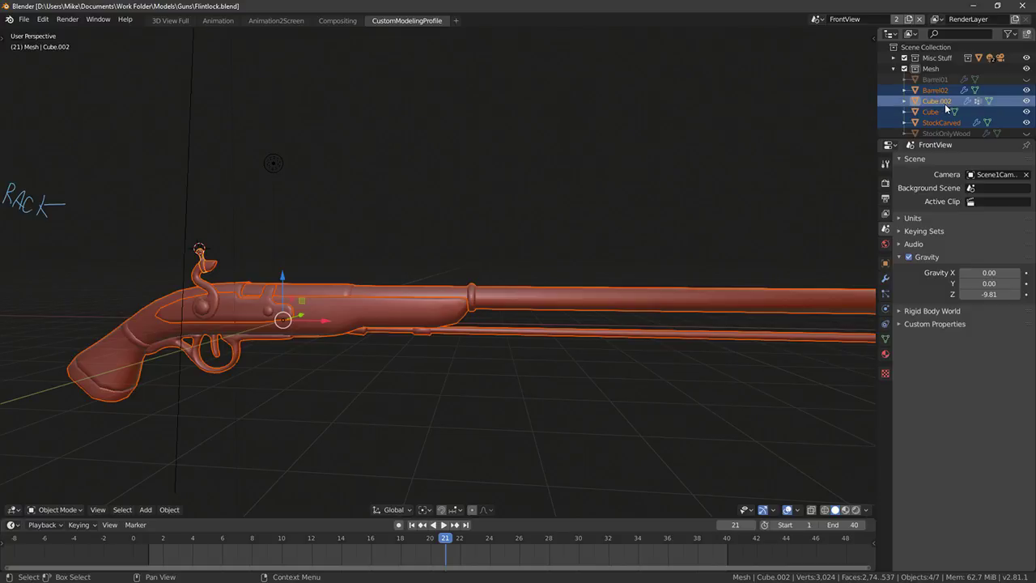
shift+middle_drag(108, 216, 297, 214)
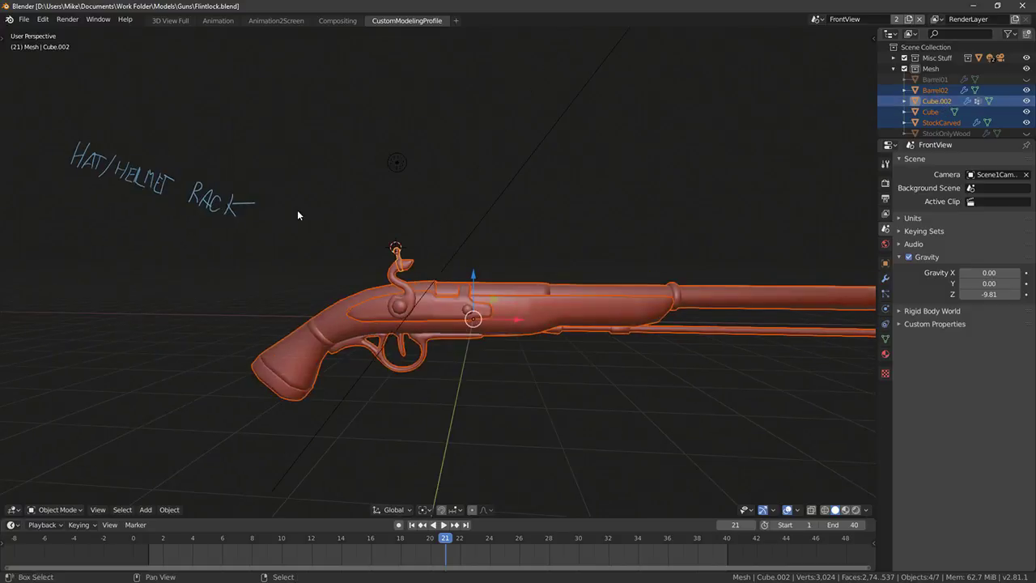
scroll(304, 230, up, 5)
right_click(316, 254)
right_click(331, 236)
shift+right_click(354, 256)
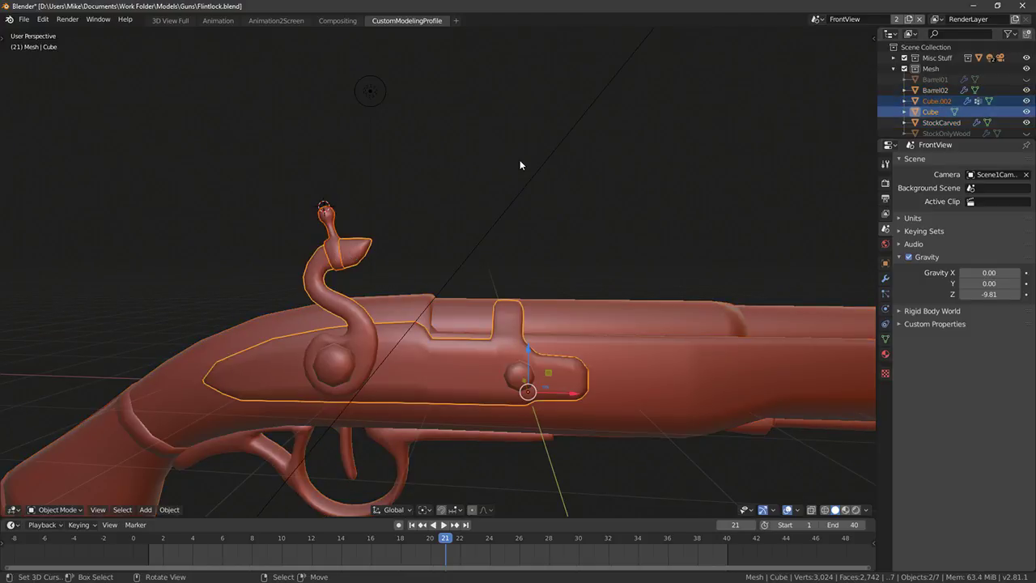
key(ctrl+j)
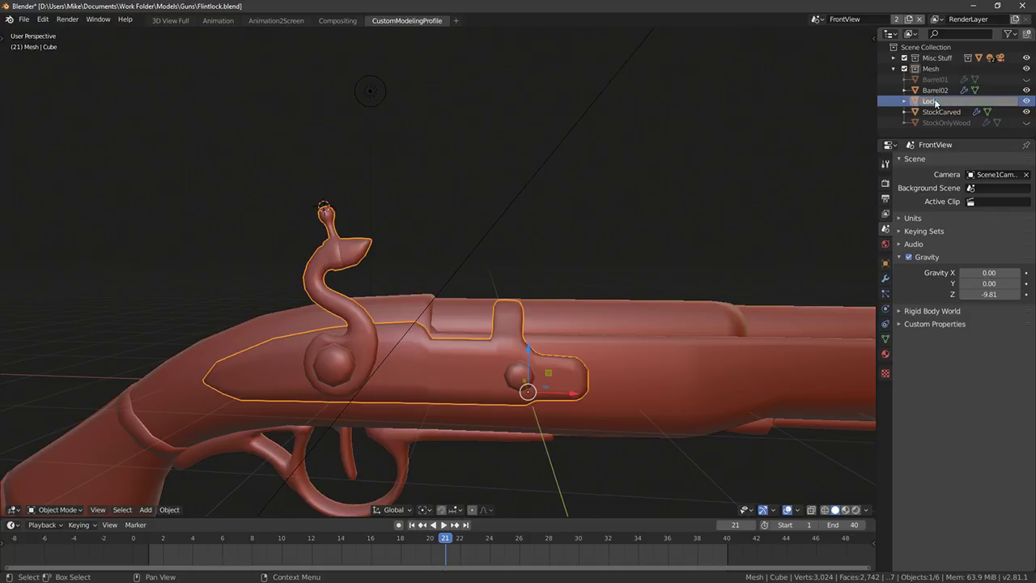
Check the separate gun parts, and select Lock, StockCarved and Barrel02 together
click(943, 113)
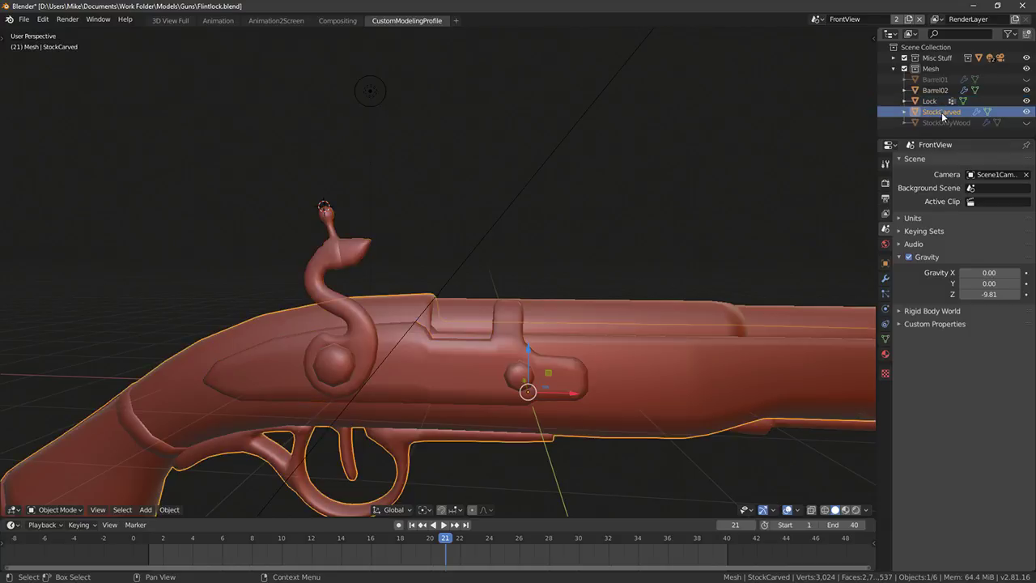
key(KP_Decimal)
click(938, 102)
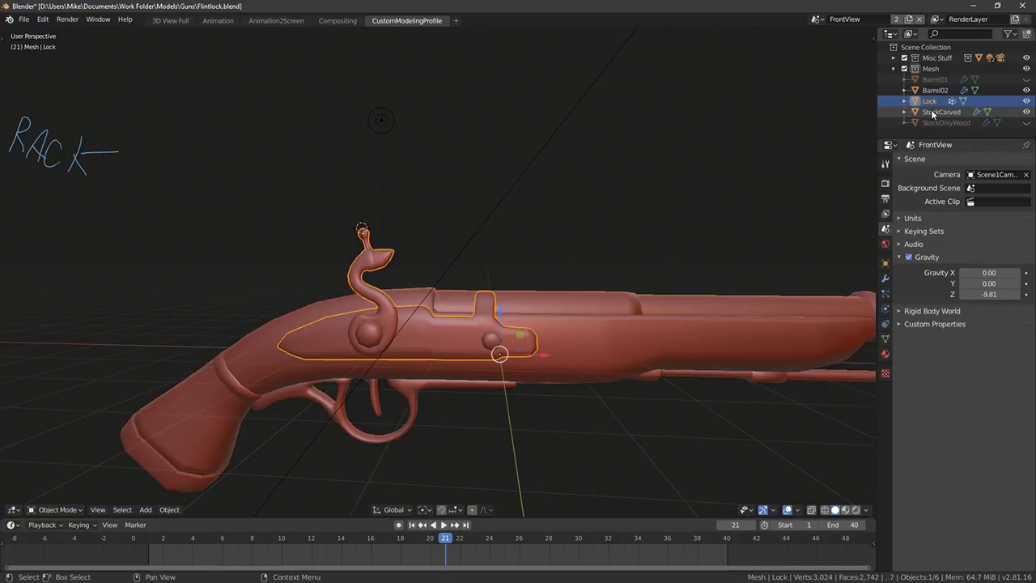
click(933, 112)
click(935, 91)
click(393, 254)
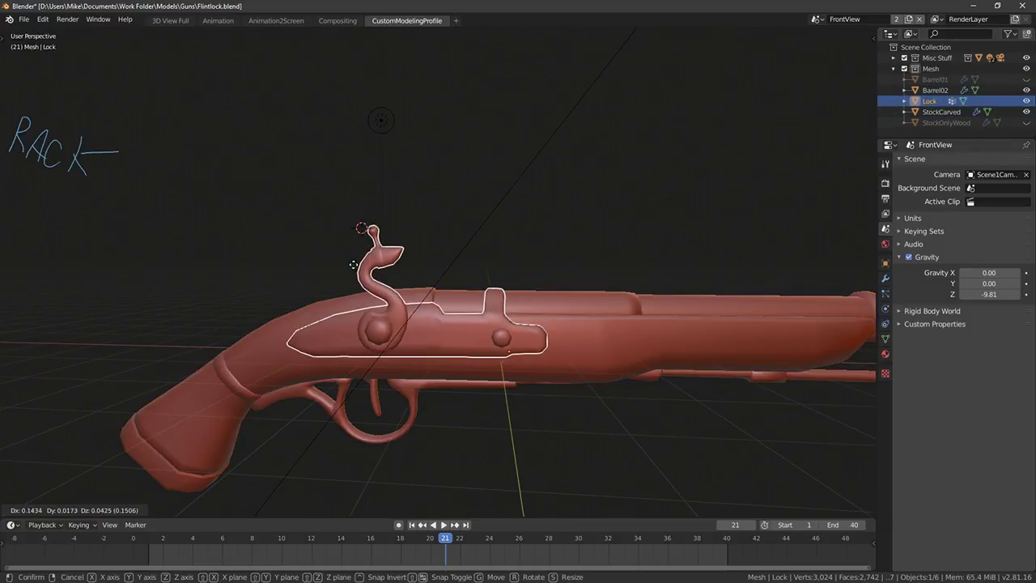
middle_drag(355, 266, 453, 294)
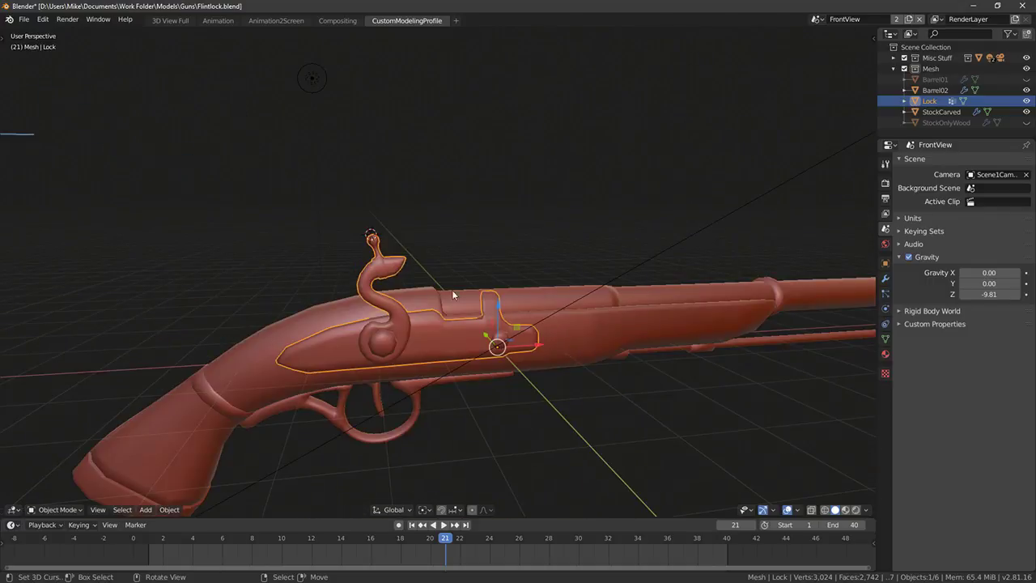
shift+click(577, 349)
shift+click(581, 303)
scroll(581, 303, down, 6)
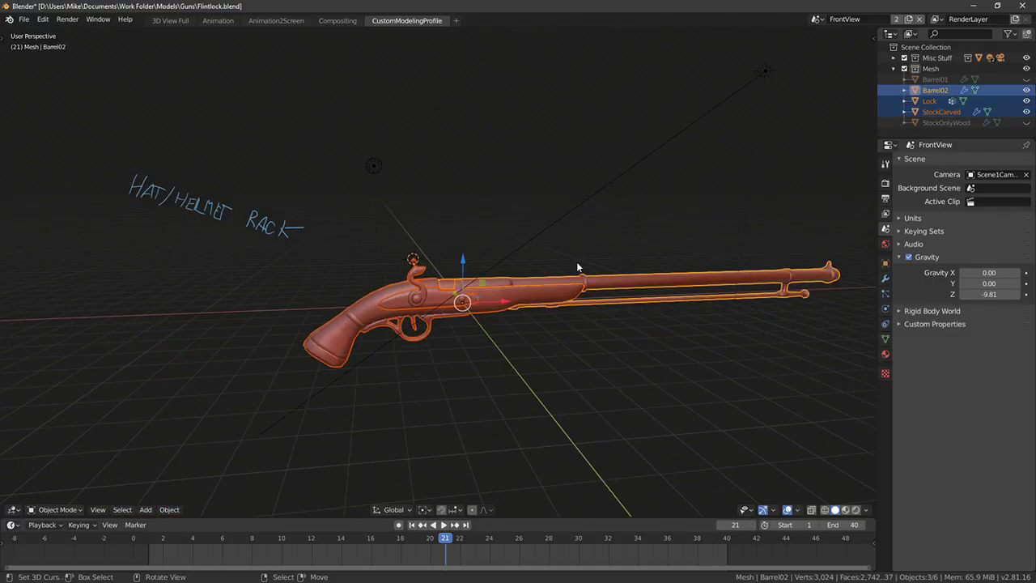
Export the selected objects as FlintlockRifle.fbx in the Guns folder
click(24, 19)
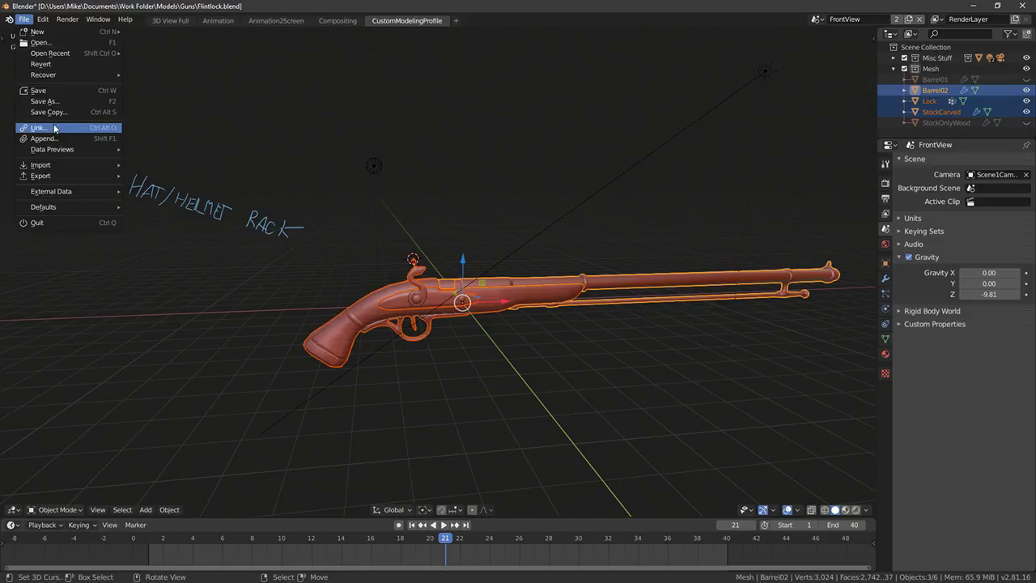
click(31, 21)
mouse_move(49, 179)
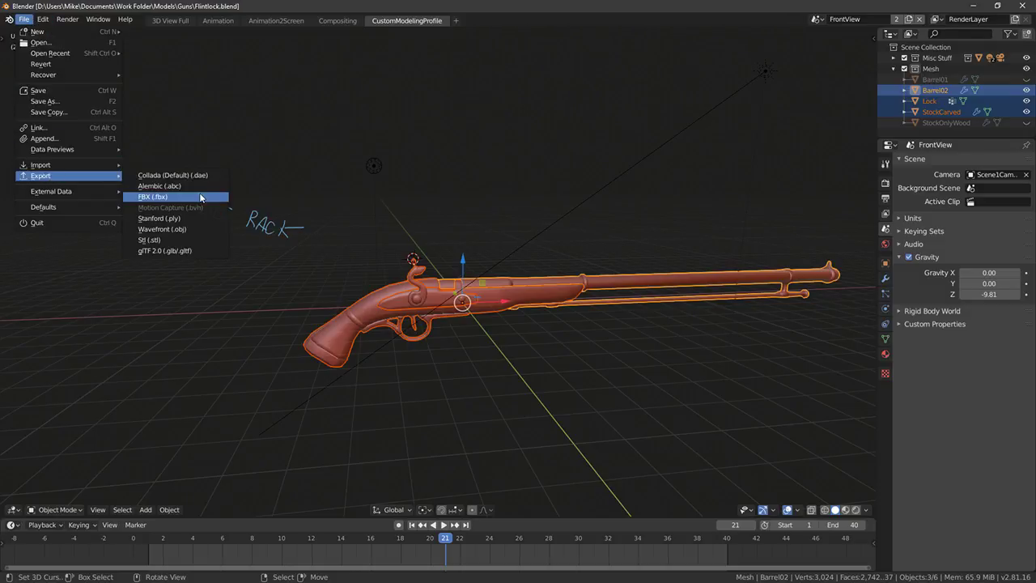
click(201, 198)
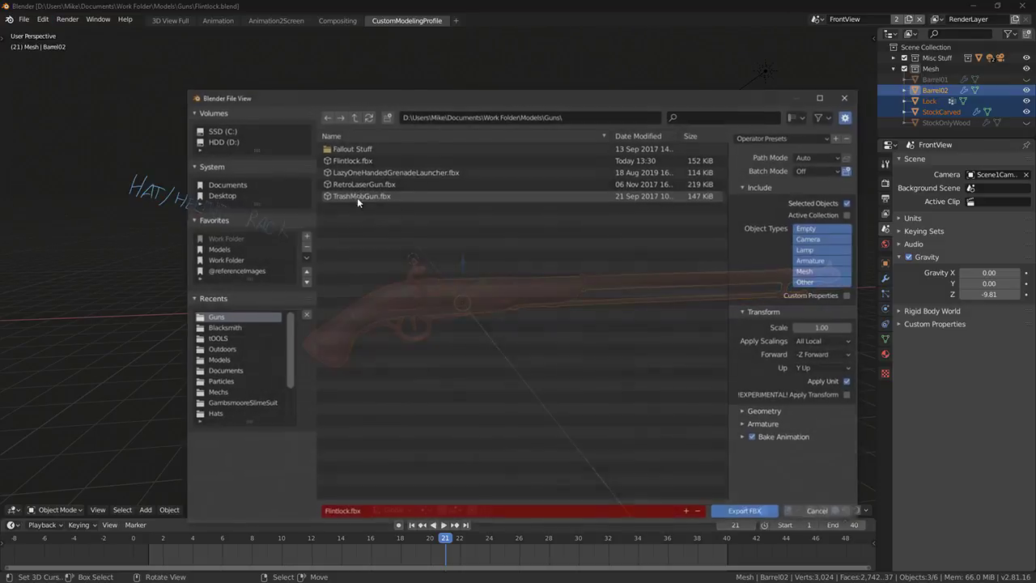
click(355, 513)
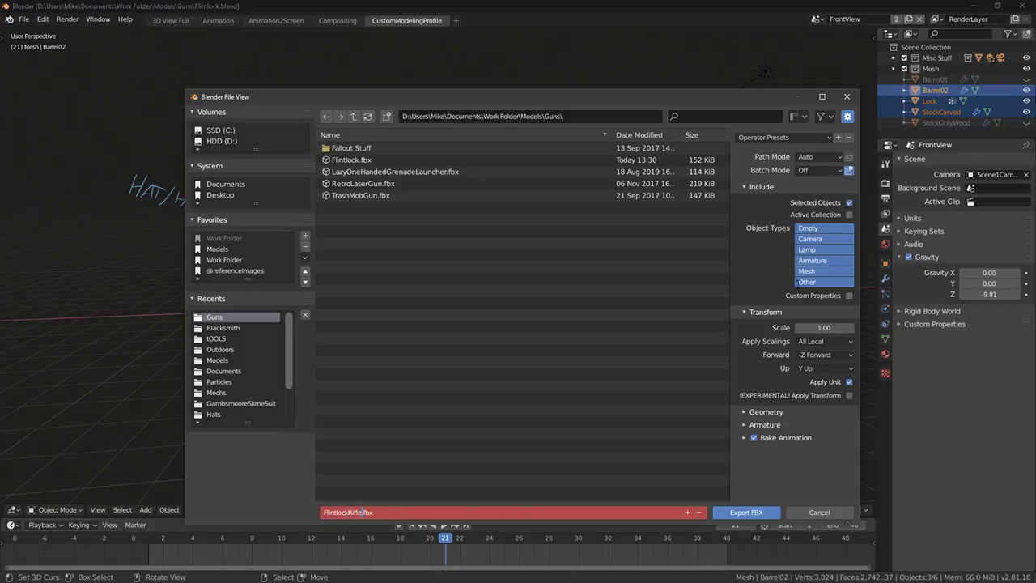
key(Return)
click(746, 512)
mouse_move(342, 227)
middle_down()
mouse_move(369, 281)
mouse_move(343, 227)
middle_up()
key(ctrl+s)
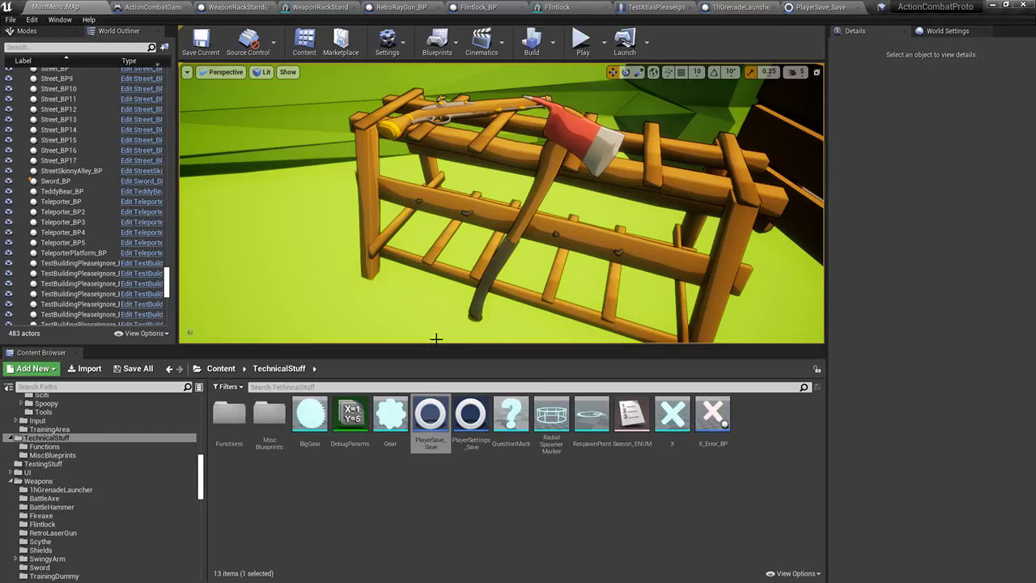
Switch to the Unreal Editor and locate the static mesh asset used by the placed Flintlock_BP's Weapon component
click(370, 522)
click(459, 105)
click(995, 66)
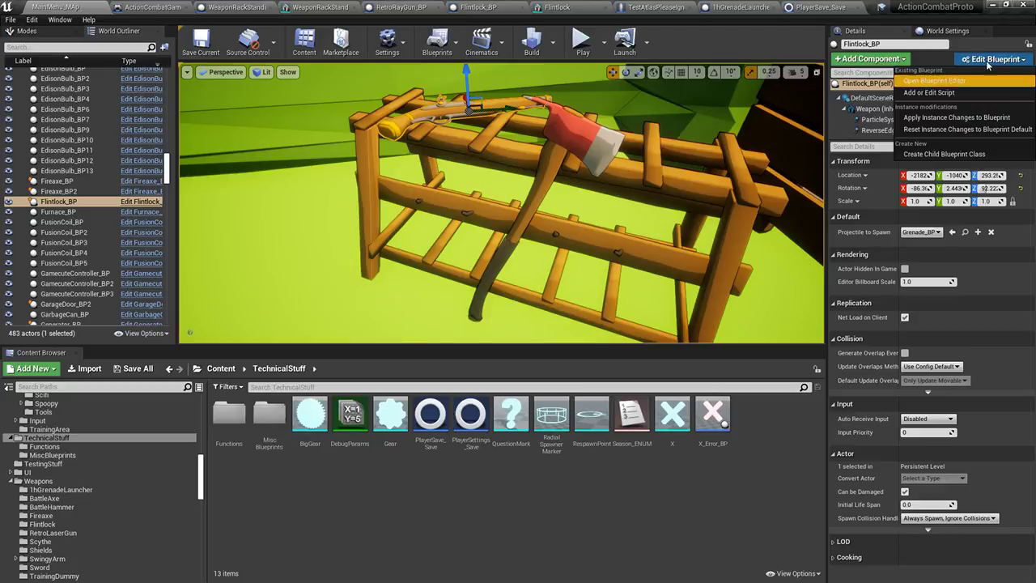
click(943, 79)
click(53, 5)
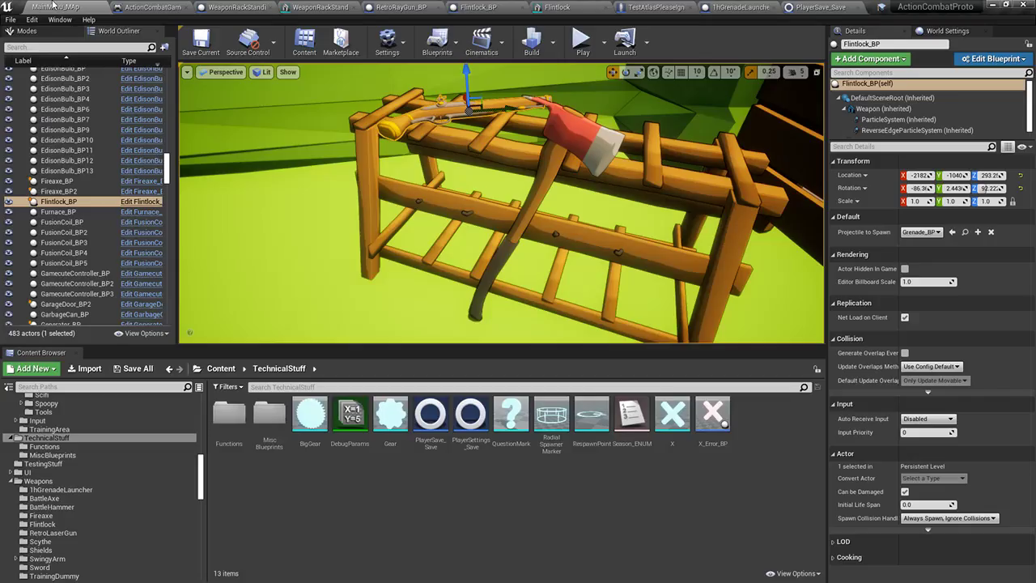
click(879, 107)
click(960, 273)
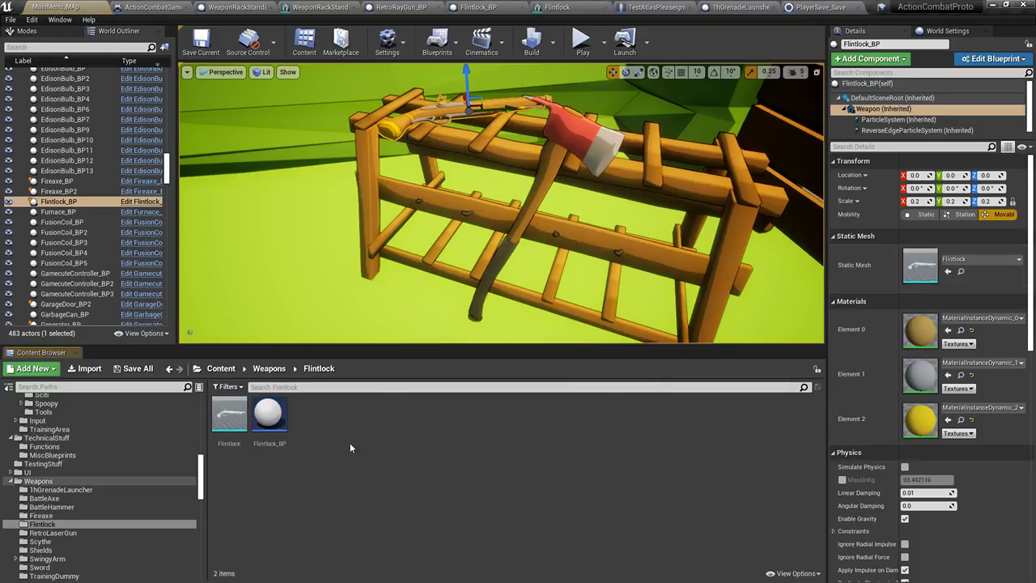
Import FlintlockRifle.fbx into the Weapons/Flintlock content folder
click(90, 369)
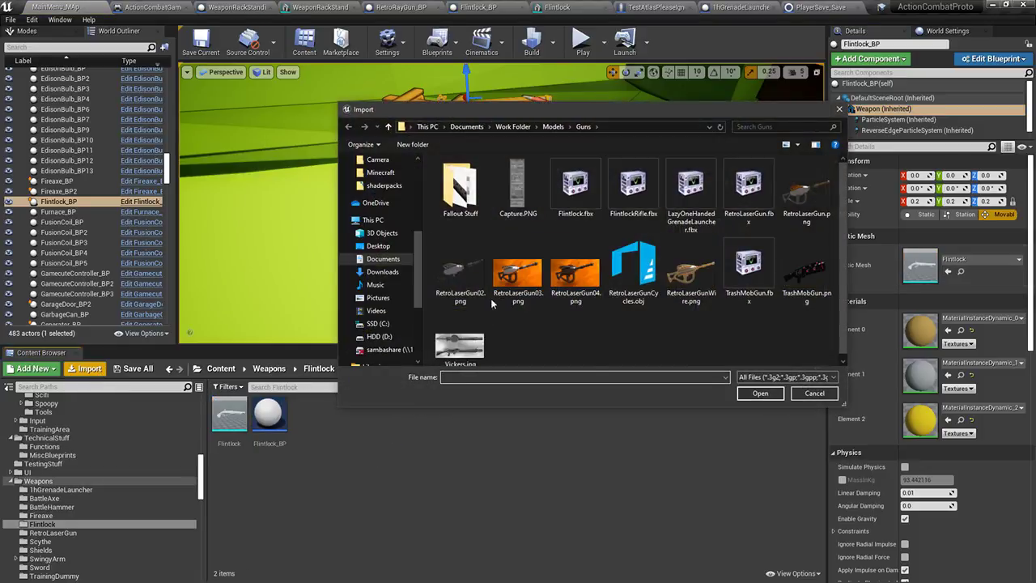
click(633, 184)
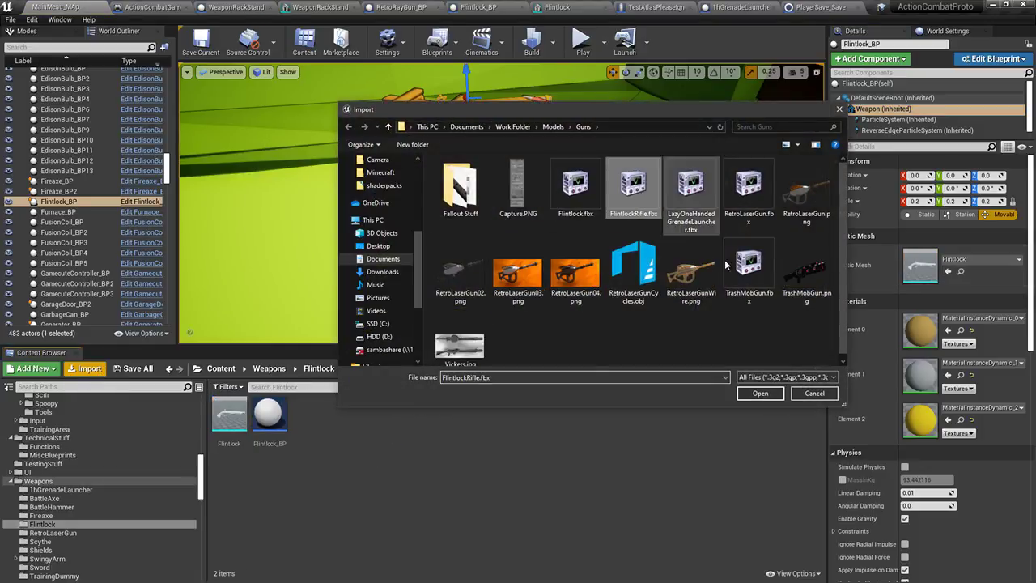
click(760, 392)
click(547, 495)
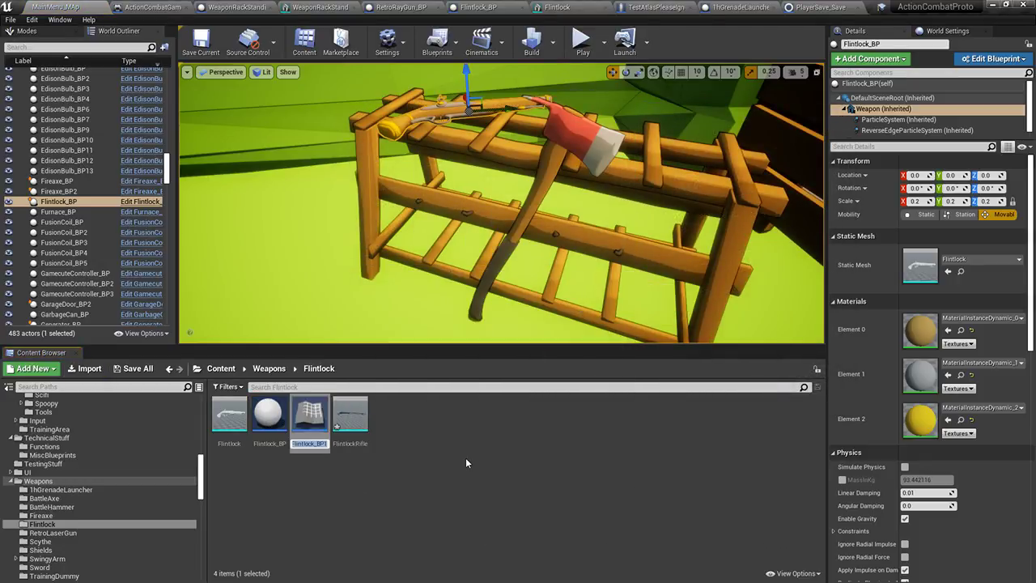
Rename the duplicated Flintlock_BP blueprint as FlintlockRifle_BP
key(Right)
key(BackSpace)
key(Left)
key(Left)
key(Left)
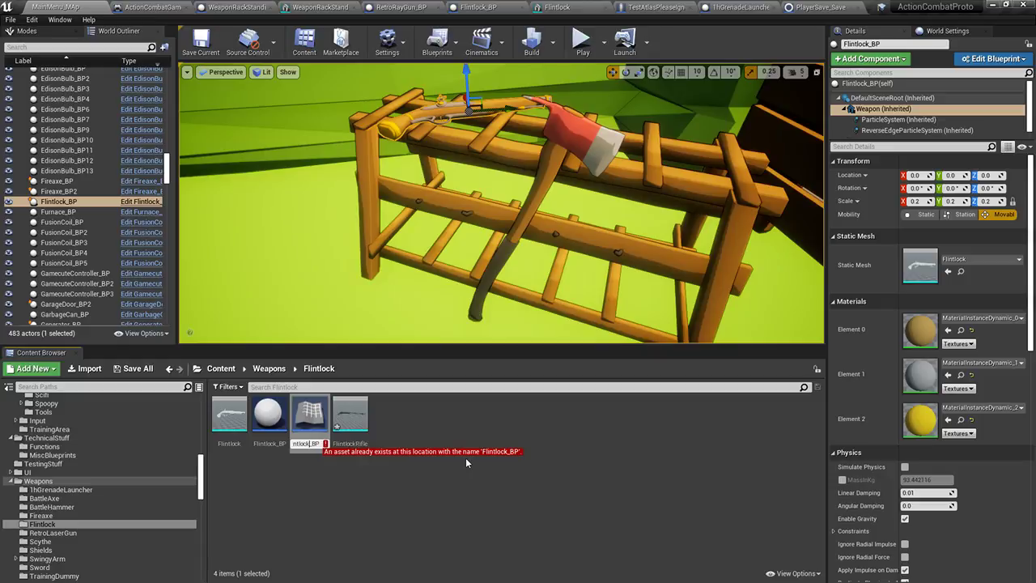
text(Riflew)
key(Return)
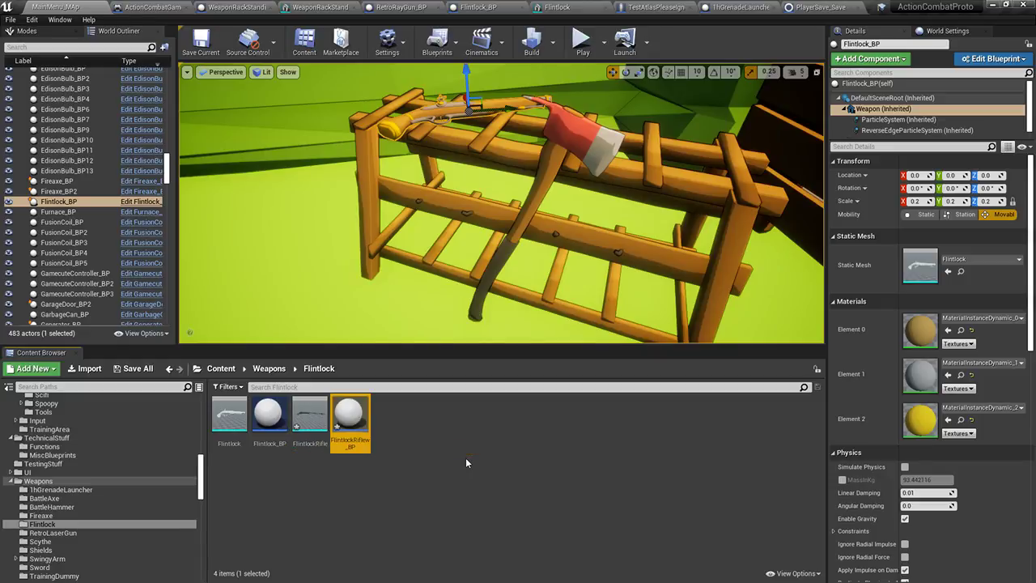
key(F2)
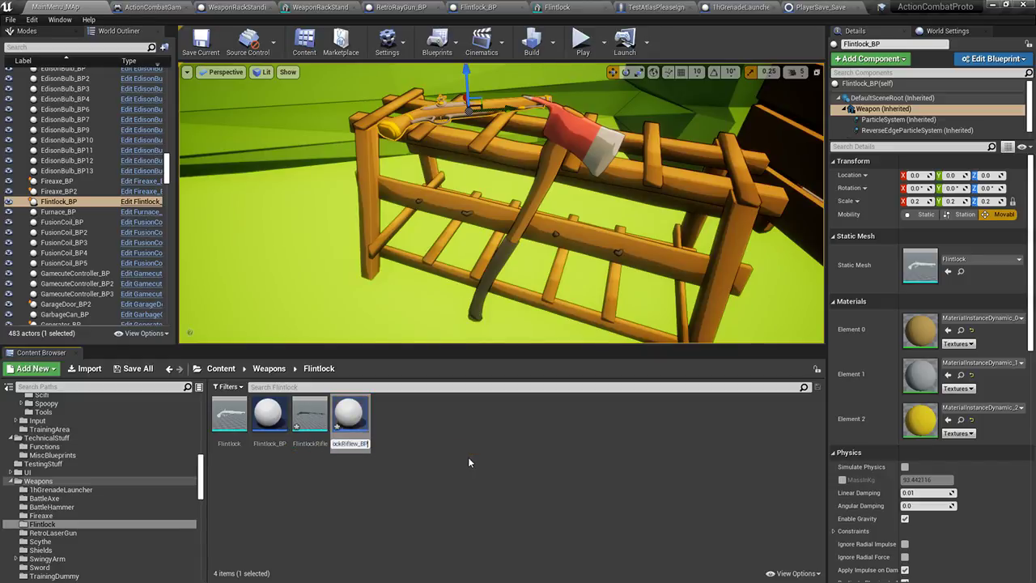
key(BackSpace)
key(Return)
Open the FlintlockRifle static mesh and assign M_MatteDefault to its Wood, Metal and Trim material slots
double_click(310, 414)
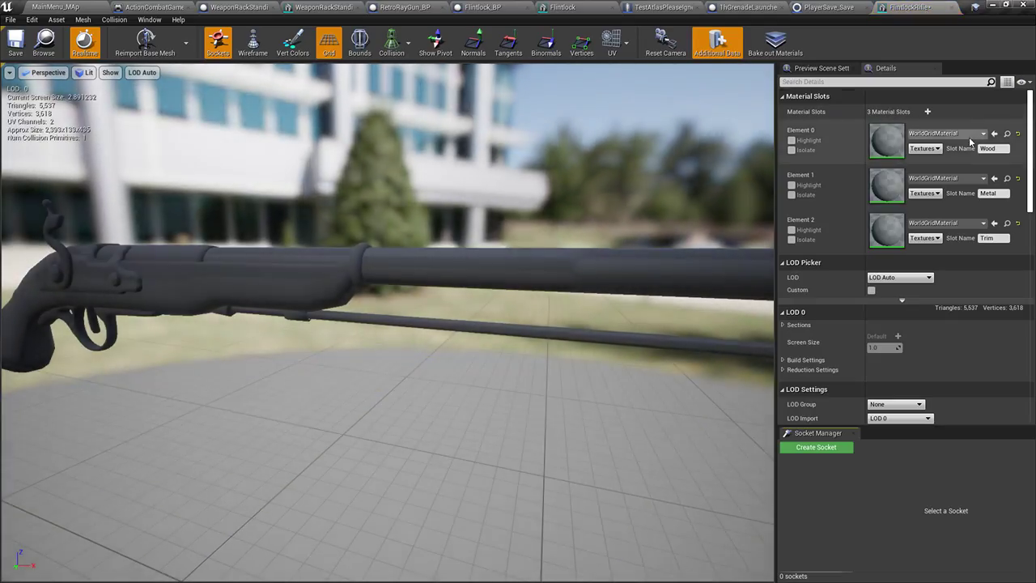
click(970, 142)
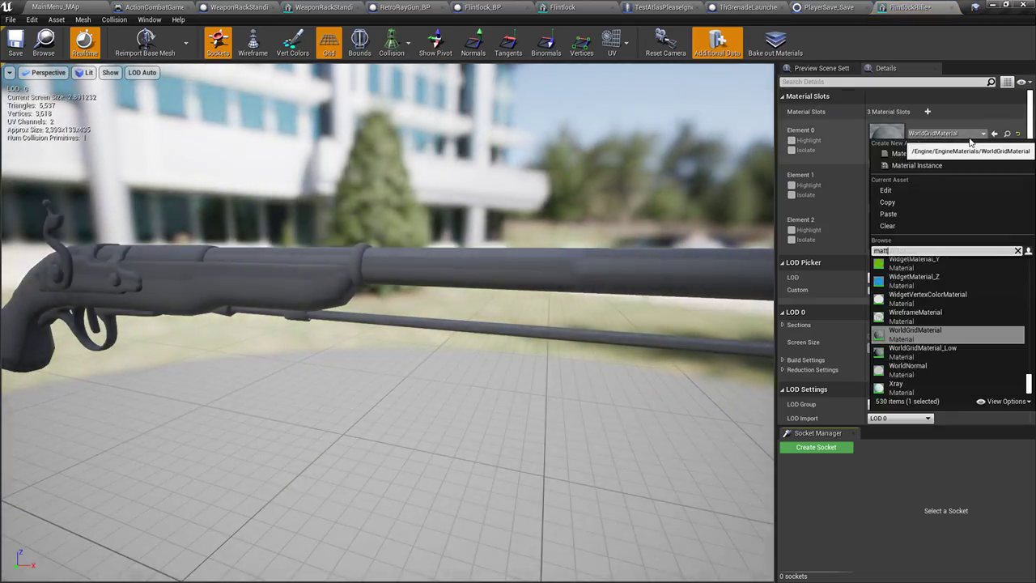
text(matt)
click(914, 264)
right_click(872, 158)
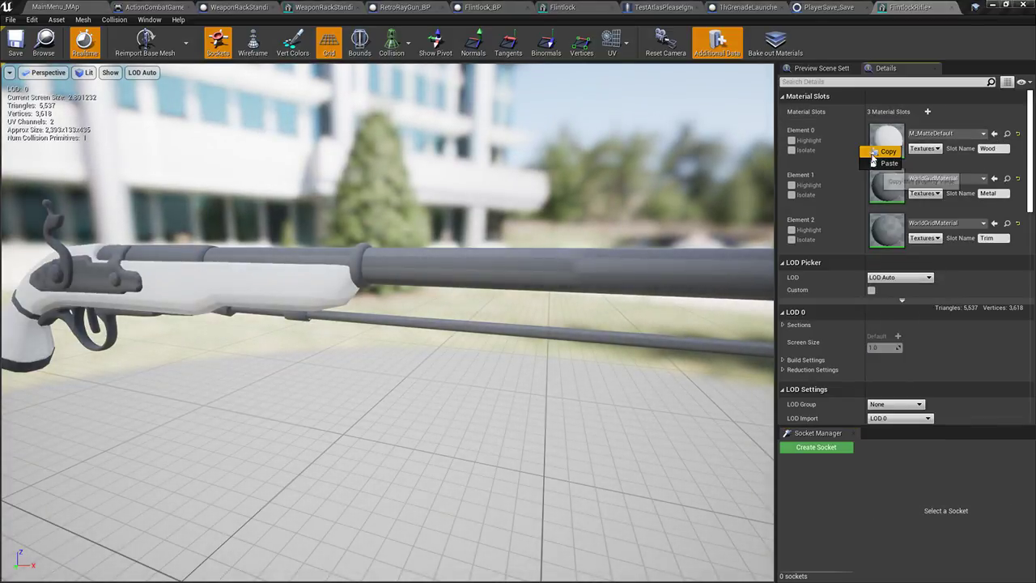
click(872, 154)
right_click(872, 196)
click(887, 208)
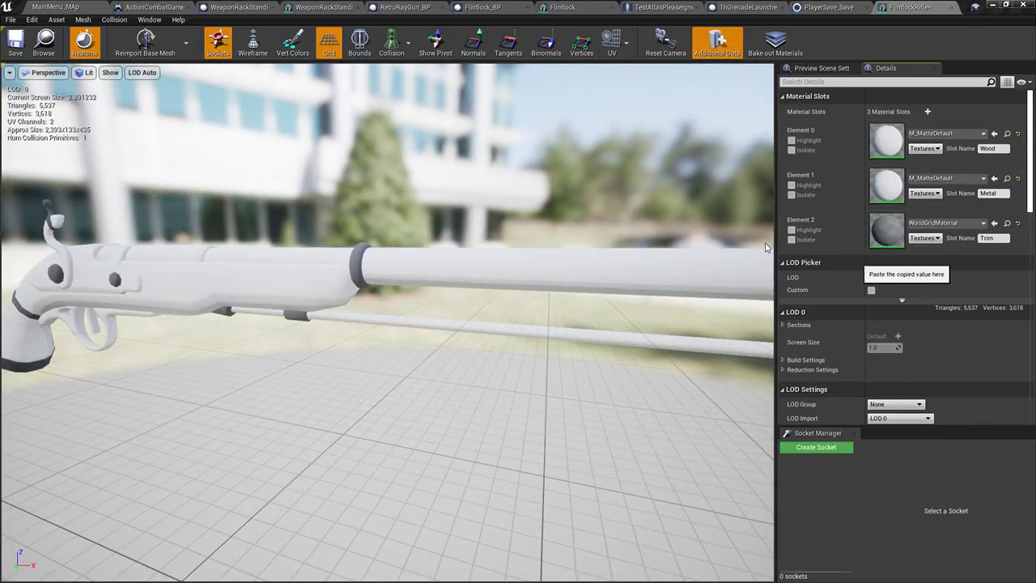
click(44, 43)
Open FlintlockRifle_BP and set its Weapon component's static mesh to FlintlockRifle
double_click(353, 412)
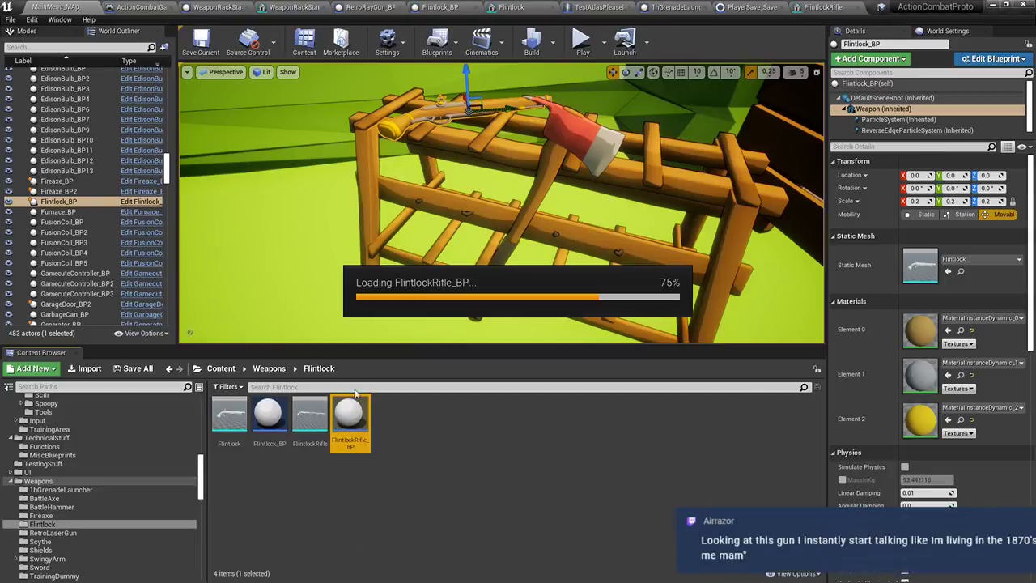
click(88, 98)
click(87, 77)
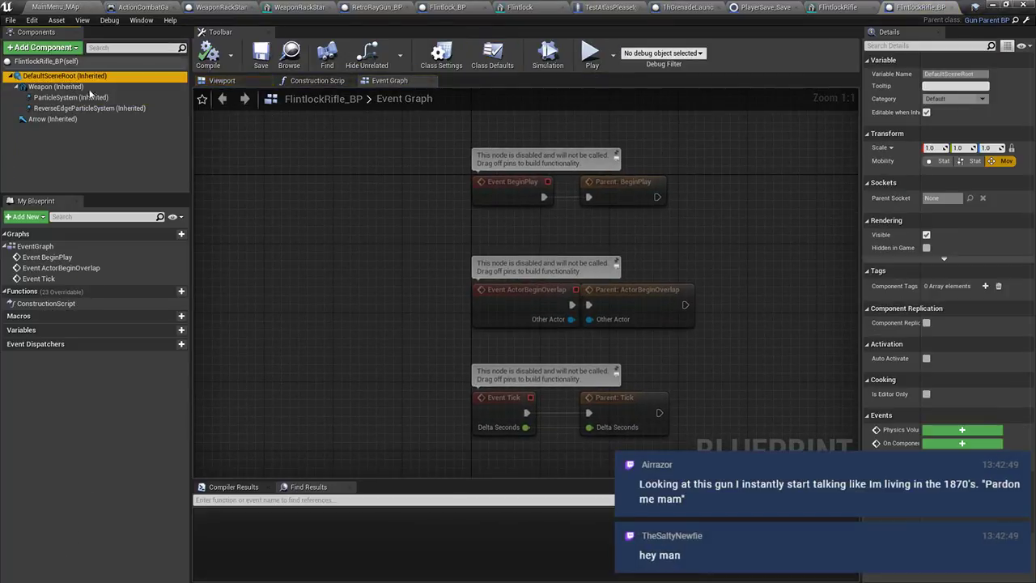
click(65, 86)
click(995, 270)
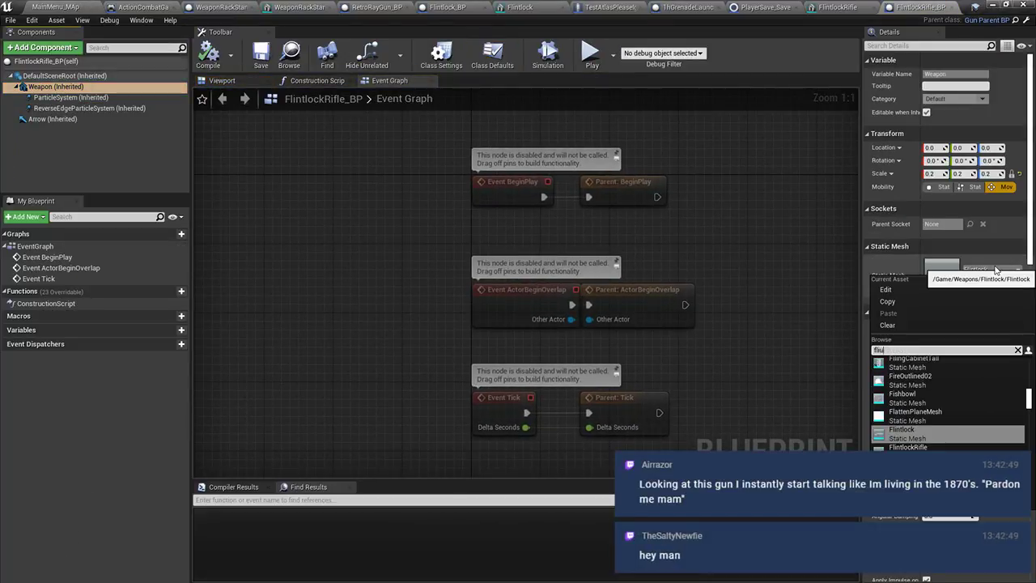
text(fiiuntlock)
key(BackSpace)
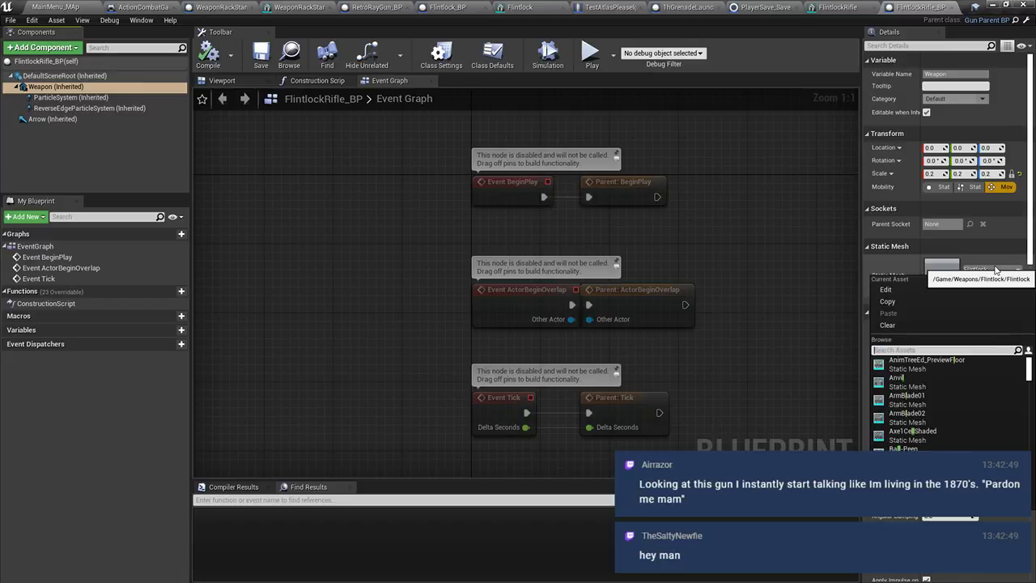
text(rifle)
click(939, 372)
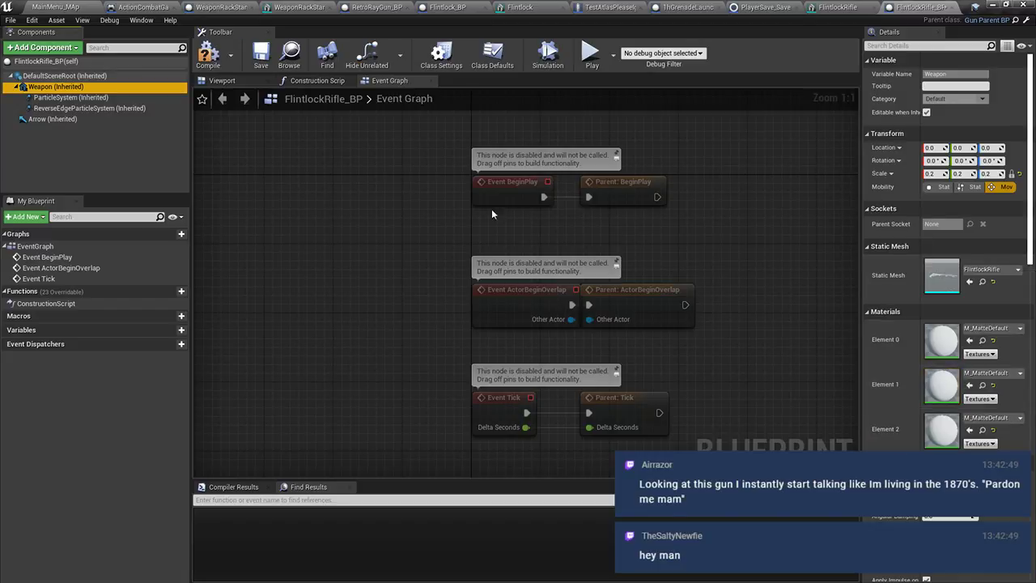
Compile FlintlockRifle_BP and move its Arrow component to the rifle's muzzle, about X 360 and Z 16
click(210, 57)
click(302, 82)
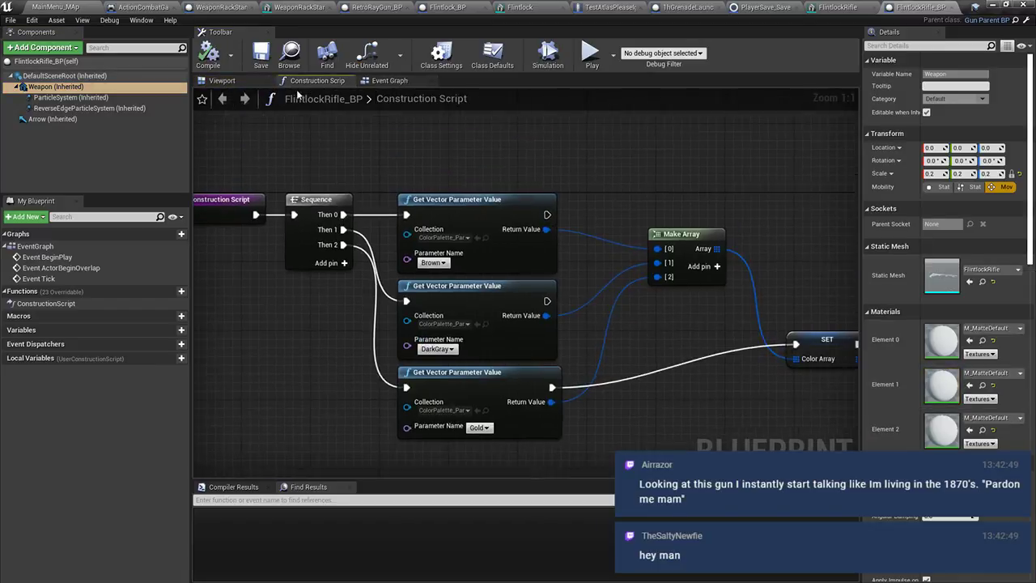
click(241, 81)
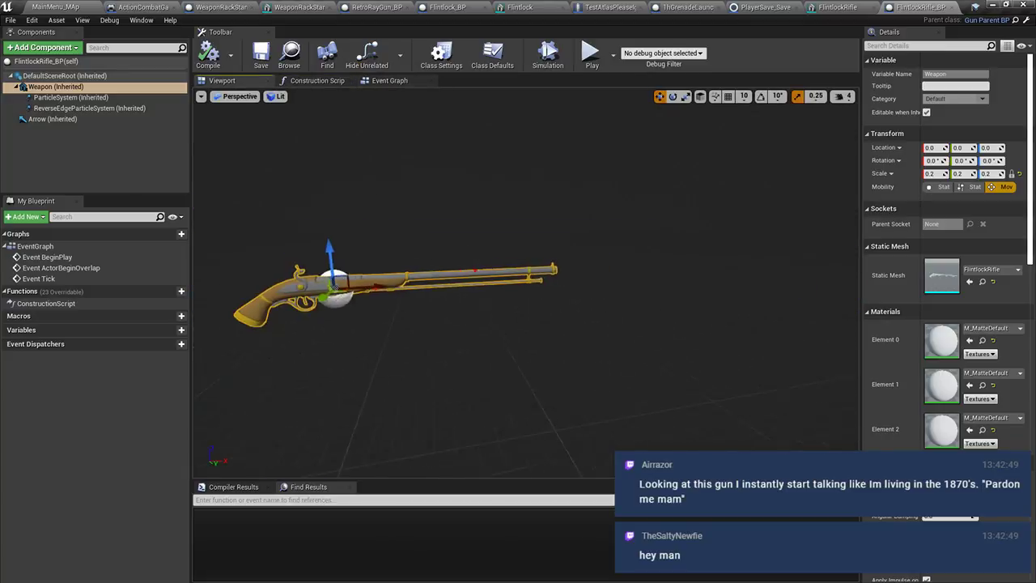
click(53, 119)
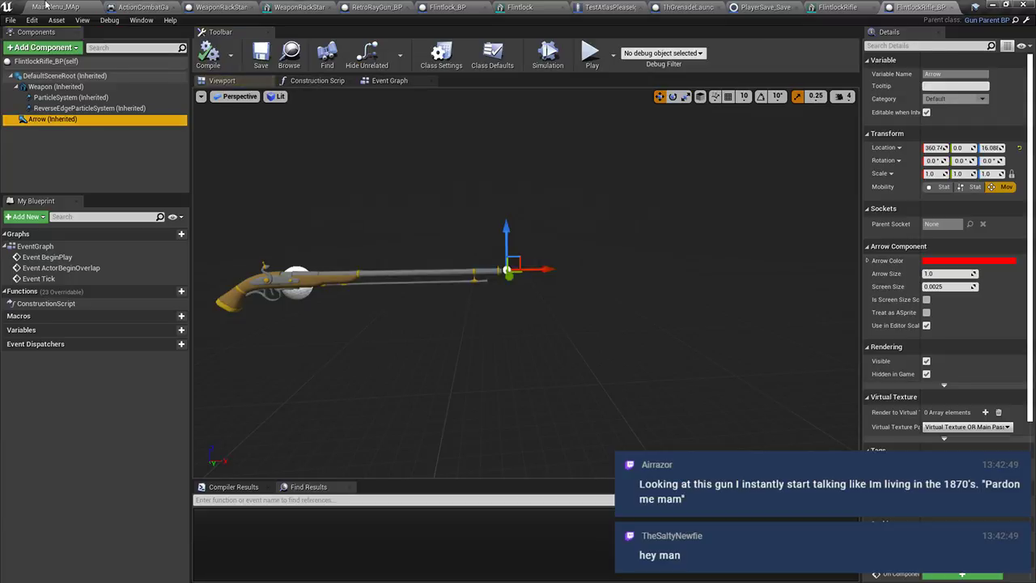
Set the test mech blueprint's Gun child actor class to FlintlockRifle_BP, check how the mech holds it, and compile
click(50, 6)
scroll(503, 143, down, 5)
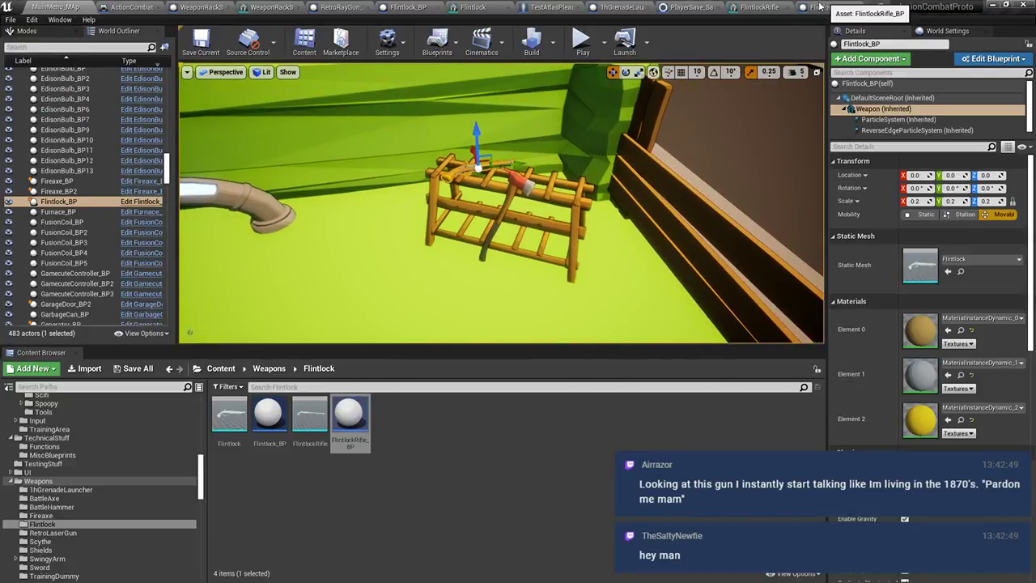
click(534, 6)
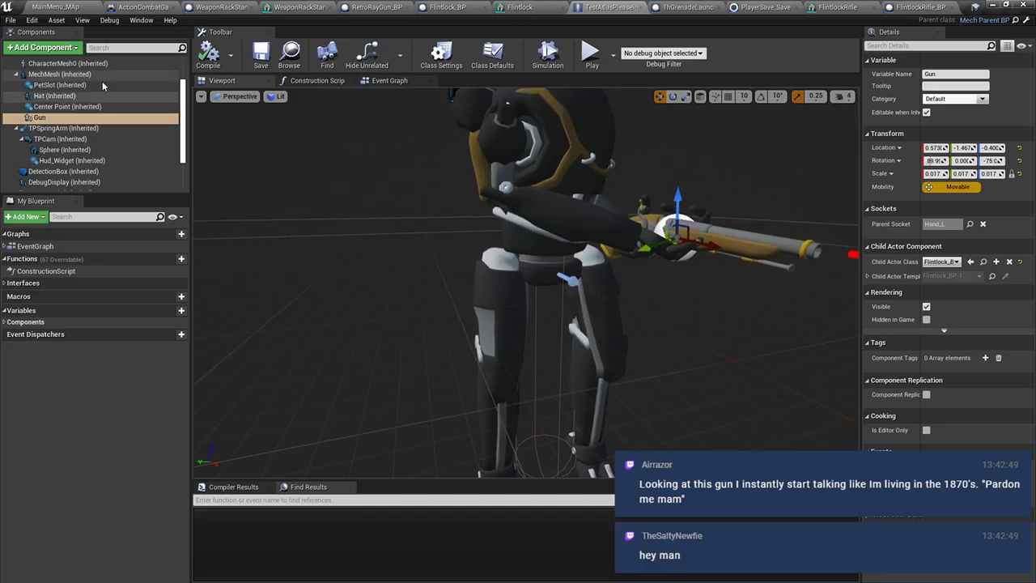
click(941, 261)
text(flintlock)
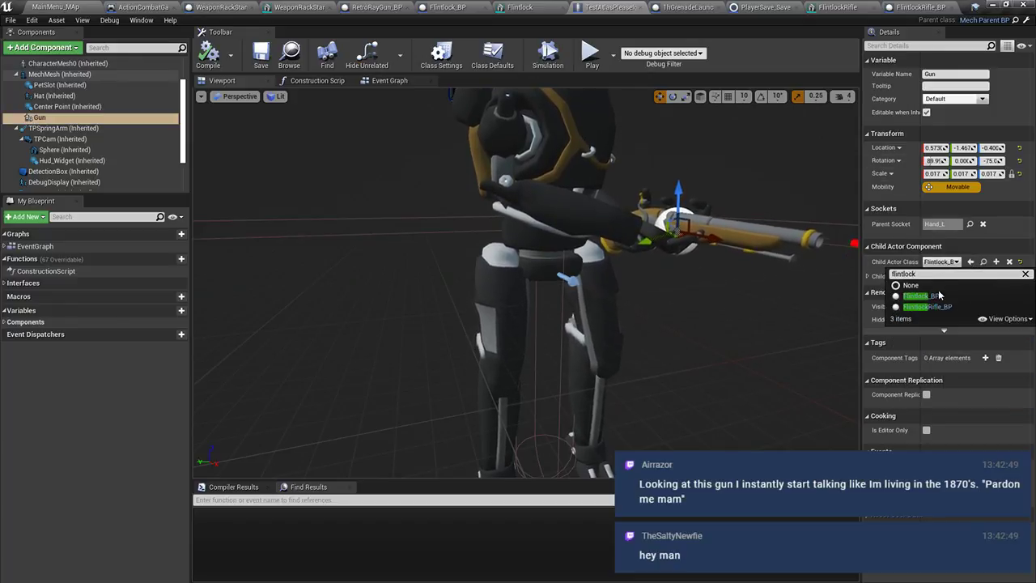
click(937, 307)
right_drag(712, 291, 809, 283)
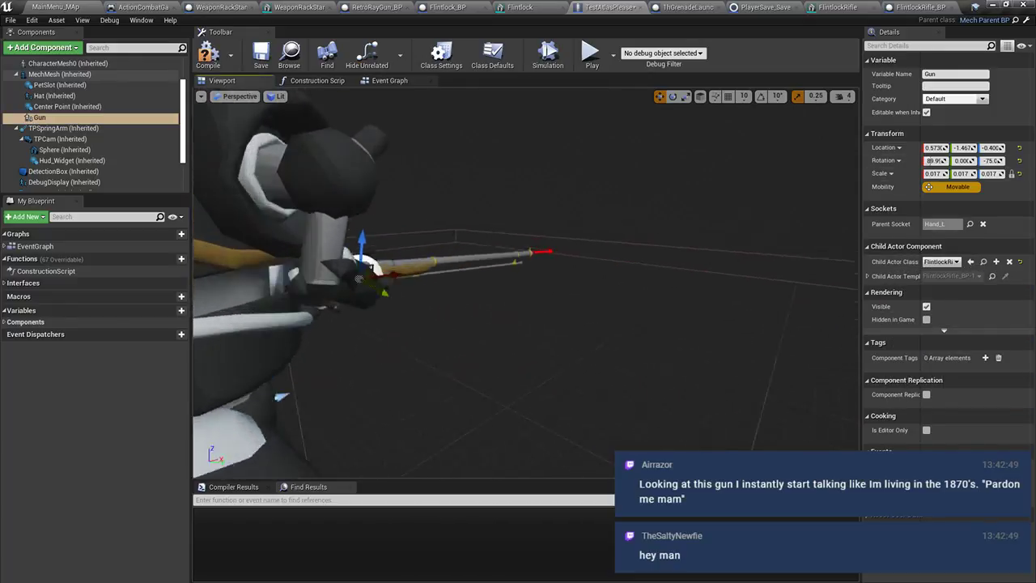
right_drag(600, 225, 728, 225)
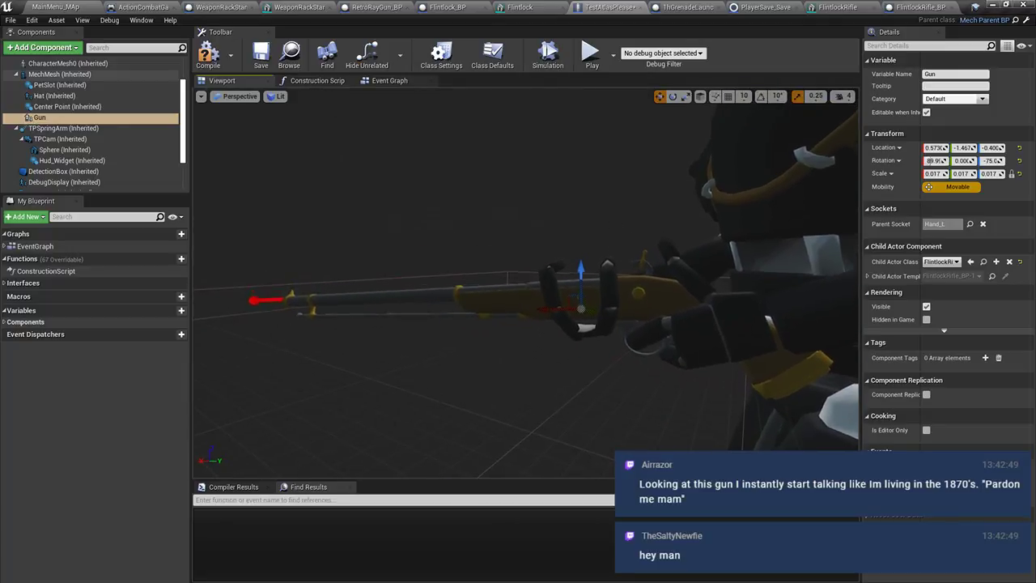
mouse_move(585, 245)
right_down()
mouse_move(639, 284)
mouse_move(648, 279)
mouse_move(586, 267)
mouse_move(712, 230)
mouse_move(572, 238)
mouse_move(631, 242)
mouse_move(572, 236)
right_up()
click(586, 244)
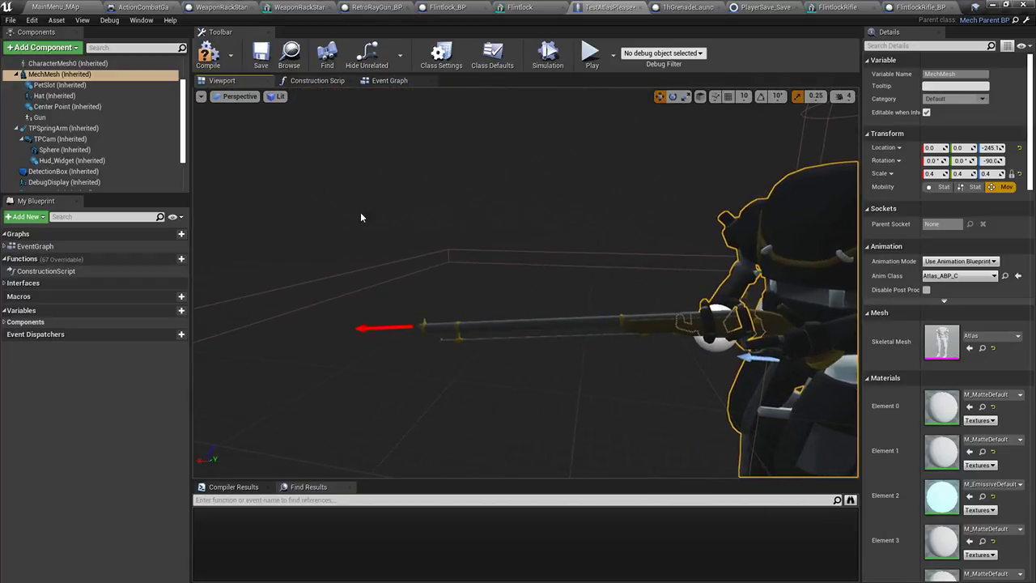
click(213, 68)
Play the level to try the rifle on the mech, pause and eject for a closer look, and end the session
click(72, 4)
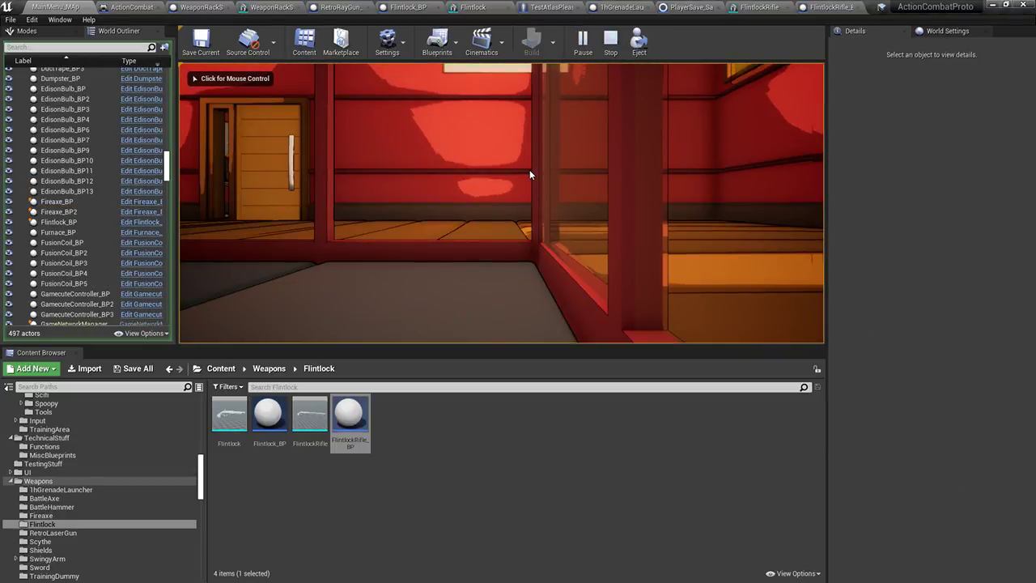
click(530, 174)
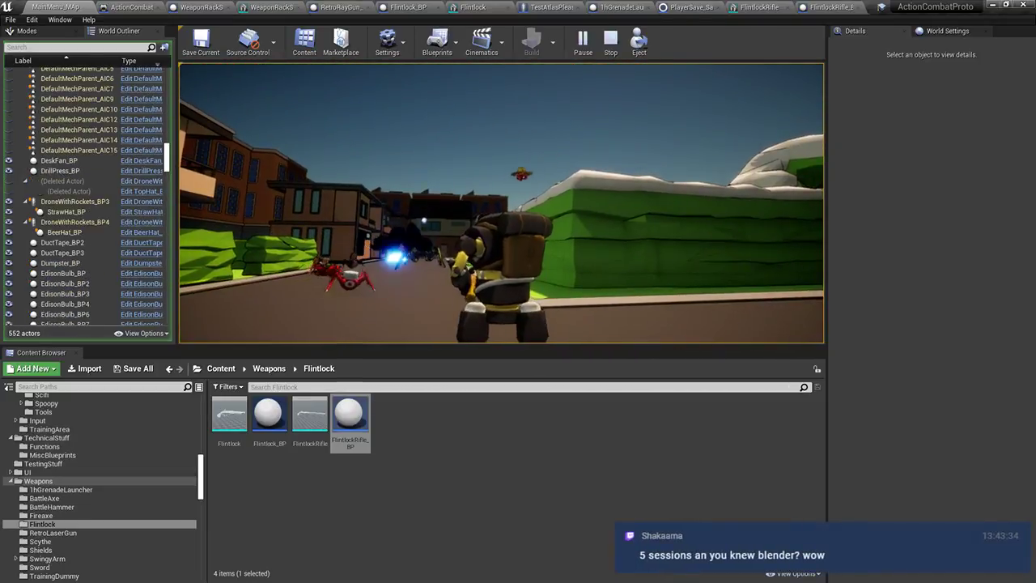
key(Pause)
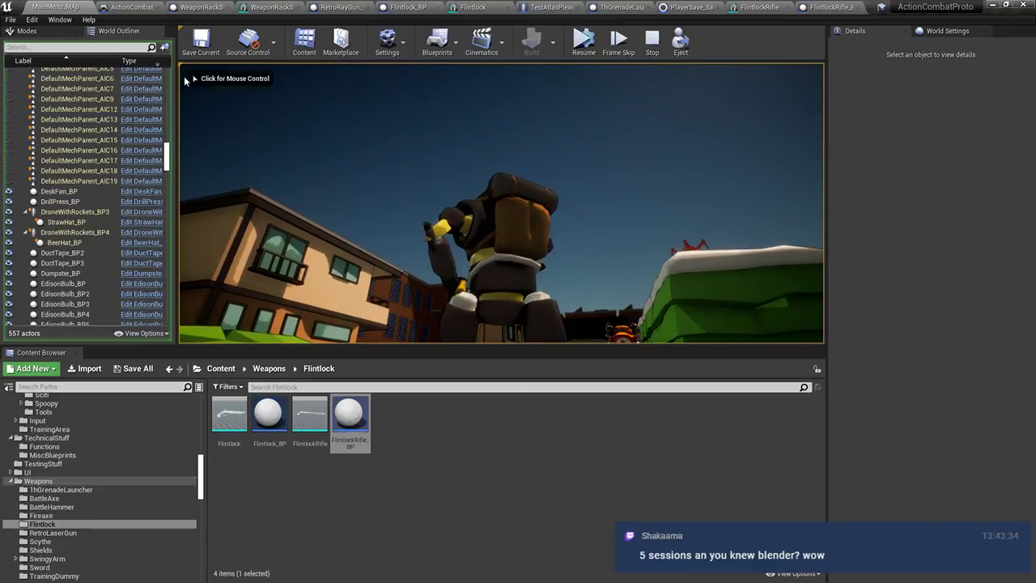
key(F8)
right_drag(325, 129, 328, 194)
key(Escape)
Place FlintlockRifle_BP in the level on the wooden weapon rack beside the workshop wall
right_drag(485, 194, 627, 151)
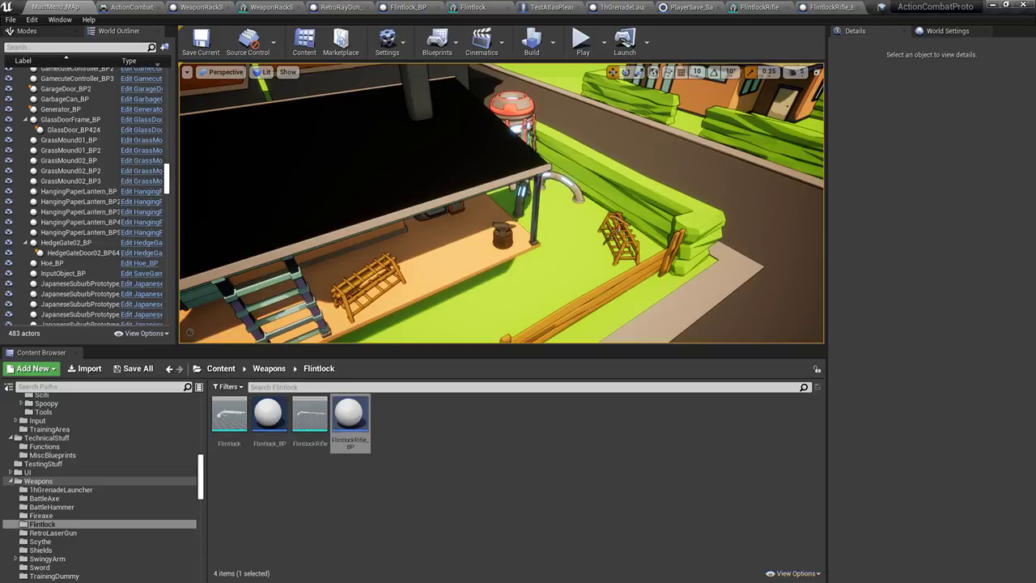
key(w)
right_drag(502, 202, 453, 203)
key(s)
key(w)
key(s)
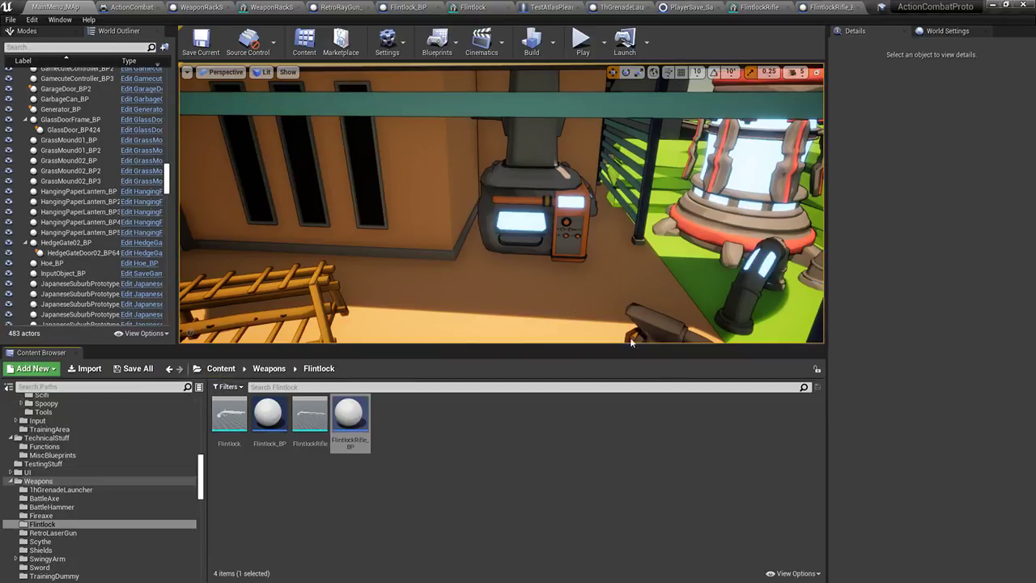
key(s)
right_drag(633, 338, 699, 338)
key(w)
right_drag(478, 253, 500, 261)
key(s)
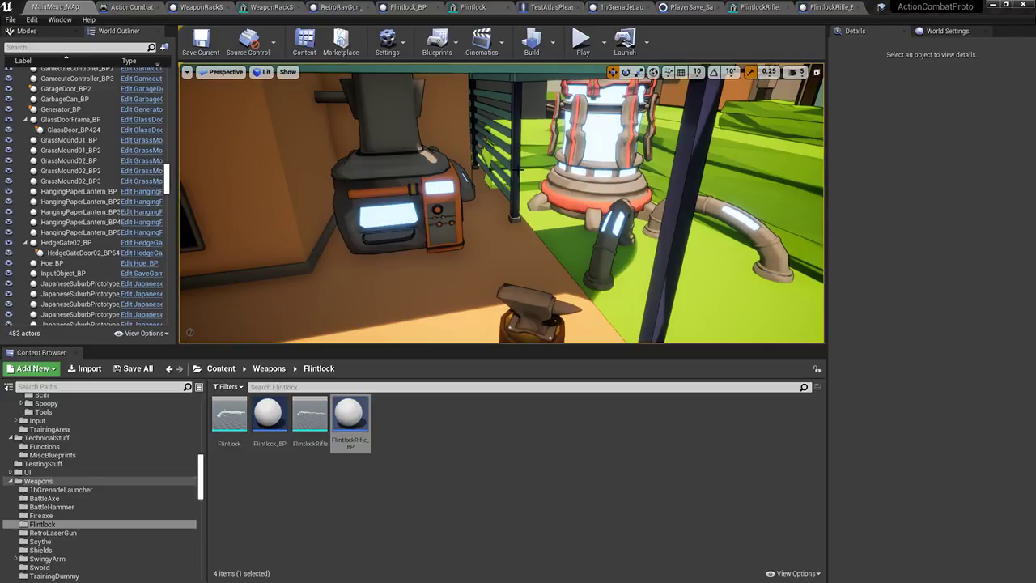
right_drag(615, 194, 417, 212)
drag(338, 407, 424, 269)
Lay the placed rifle on its side with an X rotation of about -83°, shift it to about X -4809, and turn it about -6° around Z
right_drag(431, 279, 372, 279)
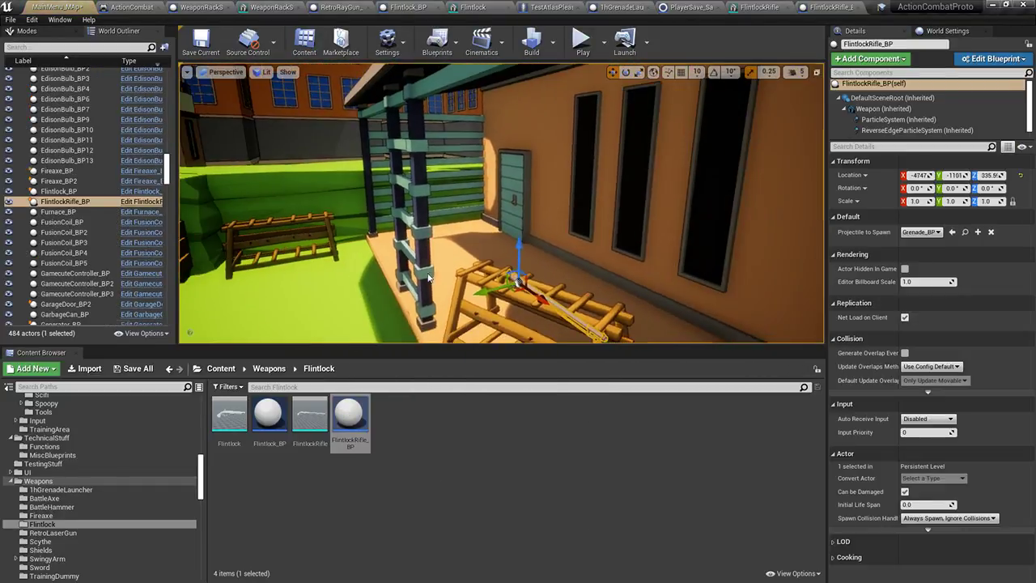
right_click(432, 280)
mouse_move(339, 209)
right_down()
mouse_move(365, 234)
mouse_move(339, 209)
right_up()
click(338, 209)
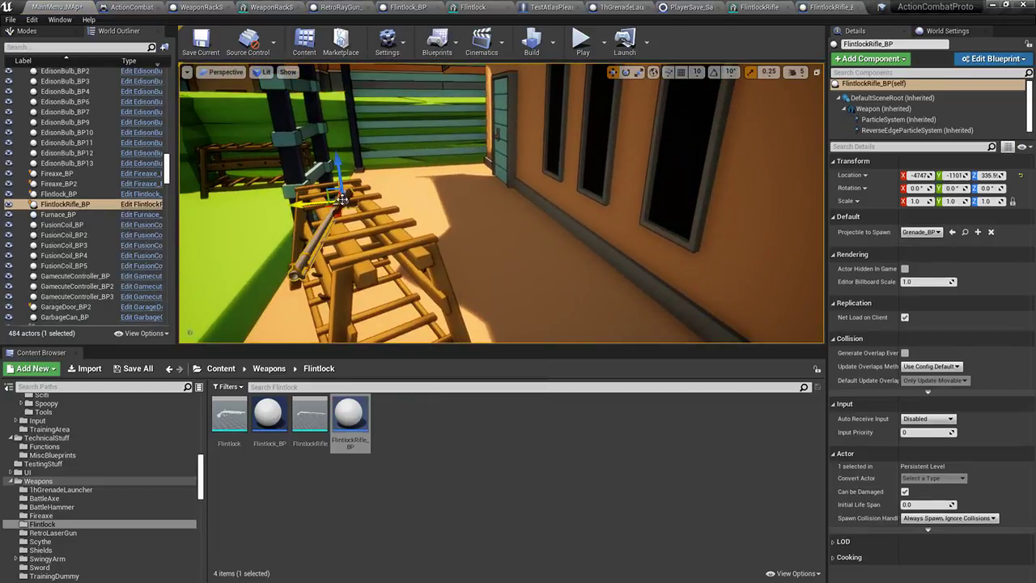
key(e)
drag(378, 156, 408, 188)
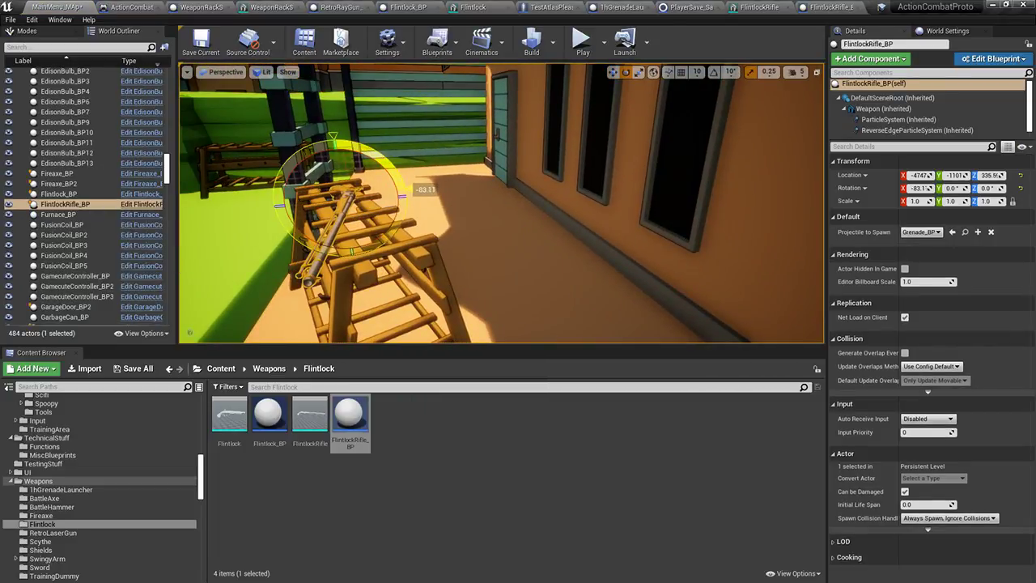
key(w)
drag(324, 205, 334, 197)
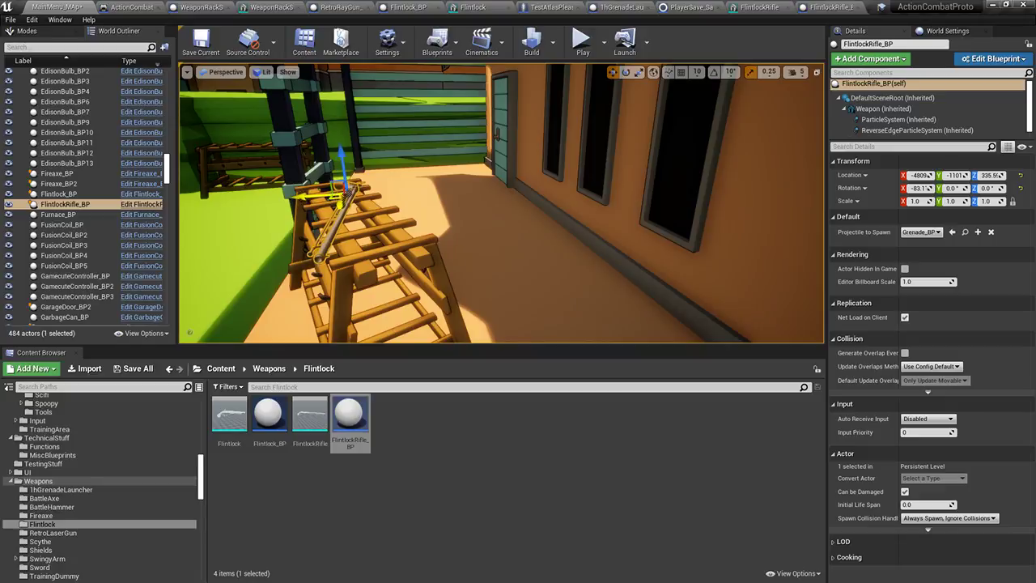
right_drag(335, 198, 375, 205)
key(e)
drag(406, 211, 442, 203)
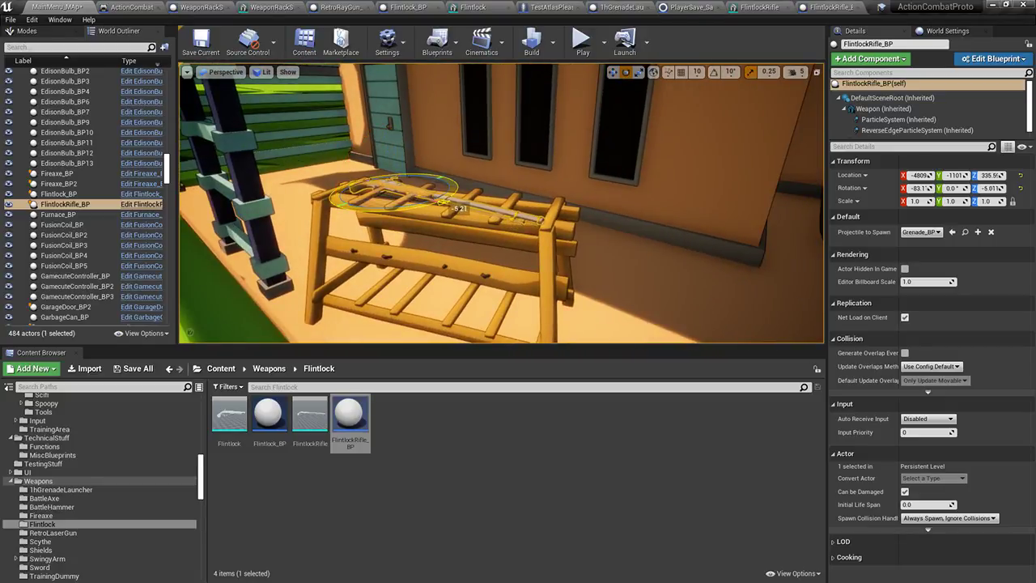
Adjust the rifle's height to about Z 342 to rest it on the rack's top rungs
key(w)
drag(392, 164, 392, 151)
right_drag(392, 151, 644, 166)
click(412, 151)
click(420, 186)
right_drag(421, 186, 704, 197)
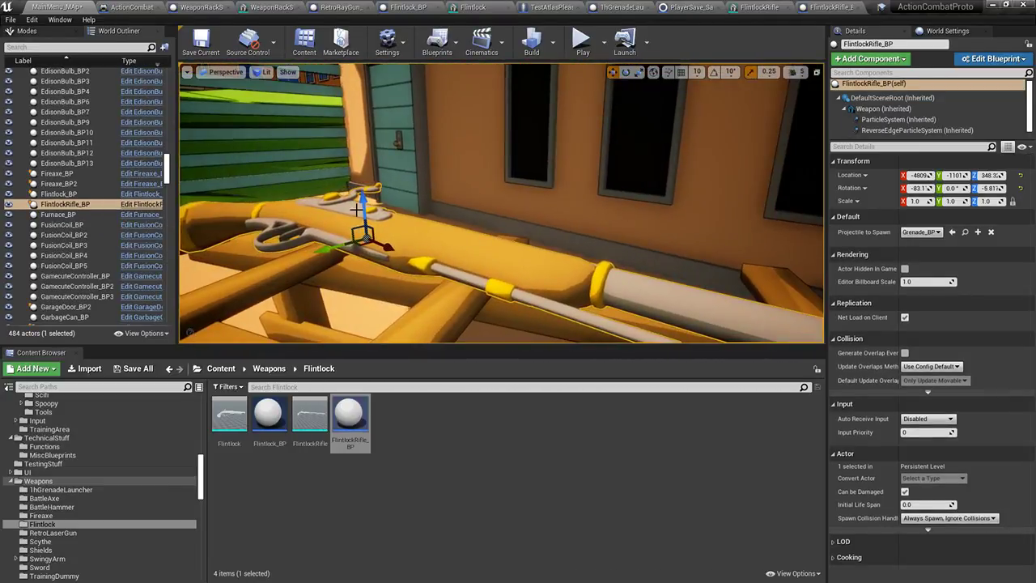
drag(368, 199, 370, 221)
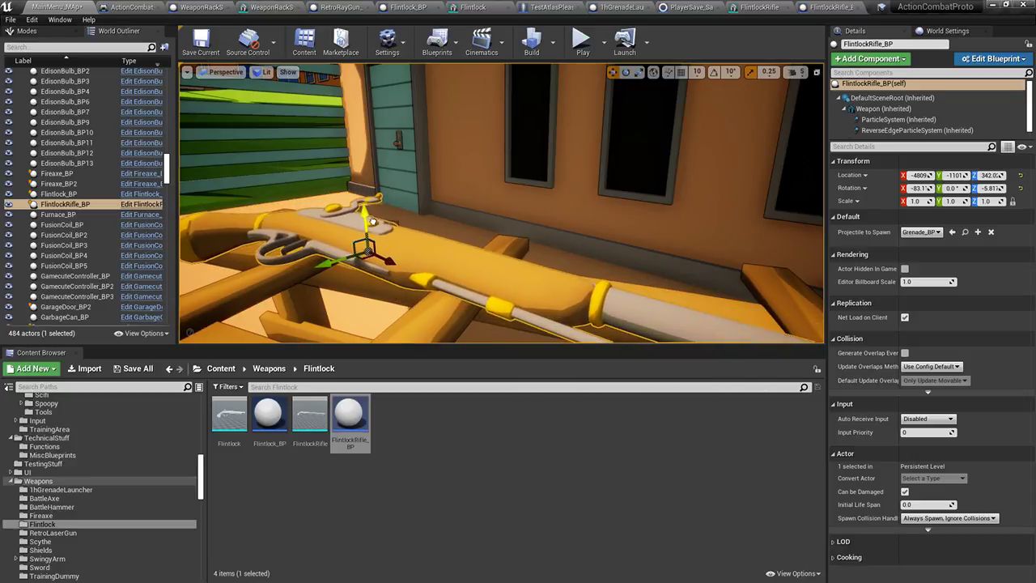
Duplicate the rifle lying on the weapon rack
right_drag(370, 222, 323, 247)
right_drag(398, 245, 404, 271)
key(ctrl+w)
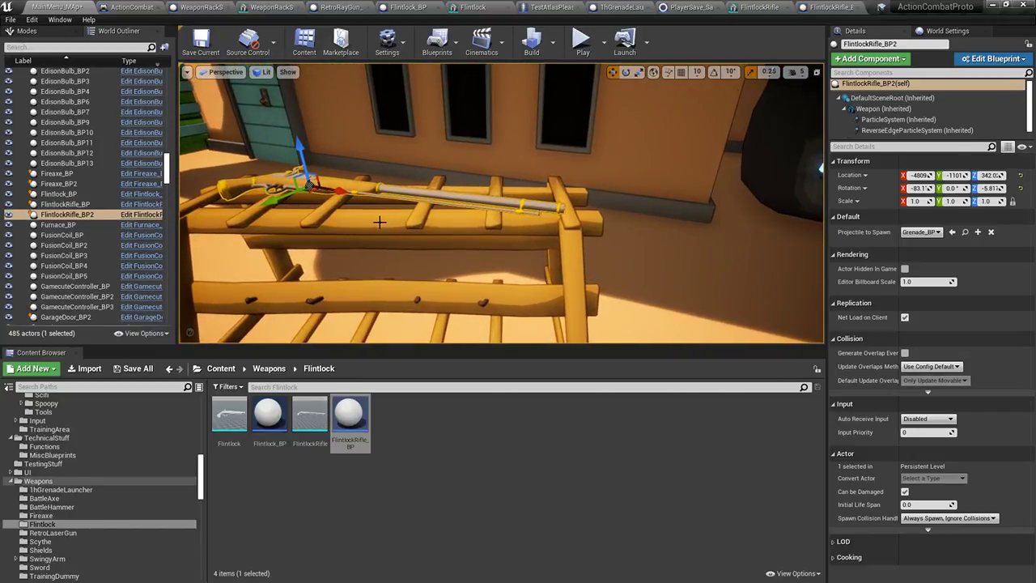
Shift the duplicated rifle to about Y -1086 and stand it upright, rotated to about X -164°, Y 75°, Z -81°
right_drag(373, 162, 384, 172)
drag(405, 173, 428, 194)
key(e)
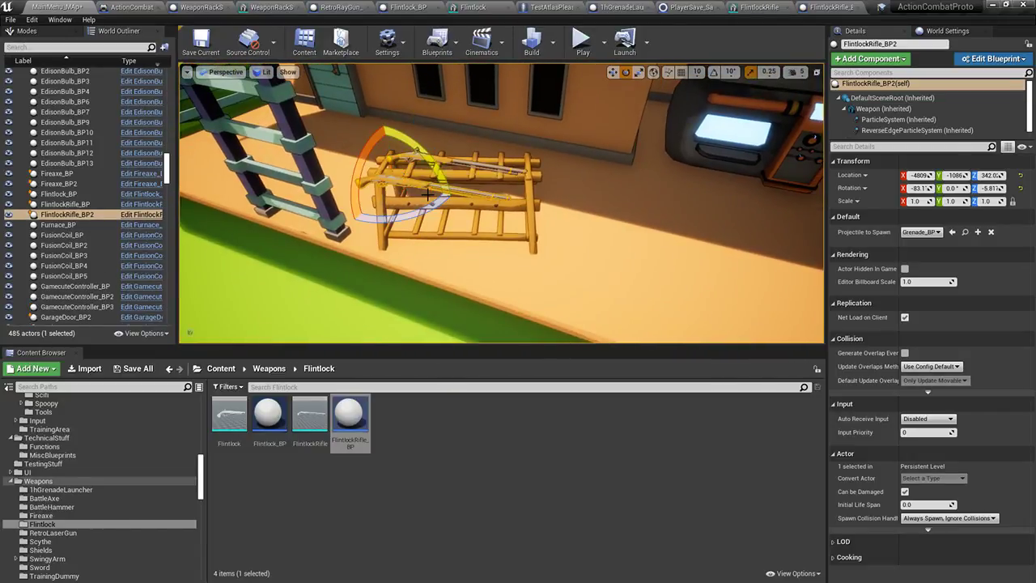
drag(425, 154, 386, 120)
right_drag(386, 120, 275, 130)
right_drag(584, 202, 594, 203)
drag(591, 214, 623, 226)
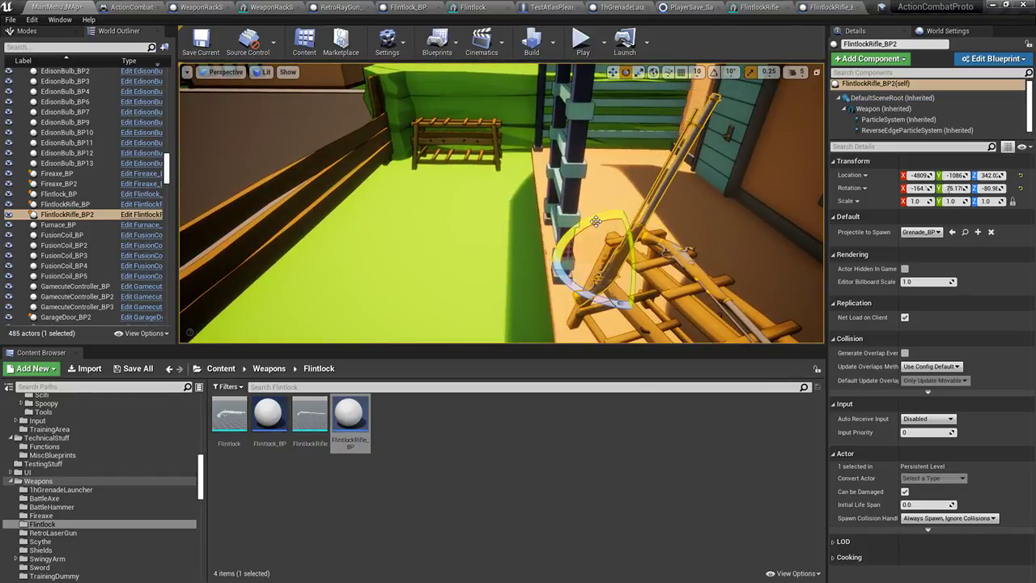
right_drag(623, 226, 680, 267)
right_drag(454, 154, 497, 132)
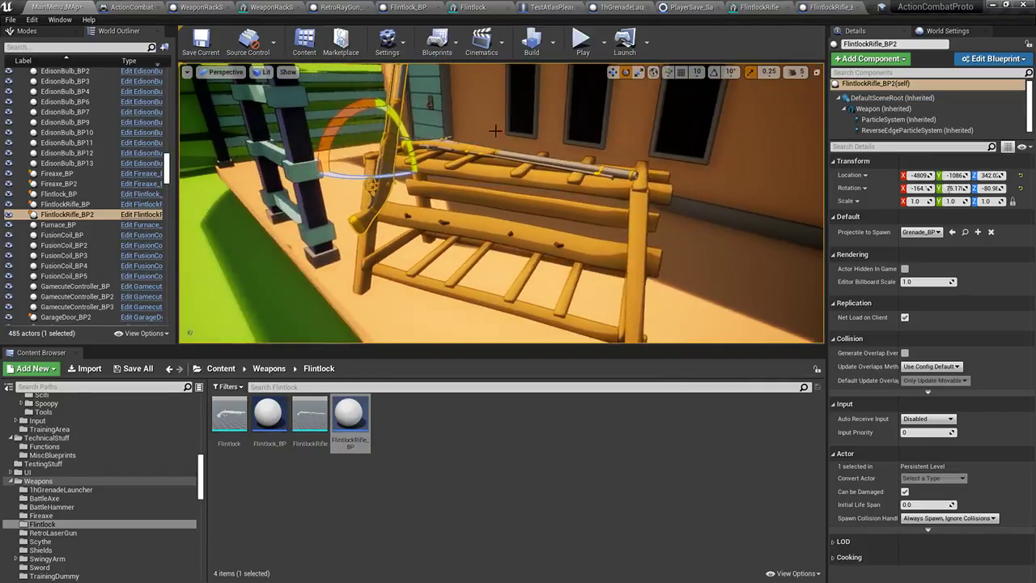
Turn the upright rifle to about -99° around Z, and move it down to about Z 159 at X -4779, Y -1090
drag(411, 136, 394, 218)
key(w)
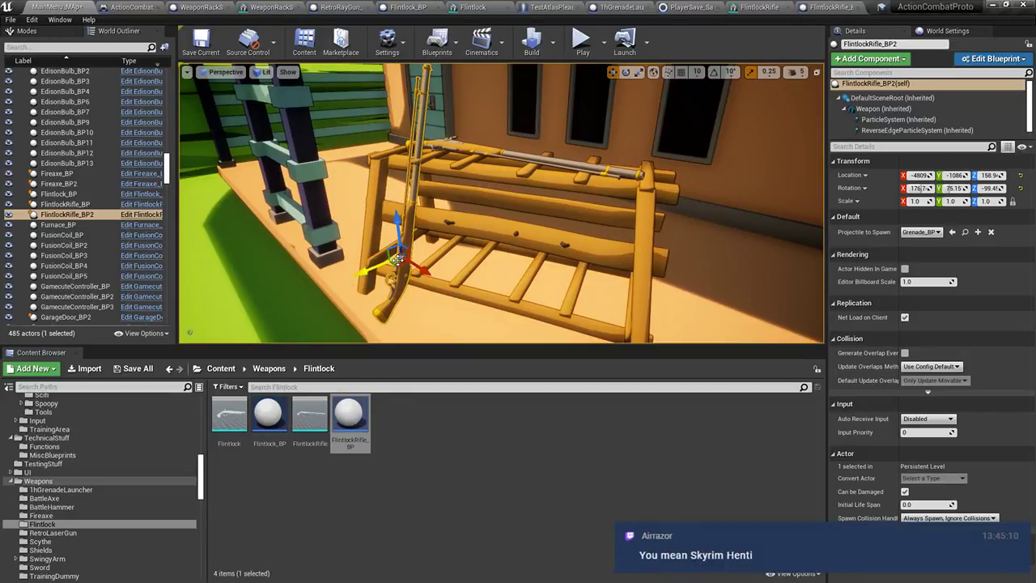
drag(411, 264, 432, 256)
right_drag(432, 257, 398, 243)
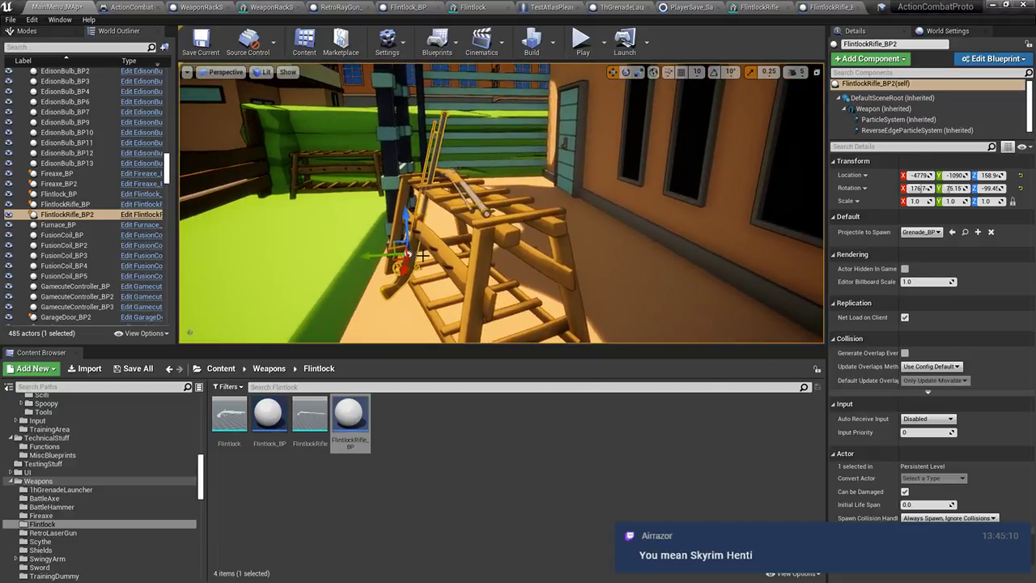
Tilt the upright rifle to about 77° around Y and shift it to about X -4751, Y -1088, by the rack's front
key(e)
drag(414, 206, 383, 266)
key(w)
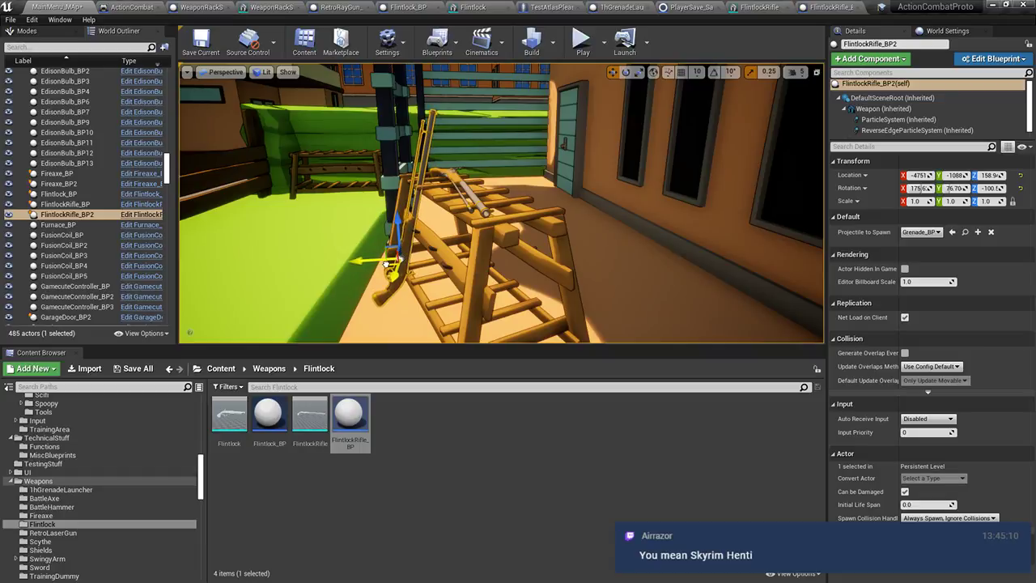
right_drag(382, 265, 601, 242)
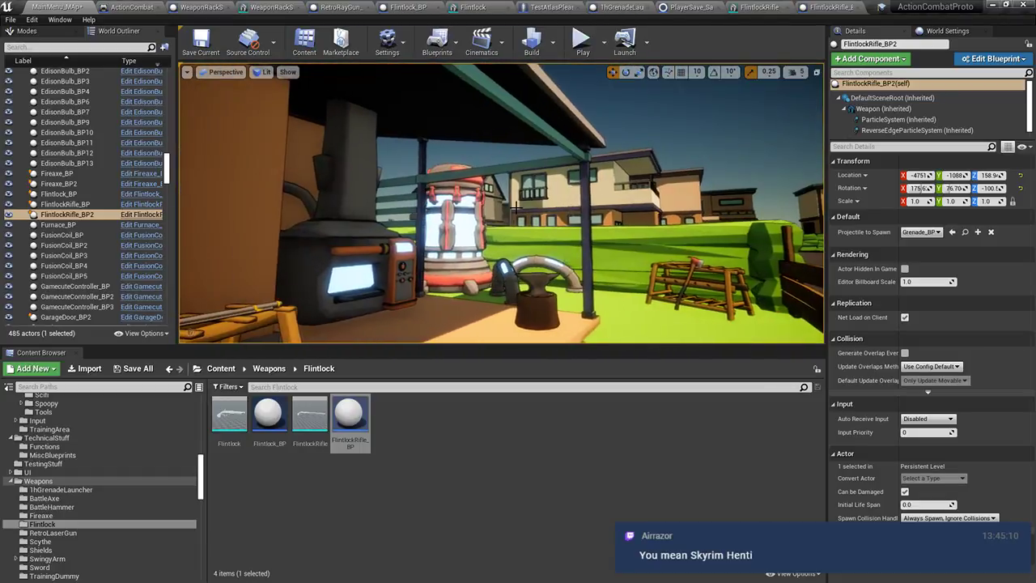
Rotate the upright rifle to about X -162°, Y 77°, Z -79° so it leans across the rack
click(695, 140)
right_drag(694, 139, 408, 291)
click(411, 259)
key(e)
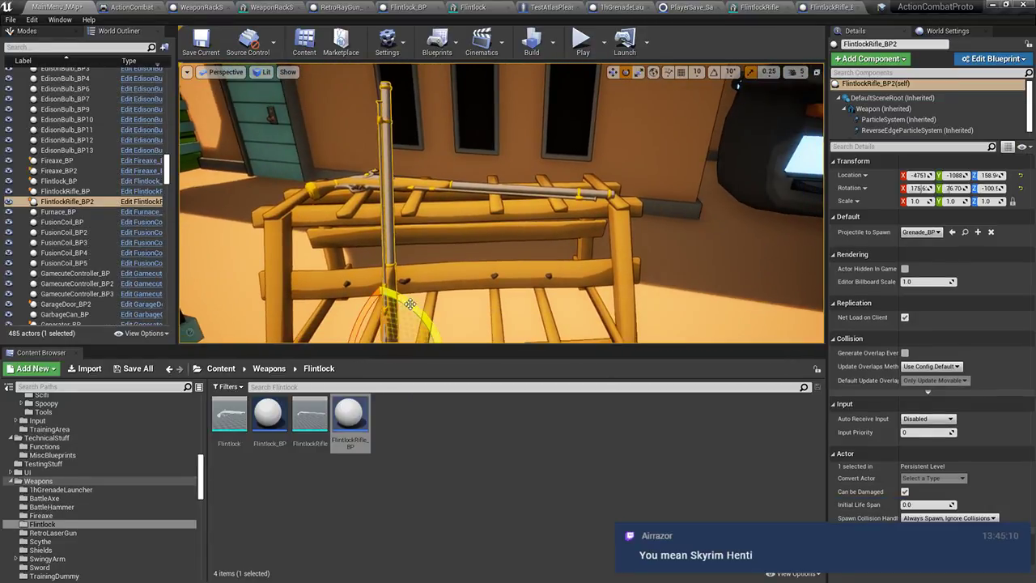
drag(410, 304, 428, 318)
key(s)
mouse_move(427, 318)
right_down()
mouse_move(453, 319)
mouse_move(429, 316)
right_up()
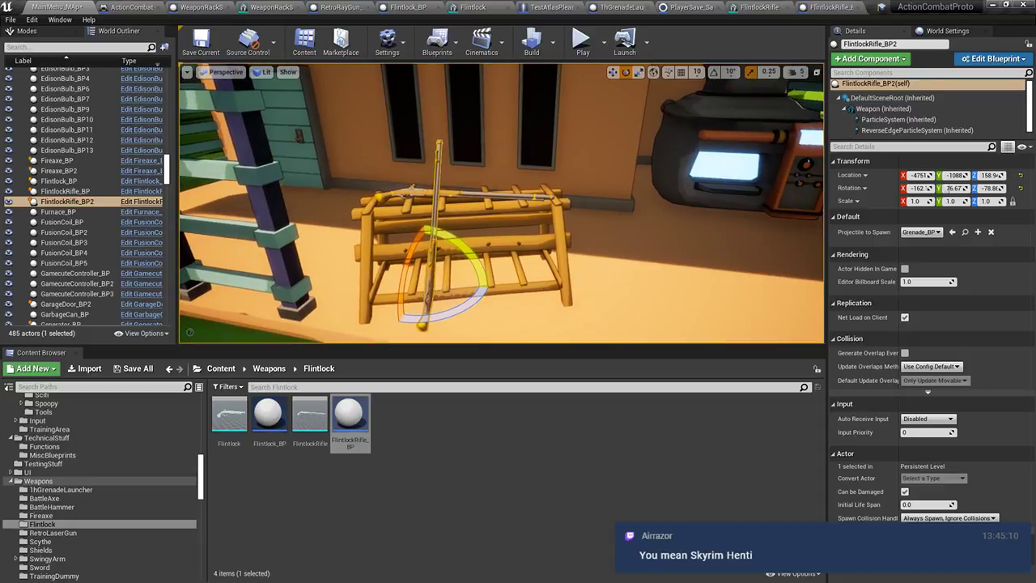
Review both rifles and the surrounding workshop with nothing selected, and save all modified content
click(534, 245)
key(a)
mouse_move(534, 245)
right_down()
mouse_move(569, 254)
mouse_move(539, 258)
right_up()
key(w)
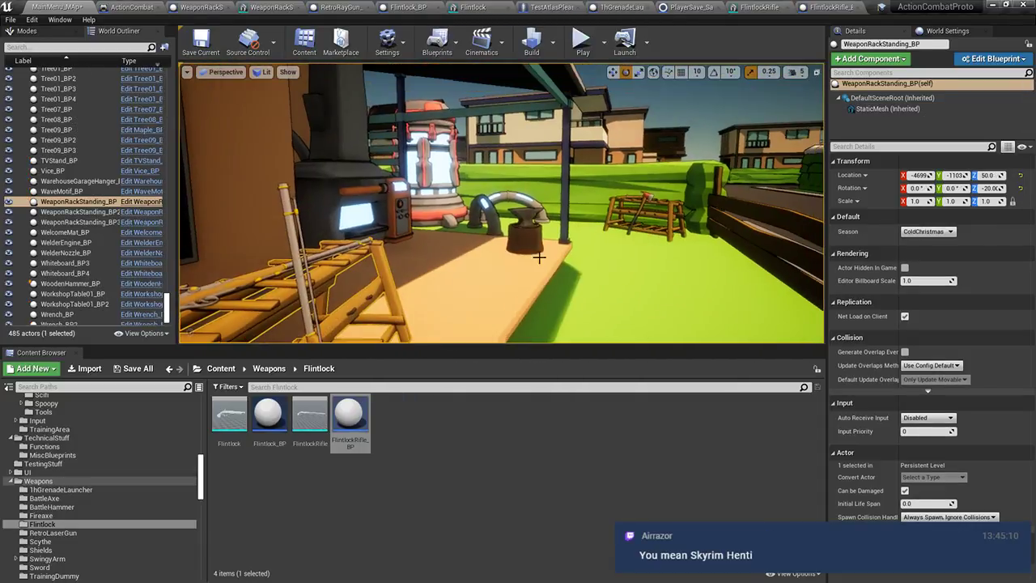
click(458, 129)
click(394, 129)
right_drag(394, 129, 388, 161)
key(s)
key(w)
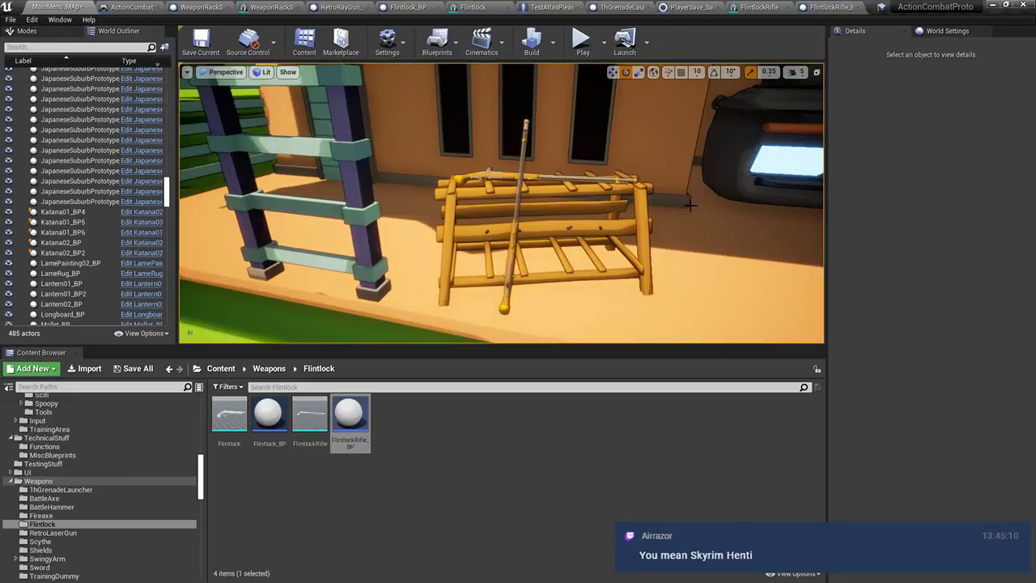
click(138, 370)
click(620, 396)
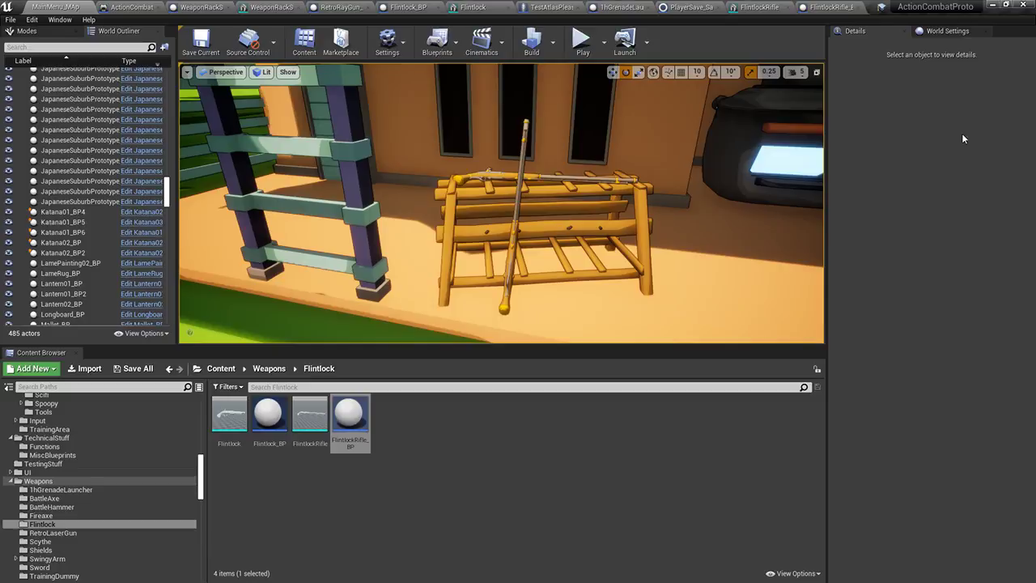
Nudge the leaning rifle to about X -4753 and adjust how it rests against the rack's front
scroll(528, 184, up, 4)
click(528, 185)
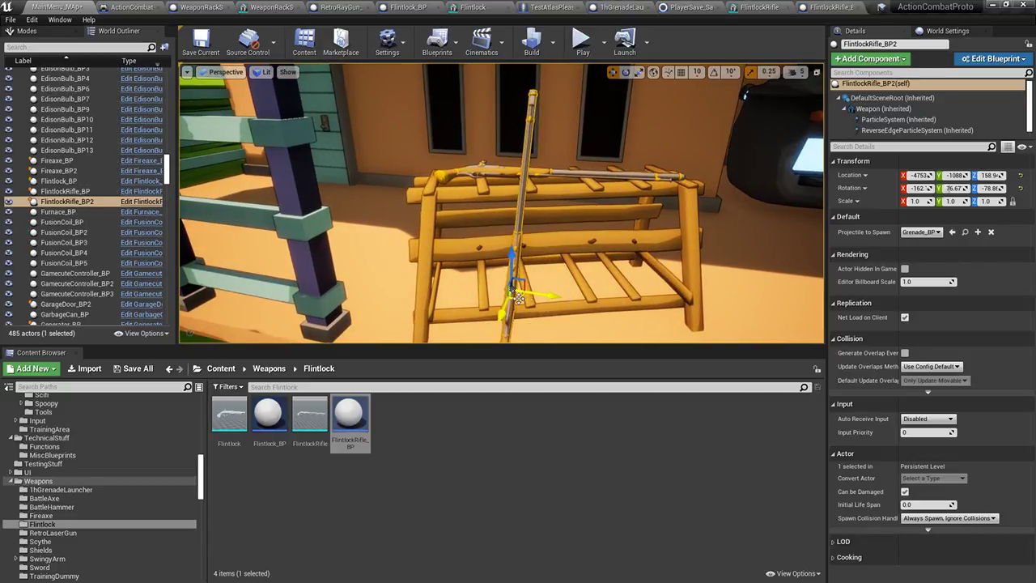
key(d)
right_drag(581, 286, 453, 311)
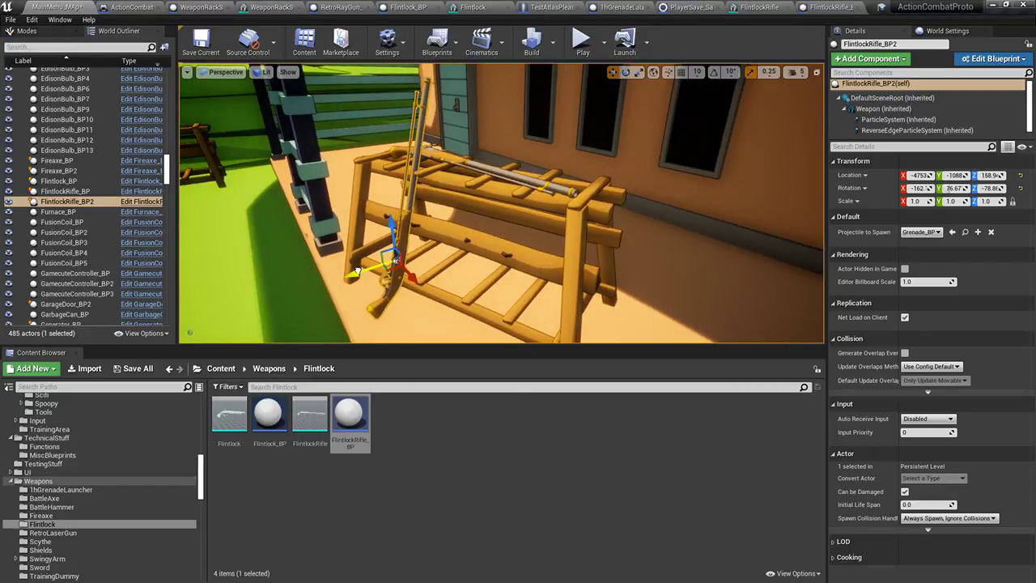
click(356, 267)
key(f)
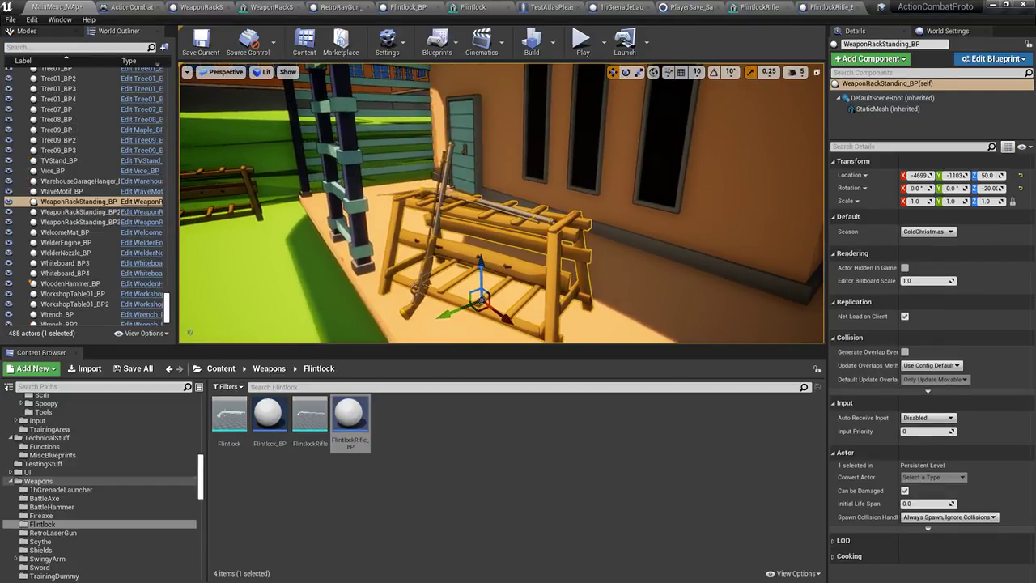
Save the MainMenu_MAp level with the adjusted rifle placement
click(271, 122)
right_drag(271, 121, 453, 125)
key(s)
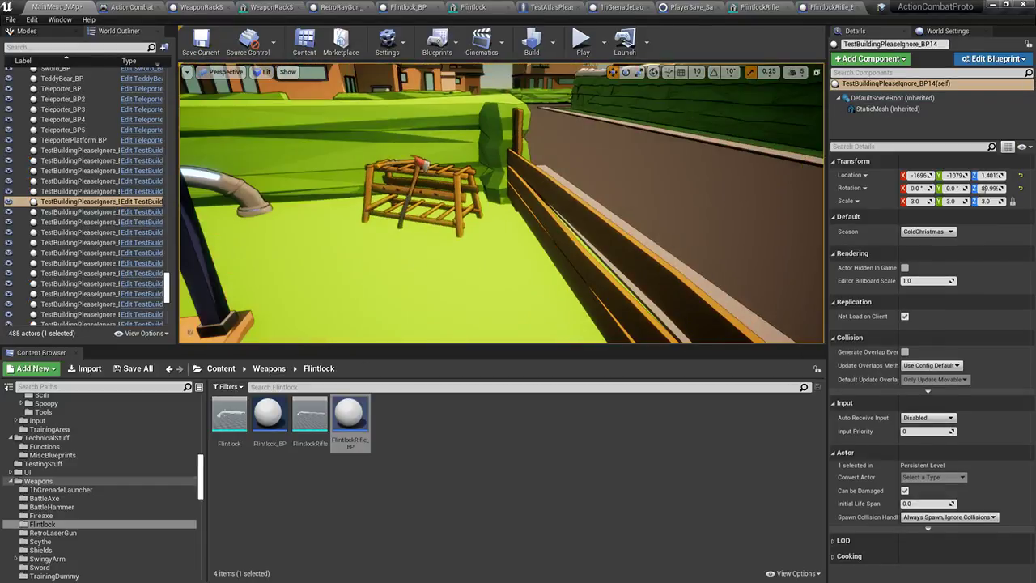
right_drag(327, 138, 343, 133)
click(132, 368)
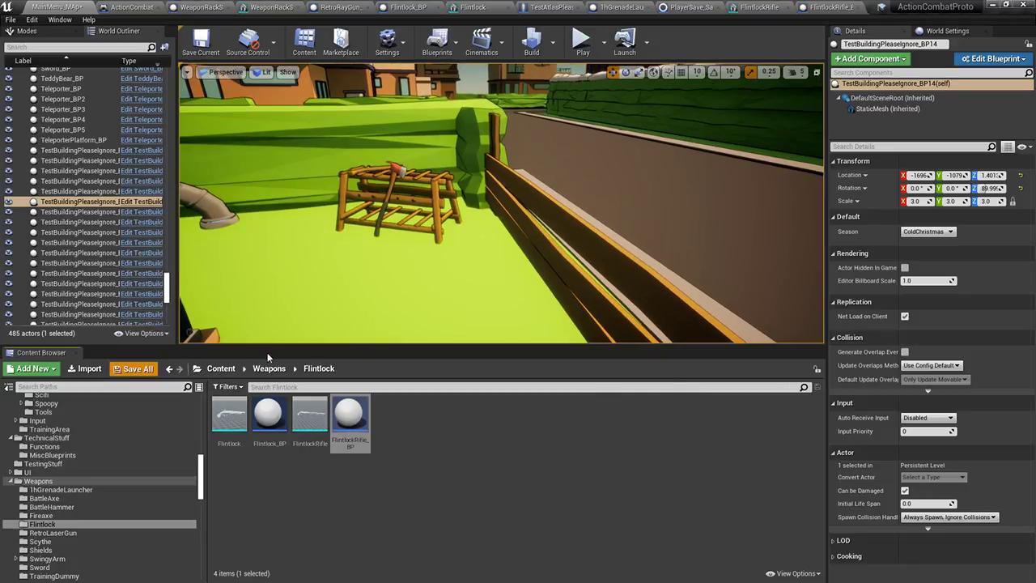
click(608, 393)
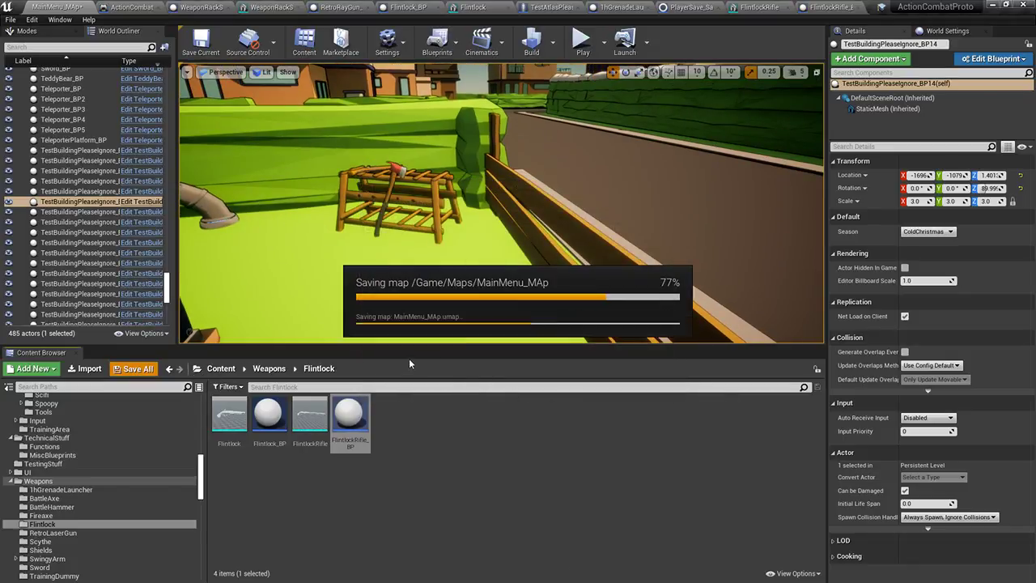
right_drag(621, 290, 594, 290)
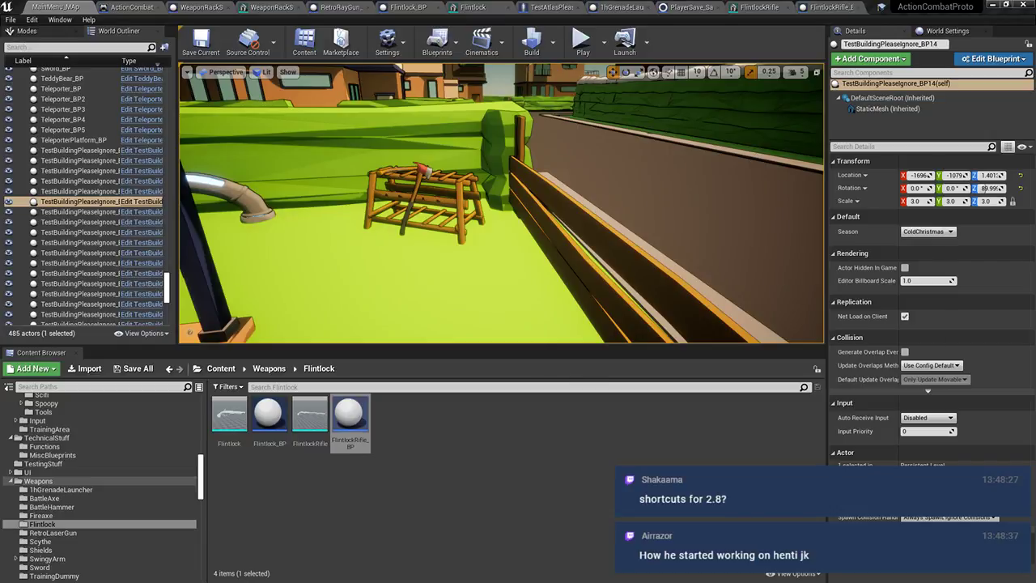
Switch to the web browser, open the Blender infographic map image in a new tab and select its address
drag(620, 0, 620, 4)
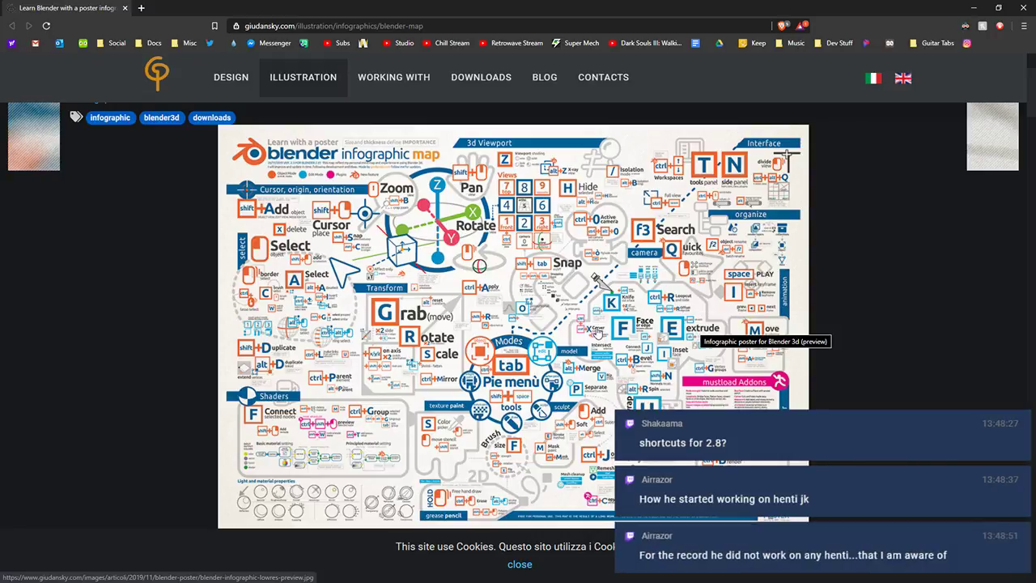
click(523, 570)
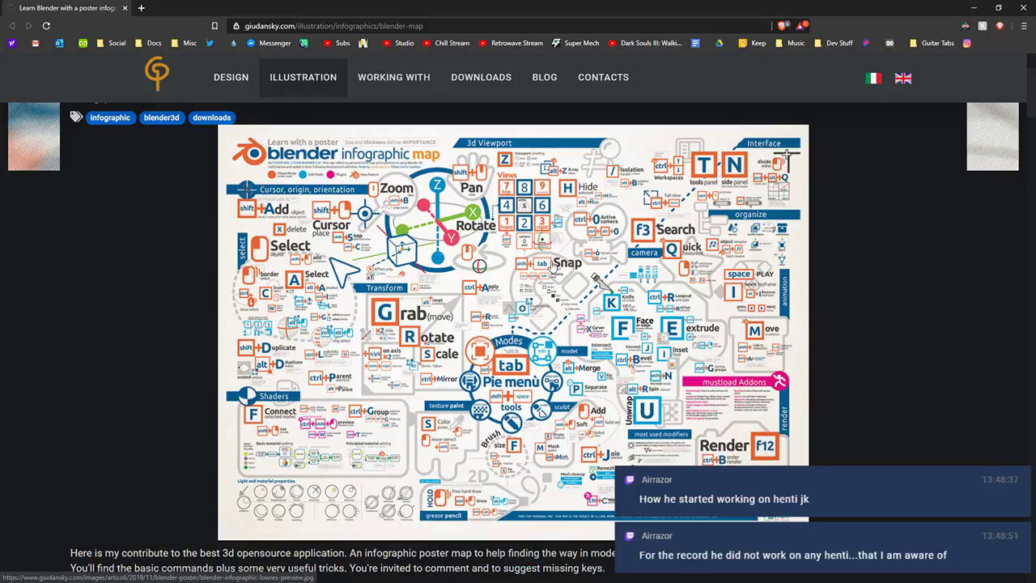
scroll(562, 279, up, 1)
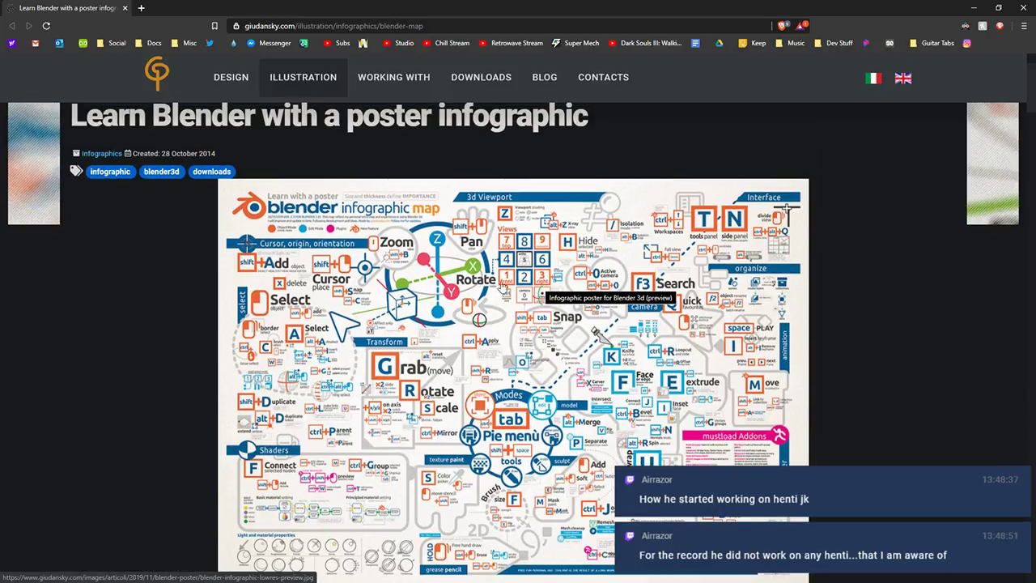
right_click(395, 267)
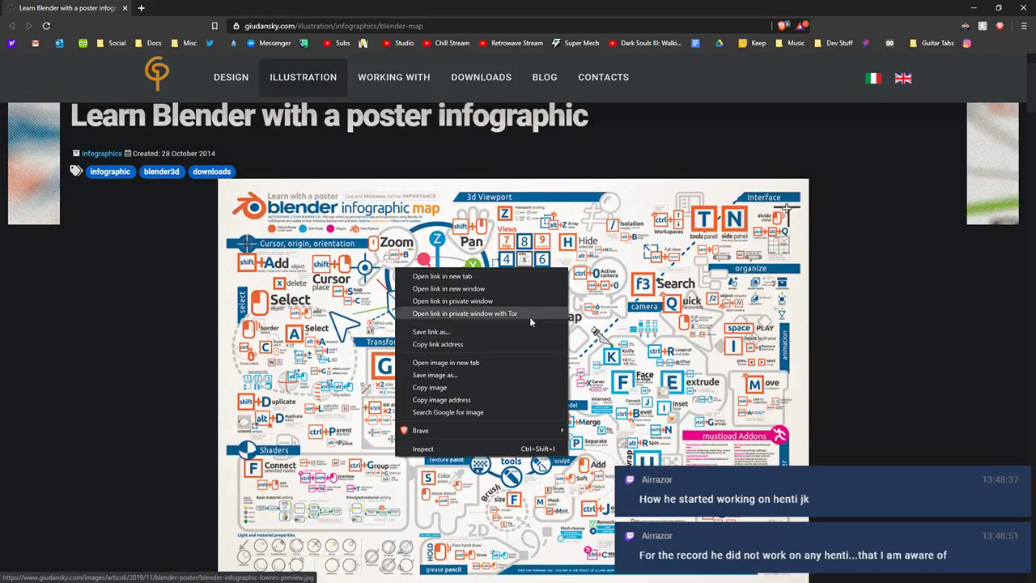
click(468, 362)
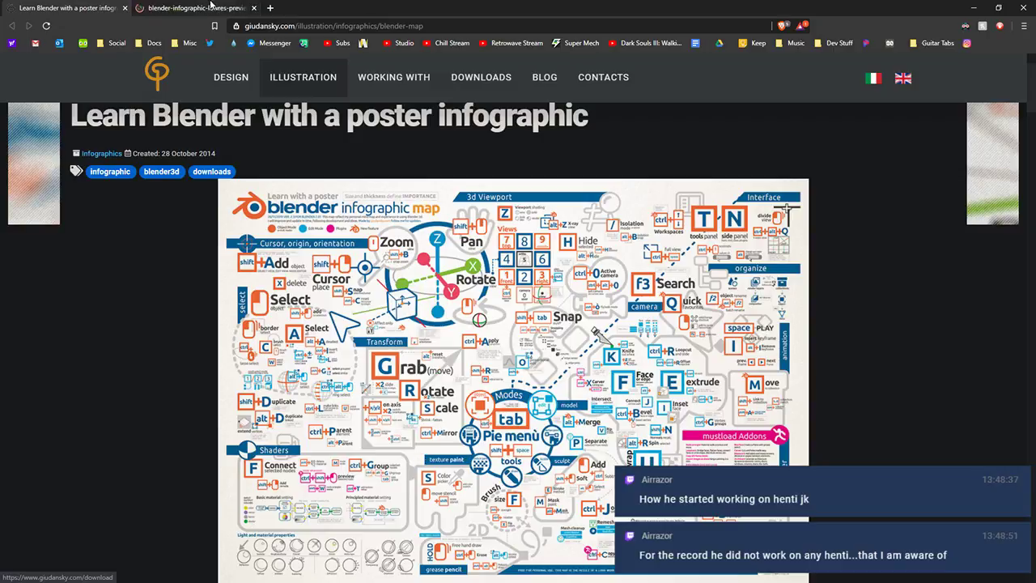
key(ctrl+Tab)
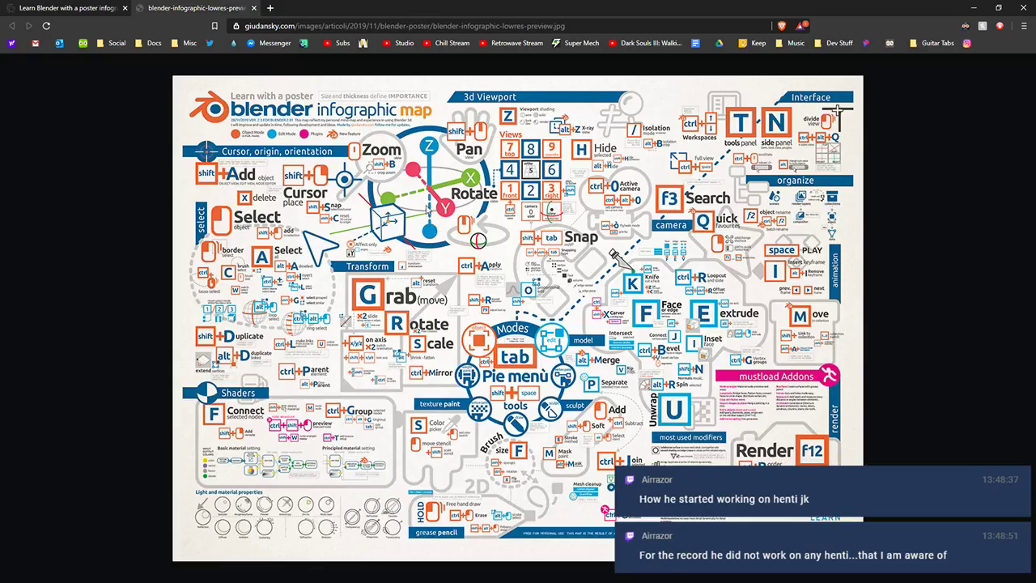
click(345, 29)
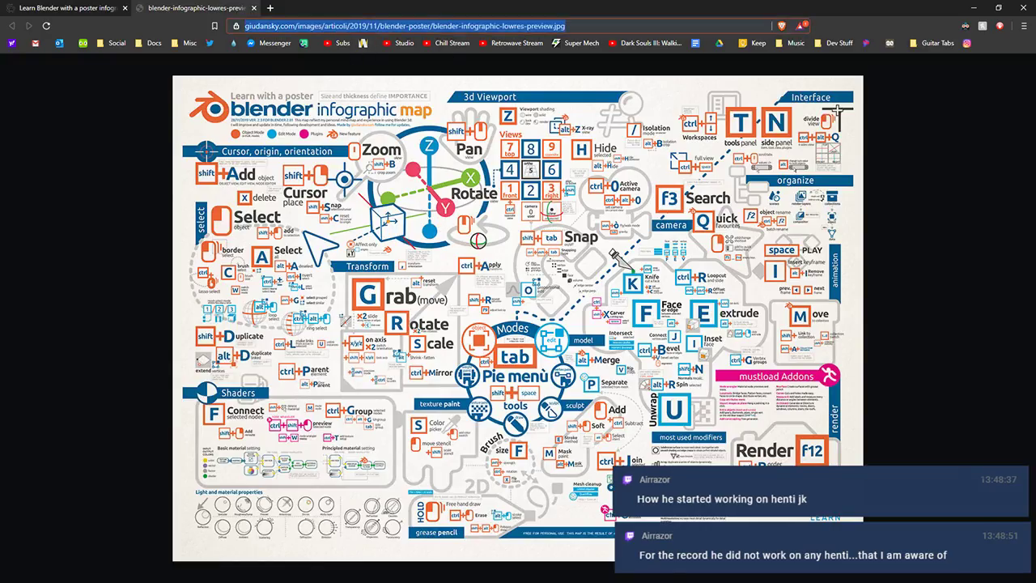
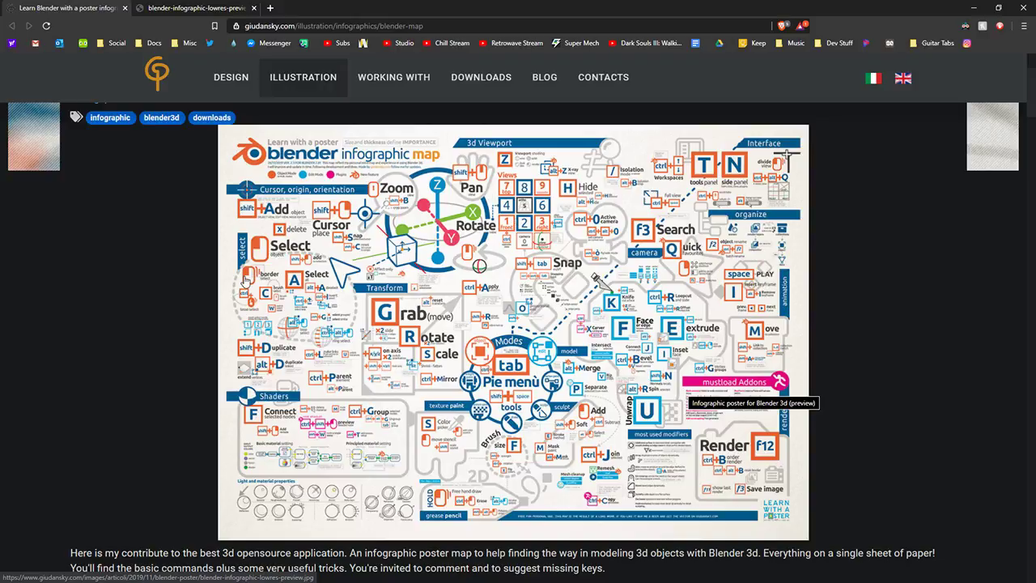
Enlarge the infographic on the article page and open the enlarged image in another new tab
scroll(328, 311, up, 1)
scroll(332, 307, down, 4)
scroll(337, 246, up, 1)
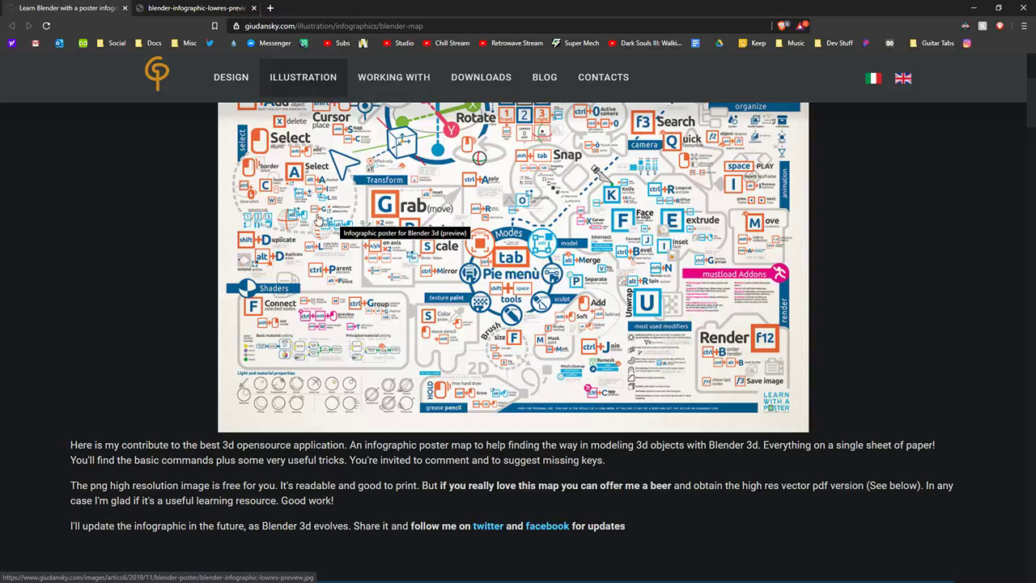
click(360, 247)
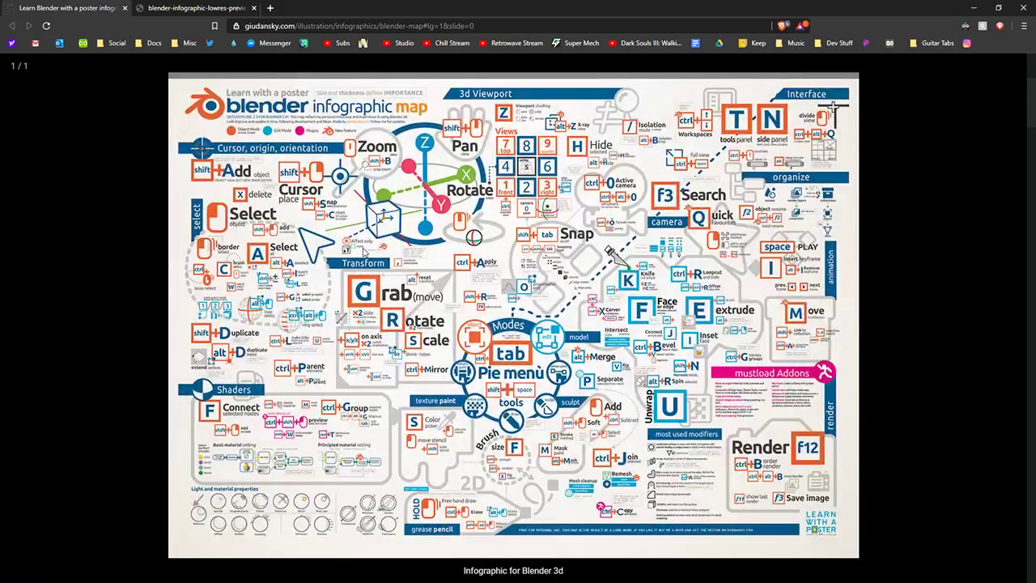
right_click(329, 284)
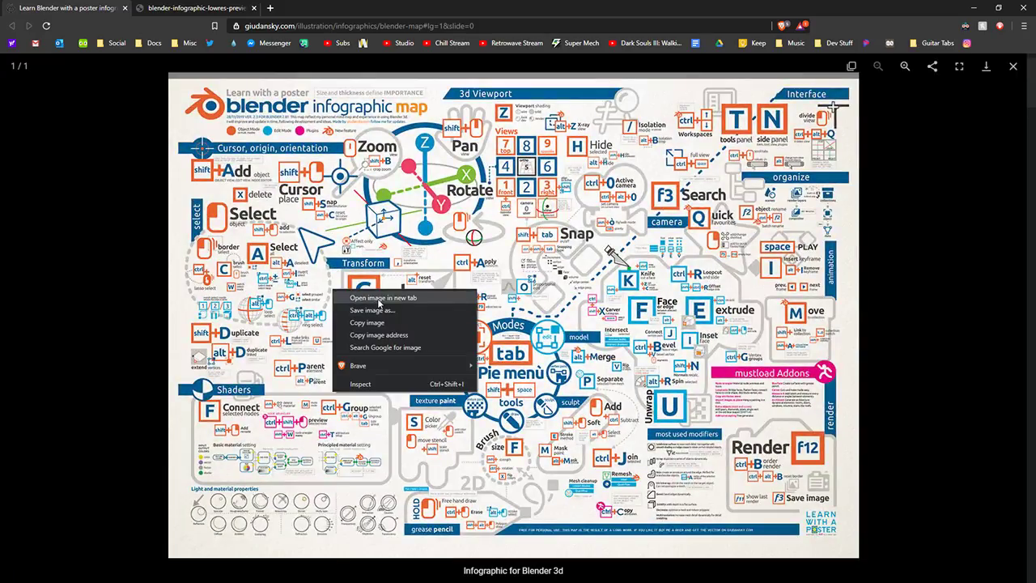
click(343, 295)
click(299, 7)
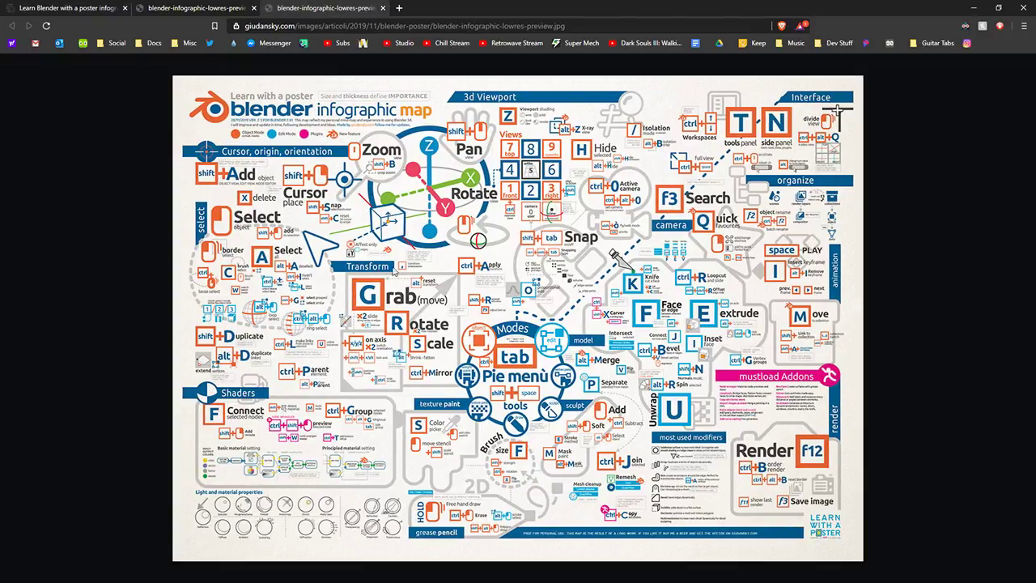
Close all the browser tabs holding the Blender infographic and its article
click(382, 7)
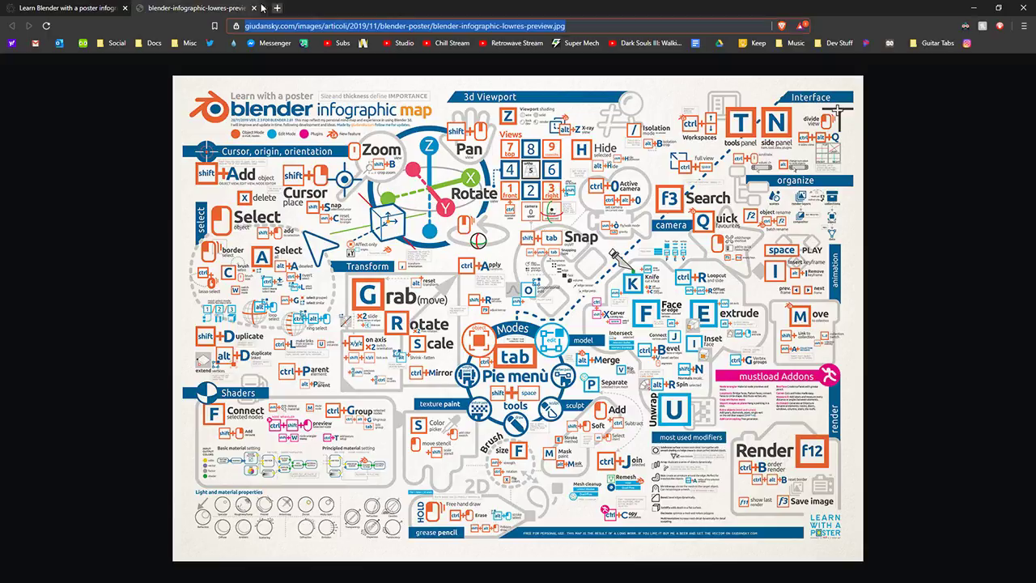
click(256, 7)
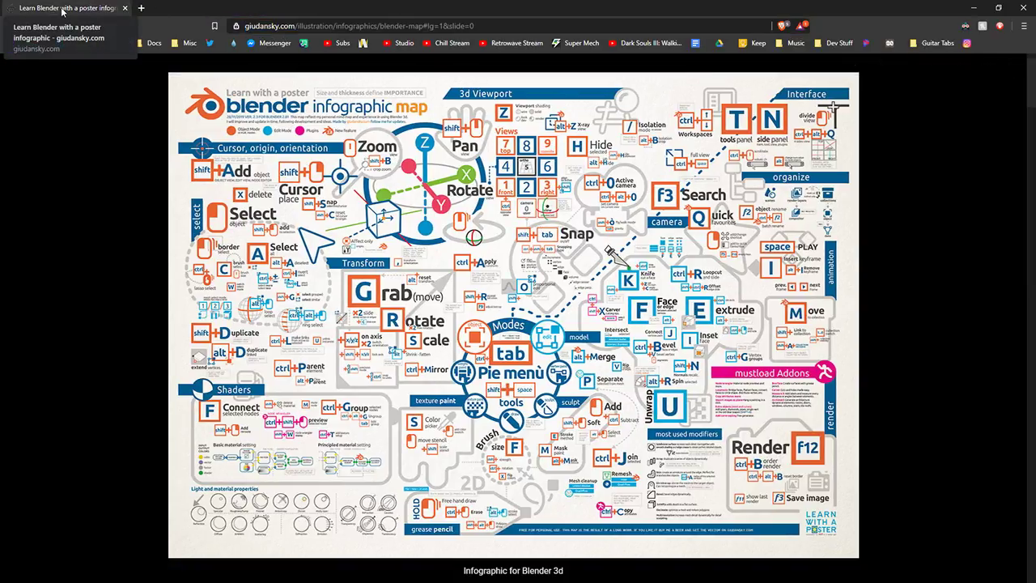
click(124, 7)
Return to the Unreal Editor and bring up the TestAtlasPleaseIgnore_BP blueprint
right_drag(361, 179, 346, 169)
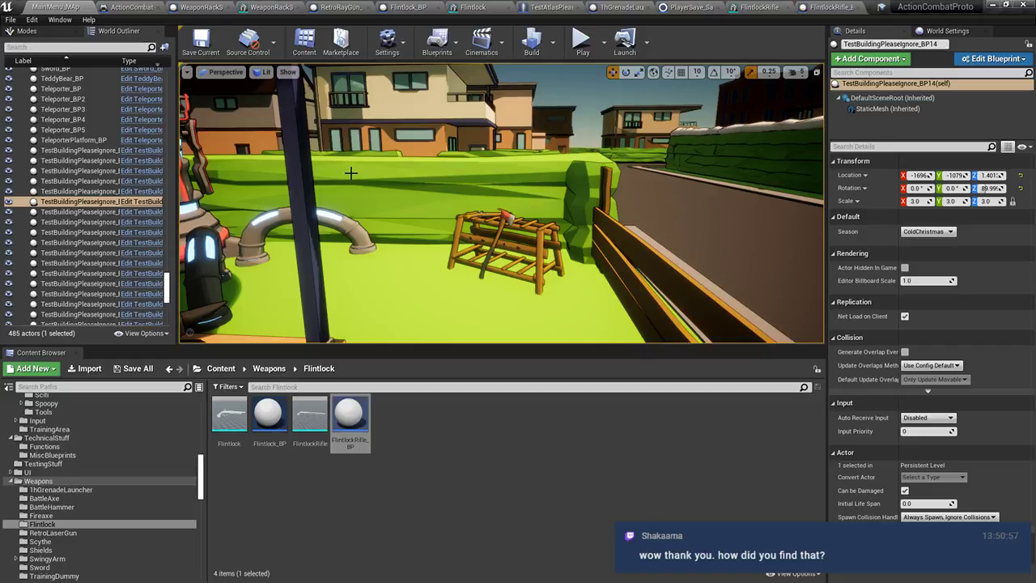
click(546, 7)
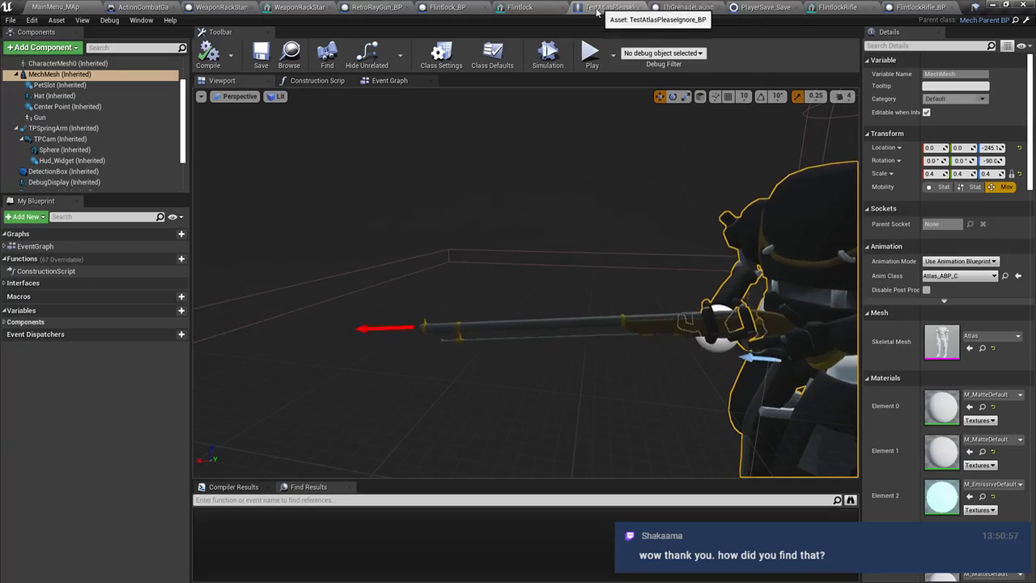
Close the open editors for the test atlas, grenade launcher, PlayerSave, FlintlockRifle mesh and blueprint, and Flintlock mesh
click(640, 7)
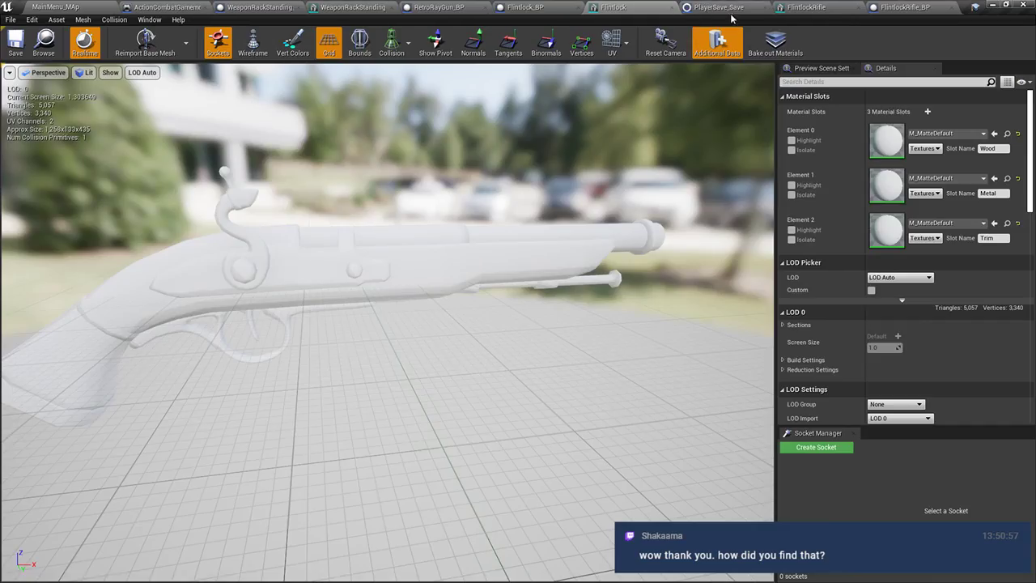
click(759, 7)
click(797, 7)
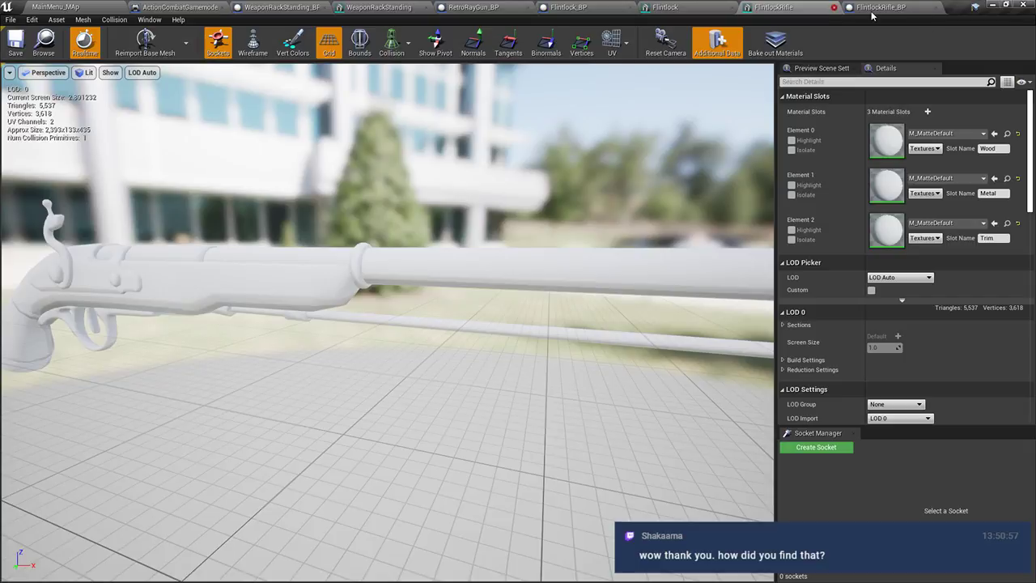
click(833, 7)
click(812, 7)
click(833, 8)
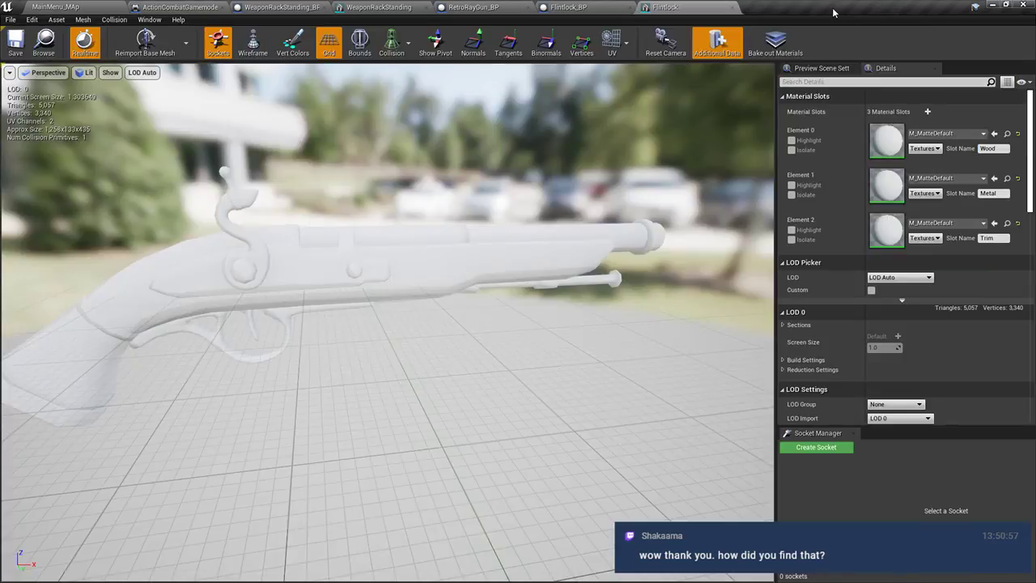
click(732, 7)
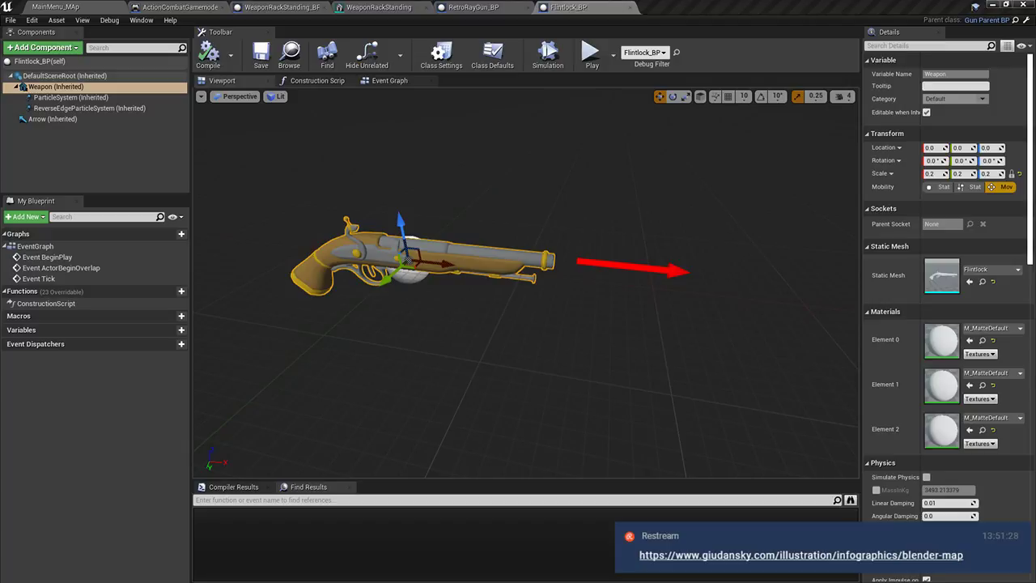
Look over Flintlock_BP and RetroRayGun_BP and close them along with the WeaponRackStanding mesh and blueprint editors
right_drag(601, 212, 522, 202)
click(629, 7)
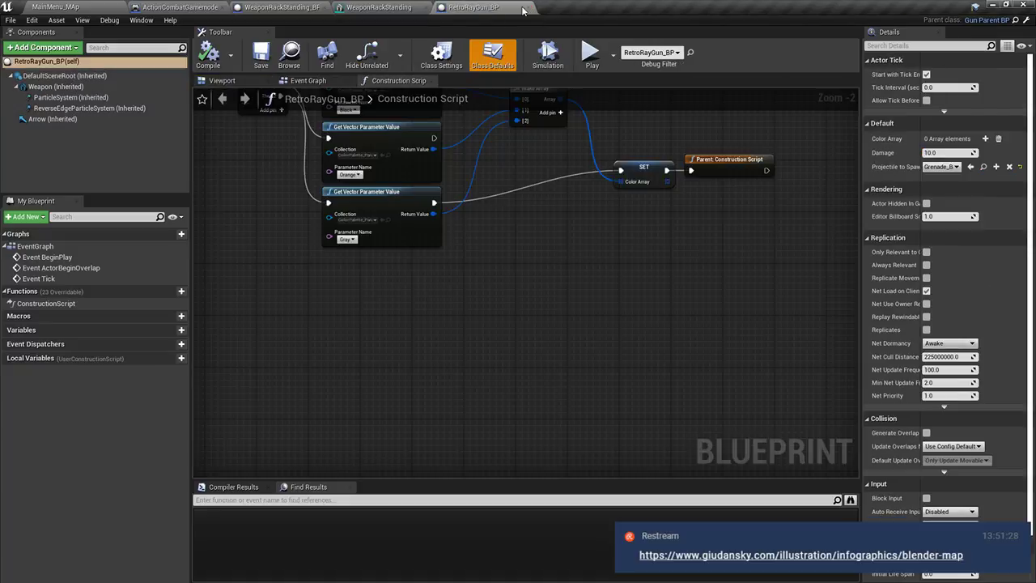
click(222, 80)
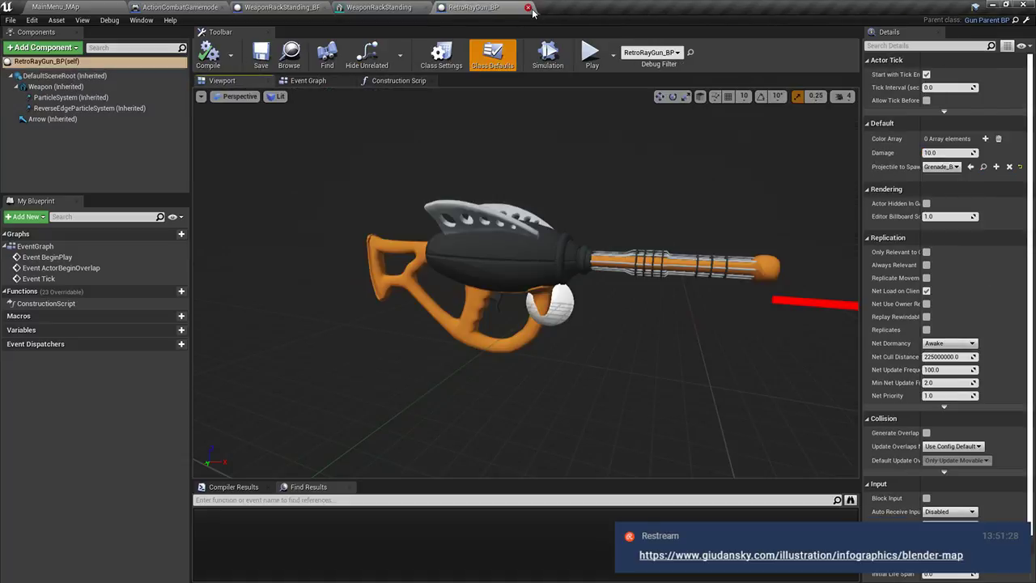
click(528, 8)
right_drag(585, 173, 615, 194)
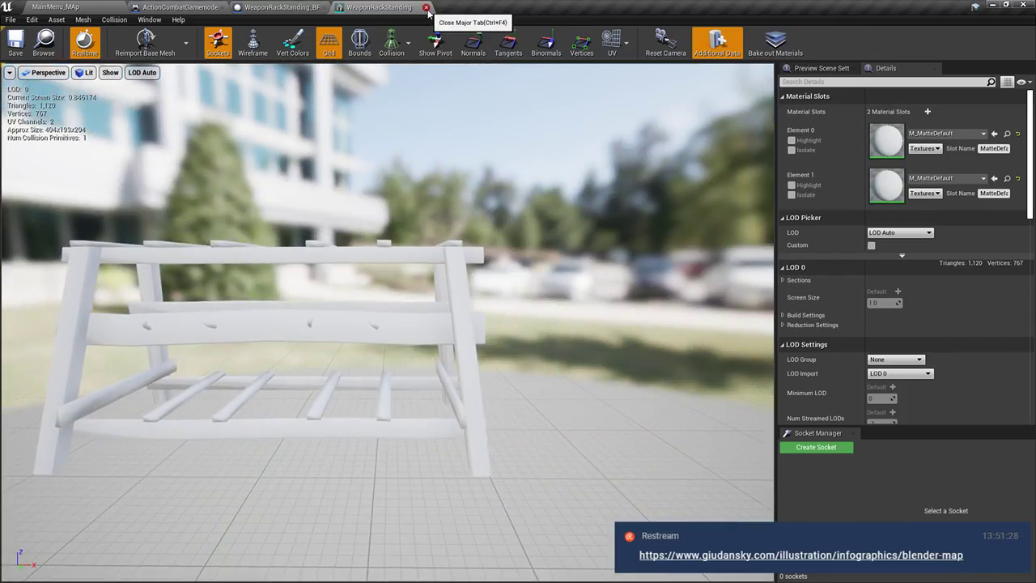
click(427, 8)
click(327, 8)
Inspect the forge area around the anvil in the main level and switch to Blender with the flintlock model
right_drag(502, 202, 445, 230)
key(w)
key(s)
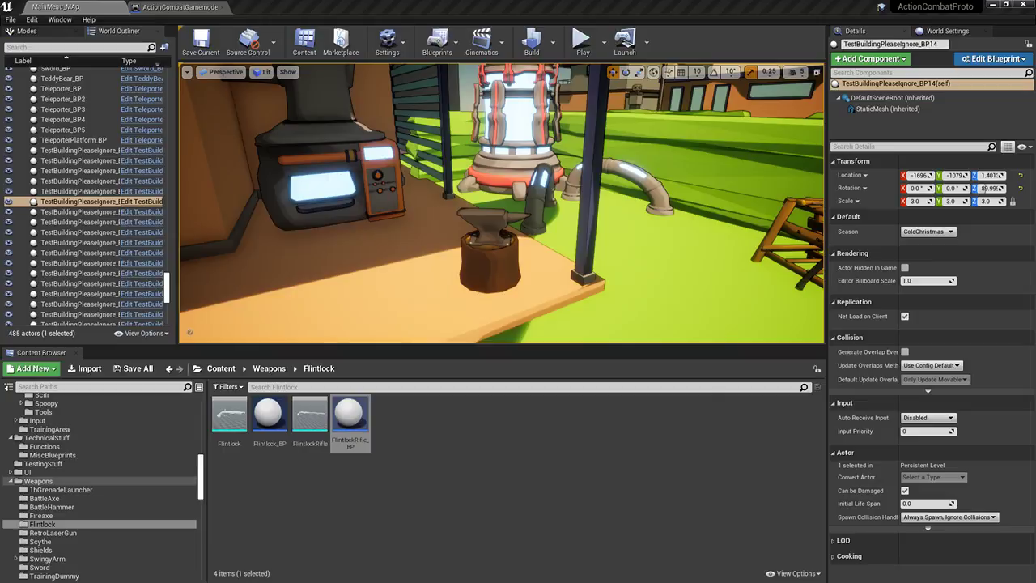
key(alt+Tab)
middle_drag(518, 243, 644, 217)
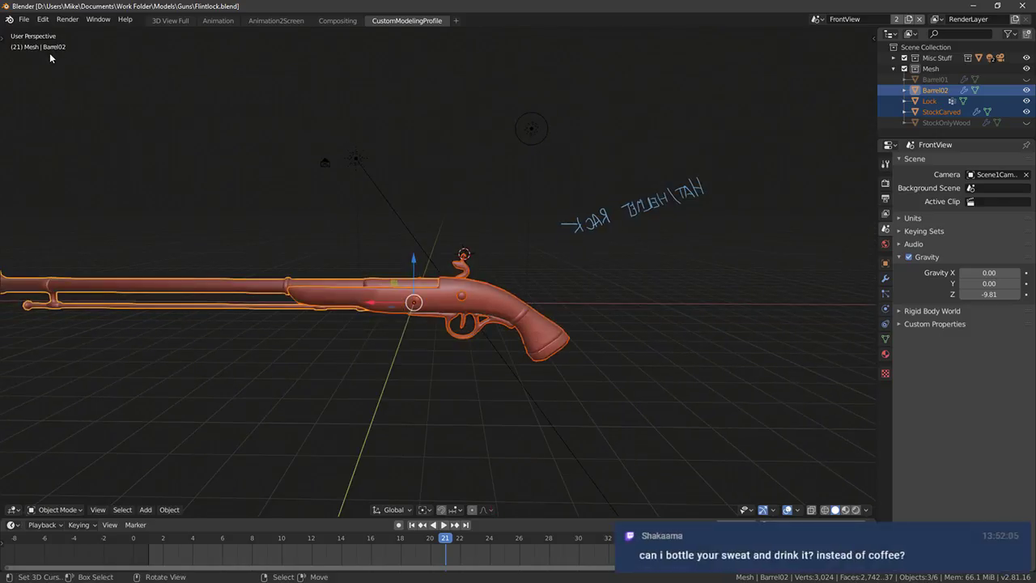
Create a new 2D Animation file and scribble a zigzag pencil stroke on its canvas
click(24, 19)
mouse_move(36, 30)
click(161, 42)
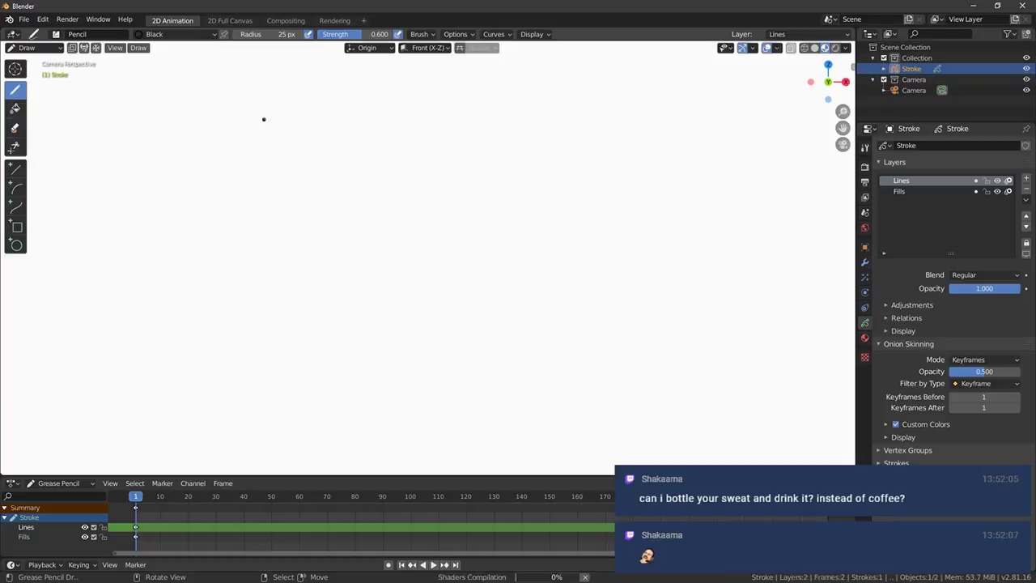
mouse_move(267, 166)
mouse_down()
mouse_move(324, 278)
mouse_move(198, 459)
mouse_up()
Create a new General file, discarding the scribble, and delete the startup cube and sphere object
click(23, 20)
mouse_move(36, 31)
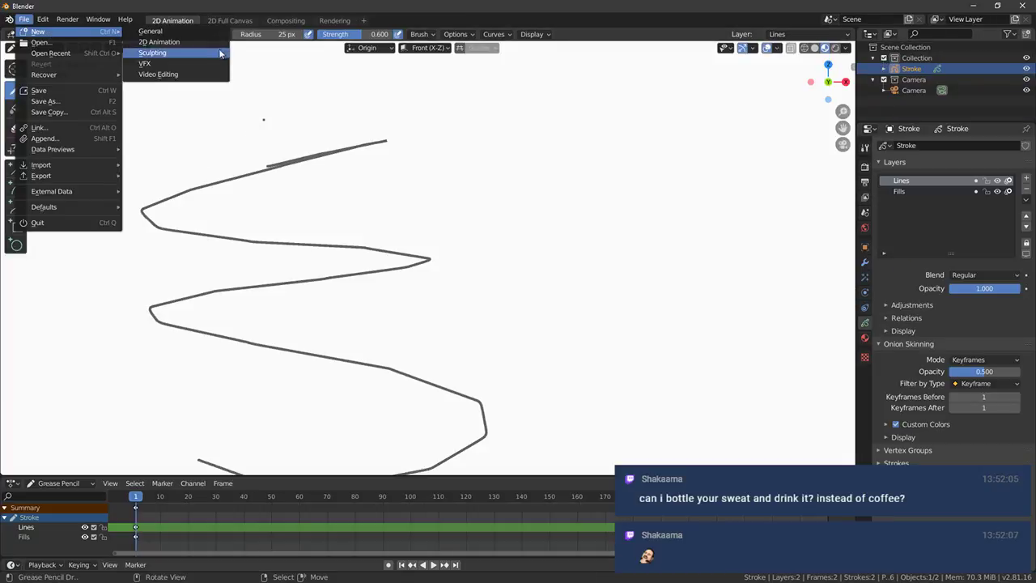
click(196, 32)
click(559, 311)
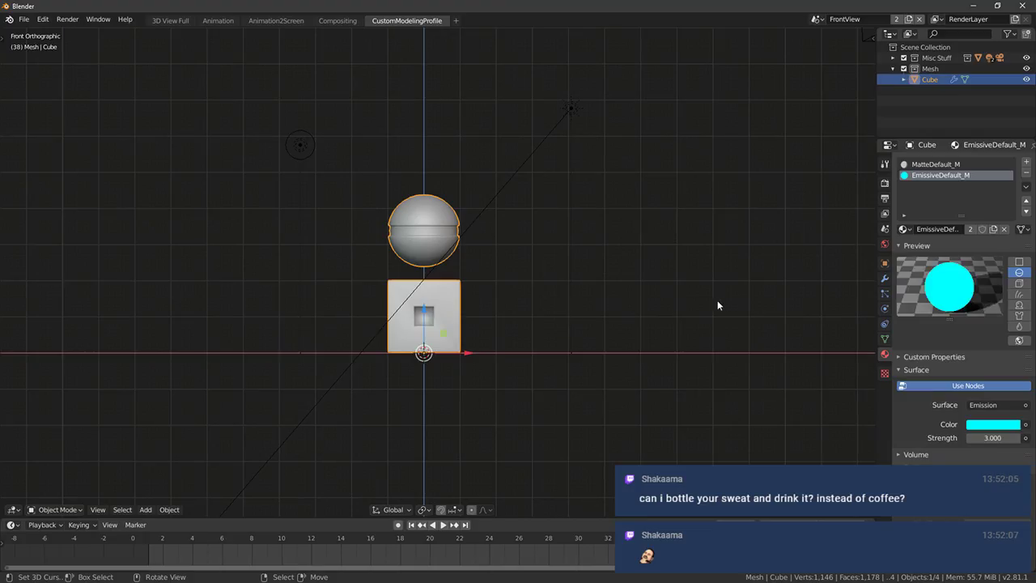
middle_drag(576, 302, 569, 307)
key(KP_1)
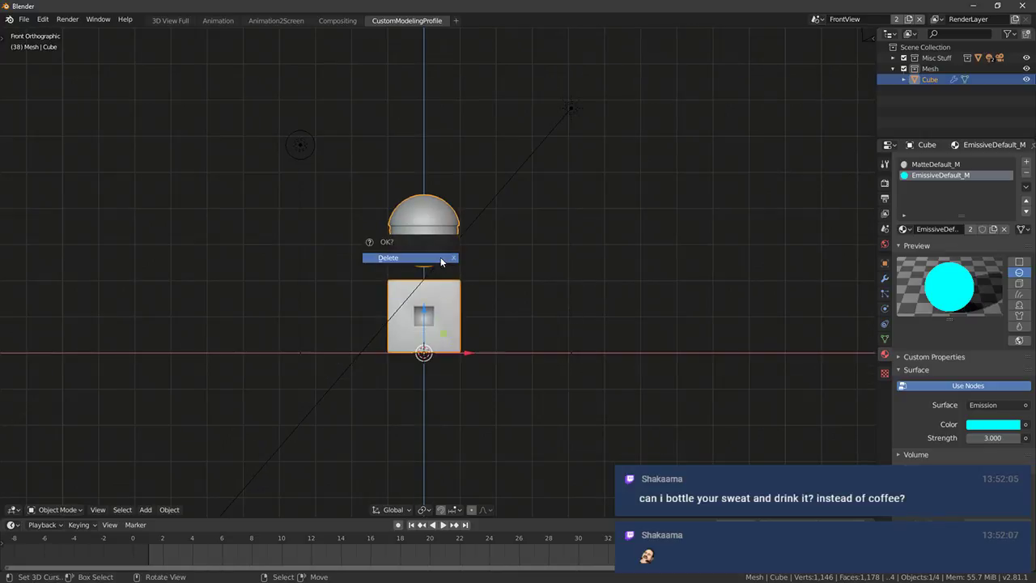
key(x)
click(441, 261)
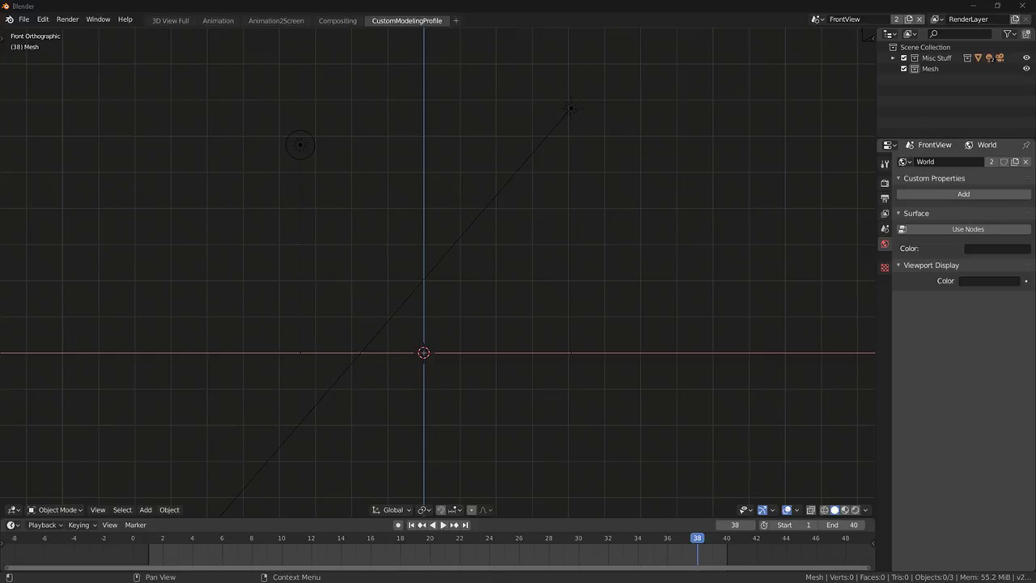
Add a cube mesh at the origin while viewing the scene from the top
middle_drag(518, 193, 503, 208)
key(KP_1)
key(KP_7)
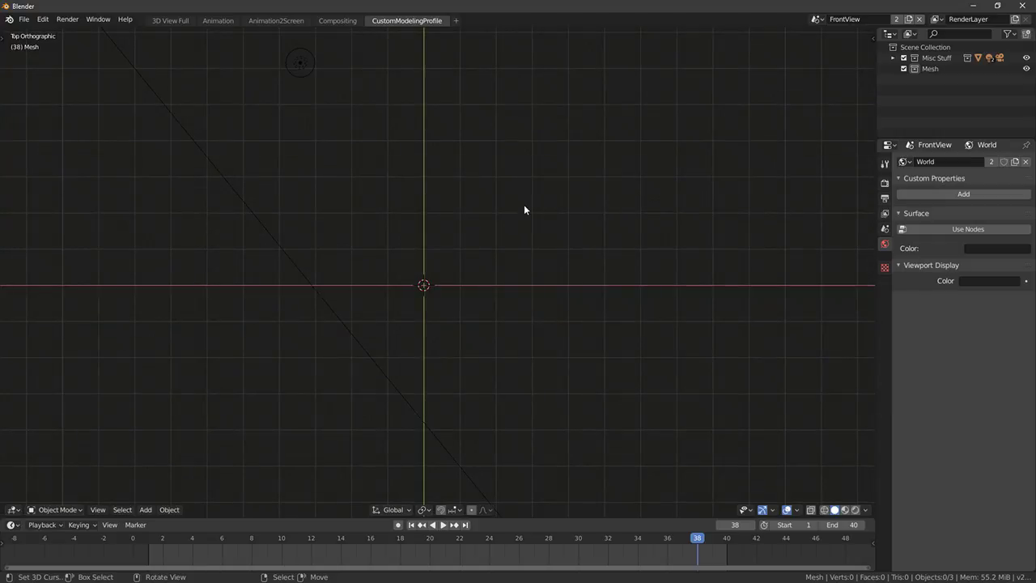
shift+middle_drag(437, 285, 487, 273)
scroll(485, 273, up, 5)
shift+middle_drag(617, 276, 457, 282)
scroll(562, 303, up, 4)
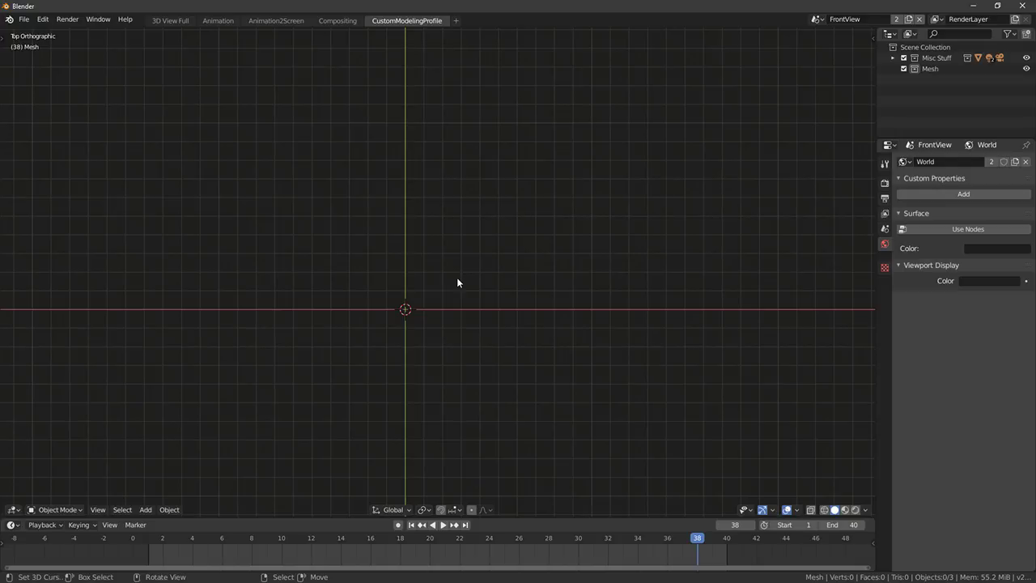
key(shift+a)
mouse_move(453, 272)
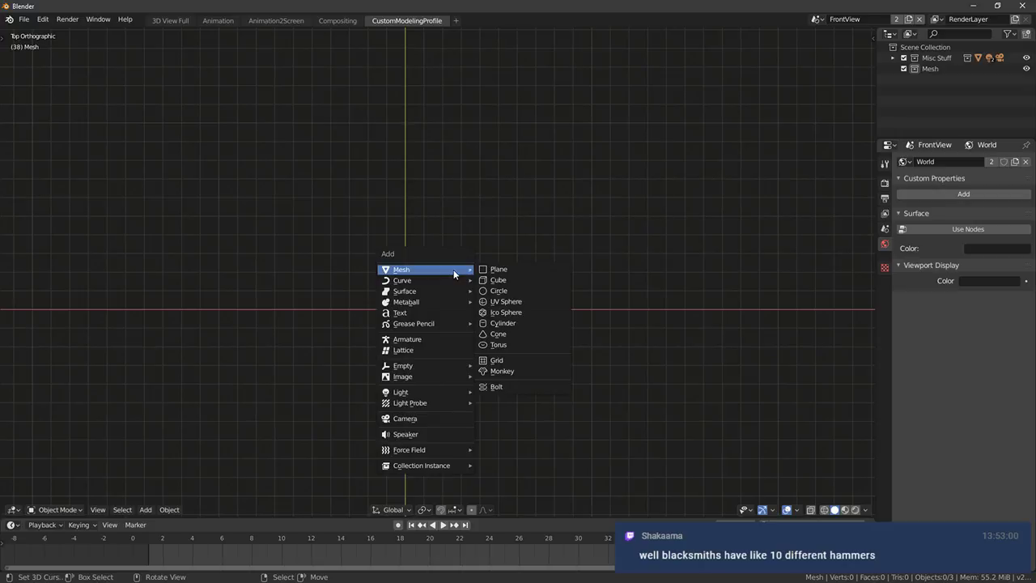
click(497, 280)
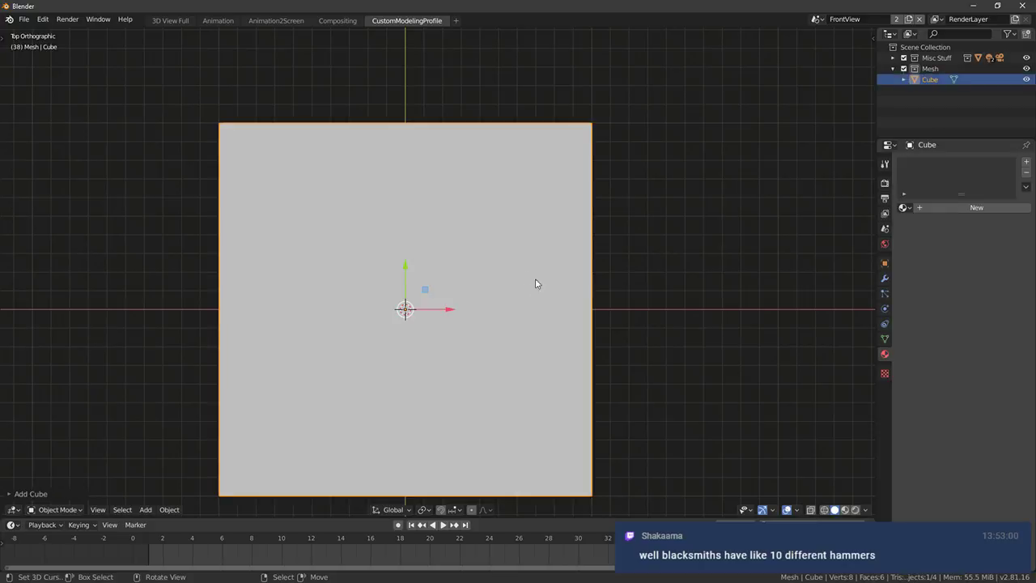
In Edit Mode, move the cube's geometry along negative X off the origin and scale it into a small block elongated along Y
scroll(559, 290, down, 3)
key(Tab)
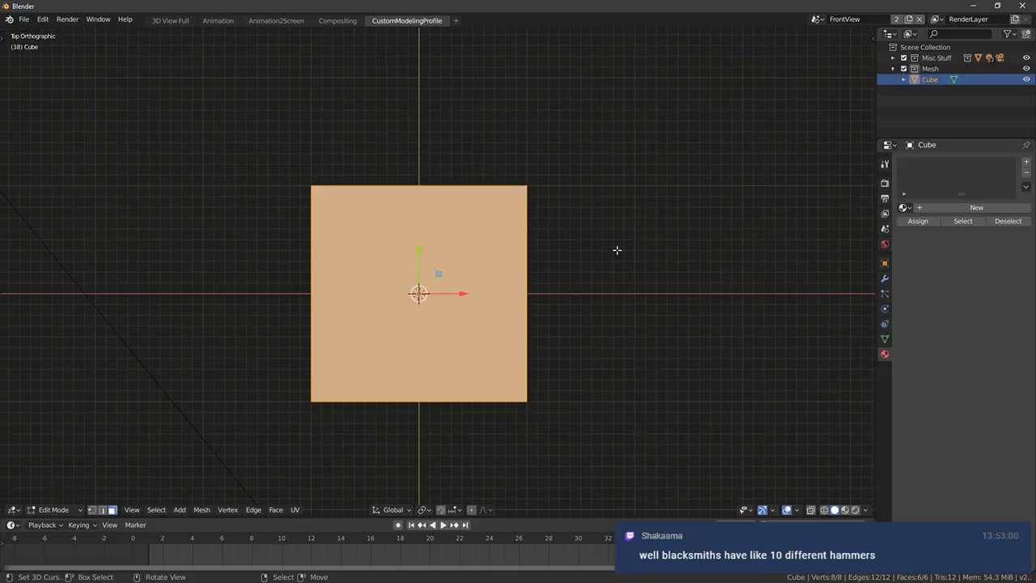
drag(460, 294, 261, 297)
key(s)
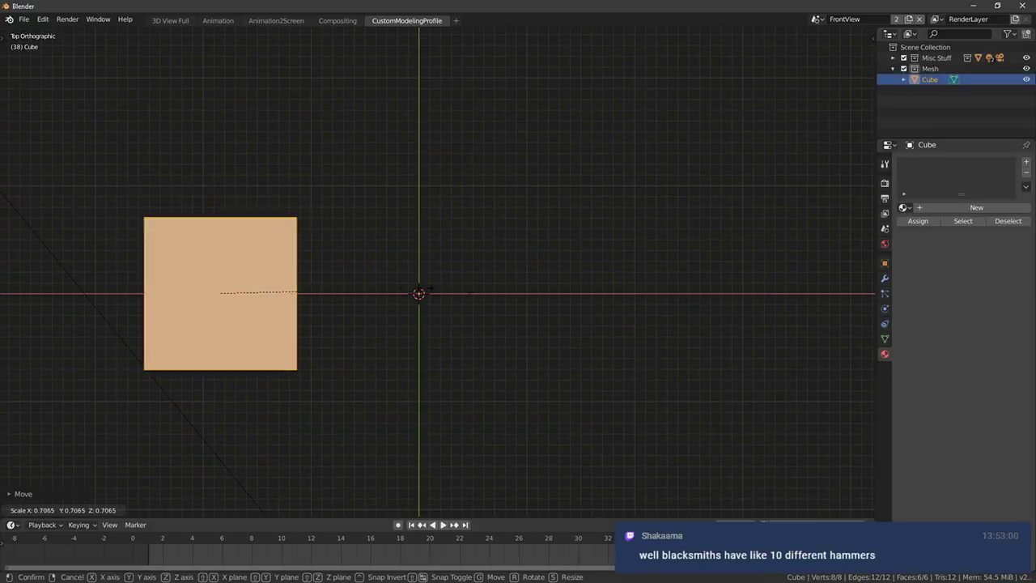
key(z)
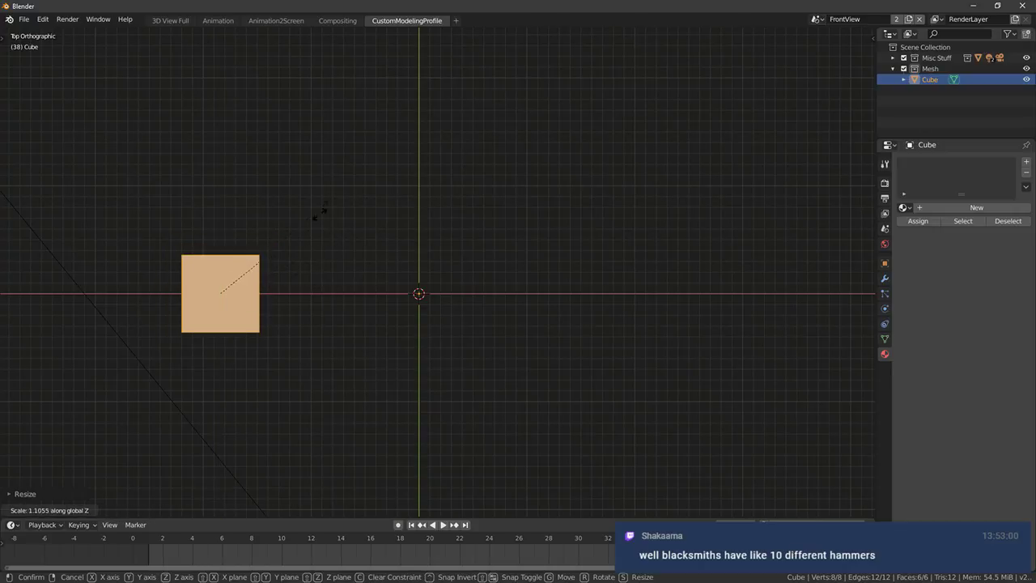
key(y)
click(370, 132)
key(s)
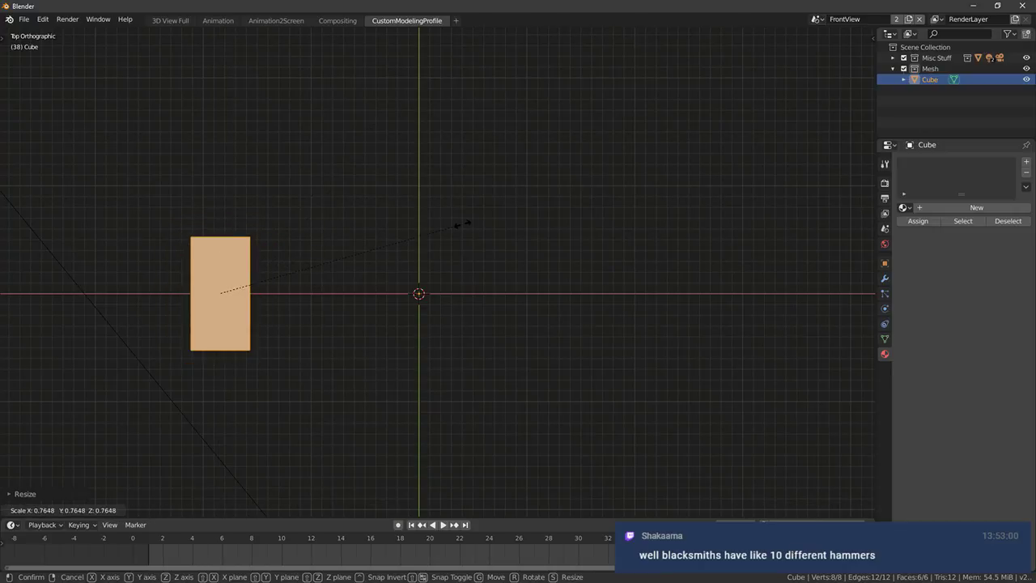
click(463, 224)
Bevel all edges of the block with one segment, about 0.03 m wide
shift+middle_drag(366, 298, 581, 226)
middle_drag(513, 322, 488, 349)
key(KP_1)
scroll(479, 355, down, 1)
scroll(473, 357, down, 2)
shift+middle_drag(449, 393, 455, 280)
scroll(407, 342, up, 5)
middle_drag(391, 346, 541, 329)
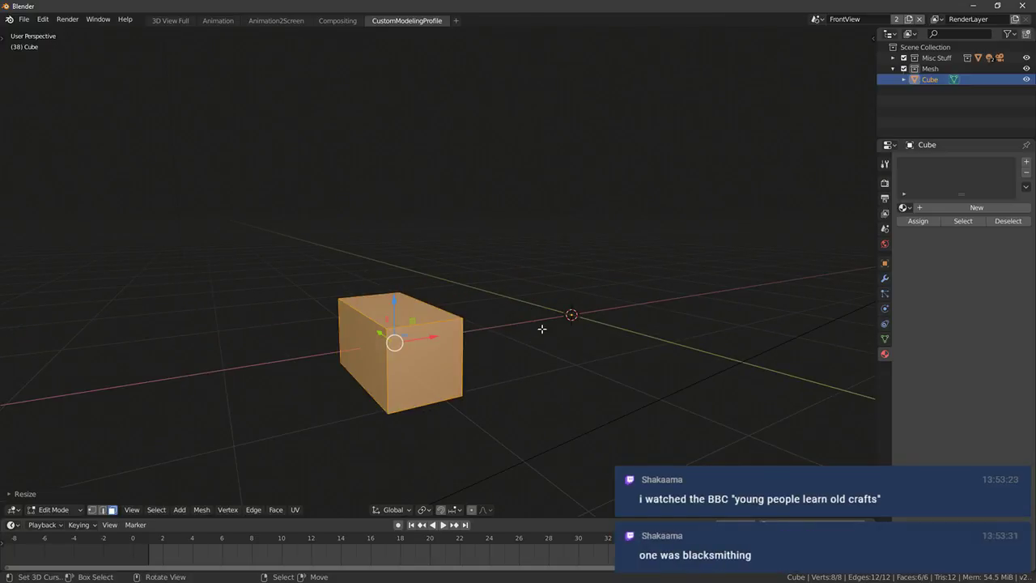
middle_drag(509, 352, 539, 280)
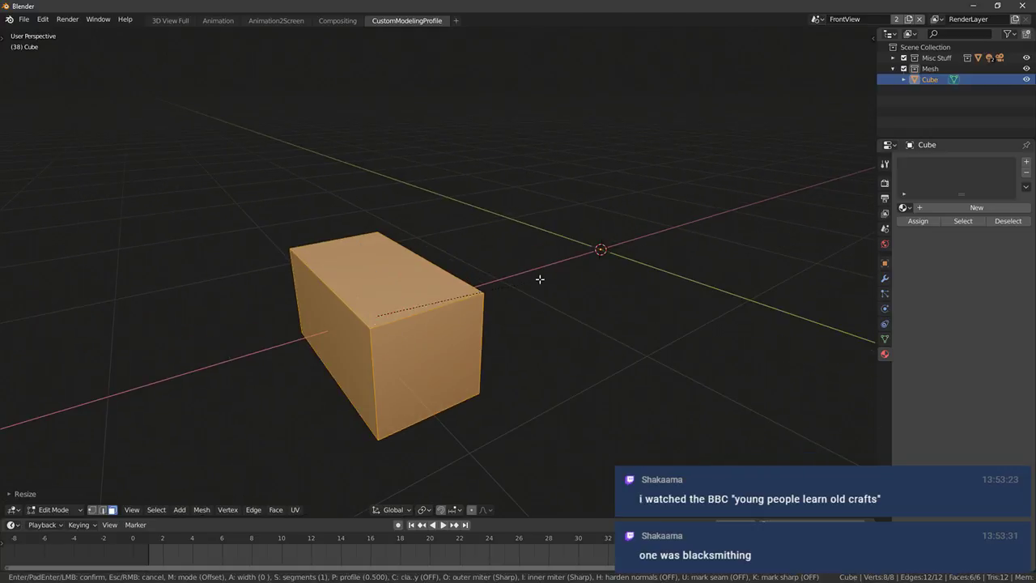
key(ctrl+b)
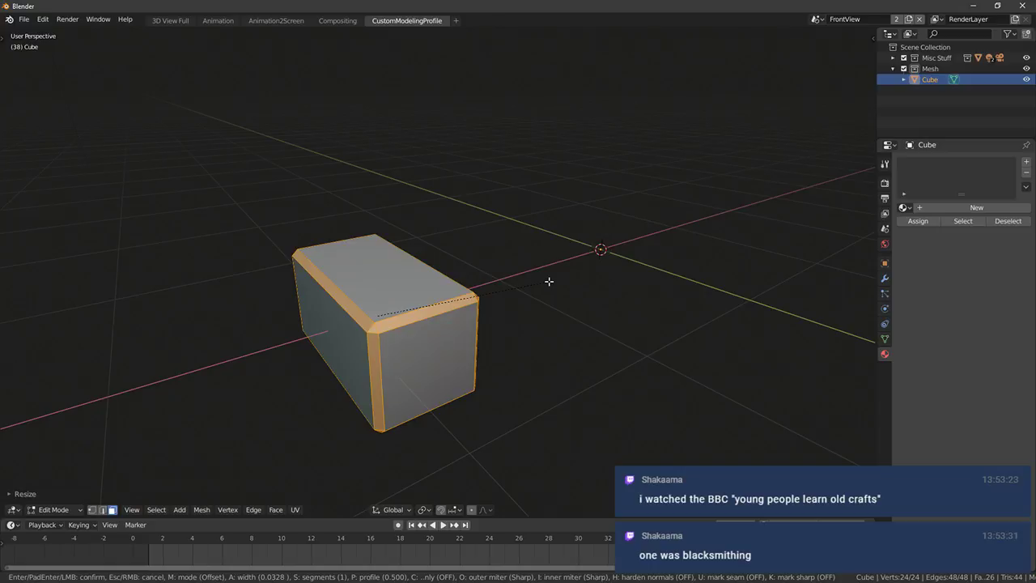
click(550, 279)
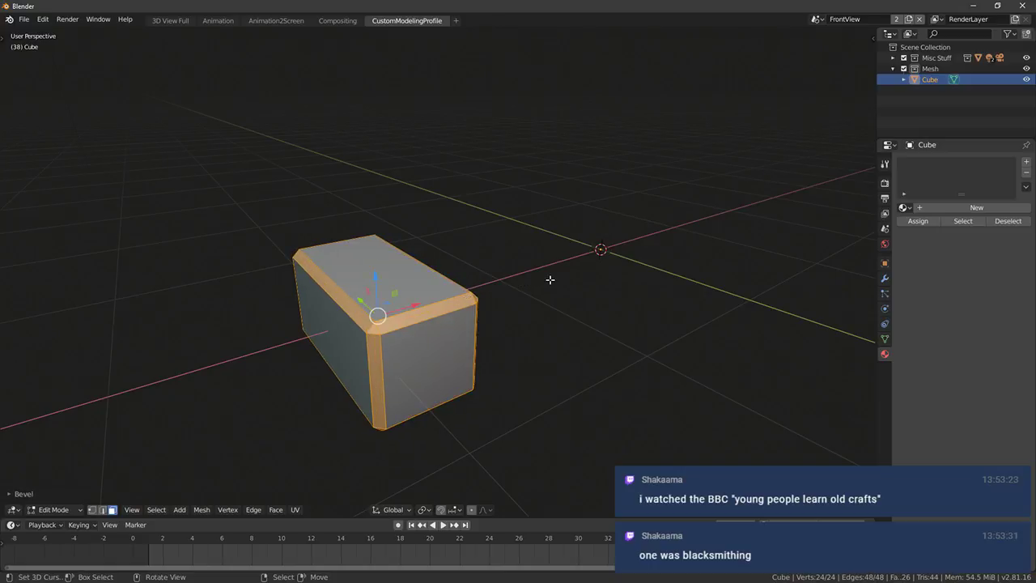
click(102, 510)
scroll(346, 402, up, 3)
mouse_move(412, 336)
shift+middle_down()
mouse_move(471, 285)
mouse_move(433, 290)
mouse_move(459, 267)
mouse_move(474, 335)
mouse_move(468, 372)
shift+middle_up()
key(c)
middle_click(412, 295)
right_click(412, 294)
key(c)
right_click(455, 265)
click(455, 266)
alt+right_click(412, 283)
key(alt+a)
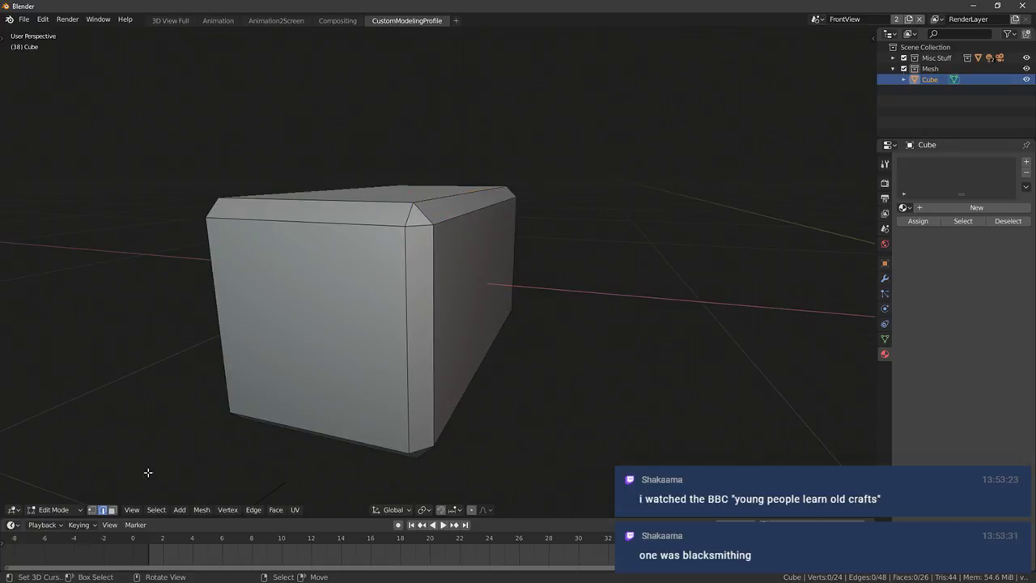
Select the block's six large flat faces and try a narrow bevel of about 0.008 m around them
click(111, 511)
right_click(327, 323)
shift+right_click(463, 267)
shift+right_click(381, 192)
middle_drag(368, 263, 653, 307)
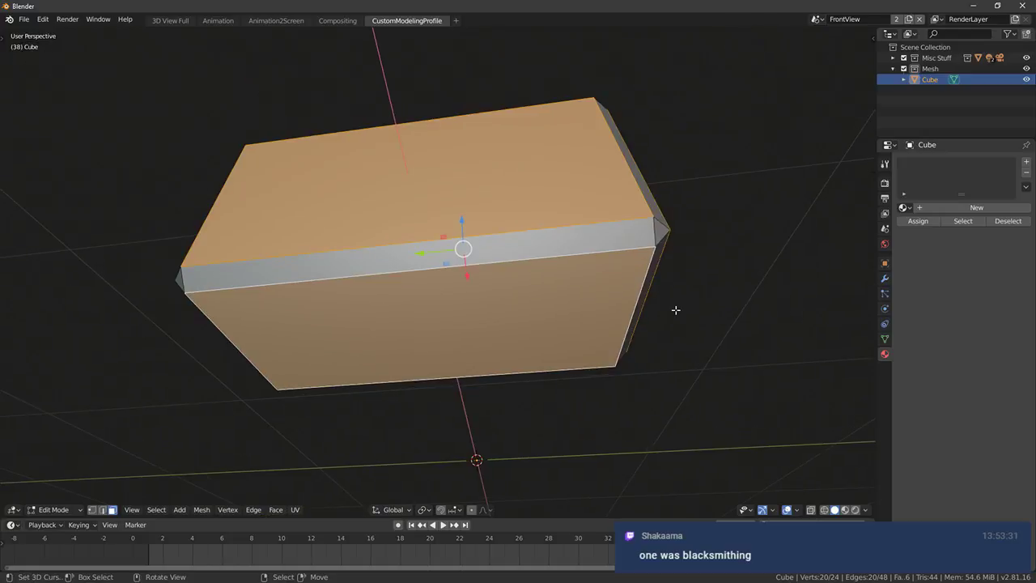
key(ctrl+b)
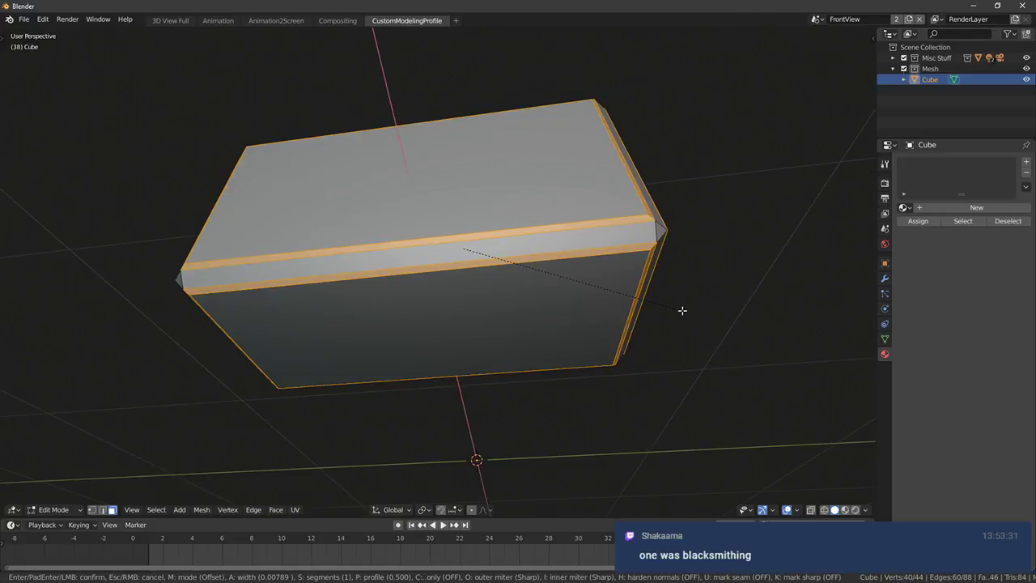
click(659, 300)
middle_drag(658, 300, 615, 343)
Try a narrow second bevel on the whole block with Shade Smooth applied, and undo back to the single bevel
key(a)
key(ctrl+b)
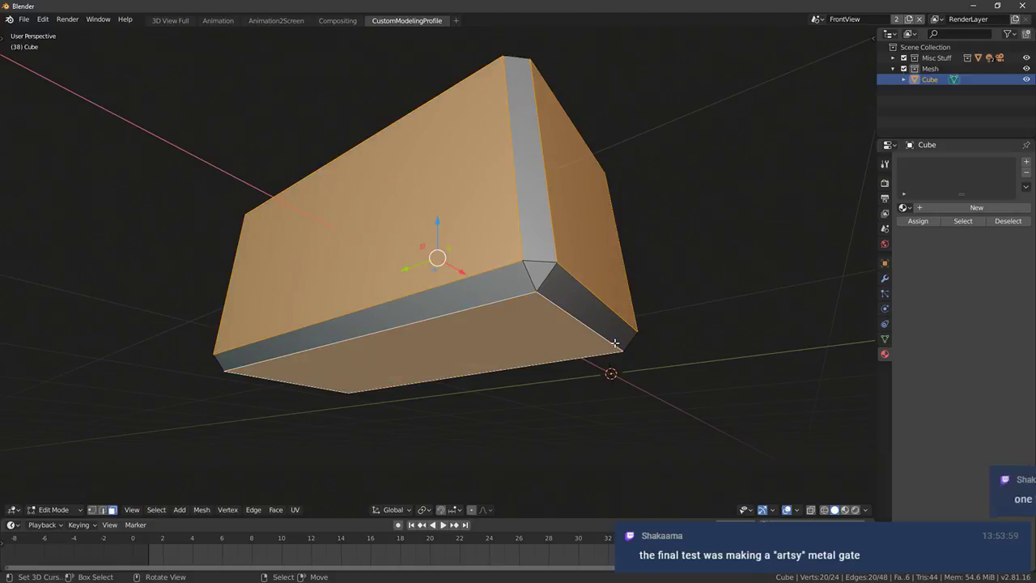
click(714, 327)
key(Tab)
middle_drag(706, 336, 542, 265)
key(F3)
text(shade smooth)
key(Return)
key(Tab)
key(ctrl+z)
key(ctrl+z)
key(ctrl+z)
key(ctrl+z)
key(ctrl+z)
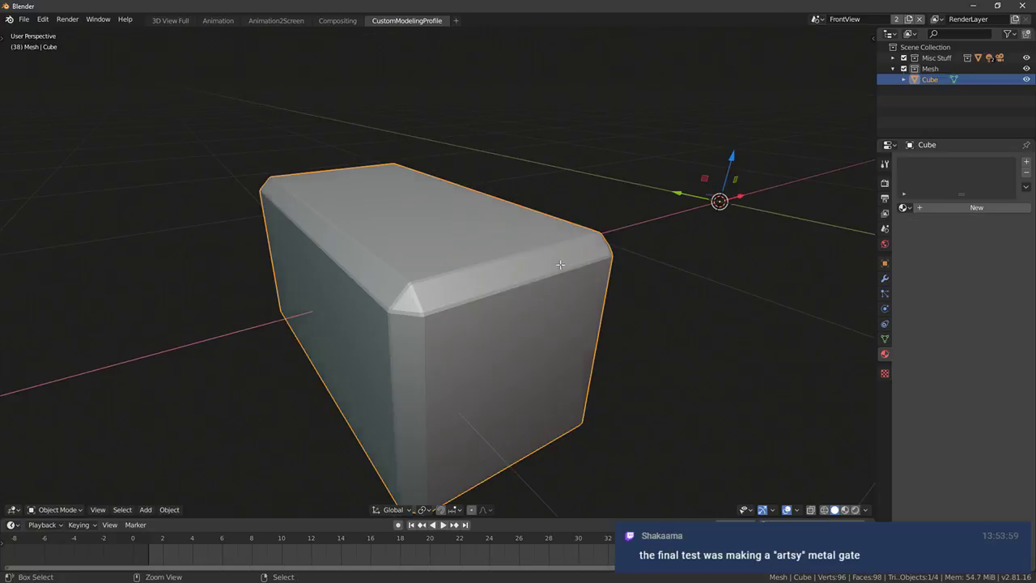
Apply Shade Smooth to the whole block and bevel all its edges again by about 0.007 m
key(F3)
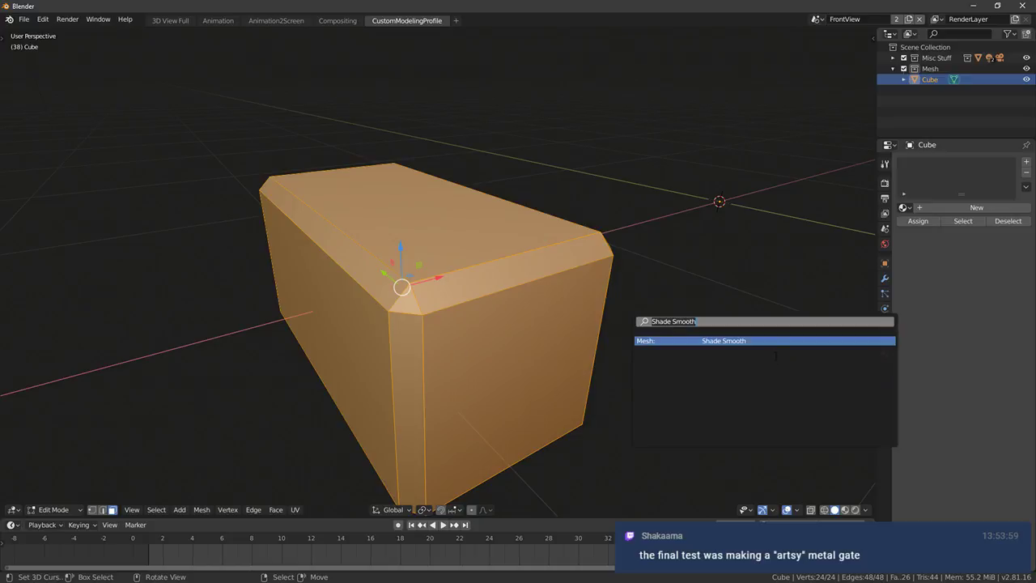
key(Return)
key(ctrl+b)
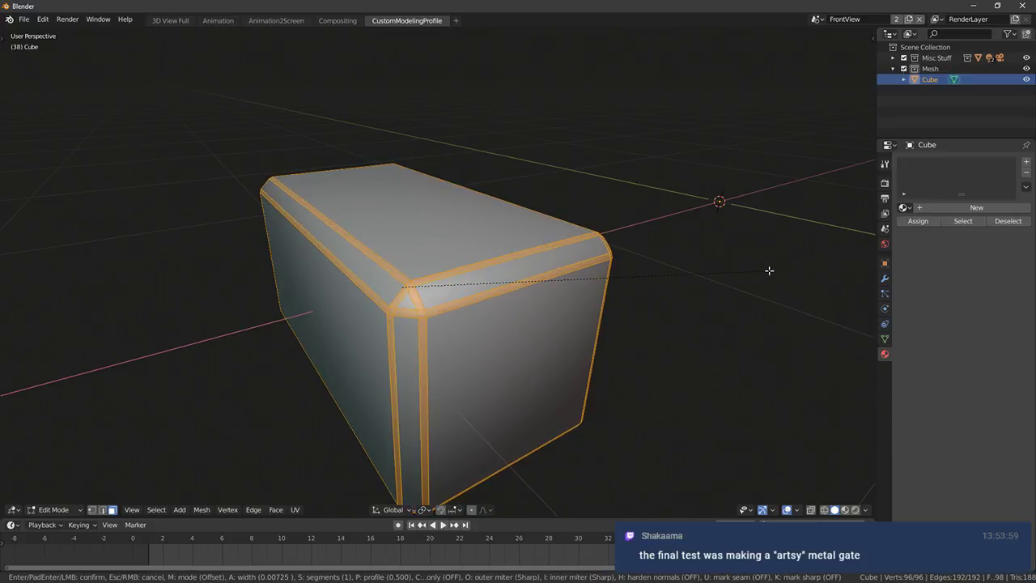
click(770, 270)
key(Tab)
Add two evenly spaced loop cuts around the block, dividing its length into three sections
scroll(688, 308, down, 4)
mouse_move(688, 307)
middle_down()
mouse_move(701, 249)
mouse_move(654, 331)
mouse_move(543, 316)
mouse_move(583, 297)
mouse_move(520, 299)
middle_up()
key(Tab)
key(alt+a)
key(ctrl+r)
right_click(412, 310)
key(ctrl+r)
scroll(402, 267, up, 1)
click(403, 268)
Scale up the two new edge loops to spread them apart and make the block's middle bulge slightly
key(KP_7)
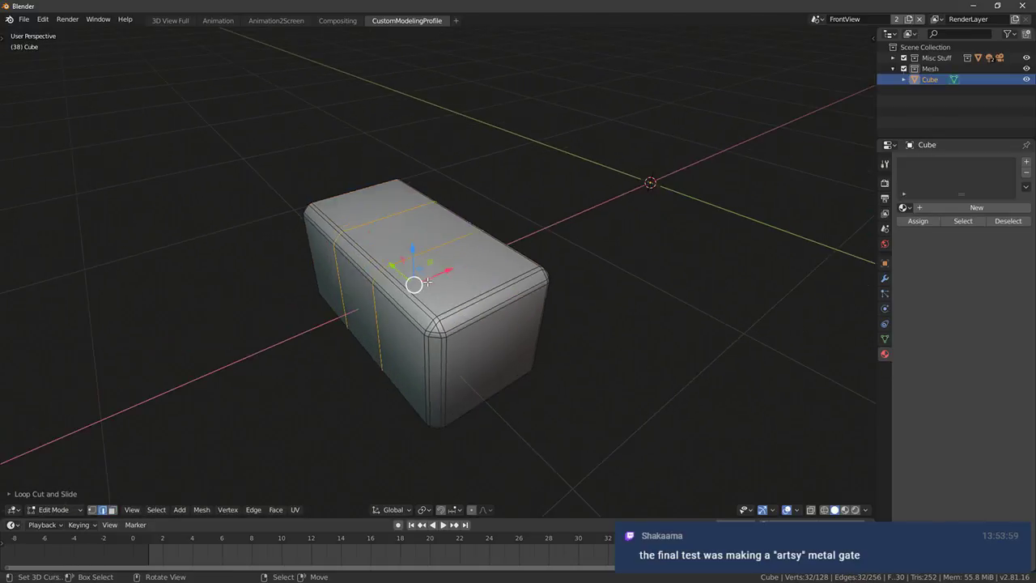
key(s)
click(632, 189)
key(s)
click(647, 196)
middle_drag(648, 197, 644, 224)
key(F3)
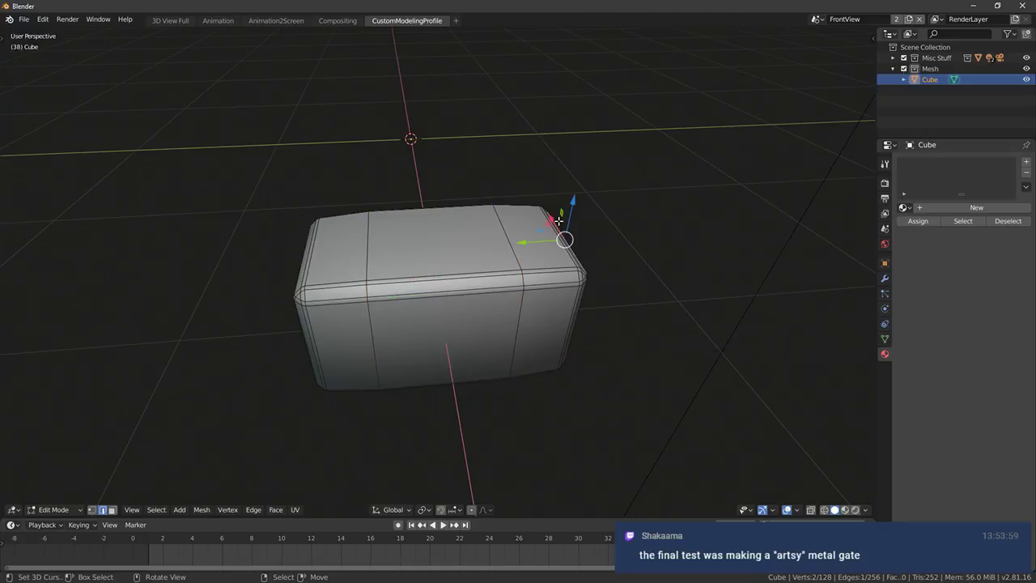
Apply Smooth Vertices to the whole block mesh to soften its shape
key(a)
key(F3)
text(smooth vert)
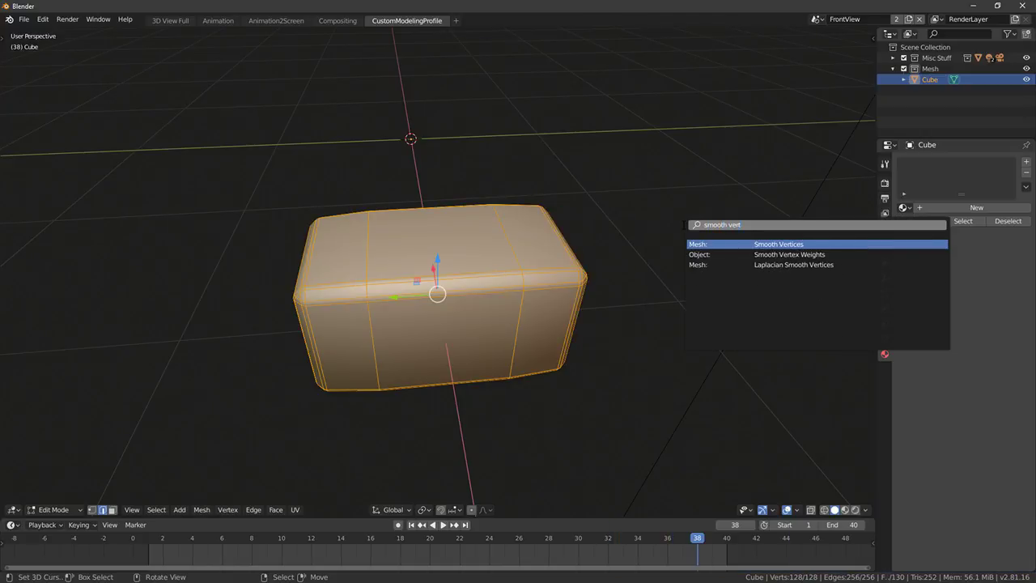
key(Return)
middle_drag(682, 224, 494, 304)
key(Tab)
key(Tab)
Split off the central face on the block's long side and inset it
scroll(477, 299, down, 4)
right_click(428, 257)
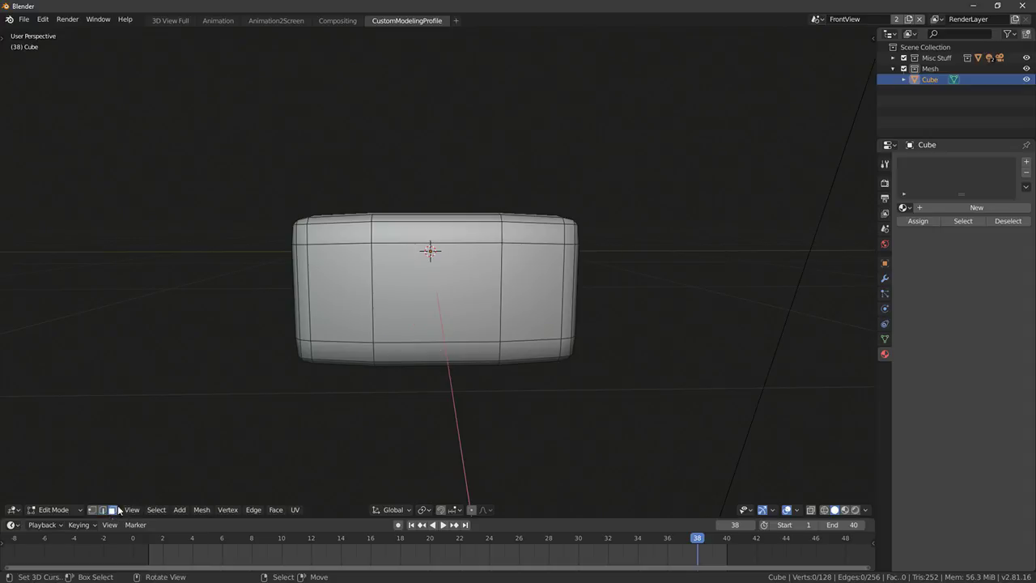
right_click(442, 280)
key(y)
scroll(560, 305, up, 2)
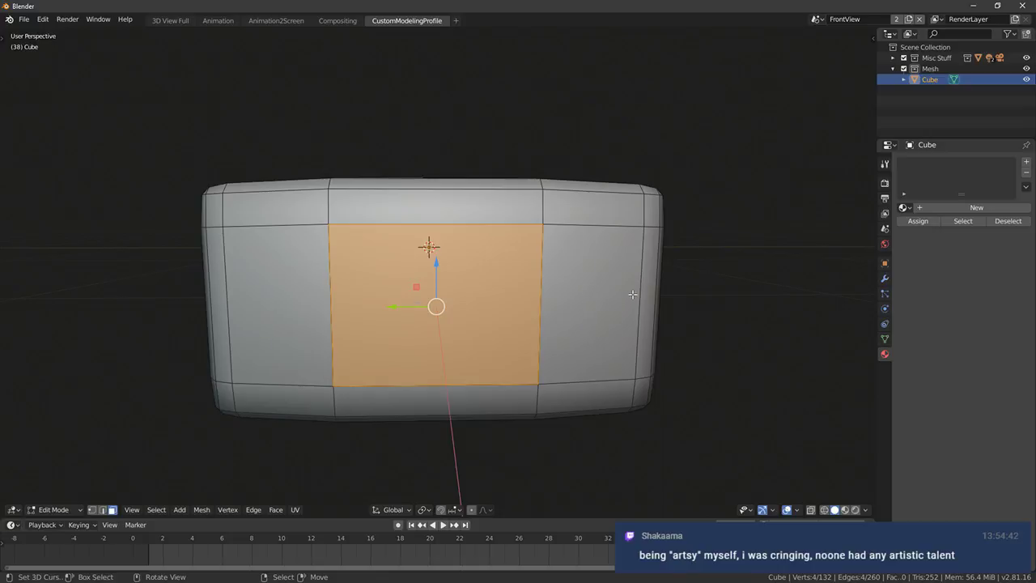
key(i)
click(587, 291)
Subdivide the split-off panel and dissolve the extra edge loop between its border and the inset rectangle
key(ctrl+l)
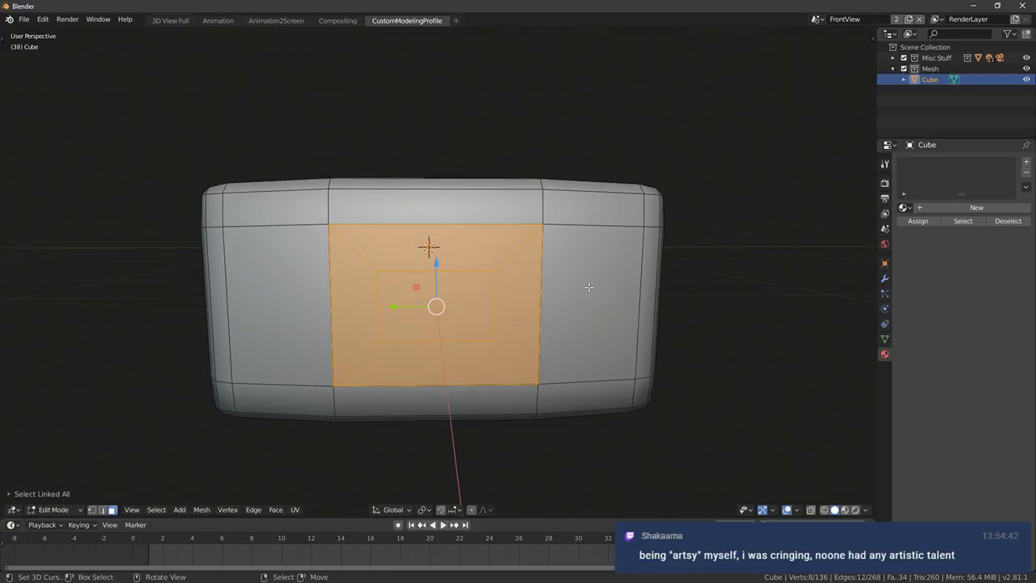
key(F3)
text(subdiv)
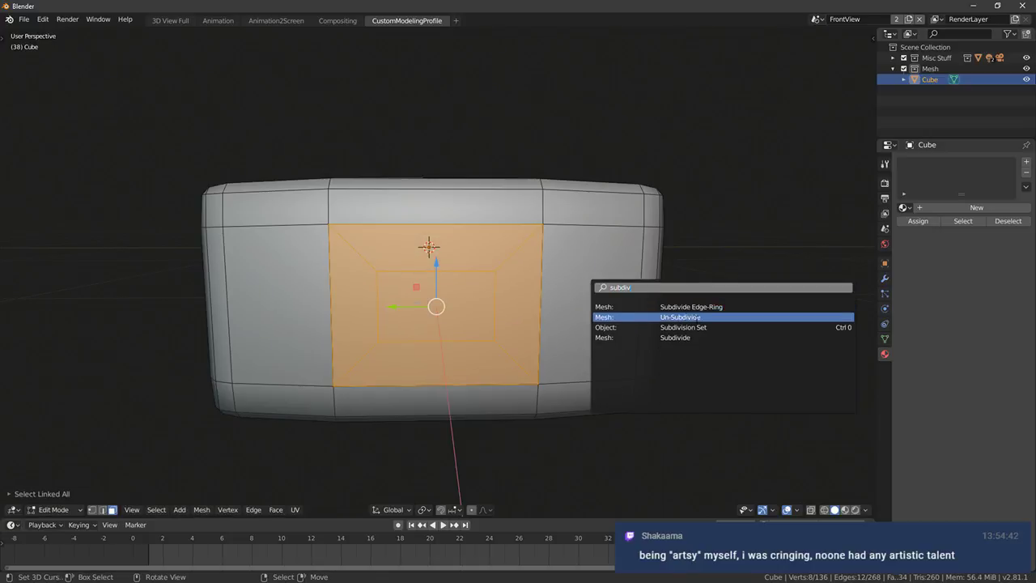
click(683, 337)
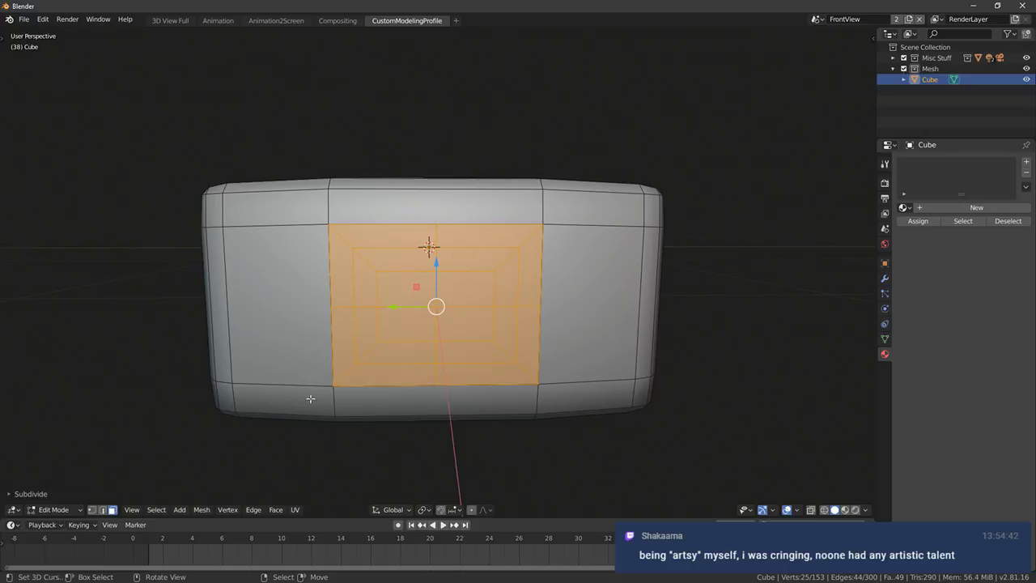
click(102, 511)
key(alt+a)
alt+right_click(354, 278)
key(x)
click(333, 324)
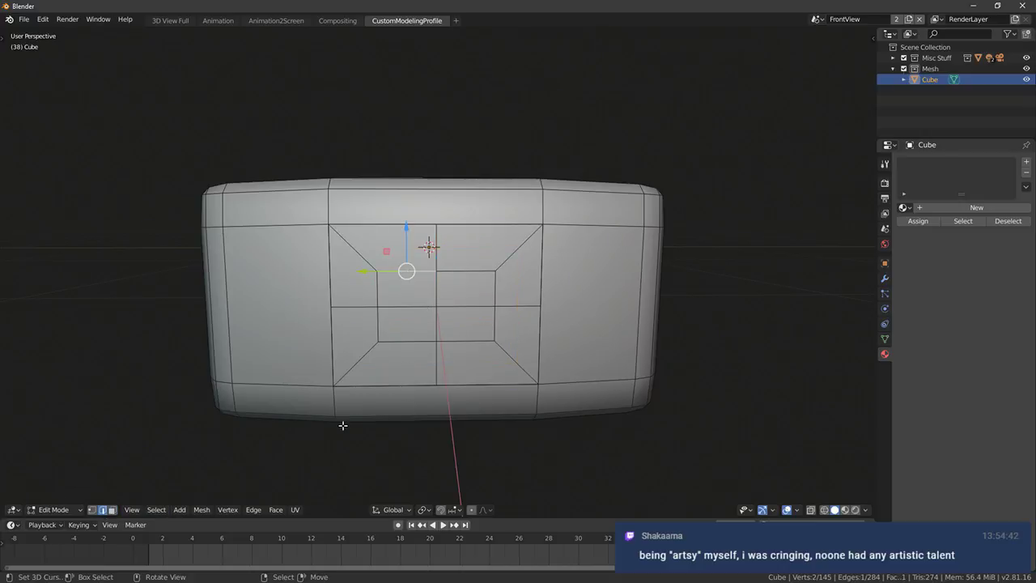
Select the panel's inner rectangular edge loop, round it with To Sphere and scale it
shift+right_click(383, 326)
ctrl+right_click(481, 274)
key(F3)
text(sphere)
key(Return)
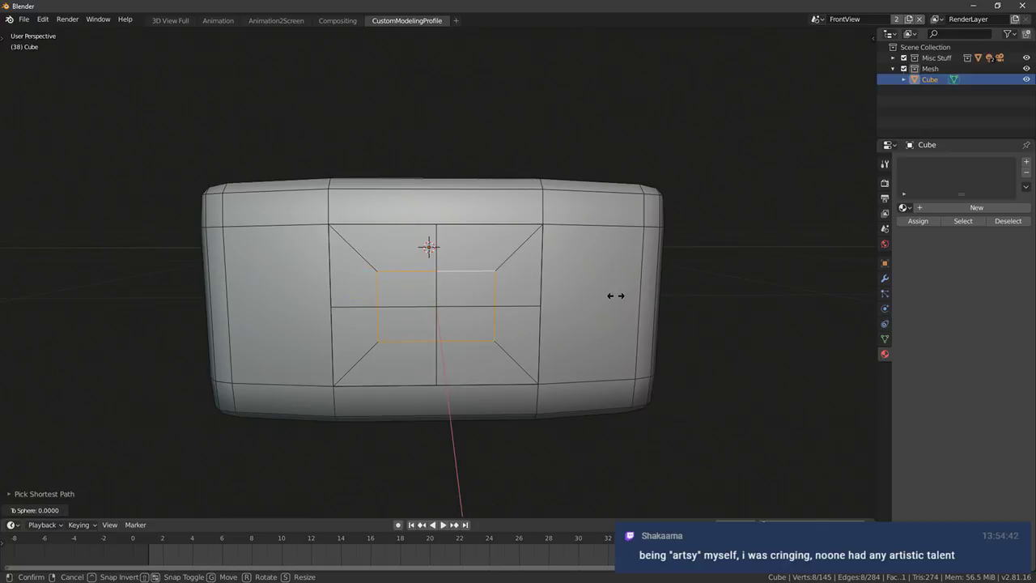
click(518, 300)
key(s)
click(612, 300)
Apply Smooth Vertices to the inner loop with smoothing set to 1.000
key(F3)
text(smoothve)
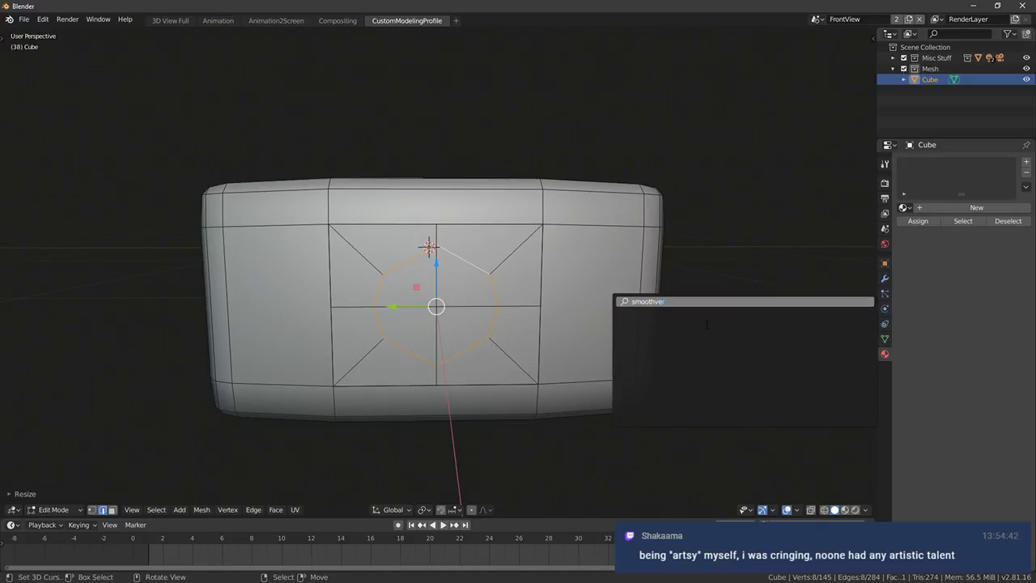
text(r)
key(BackSpace)
key(BackSpace)
key(BackSpace)
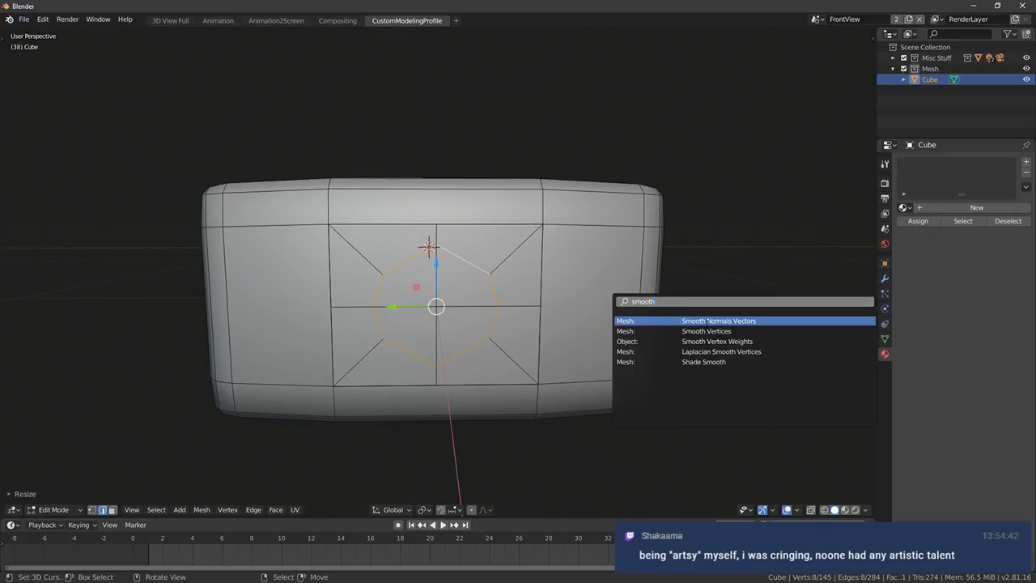
click(706, 329)
click(62, 494)
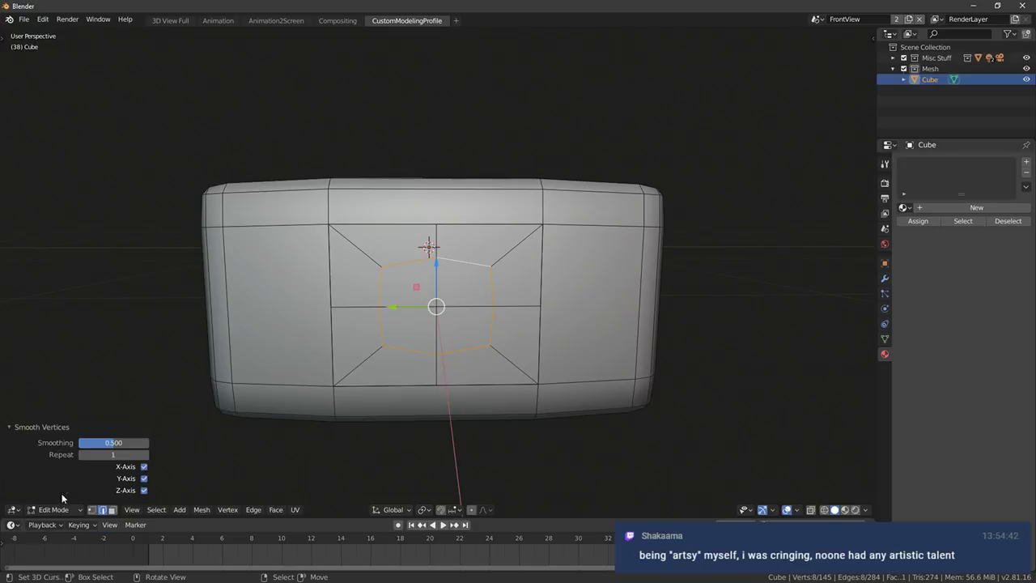
Round the inner loop into an even octagon with To Sphere and scale it to about 0.991
key(F3)
text(sphere)
key(Return)
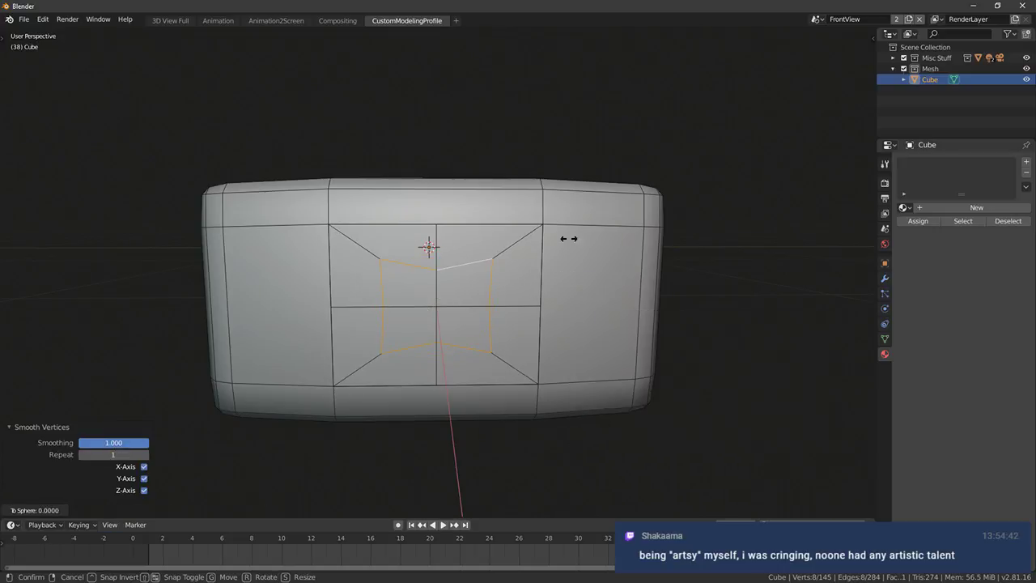
click(559, 309)
key(s)
click(579, 281)
middle_drag(579, 280, 261, 463)
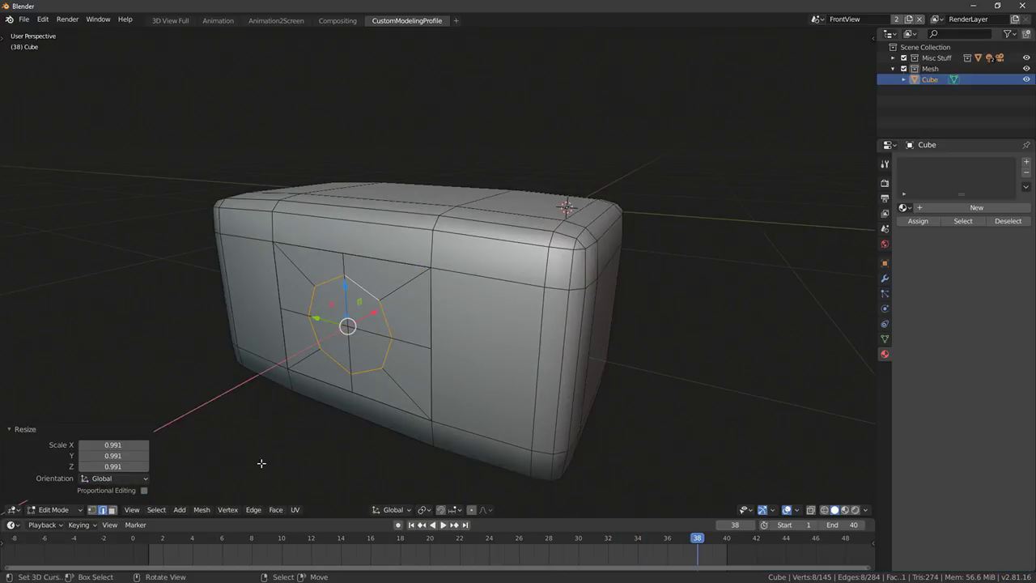
Delete the four faces inside the octagon to open a hole in the block's side
right_click(334, 343)
shift+right_click(365, 349)
shift+right_click(362, 311)
shift+right_click(325, 305)
key(x)
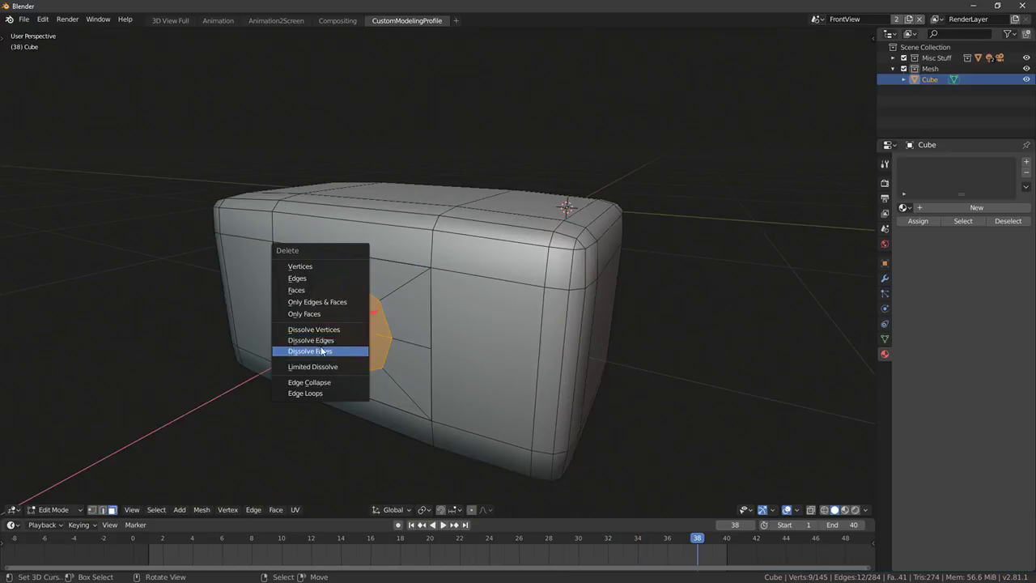
click(300, 289)
Extrude the octagonal hole's edge loop, scale the new loop and push it slightly into the block along X
key(a)
alt+shift+right_click(326, 280)
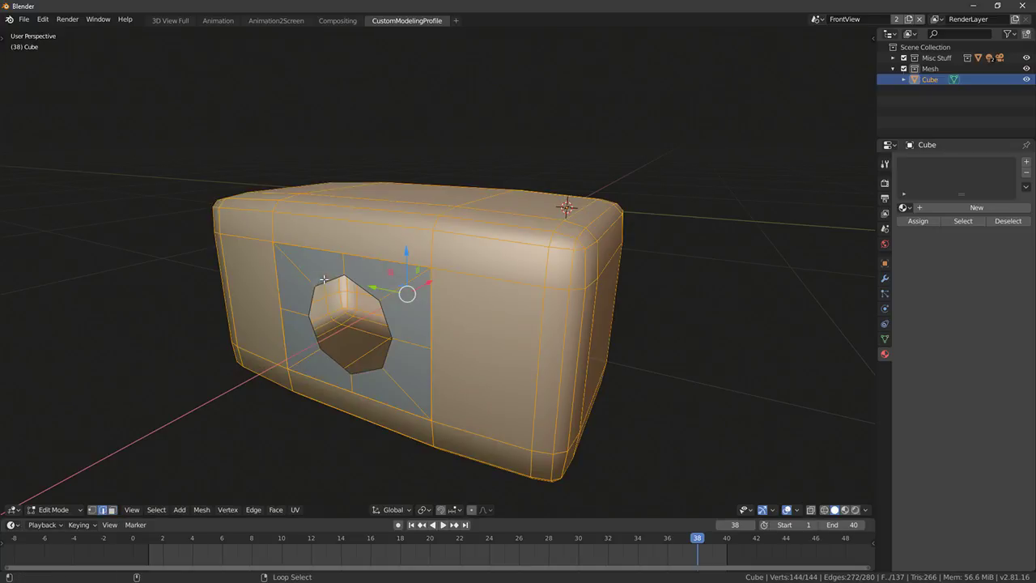
middle_drag(326, 280, 352, 279)
key(a)
key(e)
click(475, 309)
key(s)
click(543, 339)
middle_drag(543, 340, 395, 355)
drag(360, 312, 368, 310)
middle_drag(366, 311, 420, 283)
Bevel the octagonal hole's rim edges very slightly
key(alt+a)
key(ctrl+b)
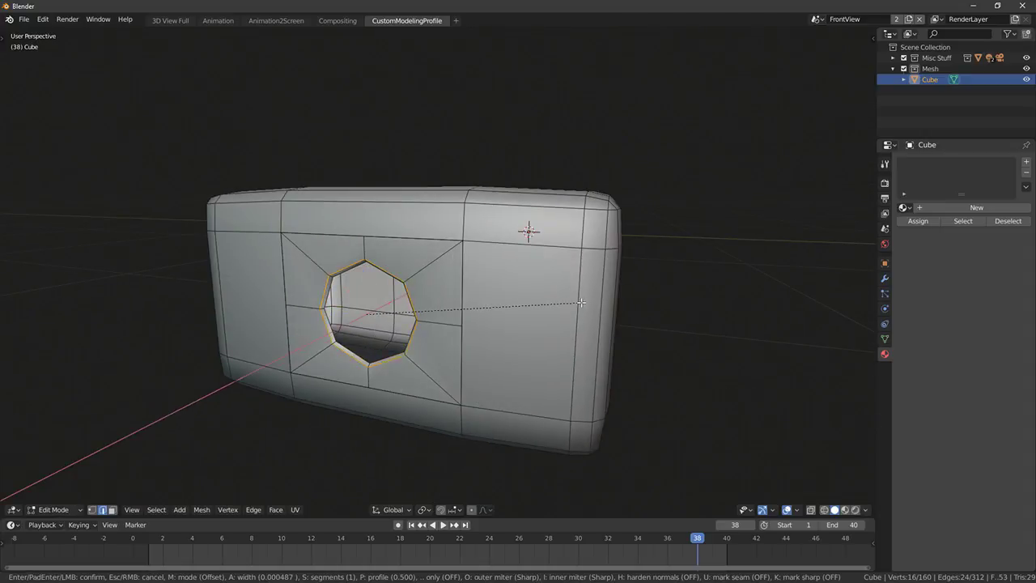
click(587, 302)
key(alt+a)
middle_drag(330, 293, 443, 300)
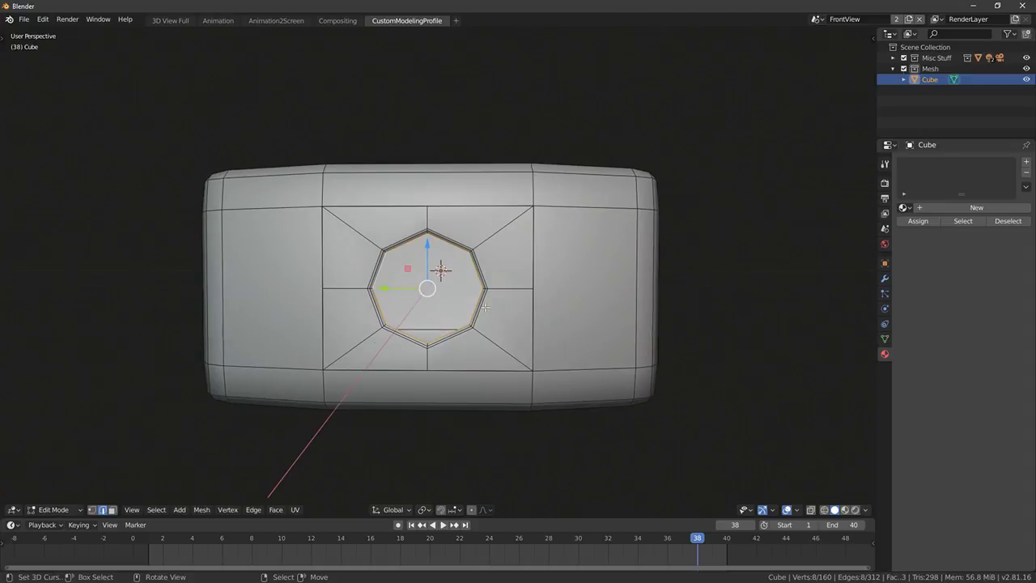
Duplicate the hole's inner edge loop in place and extrude it outward about 0.028 m along negative X
key(e)
key(Escape)
middle_drag(633, 313, 373, 310)
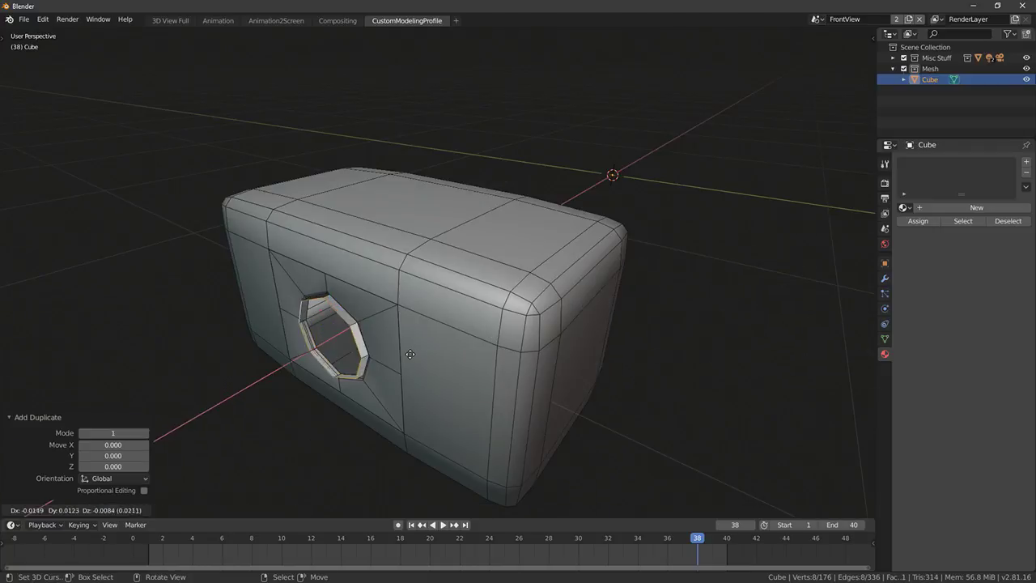
key(g)
key(x)
click(359, 324)
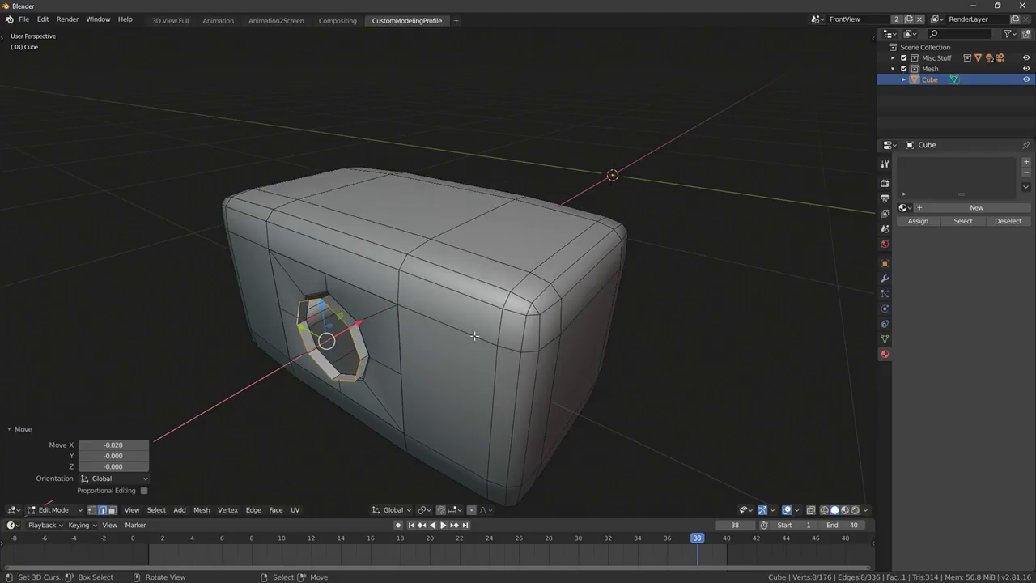
Cap the extruded loop with a face and bevel its outer edge by 0.013 m to form the handle's end
key(f)
key(ctrl+b)
click(536, 341)
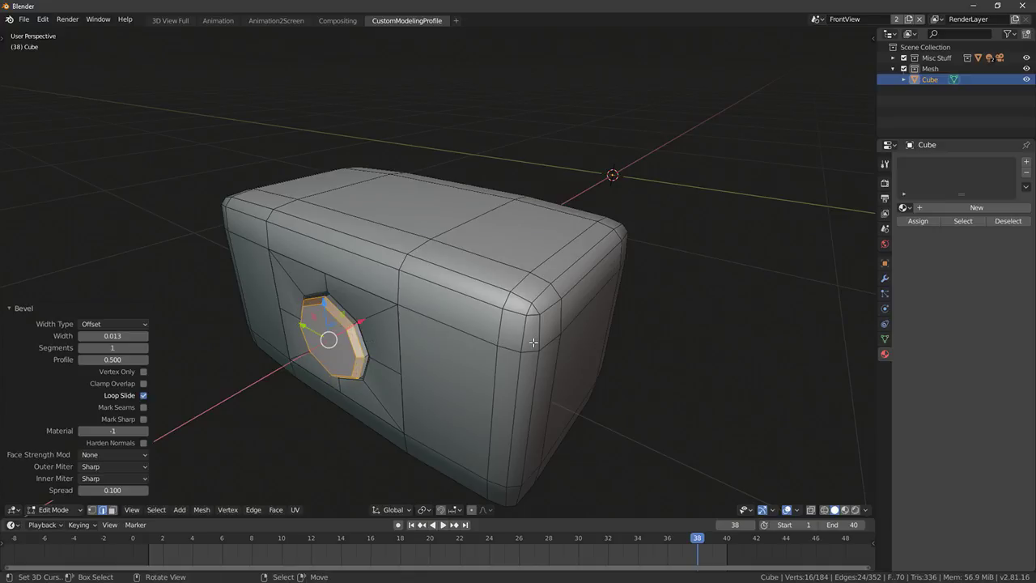
key(ctrl+l)
middle_drag(467, 330, 444, 273)
Delete the central face on the opposite long side of the block
key(alt+a)
key(alt+a)
right_click(461, 308)
key(x)
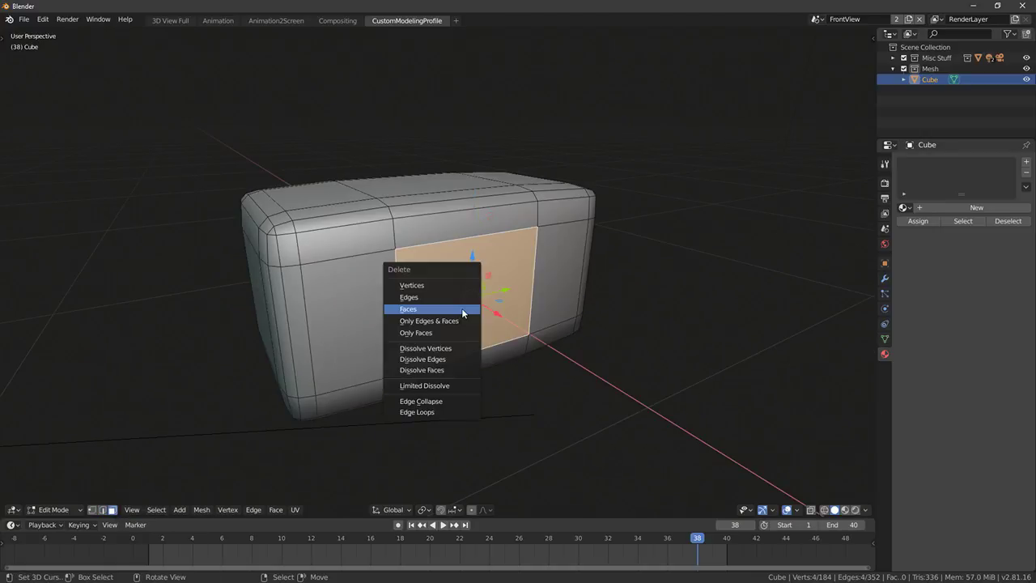
click(461, 307)
Select the face loop running lengthwise around the block's top, ends and underside
middle_drag(462, 307, 485, 343)
key(a)
key(alt+a)
alt+click(246, 271)
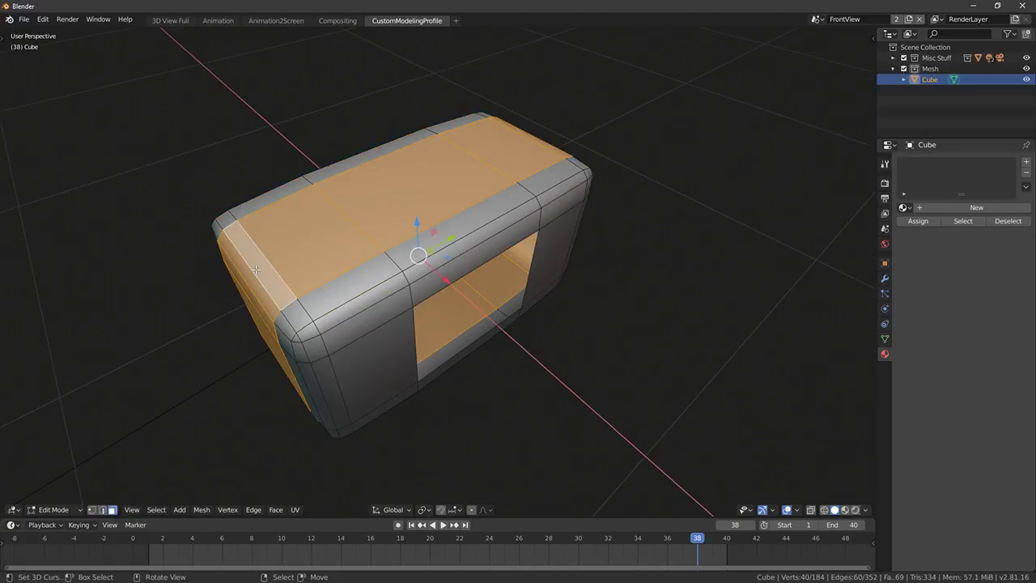
key(F3)
text(To Spher)
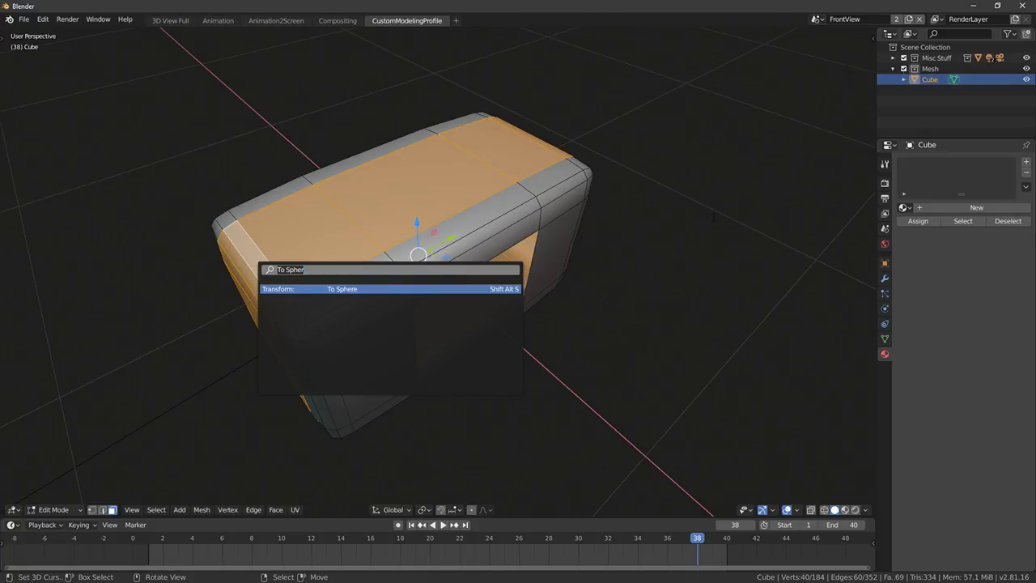
key(Escape)
key(shift+s)
click(678, 227)
key(ctrl+s)
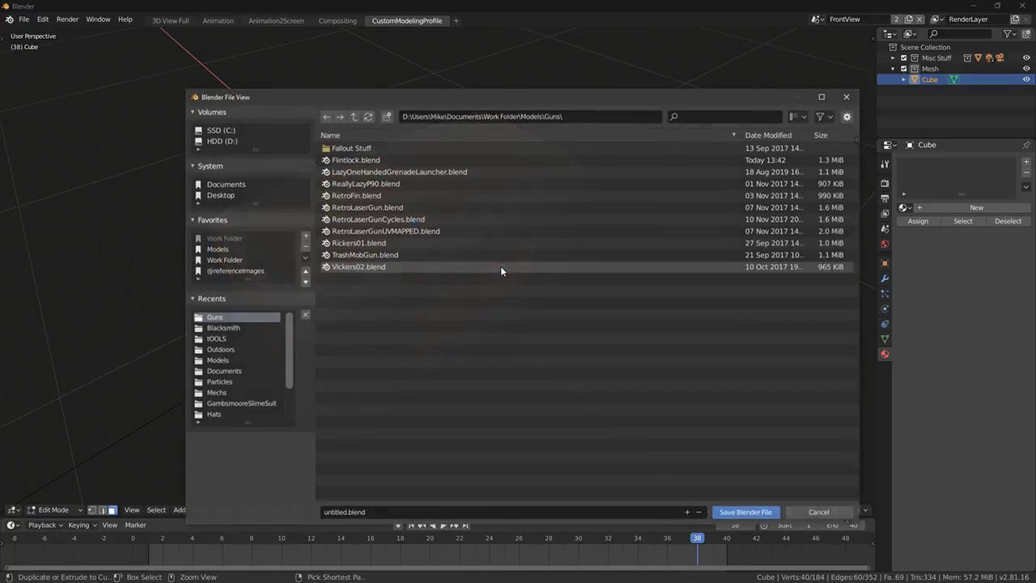
click(817, 511)
Snap the 3D cursor to the centre of the selected face loop
key(shift+s)
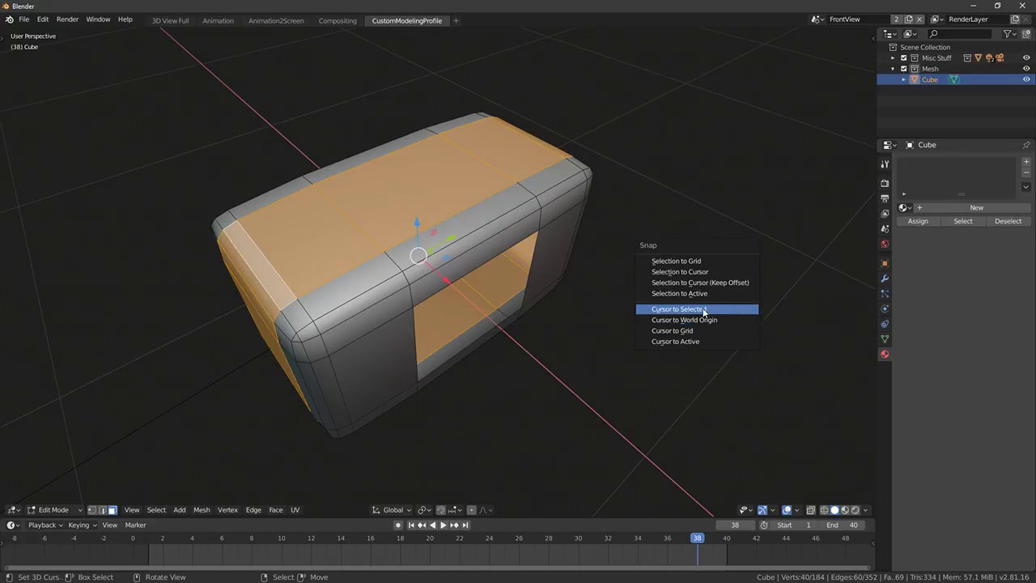
click(703, 310)
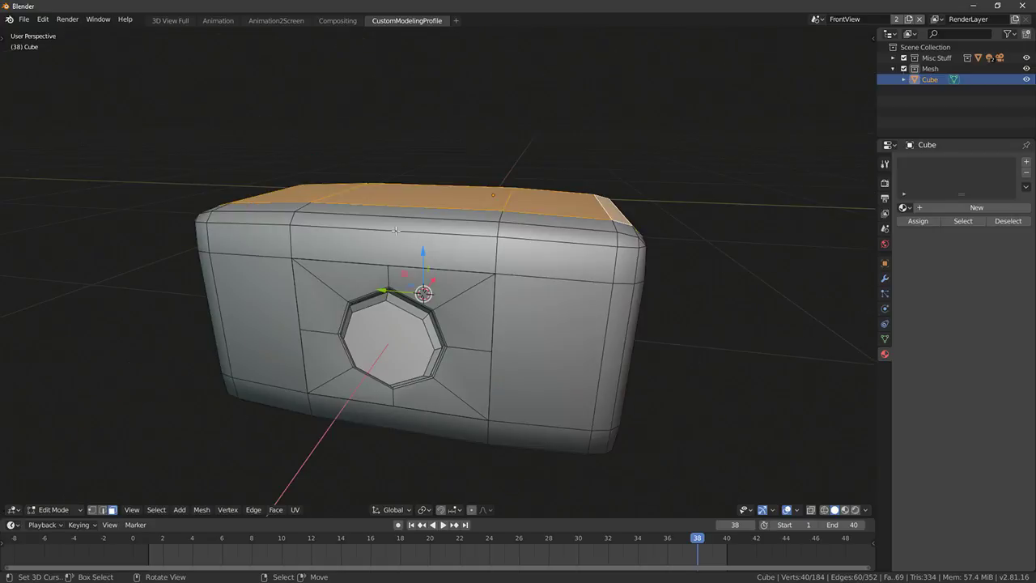
click(424, 292)
Duplicate the split-off octagonal hole panel and rotate the copy 180° around the 3D cursor onto the block's opposite side
key(shift+l)
key(shift+k)
right_click(436, 252)
right_click(462, 282)
key(ctrl+l)
key(KP_7)
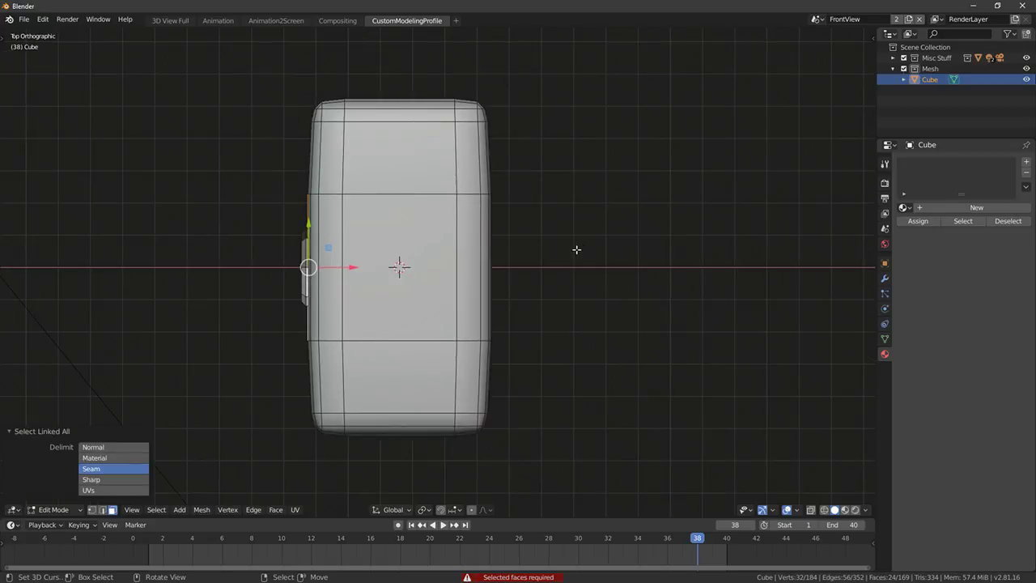
key(shift+d)
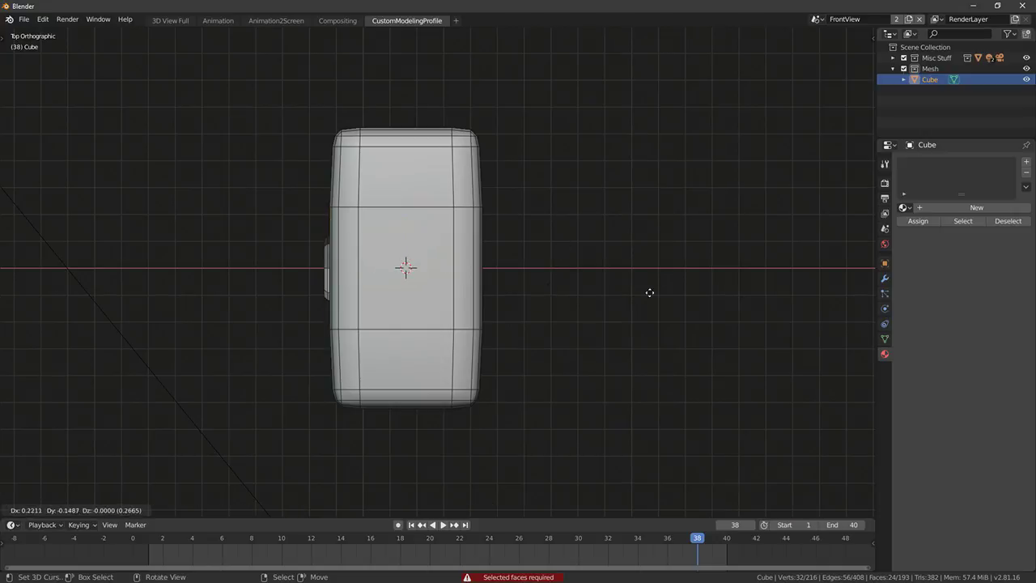
right_click(607, 299)
key(r)
key(Return)
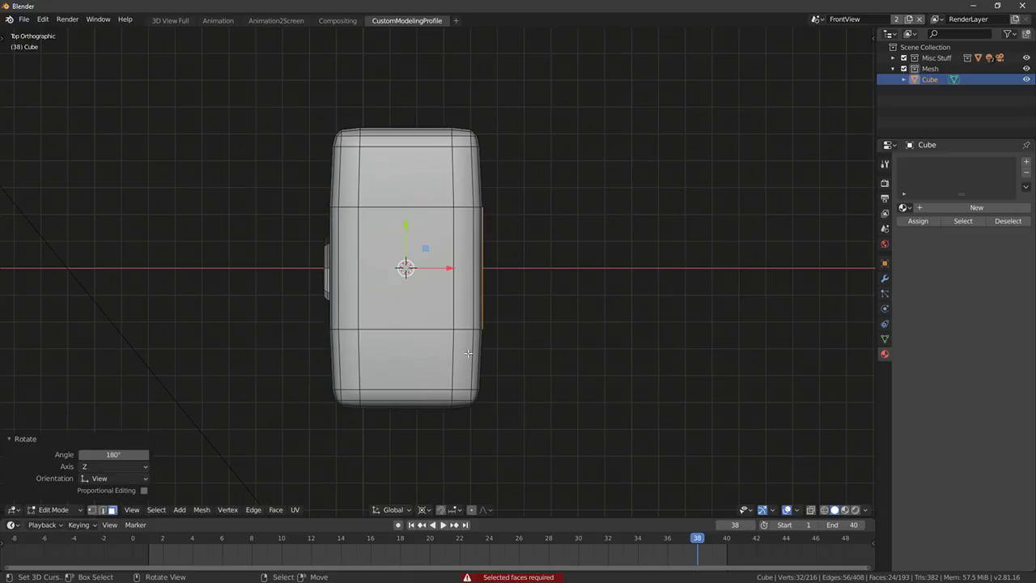
Check the mirrored panel in wireframe and recalculate the normals of the whole mesh
middle_drag(450, 370, 388, 301)
scroll(497, 310, up, 5)
key(shift+z)
key(alt+a)
mouse_move(497, 310)
middle_down()
mouse_move(481, 282)
mouse_move(451, 313)
mouse_move(526, 314)
mouse_move(550, 299)
middle_up()
key(a)
scroll(481, 283, down, 5)
key(shift+n)
key(shift+z)
Select the octagonal handle end with all its linked geometry and isolate it to reach its open rear edge loop
scroll(550, 299, up, 5)
middle_drag(453, 275, 376, 311)
right_click(364, 312)
right_click(314, 335)
middle_drag(314, 335, 314, 324)
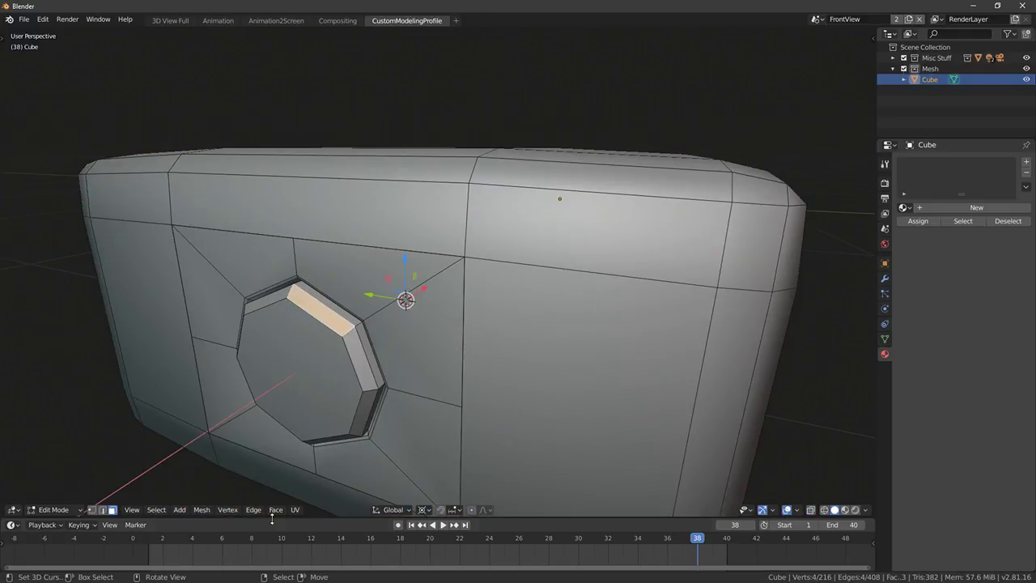
middle_drag(204, 502, 232, 486)
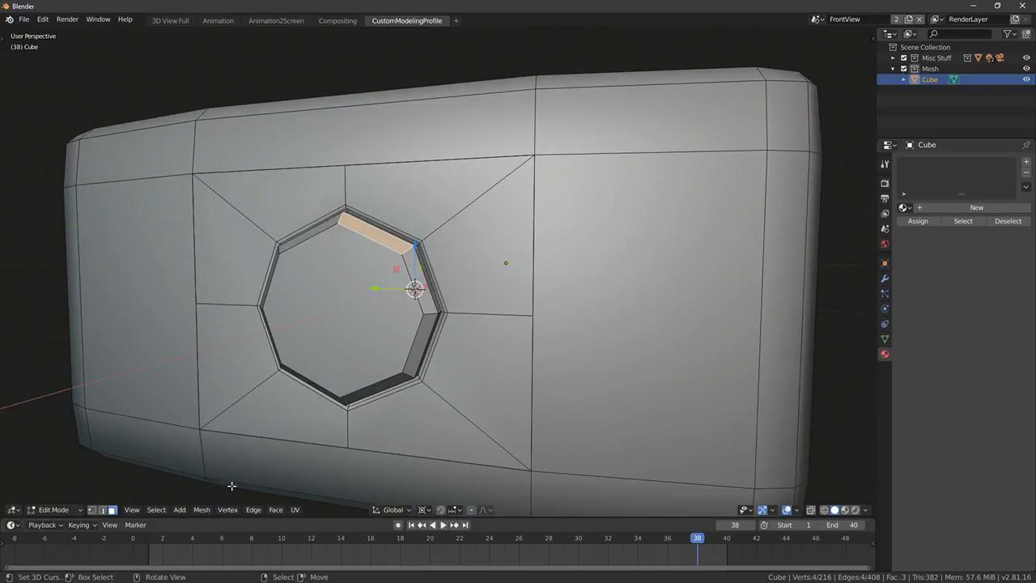
click(101, 511)
middle_drag(162, 340, 259, 84)
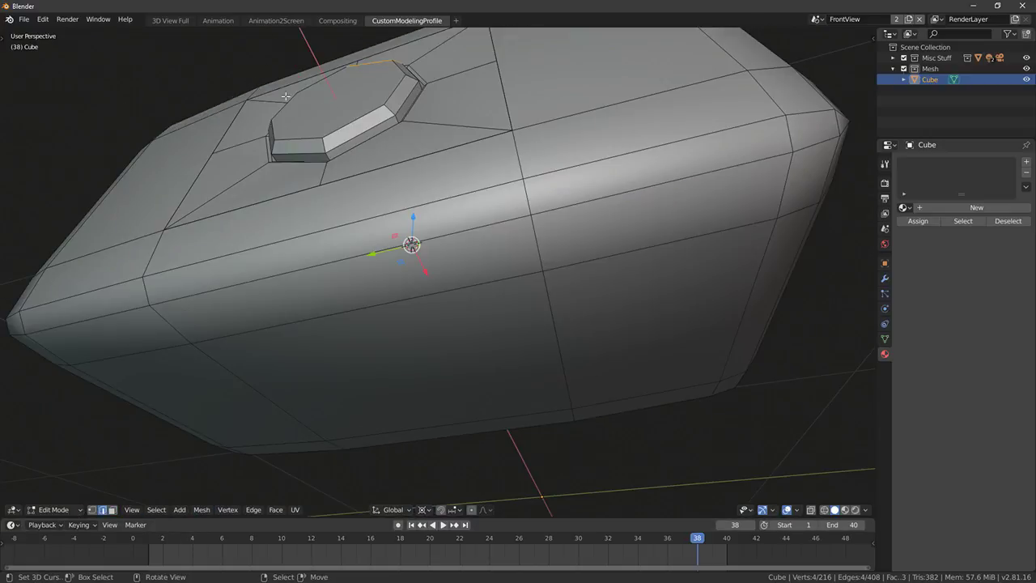
middle_drag(405, 103, 357, 249)
key(ctrl+l)
key(h)
key(a)
key(a)
Try to extrude the handle end's open rear loop along X through the block into a long straight handle
alt+right_click(427, 199)
scroll(356, 249, down, 5)
middle_drag(387, 288, 487, 302)
key(KP_7)
key(e)
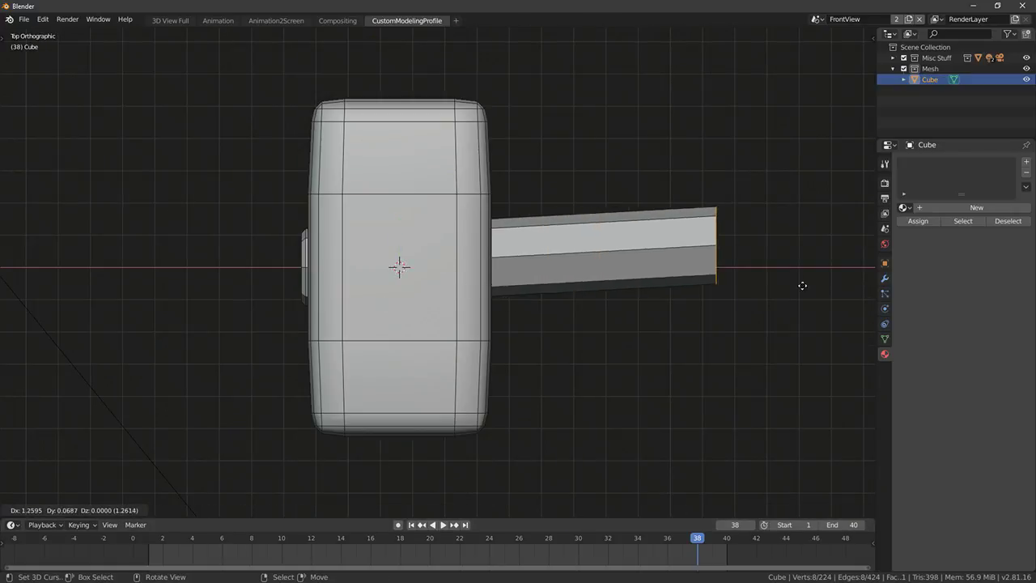
key(Escape)
scroll(493, 279, down, 5)
key(e)
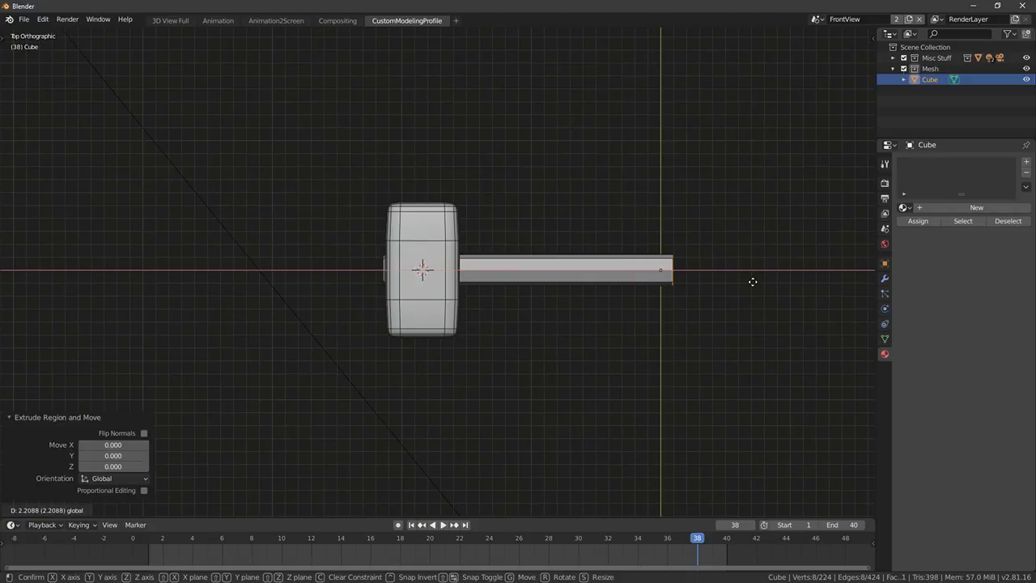
click(814, 278)
Try to bevel the handle's far edge loop, and undo the loop's last move along X
middle_drag(814, 278, 755, 246)
key(ctrl+b)
key(Escape)
key(ctrl+z)
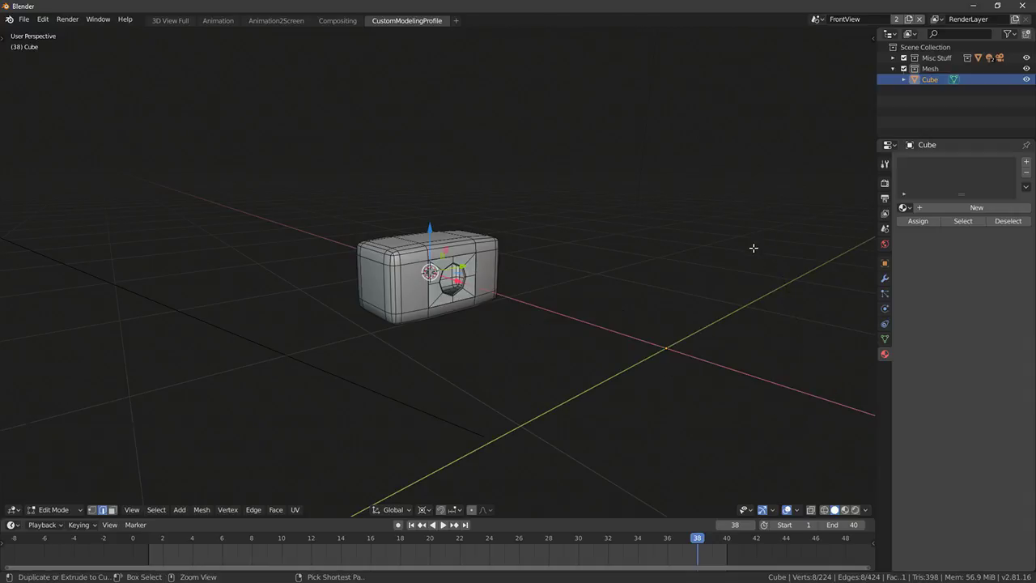
Redo the far handle loop's move along X and bevel that edge loop
middle_drag(668, 291, 521, 279)
key(alt+a)
key(ctrl+shift+z)
middle_drag(509, 275, 715, 261)
key(ctrl+b)
click(778, 226)
Select the entire mesh and recalculate its normals
key(KP_7)
middle_drag(477, 271, 469, 210)
key(a)
key(ctrl+n)
key(space)
key(Escape)
key(a)
Examine the shading of the panel where the handle enters the hammer head, comparing edit and object mode
scroll(459, 190, up, 4)
key(Tab)
scroll(458, 198, up, 5)
key(Tab)
scroll(449, 212, down, 2)
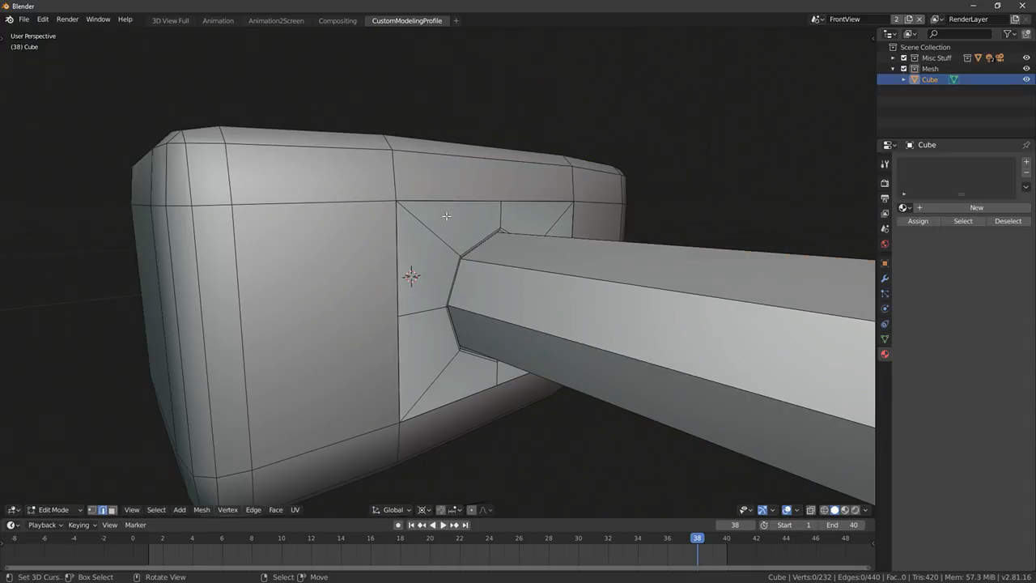
scroll(427, 226, down, 2)
middle_drag(426, 226, 379, 217)
scroll(390, 240, up, 5)
scroll(393, 230, down, 4)
key(Tab)
key(Tab)
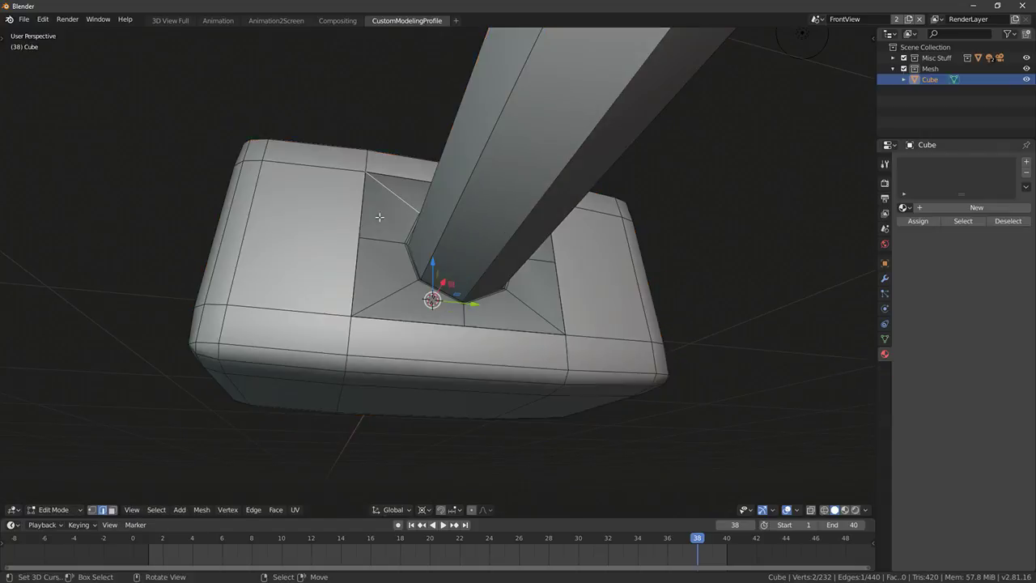
Flip the normals of the linked panel surrounding the handle and check its shading against the hammer head
key(ctrl+l)
key(F3)
text(flip no)
key(Return)
key(Tab)
middle_drag(411, 212, 413, 275)
key(Tab)
scroll(413, 274, up, 2)
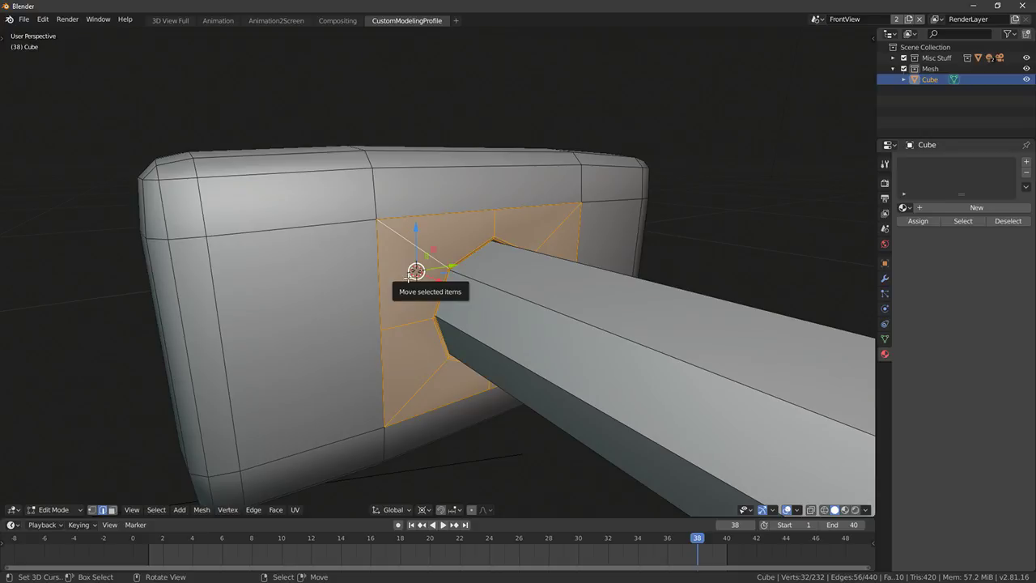
middle_drag(410, 277, 365, 312)
key(Tab)
scroll(361, 287, up, 3)
key(Tab)
scroll(349, 293, down, 4)
Reveal any hidden geometry and add loop cuts around the hammer head in line with the mid edges of the handle panels
key(alt+h)
key(ctrl+r)
click(314, 322)
right_click(314, 322)
key(ctrl+r)
click(447, 300)
right_click(450, 300)
middle_drag(449, 300, 435, 231)
key(ctrl+r)
click(428, 330)
right_click(428, 330)
key(ctrl+r)
right_click(576, 228)
key(ctrl+r)
click(582, 227)
middle_drag(583, 227, 528, 313)
Select the hammer head and its handle panels with all linked geometry and merge their vertices by distance
right_click(441, 239)
key(ctrl+l)
shift+right_click(487, 309)
key(ctrl+l)
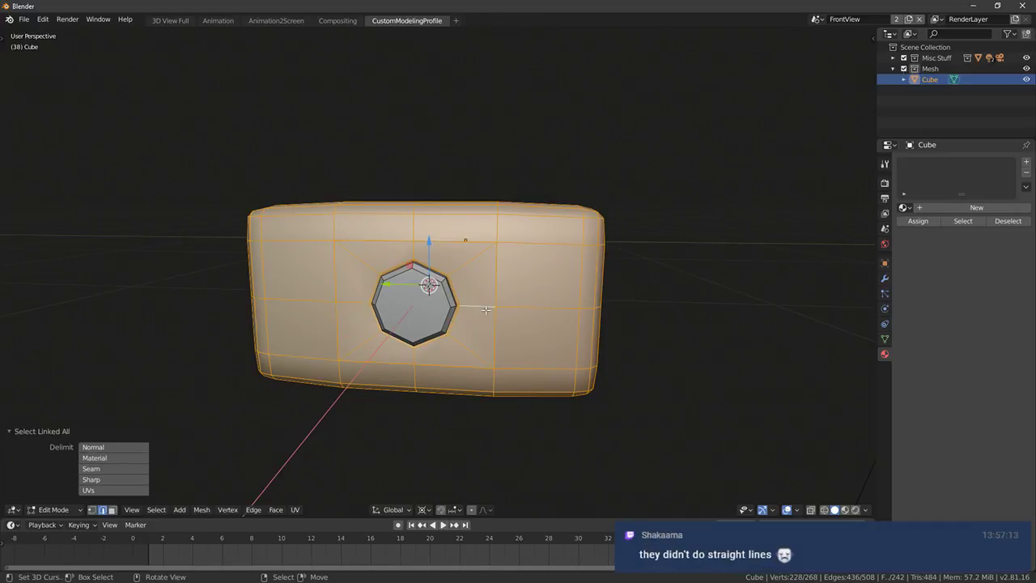
key(F3)
text(merge by)
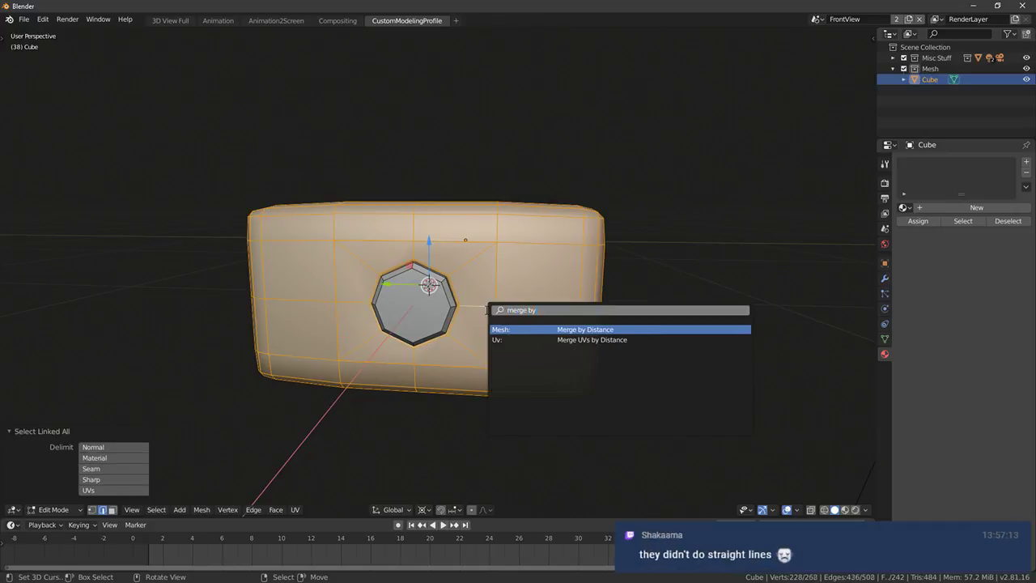
key(Return)
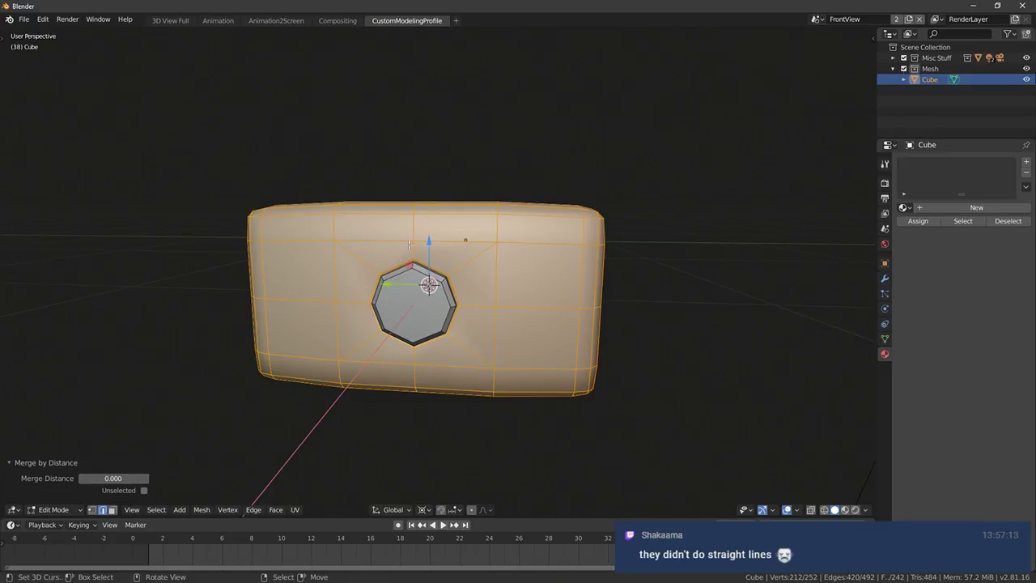
Inspect the merged head and its joint with the handle for shading faults from several angles
middle_drag(420, 409, 447, 264)
key(Tab)
key(Tab)
scroll(532, 359, up, 4)
scroll(485, 279, down, 2)
key(a)
alt+right_click(451, 254)
key(alt+a)
key(Tab)
scroll(448, 275, down, 6)
key(shift+z)
key(shift+z)
middle_drag(476, 311, 517, 314)
key(Tab)
key(Tab)
mouse_move(279, 322)
middle_down()
mouse_move(495, 356)
mouse_move(560, 291)
mouse_move(434, 324)
mouse_move(909, 357)
middle_up()
Give the hammer the MatteDefault_M material darkened to black and a second slot with MatteDefault_M.001, shown in rendered shading
click(903, 207)
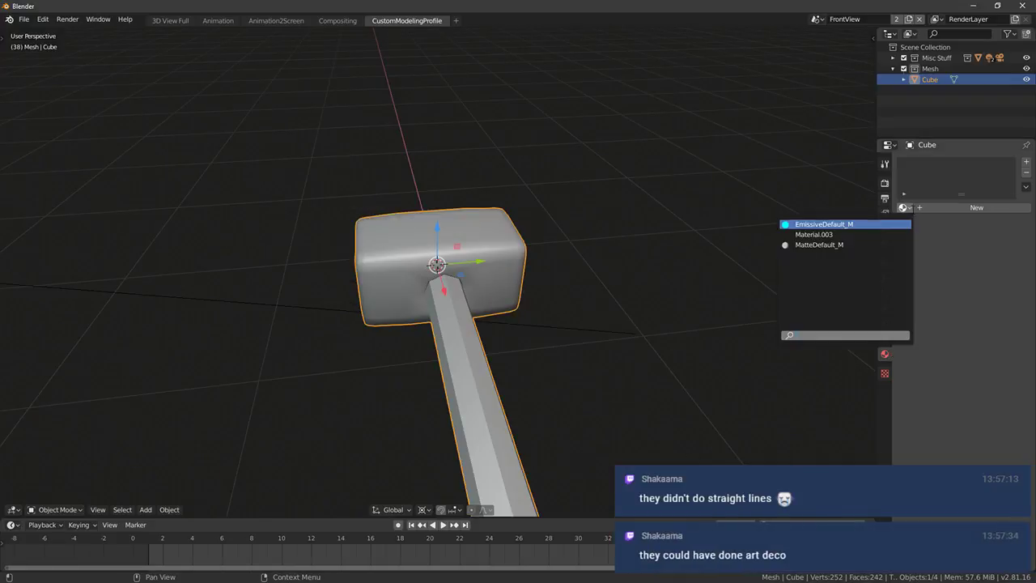
click(850, 245)
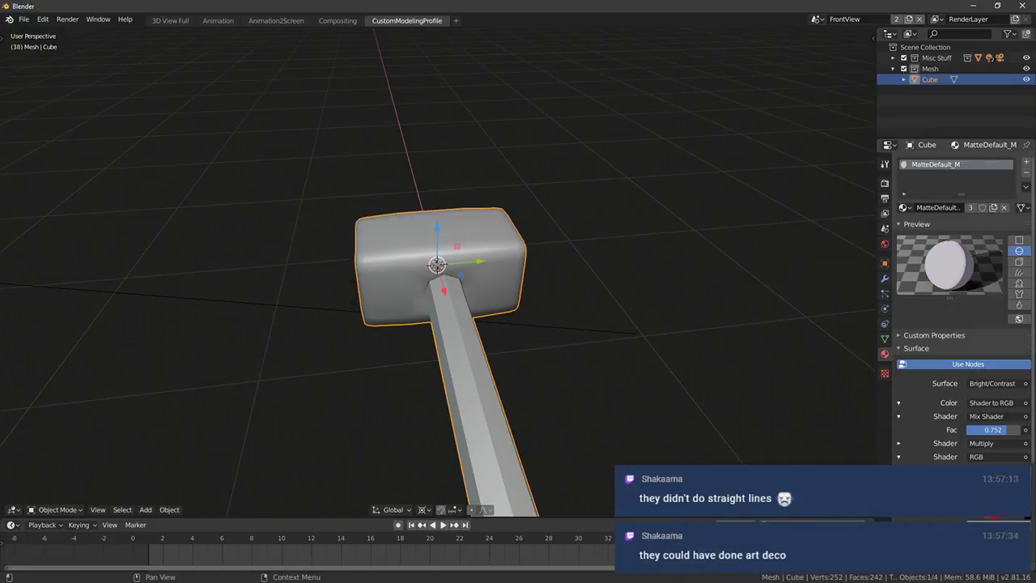
click(1027, 164)
click(903, 229)
click(849, 267)
click(928, 165)
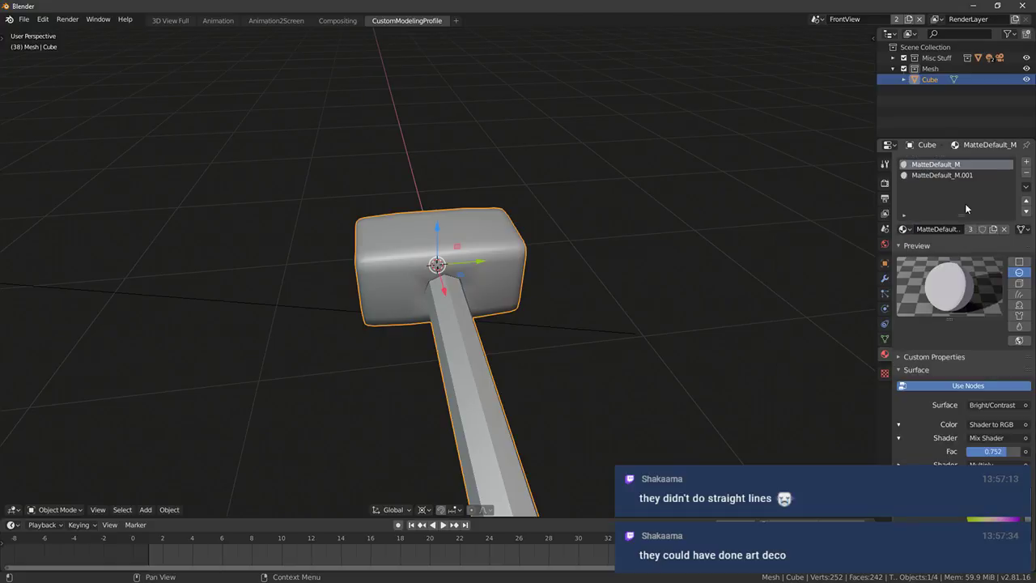
middle_drag(560, 397, 744, 336)
key(shift+z)
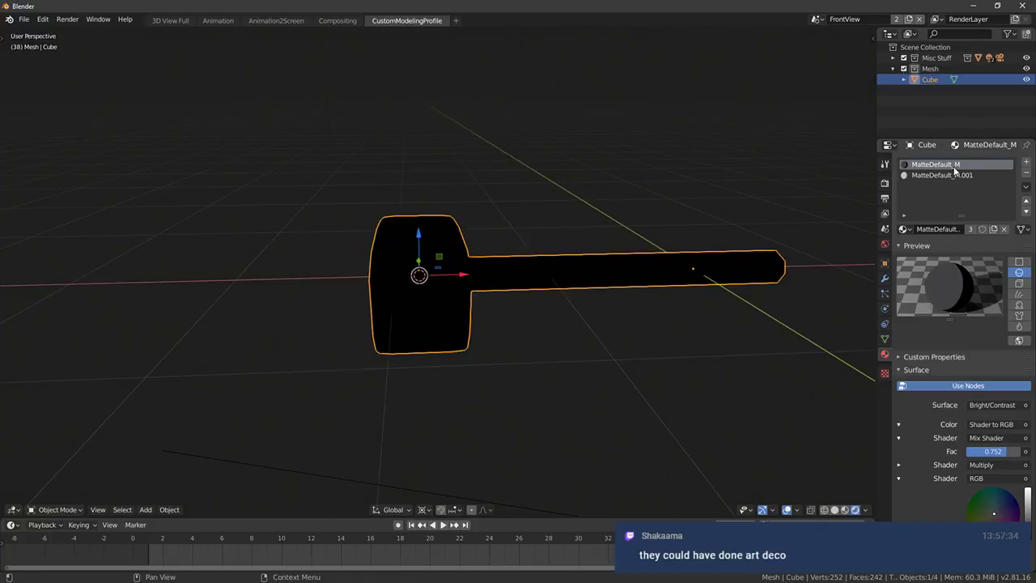
Assign the MatteDefault_M.001 material to the handle with all its linked geometry
click(953, 174)
middle_drag(756, 240, 668, 280)
key(Tab)
right_click(657, 281)
key(ctrl+l)
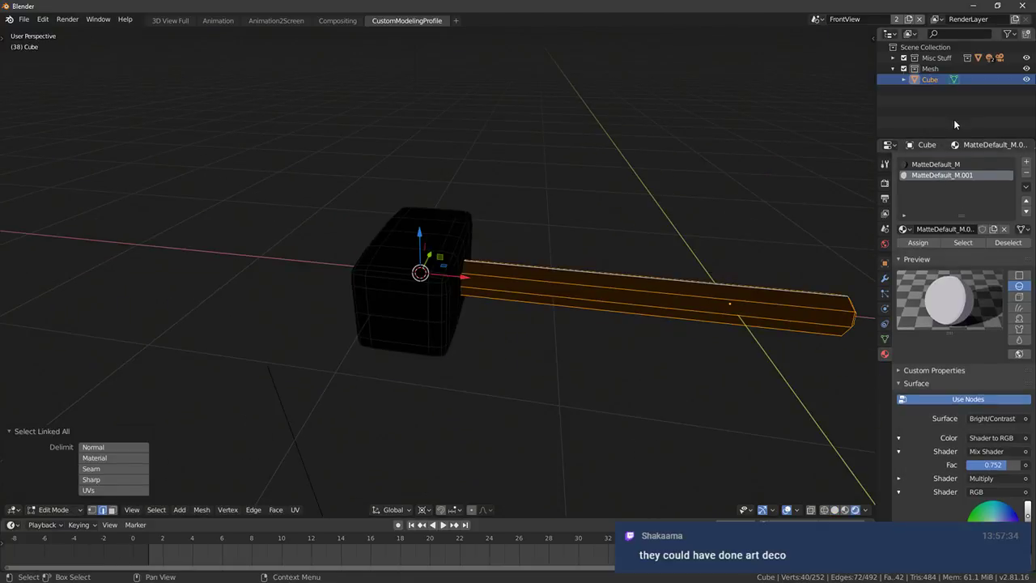
click(918, 243)
Apply Shade Smooth to the whole hammer mesh and return to object mode
middle_drag(565, 321, 616, 411)
key(a)
key(F3)
text(shade smoo)
key(Return)
key(Tab)
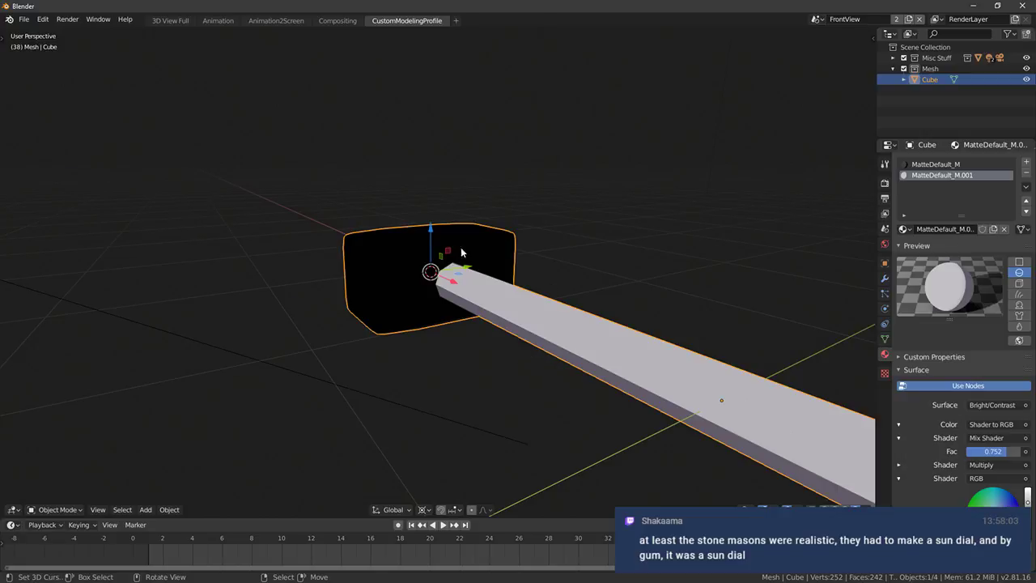
Add a loop cut across the handle slightly headward of its middle, at a slide factor of about 0.098
middle_drag(323, 210, 341, 243)
key(KP_5)
key(KP_7)
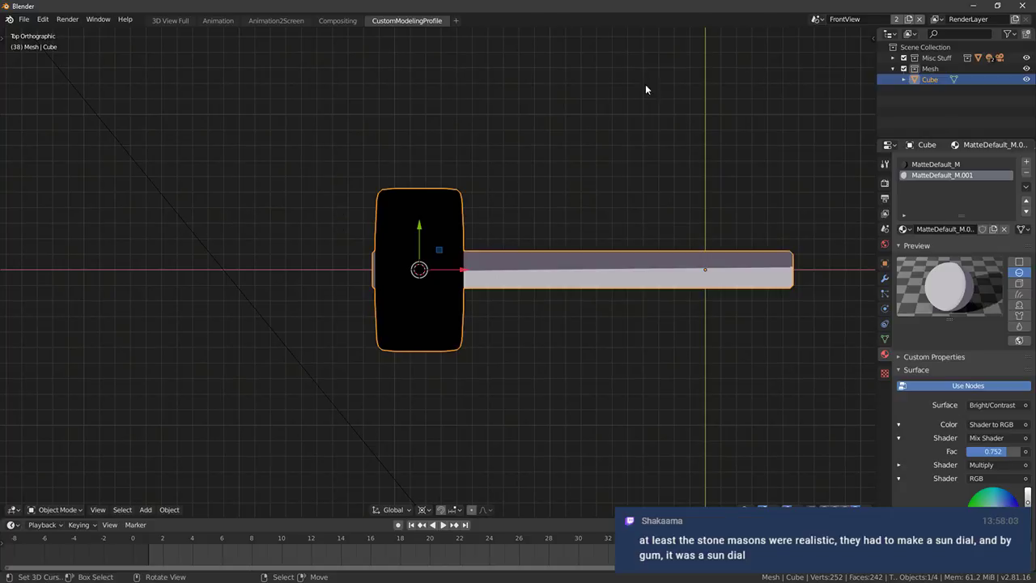
middle_drag(644, 323, 594, 254)
key(Tab)
key(alt+a)
key(ctrl+r)
click(523, 261)
click(506, 263)
Add a second loop cut across the rear part of the handle, slid close to the first at factor 0.714
key(KP_1)
scroll(560, 268, up, 1)
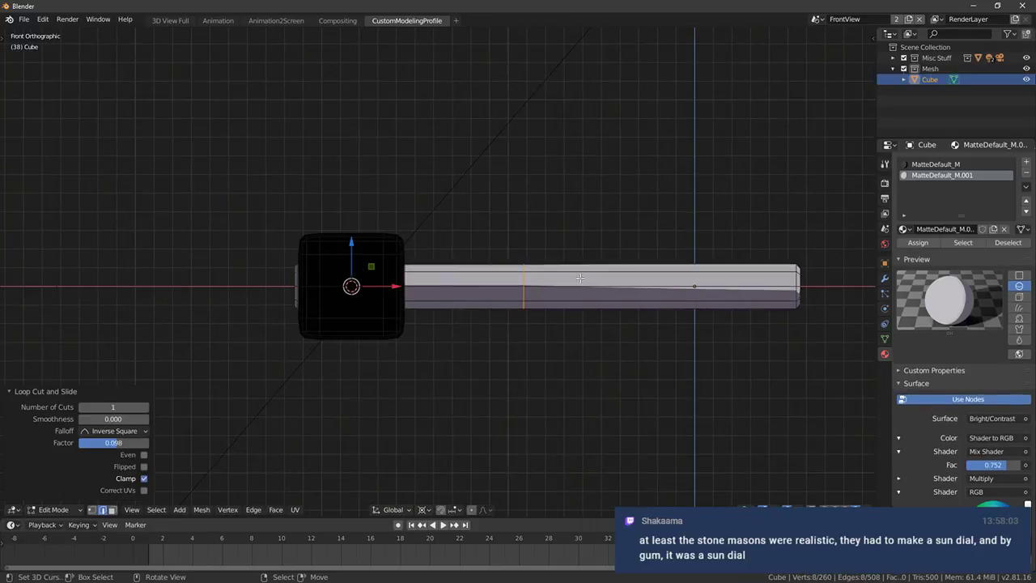
shift+middle_drag(627, 286, 578, 288)
key(ctrl+r)
click(579, 277)
click(485, 278)
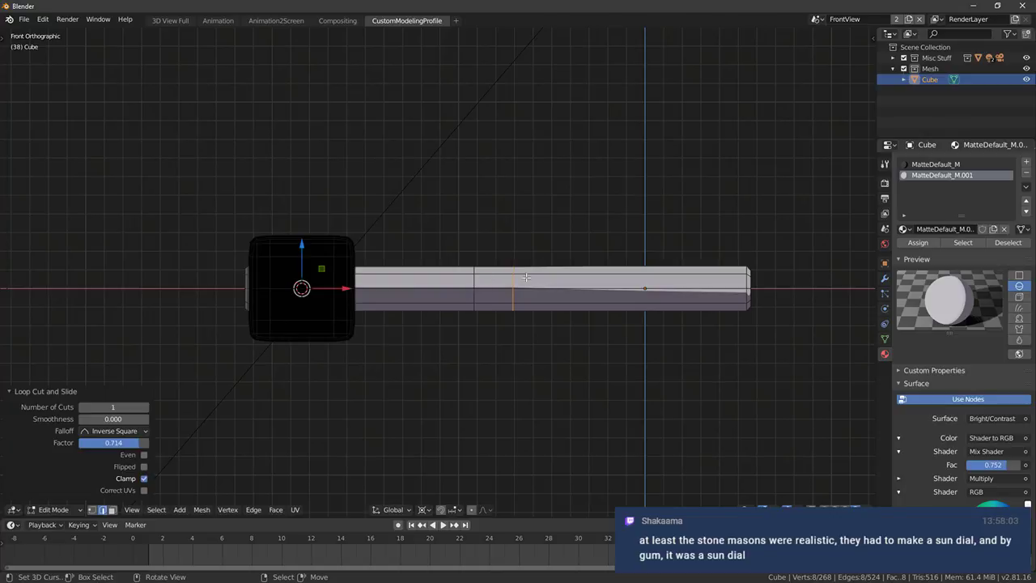
Clear the selection and switch to vertex selection with wireframe display in the front view
click(113, 511)
key(z)
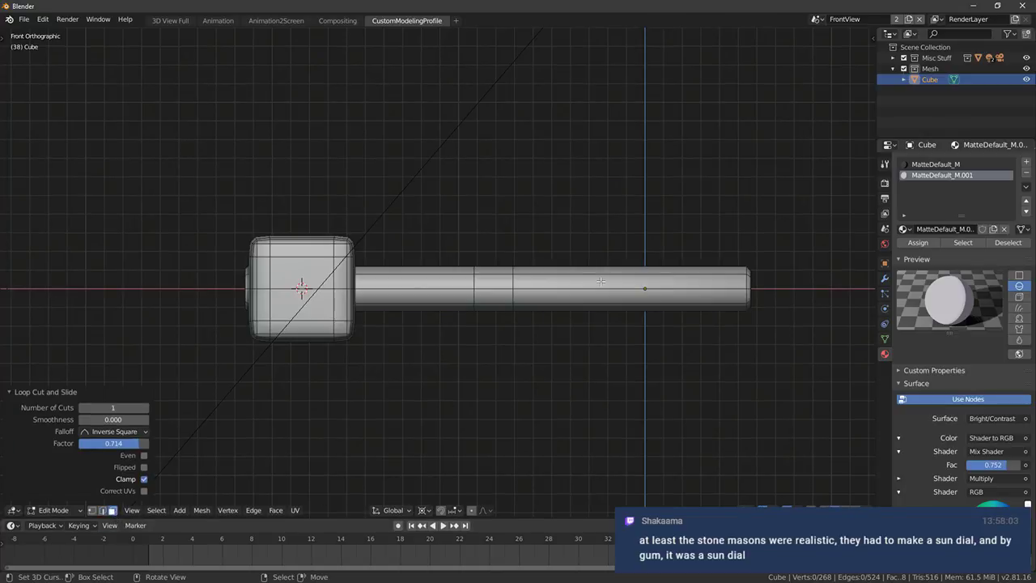
key(a)
shift+middle_drag(562, 257, 499, 263)
click(90, 512)
key(a)
key(c)
right_click(453, 258)
key(z)
key(c)
click(452, 266)
drag(455, 266, 700, 266)
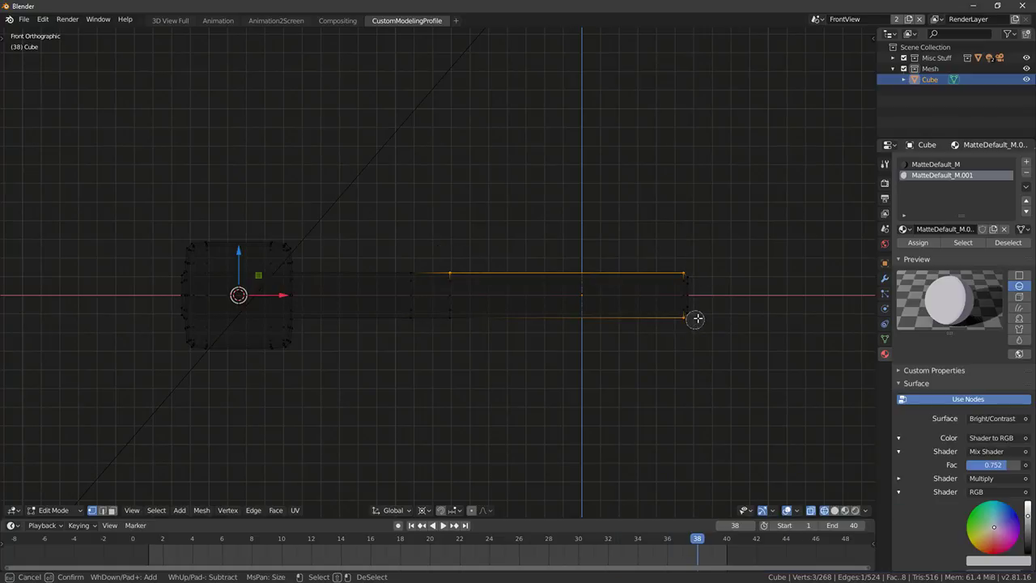
right_click(687, 261)
key(a)
Select the rear handle section's topmost and bottommost vertices and scale them to 0.723 along Z with proportional size 0.290
key(c)
click(678, 265)
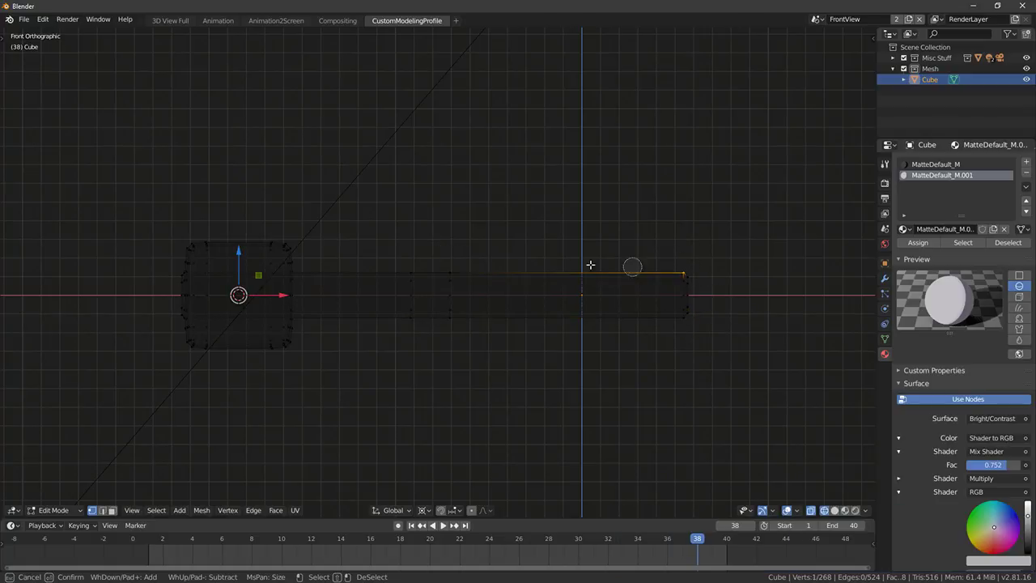
click(452, 266)
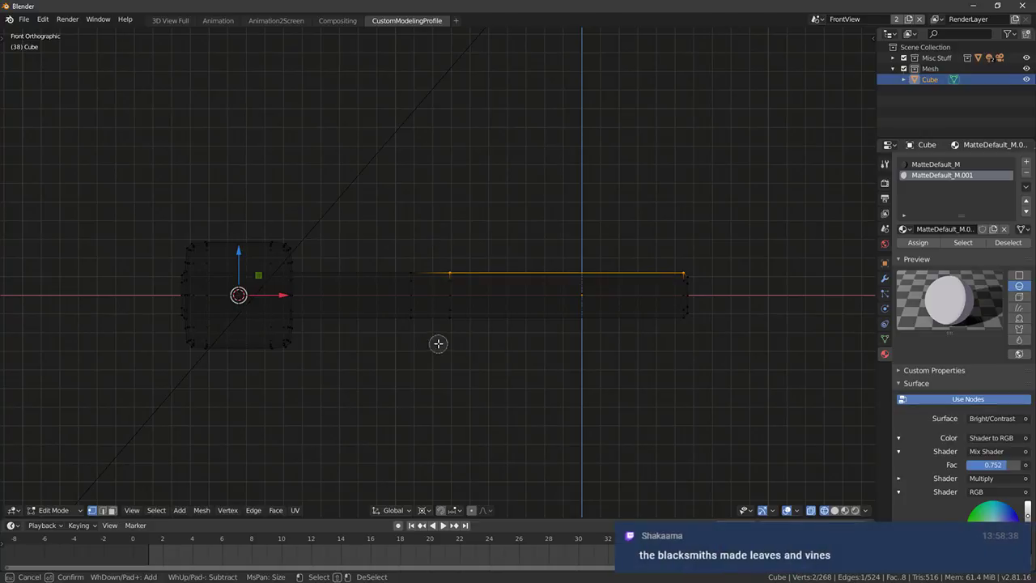
right_click(686, 324)
key(s)
key(z)
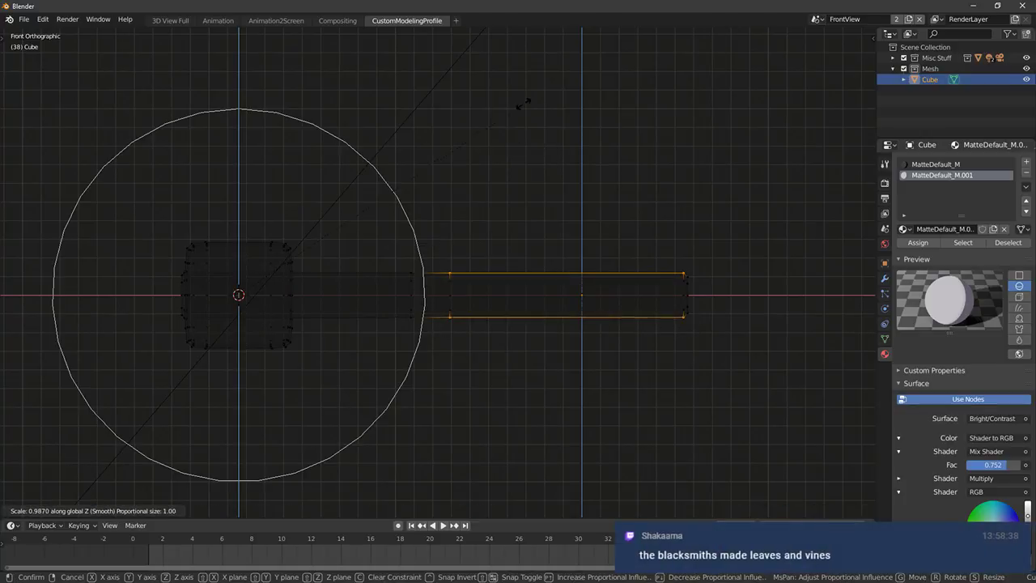
scroll(471, 191, up, 13)
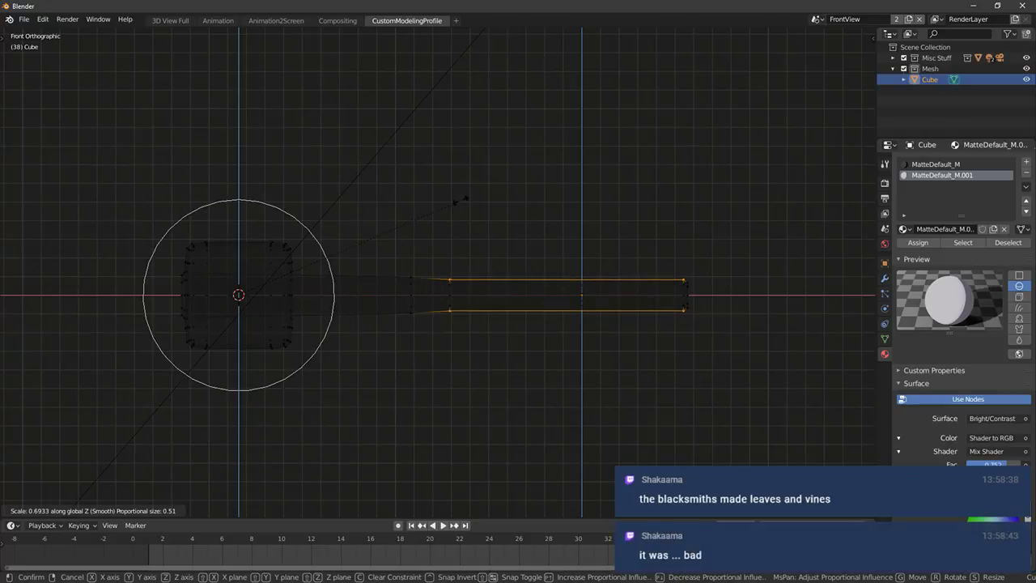
click(471, 202)
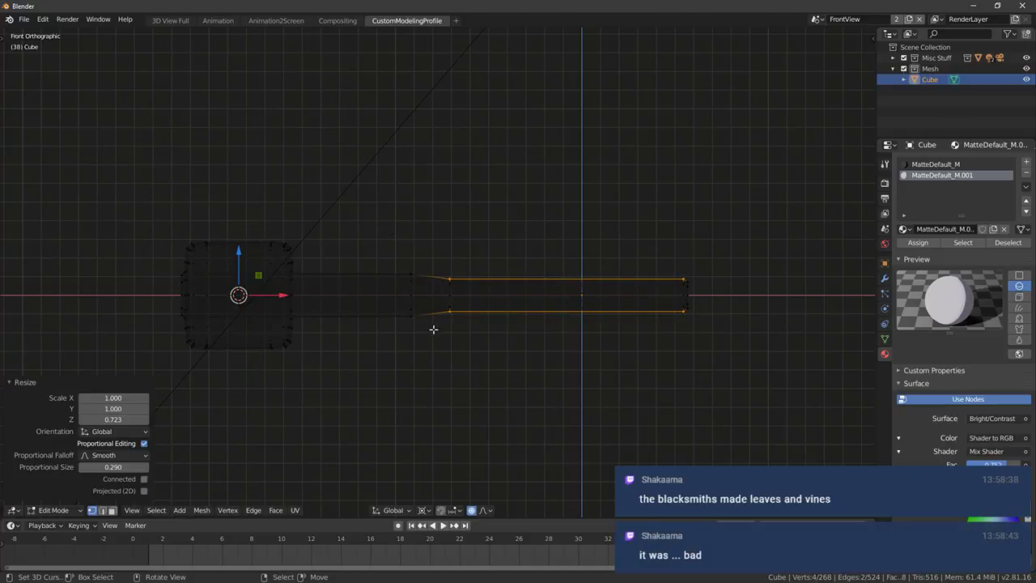
Add the neighbouring upper and lower vertices of the rear handle section to the selection and scale them to about 0.83 along Z
key(c)
drag(605, 272, 686, 277)
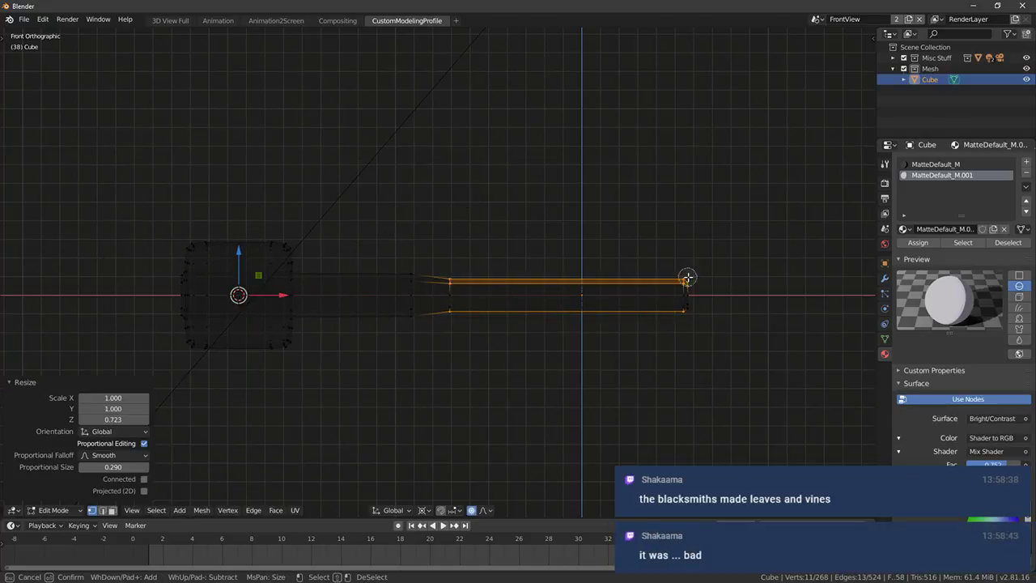
click(450, 314)
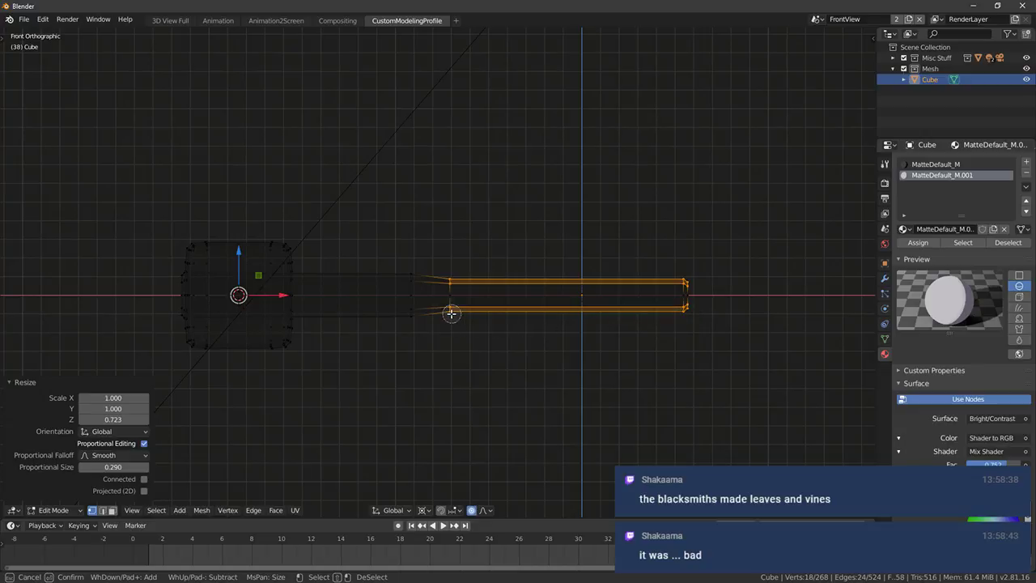
right_click(450, 314)
key(s)
key(z)
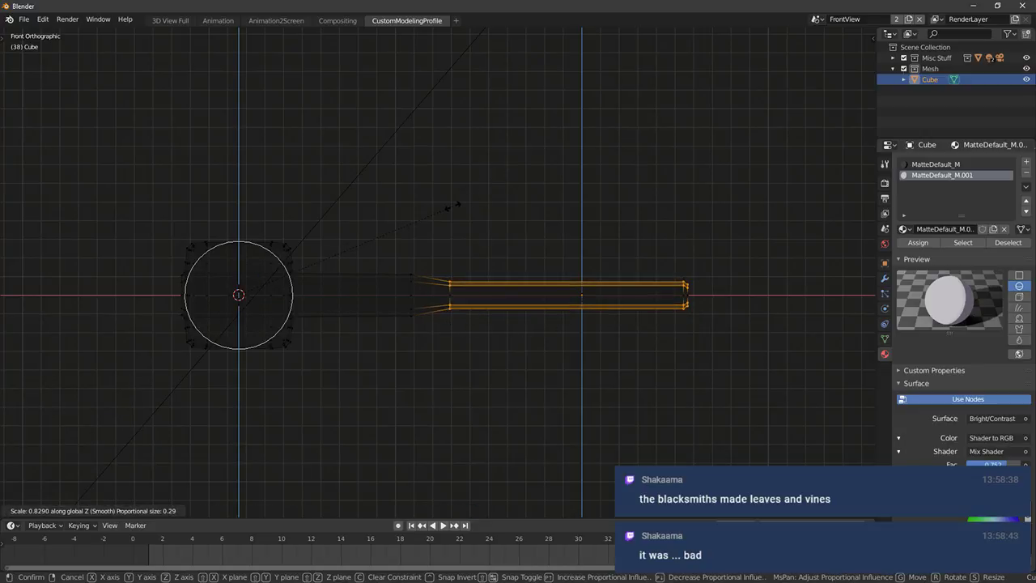
click(454, 207)
Add a loop cut near the middle of the thinned rear handle section, at slide factor -0.106
shift+middle_drag(663, 279, 629, 270)
key(ctrl+r)
click(580, 285)
right_click(629, 286)
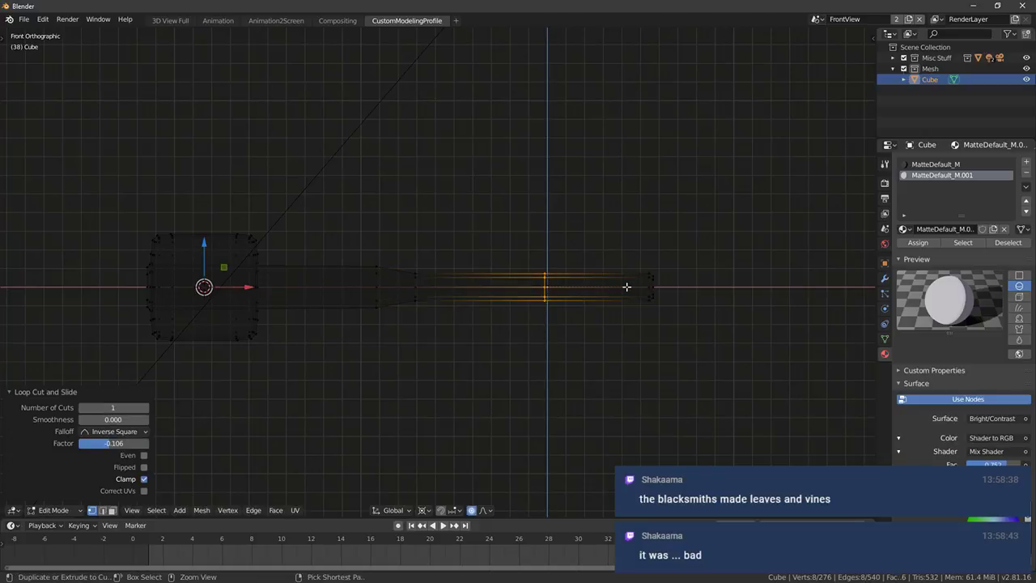
Bevel the middle loop of the rear handle section into two spaced loops, and add a loop cut near the handle's end
key(ctrl+b)
click(694, 291)
key(alt+a)
key(ctrl+r)
click(635, 281)
click(629, 281)
Select only the vertices at the rear end of the handle
key(alt+a)
key(c)
drag(653, 279, 654, 306)
right_click(657, 304)
key(s)
key(z)
key(y)
scroll(23, 267, down, 5)
key(Escape)
key(s)
key(z)
scroll(513, 264, up, 6)
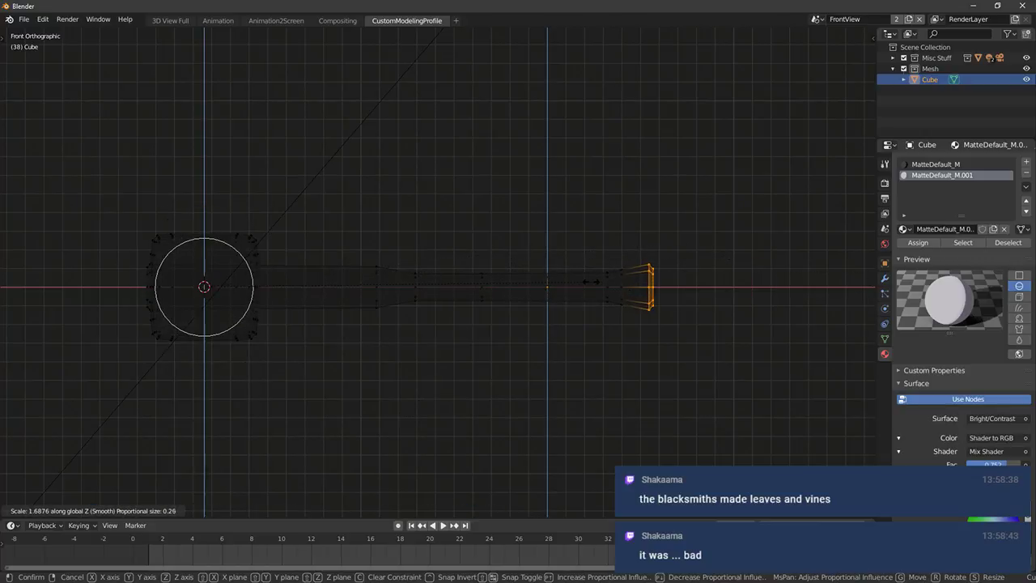
right_click(589, 280)
key(c)
drag(629, 279, 631, 312)
right_click(671, 304)
key(ctrl+z)
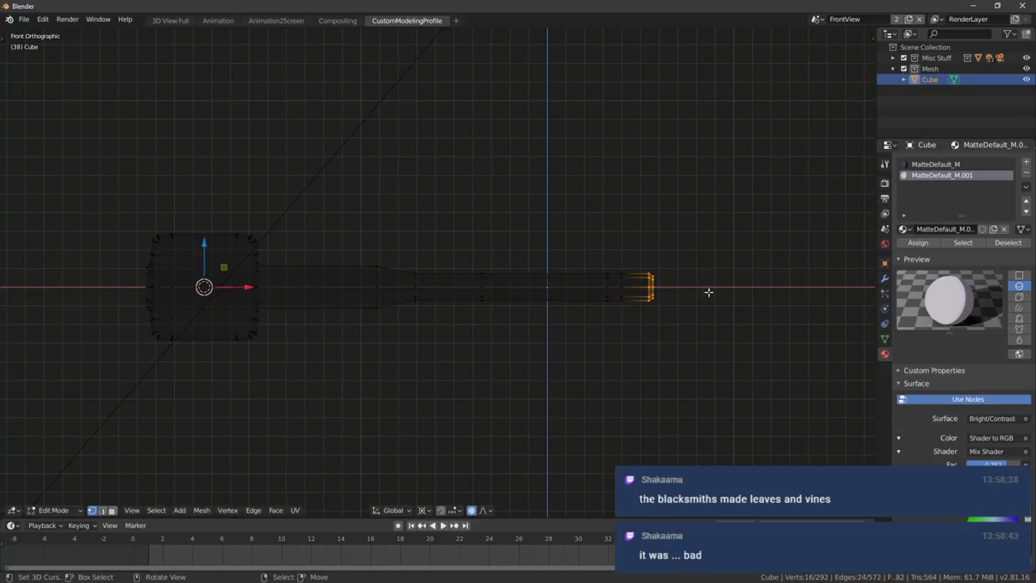
Scale the handle-end vertices to about 1.28 along Z with proportional size 0.47
key(s)
key(z)
scroll(204, 286, up, 6)
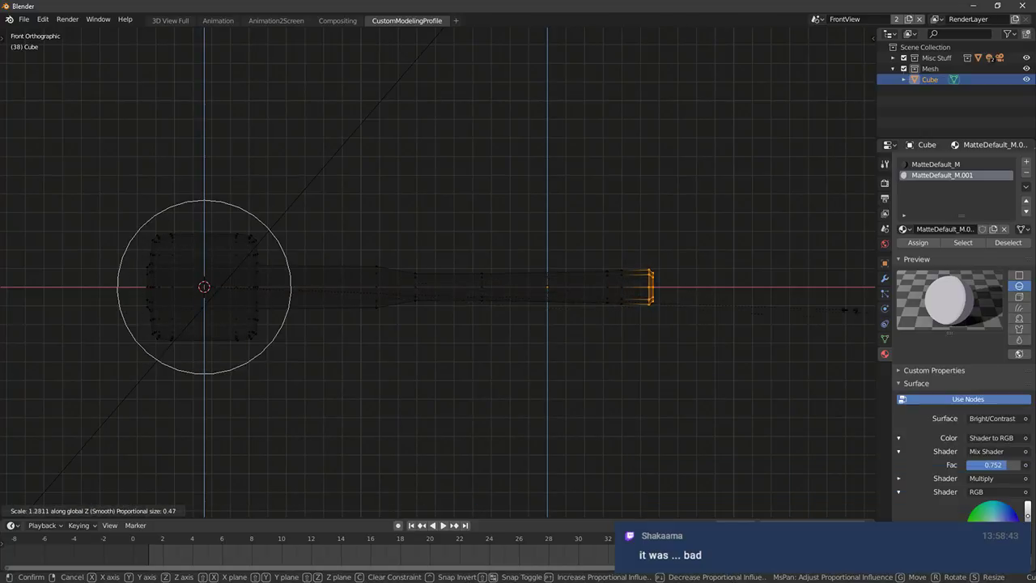
click(859, 310)
Select the vertex loop just before the flared handle end and scale it down along Z with proportional size 0.47
key(alt+a)
key(c)
drag(600, 272, 611, 299)
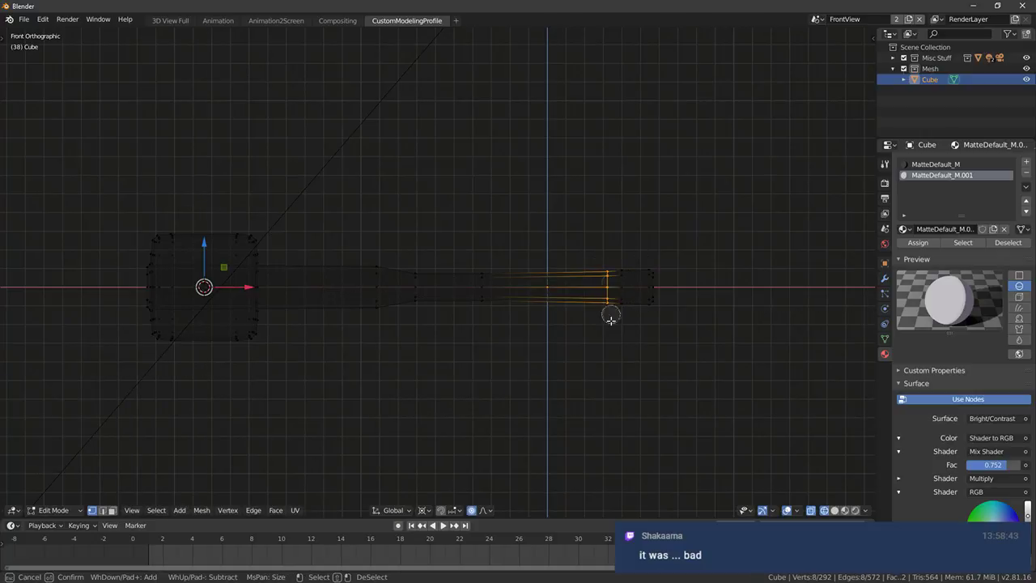
right_click(613, 301)
key(s)
key(z)
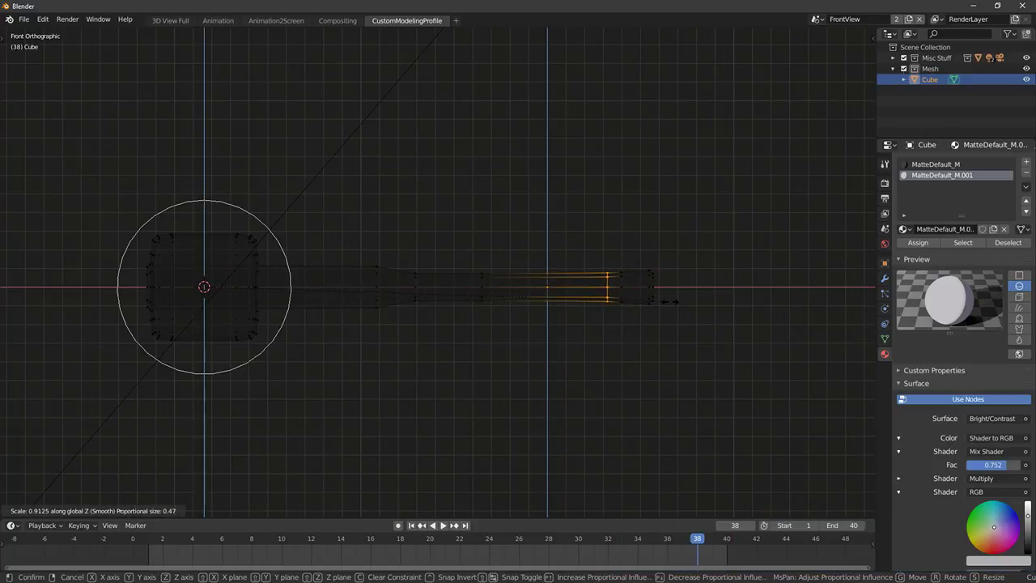
click(629, 273)
Bevel the edge loop where the thick front handle section tapers into the thin rear section, splitting it into two loops
key(a)
middle_drag(605, 313, 477, 270)
alt+shift+click(434, 272)
key(alt+a)
alt+shift+click(435, 274)
key(ctrl+b)
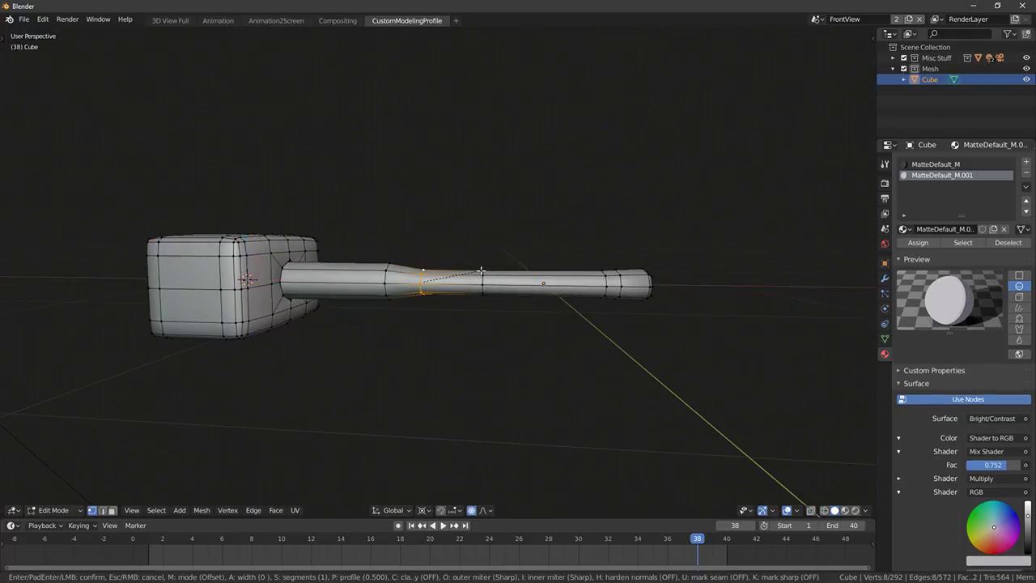
click(450, 323)
Scale the top and bottom vertices at the end of the thick front handle section to about 0.84 along Z, proportional size 0.32
middle_drag(450, 324, 566, 311)
key(alt+a)
right_click(394, 275)
middle_drag(393, 296, 398, 315)
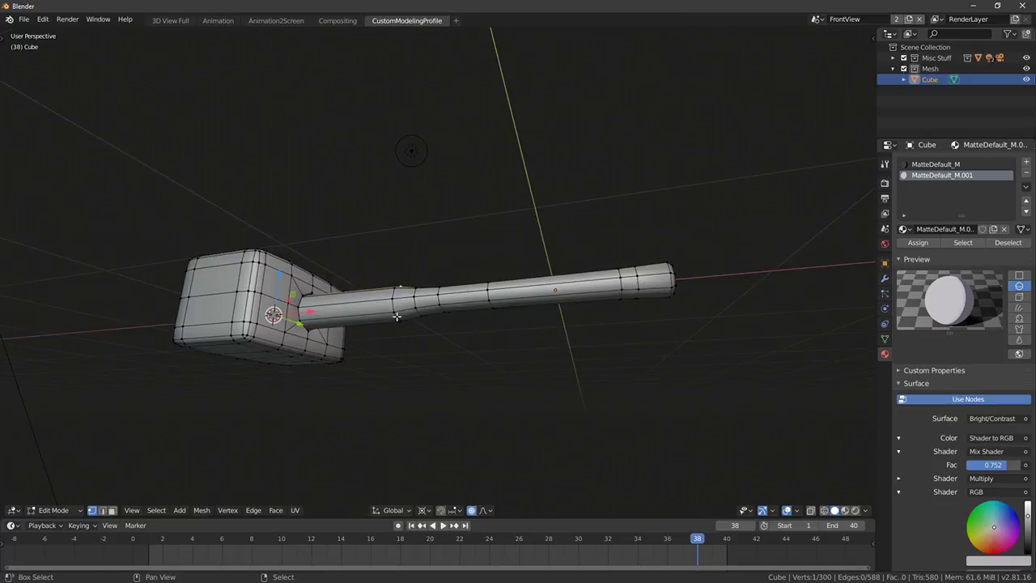
shift+right_click(397, 319)
key(KP_1)
key(s)
right_click(343, 158)
key(s)
key(z)
scroll(319, 170, up, 2)
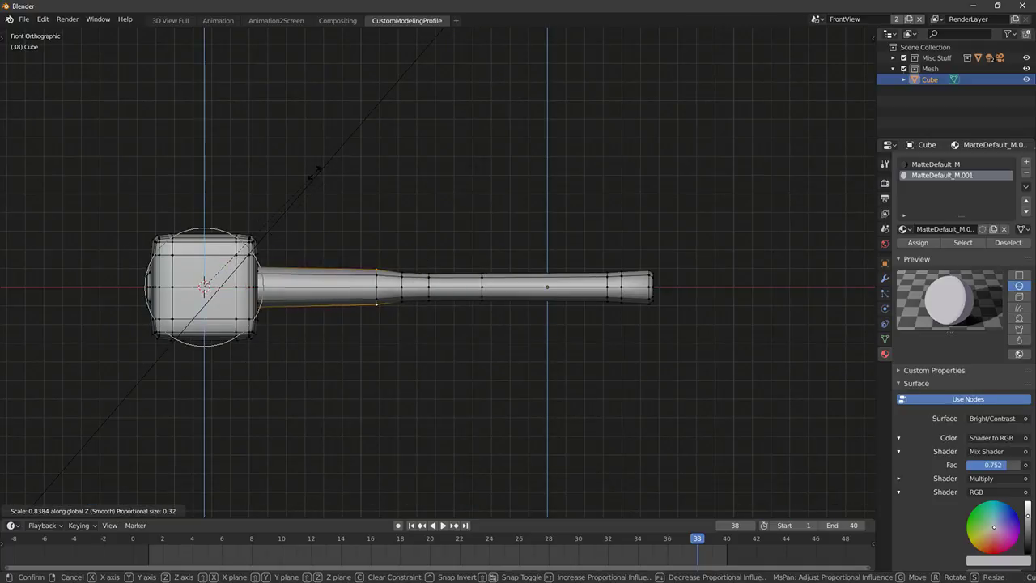
click(314, 172)
Change the handle material MatteDefault_M.001 to a light brown wood colour and display the hammer in material preview
key(Tab)
middle_drag(347, 256, 583, 348)
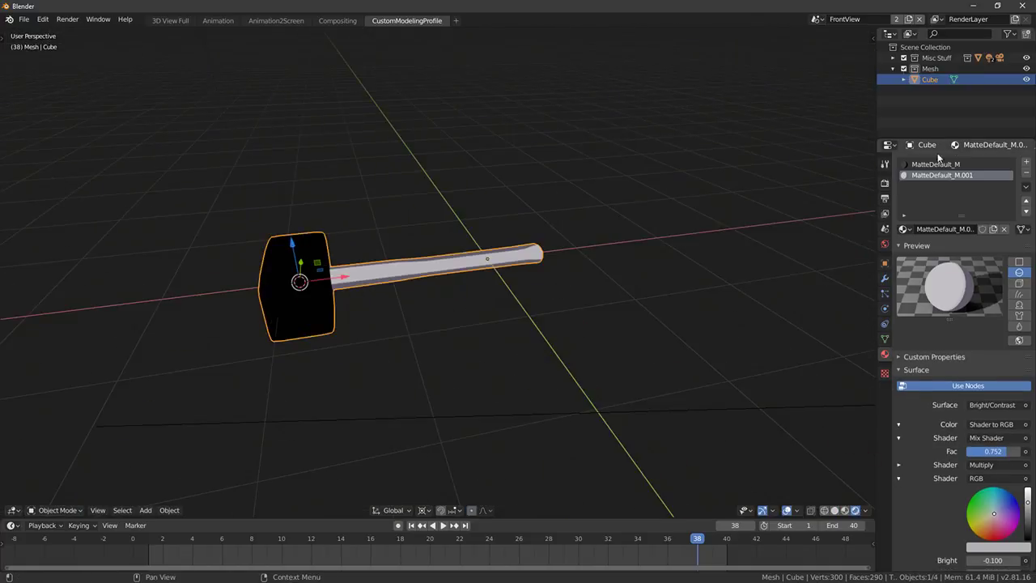
click(992, 532)
click(1027, 510)
click(989, 528)
click(987, 527)
mouse_move(603, 319)
middle_down()
mouse_move(671, 343)
mouse_move(871, 372)
middle_up()
click(845, 511)
mouse_move(469, 300)
middle_down()
mouse_move(582, 249)
mouse_move(488, 192)
mouse_move(511, 261)
mouse_move(710, 325)
middle_up()
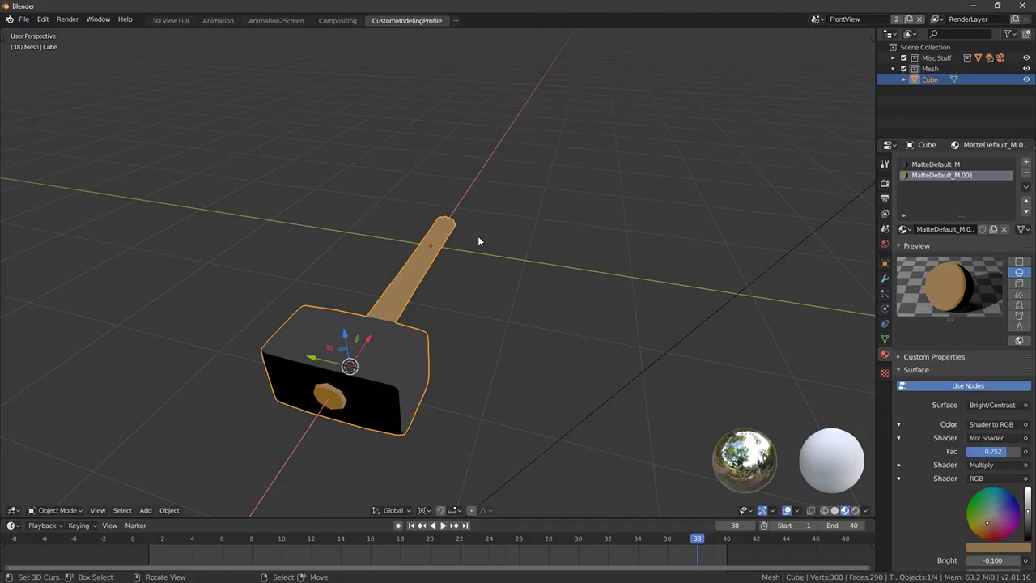
middle_drag(324, 266, 633, 278)
Move the handle's end-cap vertices -0.0155 along X with proportional size 0.07
key(Tab)
scroll(744, 259, up, 4)
shift+middle_drag(745, 259, 619, 303)
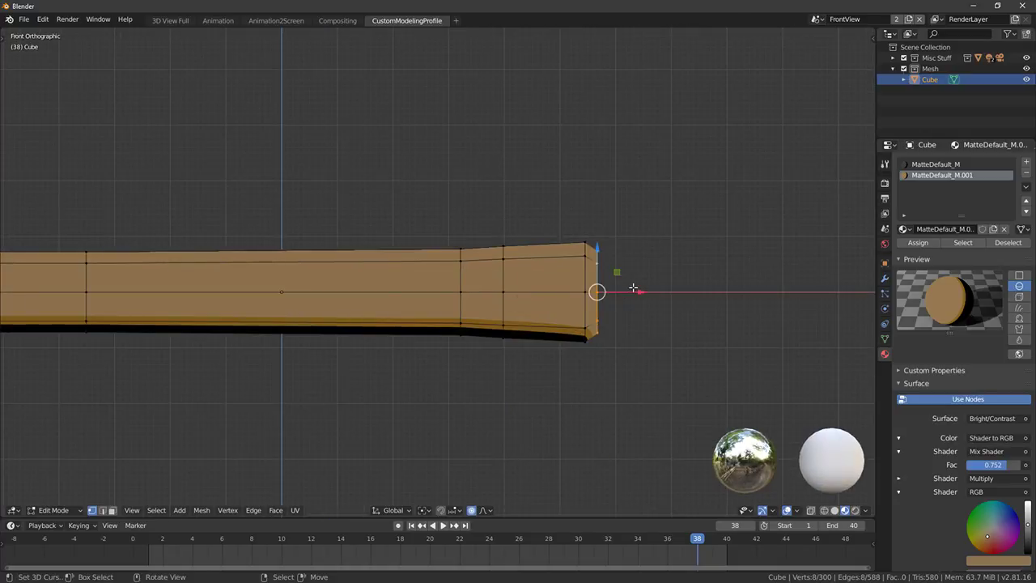
key(g)
key(x)
scroll(634, 299, up, 8)
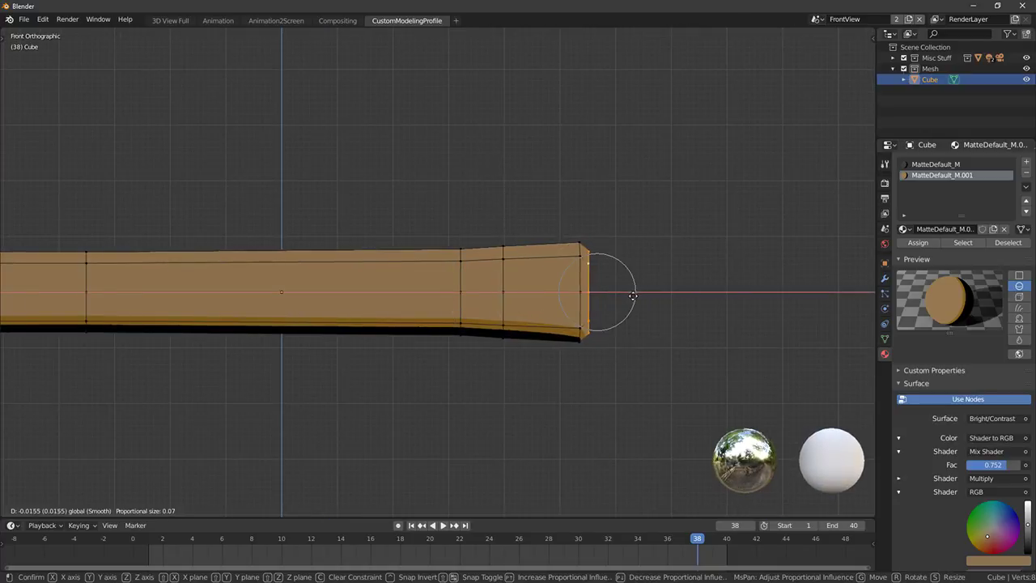
click(633, 295)
key(Tab)
key(Tab)
Add a loop cut in the flared end of the handle and scale it up to round the flare
key(alt+a)
key(ctrl+r)
click(533, 249)
click(526, 249)
key(s)
click(615, 241)
key(Tab)
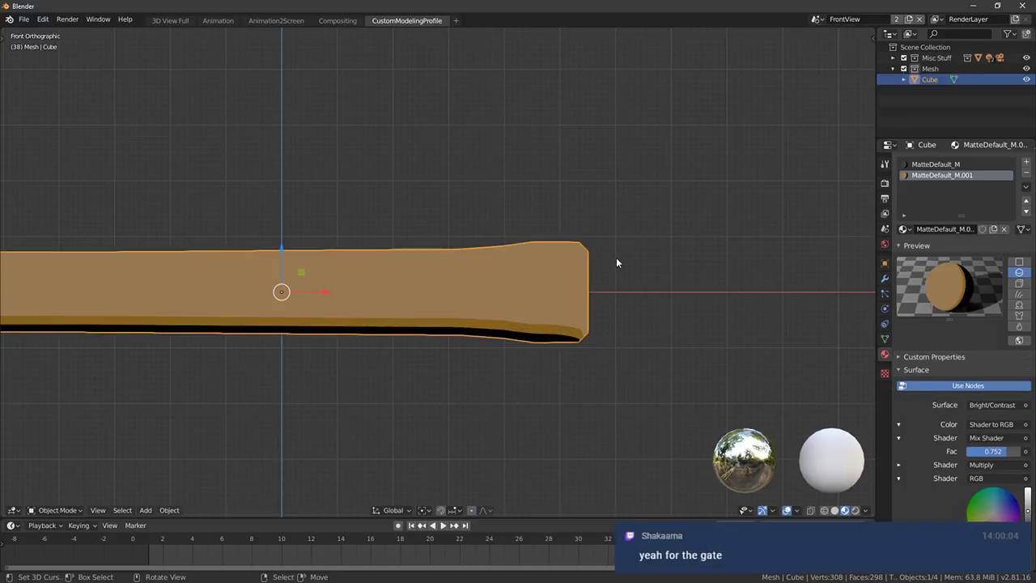
Select the inner vertices of the head's front striking face and scale them to 1.175 with proportional size 0.069
scroll(566, 293, down, 10)
middle_drag(566, 298, 360, 321)
key(Tab)
key(Tab)
middle_drag(345, 354, 442, 326)
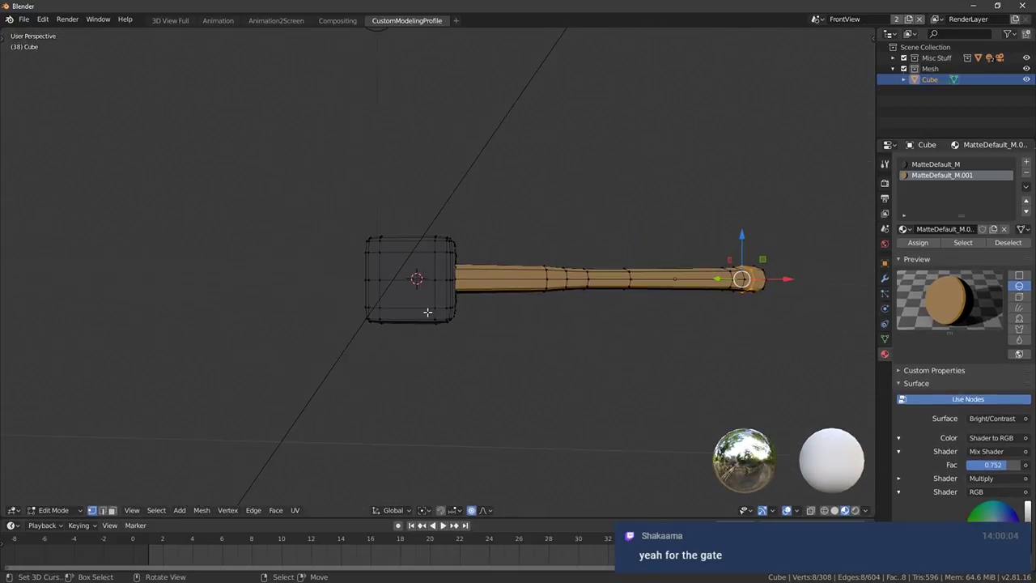
click(377, 248)
ctrl+click(377, 305)
key(s)
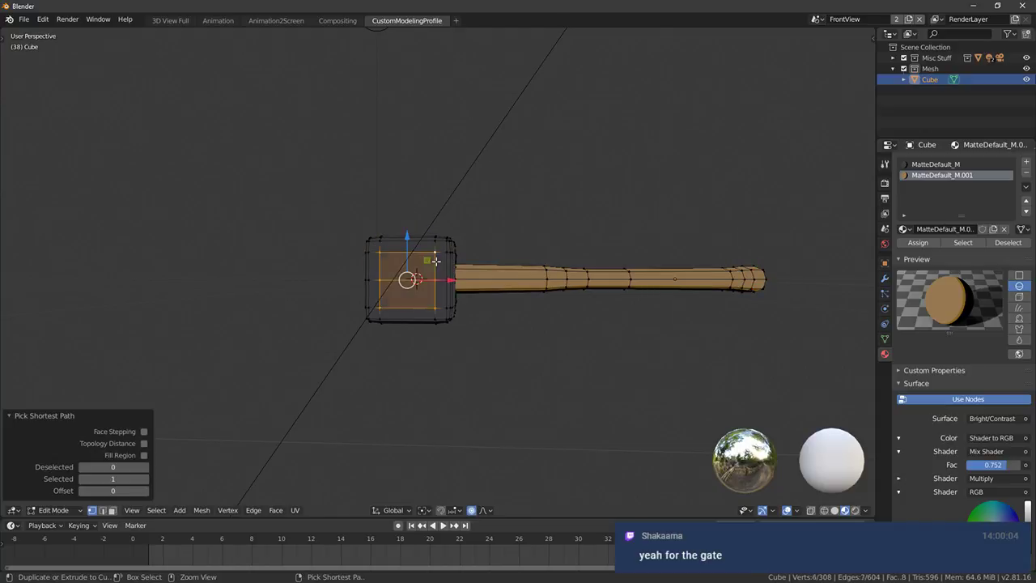
click(441, 257)
middle_drag(441, 257, 469, 263)
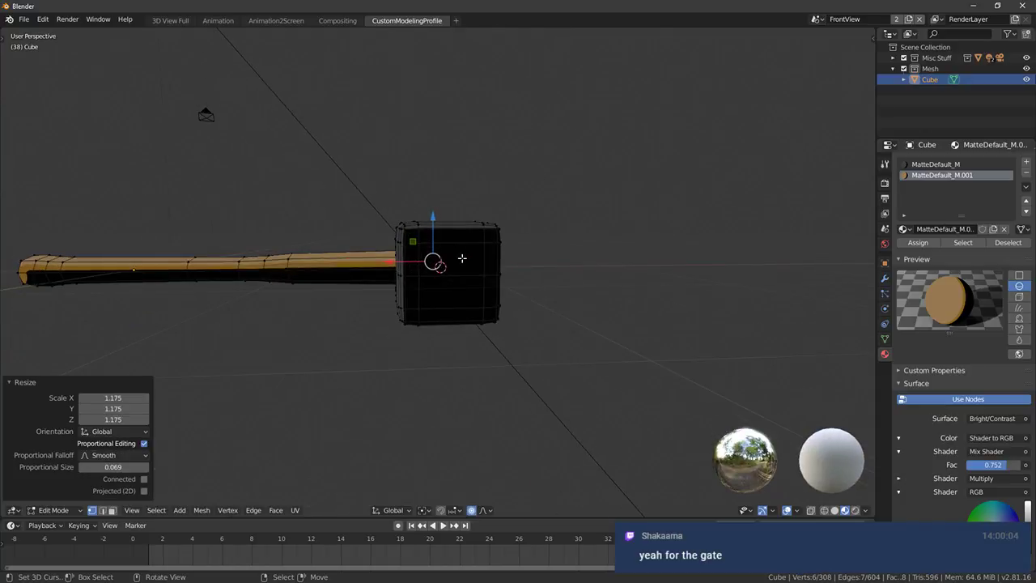
Select the matching six inner vertices on the opposite striking face of the head in solid shading
right_click(419, 242)
ctrl+right_click(495, 242)
key(alt+z)
key(ctrl+s)
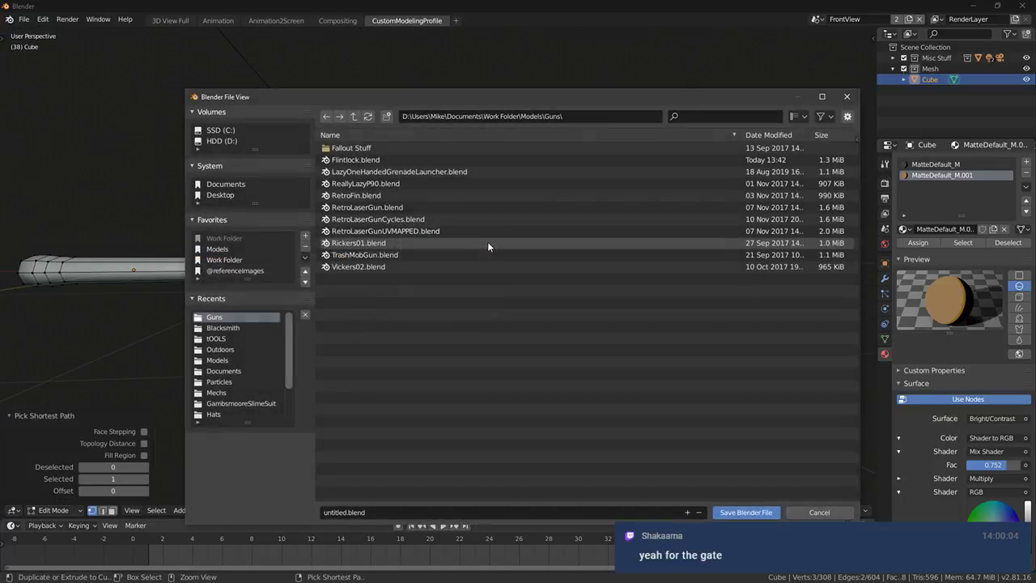
click(821, 513)
ctrl+right_click(484, 243)
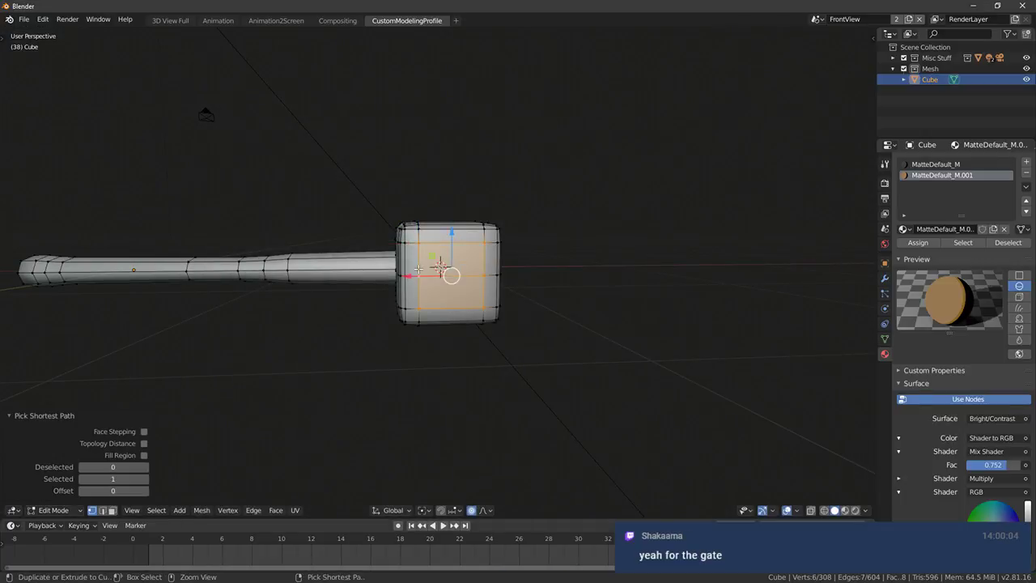
key(Tab)
middle_drag(539, 289, 523, 312)
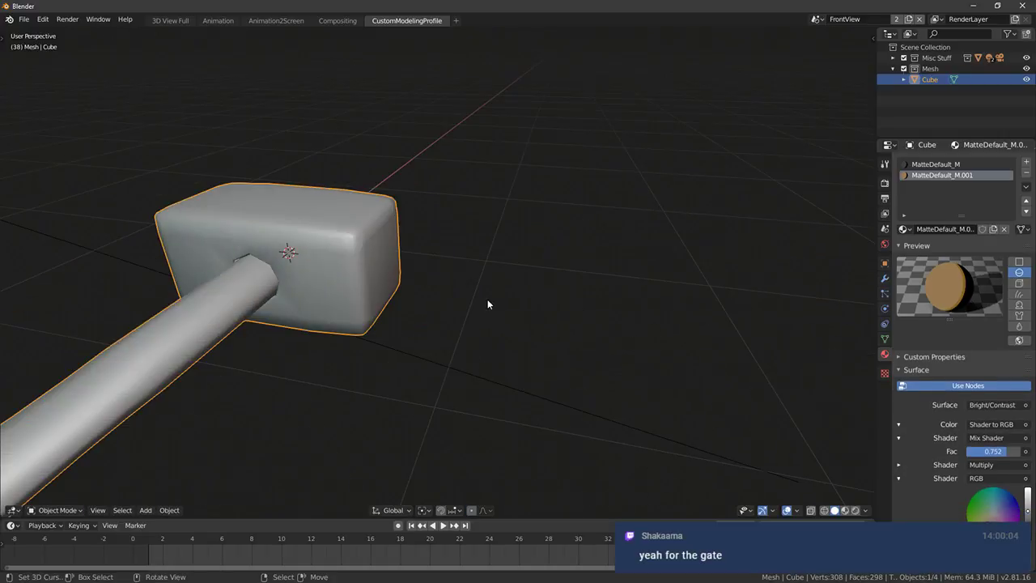
Select the vertices along the head's vertical centre line above and below the handle, leaving out those at the handle hole
key(Tab)
middle_drag(370, 267, 216, 219)
key(alt+a)
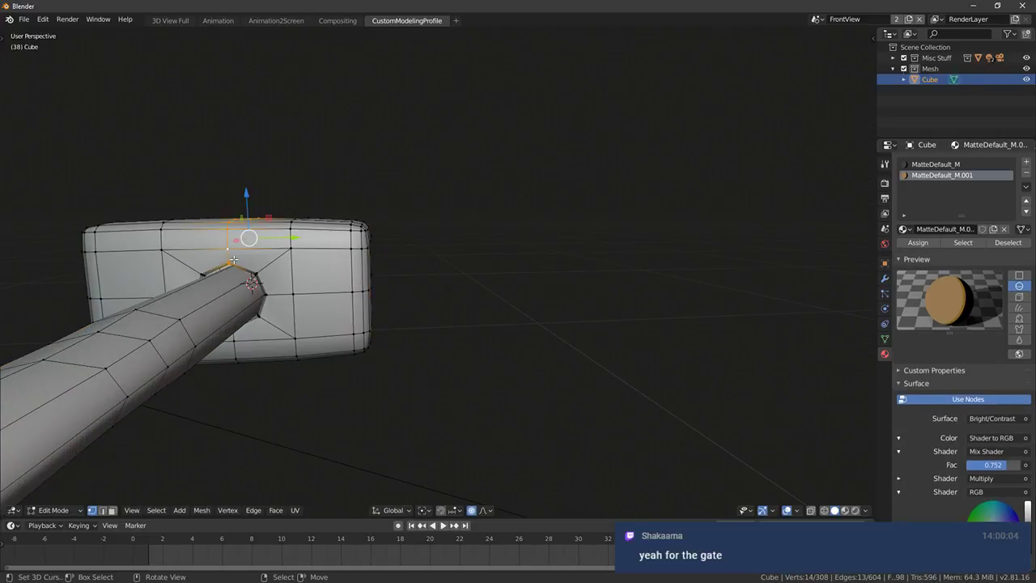
middle_drag(259, 328, 251, 285)
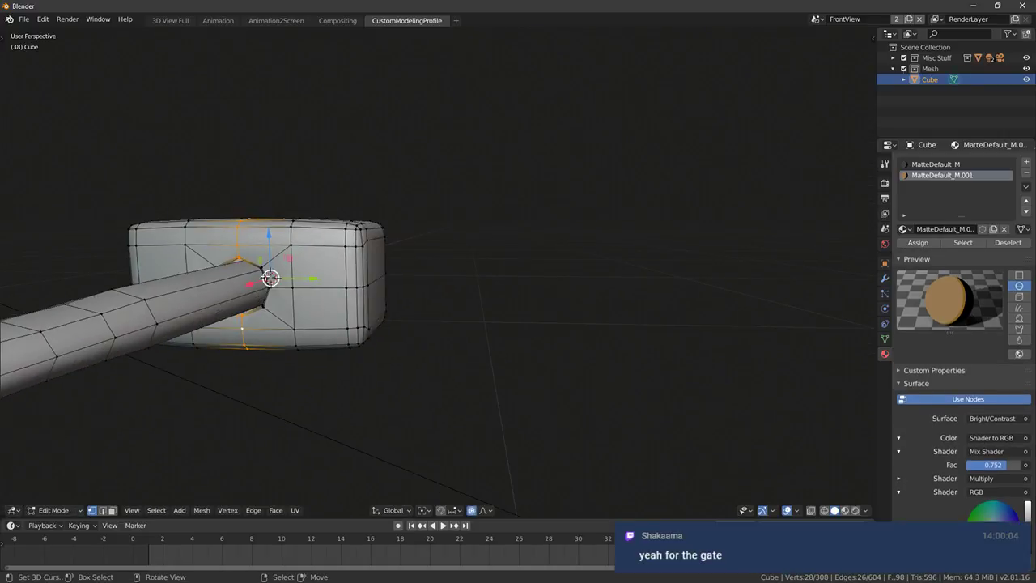
key(KP_1)
key(KP_3)
key(alt+z)
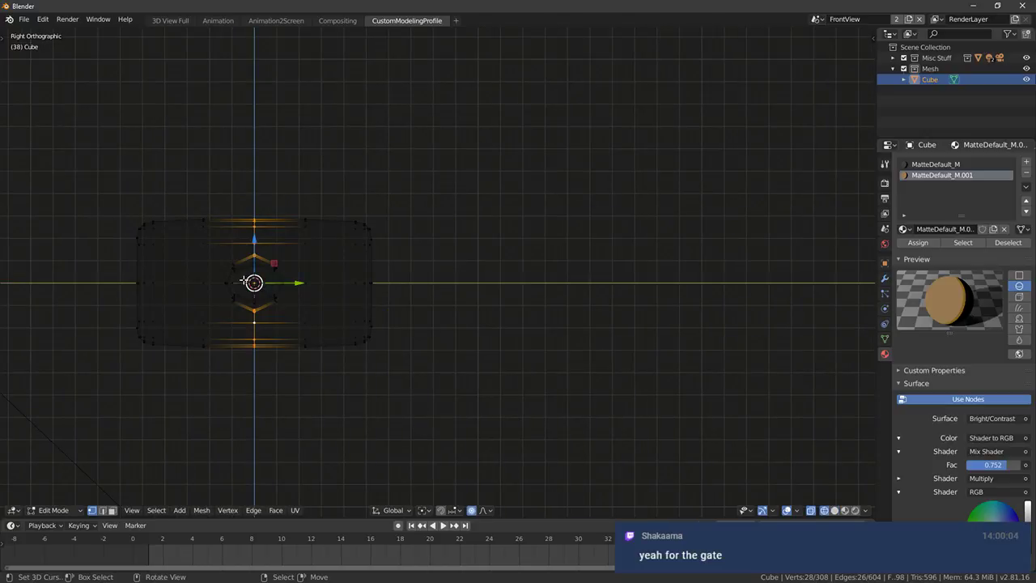
key(Escape)
key(alt+z)
middle_drag(253, 282, 250, 194)
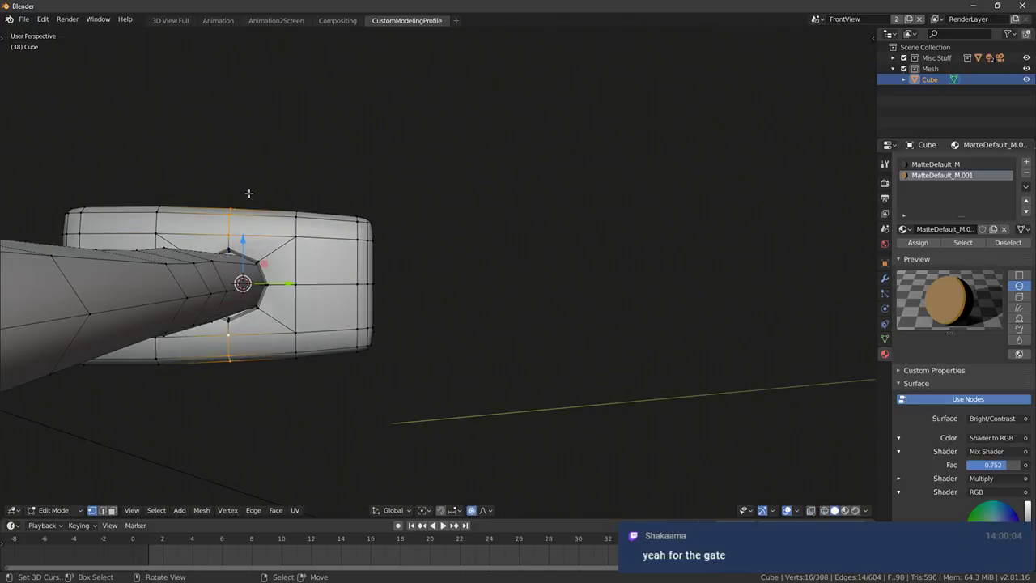
key(s)
key(z)
click(245, 183)
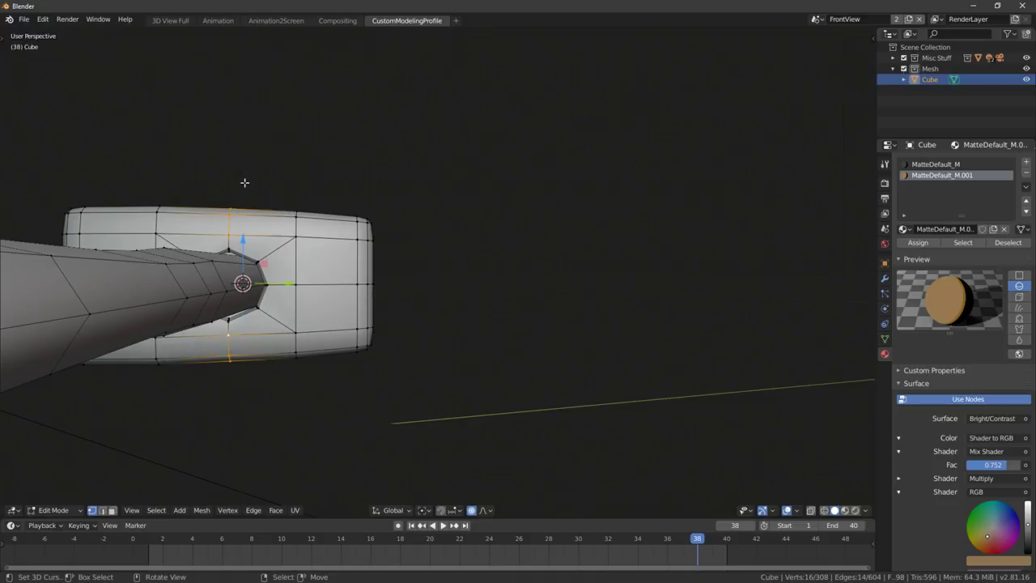
Limit the selection to the head's outer top and bottom centre vertices and scale them to 1.016 along Z, proportional size 0.102
key(alt+z)
key(KP_3)
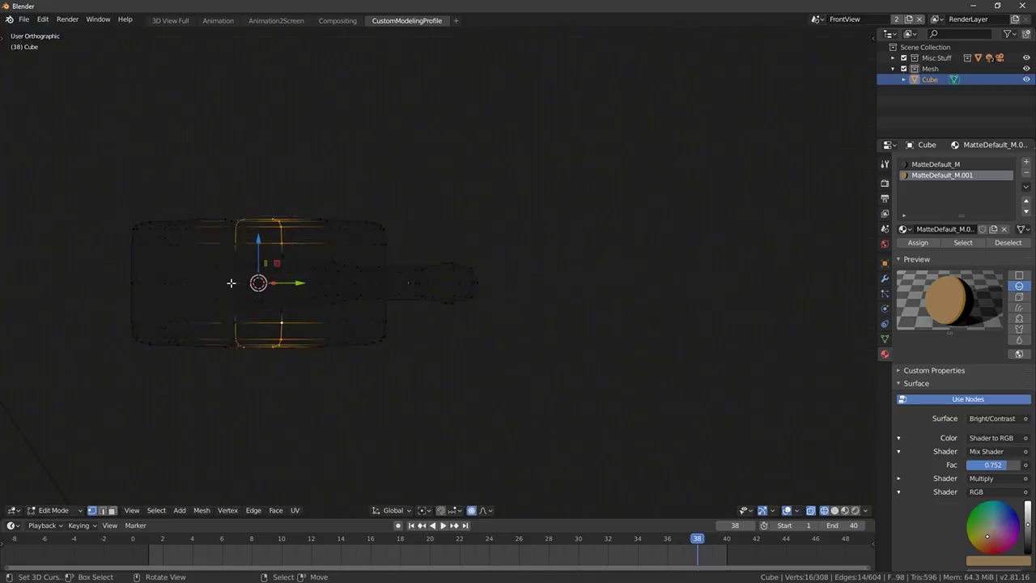
key(c)
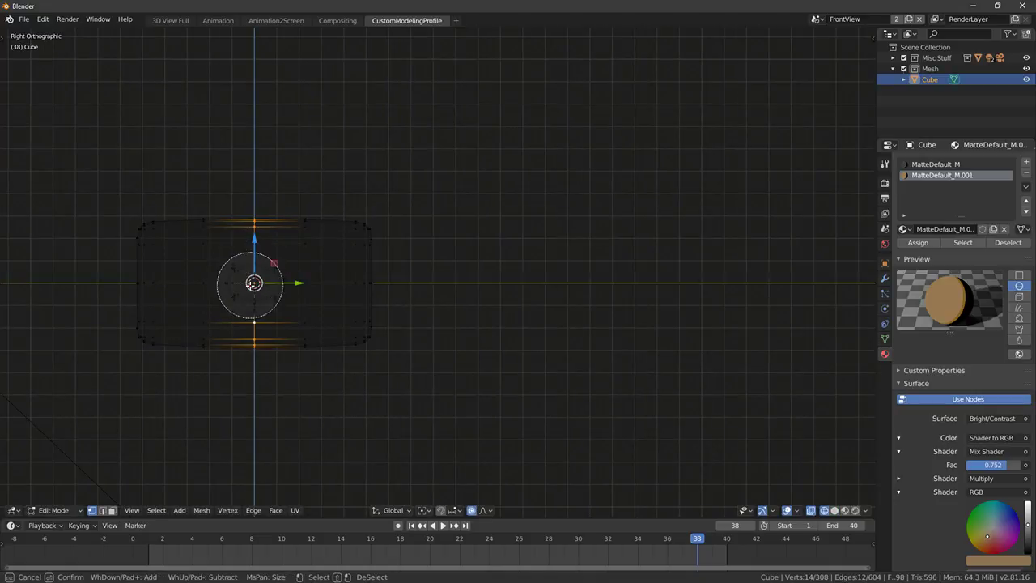
key(Escape)
key(alt+z)
key(s)
key(z)
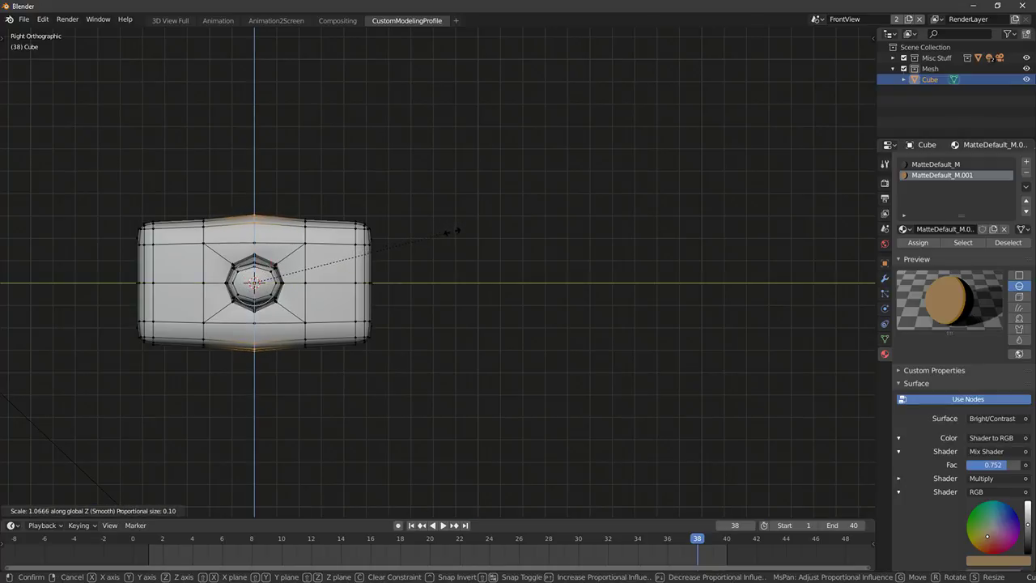
click(444, 238)
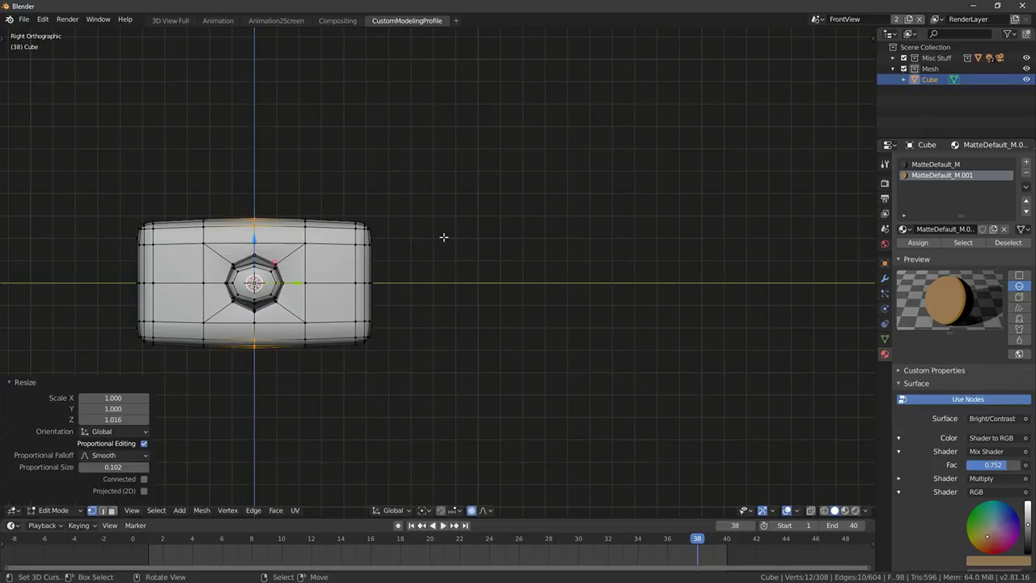
Check the hammer's overall shape in object mode, including from the top view
key(Tab)
middle_drag(443, 238, 372, 346)
scroll(476, 393, down, 5)
key(Tab)
key(KP_7)
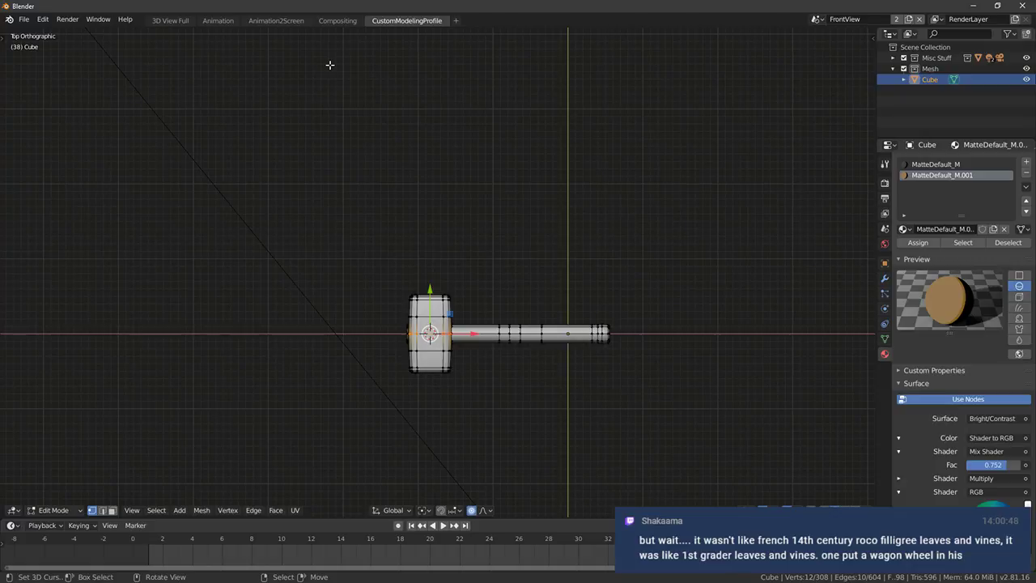
scroll(276, 238, up, 4)
key(Tab)
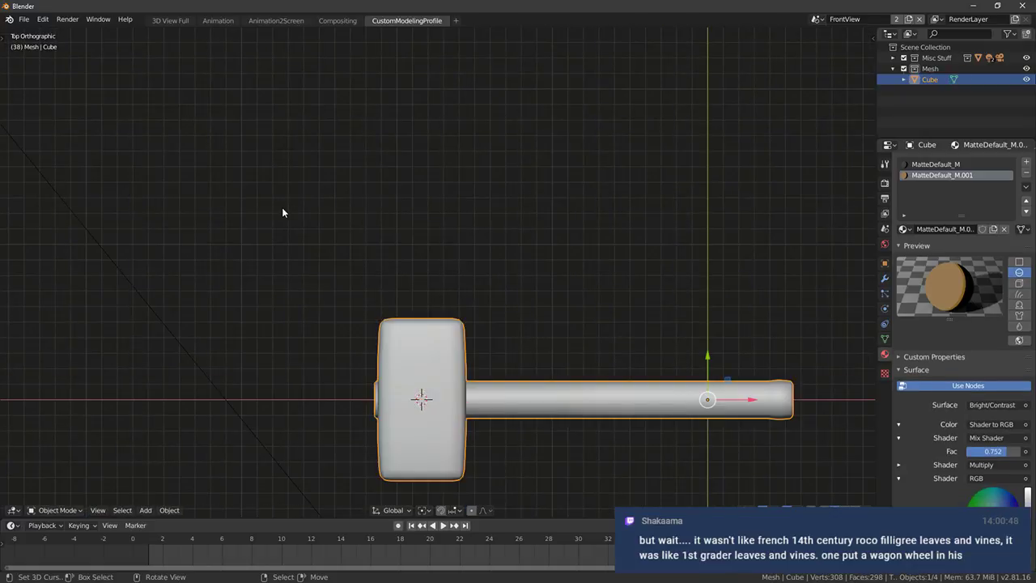
Save the hammer as BlacksmithHammer.blend in the tOOLS folder inside Models\Clutter
click(25, 19)
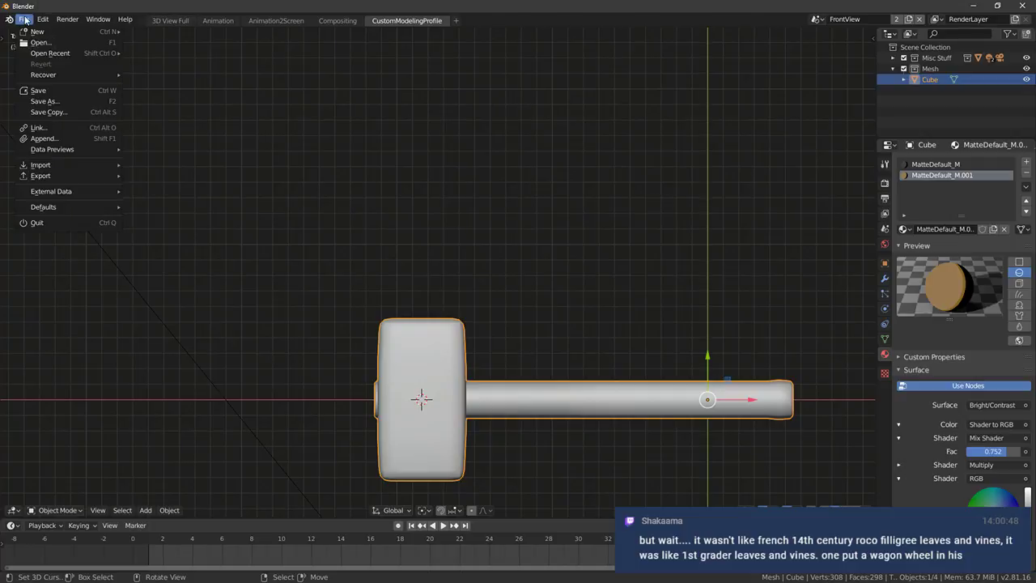
click(53, 104)
click(355, 117)
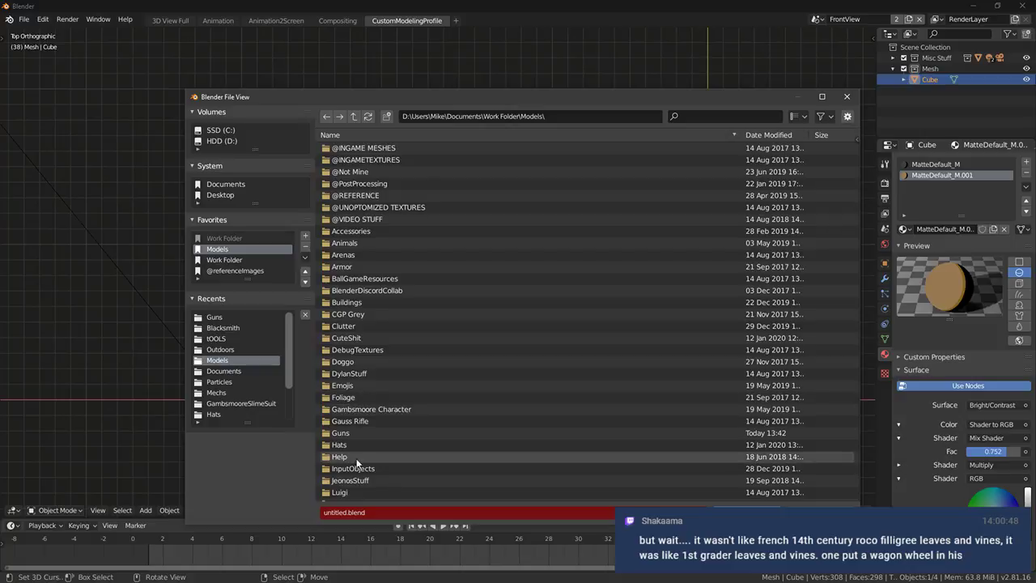
click(349, 337)
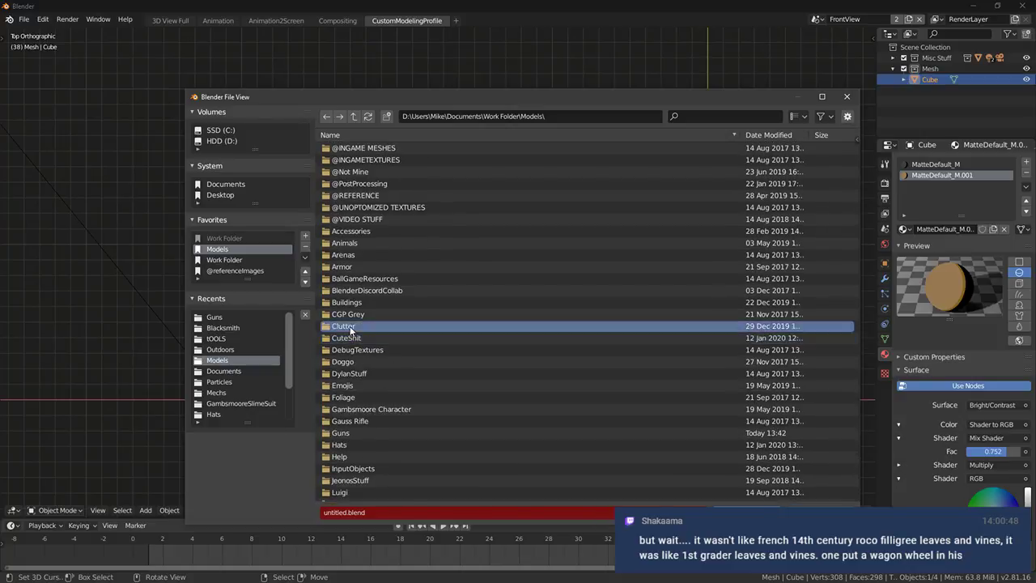
double_click(350, 326)
double_click(348, 363)
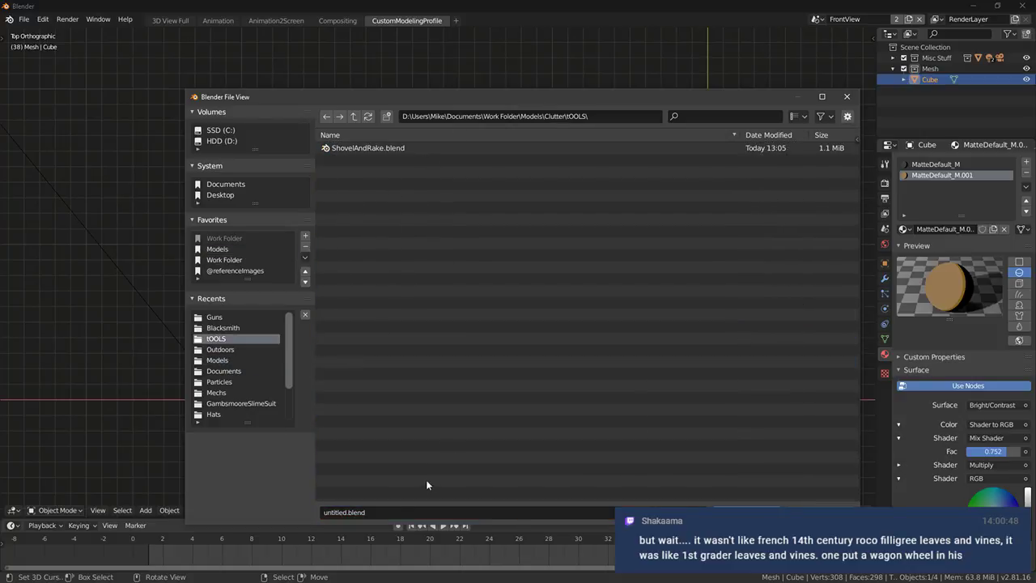
click(377, 512)
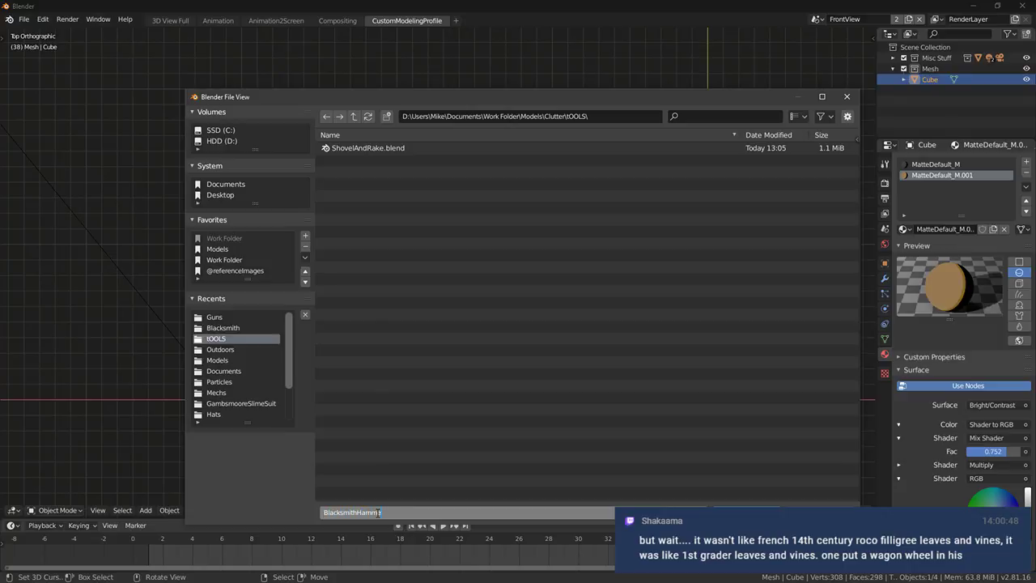
key(Return)
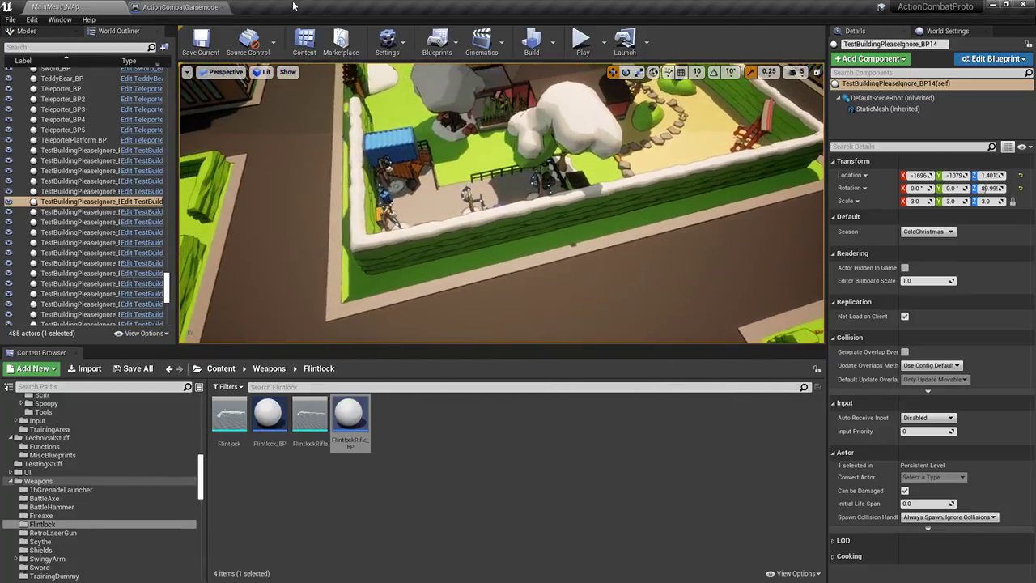
Switch to Unreal Editor and examine the street and the hedge-walled yard of the main menu map in an enlarged viewport
click(178, 6)
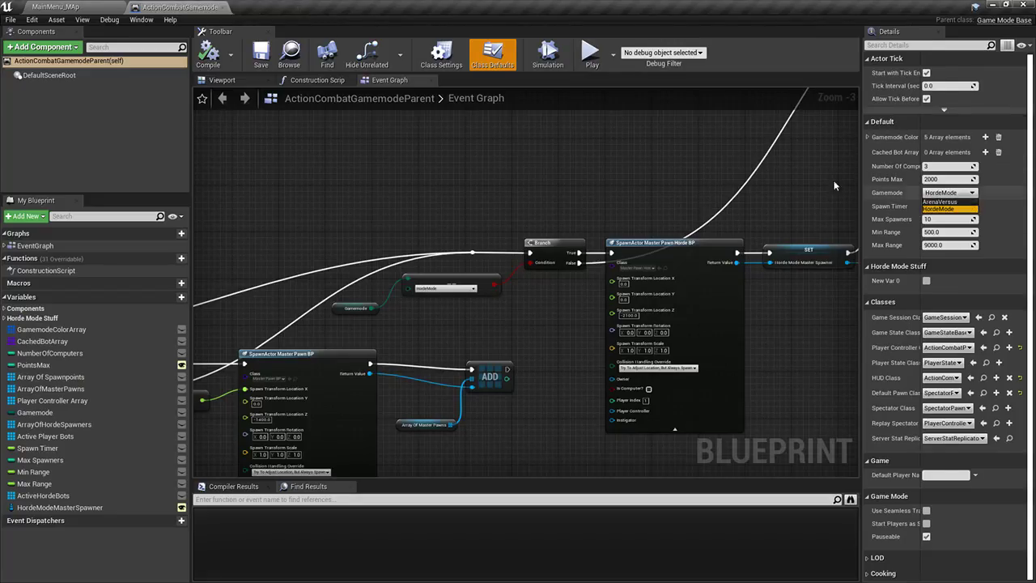
click(72, 5)
right_drag(485, 202, 388, 176)
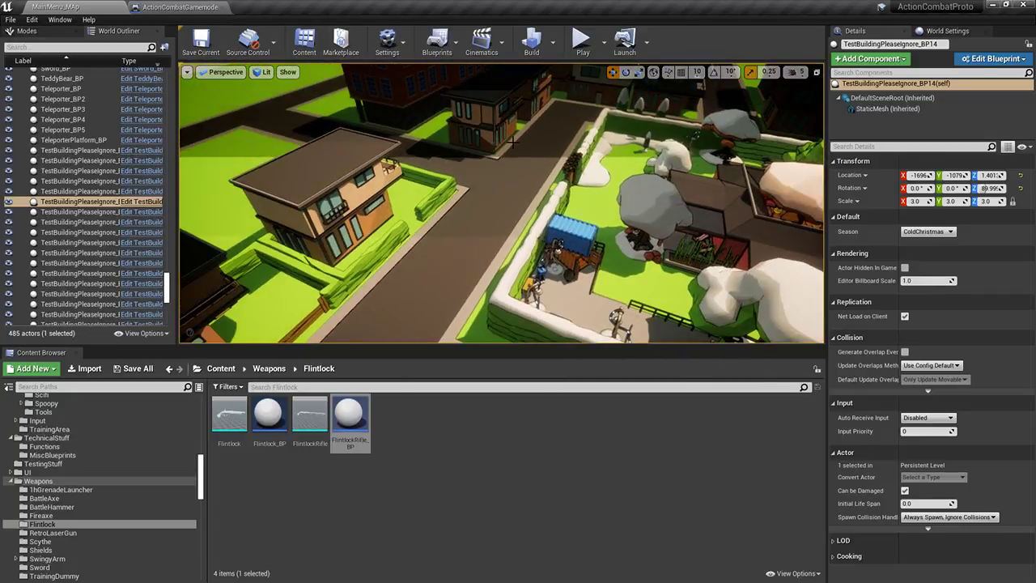
key(F11)
key(w)
mouse_move(539, 185)
right_down()
mouse_move(537, 209)
mouse_move(538, 168)
right_up()
key(w)
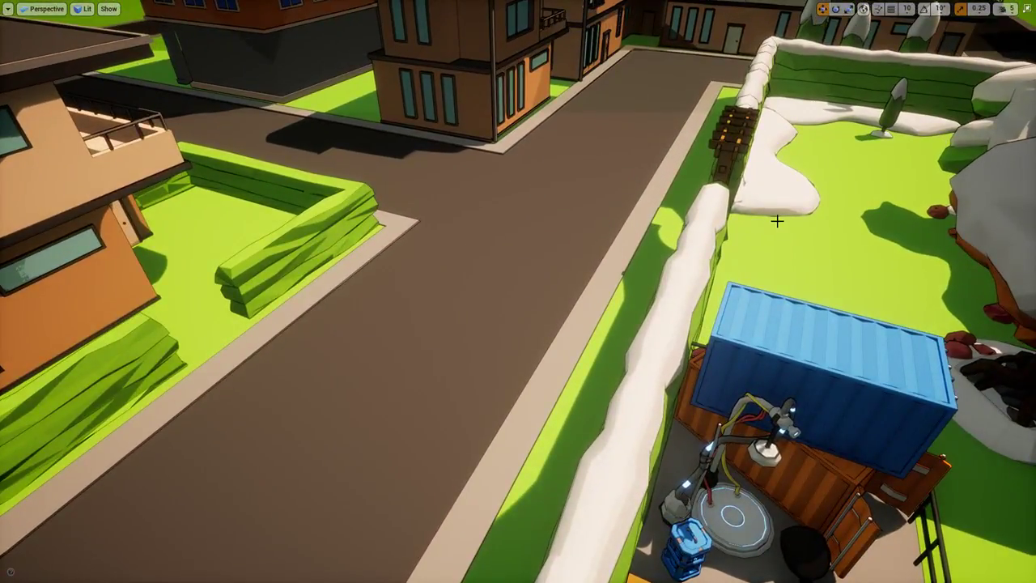
right_drag(771, 234, 762, 217)
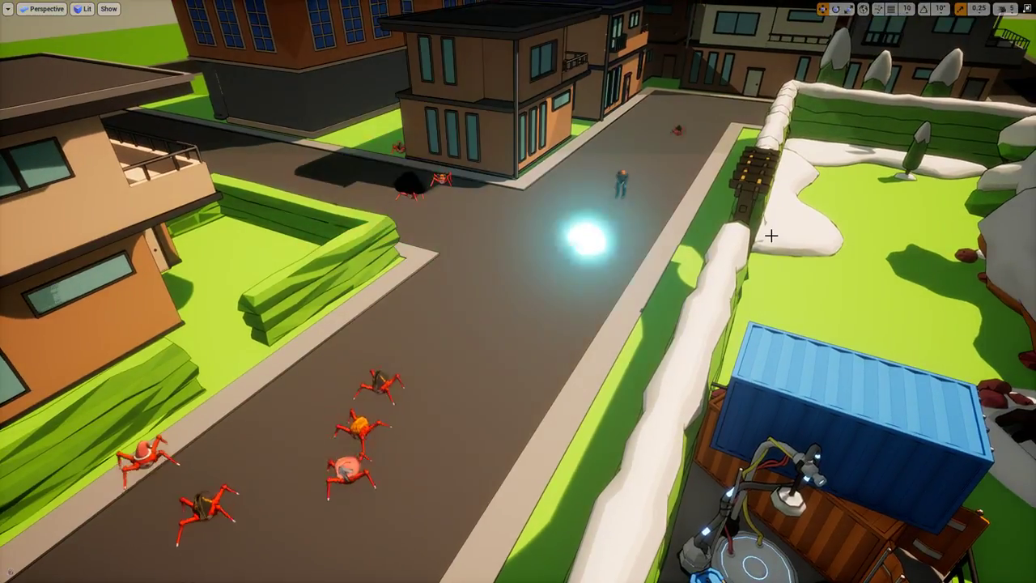
right_drag(771, 235, 756, 244)
key(s)
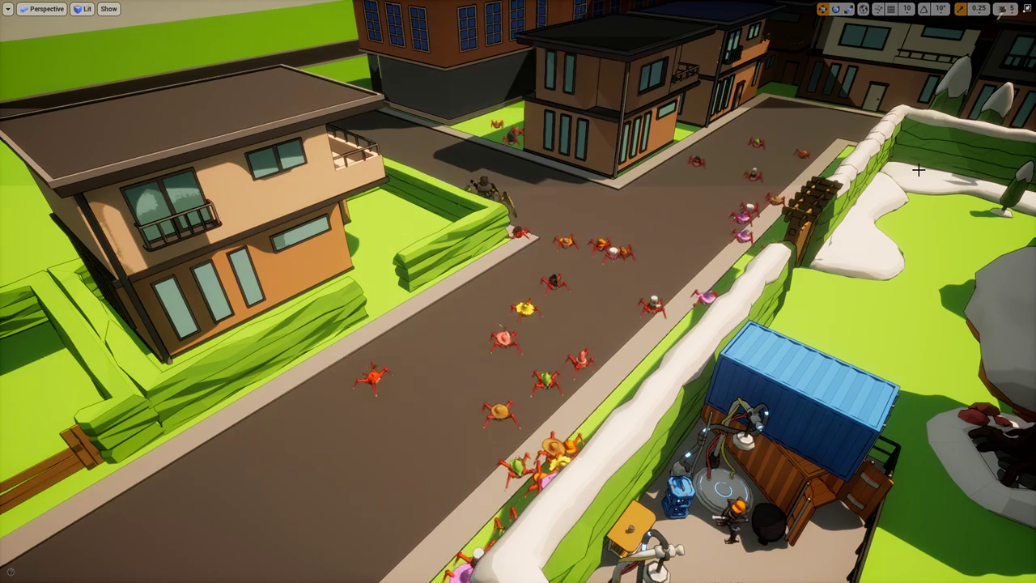
Examine the yard inside the snowy hedge walls up close, including the shipping container, machines and workshop props
right_drag(918, 170, 989, 248)
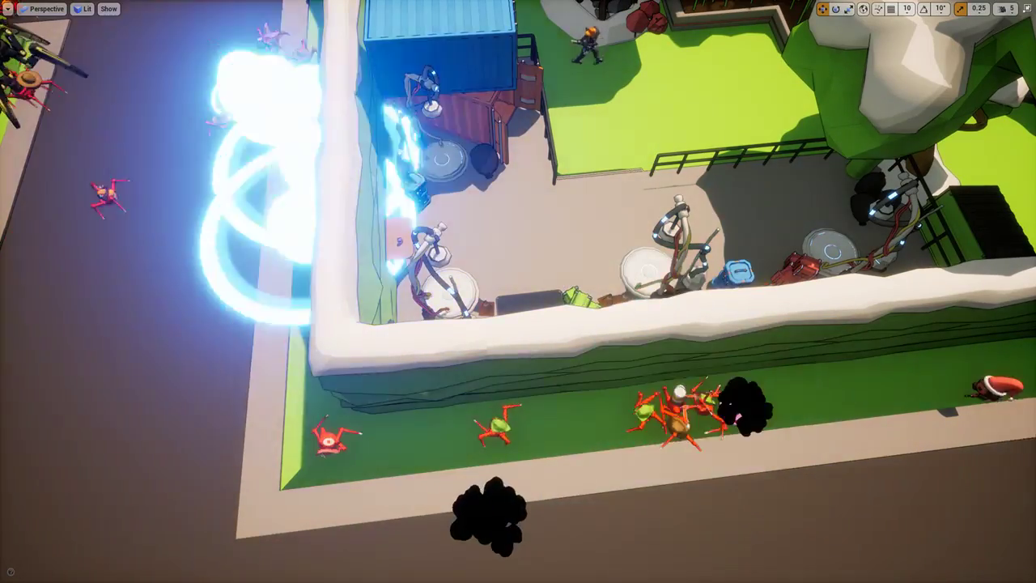
right_drag(988, 248, 920, 143)
key(d)
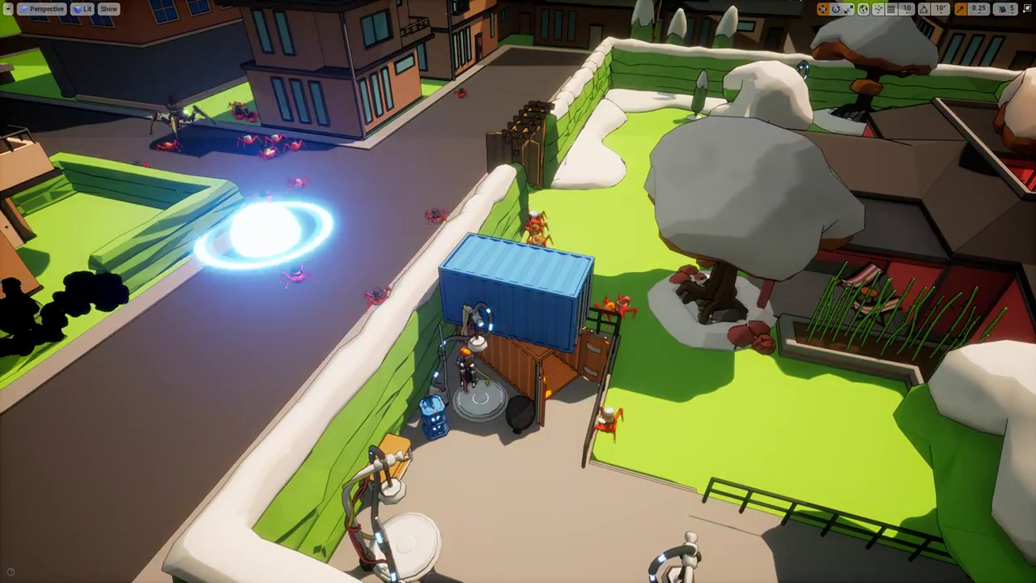
right_drag(517, 292, 728, 218)
key(w)
right_drag(516, 224, 603, 215)
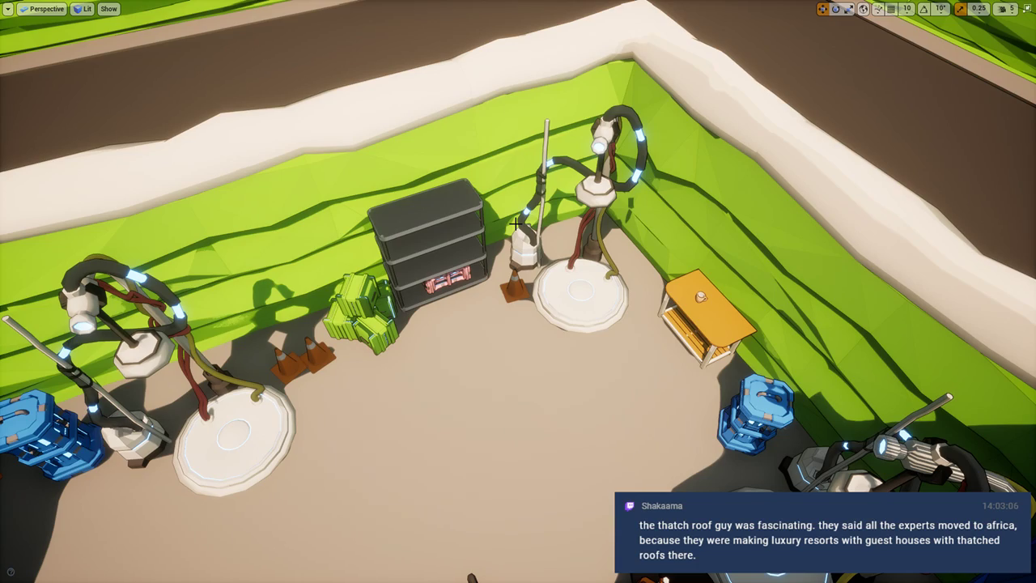
right_drag(255, 211, 404, 130)
key(s)
key(w)
right_drag(518, 291, 660, 344)
right_drag(271, 216, 276, 180)
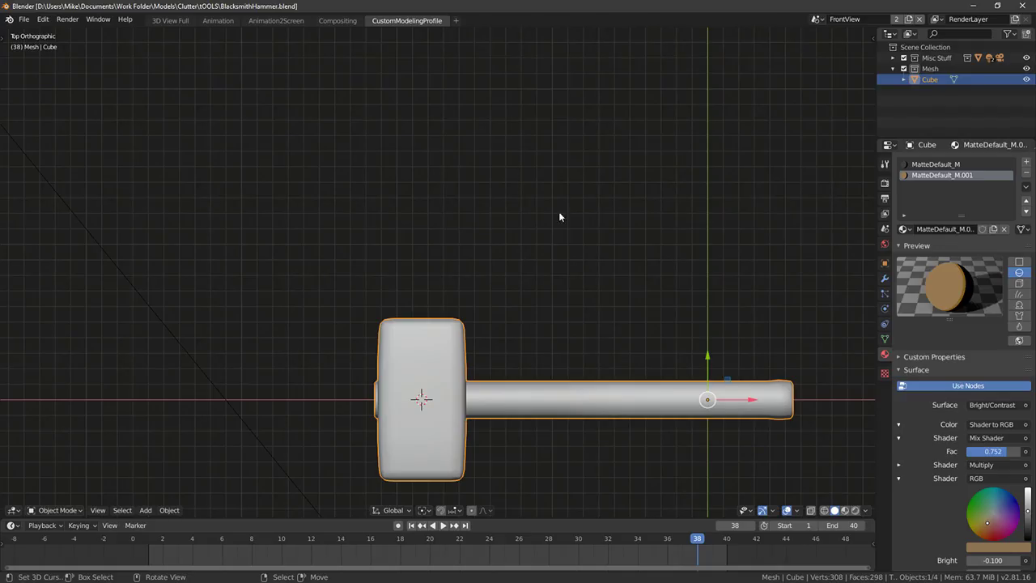
Switch back to Blender and check the hammer from an angle and from the top
middle_drag(559, 217, 771, 191)
middle_drag(842, 222, 811, 257)
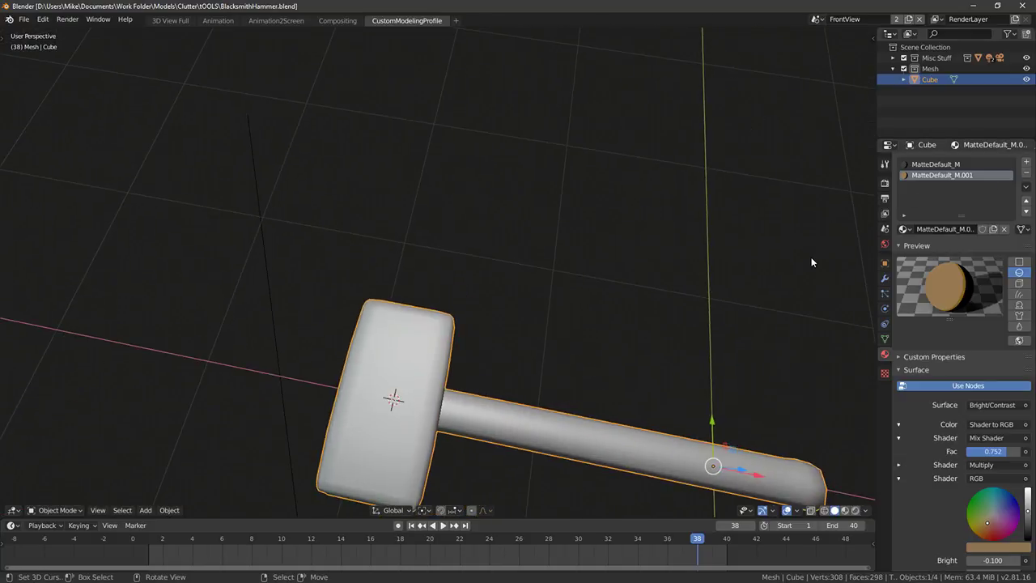
key(KP_7)
scroll(690, 204, down, 2)
shift+middle_drag(619, 214, 586, 178)
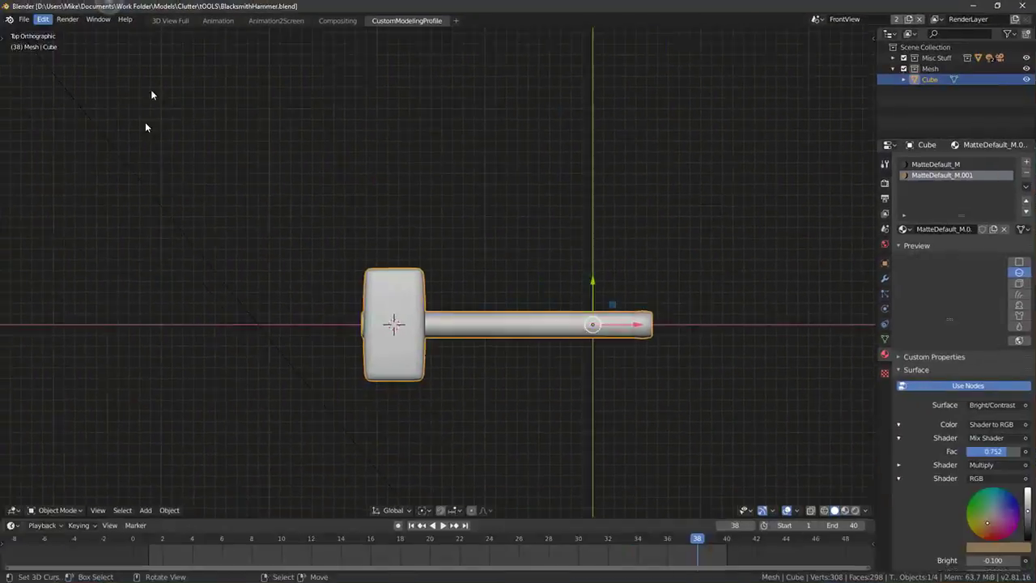
Switch to Unreal Editor, restore the normal viewport layout, and open the Stages/Clutter/Tools content folder
key(alt+Tab)
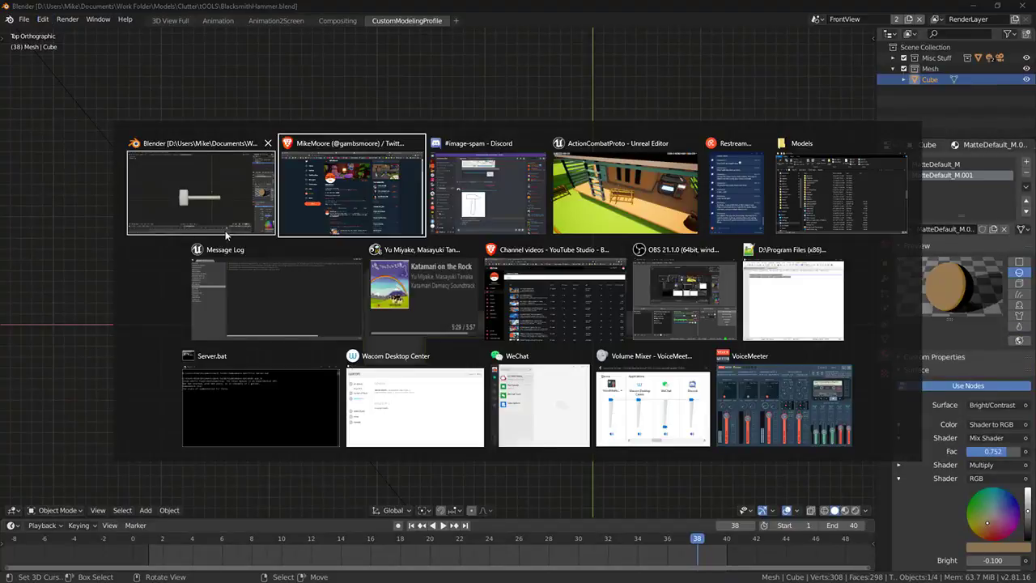
right_drag(448, 325, 495, 344)
key(F11)
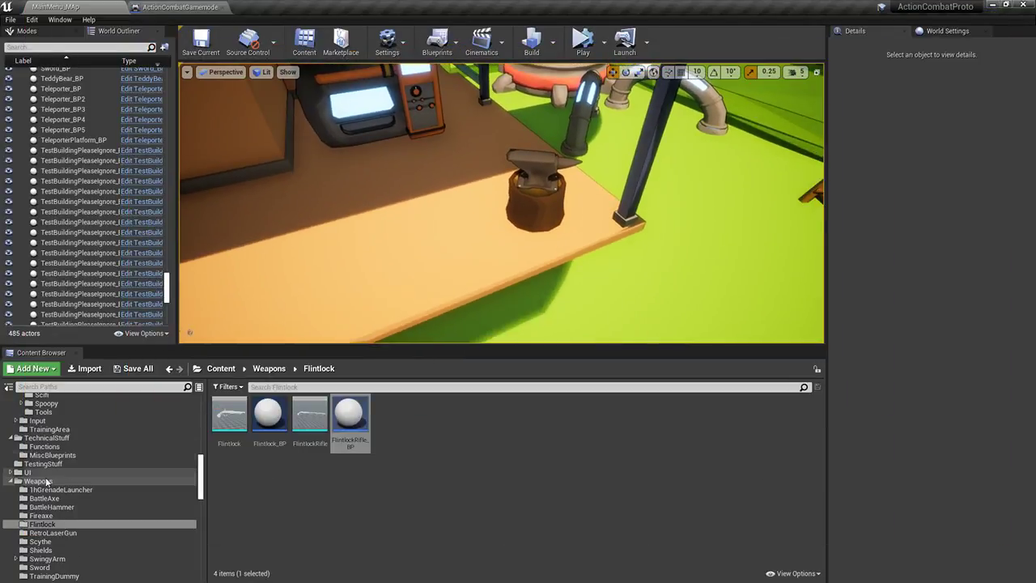
scroll(78, 544, down, 1)
scroll(79, 544, down, 2)
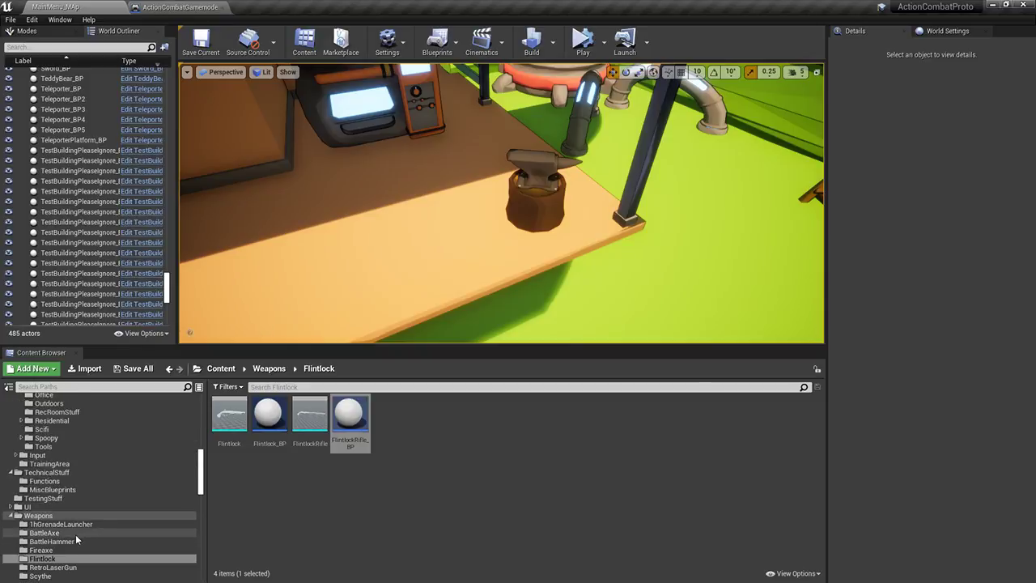
scroll(76, 517, up, 7)
scroll(76, 495, up, 10)
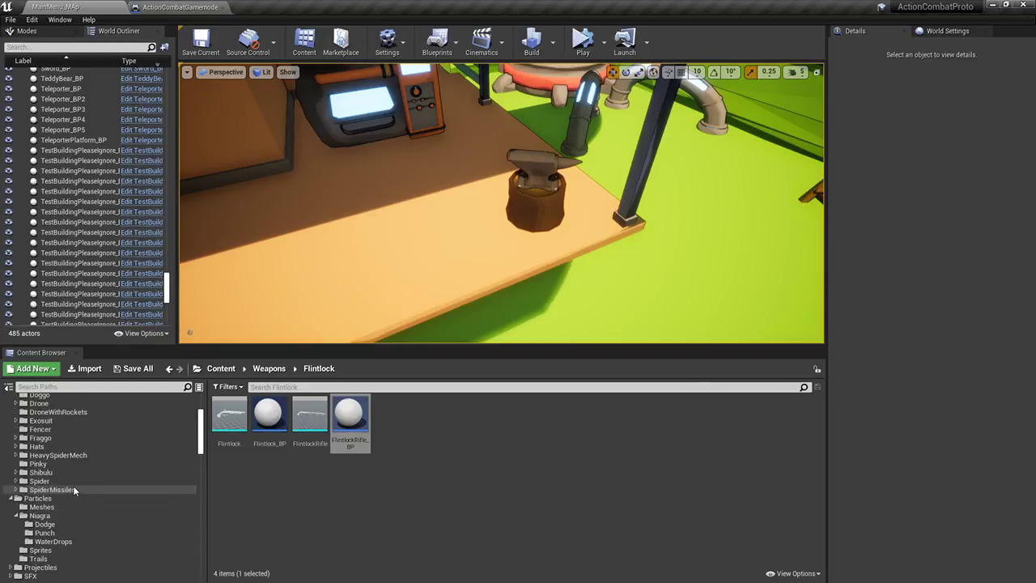
scroll(13, 440, down, 10)
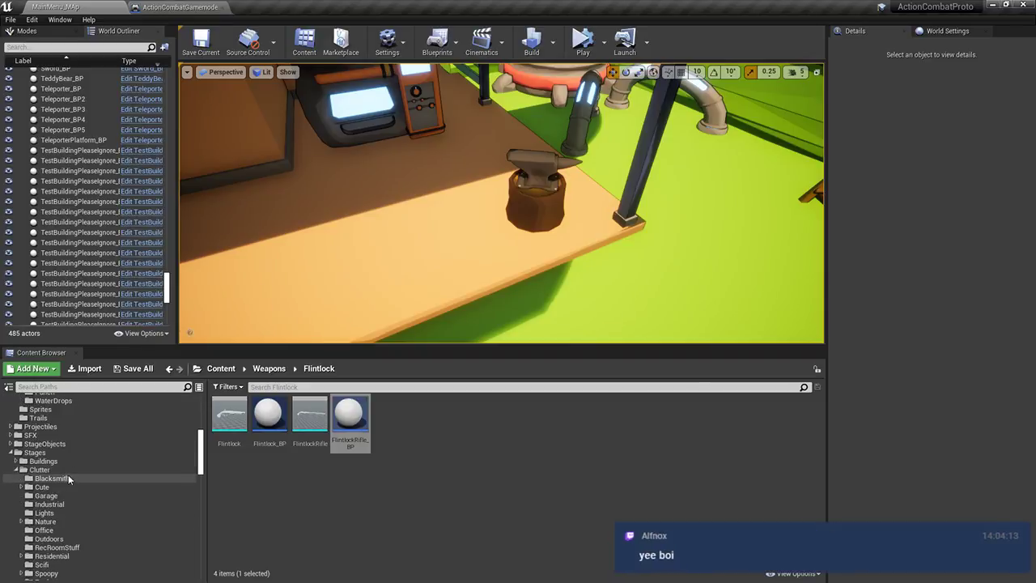
click(44, 564)
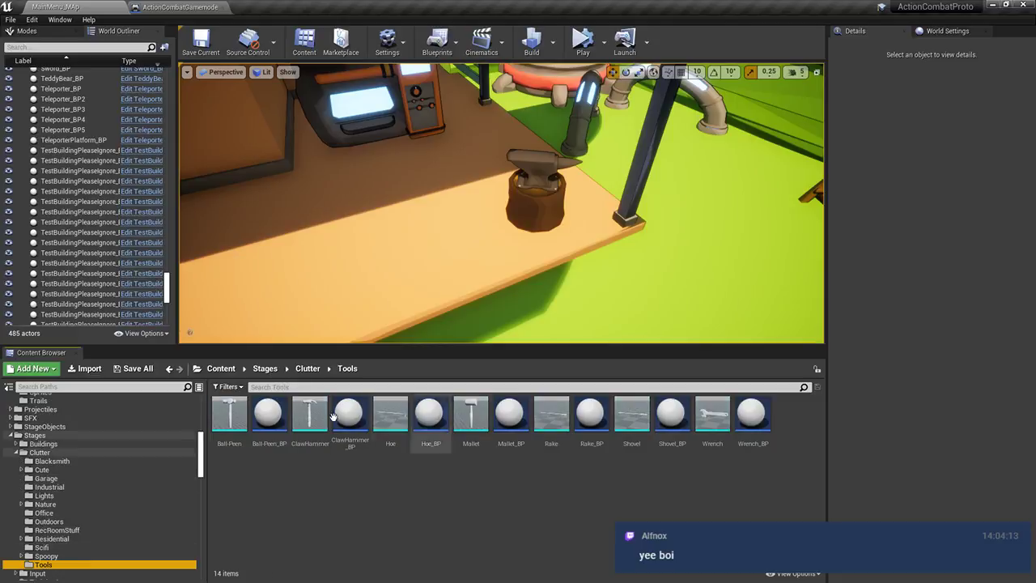
Start an asset import into the Tools folder and browse to Models\Clutter\tOOLS on disk
click(95, 372)
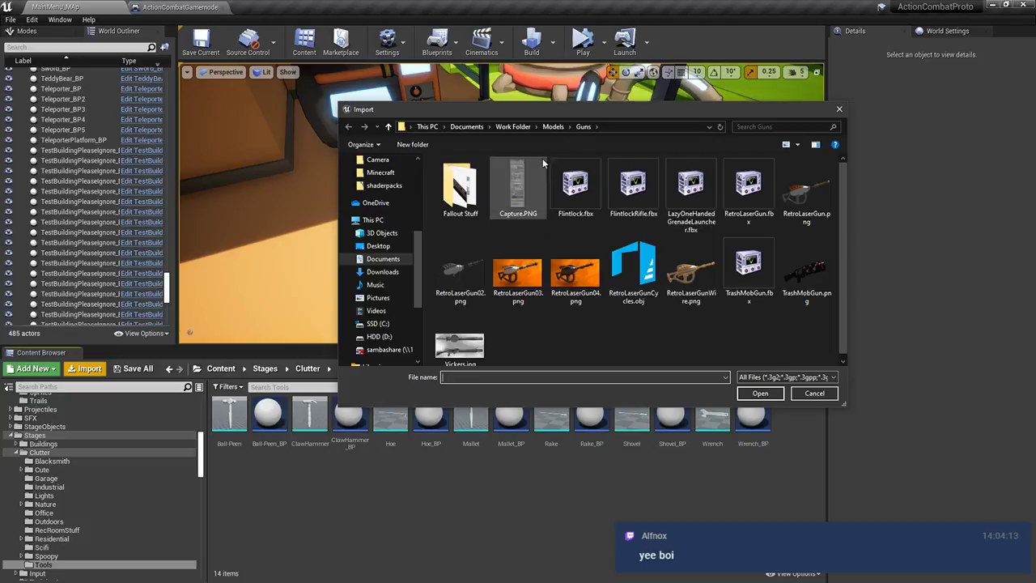
click(554, 126)
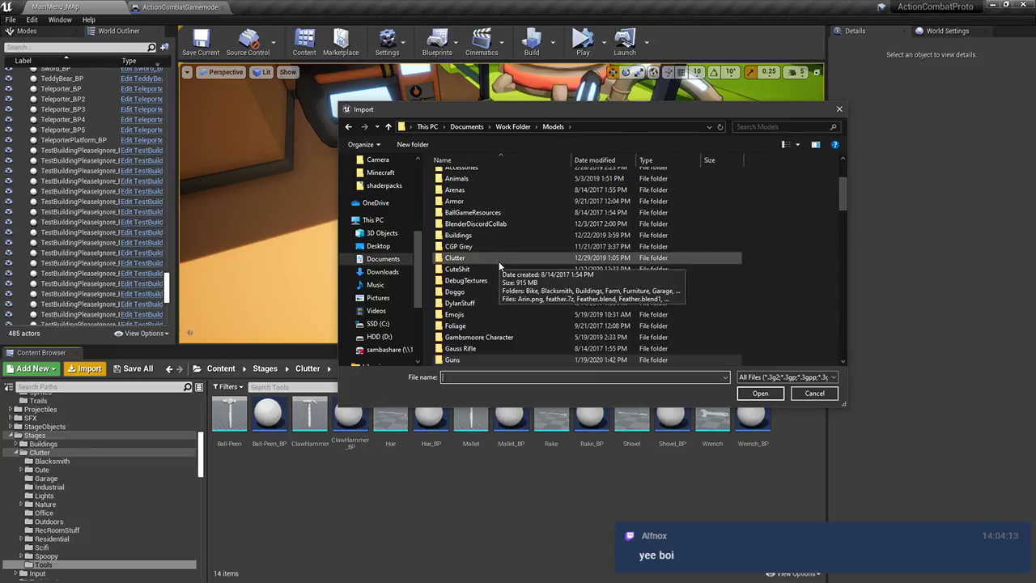
scroll(498, 259, up, 2)
double_click(473, 322)
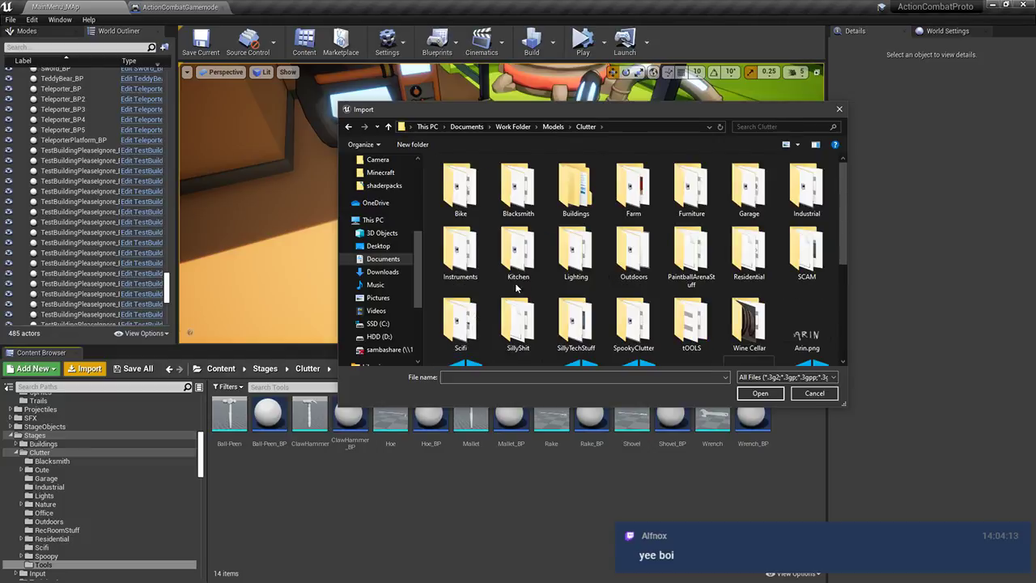
scroll(712, 282, down, 5)
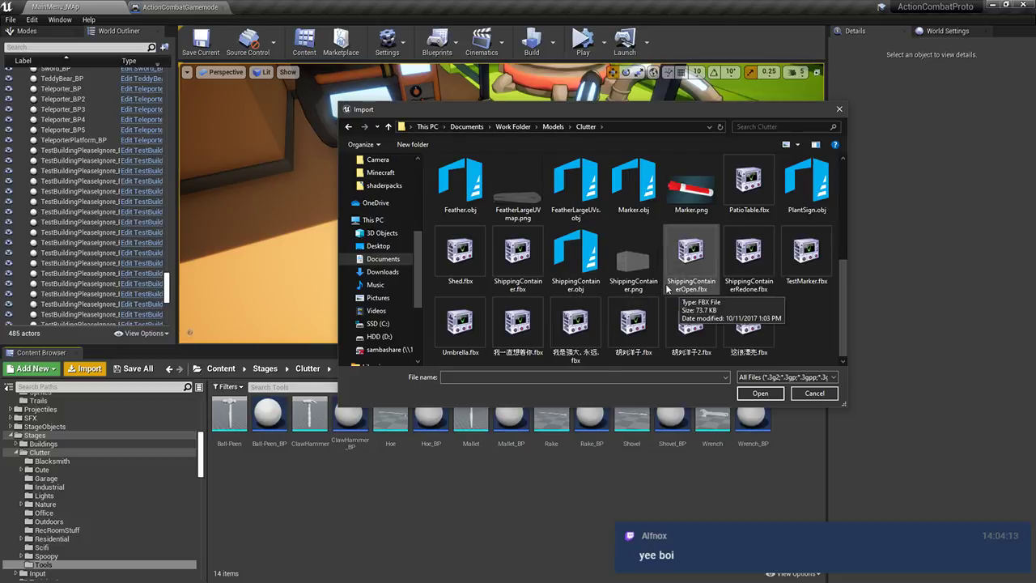
scroll(667, 288, up, 1)
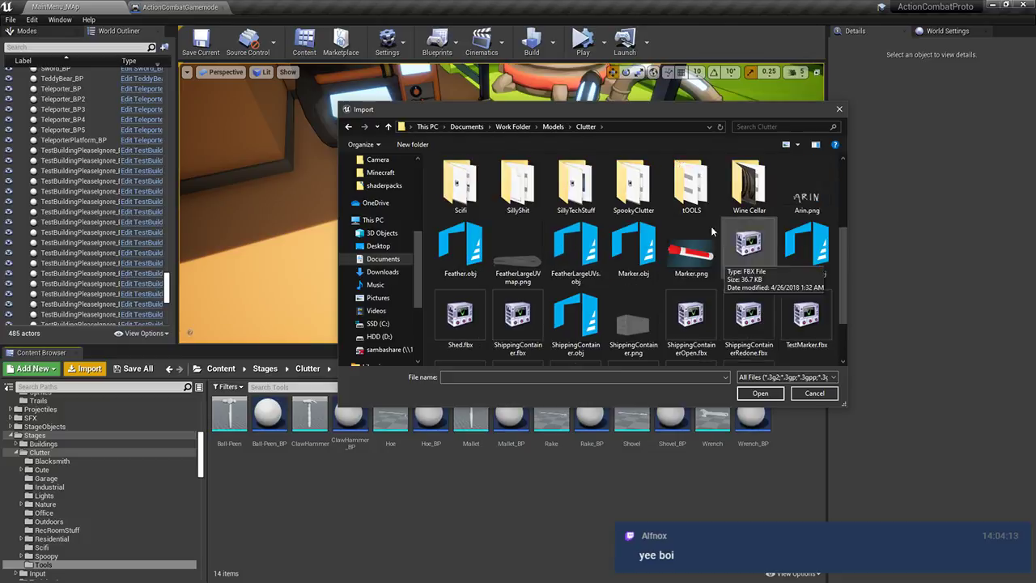
double_click(699, 196)
click(476, 186)
click(474, 175)
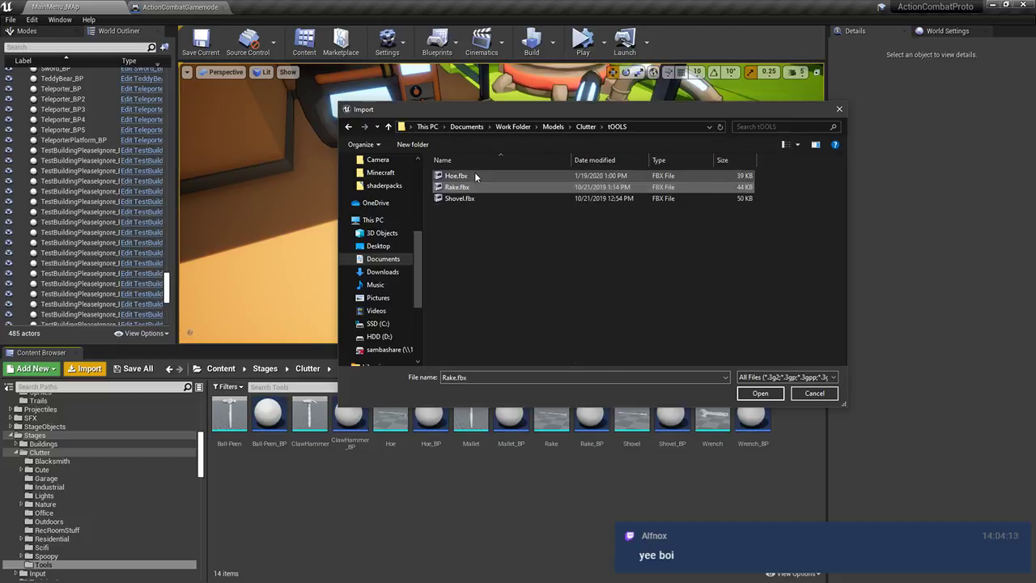
Switch to Blender and export the hammer as BlacksmithHammer.fbx into the tOOLS folder
key(alt+Tab)
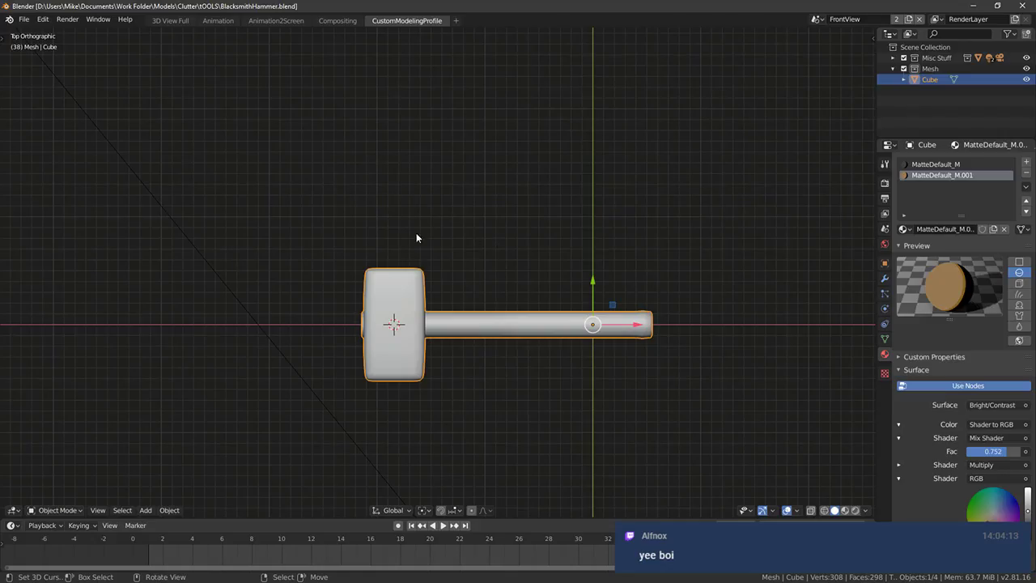
click(22, 24)
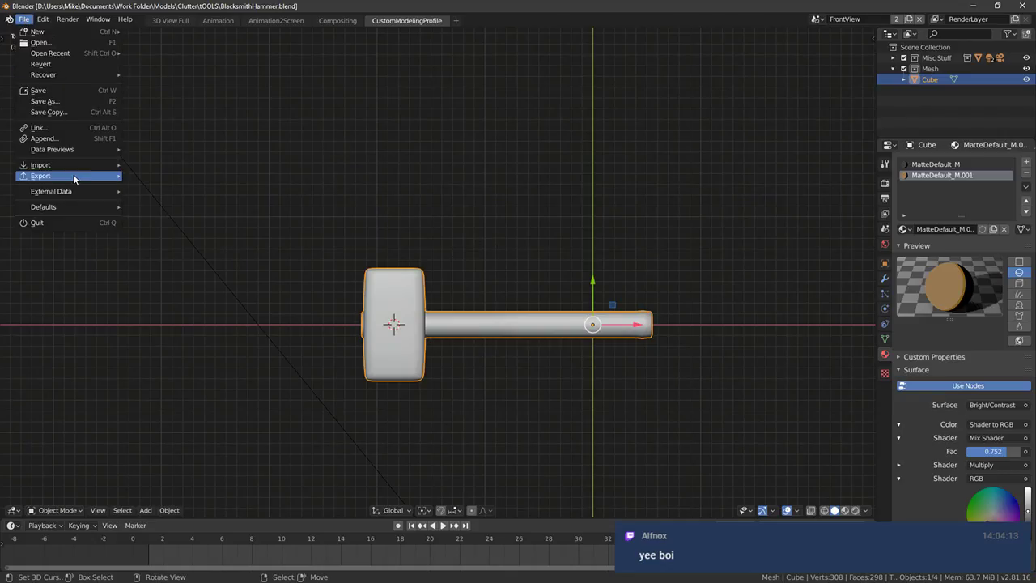
mouse_move(78, 175)
click(158, 230)
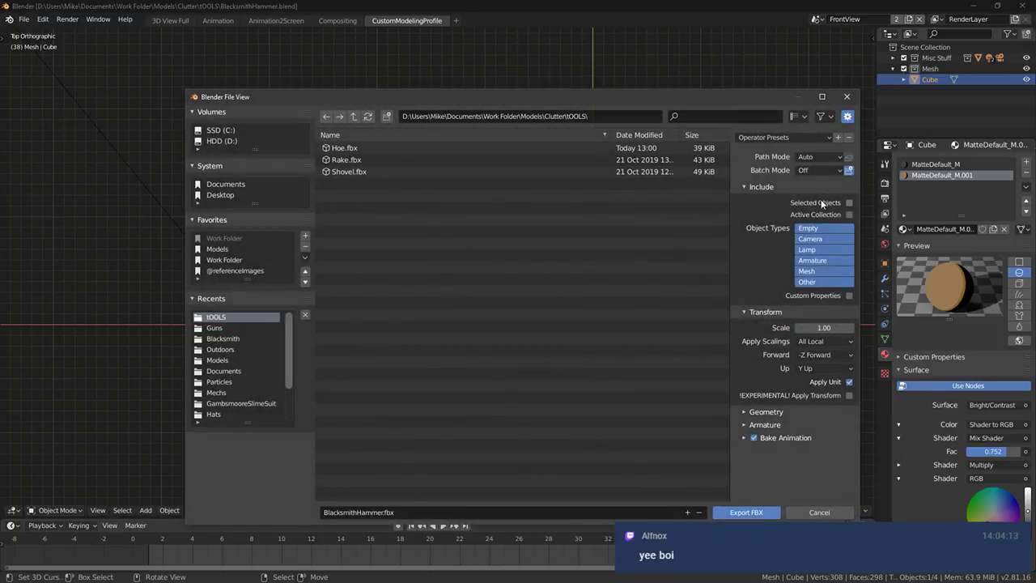
click(736, 512)
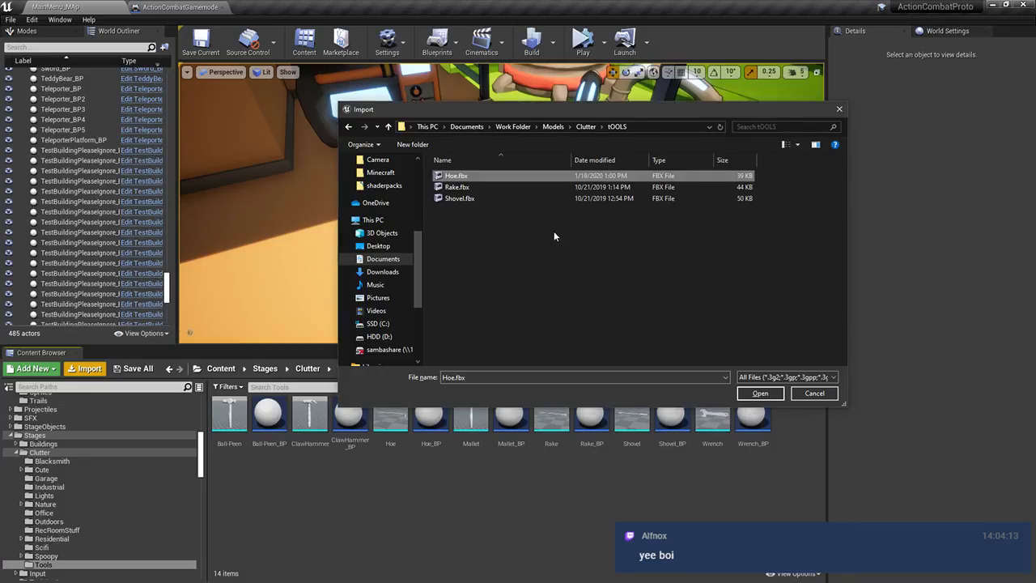
Return to Unreal Editor and import BlacksmithHammer.fbx into the Tools content folder
click(484, 210)
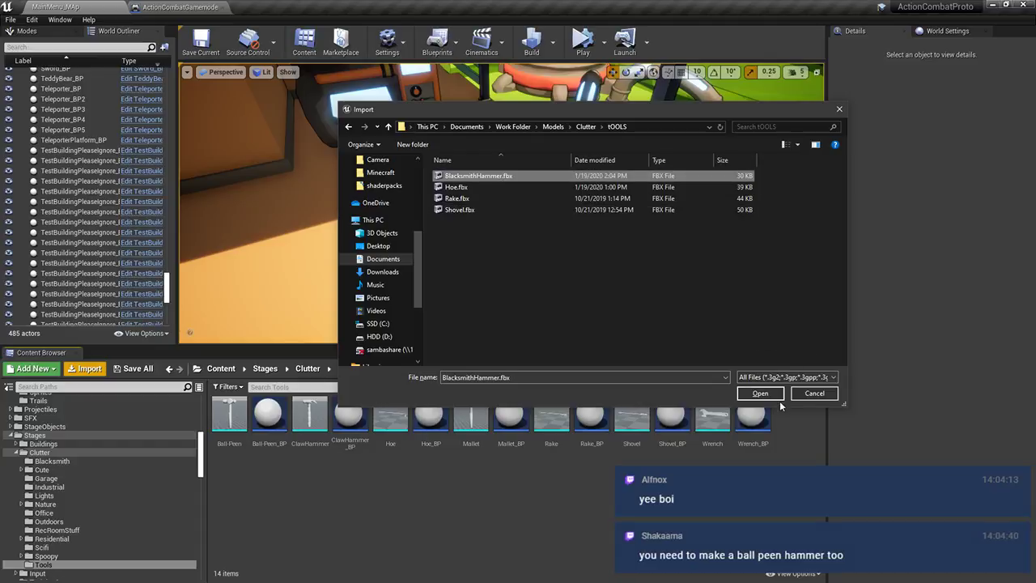
click(760, 393)
click(578, 559)
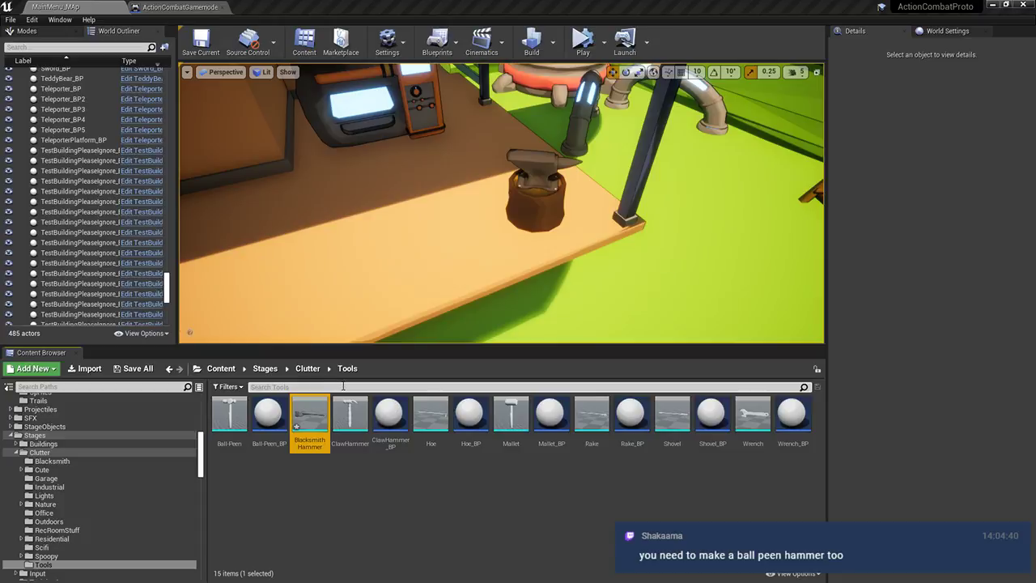
Assign M_MatteDefault to both material slots of the BlacksmithHammer mesh, save it, and return to the level
double_click(310, 415)
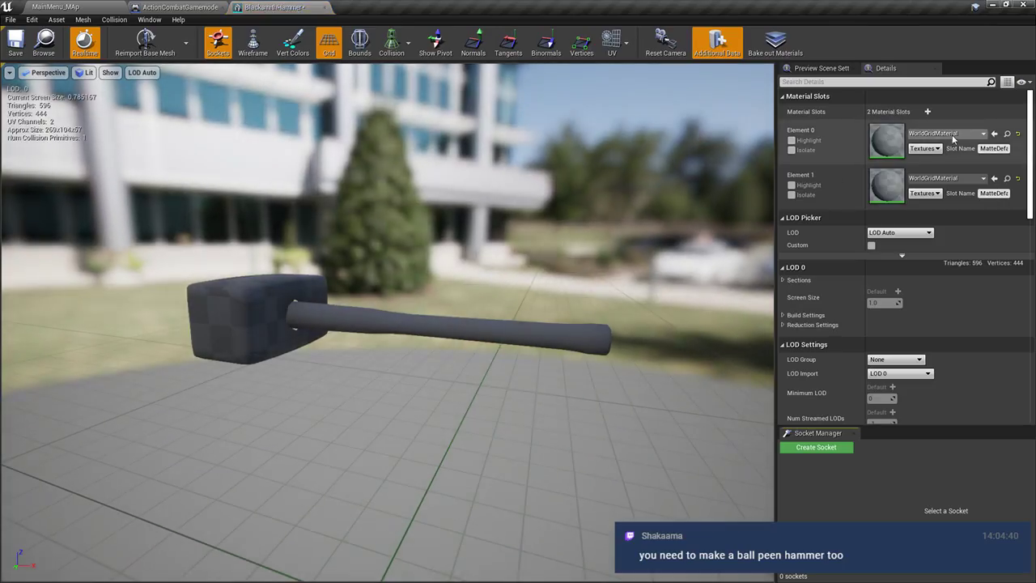
click(946, 134)
text(mattede)
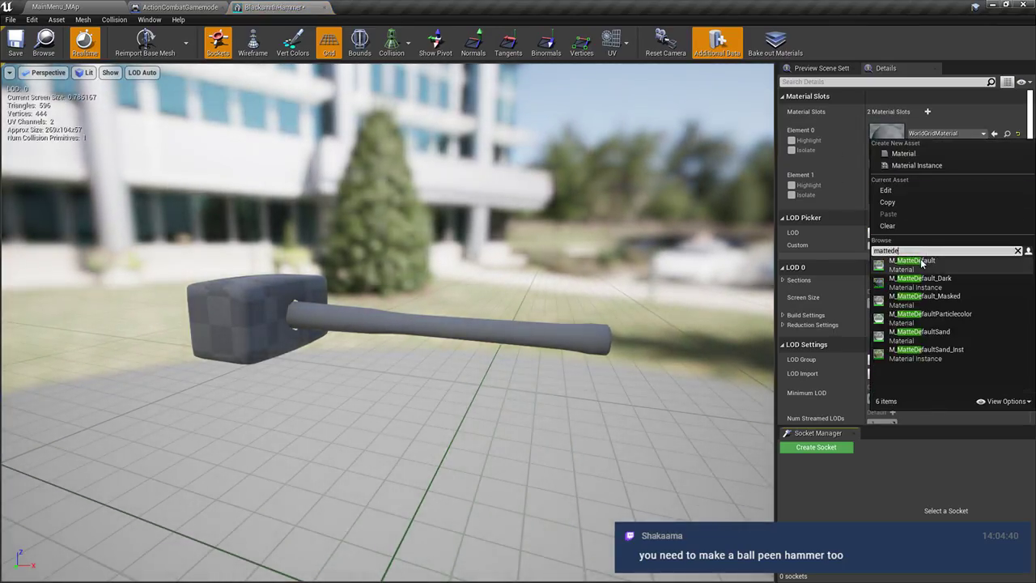
click(923, 262)
drag(886, 139, 886, 185)
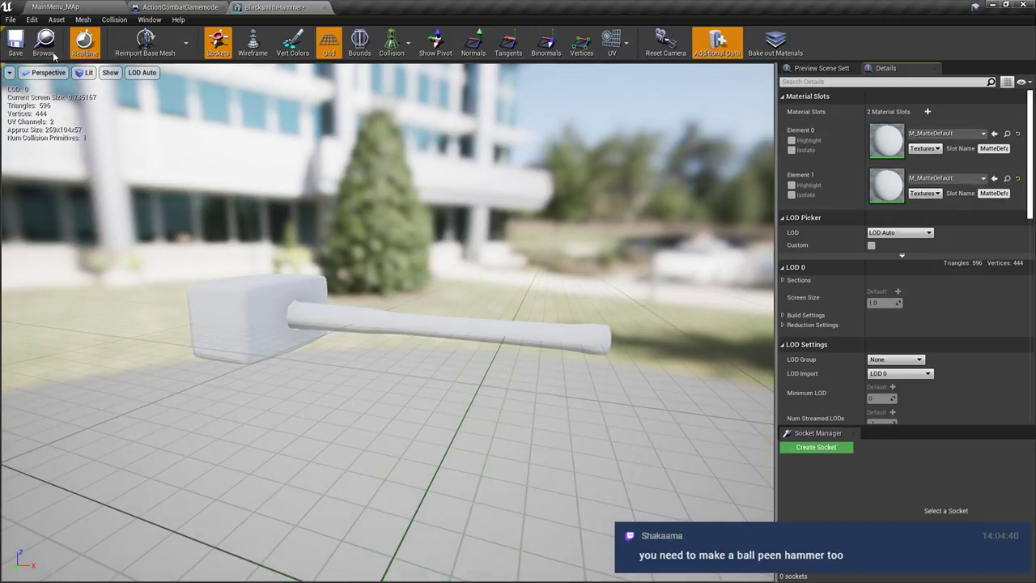
click(62, 6)
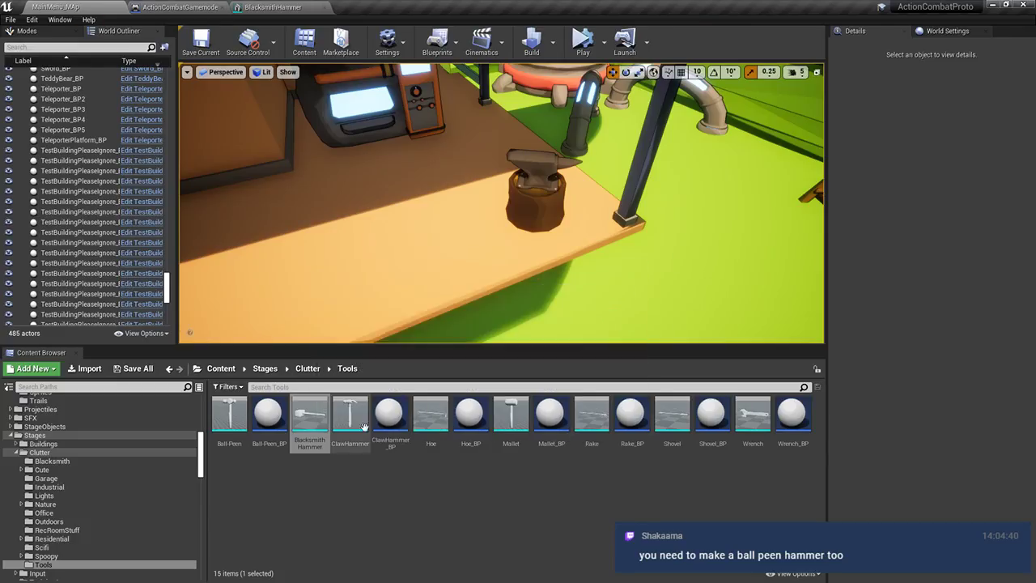
Duplicate the Ball-Peen_BP blueprint in the Tools folder and name the copy BlacksmithHammer01_BP
click(268, 415)
key(ctrl+w)
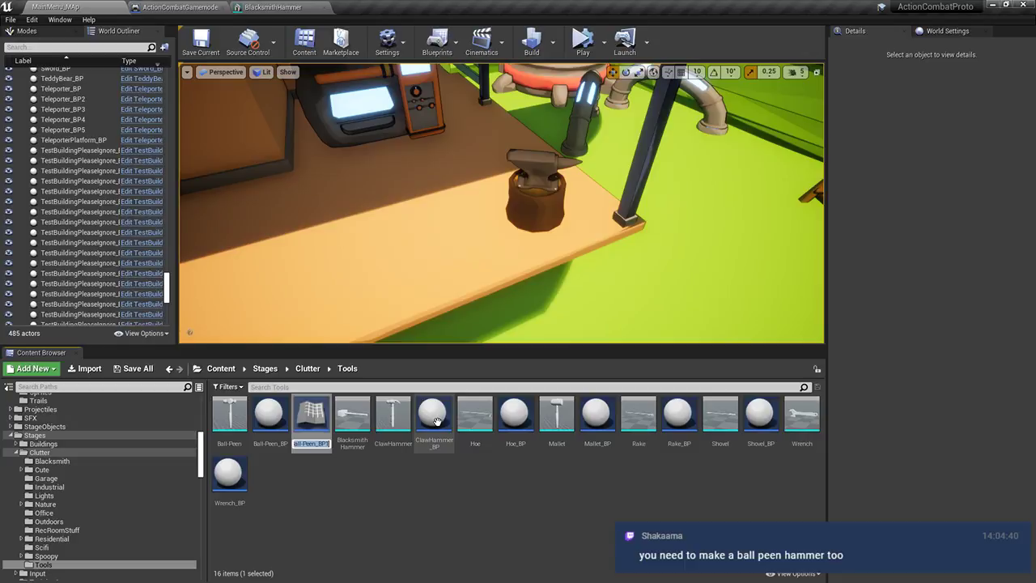
text(BlacksmithHammer0)
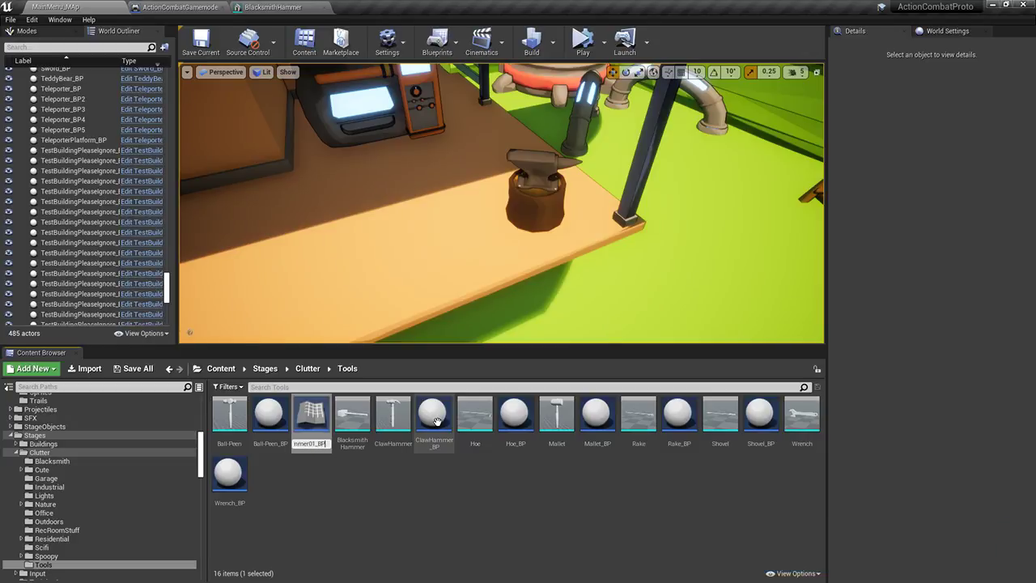
key(Return)
Set the StaticMesh component of BlacksmithHammer01_BP to the BlacksmithHammer mesh and compile the blueprint
double_click(356, 446)
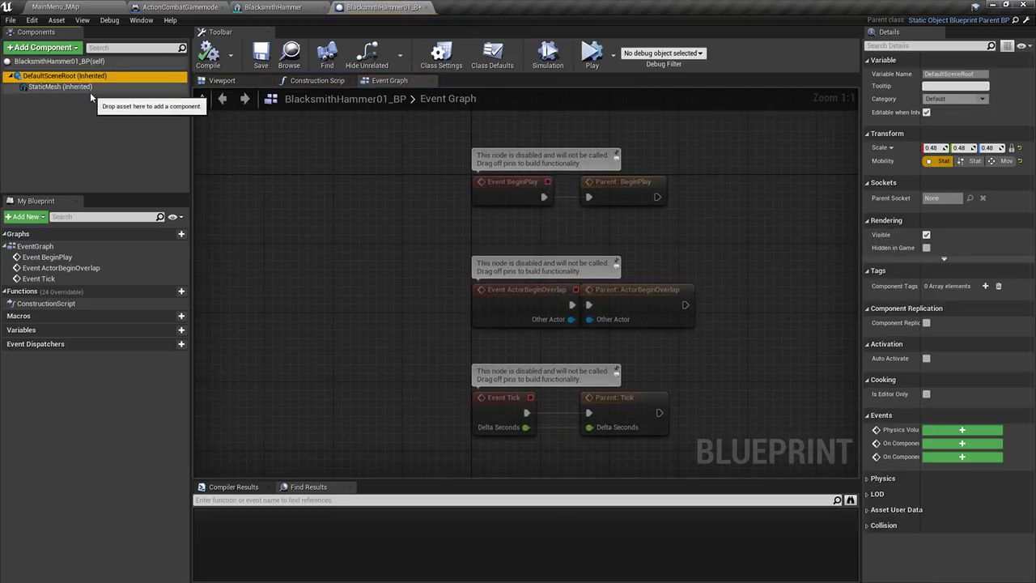
click(90, 90)
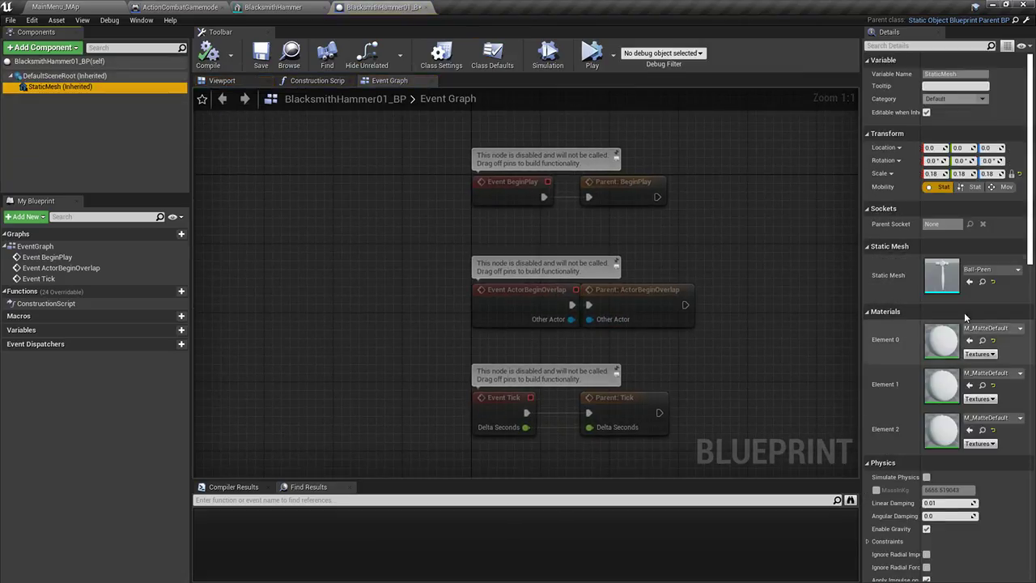
click(979, 270)
text(blacksmith)
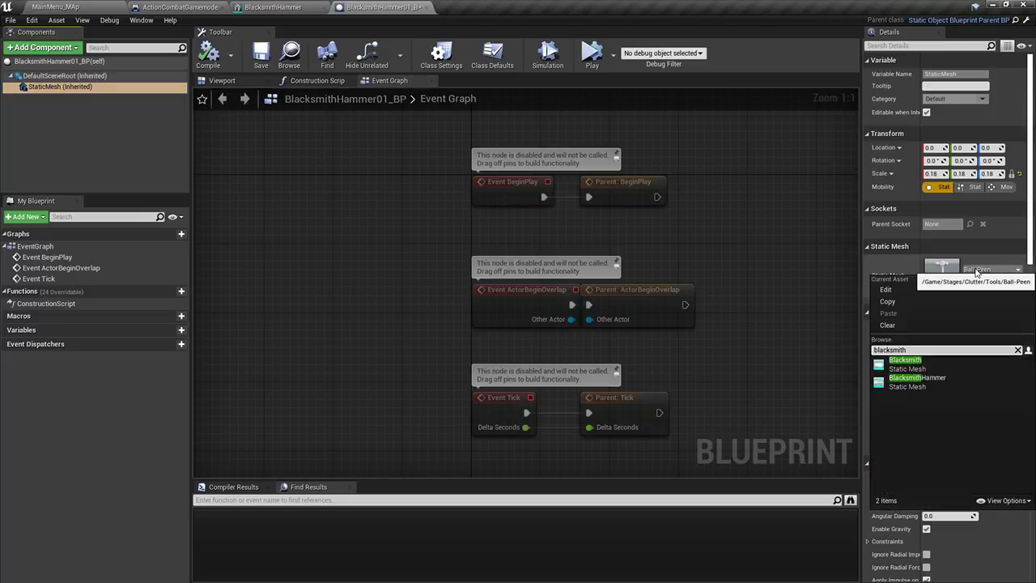
click(940, 382)
click(200, 58)
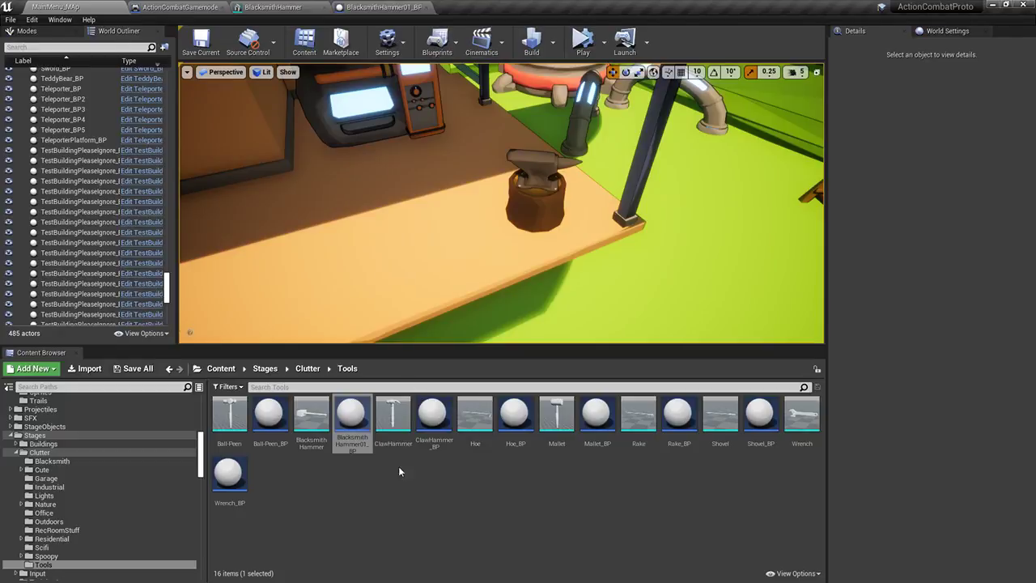
Place BlacksmithHammer01_BP on top of the anvil in the level and frame it in the viewport
drag(358, 421, 541, 159)
right_drag(555, 176, 493, 194)
key(w)
key(w)
key(f)
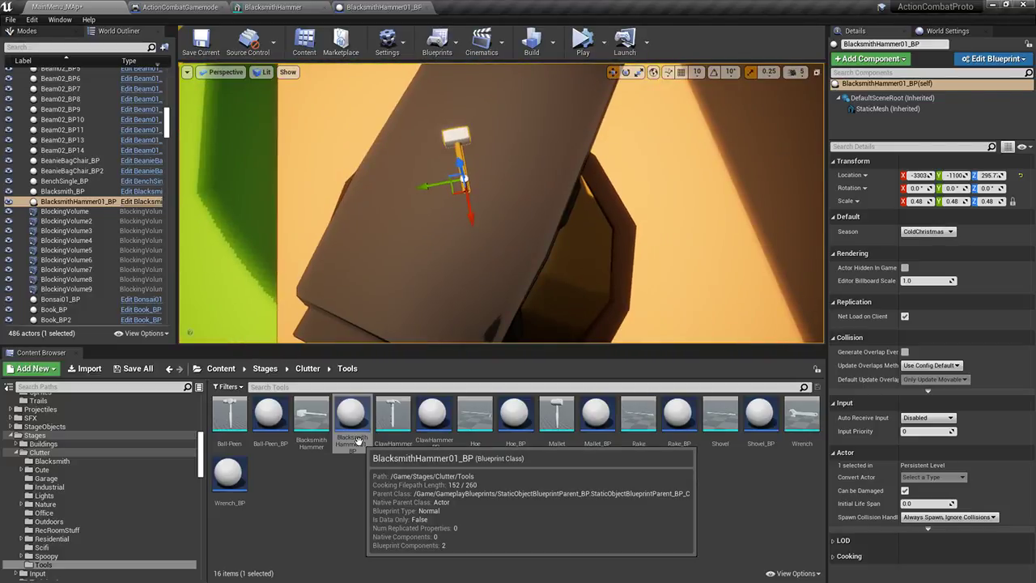
In the construction script of BlacksmithHammer01_BP, set the first vector parameter's colour to Black
double_click(358, 440)
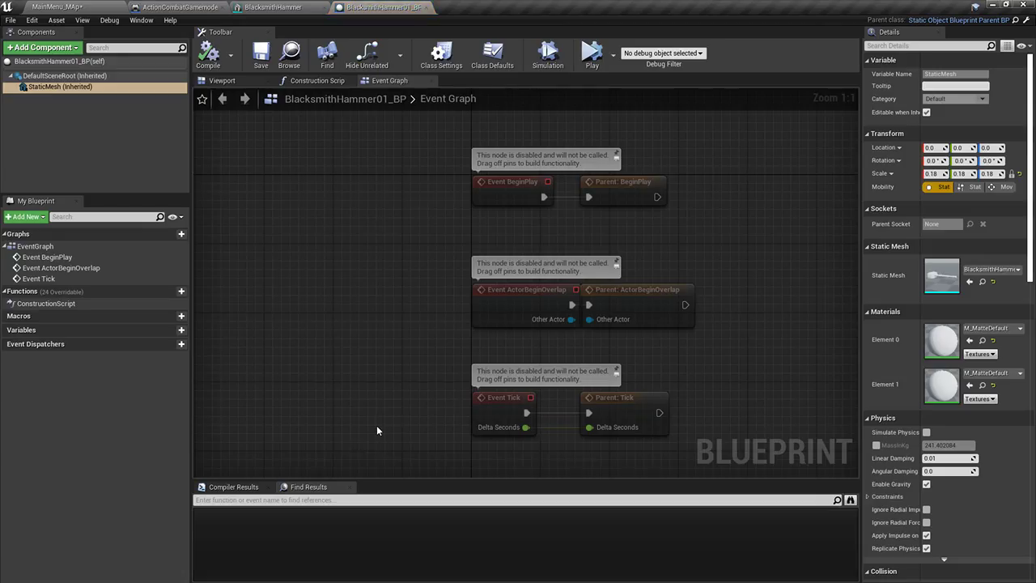
click(316, 80)
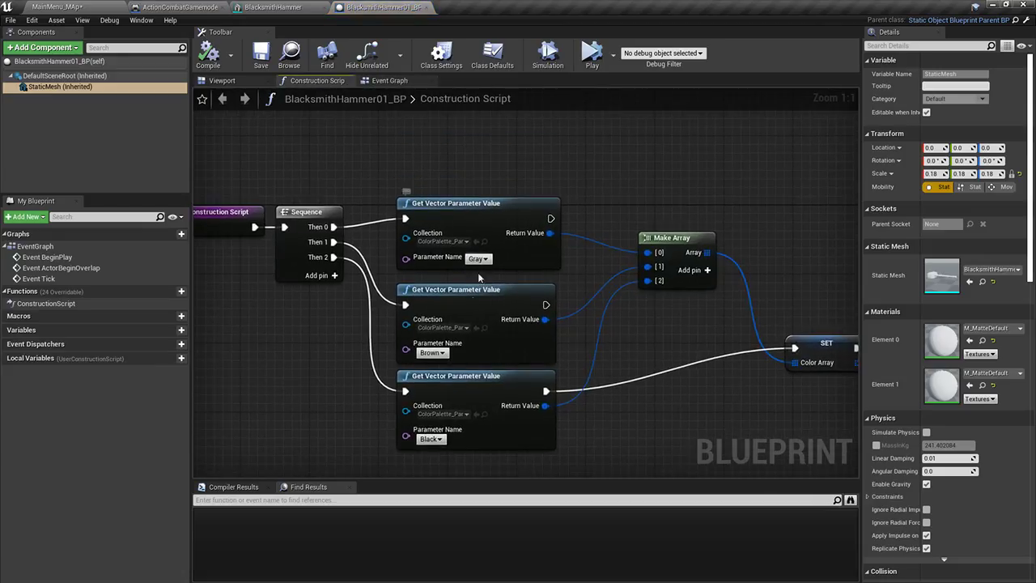
click(480, 259)
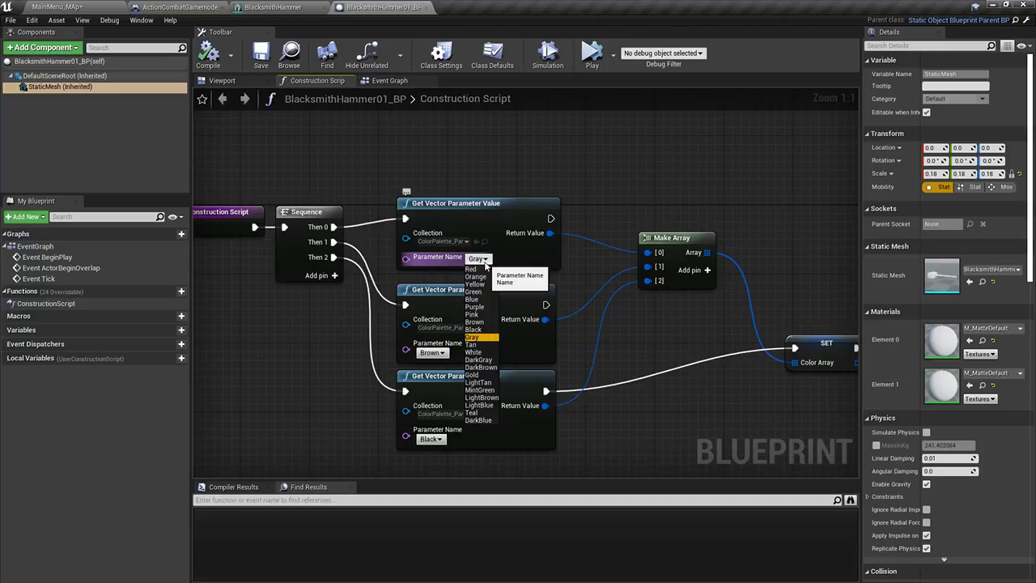
click(474, 330)
Delete the third colour node, wire the Brown node to SET, remove the unused array and sequence pins, and compile the blueprint
key(Delete)
drag(546, 305, 793, 348)
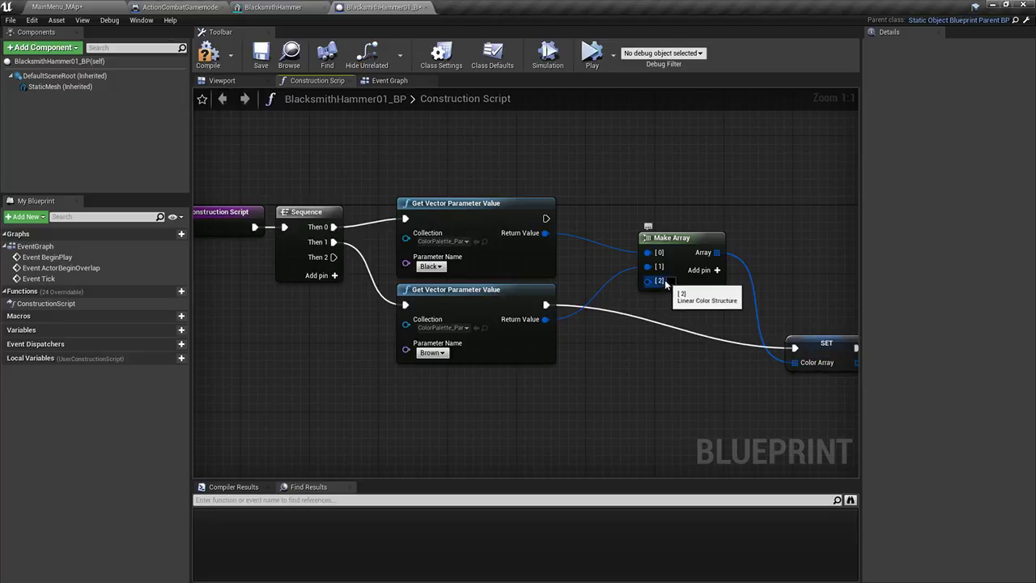
right_click(667, 283)
click(701, 379)
right_click(321, 257)
click(360, 297)
click(201, 58)
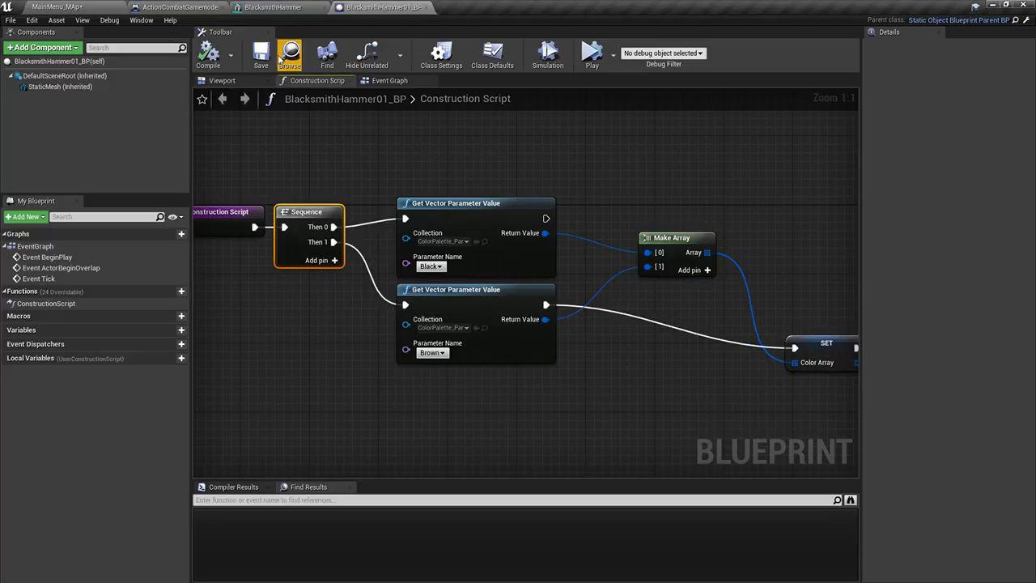
click(268, 61)
Return to the level and lower the viewport camera speed to 3
right_drag(628, 197, 349, 128)
scroll(253, 142, down, 1)
right_drag(249, 144, 702, 158)
click(190, 6)
click(81, 6)
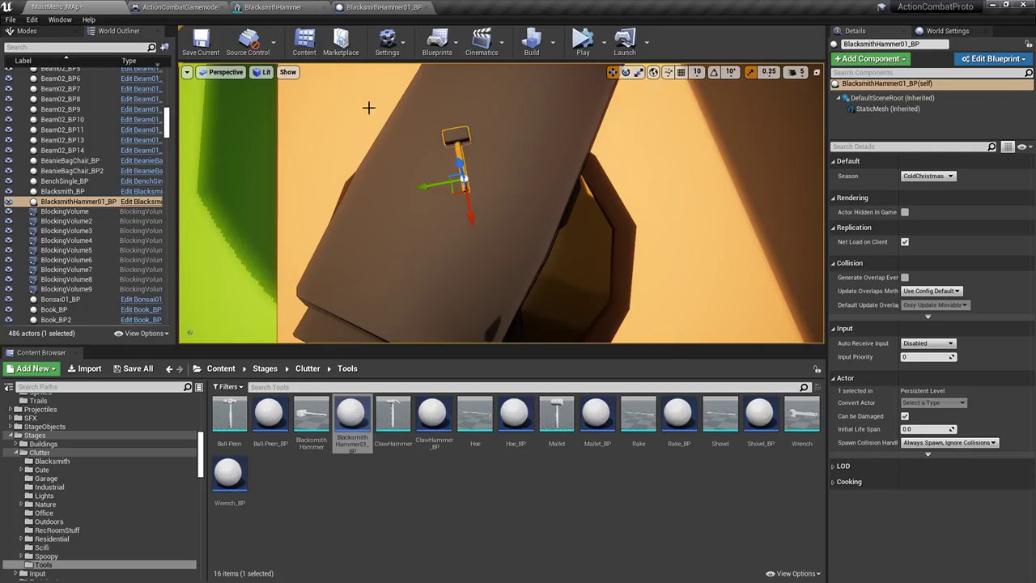
scroll(463, 166, down, 3)
right_drag(481, 176, 517, 166)
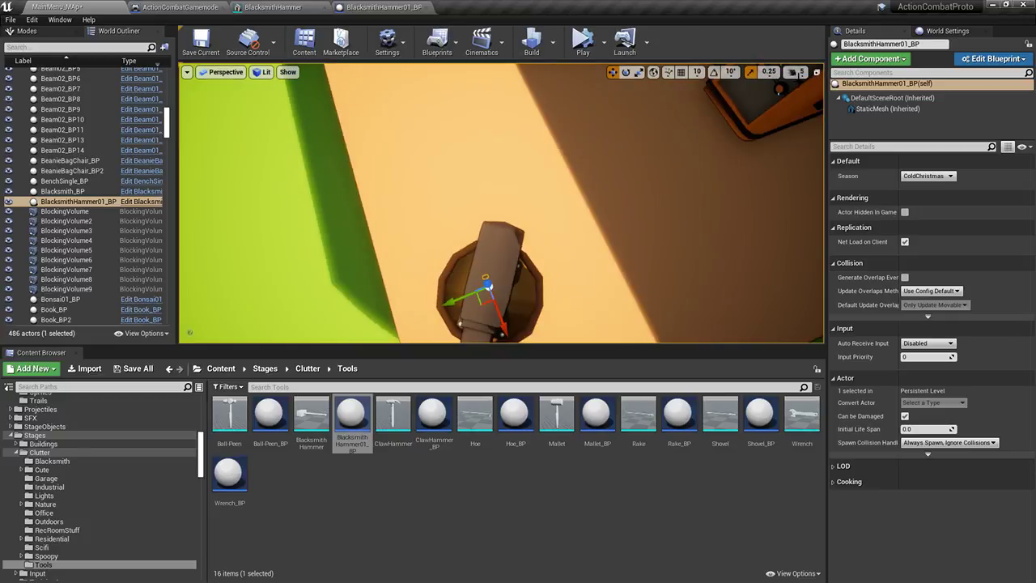
click(798, 73)
drag(811, 98, 816, 98)
Scale the placed hammer up to 1.75 on all axes
right_drag(551, 187, 753, 166)
key(f)
key(e)
key(r)
drag(469, 220, 467, 174)
Rotate the enlarged hammer and adjust its height so that it rests on the anvil's top face
key(e)
right_drag(566, 125, 584, 128)
drag(485, 158, 505, 175)
right_drag(474, 165, 459, 172)
drag(517, 216, 488, 220)
key(w)
mouse_move(485, 156)
mouse_down()
mouse_move(485, 174)
mouse_move(486, 163)
mouse_up()
right_drag(487, 162, 454, 130)
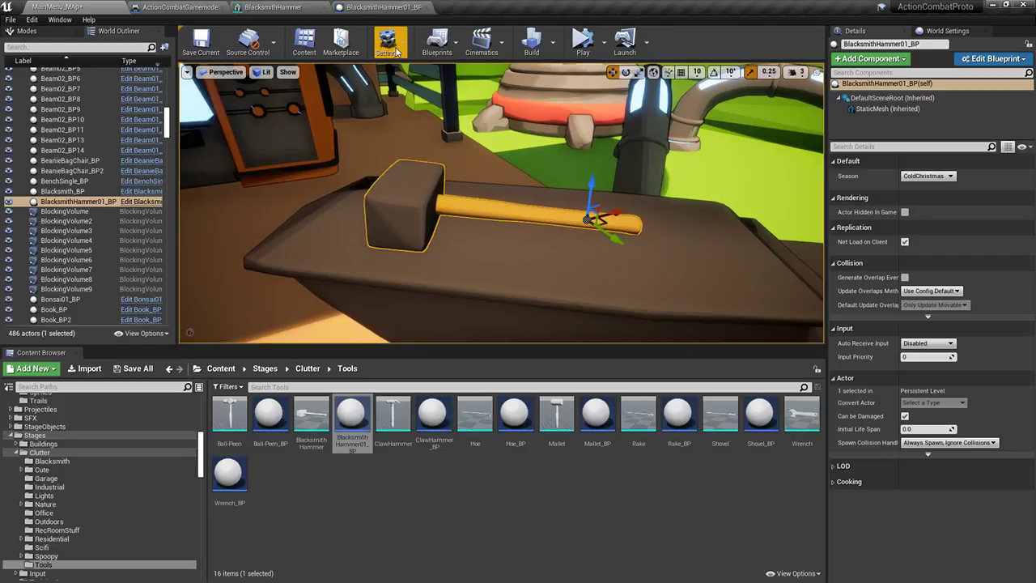
Reset the StaticMesh scale to 1.0 in the hammer blueprint, and restore the placed hammer's default rotation and scale
click(384, 6)
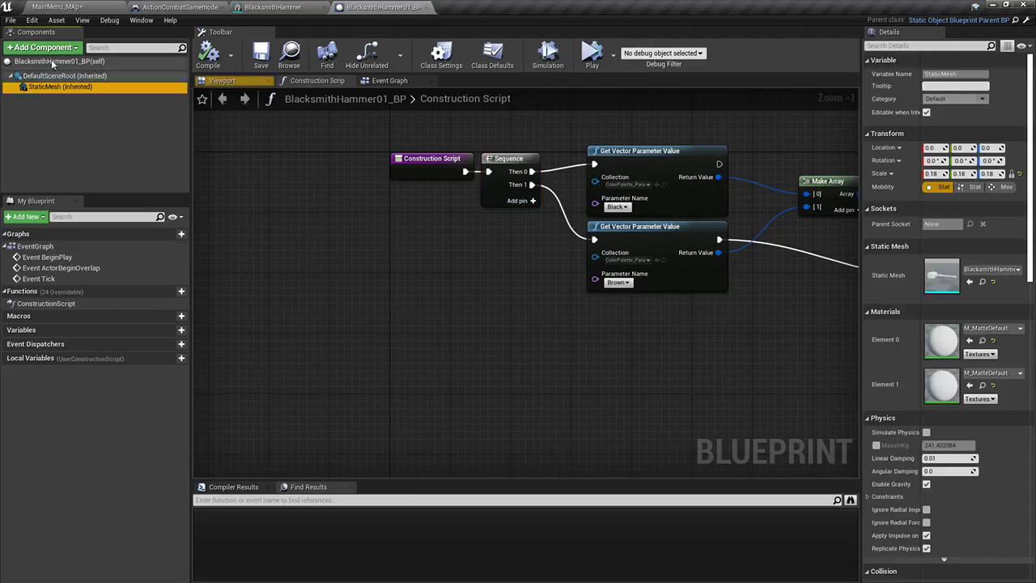
click(64, 86)
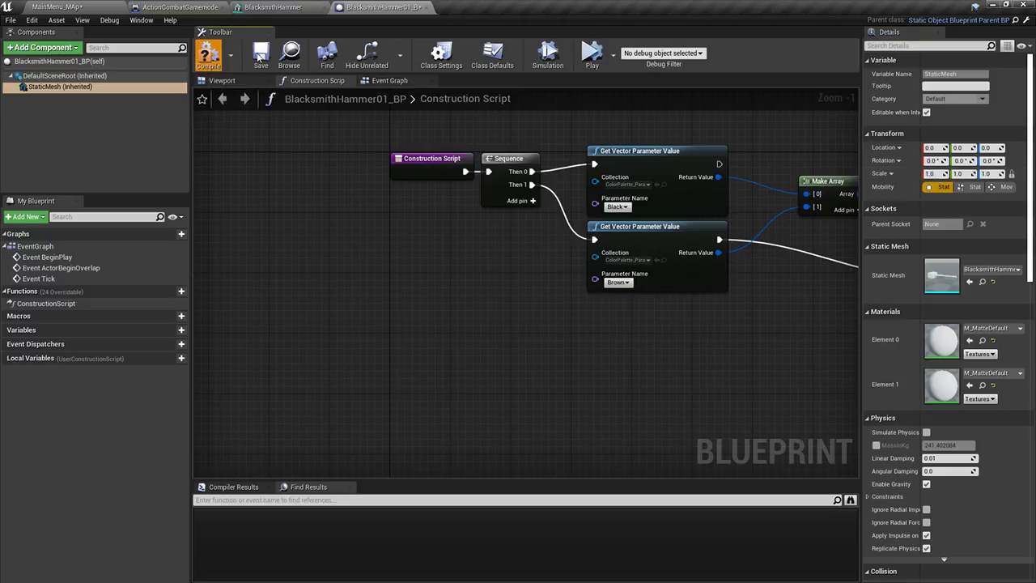
click(89, 6)
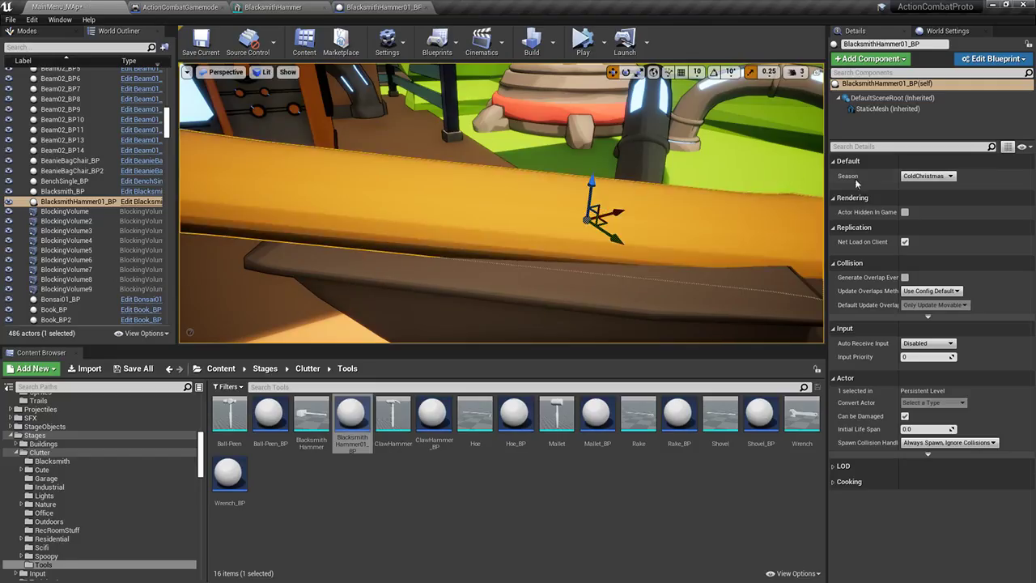
click(890, 97)
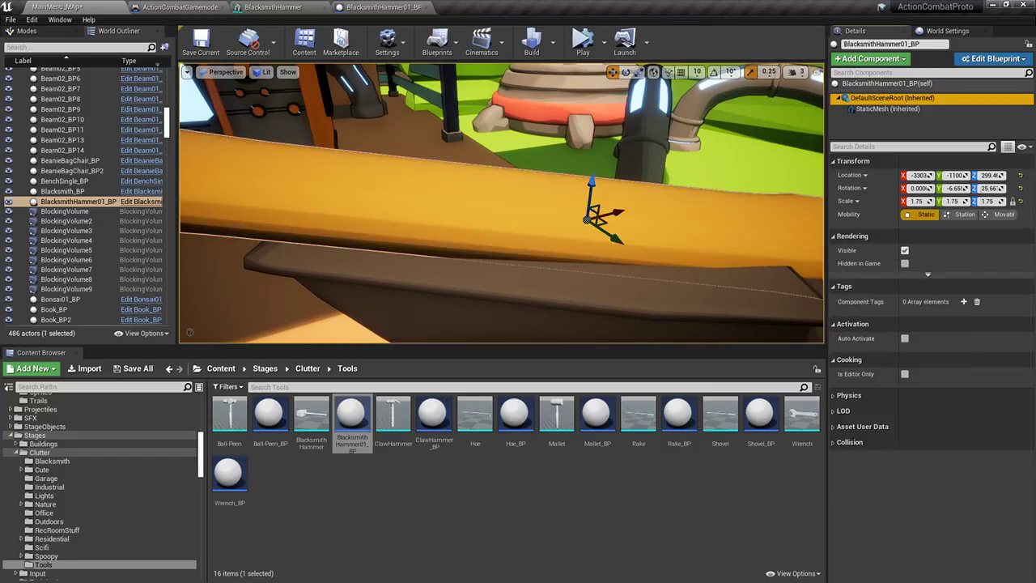
click(1020, 188)
click(1019, 200)
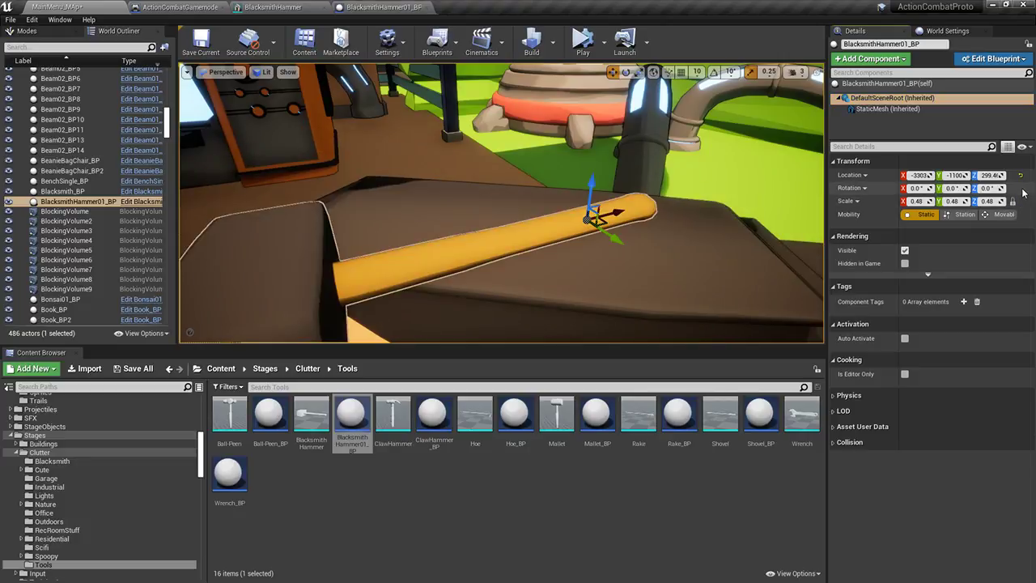
Rotate the placed hammer and reposition it so that it lies on the anvil's top face
key(e)
drag(613, 259, 596, 180)
key(w)
right_drag(597, 181, 712, 184)
click(596, 180)
right_drag(597, 181, 712, 182)
Set the StaticMesh scale in BlacksmithHammer01_BP to 0.8 on all axes, compile it, and return to the level
click(380, 7)
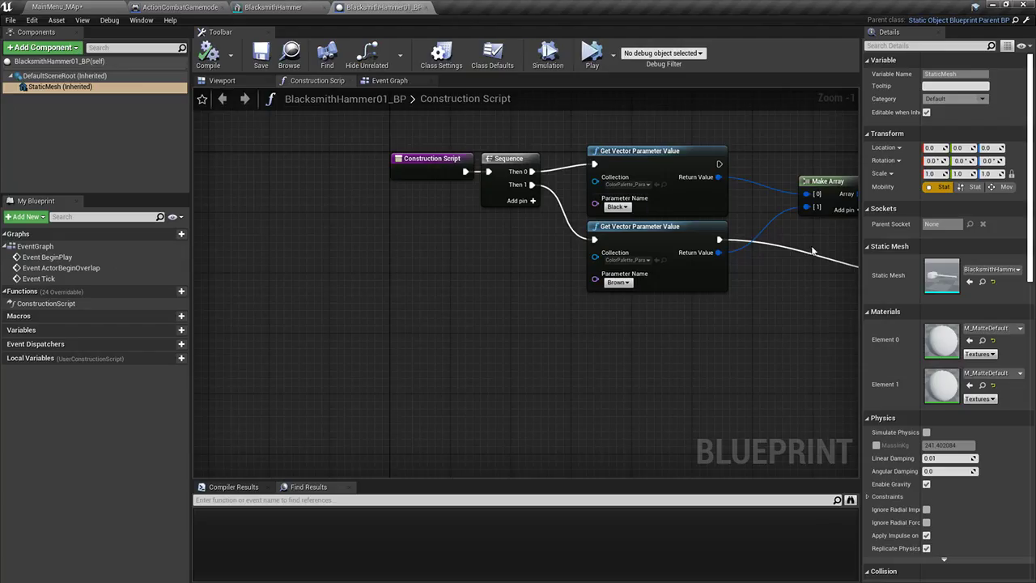
click(932, 173)
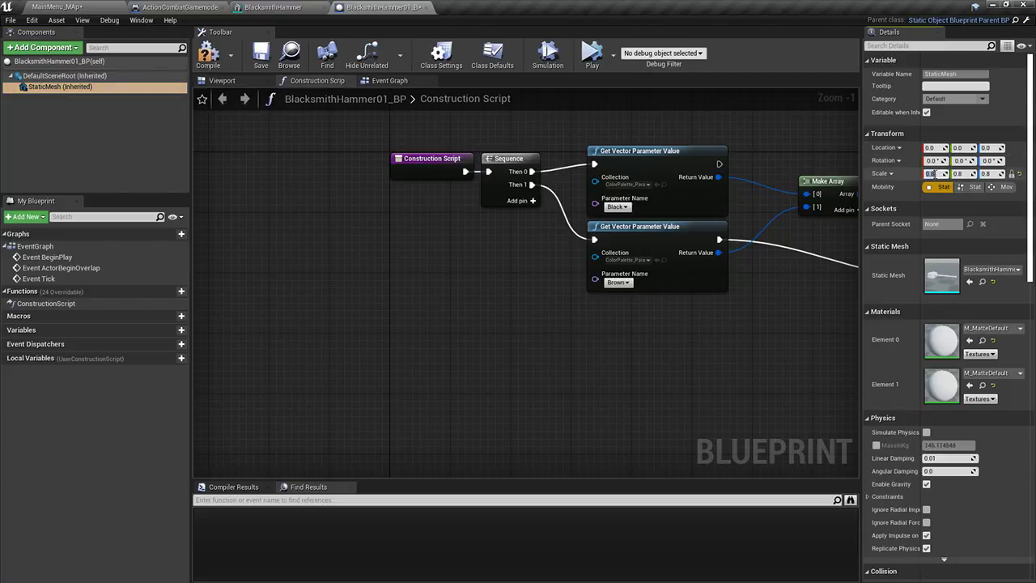
click(213, 55)
click(58, 7)
Select the hammer, shift it slightly across the anvil's top, and check its placement from several angles
right_drag(486, 194, 441, 156)
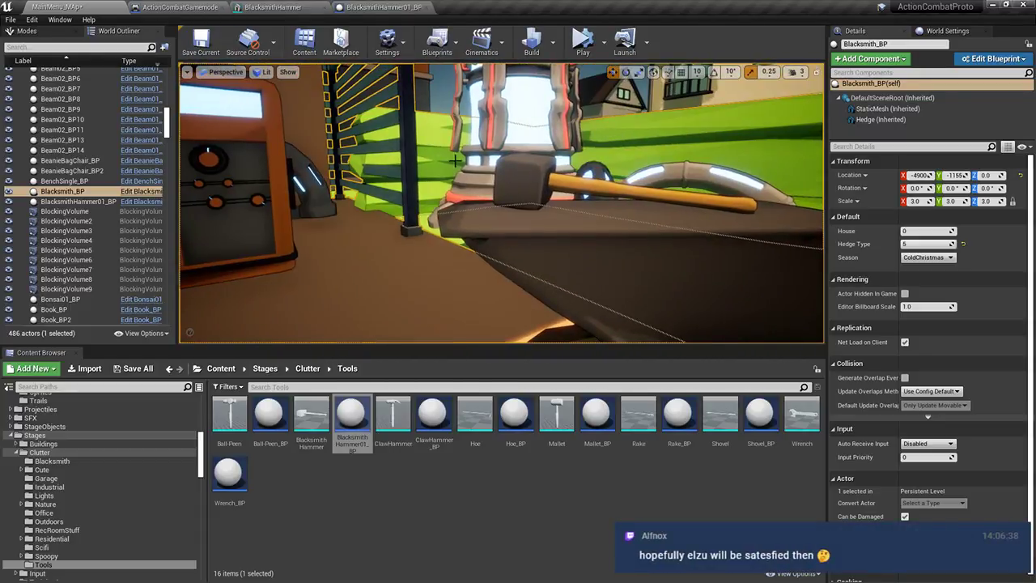
click(557, 196)
drag(744, 201, 783, 203)
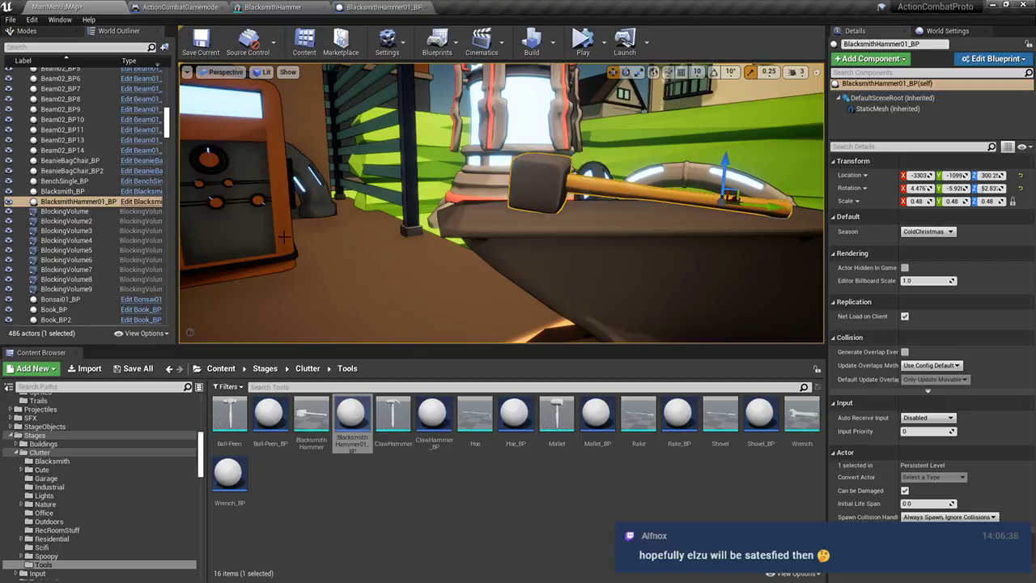
right_drag(337, 291, 235, 283)
right_drag(394, 275, 486, 312)
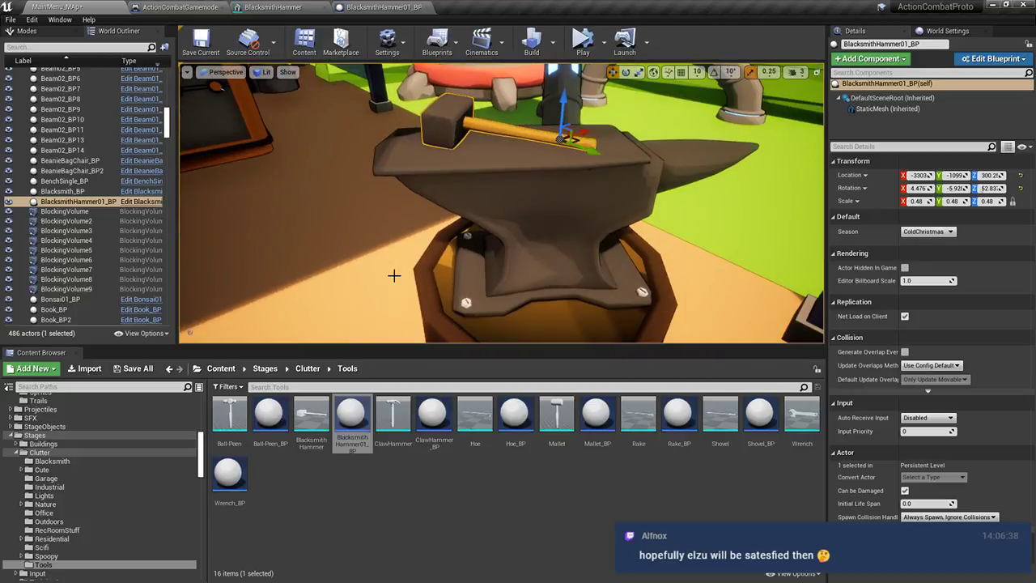
key(f)
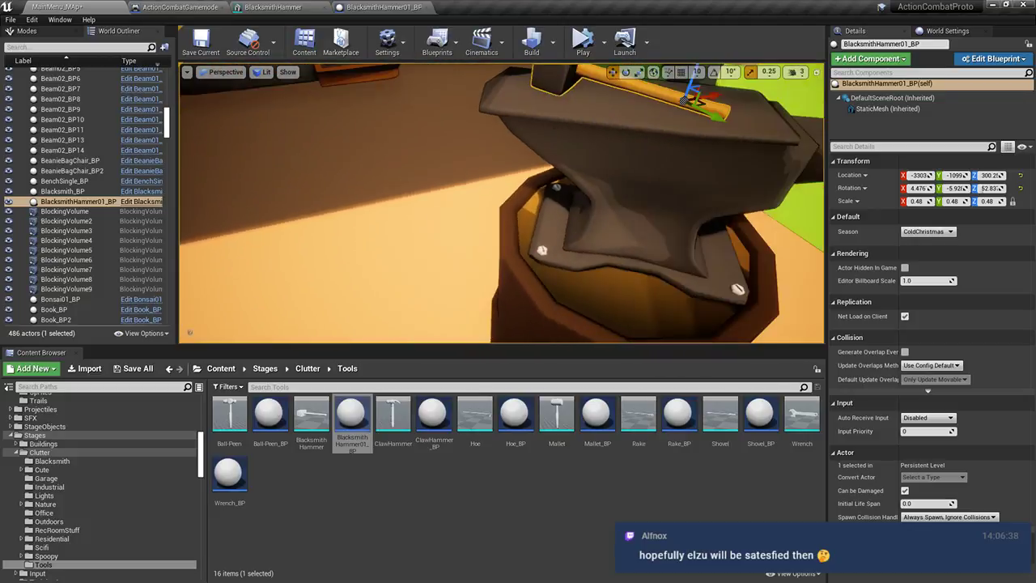
right_drag(502, 203, 469, 217)
Save all modified assets and the level in the project
click(129, 369)
click(615, 401)
right_drag(448, 315, 469, 321)
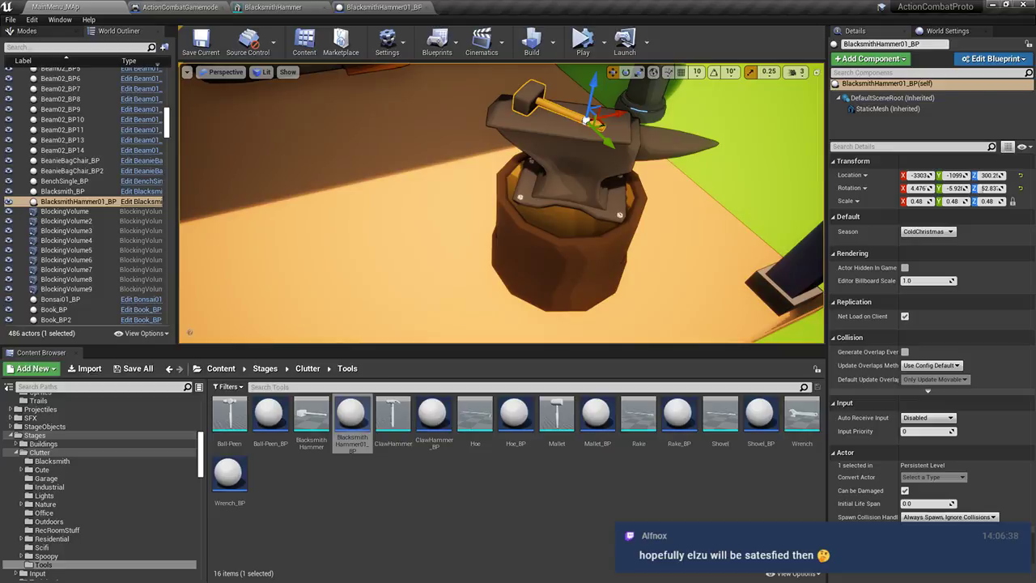
Switch to Blender and save BlacksmithHammer.blend
key(alt+Tab)
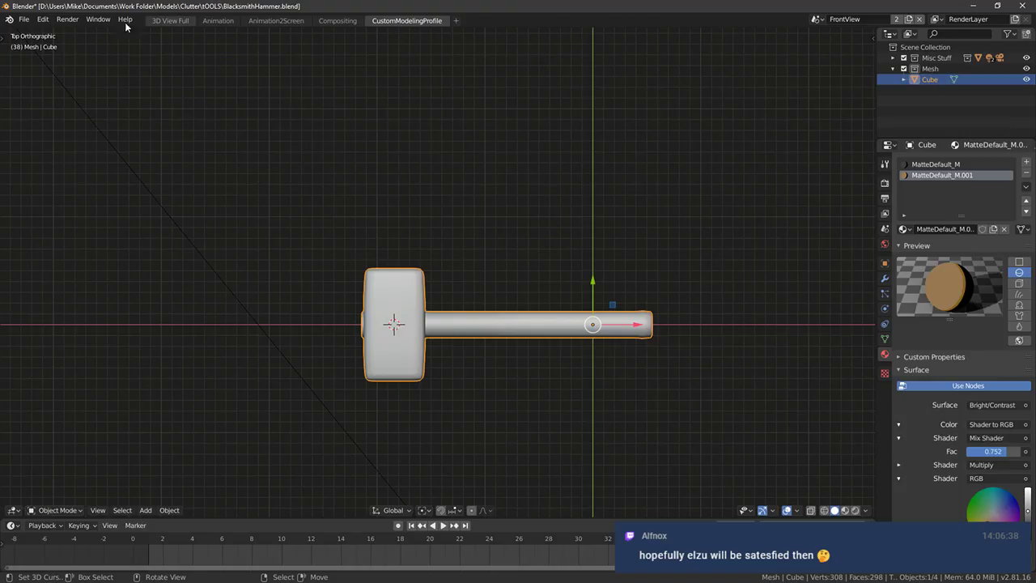
click(23, 19)
click(38, 90)
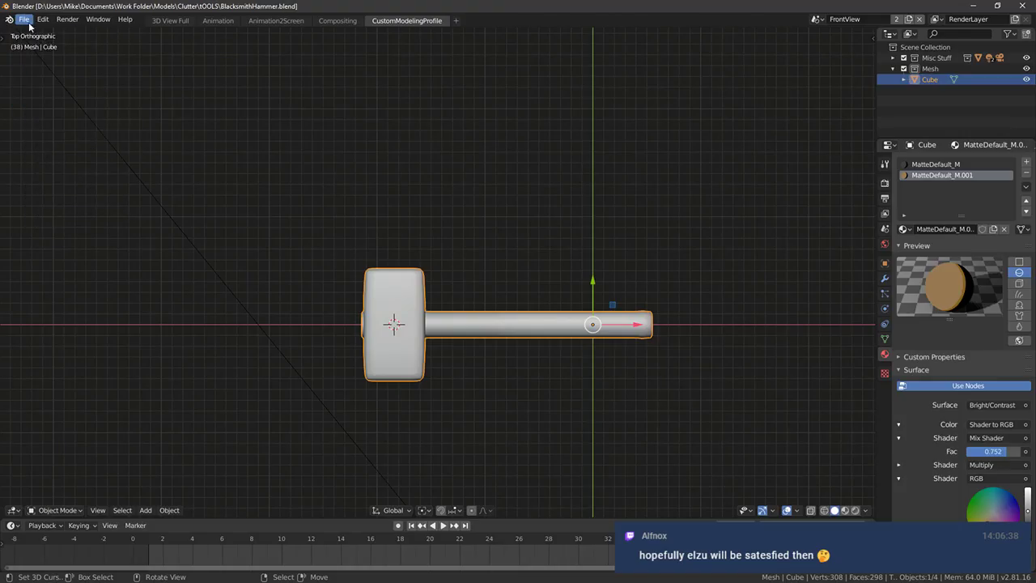
Start a new Blender file and delete the default cube-and-sphere mesh
click(23, 18)
mouse_move(49, 31)
click(203, 48)
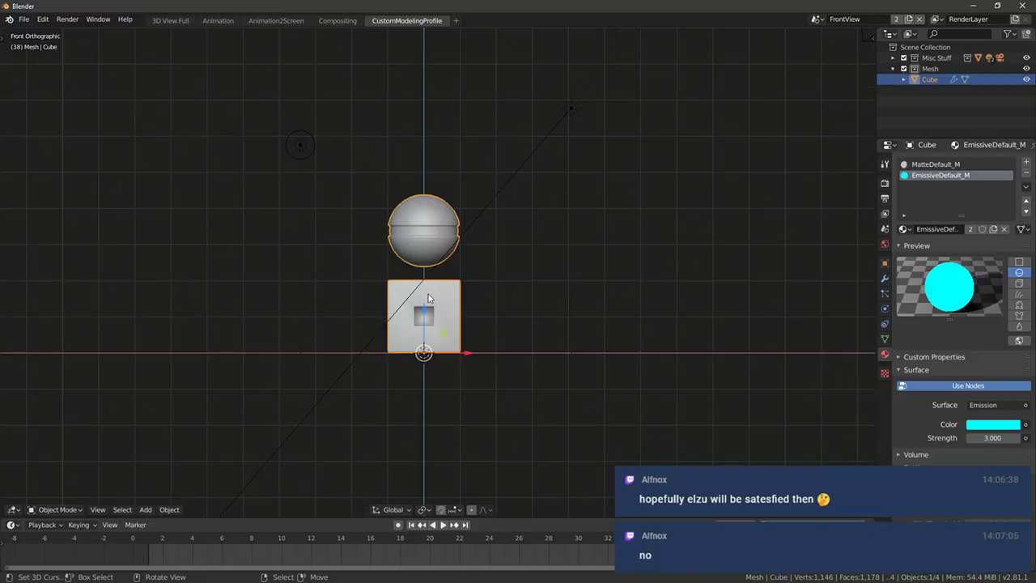
key(x)
click(416, 237)
shift+middle_drag(519, 312, 543, 286)
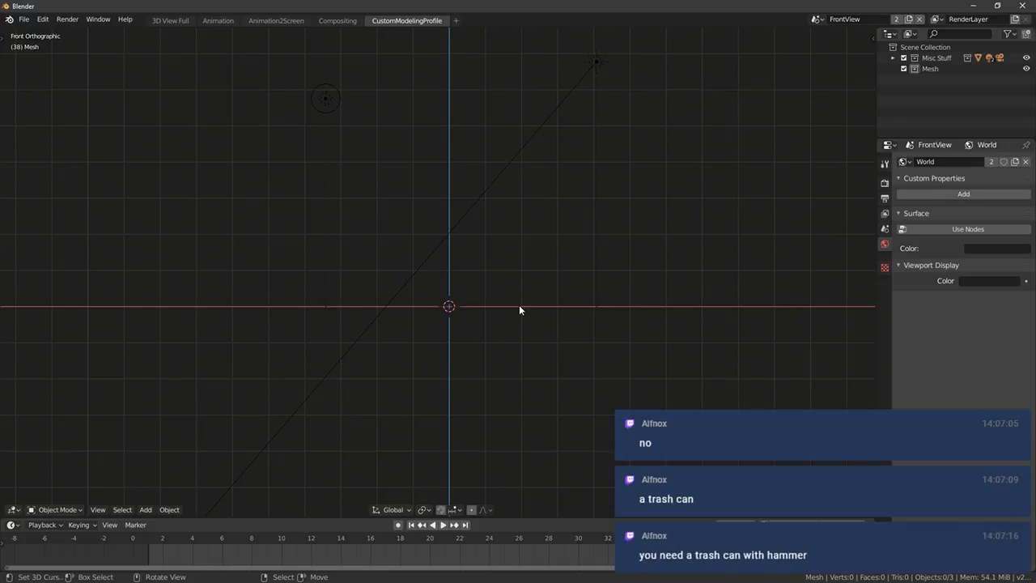
Switch to Unreal Engine and search the whole project content for "can"
drag(101, 4, 0, 10)
right_drag(389, 298, 502, 243)
scroll(120, 422, up, 5)
click(94, 400)
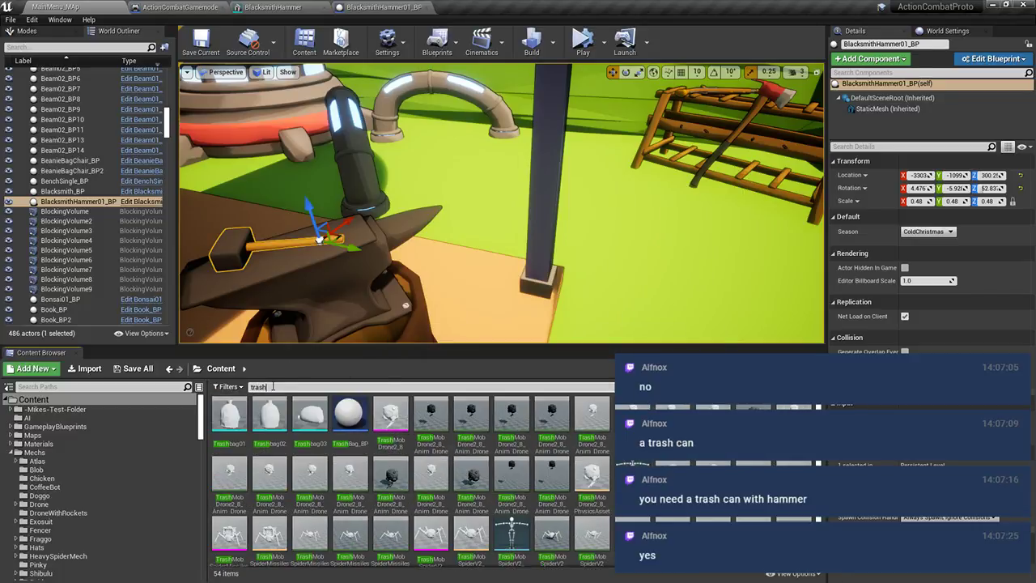
text(can)
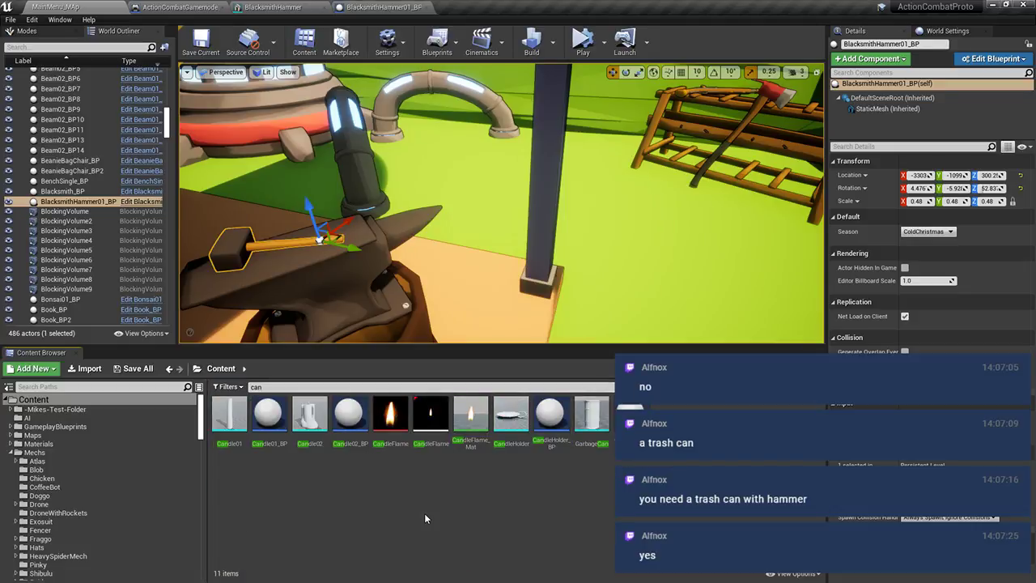
Place GarbageCan_BP on the grass outside the forge and move it near the glowing reactor and the wooden rack
drag(590, 414, 666, 293)
key(s)
right_drag(572, 271, 571, 282)
drag(516, 269, 754, 228)
right_drag(753, 228, 656, 255)
key(w)
key(s)
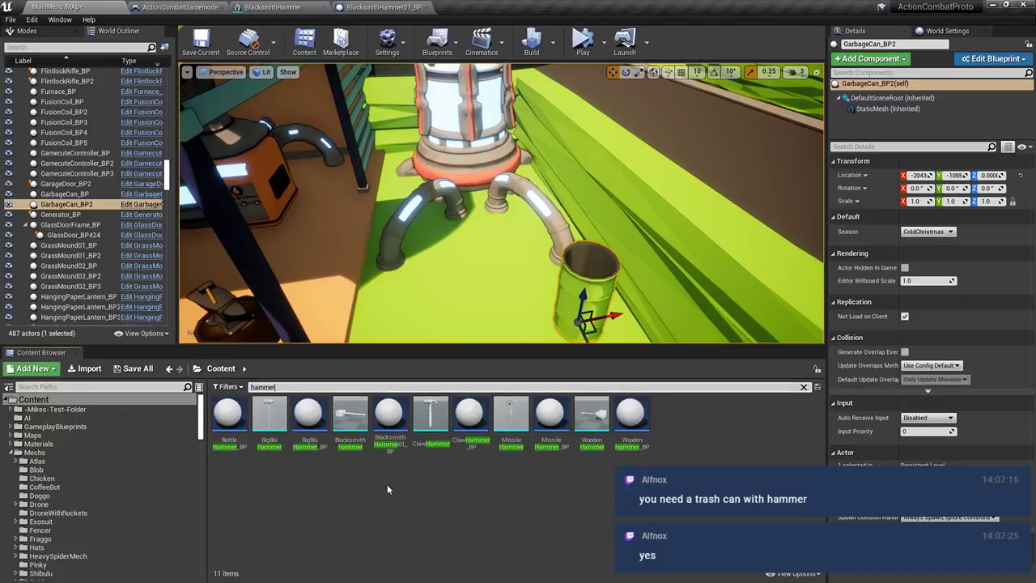
Find BigBoiHammer_BP with a "hammer" search, place it in the level, tilt it upright, and move it into the garbage can
drag(308, 415, 515, 307)
key(e)
drag(471, 281, 428, 285)
right_drag(471, 281, 499, 282)
key(w)
drag(475, 268, 580, 210)
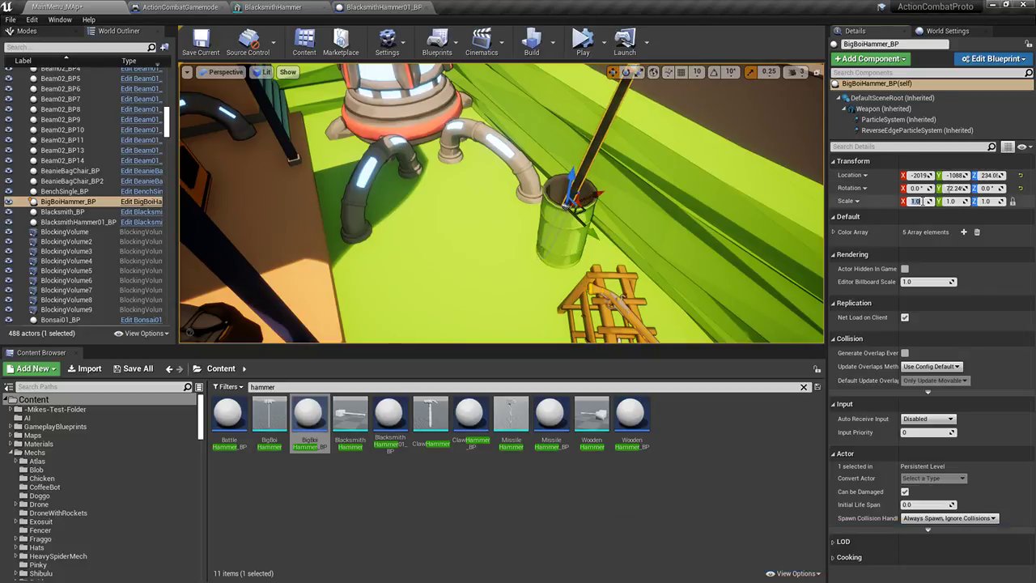
Scale BigBoiHammer_BP uniformly to 0.7 and lower it slightly in the garbage can
text(0.7)
key(Return)
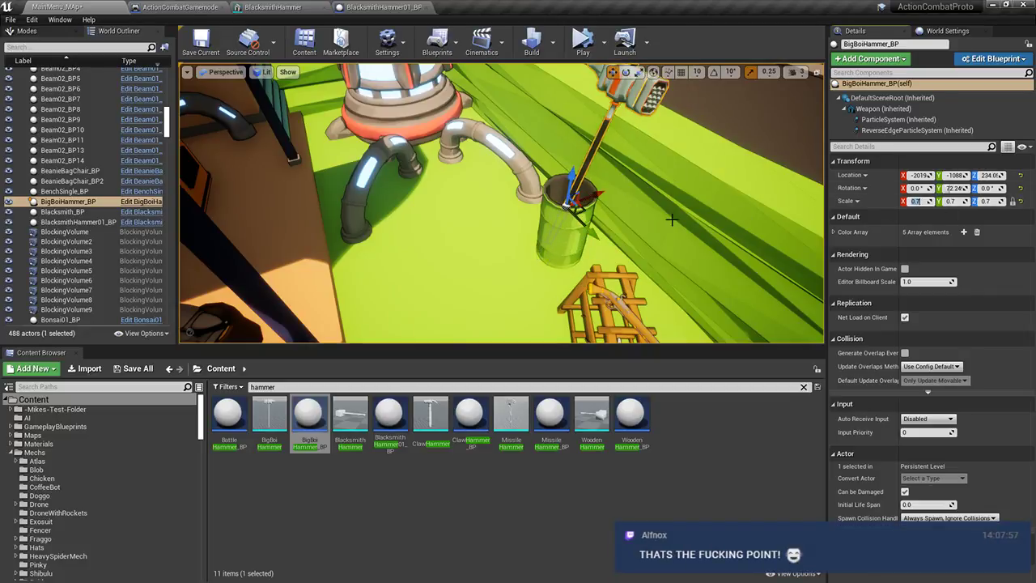
scroll(597, 206, up, 3)
drag(551, 196, 534, 229)
Place WoodenHammer_BP near the garbage can, set its scale to 1.6, and move it toward the can
drag(631, 417, 388, 259)
click(927, 201)
text(1.6)
key(Return)
right_drag(444, 257, 455, 259)
drag(444, 259, 488, 186)
Settle the wooden hammer's position inside the garbage can and check it from several angles
key(w)
click(500, 247)
right_drag(500, 246, 486, 194)
click(556, 127)
right_drag(556, 127, 442, 261)
Undo the plain MissileHammer mesh placement, place MissileHammer_BP instead, and set its uniform scale to 0.7
drag(511, 416, 418, 334)
key(ctrl+z)
drag(552, 421, 405, 321)
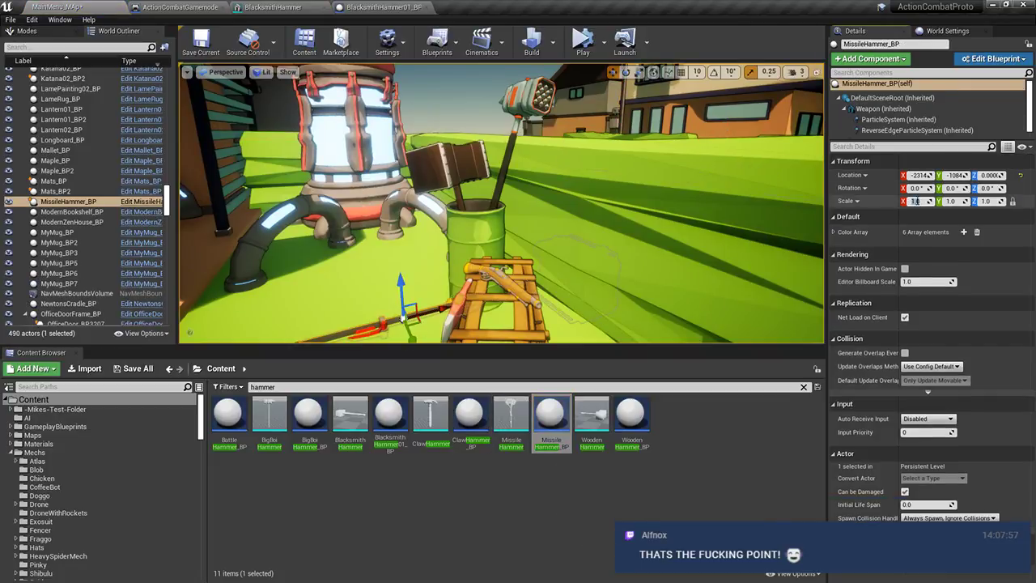
right_drag(437, 189, 468, 203)
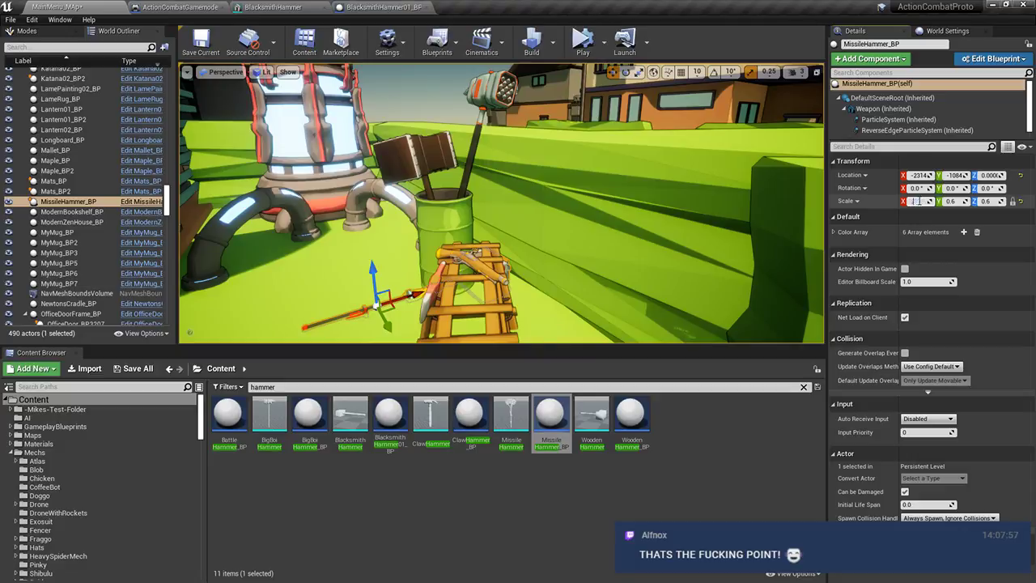
right_drag(432, 270, 399, 271)
key(e)
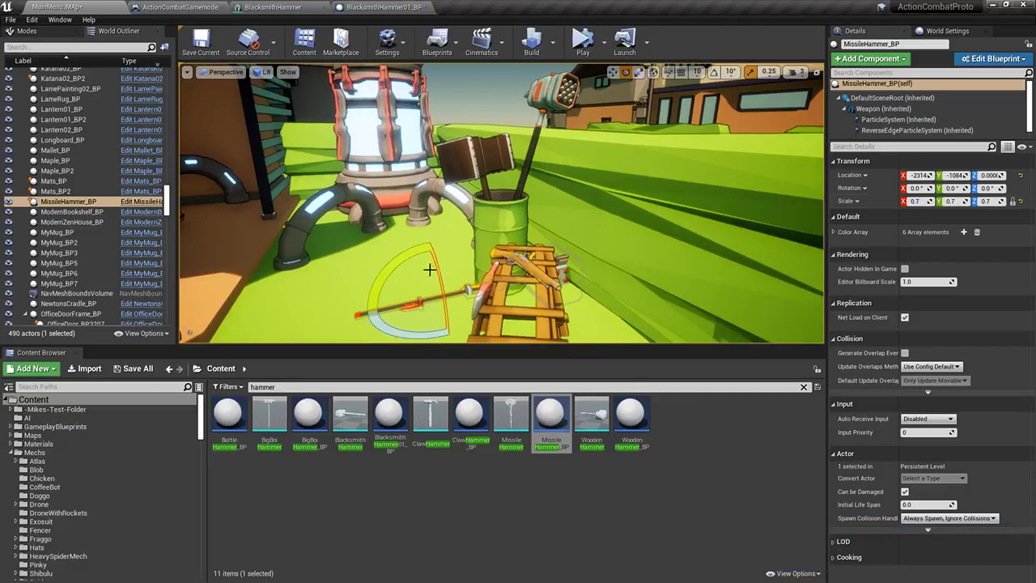
Rotate MissileHammer_BP head-up and move it into the garbage can beside the other hammers
drag(390, 265, 446, 293)
right_drag(447, 292, 494, 300)
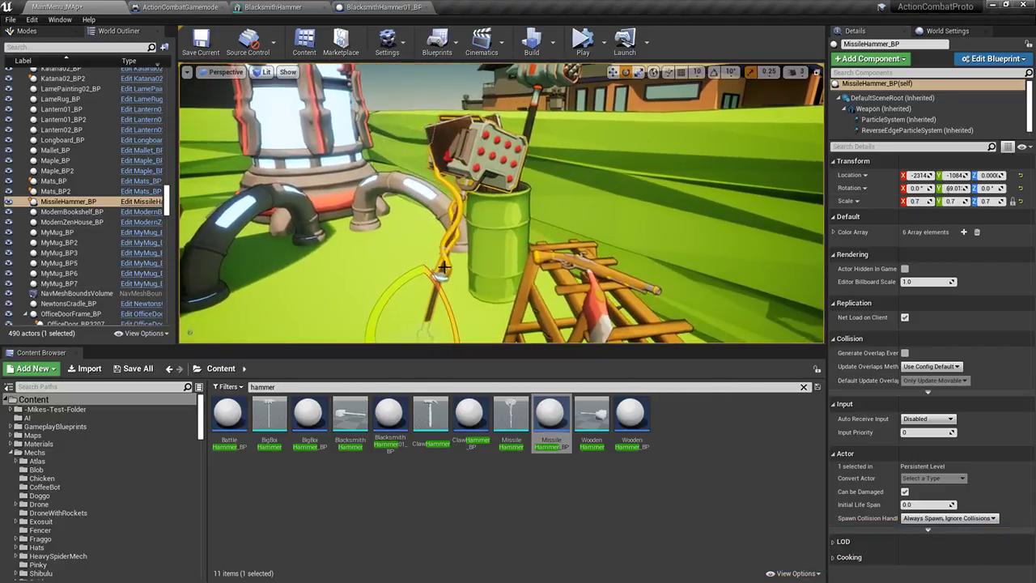
drag(446, 292, 457, 314)
key(w)
right_click(422, 309)
right_drag(387, 243, 427, 263)
click(374, 259)
drag(372, 300, 411, 155)
key(e)
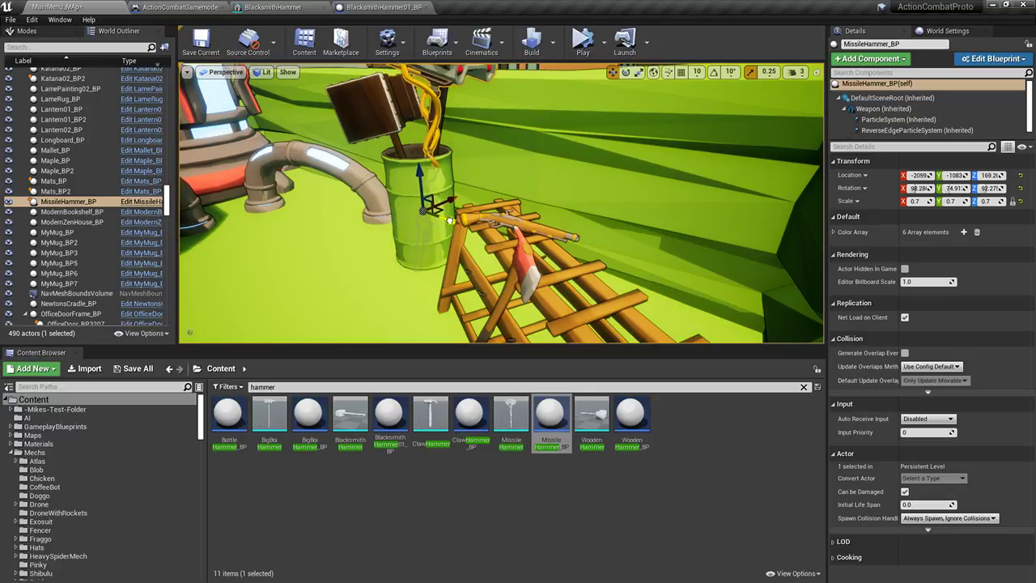
Turn and tilt MissileHammer_BP so its head leans above the garbage can's rim
right_drag(411, 176, 442, 166)
key(e)
drag(412, 176, 419, 173)
right_drag(437, 190, 451, 142)
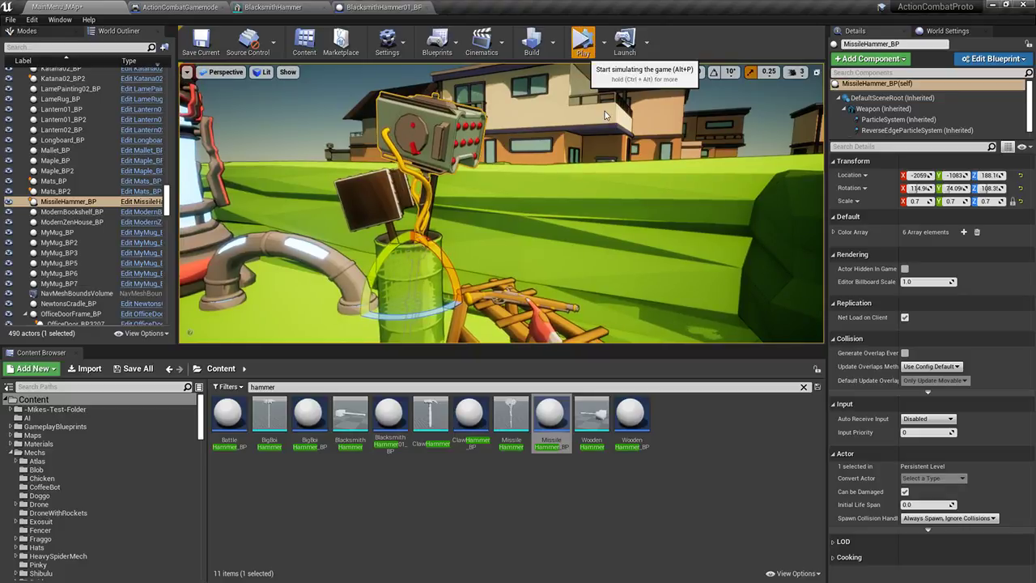
Simulate the level briefly to view the hammers in the garbage can, and stop the simulation
click(582, 42)
right_drag(519, 161, 546, 150)
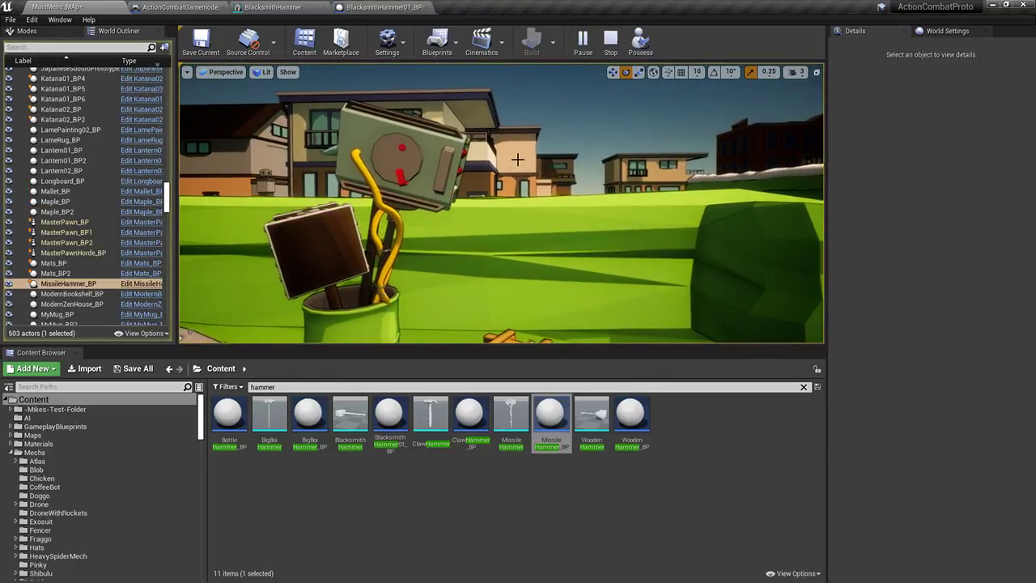
key(Escape)
Fine-tune the missile hammer's rotation in the garbage can and check it from another side
drag(387, 290, 382, 290)
right_drag(382, 290, 388, 243)
click(332, 128)
right_drag(332, 128, 287, 112)
click(331, 127)
Select BigBoiHammer_BP in the garbage can and set its uniform scale to 0.8
click(440, 196)
key(f)
key(e)
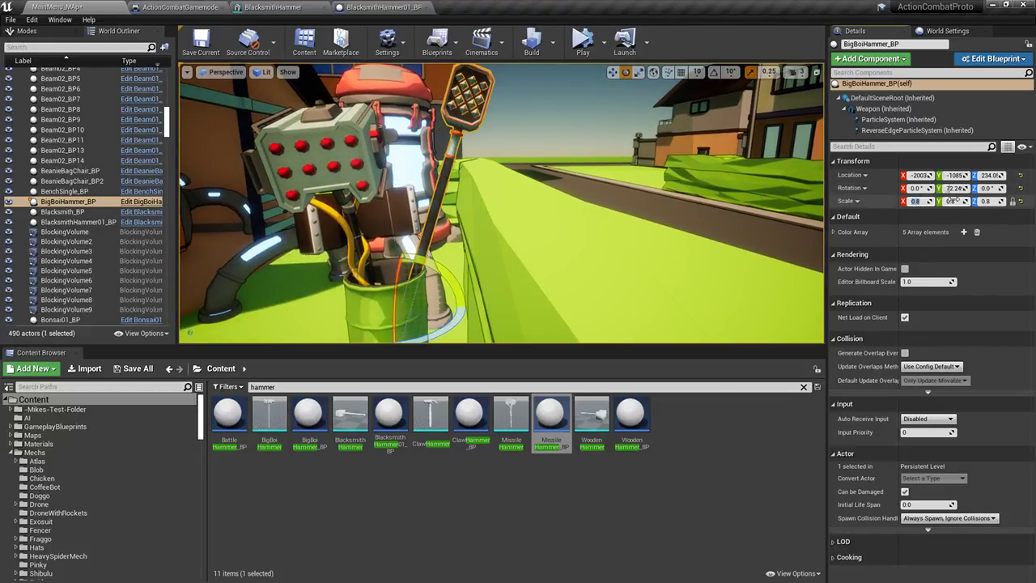
right_click(487, 187)
click(458, 152)
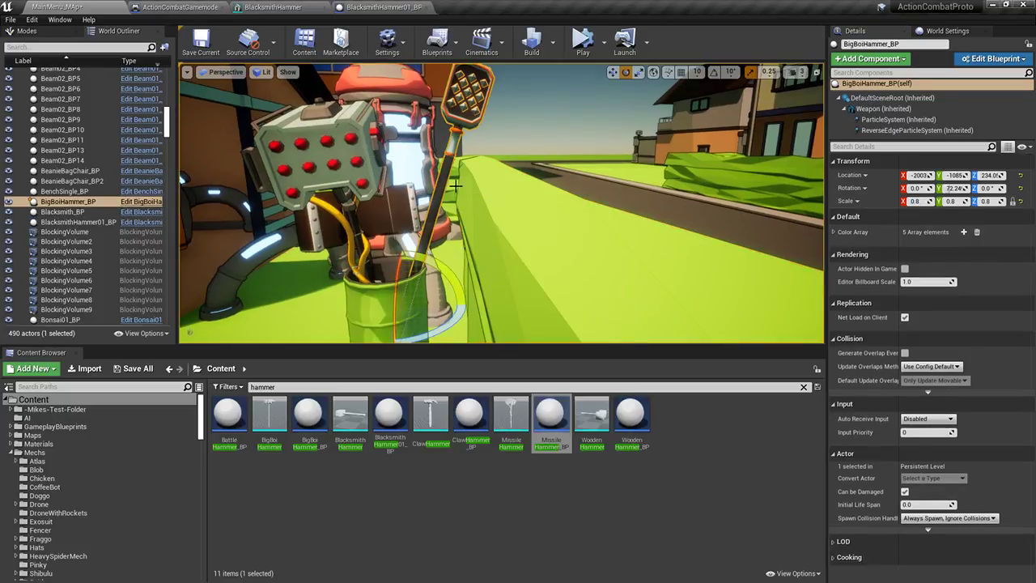
Undo a trial Z stretch of BigBoiHammer_BP and reduce its Y scale to 0.75
drag(376, 303, 343, 298)
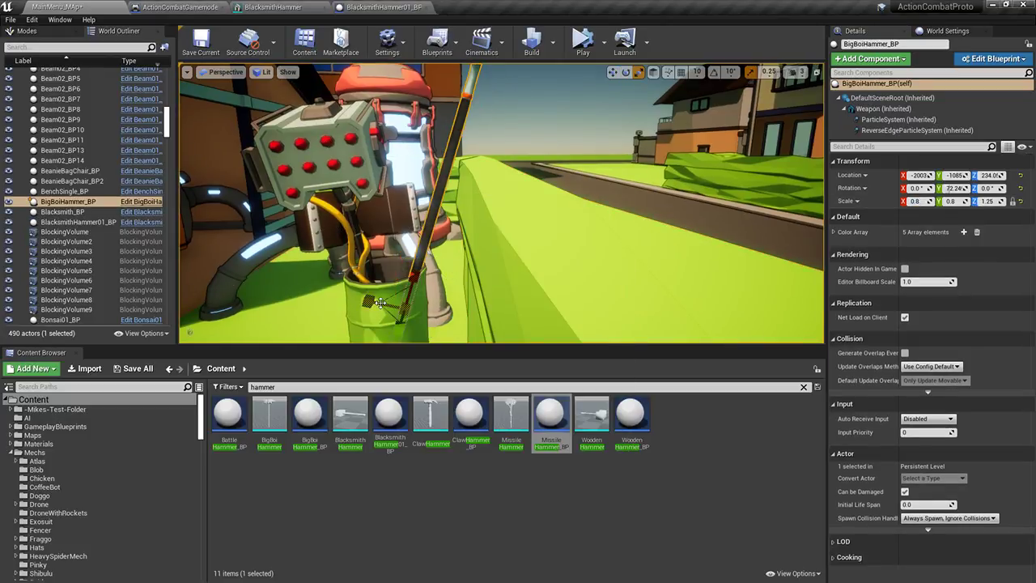
key(ctrl+z)
mouse_move(419, 302)
right_down()
mouse_move(385, 327)
mouse_move(421, 289)
right_up()
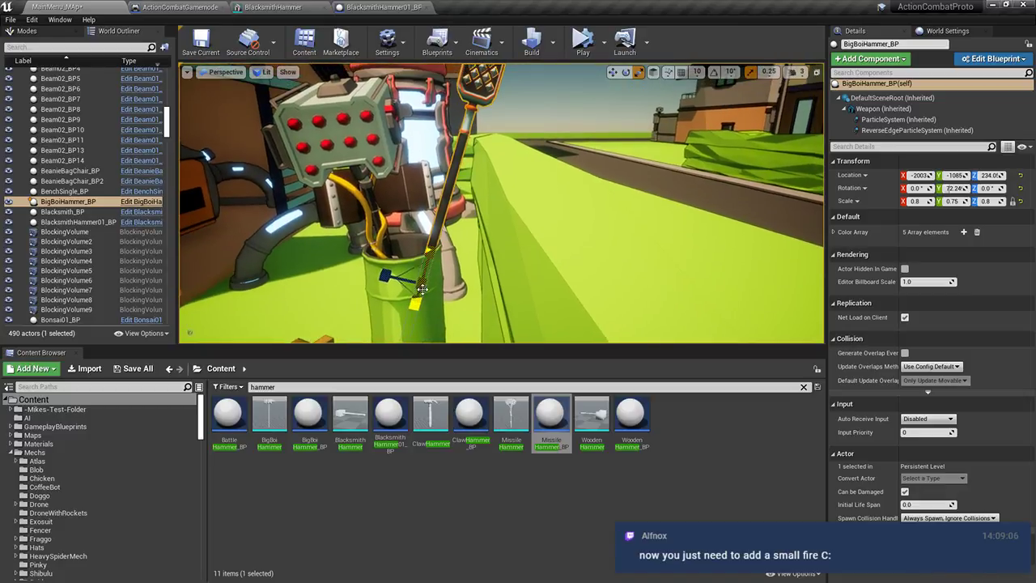
drag(427, 289, 396, 281)
drag(442, 307, 438, 308)
right_drag(438, 307, 518, 324)
right_drag(380, 318, 415, 210)
Lower BigBoiHammer_BP deeper into the garbage can
click(474, 108)
right_drag(473, 108, 465, 198)
click(474, 107)
click(462, 170)
key(w)
drag(455, 189, 454, 213)
Rotate BigBoiHammer_BP to clear the other hammer heads
right_drag(454, 214, 492, 202)
key(e)
drag(429, 191, 434, 208)
mouse_move(437, 206)
right_down()
mouse_move(424, 185)
mouse_move(443, 188)
right_up()
Clear the selection and raise the viewport camera speed to 4
key(Escape)
key(w)
click(797, 72)
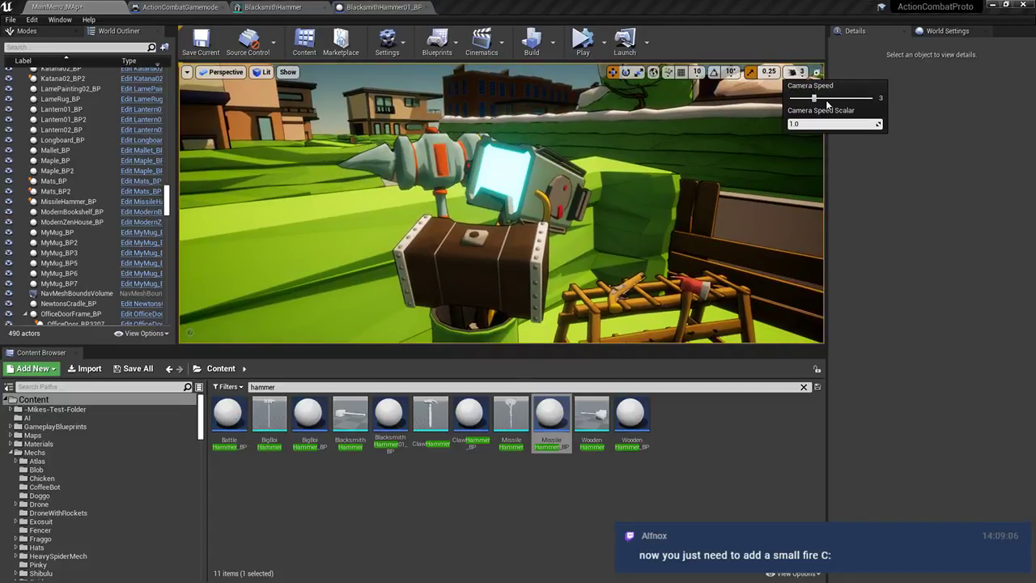
click(826, 99)
Select BigBoiHammer_BP again and turn it about 20 degrees within the garbage can
right_drag(388, 234, 387, 234)
key(a)
click(525, 225)
right_drag(517, 263, 548, 278)
key(e)
drag(387, 236, 380, 223)
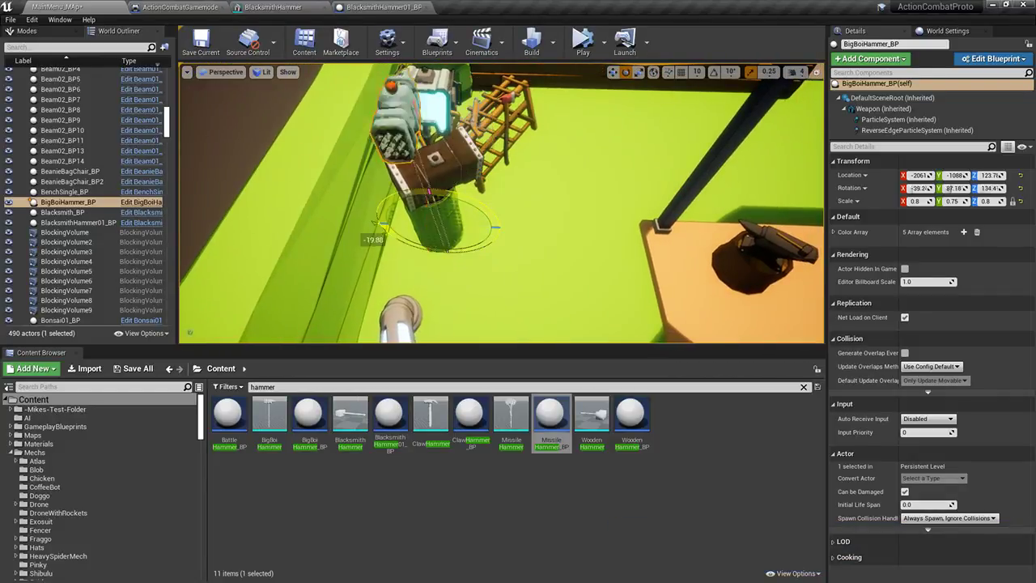
Adjust BigBoiHammer_BP's position and tilt in the garbage can, deselect it, and review the hammer arrangement
right_drag(428, 224, 429, 224)
key(w)
right_drag(539, 282, 548, 256)
key(e)
drag(458, 321, 485, 312)
right_drag(485, 312, 486, 312)
click(615, 283)
right_drag(615, 282, 615, 283)
click(357, 179)
right_drag(356, 175, 355, 175)
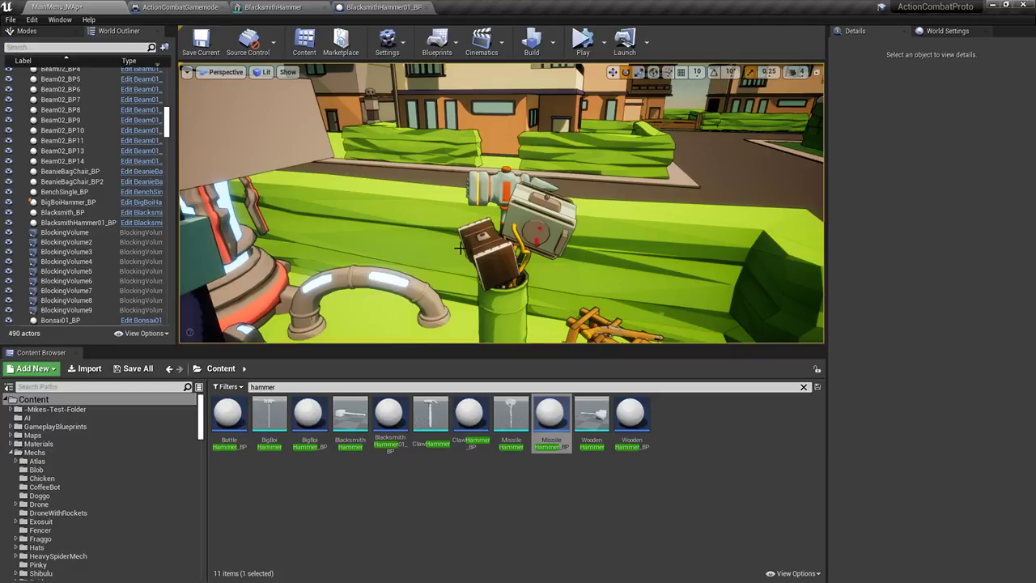
Find FireParticleSystem with a "fire" search, add it to the level, and move it into the garbage can's opening
right_drag(494, 257, 493, 257)
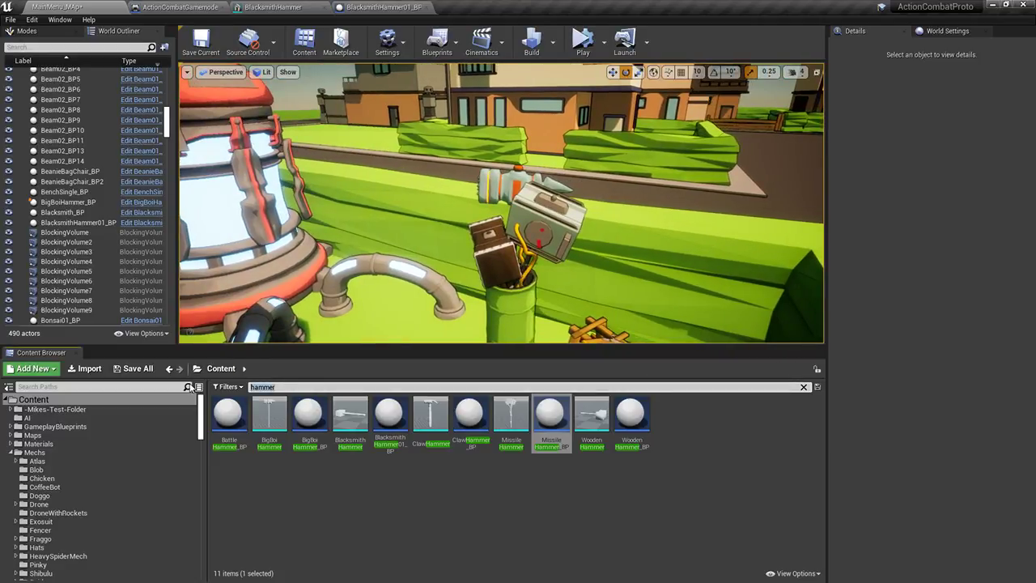
right_drag(413, 291, 413, 292)
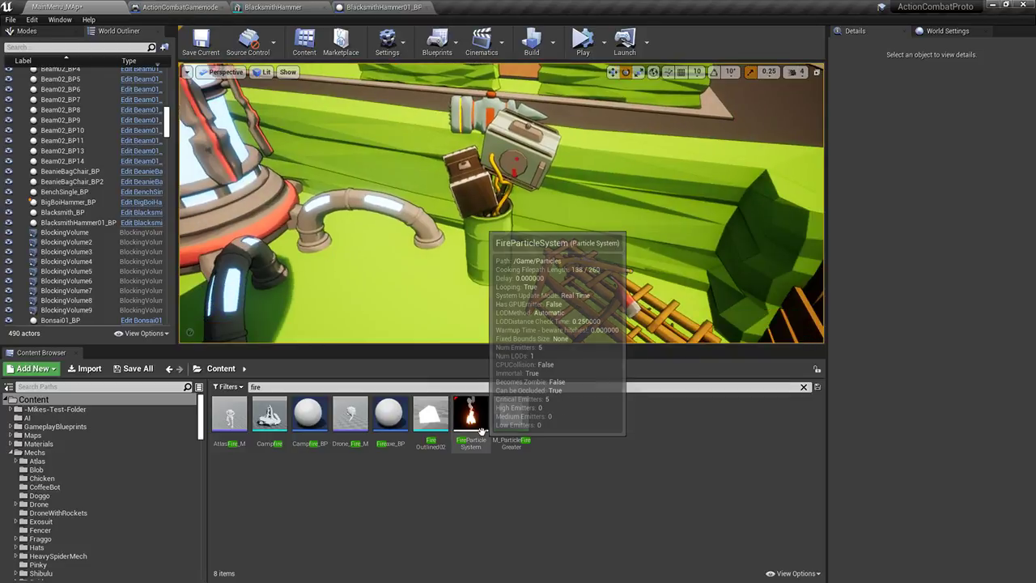
drag(471, 416, 489, 278)
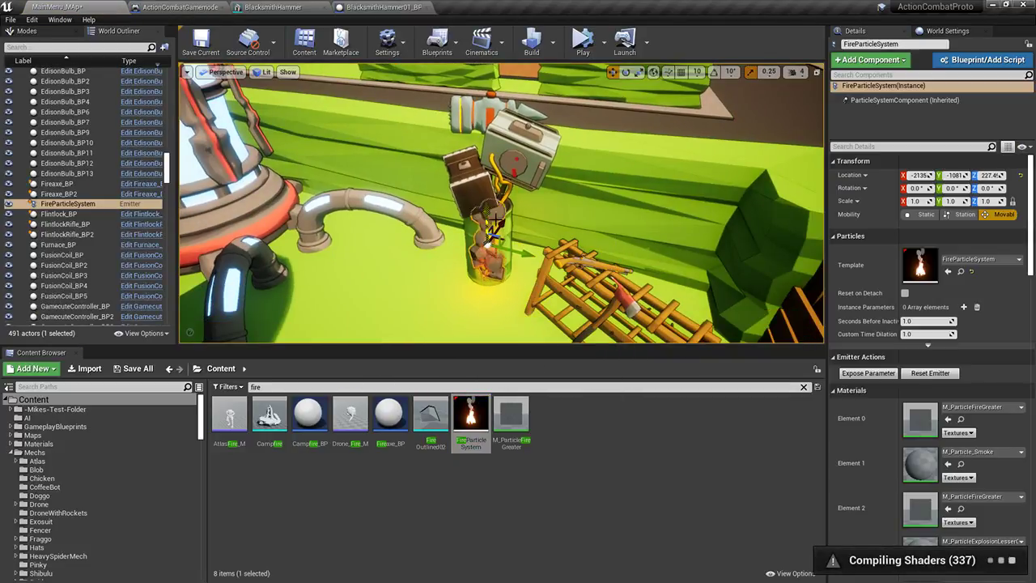
key(f)
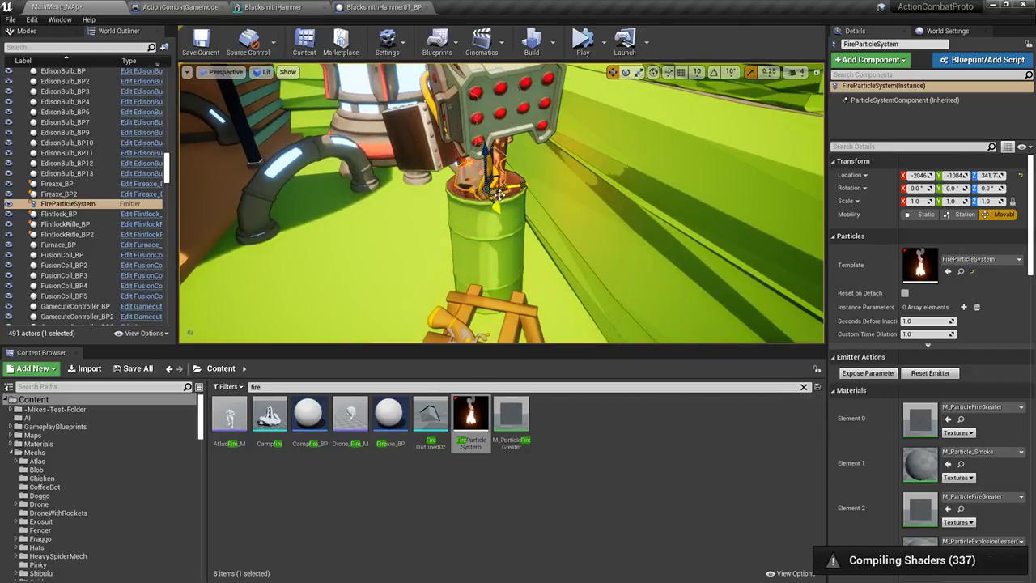
right_drag(422, 247, 422, 247)
key(e)
Scale the fire effect uniformly to 1.75, deselect it, and inspect the garbage can and forge area
key(r)
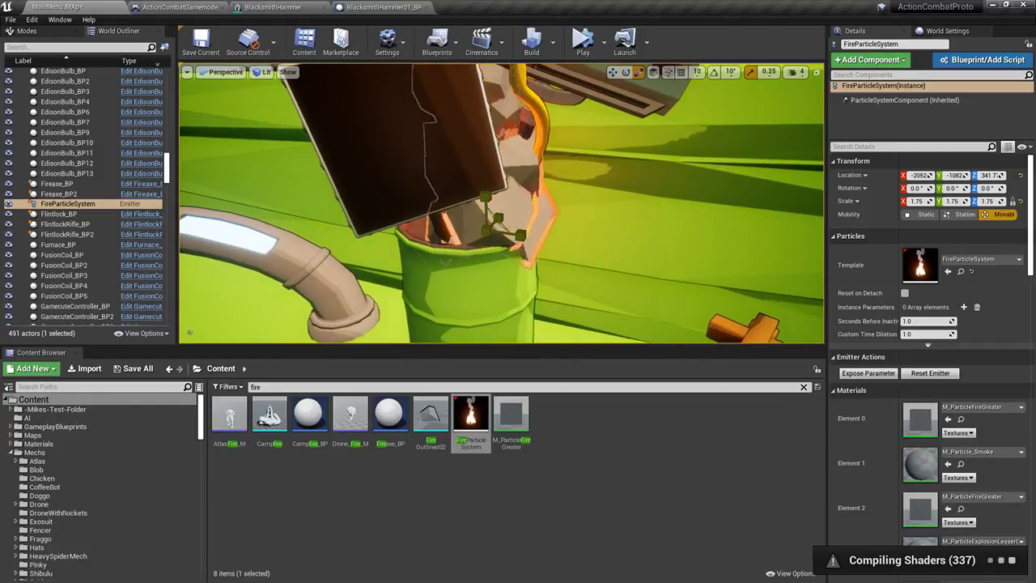
right_drag(500, 233, 500, 233)
right_drag(453, 227, 401, 165)
click(425, 148)
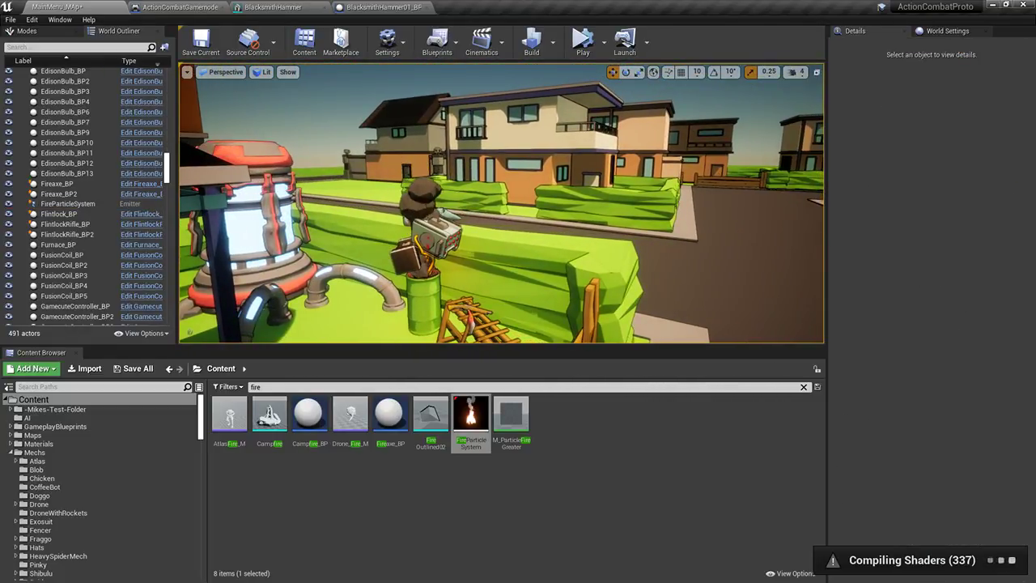
right_drag(502, 203, 407, 265)
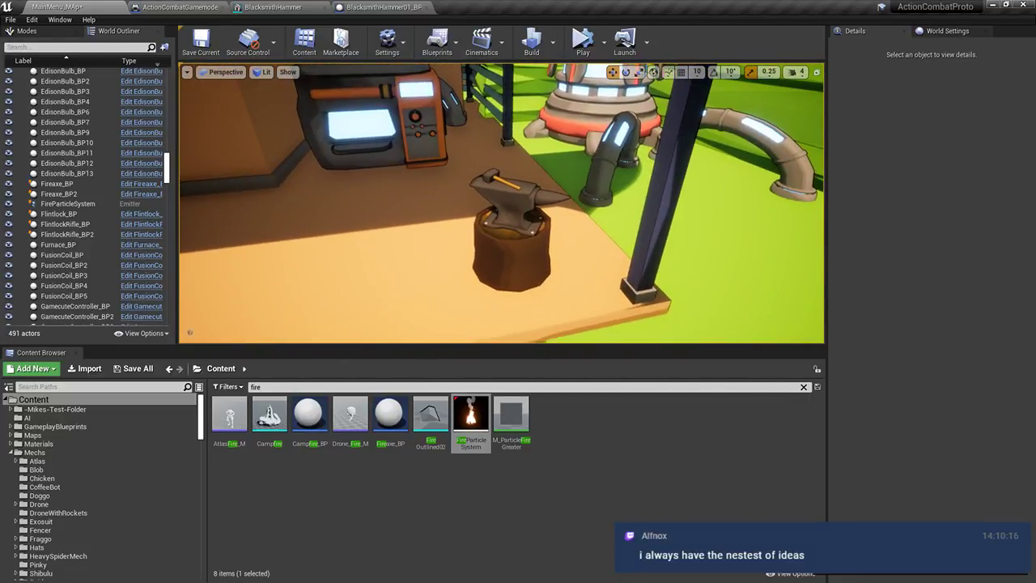
right_drag(596, 213, 699, 190)
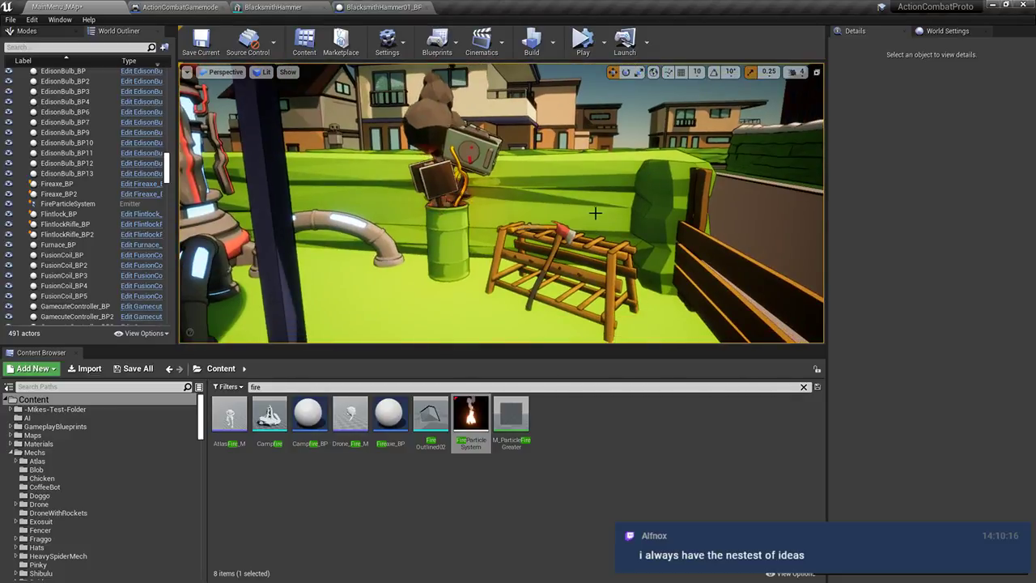
right_drag(583, 218, 579, 204)
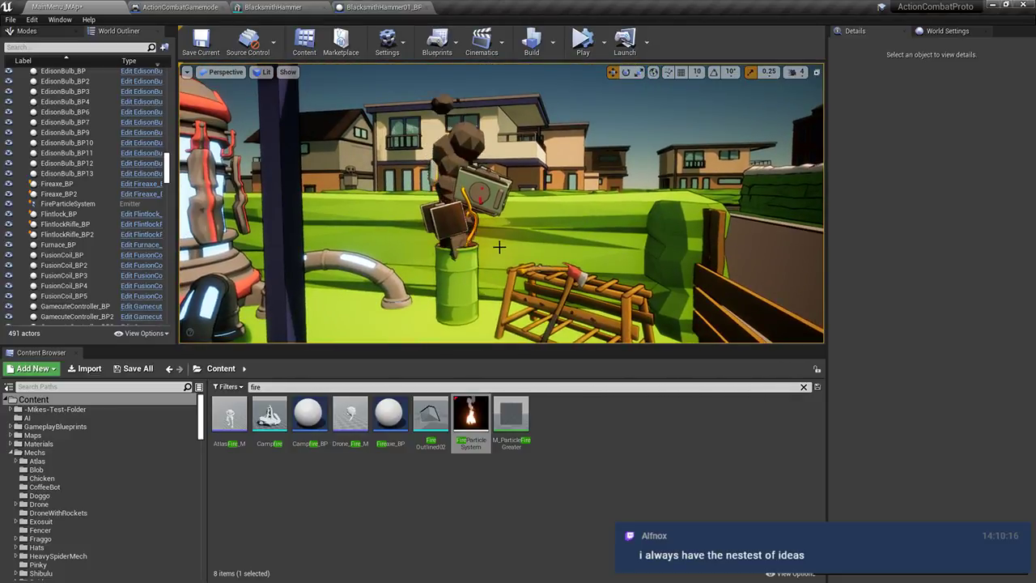
Scale the fire particle emitter in the green barrel up to 2.25 on all axes
click(458, 168)
right_drag(458, 169, 351, 190)
key(r)
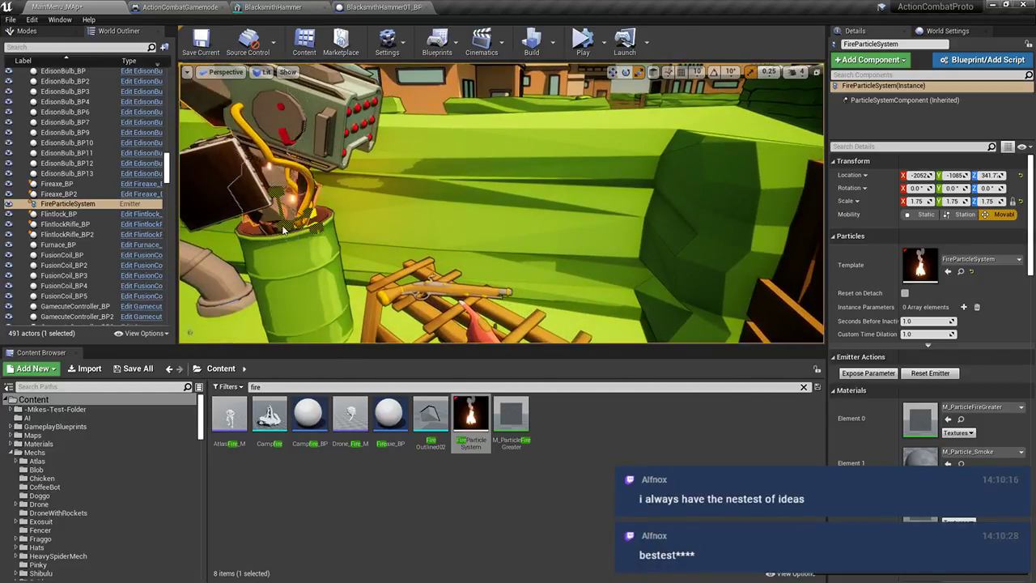
mouse_move(286, 226)
mouse_down()
mouse_move(309, 208)
mouse_move(292, 222)
mouse_up()
key(f)
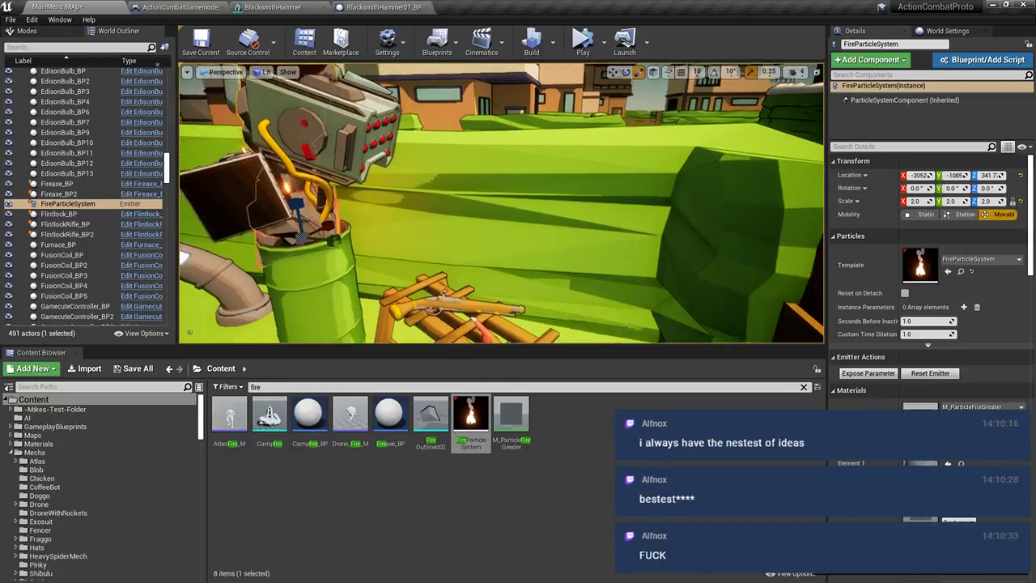
click(294, 138)
right_drag(294, 138, 239, 149)
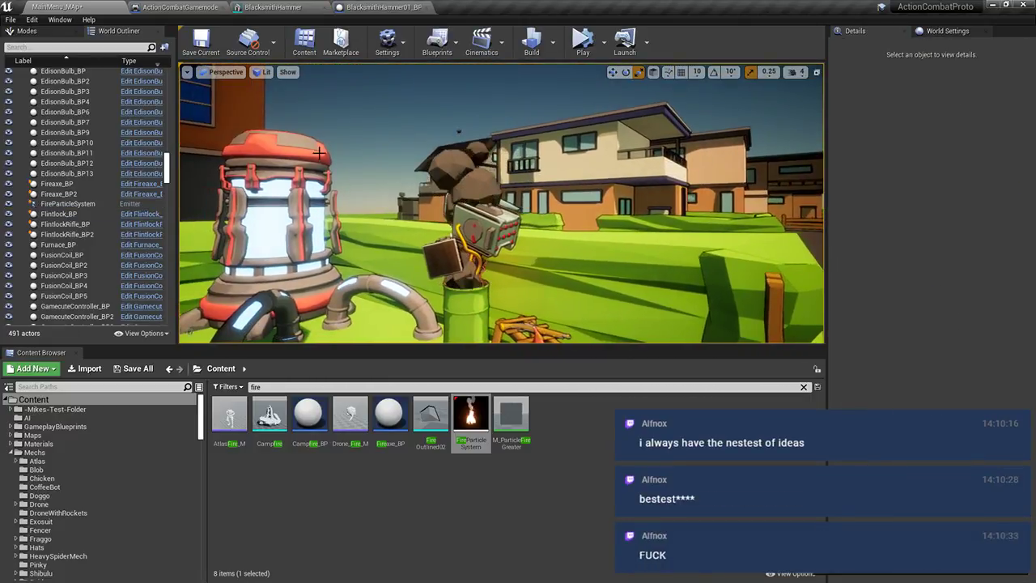
click(464, 283)
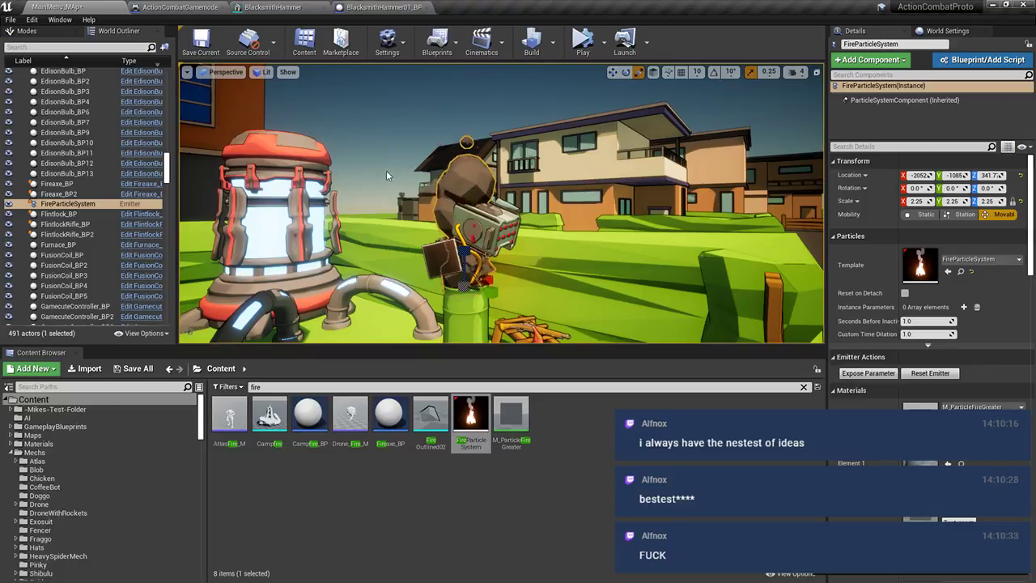
Lower the fire emitter into the green barrel, to about X -2043 and Z 296
click(414, 200)
key(d)
right_drag(414, 200, 283, 220)
click(479, 284)
right_drag(479, 285, 487, 287)
key(w)
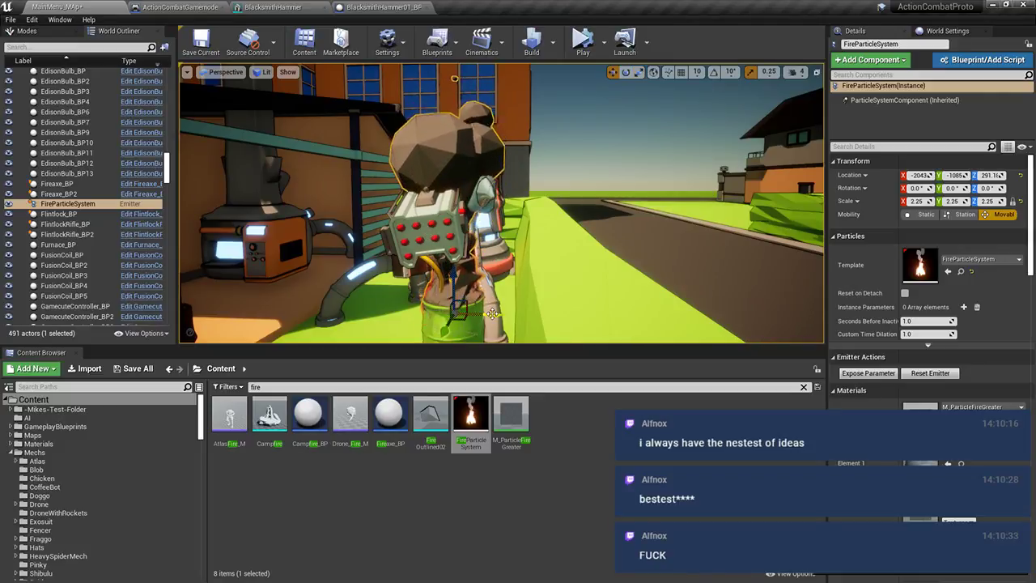
key(s)
right_drag(490, 313, 479, 296)
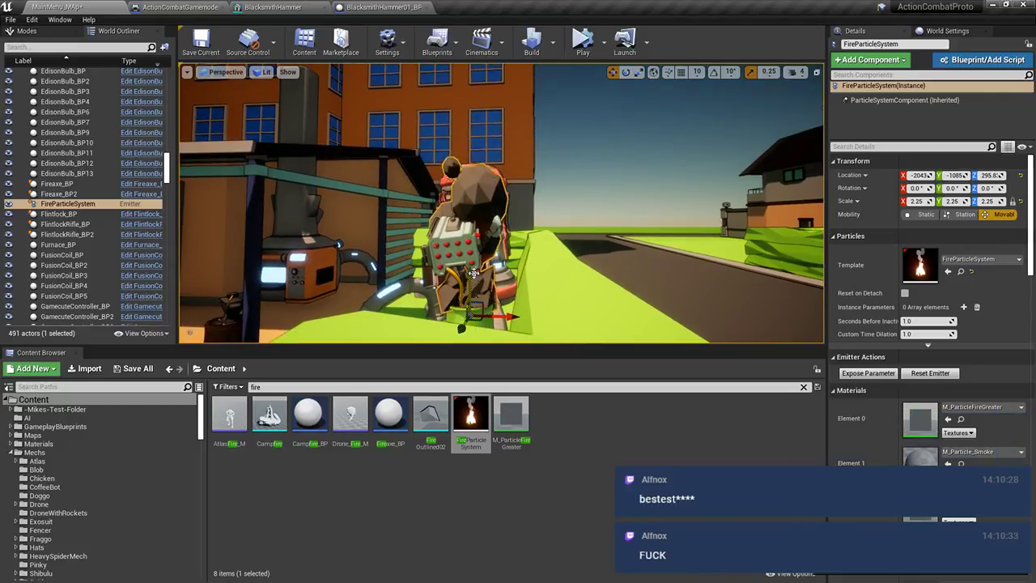
Examine the burning barrel and the surrounding yard from several angles
click(631, 166)
key(a)
right_drag(631, 166, 726, 174)
key(s)
key(a)
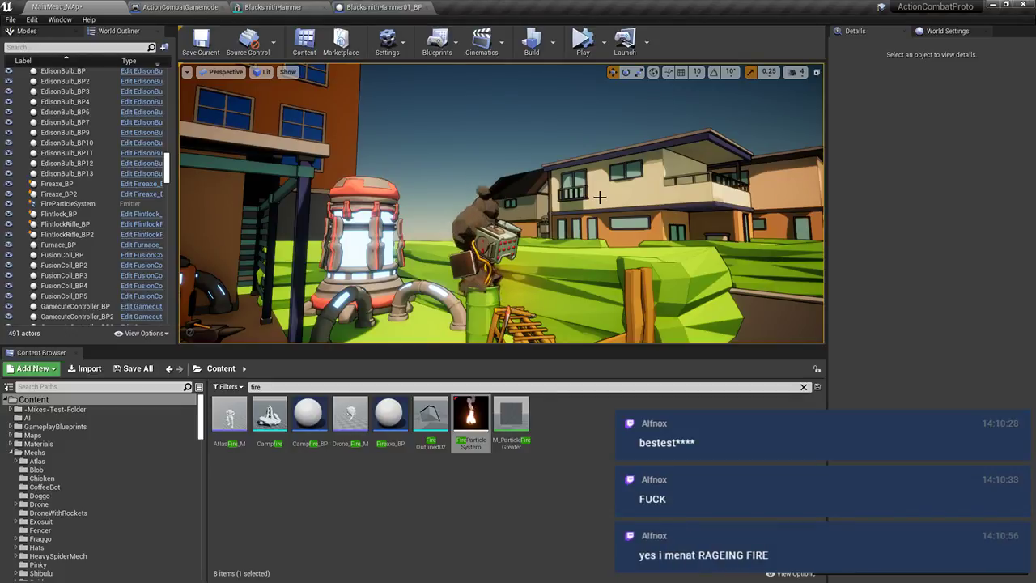
right_drag(432, 188, 469, 301)
key(w)
key(s)
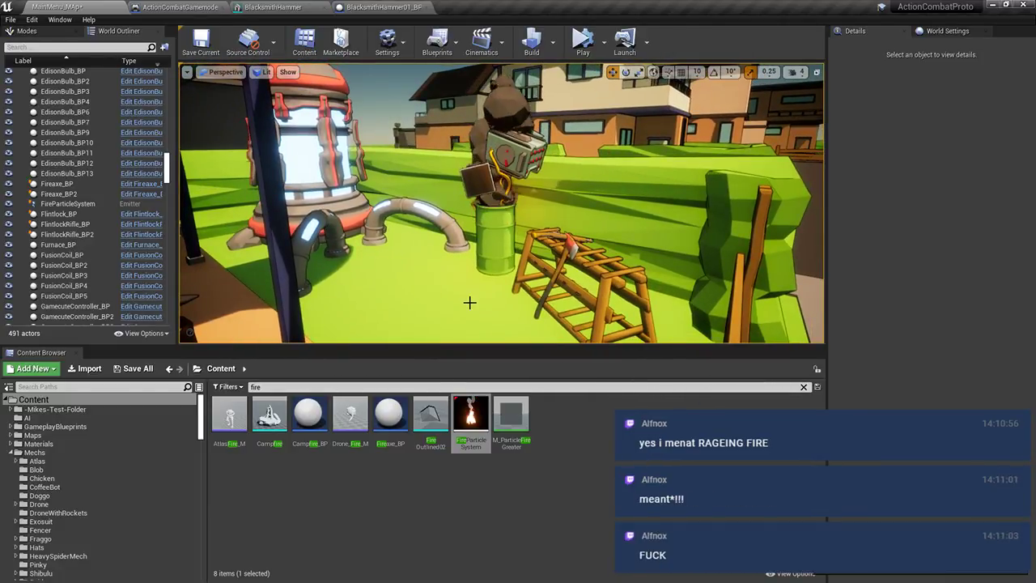
Try the Campfire_BP blueprint in place of the campfire mesh, at scale 1.5, around the base of the green barrel
drag(270, 416, 468, 277)
key(Delete)
drag(305, 421, 491, 272)
right_drag(534, 276, 534, 277)
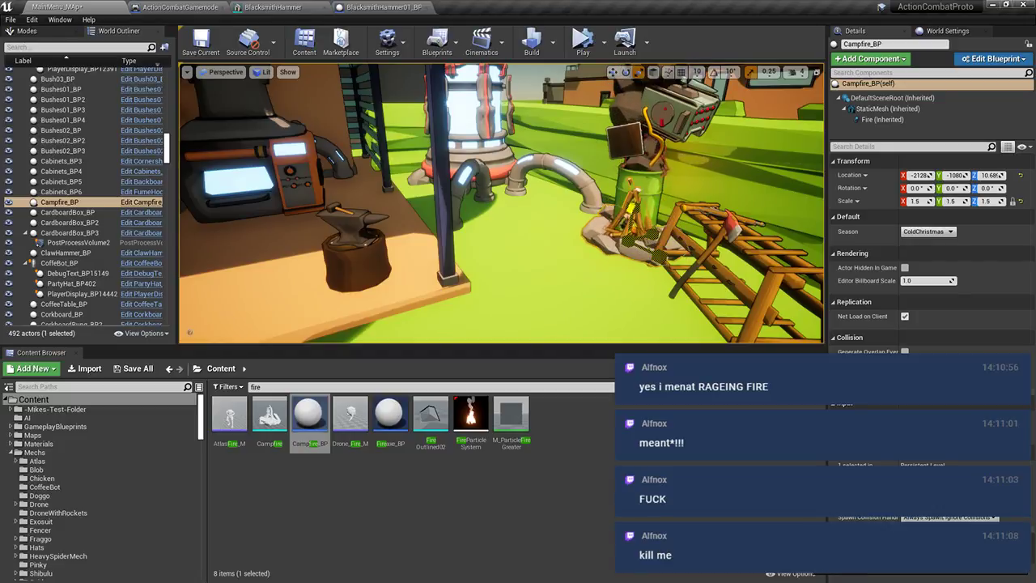
drag(641, 240, 645, 230)
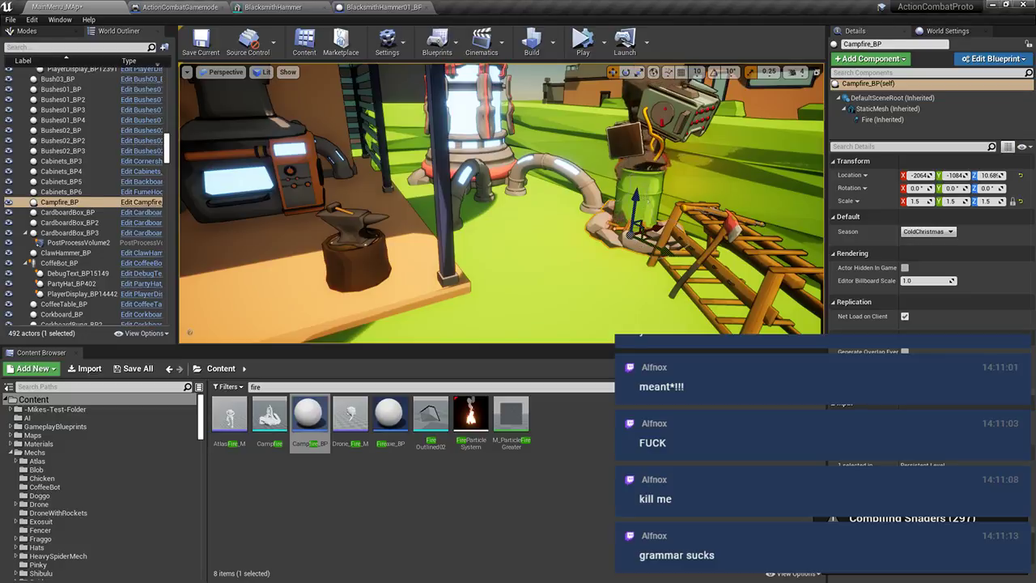
click(637, 198)
Delete the trial campfire from the level
click(579, 233)
right_drag(580, 232, 588, 182)
click(506, 132)
right_drag(506, 131, 579, 186)
click(526, 269)
key(Delete)
right_drag(513, 277, 564, 288)
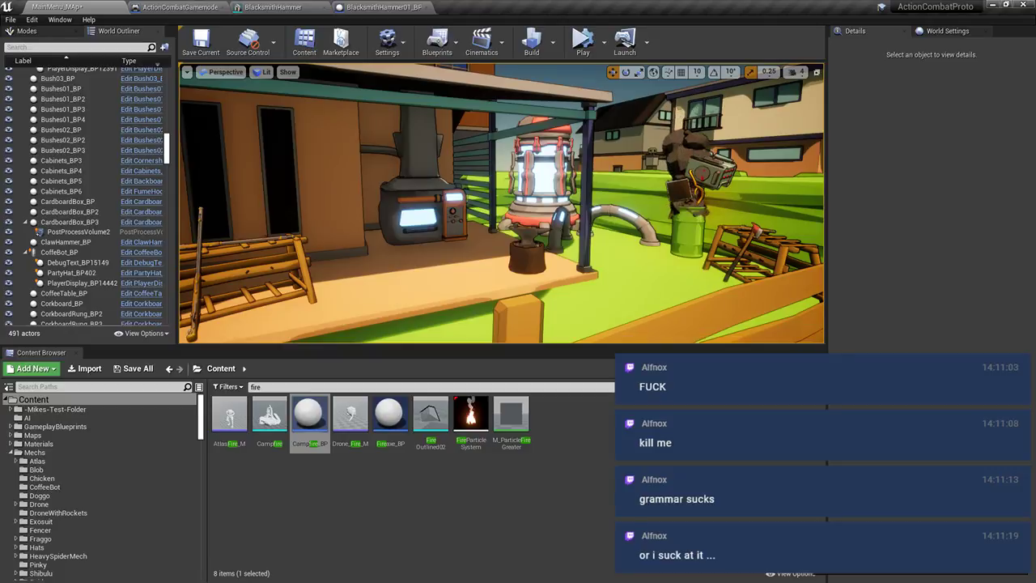
Switch to Blender and add a cylinder mesh at the world origin
drag(1035, 41, 537, 2)
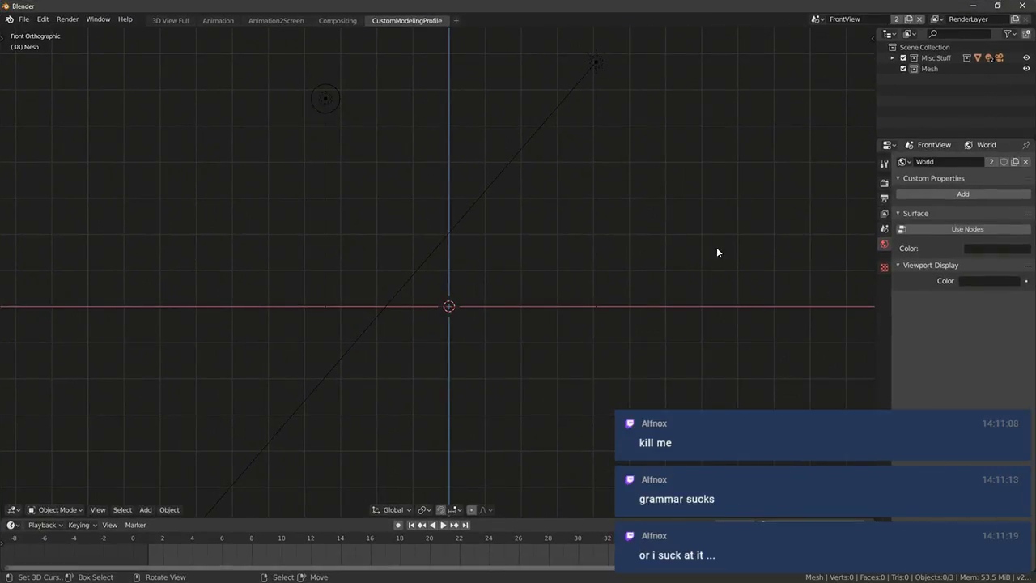
middle_drag(716, 251, 669, 287)
key(KP_7)
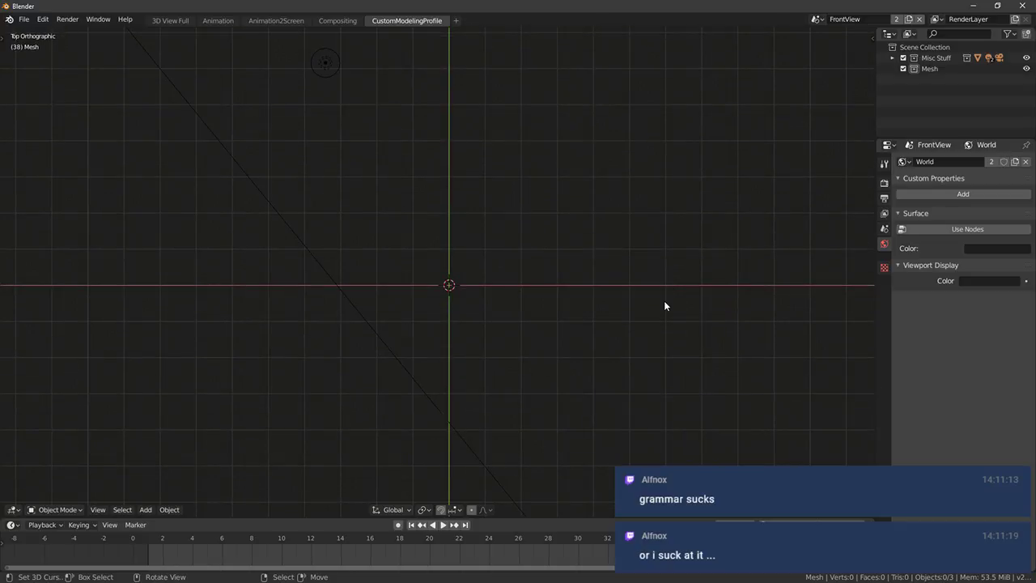
scroll(663, 300, up, 3)
shift+middle_drag(524, 291, 551, 279)
key(shift+a)
mouse_move(537, 283)
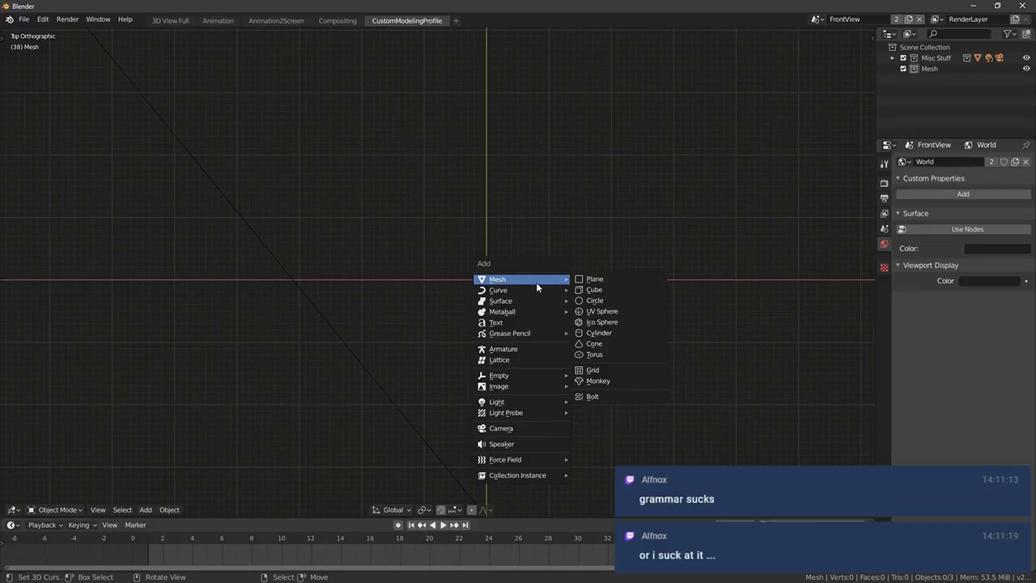
click(600, 332)
middle_drag(601, 332, 602, 333)
key(KP_1)
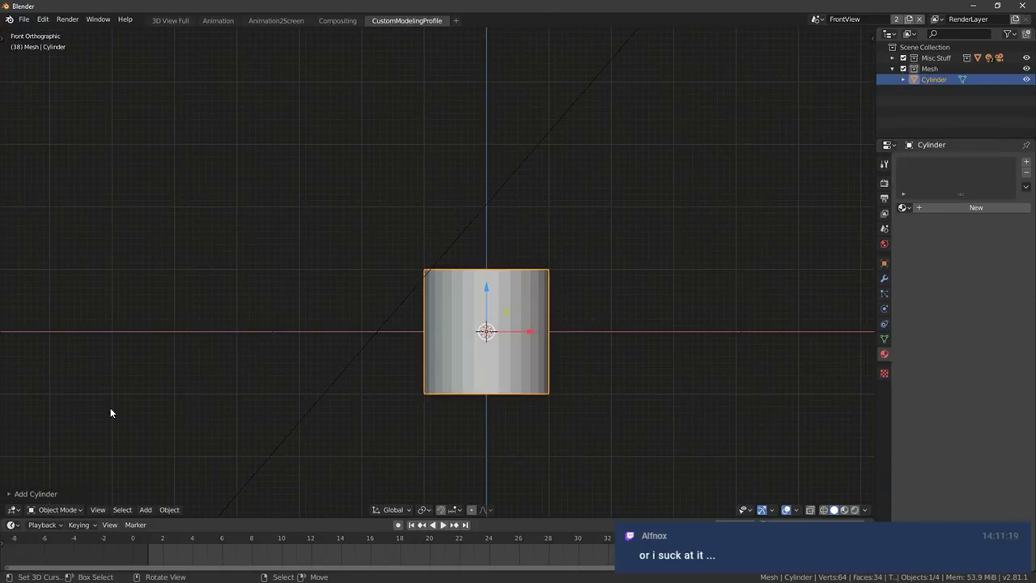
Set the new cylinder's vertex count to 12
click(49, 489)
click(120, 364)
text(12)
key(Return)
Flatten the cylinder mesh into a thin disc of about half the diameter and raise it 0.026 along Z
key(Tab)
key(s)
key(z)
click(463, 334)
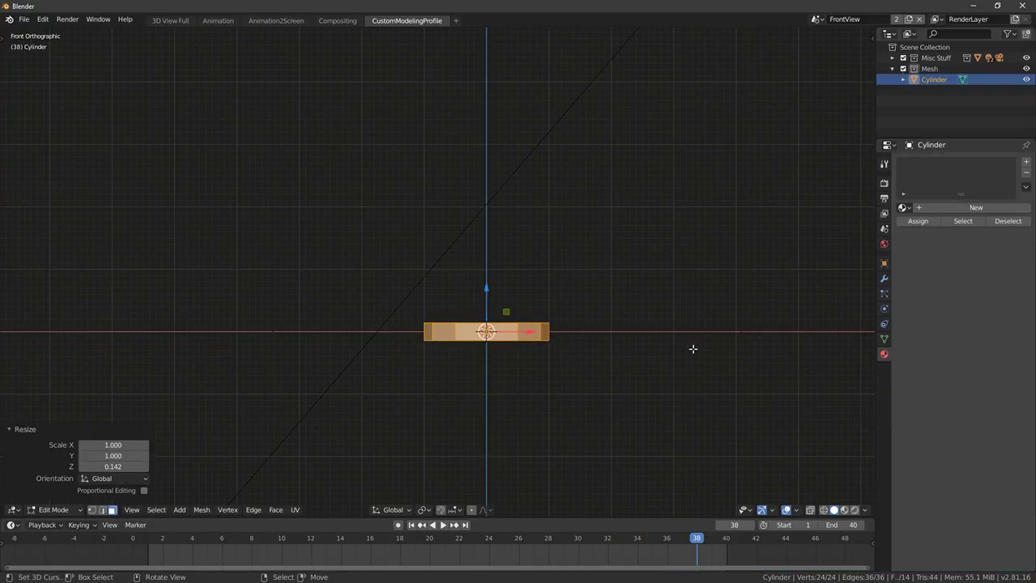
key(s)
click(585, 347)
key(s)
key(z)
click(477, 308)
drag(488, 299, 486, 290)
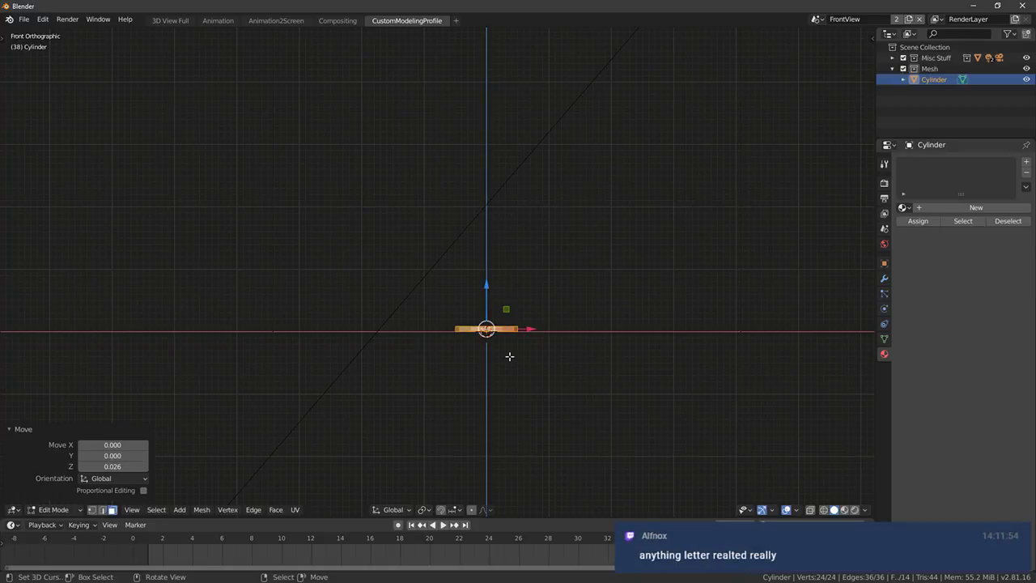
Select all side faces around the rim of the disc
middle_drag(532, 386, 500, 414)
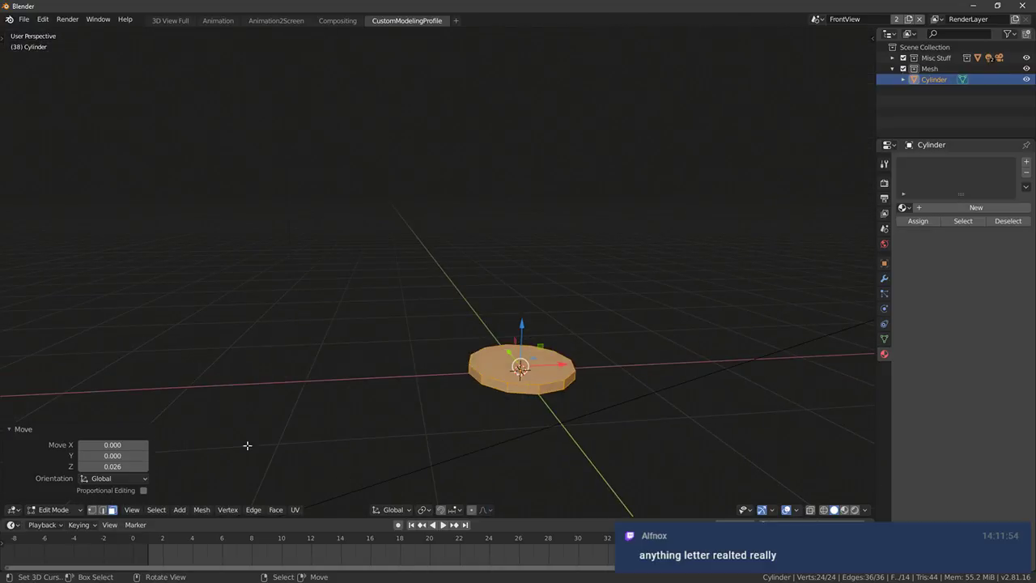
right_click(475, 377)
ctrl+right_click(553, 384)
middle_drag(595, 414, 387, 383)
ctrl+right_click(522, 419)
ctrl+right_click(443, 409)
ctrl+right_click(396, 373)
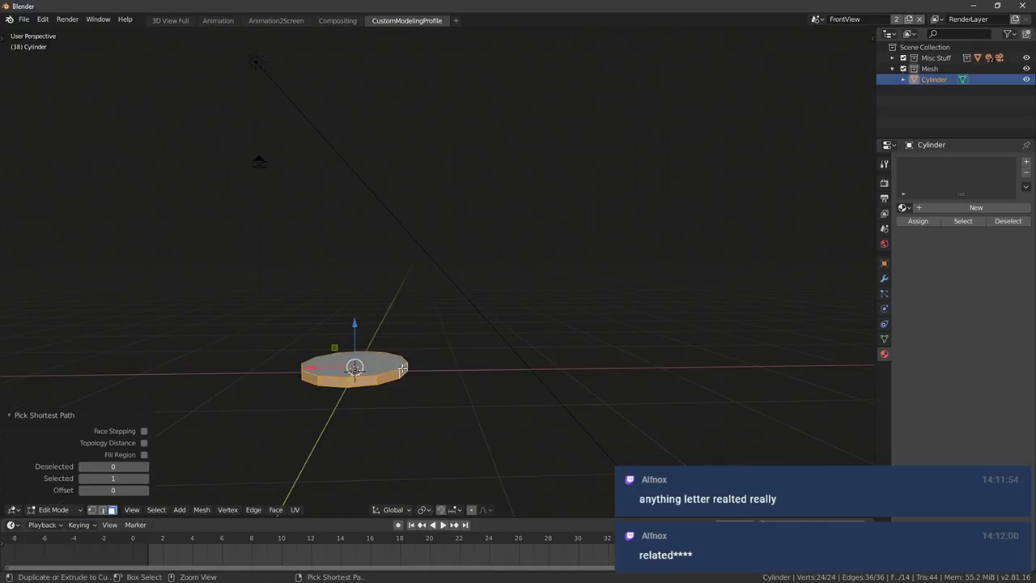
Duplicate the side faces in place and hide the original disc
key(shift+d)
right_click(485, 378)
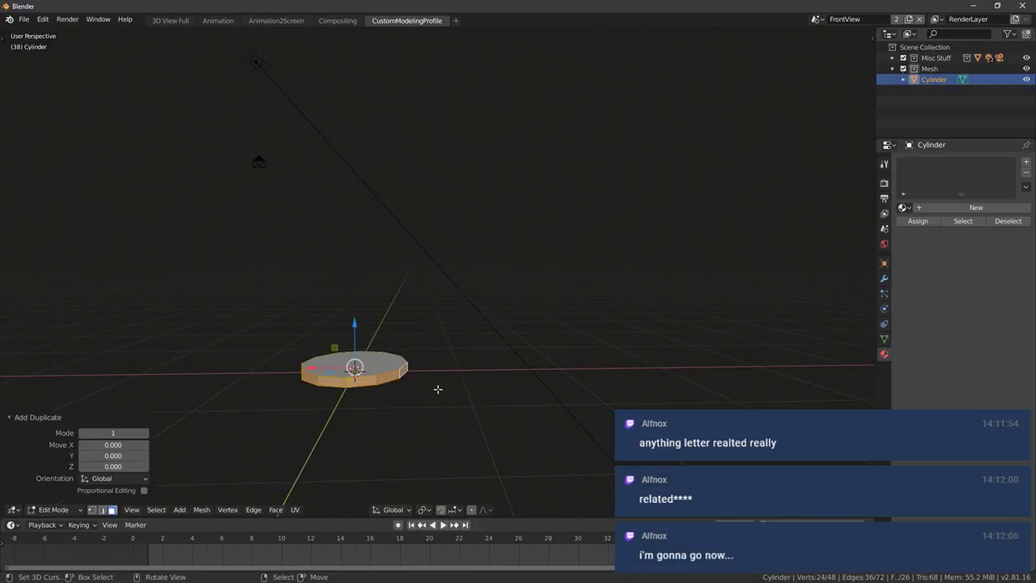
key(ctrl+i)
key(ctrl+q)
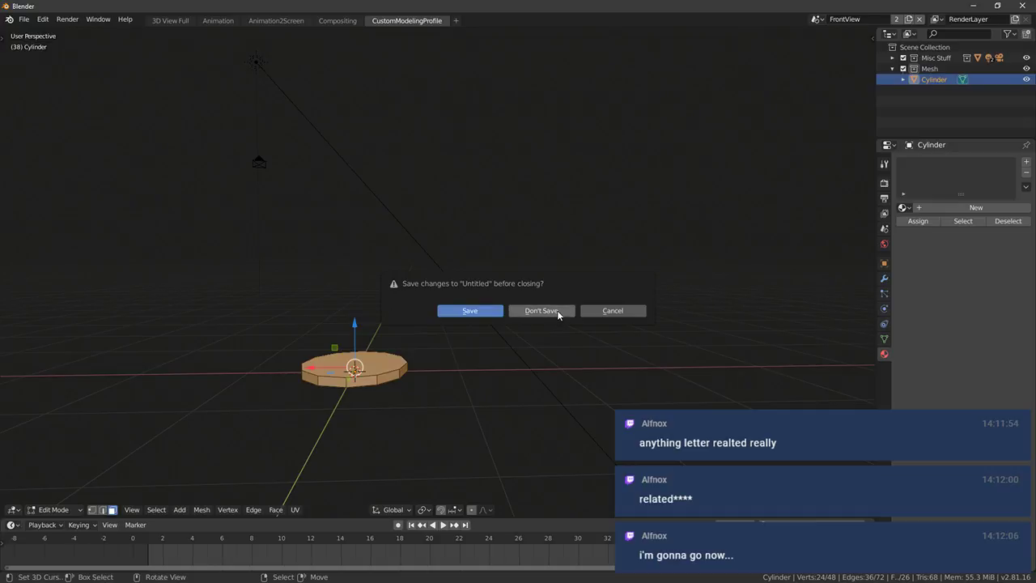
click(611, 310)
key(h)
middle_drag(462, 370, 377, 383)
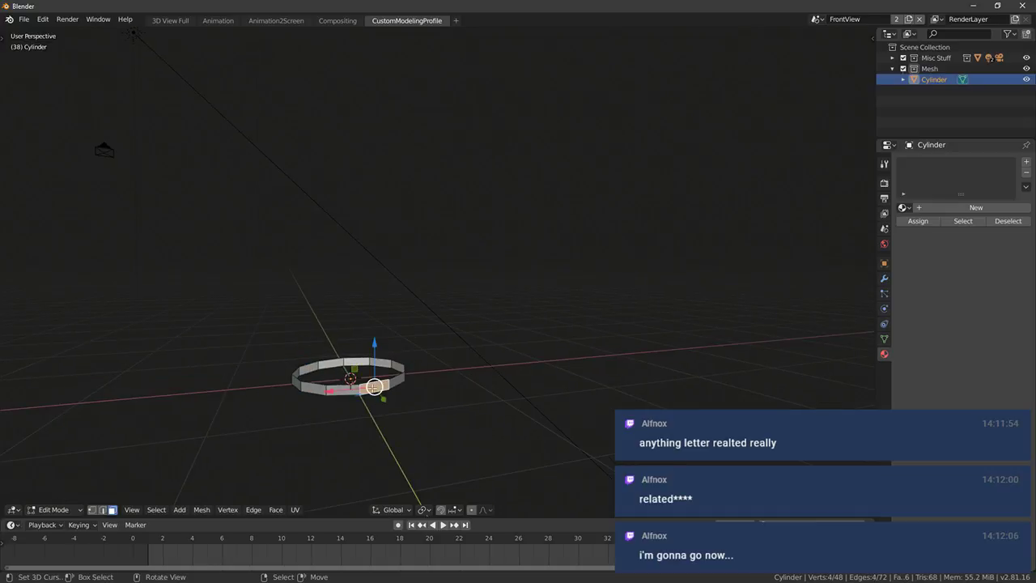
Select alternate faces of the ring and split them off so every side face is a separate piece
shift+click(298, 374)
shift+click(293, 373)
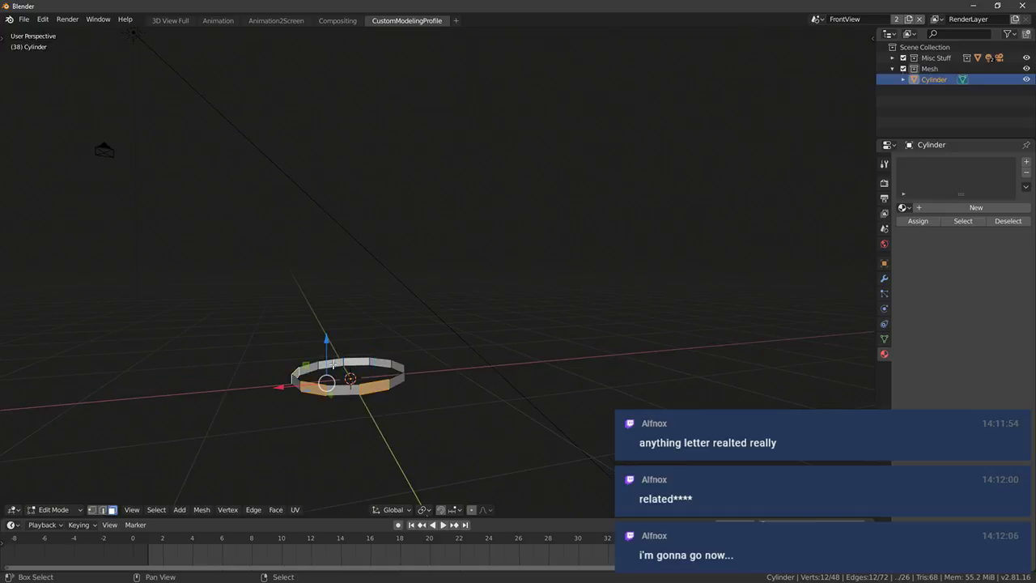
shift+click(377, 361)
middle_drag(434, 373, 453, 380)
shift+click(455, 383)
middle_drag(394, 418, 463, 409)
key(a)
key(e)
right_click(542, 375)
key(s)
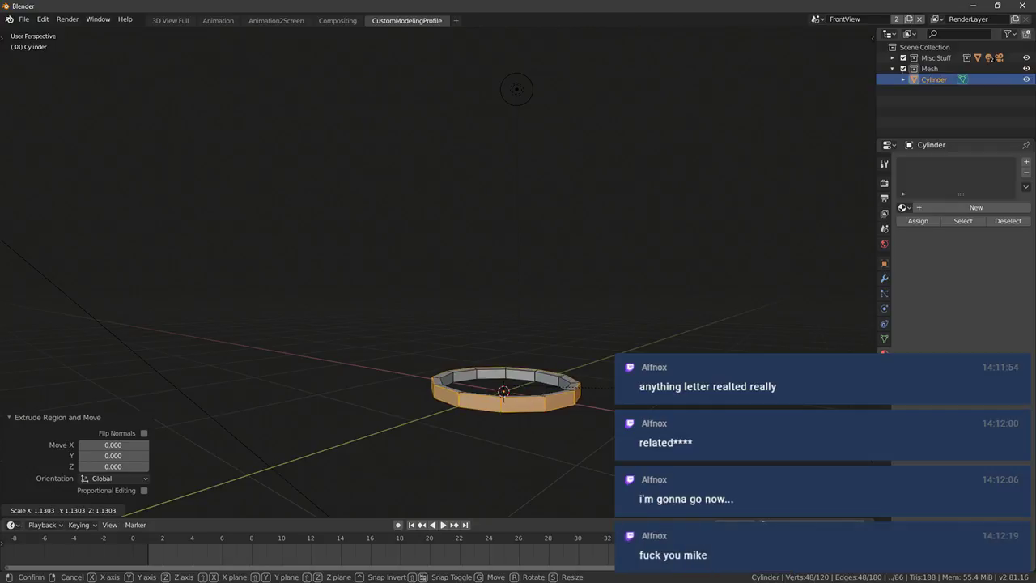
right_click(586, 376)
key(ctrl+z)
middle_drag(585, 376, 607, 411)
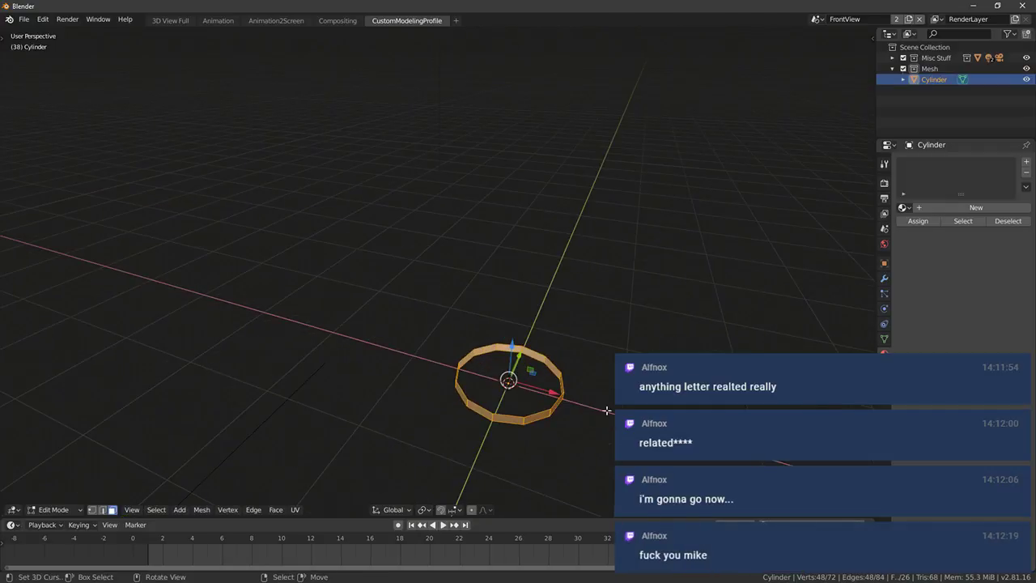
Extrude all the ring faces and scale them outward by 1.094 to give the ring thickness
click(515, 422)
key(a)
key(e)
right_click(590, 354)
key(s)
click(612, 408)
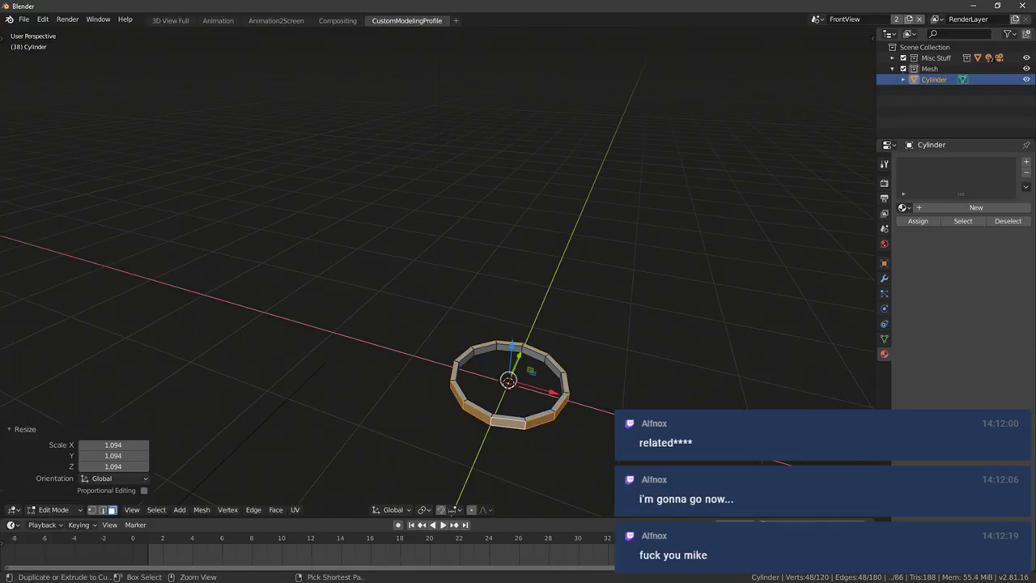
Select the linked ring geometry and apply Shrink/Fatten with an offset of 0.009
key(ctrl+l)
key(alt+s)
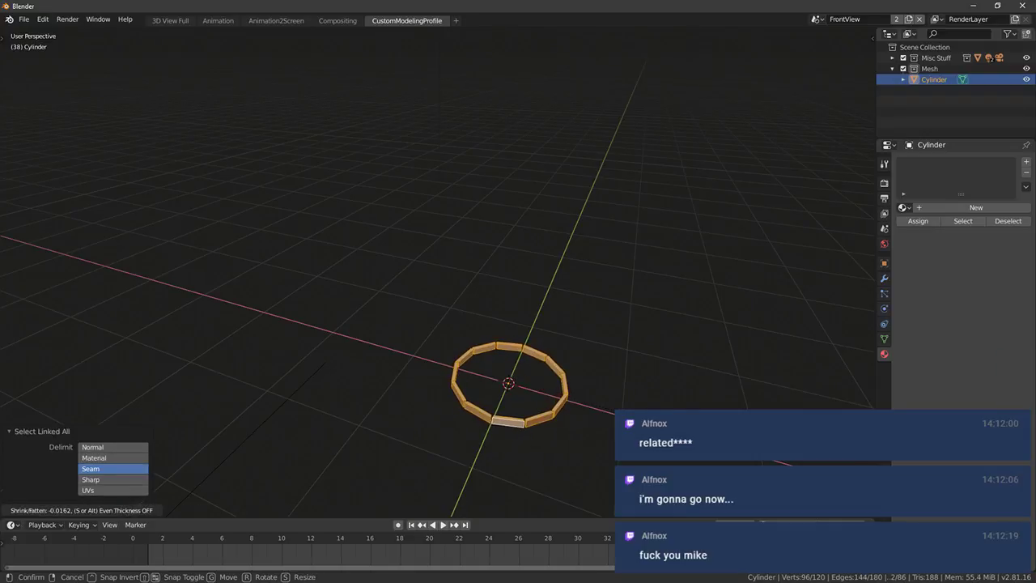
click(519, 391)
middle_drag(519, 392, 478, 378)
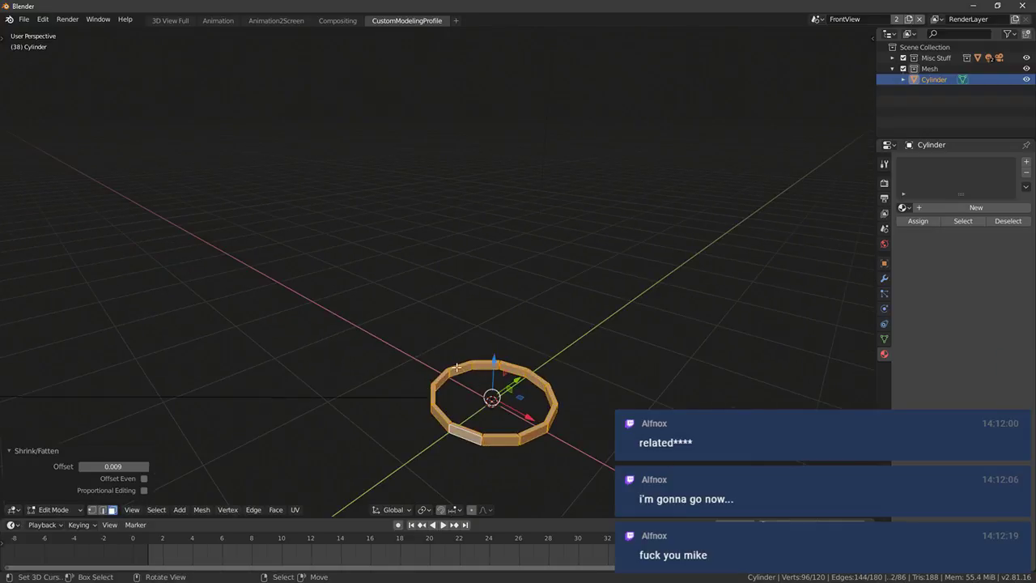
Select the ring's top faces in the front view and extrude them up 1.341 along Z into tall staves
key(KP_1)
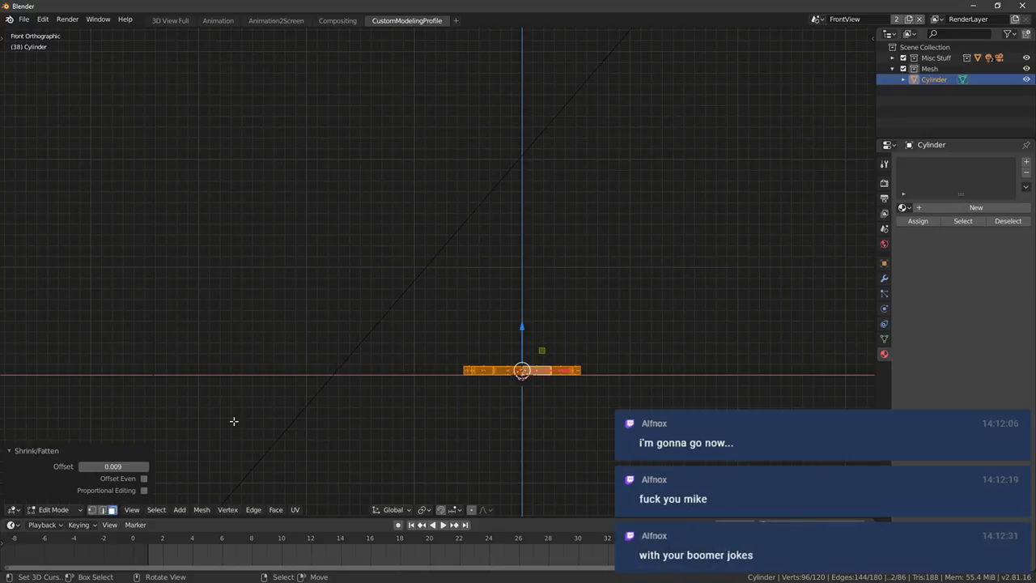
key(alt+a)
key(c)
drag(455, 353, 522, 365)
click(445, 352)
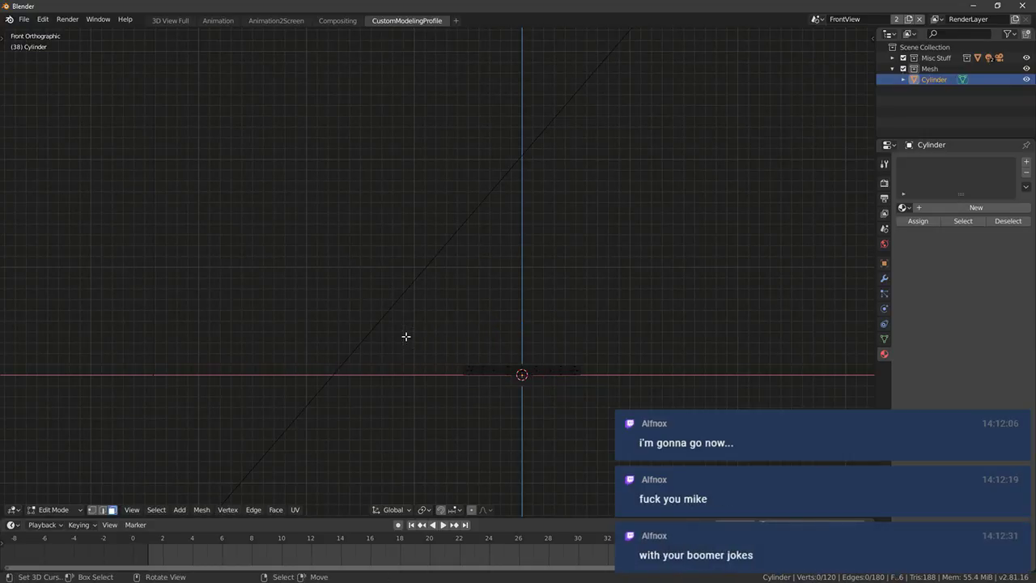
right_click(407, 336)
key(n)
key(b)
drag(391, 309, 669, 368)
key(e)
click(541, 178)
Try to scale and shrink or fatten the top rim of the staves, checking it from the front and above
key(s)
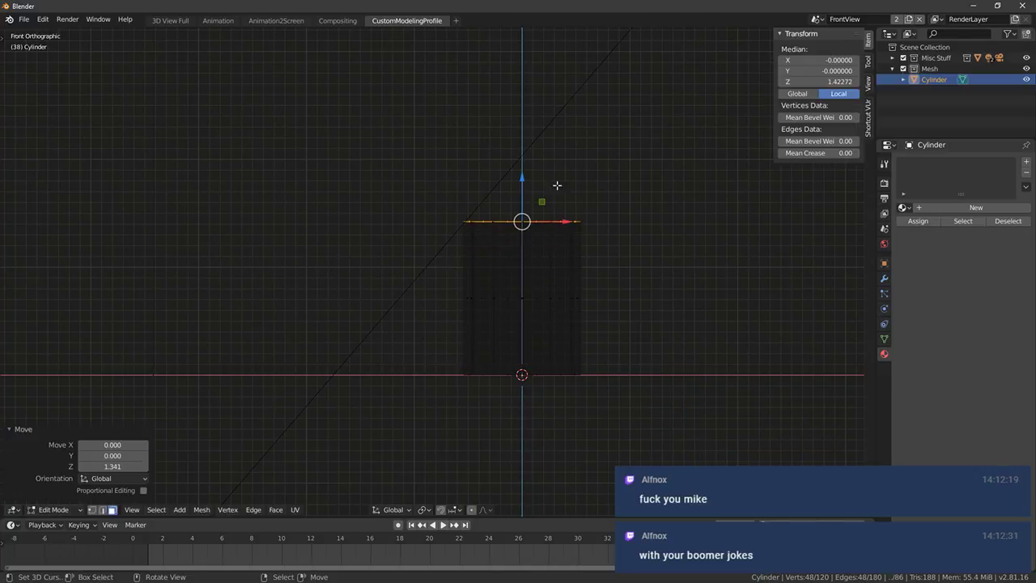
click(608, 252)
middle_drag(607, 252, 671, 314)
key(alt+s)
click(620, 266)
key(KP_1)
key(KP_7)
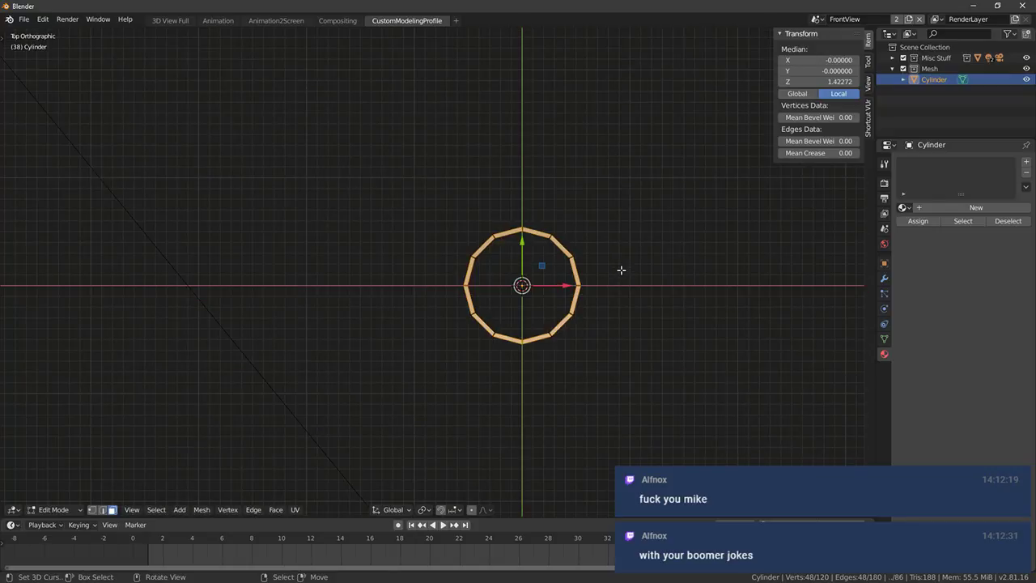
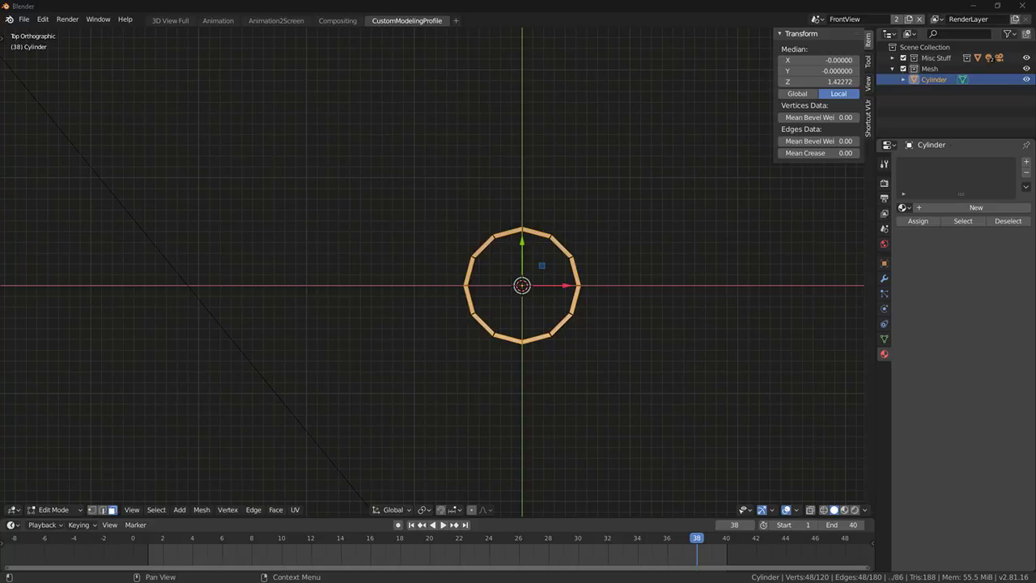
middle_drag(585, 237, 605, 206)
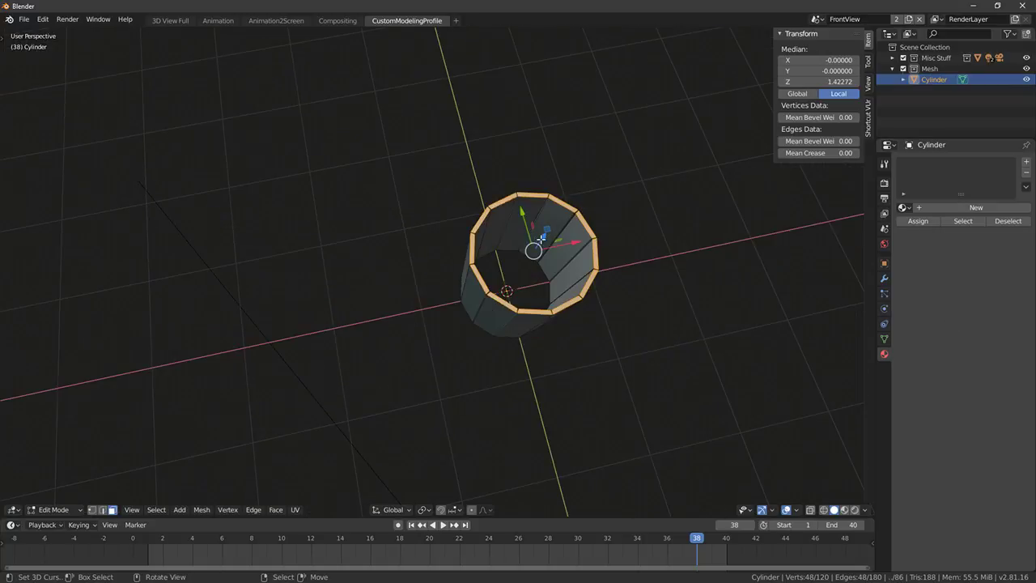
key(KP_1)
middle_drag(522, 225, 477, 272)
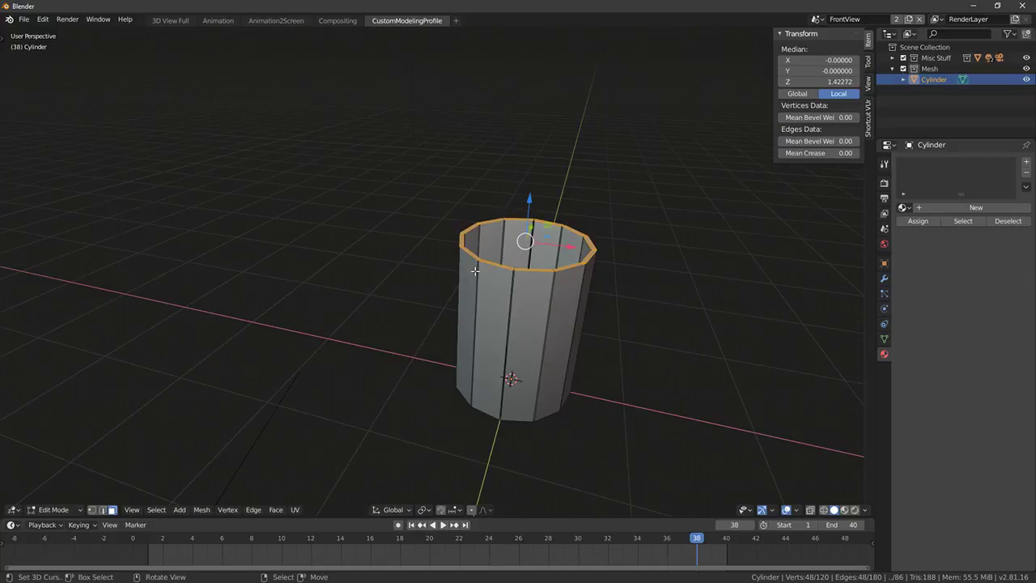
click(466, 254)
alt+click(470, 248)
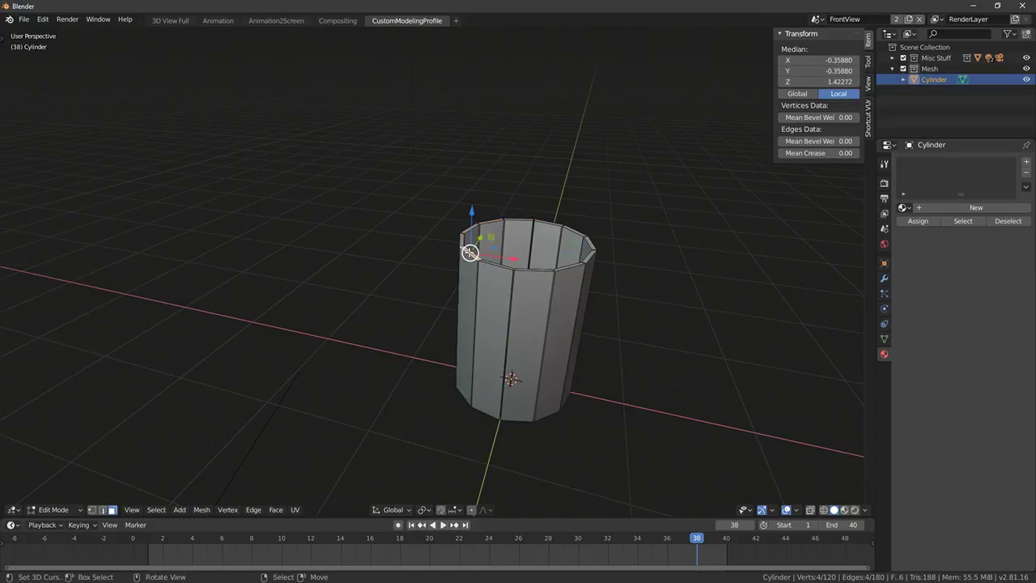
key(KP_7)
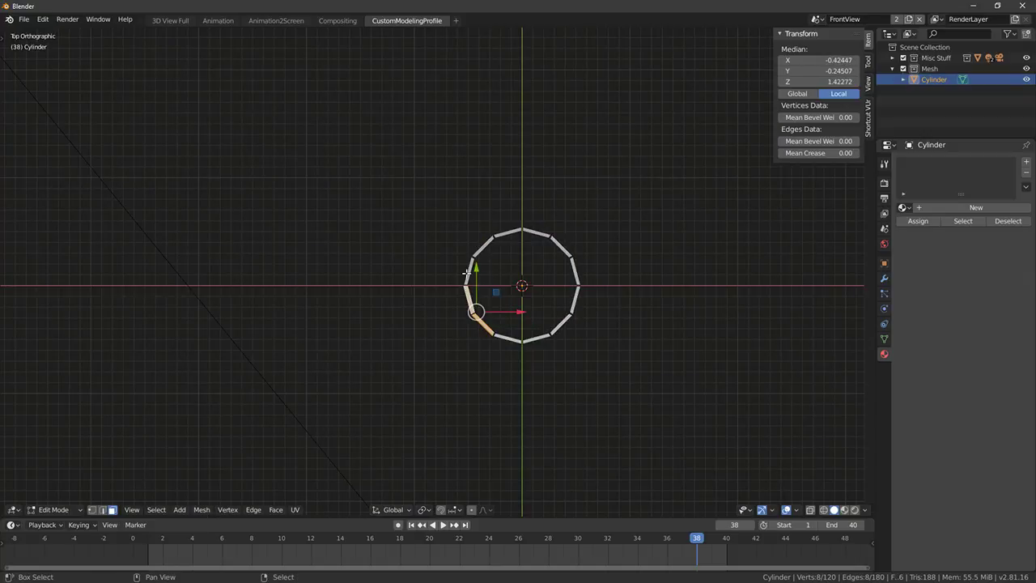
key(g)
right_click(530, 323)
scroll(615, 326, up, 2)
shift+middle_drag(666, 331, 575, 317)
click(397, 251)
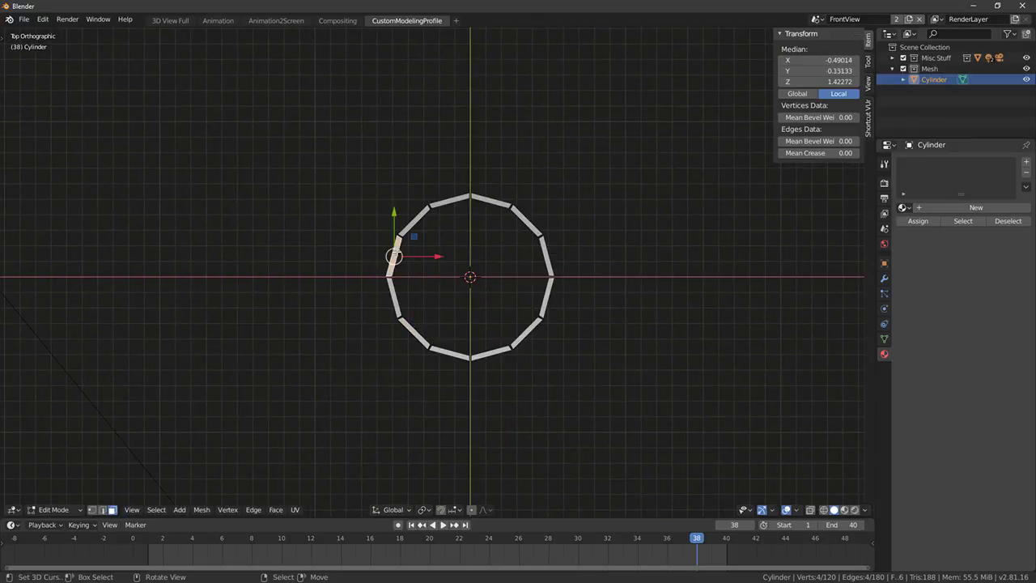
shift+click(416, 333)
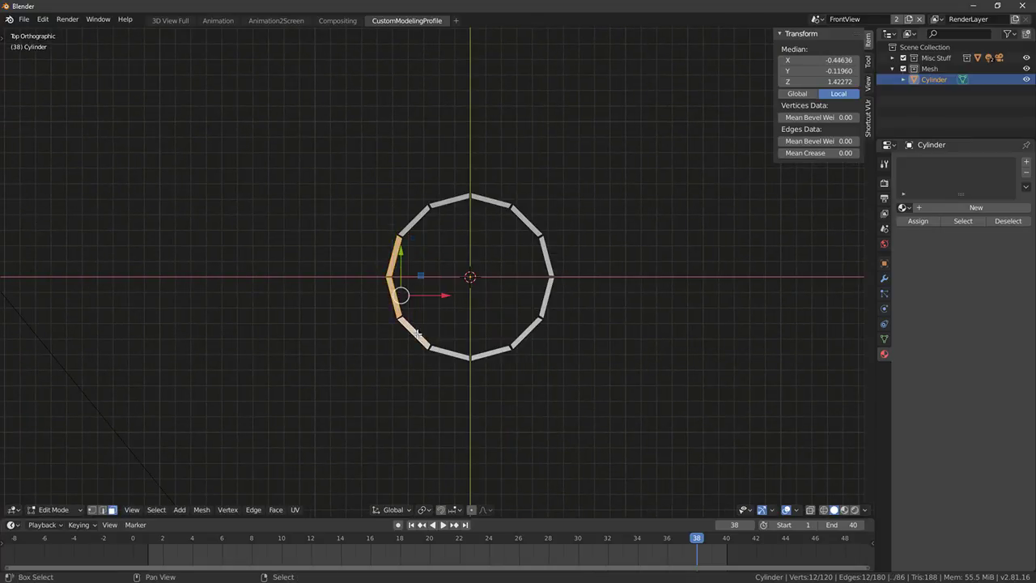
shift+right_click(452, 354)
shift+right_click(491, 353)
shift+right_click(527, 333)
Select the complete bottom rim of the staves through the mesh in front view and scale it to 0.832
middle_drag(529, 330, 522, 212)
key(shift+z)
scroll(469, 428, down, 2)
key(alt+a)
middle_drag(405, 386, 402, 378)
key(KP_1)
key(a)
key(c)
right_click(385, 378)
key(alt+a)
key(c)
mouse_move(377, 378)
mouse_down()
mouse_move(524, 373)
mouse_move(302, 388)
mouse_up()
right_click(301, 388)
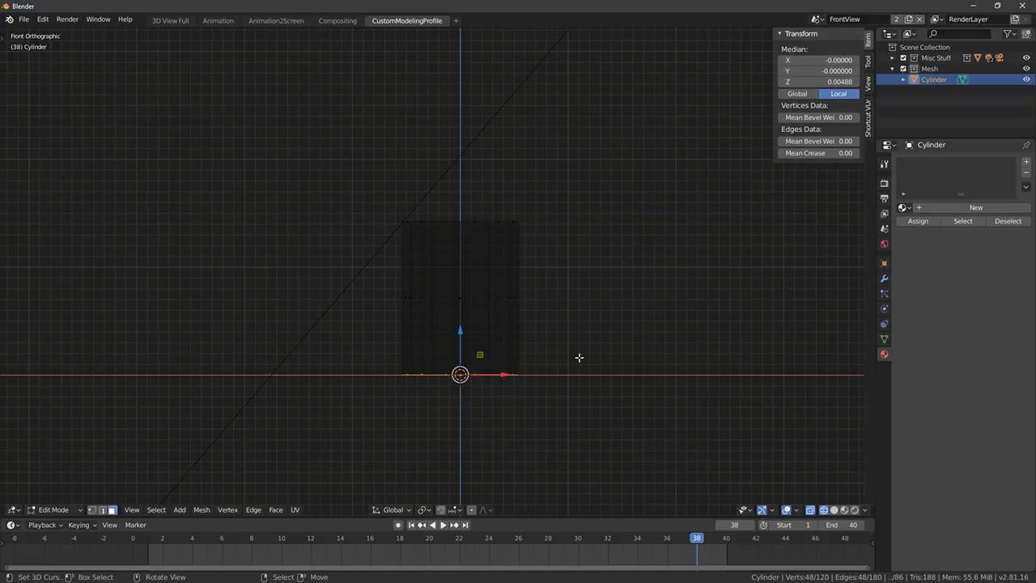
key(shift+z)
key(s)
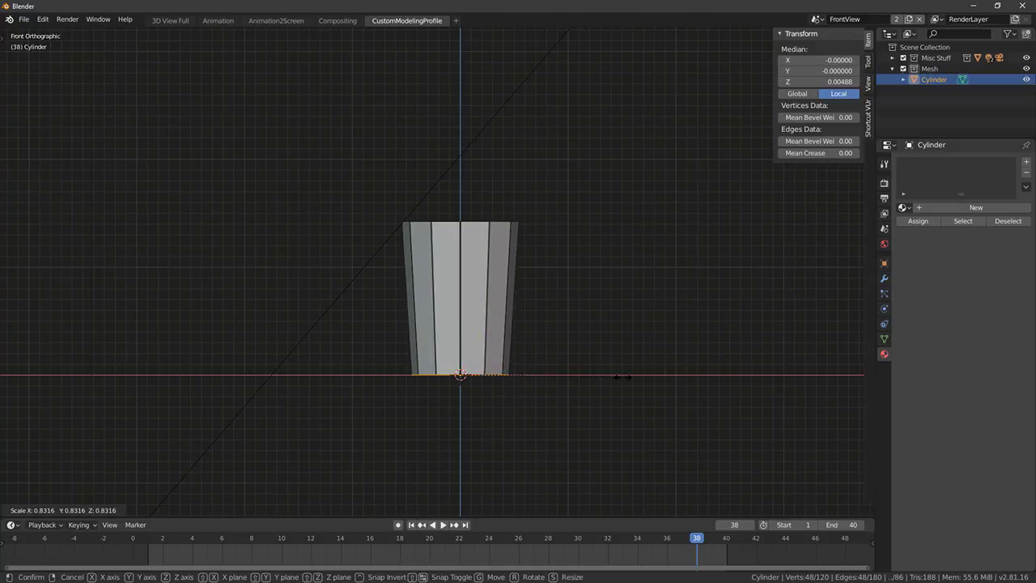
click(622, 377)
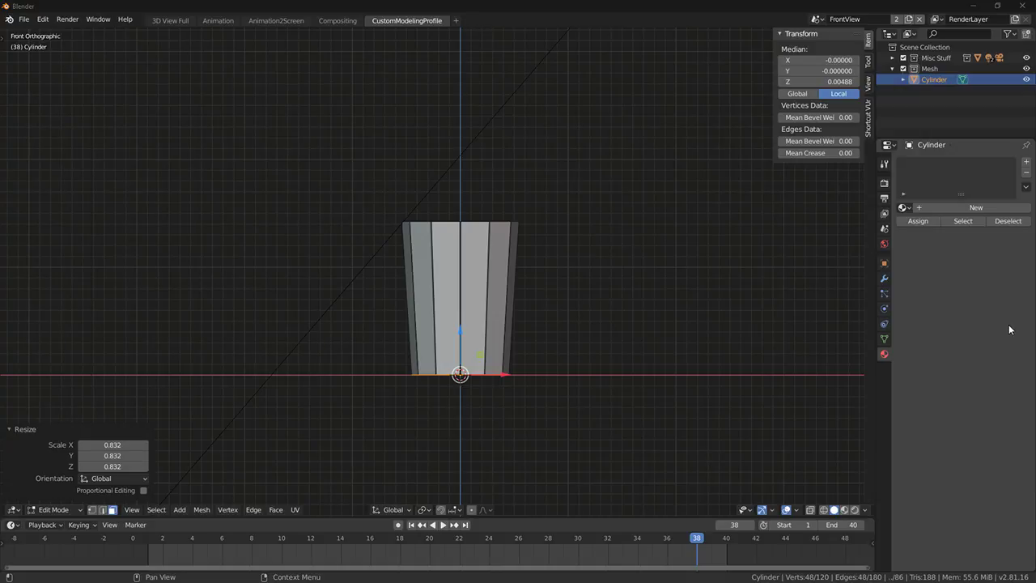
Scale the bottom rim of the staves back out by about 1.14 for a gentler taper
middle_drag(670, 394, 636, 363)
key(KP_1)
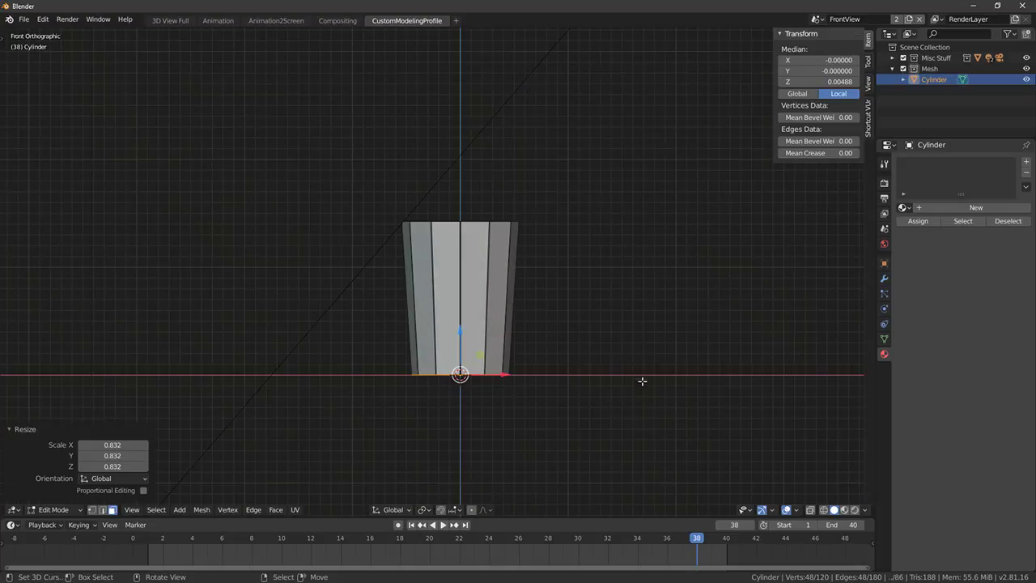
scroll(648, 388, up, 2)
key(s)
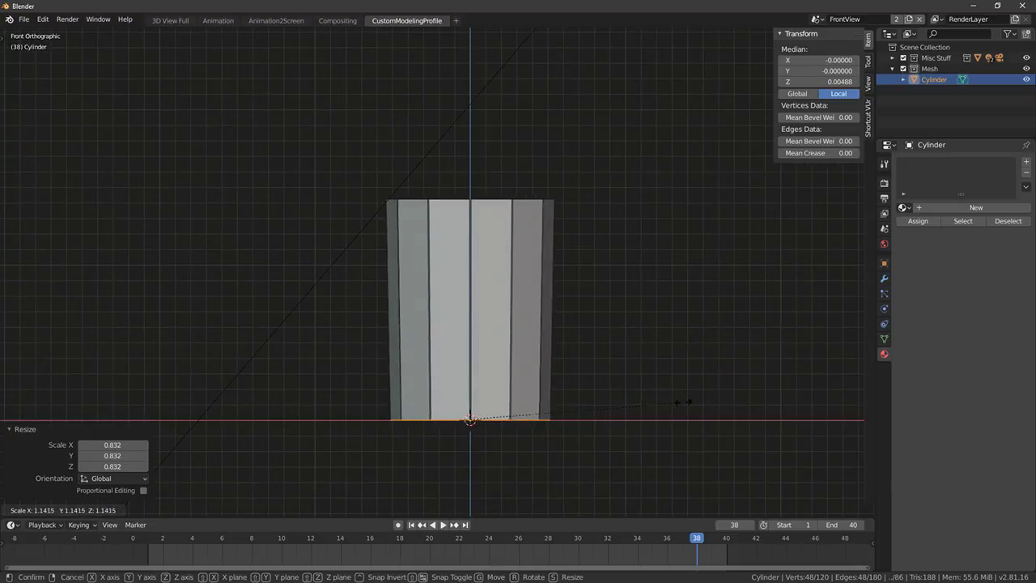
click(679, 402)
key(alt+a)
middle_drag(653, 386, 720, 397)
Give the container the existing MatteDefault_M material and change its base colour to a dark brown
key(ctrl+z)
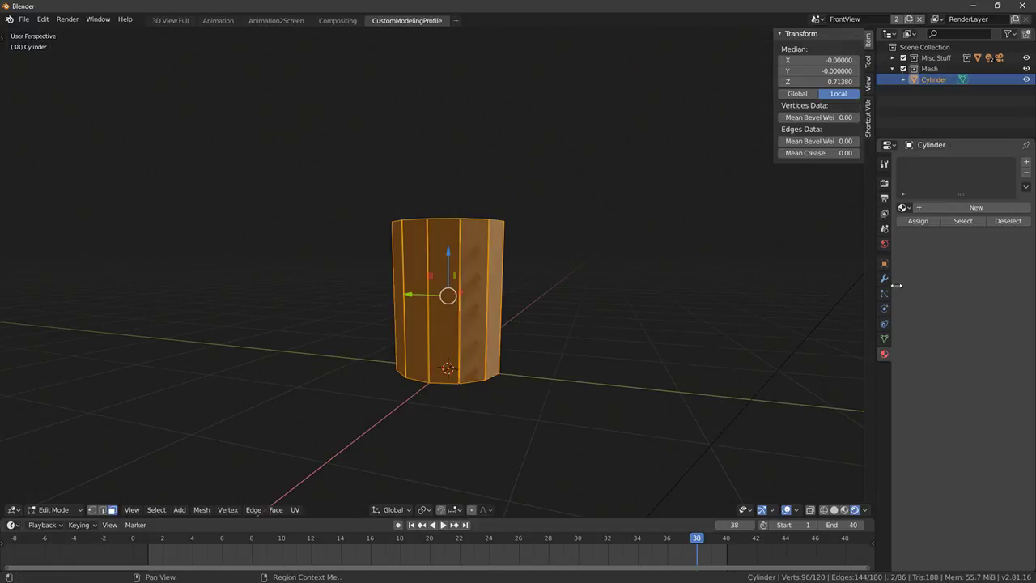
click(902, 208)
click(873, 245)
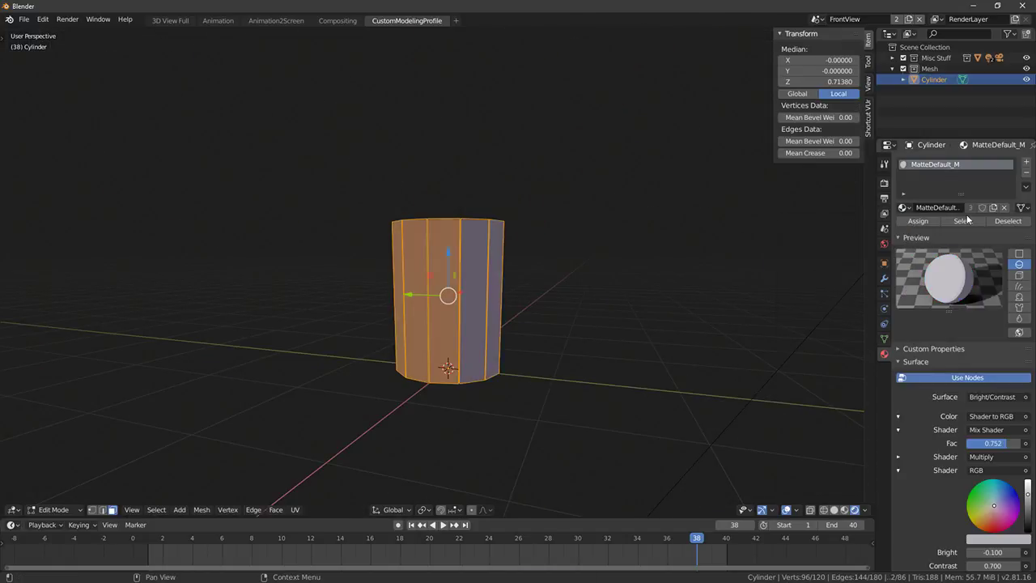
click(987, 522)
scroll(988, 520, down, 4)
drag(989, 519, 988, 517)
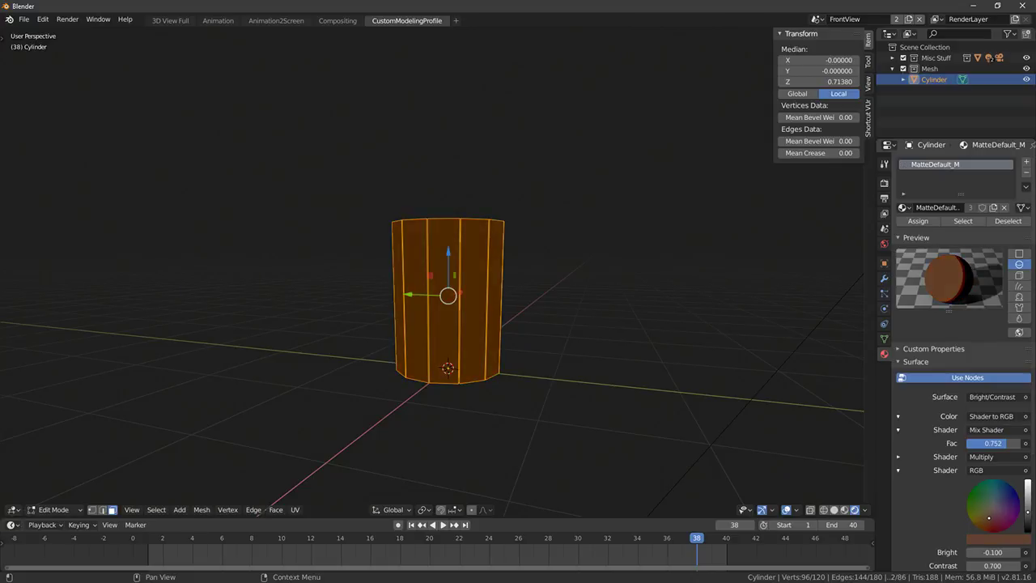
Recalculate the normals of all the stave faces and show the container in Object Mode with material preview shading
middle_drag(677, 332, 639, 364)
key(KP_1)
key(alt+a)
key(a)
key(shift+n)
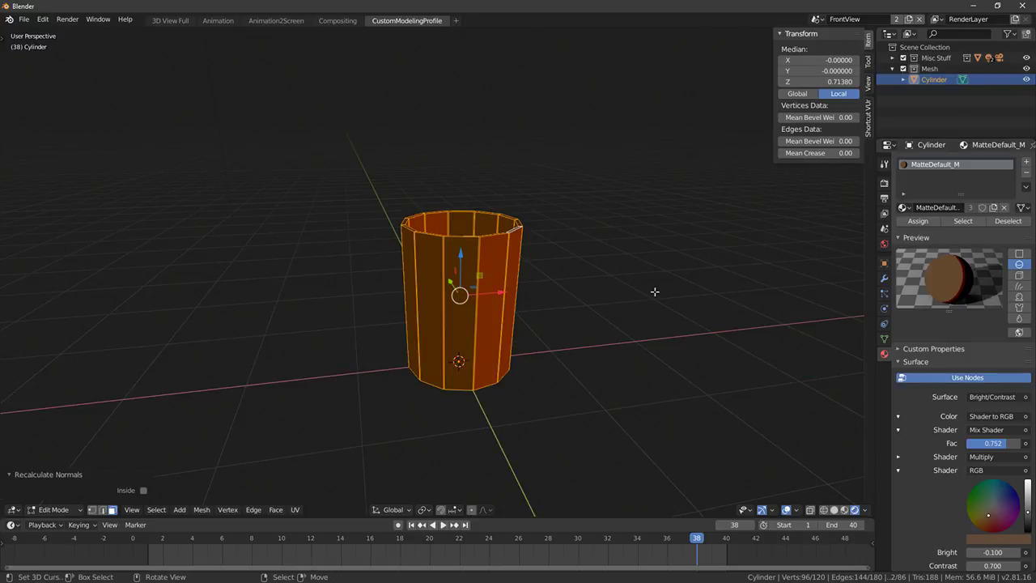
click(843, 509)
key(Tab)
Shift the MatteDefault_M base colour to a golden, yellowish brown
mouse_move(575, 342)
middle_down()
mouse_move(592, 333)
mouse_move(554, 350)
mouse_move(600, 361)
middle_up()
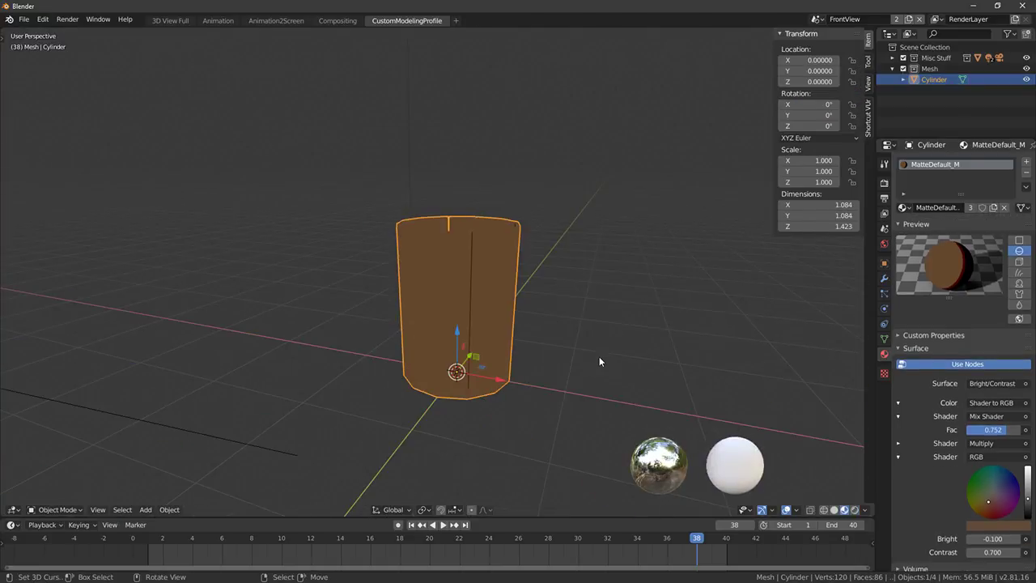
key(KP_1)
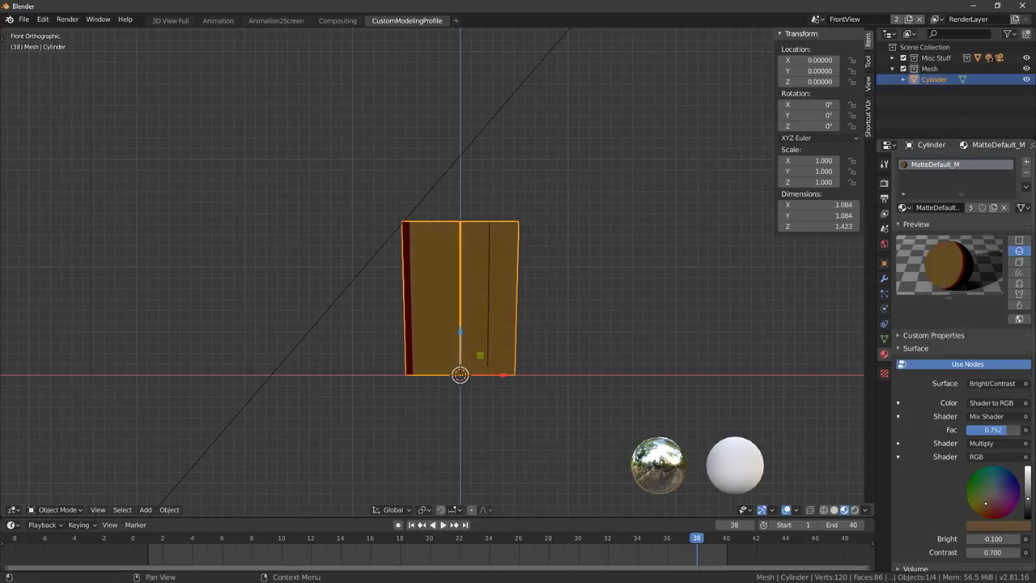
click(982, 506)
drag(982, 503, 984, 504)
middle_drag(566, 380, 639, 326)
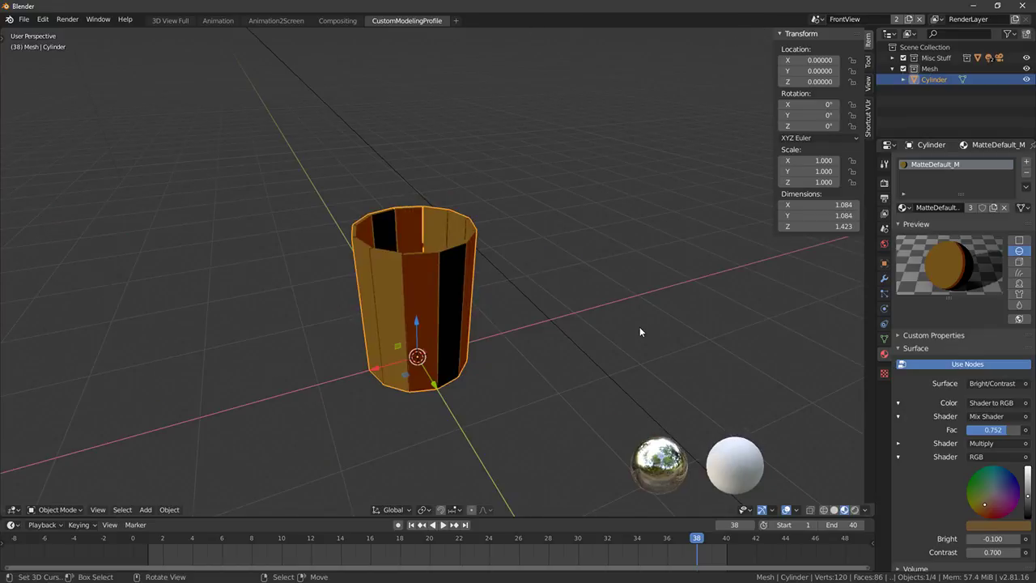
key(KP_1)
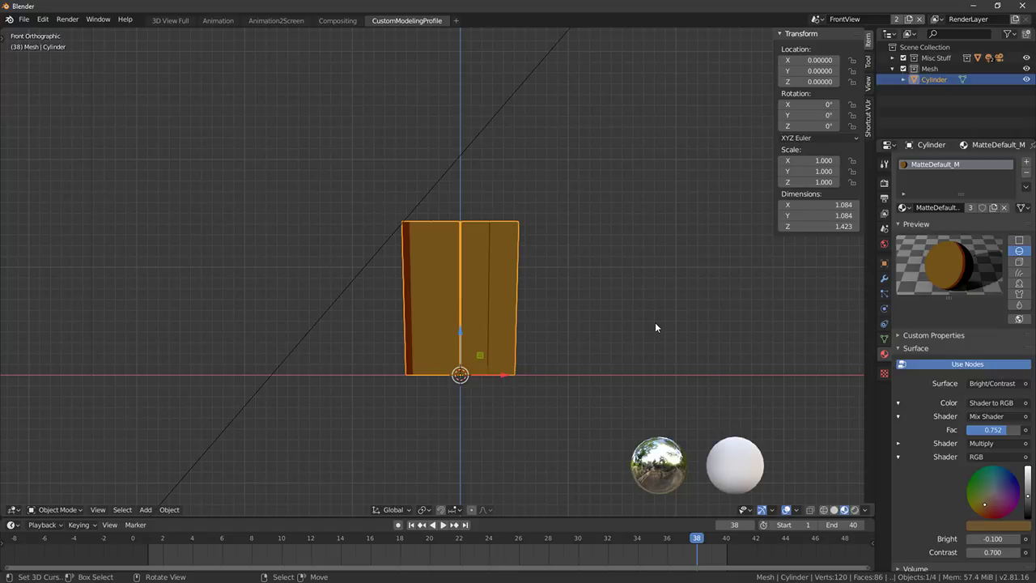
middle_drag(489, 435, 580, 369)
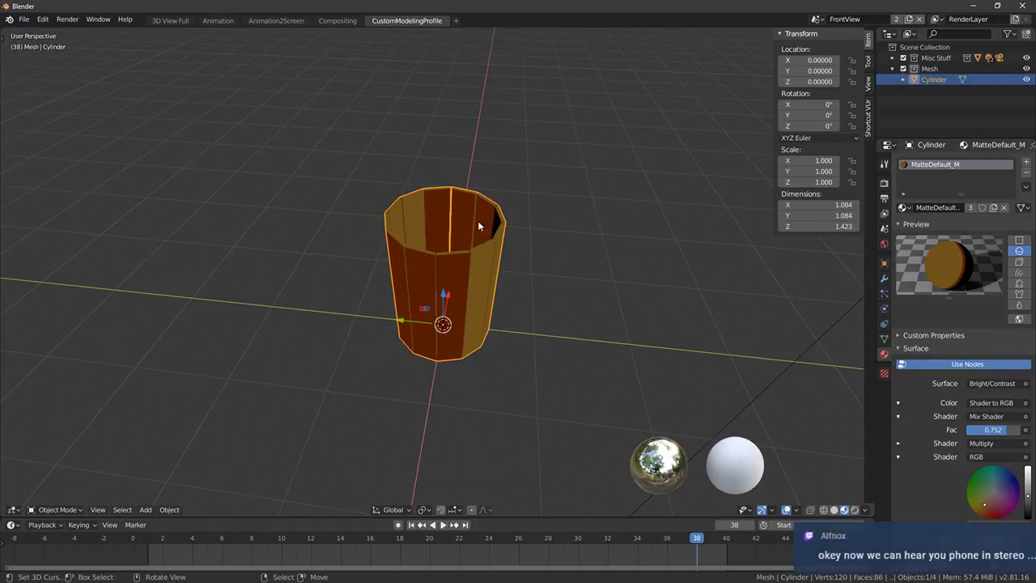
key(KP_1)
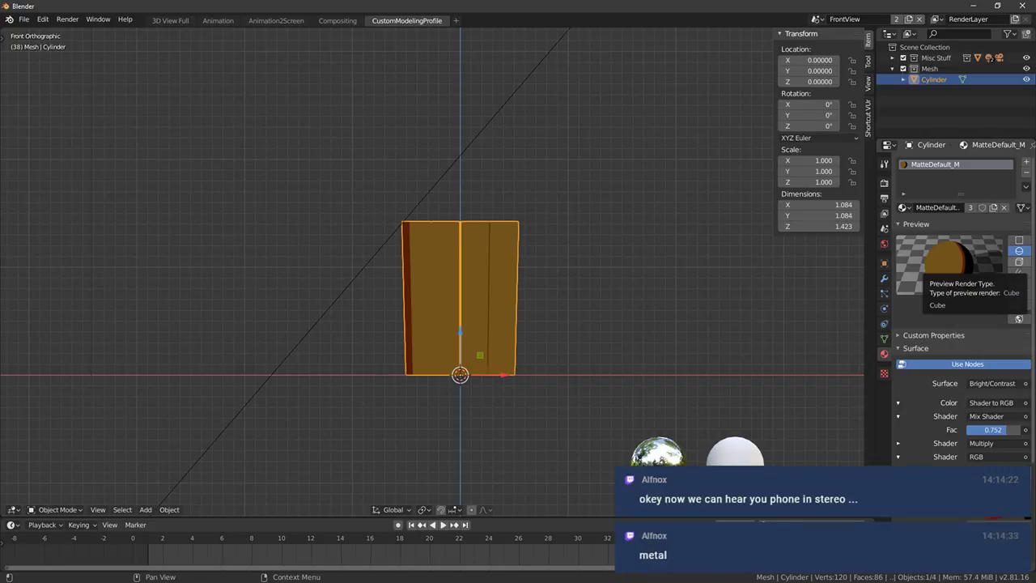
middle_drag(778, 284, 647, 265)
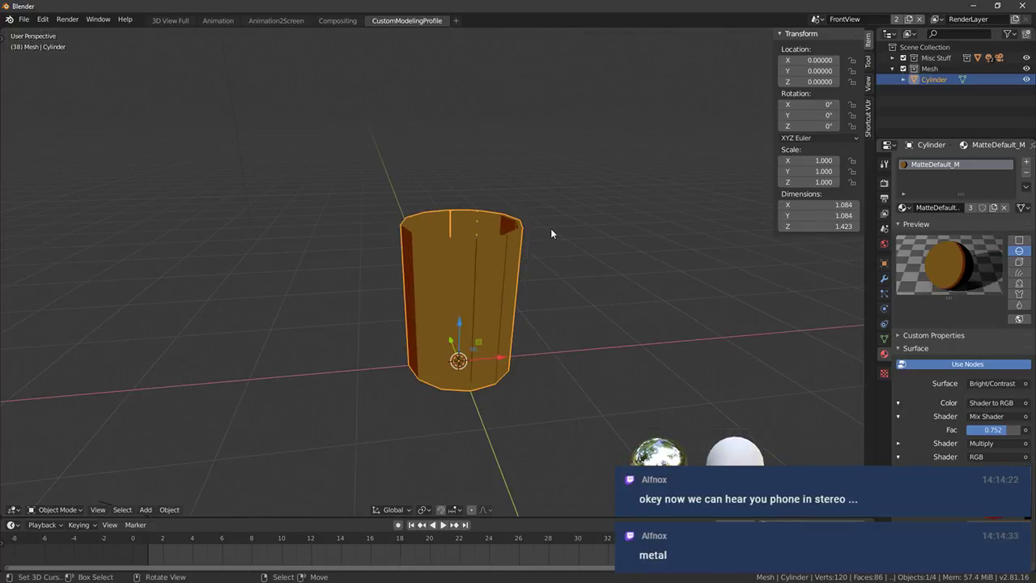
middle_drag(456, 192, 499, 256)
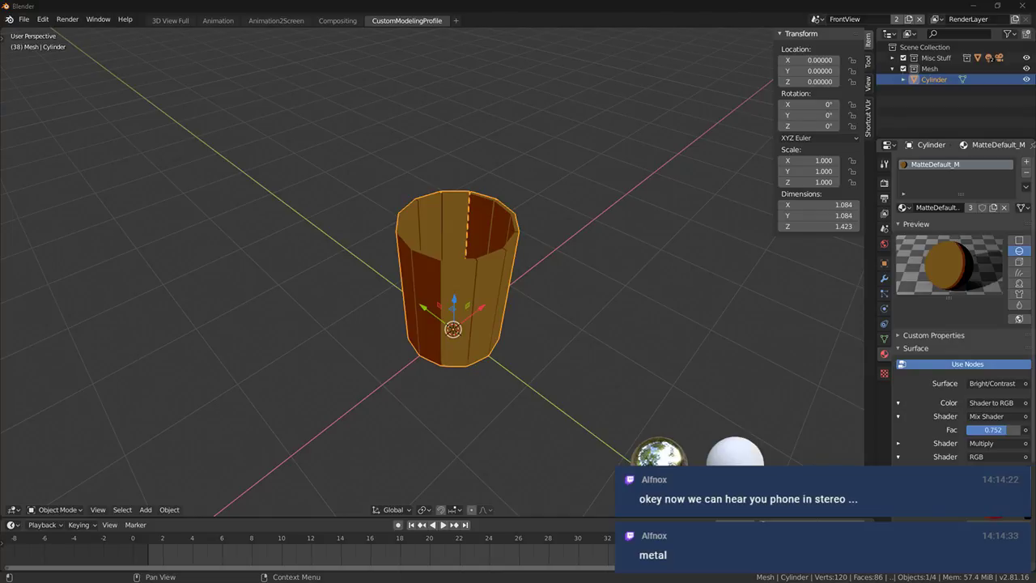
middle_drag(692, 183, 545, 279)
Select all the stave faces in Edit Mode and adjust their thickness with Shrink/Fatten, redoing the first offset
key(Tab)
right_click(491, 233)
right_click(500, 233)
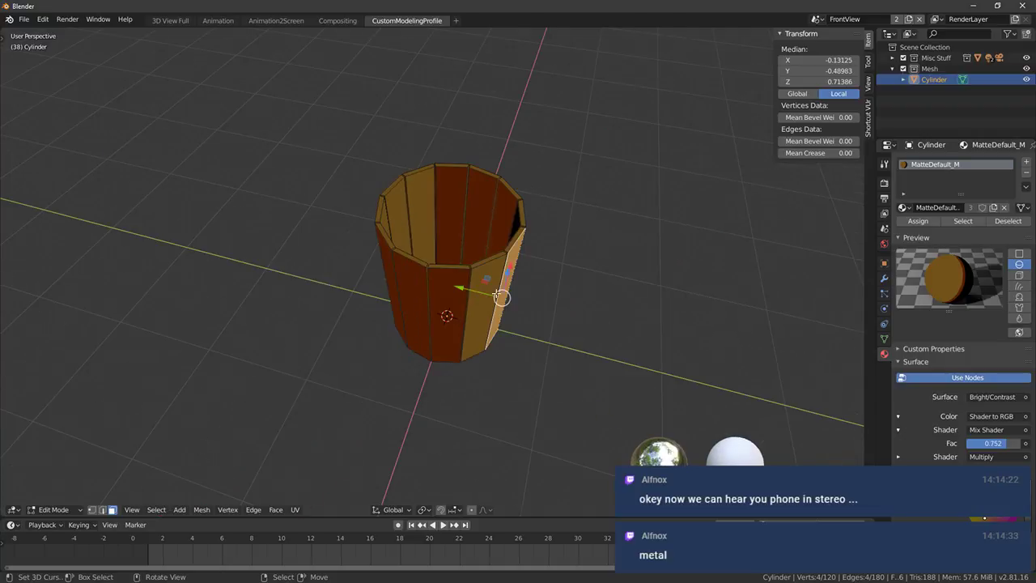
middle_drag(308, 380, 613, 283)
key(a)
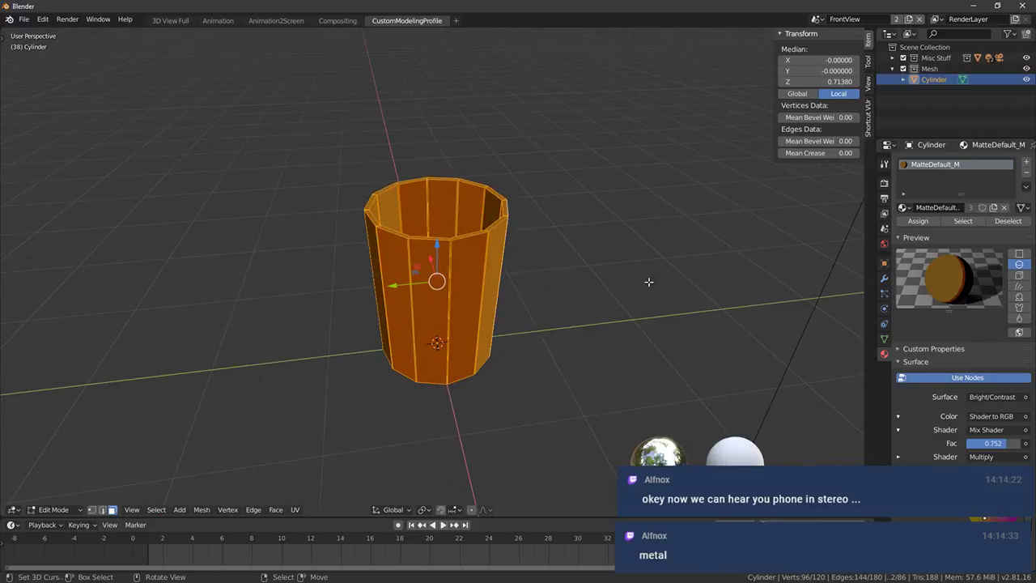
key(alt+s)
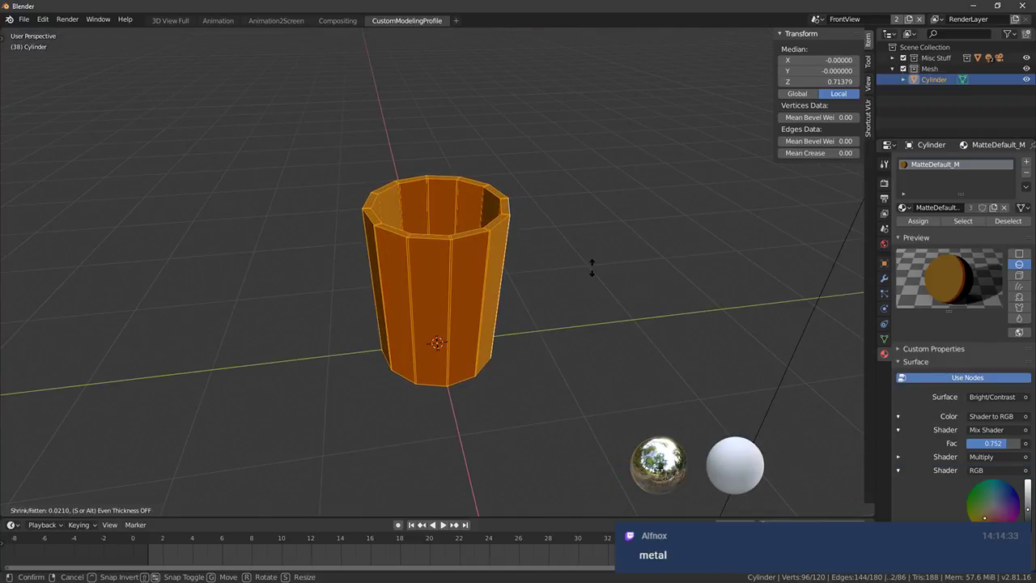
click(587, 271)
mouse_move(558, 273)
middle_down()
mouse_move(576, 259)
mouse_move(552, 235)
mouse_move(541, 268)
mouse_move(553, 293)
middle_up()
key(ctrl+z)
scroll(576, 288, up, 2)
key(alt+s)
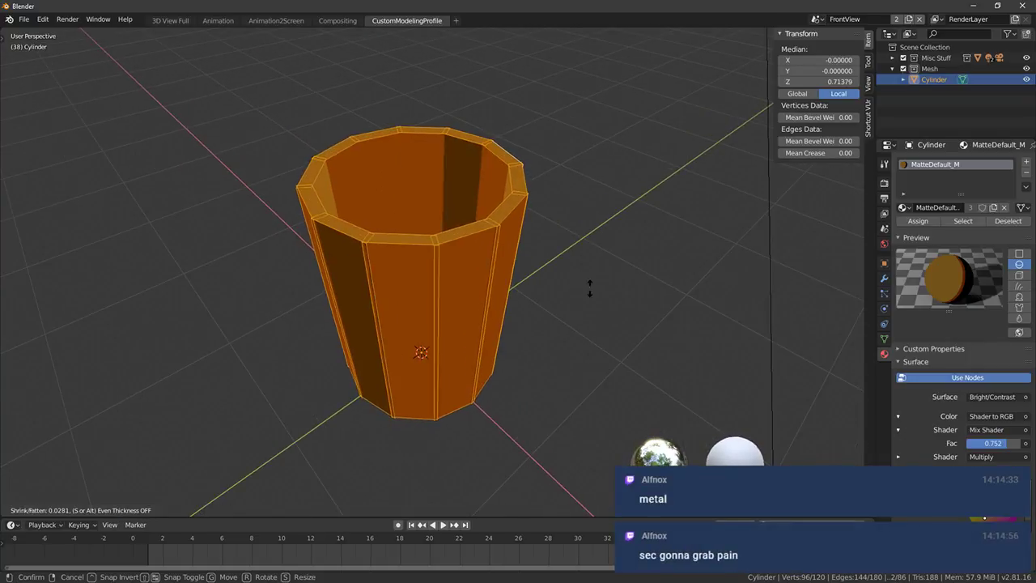
click(636, 307)
Select the twelve inner wall faces of the container and scale them together to adjust the wall thickness
middle_drag(636, 309, 550, 335)
click(397, 177)
shift+click(358, 198)
middle_drag(358, 199, 370, 240)
shift+click(368, 241)
shift+click(372, 273)
shift+click(402, 312)
shift+click(453, 320)
shift+click(497, 311)
shift+click(527, 280)
shift+click(540, 238)
shift+click(534, 187)
shift+click(487, 156)
shift+right_click(459, 147)
middle_drag(459, 149, 474, 165)
key(s)
click(645, 250)
middle_drag(645, 250, 648, 202)
Examine the container's walls and open underside in both Object Mode and Edit Mode
key(Tab)
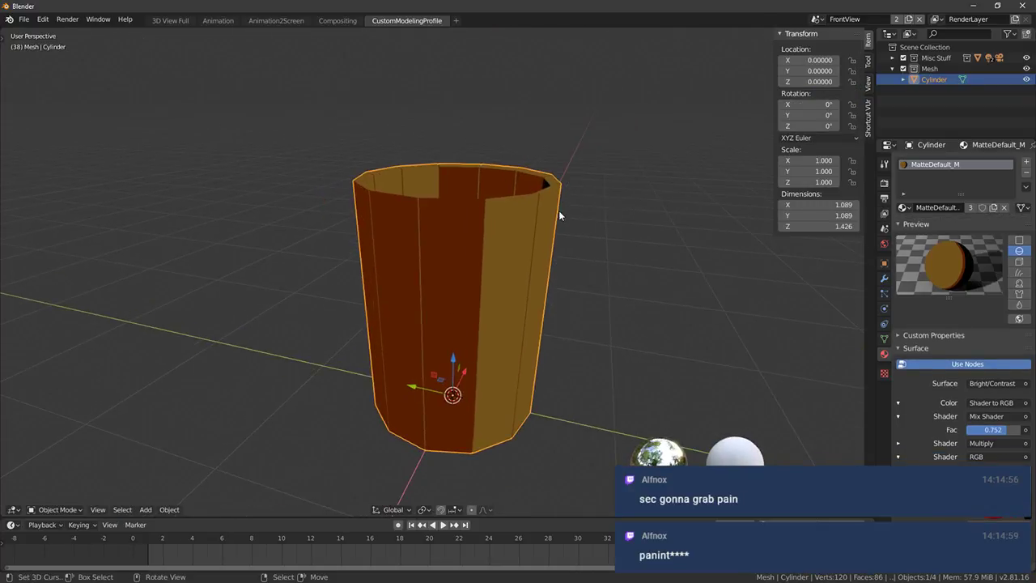
key(Tab)
drag(456, 257, 458, 255)
key(Tab)
middle_drag(457, 257, 472, 173)
middle_drag(527, 289, 538, 306)
key(Tab)
scroll(556, 310, down, 5)
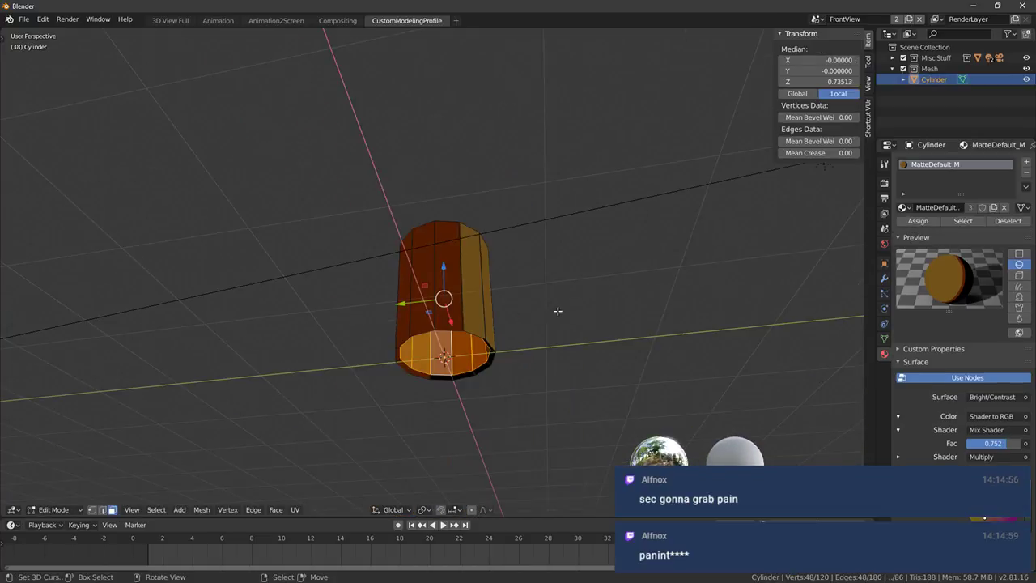
Reveal the hidden bottom disc, select its linked geometry and scale it to 0.914 to fit inside the staves
key(alt+a)
key(alt+h)
key(Tab)
key(Tab)
key(ctrl+l)
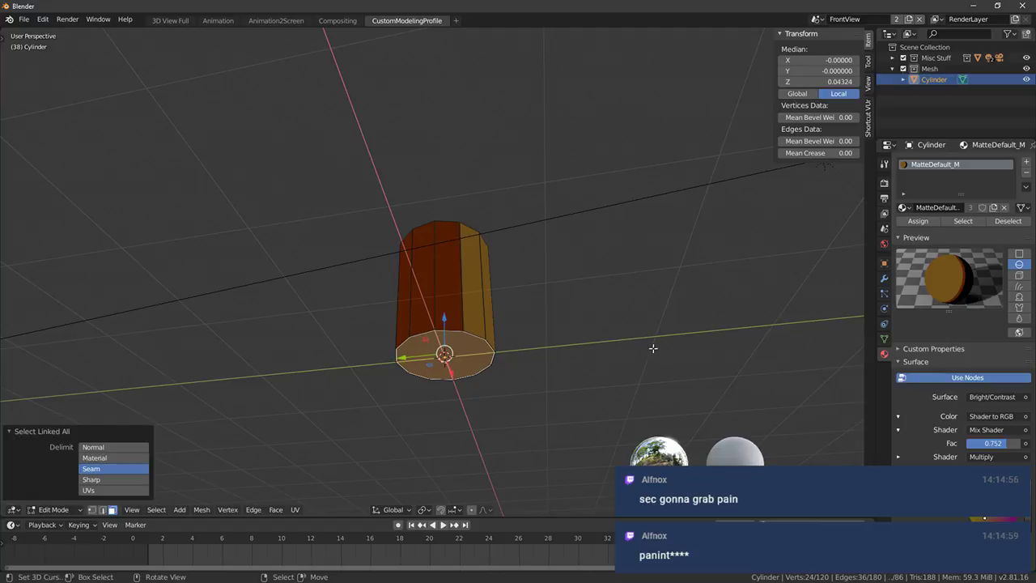
key(s)
click(628, 343)
middle_drag(564, 379, 458, 368)
scroll(458, 368, up, 3)
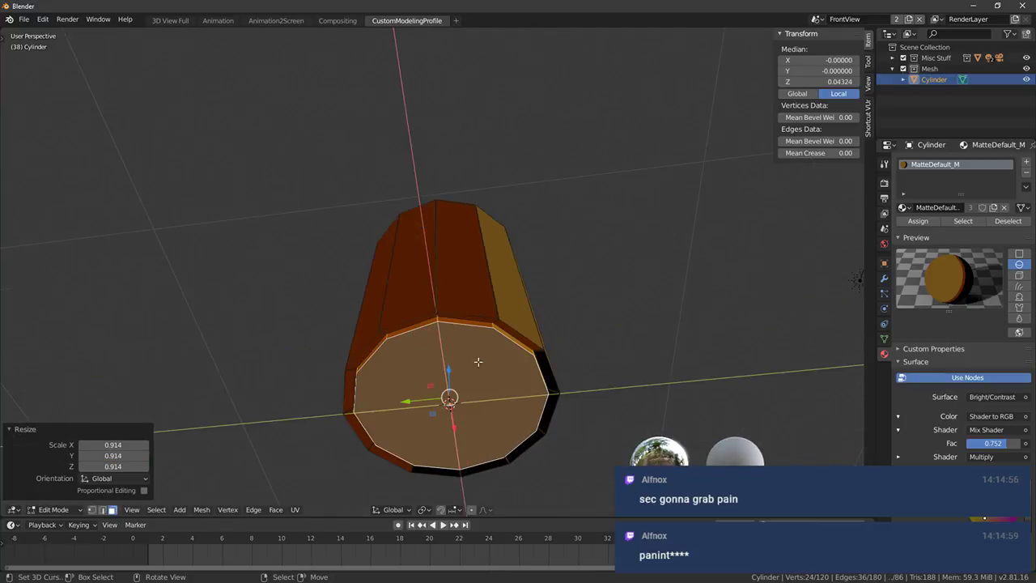
Use edge selection to pick the inner edges around the container's base and move them along Z
click(102, 509)
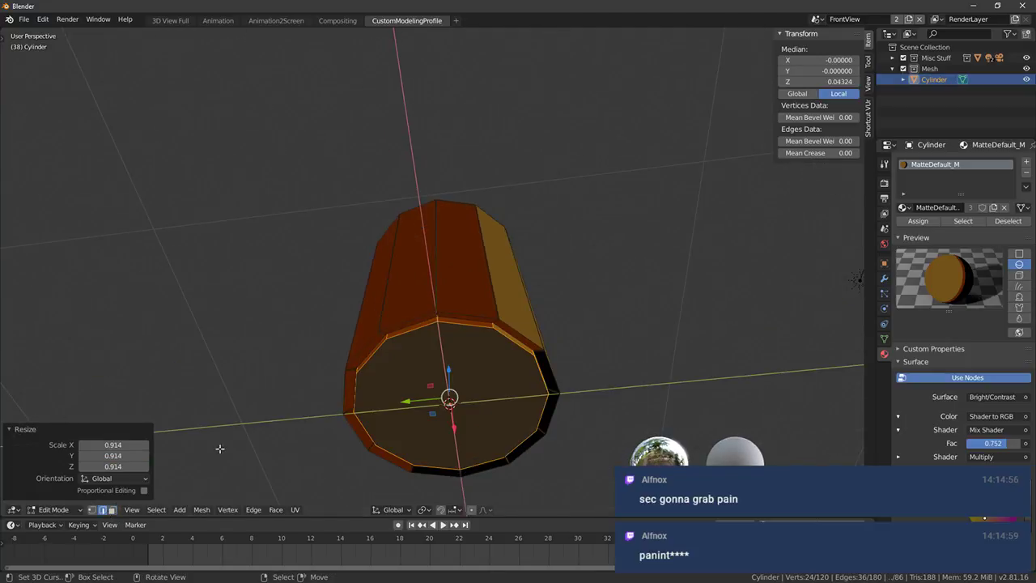
right_click(373, 346)
shift+right_click(348, 396)
middle_drag(348, 396, 414, 406)
key(alt+a)
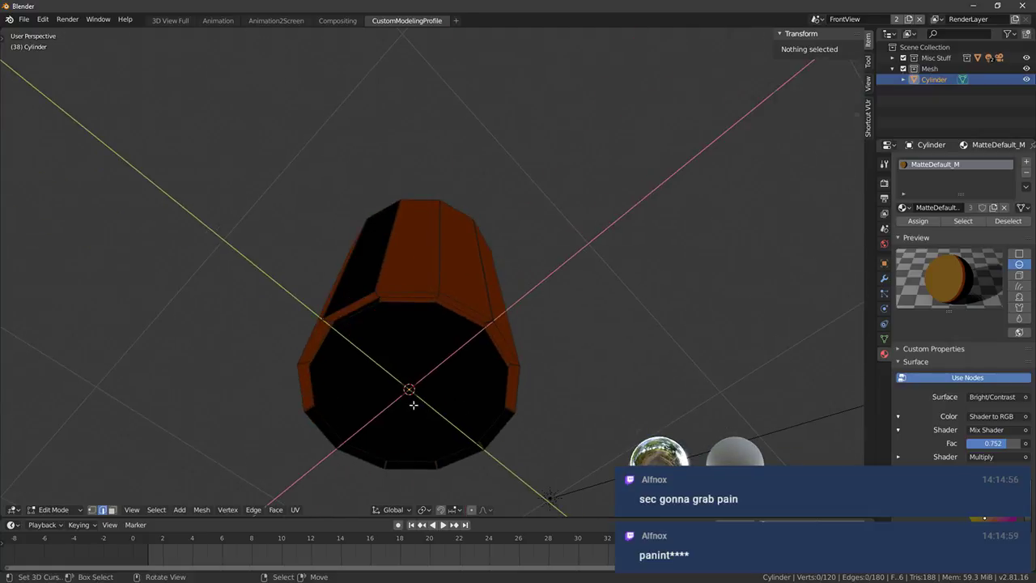
key(a)
middle_drag(378, 339, 315, 268)
scroll(330, 291, up, 2)
right_click(327, 265)
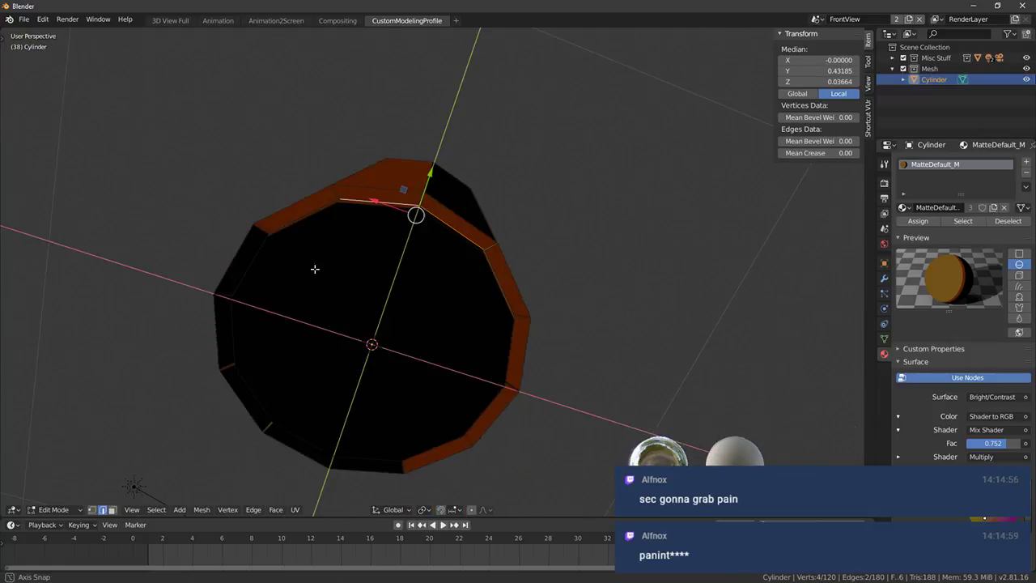
shift+right_click(287, 216)
shift+right_click(291, 217)
middle_drag(258, 217, 300, 224)
shift+right_click(276, 229)
shift+right_click(300, 226)
middle_drag(289, 270, 429, 303)
shift+right_click(301, 212)
shift+right_click(291, 234)
shift+right_click(342, 270)
shift+right_click(353, 277)
shift+right_click(357, 305)
shift+right_click(368, 329)
shift+right_click(352, 249)
middle_drag(352, 250, 457, 403)
key(g)
key(z)
click(411, 424)
Select the whole container mesh and apply Shade Smooth
key(a)
key(F3)
text(Shade Smoothshade smooth)
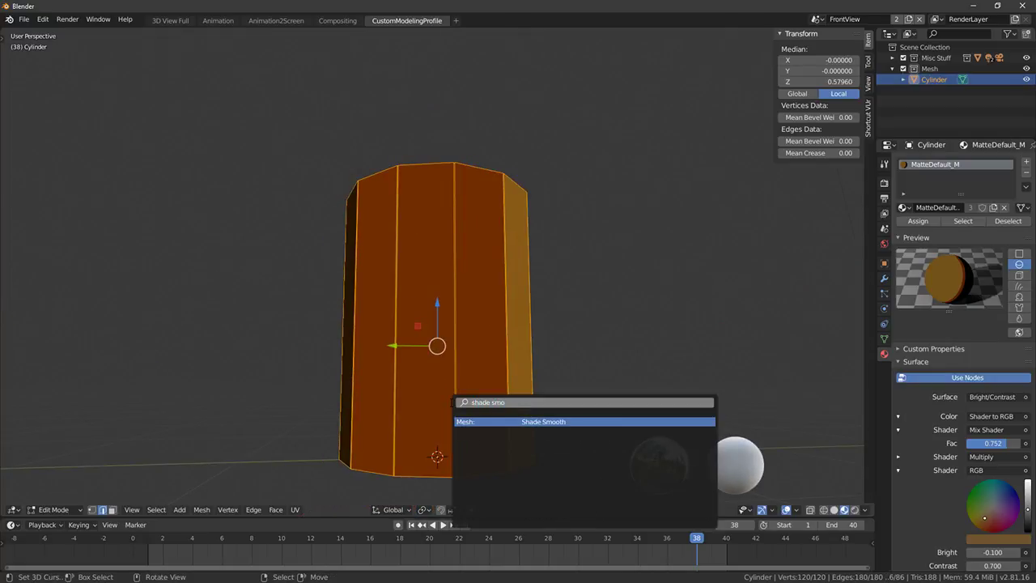
key(Return)
scroll(476, 381, down, 4)
middle_drag(482, 339, 522, 370)
Clear the selection, switch to face selection and show the container from the front in solid shading
key(alt+a)
key(KP_1)
key(3)
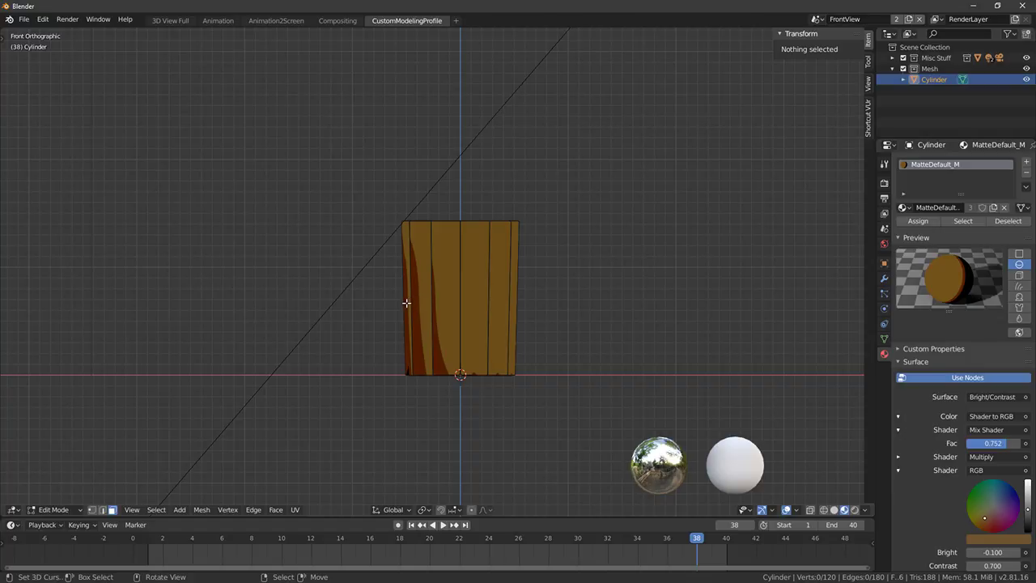
middle_drag(534, 226, 379, 254)
key(KP_1)
key(z)
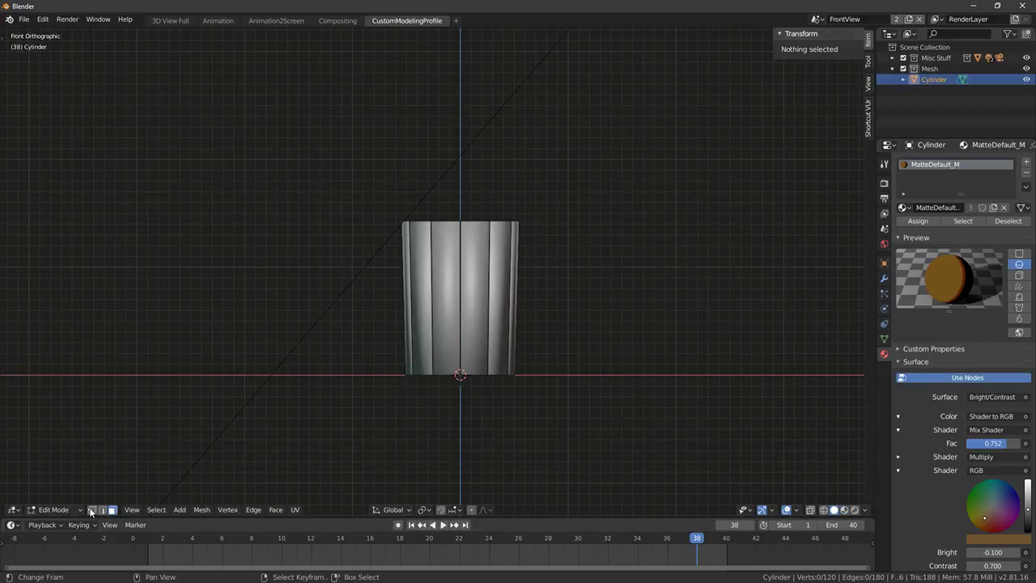
Select the vertices around the container's upper rim and scale them by 1.046 to widen the mouth
key(shift+z)
key(a)
key(alt+a)
drag(331, 179, 548, 261)
key(s)
click(705, 231)
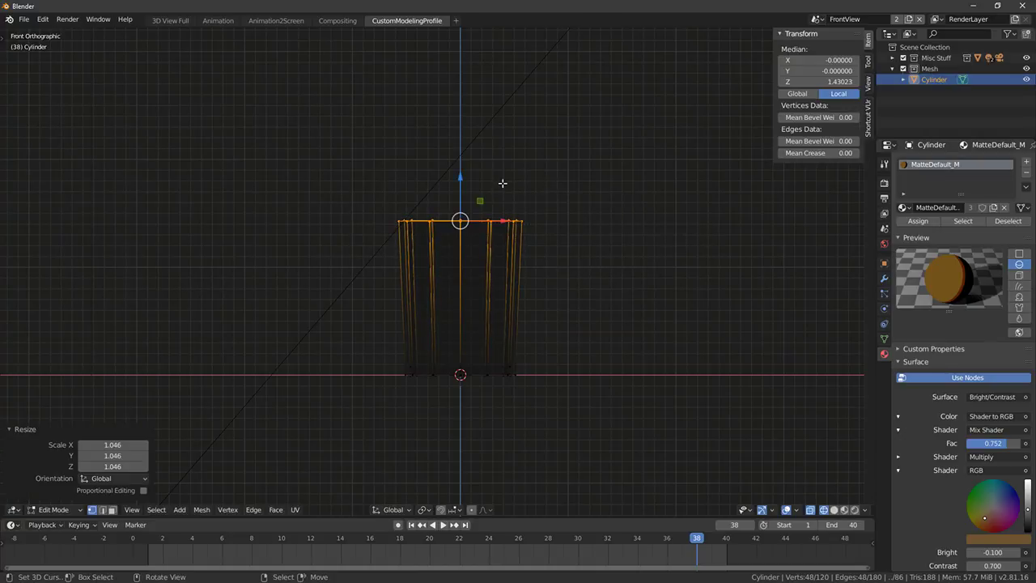
key(Tab)
key(shift+z)
mouse_move(584, 261)
middle_down()
mouse_move(593, 309)
mouse_move(538, 483)
middle_up()
Select the bottom disc's linked geometry, reduce its thickness along Z and lower it slightly
key(Tab)
right_click(452, 248)
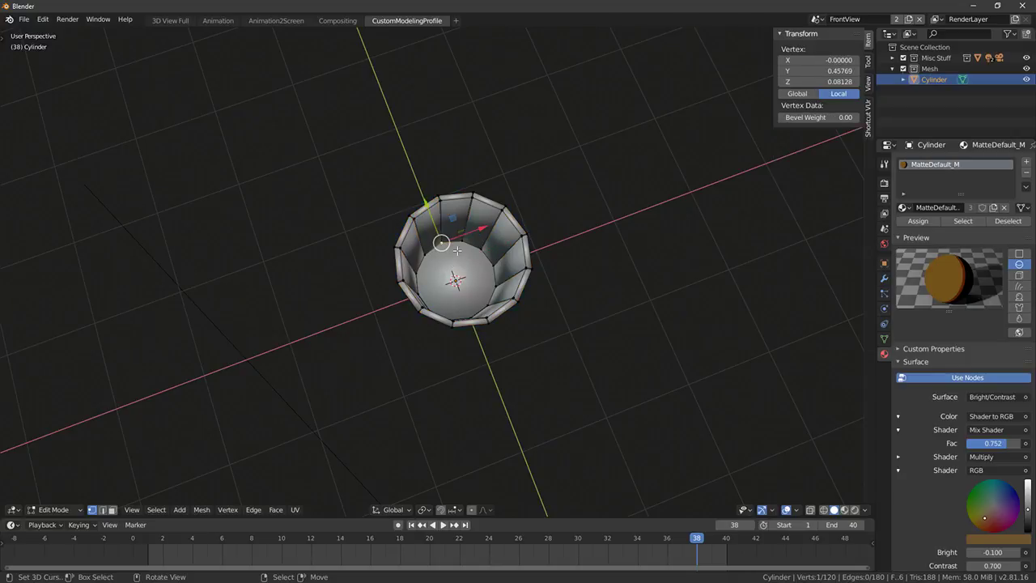
key(ctrl+l)
key(KP_1)
key(shift+z)
scroll(473, 247, up, 3)
key(s)
key(z)
click(470, 263)
key(s)
key(z)
click(468, 281)
drag(462, 302, 462, 306)
Rescale the bottom disc inside the staves, then resize only the edge loop around its underside
mouse_move(616, 330)
middle_down()
mouse_move(647, 292)
mouse_move(622, 285)
middle_up()
key(shift+z)
key(s)
click(708, 298)
key(alt+a)
alt+click(395, 325)
middle_drag(596, 324, 628, 318)
key(s)
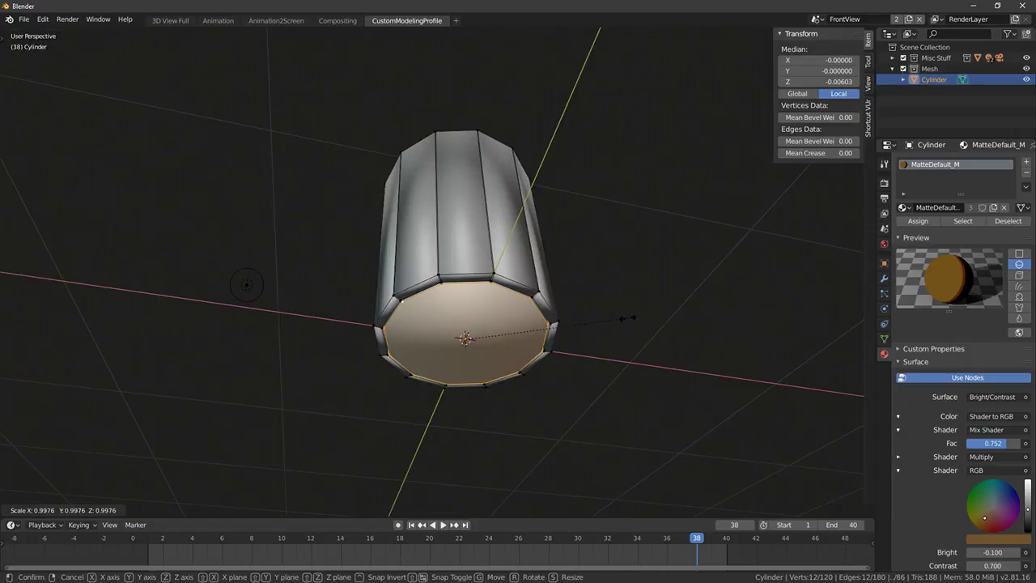
click(623, 320)
Extend the selection to the whole bottom disc, scale it by 1.011 and shift it along Z
key(ctrl+KP_Add)
key(s)
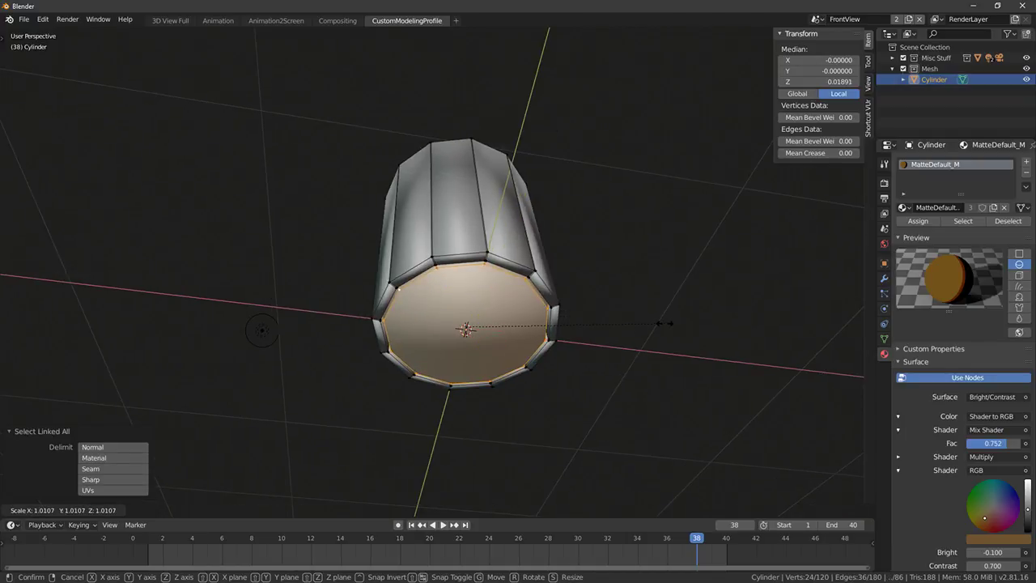
click(661, 323)
key(KP_1)
middle_drag(637, 346, 656, 320)
key(g)
key(z)
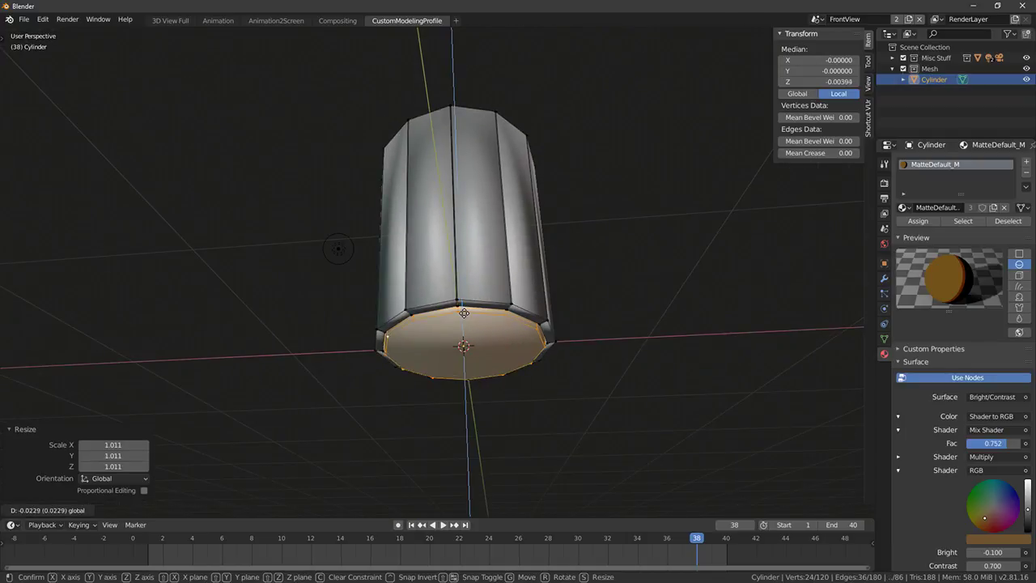
click(661, 312)
Select the disc's lower edge loop and scale it by 1.005
key(alt+a)
alt+right_click(434, 317)
key(s)
click(682, 331)
middle_drag(608, 344, 581, 480)
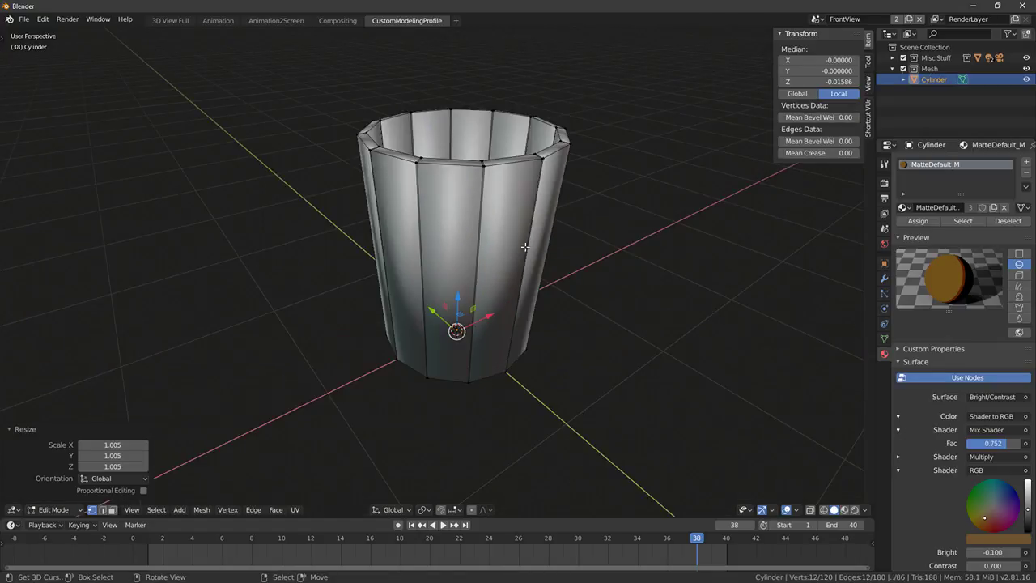
middle_drag(554, 300, 480, 251)
Select the top faces of two opposite staves and extrude them upward by 0.126 to form handle tabs
click(112, 509)
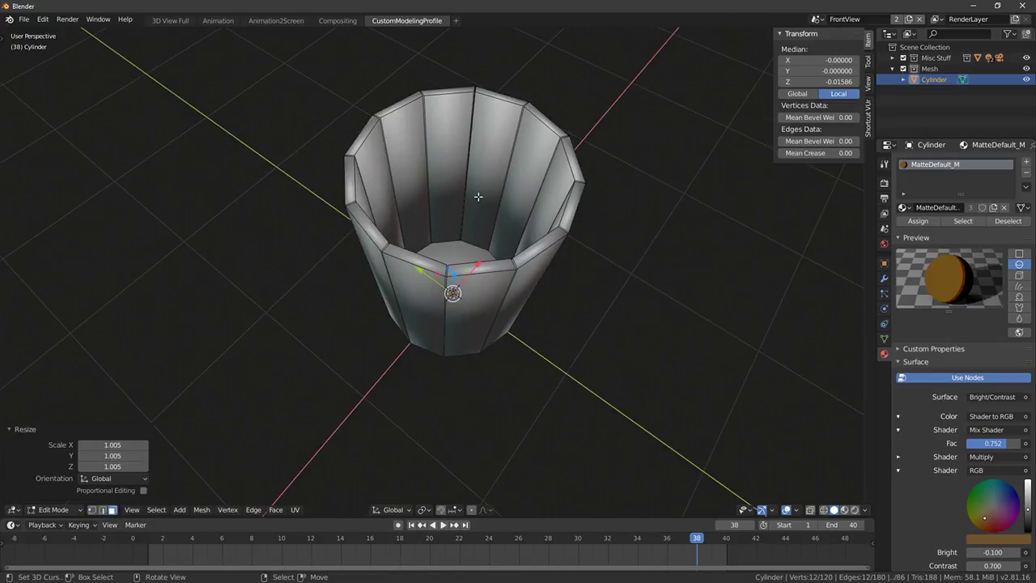
click(486, 263)
key(KP_7)
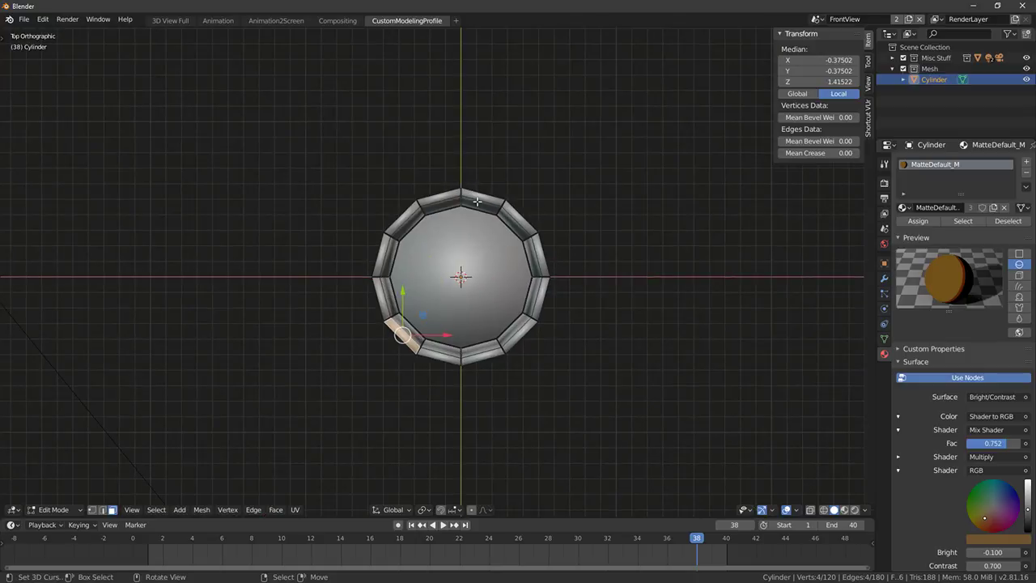
shift+click(524, 217)
mouse_move(524, 217)
middle_down()
mouse_move(522, 170)
mouse_move(540, 218)
middle_up()
key(e)
click(534, 136)
middle_drag(459, 186, 434, 249)
key(s)
right_click(601, 224)
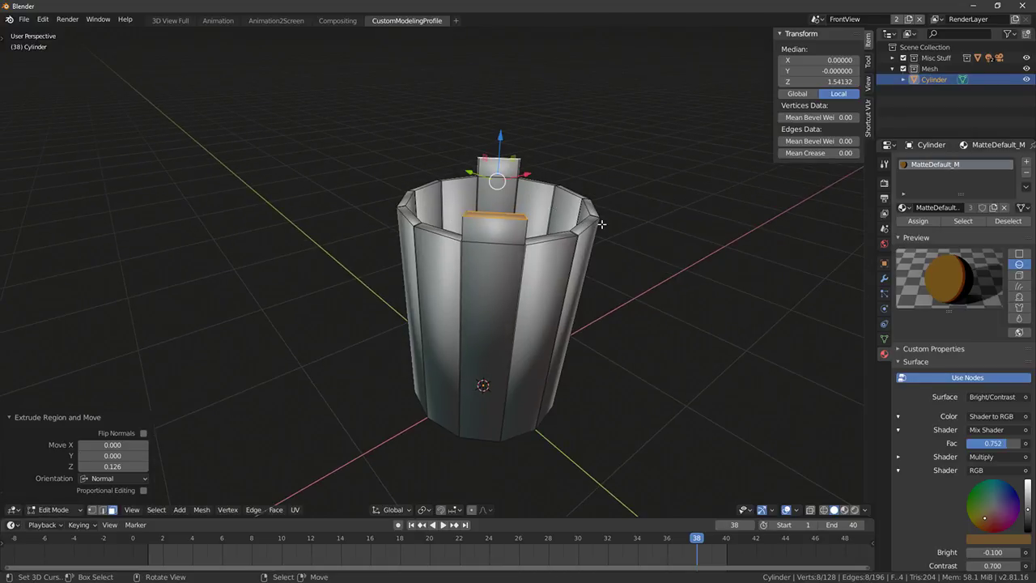
Try rotating the whole bucket mesh by 30° in the top view, then undo the rotation
key(KP_1)
key(KP_4)
key(KP_1)
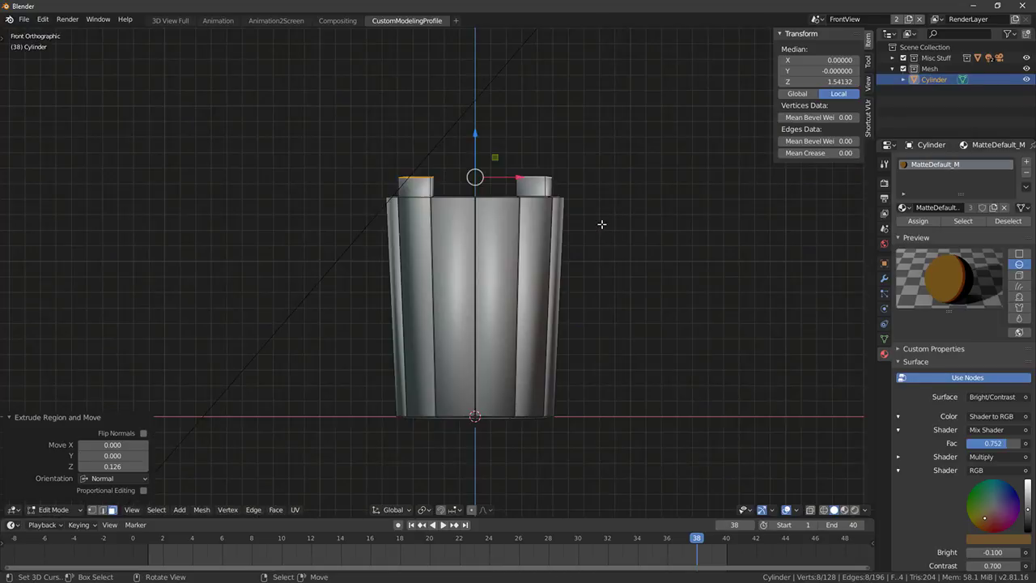
key(a)
middle_drag(461, 460, 469, 391)
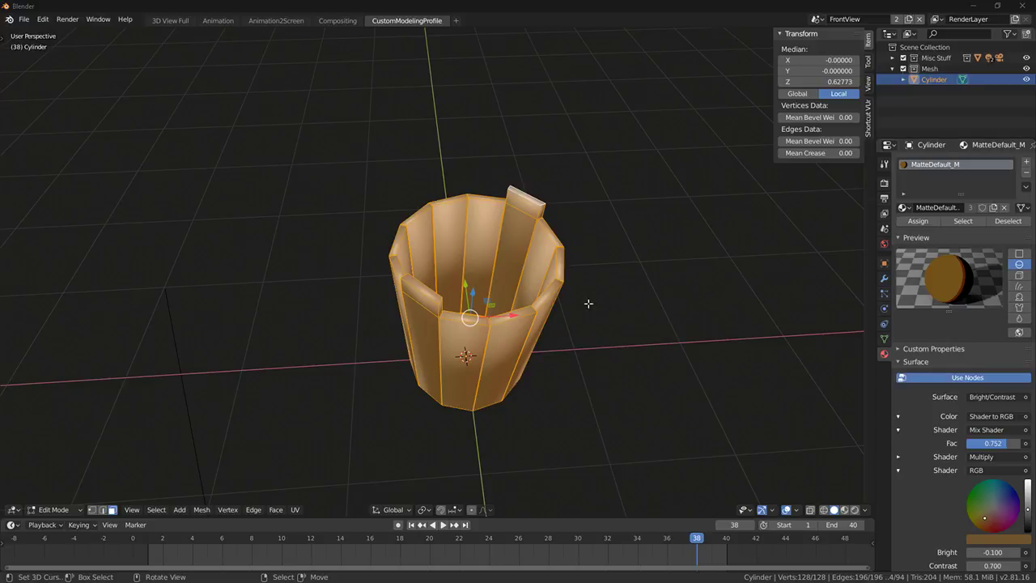
key(KP_7)
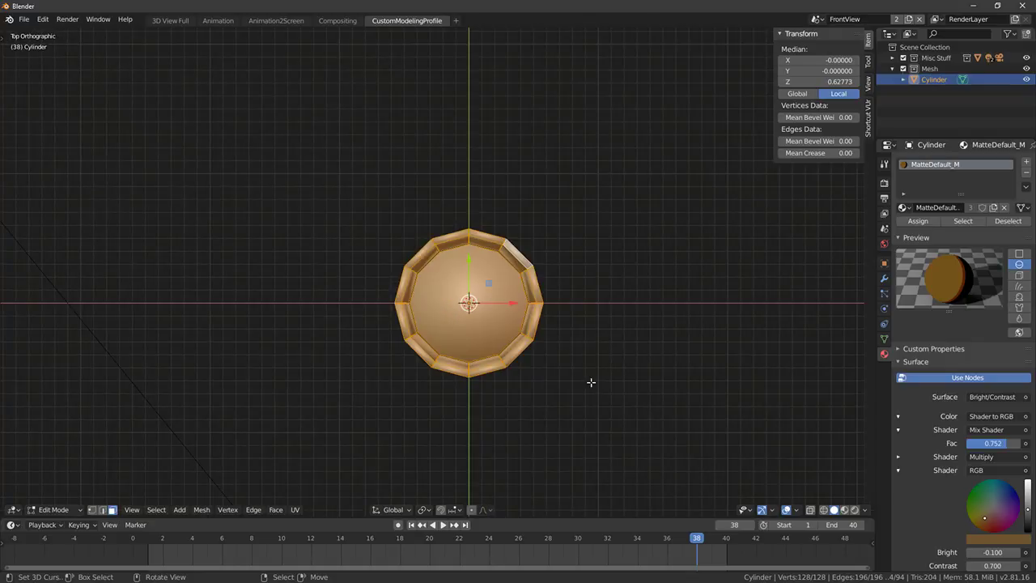
text(r30)
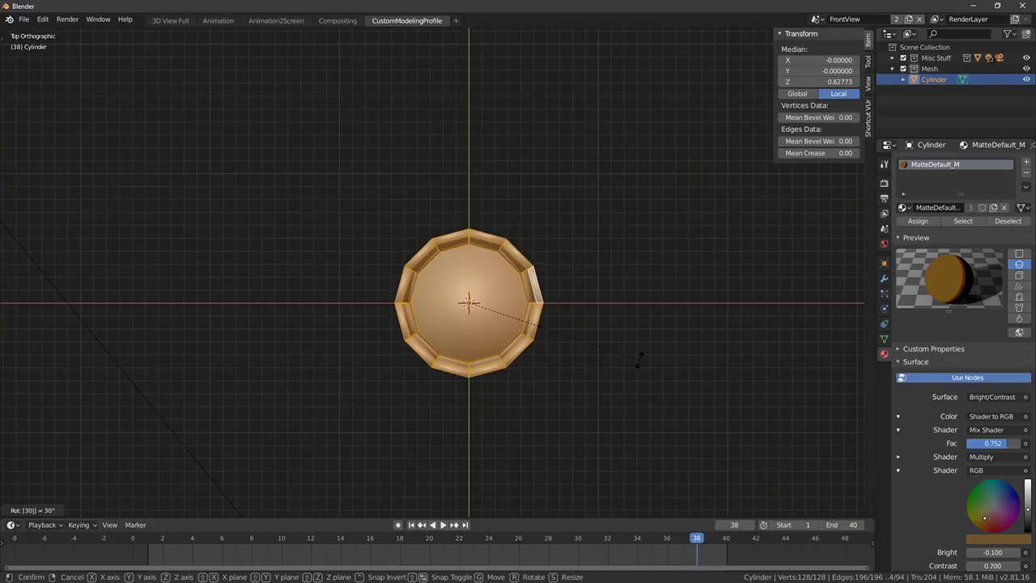
key(Return)
middle_drag(640, 357, 625, 287)
key(ctrl+z)
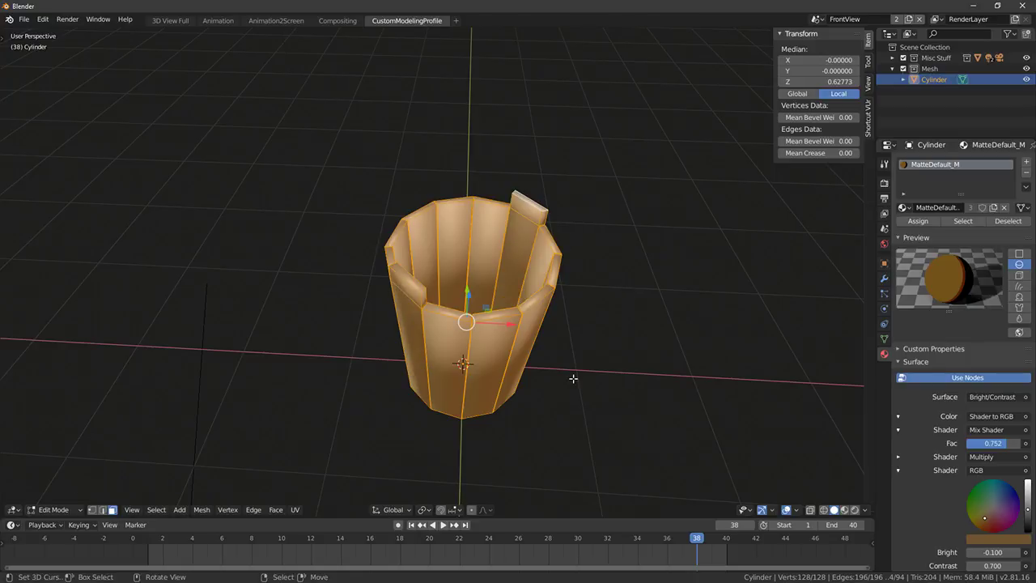
Try rotating the whole bucket mesh by -30° about the Z axis, then undo it
middle_drag(577, 386, 601, 414)
key(r)
key(z)
click(620, 392)
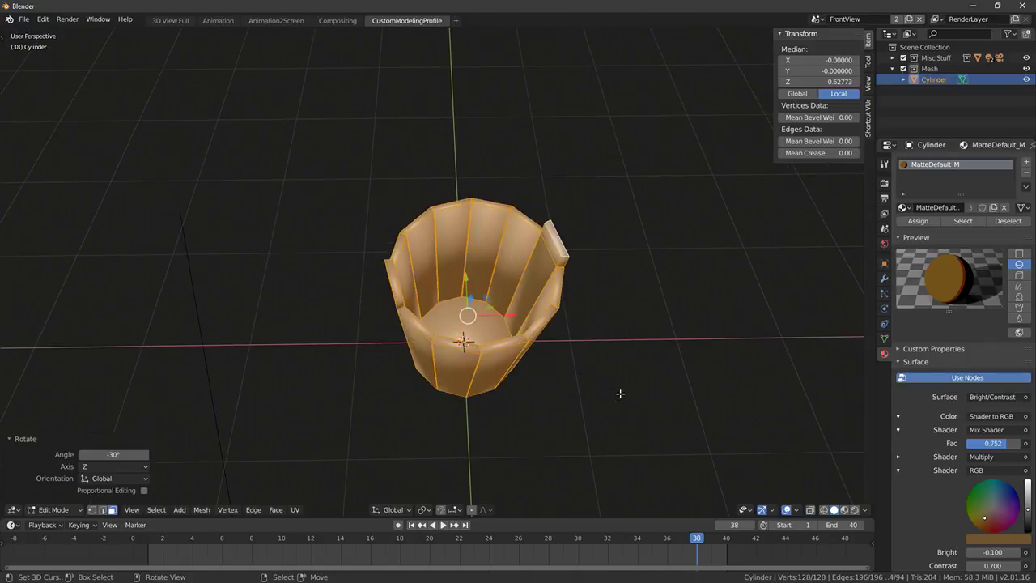
key(ctrl+z)
Rotate the whole bucket mesh 30° about Z, then -15° in the top view so the tabs align with the axis
text(rz)
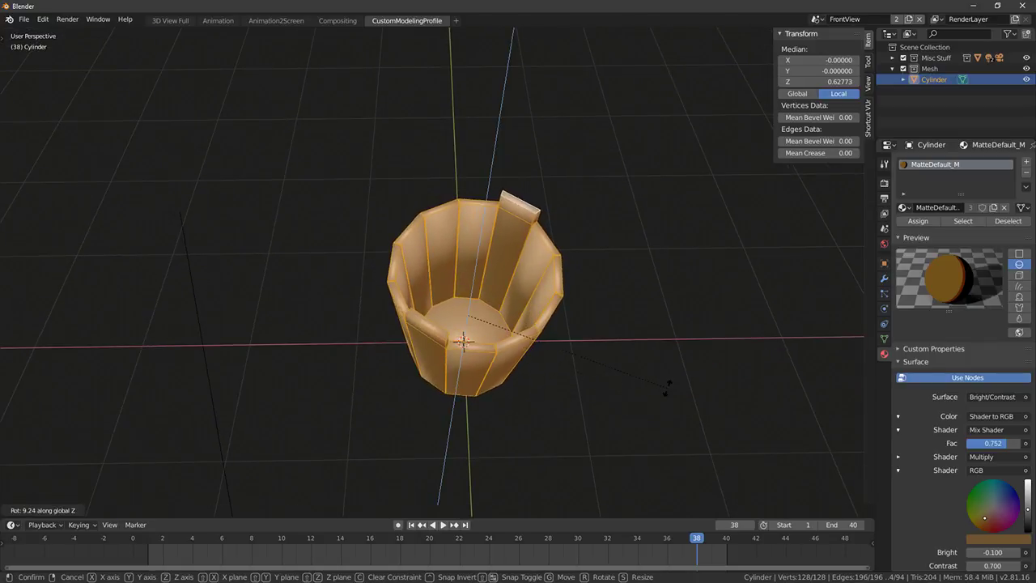
text(30)
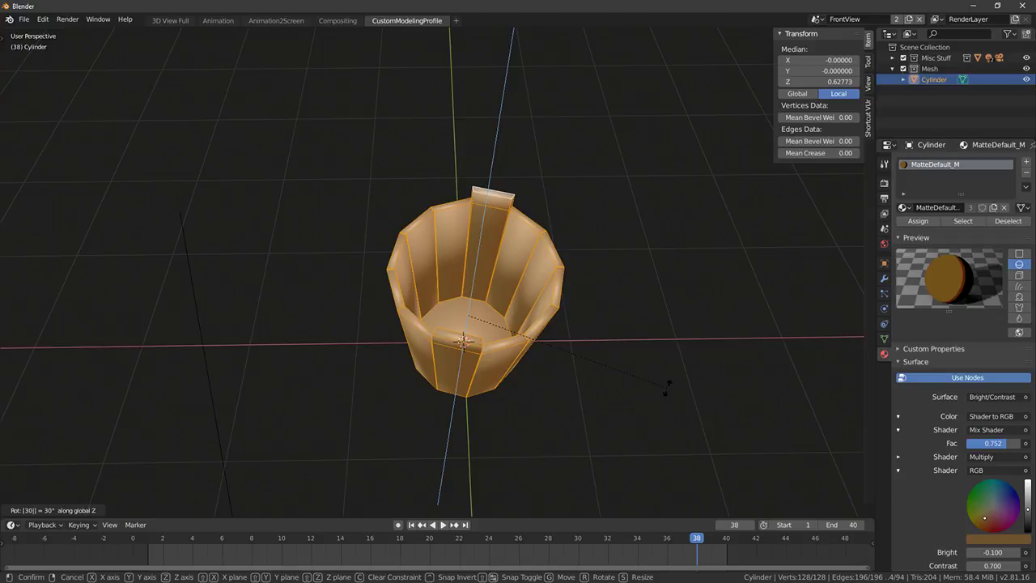
key(Return)
key(KP_7)
key(r)
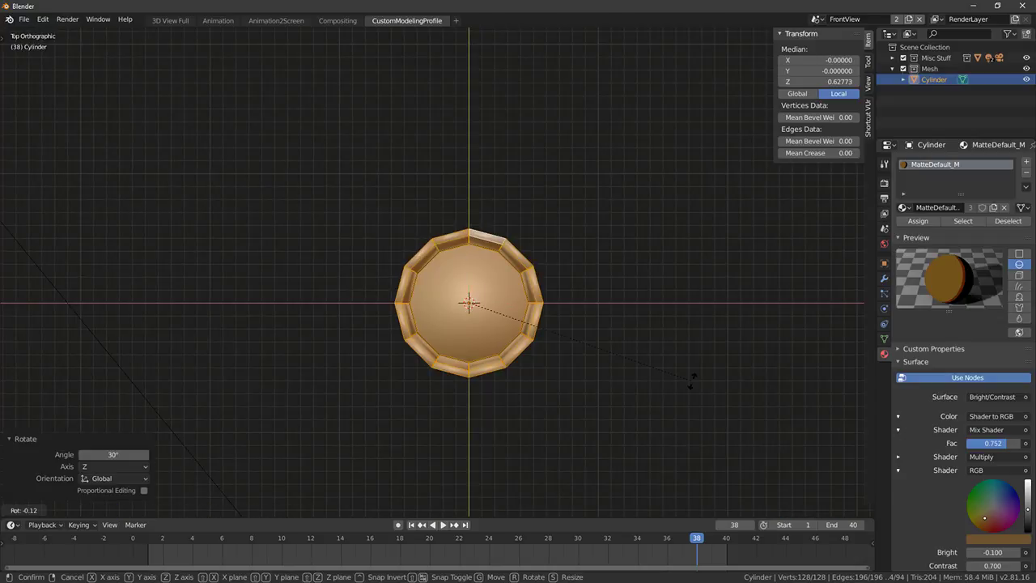
text(15)
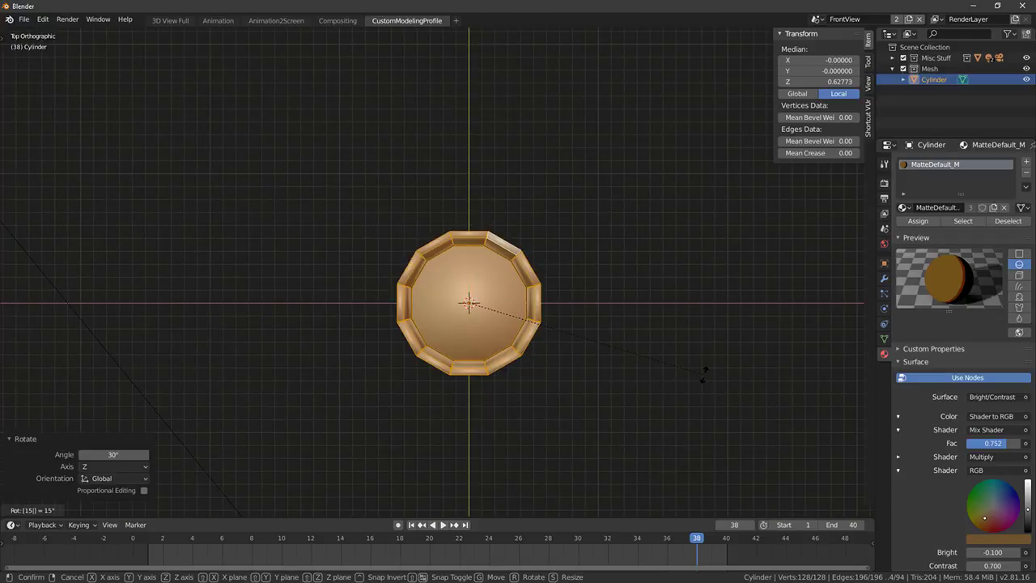
key(minus)
key(Return)
middle_drag(704, 374, 694, 330)
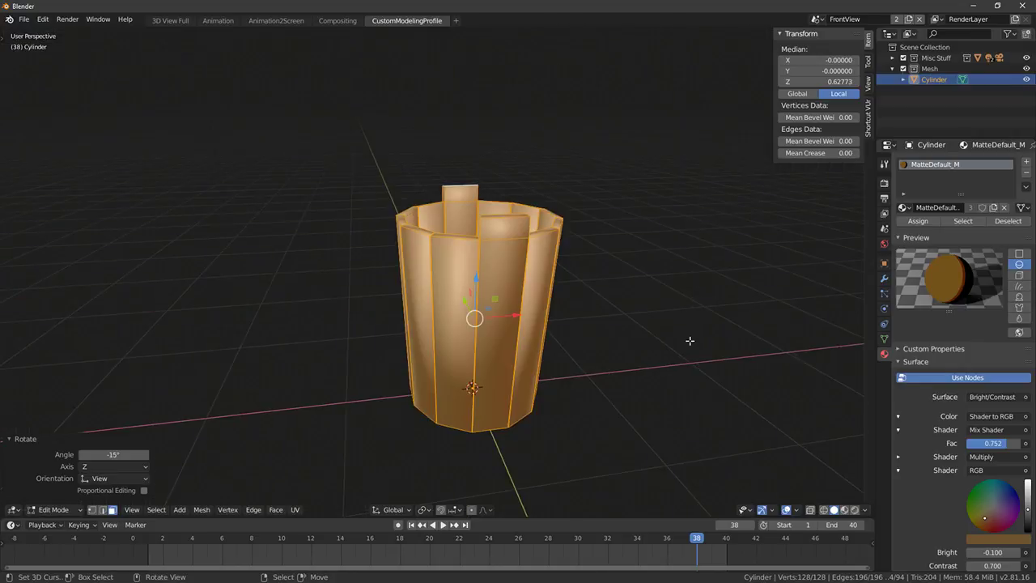
In front wireframe view, extrude the top faces of both tabs upward and narrow the new ends along X
key(KP_1)
scroll(683, 332, up, 1)
shift+middle_drag(634, 227, 618, 303)
key(shift+z)
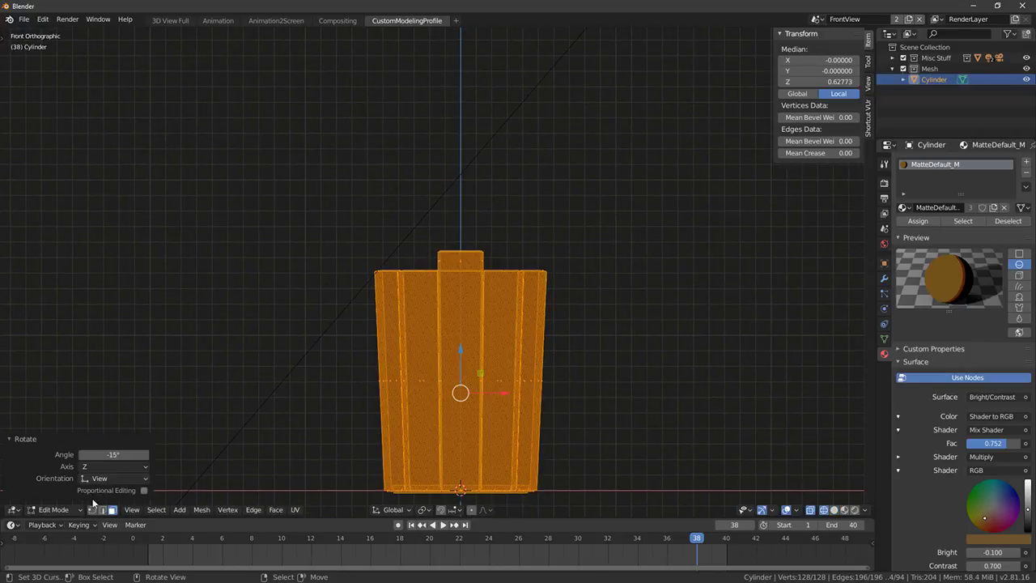
shift+middle_drag(404, 294, 371, 328)
key(alt+a)
key(c)
click(430, 282)
right_click(430, 281)
key(e)
click(426, 238)
scroll(486, 247, up, 3)
key(s)
key(x)
click(609, 263)
Select the vertices at the base of the tabs' taper and move them -0.048 along Z
scroll(438, 273, up, 2)
key(alt+a)
alt+right_click(411, 306)
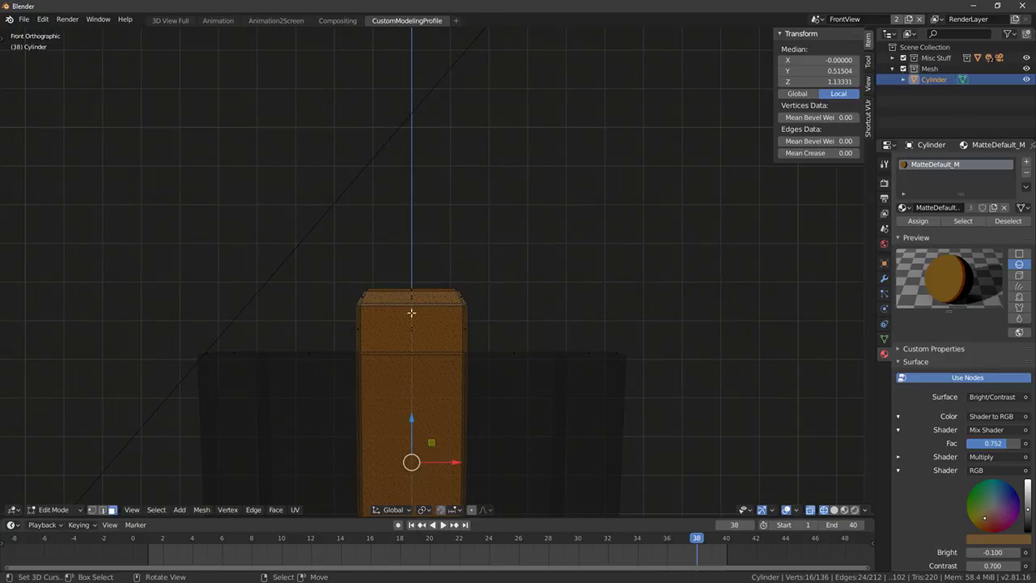
click(92, 510)
scroll(300, 347, up, 3)
key(alt+a)
key(c)
click(305, 329)
drag(300, 328, 499, 326)
key(Escape)
key(g)
key(z)
click(391, 314)
Bevel the selected loops around the tabs and adjust the beveled geometry's height along Z
key(ctrl+b)
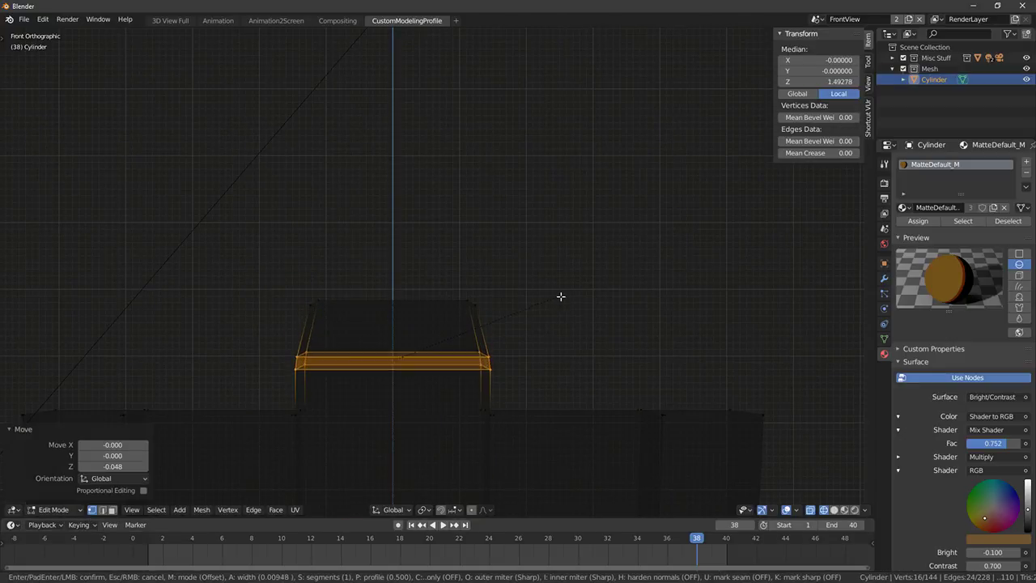
click(467, 311)
key(g)
key(z)
click(392, 300)
Select the uppermost vertices of both tabs, move them -0.010 along Z and scale them along X
key(alt+a)
key(c)
drag(307, 299, 494, 299)
key(Escape)
key(alt+a)
key(c)
drag(307, 296, 526, 297)
key(Escape)
drag(392, 263, 393, 269)
key(x)
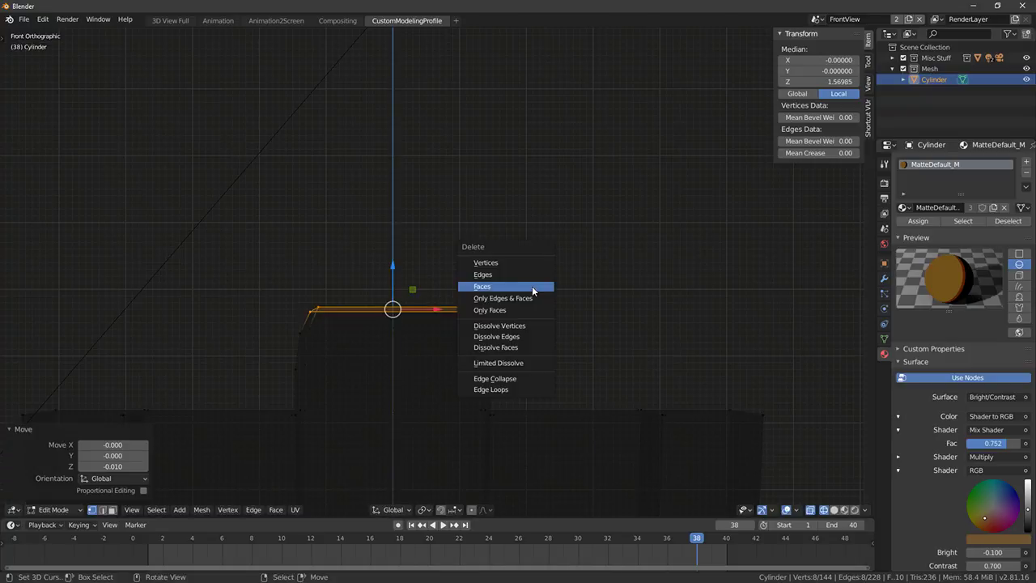
key(s)
key(x)
click(611, 283)
Show the bucket in solid shading and switch the mesh editing to face selection
key(Tab)
mouse_move(531, 300)
middle_down()
mouse_move(594, 319)
mouse_move(734, 157)
mouse_move(654, 335)
mouse_move(548, 389)
mouse_move(483, 404)
mouse_move(517, 372)
mouse_move(601, 377)
mouse_move(503, 396)
mouse_move(538, 423)
mouse_move(518, 381)
mouse_move(475, 441)
mouse_move(329, 459)
middle_up()
key(shift+z)
key(Tab)
click(113, 510)
middle_drag(347, 404, 419, 365)
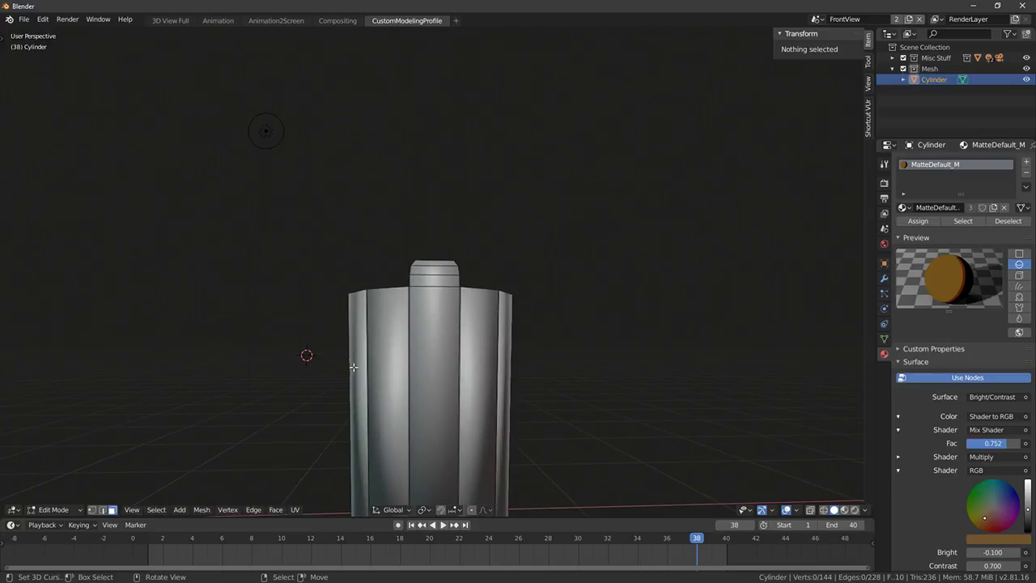
Try moving the geometry selected near the bucket's upper rim in front wireframe view, then undo the move
key(KP_1)
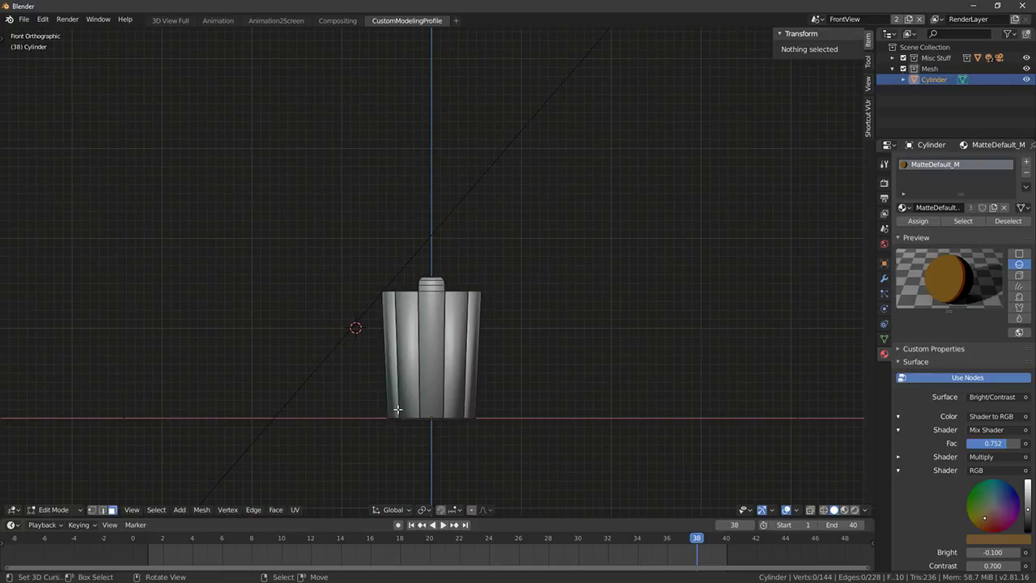
key(shift+z)
key(a)
key(b)
drag(361, 261, 424, 282)
key(g)
click(349, 256)
key(ctrl+z)
Select the staves with their linked geometry delimited by seams, leaving out the bottom disc, and return to solid shading
key(a)
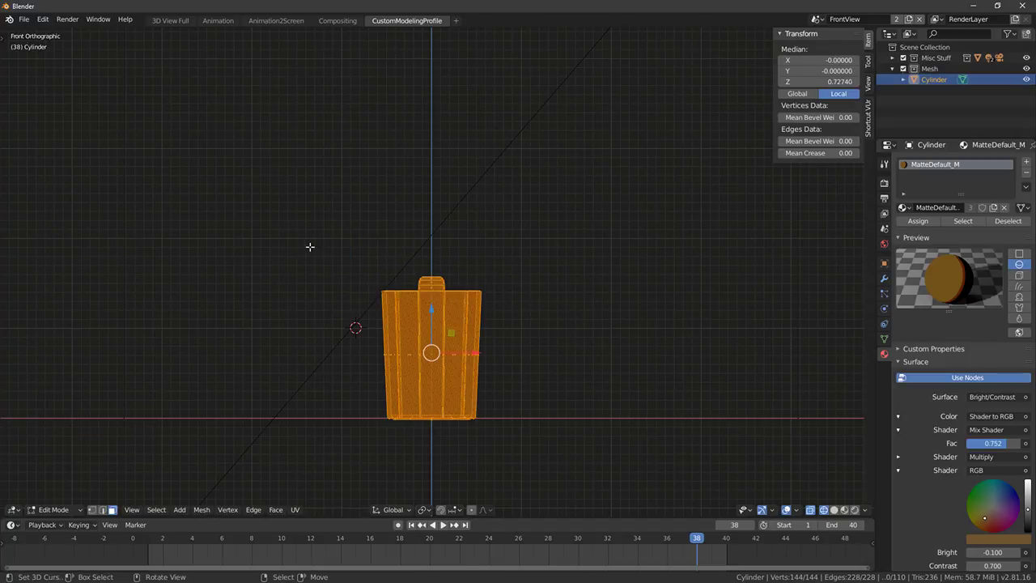
drag(310, 247, 595, 342)
key(ctrl+l)
key(KP_7)
key(shift+z)
mouse_move(580, 331)
middle_down()
mouse_move(534, 289)
mouse_move(529, 257)
middle_up()
scroll(547, 327, up, 6)
key(ctrl+b)
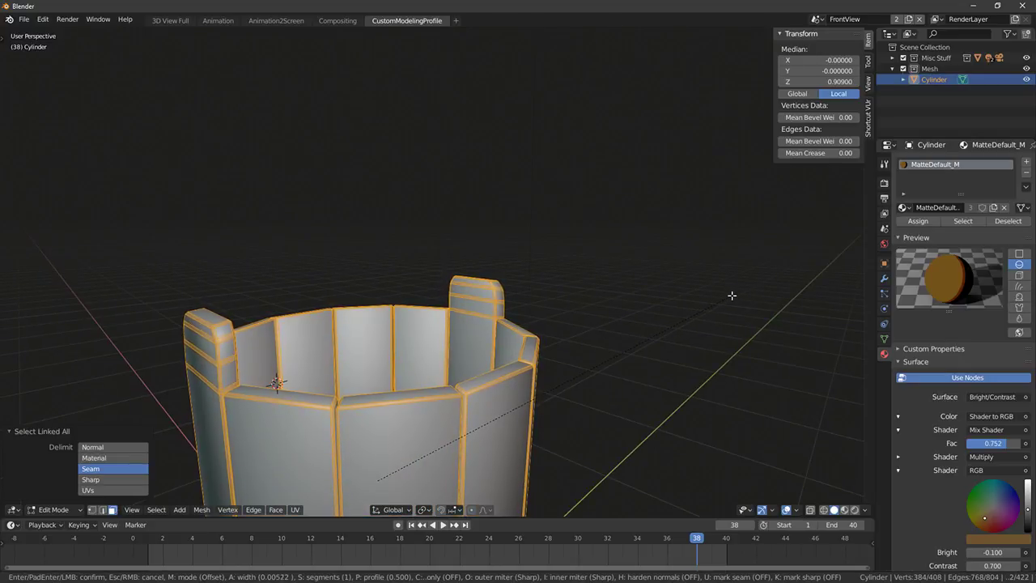
right_click(734, 293)
middle_drag(494, 364, 554, 334)
Deselect the two horizontal edge loops on one handle tab and bevel the remaining selected stave edges with a width of 0.009 and one segment
key(1)
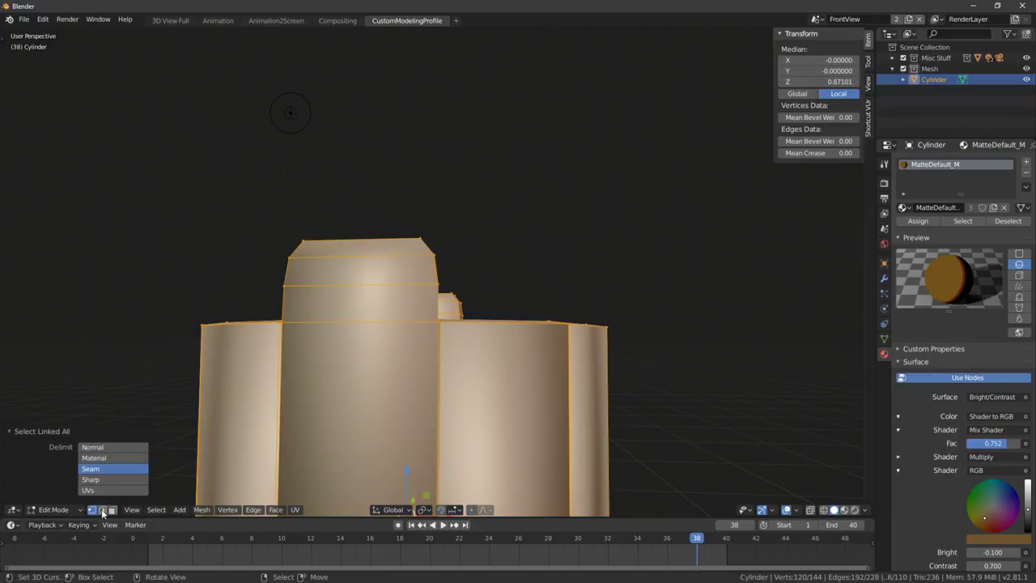
alt+shift+right_click(356, 252)
alt+shift+right_click(361, 283)
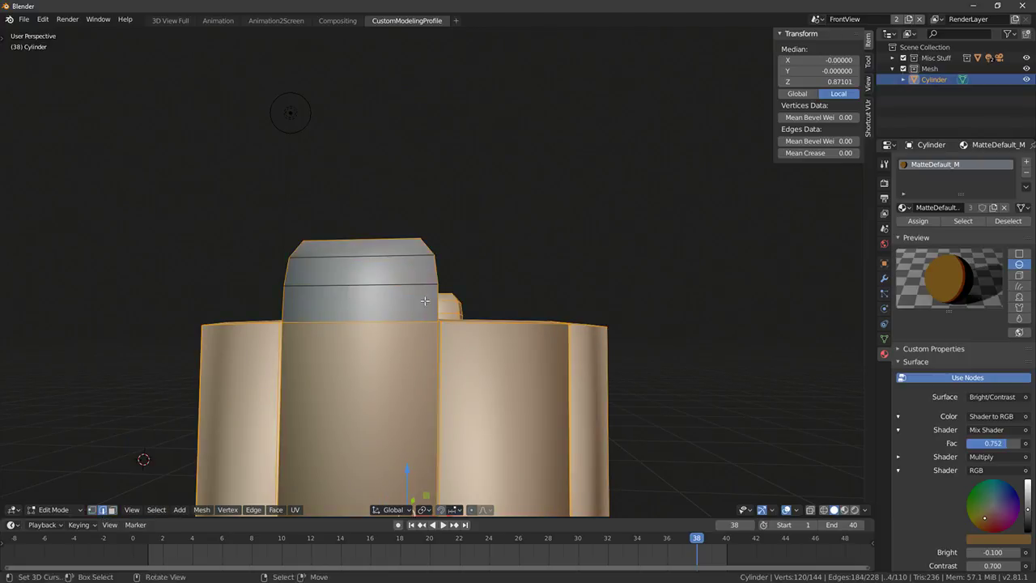
middle_drag(494, 298, 410, 321)
middle_drag(572, 324, 620, 331)
key(ctrl+b)
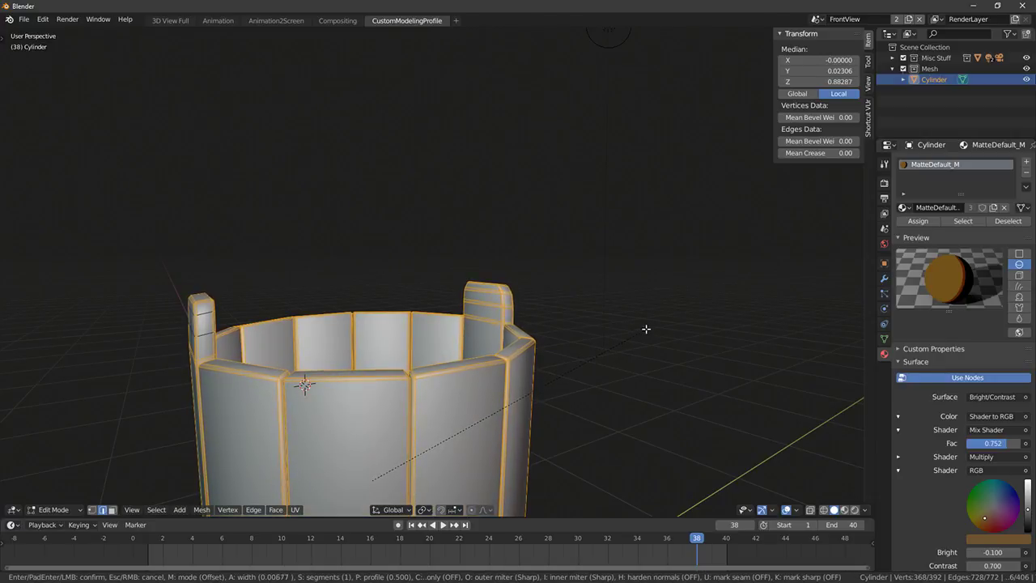
click(647, 324)
Check the beveled bucket in LookDev shading from the front view
scroll(736, 453, down, 4)
click(844, 509)
key(KP_1)
middle_drag(530, 411, 631, 435)
key(KP_1)
scroll(531, 424, up, 2)
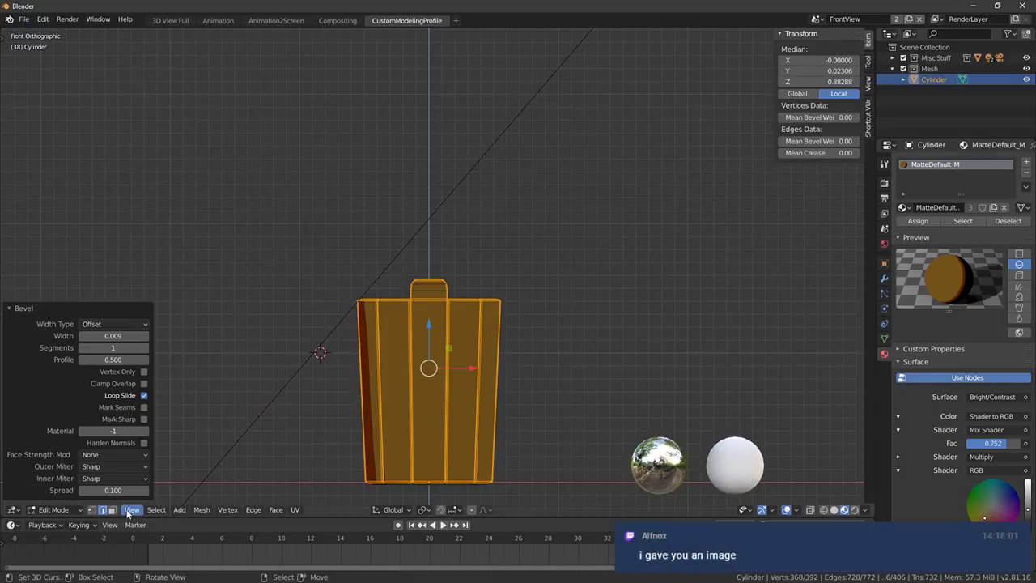
In vertex selection with wireframe shading, select only the vertices at the bucket's base and scale them slightly
click(92, 509)
shift+middle_drag(389, 444, 399, 352)
key(alt+a)
key(z)
key(alt+z)
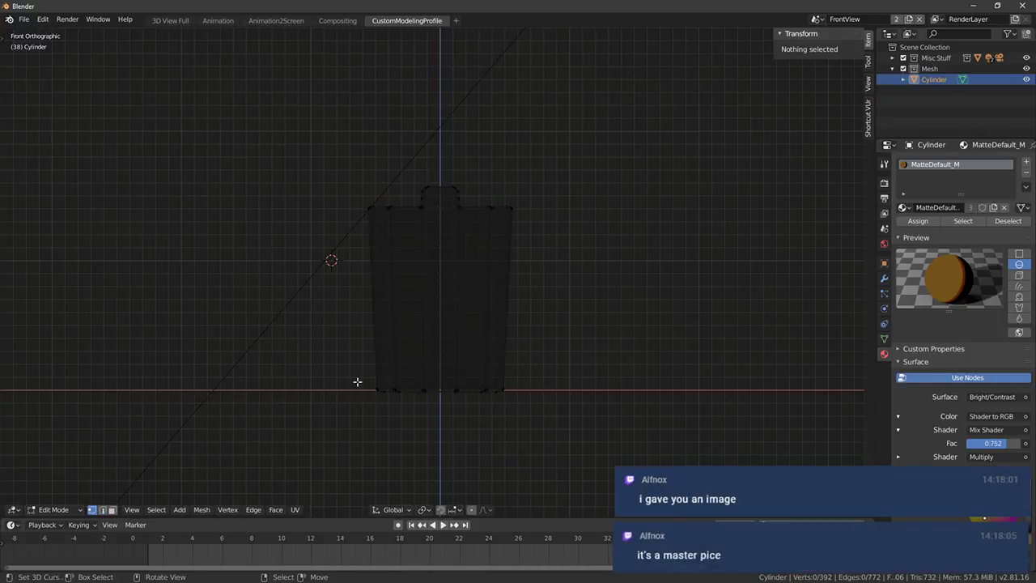
drag(340, 375, 590, 430)
key(s)
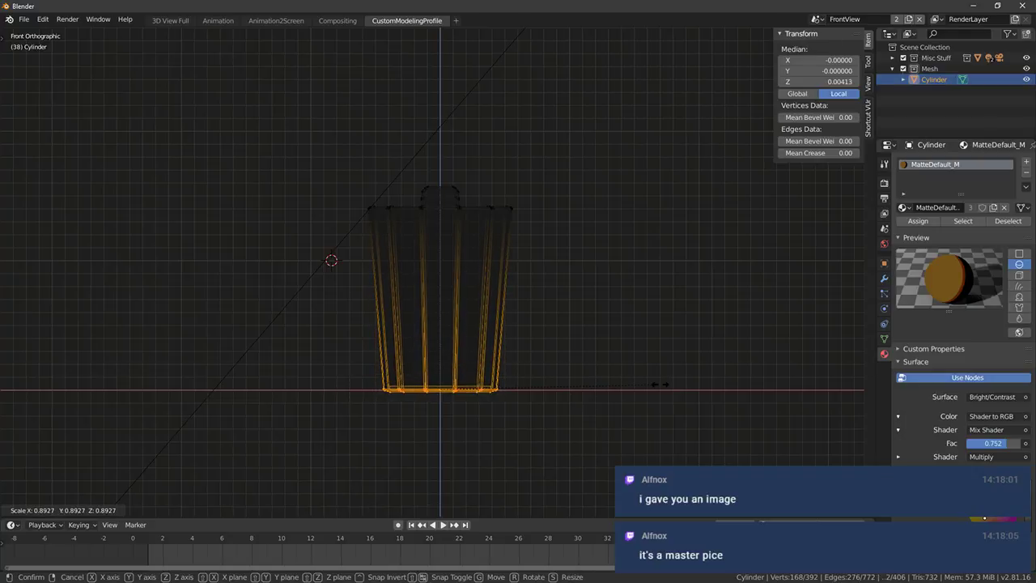
right_click(661, 387)
key(s)
click(622, 379)
Scale the vertices of the rim and handle tabs up by about 1.06, then return to object mode in solid shading
key(alt+a)
key(b)
drag(340, 161, 616, 227)
key(s)
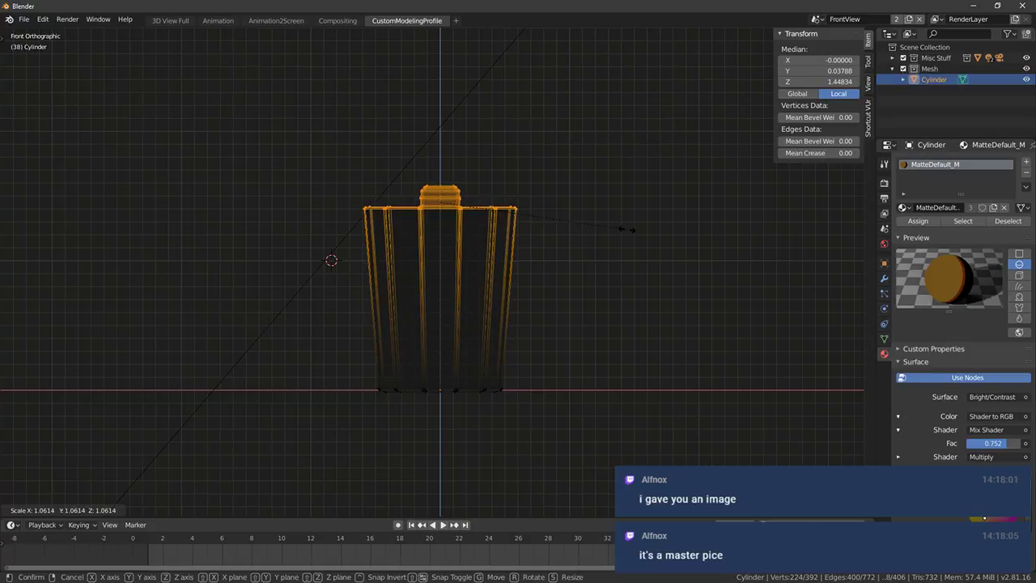
click(626, 230)
key(Tab)
mouse_move(558, 279)
middle_down()
mouse_move(566, 303)
mouse_move(615, 323)
mouse_move(587, 328)
mouse_move(680, 345)
middle_up()
key(shift+z)
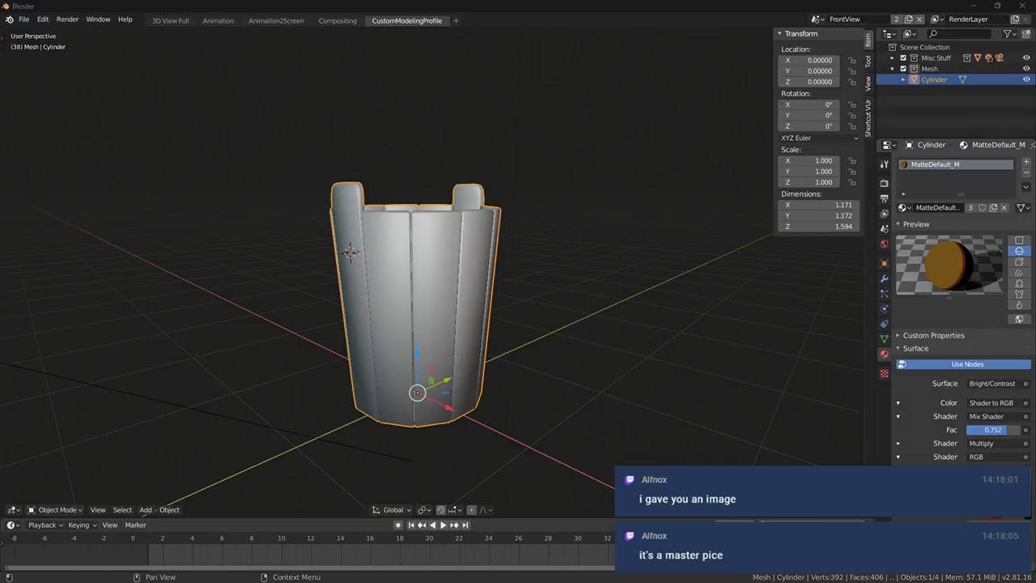
Switch to Discord, examine the two enlarged bucket sketches in the image-spam channel, and return to Blender
drag(1035, 69, 266, 68)
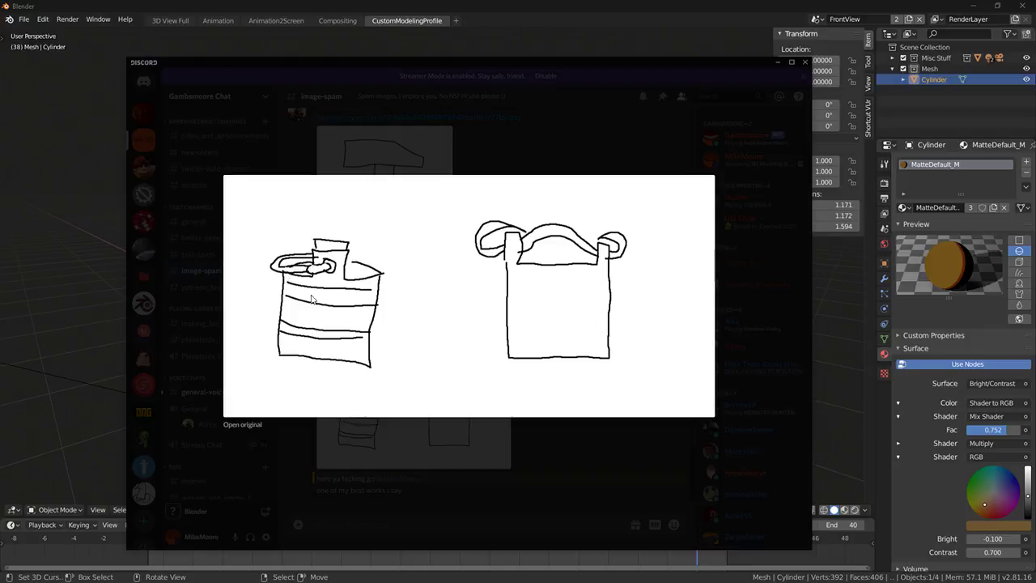
drag(450, 74, 418, 65)
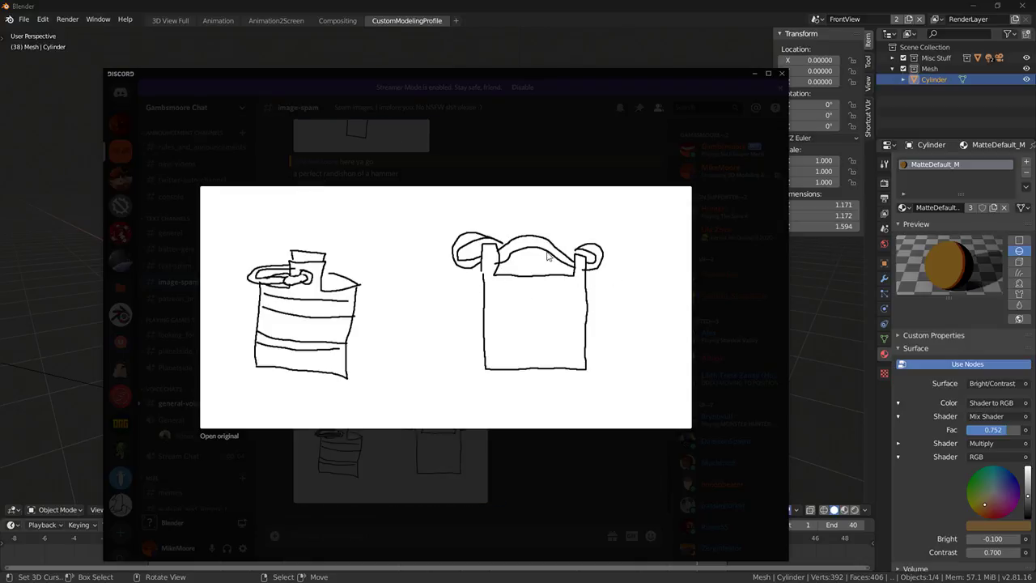
click(478, 185)
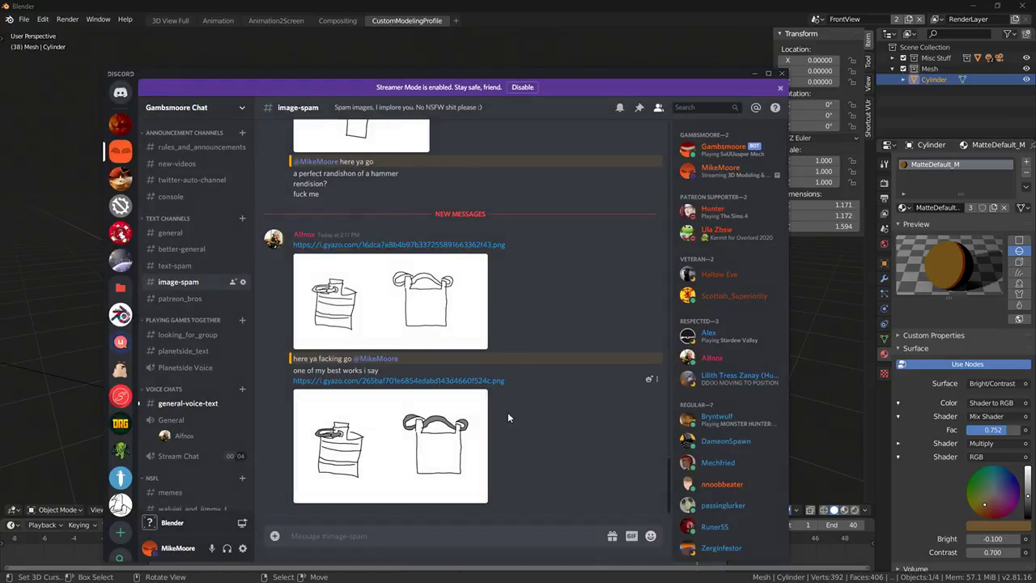
click(444, 437)
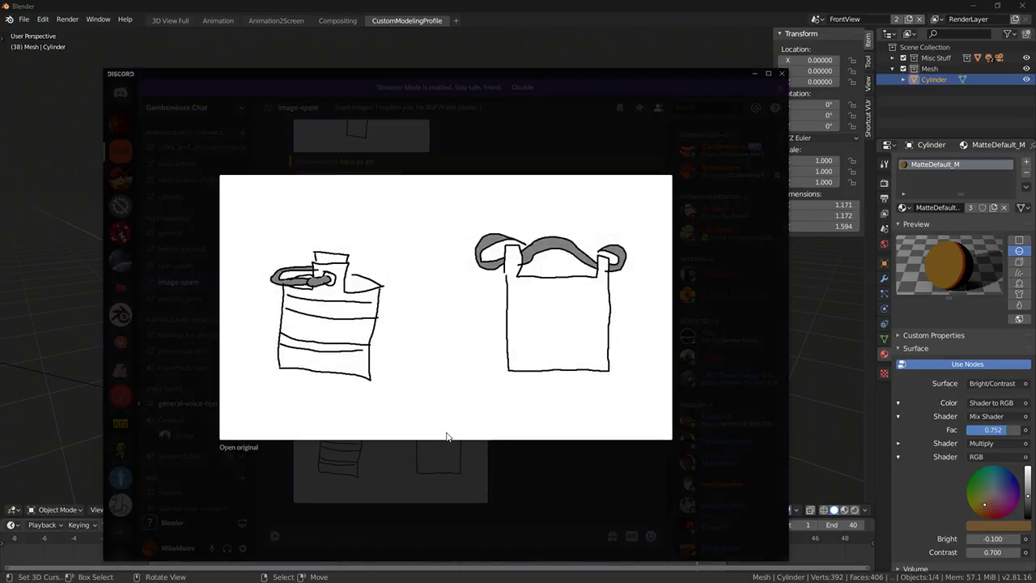
click(524, 147)
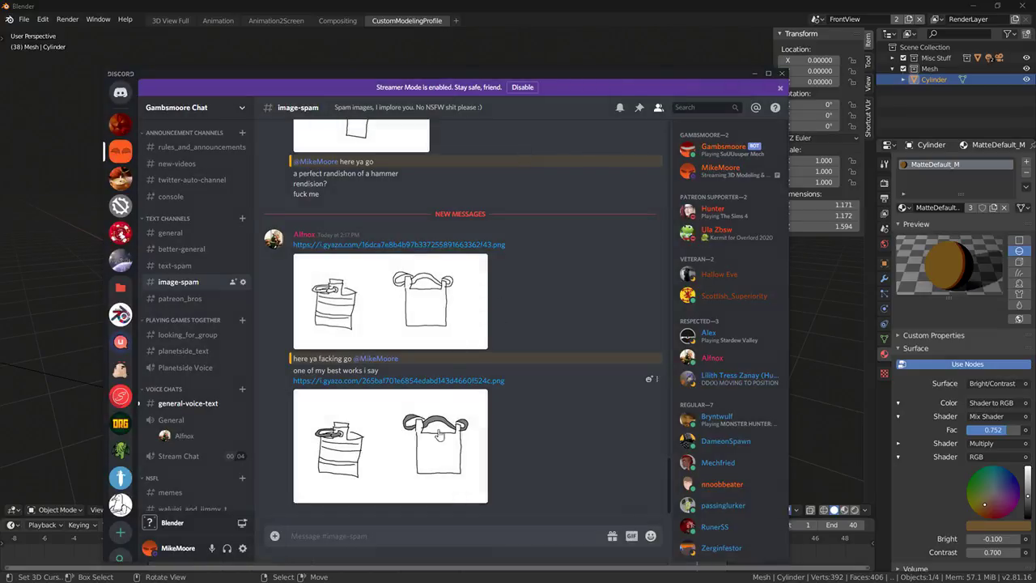
click(439, 425)
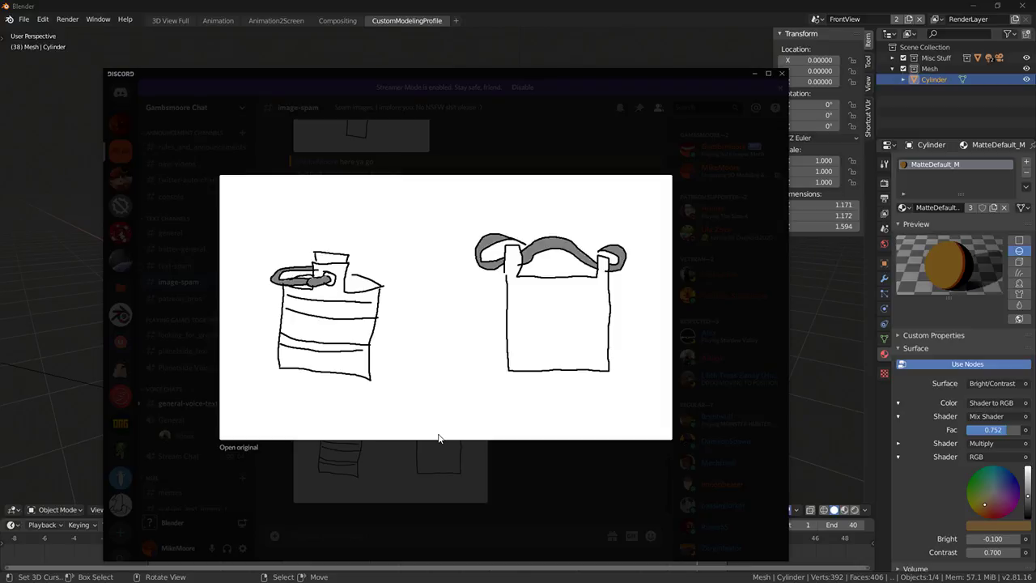
click(420, 499)
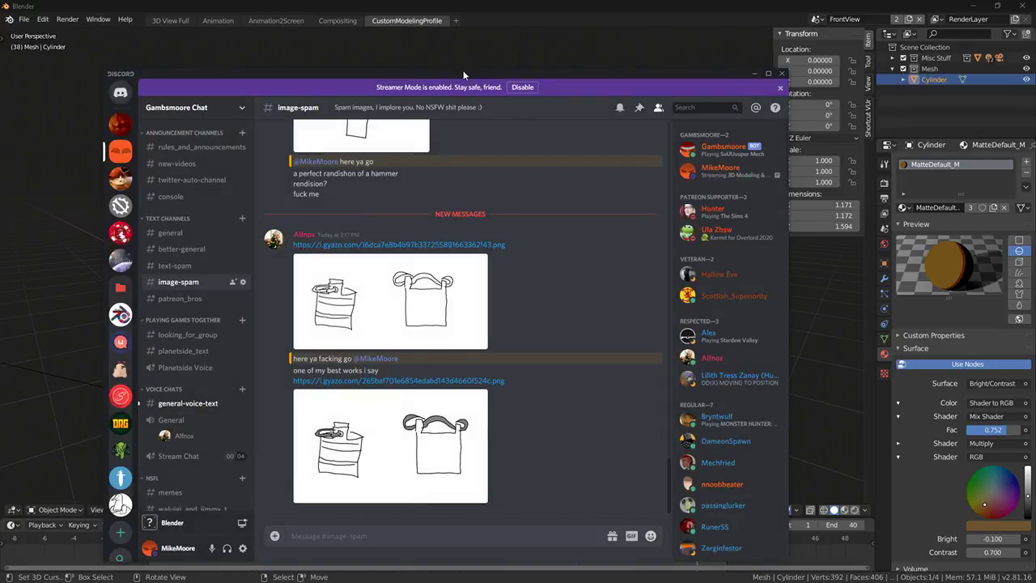
drag(445, 70, 1035, 80)
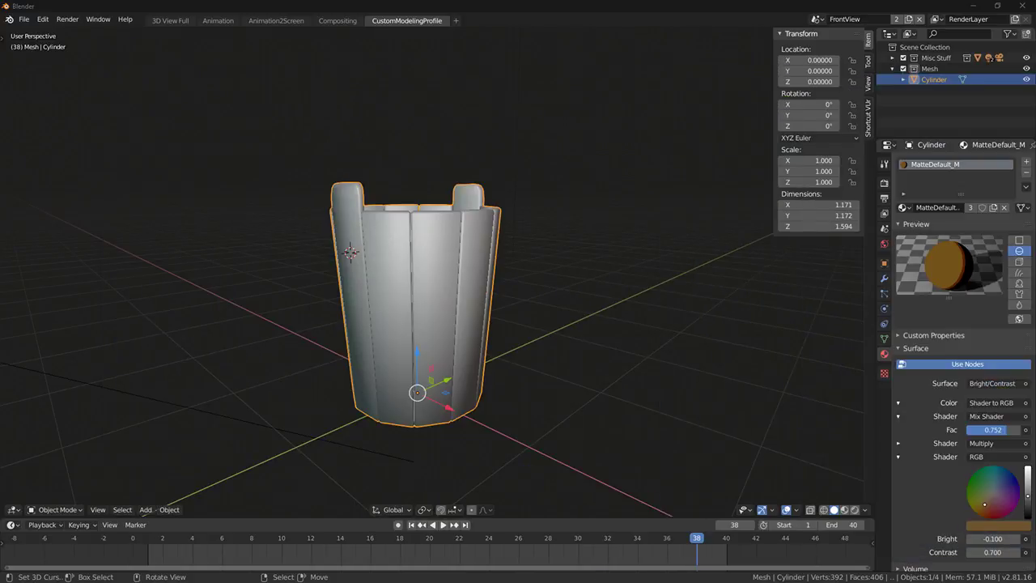
middle_drag(345, 220, 514, 242)
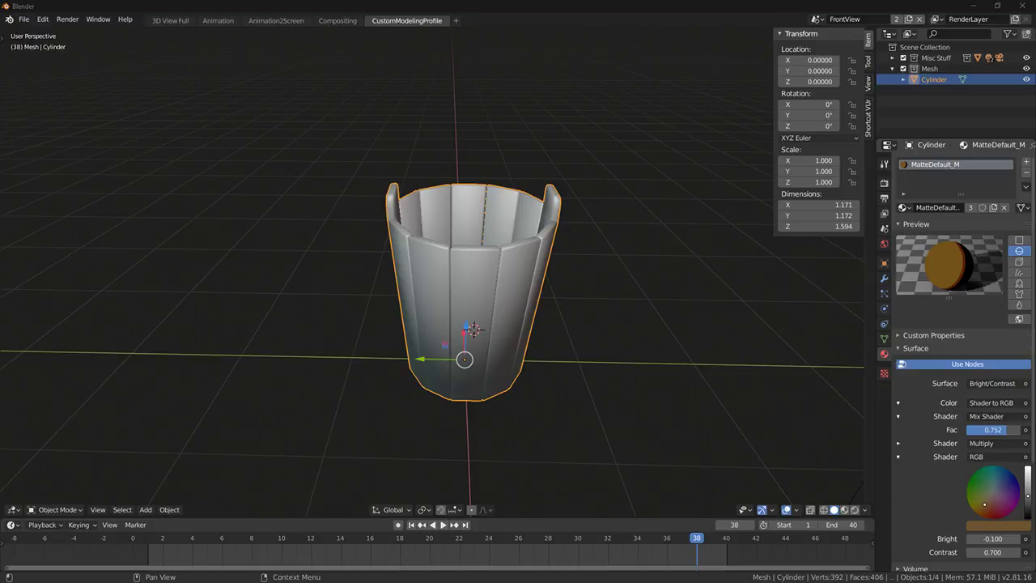
middle_drag(541, 286, 533, 260)
key(KP_1)
shift+middle_drag(449, 373, 457, 341)
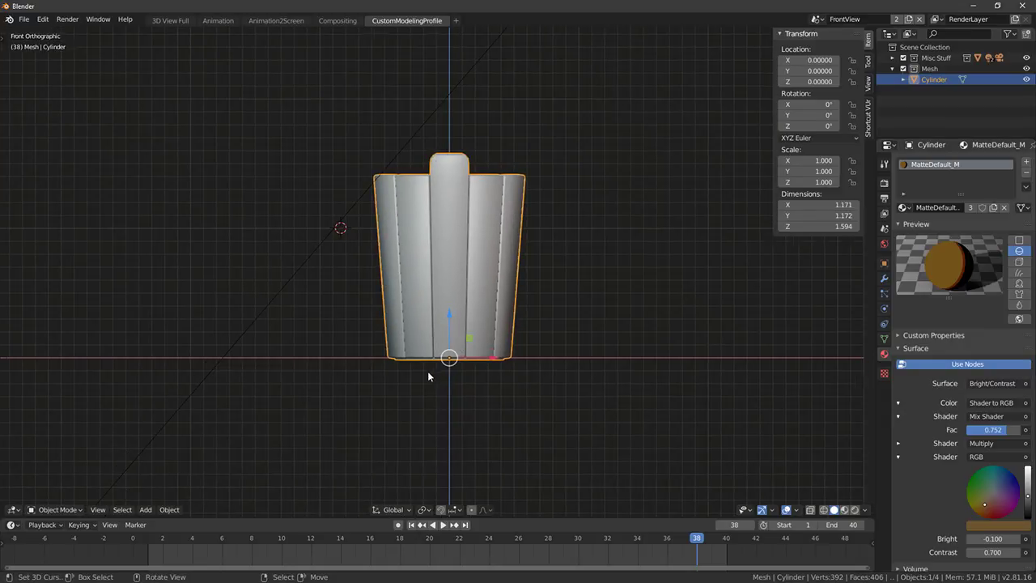
scroll(426, 379, up, 2)
key(Tab)
key(Tab)
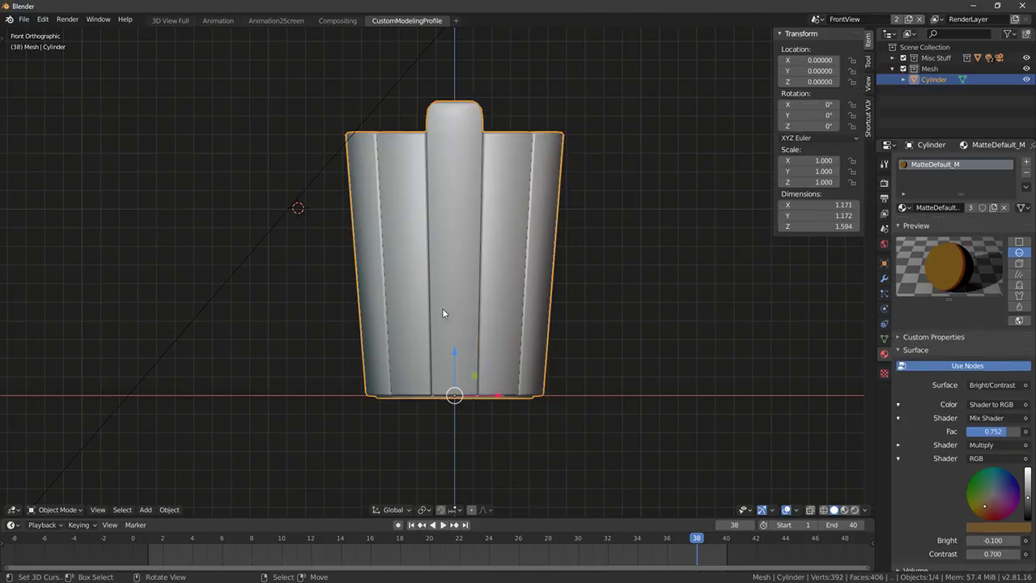
In edit mode with face selection, select the ring of side faces around the bucket's bottom disc
middle_drag(396, 389, 415, 320)
key(Tab)
click(383, 296)
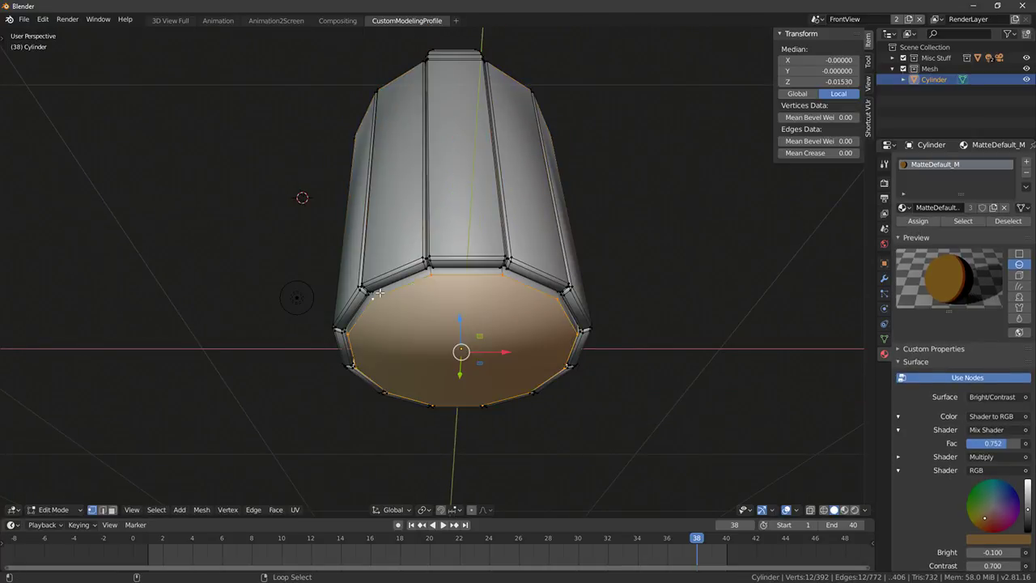
alt+right_click(389, 297)
scroll(366, 246, down, 2)
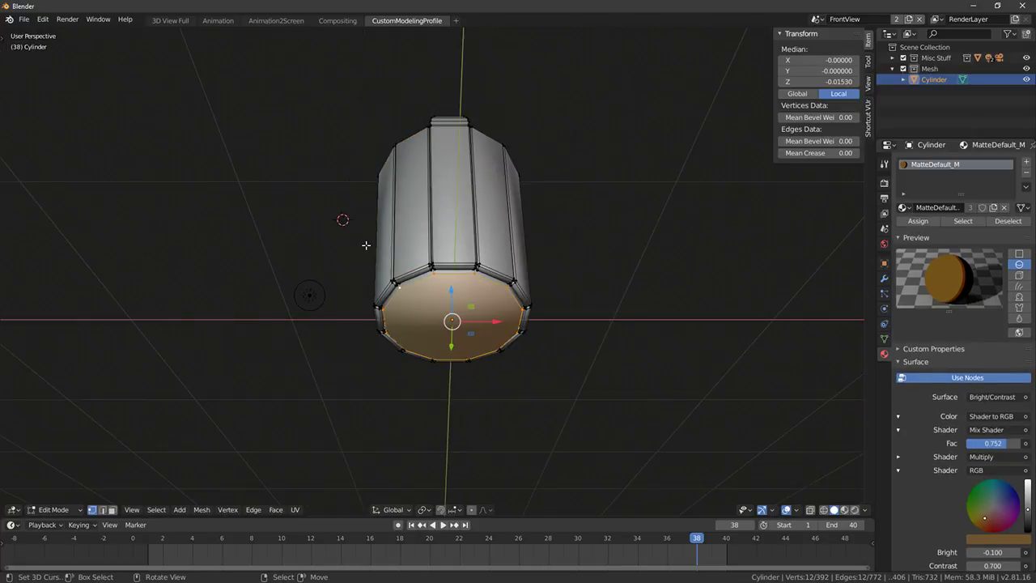
scroll(394, 298, up, 1)
middle_drag(197, 488, 210, 452)
click(112, 510)
middle_drag(271, 356, 283, 401)
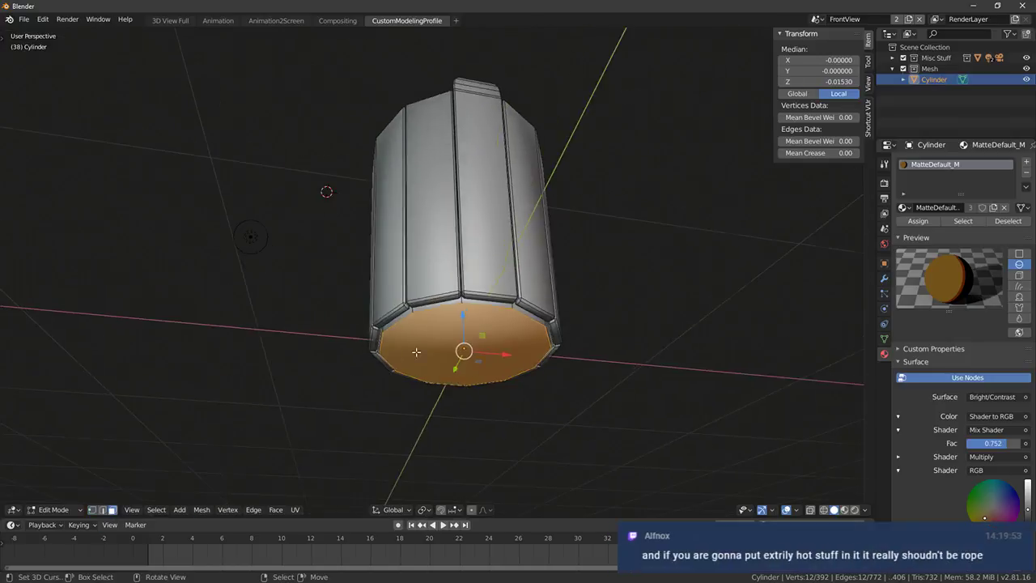
scroll(381, 370, up, 4)
key(alt+a)
alt+right_click(380, 370)
key(ctrl+z)
alt+right_click(375, 372)
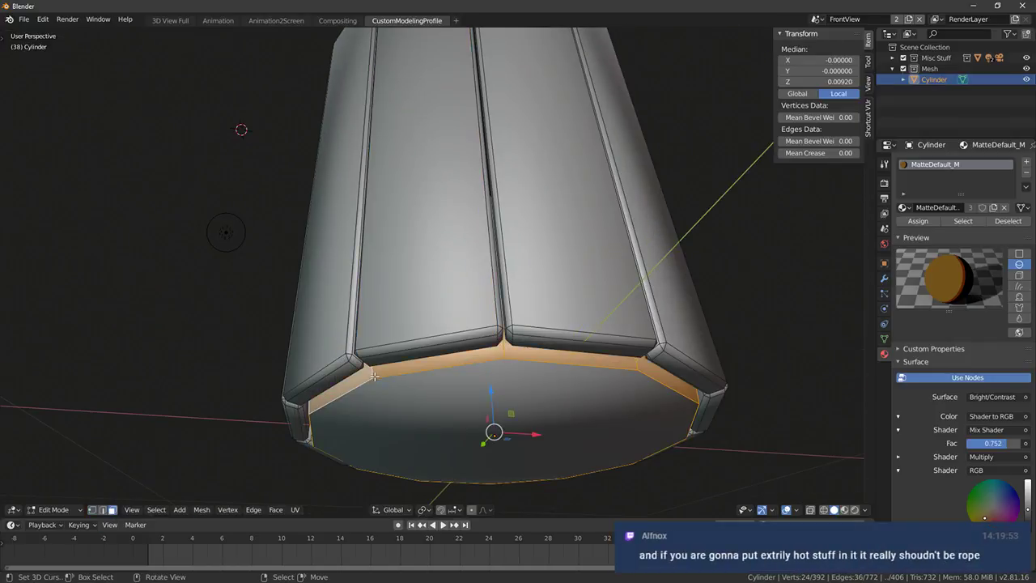
Duplicate the face ring in place, move it up 0.175 along Z and scale it up into a hoop around the staves
scroll(377, 368, down, 2)
key(KP_1)
scroll(411, 349, down, 3)
key(shift+d)
right_click(454, 330)
drag(449, 302, 451, 283)
key(s)
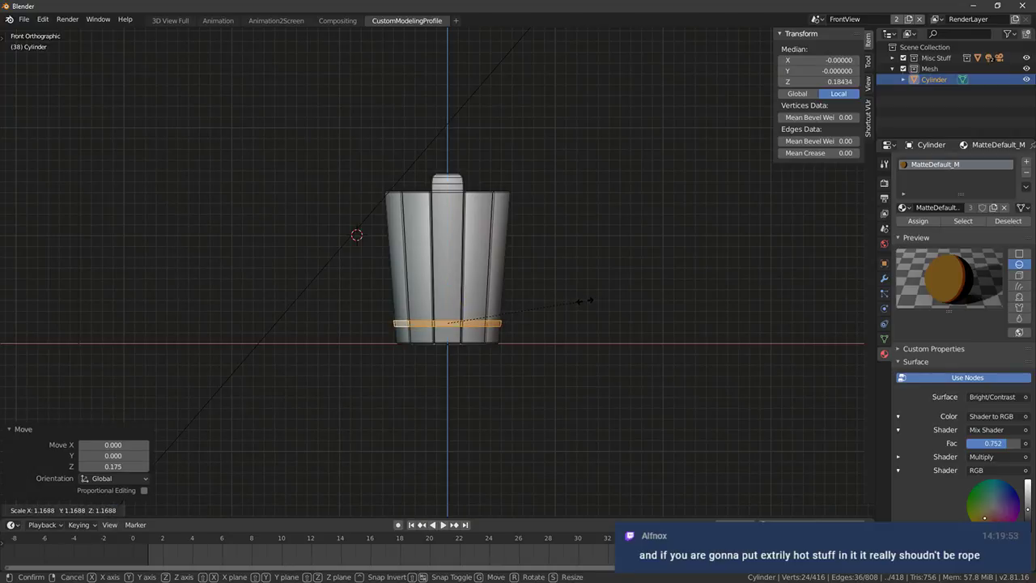
click(578, 302)
Extrude the hoop's faces in place and scale the extrusion to give the hoop thickness
scroll(567, 330, up, 2)
key(e)
right_click(566, 339)
key(s)
click(534, 341)
Select the whole linked hoop, move it up 0.160 along Z and scale it by 1.021
middle_drag(535, 341, 507, 333)
key(ctrl+l)
key(KP_1)
key(s)
click(606, 282)
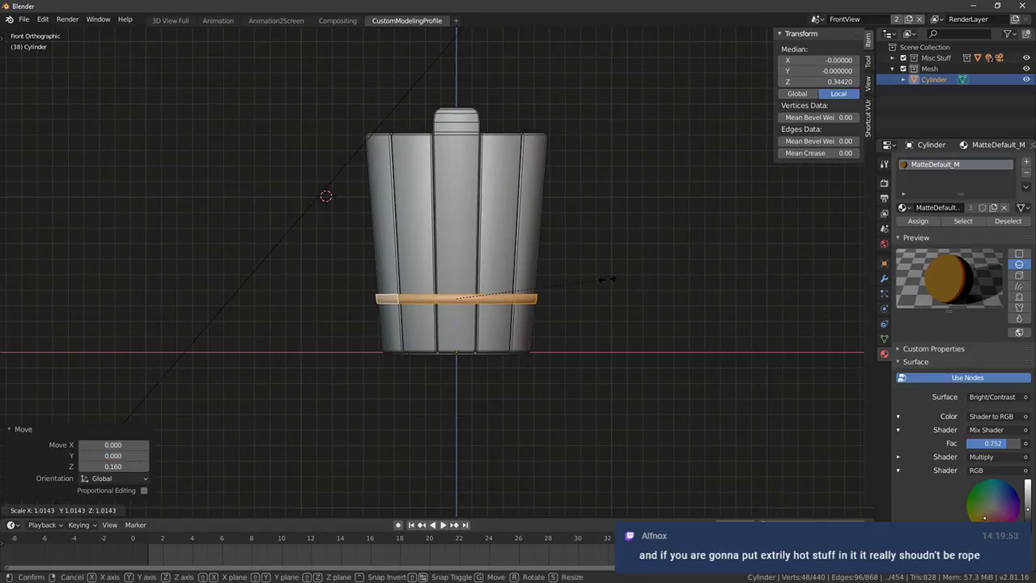
Make the hoop taller by scaling it 2.470 along Z in front view
middle_drag(594, 287, 613, 299)
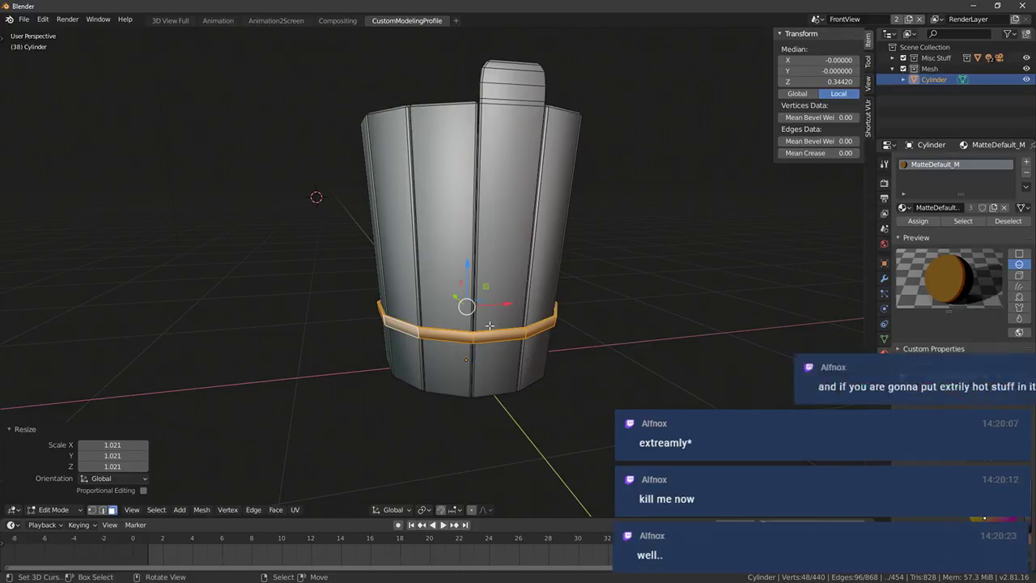
scroll(485, 327, up, 4)
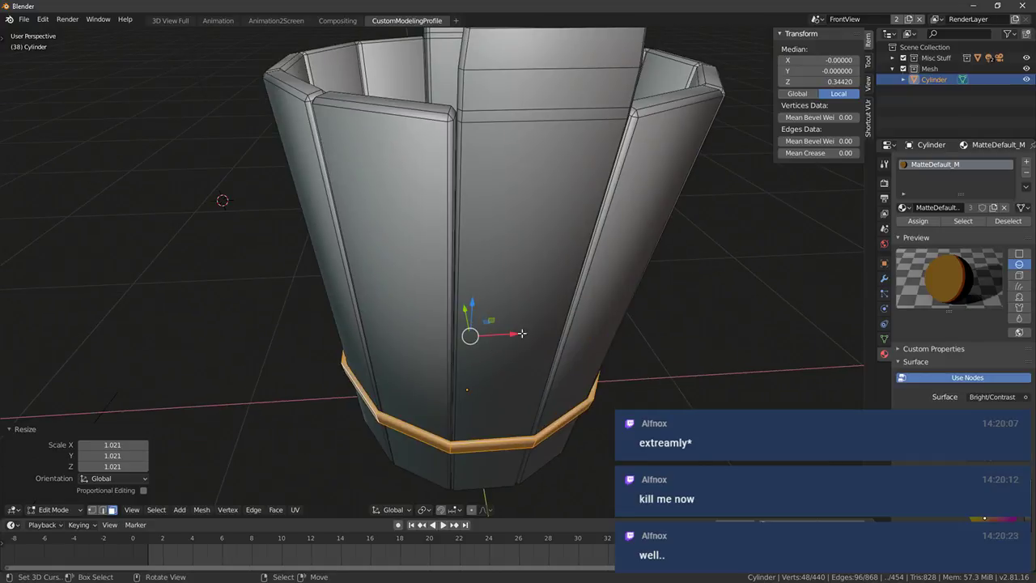
scroll(522, 337, down, 3)
middle_drag(508, 355, 477, 374)
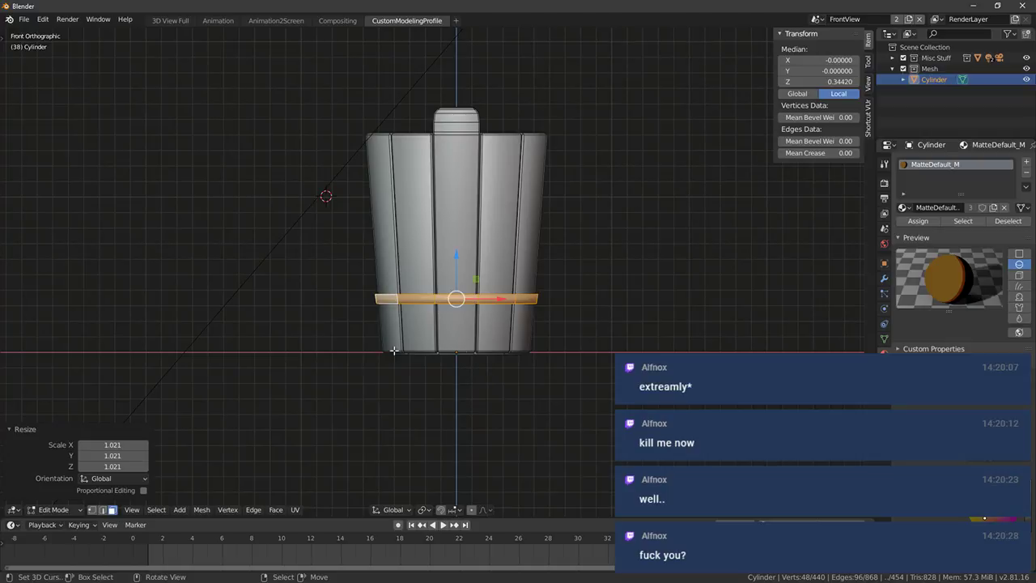
scroll(436, 345, up, 2)
key(s)
key(z)
click(492, 187)
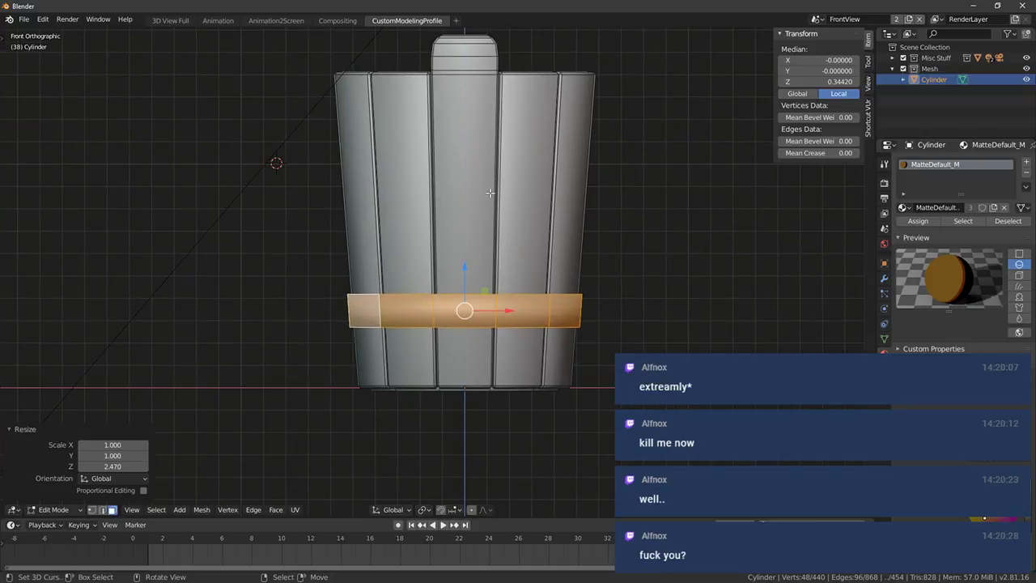
Raise the hoop to a median Z of about 0.441 and scale it by 1.009 to fit the staves
drag(465, 264, 464, 243)
middle_drag(534, 231, 458, 307)
key(s)
click(575, 284)
middle_drag(567, 290, 511, 281)
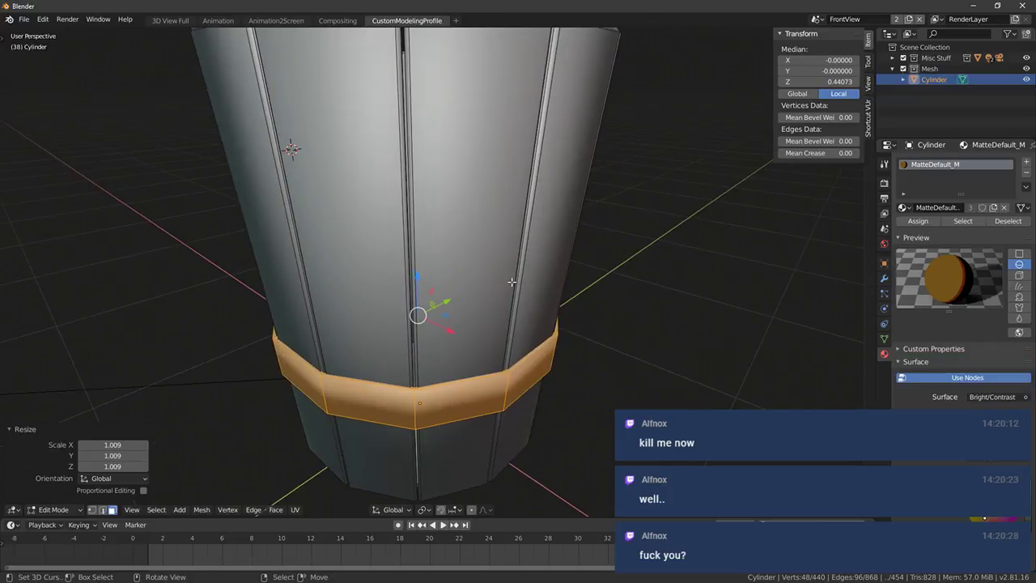
Select only the ring of faces on the hoop's upper rim and scale it by 1.016 to follow the bucket's taper
key(KP_1)
middle_drag(446, 267, 370, 342)
key(alt+a)
alt+right_click(306, 410)
key(alt+a)
alt+right_click(312, 412)
key(alt+a)
alt+right_click(309, 403)
key(KP_1)
scroll(569, 308, up, 3)
key(s)
click(640, 305)
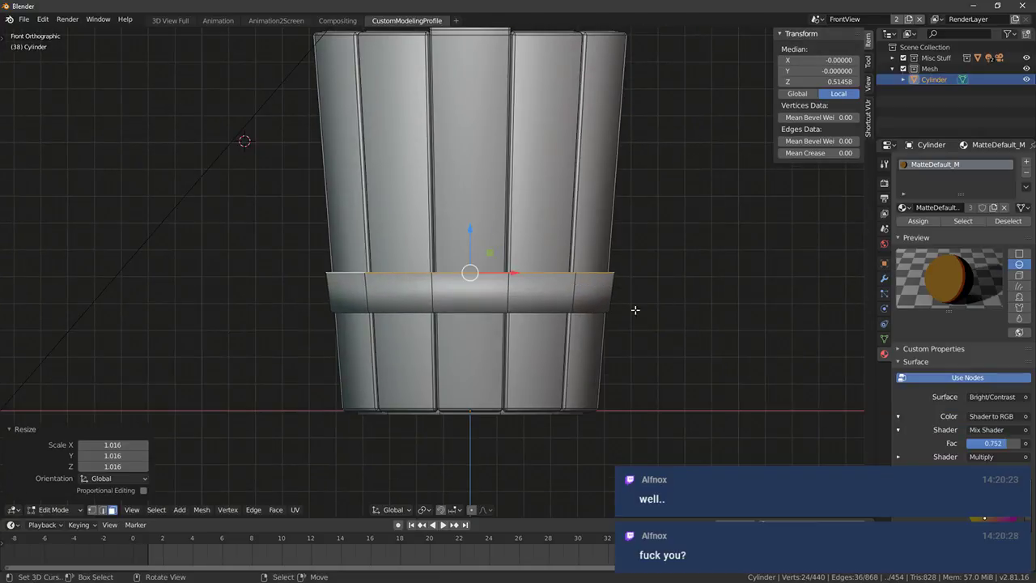
Tighten the hoop's upper face ring against the staves by scaling it 0.992
middle_drag(640, 305, 518, 346)
key(s)
click(694, 358)
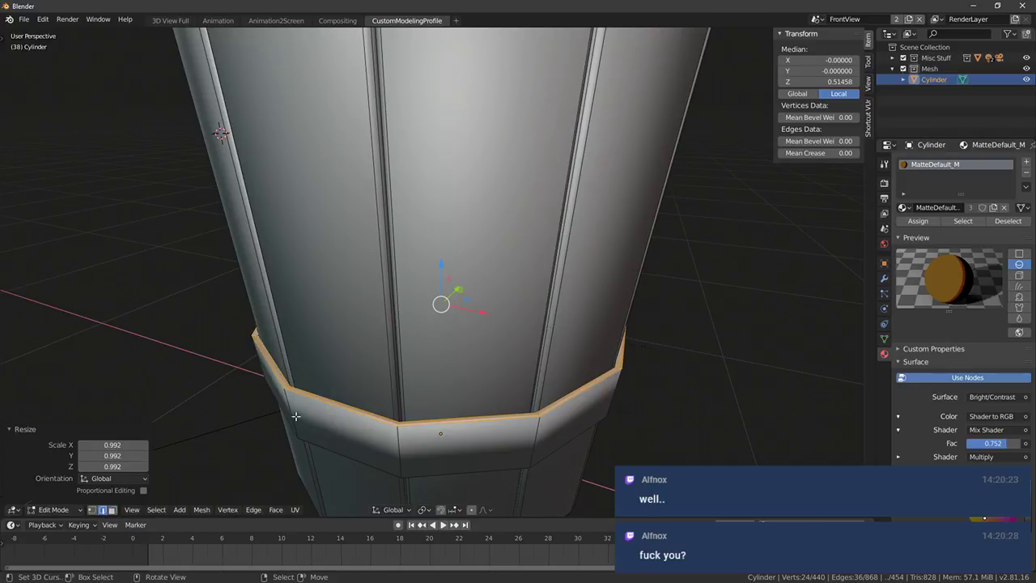
Select the hoop's upper and lower outer edge loops and scale them outward by 1.016
key(alt+a)
alt+right_click(325, 445)
alt+shift+right_click(320, 413)
key(s)
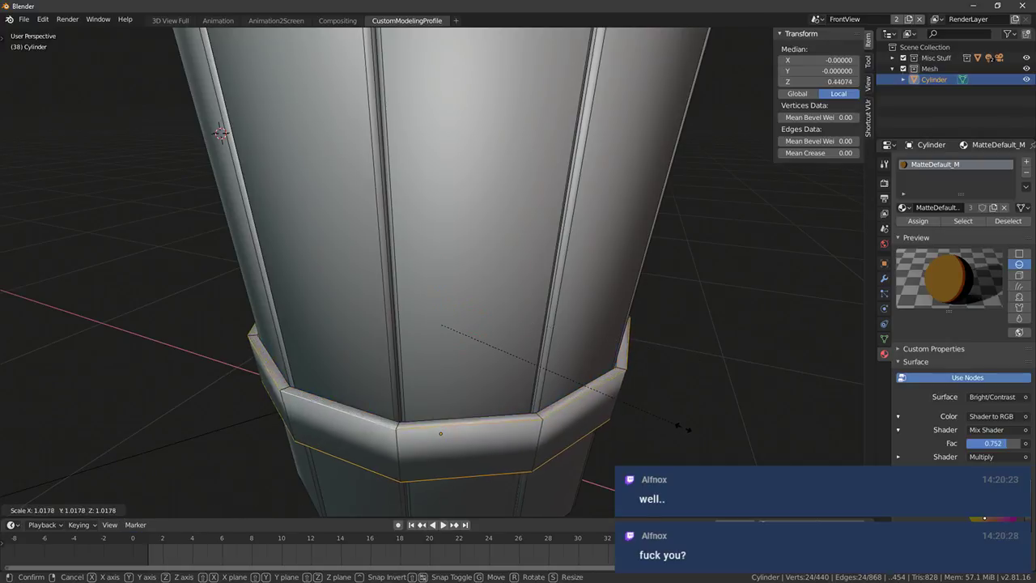
click(682, 426)
Scale the hoop's two outer edge loops down slightly along Z in front view
key(KP_1)
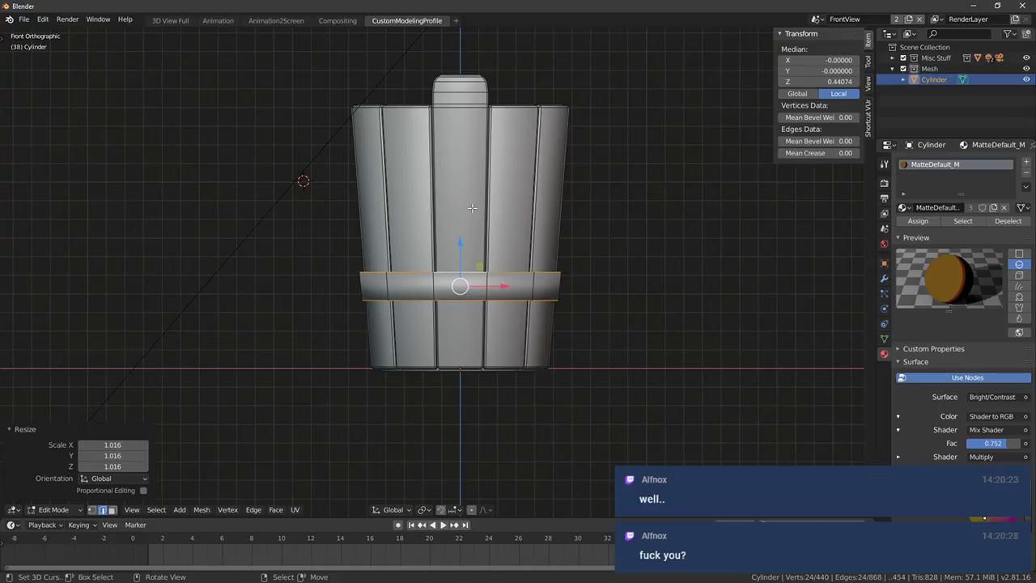
key(s)
key(z)
click(470, 215)
Bevel the hoop's upper and lower outer edge loops with a width of 0.006 and one segment
scroll(483, 299, up, 5)
middle_drag(483, 299, 479, 331)
key(ctrl+b)
click(708, 272)
scroll(712, 258, down, 6)
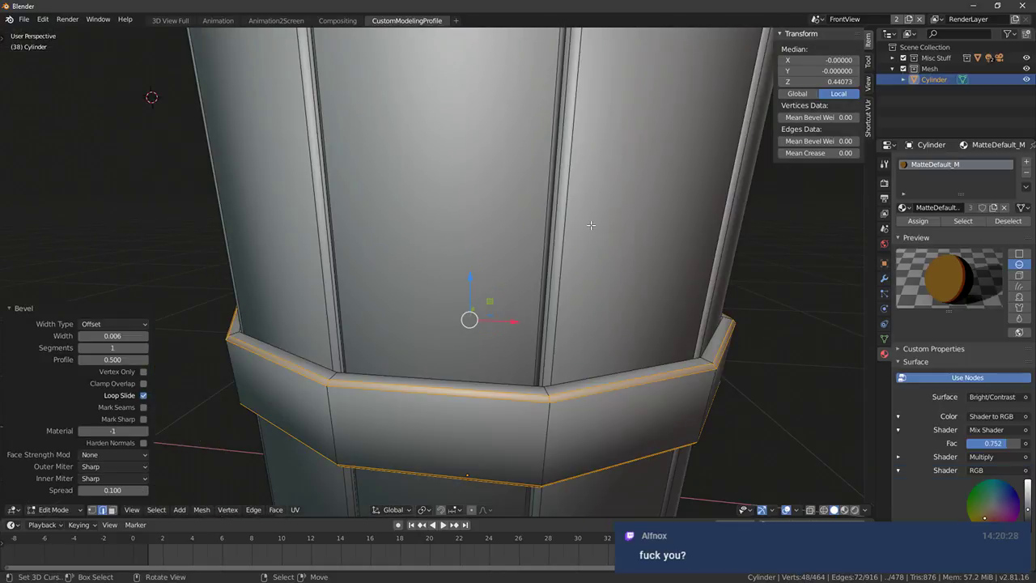
Duplicate the whole hoop, move the copy up about 0.585 along Z, and scale it by 1.096 around the upper staves
key(KP_1)
key(ctrl+l)
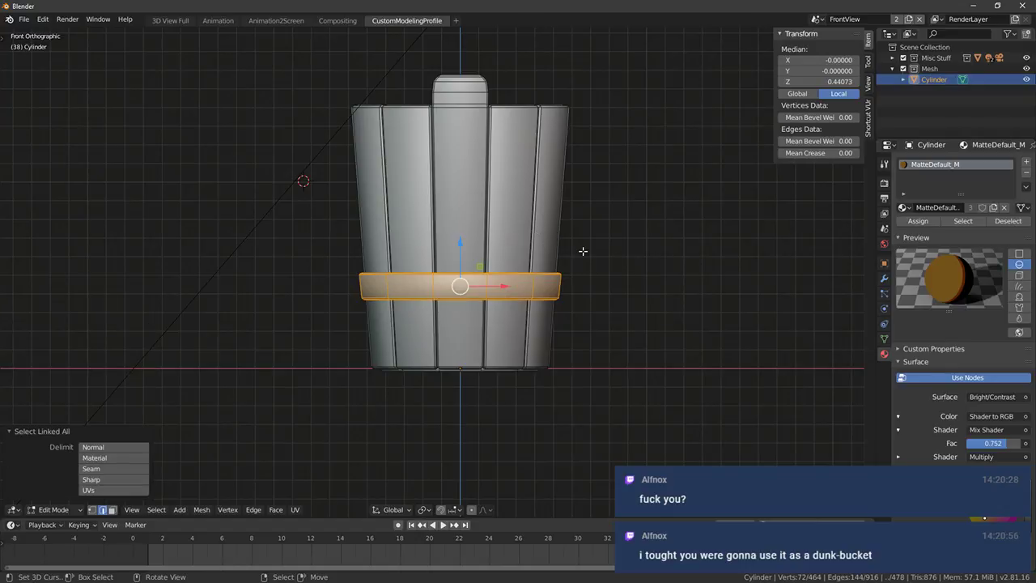
key(shift+d)
key(z)
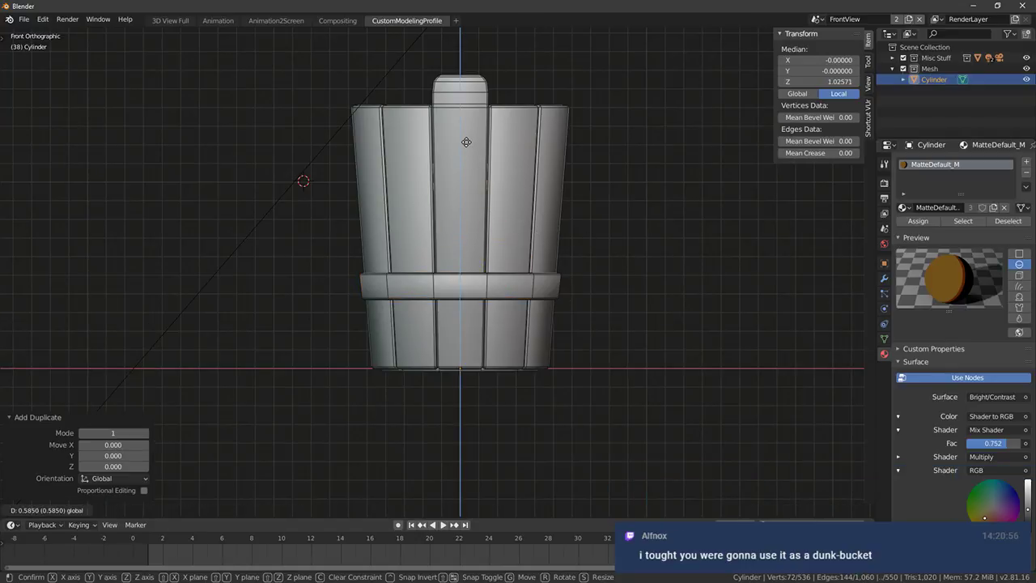
click(647, 167)
key(s)
click(647, 189)
middle_drag(648, 189, 550, 251)
scroll(549, 251, up, 3)
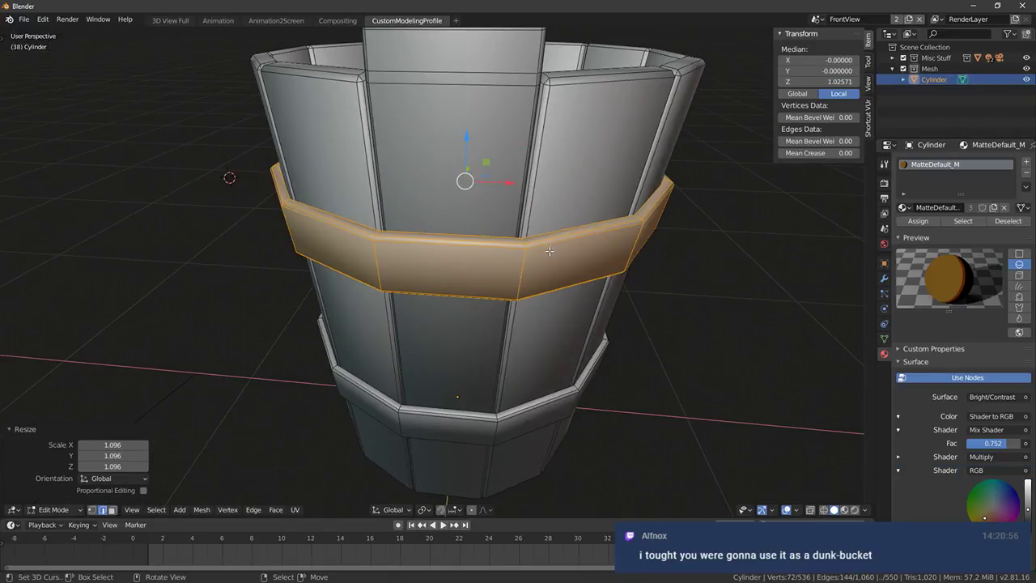
Fine-tune the upper hoop's overall scale so it fits snugly around the staves
key(s)
click(670, 225)
scroll(532, 289, down, 3)
key(Tab)
middle_drag(492, 268, 475, 254)
Select the entire lower hoop and adjust its overall scale to sit snugly against the staves
key(Tab)
click(463, 278)
key(ctrl+l)
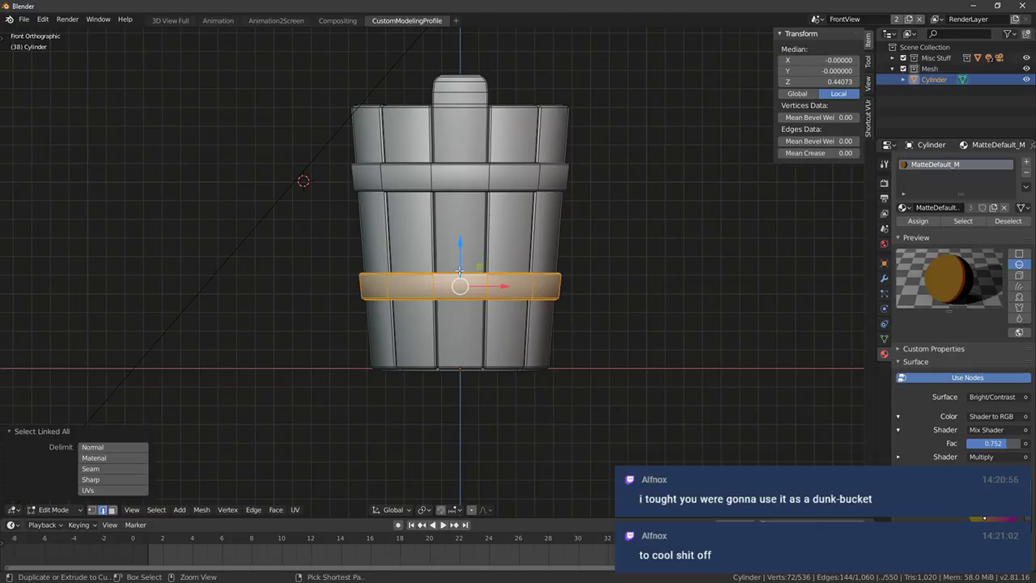
key(s)
click(601, 286)
mouse_move(601, 287)
middle_down()
mouse_move(545, 312)
mouse_move(529, 294)
mouse_move(440, 294)
mouse_move(584, 279)
middle_up()
scroll(545, 312, up, 2)
key(s)
click(657, 341)
scroll(530, 294, down, 5)
Select both hoops and give them a second material slot with a dark grey copy of MatteDefault_M named MatteDefault_M.001
key(Tab)
key(shift+z)
scroll(439, 292, down, 3)
key(Tab)
shift+click(480, 192)
key(ctrl+l)
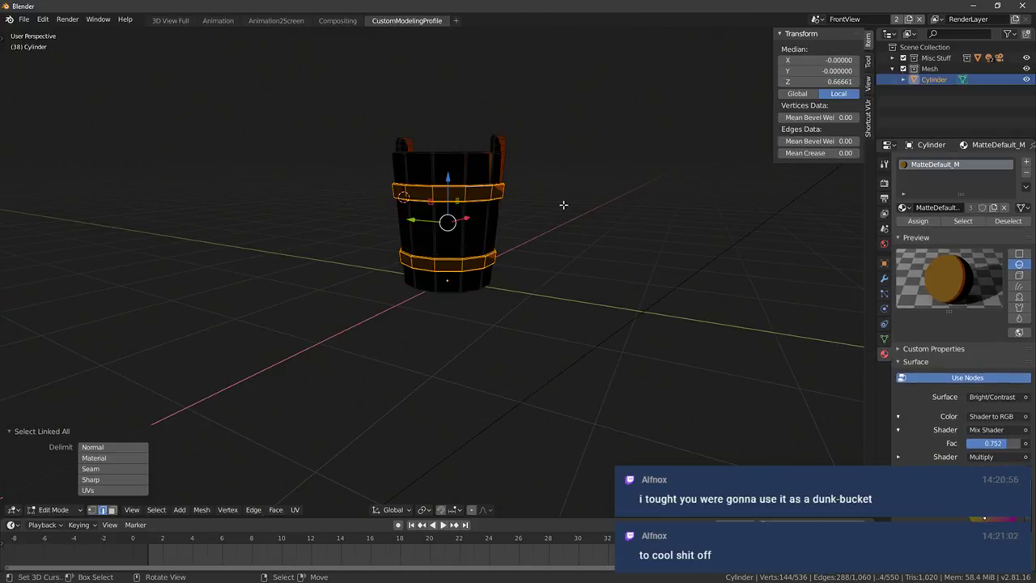
click(1025, 163)
click(902, 229)
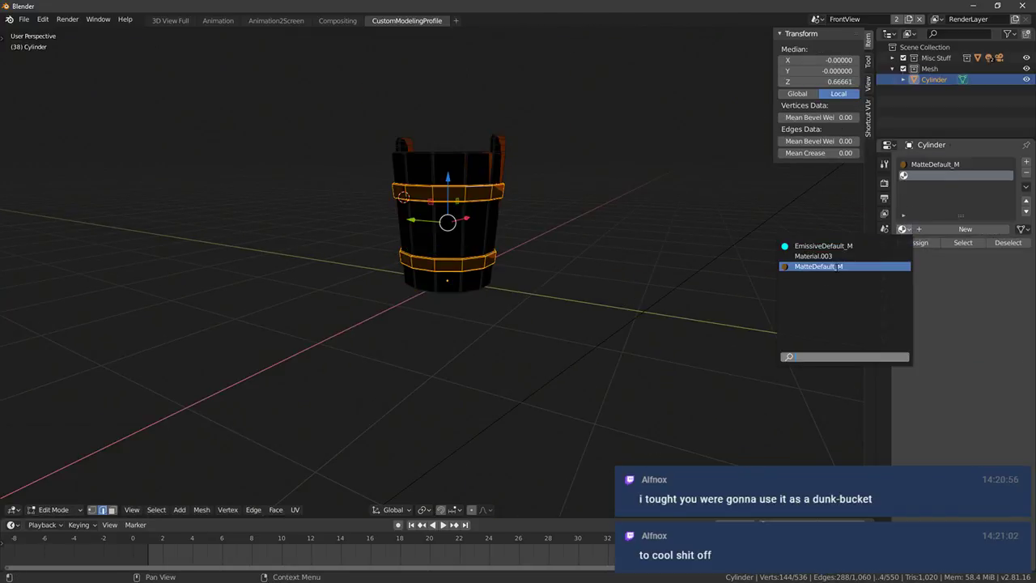
click(817, 266)
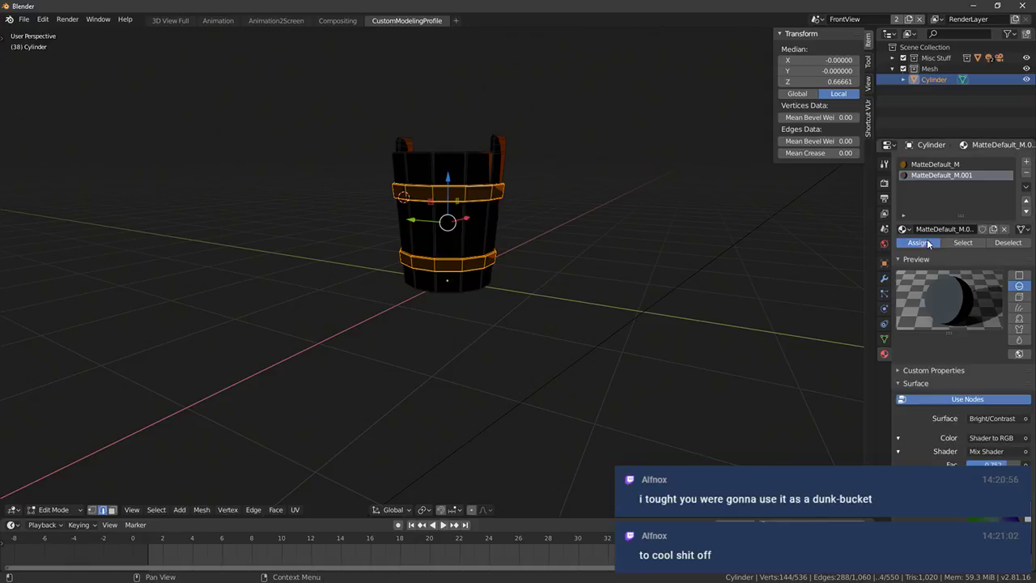
Show the viewport in material preview and check the bucket in Object Mode
click(845, 509)
key(Tab)
mouse_move(385, 308)
middle_down()
mouse_move(553, 297)
mouse_move(557, 309)
mouse_move(613, 316)
middle_up()
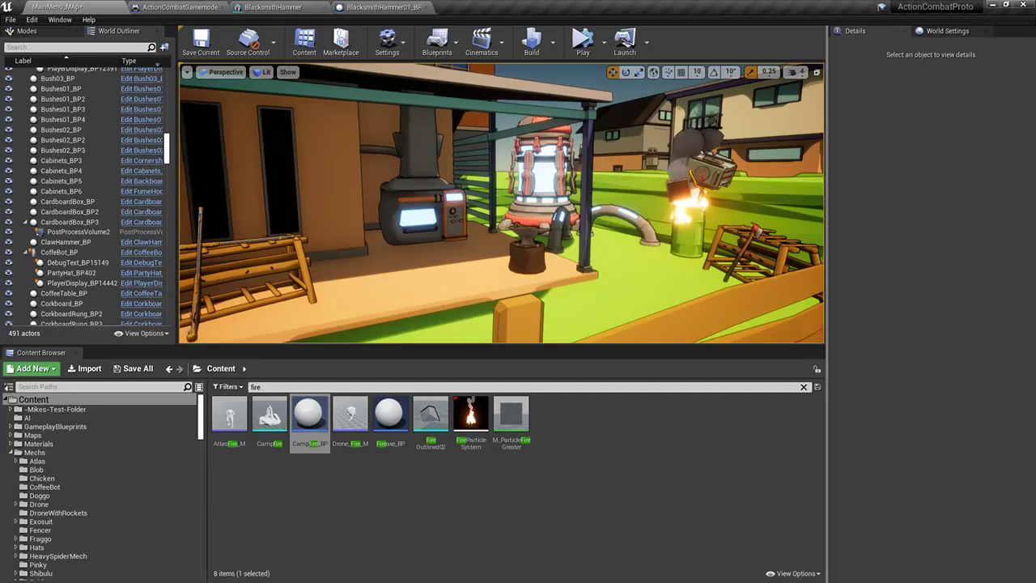
Switch to Unreal Editor, scale the barrel's FireParticleSystem to 1.75, and raise it to about Z 381
mouse_move(593, 141)
right_down()
mouse_move(664, 141)
mouse_move(593, 142)
right_up()
key(w)
click(551, 217)
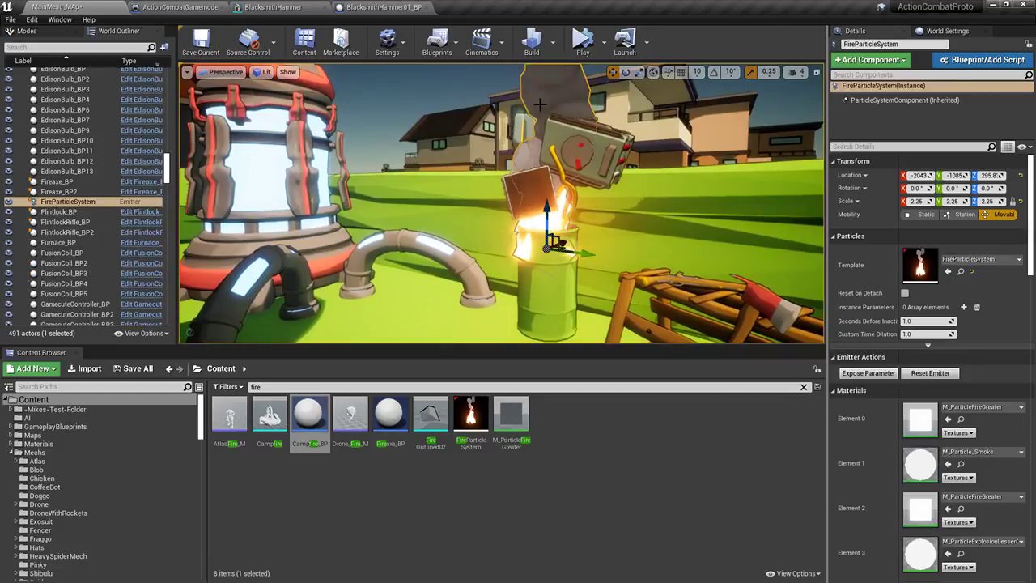
key(f)
drag(482, 230, 472, 235)
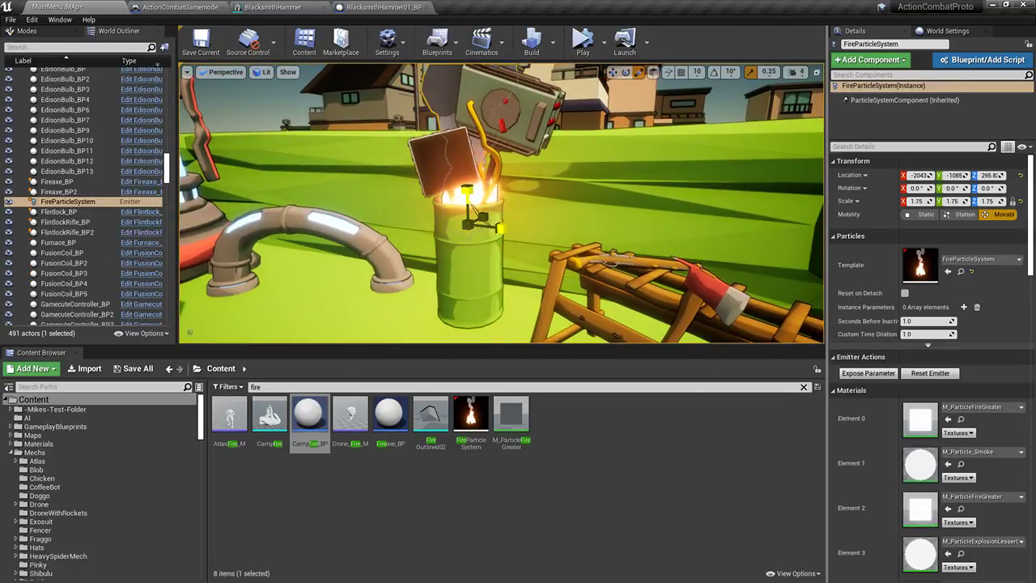
key(w)
drag(468, 191, 468, 166)
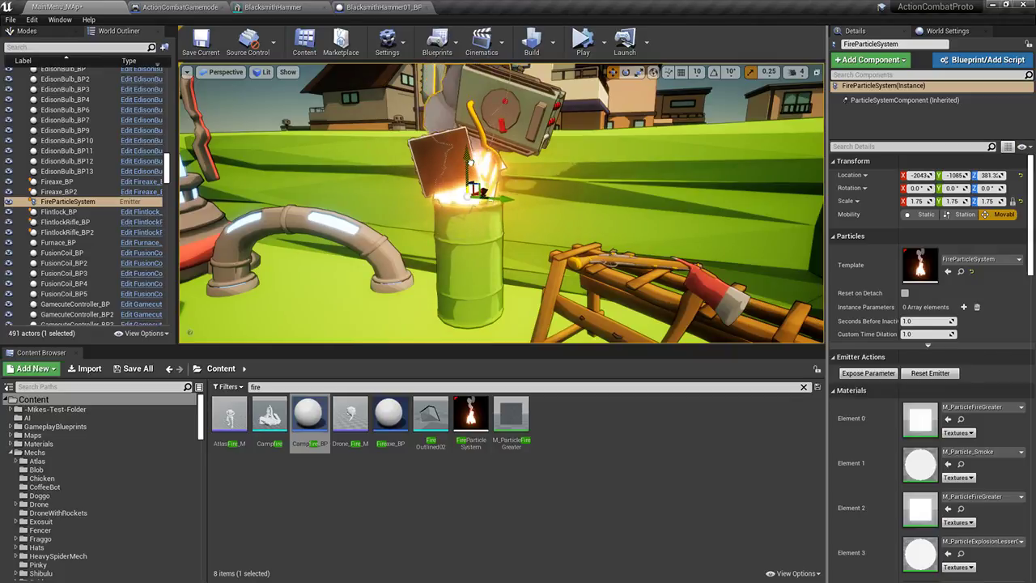
Frame the burning barrel in the fullscreen viewport and capture a screenshot of the scene
scroll(469, 168, down, 5)
click(622, 122)
mouse_move(621, 121)
right_down()
mouse_move(667, 73)
mouse_move(598, 77)
right_up()
click(491, 145)
mouse_move(492, 145)
right_down()
mouse_move(534, 186)
mouse_move(477, 146)
right_up()
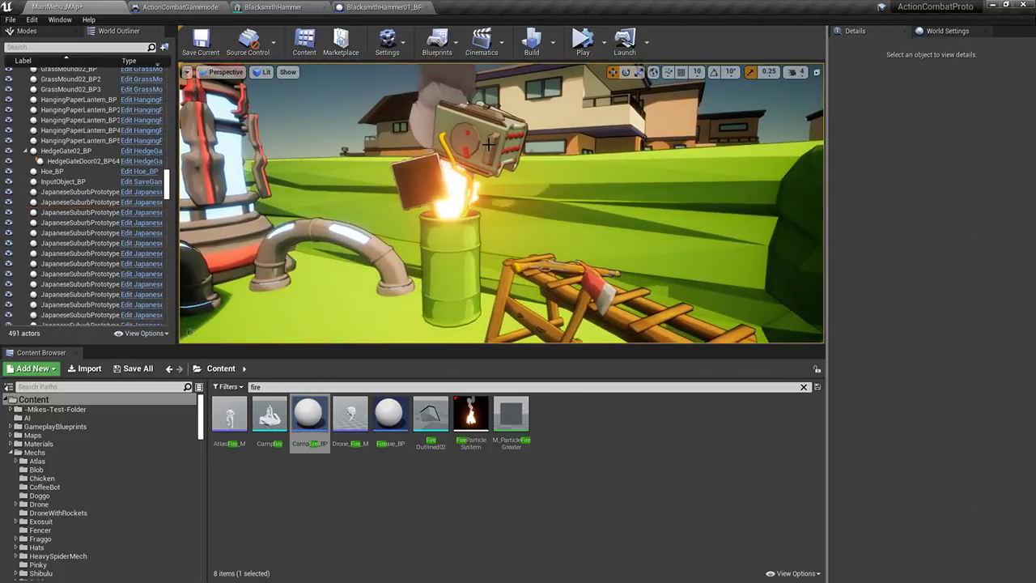
key(F11)
mouse_move(583, 227)
right_down()
mouse_move(548, 215)
mouse_move(690, 233)
mouse_move(593, 227)
right_up()
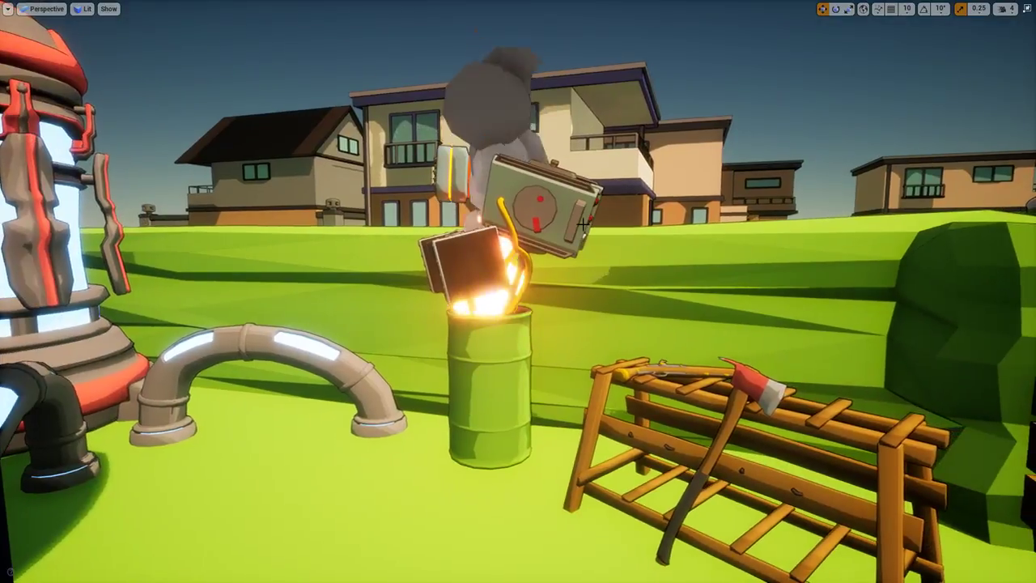
key(shift+super+s)
drag(145, 32, 931, 567)
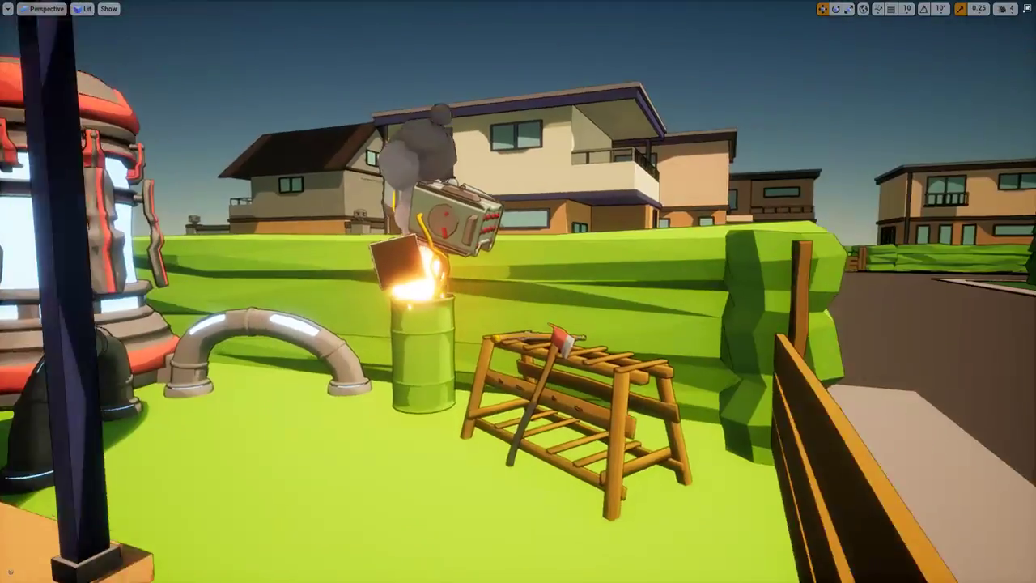
right_drag(680, 251, 615, 251)
key(F11)
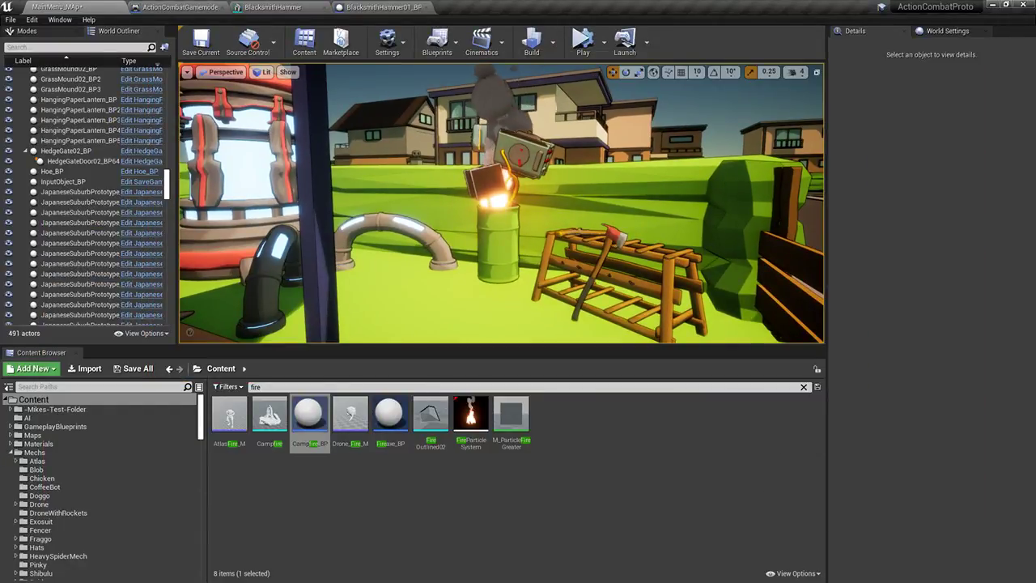
Switch to Blender and examine the bucket's wood and metal shading from several angles
middle_drag(562, 285, 534, 290)
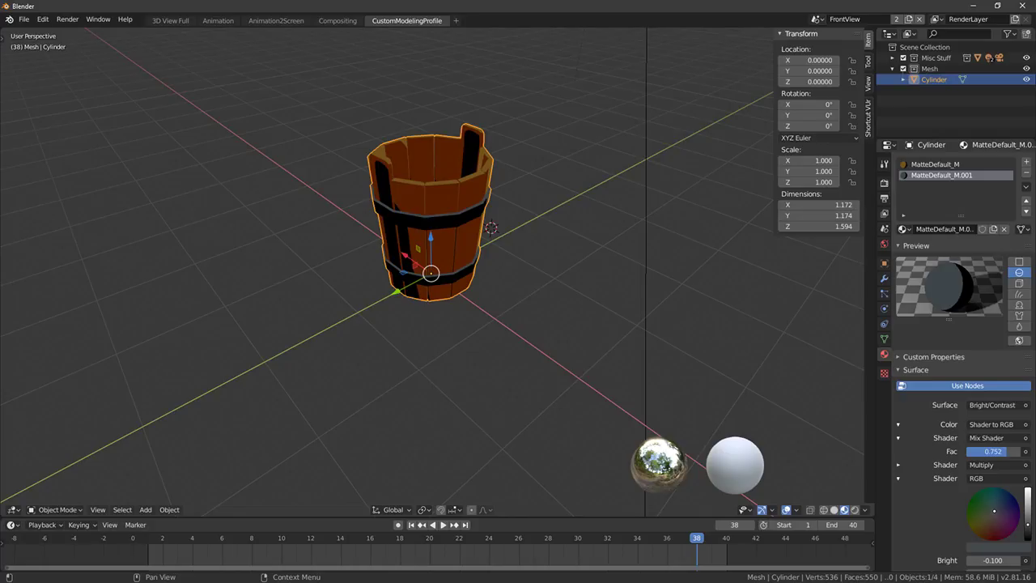
middle_drag(512, 314, 396, 303)
key(Tab)
middle_drag(397, 302, 443, 267)
scroll(426, 308, up, 4)
scroll(513, 264, up, 4)
key(alt+a)
key(Tab)
alt+scroll(443, 267, down, 2)
scroll(442, 267, down, 1)
scroll(443, 272, down, 3)
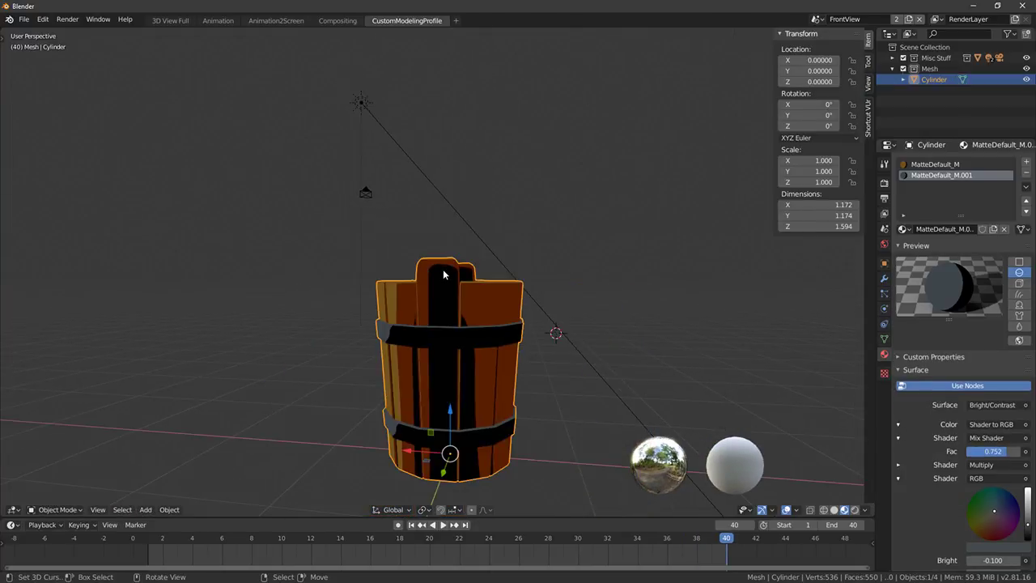
Dissolve one unneeded horizontal edge loop near the top of the back handle tab
scroll(468, 321, up, 3)
key(Tab)
scroll(442, 261, up, 2)
key(a)
key(alt+a)
alt+click(420, 233)
key(x)
click(387, 284)
Dissolve two more unneeded horizontal edge loops lower on the back handle tab
key(a)
key(alt+a)
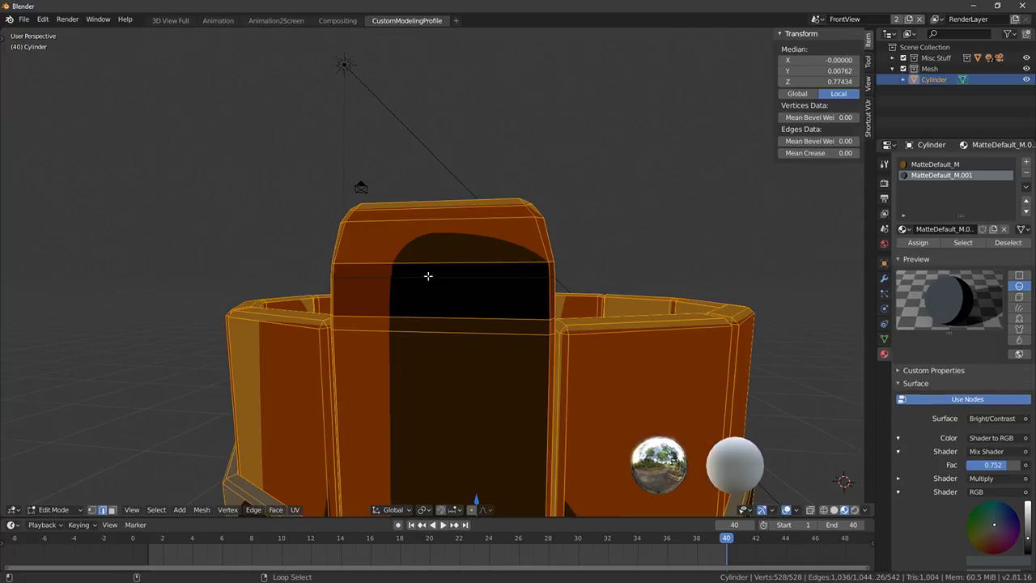
alt+click(427, 276)
key(x)
click(419, 292)
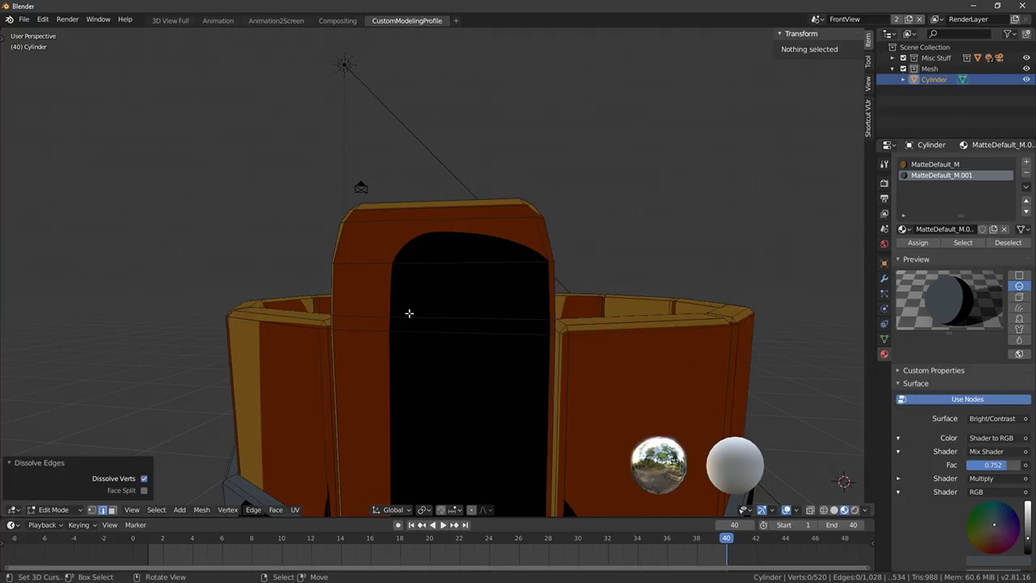
key(a)
key(alt+a)
alt+click(440, 311)
key(x)
click(421, 321)
key(Tab)
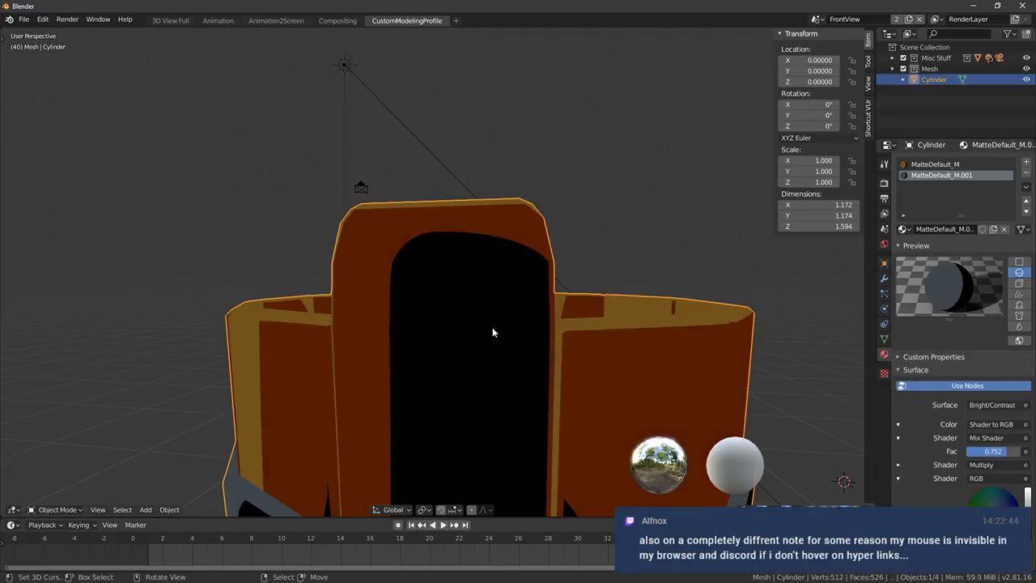
Examine both handle tabs and the bucket rim from all sides and in orthographic view
scroll(492, 328, down, 4)
key(alt+a)
right_click(609, 304)
middle_drag(618, 307, 432, 294)
scroll(609, 303, down, 3)
key(Tab)
scroll(431, 291, up, 5)
mouse_move(358, 277)
middle_down()
mouse_move(543, 272)
mouse_move(361, 266)
middle_up()
scroll(539, 270, down, 4)
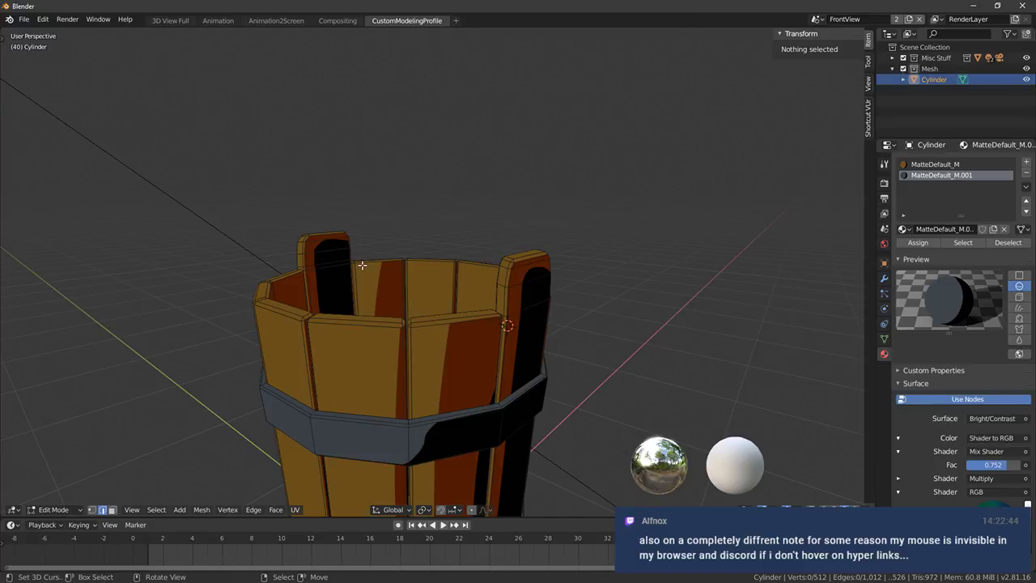
middle_drag(487, 224, 535, 176)
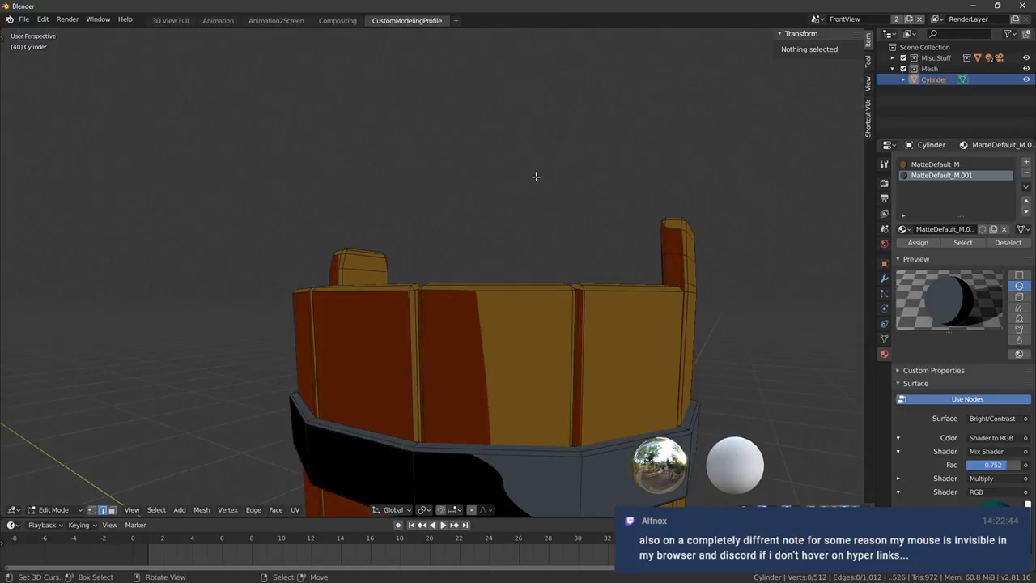
key(KP_3)
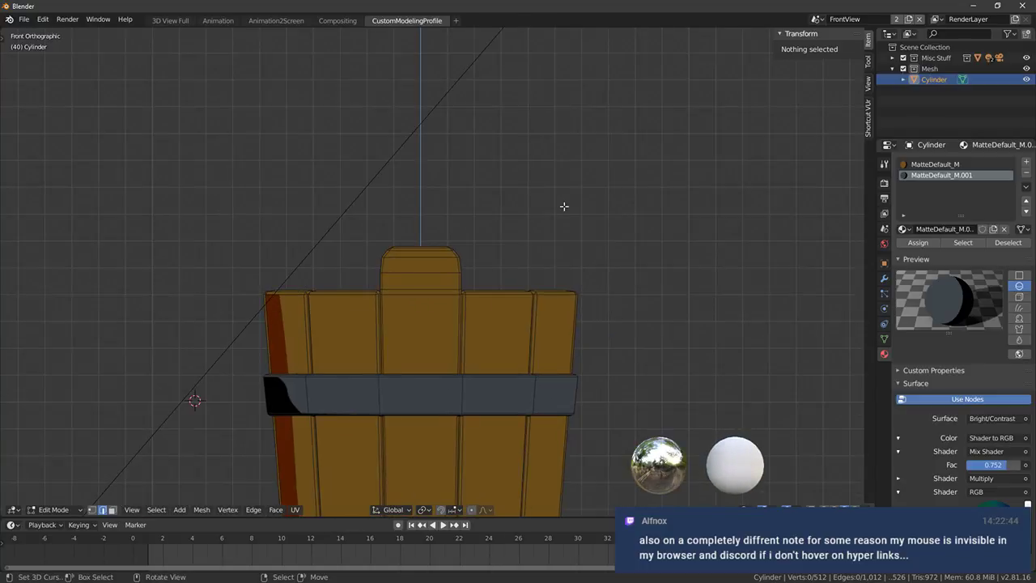
Select the upper inner and outer faces of both handle tabs and inset them with a thickness of 0.0181
mouse_move(402, 261)
middle_down()
mouse_move(441, 250)
mouse_move(421, 266)
middle_up()
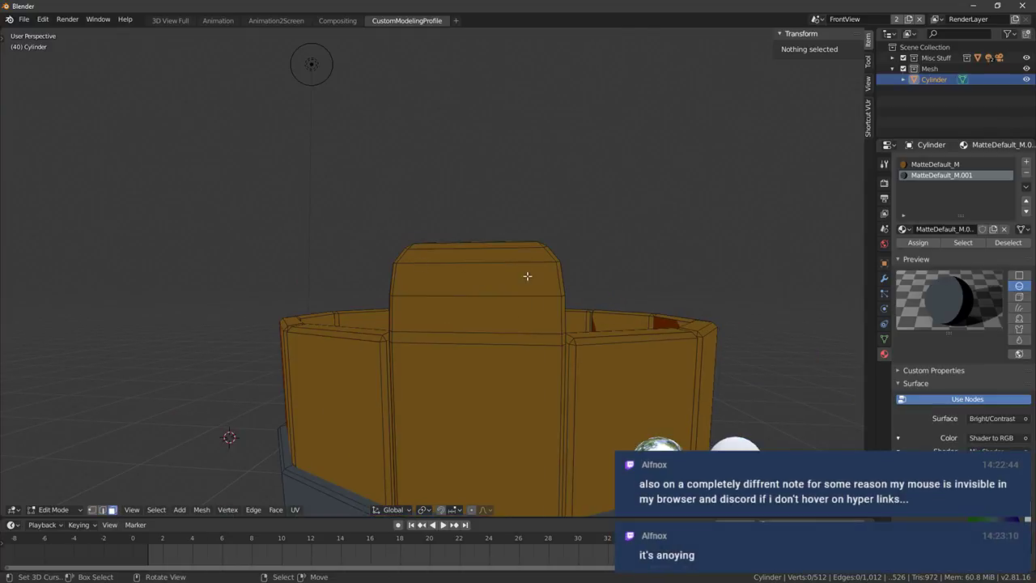
click(466, 274)
middle_drag(466, 275, 598, 298)
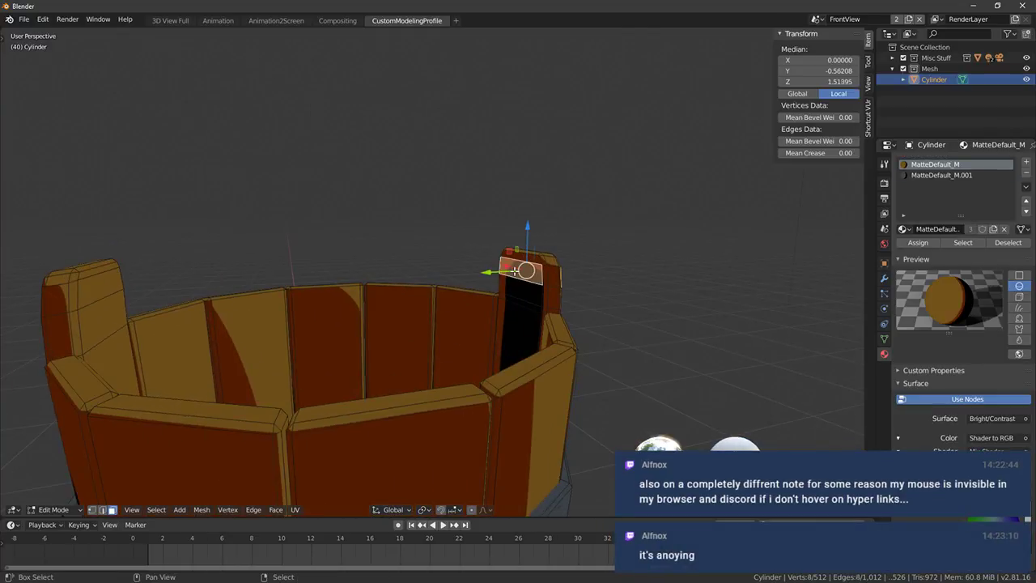
shift+right_click(102, 295)
middle_drag(103, 296, 235, 304)
shift+right_click(19, 334)
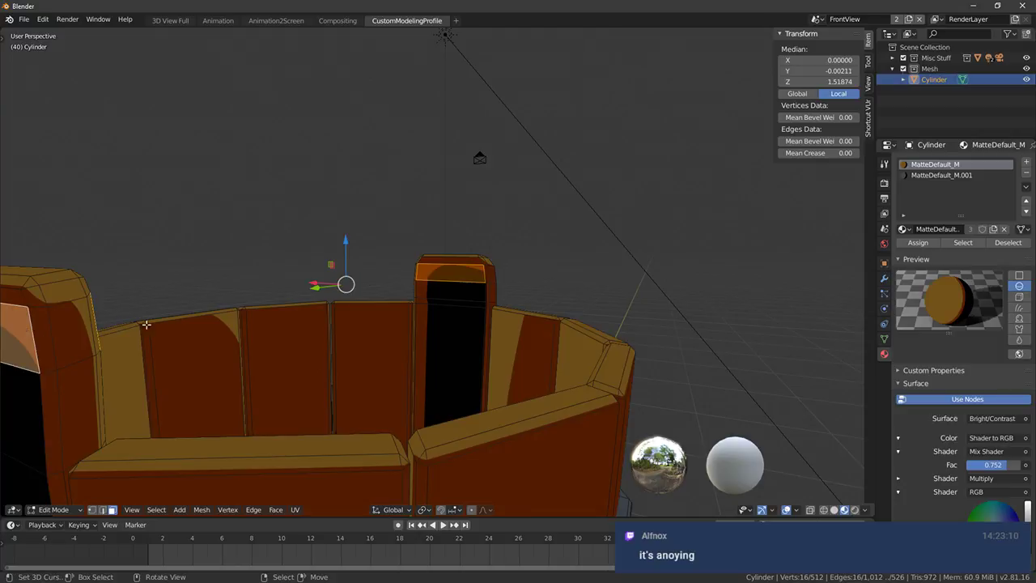
middle_drag(19, 334, 237, 302)
mouse_move(640, 269)
middle_down()
mouse_move(654, 264)
mouse_move(639, 264)
middle_up()
key(i)
click(619, 268)
Narrow the inset tab faces along X and stretch them by 1.427 along Z
key(s)
key(x)
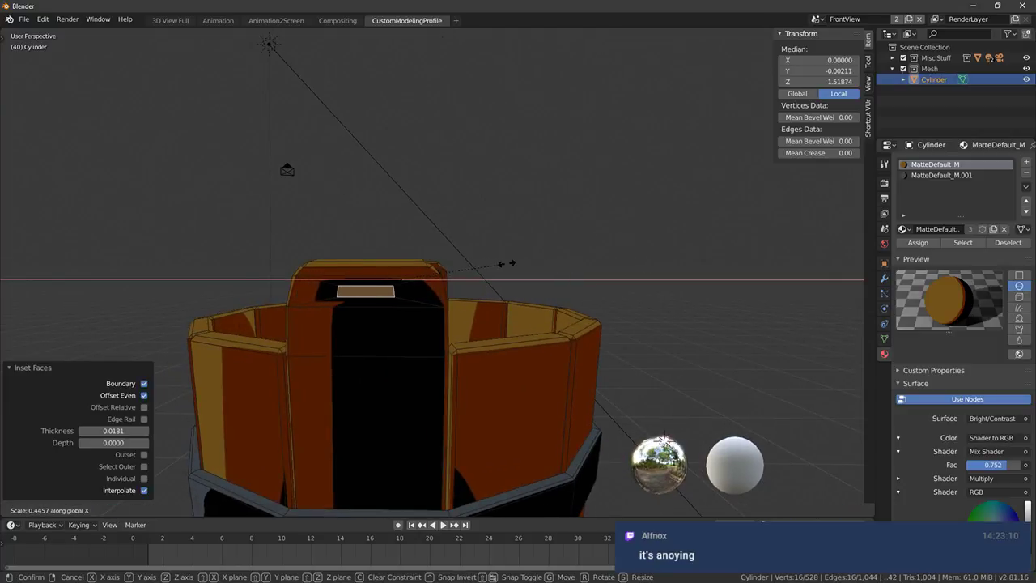
click(472, 266)
key(s)
key(z)
key(Escape)
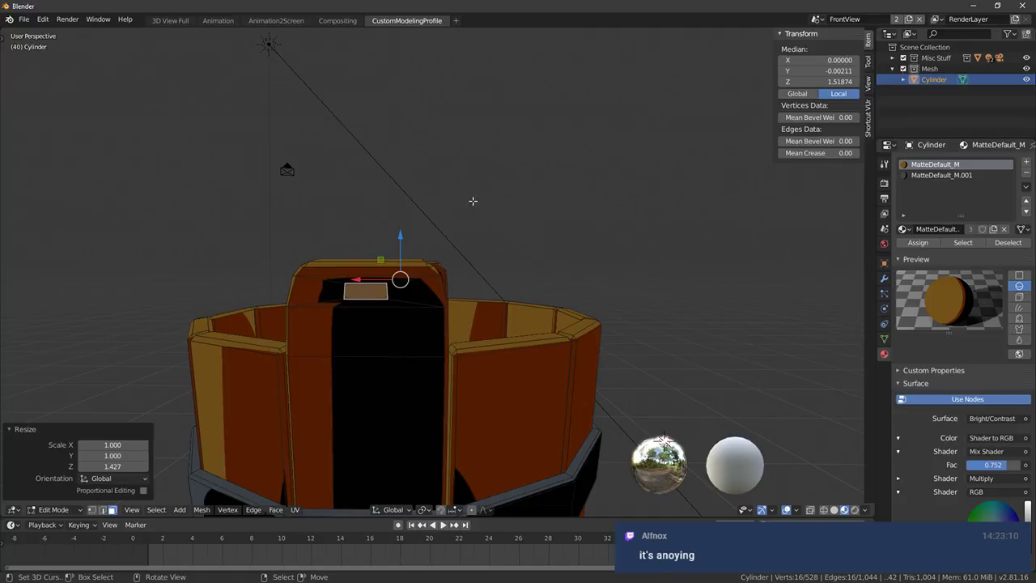
Delete the inset faces to open rectangular handle holes in both tabs
key(x)
click(438, 148)
scroll(401, 281, up, 3)
middle_drag(401, 281, 238, 381)
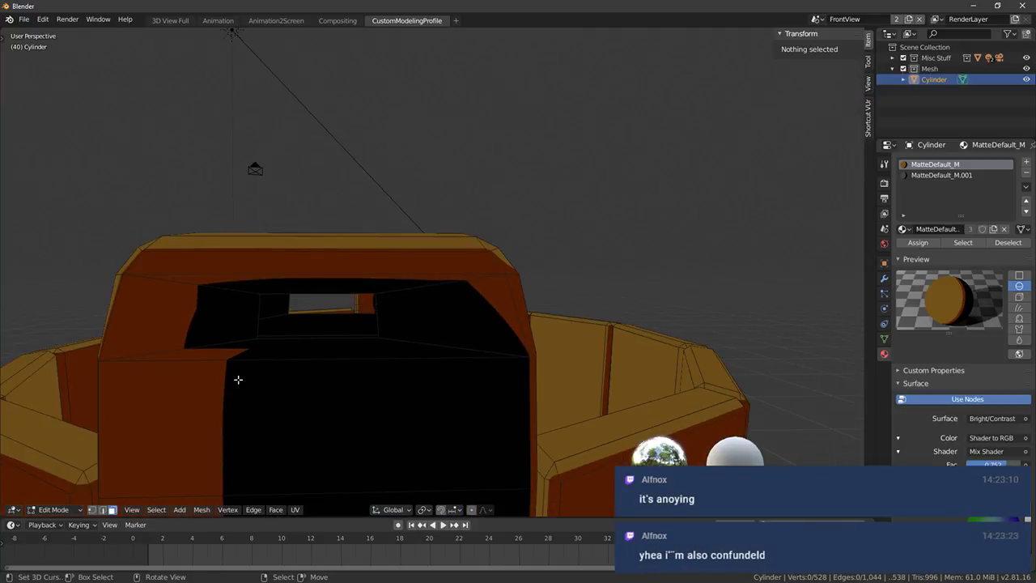
Select the inner and outer hole edge loops on the back handle tab and bridge them
alt+right_click(309, 337)
middle_drag(311, 336, 234, 370)
key(alt+a)
alt+right_click(240, 374)
alt+shift+right_click(276, 339)
key(F3)
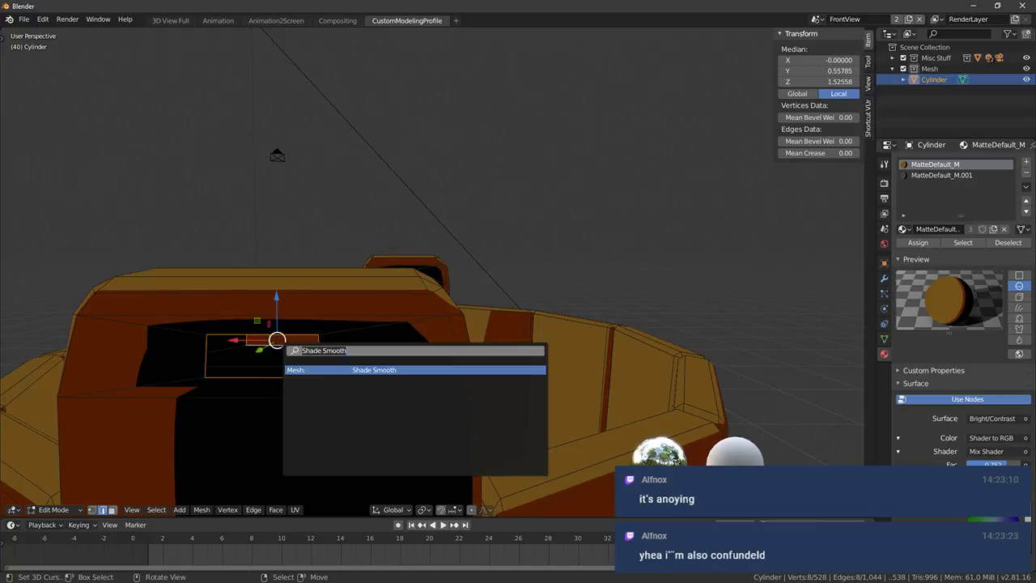
text(brid)
key(Return)
Bridge the inner and outer hole edge loops on the front handle tab
key(alt+a)
middle_drag(332, 335, 524, 363)
middle_drag(531, 377, 538, 330)
alt+shift+right_click(516, 339)
key(F3)
click(549, 358)
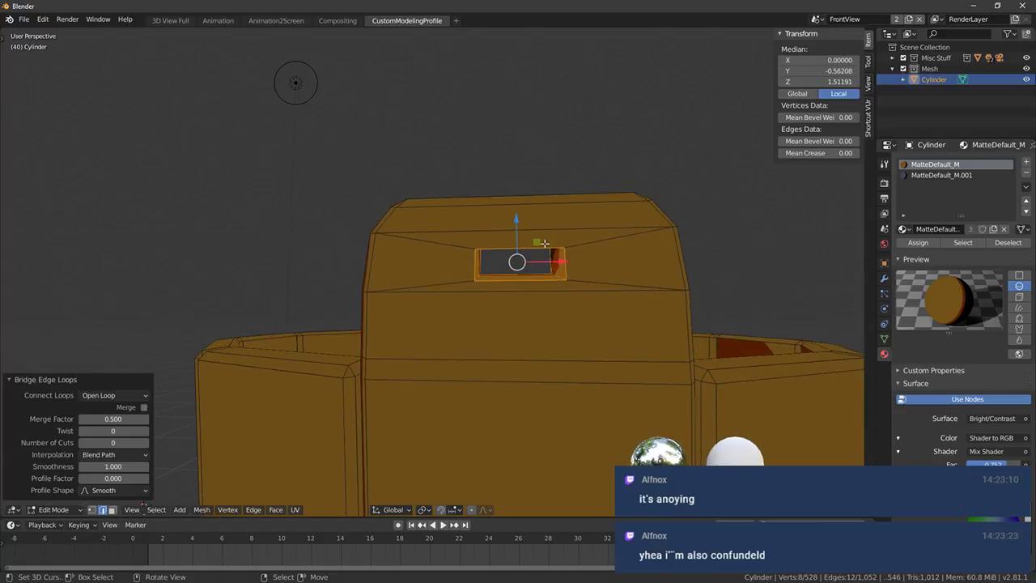
Scale the front tab's hole along Z and move it up 0.005
key(s)
key(z)
click(527, 212)
drag(514, 220, 514, 216)
scroll(388, 230, down, 3)
middle_drag(279, 236, 518, 263)
middle_drag(346, 268, 303, 281)
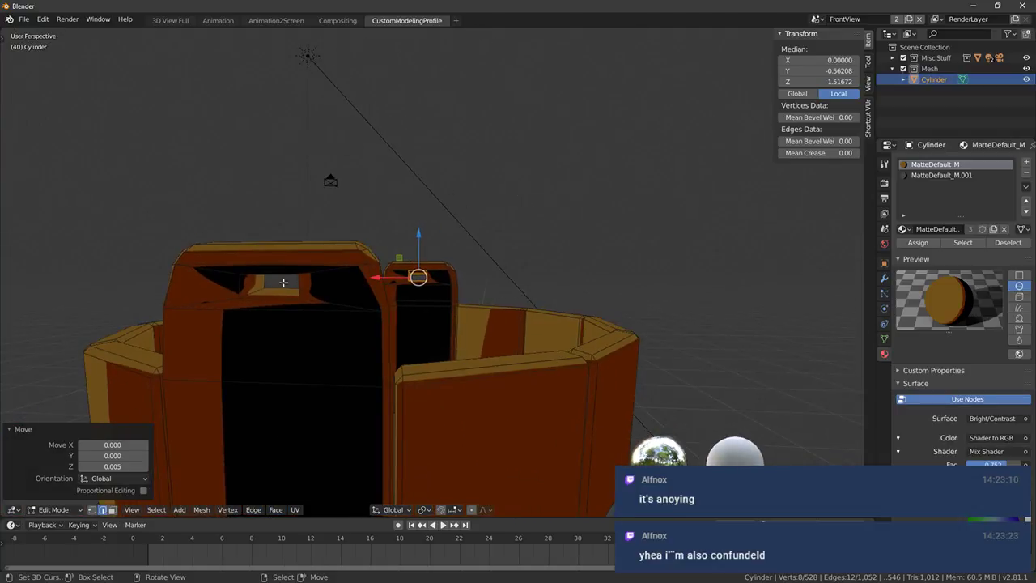
Select the back tab's hole edge loops, scale them along Z, and adjust their height slightly
alt+click(274, 295)
alt+shift+click(274, 301)
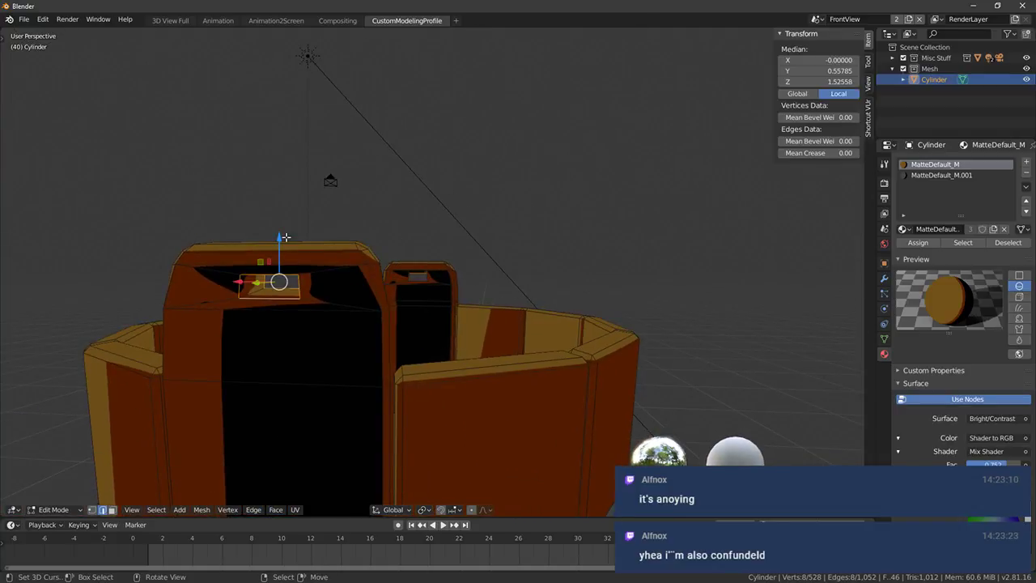
drag(279, 236, 279, 239)
key(s)
key(y)
key(z)
click(277, 223)
drag(283, 240, 284, 234)
Scale the selected hole edge loops on the back handle tab slightly
scroll(291, 246, down, 4)
key(Tab)
middle_drag(312, 248, 466, 264)
key(Tab)
scroll(466, 264, up, 6)
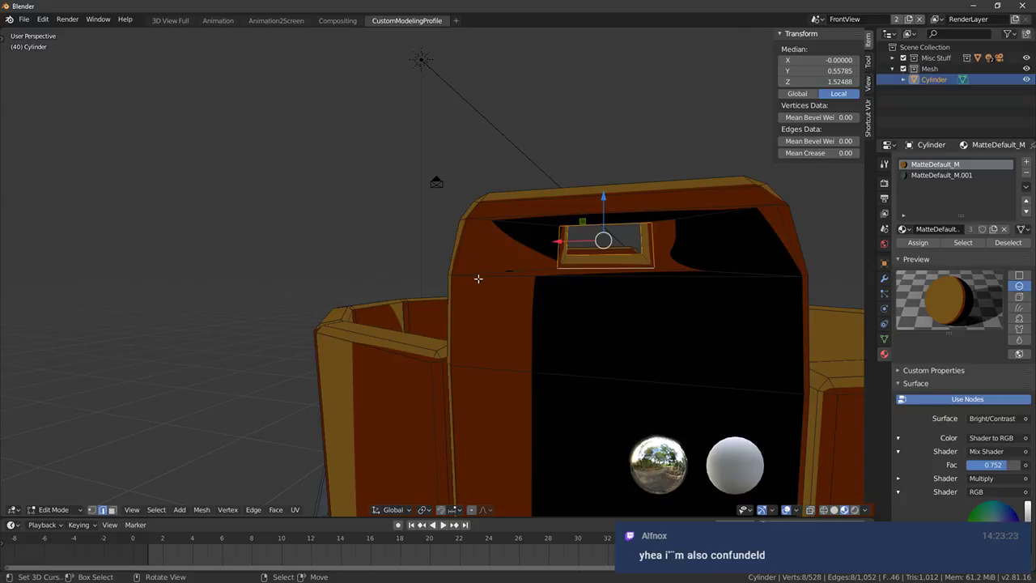
key(s)
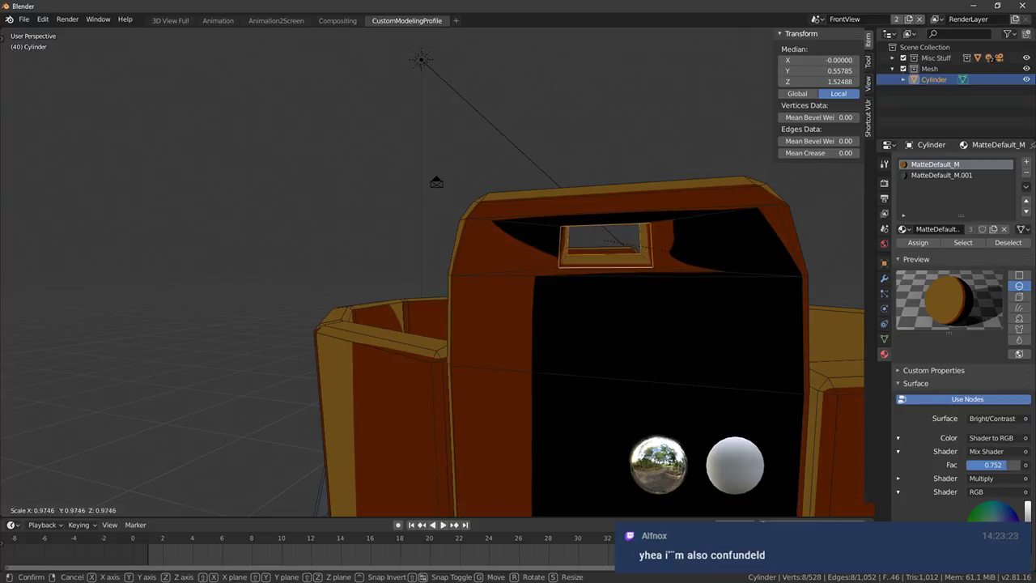
click(637, 249)
Select the edge loop around the back handle tab just below its hole and slide it slightly downward
key(alt+a)
alt+right_click(526, 279)
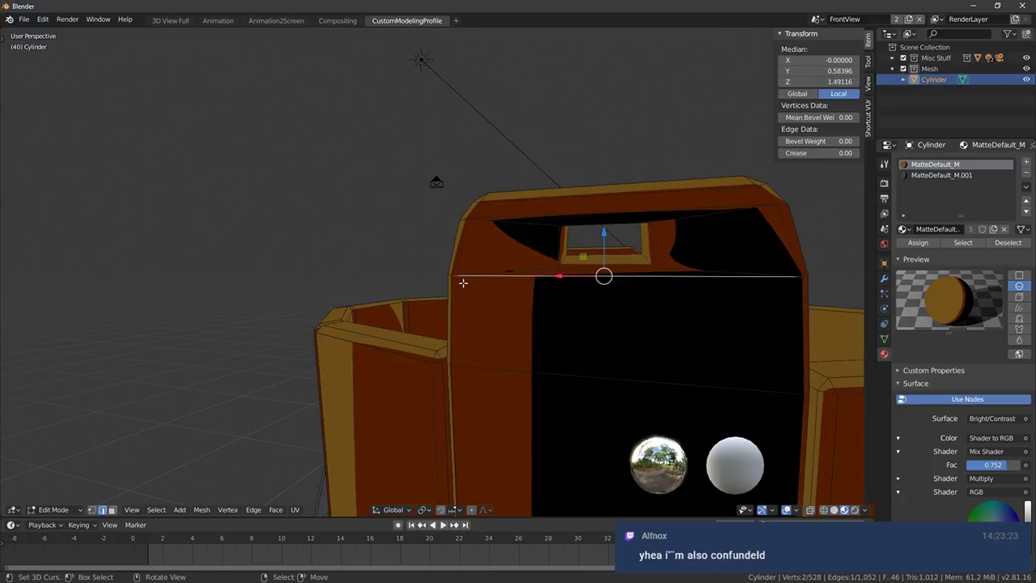
middle_drag(157, 455, 175, 463)
key(alt+a)
alt+right_click(527, 315)
middle_drag(527, 316, 570, 336)
alt+shift+right_click(733, 329)
middle_drag(683, 327, 382, 351)
alt+shift+right_click(89, 428)
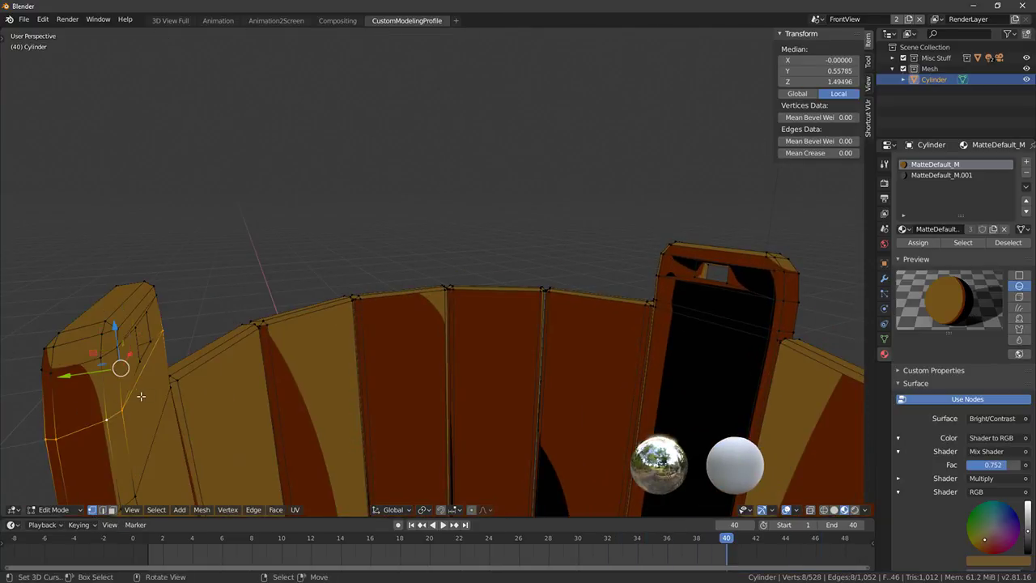
middle_drag(137, 398, 154, 370)
key(g)
key(g)
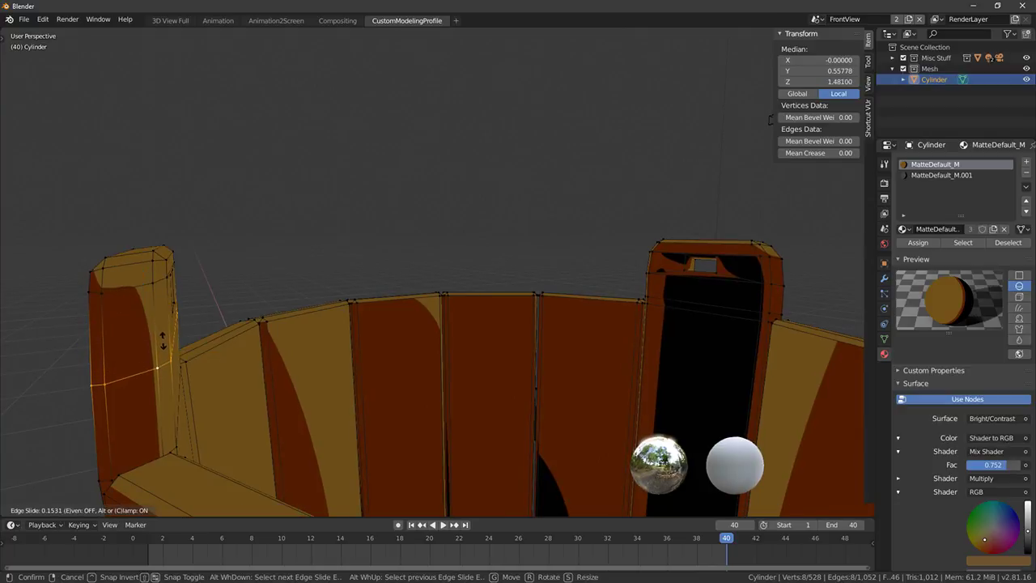
click(161, 348)
Select the matching edge loop below the front handle tab's hole and edge-slide it
click(701, 271)
middle_drag(700, 271, 513, 342)
alt+shift+right_click(395, 351)
alt+shift+right_click(702, 340)
alt+shift+right_click(180, 300)
key(g)
key(g)
click(238, 311)
Select hole edge loops on the handle tabs and lower them slightly along Z
alt+right_click(115, 282)
middle_drag(115, 282, 144, 278)
alt+shift+right_click(142, 278)
drag(137, 231, 136, 235)
key(alt+a)
alt+right_click(350, 259)
drag(348, 219, 348, 224)
Lower the back tab's outer hole edge loop along Z and scale it by 1.127
middle_drag(404, 261, 180, 269)
key(alt+a)
alt+right_click(685, 303)
key(alt+a)
alt+right_click(694, 297)
drag(694, 236, 692, 253)
key(alt+a)
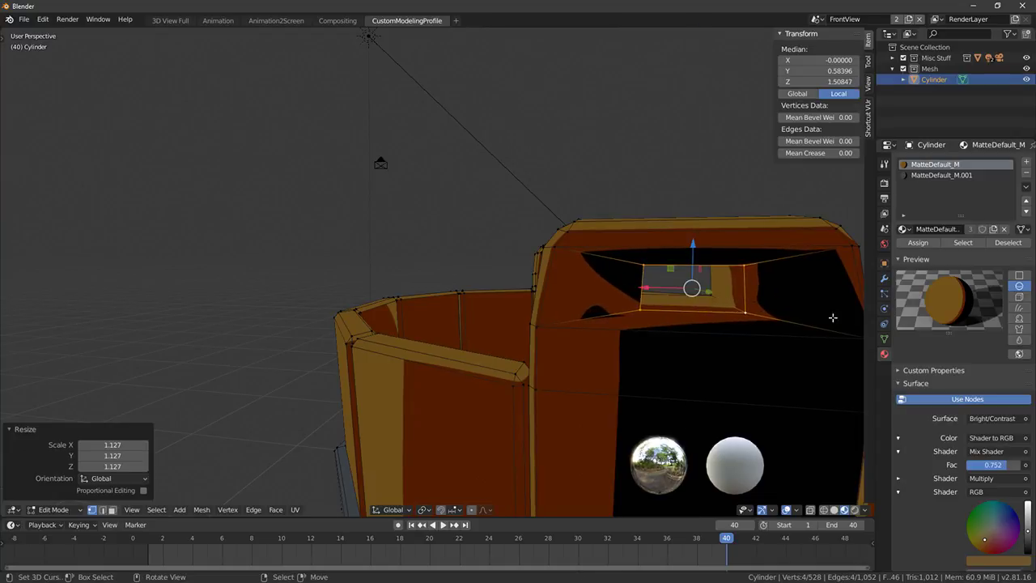
Reselect the back tab's outer hole edge loop and adjust its size with further uniform scaling
alt+right_click(687, 298)
key(s)
right_click(752, 297)
key(alt+a)
key(a)
key(alt+a)
alt+right_click(702, 296)
key(s)
click(791, 294)
key(s)
click(762, 287)
Select the back tab's inner hole edge loop, lower it slightly and scale it by 1.224
scroll(761, 287, down, 4)
middle_drag(761, 287, 548, 239)
scroll(688, 252, up, 2)
key(b)
right_click(534, 246)
scroll(546, 339, up, 4)
drag(382, 191, 382, 194)
key(s)
click(439, 189)
middle_drag(453, 233, 571, 294)
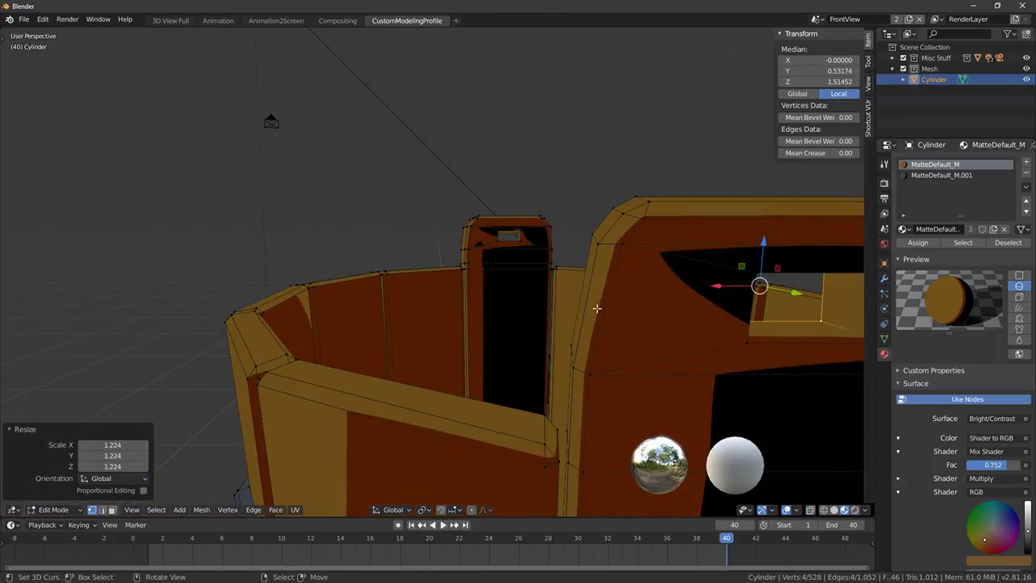
Select the back tab's outer hole edge loop again, lower it slightly and scale it by 1.046
key(alt+a)
alt+click(804, 344)
middle_drag(803, 343, 526, 252)
drag(509, 250, 508, 253)
key(s)
click(528, 263)
scroll(405, 294, down, 4)
middle_drag(403, 298, 461, 302)
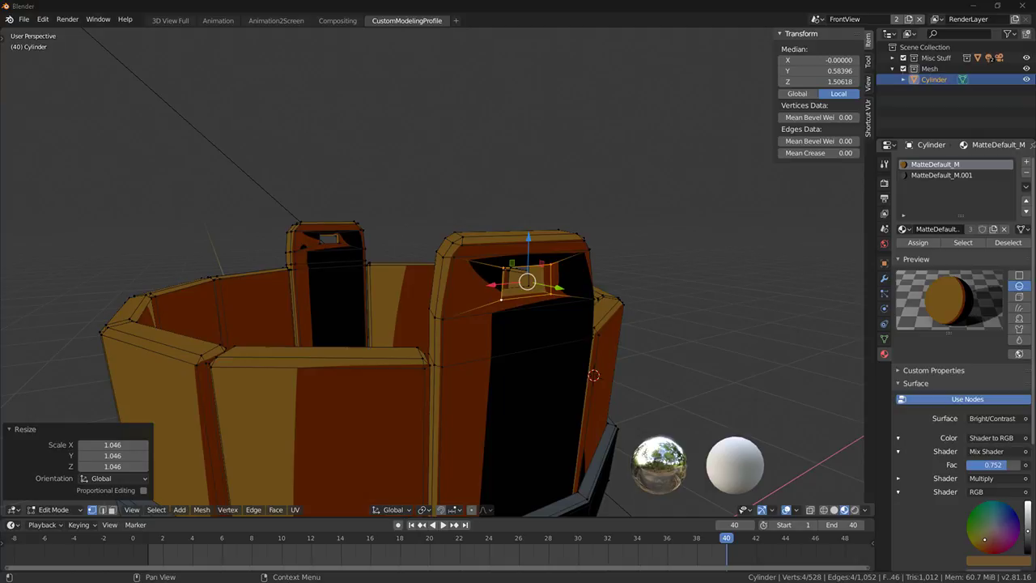
middle_drag(671, 231, 550, 257)
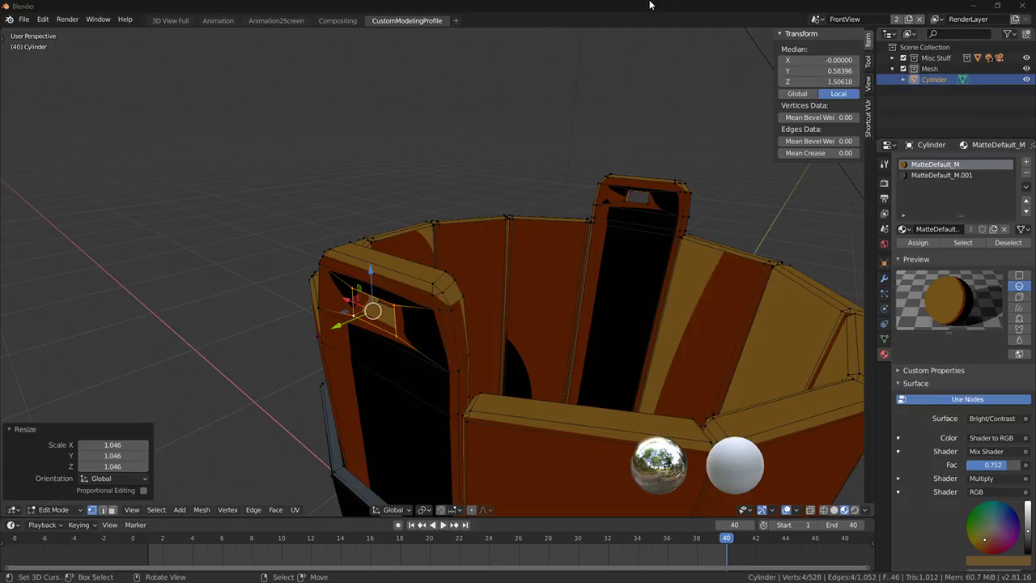
drag(652, 4, 817, 72)
click(992, 4)
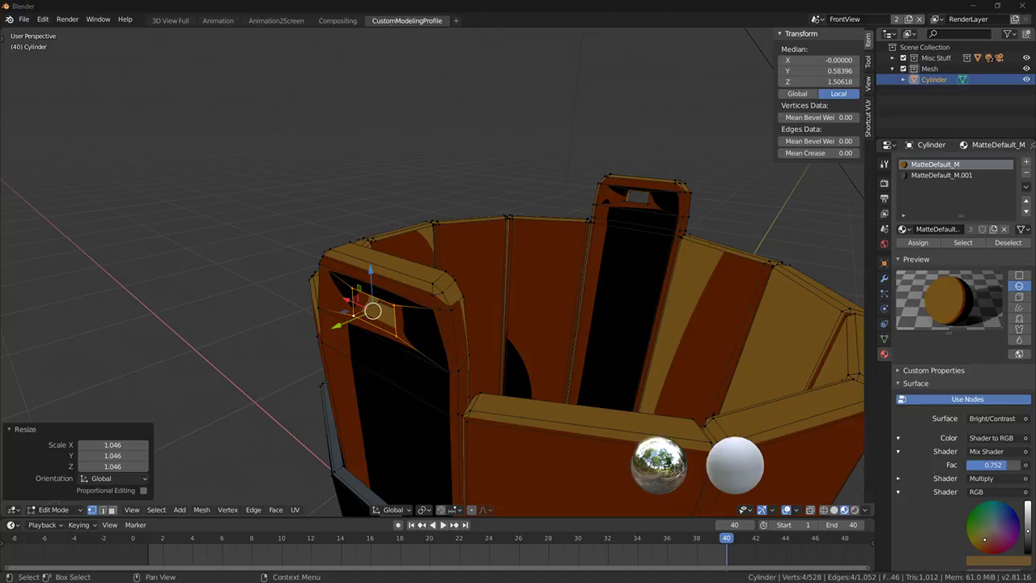
Examine the bucket rim and both handle tabs in front, right-side and perspective views
middle_drag(562, 261, 507, 235)
scroll(507, 216, down, 4)
key(KP_1)
key(KP_3)
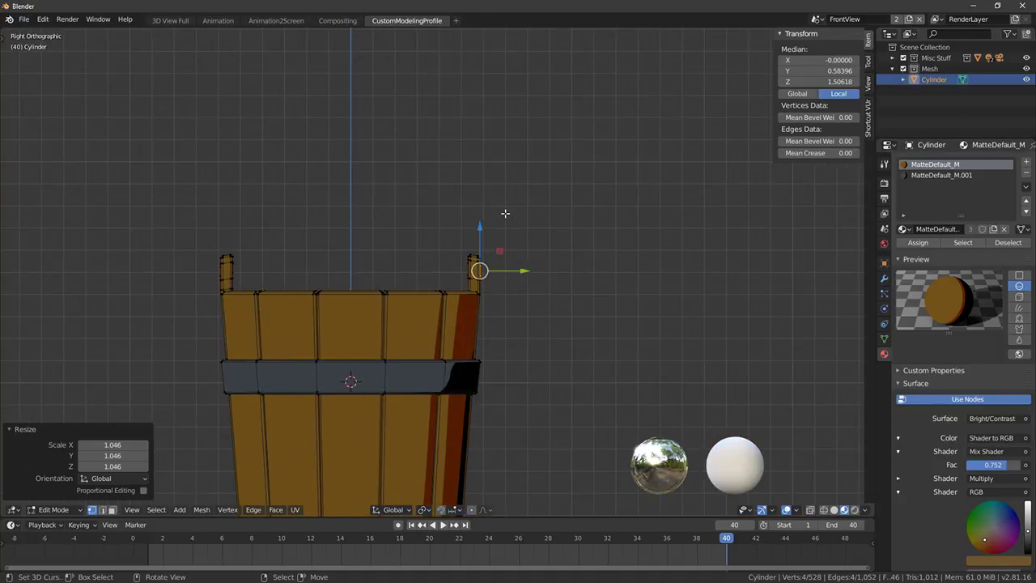
scroll(508, 214, up, 2)
drag(462, 51, 0, 130)
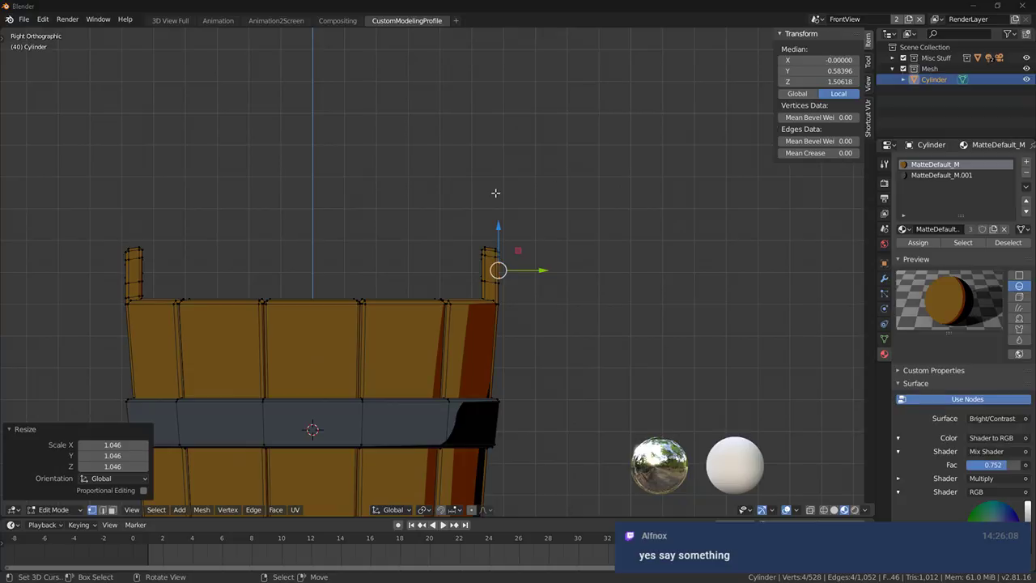
mouse_move(389, 310)
middle_down()
mouse_move(393, 291)
mouse_move(373, 314)
middle_up()
key(KP_1)
mouse_move(384, 350)
shift+middle_down()
mouse_move(414, 321)
mouse_move(397, 350)
shift+middle_up()
scroll(382, 340, up, 5)
scroll(417, 315, up, 5)
middle_drag(453, 240, 506, 240)
scroll(490, 223, down, 8)
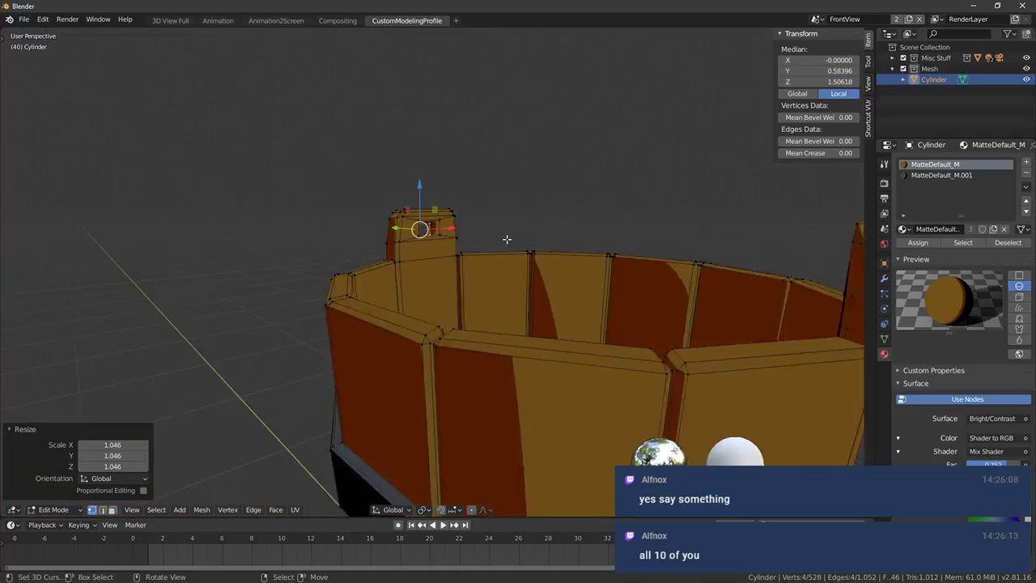
key(KP_1)
key(KP_3)
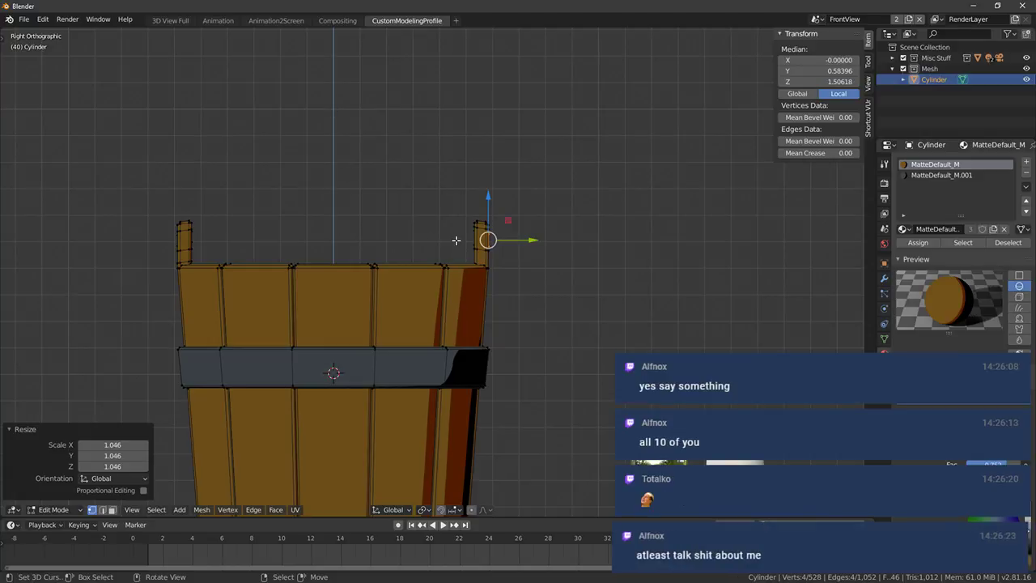
scroll(441, 270, down, 2)
key(KP_1)
key(KP_3)
scroll(410, 226, up, 3)
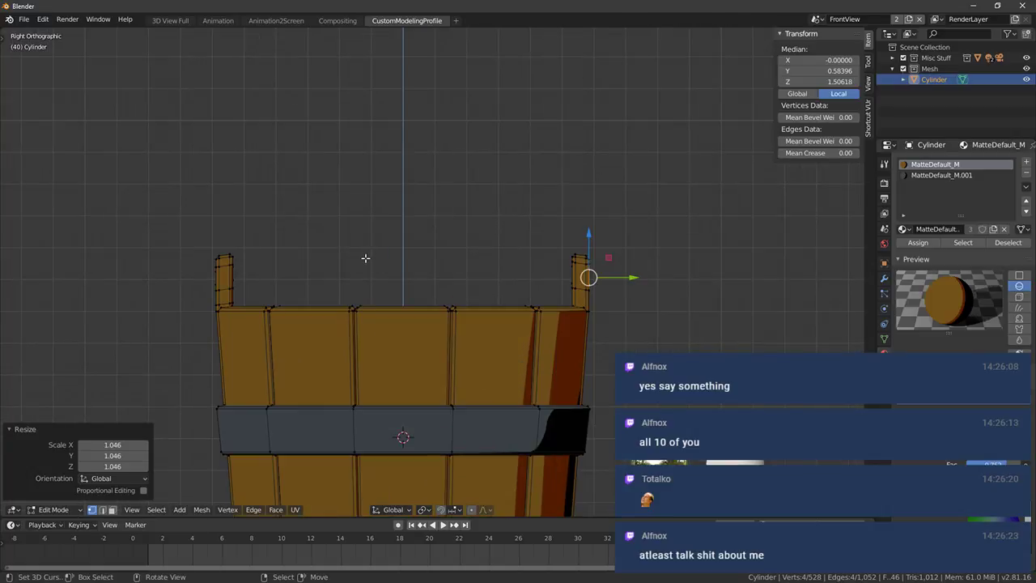
middle_drag(317, 306, 352, 317)
middle_drag(225, 307, 289, 297)
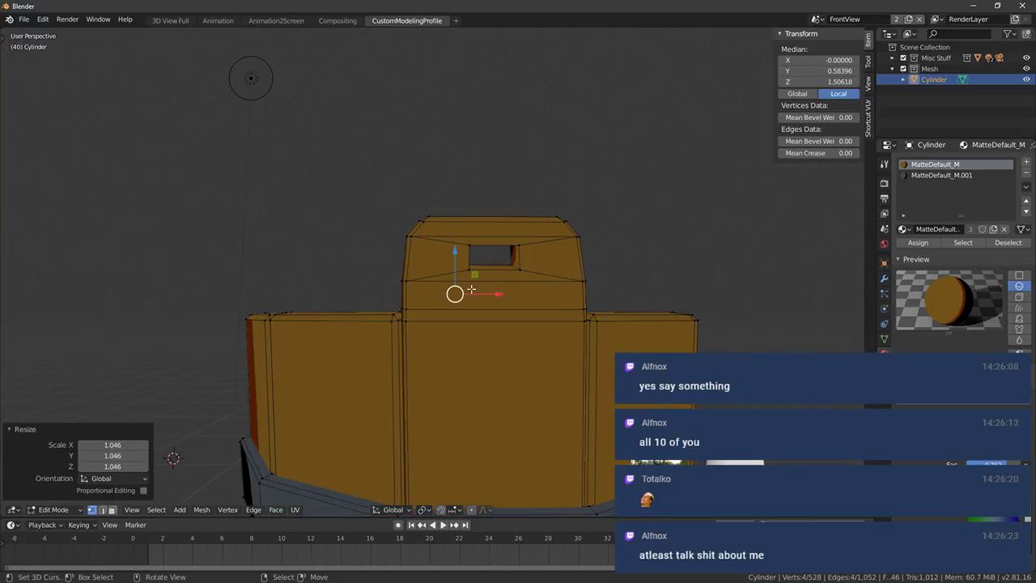
Select the outer hole edge loop on the front handle tab
alt+right_click(501, 271)
middle_drag(510, 263, 493, 324)
scroll(484, 275, down, 3)
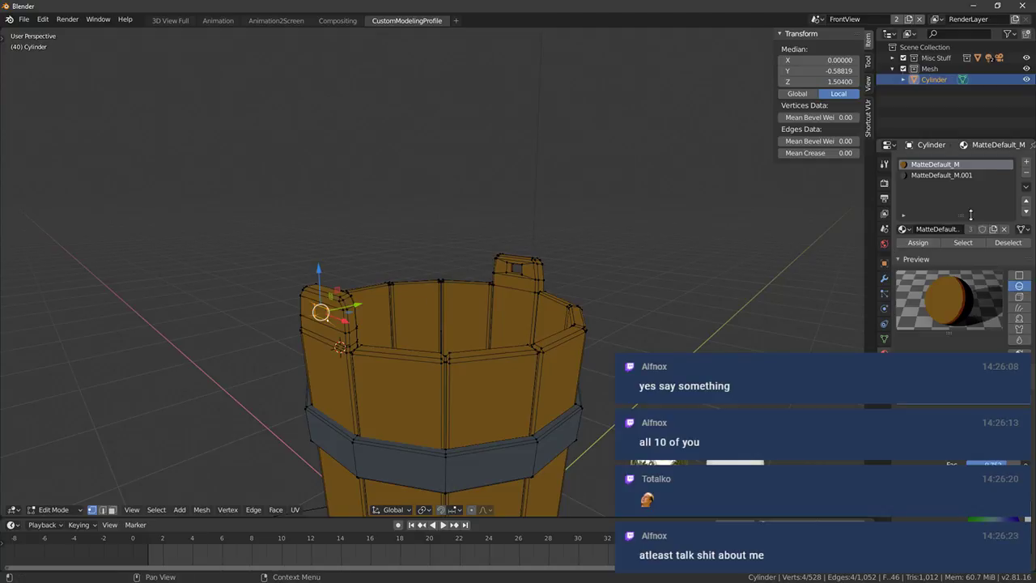
Add a third material slot to the bucket, set it to MatteDefault_M and make that material a separate copy
click(1026, 162)
click(902, 229)
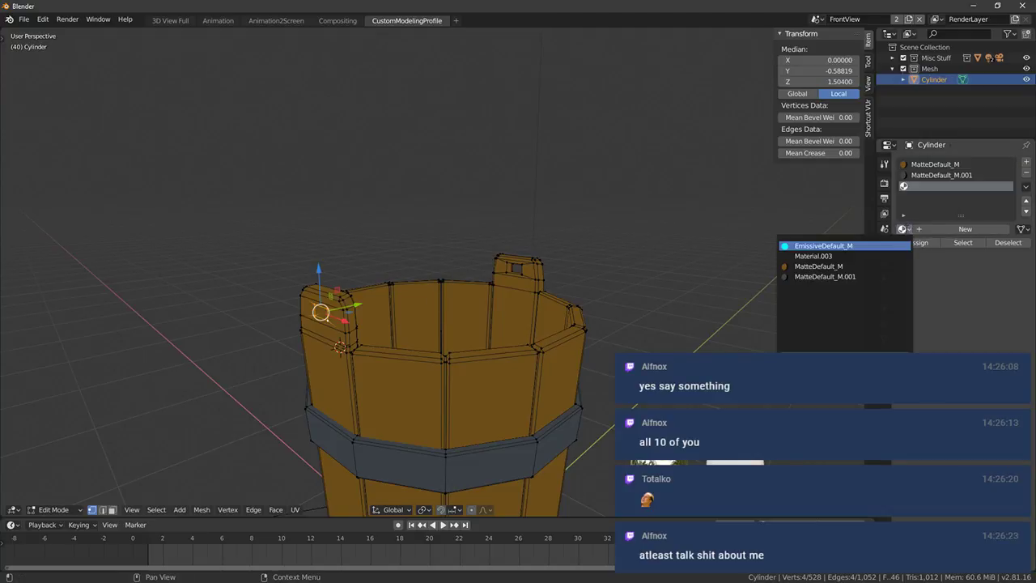
click(820, 265)
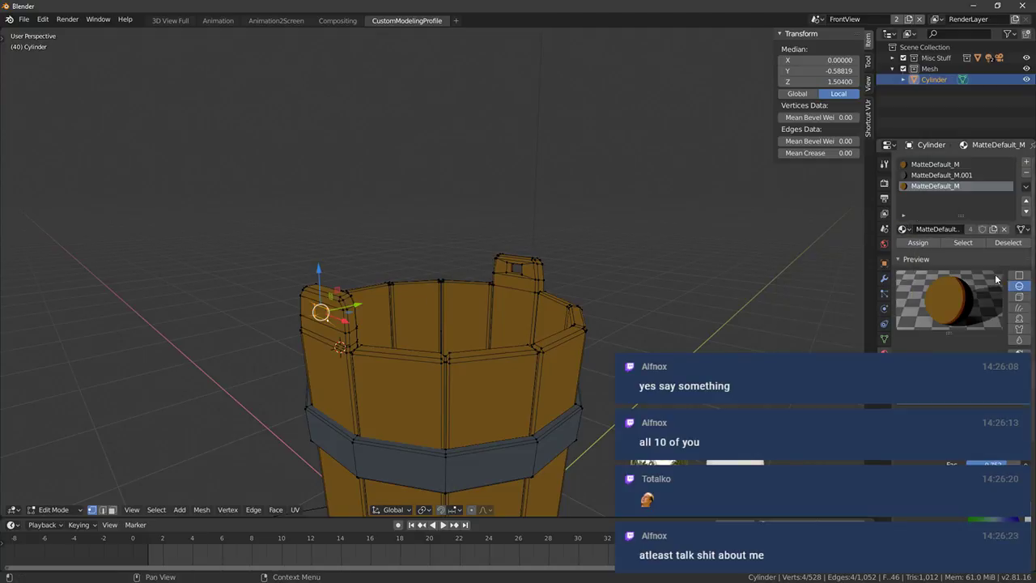
click(984, 229)
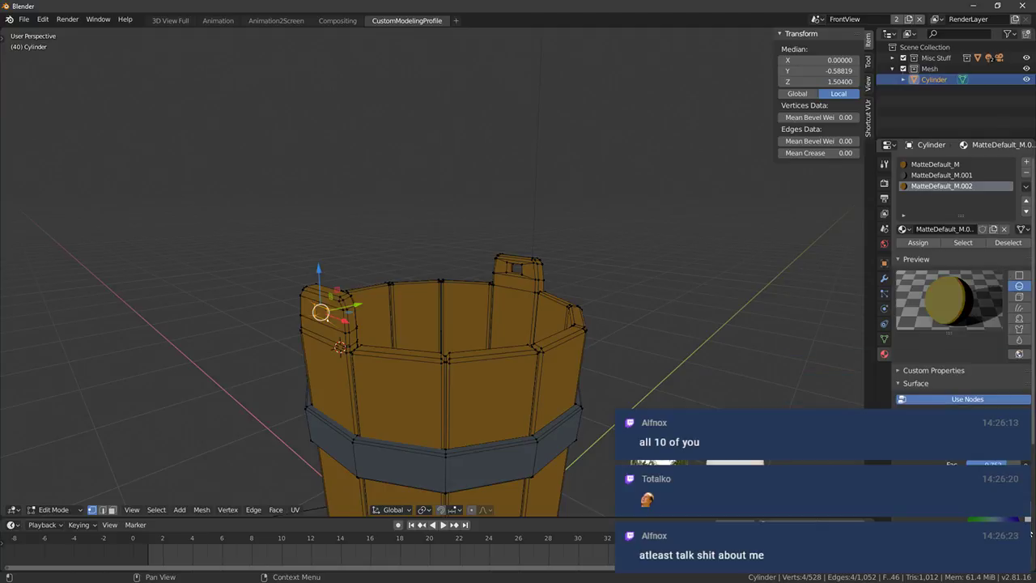
Place the 3D cursor at the front tab's selected hole loop and switch the viewport to wireframe shading in Object Mode
scroll(453, 269, down, 2)
middle_drag(453, 269, 480, 265)
middle_drag(370, 249, 428, 255)
key(shift+a)
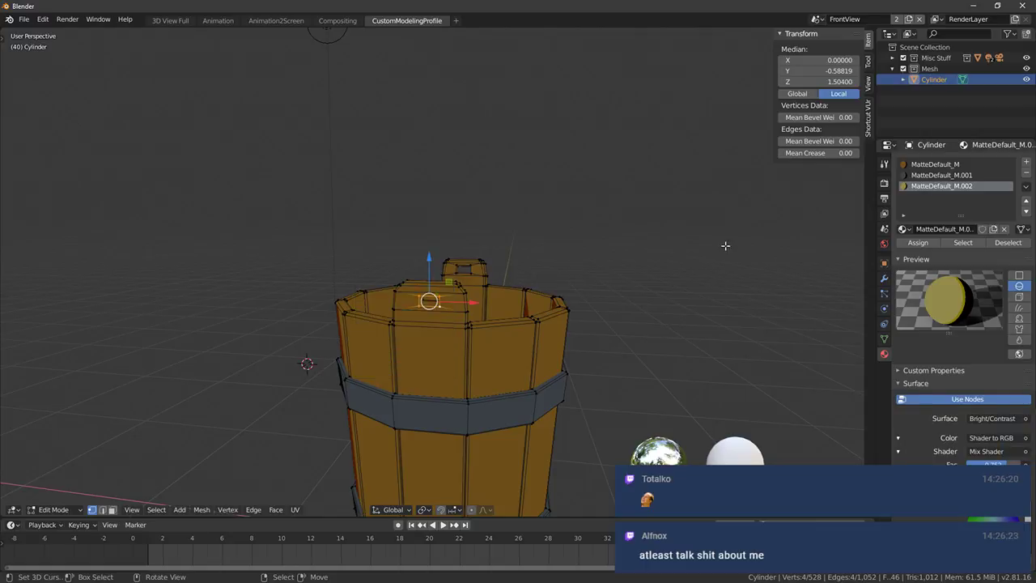
key(Tab)
middle_drag(639, 259, 490, 286)
key(shift+a)
middle_drag(303, 351, 338, 319)
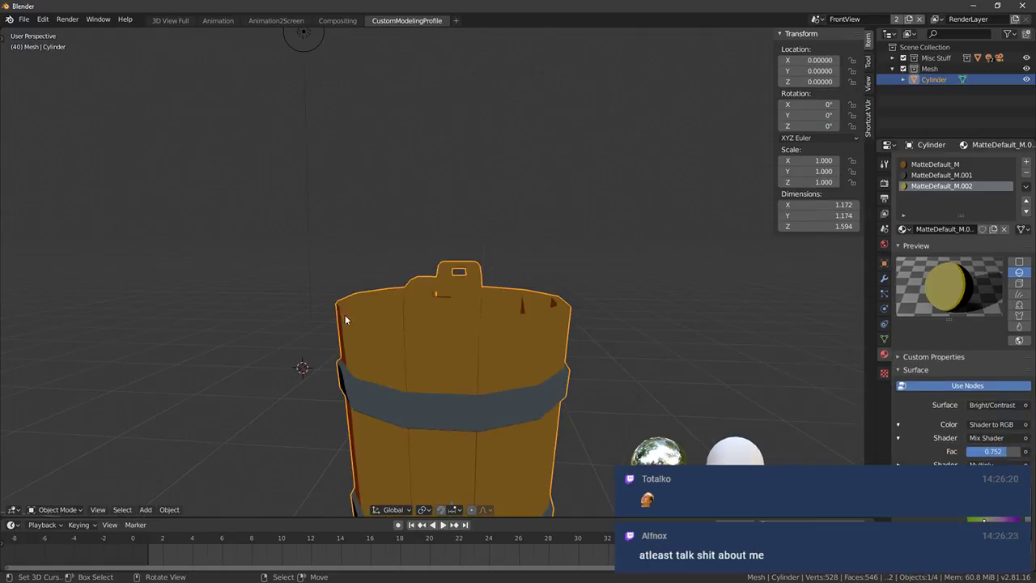
key(z)
click(443, 300)
key(Tab)
middle_drag(498, 308, 548, 316)
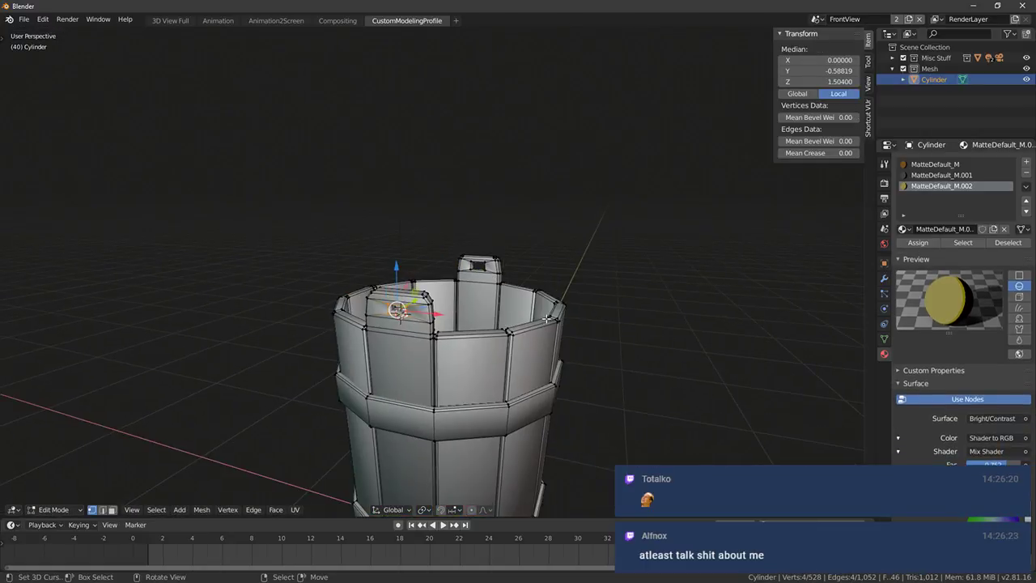
key(z)
key(shift+a)
key(Tab)
Add a Bezier curve at the 3D cursor
key(shift+a)
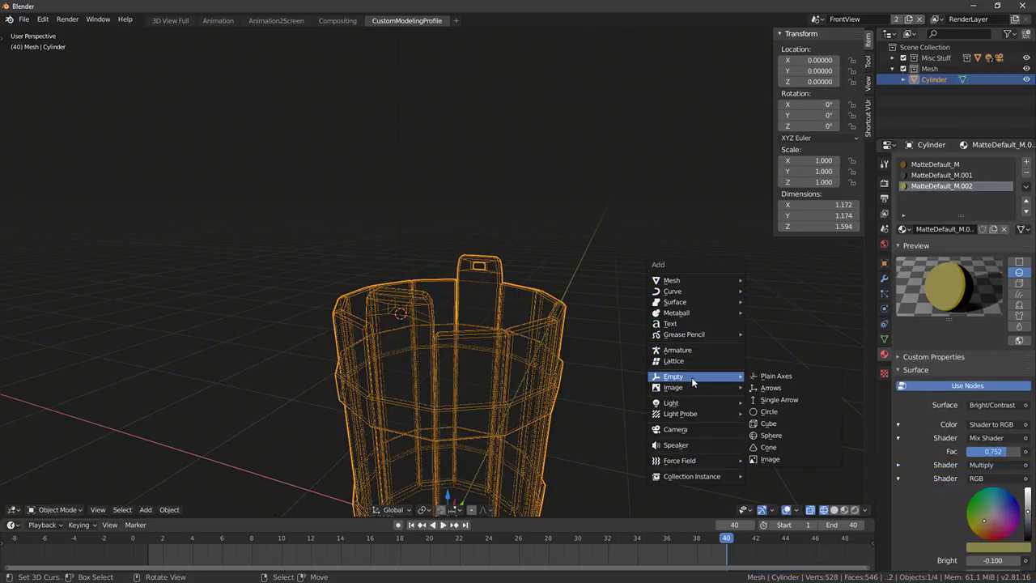
mouse_move(712, 292)
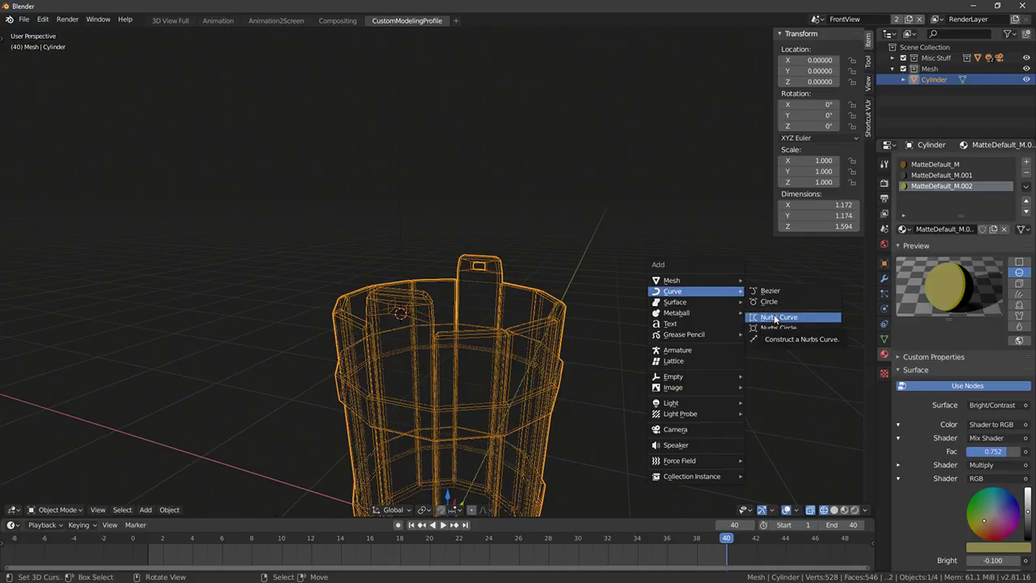
click(769, 291)
middle_drag(770, 288, 293, 368)
Edit the Bezier curve, rotating its first control point 133° and snapping it to the 3D cursor in the tab hole
key(Tab)
click(293, 376)
key(r)
click(275, 425)
key(shift+s)
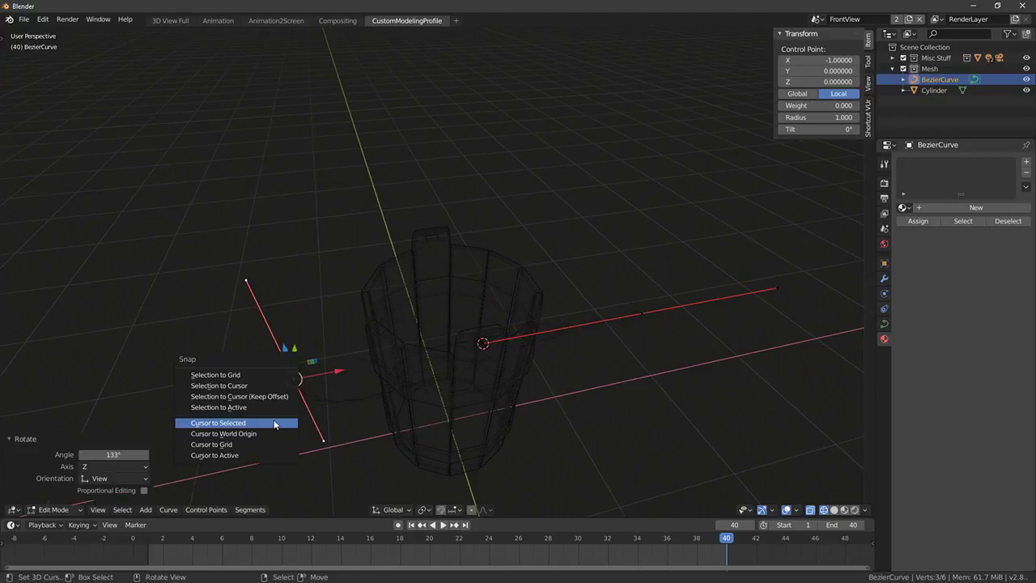
click(277, 397)
Select the curve's second control point, move it toward the front tab and rotate its handles
right_click(639, 312)
middle_drag(639, 313, 580, 287)
key(g)
click(505, 323)
middle_drag(505, 322, 706, 317)
key(r)
click(308, 380)
key(r)
click(627, 336)
Move the second control point to about X 0.515, Y 0.209, Z -0.219
middle_drag(628, 337, 653, 361)
key(g)
click(474, 423)
key(g)
click(645, 357)
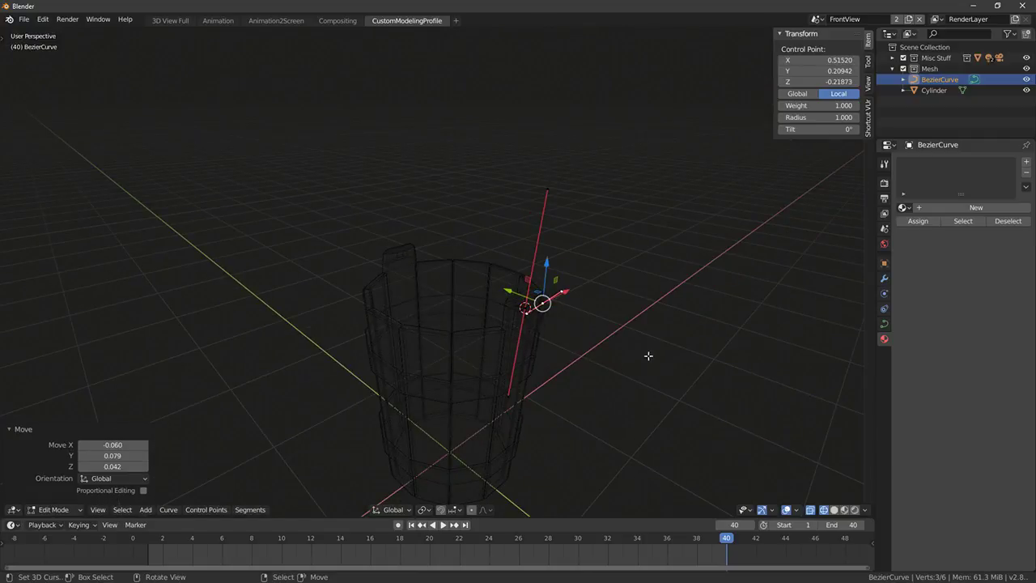
Move the first control point's upper handle by -0.039 in X, -0.103 in Y and -0.170 in Z, and view it from the right
middle_drag(482, 322, 454, 317)
right_click(507, 197)
middle_drag(507, 199, 582, 239)
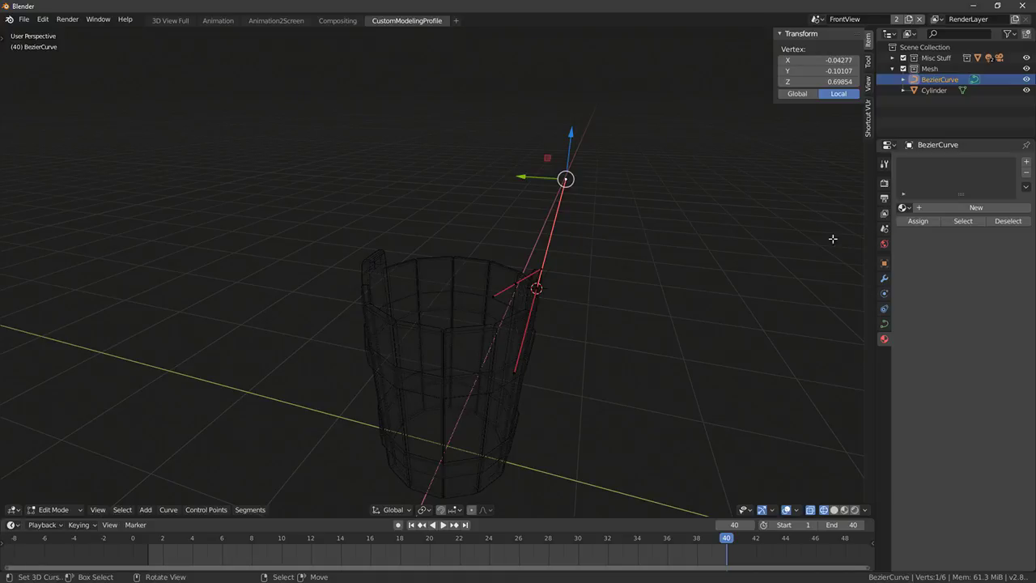
middle_drag(630, 209, 571, 204)
key(g)
right_click(579, 169)
key(g)
click(596, 215)
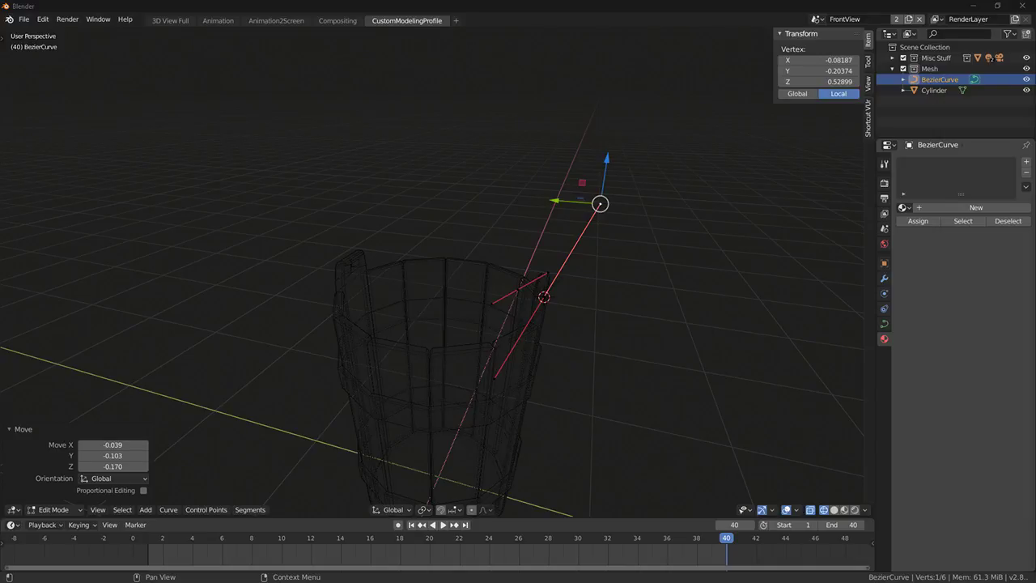
middle_drag(705, 290, 645, 266)
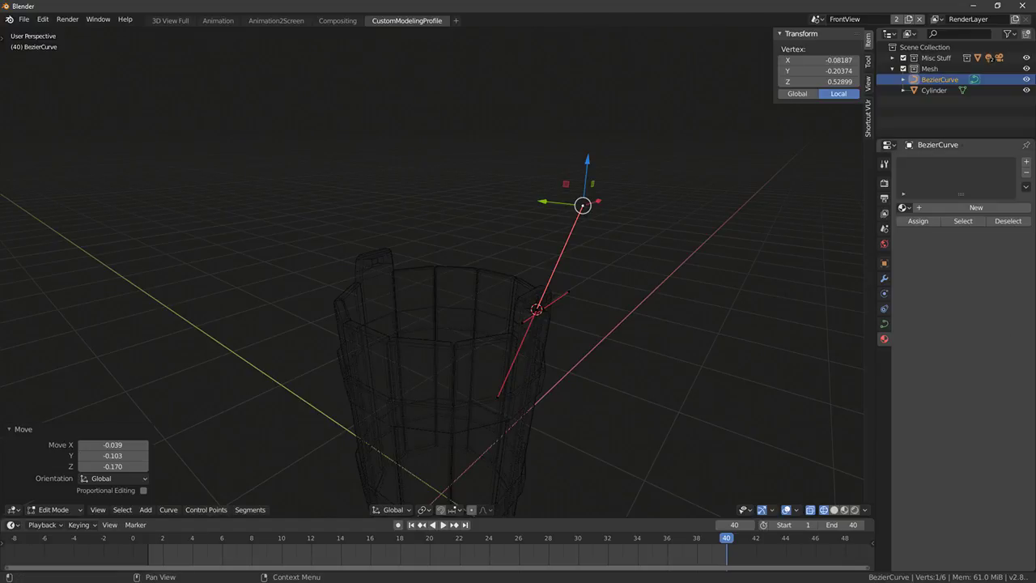
key(KP_3)
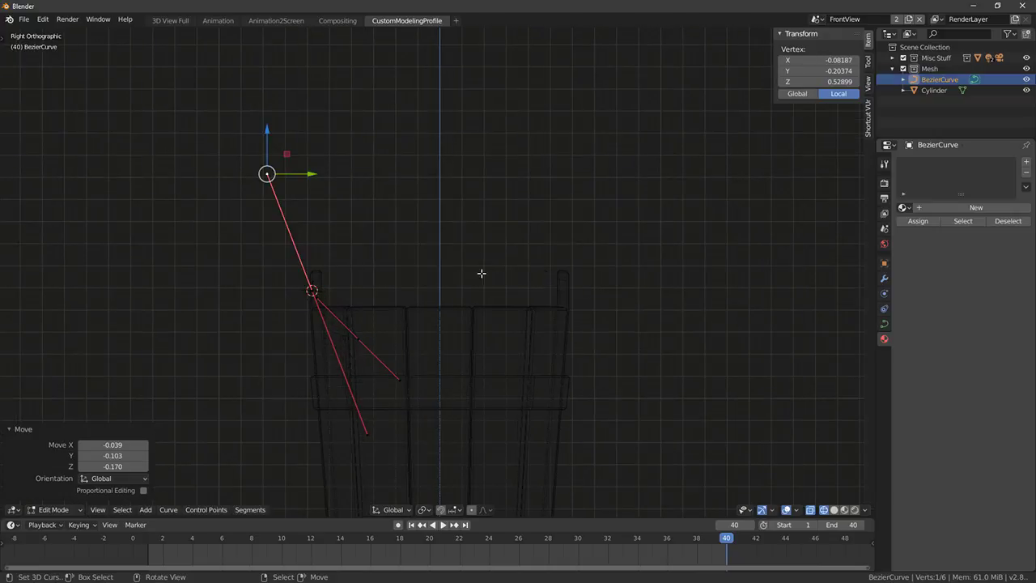
Rotate the curve's first control point so its handles slant through the front tab hole, and scale them by 0.381
key(r)
right_click(481, 399)
right_click(310, 289)
key(r)
click(375, 408)
key(s)
click(445, 260)
key(r)
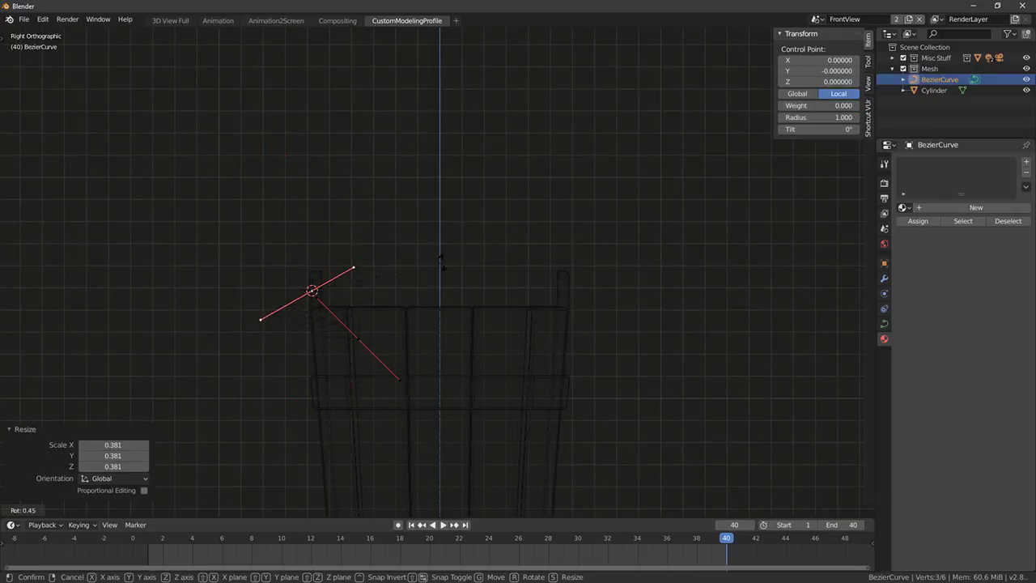
click(448, 282)
Rotate the second control point by -64.5° about the view axis
right_click(361, 335)
key(r)
click(457, 221)
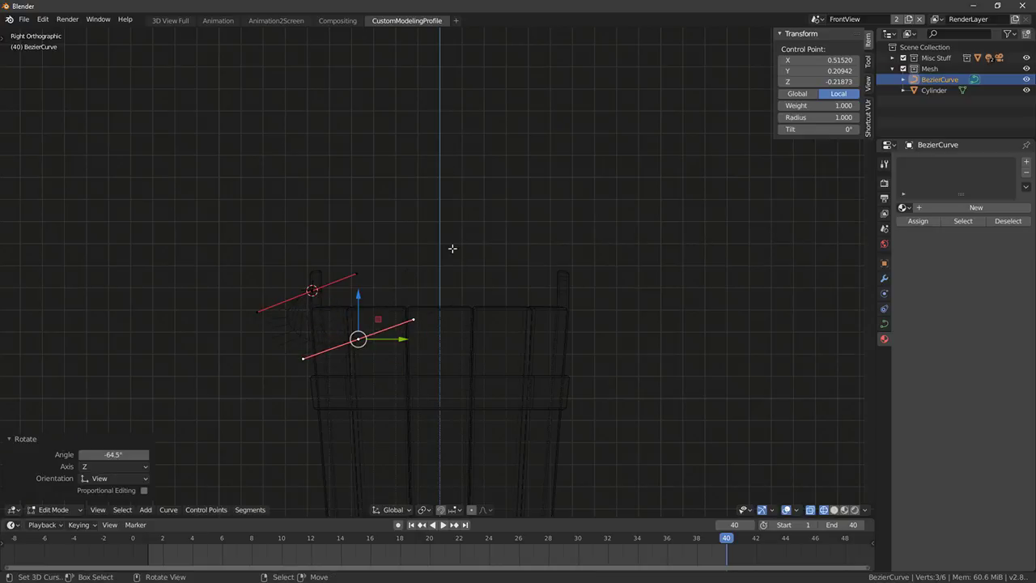
Extrude a third control point from the second toward the rear tab and rotate it about the Z axis
key(e)
key(r)
click(547, 368)
middle_drag(547, 368, 456, 330)
key(r)
key(z)
middle_drag(499, 364, 537, 435)
click(571, 257)
Extrude a fourth control point near the rear tab, rotating it about Z and again in the view
key(e)
click(581, 466)
key(r)
key(z)
click(560, 259)
middle_drag(560, 259, 475, 271)
key(r)
click(463, 212)
Rotate the fourth control point from above and move it by -0.225 in X and -0.078 in Y
mouse_move(463, 212)
middle_down()
mouse_move(485, 321)
mouse_move(575, 344)
middle_up()
key(shift+z)
key(KP_7)
key(r)
click(491, 51)
key(g)
click(459, 110)
Rotate and move the fourth control point into the rear tab hole at about X -0.024, Y 1.138, Z 0.023
key(KP_1)
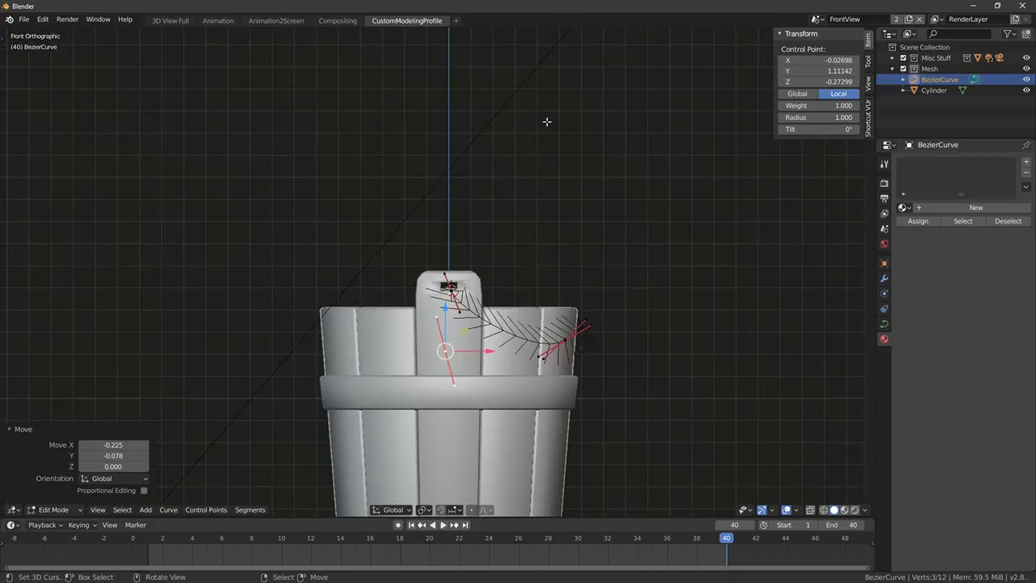
key(KP_3)
key(r)
key(g)
click(646, 197)
key(g)
click(628, 178)
middle_drag(627, 176, 589, 247)
key(g)
click(548, 222)
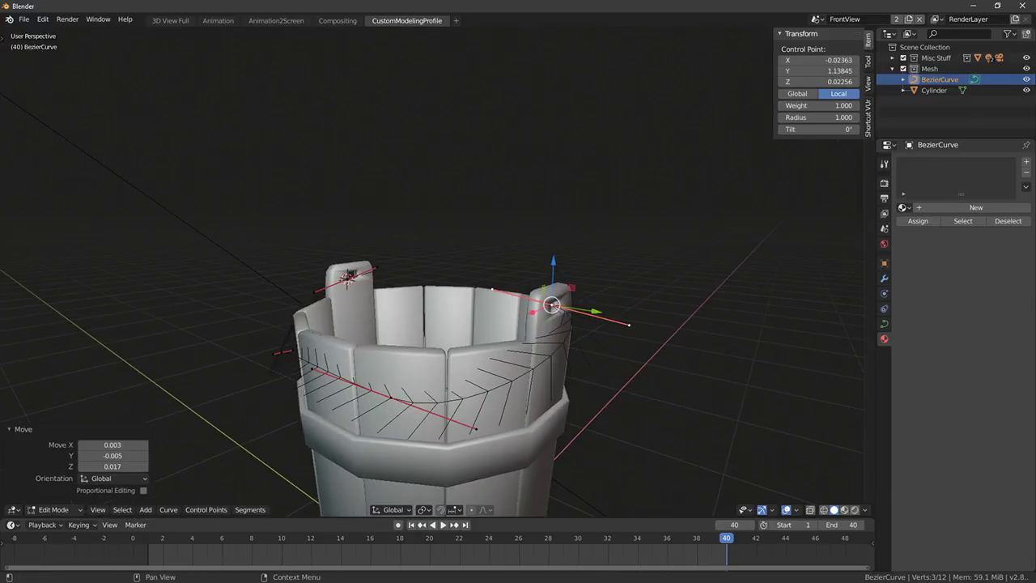
Try to extrude, rotate and scale an extra control point from the first one in the front tab, and undo it
middle_drag(525, 319, 638, 341)
key(a)
right_click(314, 326)
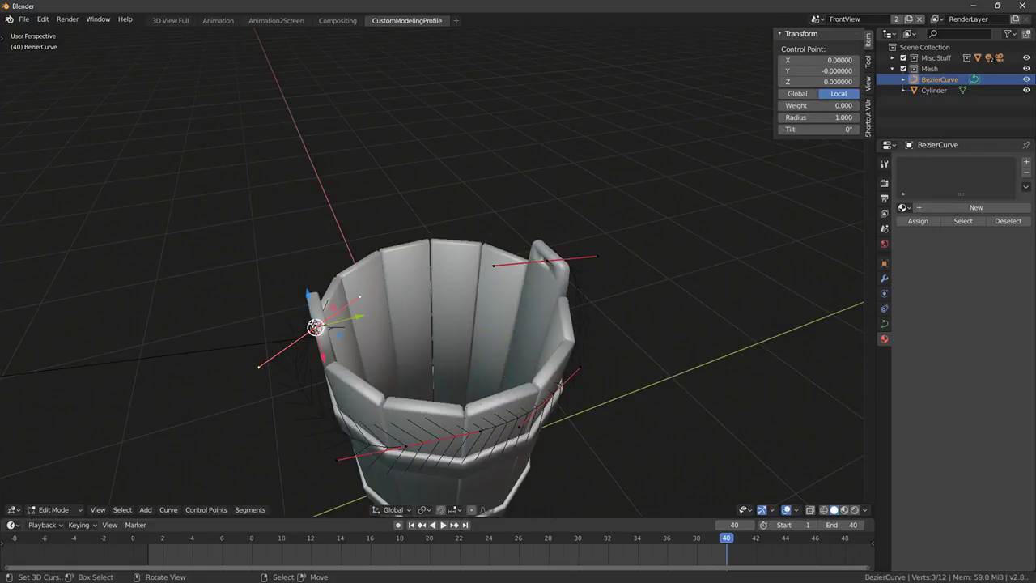
middle_drag(313, 327, 331, 238)
key(e)
click(407, 234)
key(r)
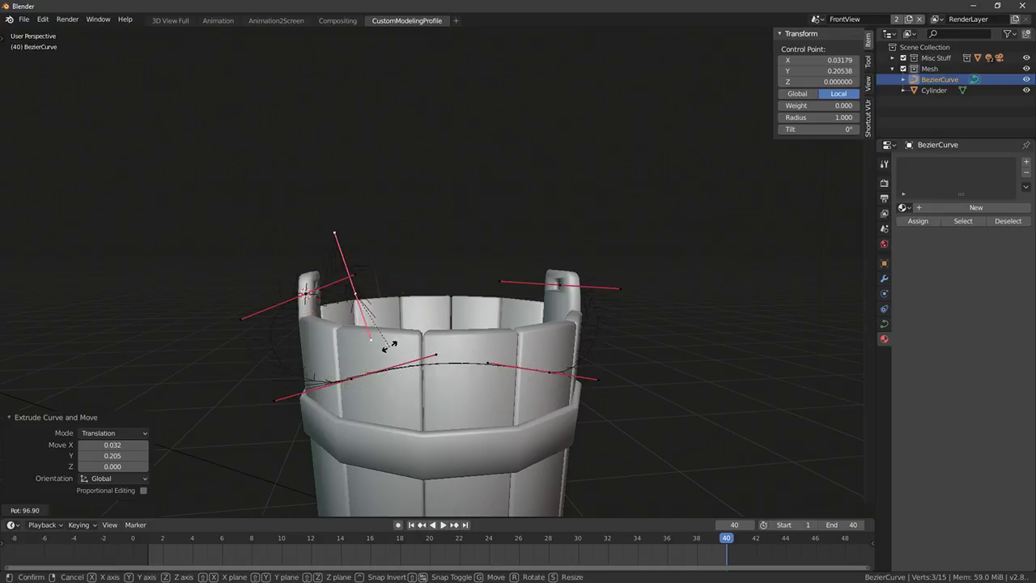
click(377, 352)
key(s)
click(380, 267)
key(ctrl+z)
key(ctrl+z)
Give the handle curve thickness with a geometry bevel depth of 0.029
mouse_move(437, 274)
middle_down()
mouse_move(425, 267)
mouse_move(425, 332)
mouse_move(377, 271)
middle_up()
key(shift+z)
key(shift+z)
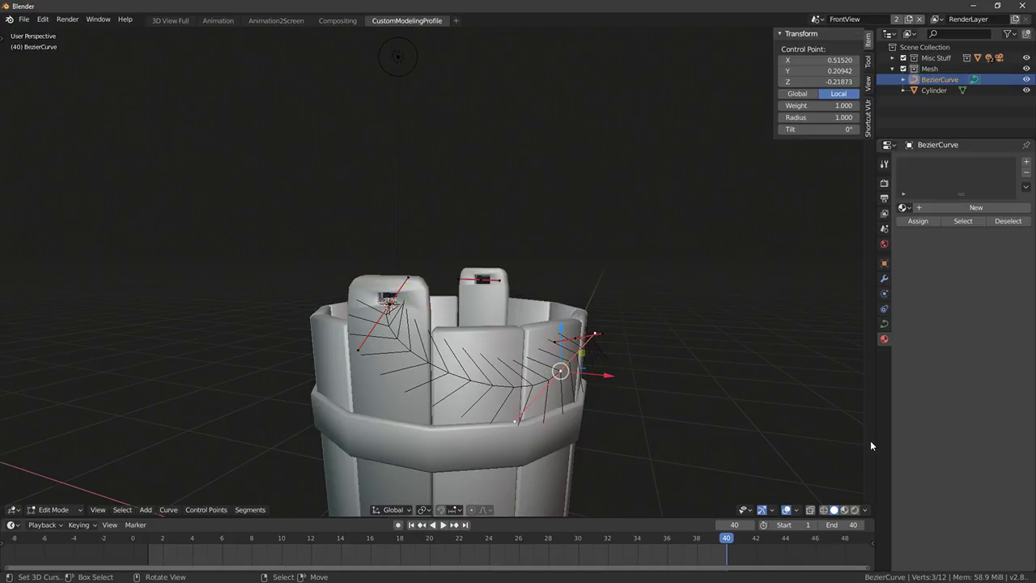
click(883, 323)
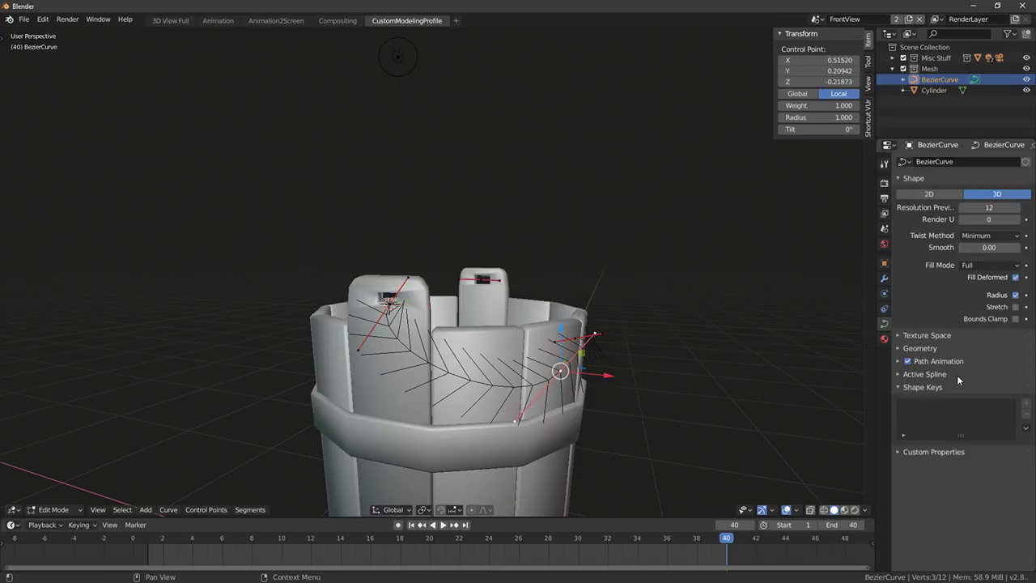
click(920, 348)
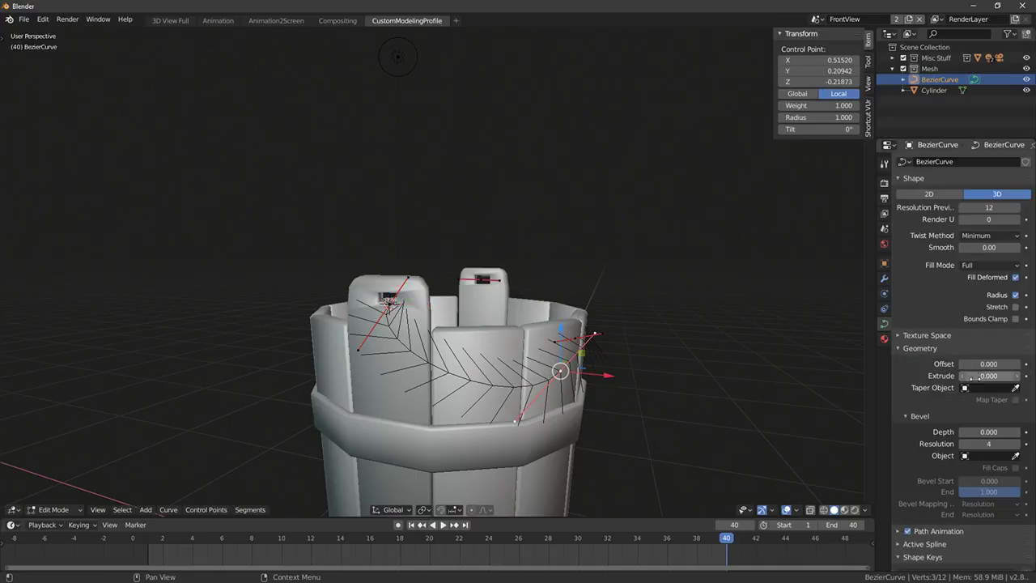
drag(977, 429, 999, 429)
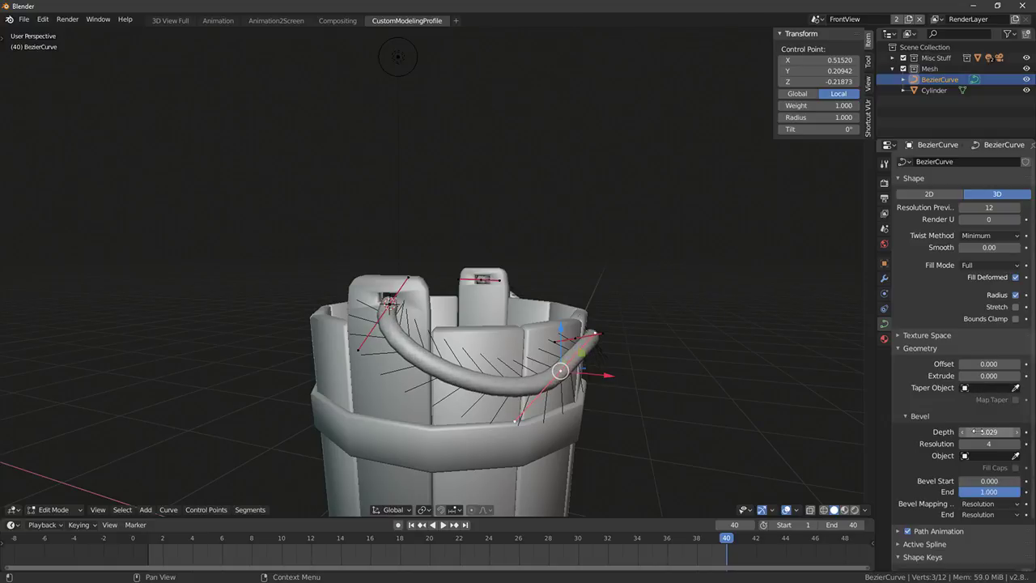
Reduce the curve's bevel resolution to 0 and its preview resolution to 5
click(963, 445)
click(962, 445)
click(963, 445)
click(963, 445)
middle_drag(704, 330, 728, 284)
mouse_move(990, 208)
mouse_down()
mouse_move(968, 207)
mouse_move(980, 208)
mouse_up()
Rotate and move the first control point to about X -0.012, Y 0.053, Z 0.007 in the front tab hole
middle_drag(722, 230, 776, 277)
middle_drag(618, 325, 630, 287)
click(560, 307)
key(g)
click(621, 274)
key(r)
click(623, 251)
key(g)
click(615, 251)
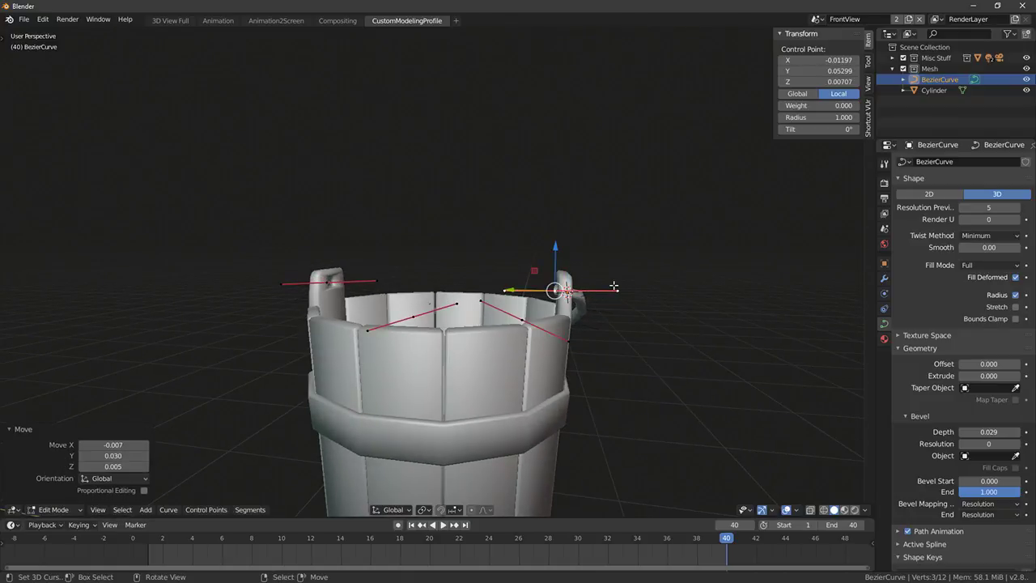
Reposition the outer Bezier handle of the control point in the front tab
right_click(616, 287)
key(g)
click(655, 282)
Rotate the second control point to smooth the bucket handle's bend near the front tab
middle_drag(655, 282, 414, 311)
right_click(360, 375)
middle_drag(391, 357, 461, 375)
key(r)
click(428, 463)
key(r)
click(435, 456)
Rotate and reposition the third control point to smooth the bucket handle's bend near the rear tab
right_click(541, 378)
middle_drag(546, 377, 524, 369)
key(r)
click(601, 318)
middle_drag(601, 319, 625, 319)
key(g)
click(594, 308)
right_click(551, 365)
key(g)
click(558, 334)
Reposition the outer Bezier handle of the control point in the rear tab
right_click(643, 278)
key(g)
click(668, 289)
key(g)
click(652, 309)
Rotate, move and scale the control point in the rear tab so the curve passes through the hole
right_click(565, 291)
middle_drag(568, 293, 584, 325)
drag(608, 289, 600, 289)
key(r)
click(634, 276)
middle_drag(628, 271, 608, 225)
key(r)
click(656, 236)
key(g)
click(664, 245)
key(s)
click(691, 259)
Move the third control point near the rear tab and scale its handles to round the bend
scroll(687, 265, up, 1)
middle_drag(687, 266, 683, 270)
right_click(504, 379)
key(g)
click(513, 386)
middle_drag(533, 379, 645, 342)
key(g)
click(521, 389)
key(s)
click(613, 375)
Scale the third control point's handles again and move it to about X 0.506, Y 0.856, Z -0.275
scroll(602, 374, down, 3)
key(Tab)
key(Tab)
key(s)
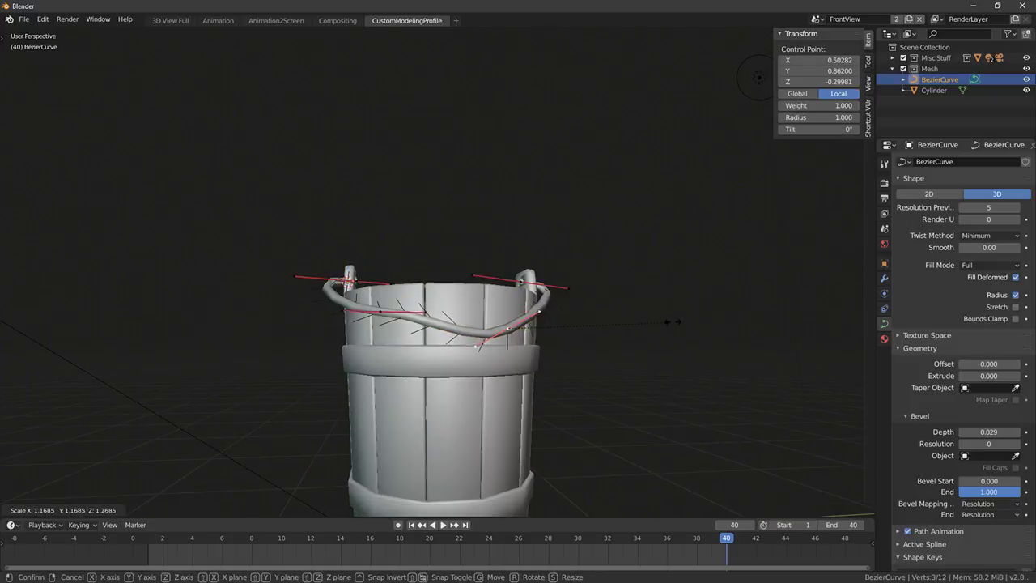
click(640, 341)
key(g)
click(623, 319)
key(Tab)
key(Tab)
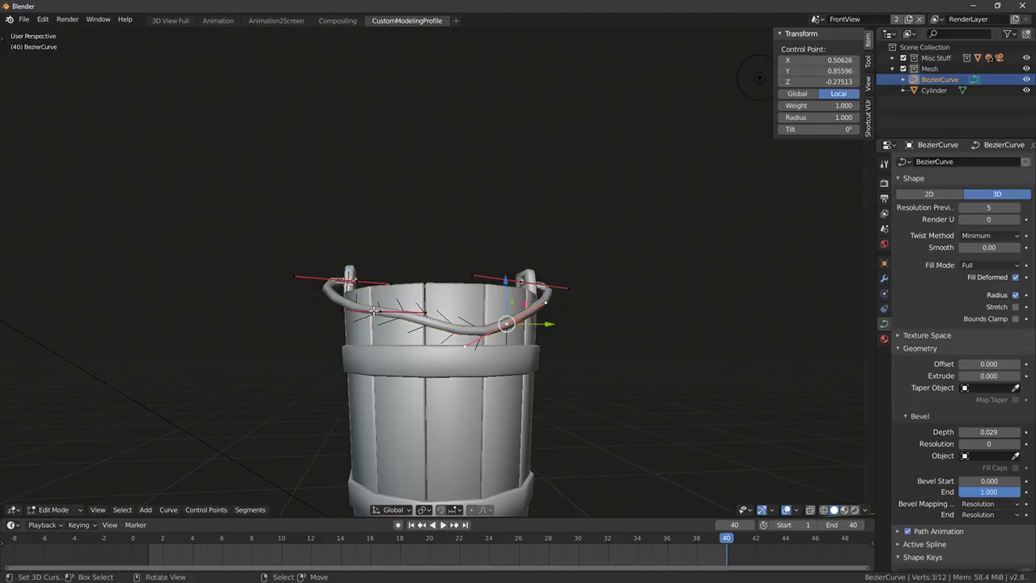
Move a middle control point of the bucket handle and scale its Bezier handles to even out the arc
key(Tab)
scroll(549, 313, down, 3)
middle_drag(548, 313, 618, 397)
scroll(535, 368, up, 4)
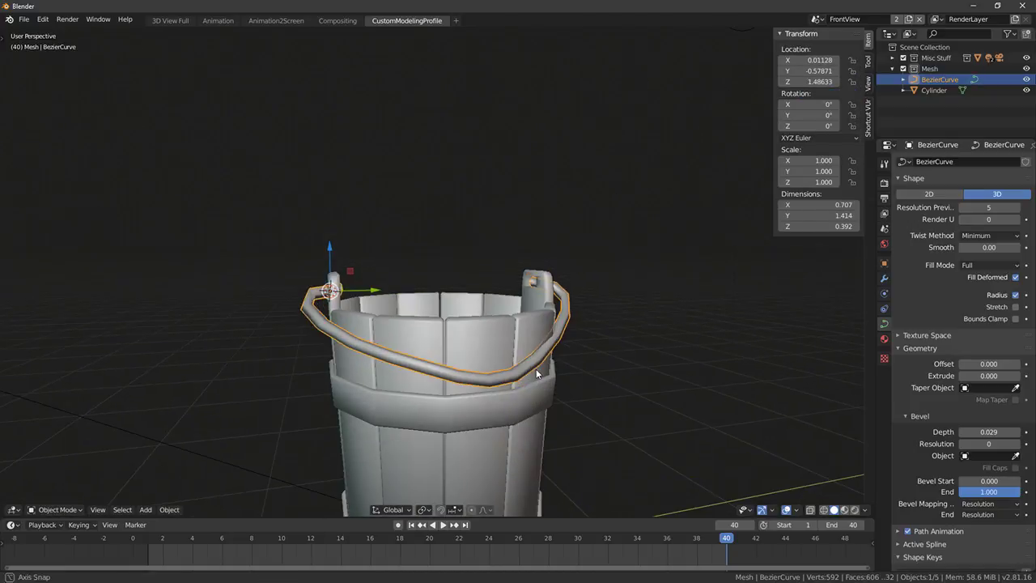
key(Tab)
key(g)
click(378, 367)
key(s)
click(478, 354)
middle_drag(489, 338, 620, 368)
key(Tab)
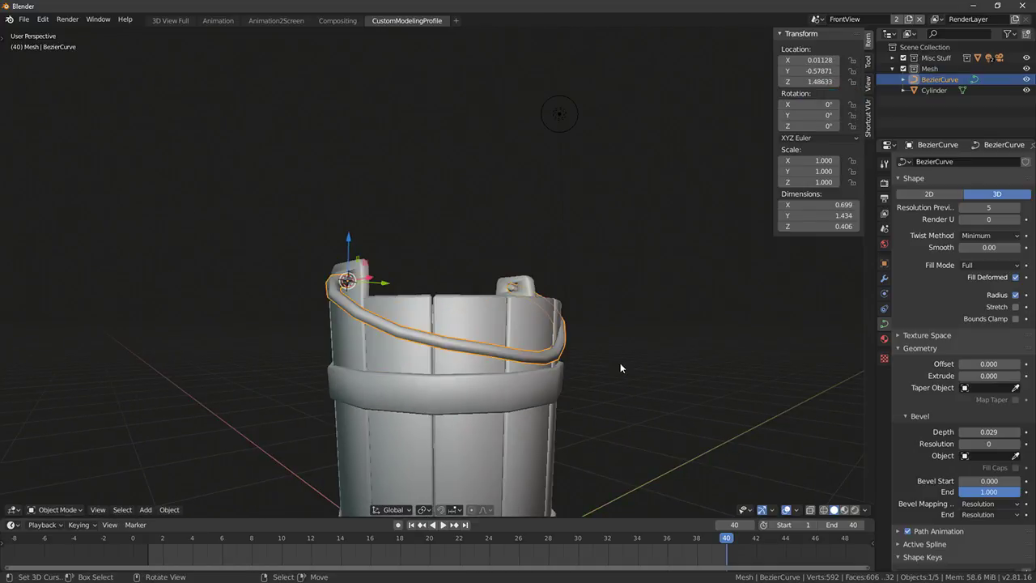
Convert the finished handle curve to a mesh
middle_drag(620, 323, 388, 348)
middle_drag(509, 293, 573, 310)
key(alt+c)
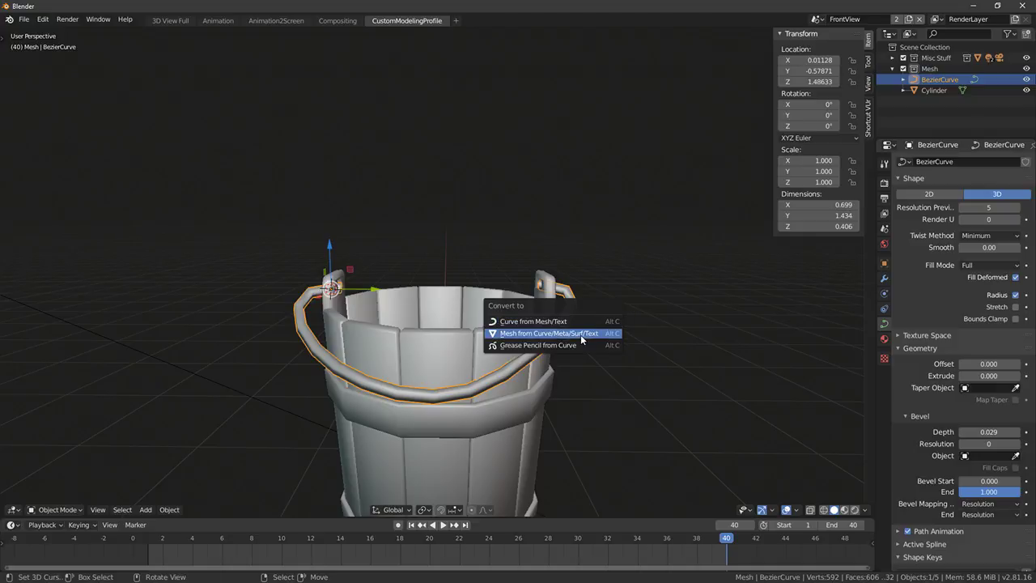
click(580, 331)
Select the whole linked handle mesh, starting from its end ring at the near tab, and raise it slightly
key(Tab)
scroll(314, 307, up, 4)
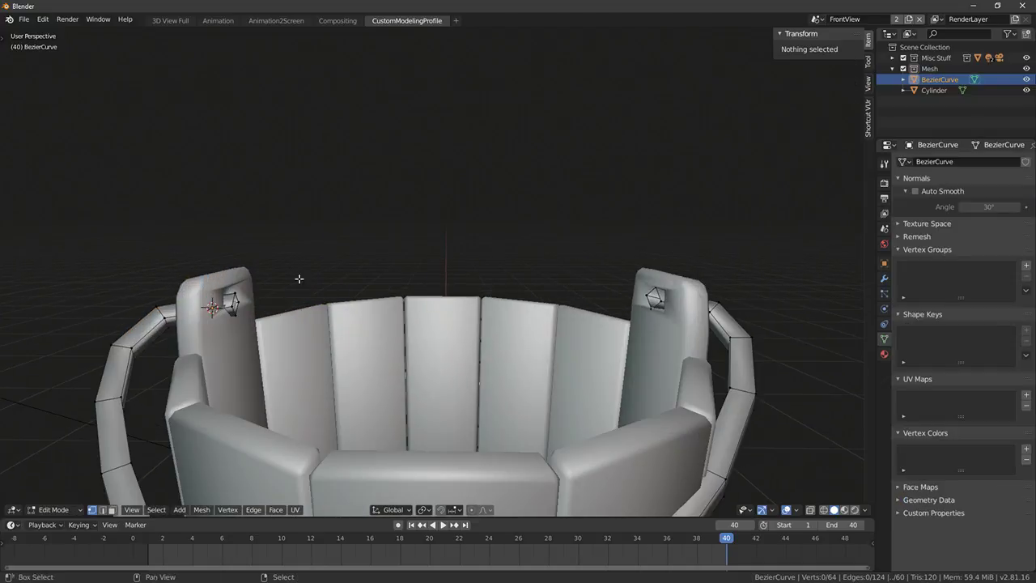
shift+middle_drag(298, 280, 413, 299)
middle_drag(413, 298, 432, 309)
key(a)
key(alt+a)
click(397, 308)
scroll(465, 288, up, 3)
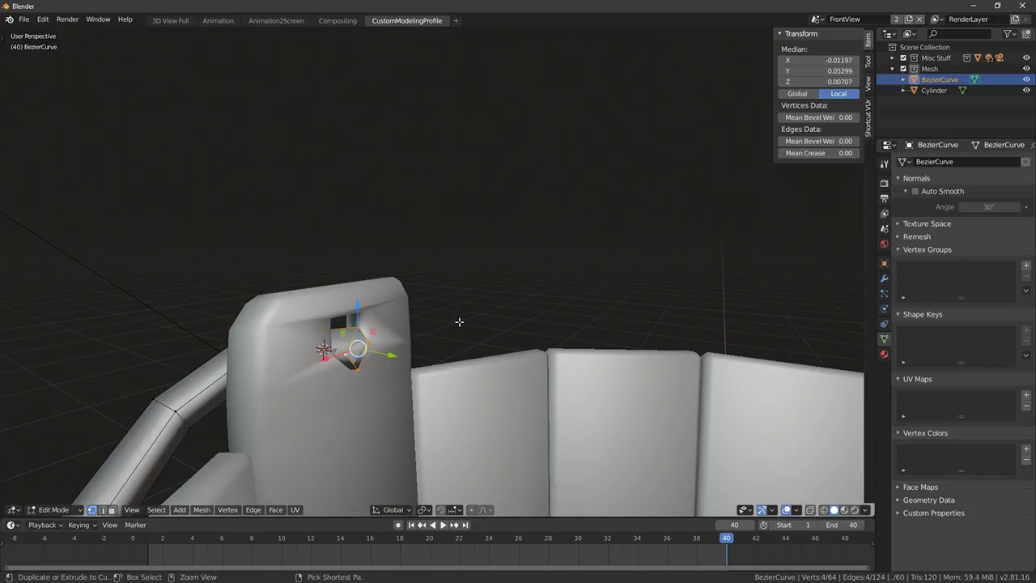
key(ctrl+l)
middle_drag(454, 308, 576, 309)
drag(499, 398, 499, 389)
middle_drag(490, 382, 542, 361)
Lower the handle's far end ring by 0.014 and raise the near end ring by 0.006 in Z
key(alt+a)
alt+click(734, 298)
key(alt+a)
alt+click(729, 294)
drag(728, 248, 728, 255)
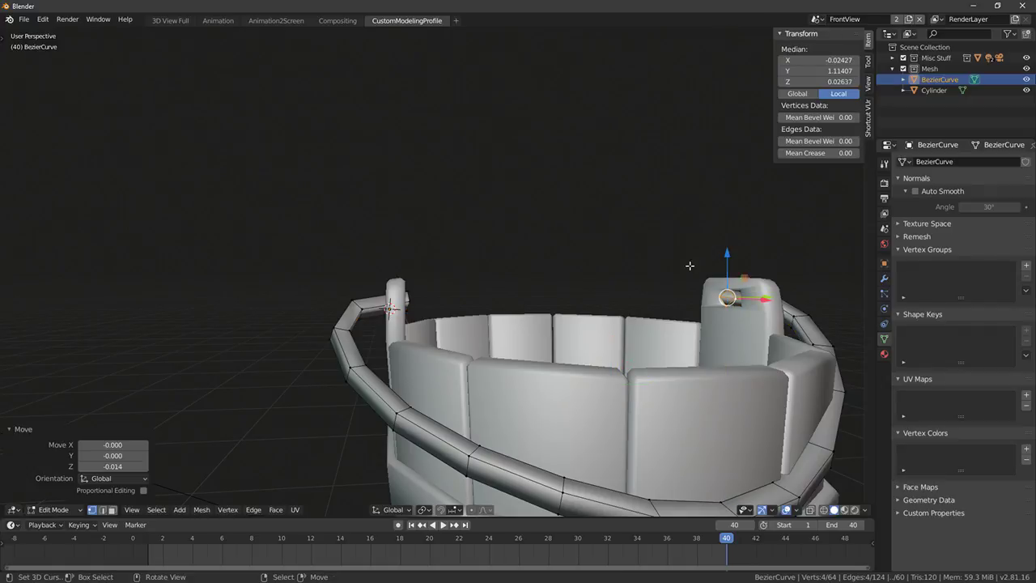
middle_drag(710, 264, 594, 278)
key(alt+a)
alt+click(415, 293)
drag(418, 249, 418, 246)
Extrude the handle's near end ring twice inside the tab, scaling the rings into a knob, and fill its open end
middle_drag(449, 256, 508, 280)
key(e)
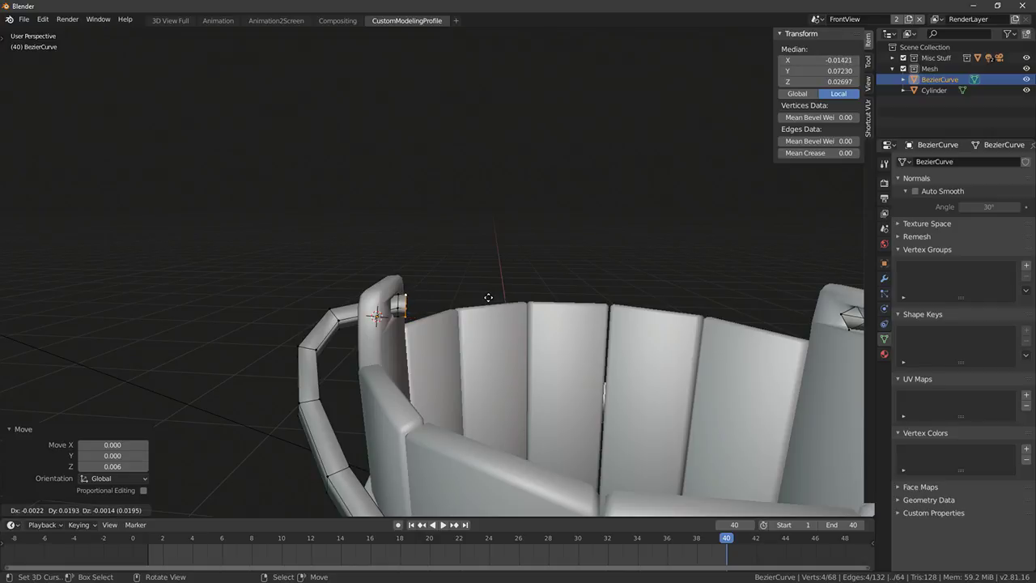
click(491, 297)
key(s)
click(471, 300)
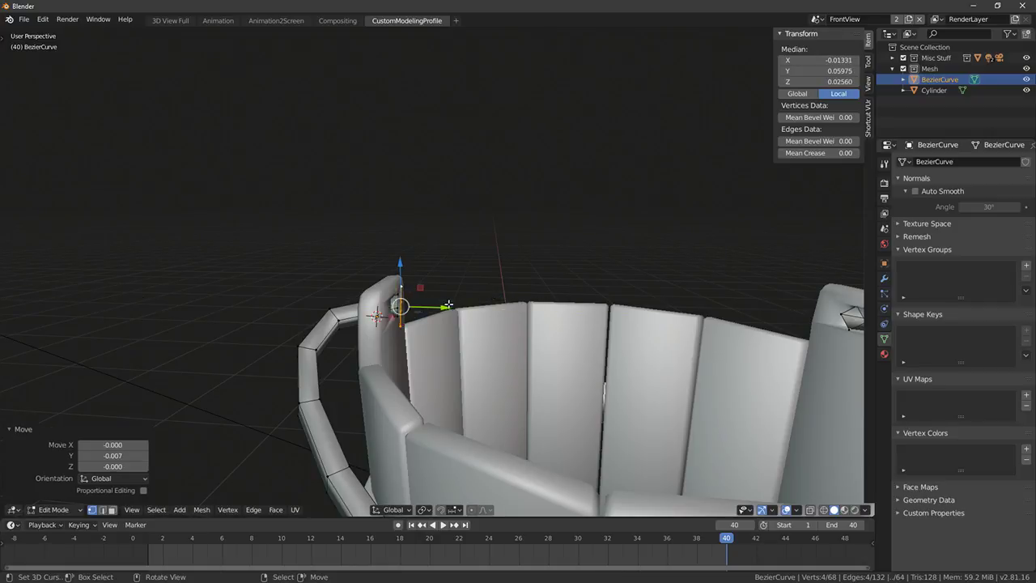
key(e)
click(467, 307)
key(s)
click(467, 308)
middle_drag(467, 307, 405, 306)
key(f)
Bevel the edge loops of the knob at the near tab to round it off
key(alt+a)
alt+right_click(395, 301)
key(ctrl+b)
click(509, 301)
key(alt+a)
alt+right_click(418, 306)
key(ctrl+b)
click(533, 303)
key(Tab)
middle_drag(533, 303, 478, 309)
key(ctrl+z)
key(ctrl+z)
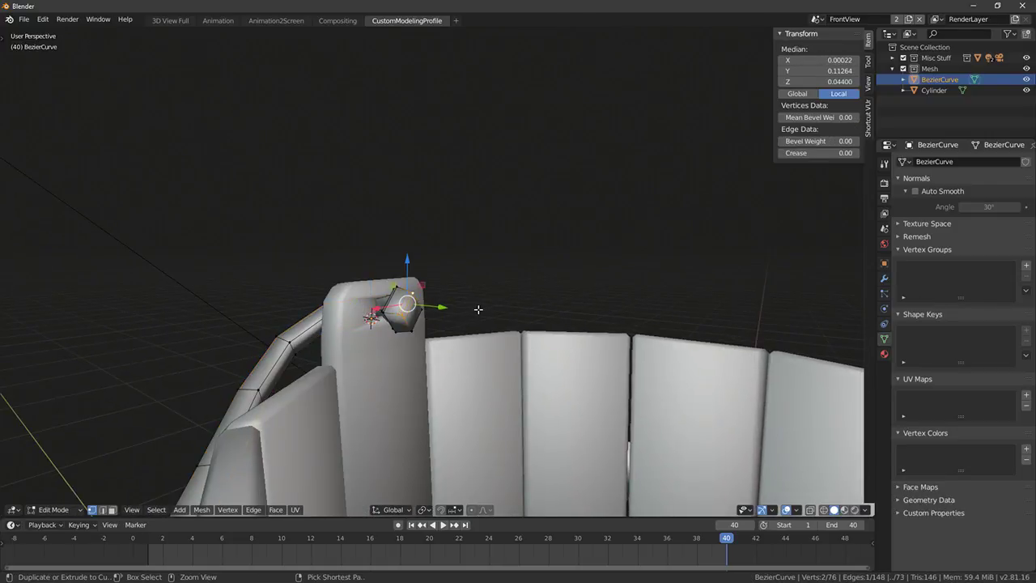
mouse_move(417, 323)
middle_down()
mouse_move(513, 296)
mouse_move(522, 312)
mouse_move(469, 329)
mouse_move(581, 326)
middle_up()
key(Tab)
Assign the existing MatteDefault_M.002 material to the handle and switch the viewport to material preview
scroll(500, 311, down, 5)
key(shift+z)
click(883, 356)
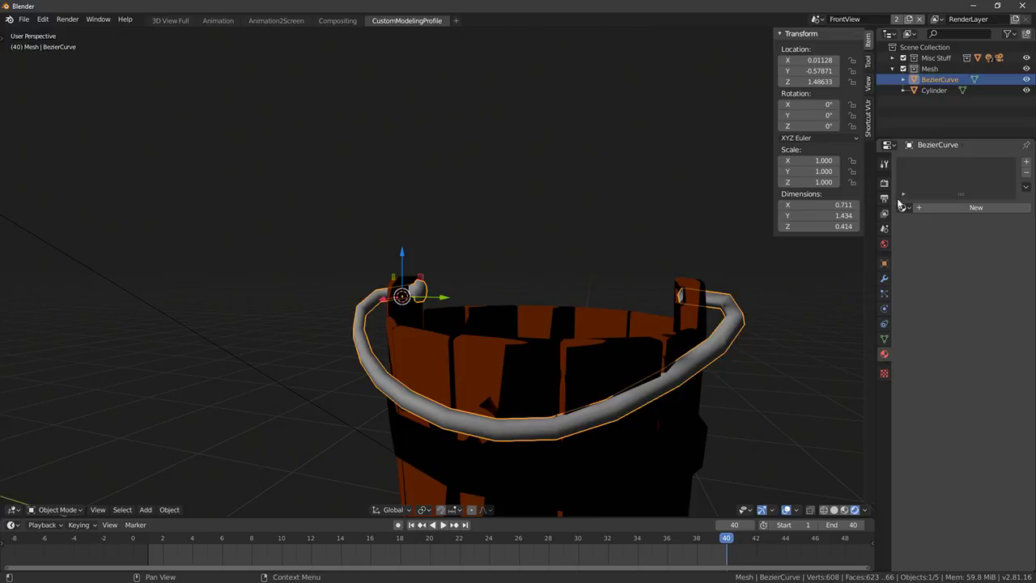
click(903, 208)
click(827, 265)
middle_drag(443, 271, 767, 361)
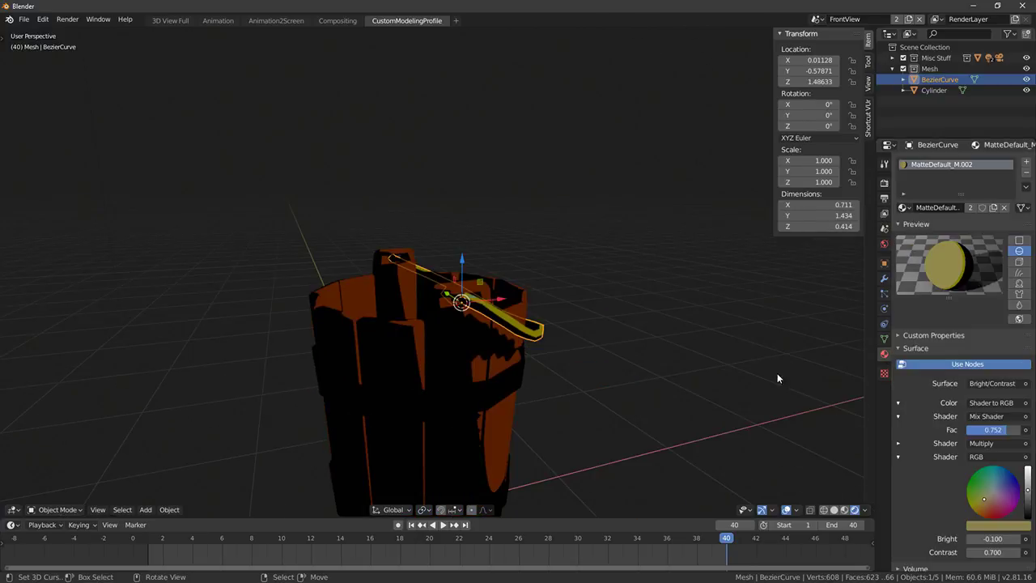
click(834, 509)
click(844, 509)
mouse_move(457, 348)
middle_down()
mouse_move(563, 356)
mouse_move(522, 338)
middle_up()
Rotate and shift the handle's end ring at the far tab, including a turn about the Z axis
key(Tab)
scroll(639, 348, up, 4)
key(a)
alt+right_click(642, 301)
alt+middle_drag(643, 301, 650, 238)
key(r)
click(786, 273)
key(g)
click(785, 275)
key(r)
key(z)
click(741, 358)
Extrude the far end ring about 0.043 inward, add two loop cuts, and scale them by about 1.77 into a knob
key(e)
click(636, 237)
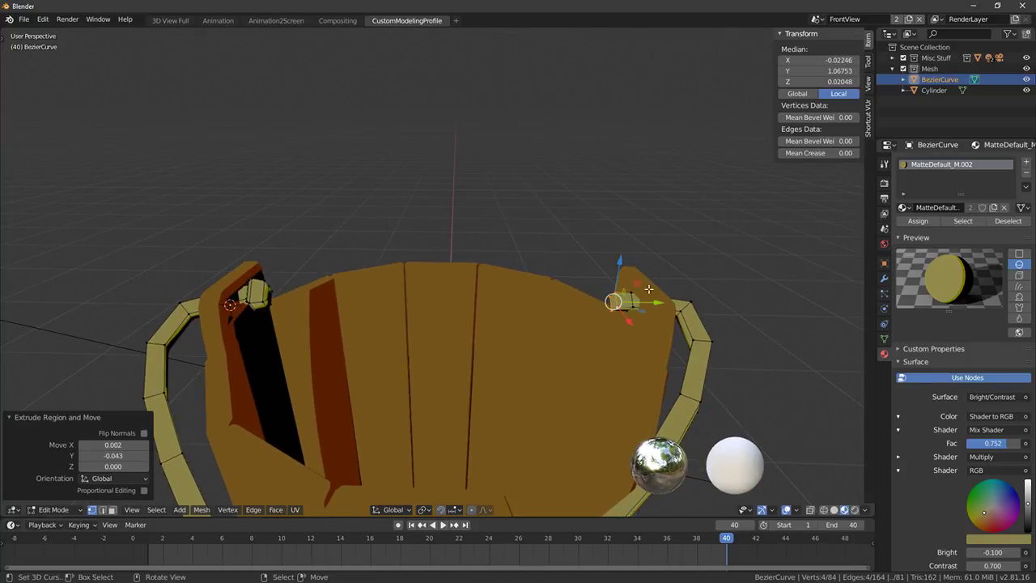
key(ctrl+r)
click(624, 294)
right_click(626, 292)
key(s)
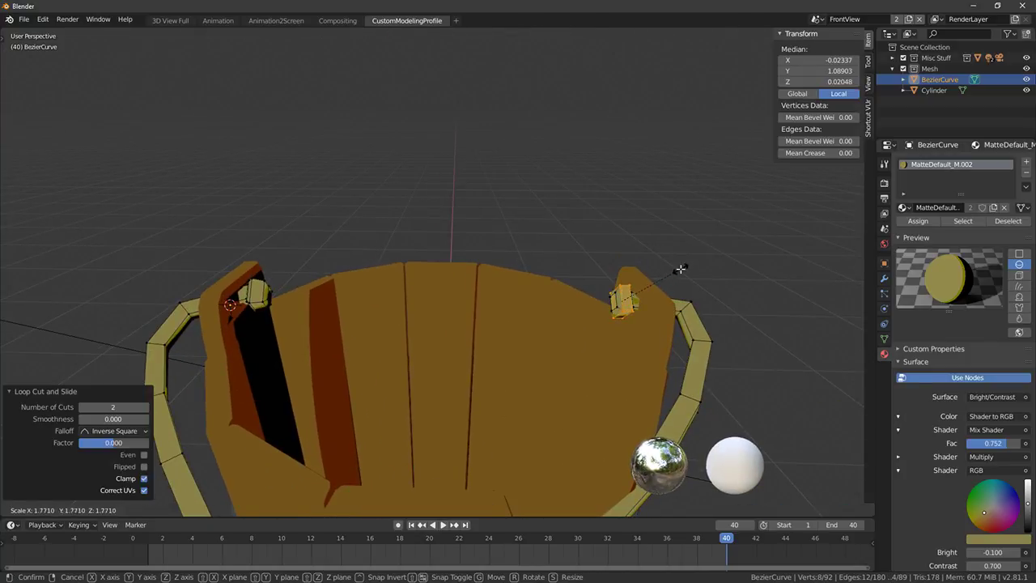
click(682, 270)
Tilt the far knob's two middle rings, applying the second rotation with smooth proportional editing at a size of about 0.39
key(alt+a)
alt+right_click(614, 299)
key(l)
key(alt+a)
alt+right_click(651, 305)
alt+shift+right_click(637, 310)
middle_drag(722, 261, 758, 298)
key(r)
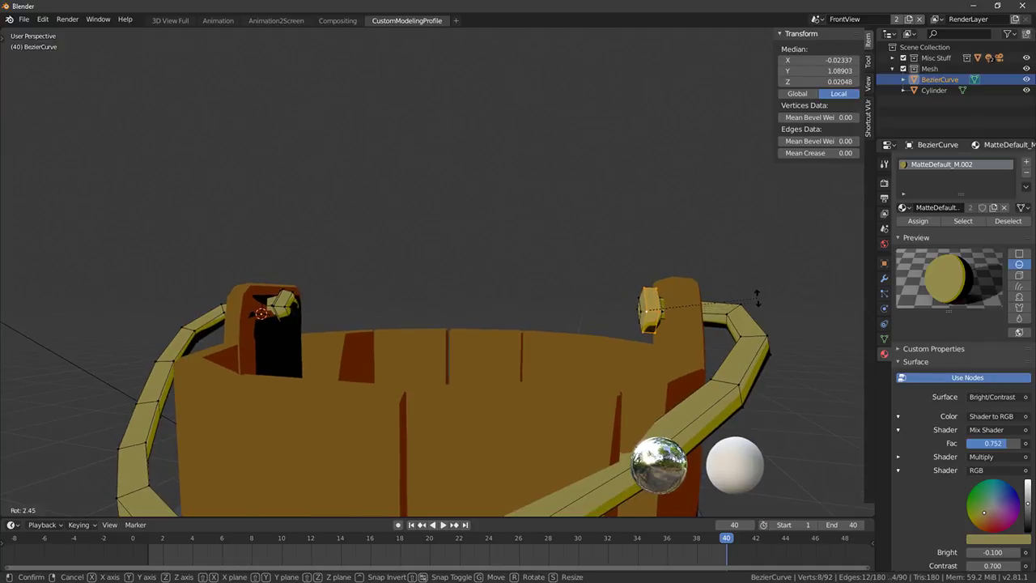
click(758, 298)
key(r)
scroll(768, 262, up, 10)
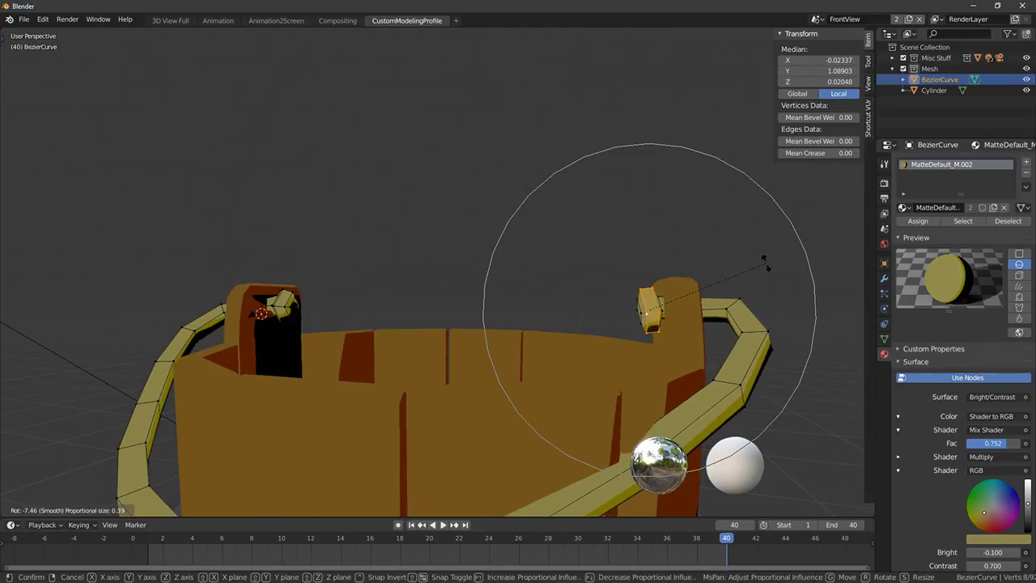
click(760, 259)
scroll(760, 259, down, 3)
Move two cross-section rings along the handle's arc with smooth proportional editing to even out the bend
middle_drag(761, 259, 532, 398)
key(Tab)
key(Tab)
key(alt+a)
click(532, 398)
key(g)
click(531, 400)
click(559, 362)
key(g)
click(568, 361)
shift+middle_drag(561, 396, 604, 337)
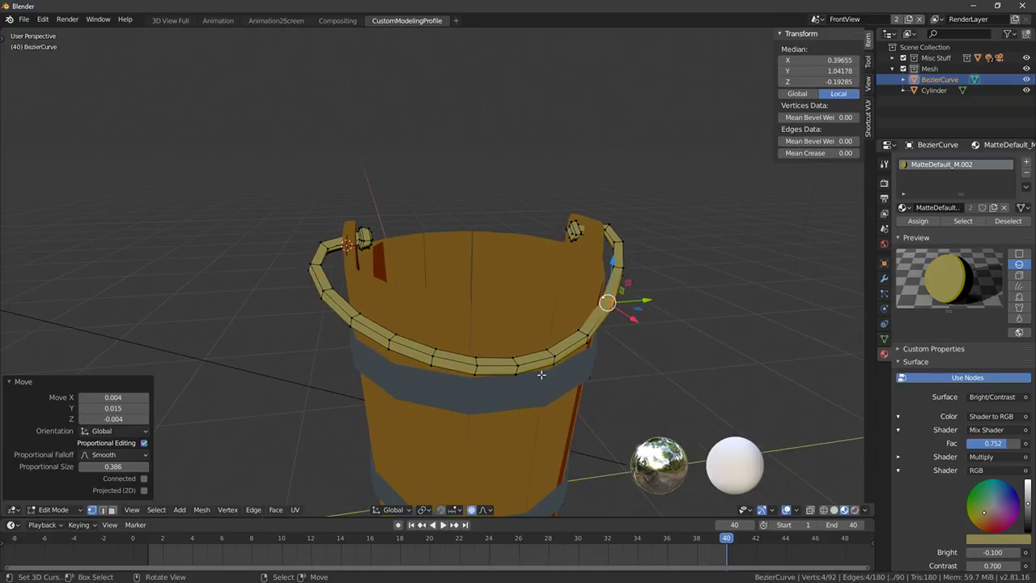
Thicken the entire handle mesh with a Shrink/Fatten offset of -0.008
key(alt+a)
key(Tab)
middle_drag(458, 355, 548, 350)
scroll(392, 383, down, 5)
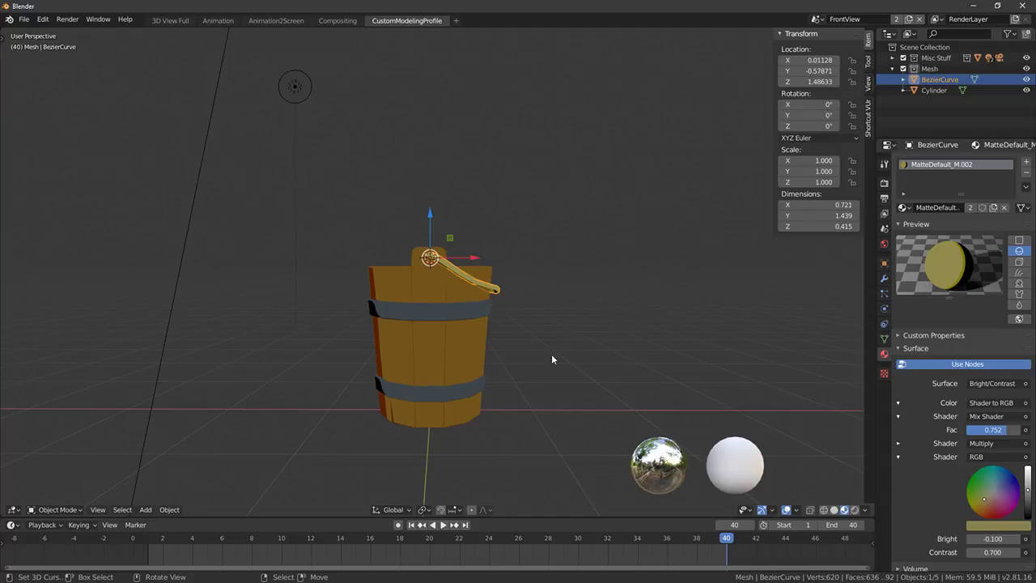
scroll(548, 348, up, 5)
key(Tab)
key(a)
key(alt+s)
click(615, 323)
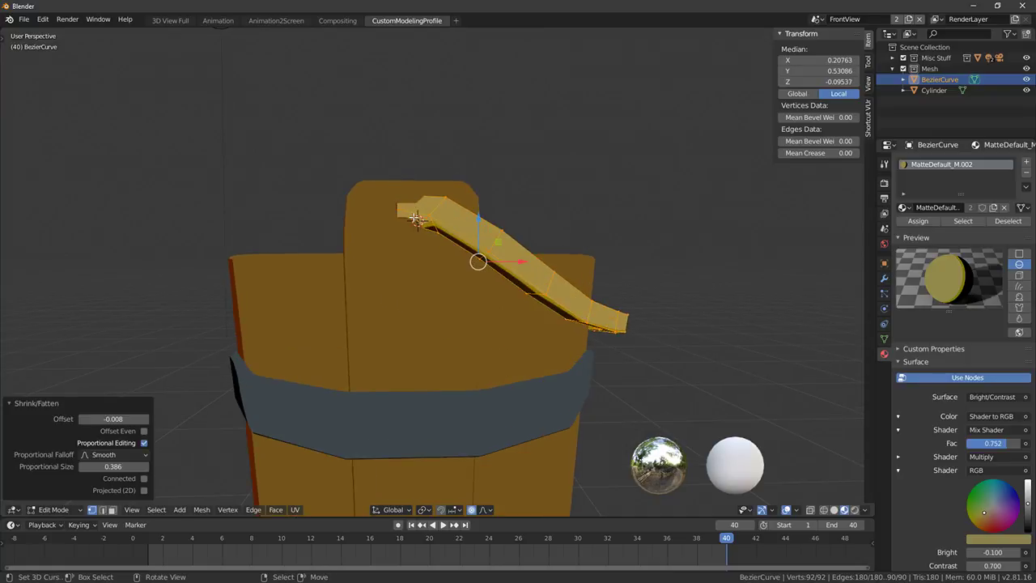
Add two loop cuts across the near tab of the bucket body and raise them to round the tab's top
key(Tab)
click(403, 191)
key(Tab)
key(alt+a)
key(ctrl+r)
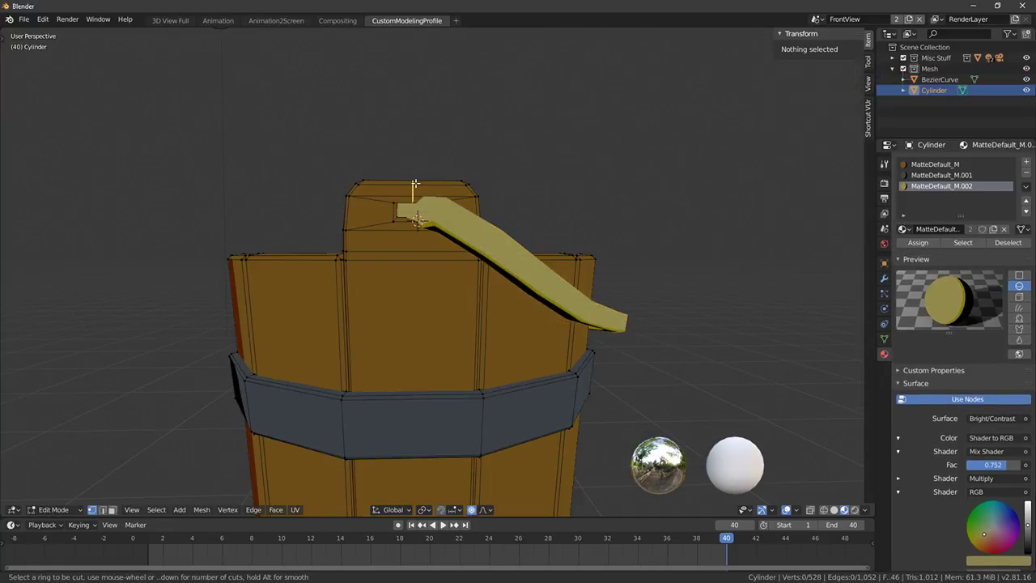
scroll(414, 184, up, 1)
click(413, 186)
right_click(412, 187)
drag(413, 152, 417, 144)
scroll(416, 147, up, 6)
middle_drag(418, 144, 337, 183)
Add two loop cuts across the far tab and raise them 0.014 in Z to round its top
key(alt+a)
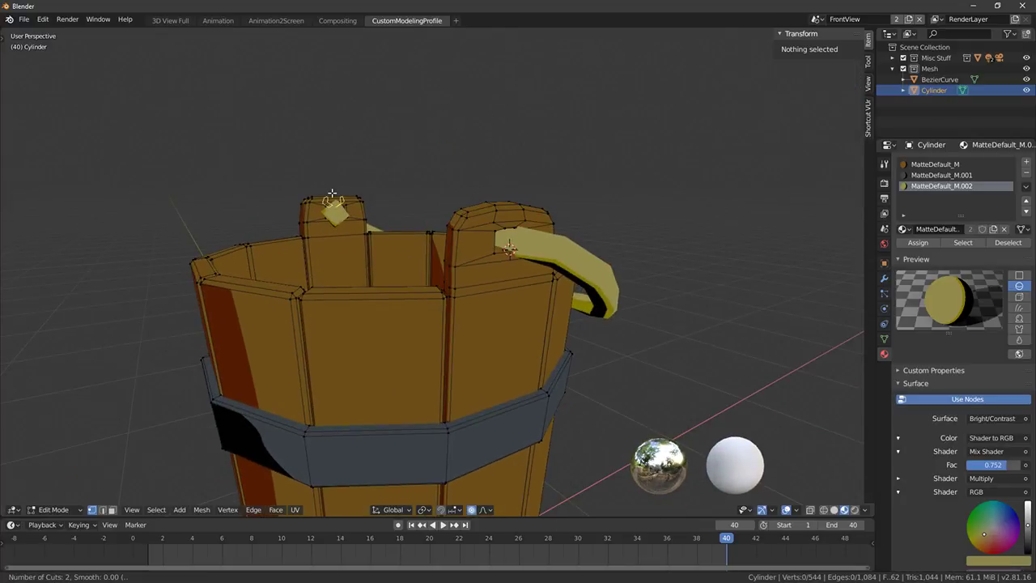
alt+click(332, 194)
drag(334, 188, 335, 161)
click(335, 160)
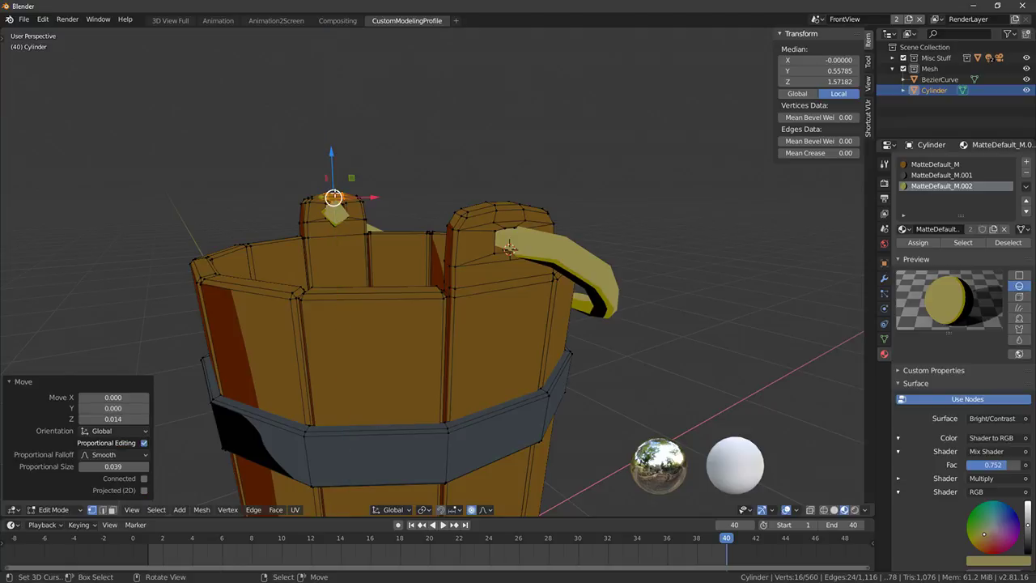
Examine the handle and bucket from several angles in solid and material preview shading
key(Tab)
click(333, 213)
middle_drag(334, 212, 359, 215)
scroll(404, 199, down, 6)
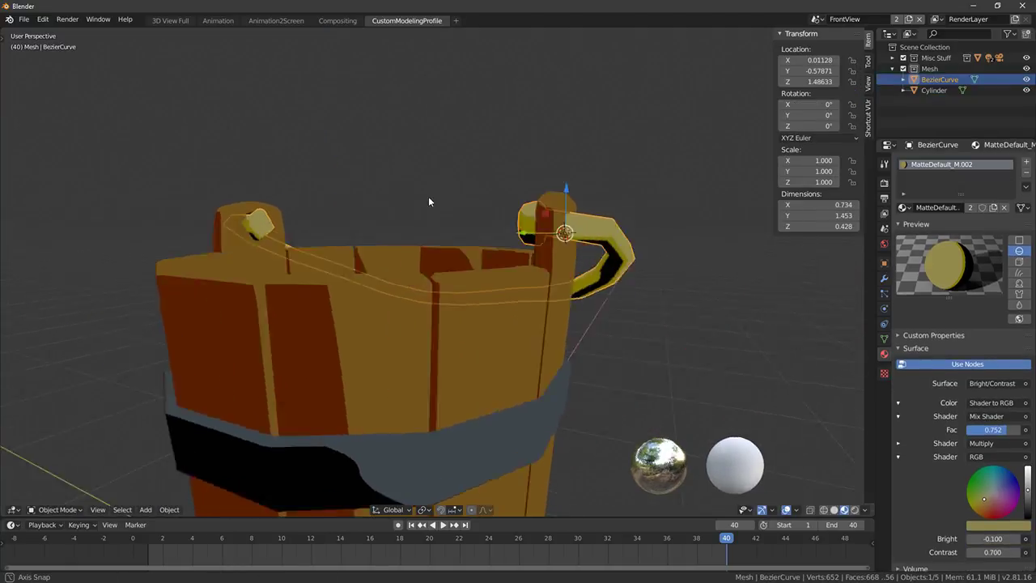
key(Tab)
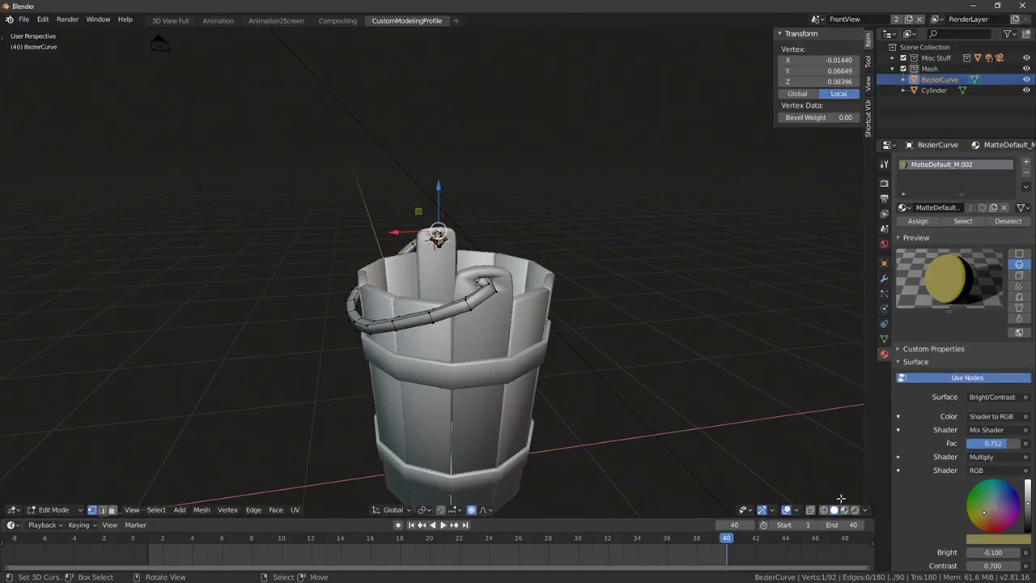
key(z)
click(612, 393)
key(Tab)
mouse_move(612, 393)
middle_down()
mouse_move(584, 335)
mouse_move(415, 366)
mouse_move(645, 365)
middle_up()
Select the bucket body together with the handle in front view and copy both objects
key(KP_1)
shift+click(425, 303)
key(ctrl+c)
Save the file as WoodenBucketRopeHandle.blend in the Clutter\Blacksmith folder
click(24, 20)
click(42, 105)
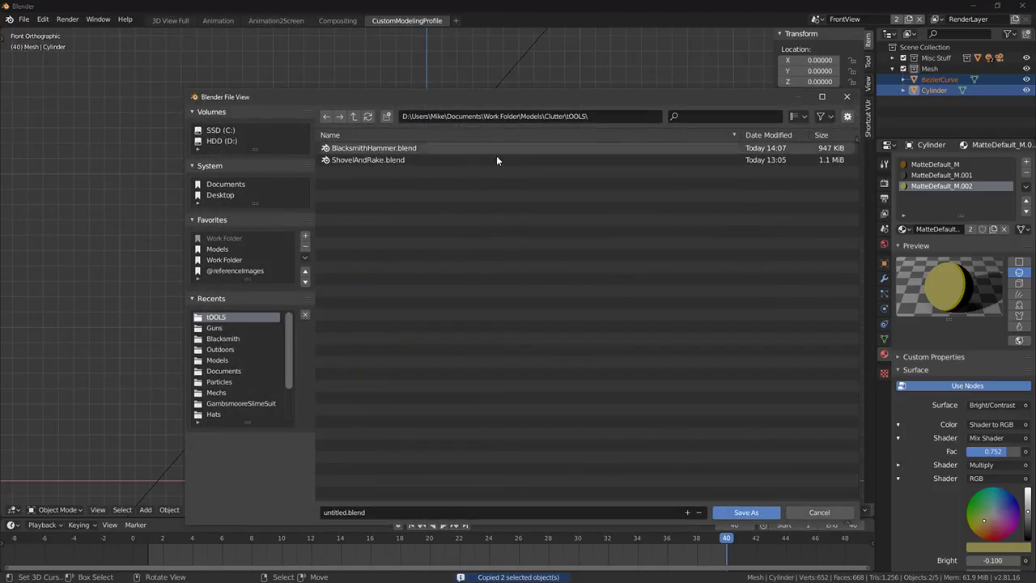
click(354, 118)
double_click(359, 161)
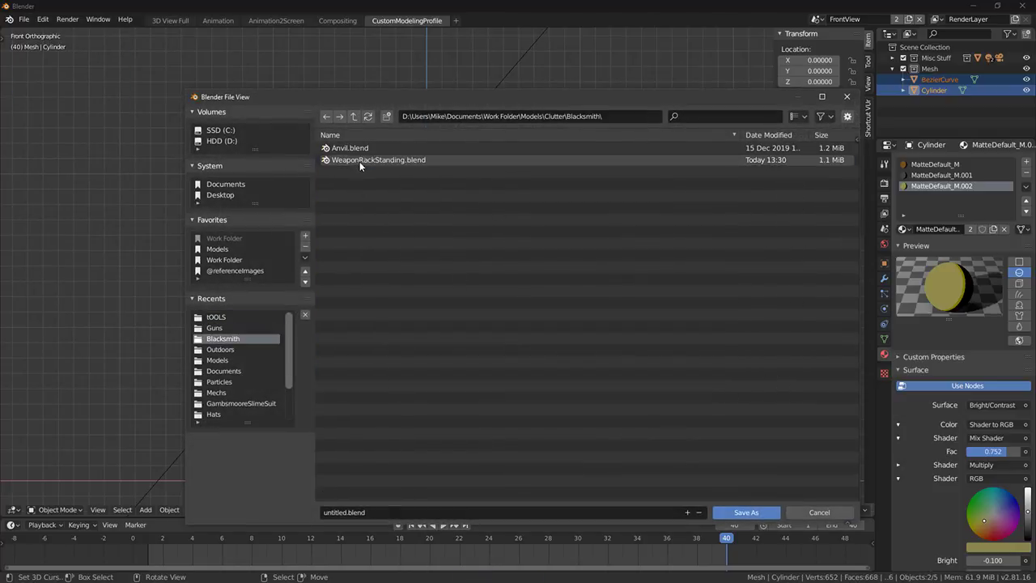
click(399, 512)
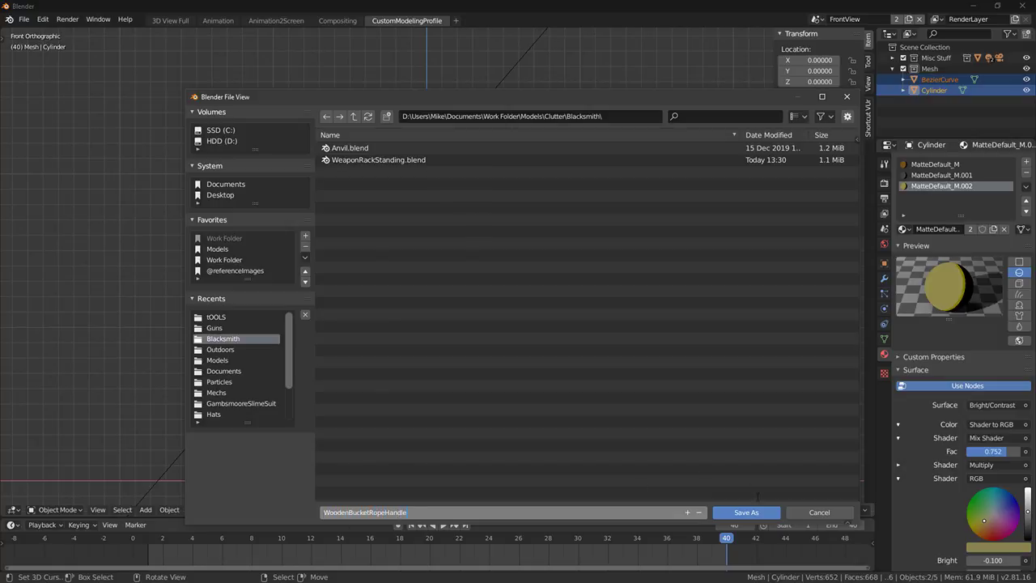
click(753, 514)
click(745, 512)
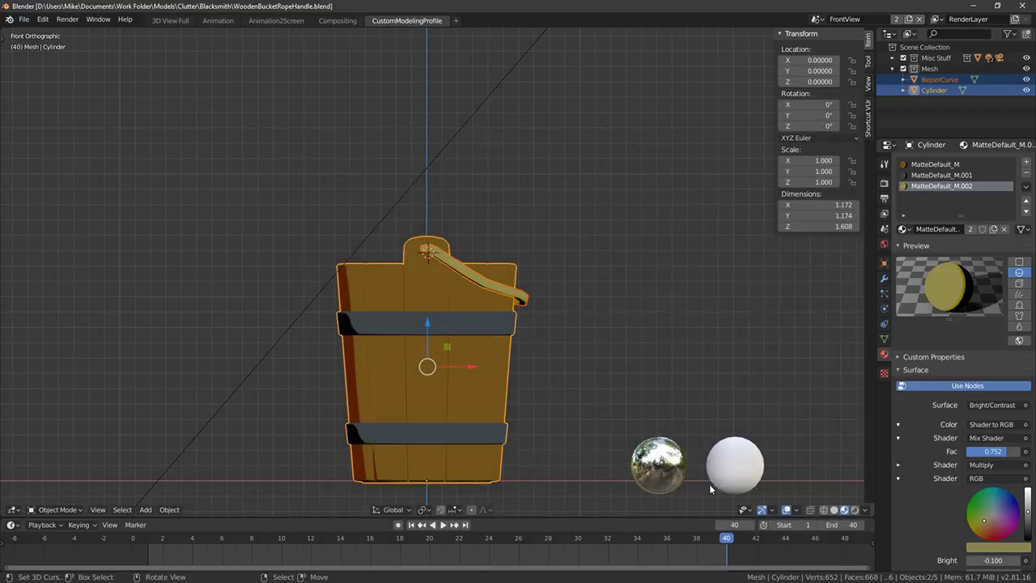
Export the bucket as WoodenBucketRopeHandle.fbx to the Blacksmith folder
click(25, 18)
mouse_move(52, 181)
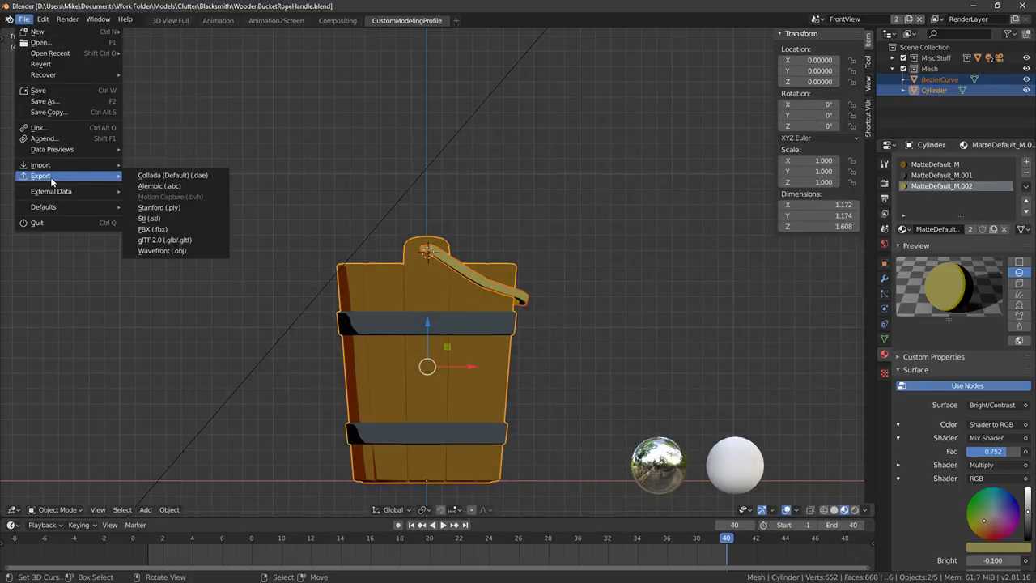
click(162, 231)
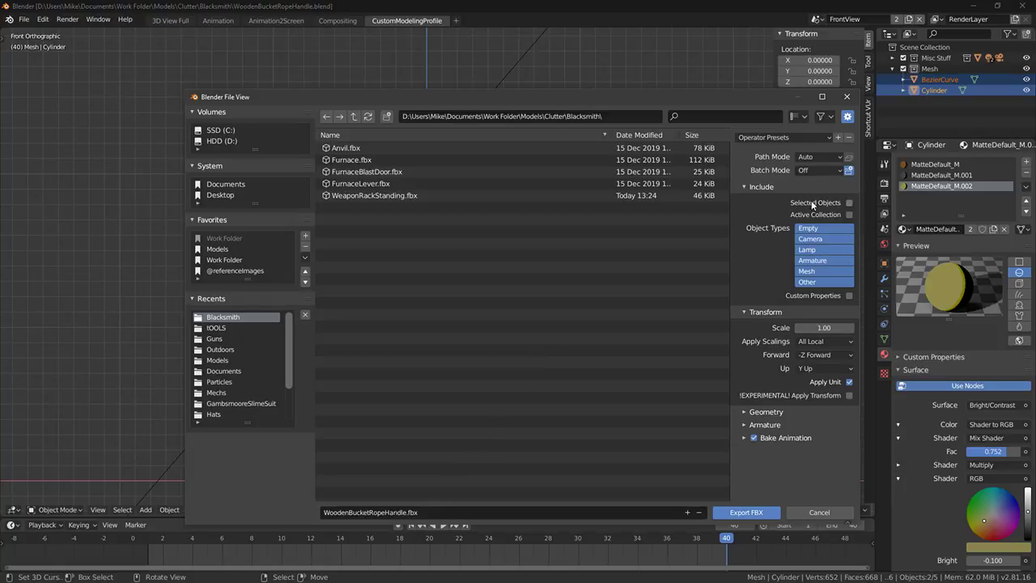
click(745, 511)
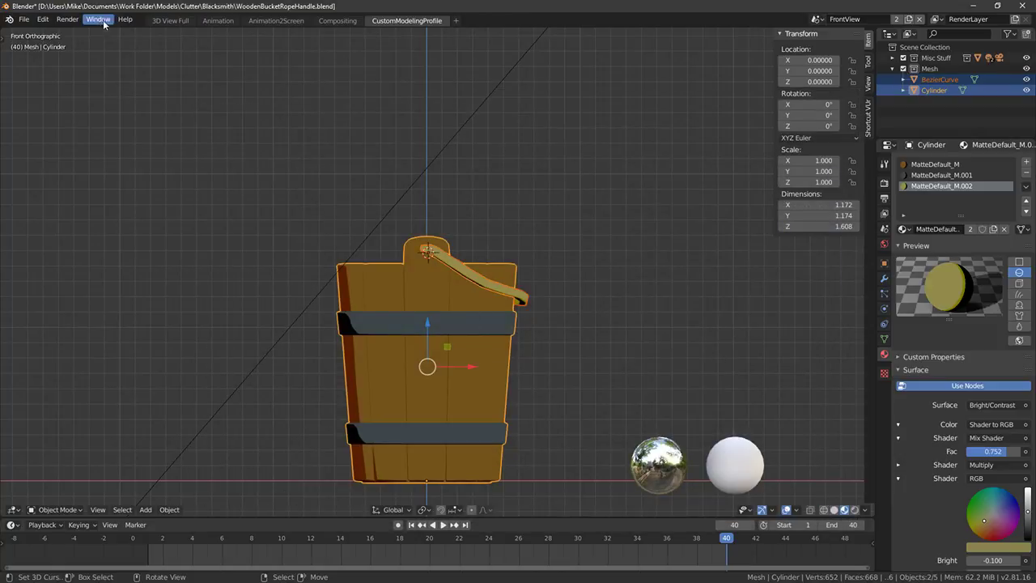
click(26, 19)
click(44, 111)
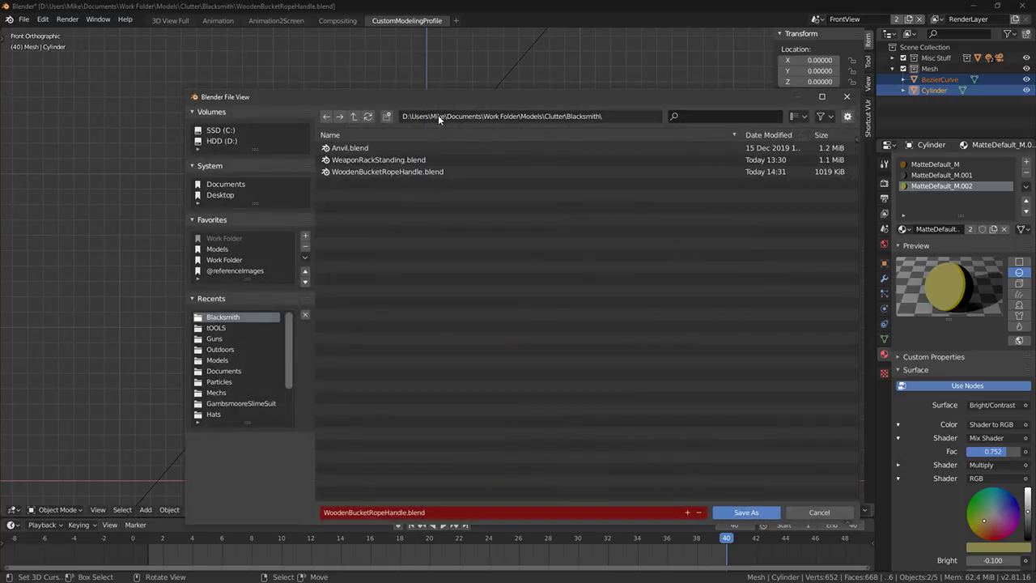
click(369, 512)
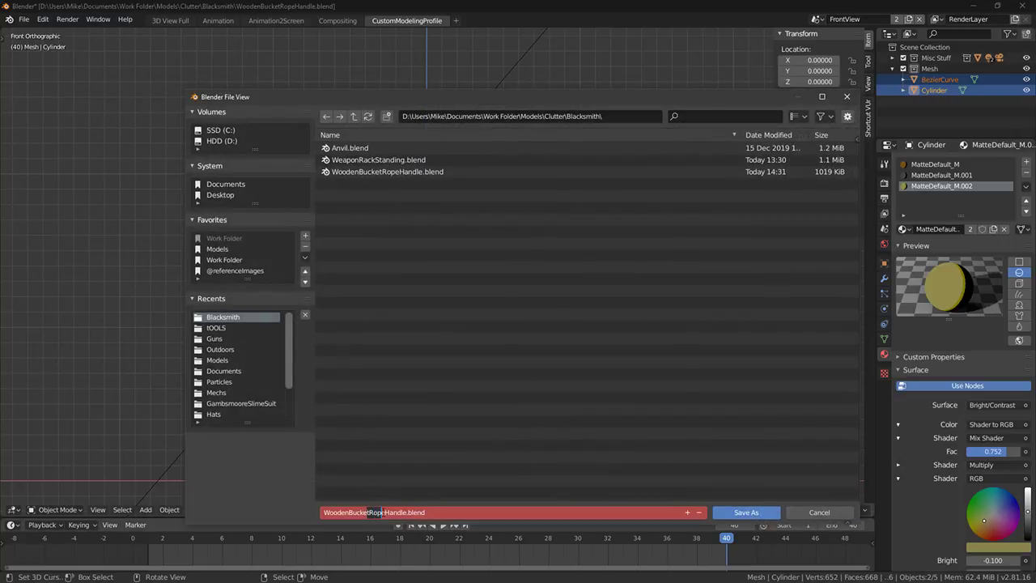
click(375, 172)
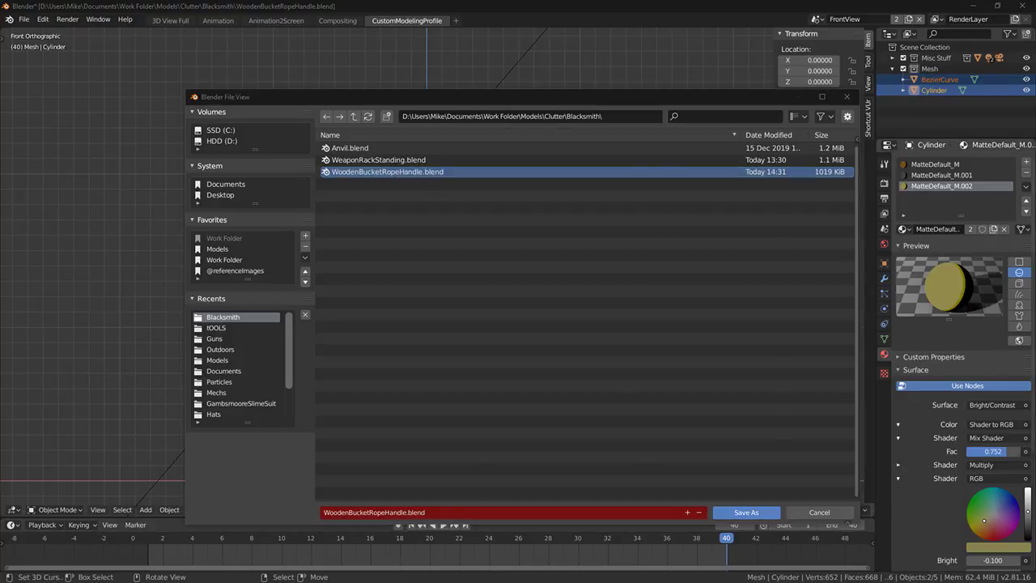
key(alt+Tab)
scroll(513, 300, up, 8)
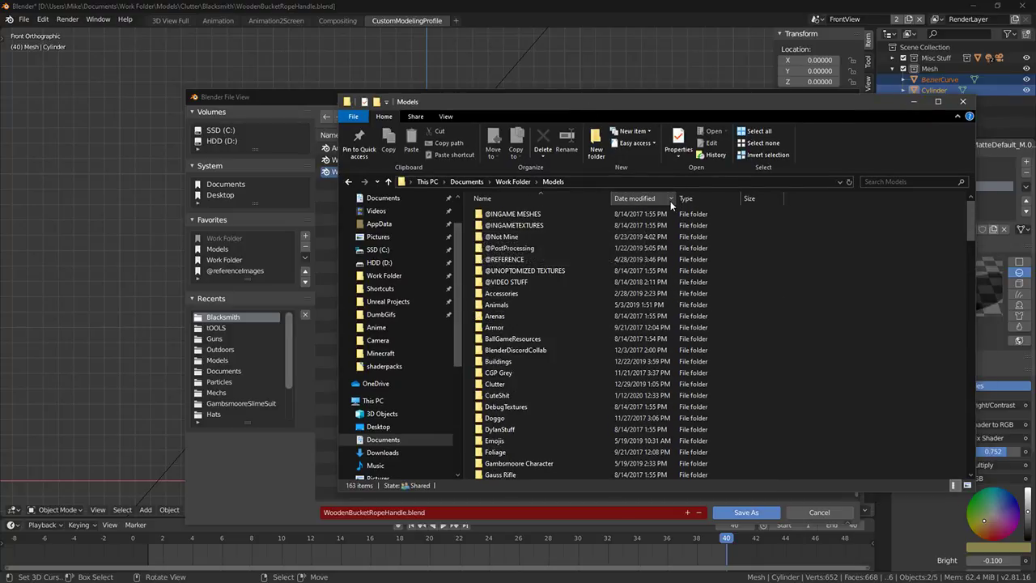
click(532, 5)
click(823, 510)
Select only the rope handle object and hide it from the scene
middle_drag(409, 245, 443, 293)
key(Tab)
right_click(453, 310)
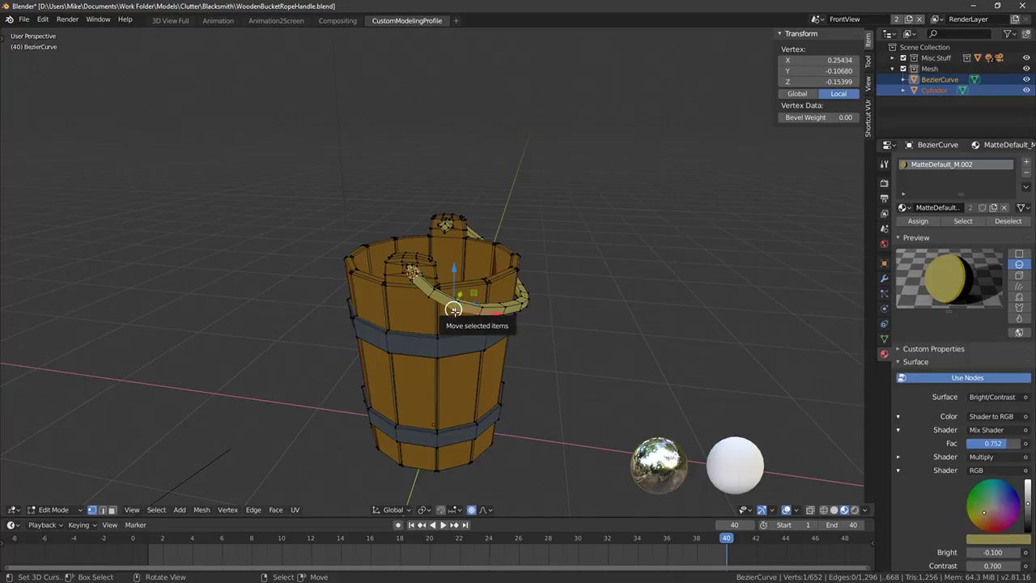
key(ctrl+l)
key(Tab)
right_click(468, 312)
right_click(468, 313)
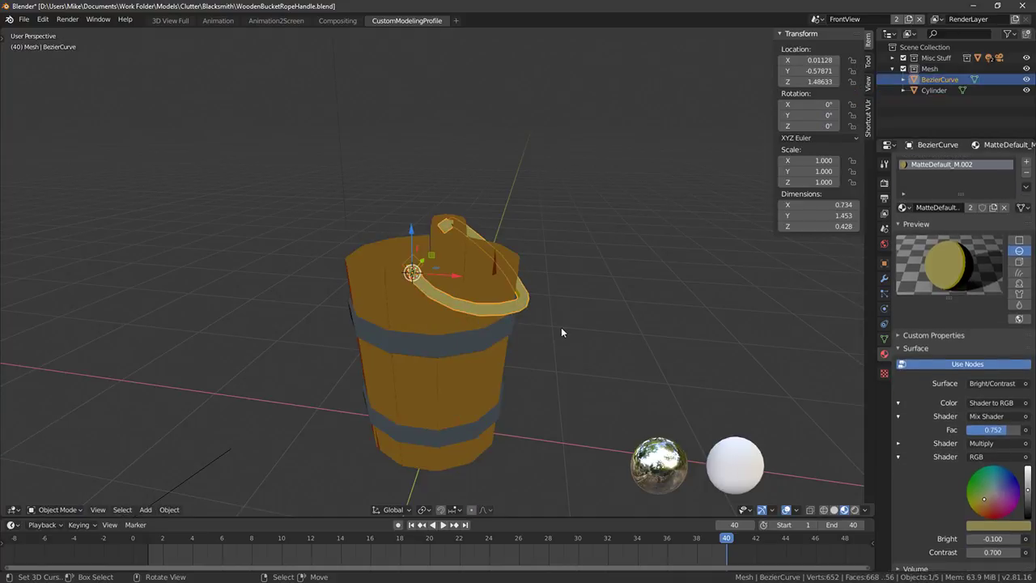
key(h)
Add a torus mesh at the 3D cursor with 12 major segments and 5 minor segments
middle_drag(462, 264, 550, 254)
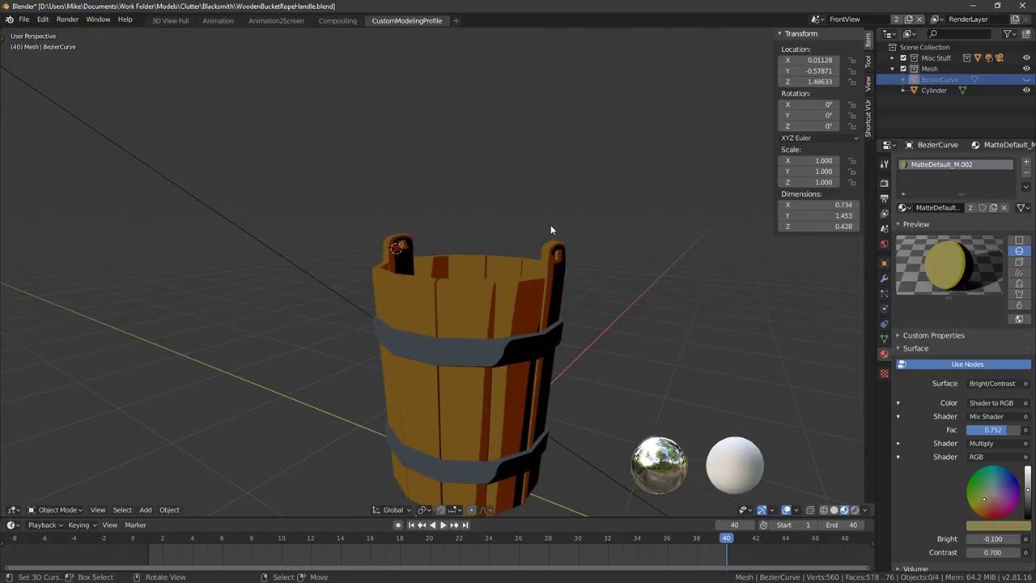
key(shift+a)
mouse_move(551, 230)
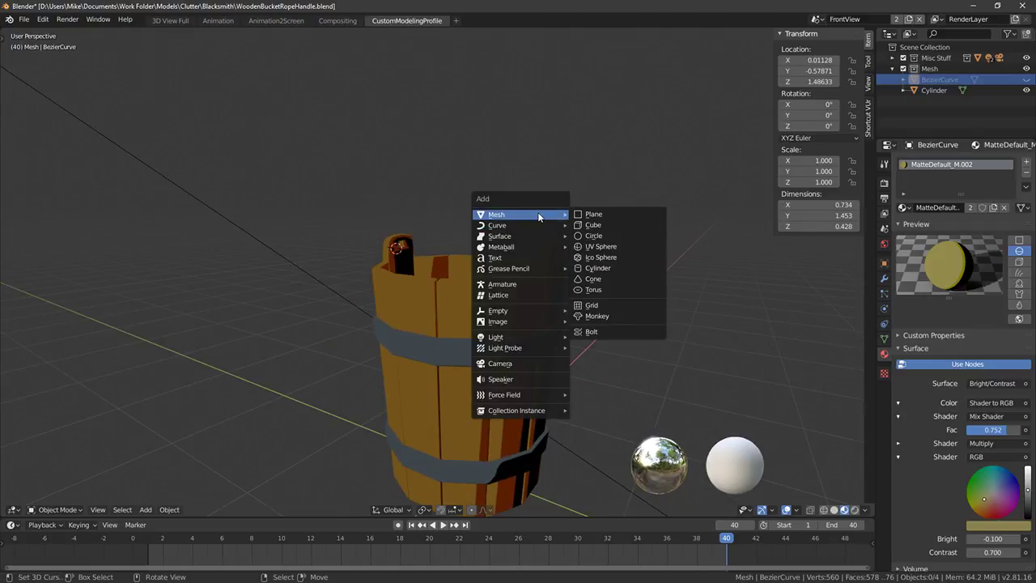
click(596, 290)
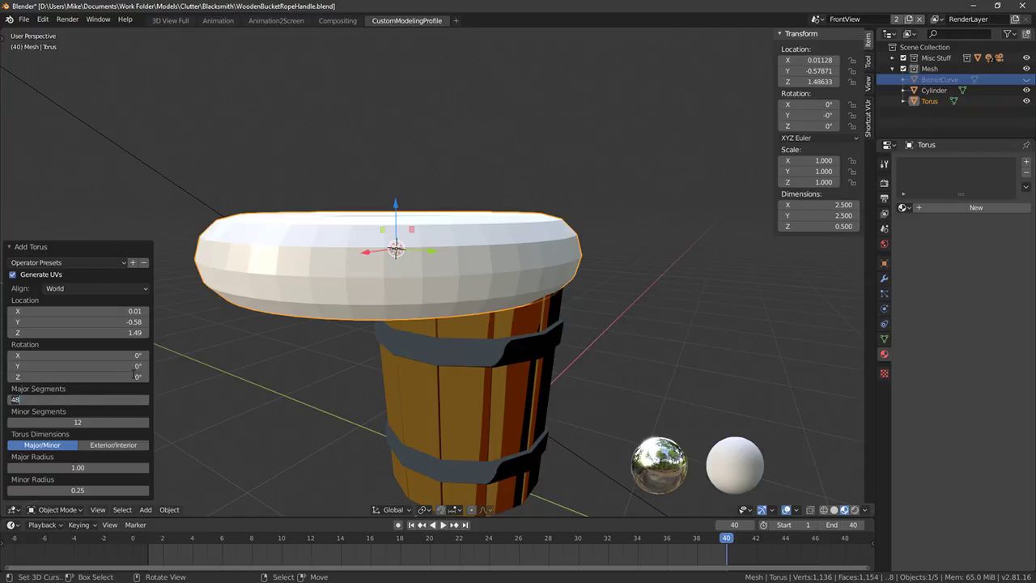
text(12)
key(Return)
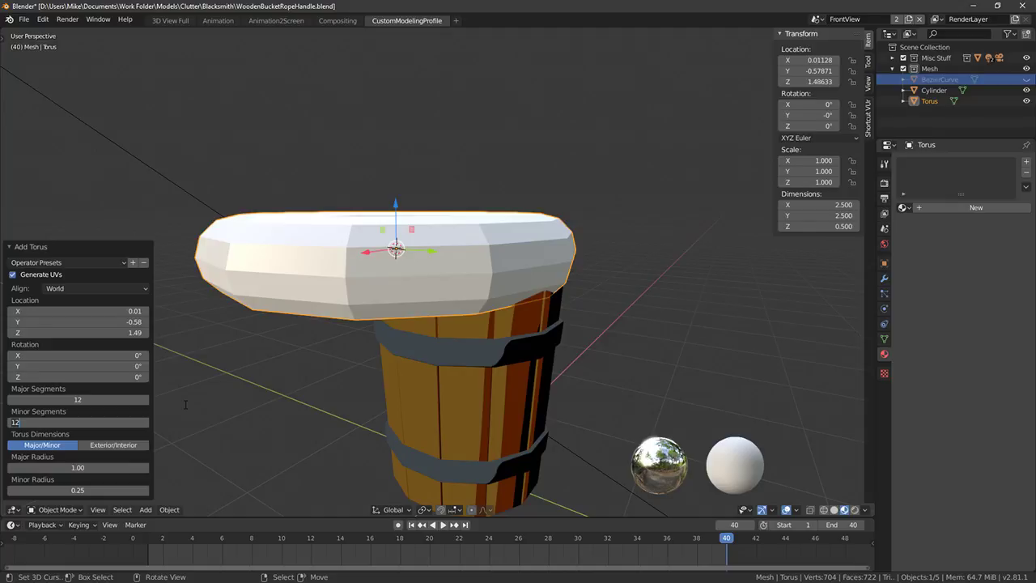
text(5)
key(Return)
middle_drag(184, 403, 468, 334)
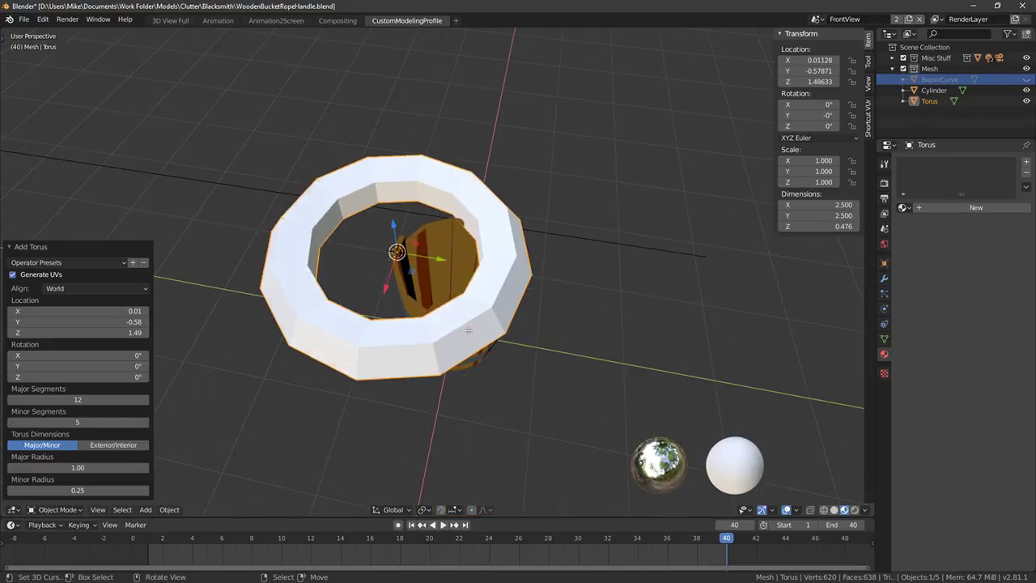
Bevel the torus's cross-section edge loop on the +X side with a width of 0.090
key(Tab)
key(KP_7)
click(547, 316)
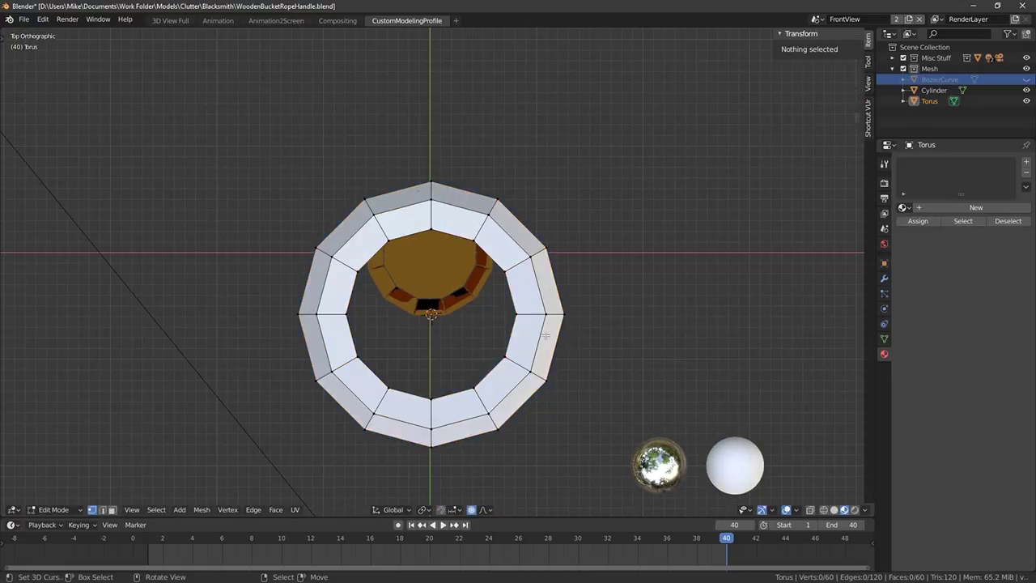
key(ctrl+b)
click(783, 330)
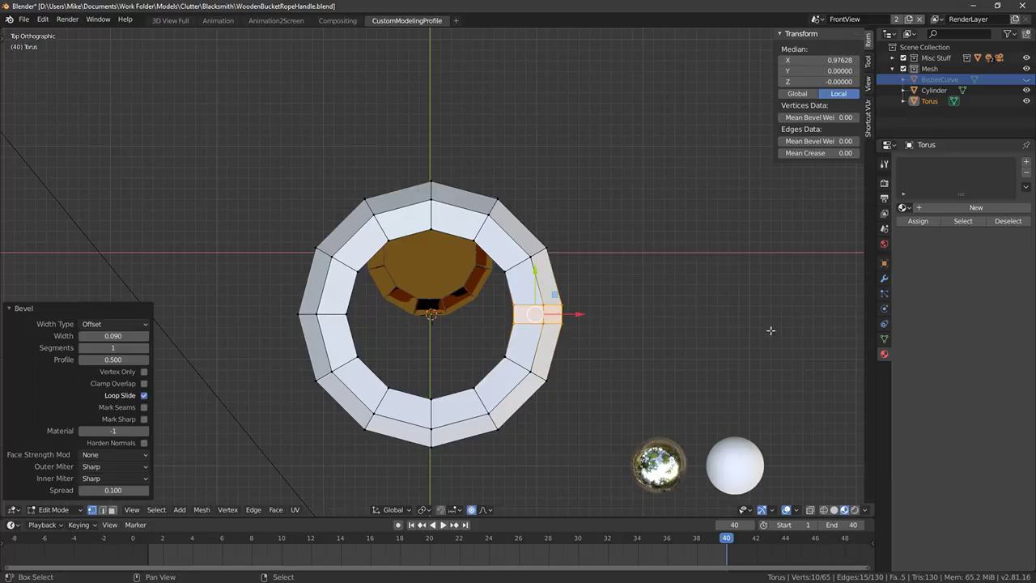
Try to open the torus by deleting the vertices on its -X side
key(z)
key(alt+a)
key(b)
mouse_move(226, 128)
mouse_down()
mouse_move(346, 453)
mouse_move(223, 312)
mouse_move(390, 321)
mouse_up()
key(a)
key(b)
click(219, 305)
key(x)
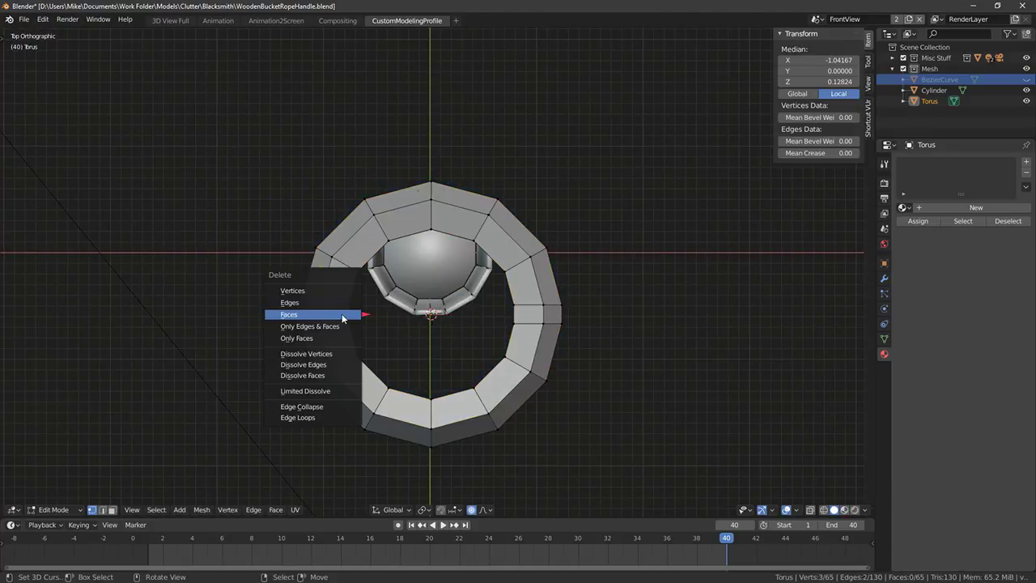
click(320, 292)
key(ctrl+z)
key(alt+a)
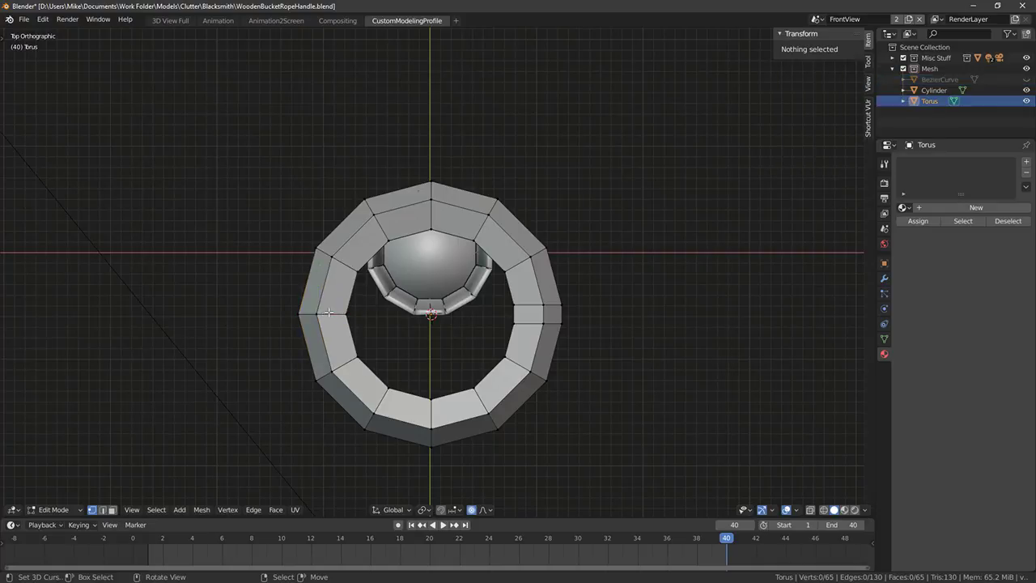
Bevel the torus's edge loop on the -X side with a width of 0.073 and delete the resulting face loop
alt+click(331, 313)
key(ctrl+b)
click(463, 298)
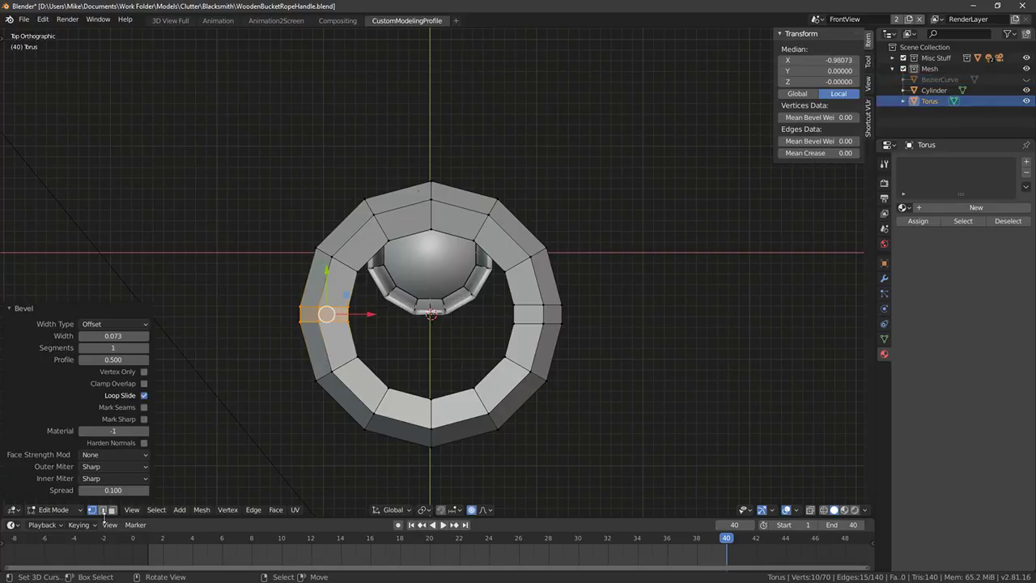
key(alt+a)
alt+click(323, 314)
key(x)
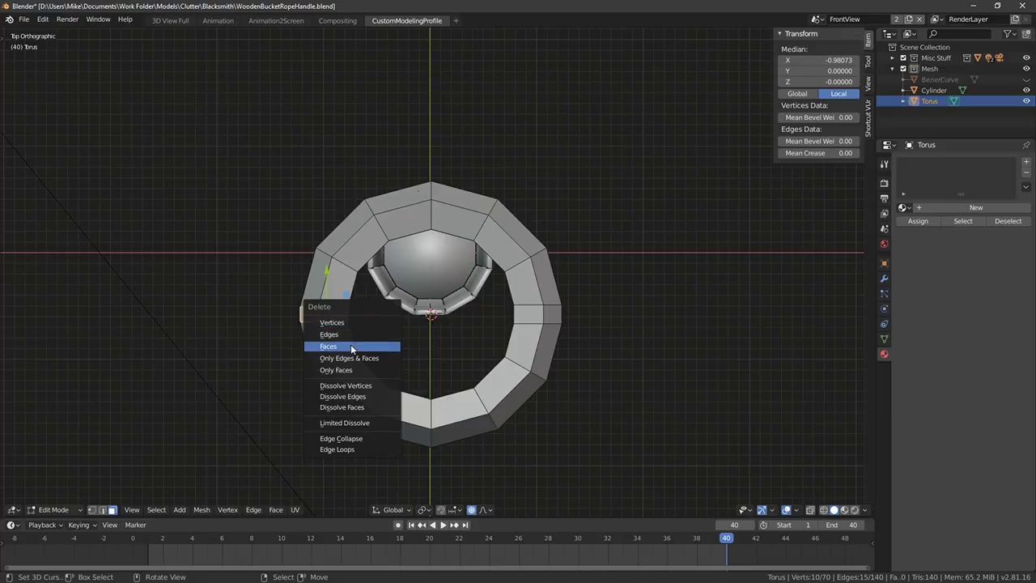
click(354, 346)
Select the whole split ring and thin its tube using Shrink/Fatten with an offset of 0.122
click(524, 297)
key(ctrl+l)
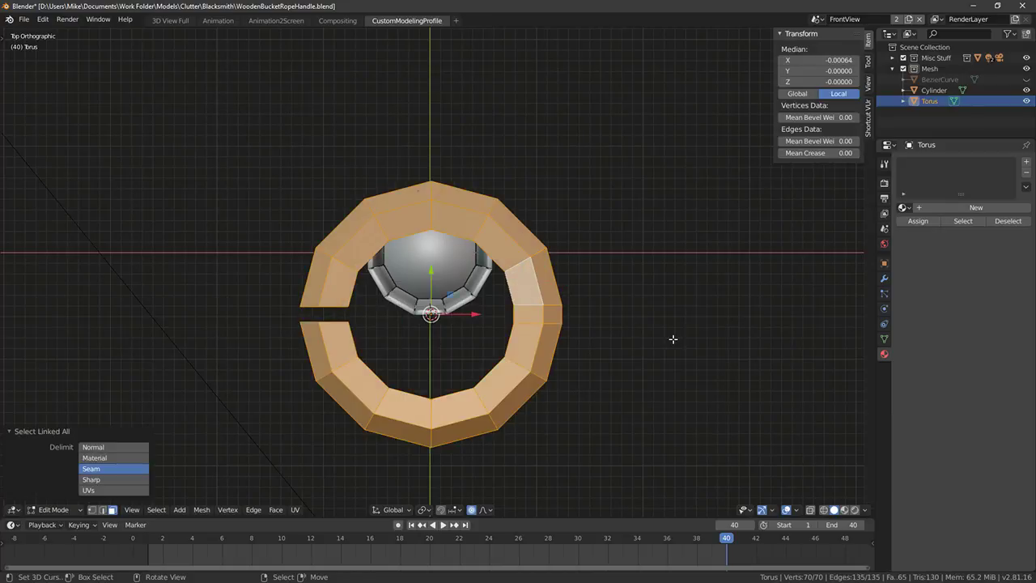
key(alt+s)
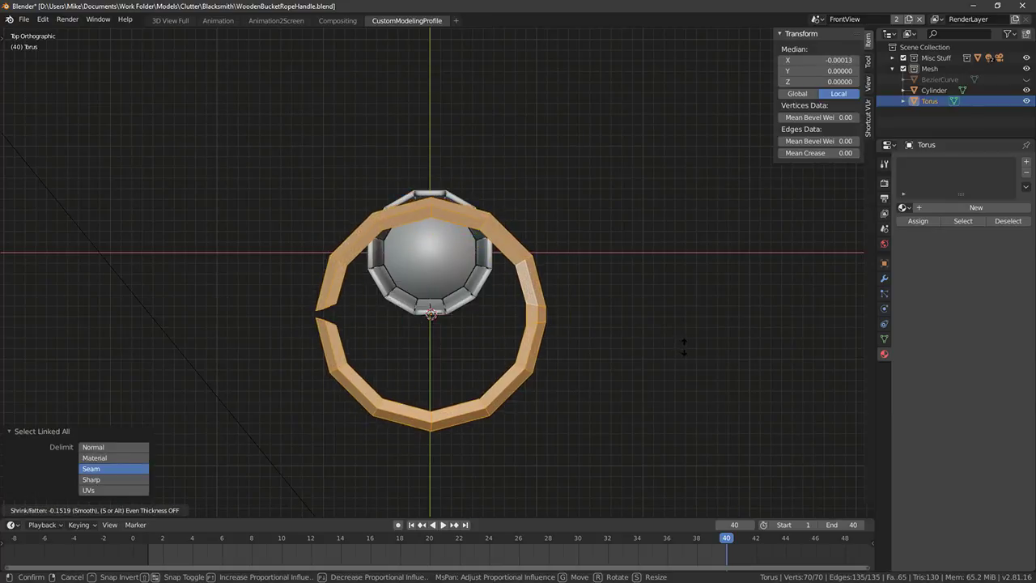
click(684, 348)
middle_drag(508, 307, 469, 242)
key(g)
right_click(510, 235)
key(KP_1)
key(KP_7)
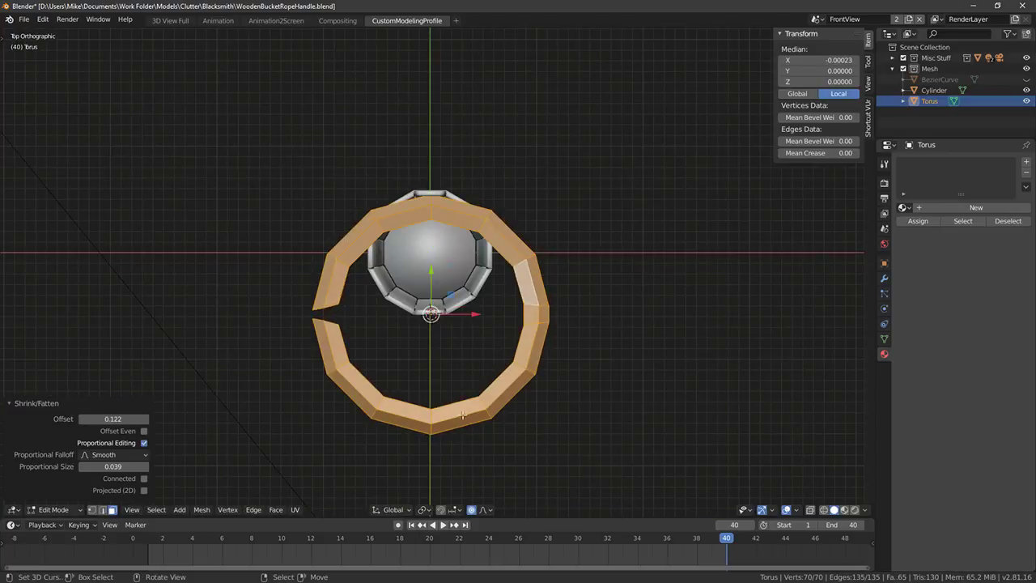
Move and scale down the split ring in top view so it overlaps the +X side of the bucket
key(g)
click(538, 353)
key(s)
click(548, 319)
key(g)
click(555, 316)
key(s)
click(520, 280)
Flatten the split ring's upper open end along Y in wireframe shading
scroll(521, 247, up, 3)
key(alt+a)
key(shift+z)
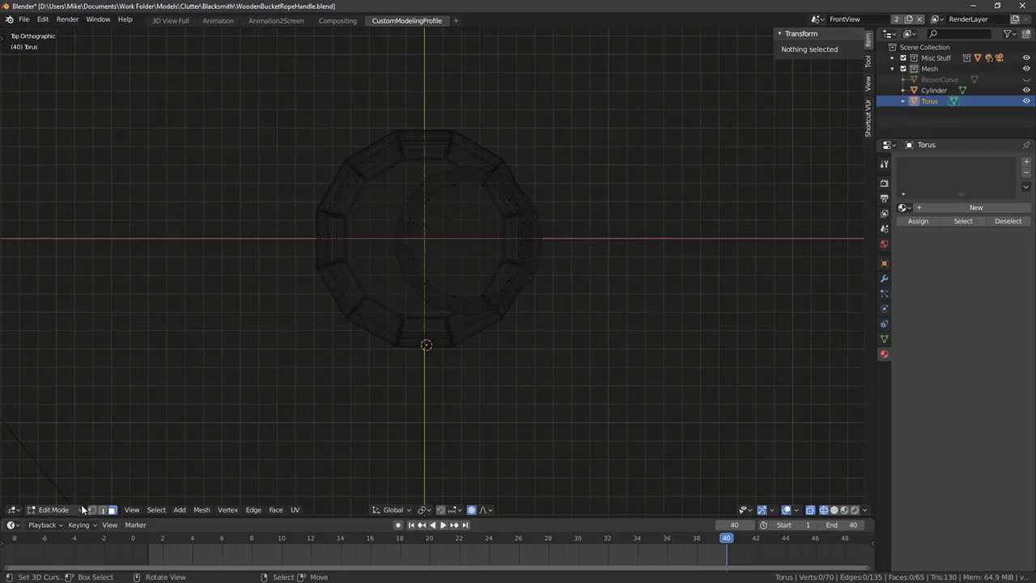
scroll(324, 322, up, 3)
alt+right_click(384, 205)
key(s)
key(z)
right_click(369, 174)
key(s)
key(y)
key(Return)
Flatten the ring's lower open end by scaling its edge loop to 0 along Y
key(alt+a)
alt+right_click(383, 229)
key(s)
key(y)
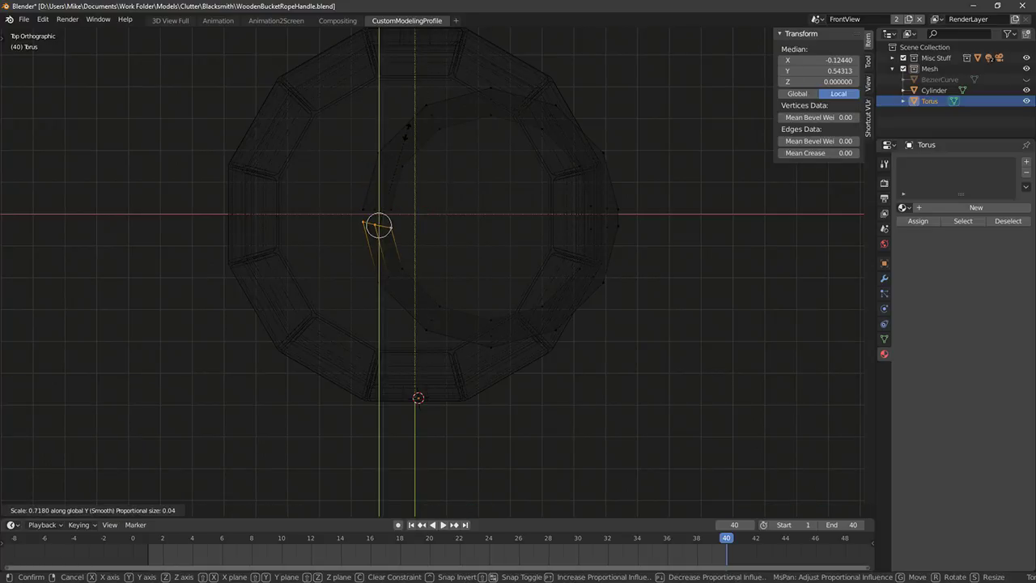
key(0)
key(Return)
Select the ring's upper half and move it 0.548 along Y to stretch the ring into an elongated shape
key(alt+a)
alt+right_click(606, 166)
key(alt+a)
alt+right_click(611, 209)
key(alt+a)
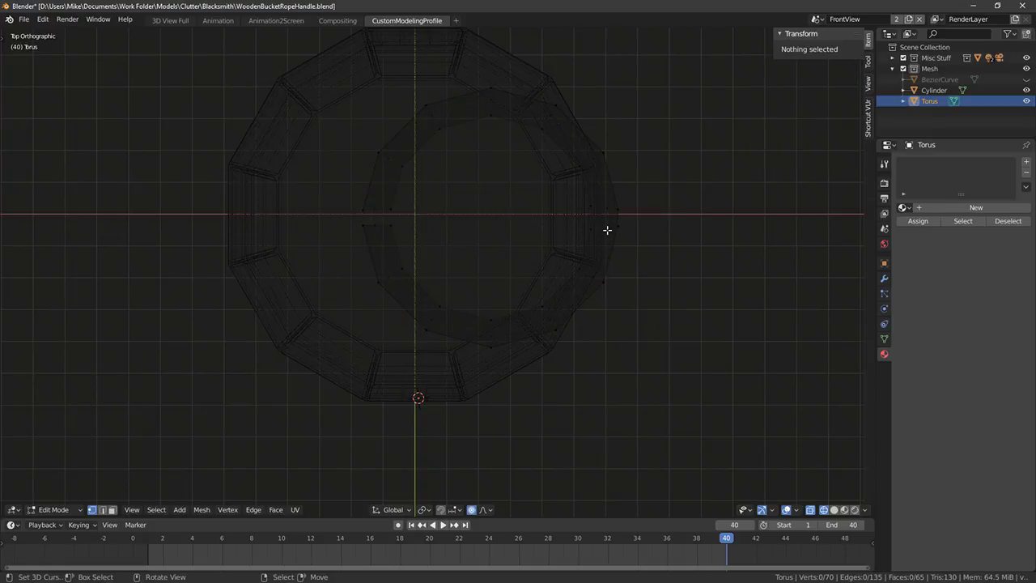
drag(319, 80, 662, 218)
scroll(499, 194, down, 3)
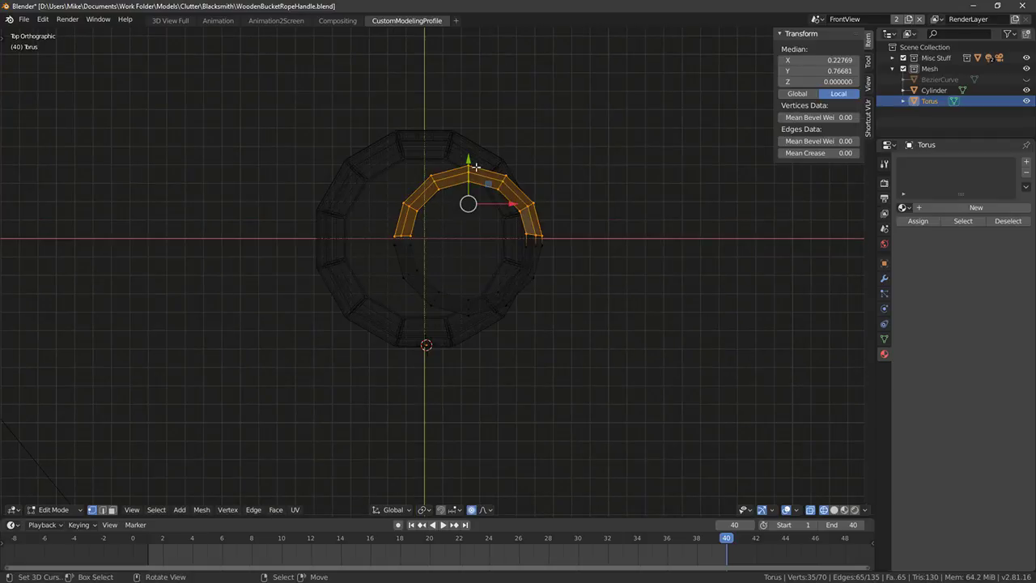
key(g)
click(473, 59)
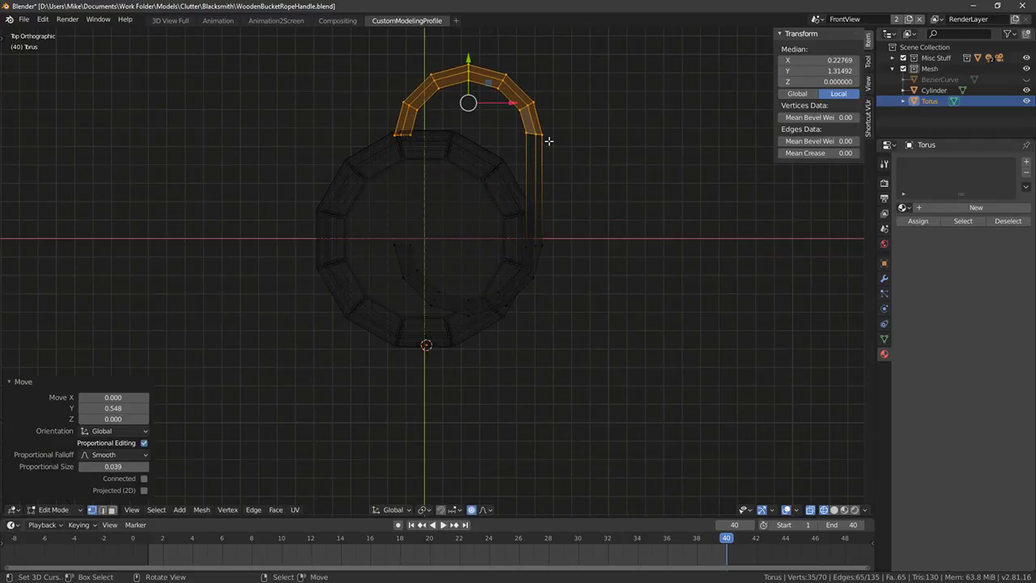
Enlarge the entire ring until it surrounds the bucket and thin its tube using Shrink/Fatten with an offset of 0.082
key(s)
right_click(592, 160)
key(a)
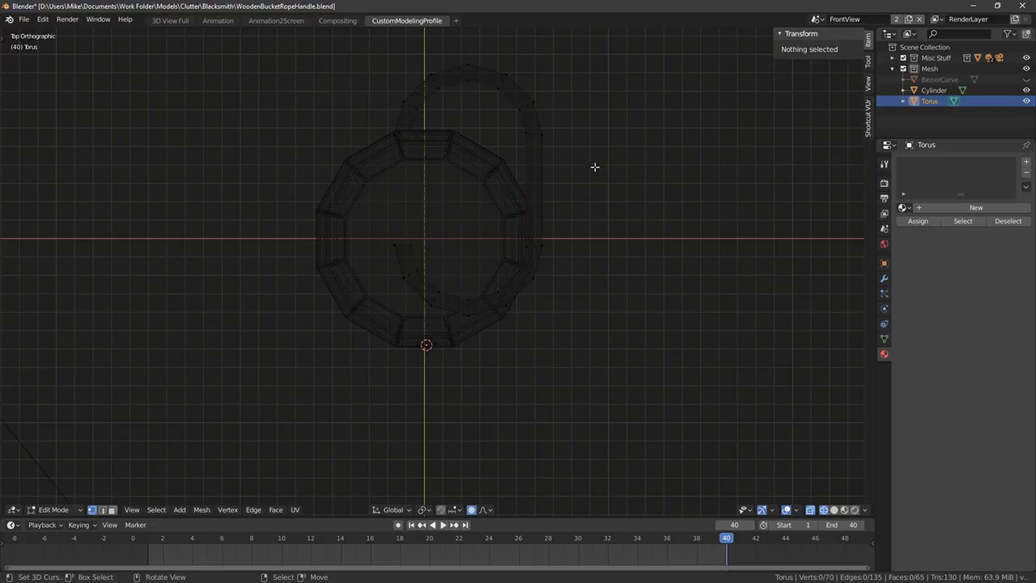
key(a)
key(s)
click(650, 229)
scroll(649, 229, down, 6)
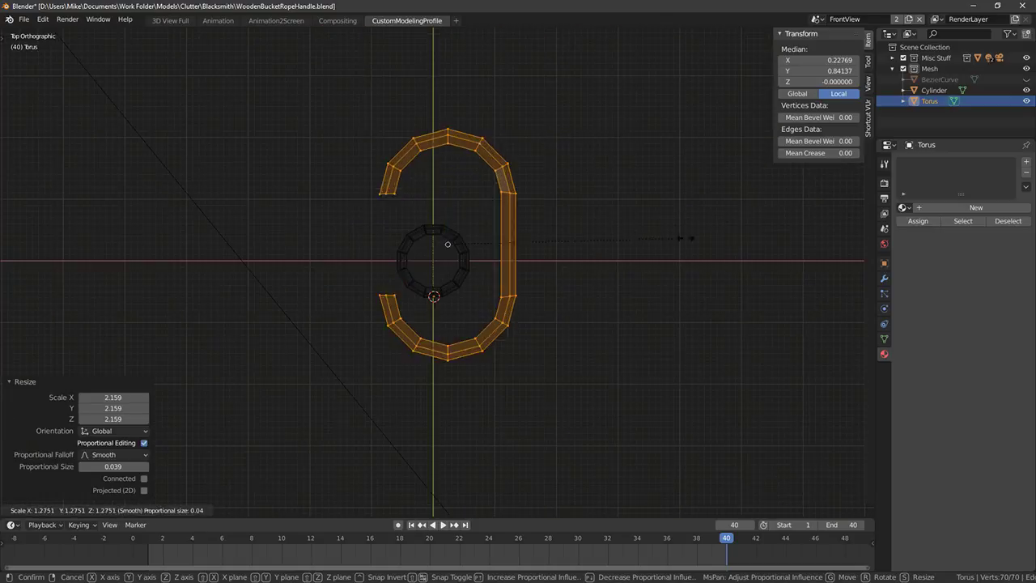
key(alt+s)
click(717, 243)
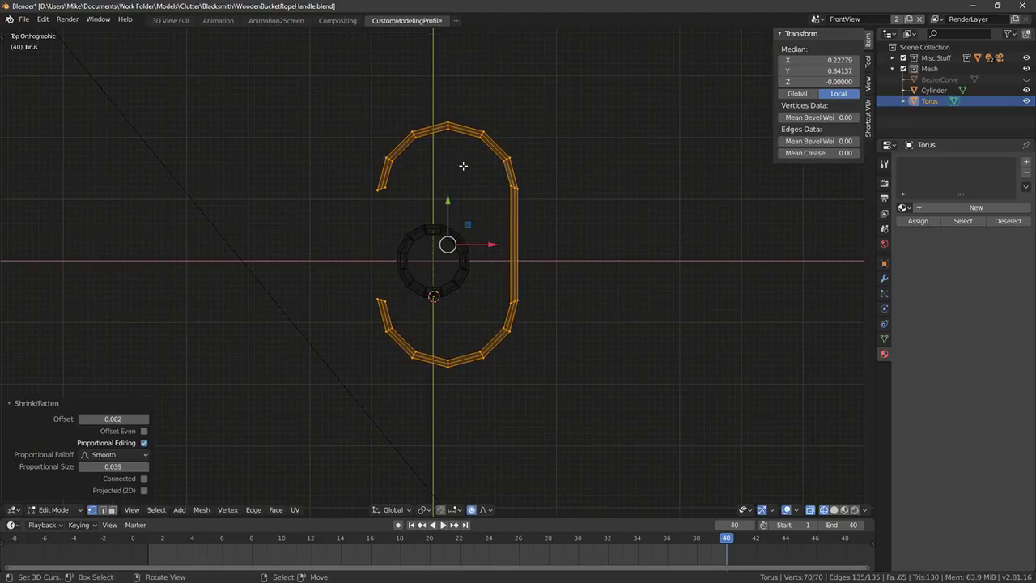
Move the enlarged ring's upper half back toward its lower half along Y
key(a)
drag(322, 86, 615, 211)
key(g)
click(459, 169)
Scale the edge loop at the enlarged ring's upper open end to 0 along Y
key(a)
alt+right_click(381, 238)
key(s)
key(z)
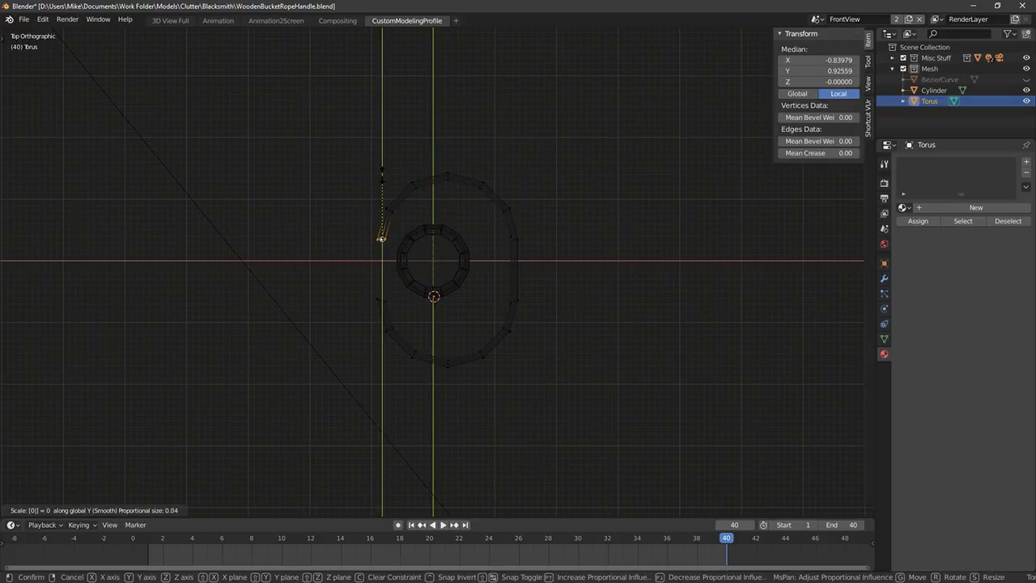
key(0)
click(382, 174)
right_click(393, 212)
Flatten the edge loop at the enlarged ring's lower open end along Y
scroll(366, 302, up, 2)
key(a)
key(c)
click(364, 310)
right_click(370, 311)
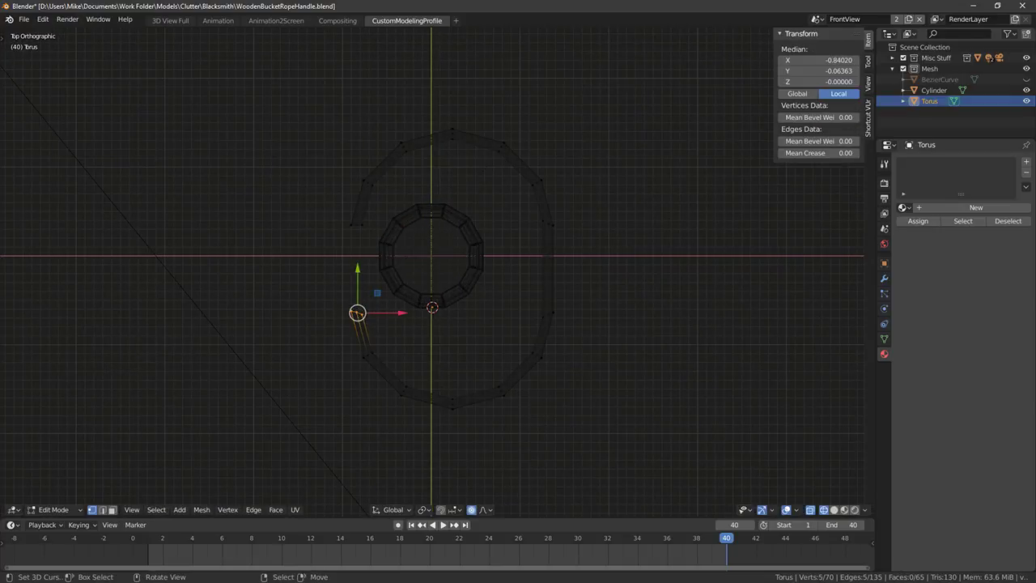
key(s)
key(y)
click(358, 313)
Move the ring's lower half slightly toward the upper half along Y
key(a)
key(b)
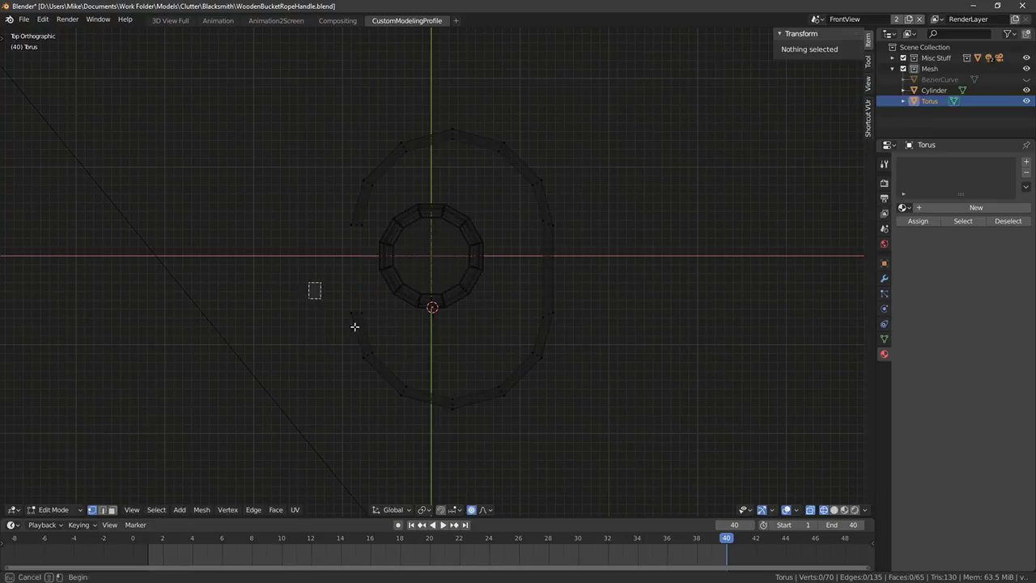
drag(321, 296, 613, 451)
drag(455, 321, 456, 306)
Flatten the two edge loops bounding the ring's straight +X section by scaling each to 0 along Y
key(a)
key(b)
drag(285, 94, 618, 261)
key(a)
key(b)
drag(526, 248, 597, 200)
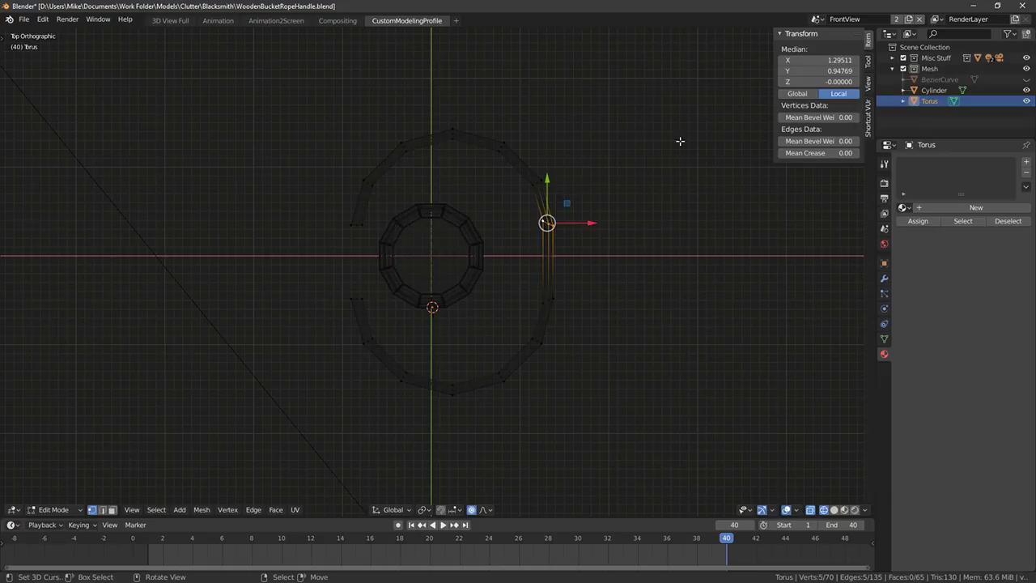
key(s)
key(y)
click(544, 139)
key(a)
key(b)
drag(524, 322, 603, 285)
text(sy0)
key(Return)
Move the entire ring along +X until its open ends lie over the bucket's center line, and check the fit in solid shading
scroll(583, 235, up, 1)
key(a)
key(b)
drag(264, 76, 579, 234)
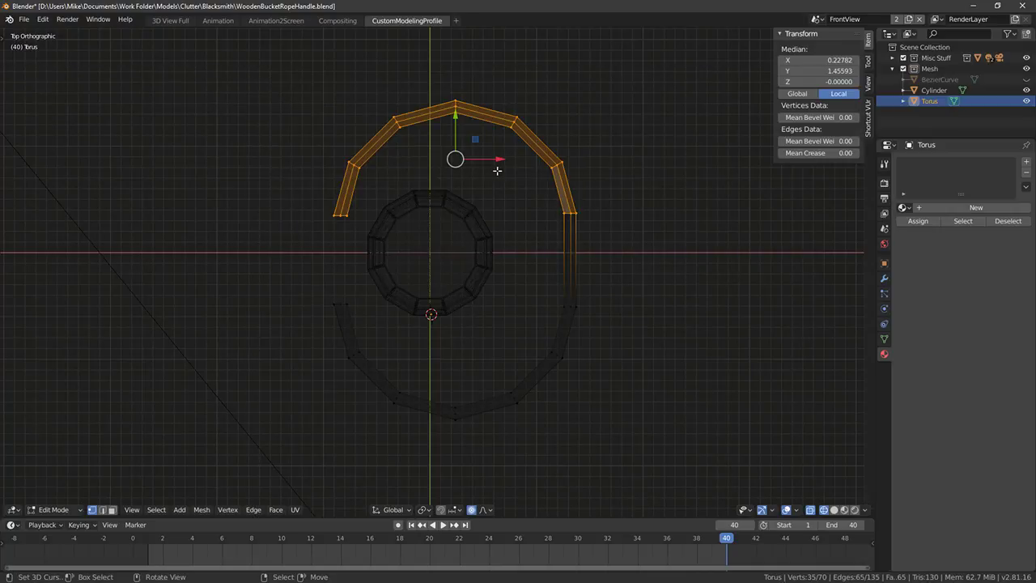
key(a)
key(g)
key(x)
click(588, 259)
key(alt+a)
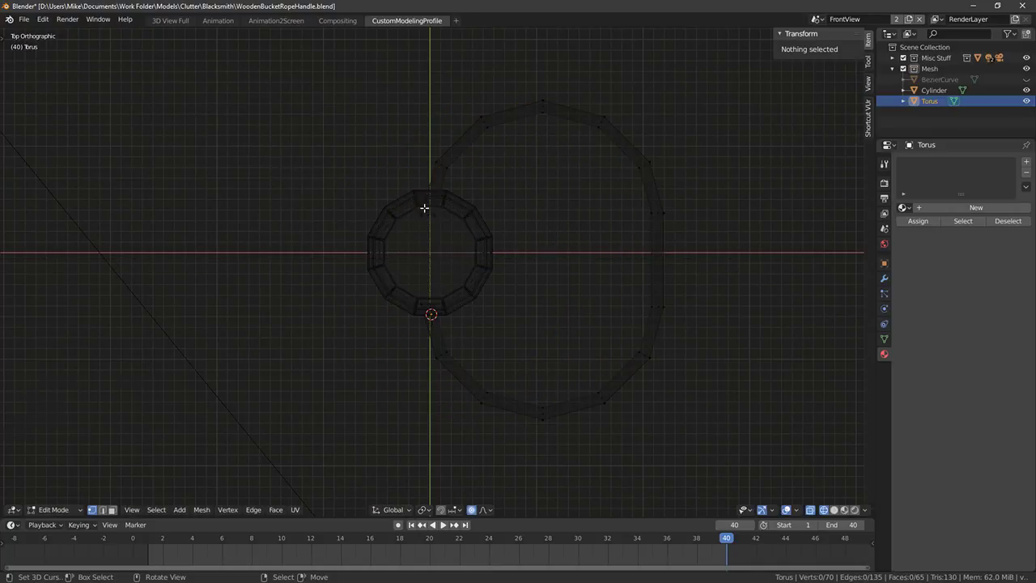
middle_drag(428, 213, 392, 127)
scroll(392, 127, up, 5)
key(KP_7)
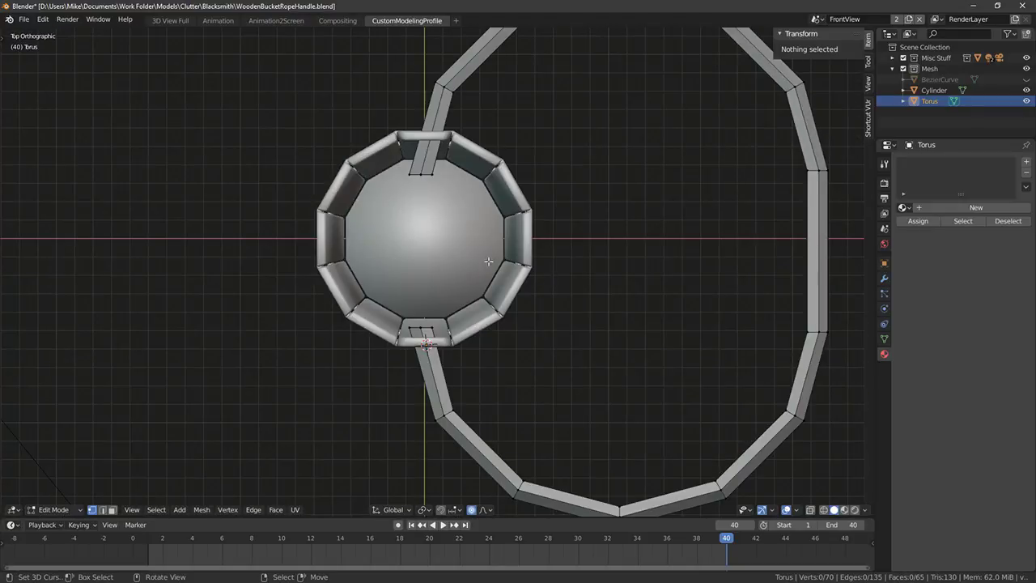
Move the entire ring slightly along X to line its open ends up with the bucket's center line
scroll(488, 261, down, 1)
key(a)
key(g)
click(621, 244)
Try to move the ring's upper half slightly along +Y, and undo that move
key(alt+a)
scroll(390, 137, down, 1)
scroll(389, 137, down, 2)
key(b)
drag(320, 85, 707, 290)
drag(529, 138, 530, 127)
key(ctrl+z)
Select all vertices of the ring's upper half in wireframe shading and move them slightly along +Y
key(shift+z)
key(n)
key(b)
drag(330, 71, 609, 229)
key(shift+z)
drag(524, 138, 525, 128)
key(alt+a)
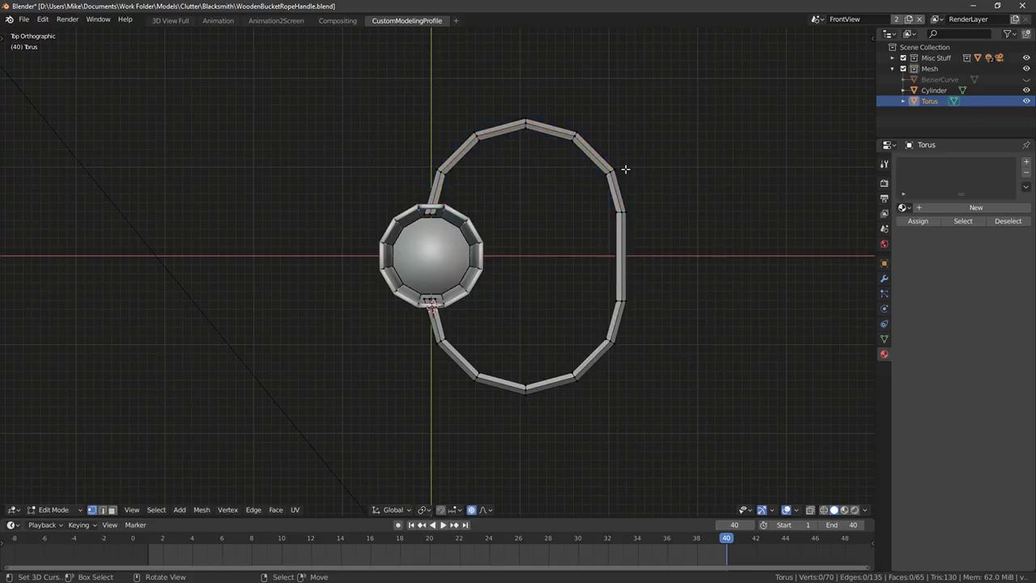
Snap the 3D cursor to the world origin and scale the whole ring down around it
key(a)
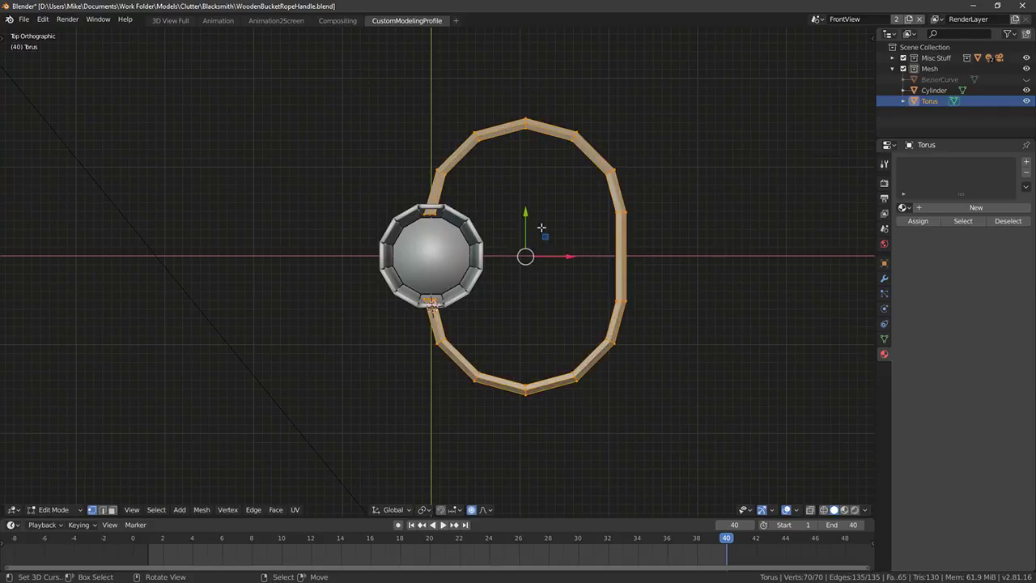
key(shift+s)
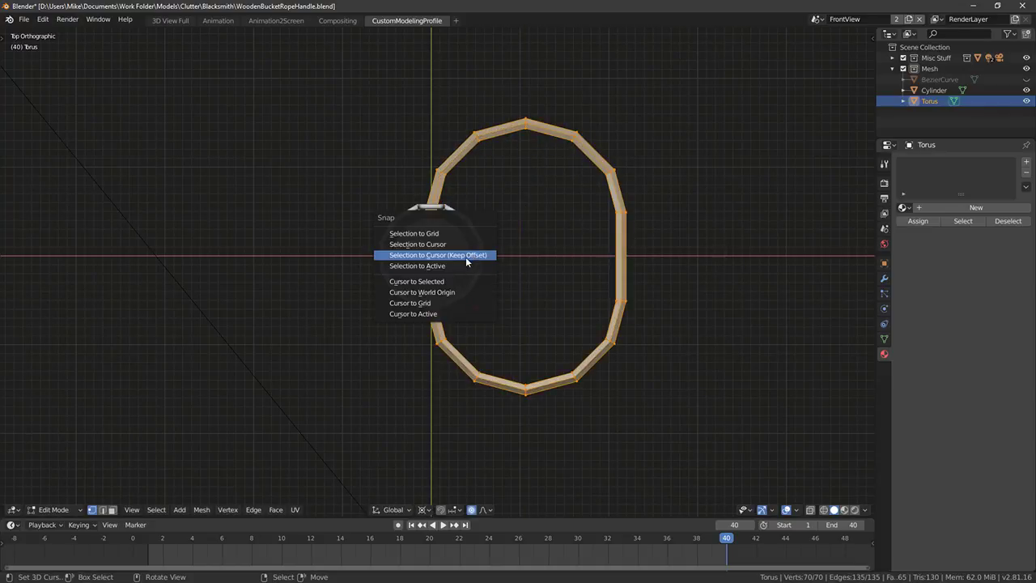
click(461, 291)
key(s)
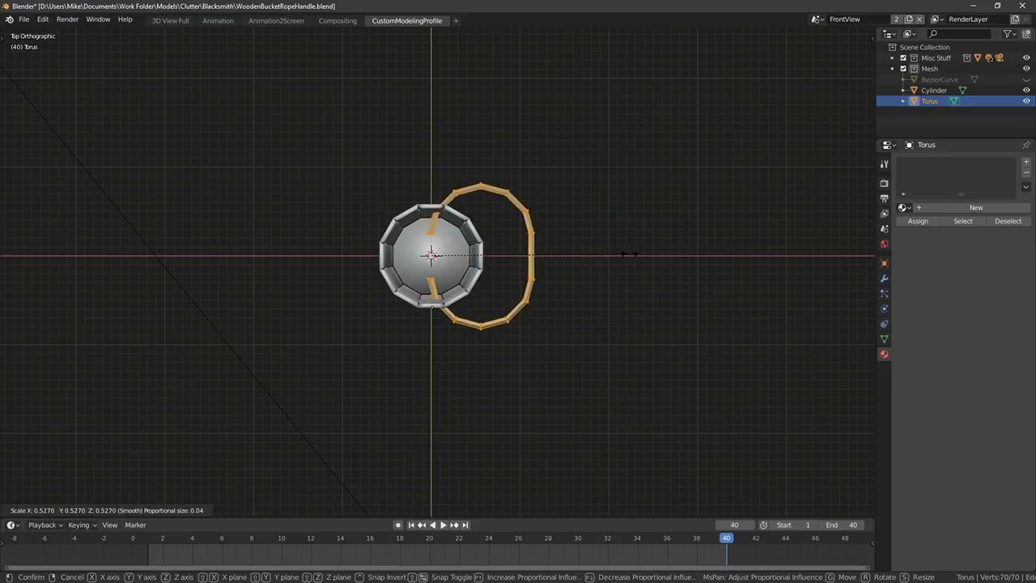
click(575, 250)
Move the ring's upper half along +Y until its open end reaches the bucket's upper lug
key(alt+a)
drag(382, 183, 579, 261)
key(alt+z)
key(alt+z)
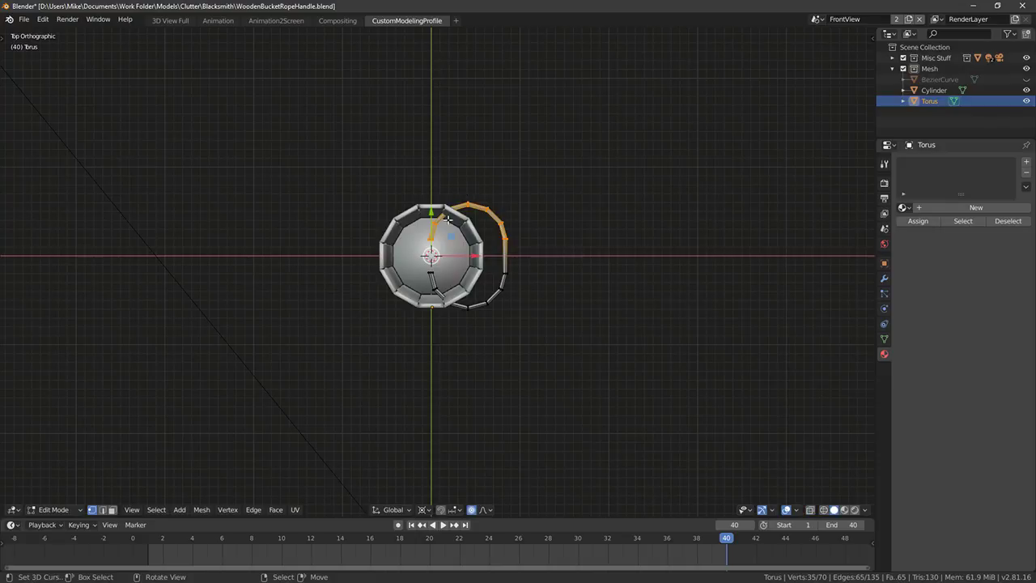
key(g)
key(y)
click(425, 192)
Move the ring's lower half along -Y until its open end reaches the bucket's lower lug
key(alt+a)
key(b)
drag(402, 259, 606, 375)
key(alt+z)
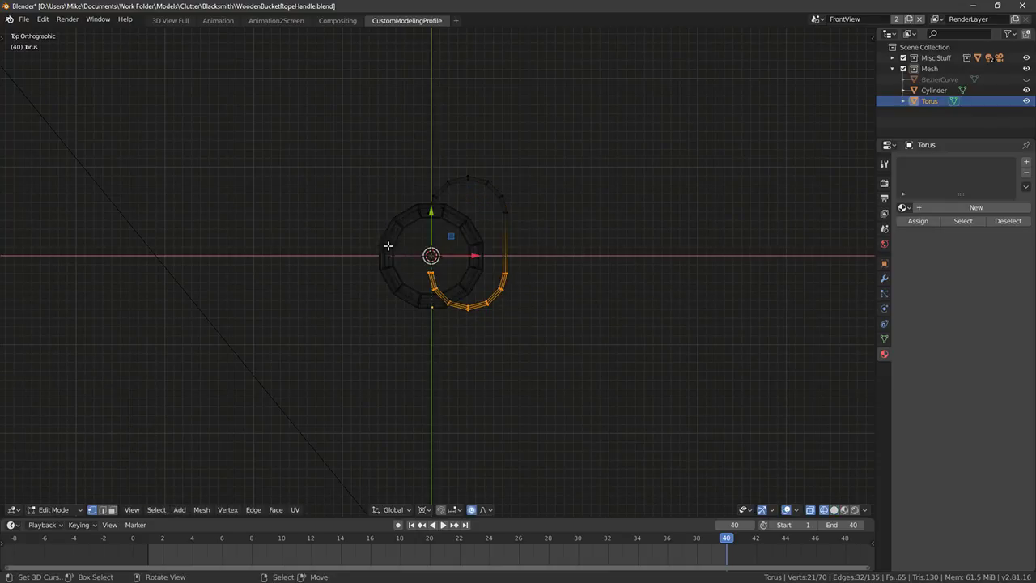
key(alt+z)
key(g)
key(y)
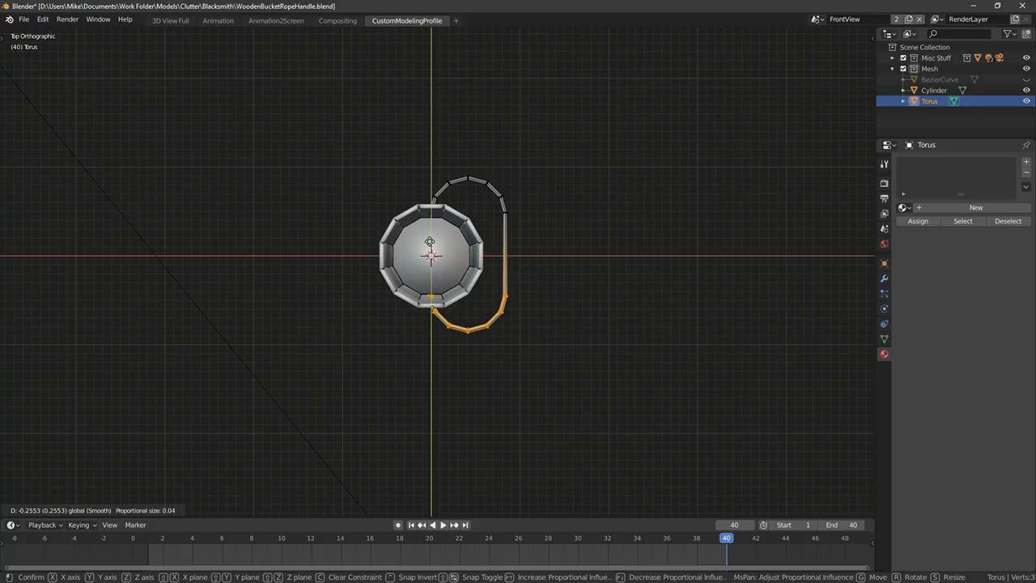
click(448, 204)
Raise the whole ring by 0.93 along Z to the height of the lug holes
key(KP_1)
key(a)
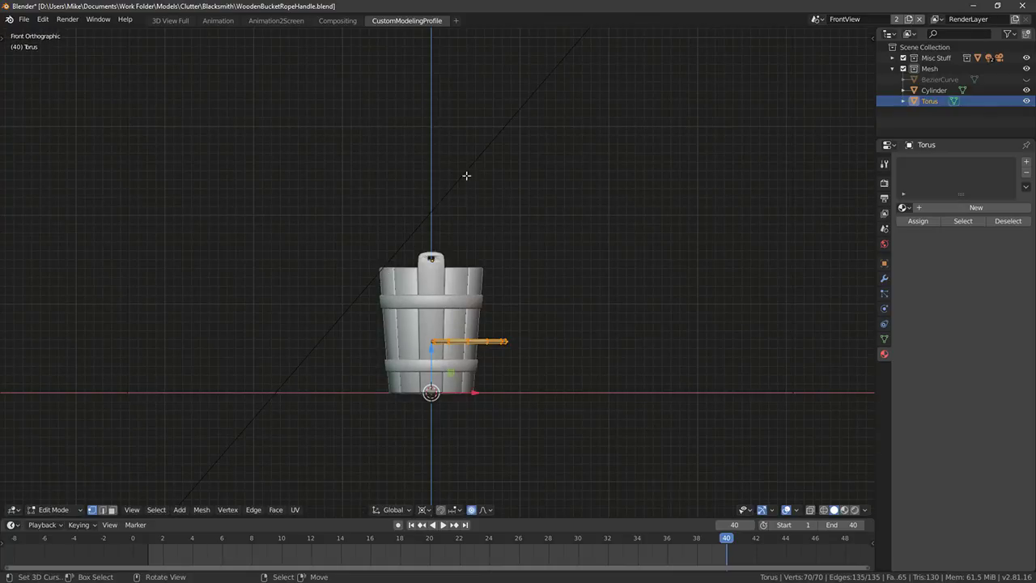
key(g)
click(431, 267)
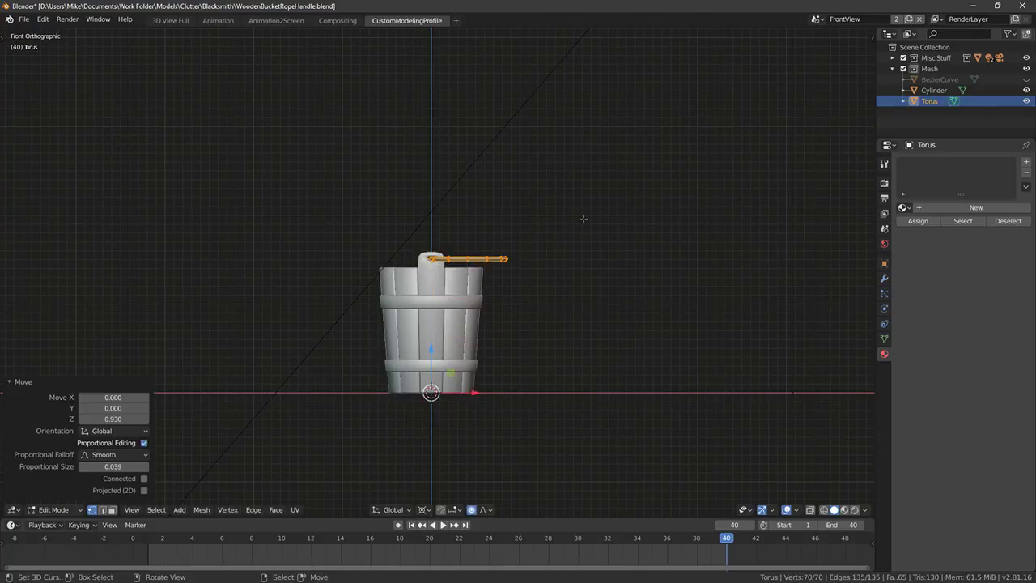
scroll(452, 258, up, 6)
middle_drag(432, 246, 519, 293)
key(alt+a)
key(a)
key(alt+a)
Snap the 3D cursor to the midpoint between the edge loops of the bucket's two lug holes
key(Tab)
right_click(225, 221)
key(Tab)
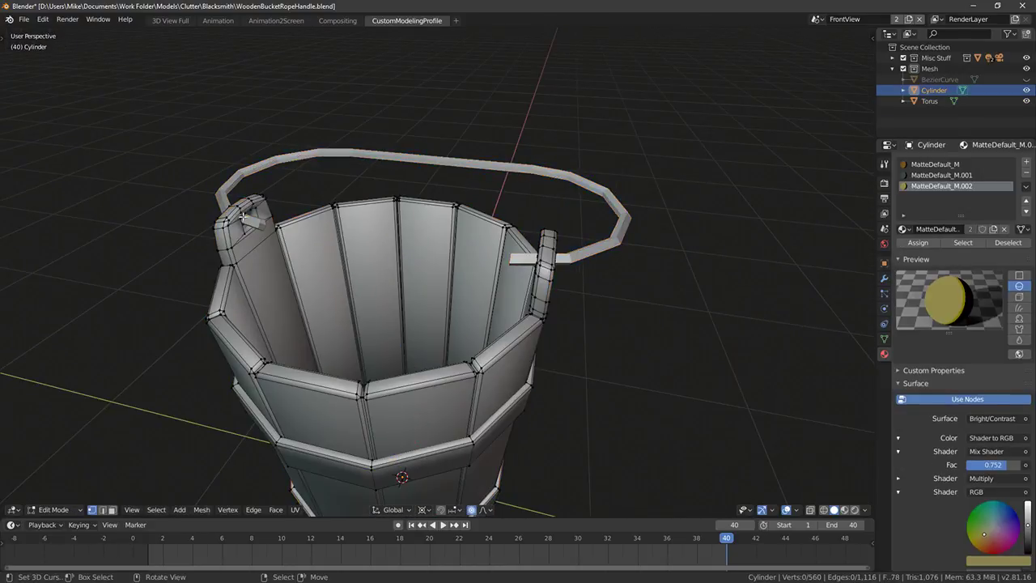
middle_drag(406, 238, 557, 225)
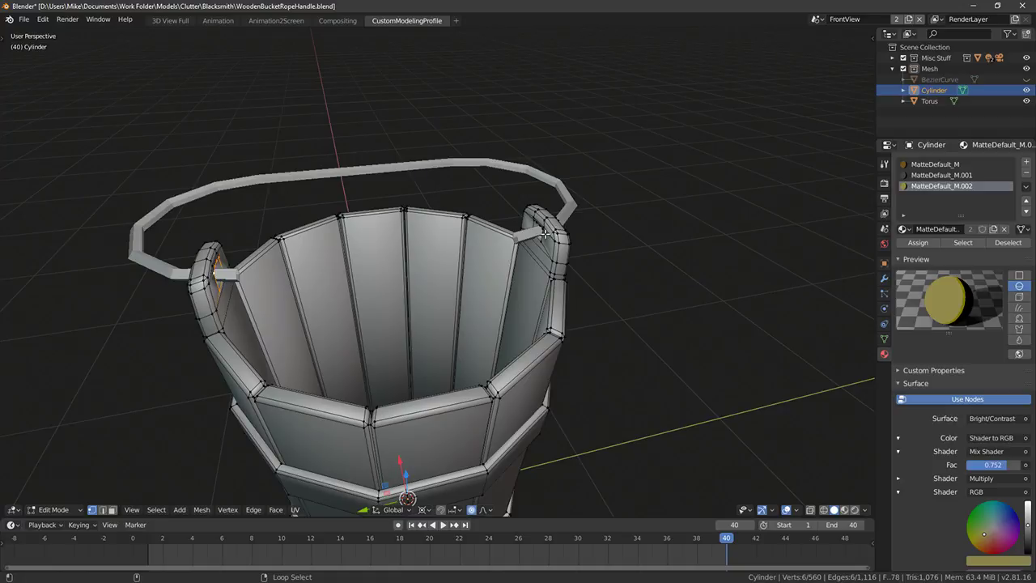
shift+click(544, 233)
key(shift+s)
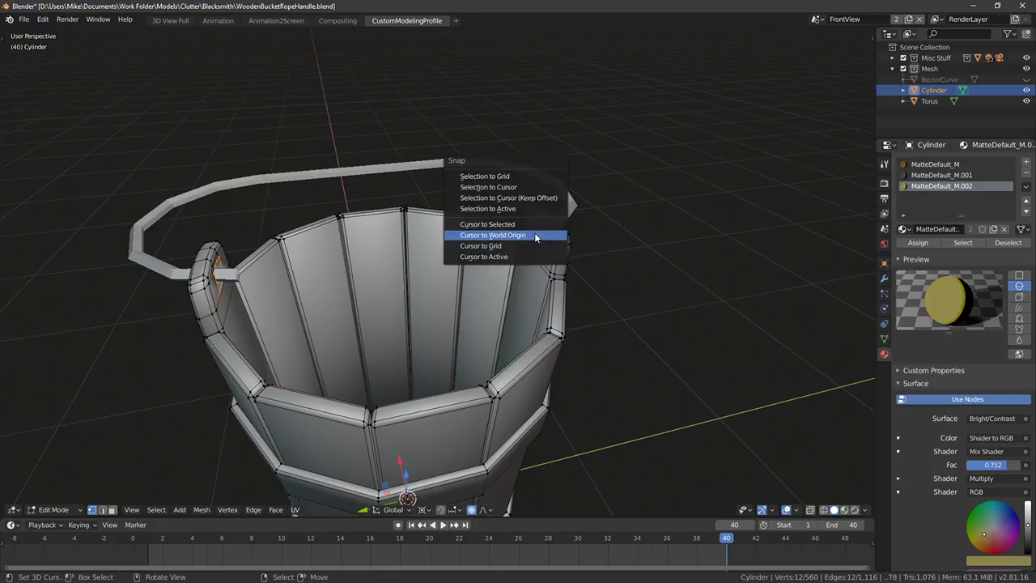
click(534, 237)
key(Tab)
middle_drag(535, 237, 519, 239)
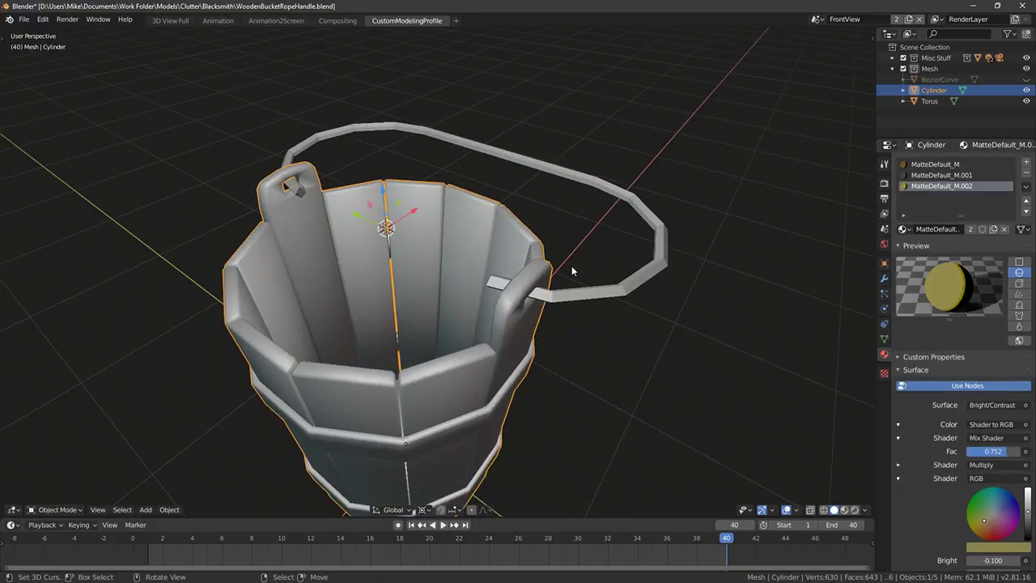
Tilt the whole ring downward around the 3D cursor by 36.6°, plus about 9° around global Y
click(573, 295)
key(Tab)
middle_drag(572, 295, 602, 246)
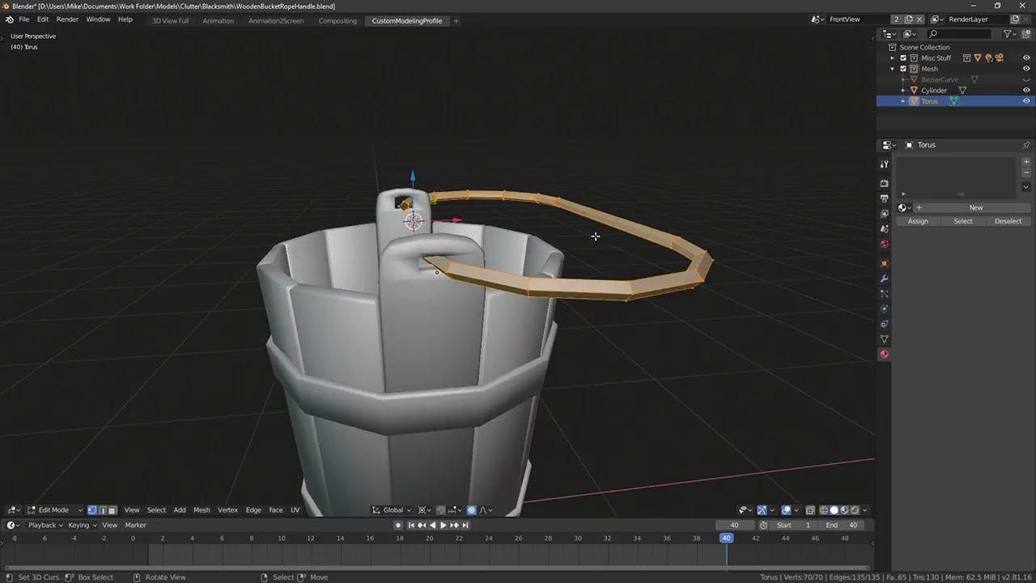
key(KP_1)
key(r)
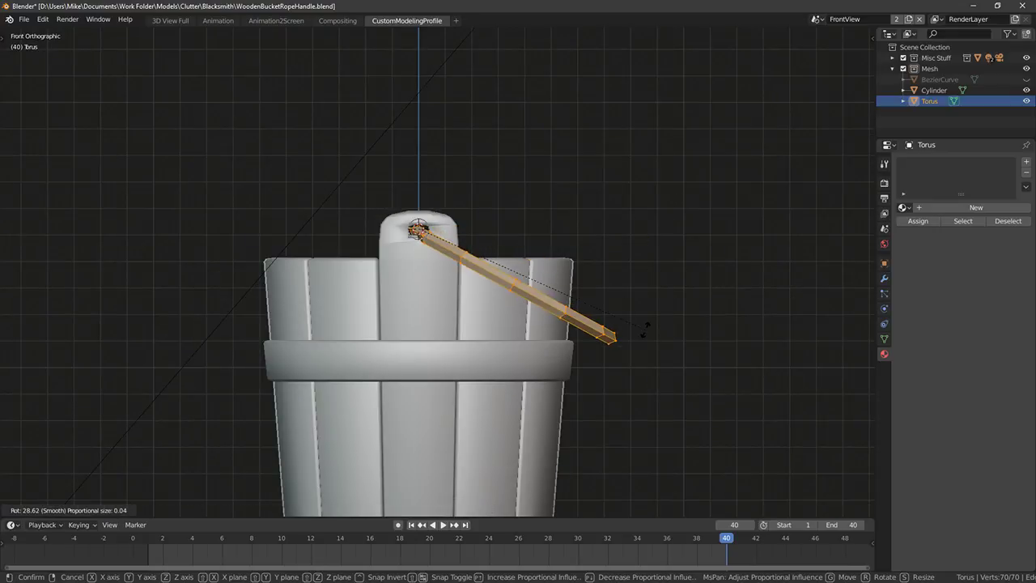
click(620, 353)
middle_drag(620, 353, 651, 326)
key(r)
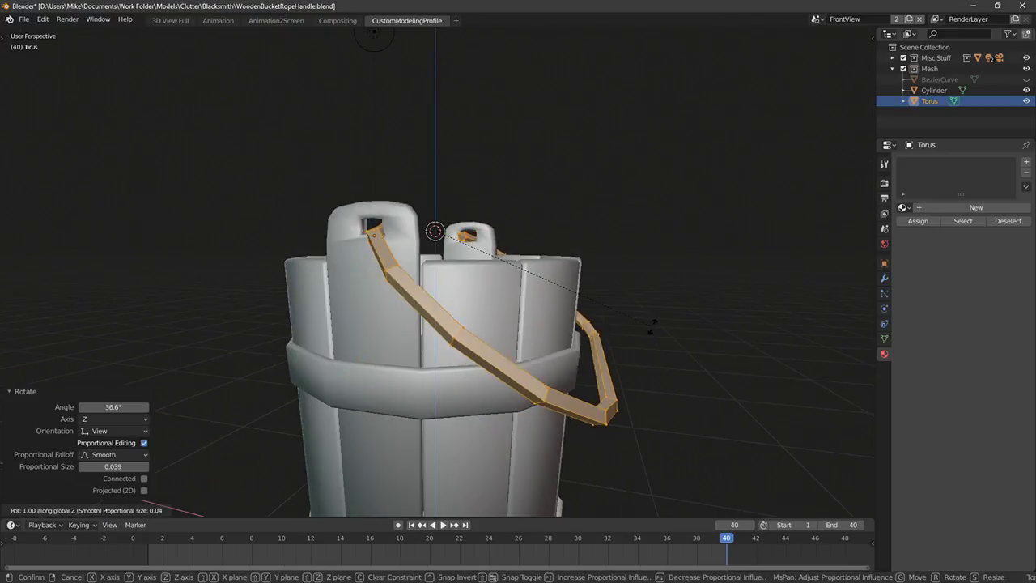
key(y)
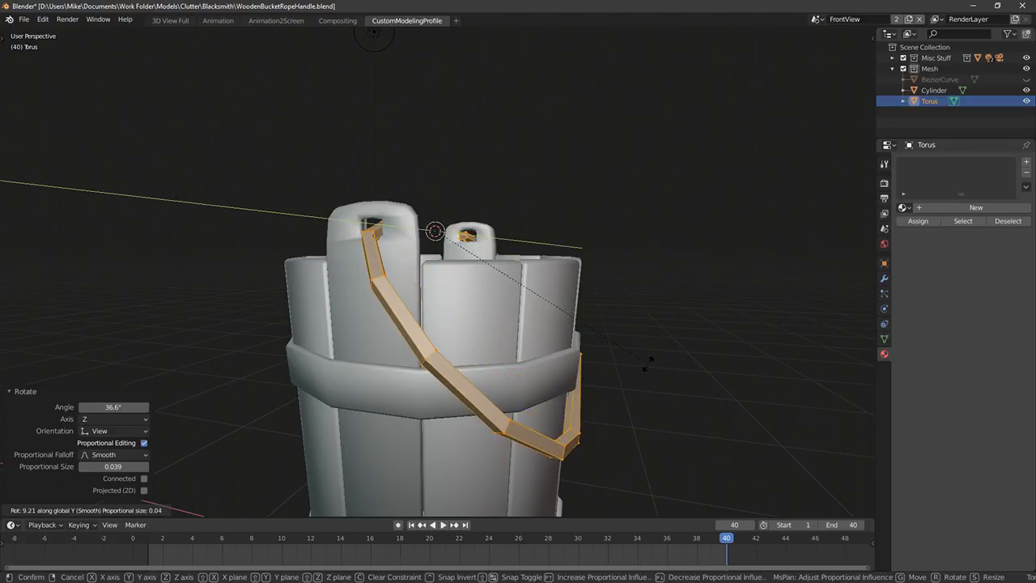
click(645, 362)
key(Tab)
scroll(636, 355, down, 2)
middle_drag(635, 354, 447, 310)
scroll(405, 279, up, 3)
middle_drag(364, 249, 386, 260)
scroll(386, 261, down, 2)
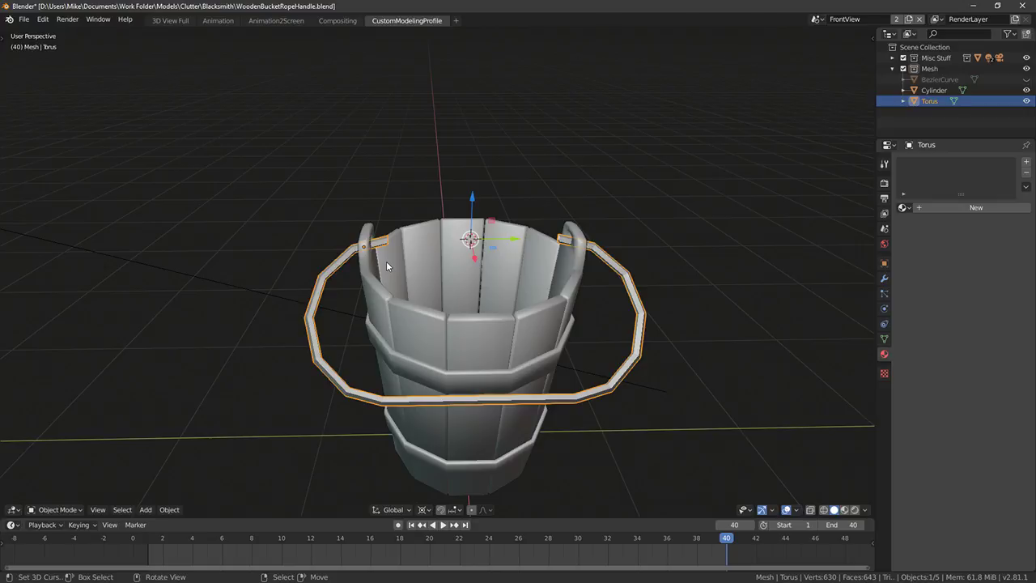
Select the ring's outermost bends on both sides in wireframe top view and scale them along Z
key(KP_7)
key(Tab)
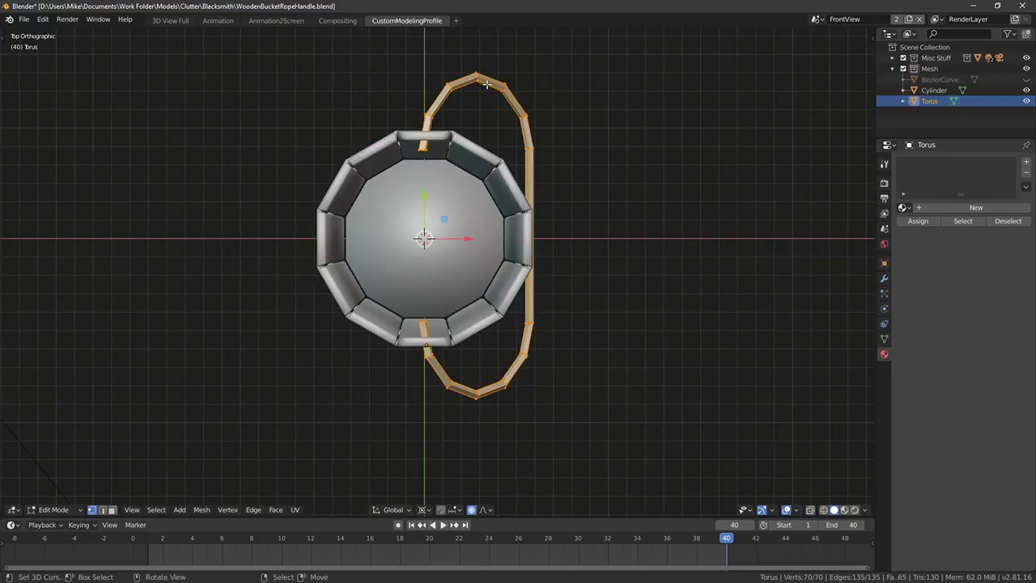
key(alt+a)
key(shift+z)
key(b)
drag(411, 55, 539, 99)
key(b)
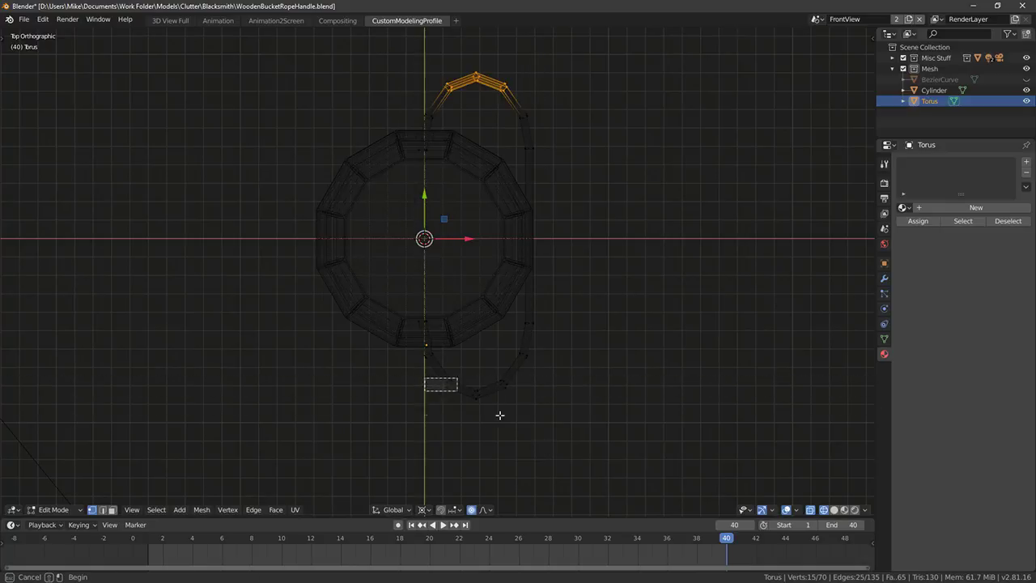
drag(435, 364, 519, 397)
key(s)
key(z)
click(575, 180)
key(s)
key(z)
click(655, 161)
Move the +X portion of the ring's upper bend slightly inward along -Y
key(alt+a)
key(b)
drag(460, 60, 579, 287)
key(b)
drag(462, 307, 594, 454)
key(alt+a)
key(b)
drag(458, 58, 579, 283)
key(g)
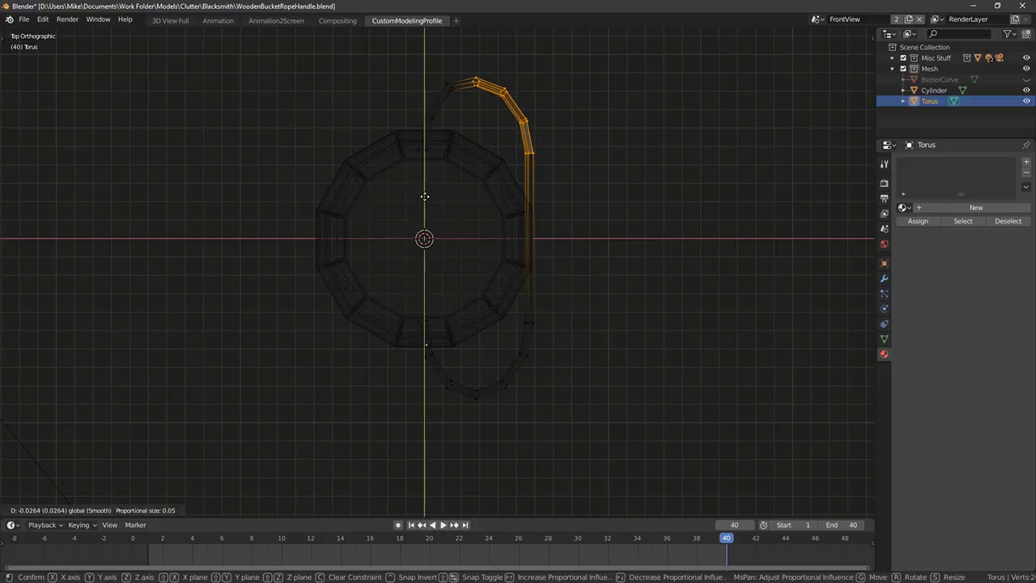
key(Escape)
Move the +X portion of the ring's lower bend slightly inward along +Y
key(alt+a)
key(b)
drag(472, 318, 537, 397)
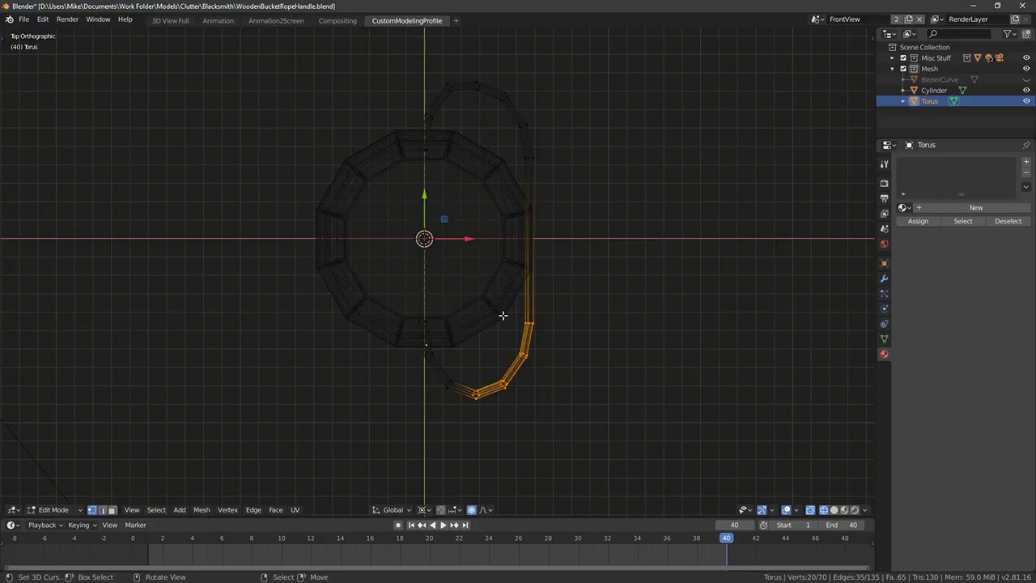
mouse_move(426, 199)
mouse_down()
mouse_move(426, 183)
mouse_move(426, 192)
mouse_up()
Circle-select the outer edge loops of the ring's lower bend and move them further inward along +Y
key(alt+a)
key(c)
mouse_move(448, 381)
mouse_down()
mouse_move(514, 399)
mouse_move(503, 380)
mouse_up()
key(Return)
key(c)
mouse_move(519, 338)
mouse_down()
mouse_move(537, 345)
mouse_move(531, 318)
mouse_up()
right_click(530, 324)
drag(426, 198, 425, 181)
Circle-select the outer edge loops of the ring's upper bend, move them inward along Y, and restore solid shading
key(alt+a)
key(c)
drag(456, 90, 536, 157)
right_click(536, 157)
key(g)
key(y)
click(573, 217)
mouse_move(573, 216)
middle_down()
mouse_move(531, 138)
mouse_move(575, 201)
middle_up()
key(shift+z)
key(z)
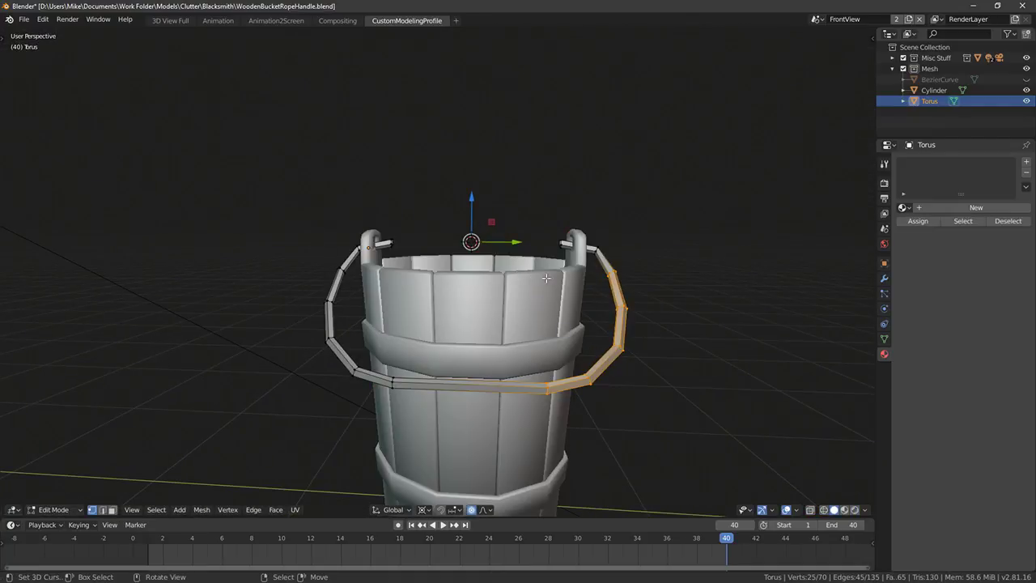
Move the handle's inner end at the -Y lug slightly outward along Y
alt+click(389, 242)
key(Tab)
middle_drag(432, 245, 421, 351)
scroll(421, 351, up, 5)
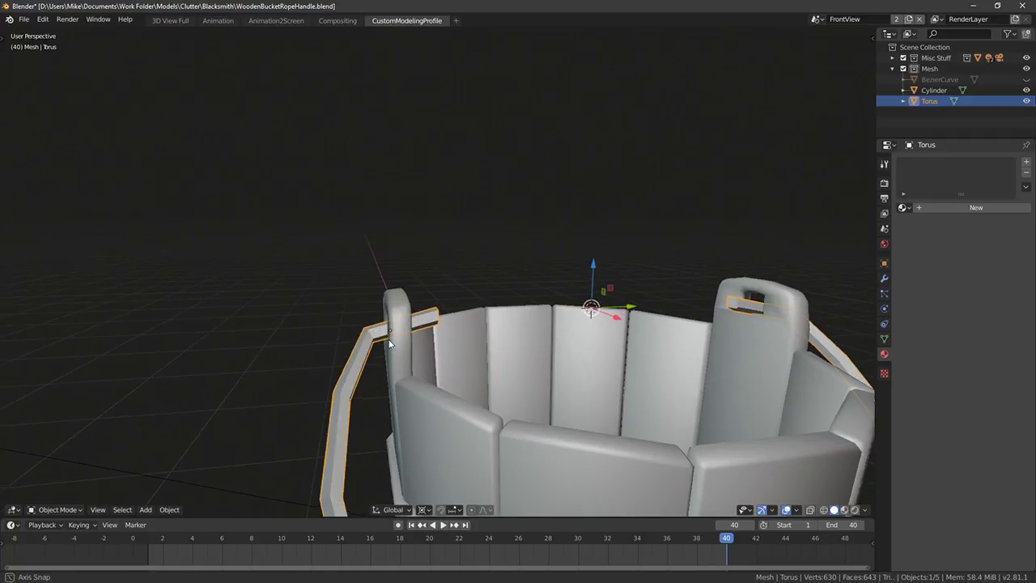
key(Tab)
drag(665, 323, 653, 324)
Bevel the handle's bend edge loop just outside each lug
key(alt+a)
key(ctrl+b)
click(414, 336)
shift+middle_drag(414, 337, 235, 326)
key(alt+a)
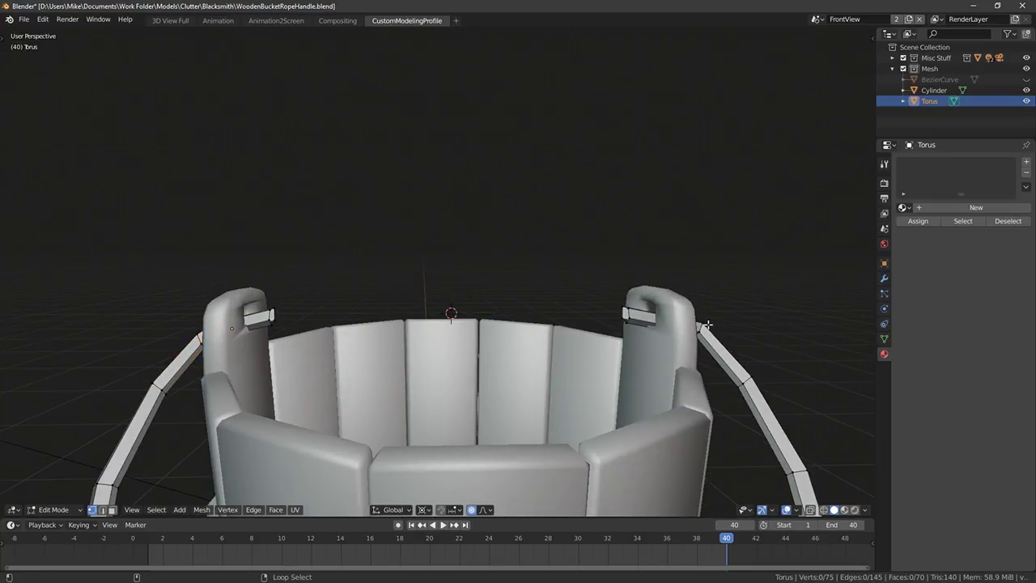
key(ctrl+b)
click(775, 334)
Apply Shade Smooth to the entire handle mesh and leave Edit Mode
key(alt+a)
key(a)
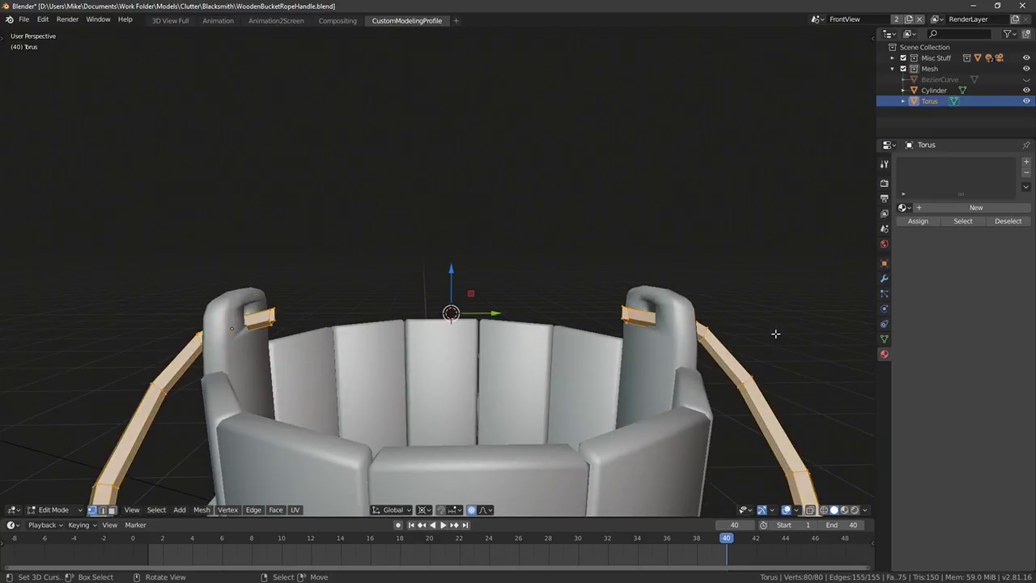
key(F3)
text(shade smoot)
key(Return)
key(Tab)
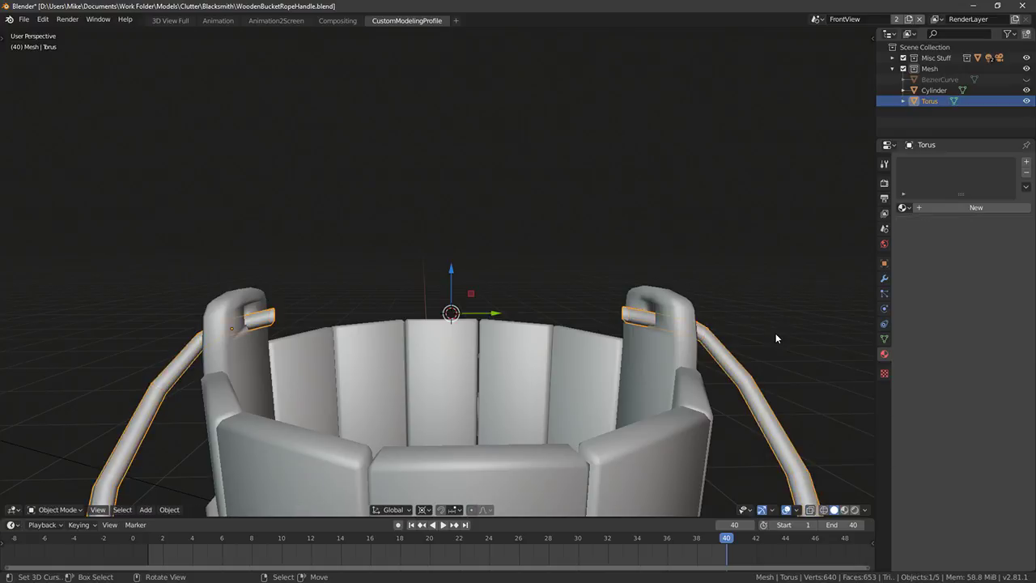
Select the whole linked handle mesh and raise it by 0.023 along Z within the lug holes
key(Tab)
click(267, 318)
key(ctrl+l)
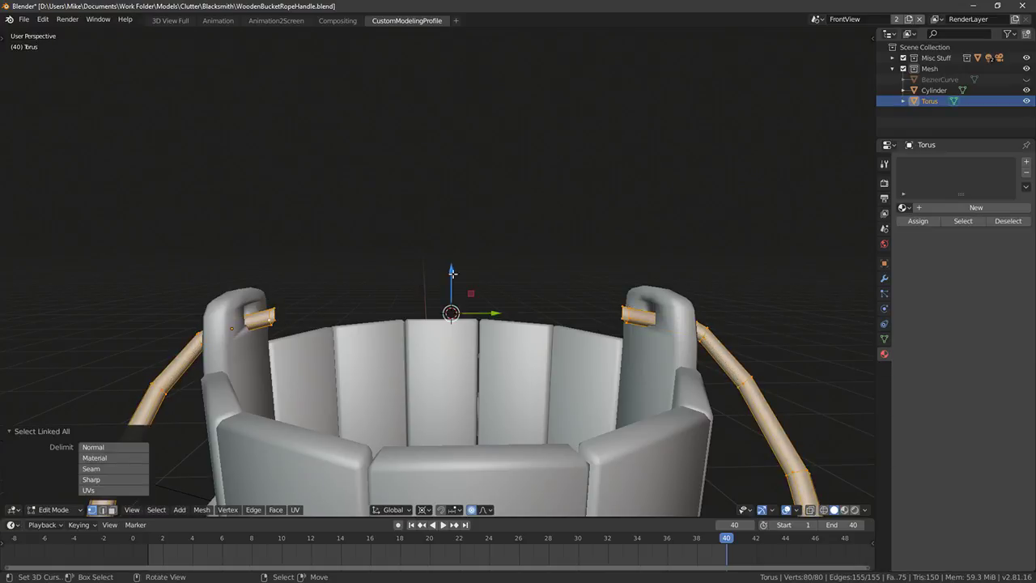
key(g)
key(z)
click(565, 297)
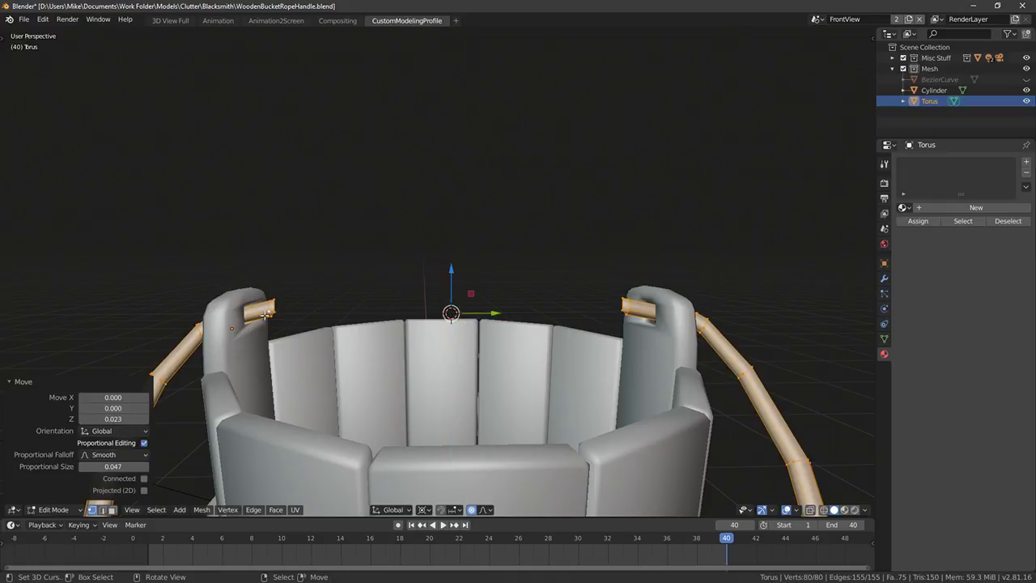
Rotate the handle by -2.71° in front view and assign it the material MatteDefault_M.002
scroll(265, 314, down, 10)
key(KP_0)
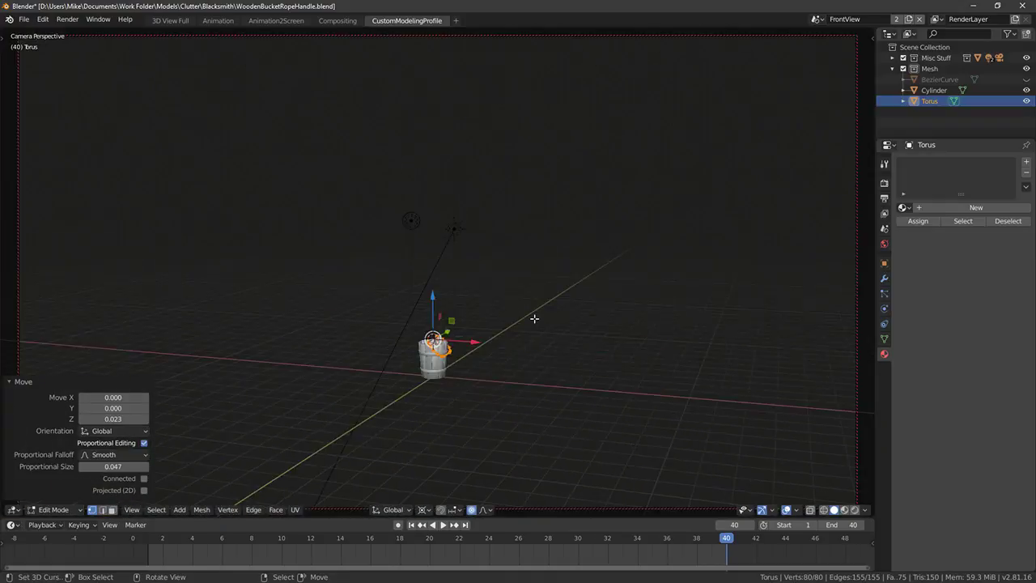
key(KP_1)
key(r)
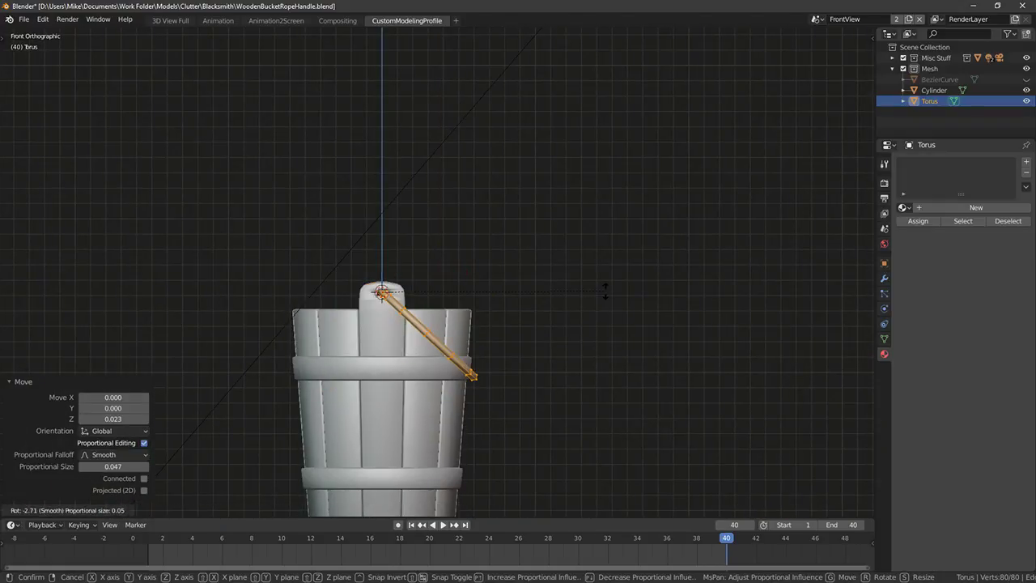
click(606, 289)
middle_drag(559, 300, 582, 356)
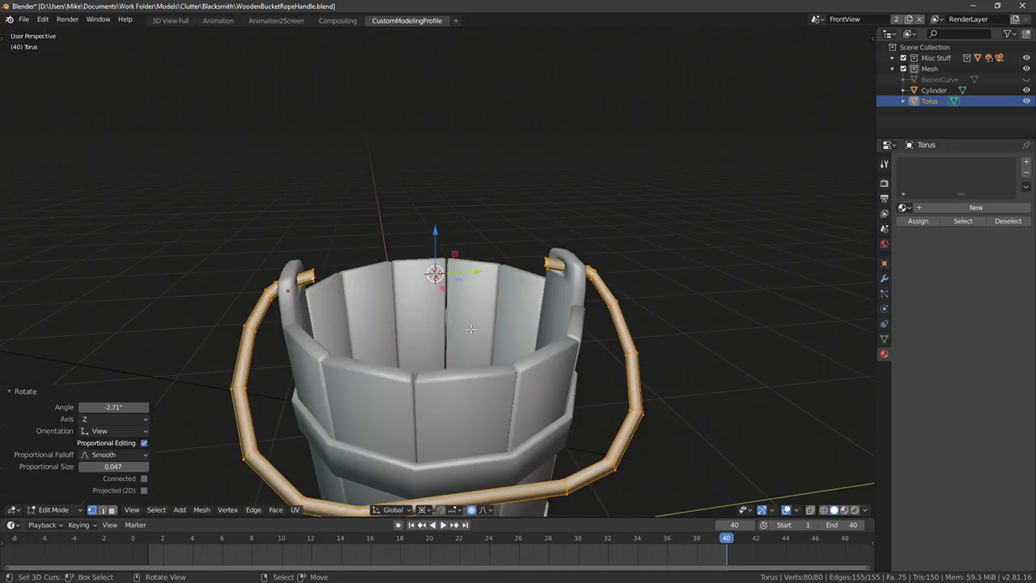
click(905, 208)
click(834, 266)
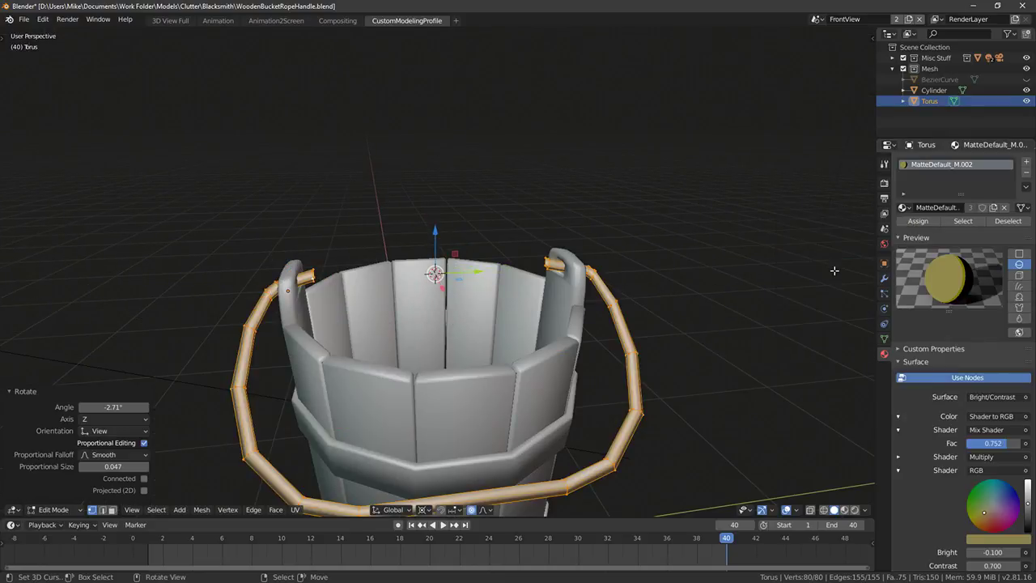
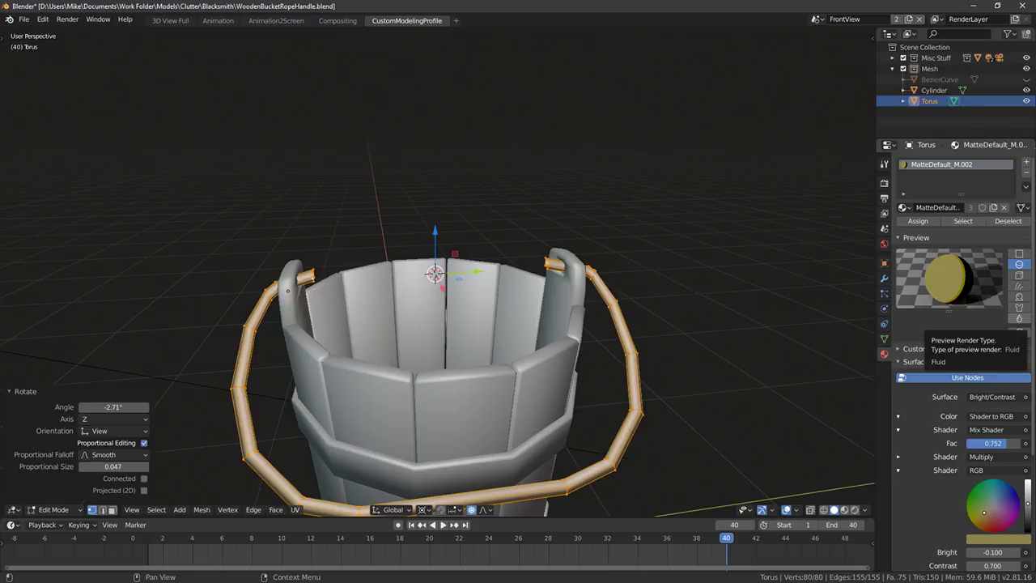
Select the end loop of the handle on the -Y side and pull it back close to the lug's inner face
middle_drag(500, 301, 592, 275)
scroll(592, 275, down, 3)
middle_drag(459, 308, 465, 256)
key(alt+a)
alt+right_click(515, 312)
scroll(417, 279, up, 4)
key(KP_3)
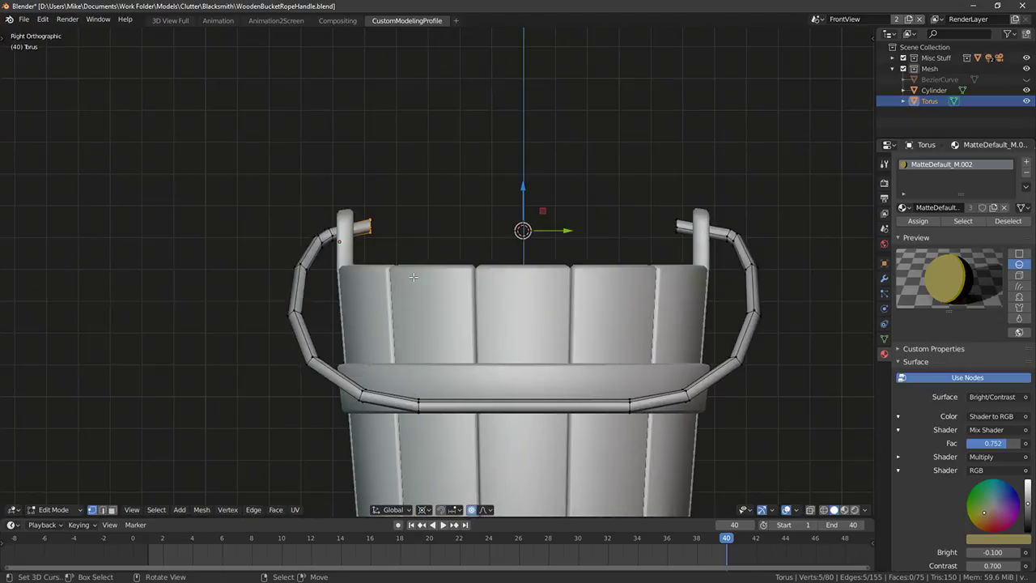
scroll(412, 277, up, 3)
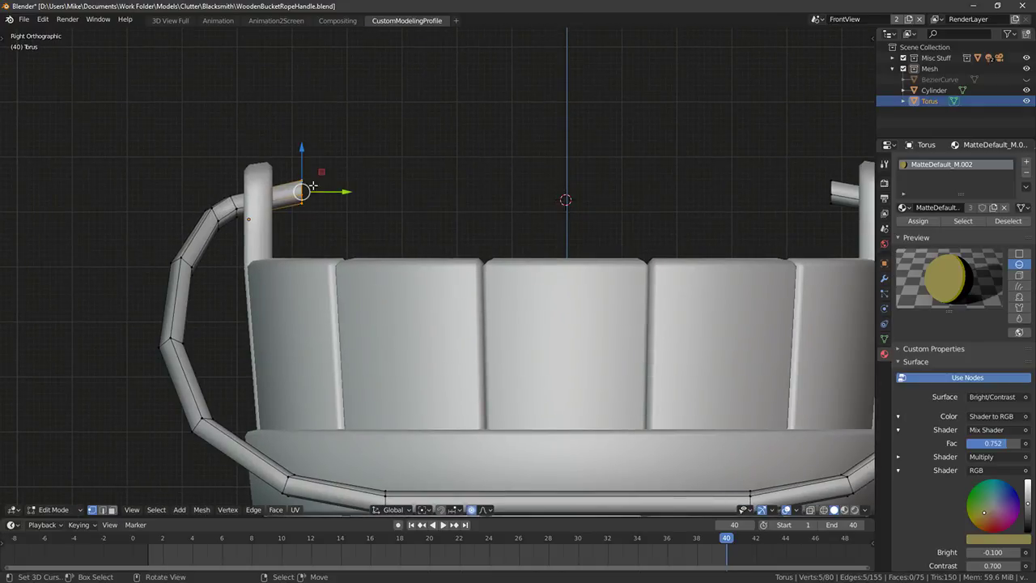
key(g)
click(330, 203)
key(e)
right_click(330, 200)
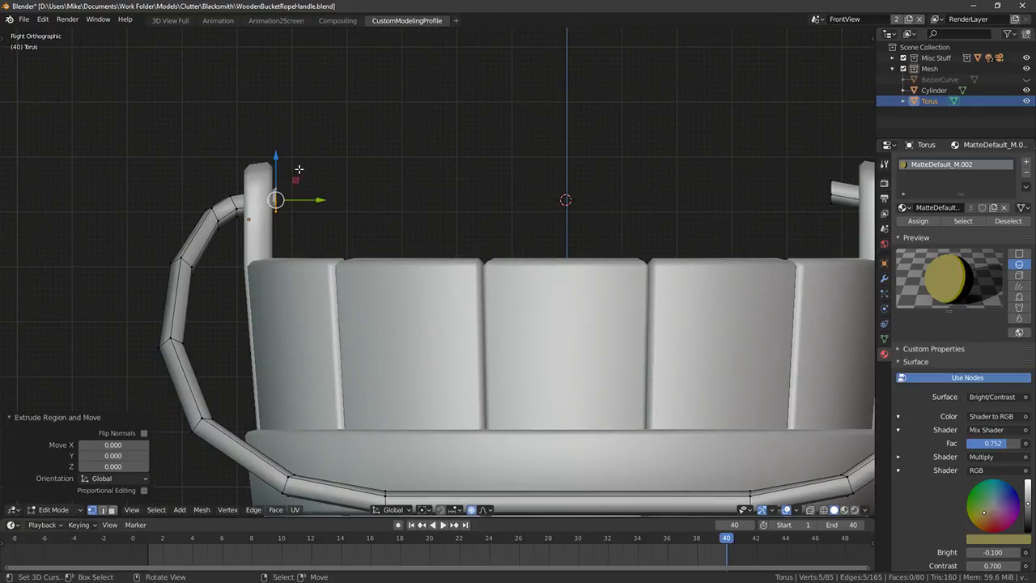
key(ctrl+z)
Extrude the -Y handle end and rotate its segments about the 3D cursor by -14.8° and -24.3° to curl a hook upward
scroll(285, 176, up, 1)
scroll(285, 176, up, 4)
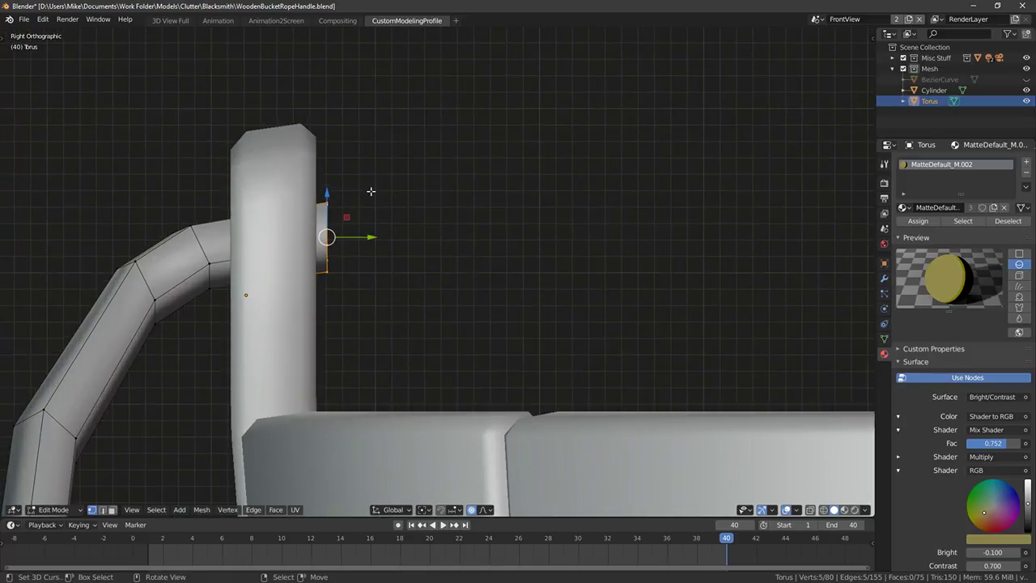
scroll(406, 201, down, 4)
key(e)
right_click(541, 272)
key(period)
key(r)
right_click(606, 267)
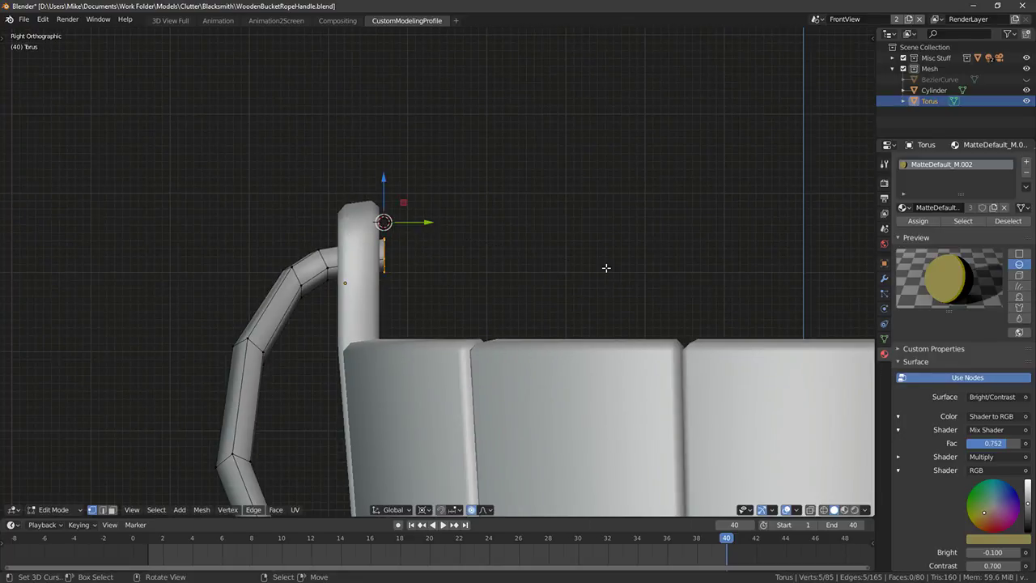
key(r)
click(663, 202)
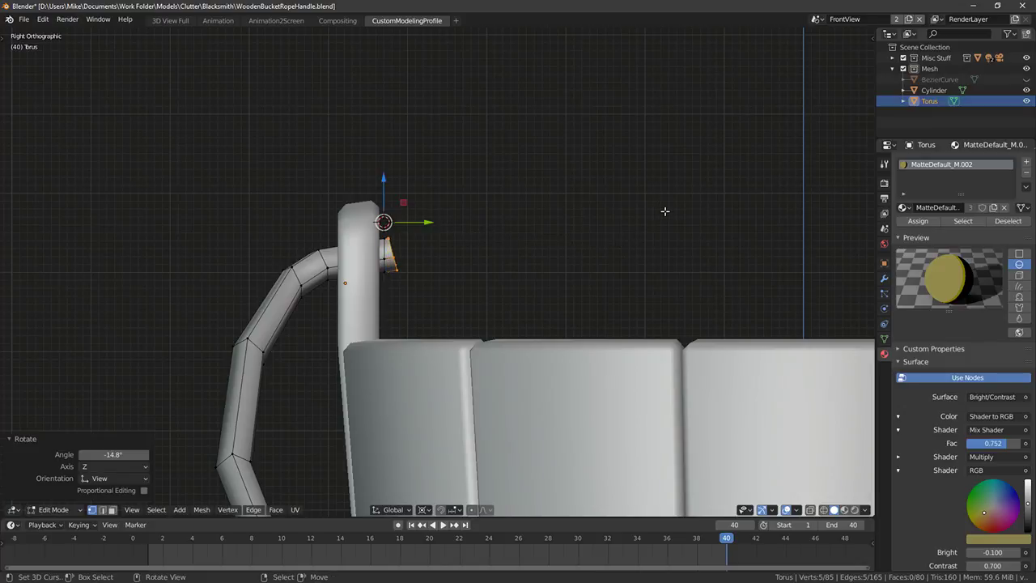
key(e)
key(r)
click(644, 105)
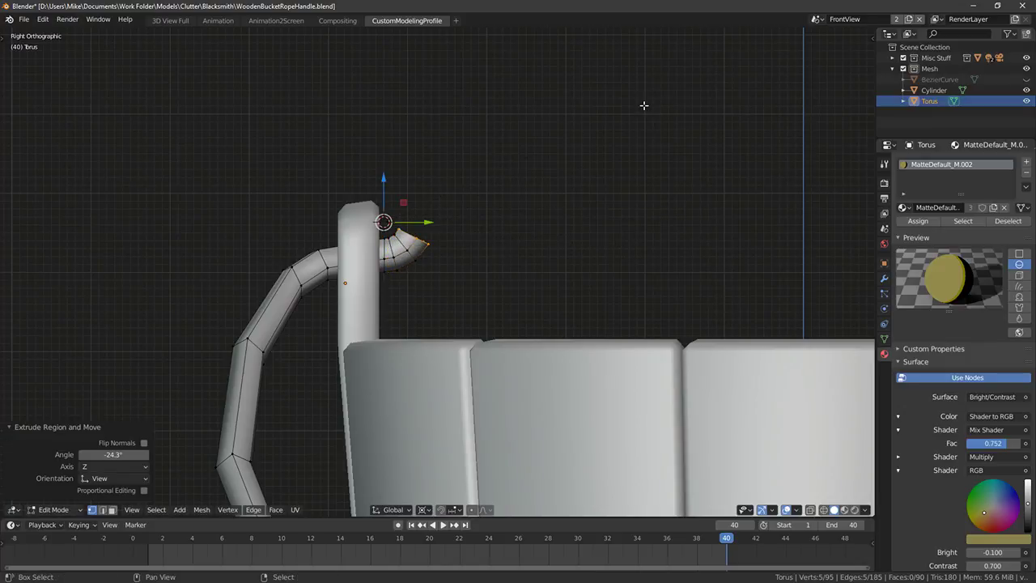
Extrude the hook's end loop 0.010 up along Z and taper the tip by scaling it to 0.725
key(e)
click(635, 148)
key(s)
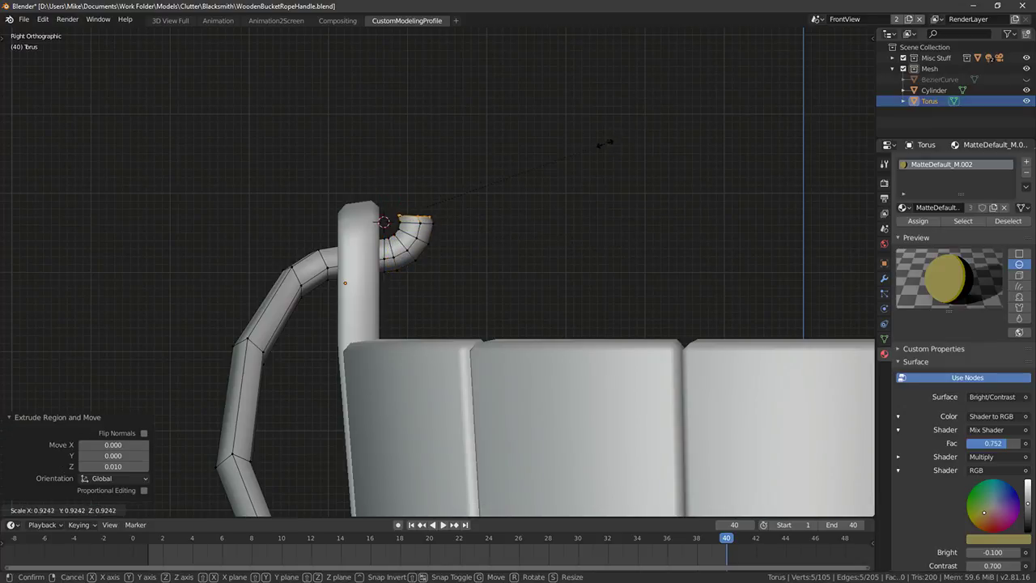
click(620, 150)
key(s)
click(576, 157)
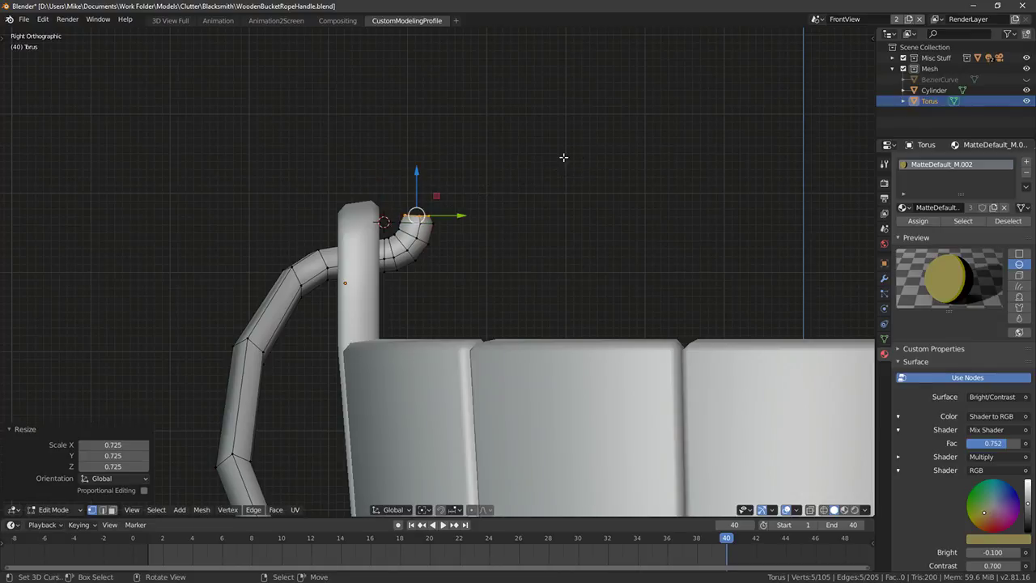
Fill the open tip of the -Y hook with a face and preview the handle in rendered shading
middle_drag(576, 157, 512, 198)
key(shift+z)
key(Tab)
scroll(456, 213, down, 3)
scroll(456, 212, up, 3)
key(Tab)
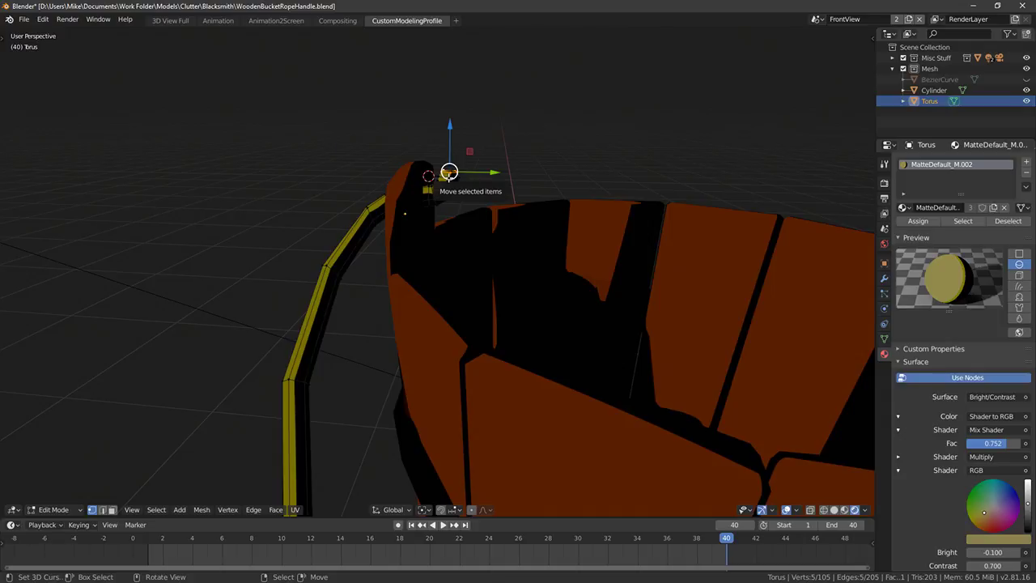
Rotate the -Y hook tip toward the lug and move it -0.010 in Y and 0.010 in Z with proportional editing
key(KP_1)
key(KP_3)
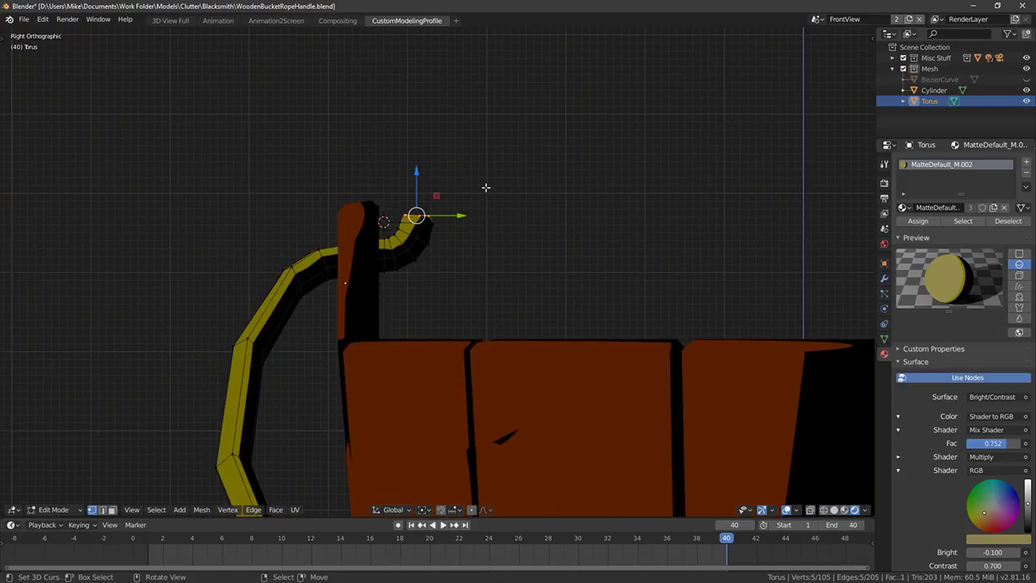
key(r)
scroll(542, 170, down, 6)
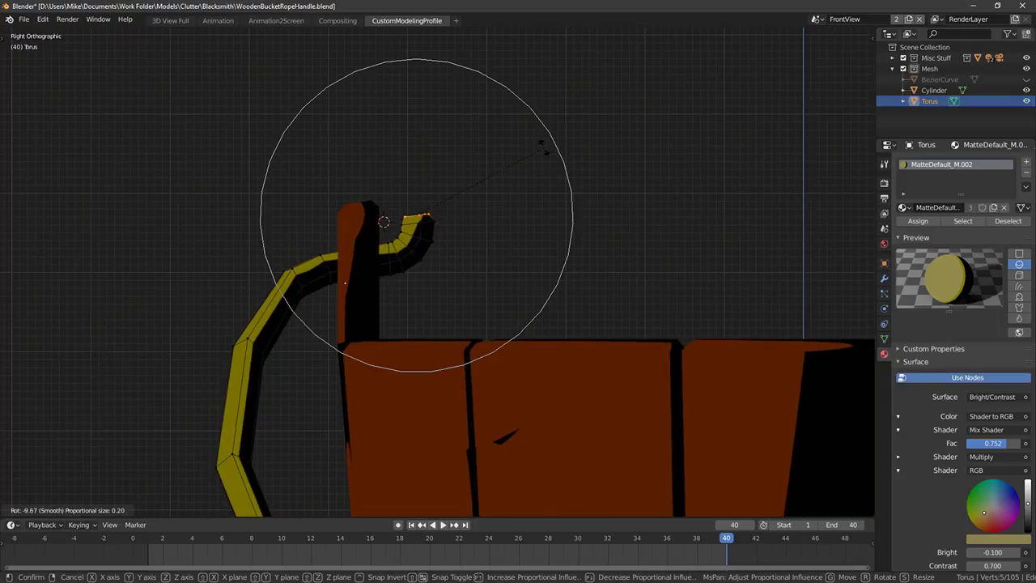
click(536, 145)
key(g)
click(527, 134)
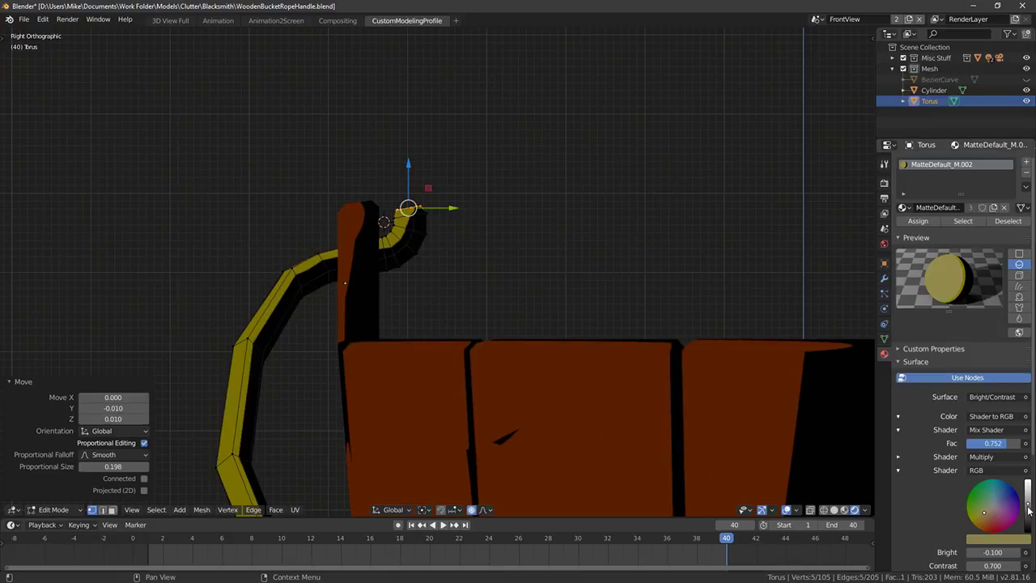
Make the handle's material a single-user copy and change its RGB colour to a neutral light grey
click(994, 208)
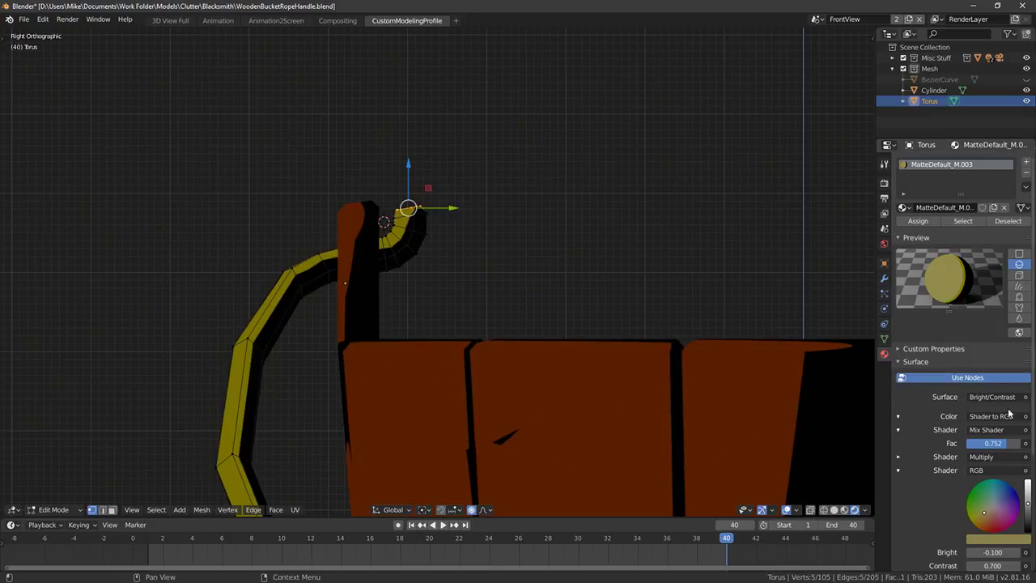
click(992, 507)
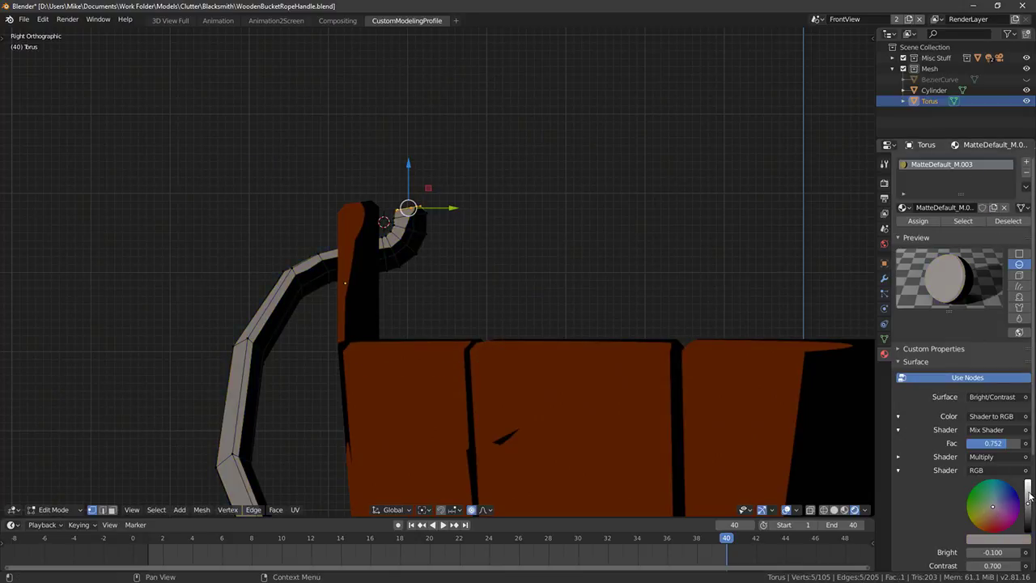
click(1028, 492)
key(Tab)
key(KP_Decimal)
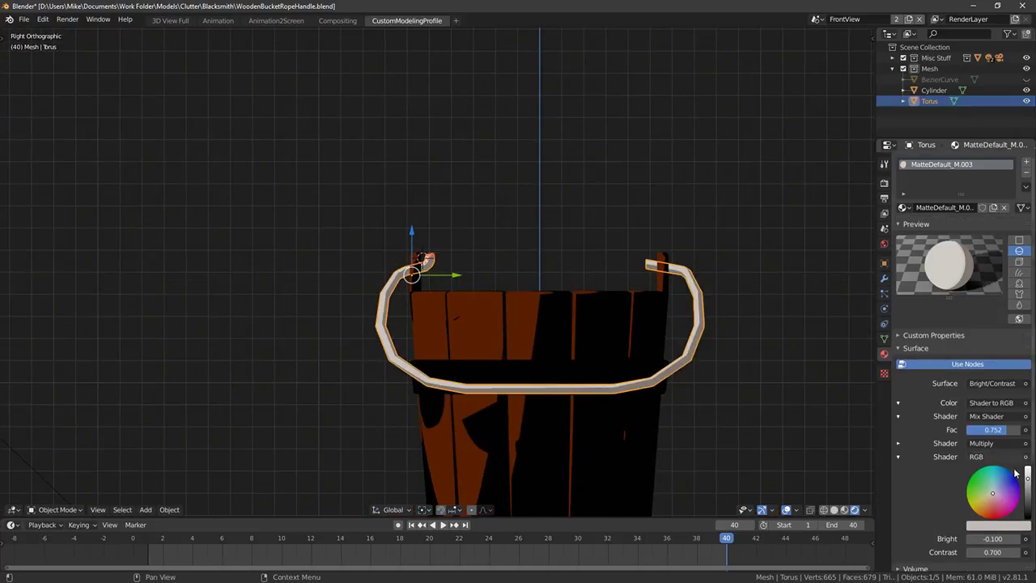
click(1028, 489)
Select the end loop of the handle on the +Y side and move it 0.042 in Y and -0.005 in Z with proportional editing
key(Tab)
middle_drag(518, 317, 620, 347)
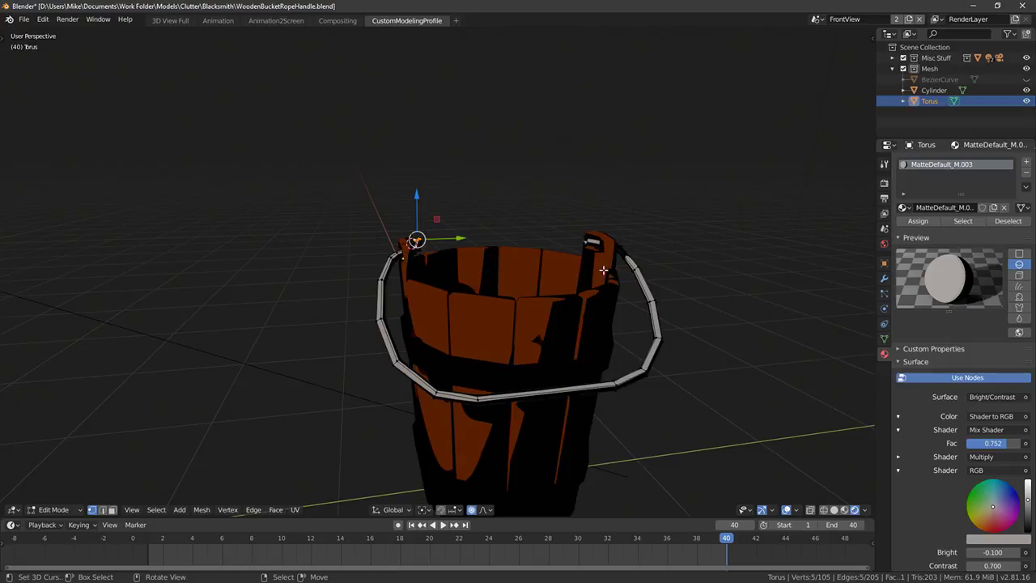
key(KP_3)
scroll(594, 278, up, 4)
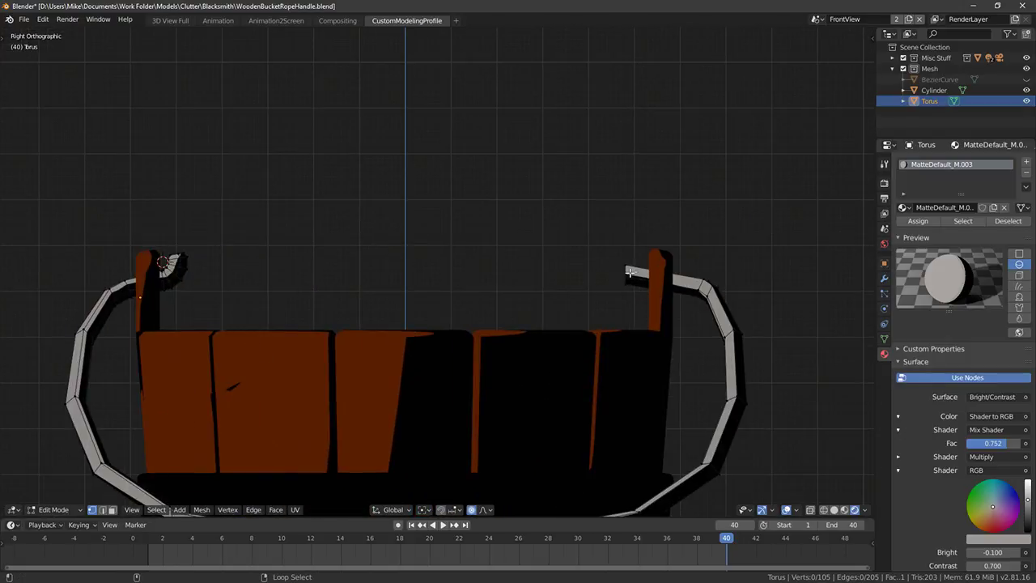
scroll(697, 305, up, 3)
key(g)
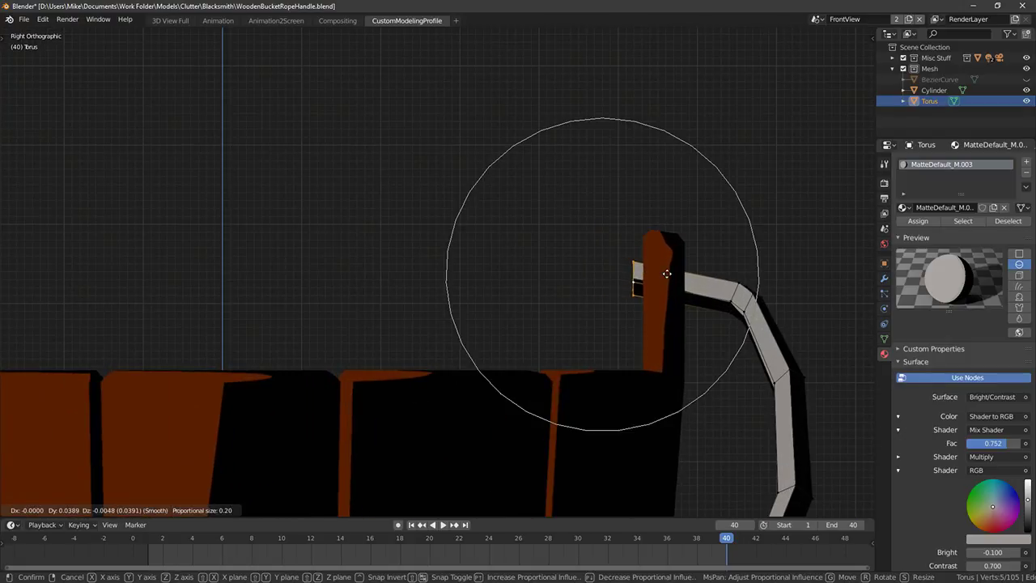
click(665, 274)
scroll(661, 250, up, 6)
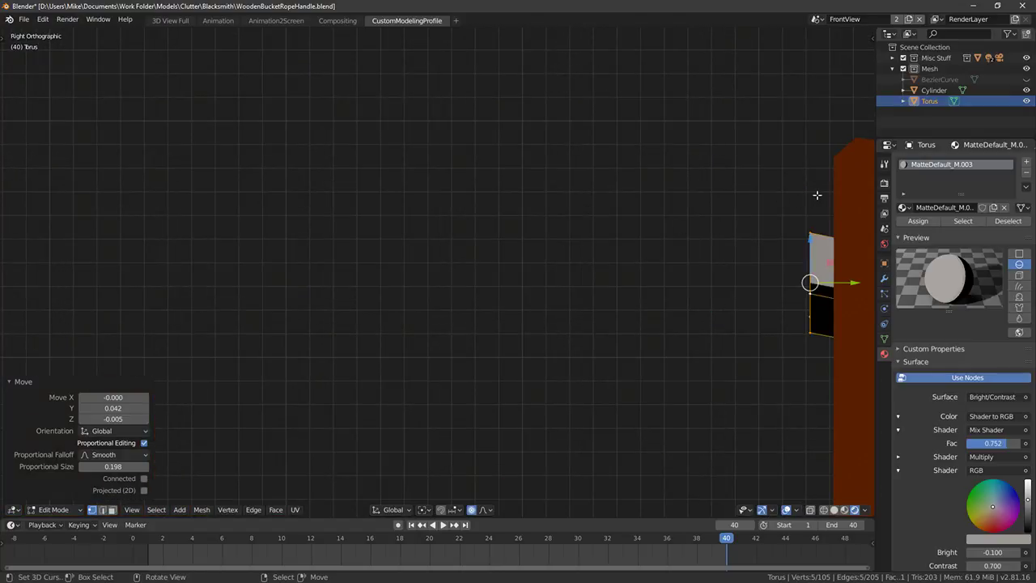
scroll(797, 278, down, 6)
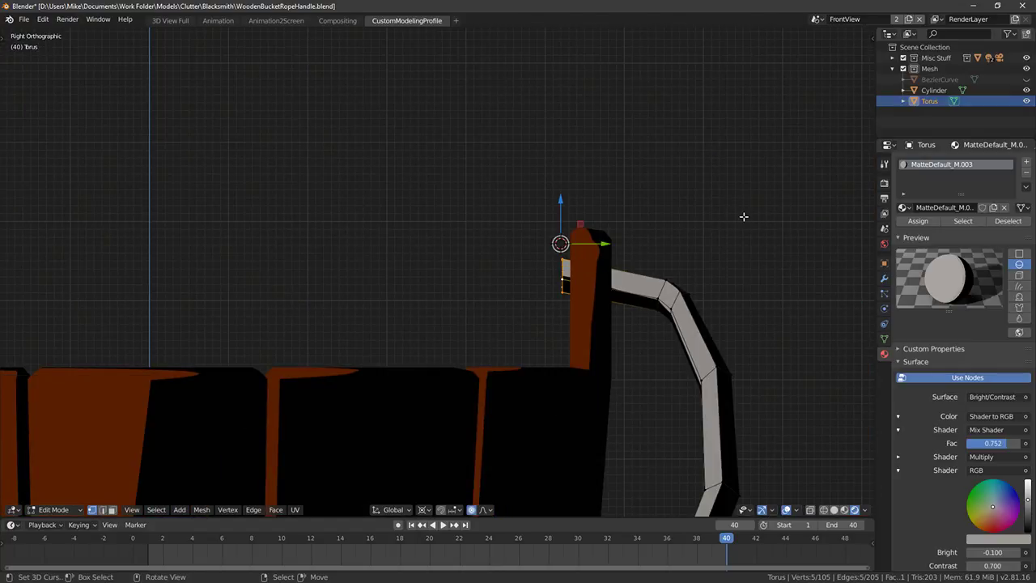
Extrude the +Y handle end in segments rotated 20° about the 3D cursor to form an upward hook, and taper its tip
key(e)
click(717, 275)
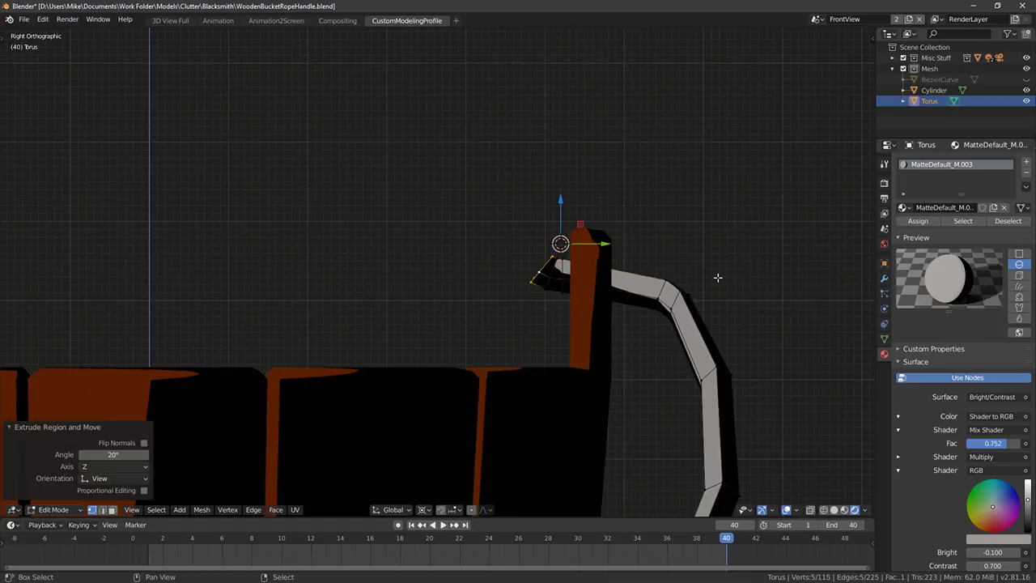
key(e)
click(676, 216)
key(s)
click(684, 223)
key(g)
click(667, 219)
Refine the +Y hook by rotating its tip slightly and moving it closer to the lug with proportional editing
middle_drag(688, 223, 663, 251)
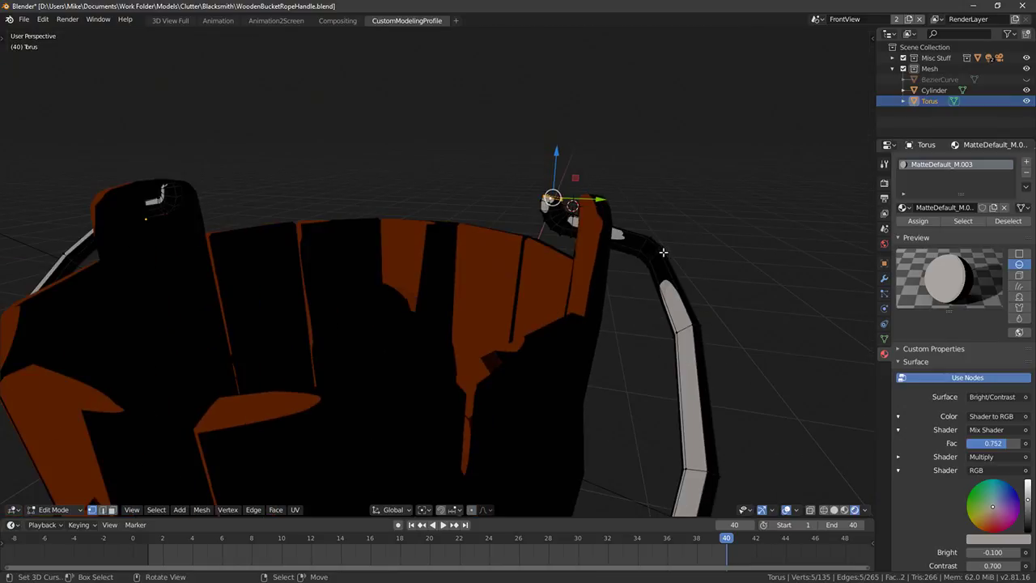
key(KP_1)
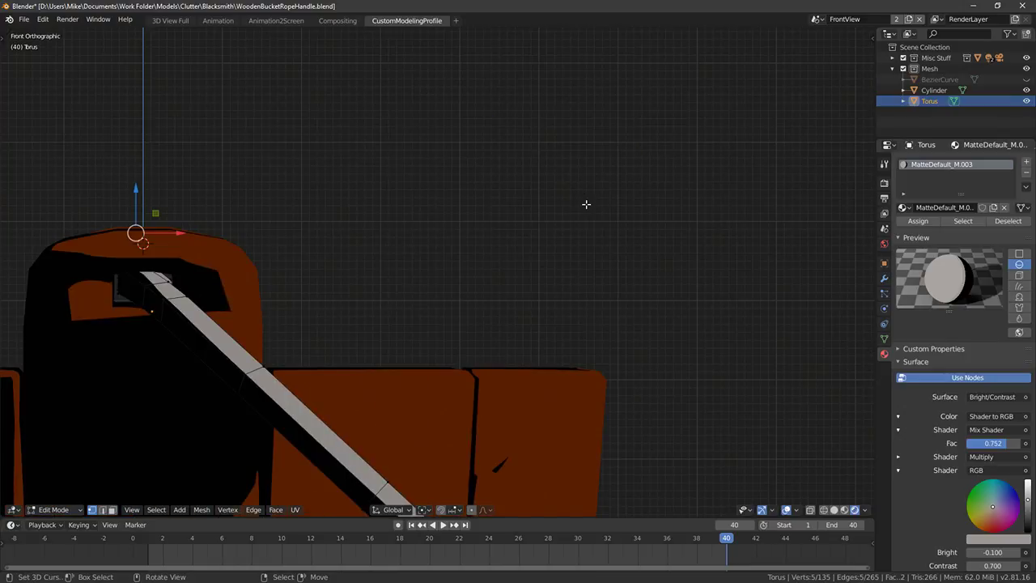
key(KP_3)
key(o)
key(r)
scroll(692, 231, down, 4)
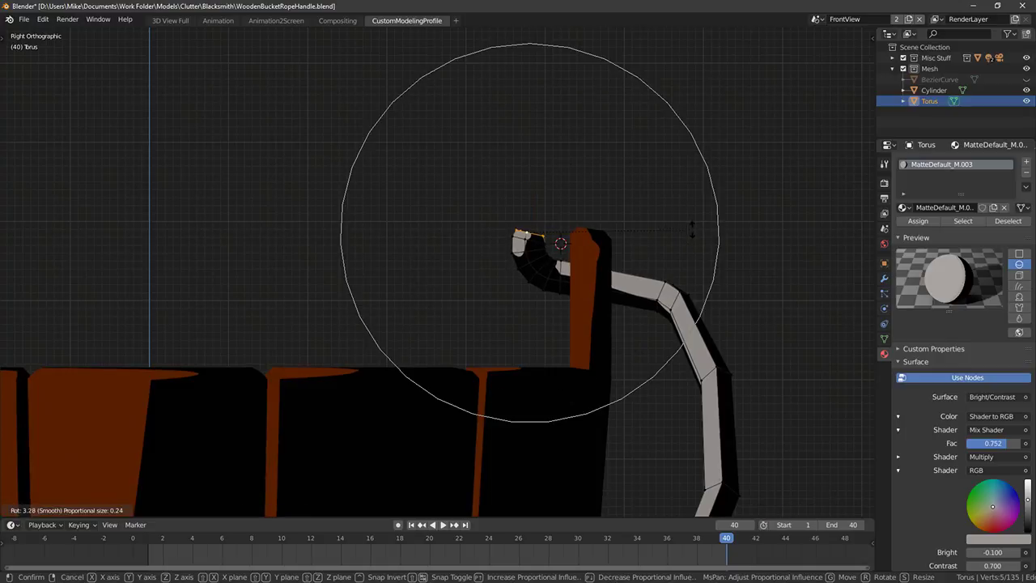
click(692, 243)
key(g)
click(696, 240)
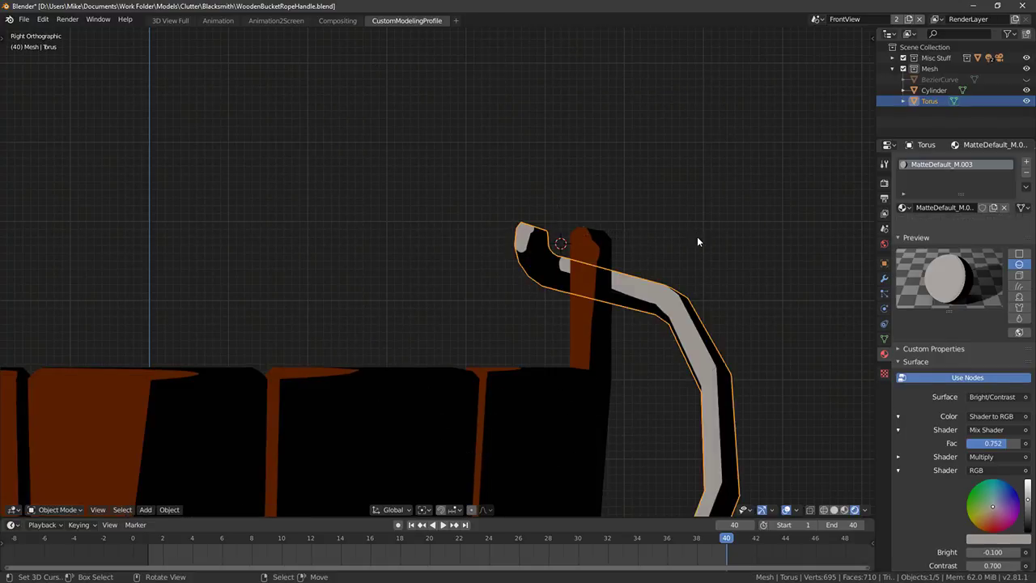
Apply Shade Smooth to the entire handle mesh, including both new hooks, and leave Edit Mode
key(Tab)
scroll(680, 238, down, 5)
key(Tab)
middle_drag(573, 247, 532, 296)
key(a)
key(F3)
text(Shade Smoothsgade)
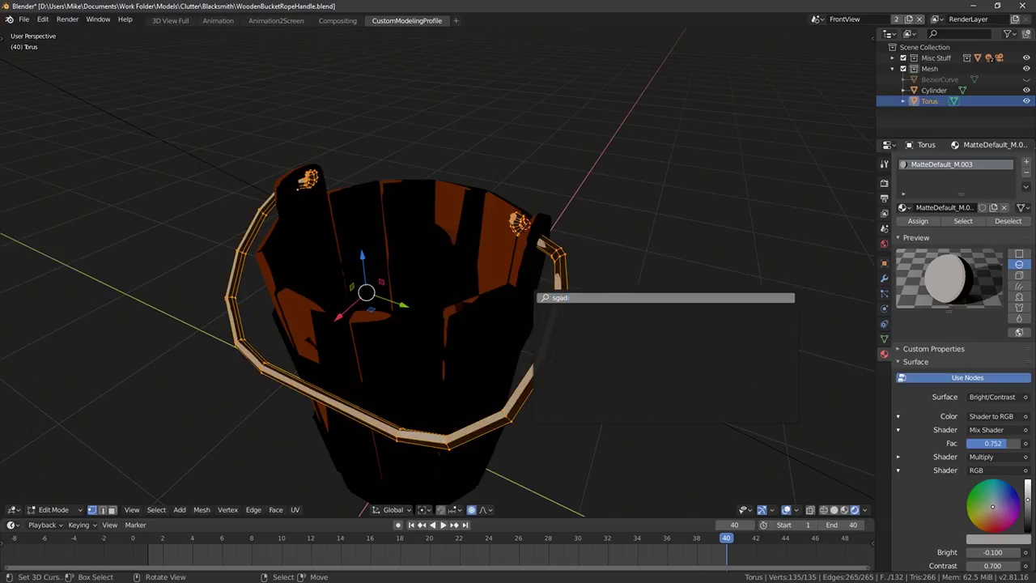
key(BackSpace)
key(BackSpace)
key(BackSpace)
text(hade sm)
key(Return)
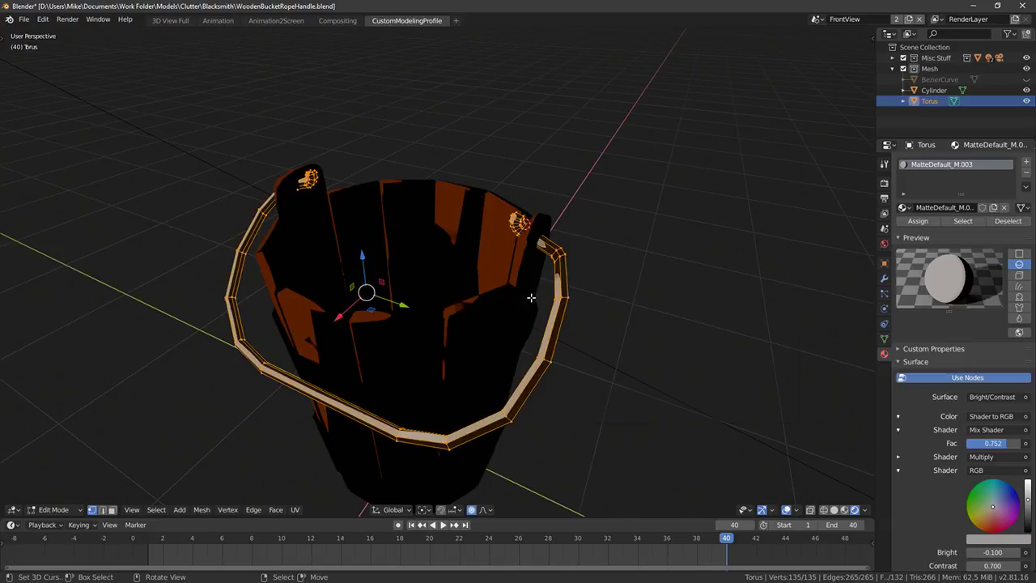
middle_drag(530, 301, 548, 276)
scroll(547, 276, down, 3)
key(Tab)
Circle-select the handle's curved section on the +Y side in wireframe top view and move it -0.026 along Y without proportional editing
key(shift+z)
key(z)
key(Tab)
key(alt+a)
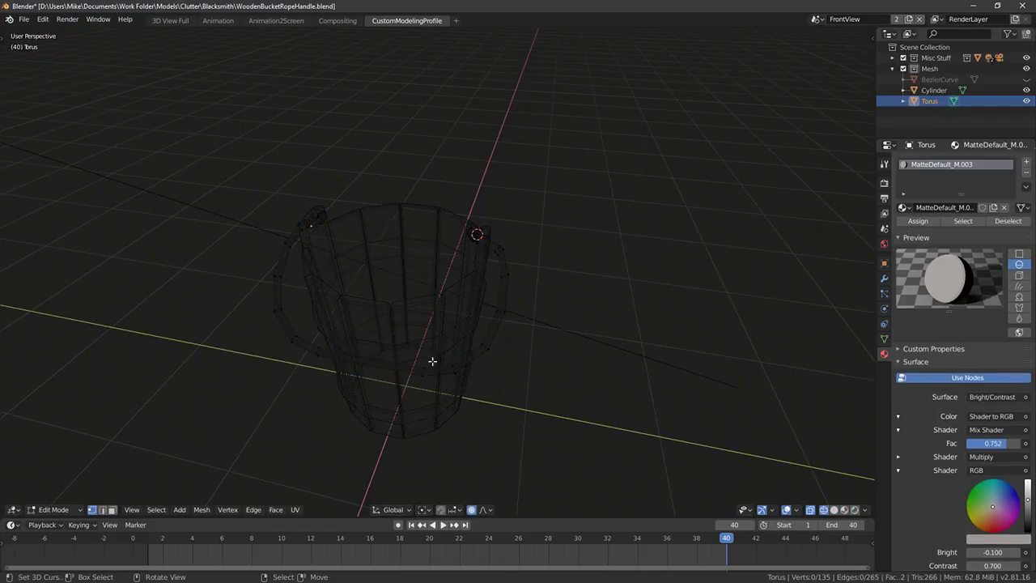
key(KP_7)
key(c)
mouse_move(455, 216)
mouse_down()
mouse_move(485, 280)
mouse_move(460, 201)
mouse_move(400, 203)
mouse_move(454, 216)
mouse_move(441, 204)
mouse_up()
right_click(486, 280)
key(ctrl+z)
key(c)
right_click(483, 250)
shift+middle_drag(488, 370, 481, 326)
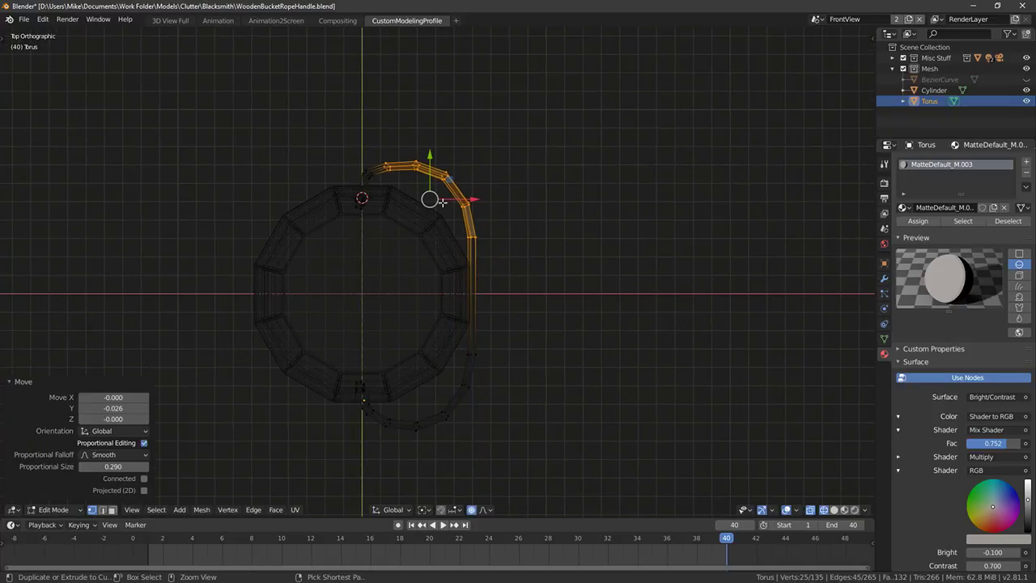
key(ctrl+z)
drag(429, 150, 432, 157)
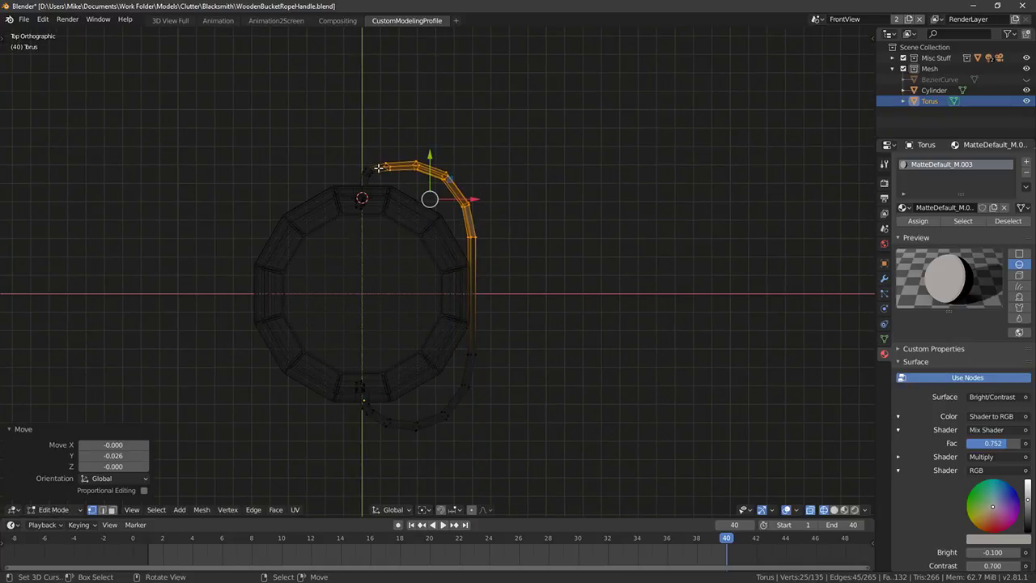
Select the two bend loops just outside the +Y lug, rotate and shift them to smooth the bend, and leave Edit Mode
key(alt+a)
alt+right_click(370, 167)
key(alt+a)
mouse_move(398, 177)
middle_down()
mouse_move(402, 166)
mouse_move(331, 105)
middle_up()
key(shift+z)
scroll(591, 263, up, 4)
alt+right_click(427, 99)
alt+shift+right_click(418, 92)
key(r)
click(511, 140)
key(g)
click(509, 145)
key(Tab)
scroll(478, 180, down, 1)
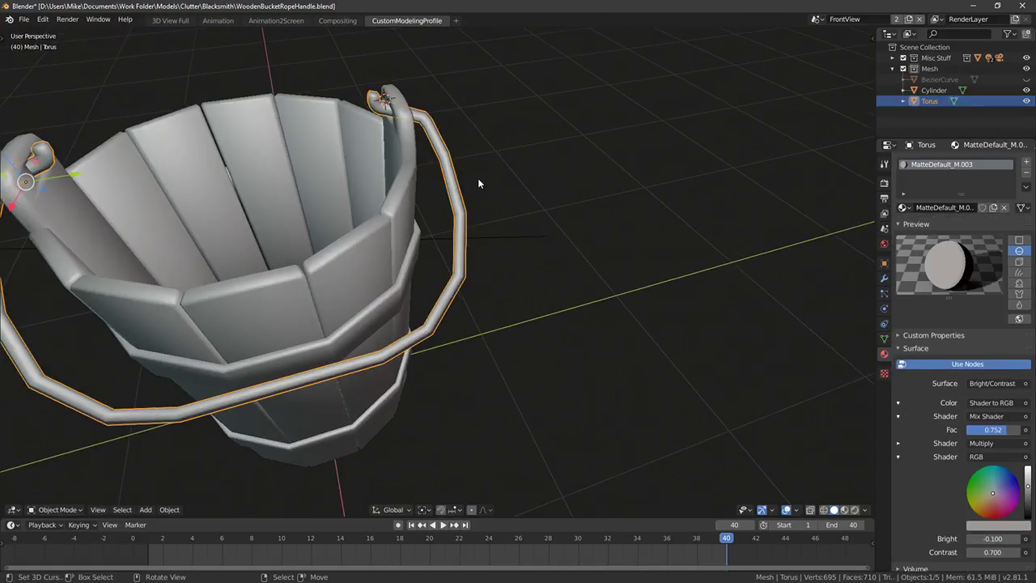
Circle-select only the handle's curved section on the -Y side in wireframe and move it along Y toward the bucket
shift+middle_drag(238, 222, 430, 204)
key(alt+a)
key(Tab)
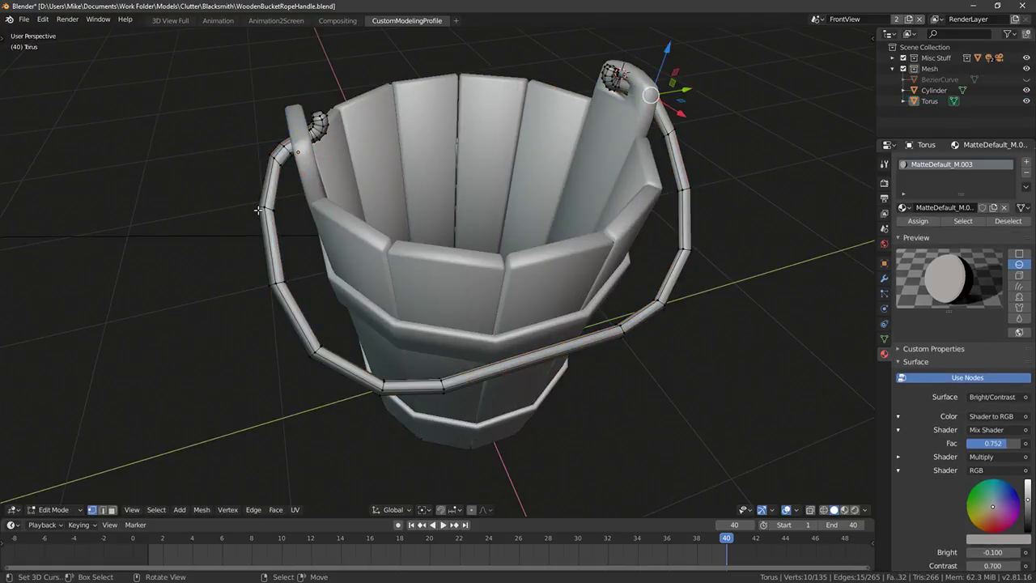
key(shift+z)
key(c)
click(264, 206)
mouse_move(252, 212)
mouse_down()
mouse_move(277, 313)
mouse_move(364, 388)
mouse_move(450, 388)
mouse_up()
key(Escape)
key(shift+z)
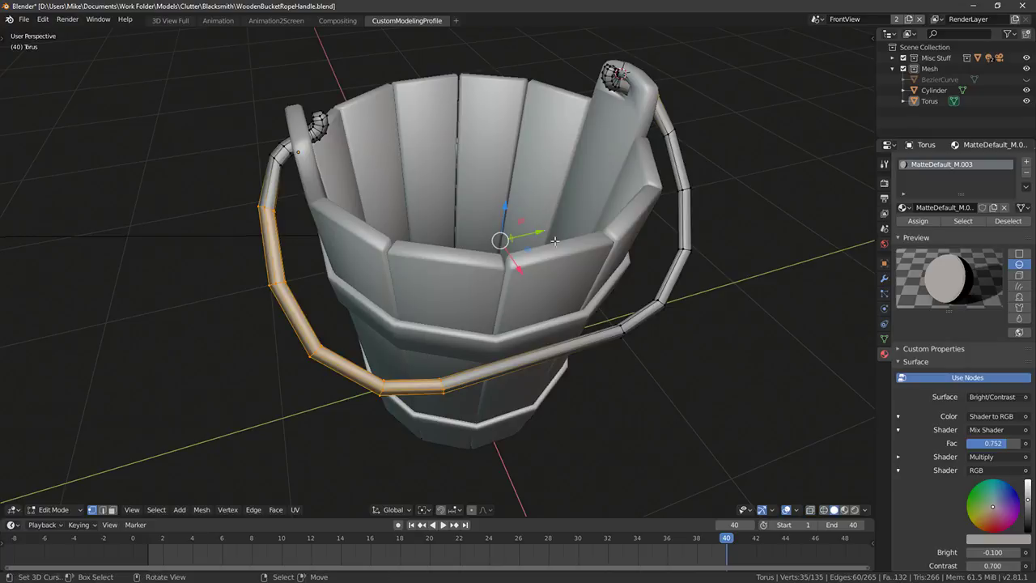
key(shift+z)
key(c)
middle_drag(644, 91, 661, 90)
key(Escape)
key(shift+z)
drag(392, 293, 411, 291)
Select the two bend loops just outside the -Y lug, rotate and shift them to smooth the bend, and leave Edit Mode
key(alt+a)
alt+click(282, 156)
key(alt+a)
alt+click(286, 152)
alt+shift+click(288, 149)
key(r)
click(406, 124)
key(g)
click(408, 131)
key(Tab)
key(alt+a)
middle_drag(408, 133, 556, 253)
scroll(408, 158, down, 1)
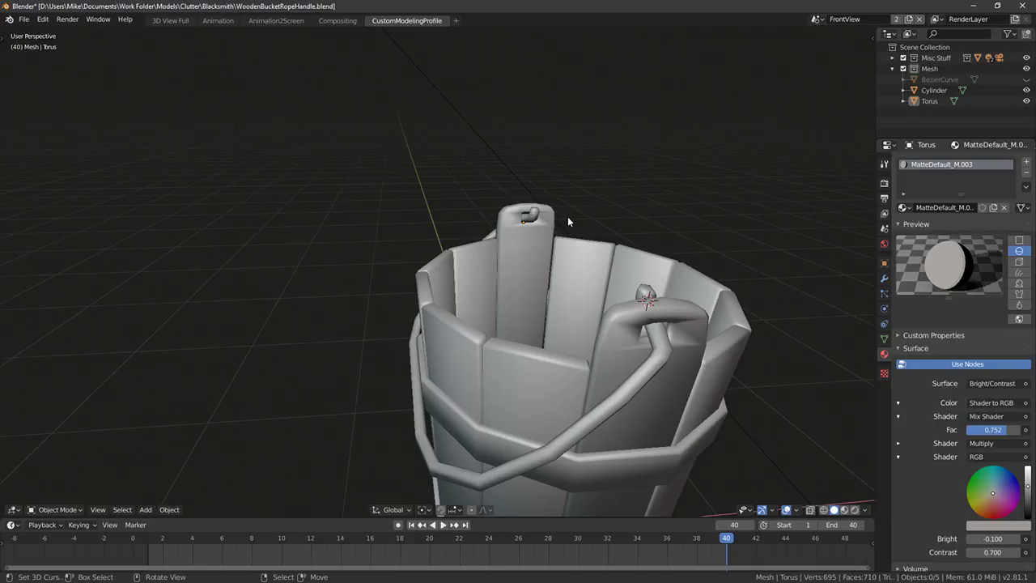
Add a centred edge loop across the metal handle's lower curve, move it along Z, and leave Edit Mode
middle_drag(490, 239, 592, 265)
key(Tab)
click(425, 375)
key(ctrl+l)
key(KP_3)
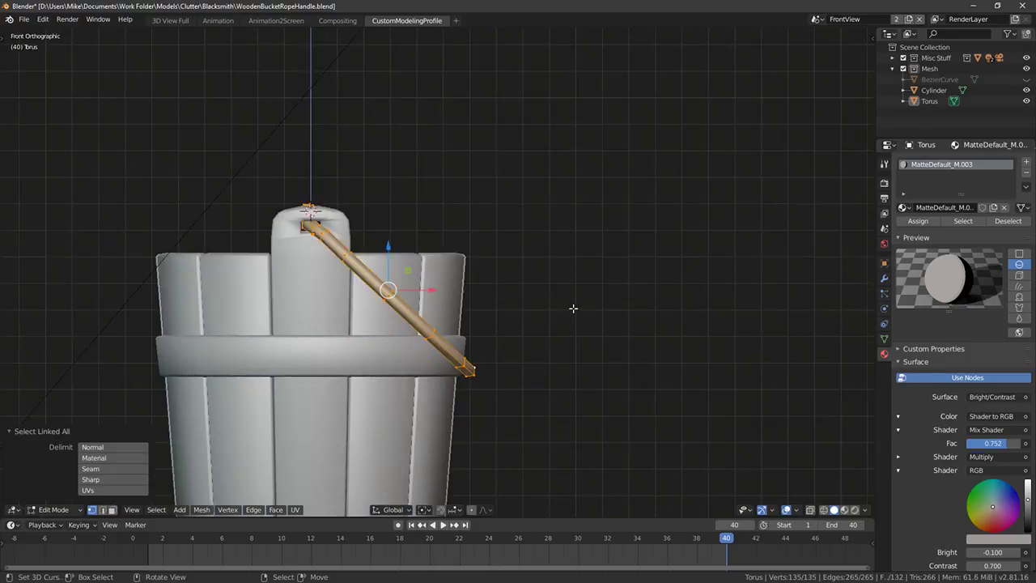
key(alt+a)
key(ctrl+r)
click(555, 375)
right_click(555, 374)
key(g)
key(z)
click(555, 376)
middle_drag(555, 376, 440, 389)
drag(422, 420, 417, 424)
key(Tab)
Check the bucket from several sides and select the bucket body together with the metal handle
scroll(434, 409, down, 5)
middle_drag(434, 408, 623, 341)
key(Tab)
key(Tab)
middle_drag(663, 242, 437, 275)
click(394, 296)
shift+click(396, 302)
shift+click(413, 285)
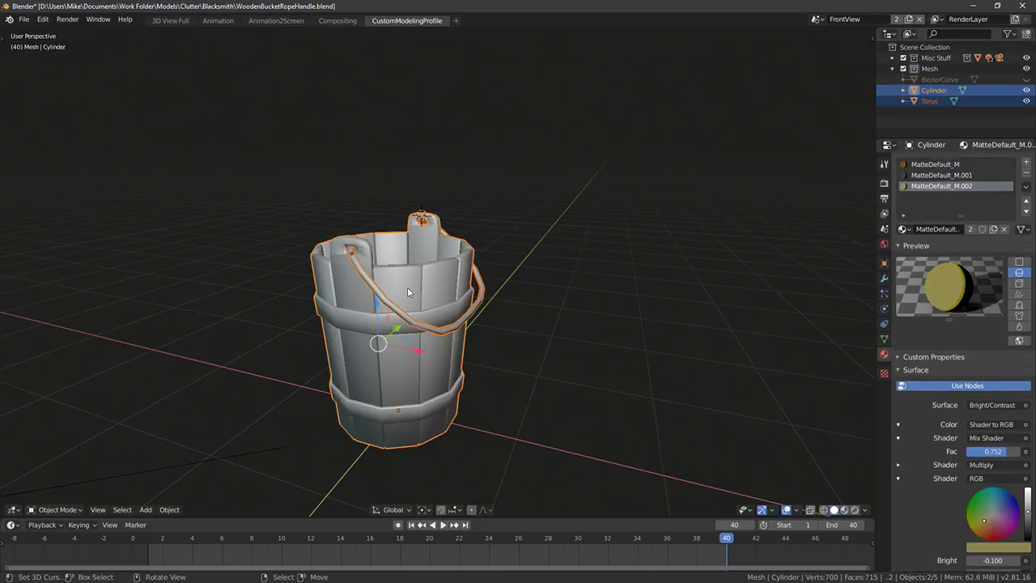
Export the selected bucket and handle to the Blacksmith folder as WoodenBucketMetalHandle.ply
click(25, 22)
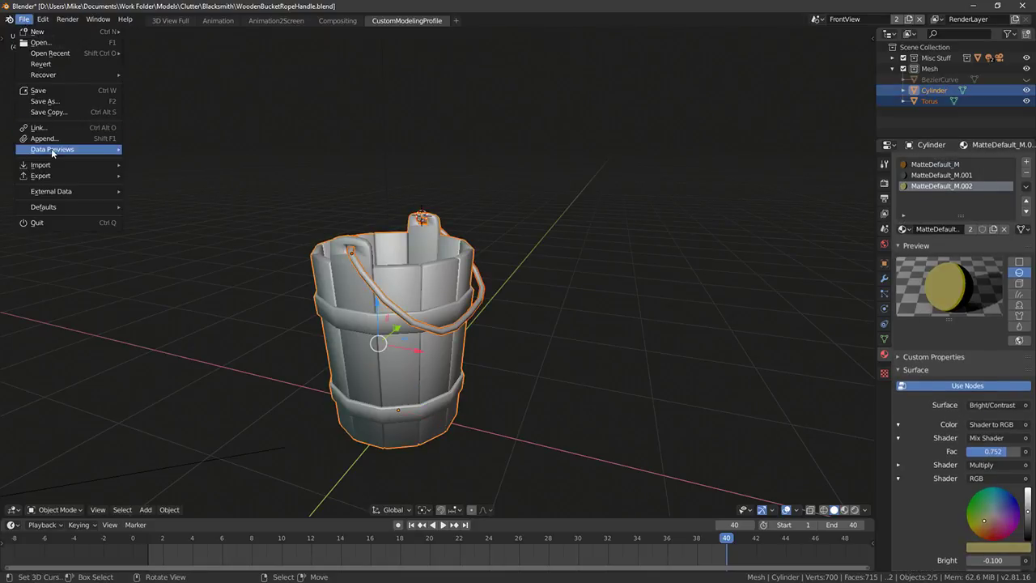
mouse_move(94, 177)
click(162, 208)
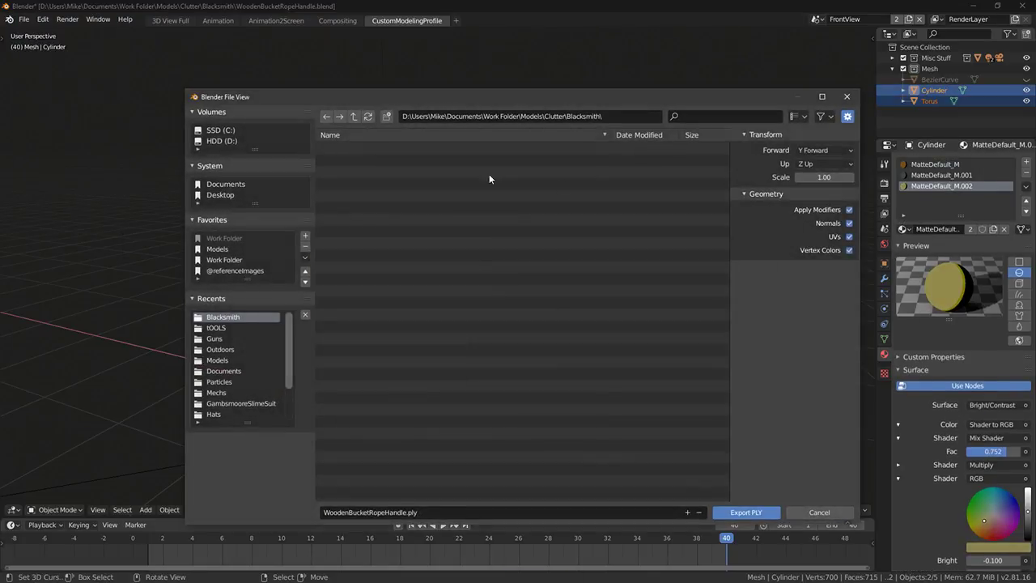
click(382, 511)
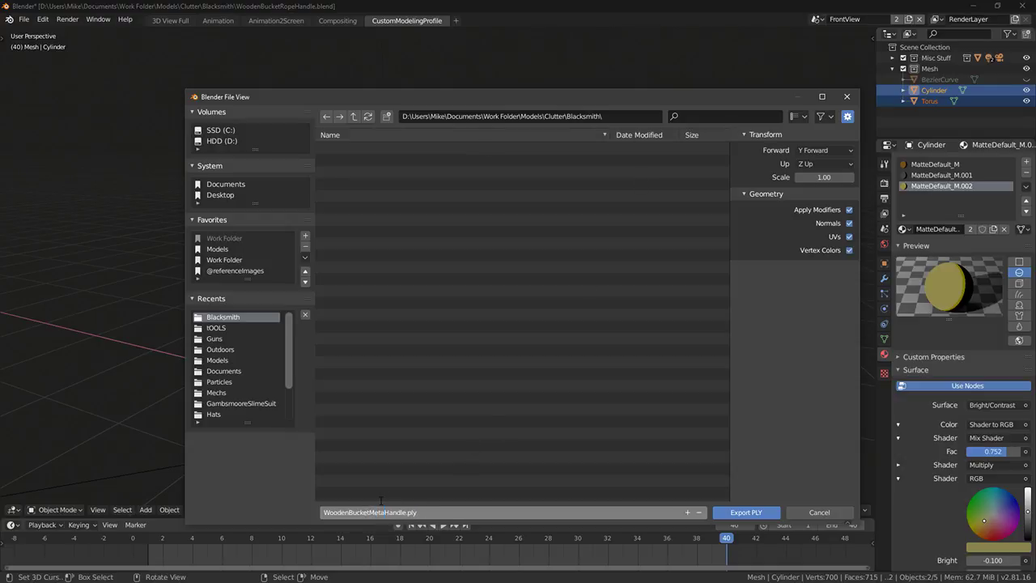
click(743, 515)
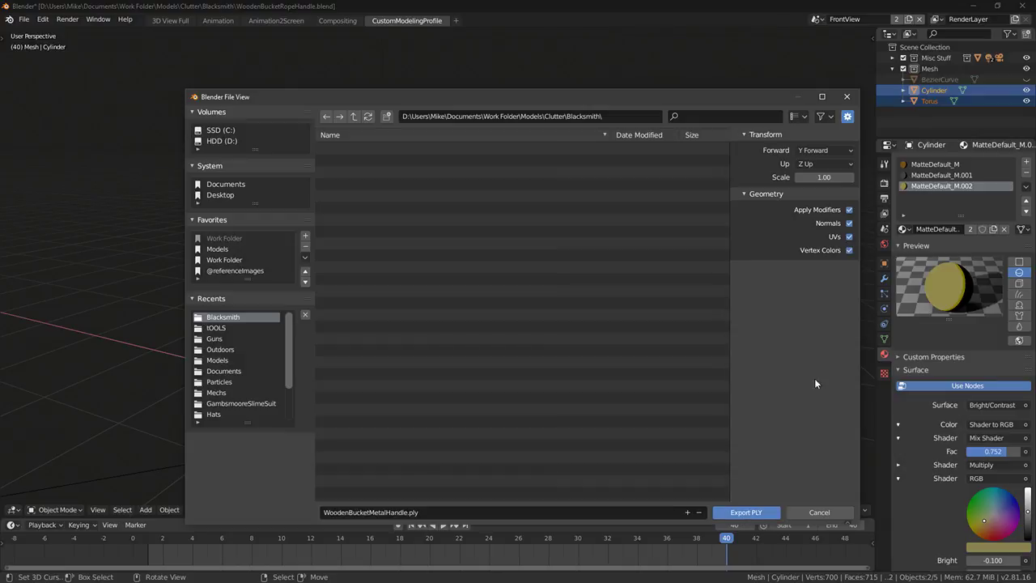
click(751, 511)
Export only the selected bucket and handle as WoodenBucketMetalHandle.fbx in the Blacksmith folder
click(24, 18)
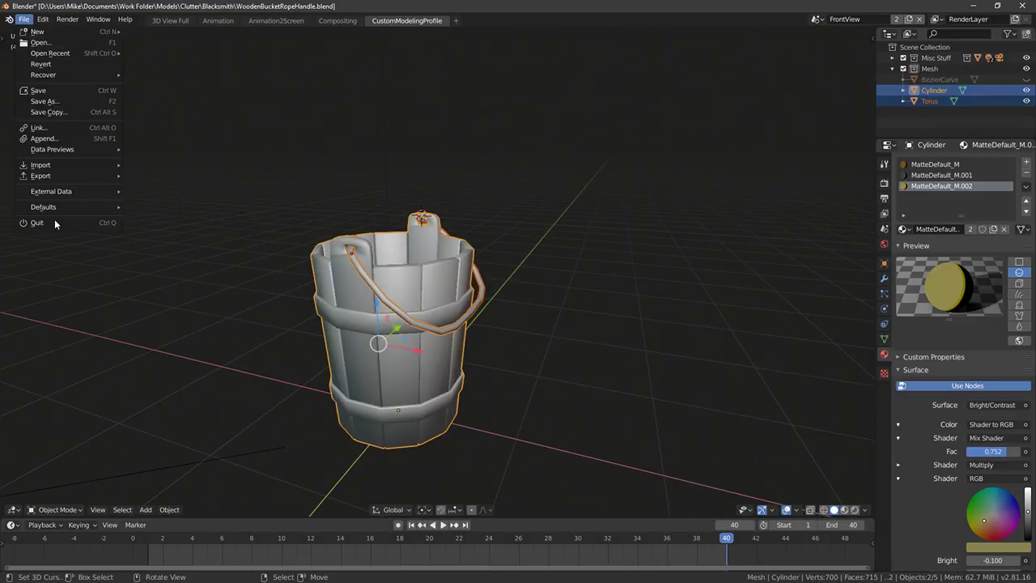
mouse_move(59, 176)
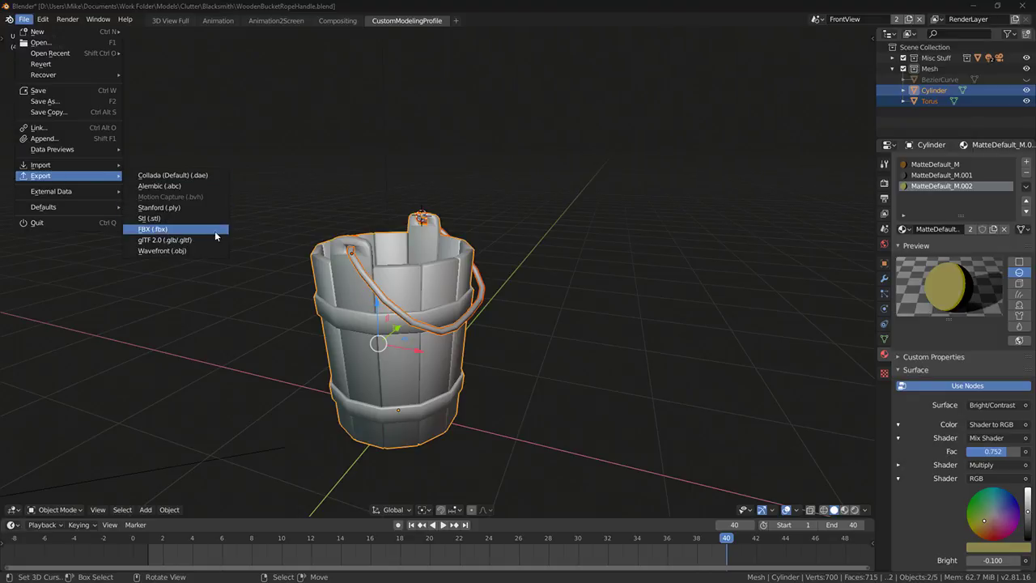
click(178, 230)
click(399, 513)
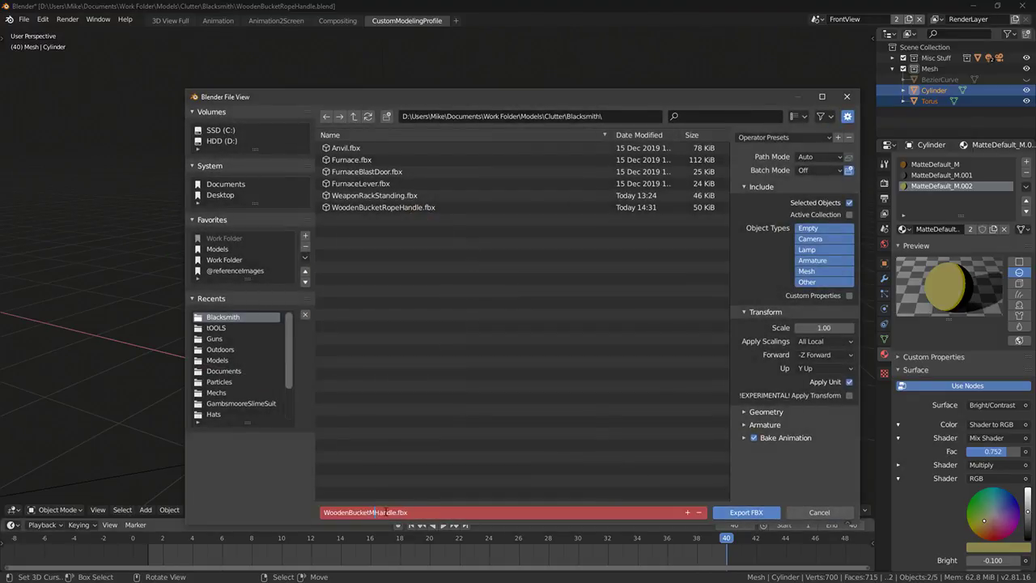
key(Return)
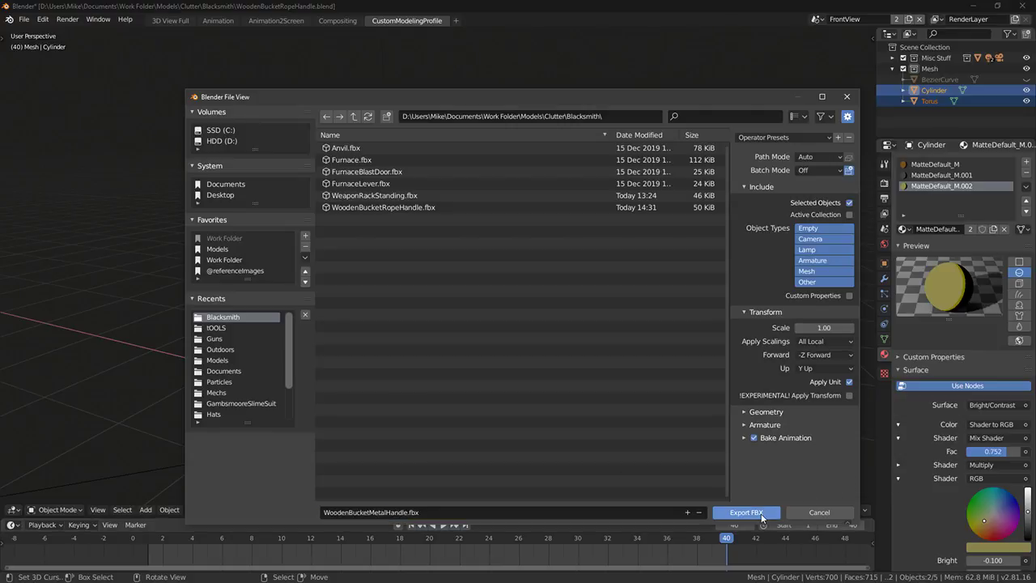
Save the bucket's Blender file, close Blender, and switch to the Unreal editor's main menu map
right_click(476, 178)
key(Escape)
key(ctrl+s)
click(1022, 5)
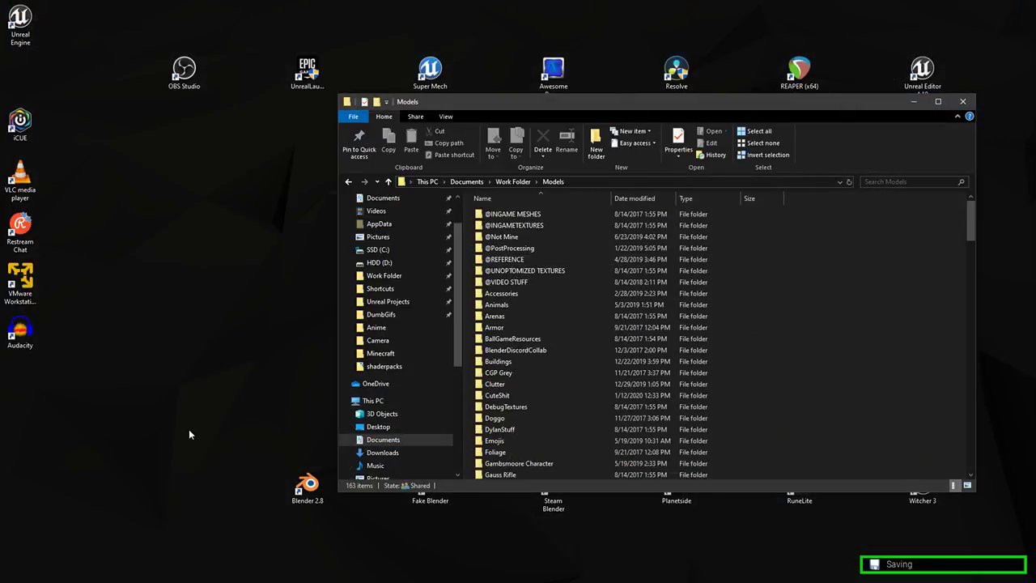
key(alt+Tab)
click(641, 176)
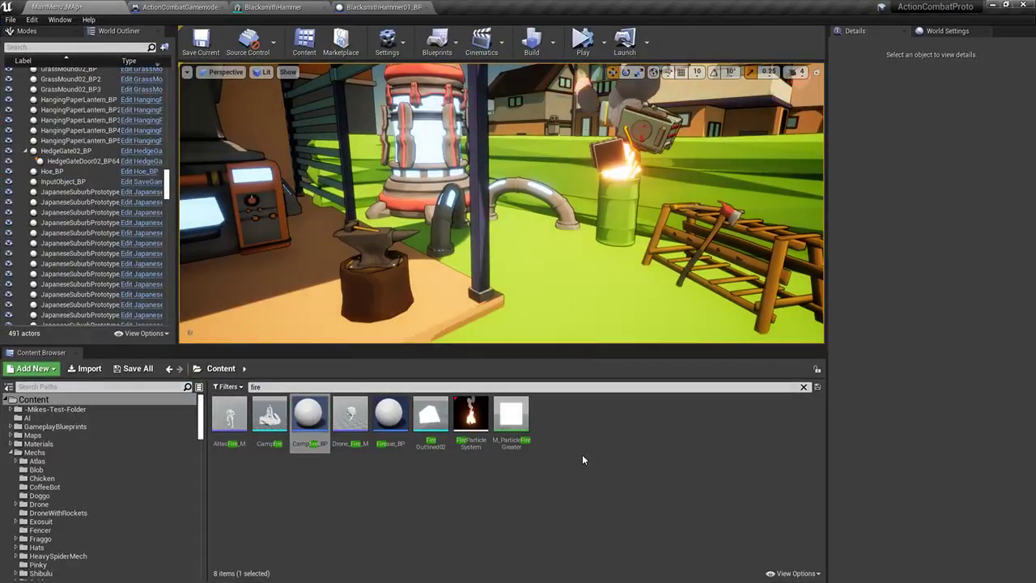
Select the anvil in the map and browse to its static mesh in the Blacksmith content folder
right_drag(636, 276, 603, 295)
click(430, 250)
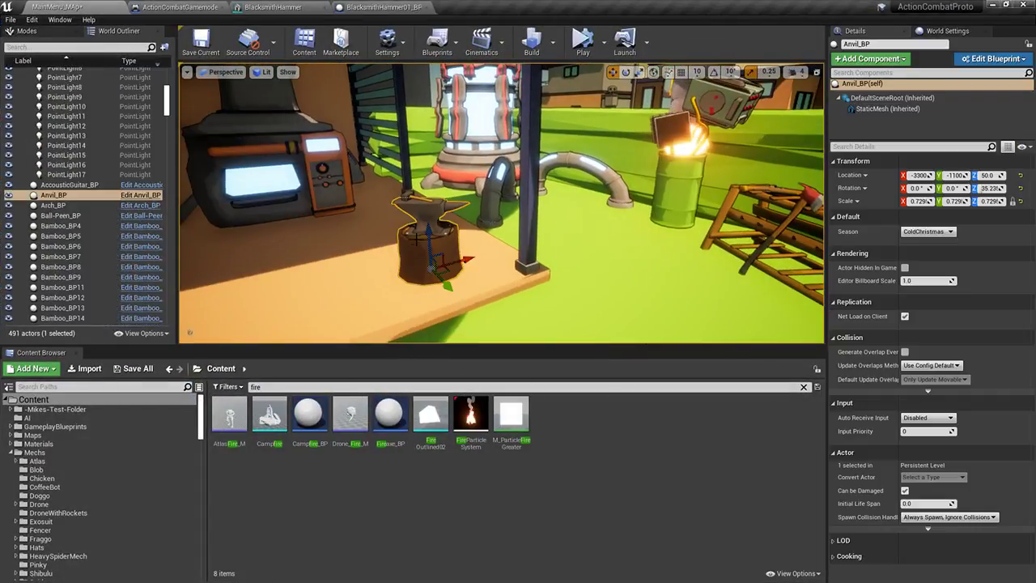
click(900, 98)
click(888, 108)
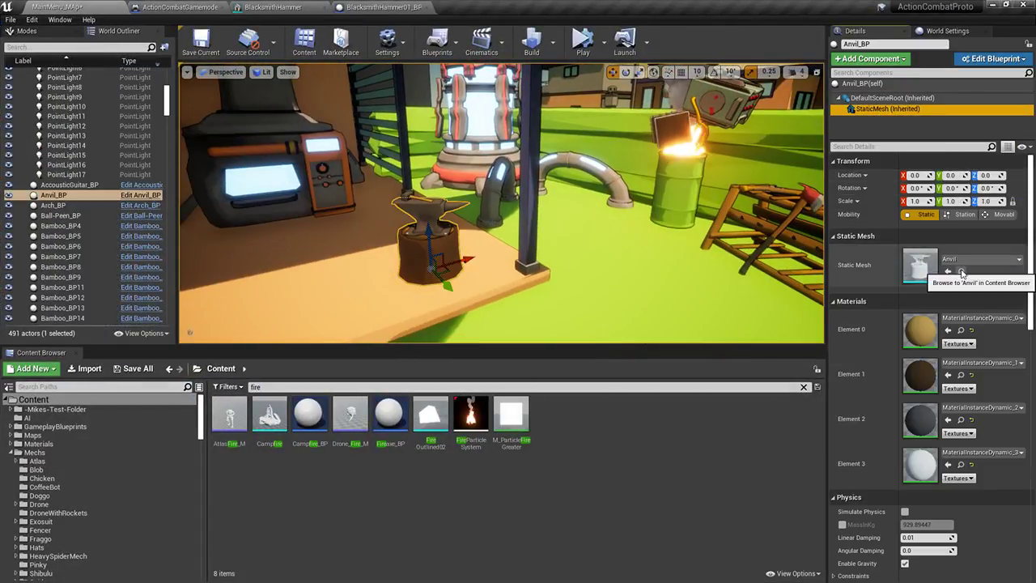
click(960, 271)
Import WoodenBucketMetalHandle.fbx and WoodenBucketRopeHandle.fbx from the Clutter Blacksmith folder with the existing import options
click(85, 368)
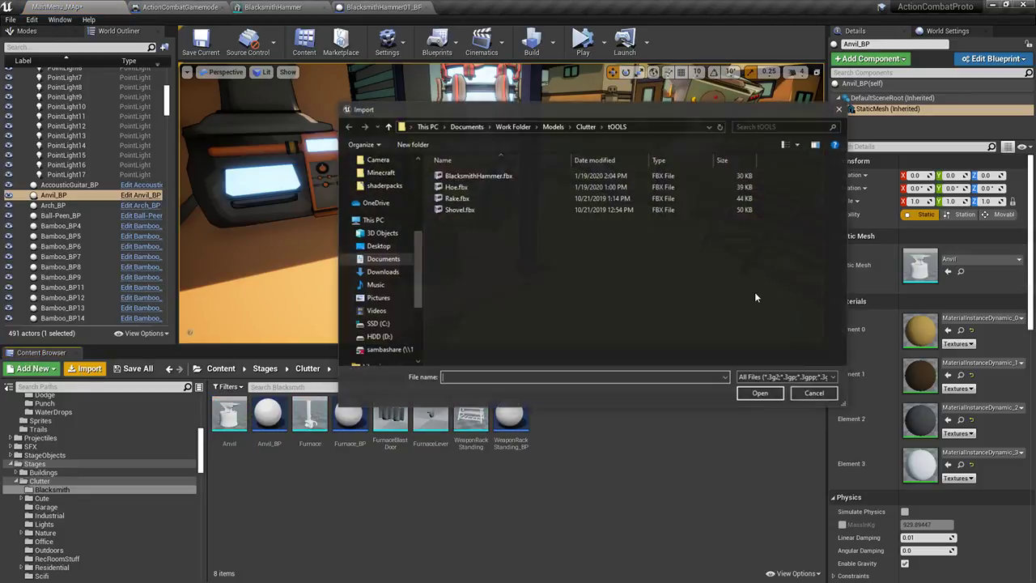
click(586, 126)
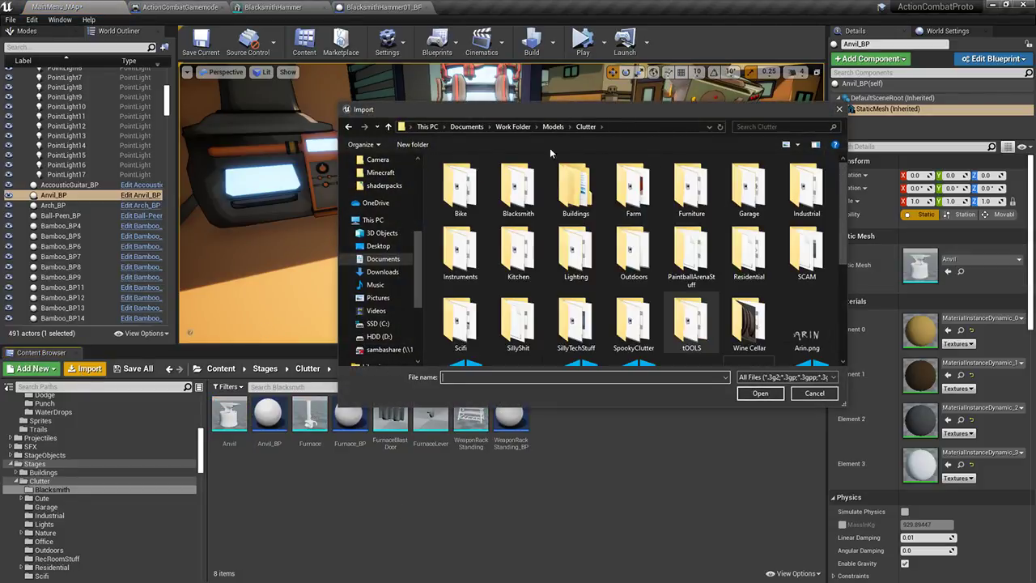
double_click(516, 188)
click(506, 232)
shift+click(501, 243)
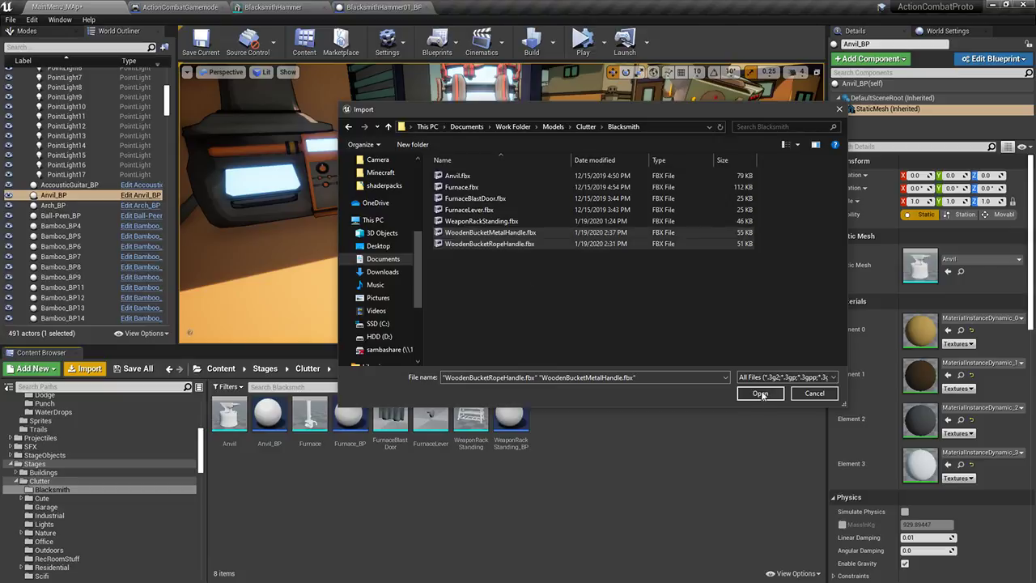
click(762, 394)
click(580, 496)
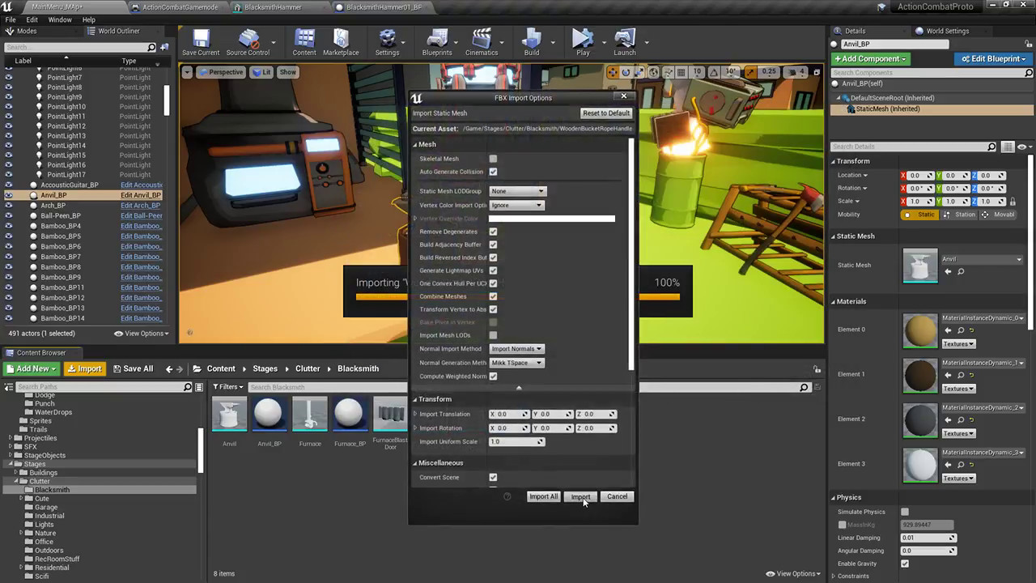
click(580, 496)
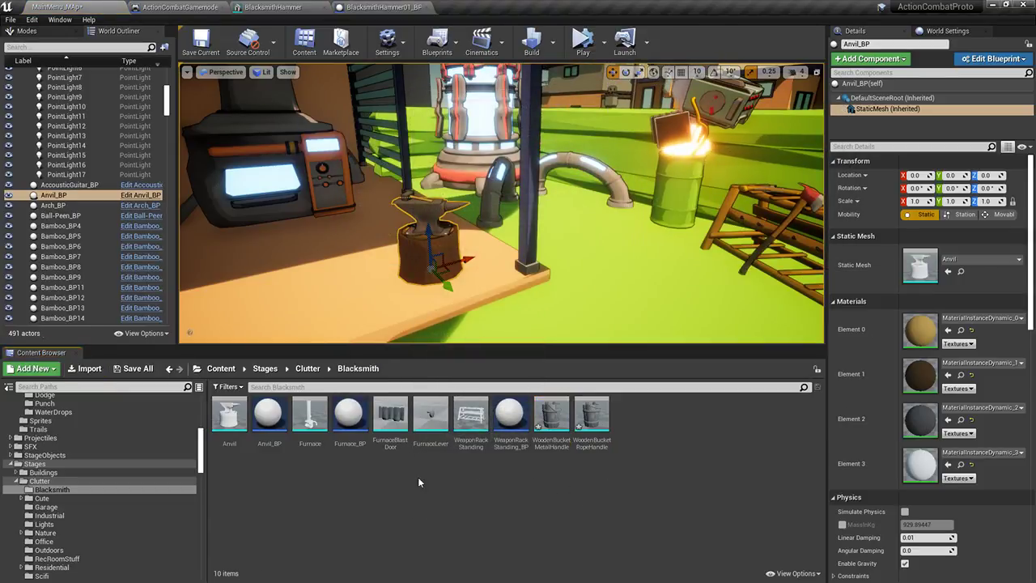
Duplicate Anvil_BP in the Blacksmith content folder and name the copy BucketRope_BP
click(479, 433)
click(269, 426)
key(ctrl+w)
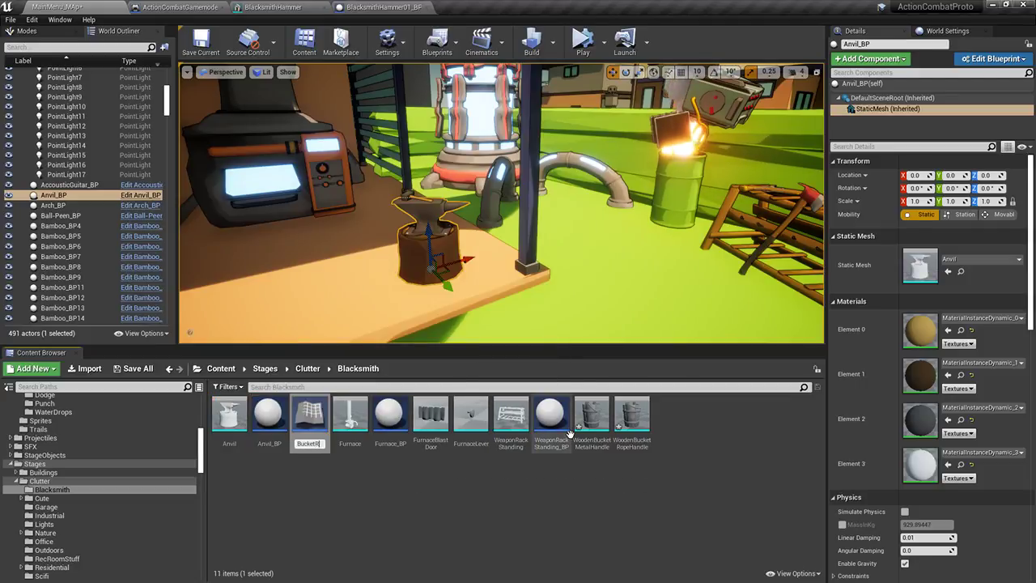
key(Return)
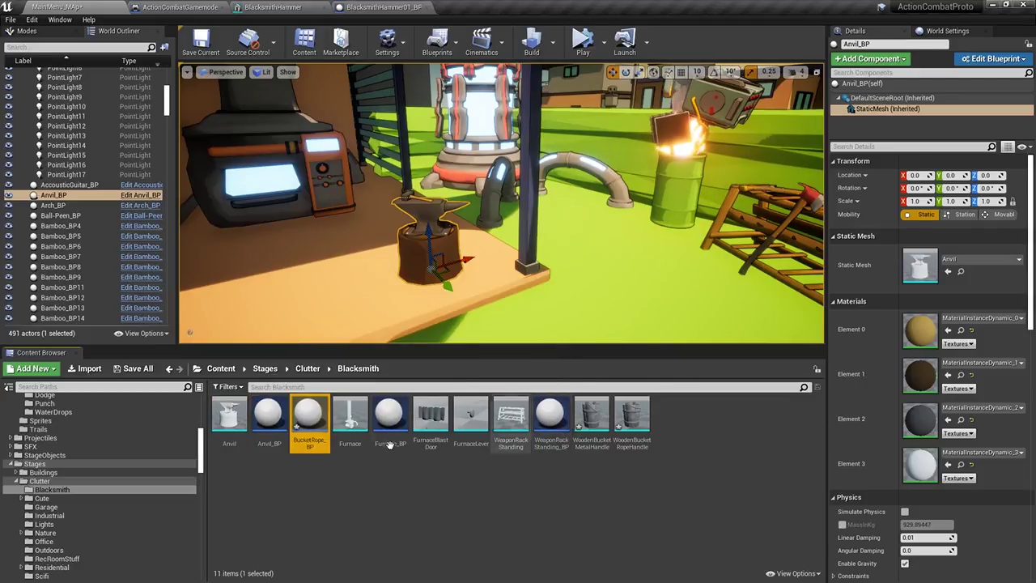
Open BucketRope_BP, set its static mesh to WoodenBucketRopeHandle, and compile and save the blueprint
double_click(310, 417)
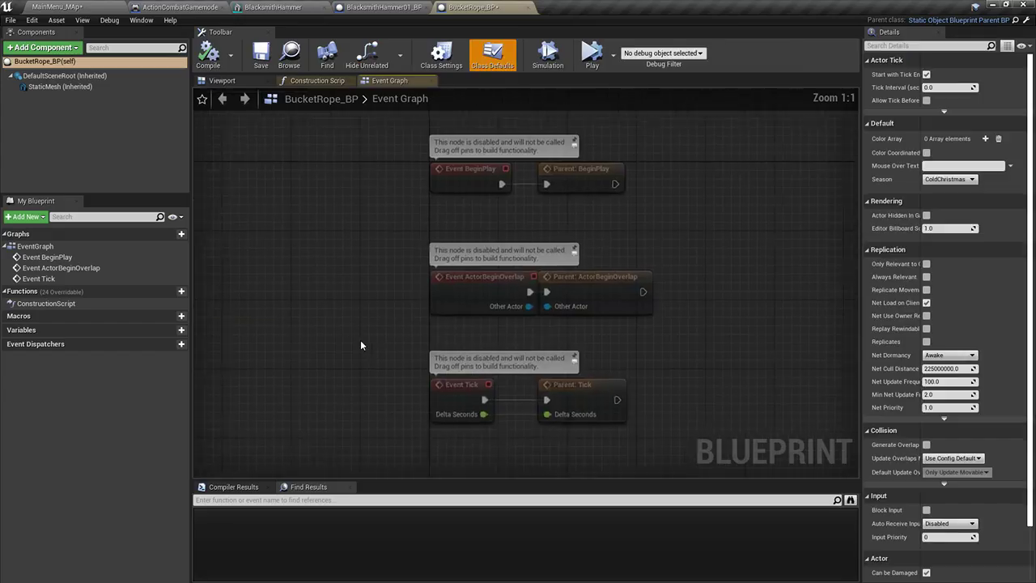
click(81, 87)
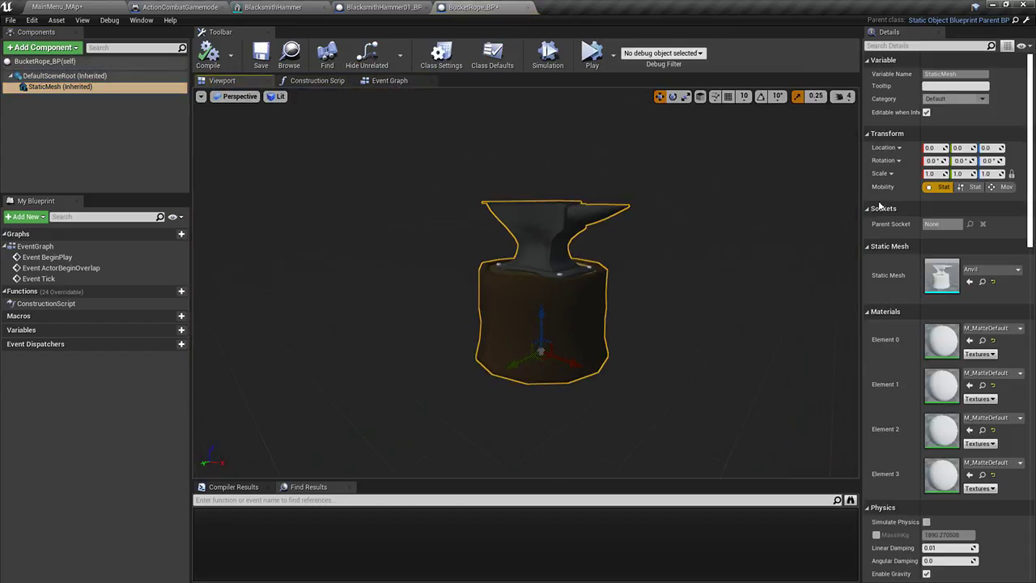
click(982, 269)
text(bucket)
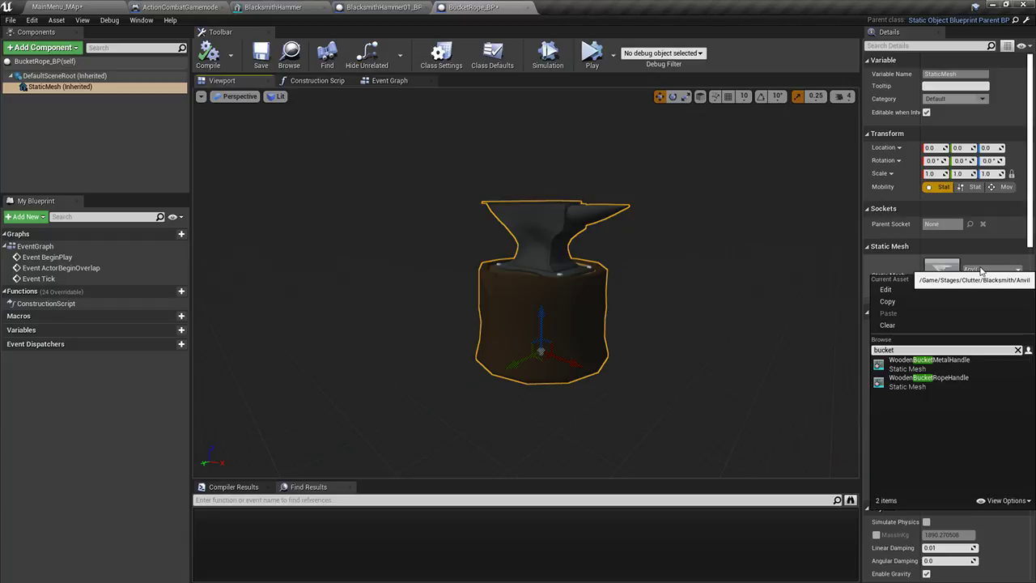
click(931, 382)
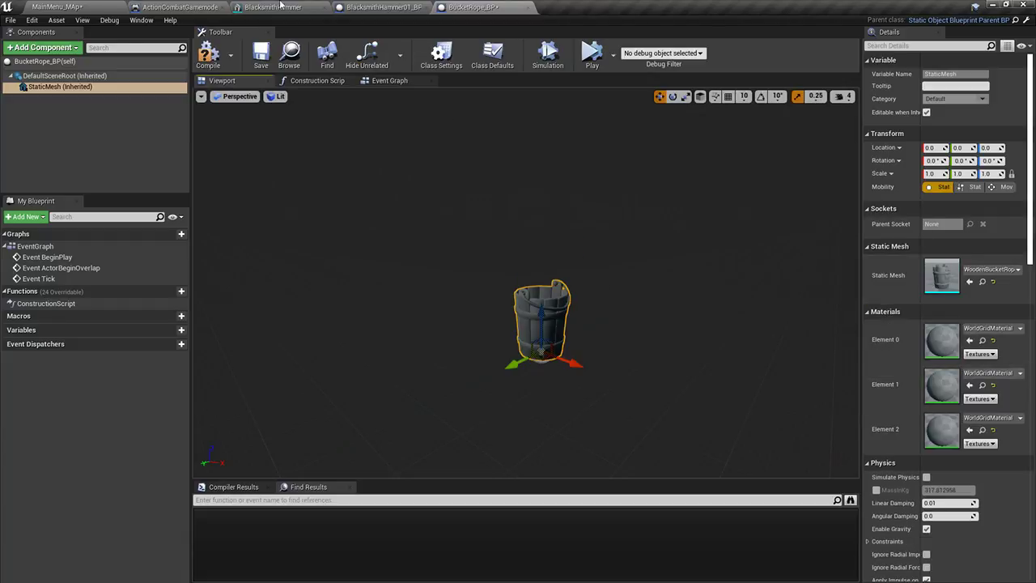
click(209, 54)
click(260, 54)
Open the WoodenBucketMetalHandle mesh and assign M_MatteDefault to material Element 0
click(75, 8)
click(585, 416)
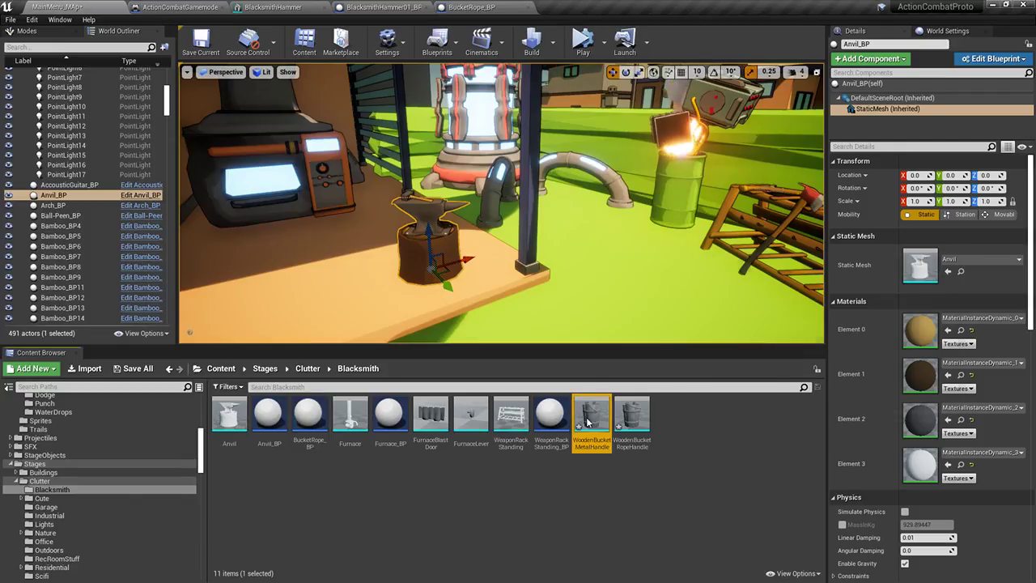
double_click(586, 416)
click(930, 133)
text(matede)
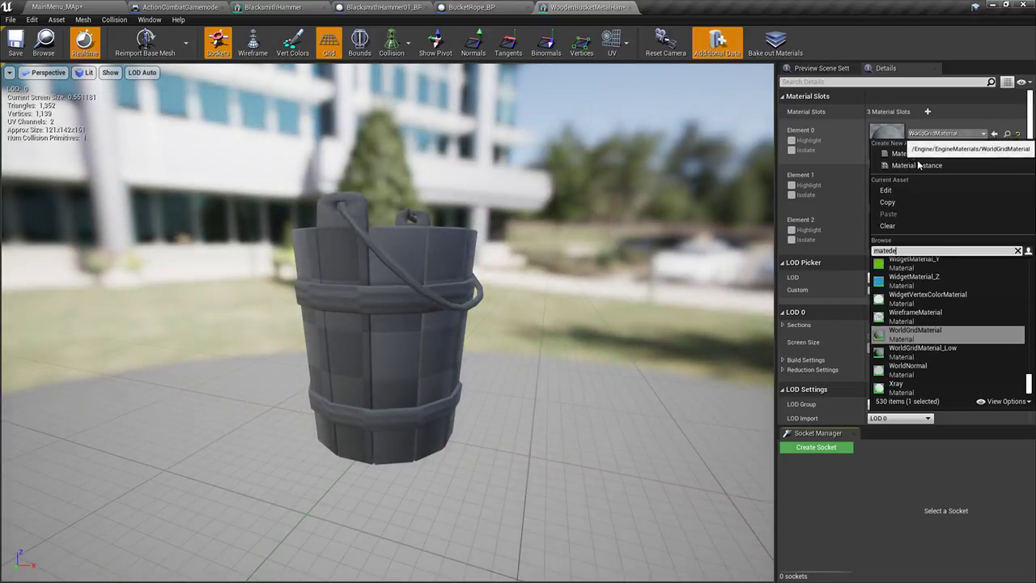
key(BackSpace)
key(BackSpace)
key(BackSpace)
text(tede)
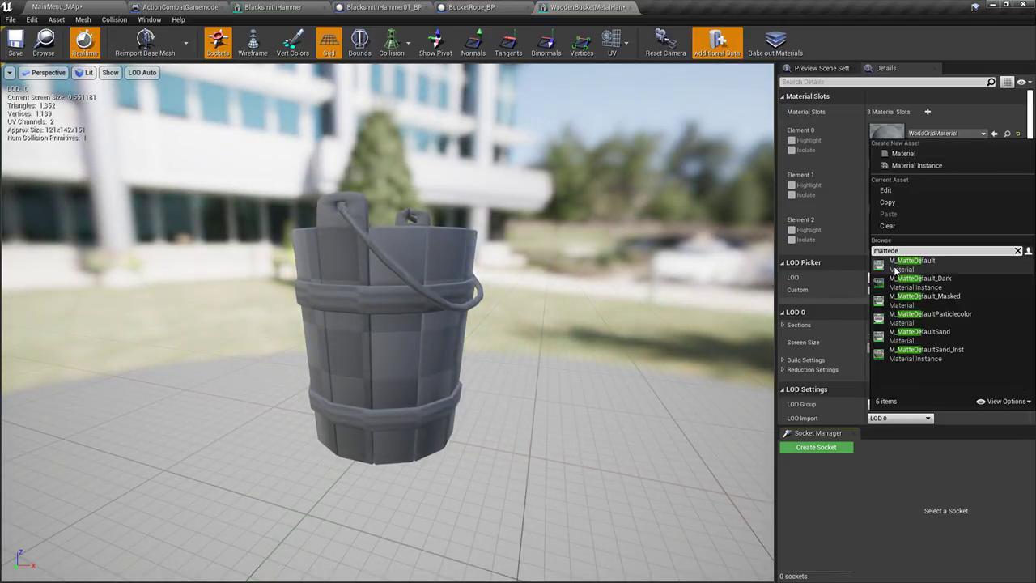
click(897, 263)
Copy the M_MatteDefault assignment from Element 0 to Elements 1 and 2 of the metal-handle bucket
right_click(862, 151)
click(888, 153)
right_click(864, 182)
click(888, 196)
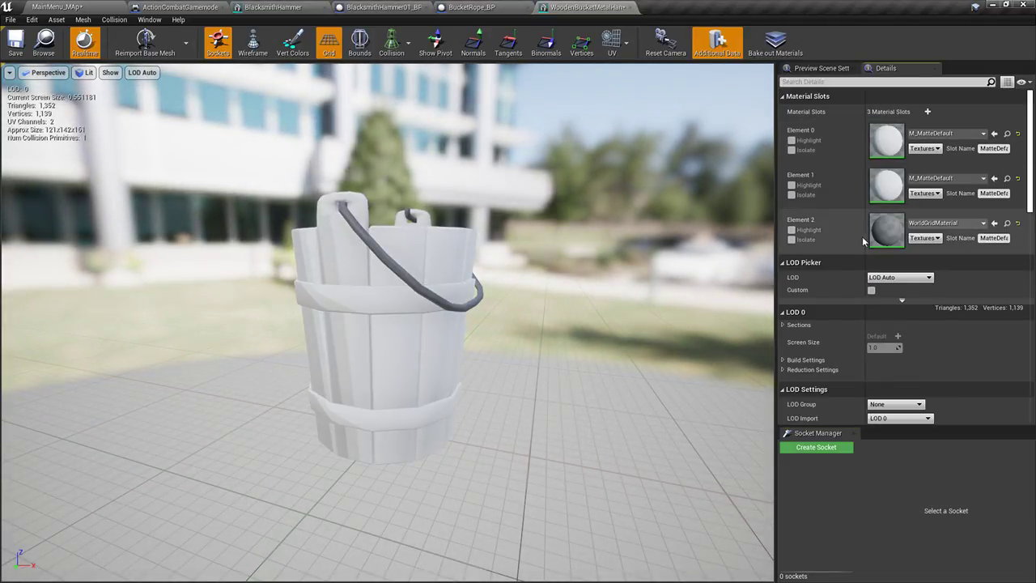
click(791, 240)
click(791, 239)
right_click(864, 228)
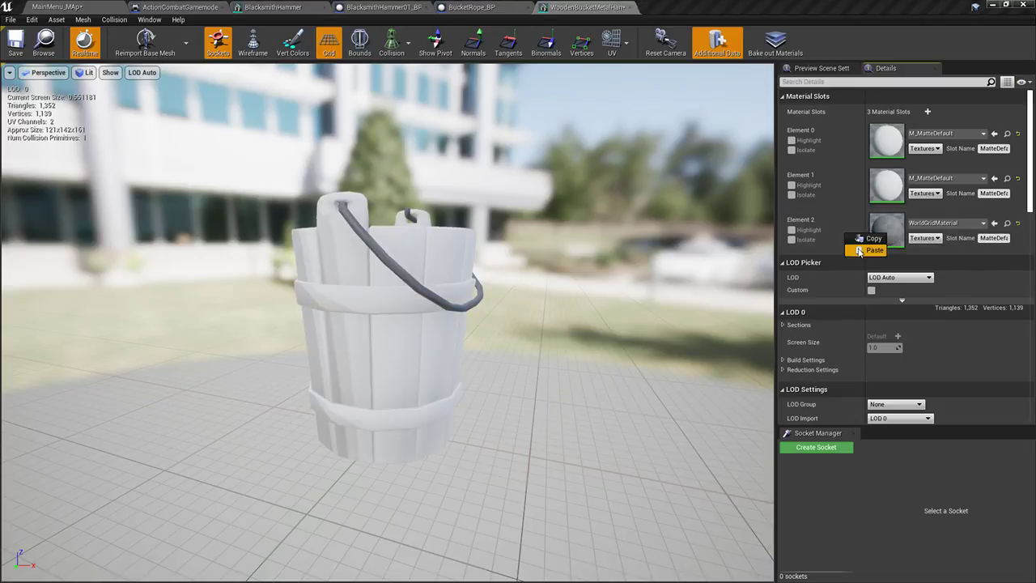
click(889, 240)
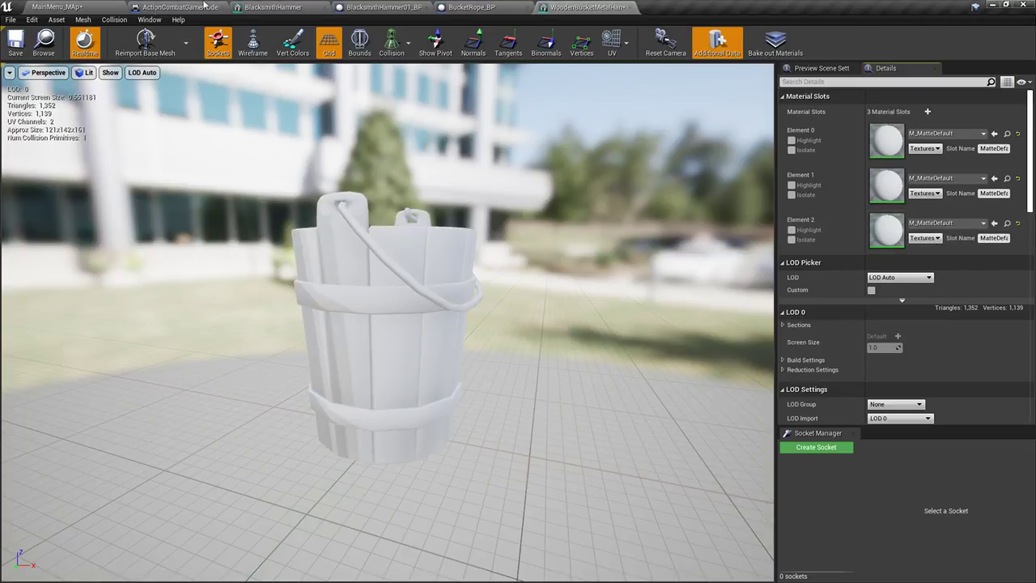
Open the WoodenBucketRopeHandle mesh, paste M_MatteDefault into Elements 0, 1 and 2, and save it
click(57, 6)
double_click(629, 417)
right_click(848, 132)
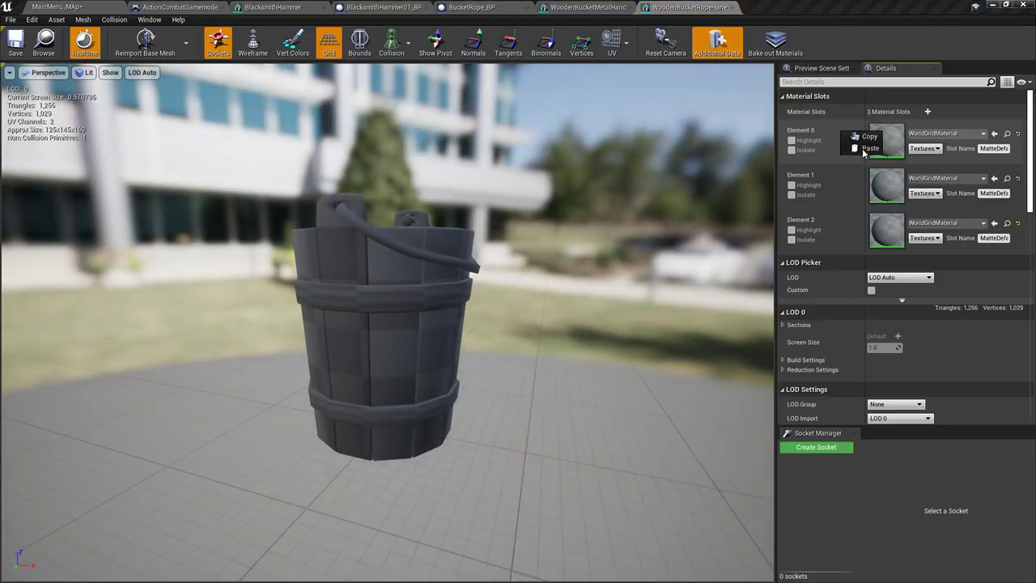
click(870, 148)
right_click(849, 179)
click(869, 193)
right_click(850, 224)
click(869, 238)
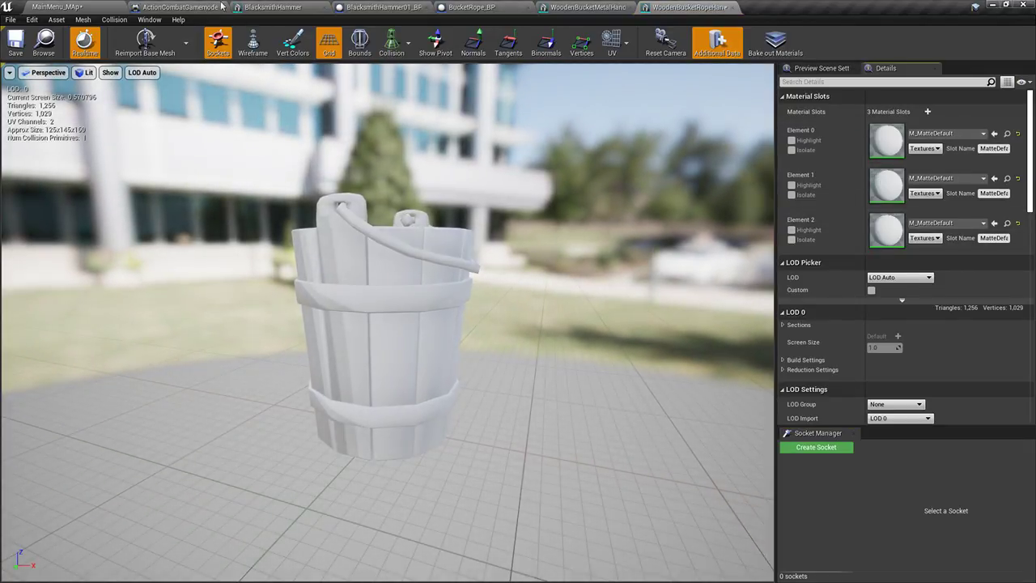
click(15, 42)
Return to the main menu map and rename the BucketRope_BP blueprint in the Blacksmith folder to WoodenBucketRope_BP
click(56, 6)
right_drag(542, 251, 477, 251)
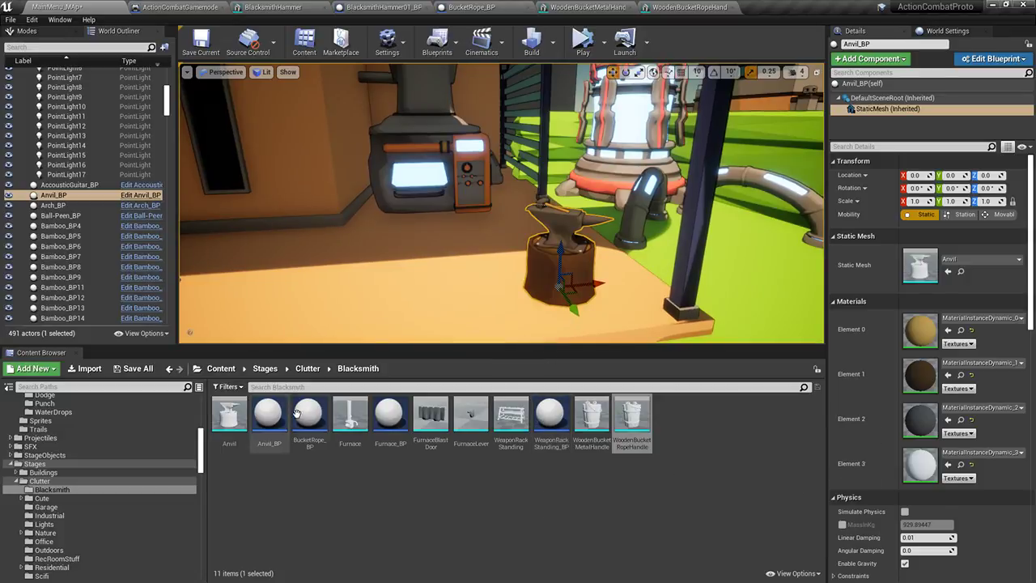
drag(309, 446, 319, 454)
double_click(311, 439)
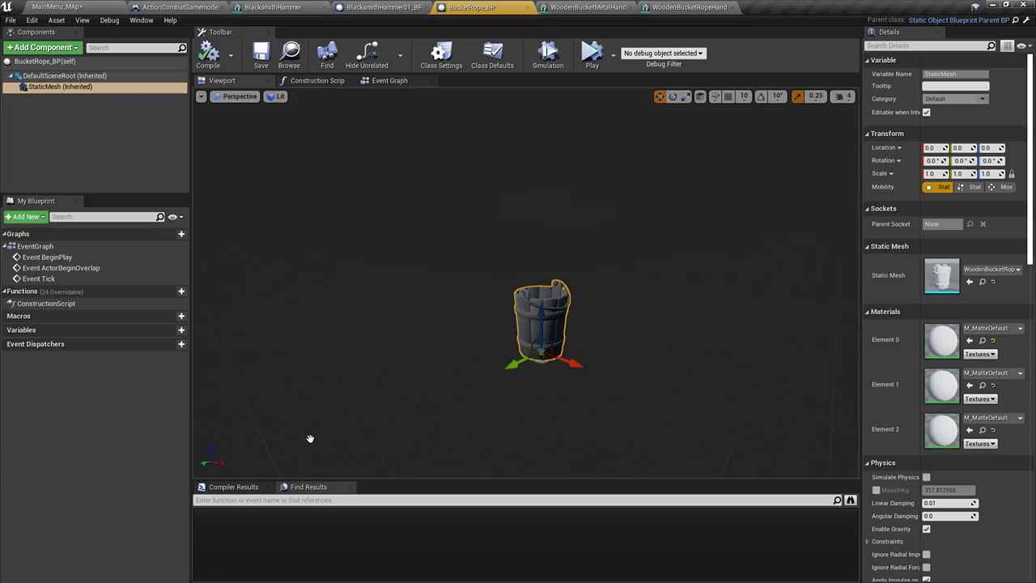
click(57, 7)
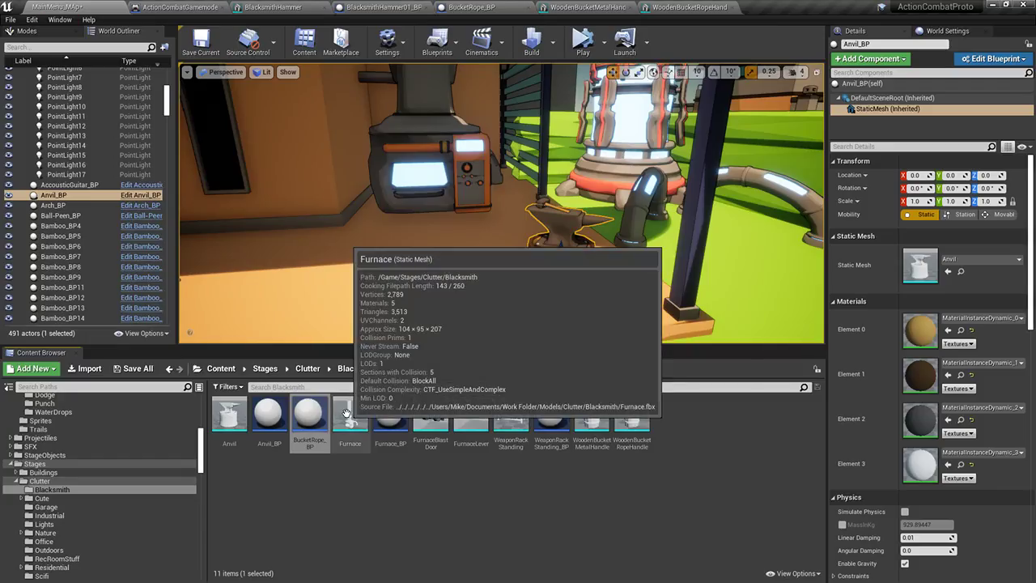
click(314, 427)
key(F2)
key(Home)
text(Wooden)
key(Return)
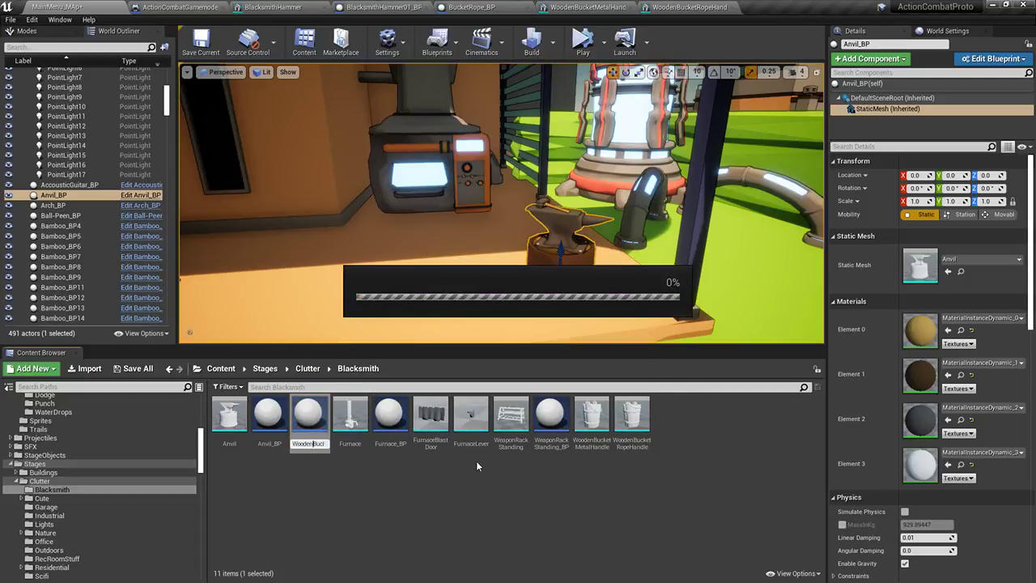
In WoodenBucketRope_BP's construction script, set the second Get Vector Parameter Value node's parameter name to Black and compile
double_click(605, 441)
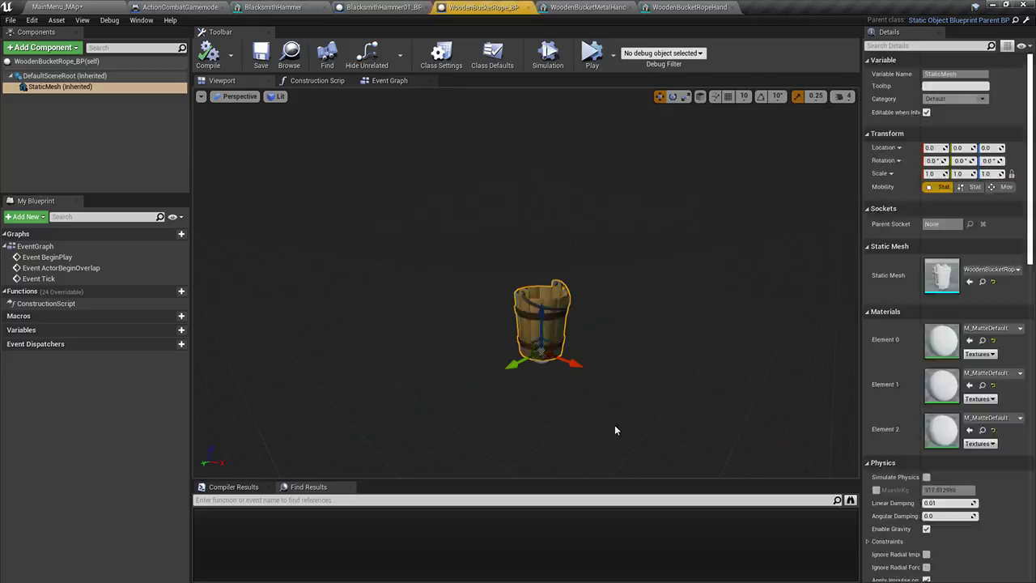
click(312, 80)
click(421, 309)
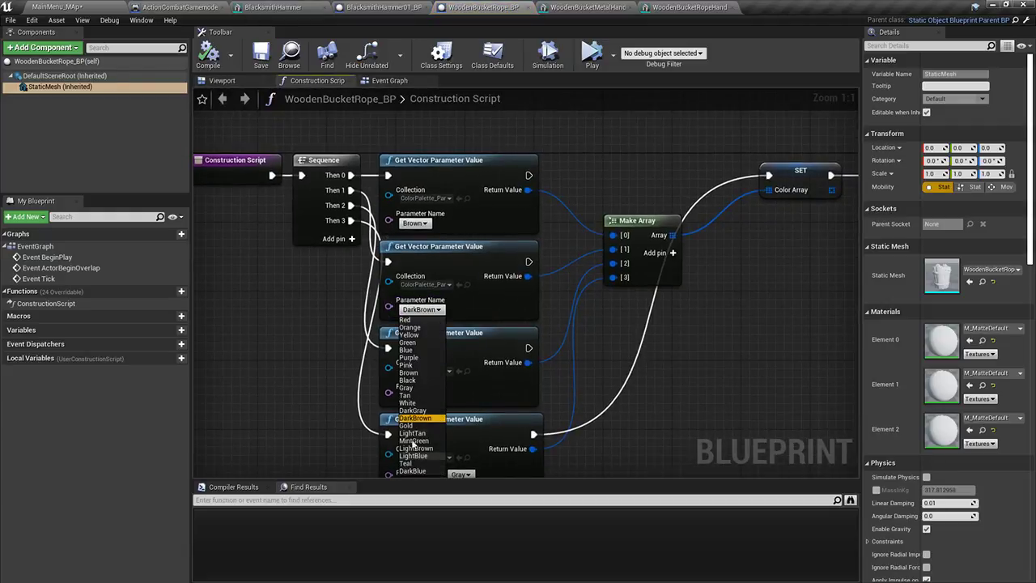
click(408, 380)
click(208, 55)
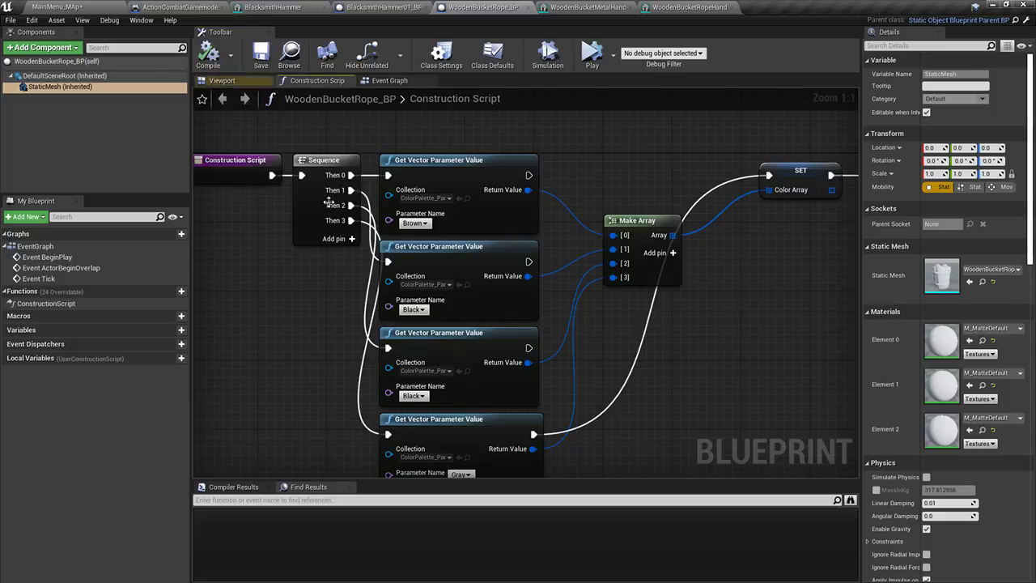
Delete the fourth Get Vector Parameter Value node and connect the third node's execution output to the Color Array SET node
right_drag(389, 408, 403, 285)
click(499, 333)
right_drag(498, 333, 519, 437)
key(Delete)
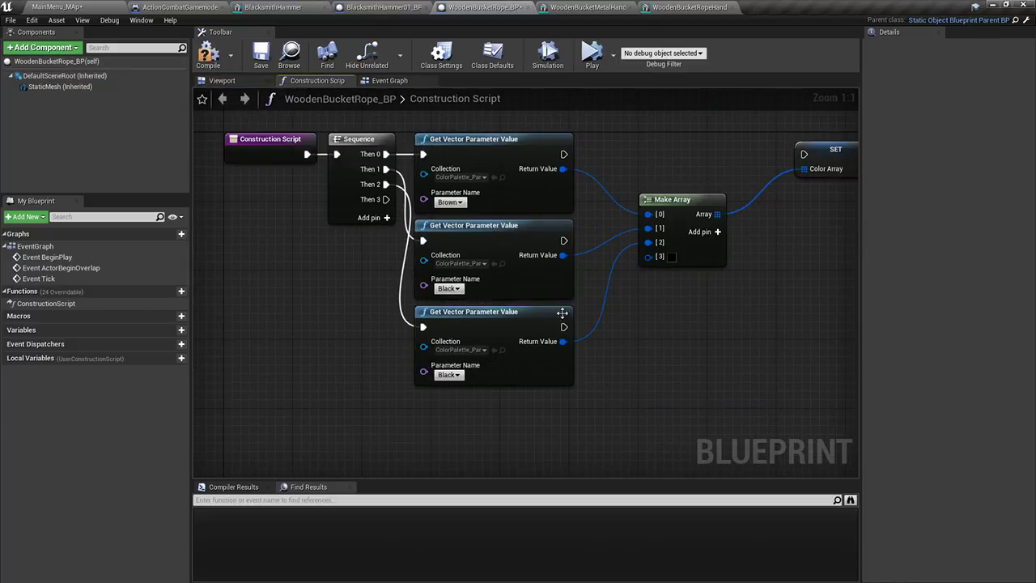
drag(564, 327, 804, 153)
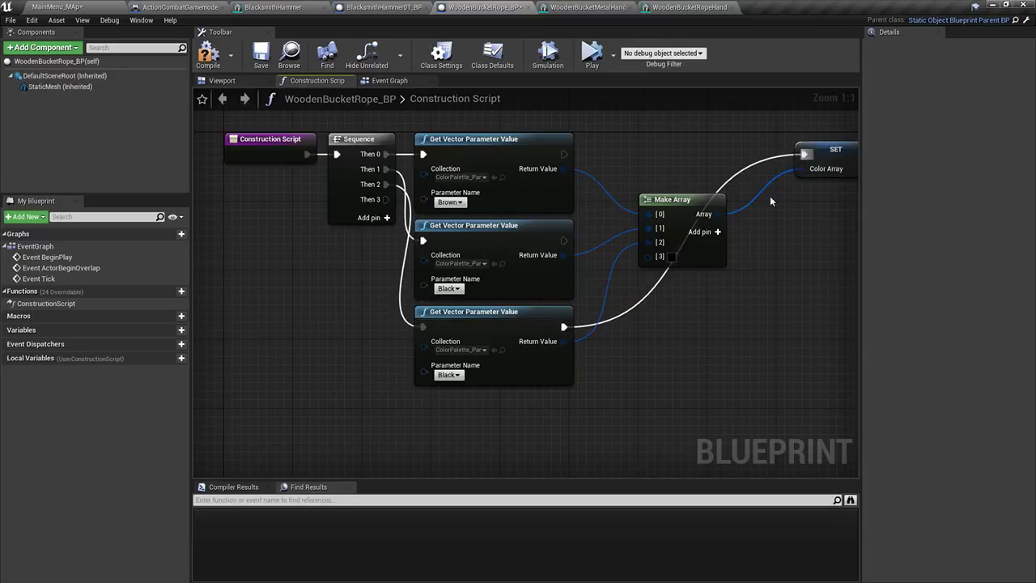
Remove the unused fourth pins from the Make Array and Sequence nodes, then compile and preview the bucket
right_click(660, 257)
click(704, 361)
right_click(385, 200)
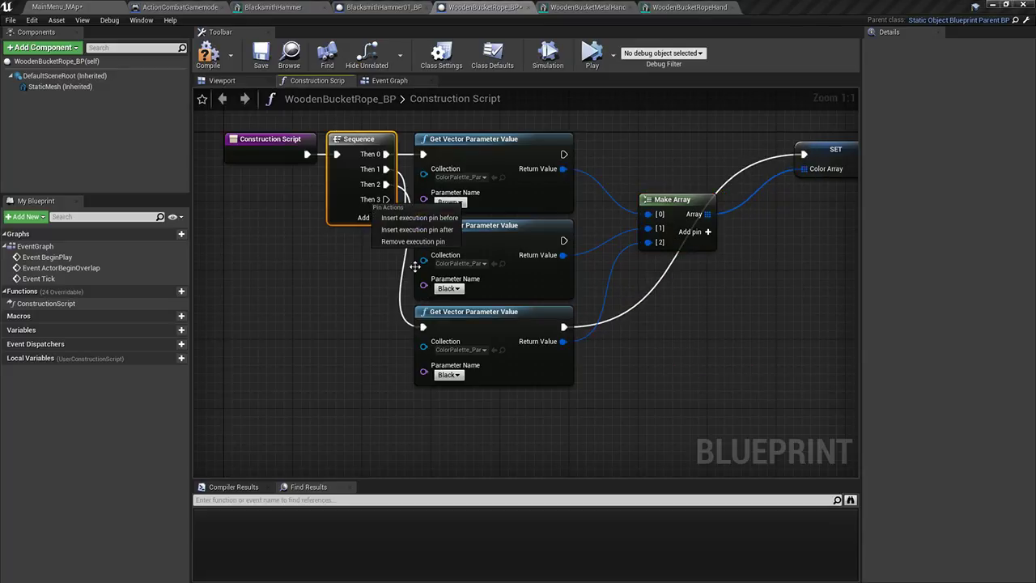
click(413, 241)
click(219, 80)
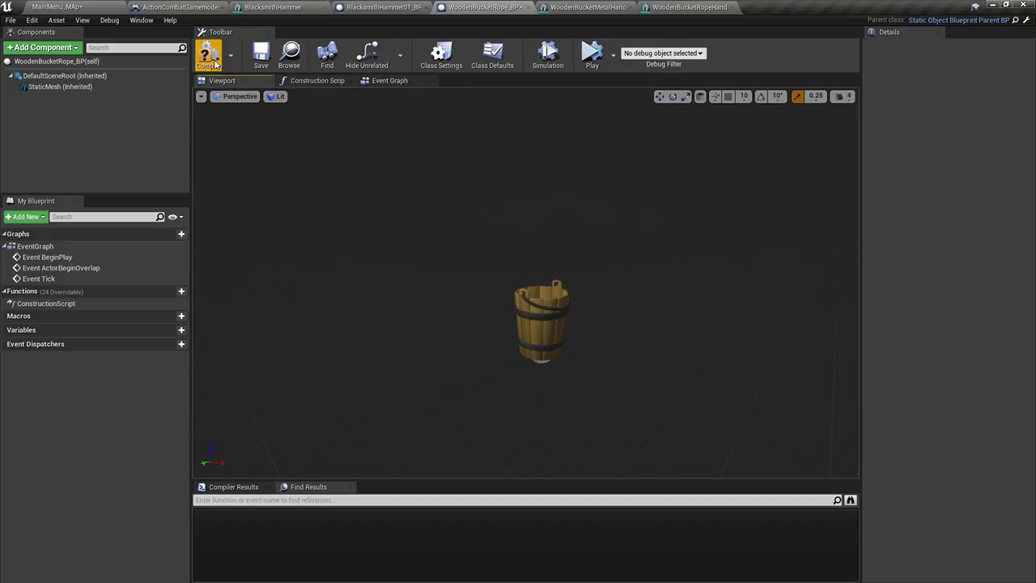
Try Gray as the second Get Vector Parameter Value node's parameter name and compile to preview the bucket
click(343, 82)
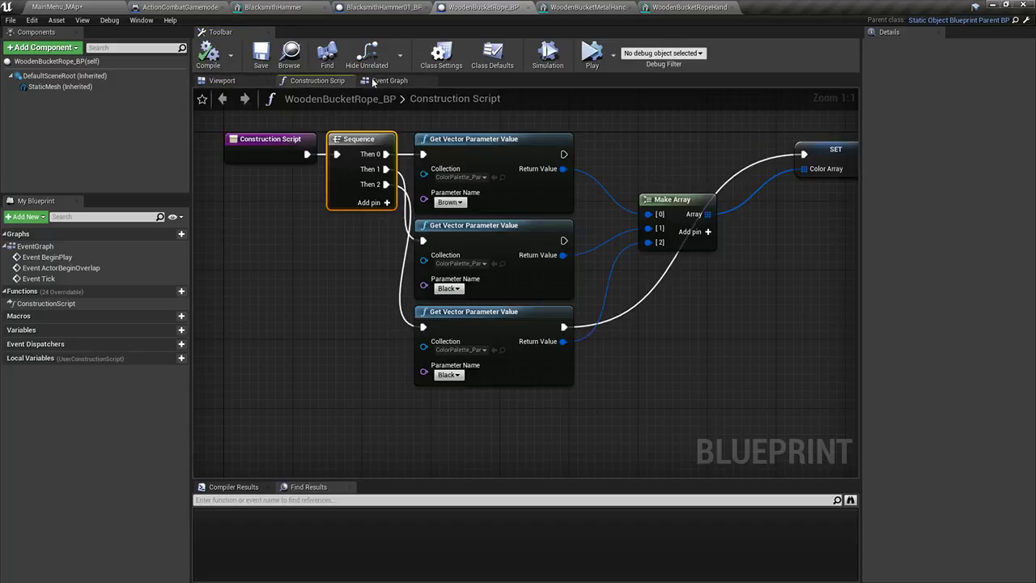
click(450, 288)
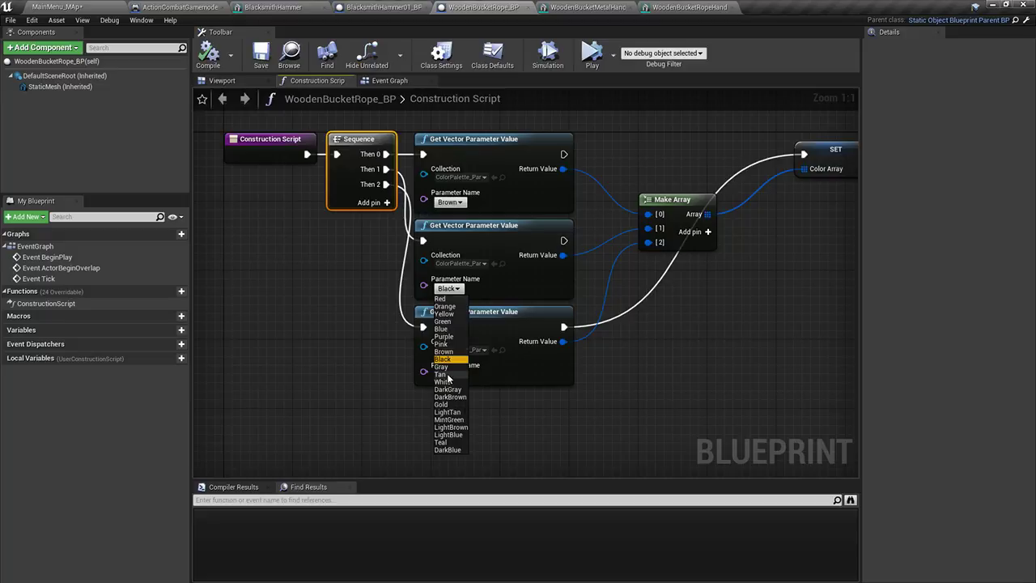
click(442, 366)
click(224, 81)
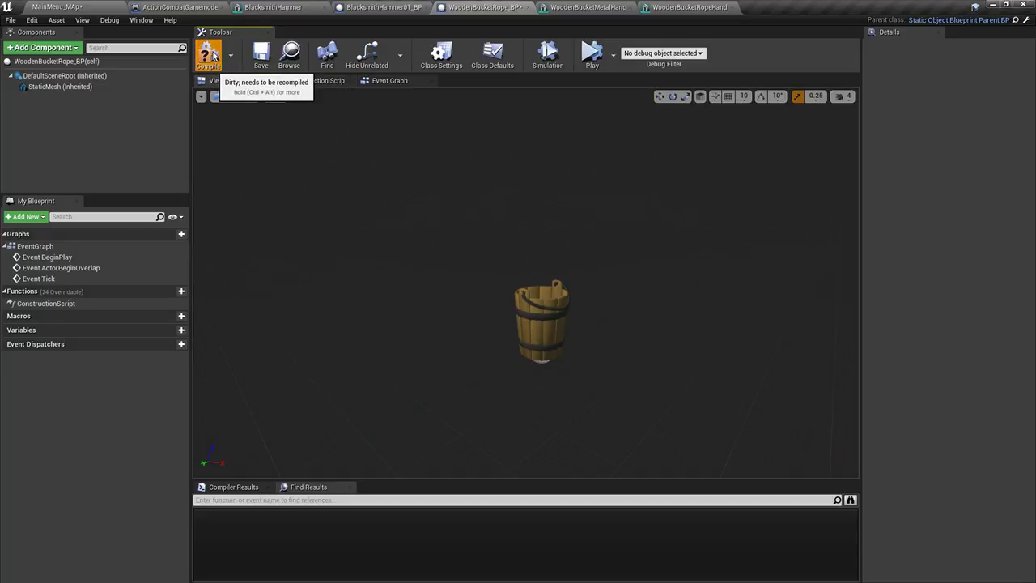
Set the second Get Vector Parameter Value node's parameter name back to Black in the construction script
click(389, 80)
click(317, 80)
click(494, 280)
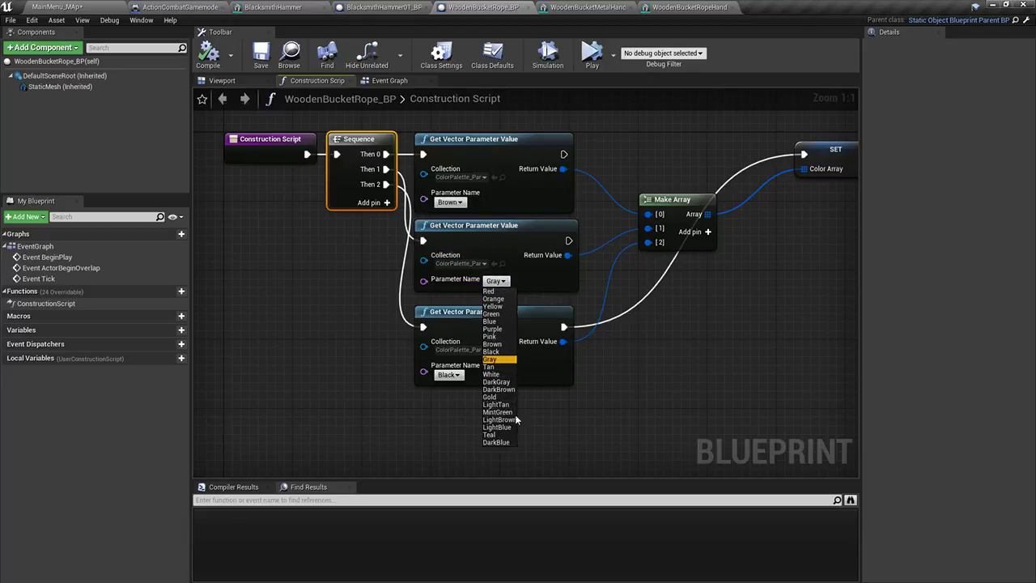
click(491, 351)
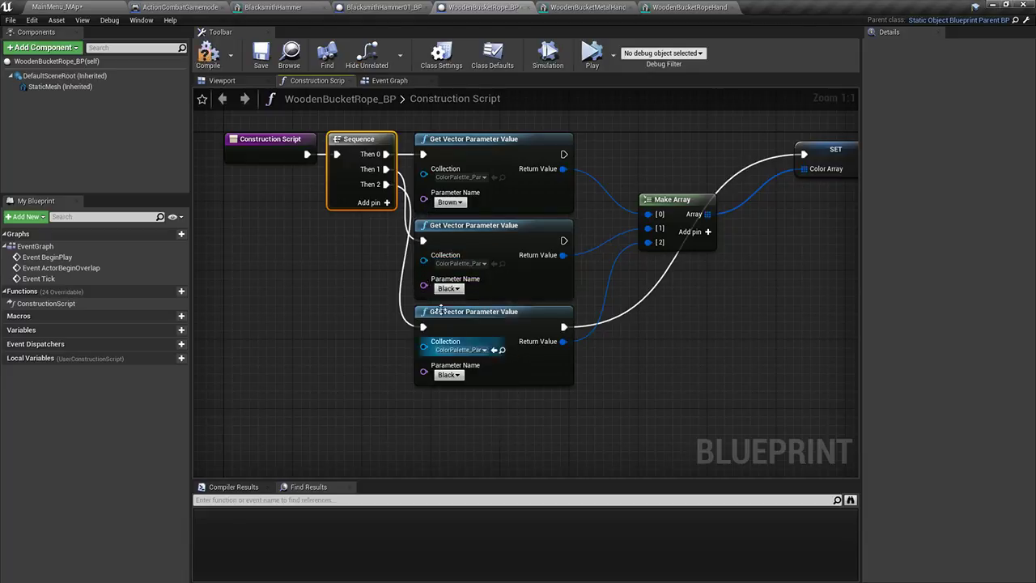
Open the parameter name choices of the third Get Vector Parameter Value node
click(448, 374)
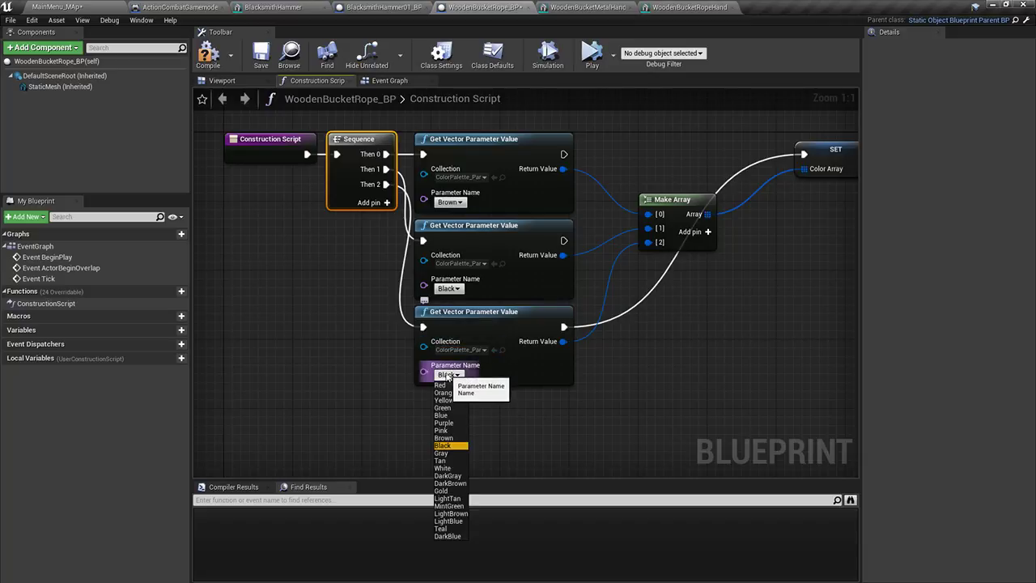
Try Gray as the third vector parameter of WoodenBucketRope_BP and check the bucket in the preview
click(443, 452)
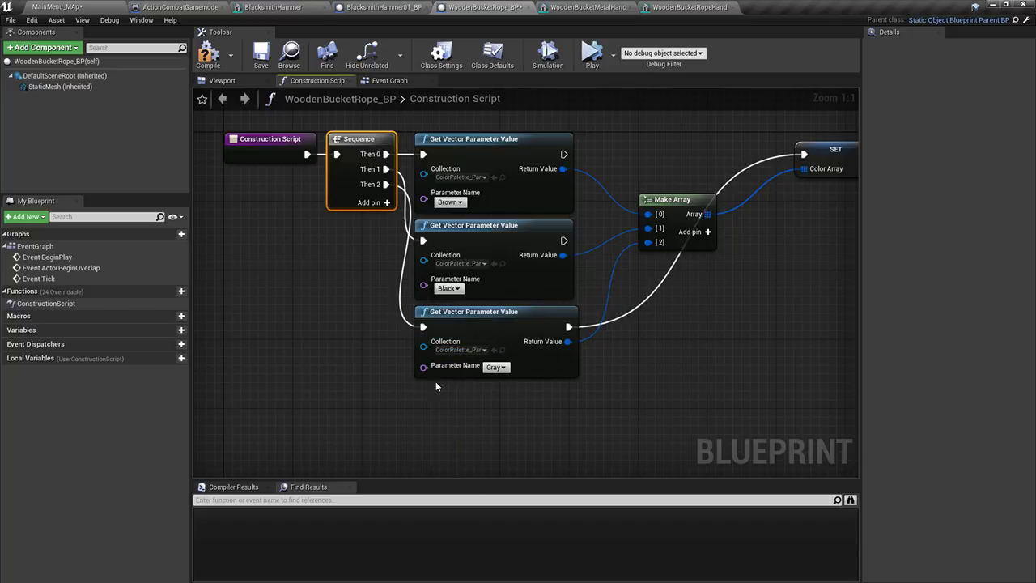
click(230, 82)
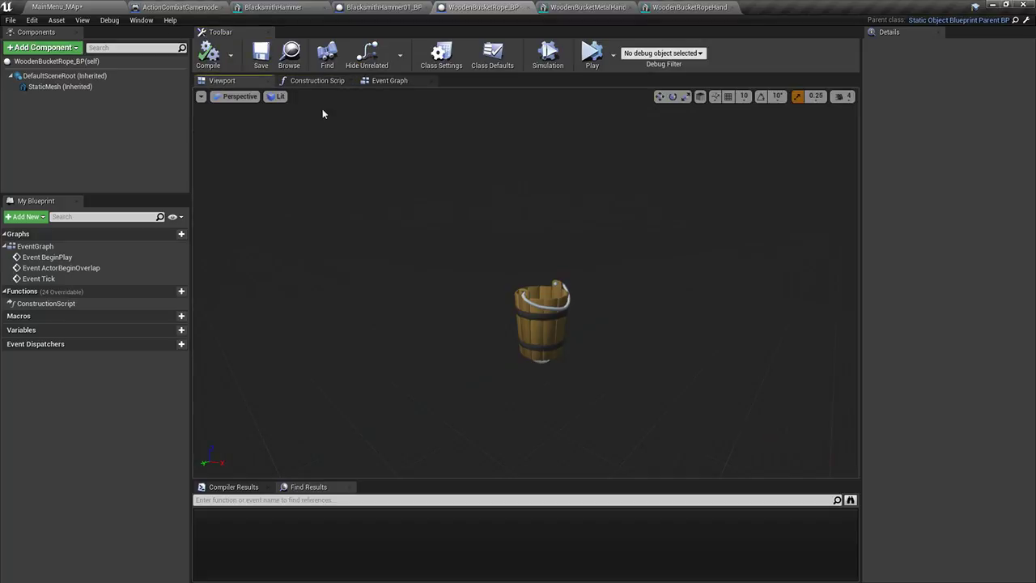
click(315, 81)
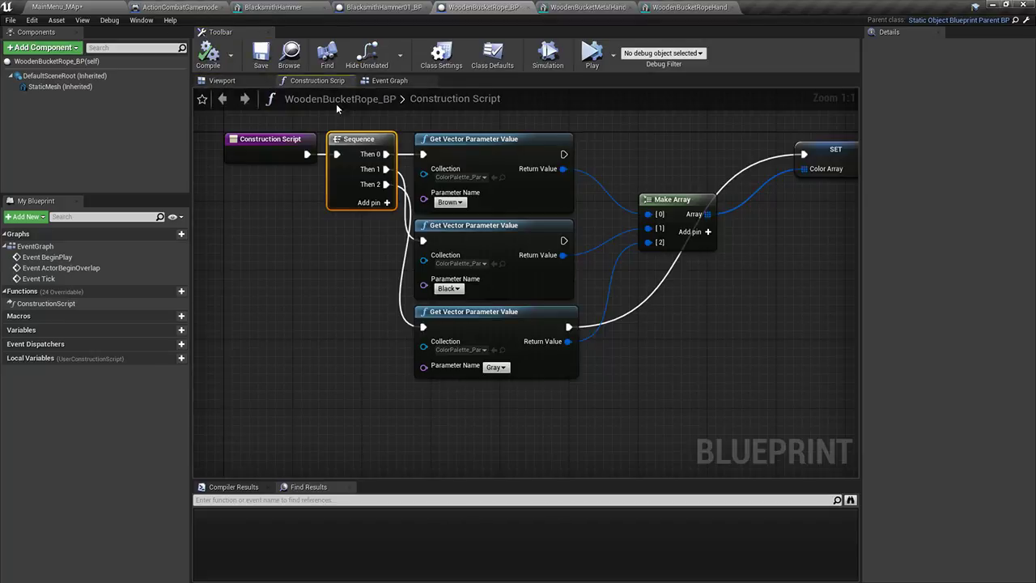
Try DarkGray as the rope bucket's third vector parameter, compile, and inspect the handle from several angles in the preview
click(495, 367)
click(507, 470)
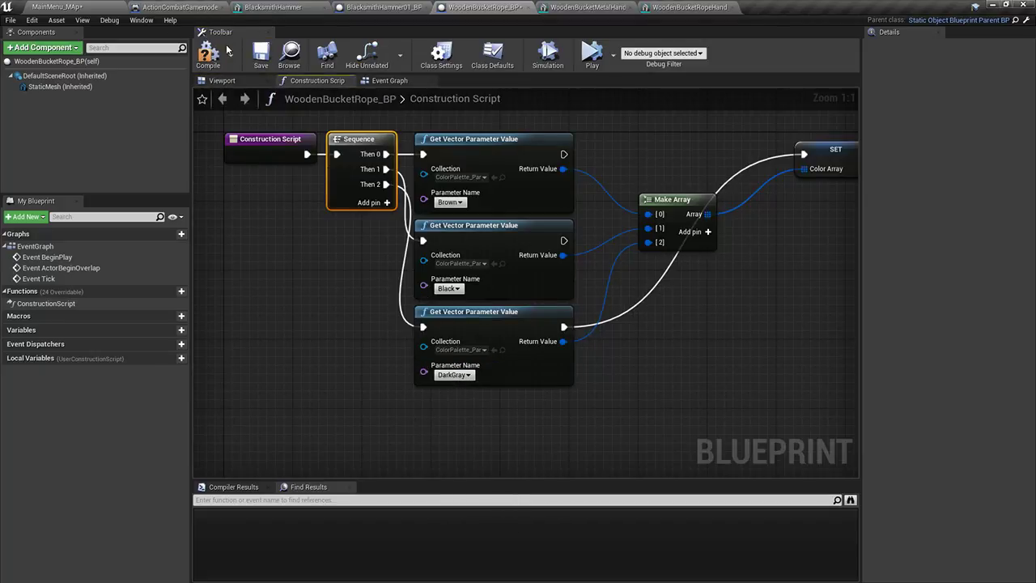
click(208, 55)
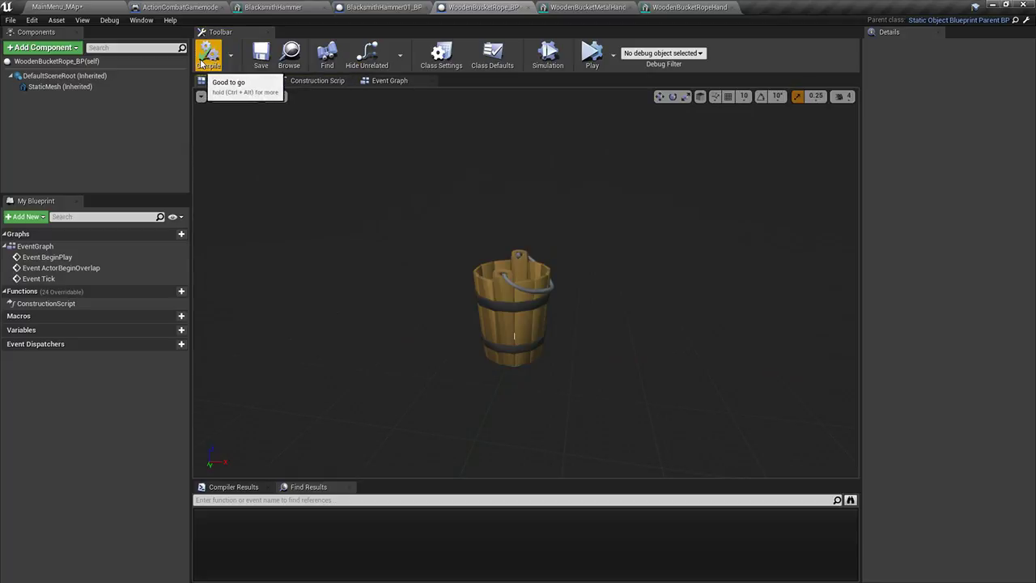
right_drag(454, 267, 316, 267)
right_drag(330, 305, 389, 305)
Try LightTan as the rope bucket's third vector parameter, compile, and preview the handle colour
click(316, 81)
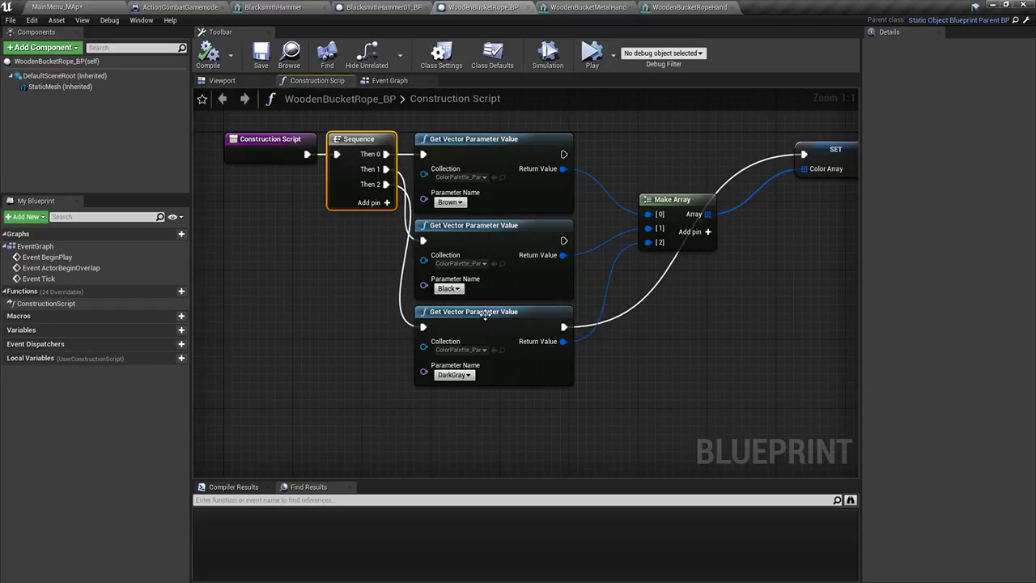
click(453, 375)
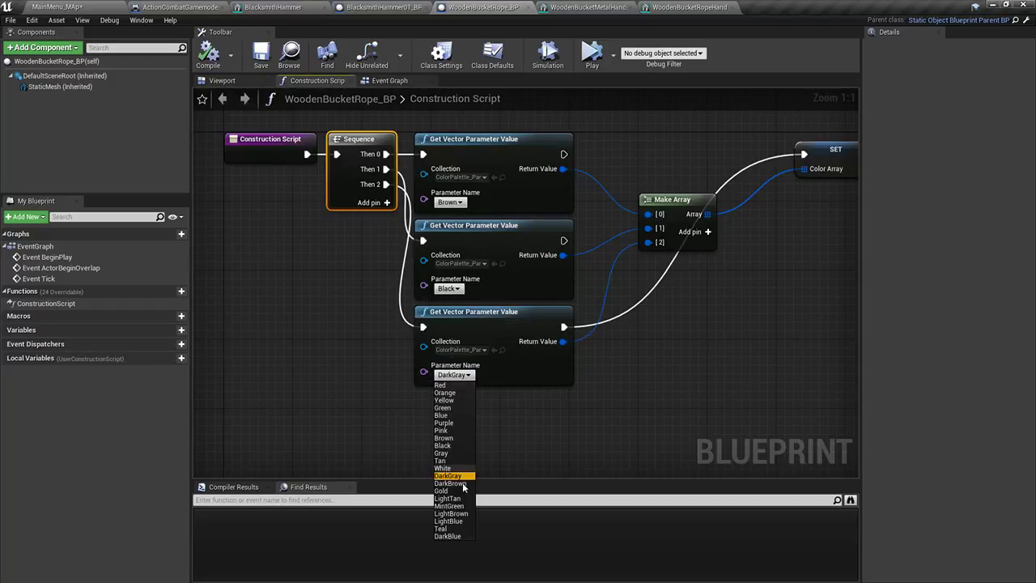
click(462, 500)
click(208, 54)
click(222, 80)
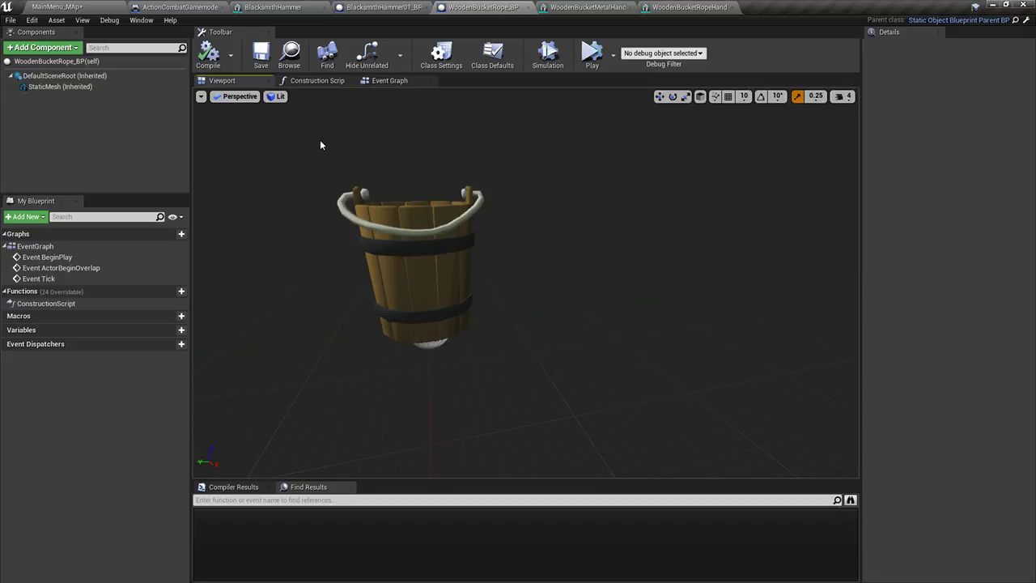
Set the third vector parameter of WoodenBucketRope_BP to LightBrown and preview the bucket
click(311, 80)
click(458, 375)
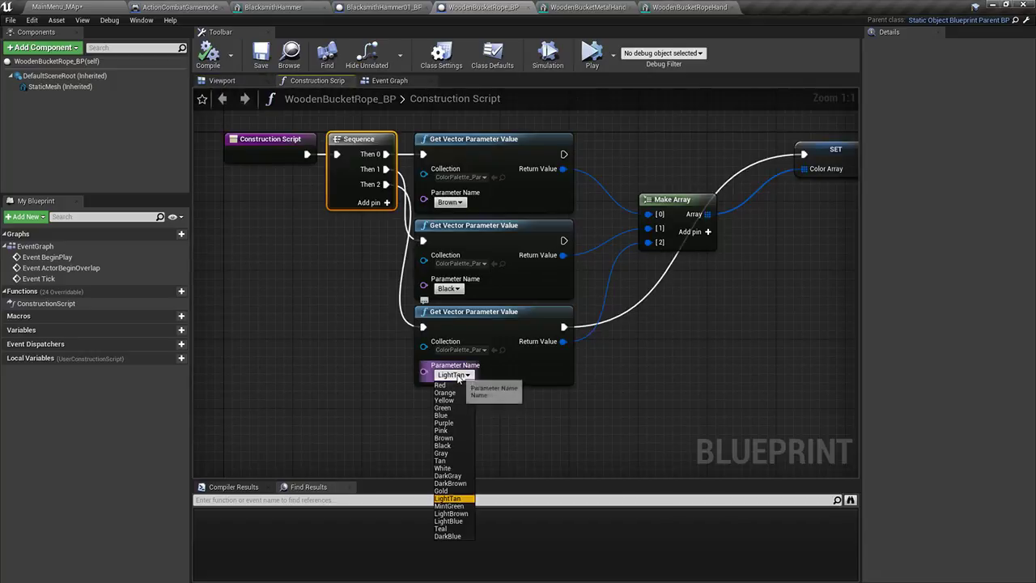
click(453, 483)
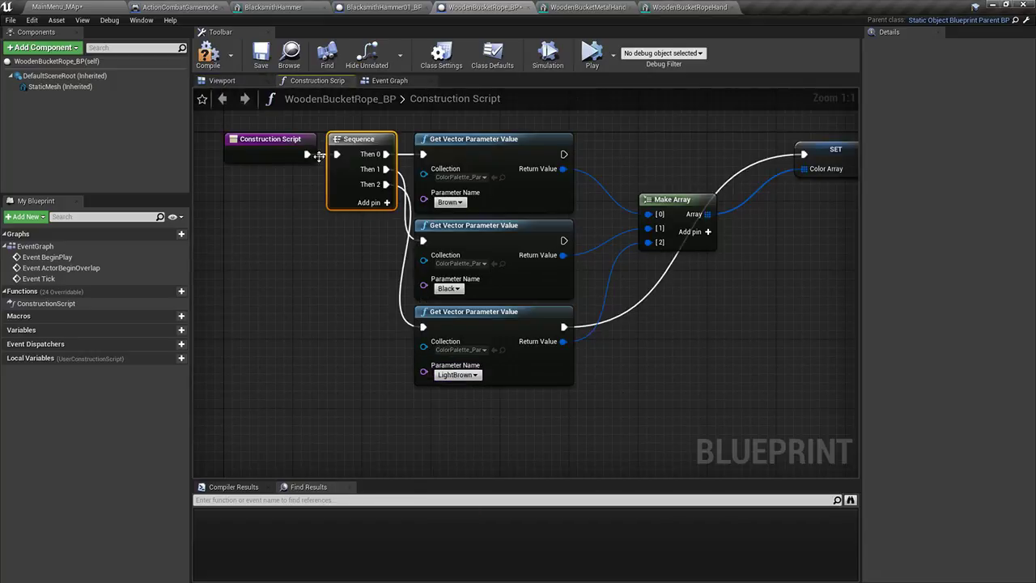
click(220, 80)
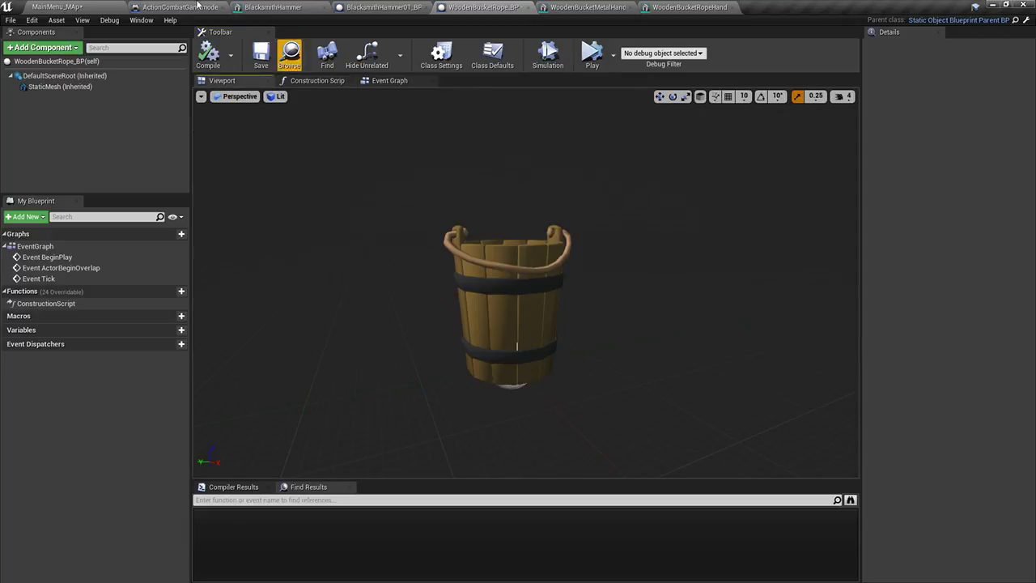
Switch to the MainMenu_Map level and place WoodenBucketRope_BP on the platform beside the anvil
click(113, 6)
right_drag(446, 302, 561, 300)
drag(590, 414, 441, 260)
right_drag(554, 301, 662, 354)
key(ctrl+w)
key(Delete)
Duplicate the WoodenBucketRope_BP asset and name the copy WoodenBucketMetal_BP
click(597, 419)
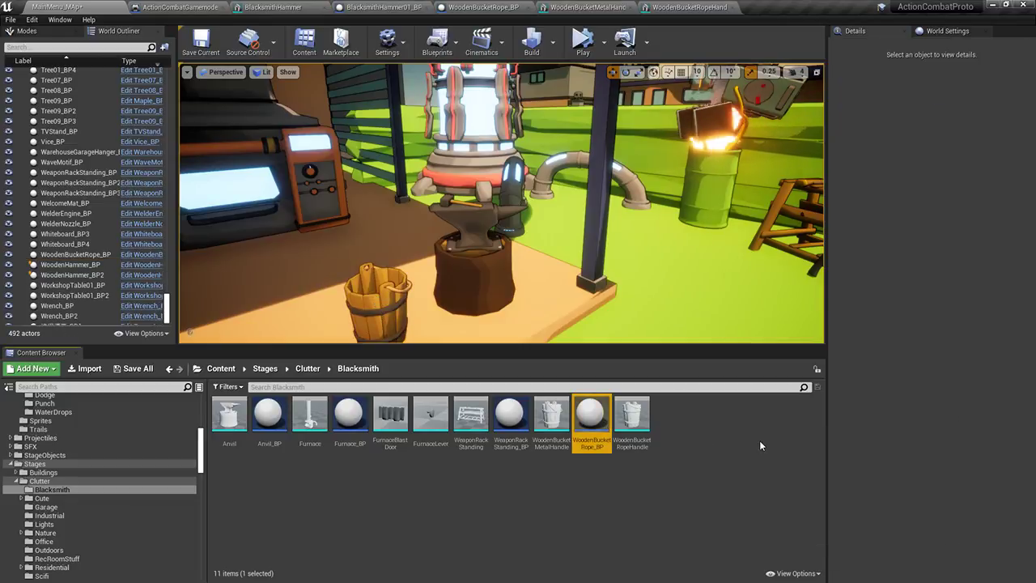
key(ctrl+w)
text(WoodenBucke)
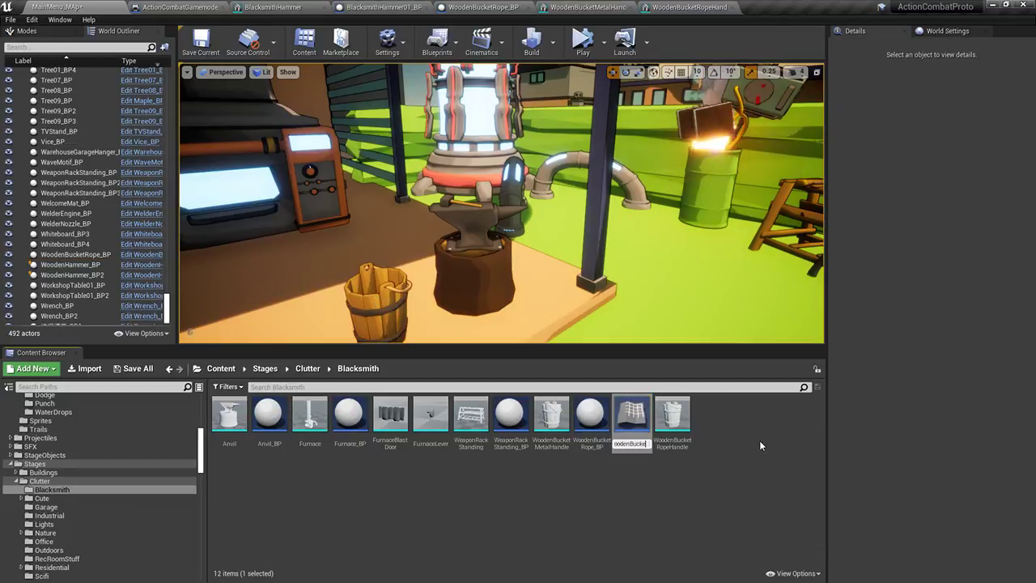
text(tMetal_BP)
key(Return)
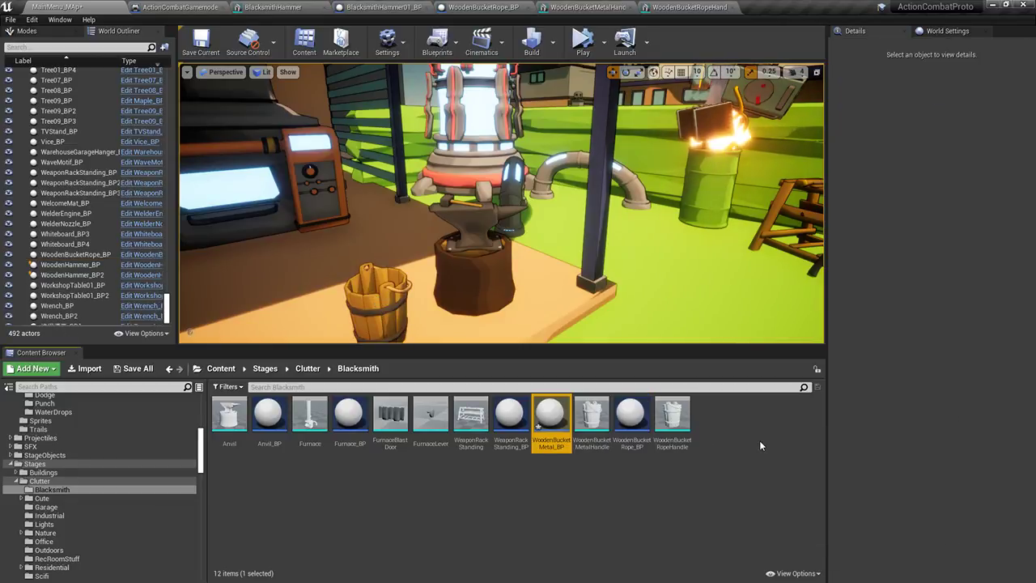
Open WoodenBucketMetal_BP, assign the WoodenBucketMetalHandle mesh to its static mesh component, and compile the blueprint
double_click(550, 416)
click(87, 85)
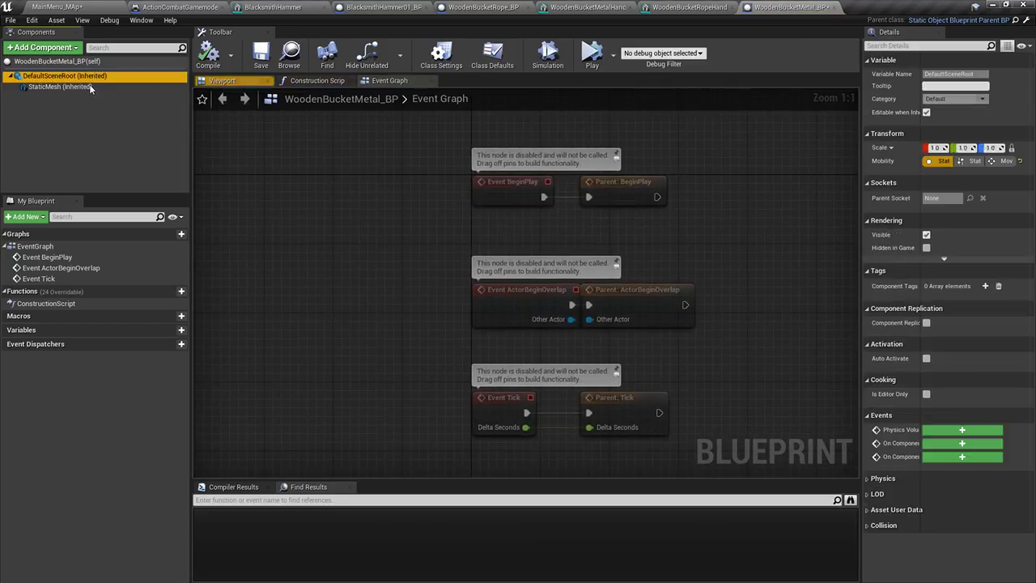
click(991, 270)
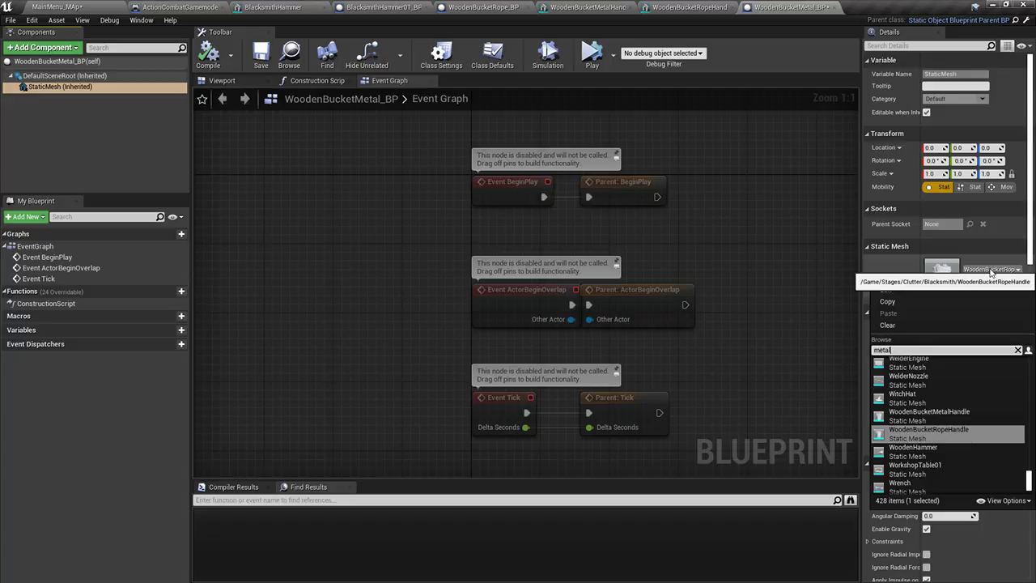
text(metal)
click(929, 360)
click(209, 54)
Set the third vector parameter in WoodenBucketMetal_BP's construction script to DarkGray and preview the bucket
click(317, 80)
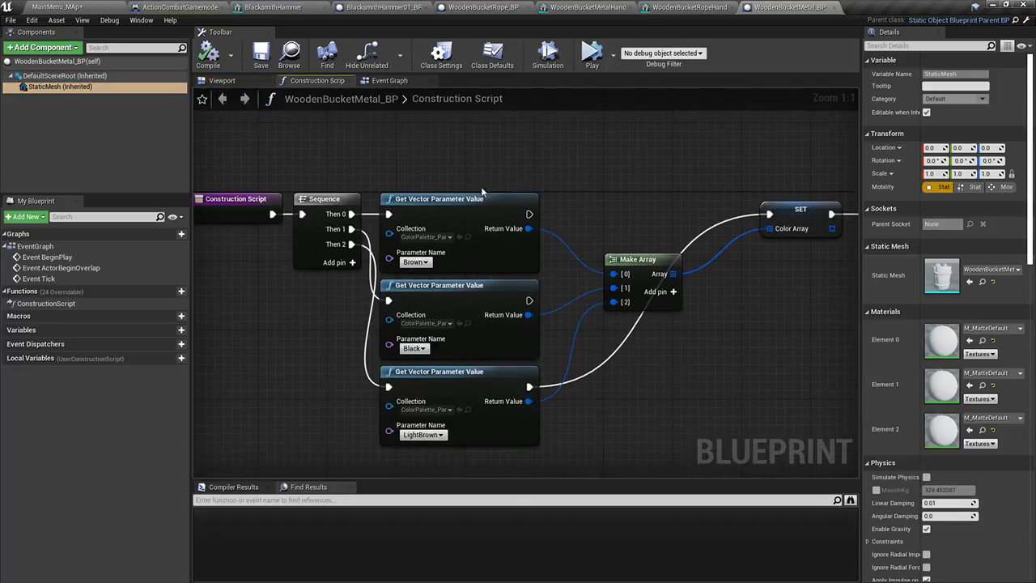
click(431, 438)
click(417, 339)
click(460, 431)
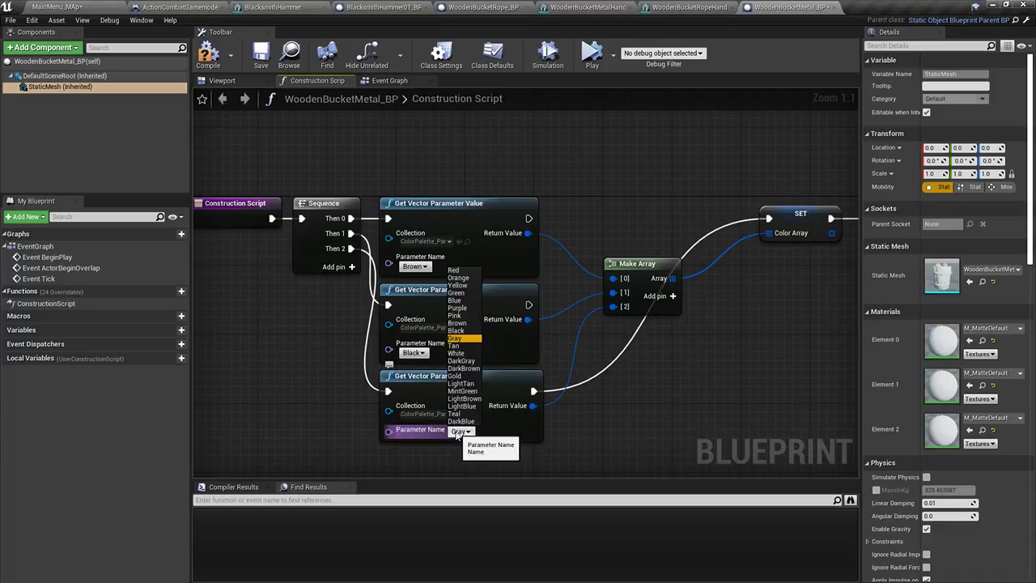
click(467, 361)
click(221, 81)
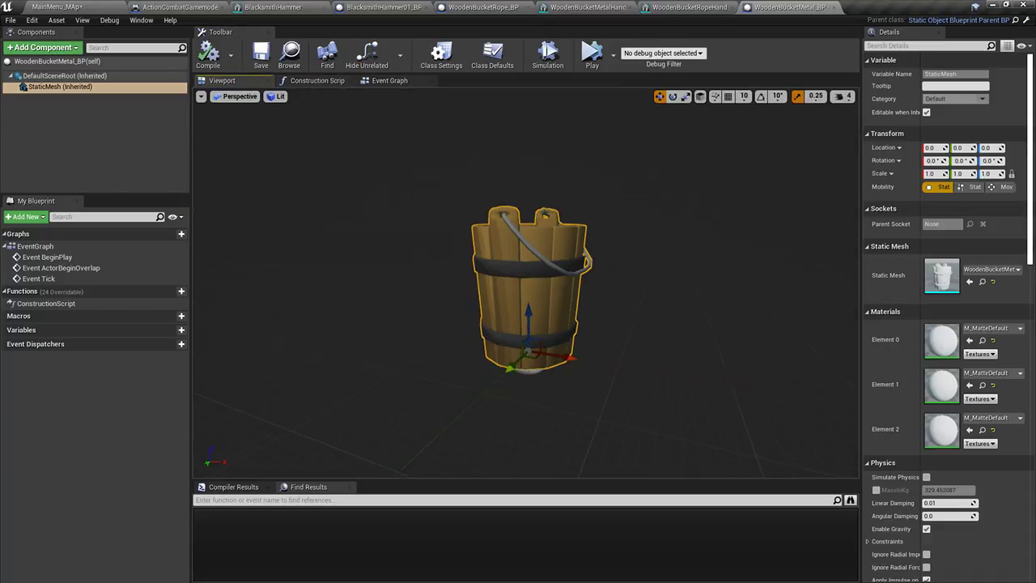
Return to the level and place WoodenBucketMetal_BP on the platform on the other side of the anvil
click(94, 6)
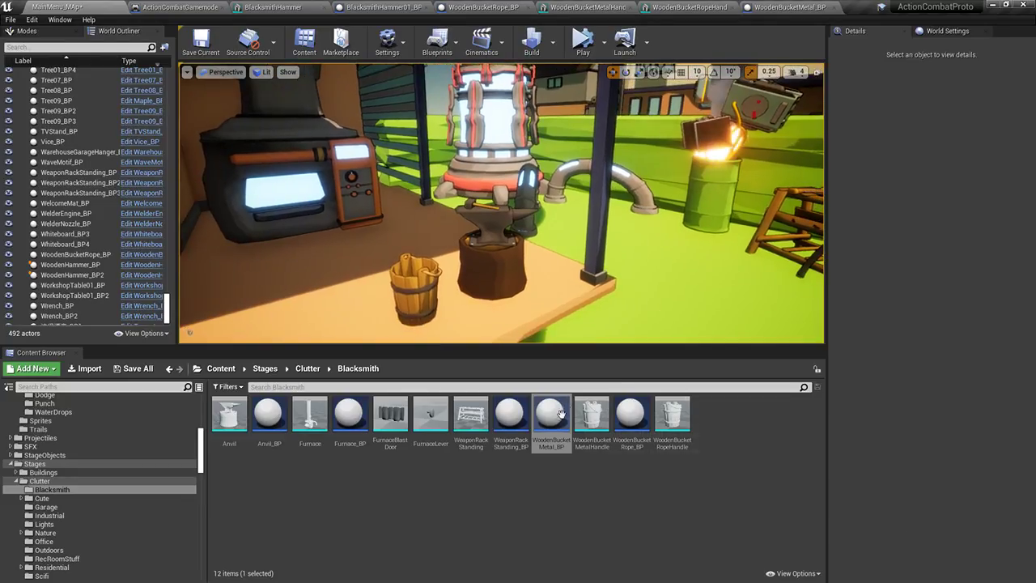
drag(668, 249, 474, 215)
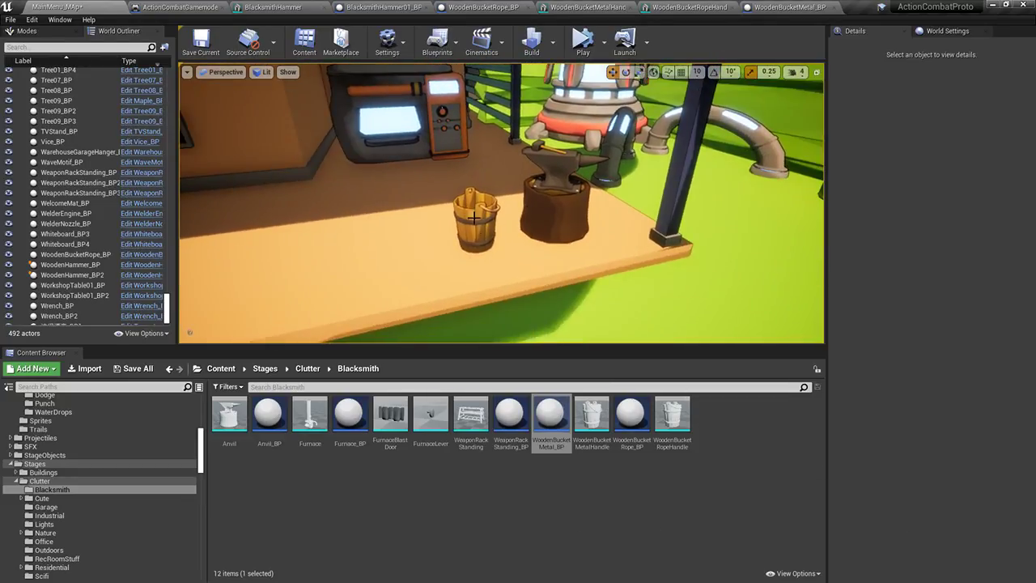
right_drag(551, 310, 579, 296)
drag(546, 417, 661, 266)
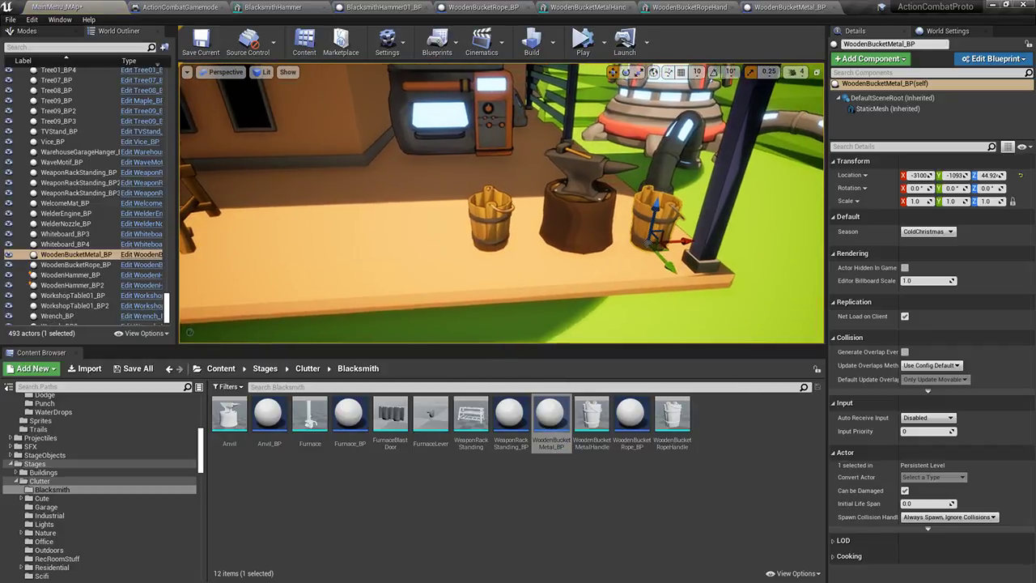
Move the metal-handled bucket next to the orange machine under the roof and rotate it around its vertical axis
key(f)
right_drag(669, 275, 441, 267)
key(e)
key(w)
drag(434, 271, 730, 222)
right_drag(731, 222, 662, 256)
key(e)
drag(662, 257, 657, 223)
key(w)
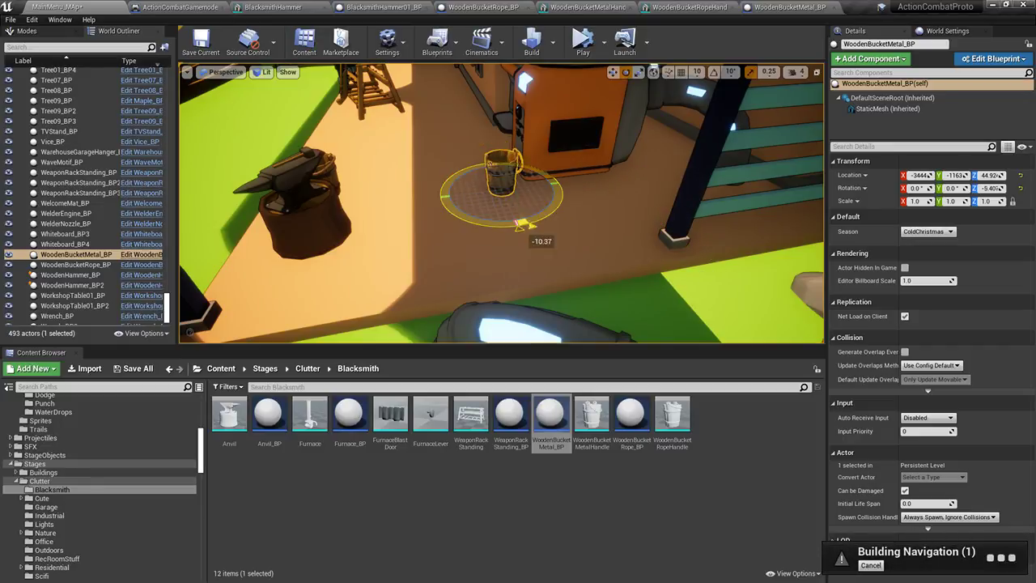
Examine the two placed buckets and the anvil area of the blacksmith scene from several viewpoints
click(345, 132)
right_drag(346, 132, 493, 69)
key(w)
click(566, 101)
right_drag(567, 101, 586, 259)
key(w)
key(s)
key(s)
key(w)
key(w)
right_drag(513, 160, 587, 121)
key(s)
right_drag(566, 168, 532, 206)
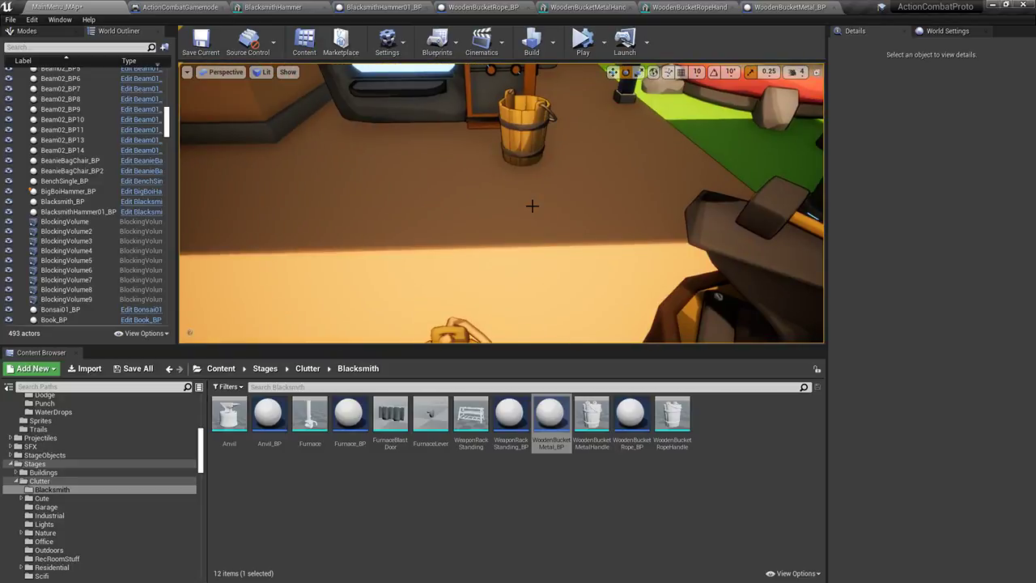
scroll(433, 271, down, 3)
right_drag(433, 271, 453, 284)
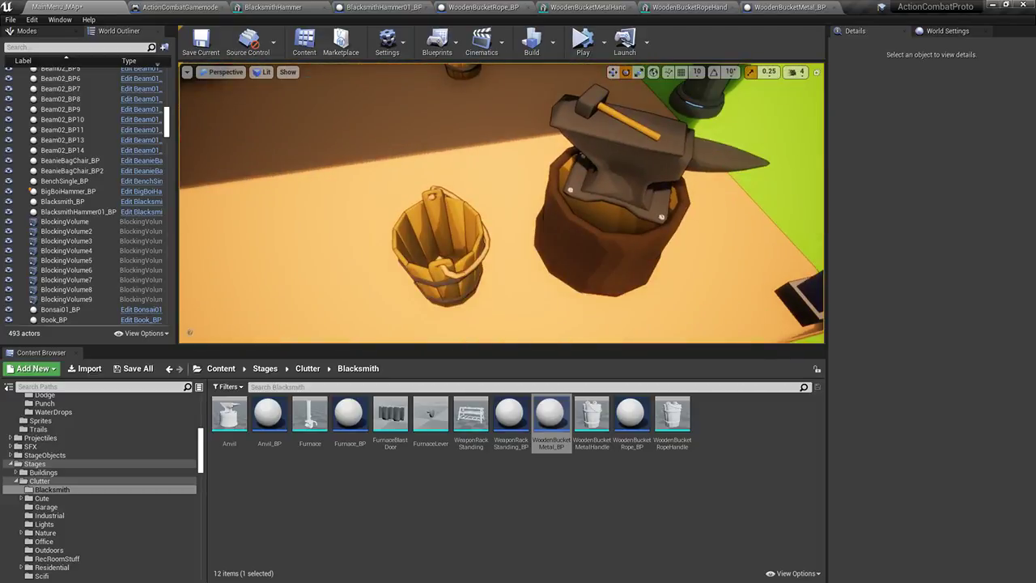
Search the whole Content folder for "crate" assets
click(318, 388)
text(crate)
scroll(76, 402, up, 12)
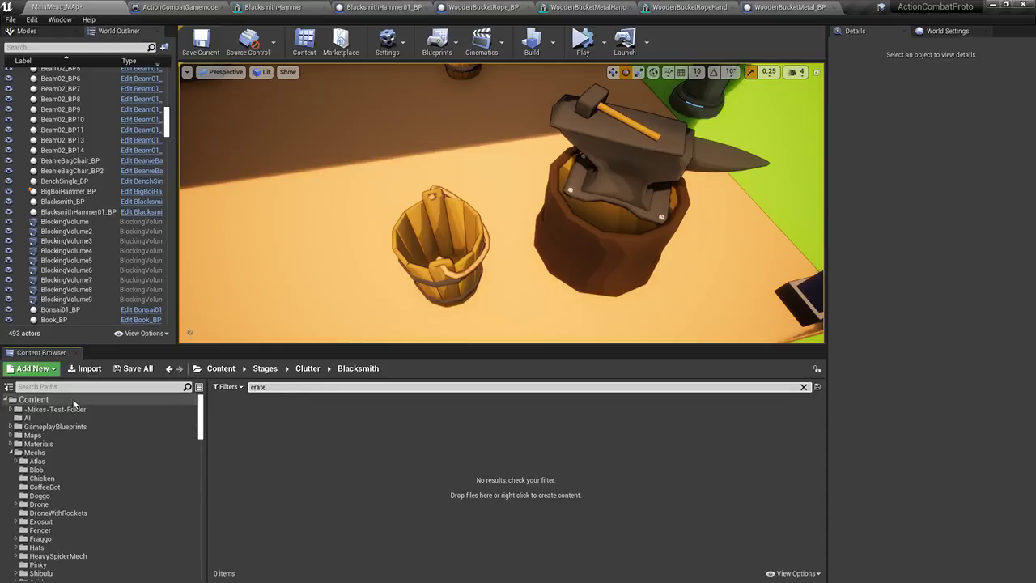
click(75, 400)
Place Crate01_BP on the platform in front of the rope-handled bucket
right_drag(463, 324, 484, 311)
click(467, 318)
key(w)
drag(478, 305, 512, 224)
key(s)
right_drag(512, 224, 510, 200)
drag(270, 415, 477, 322)
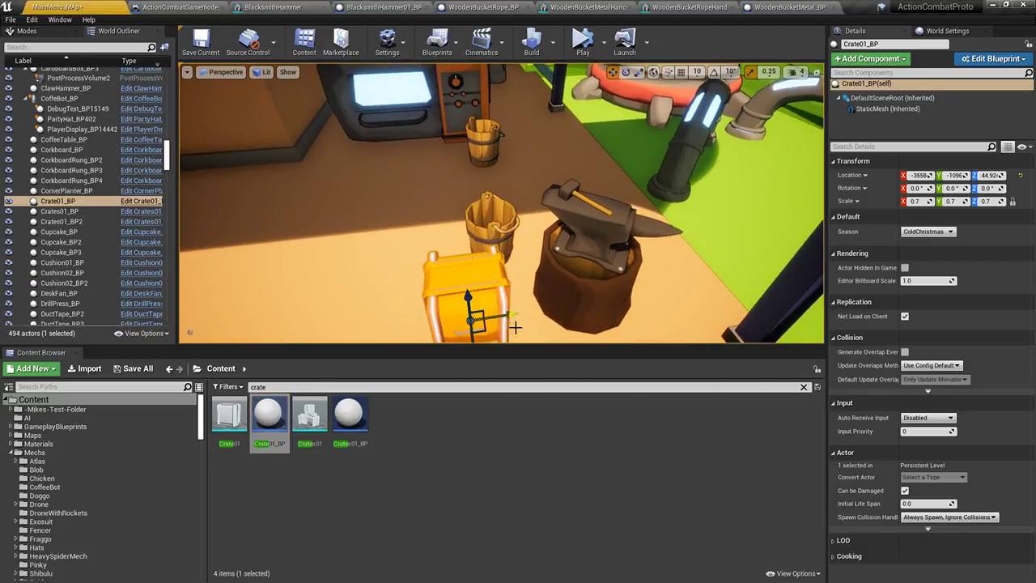
Rotate the crate about 40° around its vertical axis and nudge it into position in front of the bucket
key(e)
right_drag(494, 292, 504, 303)
drag(500, 326, 556, 322)
key(w)
mouse_move(517, 287)
mouse_down()
mouse_move(534, 292)
mouse_move(519, 293)
mouse_up()
Open Crate01_BP's construction script and move both Get Vector Parameter Value nodes below the Random Color Function node
double_click(254, 422)
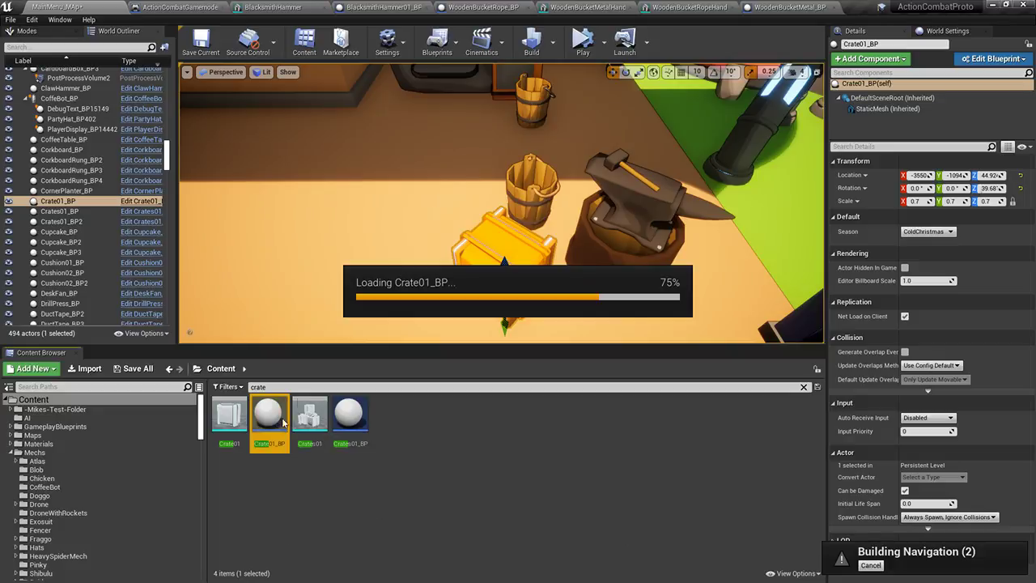
click(323, 82)
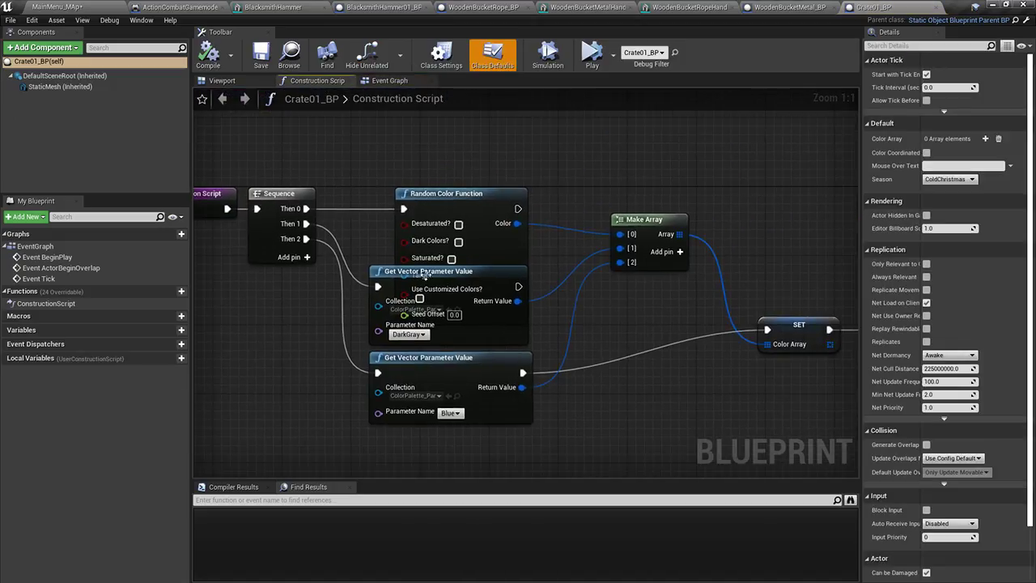
drag(350, 275, 385, 418)
drag(384, 279, 409, 349)
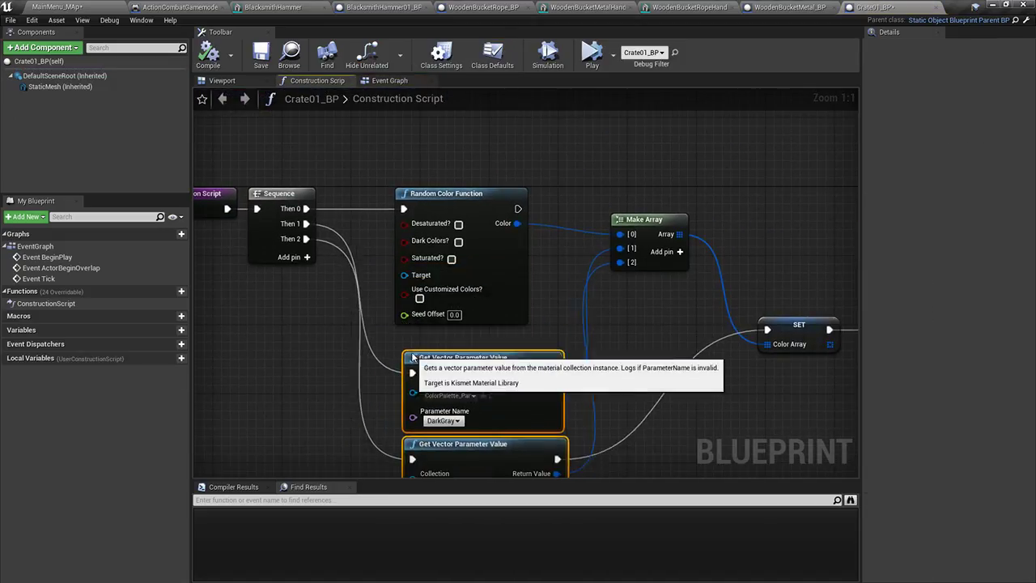
click(329, 302)
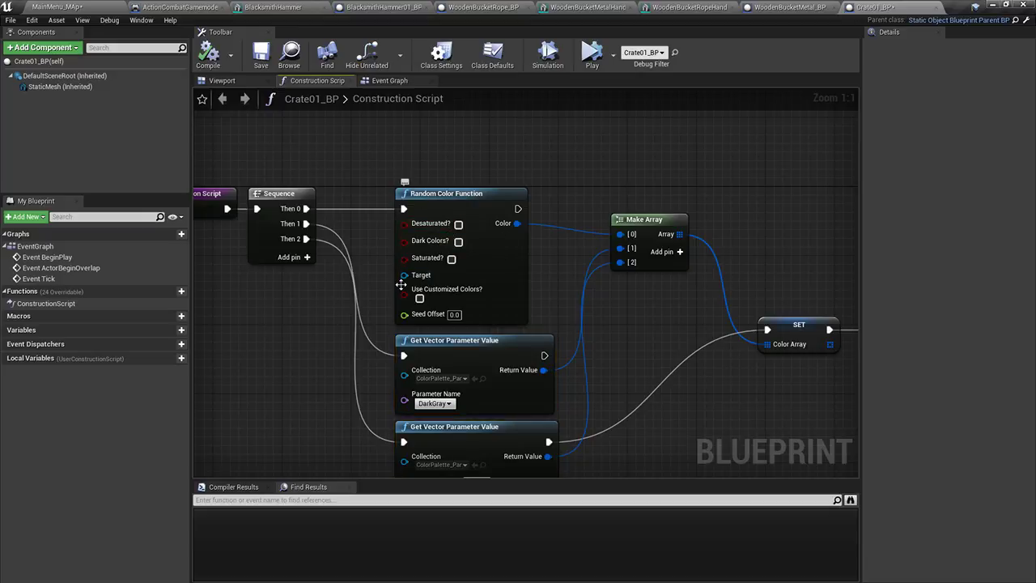
right_drag(599, 329, 581, 288)
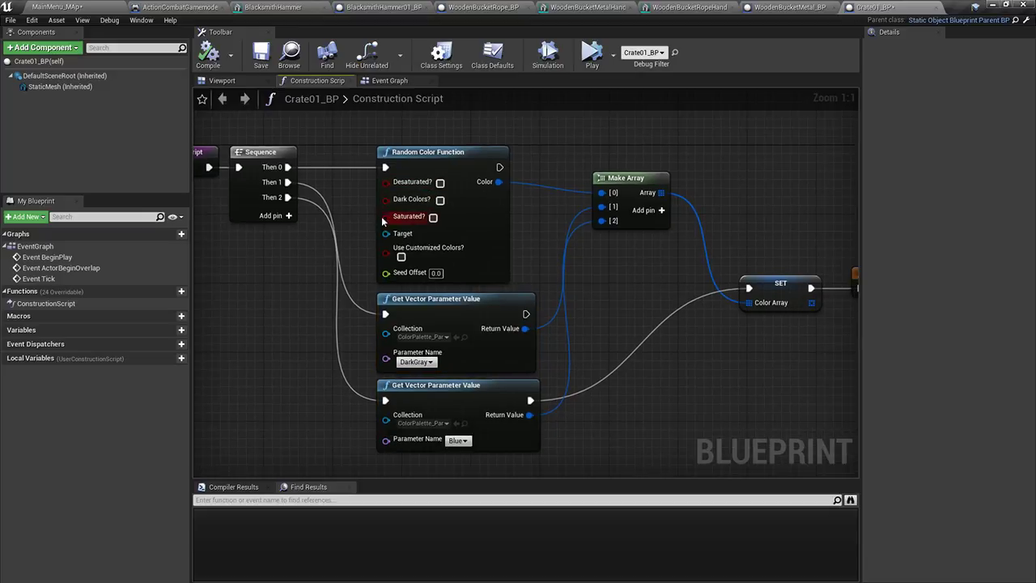
Connect a Self reference to the Random Color Function's Target input, then compile the crate blueprint and preview it
click(65, 62)
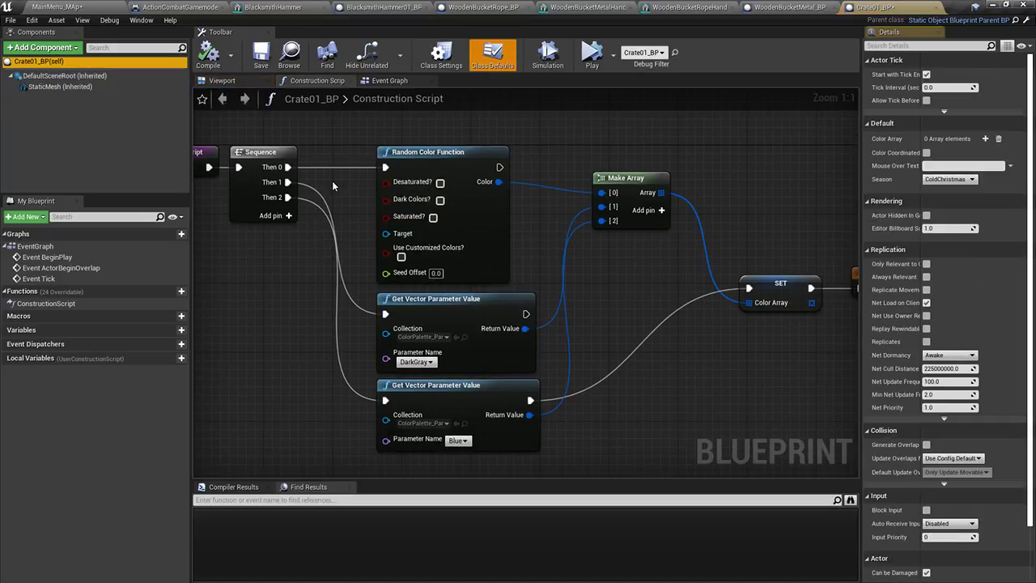
drag(386, 233, 279, 293)
click(340, 470)
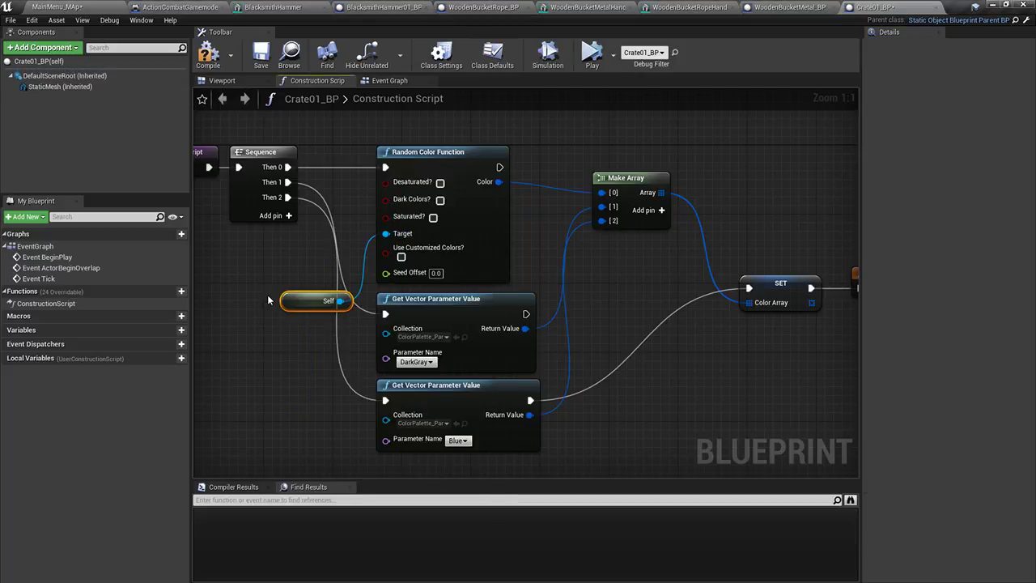
click(208, 52)
click(221, 80)
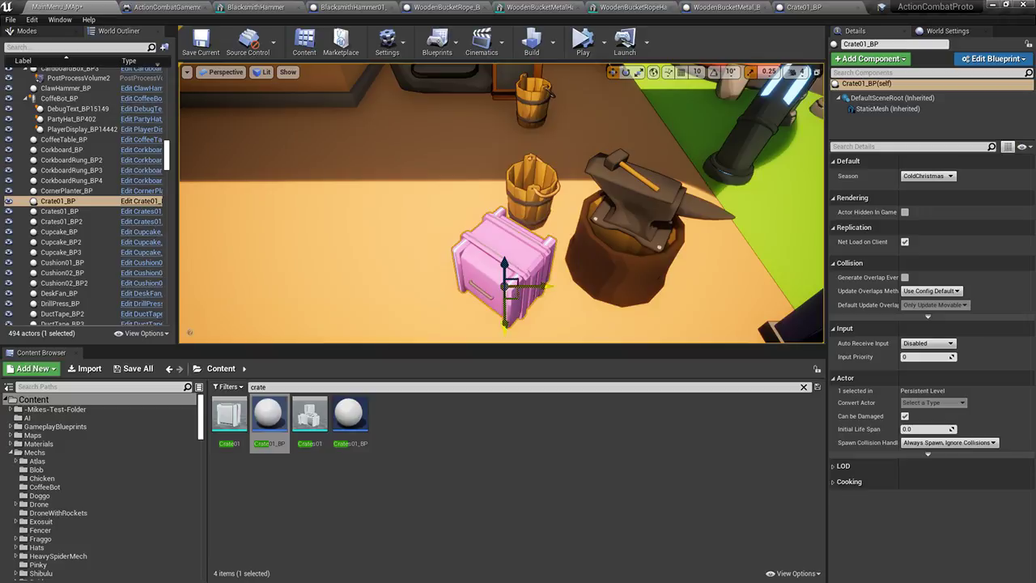
Nudge the crate along the ground and move the rope-handled bucket onto the top of it
drag(505, 288, 526, 291)
click(532, 184)
right_drag(532, 184, 627, 190)
drag(493, 226, 550, 227)
alt+drag(550, 226, 509, 226)
right_drag(572, 237, 517, 227)
Scale the rope-handled bucket on the crate down to about 0.97 horizontally and 0.84 vertically
key(e)
key(r)
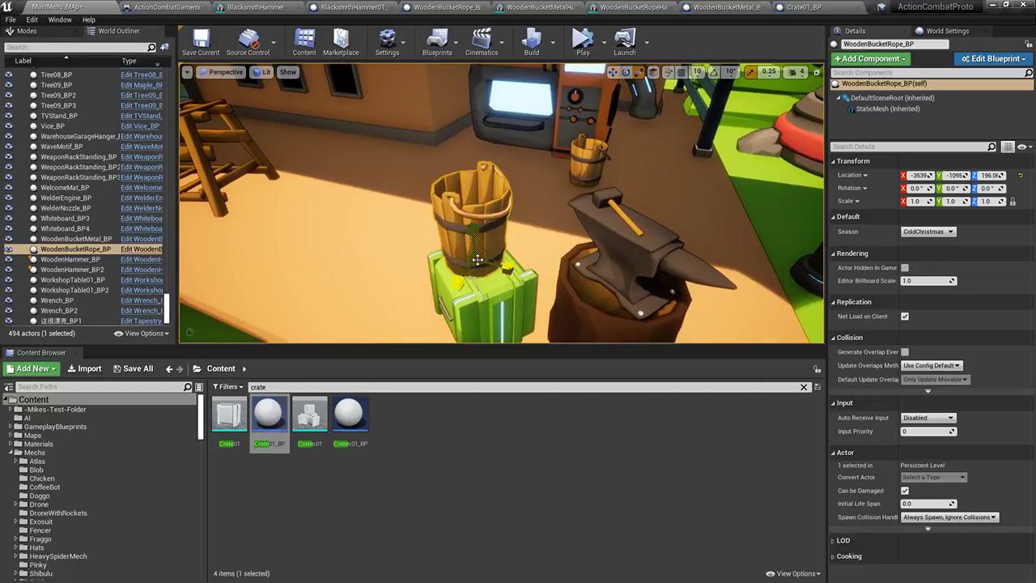
mouse_move(473, 260)
mouse_down()
mouse_move(493, 242)
mouse_move(457, 275)
mouse_move(486, 246)
mouse_move(486, 259)
mouse_up()
right_drag(521, 272, 541, 285)
click(521, 273)
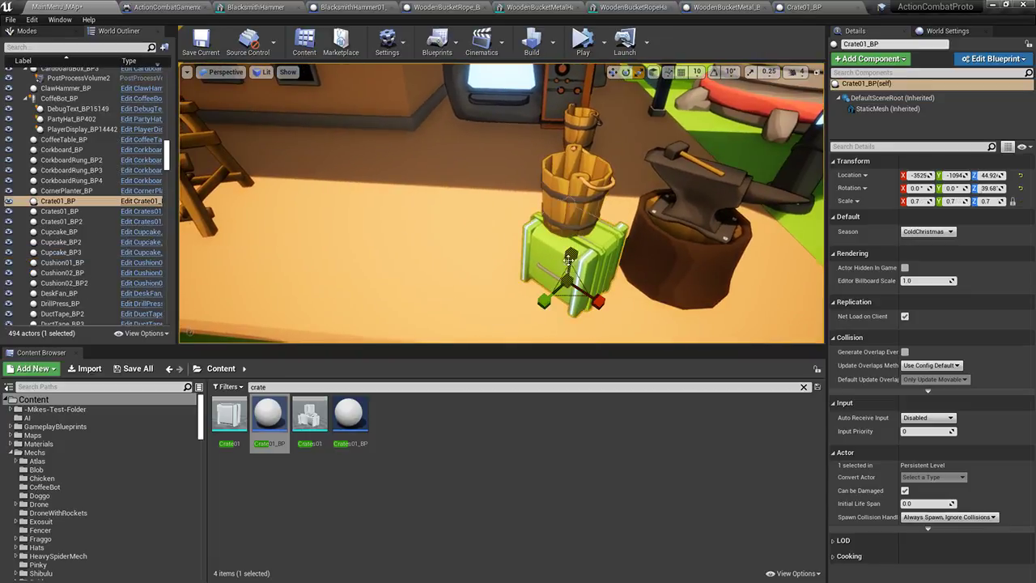
ctrl+click(589, 240)
click(572, 186)
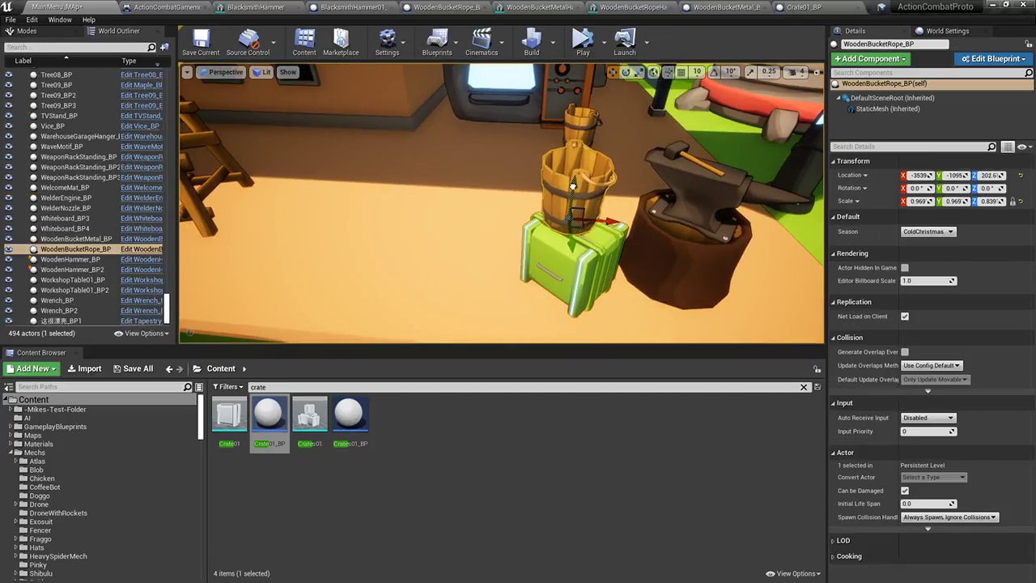
Shrink the rope-handled bucket on the crate further, to about 0.6 horizontally and 0.57 vertically
click(696, 161)
right_drag(696, 161, 740, 145)
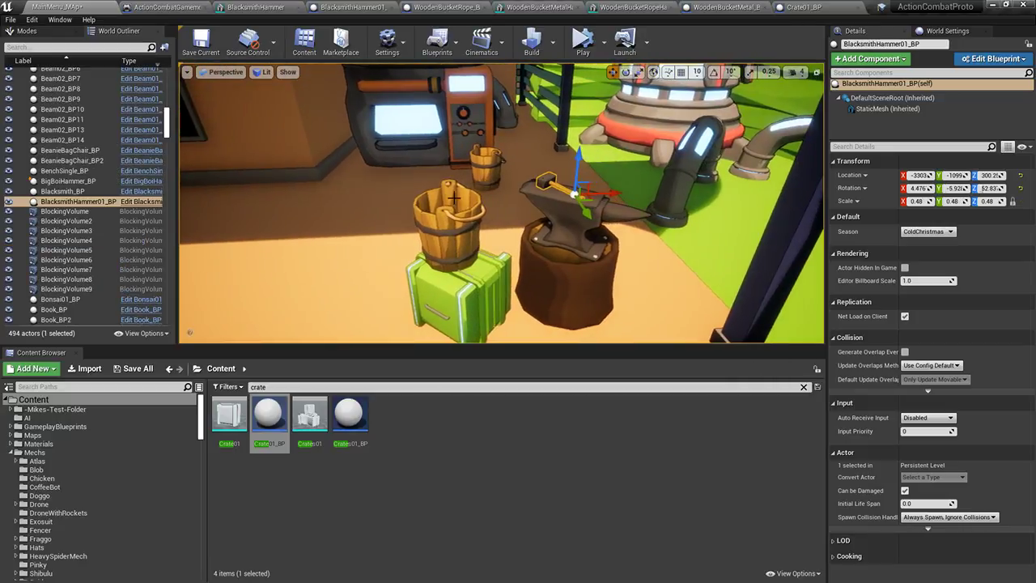
click(434, 233)
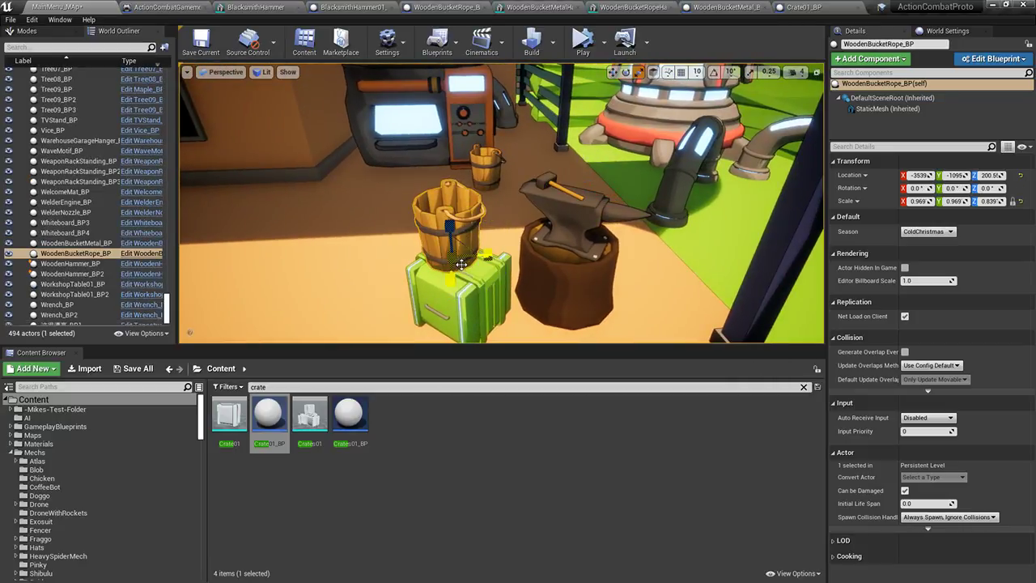
drag(454, 263, 444, 267)
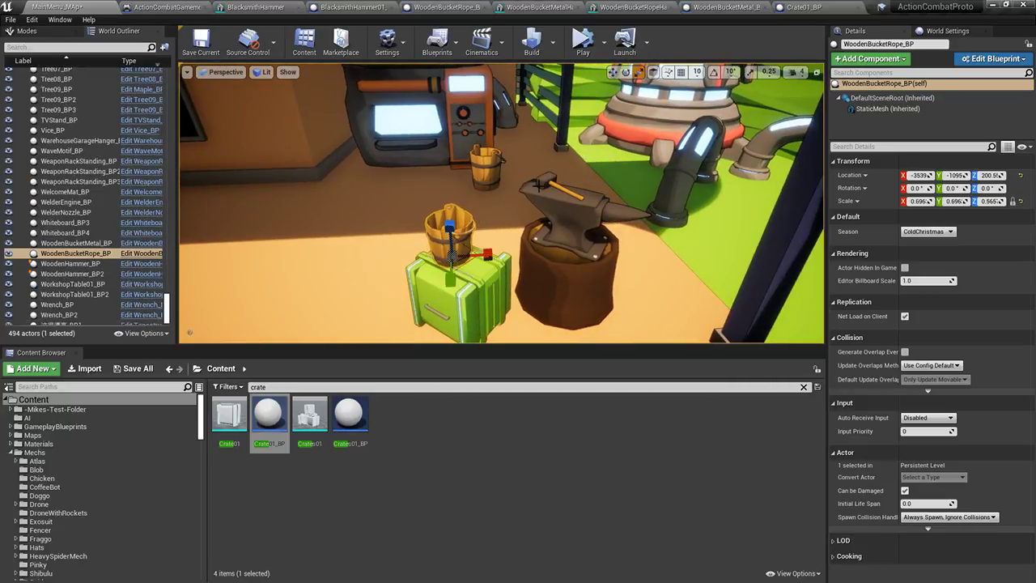
Duplicate the blacksmith hammer lying on the anvil, turn the copy head-up and move it down to the bucket on the crate
click(541, 191)
key(ctrl+w)
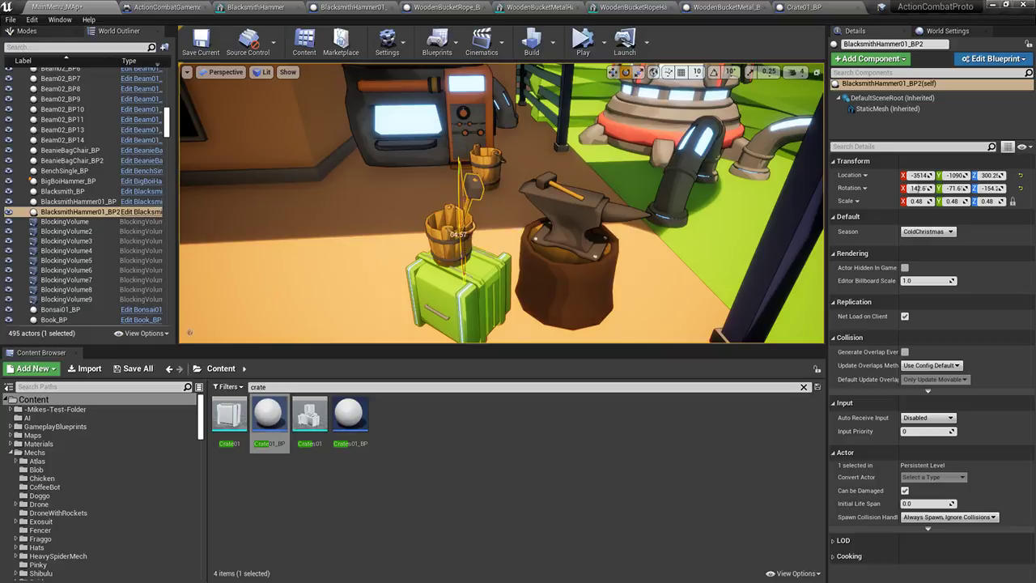
right_drag(457, 195, 453, 221)
right_click(458, 196)
key(w)
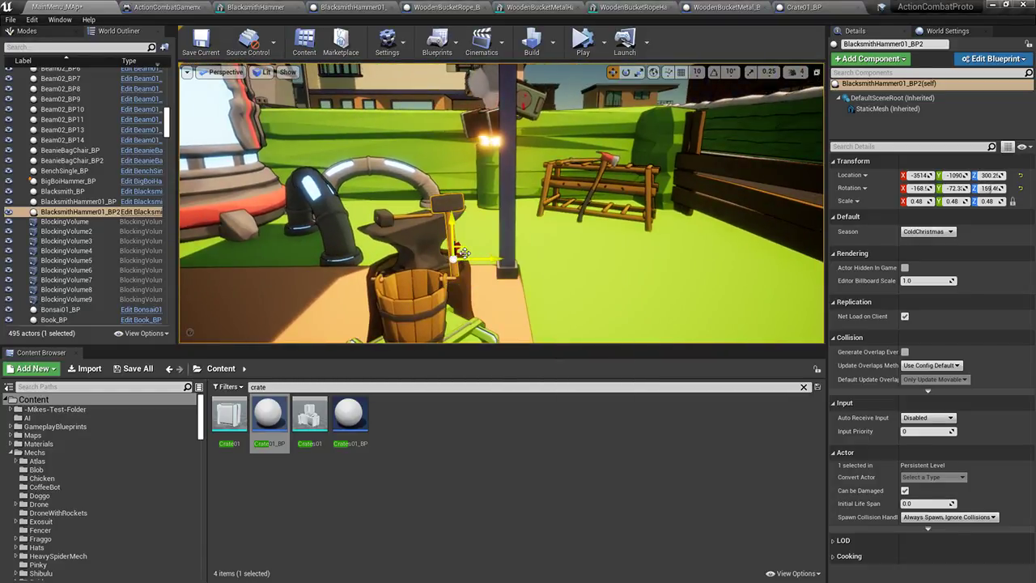
drag(486, 260, 415, 278)
key(w)
Rotate the duplicated blacksmith hammer to about -145° around Z and nudge it inside the rope-handled bucket
right_drag(453, 271, 502, 303)
key(e)
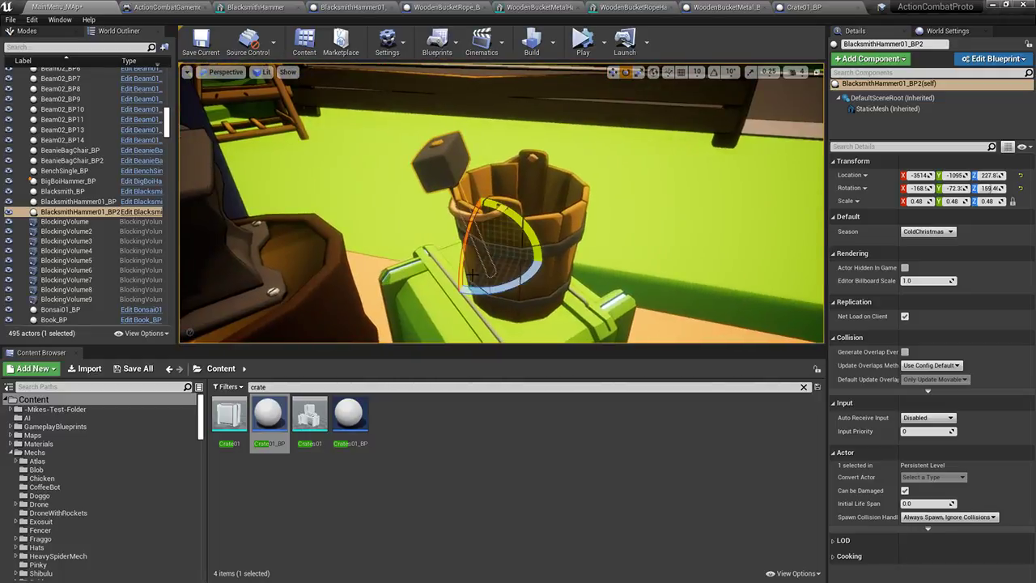
drag(511, 283, 537, 263)
key(w)
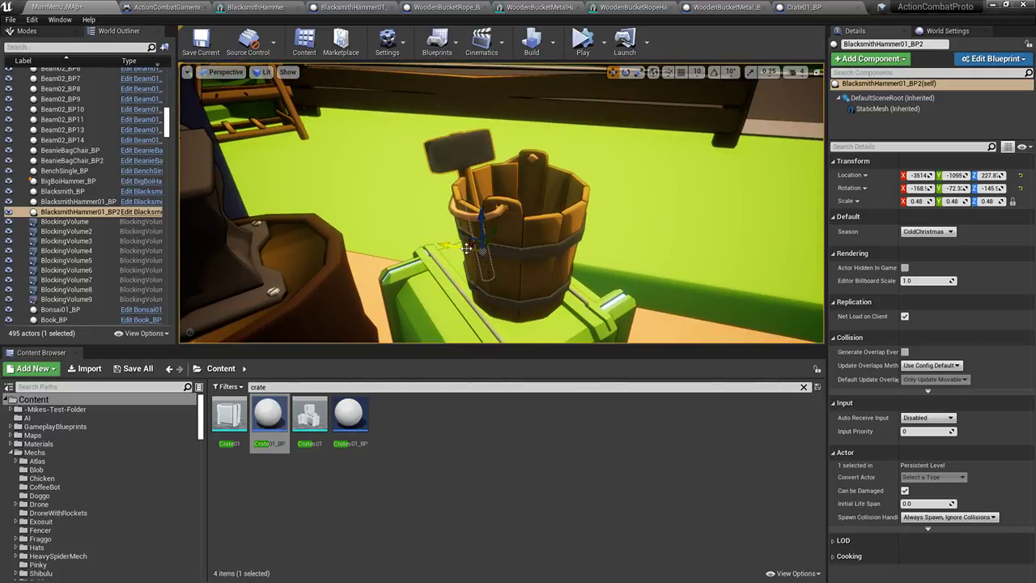
drag(465, 250, 471, 252)
drag(488, 217, 489, 223)
key(s)
mouse_move(489, 224)
right_down()
mouse_move(526, 198)
mouse_move(500, 229)
right_up()
click(453, 126)
right_drag(453, 125, 443, 125)
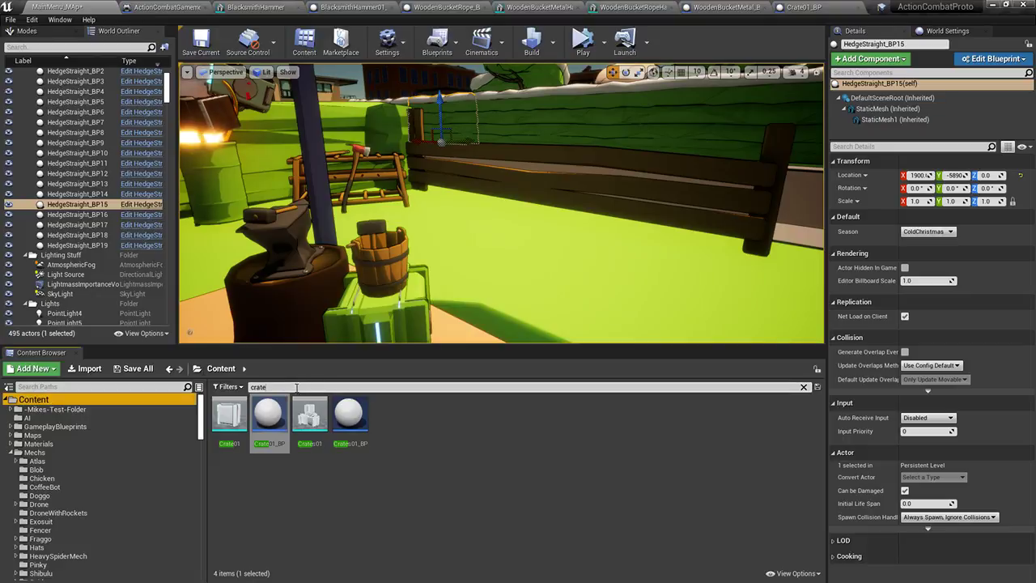
Search the project assets for "hammer" and place ClawHammer_BP in the bucket on the crate
text(mem)
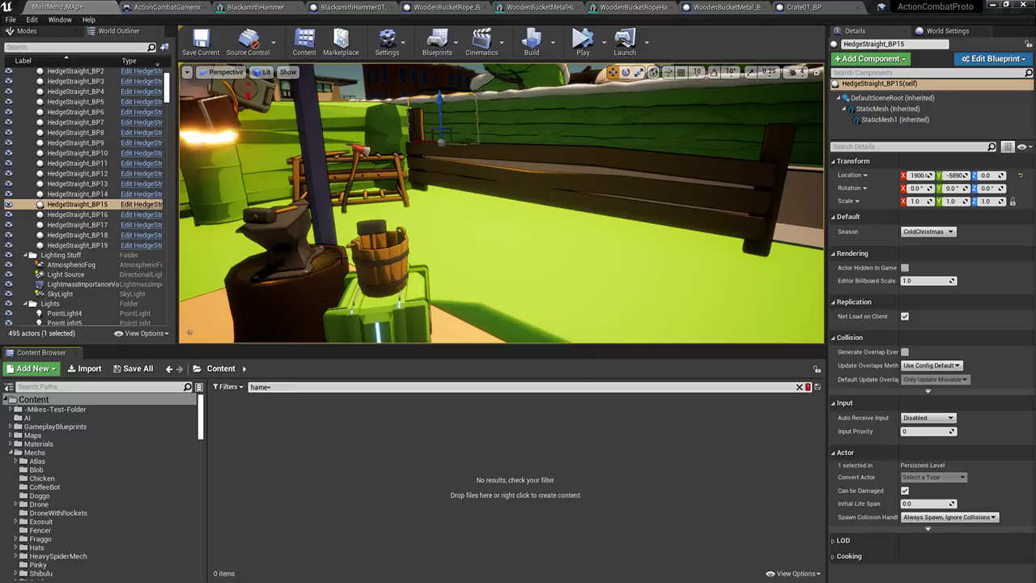
right_drag(318, 259, 340, 273)
text(mer)
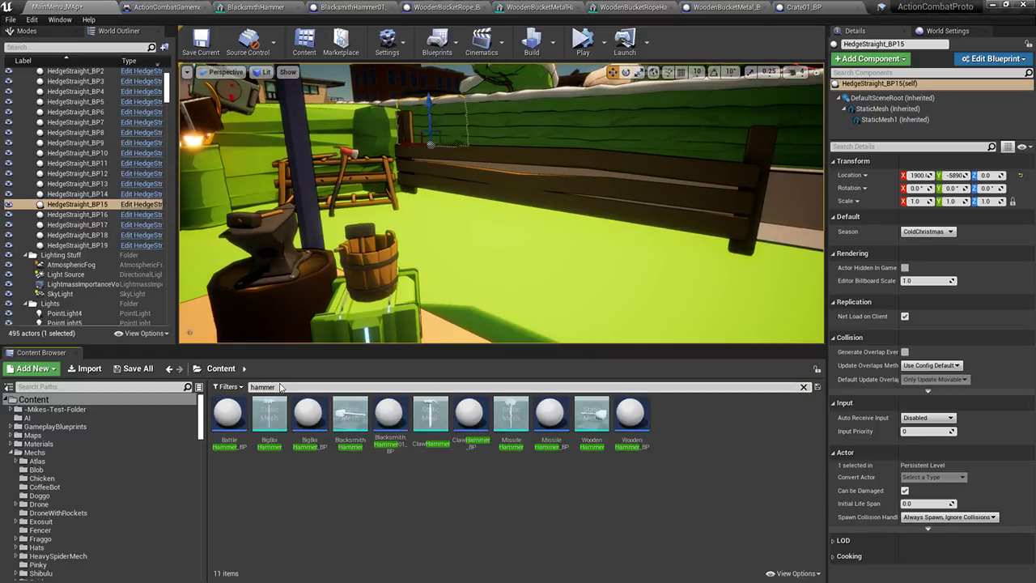
right_drag(394, 306, 448, 306)
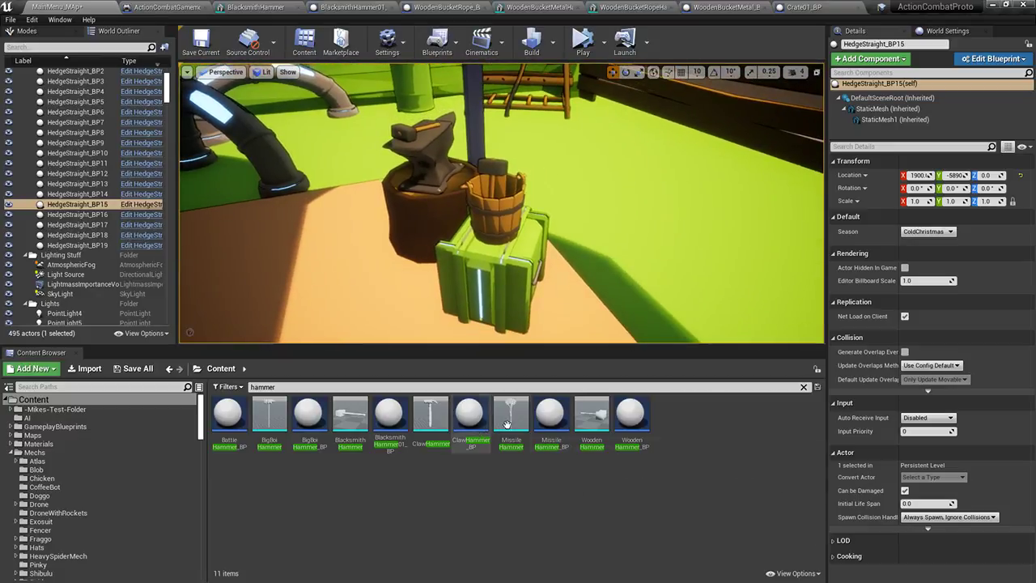
drag(469, 414, 498, 233)
mouse_move(537, 272)
right_down()
mouse_move(518, 272)
mouse_move(530, 283)
mouse_move(538, 272)
mouse_move(528, 277)
right_up()
Set the static mesh scale in BlacksmithHammer01_BP to 0.9 on all axes, compile it and return to the level
click(678, 216)
click(994, 59)
click(938, 73)
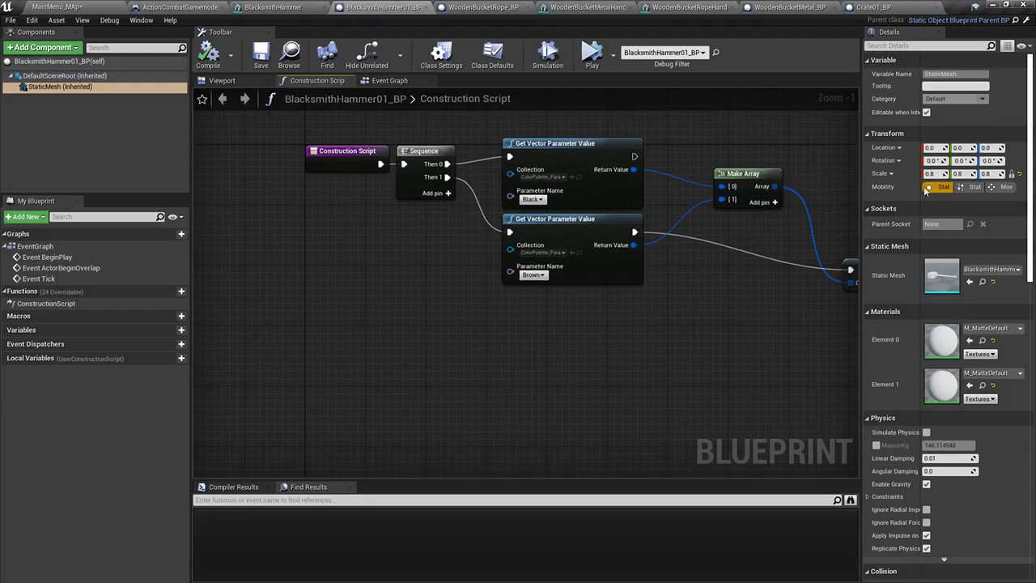
text(0.9)
key(Return)
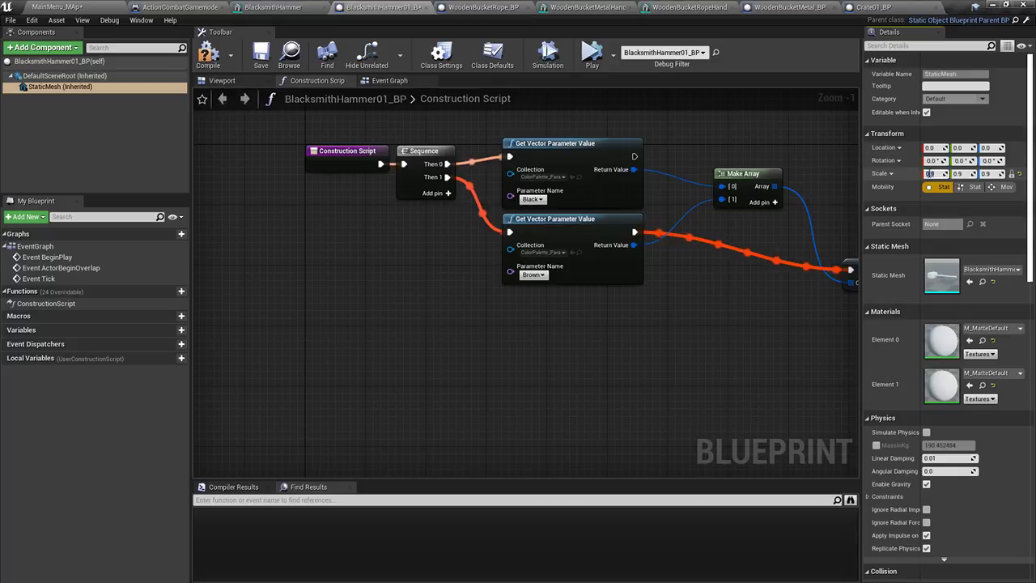
click(208, 61)
click(95, 7)
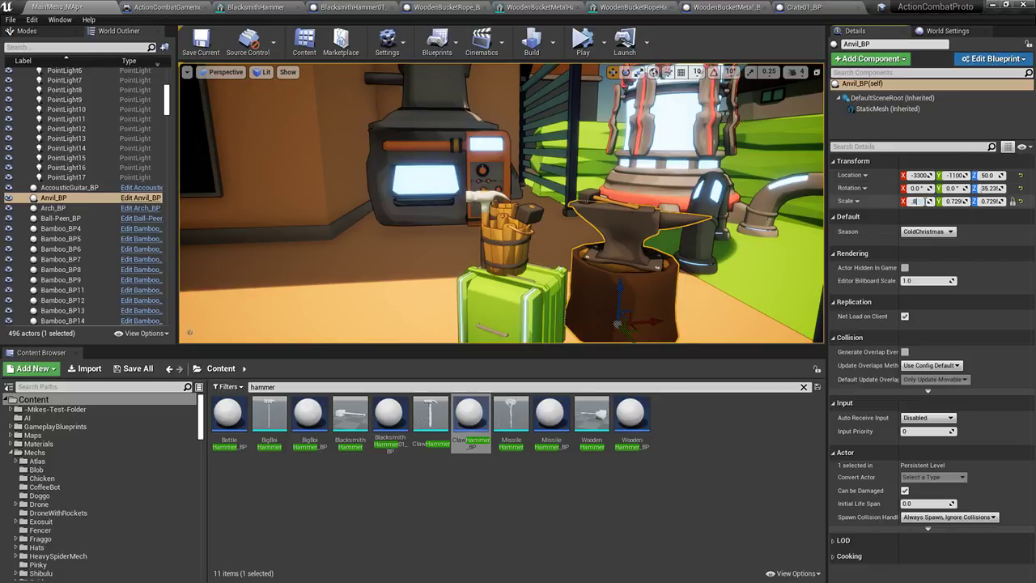
Set Anvil_BP's scale to 0.8 and select the duplicated blacksmith hammer in the bucket
key(Return)
click(590, 189)
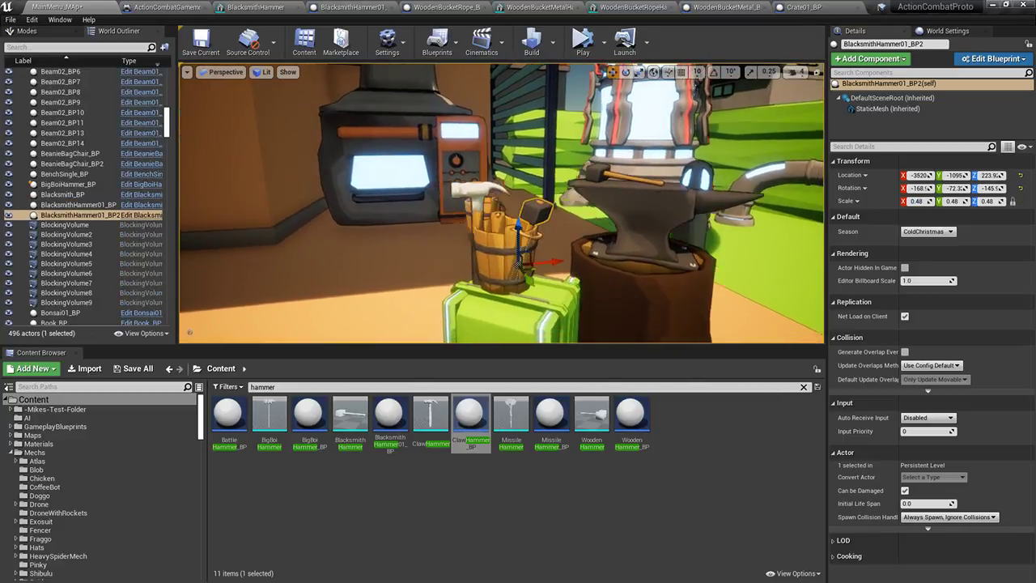
right_drag(501, 202, 574, 235)
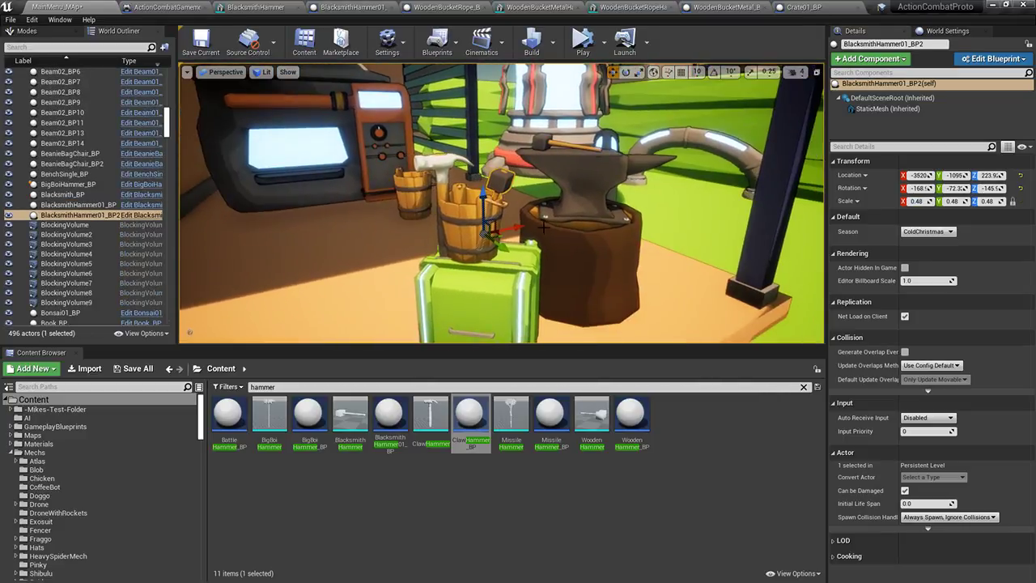
right_drag(494, 234, 479, 215)
Rotate and reposition the claw hammer so that it leans inside the bucket with its head above the rim
click(413, 164)
right_drag(413, 163, 453, 165)
key(e)
drag(379, 214, 359, 249)
right_drag(378, 263, 429, 279)
drag(387, 290, 437, 265)
key(w)
right_drag(437, 265, 463, 279)
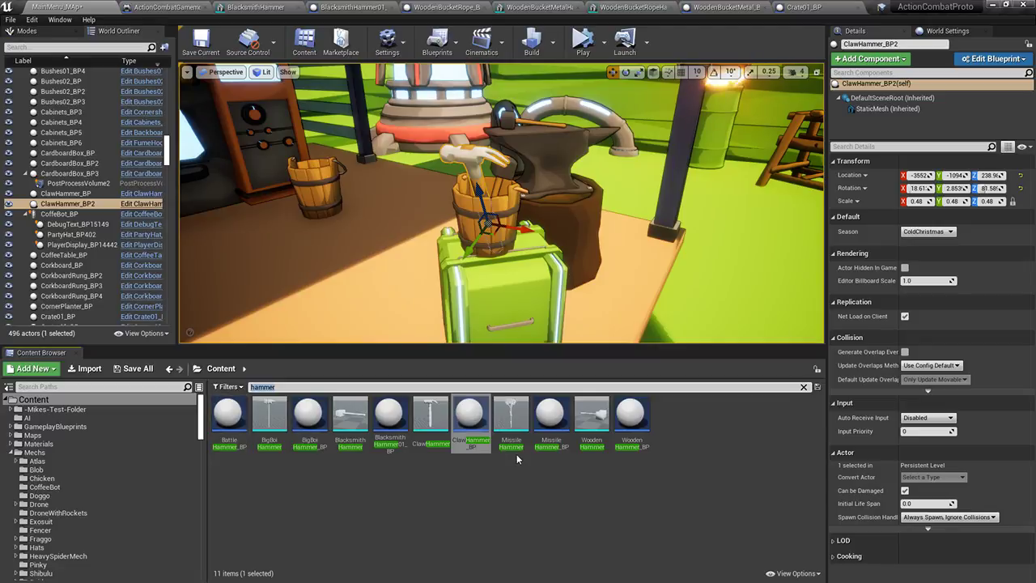
Search the project assets for "ball" and place Ball-Peen_BP in the bucket on the crate
text(ball)
drag(257, 431, 495, 236)
right_drag(495, 236, 502, 259)
drag(366, 244, 363, 207)
right_drag(362, 208, 515, 230)
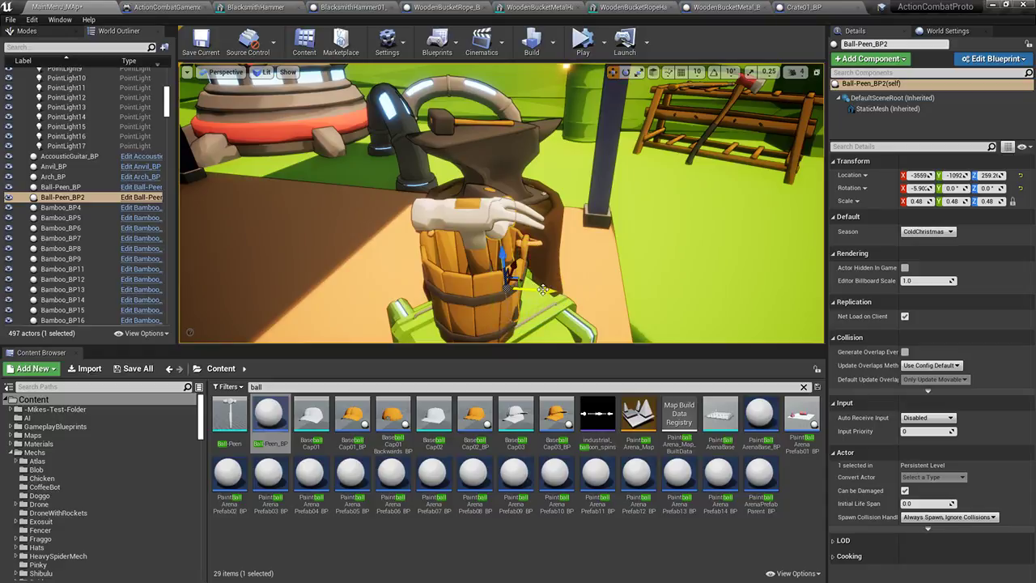
Rotate the ball-peen hammer to about -4.5°, 12.5°, 40.5° and shift it between the other hammers in the bucket
drag(492, 285, 488, 286)
right_drag(488, 286, 547, 230)
key(e)
drag(492, 212, 510, 217)
right_drag(510, 217, 513, 280)
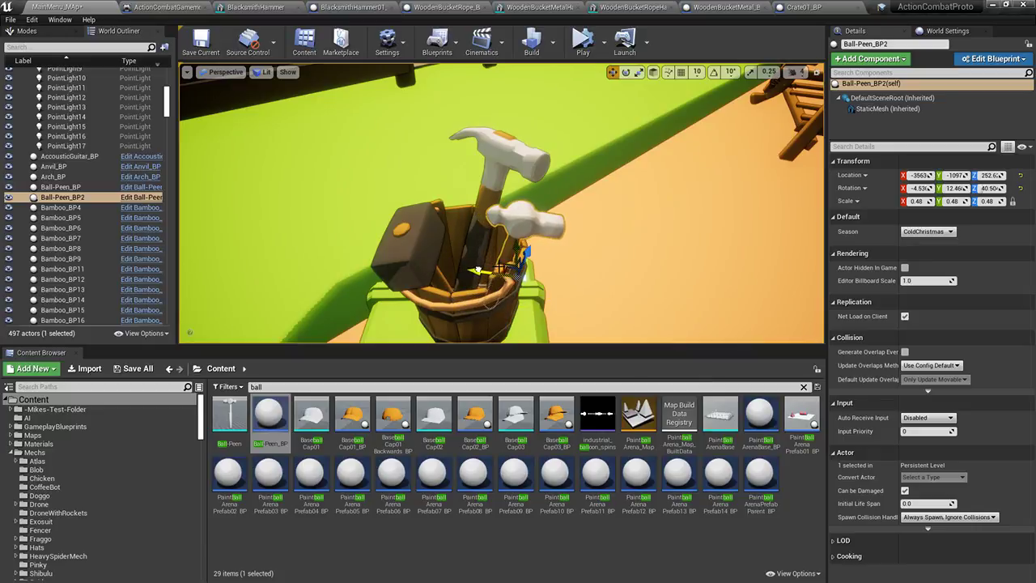
Clear the selection and save all modified assets
right_drag(523, 257, 639, 154)
key(Escape)
click(127, 369)
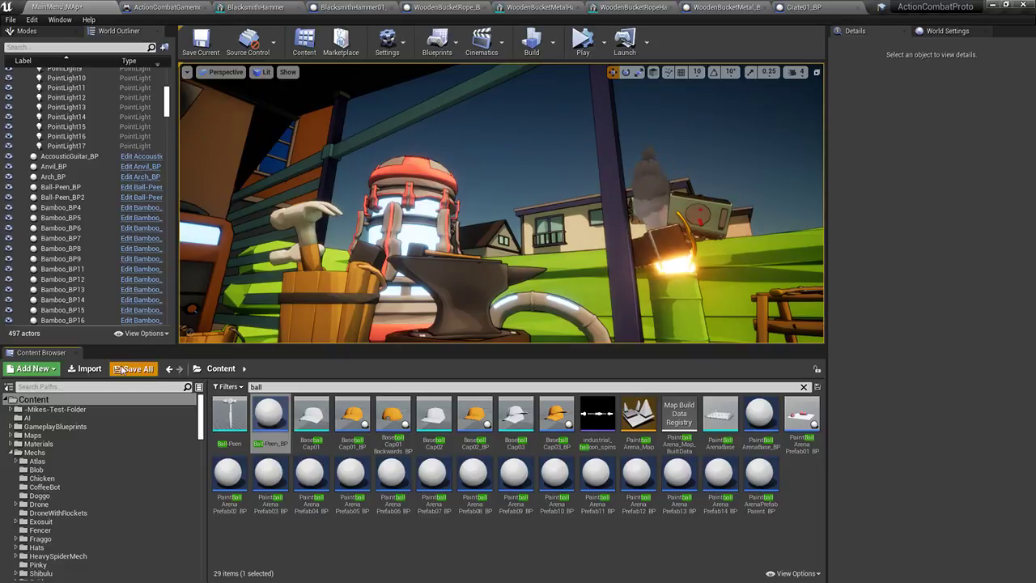
click(616, 396)
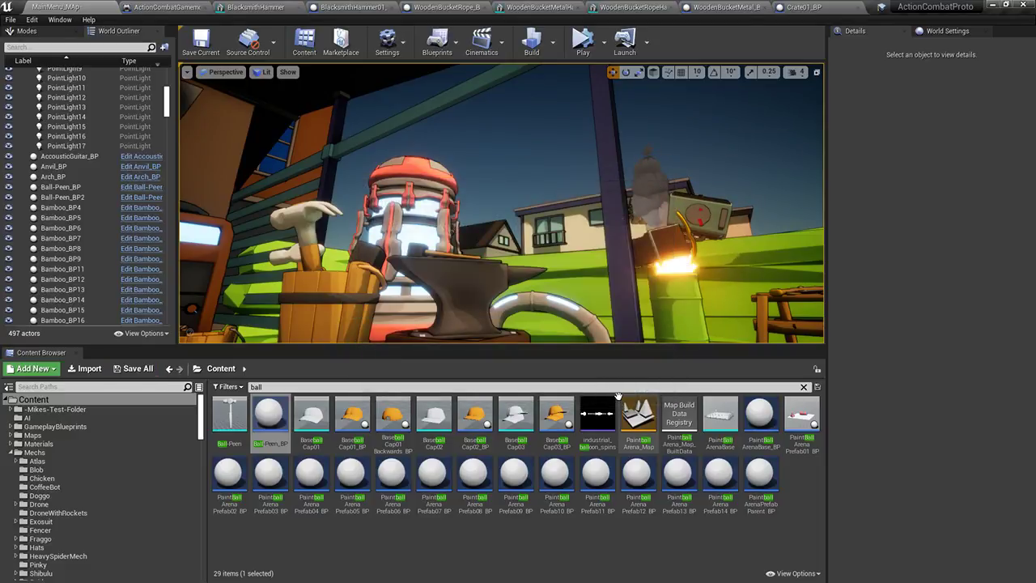
Examine the hammer-filled bucket, the anvil and the surrounding blacksmith area from several angles and distances
right_drag(608, 212, 781, 267)
key(s)
right_drag(615, 243, 785, 194)
key(a)
key(a)
right_drag(502, 203, 453, 209)
key(d)
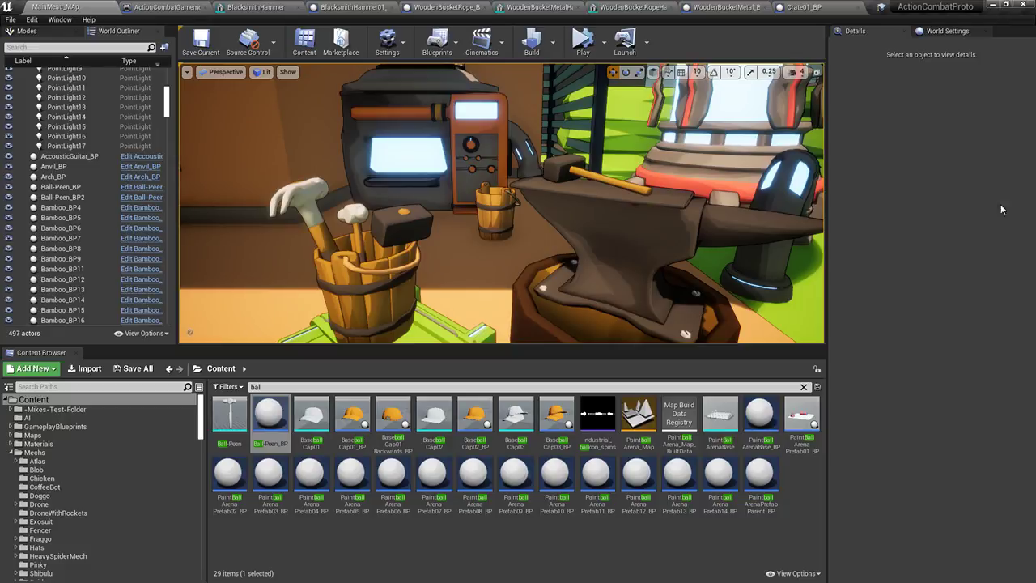
mouse_move(631, 252)
right_down()
mouse_move(728, 252)
mouse_move(761, 219)
mouse_move(820, 214)
mouse_move(821, 178)
mouse_move(947, 242)
mouse_move(1000, 234)
right_up()
key(w)
key(a)
right_drag(501, 202, 688, 272)
key(w)
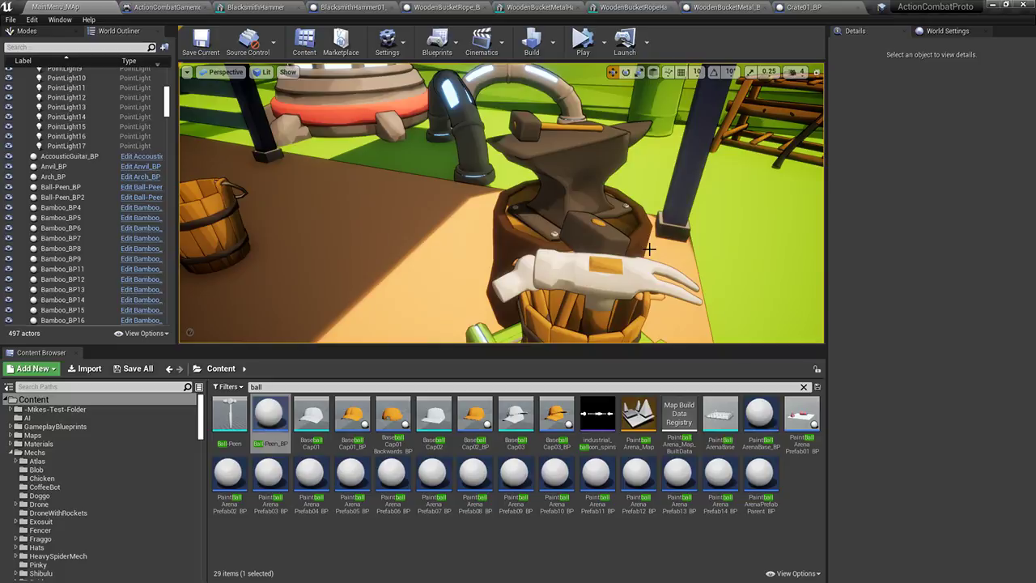
key(d)
mouse_move(643, 244)
right_down()
mouse_move(595, 246)
mouse_move(567, 263)
mouse_move(605, 168)
right_up()
key(s)
key(s)
Search the project assets for "hammer" again
drag(271, 387, 209, 384)
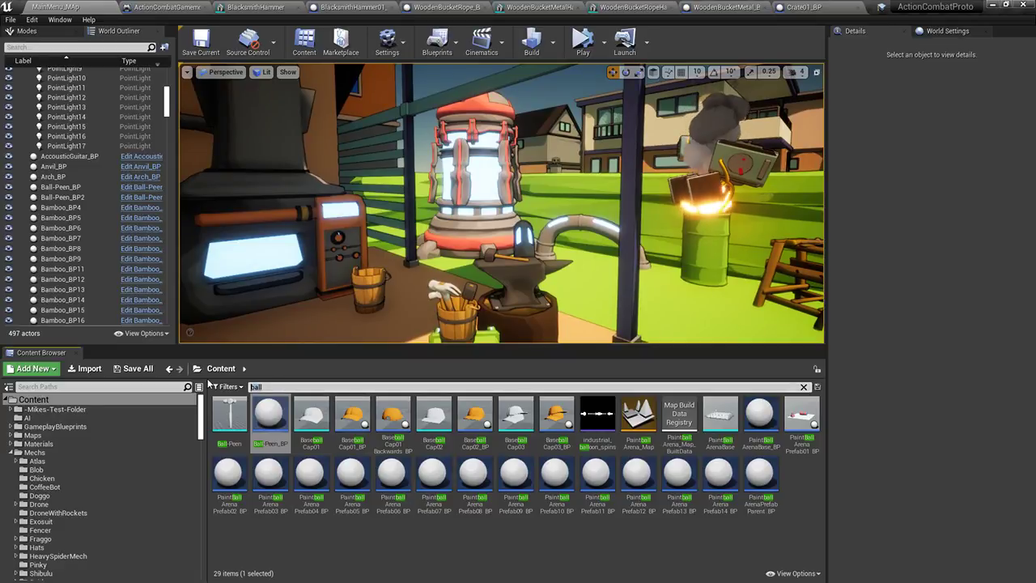
text(hammer)
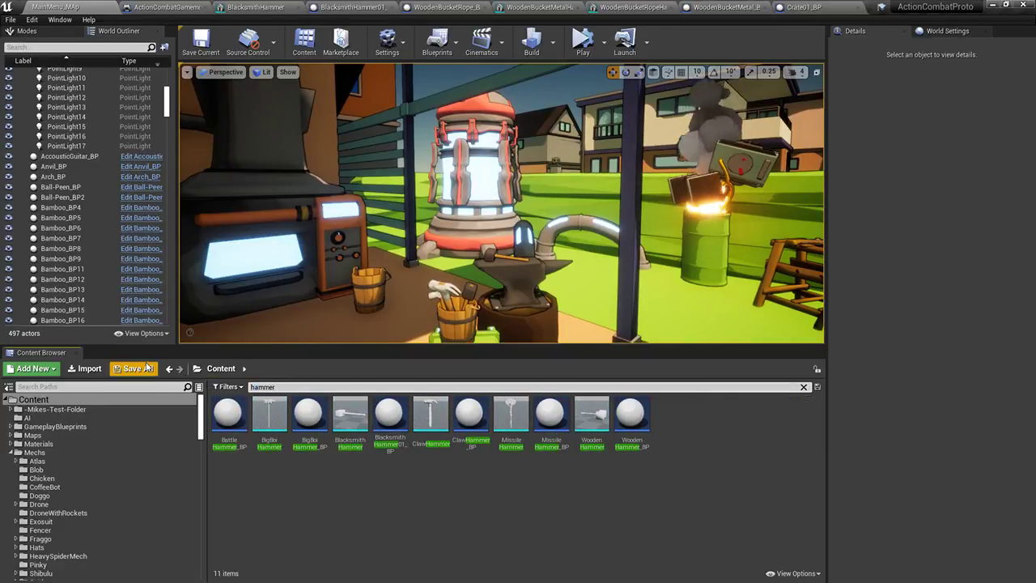
mouse_move(722, 307)
right_down()
mouse_move(749, 305)
mouse_move(745, 332)
mouse_move(722, 323)
mouse_move(723, 306)
right_up()
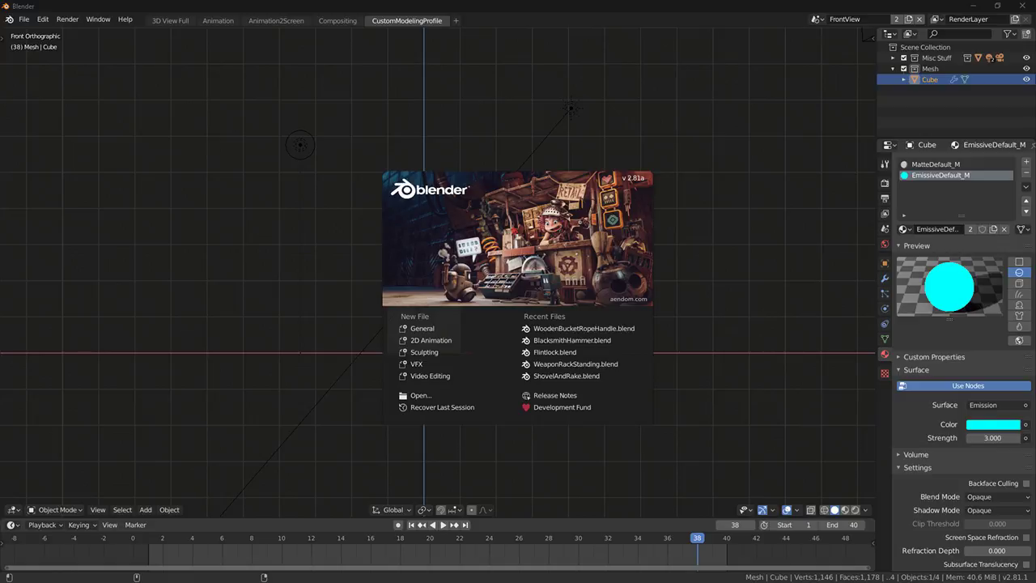
Minimise the Unreal Editor window and bring Blender to the front at full-screen size
drag(598, 6, 586, 121)
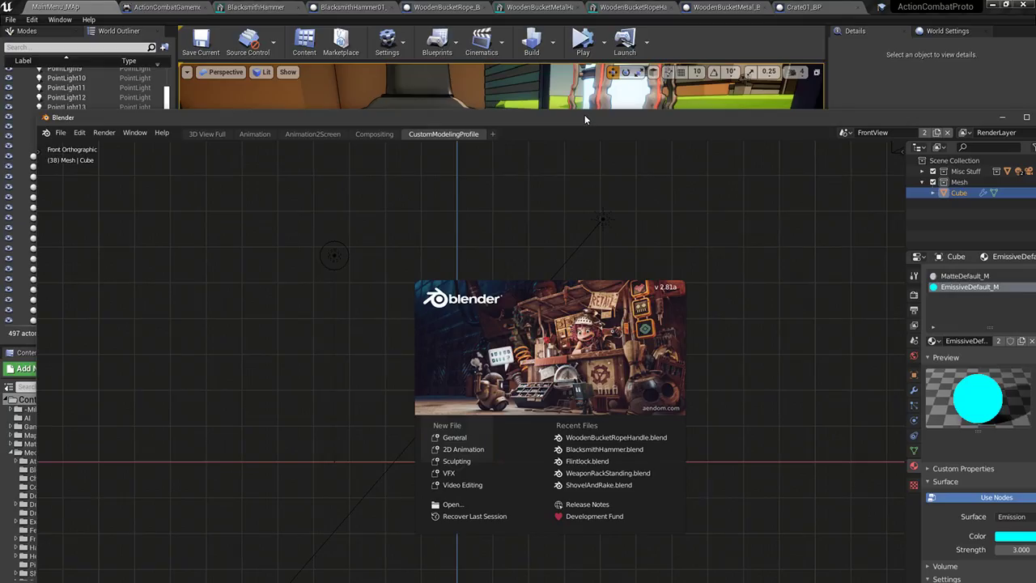
click(991, 6)
click(11, 240)
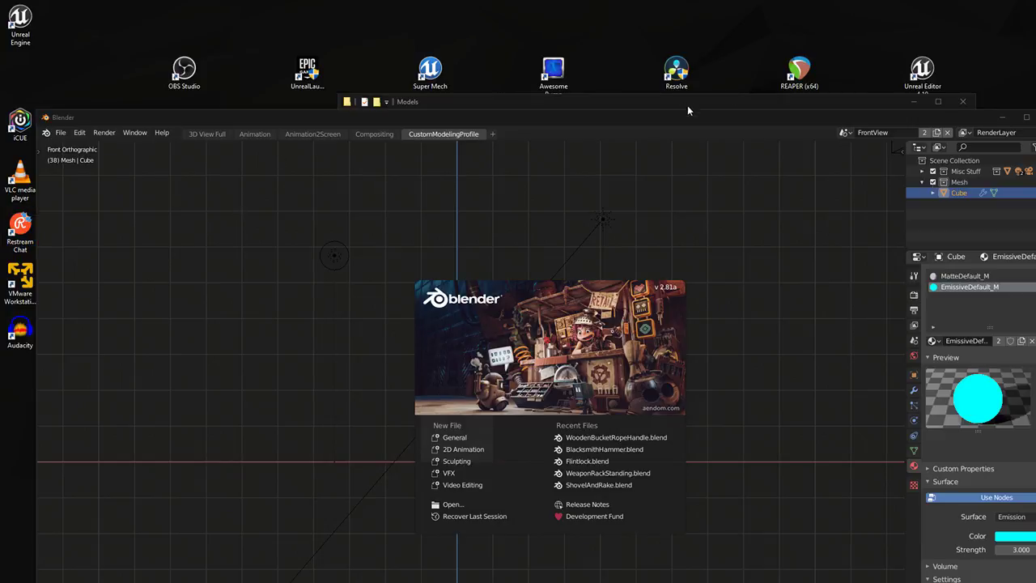
drag(689, 117, 606, 3)
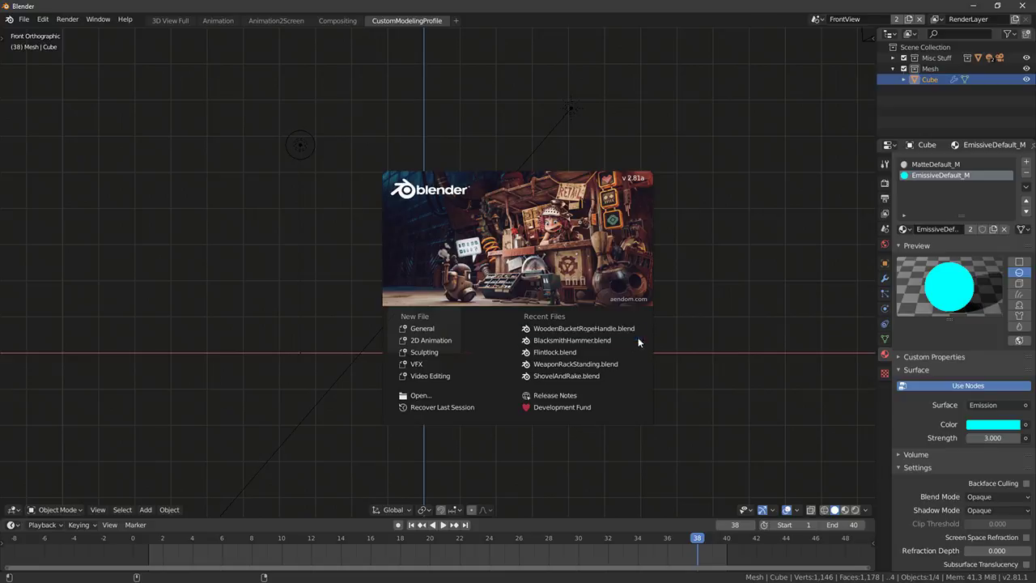
Open BlacksmithHammer.blend and separate the hammer's linked handle geometry into its own object
click(577, 340)
key(Tab)
click(524, 324)
key(ctrl+l)
key(p)
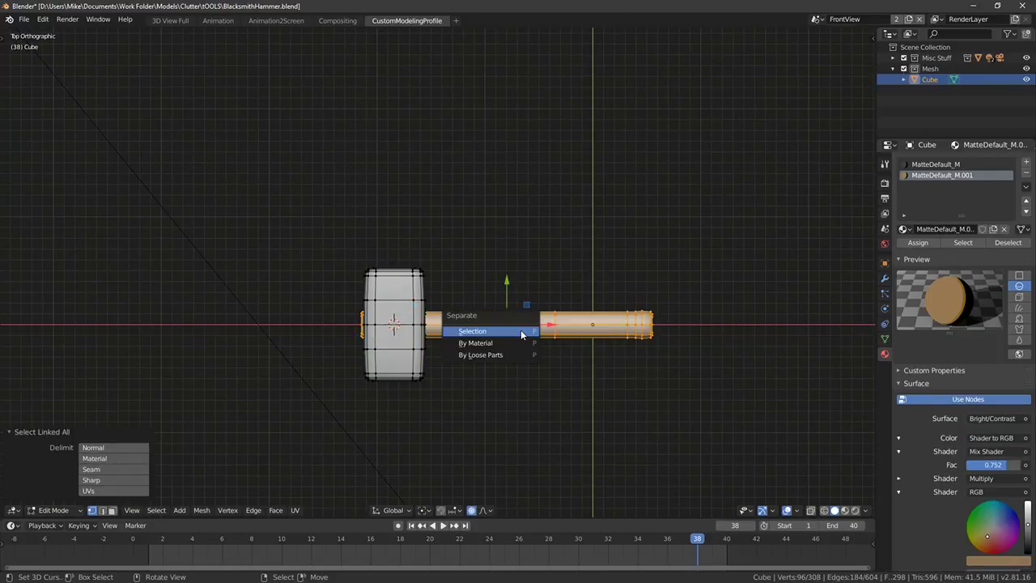
click(520, 330)
key(Tab)
Rename the separated handle object as Handle
double_click(943, 79)
text(Handle)
key(Return)
Rename the remaining hammer head object as Head01 and hide it
click(945, 80)
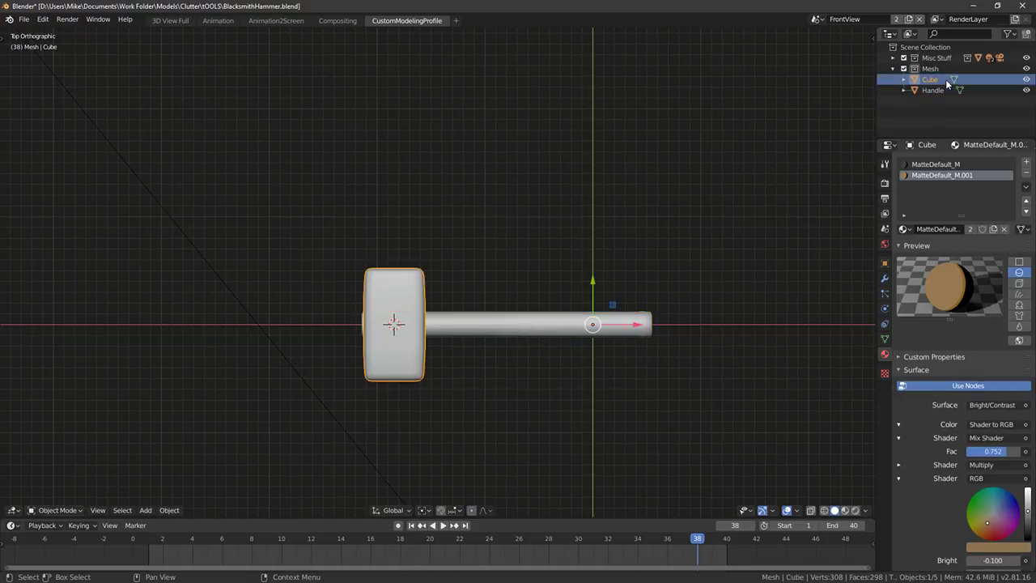
double_click(938, 79)
text(Black)
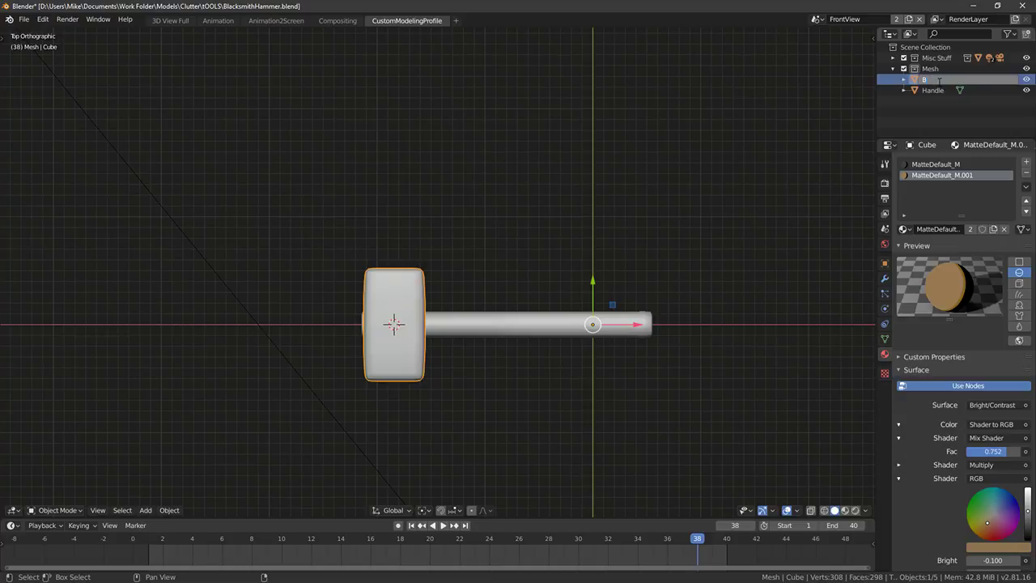
key(BackSpace)
key(BackSpace)
key(BackSpace)
key(BackSpace)
key(BackSpace)
text(Head01)
key(Return)
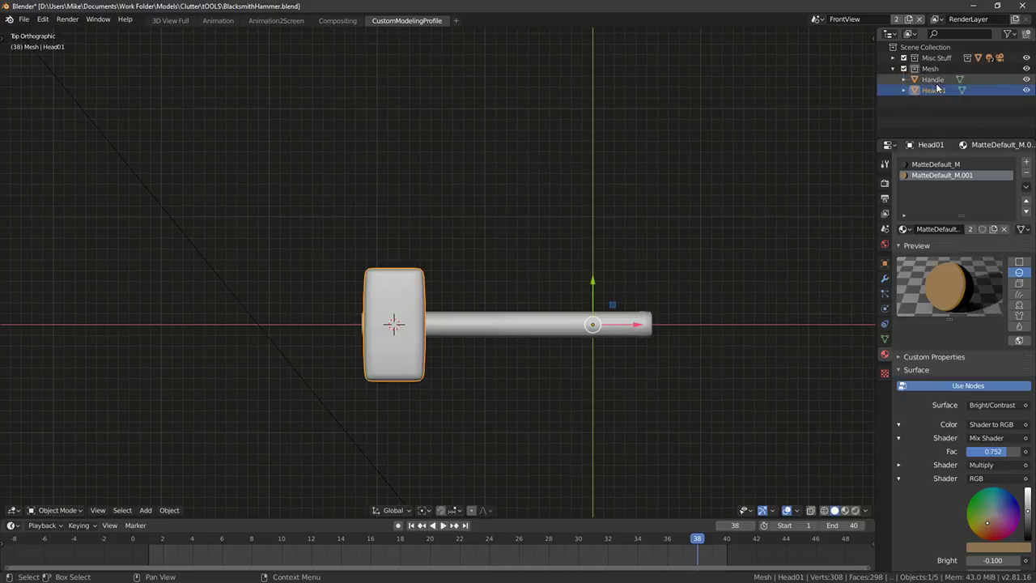
key(h)
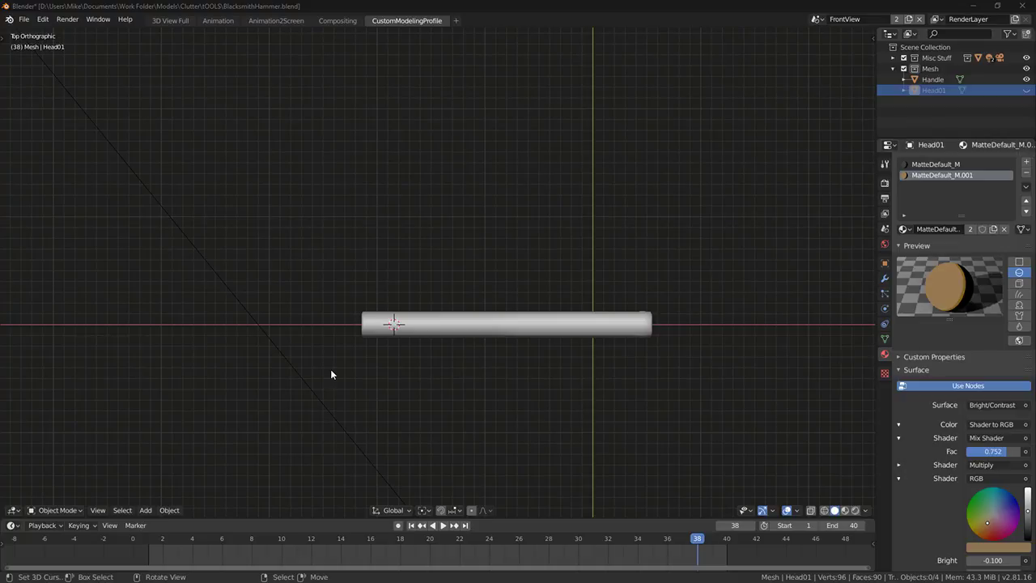
Add a cube at the 3D cursor, shrink it to slightly wider than the handle, and shift it about -0.049 along X
scroll(384, 363, up, 4)
middle_drag(384, 363, 424, 317)
scroll(386, 384, down, 4)
scroll(470, 354, up, 3)
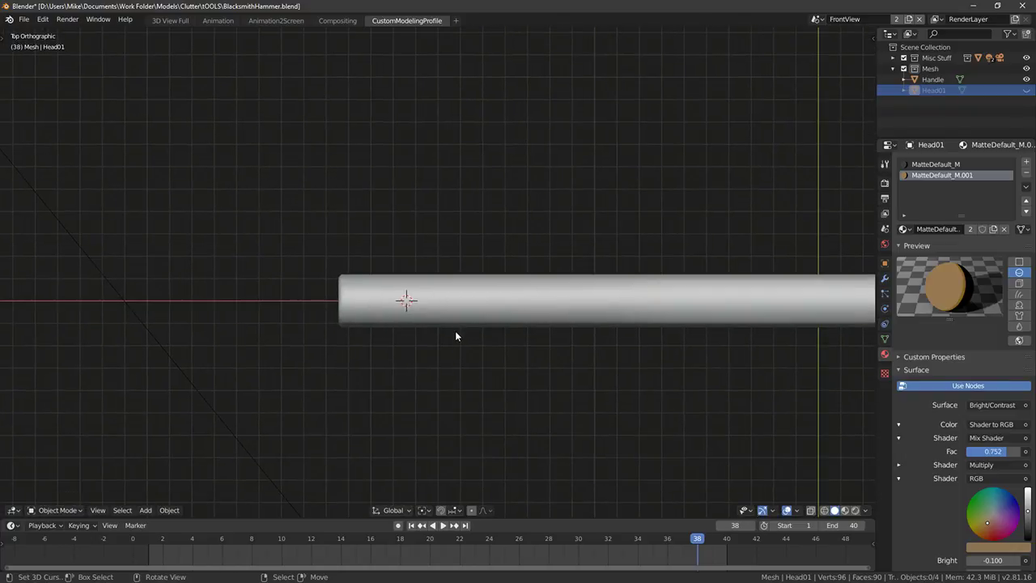
shift+middle_drag(481, 347, 548, 345)
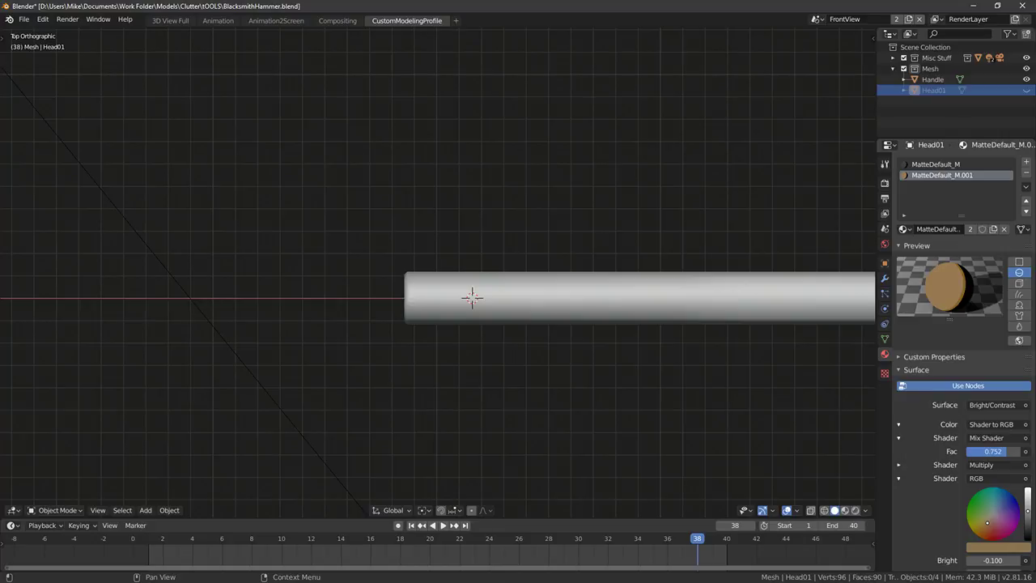
scroll(513, 295, down, 5)
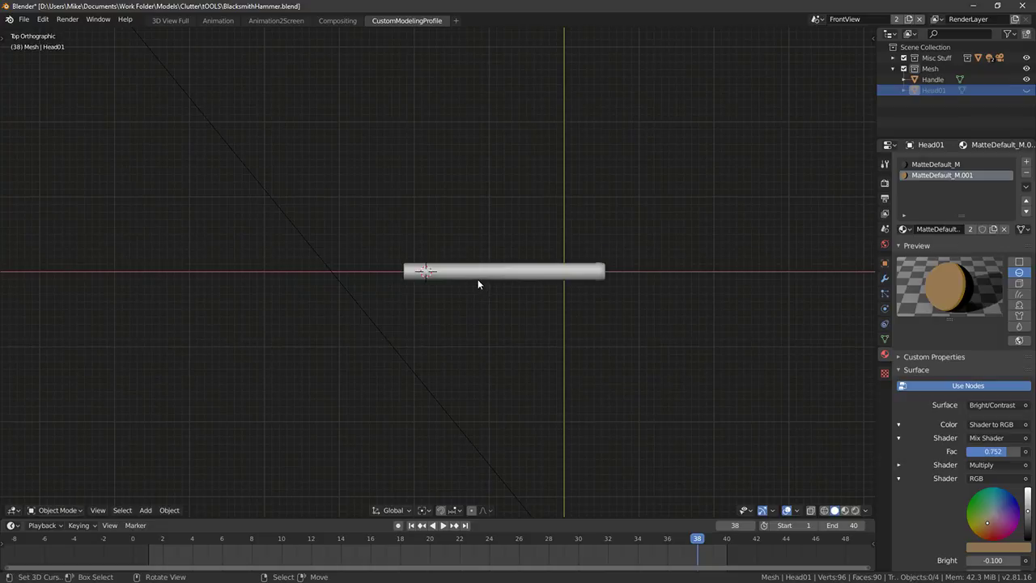
scroll(485, 282, up, 4)
key(shift+a)
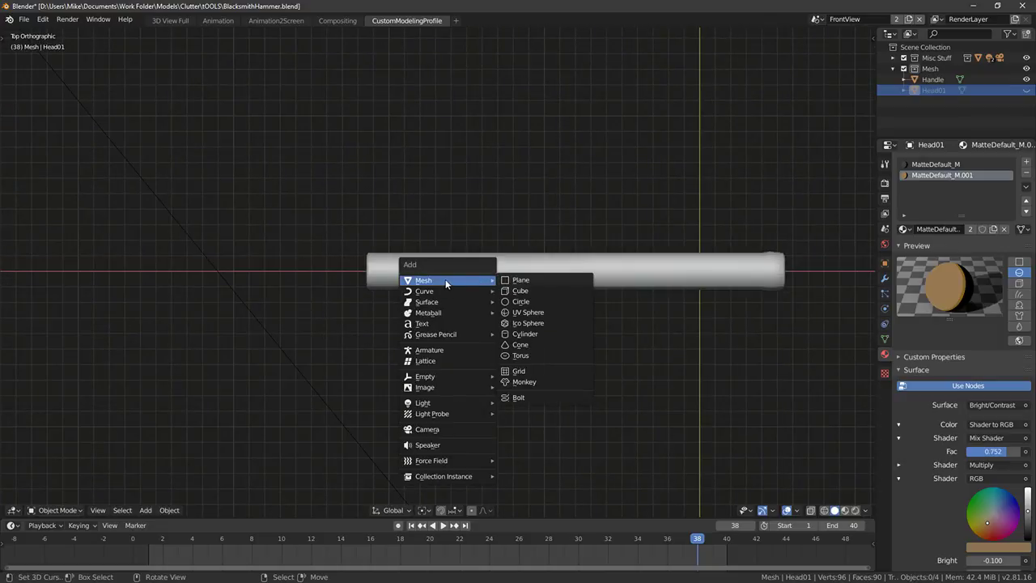
click(520, 290)
key(Tab)
key(s)
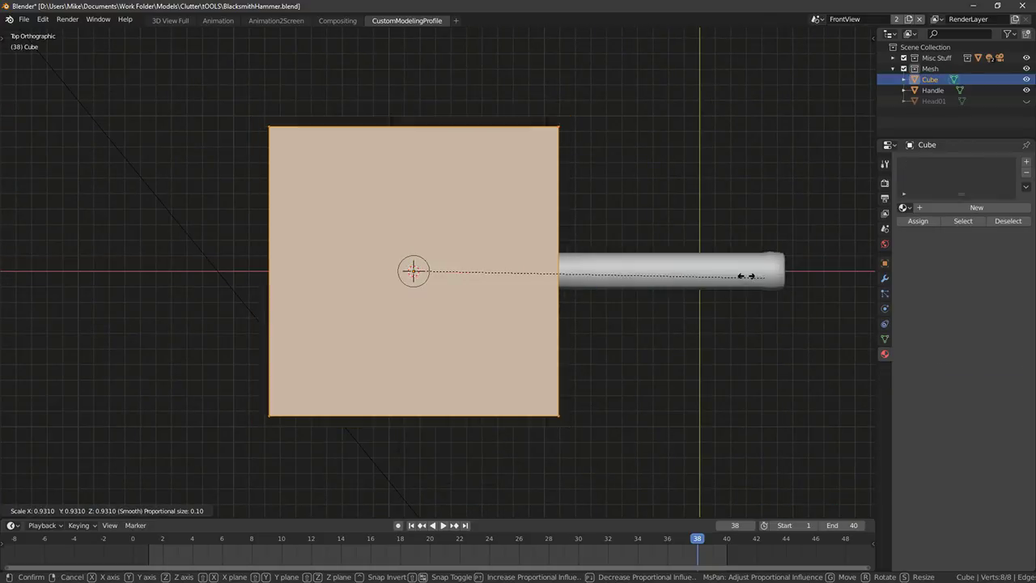
click(457, 268)
drag(456, 269, 451, 255)
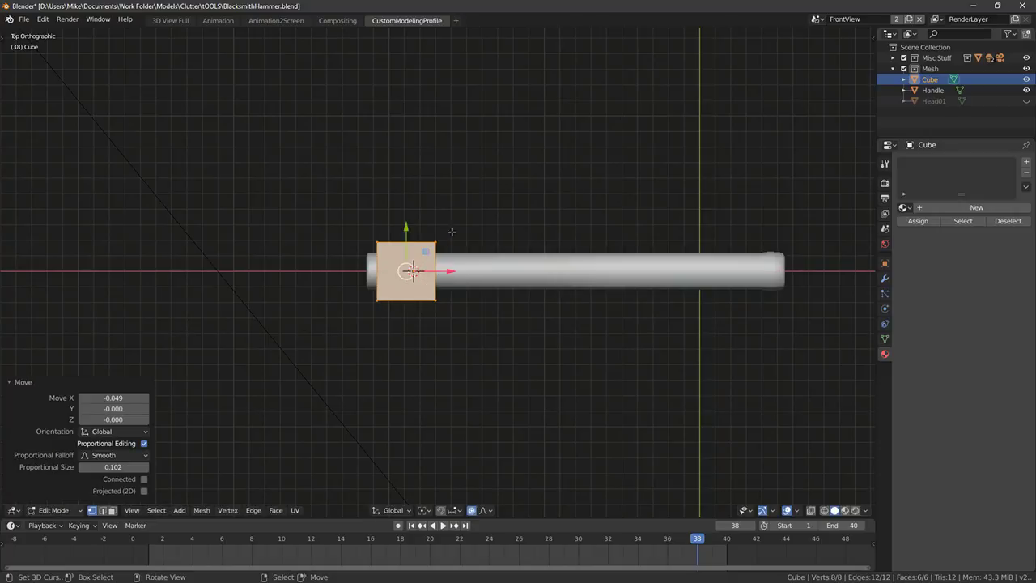
Stretch the cube to about 3.76 times its size along Y to form the hammer head block
key(s)
key(z)
key(y)
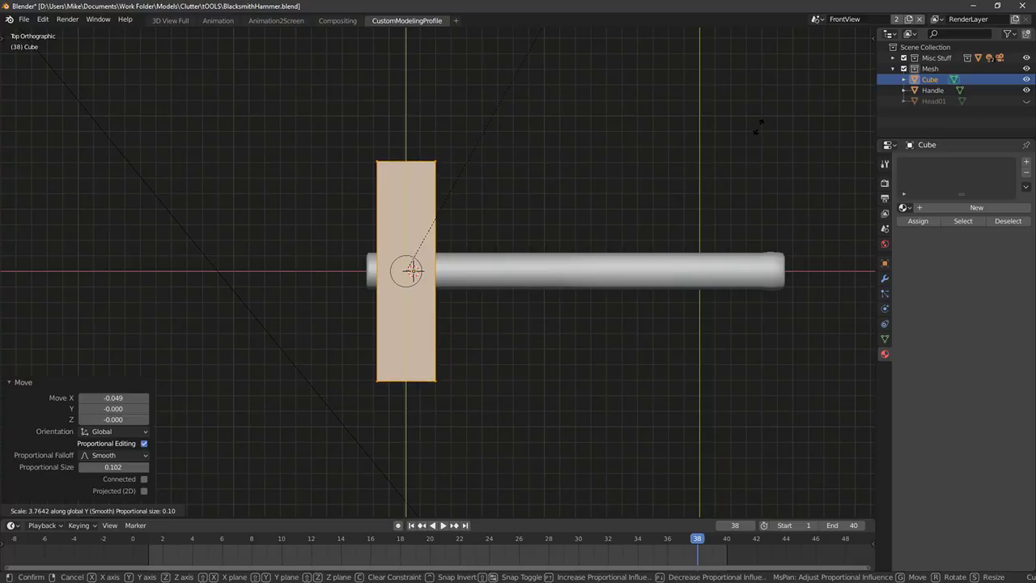
click(759, 126)
Add a loop cut across the head block just past the handle, on its negative Y side
shift+middle_drag(597, 194, 655, 189)
scroll(650, 186, up, 1)
scroll(645, 183, down, 2)
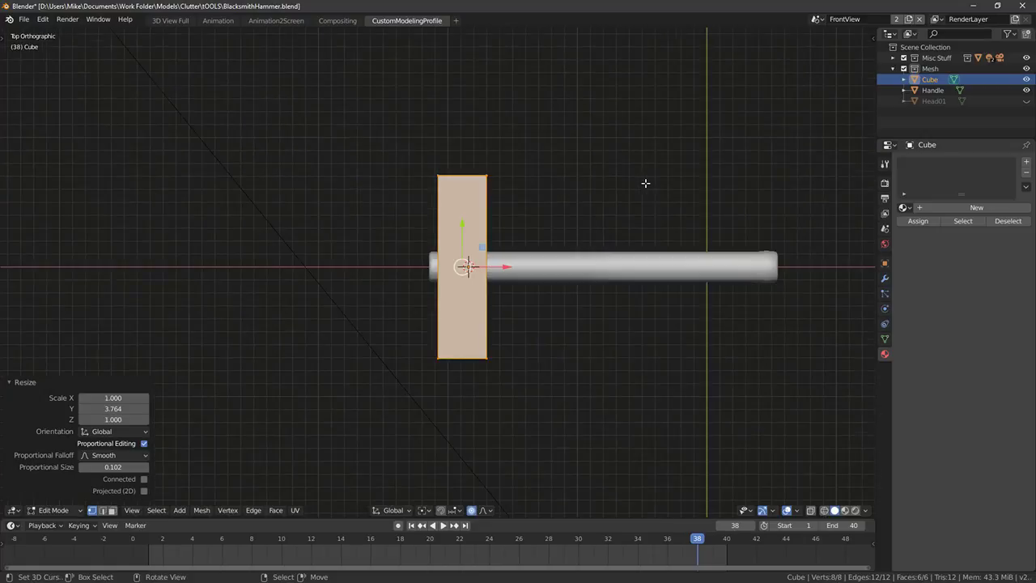
scroll(571, 178, up, 3)
shift+middle_drag(621, 140, 575, 174)
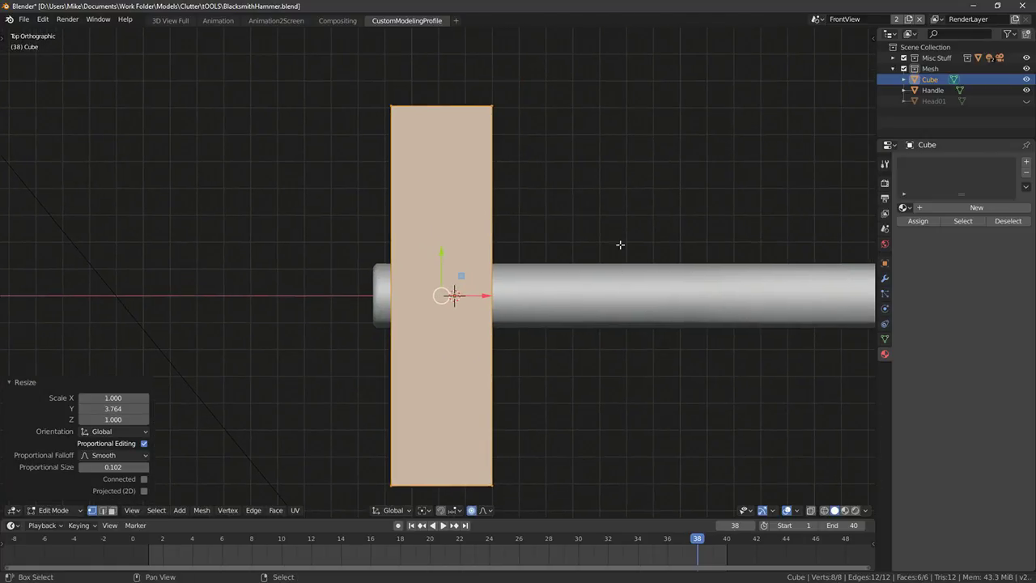
shift+middle_drag(594, 259, 585, 262)
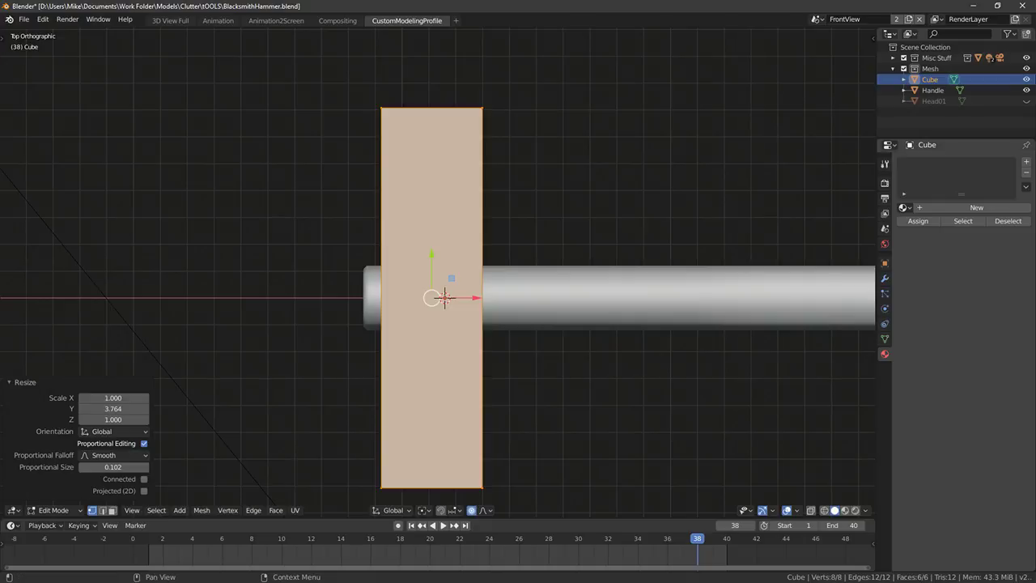
middle_drag(624, 334, 618, 337)
key(KP_7)
key(ctrl+r)
click(384, 394)
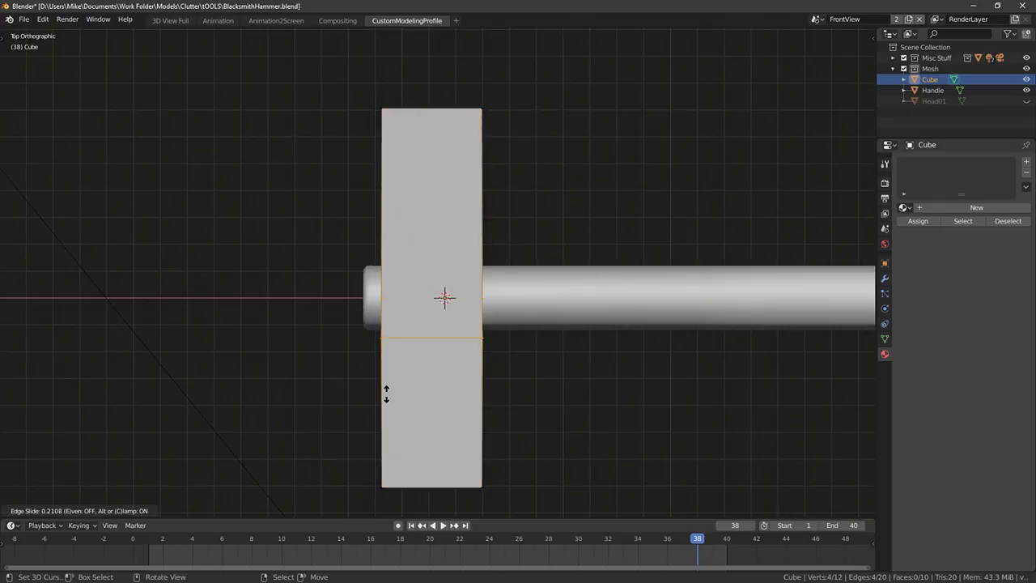
click(419, 369)
Scale the four vertices at the head's negative Y end to about 0.39 and move them along X toward the grip side
scroll(420, 370, down, 3)
key(shift+z)
key(c)
drag(386, 403, 486, 396)
right_click(517, 394)
key(s)
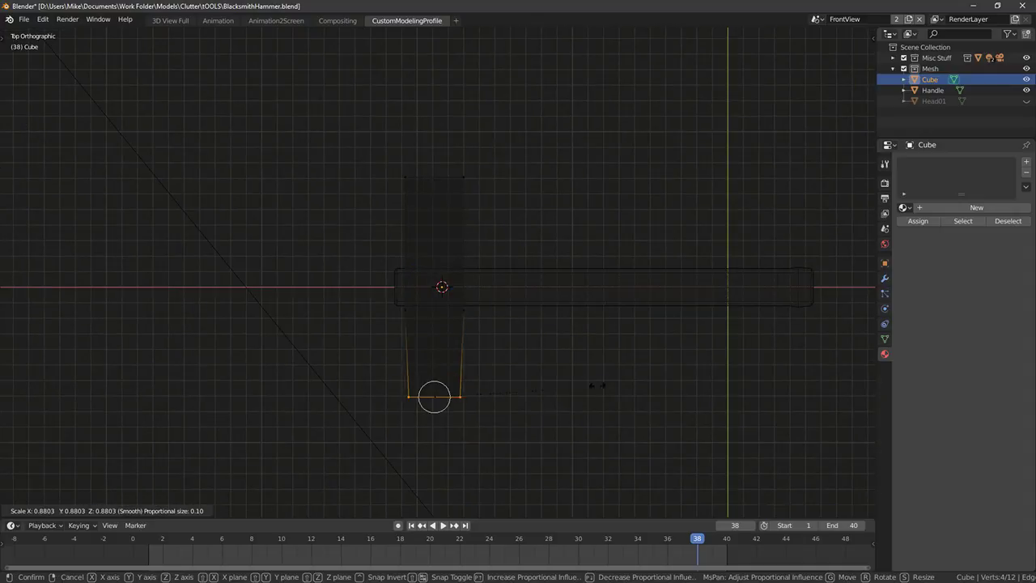
click(506, 377)
key(g)
key(x)
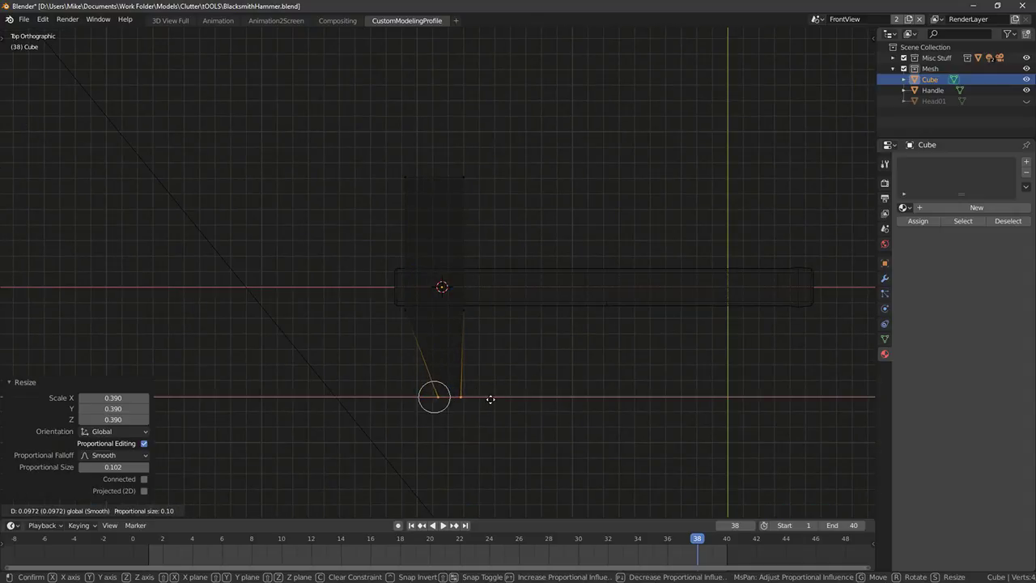
click(476, 399)
Flatten the tapered end of the head along X and enlarge it uniformly by about 1.606
middle_drag(476, 400, 647, 321)
key(s)
key(x)
click(543, 327)
mouse_move(544, 326)
middle_down()
mouse_move(511, 329)
mouse_move(530, 322)
middle_up()
key(s)
click(569, 278)
middle_drag(569, 278, 509, 272)
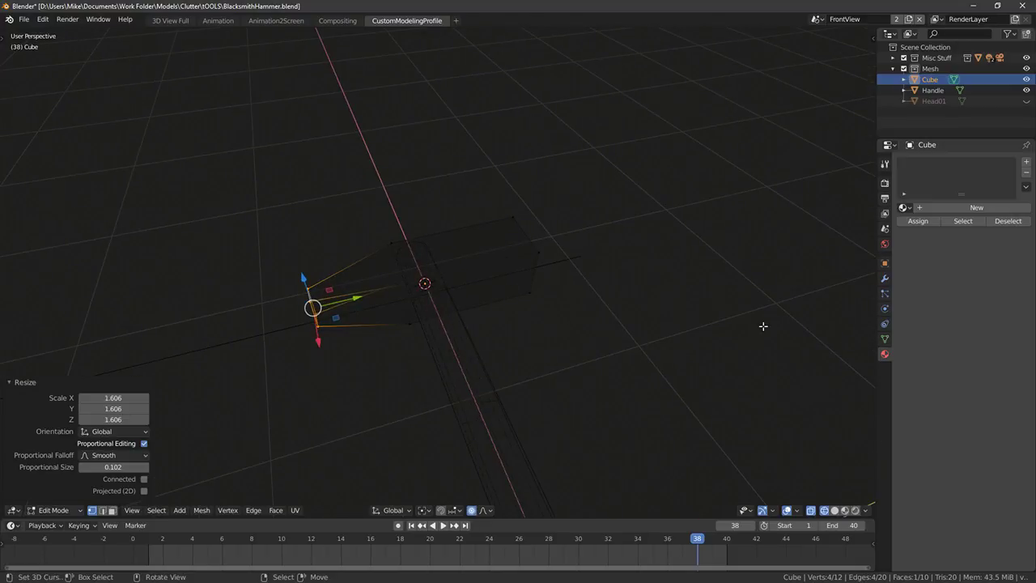
Bevel the edges of the hammer head with an offset of about 0.014 and one segment
mouse_move(441, 227)
middle_down()
mouse_move(478, 224)
mouse_move(472, 235)
middle_up()
key(shift+z)
alt+click(418, 292)
alt+shift+click(402, 333)
mouse_move(402, 332)
middle_down()
mouse_move(412, 286)
mouse_move(453, 270)
middle_up()
alt+shift+click(370, 284)
middle_drag(370, 284, 426, 355)
key(ctrl+b)
click(605, 272)
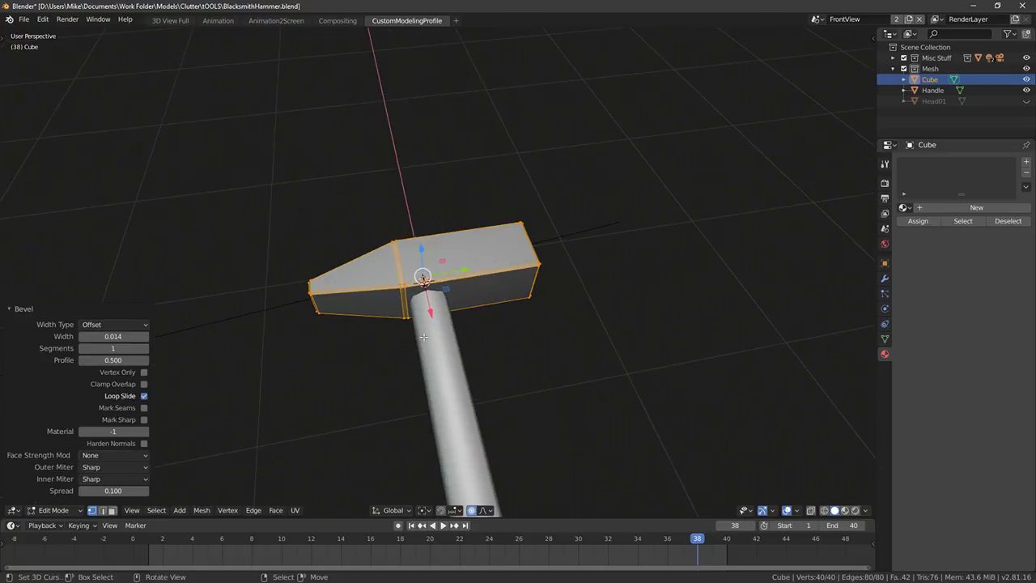
Add a loop cut between the handle and the striking face, then bevel it into two separate loops
key(alt+a)
key(ctrl+r)
click(473, 272)
click(476, 271)
key(ctrl+b)
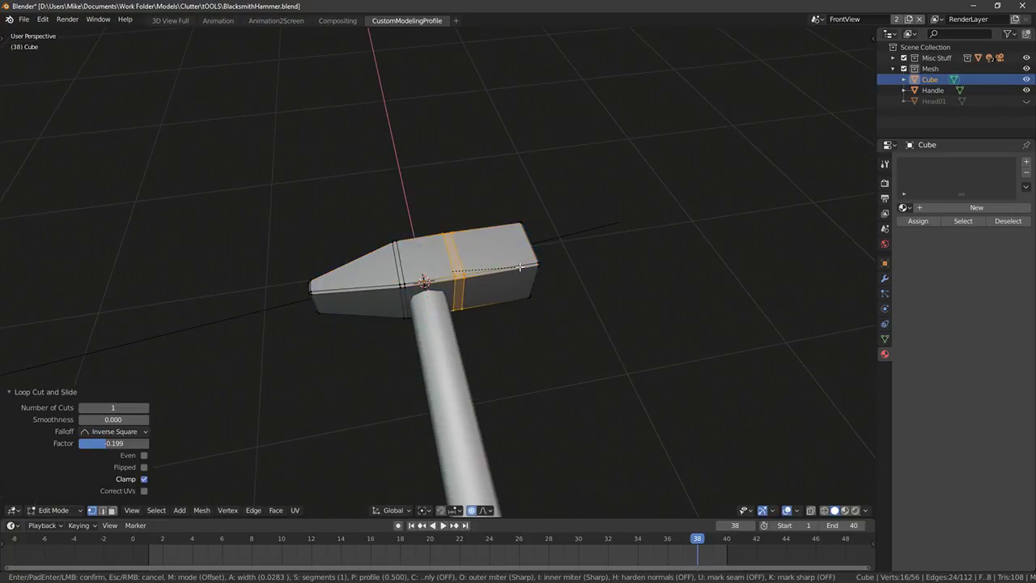
click(484, 269)
mouse_move(492, 264)
mouse_down()
mouse_move(463, 266)
mouse_move(512, 263)
mouse_up()
Slide the corner edge vertices of the two new loops on the head's handle side to narrow that section
key(alt+a)
click(463, 267)
click(451, 246)
mouse_move(451, 245)
middle_down()
mouse_move(439, 306)
mouse_move(467, 244)
middle_up()
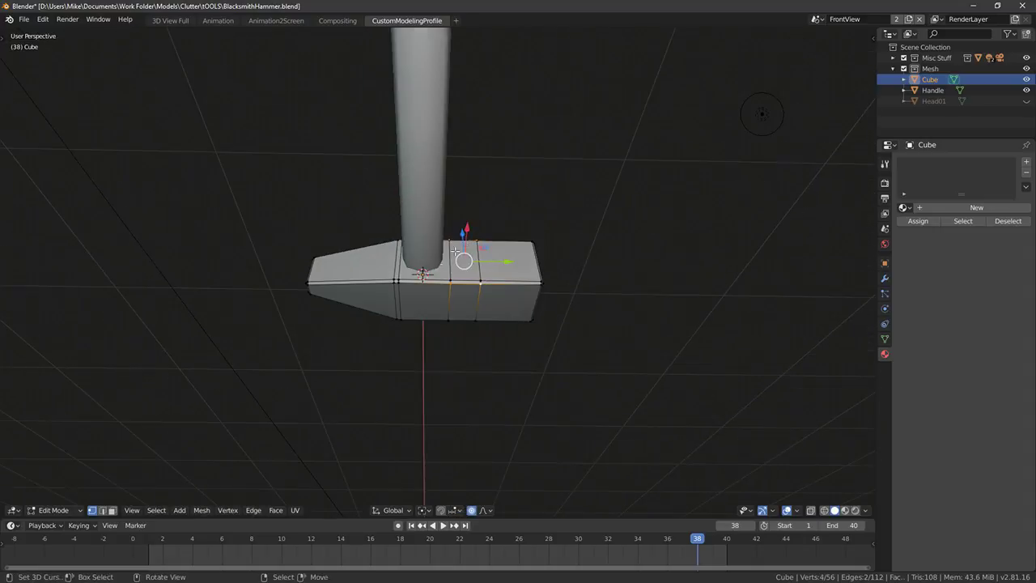
middle_drag(401, 284, 517, 380)
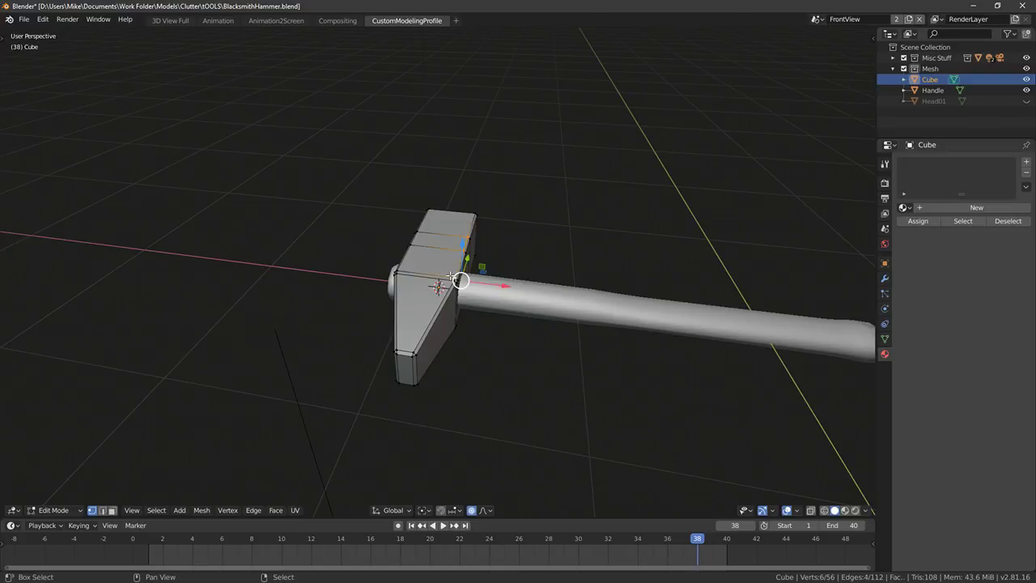
mouse_move(451, 279)
middle_down()
mouse_move(486, 222)
mouse_move(549, 315)
mouse_move(460, 264)
mouse_move(441, 292)
middle_up()
shift+right_click(454, 261)
key(g)
key(g)
click(540, 316)
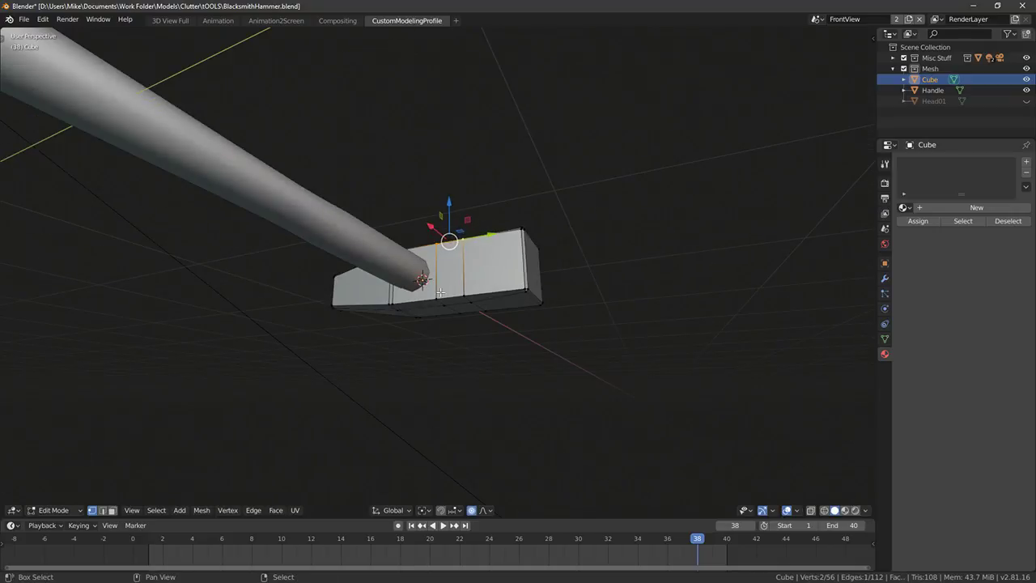
Scale the four handle-side vertices of the two loops to about 0.789 along Z
key(s)
key(z)
click(451, 213)
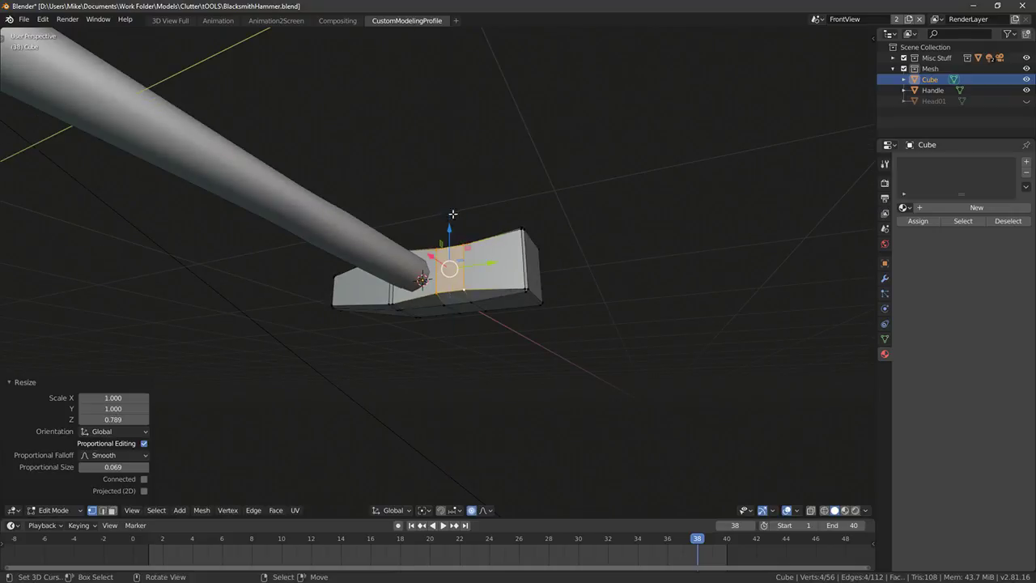
Slide the corner vertices between the loops on the head's opposite side and squeeze that section along Z
middle_drag(451, 213, 463, 265)
right_click(442, 267)
middle_drag(447, 313, 445, 306)
shift+right_click(445, 305)
key(g)
key(g)
click(499, 294)
key(s)
key(z)
click(460, 229)
Slide the remaining corner edge near the head's tapered end to refine its outline
middle_drag(461, 228, 529, 324)
shift+right_click(393, 264)
right_click(407, 252)
key(g)
key(g)
click(400, 325)
Apply smooth shading to the new hammer head
key(Tab)
key(F3)
text(shad)
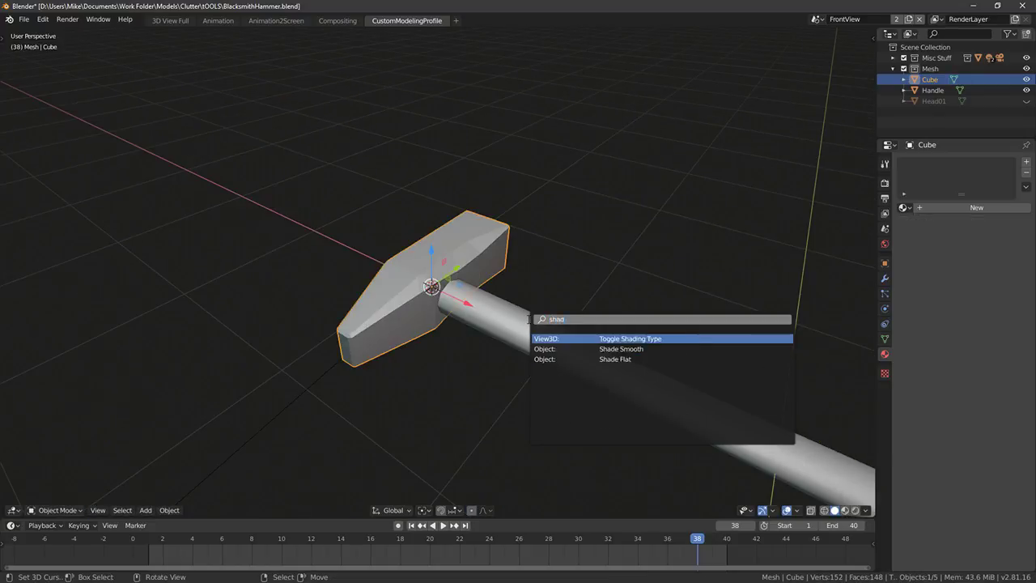
key(Return)
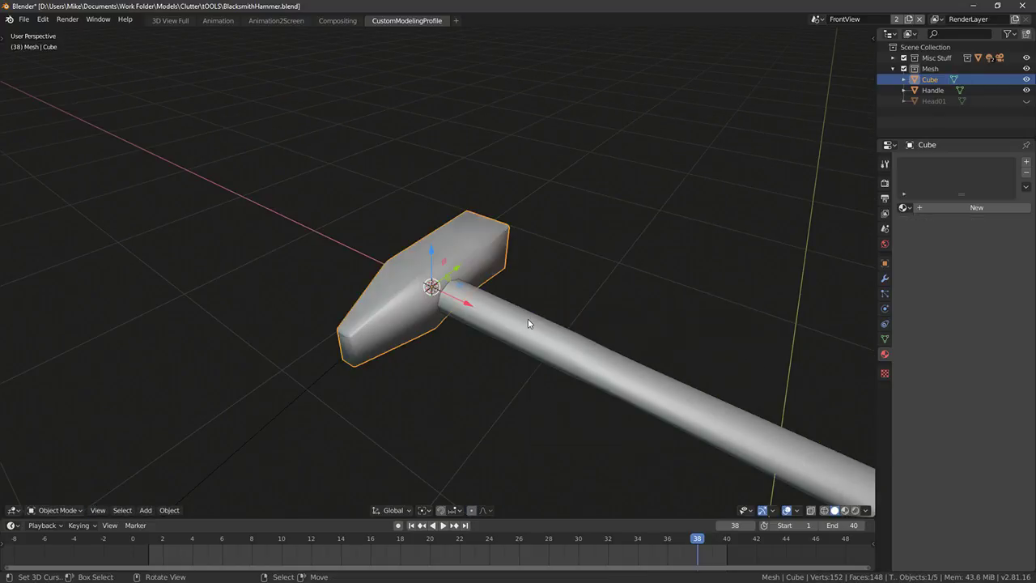
key(Tab)
middle_drag(647, 326, 433, 260)
scroll(510, 310, up, 2)
key(a)
key(alt+a)
alt+right_click(441, 283)
alt+shift+right_click(455, 332)
middle_drag(456, 332, 499, 282)
key(alt+a)
alt+shift+right_click(441, 330)
middle_drag(442, 330, 541, 323)
key(ctrl+b)
key(Escape)
click(442, 300)
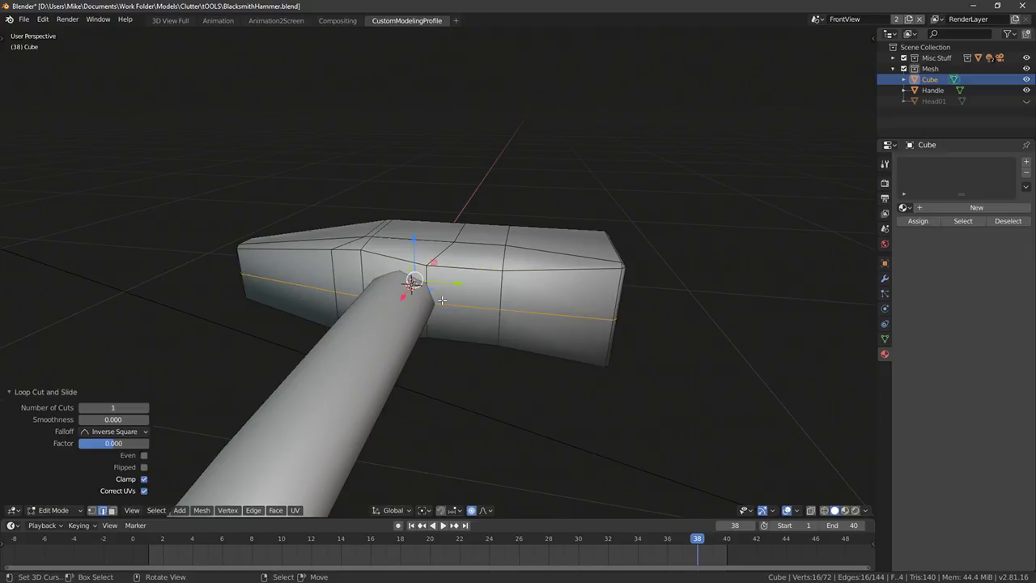
right_click(534, 197)
key(ctrl+z)
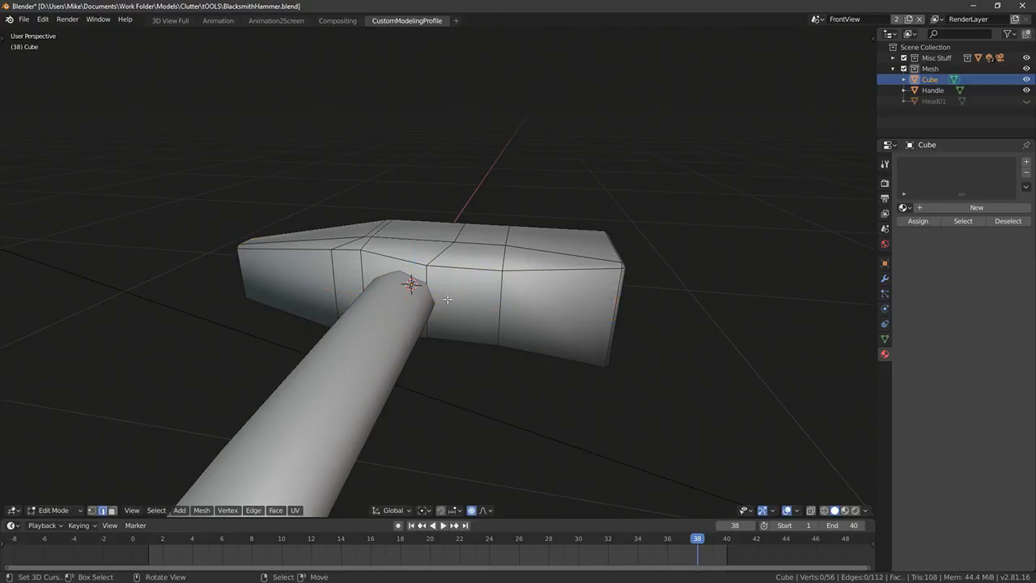
Add two evenly spaced loop cuts running lengthwise around the sides of the hammer head
scroll(496, 300, up, 1)
click(497, 299)
right_click(497, 300)
Try to spread the two new lengthwise loops apart along Z by about 2.05
key(s)
key(z)
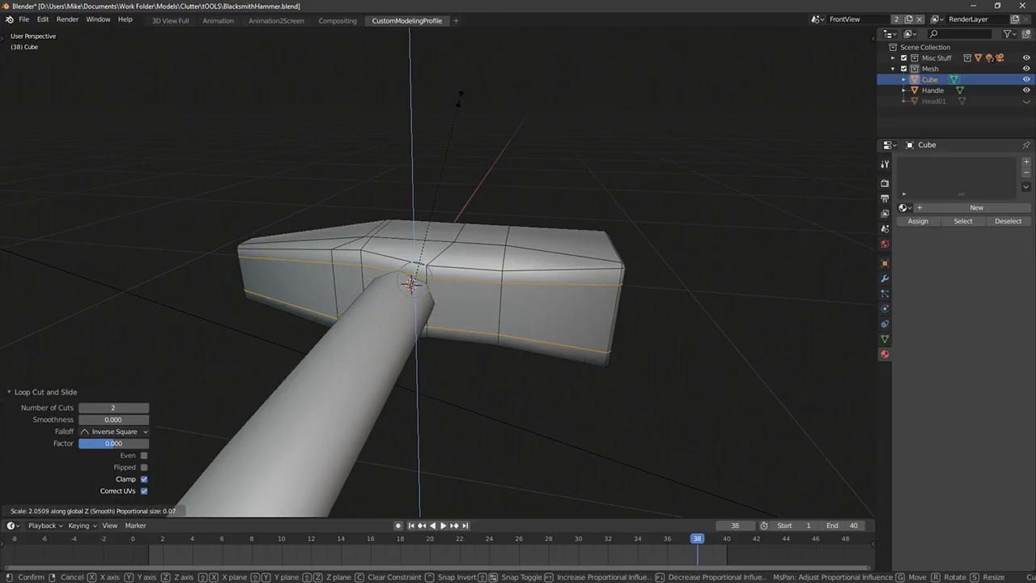
click(461, 88)
middle_drag(461, 88, 473, 174)
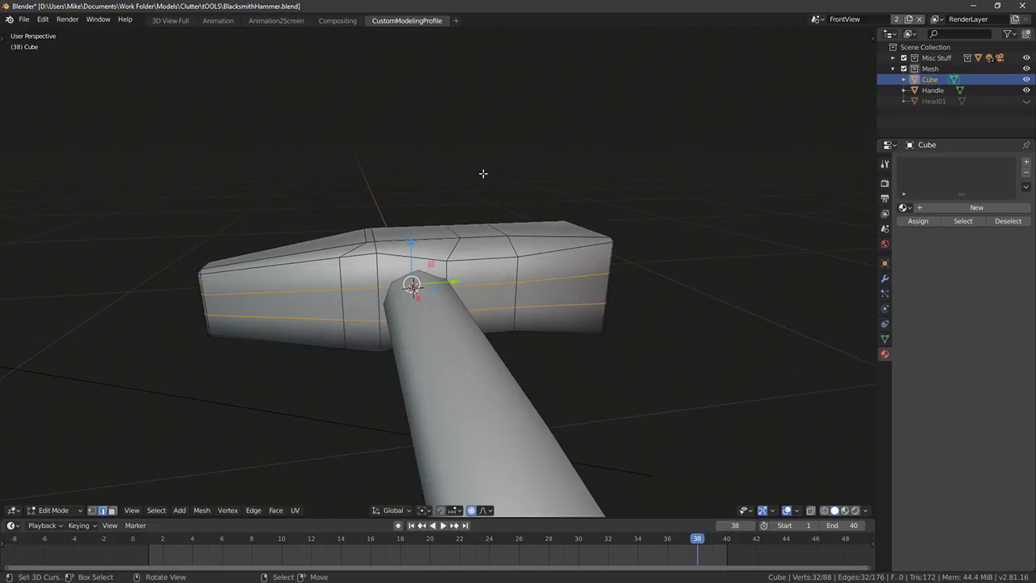
Select the middle segments of the two lengthwise loops around the handle and spread them apart along Z by about 2.04
click(370, 284)
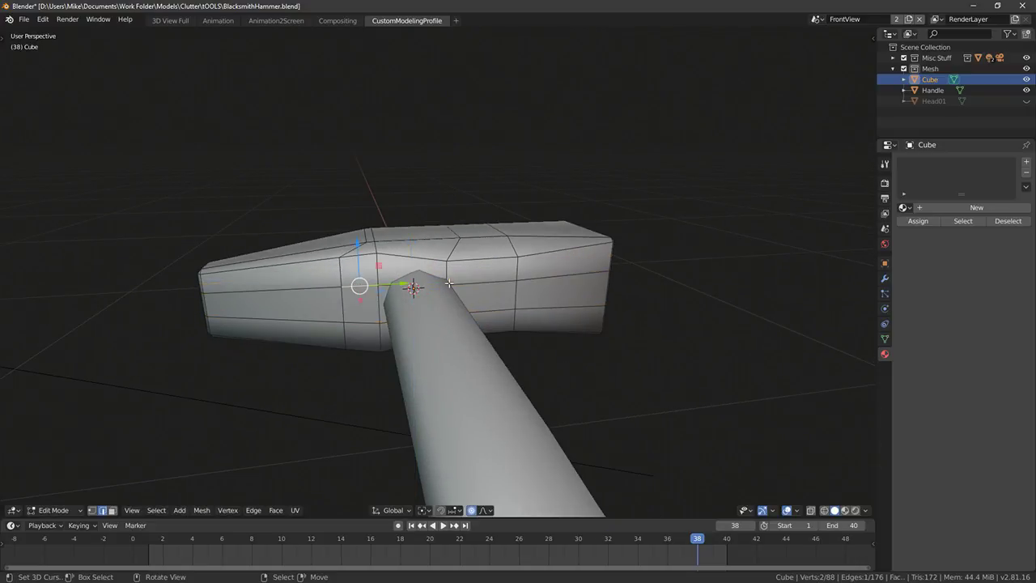
drag(410, 243, 432, 240)
key(ctrl+z)
shift+right_click(496, 282)
ctrl+right_click(492, 307)
key(ctrl+z)
key(s)
key(z)
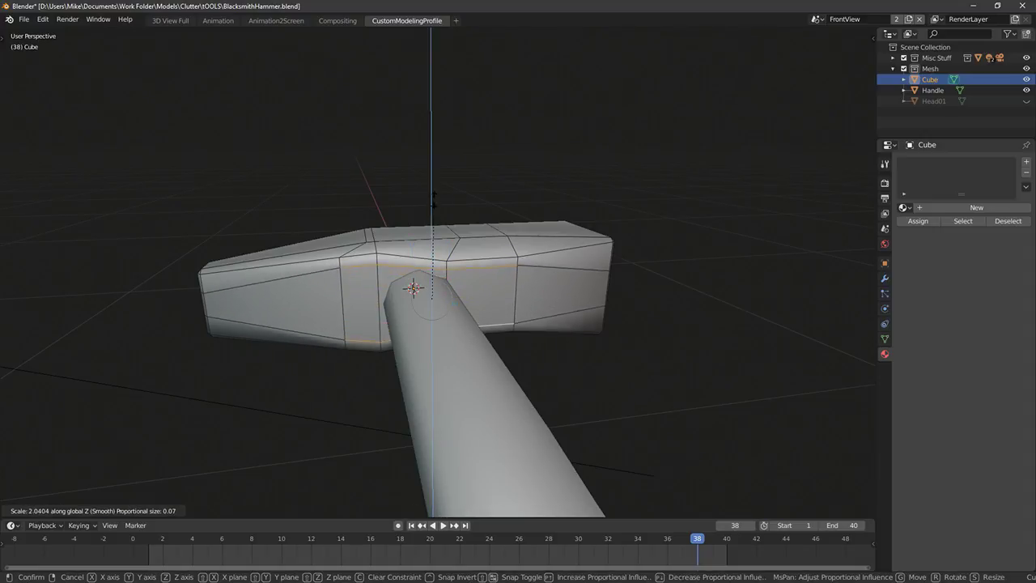
click(432, 188)
Add a lengthwise loop cut over the head's top face, slid close to its handle-side edge
middle_drag(432, 190, 480, 265)
key(Tab)
key(Tab)
key(alt+a)
key(ctrl+r)
click(396, 285)
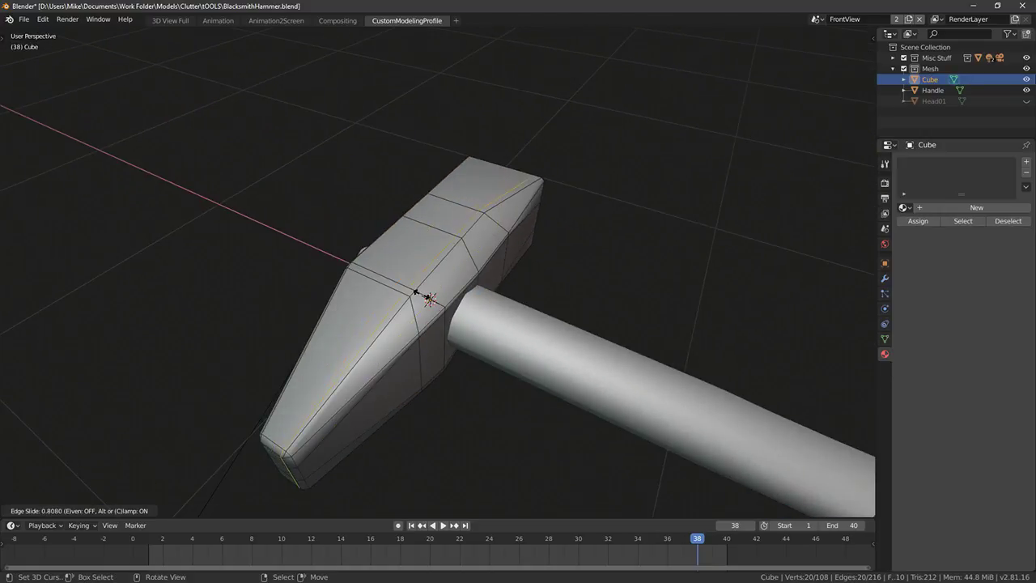
click(428, 298)
key(Tab)
middle_drag(429, 295, 494, 312)
key(Tab)
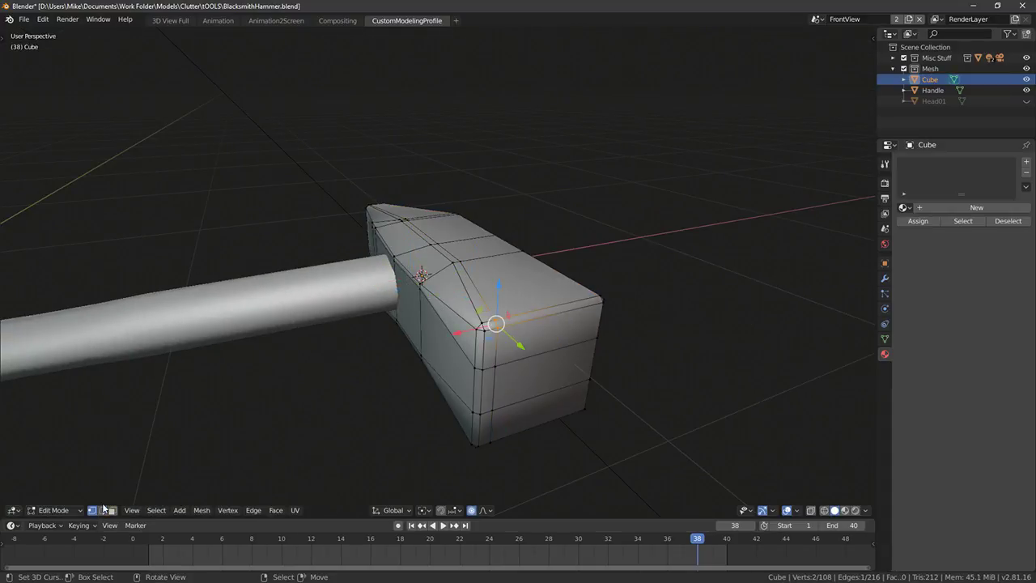
Slide the vertical edge path next to the striking face's handle-side edge toward the middle of the face
middle_drag(494, 323, 471, 436)
ctrl+click(491, 102)
key(g)
key(g)
click(512, 327)
drag(432, 487, 433, 491)
key(Tab)
scroll(428, 449, down, 4)
middle_drag(352, 445, 478, 381)
key(Tab)
In top view, move the vertices midway along the striking half's side opposite the handle by -0.029 along X with proportional editing
key(KP_7)
scroll(384, 245, up, 2)
key(alt+z)
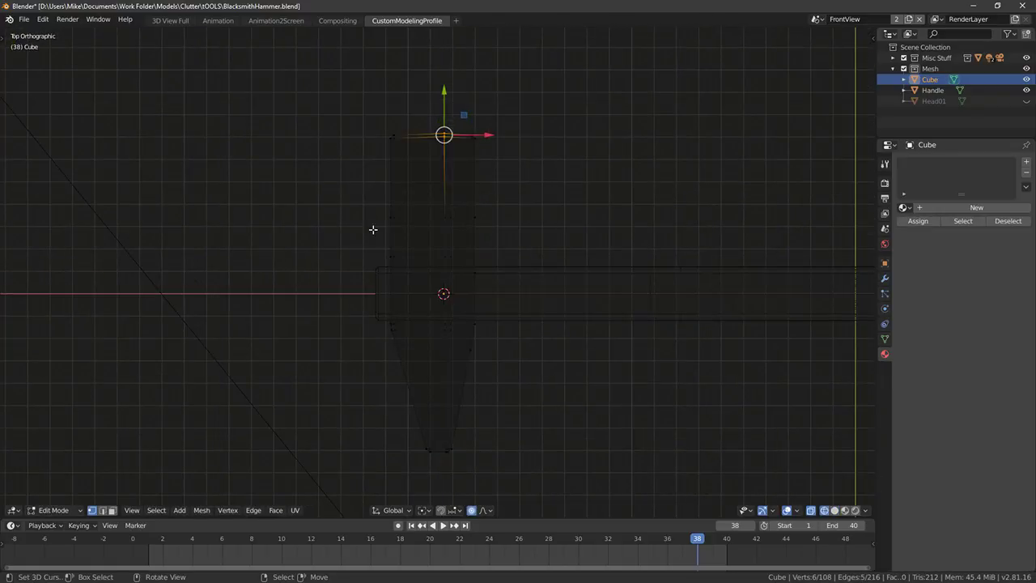
drag(437, 219, 452, 240)
key(Tab)
scroll(414, 282, down, 3)
key(Tab)
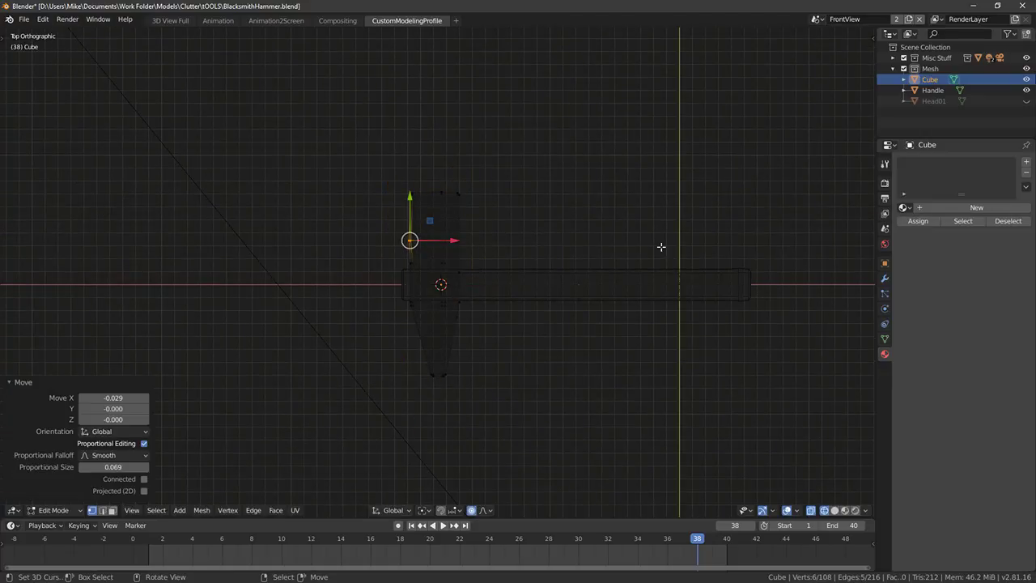
scroll(542, 244, up, 4)
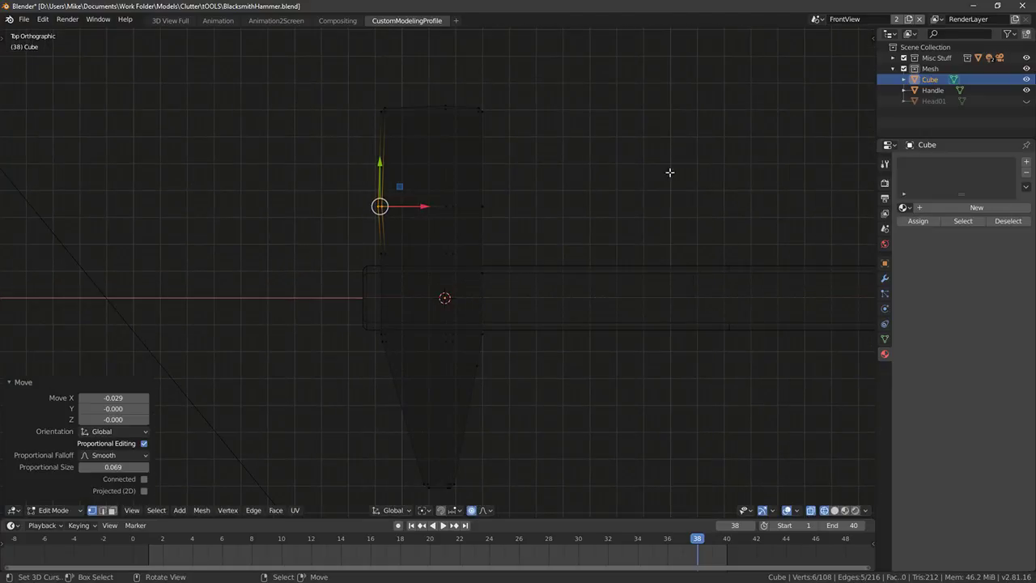
Add a loop cut around the head close to the striking face and scale the end down to chamfer its edges
mouse_move(712, 203)
middle_down()
mouse_move(427, 213)
mouse_move(450, 205)
middle_up()
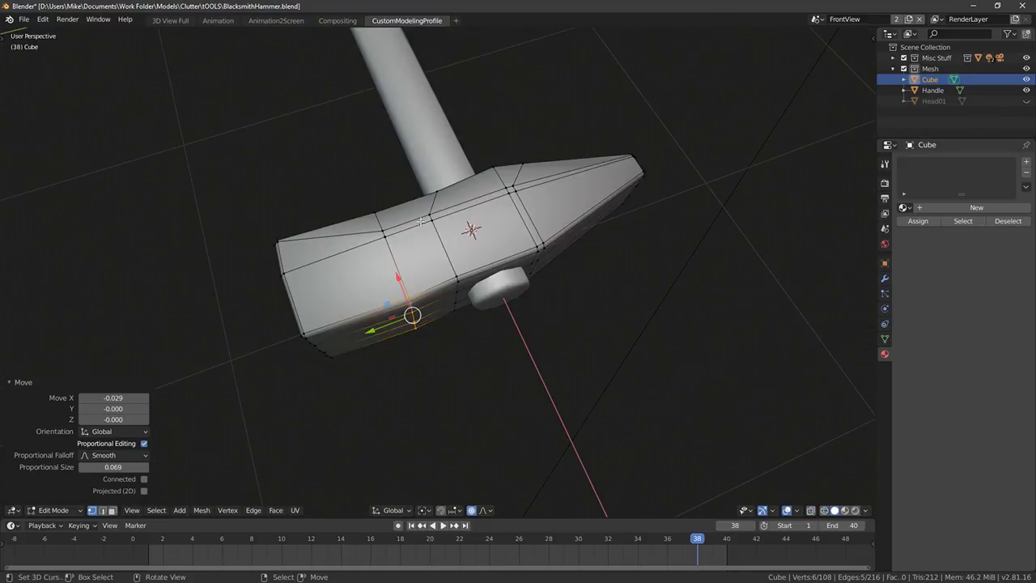
click(352, 243)
click(341, 247)
mouse_move(342, 247)
middle_down()
mouse_move(397, 280)
mouse_move(534, 277)
mouse_move(595, 243)
mouse_move(592, 220)
middle_up()
key(a)
key(z)
drag(590, 233, 590, 398)
right_click(599, 377)
key(shift+z)
middle_drag(615, 335, 701, 364)
key(s)
click(683, 355)
scroll(619, 316, down, 5)
key(Tab)
middle_drag(623, 333, 238, 396)
Select all of the head's geometry in top view and shift it slightly into position on the handle
key(KP_7)
scroll(466, 349, up, 2)
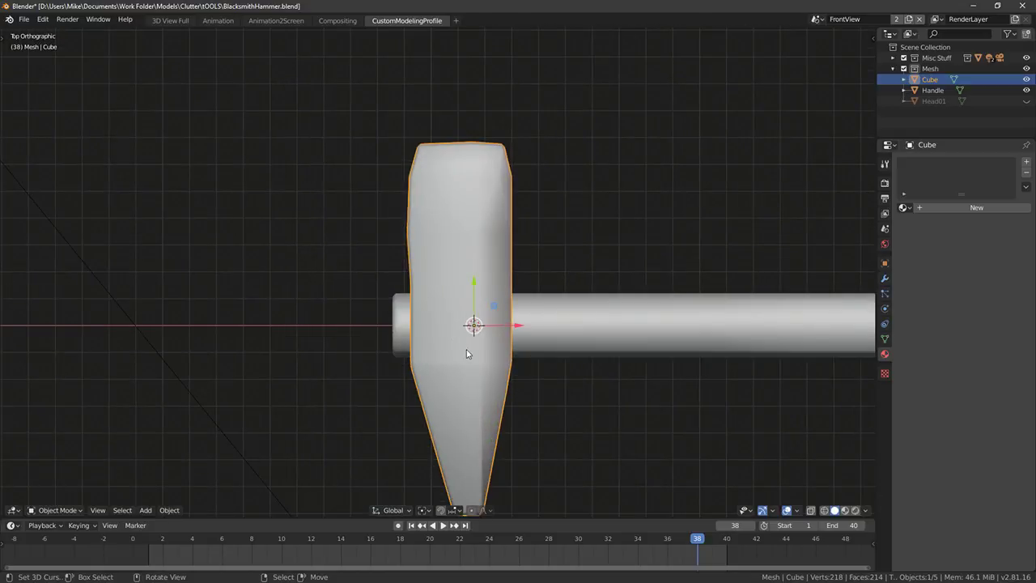
key(Tab)
scroll(466, 349, down, 3)
key(a)
key(g)
click(449, 278)
key(Tab)
middle_drag(395, 313, 419, 352)
Add a loop cut around the handle and slide it to where the protruding end meets the head
scroll(413, 331, up, 5)
key(Tab)
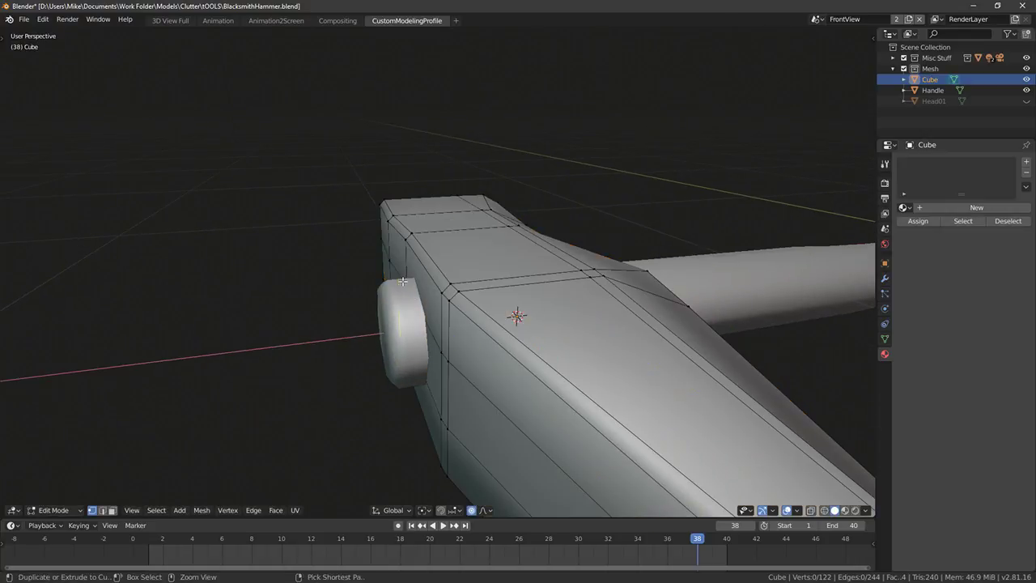
key(Tab)
click(402, 310)
key(Tab)
key(ctrl+r)
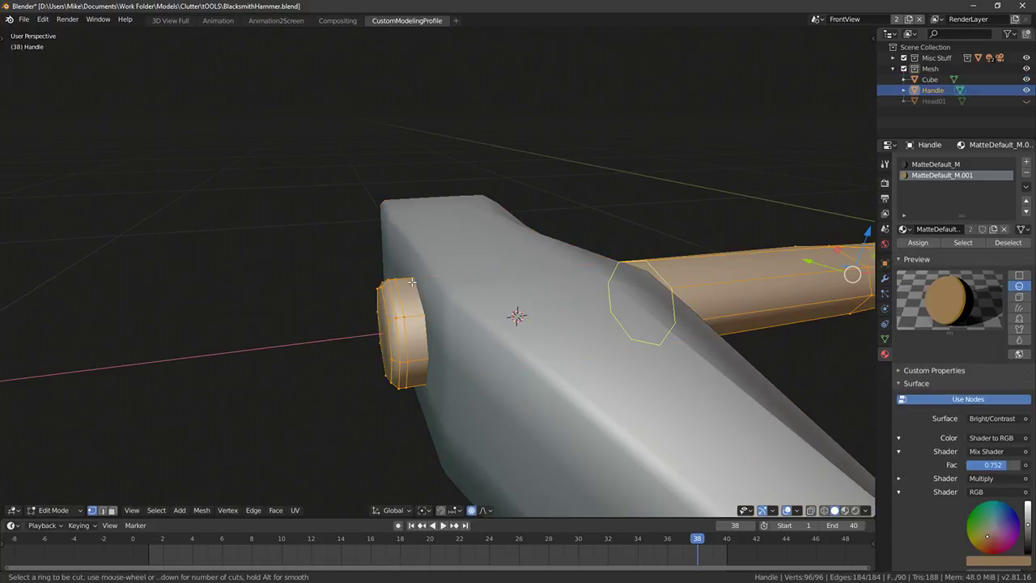
click(652, 291)
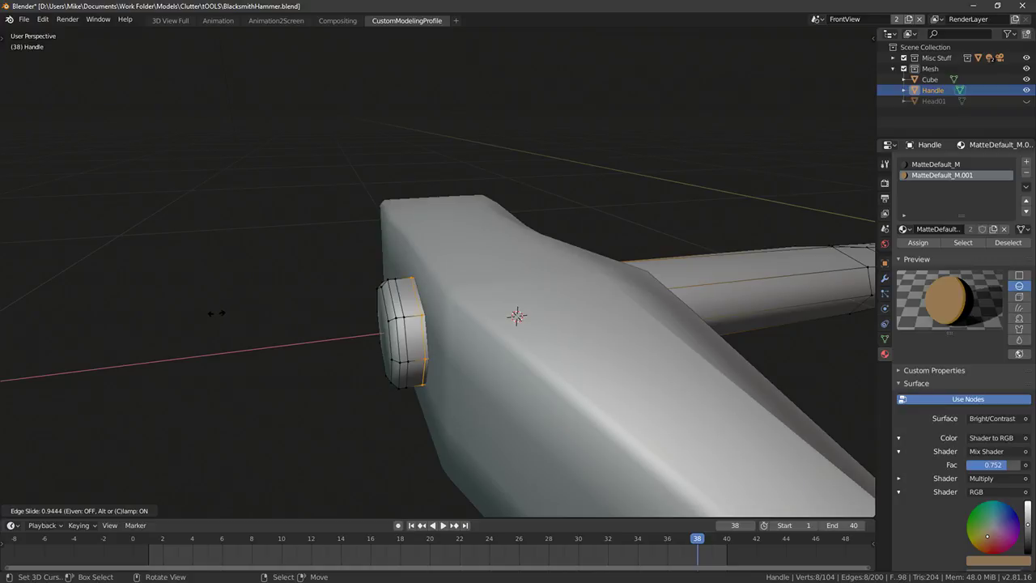
click(215, 313)
middle_drag(215, 313, 566, 326)
Add a second loop cut around the handle, slid to where the long shaft enters the head
key(Tab)
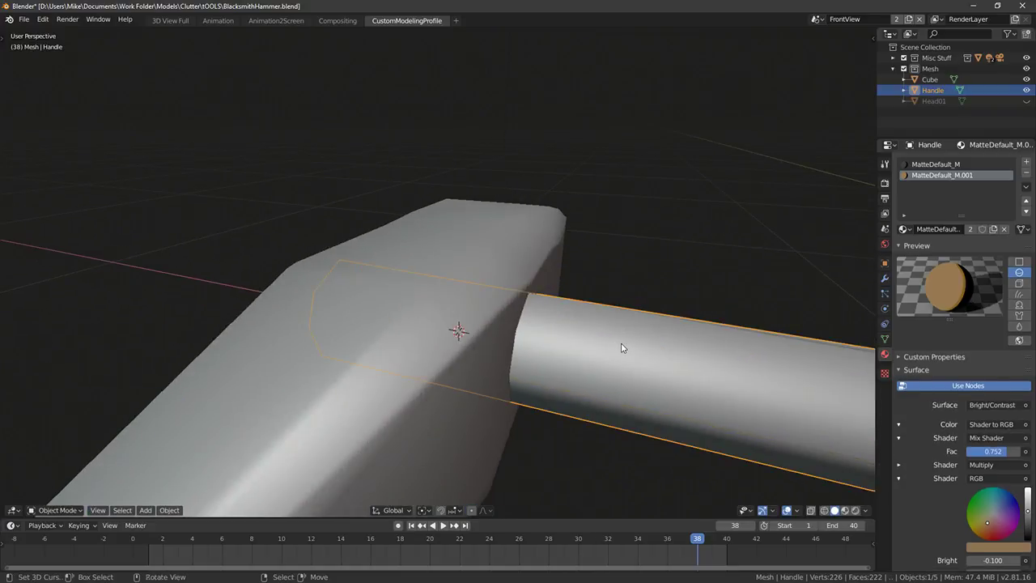
key(Tab)
key(ctrl+r)
click(623, 350)
click(479, 333)
middle_drag(479, 332, 552, 308)
Add a loop cut in the handle section inside the head and bevel it with a width of 0.170
key(shift+z)
key(ctrl+r)
click(485, 286)
key(ctrl+b)
click(675, 289)
Scale the bevelled handle section inside the head with proportional editing, and adjust its spread along X
key(s)
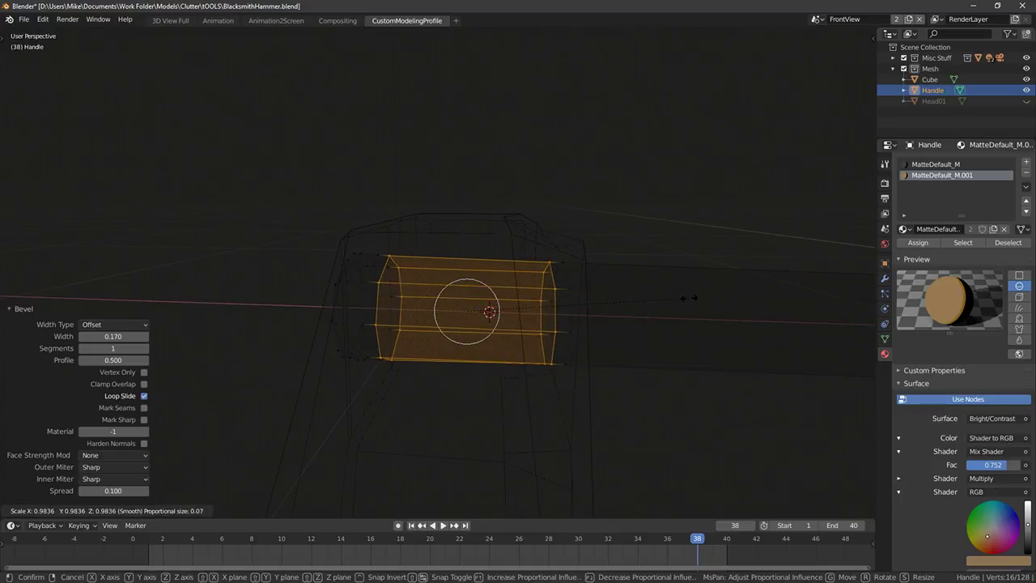
scroll(686, 300, up, 15)
click(668, 296)
key(s)
key(x)
click(699, 297)
key(Tab)
middle_drag(567, 311, 620, 322)
key(shift+z)
middle_drag(518, 325, 569, 331)
key(Tab)
middle_drag(445, 343, 559, 359)
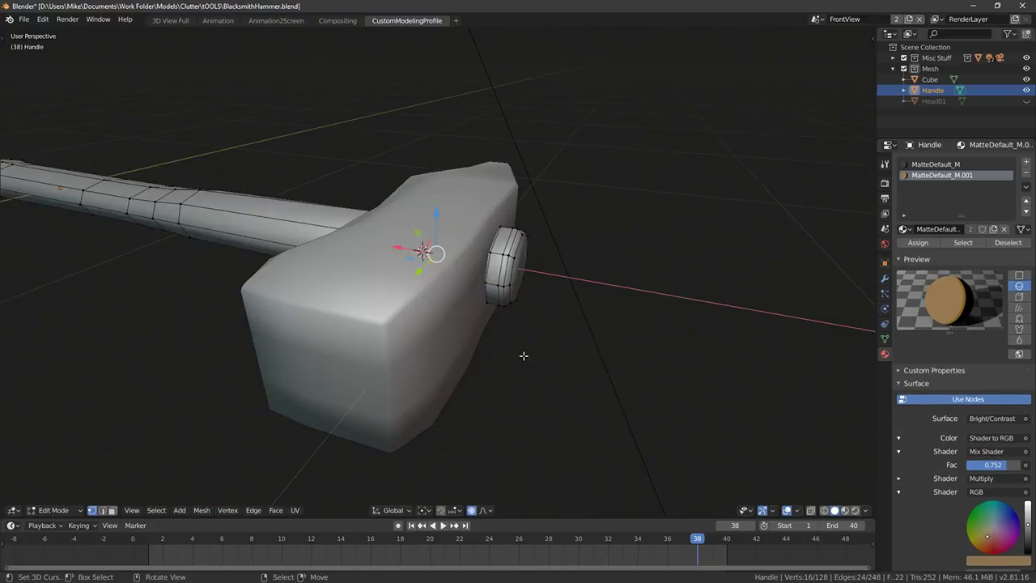
key(Tab)
middle_drag(496, 359, 641, 341)
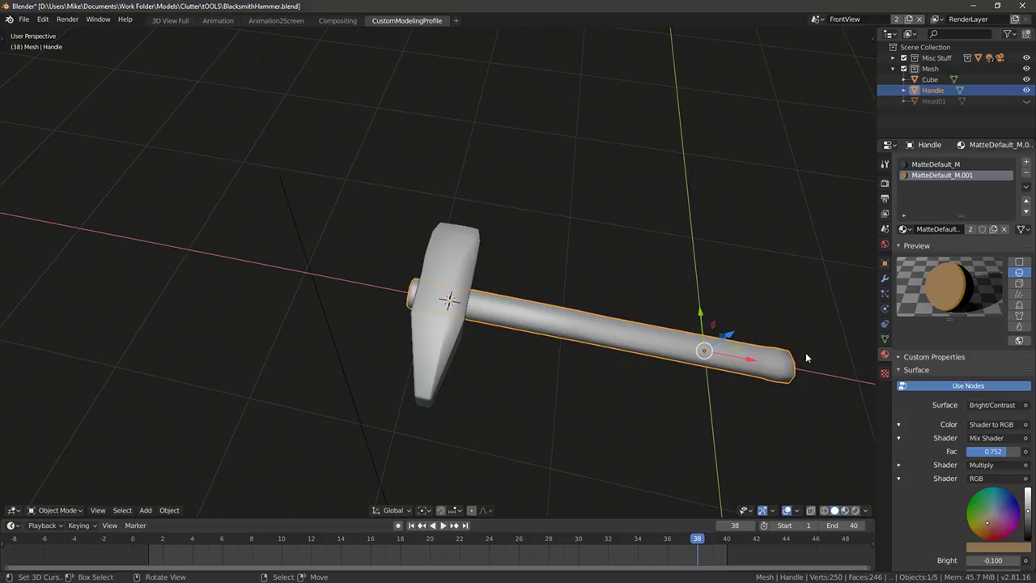
Edit the head and slide the middle part of the lengthwise edge path on its top face by a factor of 0.225 away from the handle side
click(408, 340)
middle_drag(662, 297, 699, 278)
key(Tab)
mouse_move(514, 343)
middle_down()
mouse_move(492, 353)
mouse_move(495, 345)
middle_up()
shift+middle_drag(471, 320, 473, 343)
ctrl+click(450, 332)
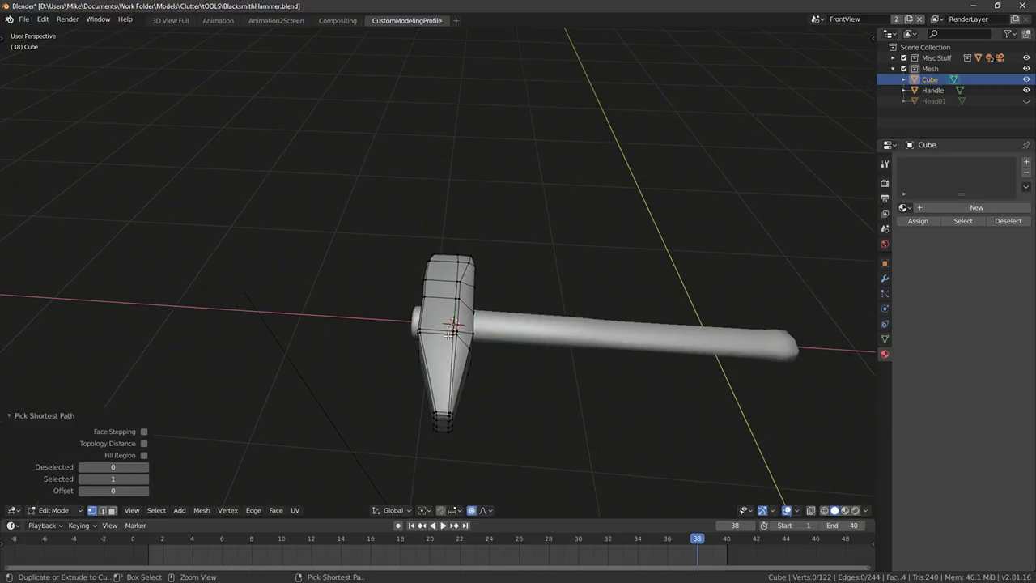
scroll(453, 333, up, 5)
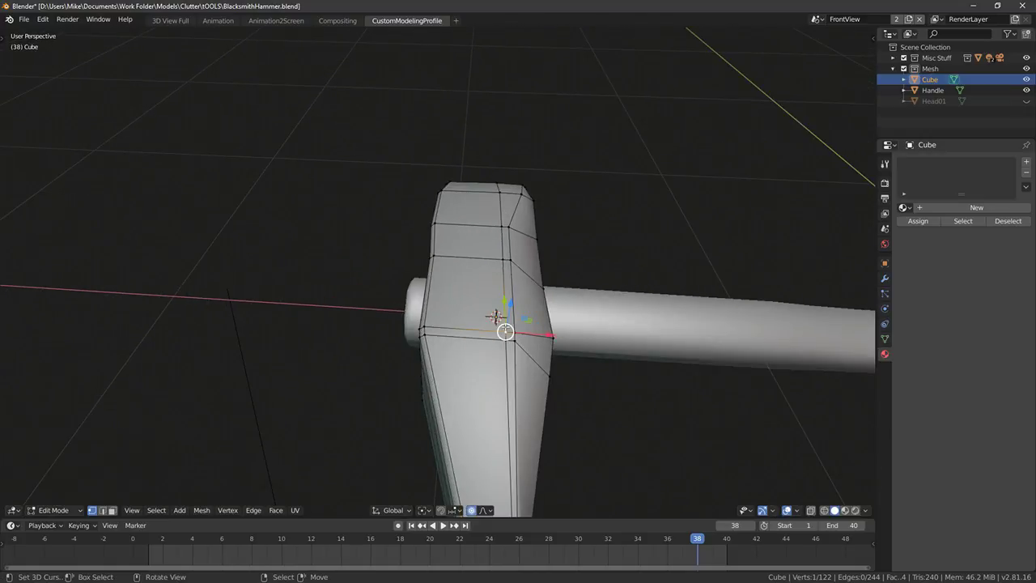
ctrl+click(505, 336)
key(g)
key(g)
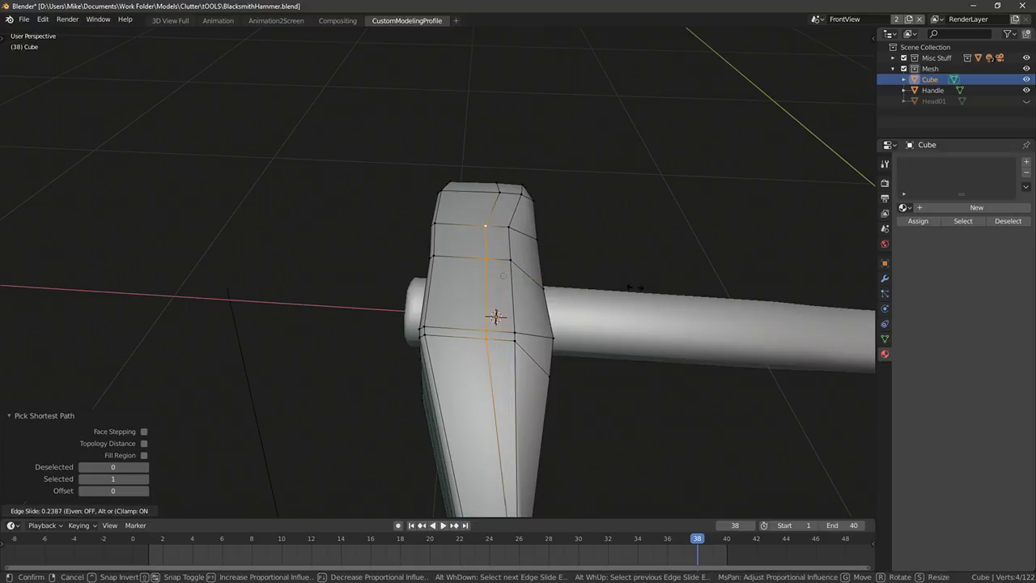
click(636, 293)
middle_drag(636, 293, 639, 199)
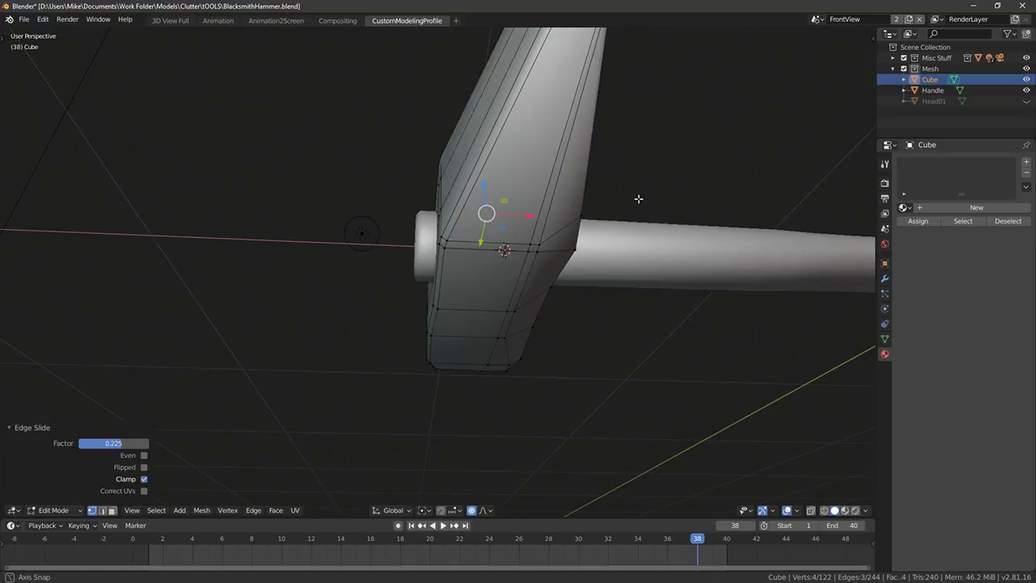
Slide the matching lengthwise edge path on the head's bottom face away from the handle side
ctrl+click(502, 334)
key(g)
key(g)
click(639, 300)
middle_drag(638, 300, 477, 288)
Select the top and bottom corner vertices beside the striking face's handle-side edge and slide them along their edges
key(Tab)
key(Tab)
right_click(455, 303)
ctrl+right_click(450, 306)
middle_drag(570, 309, 554, 264)
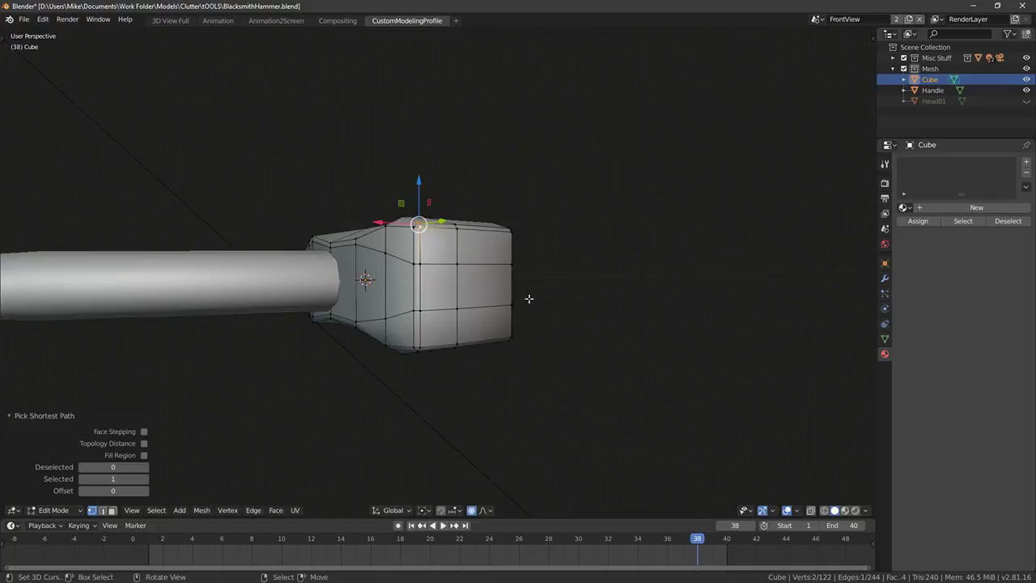
shift+right_click(420, 345)
middle_drag(420, 350, 486, 292)
key(g)
key(g)
click(541, 328)
key(Tab)
scroll(542, 328, down, 2)
key(Tab)
Slide the vertical edge path at the striking face's handle-side edge inward by about 0.27, and adjust the path beside it
ctrl+right_click(426, 289)
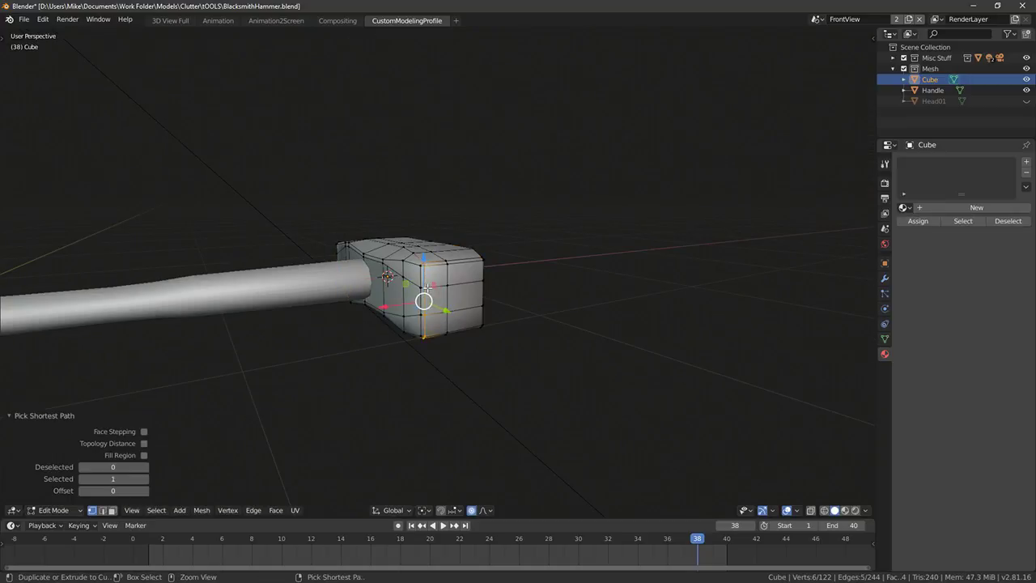
key(g)
key(g)
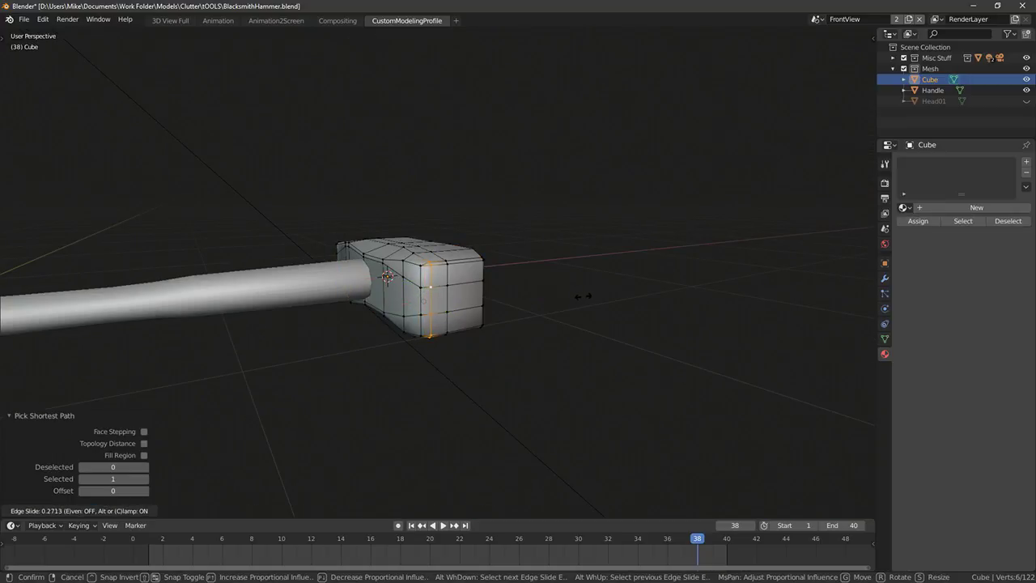
click(581, 296)
ctrl+right_click(419, 330)
middle_drag(420, 330, 461, 368)
key(g)
key(g)
click(524, 324)
key(Tab)
middle_drag(523, 324, 425, 323)
Select another edge path on the head and slide it to even out the head's contour
key(Tab)
key(g)
right_click(403, 349)
ctrl+click(475, 274)
middle_drag(478, 277, 502, 386)
key(g)
key(g)
click(477, 373)
middle_drag(566, 381, 472, 434)
key(Tab)
Select the vertical edge path on the handle side of the tapered tip and slide it by a factor of 0.026
shift+middle_drag(569, 349, 542, 285)
key(Tab)
middle_drag(539, 332, 483, 268)
scroll(478, 283, up, 3)
middle_drag(449, 344, 420, 300)
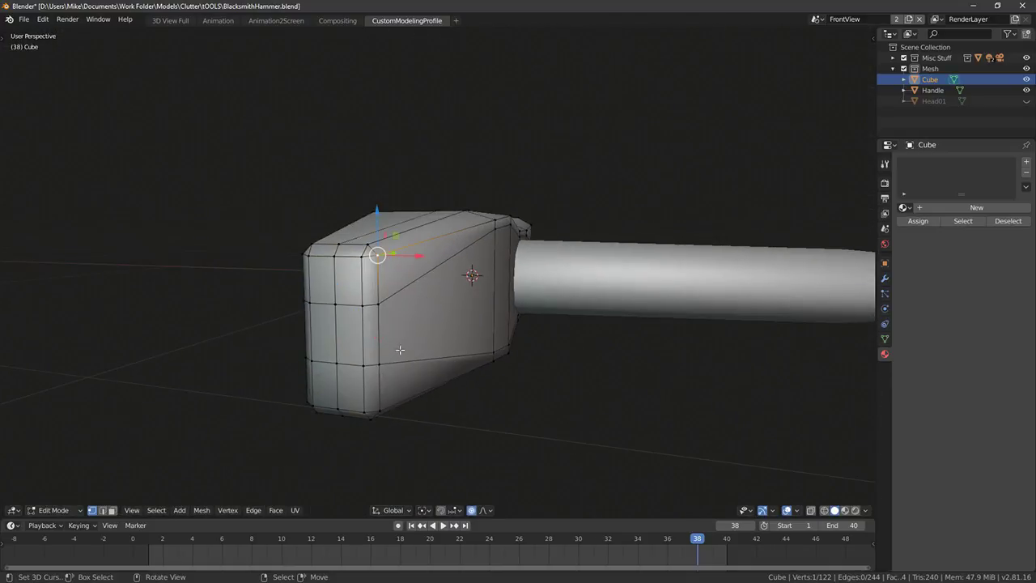
ctrl+click(371, 411)
middle_drag(371, 411, 447, 386)
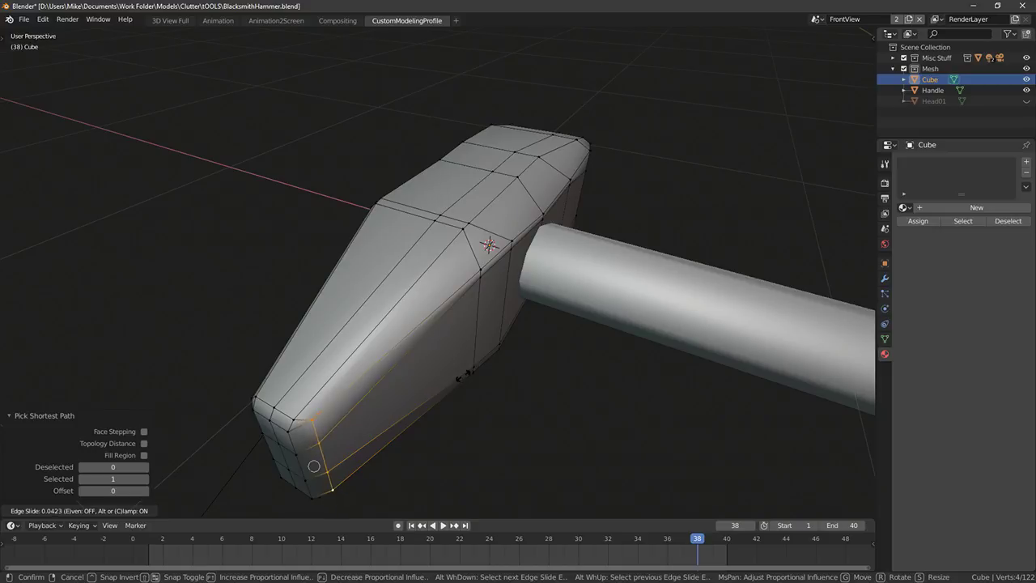
click(462, 375)
Move the tapered tip's handle-side edge path by -0.010 along Y with proportional editing
middle_drag(461, 374, 480, 375)
key(g)
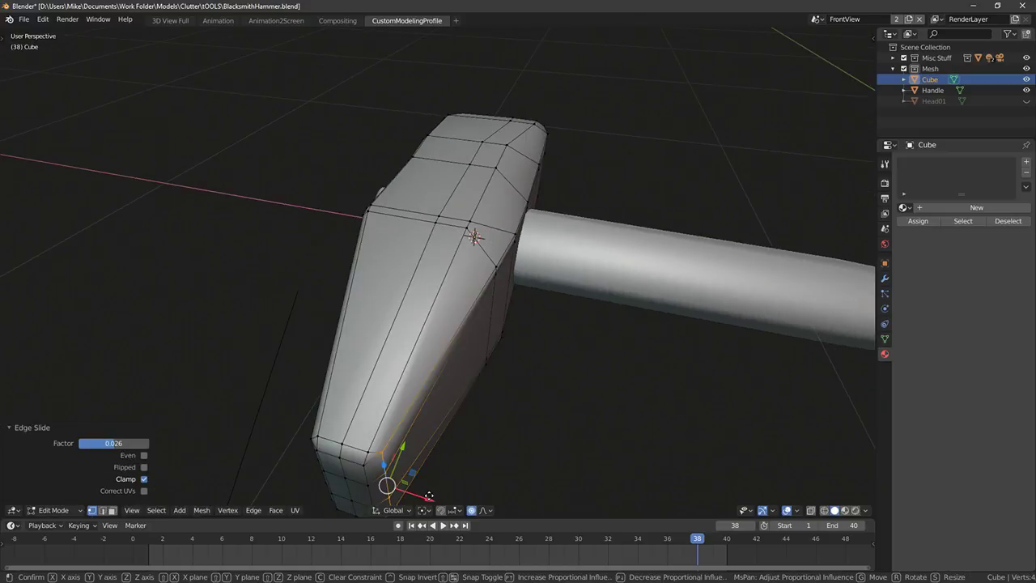
key(Return)
key(Tab)
middle_drag(505, 416, 319, 367)
key(Tab)
key(g)
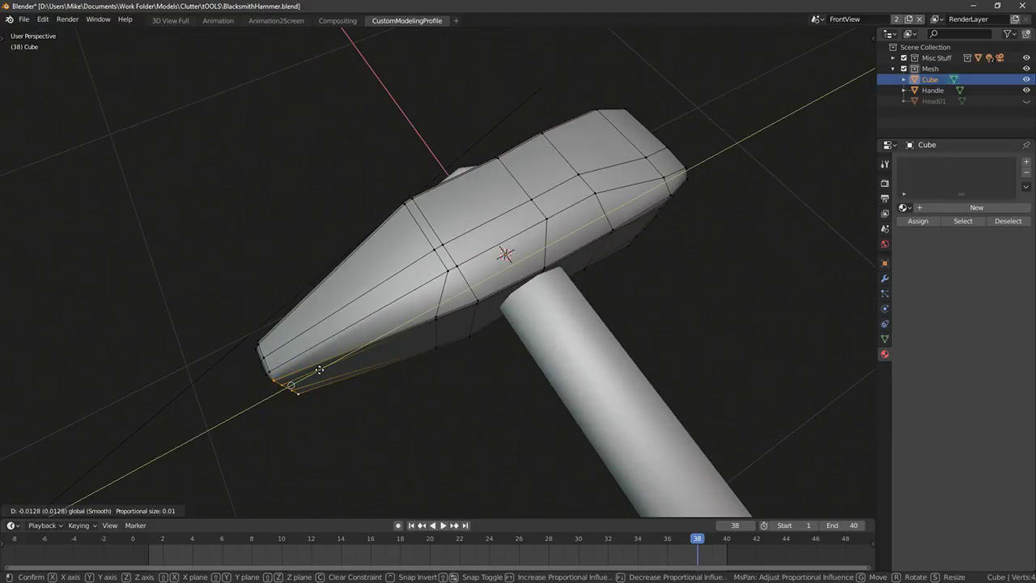
click(321, 368)
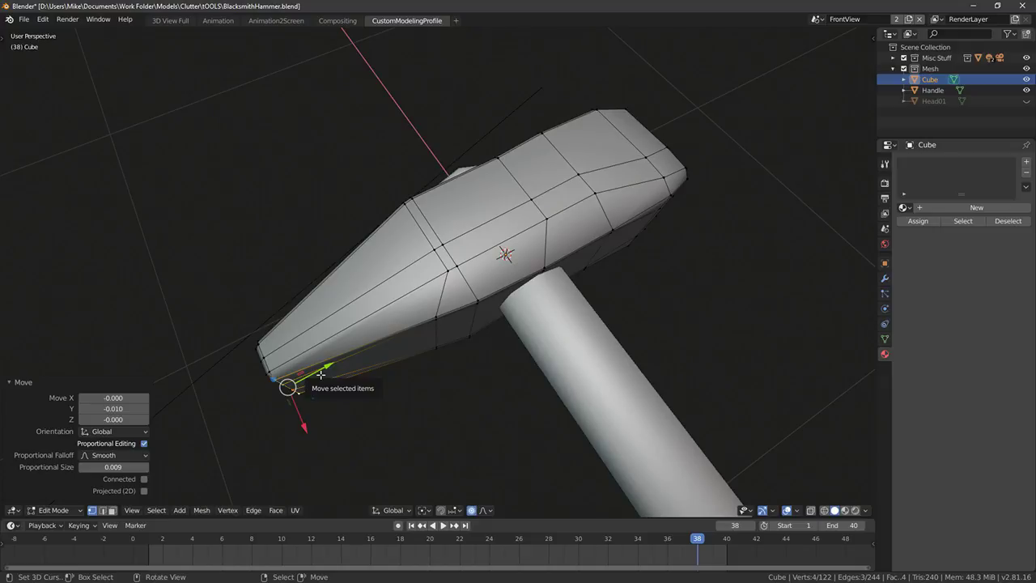
Select an edge path along the tapered part's lower handle side and move it to refine the head's contour
middle_drag(321, 374, 379, 329)
click(427, 315)
ctrl+right_click(428, 424)
middle_drag(429, 416, 445, 450)
drag(483, 425, 479, 425)
key(Tab)
middle_drag(477, 404, 467, 345)
scroll(478, 422, down, 5)
Select an edge path and then a vertex on the hammer head, and move the selection along Z
key(Tab)
scroll(453, 323, up, 5)
ctrl+right_click(391, 257)
middle_drag(391, 257, 365, 257)
right_click(561, 384)
key(g)
key(z)
click(565, 377)
Select the adjoining edge path on the hammer head and slide it to even out the surface
middle_drag(565, 377, 515, 342)
ctrl+right_click(553, 356)
key(g)
key(g)
click(581, 365)
Assign the MatteDefault_M material to the hammer head and show the model in material preview shading
key(Tab)
scroll(583, 381, down, 5)
click(903, 207)
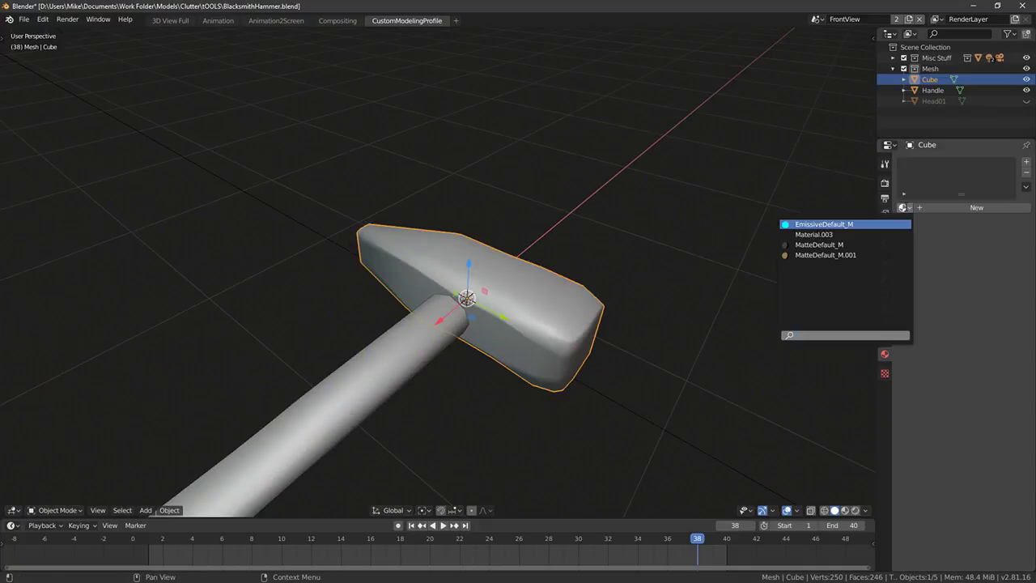
click(819, 244)
middle_drag(593, 222, 373, 300)
right_click(373, 304)
right_click(463, 303)
click(846, 509)
Select the tapered head and handle and export only the selected objects as BlacksmithHammerFlanged.fbx in the tOOLS folder
mouse_move(506, 359)
middle_down()
mouse_move(764, 206)
mouse_move(38, 354)
mouse_move(473, 272)
middle_up()
shift+right_click(472, 272)
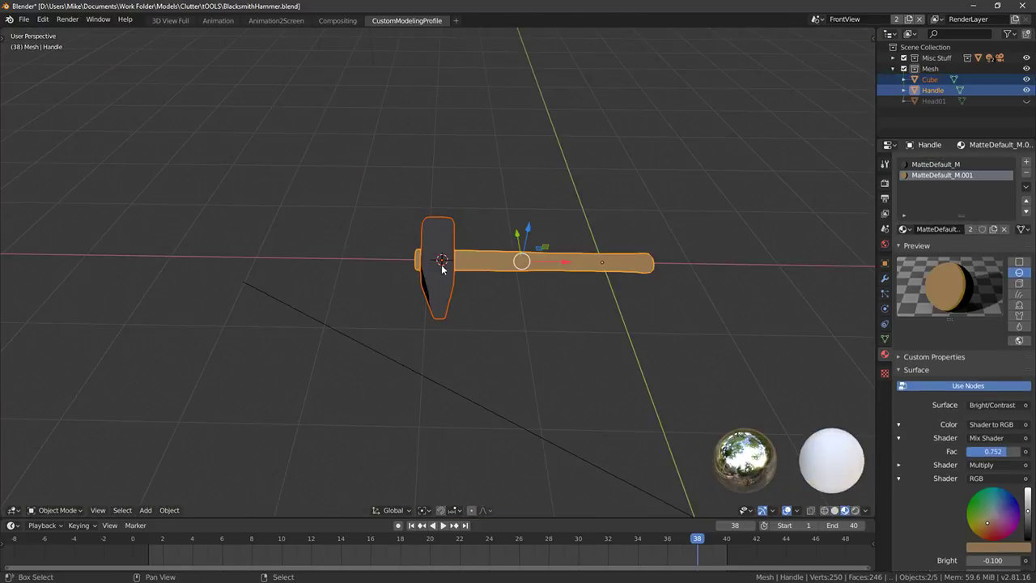
click(24, 19)
mouse_move(50, 177)
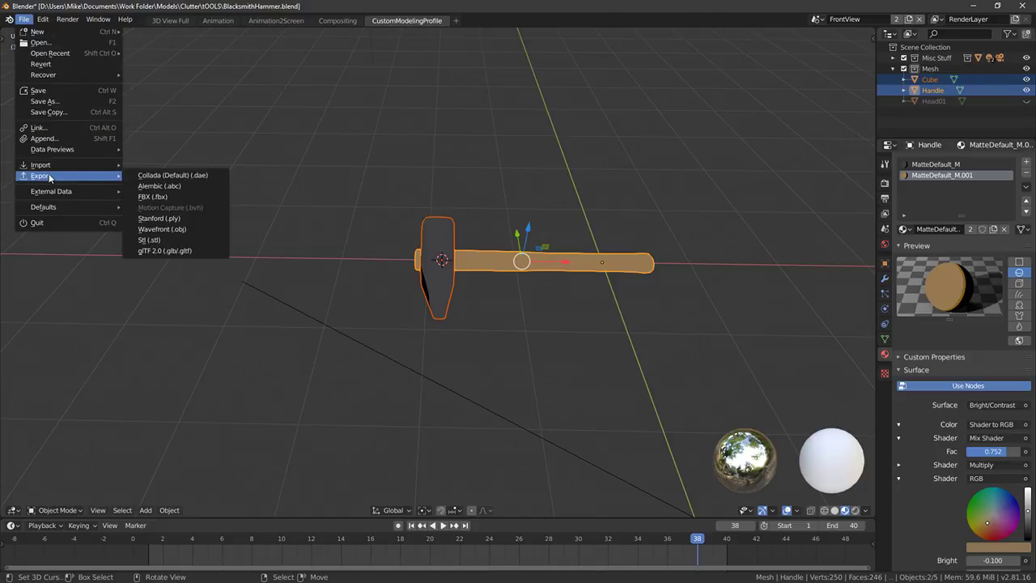
click(175, 195)
click(395, 148)
click(377, 512)
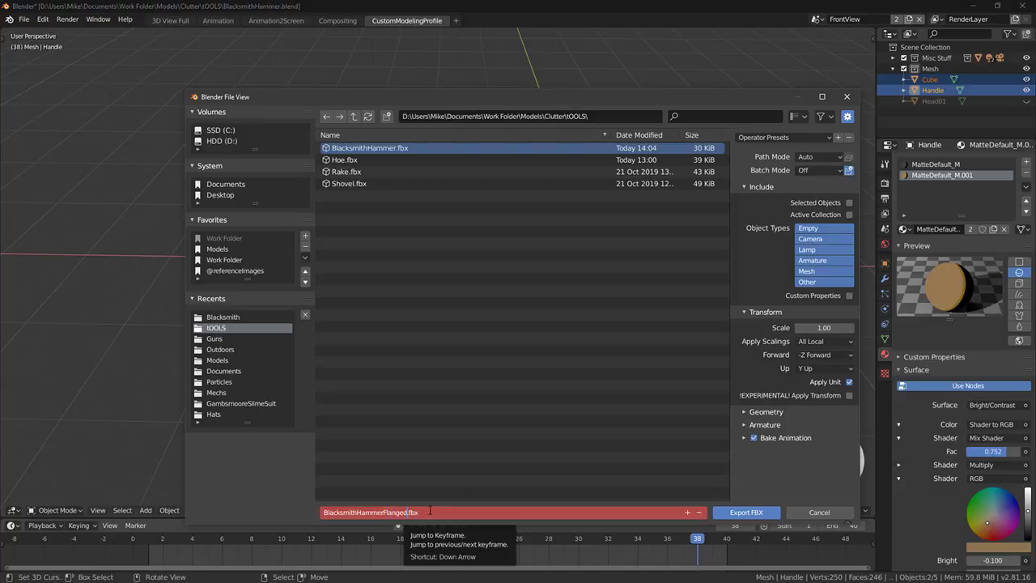
key(Return)
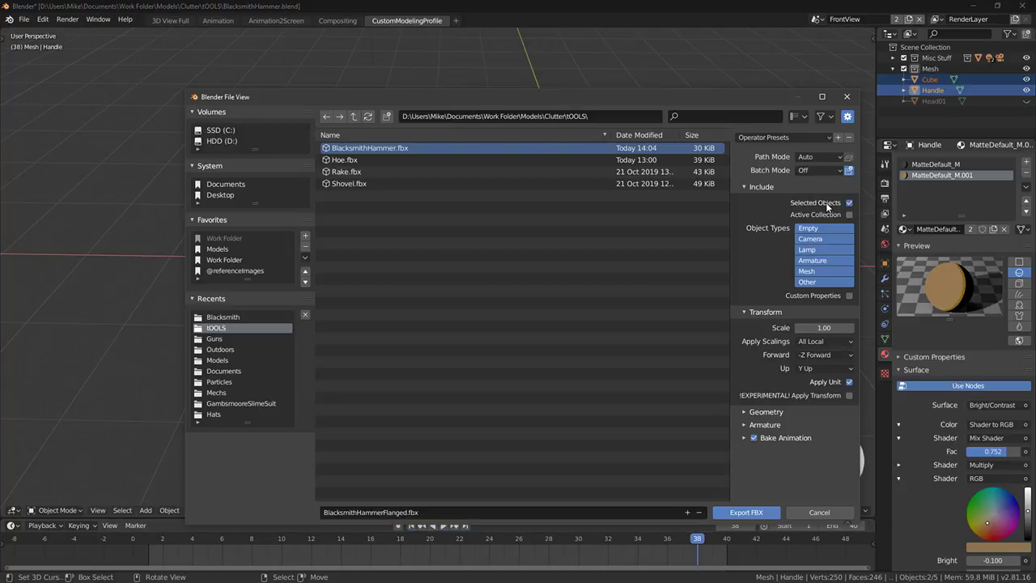
click(745, 512)
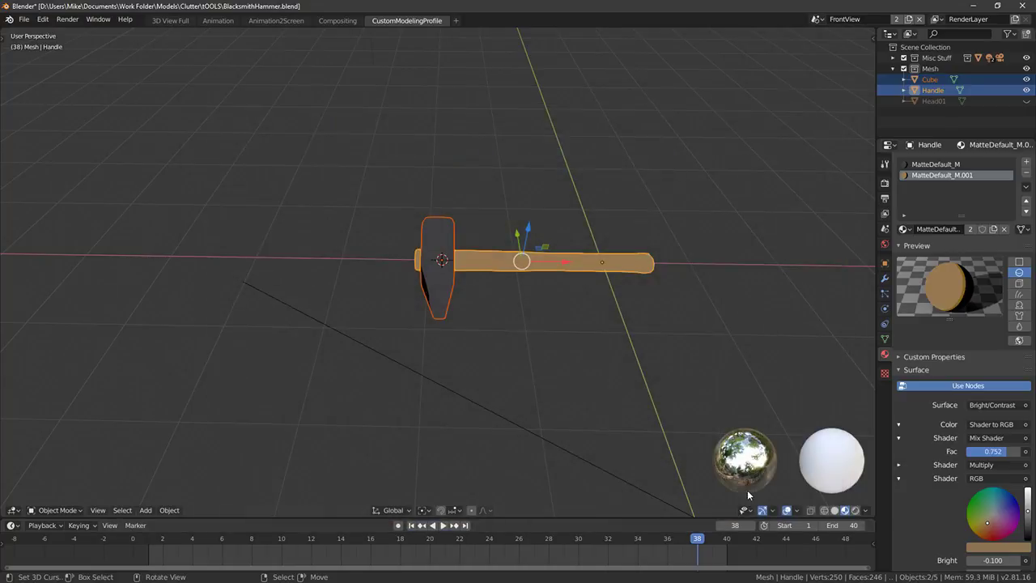
Switch to the Unreal Editor and locate the BlacksmithHammer mesh used by the bucket's hammer in its content folder
click(974, 8)
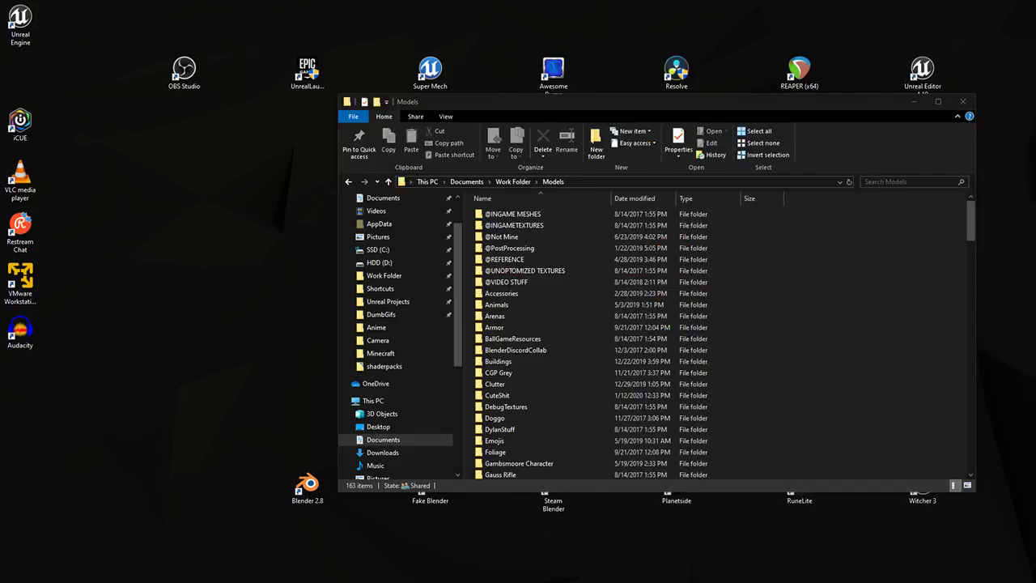
key(alt+Tab)
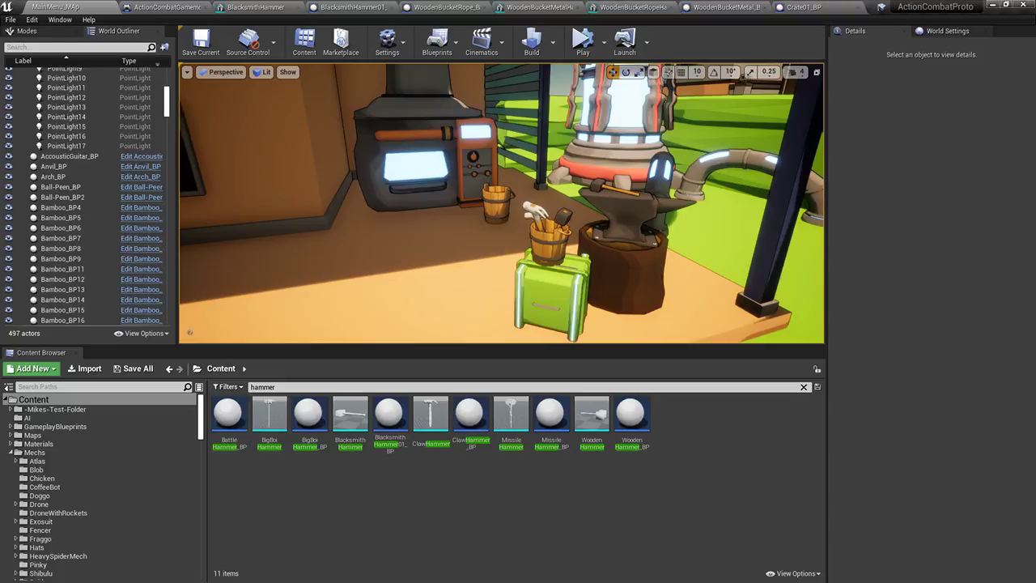
click(541, 216)
click(890, 107)
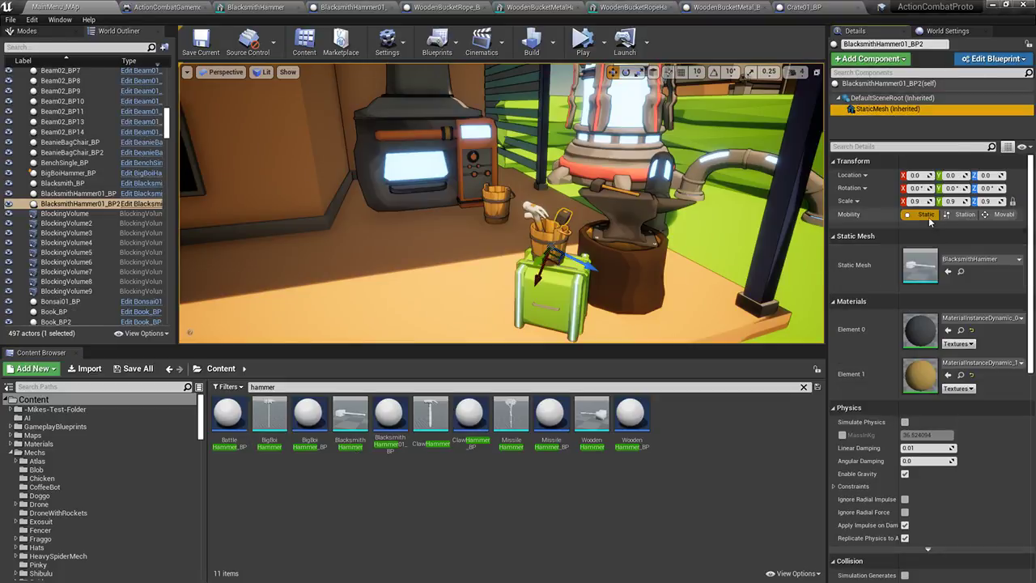
click(960, 272)
Import BlacksmithHammerFlanged.fbx from Models\Clutter\tOOLS into the Tools content folder as a static mesh
click(89, 369)
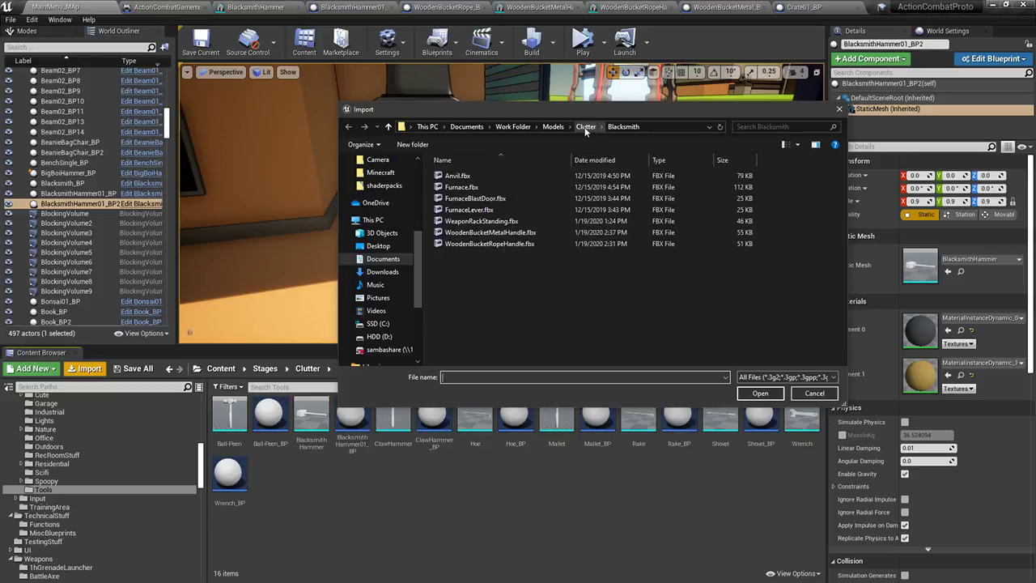
click(382, 232)
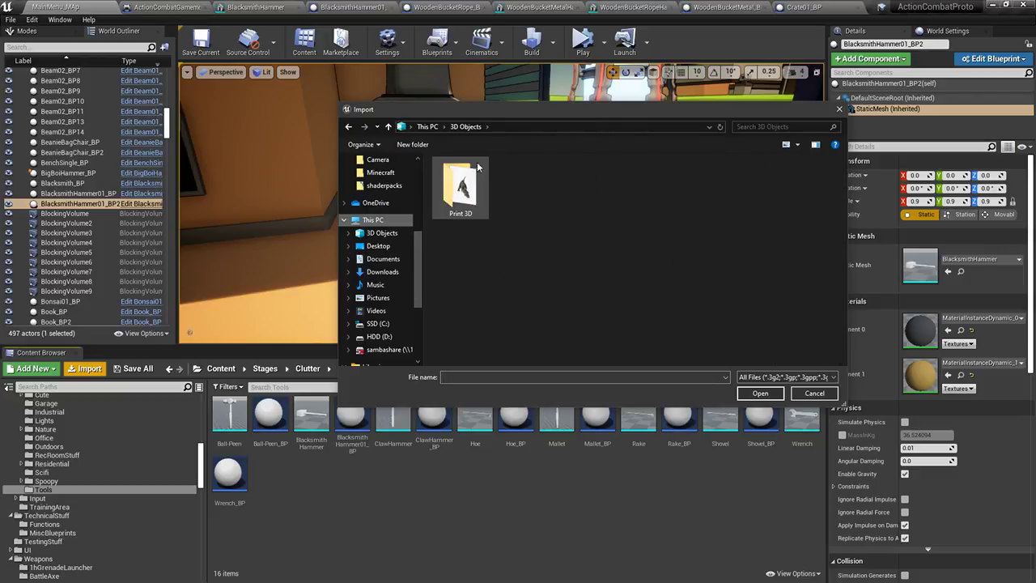
click(348, 126)
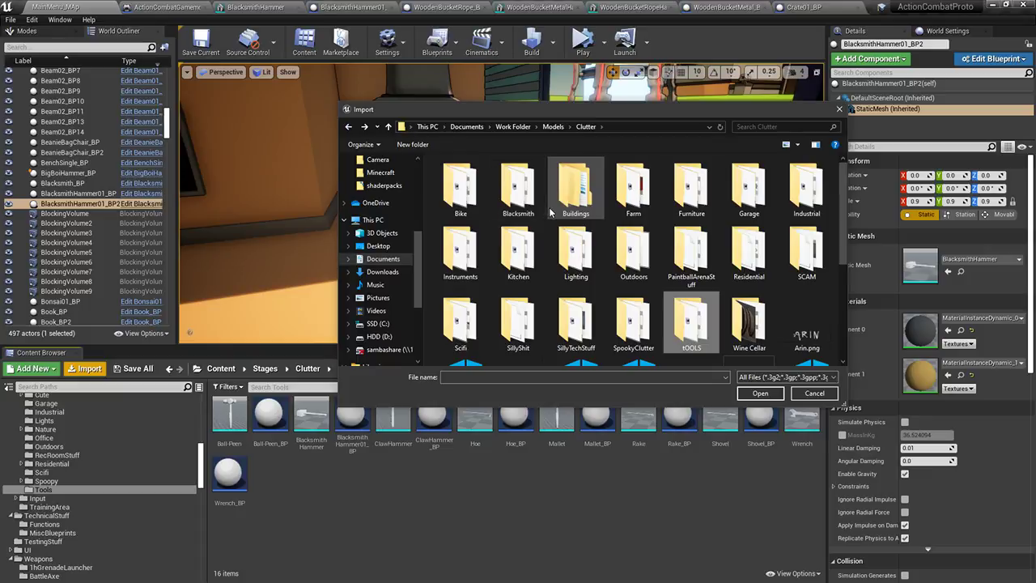
double_click(691, 332)
click(479, 175)
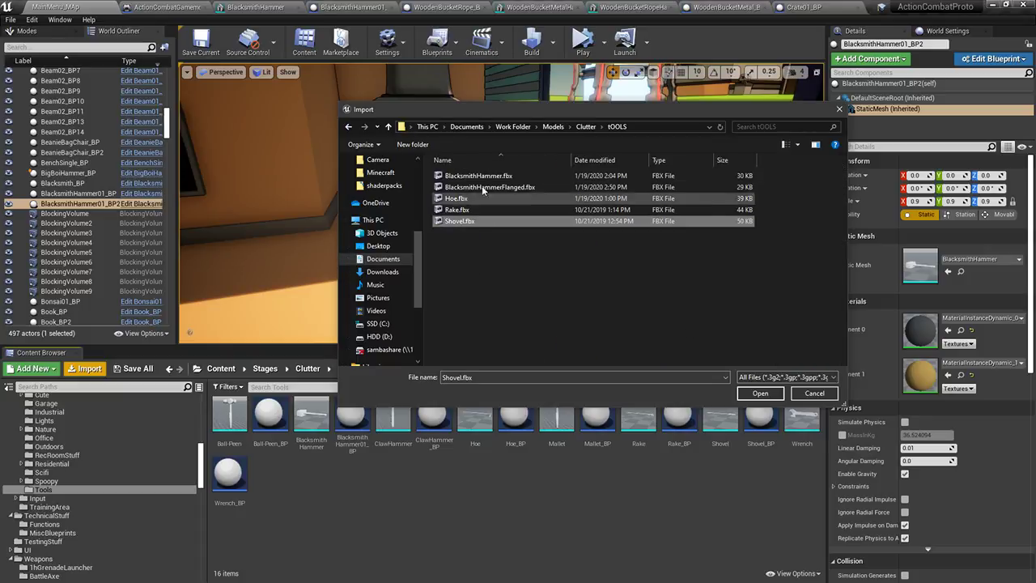
double_click(486, 187)
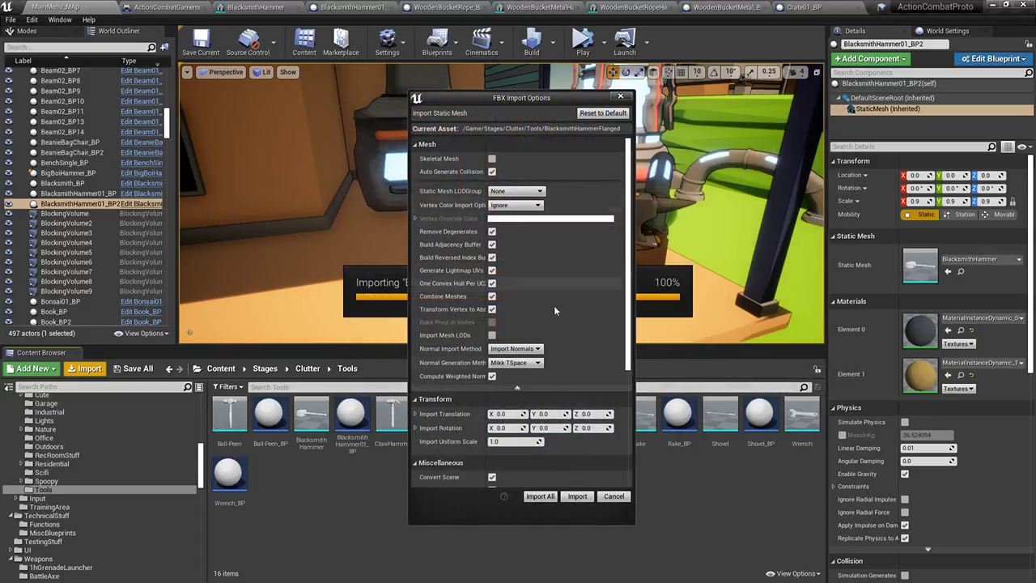
click(577, 496)
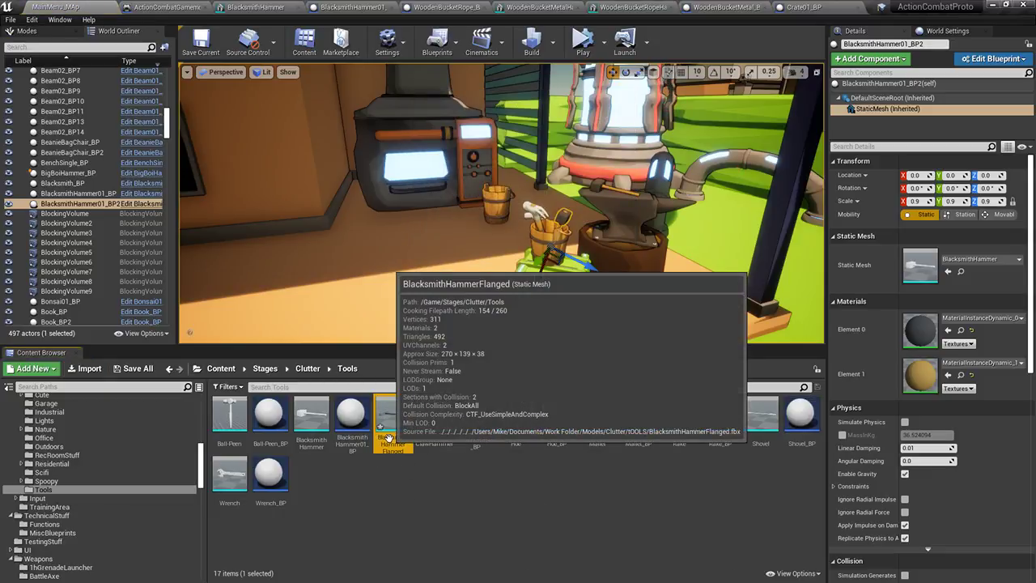
Open the BlacksmithHammerFlanged mesh and assign M_MatteDefault to its Element 0 material slot
double_click(400, 441)
click(934, 133)
text(mattedef)
click(929, 263)
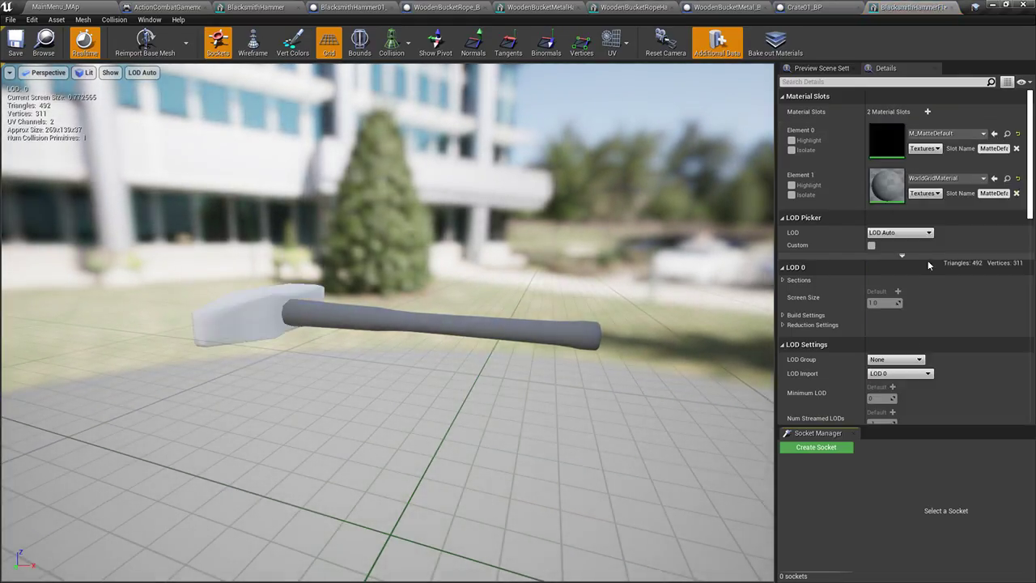
Copy the M_MatteDefault material from Element 0 and paste it onto Element 1 of the flanged hammer mesh
right_click(854, 137)
click(870, 144)
right_click(861, 176)
click(870, 193)
drag(414, 273, 494, 283)
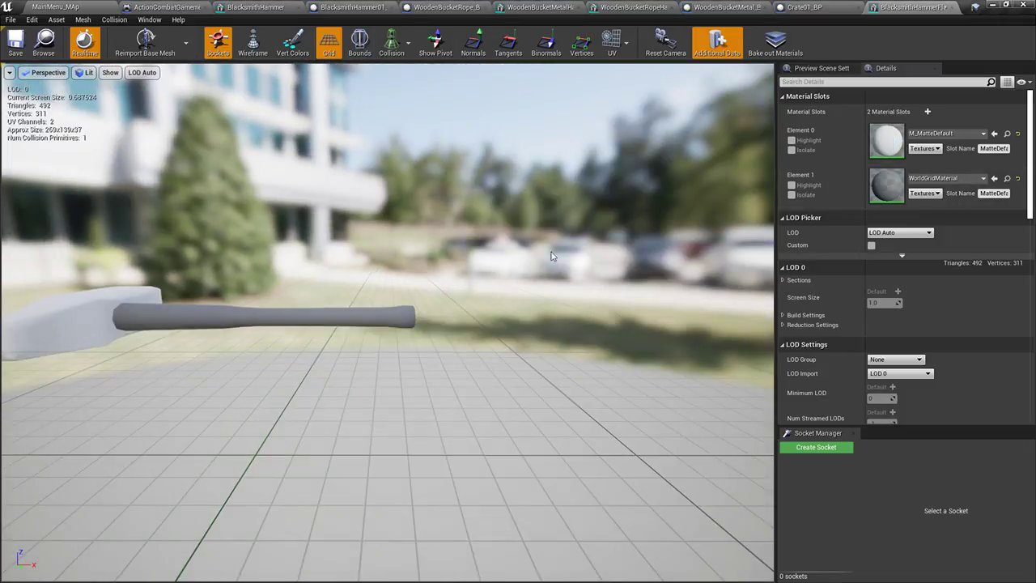
right_click(855, 185)
click(868, 202)
right_click(842, 129)
click(857, 136)
right_click(843, 184)
click(869, 200)
right_click(841, 137)
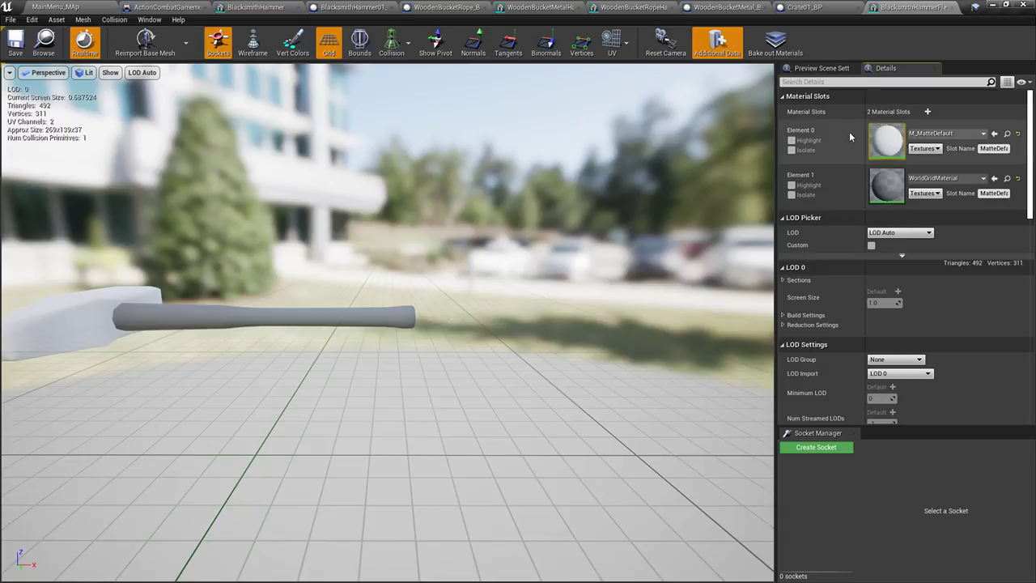
click(868, 142)
right_click(845, 183)
click(858, 199)
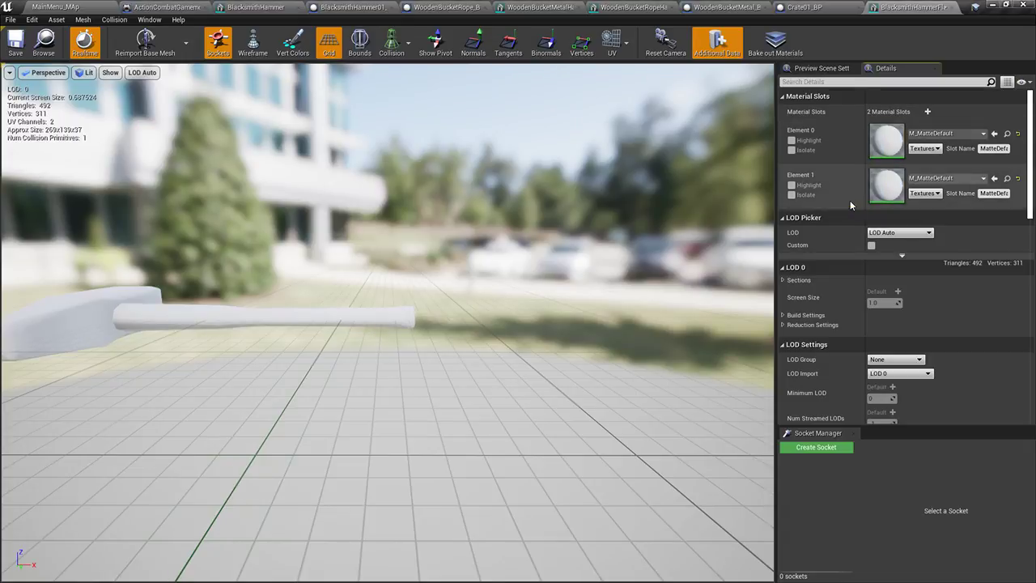
Return to the level and duplicate the BlacksmithHammer01_BP blueprint as BlacksmithHammerFlanged_BP1
click(81, 7)
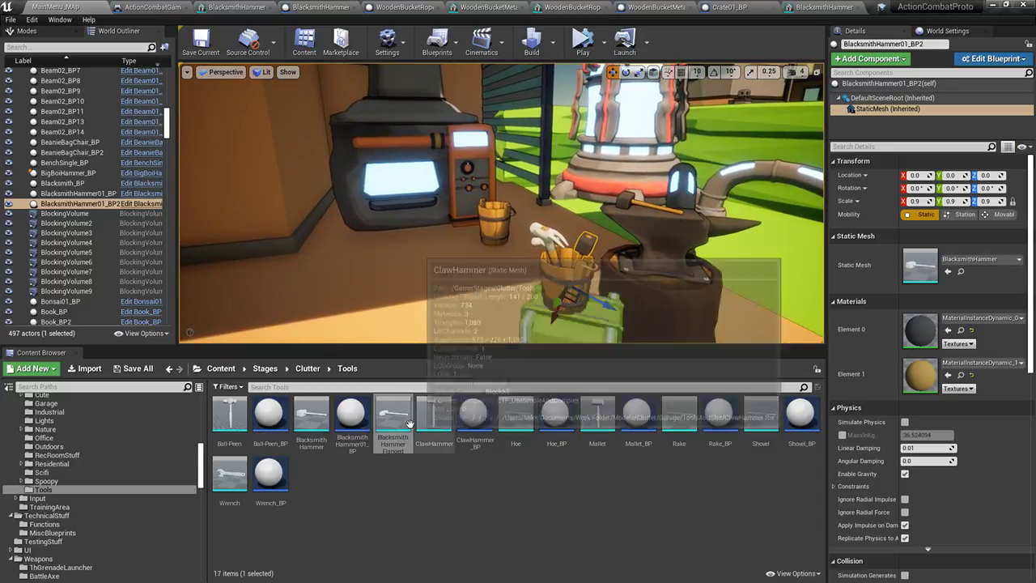
click(357, 419)
key(ctrl+w)
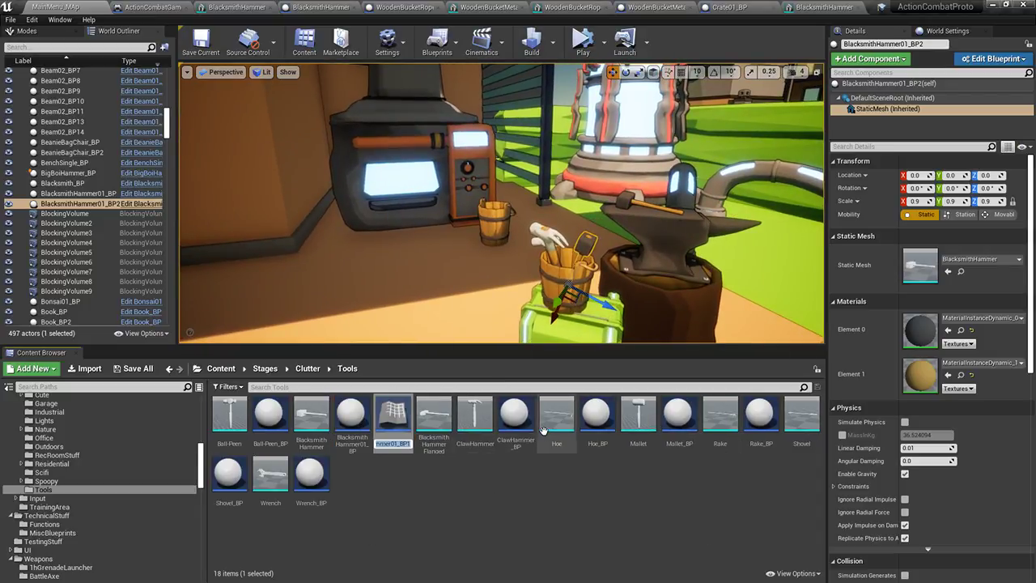
text(Flanged)
key(Return)
Rename the original BlacksmithHammer01_BP blueprint to BlacksmithHammer_BP and save all changed content
click(358, 447)
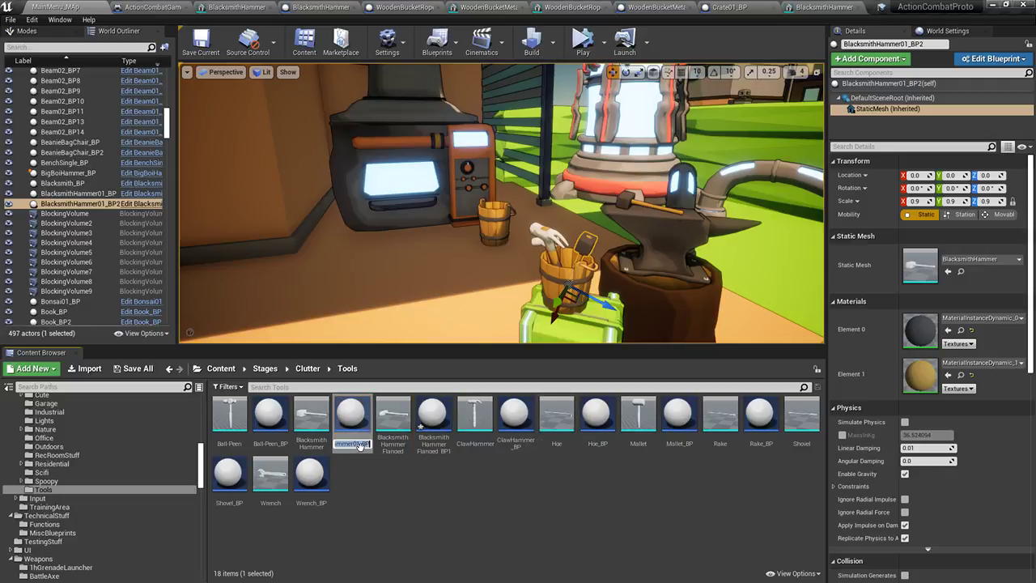
key(Return)
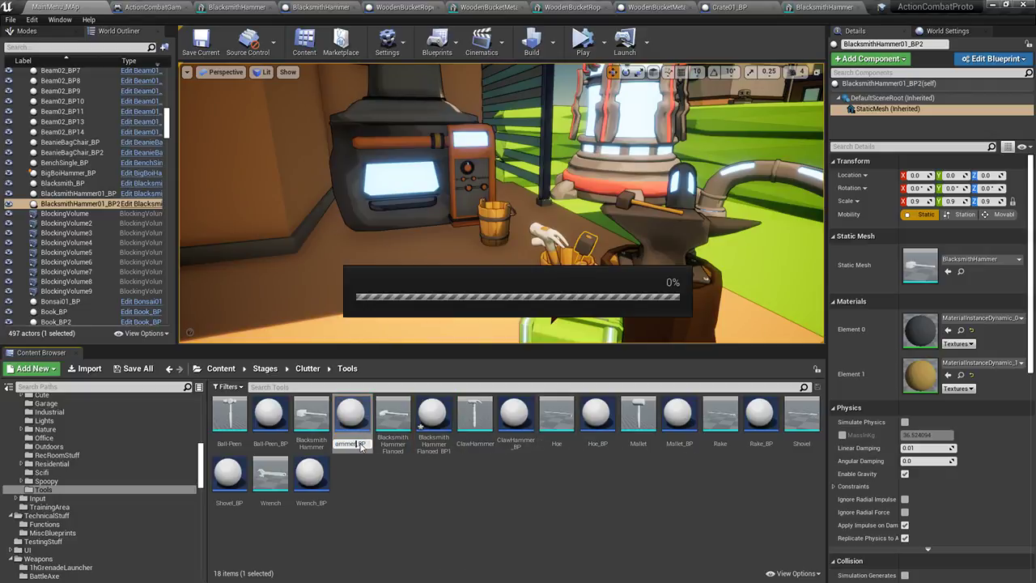
click(440, 418)
key(ctrl+shift+s)
click(636, 396)
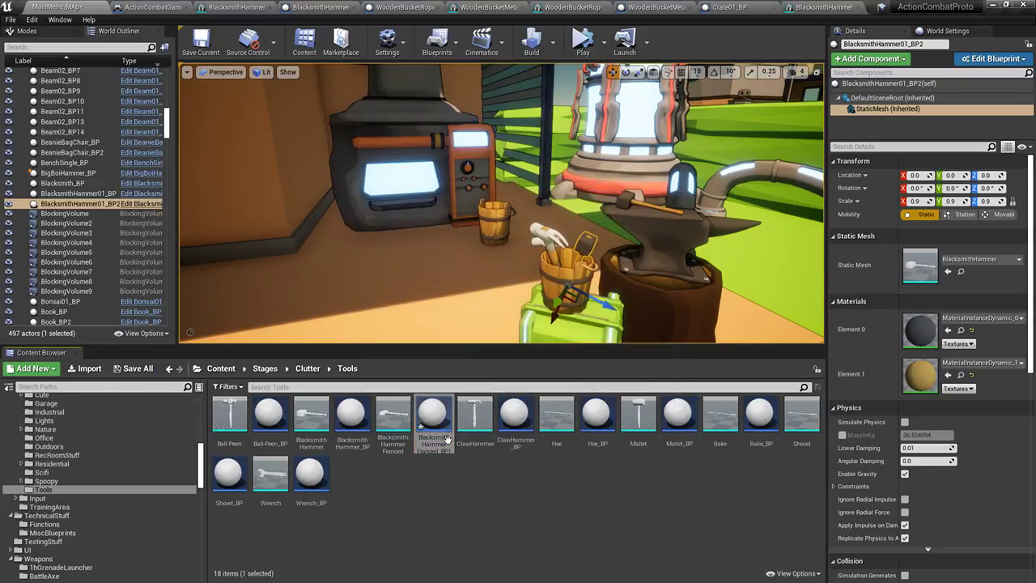
Rename the duplicated blueprint to BlacksmithHammerFlanged_BP and save the MainMenu_MAp level
click(443, 444)
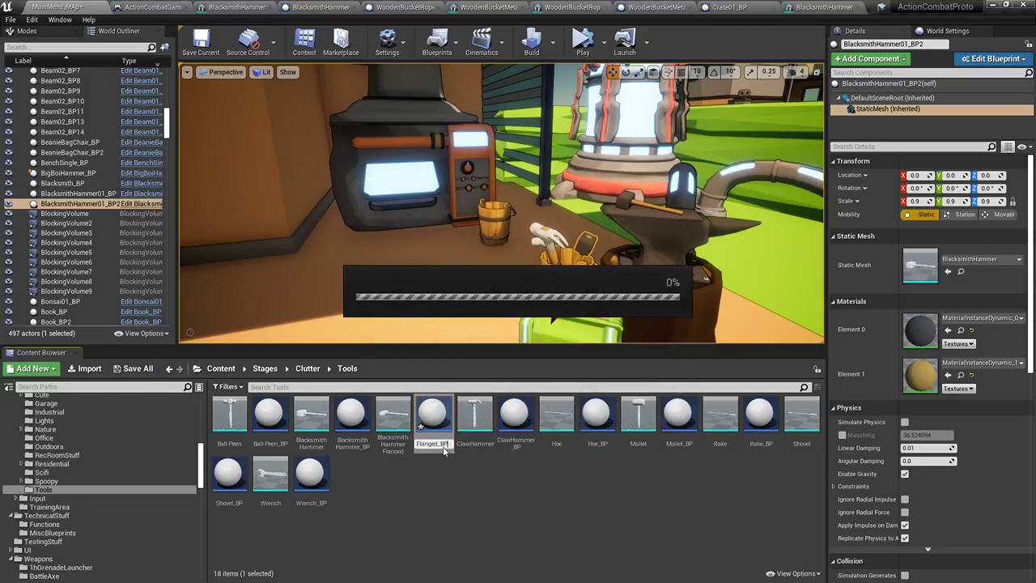
key(Return)
key(ctrl+shift+s)
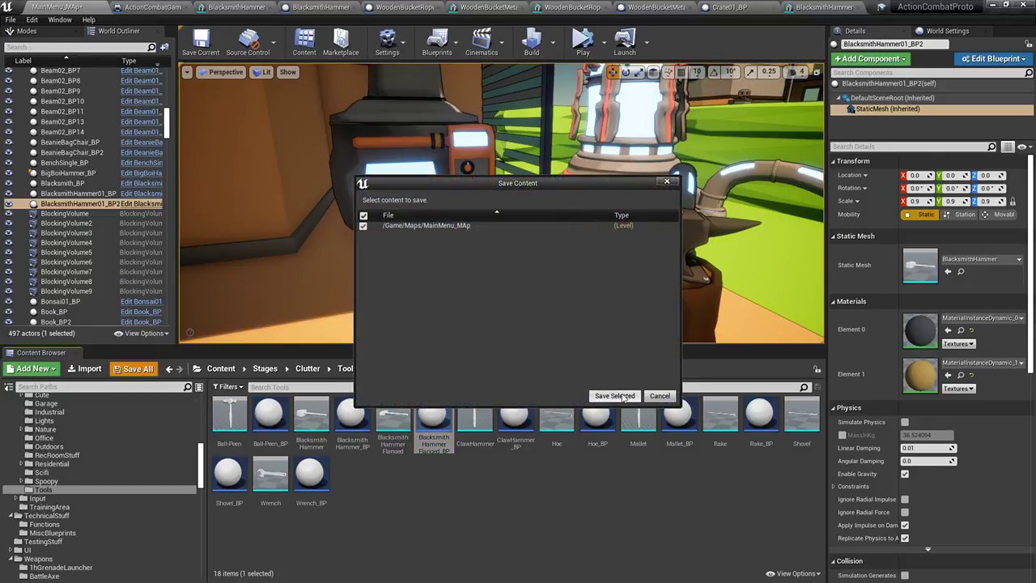
click(619, 397)
Set the static mesh of BlacksmithHammerFlanged_BP to BlacksmithHammerFlanged, and compile and save the blueprint
double_click(433, 414)
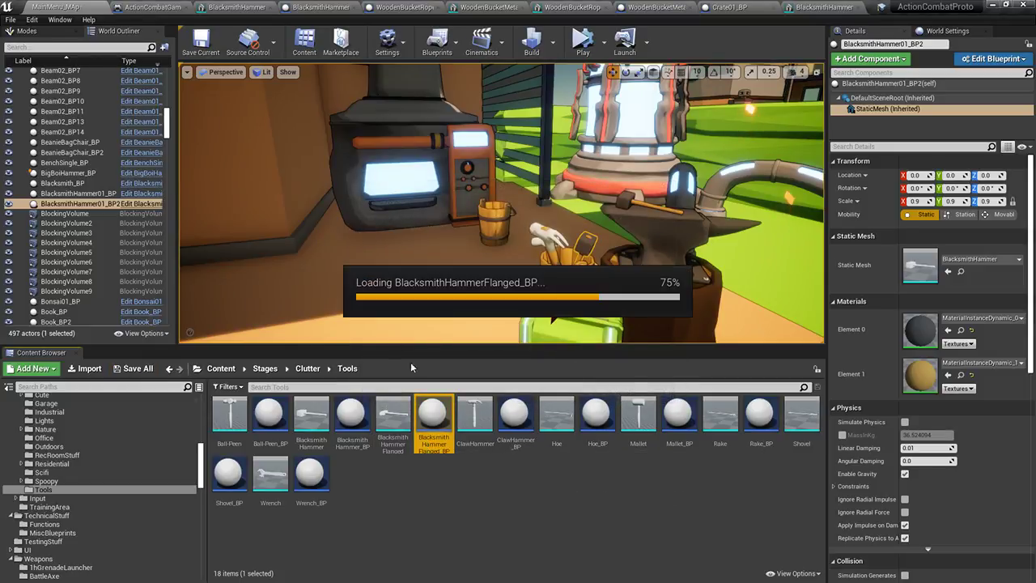
click(81, 86)
click(976, 270)
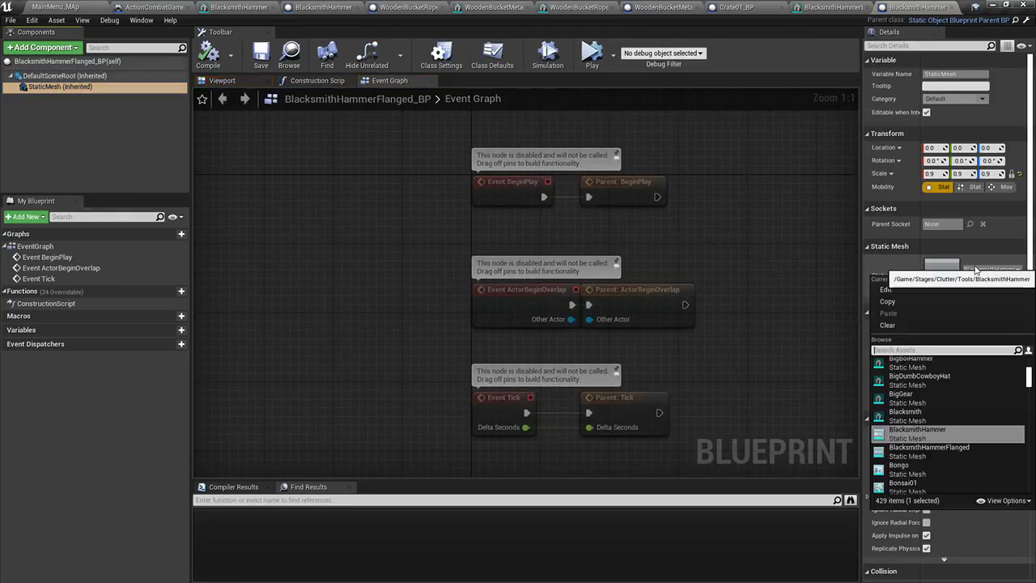
text(flange)
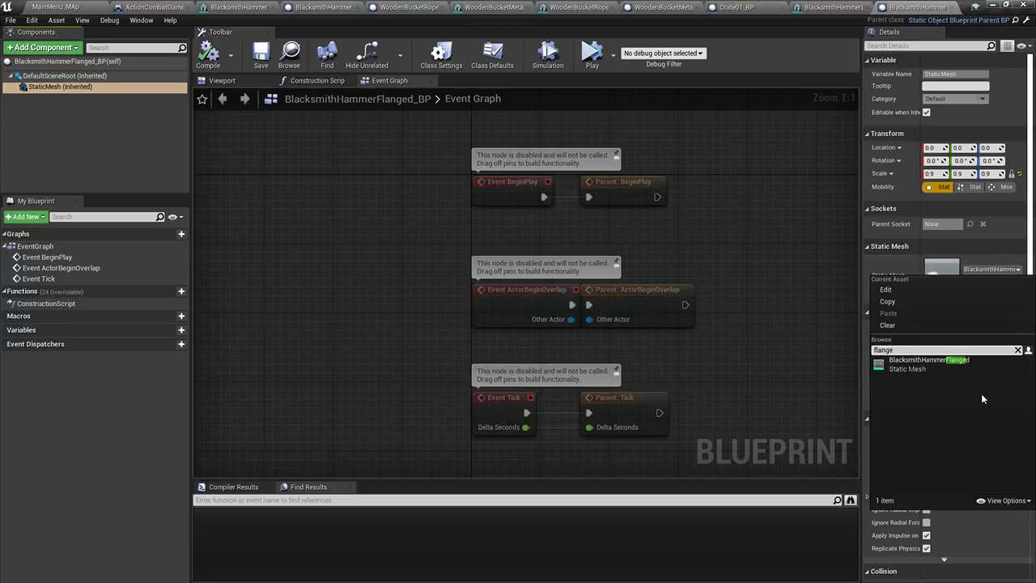
click(912, 365)
click(208, 55)
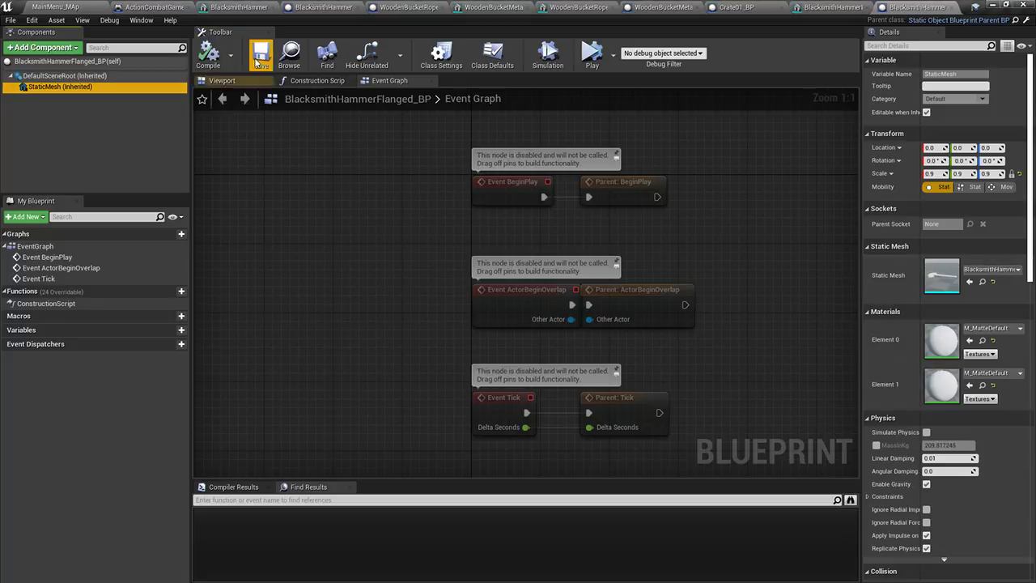
click(261, 55)
Return to the level and scale the hammer in the bucket on the green crate up to about 0.68, adjusting its position
click(60, 7)
click(628, 198)
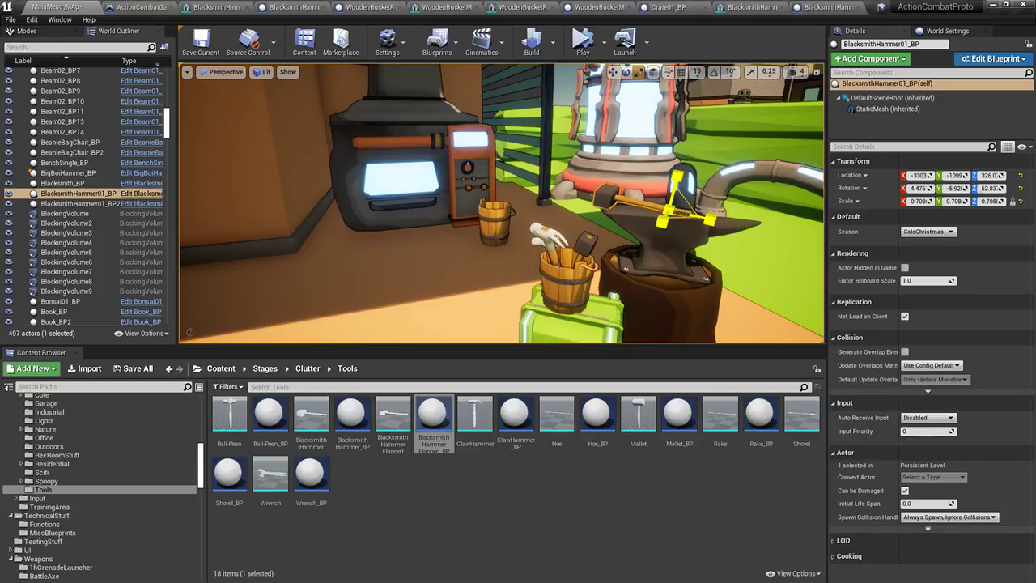
click(583, 236)
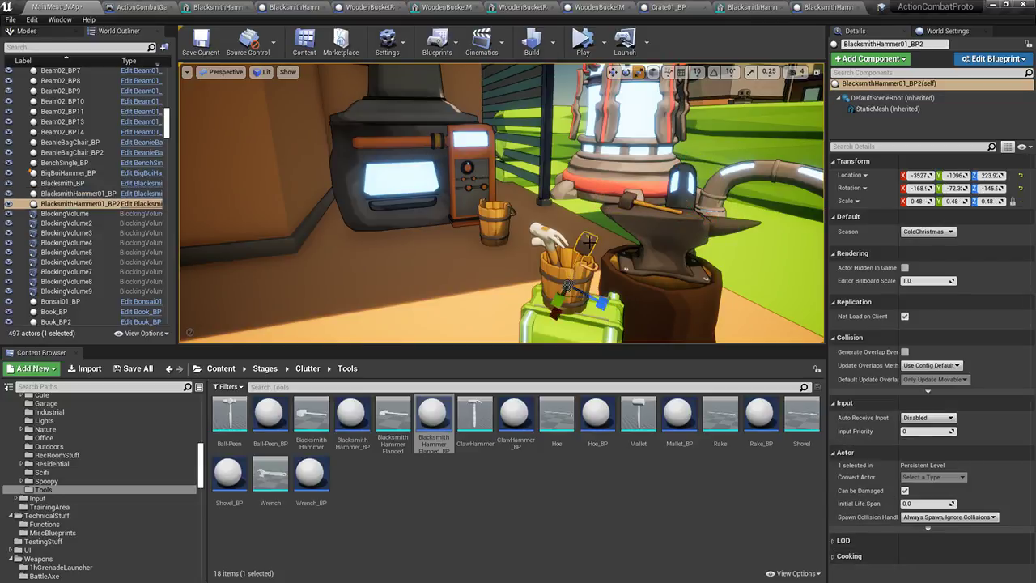
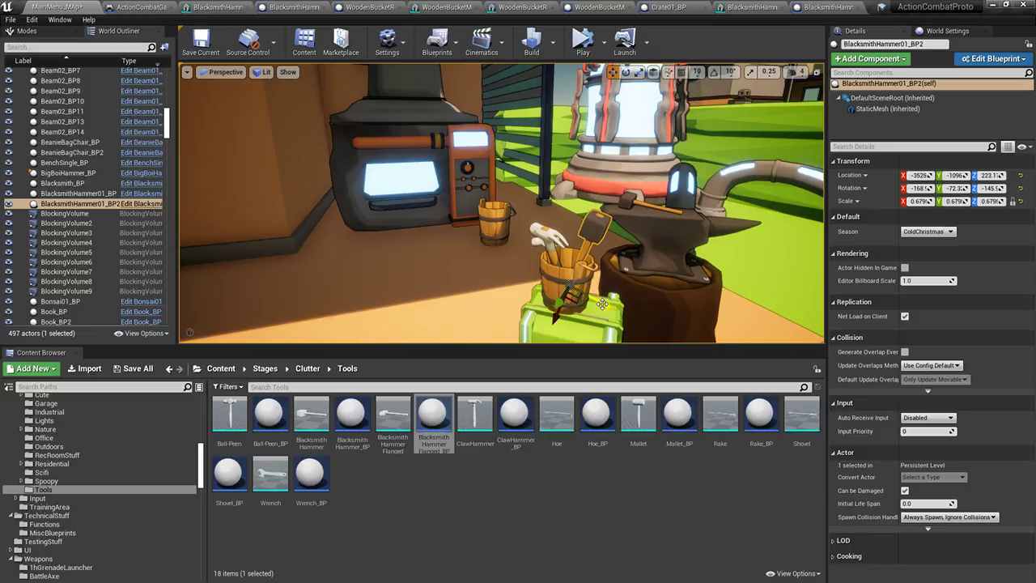
right_drag(505, 303, 519, 324)
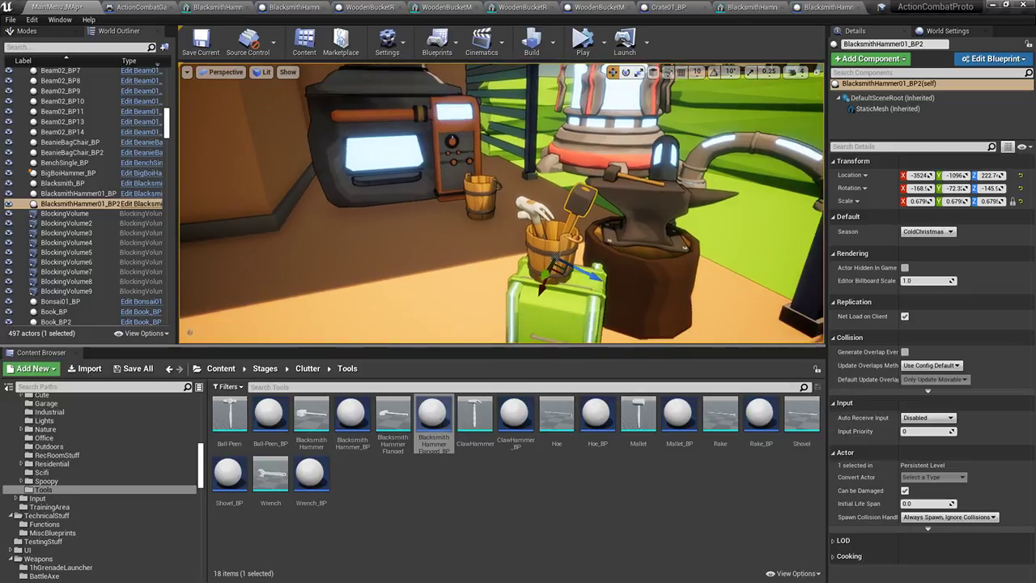
Place BlacksmithHammerFlanged_BP at the bucket on the green crate and rotate it to stand handle-down
drag(433, 414, 547, 272)
right_drag(547, 272, 510, 252)
key(e)
drag(617, 268, 688, 307)
right_drag(688, 306, 716, 326)
drag(606, 317, 546, 320)
key(w)
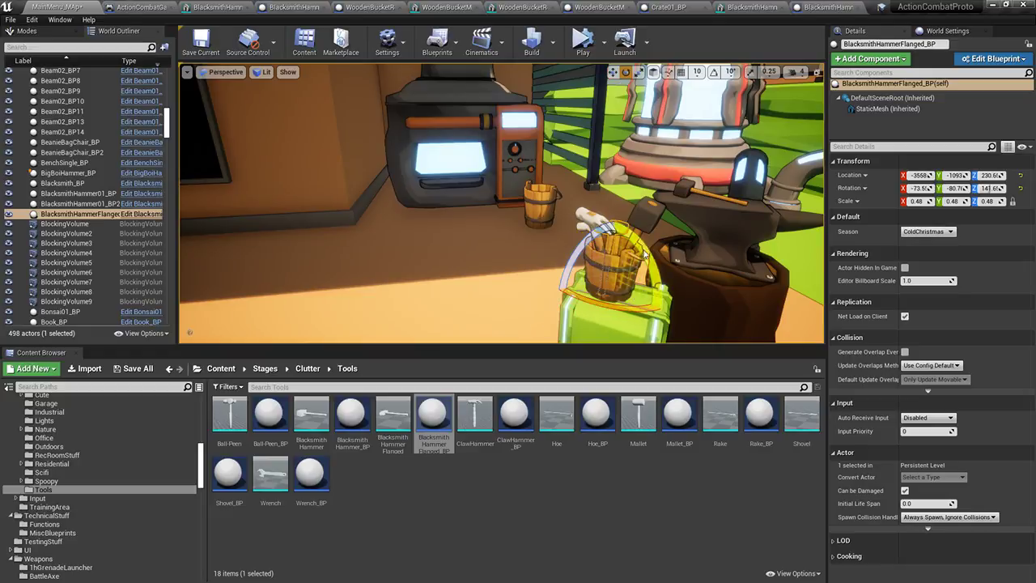
Move the flanged hammer into the bucket among the other tools and raise it above the rim
drag(569, 295, 564, 271)
right_drag(564, 270, 556, 277)
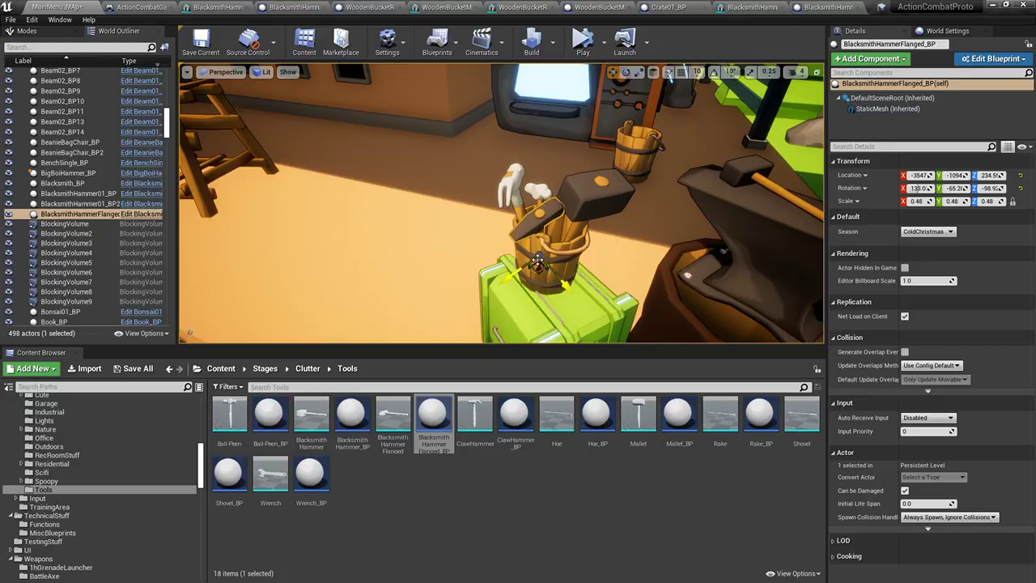
right_drag(542, 276, 532, 279)
drag(524, 281, 521, 284)
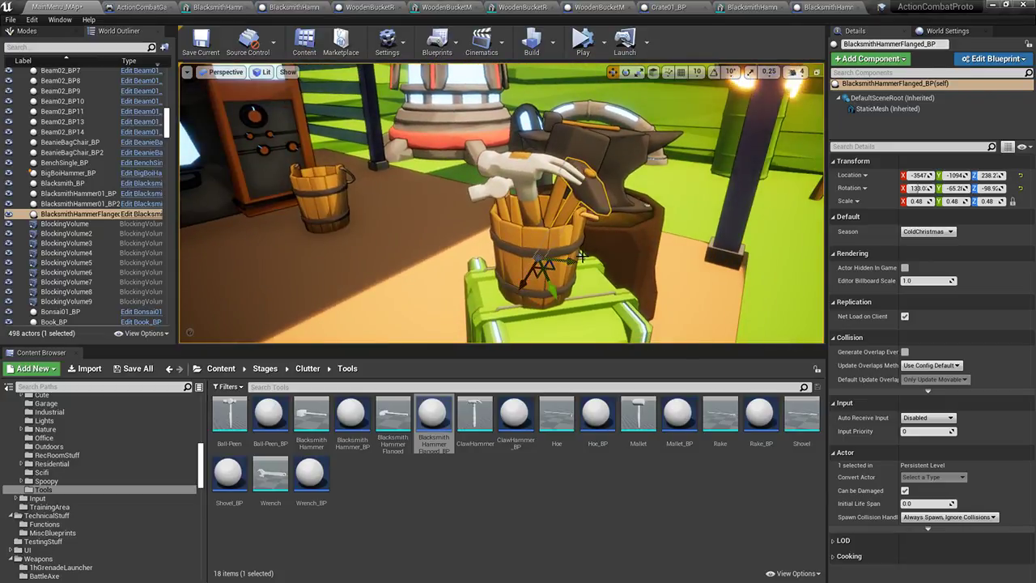
right_drag(524, 282, 591, 253)
Rotate the flanged hammer in the bucket so its head faces a different way from the neighbouring hammer
click(509, 144)
right_drag(509, 144, 445, 144)
click(584, 140)
click(666, 121)
right_drag(665, 122, 595, 147)
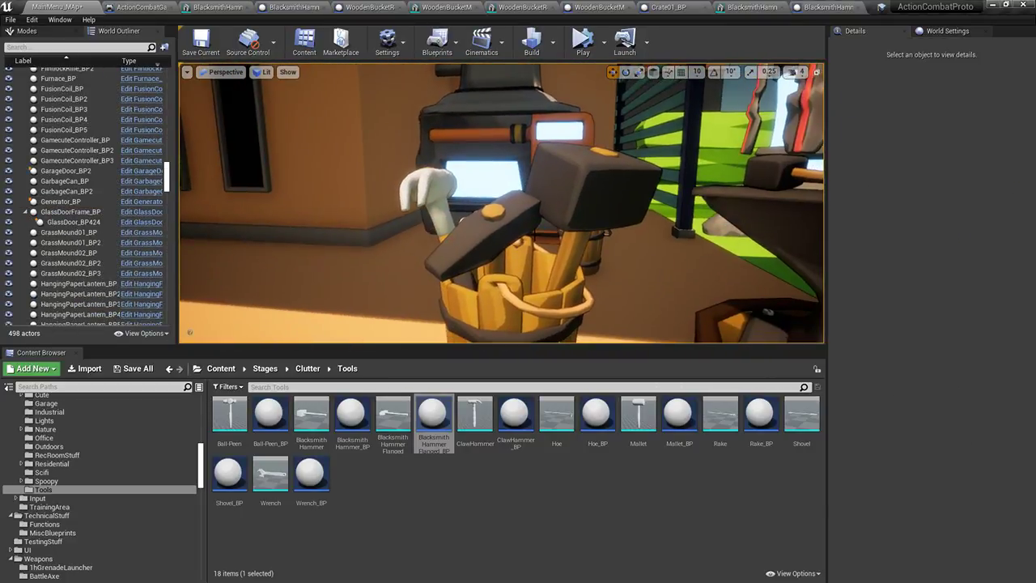
click(524, 223)
right_drag(497, 339, 511, 293)
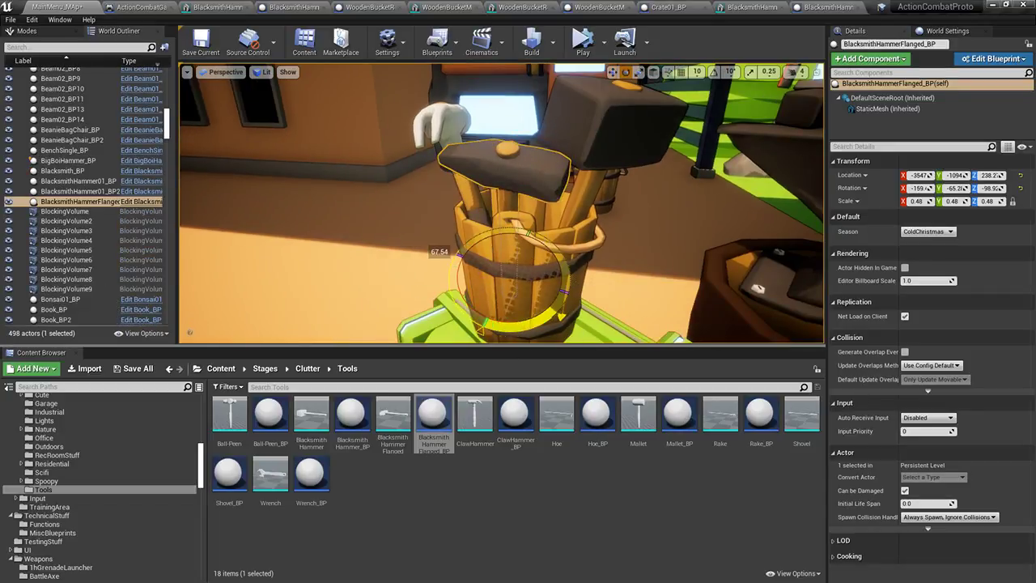
right_drag(580, 202, 573, 215)
click(579, 207)
key(ctrl+z)
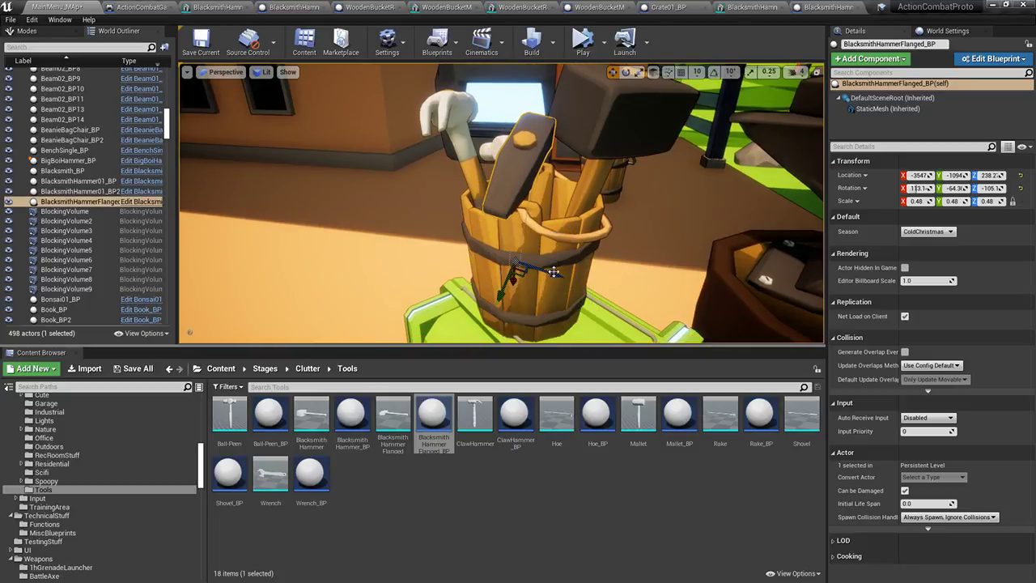
Examine the tools in the bucket and the hammer on the anvil from several angles
click(451, 145)
key(f)
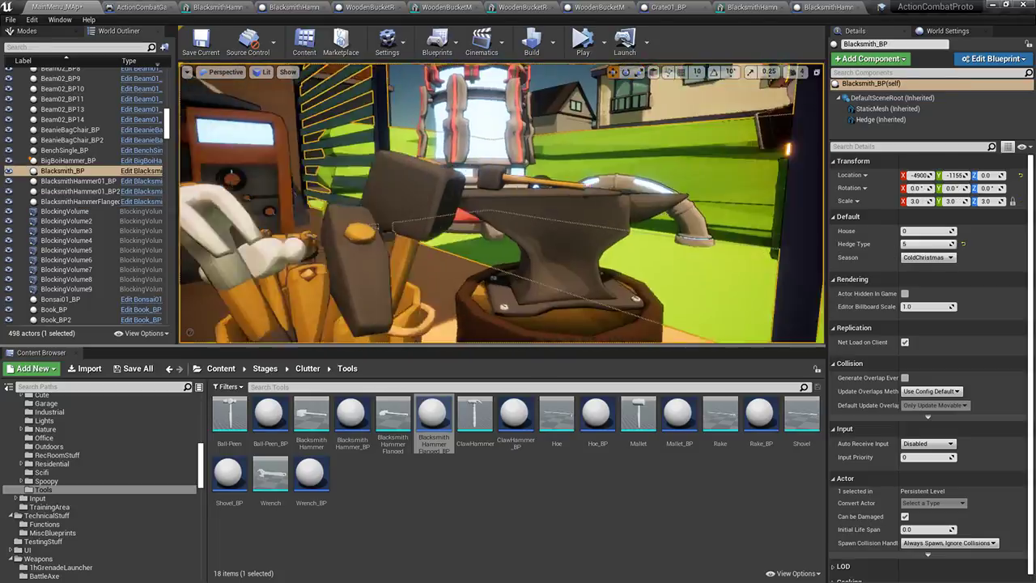
click(477, 82)
key(Escape)
right_drag(477, 89, 539, 150)
key(a)
key(w)
key(s)
key(w)
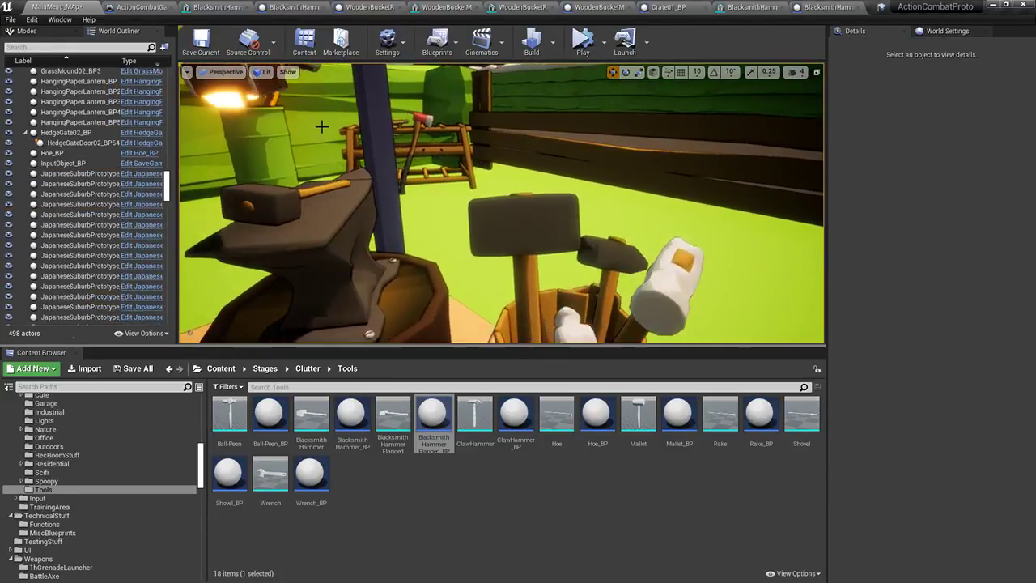
Adjust the height of the blacksmith hammer lying on the anvil so it rests on the anvil's top
click(312, 162)
right_drag(312, 162, 293, 93)
key(s)
mouse_move(451, 246)
right_down()
mouse_move(447, 271)
mouse_move(451, 246)
right_up()
key(w)
key(e)
drag(480, 299, 474, 304)
click(476, 304)
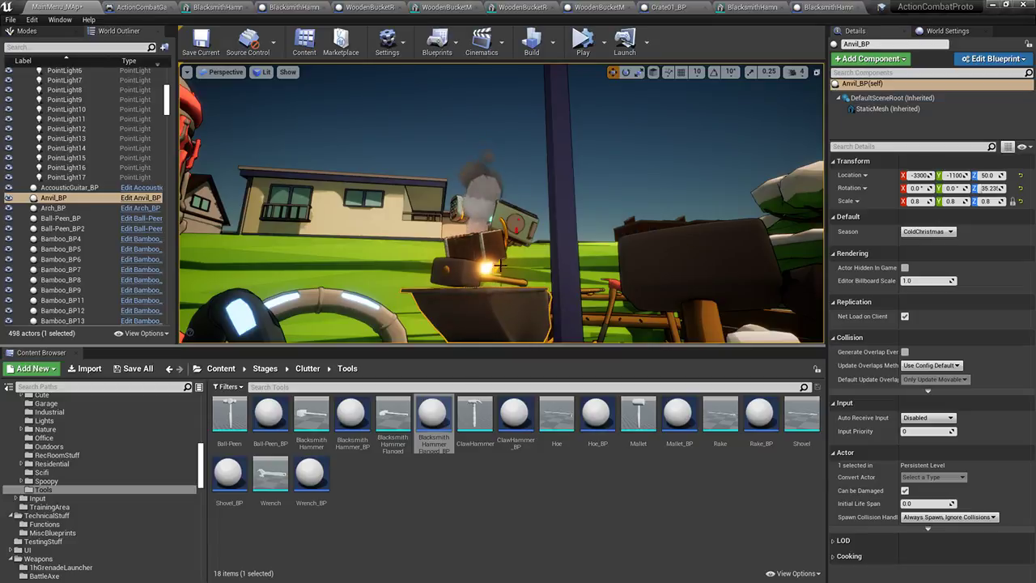
click(455, 273)
key(w)
drag(515, 241, 513, 245)
click(521, 187)
click(534, 295)
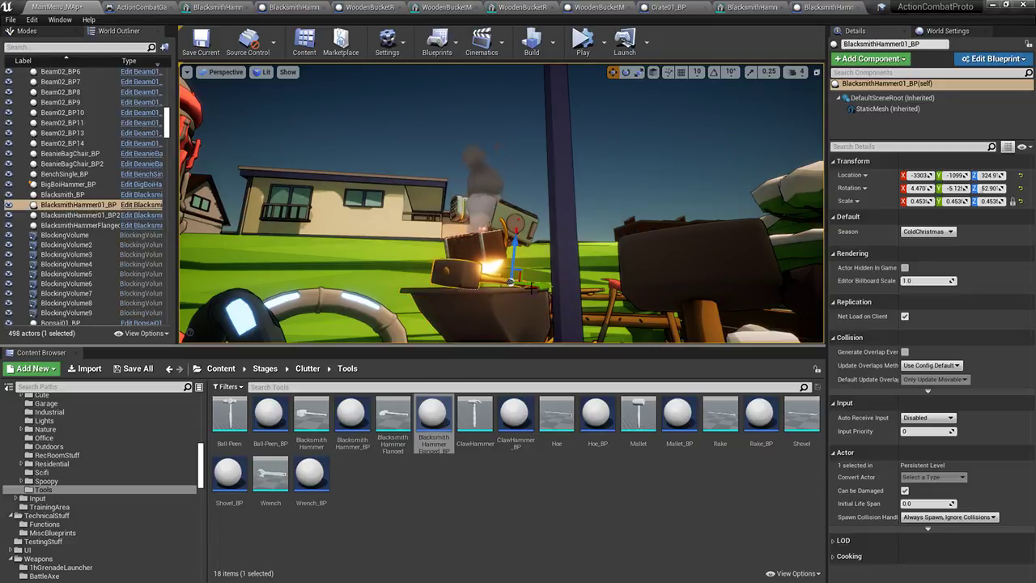
Tilt the hammer on the anvil slightly to align it with the anvil's surface and deselect it
key(e)
drag(481, 301, 478, 301)
key(w)
click(511, 161)
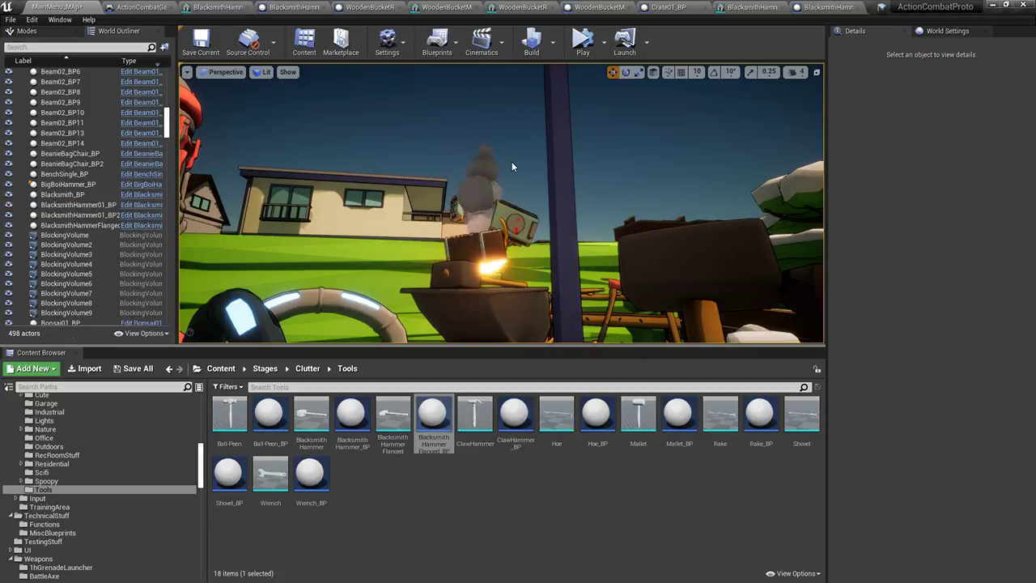
mouse_move(509, 161)
right_down()
mouse_move(664, 166)
mouse_move(809, 197)
mouse_move(819, 230)
mouse_move(817, 207)
mouse_move(798, 197)
mouse_move(493, 164)
right_up()
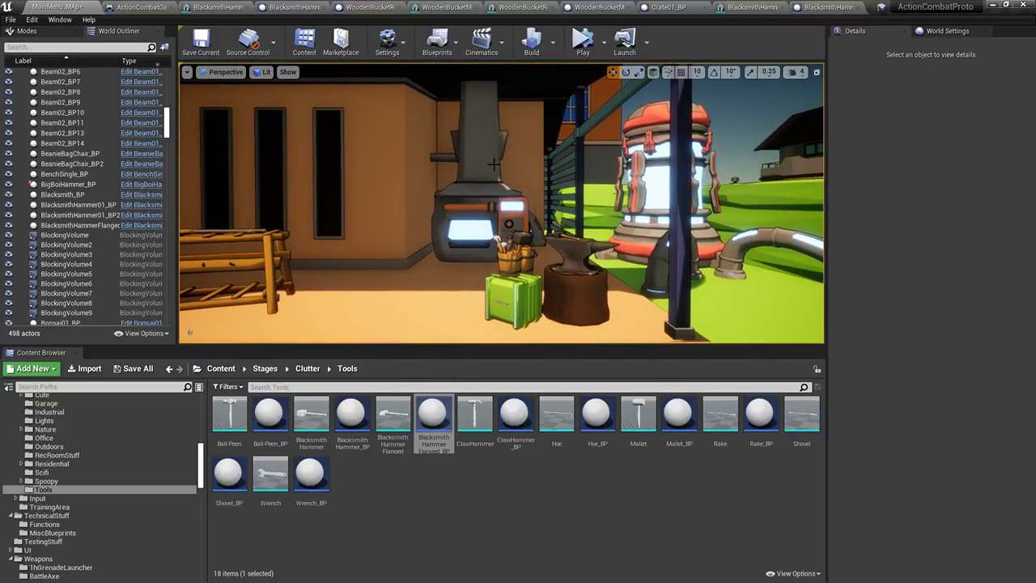
Locate the furnace's static mesh in the Blacksmith content folder and open the FurnaceBlastDoor mesh
right_drag(518, 210, 484, 199)
click(535, 238)
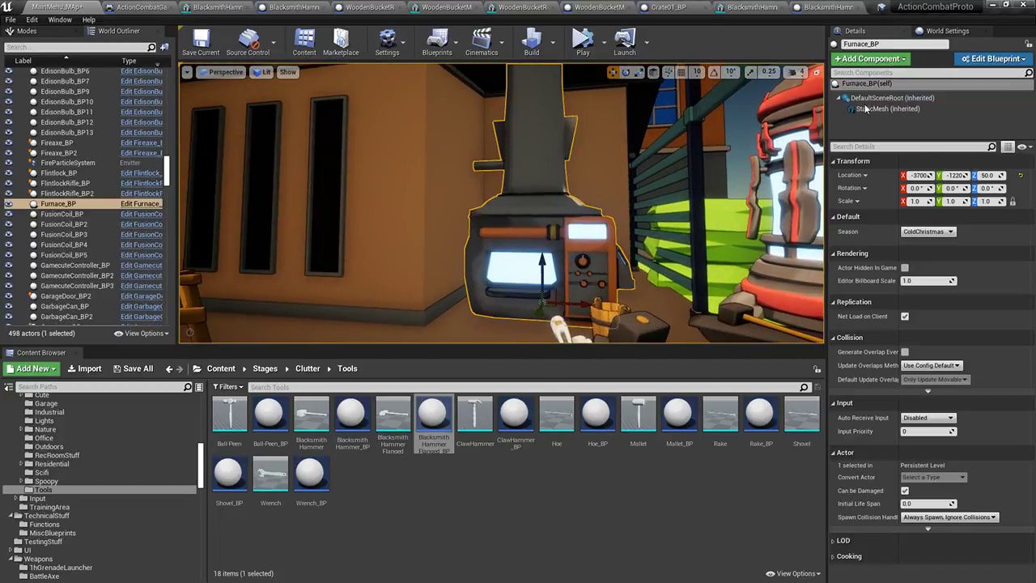
click(887, 109)
click(960, 271)
click(391, 414)
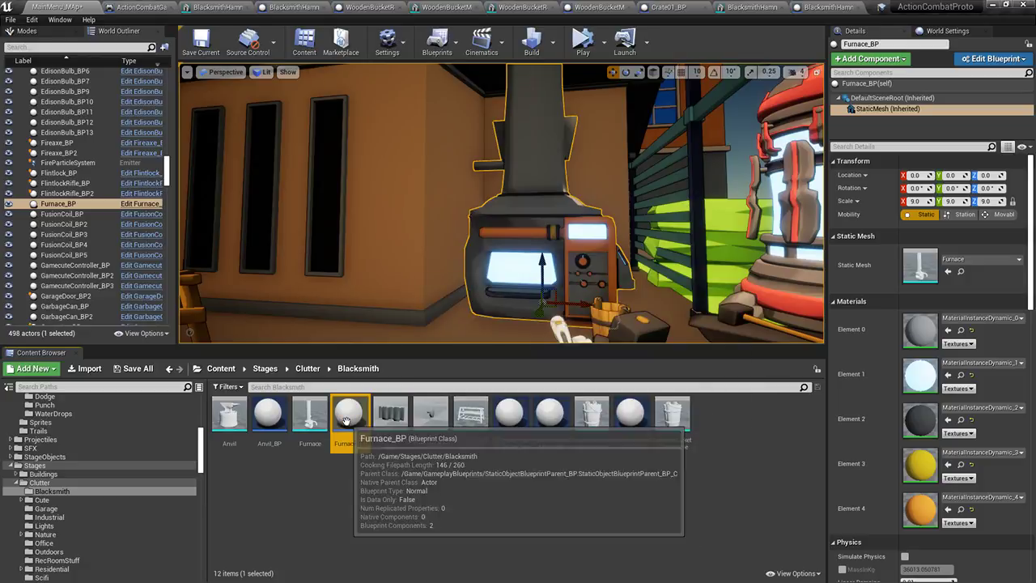
click(405, 442)
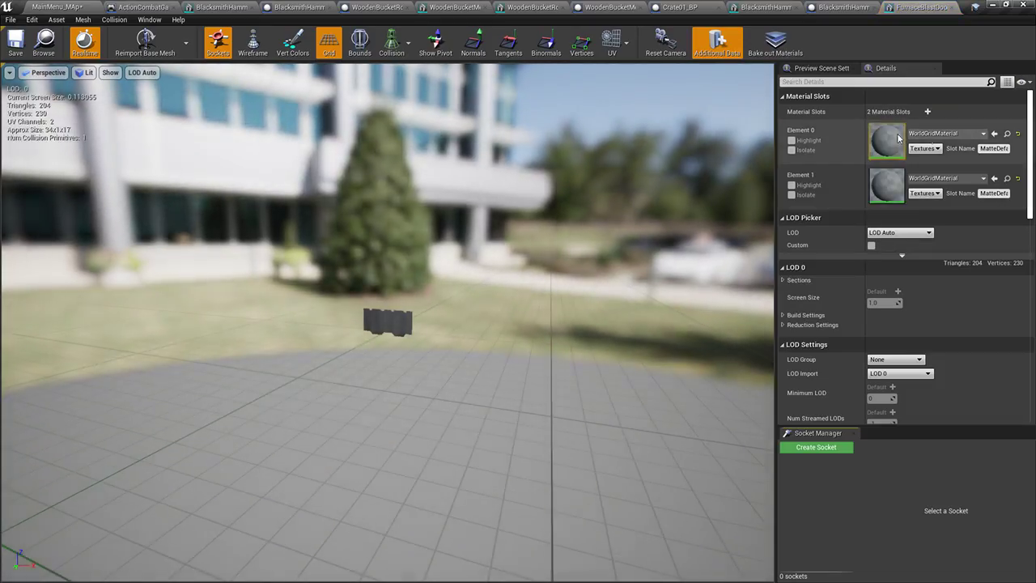
Assign M_MatteDefault to both material slots of the FurnaceBlastDoor mesh
click(942, 133)
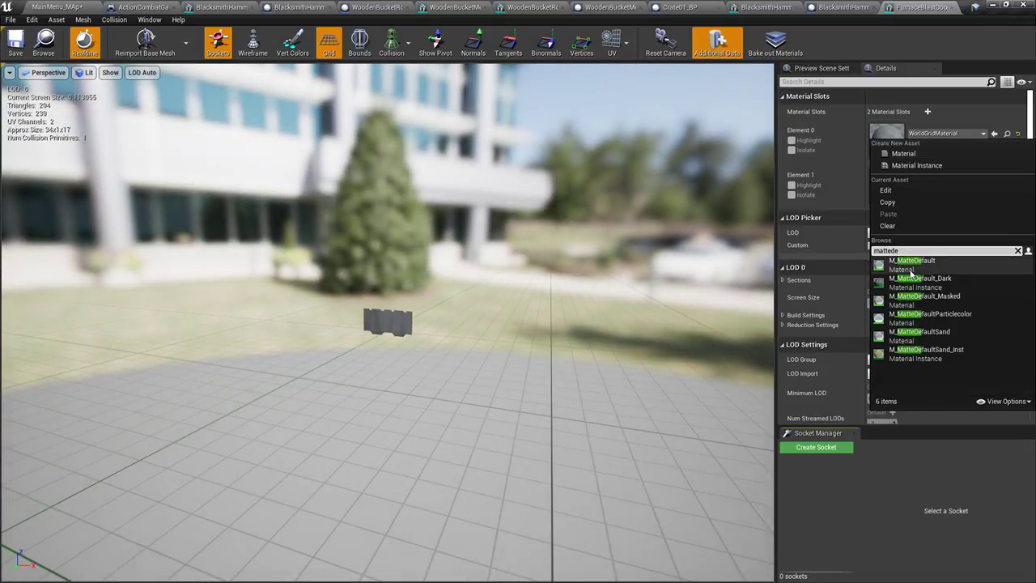
click(911, 269)
right_click(851, 129)
click(863, 137)
right_click(853, 191)
click(866, 203)
Open the FurnaceLever mesh and assign M_MatteDefault to both of its material slots
click(47, 5)
double_click(421, 419)
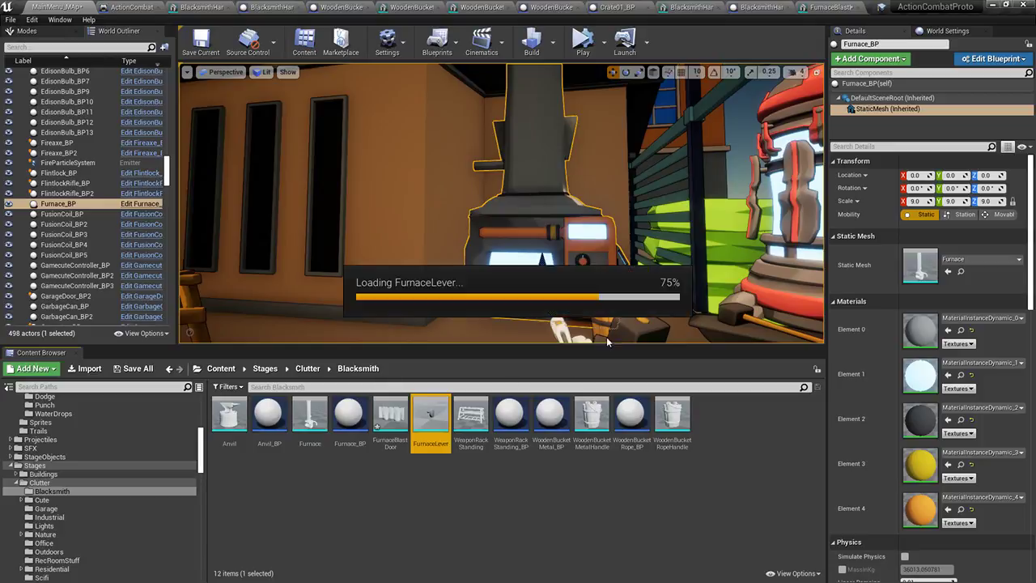
right_click(848, 146)
click(860, 164)
right_click(854, 191)
click(866, 203)
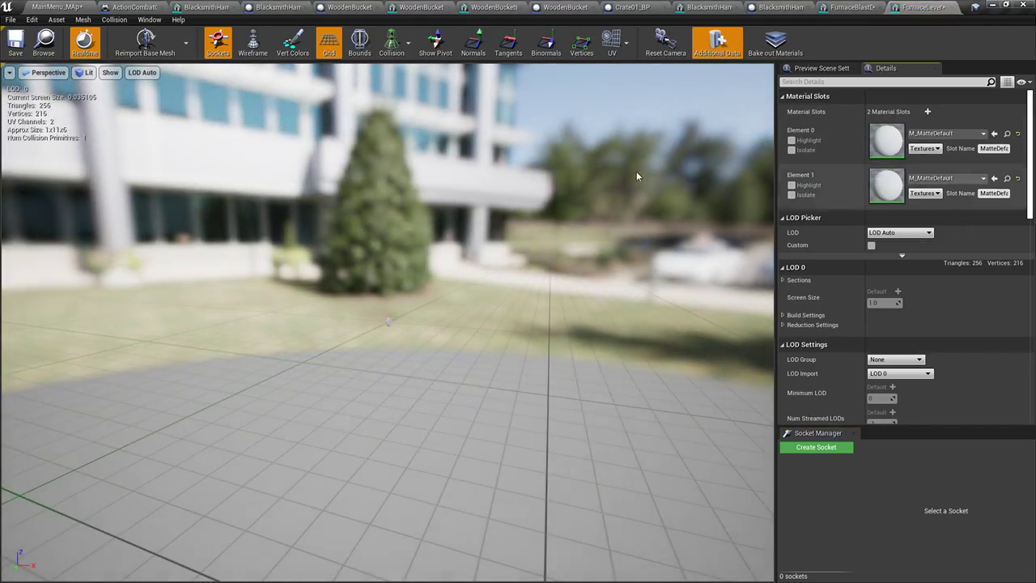
Return to the level and save all changed content
click(42, 7)
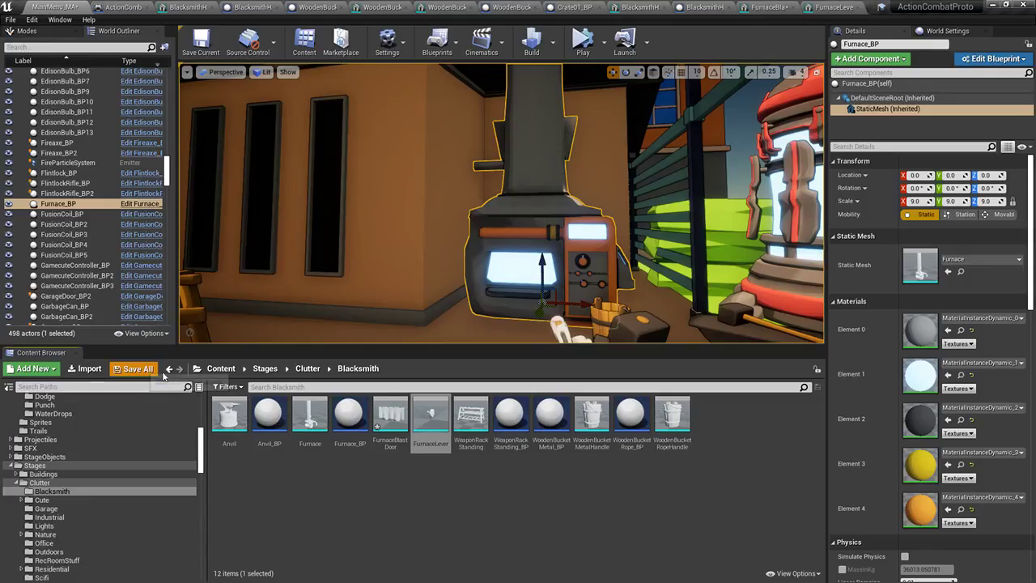
click(137, 369)
click(613, 396)
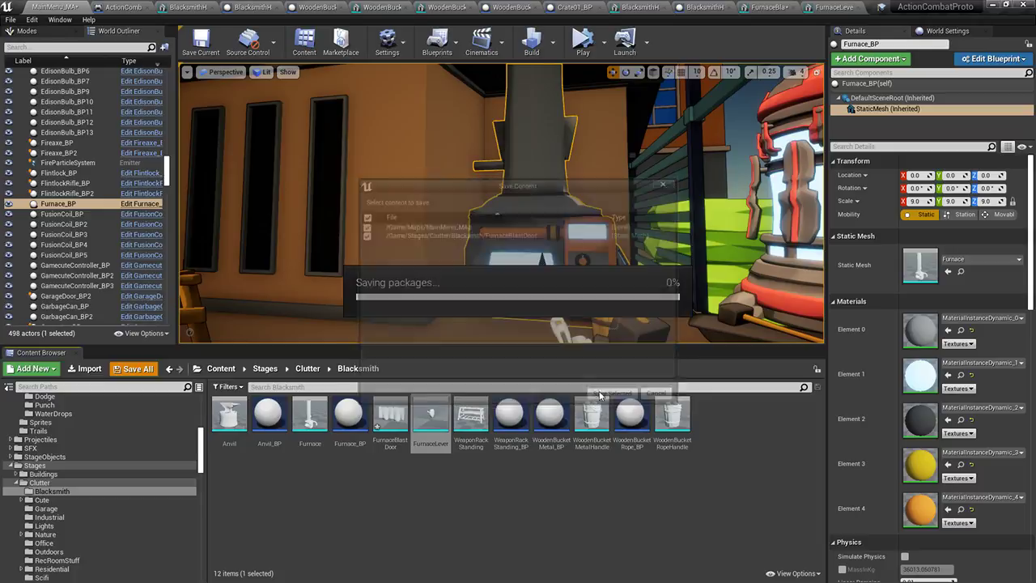
Add a Static Mesh component under the inherited mesh of Furnace_BP and compile the blueprint
double_click(348, 417)
click(65, 87)
click(44, 48)
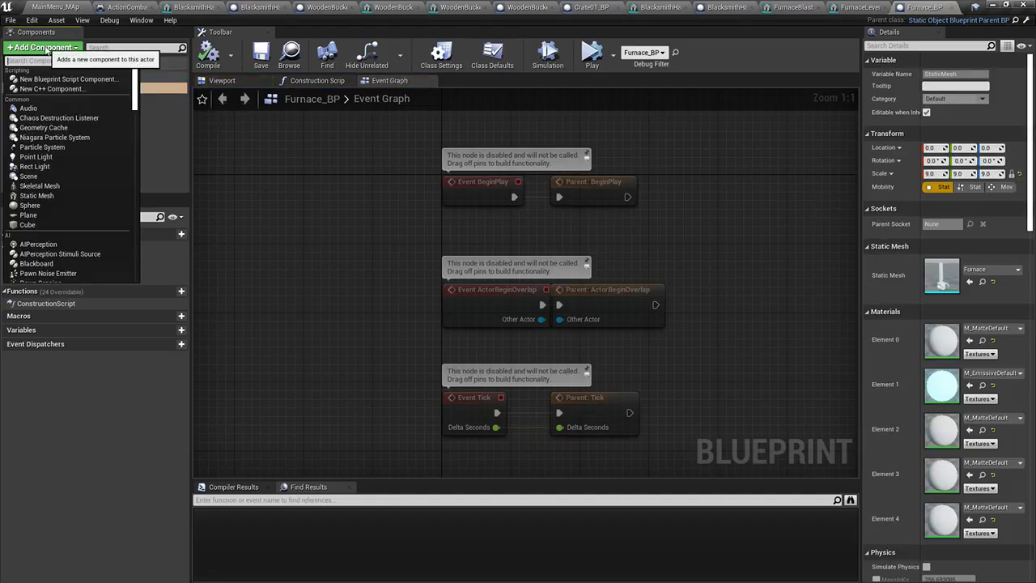
text(static)
click(36, 116)
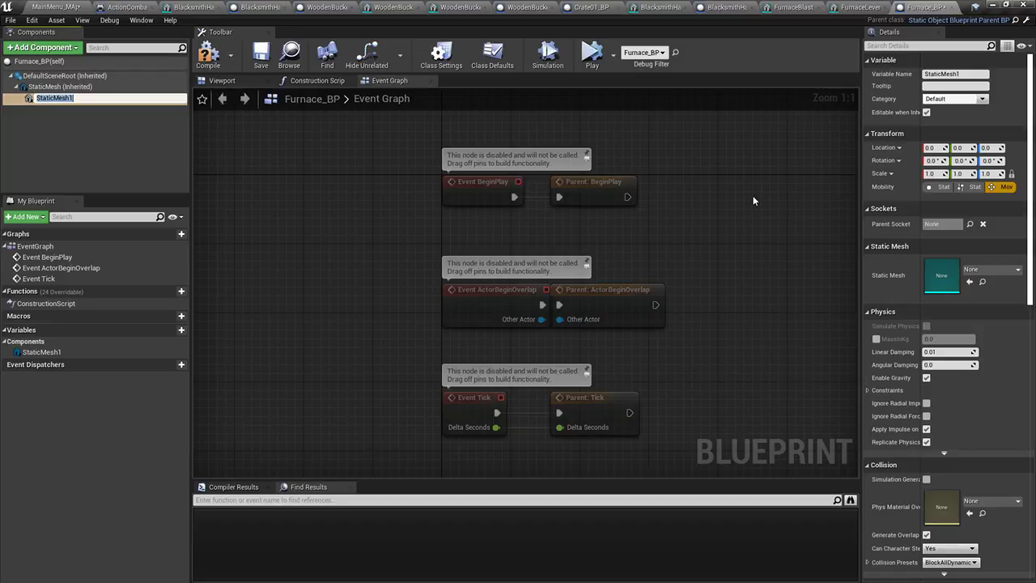
click(212, 60)
Return to the level and scale the large blacksmith hammer in the bucket down to about 0.48
click(55, 7)
right_drag(339, 186, 372, 210)
key(w)
right_drag(502, 202, 586, 321)
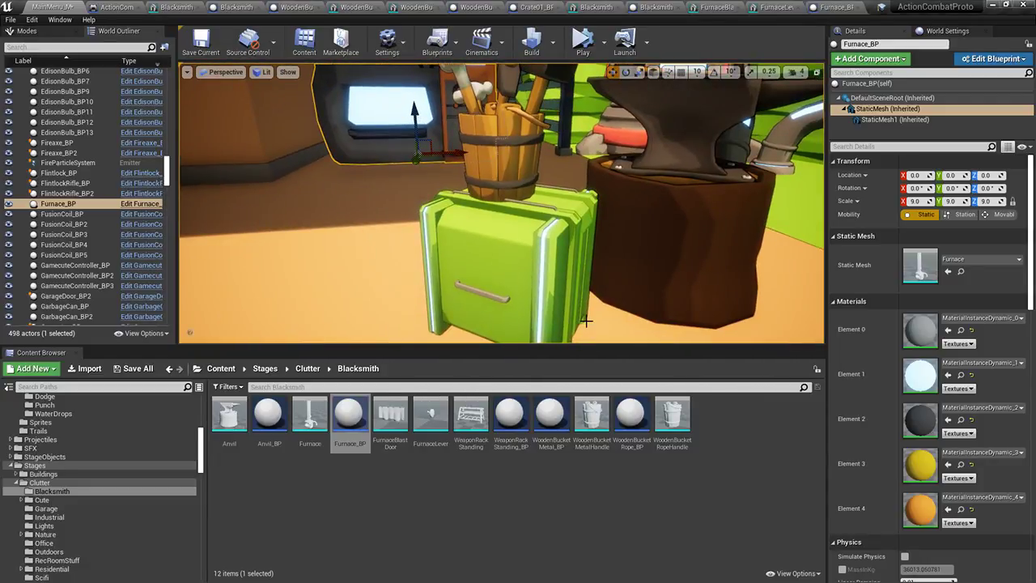
right_drag(453, 267, 552, 239)
click(479, 241)
click(552, 238)
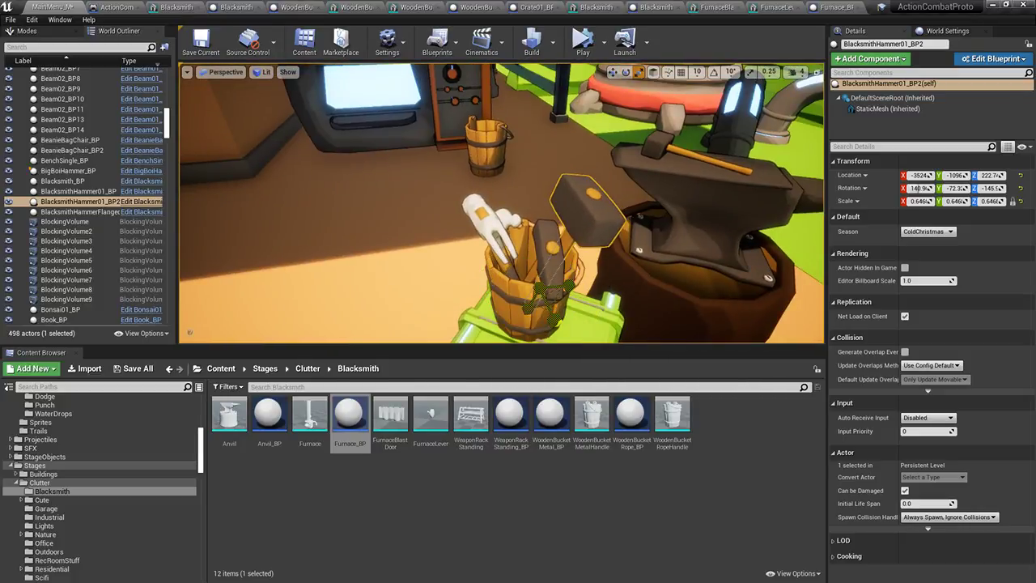
drag(555, 290, 536, 303)
right_drag(560, 285, 538, 314)
Rotate the scaled-down blacksmith hammer so it leans inside the bucket
key(e)
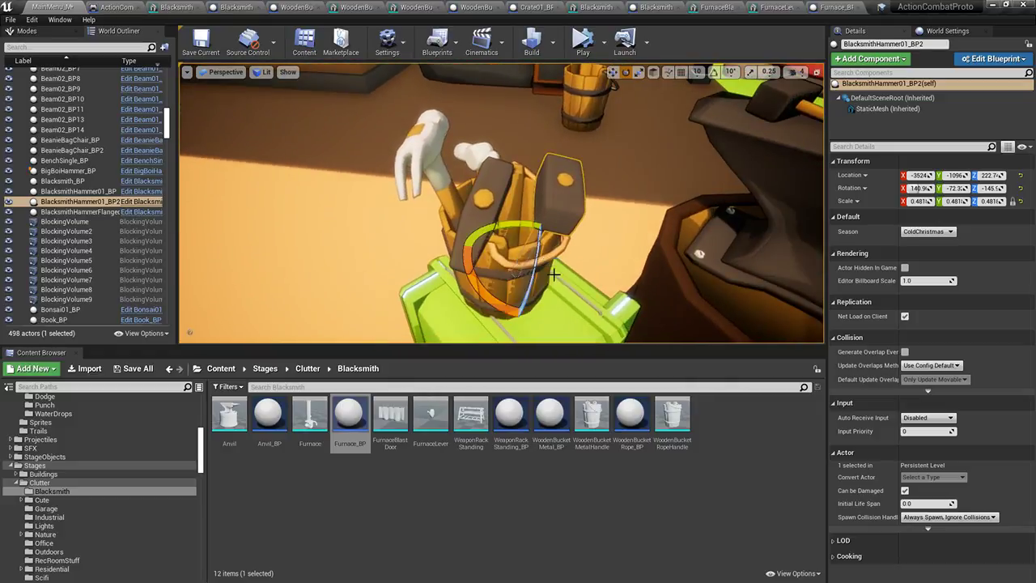
drag(539, 252, 517, 291)
right_drag(550, 246, 513, 233)
click(719, 208)
right_drag(718, 207, 789, 142)
click(718, 207)
right_drag(718, 207, 527, 213)
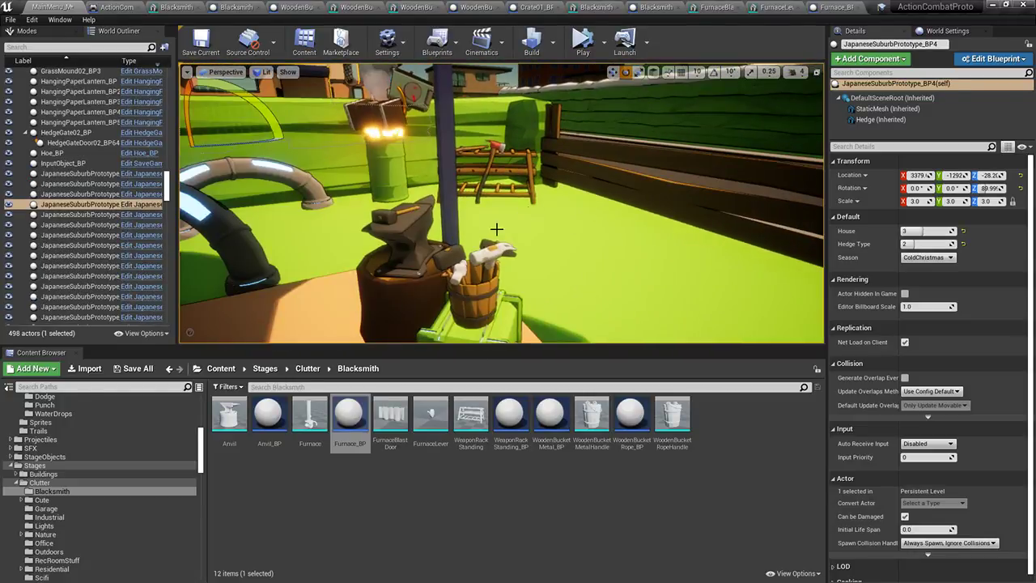
Rotate ClawHammer_BP2 slightly in the bucket and clear the selection
click(479, 258)
key(r)
right_drag(457, 281, 479, 300)
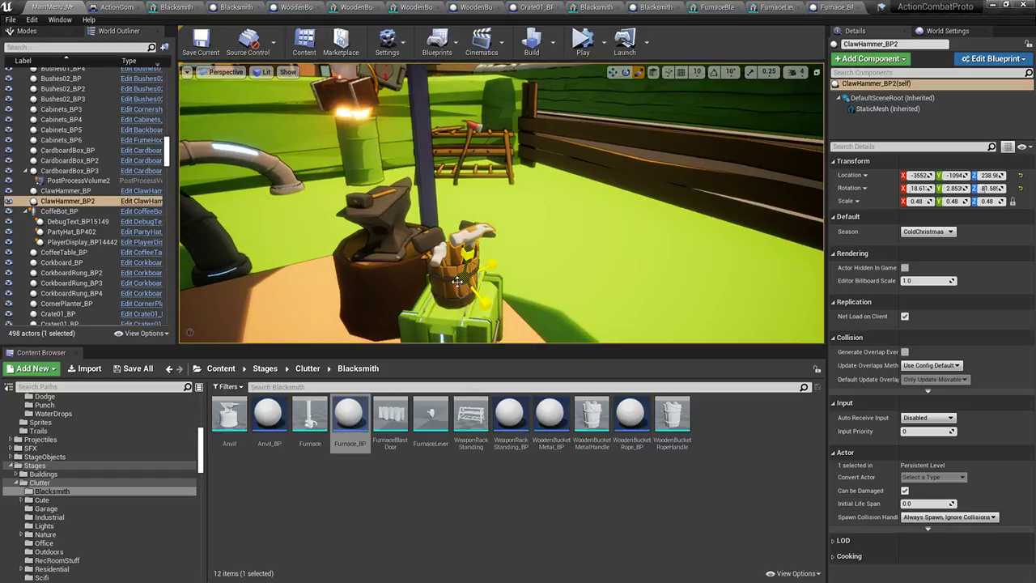
key(e)
drag(485, 270, 480, 272)
click(573, 235)
right_drag(573, 235, 405, 190)
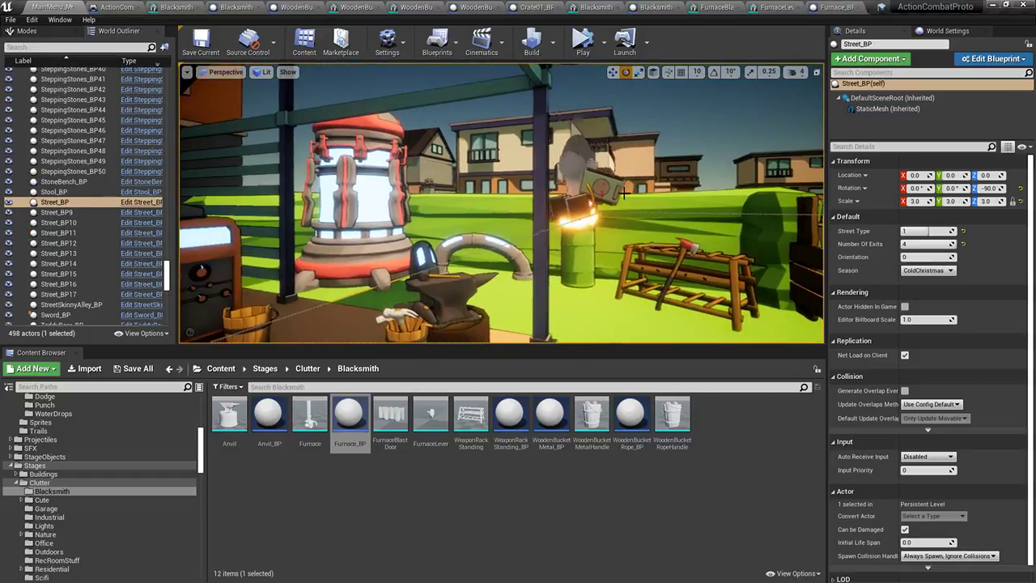
click(635, 149)
right_drag(636, 150, 600, 173)
click(658, 154)
Assign the FurnaceBlastDoor mesh to the StaticMesh1 component of Furnace_BP
click(837, 7)
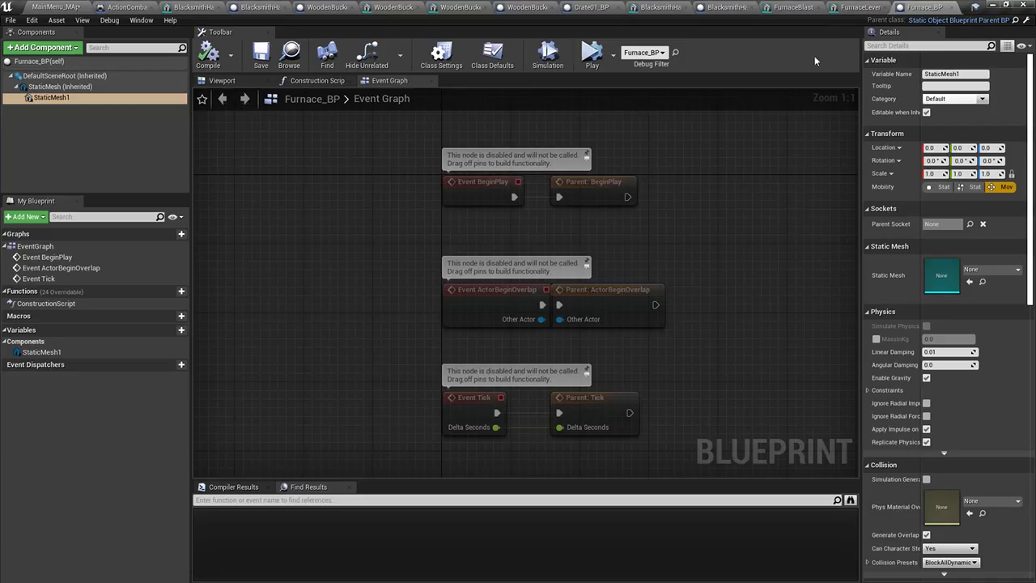
click(84, 96)
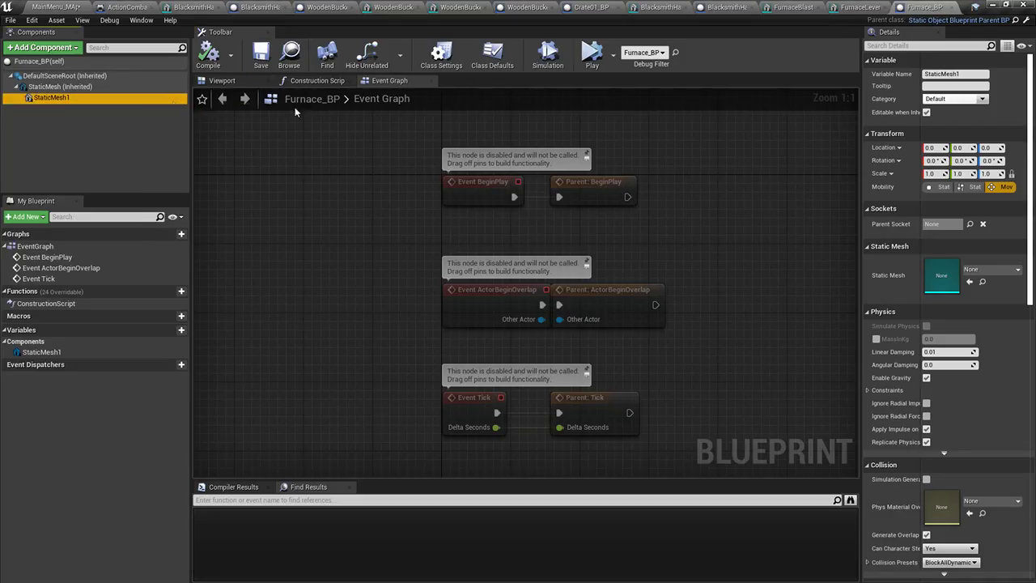
click(244, 78)
click(55, 7)
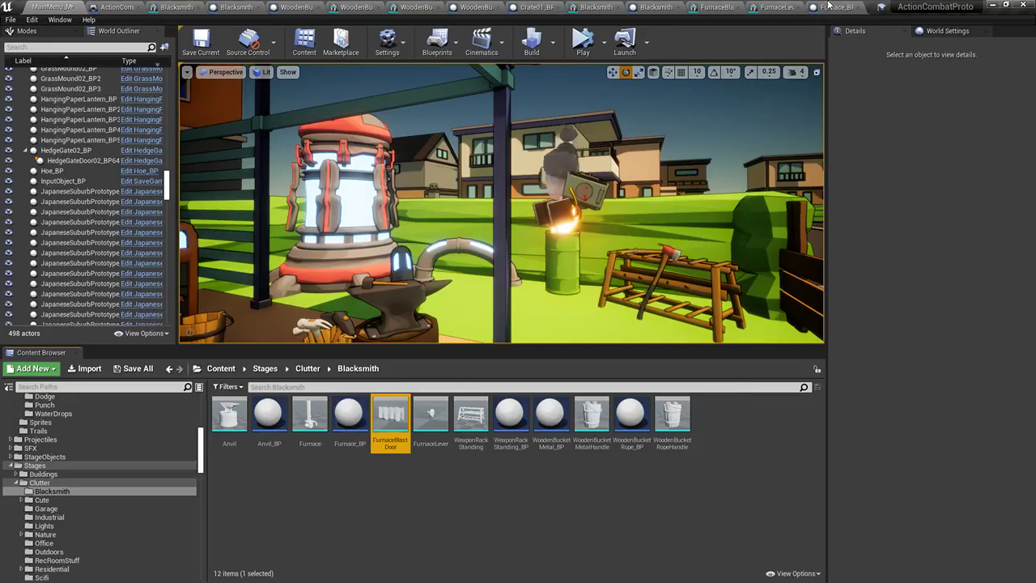
click(837, 7)
click(969, 281)
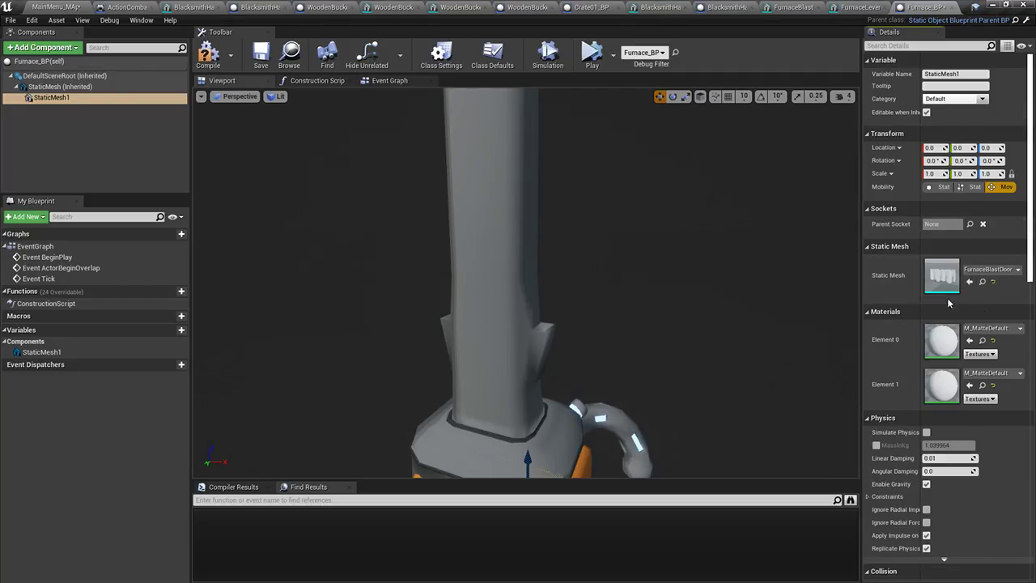
Duplicate the StaticMesh1 component, assign the FurnaceLever mesh to the copy, and compile Furnace_BP
click(56, 98)
key(ctrl+w)
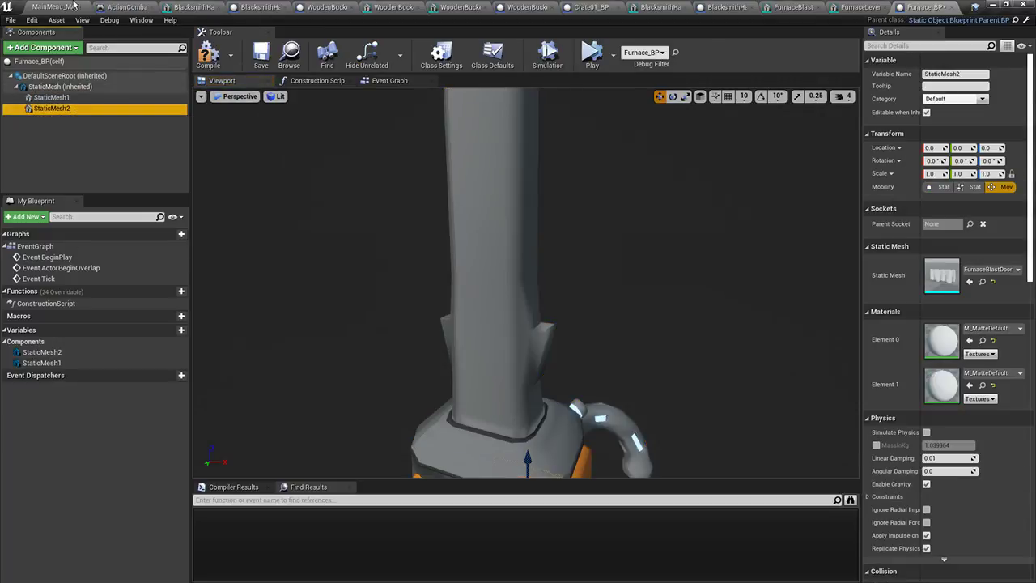
click(55, 7)
click(431, 414)
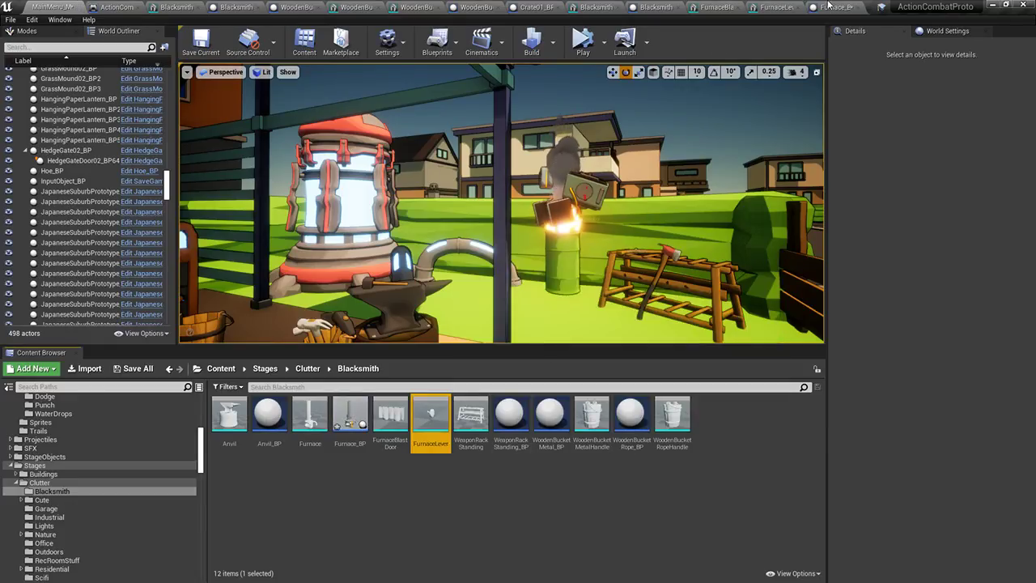
click(834, 7)
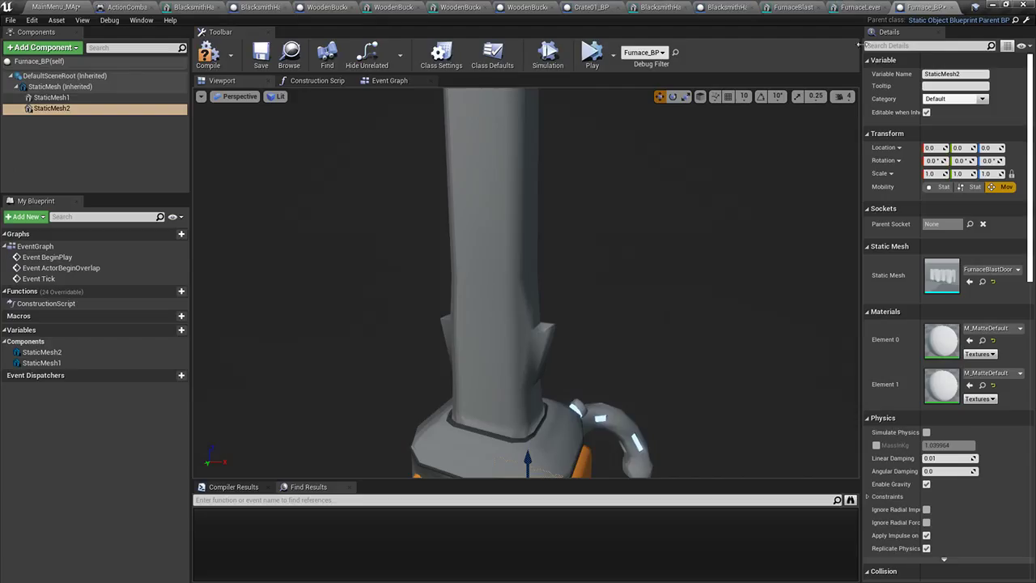
click(969, 281)
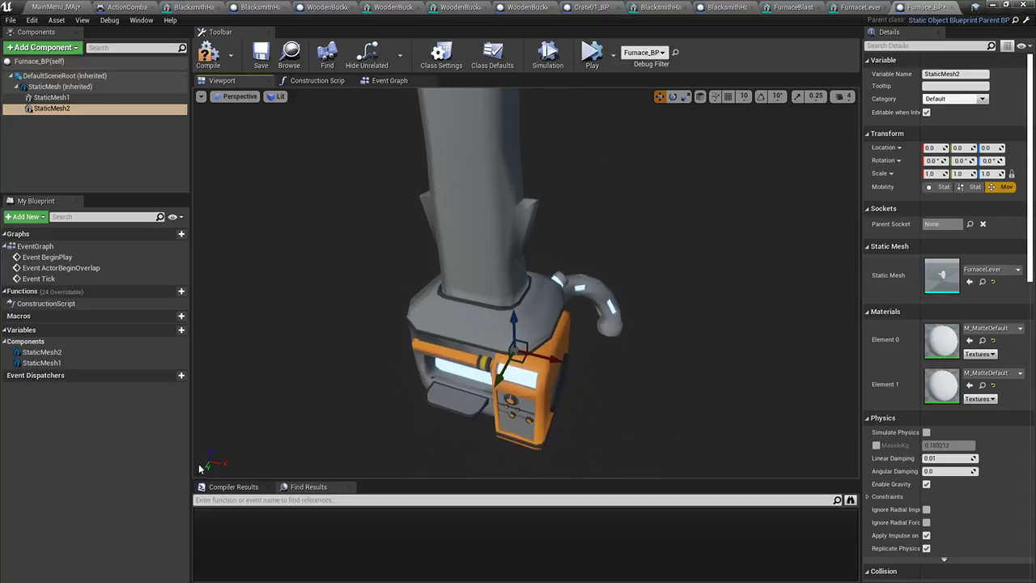
click(209, 55)
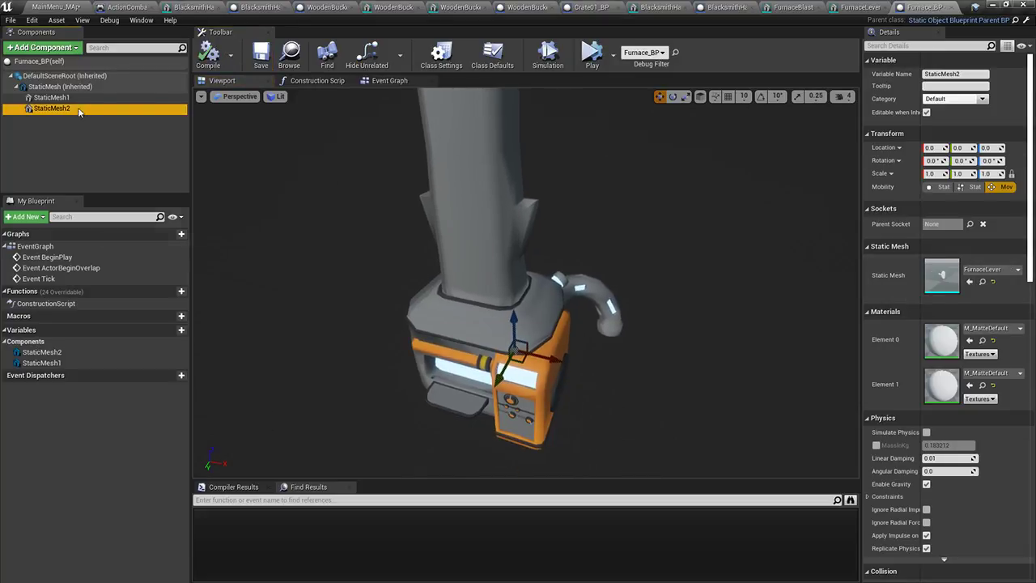
Try scaling the StaticMesh1 blast door component uniformly to 9
click(63, 86)
click(72, 98)
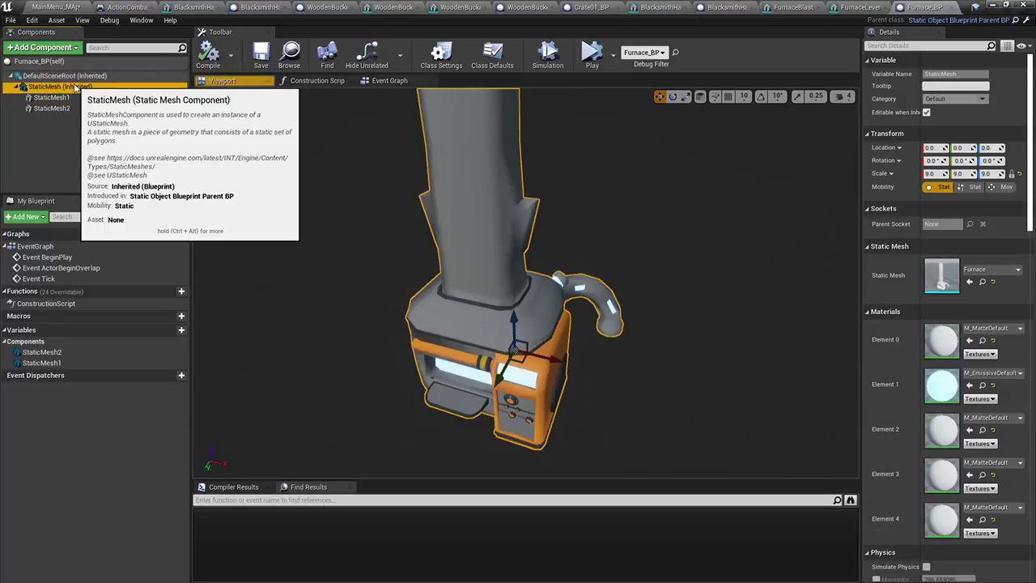
click(932, 173)
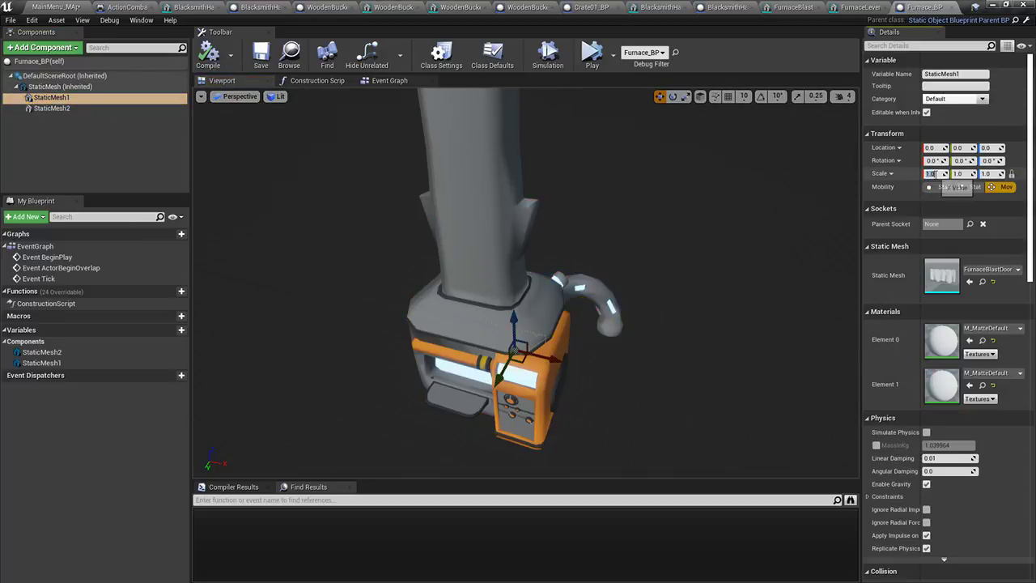
text(9)
key(Return)
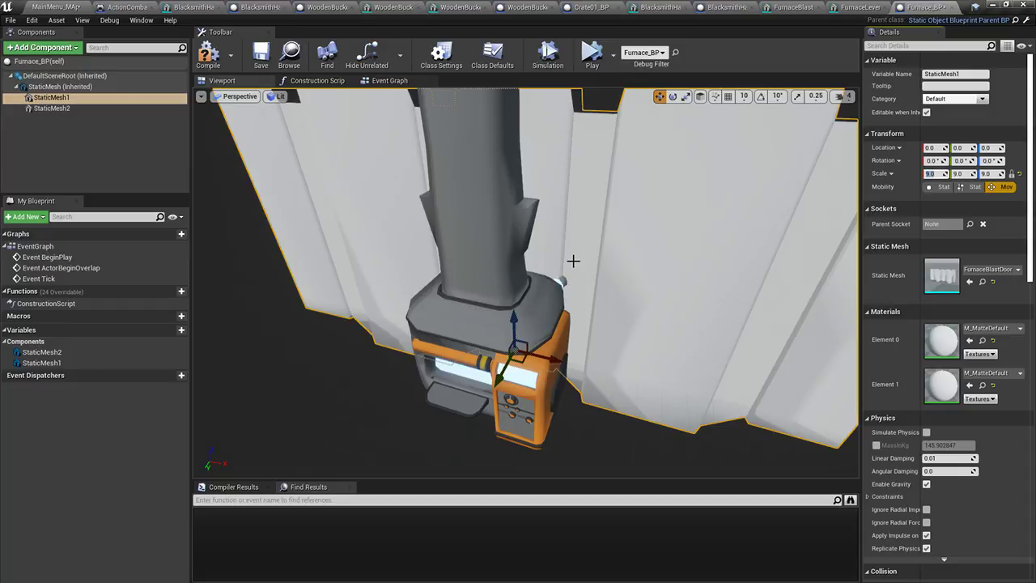
click(81, 108)
click(932, 173)
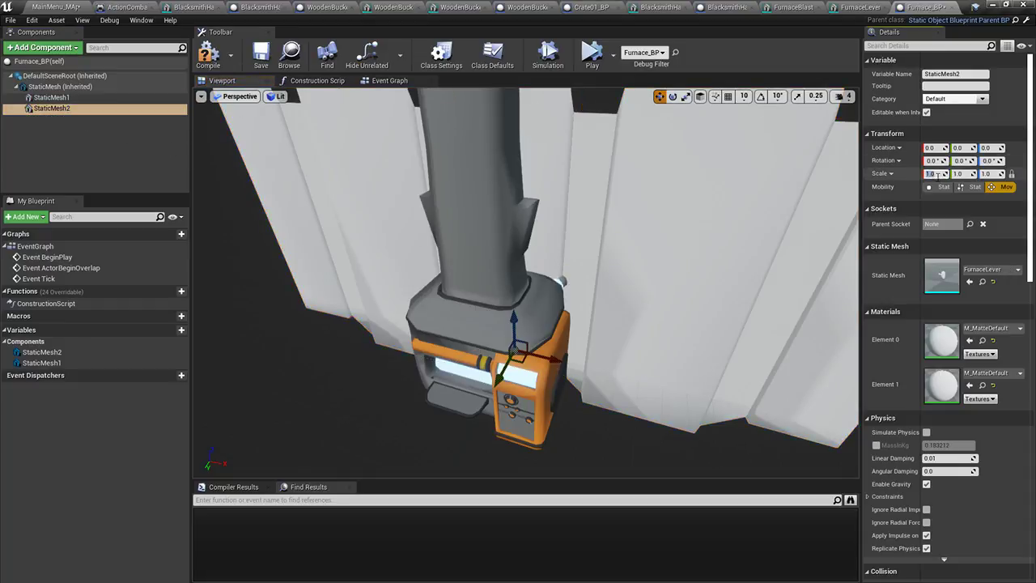
Reset the StaticMesh1 blast door component's scale to 1
click(39, 97)
click(932, 173)
text(1)
key(Return)
Move the blast door component to the furnace's front opening, at about X -6.6, Y 46, Z 21.3
right_drag(809, 224, 567, 340)
drag(421, 398, 422, 397)
right_drag(422, 397, 481, 373)
drag(518, 397, 504, 419)
drag(515, 366, 519, 286)
right_drag(519, 286, 592, 319)
drag(702, 379, 615, 378)
right_drag(615, 379, 667, 387)
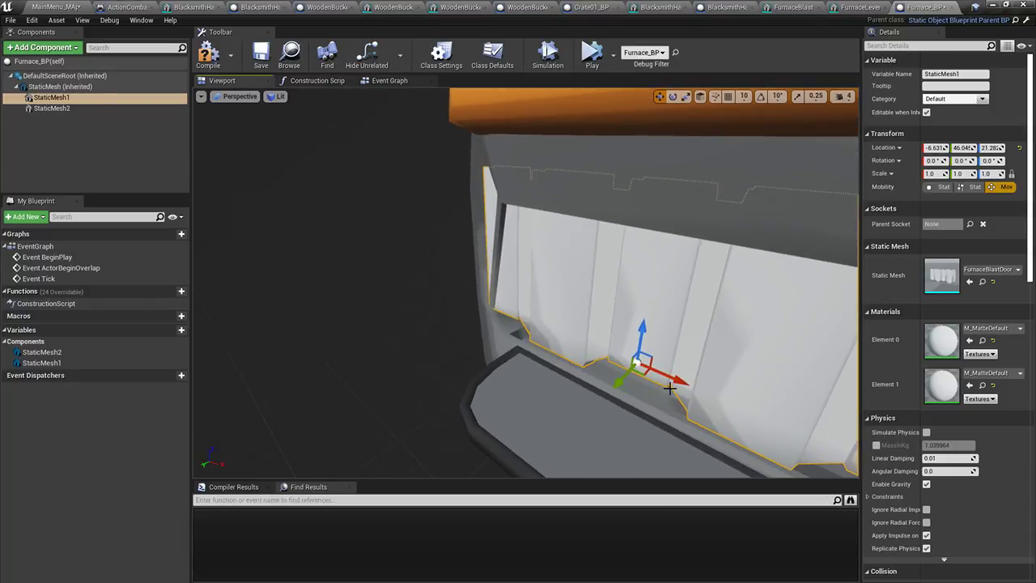
Fine-tune the blast door's depth and height inside the opening to about Y 44.8 and Z 21.2
drag(615, 385, 624, 381)
right_drag(640, 396, 582, 373)
drag(606, 330, 597, 288)
right_drag(596, 288, 585, 275)
drag(560, 254, 559, 251)
drag(547, 289, 549, 299)
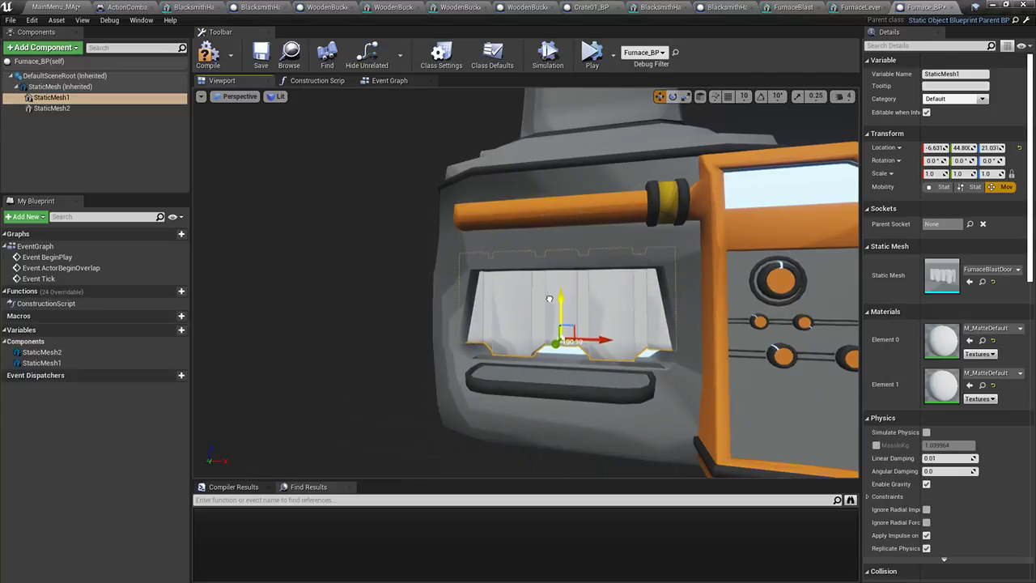
Move the lever component onto the yellow collar at the end of the orange pipe, at about X 8.5, Y 49.5
click(47, 110)
mouse_move(554, 266)
right_down()
mouse_move(560, 279)
mouse_move(554, 266)
right_up()
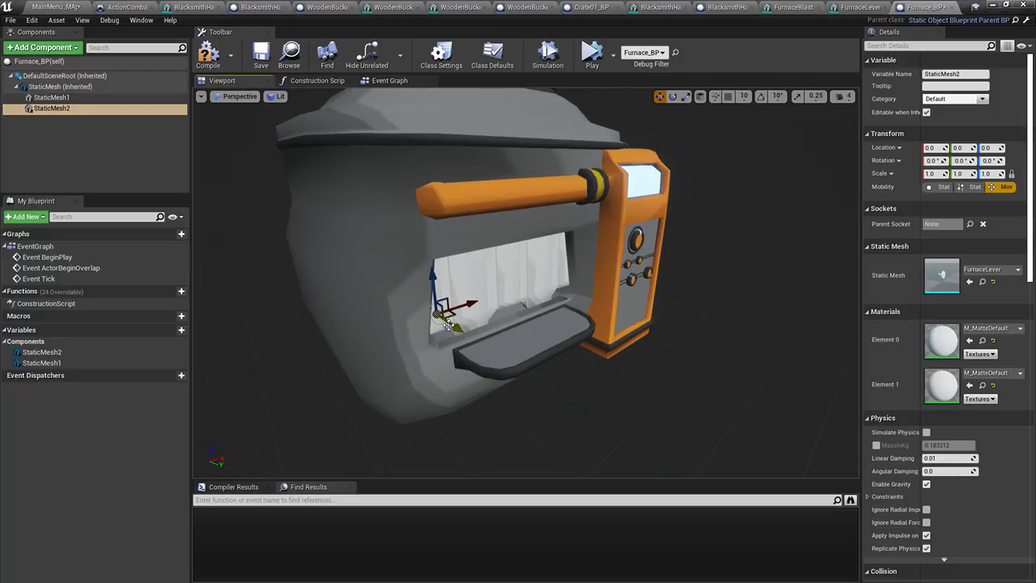
drag(601, 400, 601, 162)
mouse_move(602, 170)
right_down()
mouse_move(566, 173)
mouse_move(575, 184)
mouse_move(616, 179)
right_up()
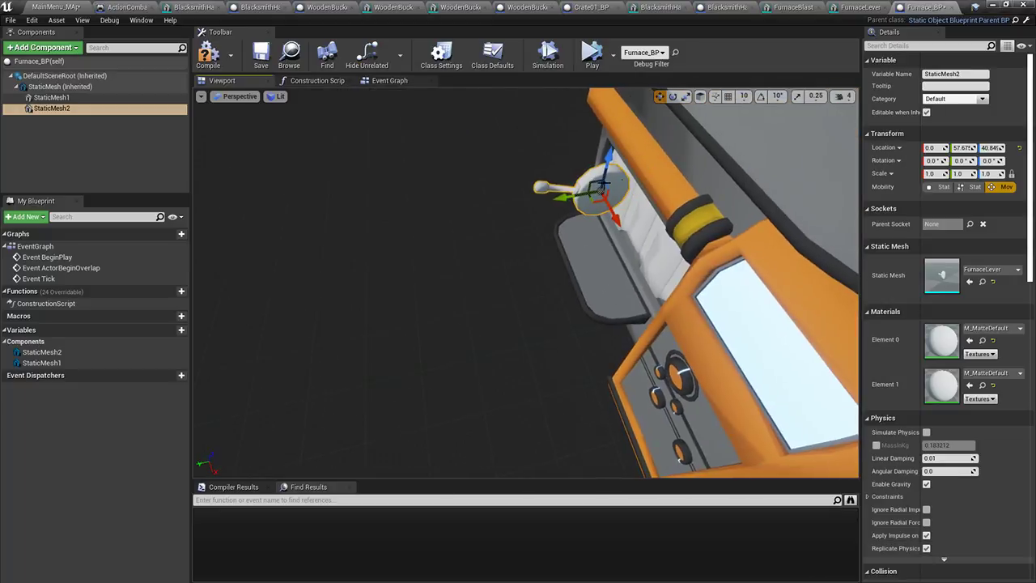
drag(595, 201, 701, 241)
right_drag(701, 243, 785, 194)
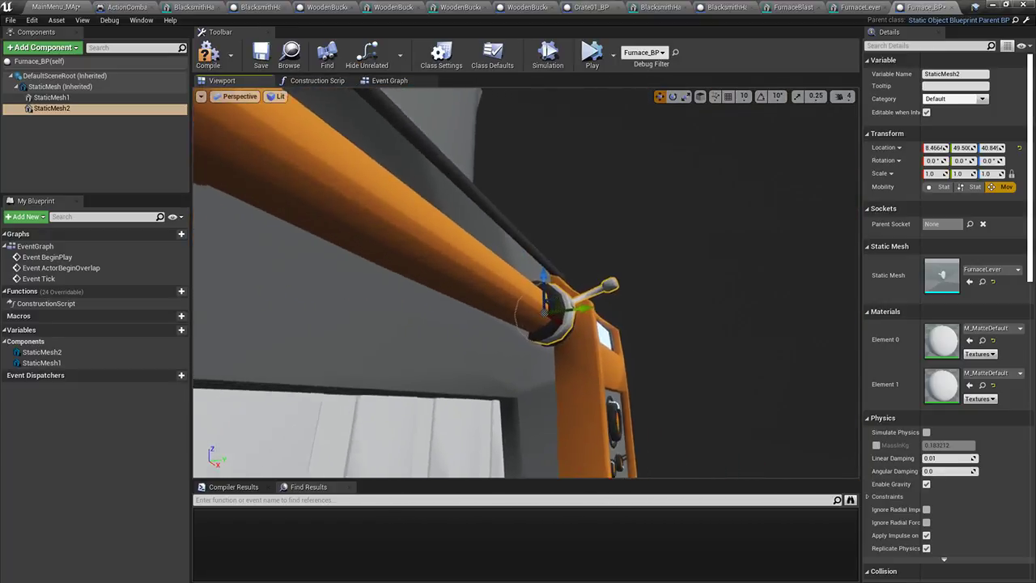
Center the lever's ring closely around the pipe collar and select the blast door
key(f)
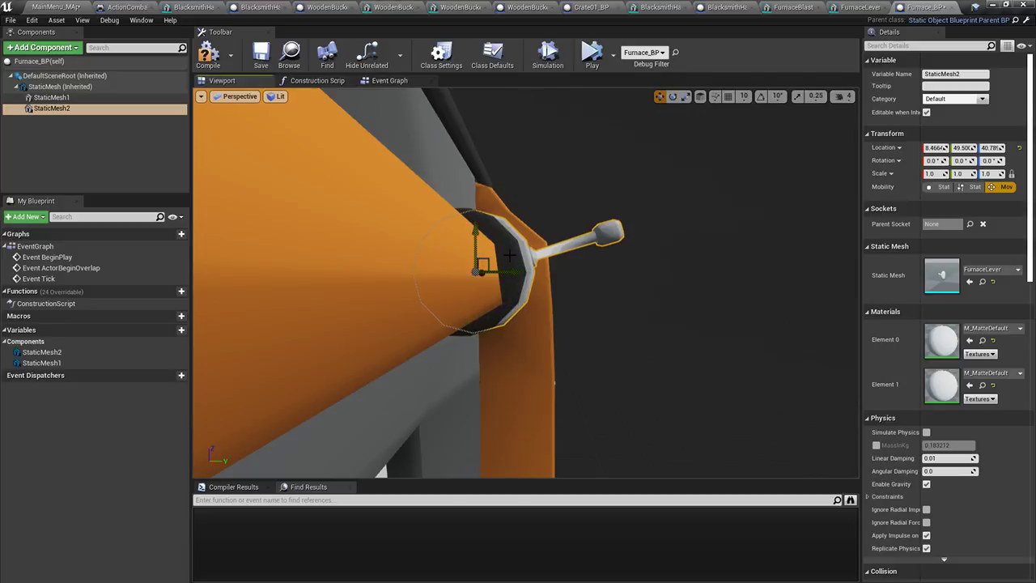
drag(514, 273, 506, 273)
right_drag(506, 272, 384, 287)
drag(412, 339, 411, 334)
right_drag(598, 196, 542, 157)
click(438, 316)
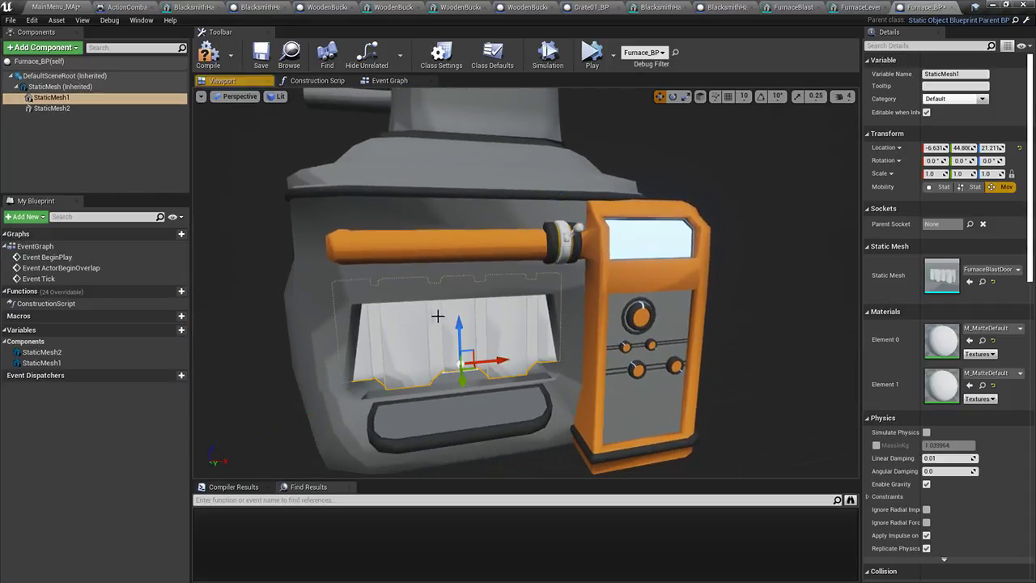
In the Construction Script, add a Sequence after the parent call and connect Then 0 to a Set Colors Swiss Army Knife node
click(330, 81)
scroll(535, 267, down, 8)
scroll(530, 291, up, 5)
right_drag(520, 335, 635, 247)
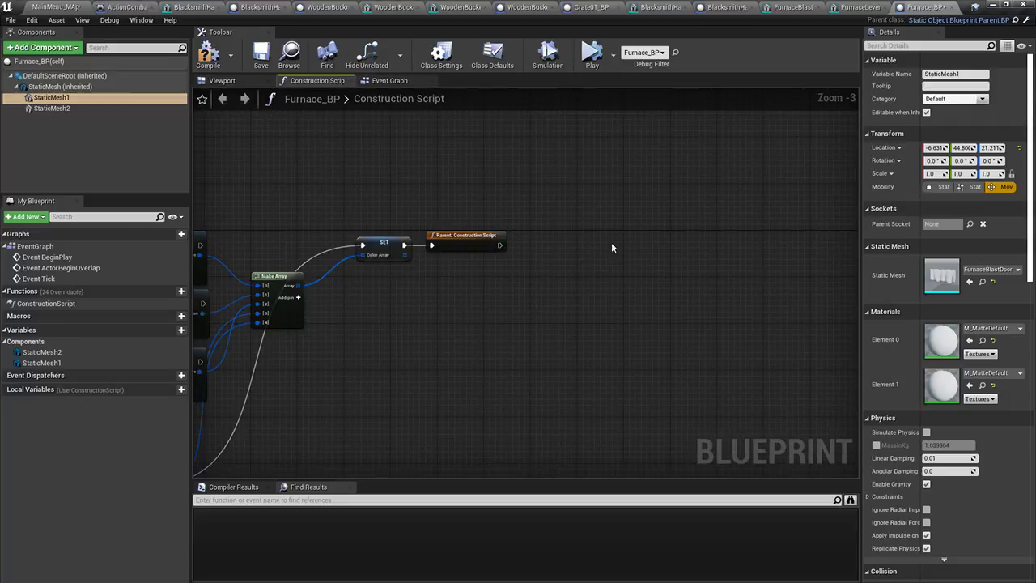
drag(499, 244, 599, 334)
text(sequence)
key(Return)
drag(639, 350, 721, 354)
text(swiss)
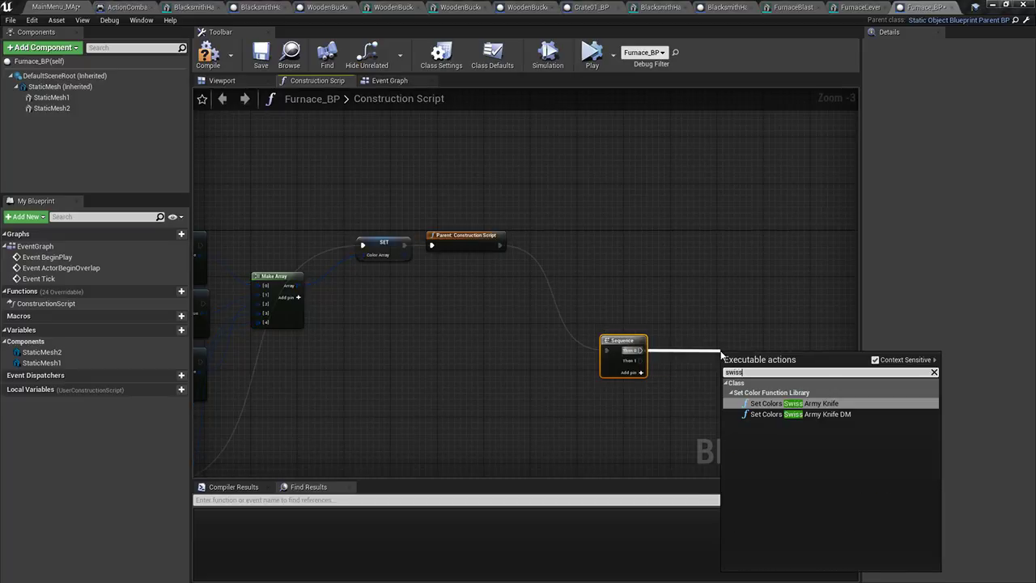
key(Return)
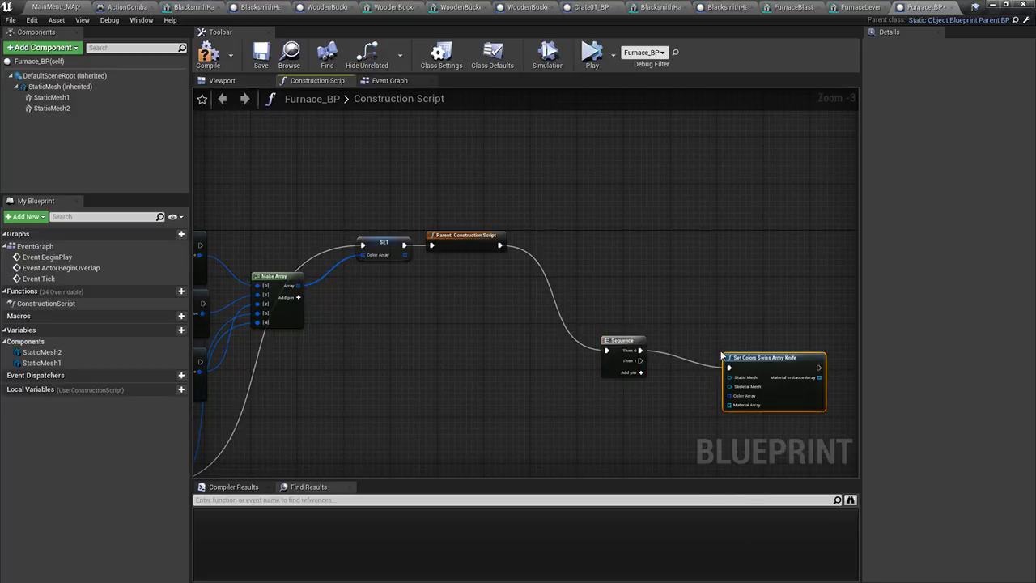
Add a second Set Colors Swiss Army Knife node on Then 1 and wire Static Mesh 1 and Static Mesh 2 to the nodes' Skeletal Mesh inputs
drag(51, 97, 731, 387)
drag(123, 130, 571, 412)
right_drag(622, 422, 467, 279)
drag(630, 162, 635, 253)
key(ctrl+c)
key(ctrl+v)
drag(683, 288, 577, 285)
scroll(541, 249, up, 3)
drag(455, 199, 588, 316)
drag(383, 282, 385, 283)
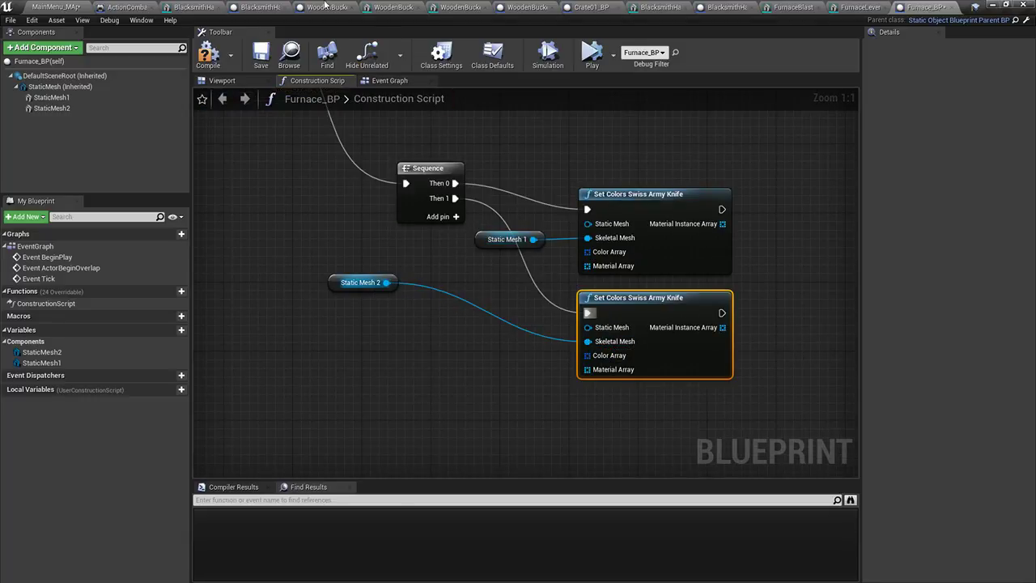
Close all open asset editors except the MainMenu_MAp level and Furnace_BP
click(418, 7)
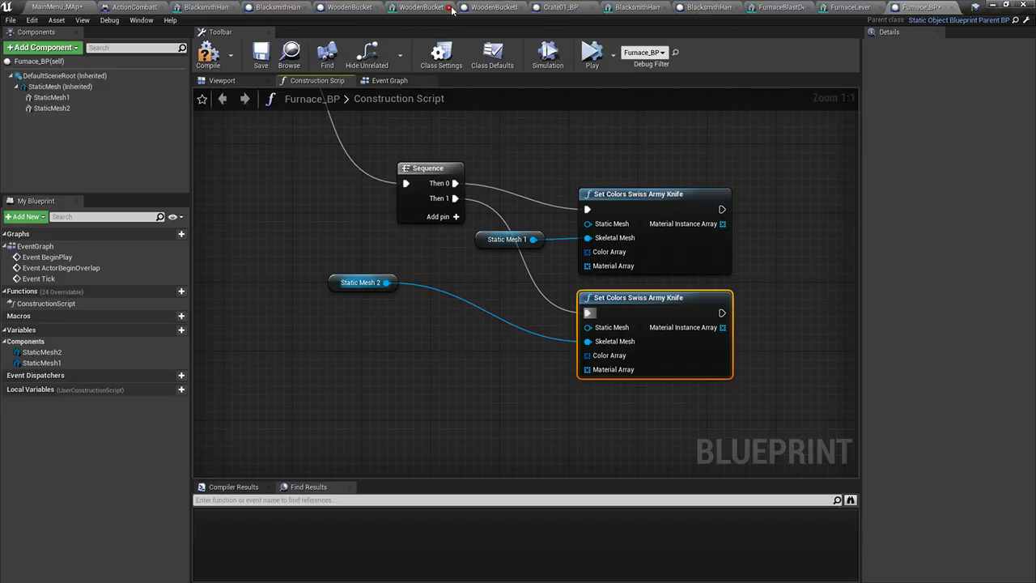
click(450, 8)
click(493, 7)
click(486, 7)
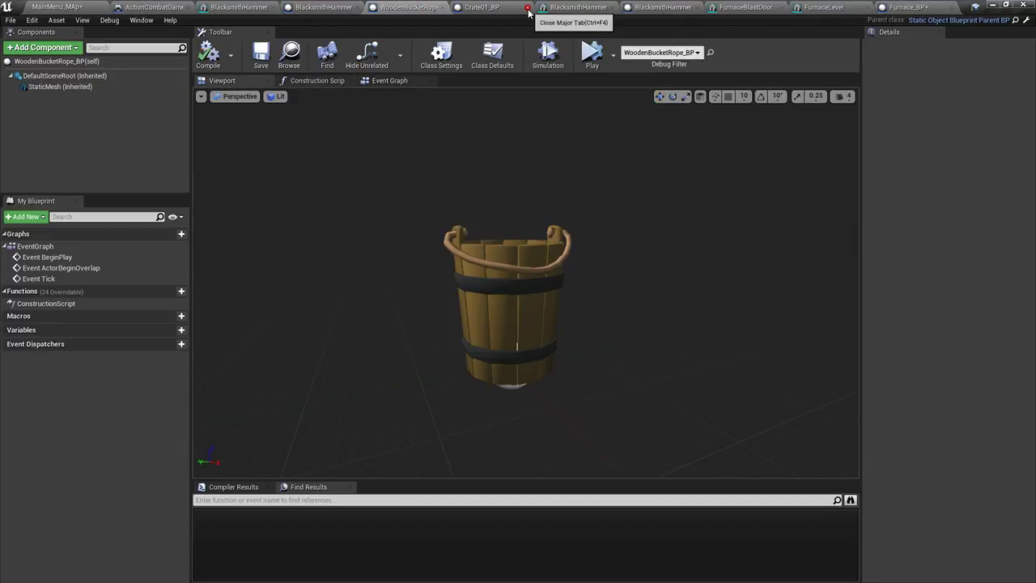
click(528, 8)
click(524, 8)
click(530, 8)
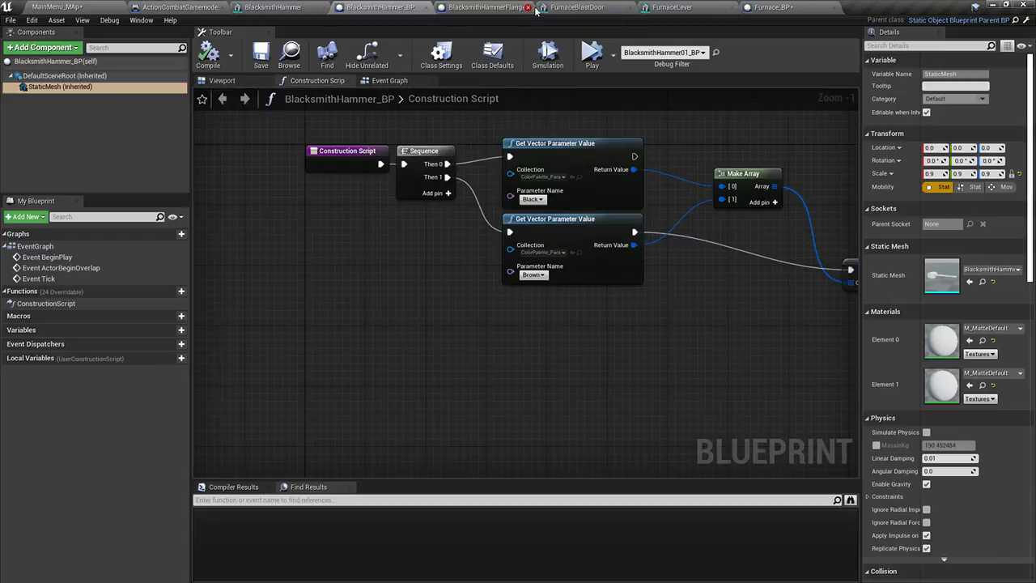
click(428, 7)
click(326, 8)
click(326, 7)
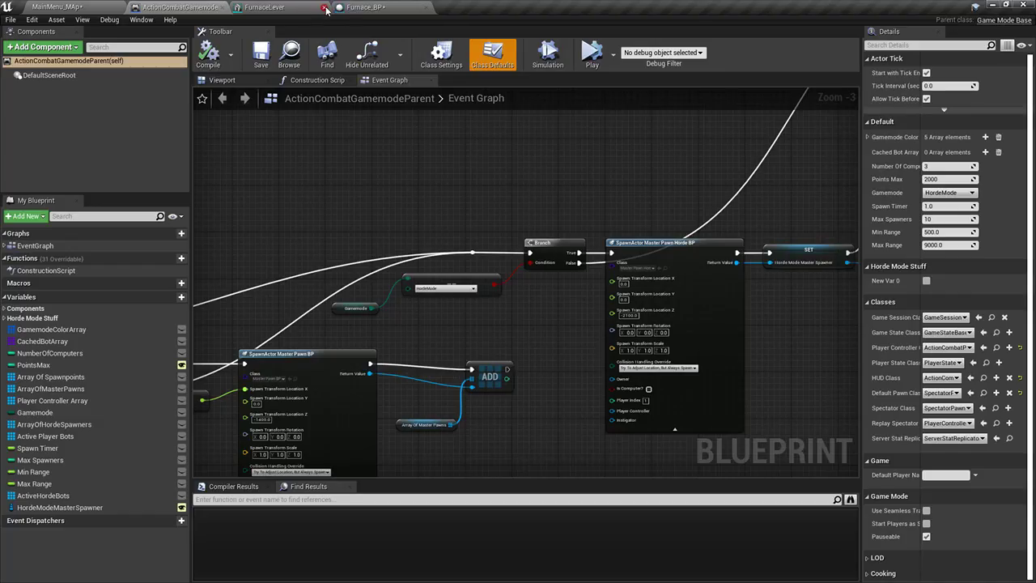
click(327, 8)
click(222, 7)
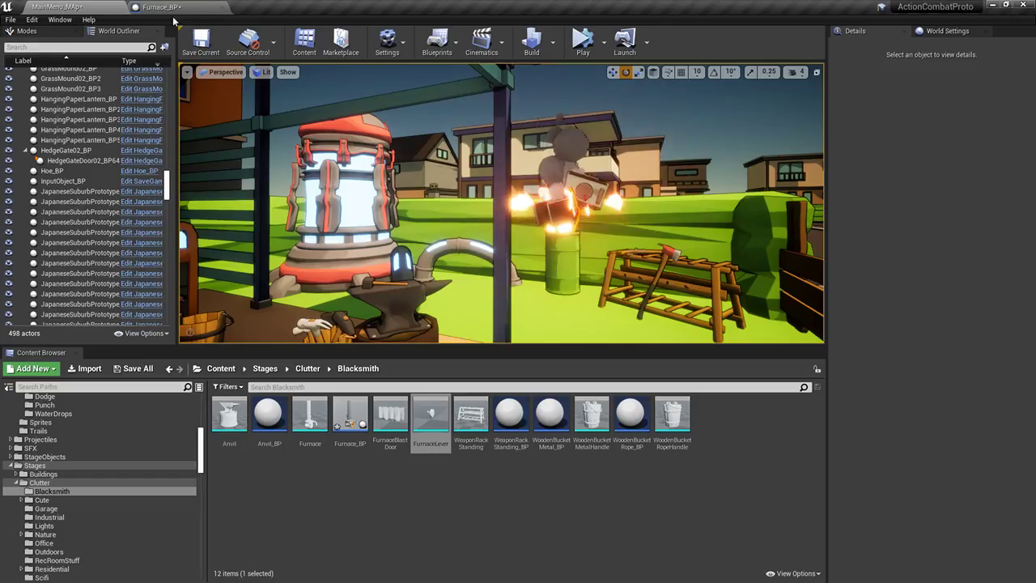
Save Furnace_BP and feed the Material Array inputs with Get Materials nodes from Static Mesh 1 and Static Mesh 2
click(261, 58)
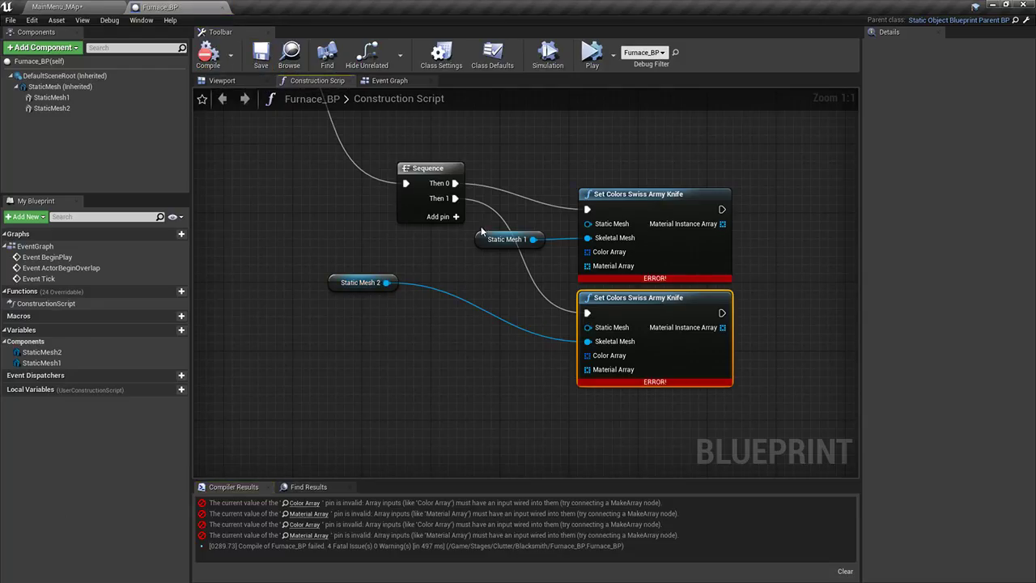
drag(386, 282, 318, 352)
text(get materials)
key(Return)
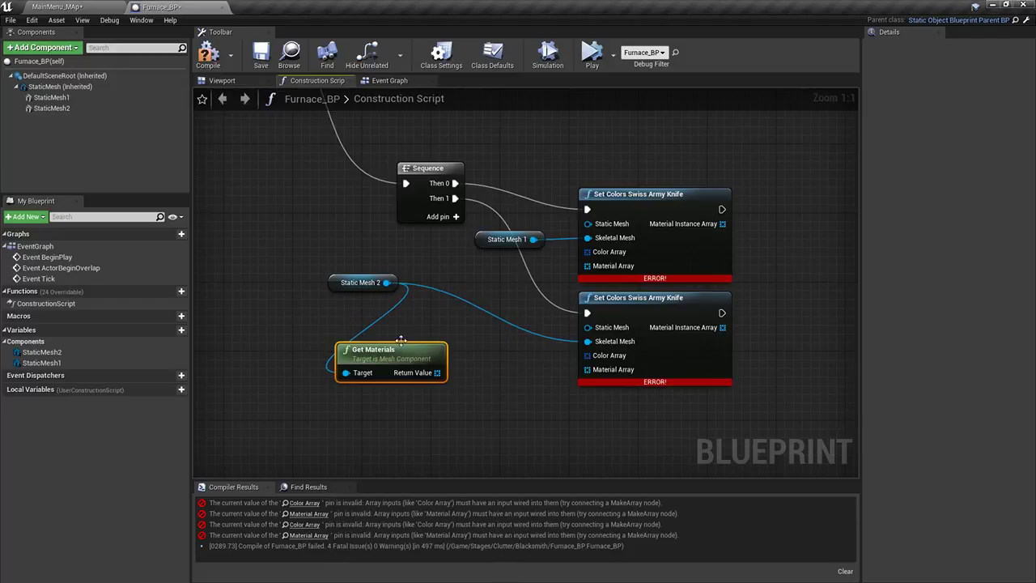
drag(437, 372, 603, 369)
drag(511, 245, 388, 245)
text(material)
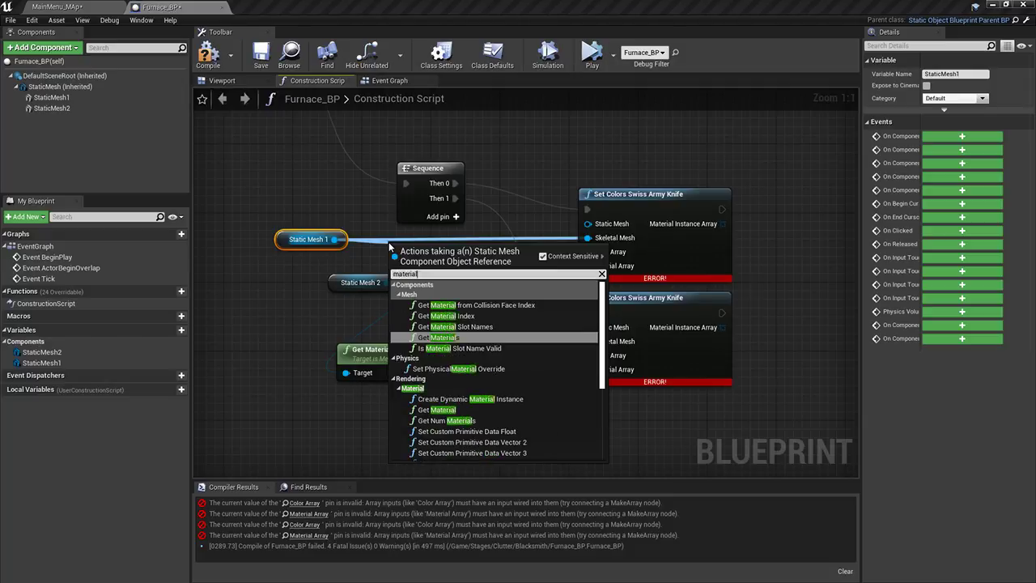
key(Return)
drag(489, 269, 588, 266)
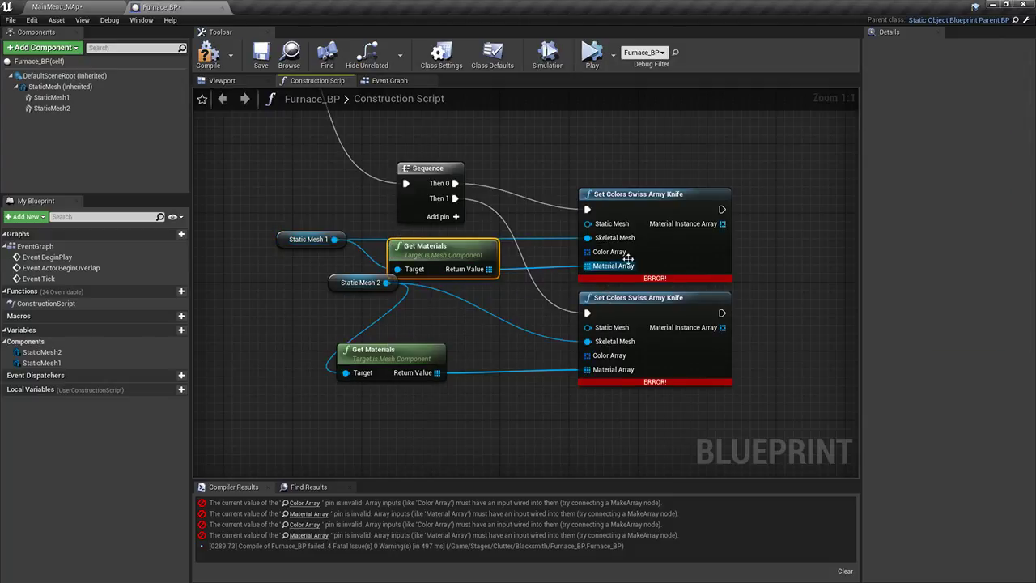
Supply the Color Array inputs of both Set Colors Swiss Army Knife nodes and compile Furnace_BP
right_drag(387, 195, 365, 200)
drag(701, 214, 569, 318)
drag(755, 219, 756, 218)
click(740, 199)
click(207, 55)
scroll(453, 305, down, 5)
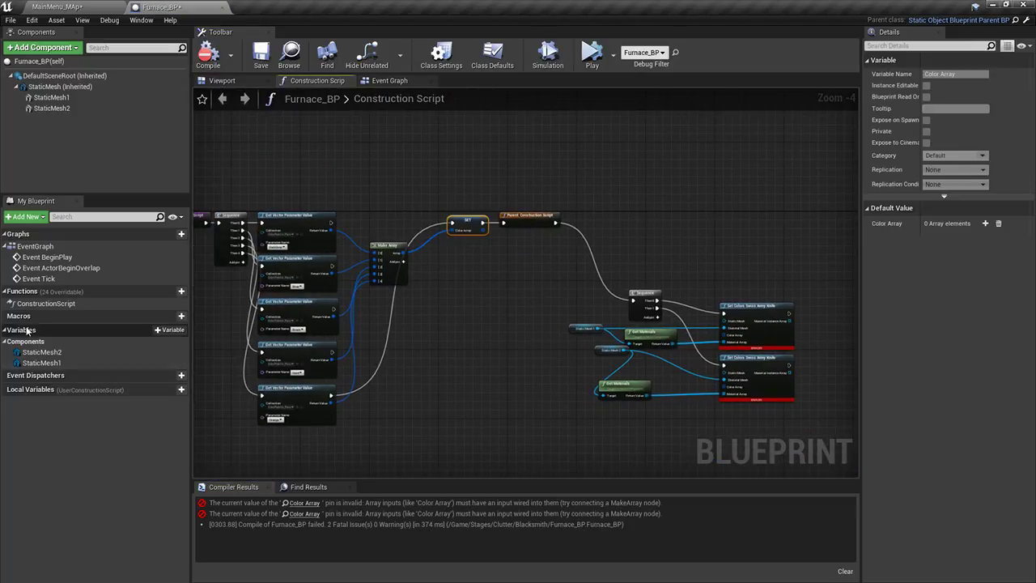
drag(728, 332, 761, 452)
key(Escape)
scroll(655, 321, up, 4)
right_drag(703, 398, 575, 329)
click(208, 55)
click(219, 81)
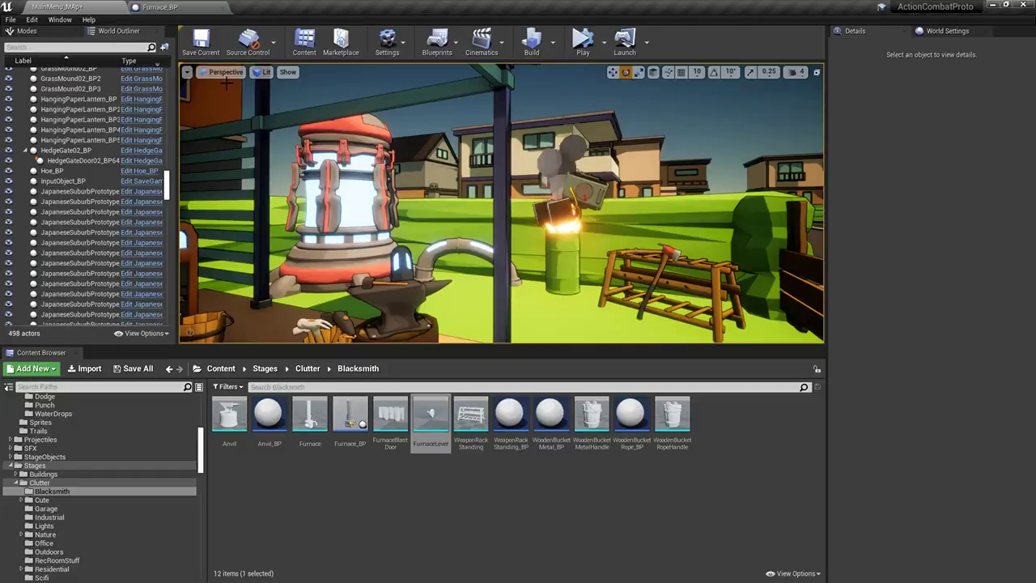
Return to the level and adjust the rotation of BlacksmithHammer01_BP2 in the tool bucket
click(113, 6)
click(496, 147)
right_drag(495, 147, 496, 105)
key(Escape)
right_drag(495, 148, 485, 243)
right_drag(502, 202, 567, 291)
mouse_move(454, 197)
right_down()
mouse_move(458, 217)
mouse_move(454, 197)
right_up()
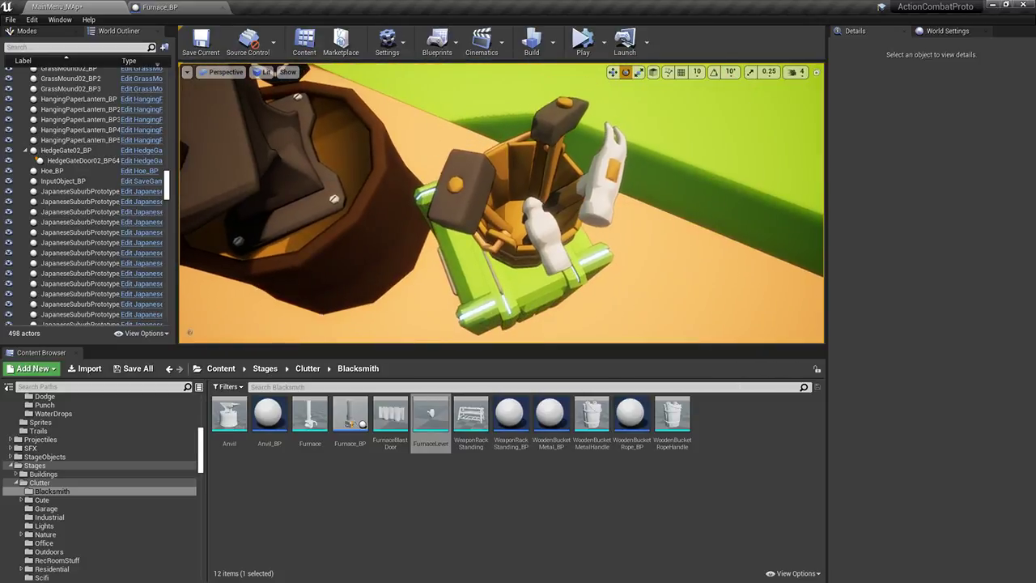
click(454, 197)
drag(509, 213, 492, 239)
drag(490, 281, 513, 272)
Move BlacksmithHammer01_BP2 against the bucket's rim, to about X -3537, Y -1095, Z 228
key(w)
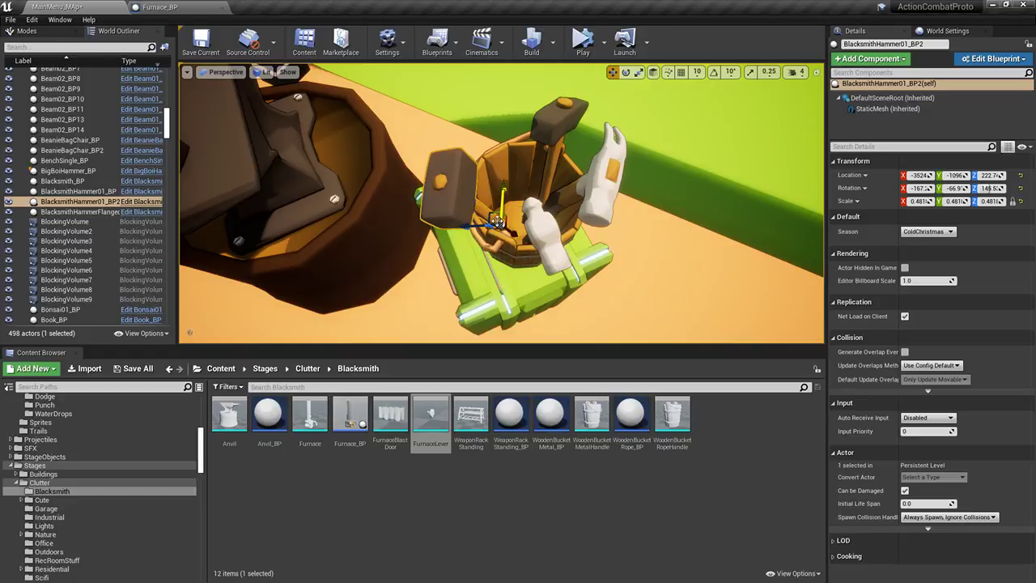
mouse_move(504, 224)
mouse_down()
mouse_move(490, 216)
mouse_move(504, 216)
mouse_up()
right_drag(503, 216, 485, 231)
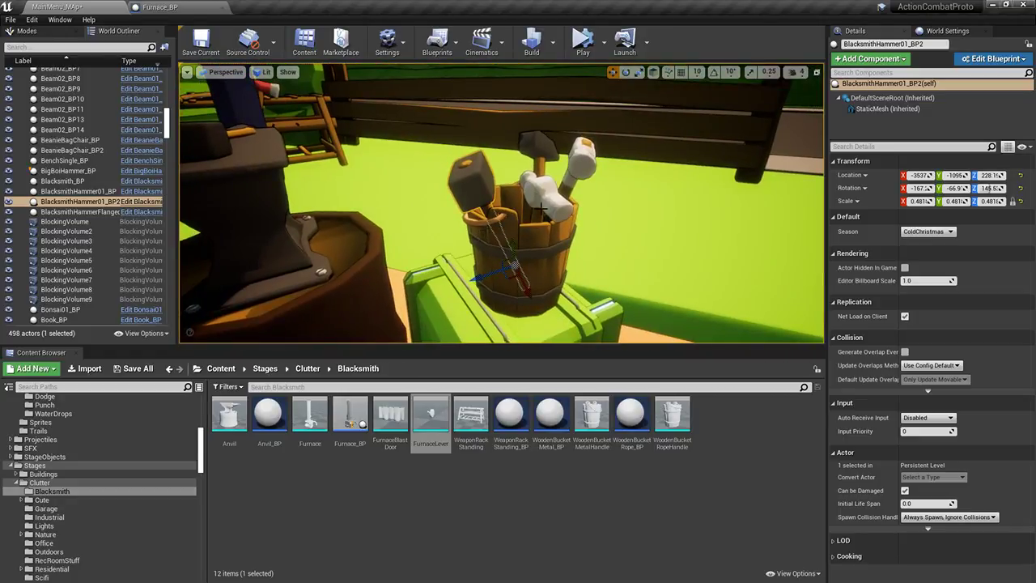
Select and inspect the dark-headed hammer at the back of the bucket up close
click(530, 156)
right_drag(530, 155, 492, 162)
right_drag(654, 230, 641, 242)
click(518, 126)
right_drag(519, 126, 515, 150)
click(519, 137)
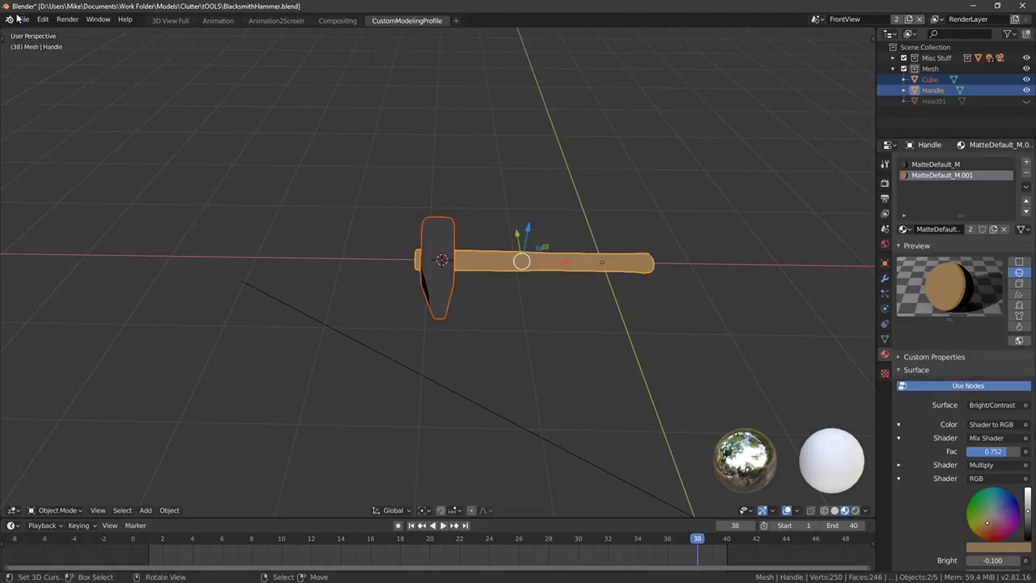
Save BlacksmithHammer.blend and switch back to Furnace_BP in the Unreal Editor
click(17, 18)
click(50, 95)
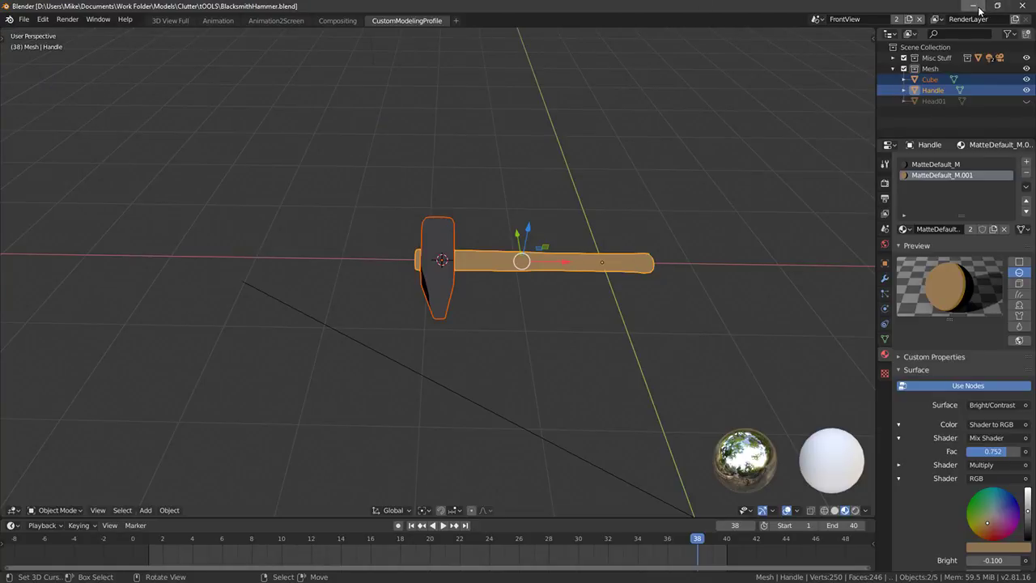
click(973, 7)
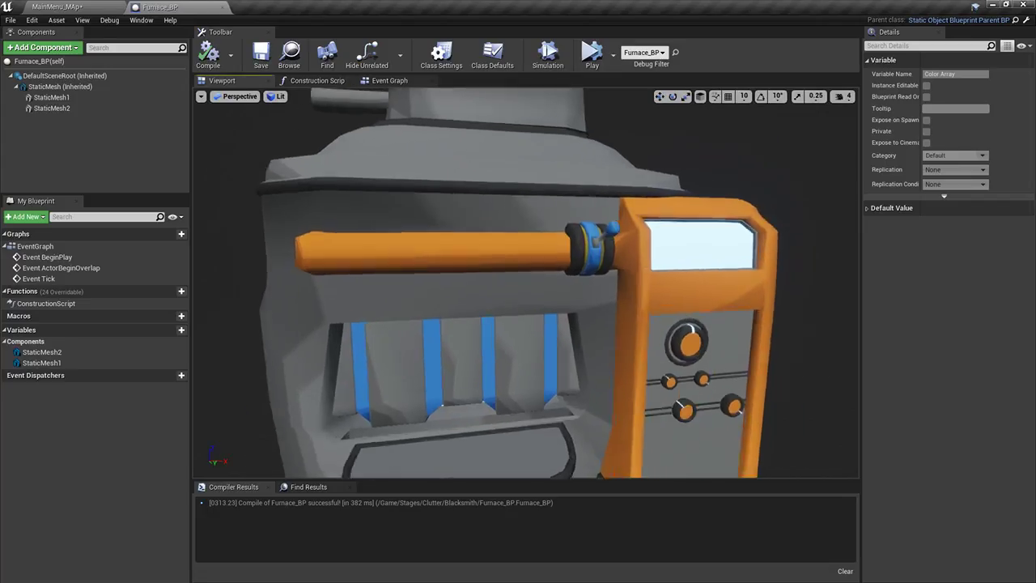
Inspect the coloring of the furnace parts in the Furnace_BP preview and select the blast door component
right_drag(508, 323, 528, 308)
click(394, 82)
click(241, 82)
right_drag(402, 212, 402, 212)
right_drag(488, 315, 488, 315)
click(488, 317)
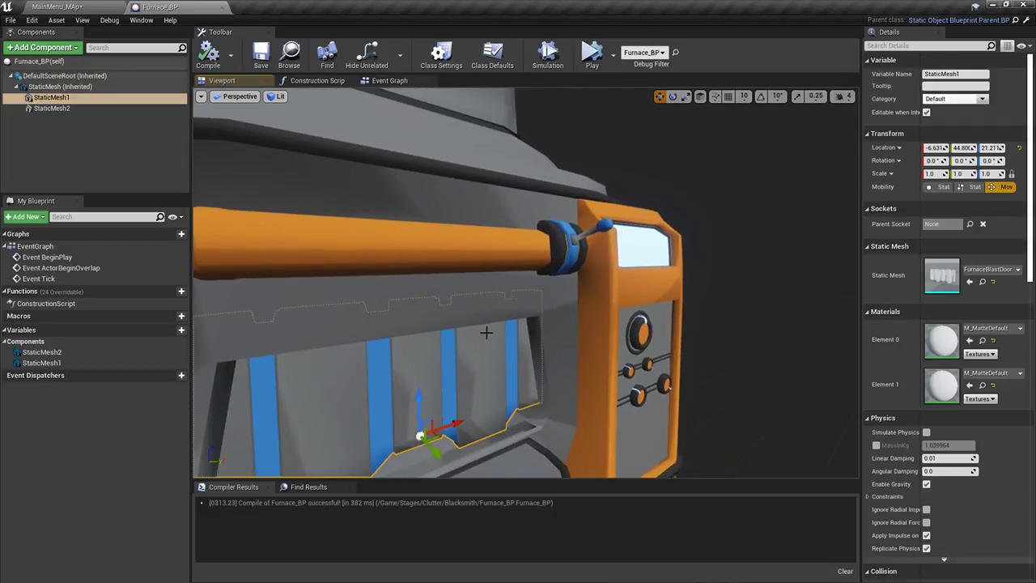
Add a Remove Index node fed by the Color Array in Furnace_BP's construction script
click(333, 82)
click(394, 120)
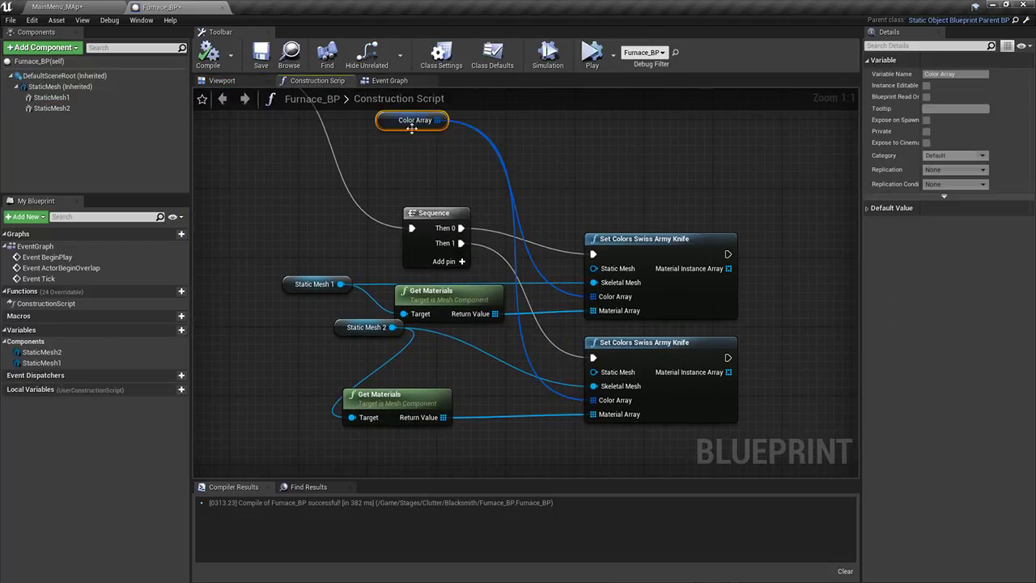
right_drag(394, 119, 378, 205)
drag(422, 206, 483, 234)
text(remove)
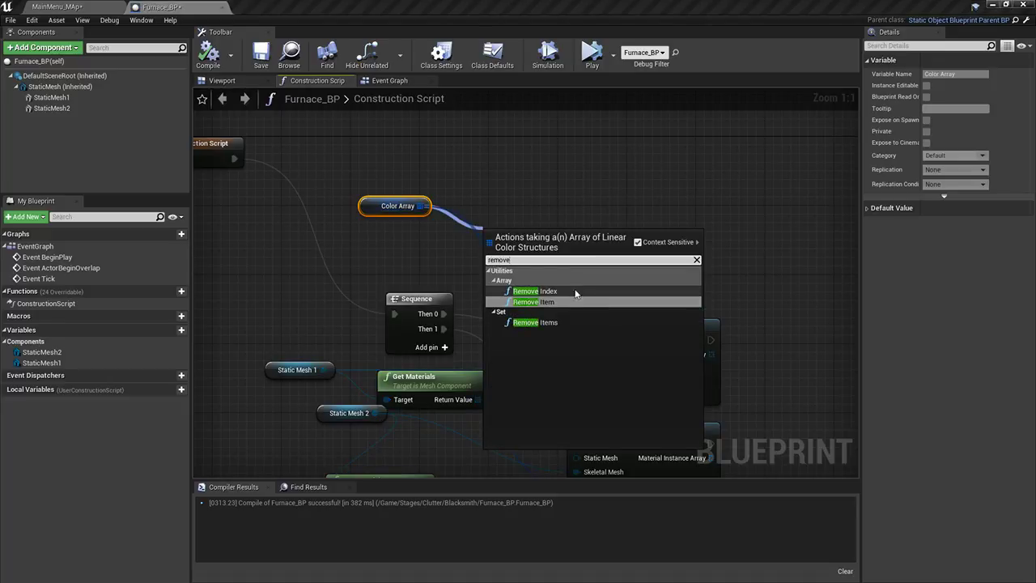
click(558, 292)
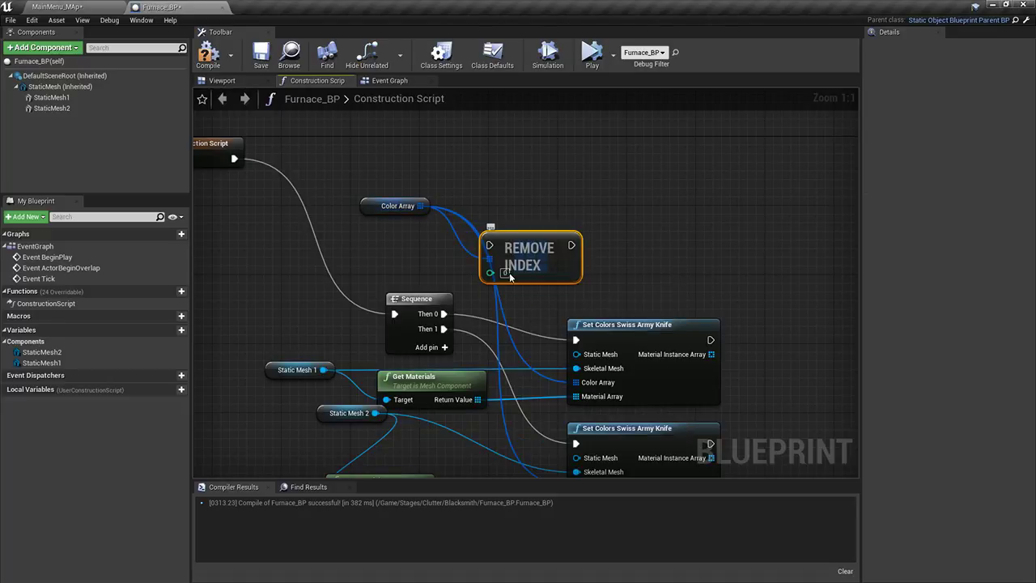
Wire Remove Index between the parent construction script and the Sequence node, set its index to 1, and compile
drag(490, 248, 233, 159)
drag(525, 252, 395, 315)
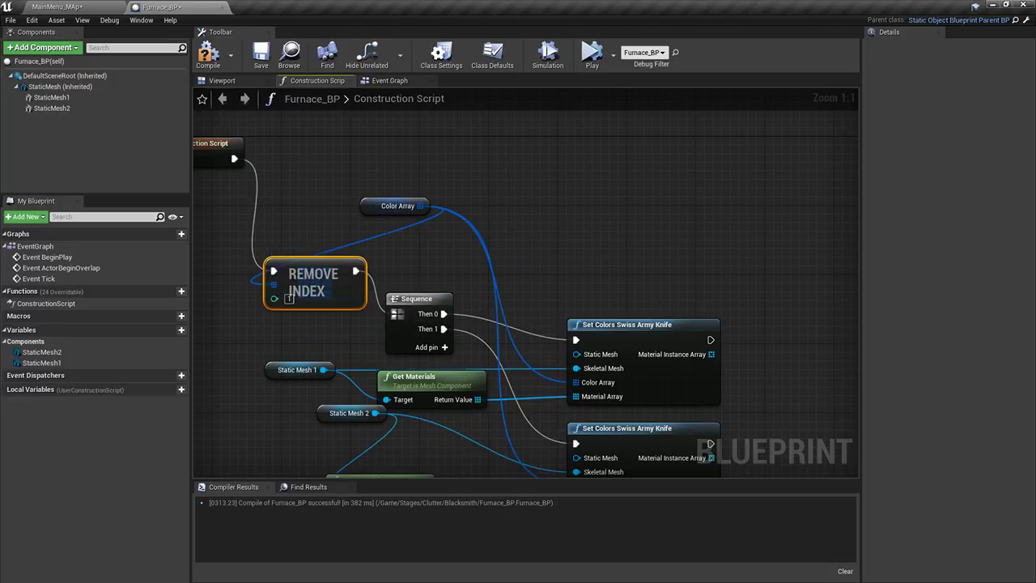
drag(341, 261, 341, 305)
click(208, 55)
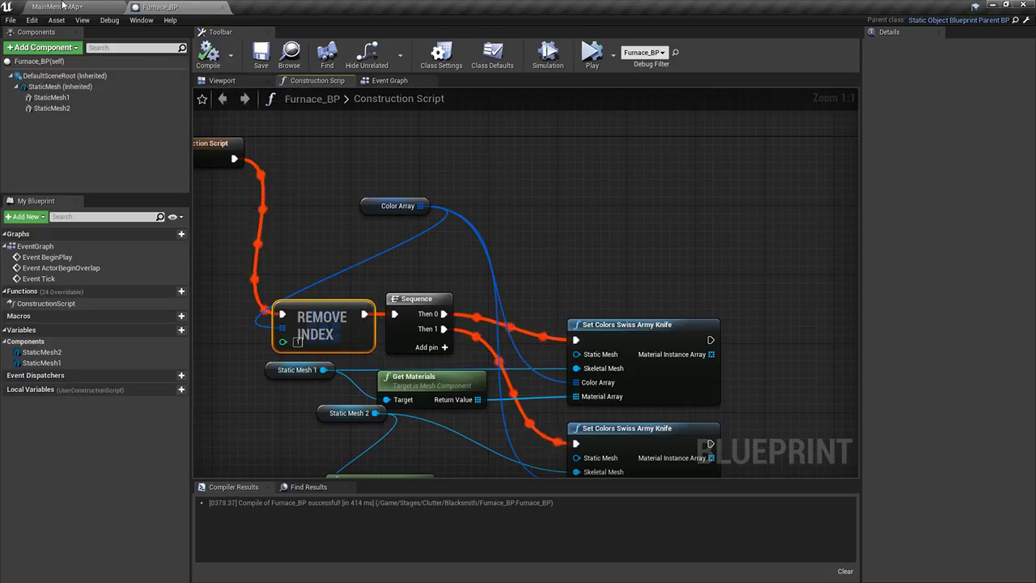
Return to the MainMenu_MAp level and examine the furnace's blast door and lever colors from several angles
click(58, 6)
right_drag(501, 203, 425, 198)
key(w)
key(s)
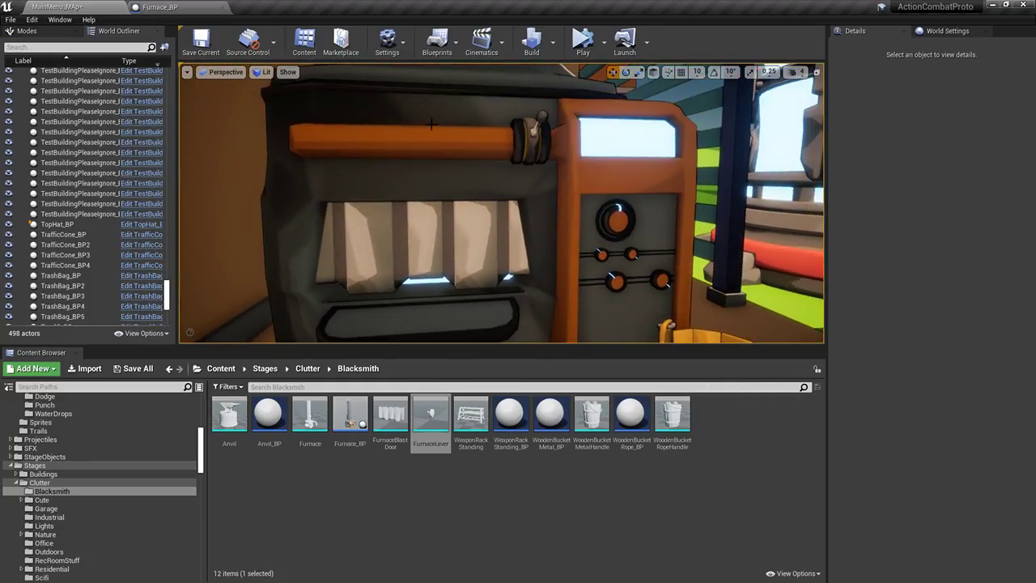
right_drag(485, 240, 441, 212)
key(s)
key(w)
key(s)
key(w)
key(d)
key(s)
key(a)
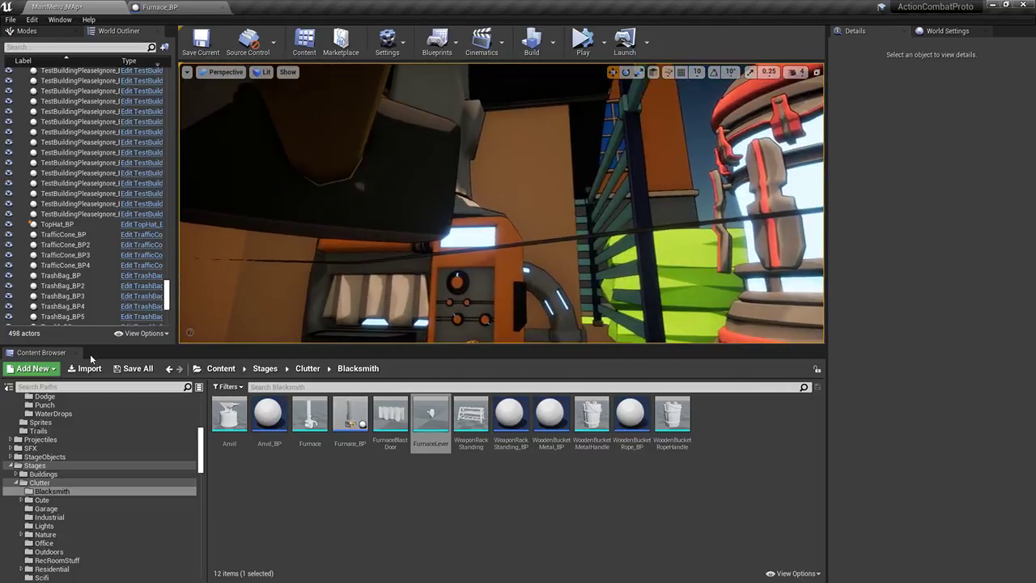
Save the MainMenu_MAp level with all modified assets and go back to Furnace_BP
click(146, 367)
click(614, 395)
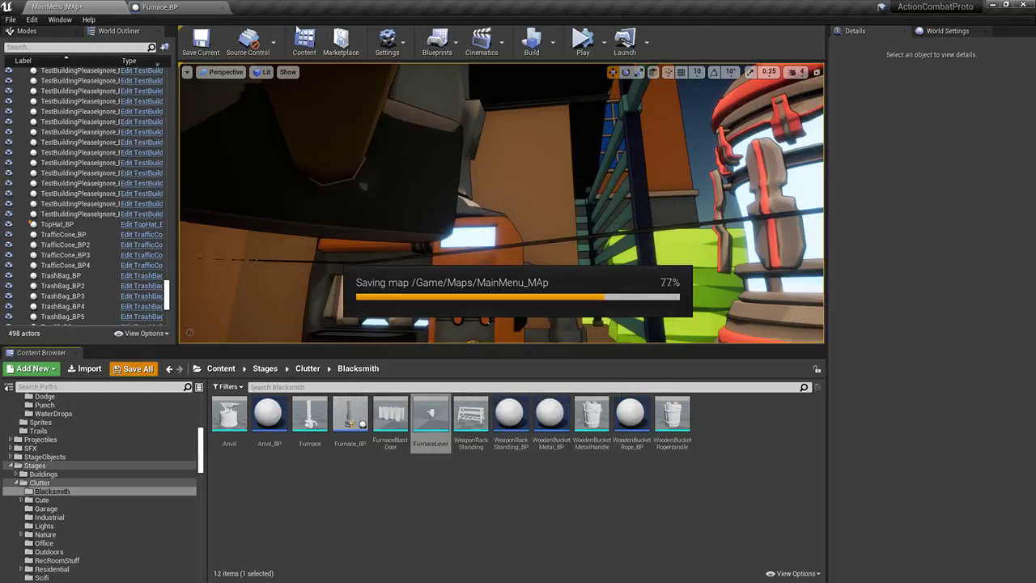
click(205, 7)
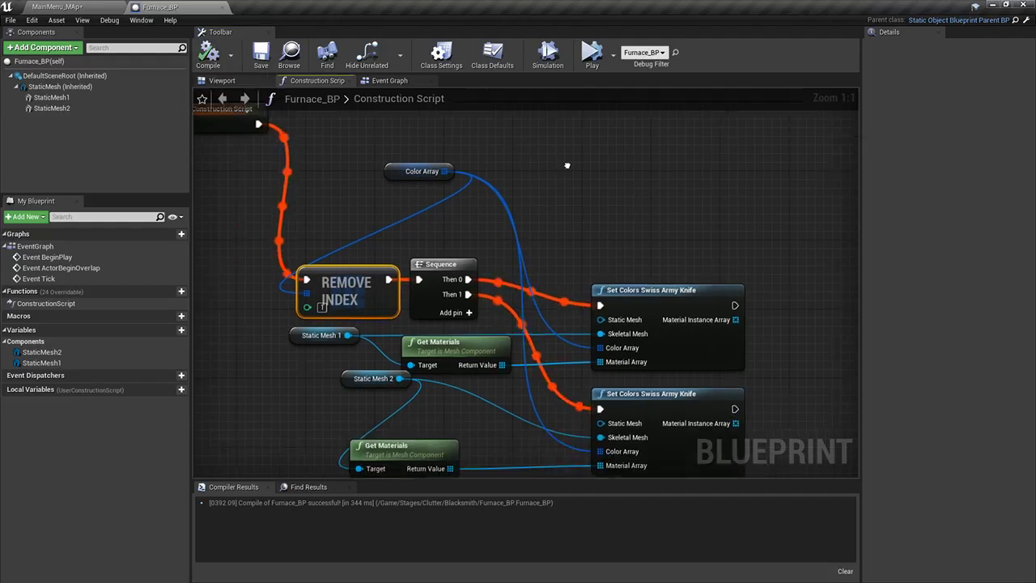
Review Furnace_BP's construction graph and preview, and check the furnace up close in the level
scroll(583, 165, down, 7)
right_drag(582, 165, 731, 264)
scroll(731, 264, up, 5)
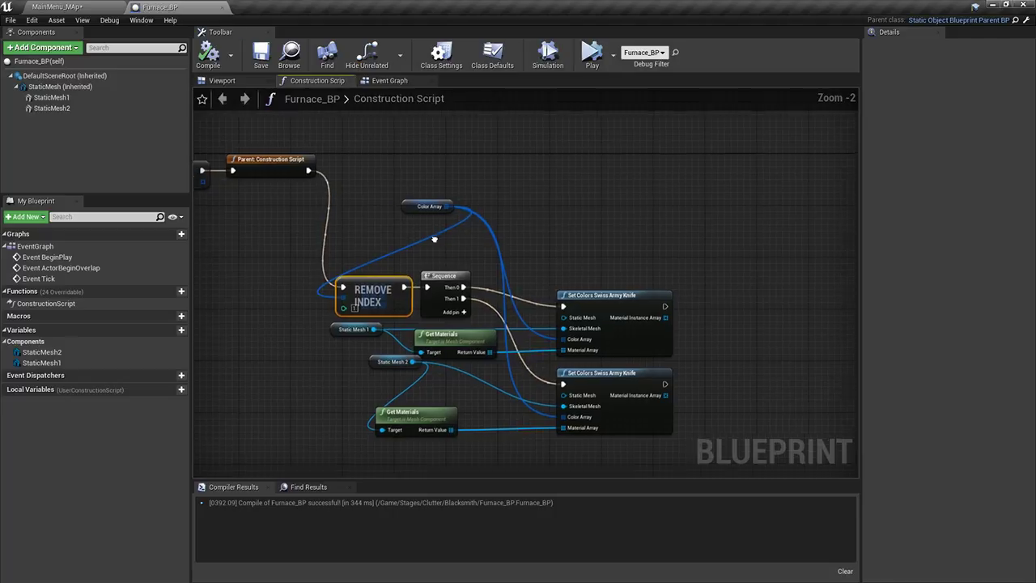
click(212, 81)
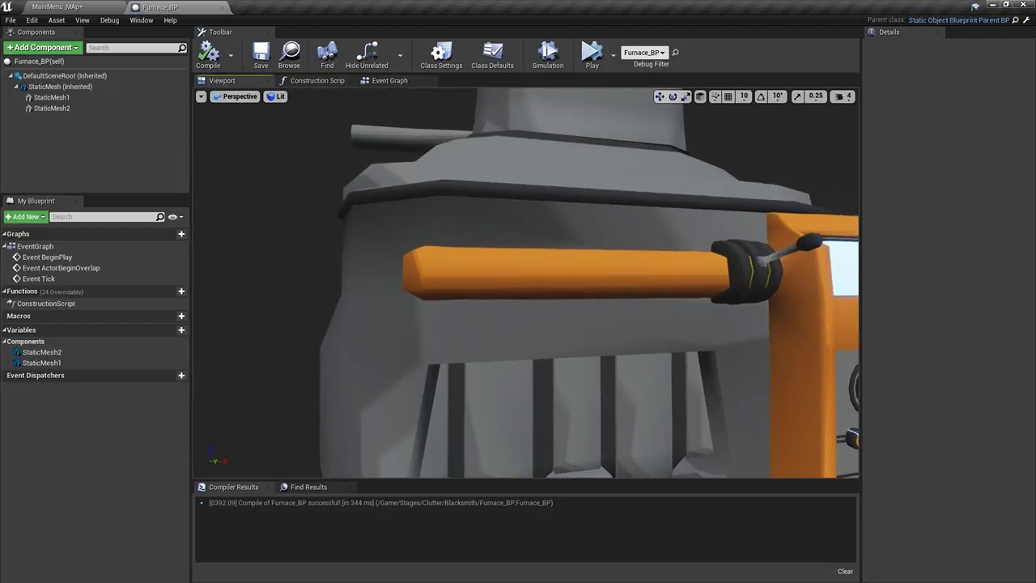
click(58, 7)
right_drag(388, 194, 328, 167)
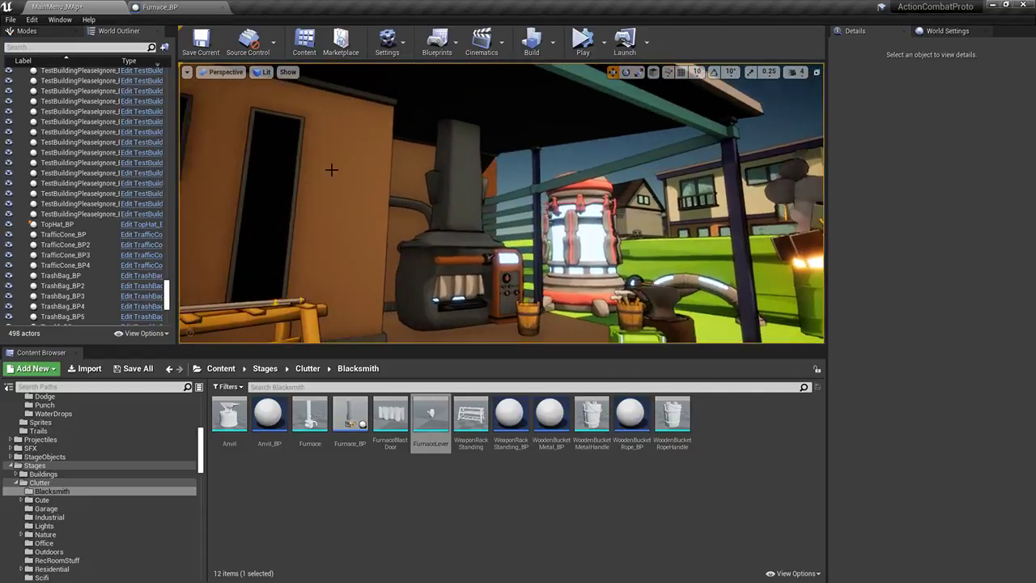
right_drag(664, 189, 654, 185)
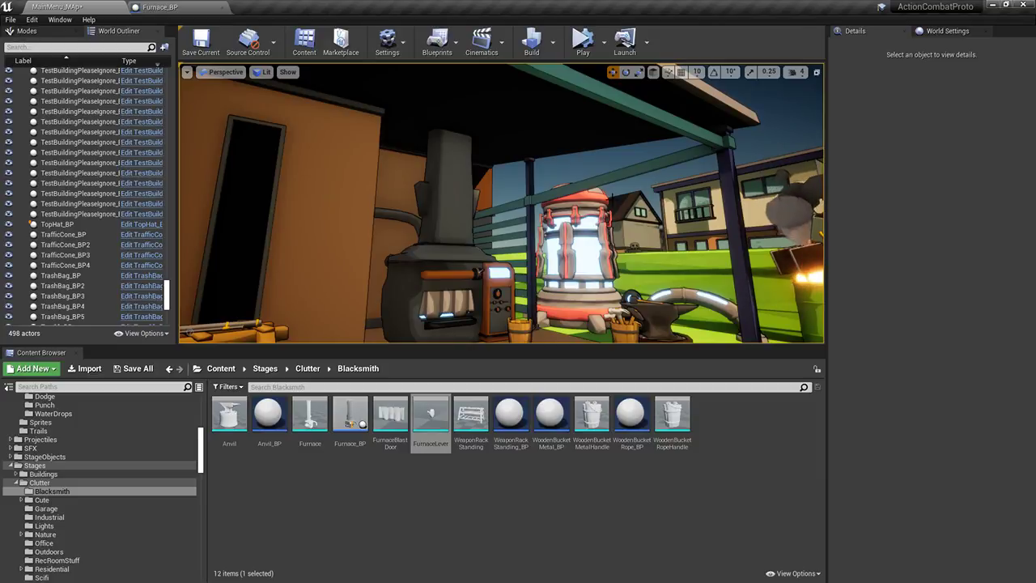
mouse_move(580, 287)
right_down()
mouse_move(552, 290)
mouse_move(540, 315)
mouse_move(608, 258)
mouse_move(587, 281)
right_up()
key(w)
key(s)
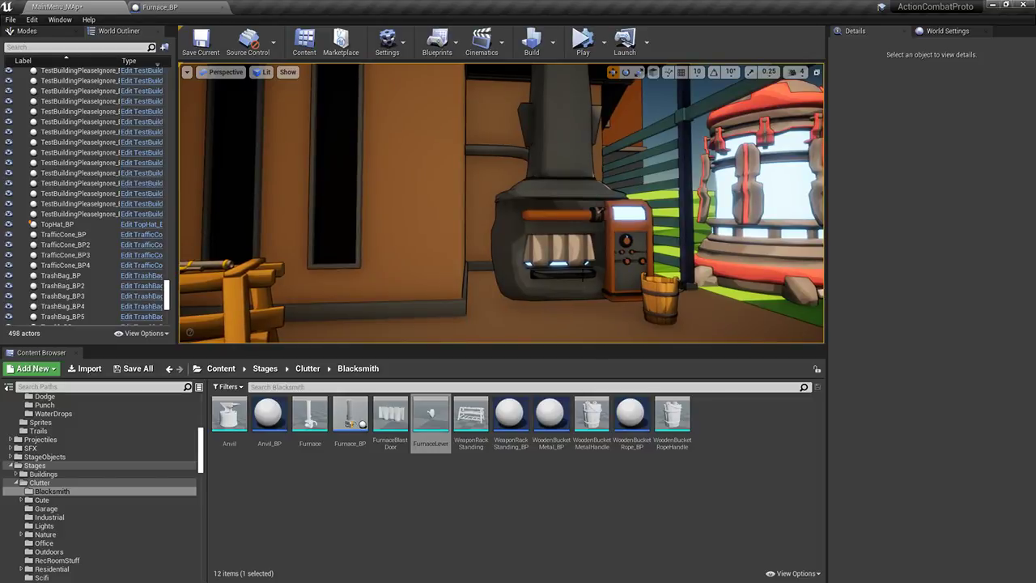
key(w)
right_drag(587, 281, 556, 202)
click(555, 200)
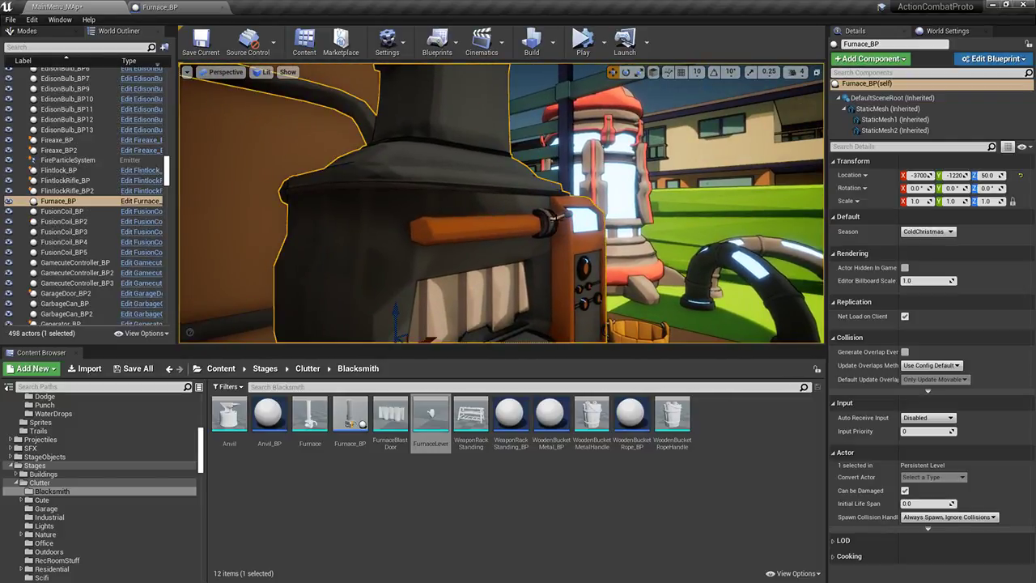
Select the lever component in Furnace_BP and examine how it fits around the orange bar
click(185, 7)
key(w)
right_drag(595, 197, 648, 228)
key(w)
click(337, 240)
key(s)
right_drag(337, 239, 421, 240)
key(r)
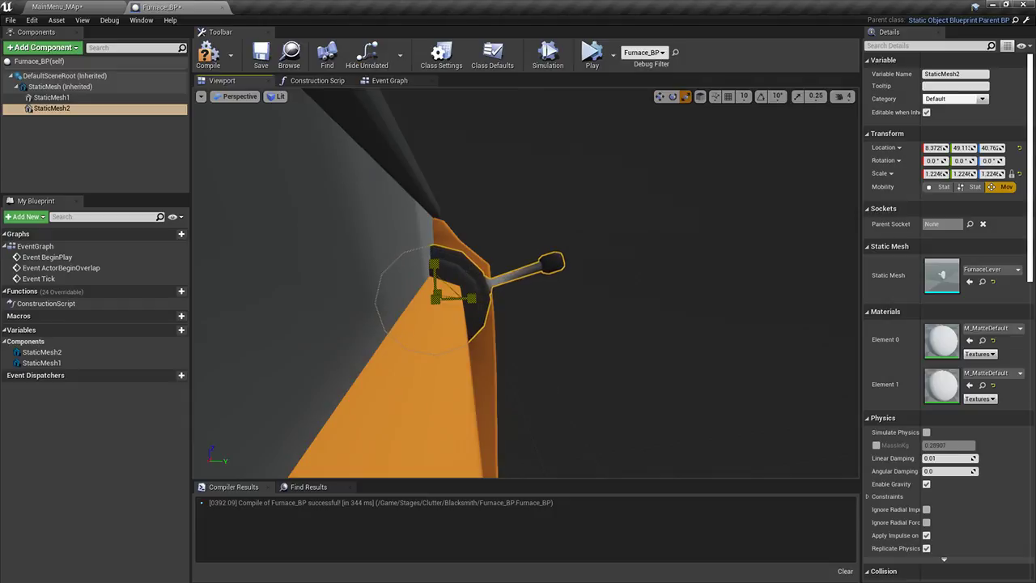
right_drag(454, 263, 444, 263)
key(w)
right_drag(548, 260, 381, 260)
key(d)
key(s)
right_drag(606, 173, 589, 189)
key(w)
key(s)
Raise the blast door component slightly to widen the furnace opening, and compile and save Furnace_BP
click(408, 360)
right_drag(409, 360, 409, 364)
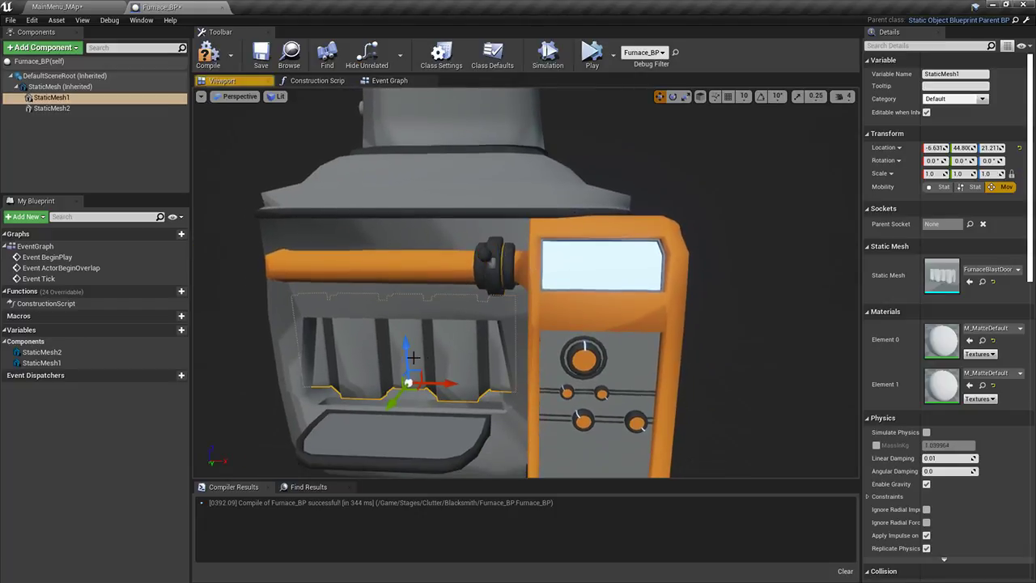
drag(408, 342, 409, 315)
click(215, 55)
click(259, 54)
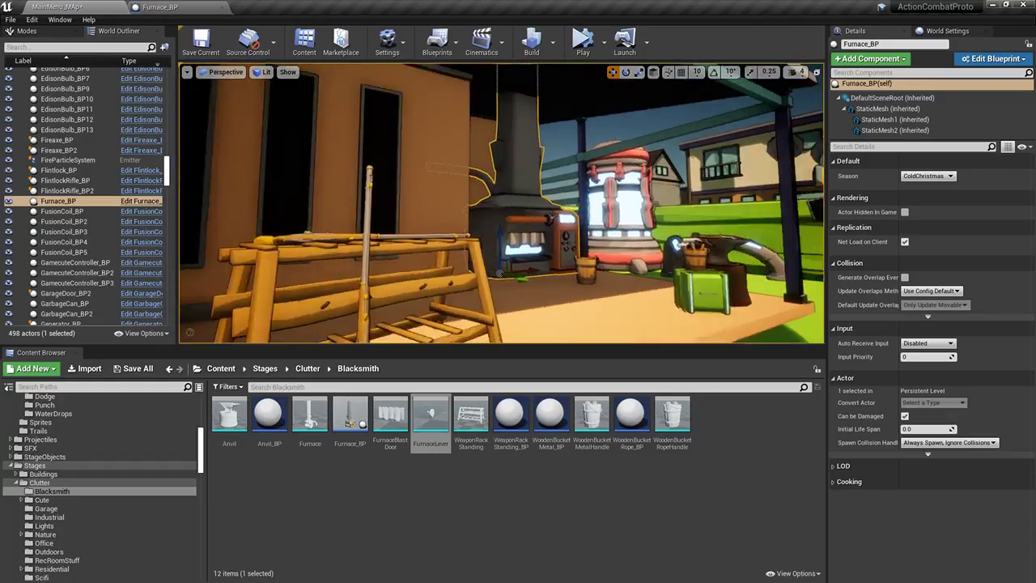
Examine the whole blacksmith area in the level, from the weapon rack to the furnace and tool buckets
key(s)
mouse_move(502, 203)
right_down()
mouse_move(417, 190)
mouse_move(357, 137)
mouse_move(352, 118)
mouse_move(437, 133)
mouse_move(425, 136)
mouse_move(423, 169)
mouse_move(428, 156)
right_up()
click(351, 118)
key(Escape)
key(s)
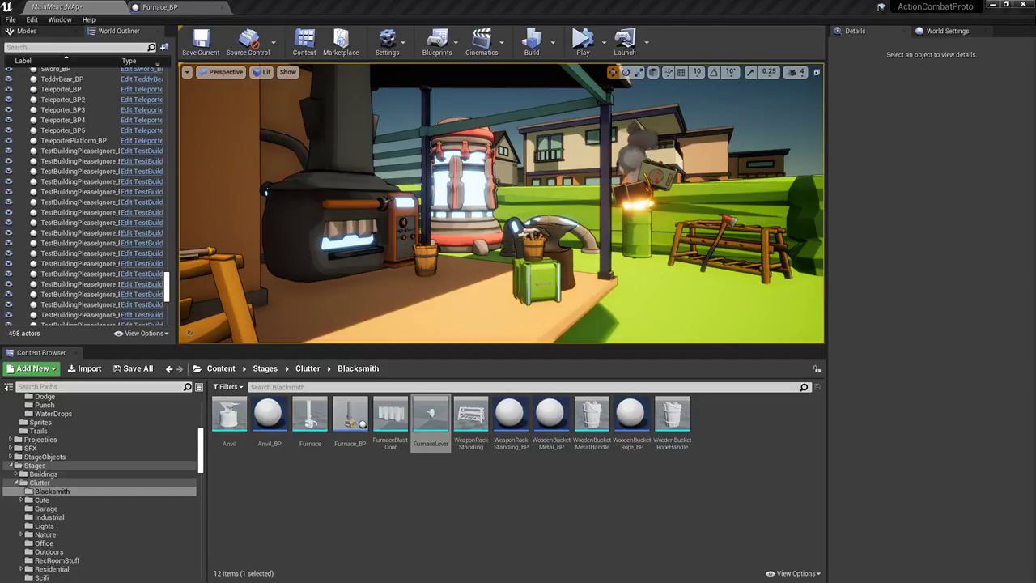
mouse_move(586, 197)
right_down()
mouse_move(526, 195)
mouse_move(569, 186)
right_up()
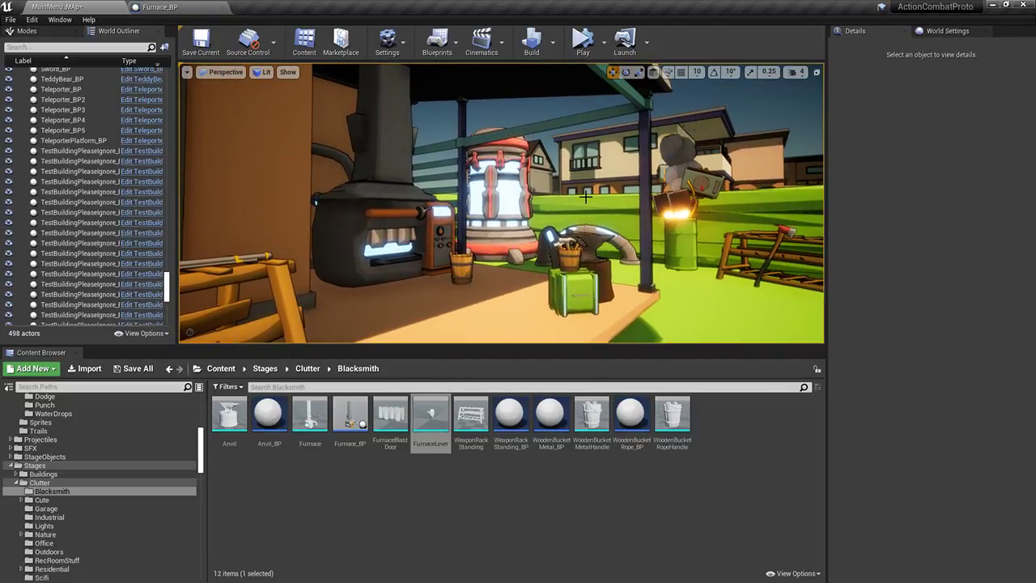
key(w)
mouse_move(569, 186)
right_down()
mouse_move(673, 213)
mouse_move(688, 258)
mouse_move(647, 209)
mouse_move(644, 173)
mouse_move(558, 193)
mouse_move(696, 299)
mouse_move(599, 301)
mouse_move(657, 293)
mouse_move(664, 263)
mouse_move(732, 316)
mouse_move(805, 318)
mouse_move(789, 174)
mouse_move(708, 162)
mouse_move(816, 172)
mouse_move(817, 157)
mouse_move(695, 171)
mouse_move(700, 267)
mouse_move(664, 203)
mouse_move(538, 186)
right_up()
key(s)
key(s)
key(w)
key(w)
key(w)
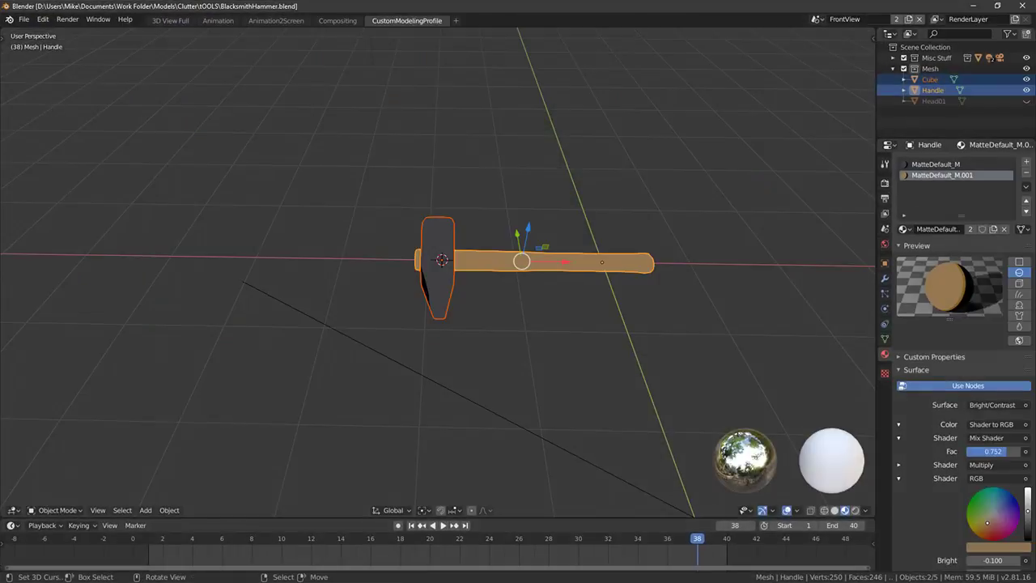
Start a new General file in Blender and delete the default object
click(19, 17)
mouse_move(34, 30)
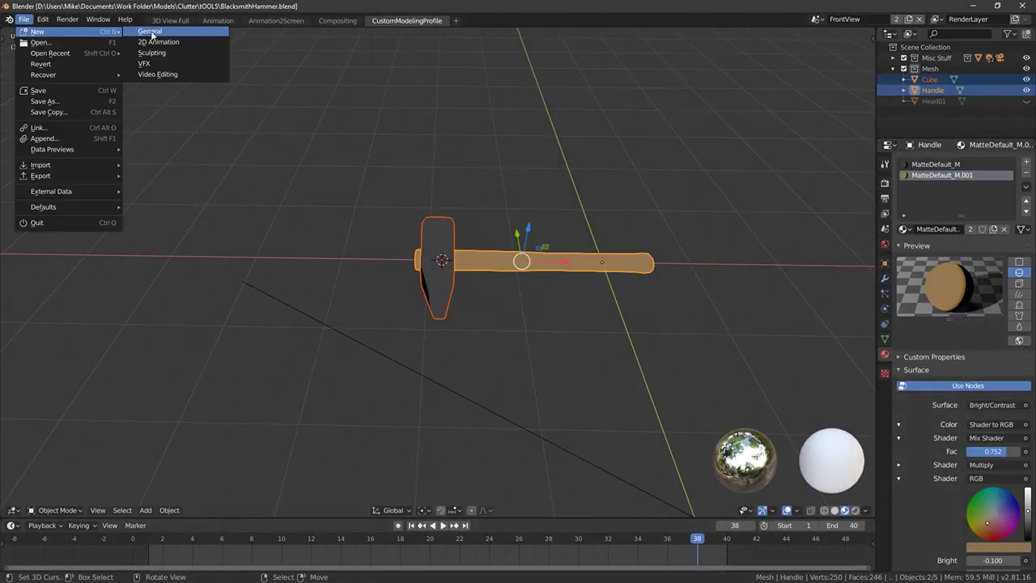
click(156, 33)
key(x)
click(405, 303)
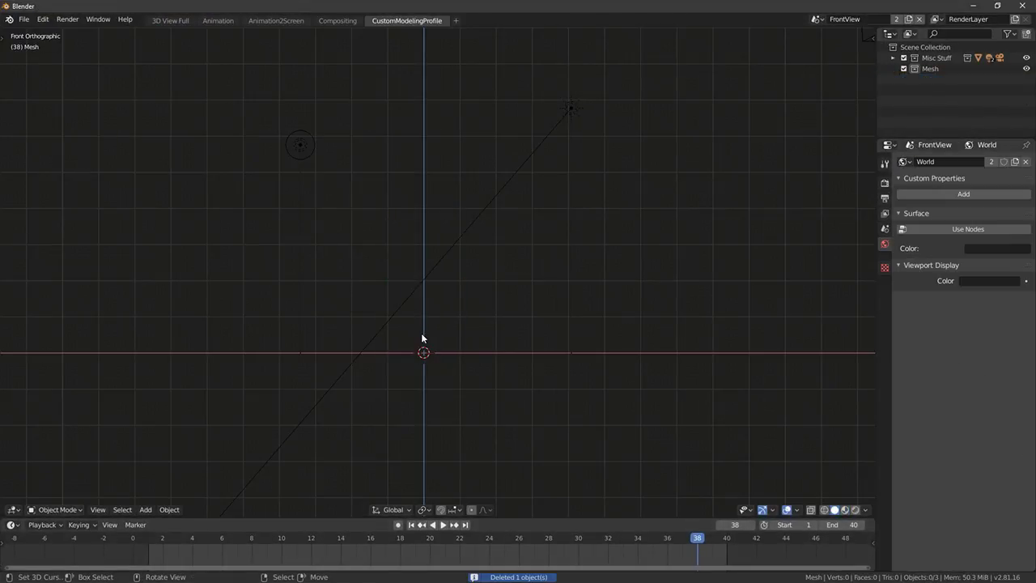
Add a cube mesh, scale it down in Edit Mode, and flatten it along Z
key(shift+a)
mouse_move(418, 331)
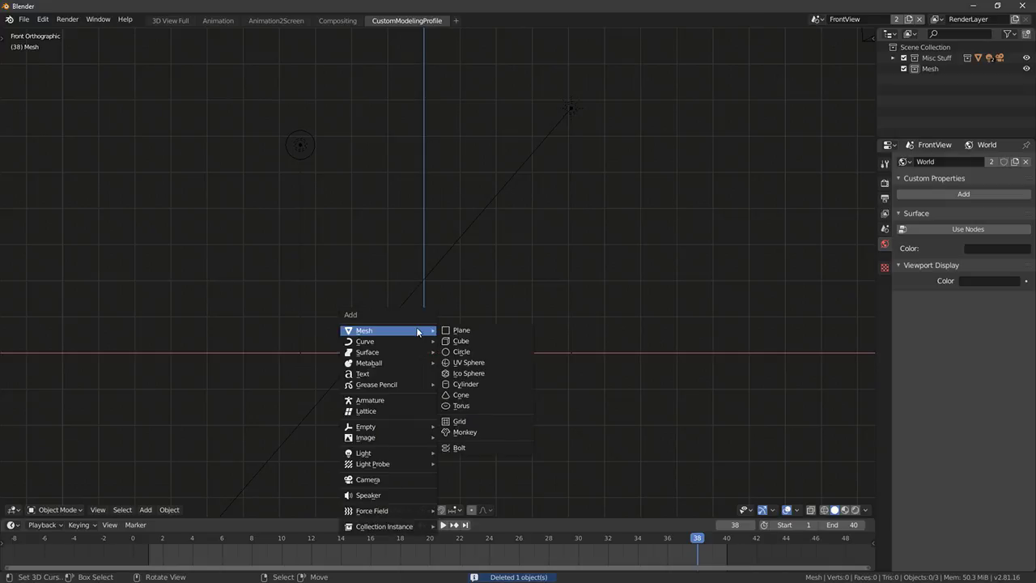
click(478, 331)
key(Tab)
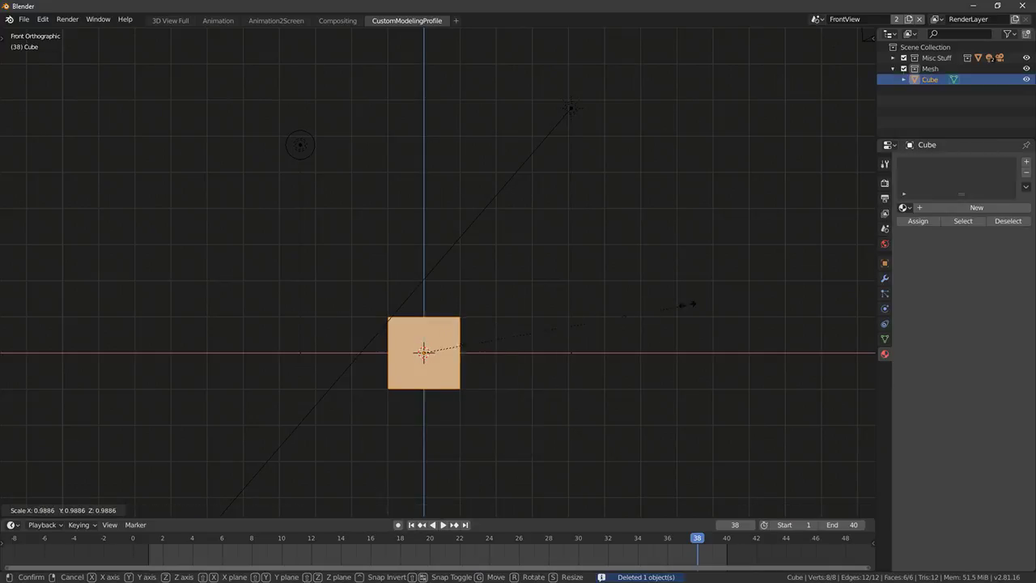
key(s)
click(507, 330)
key(s)
key(z)
click(463, 314)
Raise the flattened block above the grid and stretch it along X into a long plank
drag(424, 318, 427, 172)
key(KP_7)
key(s)
key(x)
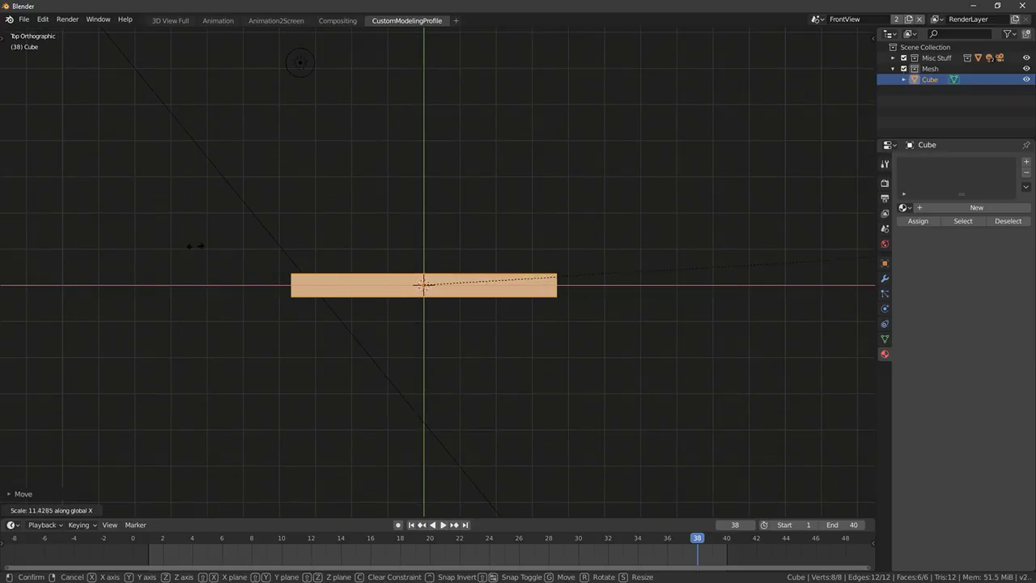
click(635, 229)
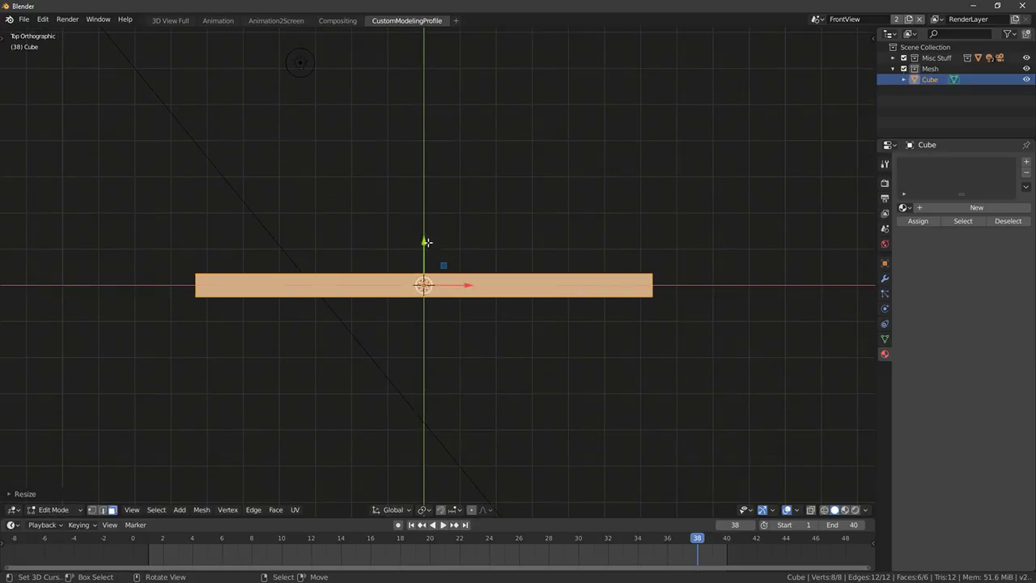
Shift the plank slightly along Y and duplicate it three times to form a row of four parallel planks
click(426, 243)
key(shift+d)
click(426, 257)
drag(426, 258, 434, 230)
drag(431, 229, 429, 195)
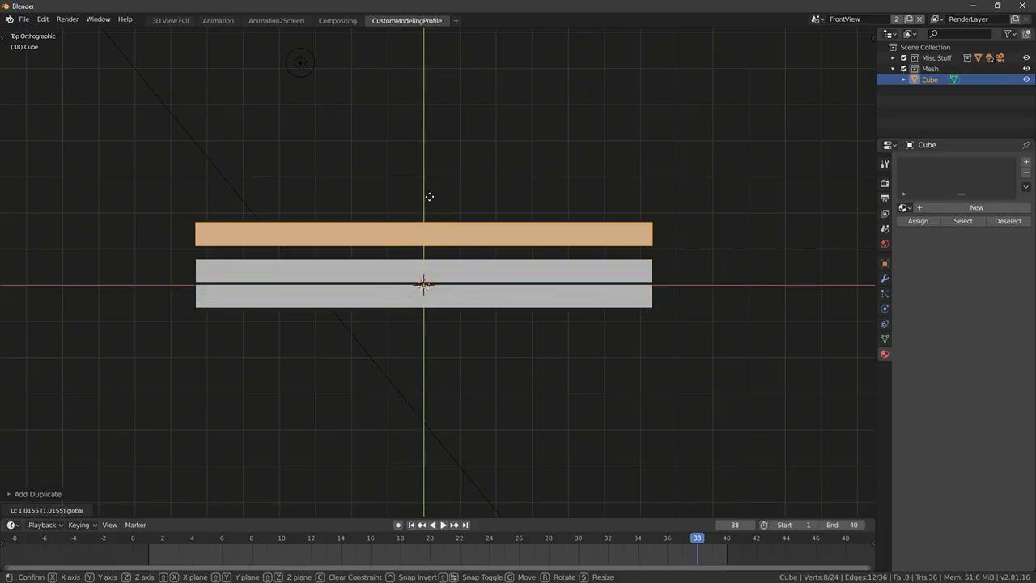
click(430, 206)
key(shift+d)
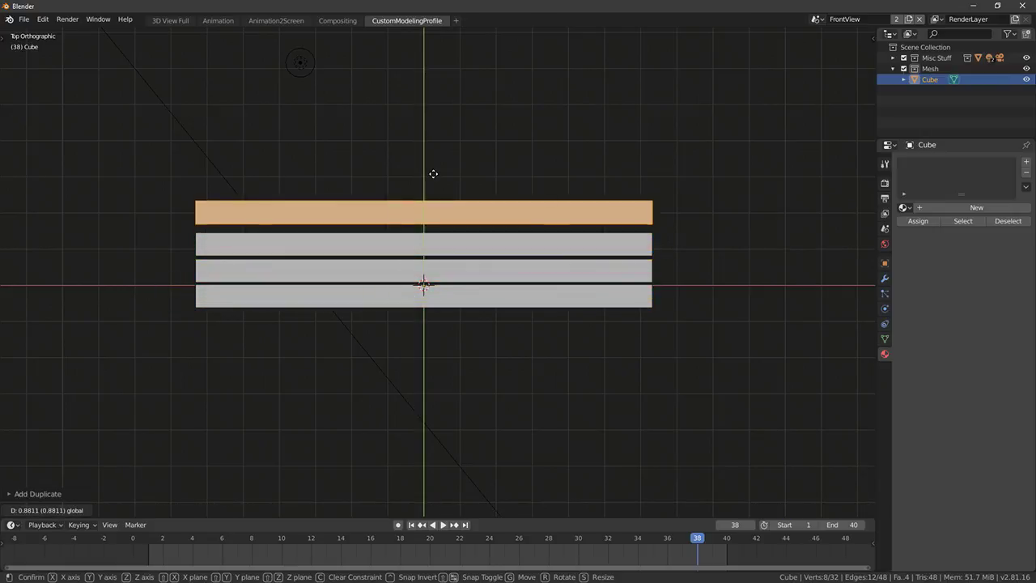
click(433, 179)
Select the fourth plank and move it along Y to match the narrow gaps between the others
click(423, 243)
key(ctrl+l)
key(g)
click(421, 197)
drag(423, 200, 426, 175)
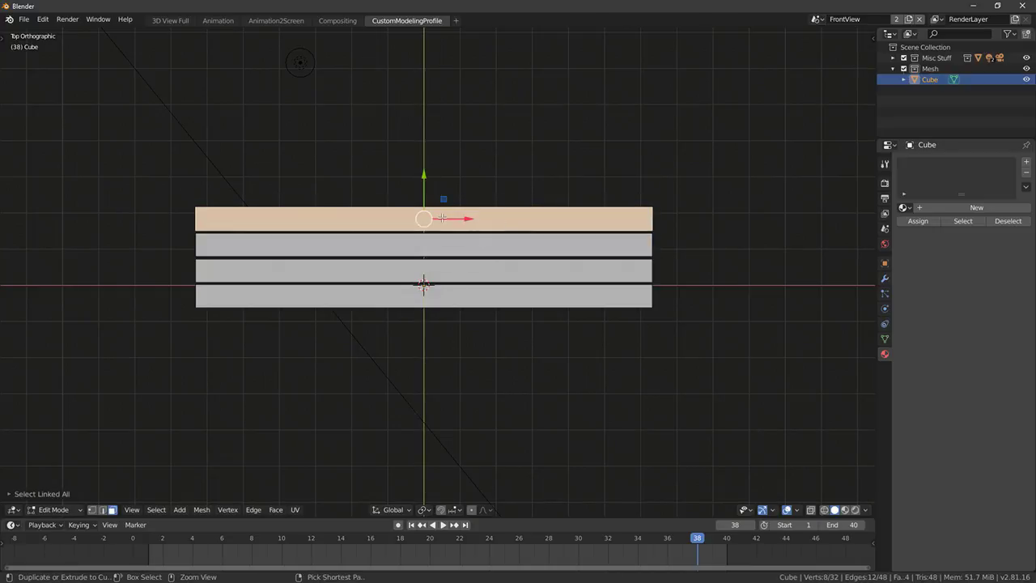
Duplicate the outermost plank along Y to add a fifth plank to the row
key(shift+d)
click(429, 172)
key(r)
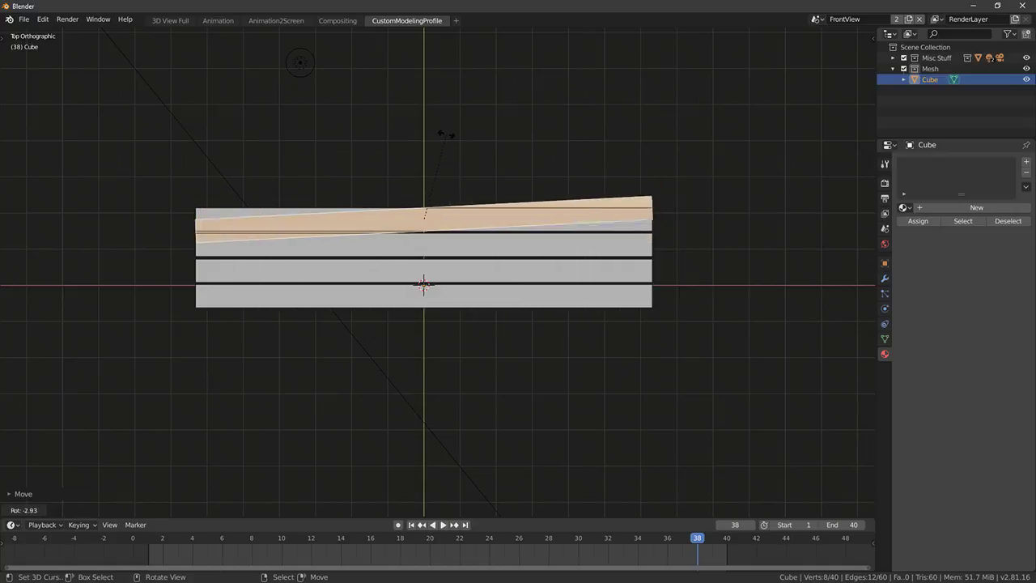
right_click(450, 144)
key(shift+d)
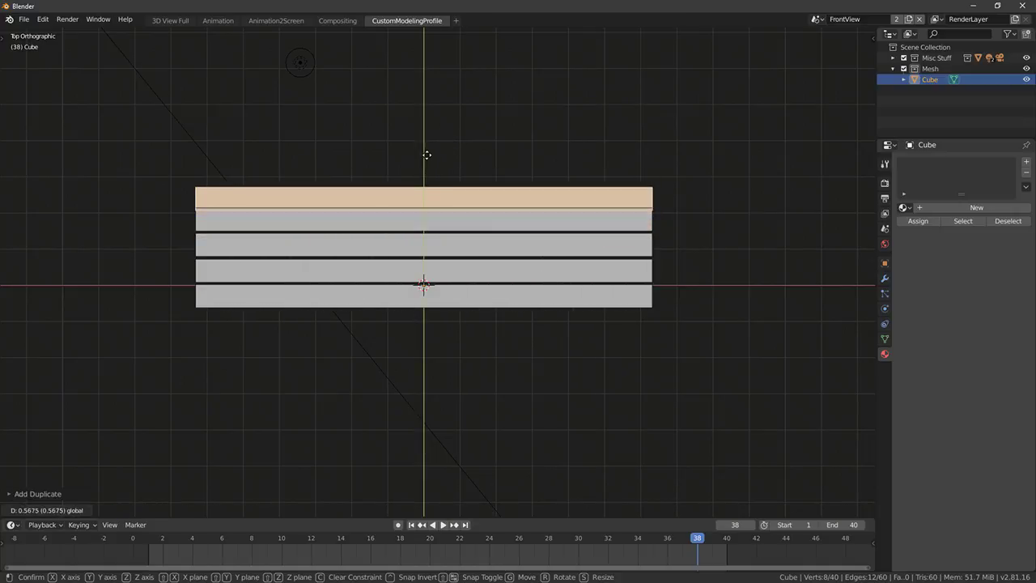
click(428, 151)
middle_drag(440, 254, 432, 246)
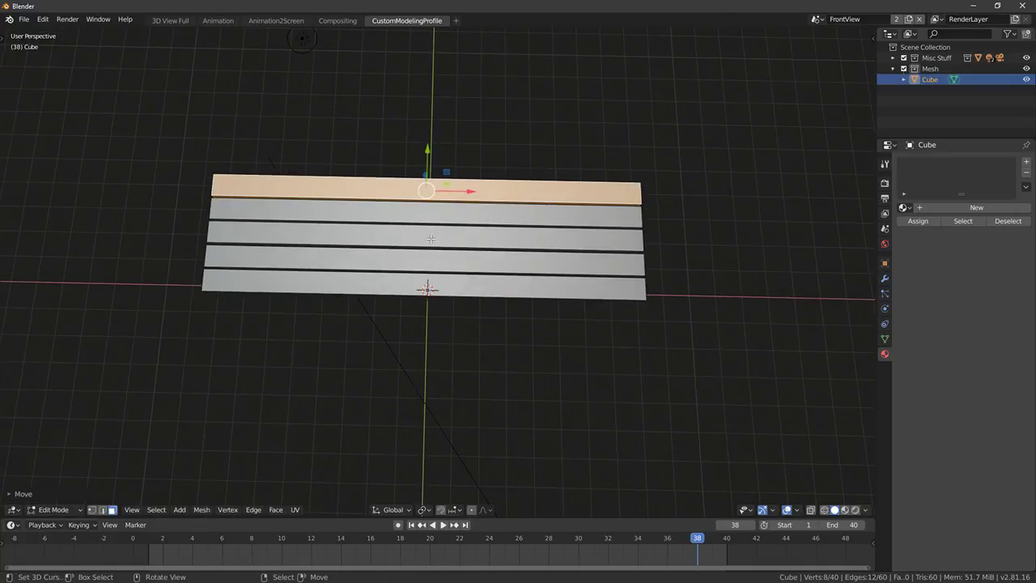
click(447, 230)
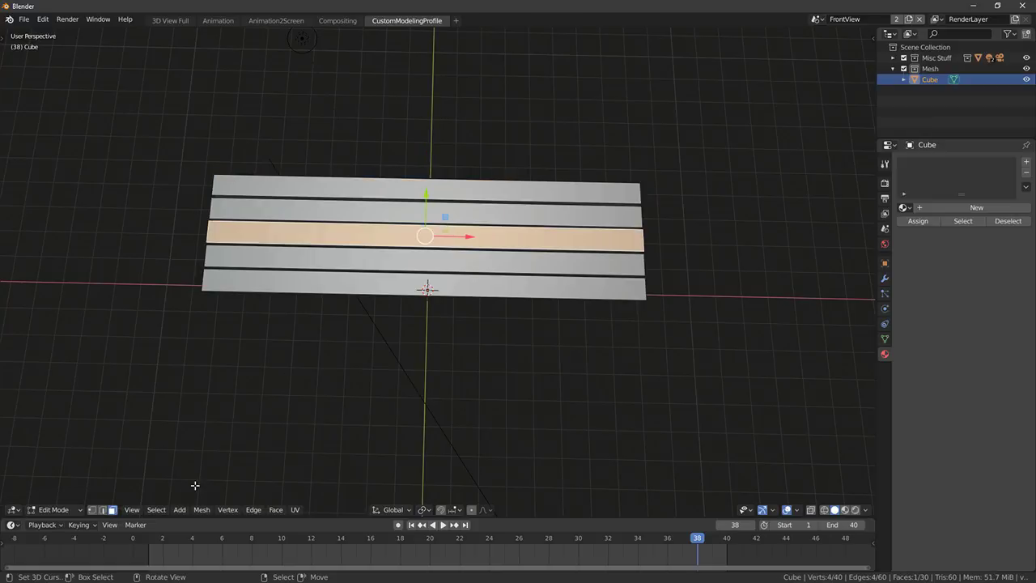
middle_drag(227, 457, 427, 315)
key(KP_7)
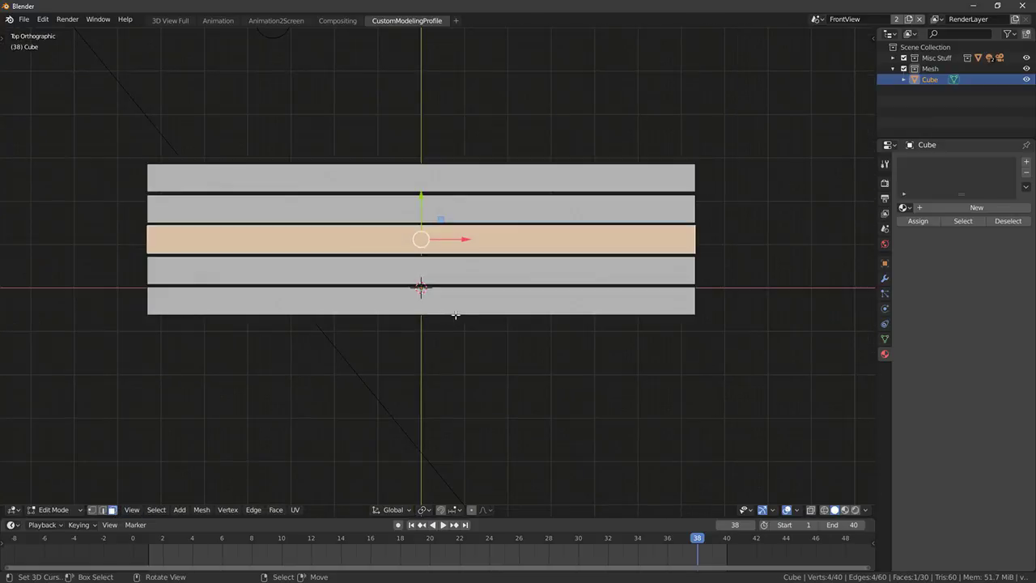
click(447, 194)
click(443, 180)
key(ctrl+l)
key(shift+d)
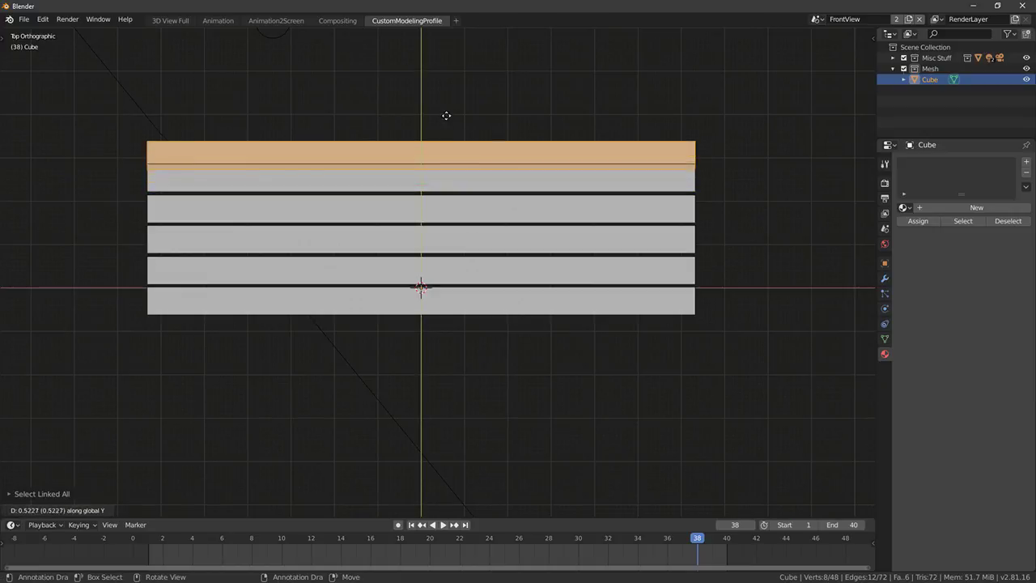
right_click(438, 173)
key(x)
click(437, 172)
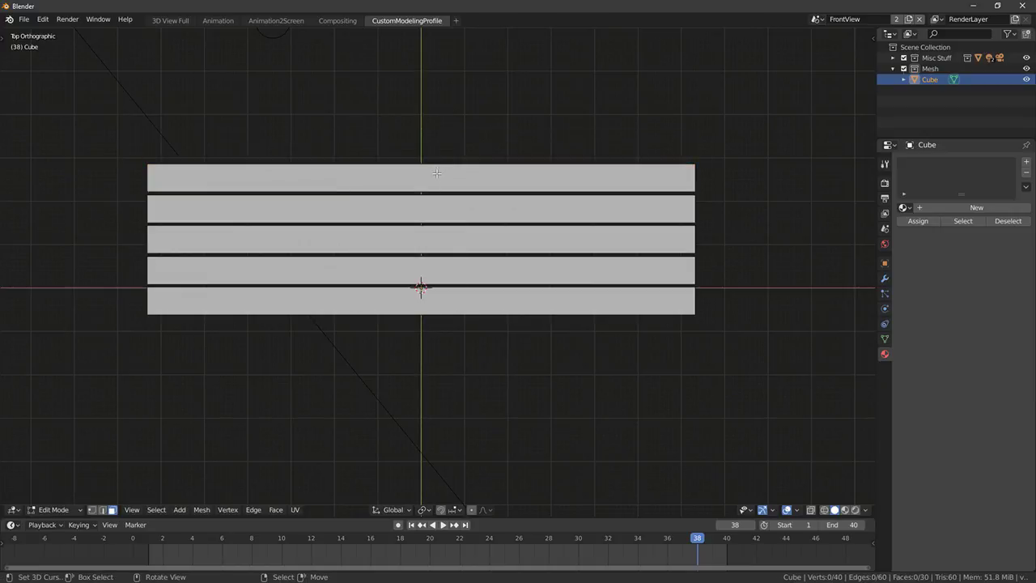
Delete the whole fifth plank from the end of the row
click(437, 171)
key(x)
key(ctrl+l)
key(x)
key(c)
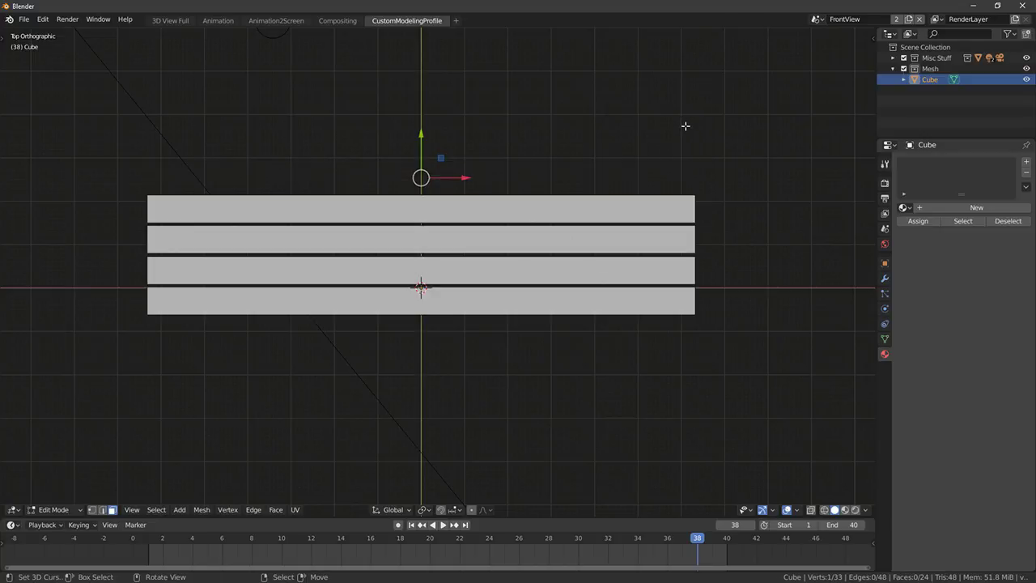
Select all four planks and scale them up very slightly along Y
ctrl+scroll(657, 148, left, 1)
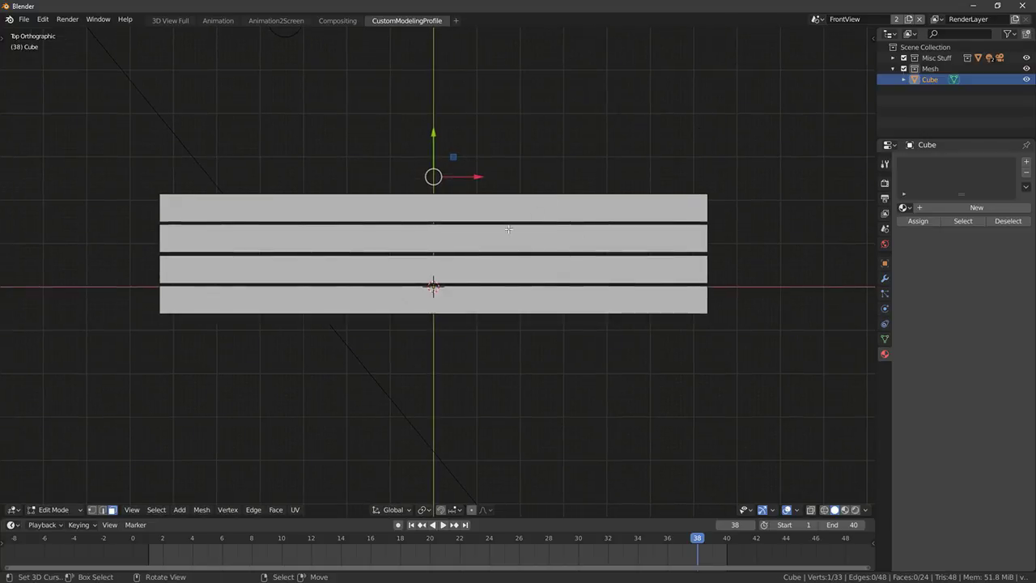
scroll(431, 234, up, 2)
click(431, 235)
key(alt+a)
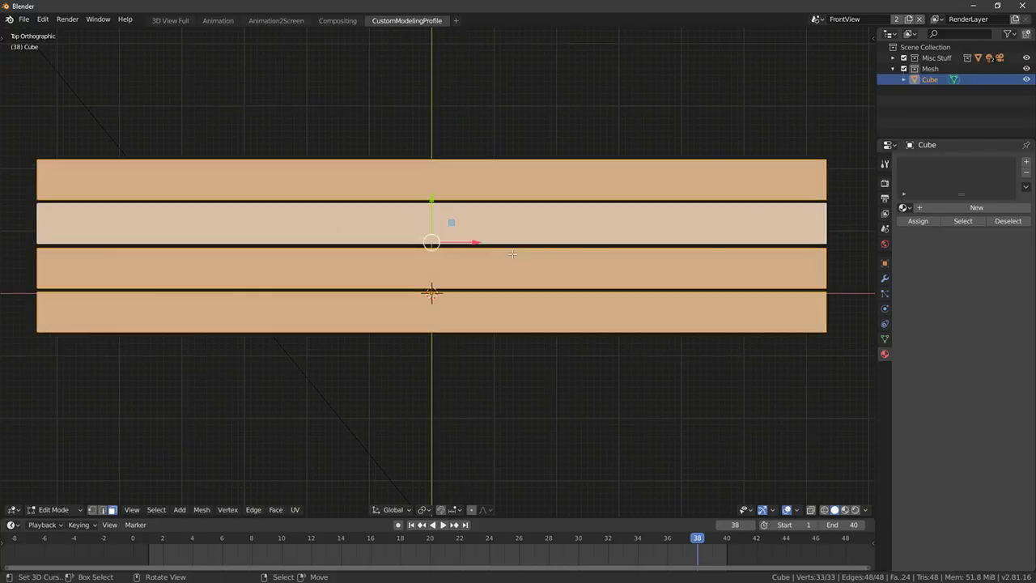
key(a)
key(s)
key(y)
click(577, 164)
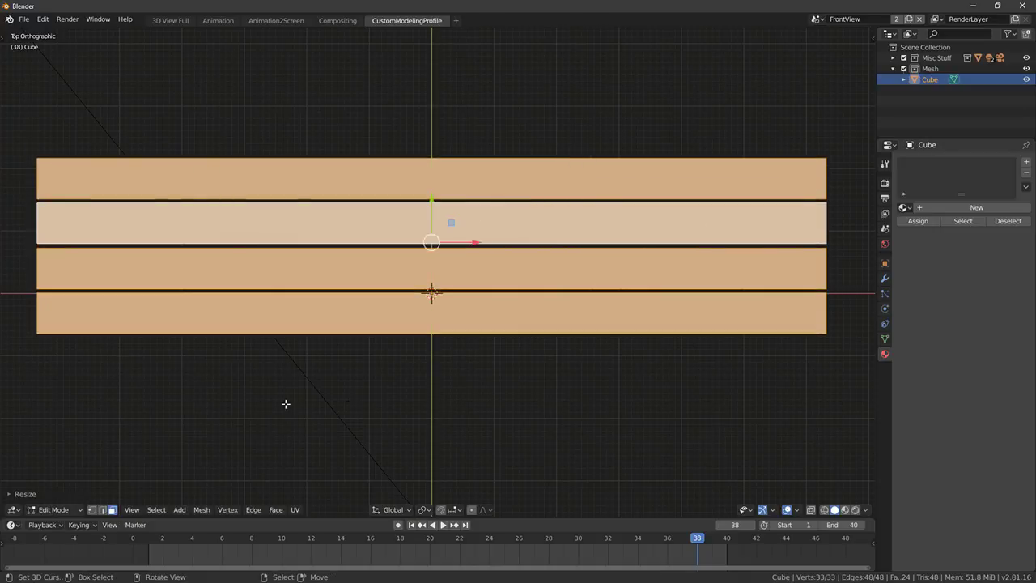
Switch to vertex selection and add a loop cut across the middle of each of the four planks
click(94, 509)
key(alt+a)
key(ctrl+r)
double_click(441, 228)
key(ctrl+r)
double_click(442, 180)
key(ctrl+r)
double_click(444, 270)
key(ctrl+r)
click(444, 316)
click(444, 316)
Bevel the middle edge loops of the two inner planks into a wide center section
key(alt+a)
alt+right_click(435, 243)
alt+shift+right_click(435, 247)
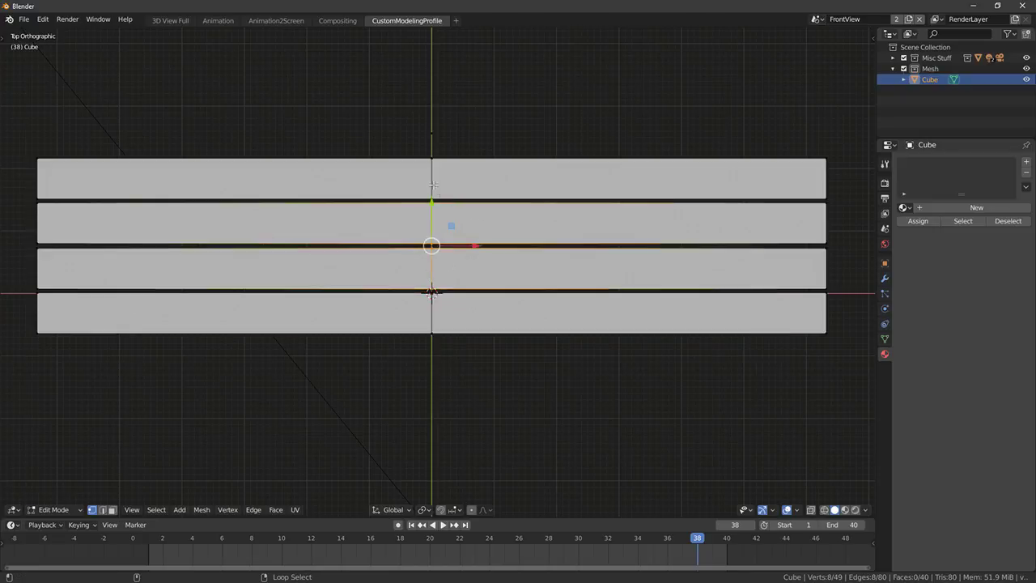
key(ctrl+b)
click(633, 241)
Add two evenly spaced loop cuts within the center section of each inner plank
key(ctrl+r)
scroll(415, 219, up, 1)
double_click(414, 220)
key(ctrl+r)
scroll(420, 262, up, 1)
double_click(420, 261)
key(alt+a)
key(c)
click(402, 245)
click(462, 243)
right_click(462, 244)
key(c)
click(462, 245)
right_click(462, 245)
Bevel the middle edge loops of the two outer planks into a narrower center section
alt+right_click(432, 180)
alt+shift+right_click(432, 318)
key(ctrl+b)
click(671, 299)
key(alt+a)
Select the central vertices on the facing edges of the two inner planks and enable proportional editing
alt+shift+right_click(465, 230)
alt+shift+right_click(404, 270)
alt+shift+right_click(464, 271)
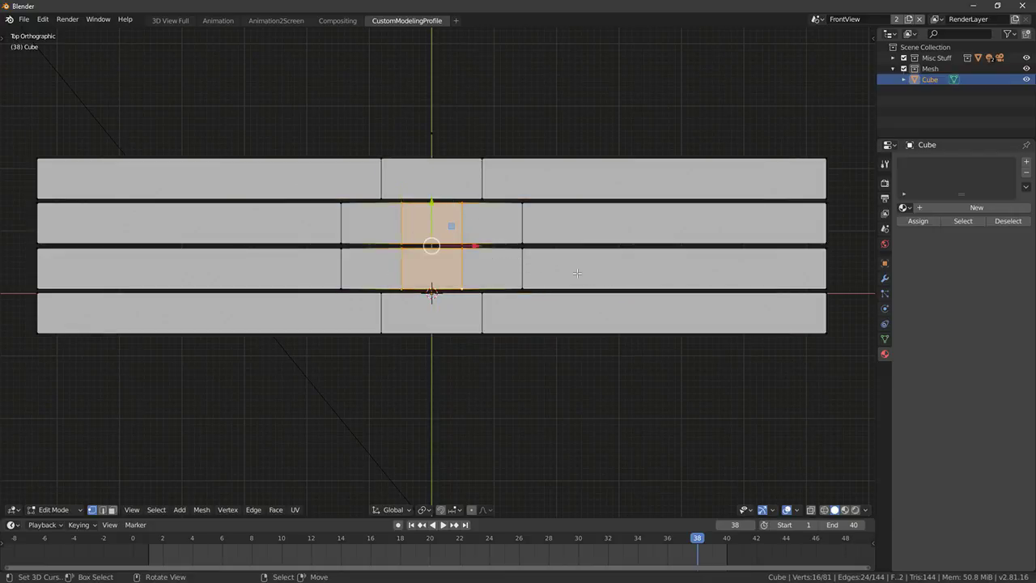
key(shift+z)
key(c)
drag(401, 245, 484, 250)
right_click(500, 249)
key(shift+z)
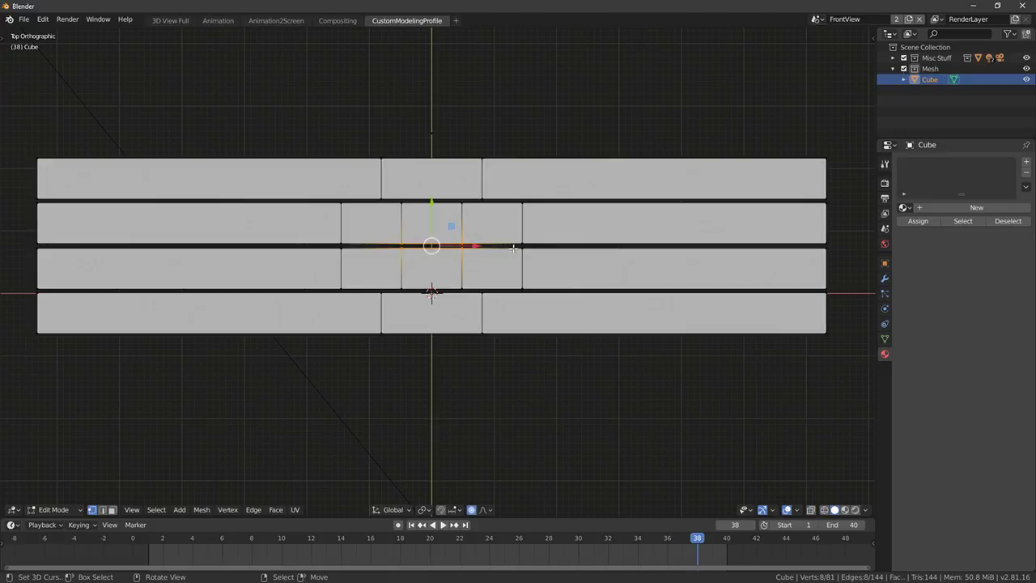
key(s)
key(z)
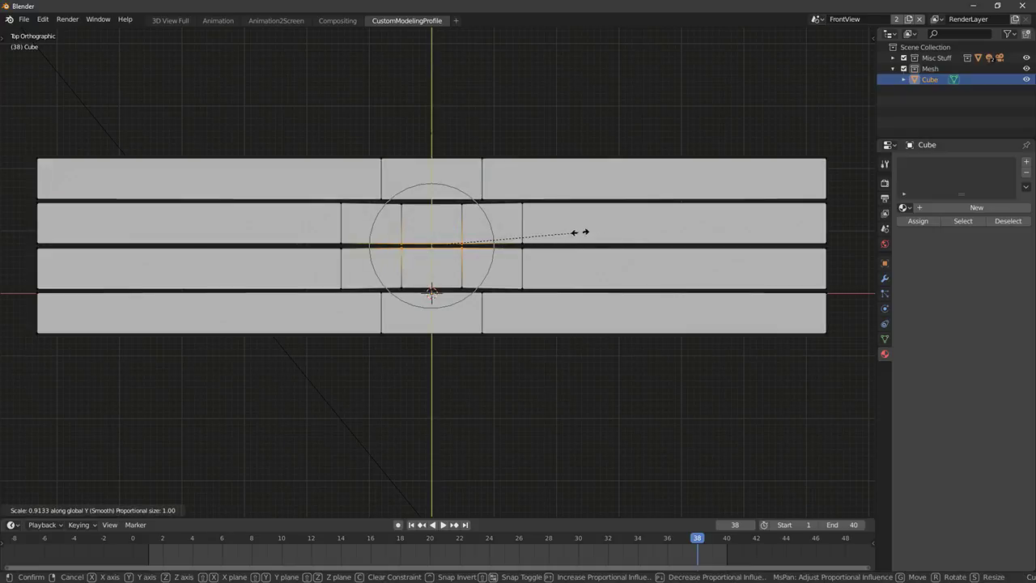
key(y)
scroll(719, 240, up, 9)
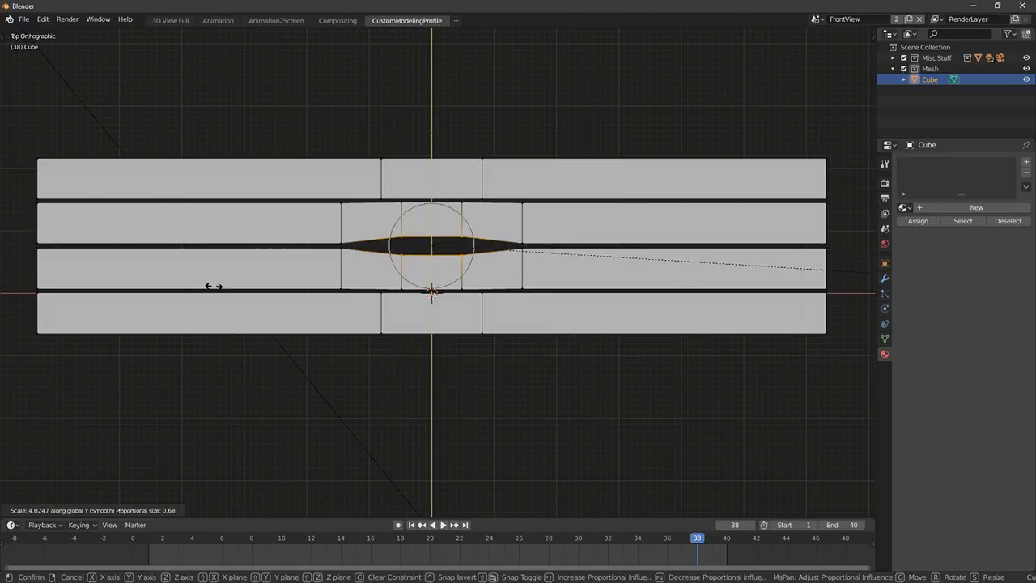
scroll(397, 300, down, 10)
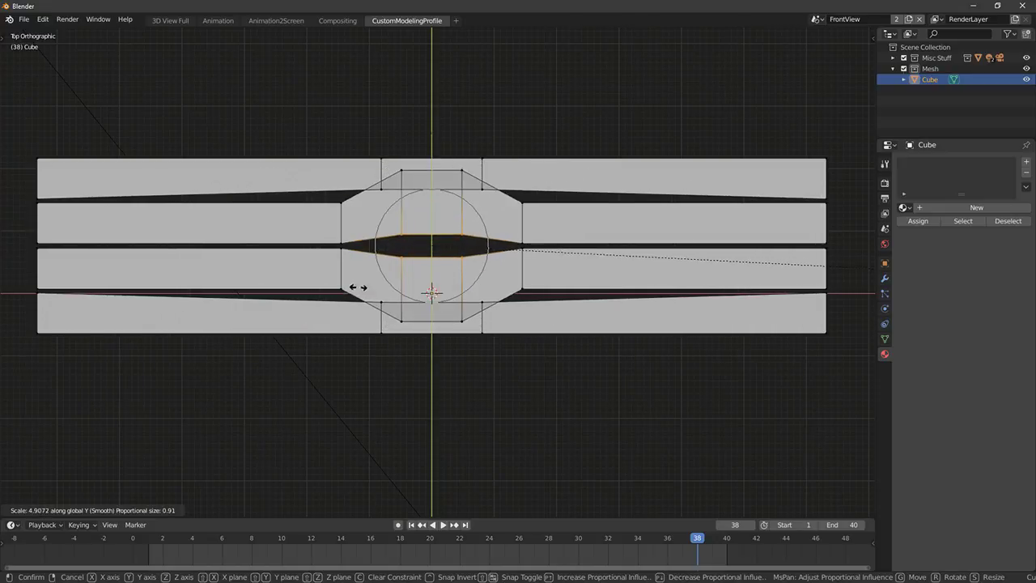
key(Escape)
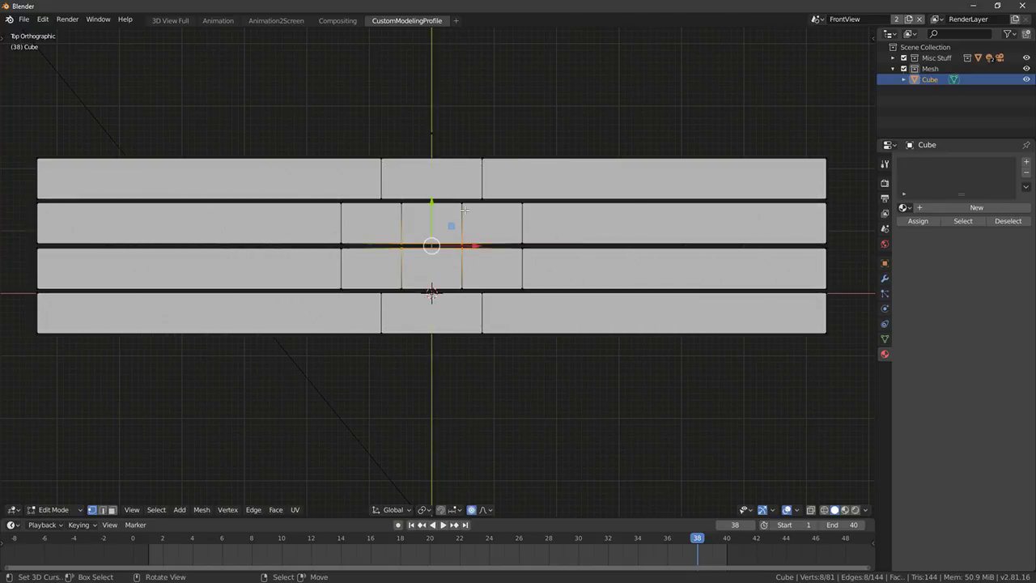
Scale the selected central vertices apart along Y with a reduced proportional size to open a hole between the inner planks
key(s)
key(y)
scroll(712, 247, up, 10)
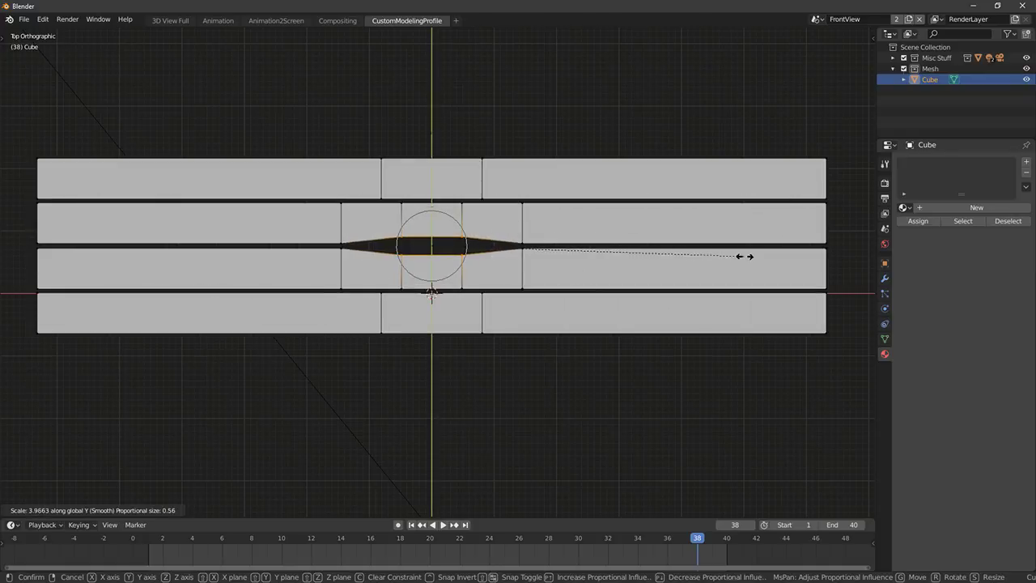
click(591, 294)
Add a loop cut through each of the four sloped sections beside the hole in the inner planks
key(ctrl+r)
double_click(490, 230)
key(ctrl+r)
double_click(494, 261)
key(ctrl+r)
double_click(368, 230)
key(ctrl+r)
double_click(372, 254)
Select the new cuts' vertices along the hole's sloped edges and scale them inward along X
alt+click(370, 217)
key(c)
click(371, 230)
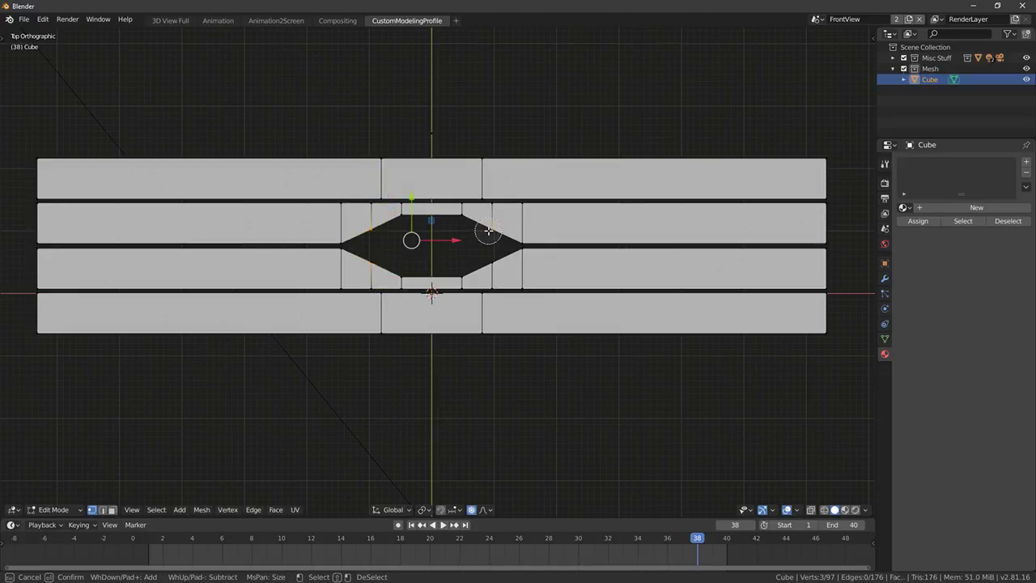
right_click(488, 230)
key(shift+z)
key(c)
click(488, 230)
click(491, 262)
click(371, 263)
right_click(372, 265)
key(shift+z)
key(s)
key(x)
click(544, 248)
mouse_move(541, 248)
middle_down()
mouse_move(500, 174)
mouse_move(536, 233)
middle_up()
key(KP_7)
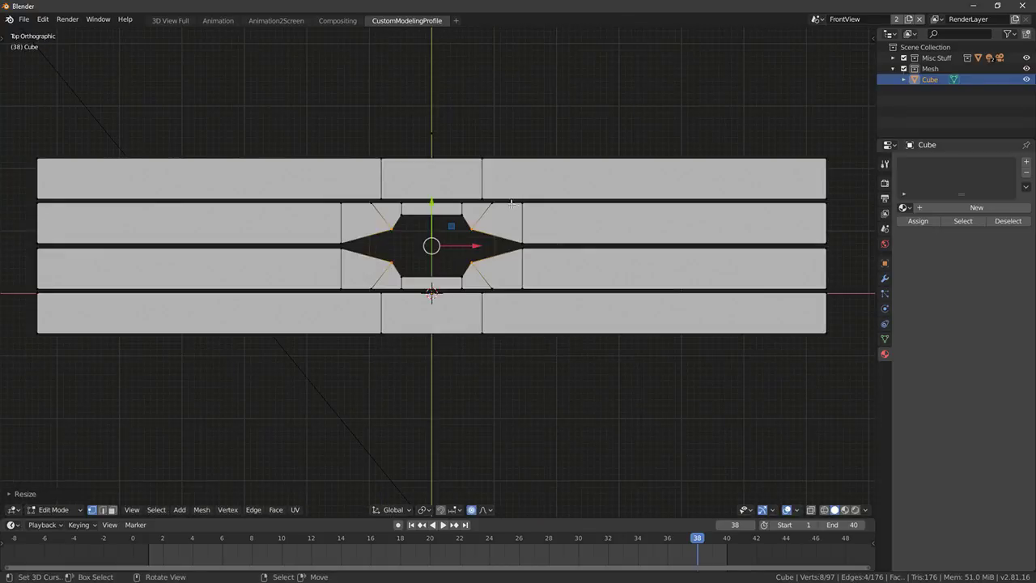
Scale the hole's side vertices together along Y toward the gap between the inner planks
key(s)
key(y)
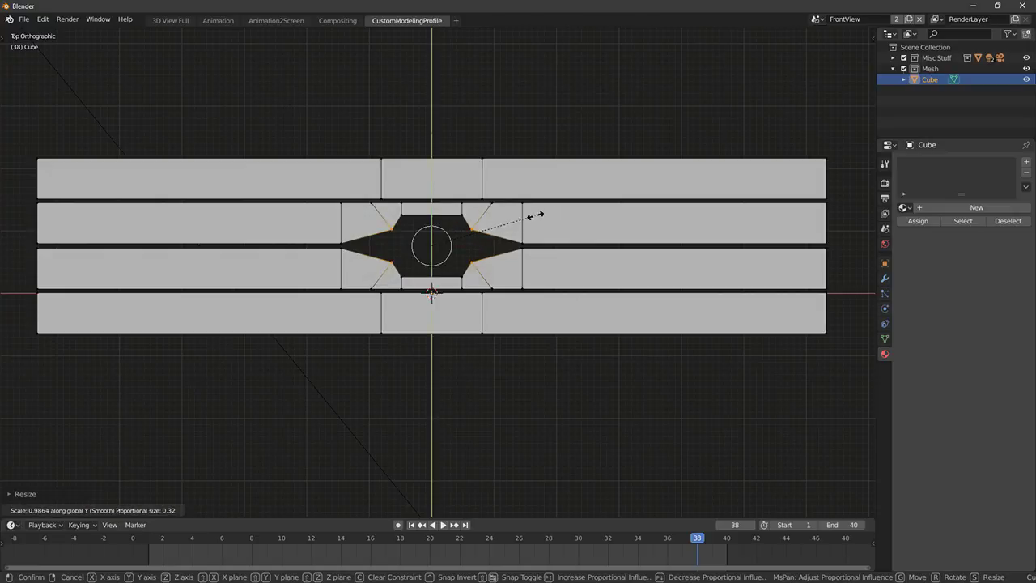
click(463, 238)
key(g)
key(x)
click(499, 246)
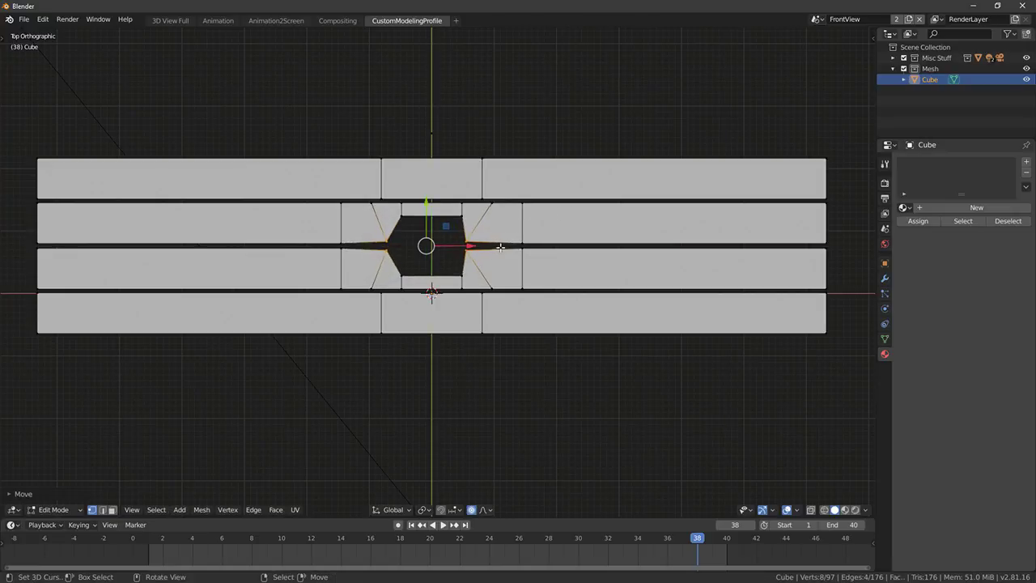
Scale the hole's side vertices slightly closer along Y so the inner edges line up with the plank gap
key(s)
key(z)
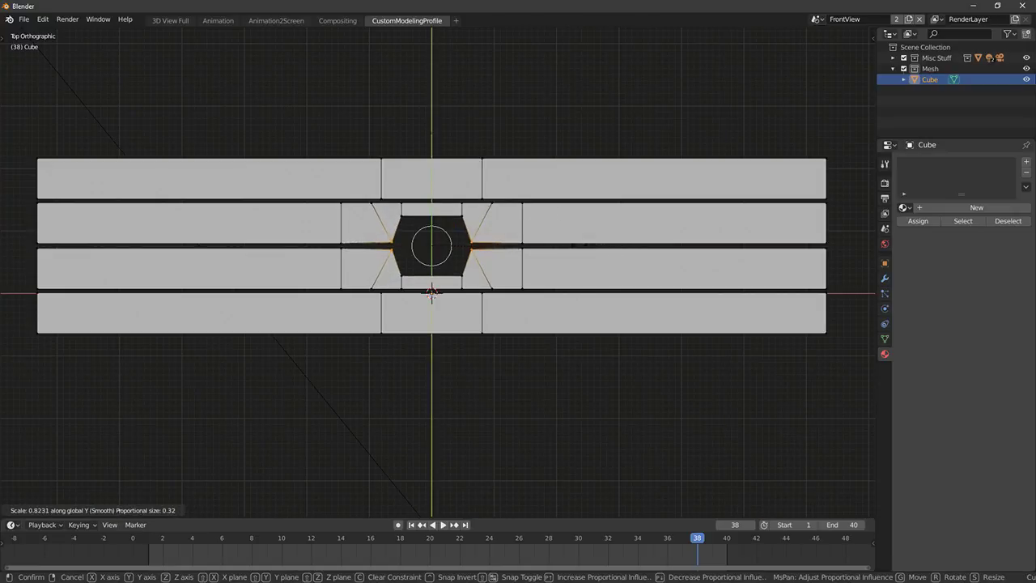
click(532, 244)
Select the whole inner plank on the +Y side, disable proportional editing, and shift it slightly along Y toward its neighbor
click(341, 243)
key(ctrl+l)
key(g)
key(y)
click(437, 184)
key(ctrl+z)
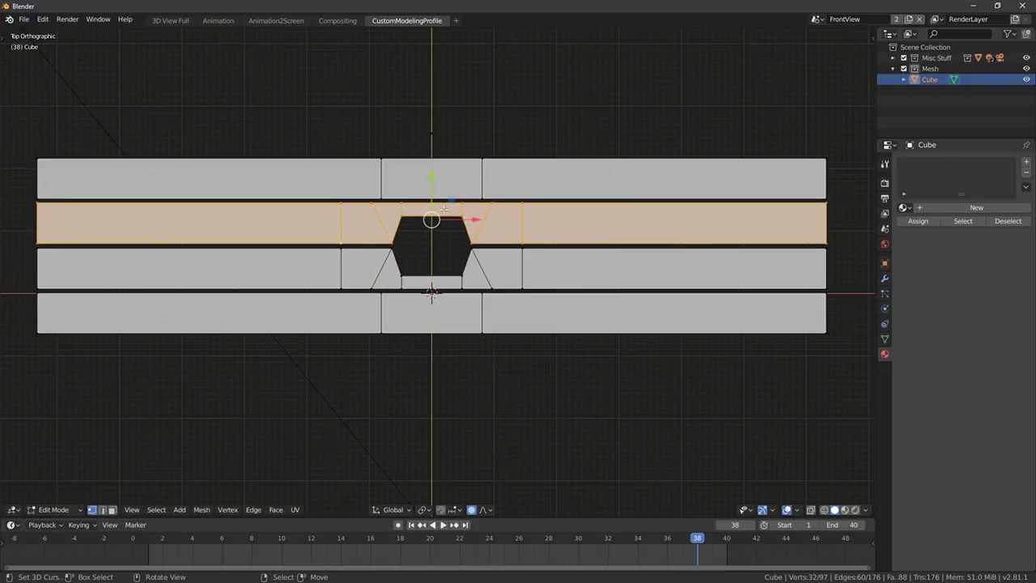
key(o)
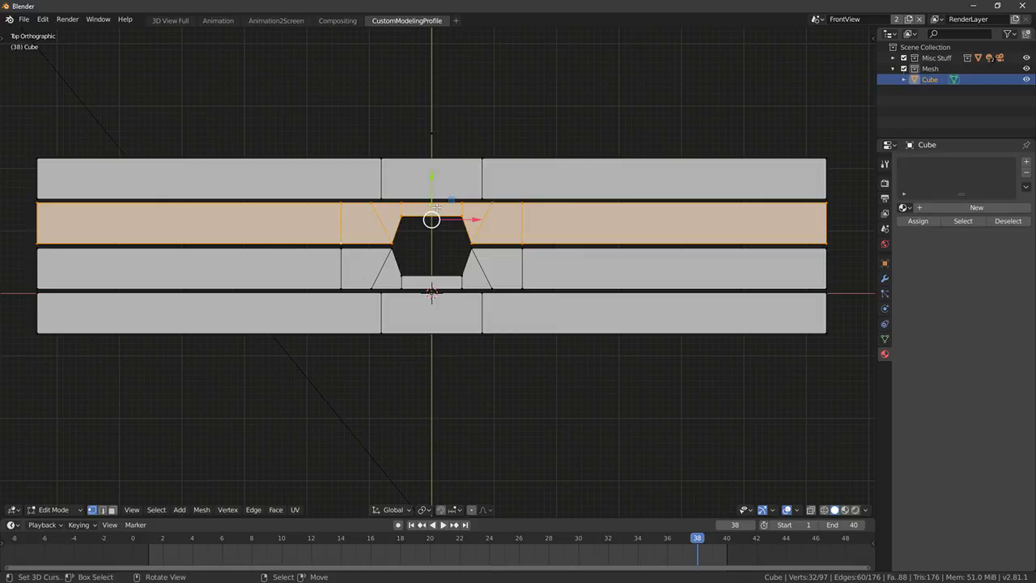
drag(432, 181, 432, 186)
Select each outer plank in turn and shift it slightly along Y to tighten the gaps
right_click(380, 195)
key(ctrl+l)
drag(433, 141, 434, 150)
right_click(380, 293)
key(ctrl+l)
drag(434, 272, 435, 270)
Switch to wireframe and move the outer-edge vertices of the plank on the -Y side slightly outward along Y
scroll(431, 274, down, 3)
key(z)
key(alt+a)
key(c)
click(200, 310)
click(671, 314)
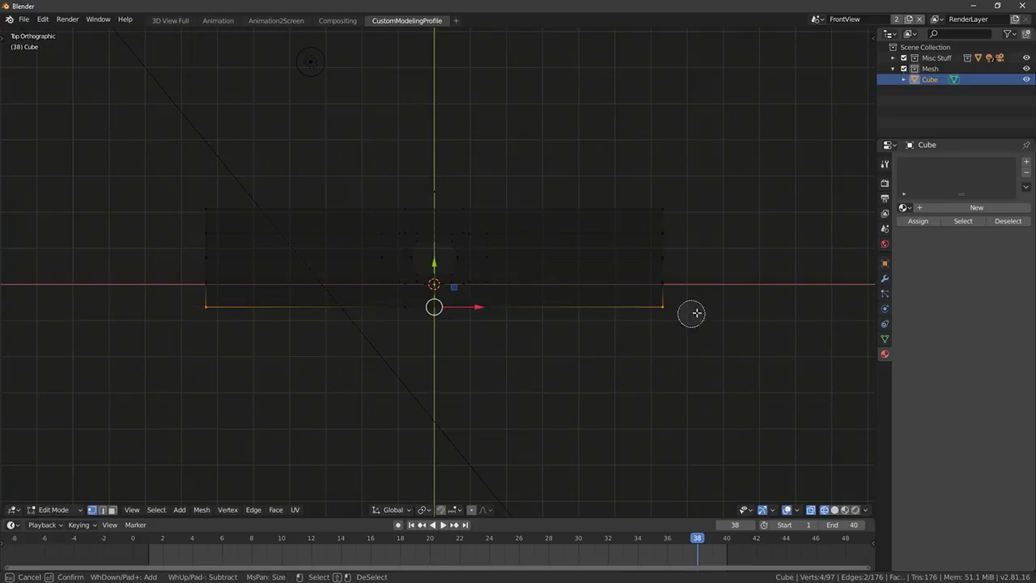
key(Escape)
key(b)
mouse_move(157, 301)
mouse_down()
mouse_move(526, 351)
mouse_move(641, 323)
mouse_up()
drag(435, 264, 434, 270)
Move the outer-edge vertices of the plank on the +Y side slightly outward along Y and return to solid shading
key(alt+a)
key(b)
drag(189, 188, 678, 217)
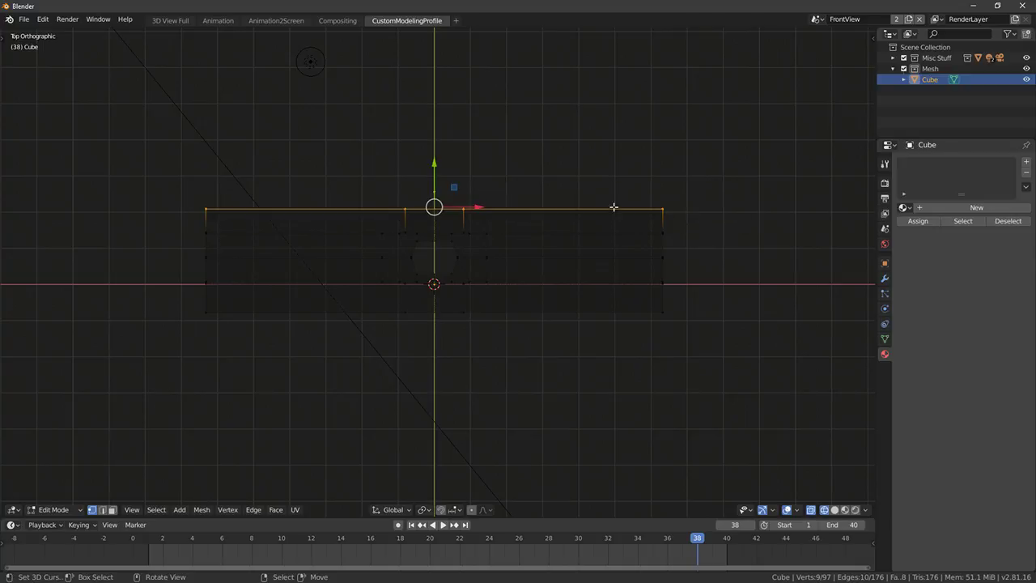
drag(437, 165, 437, 162)
key(alt+a)
scroll(429, 232, up, 2)
key(shift+z)
key(ctrl+r)
click(435, 224)
right_click(434, 224)
key(ctrl+r)
right_click(436, 275)
key(ctrl+z)
Add two evenly spaced loop cuts across the narrow strip on the +Y side of the hole
key(ctrl+r)
scroll(430, 226, up, 1)
click(430, 226)
right_click(430, 226)
key(ctrl+r)
click(436, 278)
right_click(433, 281)
key(ctrl+b)
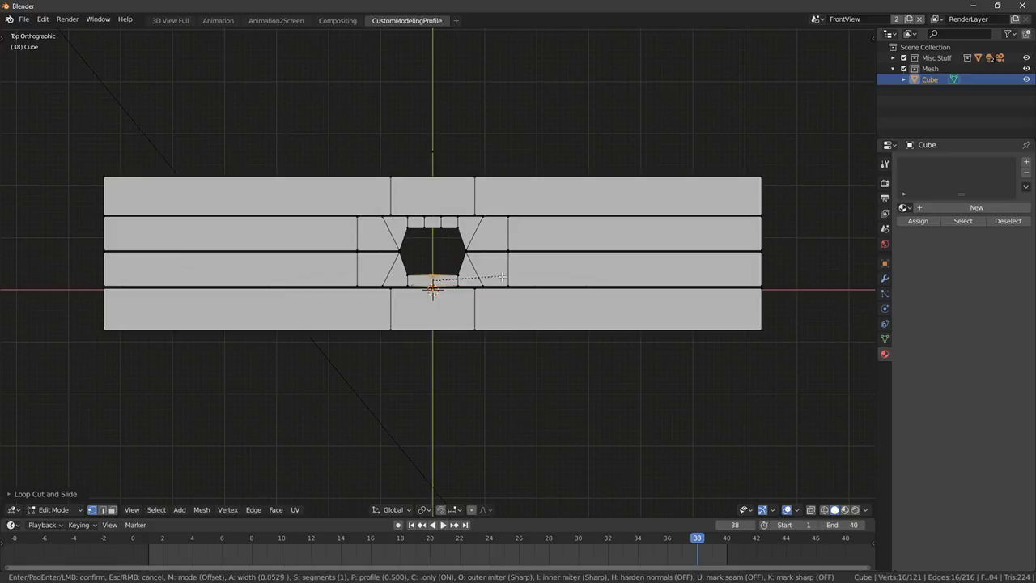
right_click(498, 278)
key(ctrl+z)
Add two evenly spaced loop cuts across the narrow strip on the -Y side of the hole and clear the selection
click(435, 279)
right_click(436, 279)
key(a)
key(a)
key(ctrl+n)
scroll(439, 274, up, 2)
key(a)
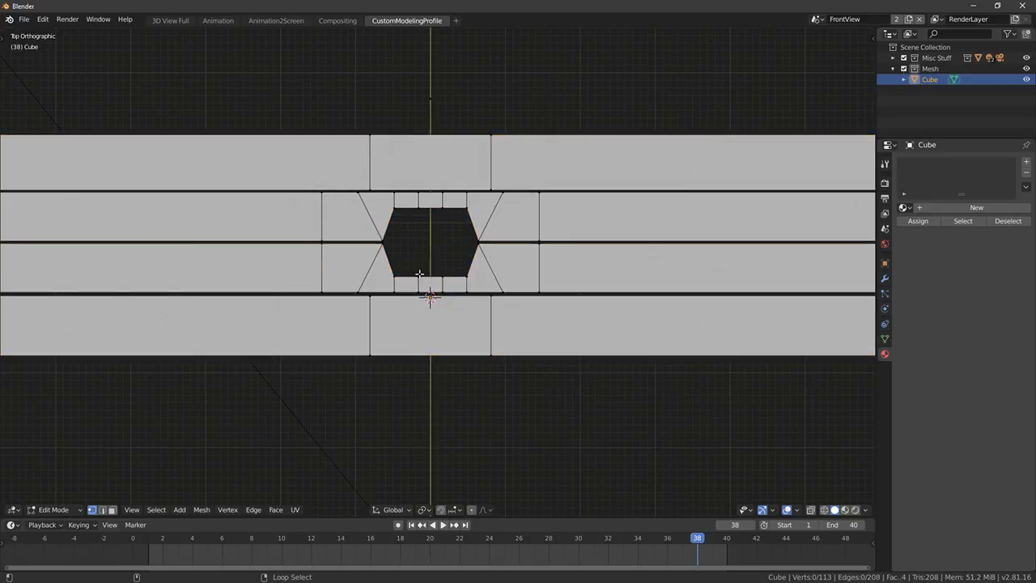
Move the middle vertices of the hole's -Y edge slightly outward along Y to round the opening
alt+right_click(419, 274)
key(z)
key(a)
key(c)
click(397, 274)
drag(434, 240, 441, 210)
Move the middle vertices of the hole's +Y edge slightly outward along Y, then deselect everything in solid shading
key(a)
key(c)
right_click(438, 189)
drag(435, 171, 435, 164)
key(a)
key(c)
click(390, 212)
right_click(391, 217)
key(a)
key(c)
click(396, 213)
right_click(396, 215)
key(a)
key(z)
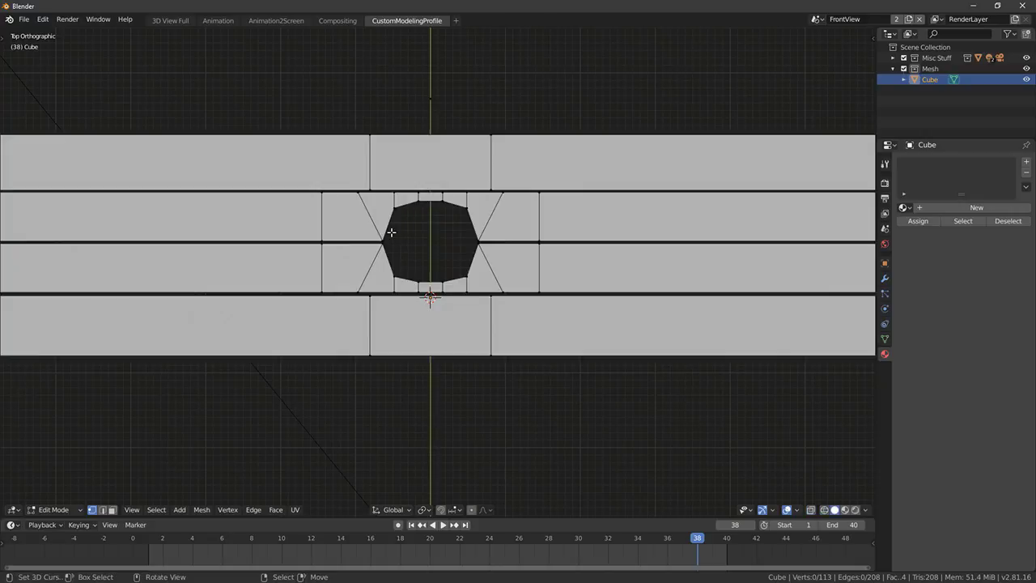
key(ctrl+r)
click(362, 219)
right_click(361, 224)
key(ctrl+z)
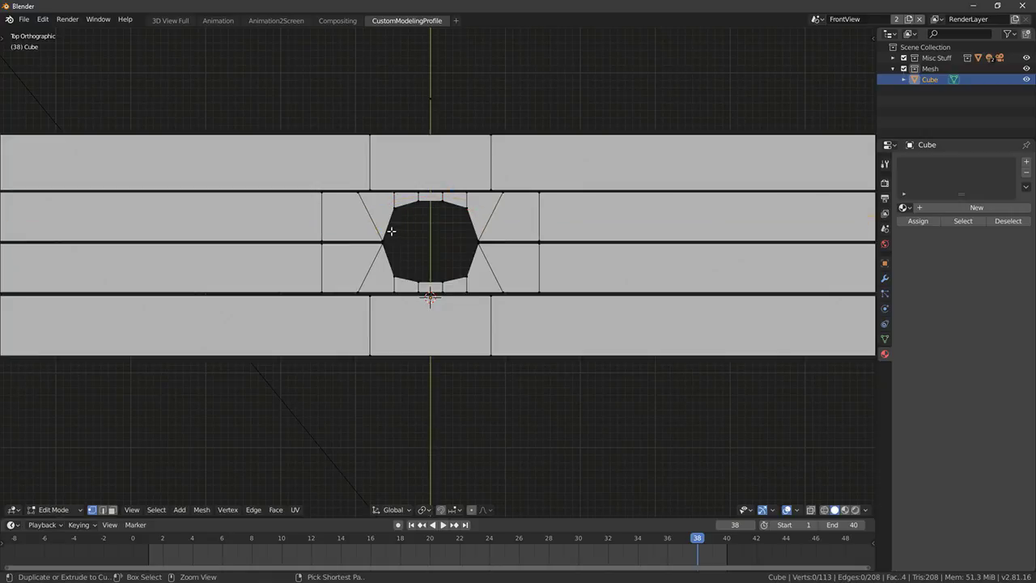
Add a loop cut through each of the four angled faces beside the hole's slanted edges
key(ctrl+r)
click(479, 251)
right_click(476, 254)
key(ctrl+r)
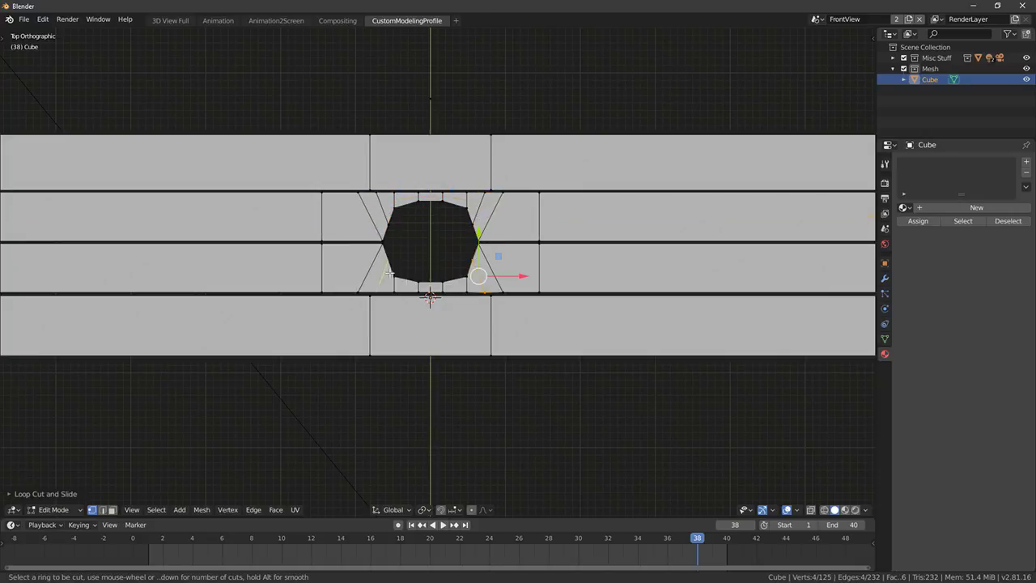
Select the new hole-edge vertices at the -X, -Y corner and move them slightly outward to round the opening
key(a)
key(c)
click(394, 257)
right_click(396, 257)
key(z)
key(c)
right_click(397, 256)
key(a)
key(c)
click(391, 258)
right_click(391, 259)
key(z)
key(g)
click(421, 257)
key(a)
Select the new hole-edge vertices at the +X, -Y corner and move them slightly outward
key(c)
right_click(458, 254)
key(z)
key(c)
click(471, 259)
right_click(471, 258)
key(z)
key(g)
click(496, 252)
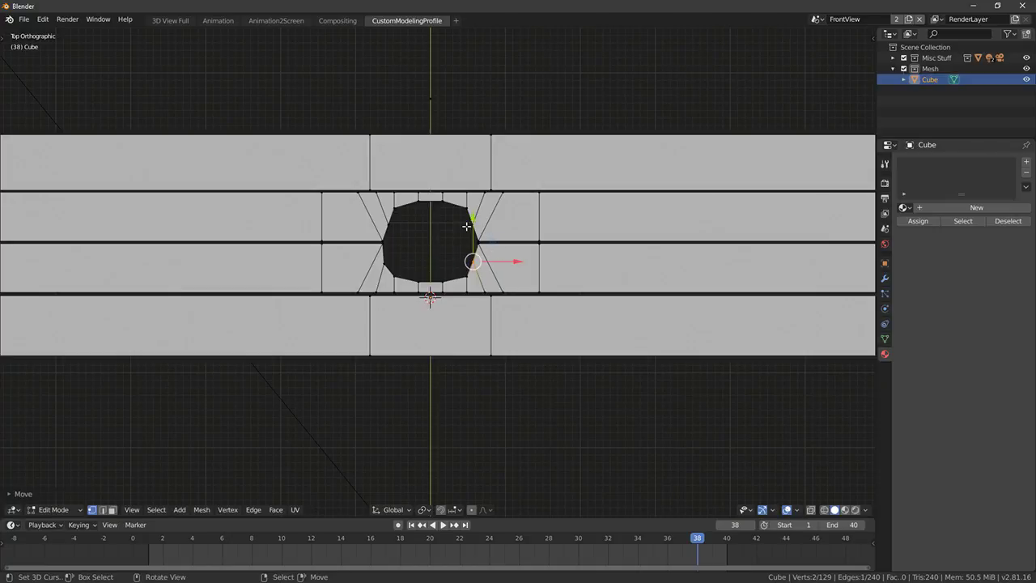
key(a)
Select the new hole-edge vertices at the +X, +Y corner and move them slightly outward
key(z)
key(c)
click(468, 225)
right_click(471, 225)
key(z)
key(g)
click(469, 225)
key(a)
Select the new hole-edge vertices at the -X, +Y corner and move them slightly outward
key(z)
key(c)
click(395, 226)
right_click(405, 227)
key(z)
key(g)
click(413, 226)
key(a)
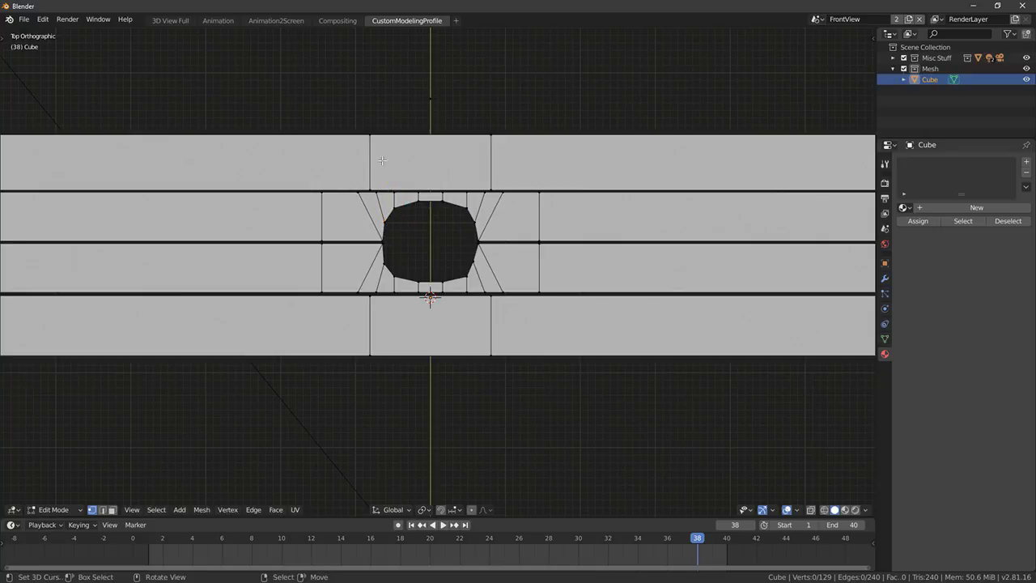
Add two evenly spaced loop cuts across the middle section of each outer plank
key(a)
key(a)
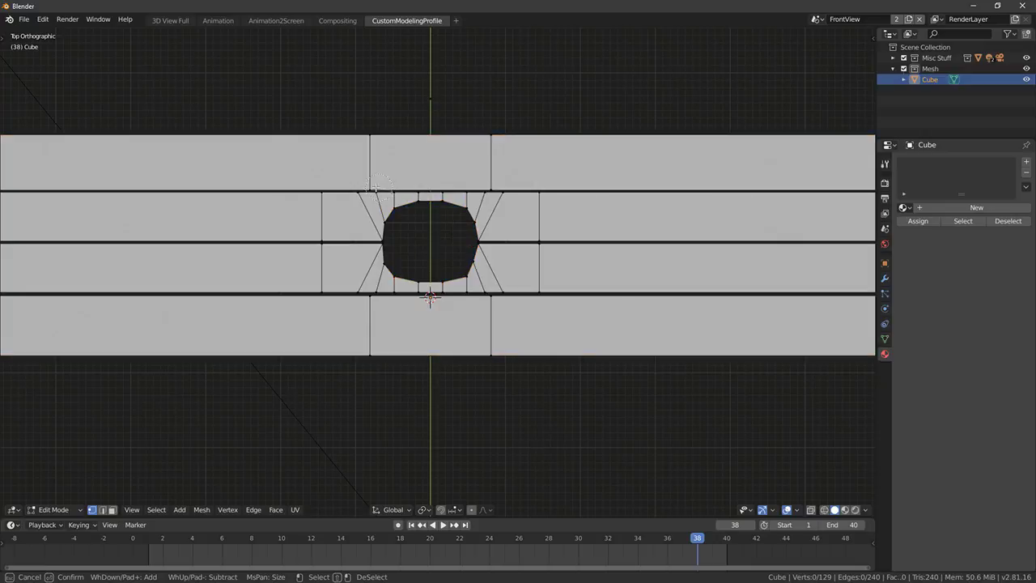
click(429, 138)
right_click(429, 139)
click(439, 344)
Add a loop cut on both sides of each outer plank's middle section, roughly in line with the inner planks' outermost cuts
click(319, 142)
key(ctrl+r)
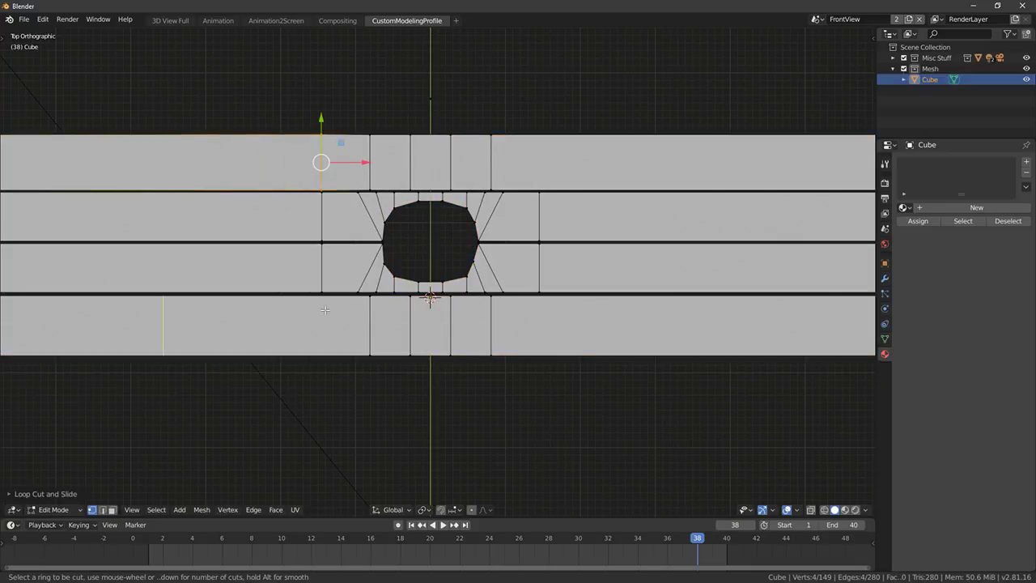
click(327, 347)
click(465, 345)
key(ctrl+r)
click(624, 345)
click(450, 339)
key(ctrl+r)
click(543, 137)
click(383, 134)
Select the middle vertices on the hole's +Y side, including the adjoining outer plank's inner edge, and move them outward along Y about 0.065
key(alt+a)
key(c)
right_click(449, 194)
key(shift+z)
key(c)
mouse_move(416, 192)
mouse_down()
mouse_move(447, 194)
mouse_move(428, 192)
mouse_up()
right_click(444, 179)
right_click(437, 171)
key(c)
right_click(428, 191)
key(shift+z)
key(g)
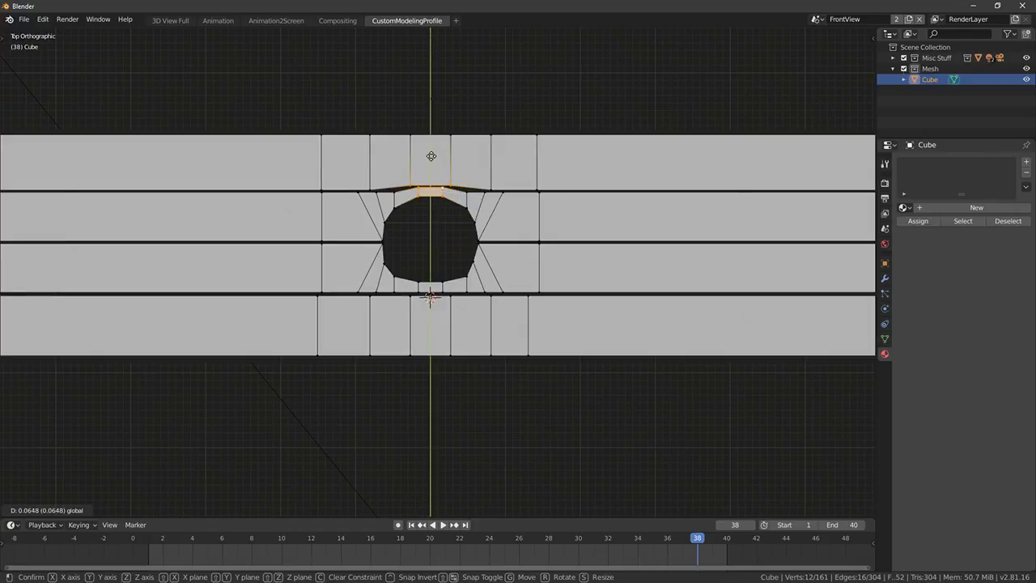
click(430, 156)
key(alt+a)
Select the middle vertices on the hole's -Y side across the plank gap and move them slightly outward along Y
key(shift+z)
key(c)
drag(429, 294, 447, 293)
right_click(451, 292)
key(shift+z)
drag(440, 248, 445, 256)
Select the vertex pair beside the hole on the -Y outer plank's inner edge and move it about 0.036 along Y
click(394, 314)
click(409, 302)
key(shift+z)
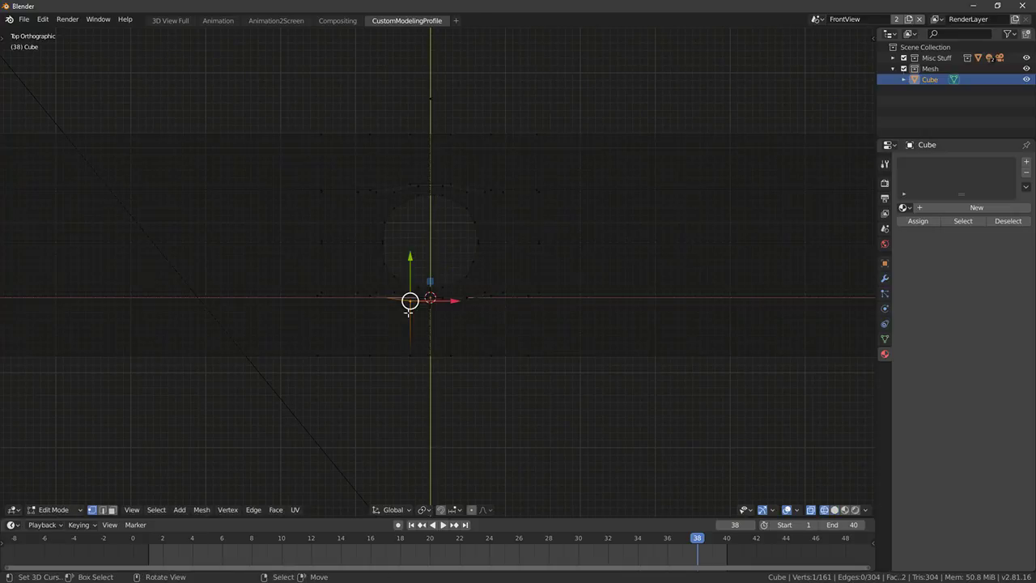
shift+click(409, 303)
key(shift+z)
key(g)
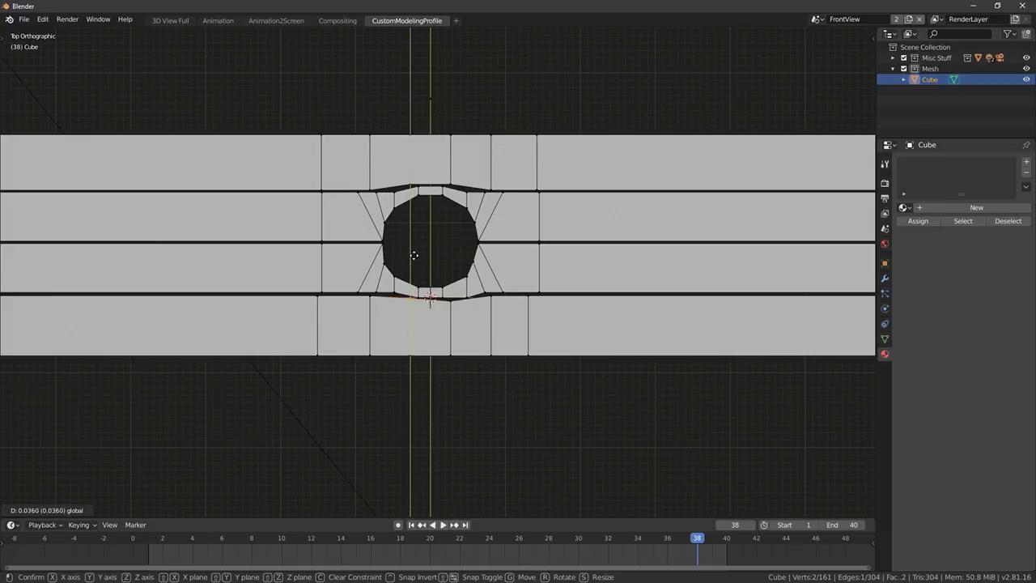
click(414, 256)
Select the whole mesh and scale it along Z to adjust the planks' thickness
scroll(414, 255, down, 2)
key(Tab)
middle_drag(441, 300, 384, 245)
key(Tab)
key(a)
key(s)
key(z)
click(454, 153)
key(alt+a)
Switch to edge selection and select the long upper edge loops along the center gap, including the hole's rim
middle_drag(453, 152, 446, 216)
alt+right_click(410, 212)
scroll(411, 212, up, 2)
right_click(449, 241)
ctrl+right_click(466, 195)
alt+right_click(412, 173)
click(104, 509)
middle_drag(344, 208, 397, 194)
alt+shift+right_click(396, 185)
alt+shift+right_click(381, 193)
alt+shift+right_click(374, 186)
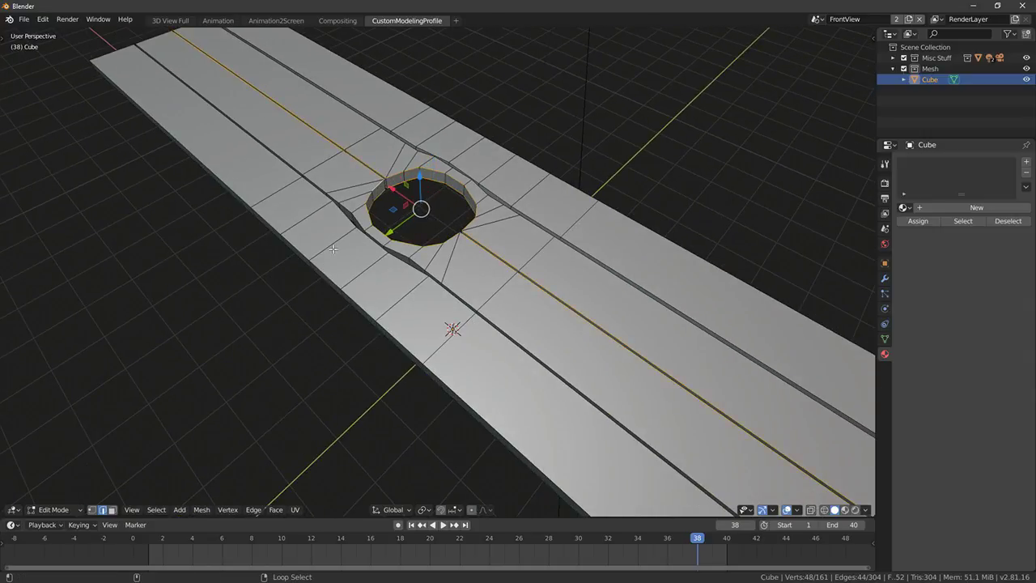
Add the remaining lengthwise edge loops of all four planks to the selection, including those on the underside
alt+shift+right_click(320, 266)
alt+shift+right_click(362, 237)
middle_drag(355, 283, 312, 116)
alt+shift+right_click(351, 268)
alt+shift+right_click(344, 110)
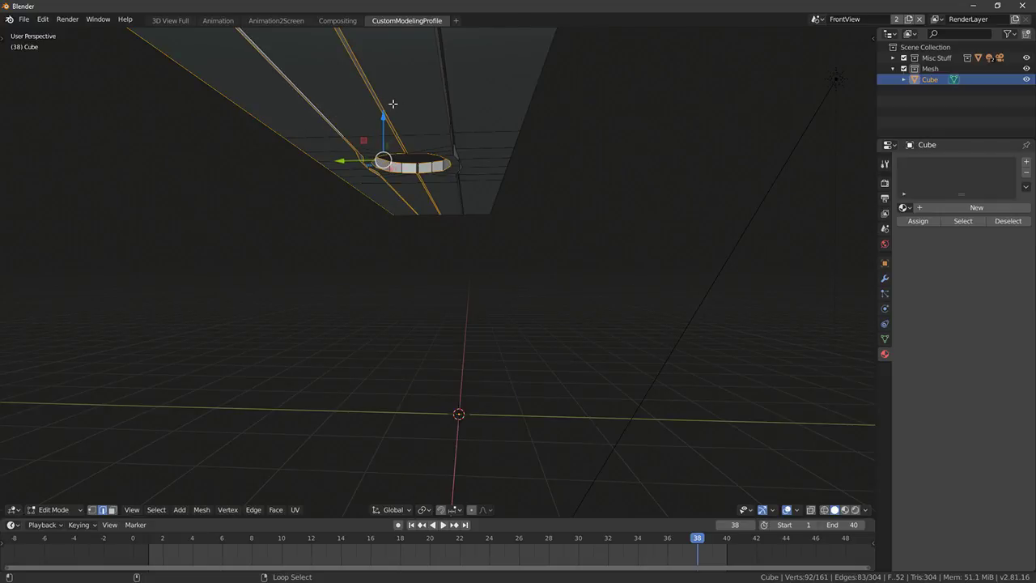
alt+shift+right_click(442, 105)
alt+shift+right_click(460, 106)
alt+shift+right_click(509, 107)
middle_drag(509, 108, 414, 230)
alt+shift+right_click(419, 184)
alt+shift+right_click(366, 178)
alt+shift+right_click(416, 233)
scroll(404, 244, down, 3)
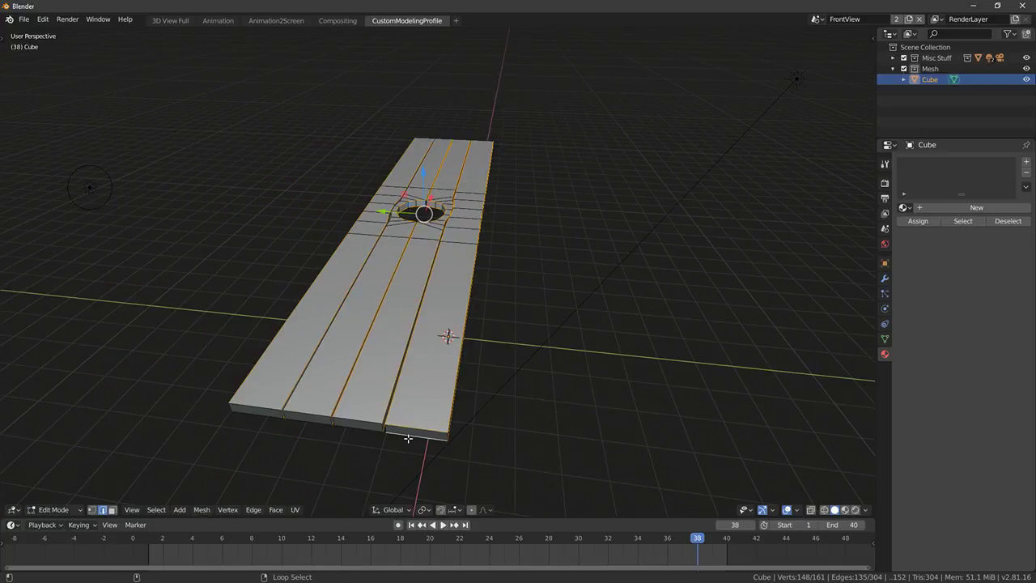
Add the edges of the planks' end faces at both ends to the selection
middle_drag(368, 405, 437, 373)
scroll(443, 321, up, 2)
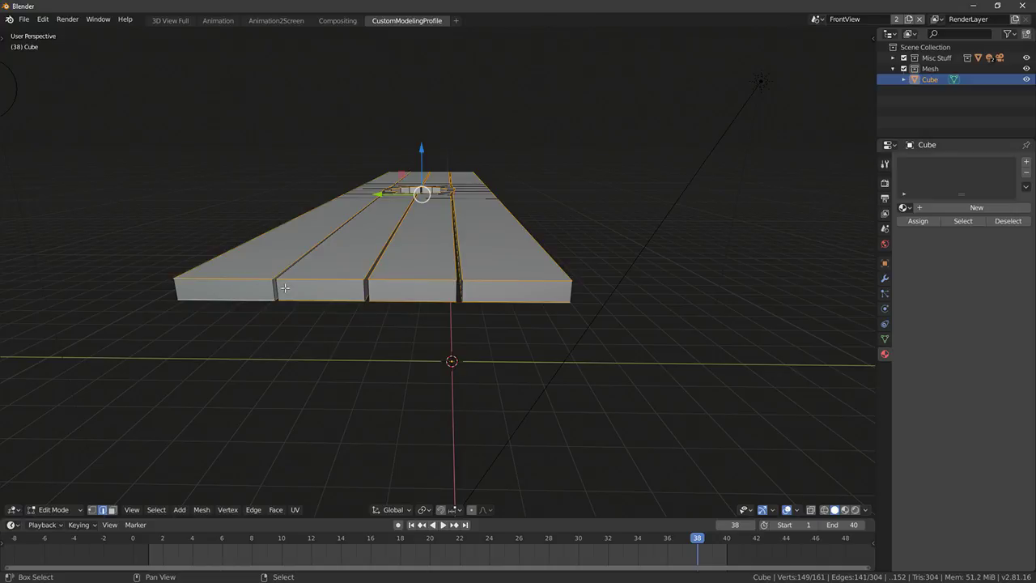
shift+click(186, 288)
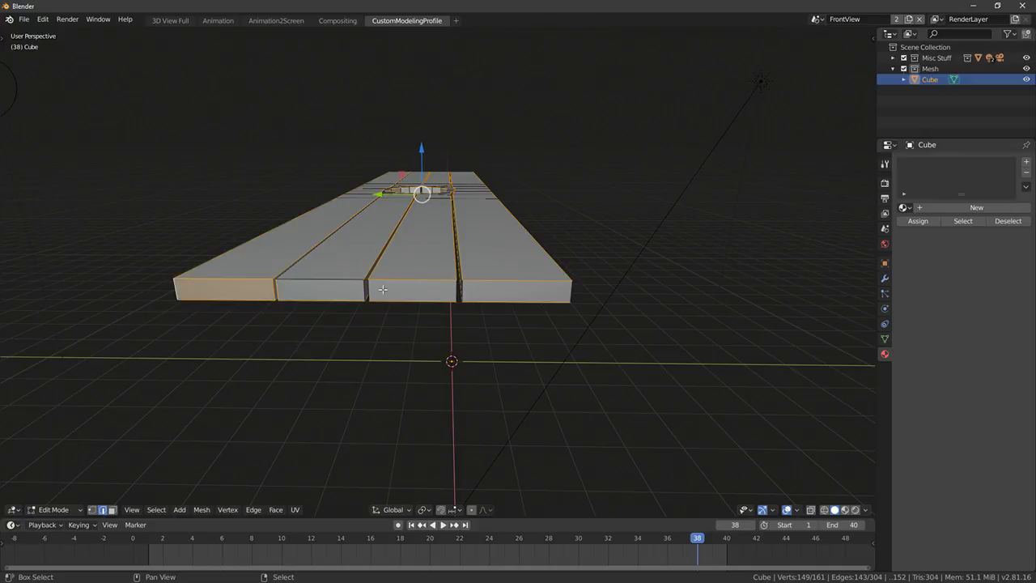
shift+click(446, 289)
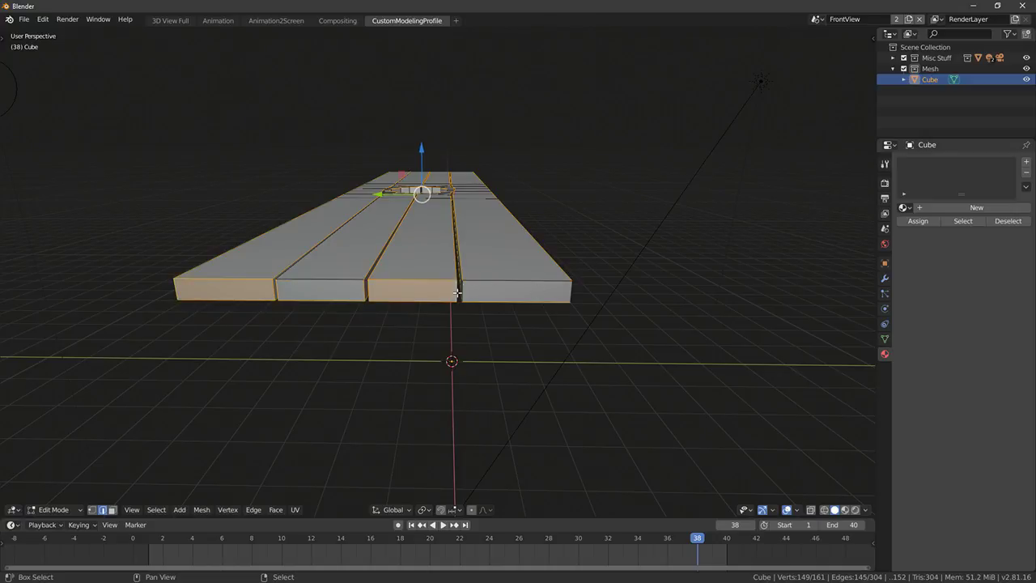
shift+click(547, 293)
shift+click(320, 290)
middle_drag(323, 279, 385, 310)
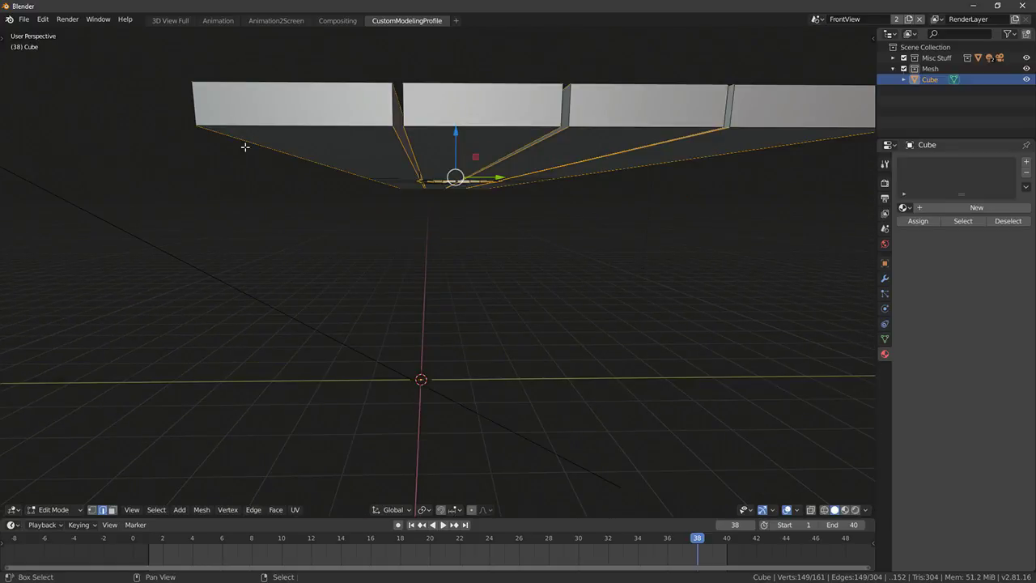
shift+click(380, 93)
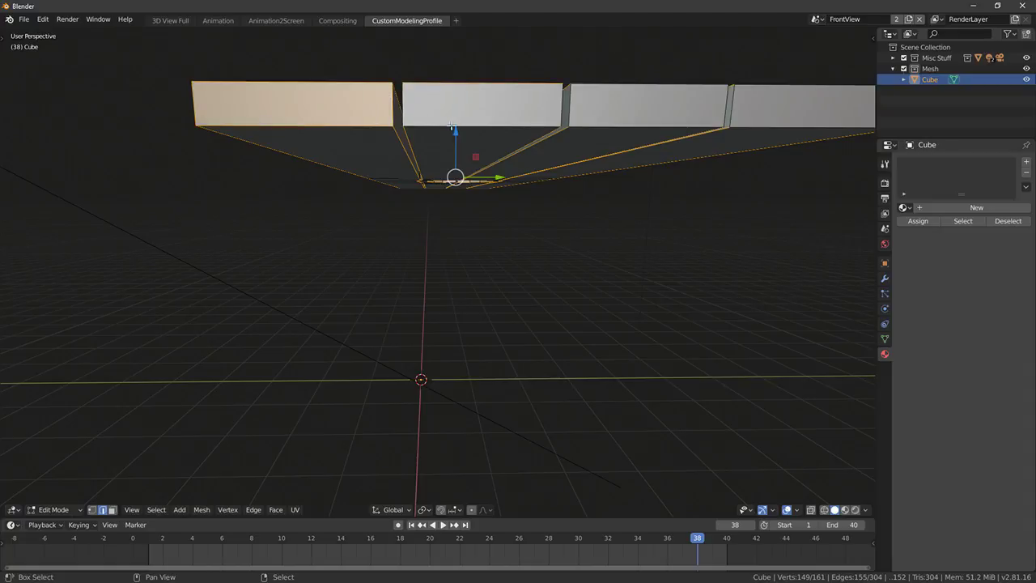
shift+click(713, 113)
Bevel the selected plank and hole edges with one segment and a width of about 0.04
middle_drag(768, 117, 628, 123)
scroll(553, 139, down, 3)
middle_drag(553, 140, 631, 202)
scroll(610, 180, up, 5)
key(ctrl+b)
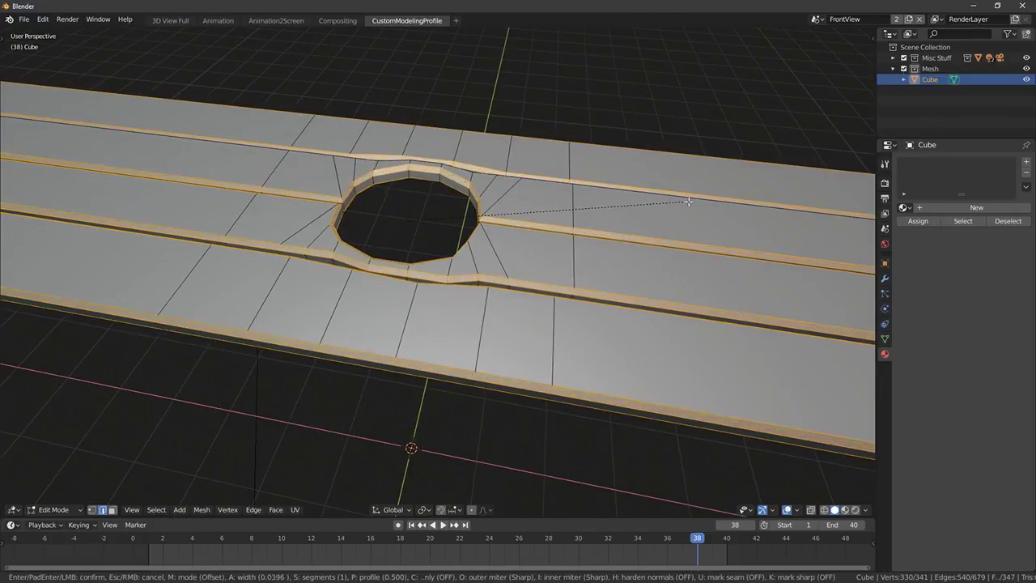
click(686, 204)
scroll(686, 204, down, 8)
key(Tab)
middle_drag(686, 204, 572, 291)
Select the whole mesh and apply Shade Smooth
key(Tab)
key(a)
key(F3)
text(Shade Smoothshade)
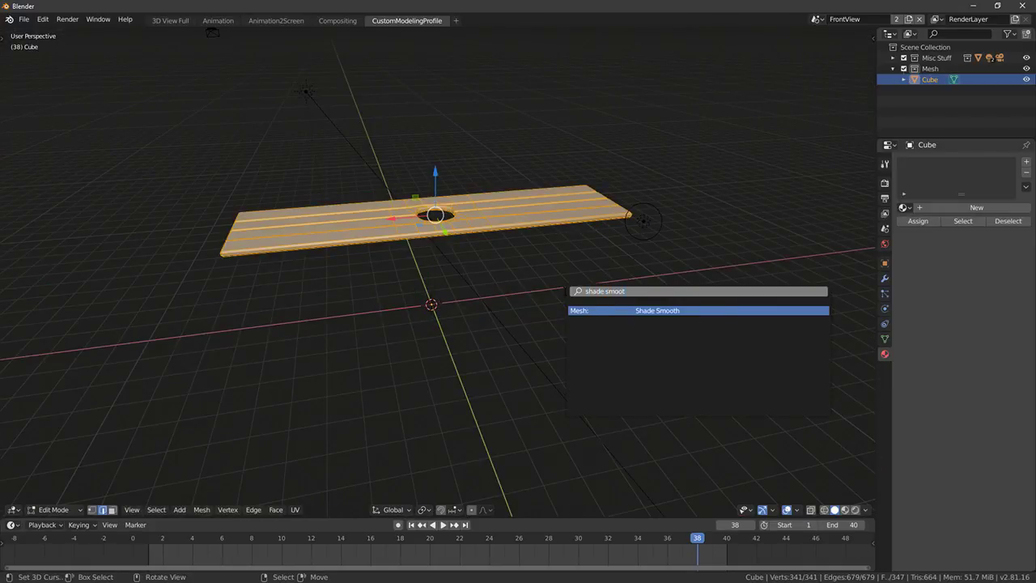
key(Return)
From the top view, circle-select the -Y outer plank and the adjoining inner plank's edge from the -X end to past the hole
key(KP_7)
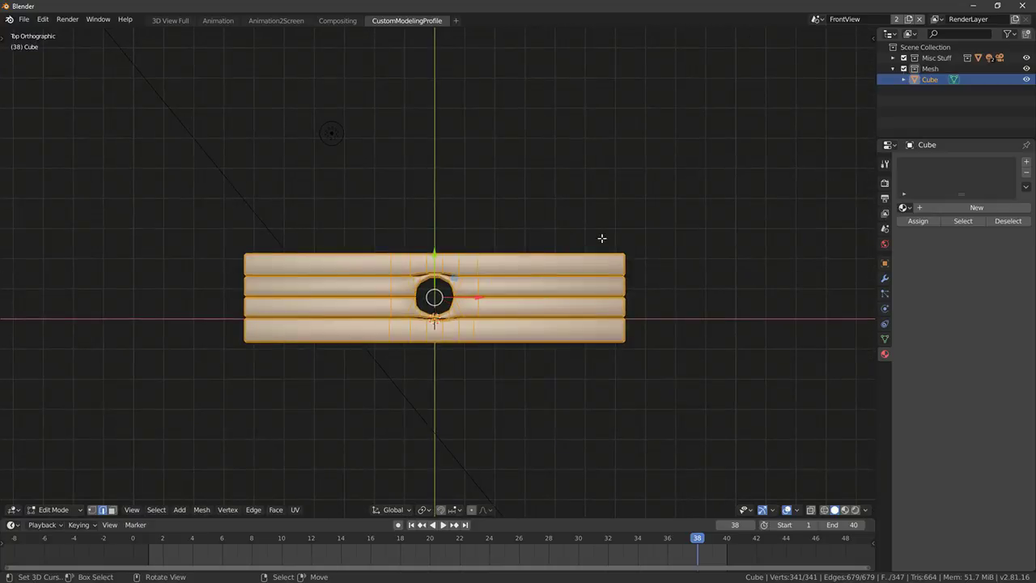
shift+middle_drag(570, 287, 630, 249)
scroll(497, 343, up, 2)
key(alt+a)
drag(241, 299, 458, 302)
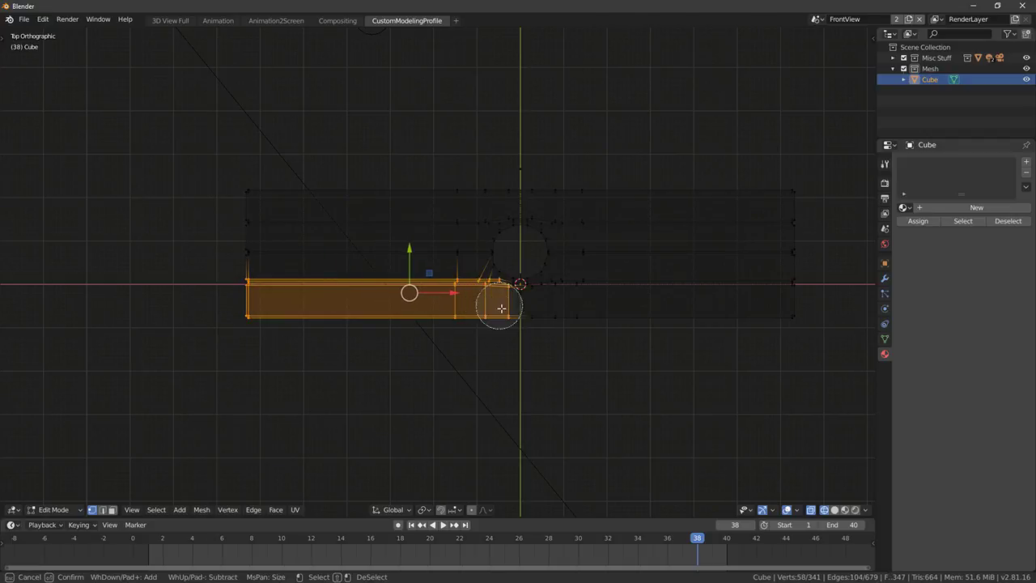
shift+middle_drag(551, 328, 488, 345)
scroll(488, 345, up, 4)
key(c)
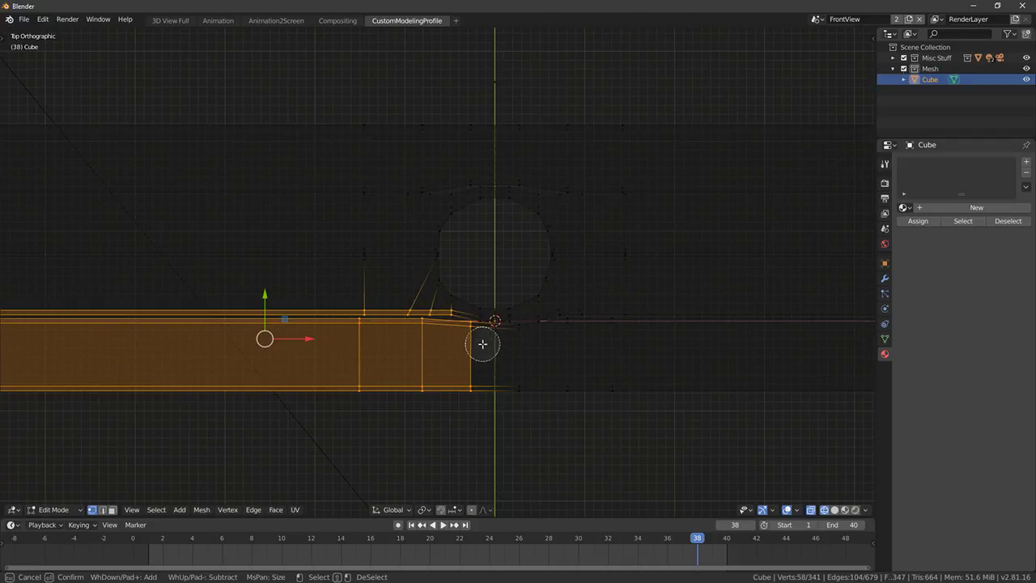
scroll(525, 339, up, 2)
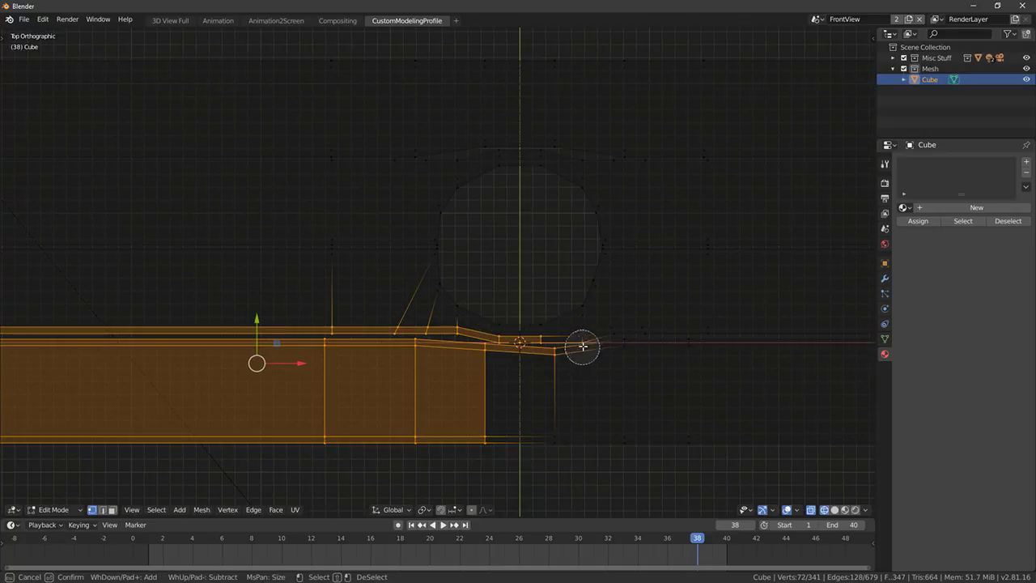
mouse_move(562, 391)
mouse_down()
mouse_move(531, 453)
mouse_move(700, 427)
mouse_up()
right_click(700, 428)
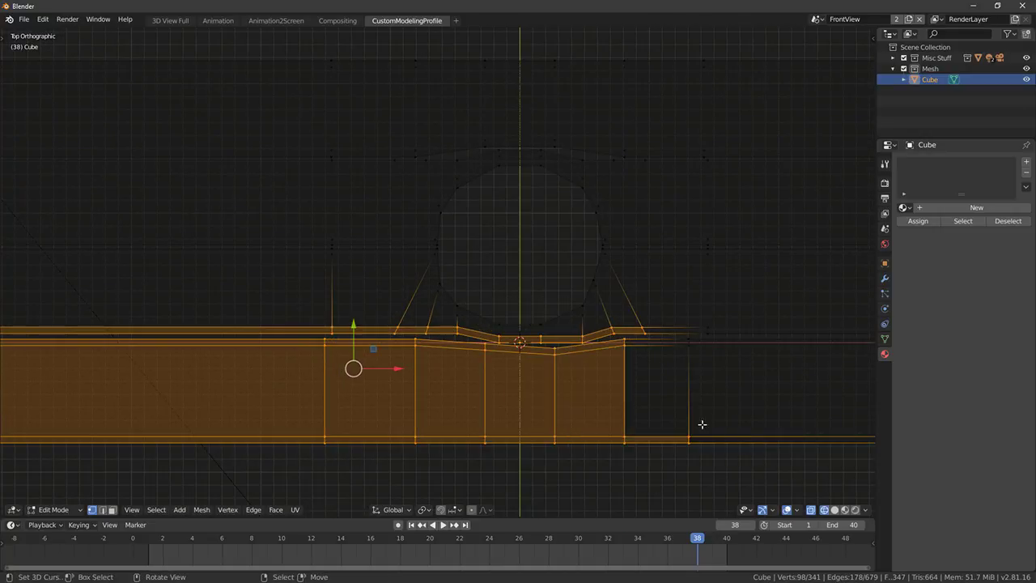
Extend the selection to the rest of the -Y outer plank, the whole +Y outer plank and its adjoining inner plank edge
scroll(566, 389, down, 8)
key(c)
drag(375, 300, 559, 316)
drag(569, 194, 323, 189)
right_click(324, 188)
shift+middle_drag(323, 187, 475, 233)
scroll(434, 229, up, 4)
key(c)
drag(425, 217, 275, 240)
right_click(275, 240)
shift+middle_drag(167, 203, 504, 201)
key(c)
drag(192, 212, 198, 225)
right_click(198, 224)
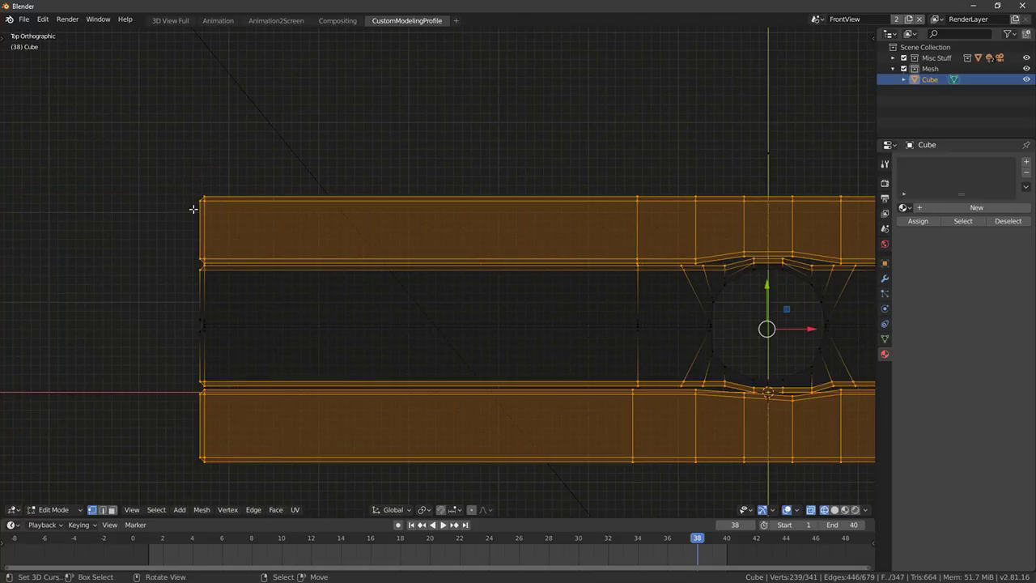
Scale the selected outer planks and adjoining edges about 1.13 along Y
shift+middle_drag(813, 151, 610, 178)
key(s)
key(z)
right_click(603, 179)
key(s)
key(z)
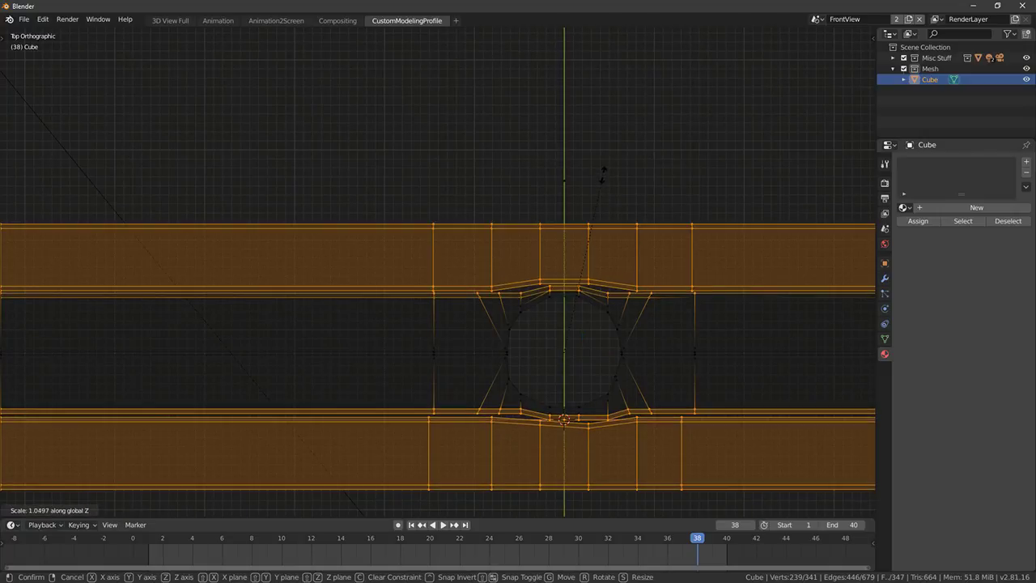
key(y)
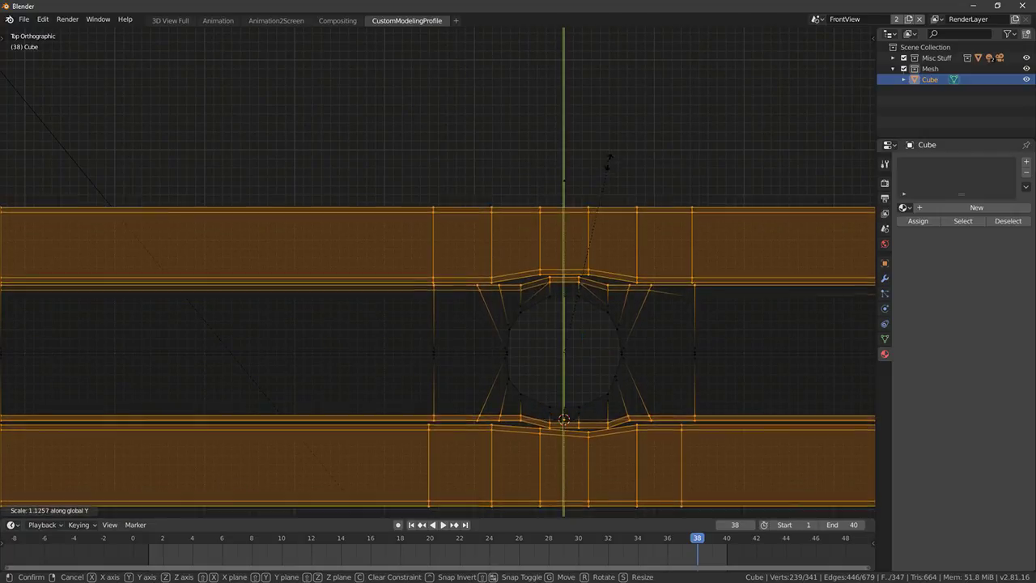
click(607, 157)
key(Tab)
middle_drag(599, 174, 558, 185)
key(shift+z)
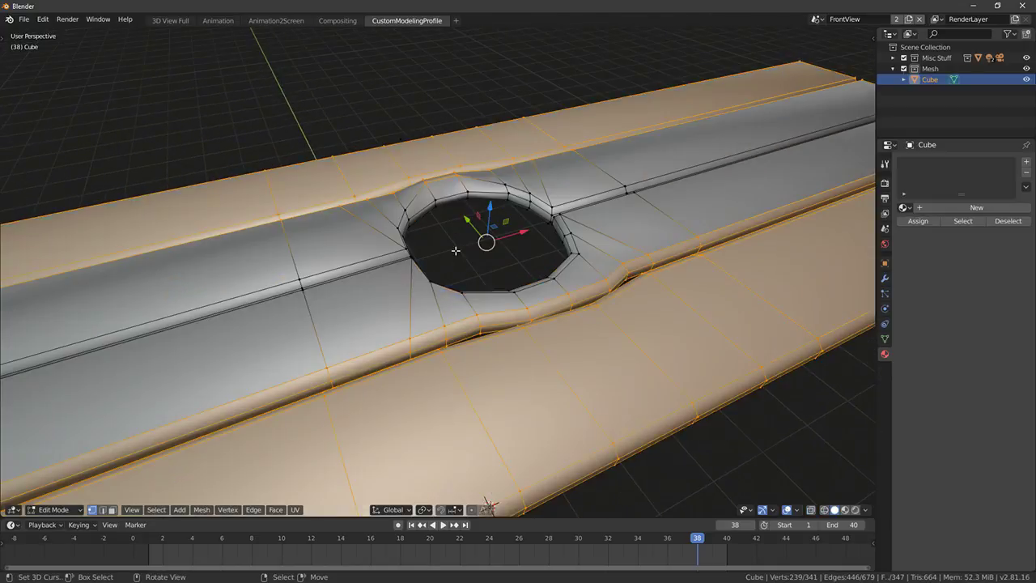
Select two neighbouring vertices beside the hole and reposition them slightly
middle_drag(456, 251, 497, 268)
right_click(430, 195)
shift+right_click(453, 179)
middle_drag(450, 185, 500, 192)
drag(410, 173, 430, 181)
key(Tab)
middle_drag(532, 217, 494, 302)
key(Tab)
Select the inner plank's edge loops along the far half of the hole and scale them about 1.41 along Z
scroll(510, 242, up, 3)
middle_drag(454, 186, 450, 252)
scroll(486, 241, up, 3)
key(alt+a)
middle_drag(361, 214, 278, 229)
right_click(415, 219)
alt+right_click(435, 214)
alt+shift+right_click(295, 224)
key(s)
key(z)
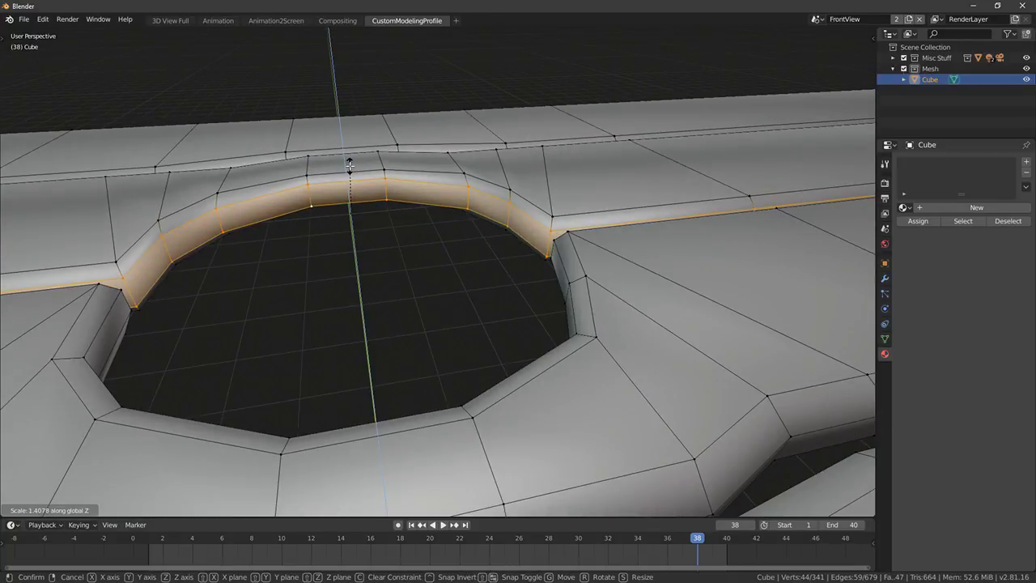
click(350, 166)
Select the center-gap edge loop around the other half of the hole and scale it up along Z
middle_drag(349, 168, 345, 216)
drag(345, 230, 344, 225)
middle_drag(344, 225, 609, 209)
alt+shift+right_click(627, 200)
key(s)
key(z)
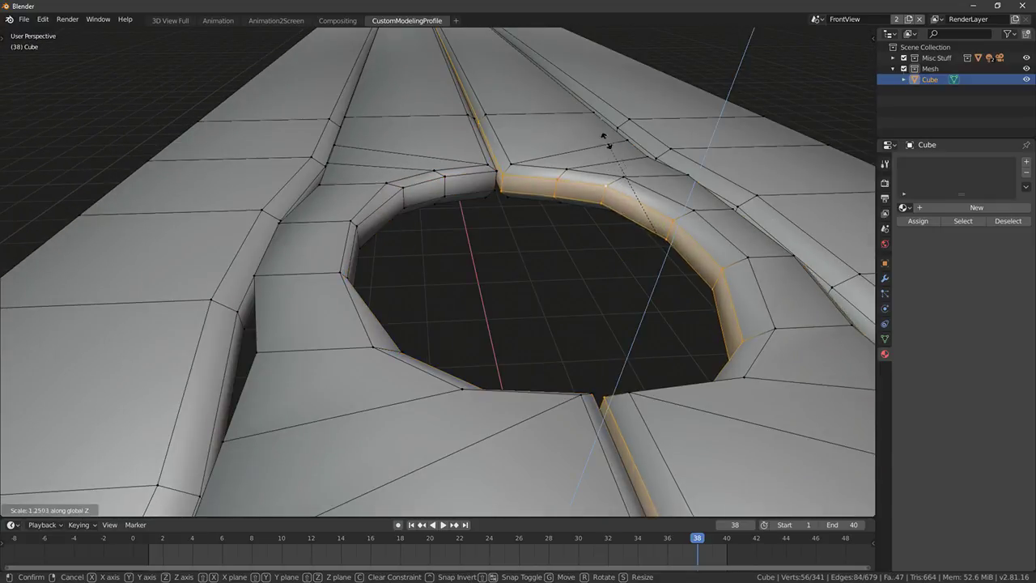
click(628, 157)
Select the edge loop along the next plank side and scale it along Z
middle_drag(635, 165, 604, 215)
middle_drag(610, 325, 548, 238)
alt+shift+right_click(526, 225)
key(s)
key(z)
click(538, 177)
Select the outer plank's lengthwise side edge loops and scale them along Z
middle_drag(537, 176, 521, 197)
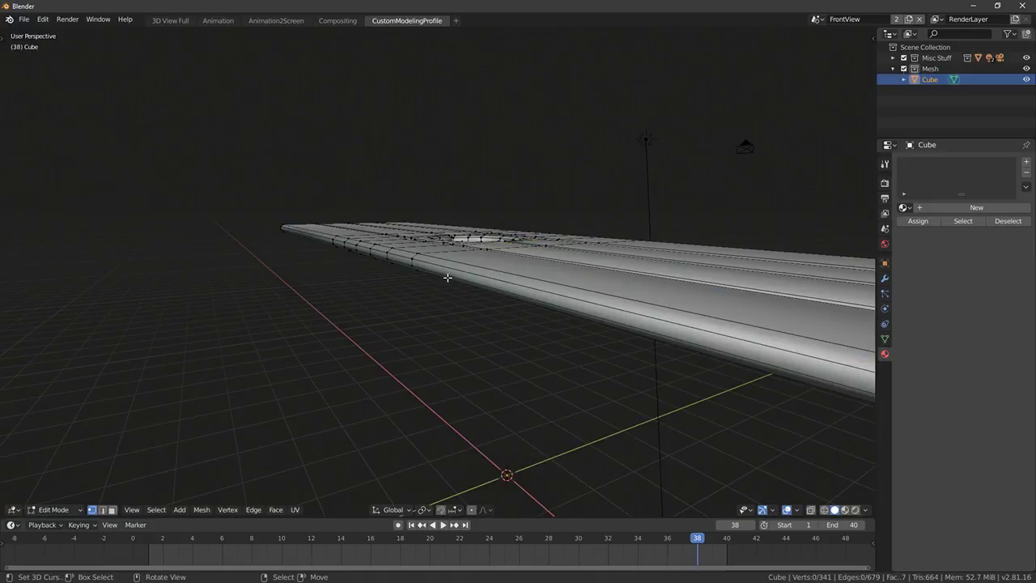
alt+shift+right_click(455, 276)
key(s)
key(z)
click(603, 177)
middle_drag(603, 176, 442, 314)
key(Tab)
scroll(556, 242, down, 4)
middle_drag(606, 283, 477, 311)
scroll(493, 281, up, 4)
key(Tab)
scroll(463, 307, up, 4)
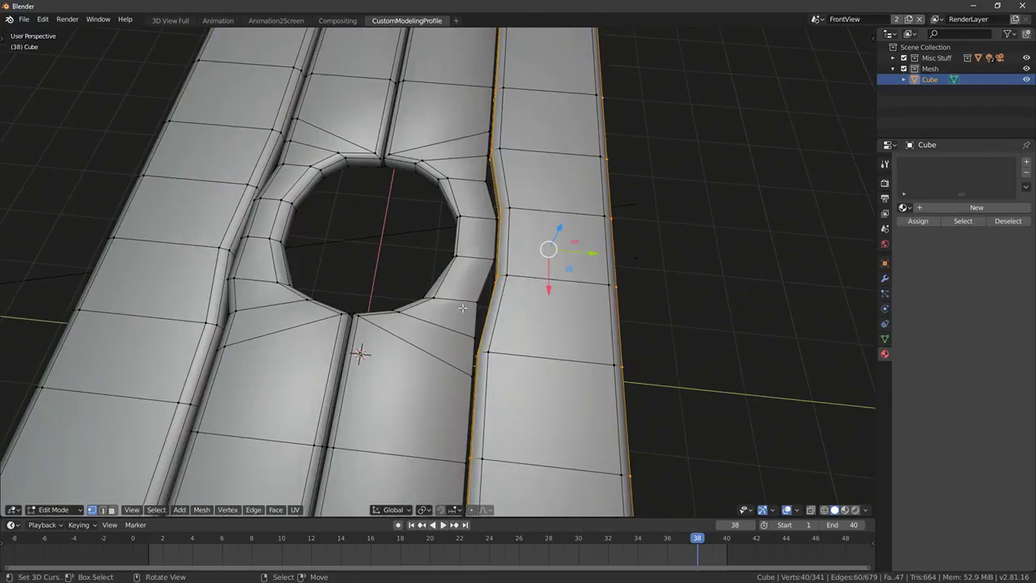
Select the rim edge on the hole's -Y side and move it along Y to round the hole
key(alt+a)
alt+right_click(286, 212)
middle_drag(285, 212, 303, 192)
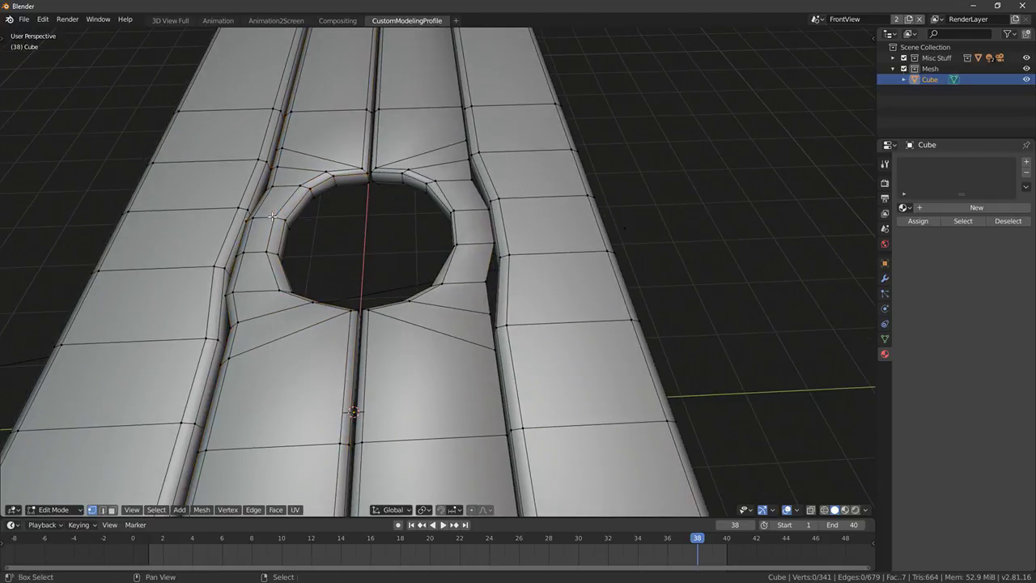
key(g)
key(y)
click(314, 236)
key(Tab)
middle_drag(328, 242, 435, 157)
key(Tab)
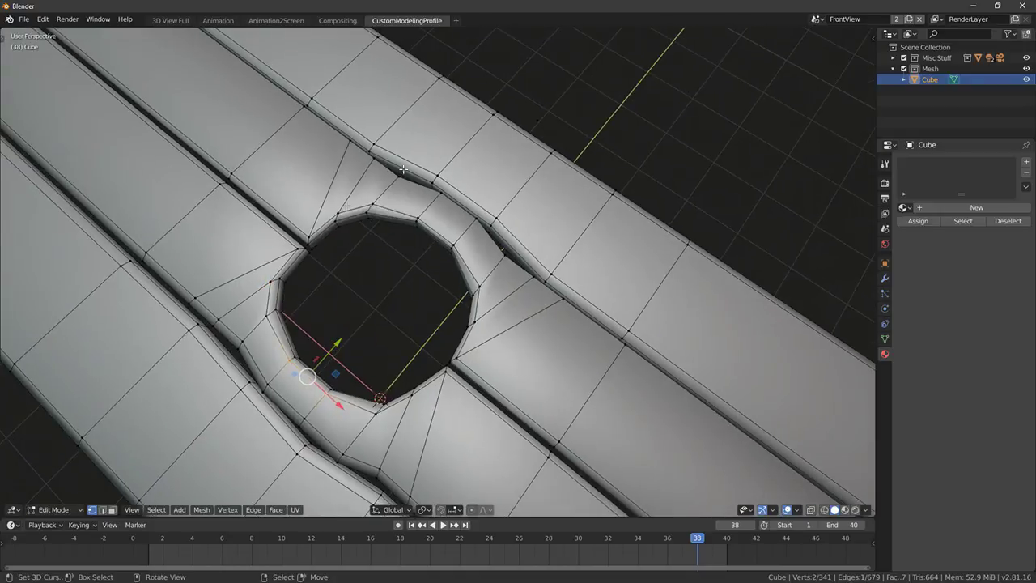
Select the crosswise edge path around the inner plank's rim beside the centre gap and edge-slide it to round the hole
key(alt+a)
middle_drag(333, 228, 487, 232)
right_click(338, 215)
ctrl+right_click(361, 222)
key(g)
key(g)
click(382, 251)
Edge-slide the next two rim edge paths near the hole's corners to even out its curve
right_click(488, 231)
middle_drag(455, 263, 424, 263)
key(g)
key(g)
click(455, 296)
ctrl+right_click(556, 239)
key(g)
key(g)
click(546, 270)
Select the three-edge rim path by the remaining centre-gap corner and edge-slide it along the hole
right_click(601, 263)
scroll(456, 239, up, 8)
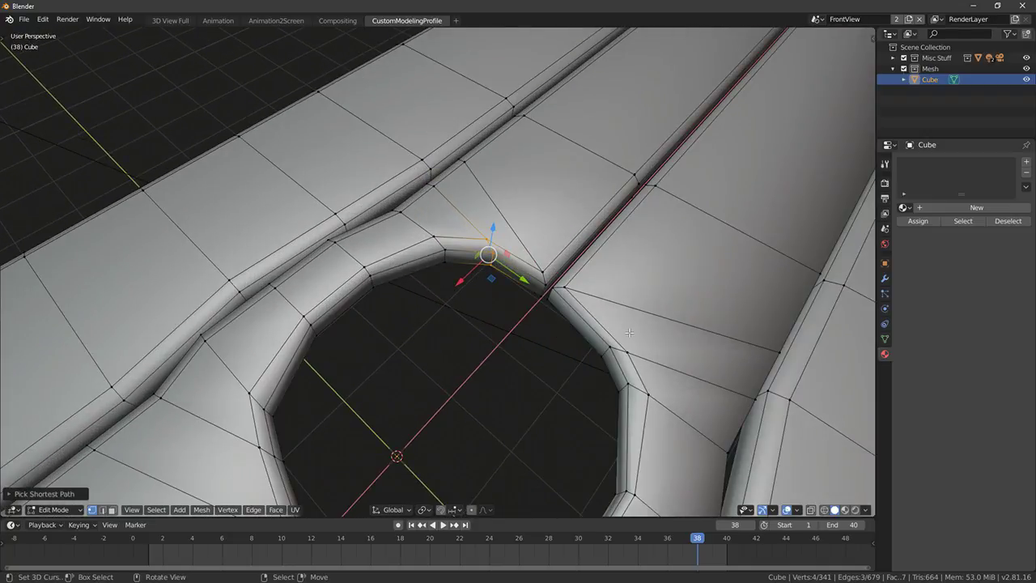
key(g)
key(g)
click(611, 336)
Bevel the first two diagonal edge loops that run from the hole's corners across the inner planks
middle_drag(364, 212, 559, 247)
right_click(363, 224)
middle_drag(362, 224, 470, 293)
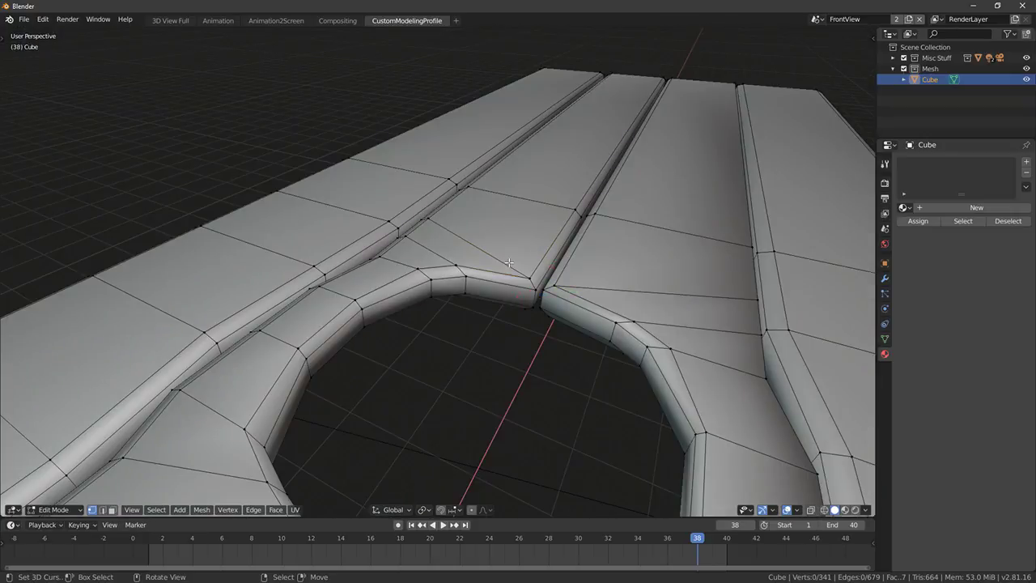
alt+right_click(502, 258)
middle_drag(503, 258, 514, 297)
key(ctrl+b)
click(643, 284)
alt+right_click(592, 321)
middle_drag(593, 322, 591, 250)
key(ctrl+b)
click(595, 279)
Bevel the remaining two diagonal edge loops running from the hole's corners across the inner planks
alt+right_click(631, 289)
middle_drag(635, 288, 657, 277)
key(ctrl+b)
click(668, 282)
alt+right_click(603, 342)
key(ctrl+b)
middle_drag(604, 342, 387, 228)
click(736, 324)
Select all linked geometry of the two inner planks and apply Smooth Vertices with Smoothing 0.069
key(alt+a)
key(Tab)
scroll(753, 324, down, 3)
key(Tab)
key(a)
click(349, 213)
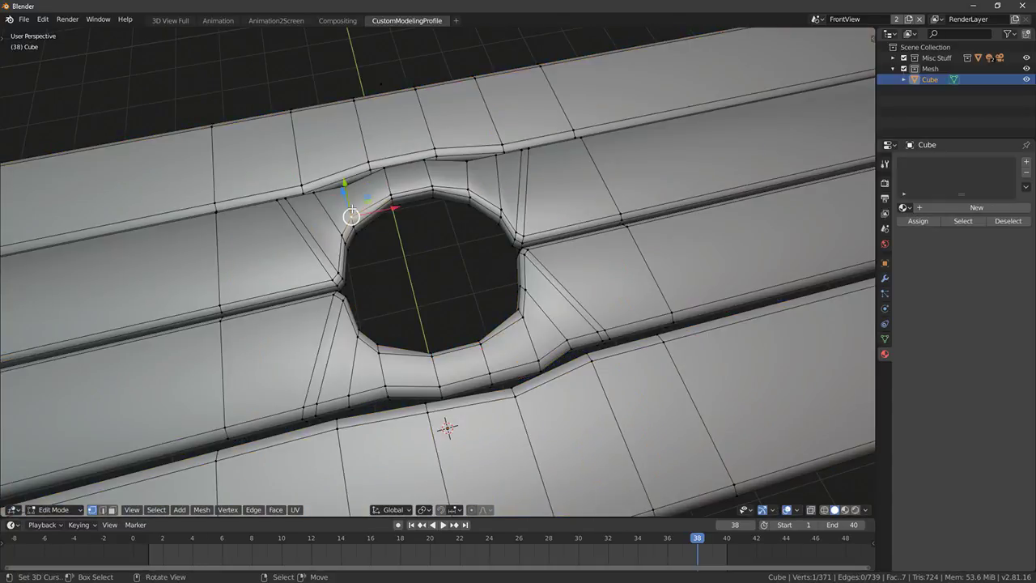
key(ctrl+l)
key(ctrl+l)
key(F3)
text(smooth vert)
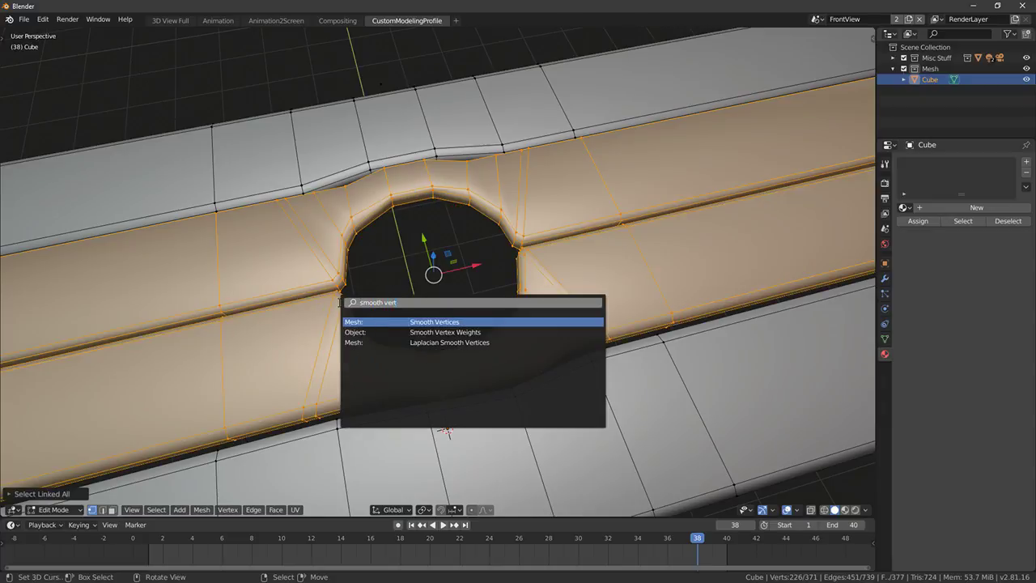
key(Return)
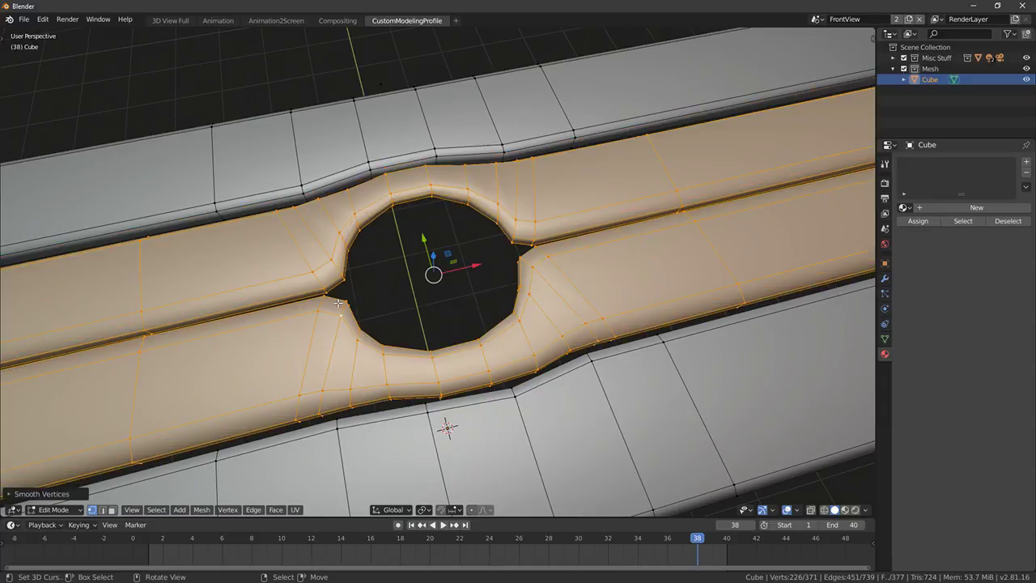
click(57, 494)
drag(121, 445, 101, 442)
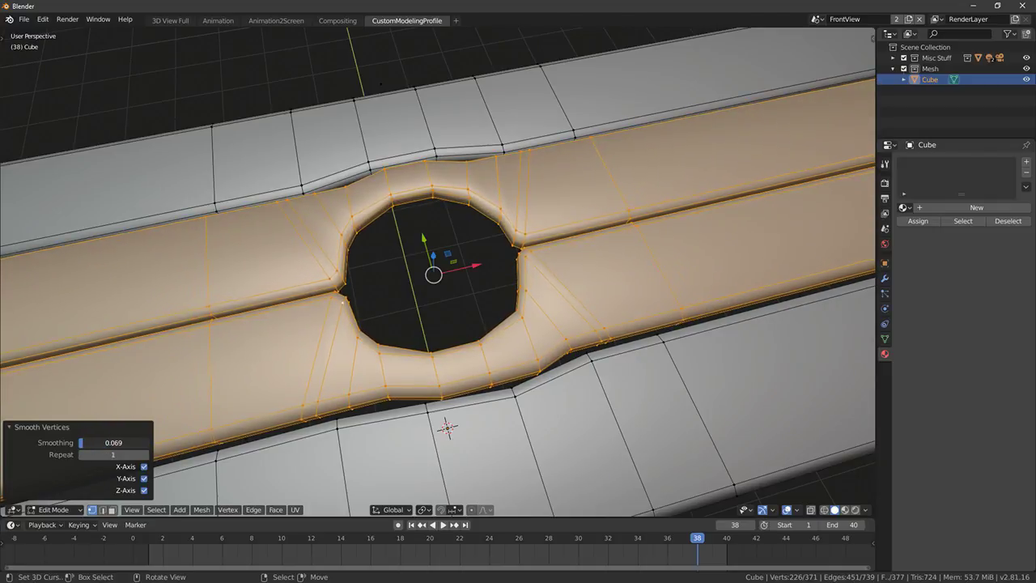
Select the lengthwise side edge loop of the inner plank bordering the gap beside the hole
key(Tab)
scroll(440, 439, down, 5)
middle_drag(439, 439, 424, 302)
scroll(495, 367, up, 3)
key(Tab)
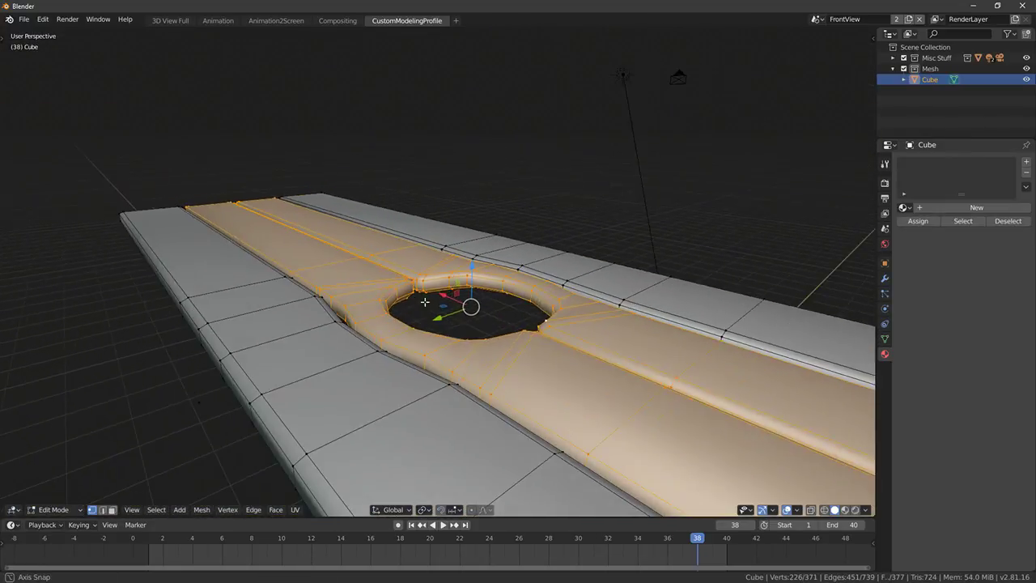
scroll(424, 301, up, 2)
key(alt+a)
alt+click(404, 347)
scroll(482, 407, up, 4)
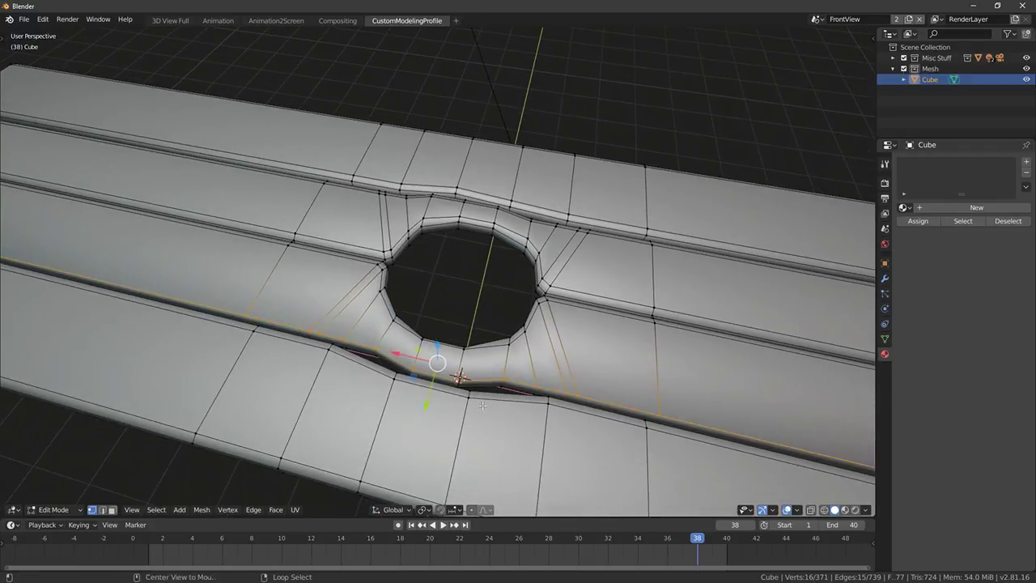
alt+shift+right_click(490, 385)
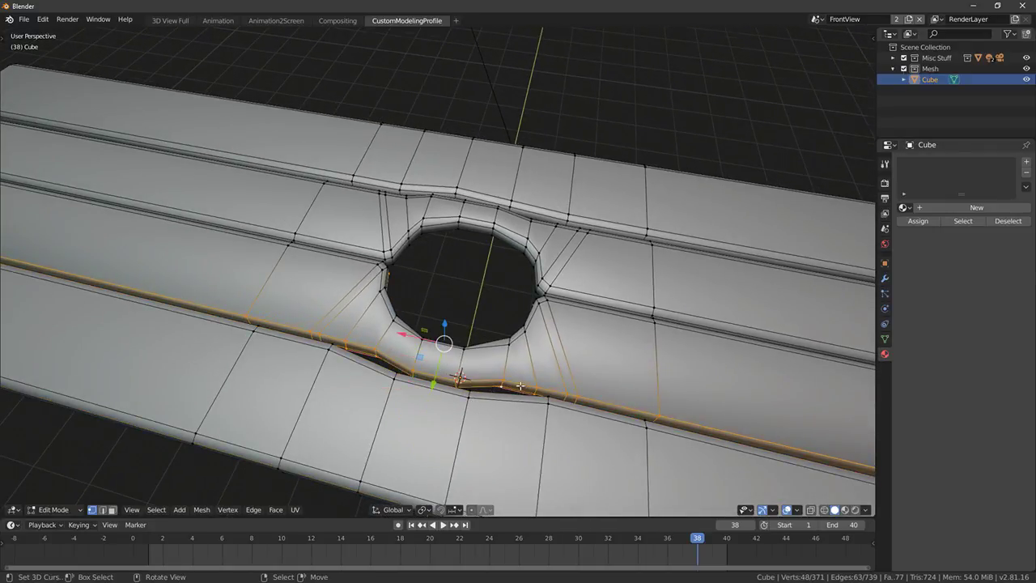
middle_drag(490, 386, 458, 342)
key(alt+a)
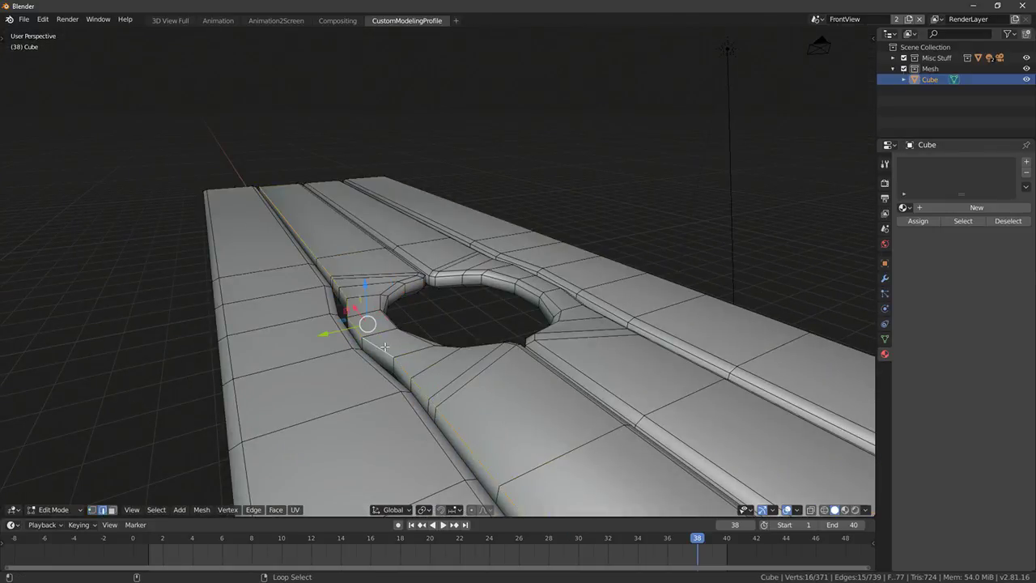
alt+shift+click(386, 367)
middle_drag(387, 368, 404, 403)
key(ctrl+b)
right_click(525, 340)
key(ctrl+z)
middle_drag(465, 328, 497, 331)
mouse_move(589, 316)
middle_down()
mouse_move(565, 325)
mouse_move(574, 327)
middle_up()
key(ctrl+b)
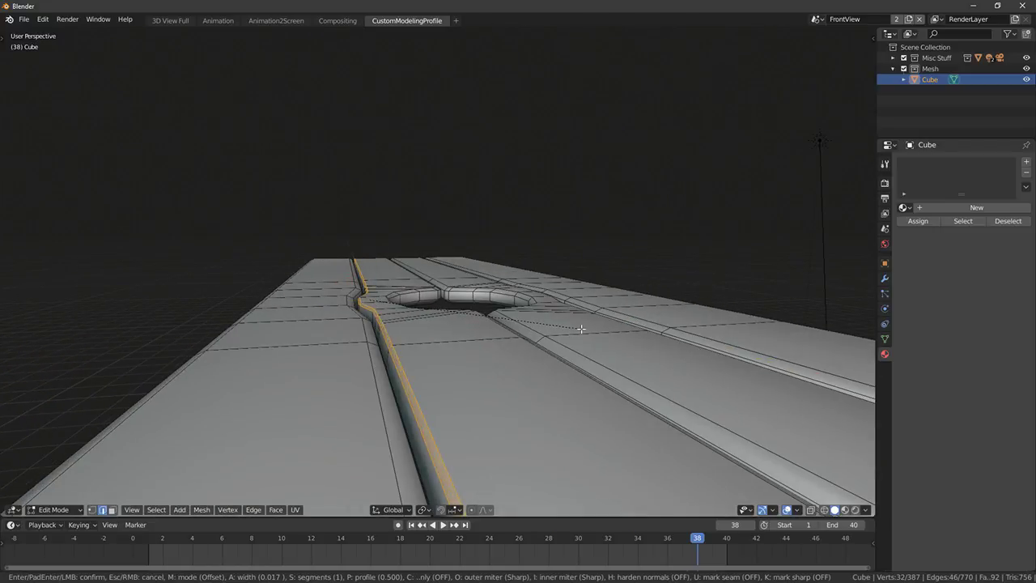
right_click(583, 328)
Bevel the selected lengthwise edge loop on the inner plank's side
scroll(578, 324, down, 6)
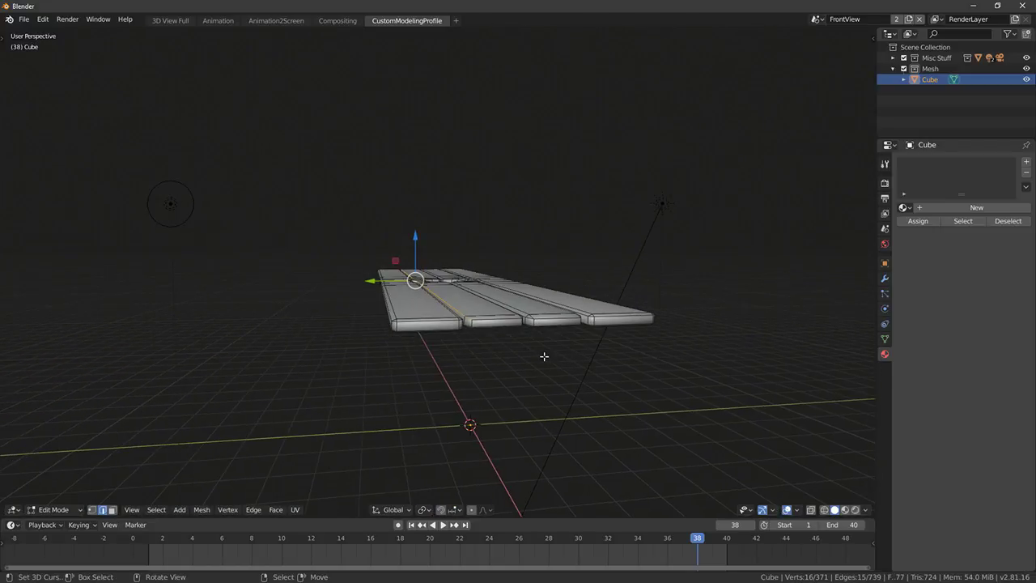
scroll(545, 356, up, 4)
key(ctrl+b)
click(584, 373)
Select the three-edge path at the inner plank's corner by the centre gap and edge-slide it
key(Tab)
middle_drag(469, 352, 459, 379)
scroll(443, 394, up, 3)
key(Tab)
right_click(304, 317)
middle_drag(303, 321, 164, 339)
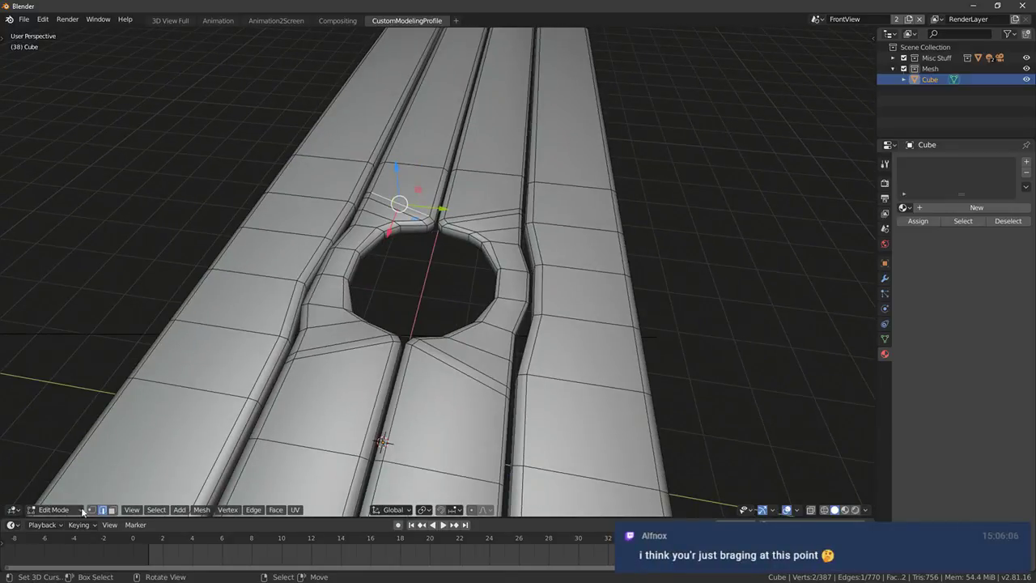
middle_drag(360, 294, 369, 224)
right_click(446, 225)
middle_drag(446, 224, 461, 310)
ctrl+right_click(454, 363)
middle_drag(456, 362, 625, 305)
key(g)
key(g)
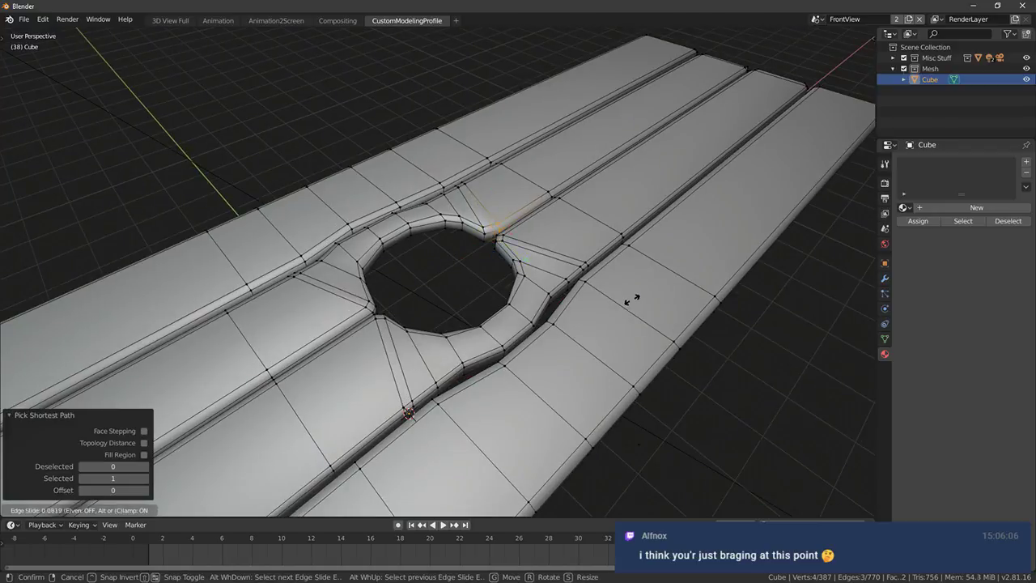
click(638, 297)
Edge-slide the corner vertex on the hole's rim at the end of the centre gap
right_click(500, 237)
middle_drag(502, 235, 543, 142)
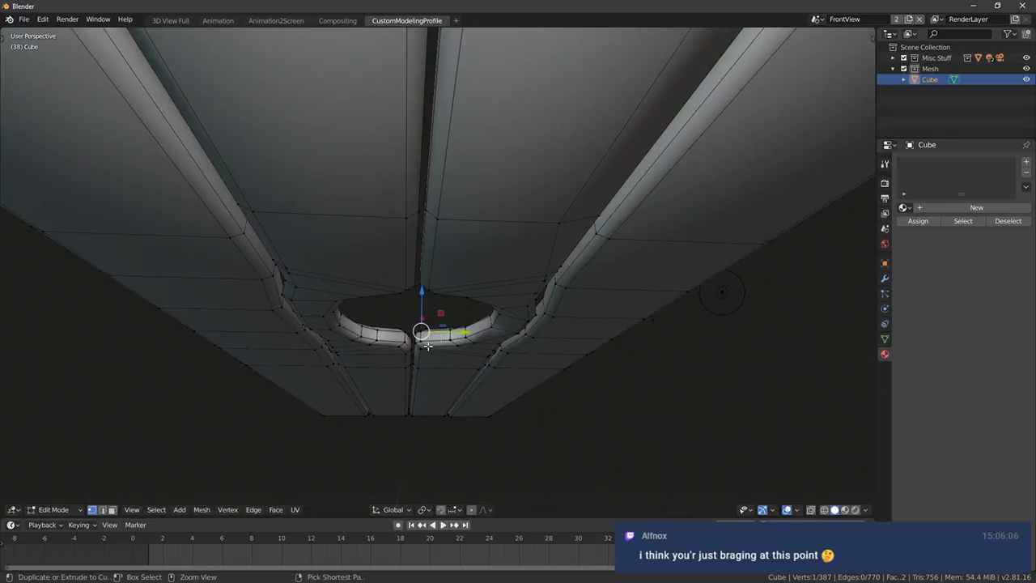
middle_drag(423, 348, 507, 262)
key(g)
key(g)
click(428, 398)
Select the edge path at the opposite centre-gap corner from the underside and edge-slide it
right_click(447, 349)
shift+middle_drag(369, 300, 410, 276)
scroll(409, 275, up, 1)
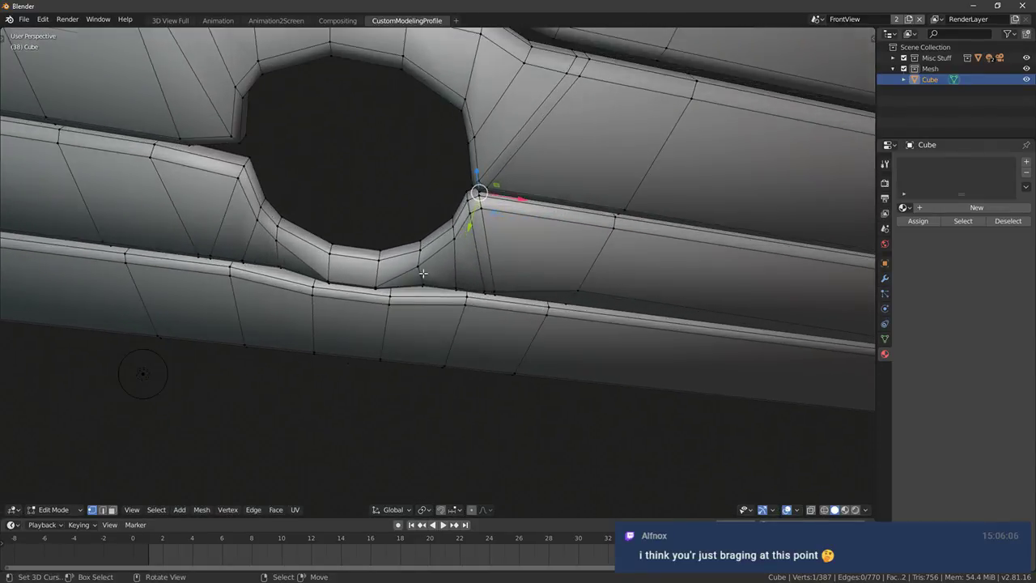
ctrl+click(485, 219)
middle_drag(485, 218, 421, 229)
key(g)
key(g)
click(521, 337)
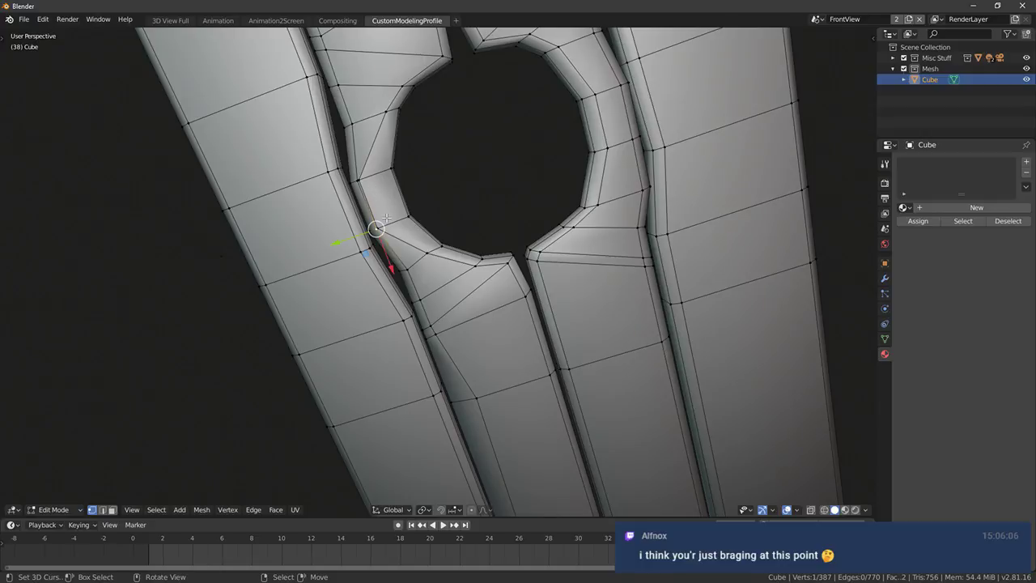
In top view, select the outer +Y plank's recess vertices on the -X side and move them slightly along Y
click(440, 221)
middle_drag(440, 222, 523, 254)
key(Tab)
key(KP_7)
key(Tab)
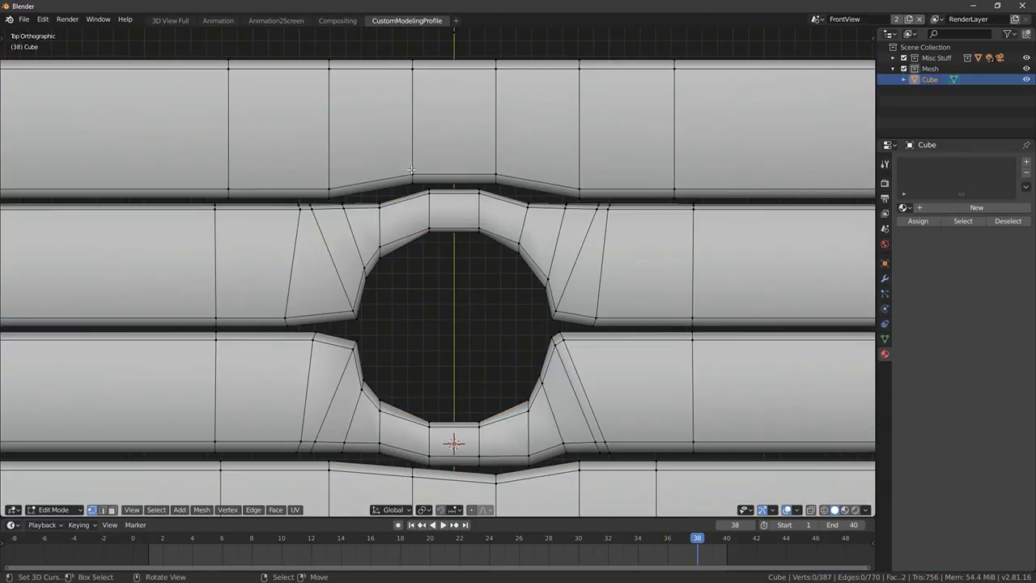
key(shift+z)
key(c)
key(shift+z)
drag(417, 140, 417, 144)
Select the outer +Y plank's recess vertices on the +X side of the hole and move them outward along X
key(alt+a)
key(shift+z)
key(c)
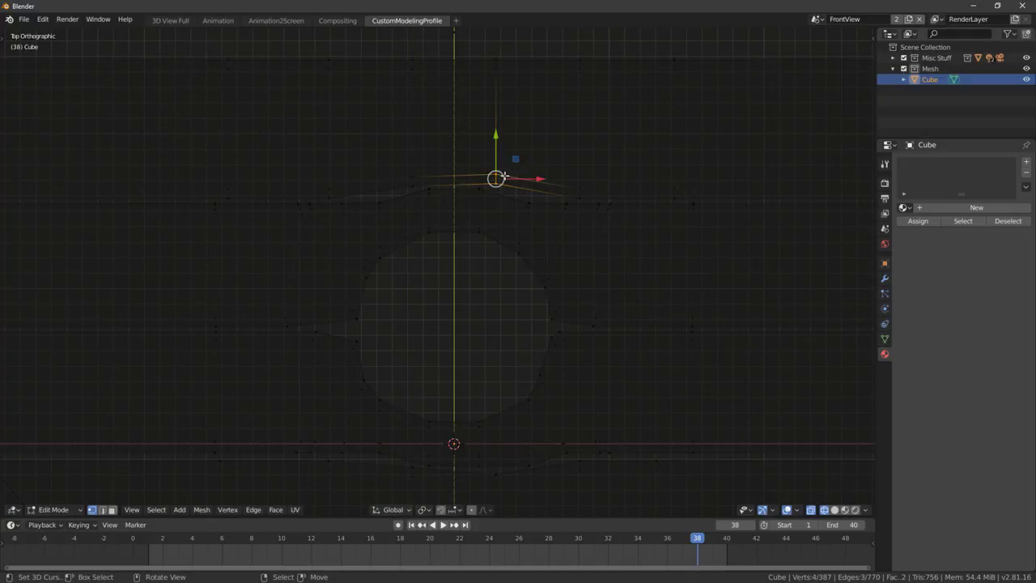
key(shift+z)
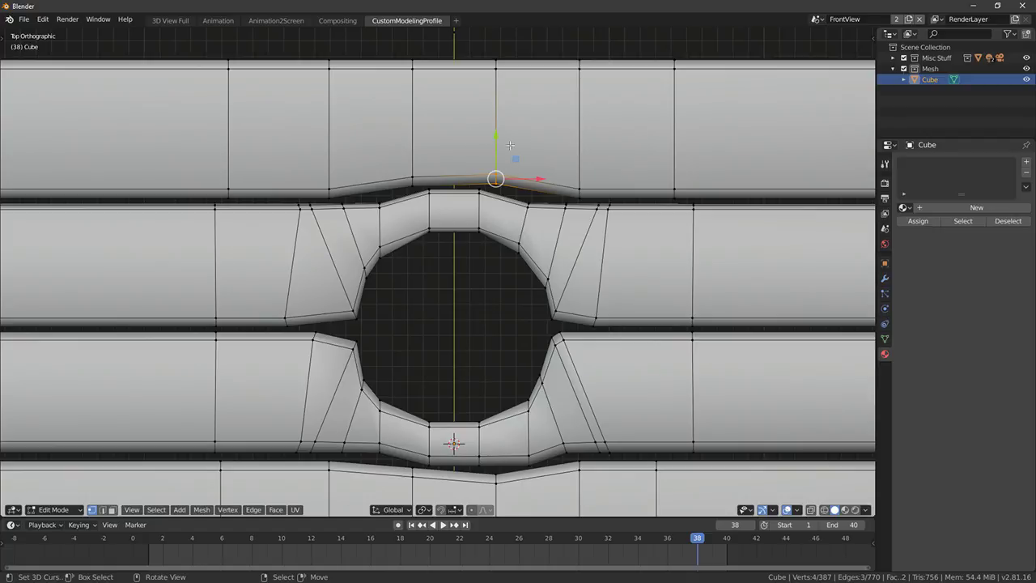
drag(514, 160, 523, 161)
Select the outer +Y plank's crosswise edge loop on the hole's -X side and move it -0.021 along X
key(alt+a)
key(c)
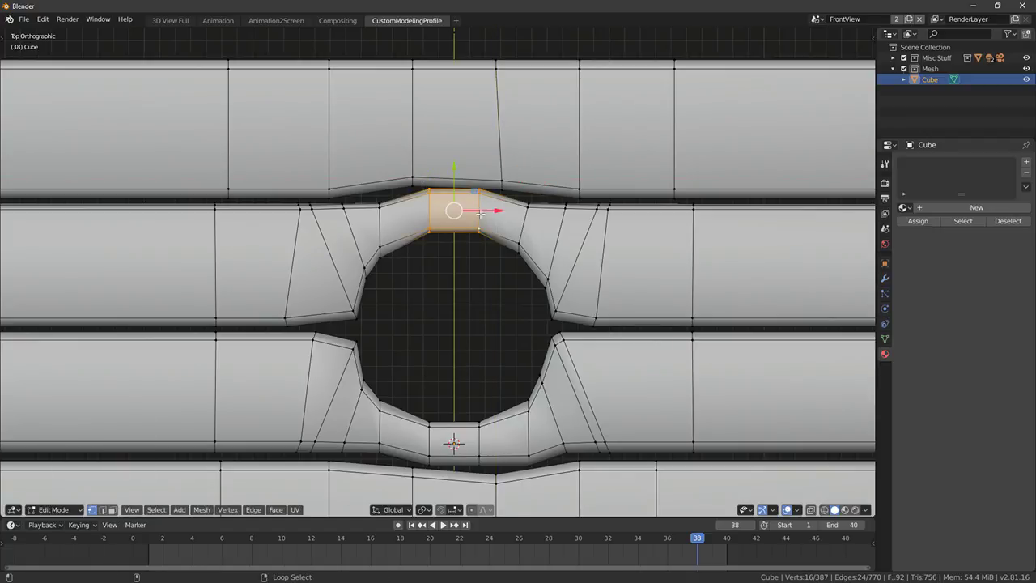
key(alt+a)
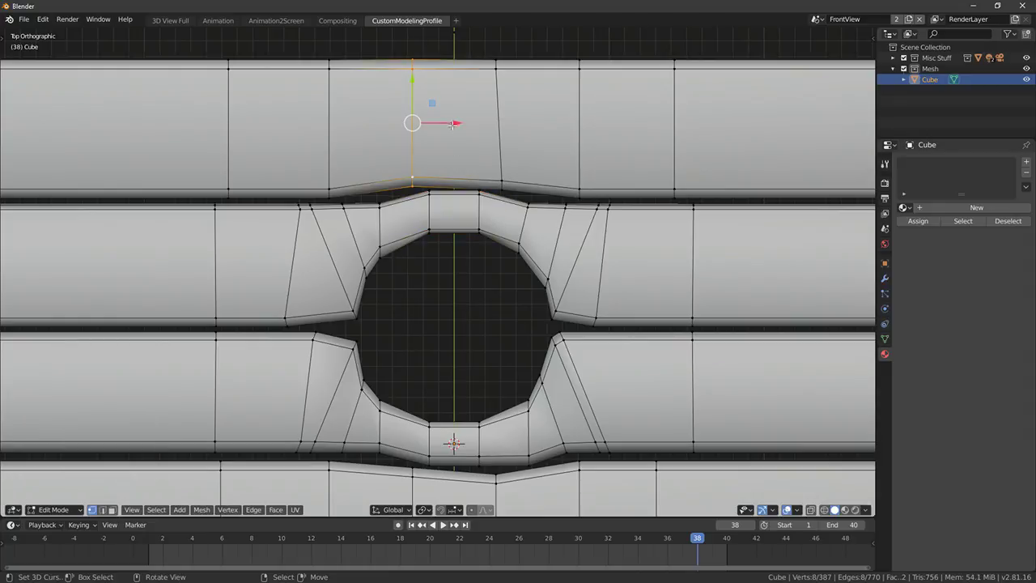
drag(452, 127, 450, 127)
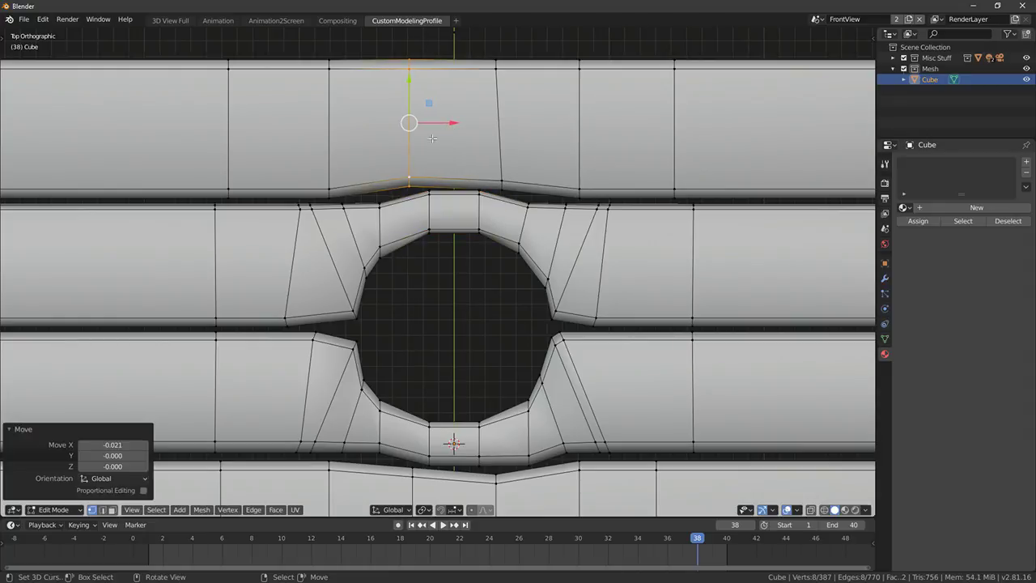
Select the vertices where the +Y plank's recess starts on the -X side and move them along X toward the hole
key(a)
key(z)
key(c)
key(a)
key(c)
click(330, 187)
right_click(328, 185)
key(z)
drag(372, 194, 383, 194)
Select the matching vertices on the +Y plank's outer edge and move them along X toward the hole
key(a)
key(z)
key(c)
click(329, 62)
right_click(330, 62)
key(z)
drag(373, 63, 389, 63)
key(Tab)
scroll(437, 146, down, 7)
middle_drag(435, 149, 431, 280)
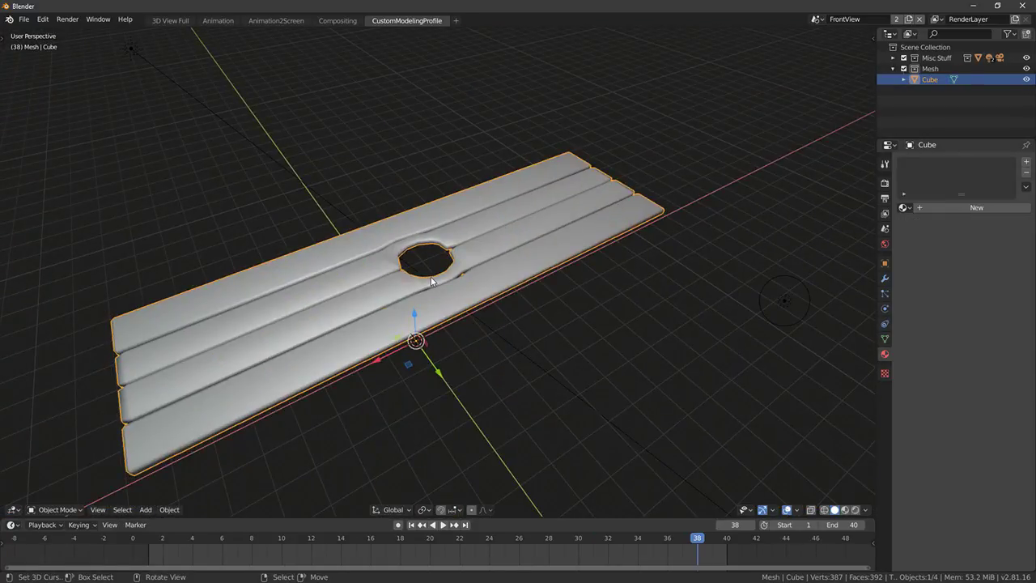
Select the -X end edge loops of the two middle planks and move them outward along X
key(KP_7)
ctrl+scroll(176, 283, up, 2)
scroll(205, 235, up, 2)
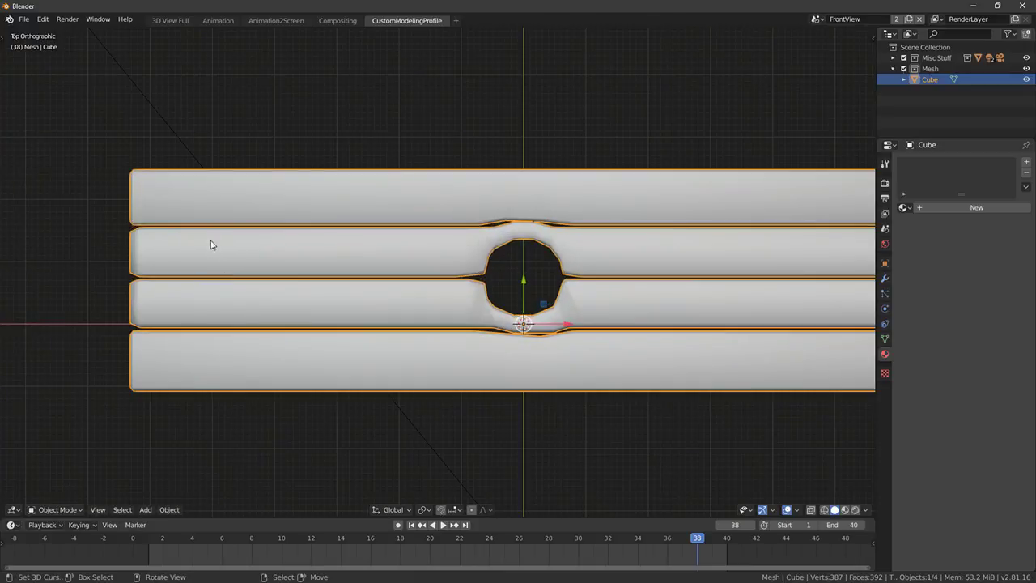
ctrl+scroll(205, 235, up, 4)
key(shift+z)
key(shift+z)
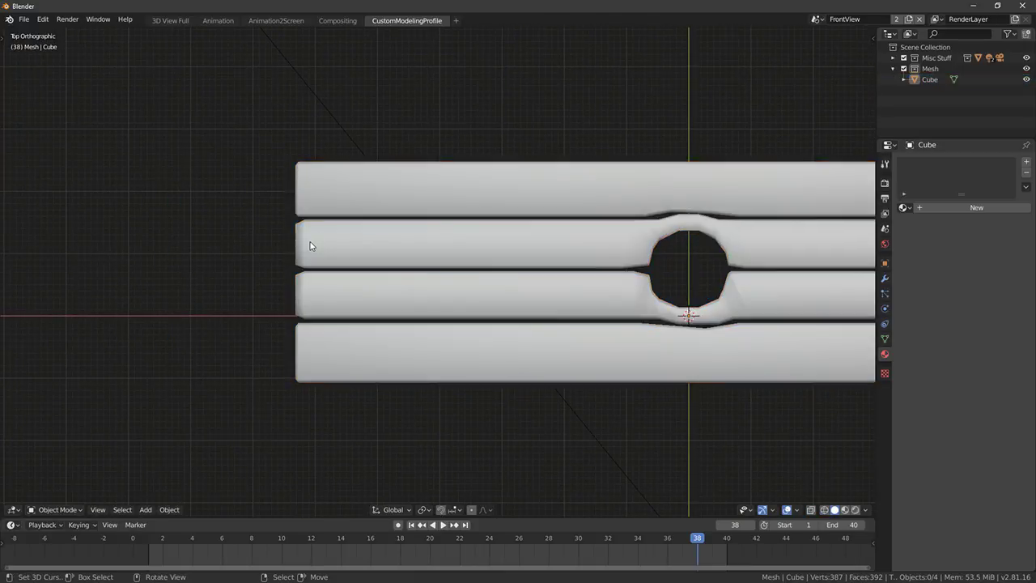
key(Tab)
alt+click(317, 240)
alt+shift+click(357, 292)
key(g)
key(x)
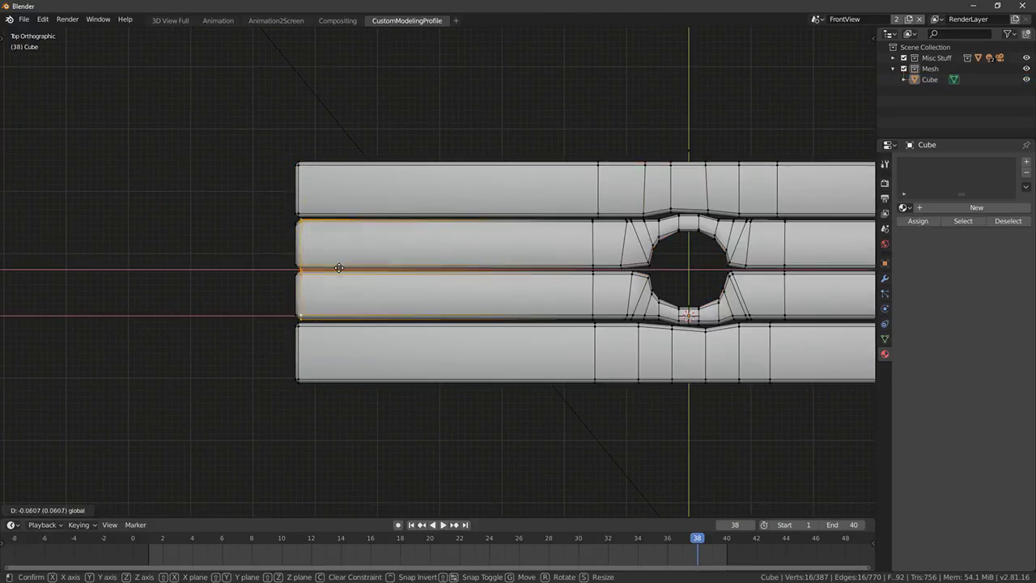
click(337, 268)
Select the +X end edge loops of the two middle planks and move them outward along X
shift+middle_drag(498, 270, 47, 268)
key(alt+a)
alt+shift+click(623, 295)
drag(665, 268, 671, 268)
key(Tab)
shift+middle_drag(360, 310, 570, 308)
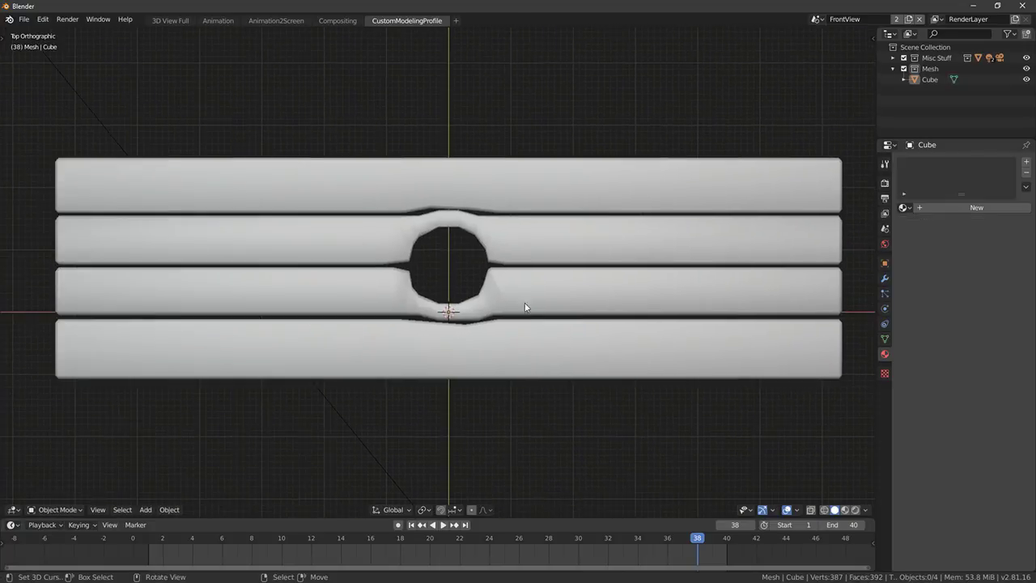
Add the hole's rim vertices on its -X, +Y side to the selection and move them 0.035 in X and -0.020 in Y
scroll(570, 308, up, 3)
key(Tab)
key(shift+z)
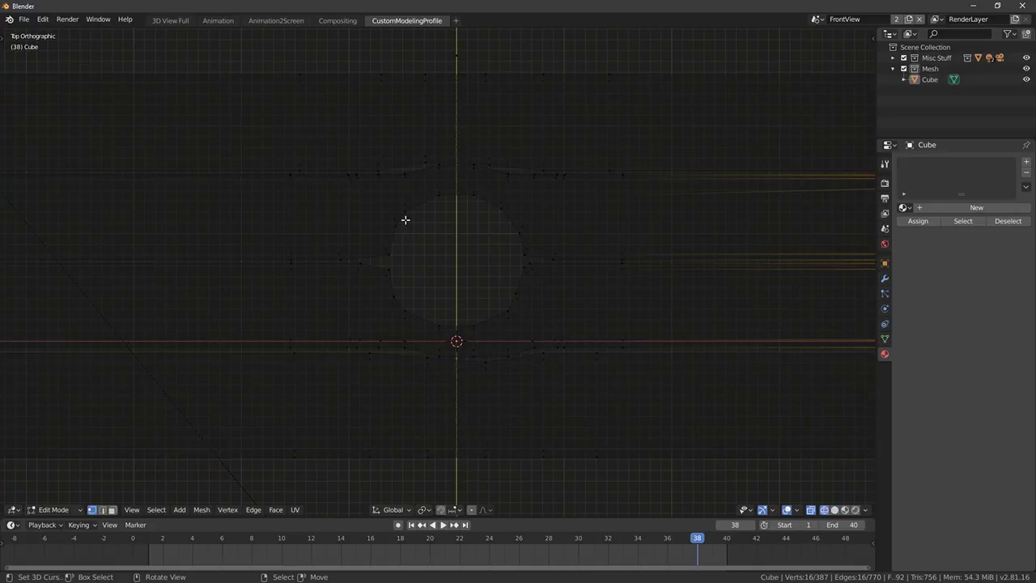
key(shift+z)
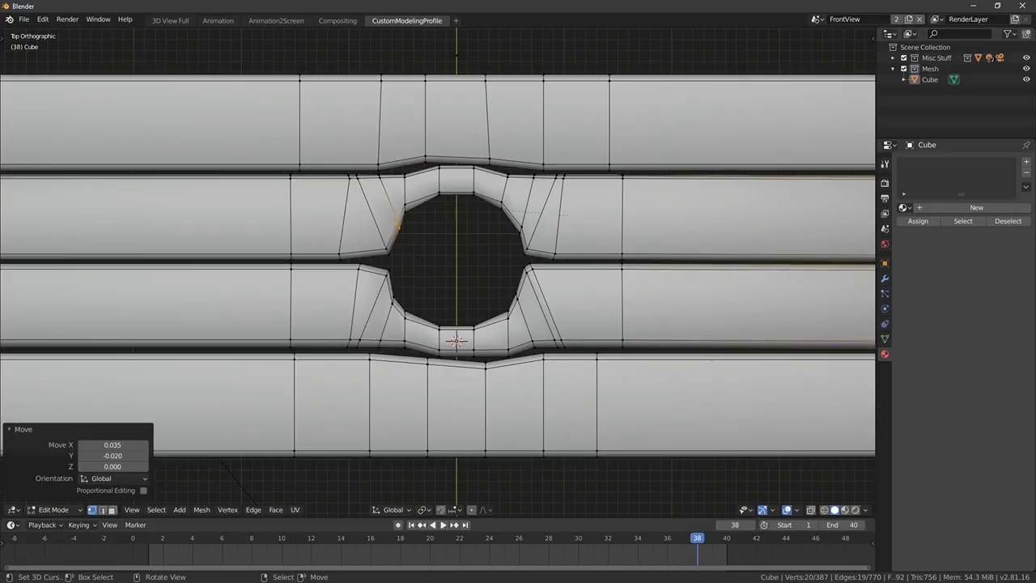
Select the complete ring of vertices around the hole's rim and scale it to 0.776 in X and Y, leaving Z locked
key(shift+z)
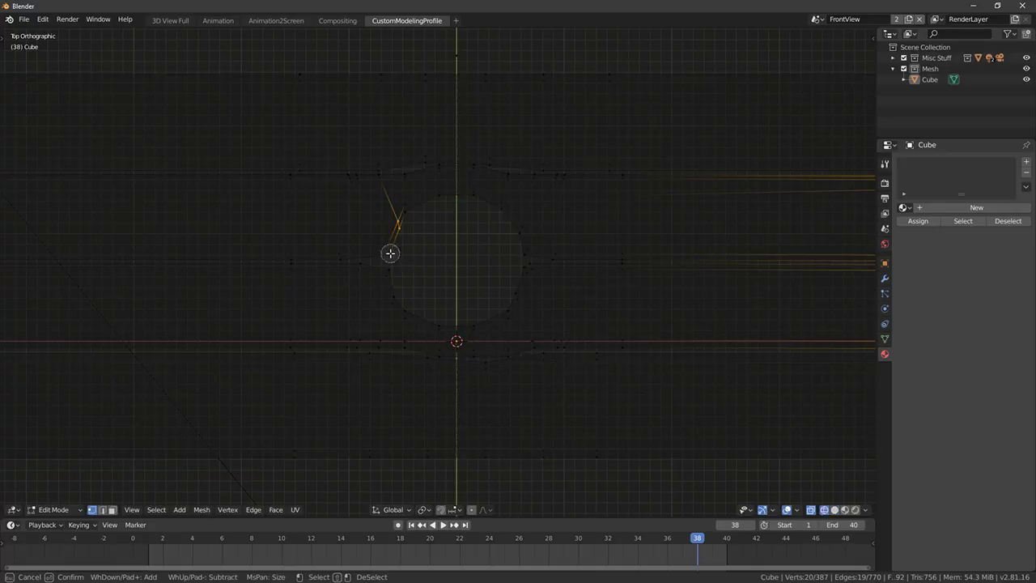
right_click(390, 244)
key(alt+a)
key(c)
scroll(394, 247, down, 3)
mouse_move(393, 248)
mouse_down()
mouse_move(403, 299)
mouse_move(492, 314)
mouse_up()
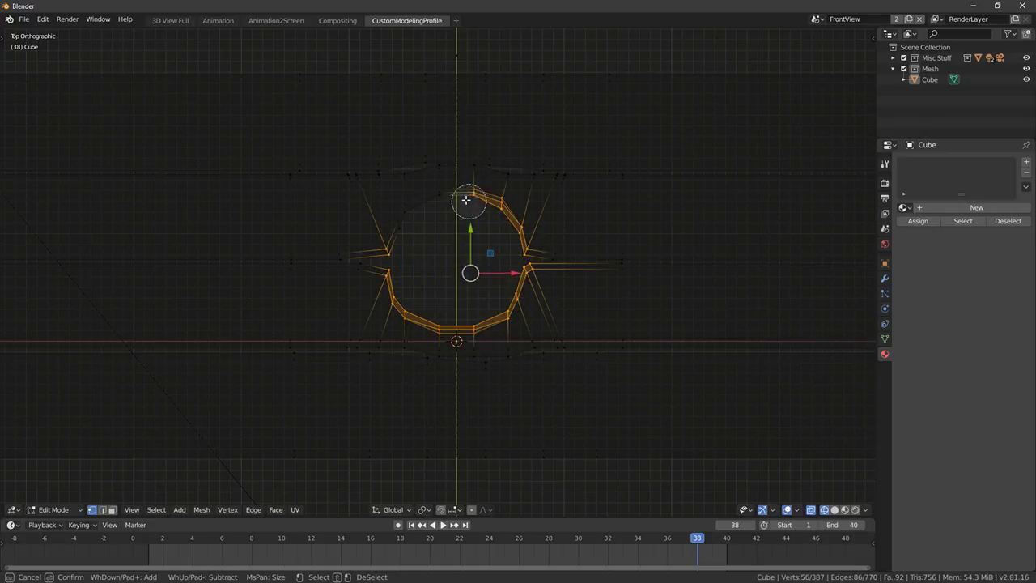
drag(470, 202, 390, 228)
right_click(457, 312)
key(alt+z)
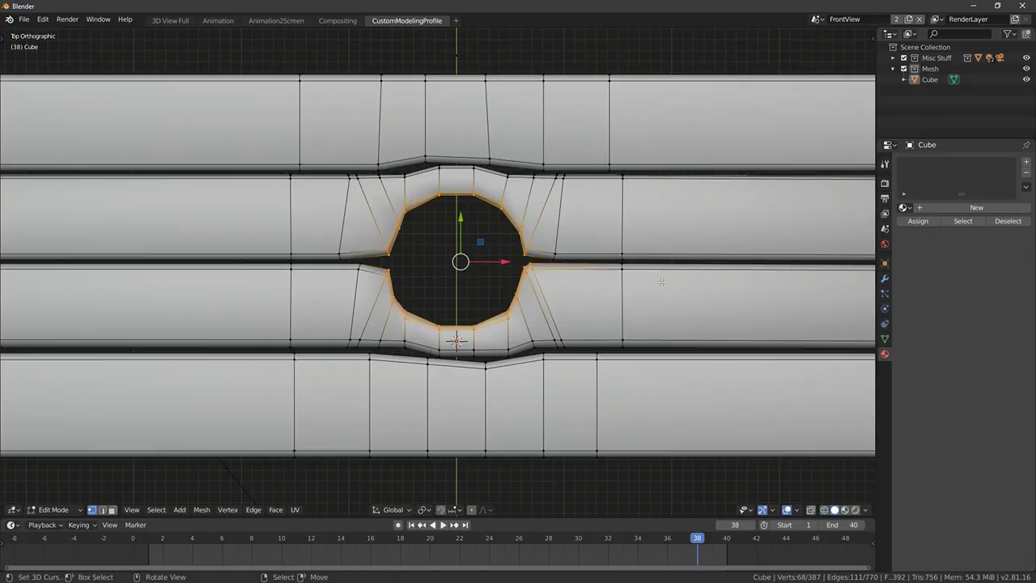
key(s)
click(618, 275)
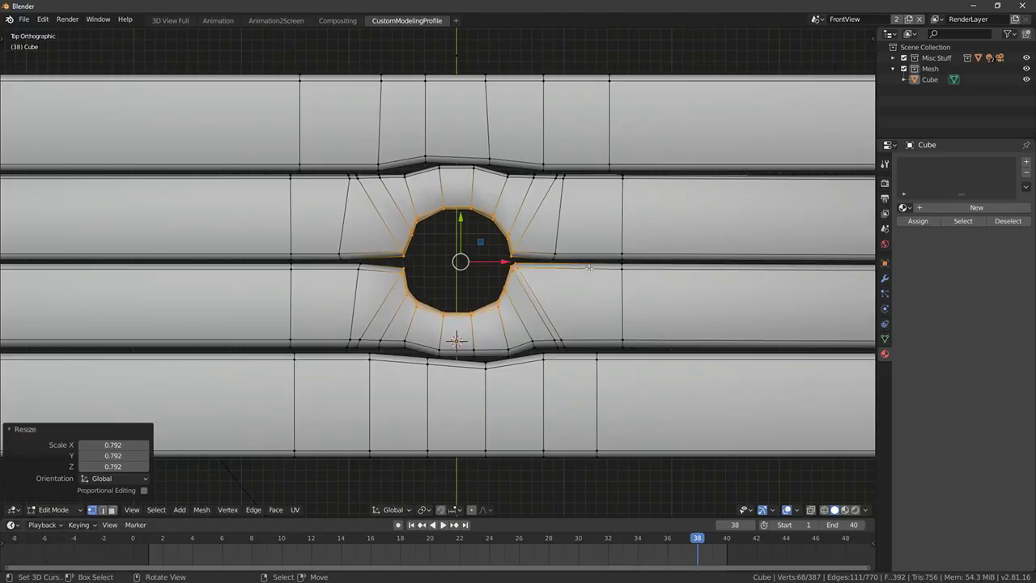
key(s)
key(shift+z)
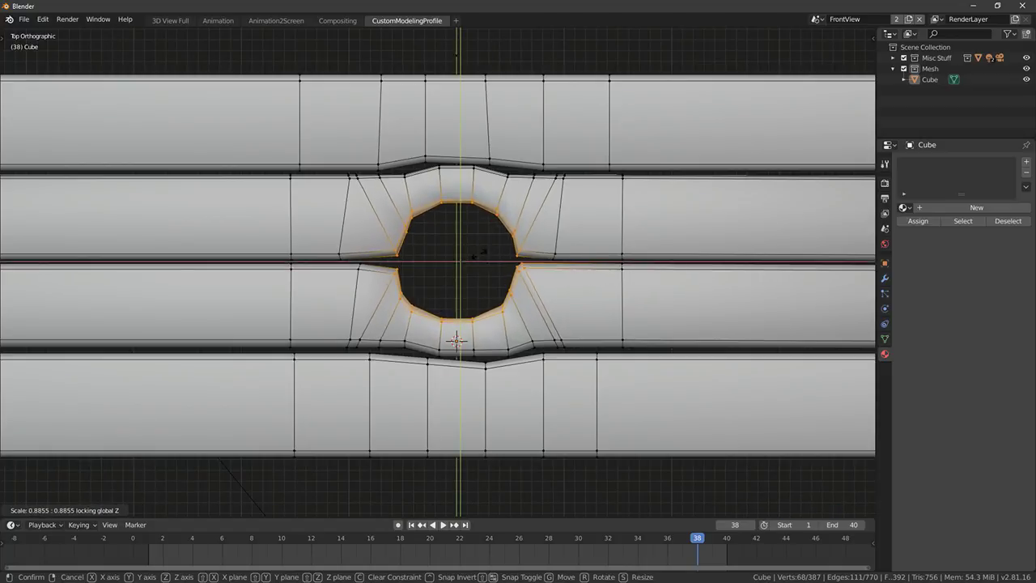
click(245, 250)
Stretch the hole's rim vertices along Z by a factor of about 1.18
middle_drag(361, 249, 403, 149)
key(s)
key(z)
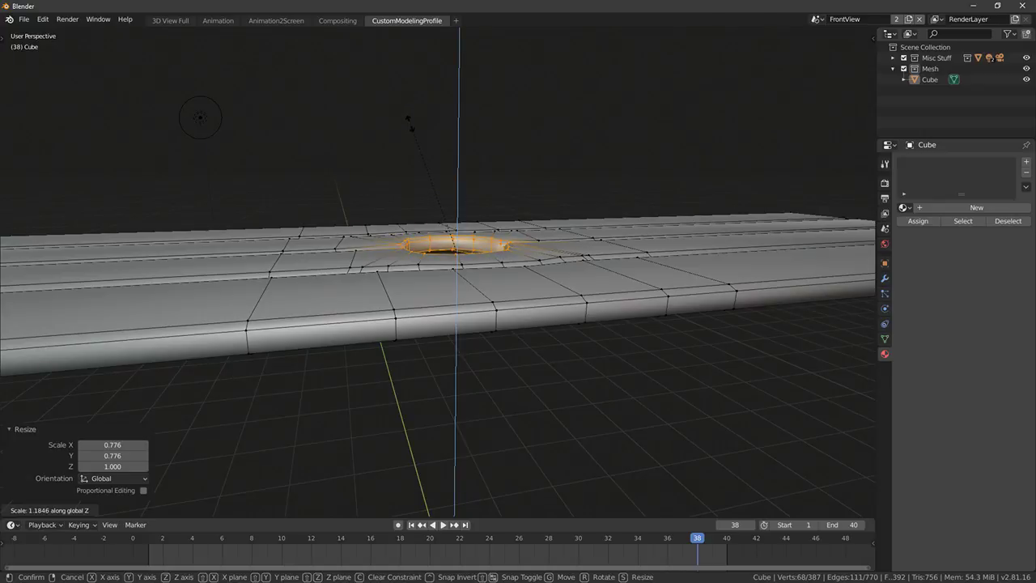
click(409, 123)
key(Tab)
middle_drag(435, 198, 507, 316)
key(Tab)
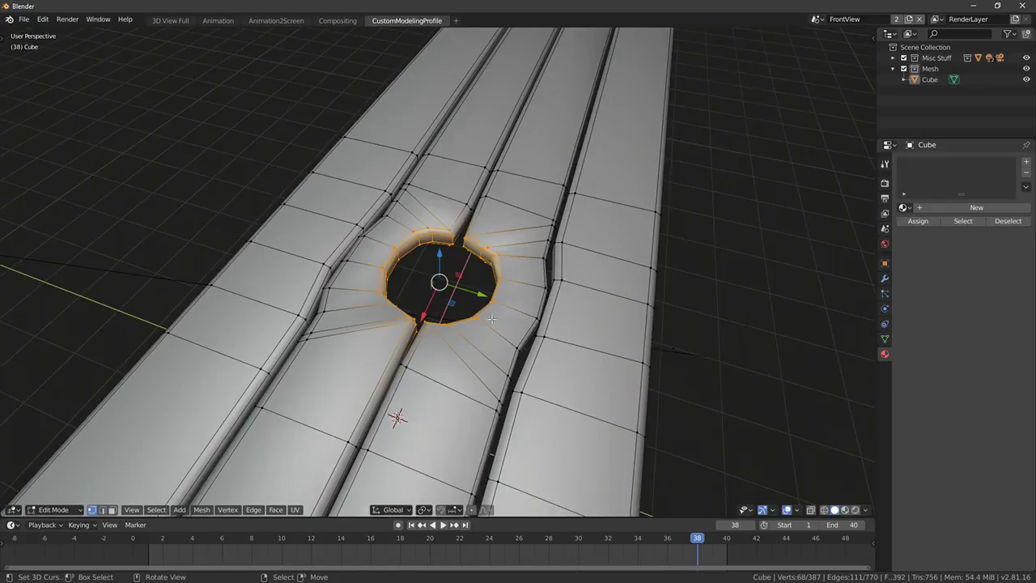
Select the whole plank mesh and give it the existing MatteDefault_M material
key(a)
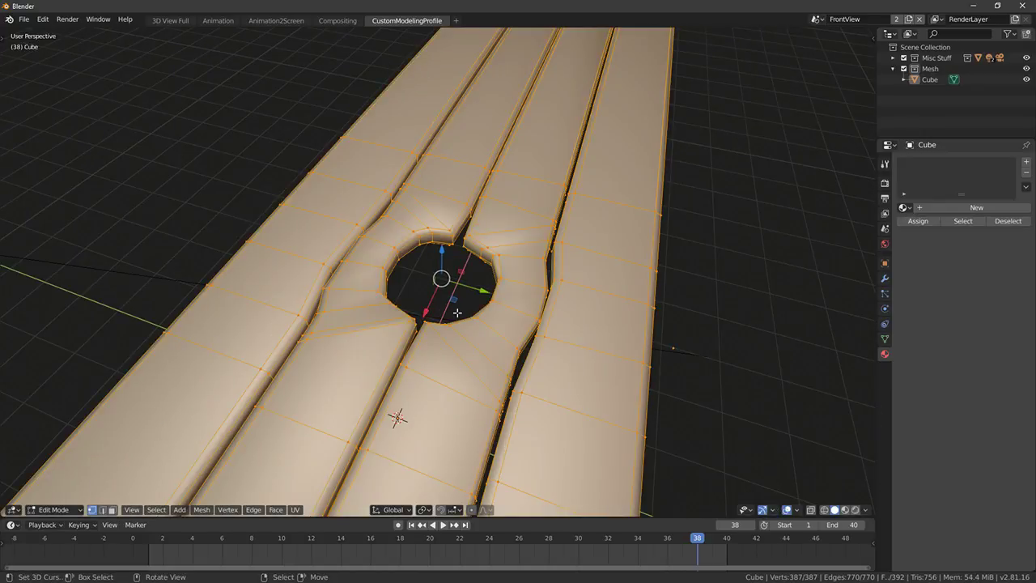
middle_drag(456, 311, 679, 279)
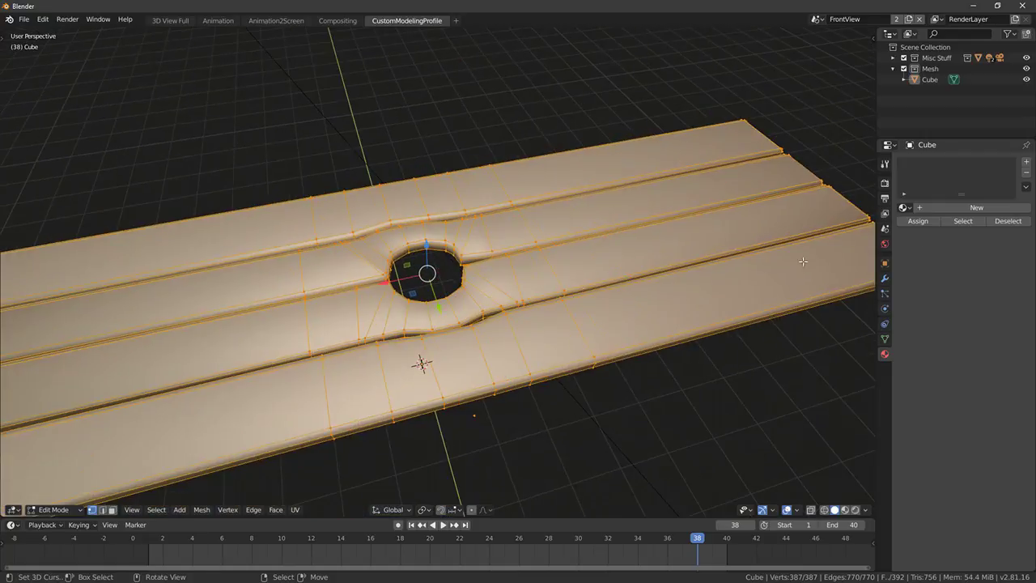
click(884, 279)
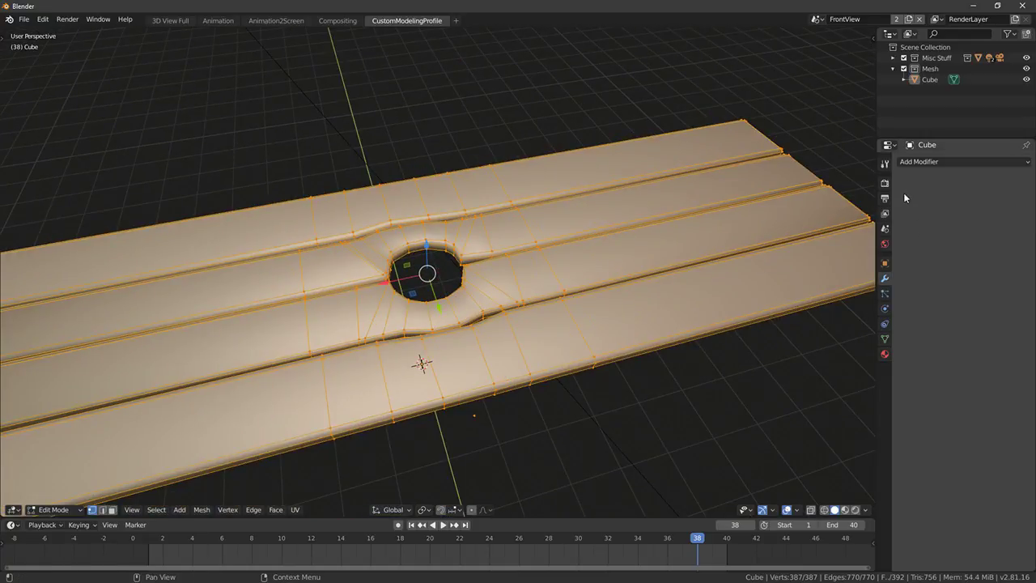
click(884, 353)
click(903, 207)
click(819, 244)
middle_drag(819, 244, 776, 318)
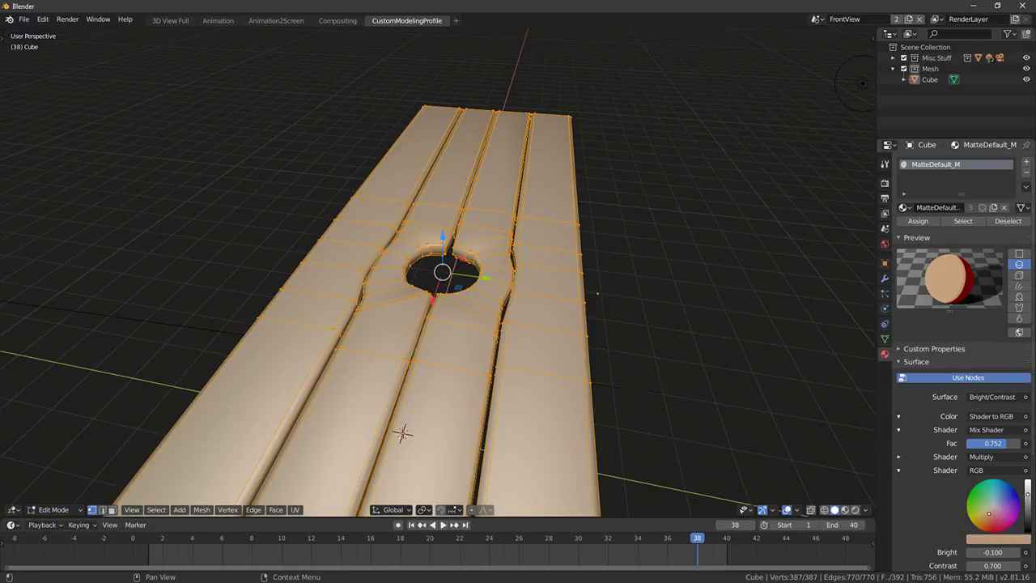
Darken the MatteDefault_M material's RGB colour to a wood brown and preview the planks with material shading
drag(1028, 494, 1028, 510)
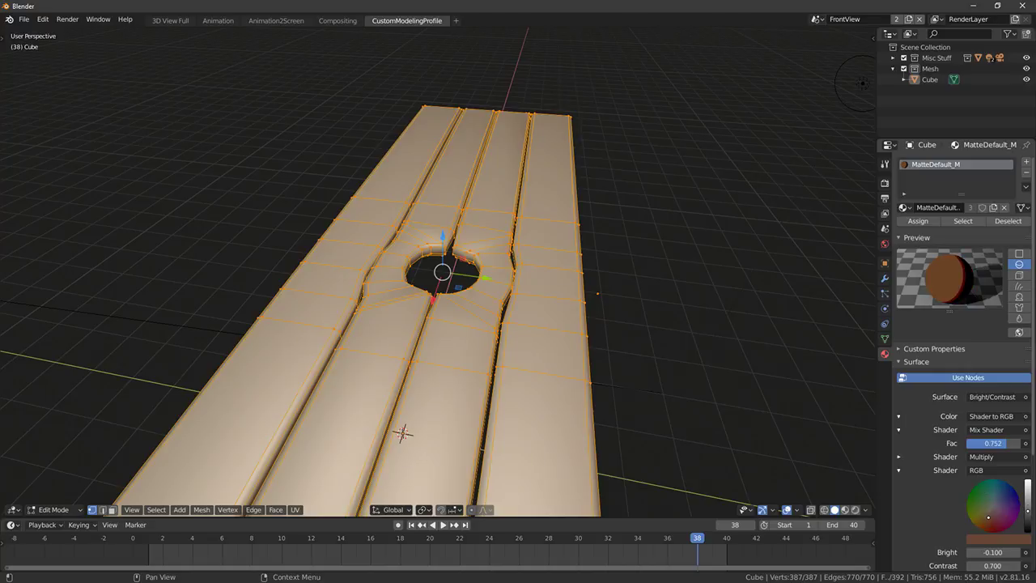
mouse_move(491, 331)
middle_down()
mouse_move(573, 303)
mouse_move(488, 333)
mouse_move(607, 317)
mouse_move(477, 279)
middle_up()
key(Tab)
key(Tab)
key(Tab)
key(shift+z)
mouse_move(545, 293)
middle_down()
mouse_move(553, 345)
mouse_move(502, 311)
mouse_move(616, 259)
mouse_move(599, 321)
mouse_move(610, 385)
mouse_move(647, 227)
mouse_move(531, 224)
mouse_move(606, 292)
middle_up()
click(845, 510)
Duplicate a vertex on the planks' outer edge and move the copied geometry along X to near the +X end
key(Tab)
scroll(564, 213, up, 3)
shift+middle_drag(564, 213, 438, 262)
key(alt+a)
alt+right_click(301, 282)
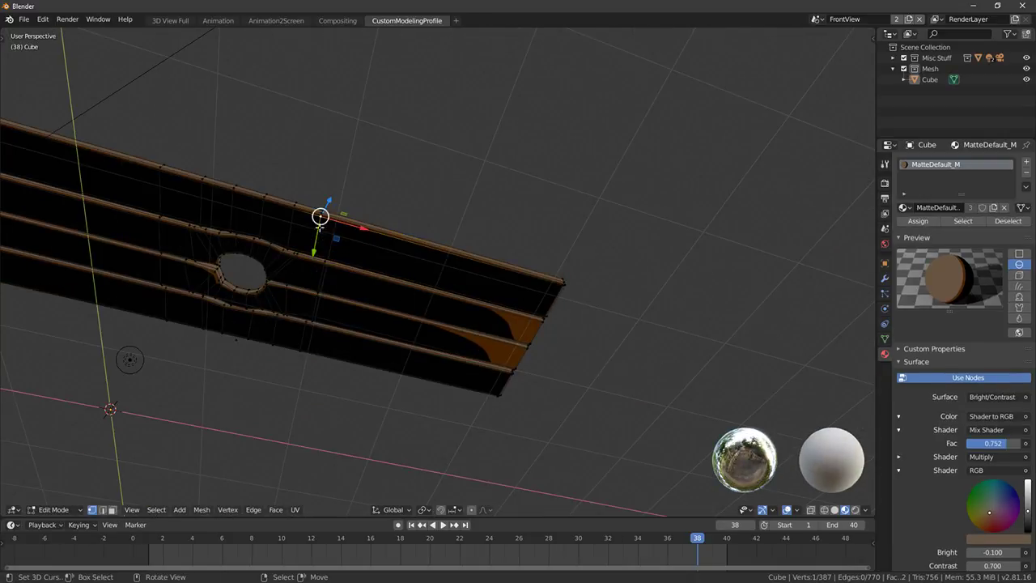
shift+right_click(314, 252)
key(shift+d)
right_click(402, 244)
key(g)
key(x)
click(611, 311)
middle_drag(572, 304, 440, 359)
key(g)
key(x)
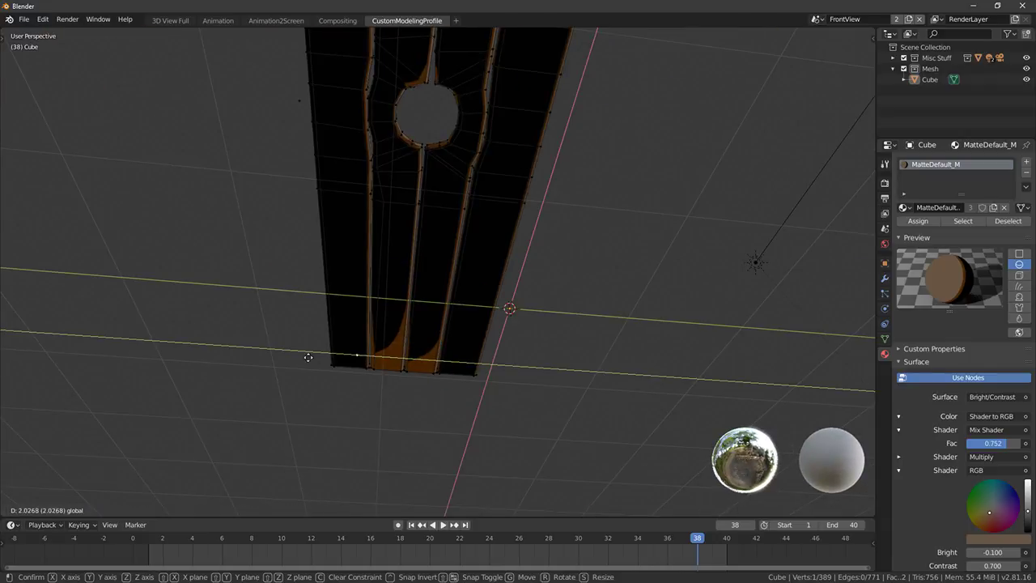
click(293, 357)
middle_drag(293, 358, 440, 301)
key(ctrl+l)
key(g)
key(z)
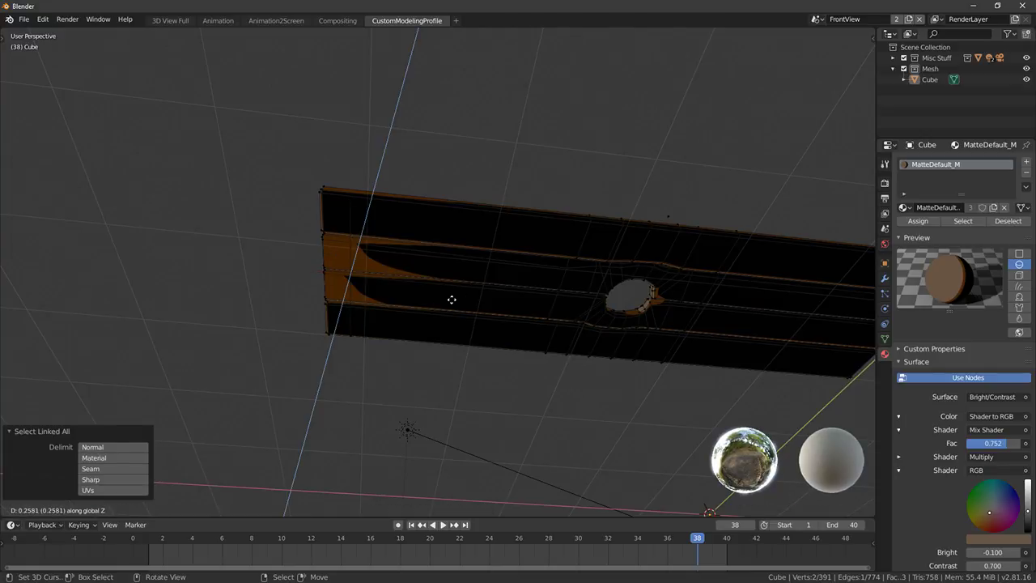
right_click(450, 299)
key(alt+z)
drag(314, 271, 330, 273)
key(ctrl+z)
key(shift+d)
right_click(390, 248)
key(ctrl+z)
key(ctrl+z)
Extend the crosswise edge along X into a strip under the planks and extrude the strip into a solid support bar
key(shift+d)
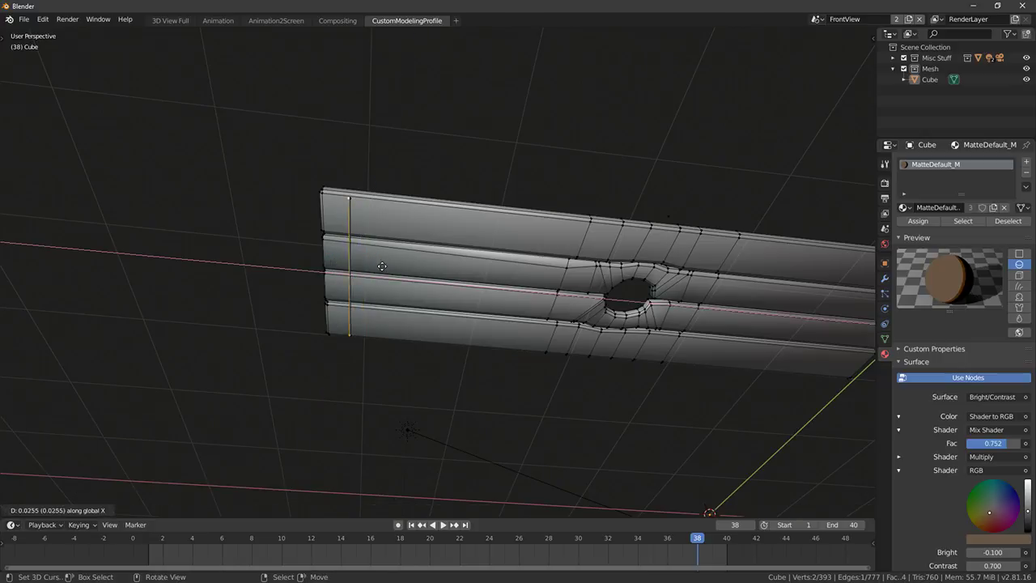
click(389, 262)
middle_drag(388, 262, 390, 318)
drag(329, 311, 325, 310)
middle_drag(327, 310, 576, 283)
key(ctrl+l)
key(e)
click(402, 272)
Try a 0.035 bevel on all edges of the support bar, examine its end corners and undo the bevel
key(ctrl+l)
key(ctrl+b)
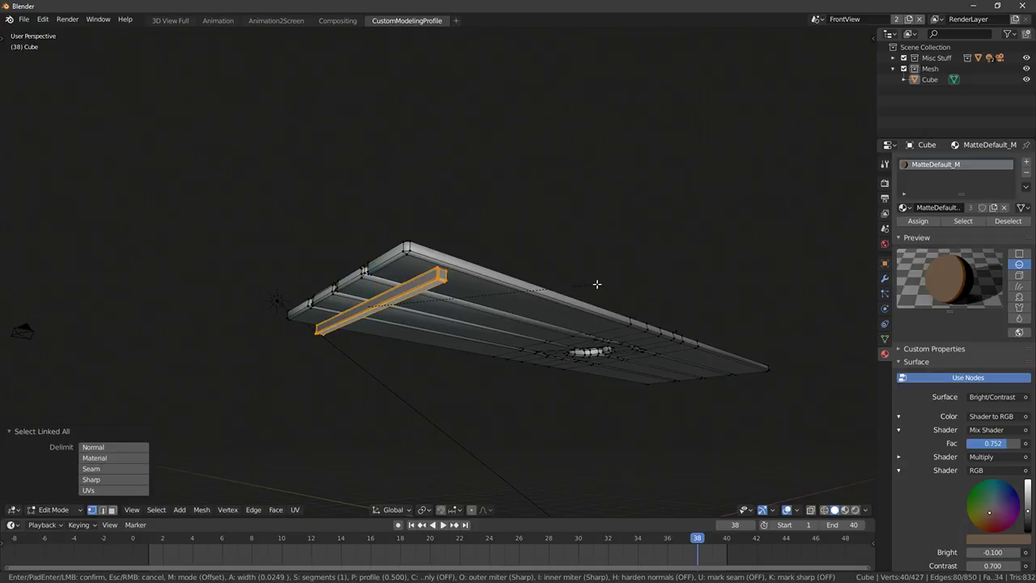
click(604, 288)
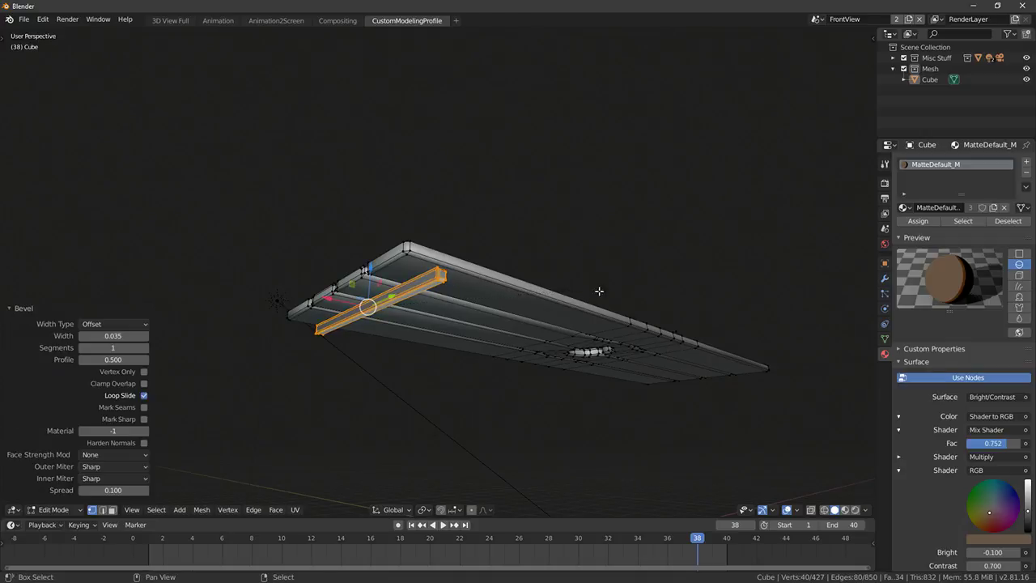
scroll(550, 292, up, 5)
scroll(547, 292, down, 1)
middle_drag(546, 292, 538, 292)
scroll(525, 297, down, 4)
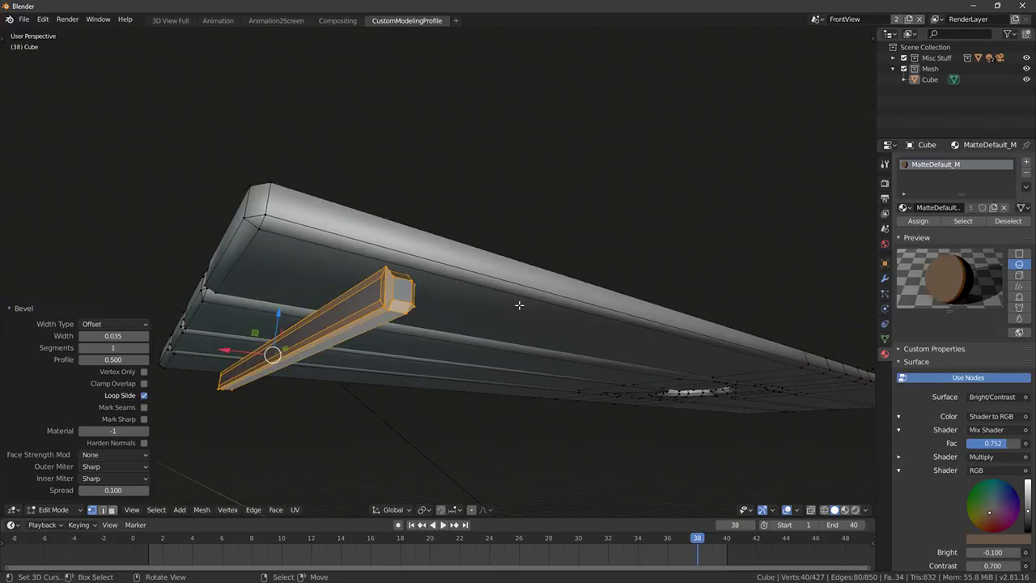
middle_drag(407, 305, 442, 307)
scroll(395, 305, up, 2)
key(b)
drag(444, 301, 492, 338)
scroll(483, 331, up, 2)
middle_drag(475, 324, 426, 373)
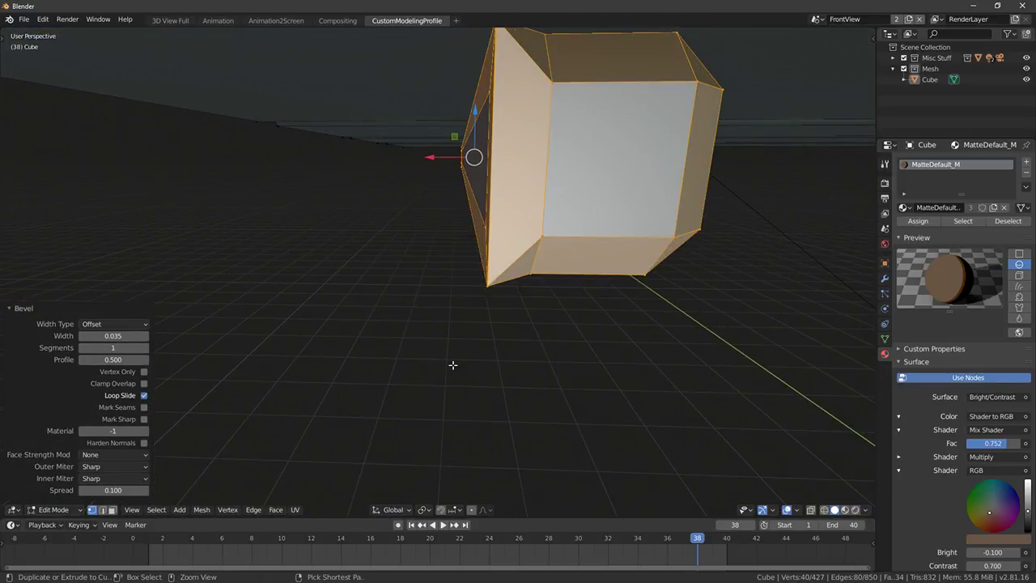
key(ctrl+z)
Merge the support bar's vertices by distance and bevel its edges by about 0.007
scroll(478, 310, down, 3)
key(F3)
text(merge)
key(Return)
key(ctrl+b)
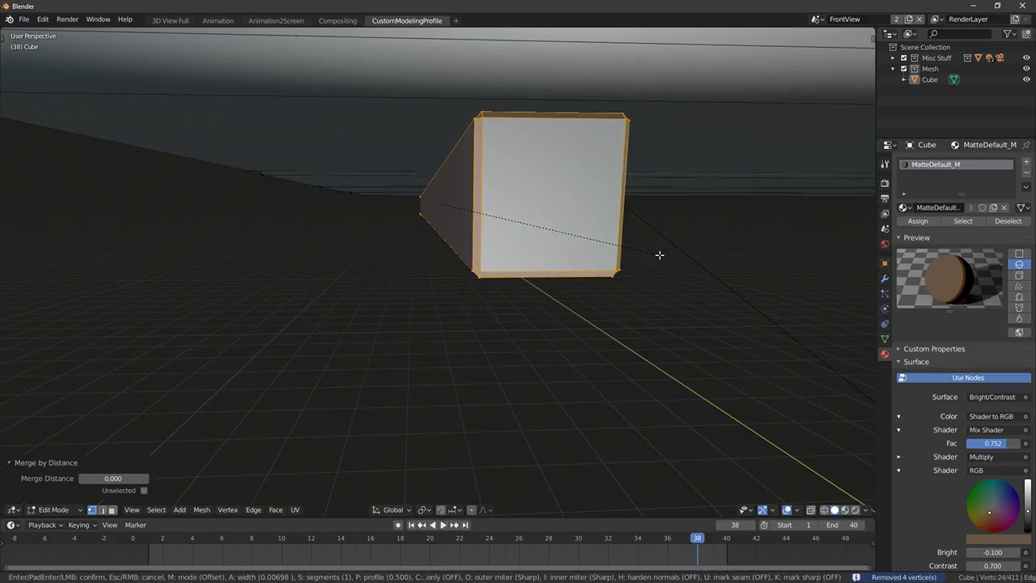
click(659, 254)
In the front view, select the vertices on the support bar's -X side and move them -0.197 along X
middle_drag(658, 254, 512, 228)
key(KP_1)
key(KP_Decimal)
key(alt+z)
key(c)
drag(387, 231, 306, 218)
key(alt+a)
key(c)
right_click(361, 248)
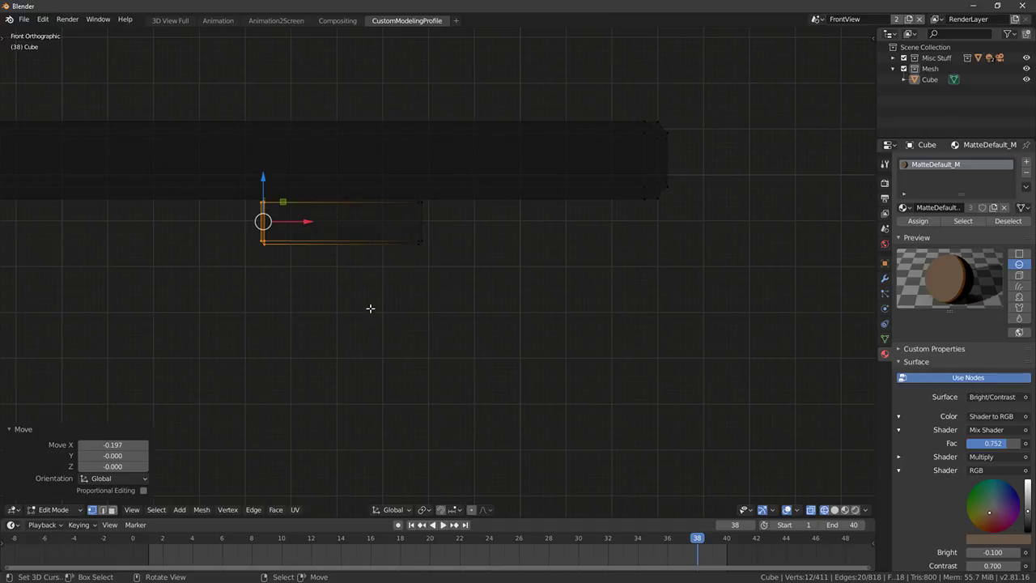
Select the support bar's bottom vertices and move them down along Z to thicken the bar
key(ctrl+l)
scroll(396, 297, down, 3)
key(alt+a)
key(c)
drag(326, 261, 458, 266)
right_click(458, 266)
mouse_move(383, 229)
mouse_down()
mouse_move(326, 275)
mouse_move(473, 276)
mouse_up()
right_click(473, 276)
Select only the support bar's bottom vertices and move them -0.040 along Z
key(ctrl+l)
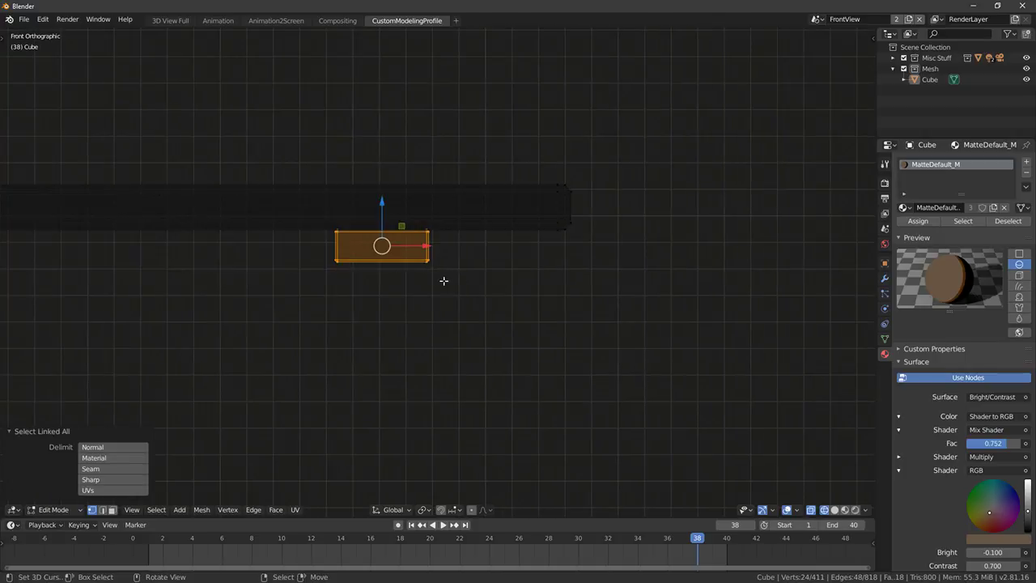
key(alt+z)
key(alt+a)
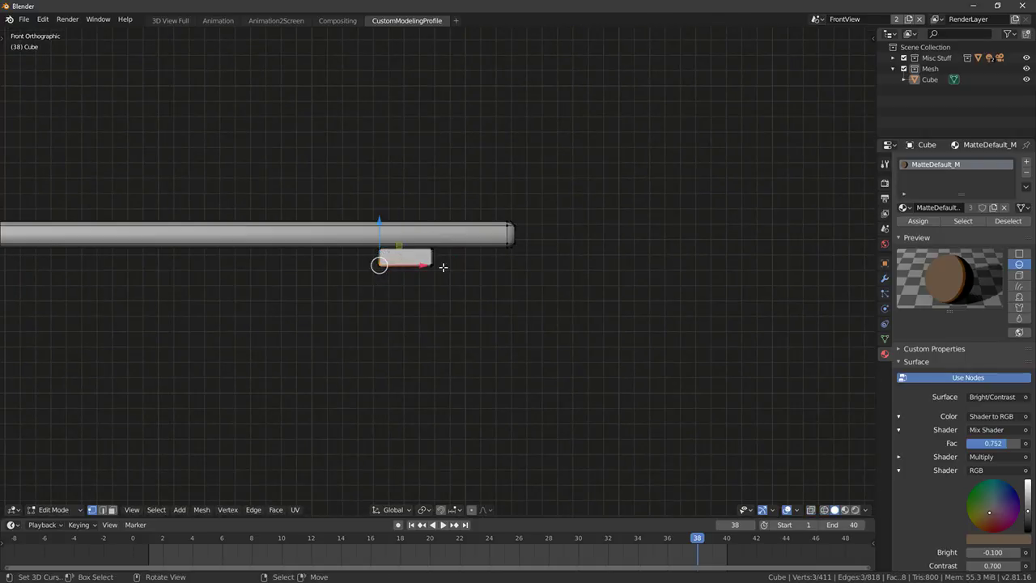
key(ctrl+l)
scroll(446, 267, down, 6)
shift+middle_drag(408, 271, 495, 271)
scroll(534, 264, up, 4)
key(alt+a)
click(598, 263)
drag(599, 236, 600, 244)
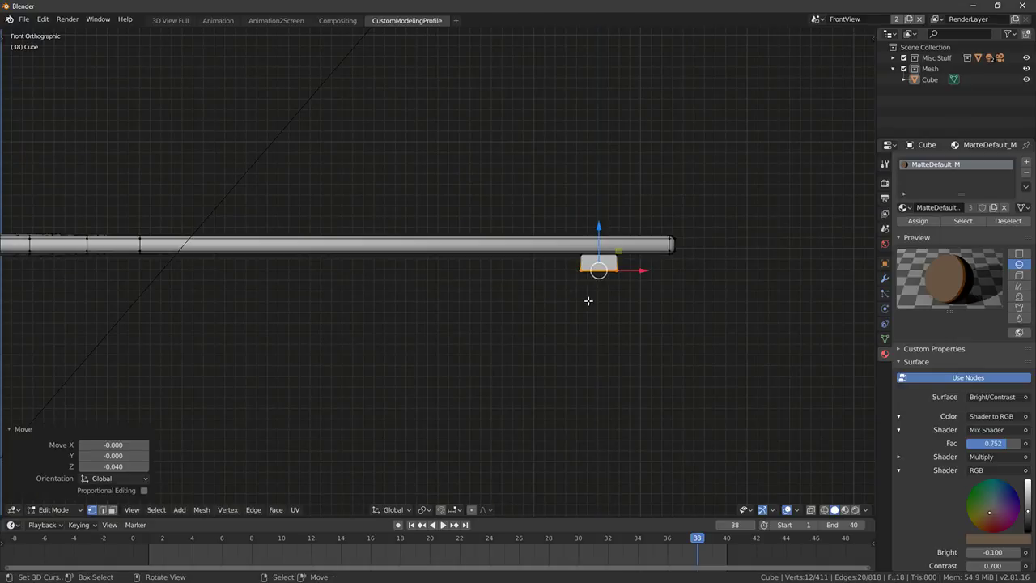
Select the entire support bar and scale it to 0.975 along Y
key(ctrl+l)
scroll(585, 301, down, 3)
scroll(584, 301, up, 3)
middle_drag(584, 302, 491, 316)
key(s)
click(491, 293)
scroll(470, 292, down, 3)
Duplicate the support bar and mirror the copy to the -X end by scaling X by -1 around the 3D cursor
key(KP_1)
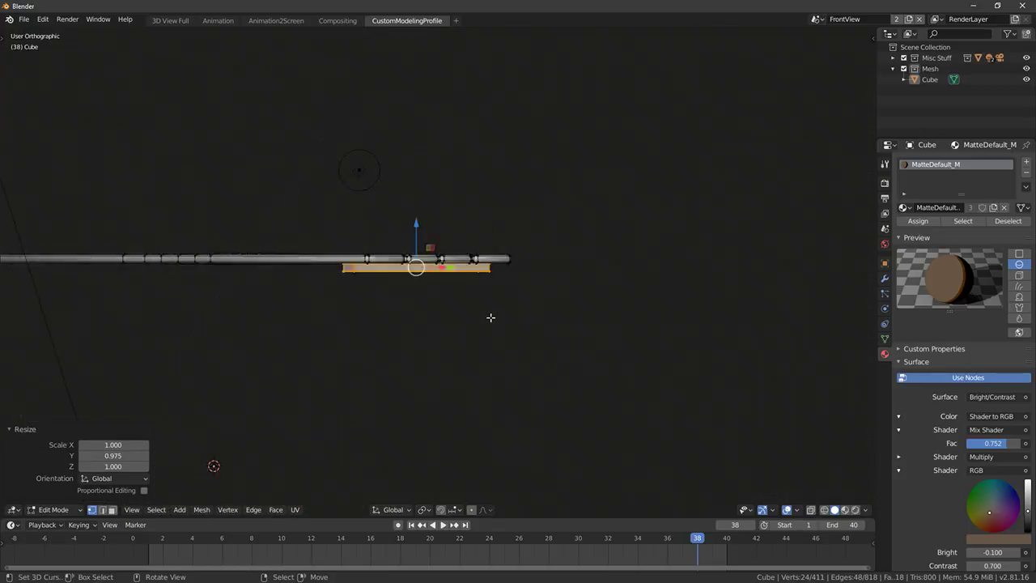
key(period)
key(shift+d)
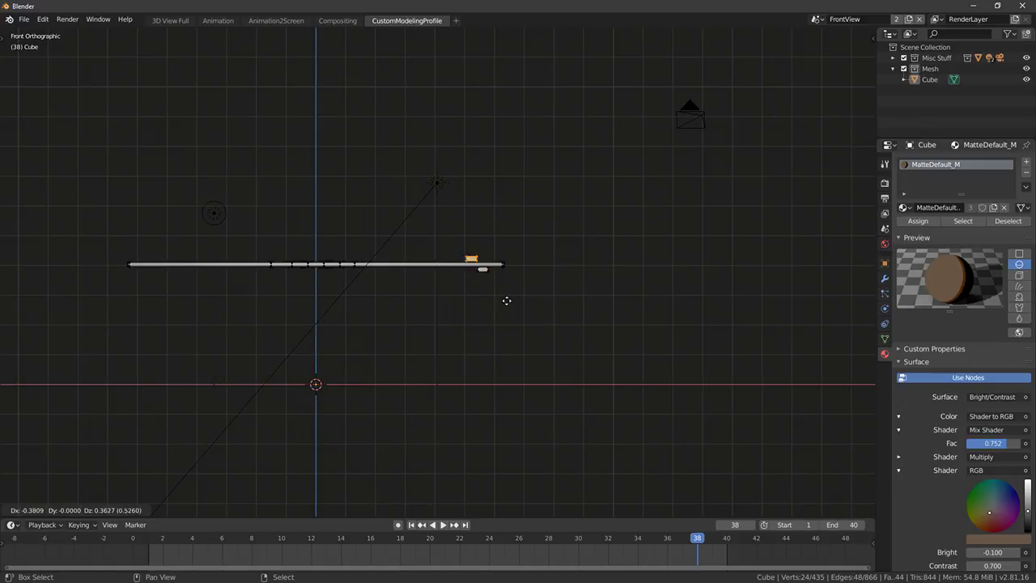
right_click(526, 310)
text(sx)
text(-1)
key(Return)
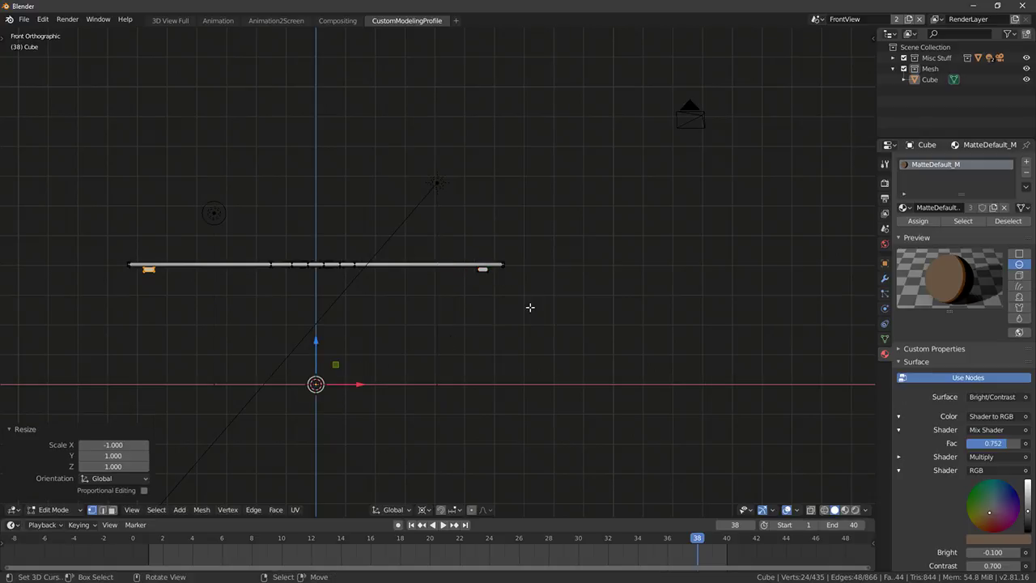
Try to flip the normals of the mirrored support bar and check the bars from below
key(F3)
text(flip norka)
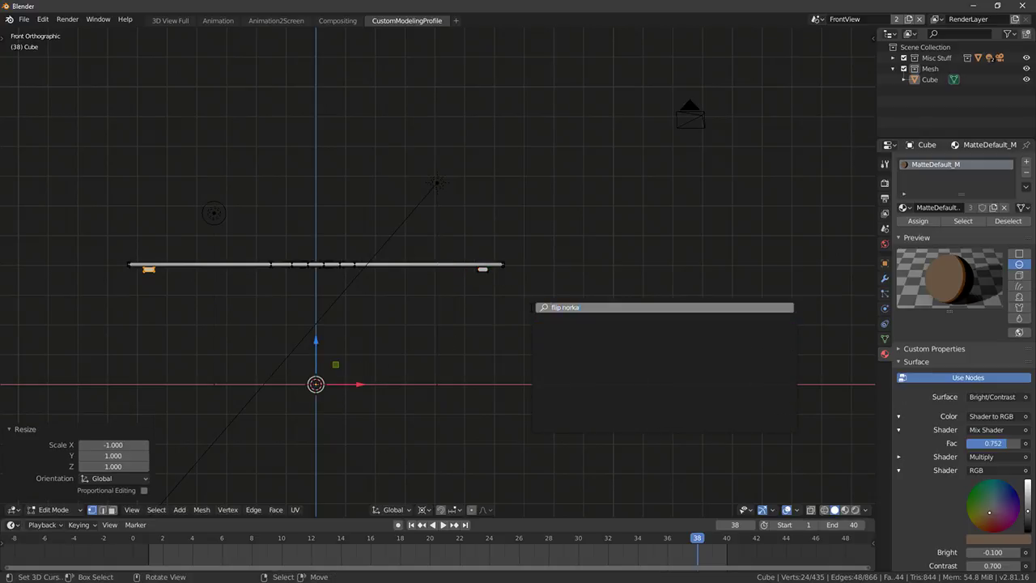
key(Return)
middle_drag(391, 347, 594, 266)
scroll(579, 242, up, 4)
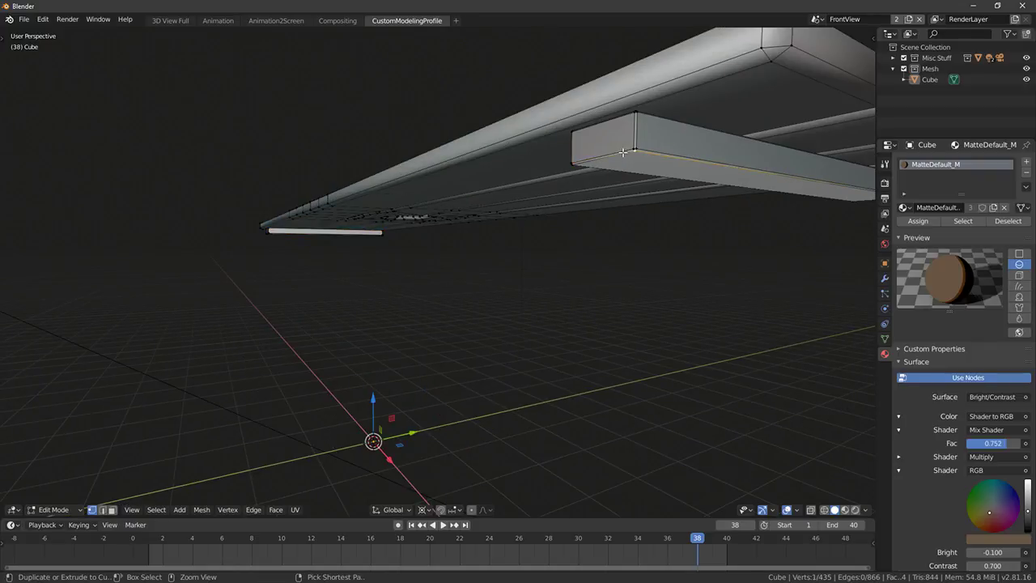
Undo the mirrored copy and the earlier support bar edits back to the single unbevelled bar
key(ctrl+z)
key(ctrl+z)
key(ctrl+z)
key(ctrl+z)
key(ctrl+z)
key(ctrl+z)
key(ctrl+z)
key(ctrl+z)
key(ctrl+z)
key(ctrl+z)
key(ctrl+z)
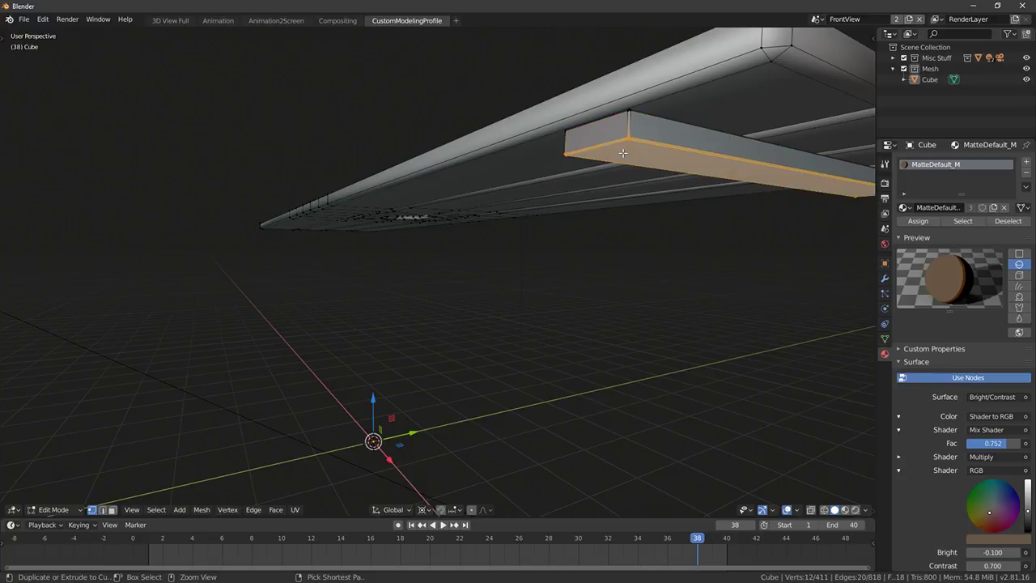
key(ctrl+z)
key(ctrl+z)
key(ctrl+z)
key(ctrl+z)
key(ctrl+z)
key(ctrl+z)
key(ctrl+z)
key(ctrl+z)
Bevel all edges of the support bar with an offset width of 0.023 and one segment
middle_drag(622, 152, 588, 174)
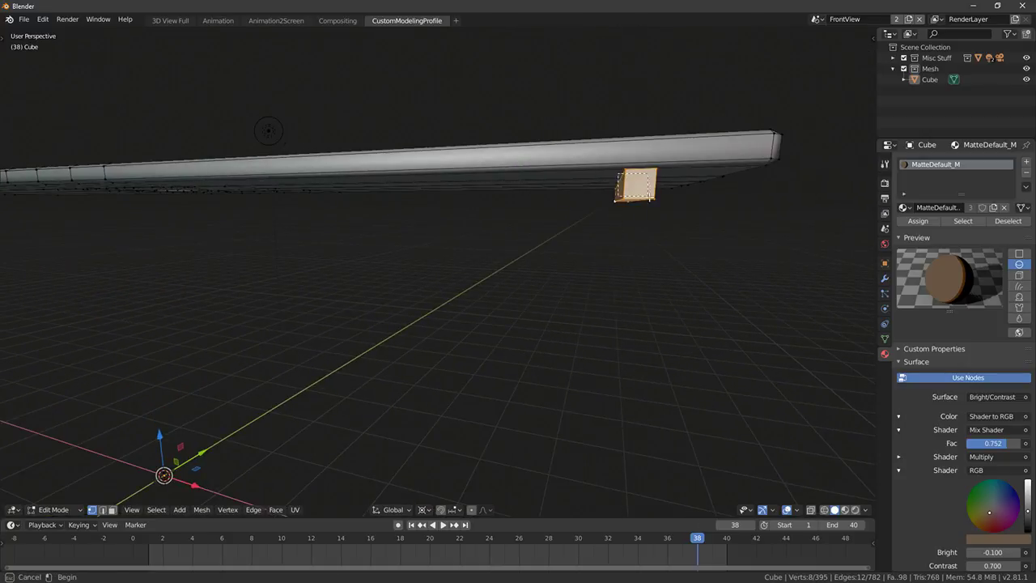
drag(638, 189, 650, 197)
key(ctrl+b)
click(721, 198)
scroll(662, 195, down, 4)
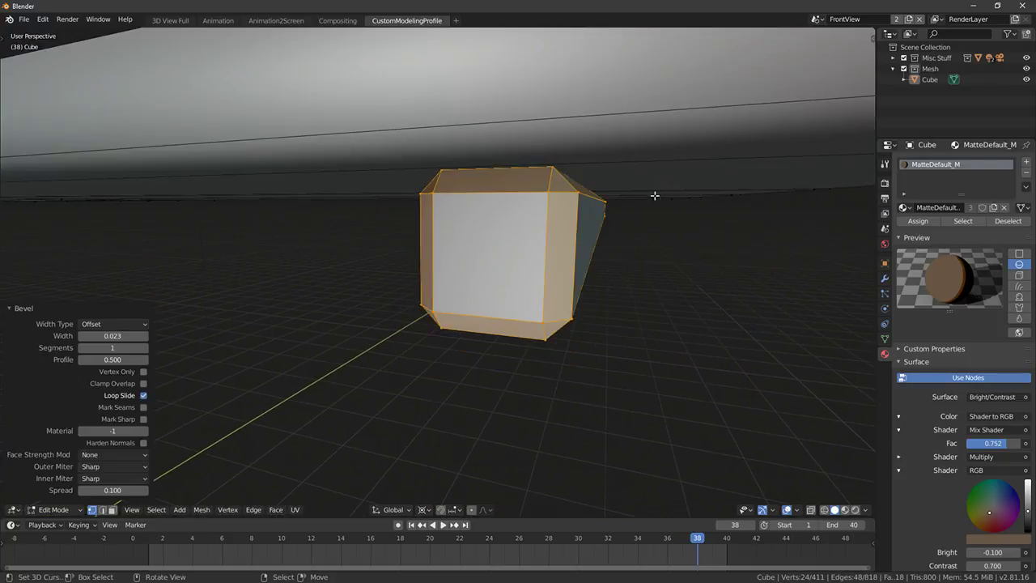
Try to select the bevelled support bar's linked geometry from its corner vertices in the wireframe front view
middle_drag(662, 195, 631, 181)
key(KP_1)
scroll(435, 232, up, 2)
key(shift+z)
key(alt+a)
key(c)
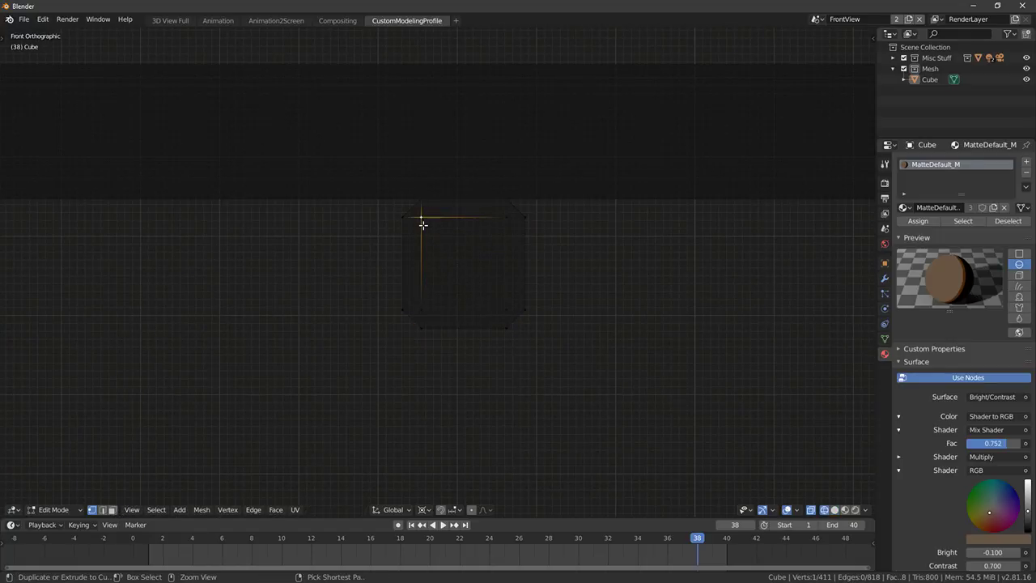
key(ctrl+l)
middle_drag(518, 187, 532, 392)
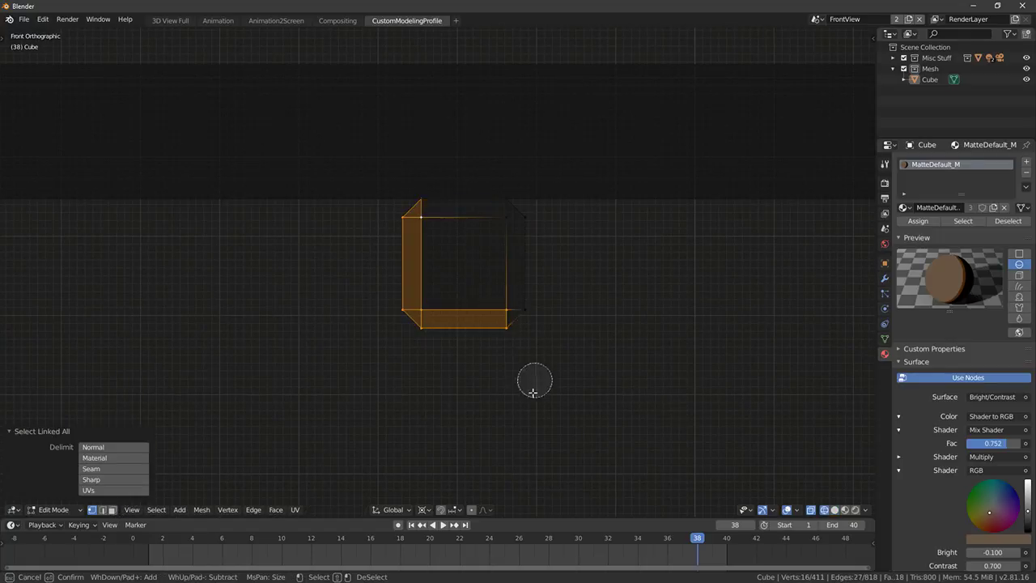
middle_click(524, 322)
right_click(522, 320)
scroll(481, 297, down, 11)
drag(475, 269, 451, 271)
shift+middle_drag(450, 294, 466, 331)
scroll(466, 324, up, 1)
shift+middle_drag(468, 380, 462, 342)
key(ctrl+l)
scroll(481, 377, up, 3)
Select the entire bevelled support bar with its linked geometry and scale it to 0.947 along Y
key(alt+a)
key(c)
click(426, 273)
drag(461, 291, 592, 289)
right_click(455, 310)
scroll(487, 286, up, 1)
middle_drag(484, 280, 494, 262)
key(ctrl+l)
scroll(511, 264, down, 5)
shift+middle_drag(624, 332, 568, 324)
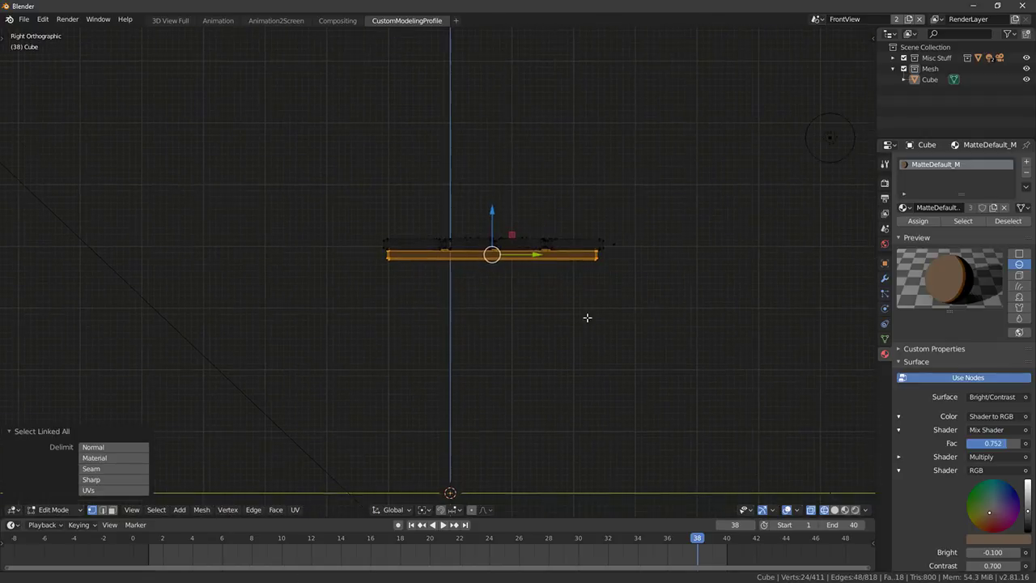
scroll(647, 298, up, 3)
key(s)
key(x)
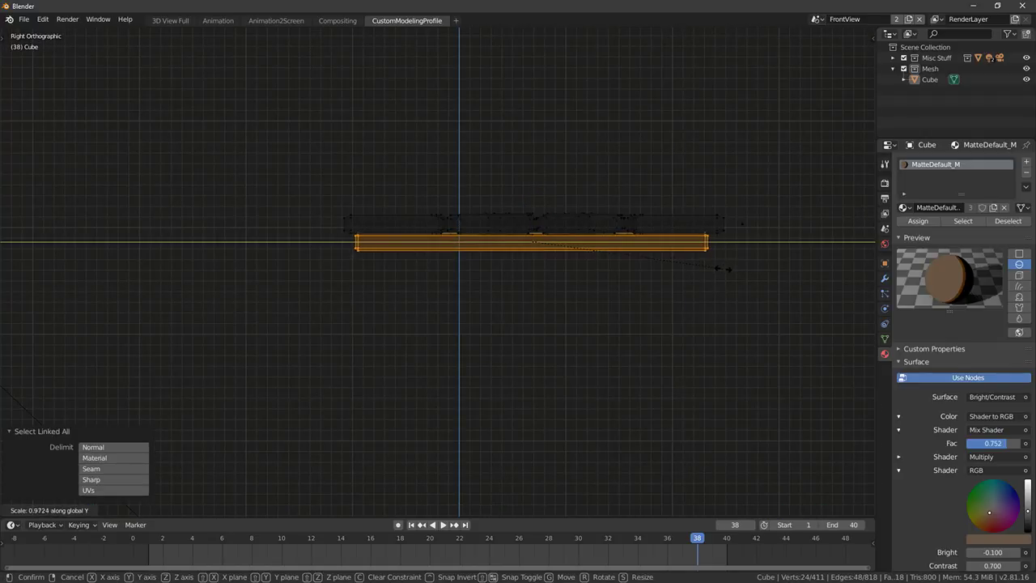
click(717, 267)
middle_drag(718, 267, 661, 293)
key(Home)
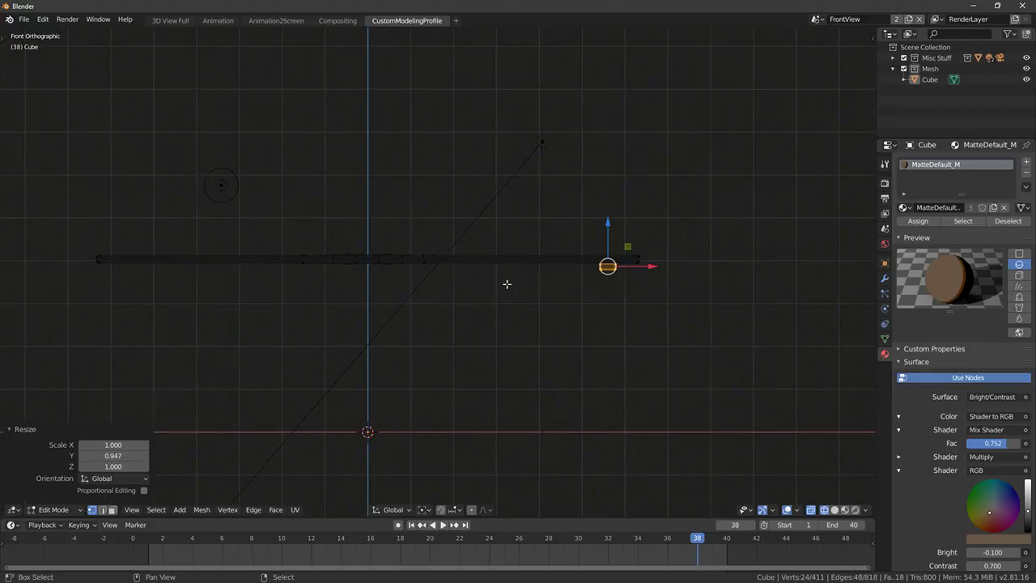
Duplicate the support bar, mirror the copy by scaling X by -1 around the 3D cursor, and recalculate its normals
key(shift+d)
click(605, 298)
text(sx-1)
key(Return)
key(shift+n)
middle_drag(240, 307, 336, 353)
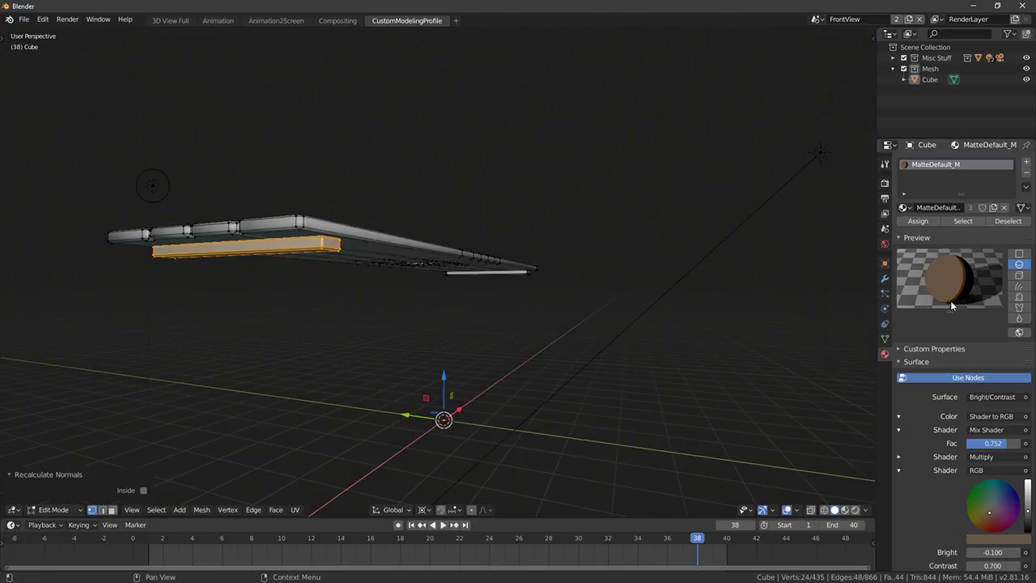
Add a second material slot to the plank object and open the list of existing materials for it
click(1026, 162)
click(904, 229)
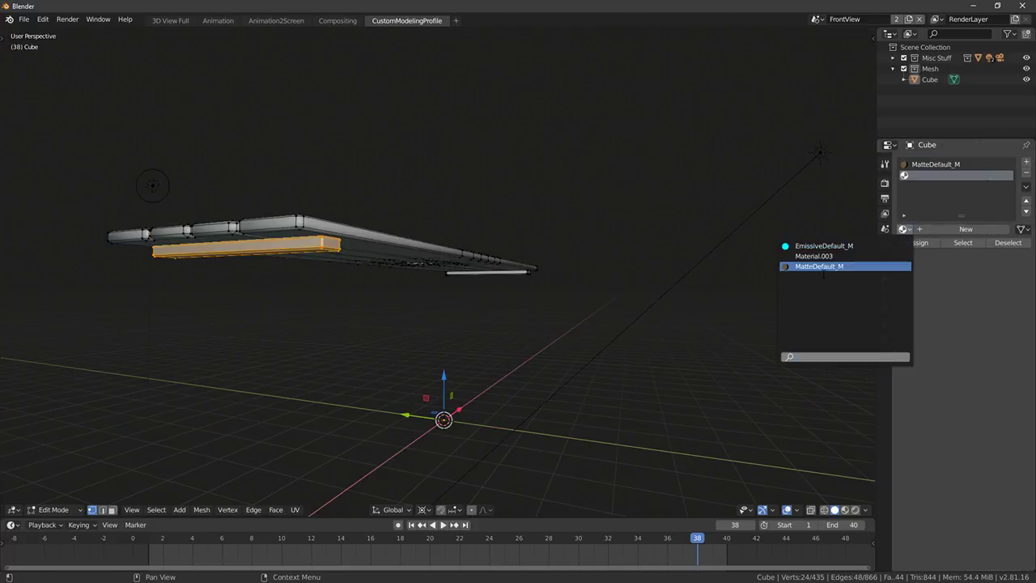
Fill the second material slot with MatteDefault_M, make it a separate copy coloured dark neutral grey, and keep the first slot's material brown
click(823, 267)
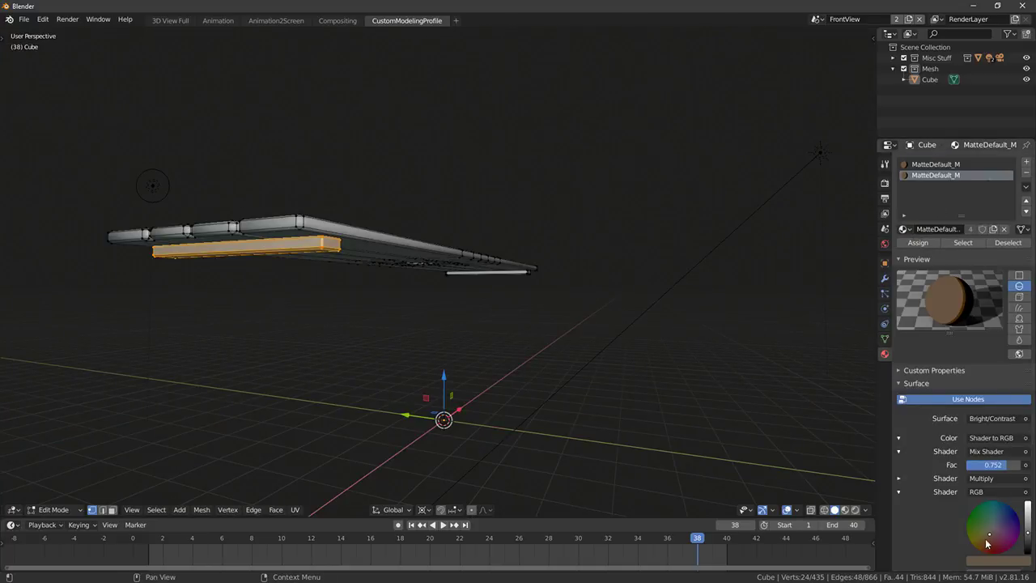
click(993, 536)
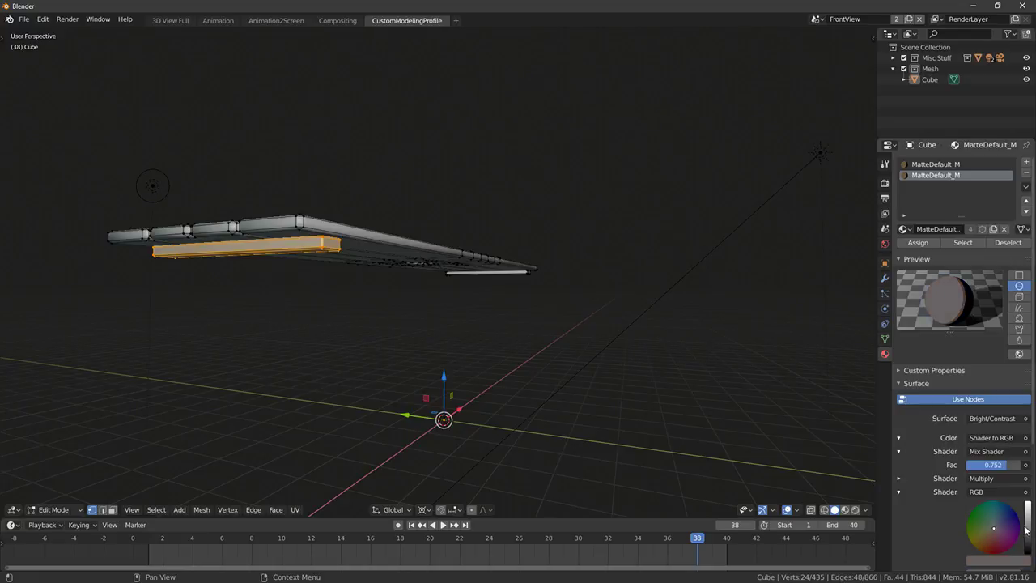
click(1028, 541)
middle_drag(769, 364, 296, 284)
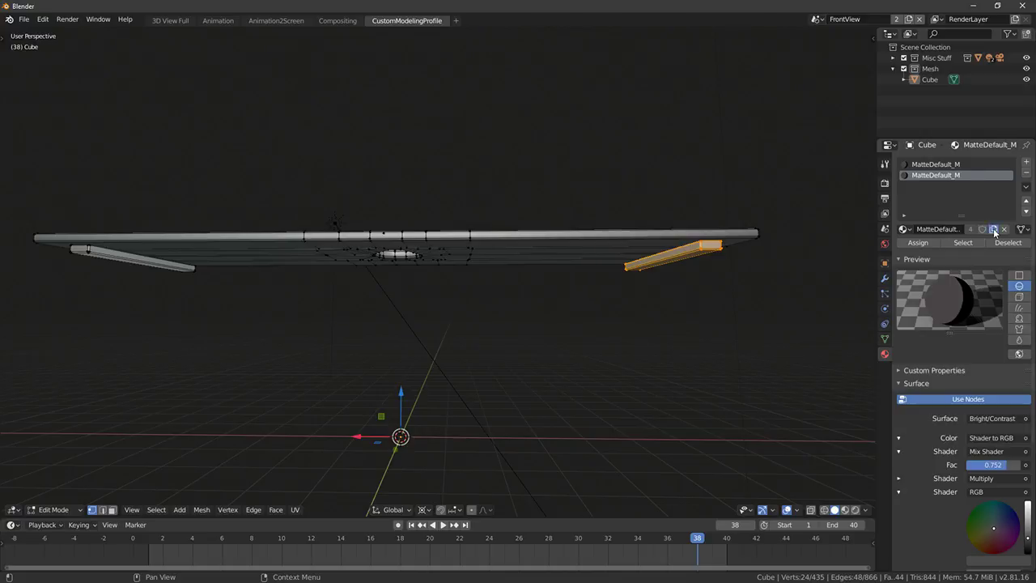
click(938, 164)
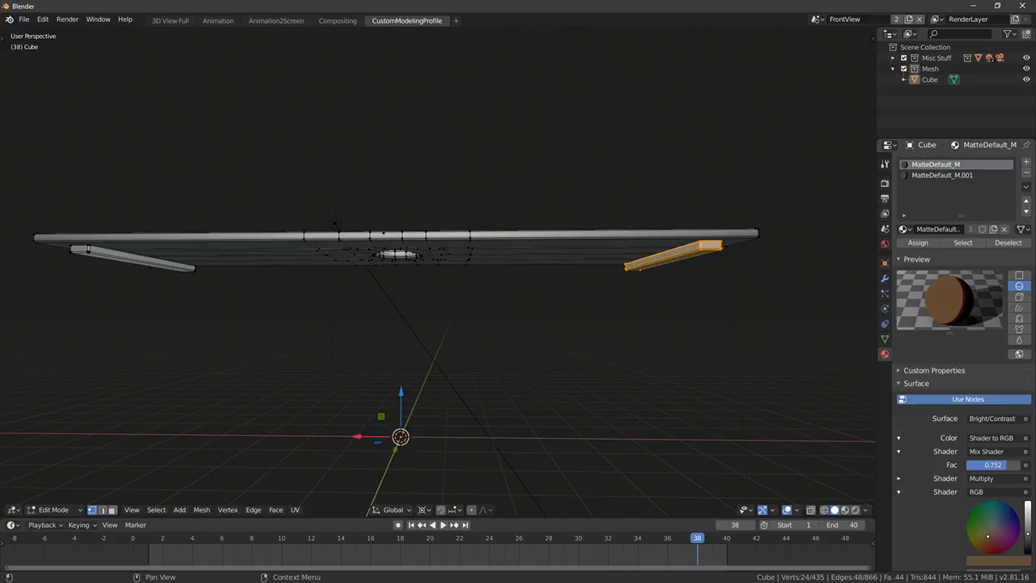
Select both support beams under the tabletop and assign the dark MatteDefault_M.001 material to them
middle_drag(520, 328, 488, 370)
click(845, 509)
mouse_move(648, 364)
middle_down()
mouse_move(590, 271)
mouse_move(655, 335)
mouse_move(573, 224)
mouse_move(289, 221)
mouse_move(393, 294)
middle_up()
key(ctrl+l)
middle_drag(555, 289, 545, 260)
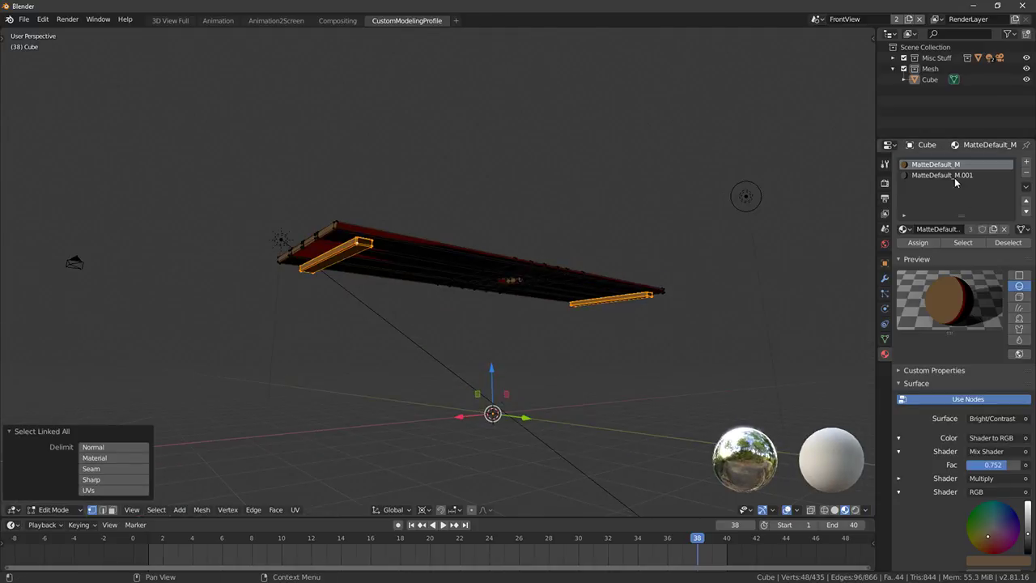
click(953, 176)
click(925, 242)
Duplicate the end support beam along X and place two copies under the tabletop, one on each side of the central hole
key(KP_1)
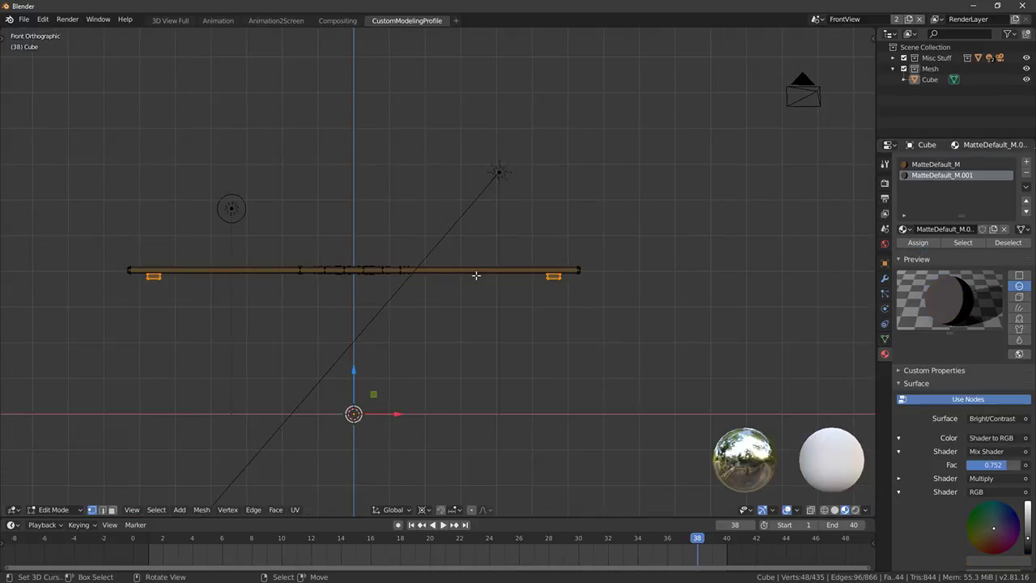
click(554, 276)
key(ctrl+l)
key(shift+d)
key(Escape)
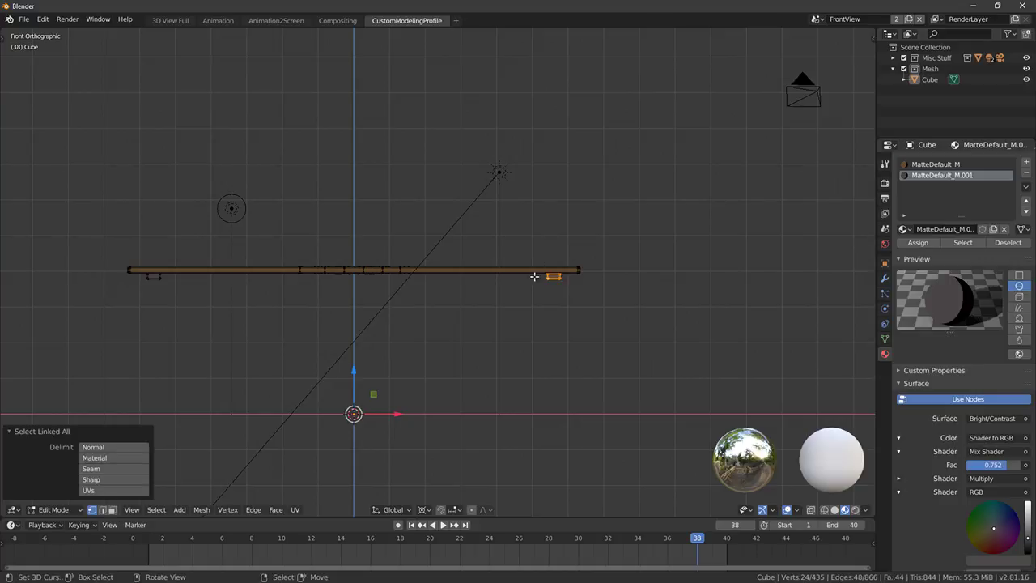
key(g)
key(x)
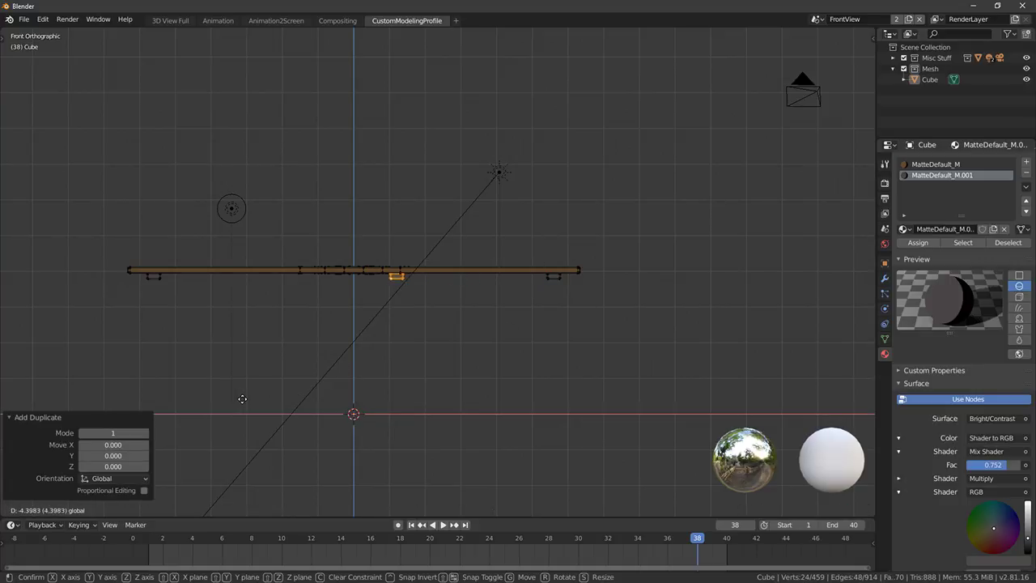
click(308, 418)
Recalculate the normals of the whole tabletop mesh, including the support beams, to face outward
middle_drag(308, 419, 465, 208)
key(a)
key(shift+n)
key(Tab)
click(514, 249)
key(Tab)
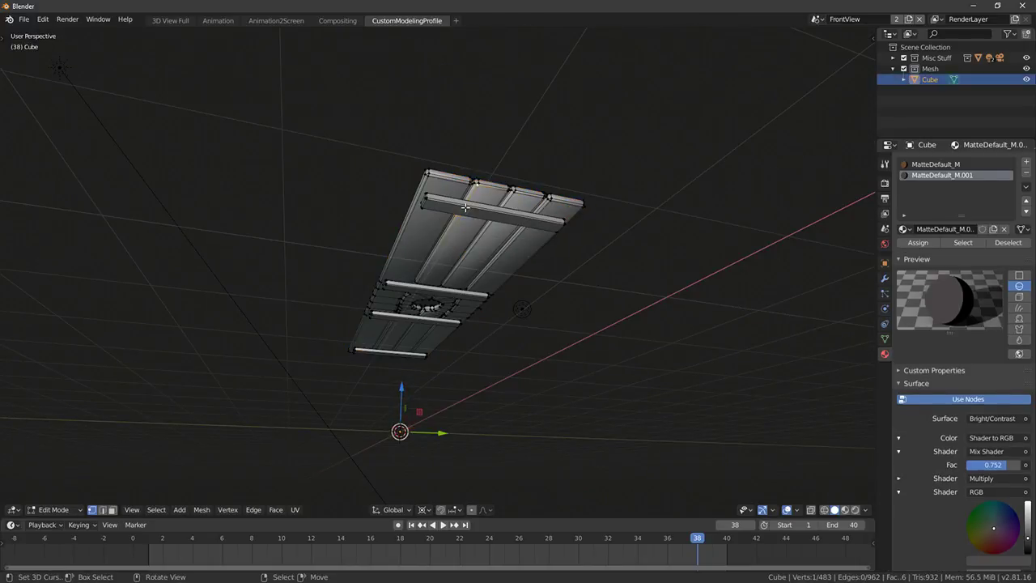
key(a)
key(shift+n)
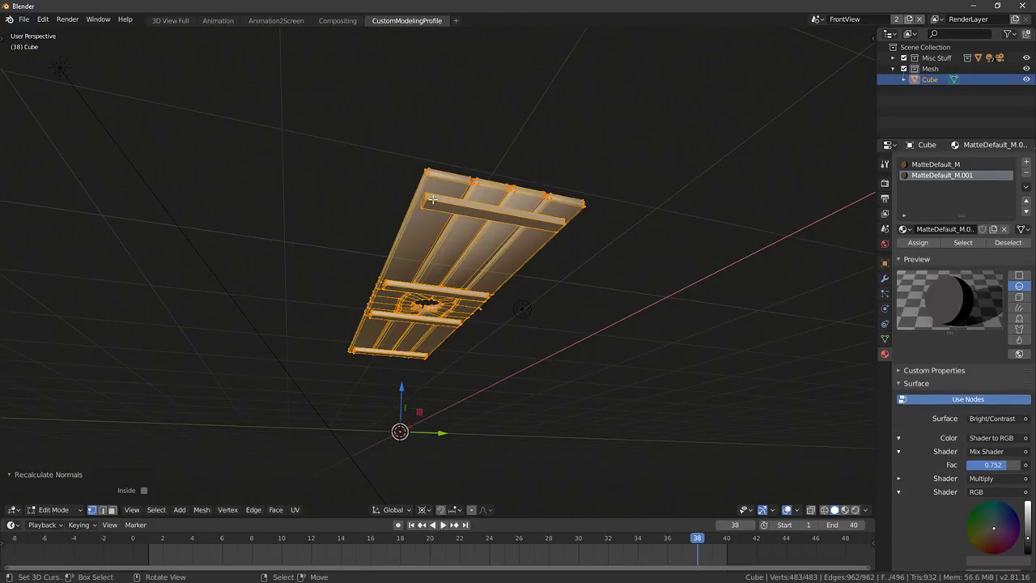
Apply Shade Smooth to the whole tabletop mesh
key(F3)
text(sgade smoot)
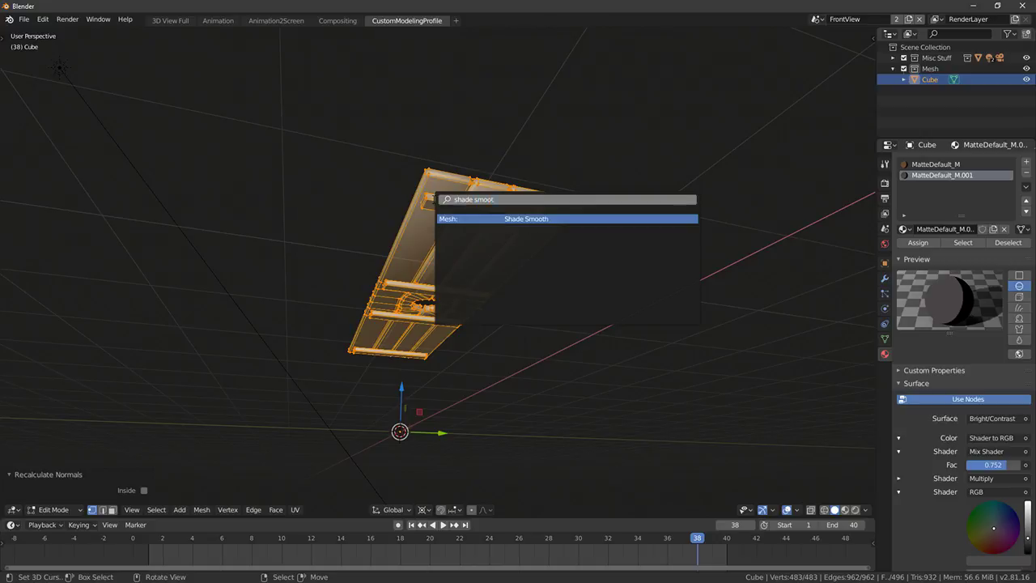
key(Return)
key(Tab)
middle_drag(483, 198, 447, 253)
key(Tab)
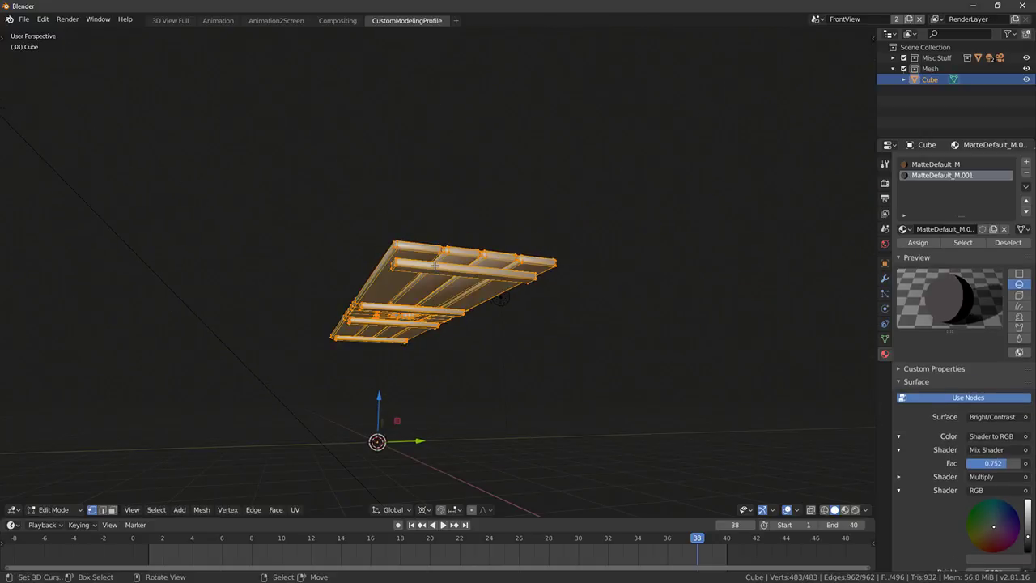
Duplicate the end support beam, rotate the copy about -80.9° in the side view, and move it under the tabletop as a slanted leg
click(418, 274)
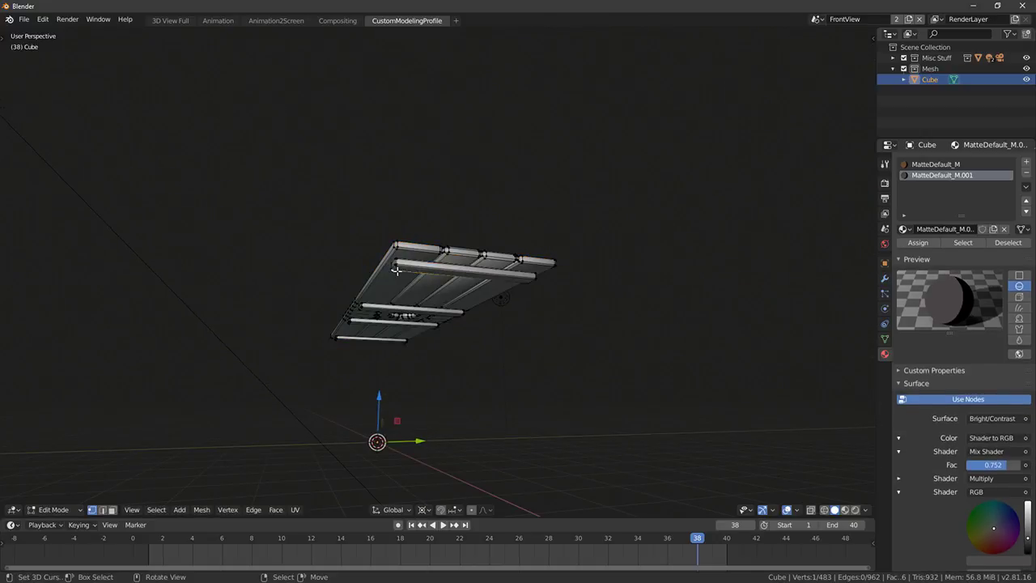
key(ctrl+l)
key(KP_3)
key(shift+d)
key(Escape)
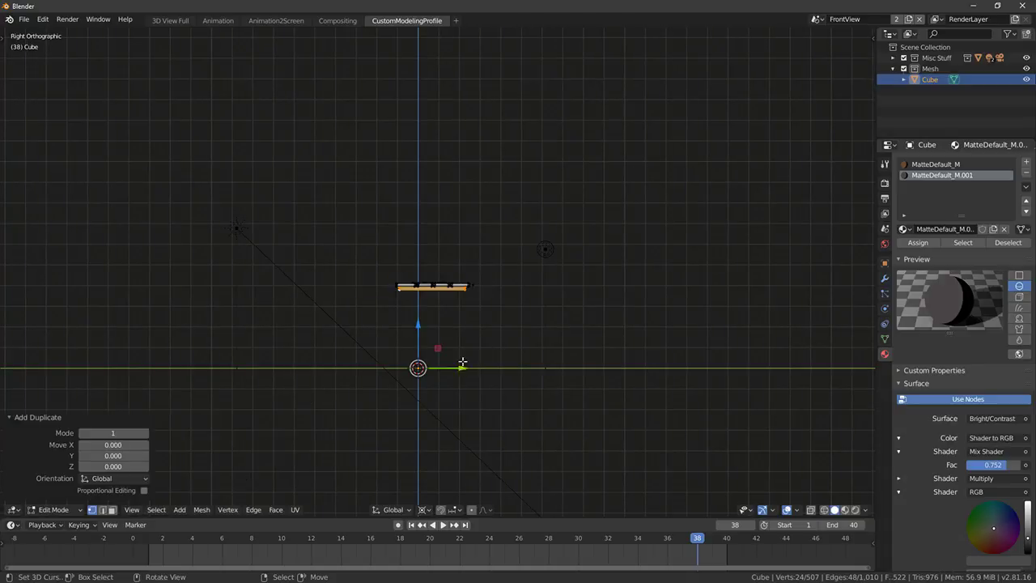
key(r)
click(439, 214)
key(g)
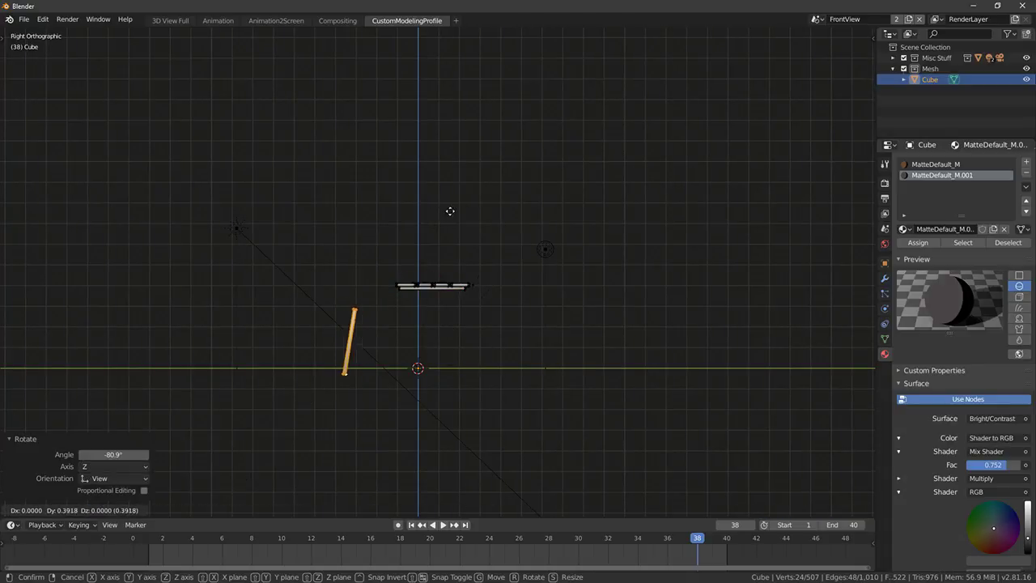
click(502, 195)
Assign the brown MatteDefault_M material to the leg and scale it by about 1.43 along X
click(942, 164)
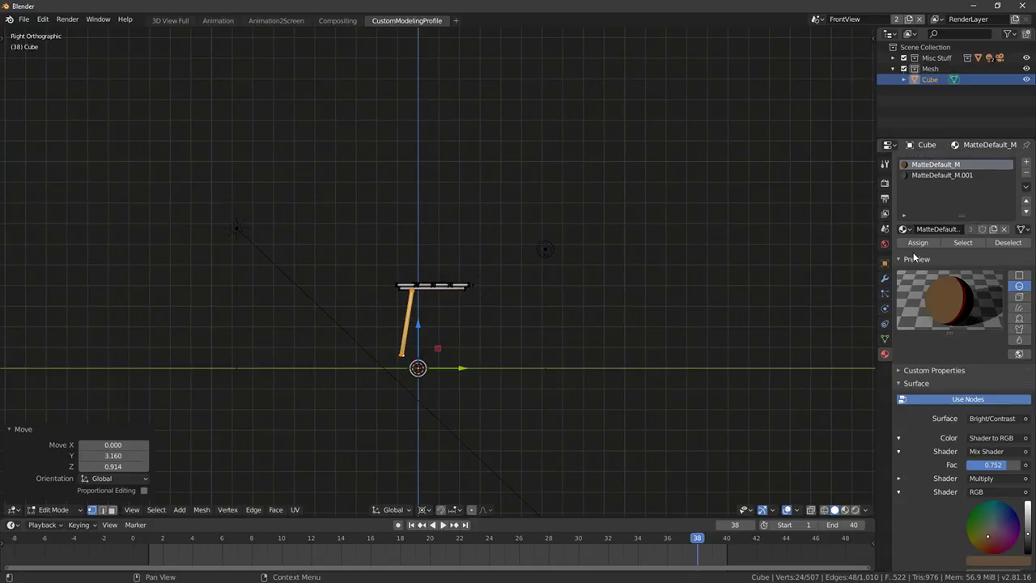
click(918, 242)
key(KP_1)
scroll(632, 321, up, 4)
key(s)
key(Escape)
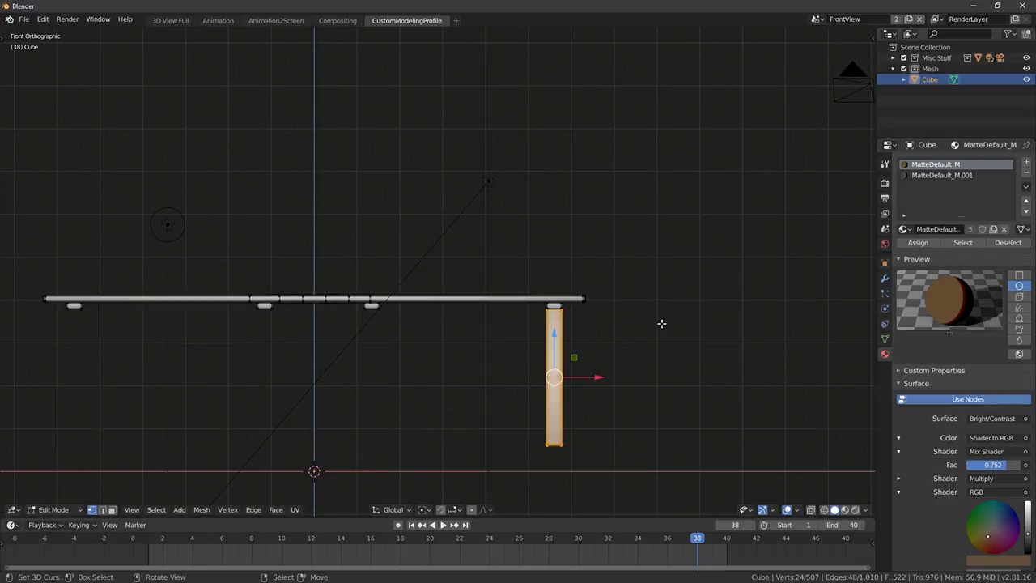
key(s)
key(x)
click(719, 329)
middle_drag(719, 330, 645, 357)
Shear the leg's lower end vertices by about -0.216 in the side view to level the foot
key(KP_3)
mouse_move(578, 441)
shift+middle_down()
mouse_move(589, 412)
mouse_move(520, 401)
shift+middle_up()
scroll(528, 387, up, 1)
shift+middle_drag(550, 338, 554, 344)
key(shift+z)
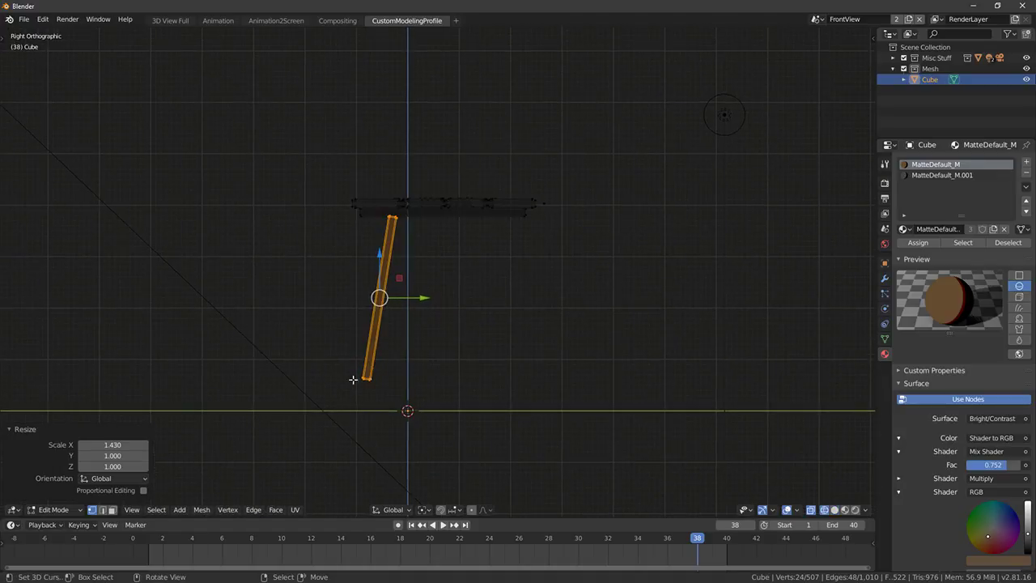
drag(351, 378, 392, 386)
key(F3)
text(shear)
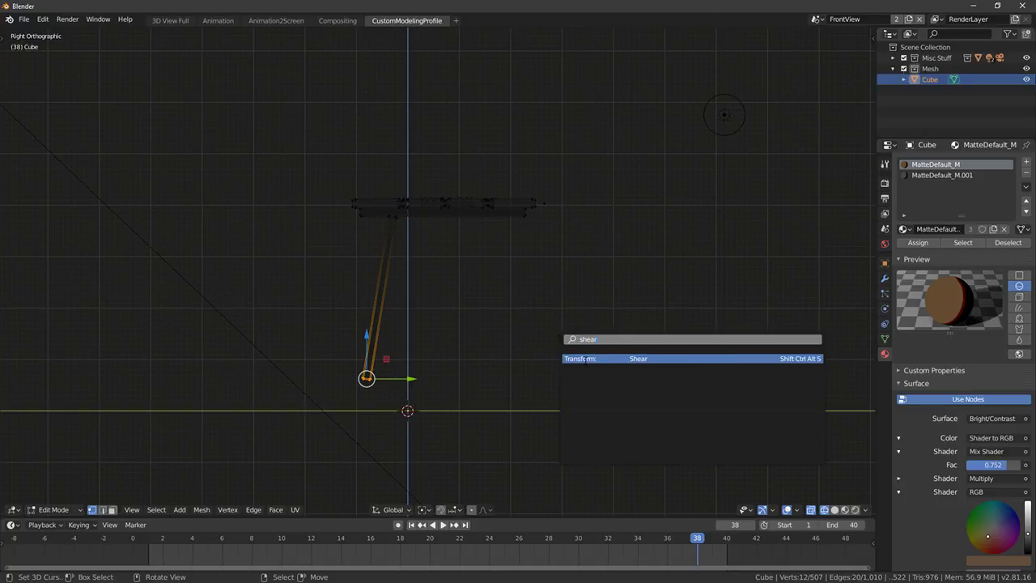
key(Return)
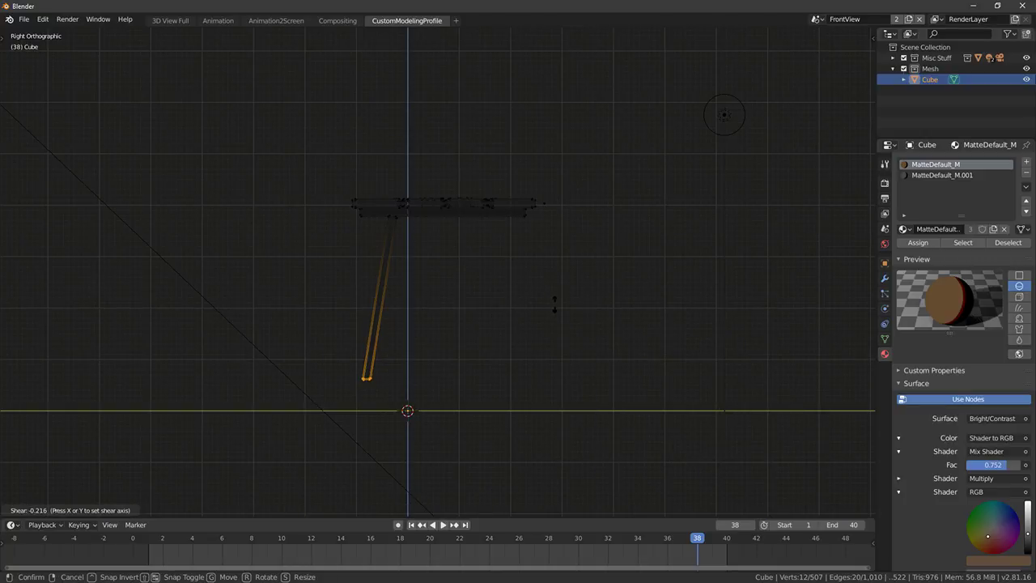
click(553, 303)
Shear the leg's upper end vertices by about -0.200 in the side view to level the top
scroll(377, 215, up, 3)
key(alt+a)
key(c)
click(362, 192)
right_click(366, 192)
key(F3)
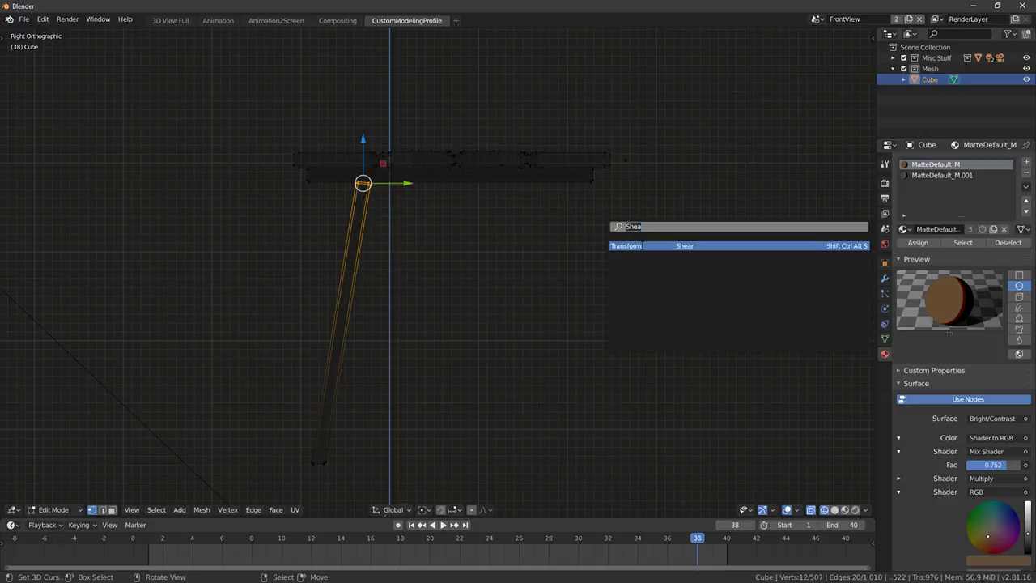
key(Return)
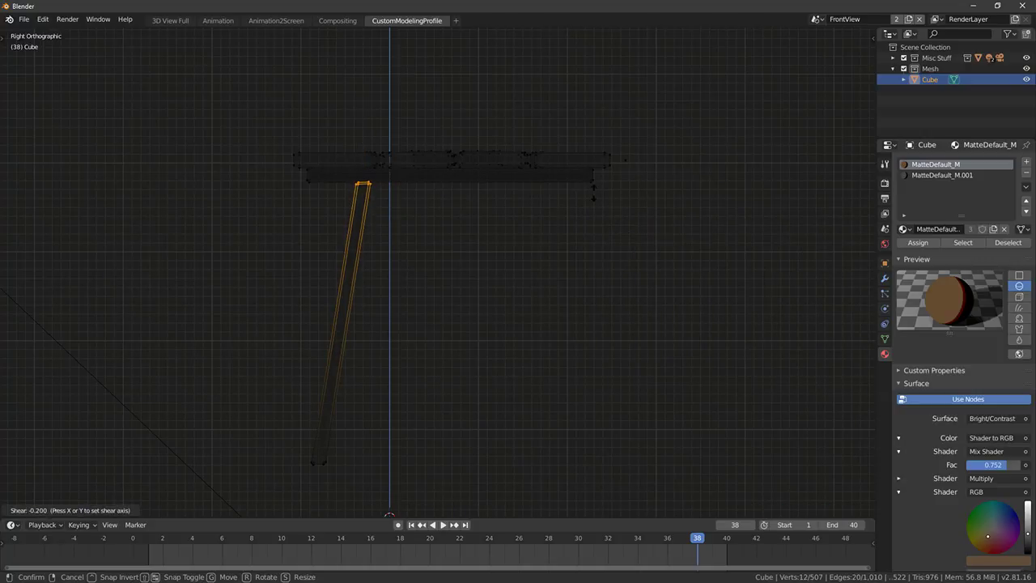
click(594, 195)
Select the whole leg and widen it by a factor of about 1.07 along X in the front view
key(ctrl+l)
middle_drag(506, 222, 690, 214)
shift+middle_drag(754, 219, 694, 223)
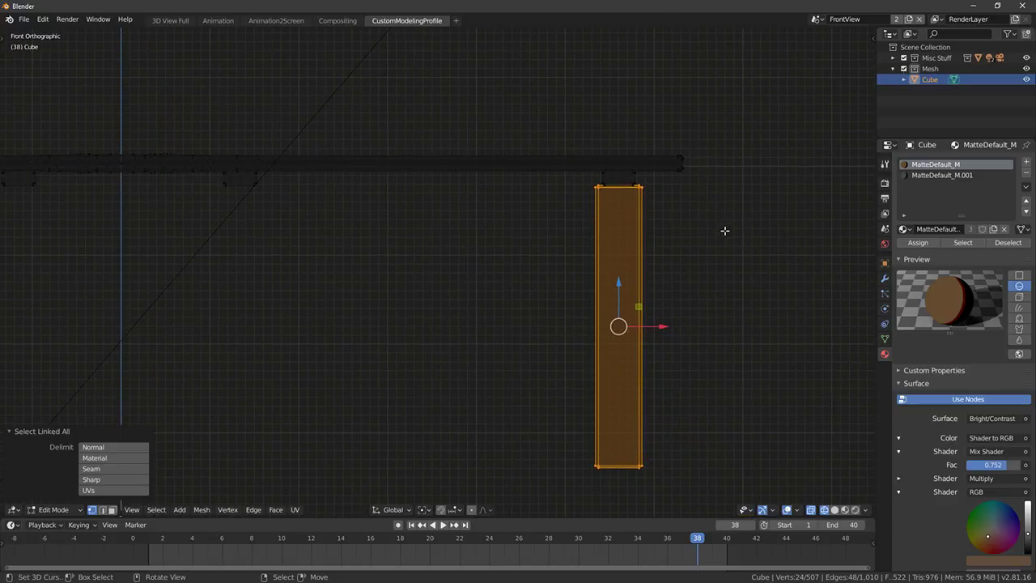
key(s)
key(x)
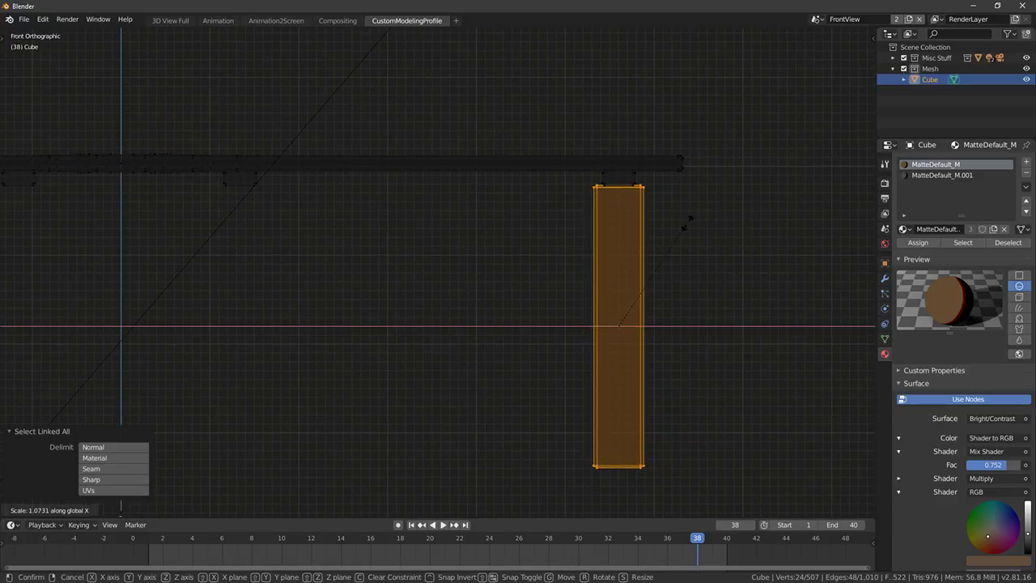
click(687, 223)
Add two evenly spaced vertical loop cuts along the length of the leg
key(alt+a)
key(ctrl+r)
scroll(610, 192, up, 1)
click(613, 191)
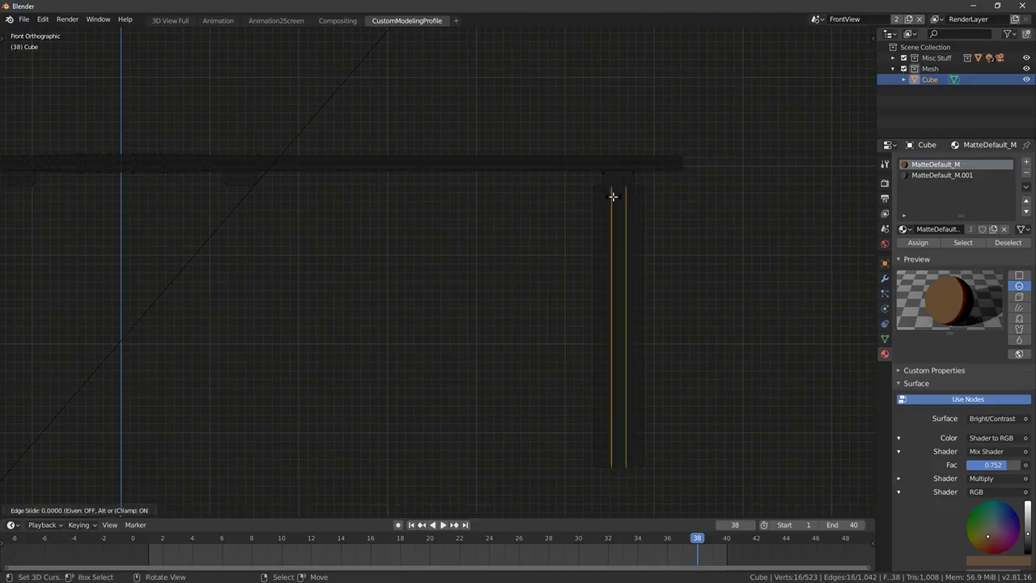
right_click(614, 194)
Lower the middle vertices at the leg's top end by about 0.043 along Z to form a shallow dip
key(alt+z)
shift+drag(655, 204, 615, 209)
key(shift+z)
key(alt+a)
key(c)
click(578, 195)
right_click(577, 195)
key(alt+a)
key(c)
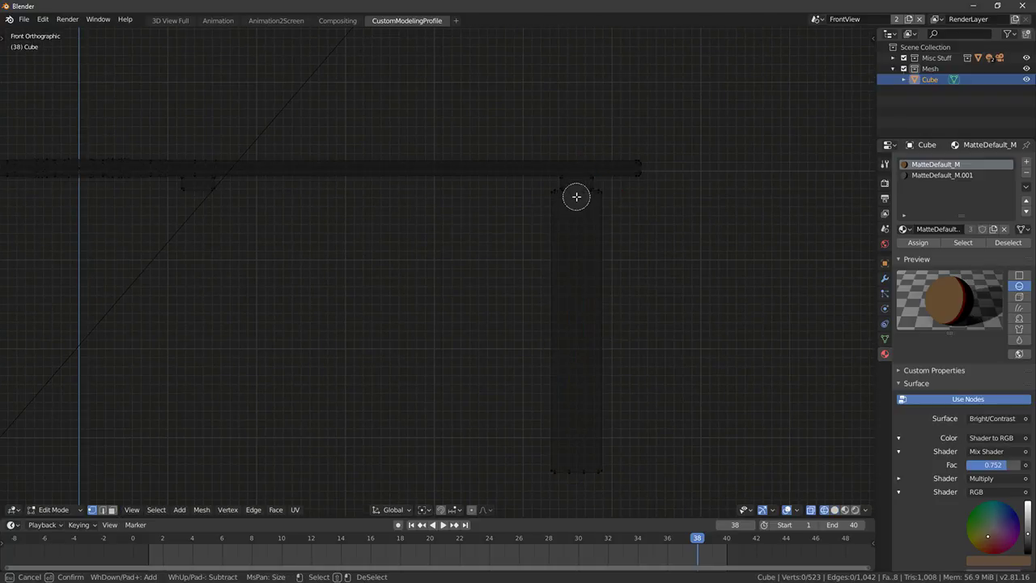
click(576, 194)
right_click(578, 186)
key(g)
key(z)
click(574, 164)
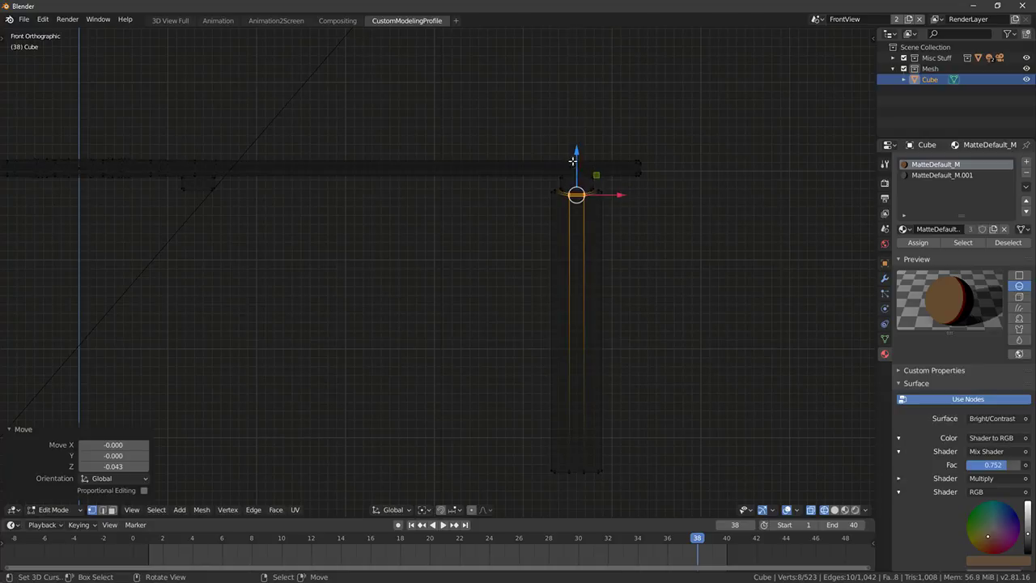
Select the whole leg and raise it about 0.043 along Z to meet the support beam
key(ctrl+l)
key(g)
key(z)
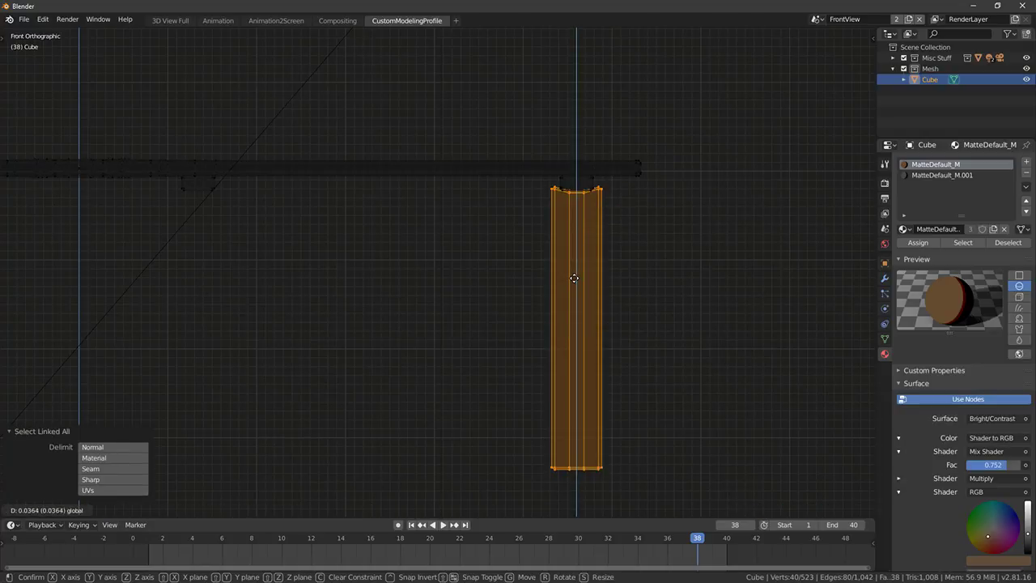
click(573, 278)
Shift the leg about -0.164 along Y in the side view and duplicate it in place
middle_drag(662, 256, 626, 269)
key(KP_1)
scroll(627, 270, down, 4)
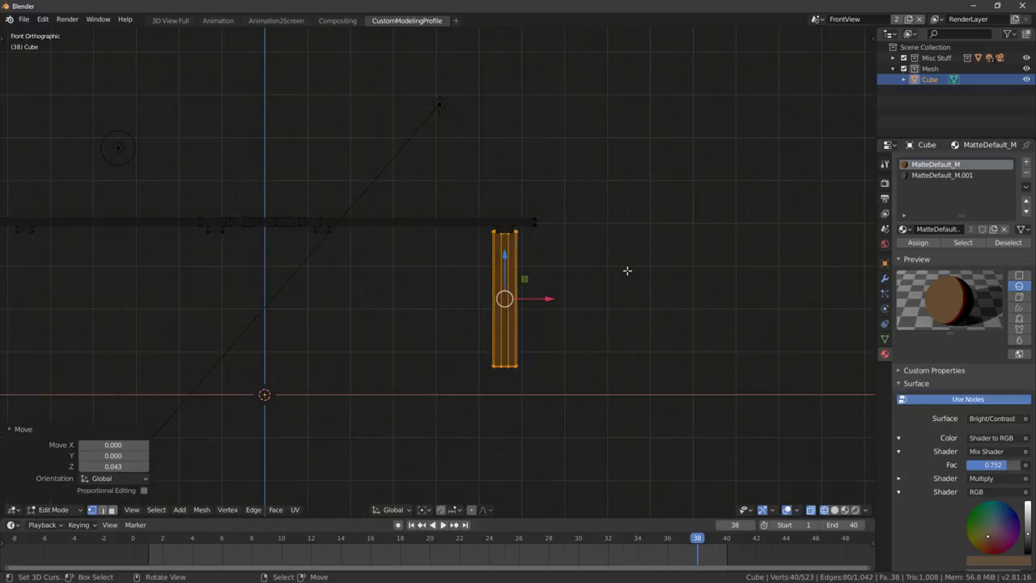
key(KP_3)
key(shift+d)
key(y)
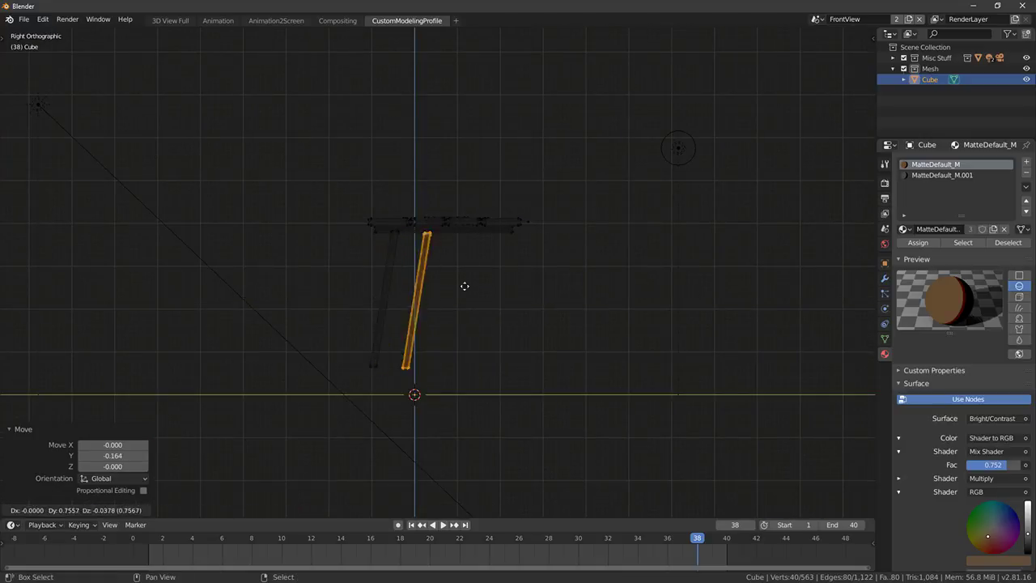
right_click(460, 292)
Set the transform pivot point to the 3D cursor and show the duplicated leg from above
middle_drag(462, 291, 569, 399)
key(period)
middle_drag(413, 356, 466, 411)
scroll(419, 403, down, 4)
key(KP_7)
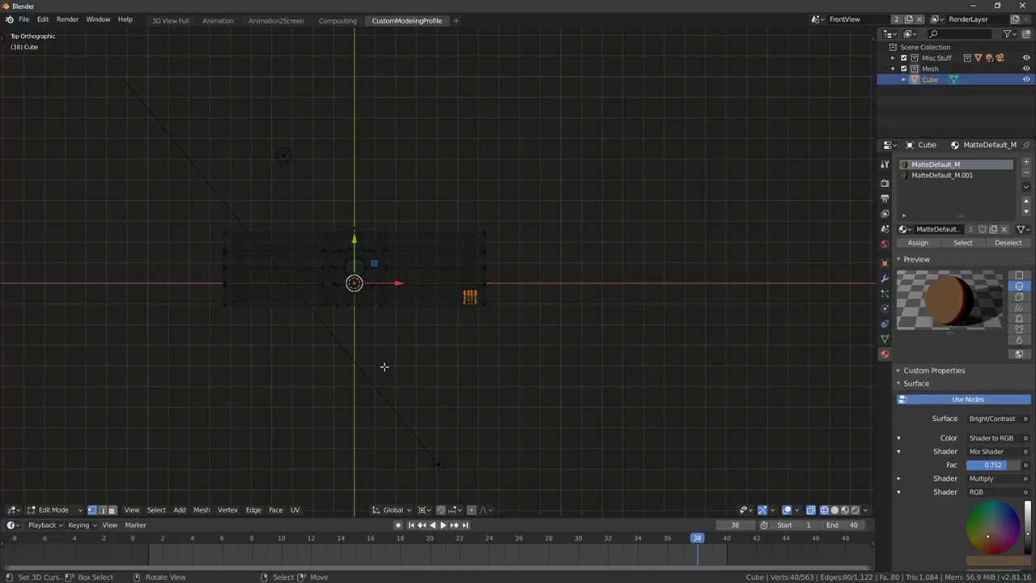
scroll(380, 365, up, 1)
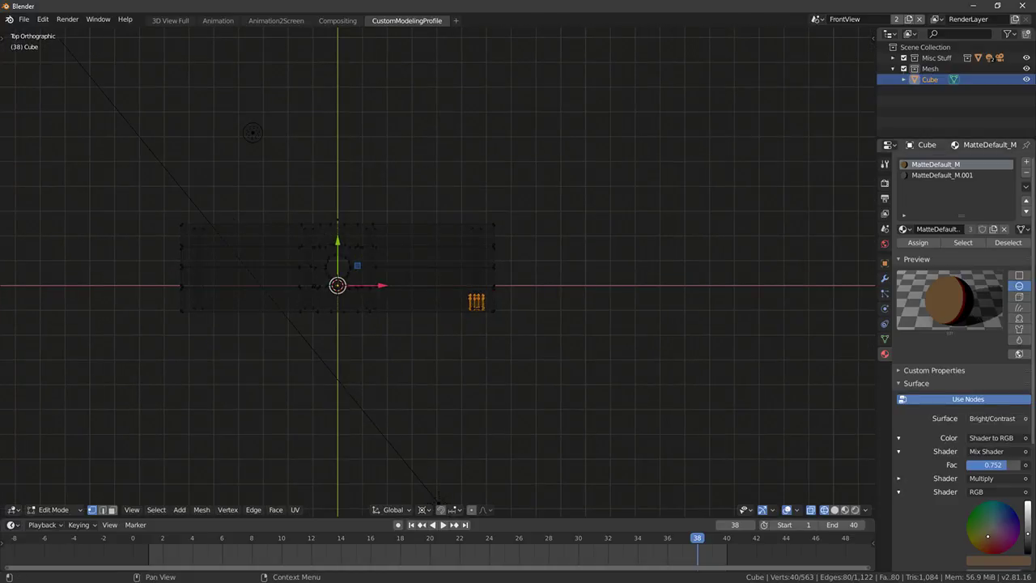
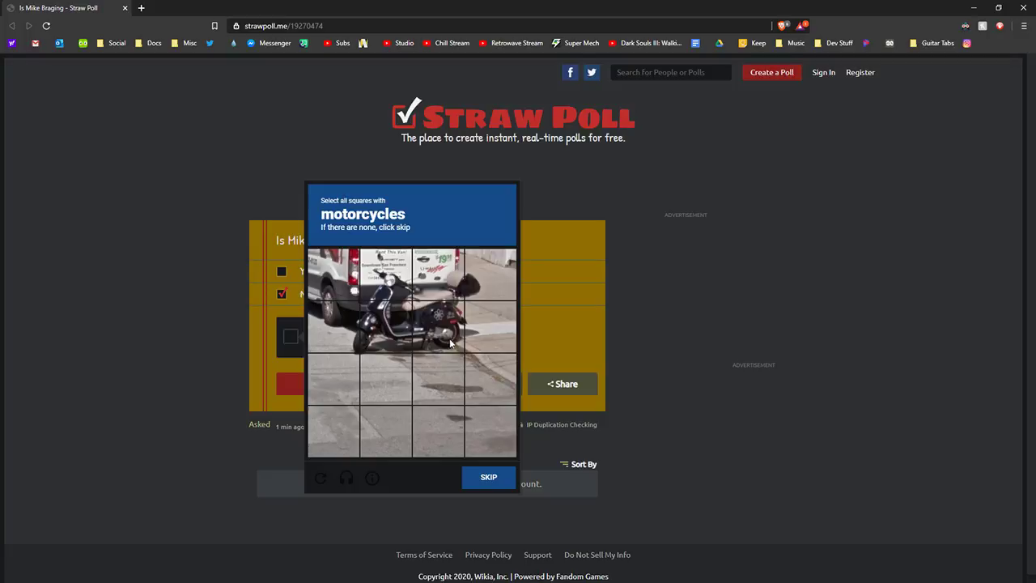
Switch to the Straw Poll page in the browser, complete the robot check, submit the No vote, and return to Blender
click(490, 478)
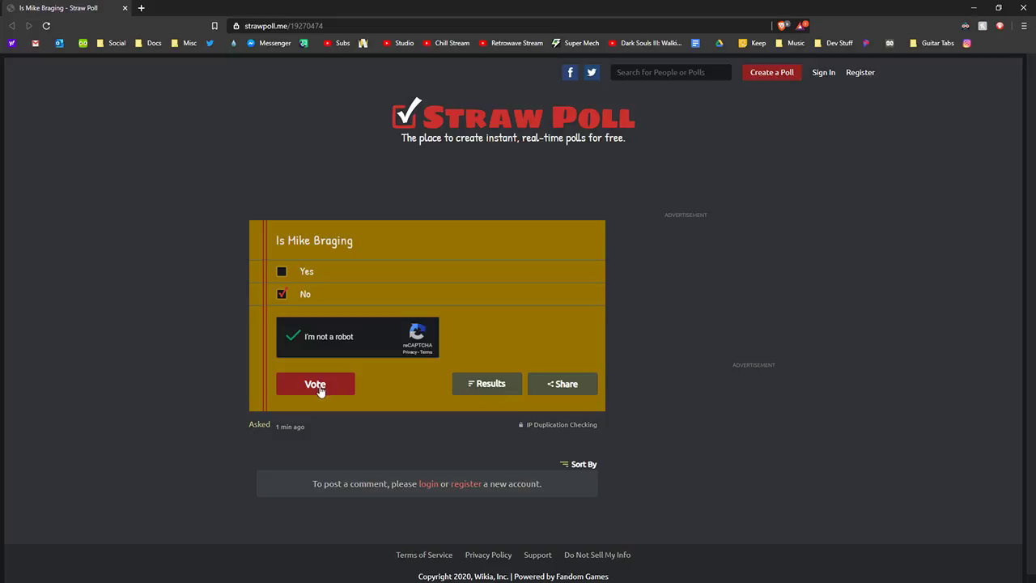
click(315, 385)
drag(286, 5, 1035, 194)
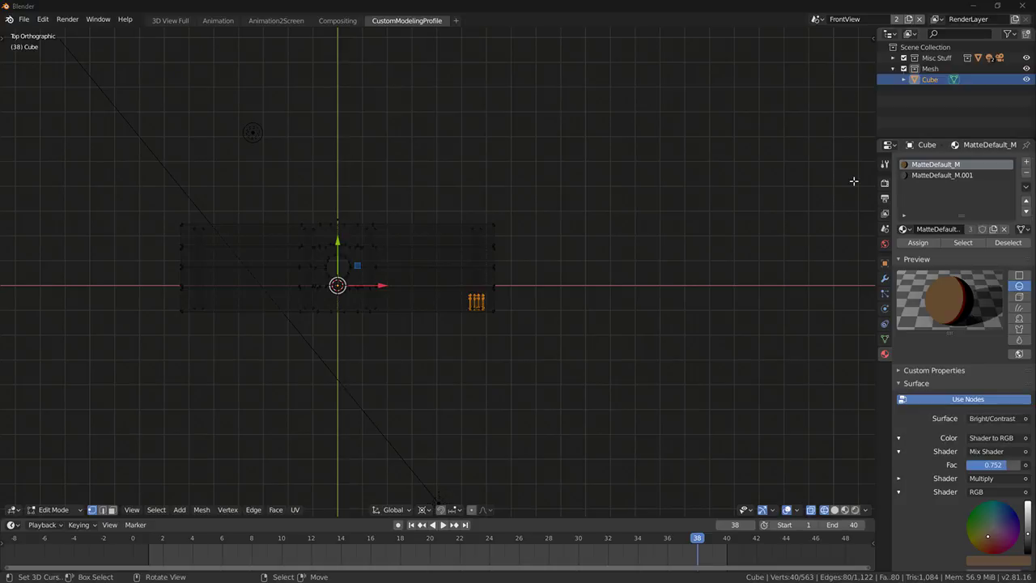
Try to scale the leg's two central edge loops along X in the solid front view
middle_drag(568, 230, 535, 221)
key(KP_1)
scroll(518, 314, up, 4)
middle_drag(507, 308, 606, 326)
scroll(577, 342, up, 4)
scroll(576, 341, down, 3)
key(KP_1)
scroll(466, 255, up, 3)
key(a)
key(shift+a)
key(alt+a)
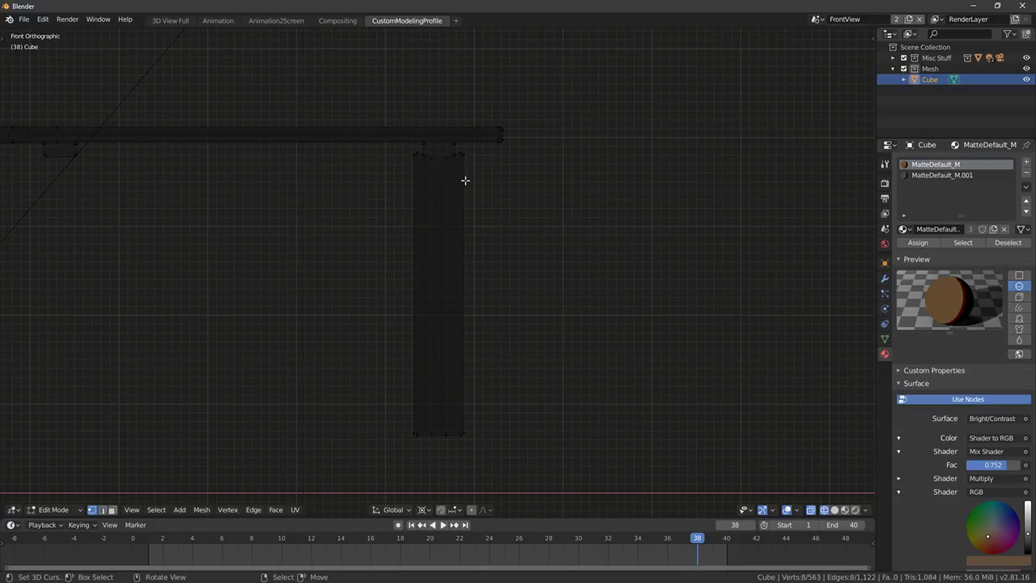
key(shift+z)
alt+click(433, 179)
alt+shift+click(447, 181)
key(s)
key(x)
click(527, 206)
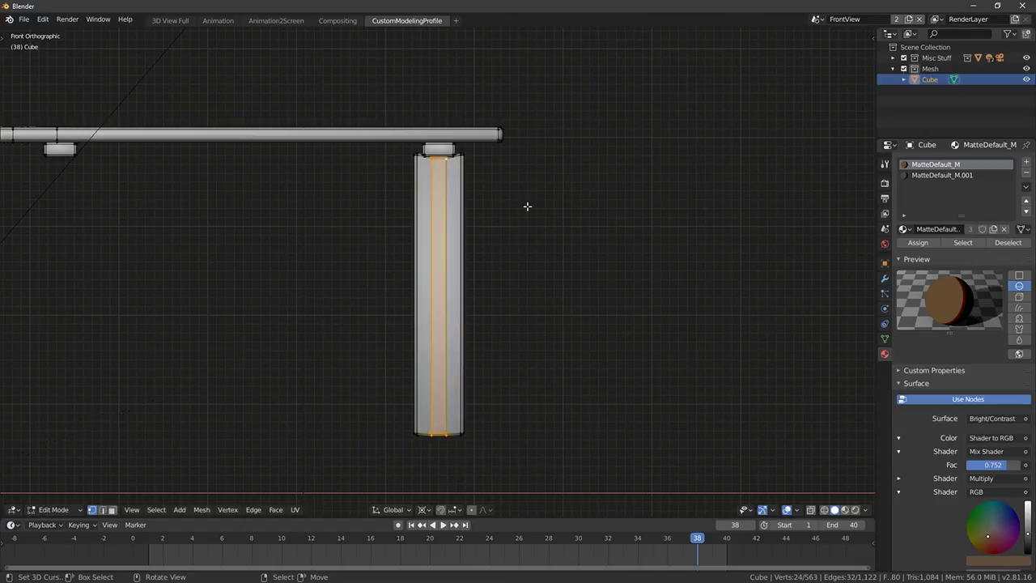
Run Merge by Distance on the mesh to remove overlapping vertices, and clear the selection
key(a)
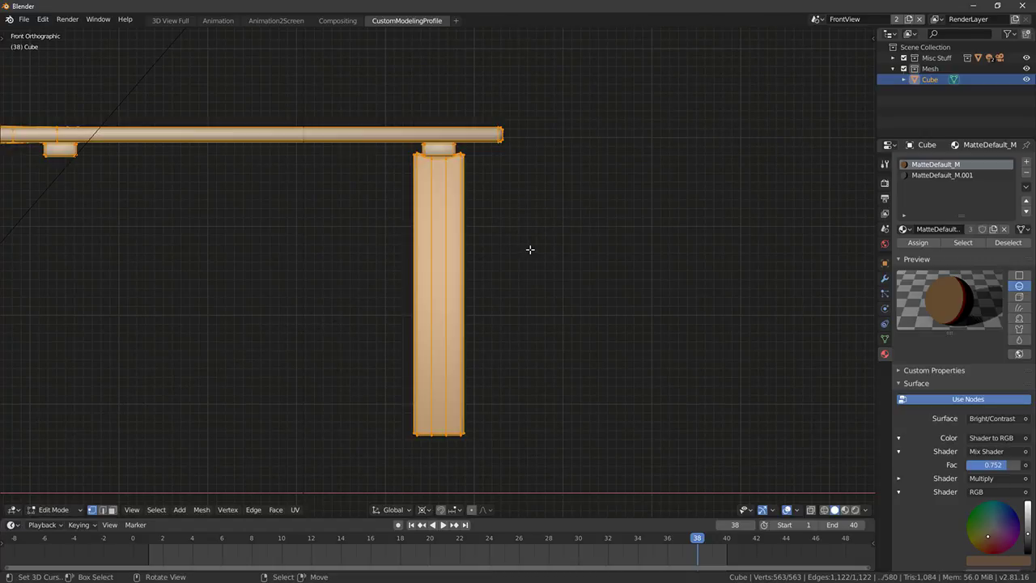
click(459, 406)
key(ctrl+l)
key(F3)
text(merge by)
key(Return)
key(alt+a)
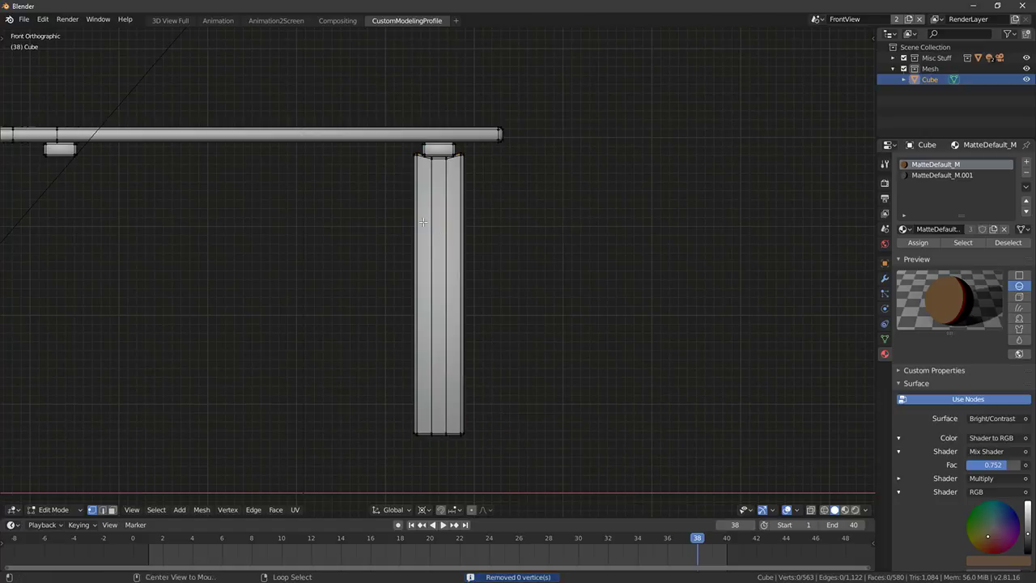
alt+click(446, 219)
key(s)
key(x)
right_click(550, 225)
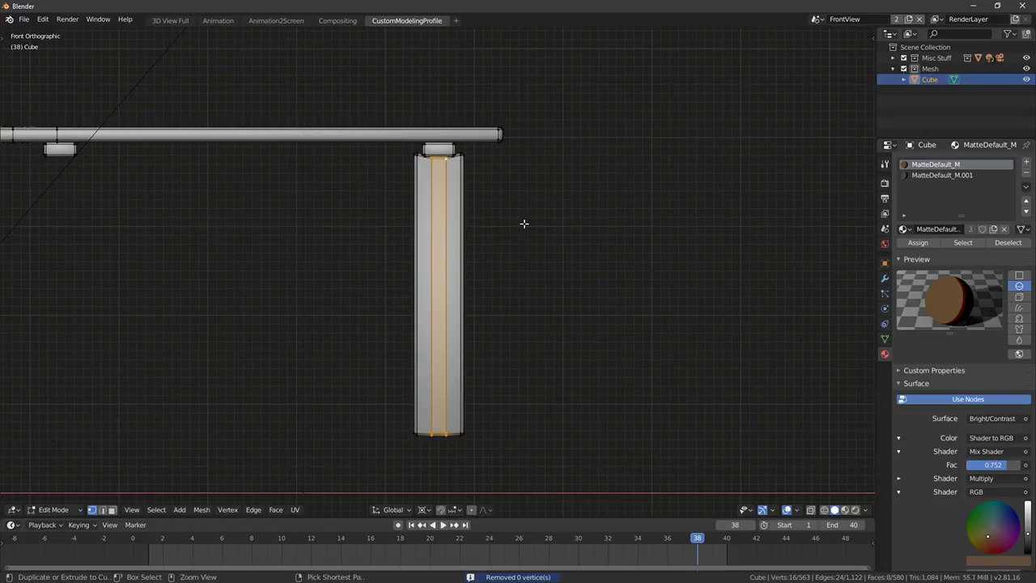
key(ctrl+z)
Select only the linked leg geometry and merge its vertices by distance
middle_drag(524, 224, 561, 231)
key(a)
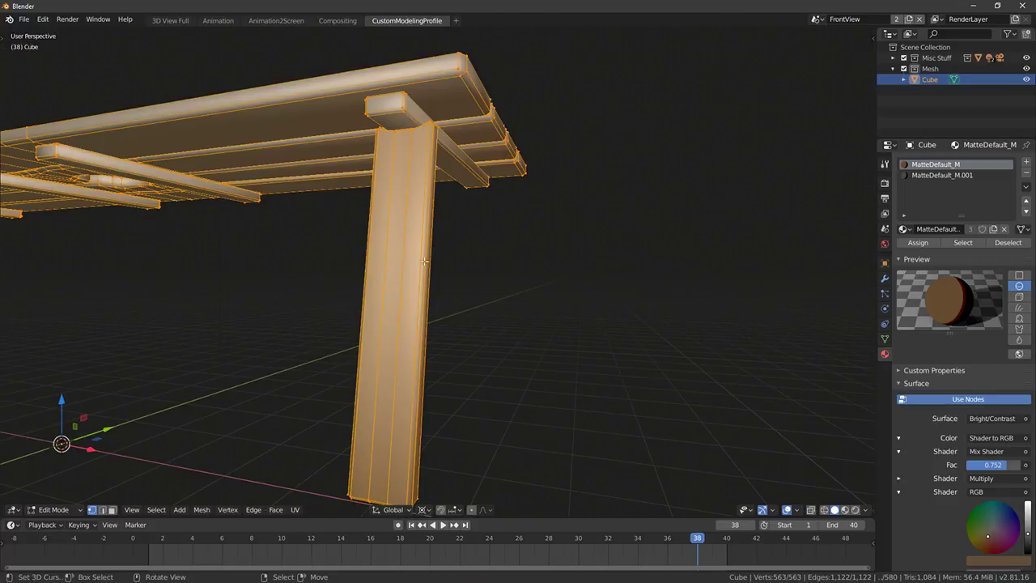
key(alt+a)
key(ctrl+l)
key(F3)
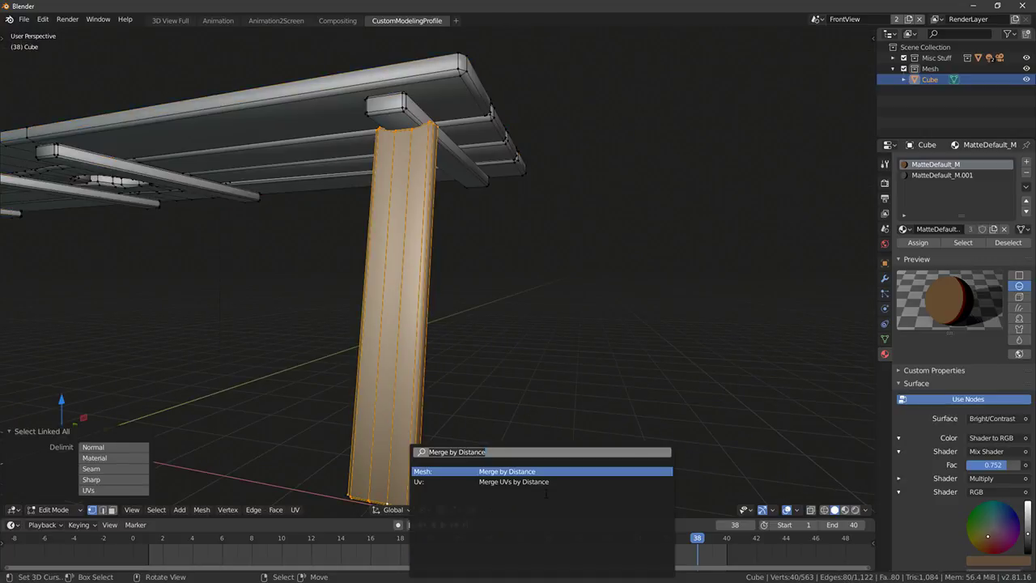
key(Return)
Repeat the merge by distance on the selected leg and delete this overlapping duplicate
scroll(461, 302, down, 2)
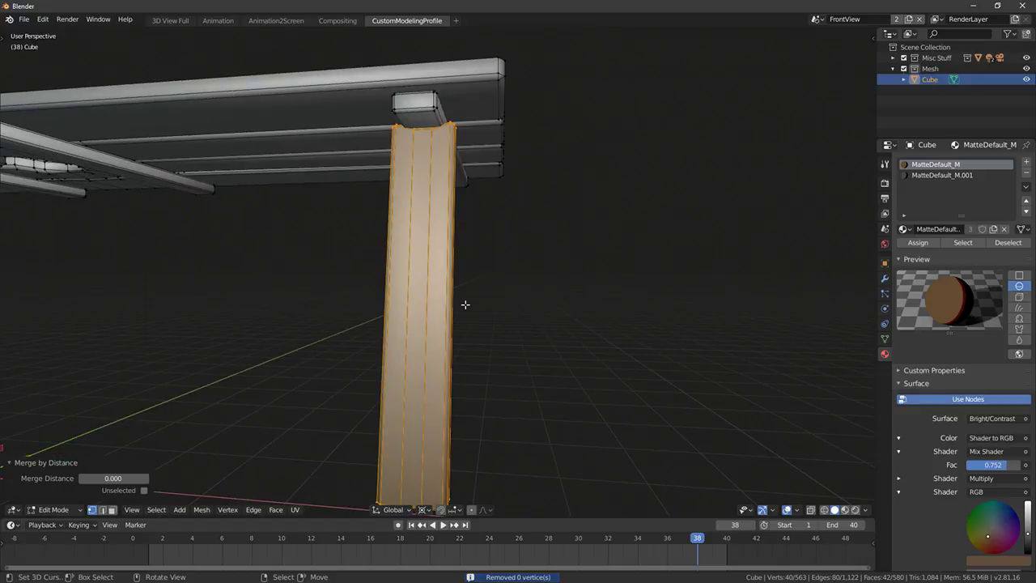
scroll(465, 305, down, 3)
key(g)
right_click(525, 309)
middle_drag(525, 312, 472, 338)
scroll(481, 338, up, 2)
key(F3)
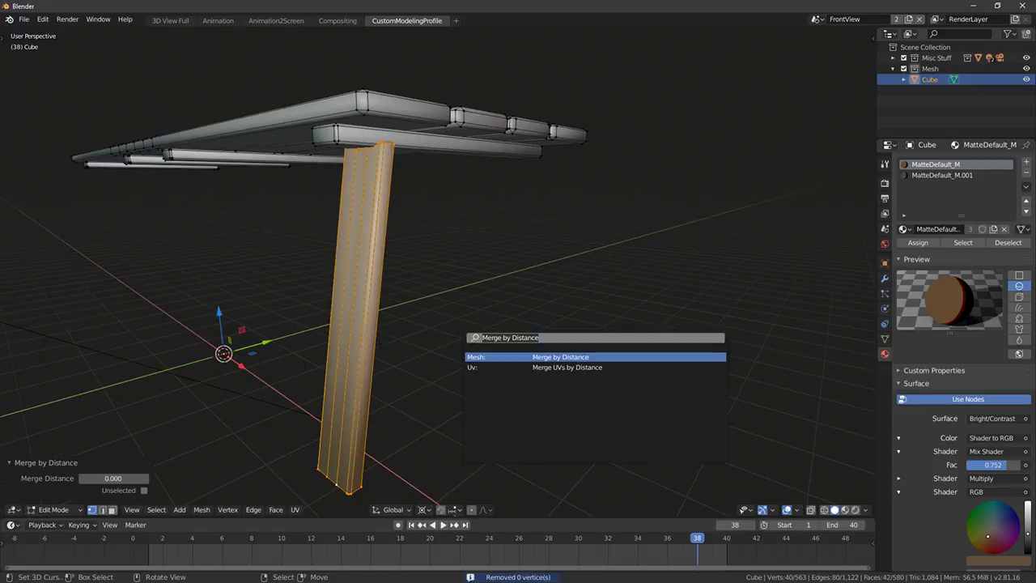
key(Return)
key(x)
click(561, 271)
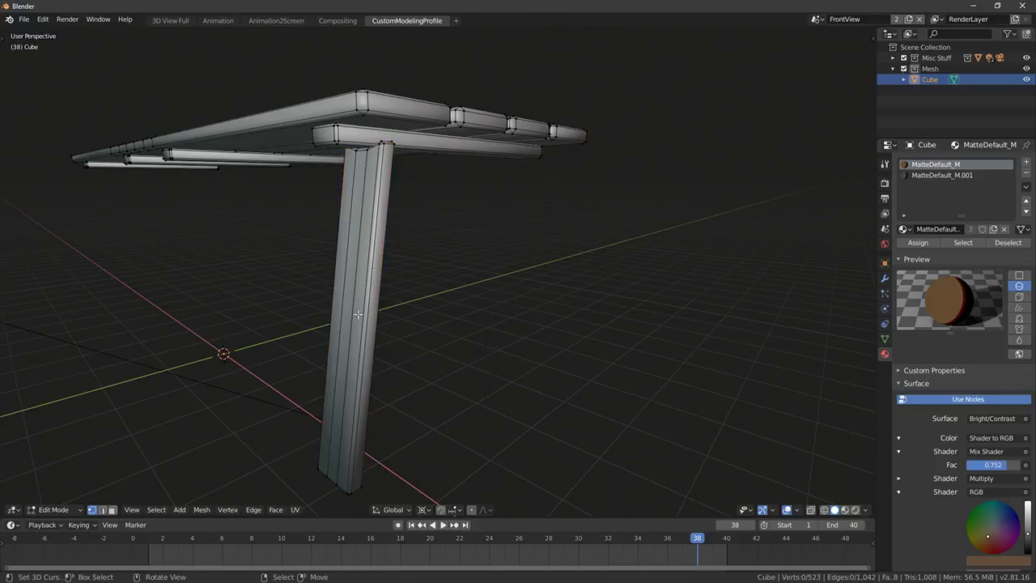
Select the remaining leg's two central edge loops and scale them farther apart along X
key(ctrl+l)
middle_drag(373, 369, 441, 352)
key(alt+a)
alt+right_click(374, 254)
alt+shift+right_click(393, 251)
middle_drag(465, 256, 543, 282)
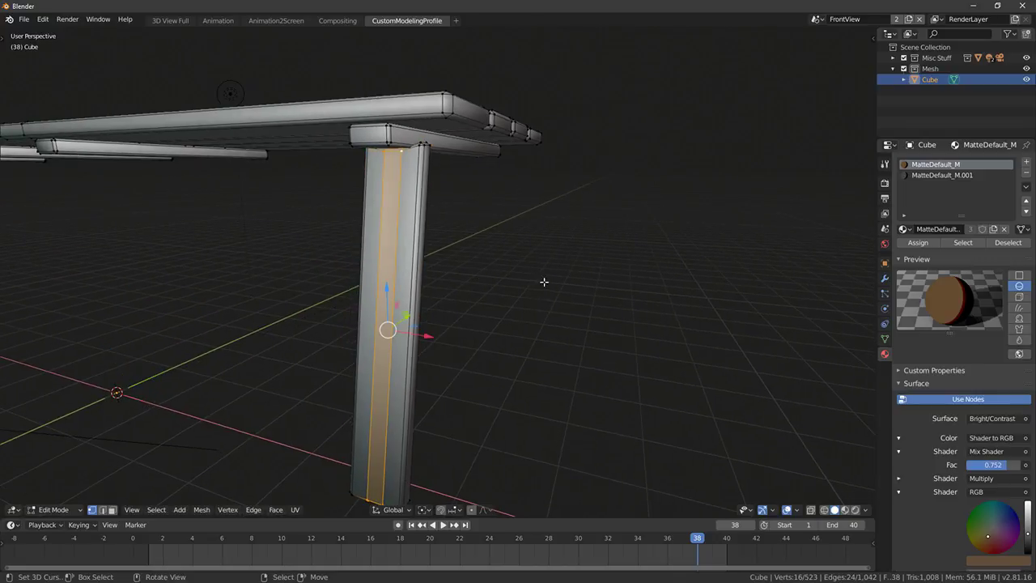
key(s)
key(x)
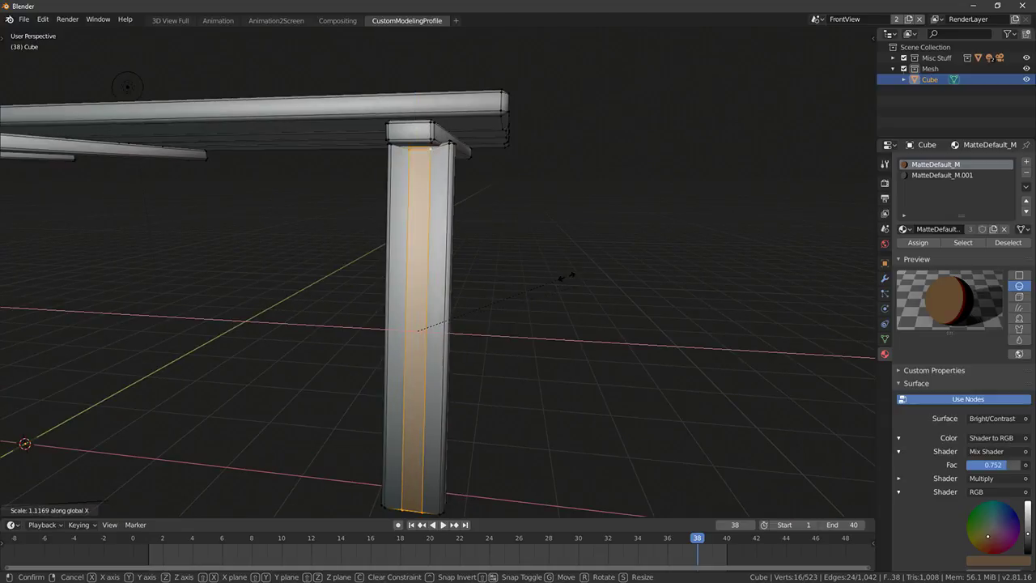
click(657, 286)
Select the whole leg and show the table from above
middle_drag(695, 297, 363, 325)
key(ctrl+l)
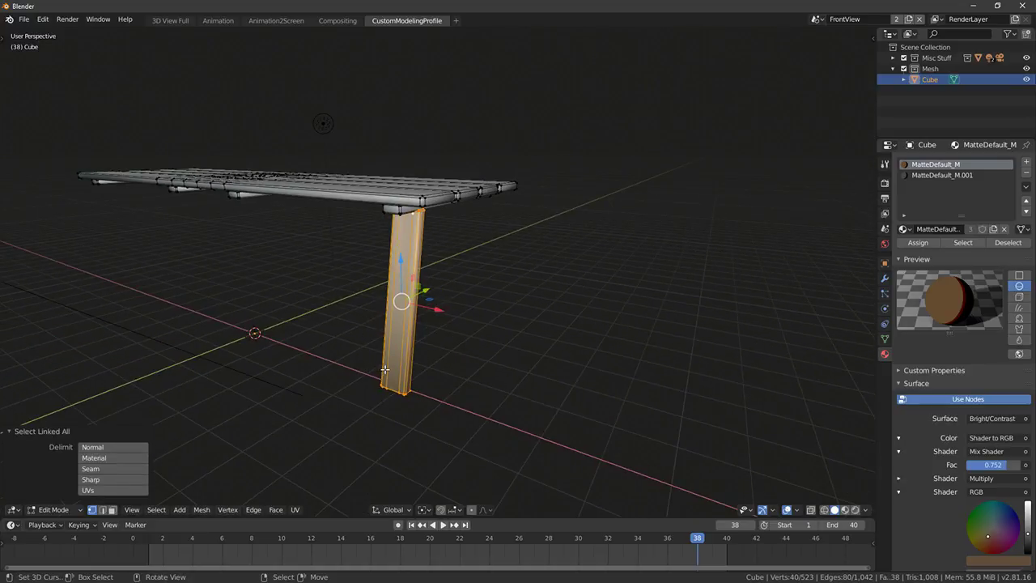
key(KP_7)
shift+middle_drag(453, 365, 421, 275)
scroll(348, 341, down, 5)
shift+middle_drag(302, 342, 399, 355)
key(shift+s)
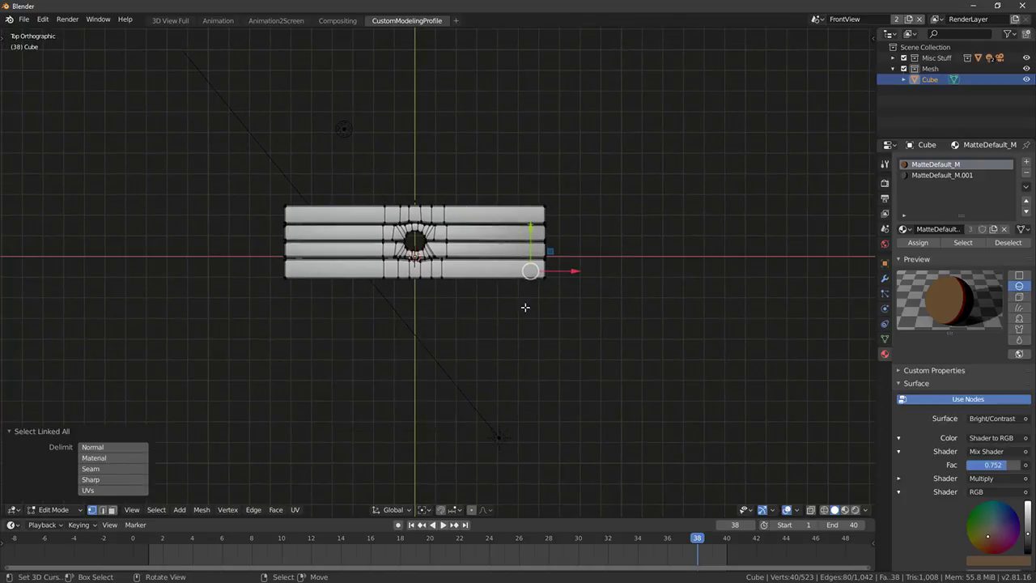
Switch to see-through display and delete the stray vertex just behind the tabletop's rear edge on the centre line
scroll(476, 294, up, 4)
key(alt+a)
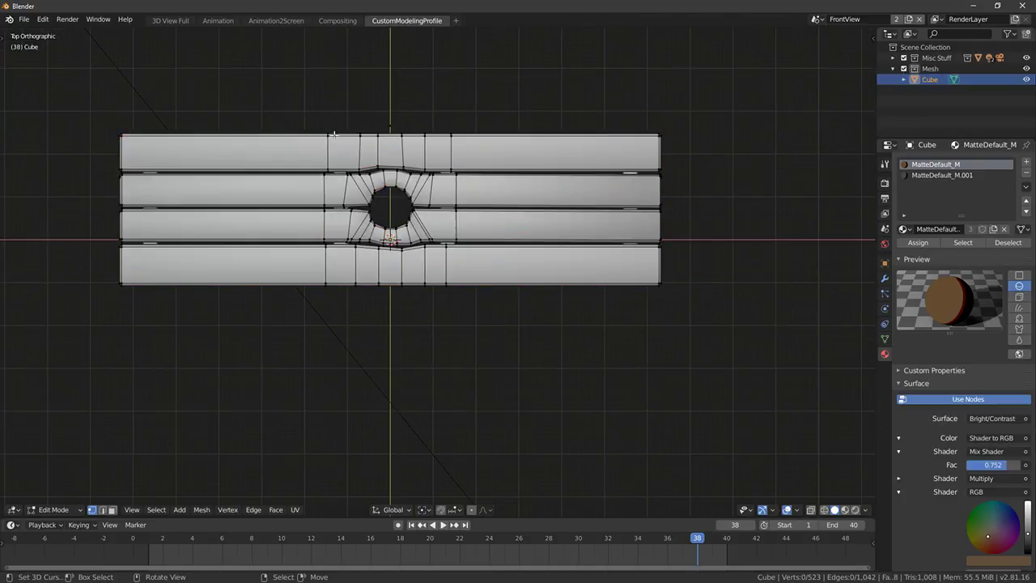
key(alt+z)
key(c)
drag(326, 117, 343, 286)
right_click(343, 283)
key(alt+a)
key(c)
click(389, 120)
right_click(390, 120)
key(x)
click(390, 121)
key(a)
key(c)
right_click(330, 134)
key(a)
key(c)
drag(330, 118, 321, 311)
scroll(333, 208, down, 8)
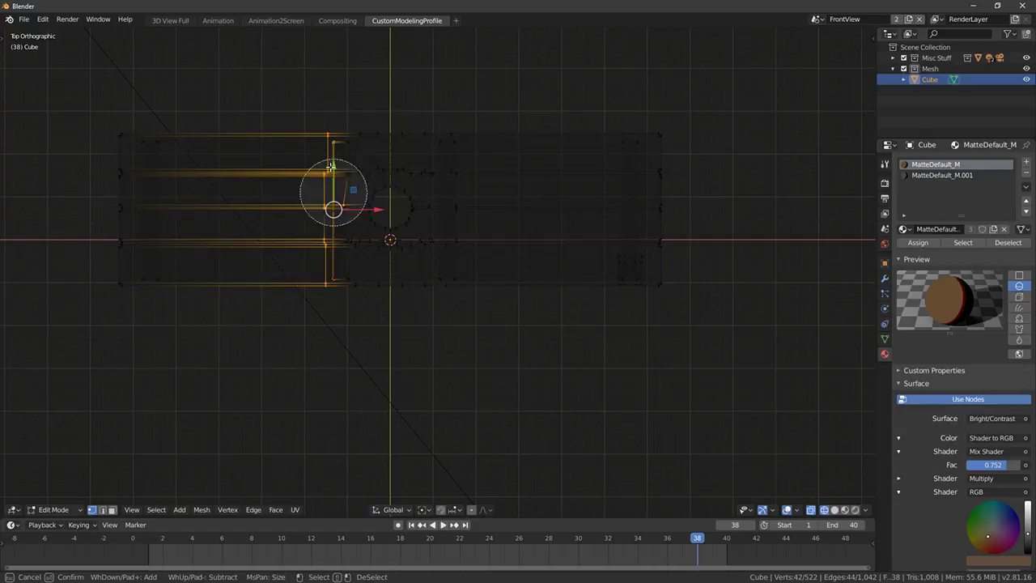
drag(323, 138, 358, 319)
mouse_move(145, 157)
mouse_down()
mouse_move(312, 127)
mouse_move(509, 189)
mouse_move(496, 232)
mouse_up()
drag(378, 217, 403, 166)
right_click(405, 169)
drag(653, 293, 607, 272)
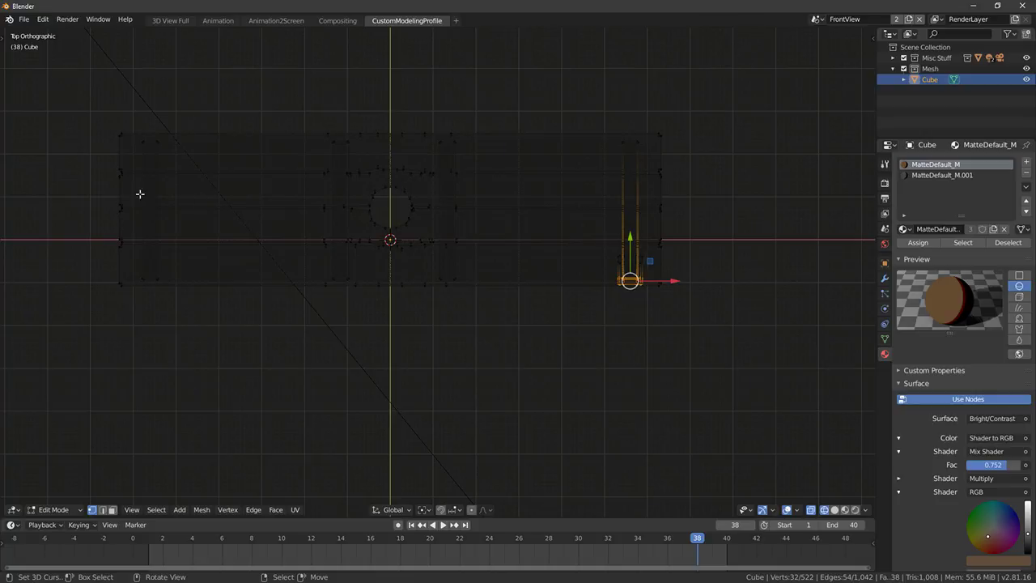
Select the entire table and move it about -0.743 along Y to center it on the world origin
key(a)
key(g)
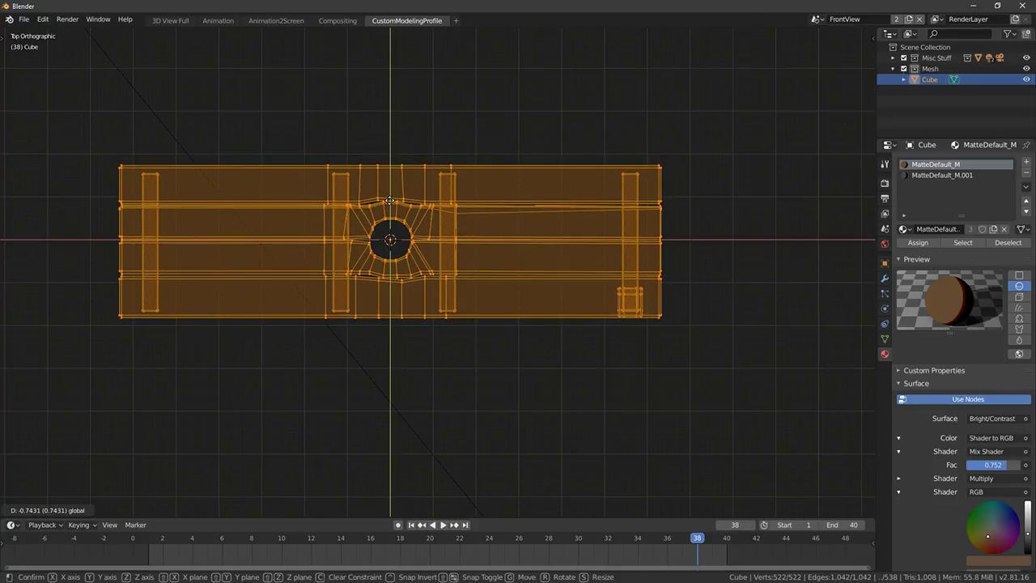
click(526, 238)
middle_drag(527, 238, 642, 256)
middle_drag(630, 255, 644, 252)
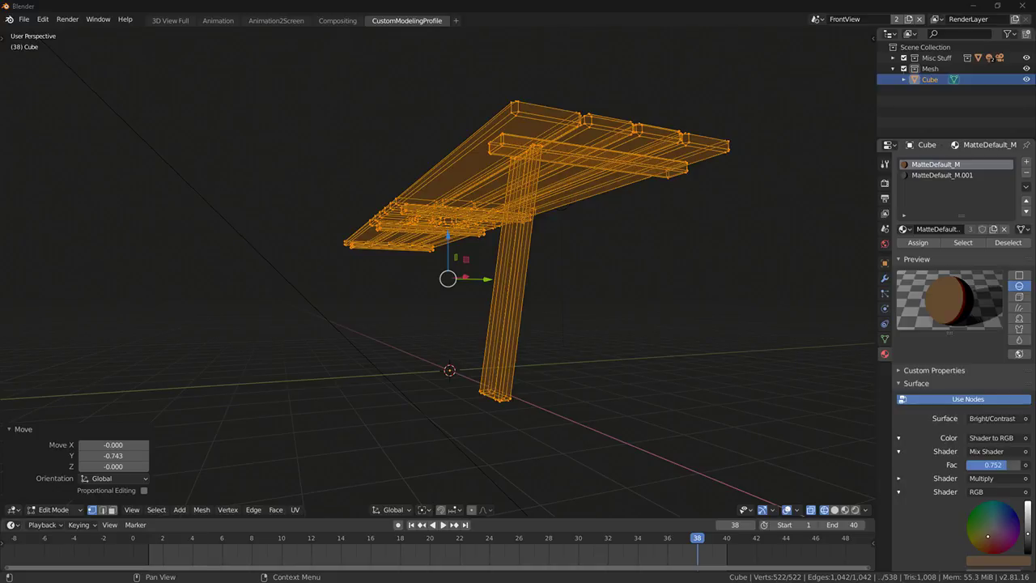
Lower the entire table about 0.639 along Z in the side view so the leg's foot meets the ground line
middle_drag(728, 284, 659, 342)
click(647, 369)
key(ctrl+l)
key(KP_3)
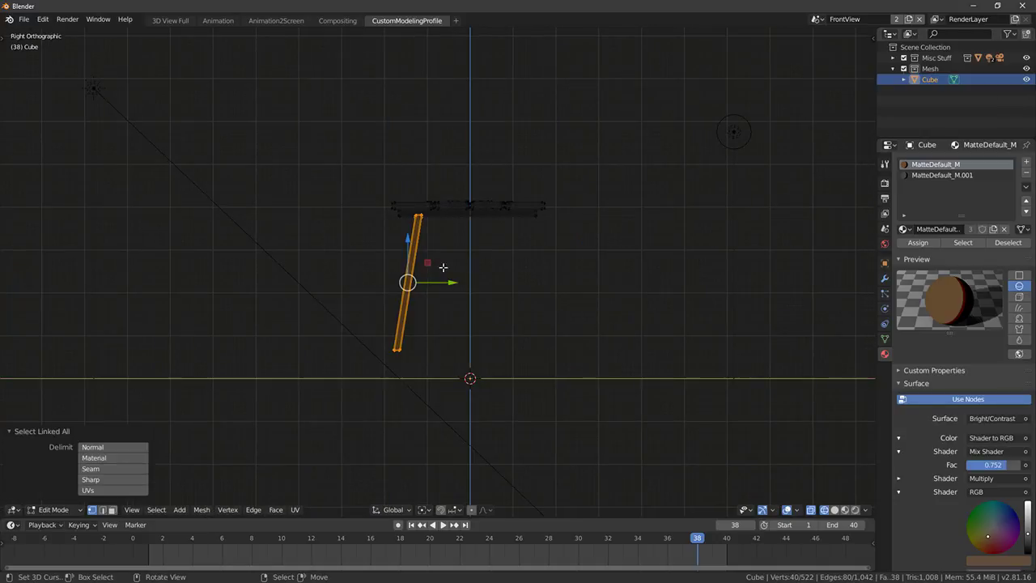
scroll(397, 317, up, 2)
key(l)
drag(480, 234, 485, 278)
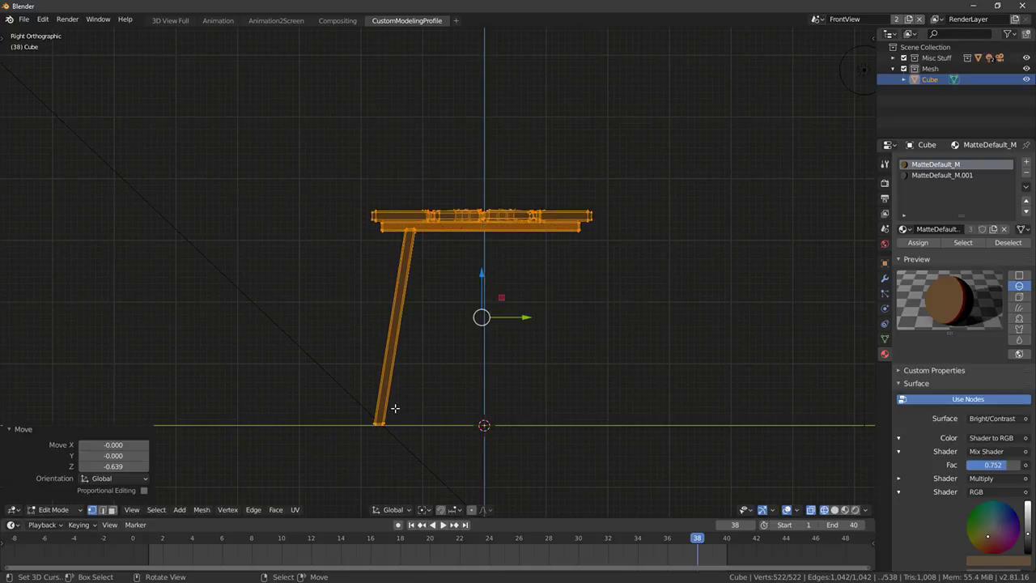
Select the leg's bottom vertices, rotate them, and move them about -0.017 along Z
drag(368, 411, 415, 427)
key(r)
click(566, 340)
drag(379, 381, 380, 383)
middle_drag(379, 375, 423, 301)
Select only the leg's inner-side vertices in the side view and move them about -0.044 along Y
key(KP_3)
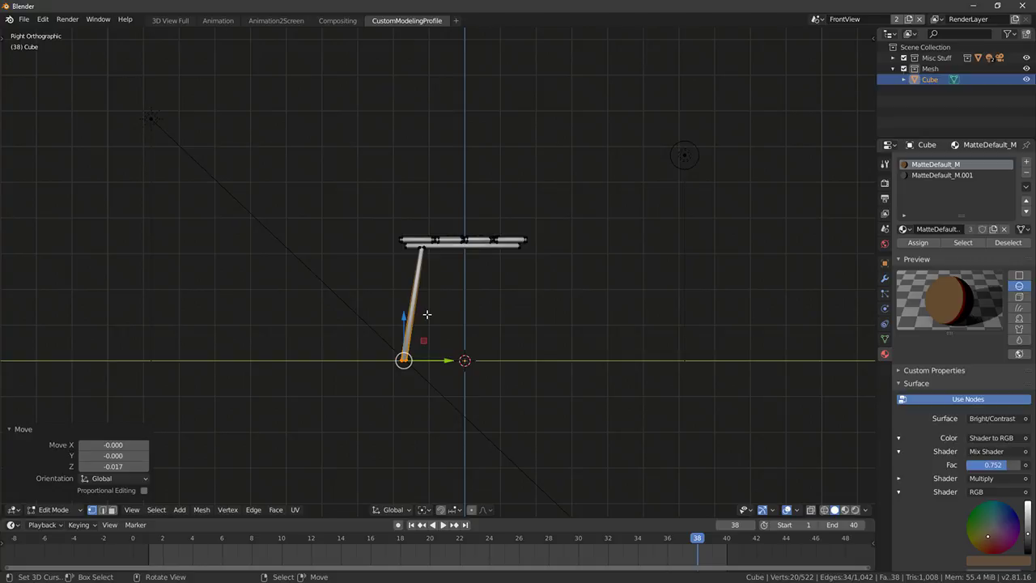
scroll(458, 317, up, 2)
key(ctrl+l)
scroll(458, 350, up, 3)
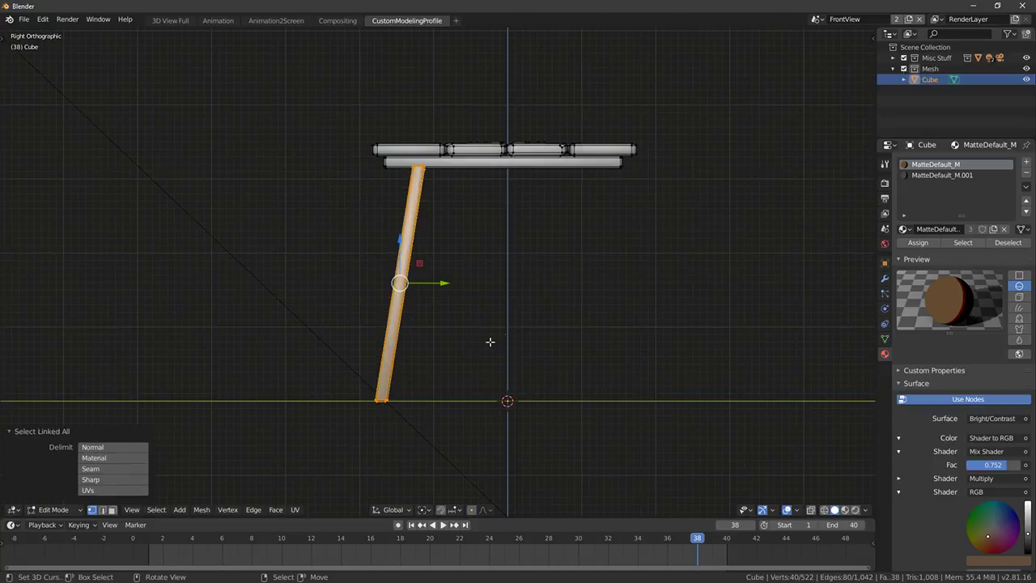
key(shift+z)
key(c)
middle_click(386, 165)
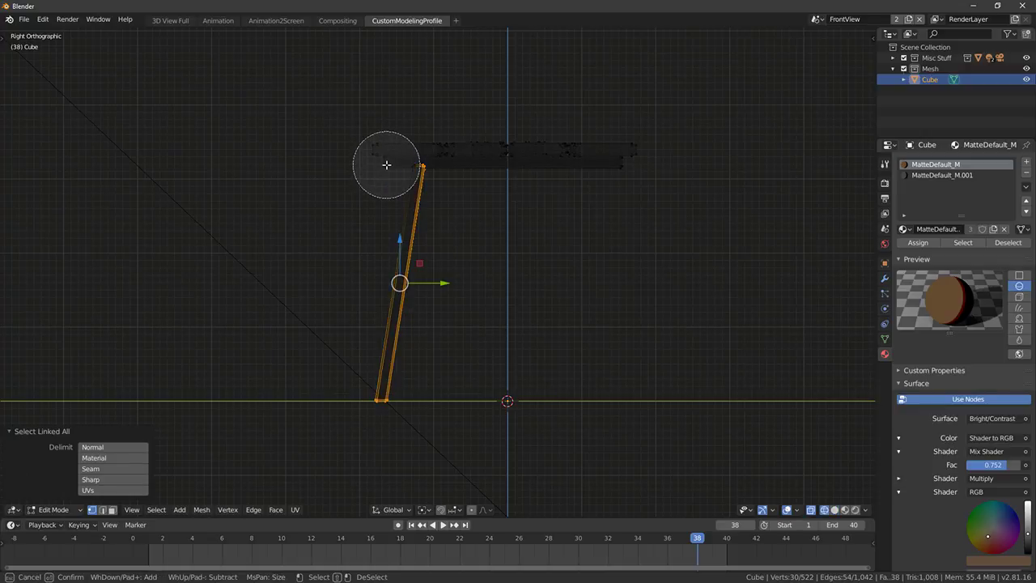
middle_click(347, 393)
key(Escape)
key(shift+z)
drag(451, 282, 452, 286)
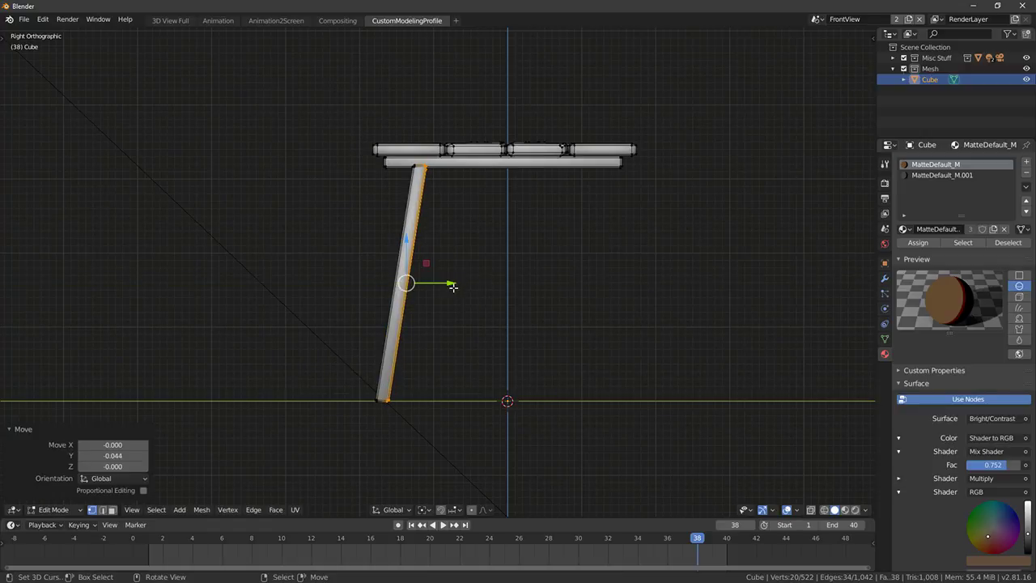
Select the whole leg, set the pivot point to the 3D cursor, and duplicate the leg in place
key(ctrl+l)
scroll(445, 318, down, 3)
key(period)
key(shift+d)
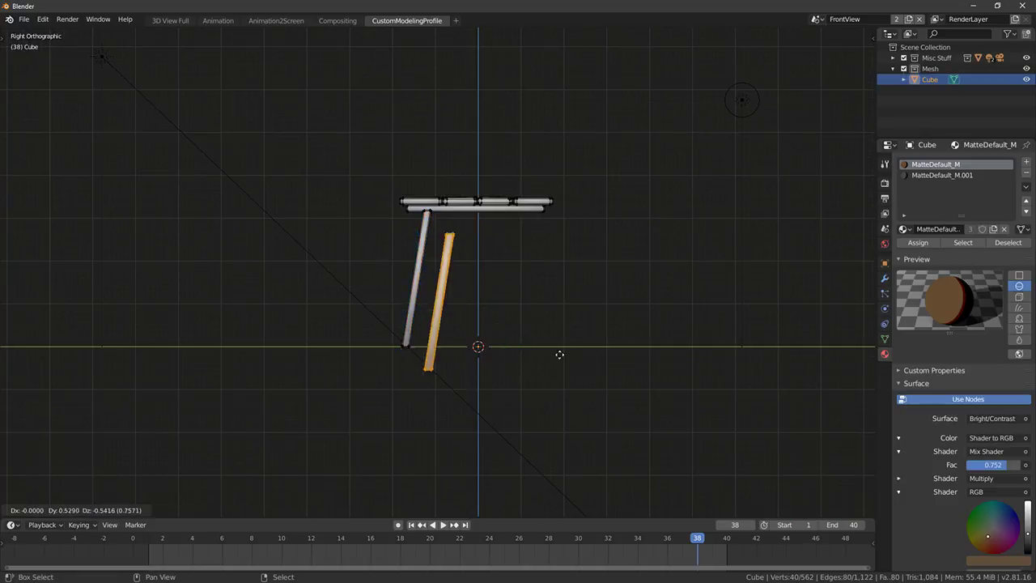
right_click(566, 348)
key(s)
key(x)
click(647, 326)
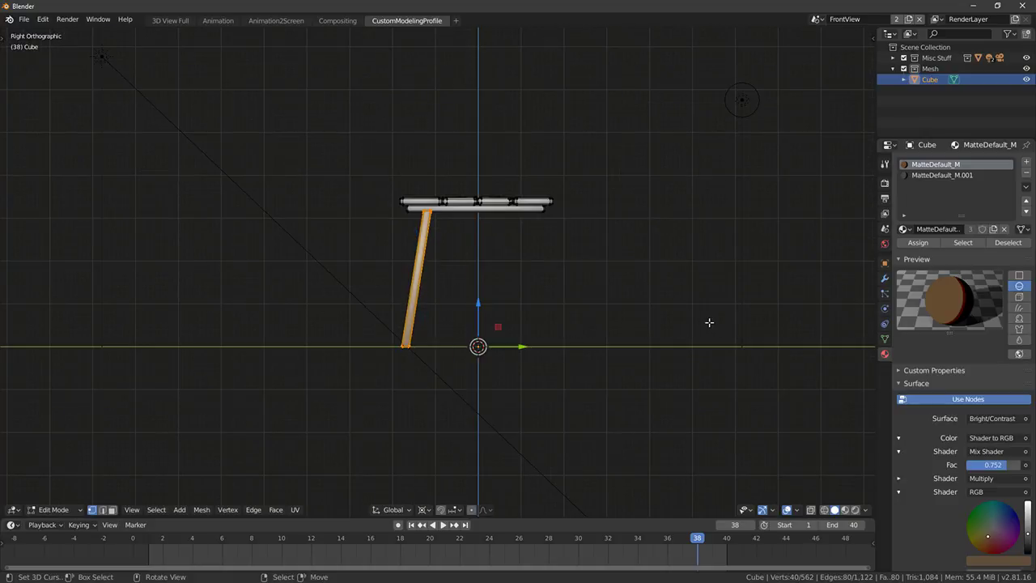
Mirror the duplicated leg to the table's other side with a Y scale of -1 and flip its normals
text(sy-1)
key(Return)
key(F3)
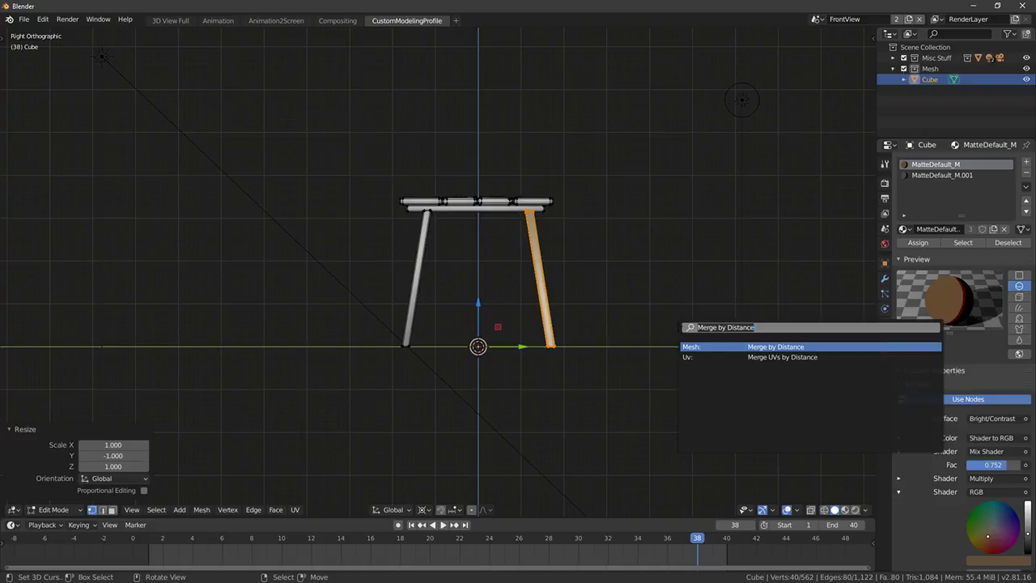
text(flip)
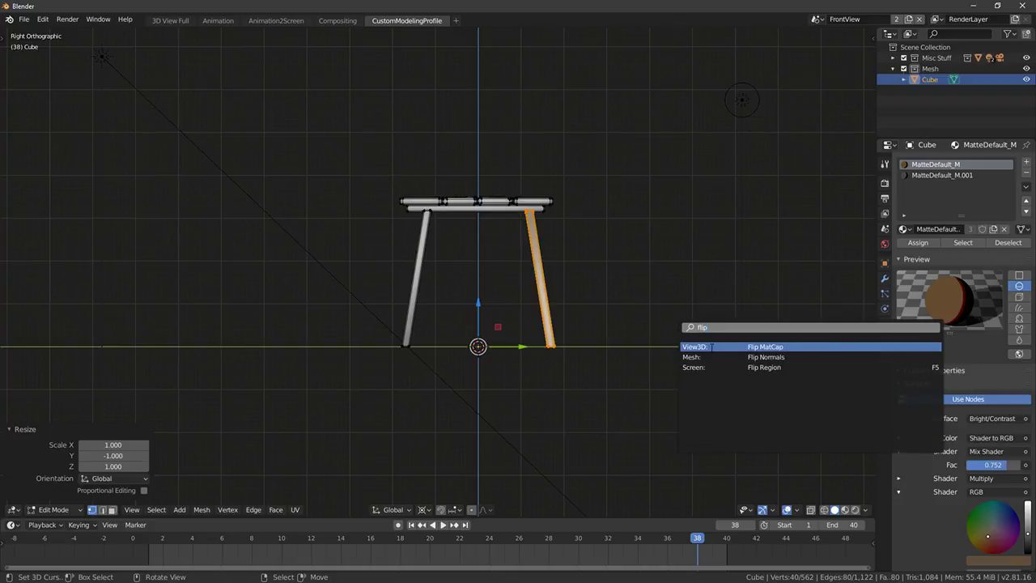
key(Return)
middle_drag(586, 374, 569, 386)
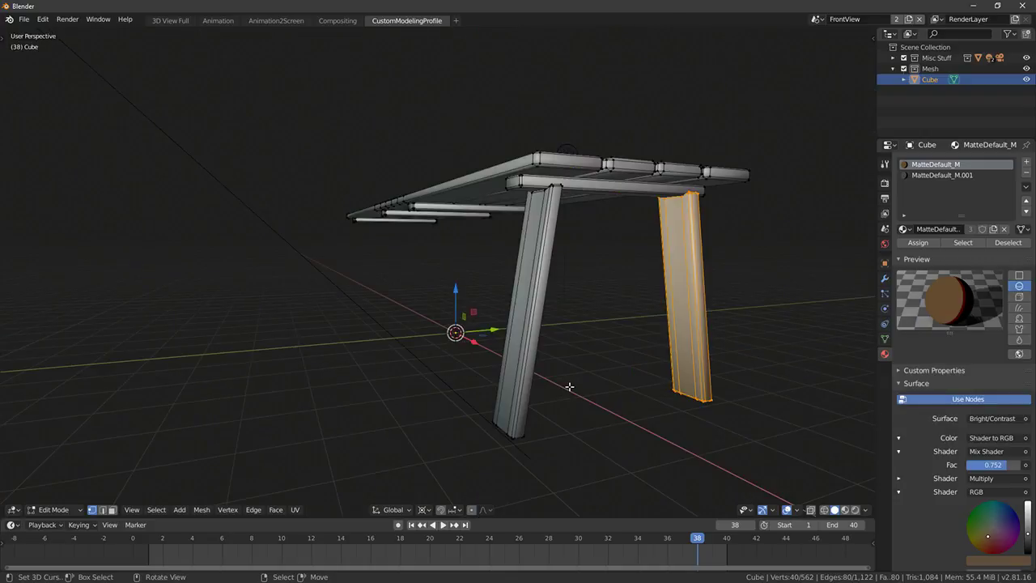
Select both legs in the front wireframe view and rotate them 180° around Z to the opposite support beam
key(KP_1)
key(shift+z)
key(alt+a)
key(c)
click(615, 351)
right_click(631, 353)
key(ctrl+l)
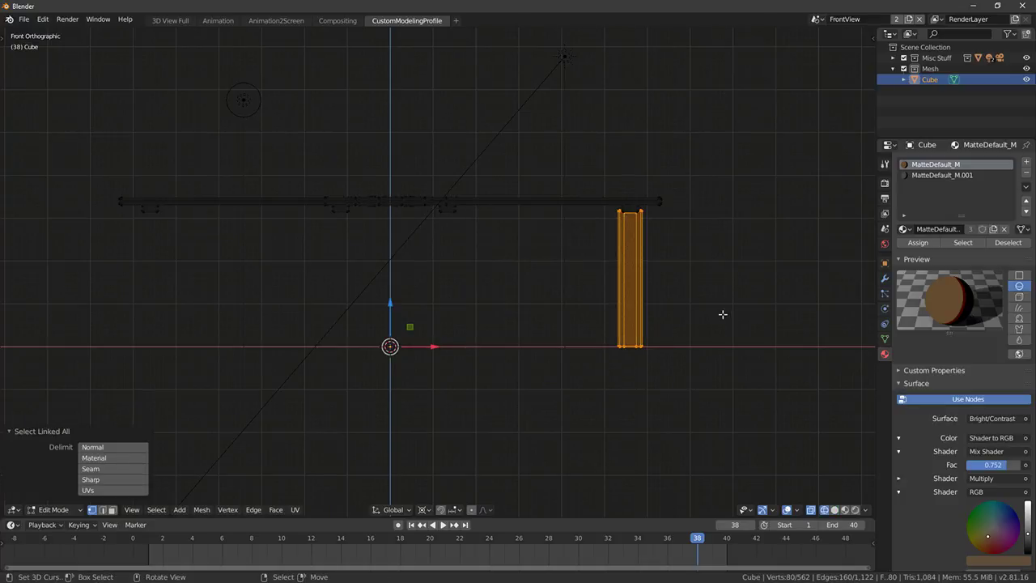
text(rz)
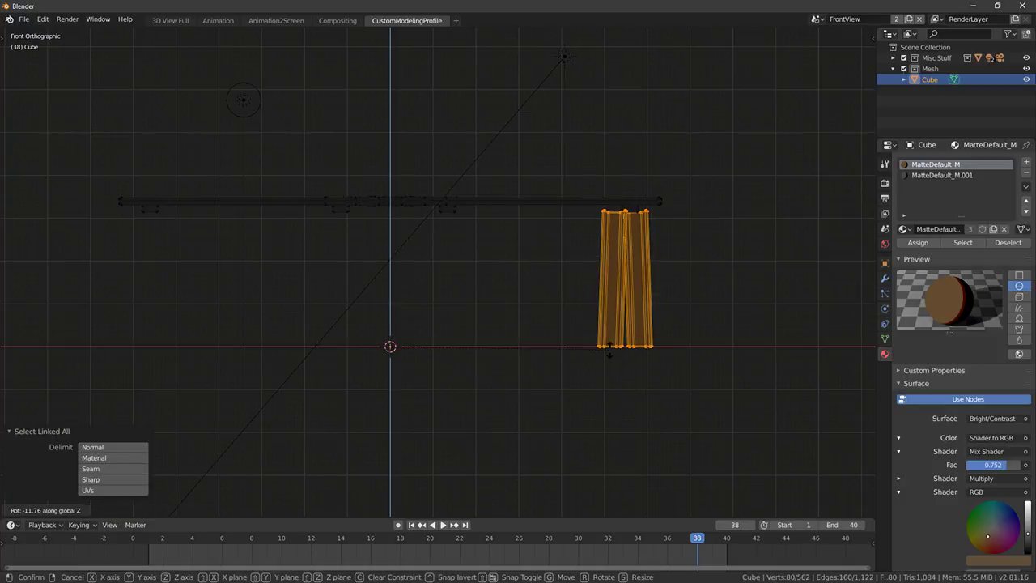
text(180)
key(Return)
Duplicate the selected pair of legs in place
key(shift+d)
right_click(618, 363)
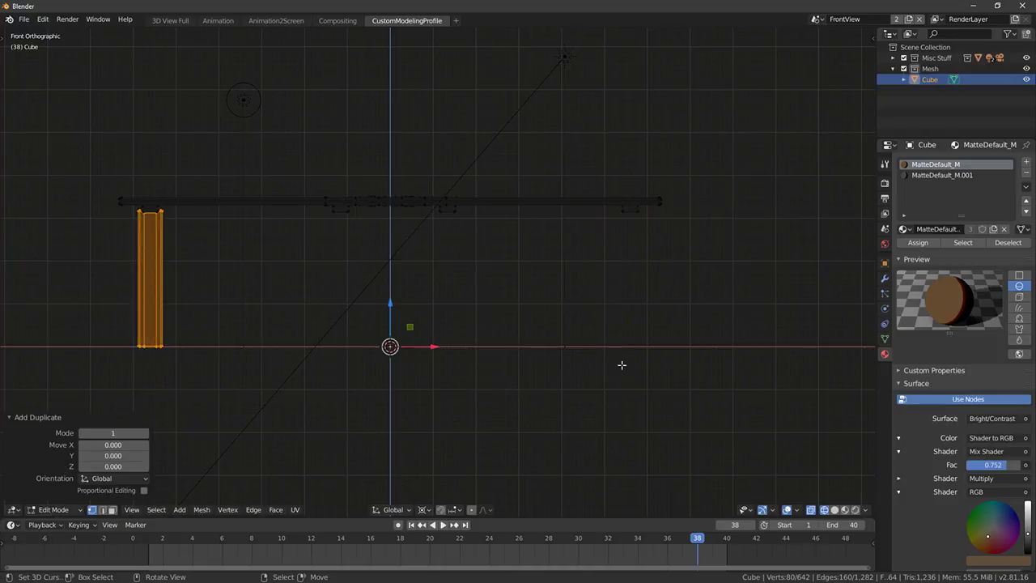
text(r180)
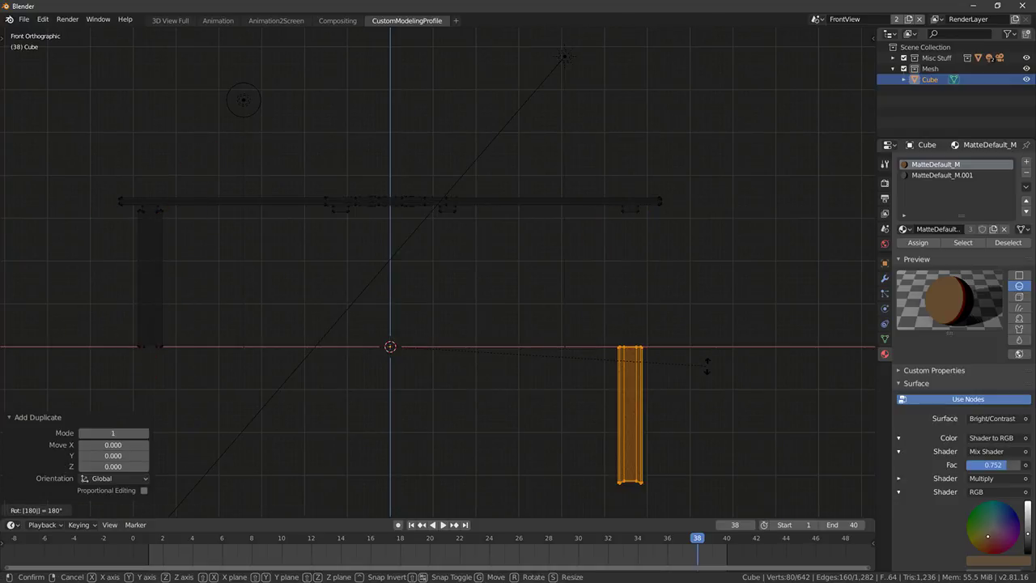
text(x)
right_click(707, 366)
Rotate the duplicated leg pair 180° around Z to the table's opposite end and leave wireframe display
text(rz)
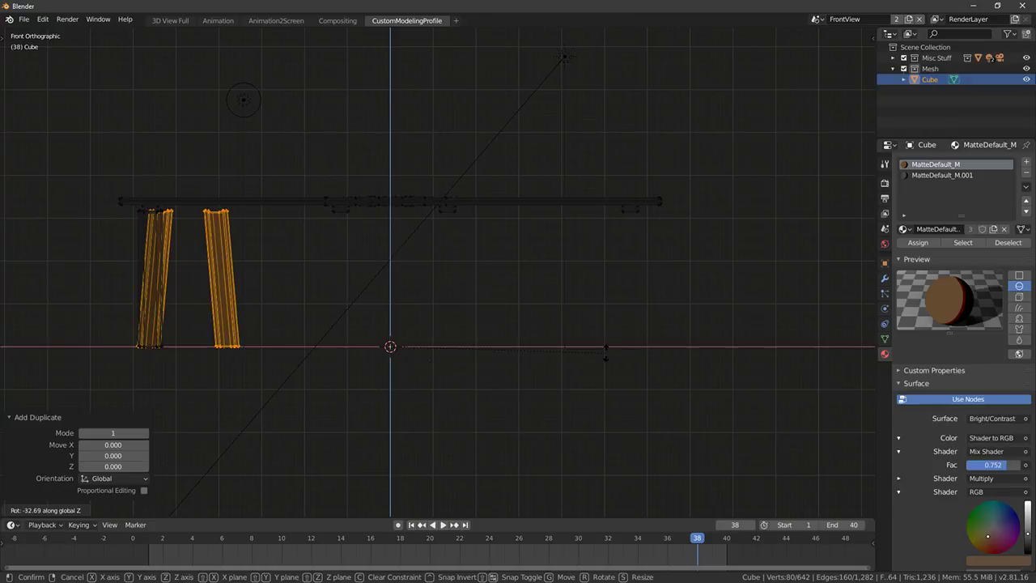
text(180)
key(Return)
key(alt+z)
key(shift+z)
key(Tab)
Switch the viewport to material preview shading and examine the four legs from beneath the table
middle_drag(564, 357, 697, 378)
middle_drag(560, 385, 652, 403)
scroll(464, 414, down, 3)
key(Tab)
middle_drag(464, 413, 649, 442)
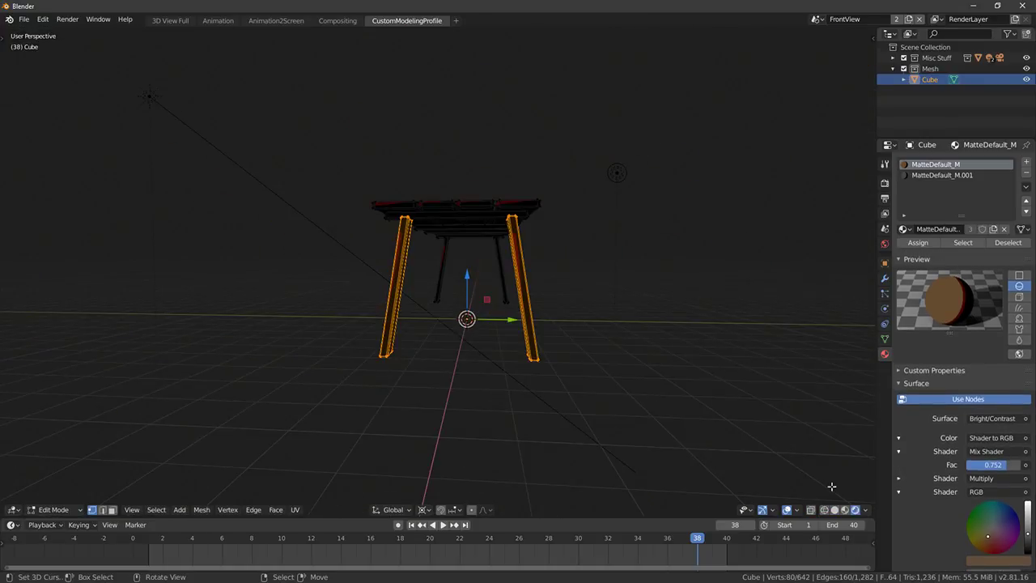
click(845, 511)
mouse_move(712, 364)
middle_down()
mouse_move(613, 377)
mouse_move(525, 427)
mouse_move(446, 367)
mouse_move(515, 378)
mouse_move(446, 404)
mouse_move(545, 421)
mouse_move(464, 430)
mouse_move(507, 440)
mouse_move(559, 417)
middle_up()
key(Tab)
scroll(380, 350, up, 5)
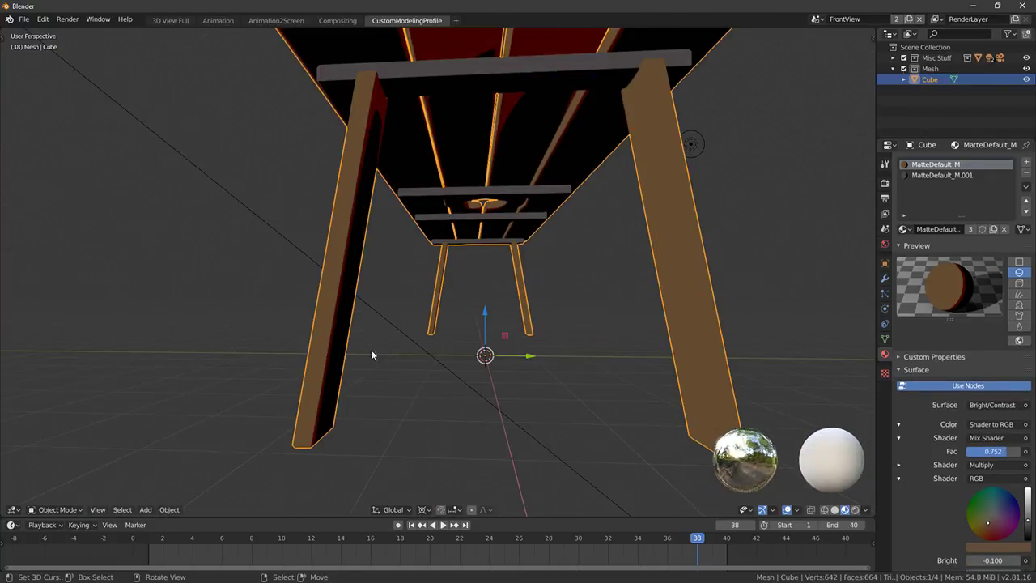
Select the end support beam, duplicate it, and lower the copy by 2.808 along Z between the legs
key(Tab)
scroll(322, 352, down, 2)
middle_drag(322, 352, 601, 231)
click(356, 190)
key(ctrl+l)
key(shift+d)
right_click(624, 239)
drag(421, 283, 420, 383)
middle_drag(526, 318, 720, 303)
key(s)
key(x)
right_click(728, 298)
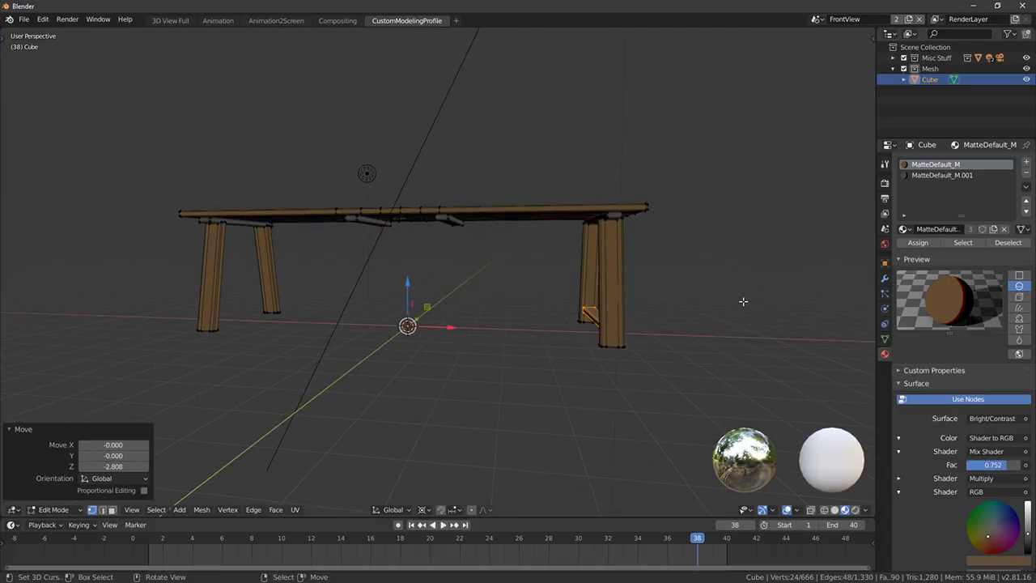
Scale the duplicated beam about its own center to 0.532 along X and 1.201 along Y, and raise it slightly
key(comma)
key(s)
key(x)
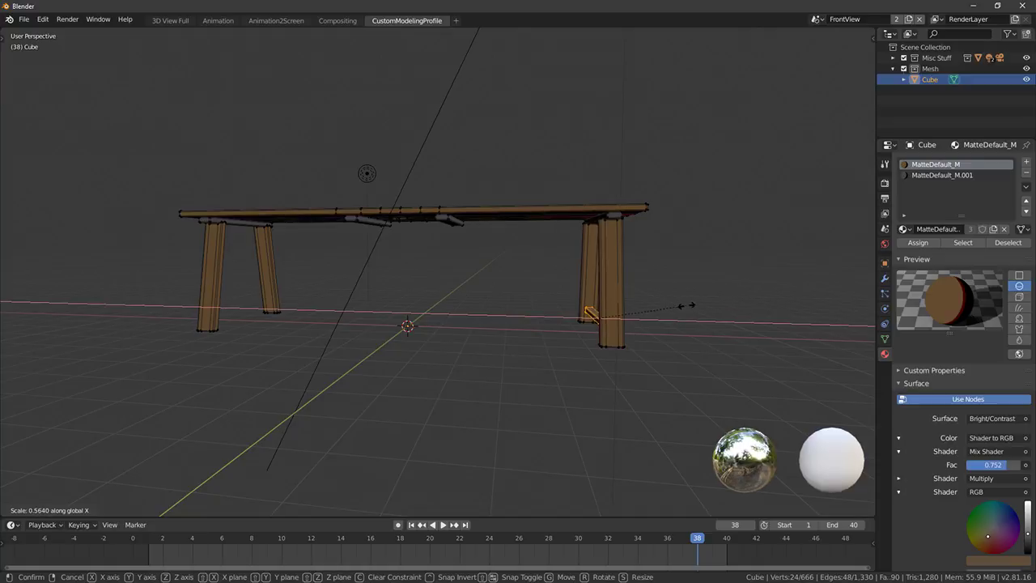
click(681, 306)
middle_drag(619, 300, 564, 302)
key(s)
key(x)
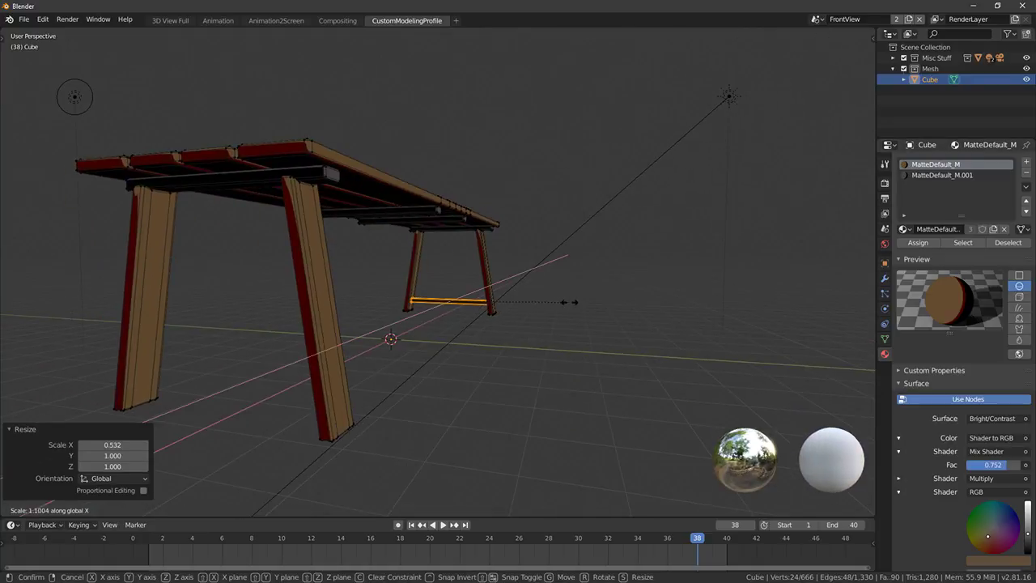
key(y)
click(579, 300)
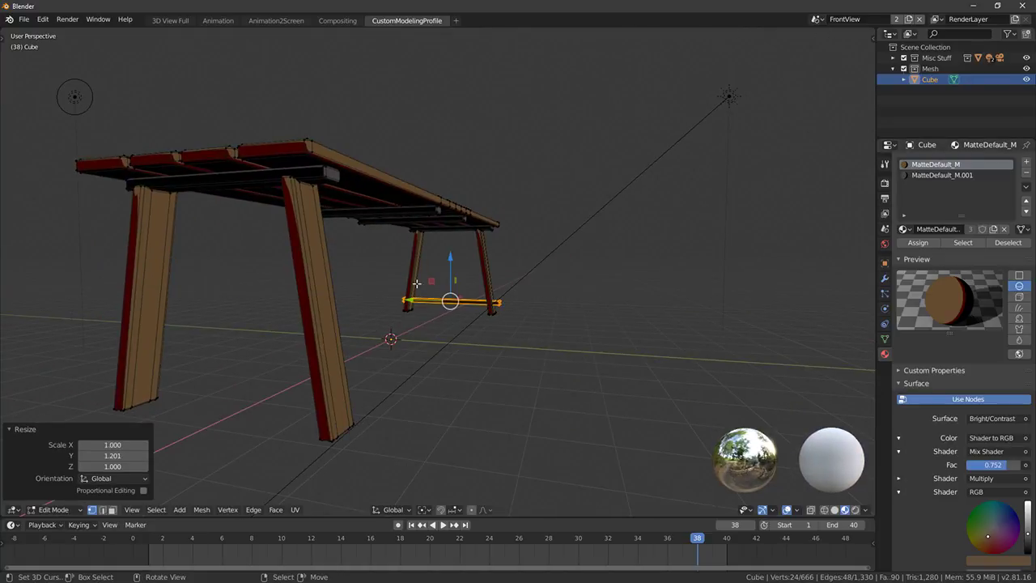
drag(451, 266, 449, 251)
Duplicate the crossbar along X to the legs at the other end of the table and leave Edit Mode
middle_drag(460, 274, 507, 268)
middle_drag(589, 272, 484, 280)
middle_drag(671, 259, 640, 266)
key(shift+d)
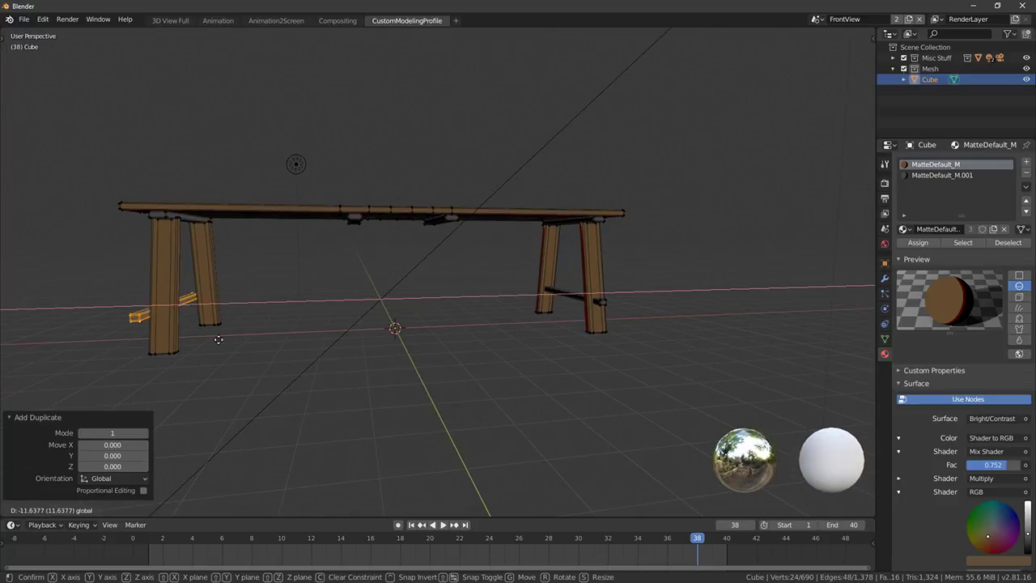
click(271, 347)
key(Tab)
middle_drag(270, 347, 135, 145)
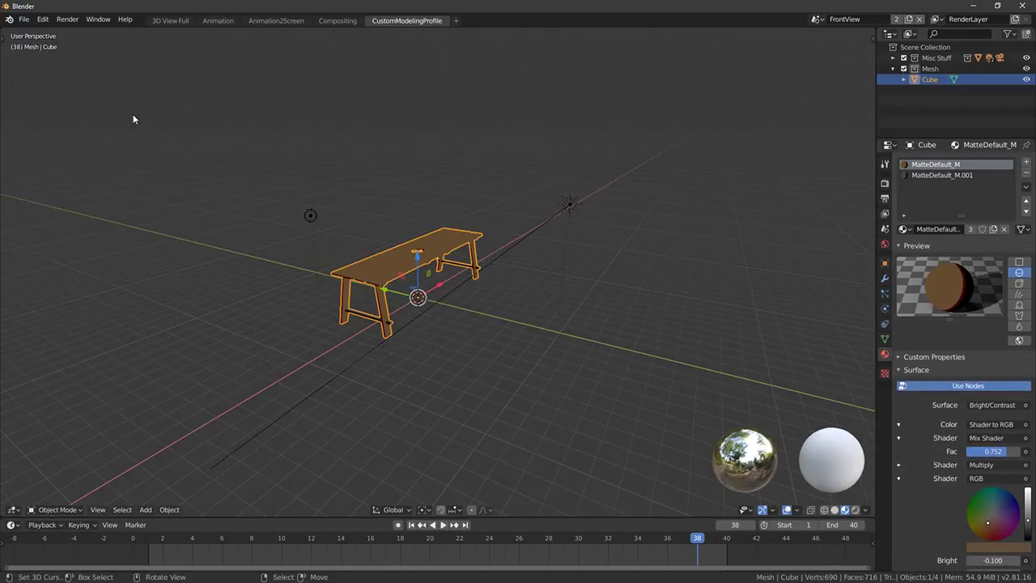
Save the file as VeryImportantTable.blend in the Models\Clutter\Blacksmith folder
click(23, 20)
click(98, 102)
click(354, 116)
double_click(335, 160)
click(377, 512)
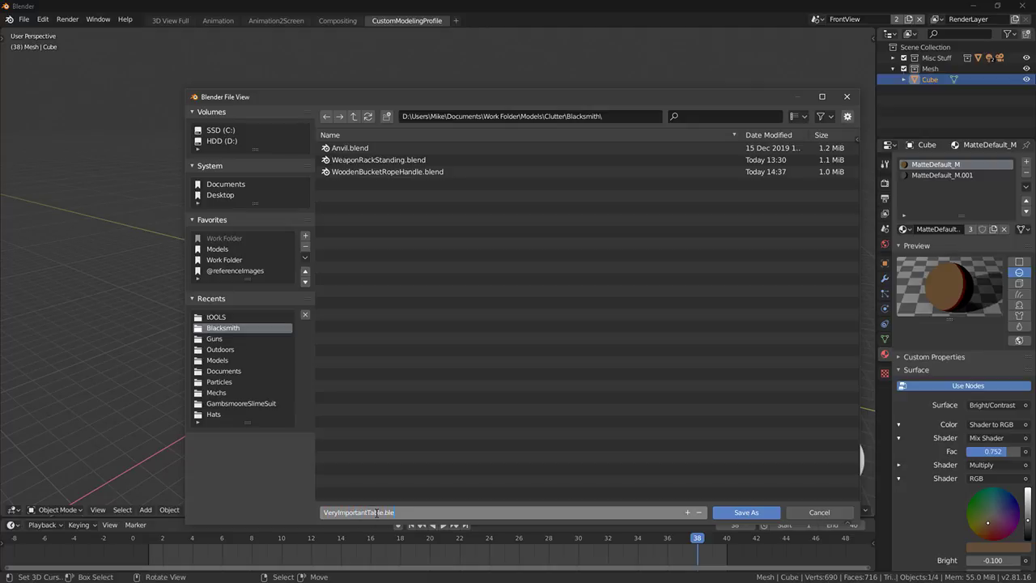
key(Return)
Export the selected table as VeryImportantTable.fbx to the Blacksmith folder and save the Blender file again
click(25, 19)
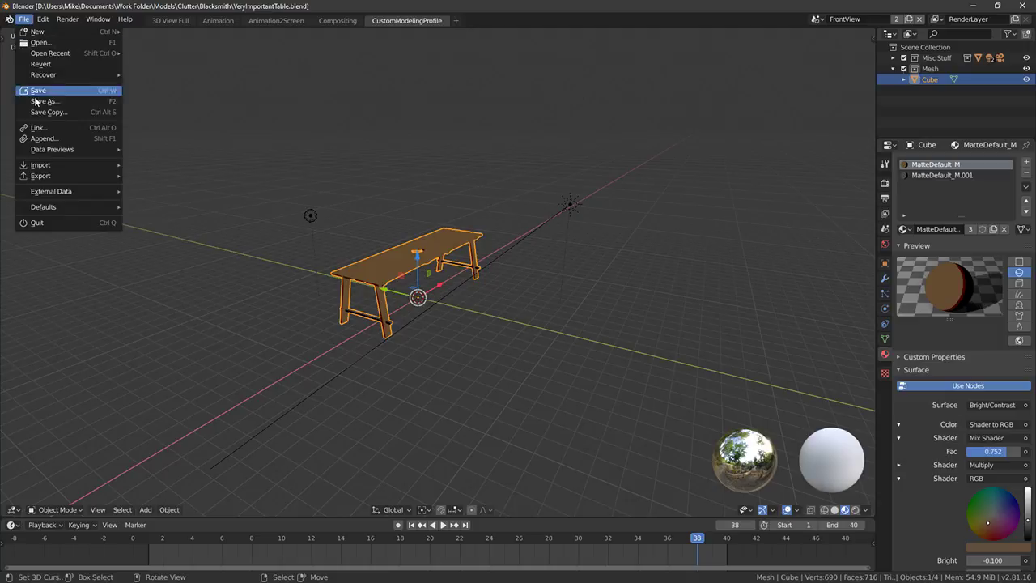
mouse_move(70, 177)
click(171, 199)
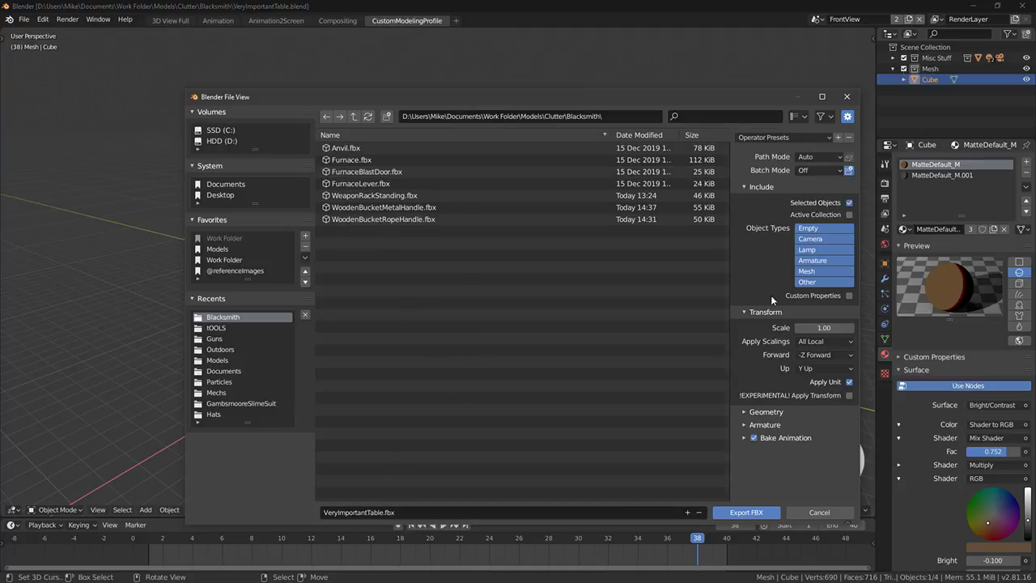
click(729, 511)
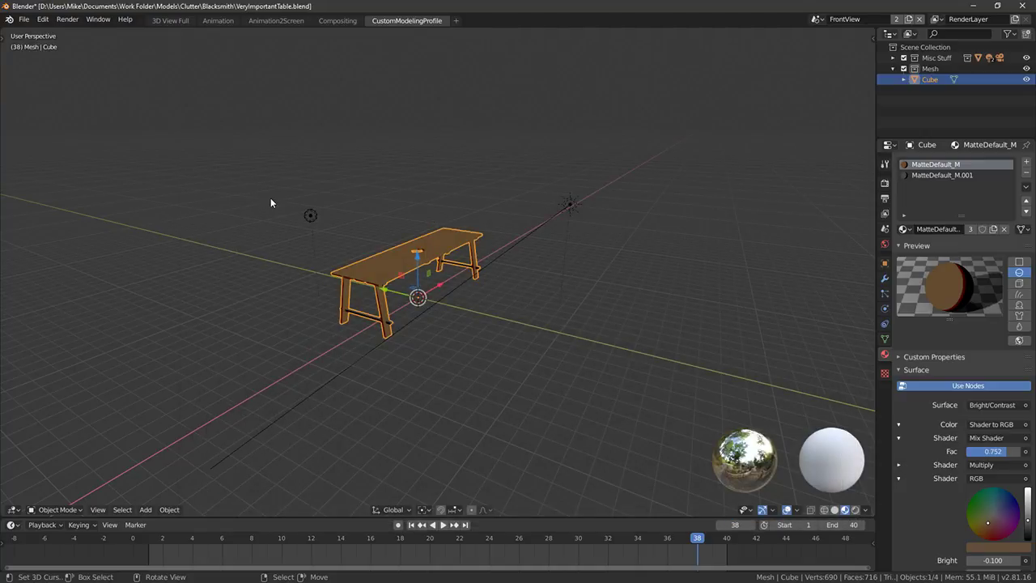
click(26, 21)
click(51, 96)
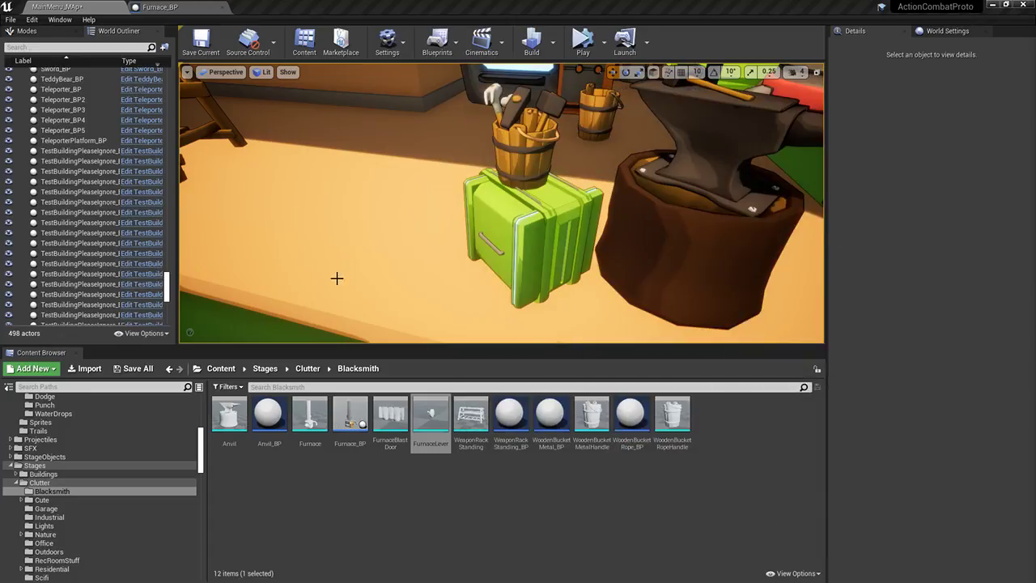
Switch to Unreal Editor and import VeryImportantTable.fbx as a static mesh into the Stages/Clutter/Blacksmith content folder
right_drag(337, 278, 338, 246)
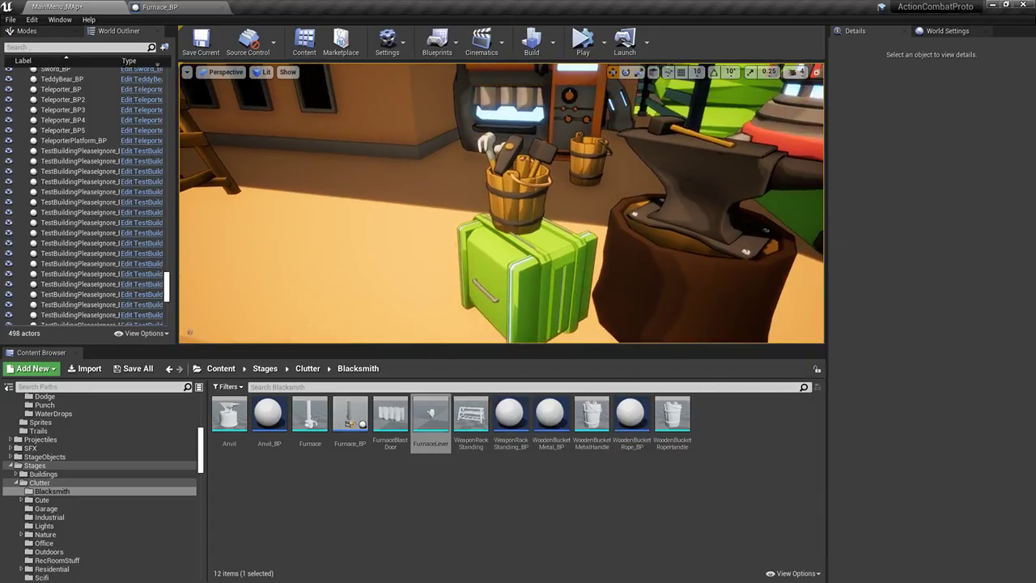
scroll(337, 278, down, 4)
click(400, 525)
click(85, 368)
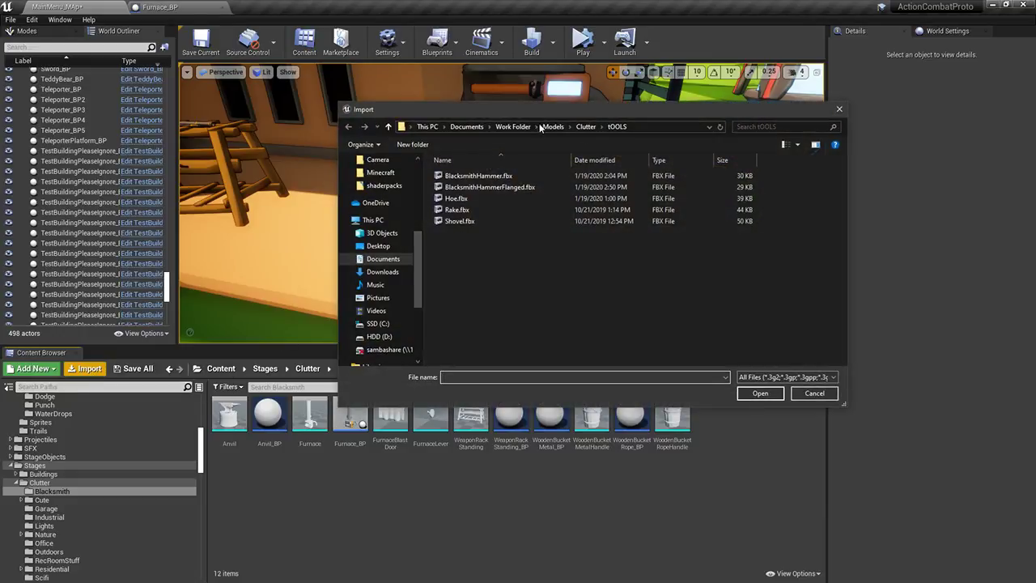
click(585, 126)
double_click(523, 191)
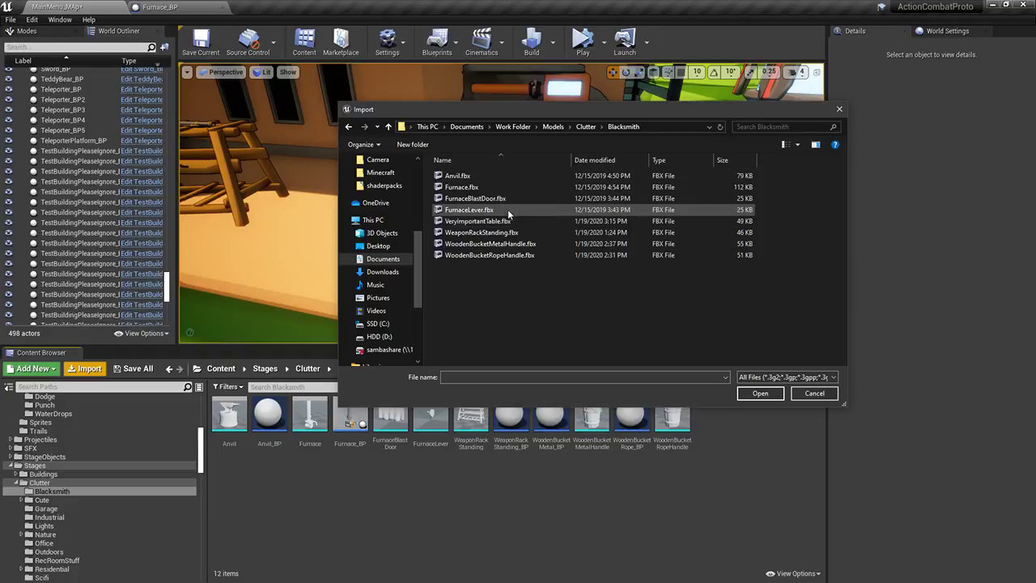
click(499, 222)
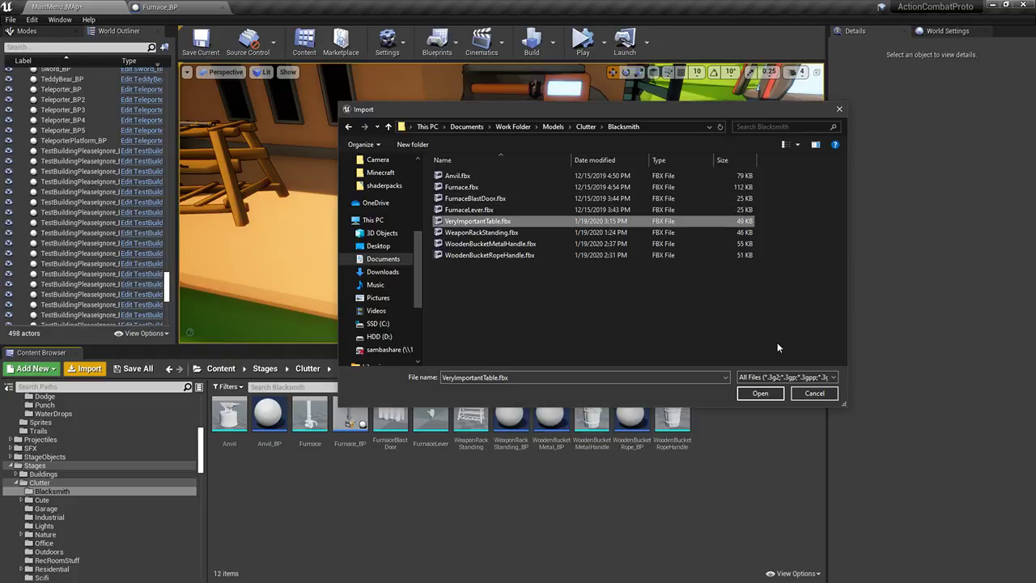
click(761, 393)
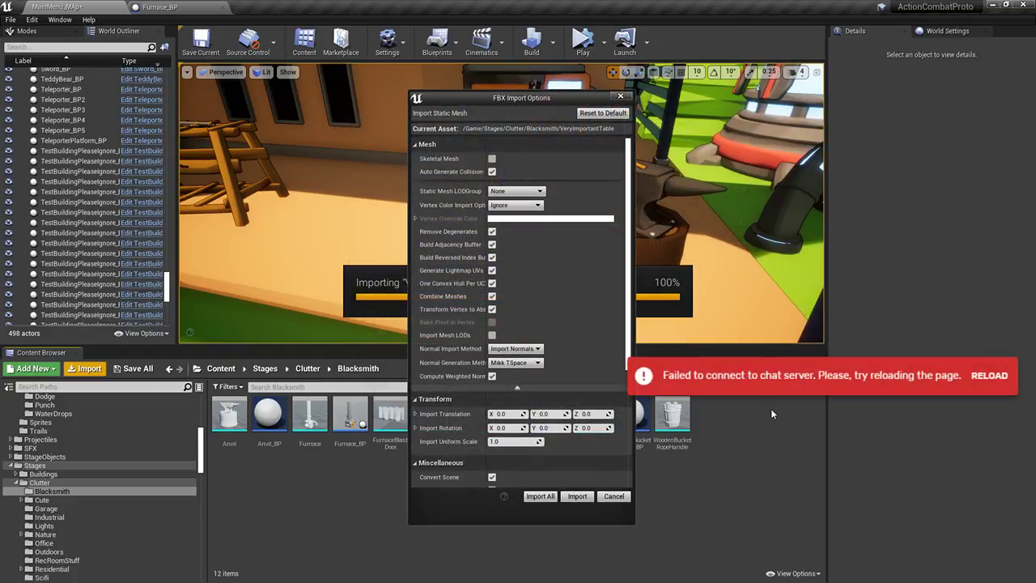
click(577, 496)
Assign M_MatteDefault to both material slots of the VeryImportantTable mesh and save the asset
double_click(471, 417)
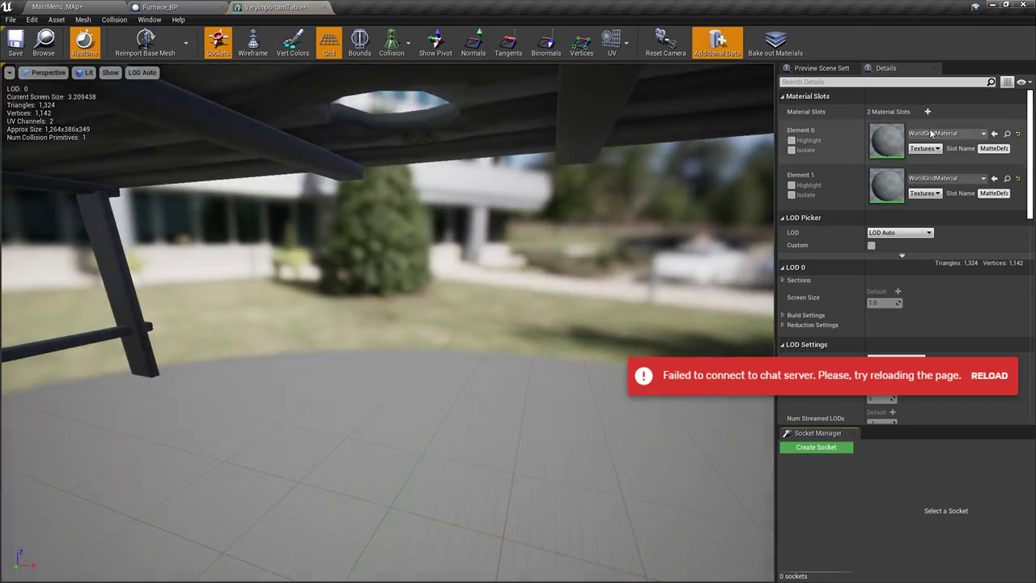
click(930, 132)
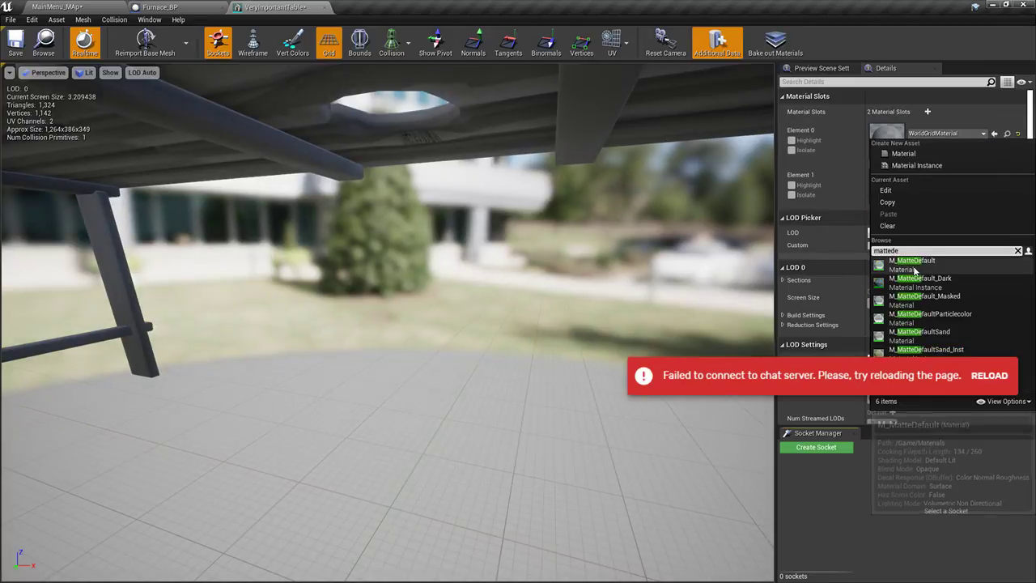
click(915, 269)
right_click(850, 145)
click(860, 146)
right_click(868, 179)
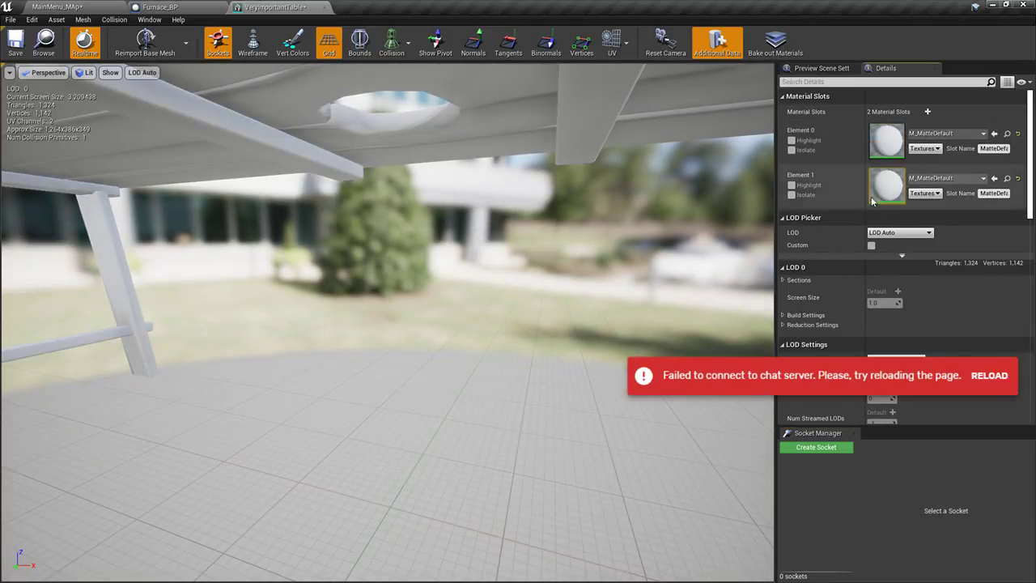
Duplicate WeaponRackStanding_BP in the Blacksmith folder and name the copy VeryImportantTable_BP
click(81, 7)
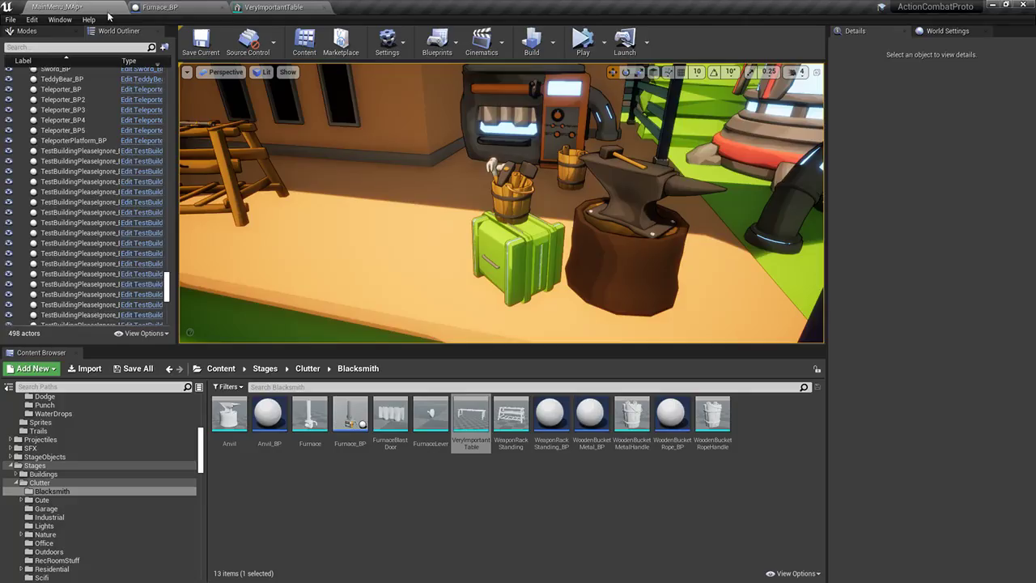
click(518, 440)
click(553, 439)
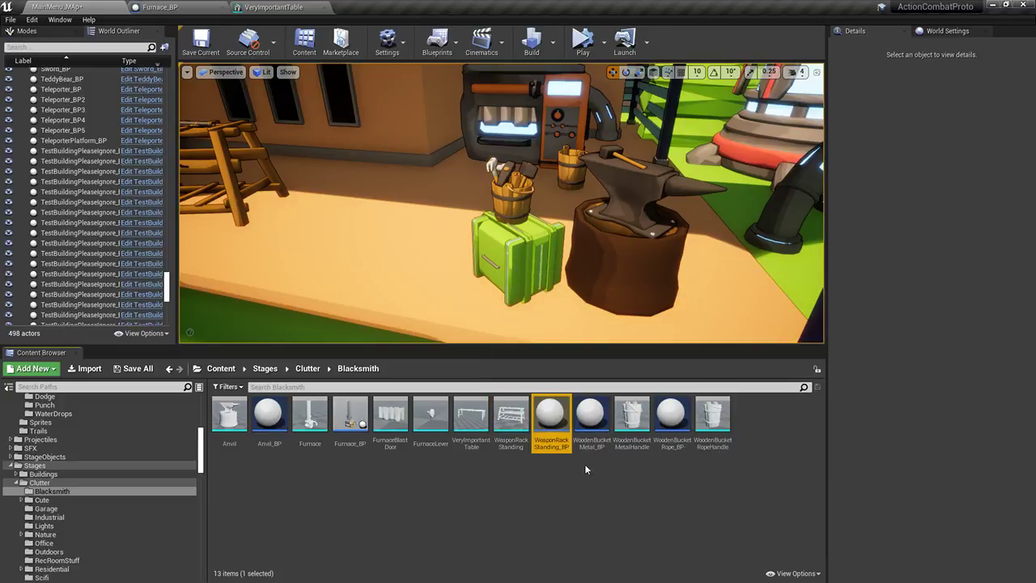
key(ctrl+w)
text(VeryI)
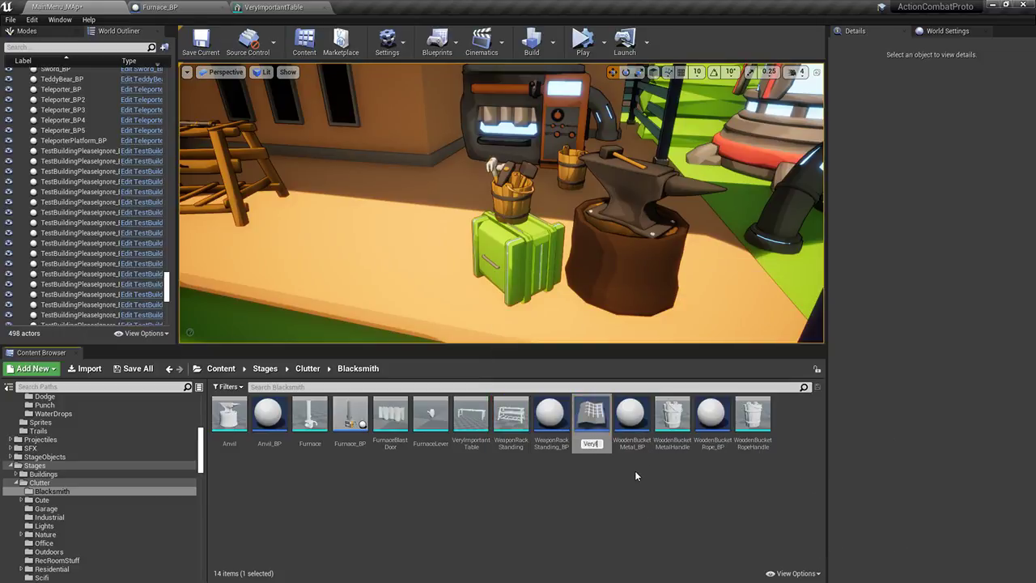
text(mportantTable_BP)
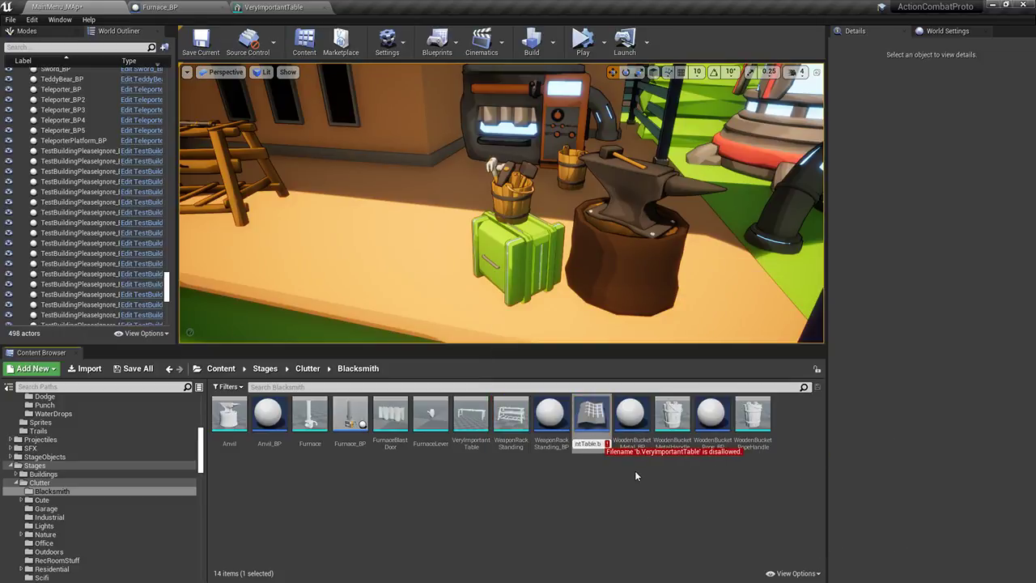
key(Return)
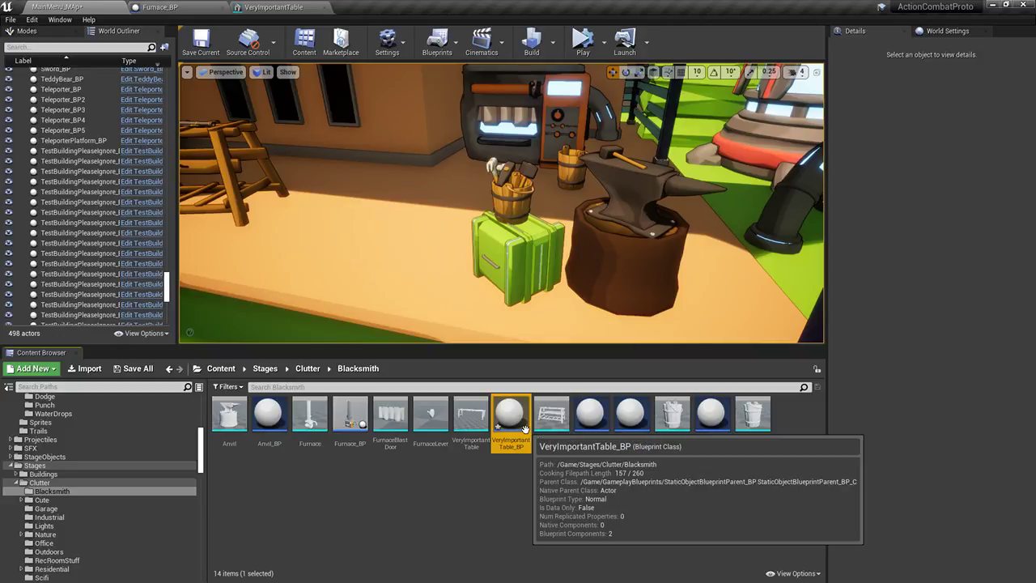
Set the StaticMesh component of VeryImportantTable_BP to the VeryImportantTable mesh, compile and save, and view the table
double_click(591, 417)
click(65, 76)
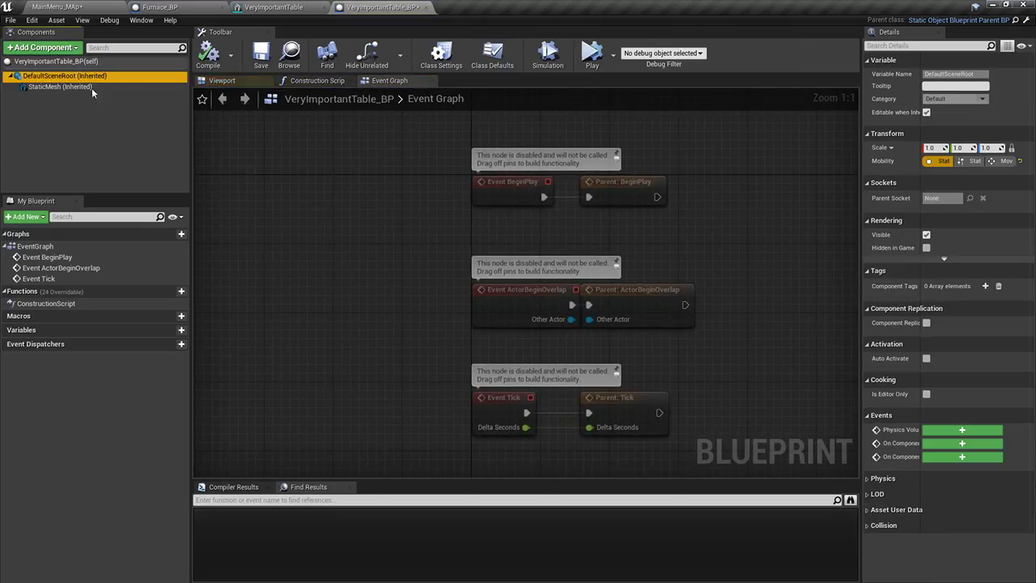
click(60, 86)
click(989, 269)
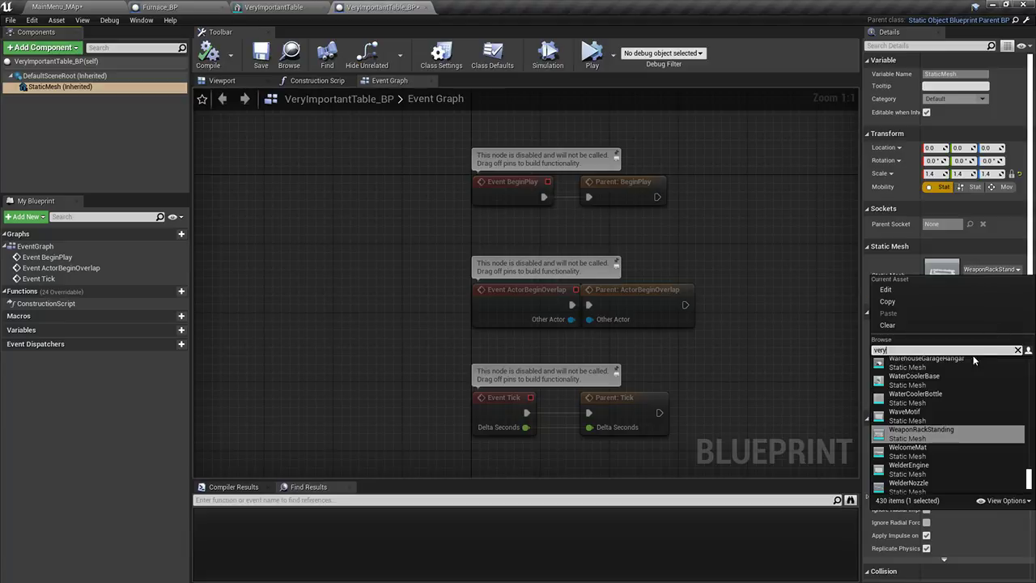
click(927, 398)
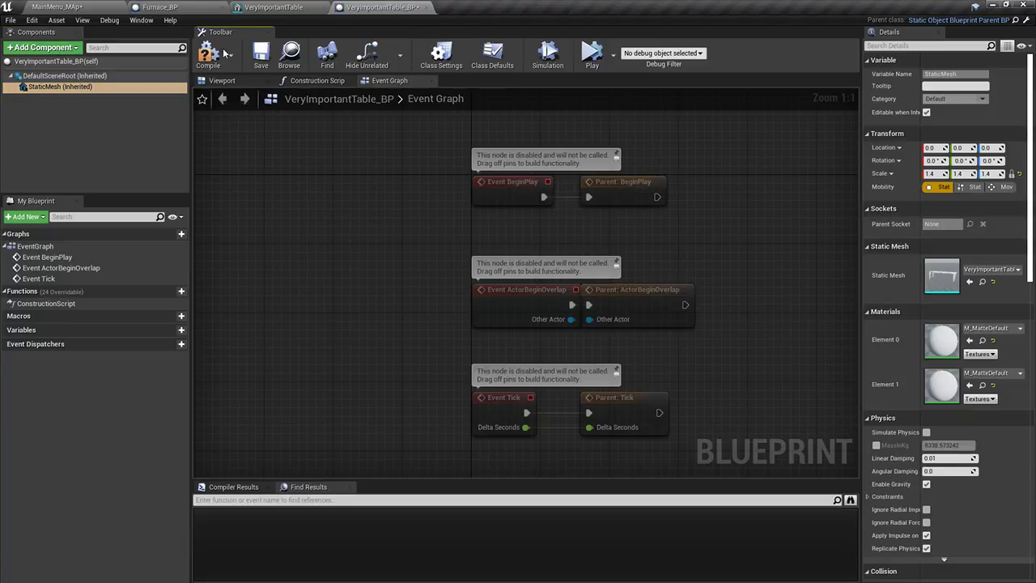
click(267, 67)
click(247, 80)
right_drag(462, 223, 490, 279)
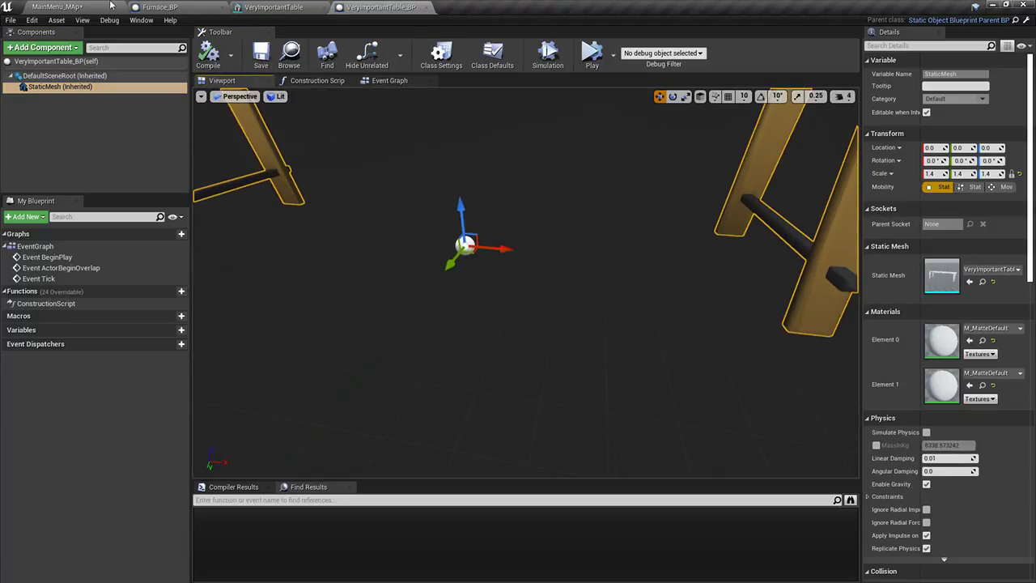
Place VeryImportantTable_BP in the level map on the ground beside the green crate and anvil
click(66, 7)
scroll(380, 227, down, 3)
drag(510, 414, 410, 245)
Set the StaticMesh component's uniform scale in VeryImportantTable_BP to 0.9, reduce it to 0.8, save, and return to the level map
mouse_move(388, 9)
mouse_down()
mouse_move(386, 24)
mouse_move(427, 25)
mouse_move(380, 8)
mouse_up()
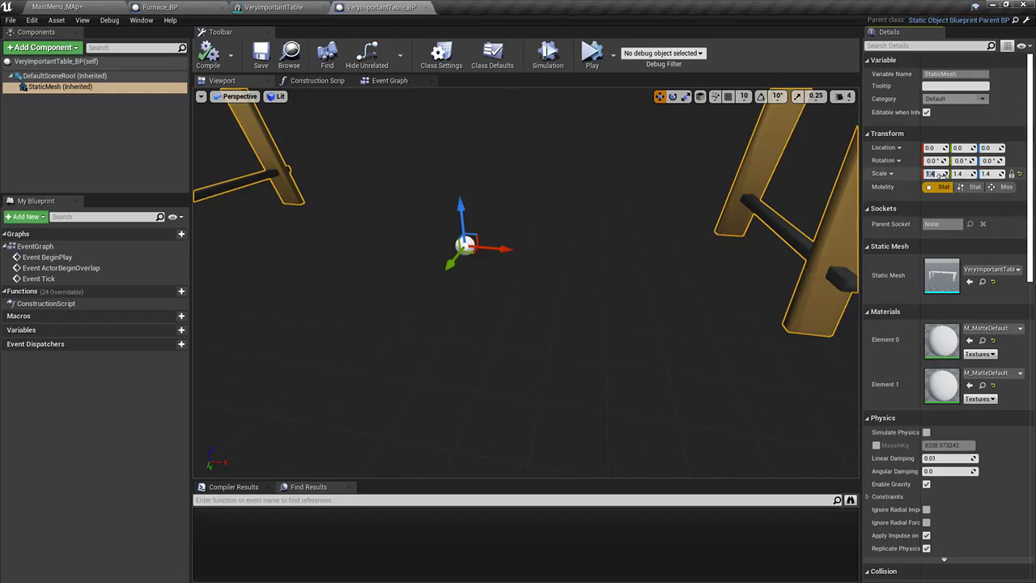
text(0.9)
key(Return)
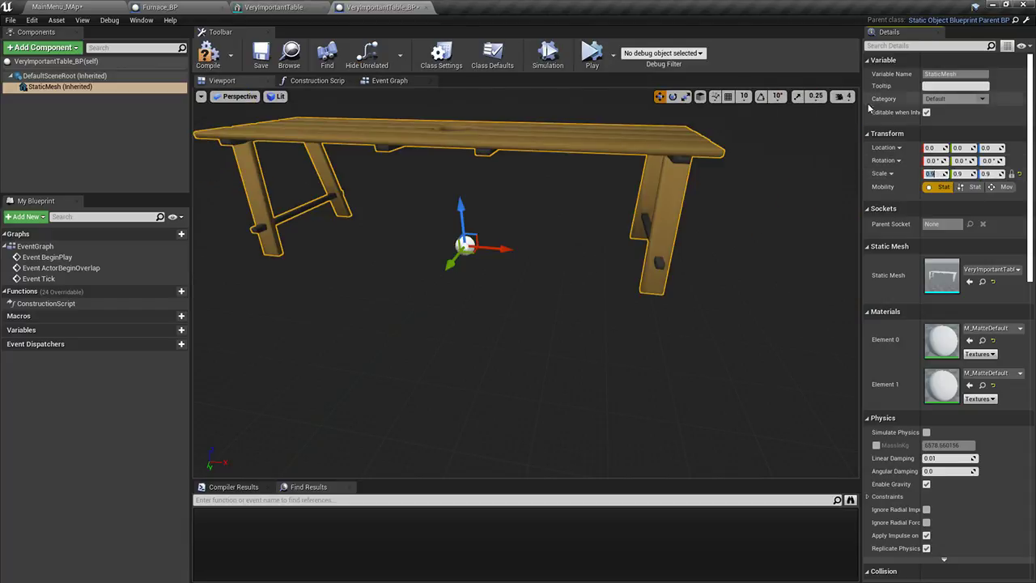
text(0.8)
key(Return)
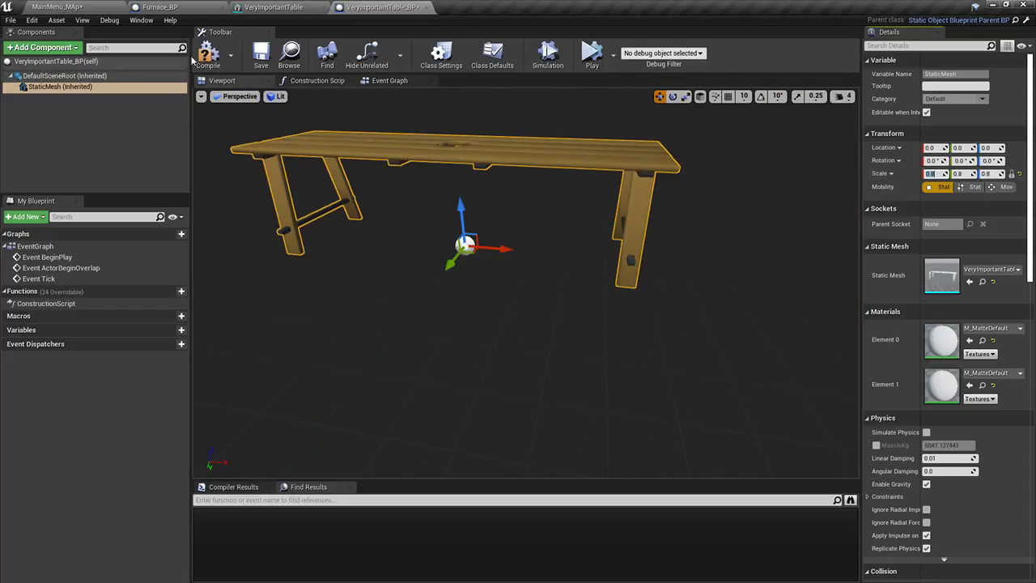
click(100, 5)
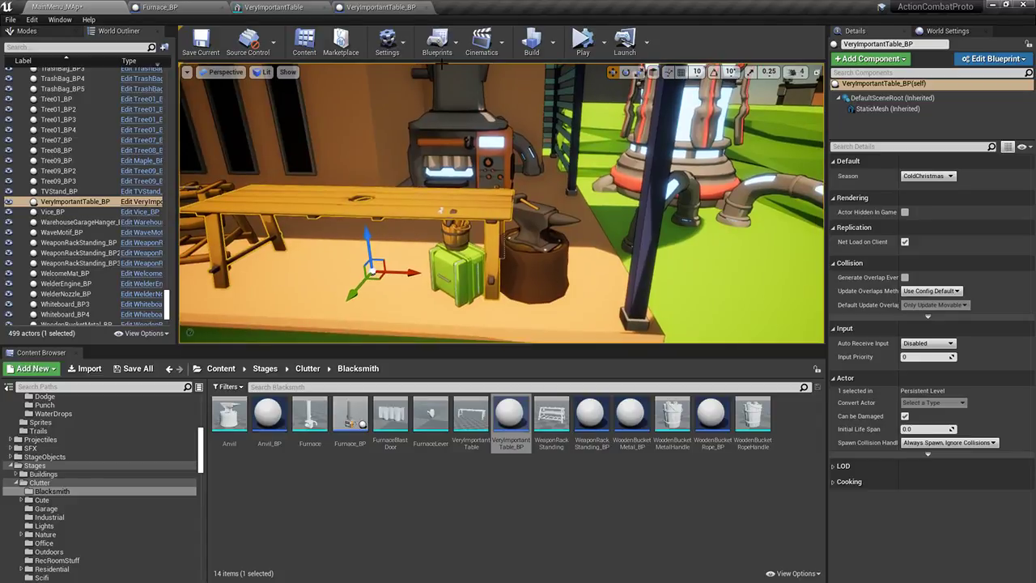
Set the StaticMesh component's uniform scale in VeryImportantTable_BP to 0.6 and return to the level map
click(381, 7)
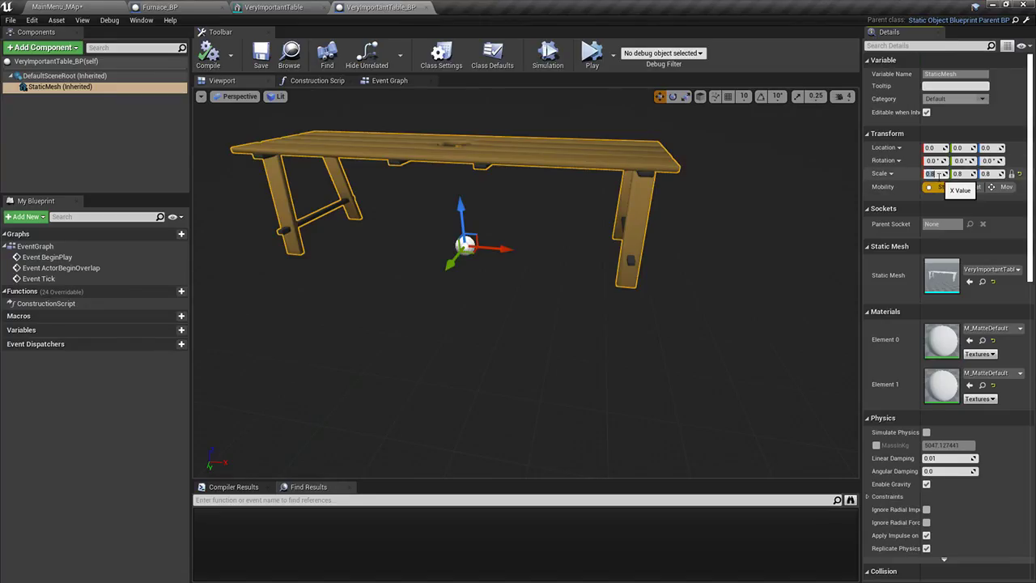
text(0.6)
key(Return)
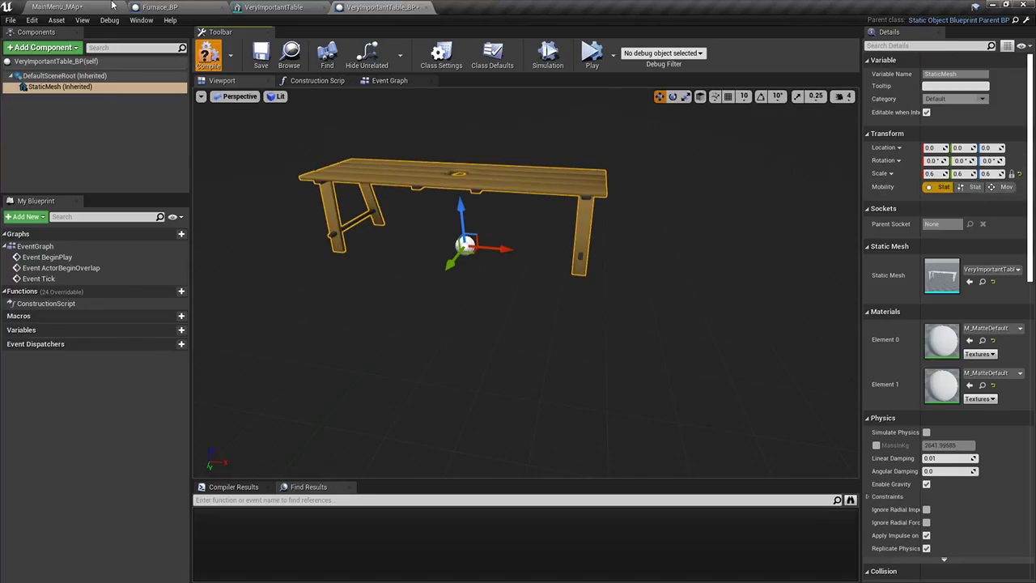
click(99, 7)
Rotate VeryImportantTable_BP in the level and shift it sideways toward the anvil
right_drag(341, 214, 366, 216)
key(e)
drag(374, 295, 405, 281)
right_drag(388, 277, 433, 323)
right_drag(279, 251, 210, 287)
key(w)
drag(435, 166, 463, 164)
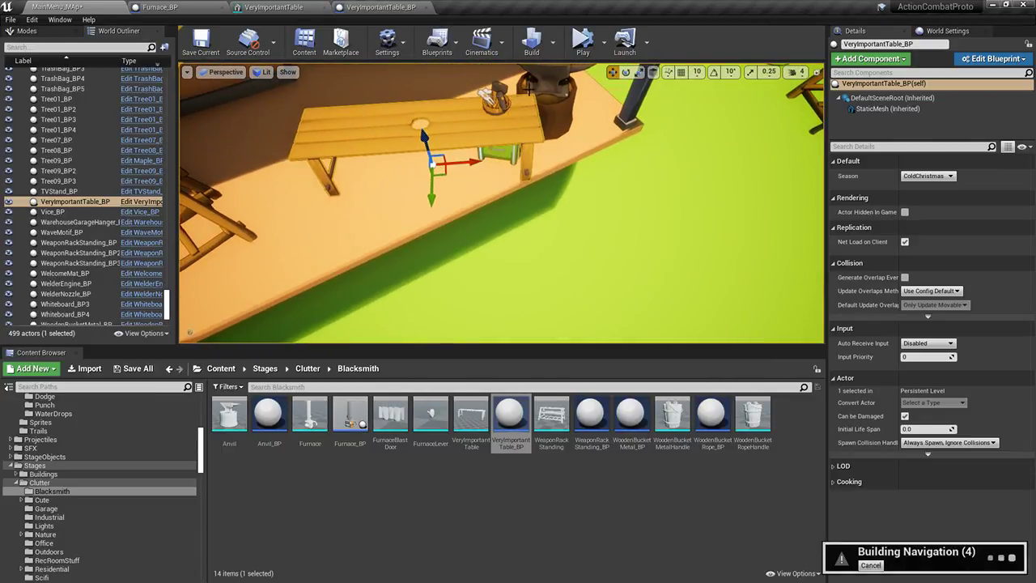
Delete the green crate standing under the table
click(490, 111)
key(w)
right_drag(469, 102, 461, 86)
click(497, 187)
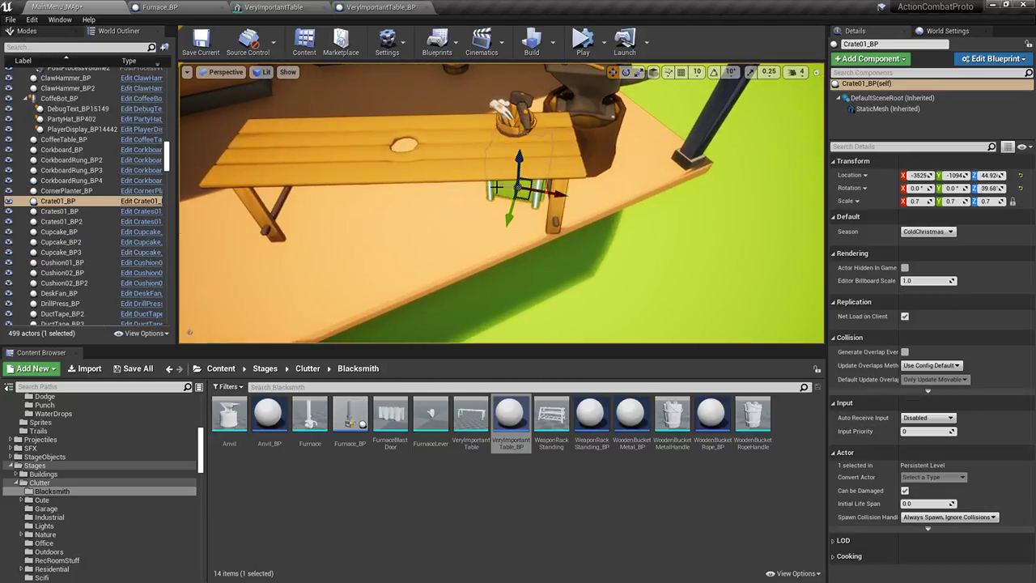
right_drag(656, 234, 663, 202)
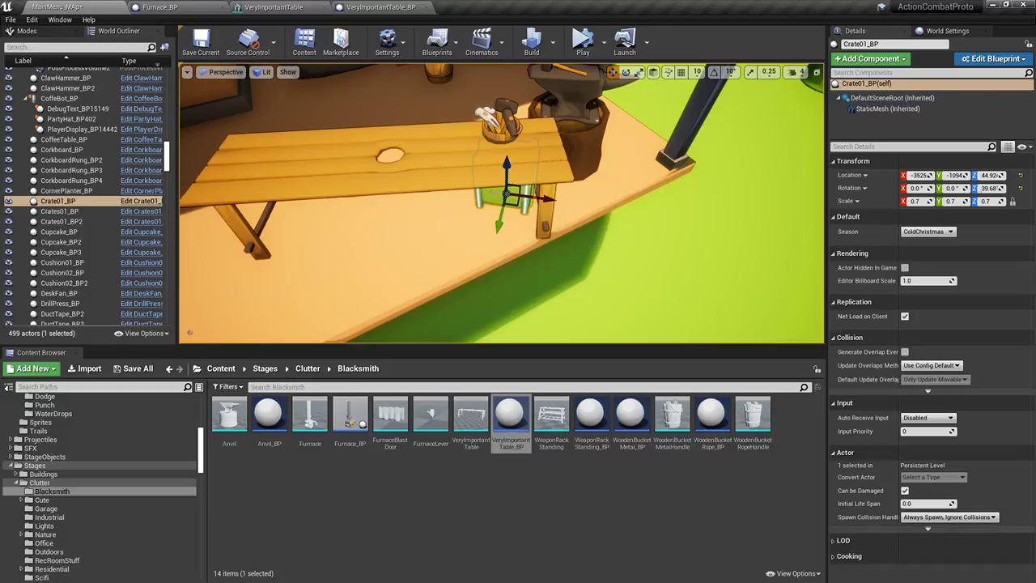
key(w)
right_drag(569, 202, 623, 152)
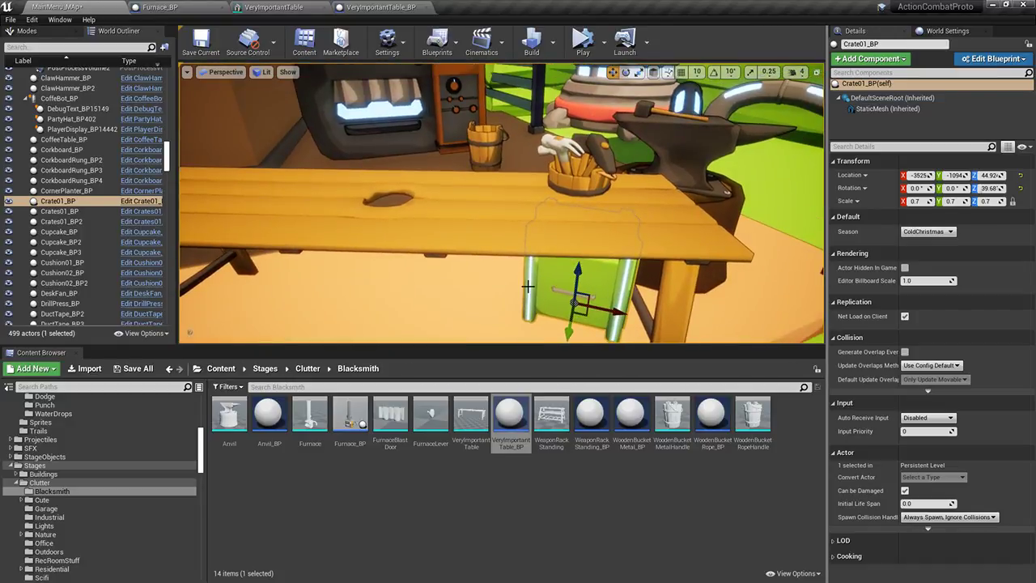
key(Delete)
Select the rope bucket with all its hammers, switch the gizmo to world space, and move the group along the tabletop and down to its surface
click(567, 170)
ctrl+click(551, 160)
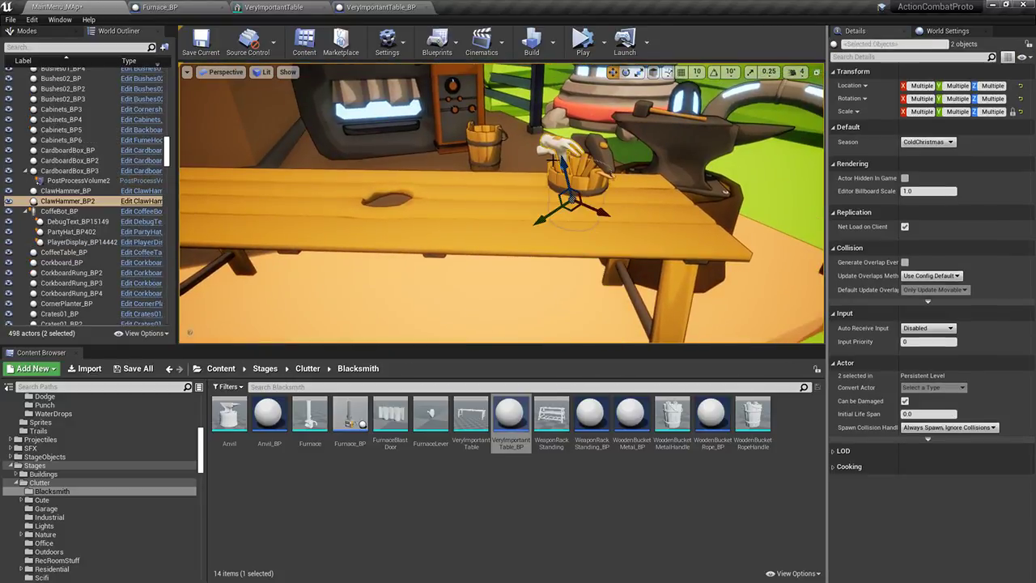
ctrl+click(547, 155)
ctrl+click(599, 154)
right_drag(626, 187, 594, 182)
key(f)
ctrl+click(456, 230)
right_drag(456, 229, 437, 162)
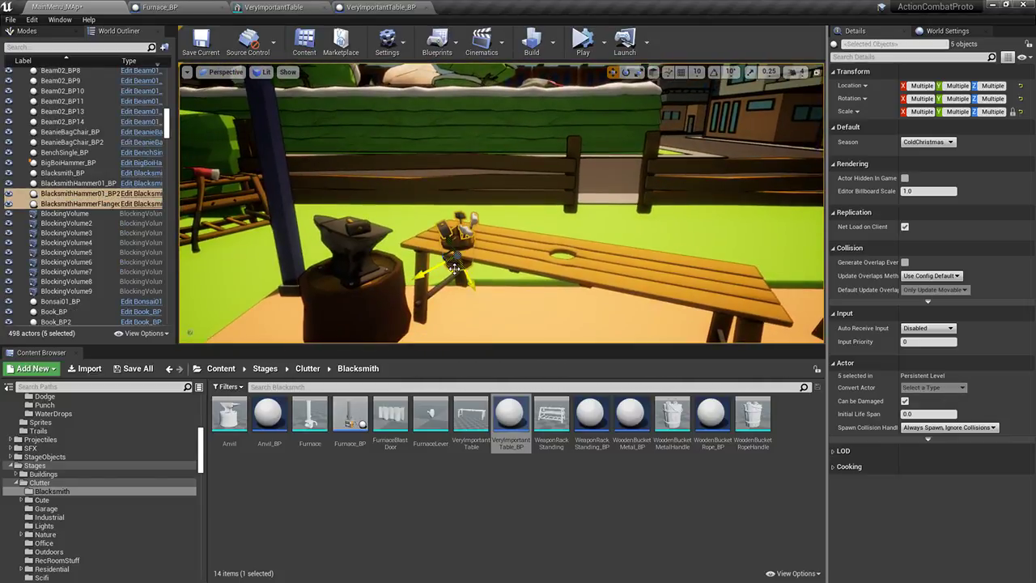
click(654, 72)
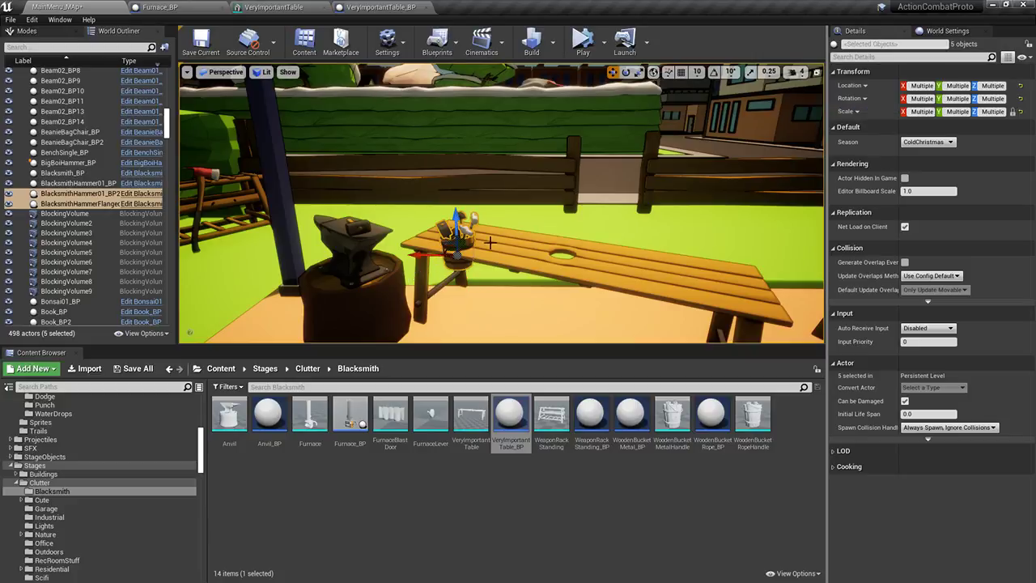
drag(450, 256, 551, 259)
alt+drag(615, 237, 497, 291)
key(f)
right_drag(497, 292, 416, 267)
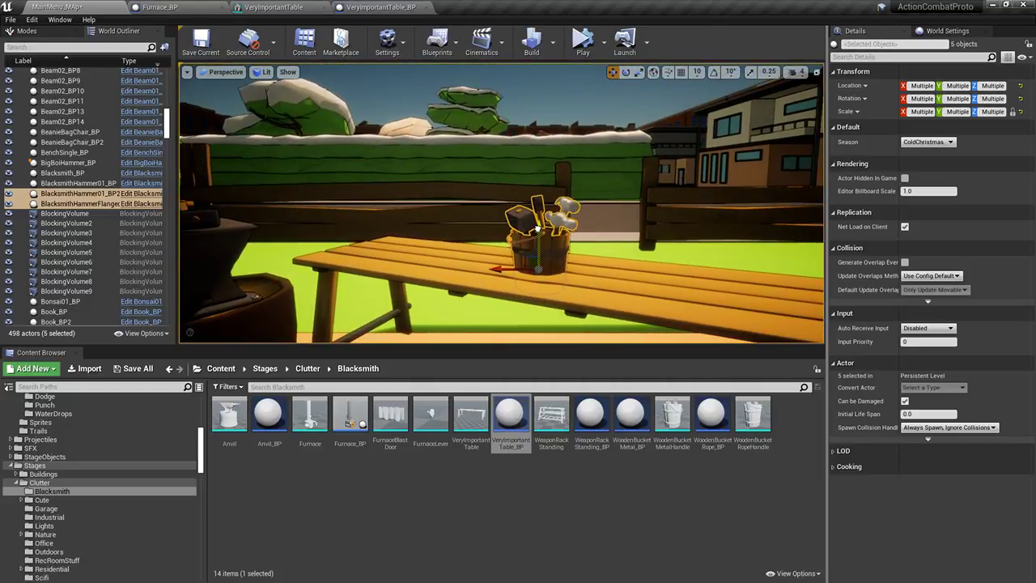
drag(537, 223, 536, 216)
Examine the table and tool bucket in the blacksmith area from several sides, including the anvil end and the far end
click(631, 160)
right_drag(630, 160, 647, 130)
click(557, 149)
right_drag(556, 149, 568, 152)
right_drag(470, 287, 536, 284)
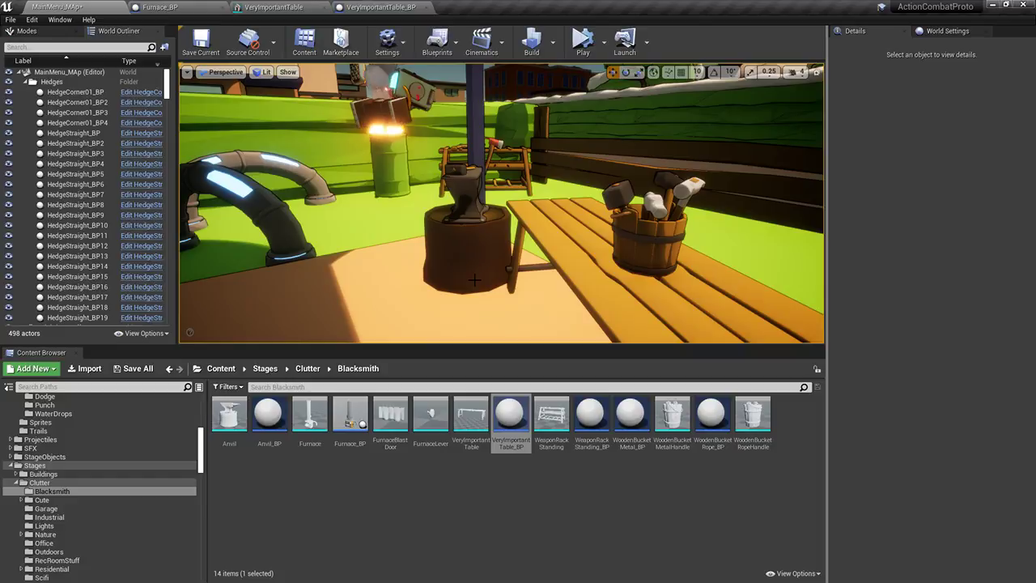
right_drag(402, 220, 494, 217)
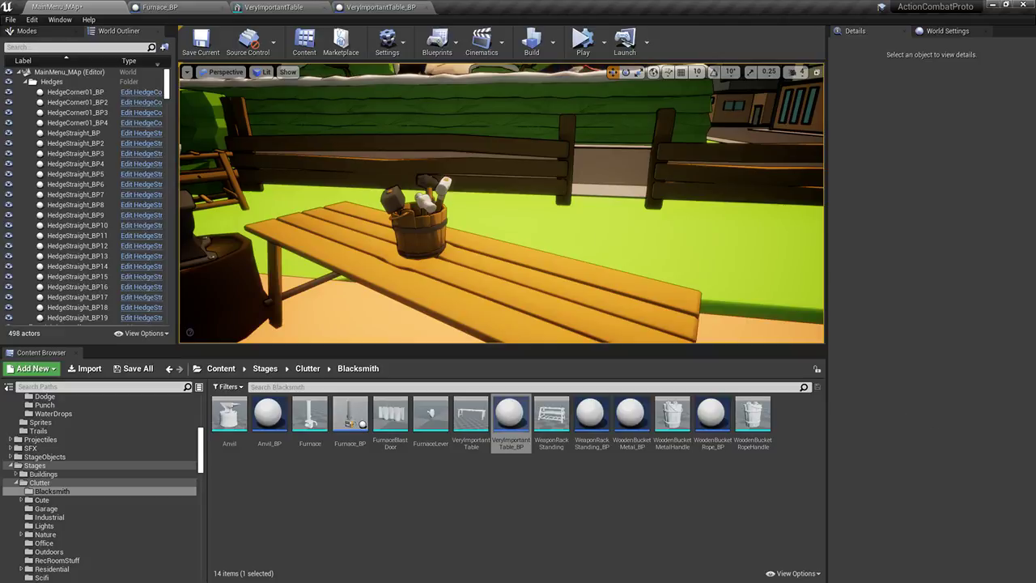
right_drag(747, 284, 747, 284)
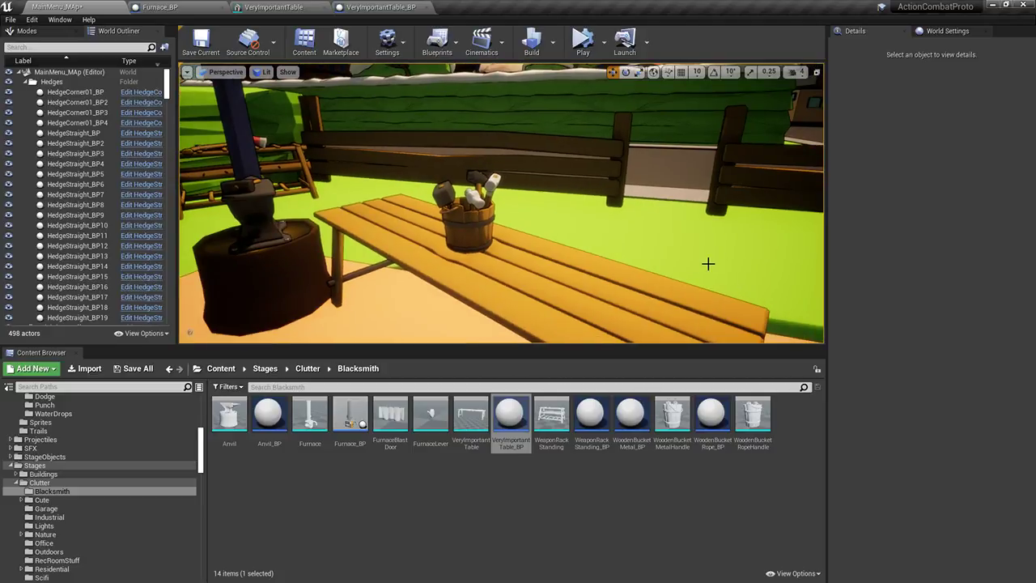
right_drag(539, 124, 539, 124)
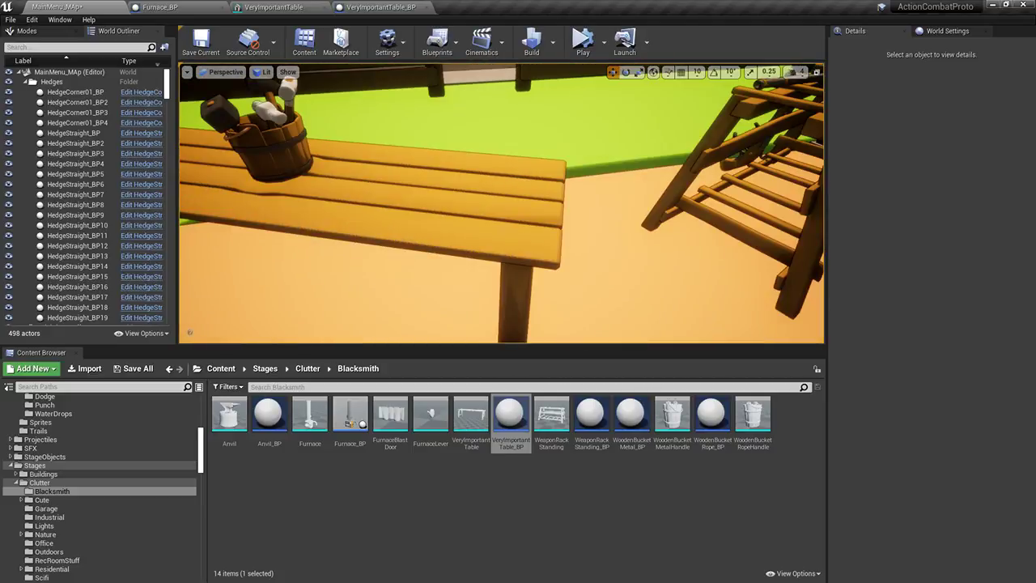
Switch to Blender, select the vertices around the tabletop hole in top view, and move that section 2.194 along X
key(alt+Tab)
text(g7)
key(Return)
key(KP_7)
scroll(545, 300, up, 5)
key(Tab)
key(alt+a)
key(alt+z)
drag(256, 91, 486, 390)
drag(424, 228, 537, 229)
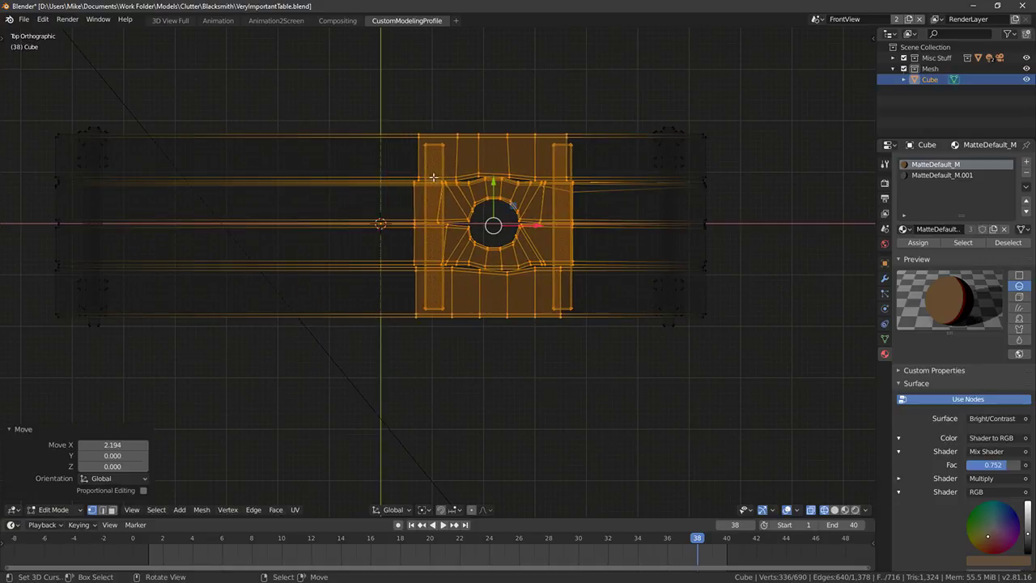
Add a loop cut across each of the four planks on the long stretch away from the hole
key(alt+a)
key(b)
right_click(271, 141)
key(ctrl+r)
click(260, 141)
right_click(252, 140)
key(ctrl+r)
click(291, 201)
key(ctrl+r)
click(289, 246)
right_click(288, 249)
key(ctrl+r)
click(281, 276)
right_click(279, 274)
Select the new edge loops across all four planks and nudge them slightly along X and Y to bend the planks
key(alt+a)
alt+right_click(239, 152)
key(c)
drag(234, 113, 244, 347)
right_click(244, 347)
drag(277, 227, 279, 227)
drag(239, 186, 239, 187)
key(Tab)
key(Tab)
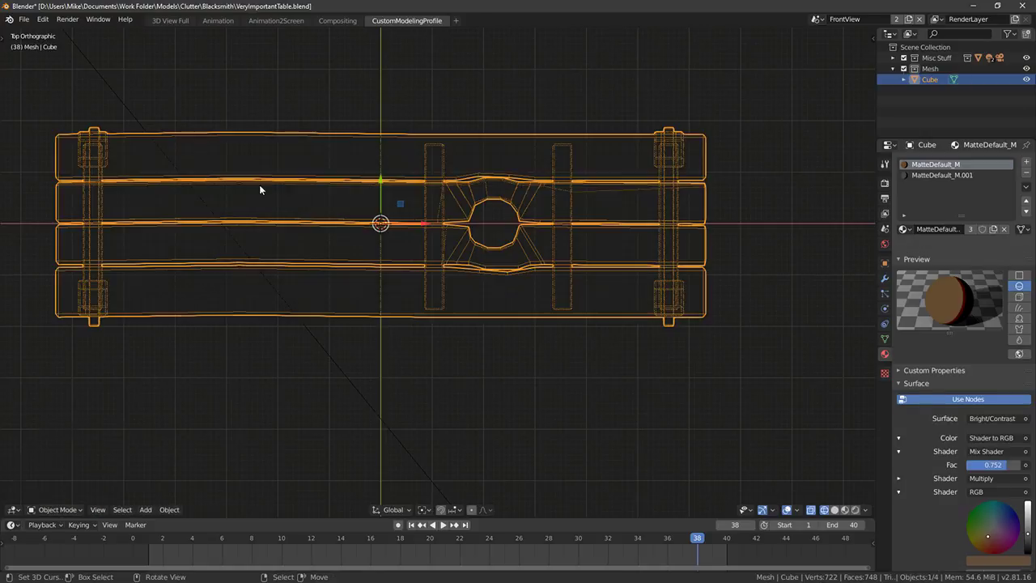
Select the ring of vertices around the hole and scale it up by about 1.11 with smooth proportional editing
key(Tab)
scroll(472, 190, up, 2)
key(shift+z)
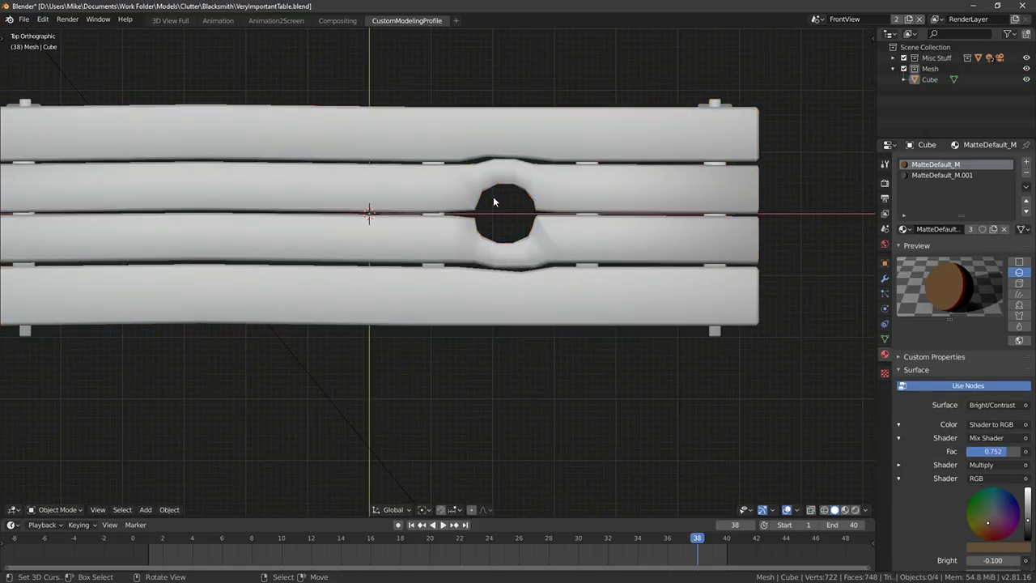
key(Tab)
scroll(492, 205, down, 1)
key(shift+z)
key(c)
click(506, 214)
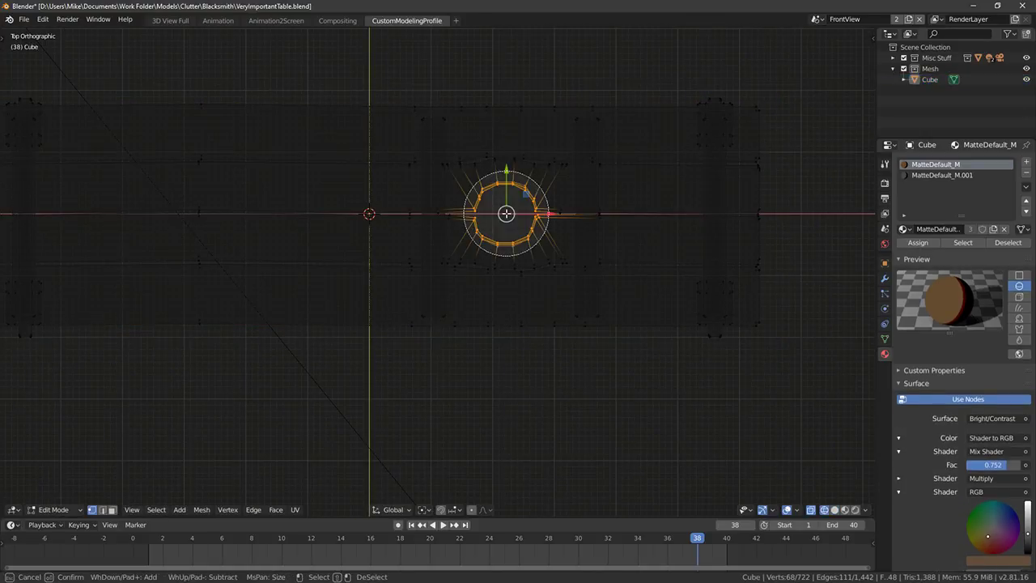
right_click(506, 214)
key(shift+z)
key(s)
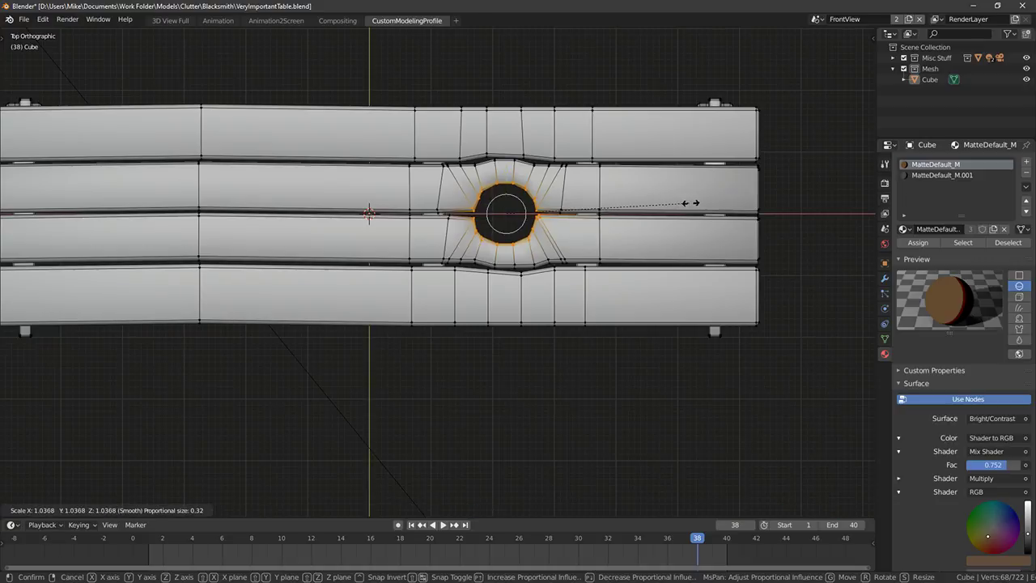
scroll(686, 206, down, 2)
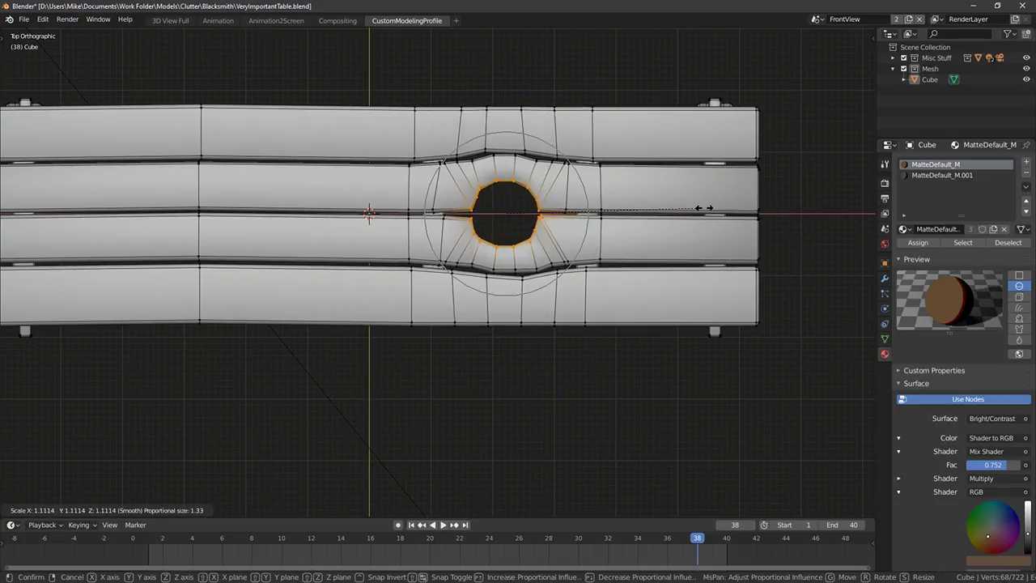
click(559, 217)
Check the tabletop in perspective and scale the hole ring up by another 1.05 with proportional editing
key(Tab)
middle_drag(558, 217, 469, 155)
scroll(418, 199, down, 4)
middle_drag(418, 199, 428, 234)
key(Tab)
key(s)
click(558, 213)
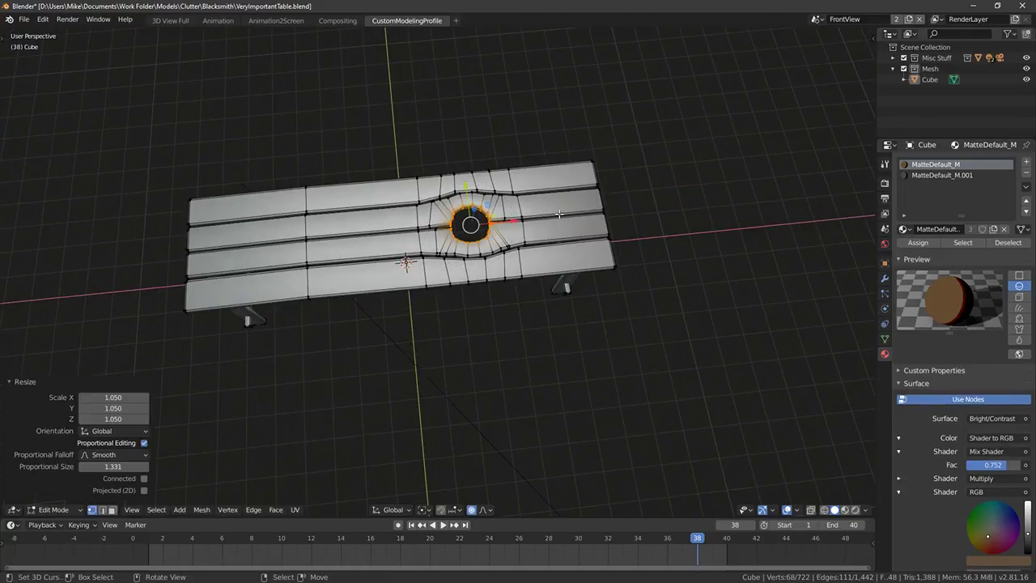
Select the hole section of the planks in top view and move it farther along X toward the near table end
key(KP_7)
key(alt+z)
key(alt+a)
key(b)
drag(433, 172, 508, 311)
scroll(506, 310, up, 4)
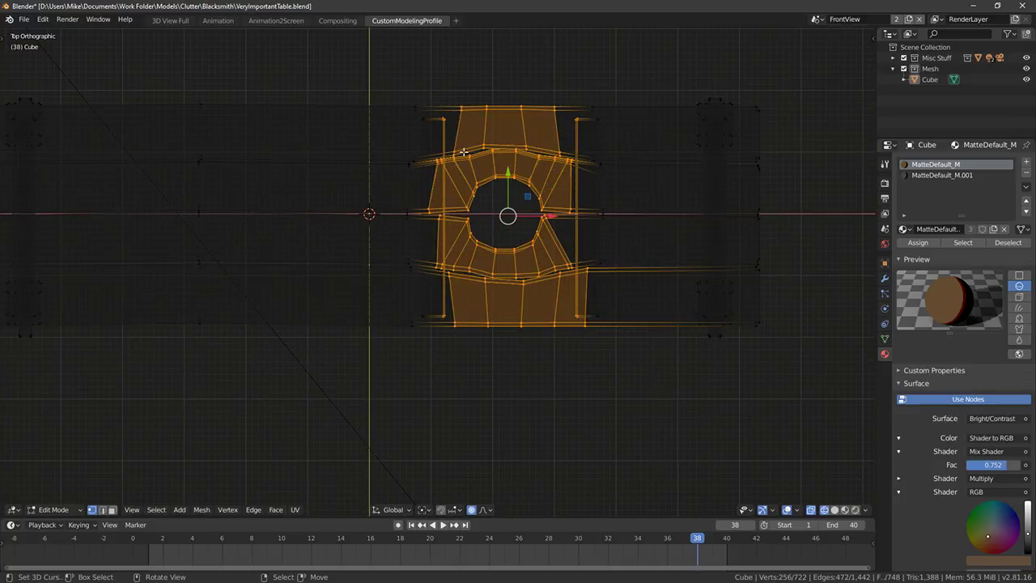
drag(544, 217, 586, 219)
key(Tab)
key(Tab)
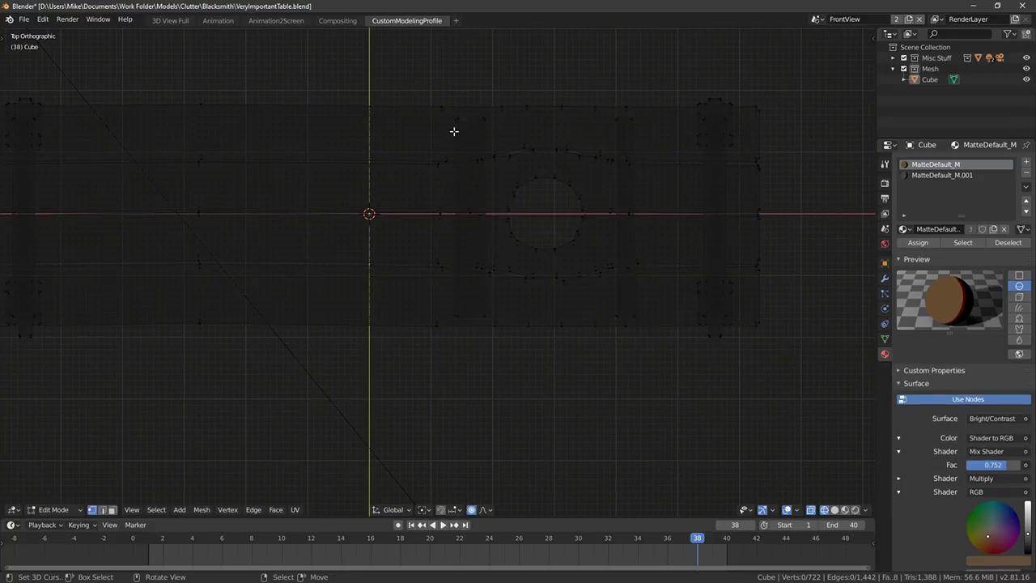
Select the underside crossbar between the hole and the long plank stretch and reposition it with a reduced proportional editing radius
scroll(458, 126, up, 1)
key(c)
scroll(467, 115, up, 9)
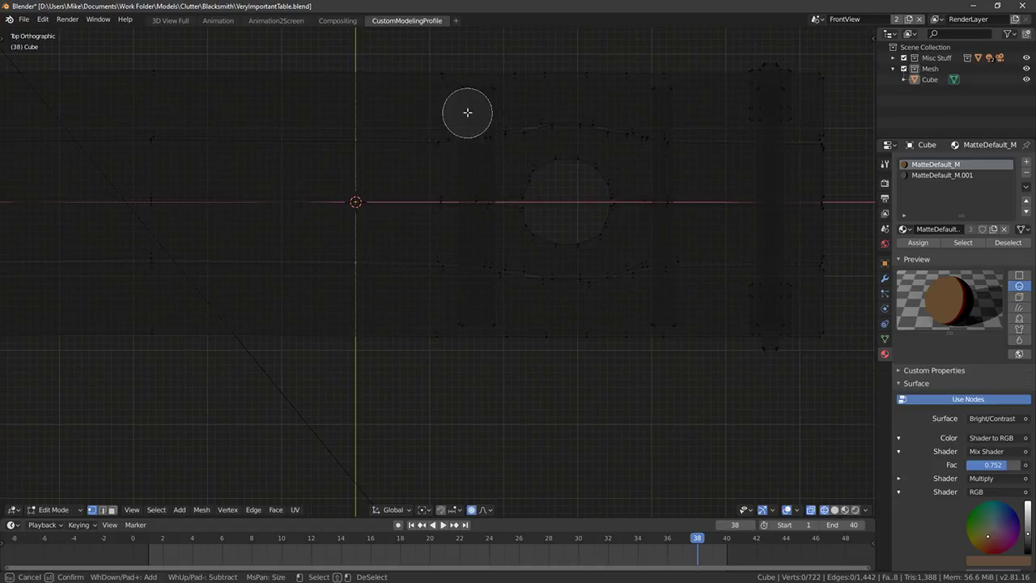
drag(464, 142, 465, 324)
key(Escape)
key(g)
scroll(513, 205, up, 10)
click(524, 207)
key(Tab)
Inspect the table from below and above, and save the Blender file
middle_drag(524, 207, 259, 257)
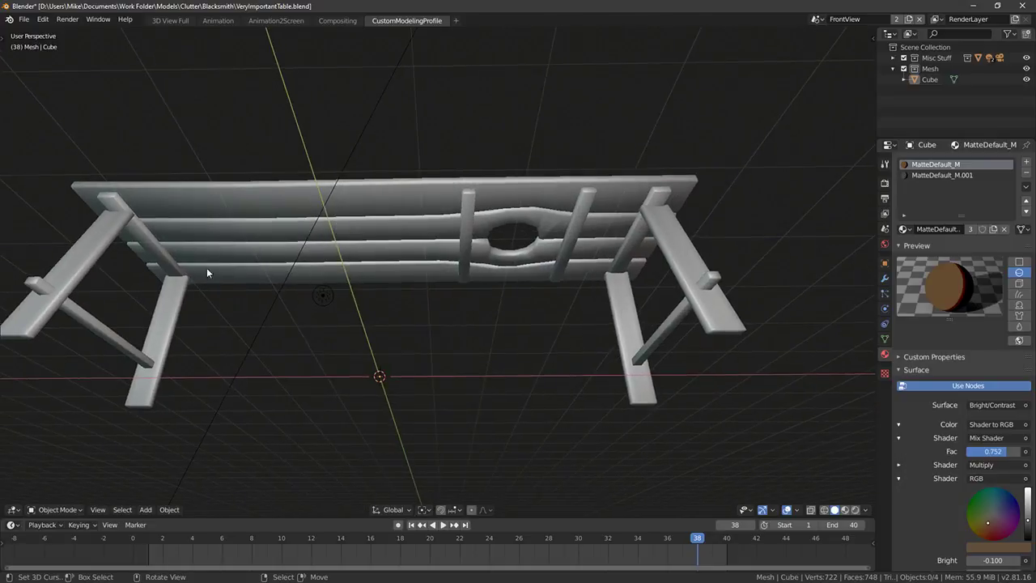
click(259, 257)
key(Tab)
click(122, 239)
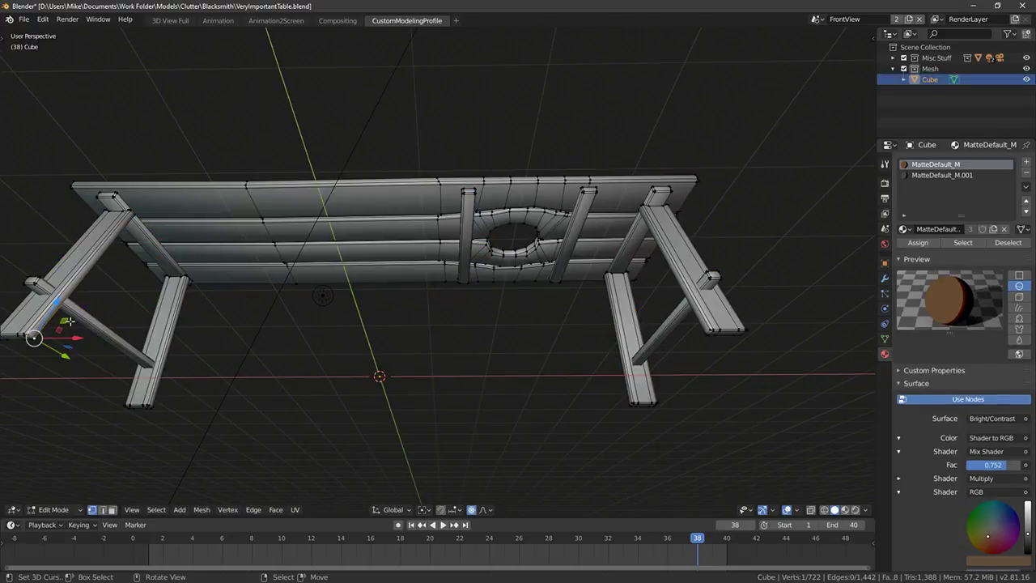
middle_drag(252, 224, 246, 71)
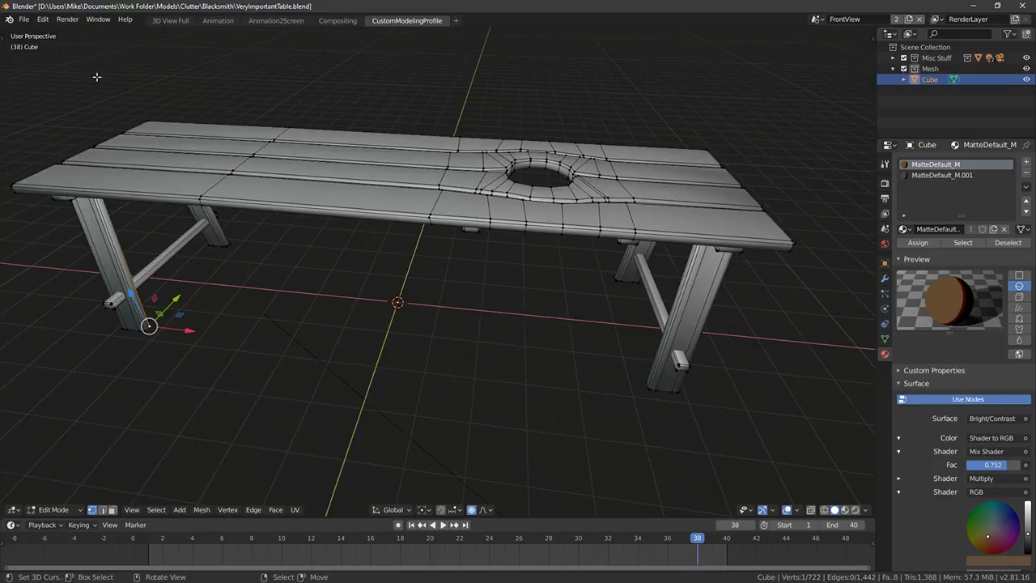
click(25, 21)
click(52, 94)
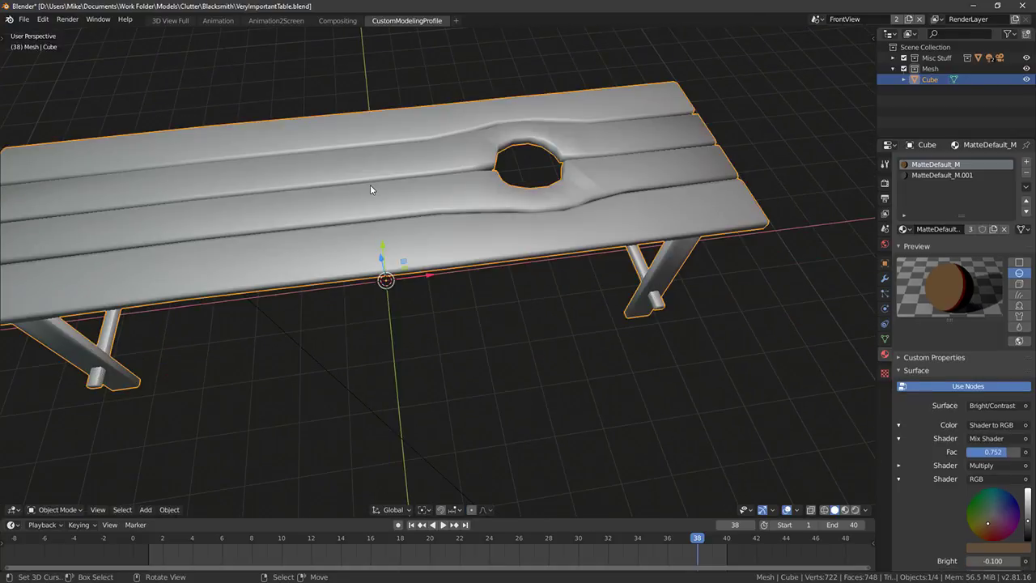
Export the revised table as FBX over VeryImportantTable.fbx
click(25, 20)
mouse_move(81, 178)
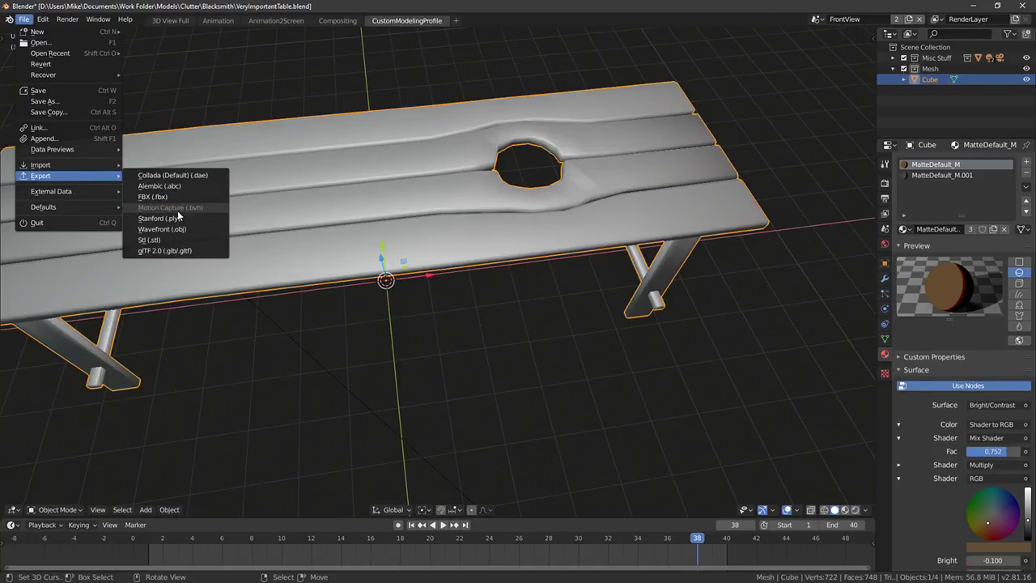
click(158, 197)
click(736, 510)
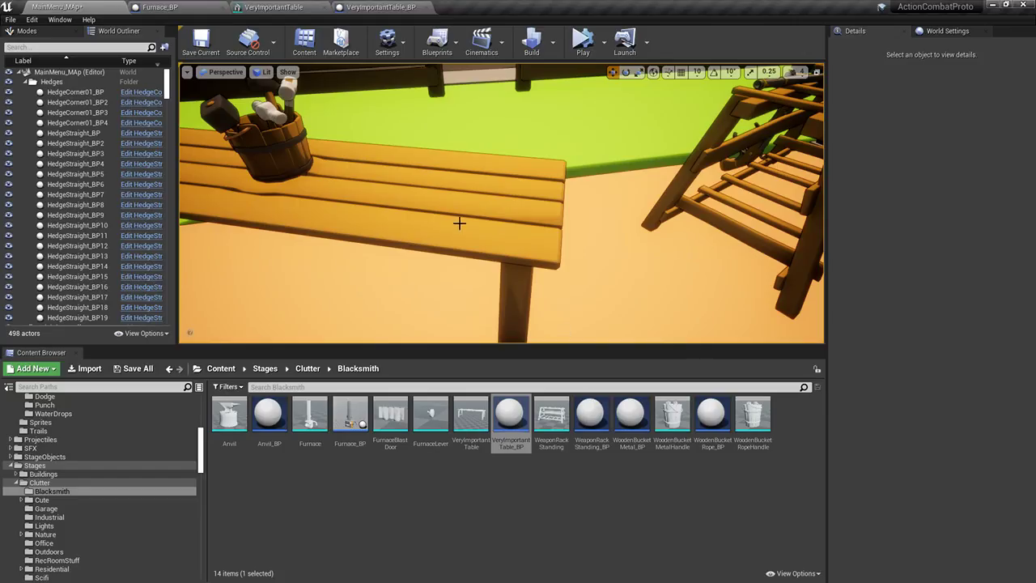
Switch to Unreal, reimport the VeryImportantTable static mesh, and focus on the rope bucket on the tabletop
right_drag(365, 223, 360, 194)
key(s)
right_click(505, 433)
right_click(479, 431)
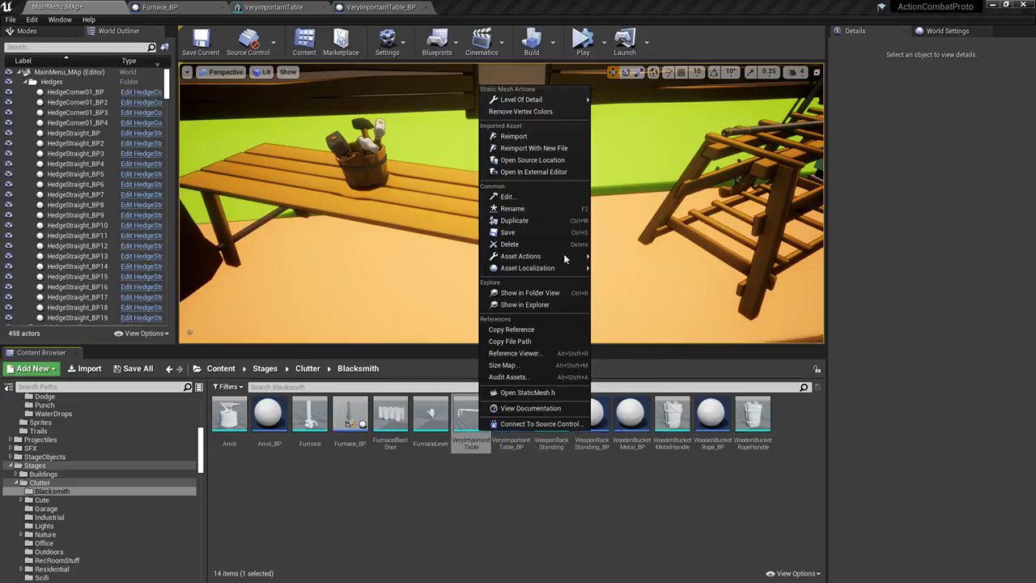
click(513, 136)
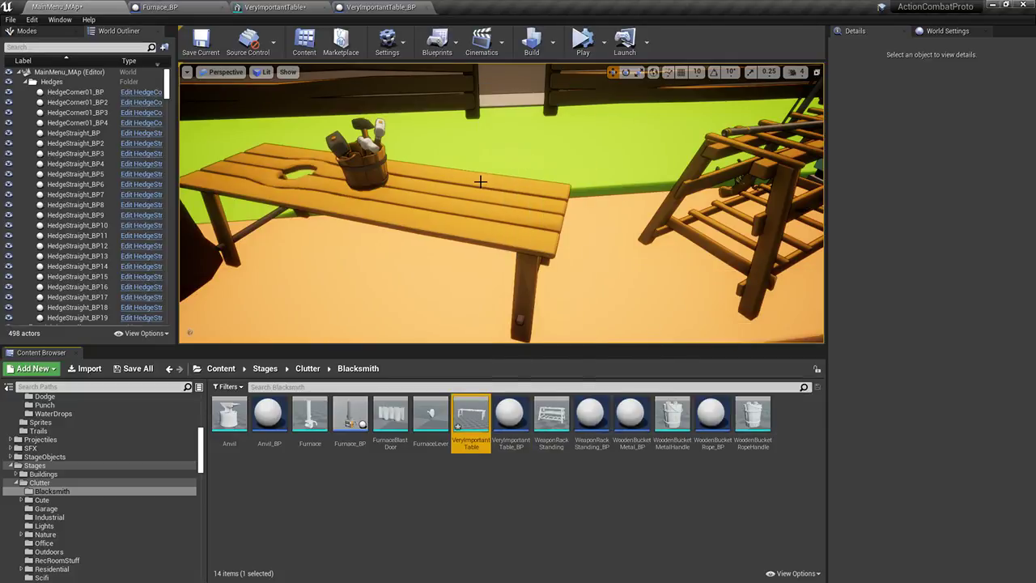
click(360, 162)
key(f)
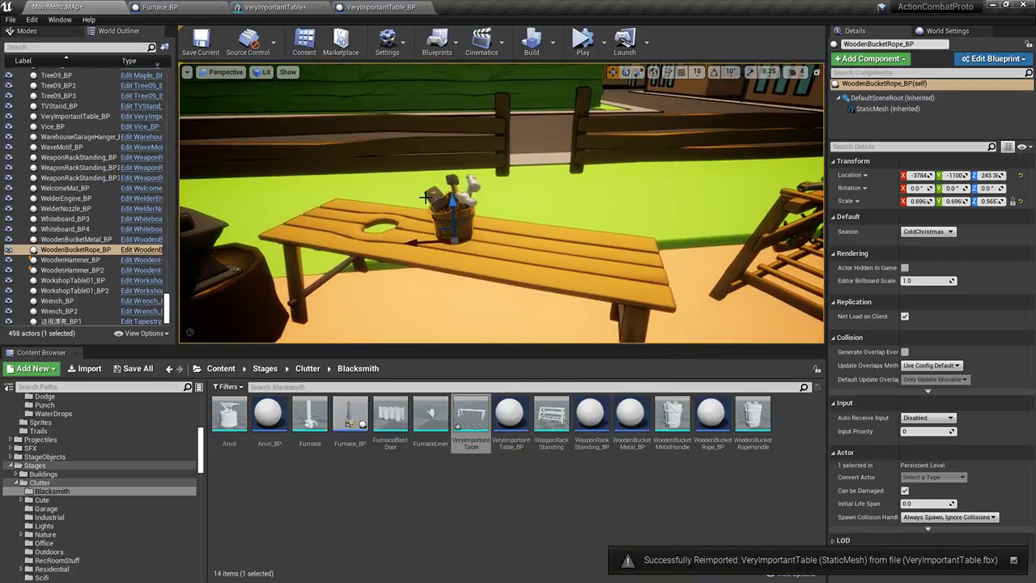
View the reimported mesh in VeryImportantTable_BP, return to the level map, and rotate the table
click(379, 7)
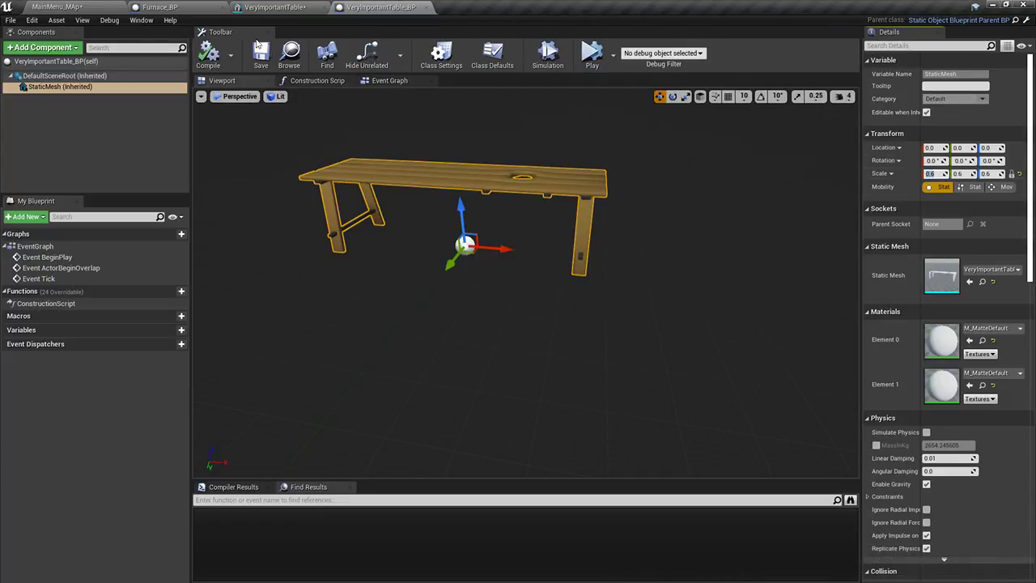
click(57, 7)
key(e)
drag(511, 289, 474, 243)
key(w)
Select the rope bucket and its four tools in the level map and move them together along the table to the hole
click(463, 172)
right_drag(463, 172, 454, 156)
key(w)
click(450, 165)
ctrl+click(474, 143)
ctrl+click(501, 149)
ctrl+click(501, 187)
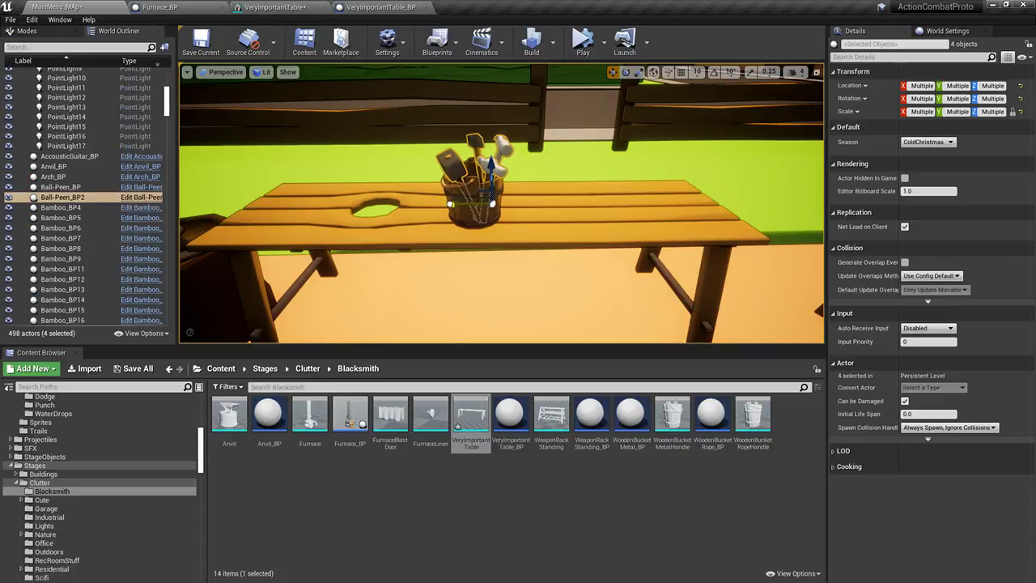
ctrl+click(478, 212)
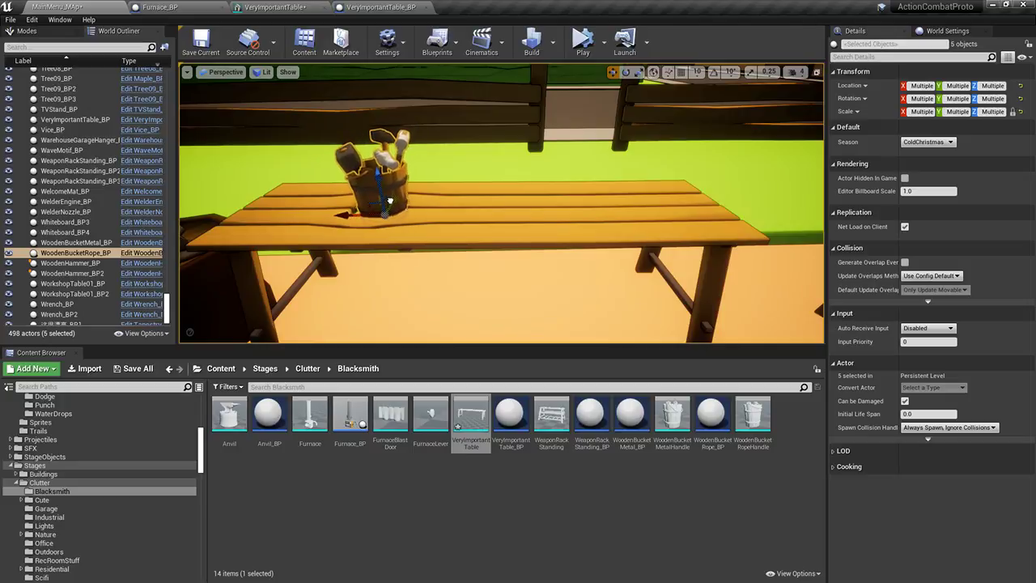
Center the bucket and its tools over the tabletop hole and lower them slightly into it
key(w)
key(d)
right_drag(390, 220, 324, 218)
drag(460, 211, 468, 210)
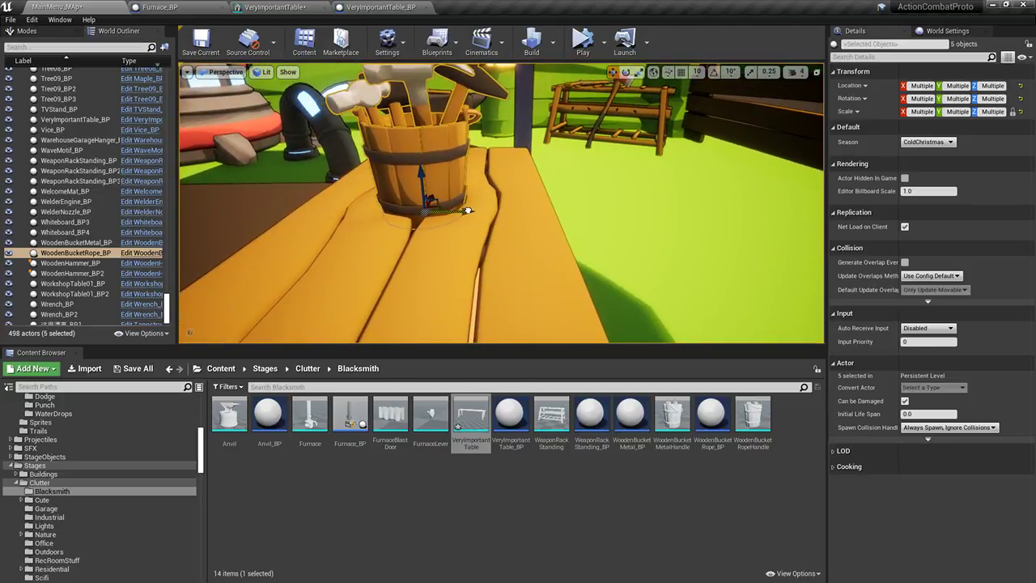
drag(423, 172, 428, 189)
Inspect how the bucket sits in the table's hole from several distances and angles
right_drag(634, 136, 566, 113)
key(s)
click(637, 129)
key(s)
click(515, 84)
right_drag(514, 83, 550, 129)
key(s)
right_drag(340, 283, 419, 293)
key(w)
key(s)
key(w)
key(e)
key(w)
key(s)
click(463, 259)
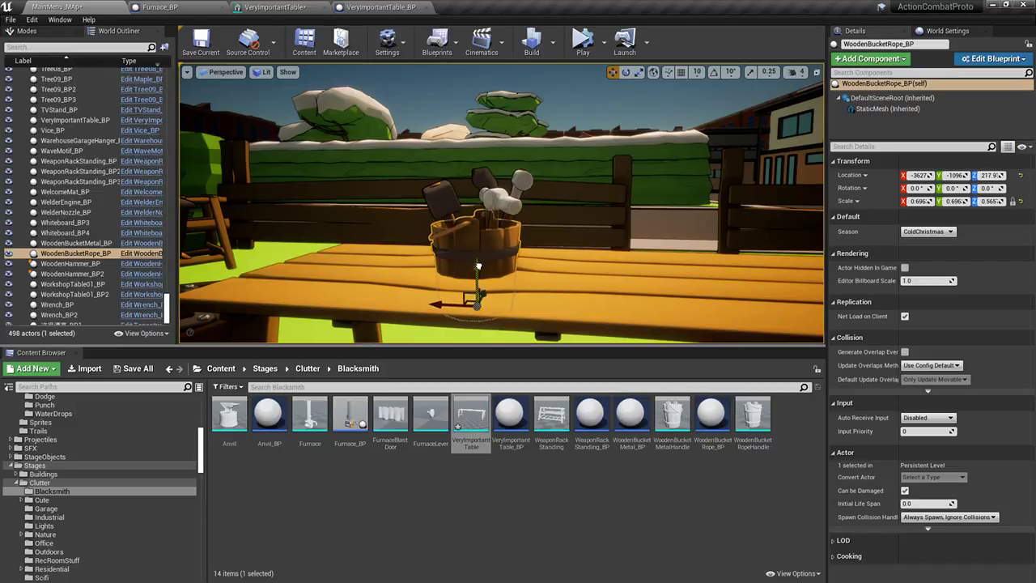
ctrl+click(444, 199)
ctrl+click(484, 179)
ctrl+click(520, 182)
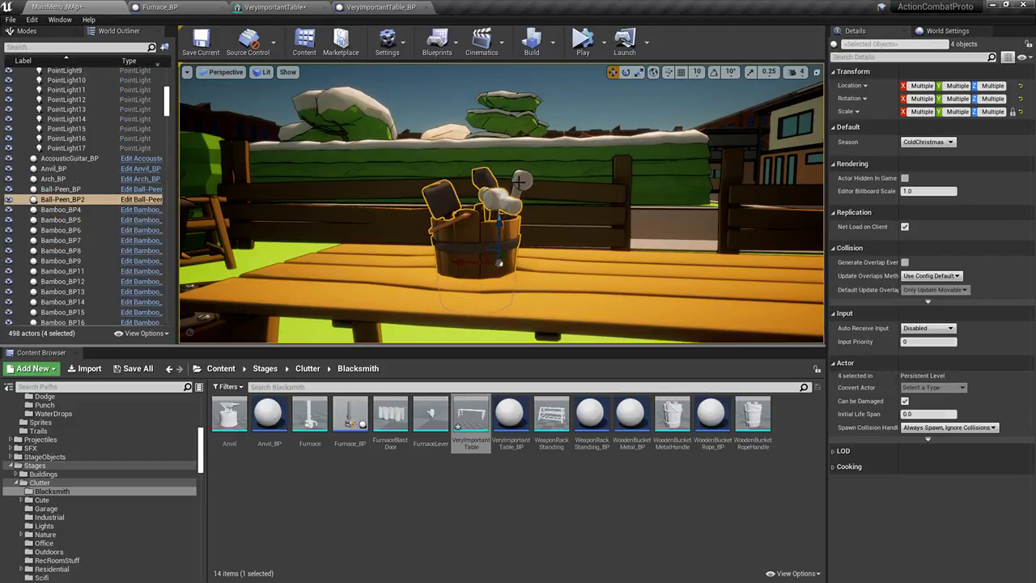
ctrl+click(502, 208)
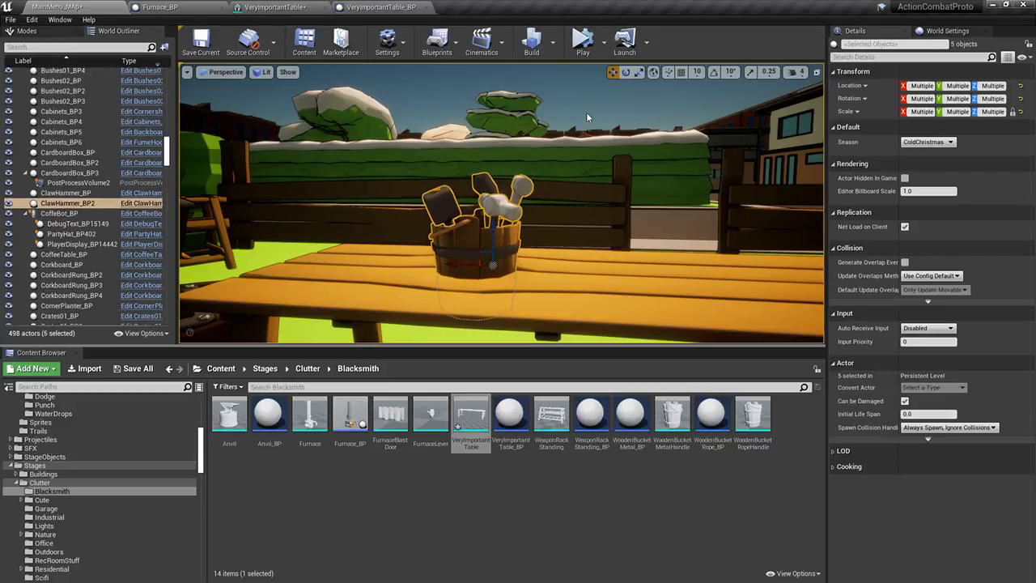
Clear the selection and save the MainMenu_MAp level and the VeryImportantTable static mesh
key(Escape)
click(136, 368)
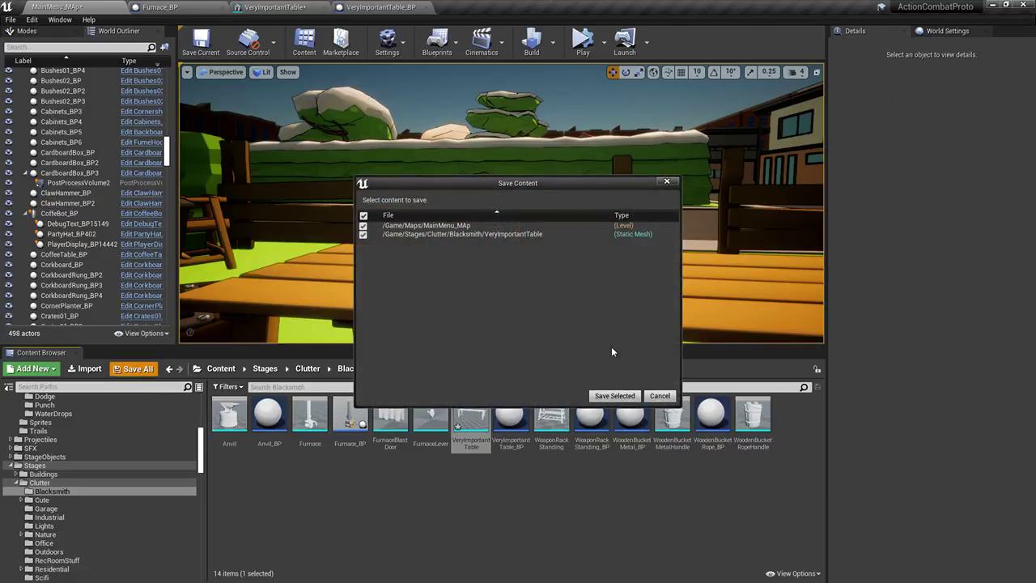
click(615, 396)
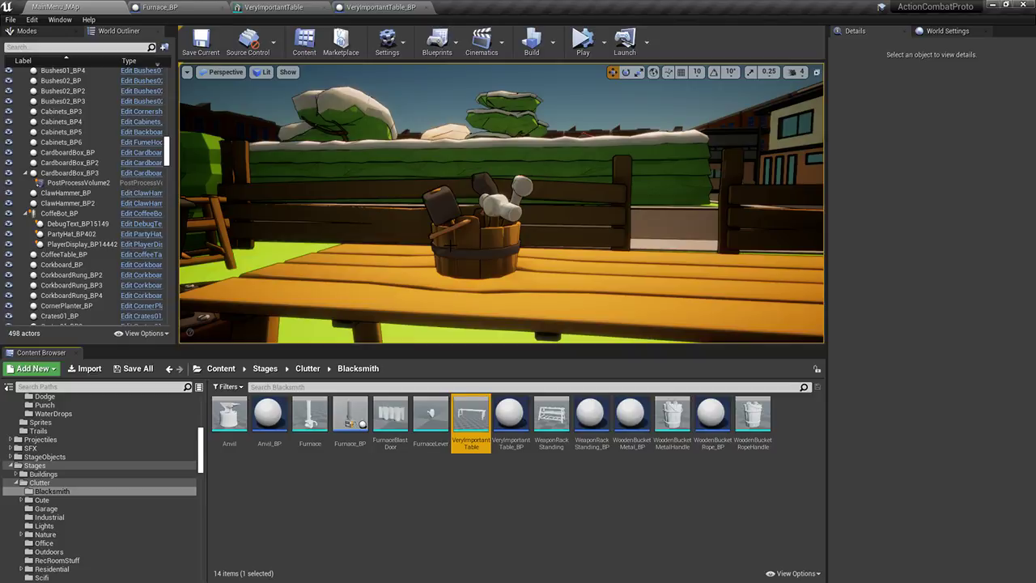
Switch to Blender and select all rim vertices of the table's round hole through the mesh in top view
key(alt+Tab)
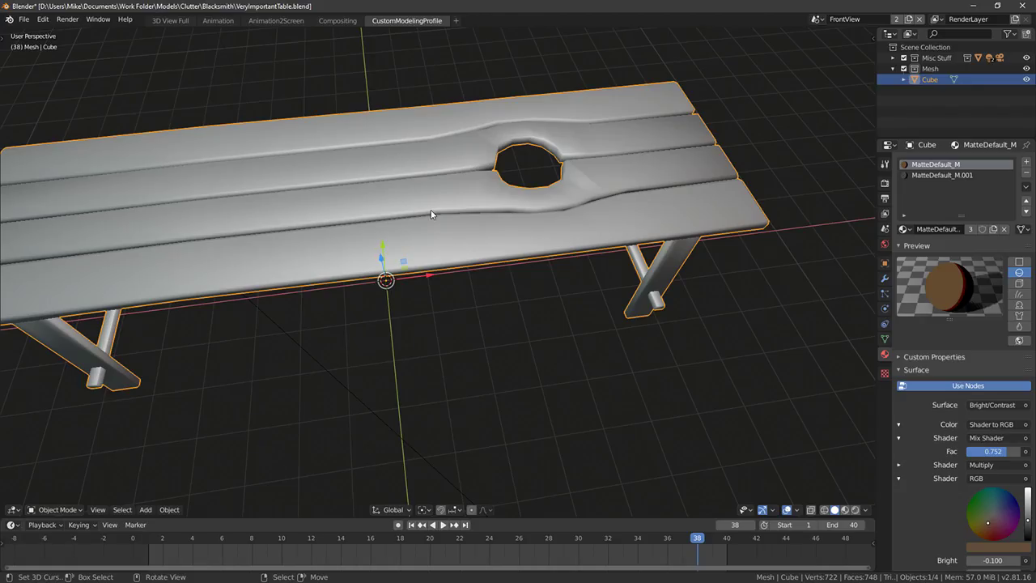
key(Tab)
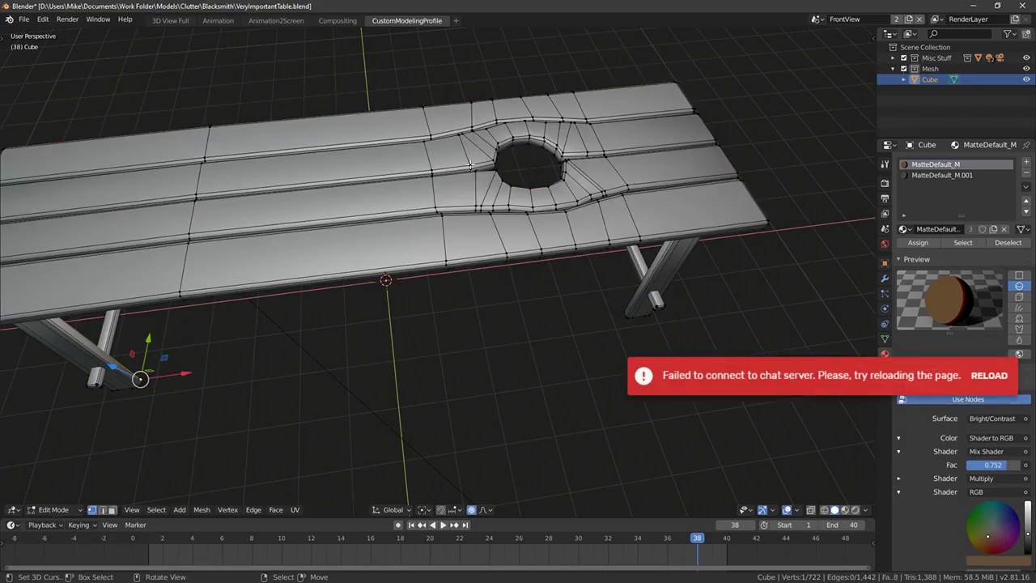
key(KP_7)
key(alt+z)
key(c)
mouse_move(541, 215)
mouse_down()
mouse_move(511, 222)
mouse_move(526, 224)
mouse_up()
key(Escape)
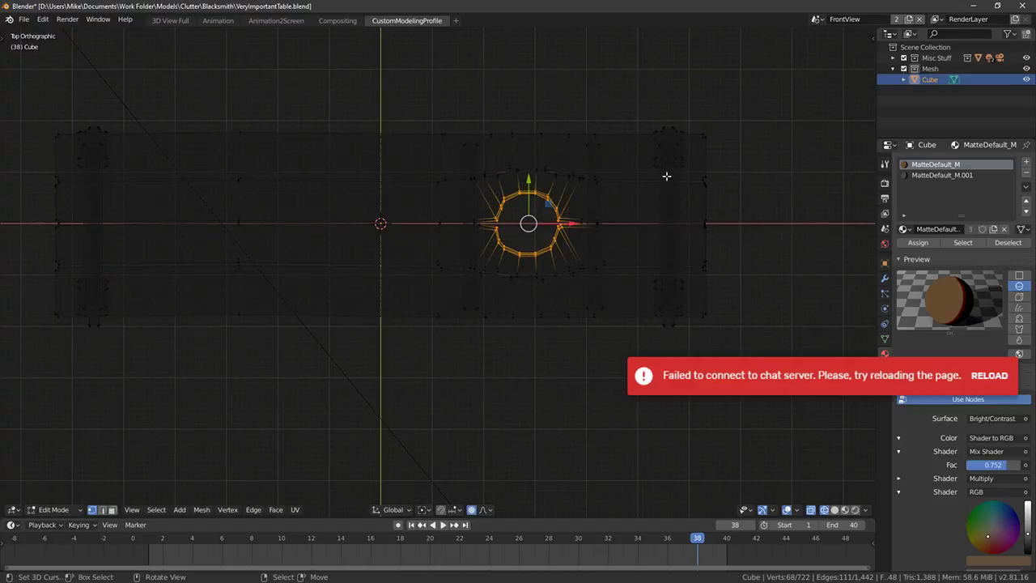
Scale the hole's rim by about 1.175 with smooth proportional editing at a size of 0.68
key(s)
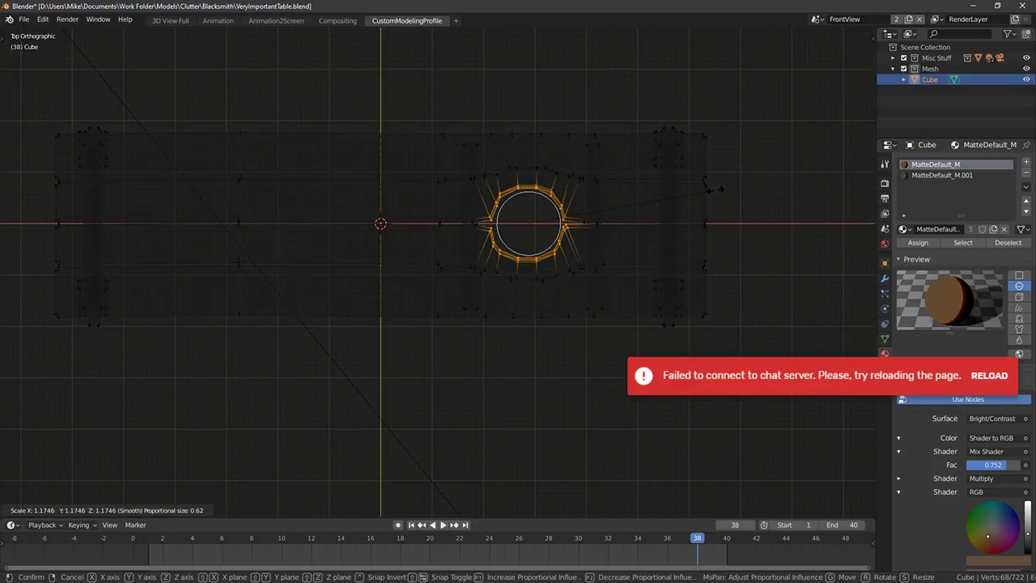
scroll(527, 224, up, 2)
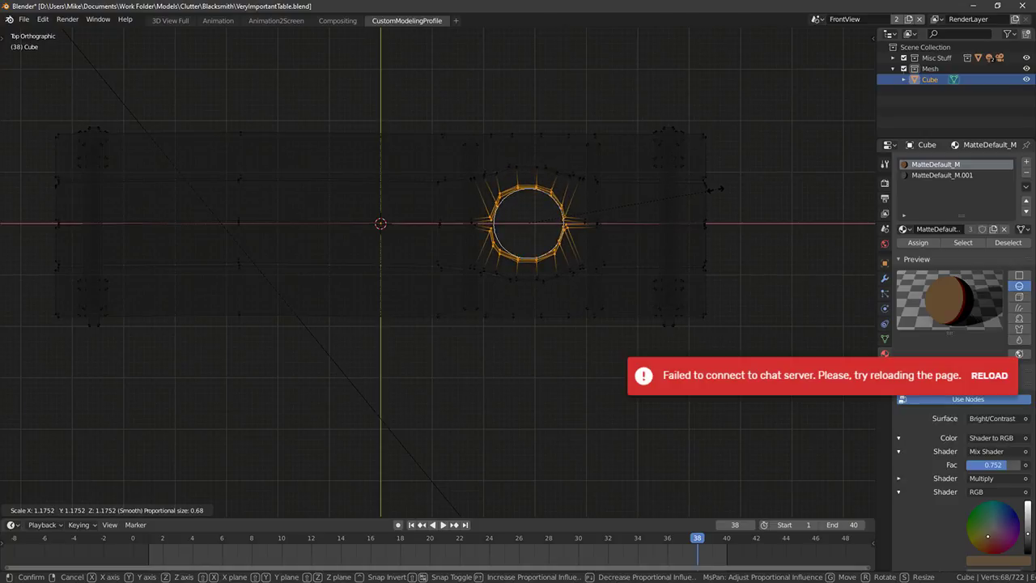
click(716, 188)
key(Tab)
key(Tab)
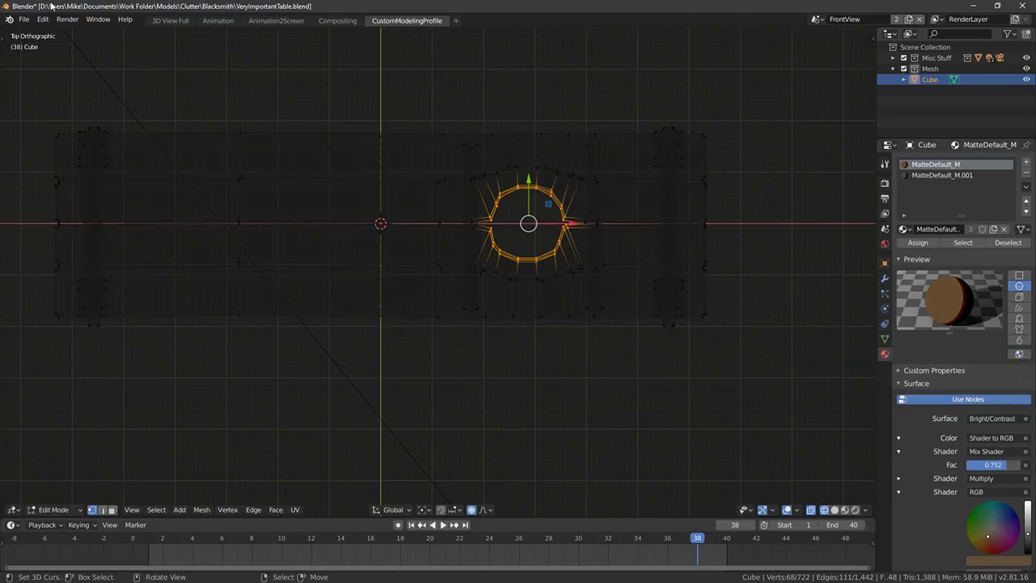
Return the table to Object Mode and save the Blender file
click(24, 18)
click(71, 87)
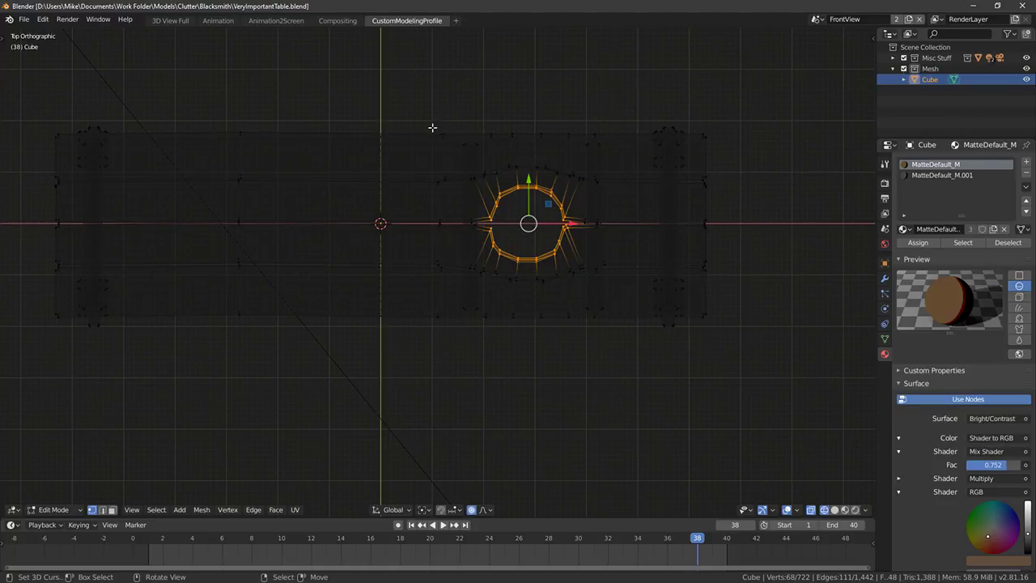
key(Tab)
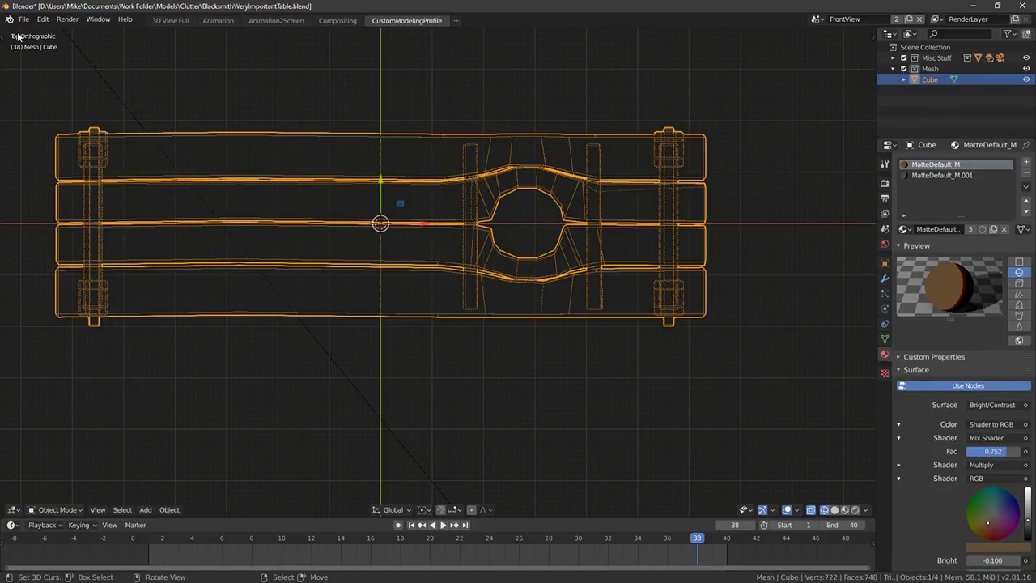
key(ctrl+s)
key(Tab)
key(Tab)
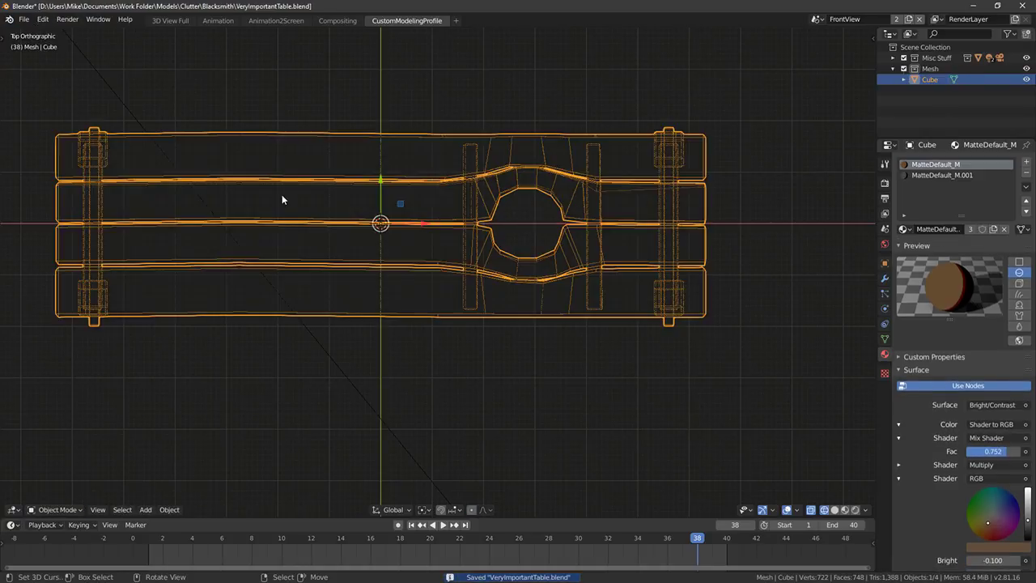
Export the selected table as FBX over VeryImportantTable.fbx in the Blacksmith folder
click(24, 18)
mouse_move(43, 176)
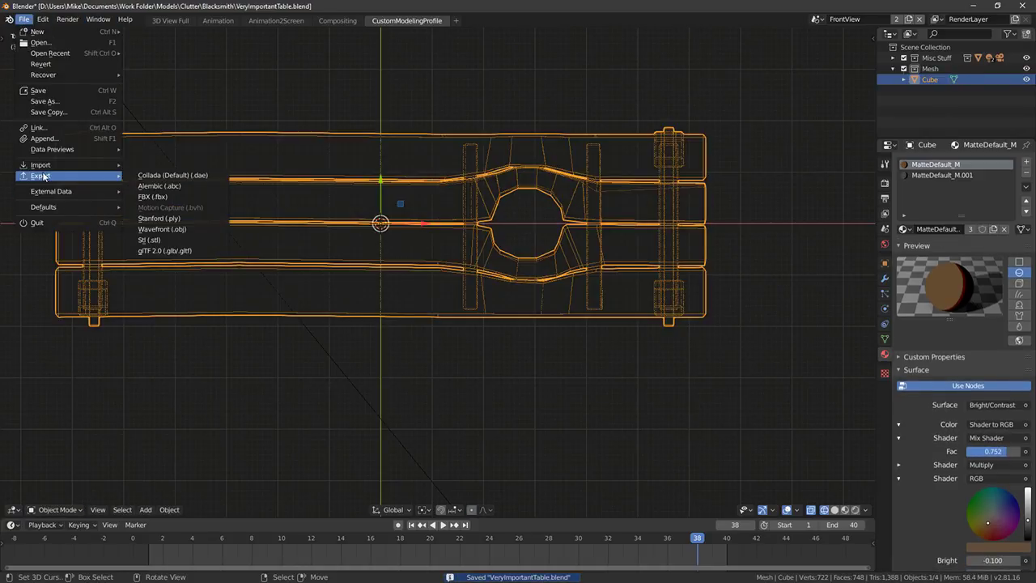
click(197, 196)
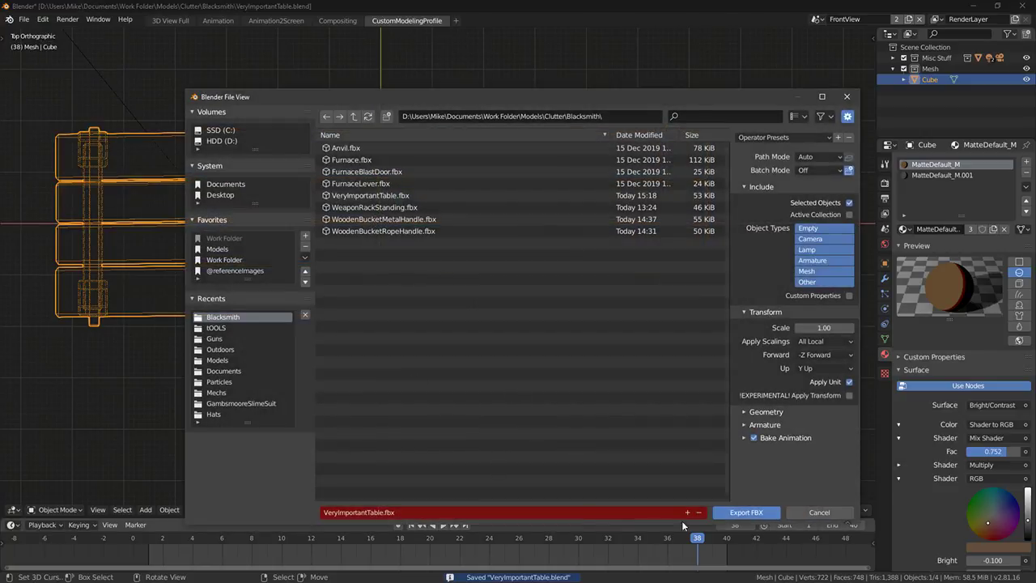
click(737, 516)
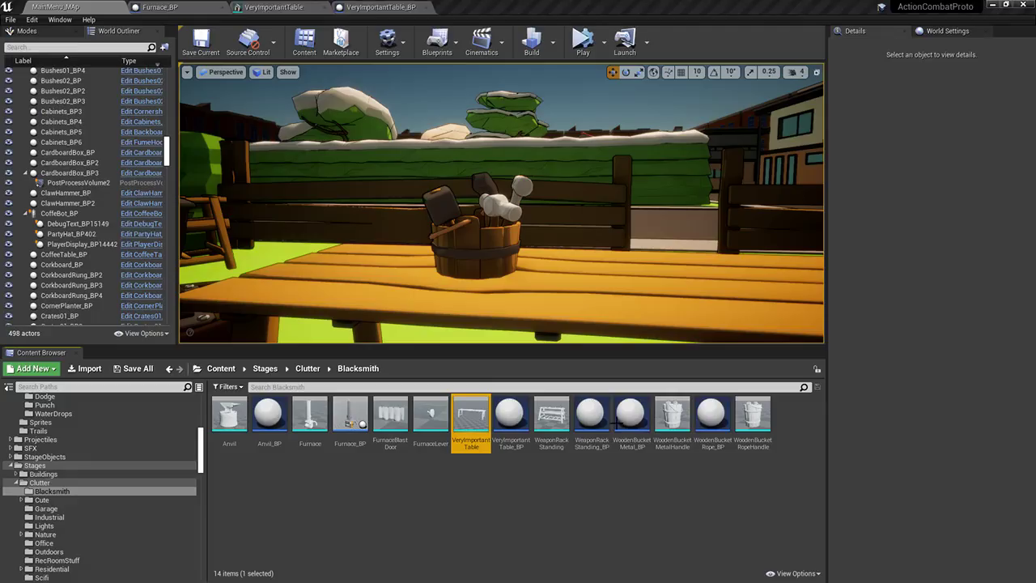
Switch to Unreal and reimport the VeryImportantTable static mesh
right_drag(453, 293, 487, 333)
right_click(504, 203)
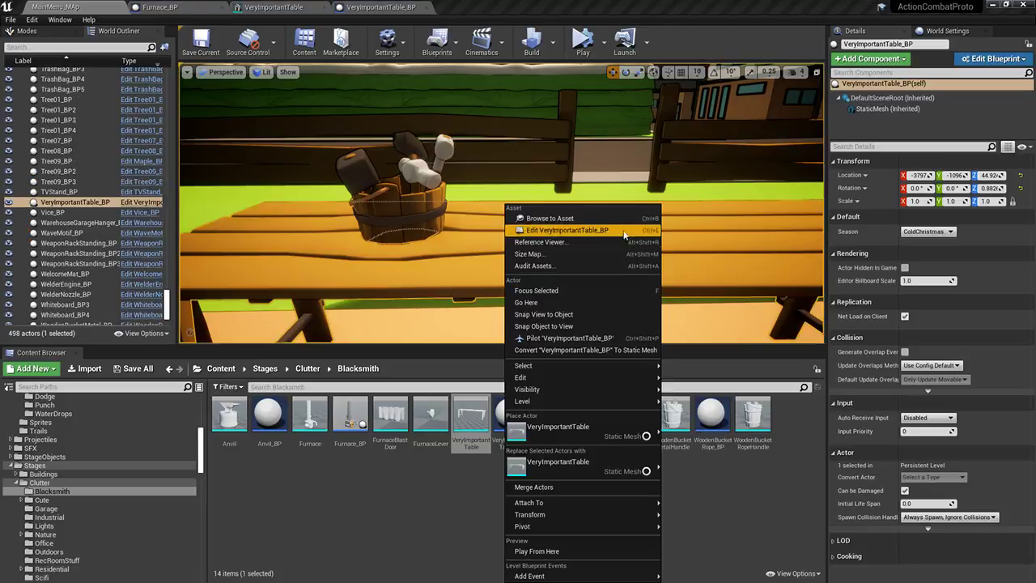
right_click(487, 428)
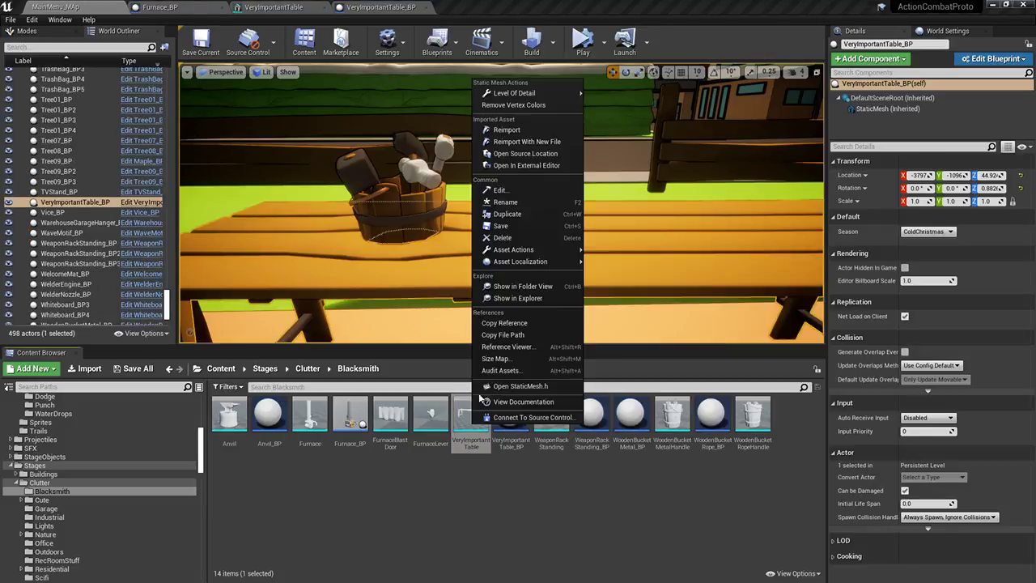
click(506, 130)
Select the rope bucket with its four tools and scale them up together to fill the table's hole
click(412, 196)
mouse_move(412, 197)
right_down()
mouse_move(403, 188)
mouse_move(453, 198)
mouse_move(402, 194)
right_up()
ctrl+click(291, 198)
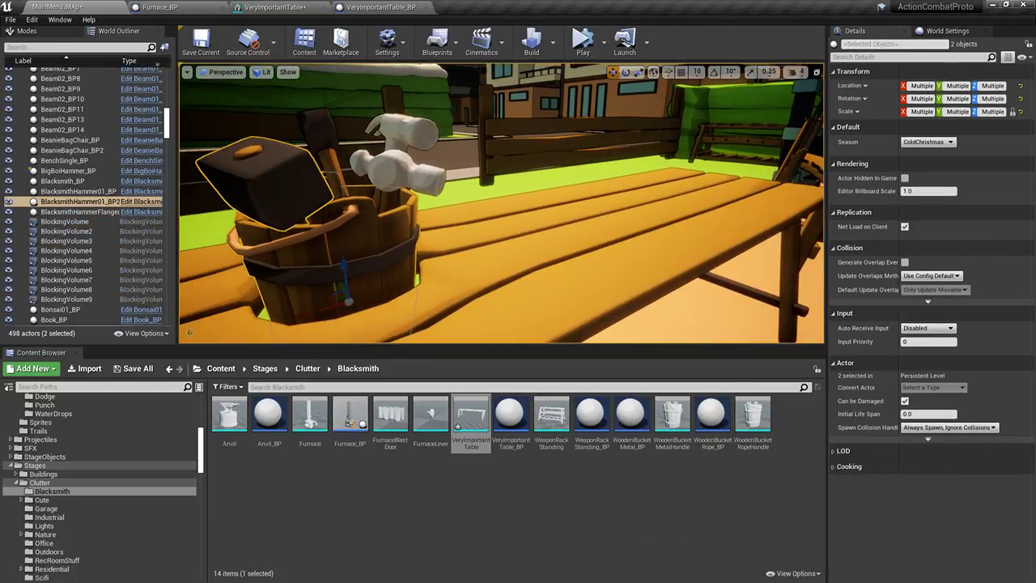
ctrl+click(319, 134)
ctrl+click(396, 170)
ctrl+click(408, 131)
right_drag(444, 209, 417, 212)
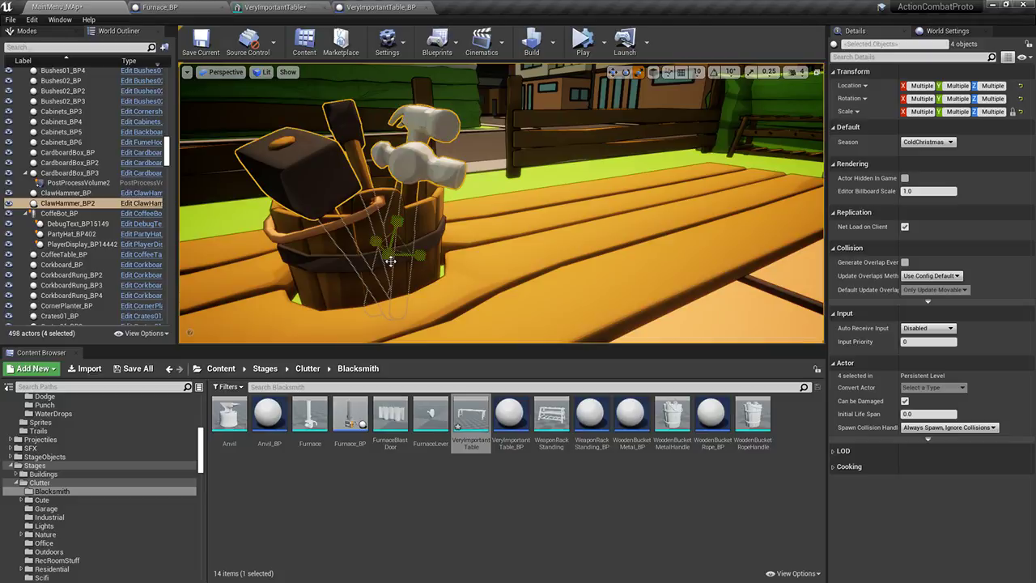
ctrl+click(377, 284)
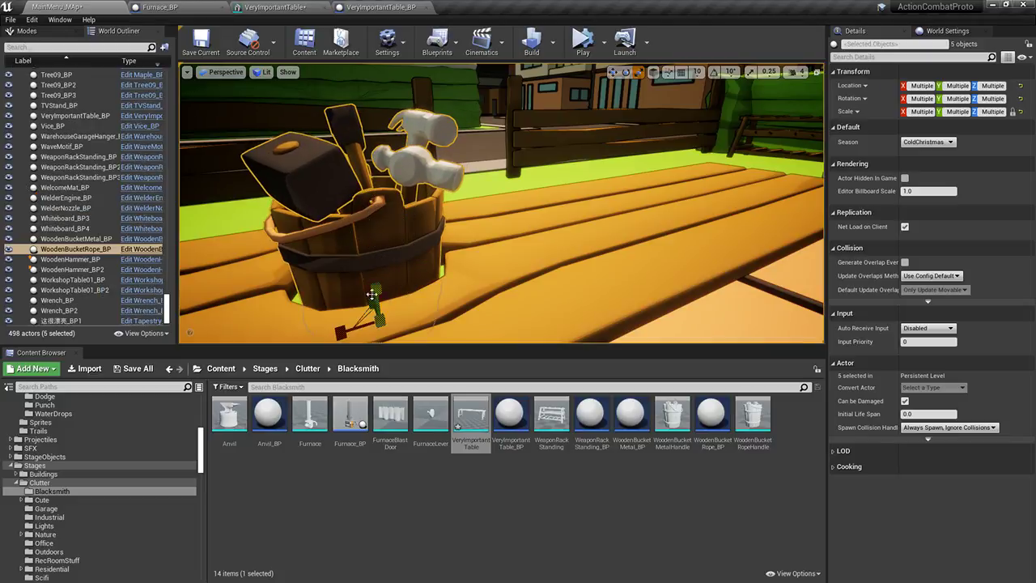
mouse_move(385, 330)
mouse_down()
mouse_move(405, 311)
mouse_move(393, 322)
mouse_up()
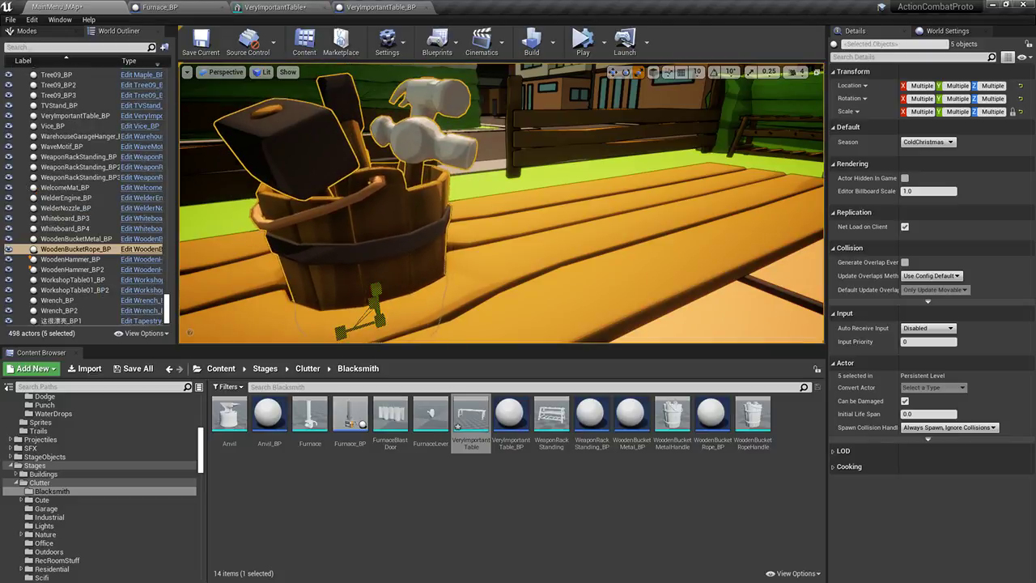
drag(379, 287, 376, 291)
click(376, 285)
Examine the fit of the enlarged bucket in the tabletop hole from different angles
right_drag(375, 288, 343, 269)
key(s)
click(495, 120)
click(498, 124)
right_drag(497, 124, 534, 178)
key(w)
key(w)
key(s)
mouse_move(553, 132)
right_down()
mouse_move(553, 162)
mouse_move(553, 132)
right_up()
key(w)
Switch to Blender and move the outer edge vertices of the curved plank above the hole by -0.020 along Y
key(alt+Tab)
key(Tab)
scroll(536, 194, up, 8)
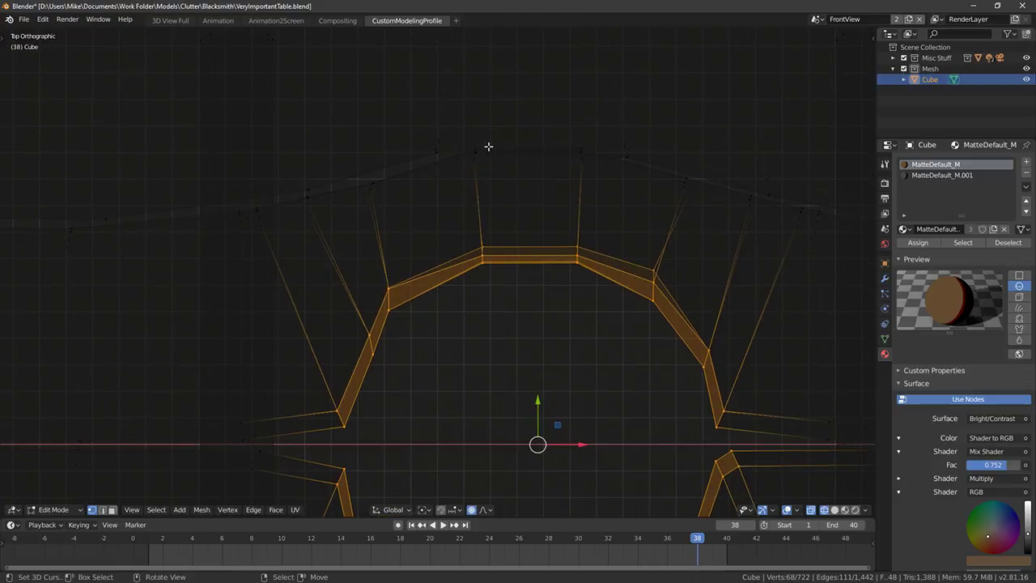
key(alt+a)
key(c)
drag(499, 157, 527, 155)
key(Escape)
key(alt+z)
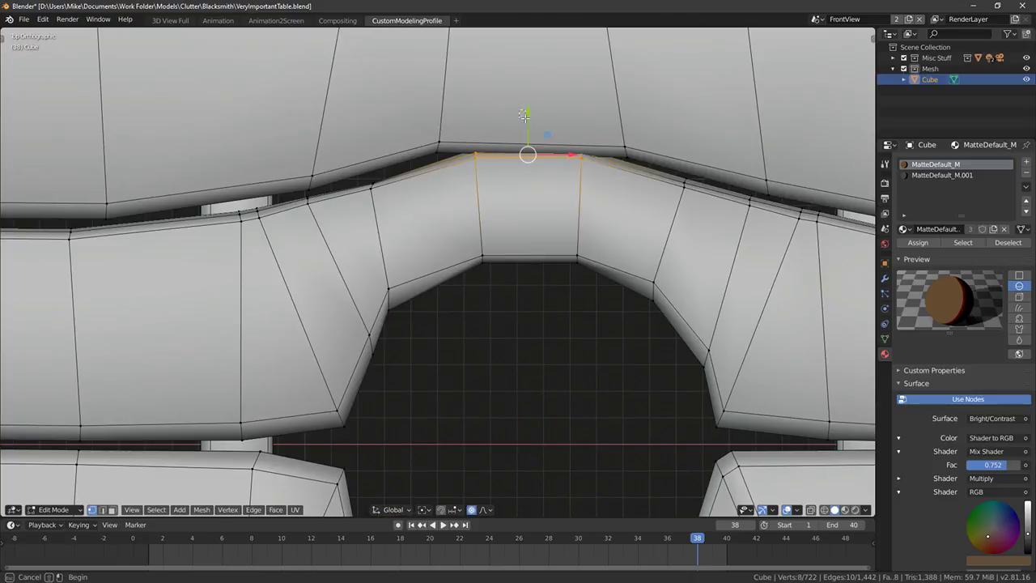
drag(526, 112, 532, 122)
Move the outer edge vertices of the curved plank below the hole by 0.004 along Y with proportional editing
scroll(531, 125, up, 15)
scroll(477, 338, down, 5)
scroll(477, 338, up, 5)
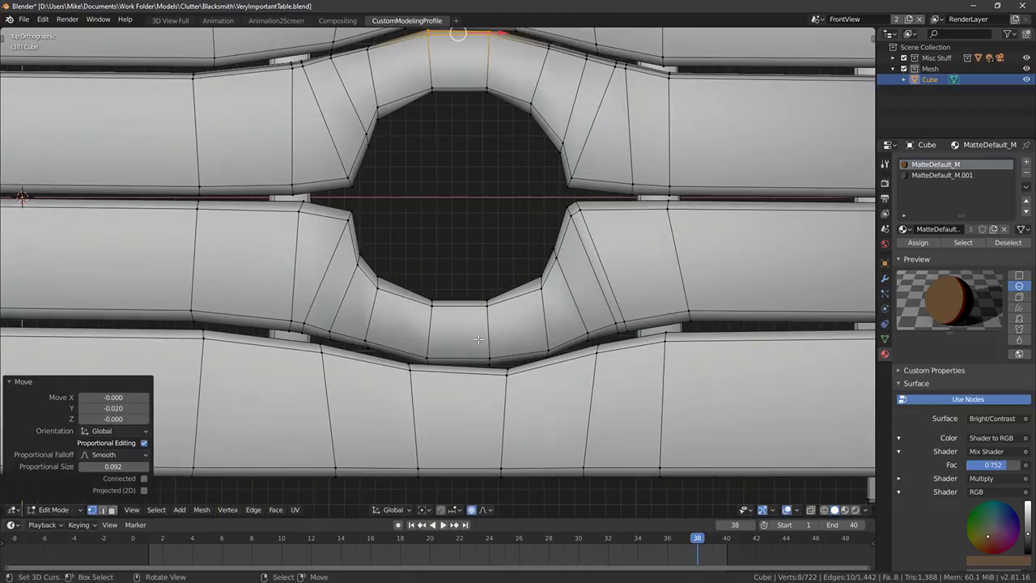
key(alt+a)
key(c)
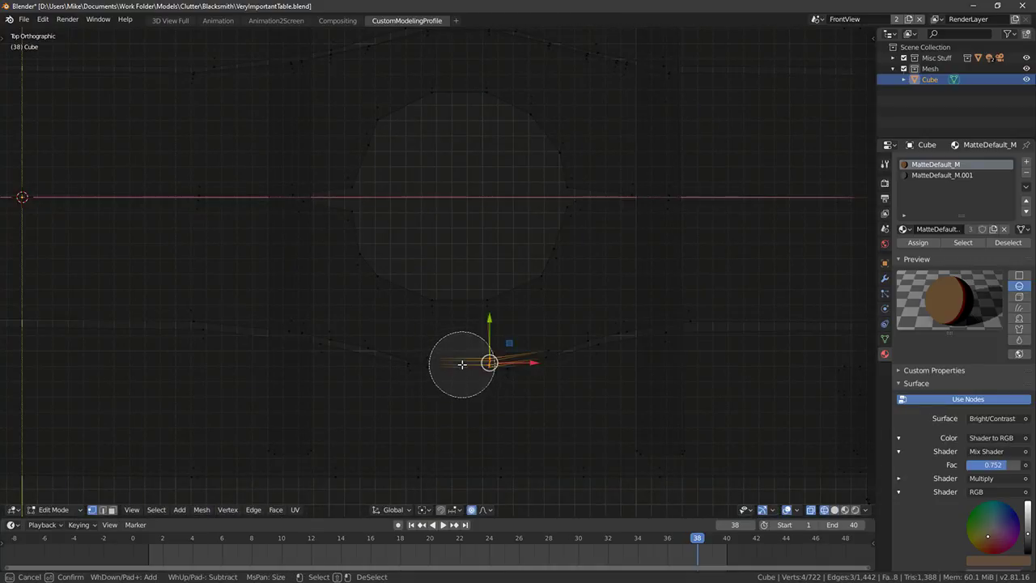
key(shift+z)
drag(463, 323, 465, 318)
click(464, 324)
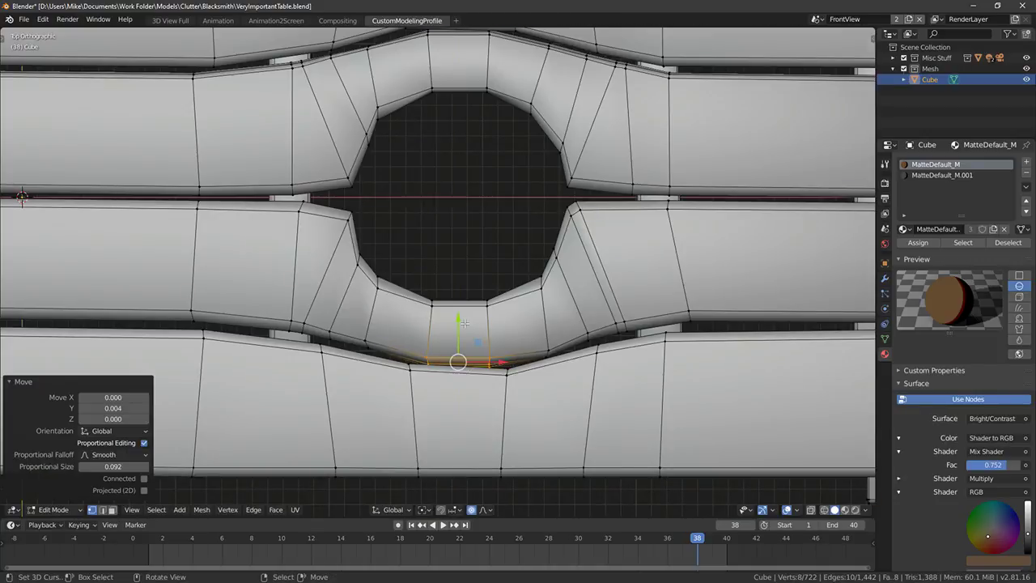
Return to Object Mode, check the plank gaps around the hole, and save the Blender file
key(Tab)
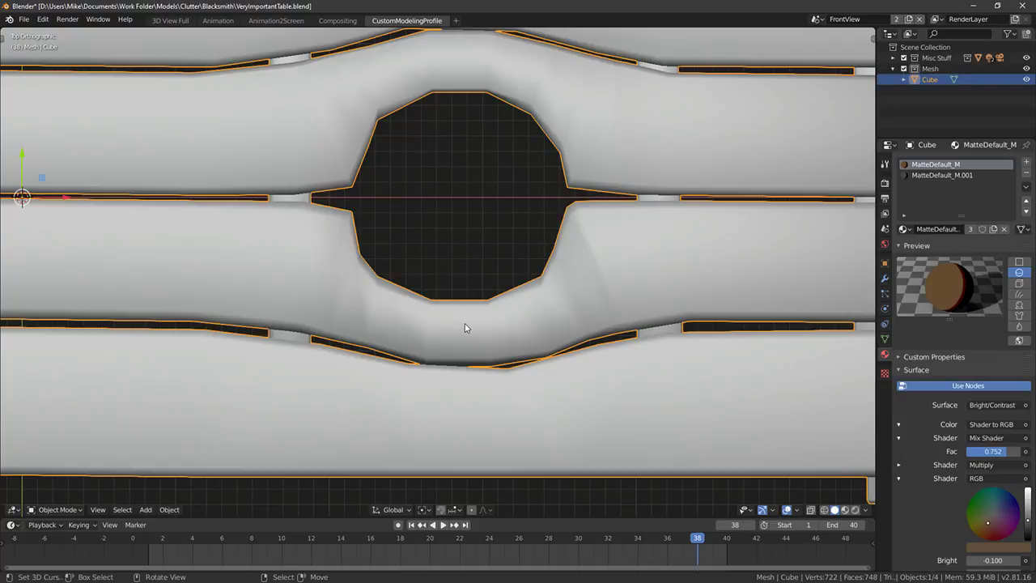
scroll(386, 272, up, 1)
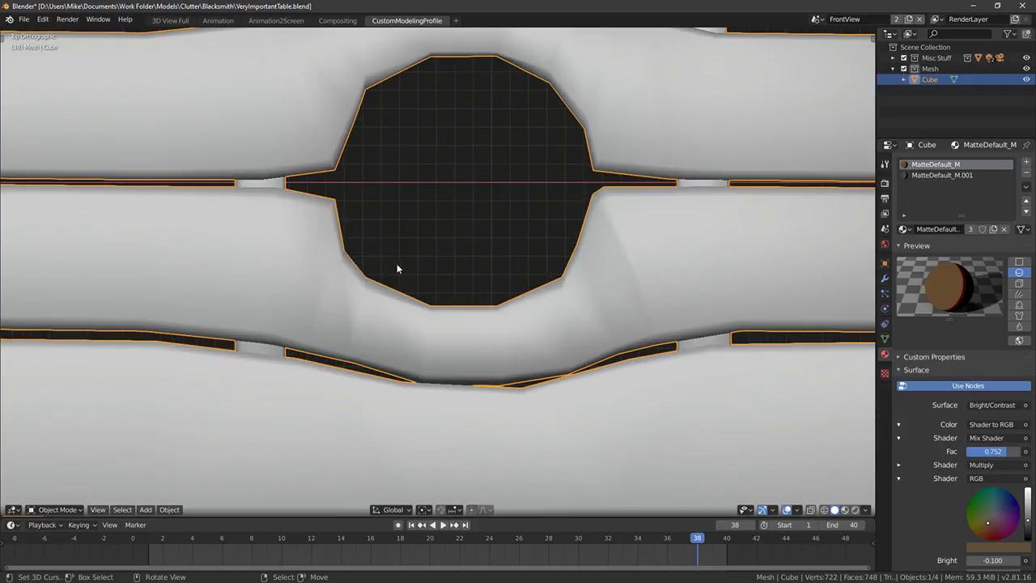
scroll(396, 263, down, 2)
middle_drag(396, 263, 316, 231)
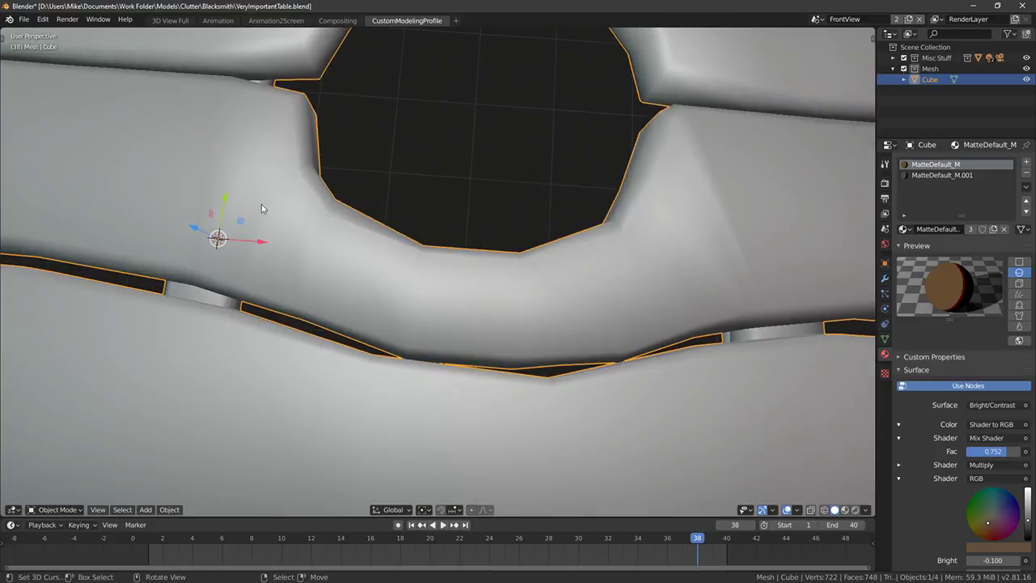
click(24, 18)
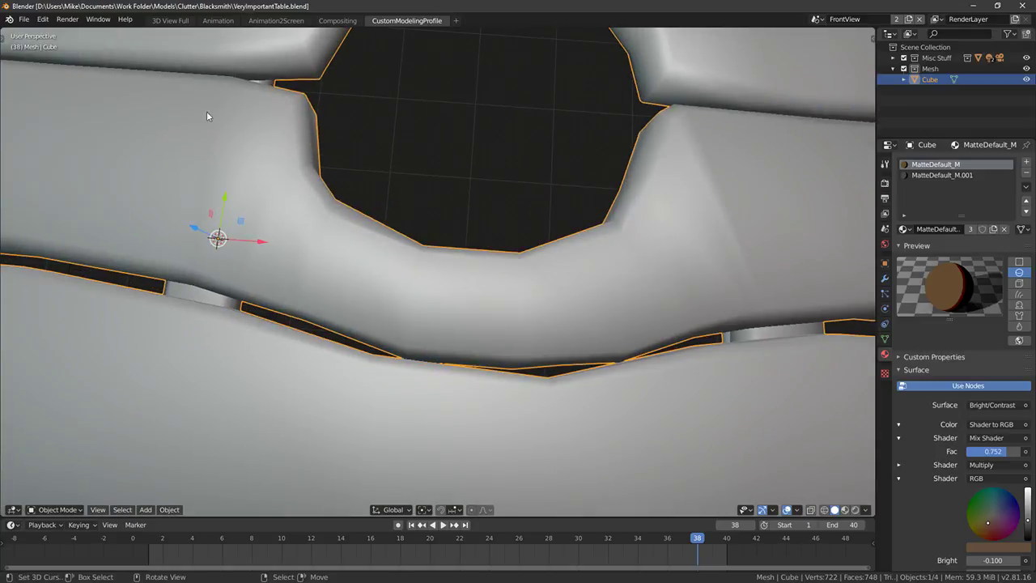
Export the selected table mesh as FBX over the existing VeryImportantTable.fbx in the Blacksmith folder
scroll(259, 123, down, 6)
key(Tab)
key(Tab)
click(24, 19)
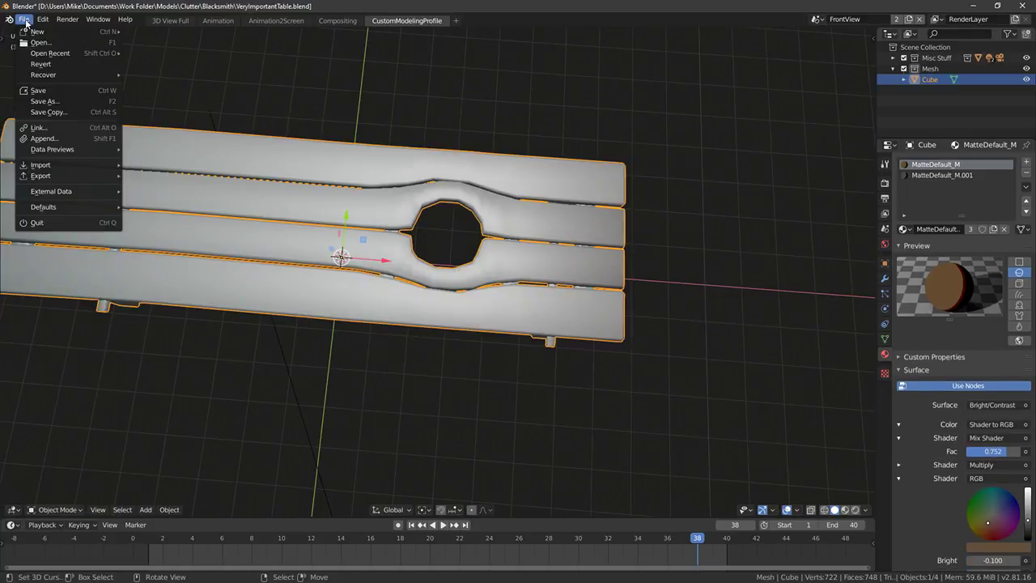
mouse_move(103, 177)
click(172, 197)
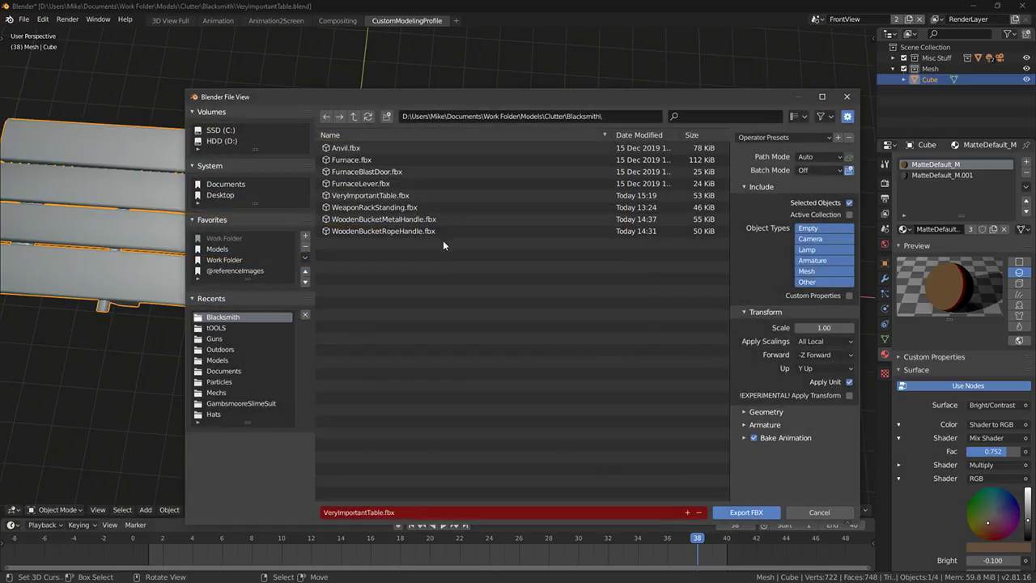
click(744, 512)
In Unreal, select the rope-handled bucket with its four hammers and lower them together into the tabletop hole
scroll(481, 195, down, 8)
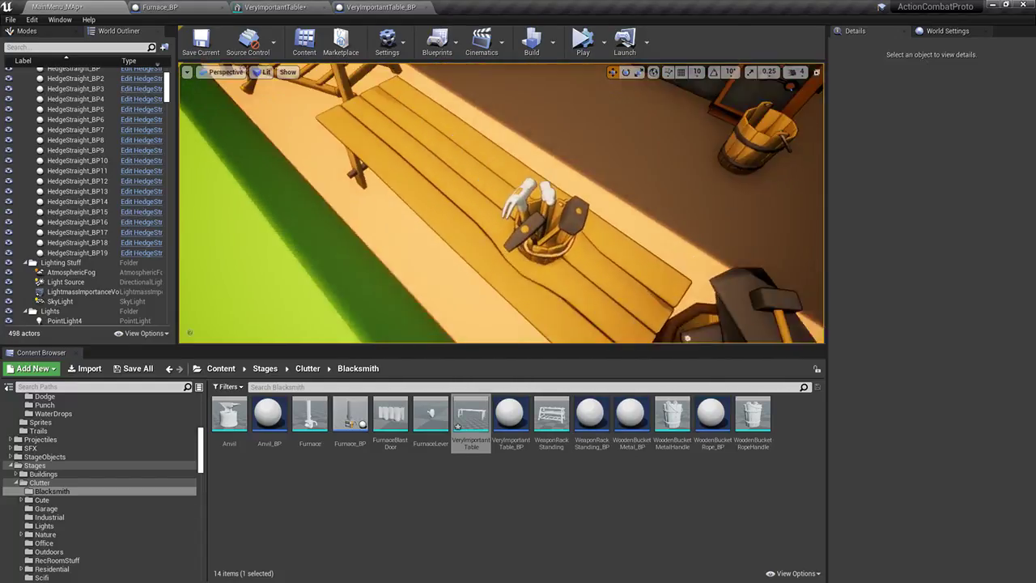
right_drag(576, 273, 576, 273)
click(473, 232)
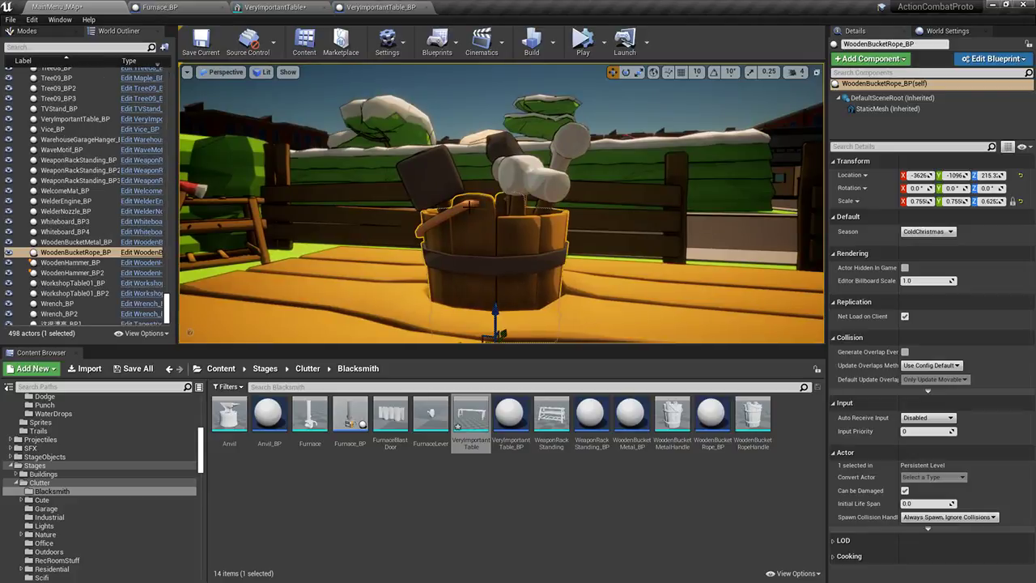
ctrl+click(438, 181)
ctrl+click(518, 173)
ctrl+click(512, 144)
ctrl+click(568, 144)
drag(515, 239, 519, 267)
Reimport the VeryImportantTable static mesh and inspect the updated planks around the bucket
right_drag(521, 229, 521, 229)
click(521, 228)
click(520, 225)
right_click(470, 429)
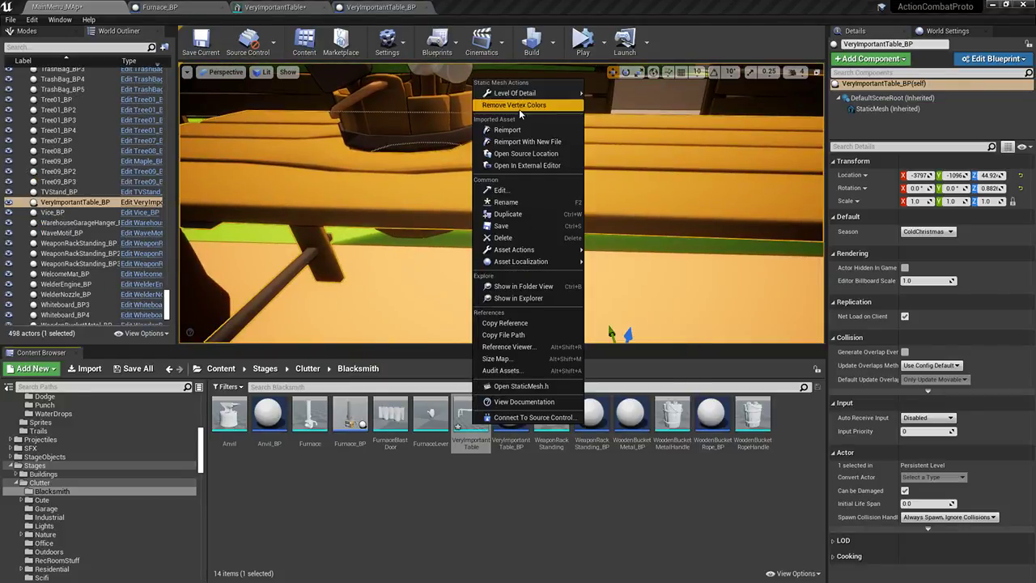
click(521, 130)
right_drag(537, 130, 537, 118)
click(537, 129)
click(537, 118)
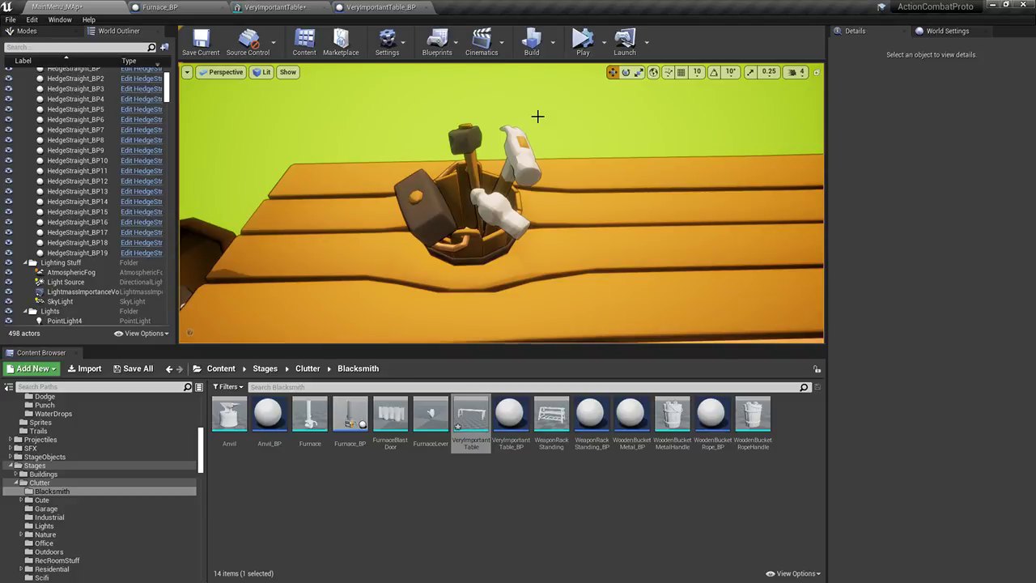
Rotate the flanged blacksmith hammer in the bucket to about 124° on X, -62.5° on Y and -114° on Z
click(463, 140)
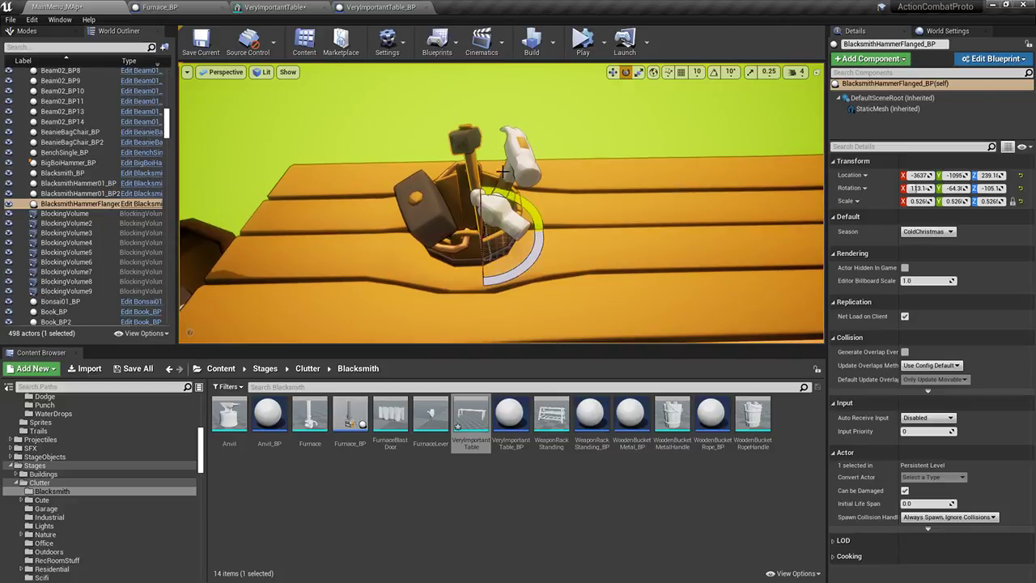
drag(426, 239, 429, 243)
right_drag(453, 242, 785, 170)
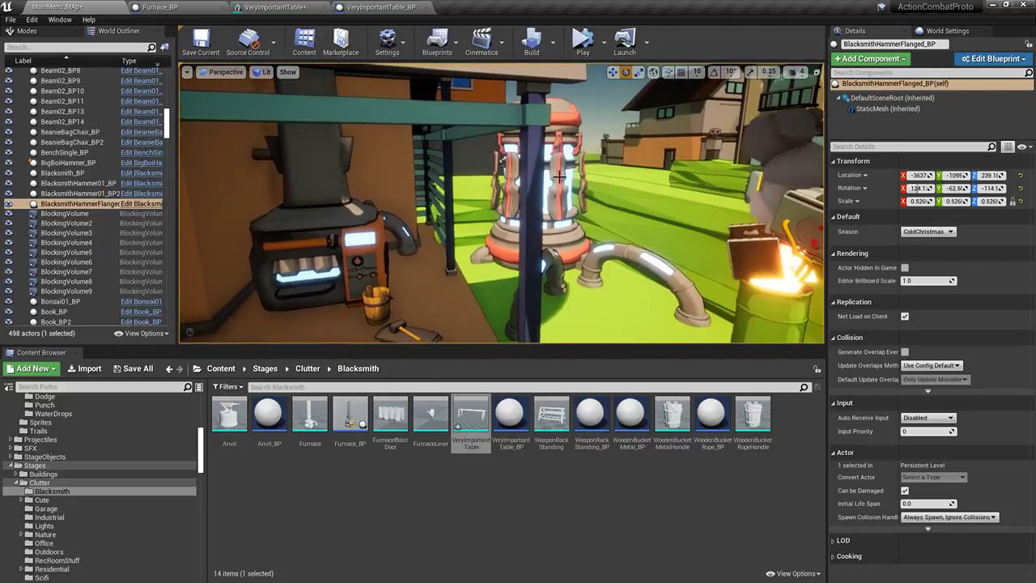
click(655, 134)
key(Escape)
Select the anvil together with the hammer resting on it and rotate them around the vertical axis
right_drag(656, 133, 383, 205)
click(442, 237)
ctrl+click(450, 268)
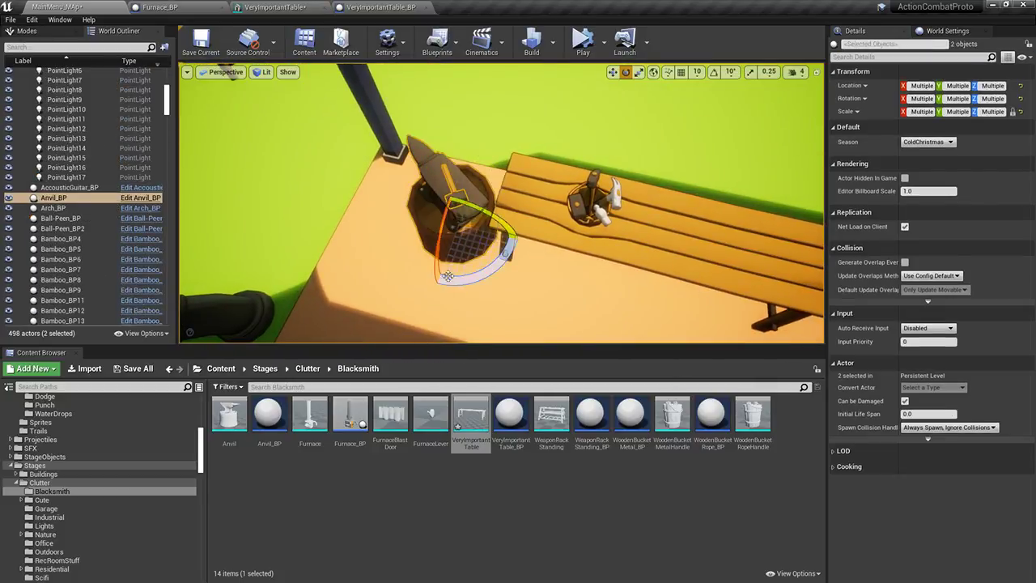
drag(458, 281, 426, 302)
Reposition the anvil and its hammer near the table's end, undoing the first move, and turn them slightly
key(w)
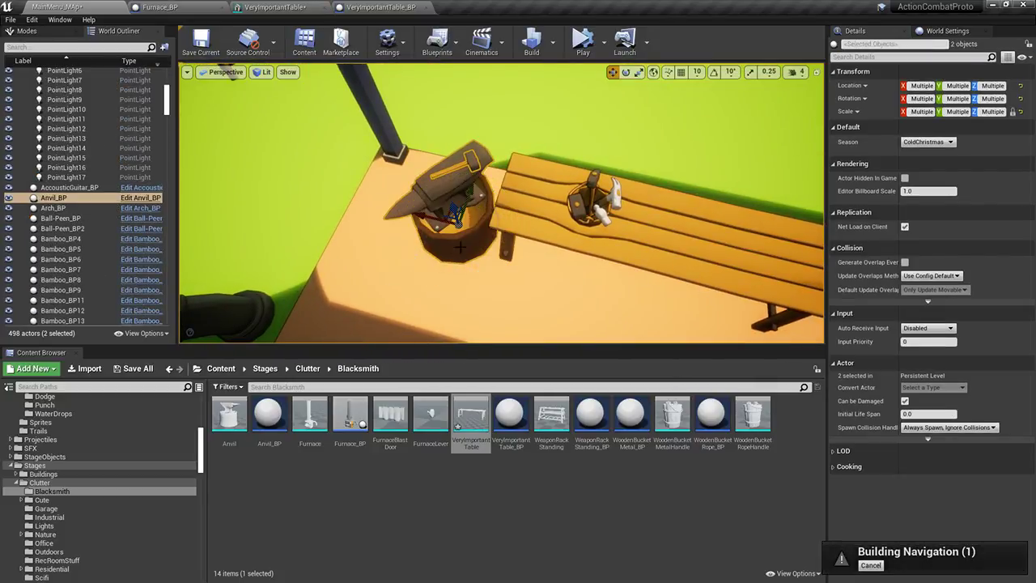
drag(446, 214, 402, 225)
right_drag(398, 289, 619, 297)
key(ctrl+z)
drag(400, 258, 447, 285)
right_drag(447, 284, 291, 271)
key(e)
drag(490, 248, 509, 246)
right_drag(509, 246, 585, 215)
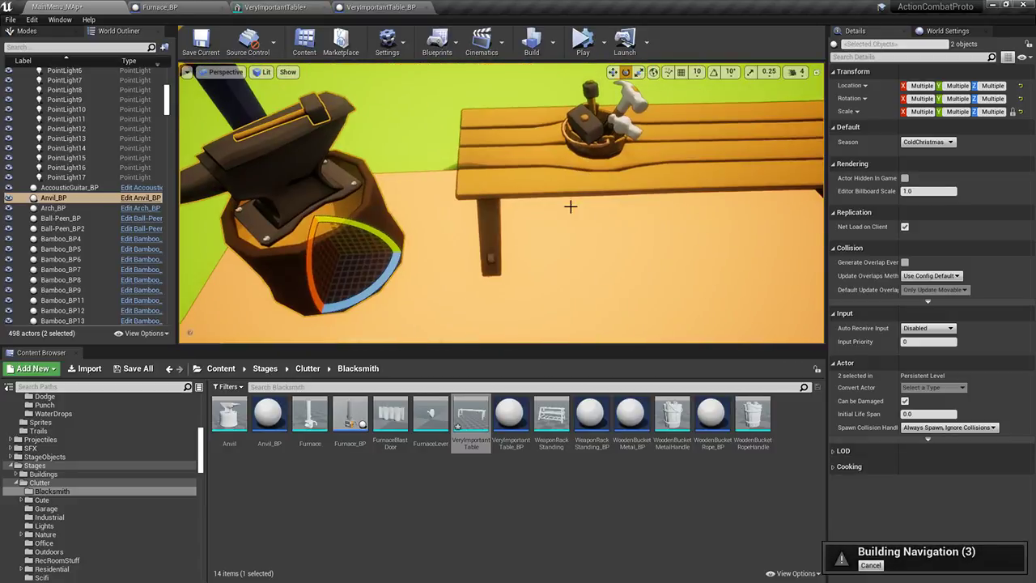
Select the table with the bucket and its four hammers and slide the group closer to the anvil
click(564, 175)
right_drag(579, 171, 647, 159)
mouse_move(553, 264)
mouse_down()
mouse_move(555, 272)
mouse_move(547, 263)
mouse_up()
key(w)
ctrl+click(489, 167)
ctrl+click(464, 127)
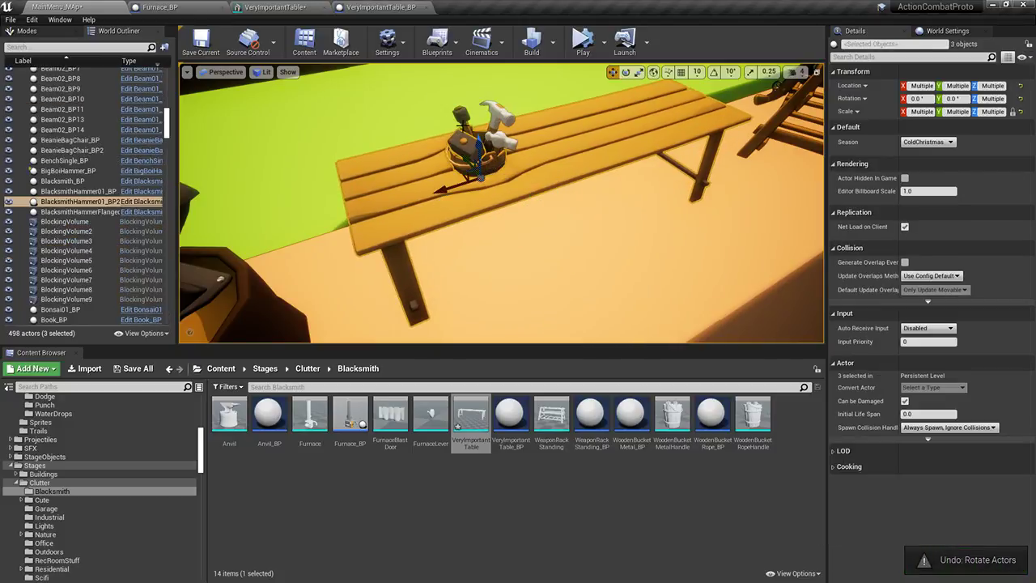
ctrl+click(505, 144)
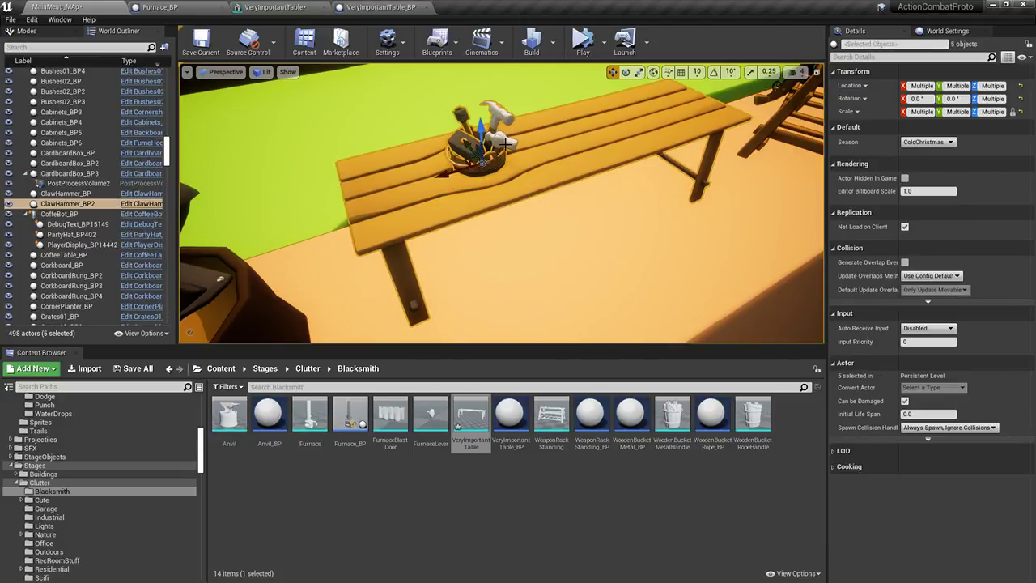
ctrl+click(475, 192)
drag(492, 209, 368, 194)
right_drag(483, 219, 607, 230)
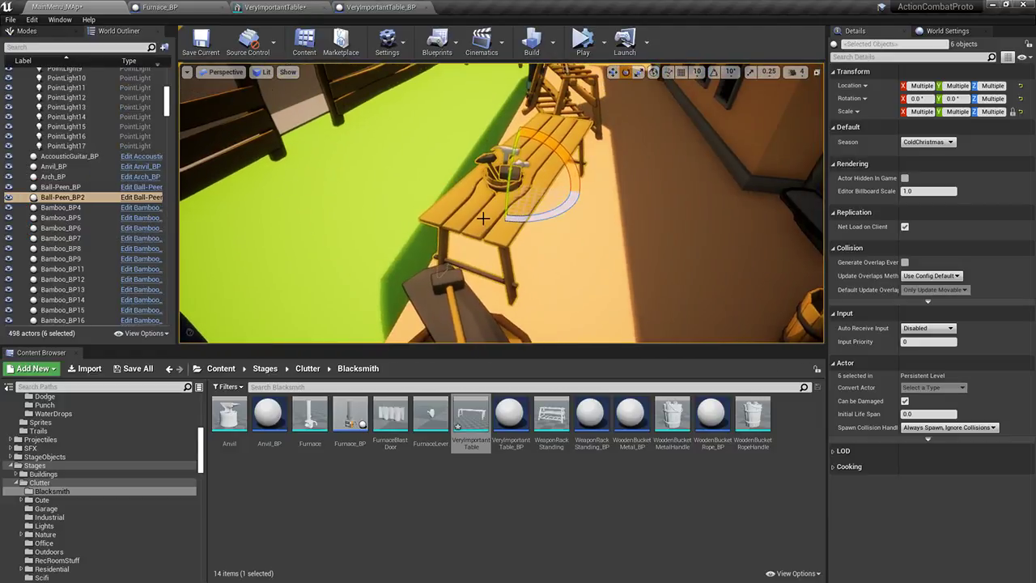
right_drag(506, 219, 348, 235)
Select the weapon rack with its two flintlock rifles and reposition the group beside the table
click(600, 243)
ctrl+click(613, 239)
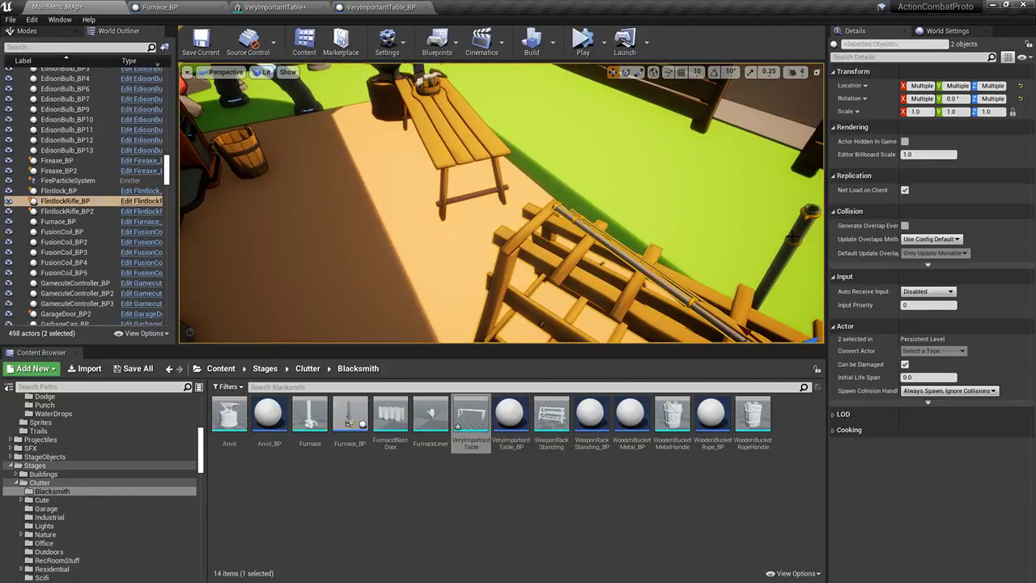
right_drag(779, 235, 809, 245)
key(e)
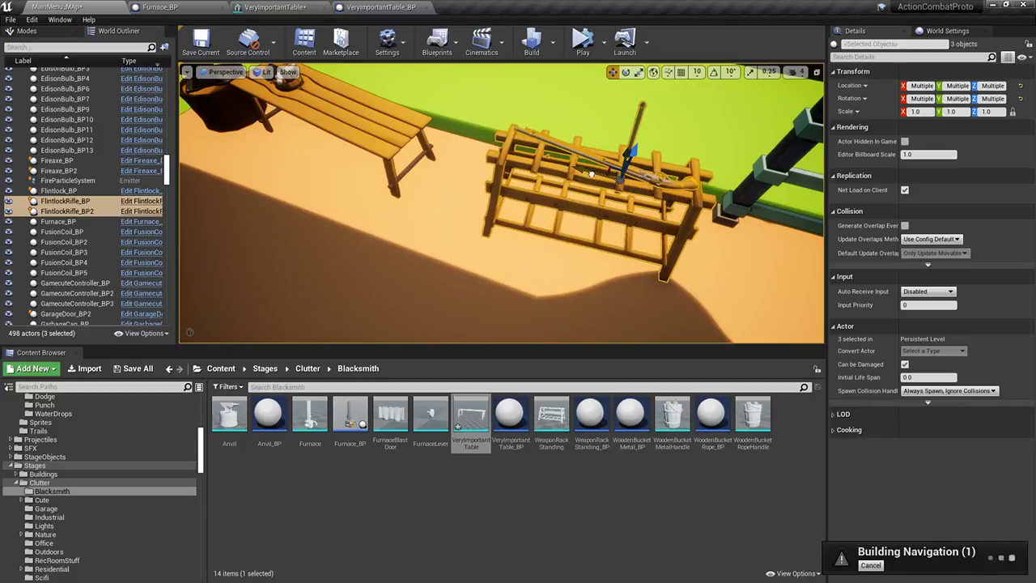
right_drag(538, 165, 503, 85)
Select the rope-handled bucket and examine up close in full-screen view how it sits in the tabletop hole
click(462, 229)
right_drag(462, 229, 550, 190)
click(462, 229)
click(279, 289)
right_drag(279, 289, 258, 341)
key(g)
right_drag(322, 270, 291, 260)
key(F11)
right_drag(458, 227, 403, 184)
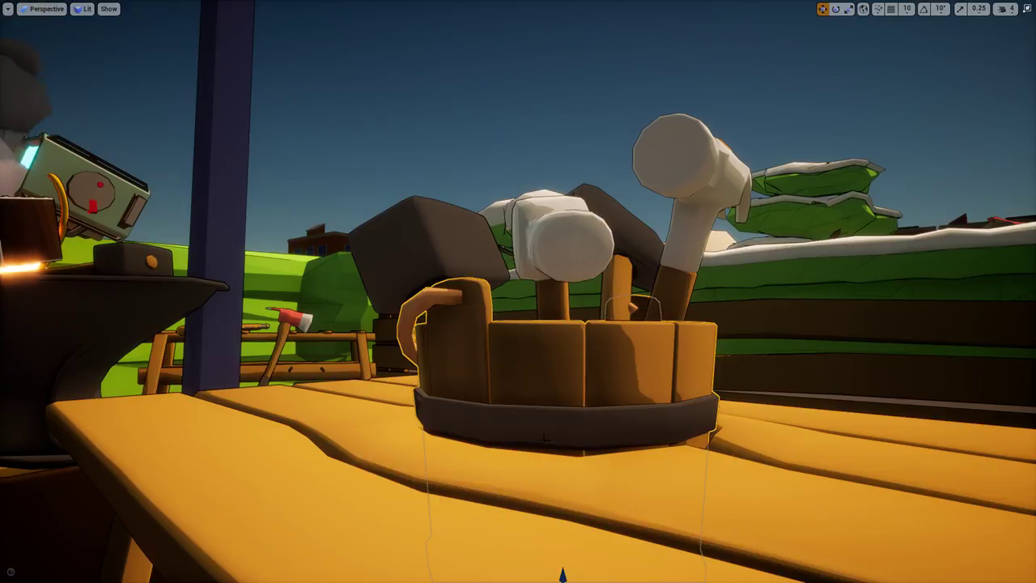
right_drag(501, 417, 518, 433)
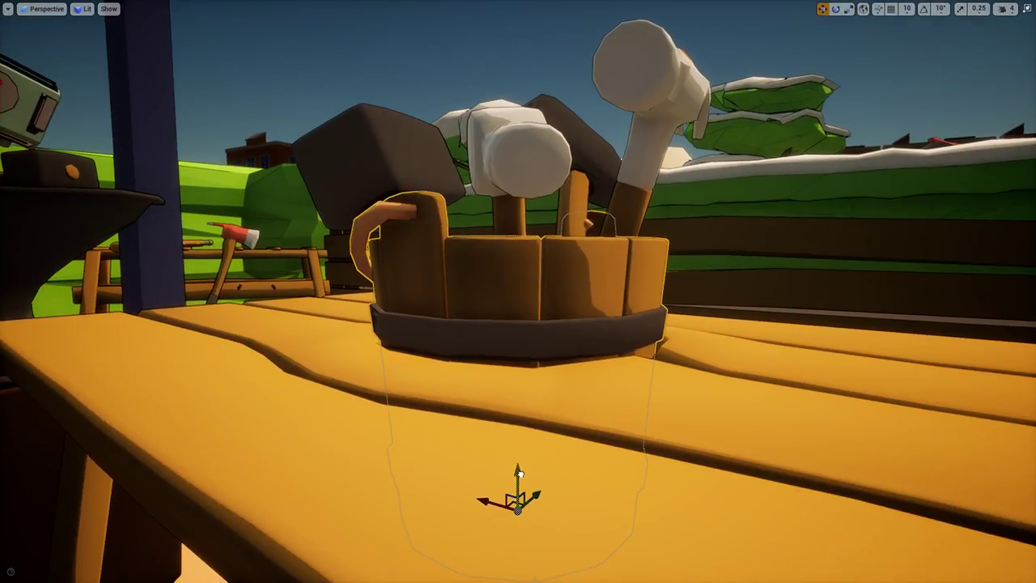
right_drag(520, 476, 515, 441)
key(Escape)
Examine the blacksmith yard in full-screen view from several angles, covering the table, anvil, rack and furnace surroundings
right_drag(517, 291, 809, 227)
right_drag(480, 209, 639, 246)
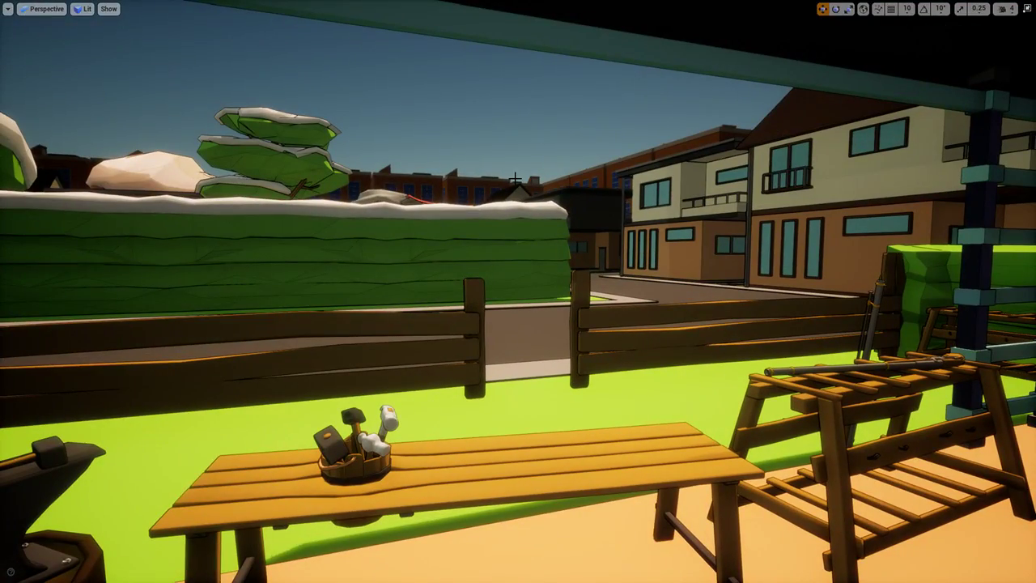
right_drag(508, 176, 356, 185)
key(w)
key(d)
right_drag(518, 235, 525, 236)
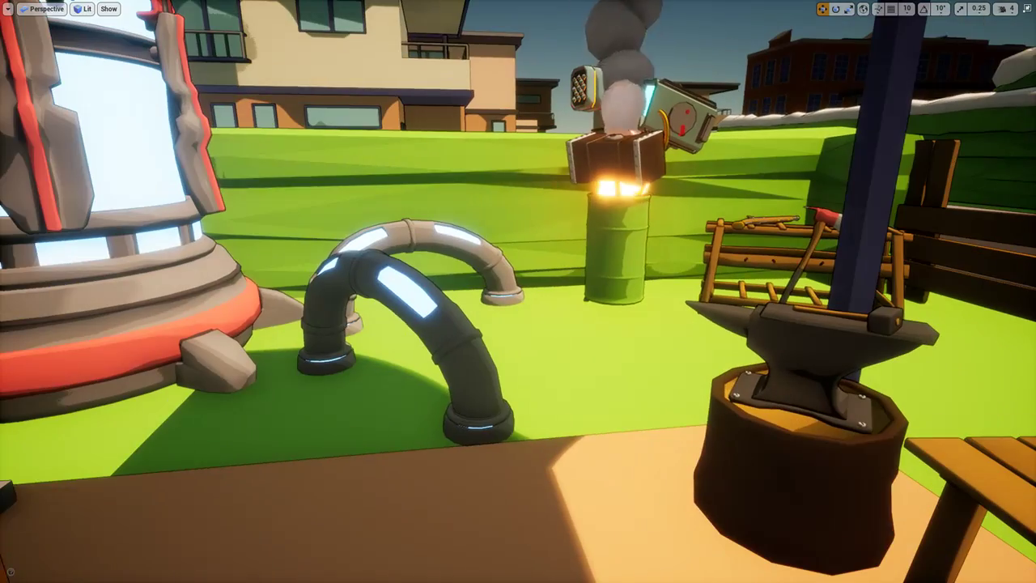
right_drag(517, 291, 850, 292)
right_drag(518, 291, 421, 291)
right_drag(745, 250, 825, 332)
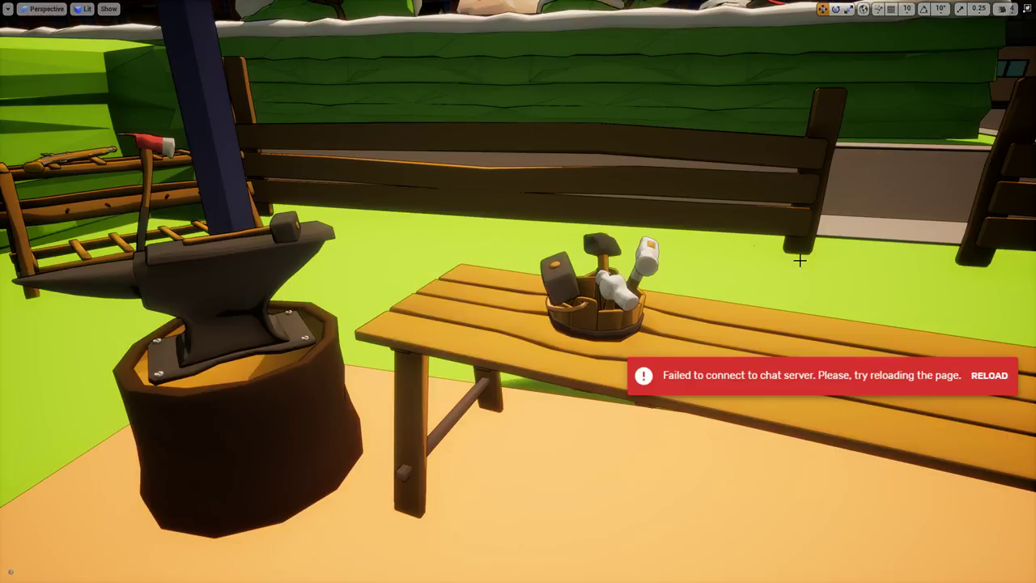
key(F11)
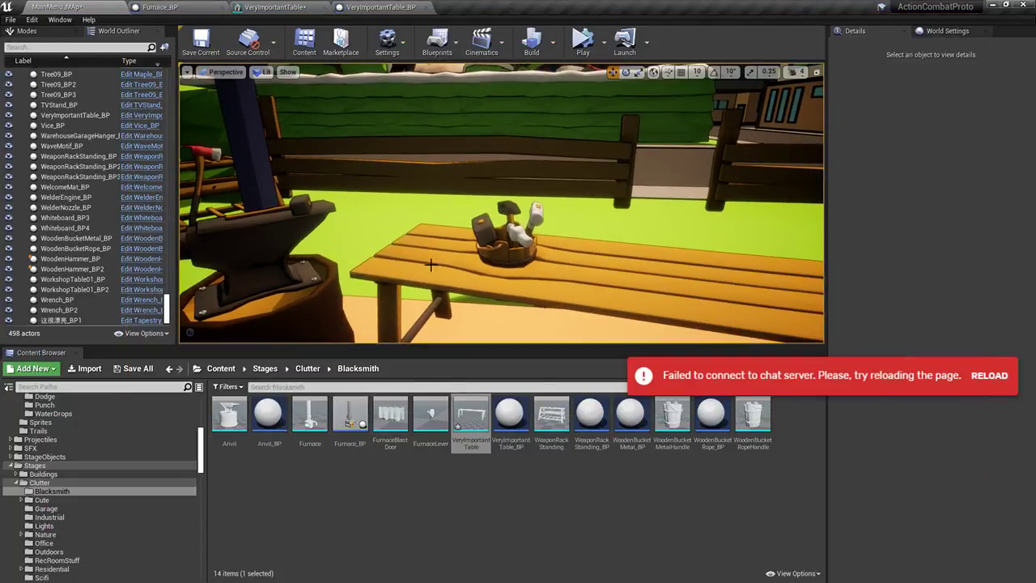
Place Sword_BP from the Weapons/Sword content folder into the scene at the table
right_drag(445, 278, 606, 279)
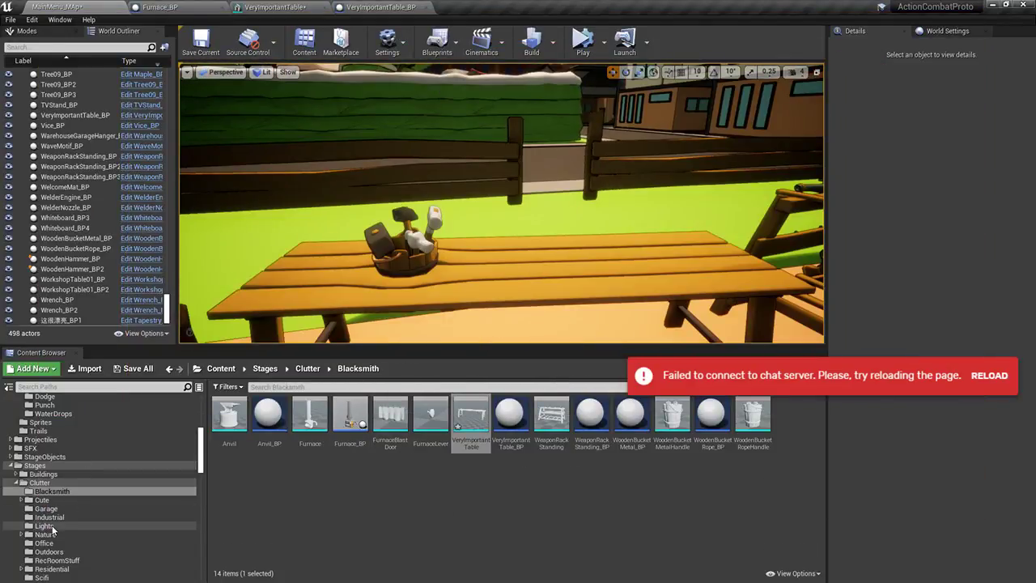
scroll(52, 528, down, 5)
scroll(50, 522, down, 4)
click(47, 534)
click(65, 543)
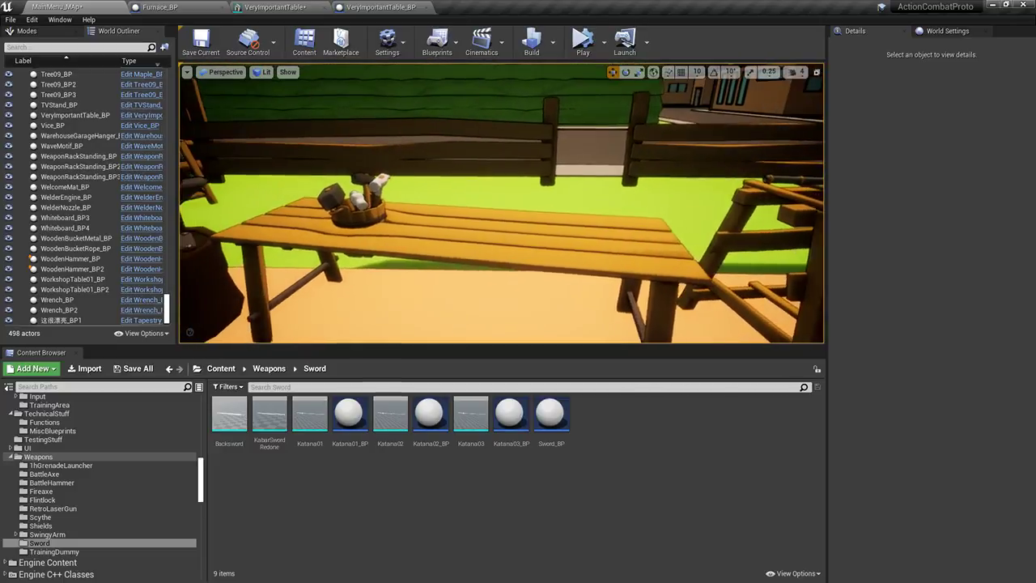
click(236, 427)
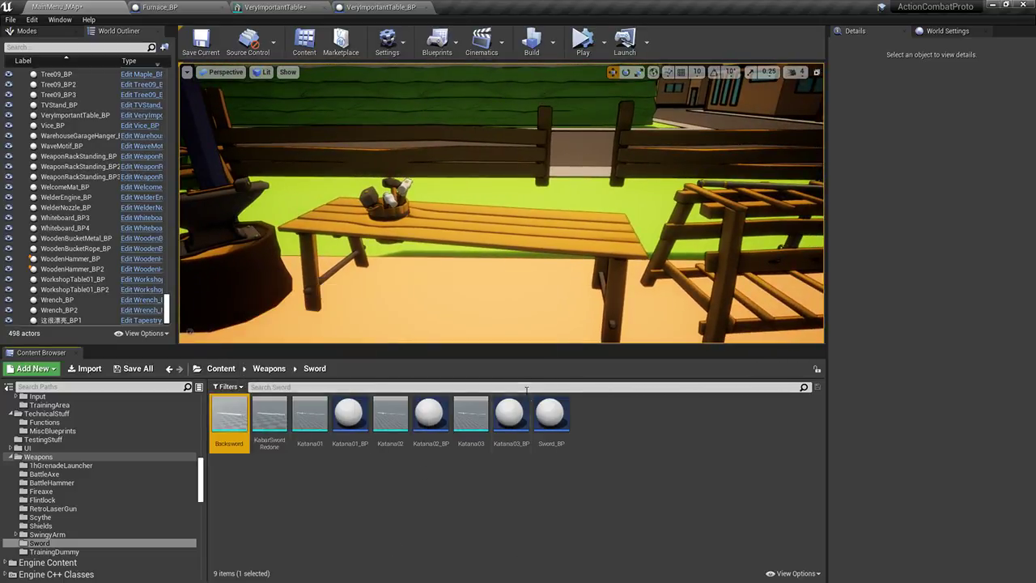
click(550, 415)
drag(550, 414, 502, 218)
Position the sword at the tabletop and rotate it to about 82.6° on X
right_drag(511, 183, 647, 212)
key(a)
drag(462, 223, 447, 218)
drag(408, 258, 411, 256)
right_drag(504, 210, 384, 222)
key(d)
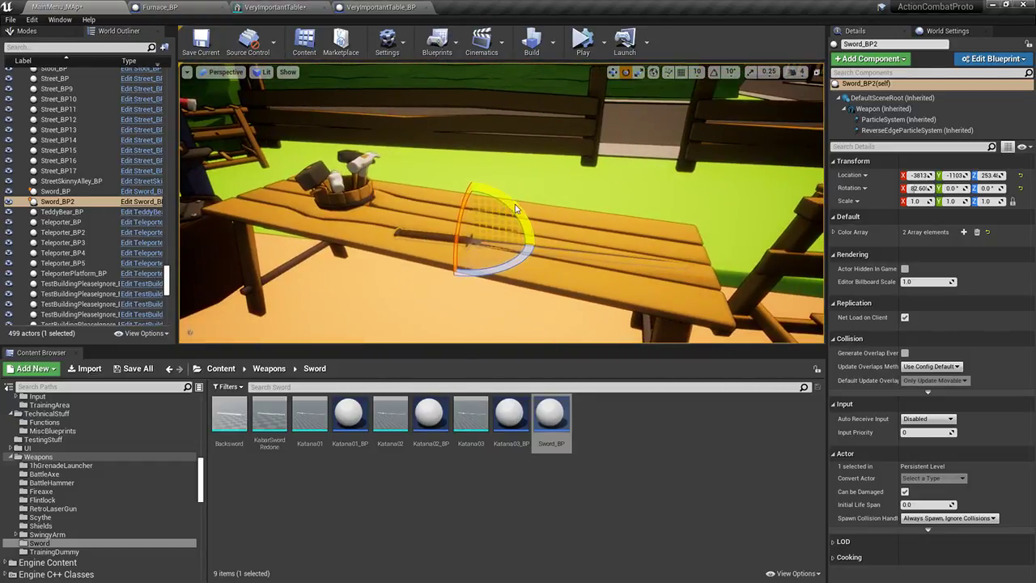
Stand the sword upright by rotating it to about -75° on Y and -82° on Z
drag(445, 276, 459, 287)
right_drag(459, 286, 465, 312)
key(s)
drag(433, 194, 467, 212)
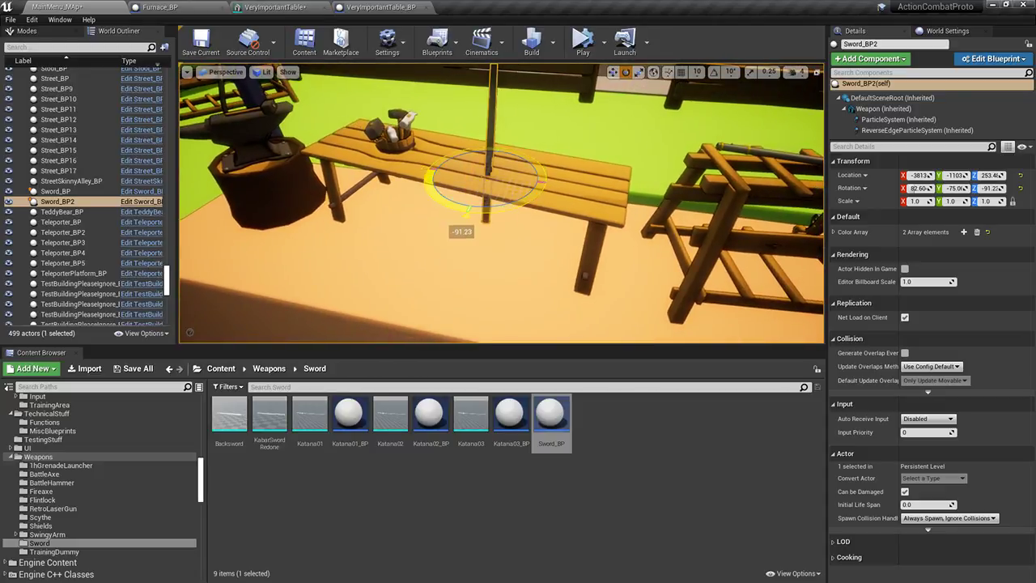
Move the sword to the weapon rack, at about X -4341, Y -1113, Z 135
key(f)
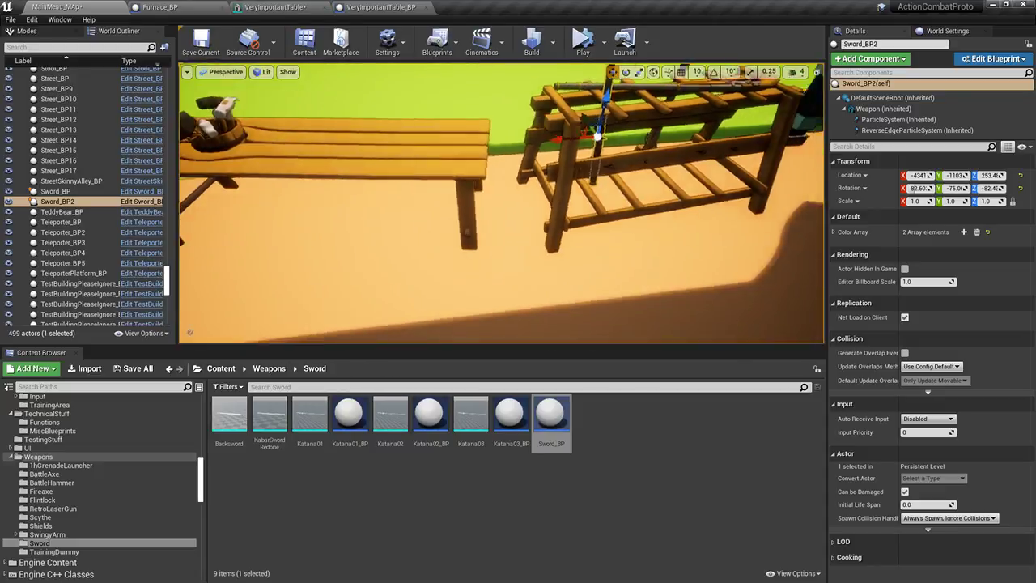
drag(487, 241, 477, 242)
right_drag(477, 242, 536, 207)
drag(518, 244, 519, 334)
scroll(518, 250, down, 5)
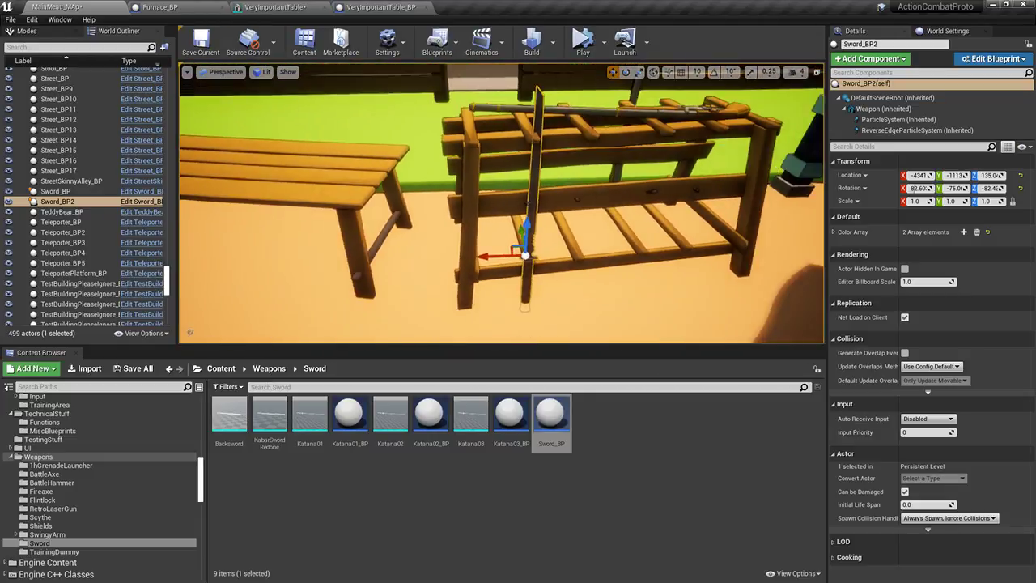
Shift the sword to about X -4306, Z 155 and tilt it to lean against the weapon rack, then deselect it
drag(503, 234, 487, 205)
key(e)
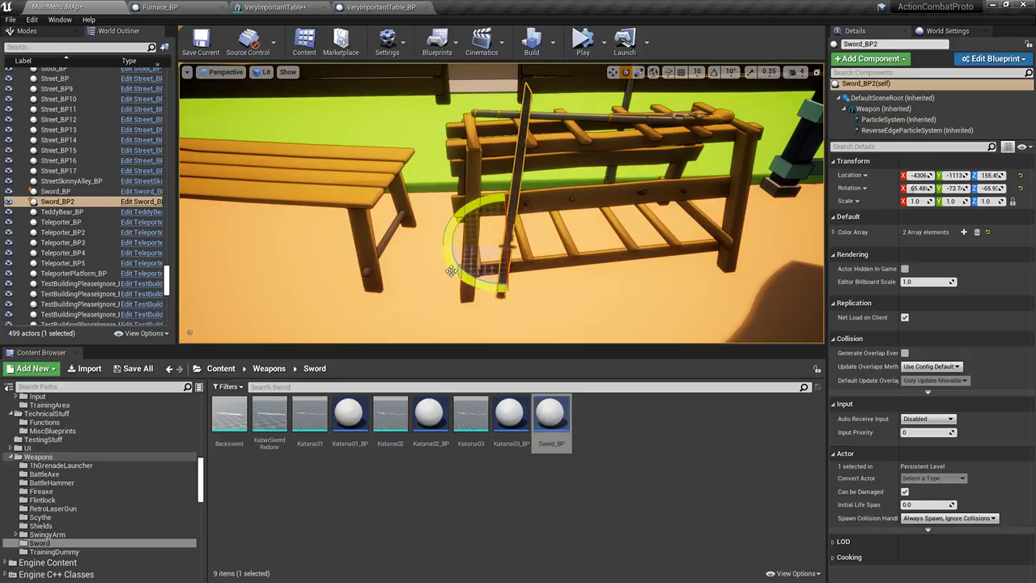
drag(480, 250, 471, 246)
right_drag(513, 277, 528, 187)
key(Escape)
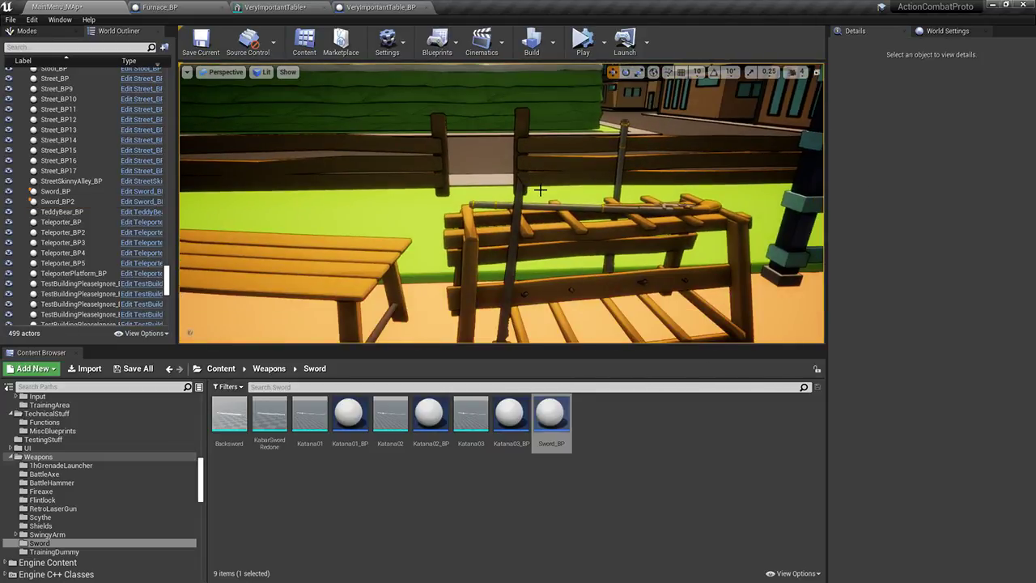
Duplicate a stepping stone from the walled garden and bring the copy across the road toward the blacksmith yard
right_drag(472, 154, 499, 161)
click(491, 161)
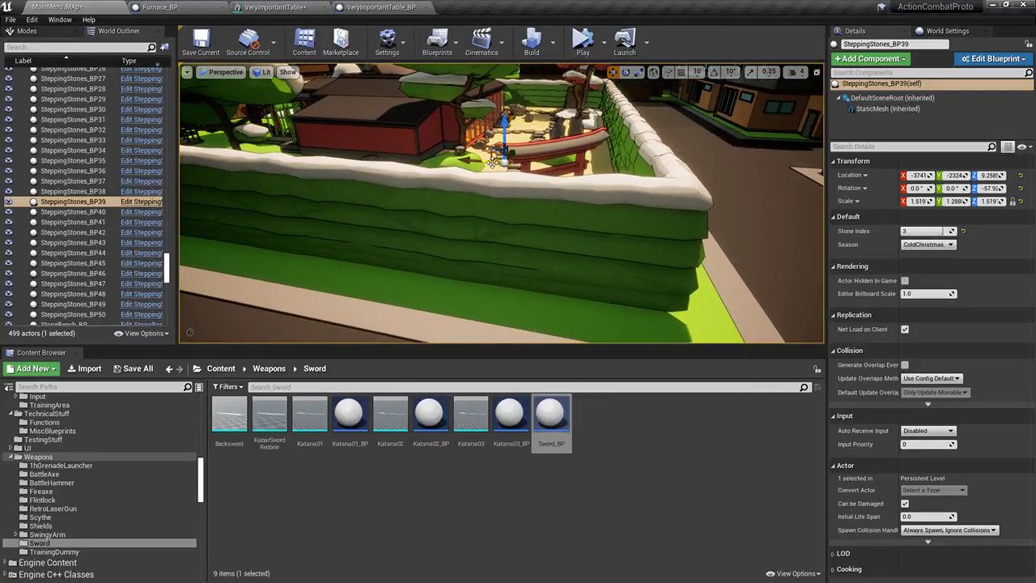
alt+shift+drag(512, 152, 559, 250)
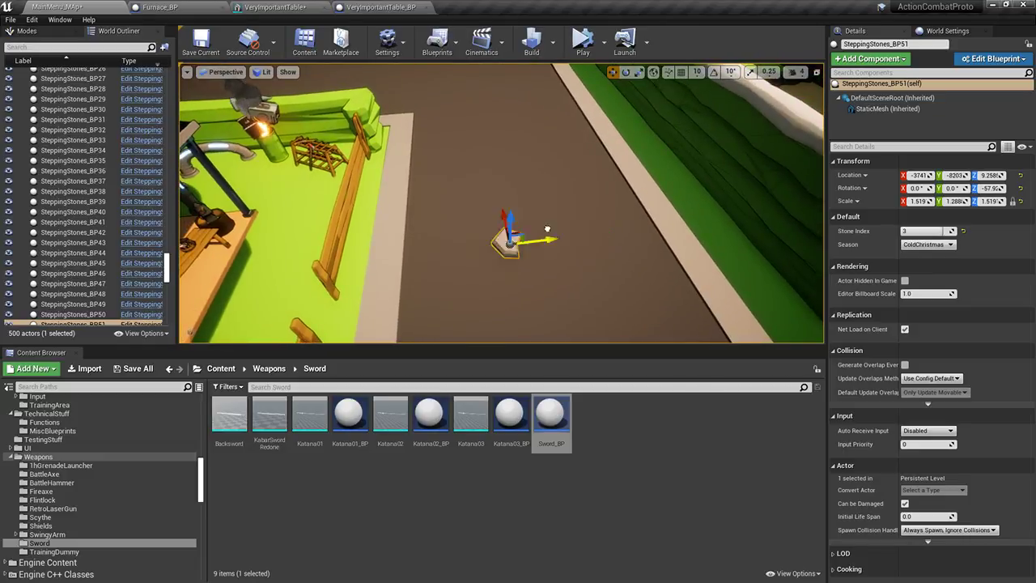
Flatten the copied stepping stone to about 0.70 on Z and move it to the fence opening behind the table
right_drag(501, 202, 361, 226)
key(f)
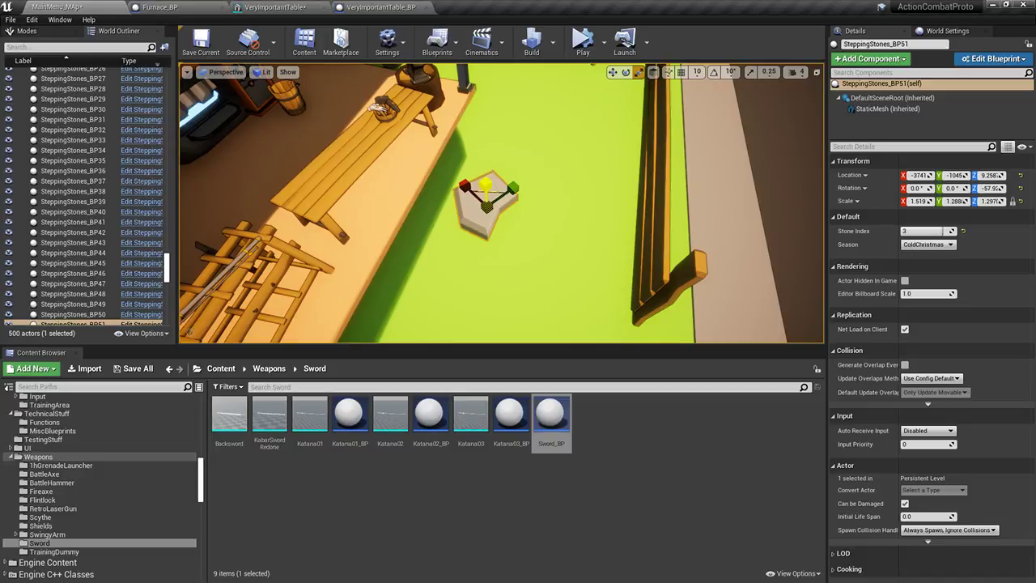
shift+drag(492, 191, 561, 200)
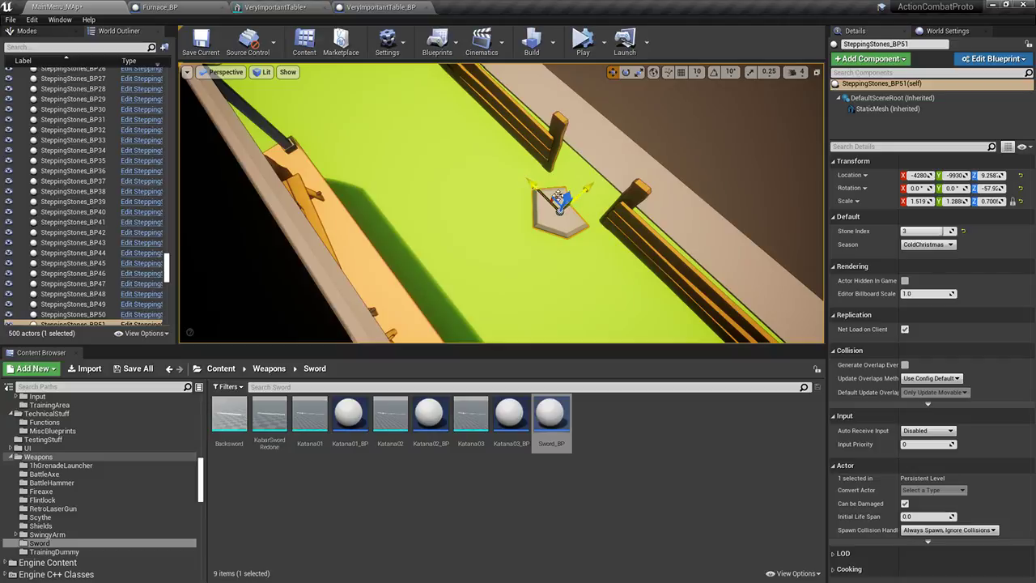
Raise the stepping stone at the fence opening to about Z 13 and flatten it to about 0.47 on Z scale
right_drag(490, 238, 566, 238)
key(e)
right_drag(414, 210, 283, 129)
right_drag(566, 237, 566, 230)
key(w)
mouse_move(571, 235)
mouse_down()
mouse_move(574, 246)
mouse_move(576, 236)
mouse_up()
key(r)
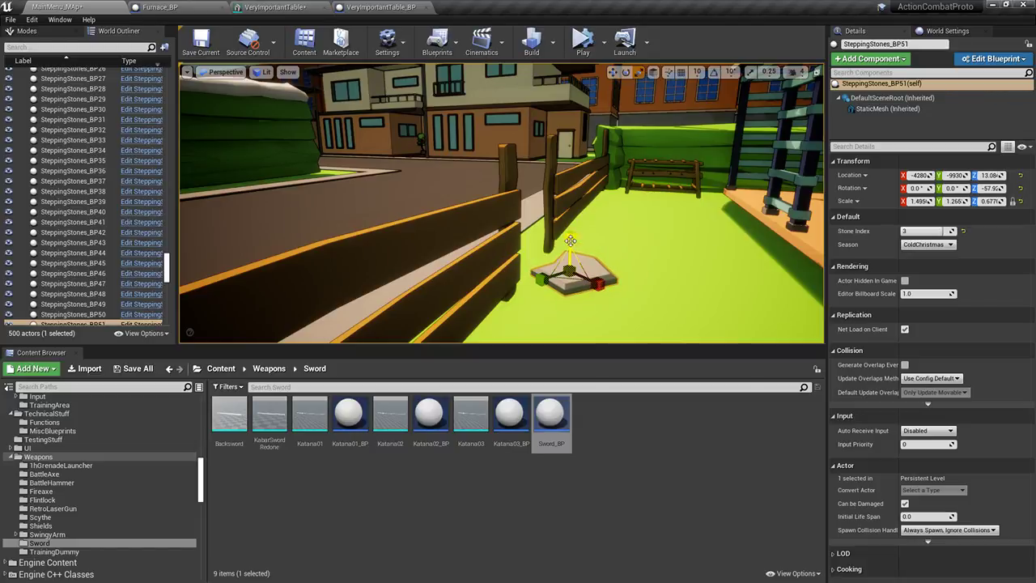
key(w)
drag(554, 276, 551, 274)
right_drag(551, 274, 643, 263)
mouse_move(492, 270)
right_down()
mouse_move(486, 323)
mouse_move(457, 343)
mouse_move(477, 344)
mouse_move(510, 269)
right_up()
Duplicate the stepping stone repeatedly to lay a path of eight stones from the fence opening along the porch
alt+drag(503, 285, 398, 194)
right_drag(433, 194, 404, 194)
alt+drag(460, 175, 430, 112)
right_drag(453, 146, 599, 146)
Give the two stones at the far end of the path Stone Index 2 and 0, rotated to about -12° and -26°
drag(934, 231, 925, 231)
right_drag(664, 236, 643, 287)
key(e)
drag(397, 267, 422, 265)
click(447, 245)
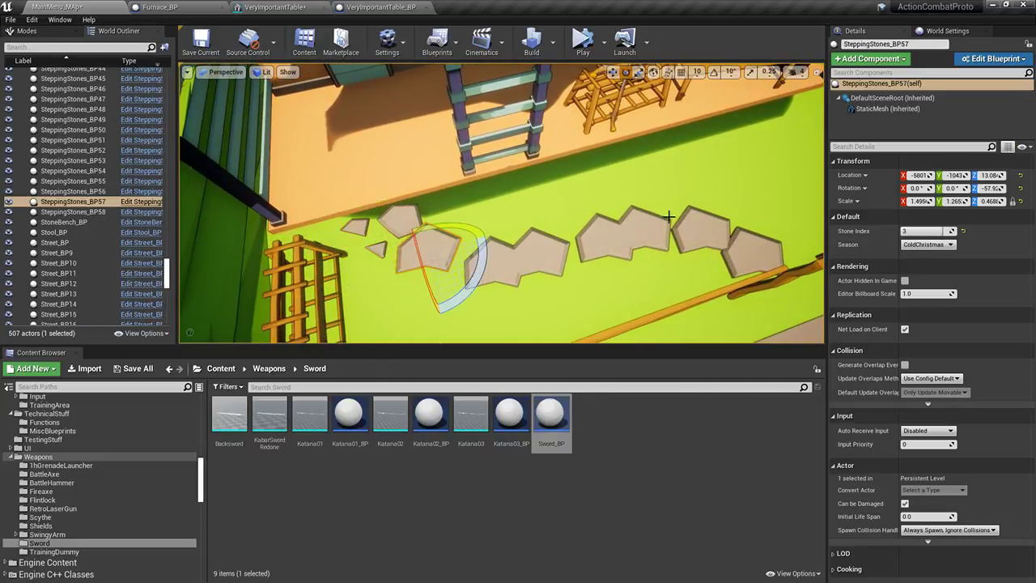
drag(940, 231, 905, 231)
drag(474, 284, 534, 247)
Set SteppingStones_BP56 to Stone Index 4, enlarge it to about 2.08 by 1.85, and move it to about X -5599
click(505, 263)
mouse_move(914, 232)
mouse_down()
mouse_move(901, 232)
mouse_move(929, 233)
mouse_up()
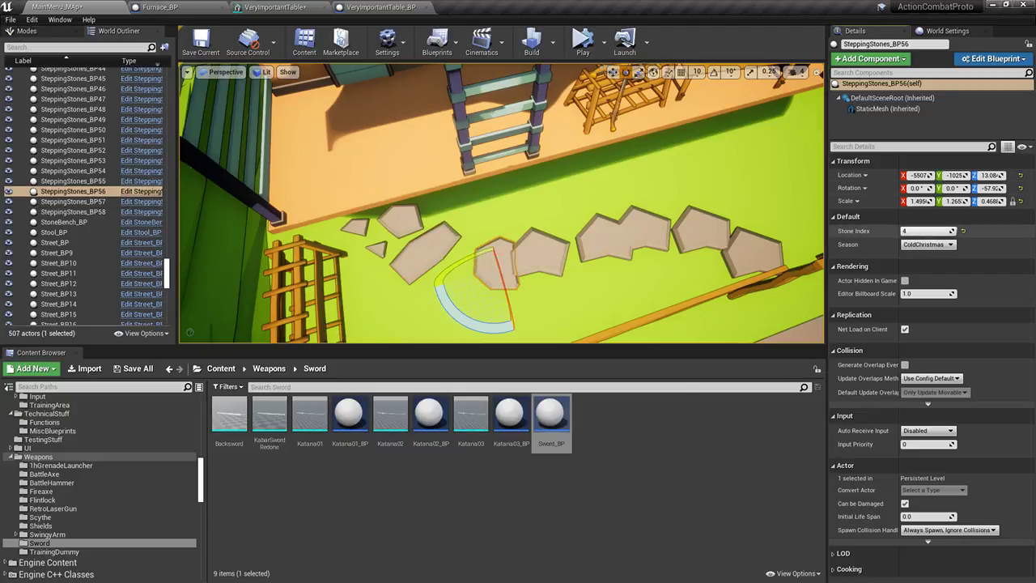
key(r)
drag(510, 259, 535, 243)
key(w)
drag(508, 275, 491, 284)
key(r)
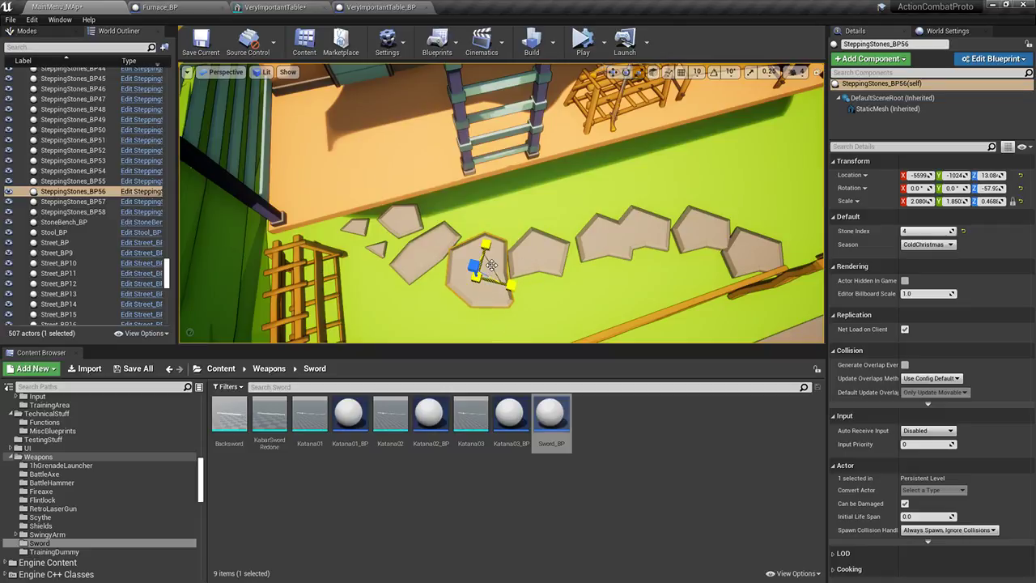
Move SteppingStones_BP55 to about X -5315 and rotate it to about -107° to follow the path
click(535, 251)
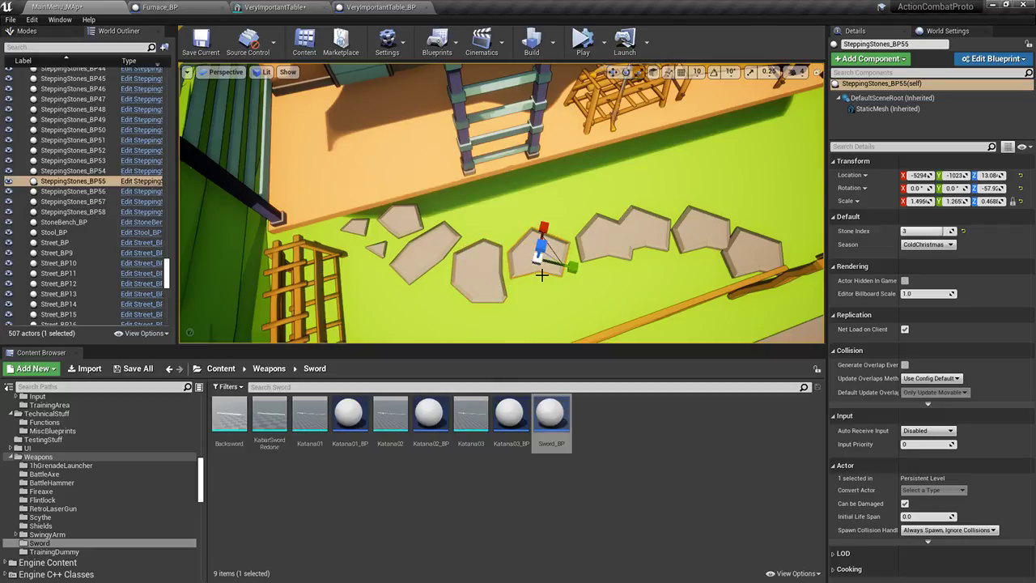
key(w)
drag(556, 258, 547, 258)
key(e)
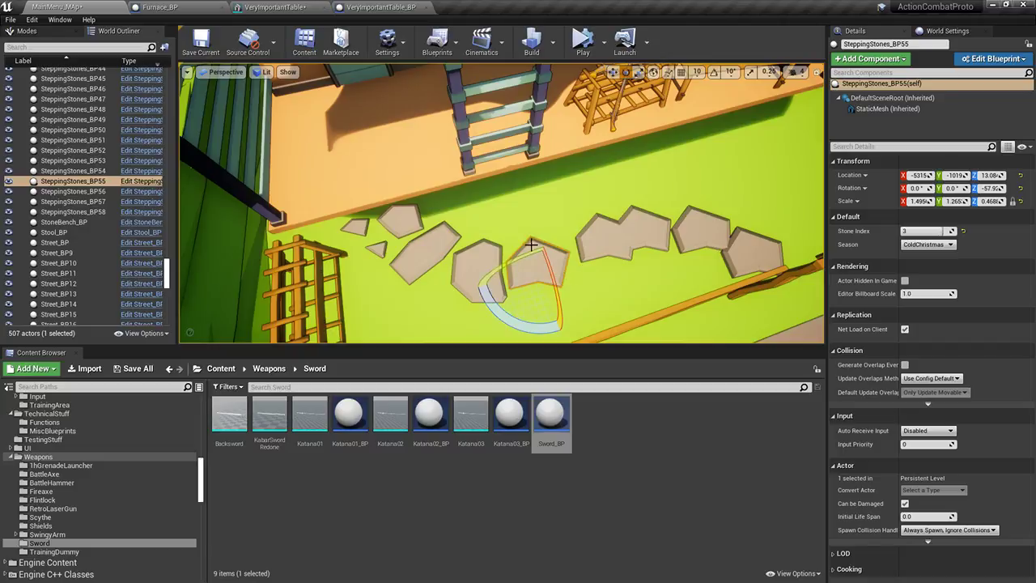
drag(518, 321, 544, 273)
key(w)
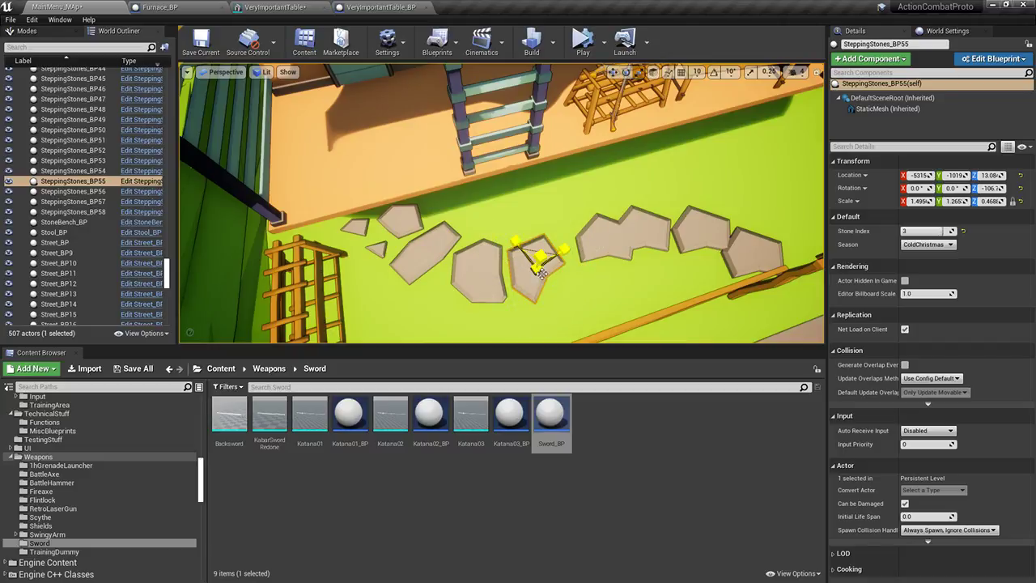
Set SteppingStones_BP54 to Stone Index 1, rotate it to about 42°, and shift it toward its neighbour at about X -5048
click(608, 242)
key(e)
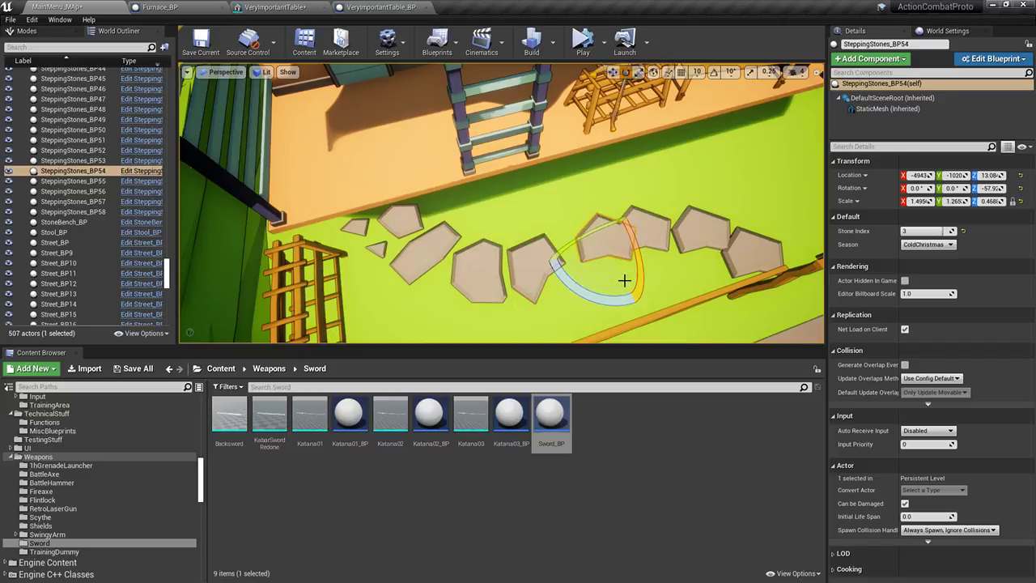
drag(927, 229, 913, 230)
drag(574, 277, 660, 260)
key(w)
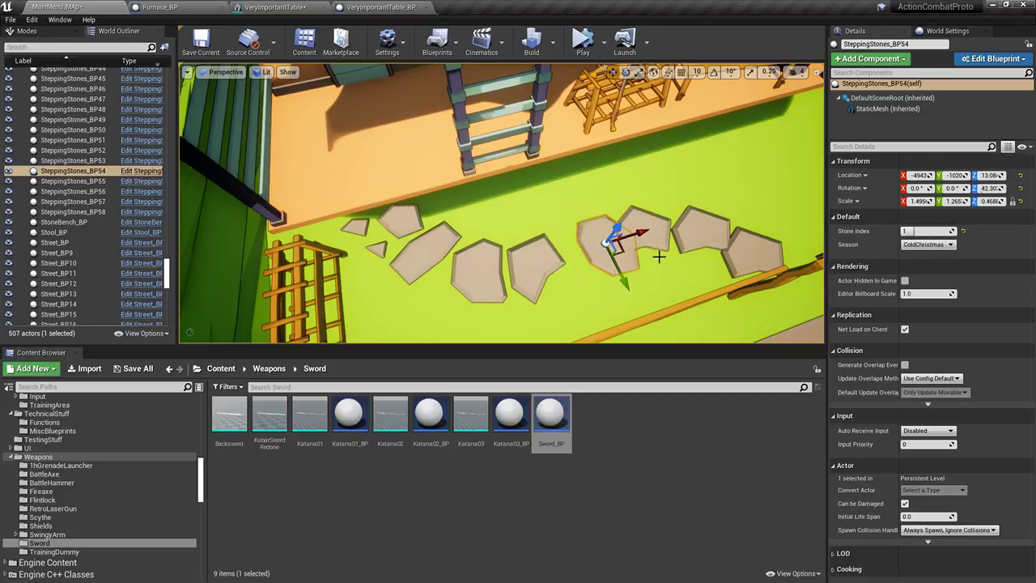
Set SteppingStones_BP53 to Stone Index 2, rotate the cluster to about -102°, and fit it between the neighbouring stones
click(659, 228)
key(e)
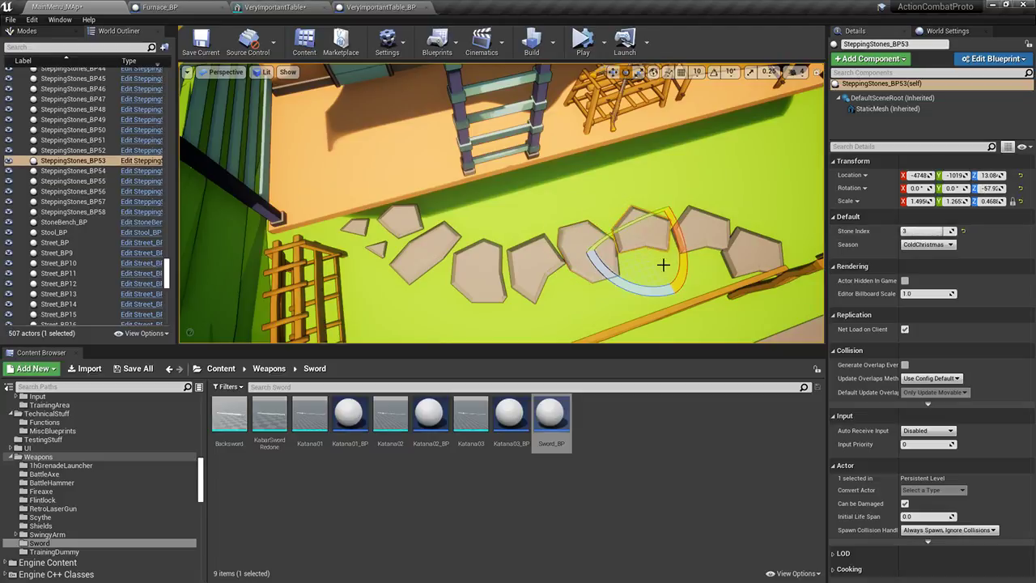
drag(702, 274, 697, 283)
key(w)
drag(678, 228, 668, 229)
drag(918, 231, 928, 231)
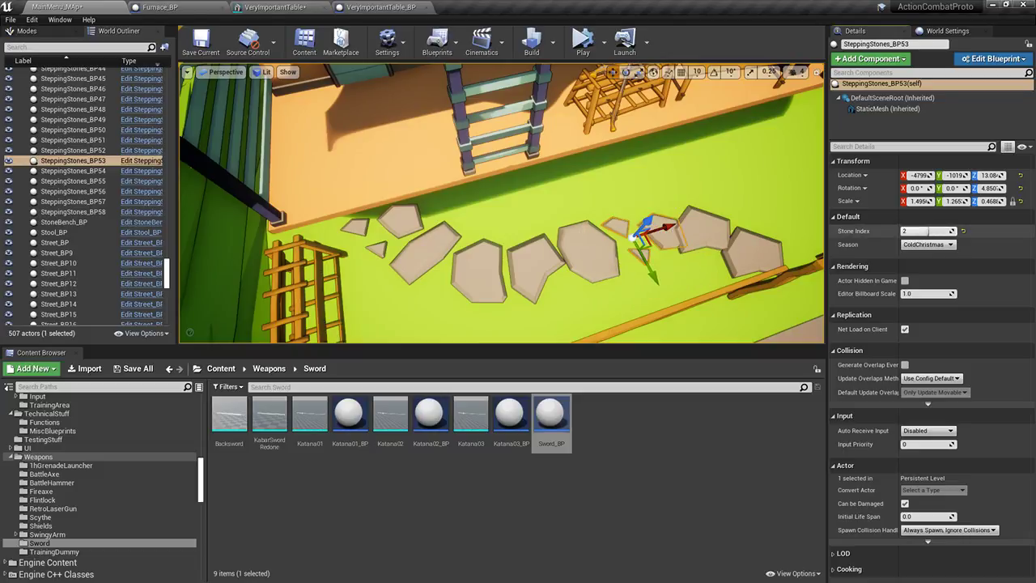
key(e)
drag(636, 294, 720, 279)
key(w)
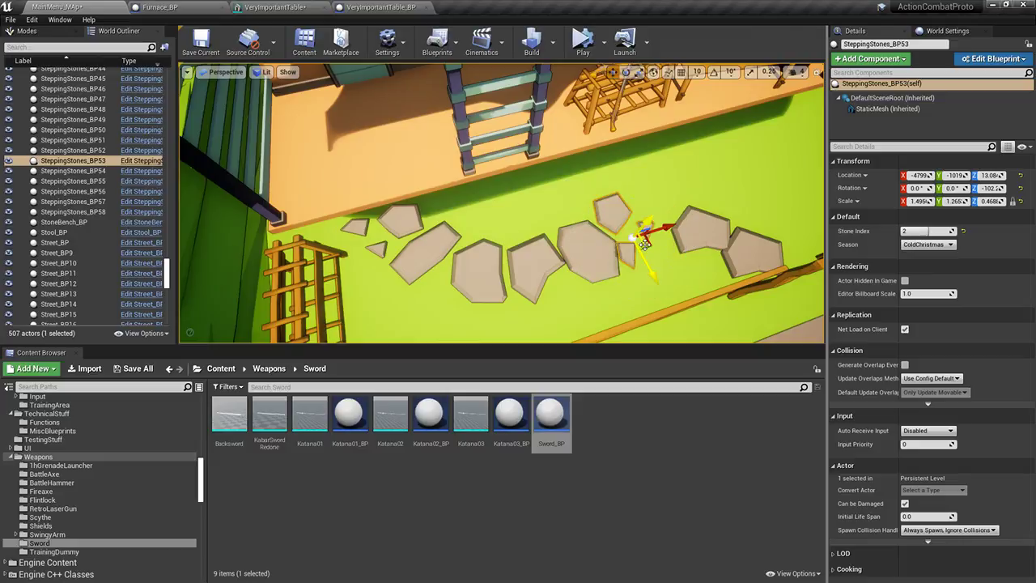
drag(648, 244, 647, 252)
right_drag(647, 253, 670, 264)
Rotate SteppingStones_BP52 to about 44° and move it to about X -4545 beside the small stone cluster
click(678, 247)
key(e)
drag(669, 292, 621, 279)
key(w)
drag(678, 246, 650, 241)
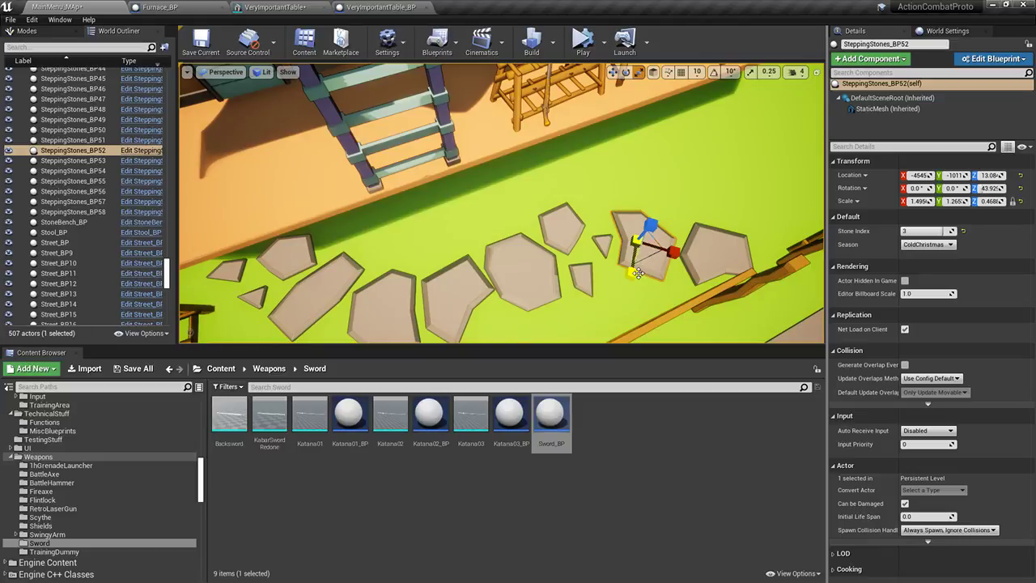
Set the stone nearest the fence opening to Stone Index 0, rotate it to about -11°, and reposition it at about X -4276
click(712, 251)
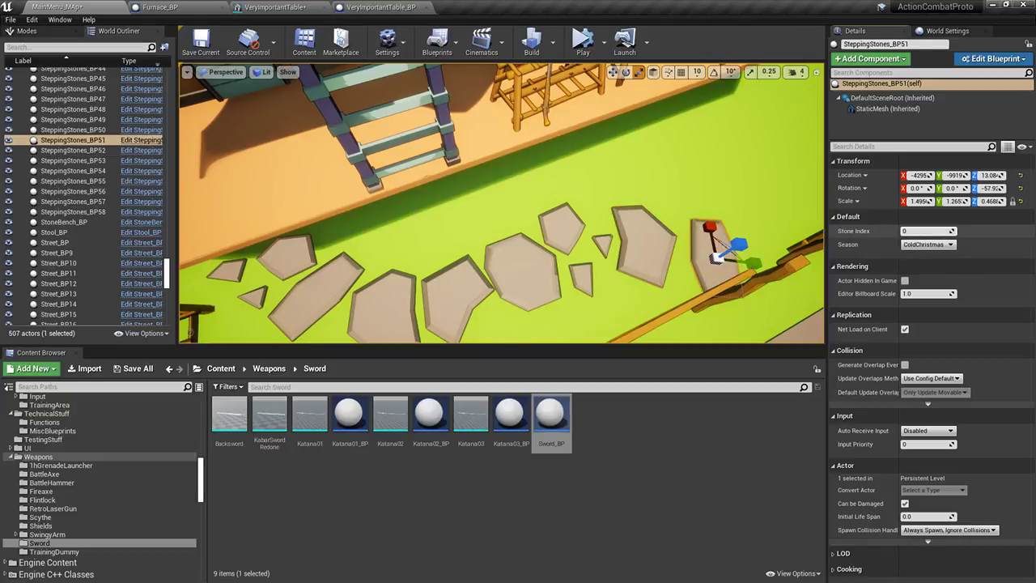
key(e)
drag(705, 310, 681, 279)
key(d)
right_drag(681, 280, 672, 272)
key(w)
key(w)
mouse_move(604, 287)
mouse_down()
mouse_move(596, 296)
mouse_move(612, 290)
mouse_up()
key(r)
key(w)
Shrink the two stones in the middle of the path, SteppingStones_BP55 and BP54, to about 1.30 and 1.28 on X scale
mouse_move(636, 286)
right_down()
mouse_move(648, 291)
mouse_move(636, 286)
right_up()
right_drag(553, 212, 514, 205)
click(483, 254)
key(r)
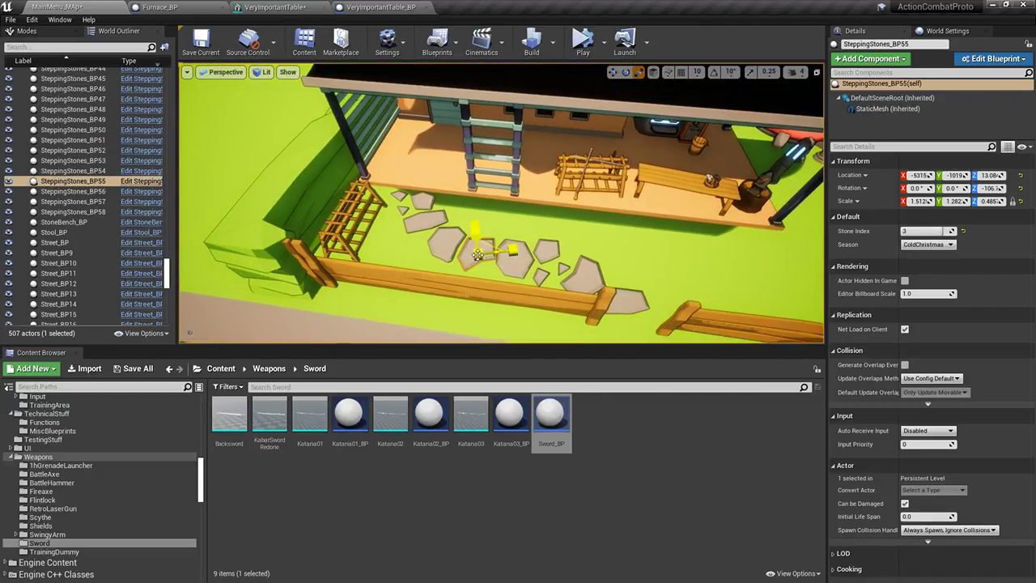
right_drag(479, 253, 508, 243)
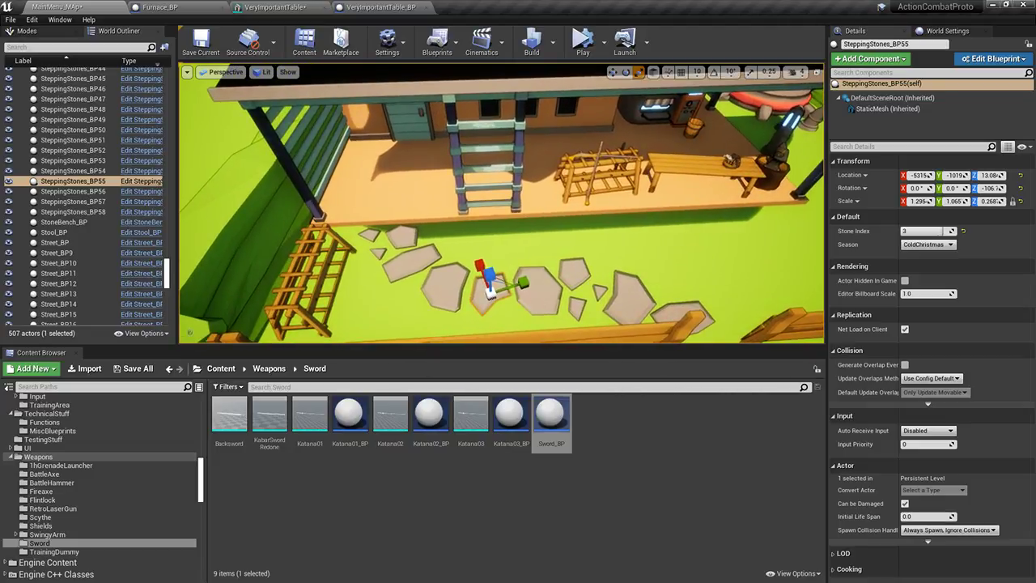
click(534, 291)
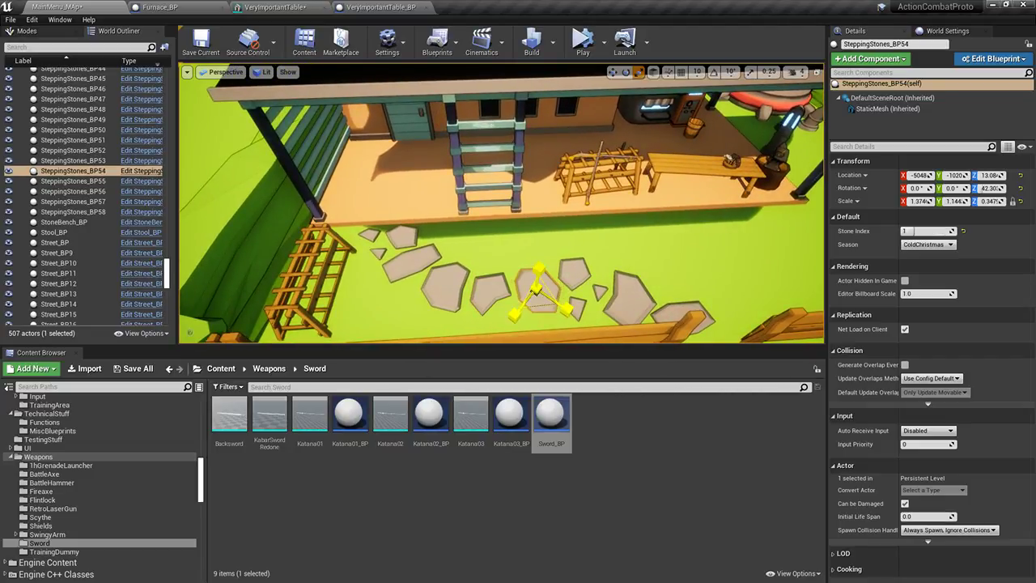
Narrow SteppingStones_BP57 to about 1.13 on X scale and shrink the large stone beside it to about 1.69 by 1.46
click(441, 291)
click(410, 263)
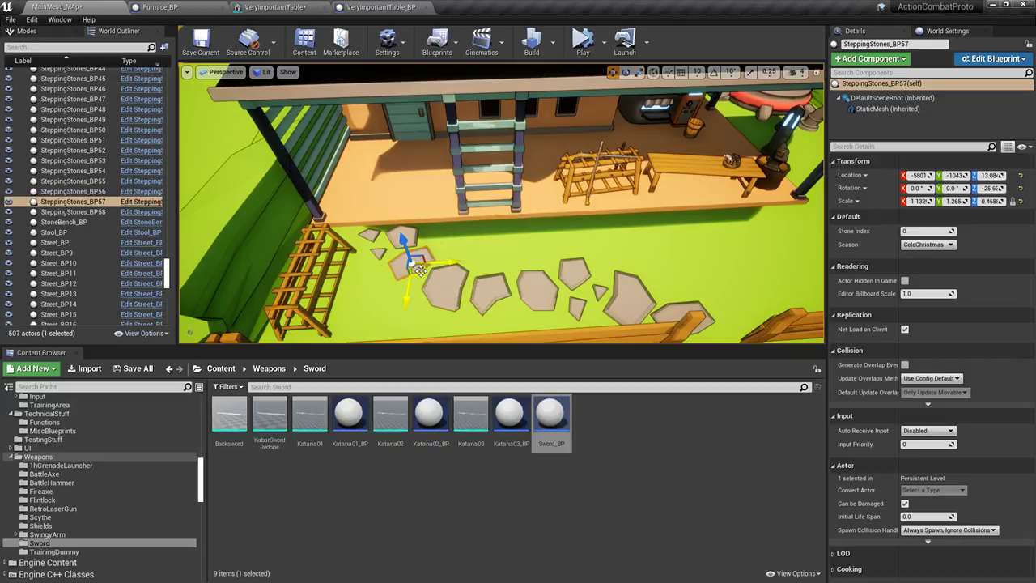
click(462, 255)
right_drag(462, 255, 506, 287)
right_drag(502, 194, 422, 249)
click(500, 149)
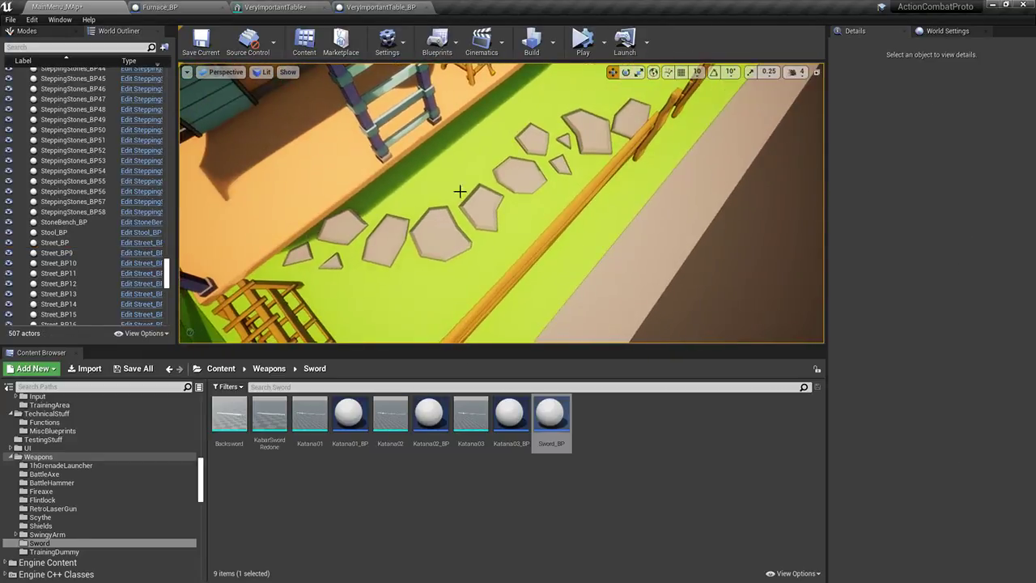
click(421, 250)
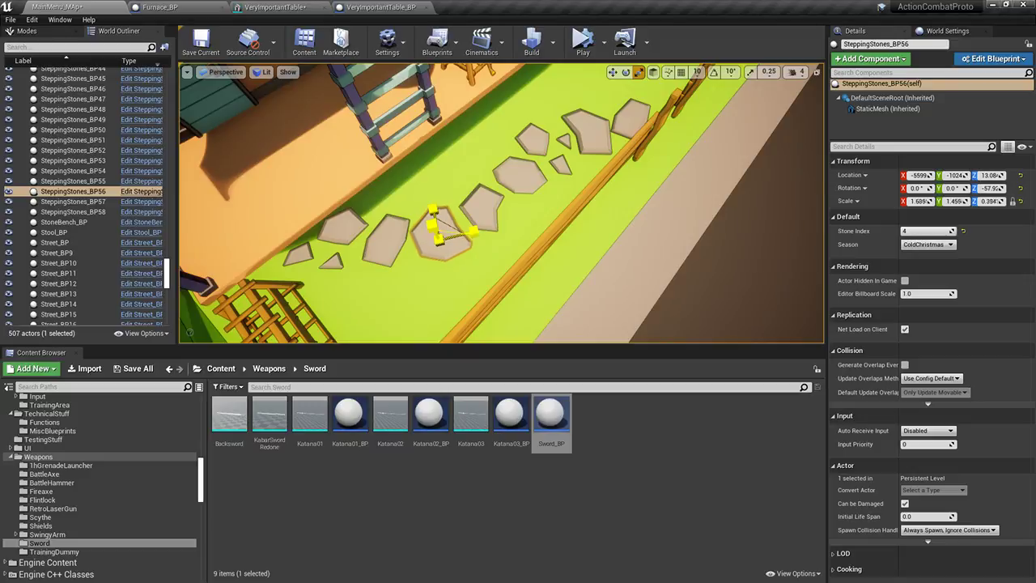
drag(432, 225, 431, 220)
right_drag(433, 234, 436, 211)
Adjust the middle stones' thickness and rescale the small stone cluster at the far end to about 1.44, 1.21, 0.58
click(454, 237)
click(470, 180)
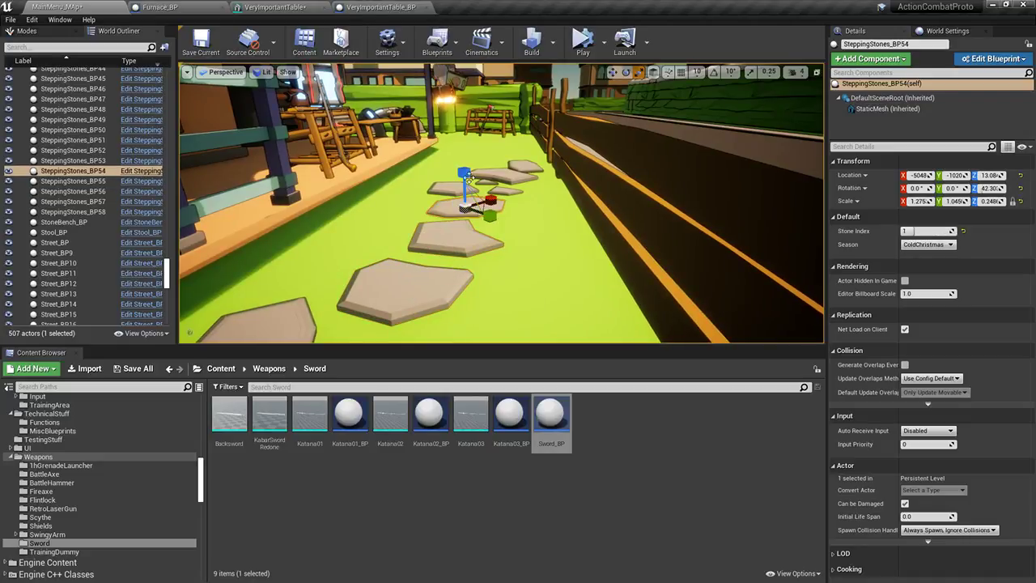
right_drag(467, 194, 409, 202)
click(425, 285)
right_drag(454, 284, 350, 280)
click(382, 283)
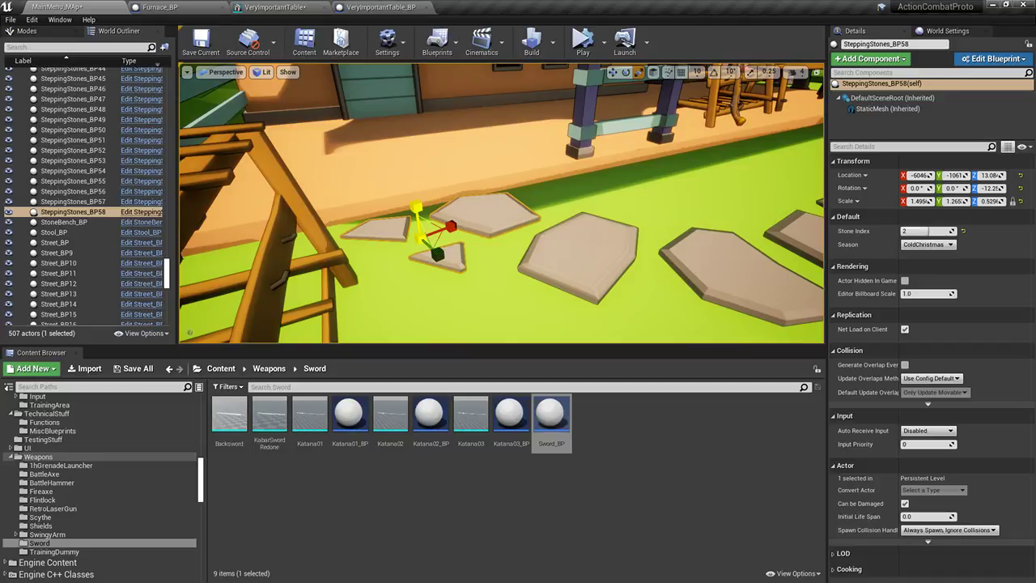
drag(420, 237, 414, 243)
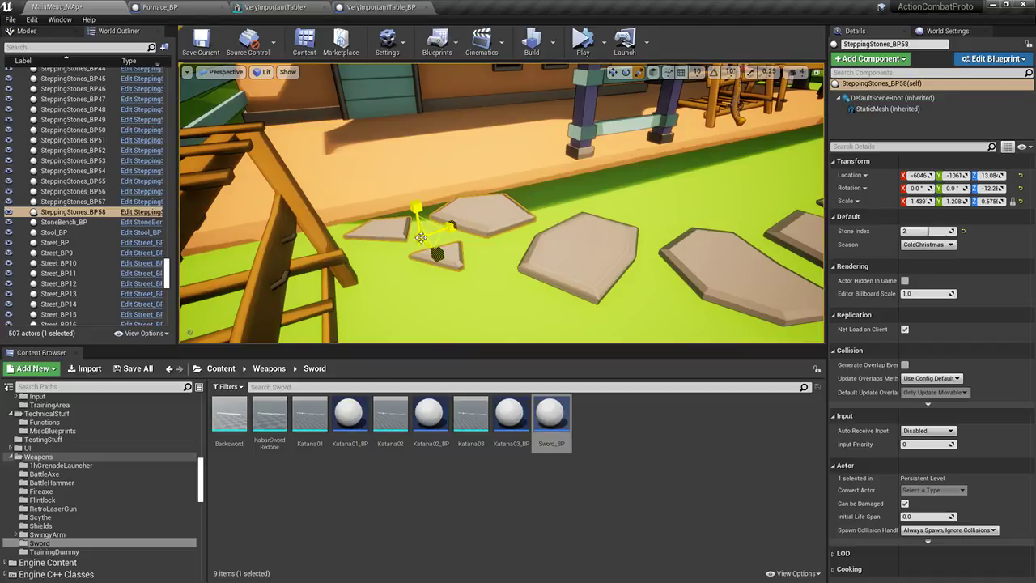
Thicken SteppingStones_BP57 to about 0.53 on Z scale and resize the two stones nearest the fence opening
click(564, 235)
right_drag(563, 235, 603, 308)
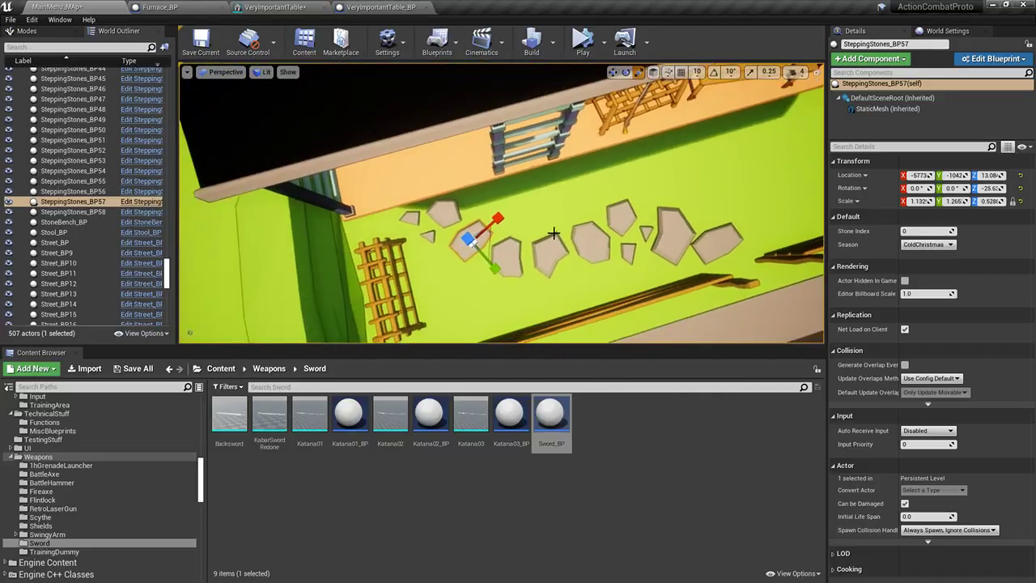
right_drag(470, 241, 500, 258)
key(w)
click(542, 225)
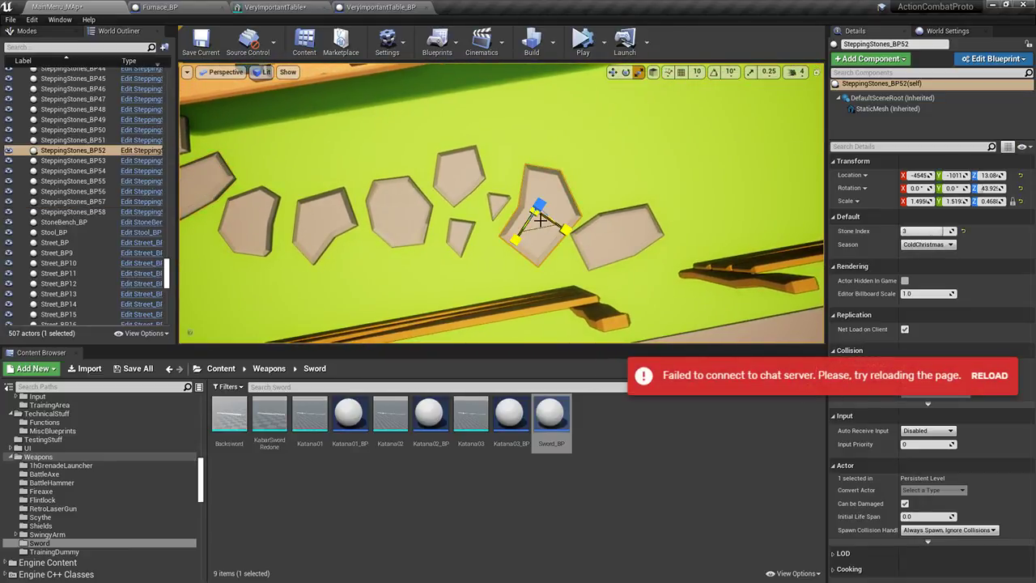
click(640, 225)
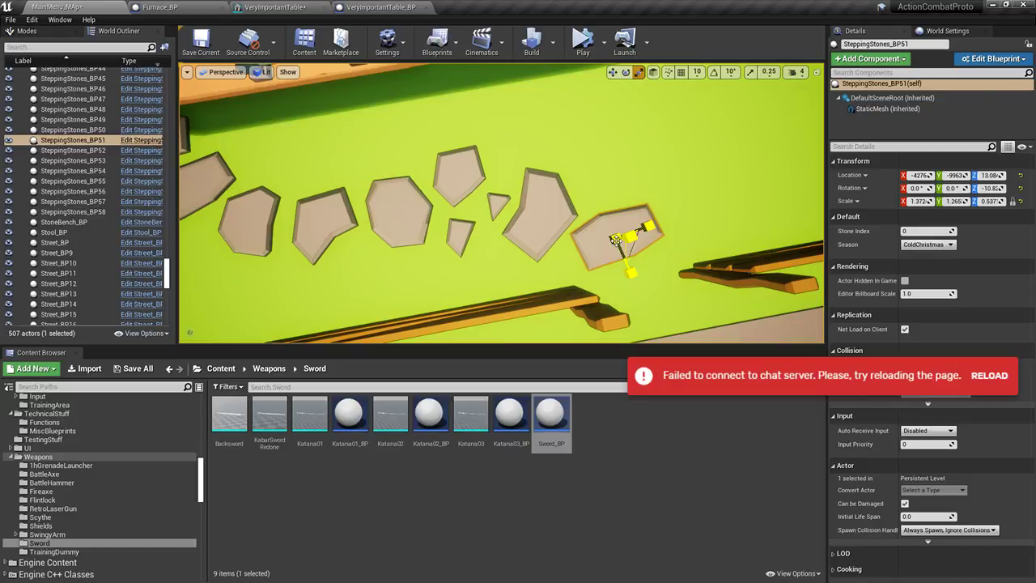
Duplicate the stone nearest the fence, move the copy into the opening, and narrow it to about 0.90 on Y scale
key(ctrl+w)
key(w)
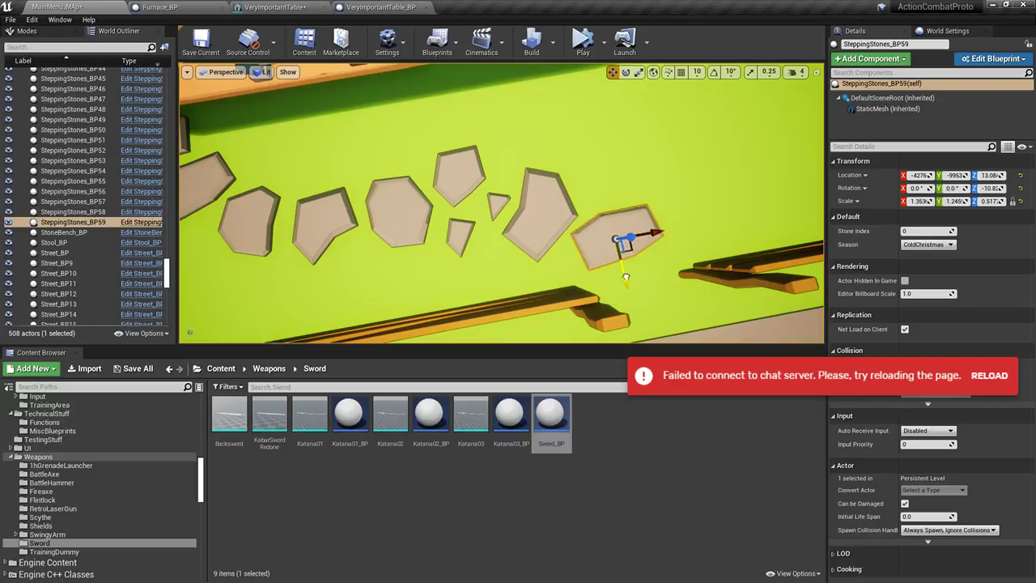
drag(625, 276, 676, 303)
key(e)
key(r)
drag(653, 329, 645, 329)
Rotate the copied stone to about -176° and move it between the fence posts at about X -4220, Y -9781
key(e)
key(w)
key(e)
drag(585, 254, 615, 279)
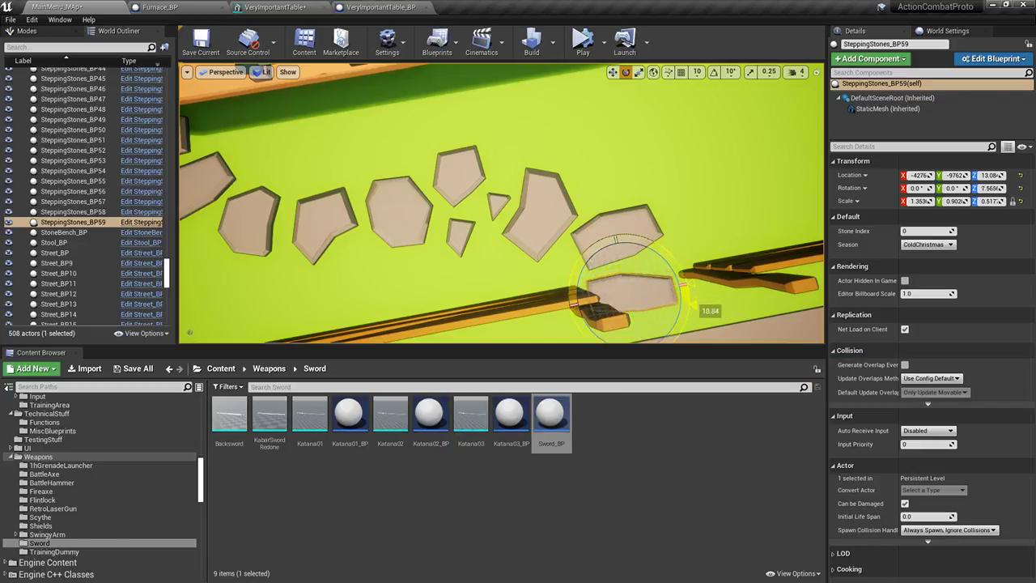
key(w)
key(e)
right_drag(603, 279, 606, 304)
drag(585, 204, 635, 204)
key(w)
drag(639, 243, 661, 234)
right_drag(679, 255, 668, 256)
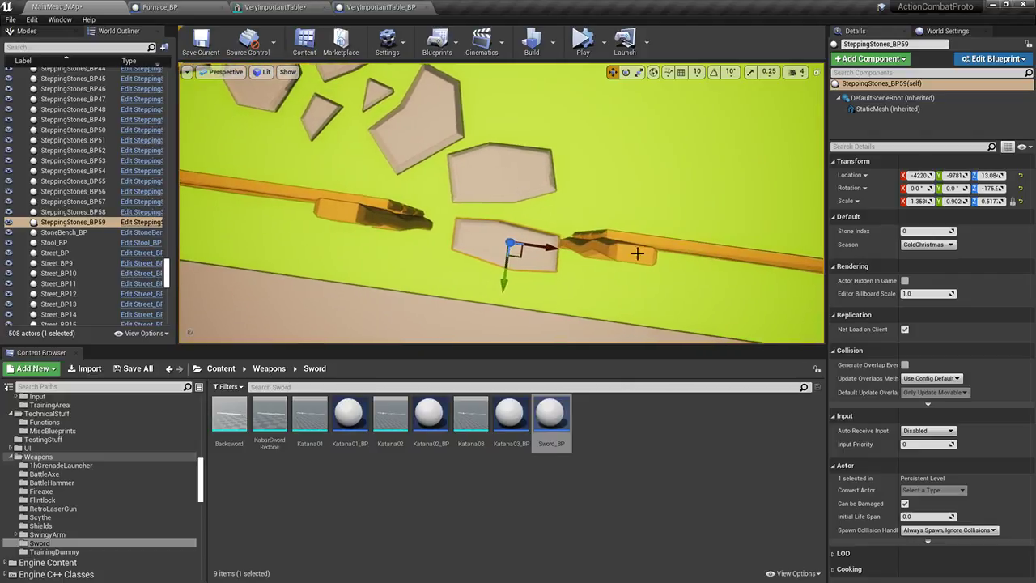
Fine-tune the copied stone's rotation and position in the fence opening, then deselect it
key(e)
drag(479, 202, 491, 213)
key(w)
drag(526, 254, 513, 245)
click(612, 183)
Widen the stone just inside the fence opening to about 1.37 on Y scale and shift it to about X -4320, Y -9995
right_drag(612, 182, 539, 138)
click(433, 81)
click(583, 201)
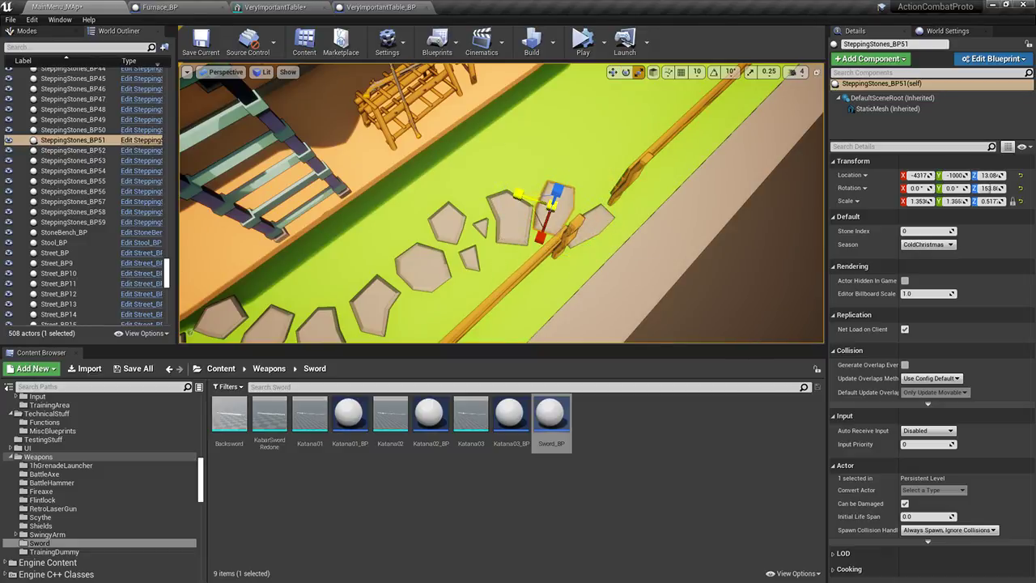
right_drag(574, 207, 570, 206)
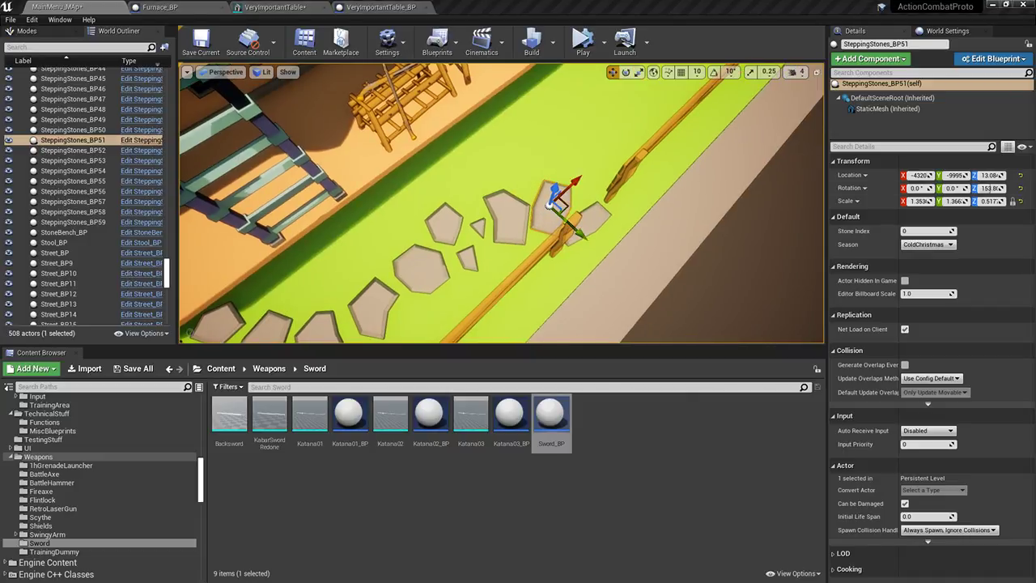
right_drag(570, 206, 538, 188)
right_drag(694, 192, 786, 250)
Shrink SteppingStones_BP52 to about 1.18, 1.20, 0.15 and rescale SteppingStones_BP57 to about 1.17 on Y and 0.56 on Z
click(614, 263)
right_drag(614, 263, 588, 244)
key(e)
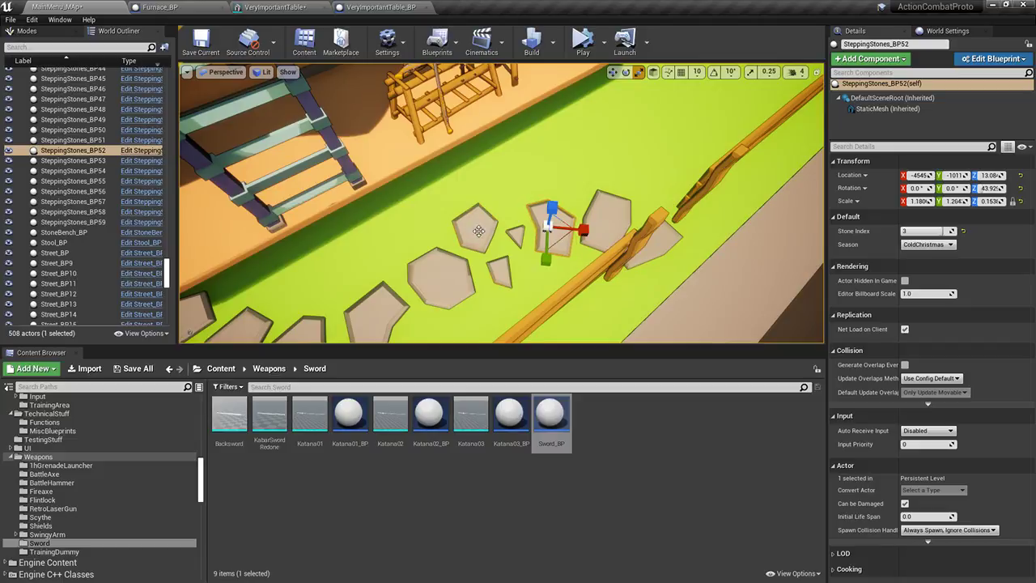
right_drag(524, 223, 515, 216)
click(515, 216)
click(447, 258)
right_drag(447, 257, 460, 261)
mouse_move(426, 286)
right_down()
mouse_move(361, 283)
mouse_move(426, 286)
right_up()
click(426, 286)
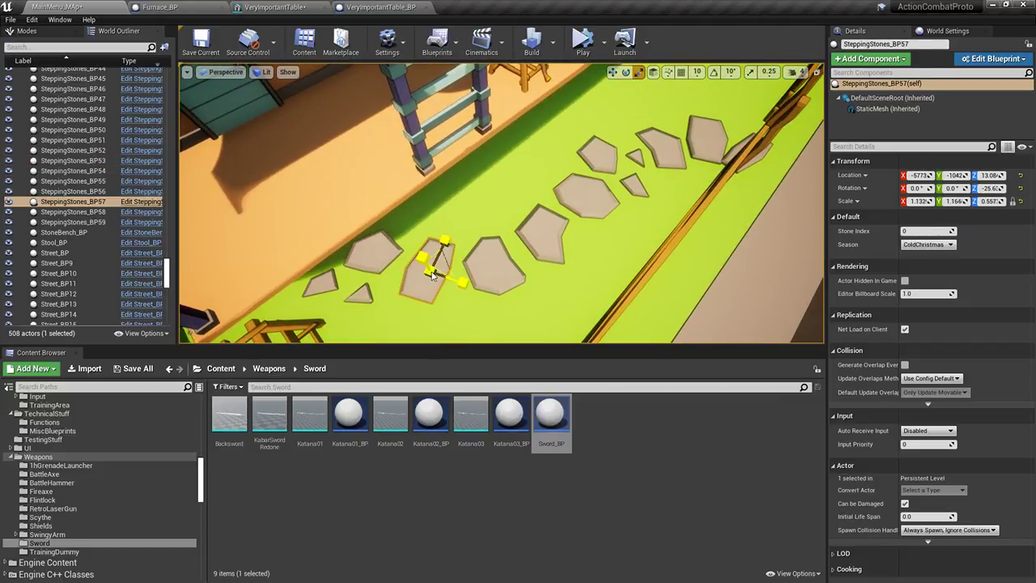
Inspect the Backsword mesh, return to the level by the weapon rack, and select the Sword_BP asset
right_drag(480, 258, 490, 168)
right_drag(709, 116, 692, 195)
click(709, 115)
double_click(229, 417)
right_drag(526, 312, 579, 299)
click(98, 6)
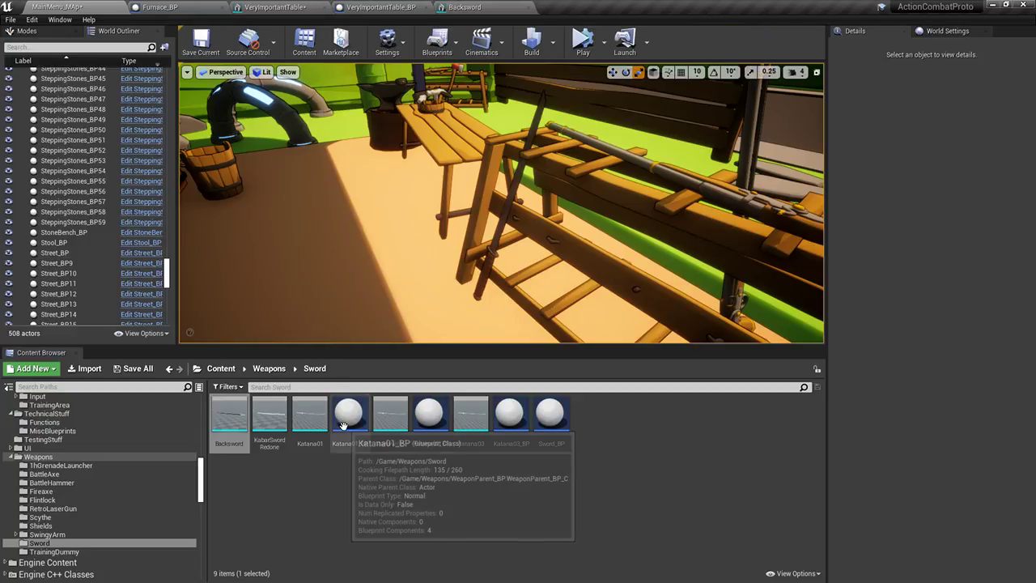
click(429, 417)
click(550, 417)
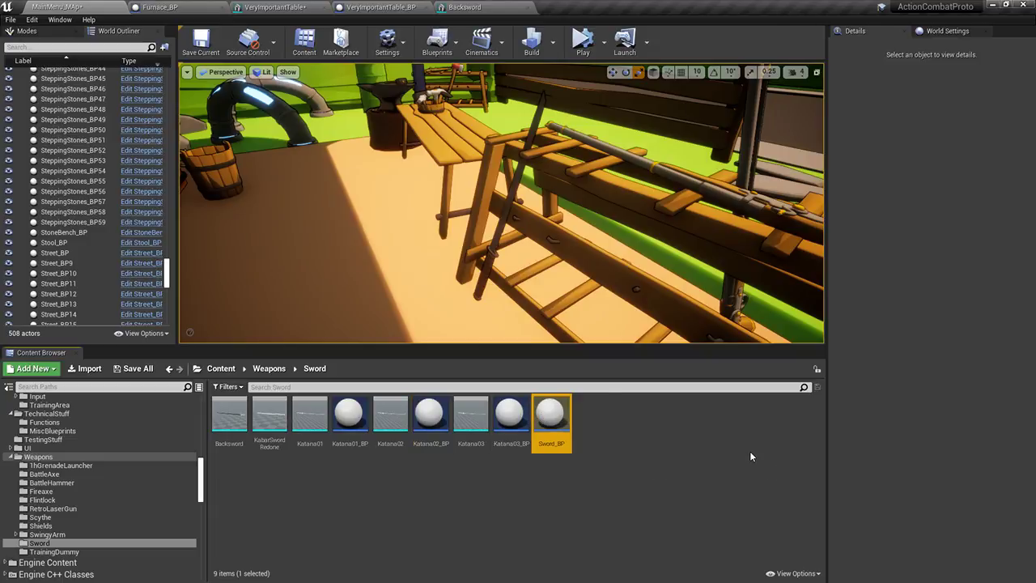
Duplicate the Sword_BP blueprint as Backsword_BP, open it for editing, and return to the level
key(ctrl+w)
text(Backsword_BP)
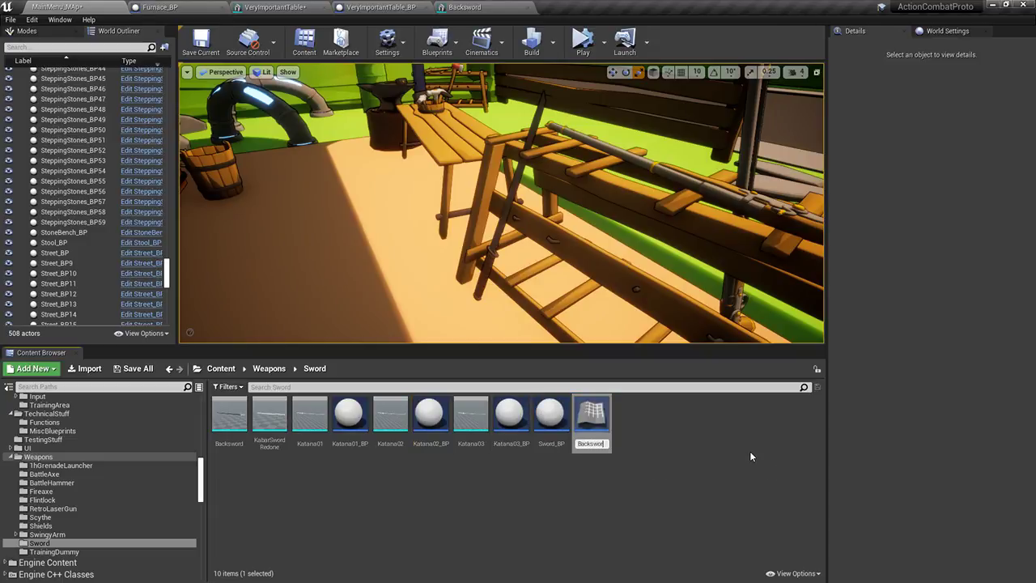
key(Return)
double_click(275, 418)
click(58, 8)
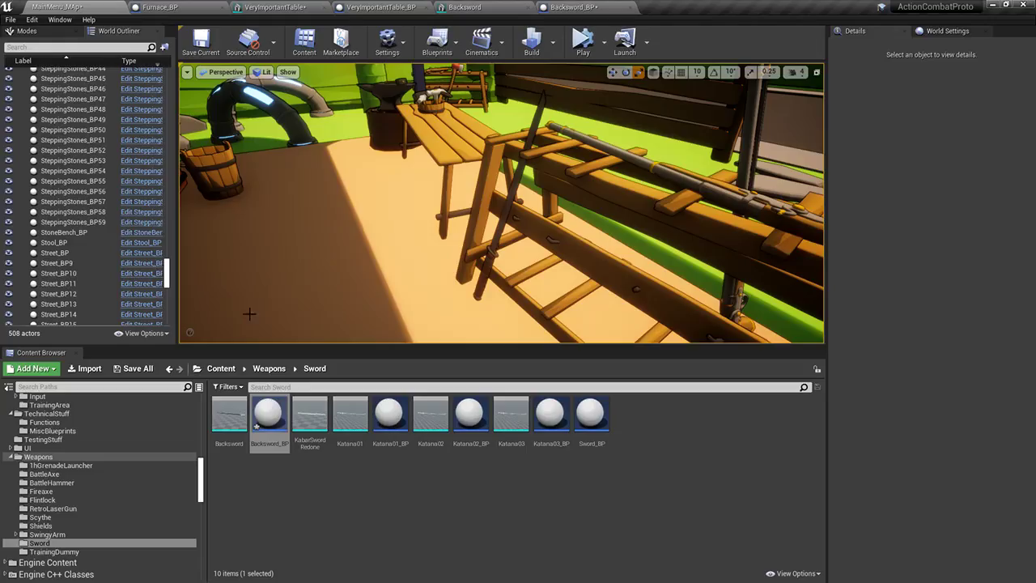
Review the Backsword mesh's materials, assign Backsword as the Weapon component's static mesh in Backsword_BP, and compile and save the blueprint
double_click(235, 408)
right_click(869, 148)
click(882, 146)
right_click(869, 192)
click(885, 201)
click(564, 6)
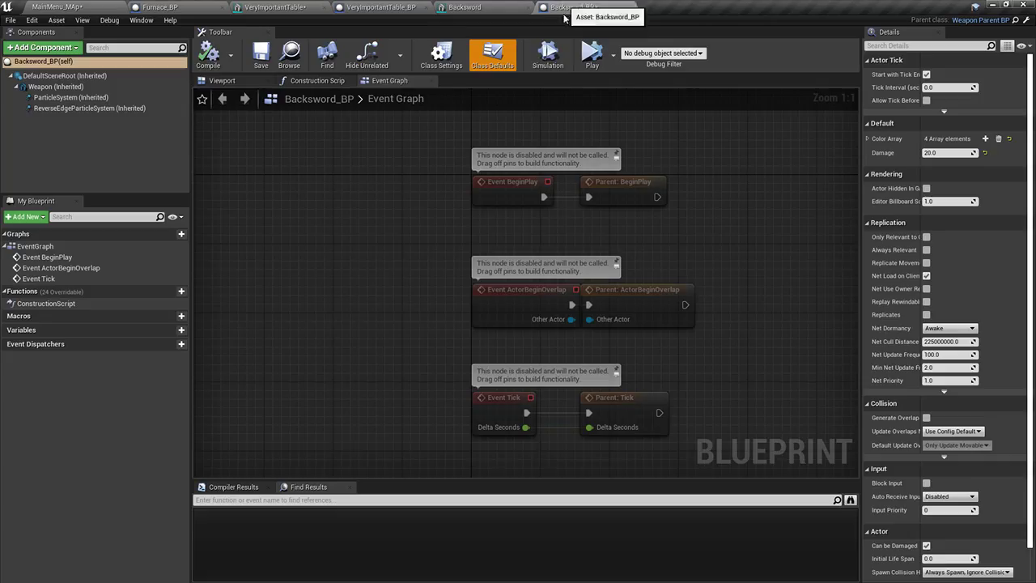
click(50, 87)
click(991, 270)
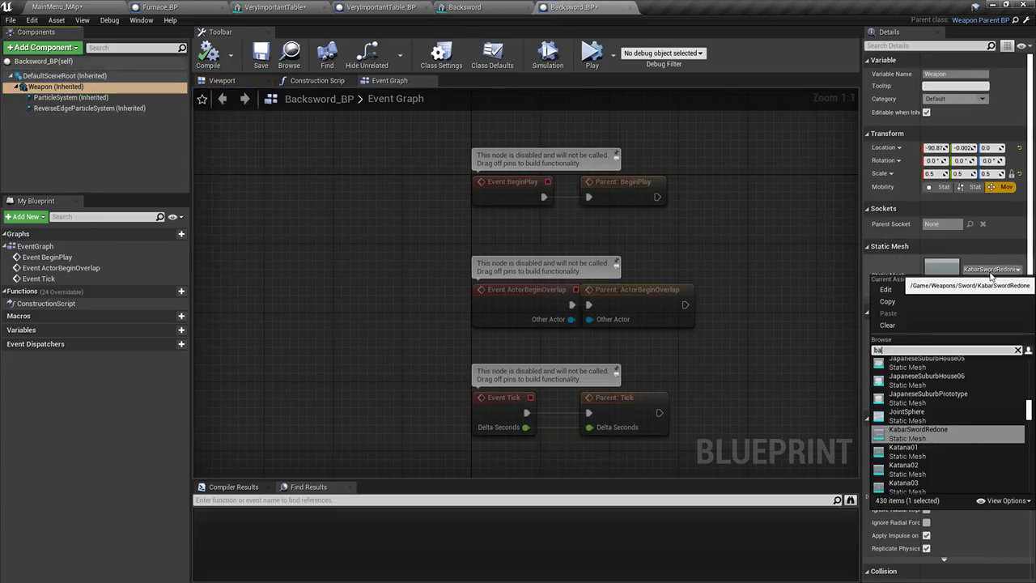
click(912, 365)
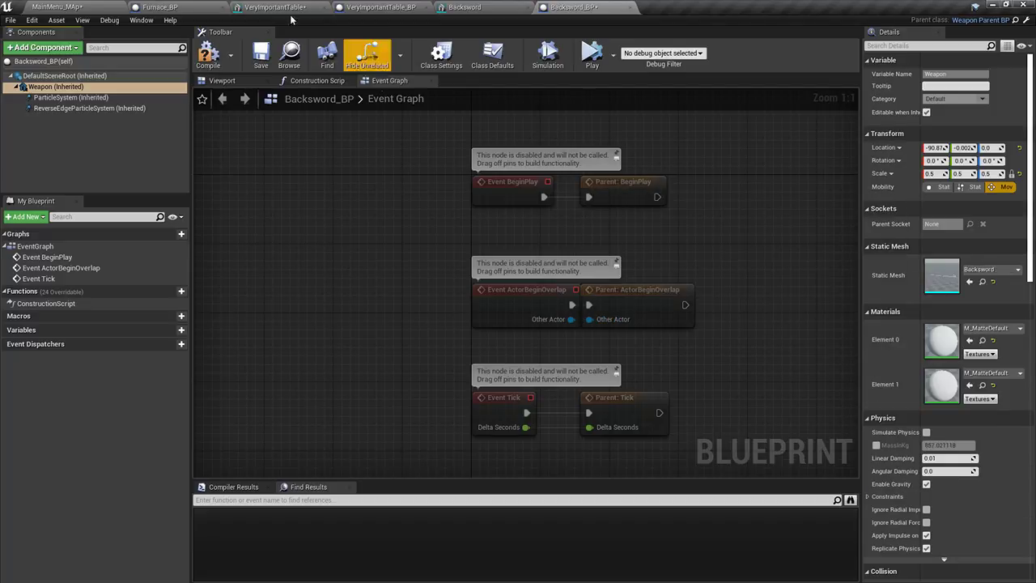
click(202, 55)
click(258, 54)
Return to the level and nudge Sword_BP2 along the weapon rack to about X -4295
click(59, 7)
right_drag(441, 233, 594, 244)
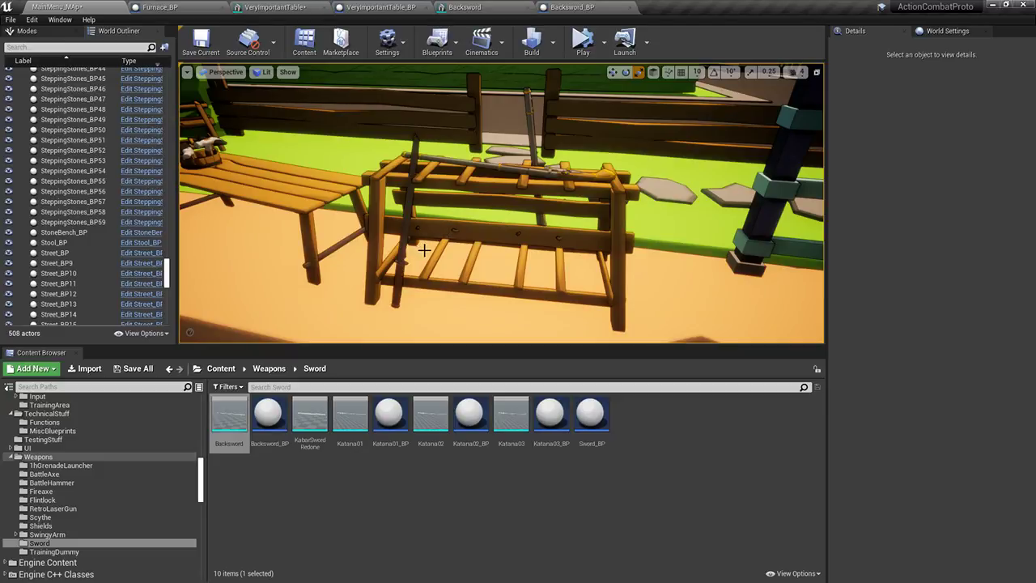
right_drag(426, 265, 537, 291)
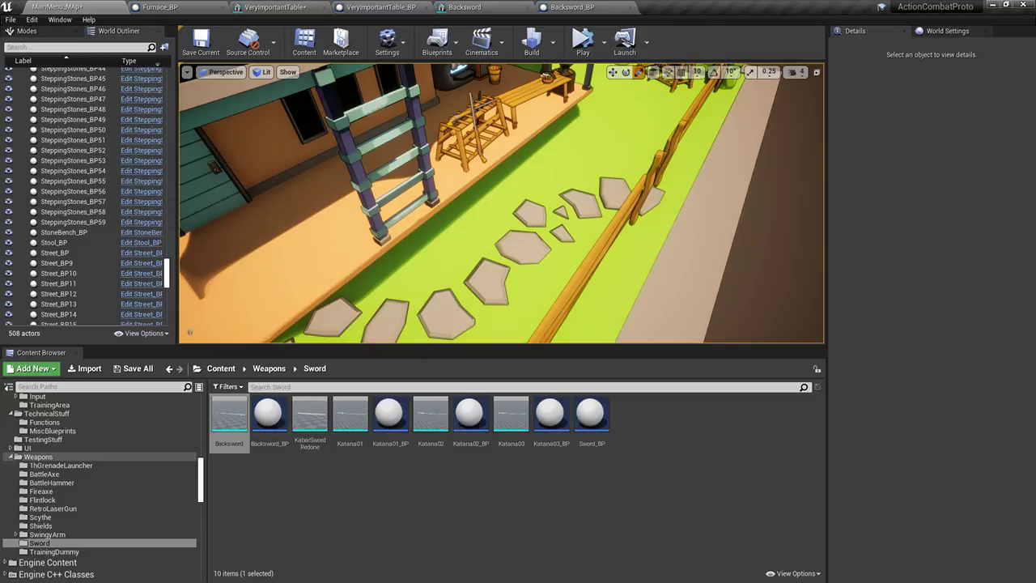
right_drag(537, 291, 442, 271)
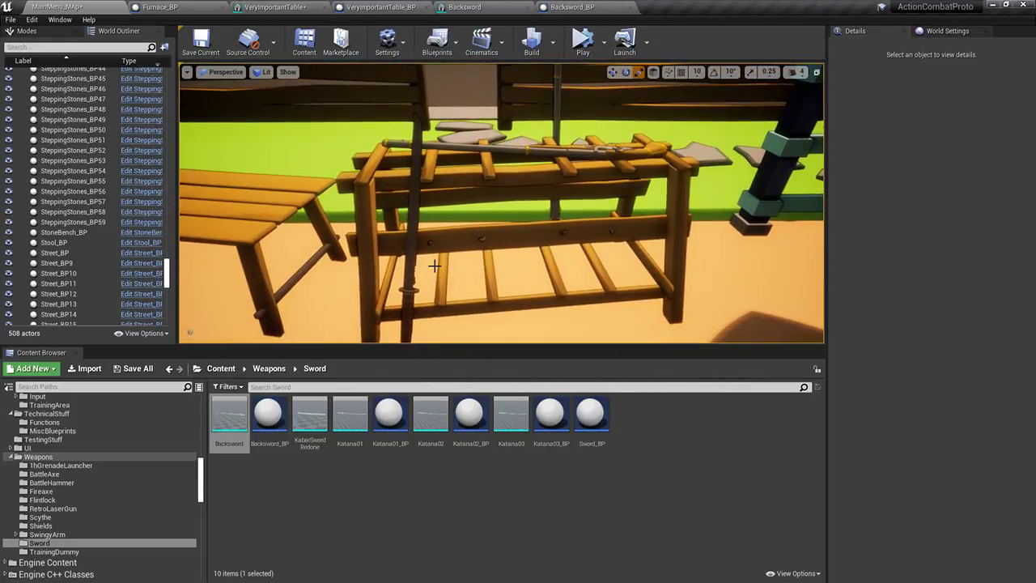
click(404, 199)
drag(370, 286, 361, 286)
right_drag(408, 301, 426, 355)
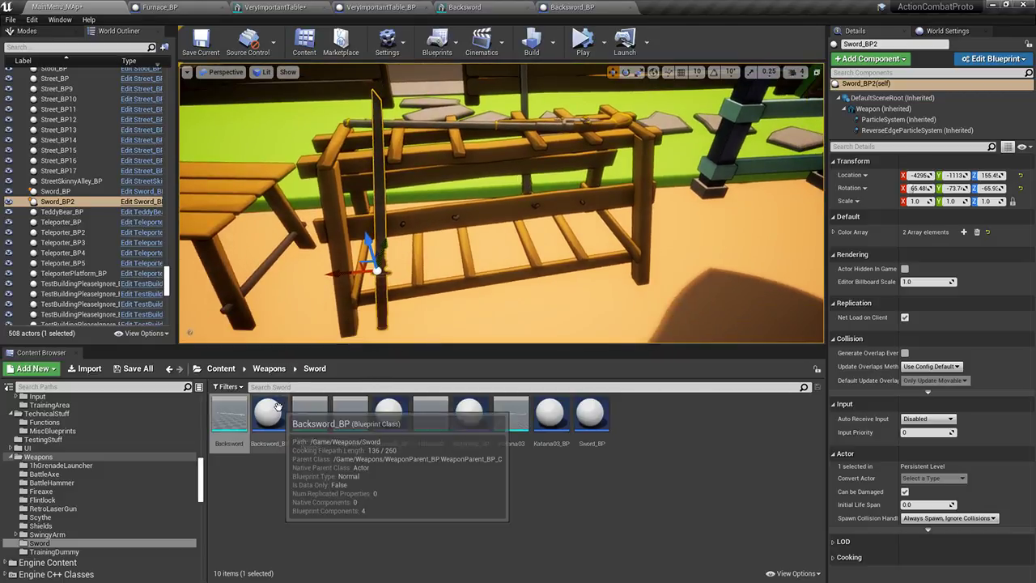
Set the second color parameter in Backsword_BP's construction script to Gray, compile and save, and check the sword in its preview
double_click(269, 413)
click(242, 79)
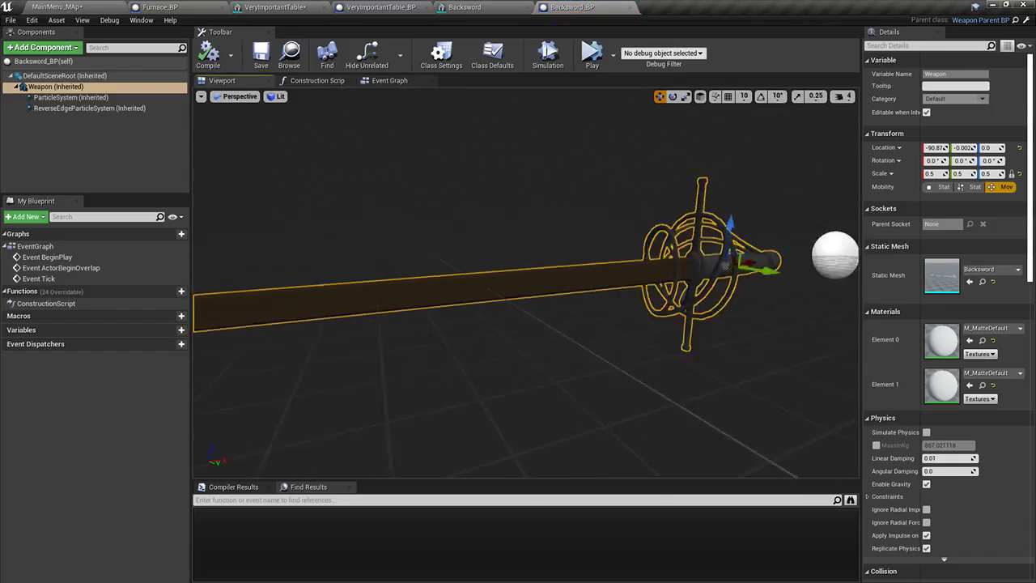
mouse_move(707, 285)
right_down()
mouse_move(676, 280)
mouse_move(707, 285)
right_up()
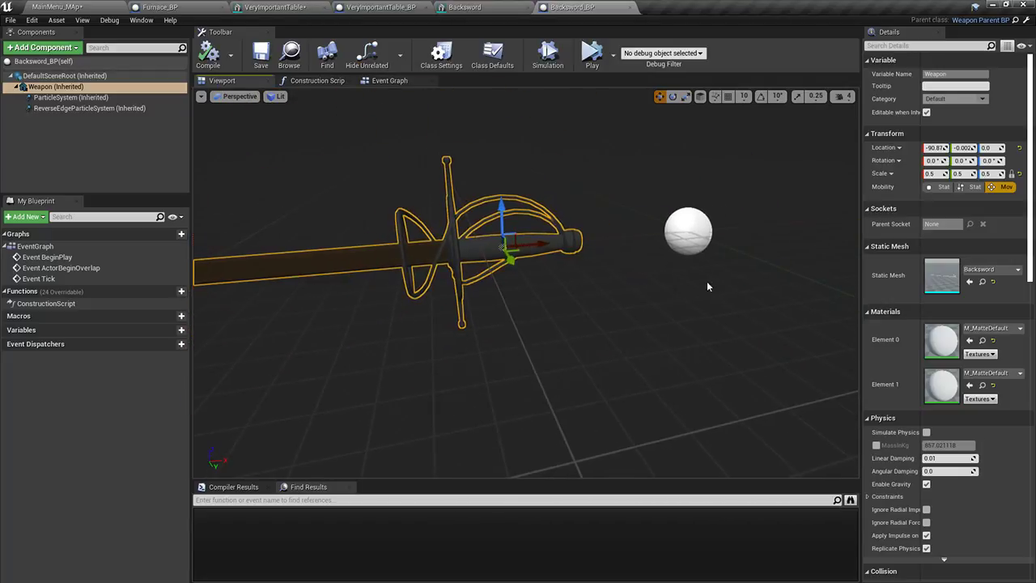
click(402, 84)
click(312, 81)
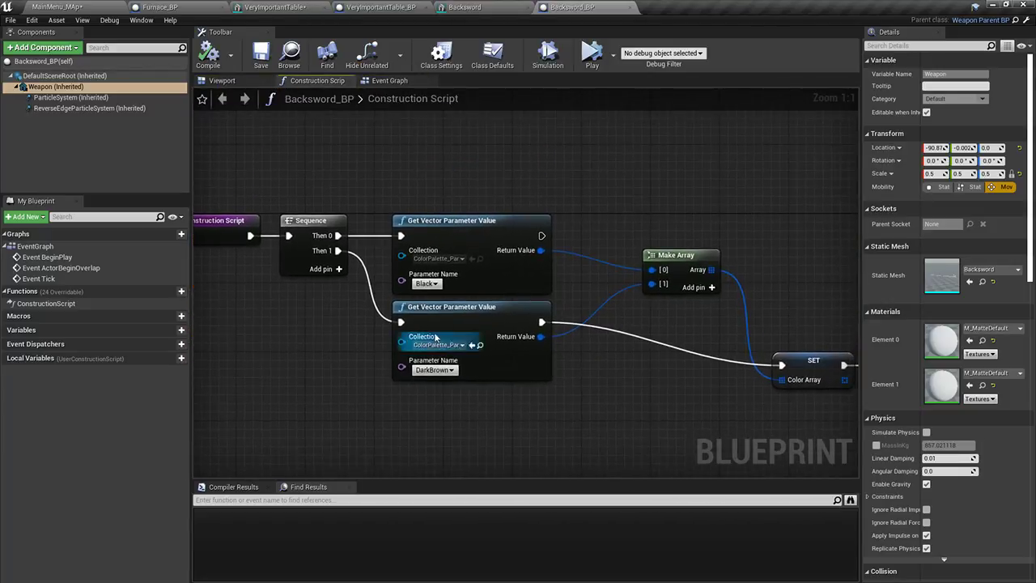
click(441, 371)
click(426, 456)
click(472, 362)
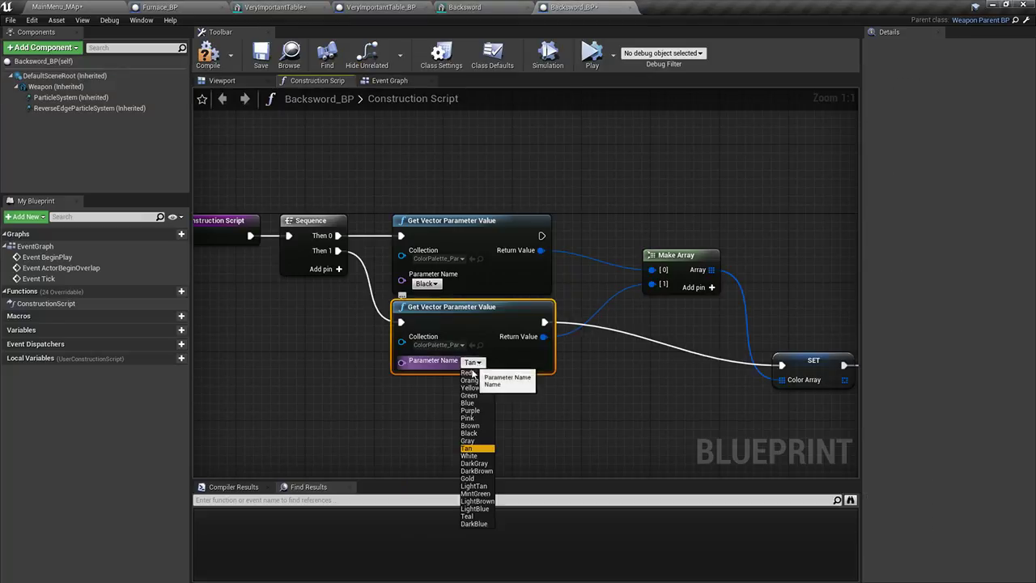
click(474, 444)
click(204, 63)
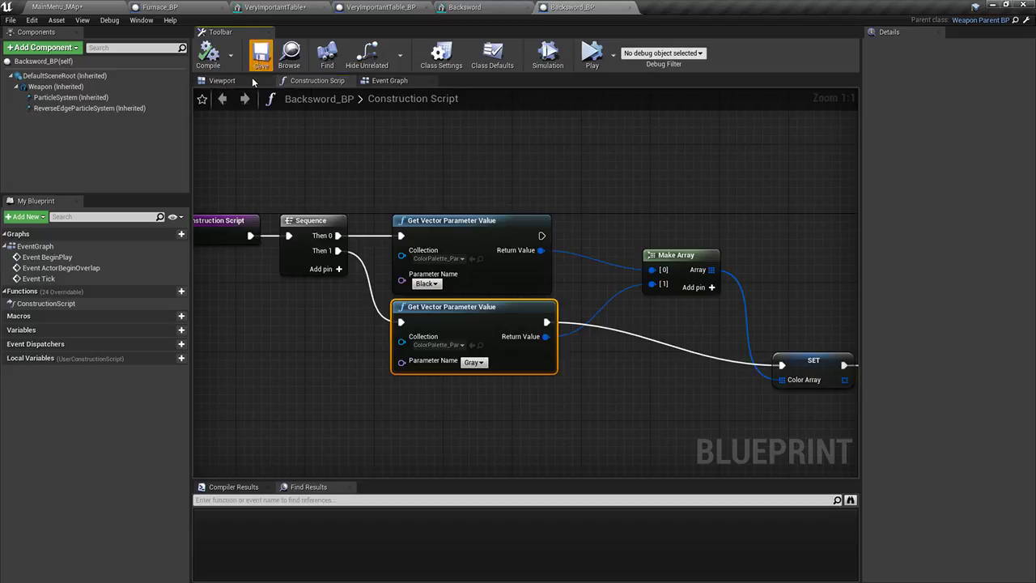
click(222, 80)
right_drag(518, 275, 389, 259)
Place Backsword_BP in front of the weapon rack, turn it blade-up, and lower its hilt to about Z -13
click(90, 7)
mouse_move(485, 203)
right_down()
mouse_move(493, 210)
mouse_move(485, 186)
right_up()
drag(271, 423, 500, 319)
key(e)
drag(463, 274, 413, 320)
right_drag(429, 312, 417, 271)
key(w)
drag(517, 322, 516, 399)
right_drag(558, 292, 502, 273)
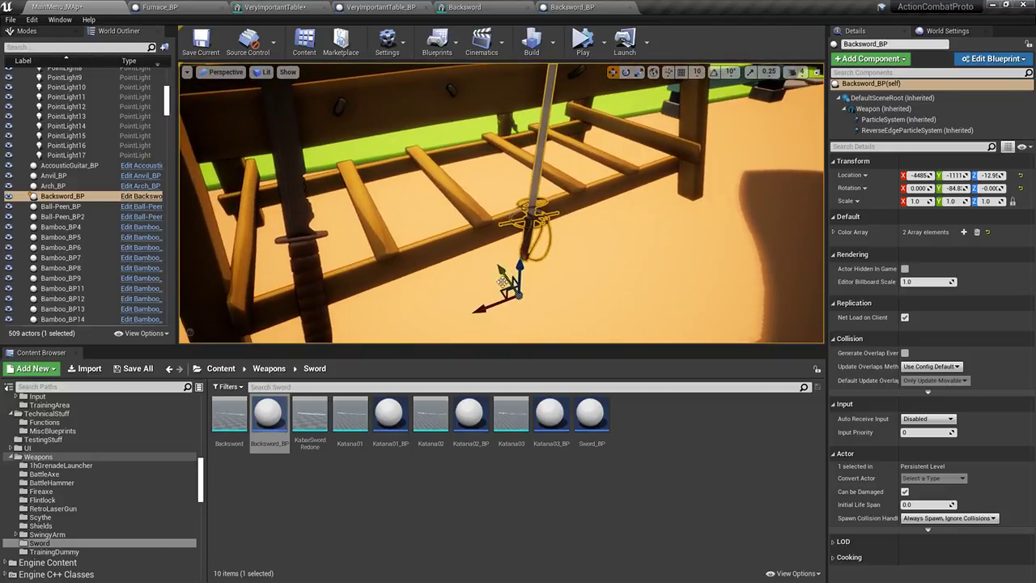
Shift Backsword_BP along the rack to about X -4515, Z -9.9, and tilt it to about -82.3 on Y rotation
drag(487, 307, 501, 301)
right_drag(572, 298, 431, 274)
key(e)
drag(417, 302, 395, 313)
right_drag(414, 329, 413, 350)
drag(370, 315, 385, 315)
Undo the uneven scaling of Backsword_BP and scale it uniformly to about 0.936
drag(418, 277, 415, 276)
right_drag(427, 309, 427, 338)
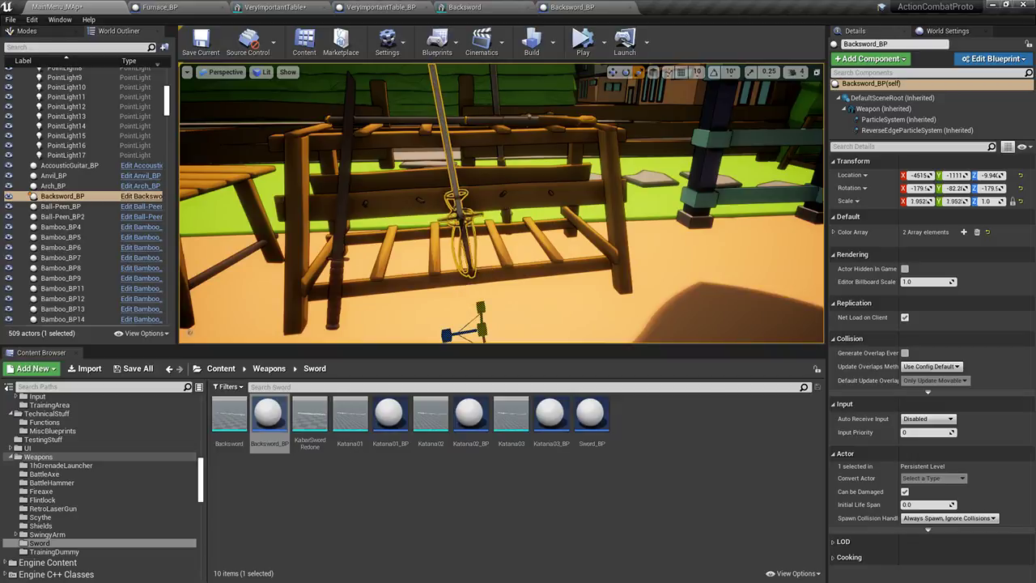
key(ctrl+z)
right_drag(512, 285, 471, 279)
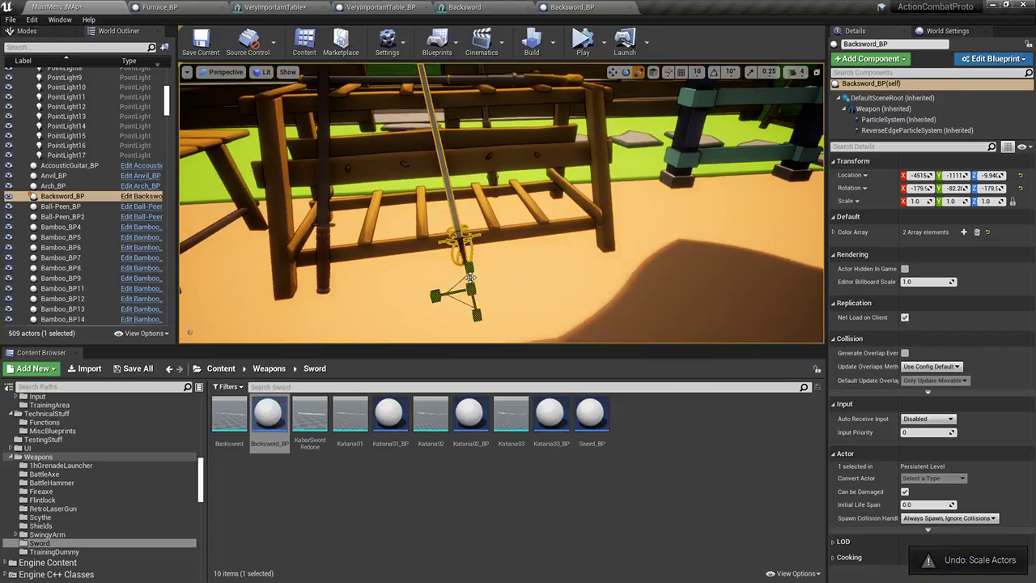
key(ctrl+z)
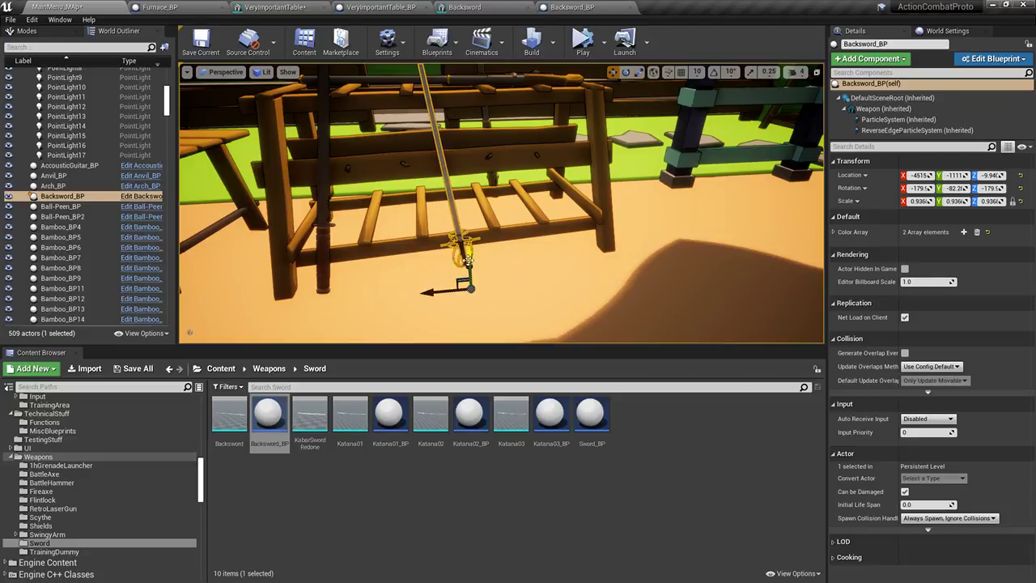
Move Backsword_BP to about X -4501 and pull its hilt slightly away from the rack along Y
right_drag(544, 176, 545, 81)
click(526, 121)
right_drag(527, 121, 497, 115)
click(324, 189)
click(377, 173)
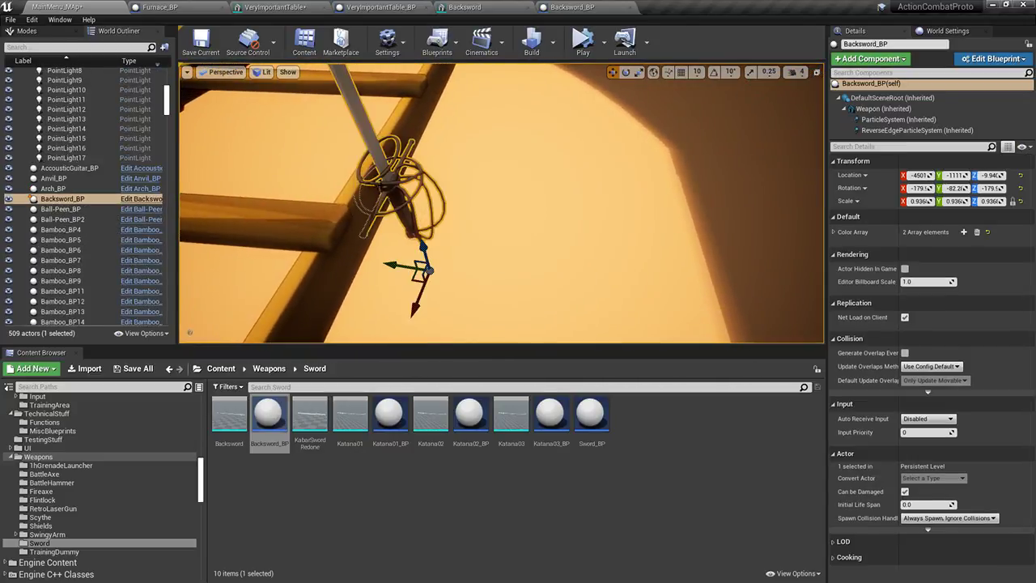
drag(409, 265, 427, 261)
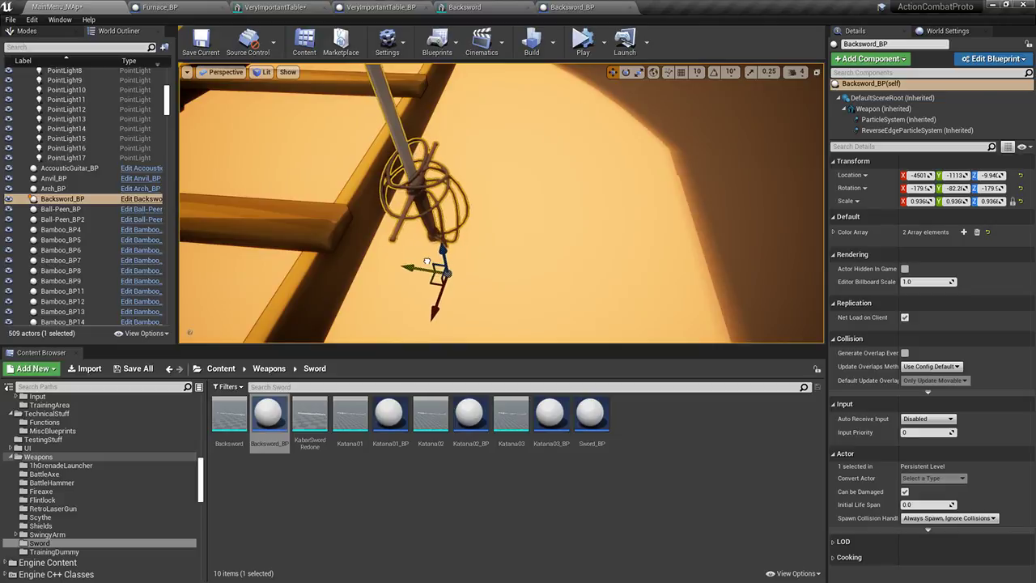
Lean Backsword_BP against the weapon rack, rotating it to about 120, -75, -121 degrees
right_drag(453, 234, 494, 170)
click(464, 108)
click(540, 215)
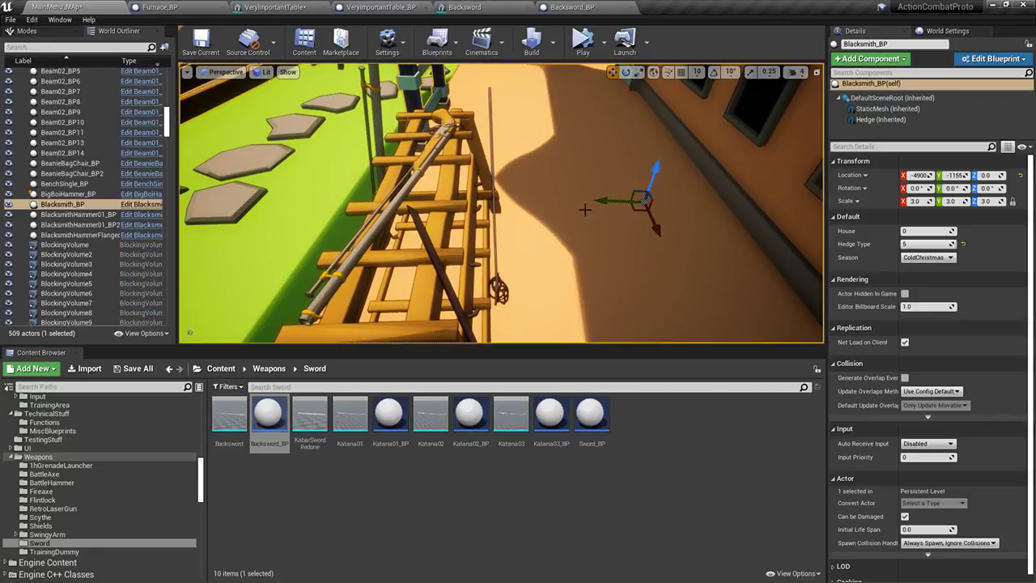
click(492, 166)
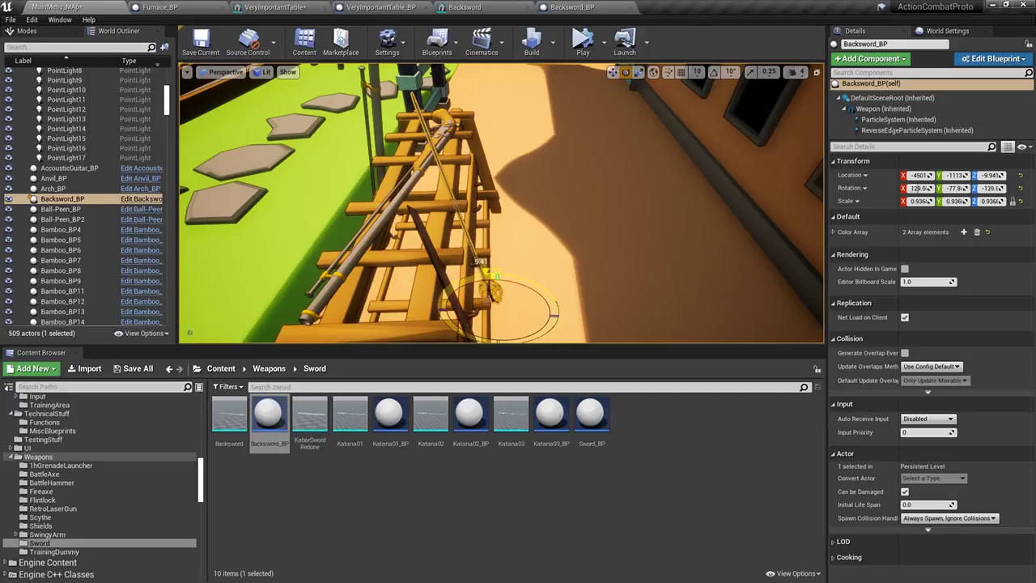
drag(490, 279, 495, 277)
click(585, 241)
right_drag(585, 240, 340, 231)
click(491, 282)
right_drag(527, 301, 520, 303)
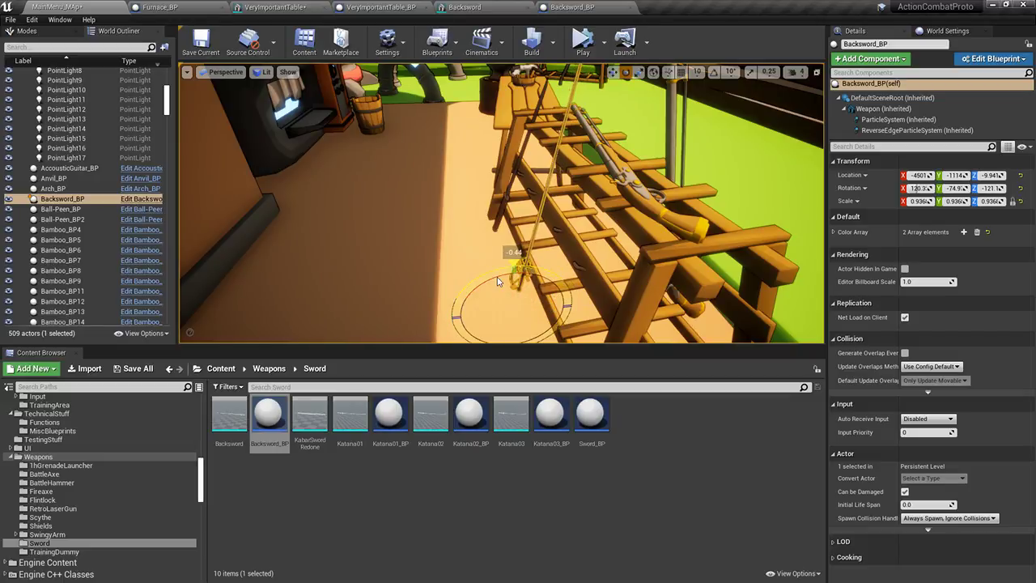
Rotate Sword_BP2 to about -71.9 on Y and -55.6 on Z, and move it to about X -4286, Z 152
click(453, 243)
right_drag(453, 242, 502, 190)
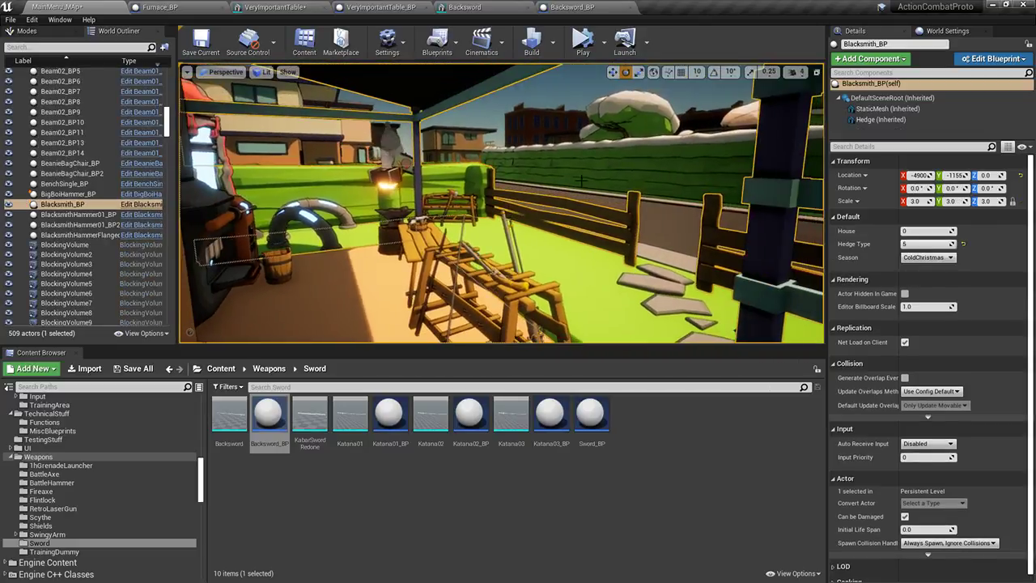
click(608, 164)
right_drag(608, 164, 635, 185)
key(w)
right_drag(501, 202, 479, 228)
click(509, 198)
drag(530, 222, 536, 230)
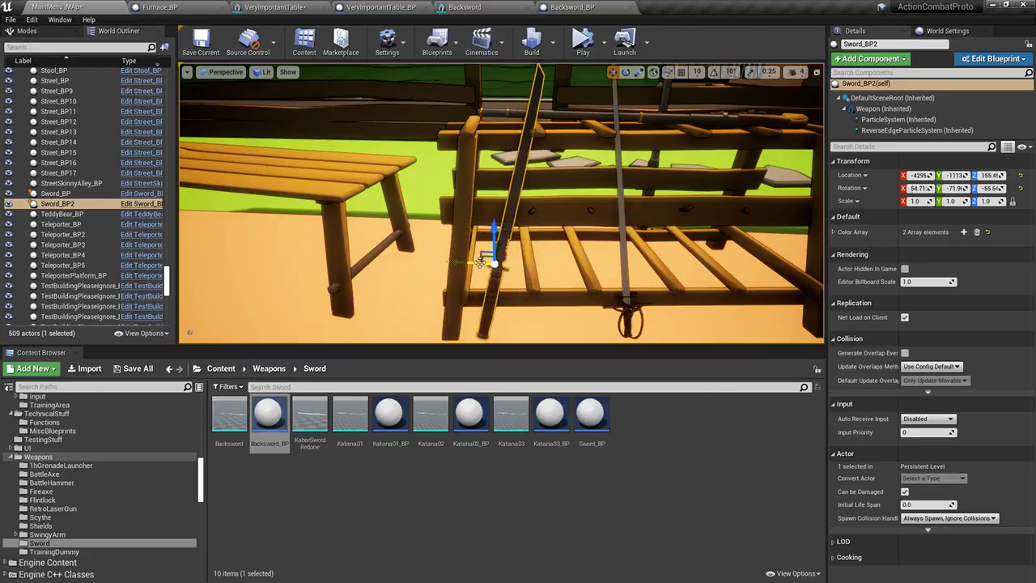
drag(480, 261, 472, 261)
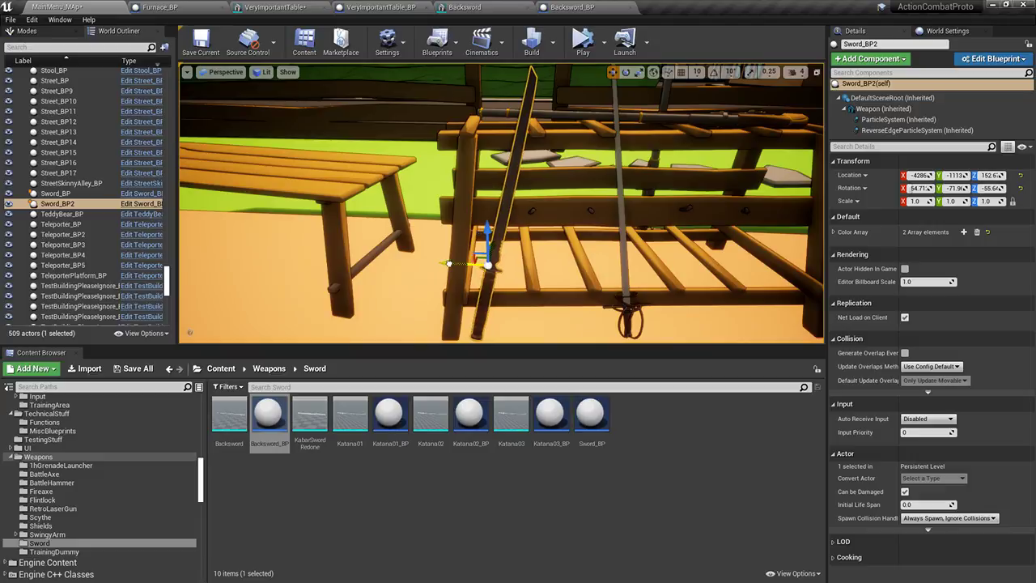
Inspect from several angles how the two swords rest against the weapon rack
right_drag(524, 267, 532, 208)
key(s)
click(537, 149)
right_drag(537, 149, 530, 258)
key(w)
key(d)
key(s)
key(w)
key(s)
Shift Backsword_BP's hilt slightly along Y and tilt the sword to about 116, -73, -117 degrees
click(521, 209)
mouse_move(520, 208)
right_down()
mouse_move(530, 212)
mouse_move(506, 201)
mouse_move(489, 208)
mouse_move(500, 212)
right_up()
key(d)
key(s)
key(w)
right_drag(478, 254, 485, 215)
key(s)
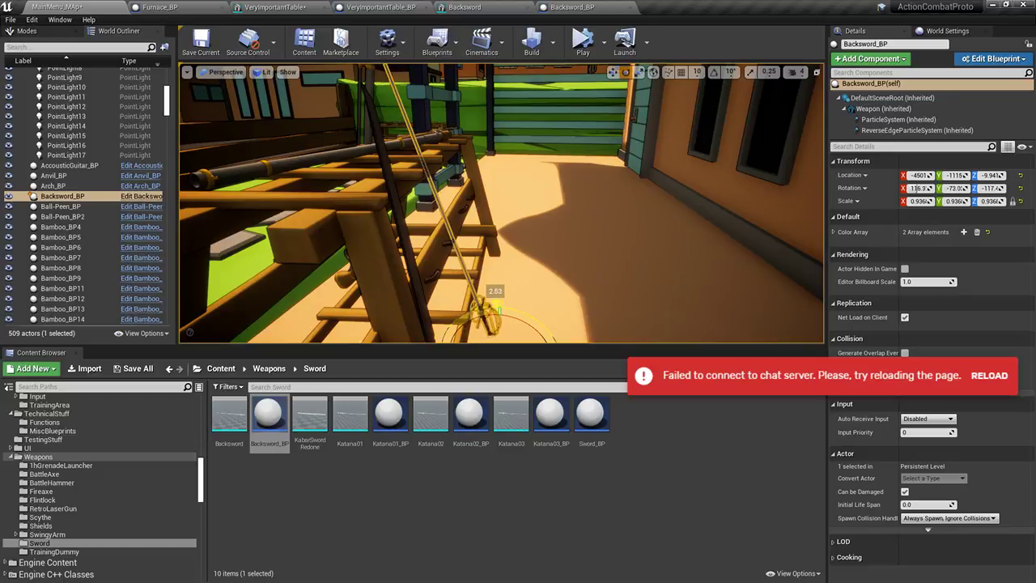
Fine-tune Backsword_BP's lean on the rack to a rotation of about 117.8, -73.8, -118 degrees
key(d)
right_drag(517, 305, 312, 307)
key(s)
right_drag(530, 194, 535, 263)
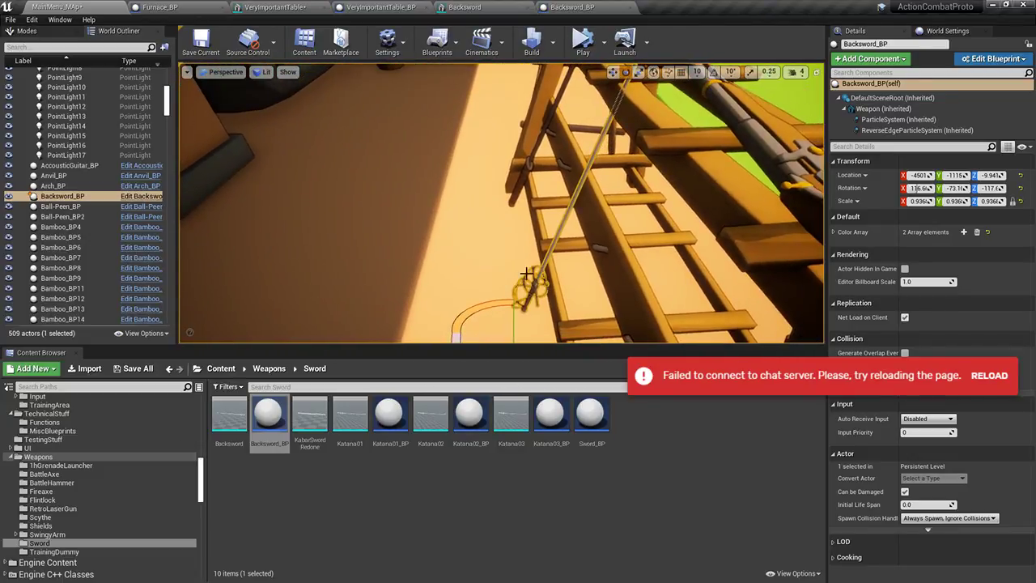
click(432, 235)
right_drag(413, 248, 346, 284)
key(s)
key(d)
click(469, 247)
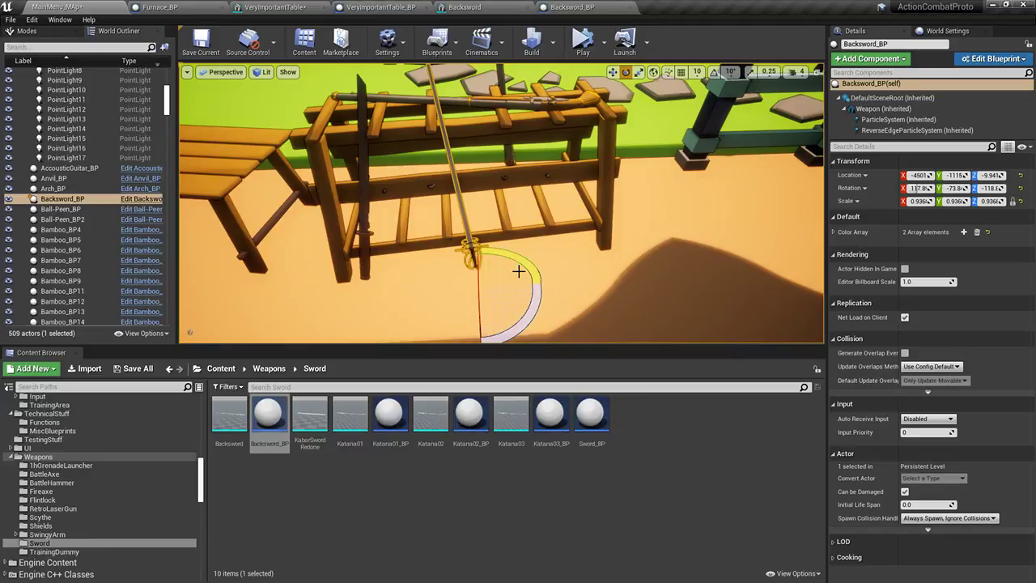
Duplicate Backsword_BP and place the copy beside it along the rack at about X -4551
alt+drag(519, 271, 499, 252)
right_drag(531, 242, 520, 236)
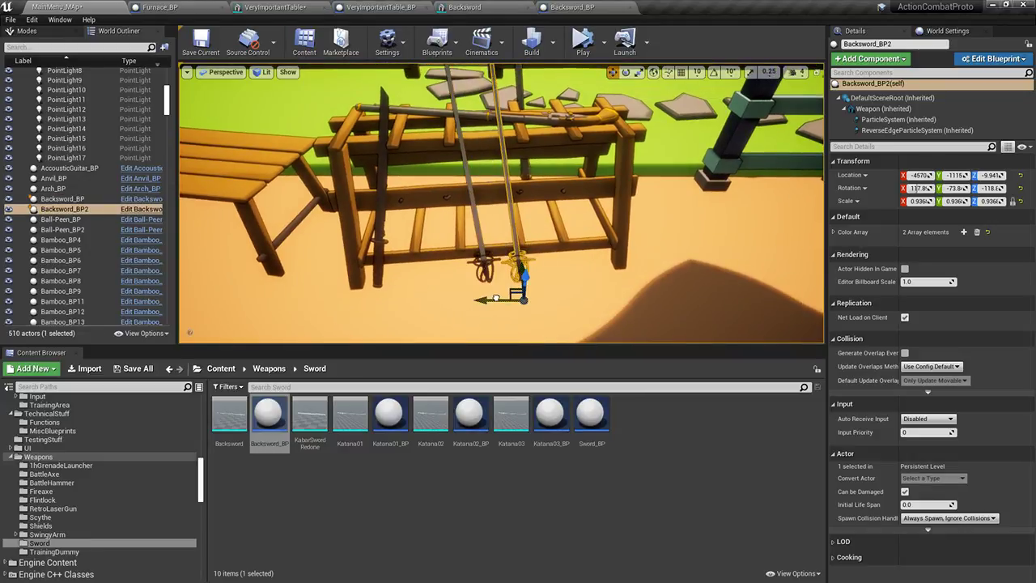
right_drag(538, 231, 647, 291)
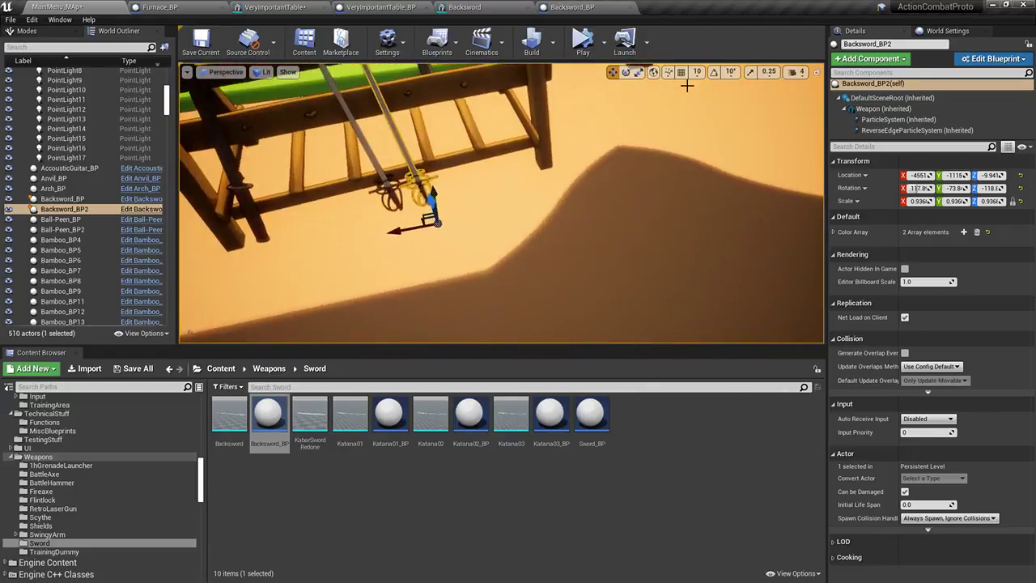
Rotate Backsword_BP2 in local space so it leans the opposite way, about -72.6 on Y and -54.3 on Z
click(654, 72)
right_drag(603, 170, 496, 223)
key(e)
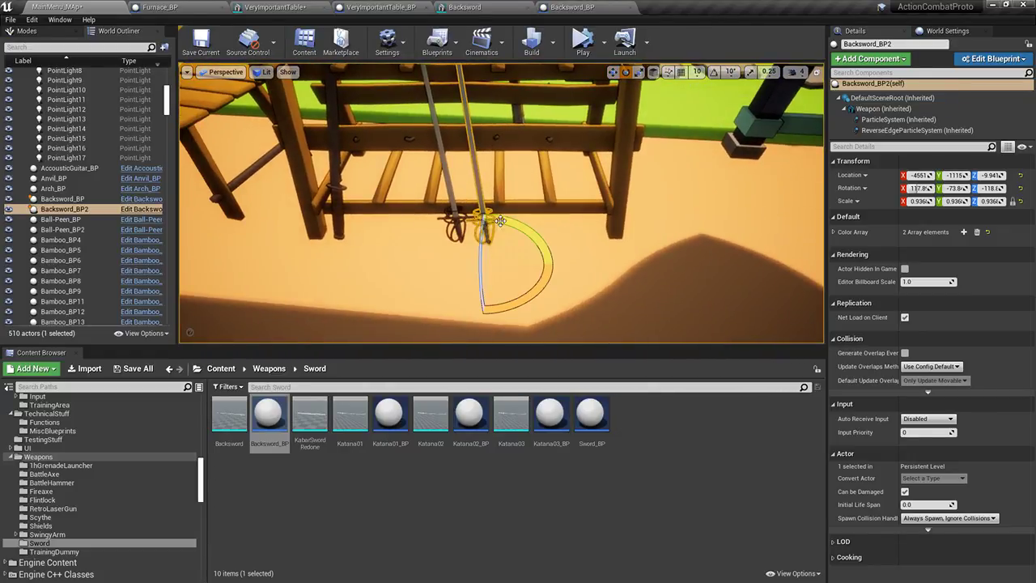
right_drag(484, 314, 485, 271)
Move Backsword_BP2 to about X -4575, Z -14 so it rests on the rack, and deselect it
key(w)
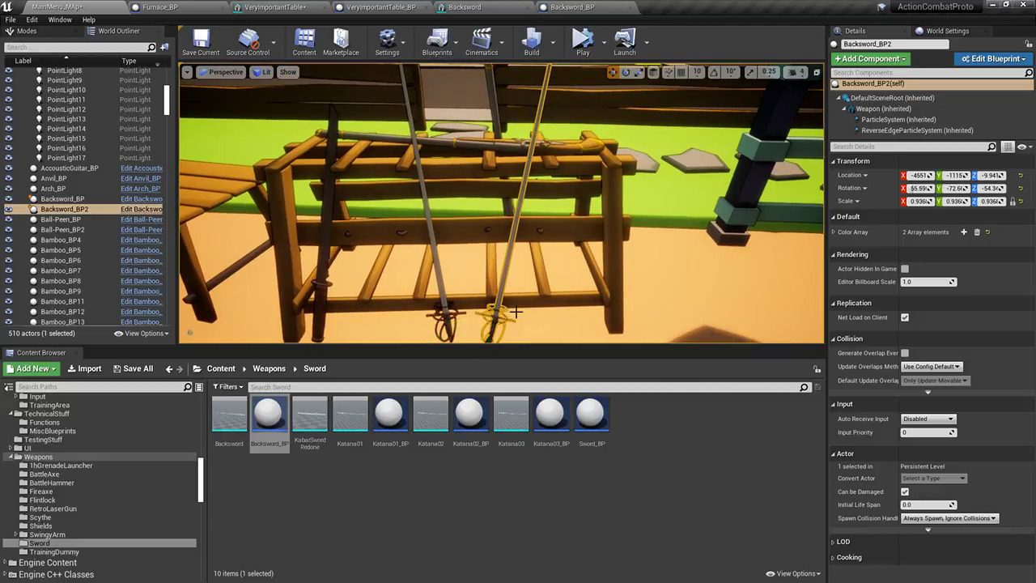
drag(458, 310, 468, 309)
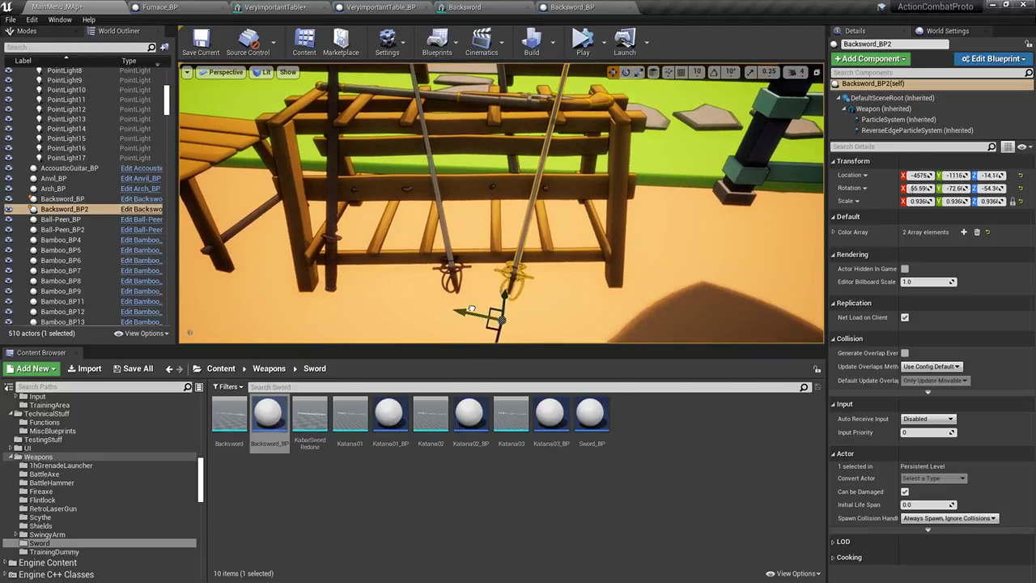
right_drag(471, 303, 518, 323)
right_drag(576, 250, 594, 264)
click(547, 105)
right_drag(547, 105, 547, 105)
right_drag(447, 152, 454, 155)
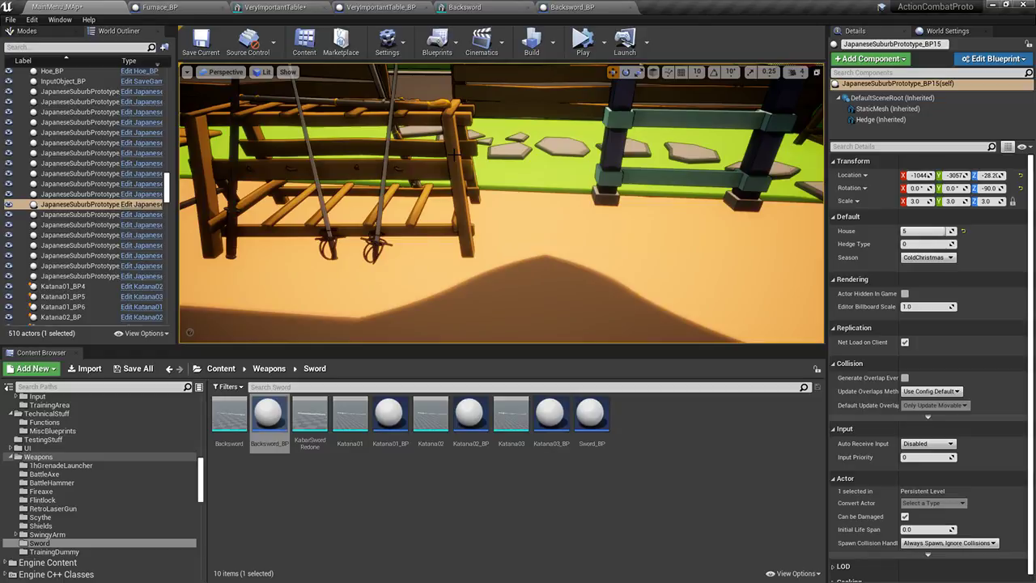
Place Katana01_BP on the wooden table in front of the tool bucket
right_drag(454, 155, 413, 134)
key(w)
mouse_move(539, 202)
right_down()
mouse_move(540, 216)
mouse_move(539, 202)
right_up()
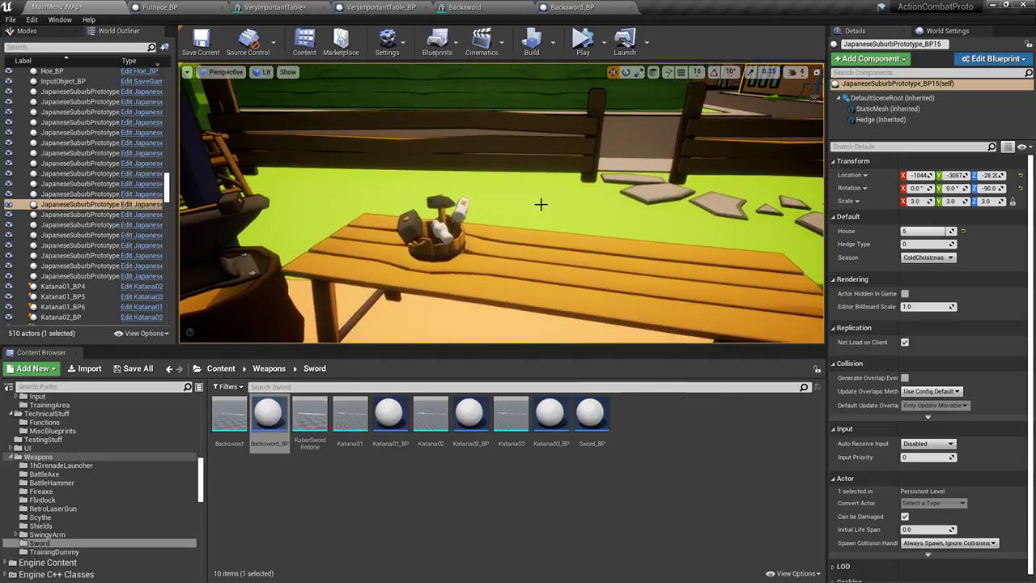
right_drag(425, 285, 472, 265)
drag(387, 413, 467, 285)
key(f)
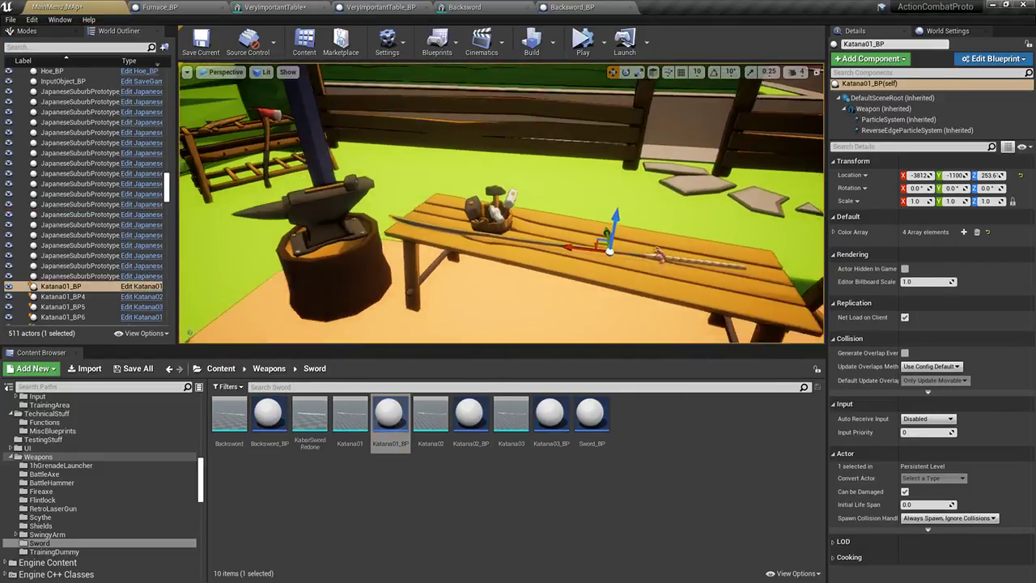
Scale Katana01_BP down uniformly to about 0.672 and rotate it about 93.8 degrees on X so it lies flat
key(e)
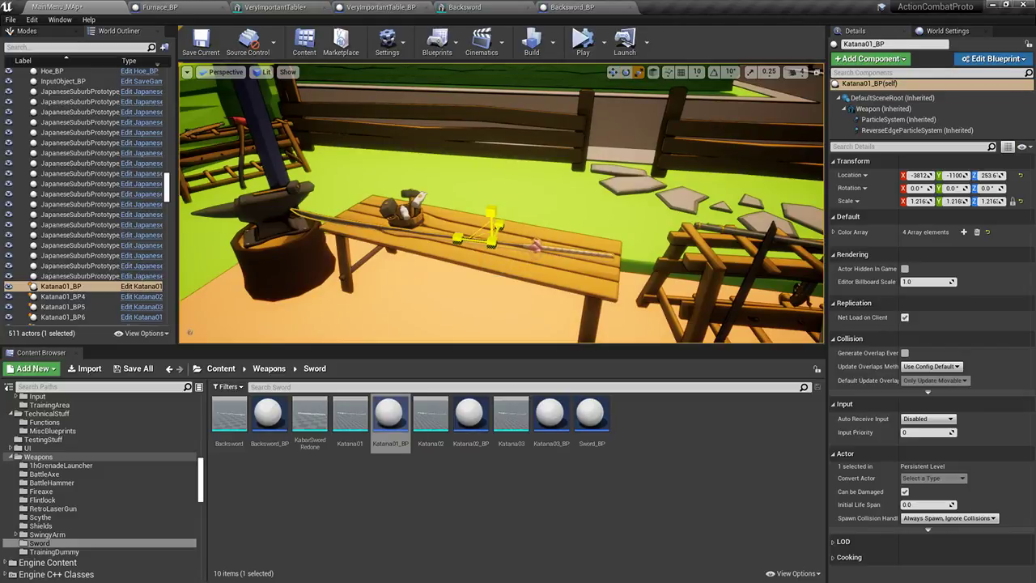
right_drag(400, 238, 356, 240)
key(d)
drag(498, 206, 585, 237)
key(a)
right_drag(452, 262, 551, 264)
drag(512, 225, 489, 231)
key(w)
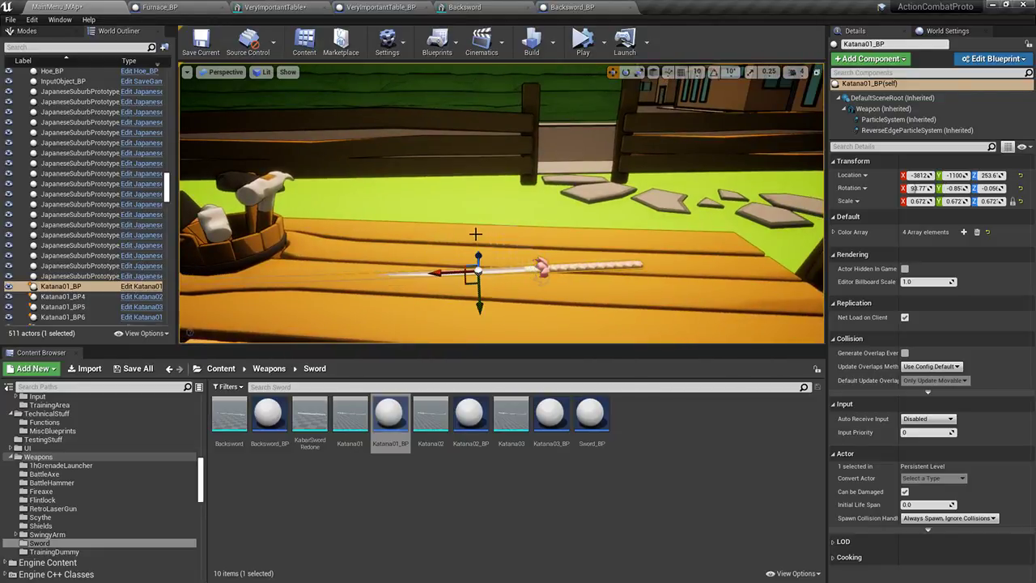
Set Katana01_BP on the tabletop at about Z 266, turned about -7 degrees on Z, and deselect it
drag(481, 289, 483, 275)
right_drag(487, 267, 467, 254)
key(s)
key(w)
click(467, 254)
key(w)
key(s)
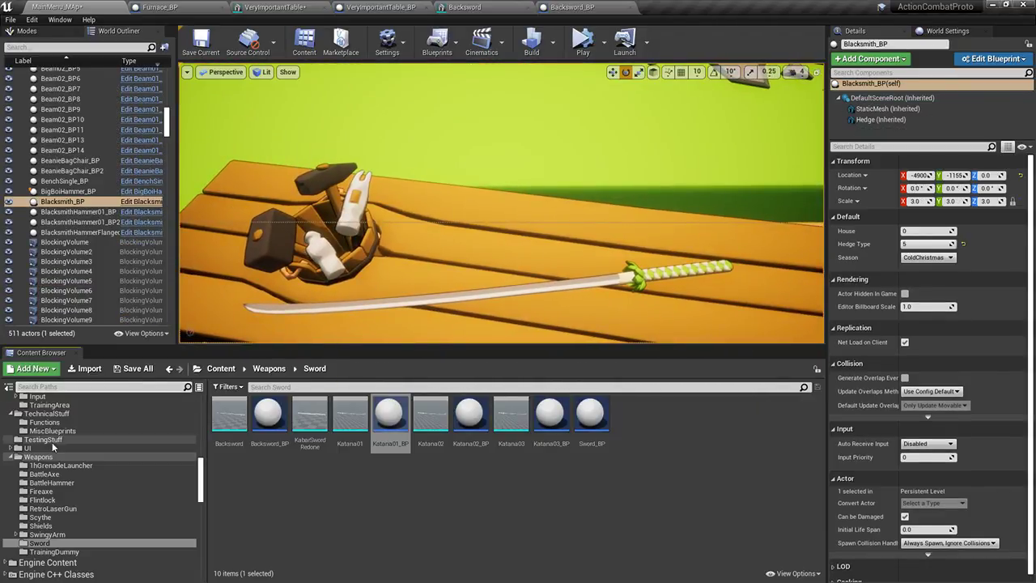
Search the whole Content folder for "shield" and drop Shield_BP into the level near the furnace
scroll(90, 394, up, 10)
click(34, 399)
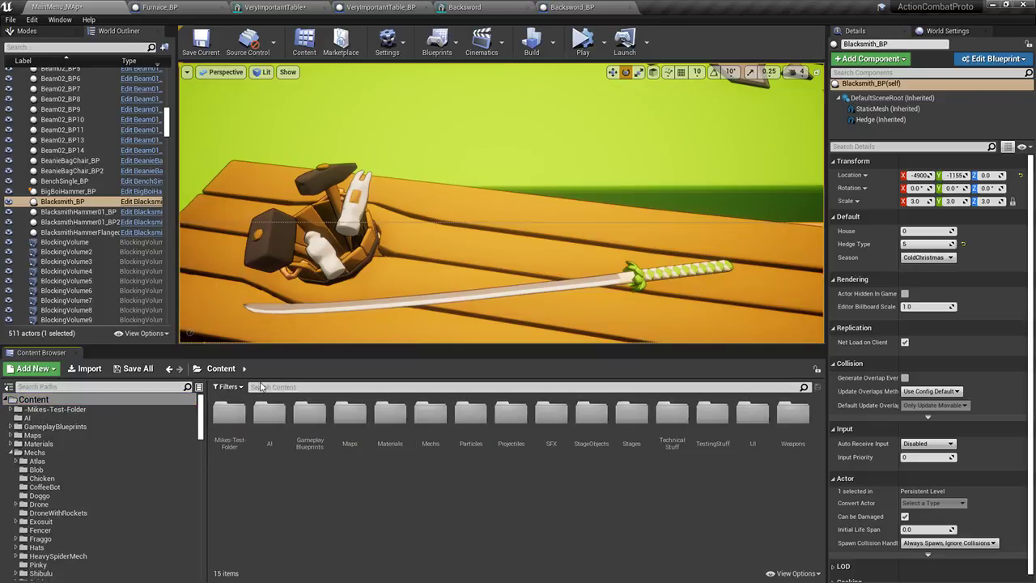
click(264, 387)
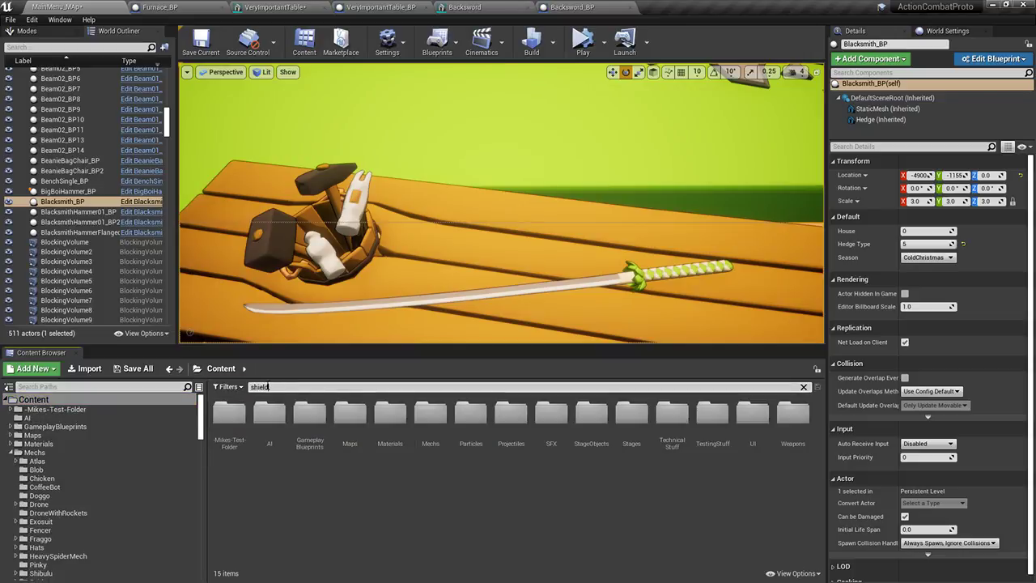
click(304, 418)
right_drag(347, 267, 453, 259)
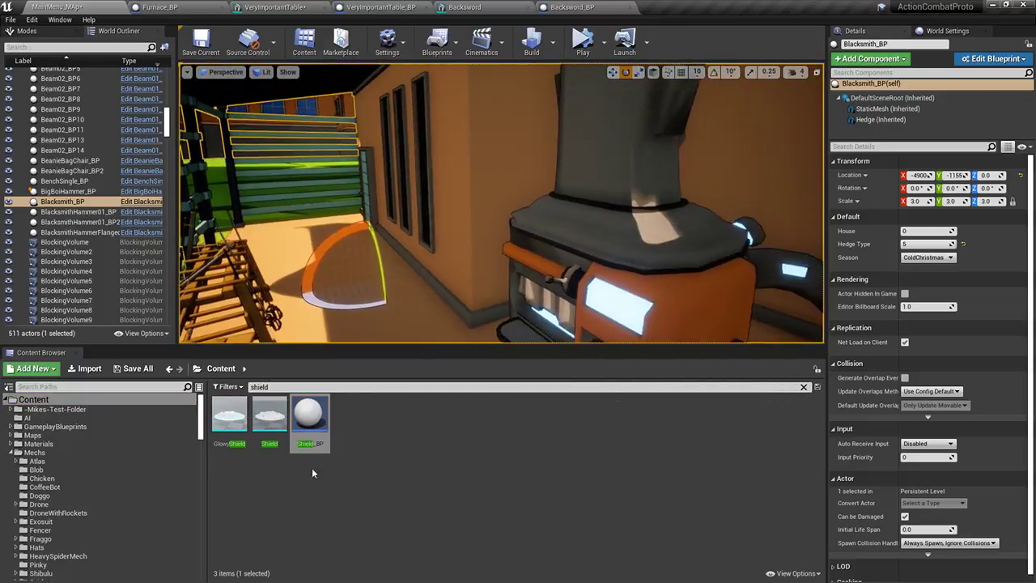
drag(310, 416, 432, 218)
right_drag(432, 219, 451, 212)
key(w)
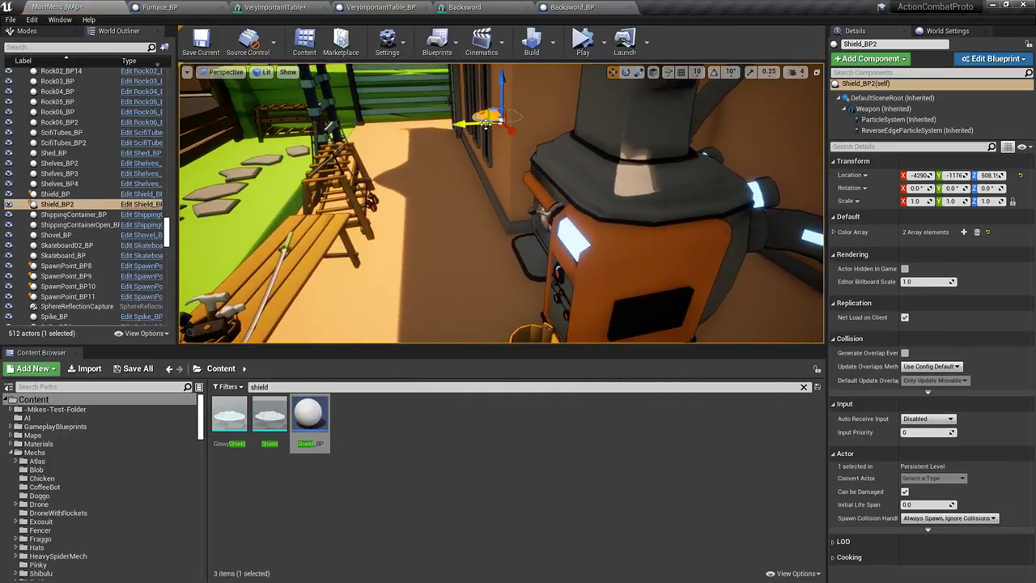
Move the new shield onto the far end of the table at about X -3898, Y -1101, Z 259
drag(498, 125, 276, 224)
right_drag(276, 224, 194, 234)
key(f)
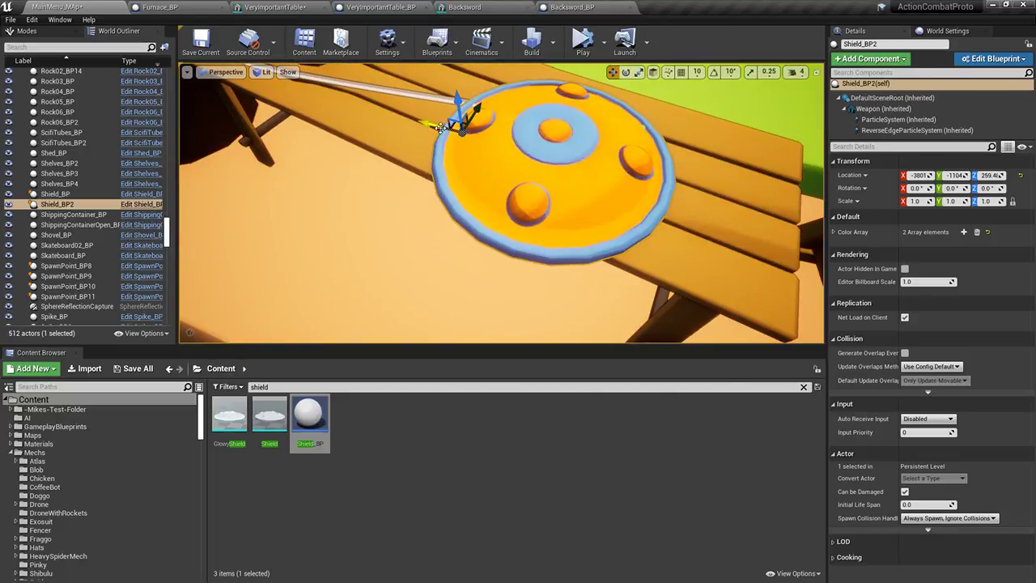
drag(457, 126, 551, 117)
Adjust Katana01_BP's placement beside the shield, and fit the shield closer to the katana's handle
click(522, 107)
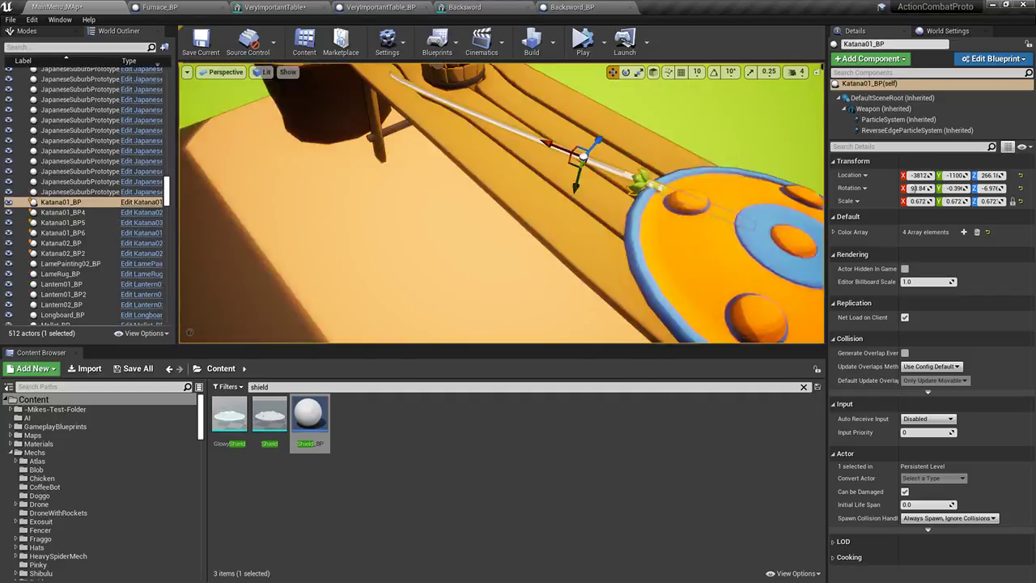
right_drag(522, 108, 568, 78)
drag(444, 200, 398, 188)
click(597, 185)
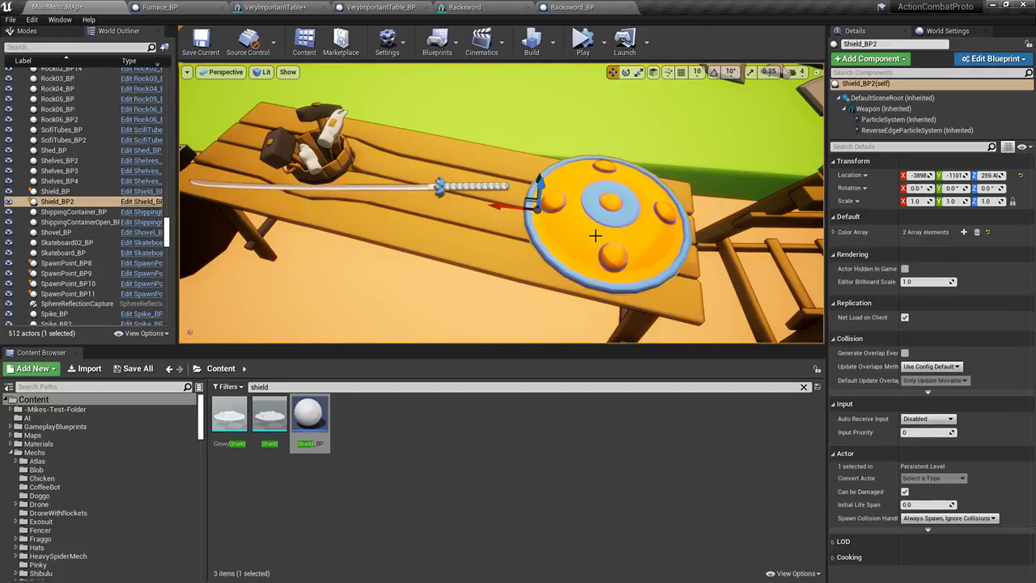
drag(537, 214, 512, 229)
Open Shield_BP's construction script and add a Random Color Function node from the Sequence's Then 0 output
click(986, 61)
click(898, 76)
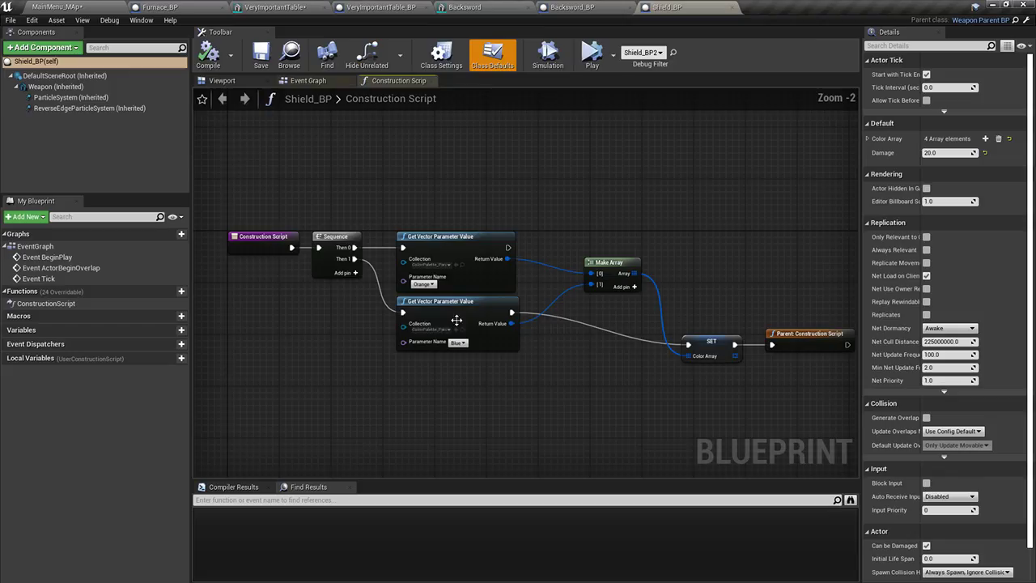
right_drag(423, 300, 451, 311)
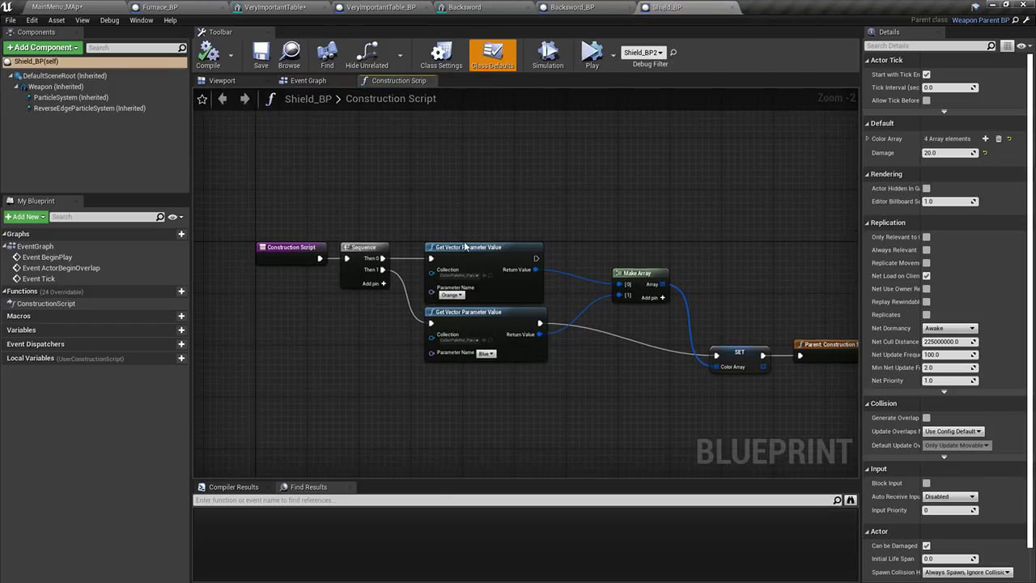
drag(383, 258, 440, 150)
text(random color)
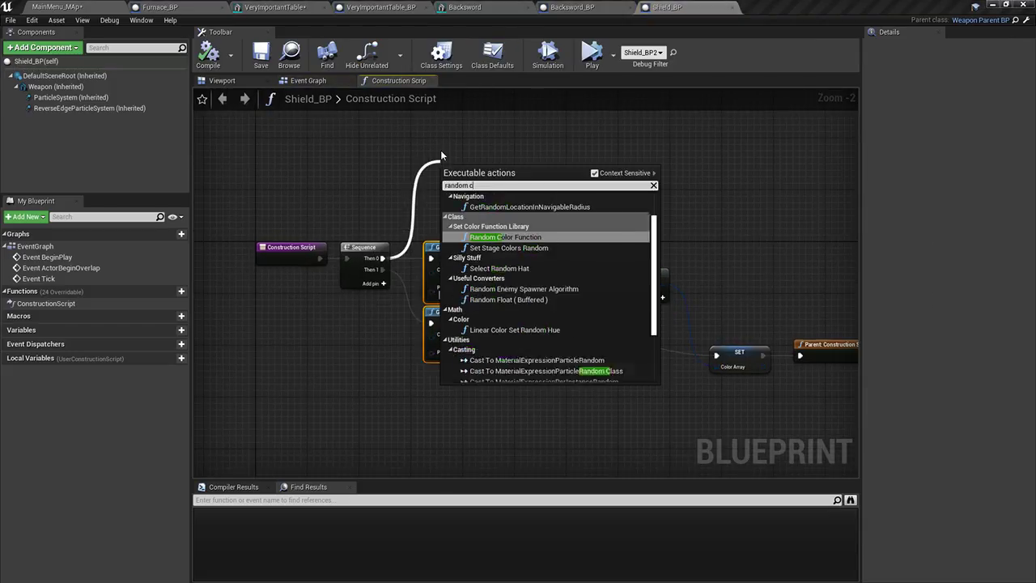
key(Return)
drag(508, 173, 411, 154)
Connect a Self reference to the Target input of the Random Color Function node
drag(347, 211, 276, 170)
text(self)
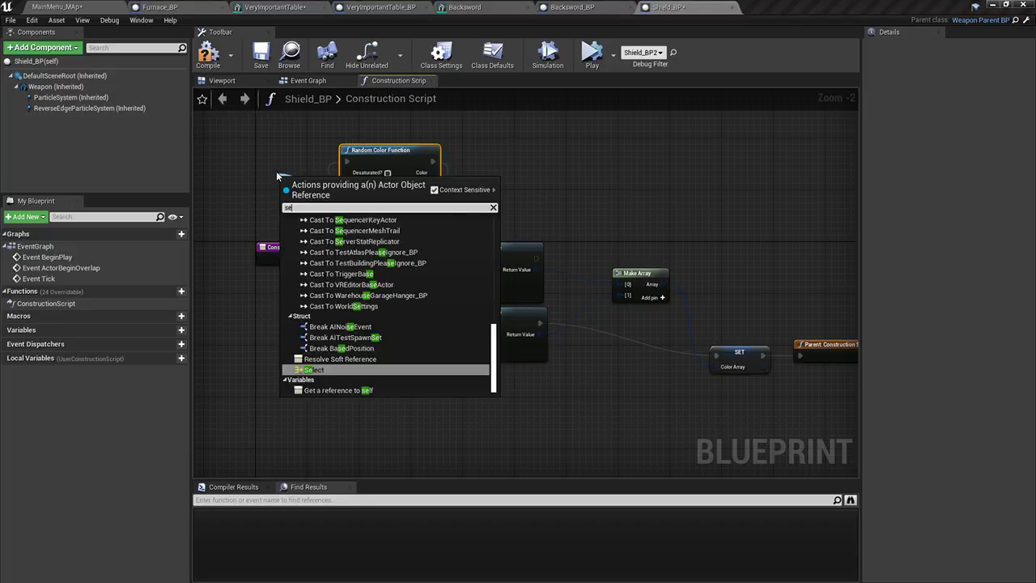
key(Return)
Duplicate the Random Color Function node below the graph and enable Saturated on the original
click(408, 149)
key(ctrl+v)
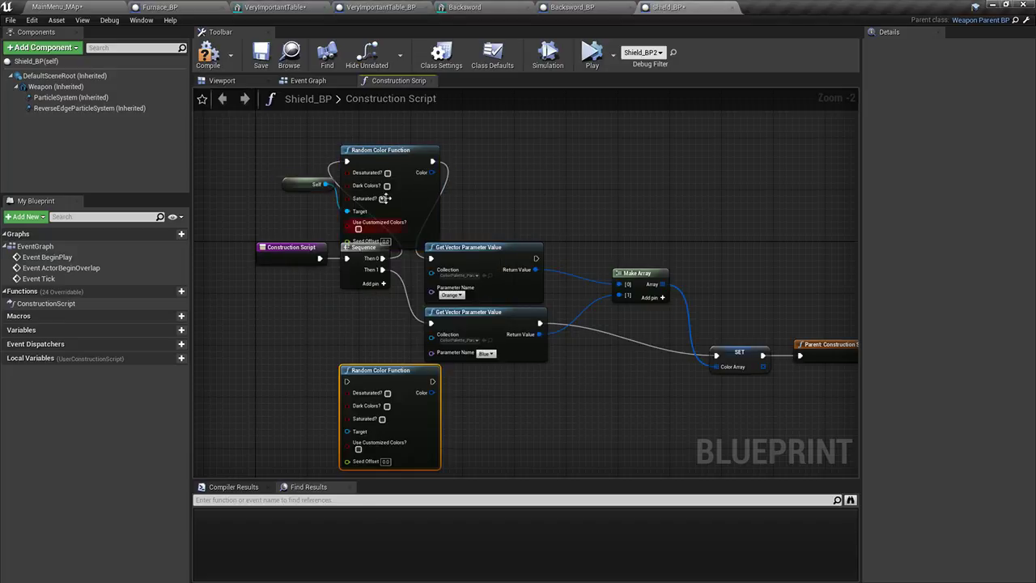
click(383, 200)
Wire the duplicated Random Color Function between the Sequence's Then 1 and the Color Array SET node, with Desaturated enabled
right_drag(413, 423, 413, 341)
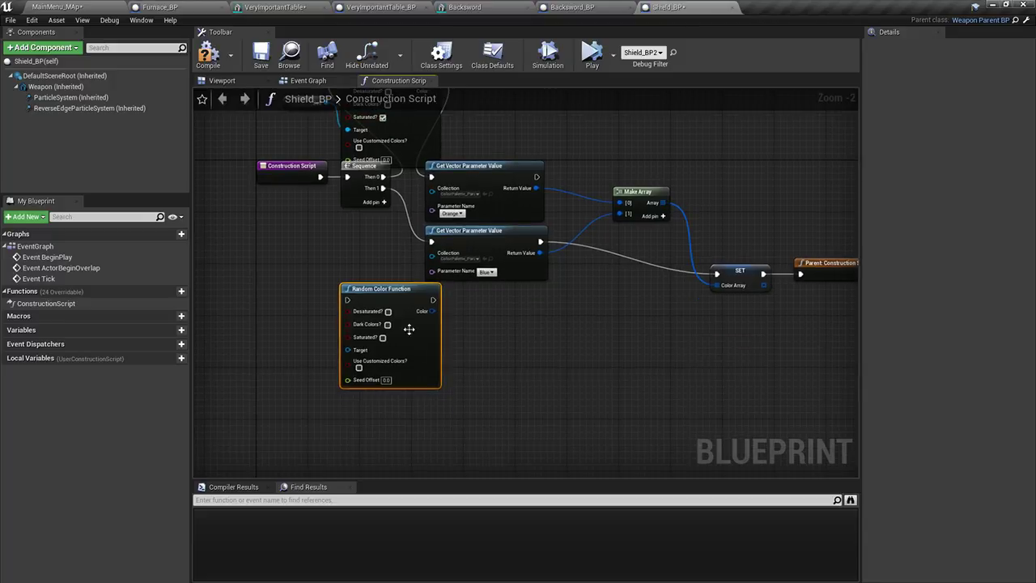
drag(350, 305, 384, 188)
drag(433, 299, 717, 273)
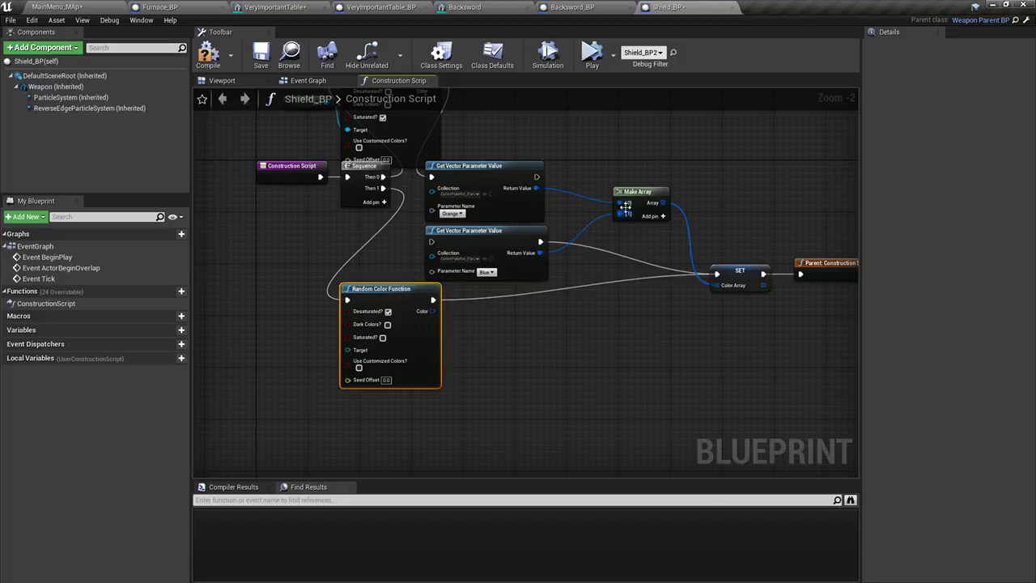
Feed both Color outputs into Make Array and link Self to the second Random Color Function's Target, with its Seed Offset at 1.0
drag(619, 202, 432, 297)
right_drag(607, 399, 602, 238)
drag(614, 256, 426, 353)
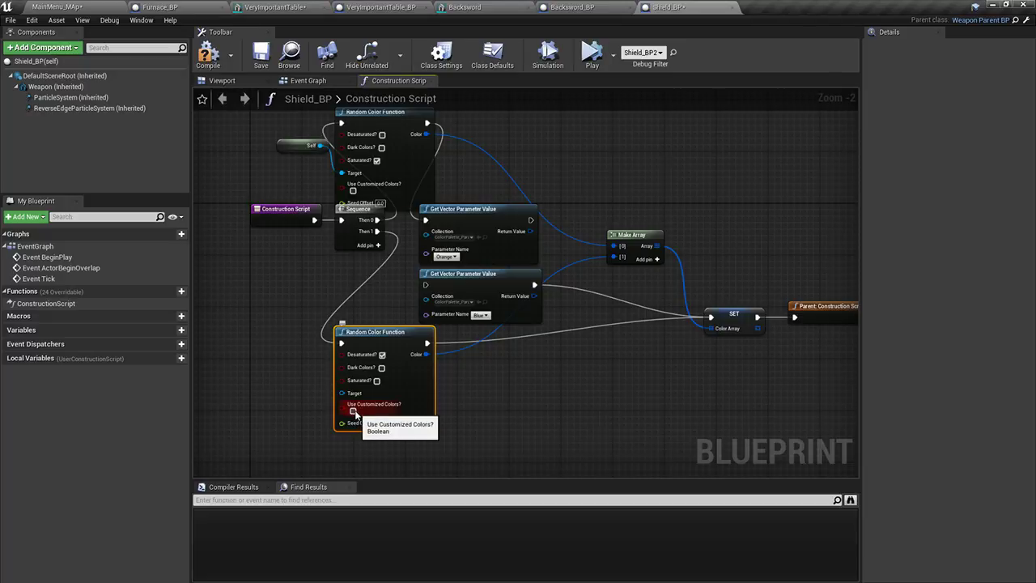
drag(341, 392, 237, 287)
Delete both Get Vector Parameter Value nodes and stack the two Random Color Function nodes in their place
drag(469, 173, 484, 346)
key(Delete)
drag(395, 121, 485, 160)
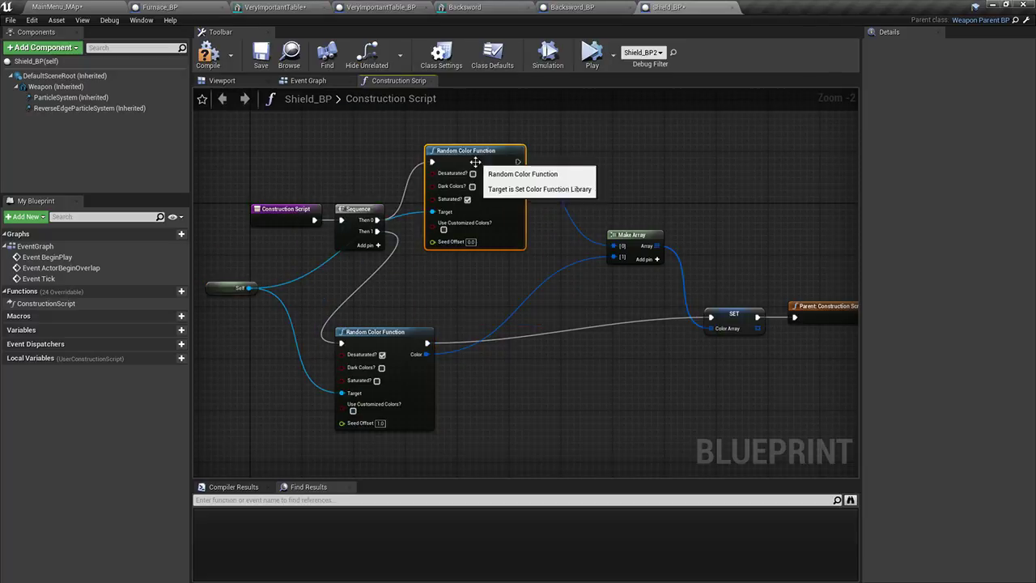
drag(384, 328, 469, 257)
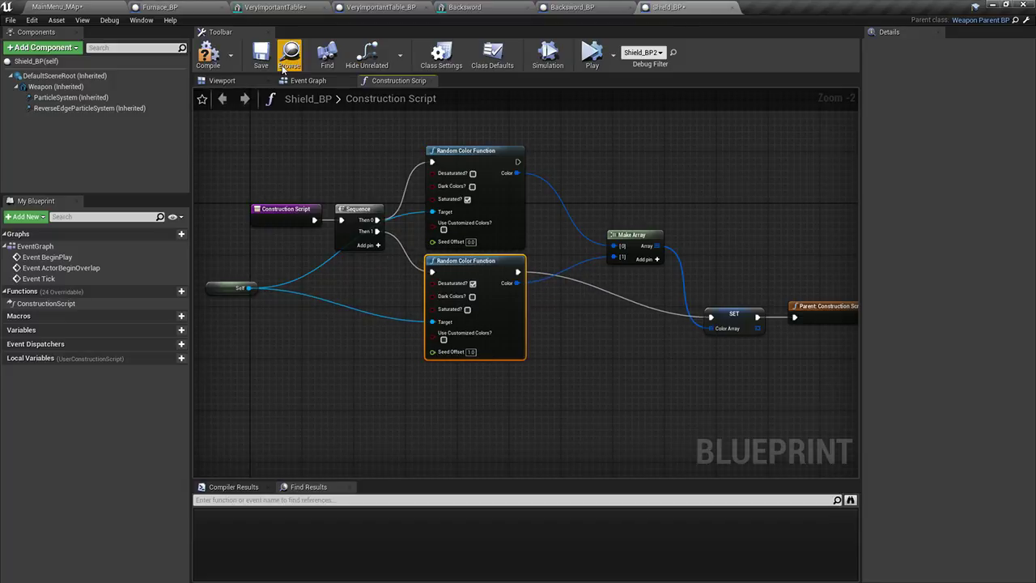
Compile Shield_BP, preview the shield in its viewport, and return to the MainMenu_MAp level
click(208, 56)
click(220, 80)
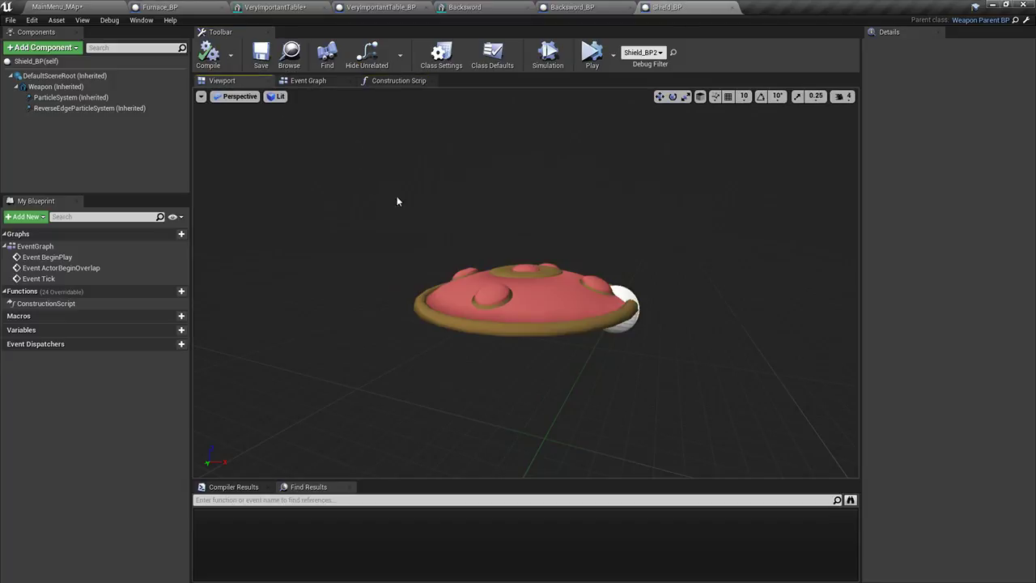
click(121, 6)
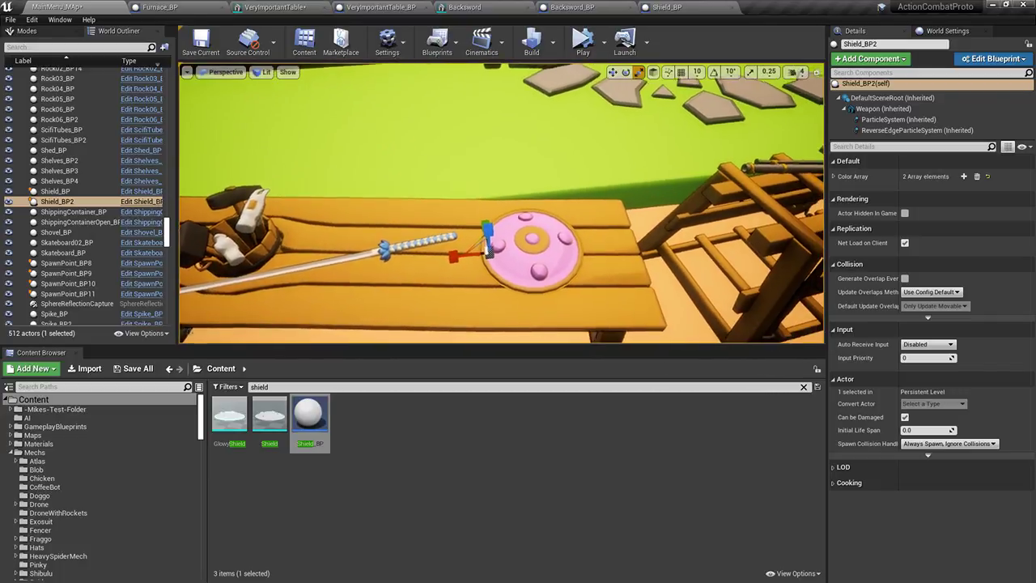
Resize the shield on the table to a uniform scale of about 0.9
drag(470, 228, 447, 245)
right_drag(516, 240, 516, 218)
click(360, 229)
key(e)
mouse_move(361, 229)
right_down()
mouse_move(421, 243)
mouse_move(360, 229)
right_up()
click(401, 223)
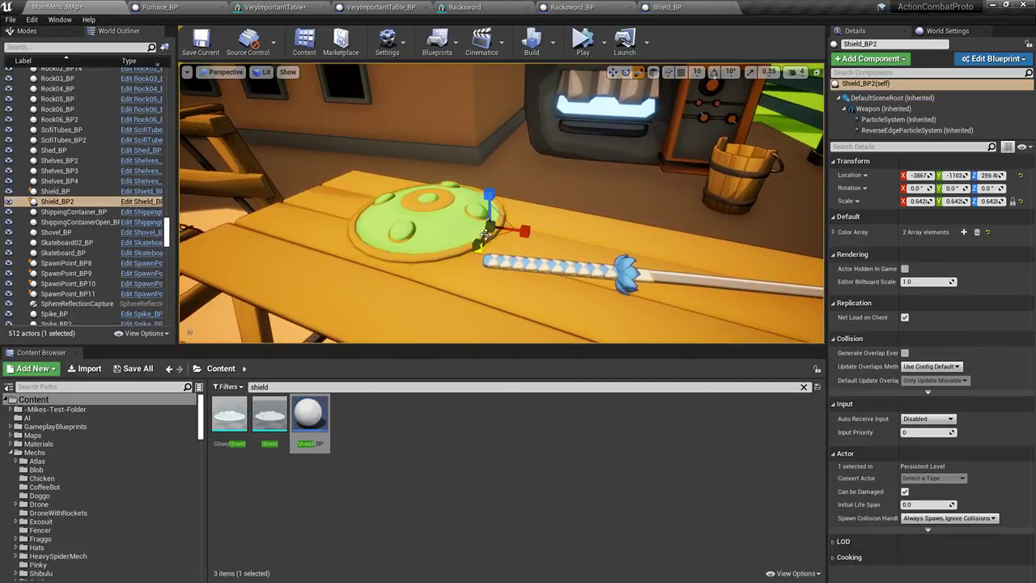
drag(492, 237, 506, 227)
Position the shield on the table end at about X -3880, Y -1102, clear of the katana, and deselect it
right_drag(507, 227, 324, 220)
right_drag(557, 302, 555, 250)
key(w)
drag(469, 248, 481, 247)
right_drag(497, 265, 583, 397)
click(497, 266)
right_drag(497, 243, 546, 255)
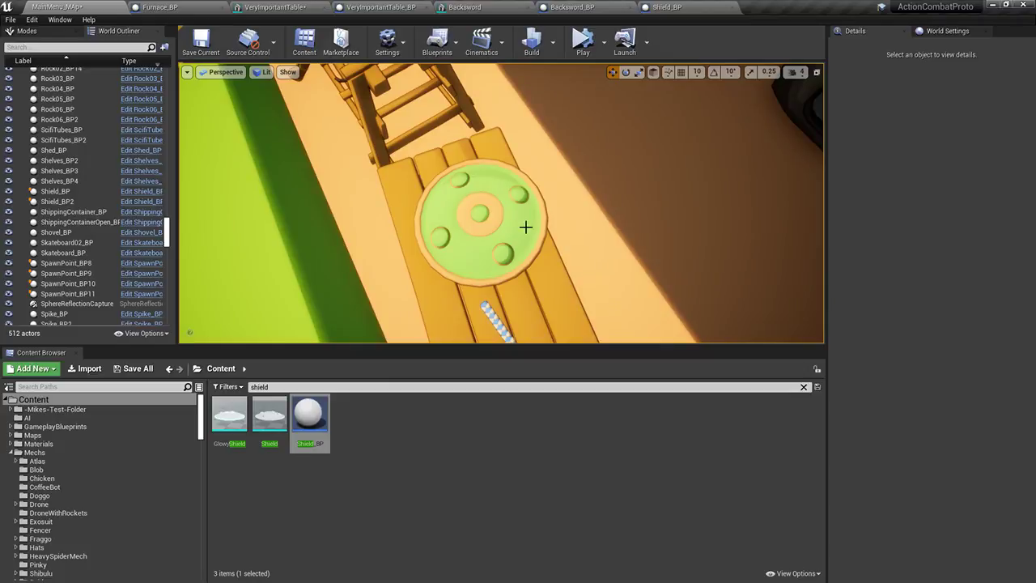
click(468, 282)
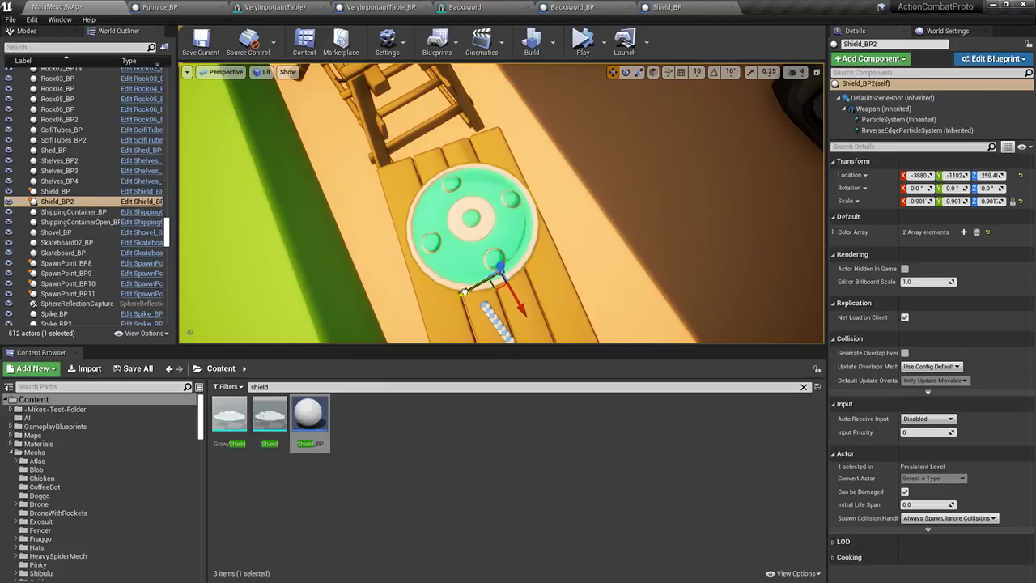
click(616, 254)
right_drag(616, 255, 611, 214)
mouse_move(545, 138)
right_down()
mouse_move(547, 166)
mouse_move(543, 89)
mouse_move(591, 226)
mouse_move(627, 230)
mouse_move(518, 145)
mouse_move(545, 137)
right_up()
click(546, 138)
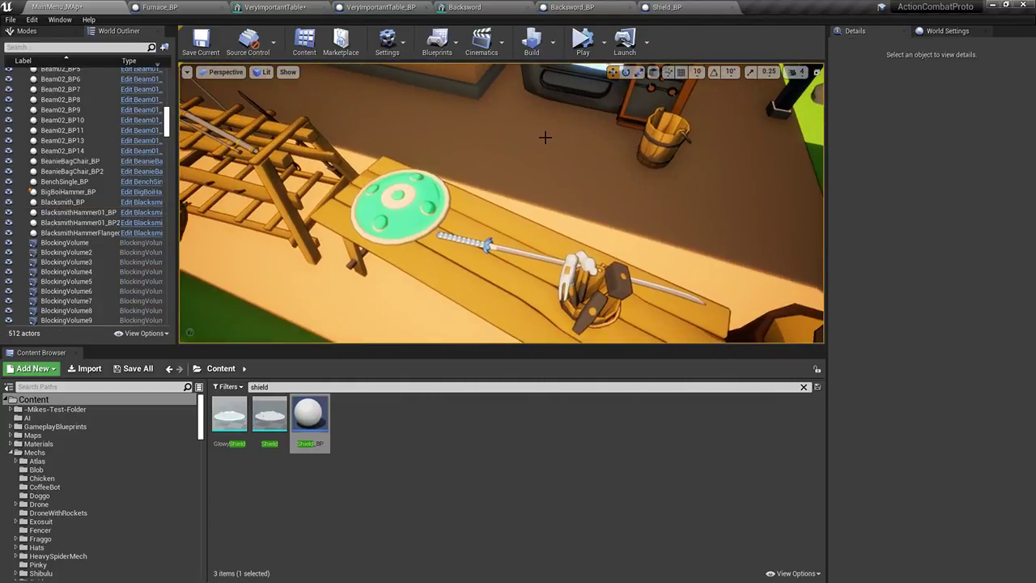
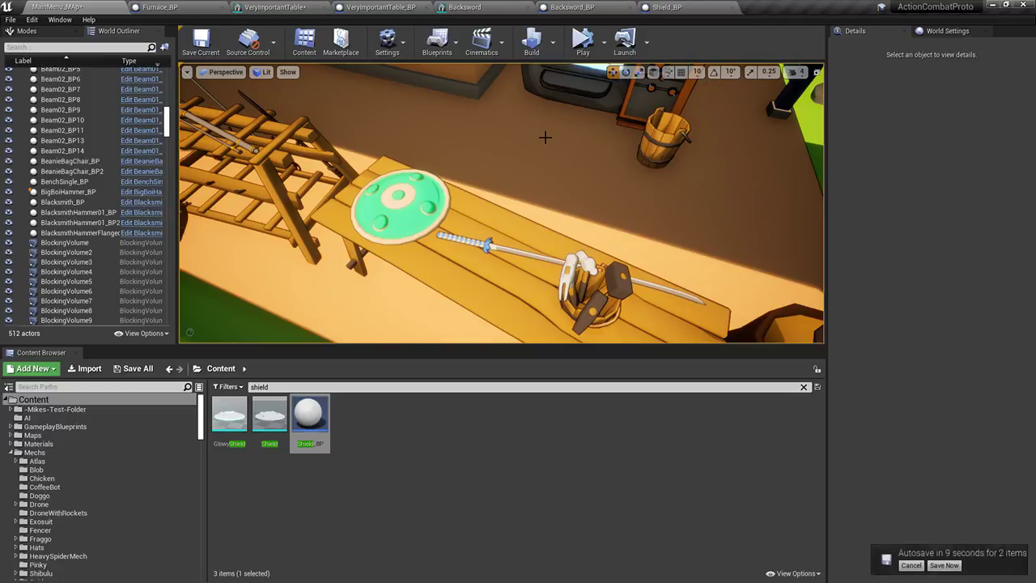
Switch the transform to world space, nudge Backsword_BP2 where it leans on the weapon rack, and deselect it
right_drag(359, 235, 398, 235)
right_drag(687, 285, 687, 285)
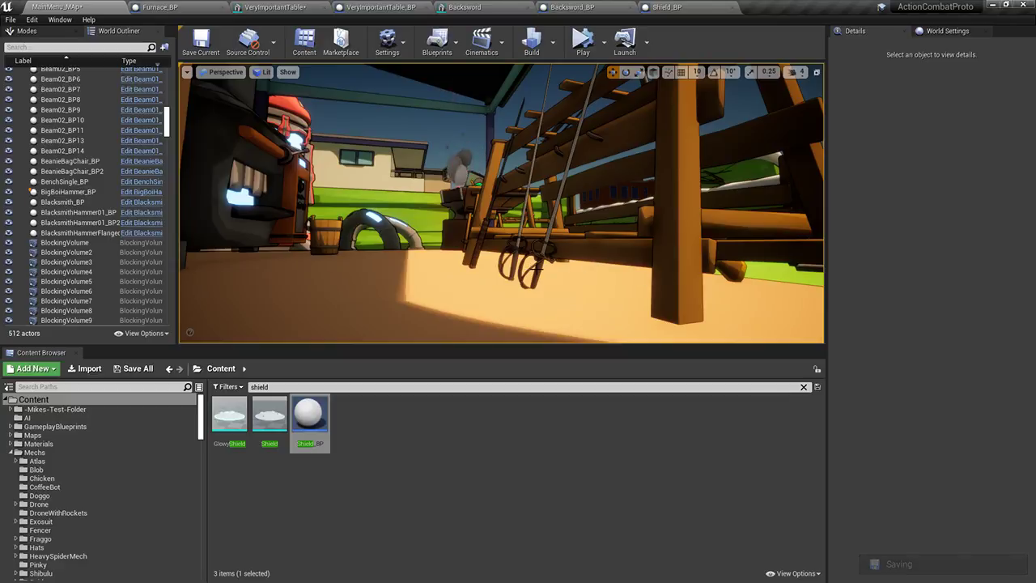
click(549, 257)
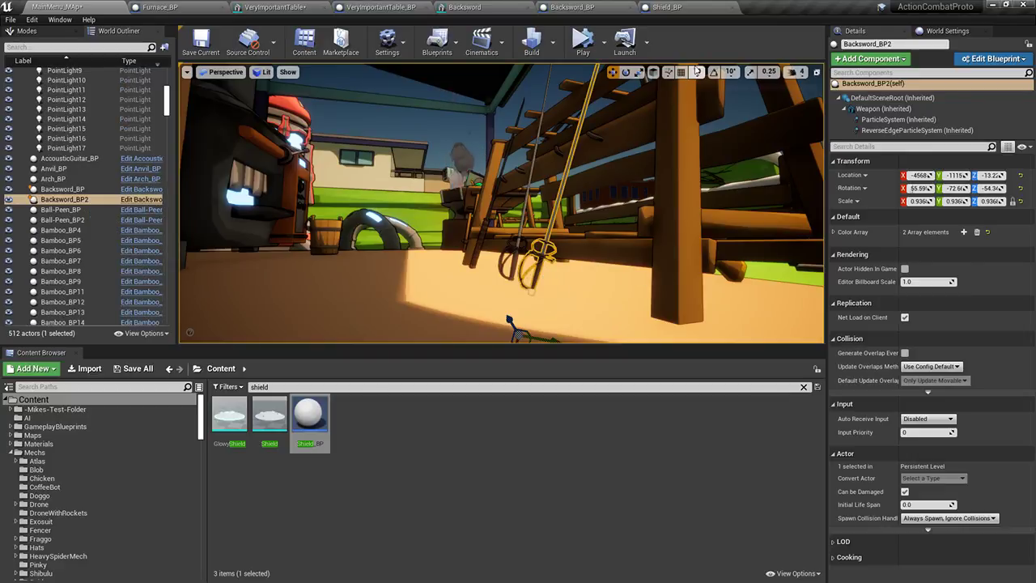
click(653, 72)
drag(525, 303, 500, 277)
click(498, 281)
right_drag(567, 234, 598, 176)
click(637, 191)
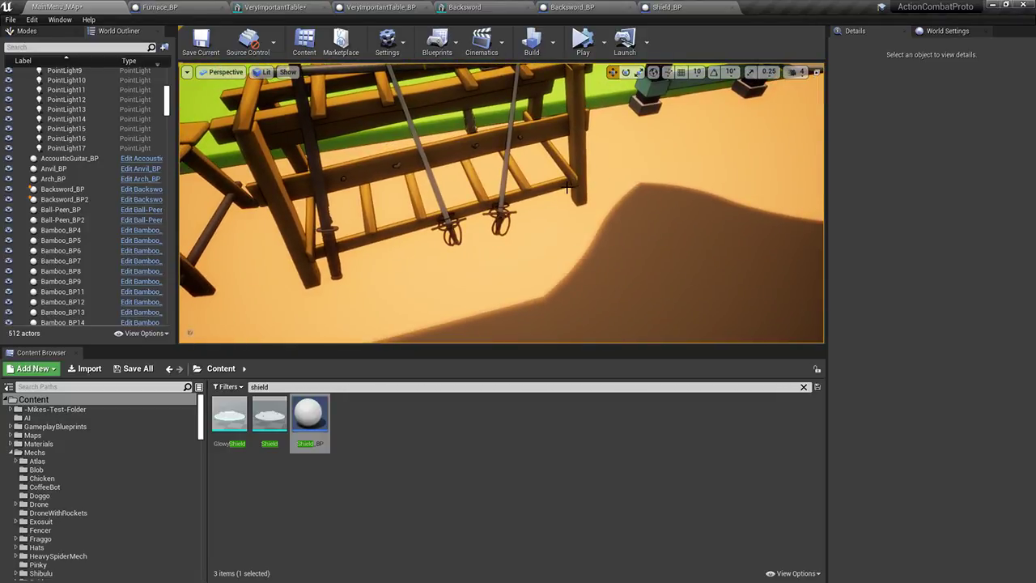
Clear the shield search to list all Content folders, and look over the blacksmith yard
right_drag(545, 177, 433, 100)
right_drag(502, 202, 432, 214)
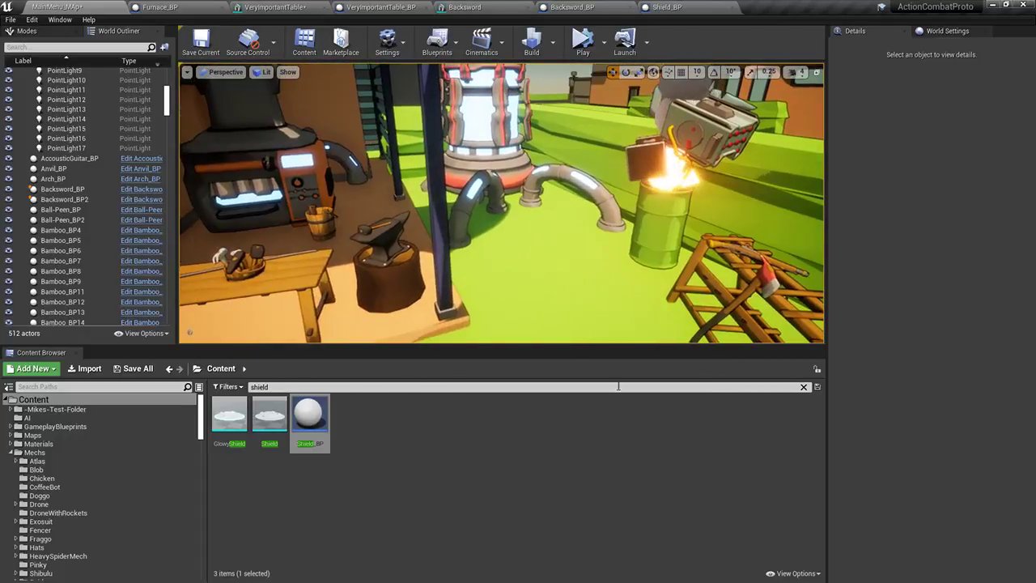
click(802, 387)
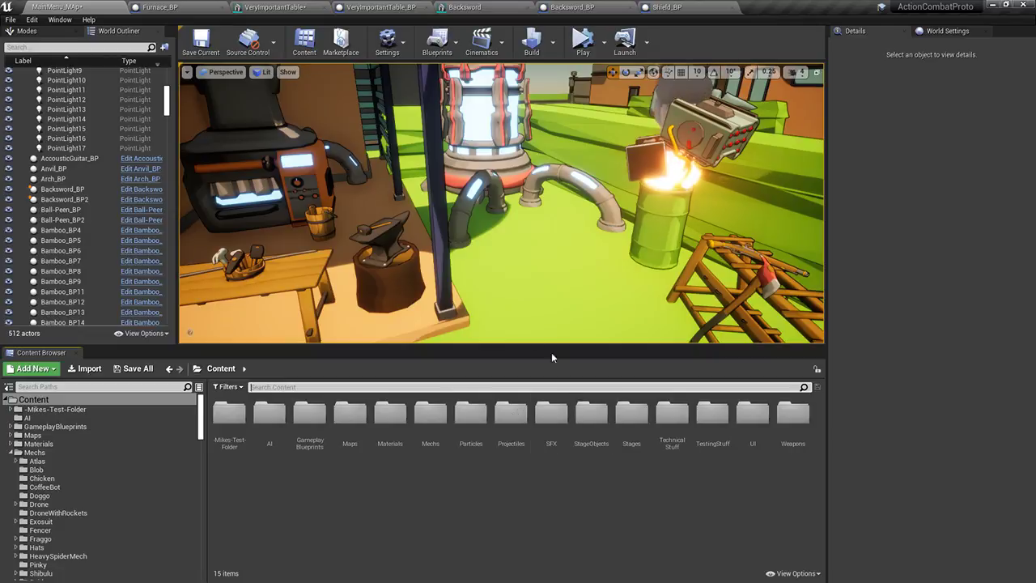
right_drag(547, 336, 502, 324)
right_drag(440, 330, 326, 317)
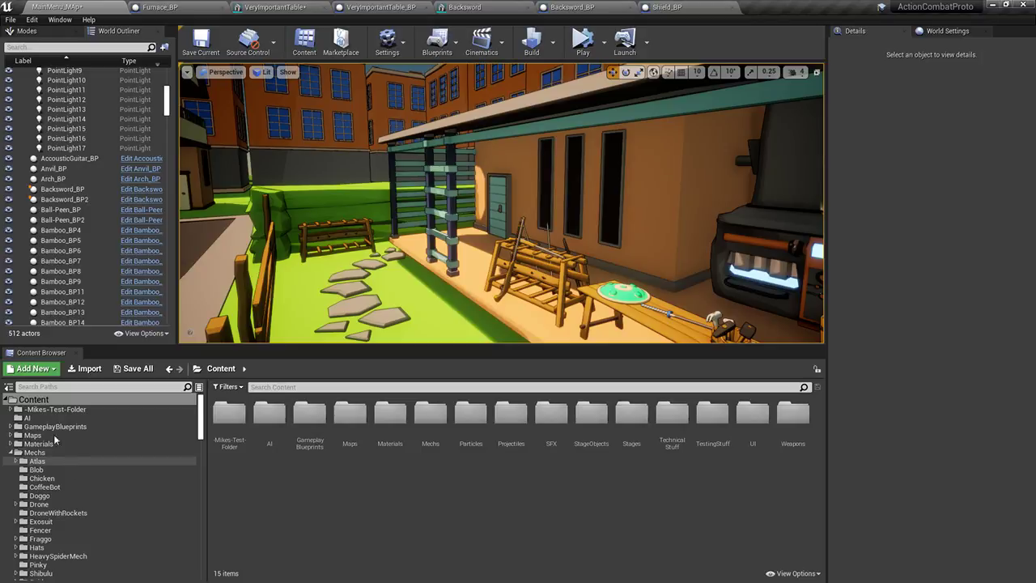
Look through the Hats folder and the Weapons subfolders, from SwingyArm up to BattleHammer, for another blacksmith prop
click(19, 548)
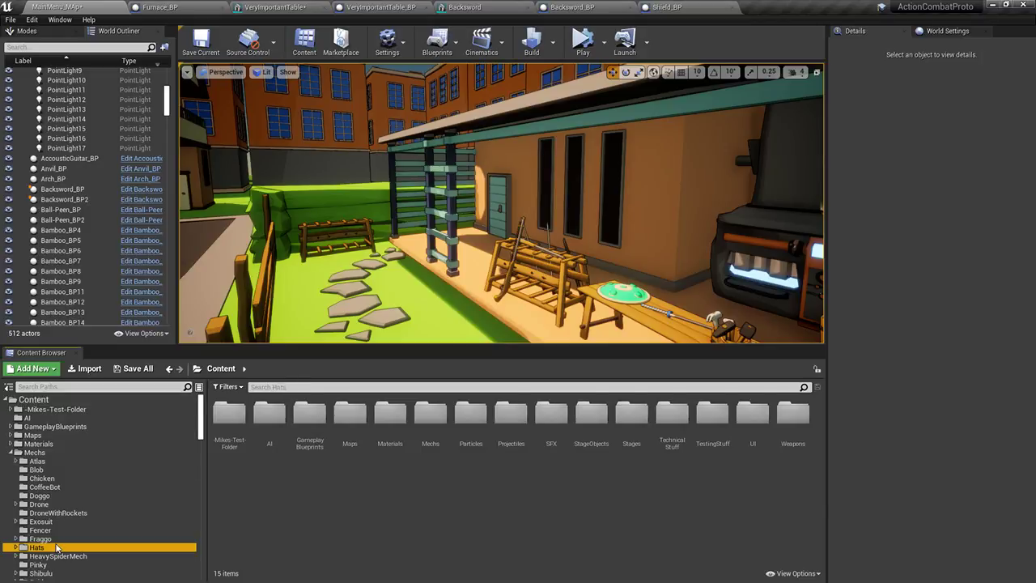
scroll(40, 551, down, 3)
scroll(54, 562, down, 10)
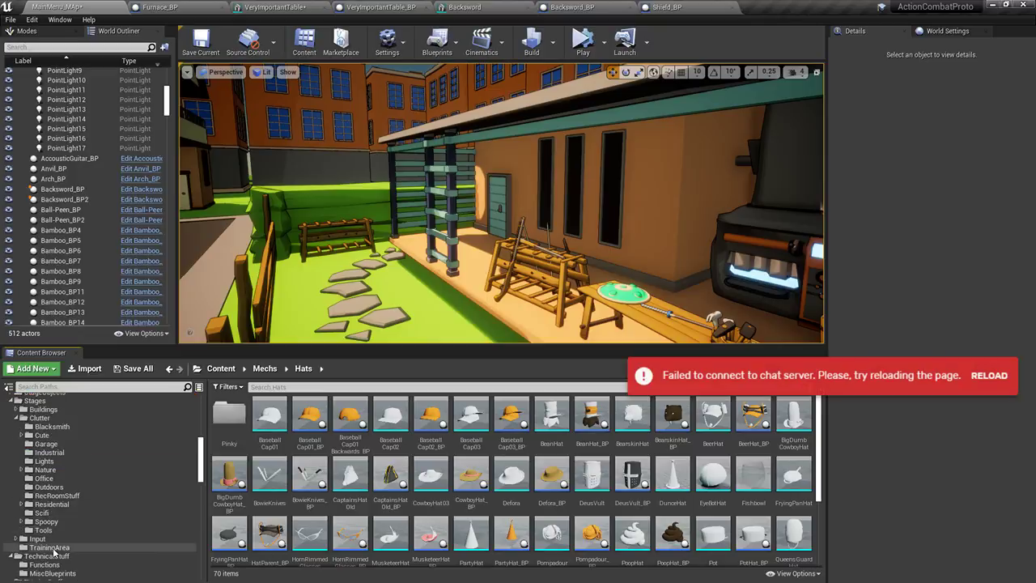
click(47, 539)
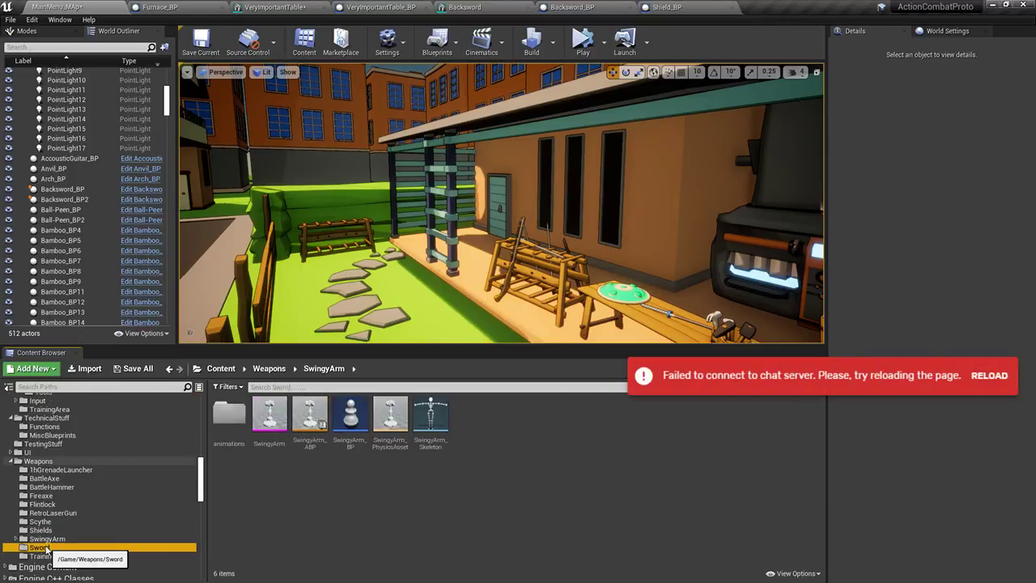
click(42, 547)
click(54, 538)
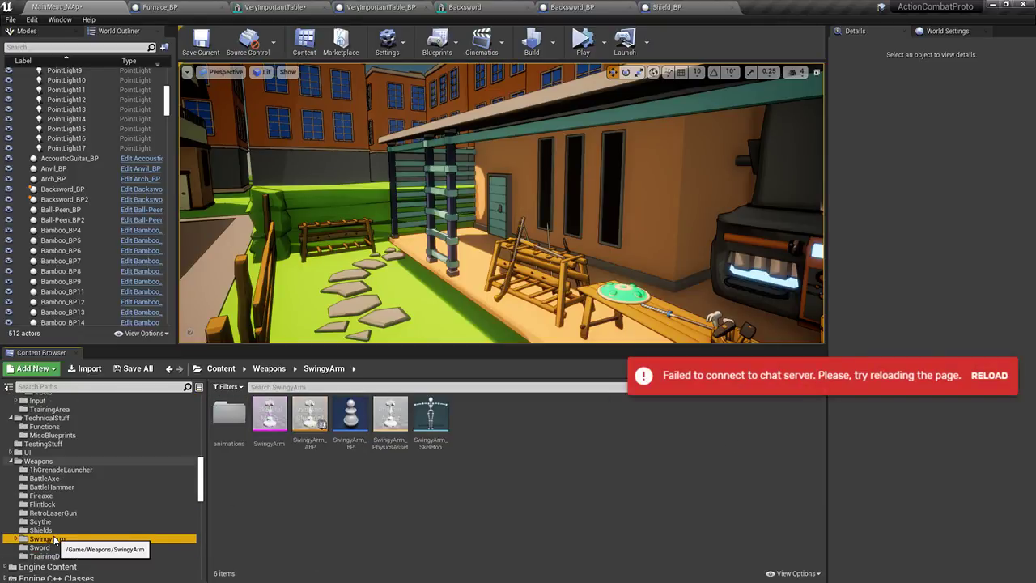
click(50, 530)
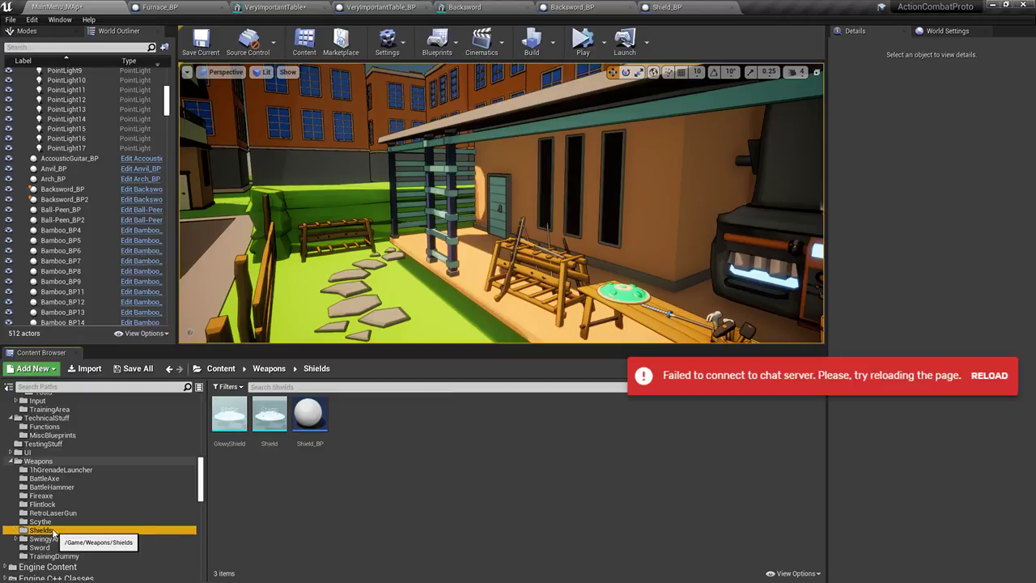
click(50, 522)
click(52, 513)
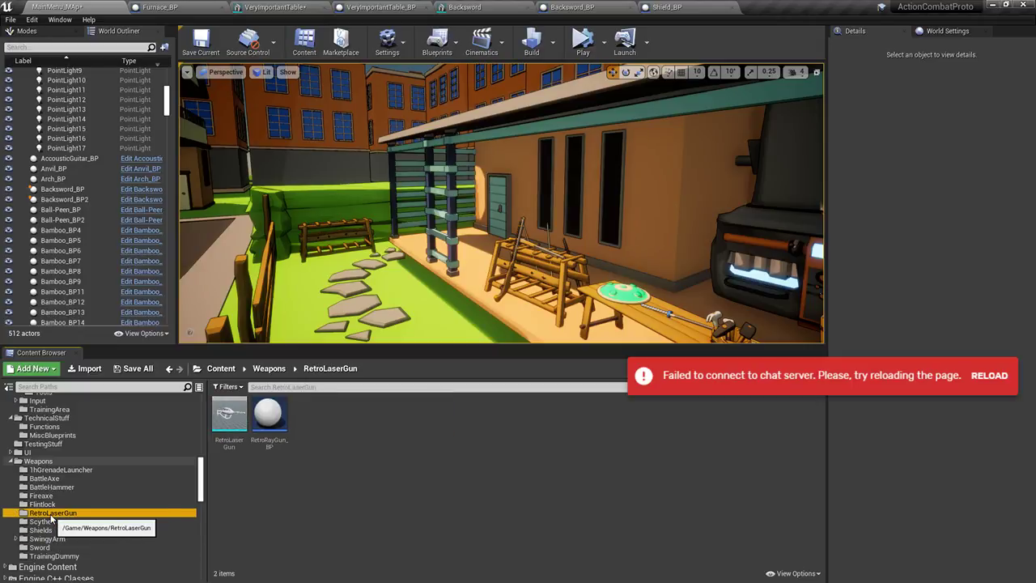
click(52, 504)
click(51, 496)
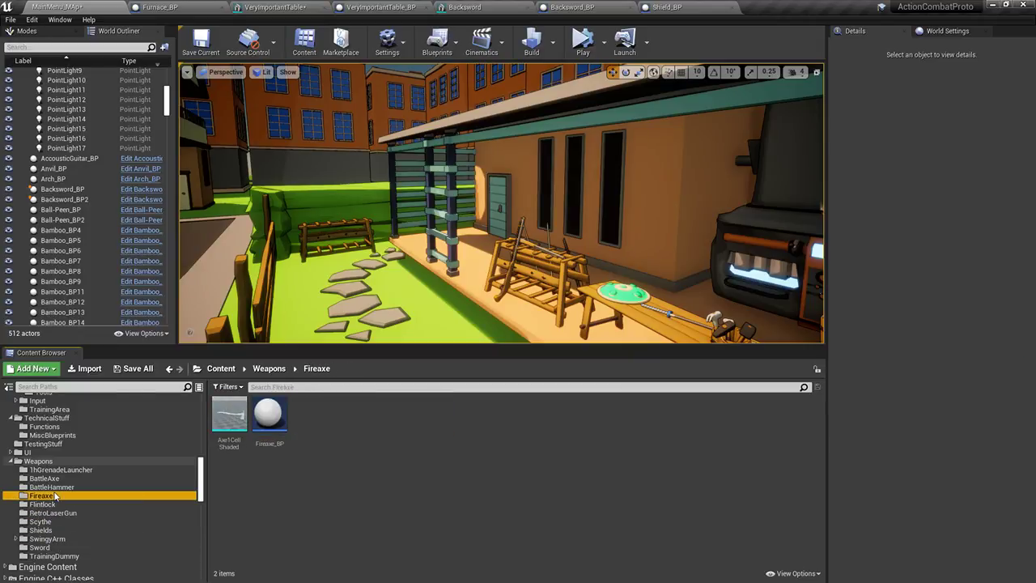
click(53, 487)
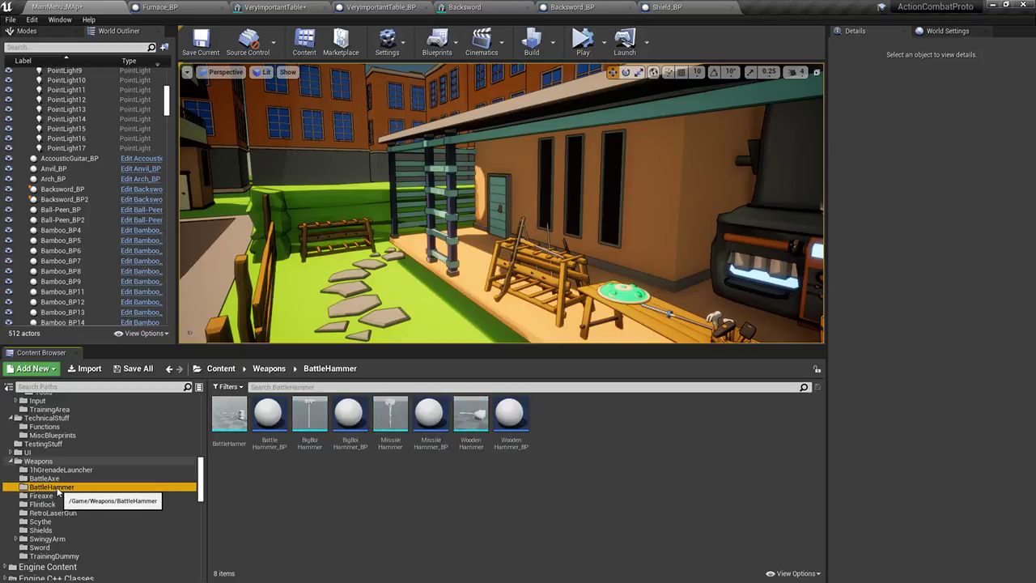
Place BattleHammer_BP in the yard between the burning barrel and the weapon rack, and raise it off the ground
click(269, 416)
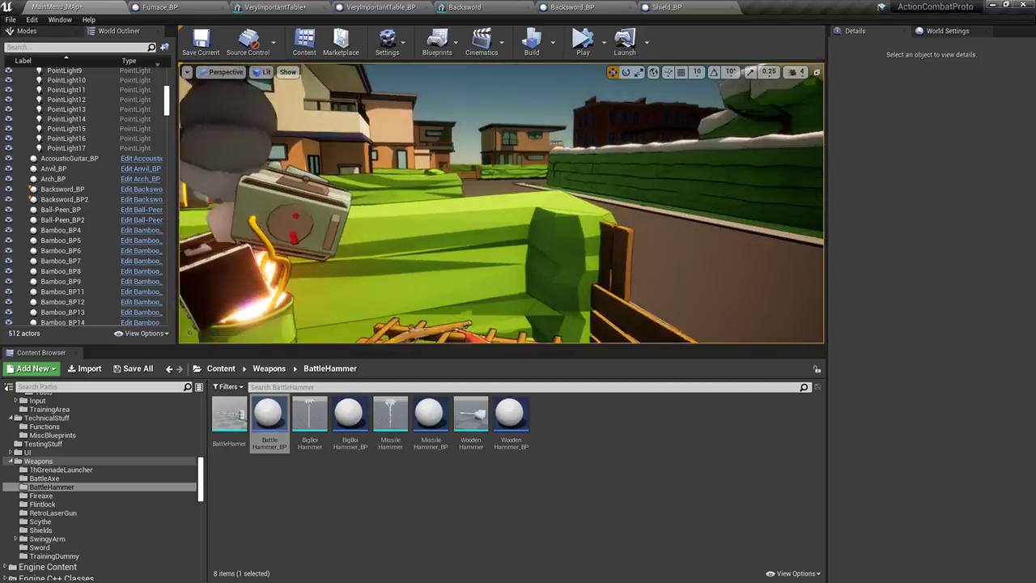
drag(269, 416, 492, 300)
key(e)
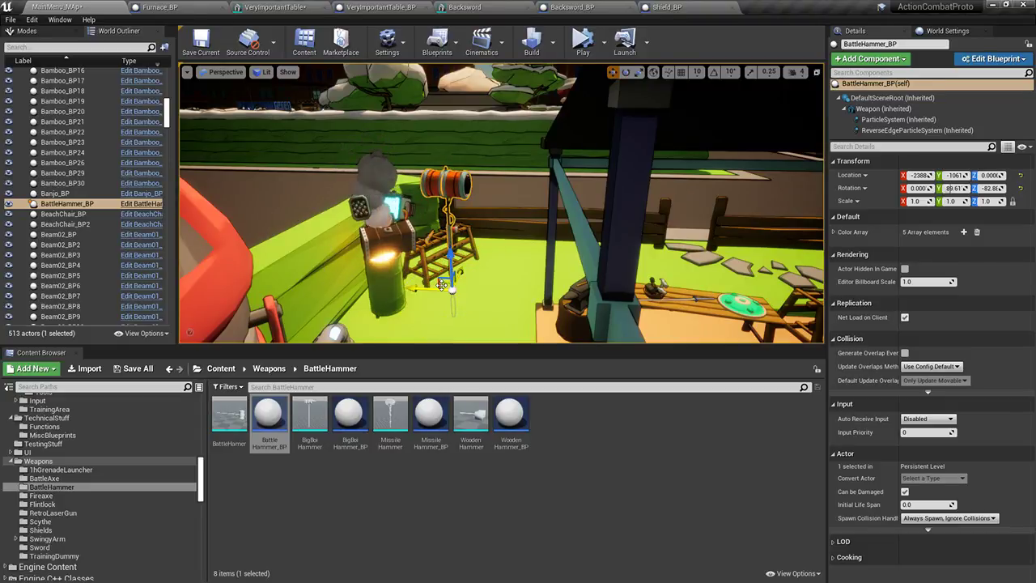
right_drag(377, 288, 459, 283)
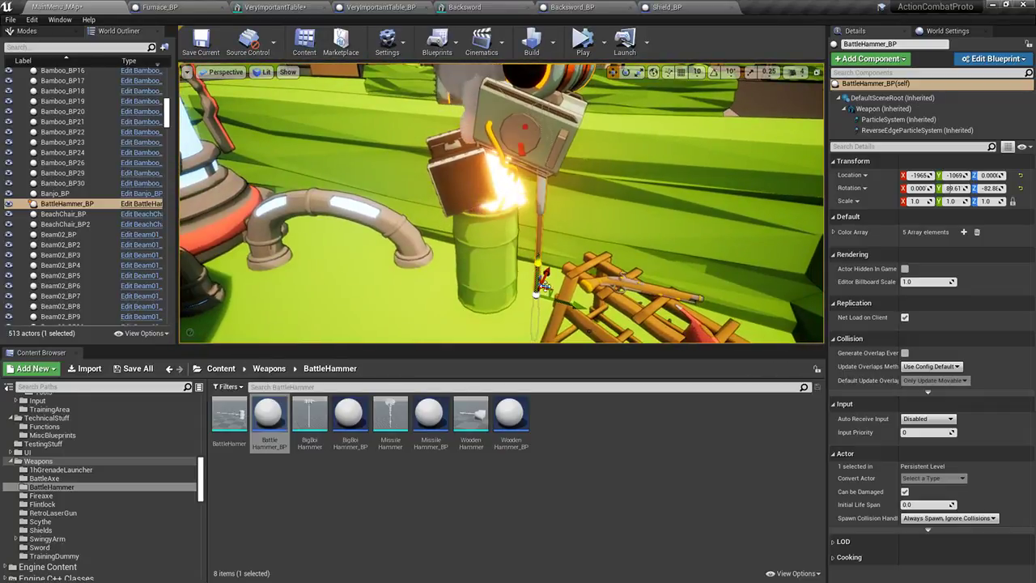
drag(487, 212, 488, 191)
Tilt the battle hammer so it leans beside the burning barrel at a height of about Z 118, and deselect it
right_drag(488, 192, 427, 247)
key(e)
key(e)
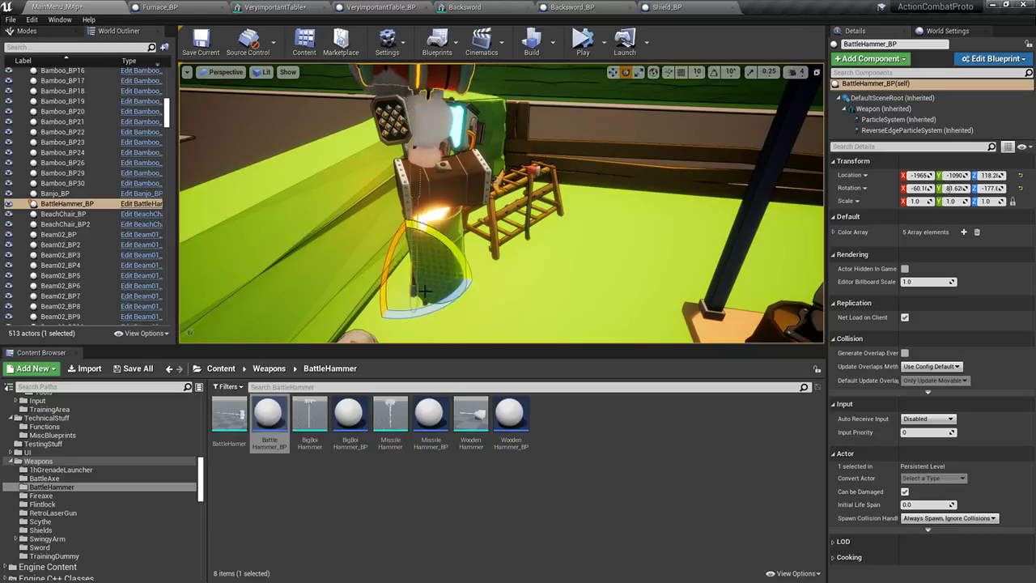
right_drag(467, 257, 538, 184)
click(486, 200)
click(472, 199)
right_drag(472, 199, 447, 200)
click(473, 199)
Search all Content for "hang" and "spike" to find something that could hold weapons on the wall
right_drag(437, 291, 311, 241)
scroll(57, 463, up, 10)
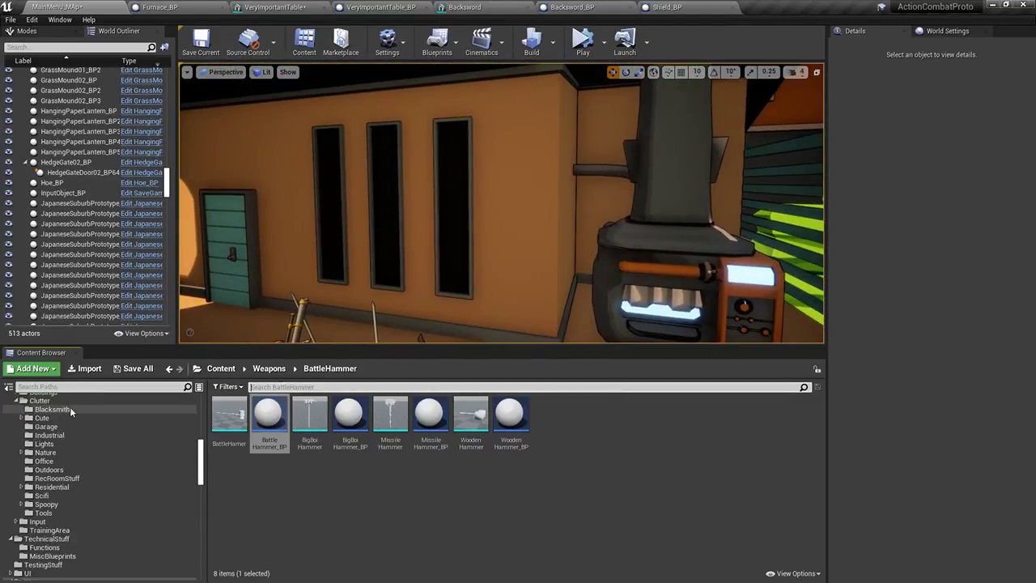
click(34, 399)
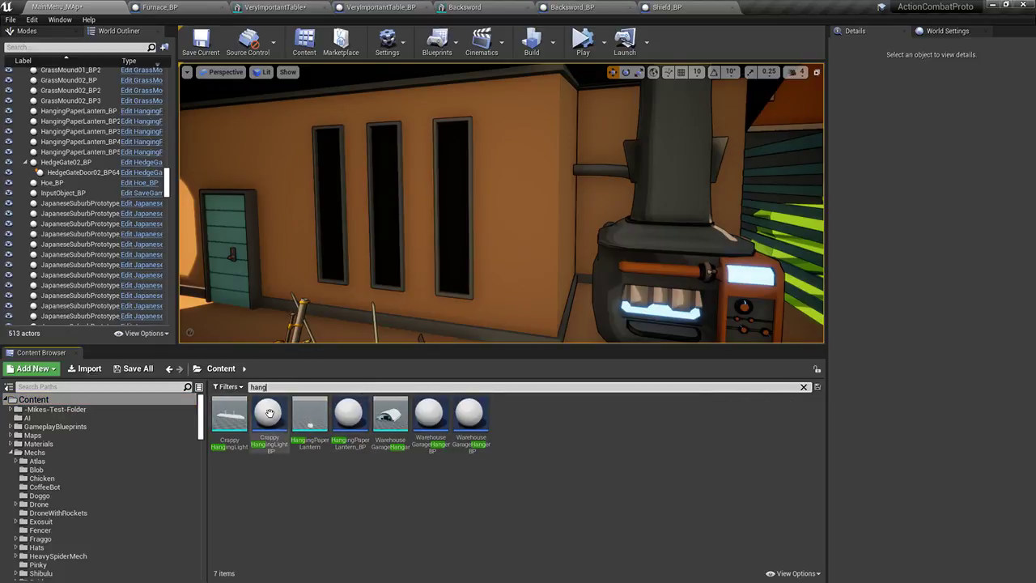
text(spike)
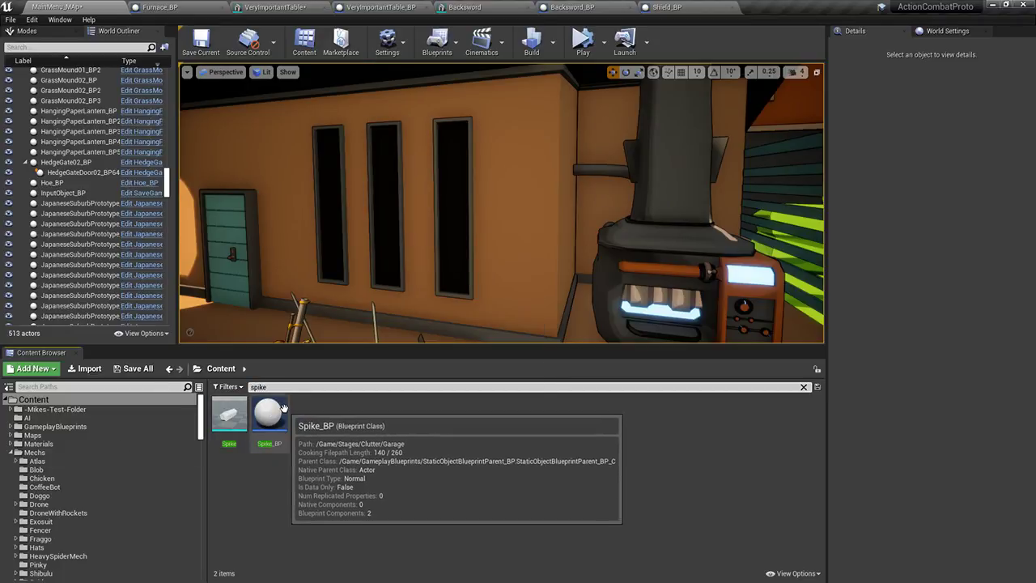
right_drag(428, 267, 696, 251)
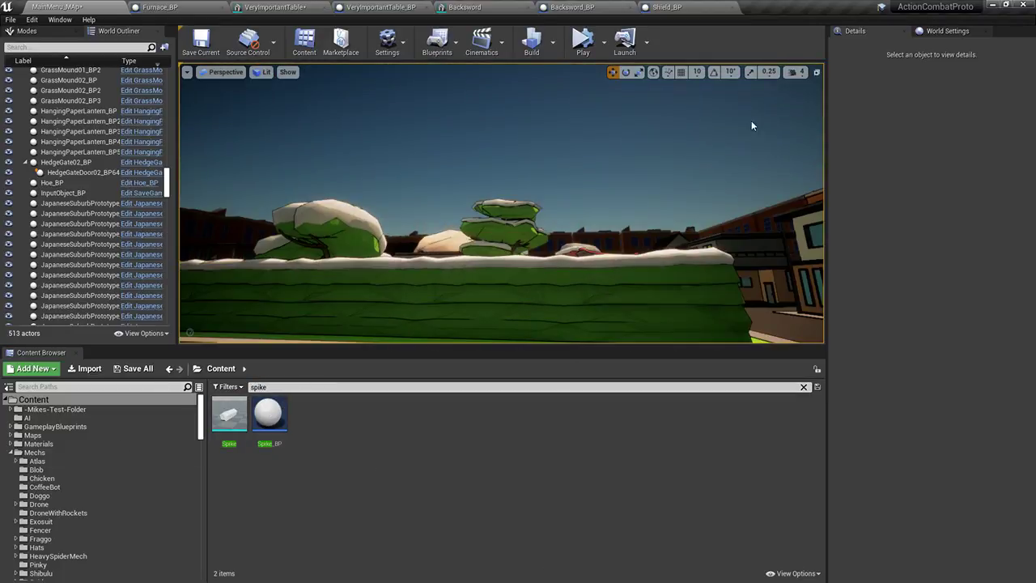
Fly to an existing spike in the level at camera speed 6 to inspect it, and return to the blacksmith wall at speed 4
click(797, 72)
key(w)
right_drag(583, 191, 567, 216)
key(w)
click(453, 182)
key(w)
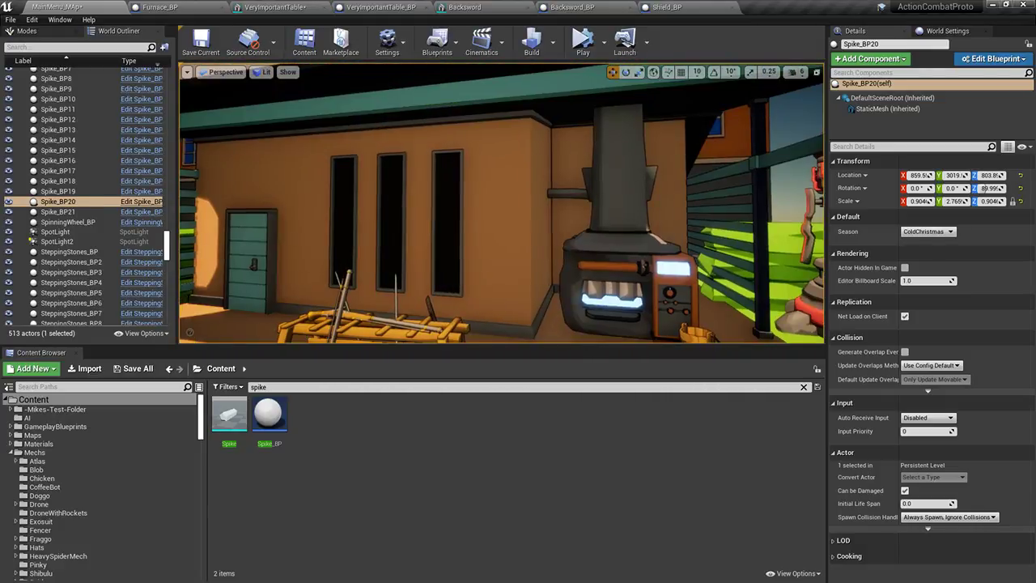
right_drag(501, 202, 413, 194)
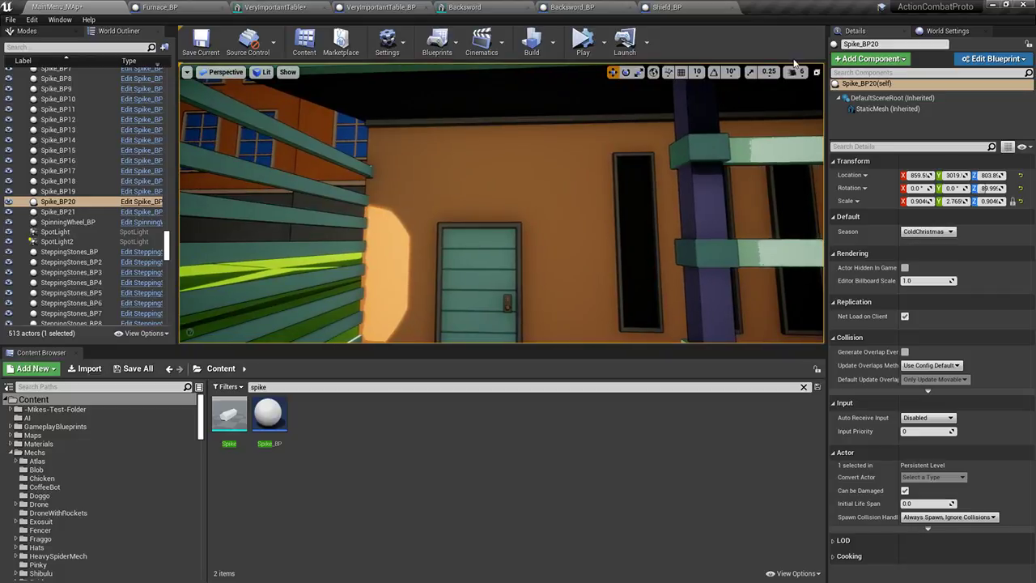
click(799, 72)
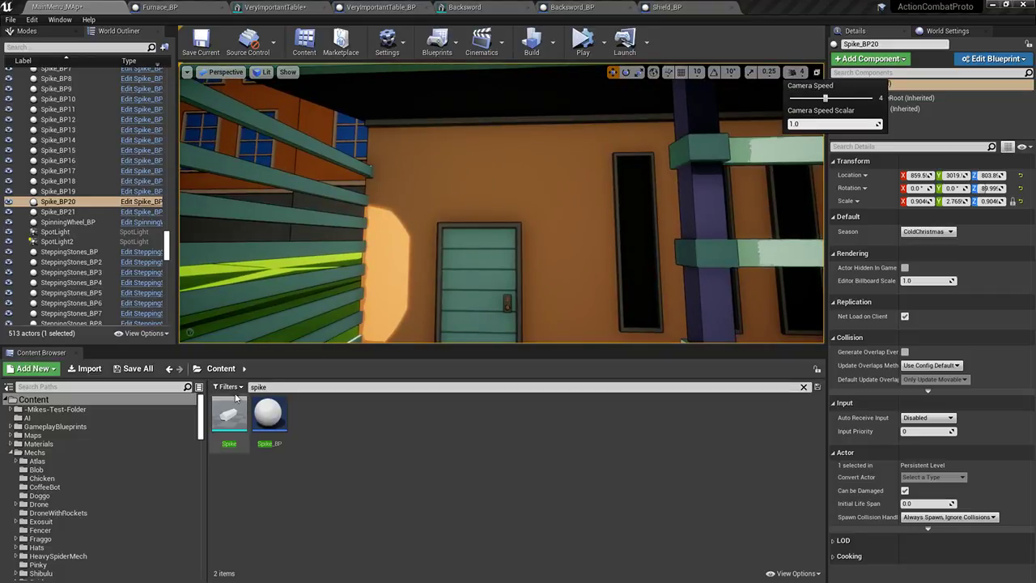
Clear the spike search and open the BattleAxe folder under Weapons
scroll(141, 504, down, 10)
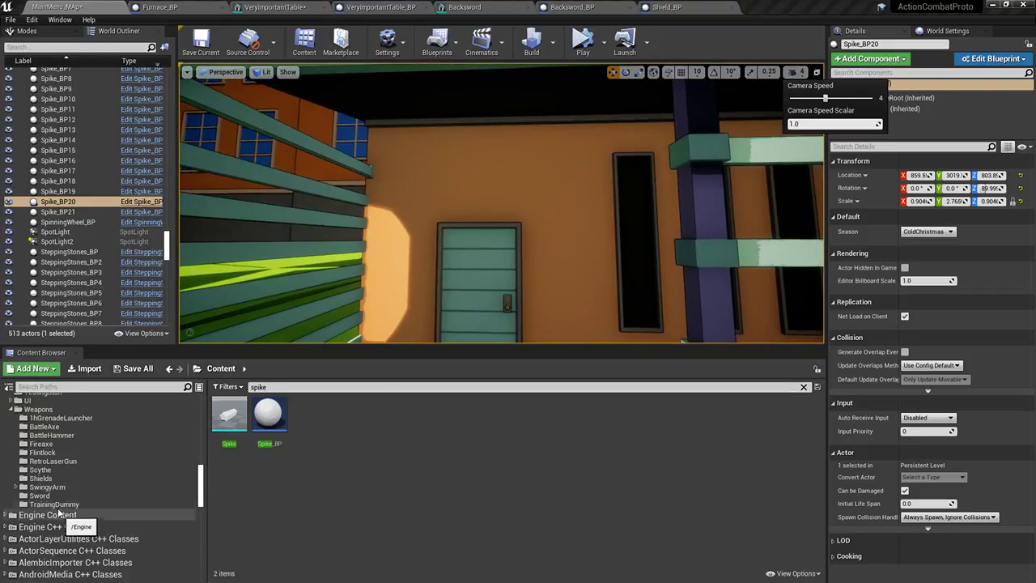
click(48, 444)
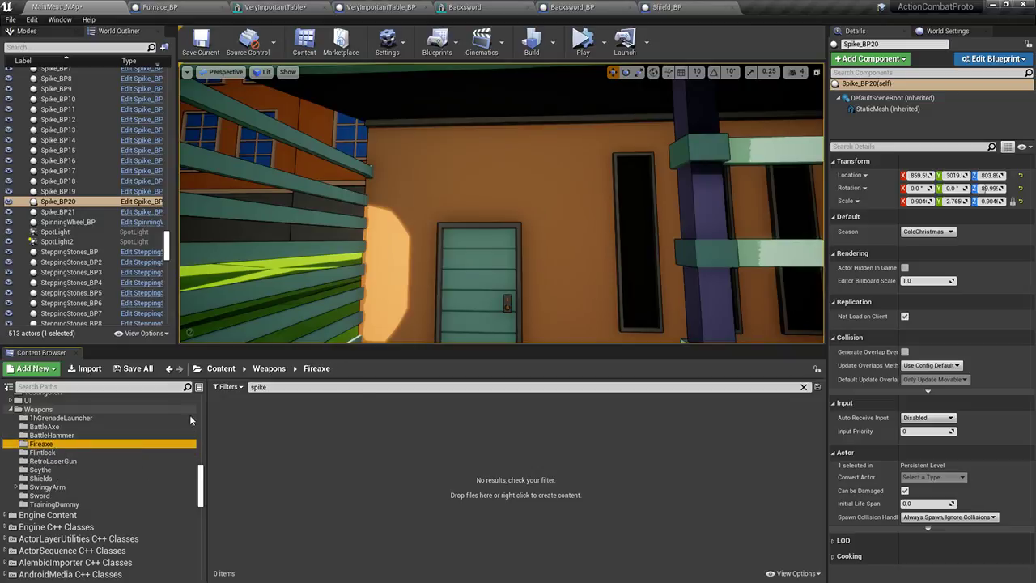
click(803, 388)
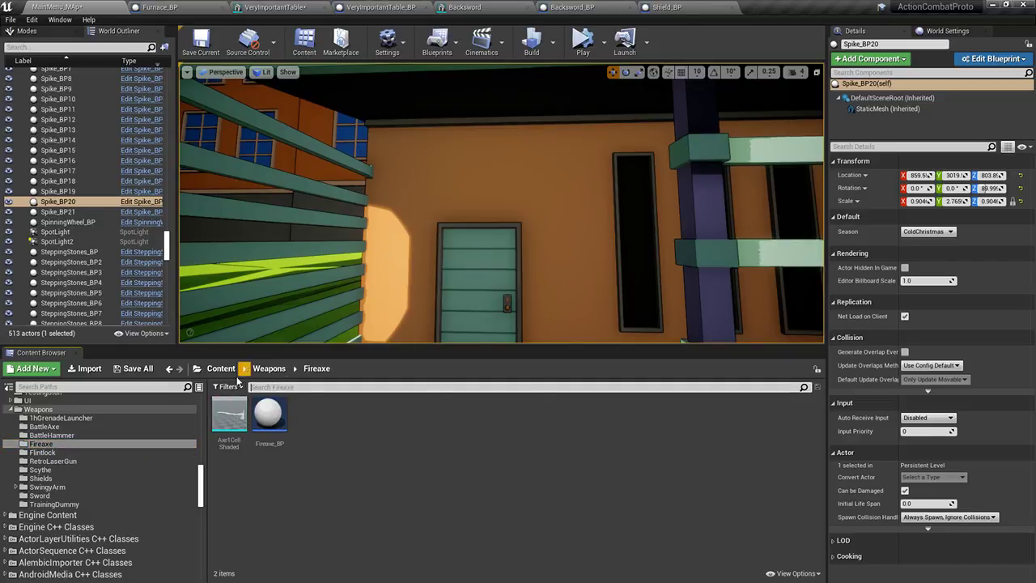
click(45, 435)
click(112, 427)
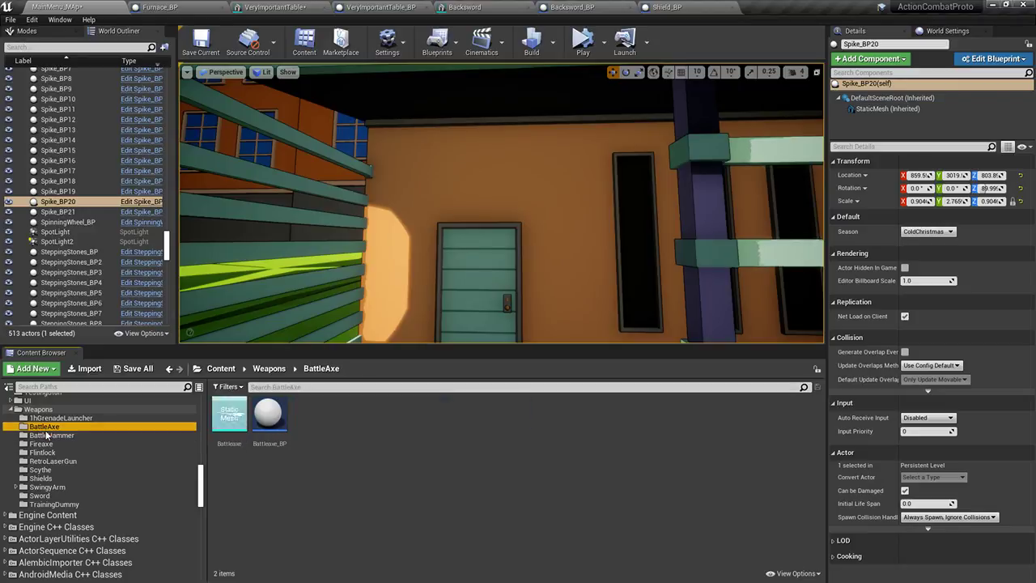
Try hanging Battleaxe_BP on the wall above the teal door, and delete it
drag(269, 417, 415, 169)
right_drag(508, 170, 507, 178)
drag(481, 191, 425, 179)
key(w)
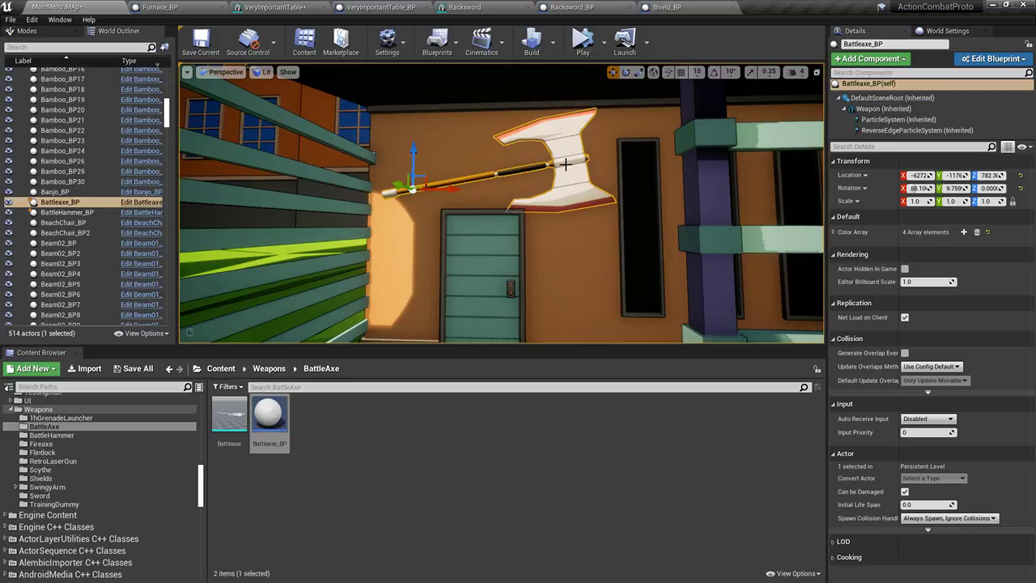
key(Delete)
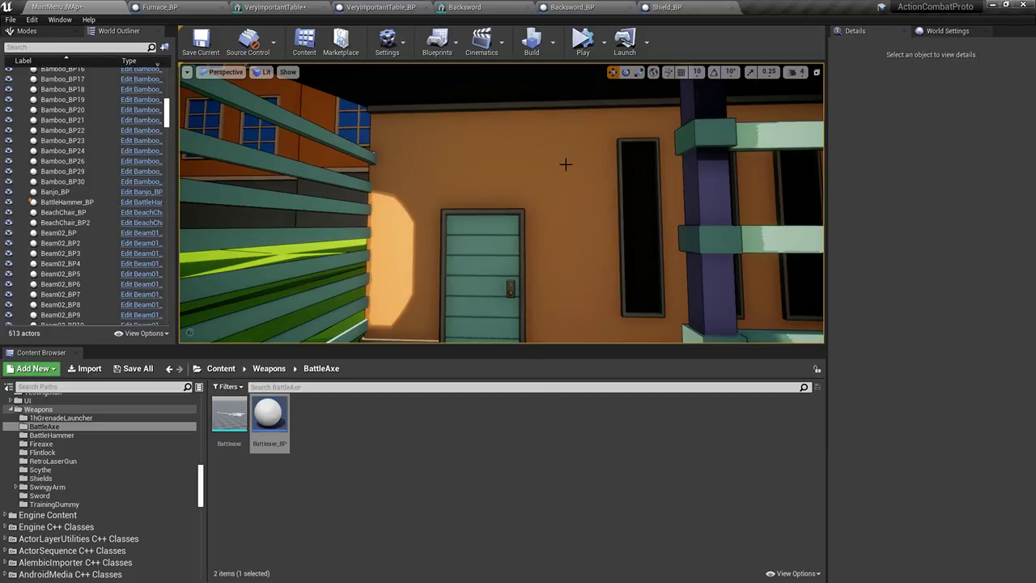
Place another Battleaxe_BP on the wall between the dark windows and the furnace, and enable 10-degree rotation snapping
right_drag(545, 196, 470, 245)
drag(259, 438, 503, 192)
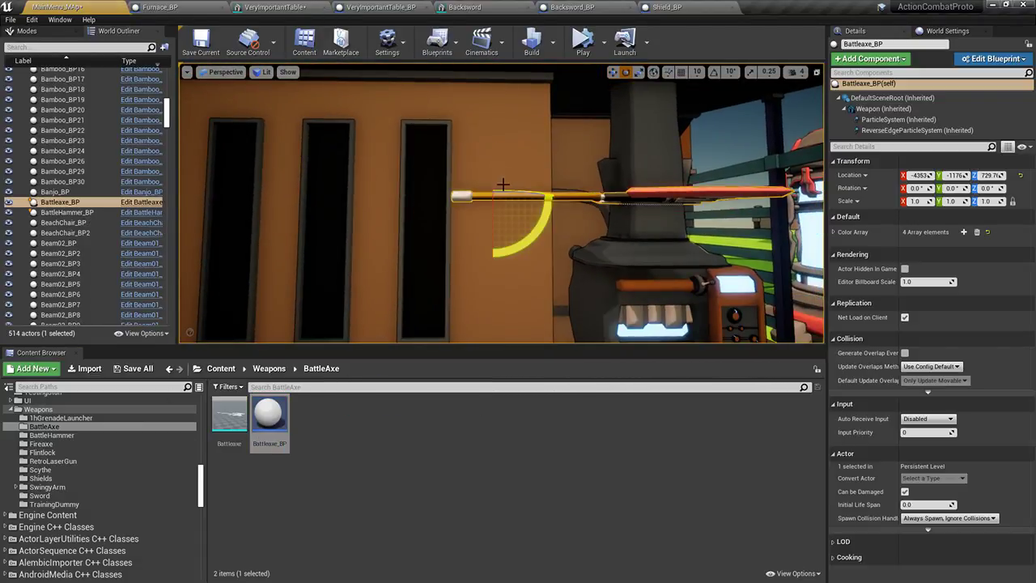
click(494, 201)
click(713, 72)
right_drag(599, 178, 404, 191)
key(ctrl+z)
Rotate the battle axe 90 degrees about X so its blade lies flat to the wall
right_drag(502, 191, 514, 202)
key(s)
mouse_move(589, 203)
mouse_down()
mouse_move(651, 176)
mouse_move(594, 203)
mouse_move(604, 199)
mouse_up()
right_drag(604, 200, 740, 194)
key(s)
right_drag(549, 170, 570, 194)
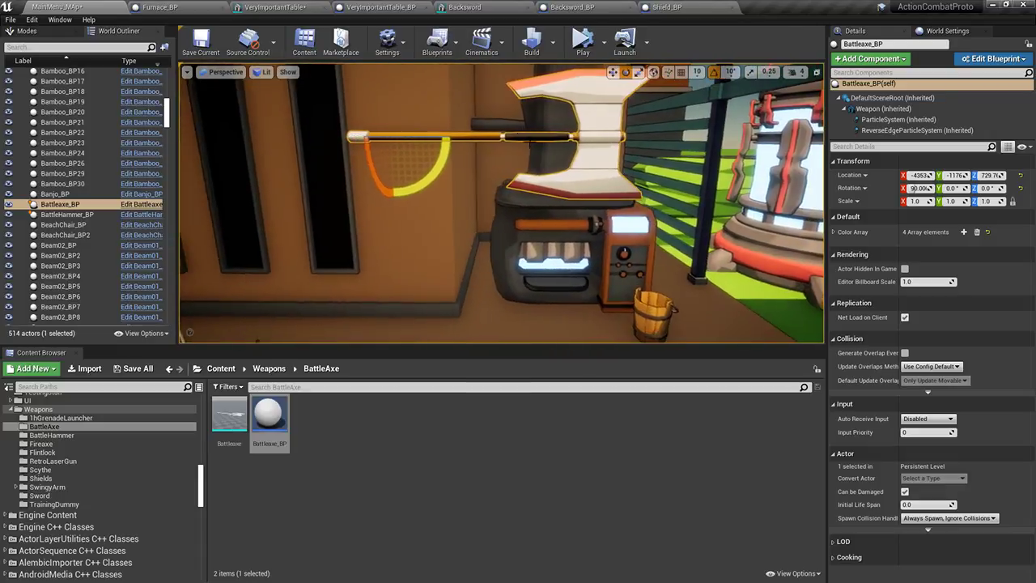
Try the battle axe head-down on the wall at a height of about Z 1013, and delete it
drag(441, 175, 395, 225)
key(w)
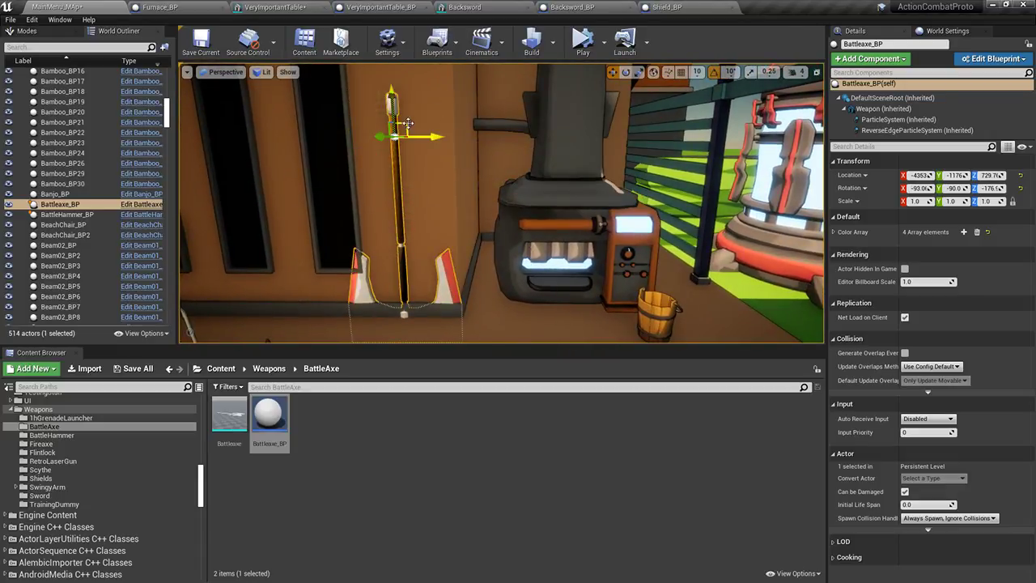
drag(392, 105, 431, 201)
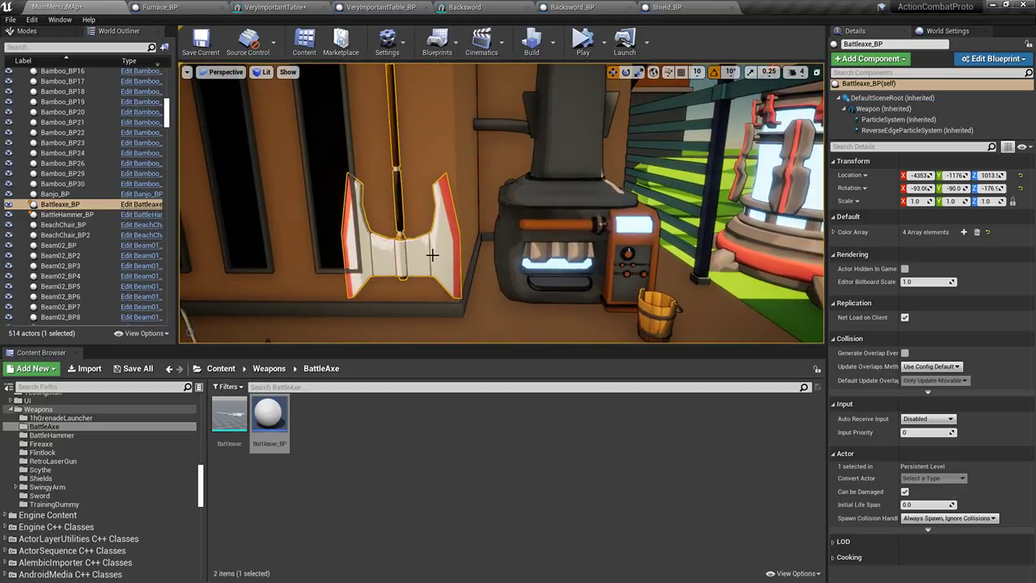
key(Delete)
Look through the remaining Weapons subfolders, from BattleHammer down to TrainingDummy, for a different prop
click(80, 436)
click(65, 444)
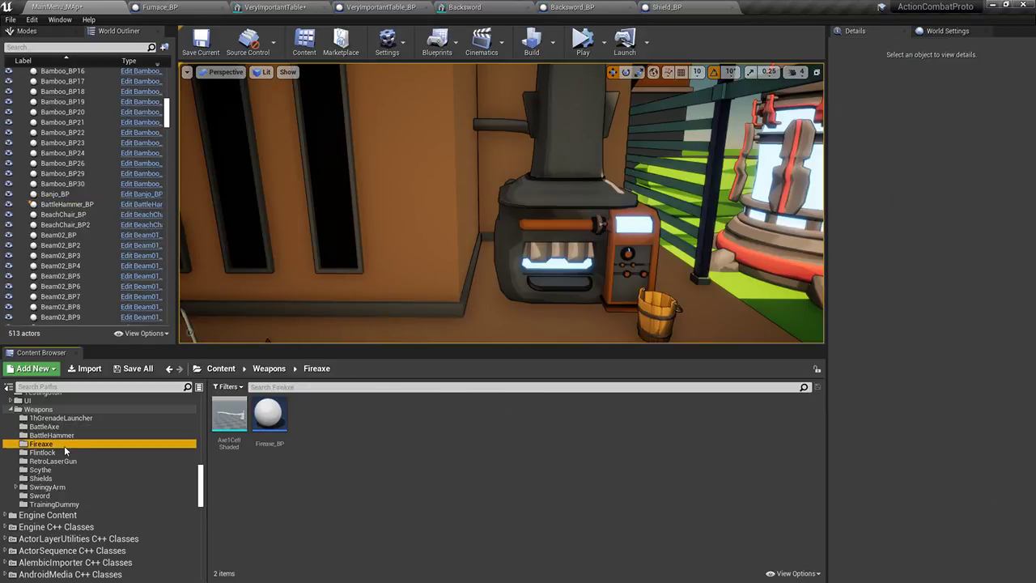
click(63, 453)
click(60, 460)
click(56, 470)
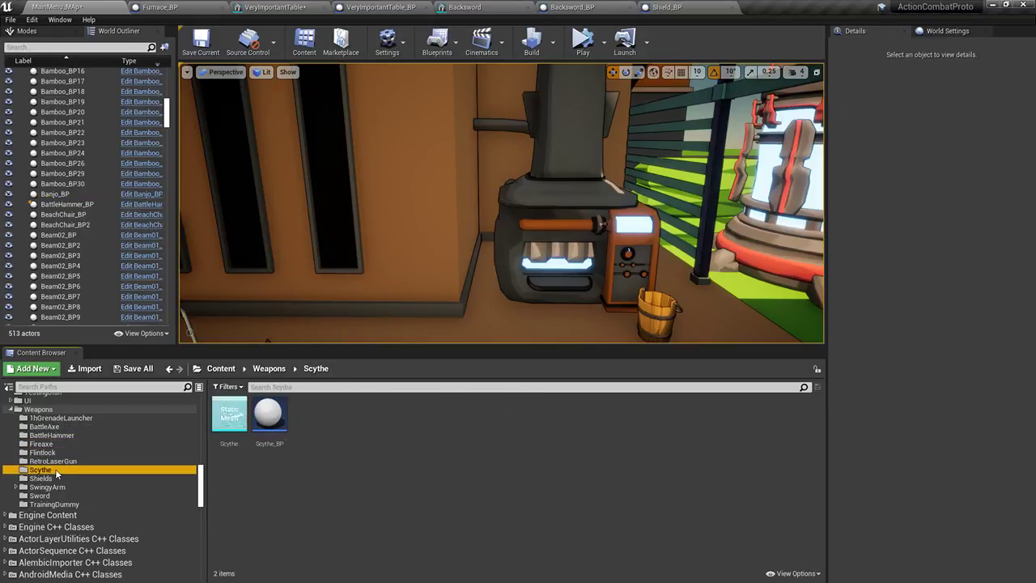
click(51, 487)
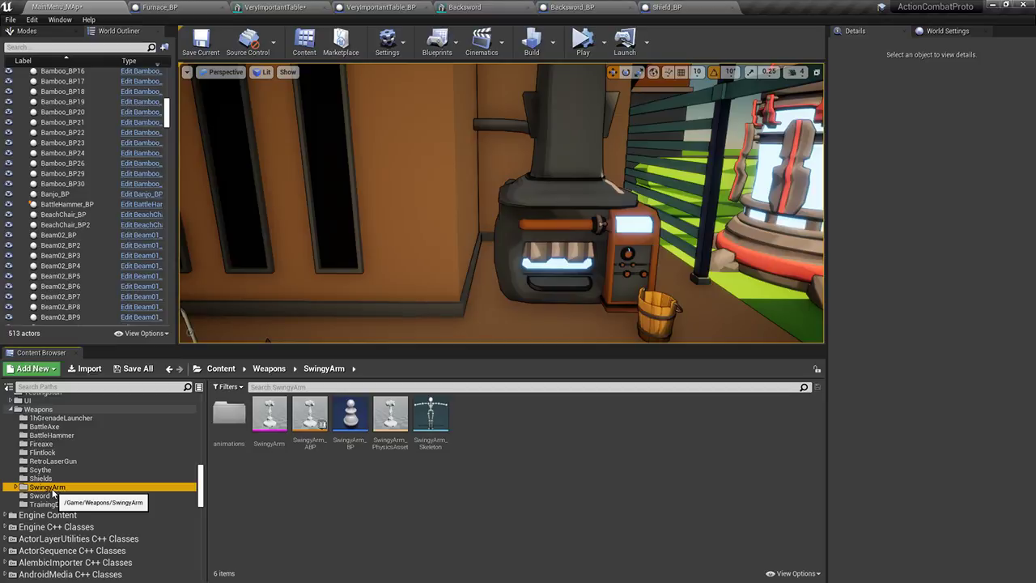
click(48, 495)
click(51, 504)
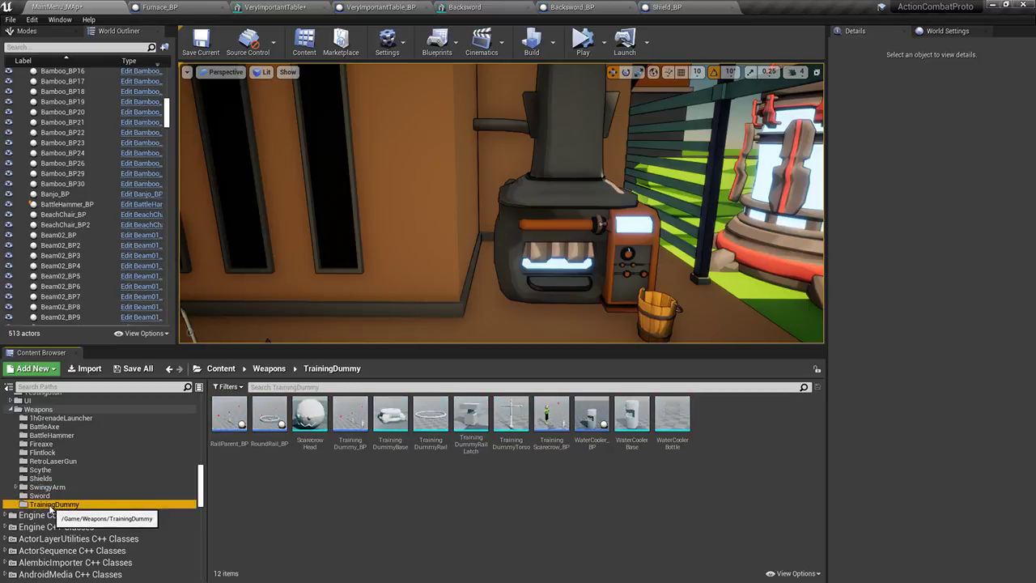
Place TrainingScarecrow_BP on the grass in front of the far weapon rack and rotate it -100 degrees about Z
right_drag(443, 312, 576, 314)
drag(543, 415, 513, 323)
right_drag(513, 323, 540, 341)
key(e)
drag(459, 314, 389, 308)
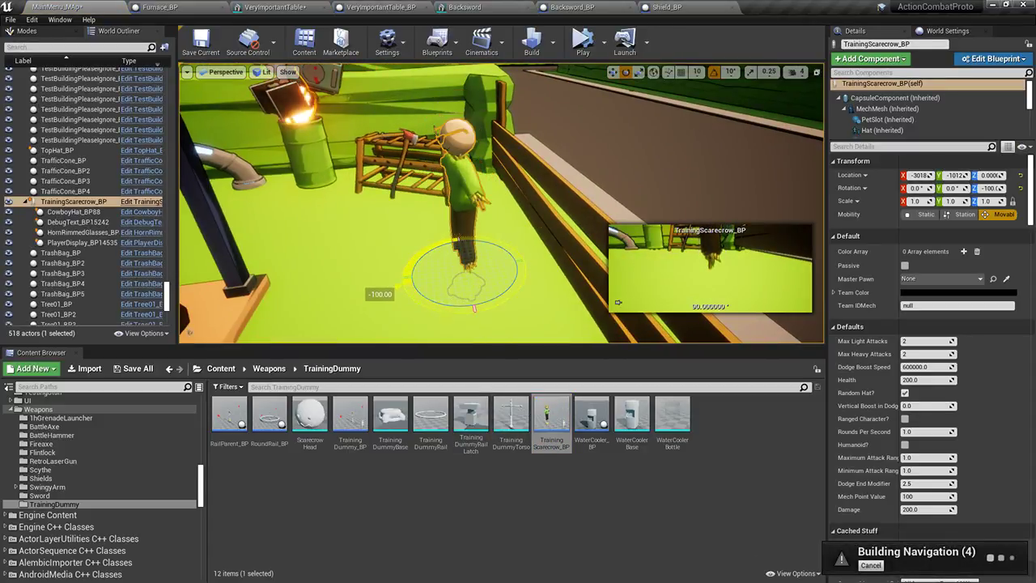
Move the training scarecrow over beside the wooden fence and raise it to about Z 89 so its base stands on the grass
key(w)
drag(463, 237, 551, 238)
click(536, 241)
click(510, 202)
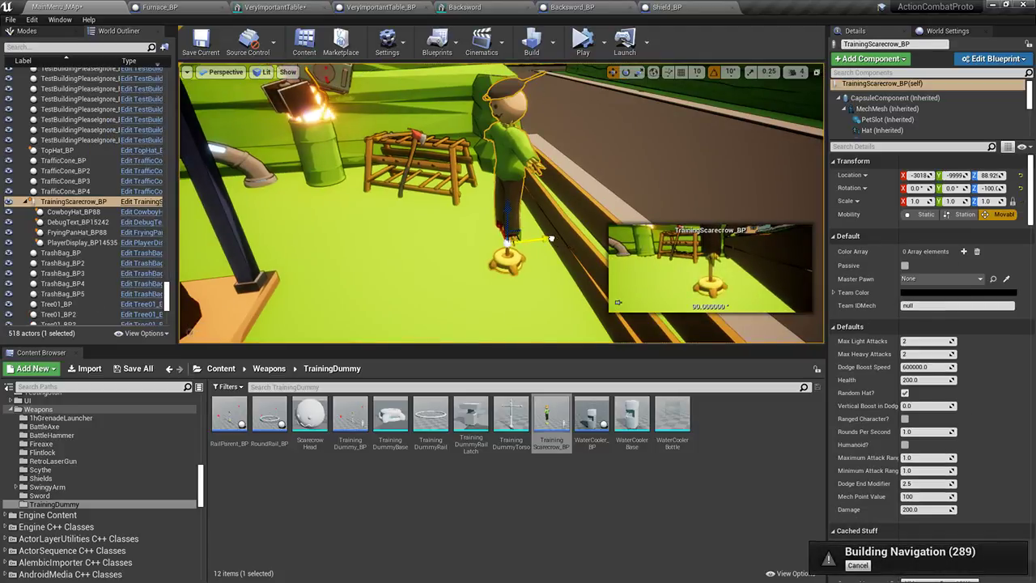
Place TrainingDummy_BP on the grass between the wooden fence and the stepping stones, and rotate it -70 degrees about Z
mouse_move(405, 242)
right_down()
mouse_move(501, 202)
mouse_move(405, 243)
right_up()
click(459, 108)
right_drag(458, 120, 538, 139)
right_drag(382, 220, 526, 241)
drag(350, 417, 196, 260)
drag(224, 223, 224, 214)
right_drag(330, 104, 292, 69)
click(330, 104)
click(330, 104)
right_drag(330, 104, 311, 138)
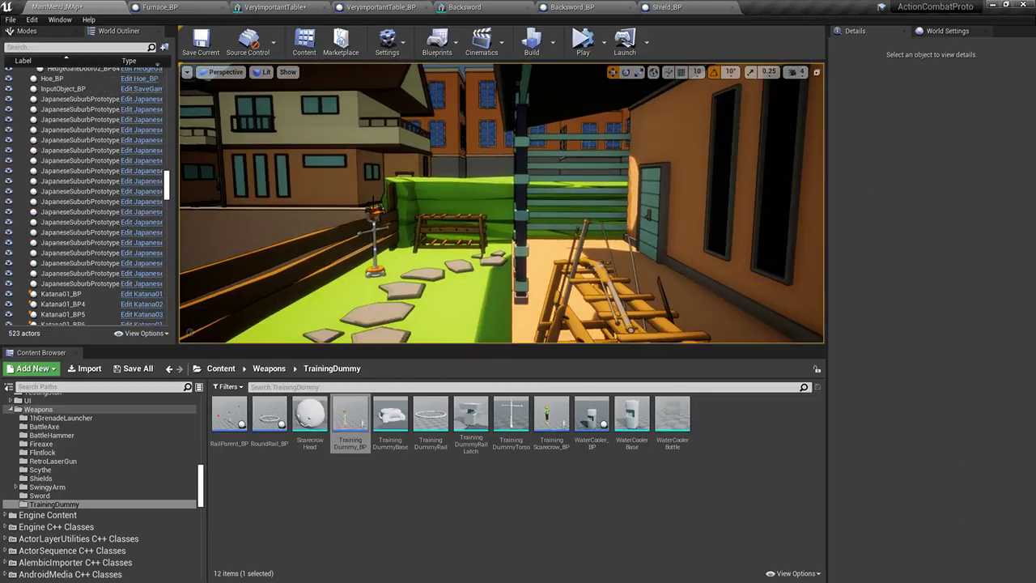
Move the training dummy along the wooden fence, closer to the far weapon rack
click(375, 267)
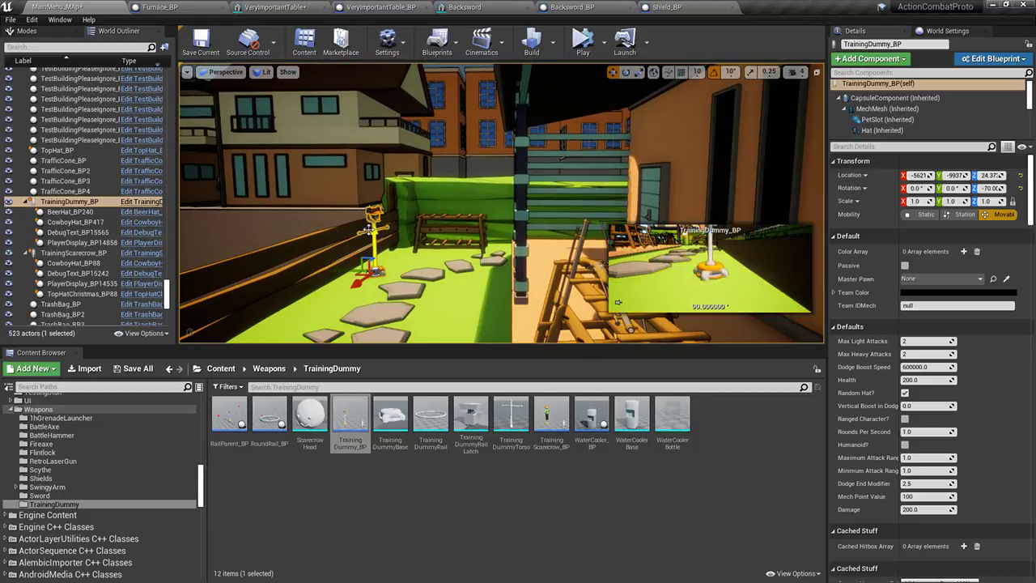
drag(375, 271, 381, 251)
right_drag(409, 206, 419, 268)
click(410, 206)
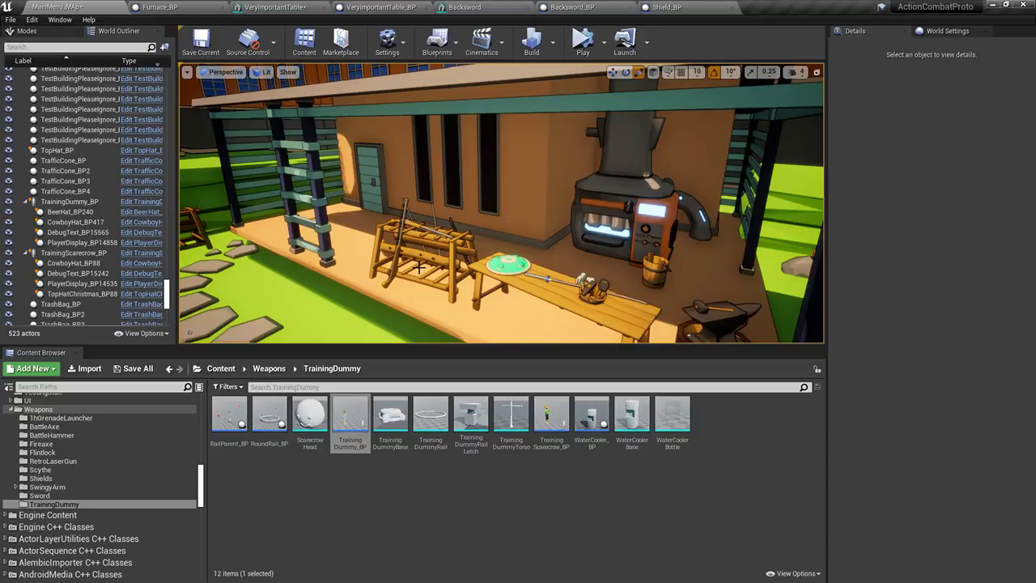
Raise the camera speed to 5, find the spinning wheel elsewhere in the level and open its blueprint for editing
right_drag(399, 266, 145, 258)
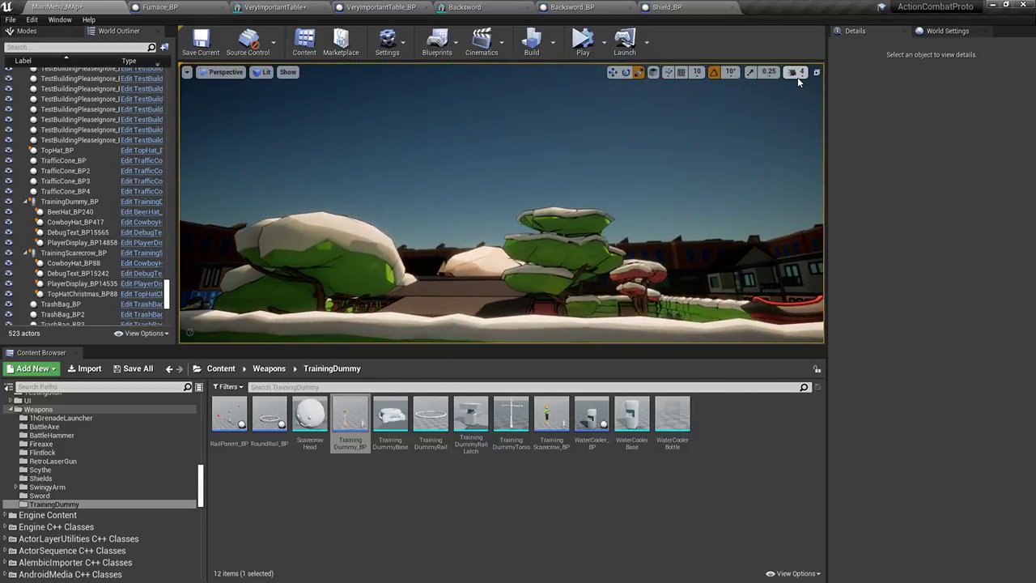
click(798, 79)
click(837, 99)
key(w)
right_drag(696, 178, 559, 243)
key(w)
mouse_move(709, 248)
right_down()
mouse_move(752, 267)
mouse_move(709, 247)
right_up()
click(588, 212)
click(992, 59)
click(931, 81)
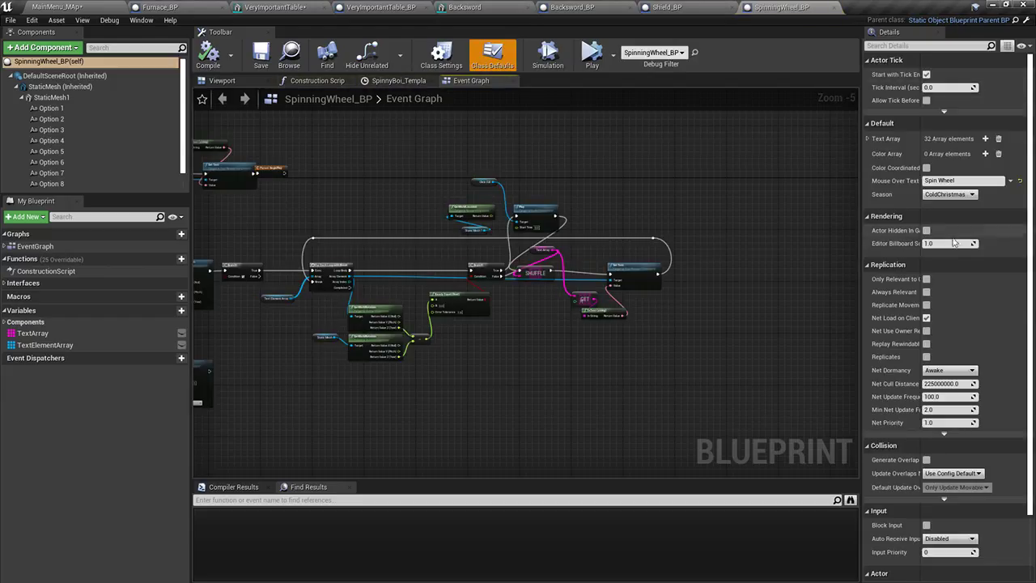
Append a new element reading Zweihander to the default value of the TextArray variable
scroll(939, 324, down, 3)
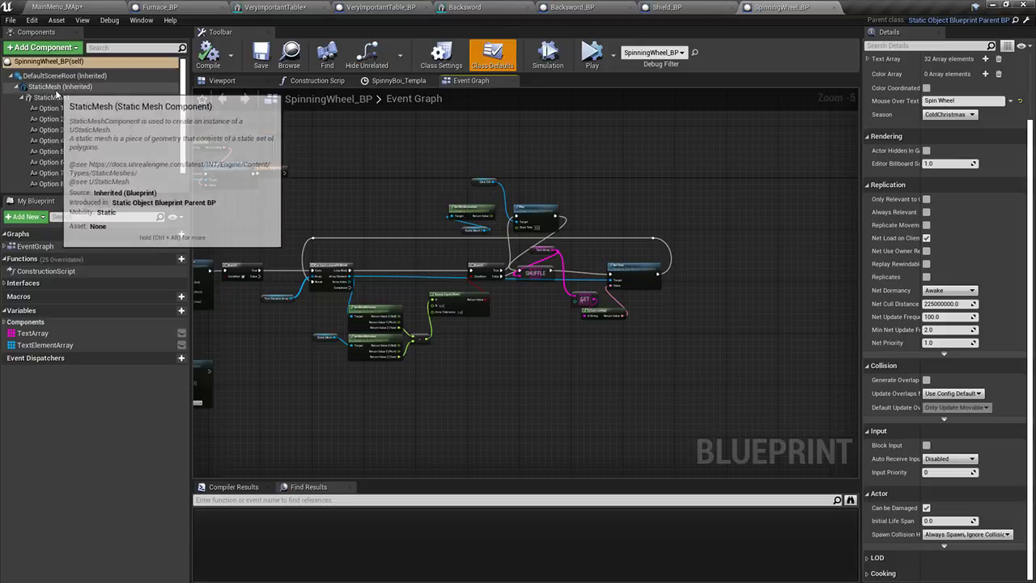
click(62, 329)
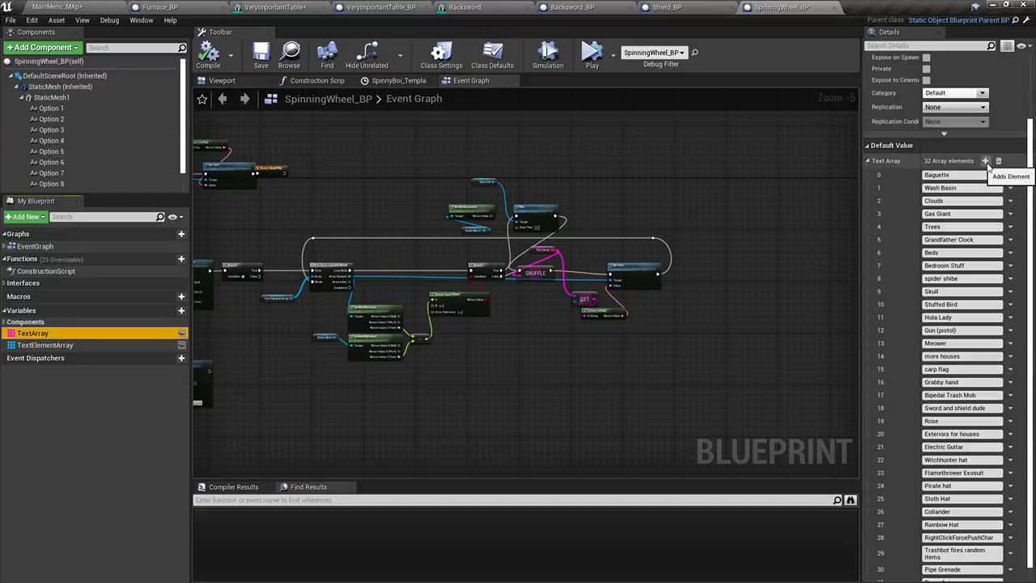
click(986, 160)
scroll(960, 380, down, 1)
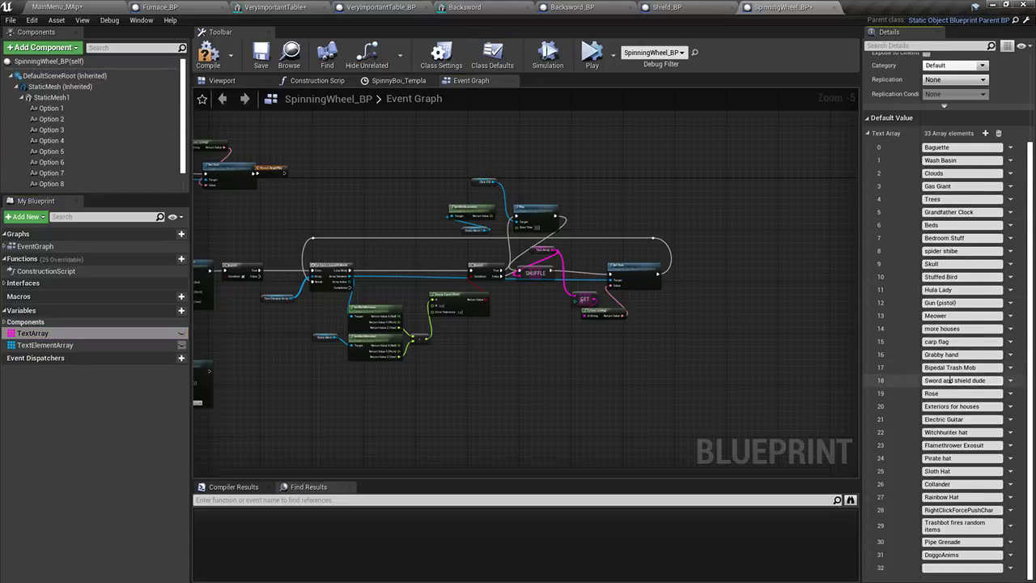
click(993, 567)
text(Zweihander)
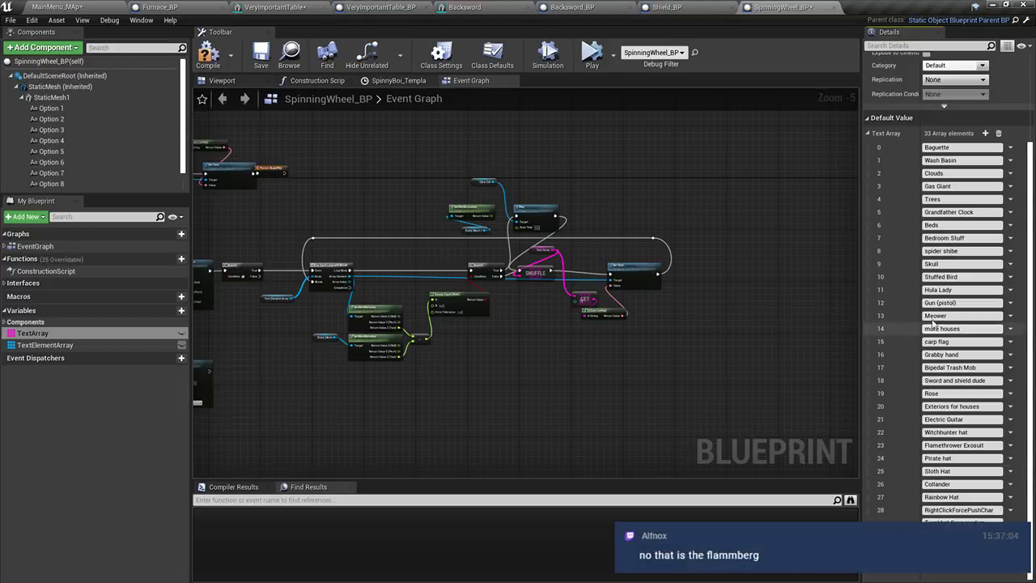
Append Claymore and Flammberg as two more TextArray elements and save the SpinningWheel_BP blueprint
click(985, 133)
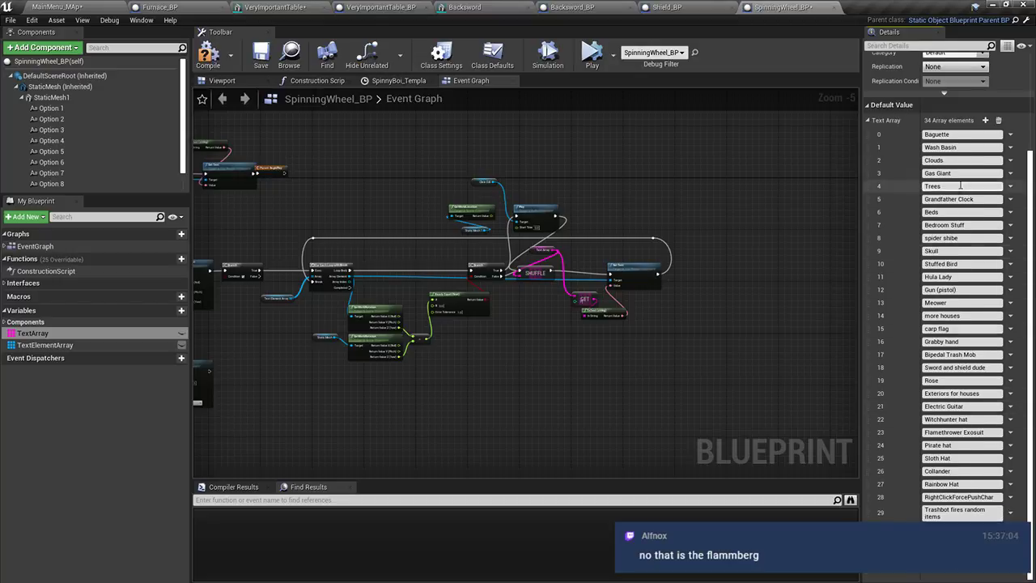
click(986, 121)
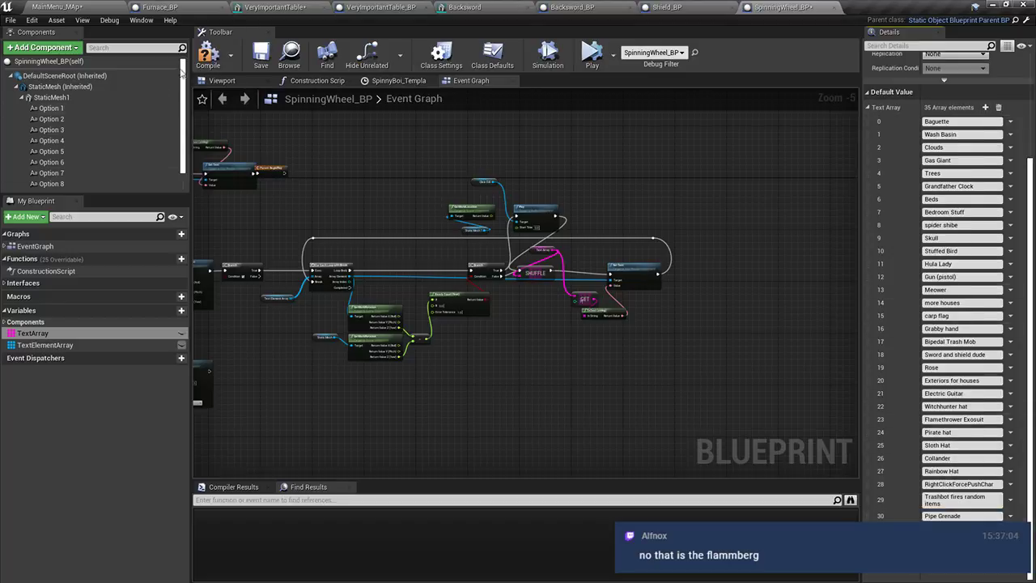
click(261, 65)
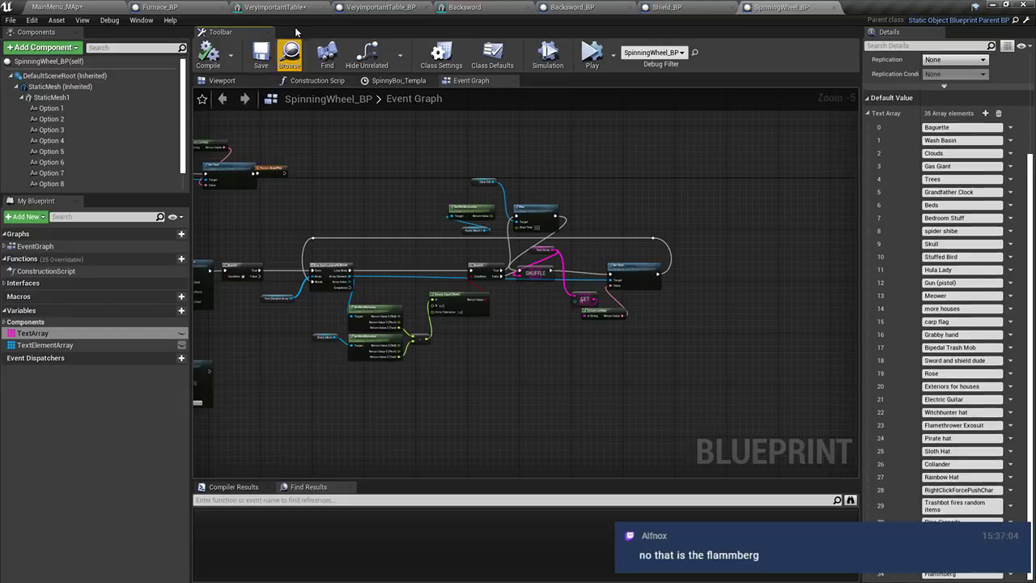
Close the VeryImportantTable mesh, Backsword, Backsword_BP, Shield_BP and SpinningWheel_BP editors
click(271, 8)
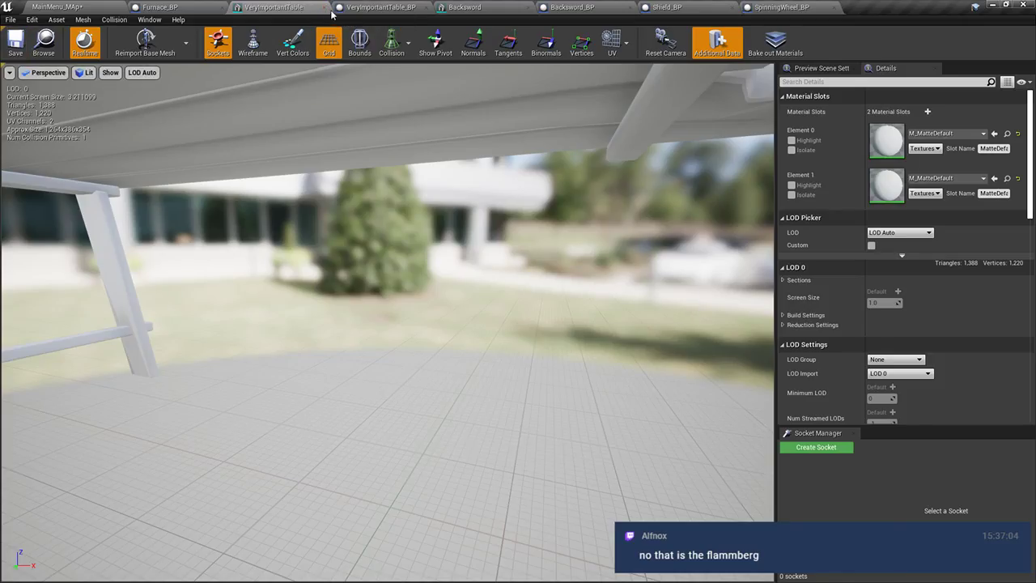
click(325, 8)
click(408, 8)
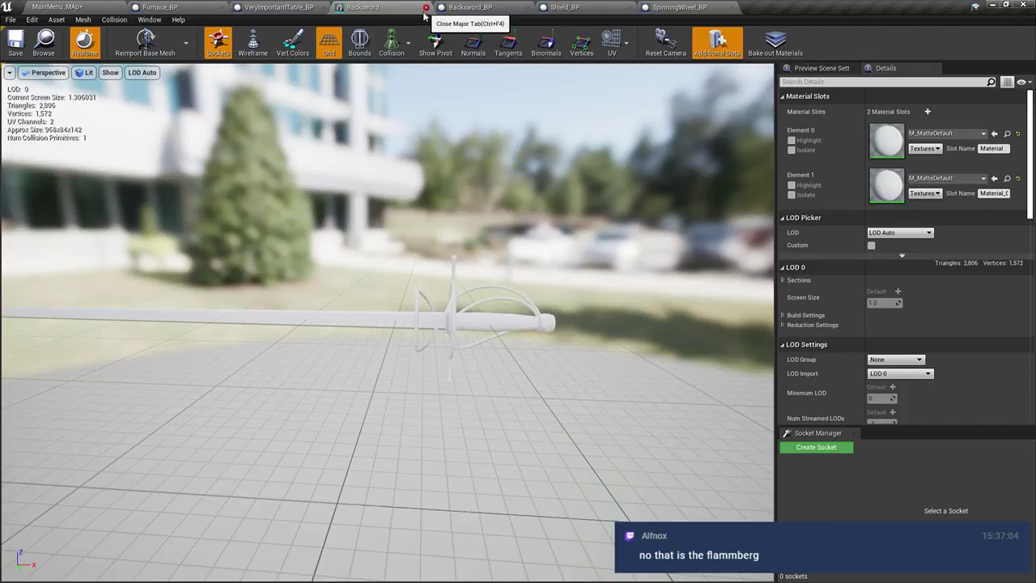
click(425, 9)
click(426, 8)
click(427, 8)
click(427, 8)
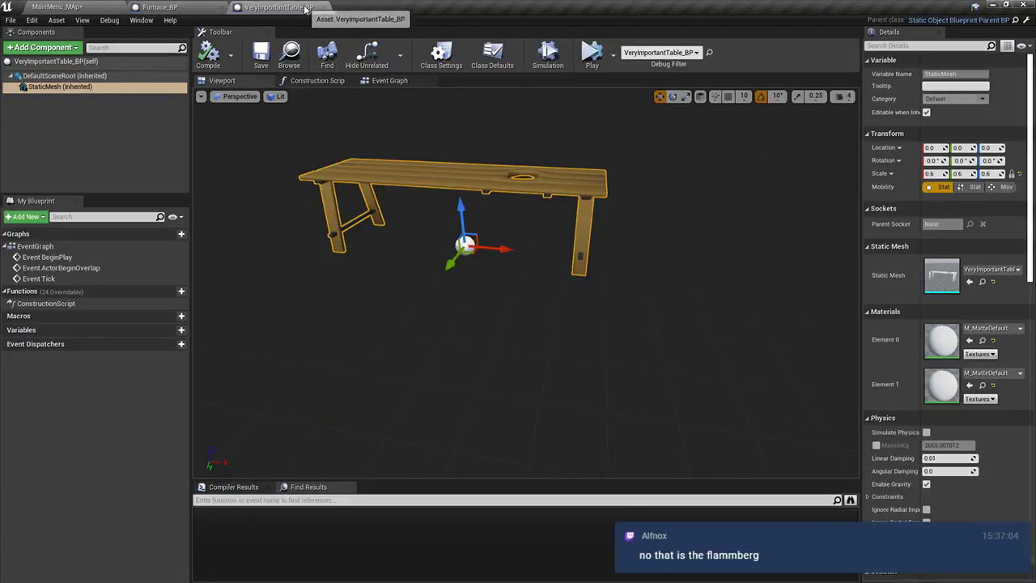
Return to the MainMenu_MAp level, look over the blacksmith yard, and reopen the spinning wheel's blueprint
click(69, 7)
right_drag(501, 202, 572, 247)
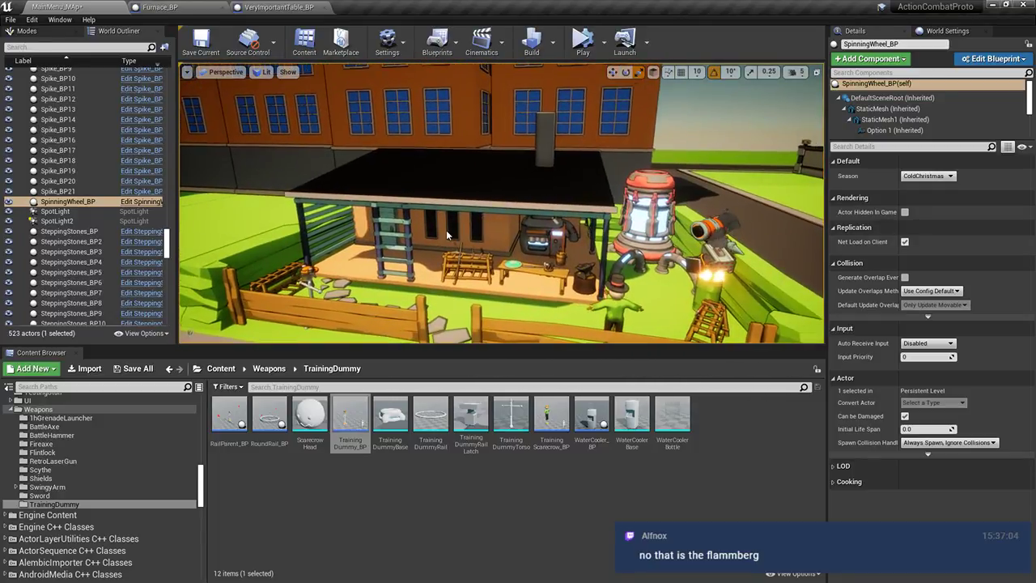
right_click(448, 241)
right_drag(444, 240, 559, 273)
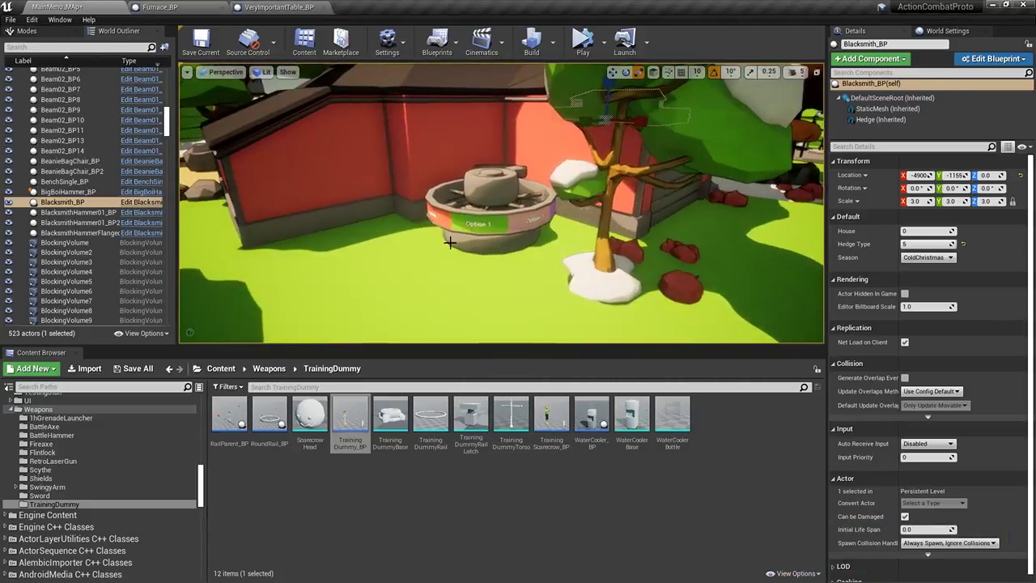
click(438, 239)
click(994, 58)
click(930, 85)
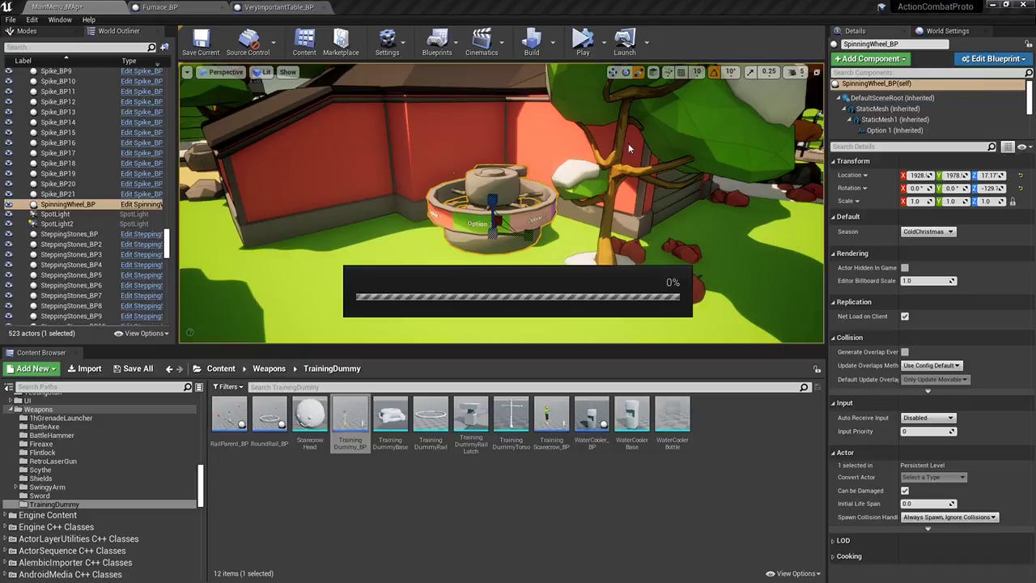
Append an element about a futuristic tanning rack to TextArray, and compile and save the spinning wheel blueprint
click(120, 334)
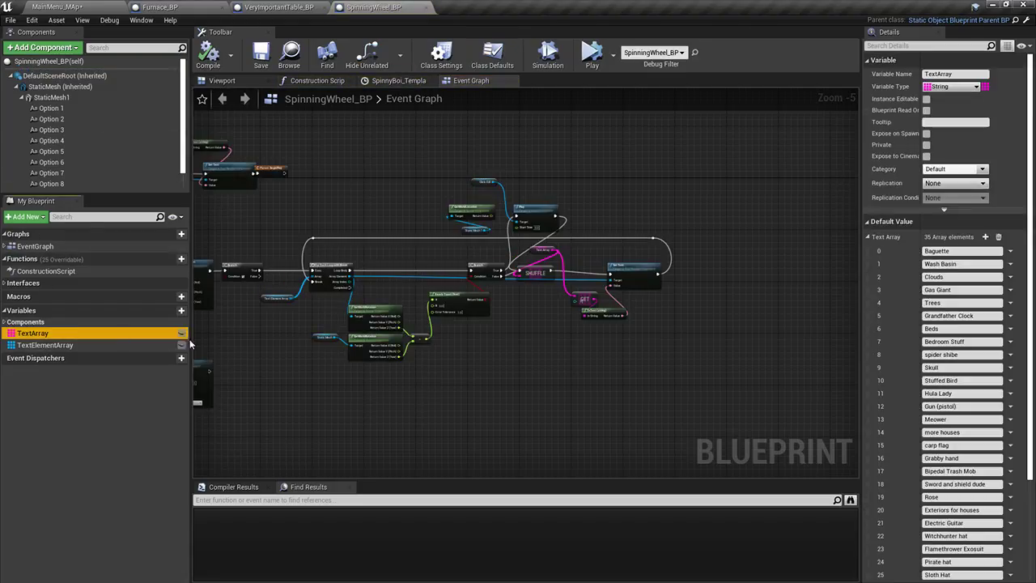
click(984, 236)
scroll(979, 364, down, 3)
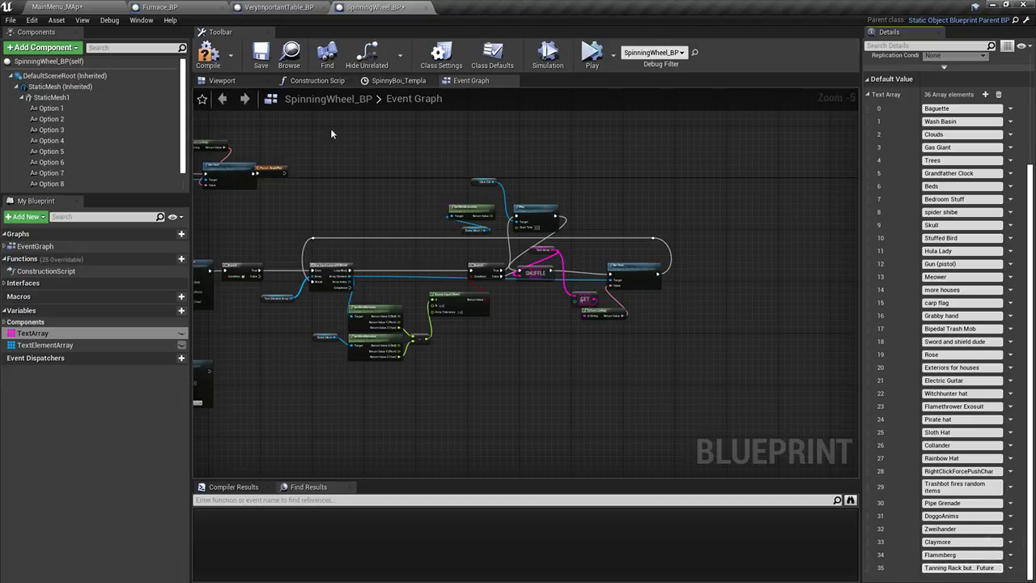
click(213, 57)
click(260, 55)
Return to the level and examine the dressed blacksmith yard from several angles, including in a full-screen viewport
click(58, 7)
right_drag(389, 194, 413, 195)
right_drag(502, 202, 526, 206)
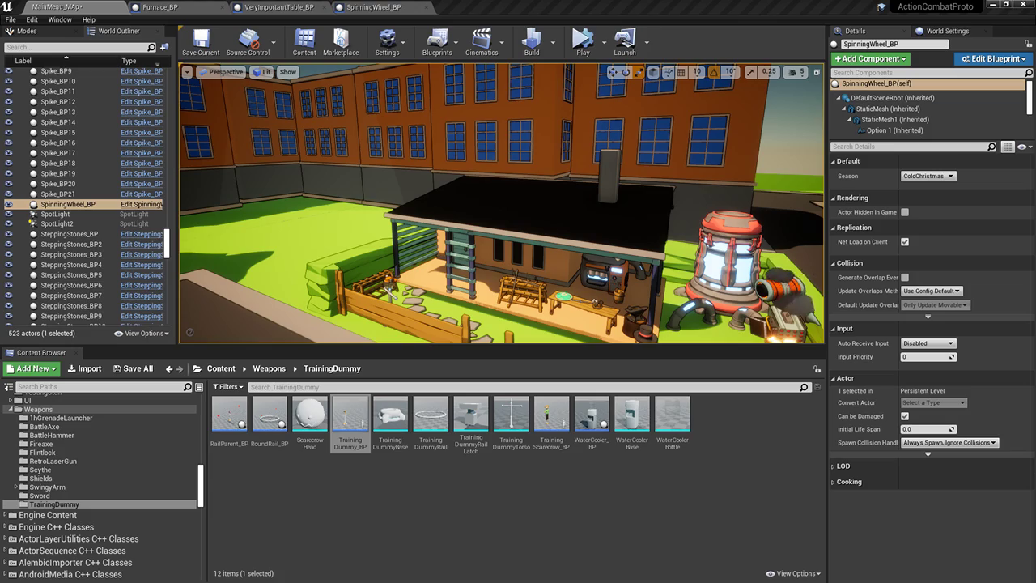
right_drag(502, 202, 636, 210)
key(F11)
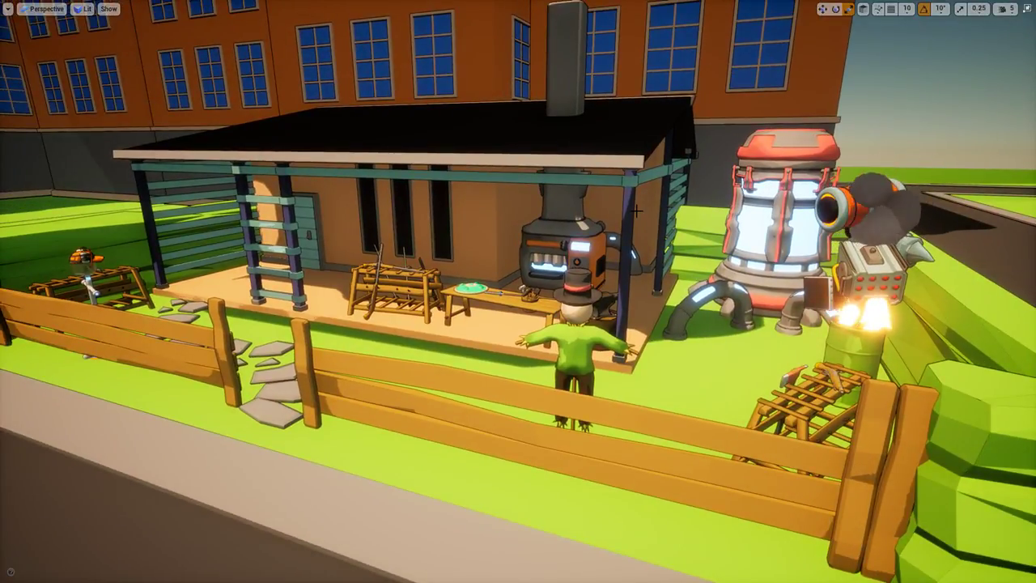
right_drag(638, 210, 720, 279)
key(F11)
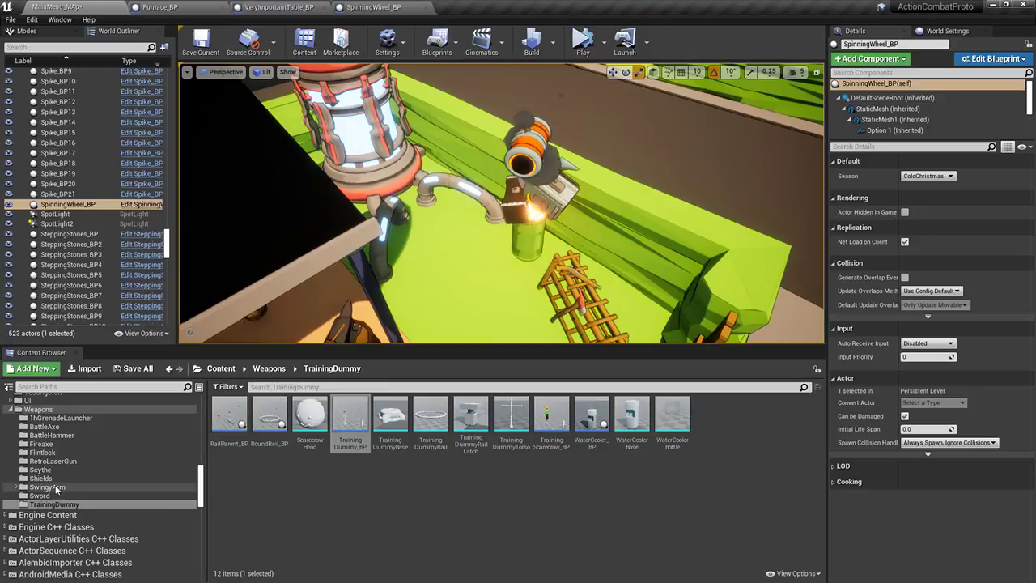
Find FireParticleSystem by searching the whole Content folder for "fire", and duplicate it as SmopkeParticleSystem
scroll(73, 416, up, 8)
scroll(72, 417, up, 5)
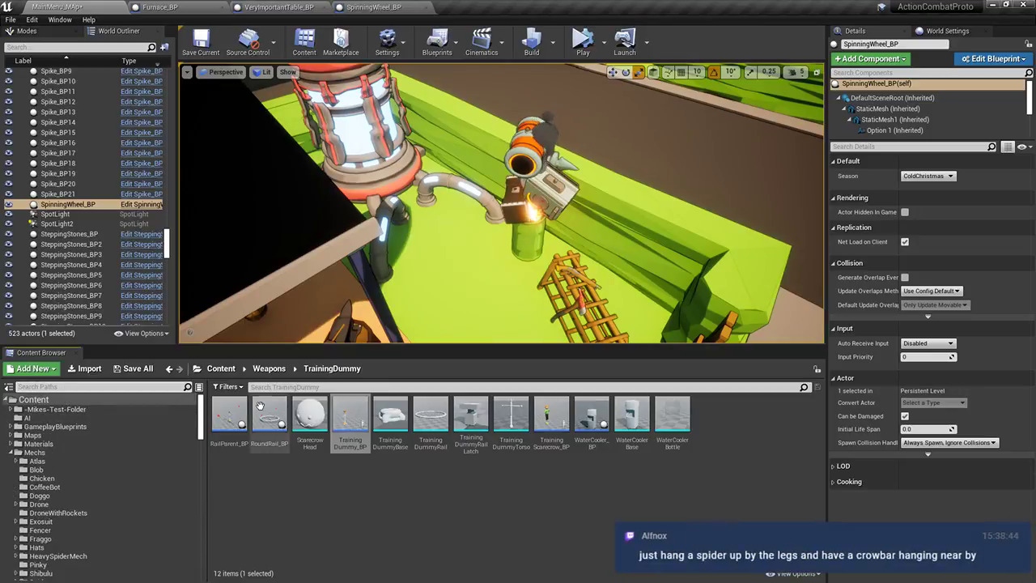
click(293, 387)
text(f)
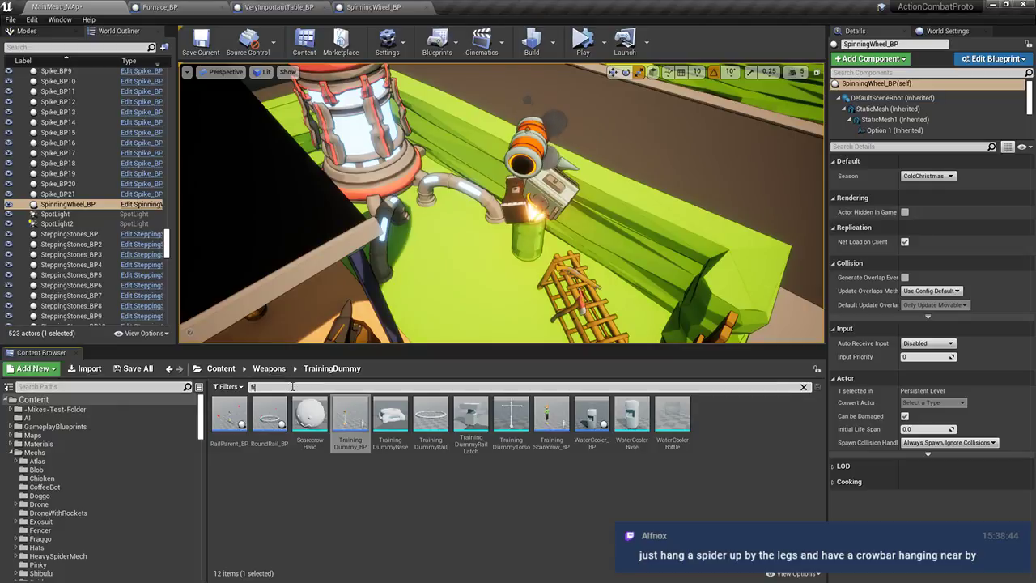
text(ire)
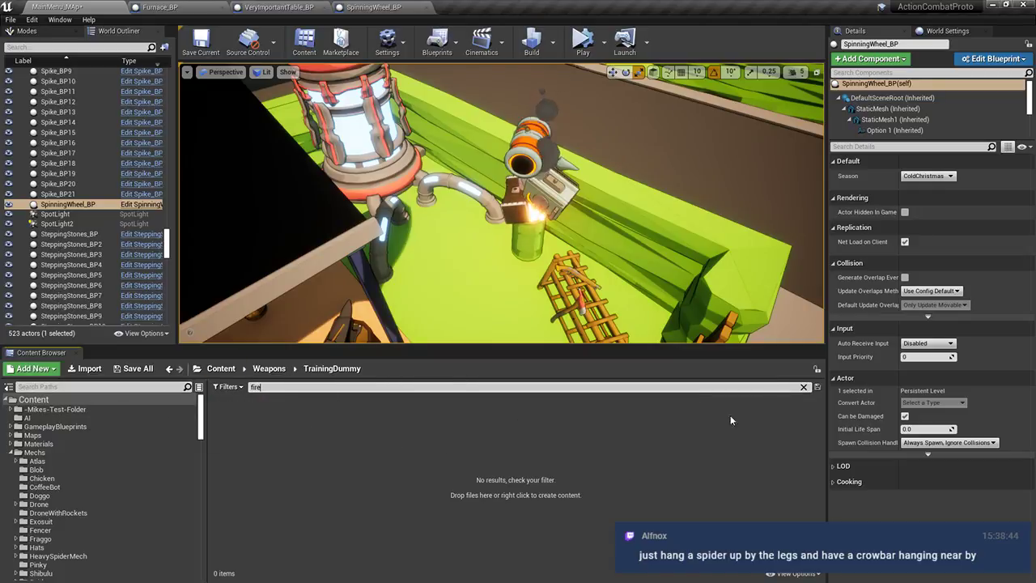
click(34, 399)
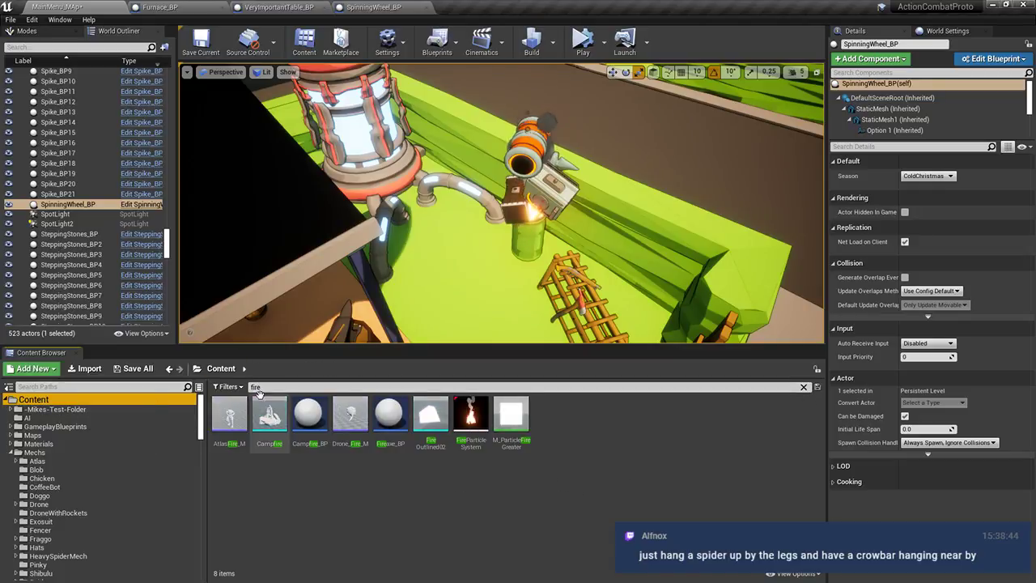
click(472, 426)
key(ctrl+w)
text(Sm)
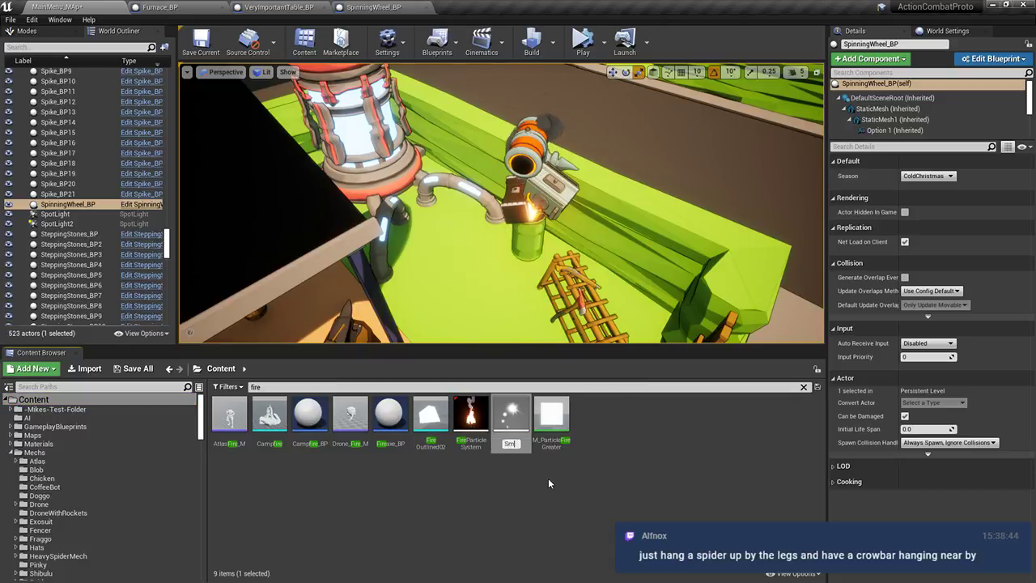
text(opkeParticleSystem)
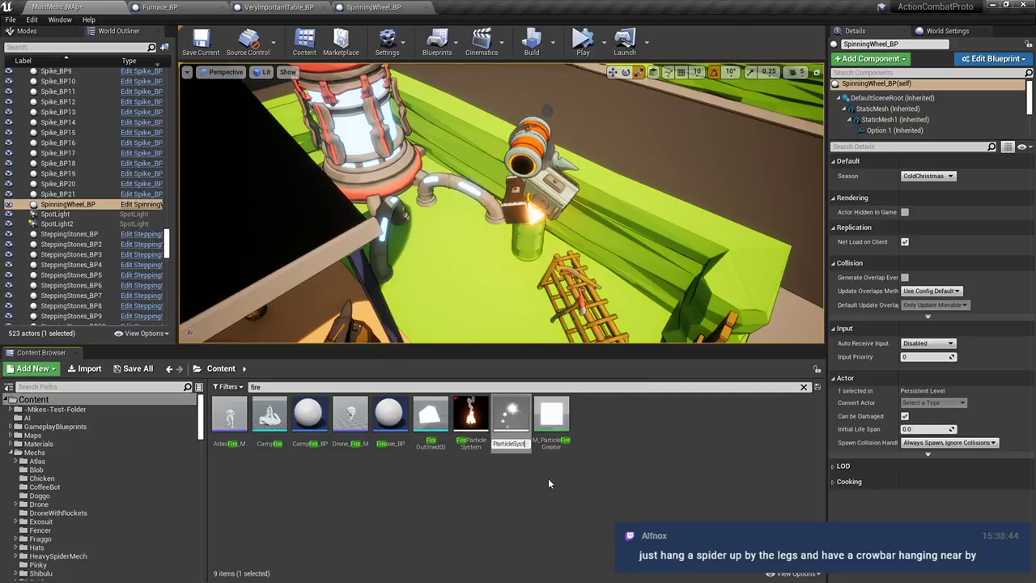
key(Escape)
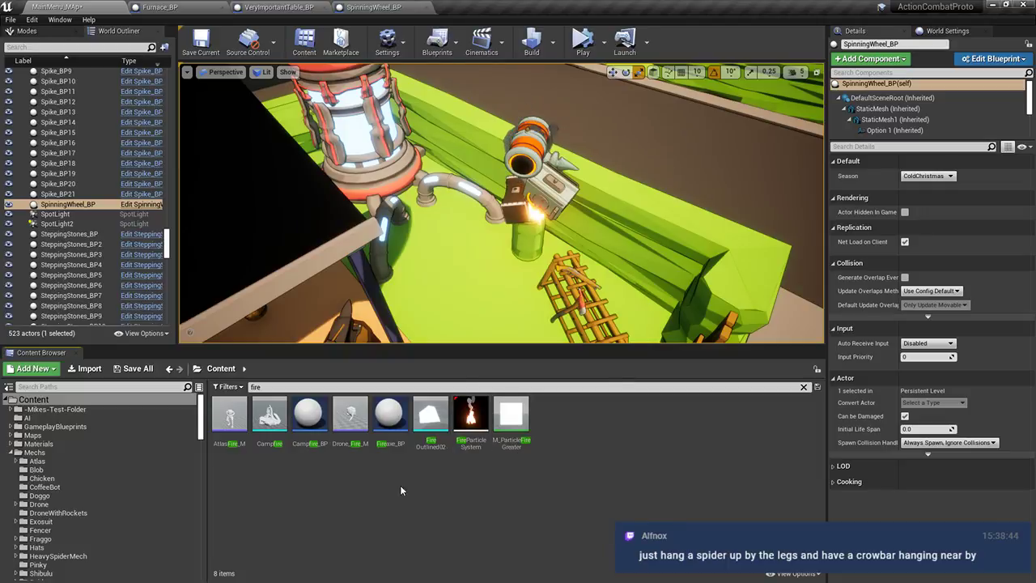
Search the content for "smoke" and "particle", and open SmopkeParticleSystem in the particle editor
click(804, 387)
text(smoke)
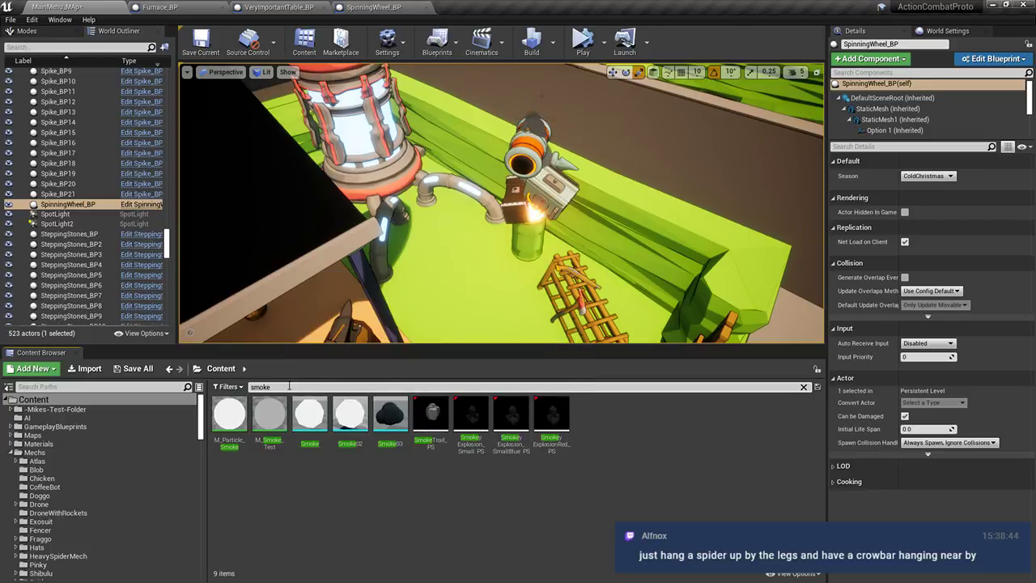
text(le)
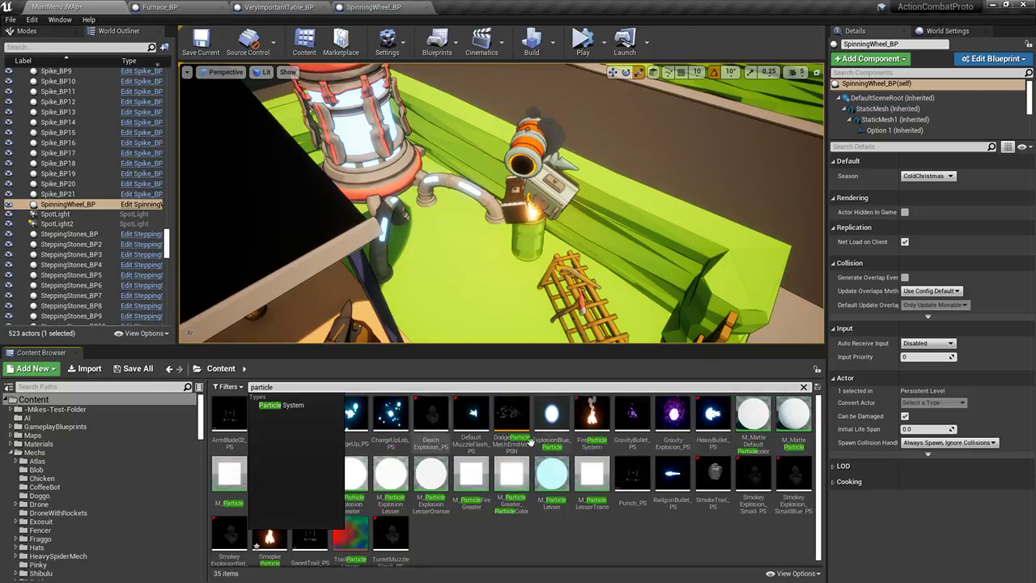
click(611, 518)
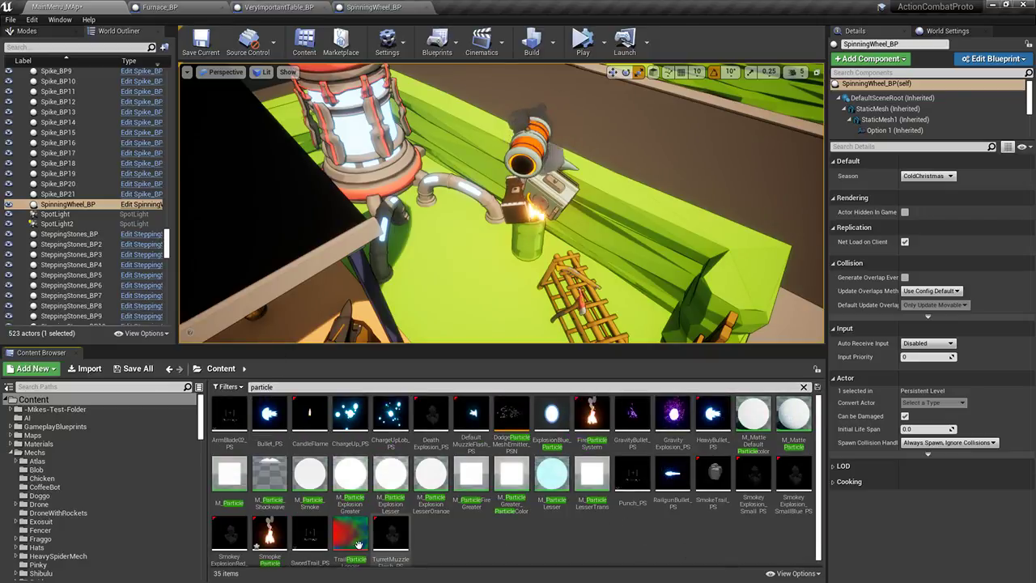
double_click(269, 534)
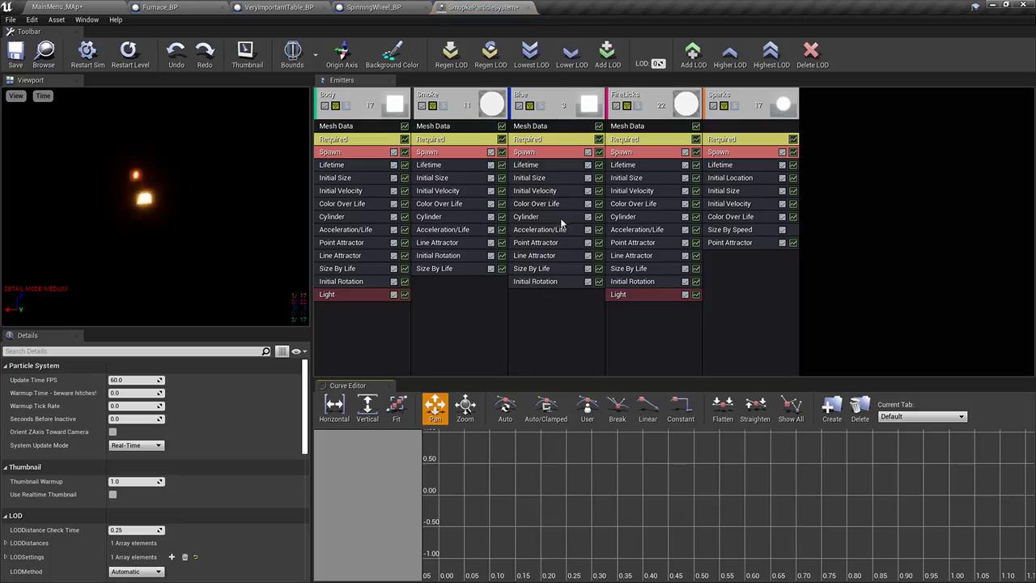
Disable the Body, Blue and FireLicks emitters in SmopkeParticleSystem, keeping Smoke and Sparks enabled, and save the asset
click(324, 106)
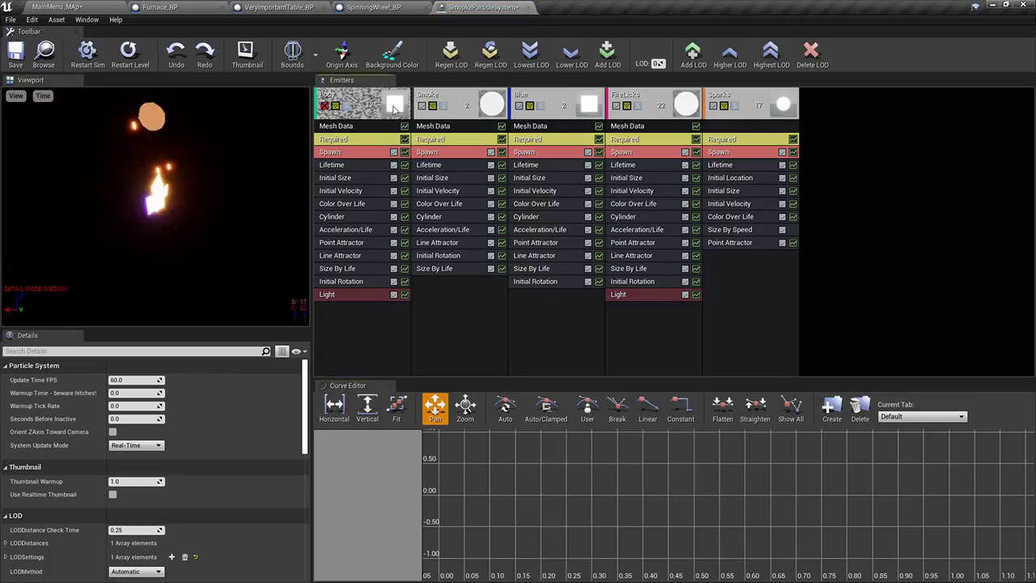
click(519, 105)
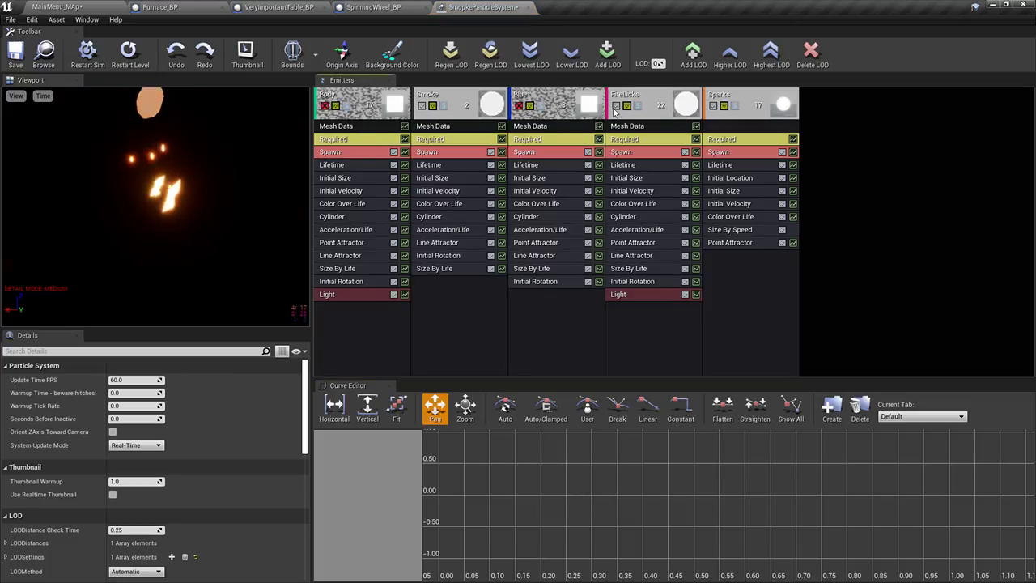
click(616, 106)
click(713, 105)
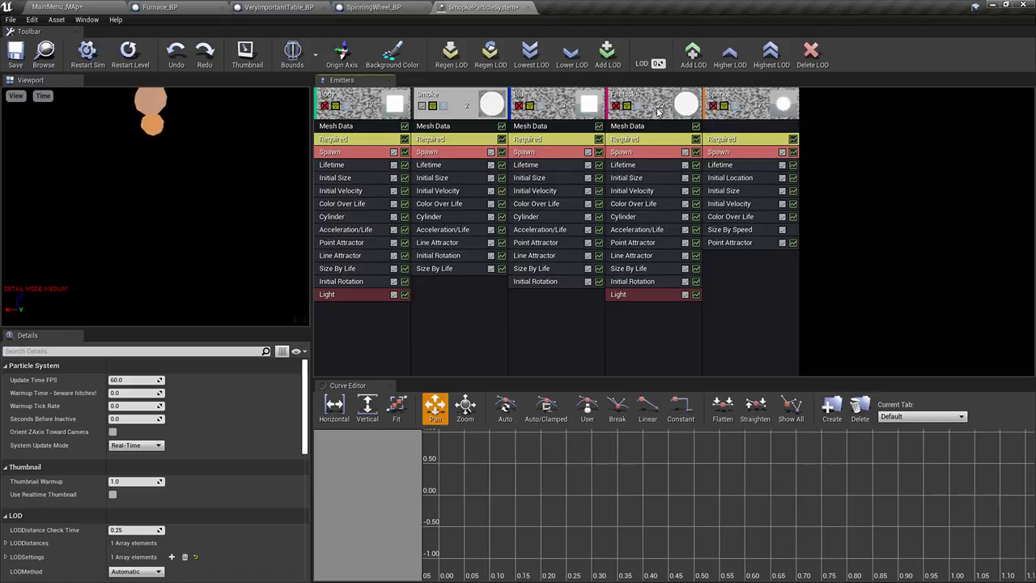
click(713, 106)
click(15, 55)
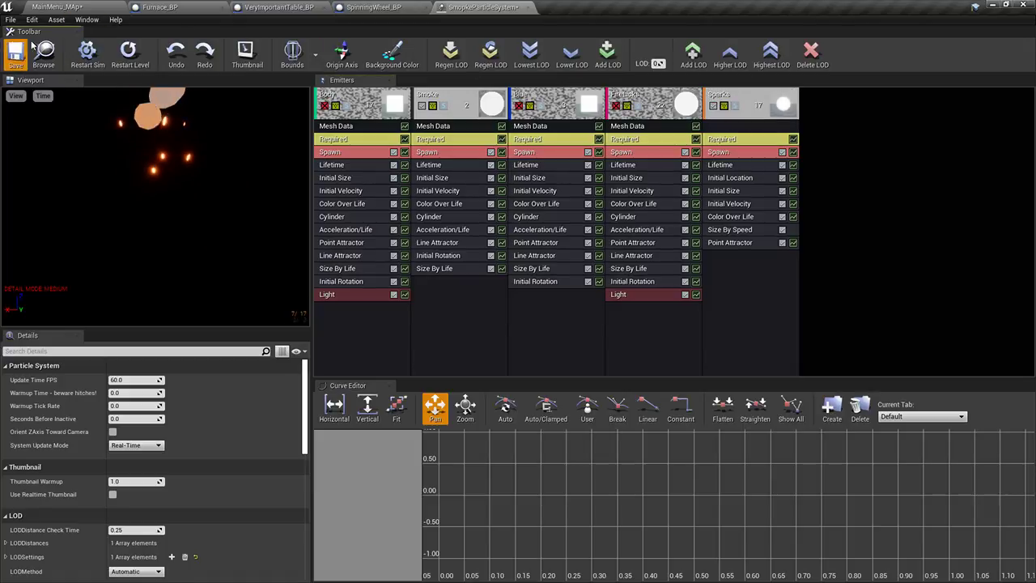
Return to the MainMenu_MAp level and place SmopkeParticleSystem on the blacksmith roof near the chimney
click(59, 7)
right_drag(502, 202, 445, 202)
drag(269, 530, 497, 271)
right_drag(498, 271, 546, 279)
key(w)
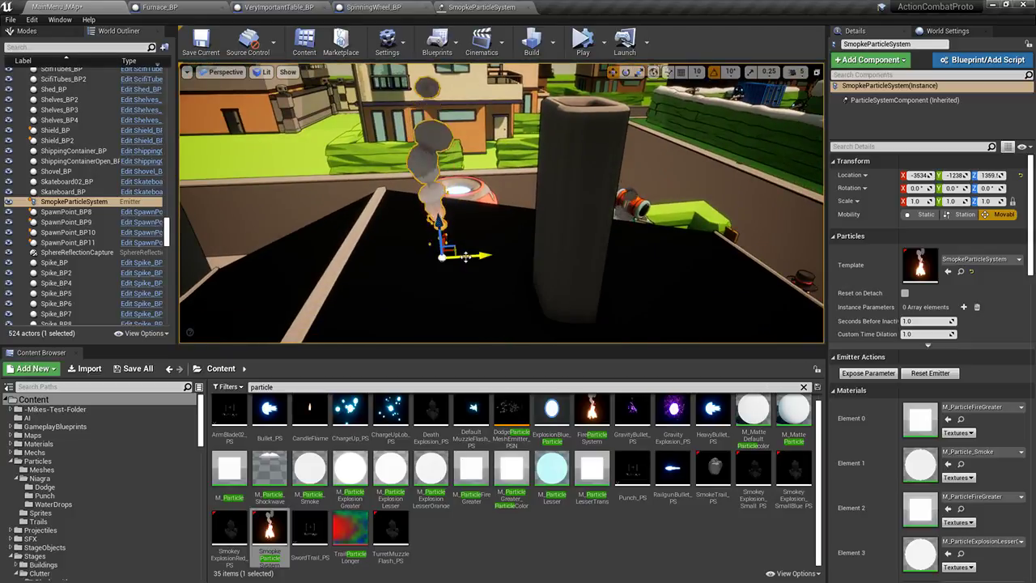
Move the smoke emitter across the roof and up so that it sits centred on top of the chimney
drag(460, 259, 587, 262)
drag(569, 227, 583, 89)
right_drag(584, 89, 757, 75)
drag(479, 191, 532, 192)
right_drag(506, 191, 659, 194)
drag(526, 195, 606, 134)
Undo the uneven stretch of the chimney smoke emitter, lock its scale proportions and enlarge it to a scale of about 2.7
key(e)
key(r)
right_drag(593, 169, 635, 117)
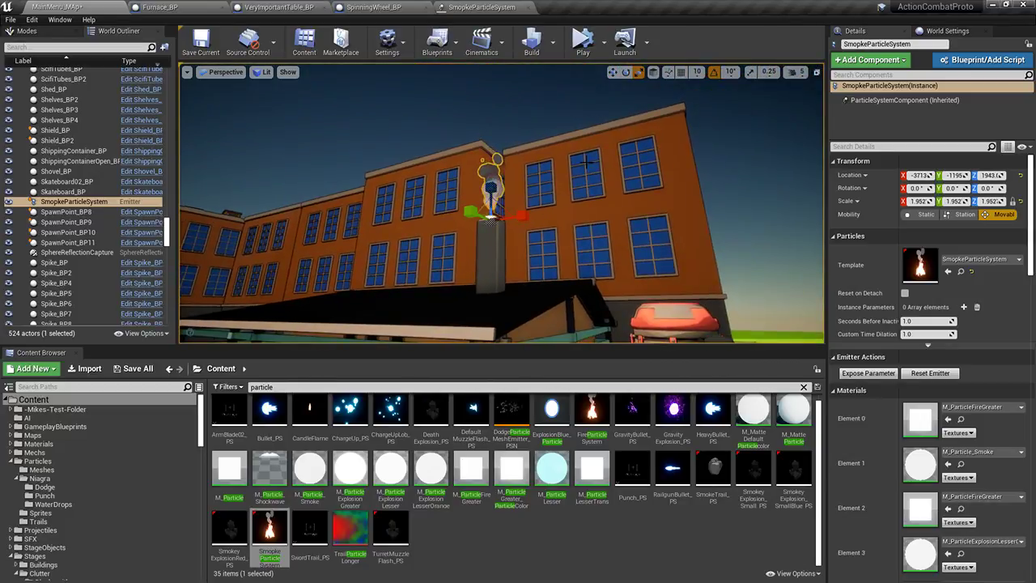
click(592, 168)
click(489, 173)
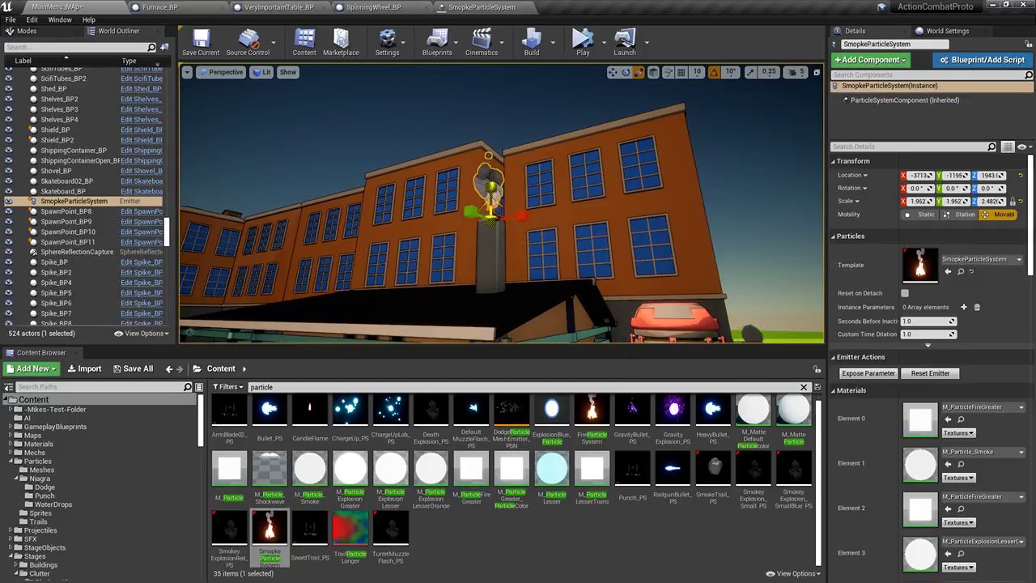
key(ctrl+z)
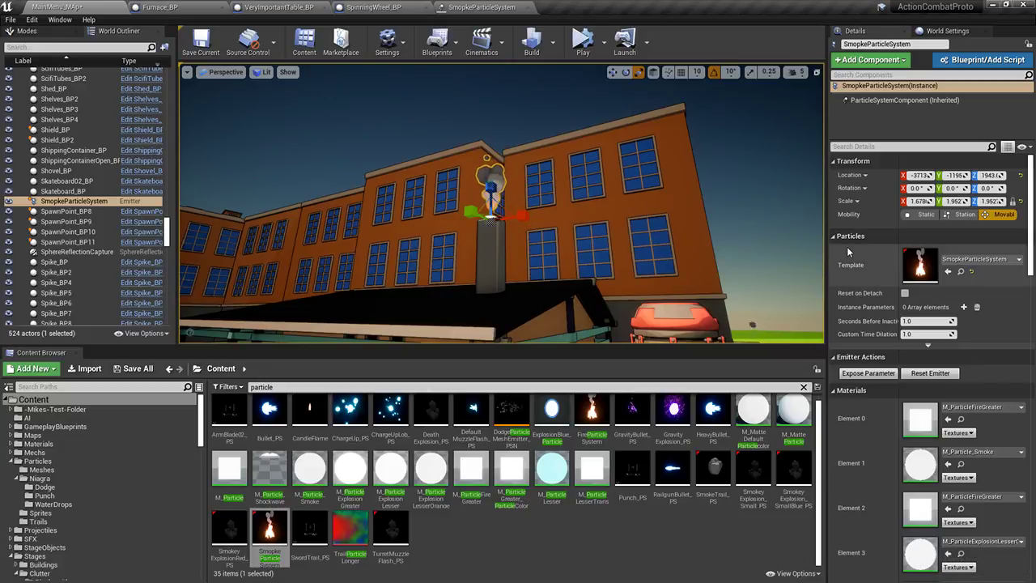
click(1019, 201)
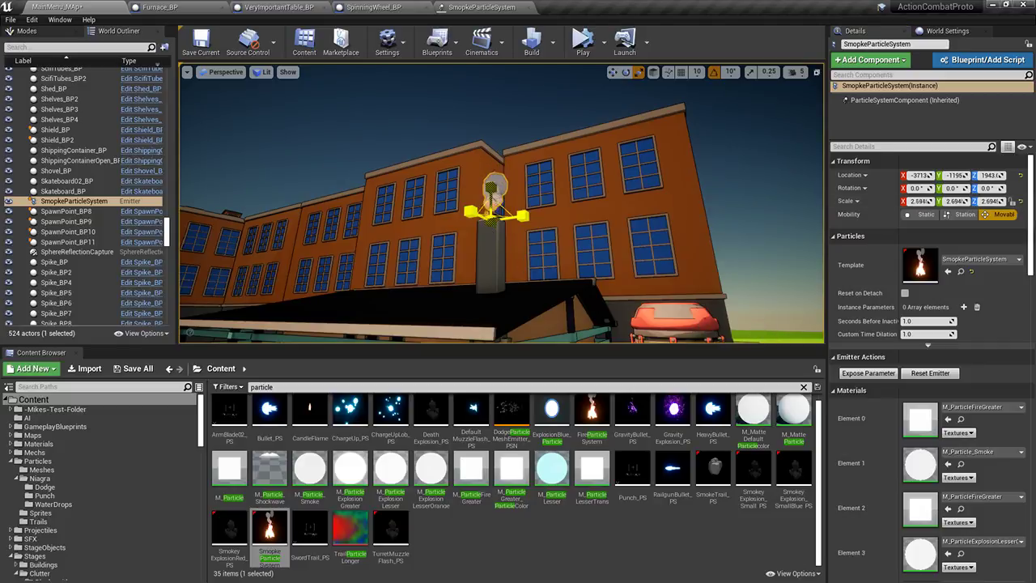
Examine the chimney smoke and the whole blacksmith yard in a full-screen viewport with editor overlays hidden
right_drag(497, 190, 491, 216)
key(F11)
key(g)
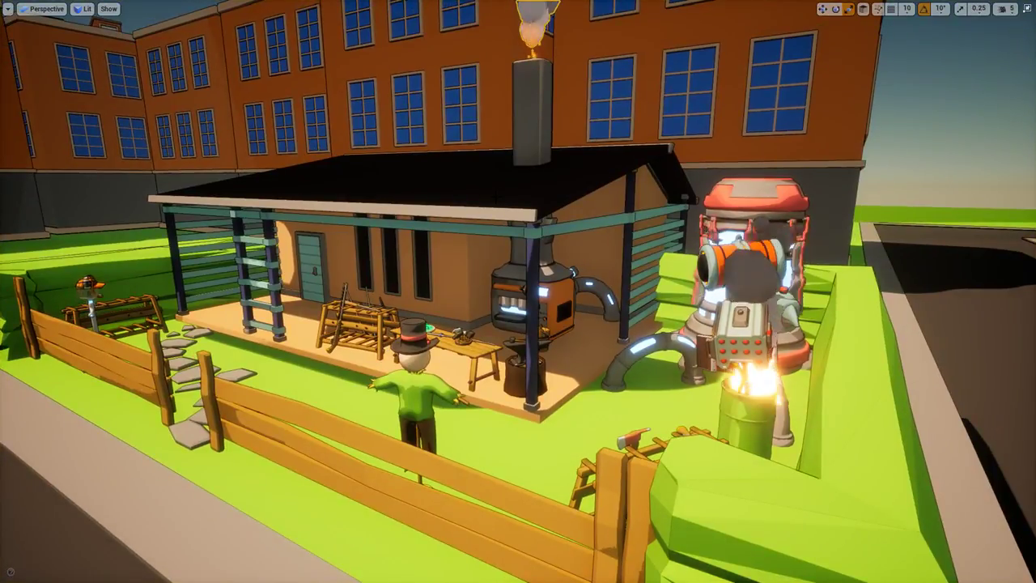
scroll(502, 160, down, 3)
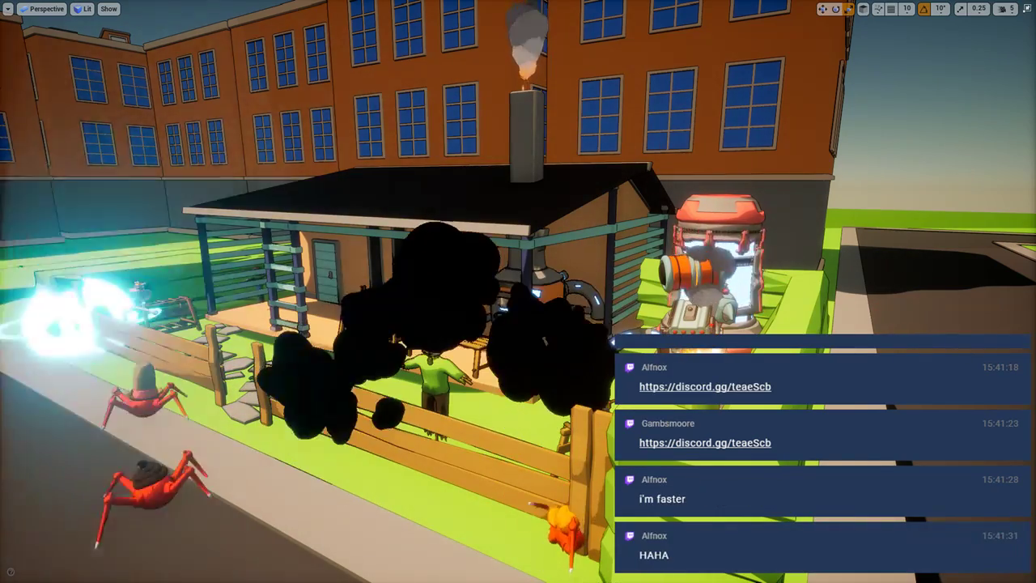
right_drag(915, 206, 919, 201)
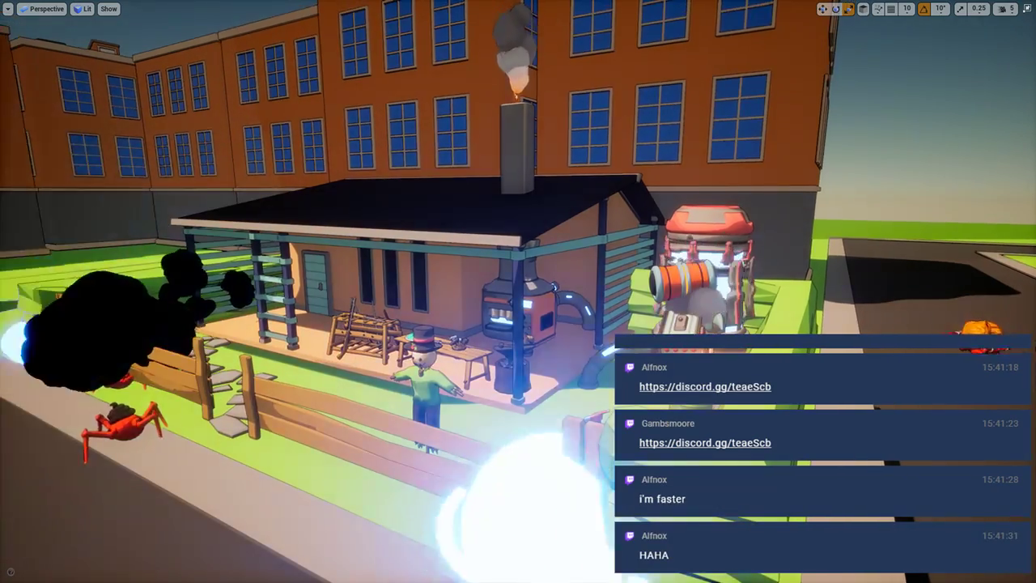